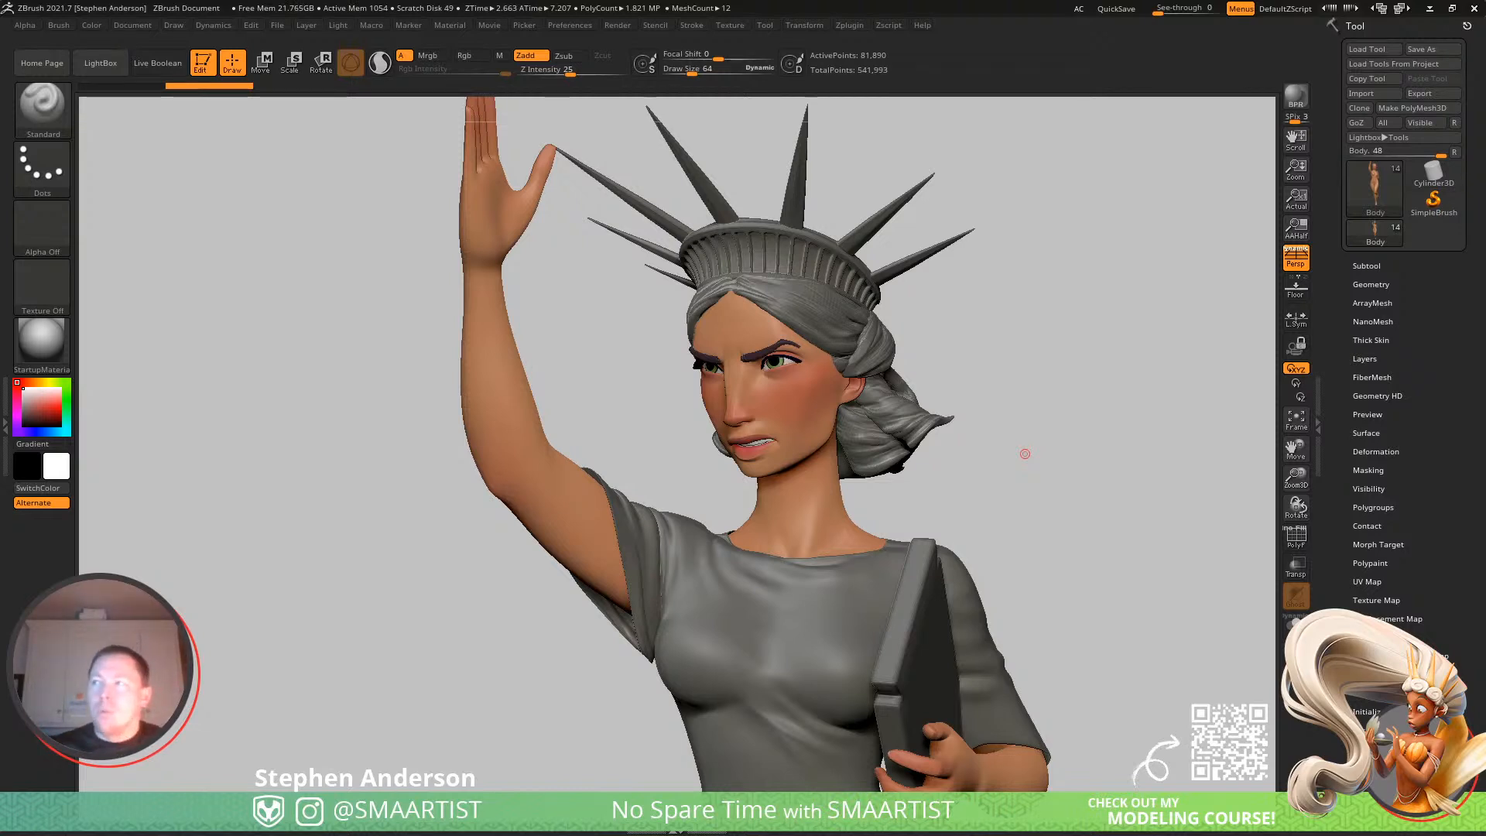
{"action": "left_click_drag", "start_coordinate": [1037, 441], "coordinate": [1014, 416]}
{"action": "right_click_drag", "start_coordinate": [953, 436], "coordinate": [1015, 415]}
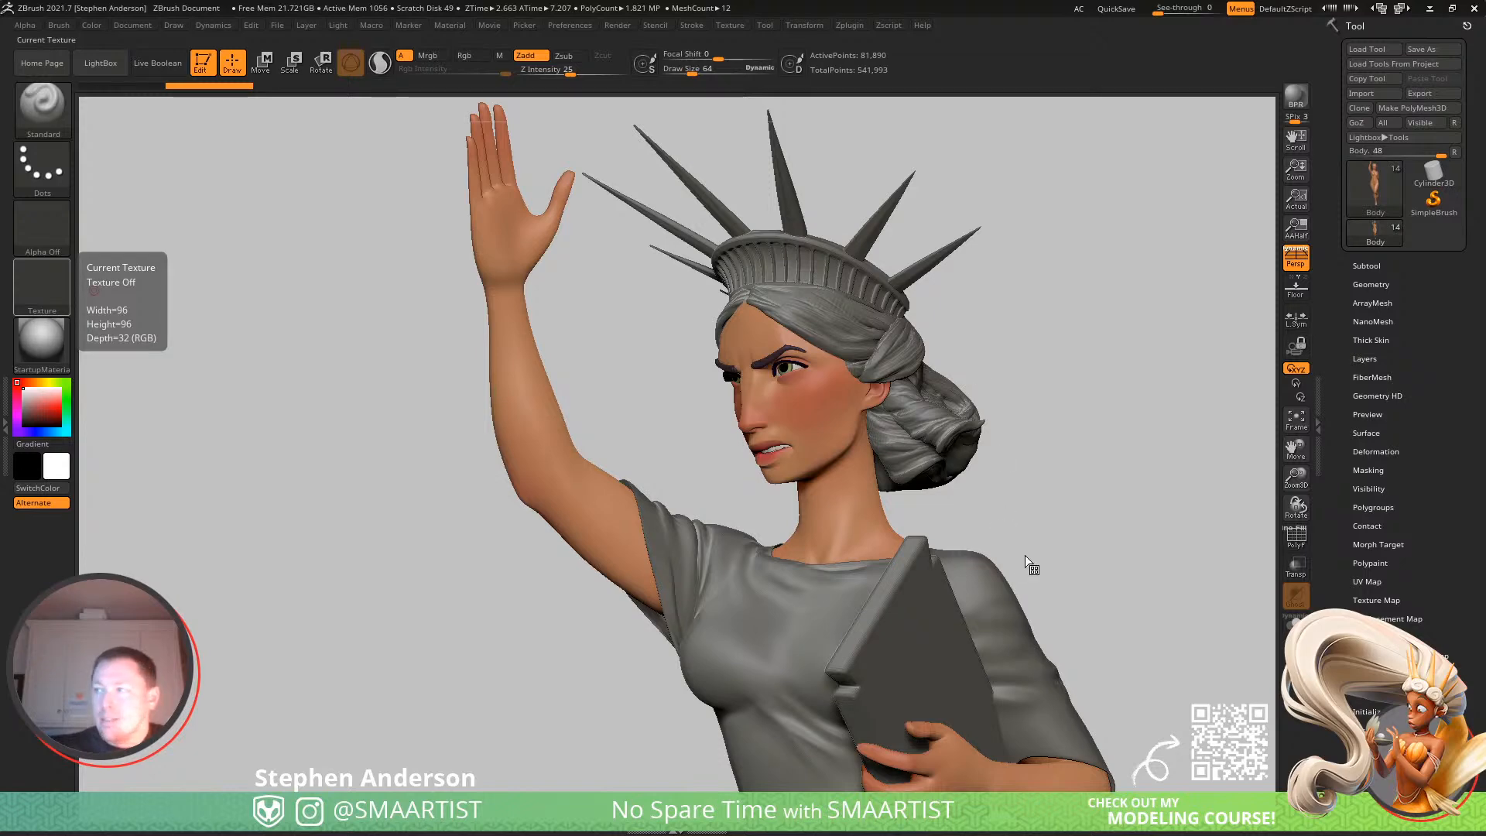
{"action": "mouse_move", "coordinate": [1053, 482]}
{"action": "left_mouse_down"}
{"action": "mouse_move", "coordinate": [1071, 487]}
{"action": "mouse_move", "coordinate": [1048, 498]}
{"action": "mouse_move", "coordinate": [1075, 518]}
{"action": "mouse_move", "coordinate": [1115, 503]}
{"action": "mouse_move", "coordinate": [1062, 537]}
{"action": "mouse_move", "coordinate": [1001, 531]}
{"action": "mouse_move", "coordinate": [1101, 504]}
{"action": "mouse_move", "coordinate": [1083, 540]}
{"action": "mouse_move", "coordinate": [982, 434]}
{"action": "mouse_move", "coordinate": [1034, 395]}
{"action": "mouse_move", "coordinate": [912, 374]}
{"action": "mouse_move", "coordinate": [1018, 355]}
{"action": "mouse_move", "coordinate": [955, 560]}
{"action": "mouse_move", "coordinate": [885, 472]}
{"action": "mouse_move", "coordinate": [979, 583]}
{"action": "mouse_move", "coordinate": [1001, 507]}
{"action": "mouse_move", "coordinate": [999, 534]}
{"action": "left_mouse_up"}
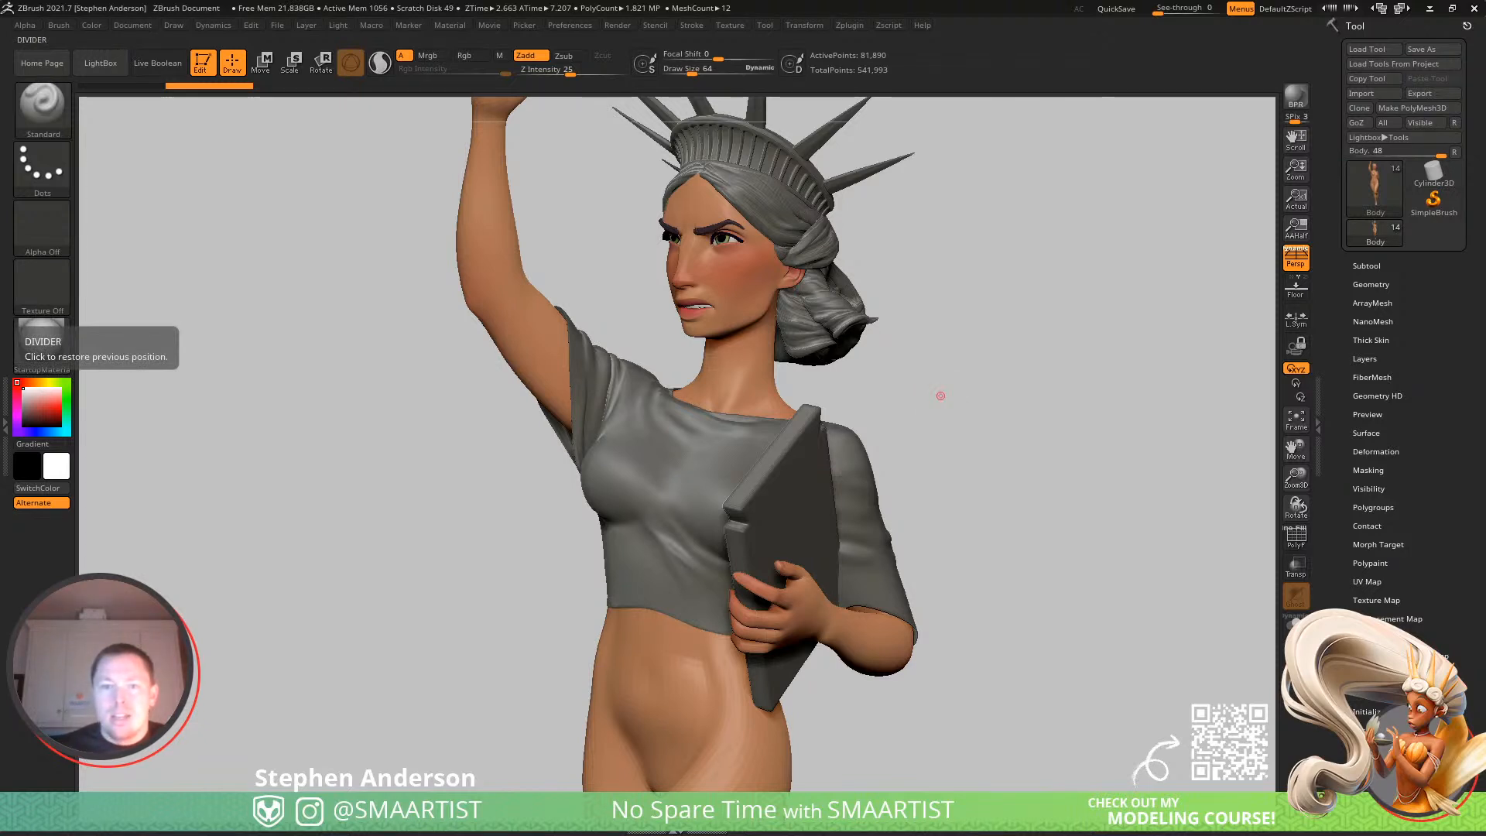
Examine the Statue of Liberty reference photos for how the robe drapes over the shoulders, raised arm and chest.
{"action": "right_click_drag", "start_coordinate": [0, 294], "coordinate": [601, 443]}
{"action": "scroll", "coordinate": [561, 451], "scroll_direction": "down", "scroll_amount": 5}
{"action": "middle_click_drag", "start_coordinate": [557, 465], "coordinate": [373, 630]}
{"action": "scroll", "coordinate": [599, 426], "scroll_direction": "up", "scroll_amount": 4}
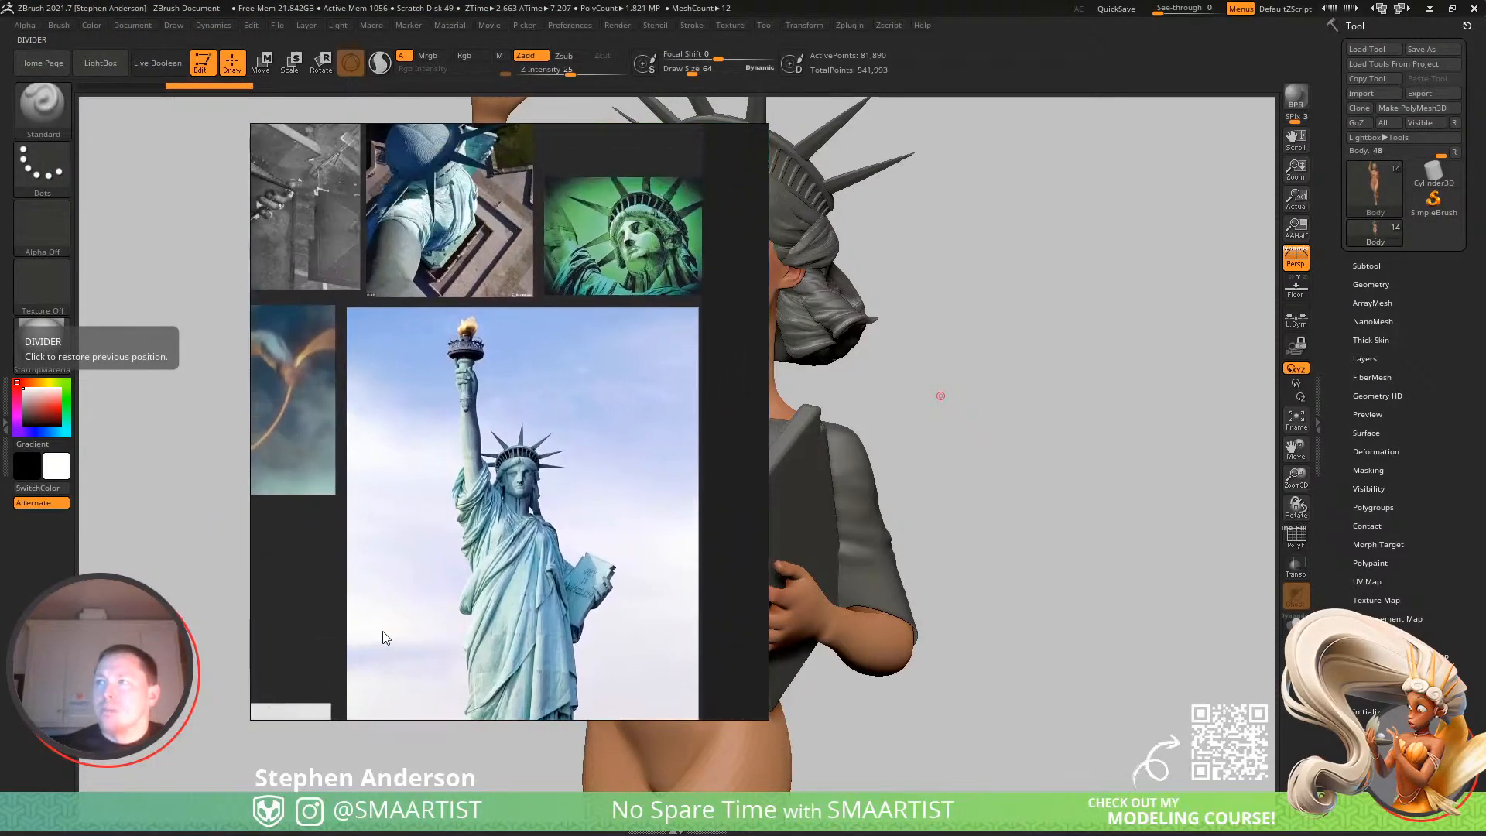
{"action": "middle_click_drag", "start_coordinate": [523, 481], "coordinate": [533, 565]}
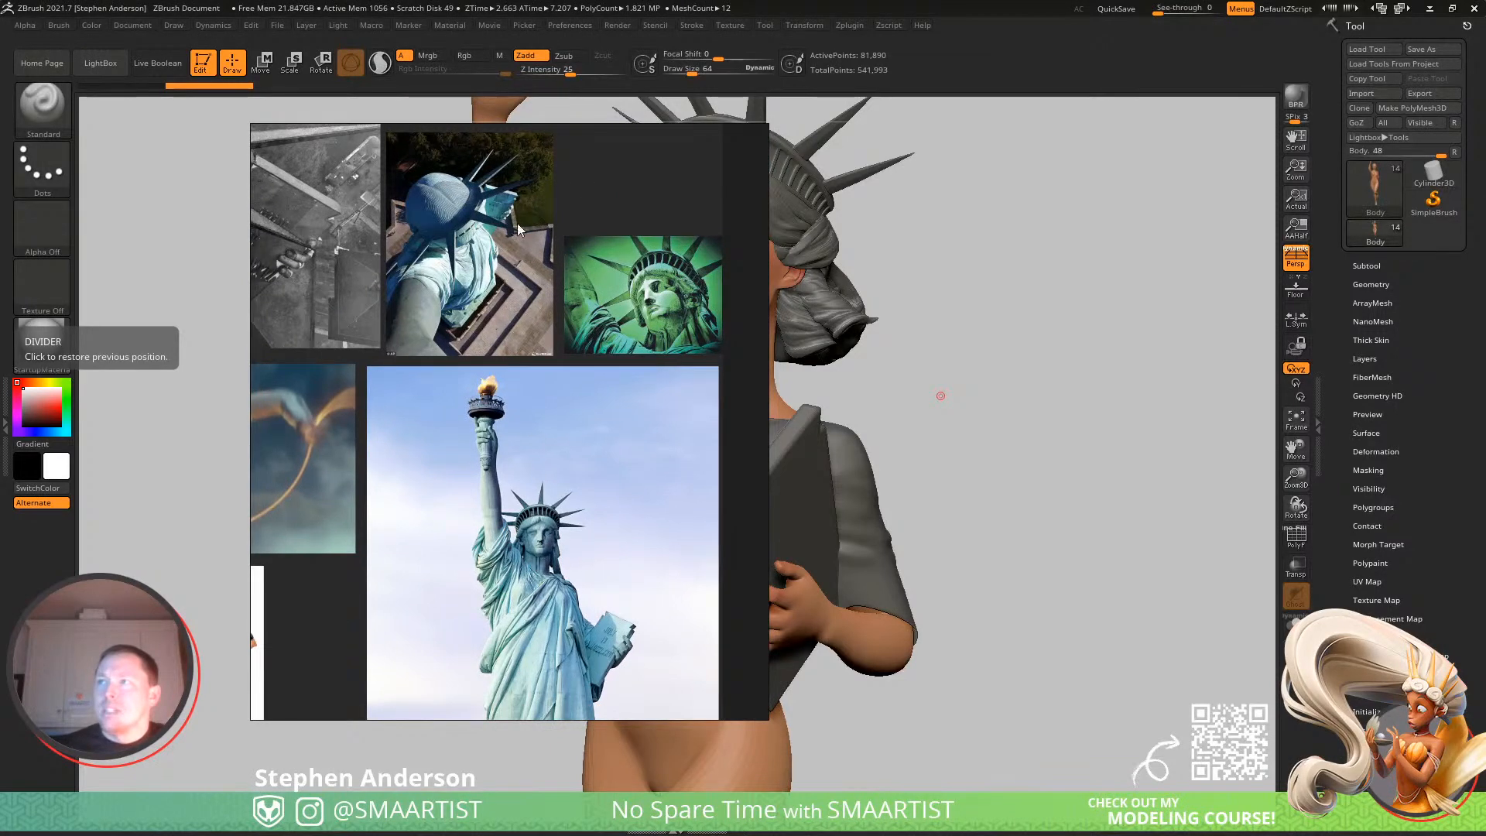
{"action": "scroll", "coordinate": [480, 309], "scroll_direction": "up", "scroll_amount": 5}
{"action": "middle_click_drag", "start_coordinate": [484, 378], "coordinate": [550, 595]}
{"action": "middle_click_drag", "start_coordinate": [357, 523], "coordinate": [368, 330]}
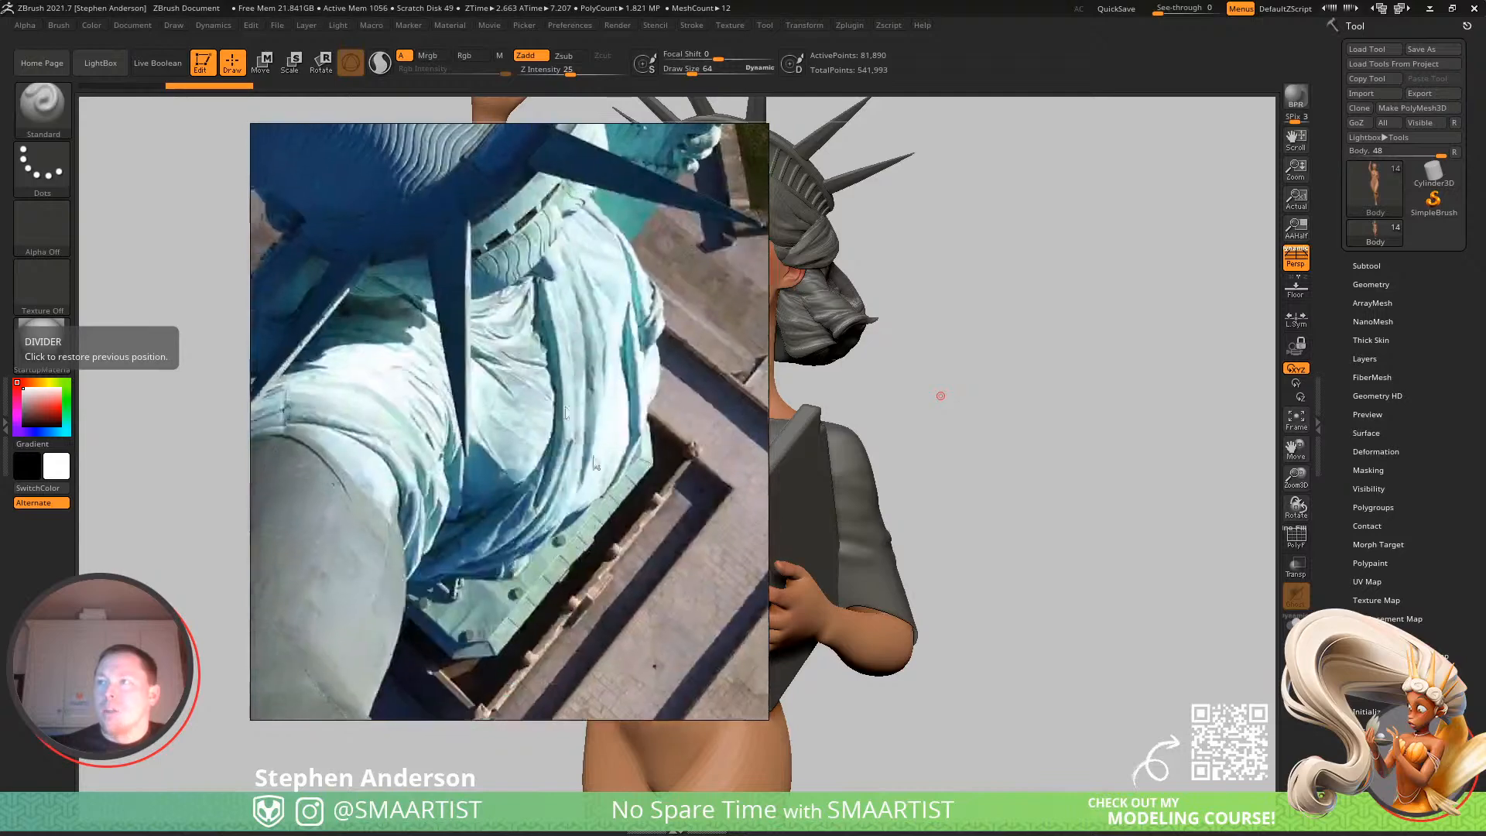
{"action": "left_click_drag", "start_coordinate": [560, 512], "coordinate": [419, 548]}
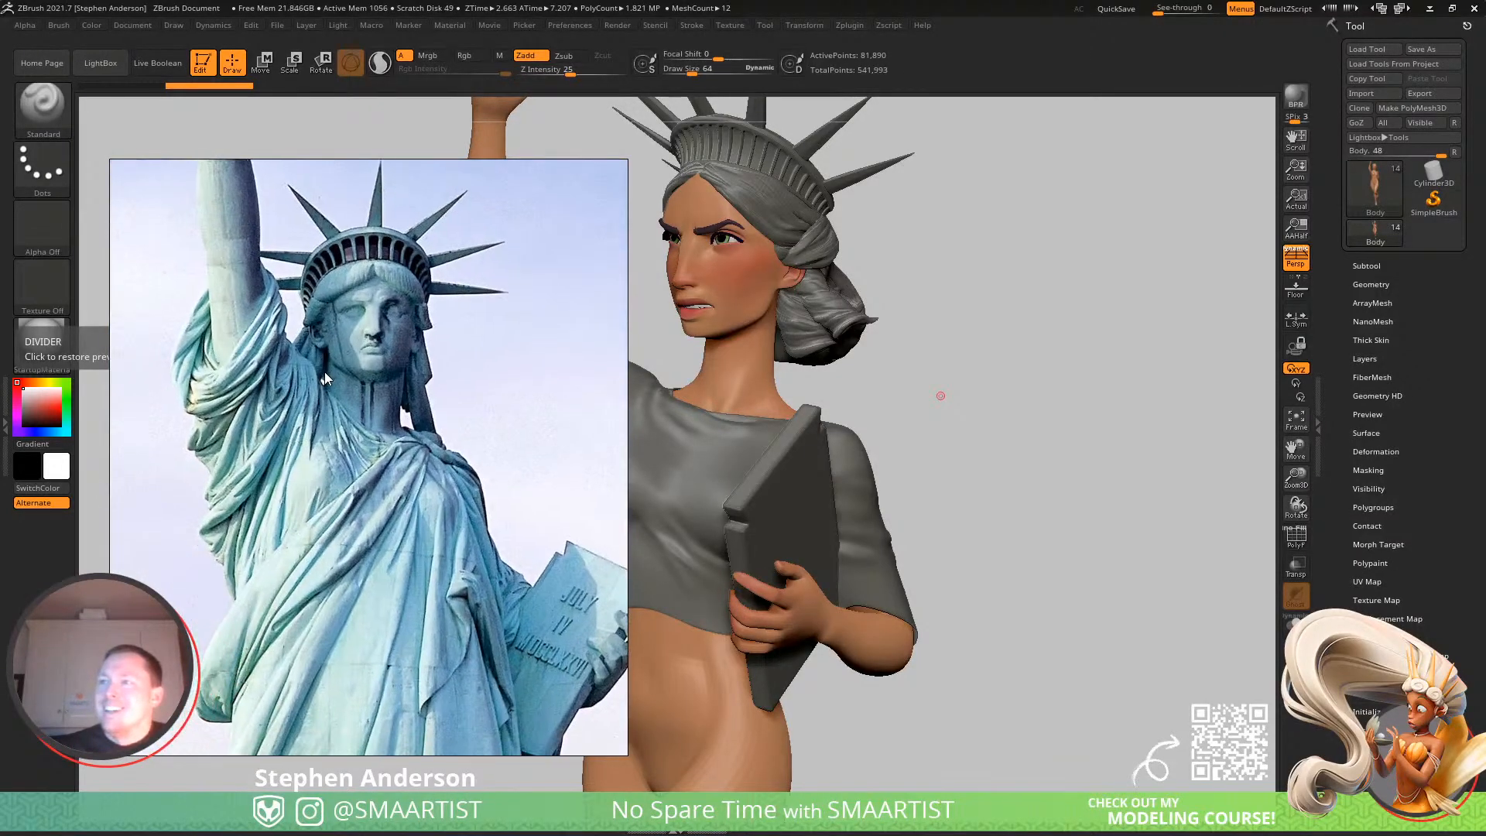
{"action": "left_click_drag", "start_coordinate": [483, 467], "coordinate": [0, 470]}
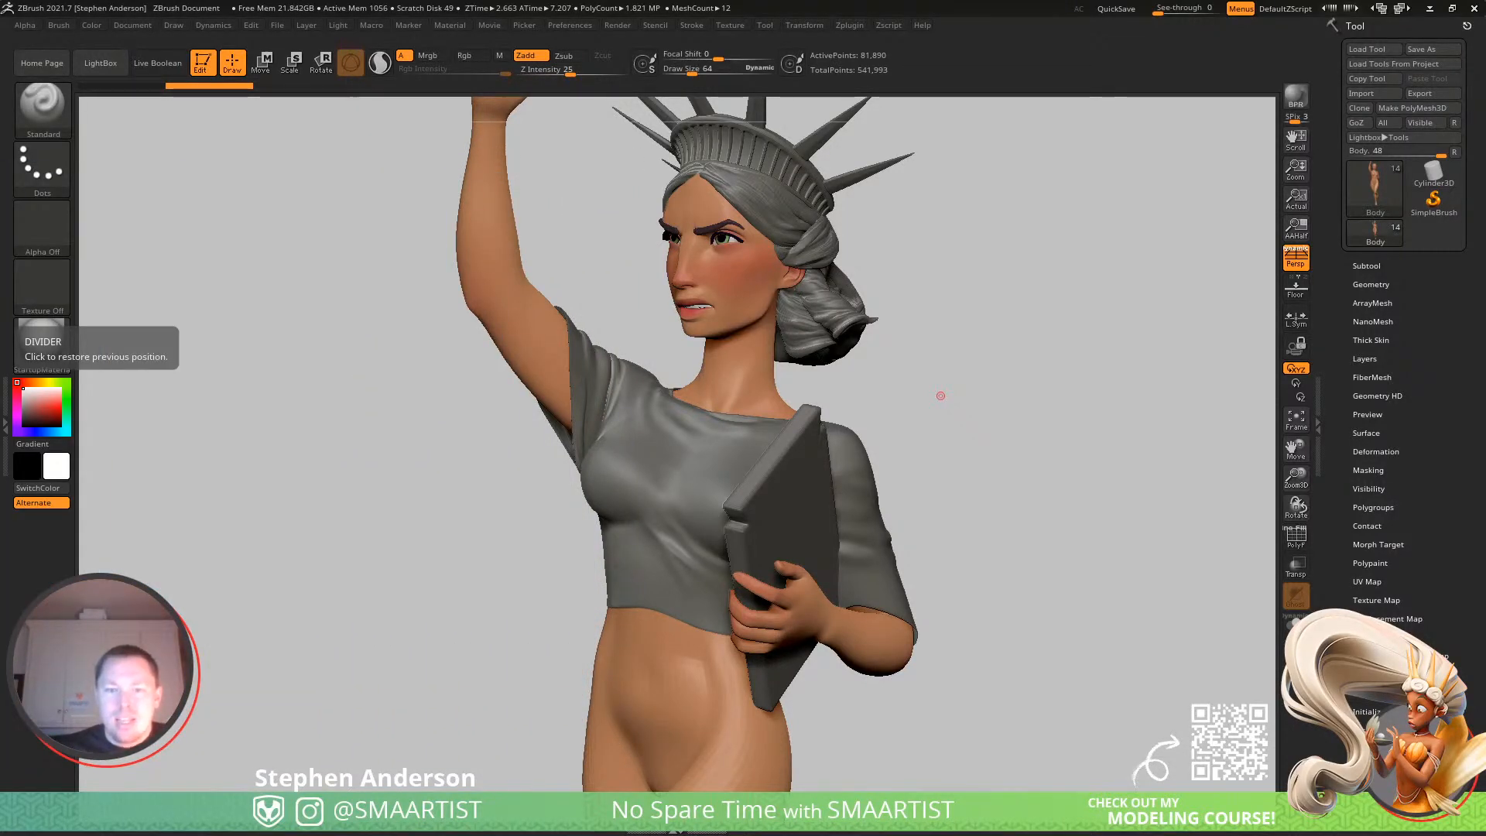
Select the Topology brush, display the polyframe wireframe and try to start a curve at the robe's neckline.
{"action": "left_click_drag", "start_coordinate": [383, 544], "coordinate": [418, 526]}
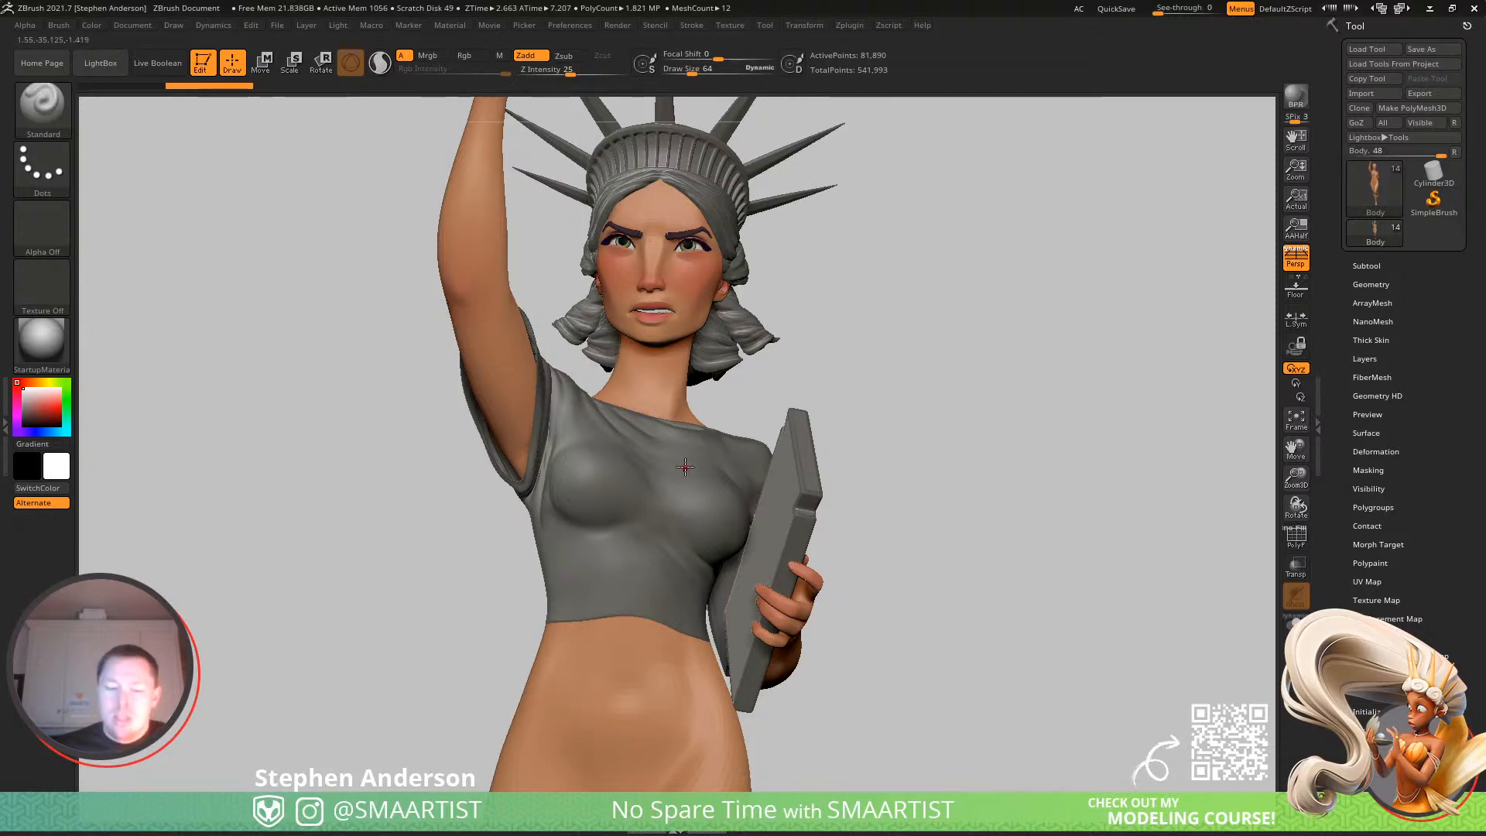
{"action": "key", "text": "b"}
{"action": "key", "text": "t"}
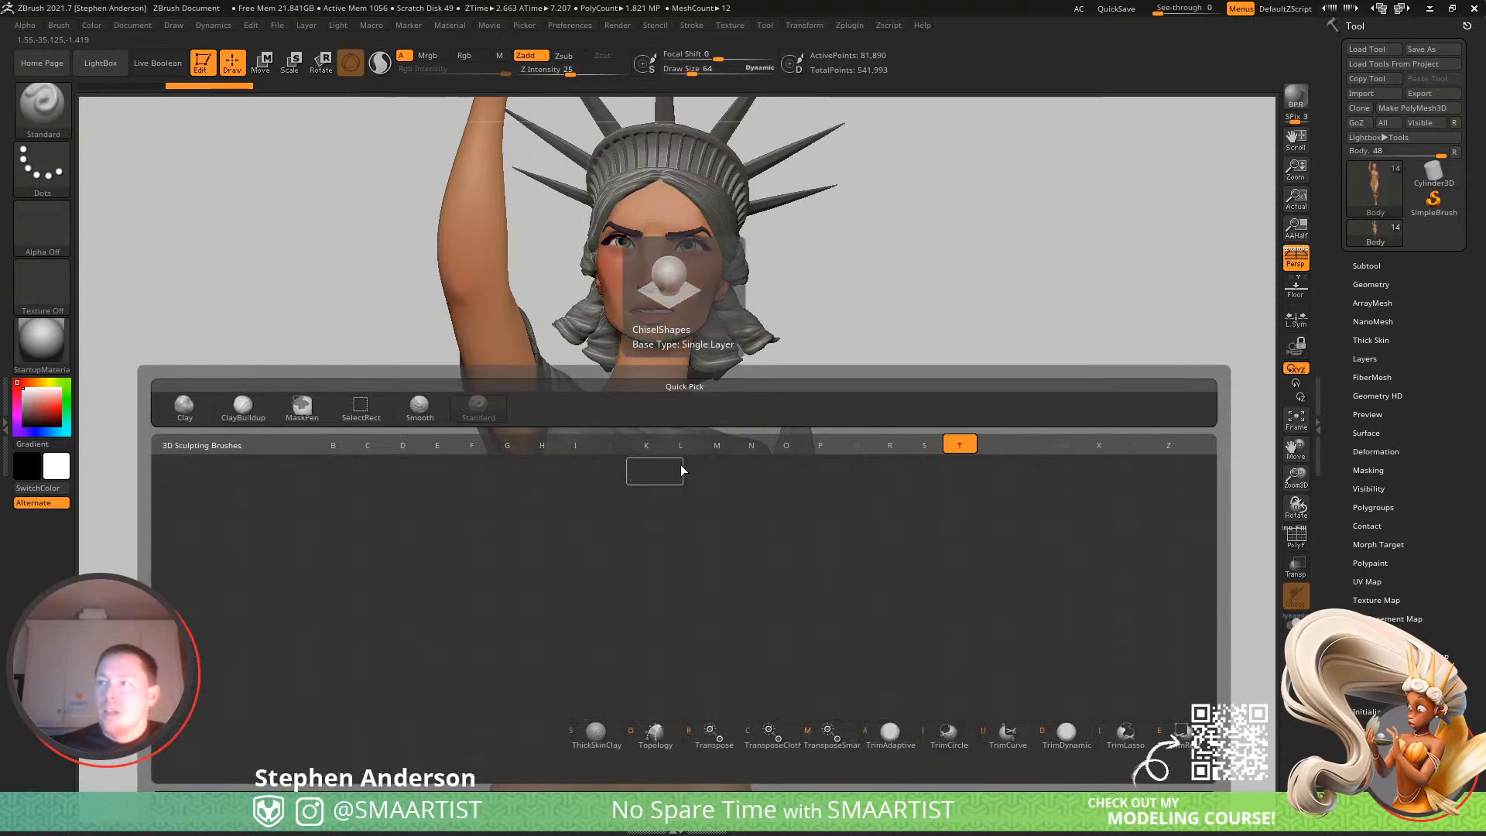
{"action": "left_click", "coordinate": [648, 733]}
{"action": "mouse_move", "coordinate": [685, 420]}
{"action": "right_mouse_down"}
{"action": "mouse_move", "coordinate": [663, 477]}
{"action": "mouse_move", "coordinate": [755, 403]}
{"action": "right_mouse_up"}
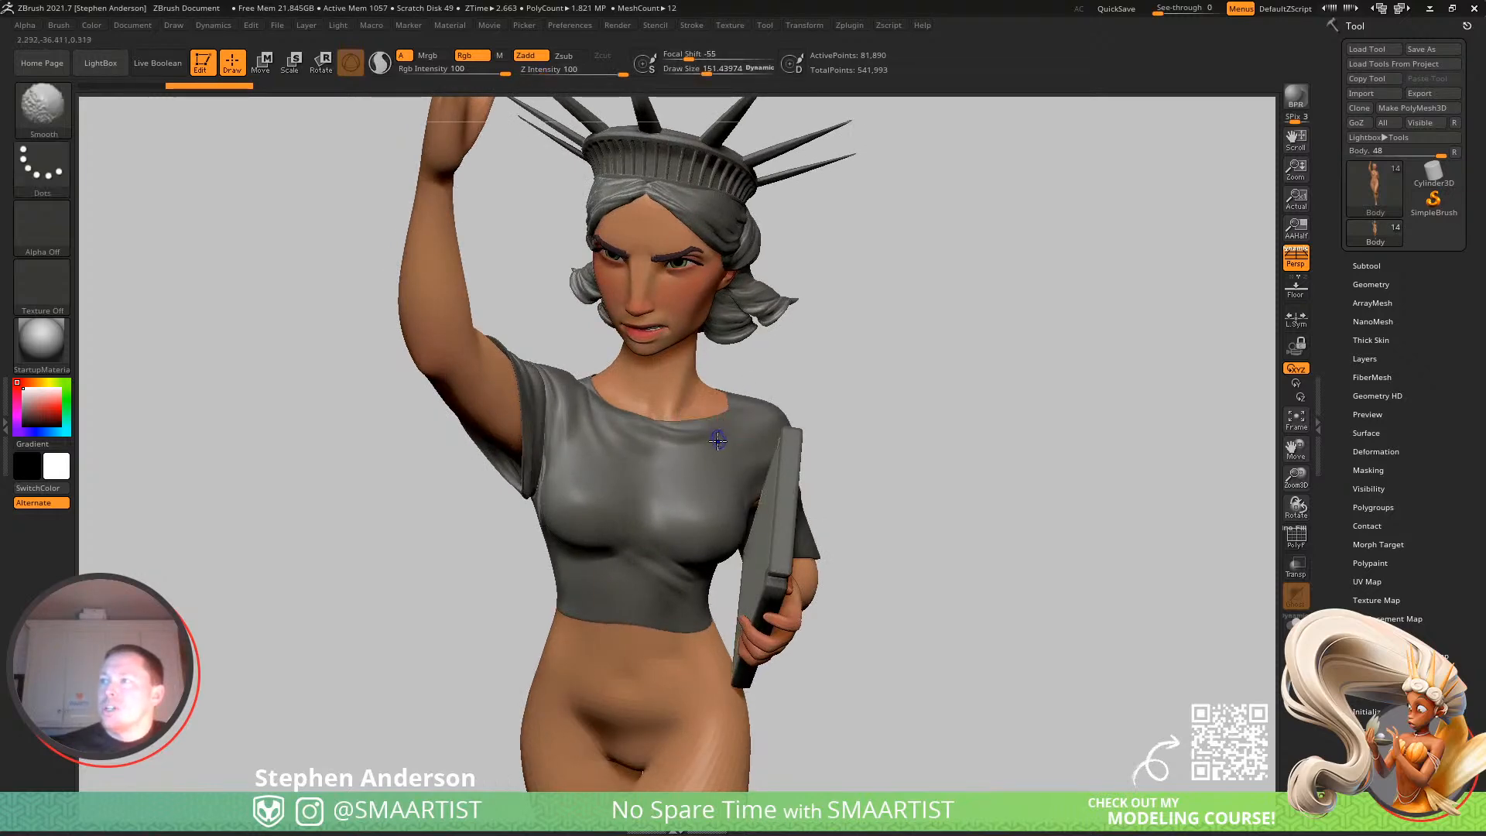
{"action": "key", "text": "shift+f"}
{"action": "left_click", "coordinate": [745, 416]}
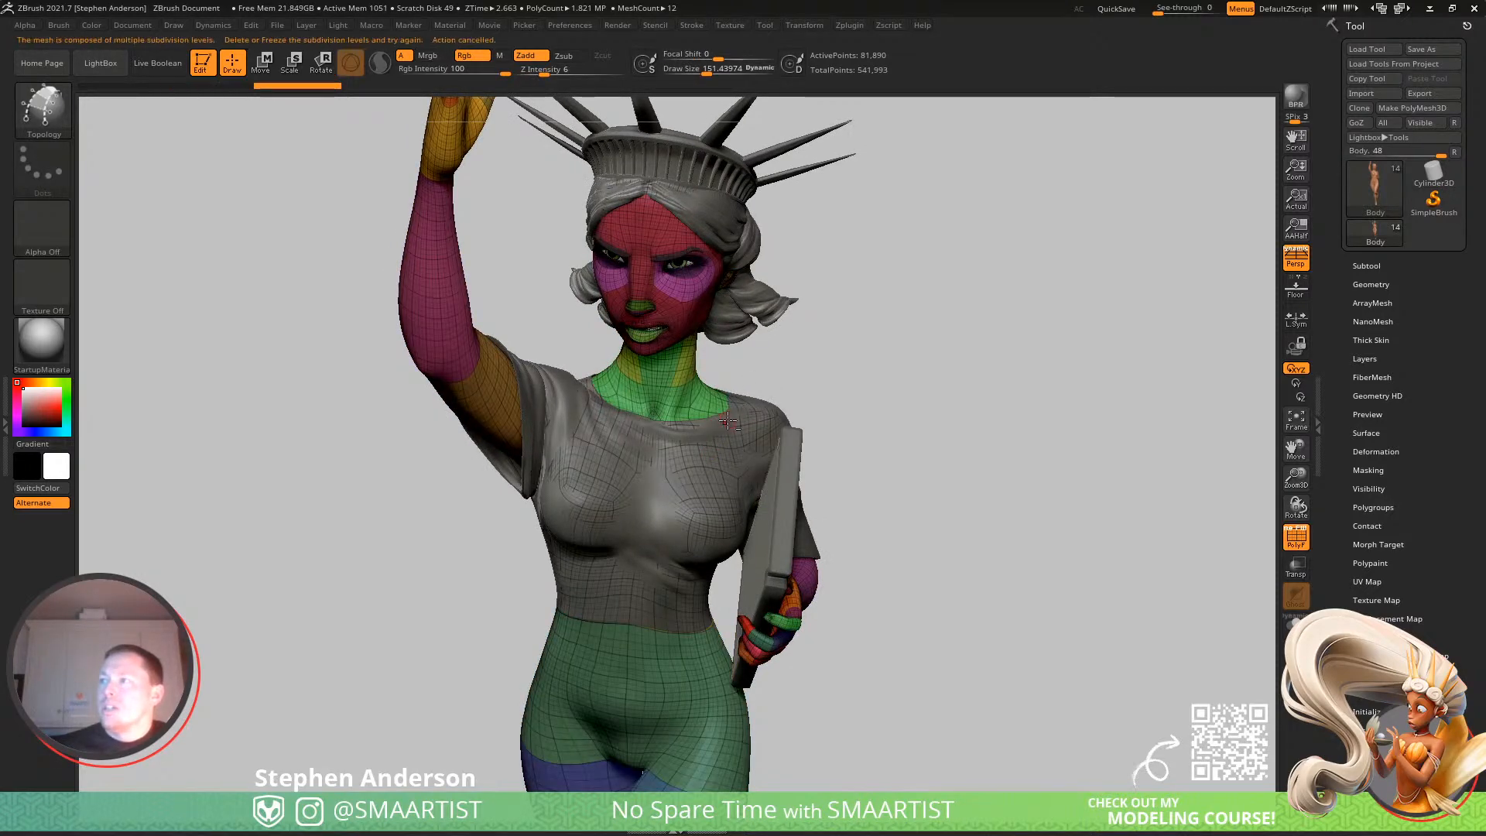
Make the Robes_Layer1 subtool active, lower it to its lowest subdivision level and hide the polyframe wireframe.
{"action": "key", "text": "n"}
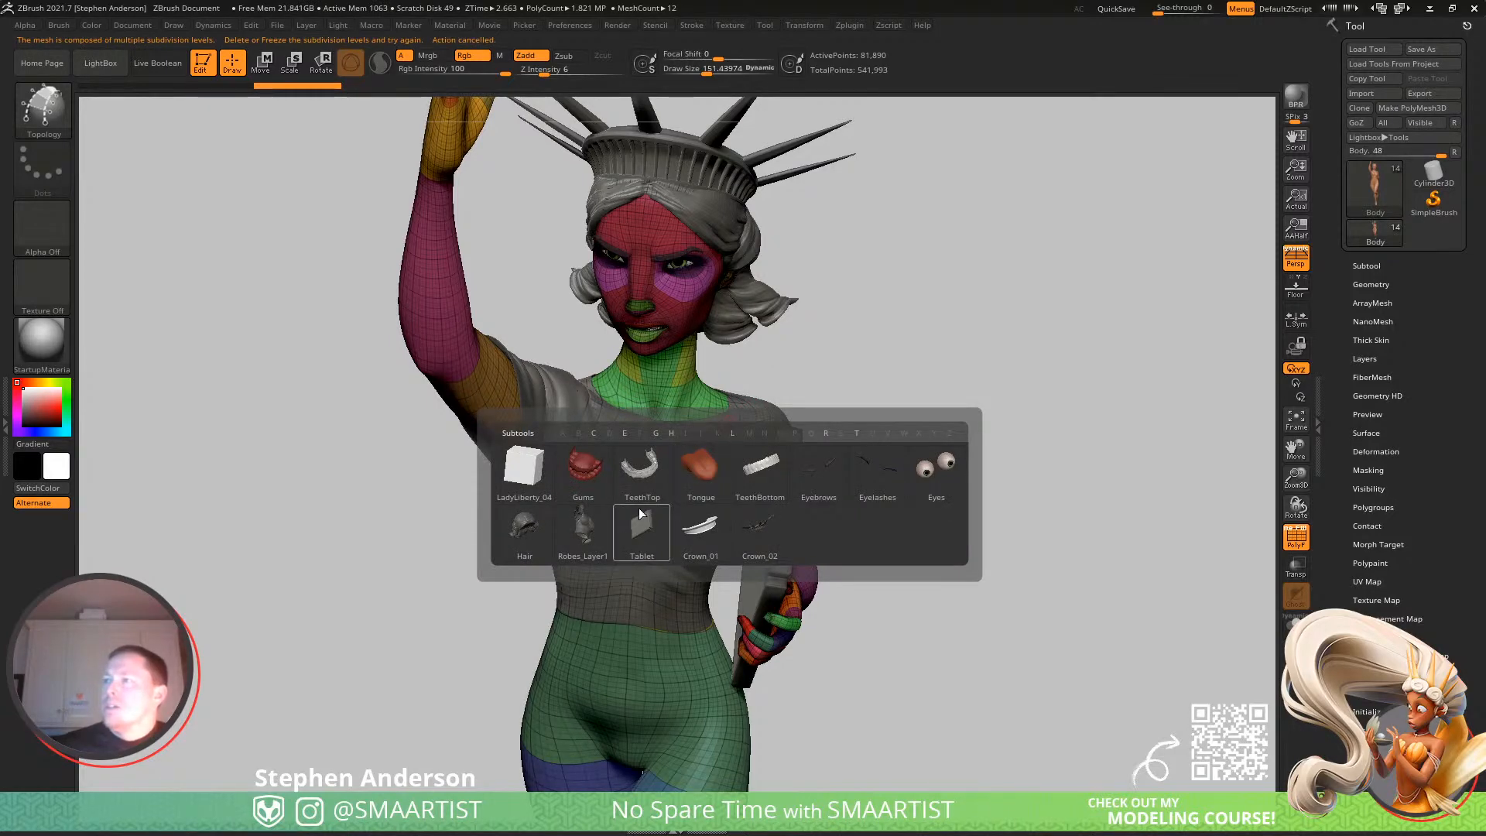
{"action": "left_click", "coordinate": [588, 527]}
{"action": "key", "text": "shift"}
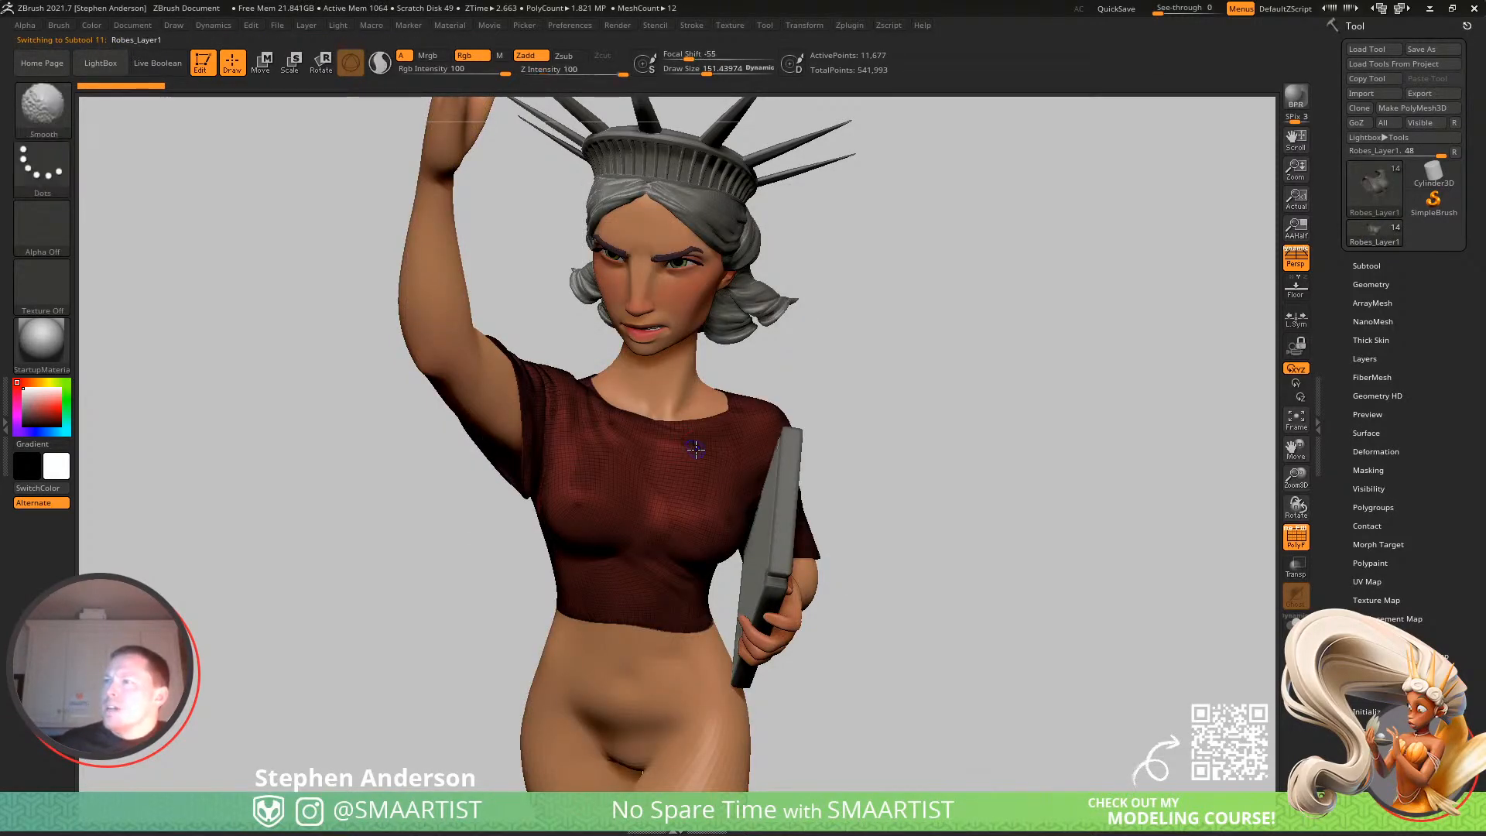
{"action": "left_click", "coordinate": [1370, 285]}
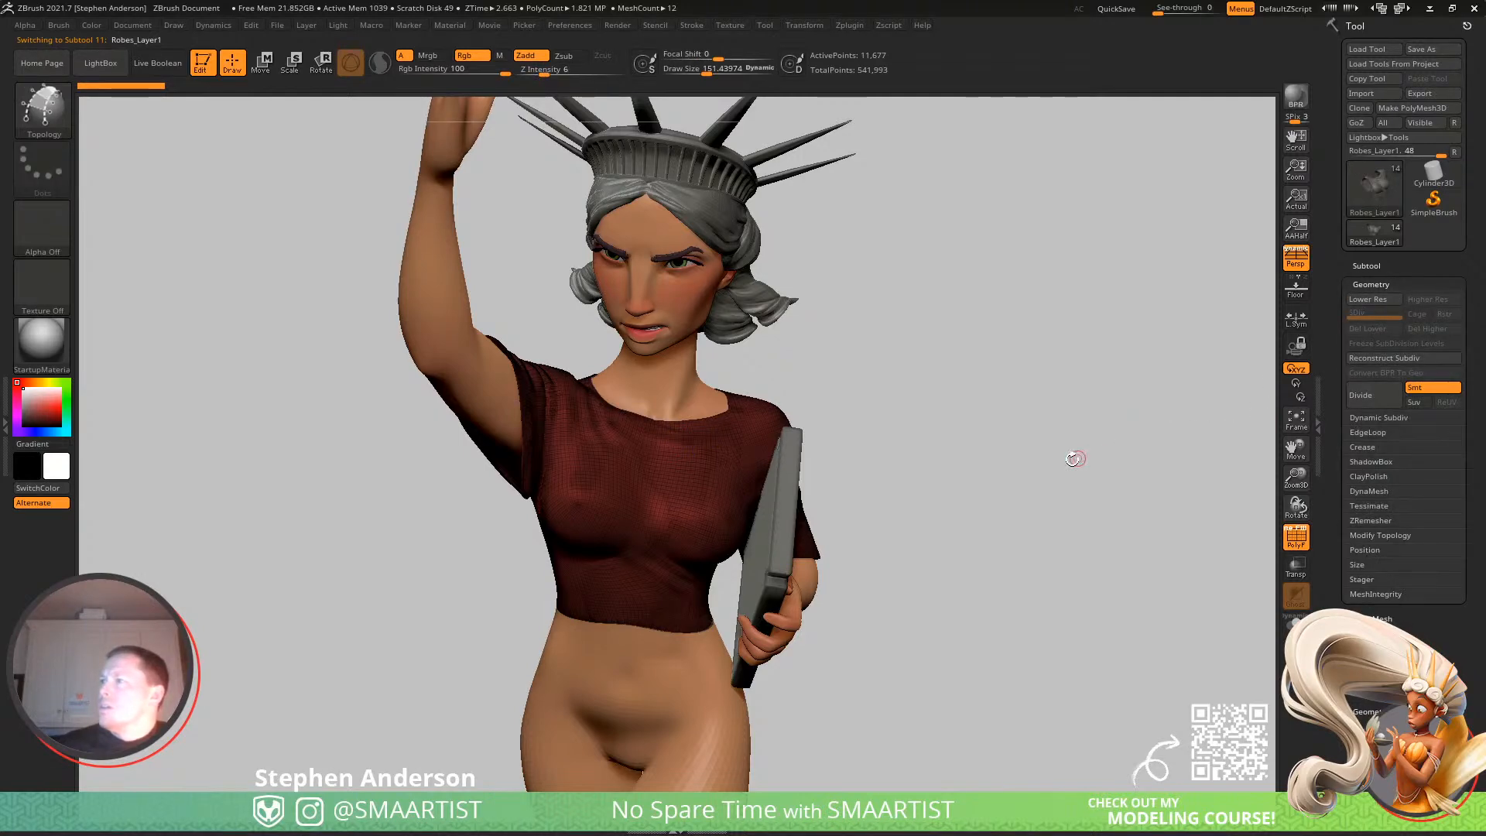
{"action": "key", "text": "shift+d"}
{"action": "key", "text": "shift+f"}
Draw a topology curve diagonally across the robe's chest, from the neckline on the tablet side to the waist under the raised arm.
{"action": "mouse_move", "coordinate": [674, 453]}
{"action": "right_mouse_down"}
{"action": "mouse_move", "coordinate": [687, 481]}
{"action": "mouse_move", "coordinate": [687, 464]}
{"action": "right_mouse_up"}
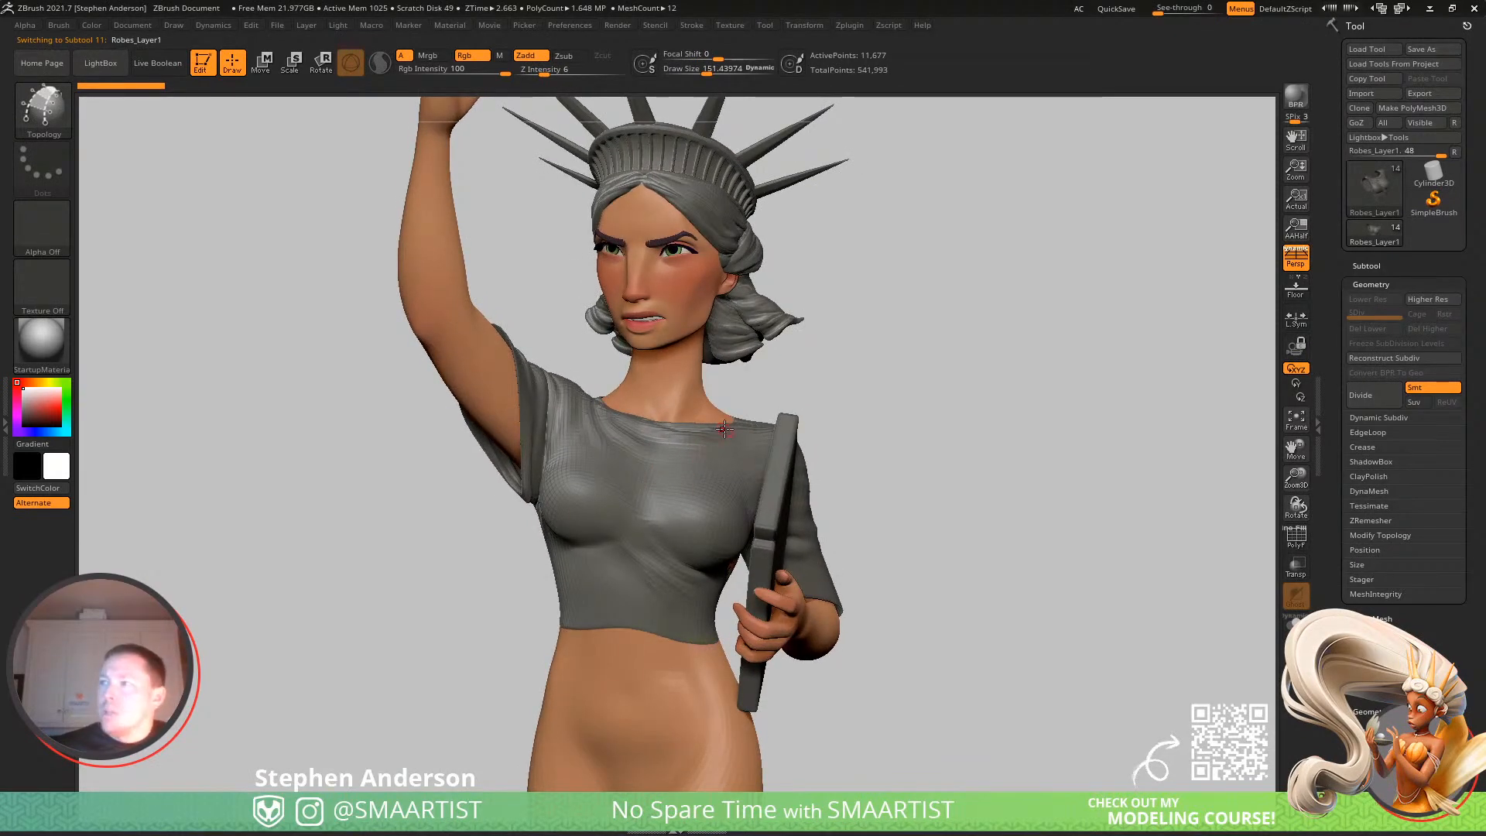
{"action": "left_click_drag", "start_coordinate": [730, 424], "coordinate": [528, 576]}
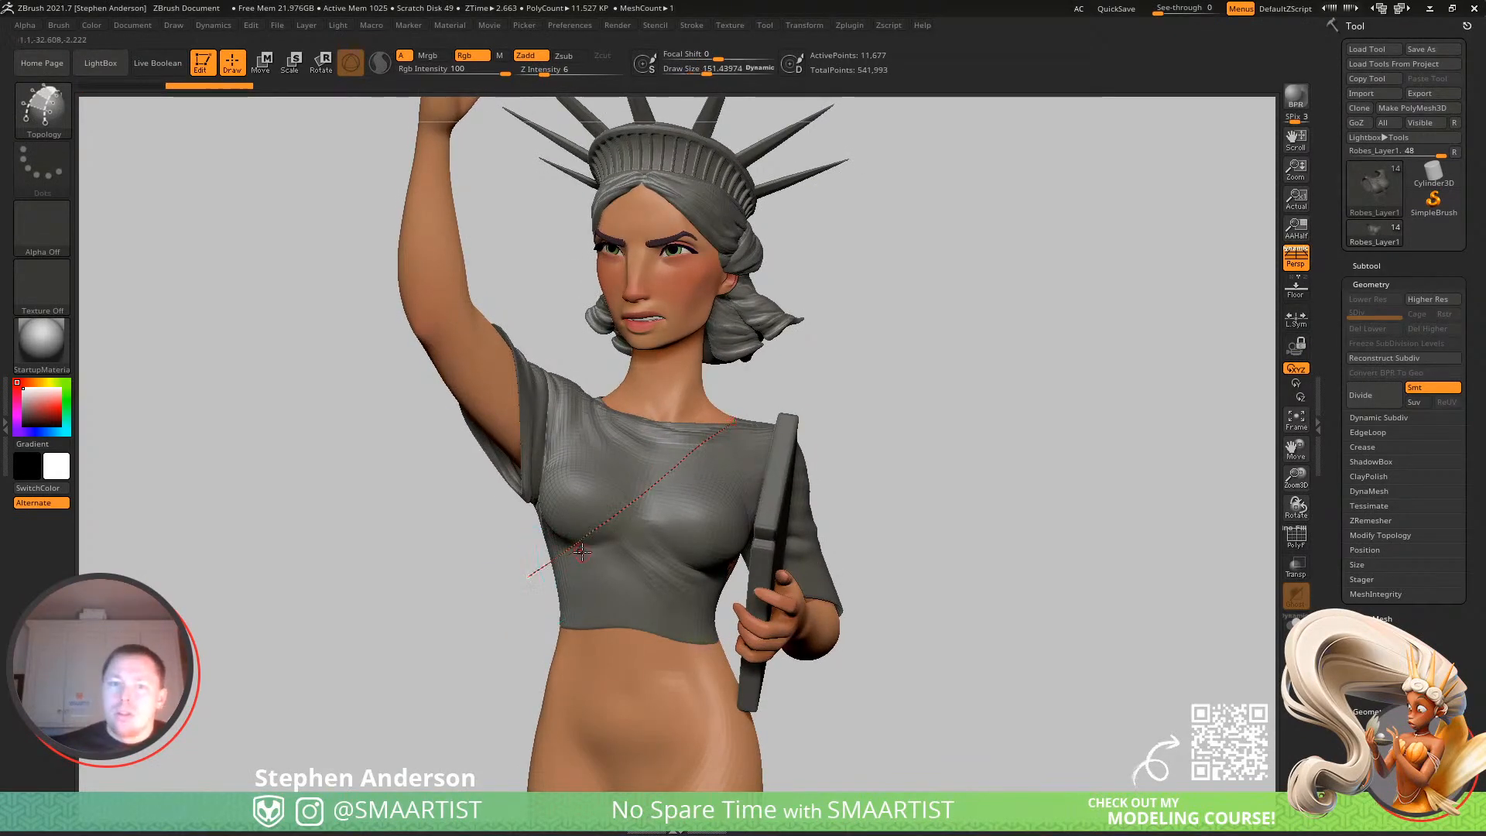
{"action": "right_click_drag", "start_coordinate": [590, 568], "coordinate": [613, 555]}
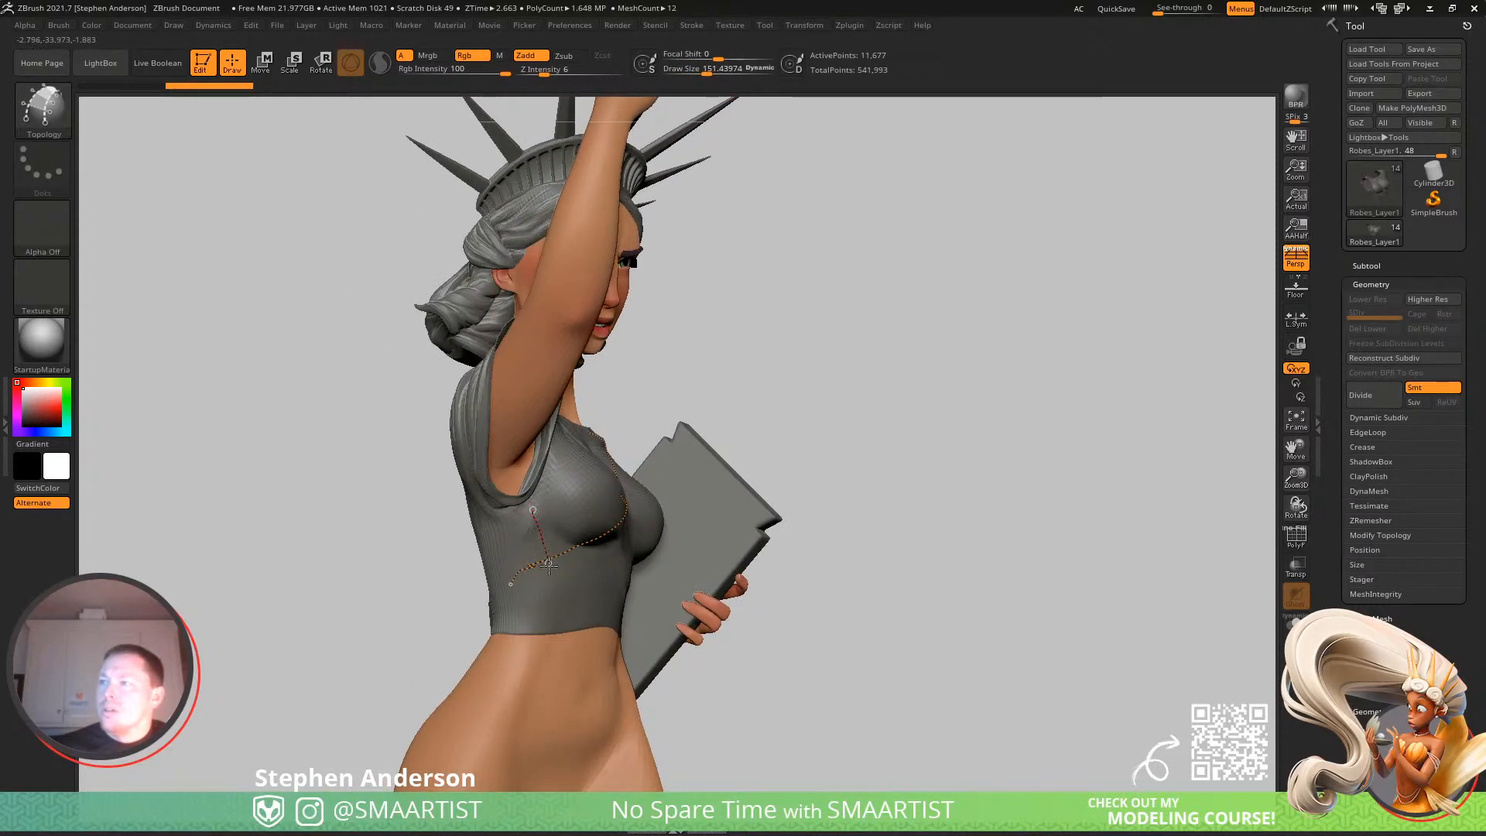
Draw a vertical topology curve from the raised arm's armpit to the hem, and extend the diagonal curve around toward the back.
{"action": "left_click_drag", "start_coordinate": [540, 636], "coordinate": [541, 635]}
{"action": "left_click_drag", "start_coordinate": [515, 545], "coordinate": [536, 604]}
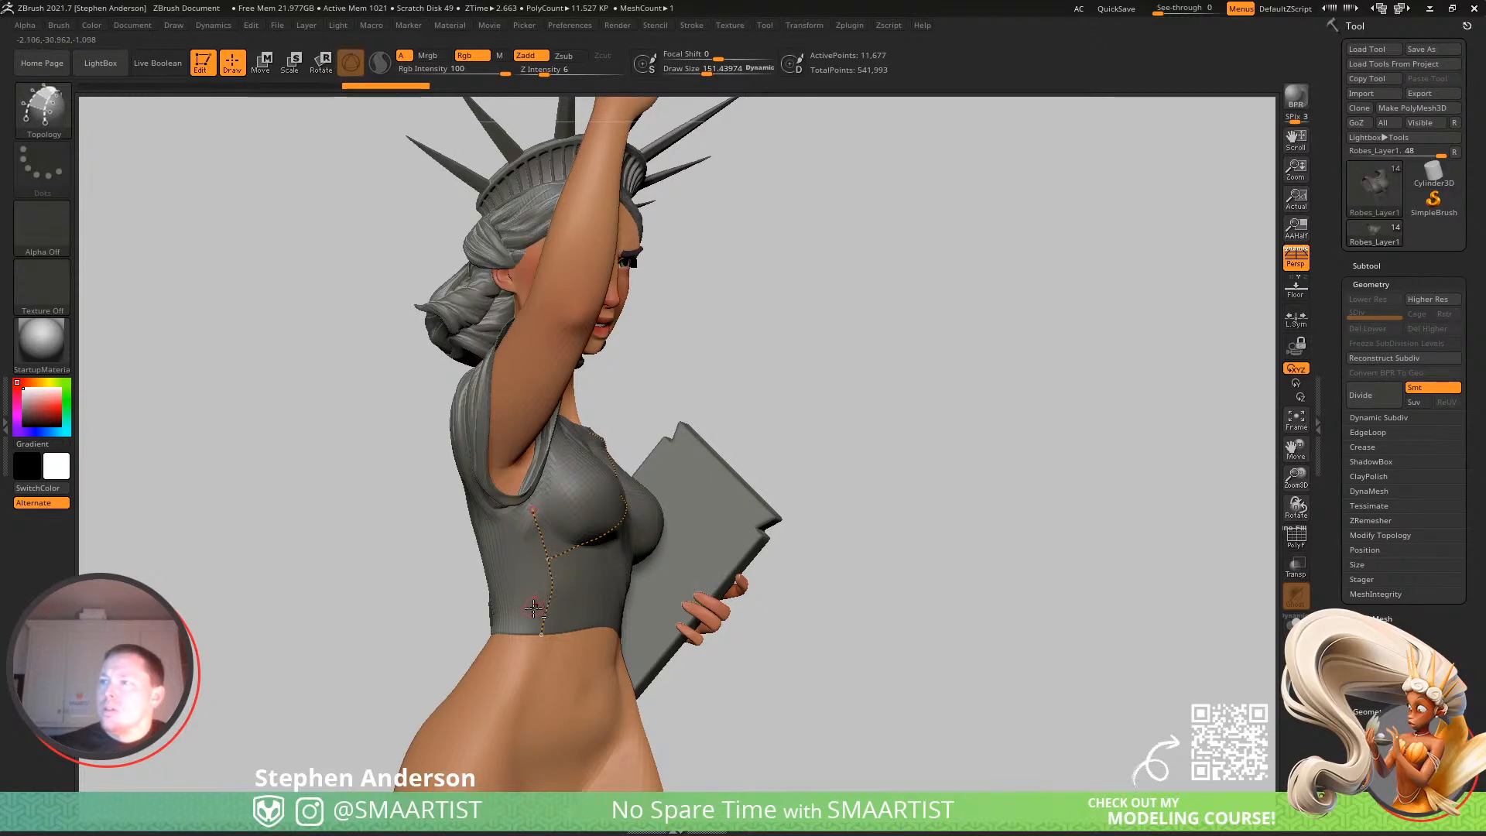
{"action": "mouse_move", "coordinate": [532, 556]}
{"action": "right_mouse_down"}
{"action": "mouse_move", "coordinate": [564, 585]}
{"action": "mouse_move", "coordinate": [623, 545]}
{"action": "right_mouse_up"}
{"action": "left_click_drag", "start_coordinate": [633, 539], "coordinate": [398, 565]}
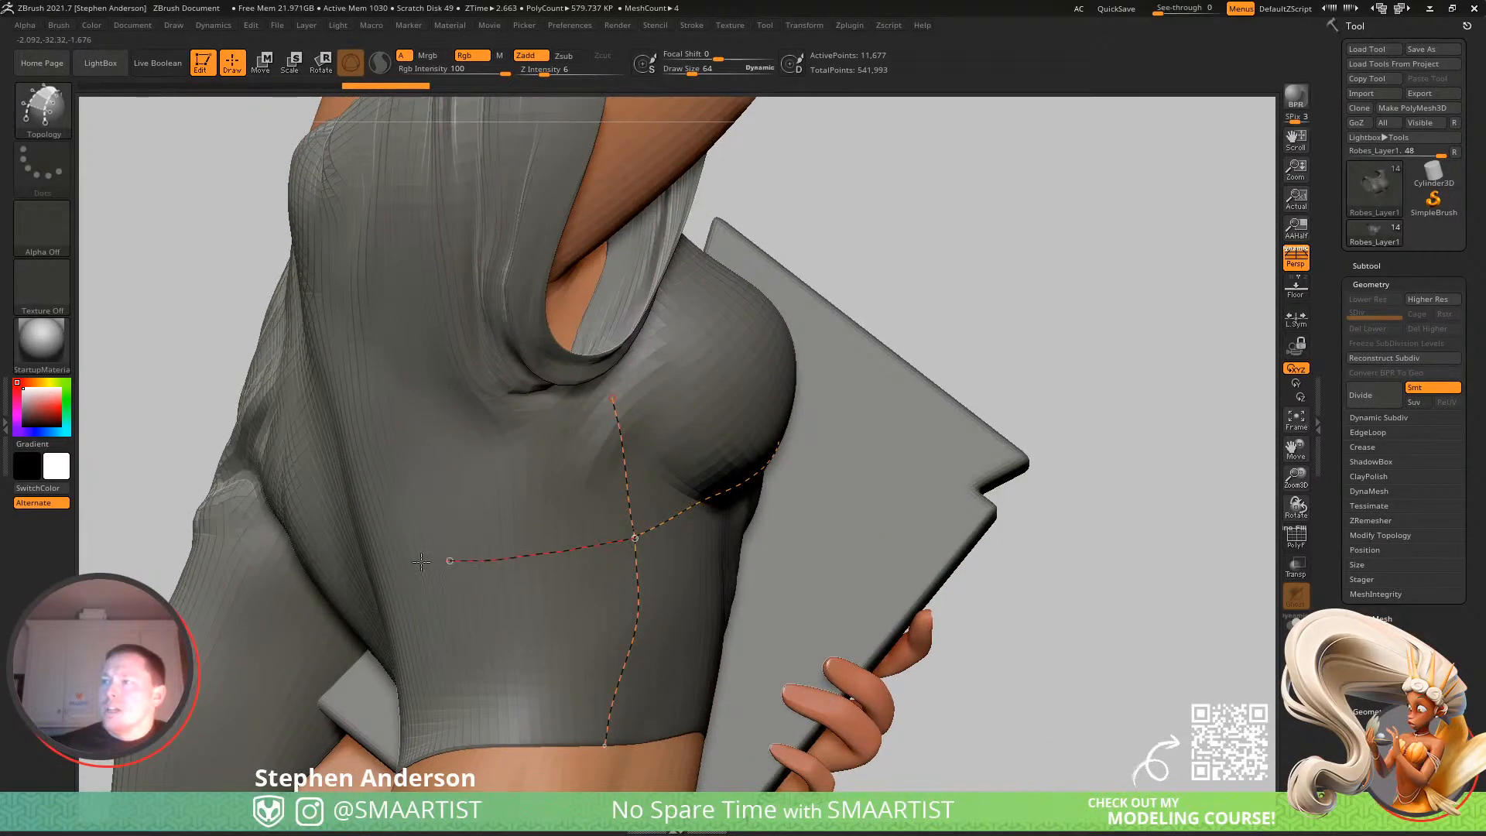
{"action": "mouse_move", "coordinate": [454, 565]}
{"action": "right_mouse_down"}
{"action": "mouse_move", "coordinate": [550, 573]}
{"action": "mouse_move", "coordinate": [498, 564]}
{"action": "right_mouse_up"}
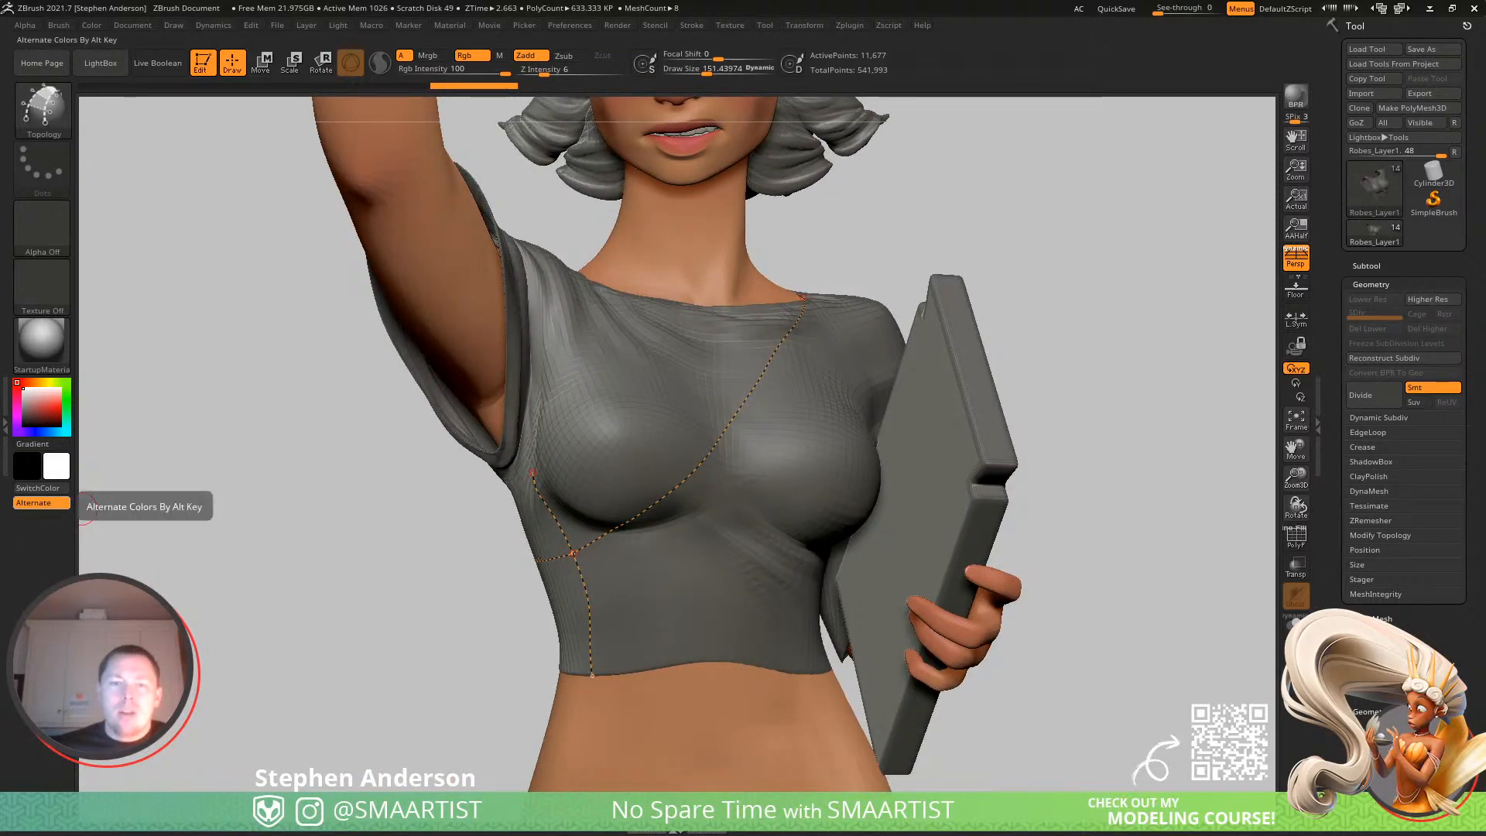
Examine the color and black-and-white statue photos for the knotted shoulder fabric and the diagonal fold across the torso.
{"action": "right_click_drag", "start_coordinate": [0, 432], "coordinate": [540, 534]}
{"action": "scroll", "coordinate": [534, 529], "scroll_direction": "down", "scroll_amount": 8}
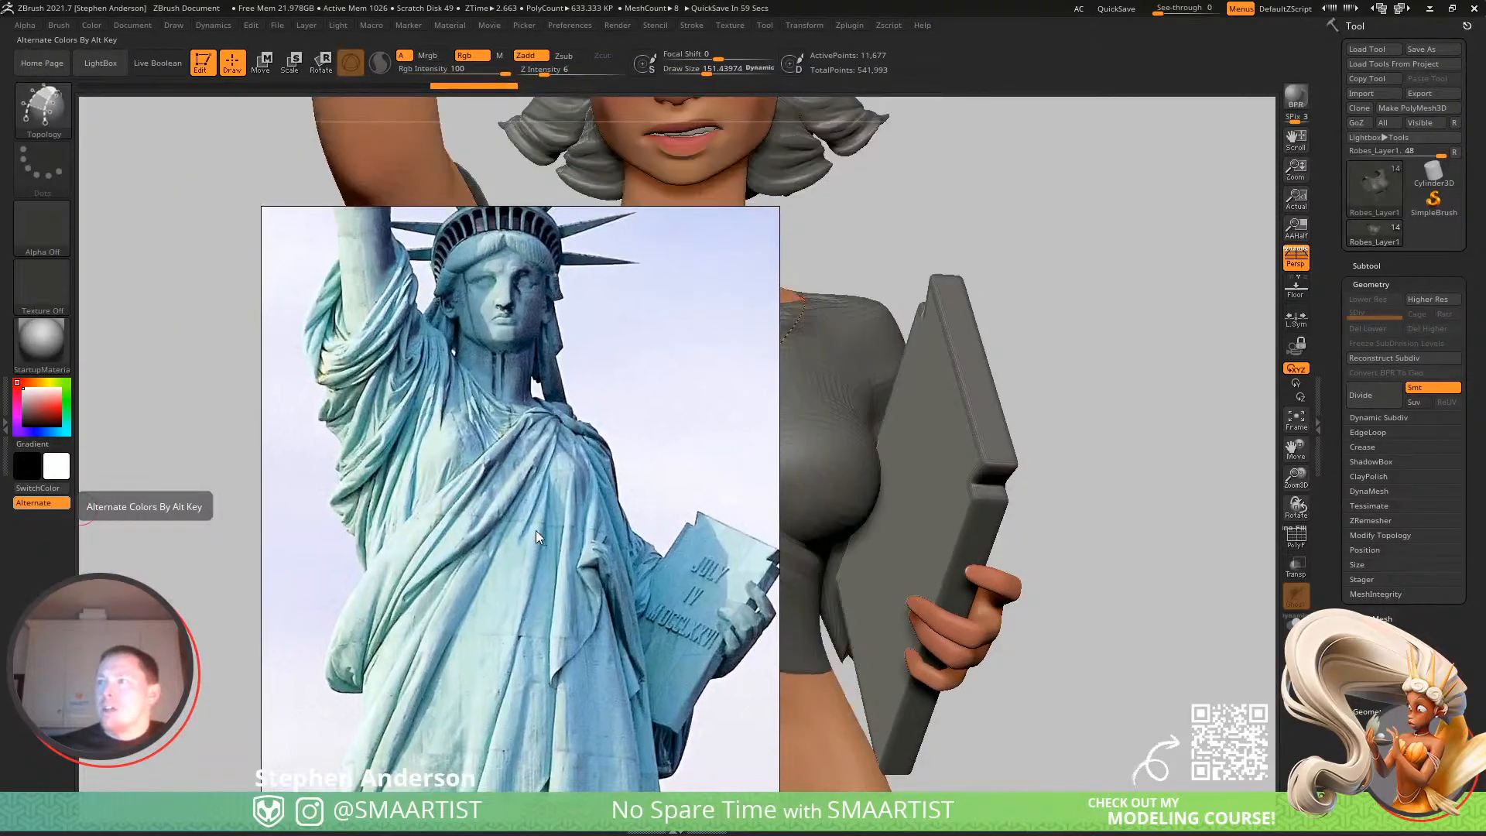
{"action": "scroll", "coordinate": [527, 525], "scroll_direction": "down", "scroll_amount": 2}
{"action": "middle_click_drag", "start_coordinate": [487, 471], "coordinate": [550, 471]}
{"action": "scroll", "coordinate": [547, 466], "scroll_direction": "up", "scroll_amount": 4}
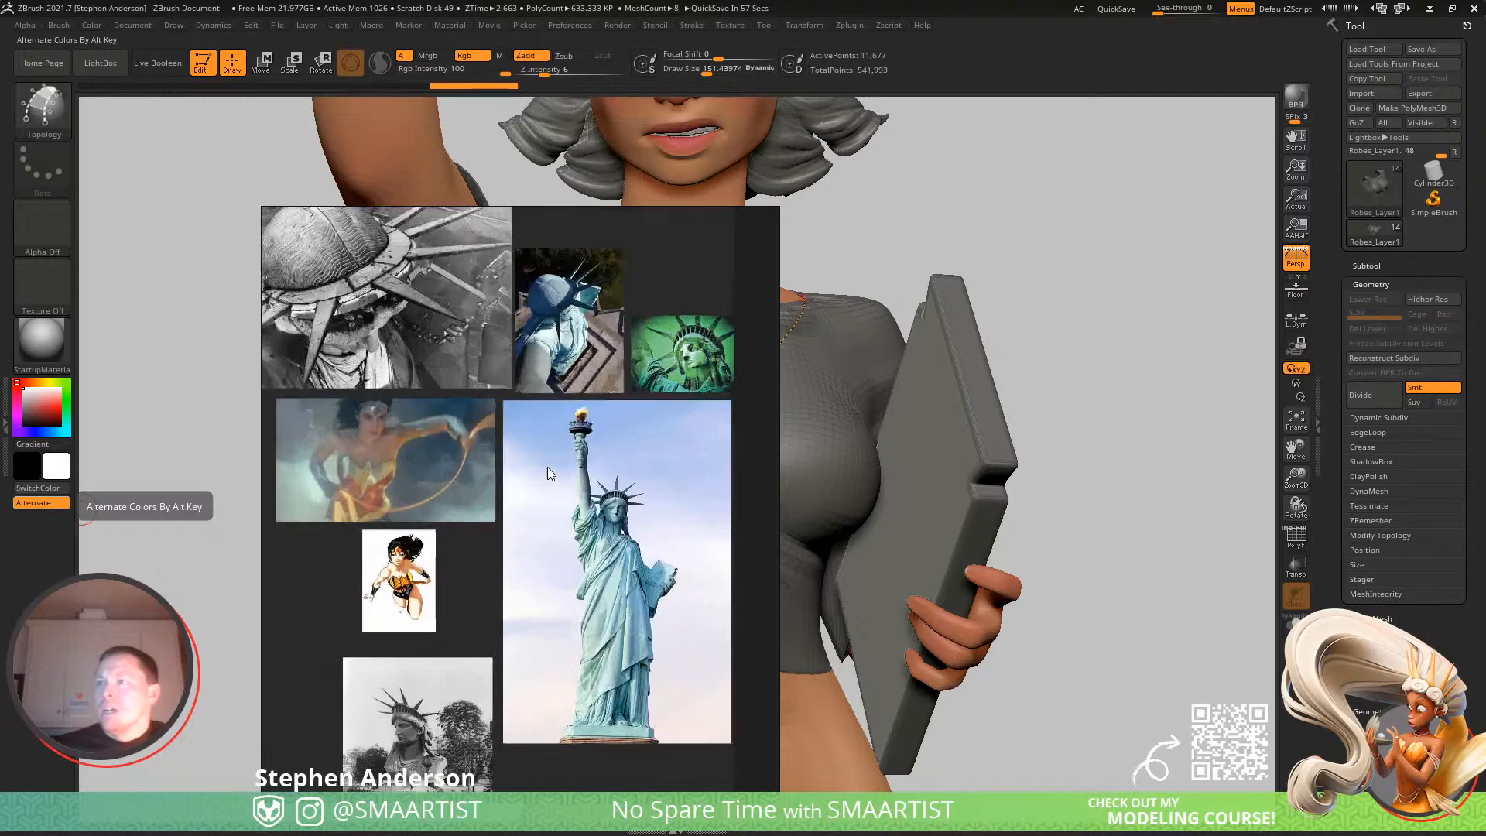
{"action": "middle_click_drag", "start_coordinate": [541, 674], "coordinate": [596, 575]}
{"action": "scroll", "coordinate": [532, 650], "scroll_direction": "up", "scroll_amount": 5}
{"action": "scroll", "coordinate": [398, 700], "scroll_direction": "up", "scroll_amount": 4}
{"action": "middle_click_drag", "start_coordinate": [378, 686], "coordinate": [661, 619]}
{"action": "scroll", "coordinate": [512, 627], "scroll_direction": "up", "scroll_amount": 4}
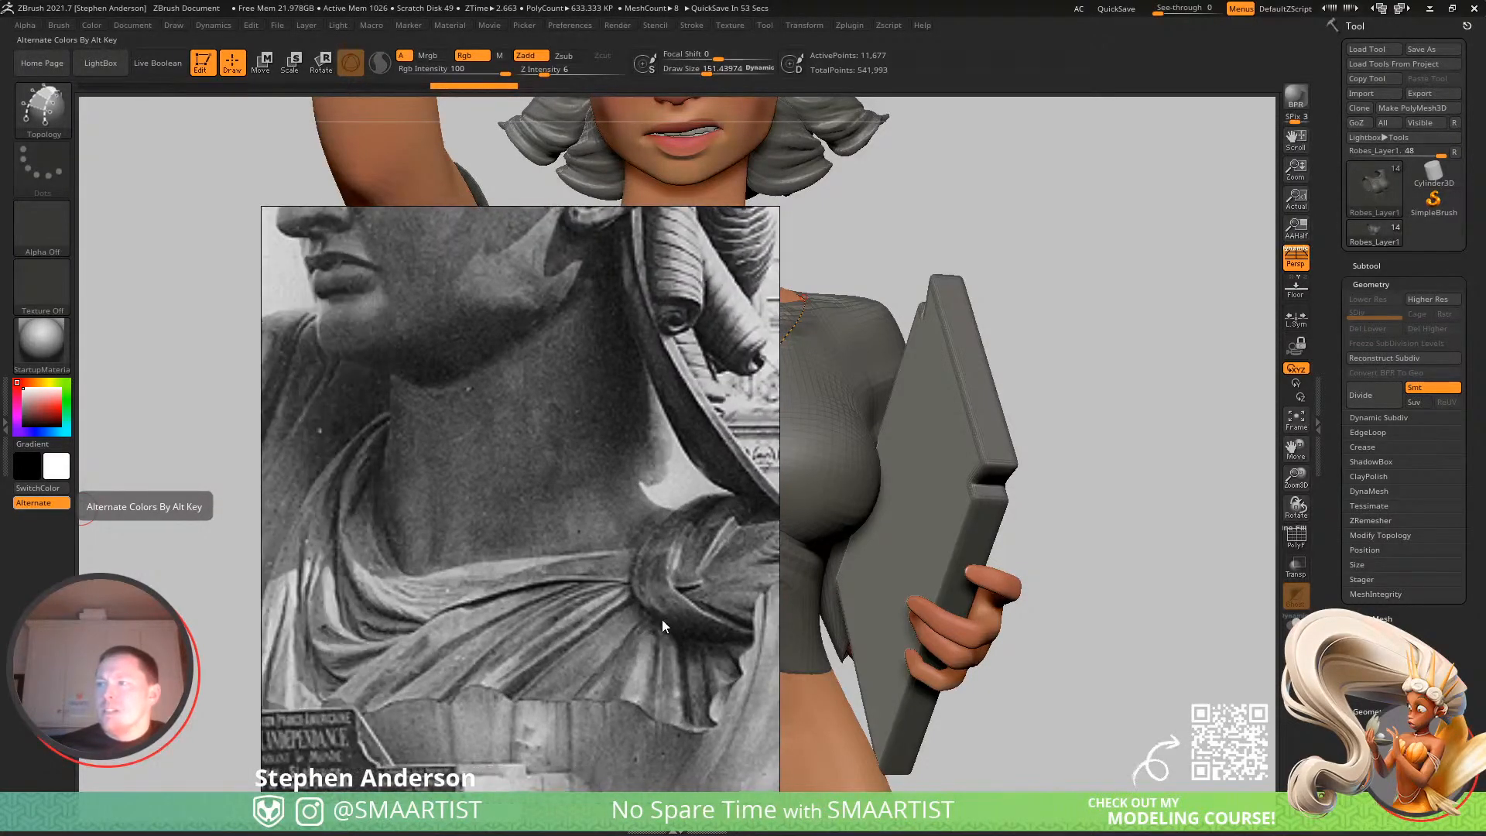
{"action": "scroll", "coordinate": [596, 579], "scroll_direction": "down", "scroll_amount": 5}
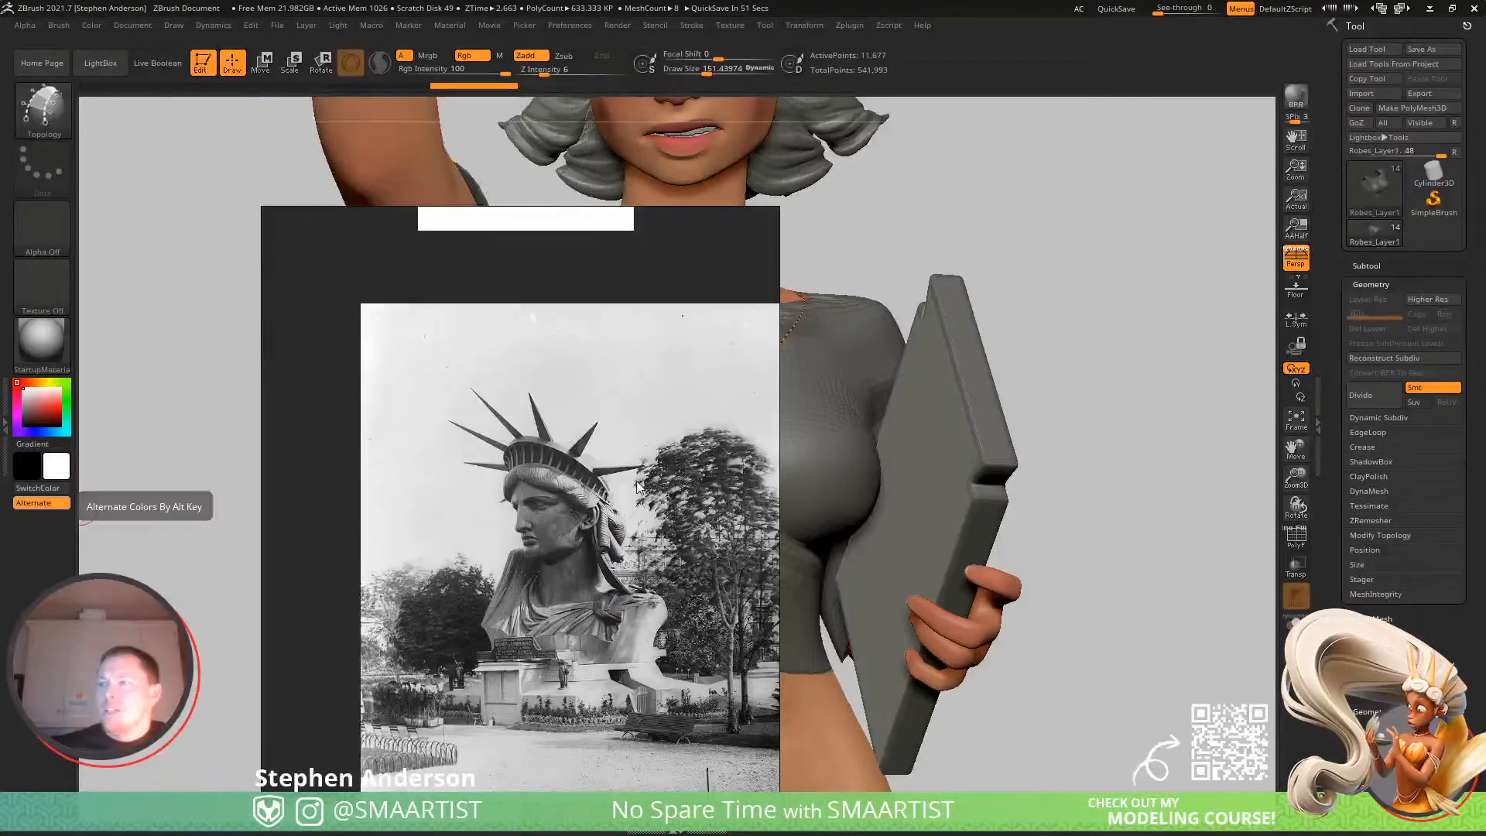
{"action": "middle_click_drag", "start_coordinate": [636, 481], "coordinate": [356, 730]}
{"action": "middle_click_drag", "start_coordinate": [537, 542], "coordinate": [216, 706]}
{"action": "middle_click_drag", "start_coordinate": [579, 458], "coordinate": [585, 406]}
{"action": "scroll", "coordinate": [515, 548], "scroll_direction": "up", "scroll_amount": 5}
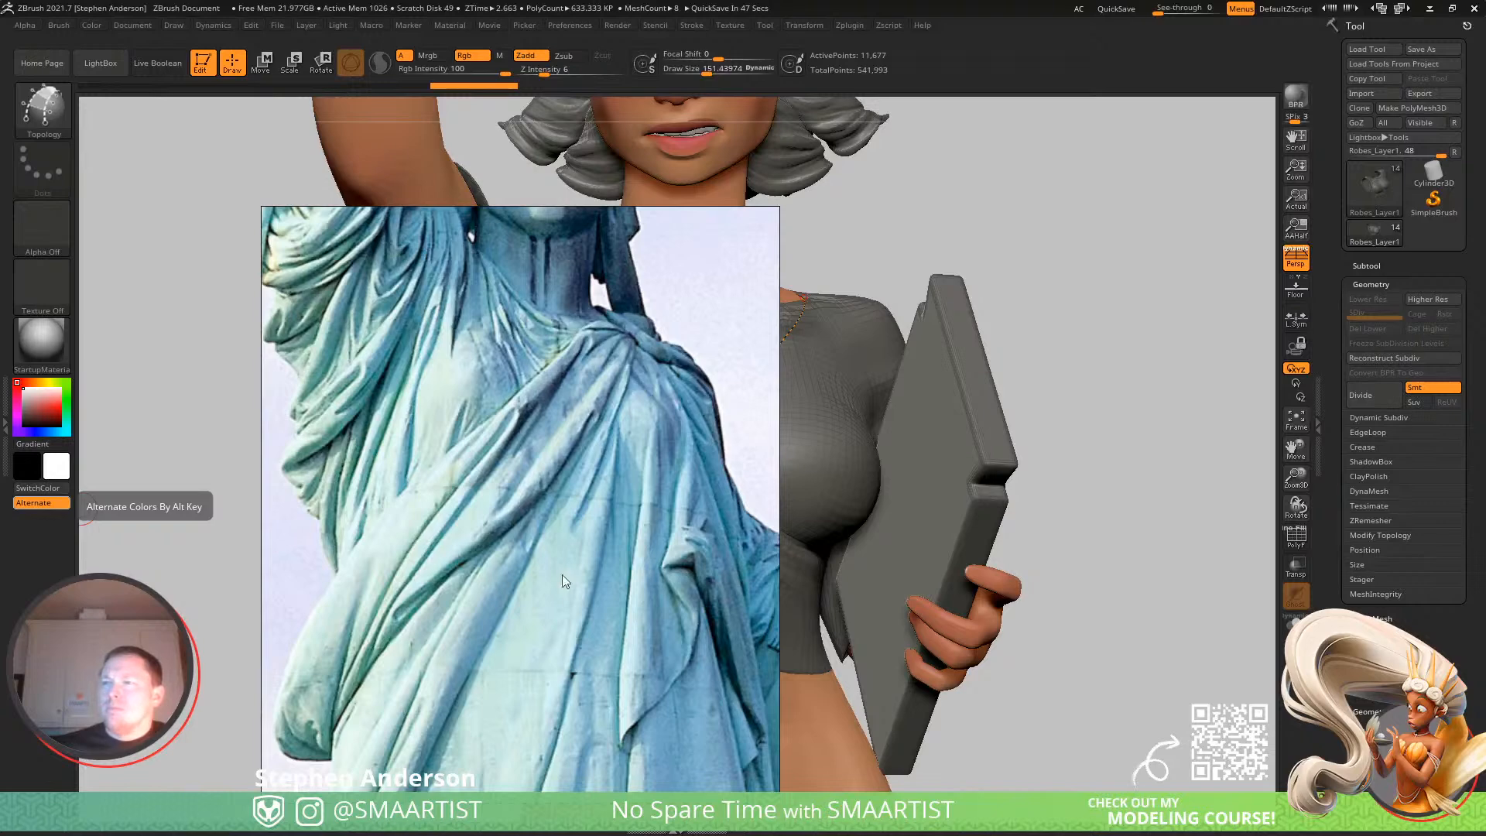
{"action": "scroll", "coordinate": [609, 571], "scroll_direction": "down", "scroll_amount": 5}
{"action": "middle_click_drag", "start_coordinate": [600, 577], "coordinate": [570, 507]}
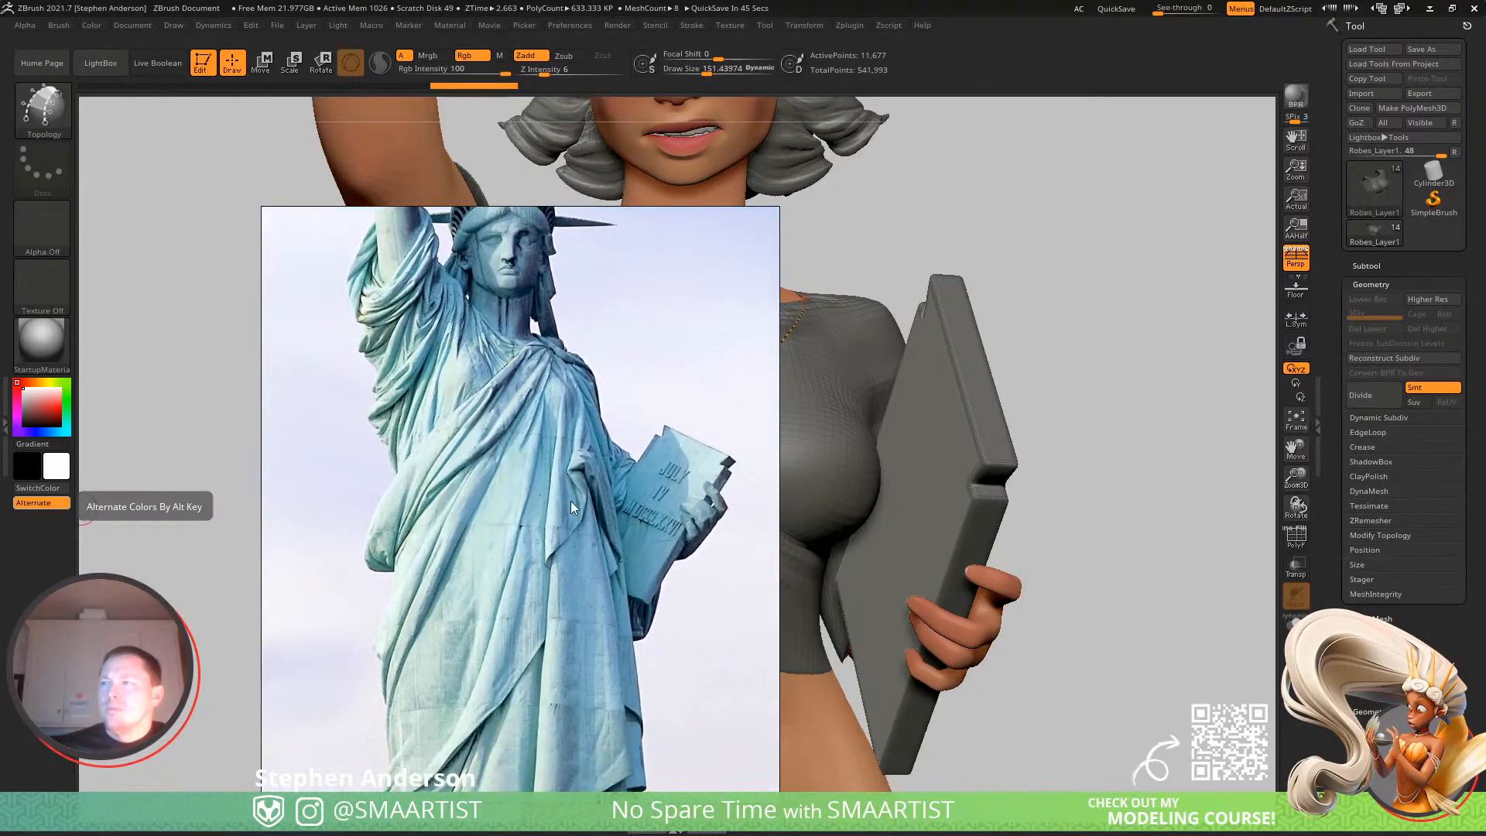
{"action": "right_click_drag", "start_coordinate": [588, 493], "coordinate": [0, 537]}
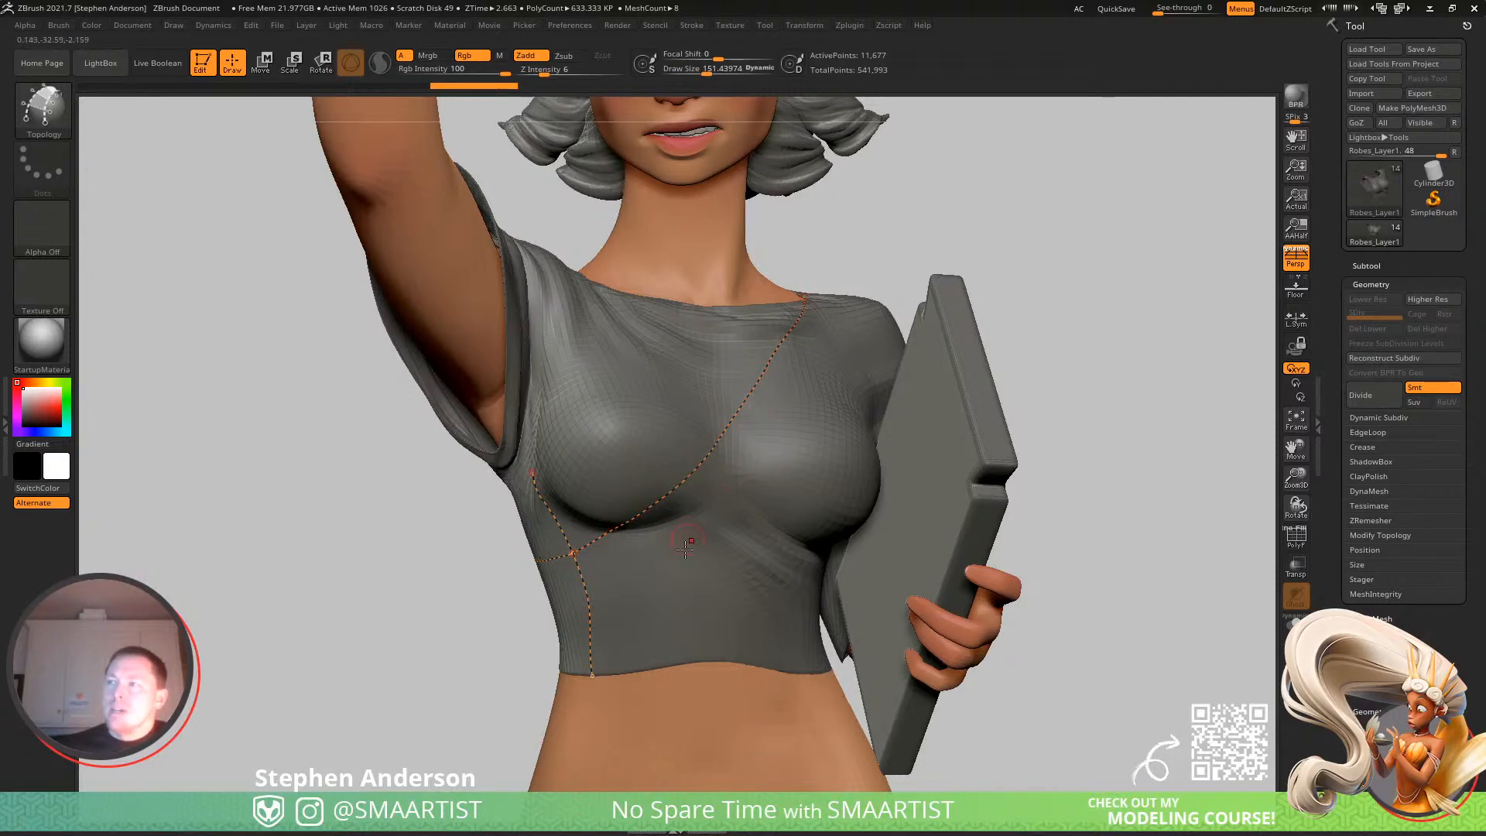
Draw topology curves along the robe's bottom hem and continue the waist curve across the back.
{"action": "right_click_drag", "start_coordinate": [680, 587], "coordinate": [692, 559], "text": "ctrl"}
{"action": "left_click_drag", "start_coordinate": [741, 537], "coordinate": [709, 533], "text": "shift"}
{"action": "left_click_drag", "start_coordinate": [590, 534], "coordinate": [584, 532], "text": "shift"}
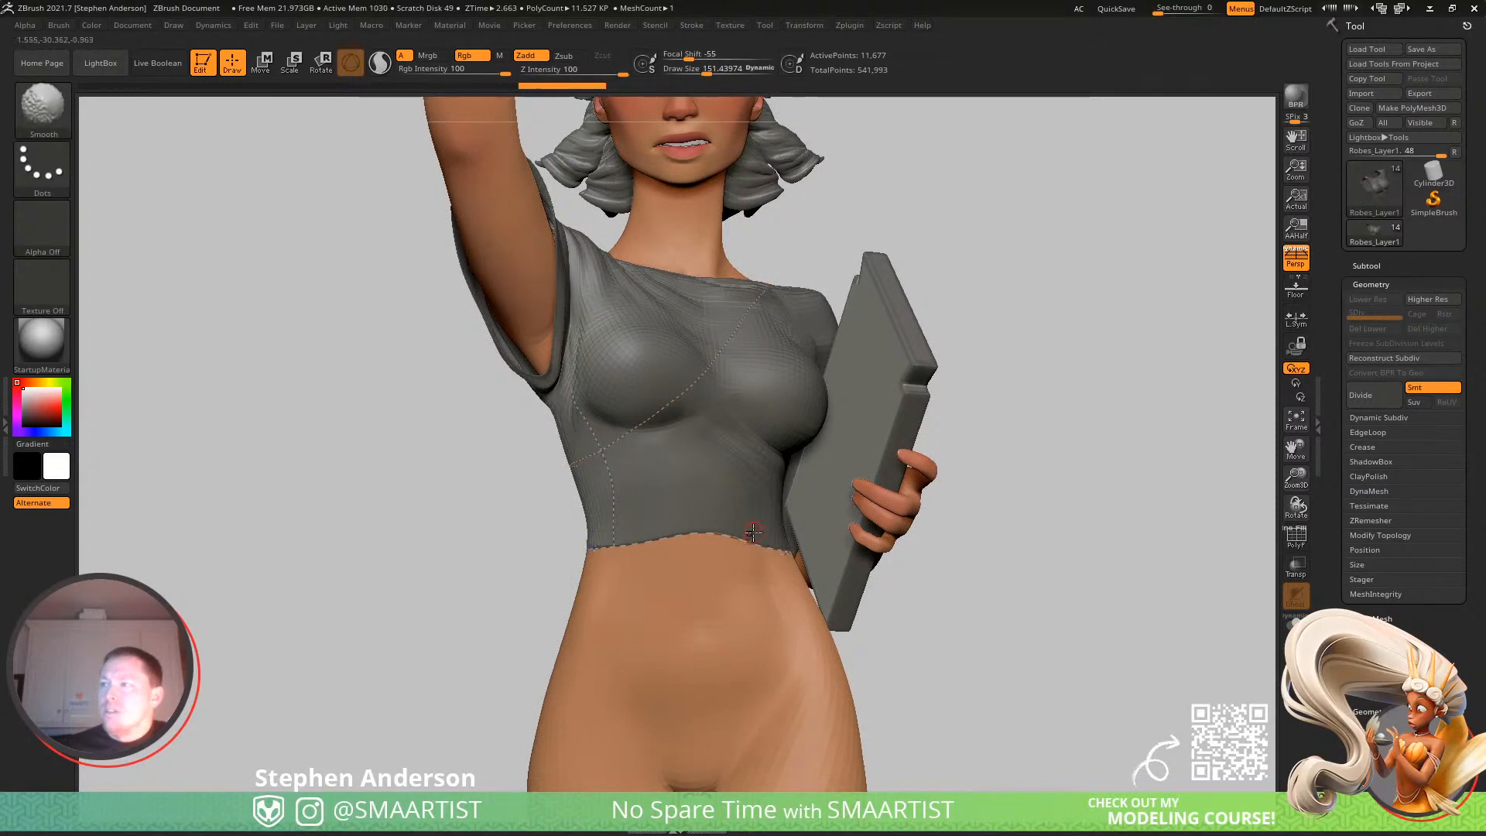
{"action": "mouse_move", "coordinate": [619, 515]}
{"action": "right_mouse_down"}
{"action": "mouse_move", "coordinate": [746, 498]}
{"action": "mouse_move", "coordinate": [577, 464]}
{"action": "right_mouse_up"}
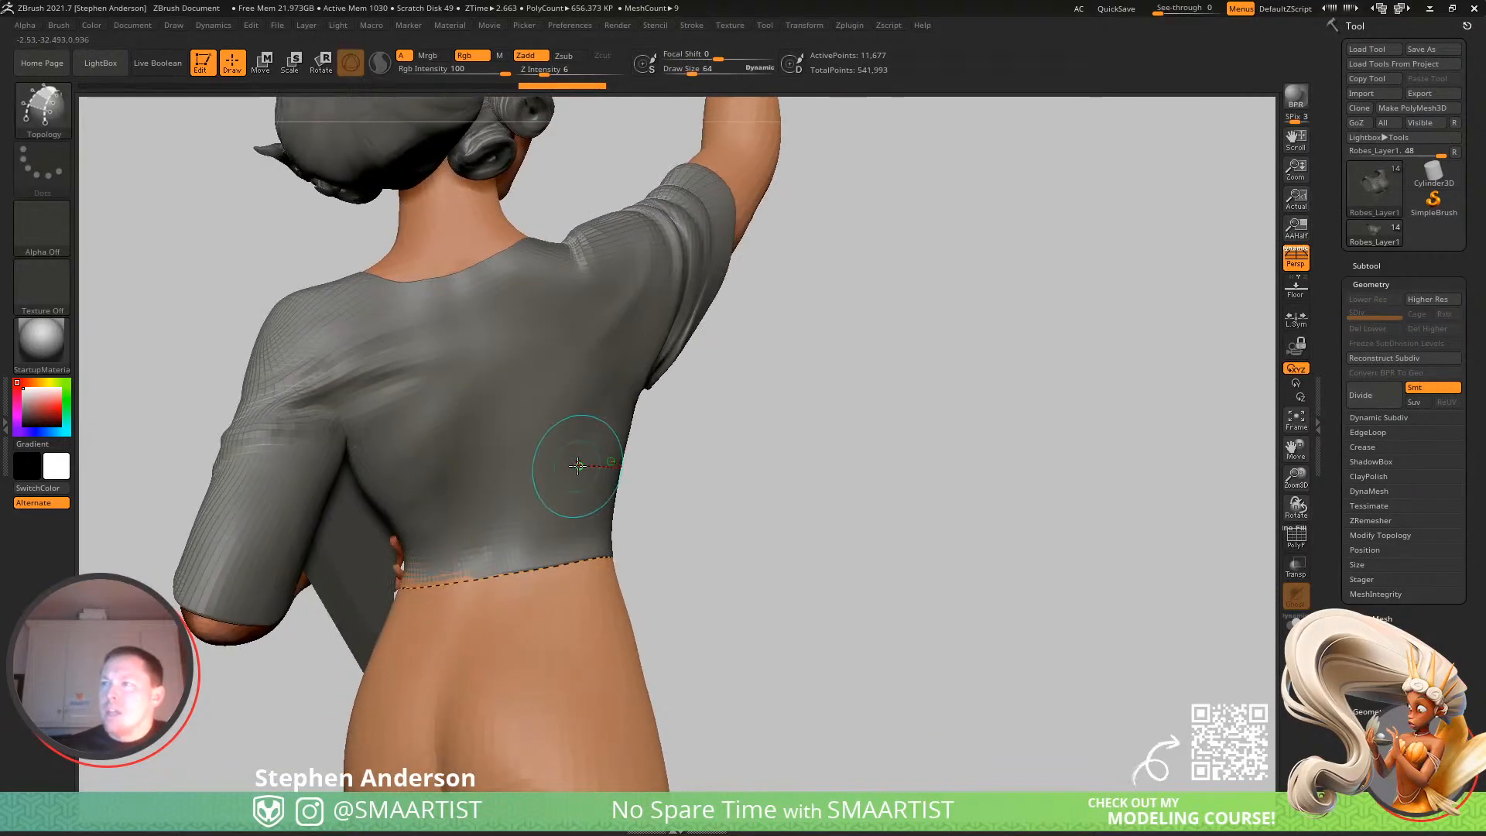
{"action": "left_click_drag", "start_coordinate": [407, 493], "coordinate": [365, 506]}
Draw a vertical topology curve down the back on the tablet-arm side, from below the armpit to the hem.
{"action": "mouse_move", "coordinate": [433, 510]}
{"action": "right_mouse_down"}
{"action": "mouse_move", "coordinate": [471, 475]}
{"action": "mouse_move", "coordinate": [495, 489]}
{"action": "mouse_move", "coordinate": [447, 423]}
{"action": "mouse_move", "coordinate": [354, 464]}
{"action": "right_mouse_up"}
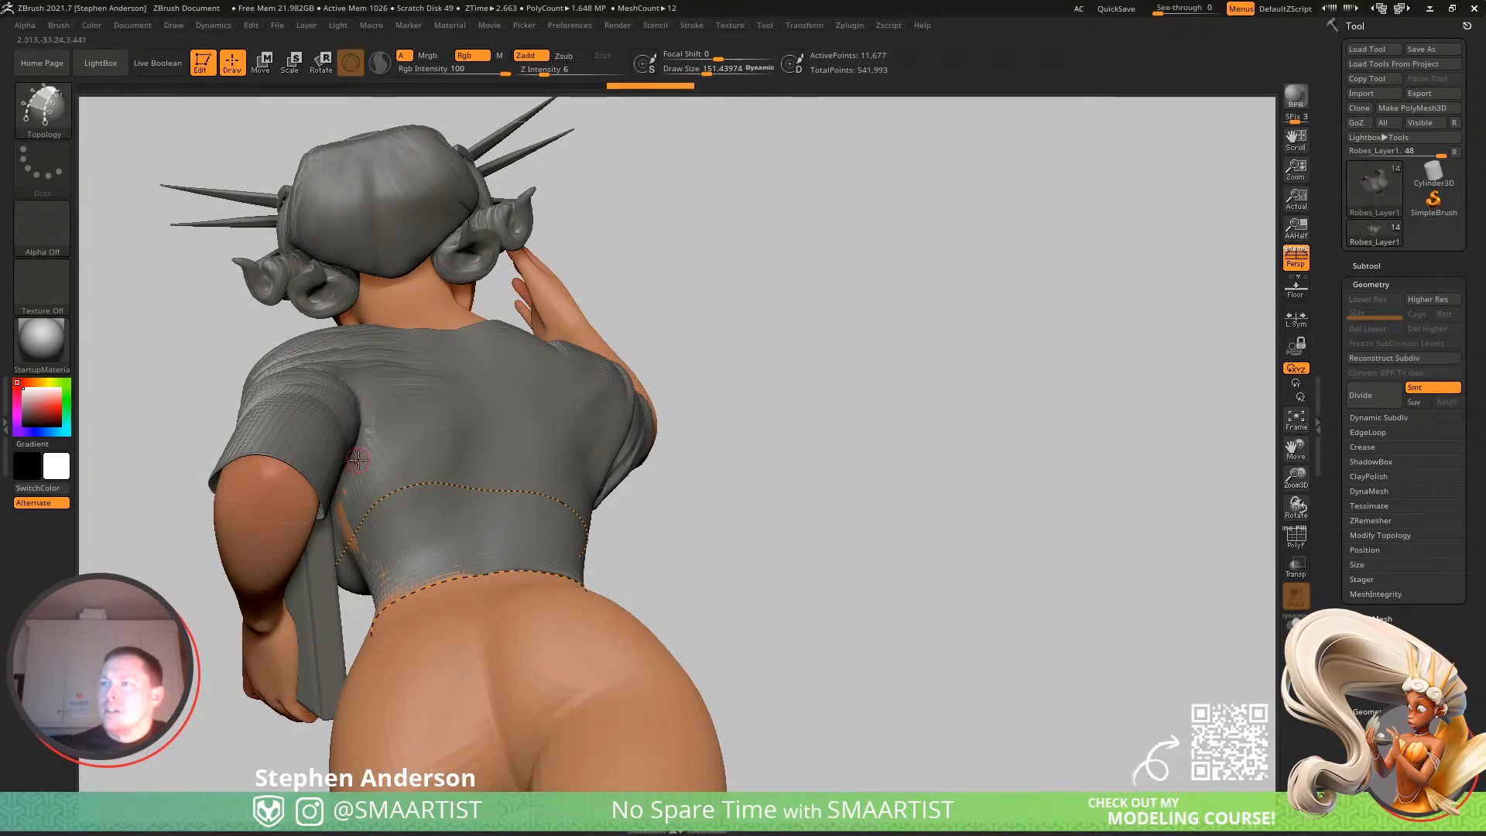
{"action": "left_click_drag", "start_coordinate": [404, 597], "coordinate": [404, 611]}
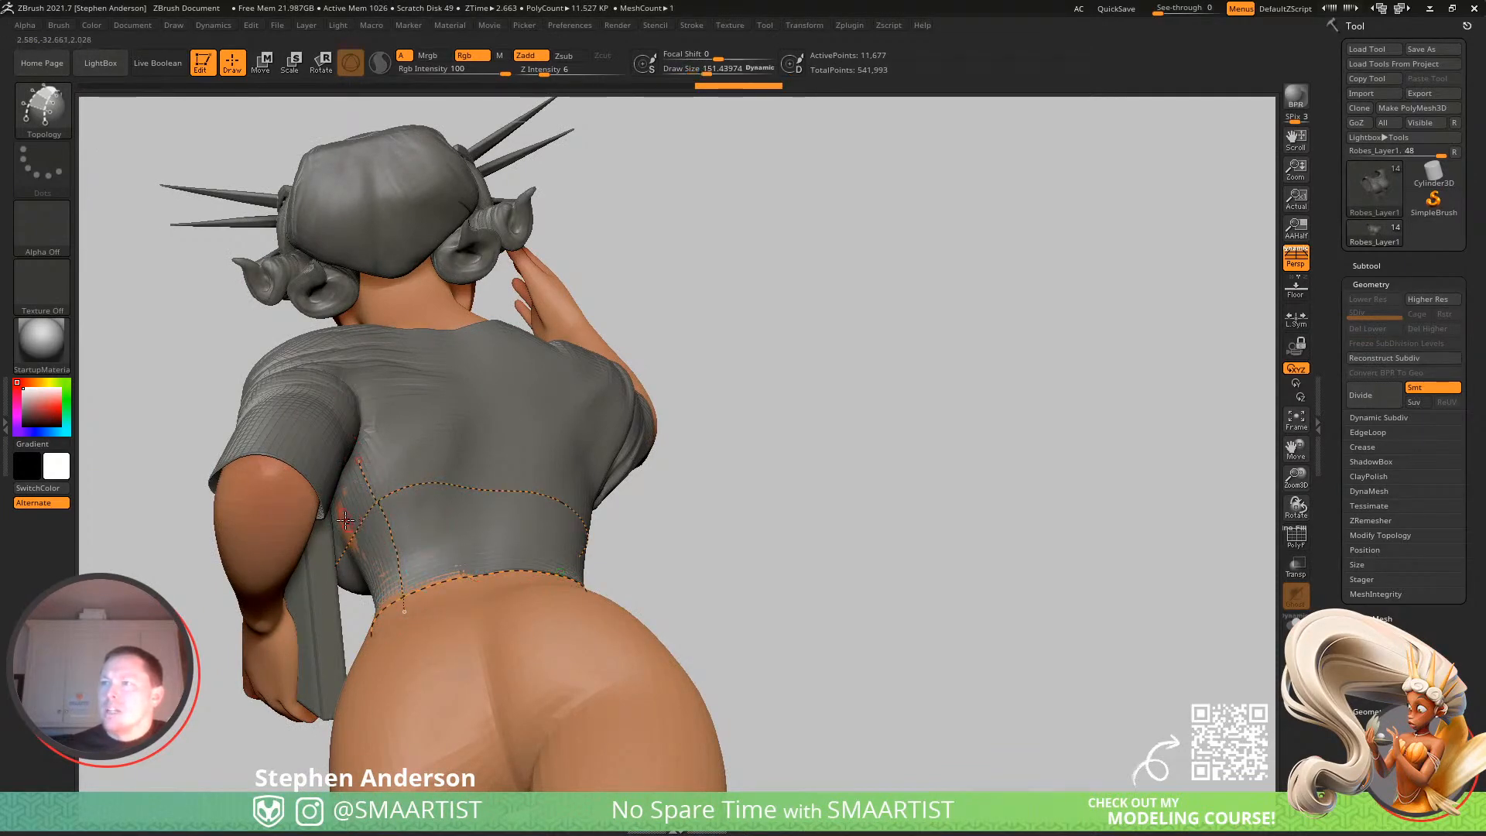
{"action": "left_click_drag", "start_coordinate": [381, 529], "coordinate": [390, 511]}
{"action": "mouse_move", "coordinate": [390, 510]}
{"action": "right_mouse_down"}
{"action": "mouse_move", "coordinate": [370, 545]}
{"action": "mouse_move", "coordinate": [434, 480]}
{"action": "mouse_move", "coordinate": [592, 399]}
{"action": "right_mouse_up"}
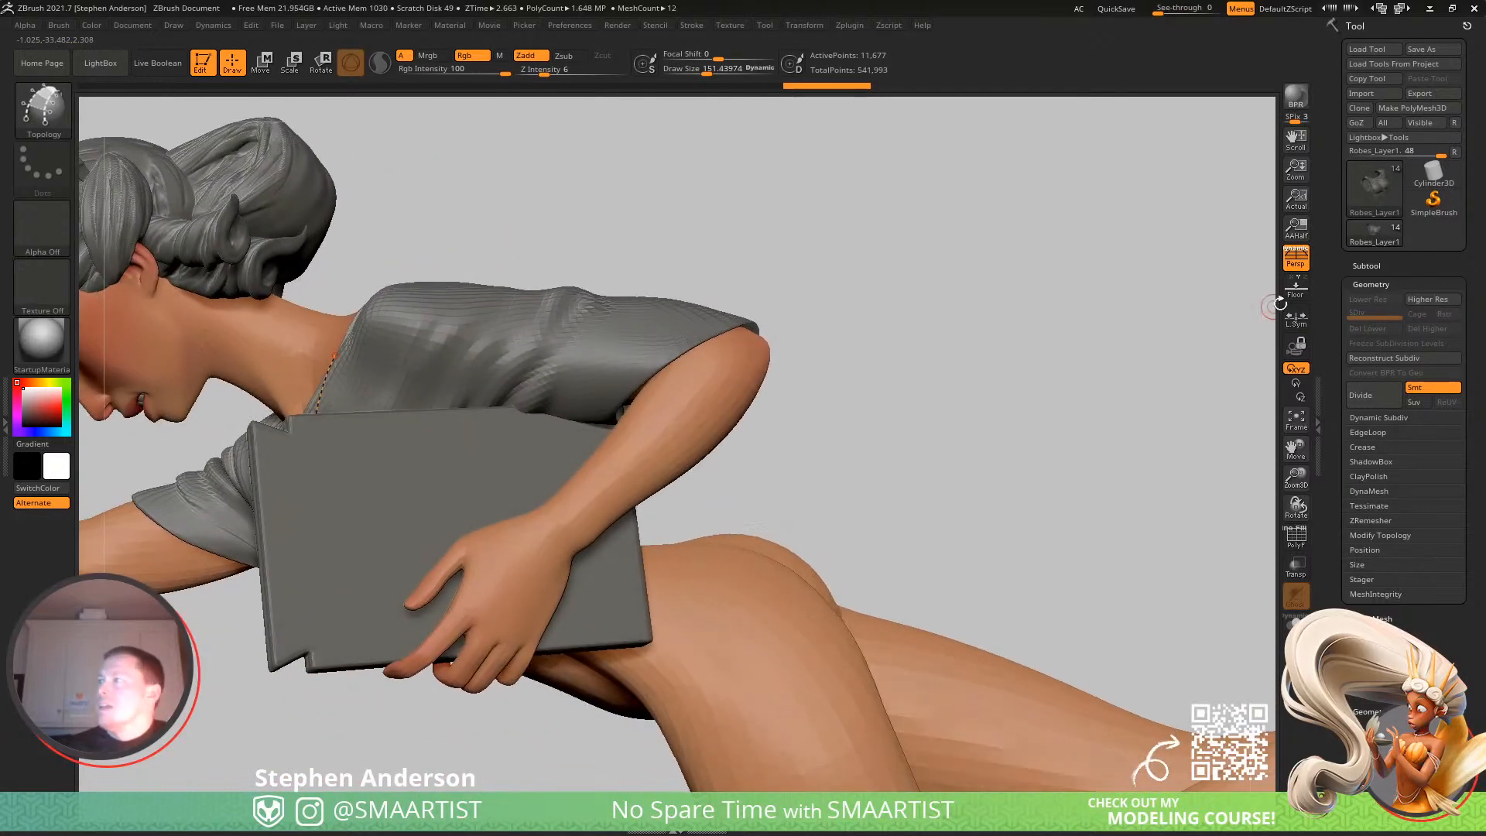
Hide the Tablet subtool to expose the robe's covered side and display the polyframe wireframe.
{"action": "left_click", "coordinate": [1366, 266]}
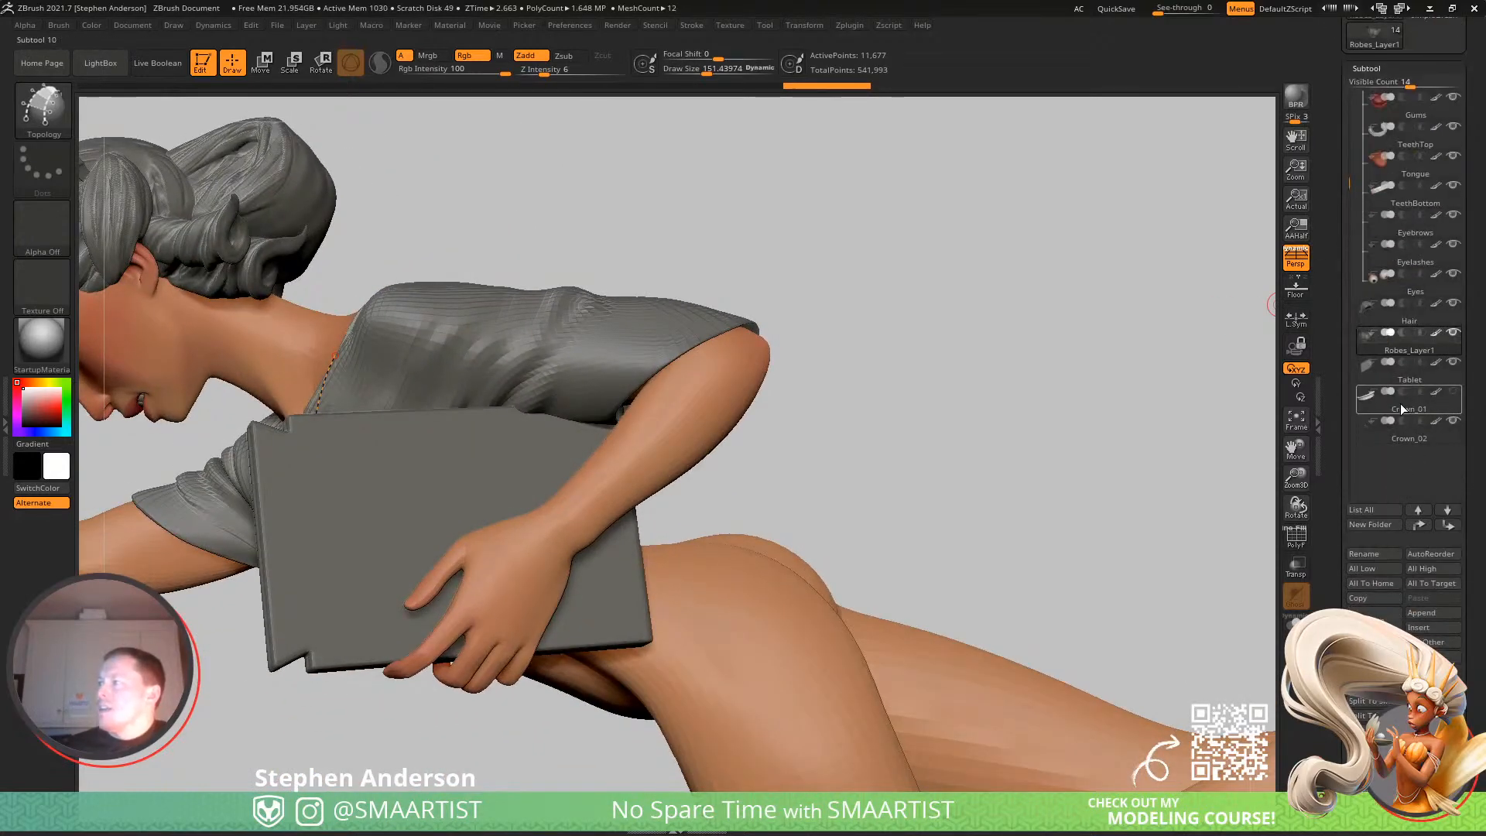
{"action": "left_click", "coordinate": [1452, 362]}
{"action": "right_click_drag", "start_coordinate": [550, 427], "coordinate": [706, 549]}
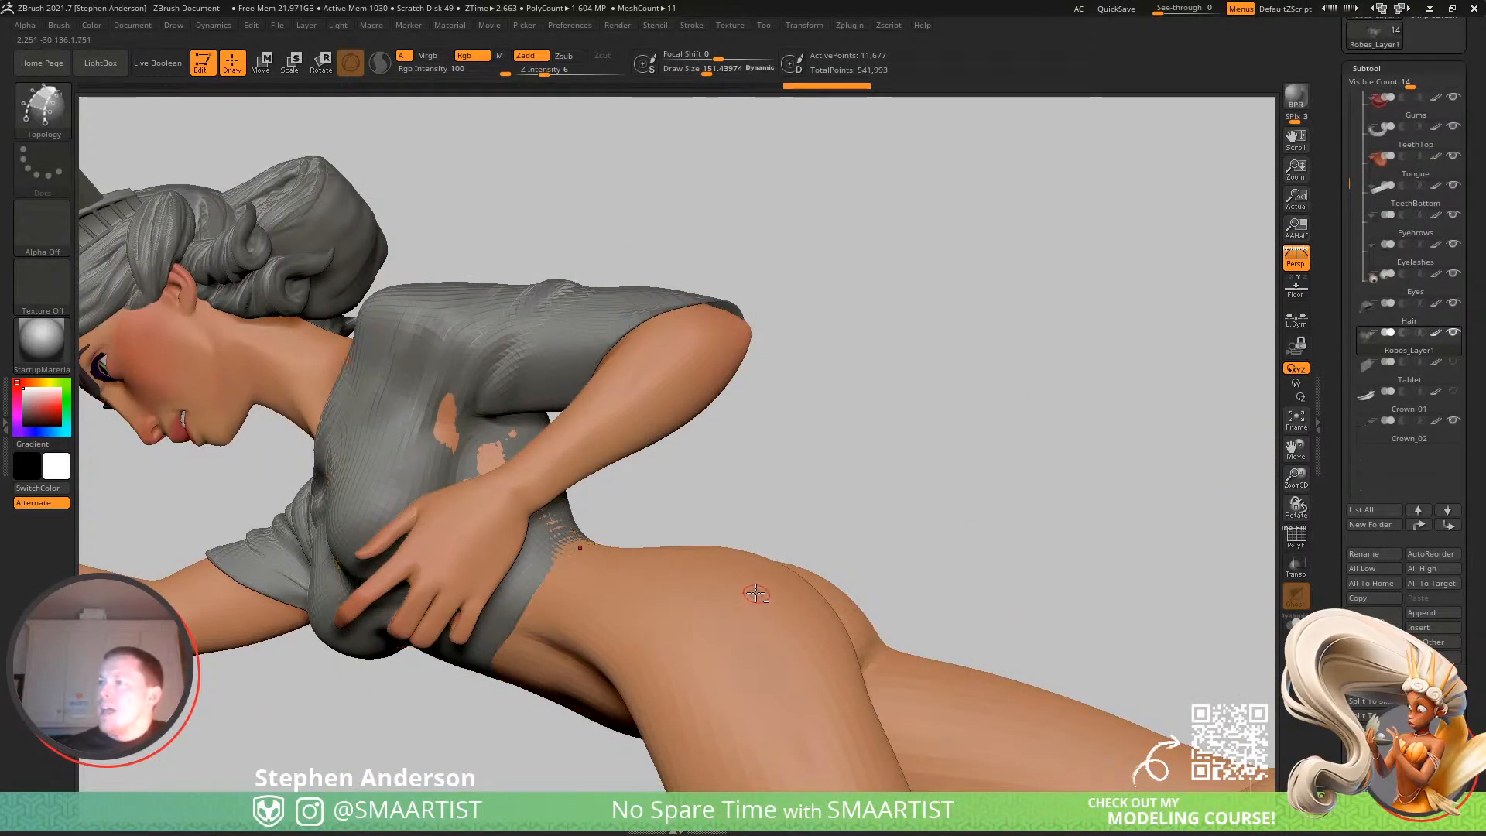
{"action": "key", "text": "shift+f"}
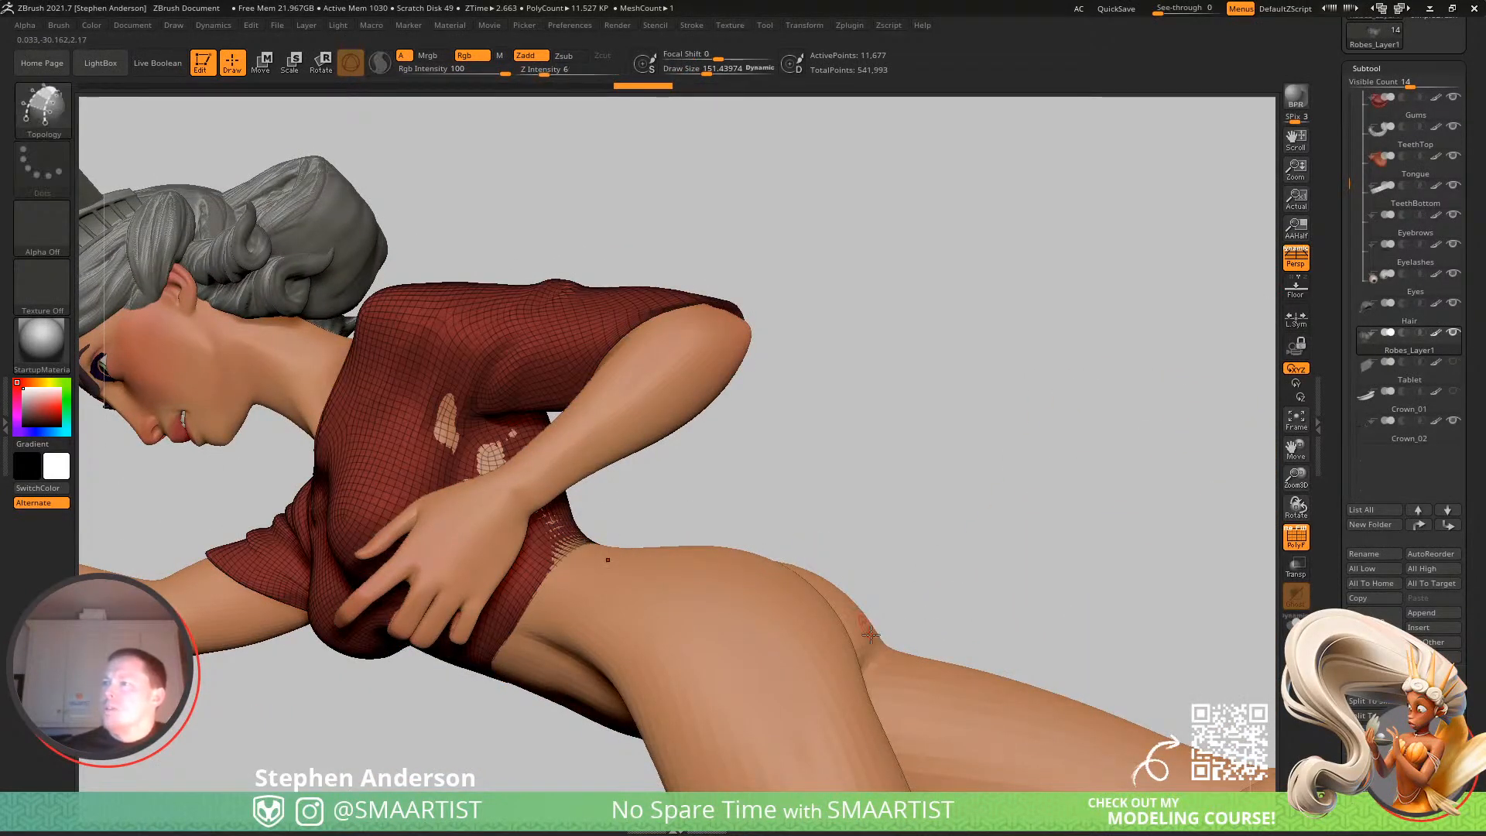
Switch to the Body subtool and lower its subdivision by two levels.
{"action": "left_click", "coordinate": [895, 660], "text": "alt"}
{"action": "mouse_move", "coordinate": [905, 452]}
{"action": "left_mouse_down"}
{"action": "mouse_move", "coordinate": [895, 485]}
{"action": "mouse_move", "coordinate": [979, 546]}
{"action": "left_mouse_up"}
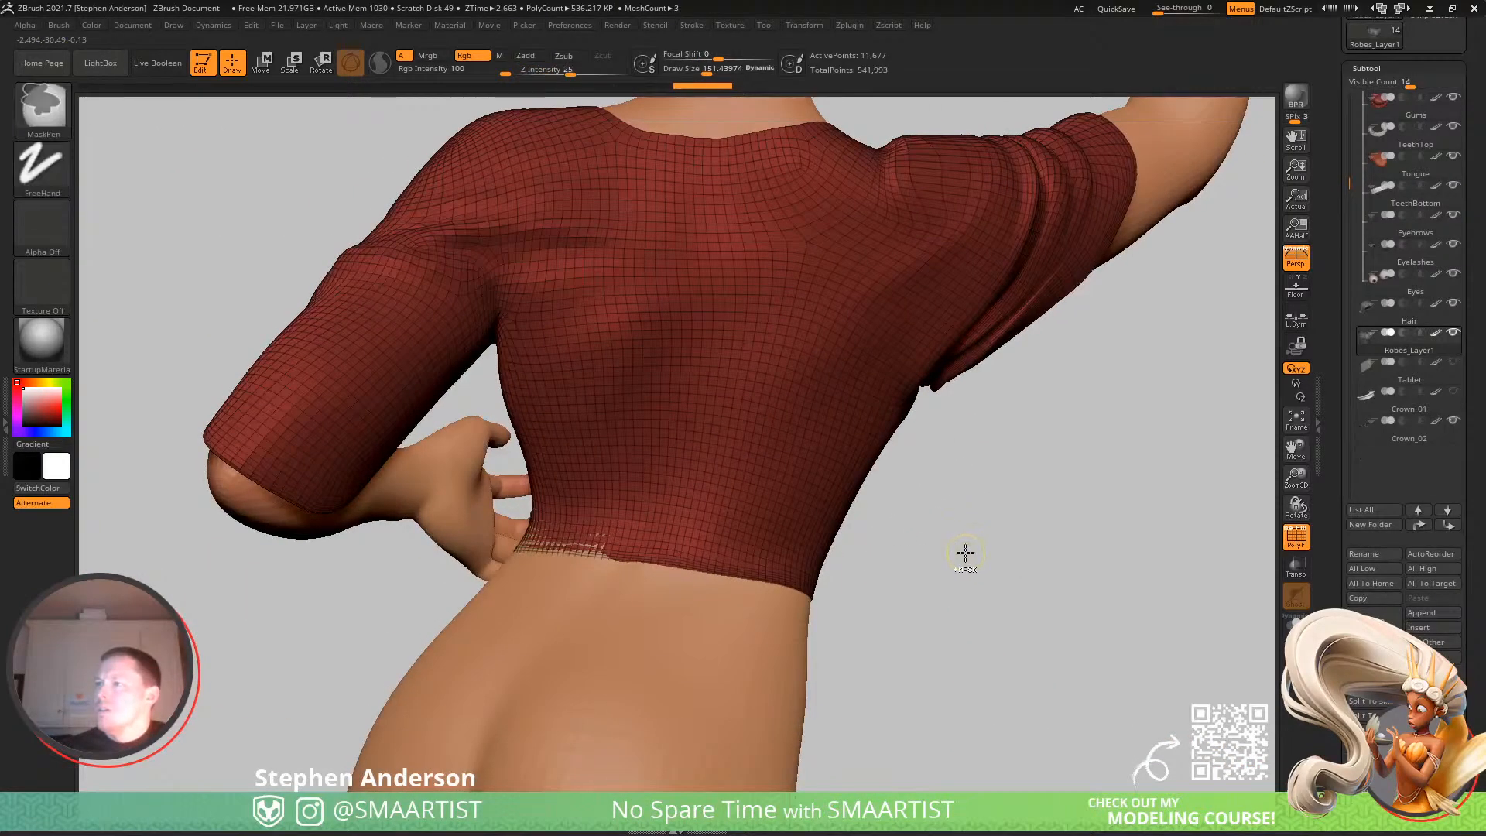
{"action": "key", "text": "ctrl+z"}
{"action": "key", "text": "ctrl+z"}
{"action": "key", "text": "n"}
{"action": "left_click", "coordinate": [857, 570]}
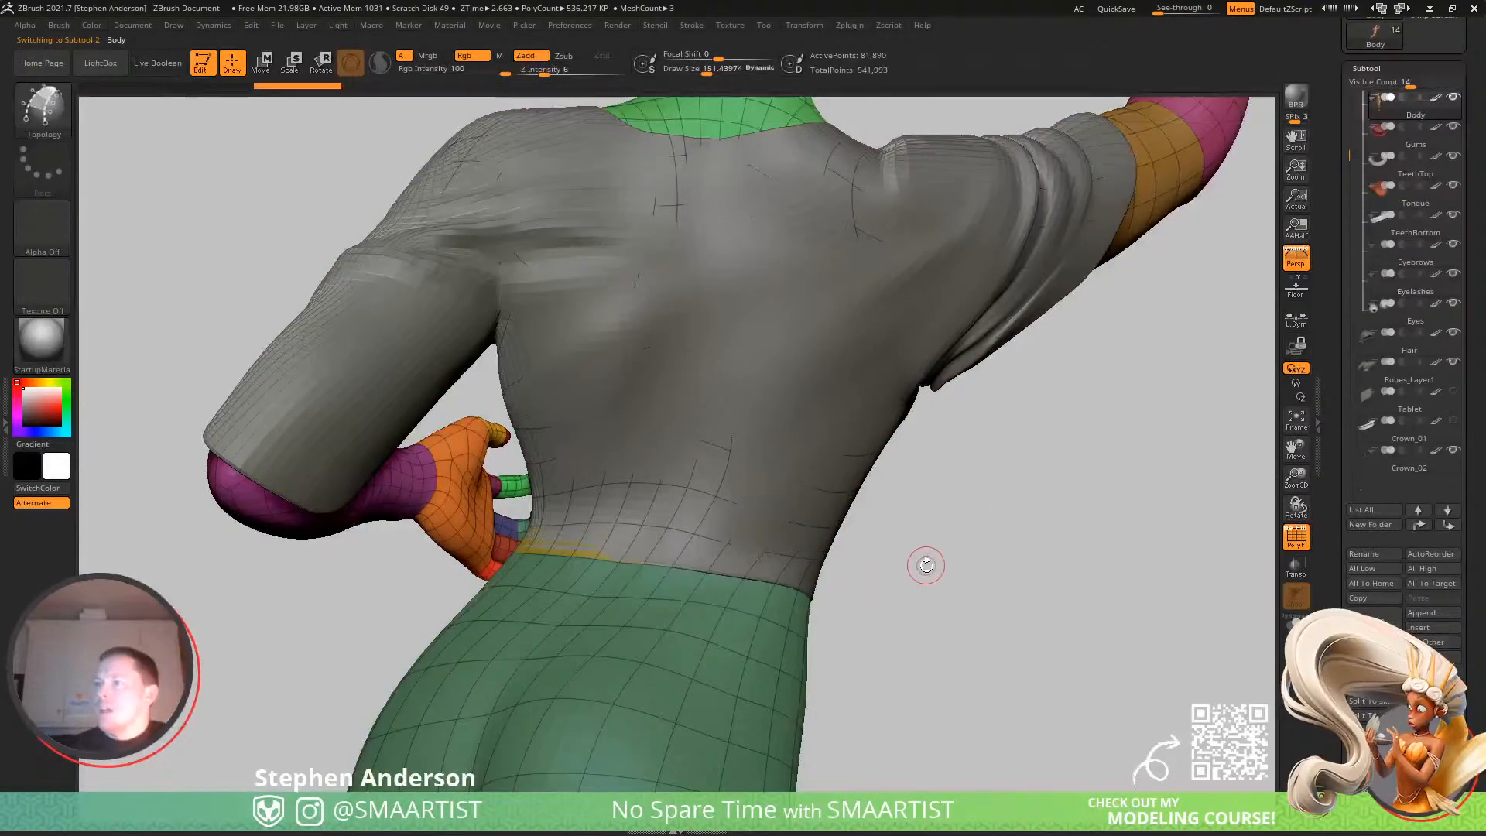
{"action": "key", "text": "shift+d"}
{"action": "key", "text": "shift+d"}
Isolate the Body's torso and hip polygroups, then invert the visibility to bring back the head, arms and legs instead.
{"action": "right_click_drag", "start_coordinate": [370, 465], "coordinate": [619, 469]}
{"action": "left_click", "coordinate": [285, 494], "text": "ctrl+shift"}
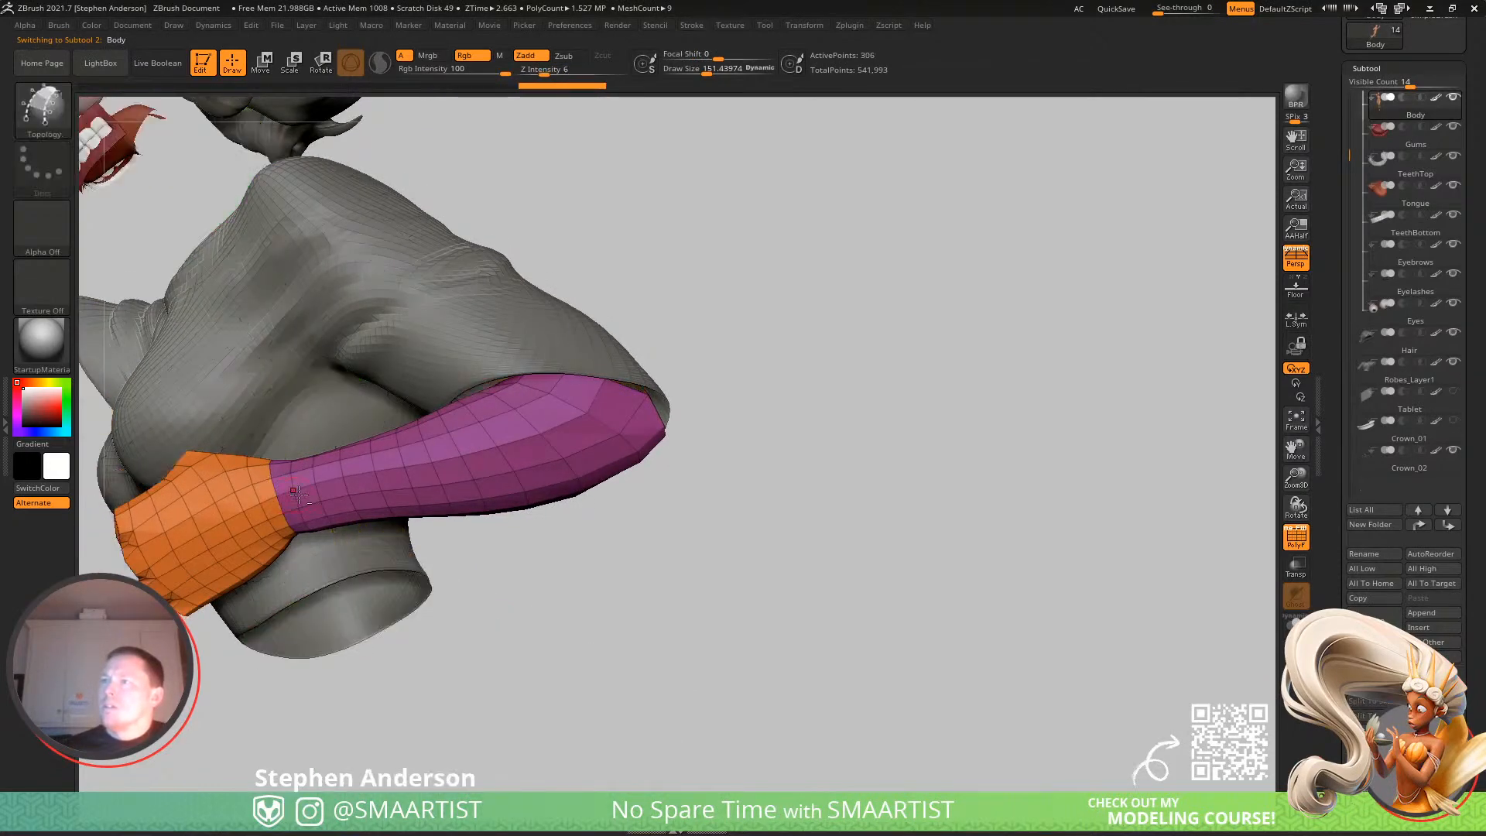
{"action": "right_click_drag", "start_coordinate": [285, 494], "coordinate": [730, 521]}
{"action": "left_click", "coordinate": [869, 571], "text": "ctrl+shift"}
{"action": "left_click", "coordinate": [524, 450], "text": "ctrl+shift"}
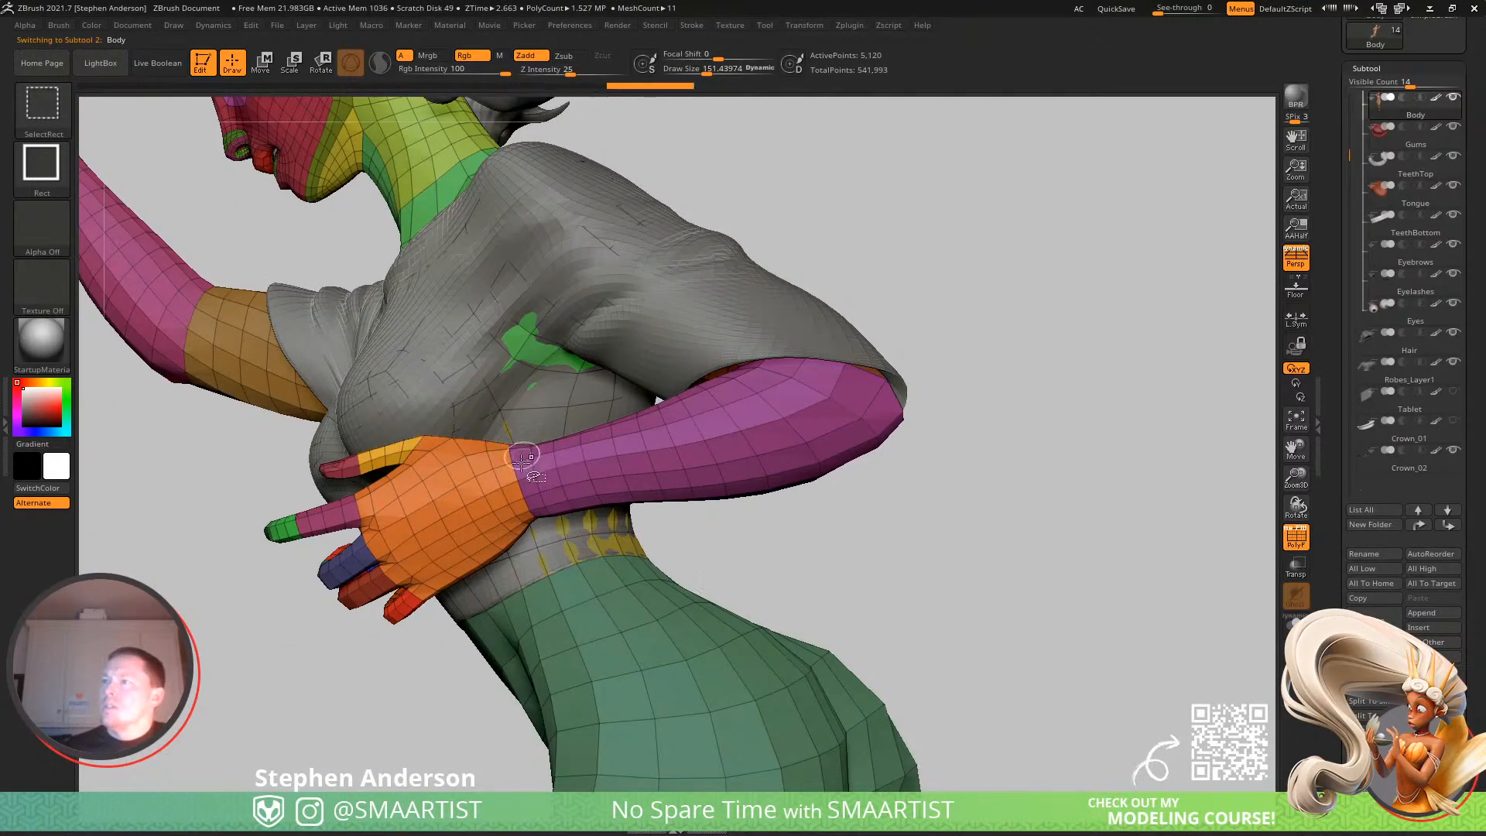
{"action": "left_click", "coordinate": [581, 563], "text": "ctrl+shift"}
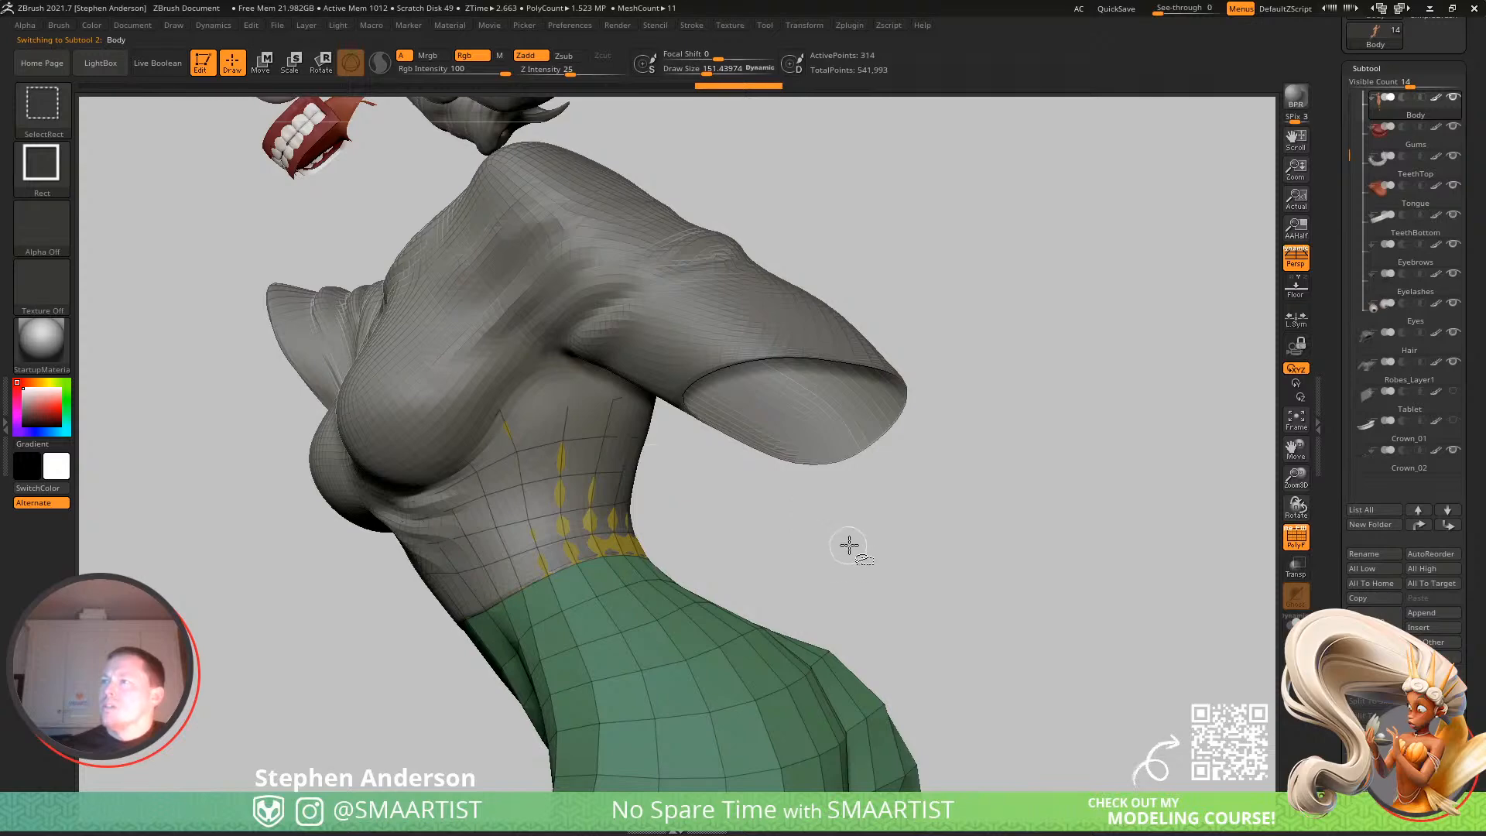
{"action": "left_click_drag", "start_coordinate": [856, 548], "coordinate": [921, 596], "text": "ctrl+shift"}
Hide the Body's thigh, lower-leg and foot polygroups, keeping only the head and arms displayed.
{"action": "right_click_drag", "start_coordinate": [657, 403], "coordinate": [498, 175]}
{"action": "left_click", "coordinate": [615, 543], "text": "ctrl+shift"}
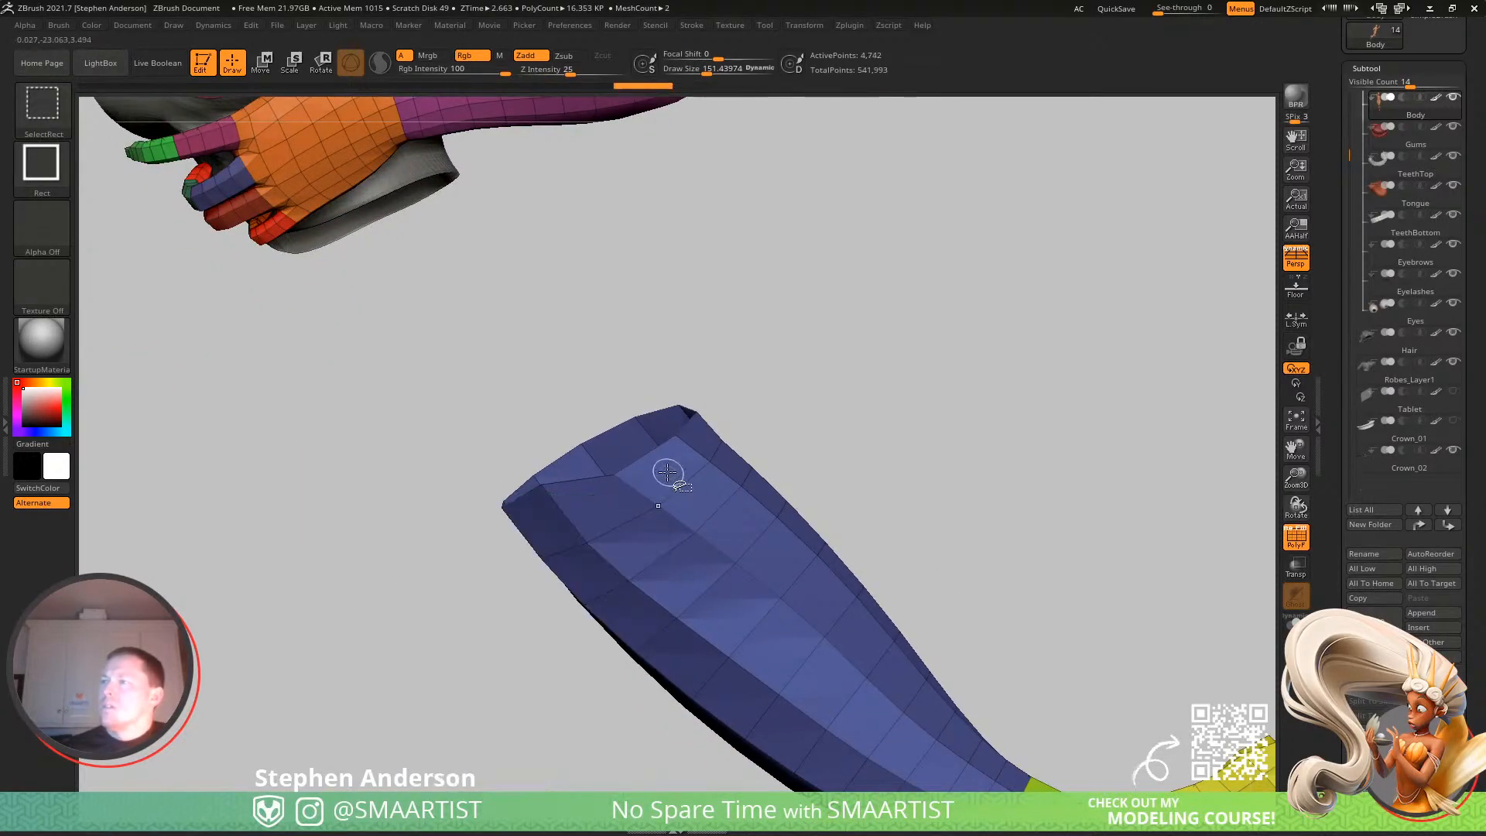
{"action": "left_click", "coordinate": [610, 479], "text": "ctrl+shift"}
{"action": "right_click_drag", "start_coordinate": [739, 572], "coordinate": [667, 481], "text": "ctrl"}
{"action": "right_click_drag", "start_coordinate": [557, 286], "coordinate": [507, 139], "text": "alt"}
{"action": "right_click_drag", "start_coordinate": [711, 568], "coordinate": [691, 500], "text": "alt"}
{"action": "left_click", "coordinate": [751, 582], "text": "ctrl+alt+shift"}
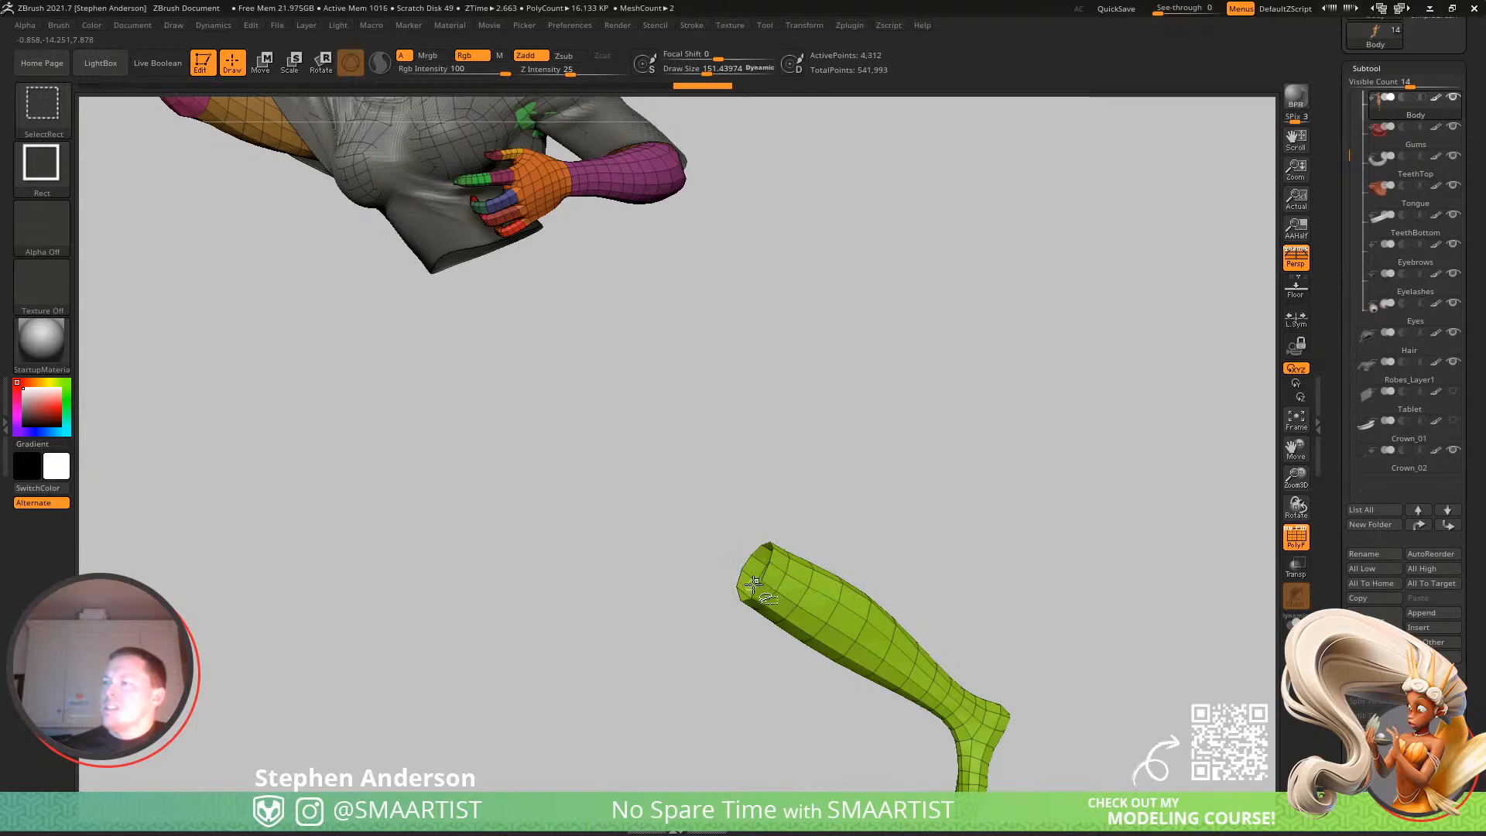
{"action": "left_click", "coordinate": [759, 583], "text": "ctrl+shift"}
{"action": "right_click_drag", "start_coordinate": [670, 387], "coordinate": [723, 496], "text": "alt"}
{"action": "mouse_move", "coordinate": [724, 495]}
{"action": "right_mouse_down", "text": "ctrl"}
{"action": "mouse_move", "coordinate": [721, 561]}
{"action": "mouse_move", "coordinate": [709, 510]}
{"action": "right_mouse_up", "text": "ctrl"}
{"action": "left_click", "coordinate": [708, 508], "text": "ctrl+alt+shift"}
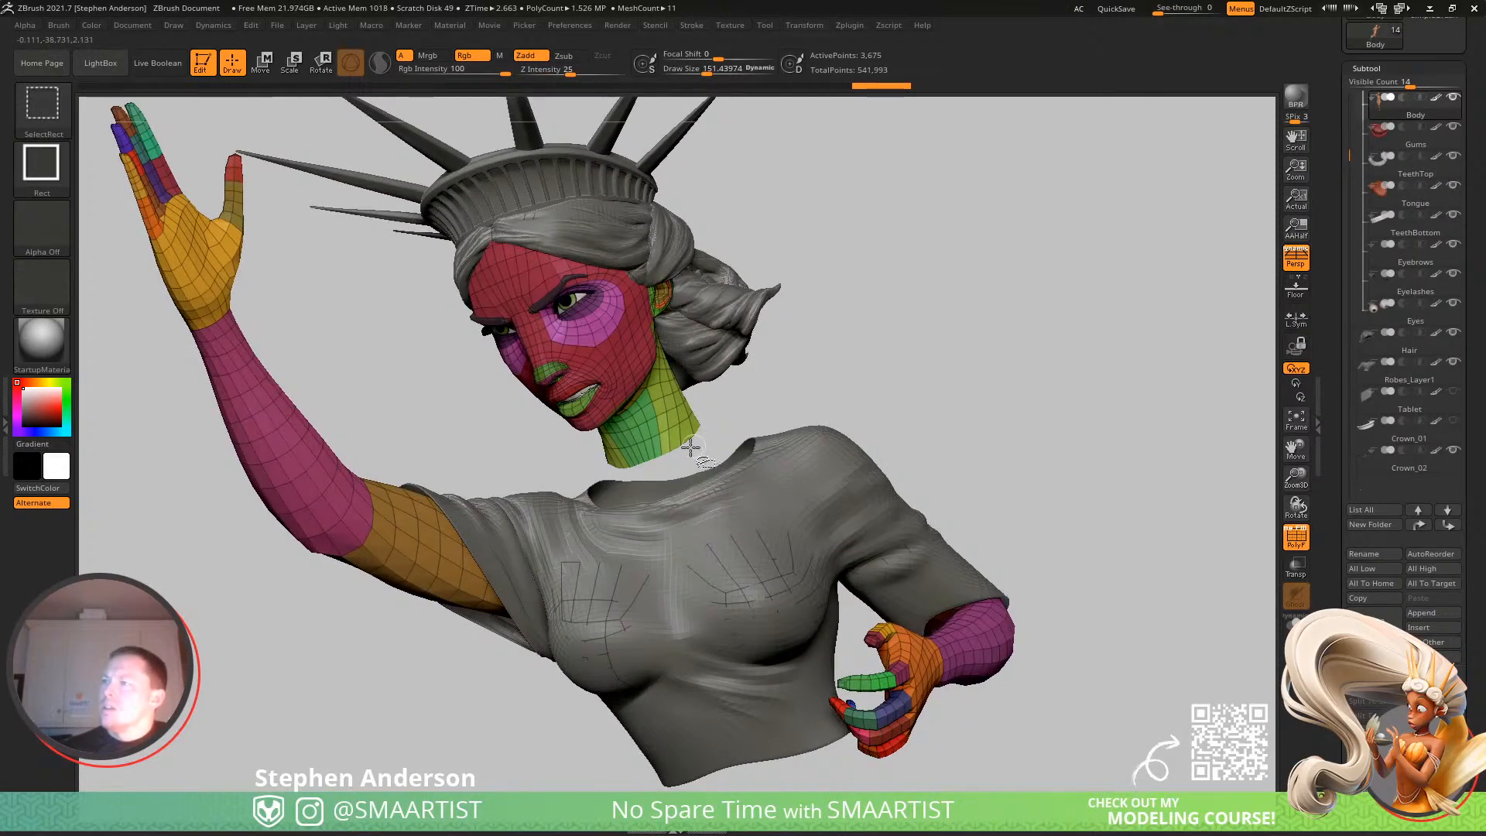
Invert the Body's visibility and adjust it to display the head, torso and legs with both arms and hands hidden.
{"action": "left_click", "coordinate": [966, 331], "text": "ctrl+shift"}
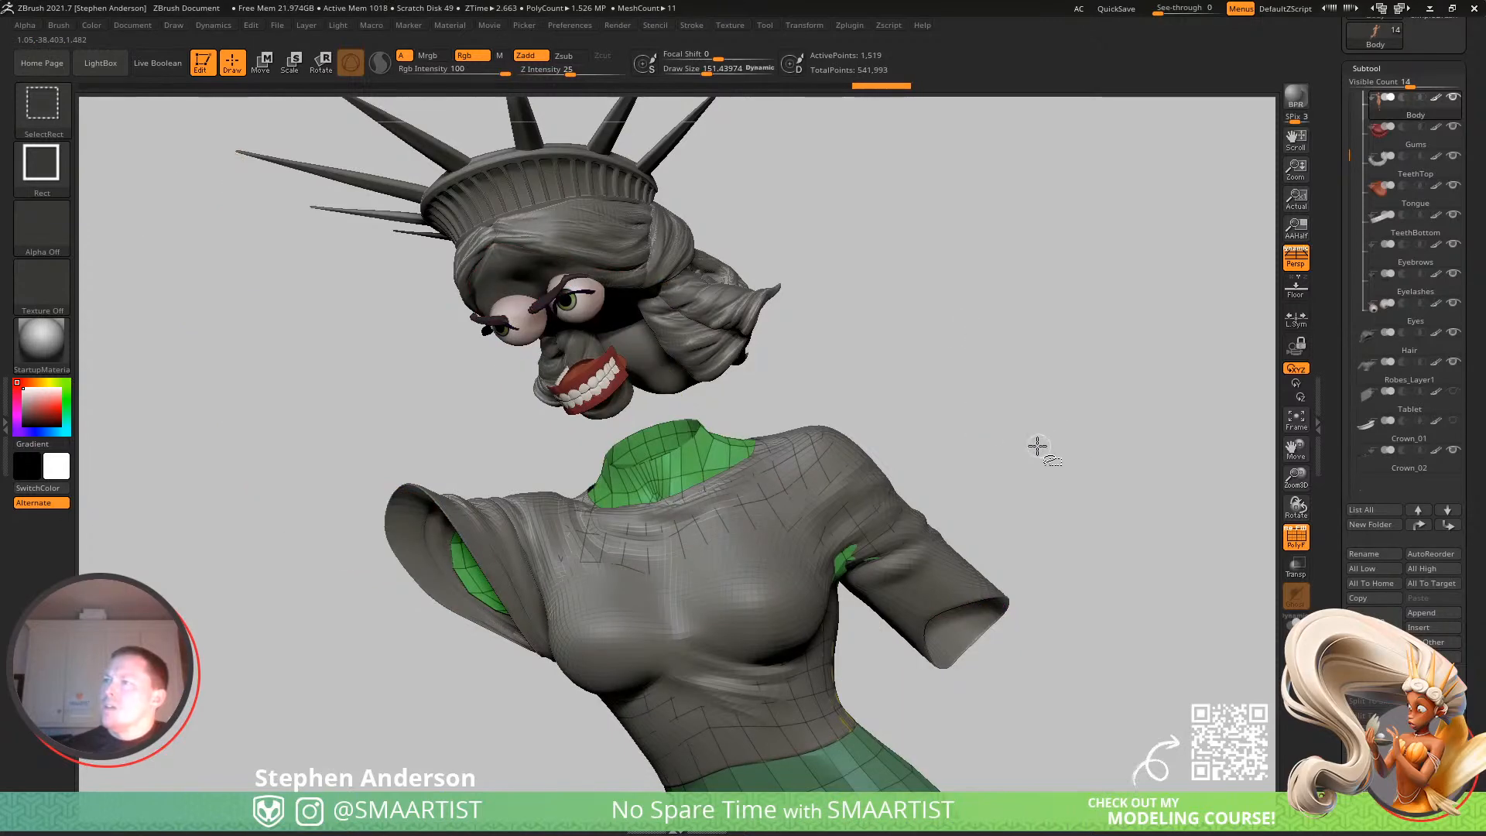
{"action": "left_click", "coordinate": [873, 397], "text": "ctrl+shift"}
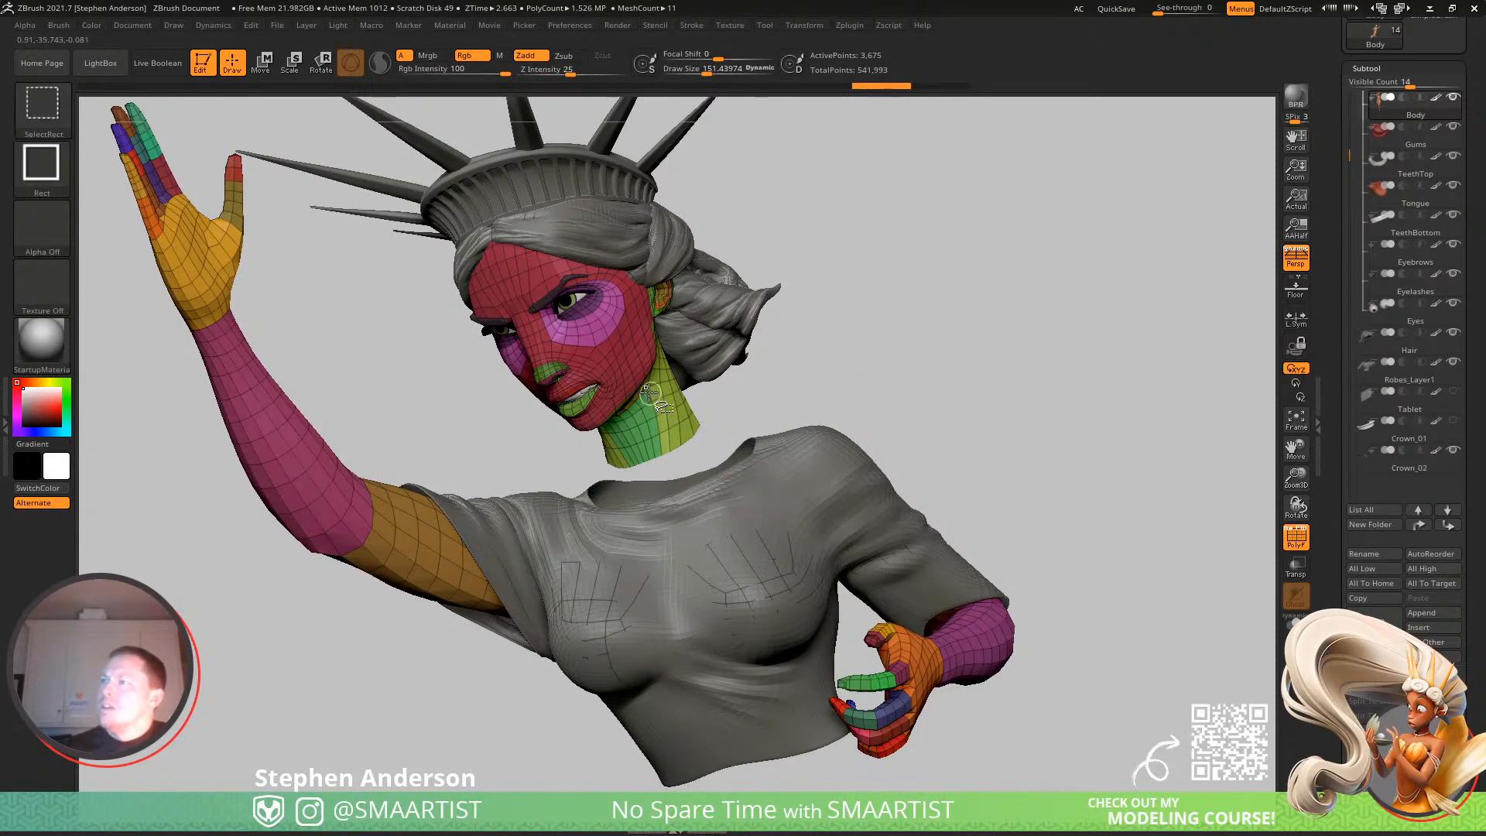
{"action": "mouse_move", "coordinate": [665, 393]}
{"action": "right_mouse_down"}
{"action": "mouse_move", "coordinate": [615, 368]}
{"action": "mouse_move", "coordinate": [597, 318]}
{"action": "mouse_move", "coordinate": [611, 402]}
{"action": "mouse_move", "coordinate": [681, 387]}
{"action": "right_mouse_up"}
{"action": "left_click_drag", "start_coordinate": [800, 152], "coordinate": [505, 465], "text": "ctrl+alt+shift"}
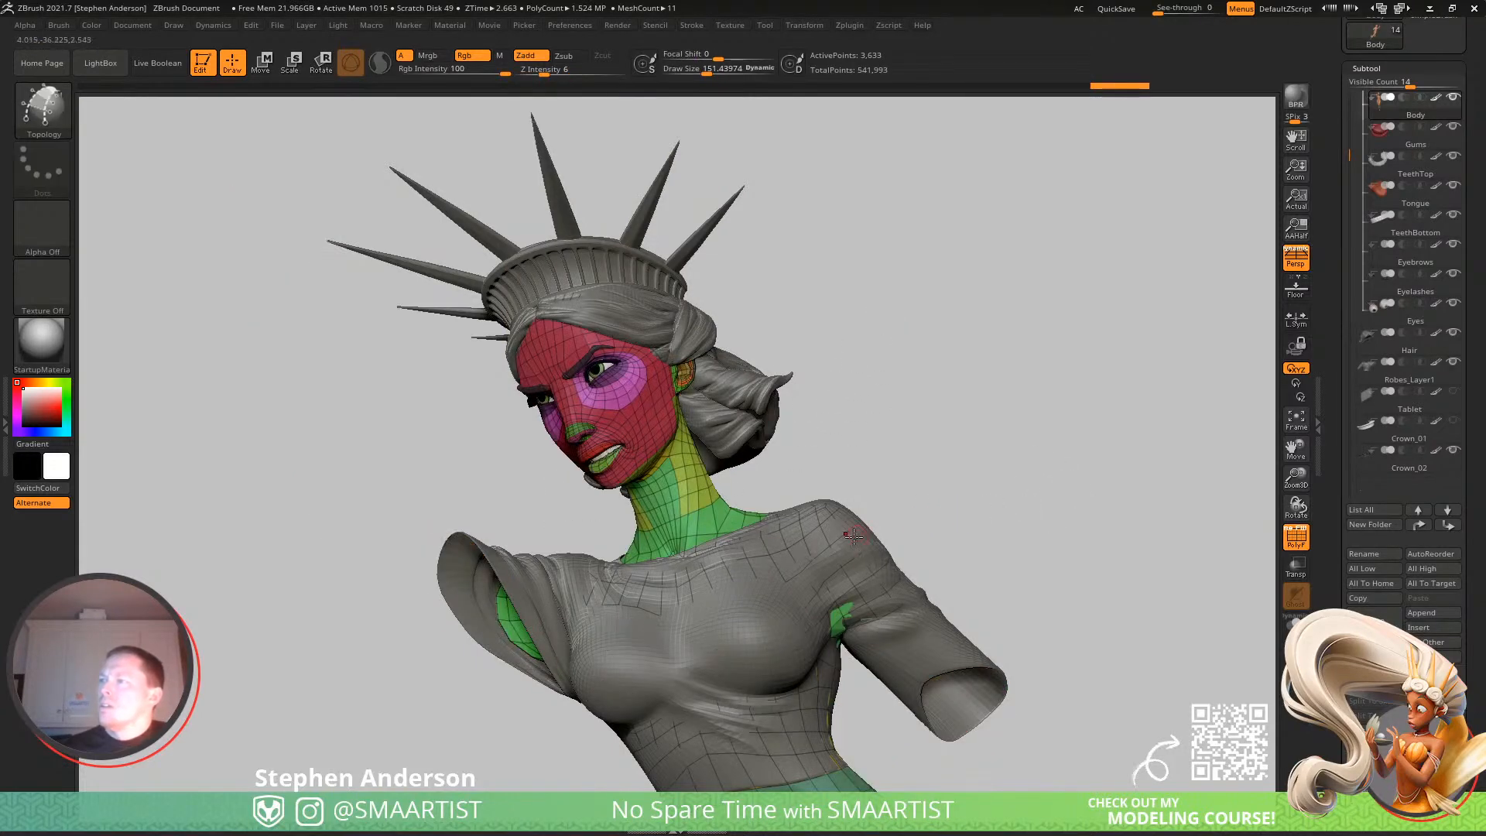
{"action": "mouse_move", "coordinate": [944, 517]}
{"action": "right_mouse_down"}
{"action": "mouse_move", "coordinate": [789, 487]}
{"action": "mouse_move", "coordinate": [688, 389]}
{"action": "mouse_move", "coordinate": [667, 424]}
{"action": "mouse_move", "coordinate": [577, 424]}
{"action": "mouse_move", "coordinate": [811, 485]}
{"action": "right_mouse_up"}
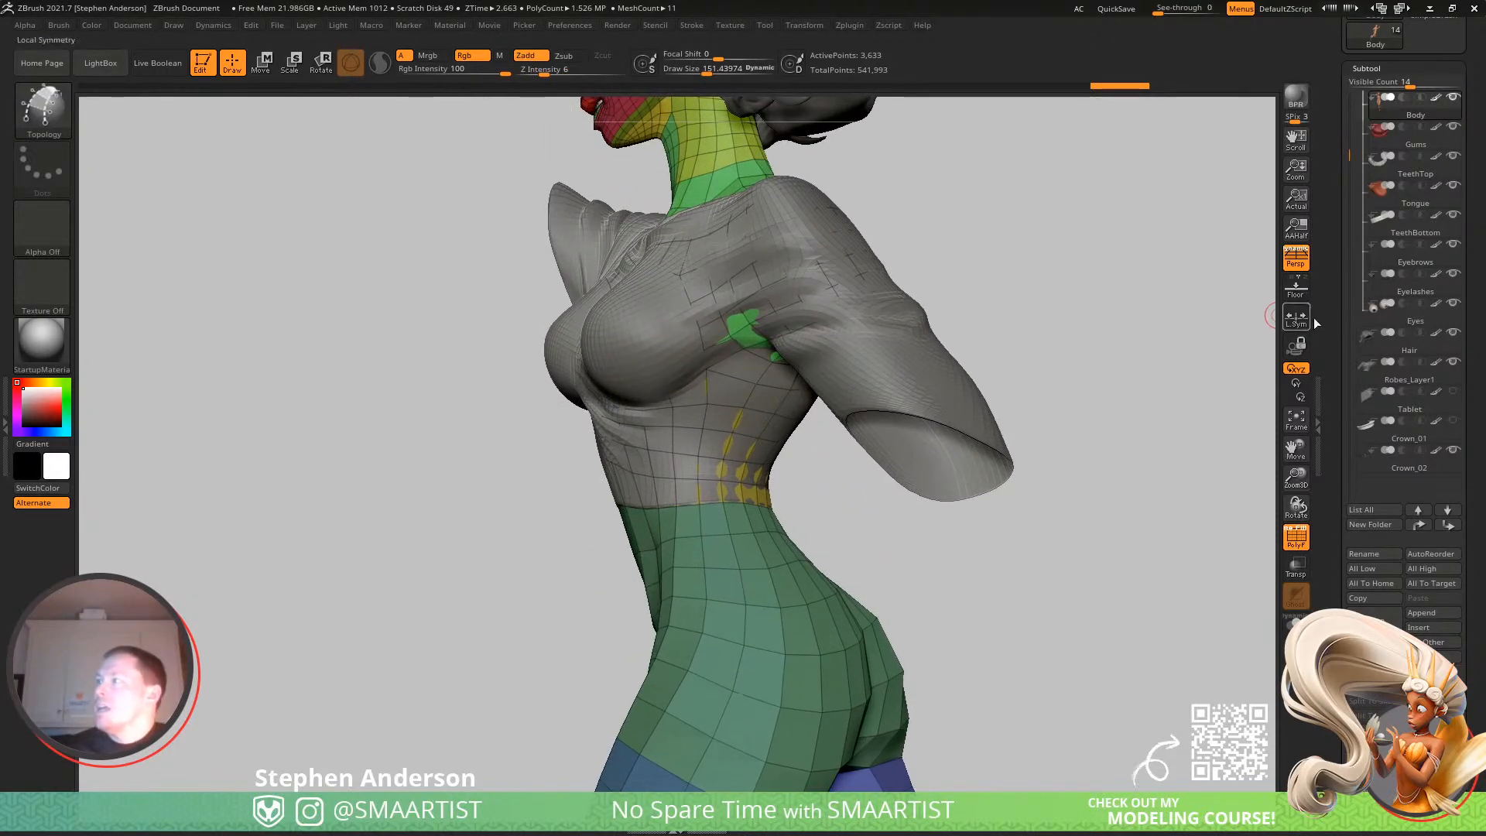
Select the Robes_Layer1 subtool and try a topology curve from the shoulder down the front of the armpit.
{"action": "left_click", "coordinate": [1407, 380]}
{"action": "mouse_move", "coordinate": [712, 462]}
{"action": "right_mouse_down"}
{"action": "mouse_move", "coordinate": [755, 495]}
{"action": "mouse_move", "coordinate": [762, 456]}
{"action": "mouse_move", "coordinate": [660, 421]}
{"action": "mouse_move", "coordinate": [641, 439]}
{"action": "mouse_move", "coordinate": [690, 284]}
{"action": "right_mouse_up"}
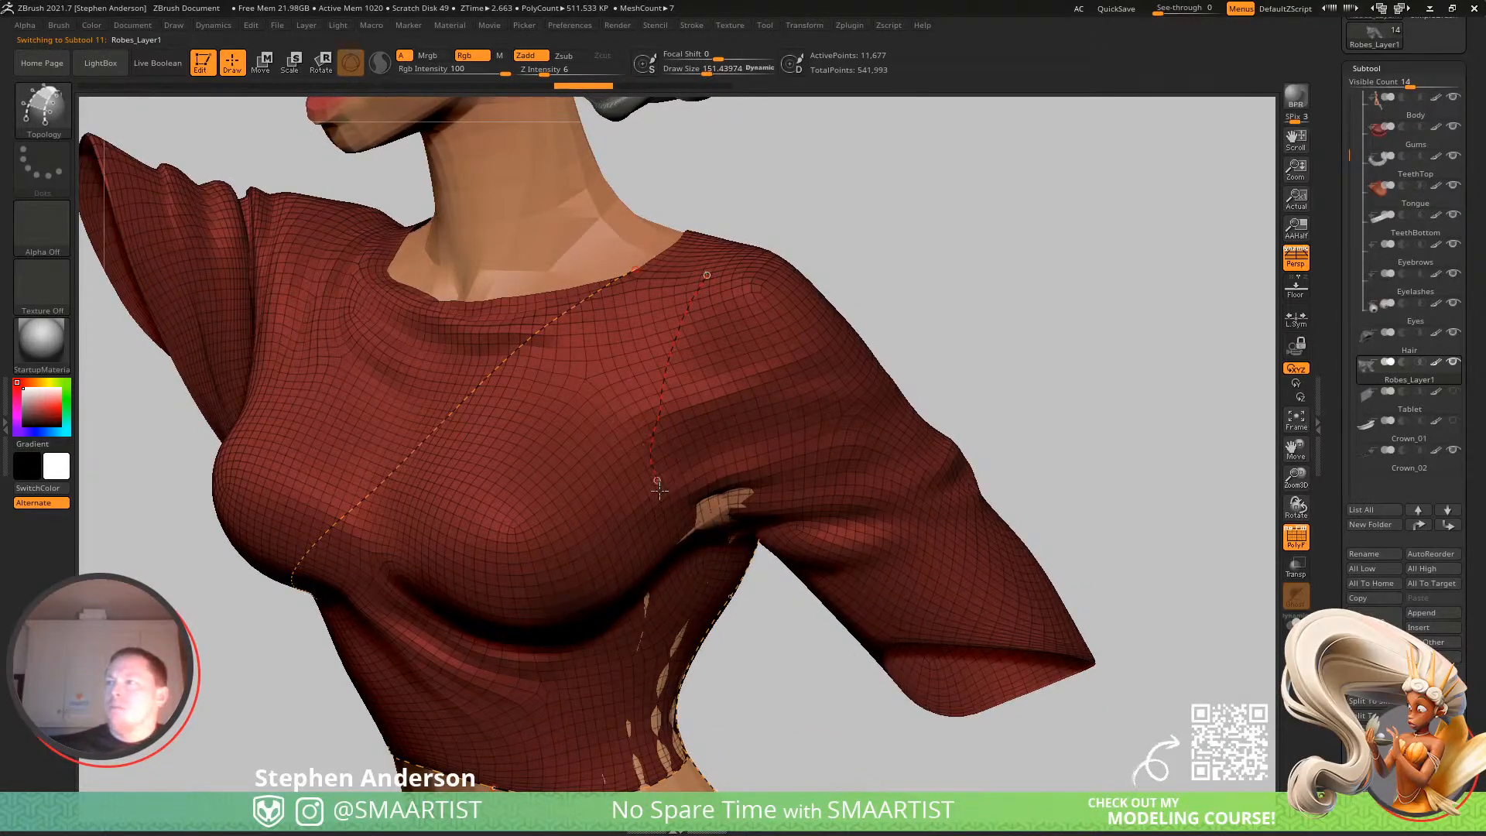
{"action": "mouse_move", "coordinate": [708, 560]}
{"action": "right_mouse_down"}
{"action": "mouse_move", "coordinate": [630, 425]}
{"action": "mouse_move", "coordinate": [664, 489]}
{"action": "mouse_move", "coordinate": [647, 474]}
{"action": "mouse_move", "coordinate": [704, 530]}
{"action": "right_mouse_up"}
{"action": "key", "text": "ctrl"}
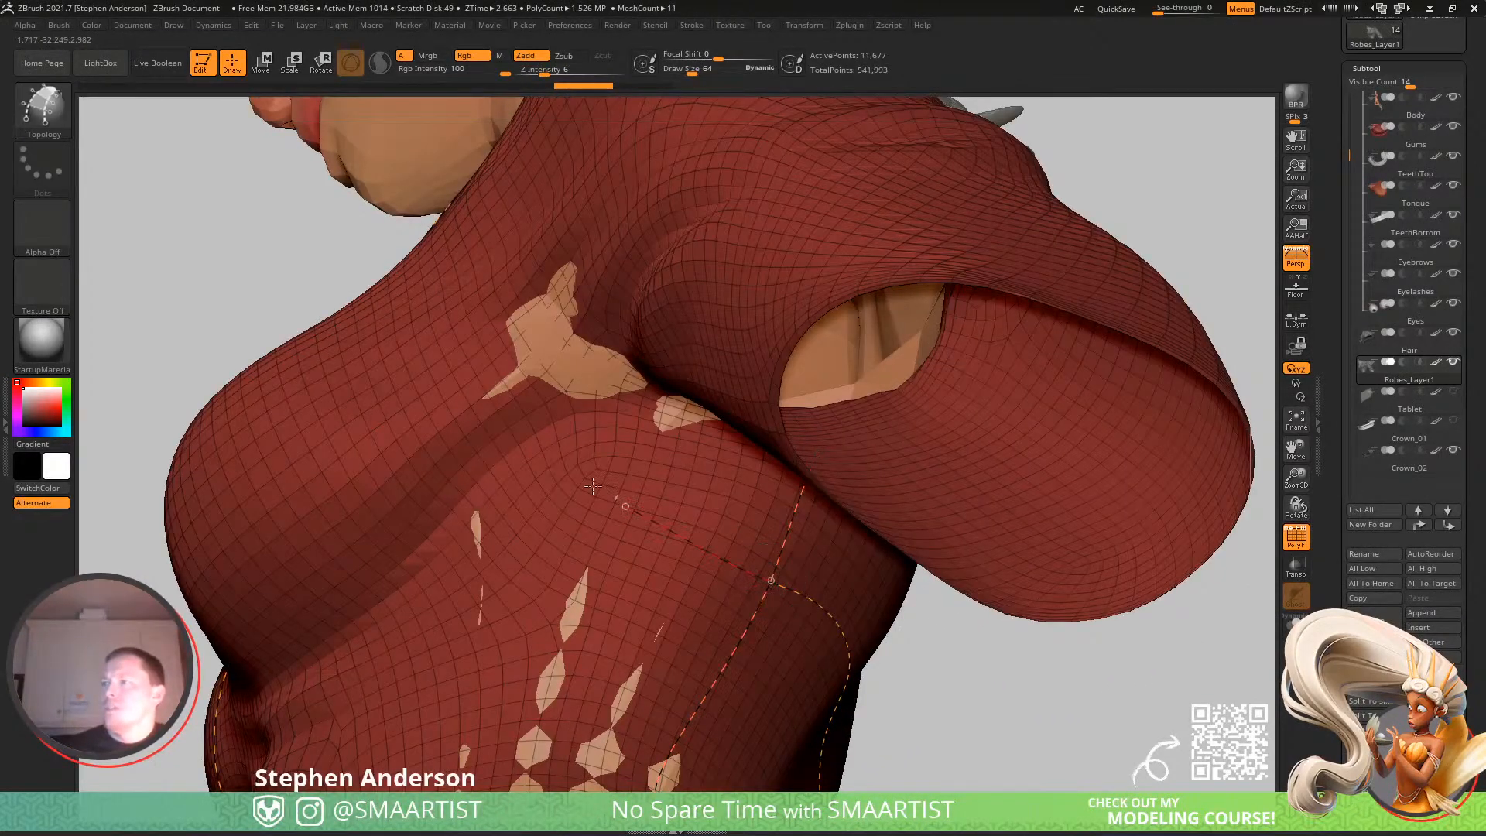
Redraw the topology curve from the side below the armpit, up in front of the armpit, to the top of the shoulder.
{"action": "left_click_drag", "start_coordinate": [449, 329], "coordinate": [447, 325]}
{"action": "mouse_move", "coordinate": [447, 325]}
{"action": "right_mouse_down"}
{"action": "mouse_move", "coordinate": [535, 435]}
{"action": "mouse_move", "coordinate": [584, 539]}
{"action": "right_mouse_up"}
{"action": "key", "text": "ctrl"}
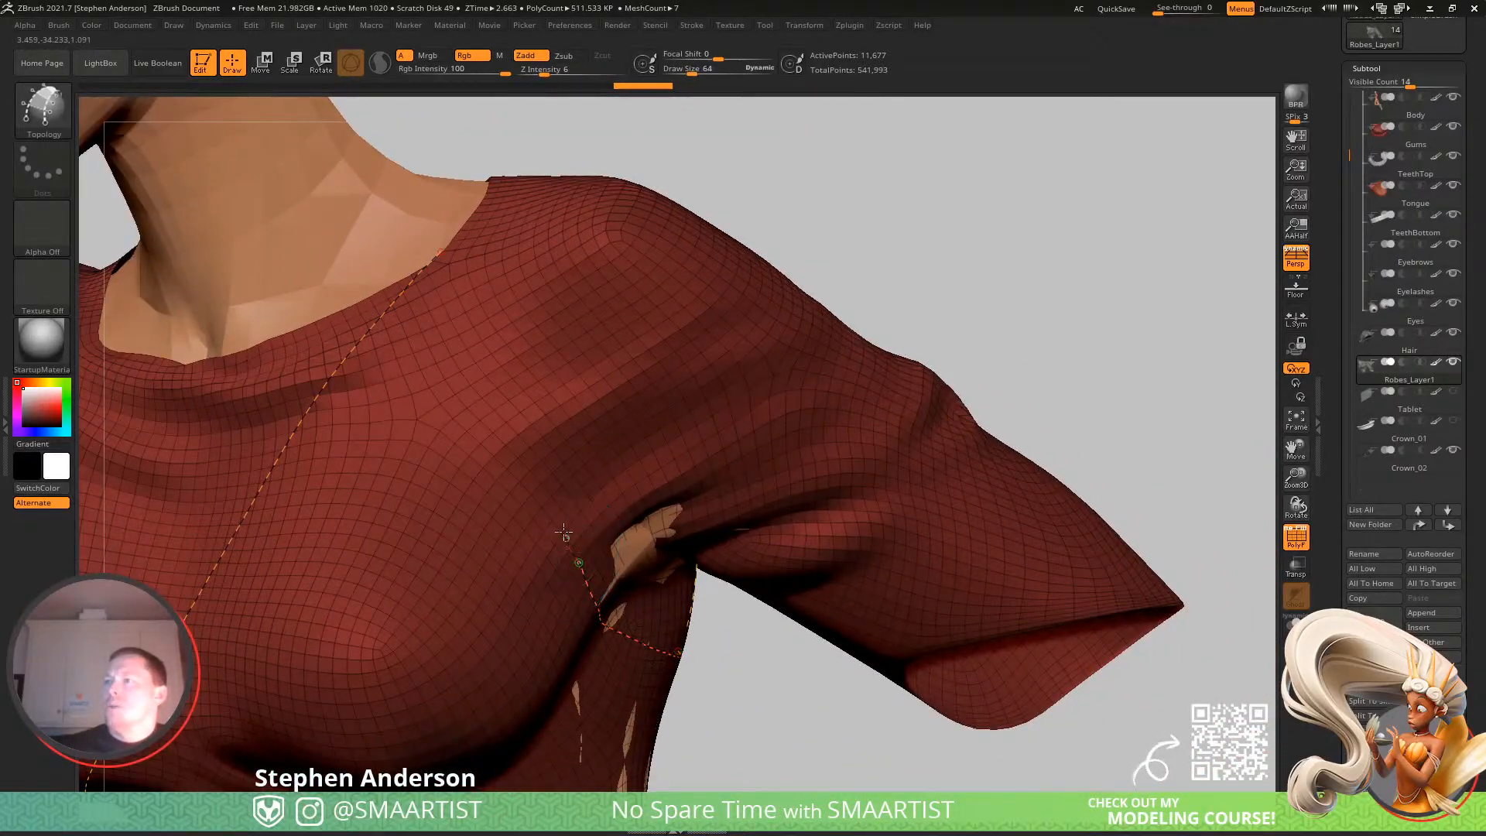
{"action": "left_click_drag", "start_coordinate": [621, 232], "coordinate": [622, 230]}
{"action": "mouse_move", "coordinate": [598, 331]}
{"action": "right_mouse_down"}
{"action": "mouse_move", "coordinate": [596, 362]}
{"action": "mouse_move", "coordinate": [556, 307]}
{"action": "right_mouse_up"}
{"action": "key", "text": "ctrl+z"}
{"action": "key", "text": "ctrl+z"}
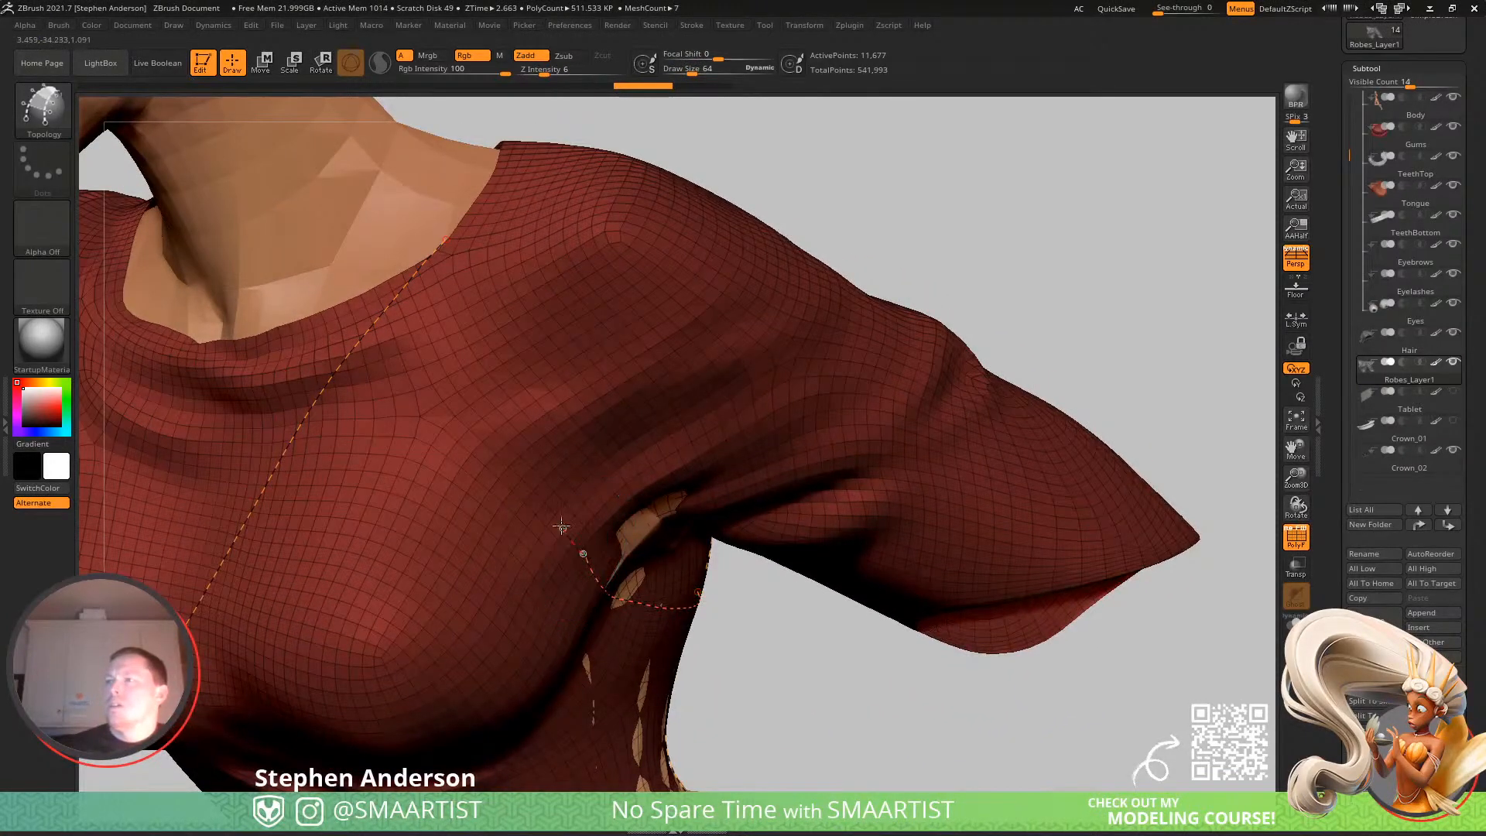
{"action": "left_click", "coordinate": [531, 244]}
{"action": "right_click_drag", "start_coordinate": [566, 204], "coordinate": [592, 159]}
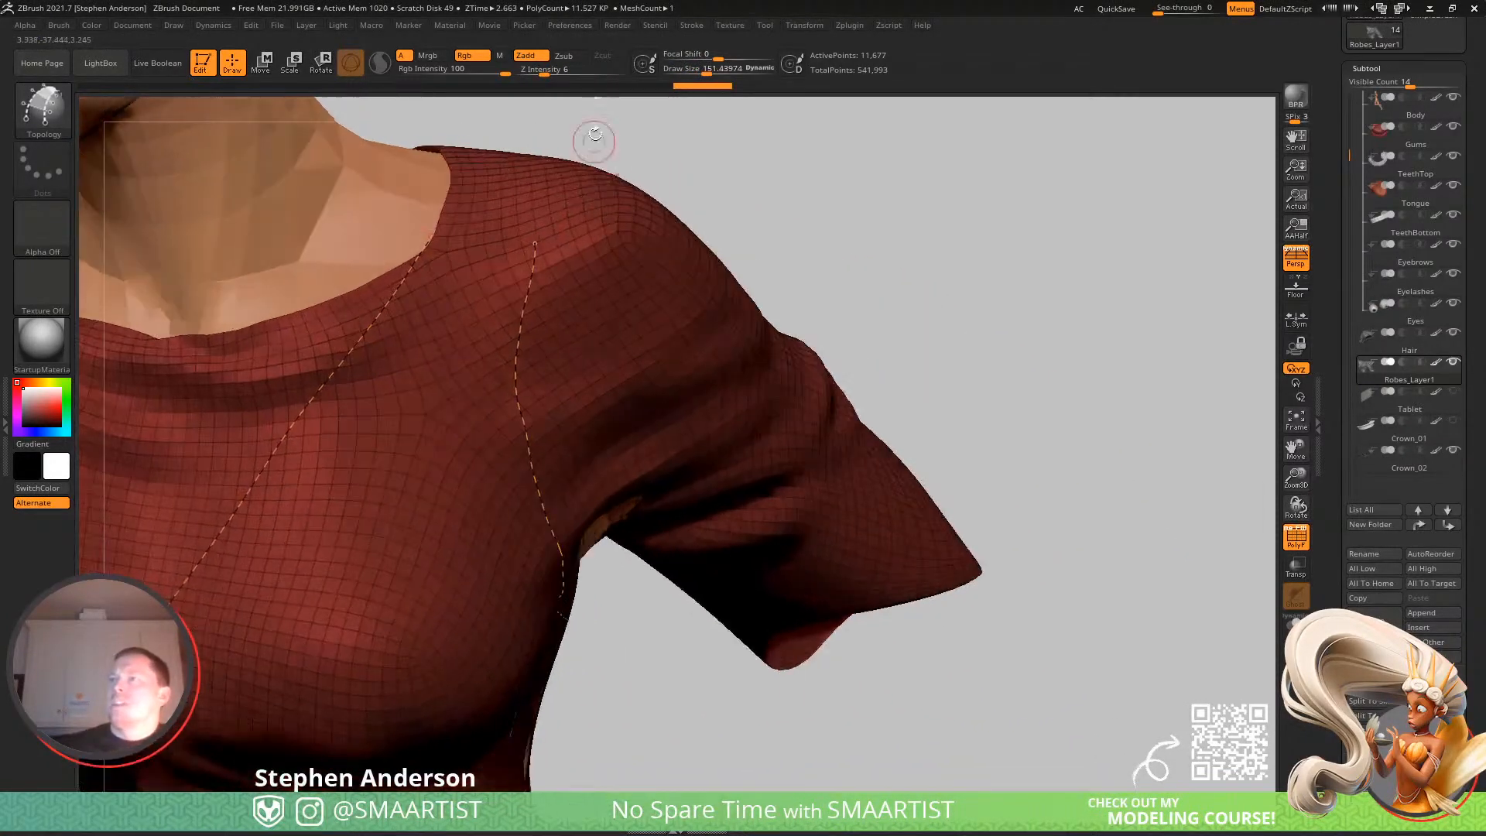
Turn on LazyMouse and draw a short cross curve near the shoulder, connecting the diagonal neckline curve with the armpit curve.
{"action": "left_click", "coordinate": [694, 25]}
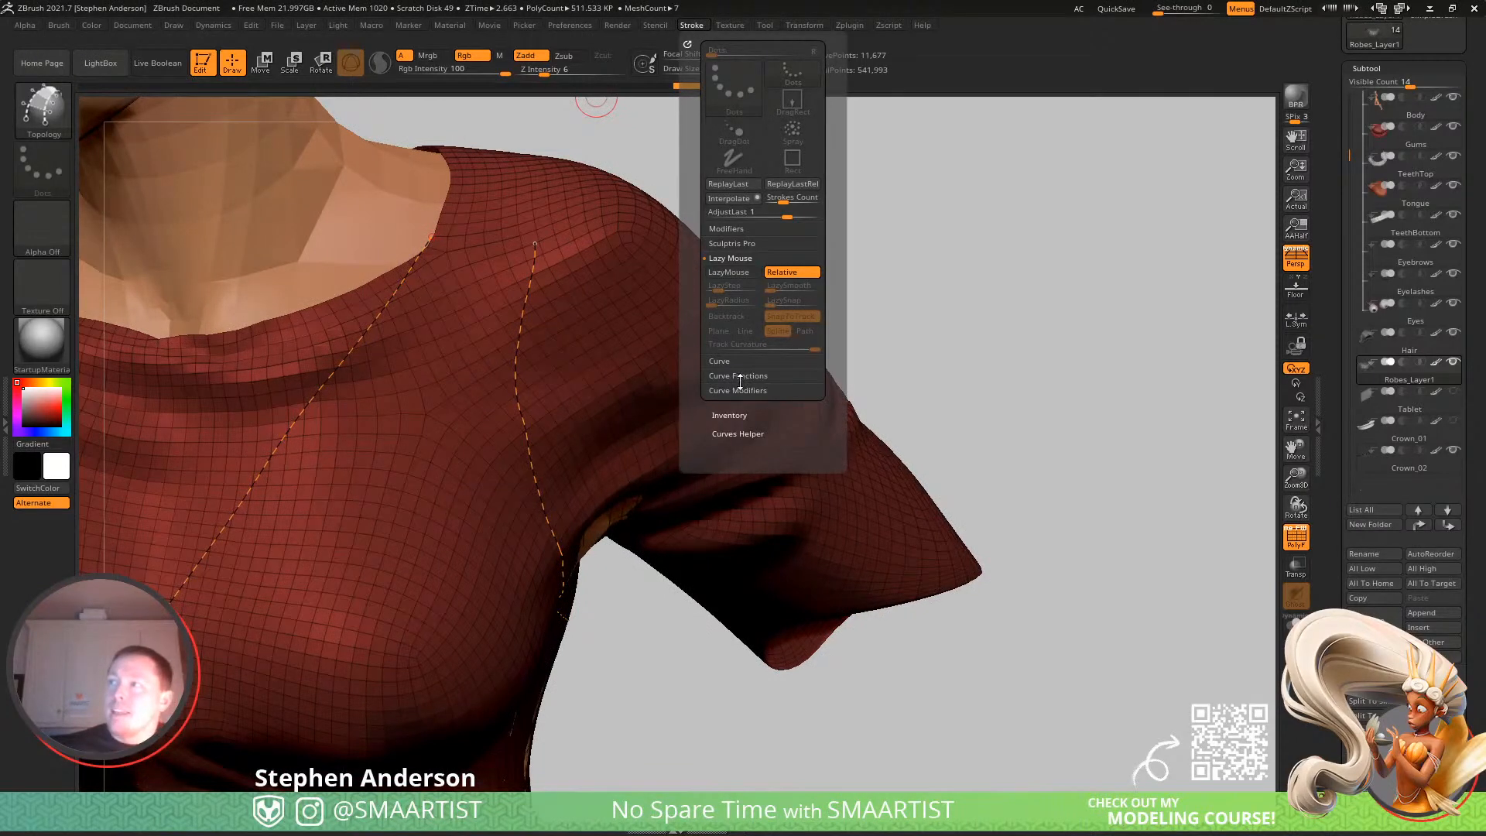
{"action": "left_click", "coordinate": [728, 272]}
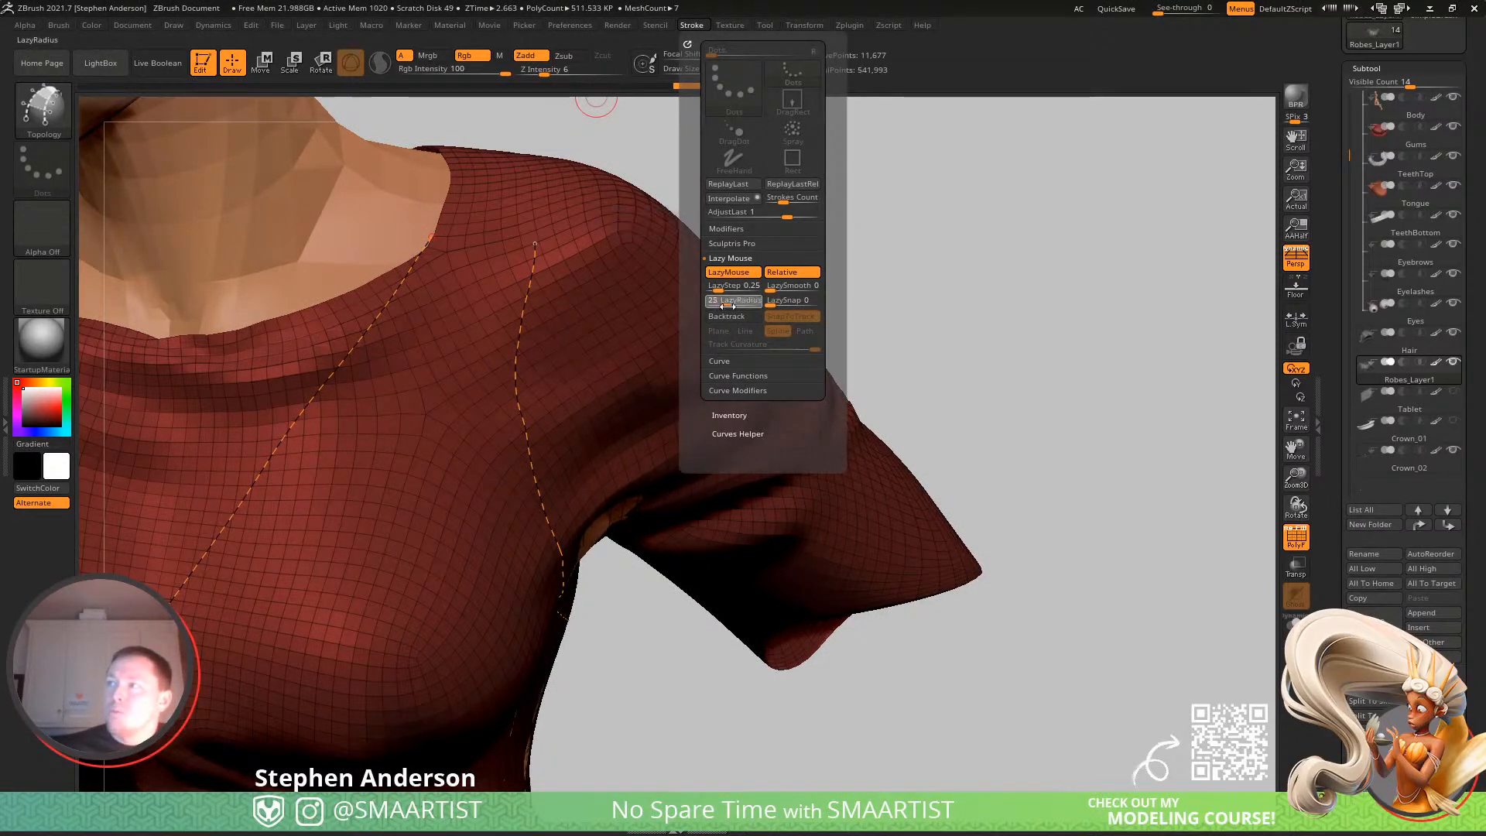
{"action": "mouse_move", "coordinate": [497, 430]}
{"action": "right_mouse_down"}
{"action": "mouse_move", "coordinate": [514, 481]}
{"action": "mouse_move", "coordinate": [485, 391]}
{"action": "right_mouse_up"}
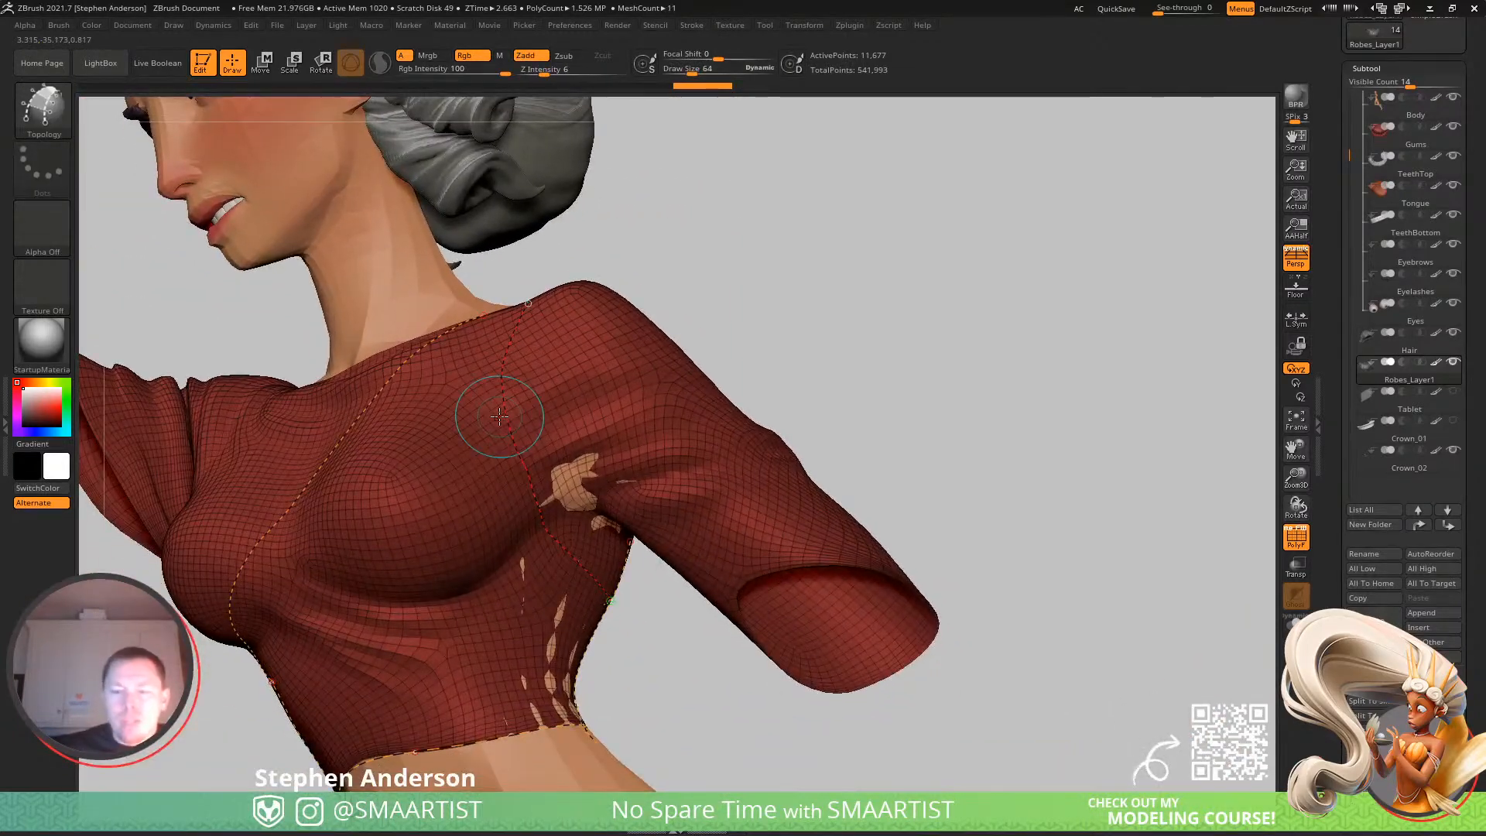
{"action": "right_click_drag", "start_coordinate": [394, 511], "coordinate": [465, 465]}
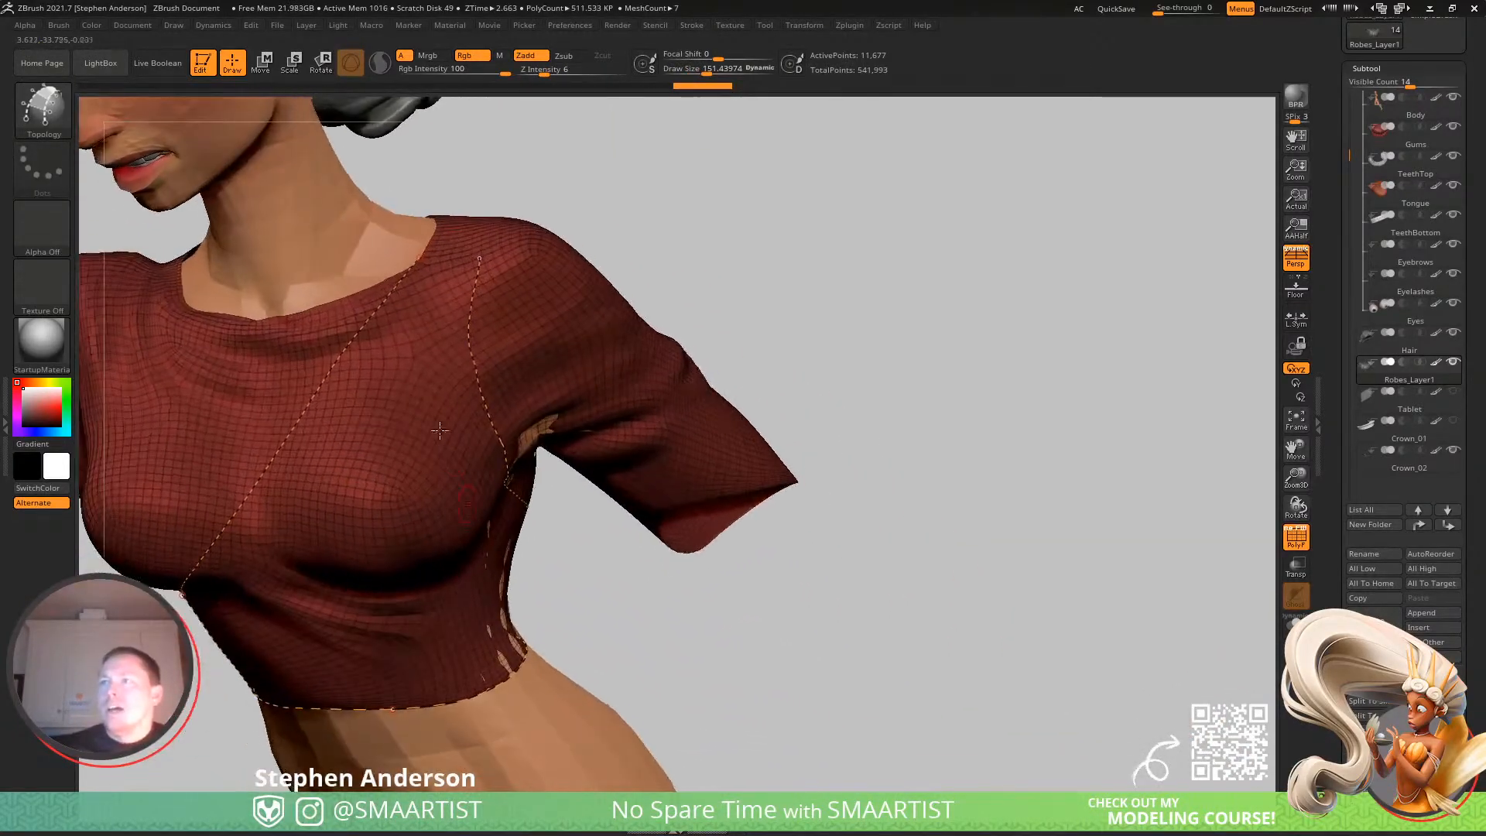
{"action": "left_click_drag", "start_coordinate": [425, 285], "coordinate": [541, 288]}
{"action": "mouse_move", "coordinate": [534, 292]}
{"action": "right_mouse_down"}
{"action": "mouse_move", "coordinate": [410, 317]}
{"action": "mouse_move", "coordinate": [468, 426]}
{"action": "right_mouse_up"}
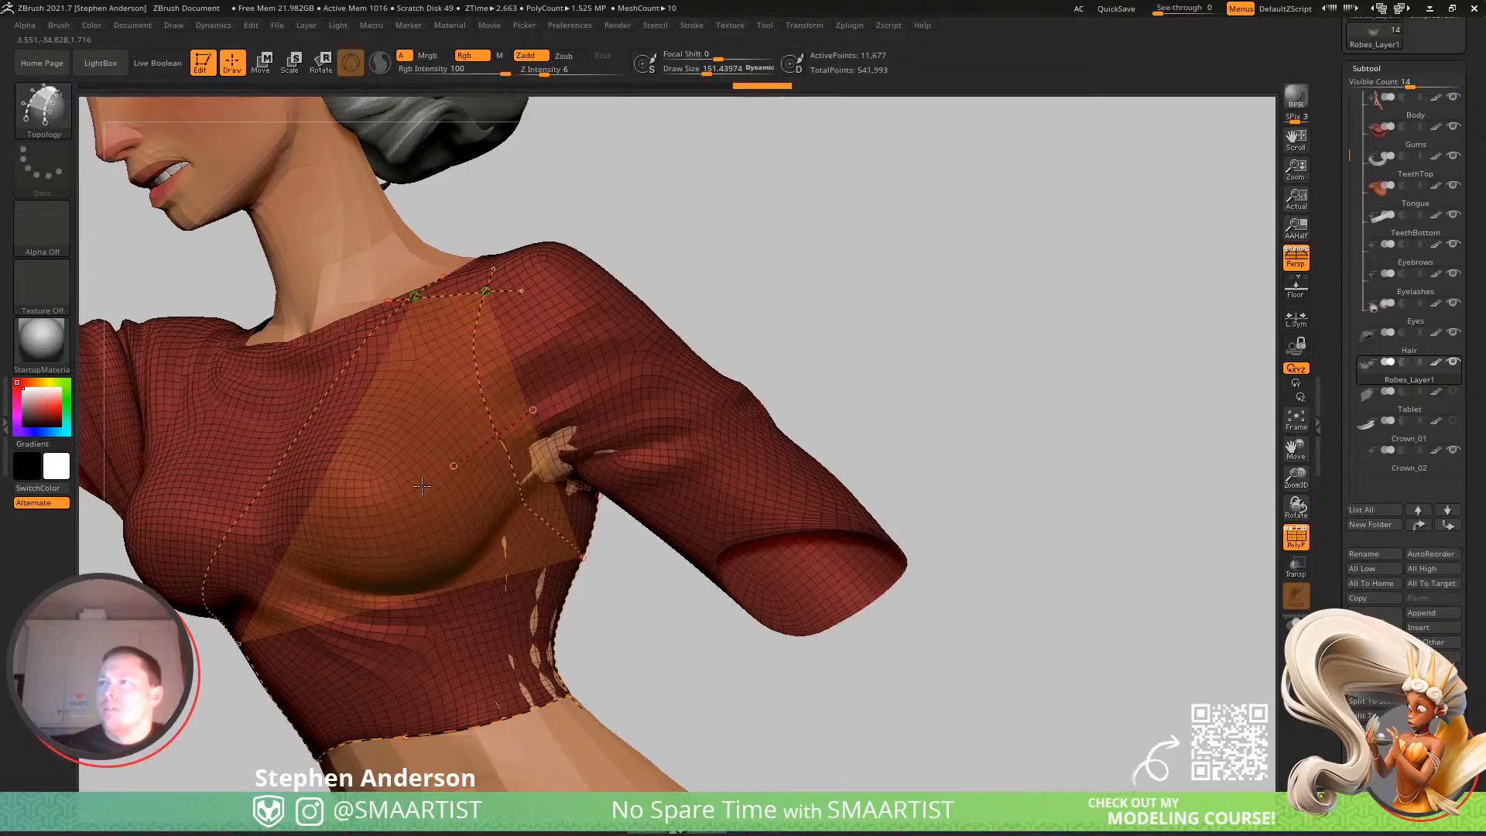
Draw a topology curve from the armpit onto the bust and another from the shoulder over the bust to the hem.
{"action": "left_click_drag", "start_coordinate": [368, 524], "coordinate": [367, 526]}
{"action": "right_click_drag", "start_coordinate": [371, 518], "coordinate": [465, 496]}
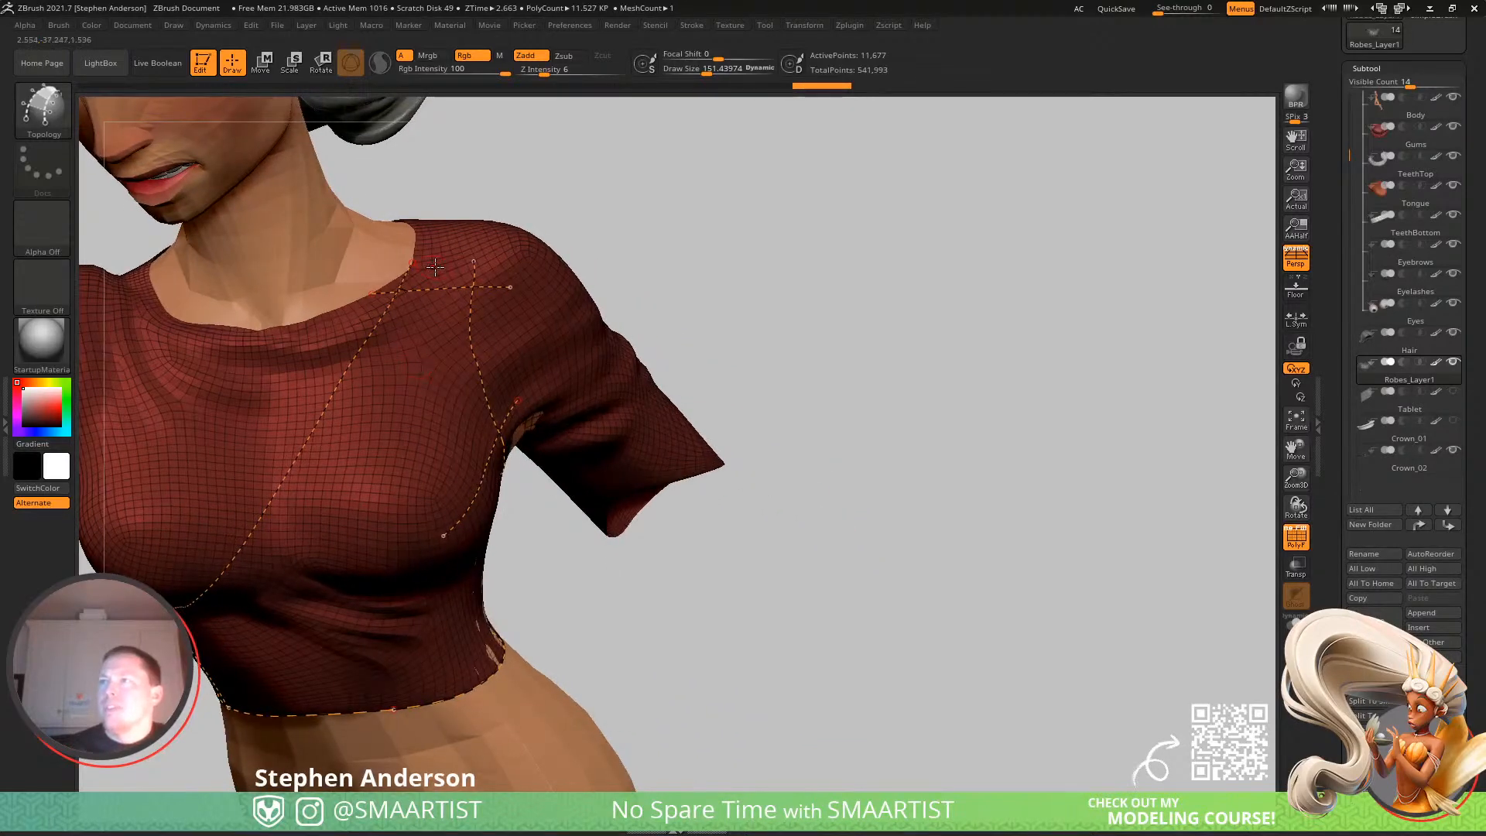
{"action": "mouse_move", "coordinate": [400, 546]}
{"action": "right_mouse_down"}
{"action": "mouse_move", "coordinate": [353, 495]}
{"action": "mouse_move", "coordinate": [366, 438]}
{"action": "right_mouse_up"}
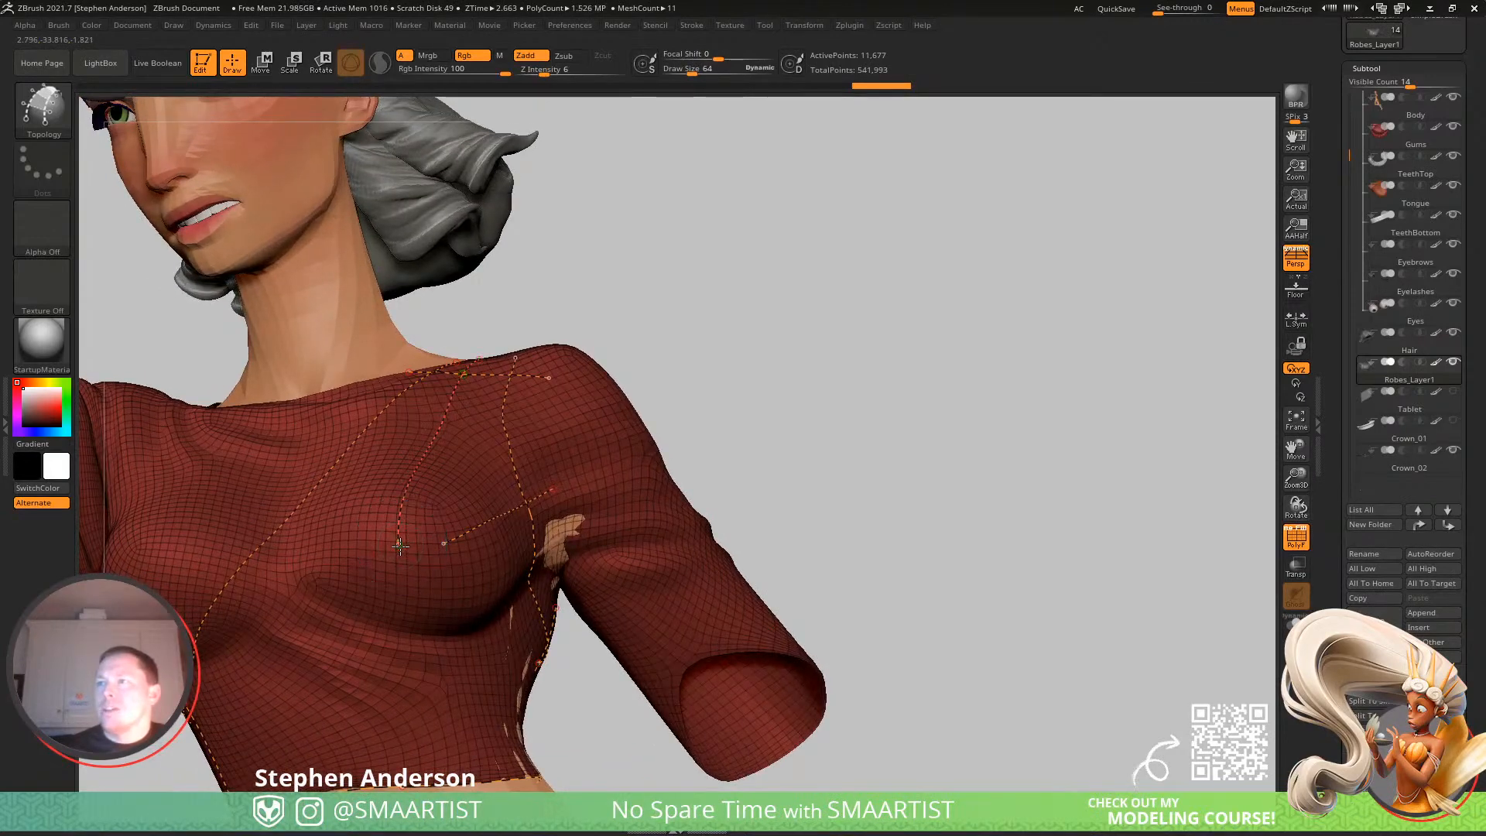
{"action": "mouse_move", "coordinate": [481, 588]}
{"action": "right_mouse_down"}
{"action": "mouse_move", "coordinate": [441, 434]}
{"action": "mouse_move", "coordinate": [467, 414]}
{"action": "right_mouse_up"}
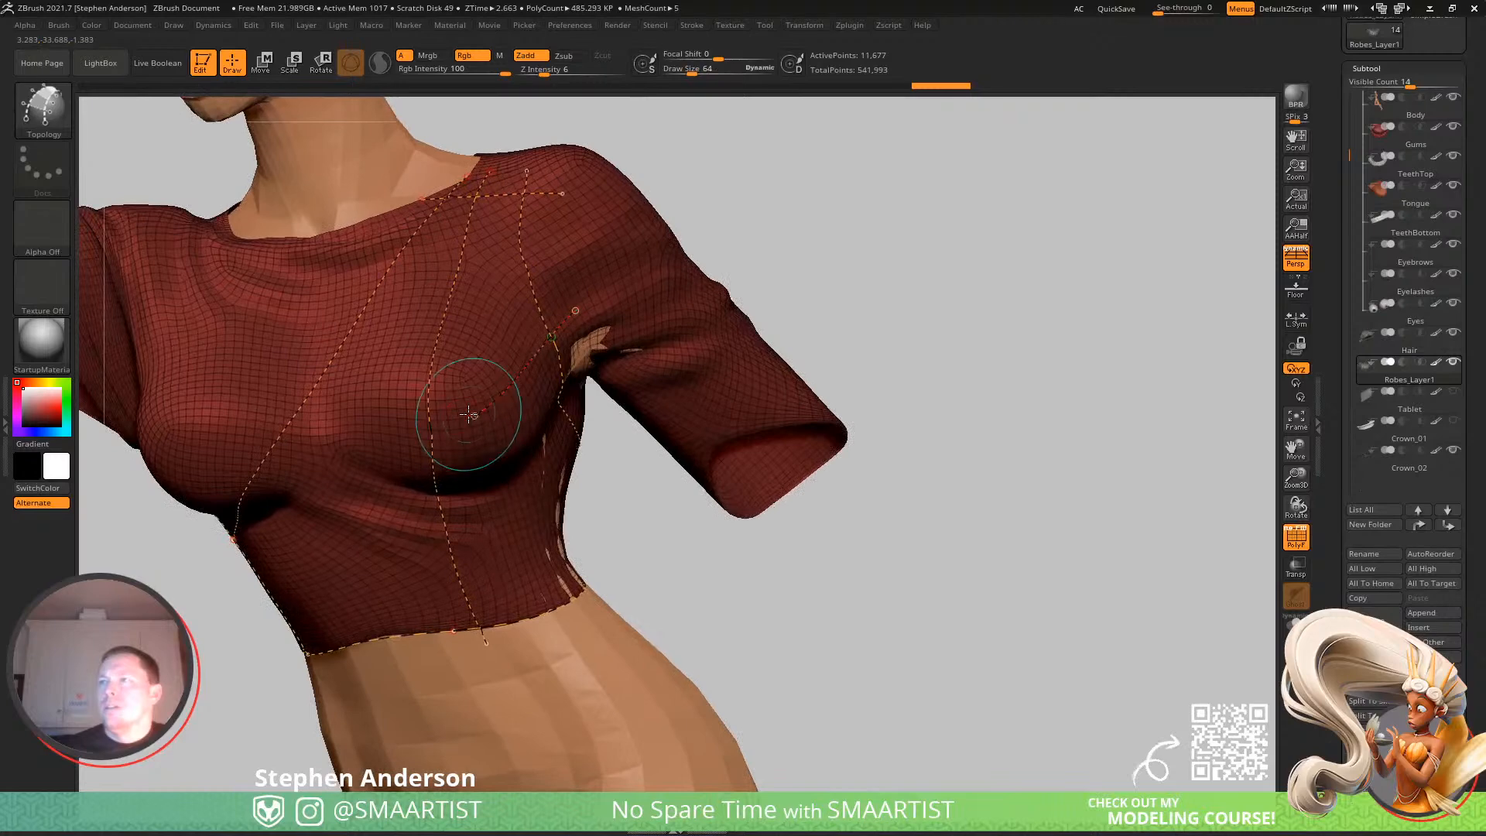
Draw cross curves over the bust and across the upper chest, intersecting the diagonal, vertical and armpit curves.
{"action": "left_click_drag", "start_coordinate": [328, 415], "coordinate": [239, 383]}
{"action": "right_click_drag", "start_coordinate": [426, 398], "coordinate": [357, 277]}
{"action": "left_click_drag", "start_coordinate": [618, 239], "coordinate": [620, 238]}
{"action": "mouse_move", "coordinate": [360, 338]}
{"action": "right_mouse_down"}
{"action": "mouse_move", "coordinate": [445, 342]}
{"action": "mouse_move", "coordinate": [373, 323]}
{"action": "right_mouse_up"}
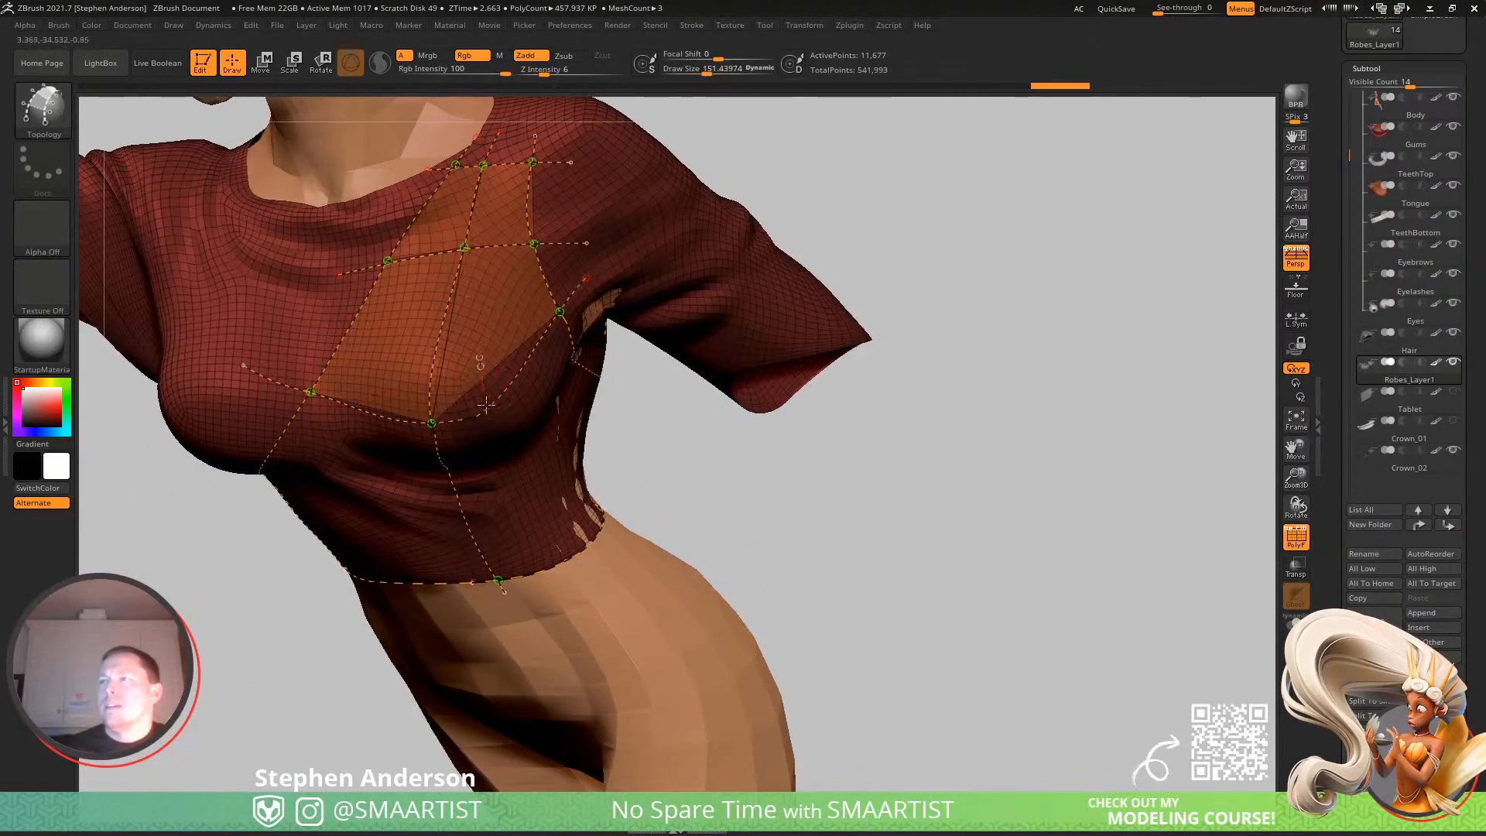
Delete the cross curve over the bust and redraw it higher, from the front of the armpit to the diagonal curve.
{"action": "left_click_drag", "start_coordinate": [479, 375], "coordinate": [500, 452], "text": "alt"}
{"action": "left_click_drag", "start_coordinate": [377, 393], "coordinate": [356, 474], "text": "alt"}
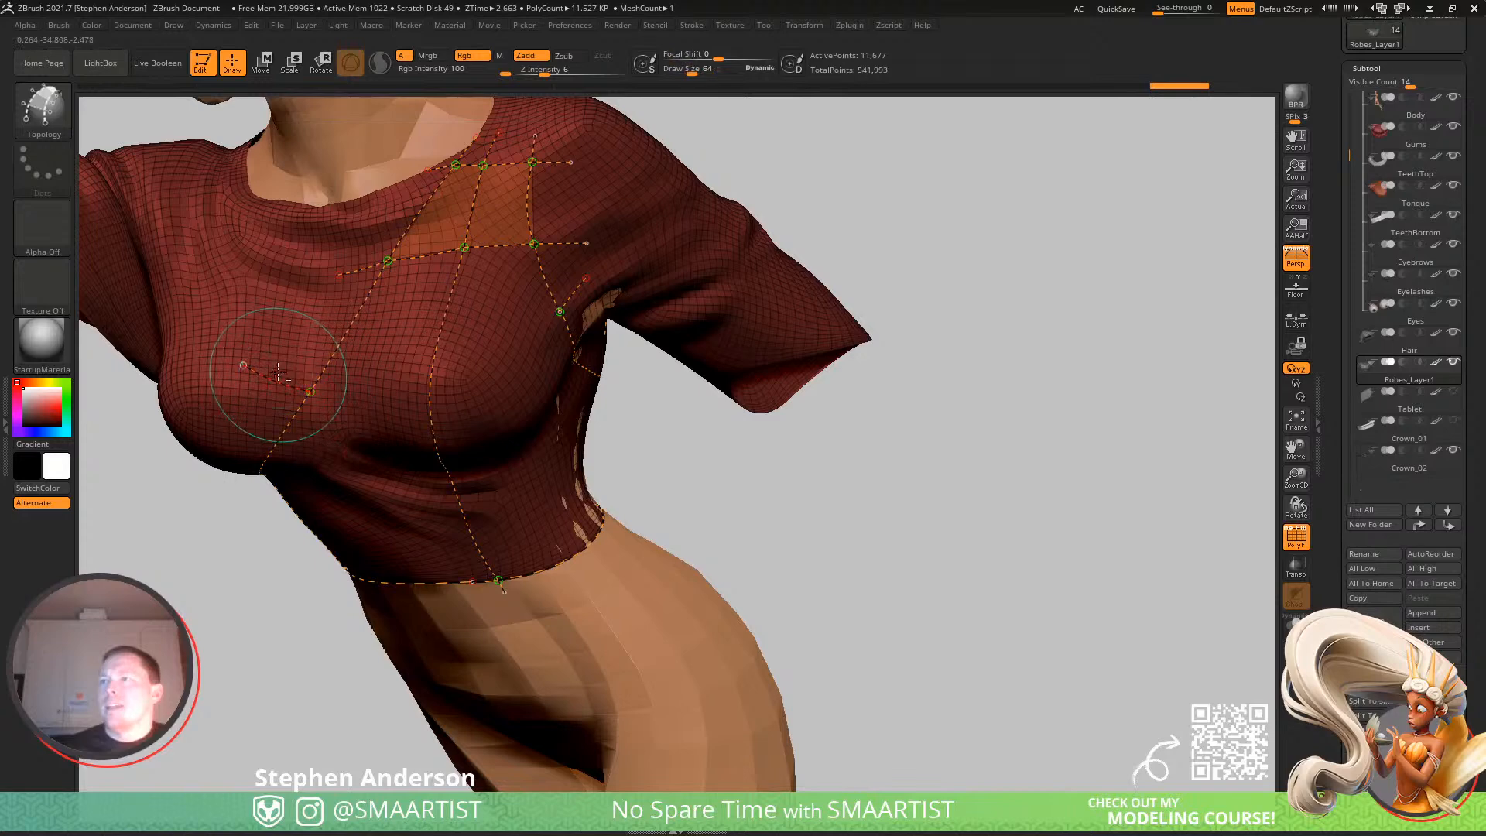
{"action": "left_click_drag", "start_coordinate": [231, 431], "coordinate": [226, 437], "text": "alt"}
{"action": "right_click_drag", "start_coordinate": [350, 350], "coordinate": [564, 307]}
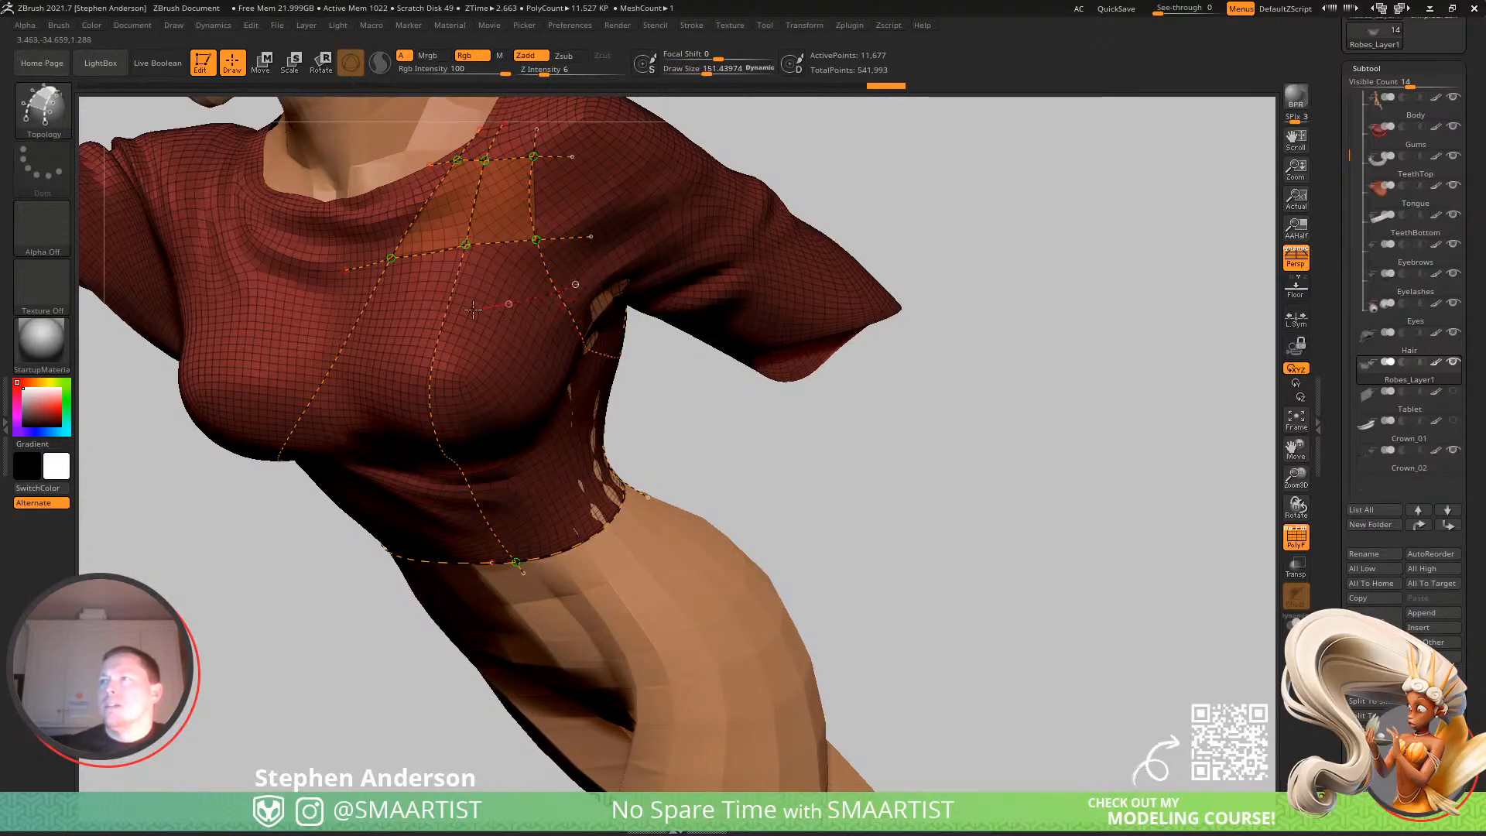
{"action": "left_click_drag", "start_coordinate": [293, 316], "coordinate": [288, 316]}
{"action": "mouse_move", "coordinate": [310, 319]}
{"action": "right_mouse_down"}
{"action": "mouse_move", "coordinate": [434, 362]}
{"action": "mouse_move", "coordinate": [389, 333]}
{"action": "mouse_move", "coordinate": [414, 335]}
{"action": "right_mouse_up"}
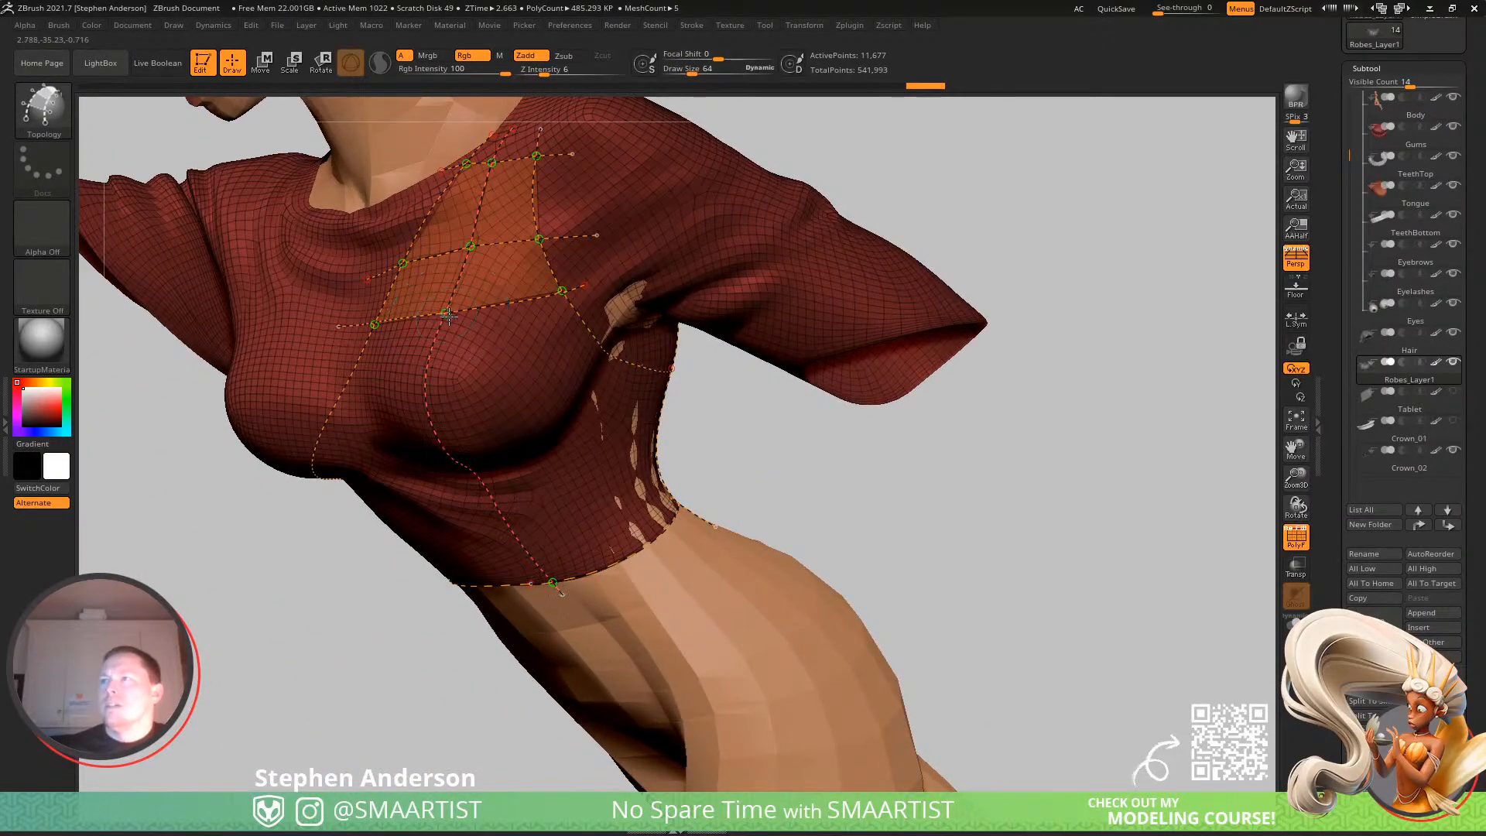
Reroute the vertical curve around the outside of the bust to the hem and draw a second diagonal beside the first.
{"action": "left_click_drag", "start_coordinate": [557, 526], "coordinate": [559, 523]}
{"action": "mouse_move", "coordinate": [559, 523]}
{"action": "right_mouse_down"}
{"action": "mouse_move", "coordinate": [541, 464]}
{"action": "mouse_move", "coordinate": [567, 353]}
{"action": "mouse_move", "coordinate": [625, 324]}
{"action": "mouse_move", "coordinate": [584, 329]}
{"action": "mouse_move", "coordinate": [597, 365]}
{"action": "mouse_move", "coordinate": [670, 333]}
{"action": "mouse_move", "coordinate": [590, 333]}
{"action": "mouse_move", "coordinate": [617, 326]}
{"action": "right_mouse_up"}
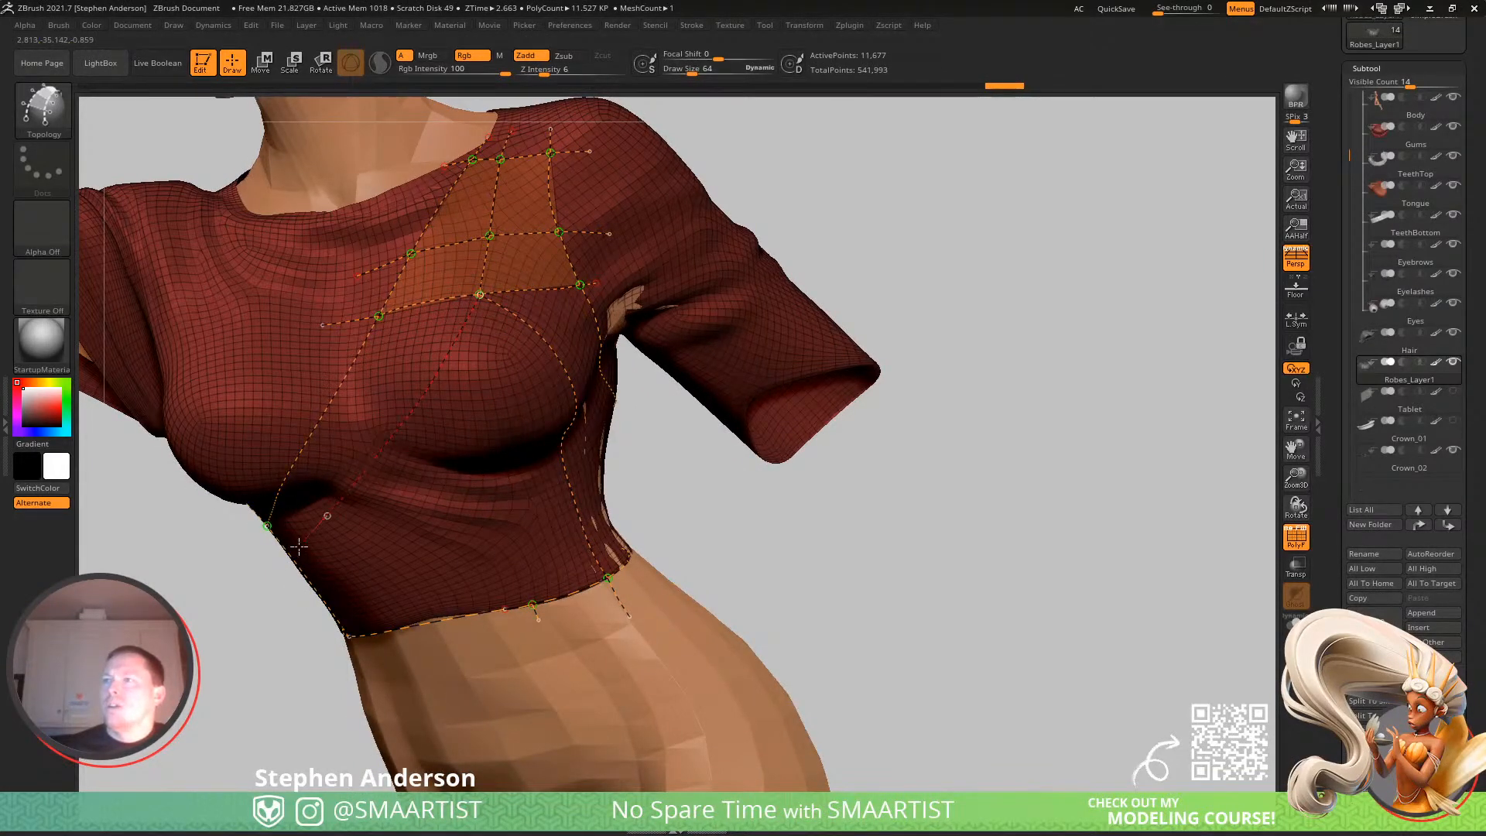
{"action": "left_click_drag", "start_coordinate": [305, 539], "coordinate": [291, 558]}
{"action": "right_click_drag", "start_coordinate": [484, 337], "coordinate": [212, 493]}
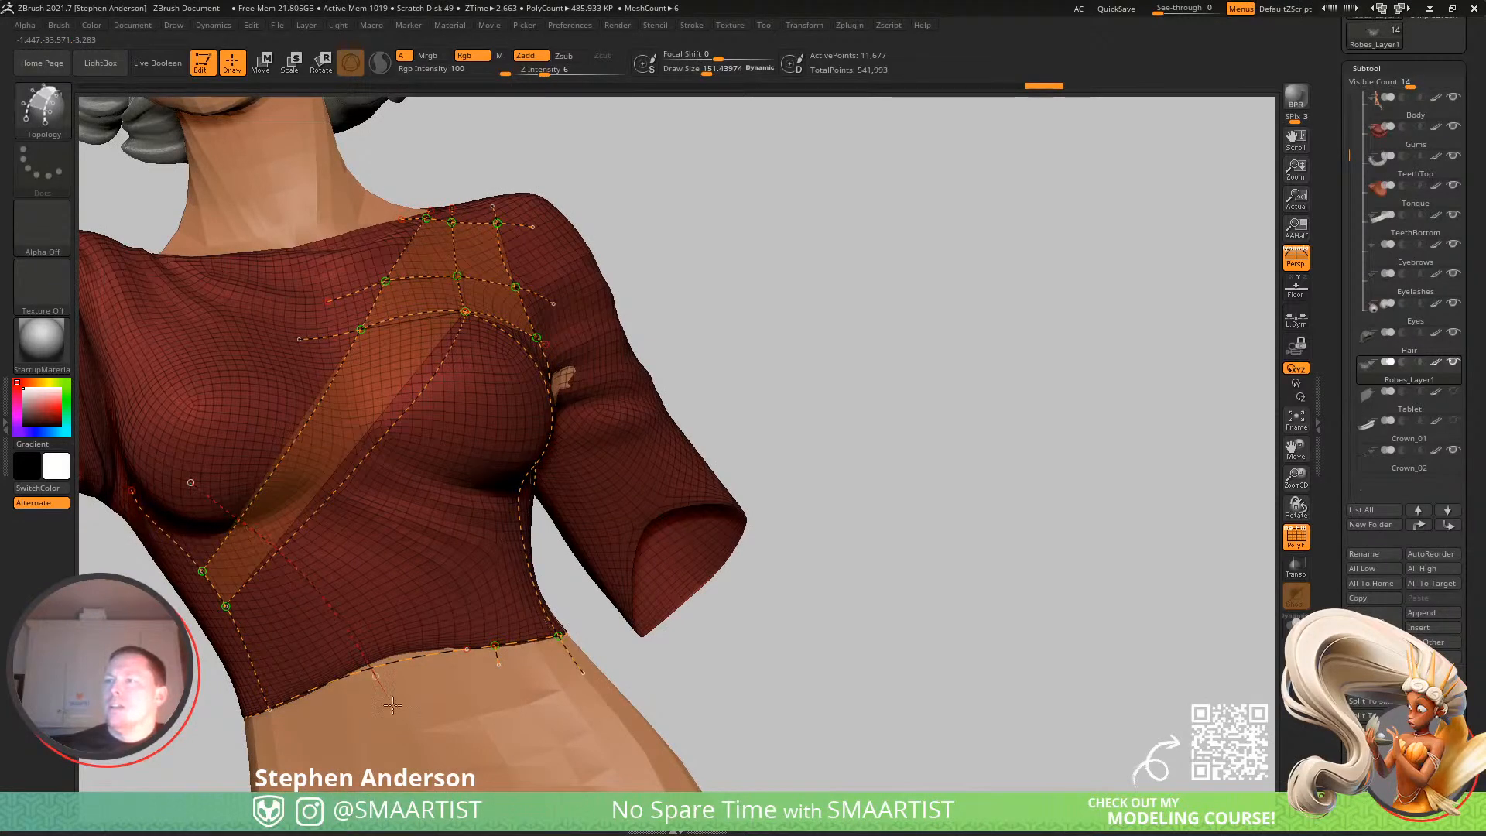
Draw cross curves over the diagonal band below and between the breasts, continuing the lowest and highest ones down to the hem.
{"action": "right_click_drag", "start_coordinate": [366, 617], "coordinate": [315, 514]}
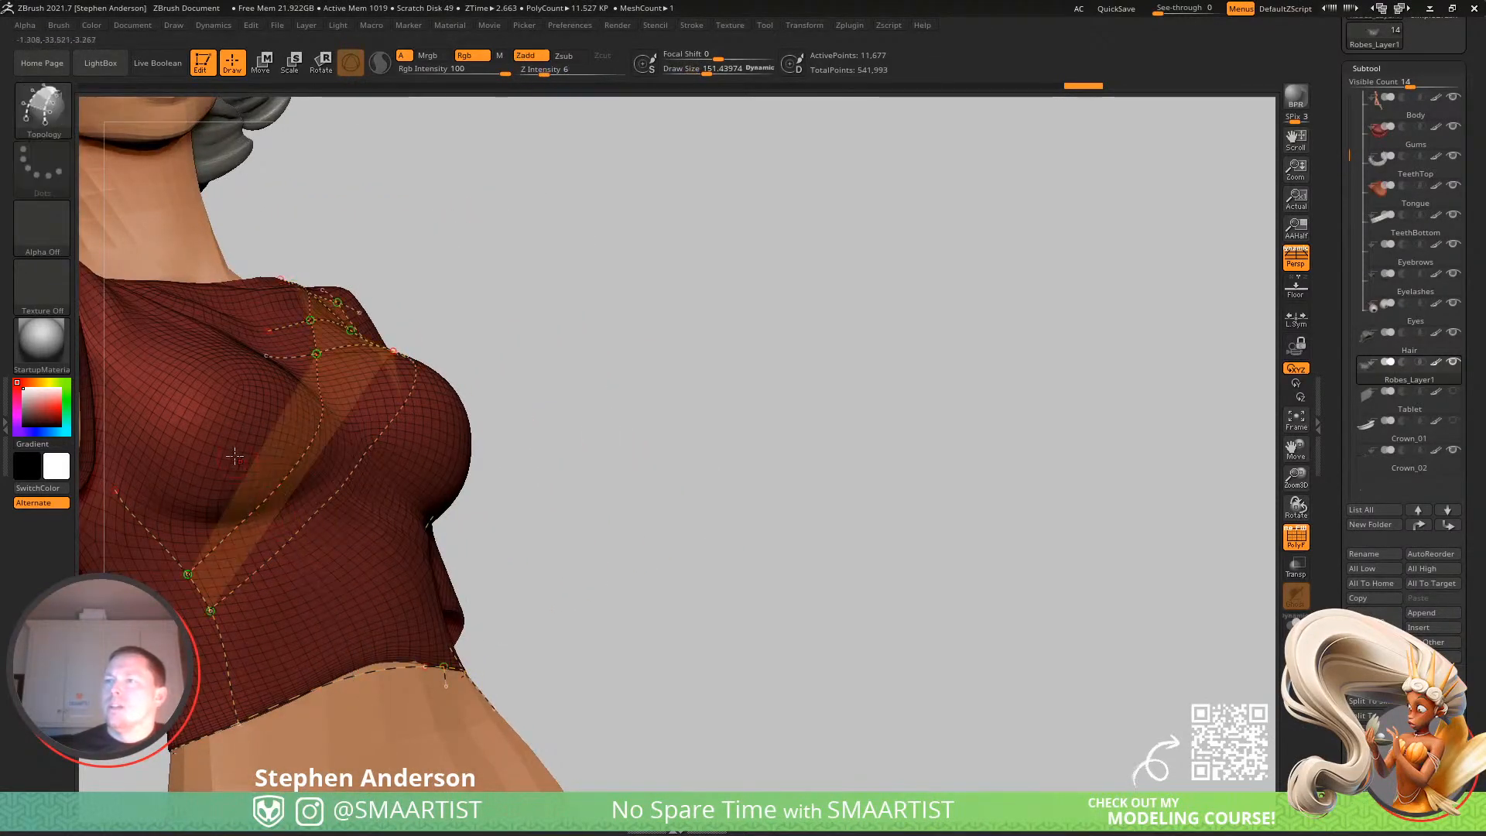
{"action": "right_click_drag", "start_coordinate": [344, 732], "coordinate": [315, 545]}
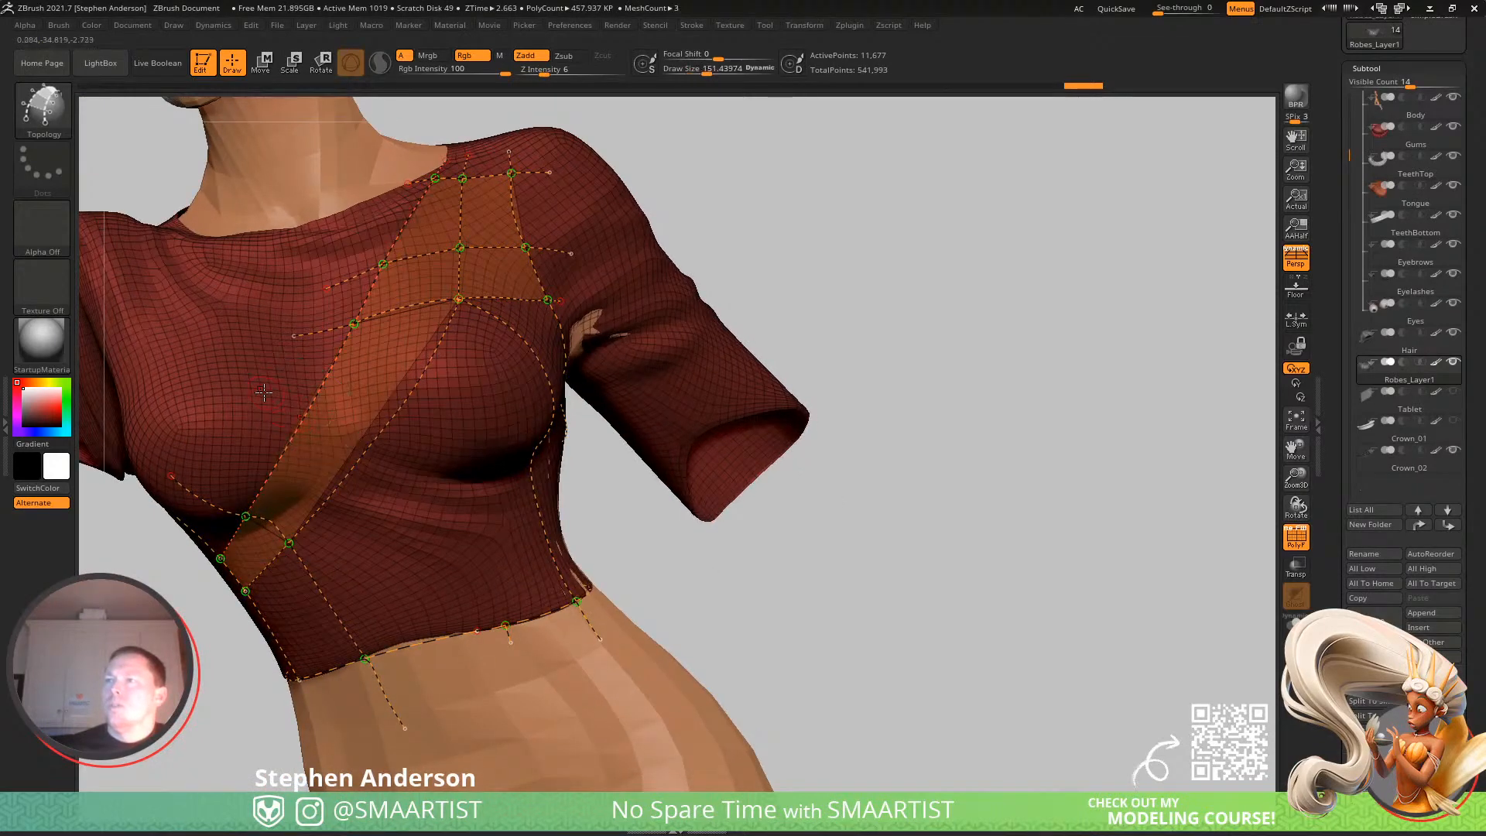
{"action": "mouse_move", "coordinate": [418, 503]}
{"action": "right_mouse_down"}
{"action": "mouse_move", "coordinate": [448, 469]}
{"action": "mouse_move", "coordinate": [432, 443]}
{"action": "mouse_move", "coordinate": [295, 435]}
{"action": "right_mouse_up"}
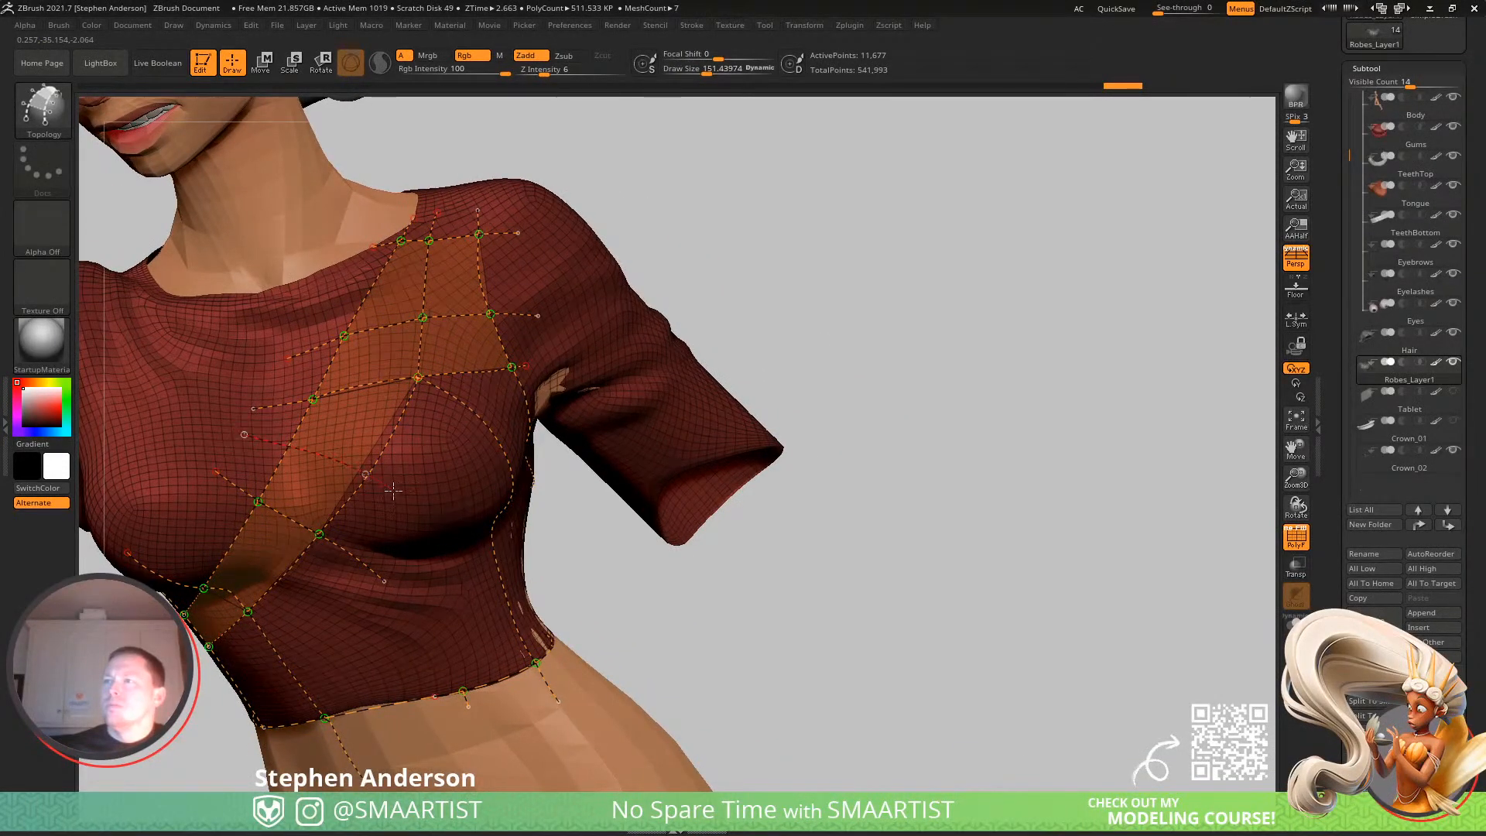
{"action": "left_click_drag", "start_coordinate": [496, 708], "coordinate": [515, 743]}
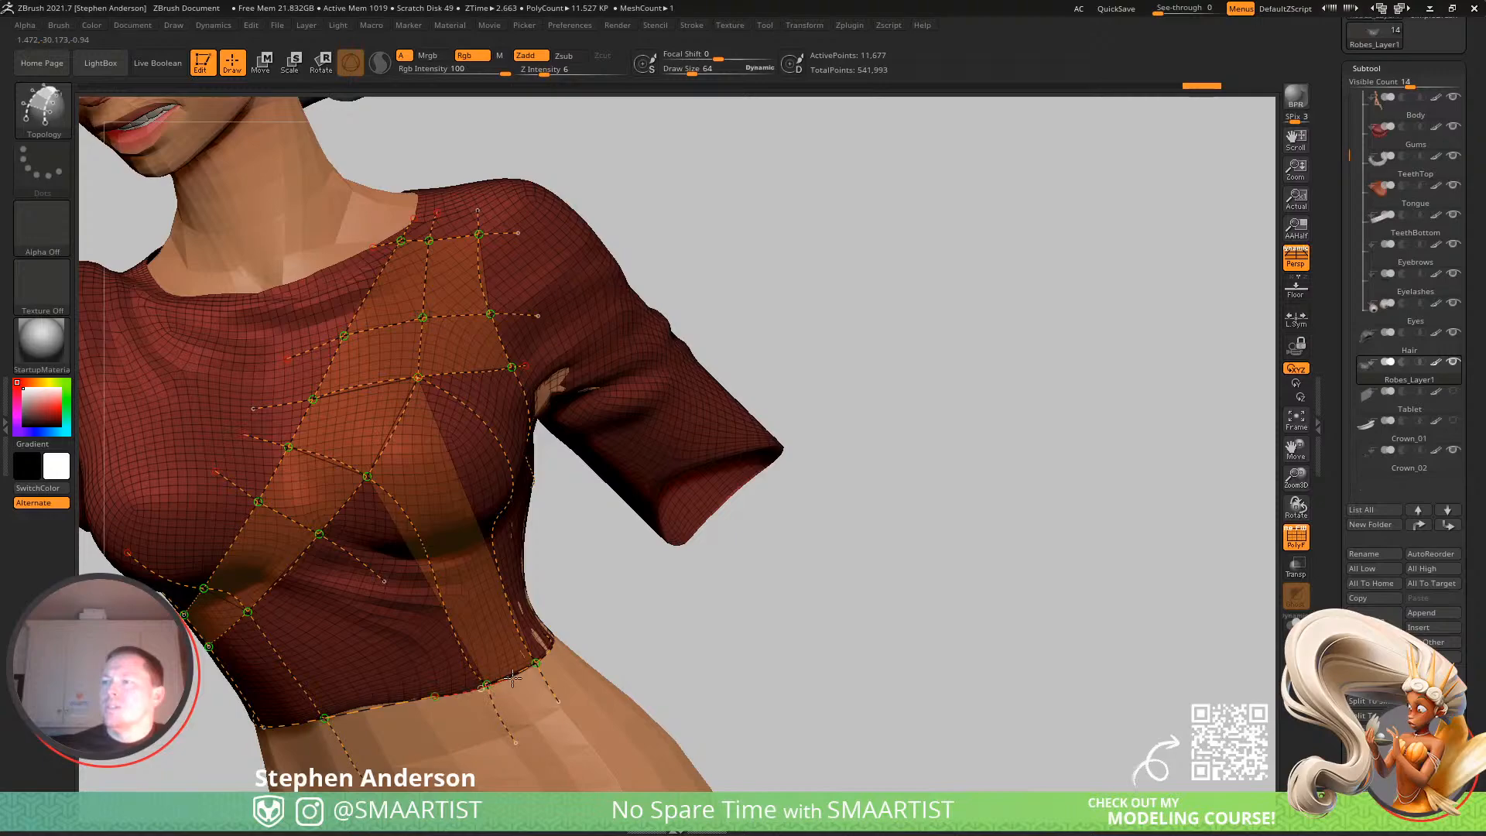
Replace the cross curve between the breasts with one crossing both diagonal curves and sweeping down the abdomen to the front hem.
{"action": "left_click_drag", "start_coordinate": [513, 672], "coordinate": [554, 661]}
{"action": "mouse_move", "coordinate": [559, 684]}
{"action": "right_mouse_down"}
{"action": "mouse_move", "coordinate": [503, 658]}
{"action": "mouse_move", "coordinate": [466, 517]}
{"action": "mouse_move", "coordinate": [469, 624]}
{"action": "mouse_move", "coordinate": [434, 495]}
{"action": "mouse_move", "coordinate": [354, 448]}
{"action": "right_mouse_up"}
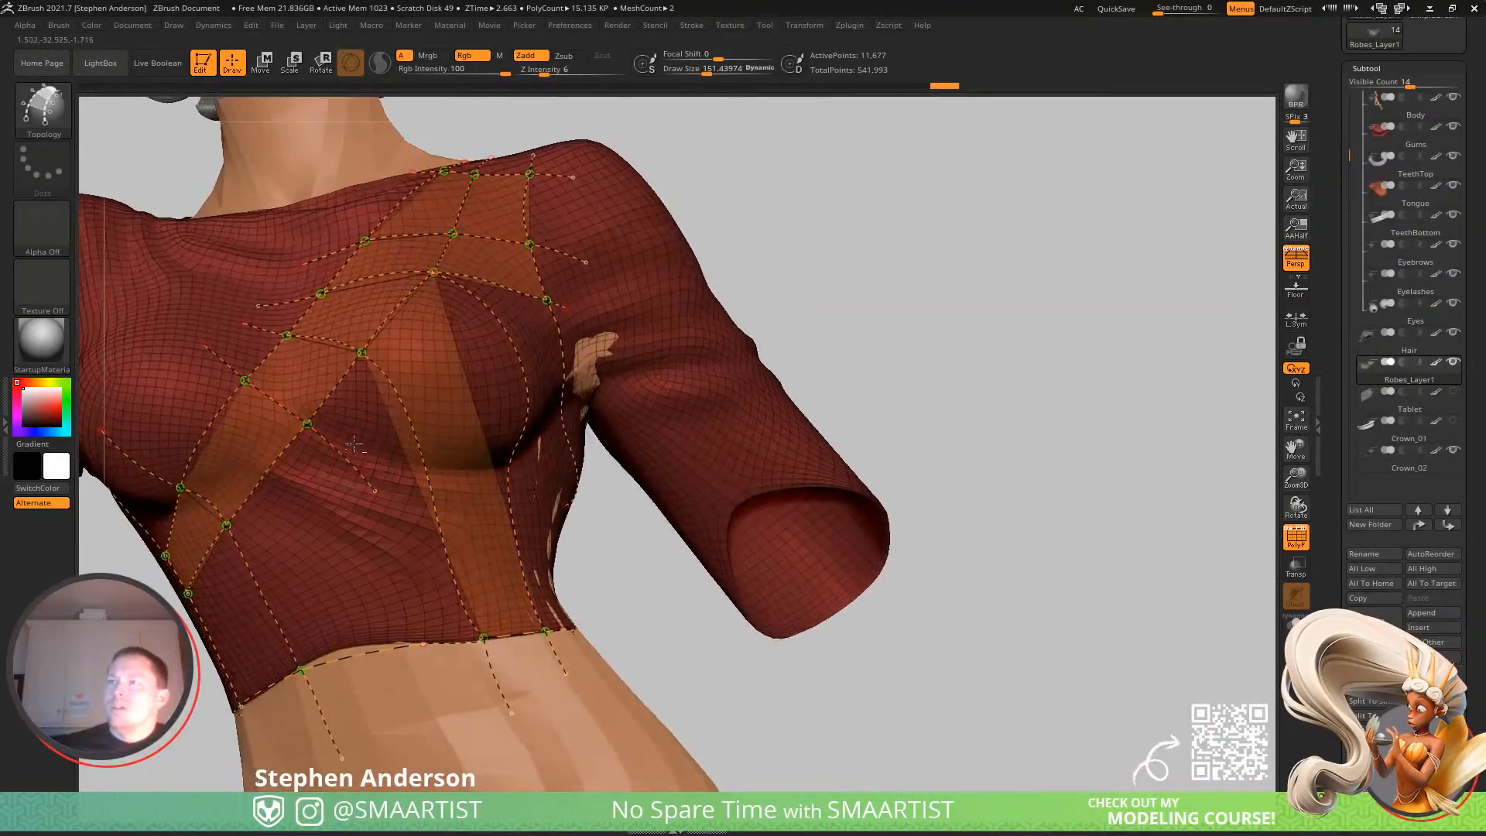
{"action": "mouse_move", "coordinate": [308, 424]}
{"action": "left_mouse_down"}
{"action": "mouse_move", "coordinate": [238, 438]}
{"action": "mouse_move", "coordinate": [175, 414]}
{"action": "left_mouse_up"}
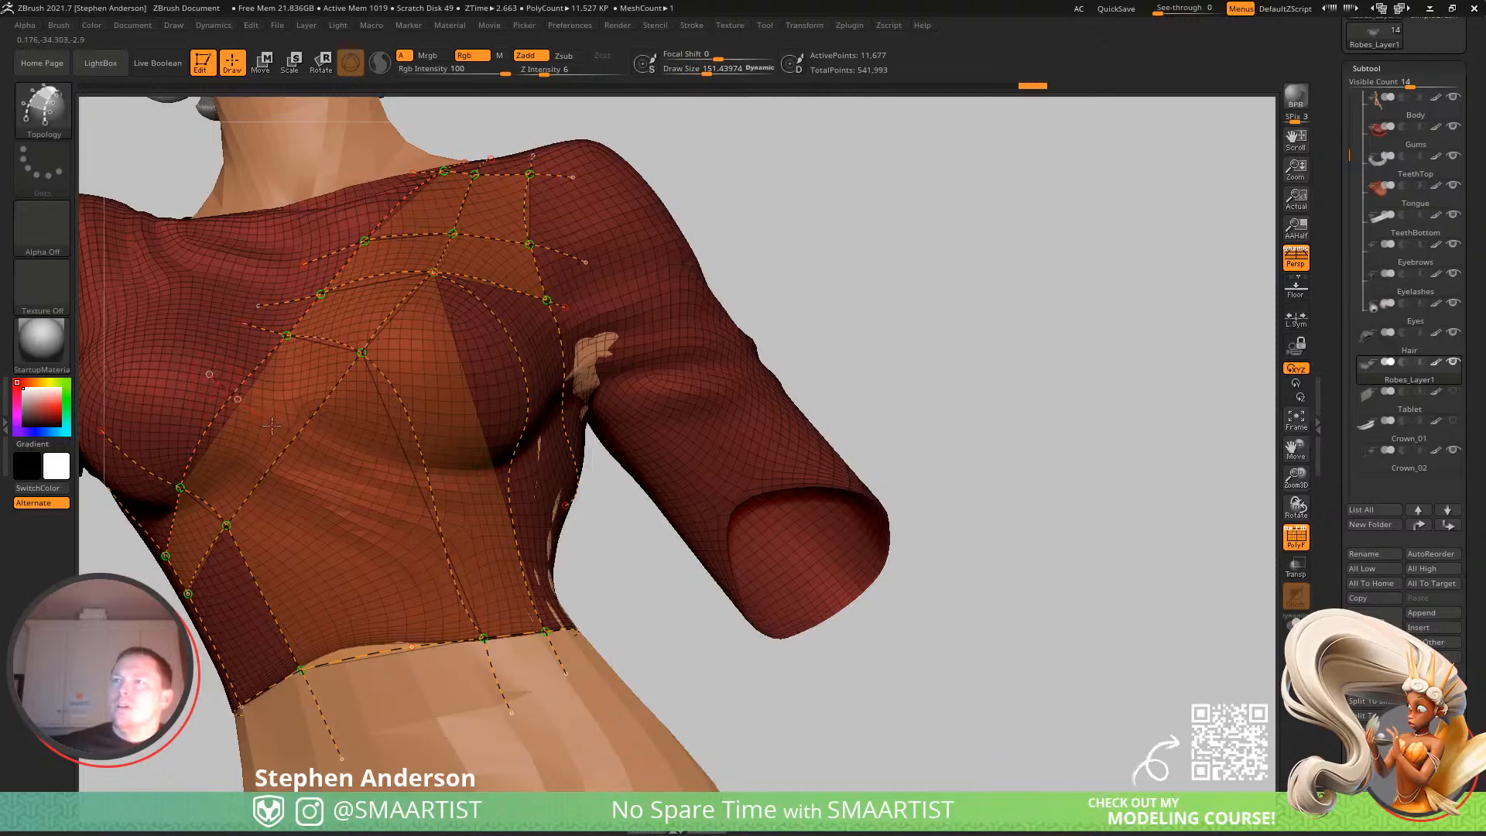
{"action": "left_click_drag", "start_coordinate": [431, 706], "coordinate": [431, 707]}
{"action": "key", "text": "ctrl+z"}
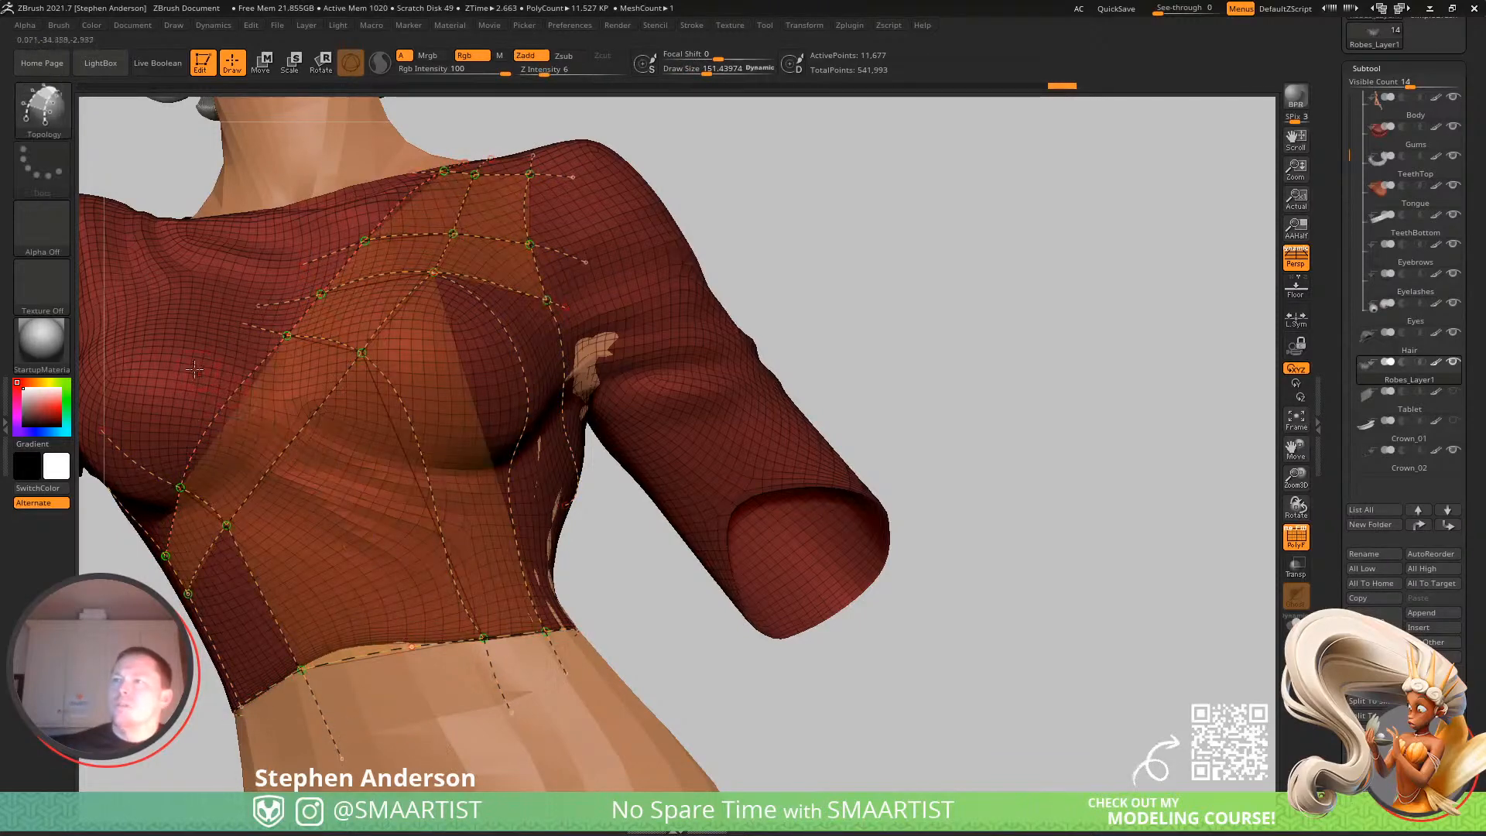
{"action": "left_click_drag", "start_coordinate": [381, 646], "coordinate": [400, 693]}
{"action": "key", "text": "ctrl+z"}
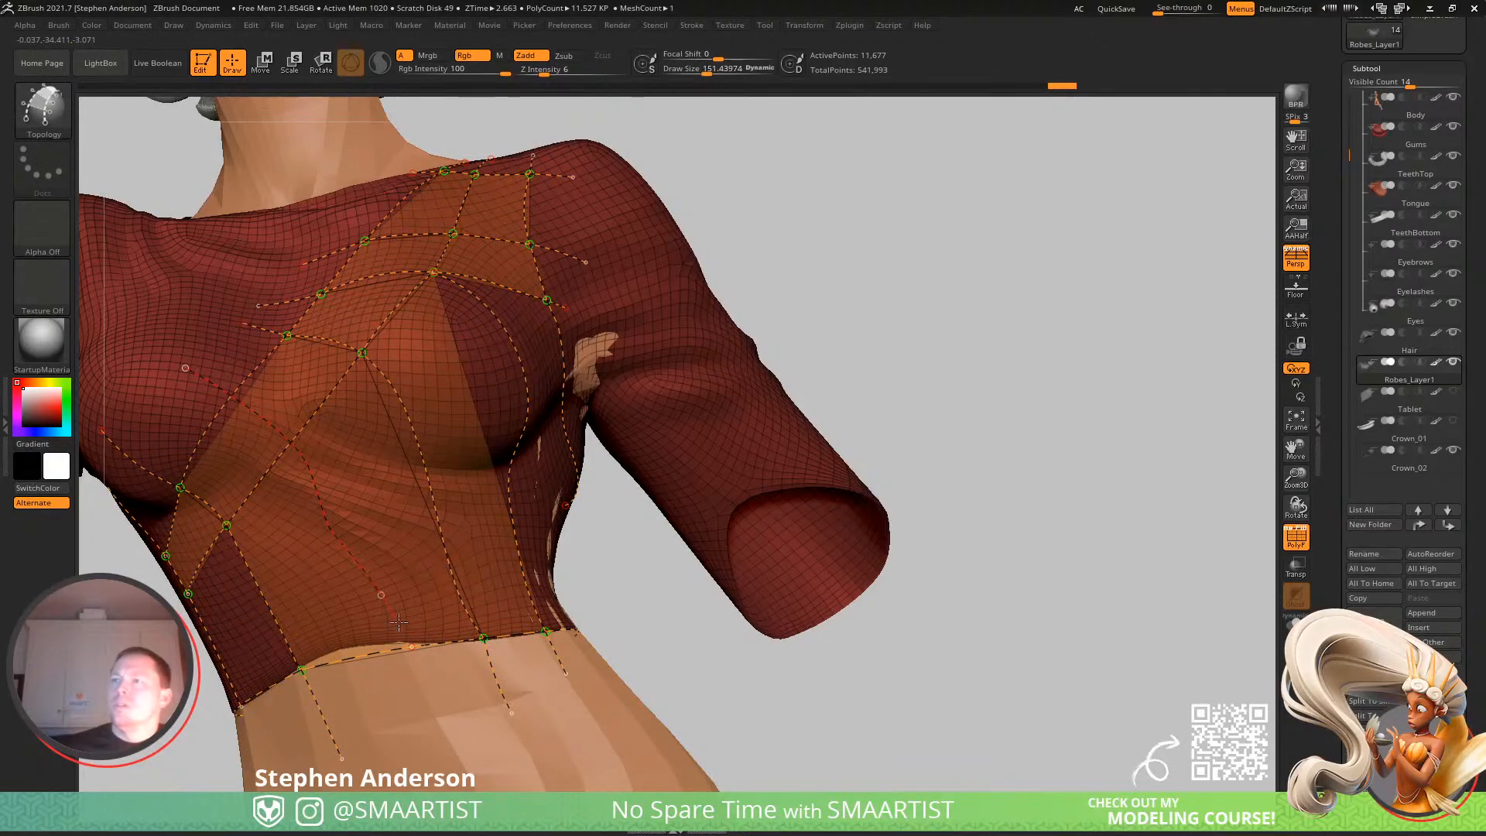
{"action": "left_click_drag", "start_coordinate": [424, 774], "coordinate": [426, 787]}
Draw a cross curve just above and parallel to the hem, intersecting the vertical curves across the front of the torso.
{"action": "mouse_move", "coordinate": [295, 564]}
{"action": "right_mouse_down"}
{"action": "mouse_move", "coordinate": [232, 559]}
{"action": "mouse_move", "coordinate": [287, 569]}
{"action": "mouse_move", "coordinate": [246, 574]}
{"action": "mouse_move", "coordinate": [319, 507]}
{"action": "mouse_move", "coordinate": [288, 561]}
{"action": "right_mouse_up"}
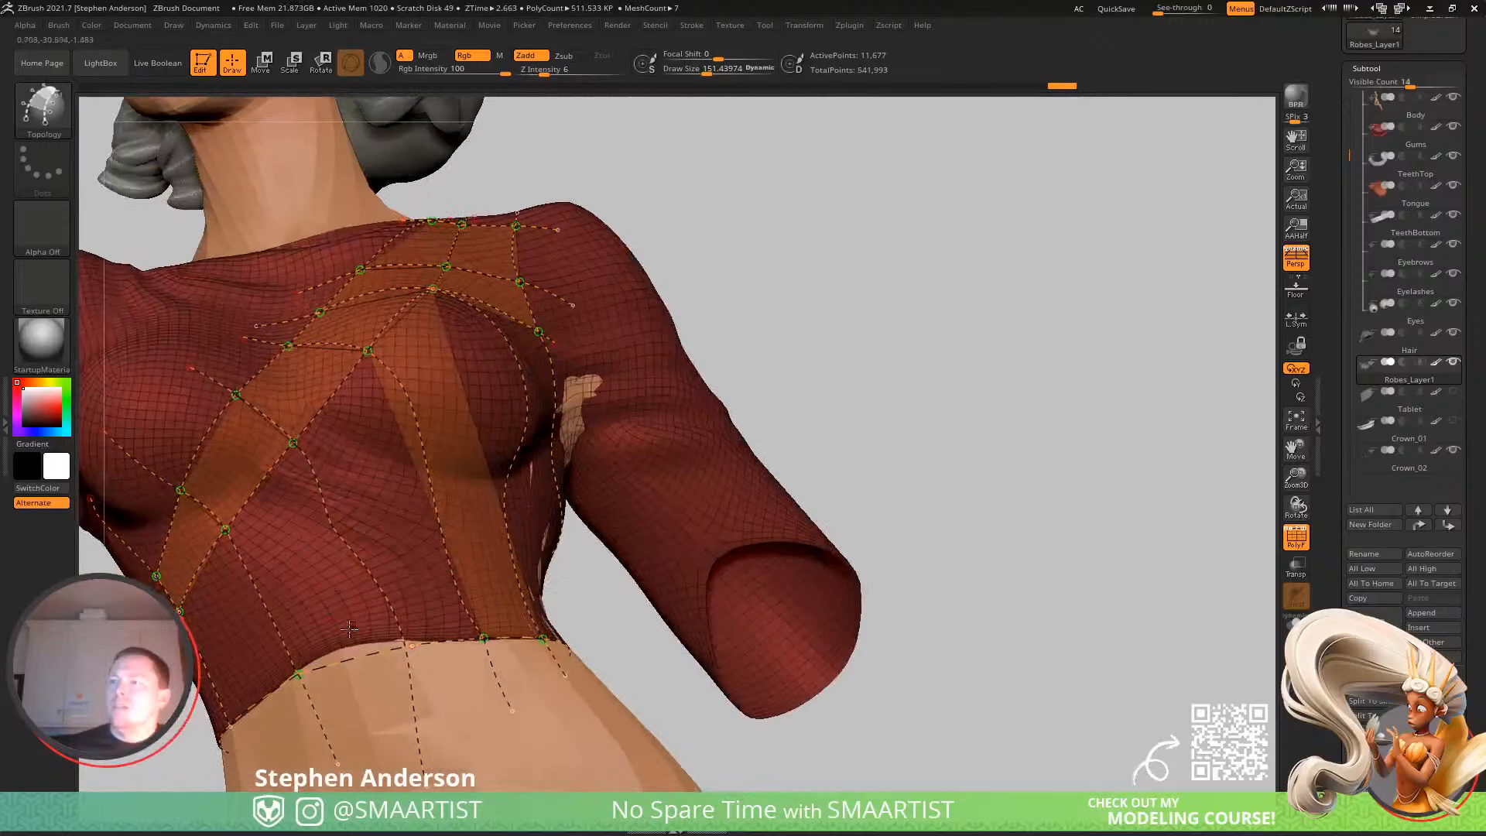
{"action": "key", "text": "ctrl+z"}
{"action": "key", "text": "ctrl+z"}
{"action": "key", "text": "ctrl+z"}
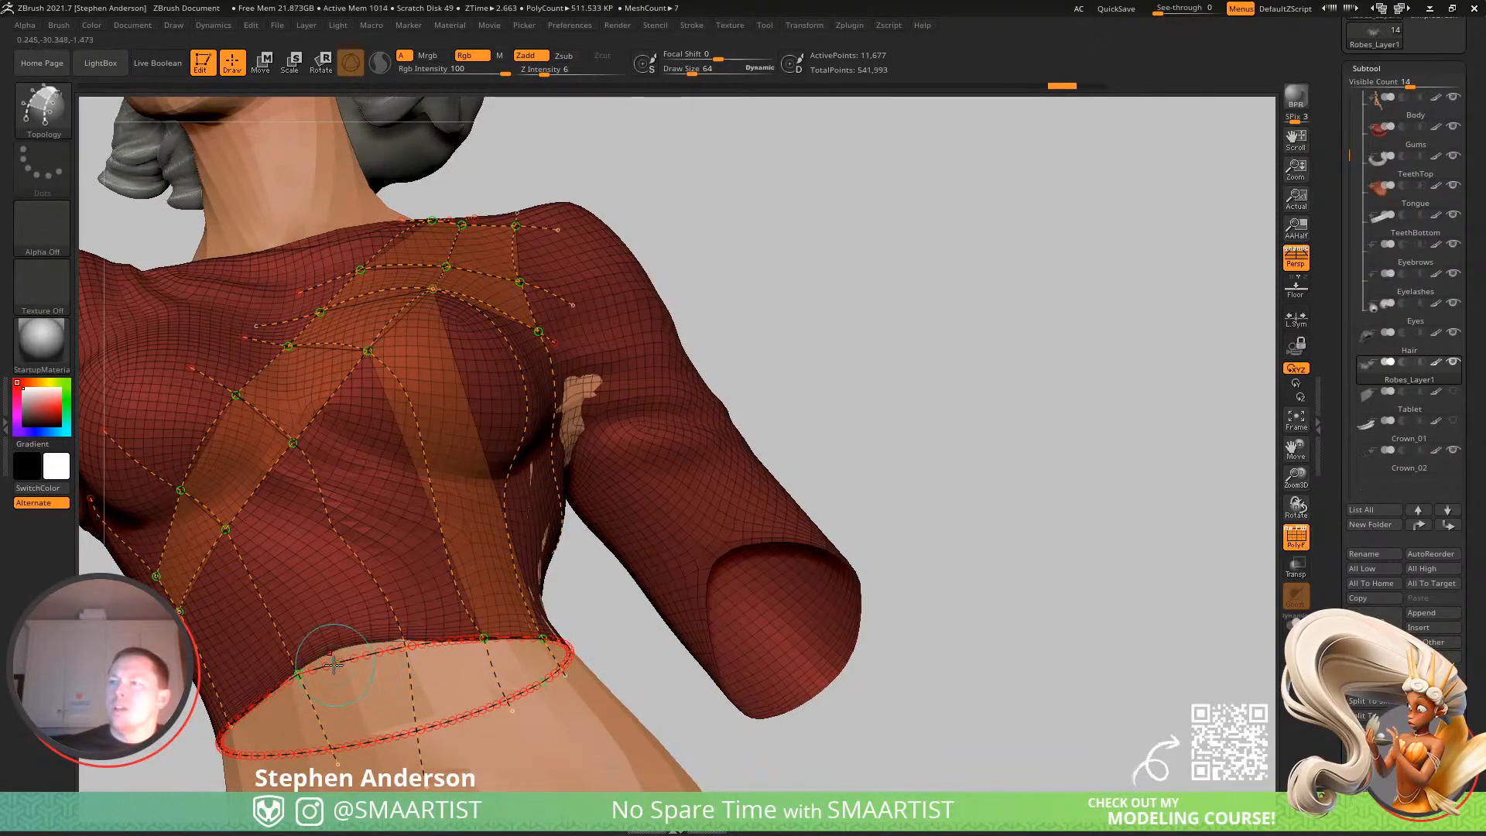
{"action": "mouse_move", "coordinate": [321, 673]}
{"action": "right_mouse_down"}
{"action": "mouse_move", "coordinate": [346, 592]}
{"action": "mouse_move", "coordinate": [337, 465]}
{"action": "mouse_move", "coordinate": [338, 477]}
{"action": "right_mouse_up"}
{"action": "key", "text": "ctrl+1"}
{"action": "mouse_move", "coordinate": [325, 614]}
{"action": "right_mouse_down"}
{"action": "mouse_move", "coordinate": [376, 603]}
{"action": "mouse_move", "coordinate": [379, 542]}
{"action": "mouse_move", "coordinate": [387, 582]}
{"action": "mouse_move", "coordinate": [412, 531]}
{"action": "mouse_move", "coordinate": [363, 488]}
{"action": "mouse_move", "coordinate": [386, 521]}
{"action": "mouse_move", "coordinate": [308, 571]}
{"action": "mouse_move", "coordinate": [325, 611]}
{"action": "mouse_move", "coordinate": [362, 558]}
{"action": "mouse_move", "coordinate": [328, 565]}
{"action": "right_mouse_up"}
{"action": "key", "text": "ctrl+shift+s"}
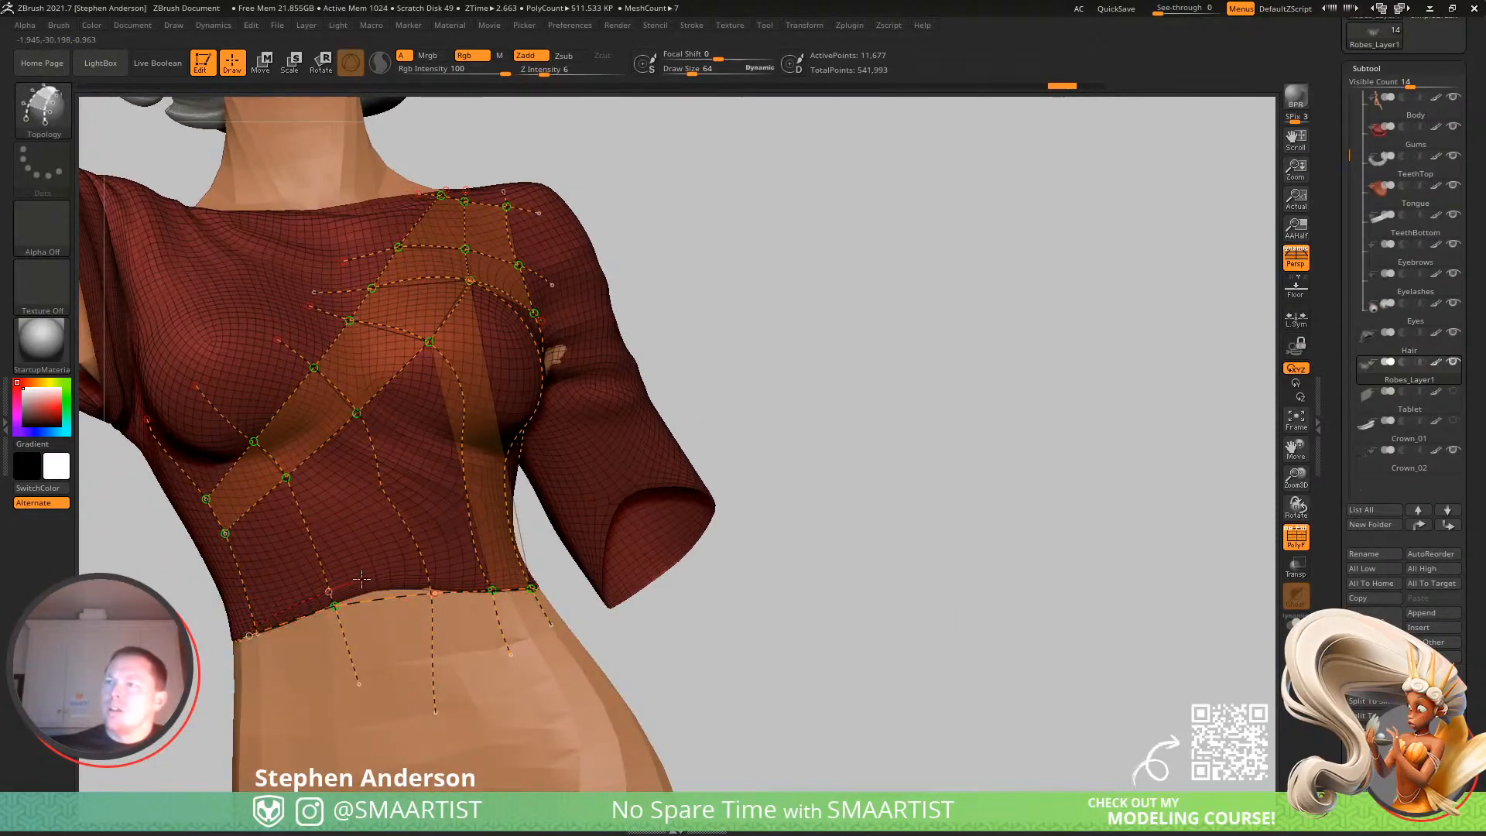
{"action": "left_click_drag", "start_coordinate": [530, 577], "coordinate": [536, 574]}
{"action": "mouse_move", "coordinate": [547, 555]}
{"action": "right_mouse_down"}
{"action": "mouse_move", "coordinate": [518, 546]}
{"action": "mouse_move", "coordinate": [559, 550]}
{"action": "right_mouse_up"}
{"action": "left_click_drag", "start_coordinate": [346, 642], "coordinate": [309, 615]}
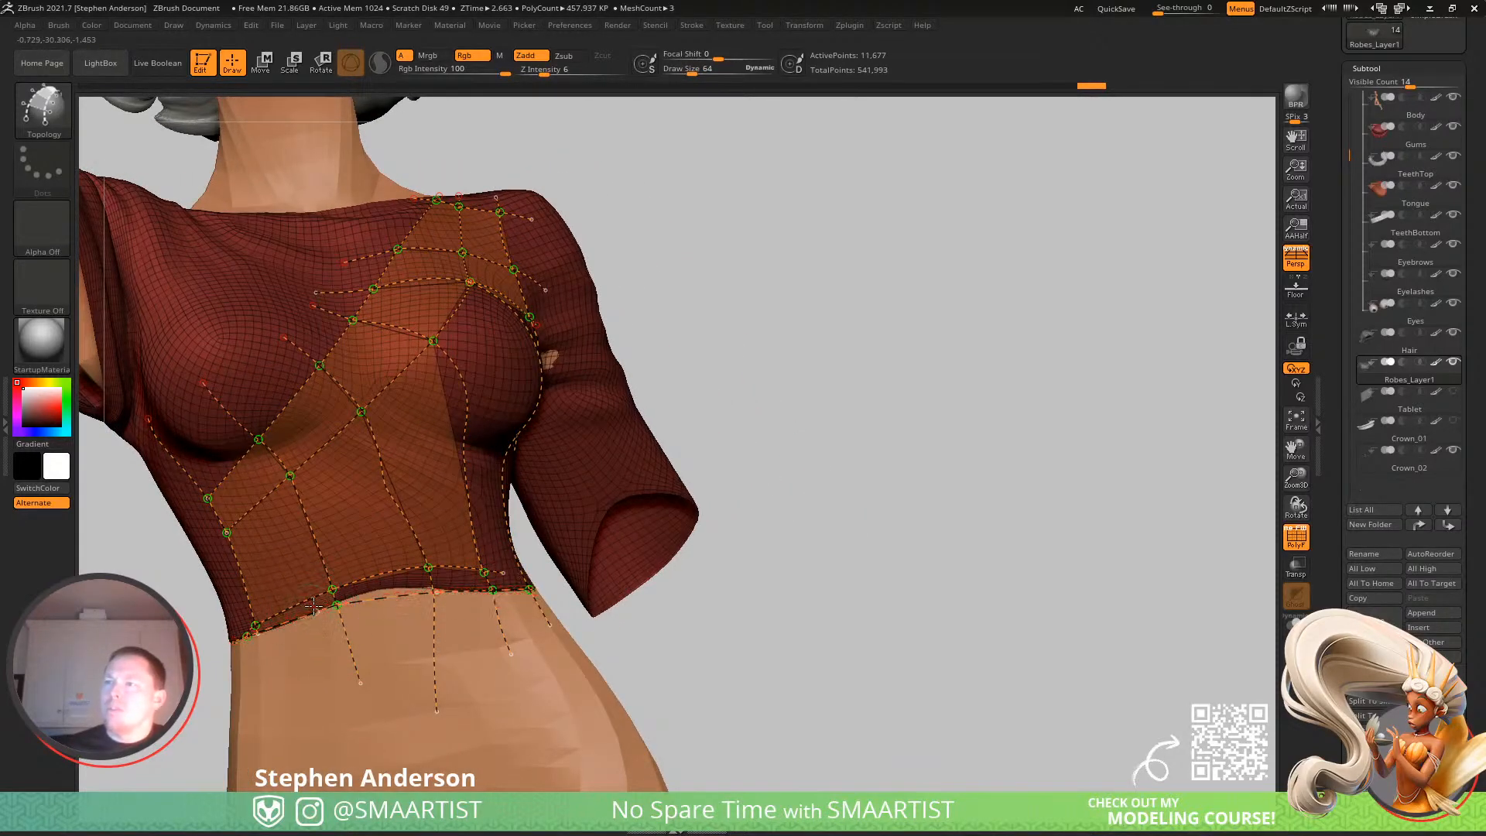
Draw another cross curve around the waist above the hem curve, running from the torso's side across the vertical curves.
{"action": "right_click_drag", "start_coordinate": [524, 523], "coordinate": [500, 573]}
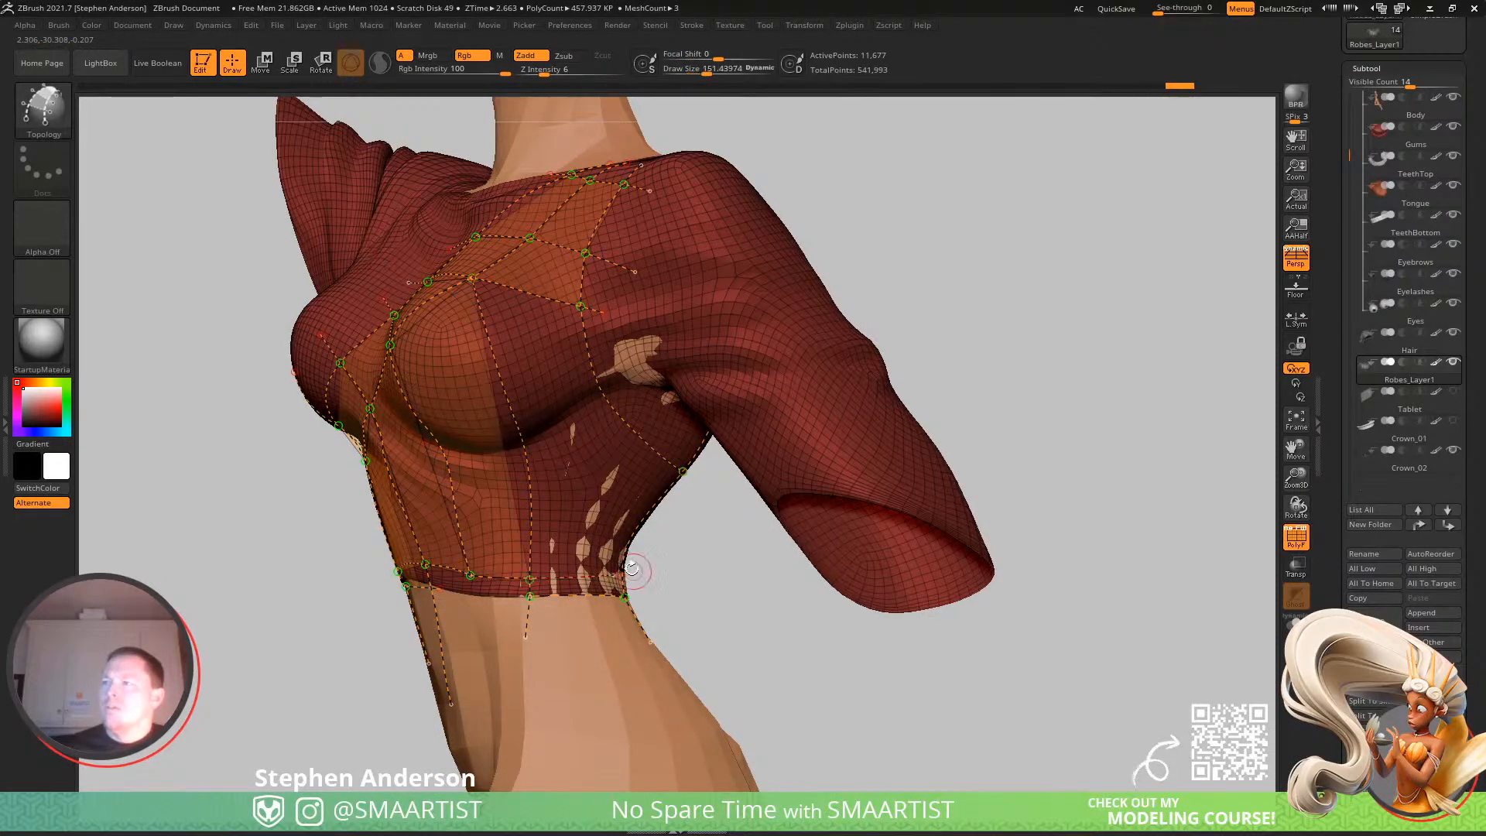
{"action": "right_click_drag", "start_coordinate": [633, 571], "coordinate": [254, 557]}
{"action": "right_click_drag", "start_coordinate": [520, 514], "coordinate": [451, 523]}
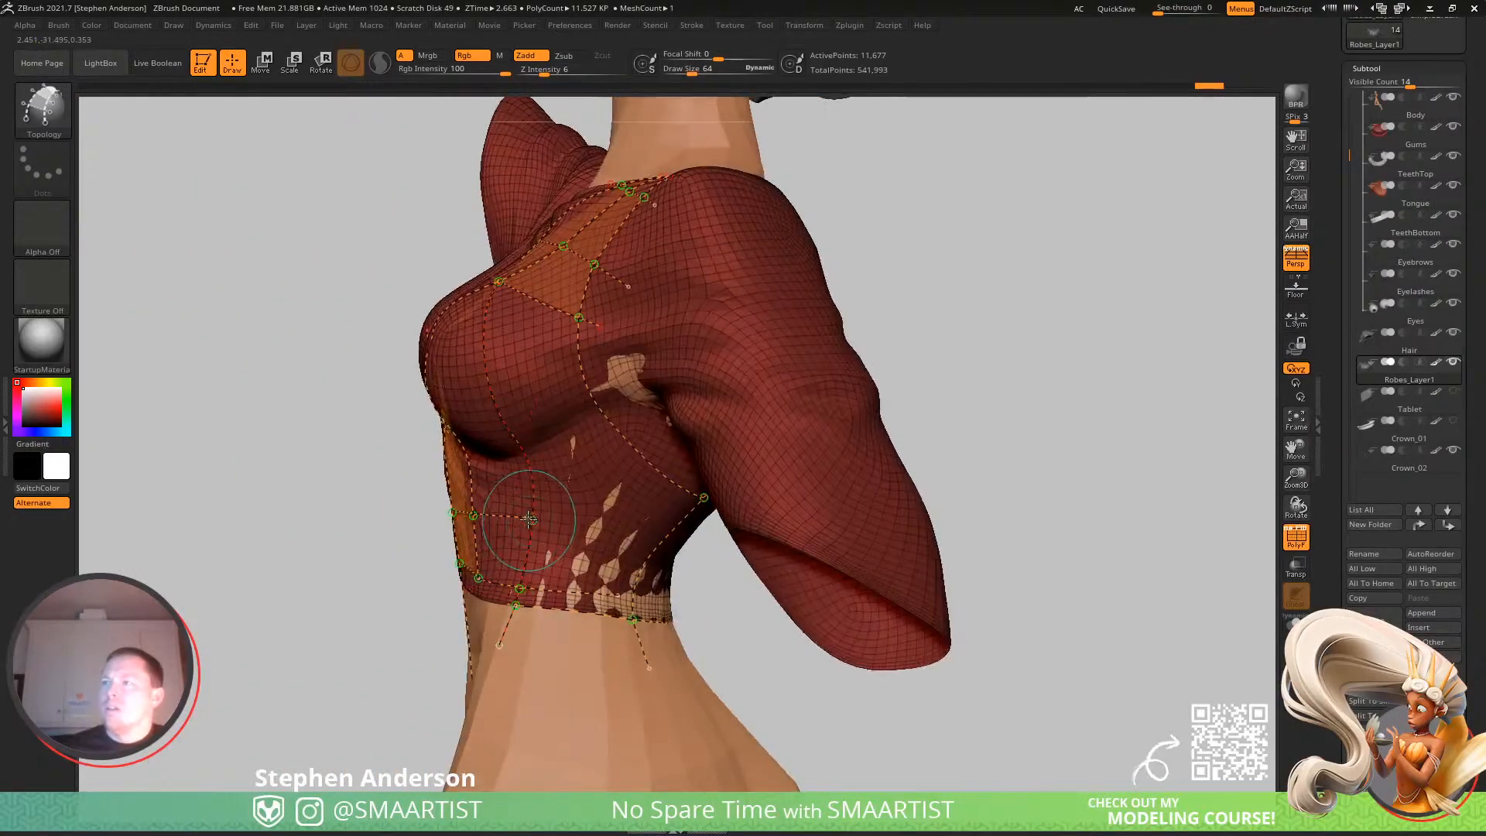
{"action": "left_click_drag", "start_coordinate": [674, 559], "coordinate": [582, 503]}
{"action": "left_click_drag", "start_coordinate": [536, 452], "coordinate": [474, 420]}
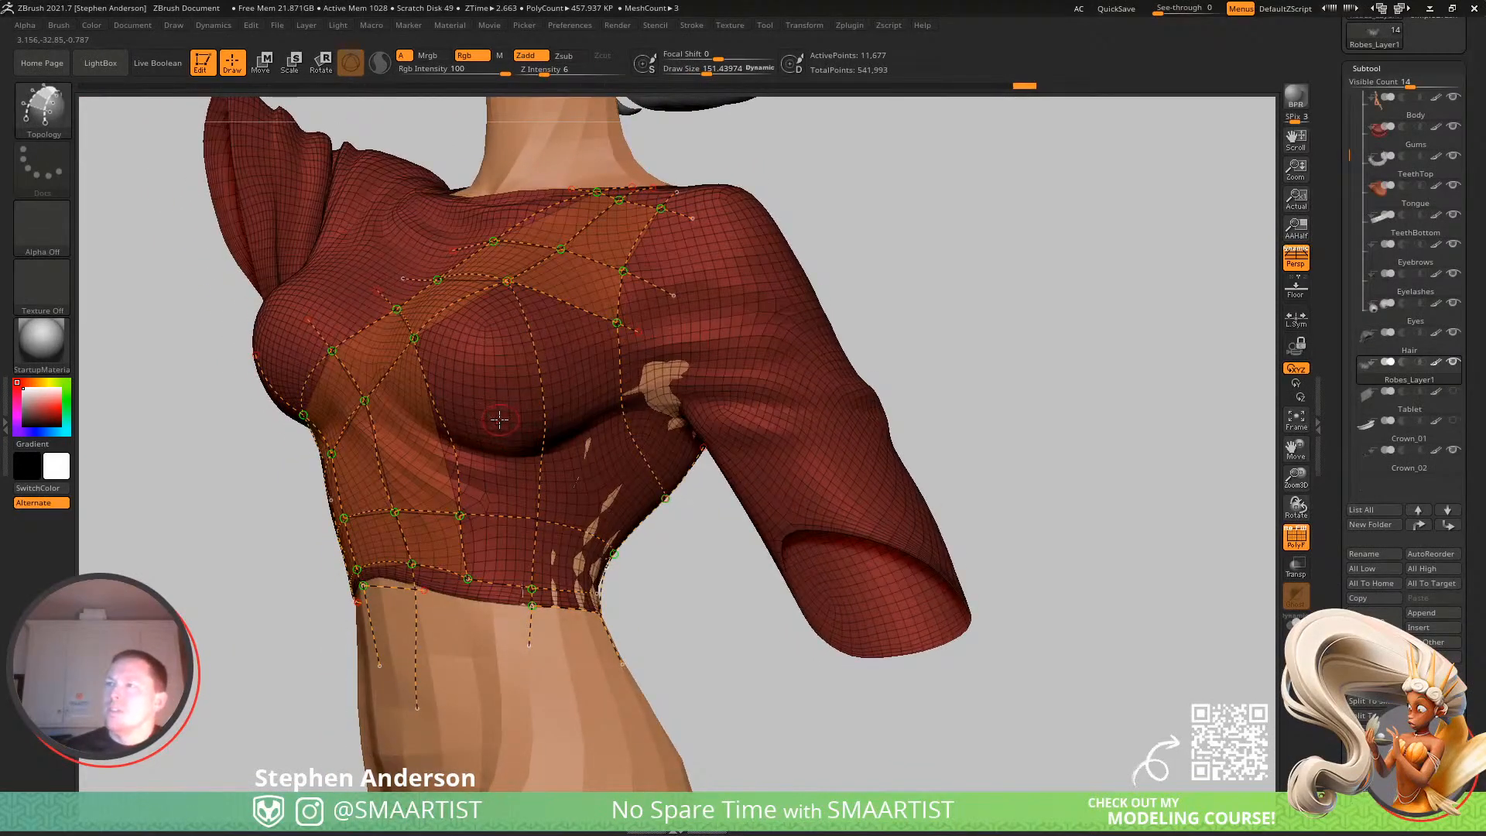
{"action": "left_click_drag", "start_coordinate": [494, 404], "coordinate": [545, 408]}
{"action": "left_click", "coordinate": [545, 408]}
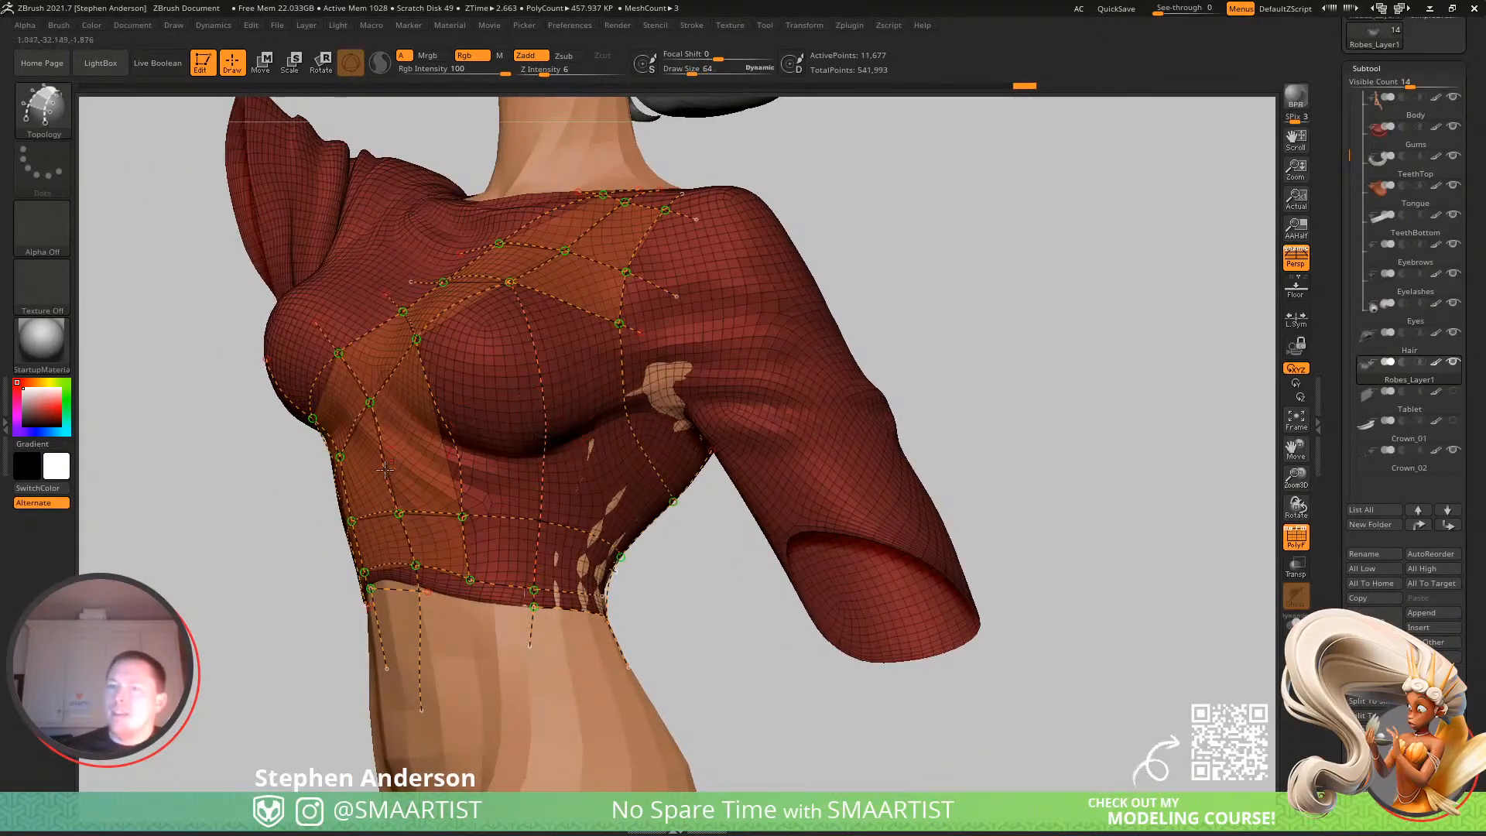
{"action": "left_click_drag", "start_coordinate": [468, 443], "coordinate": [515, 398]}
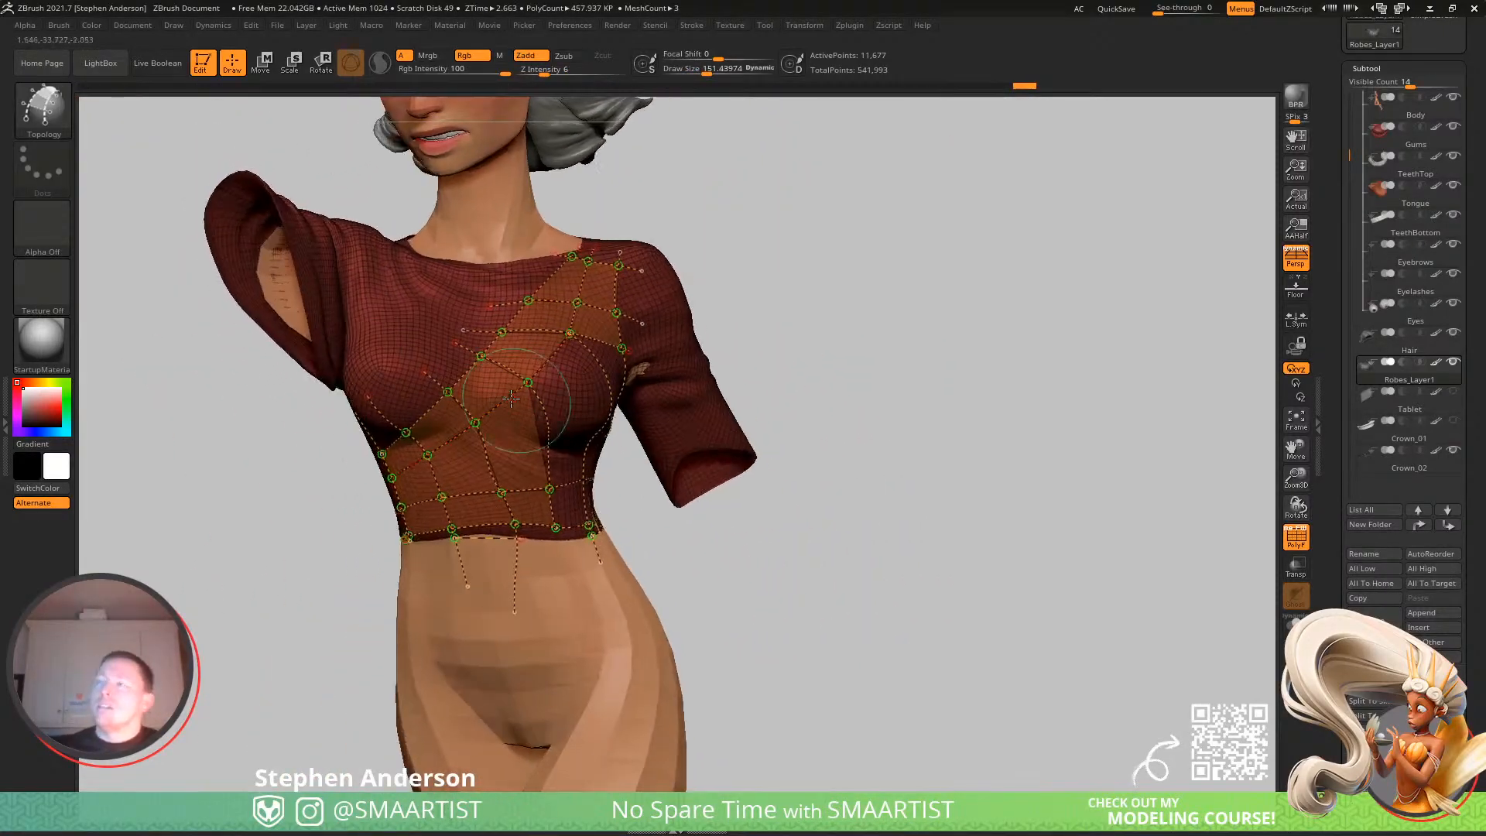
{"action": "left_click", "coordinate": [515, 398]}
{"action": "key", "text": "ctrl"}
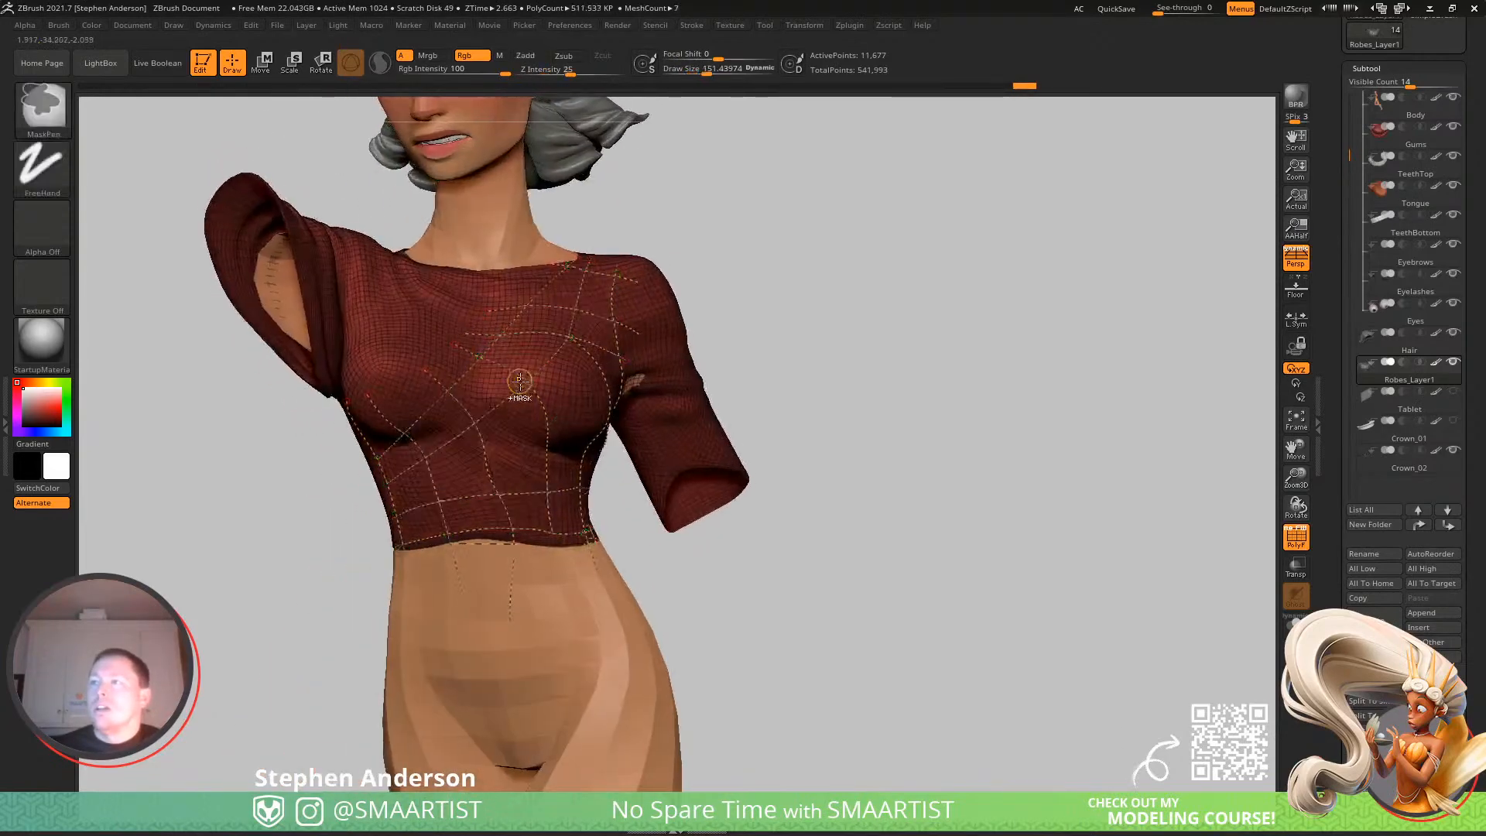
{"action": "right_click_drag", "start_coordinate": [519, 378], "coordinate": [551, 391], "text": "ctrl"}
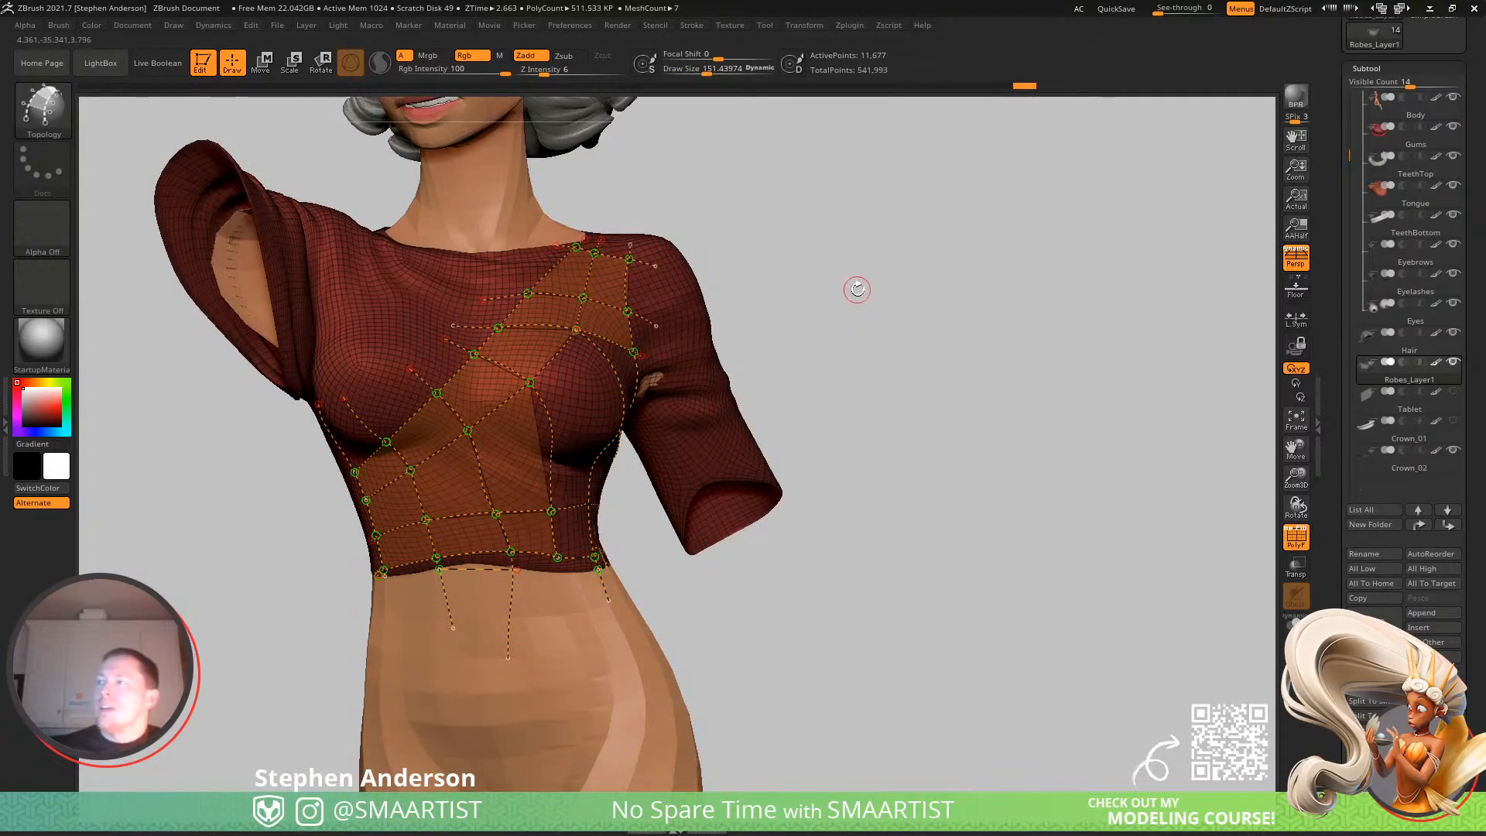
Set the draw size to 1 and generate the mesh from the topology curves on the shirt.
{"action": "key", "text": "s"}
{"action": "left_click_drag", "start_coordinate": [857, 291], "coordinate": [788, 293]}
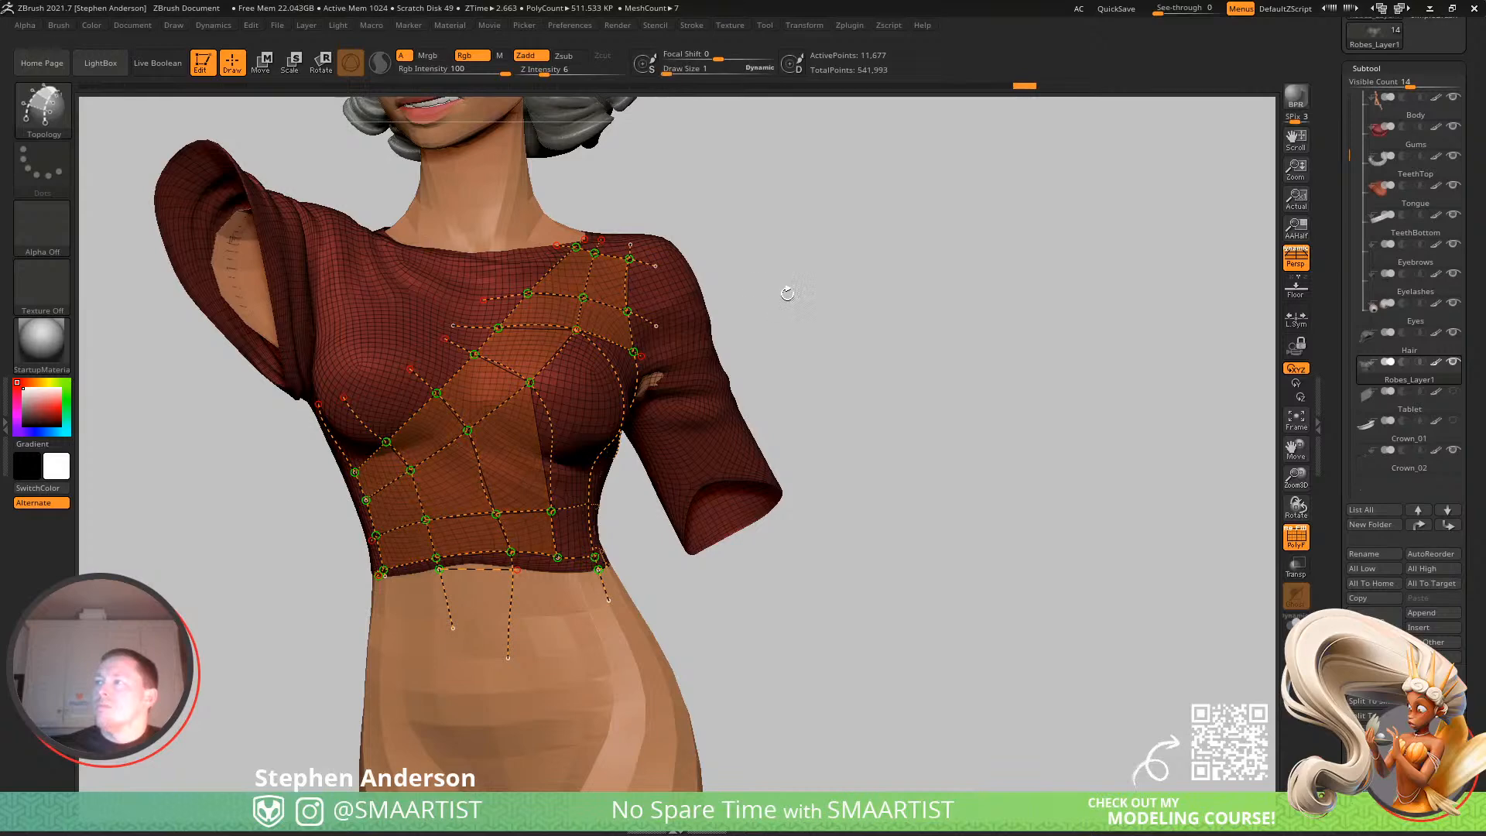
{"action": "left_click", "coordinate": [440, 303]}
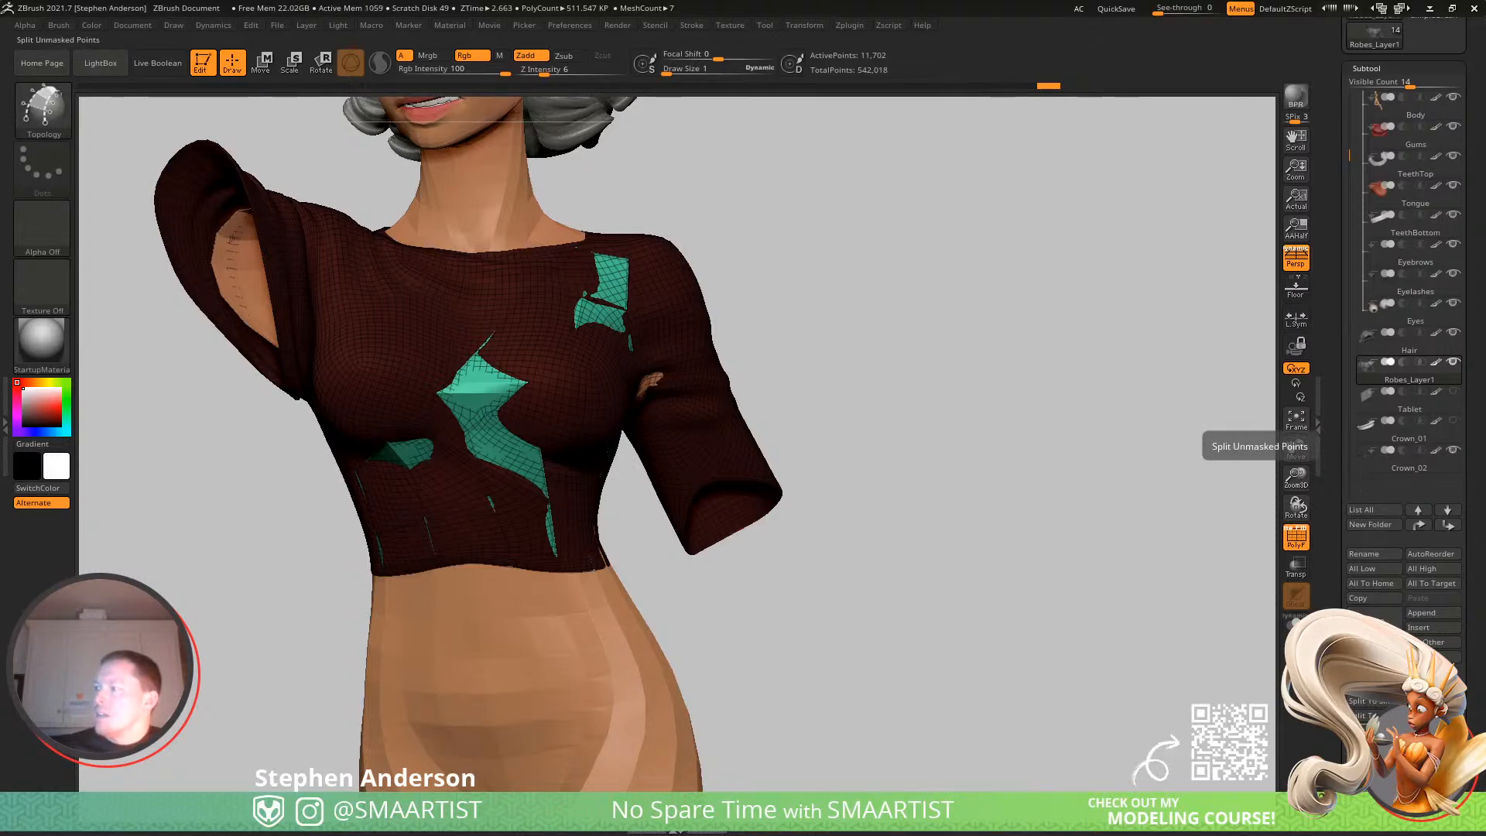
Split the unmasked new surface into its own subtool, hide it, and duplicate Robes_Layer1 without a mask.
{"action": "left_click", "coordinate": [1367, 729]}
{"action": "left_click", "coordinate": [1453, 397]}
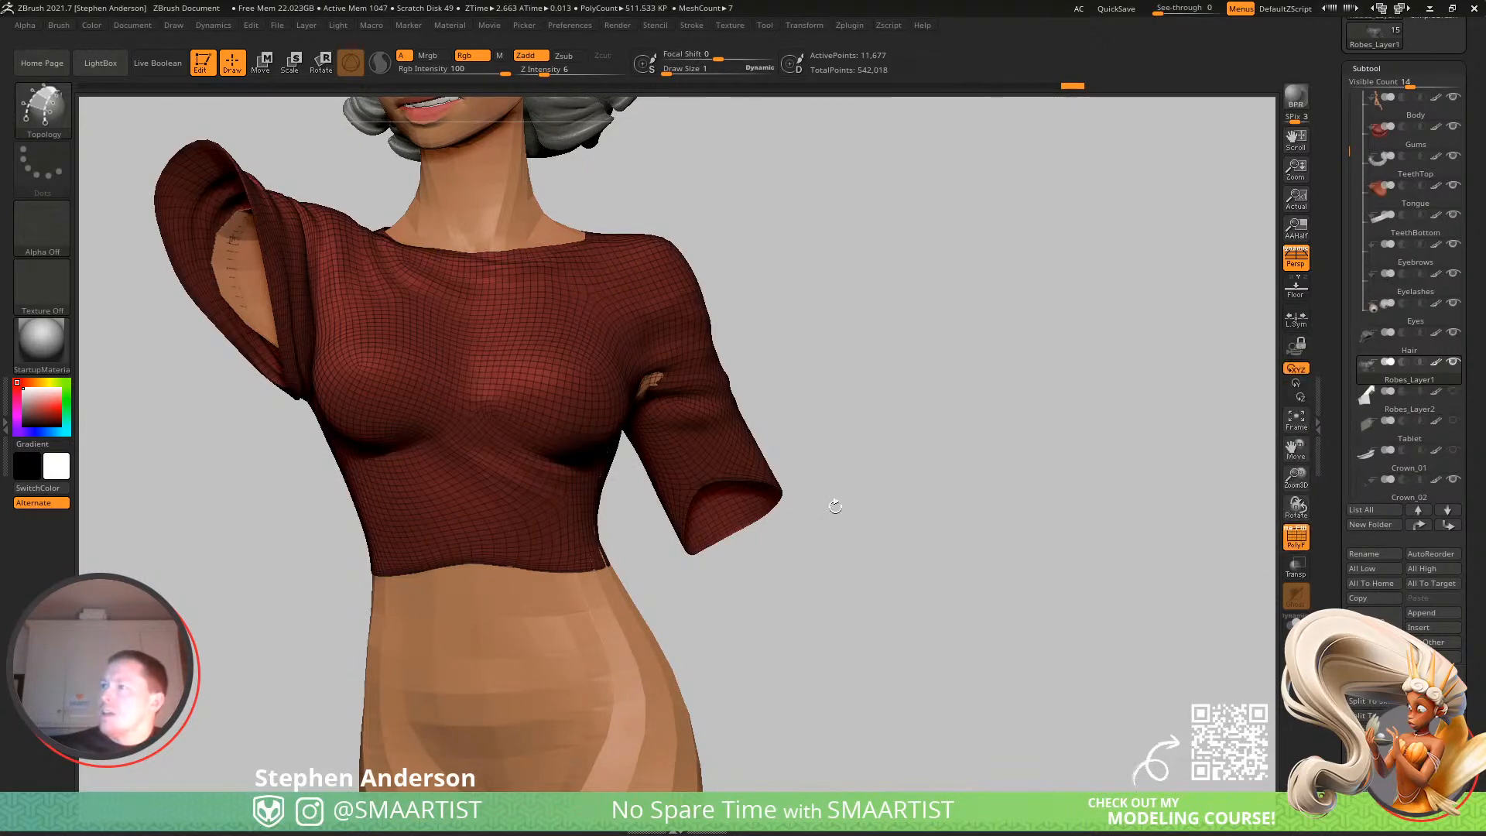
{"action": "key", "text": "ctrl+shift+d"}
{"action": "left_click_drag", "start_coordinate": [900, 369], "coordinate": [1003, 535], "text": "ctrl"}
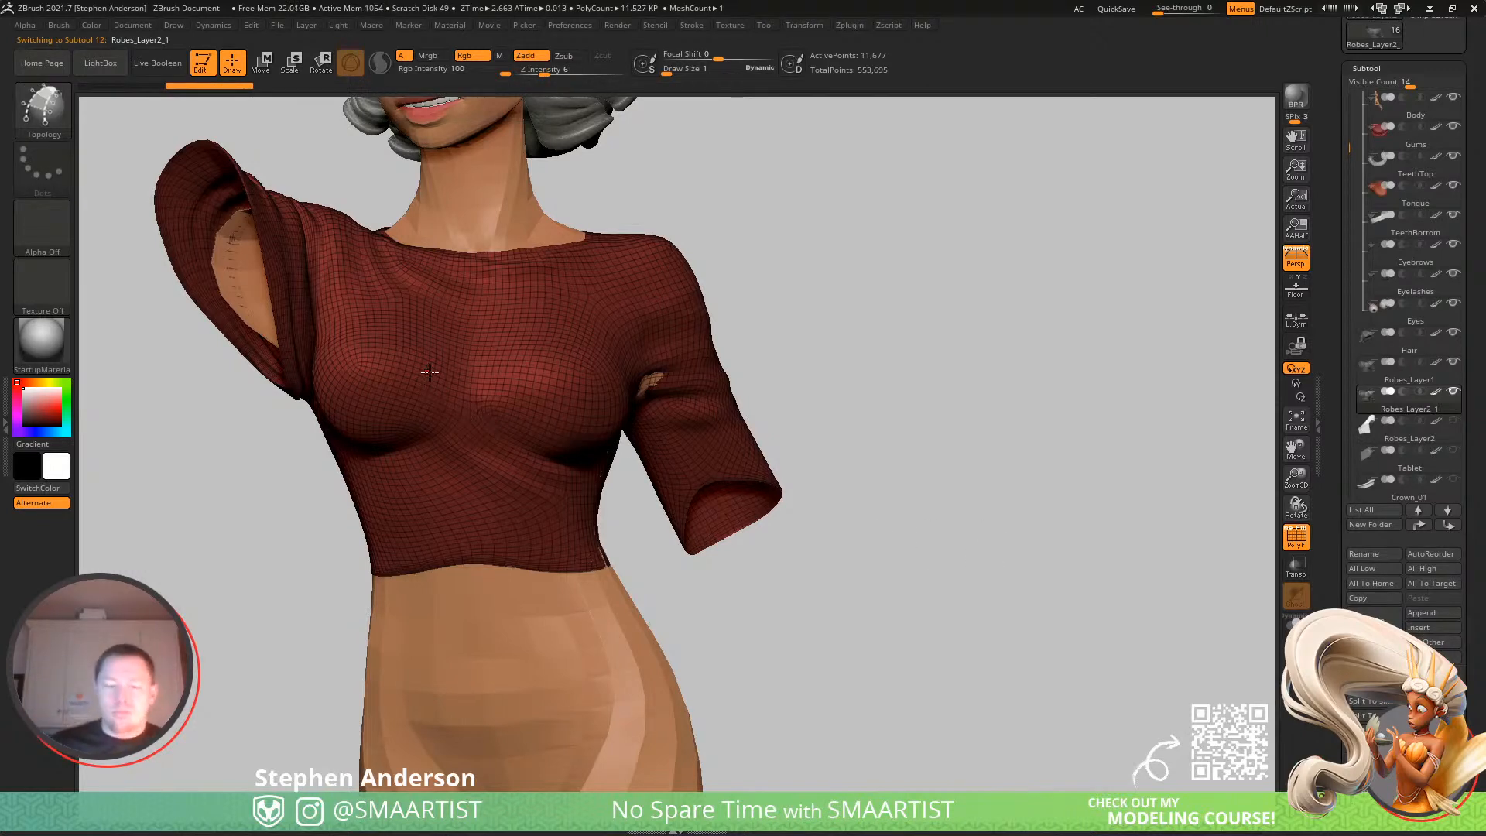
Mask the robe area on the duplicate's front, from the raised diagonal edge at the shoulder over the bust and down to the hem.
{"action": "left_click_drag", "start_coordinate": [455, 380], "coordinate": [520, 390]}
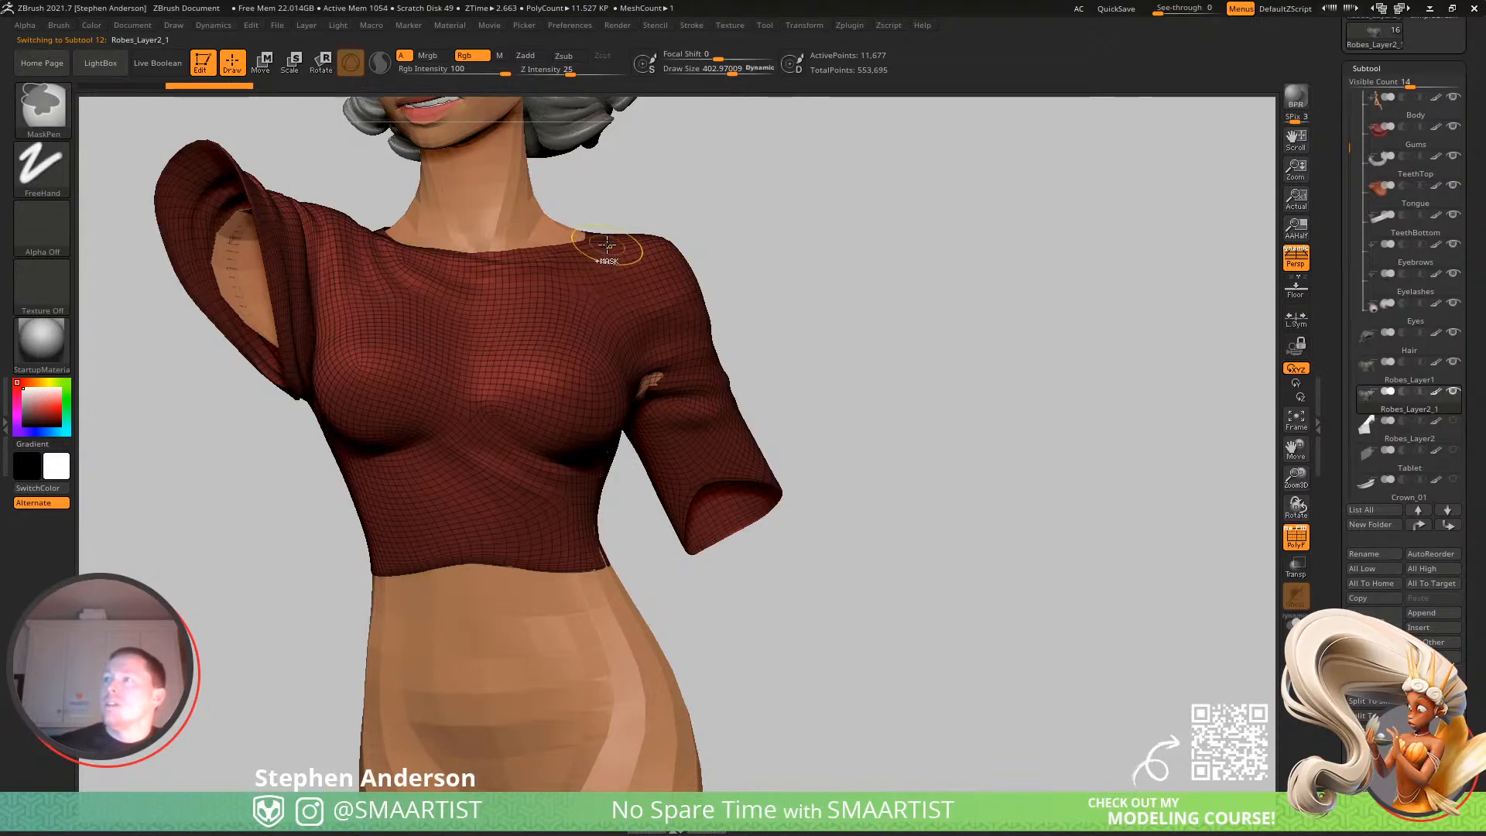
{"action": "mouse_move", "coordinate": [592, 269]}
{"action": "left_mouse_down", "text": "ctrl"}
{"action": "mouse_move", "coordinate": [363, 476]}
{"action": "mouse_move", "coordinate": [563, 309]}
{"action": "left_mouse_up", "text": "ctrl"}
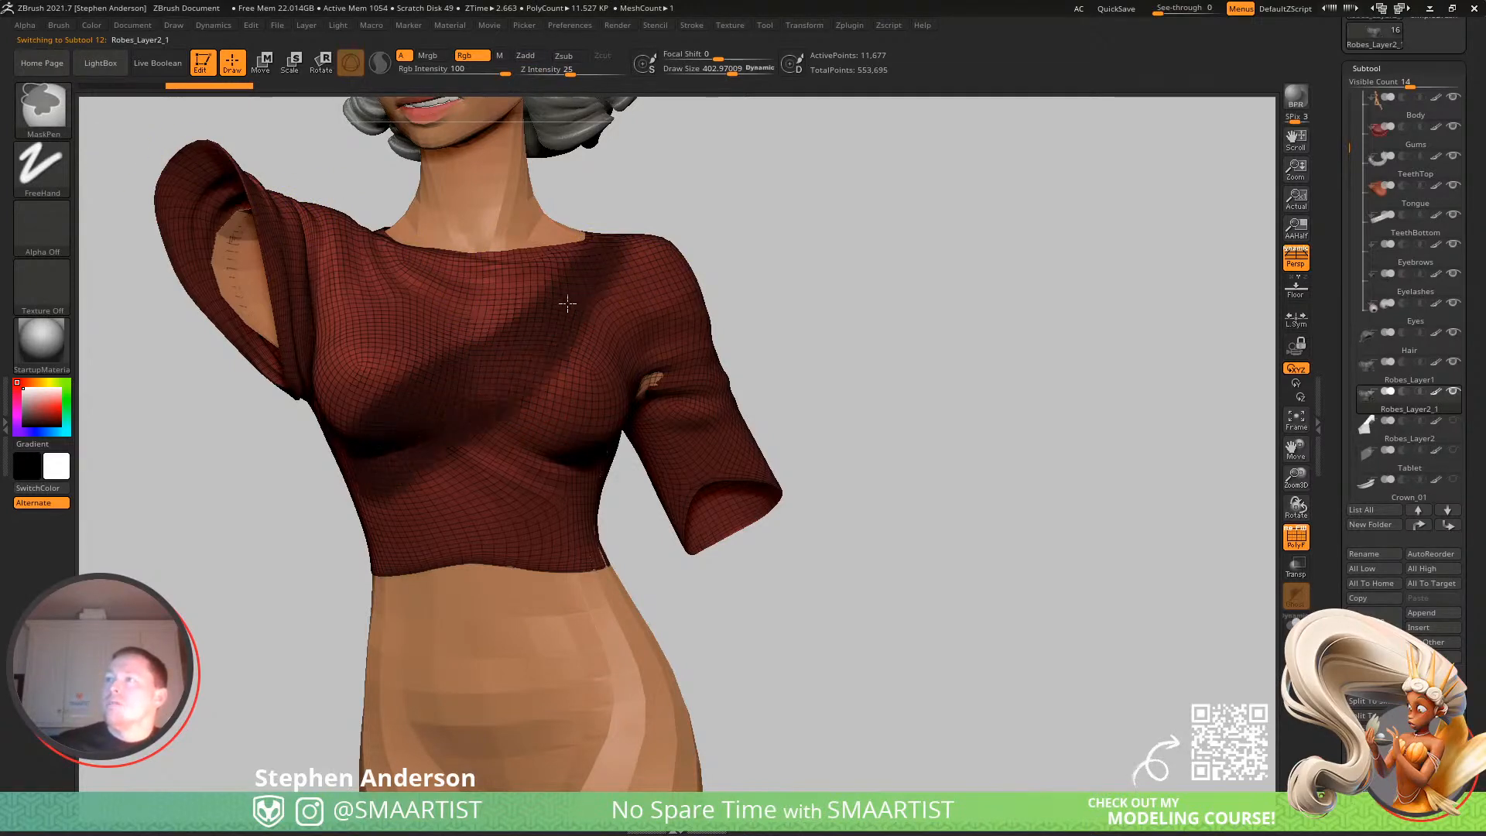
{"action": "left_click_drag", "start_coordinate": [623, 254], "coordinate": [526, 487], "text": "ctrl"}
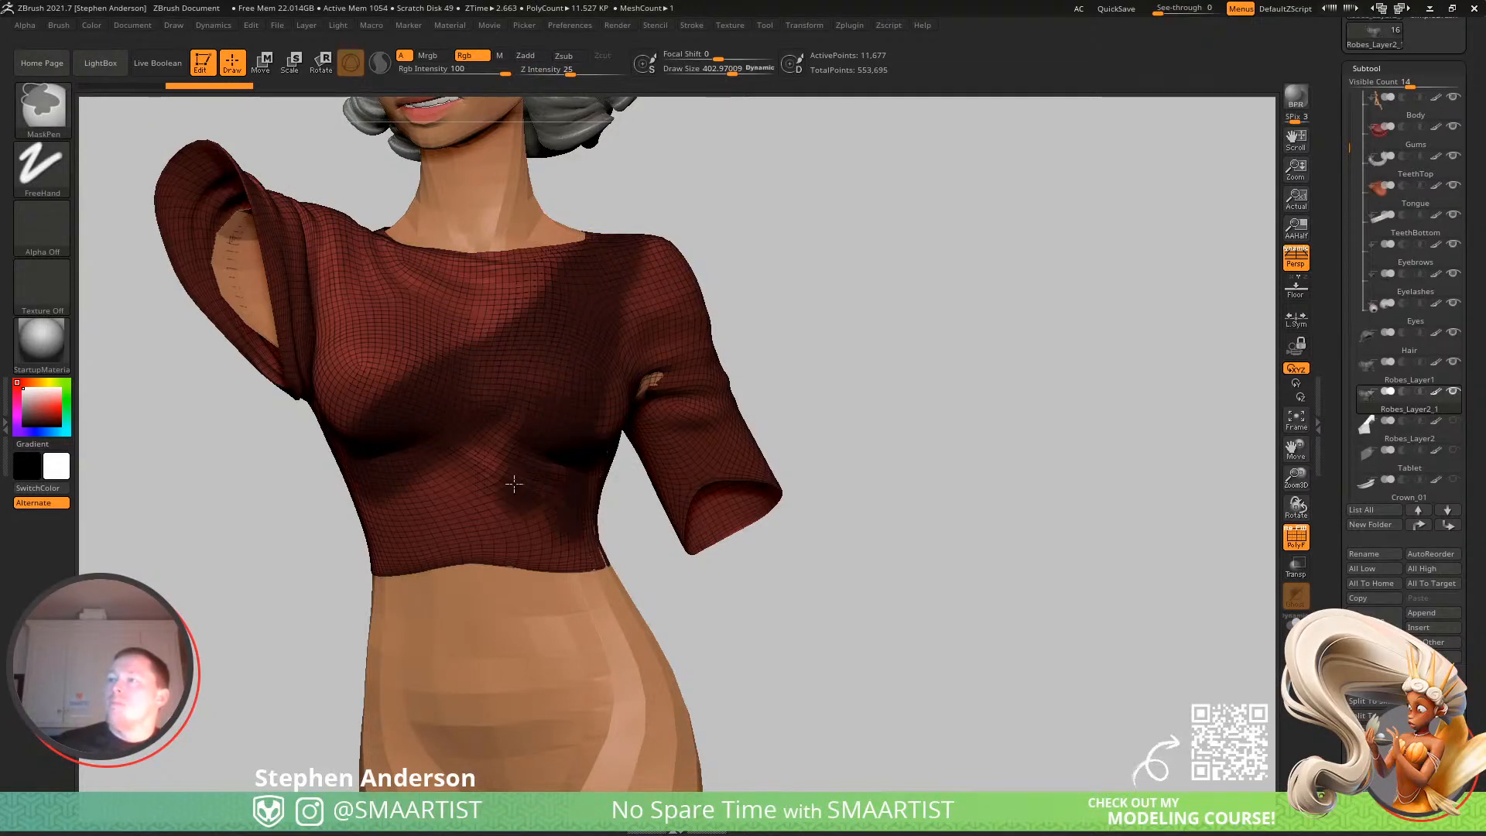
{"action": "left_click_drag", "start_coordinate": [495, 439], "coordinate": [474, 496], "text": "ctrl"}
{"action": "mouse_move", "coordinate": [574, 448]}
{"action": "right_mouse_down"}
{"action": "mouse_move", "coordinate": [527, 387]}
{"action": "mouse_move", "coordinate": [607, 375]}
{"action": "right_mouse_up"}
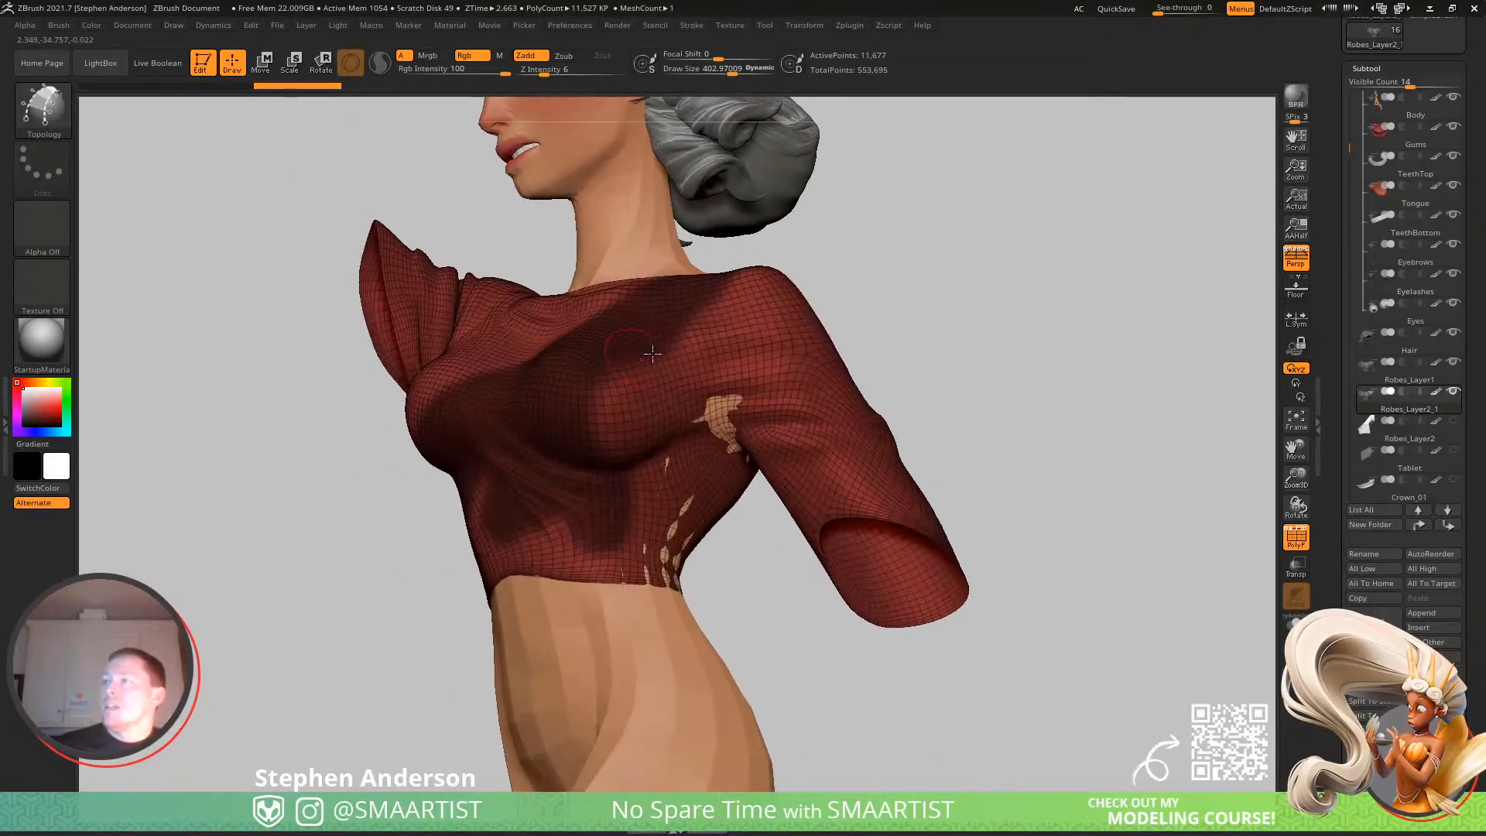
{"action": "mouse_move", "coordinate": [686, 286]}
{"action": "left_mouse_down", "text": "ctrl"}
{"action": "mouse_move", "coordinate": [647, 434]}
{"action": "mouse_move", "coordinate": [624, 368]}
{"action": "left_mouse_up", "text": "ctrl"}
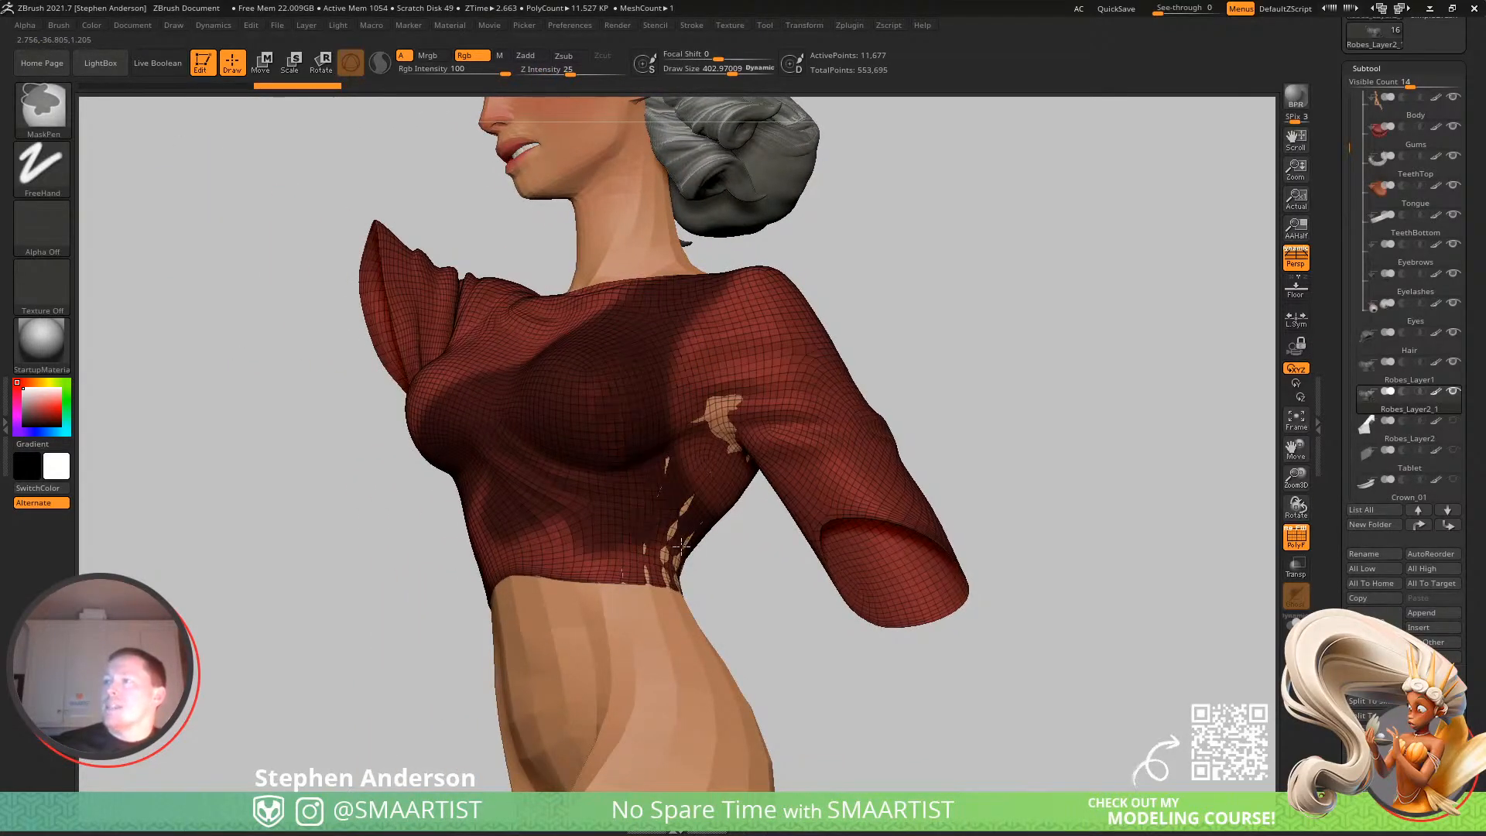
{"action": "mouse_move", "coordinate": [613, 510]}
{"action": "left_mouse_down", "text": "ctrl"}
{"action": "mouse_move", "coordinate": [556, 548]}
{"action": "mouse_move", "coordinate": [491, 534]}
{"action": "left_mouse_up", "text": "ctrl"}
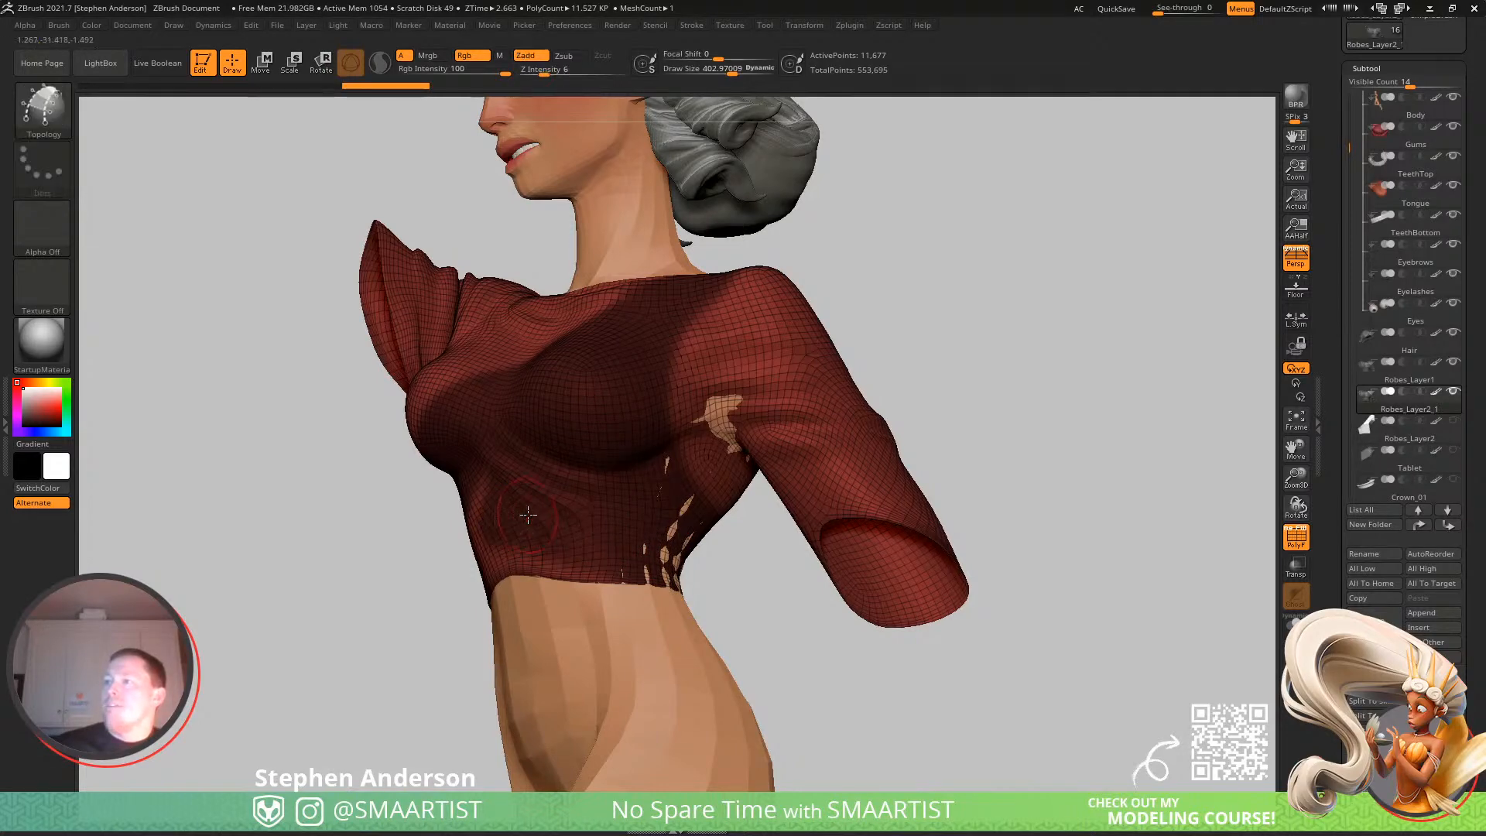
{"action": "right_click_drag", "start_coordinate": [521, 518], "coordinate": [569, 518]}
{"action": "mouse_move", "coordinate": [469, 507]}
{"action": "left_mouse_down", "text": "ctrl"}
{"action": "mouse_move", "coordinate": [433, 522]}
{"action": "mouse_move", "coordinate": [488, 559]}
{"action": "left_mouse_up", "text": "ctrl"}
Continue the mask over the shoulder and diagonally across the upper back to the side below the raised arm.
{"action": "mouse_move", "coordinate": [517, 582]}
{"action": "right_mouse_down"}
{"action": "mouse_move", "coordinate": [448, 524]}
{"action": "mouse_move", "coordinate": [425, 474]}
{"action": "right_mouse_up"}
{"action": "mouse_move", "coordinate": [349, 591]}
{"action": "right_mouse_down"}
{"action": "mouse_move", "coordinate": [392, 521]}
{"action": "mouse_move", "coordinate": [289, 547]}
{"action": "mouse_move", "coordinate": [526, 586]}
{"action": "mouse_move", "coordinate": [498, 583]}
{"action": "mouse_move", "coordinate": [299, 341]}
{"action": "right_mouse_up"}
{"action": "left_click_drag", "start_coordinate": [299, 341], "coordinate": [384, 429], "text": "ctrl"}
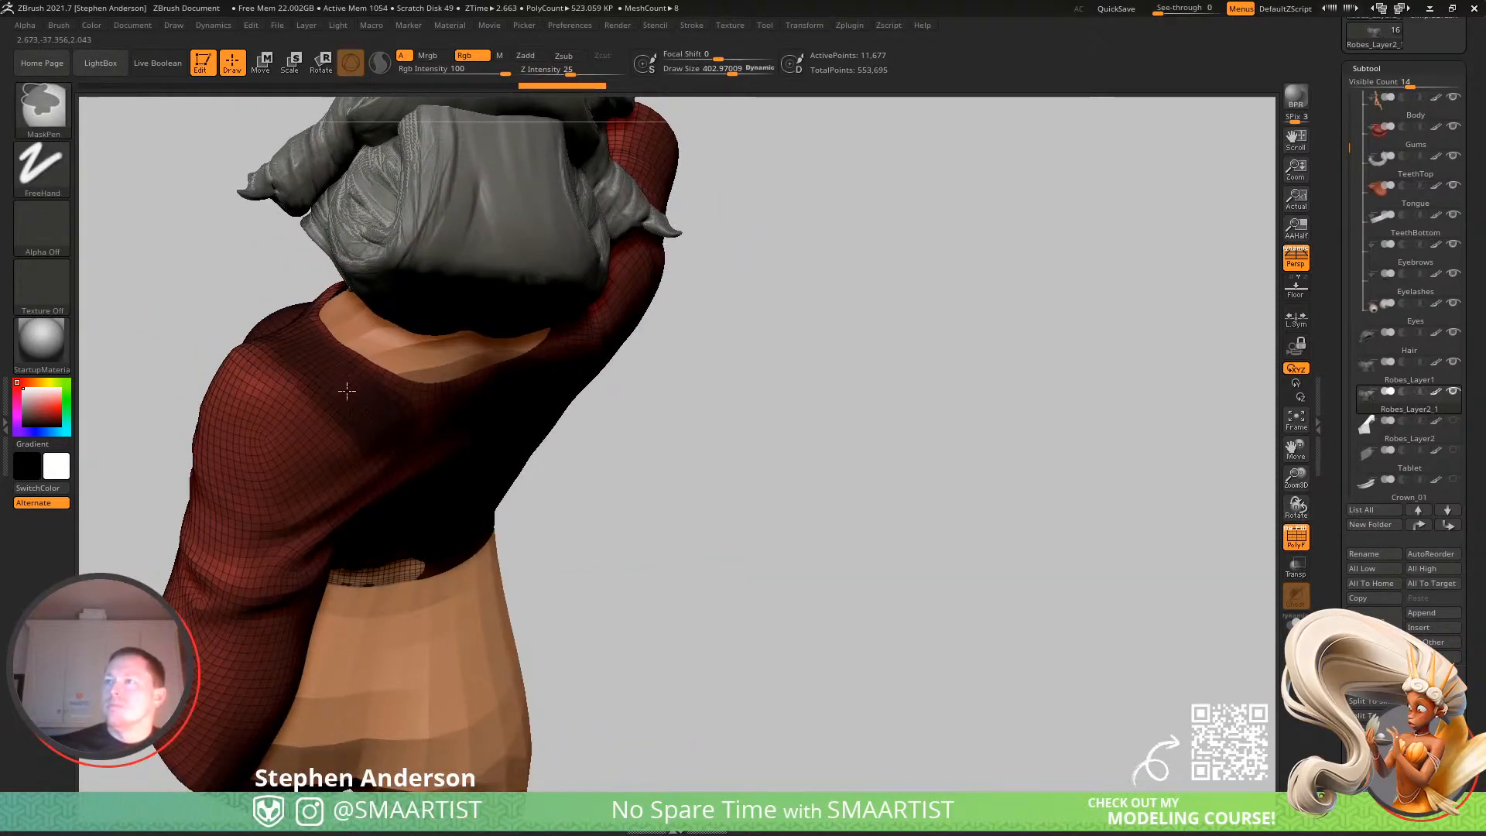
{"action": "mouse_move", "coordinate": [425, 480]}
{"action": "right_mouse_down"}
{"action": "mouse_move", "coordinate": [352, 341]}
{"action": "mouse_move", "coordinate": [421, 431]}
{"action": "right_mouse_up"}
{"action": "left_click_drag", "start_coordinate": [421, 431], "coordinate": [574, 546], "text": "ctrl"}
{"action": "right_click_drag", "start_coordinate": [573, 546], "coordinate": [599, 542]}
{"action": "left_click_drag", "start_coordinate": [523, 476], "coordinate": [702, 613], "text": "ctrl"}
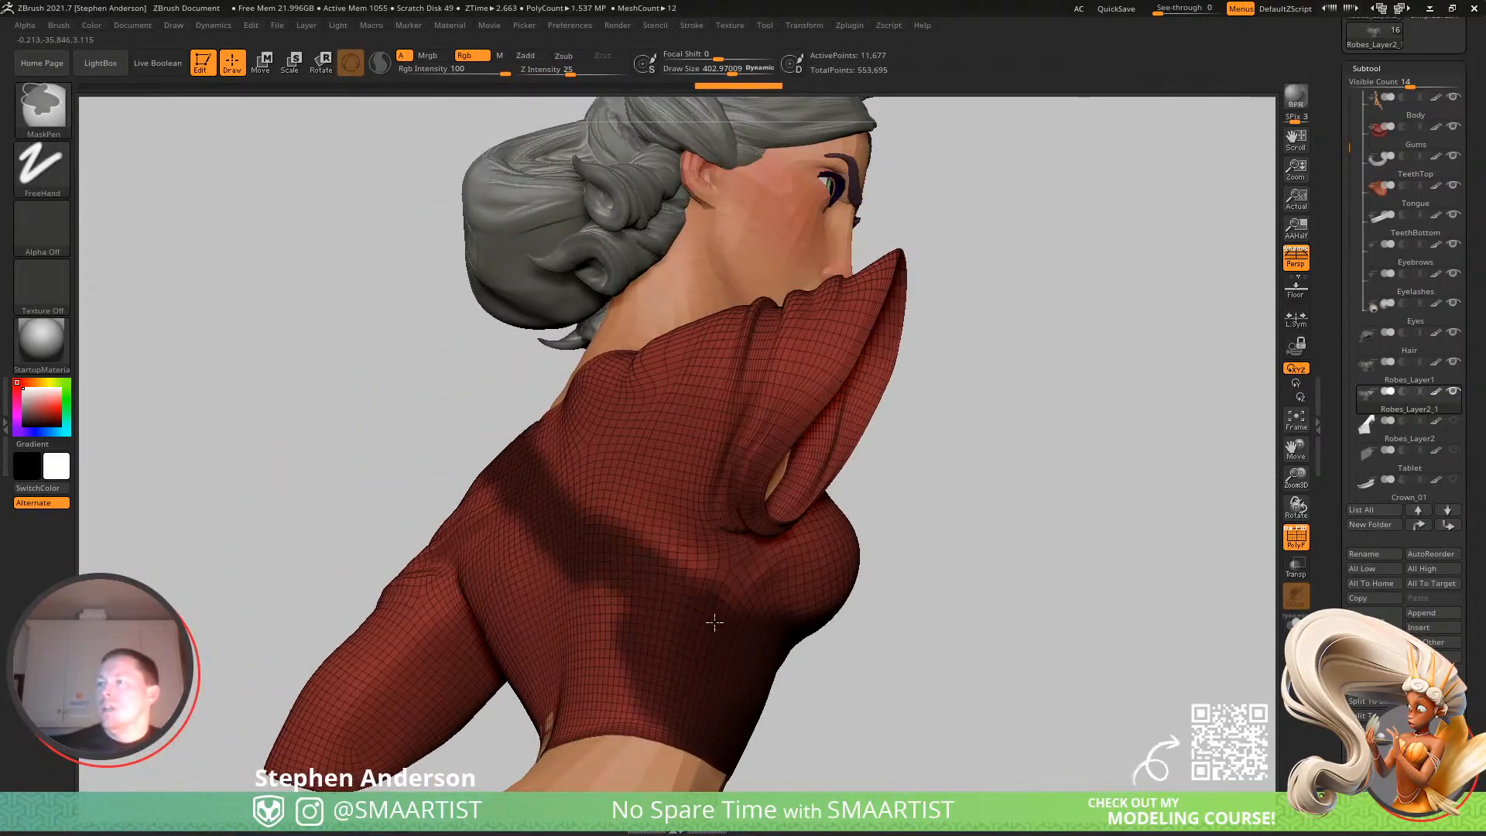
Fill in the mask over the rest of the back below the diagonal edge, down to the hem and both sides.
{"action": "right_click_drag", "start_coordinate": [345, 534], "coordinate": [500, 518]}
{"action": "mouse_move", "coordinate": [309, 441]}
{"action": "left_mouse_down", "text": "ctrl"}
{"action": "mouse_move", "coordinate": [408, 575]}
{"action": "mouse_move", "coordinate": [431, 674]}
{"action": "mouse_move", "coordinate": [435, 568]}
{"action": "mouse_move", "coordinate": [501, 624]}
{"action": "mouse_move", "coordinate": [550, 624]}
{"action": "mouse_move", "coordinate": [534, 666]}
{"action": "left_mouse_up", "text": "ctrl"}
{"action": "mouse_move", "coordinate": [544, 599]}
{"action": "right_mouse_down", "text": "alt"}
{"action": "mouse_move", "coordinate": [497, 530]}
{"action": "mouse_move", "coordinate": [499, 570]}
{"action": "right_mouse_up", "text": "alt"}
{"action": "mouse_move", "coordinate": [498, 573]}
{"action": "left_mouse_down", "text": "ctrl"}
{"action": "mouse_move", "coordinate": [405, 630]}
{"action": "mouse_move", "coordinate": [588, 583]}
{"action": "left_mouse_up", "text": "ctrl"}
{"action": "right_click_drag", "start_coordinate": [593, 590], "coordinate": [504, 732]}
{"action": "mouse_move", "coordinate": [504, 731]}
{"action": "left_mouse_down", "text": "ctrl"}
{"action": "mouse_move", "coordinate": [249, 659]}
{"action": "mouse_move", "coordinate": [223, 633]}
{"action": "left_mouse_up", "text": "ctrl"}
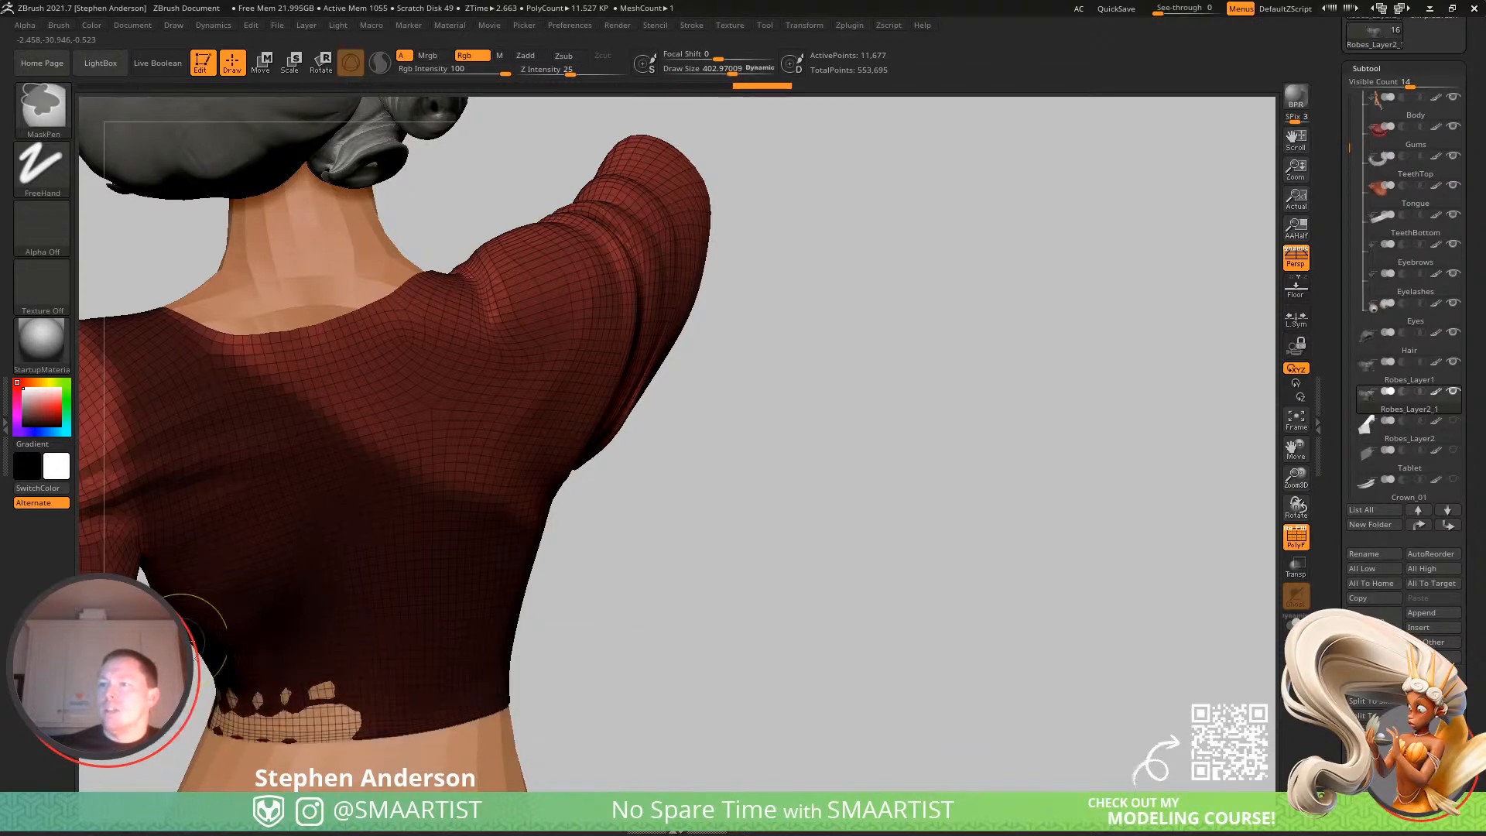
Increase the polish for grouped polygons and turn the masked robe area into a polygroup with Group Masked.
{"action": "key", "text": "b"}
{"action": "key", "text": "t"}
{"action": "key", "text": "o"}
{"action": "mouse_move", "coordinate": [362, 640]}
{"action": "right_mouse_down"}
{"action": "mouse_move", "coordinate": [597, 565]}
{"action": "mouse_move", "coordinate": [705, 574]}
{"action": "right_mouse_up"}
{"action": "mouse_move", "coordinate": [425, 567]}
{"action": "right_mouse_down"}
{"action": "mouse_move", "coordinate": [350, 580]}
{"action": "mouse_move", "coordinate": [454, 501]}
{"action": "mouse_move", "coordinate": [521, 527]}
{"action": "mouse_move", "coordinate": [562, 459]}
{"action": "right_mouse_up"}
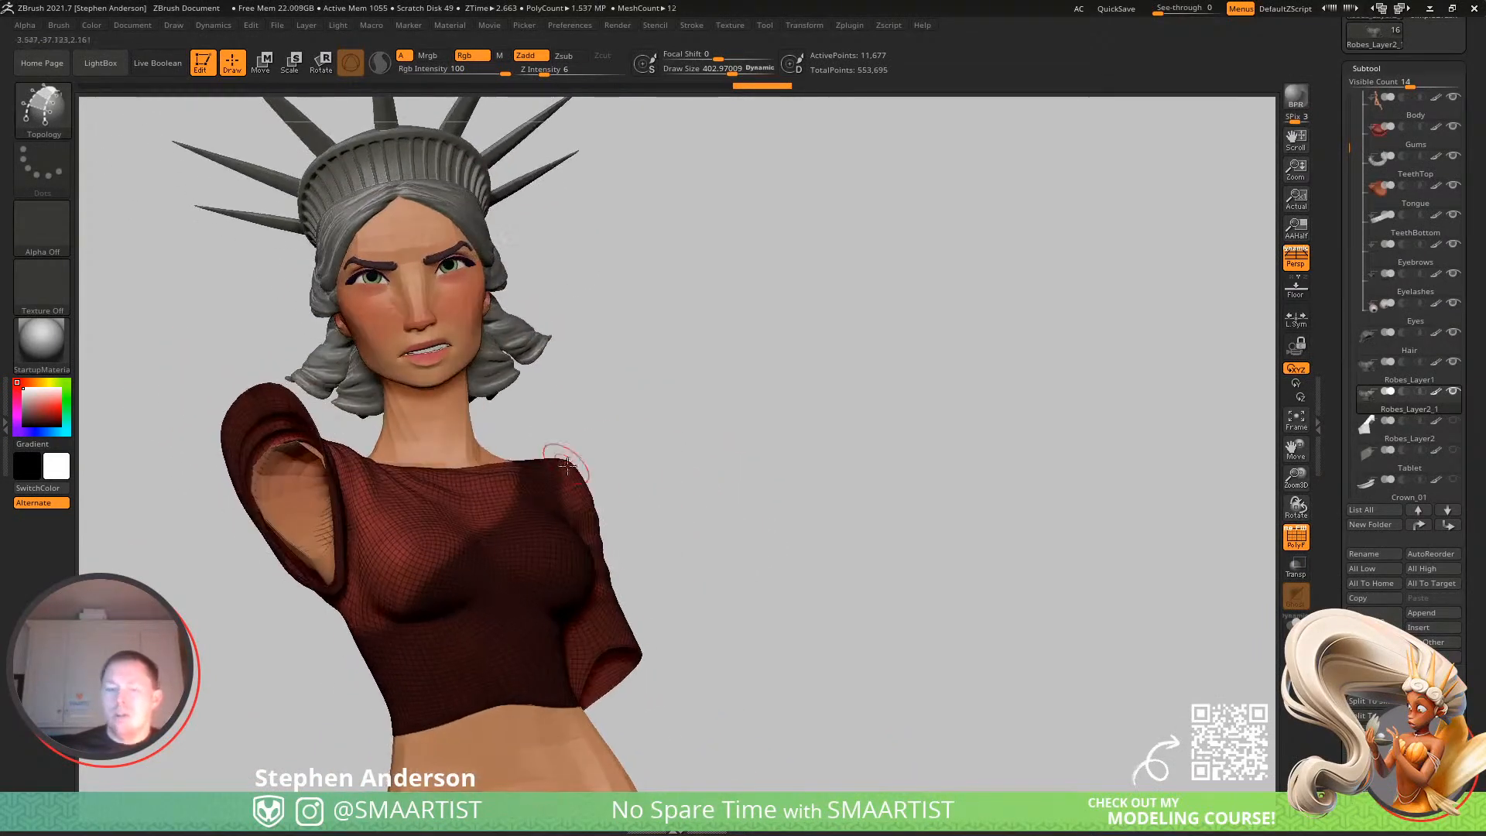
{"action": "scroll", "coordinate": [1423, 607], "scroll_direction": "down", "scroll_amount": 5}
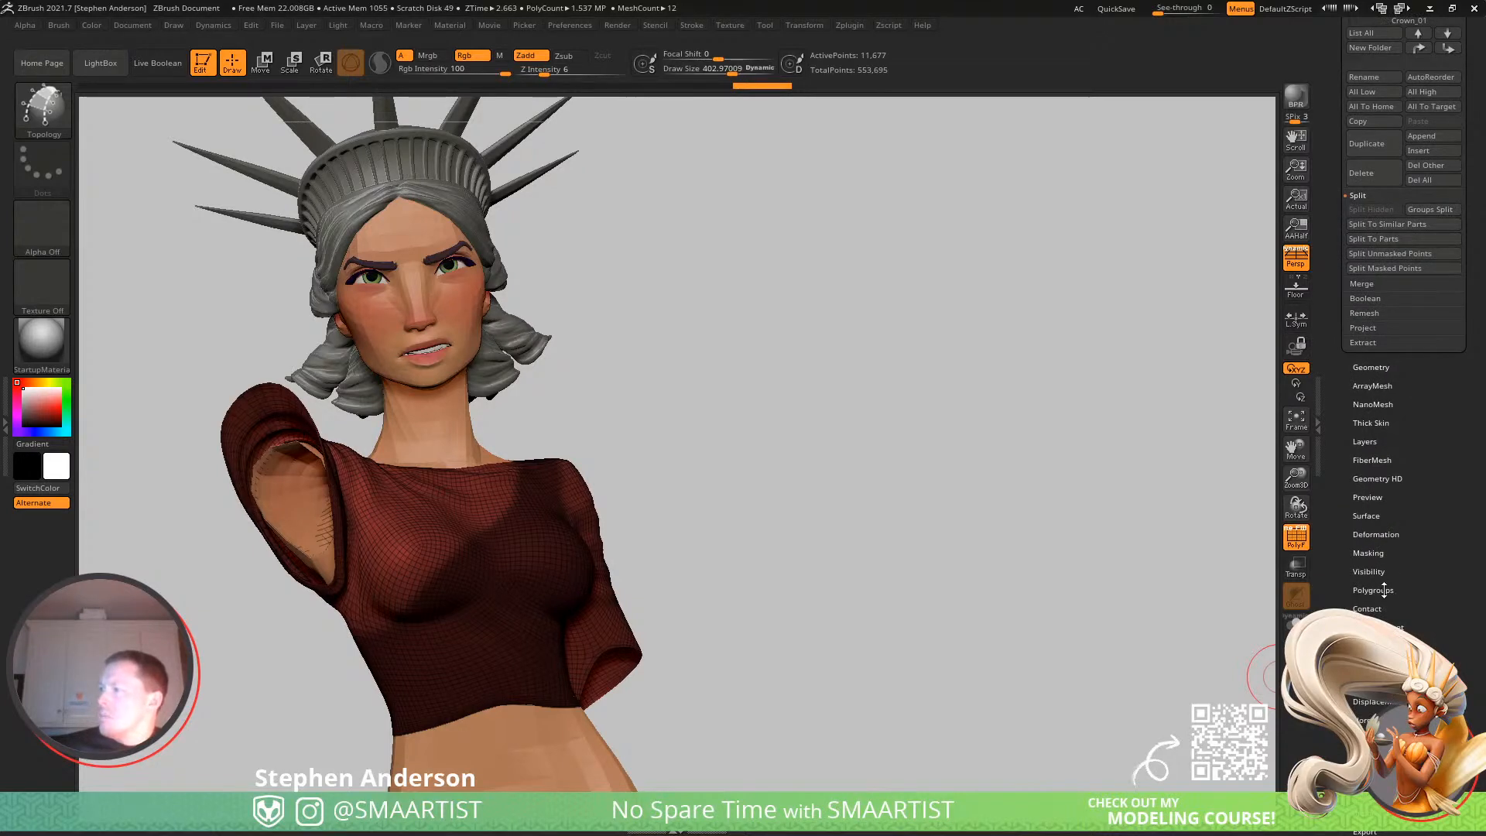
{"action": "left_click", "coordinate": [1388, 590]}
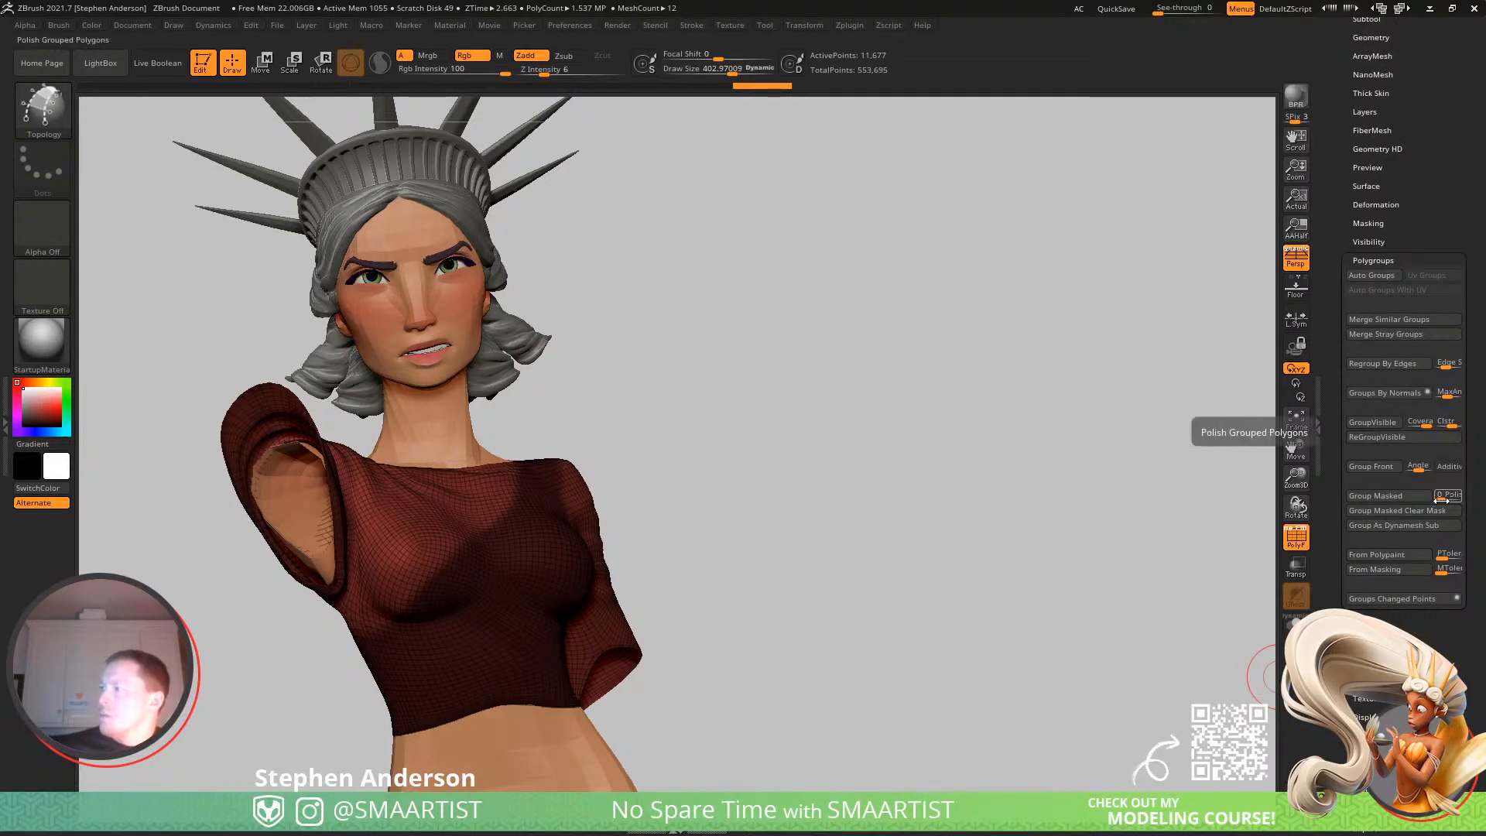
{"action": "left_click_drag", "start_coordinate": [1447, 499], "coordinate": [1474, 498]}
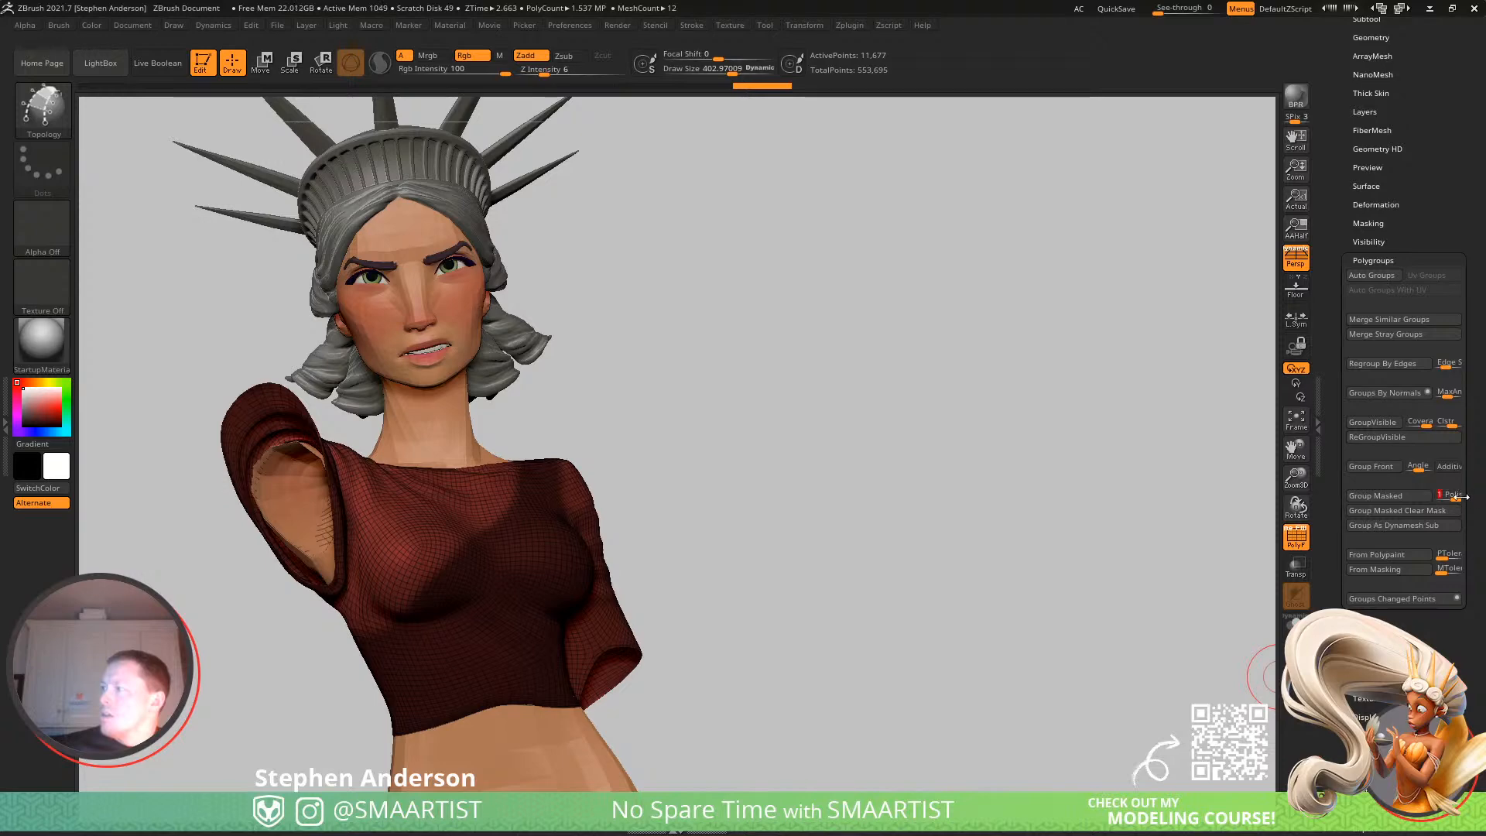
{"action": "left_click", "coordinate": [1390, 500]}
{"action": "mouse_move", "coordinate": [618, 507]}
{"action": "right_mouse_down", "text": "alt"}
{"action": "mouse_move", "coordinate": [693, 461]}
{"action": "mouse_move", "coordinate": [685, 613]}
{"action": "mouse_move", "coordinate": [600, 588]}
{"action": "mouse_move", "coordinate": [584, 561]}
{"action": "right_mouse_up", "text": "alt"}
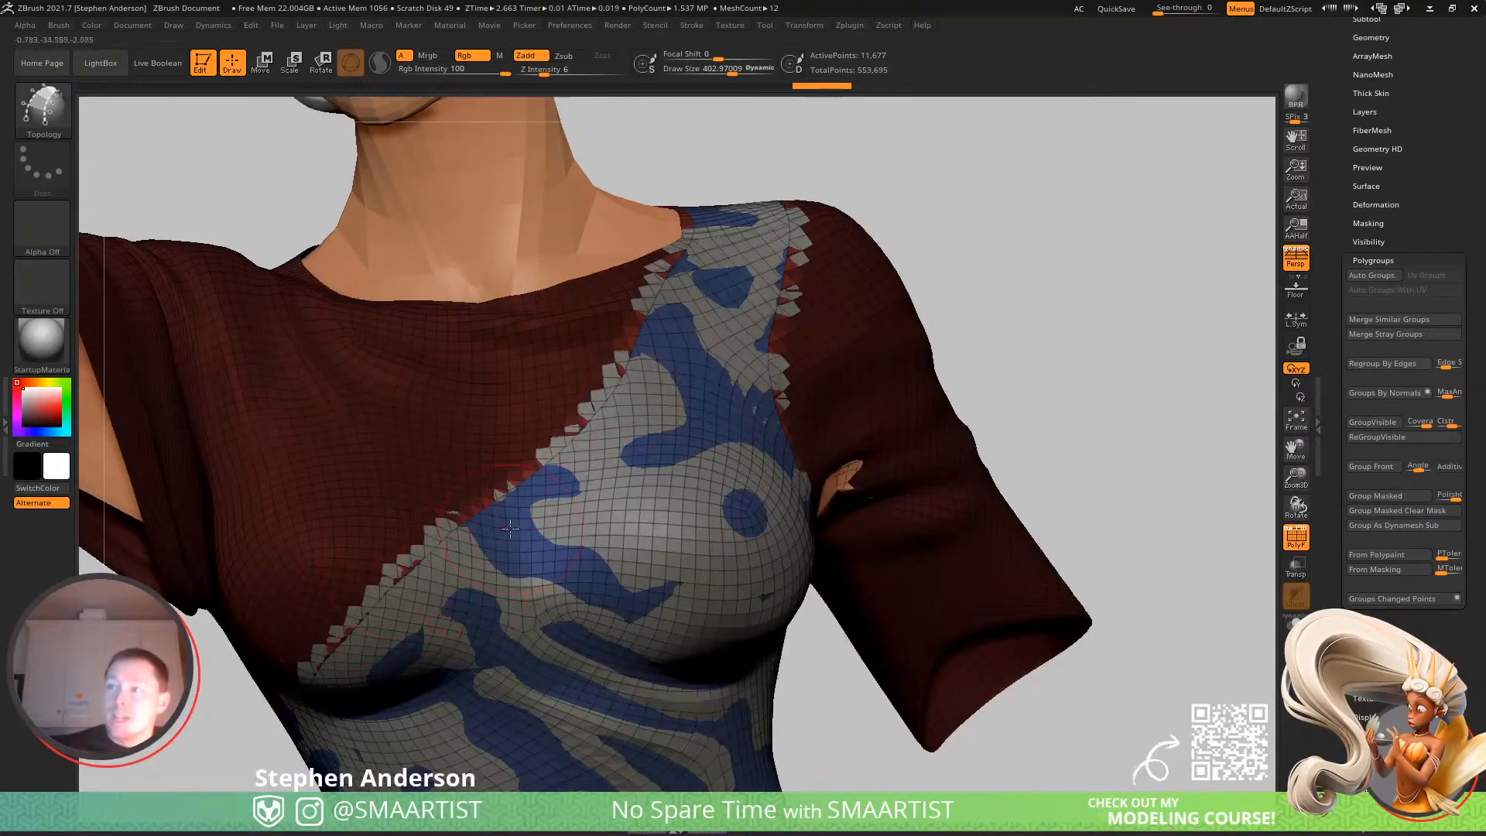
Open the edge loop options and isolate the robe polygroup on the duplicated shirt.
{"action": "left_click_drag", "start_coordinate": [1347, 248], "coordinate": [1339, 400]}
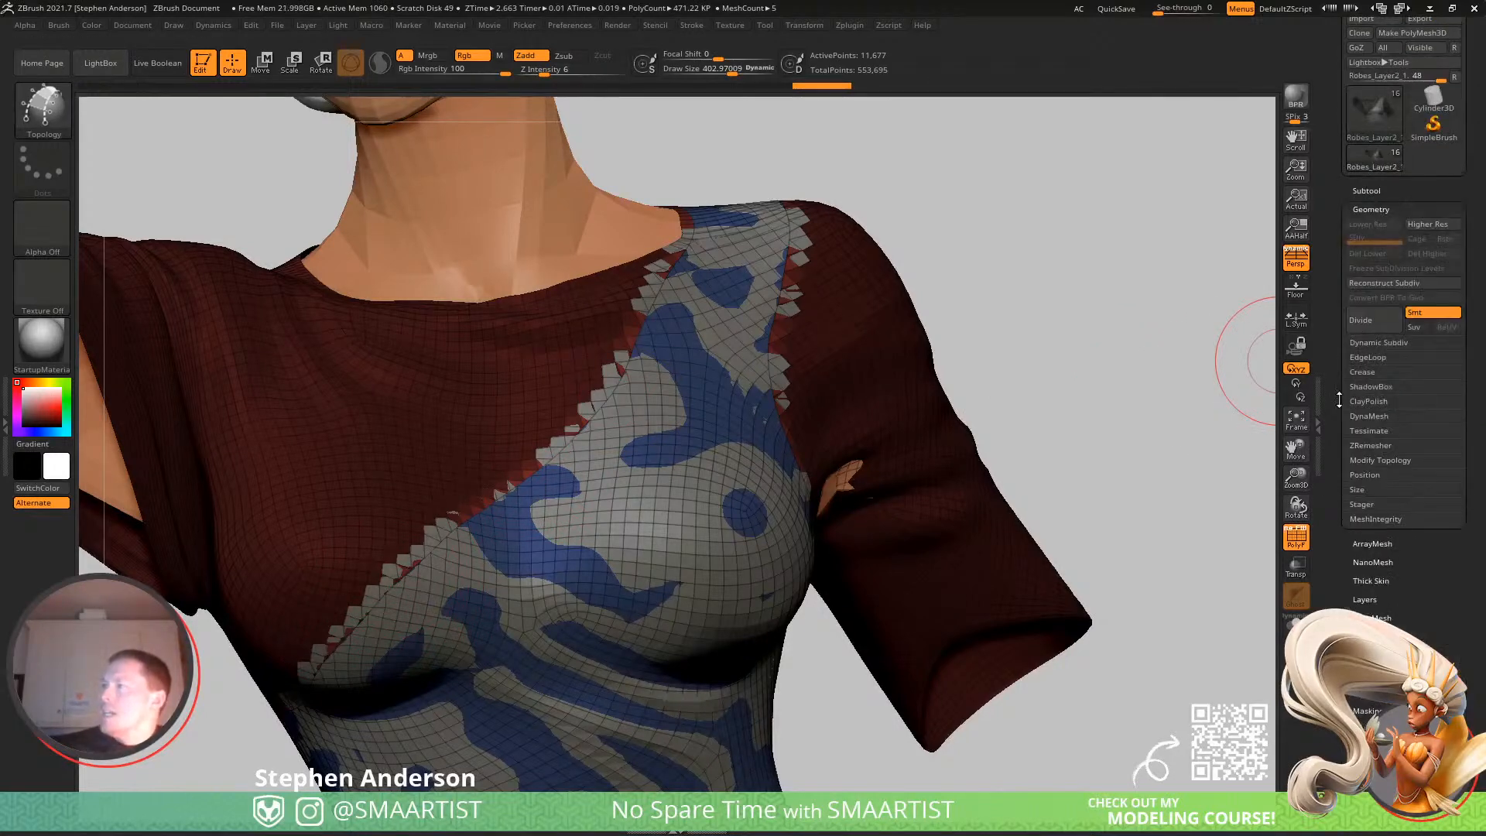
{"action": "left_click", "coordinate": [1374, 357]}
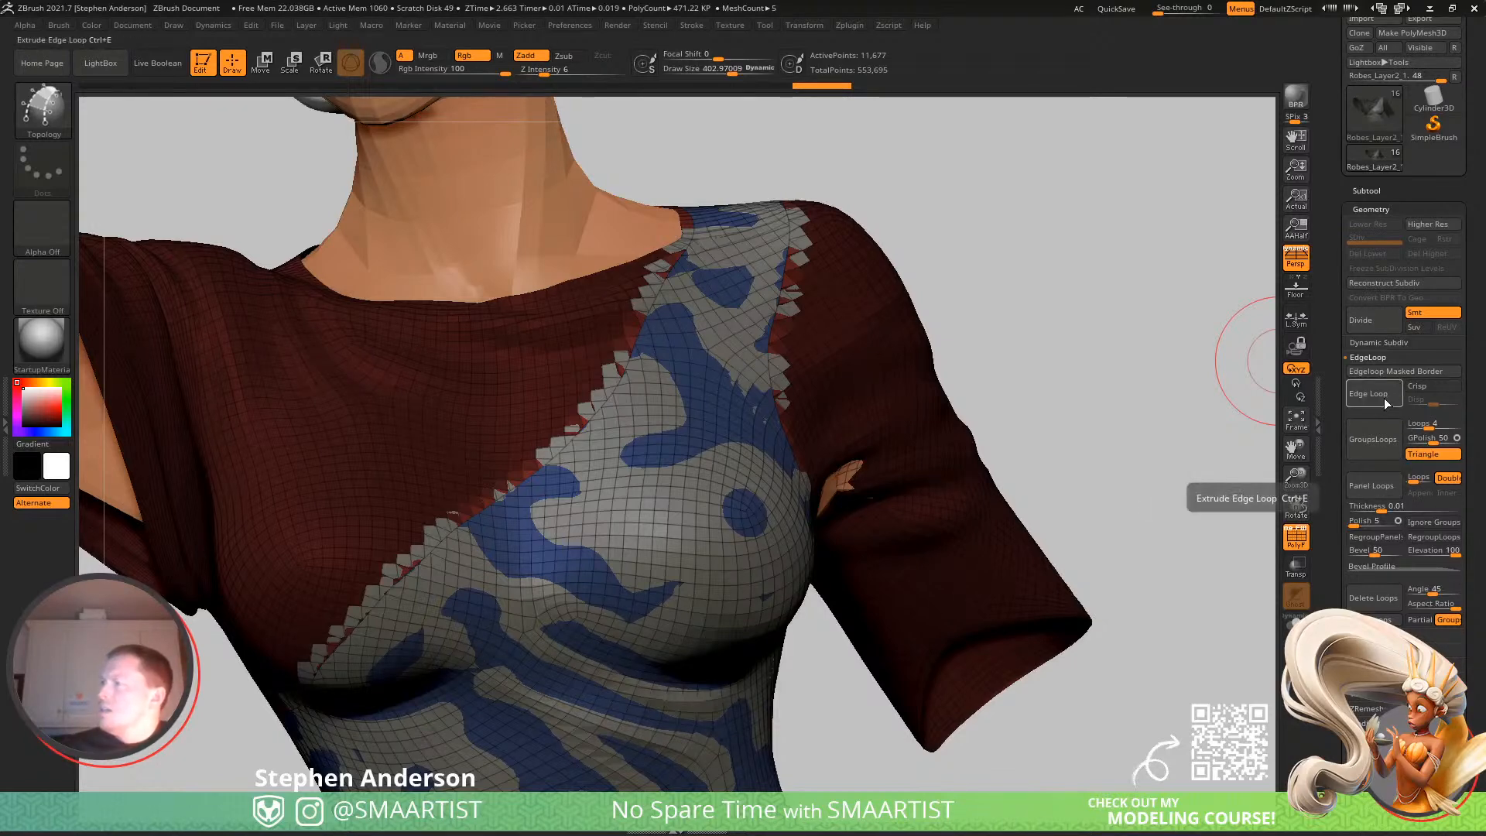
{"action": "key", "text": "ctrl+shift"}
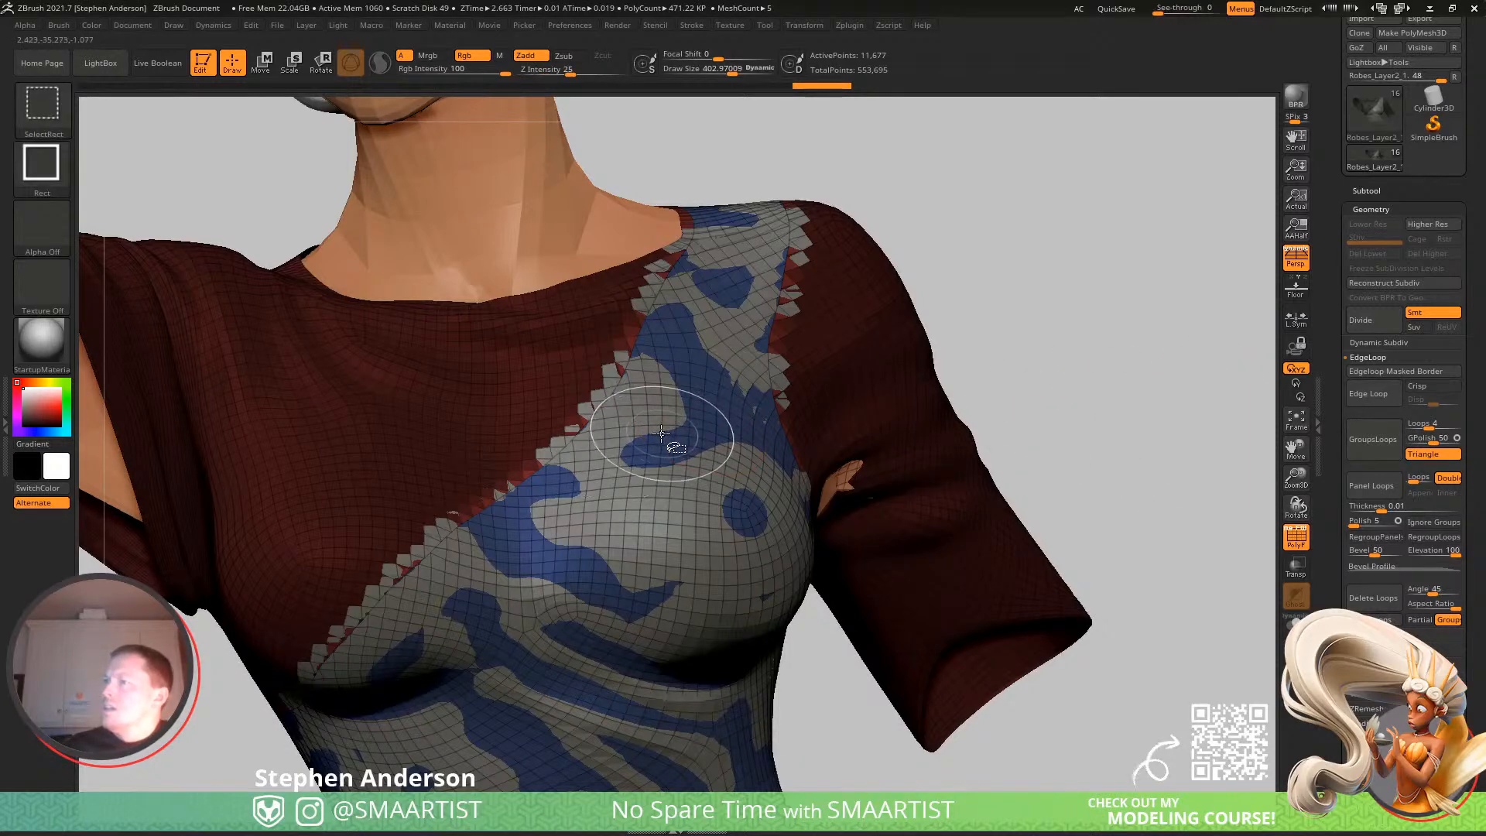
{"action": "left_click", "coordinate": [662, 431], "text": "ctrl+shift"}
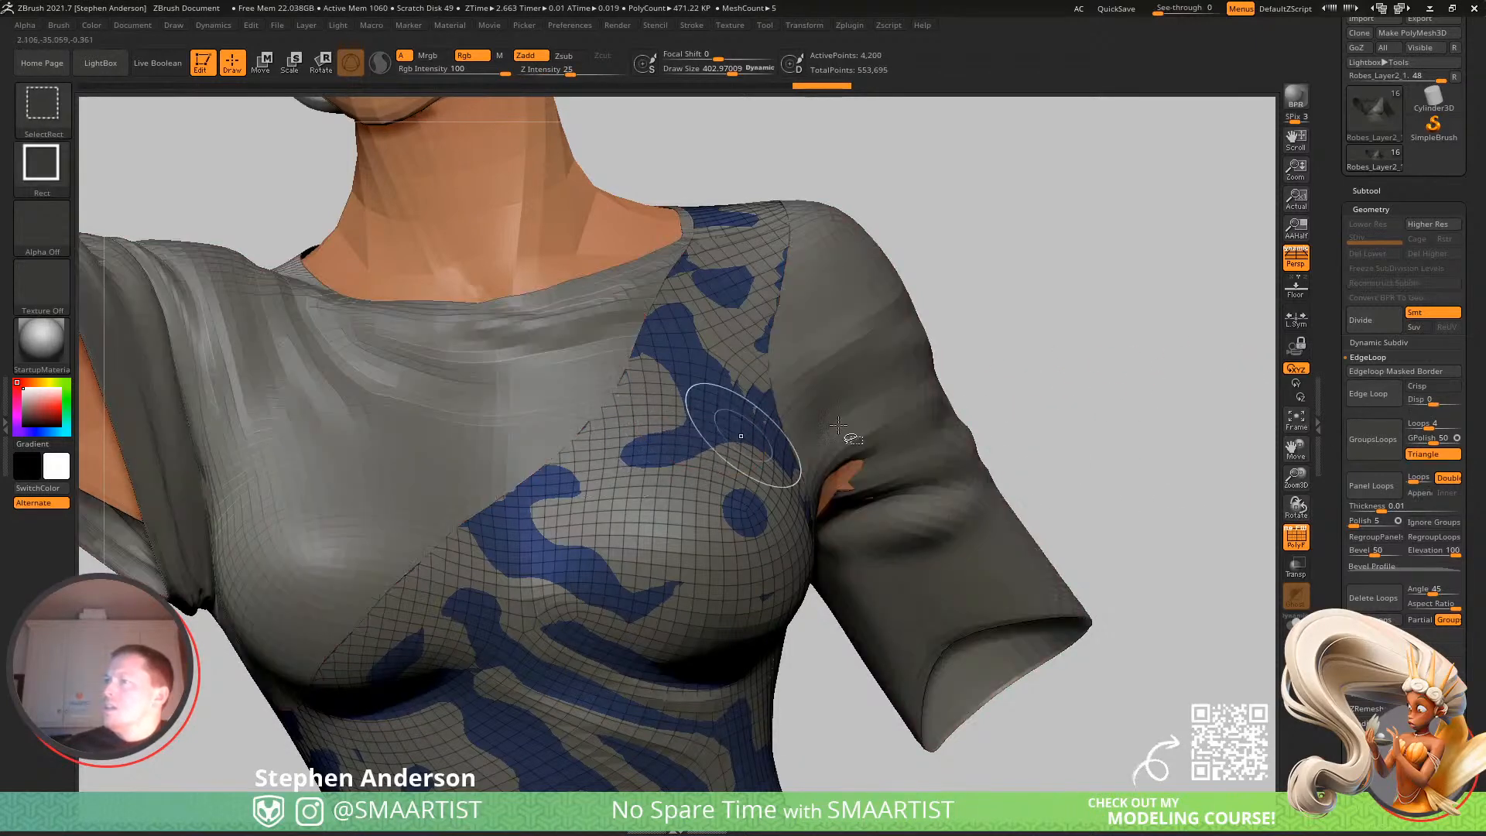
Try adding an edge loop around the border of the isolated robe polygroup.
{"action": "left_click", "coordinate": [1376, 397]}
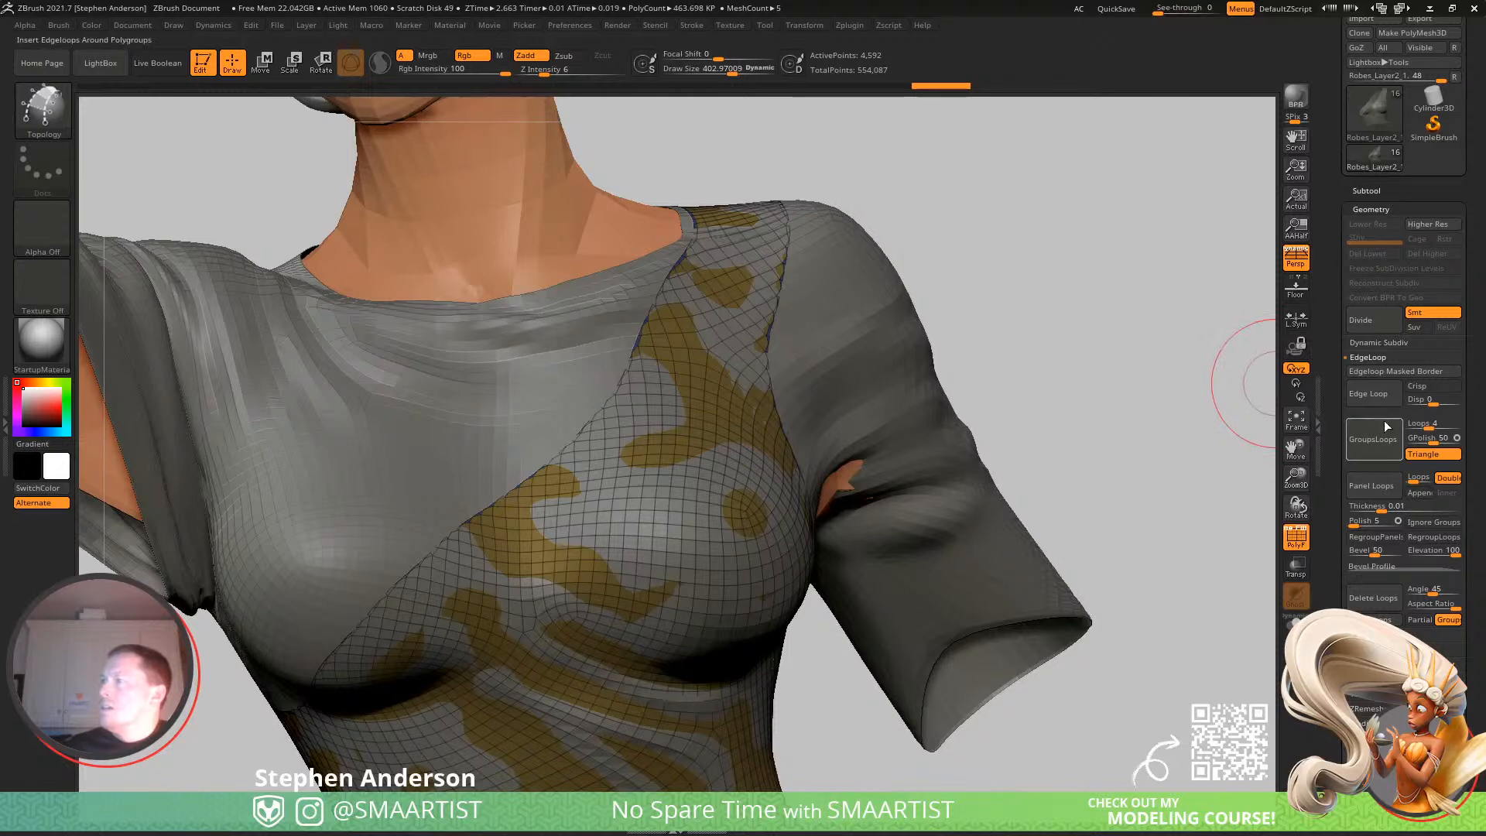
{"action": "left_click", "coordinate": [1379, 403]}
{"action": "right_click_drag", "start_coordinate": [591, 376], "coordinate": [705, 516], "text": "ctrl"}
{"action": "key", "text": "ctrl+z"}
{"action": "key", "text": "ctrl+z"}
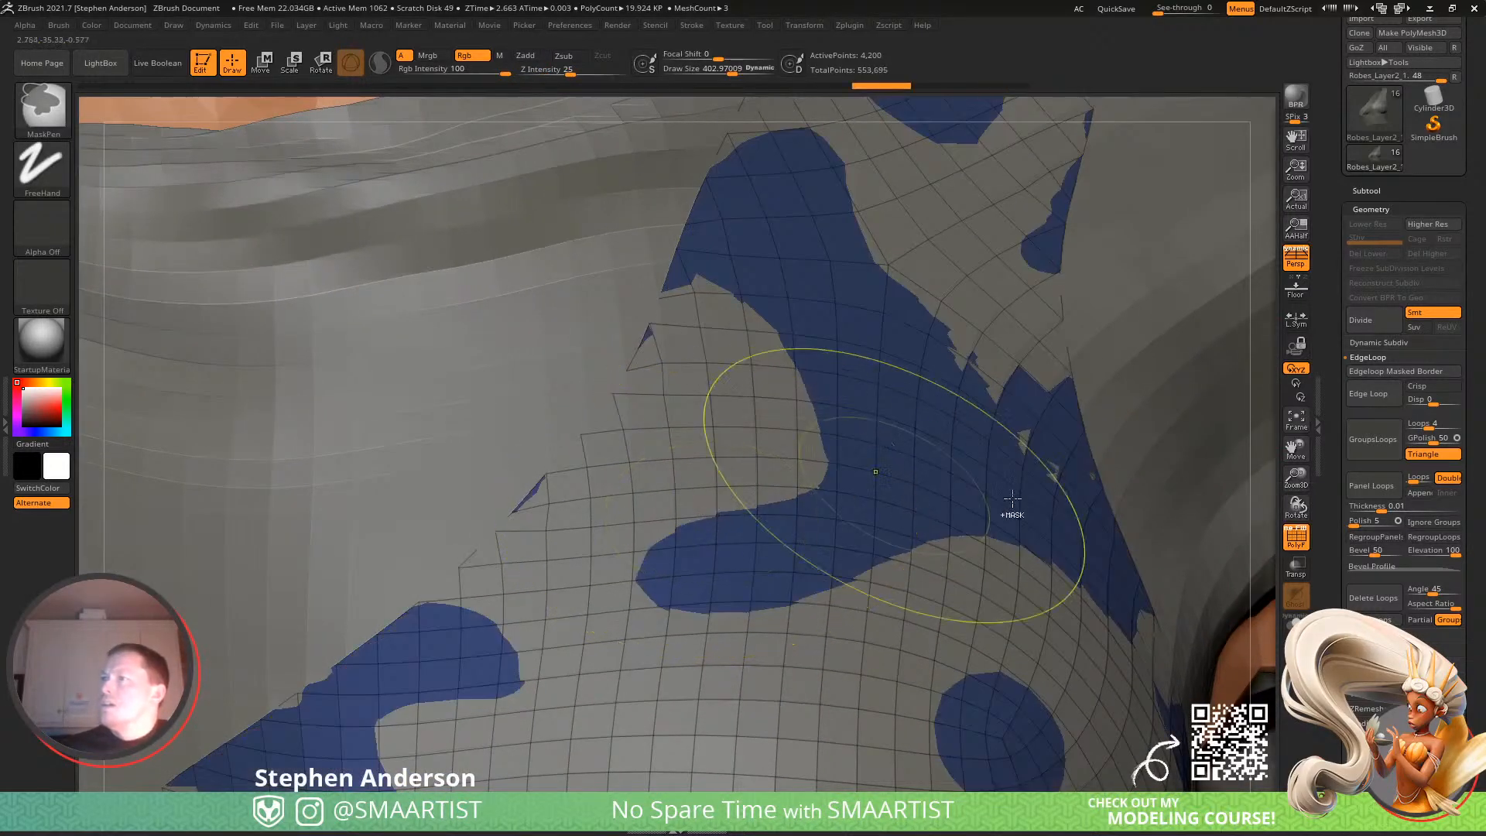
{"action": "right_click_drag", "start_coordinate": [1115, 620], "coordinate": [971, 404], "text": "ctrl"}
{"action": "right_click_drag", "start_coordinate": [1099, 534], "coordinate": [1047, 500], "text": "alt"}
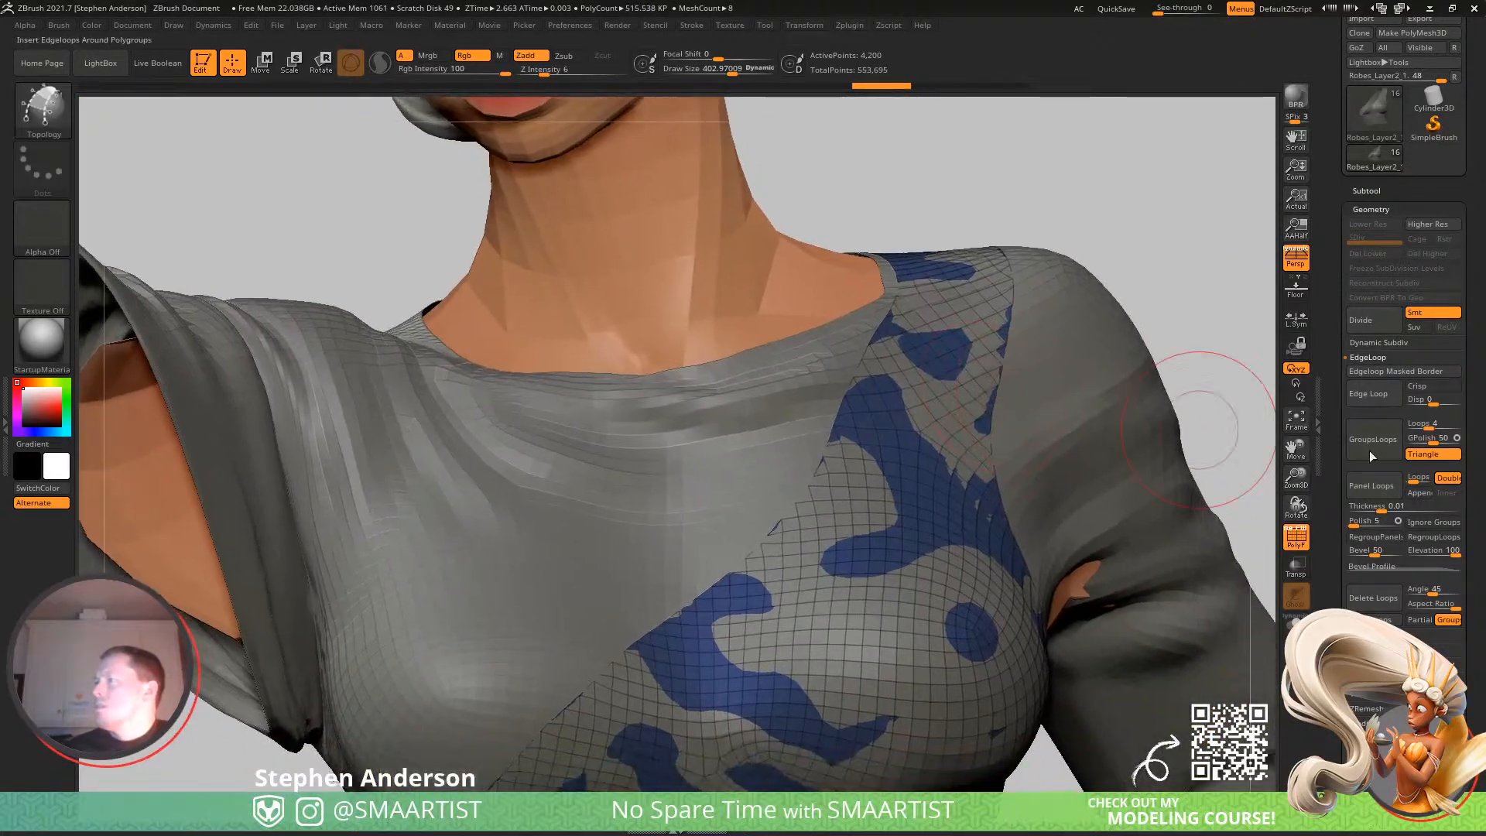
Run GroupsLoops with 4 loops on the robe and keep only the robe and its border rings visible.
{"action": "left_click", "coordinate": [1383, 442]}
{"action": "right_click_drag", "start_coordinate": [1113, 271], "coordinate": [1051, 247], "text": "alt"}
{"action": "left_click", "coordinate": [805, 481], "text": "ctrl+shift"}
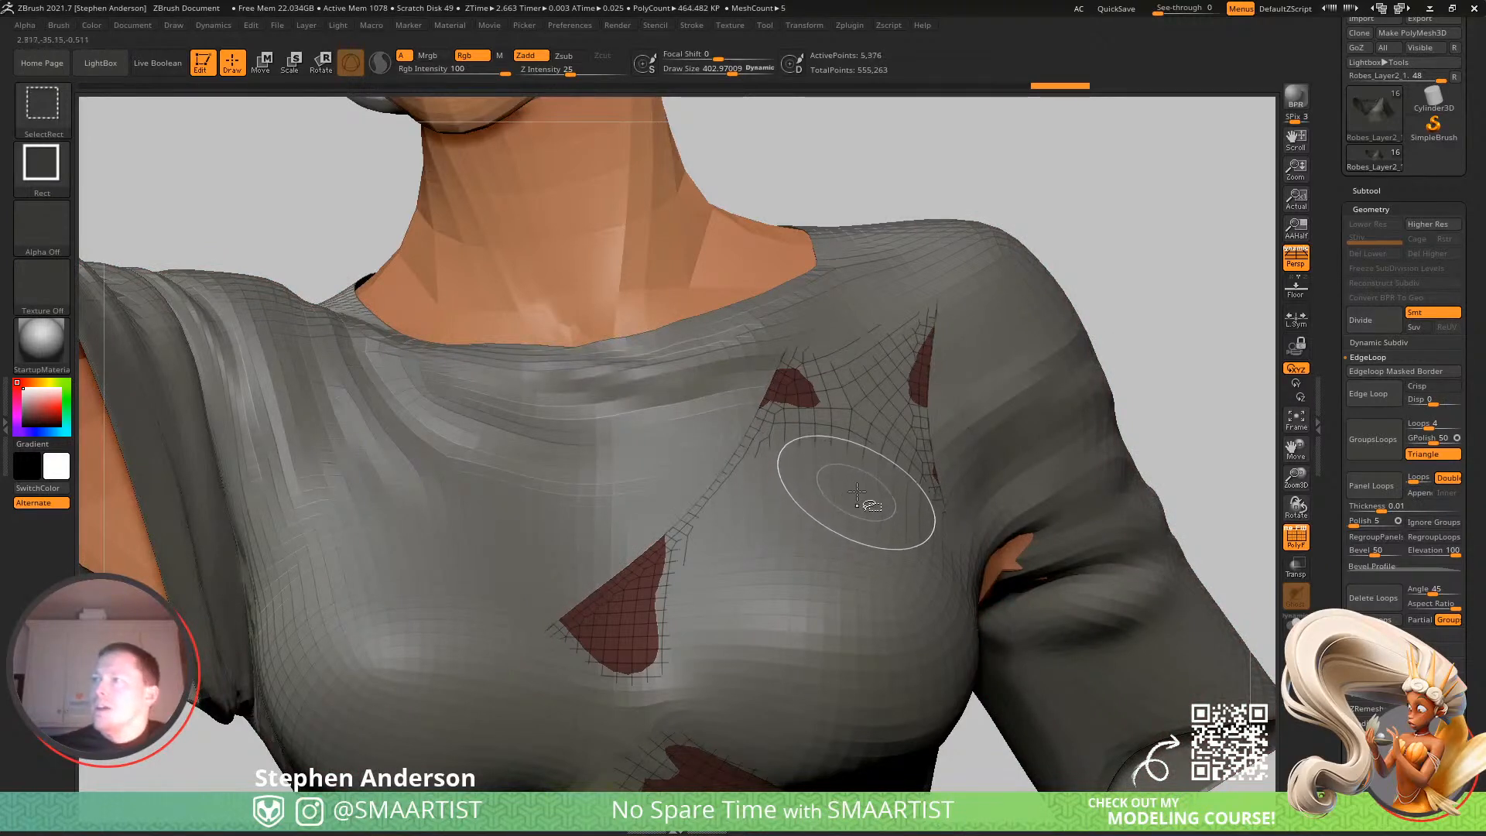
{"action": "key", "text": "ctrl+shift+x"}
{"action": "key", "text": "ctrl+shift+x"}
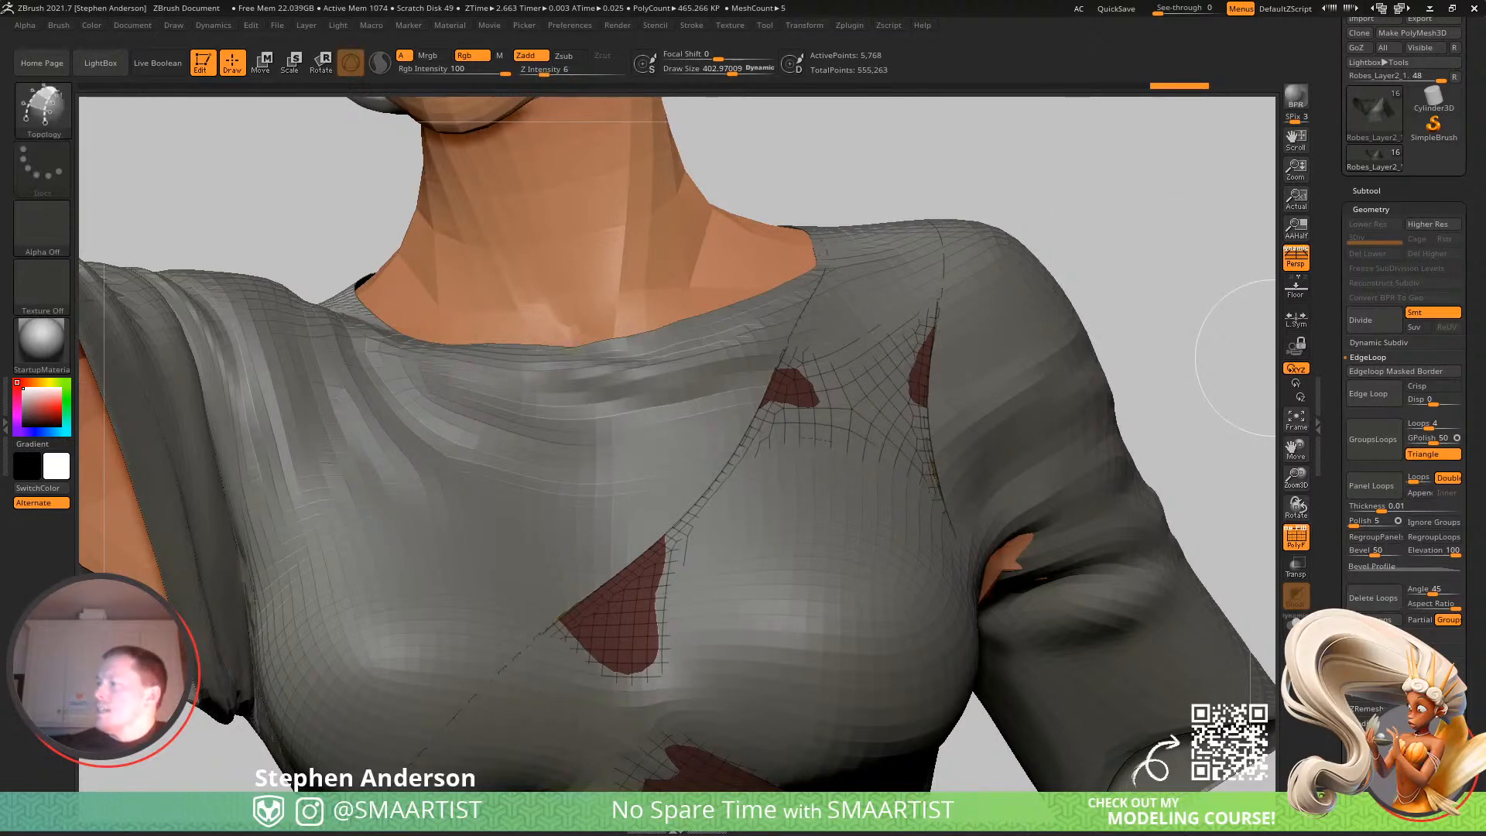
Delete the hidden shirt geometry from the duplicate and solo the remaining robe piece.
{"action": "left_click", "coordinate": [1371, 722]}
{"action": "mouse_move", "coordinate": [996, 577]}
{"action": "right_mouse_down", "text": "ctrl"}
{"action": "mouse_move", "coordinate": [820, 496]}
{"action": "mouse_move", "coordinate": [712, 372]}
{"action": "right_mouse_up", "text": "ctrl"}
{"action": "right_click_drag", "start_coordinate": [588, 387], "coordinate": [704, 421]}
{"action": "key", "text": "shift+f"}
{"action": "key", "text": "shift+f"}
{"action": "left_click", "coordinate": [1296, 626]}
{"action": "mouse_move", "coordinate": [805, 472]}
{"action": "right_mouse_down"}
{"action": "mouse_move", "coordinate": [653, 470]}
{"action": "mouse_move", "coordinate": [682, 497]}
{"action": "mouse_move", "coordinate": [630, 530]}
{"action": "mouse_move", "coordinate": [623, 510]}
{"action": "right_mouse_up"}
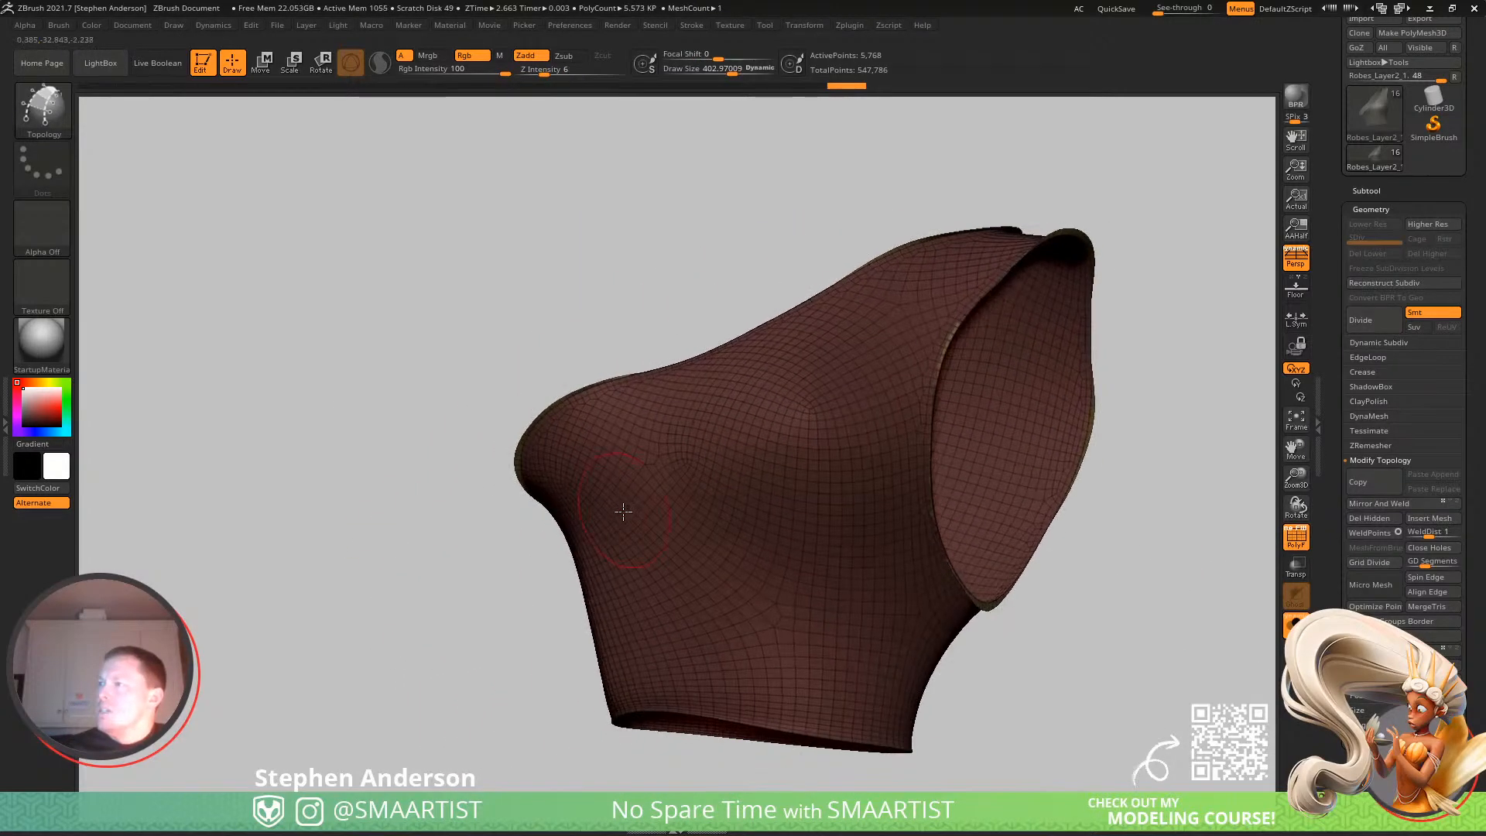
{"action": "right_click_drag", "start_coordinate": [917, 599], "coordinate": [905, 471], "text": "alt"}
{"action": "right_click_drag", "start_coordinate": [743, 519], "coordinate": [753, 475]}
{"action": "key", "text": "w"}
{"action": "left_click", "coordinate": [738, 488], "text": "alt"}
{"action": "key", "text": "q"}
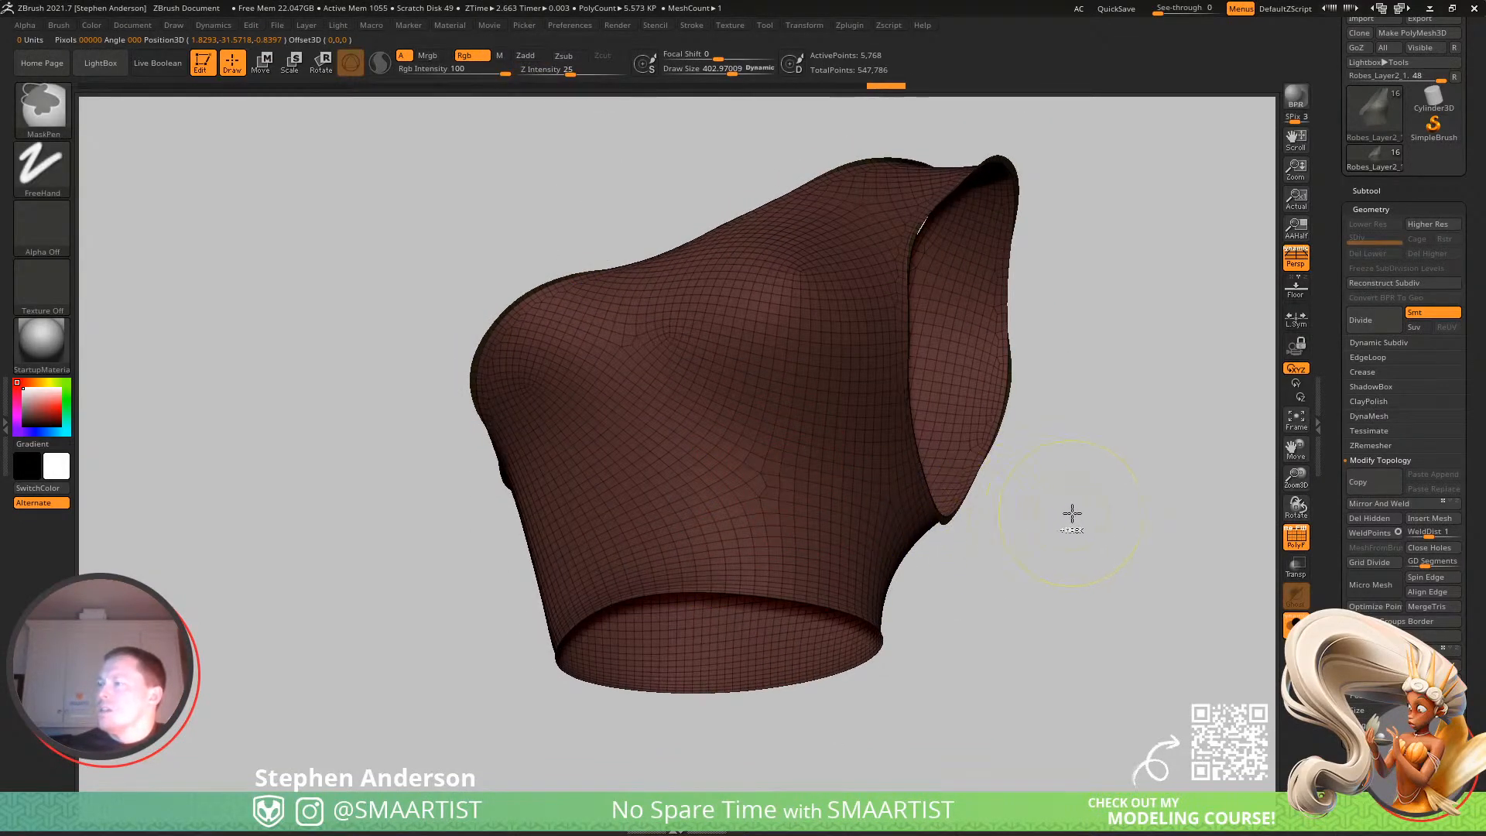
Inflate the robe piece slightly with the Deformation settings and show the rest of the figure again.
{"action": "left_click_drag", "start_coordinate": [1470, 681], "coordinate": [1470, 500]}
{"action": "left_click", "coordinate": [1429, 627]}
{"action": "left_click_drag", "start_coordinate": [1470, 743], "coordinate": [1480, 611]}
{"action": "key", "text": "ctrl"}
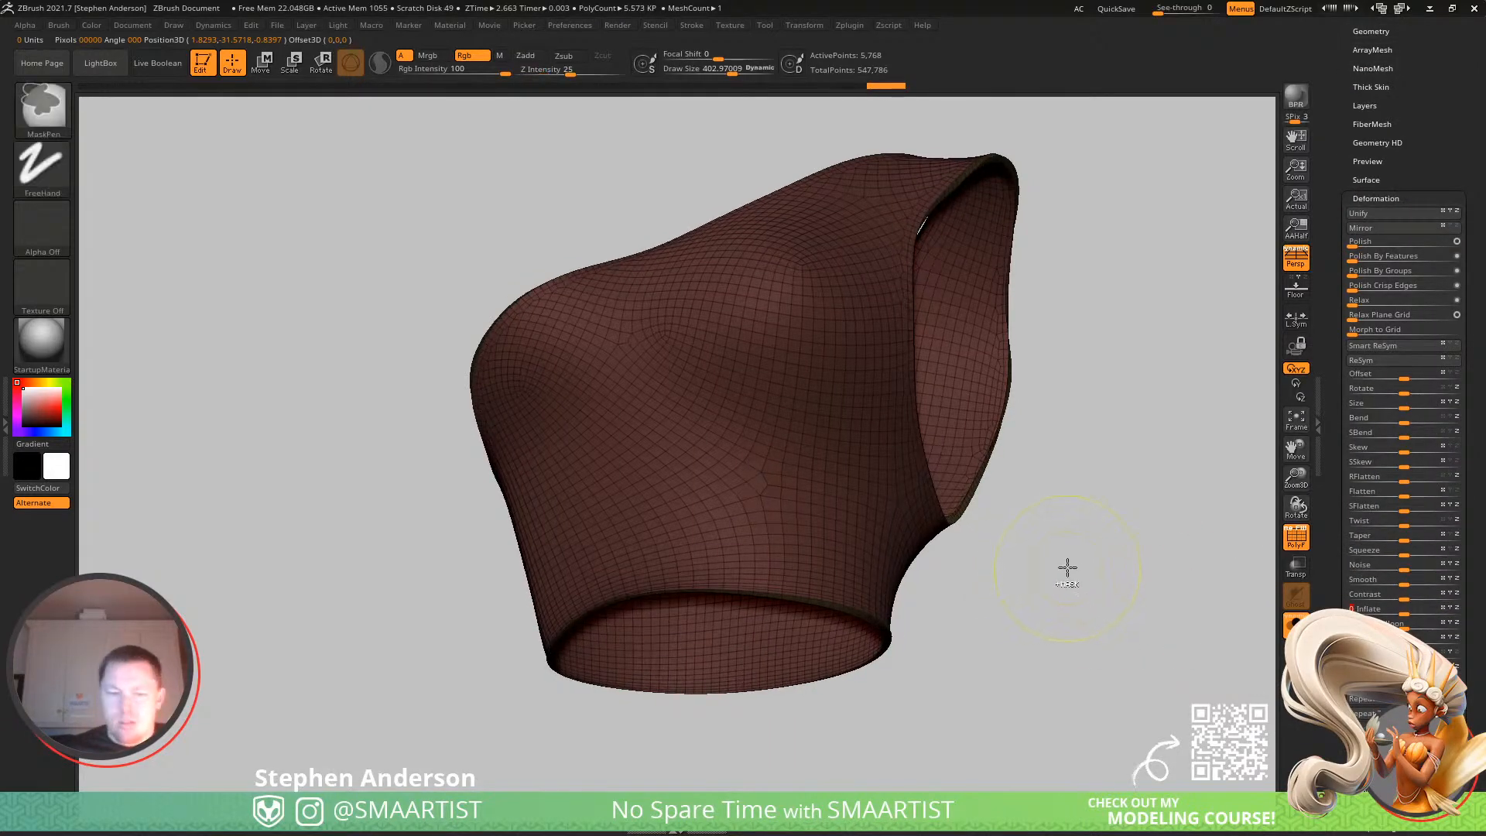
{"action": "mouse_move", "coordinate": [938, 428]}
{"action": "right_mouse_down"}
{"action": "mouse_move", "coordinate": [843, 495]}
{"action": "mouse_move", "coordinate": [828, 534]}
{"action": "right_mouse_up"}
{"action": "mouse_move", "coordinate": [836, 569]}
{"action": "right_mouse_down", "text": "ctrl"}
{"action": "mouse_move", "coordinate": [873, 624]}
{"action": "mouse_move", "coordinate": [1019, 534]}
{"action": "mouse_move", "coordinate": [1061, 564]}
{"action": "mouse_move", "coordinate": [1061, 514]}
{"action": "mouse_move", "coordinate": [950, 441]}
{"action": "right_mouse_up", "text": "ctrl"}
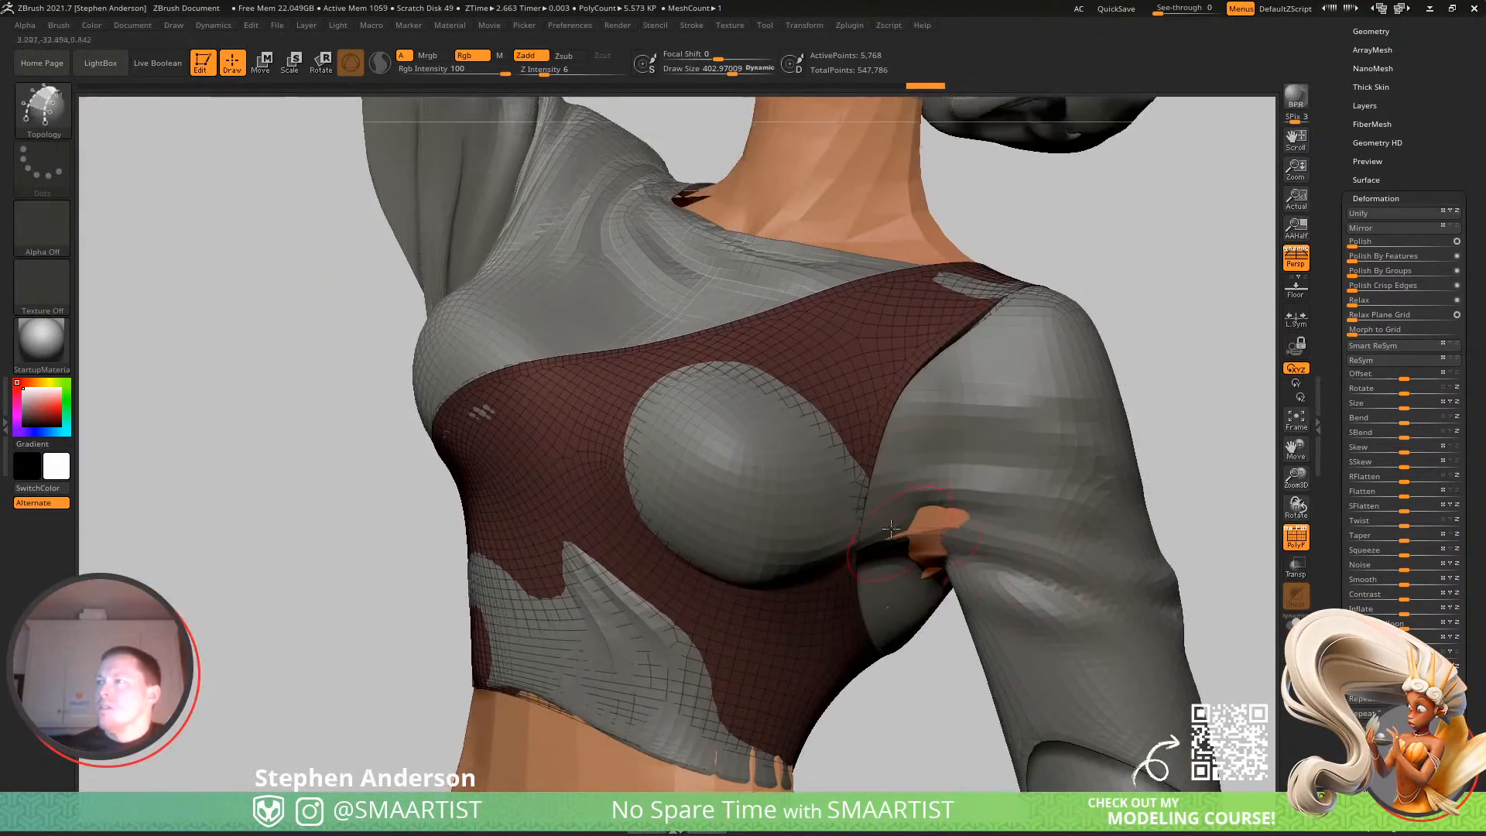
{"action": "right_click_drag", "start_coordinate": [867, 542], "coordinate": [872, 486], "text": "ctrl"}
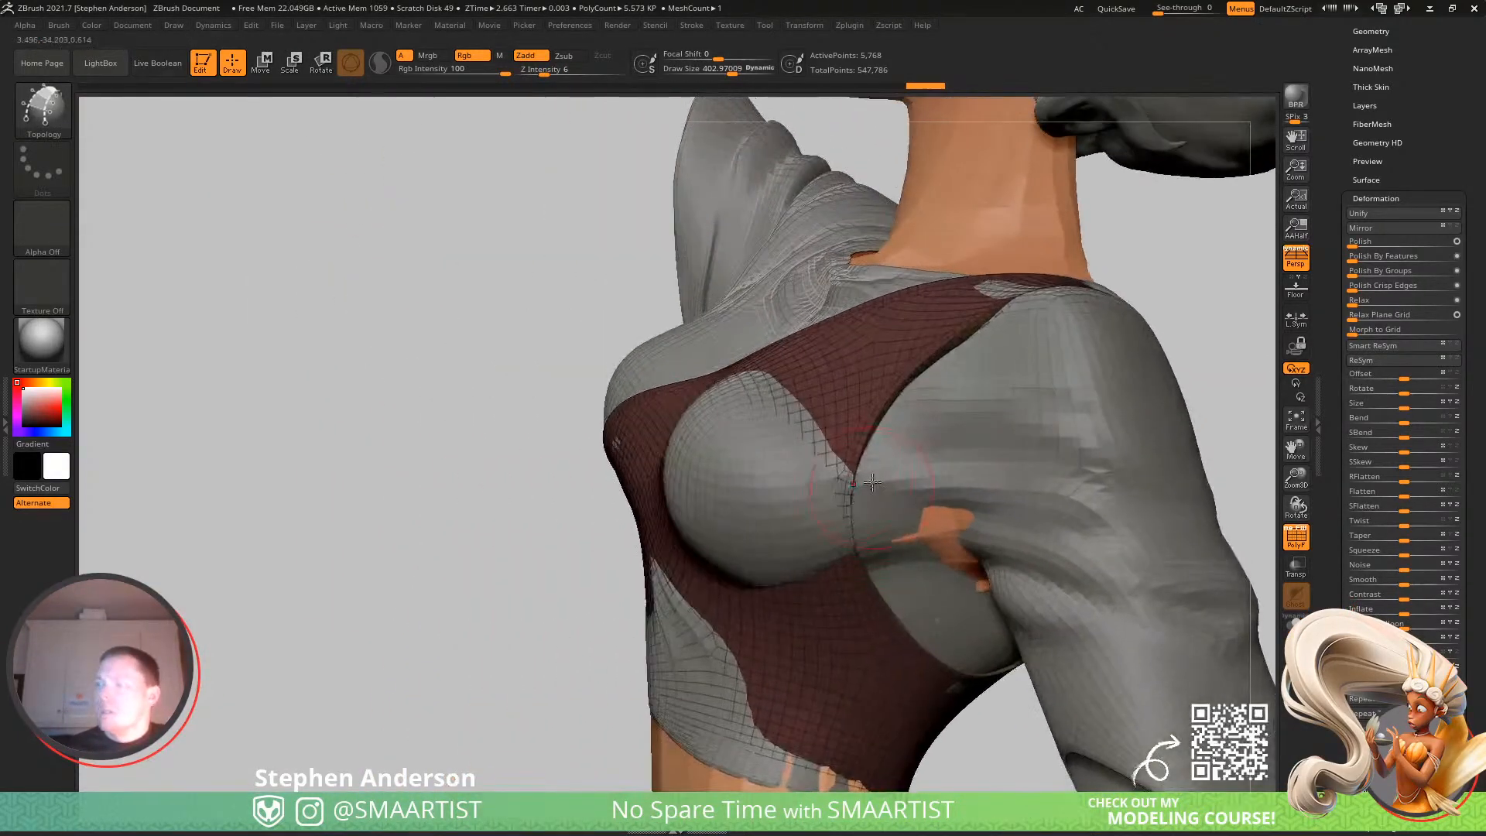
Pull the robe out over the bust beside the lowered arm, using the Move brush at draw size 1000.
{"action": "key", "text": "b"}
{"action": "key", "text": "m"}
{"action": "key", "text": "v"}
{"action": "key", "text": "s"}
{"action": "left_click_drag", "start_coordinate": [739, 480], "coordinate": [810, 511]}
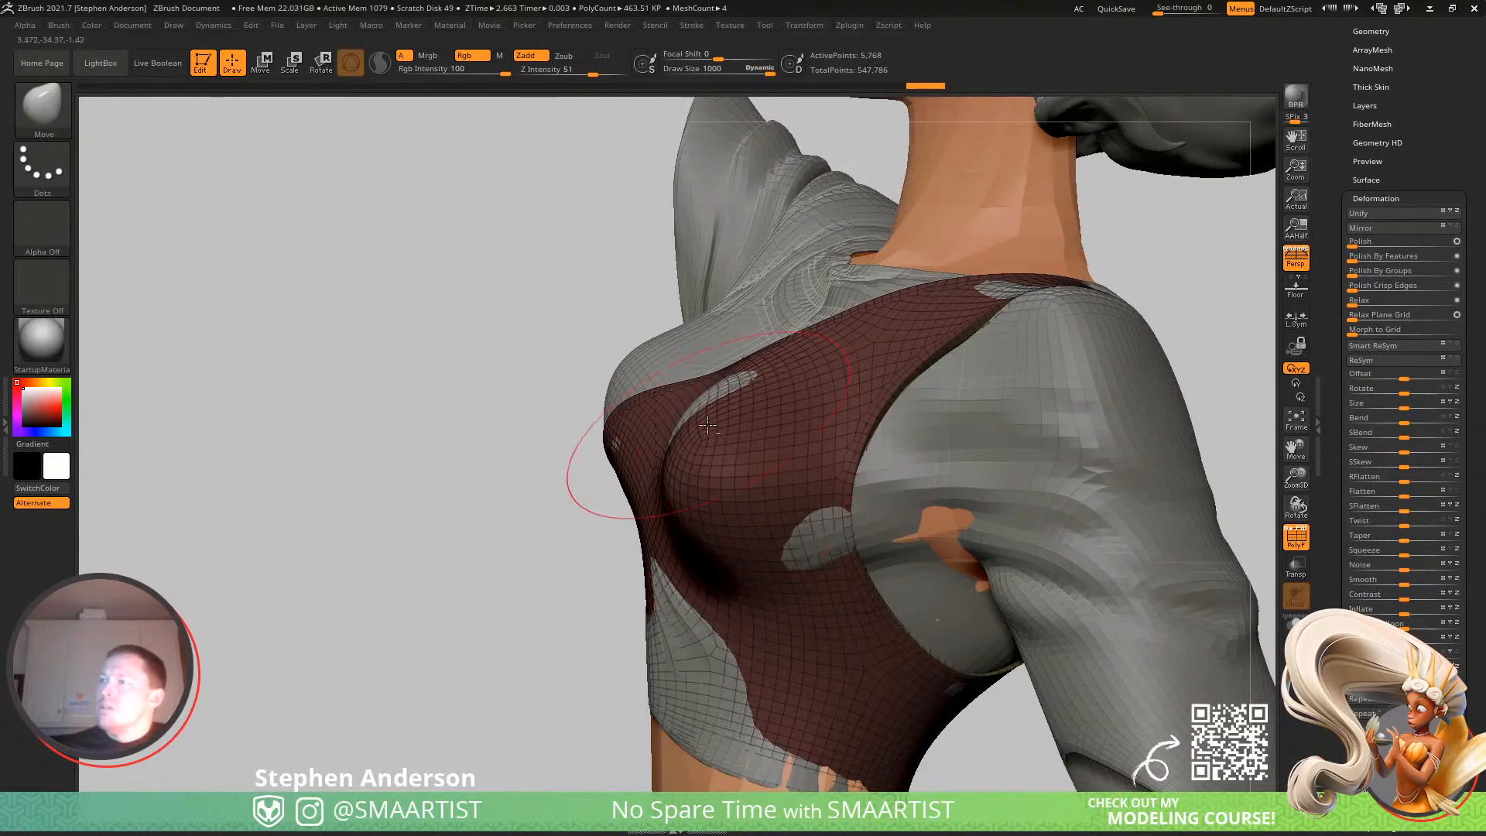
{"action": "key", "text": "ctrl+z"}
{"action": "left_click_drag", "start_coordinate": [674, 435], "coordinate": [652, 433]}
{"action": "right_click_drag", "start_coordinate": [700, 465], "coordinate": [875, 472]}
{"action": "mouse_move", "coordinate": [708, 504]}
{"action": "left_mouse_down", "text": "alt"}
{"action": "mouse_move", "coordinate": [705, 545]}
{"action": "mouse_move", "coordinate": [726, 548]}
{"action": "left_mouse_up", "text": "alt"}
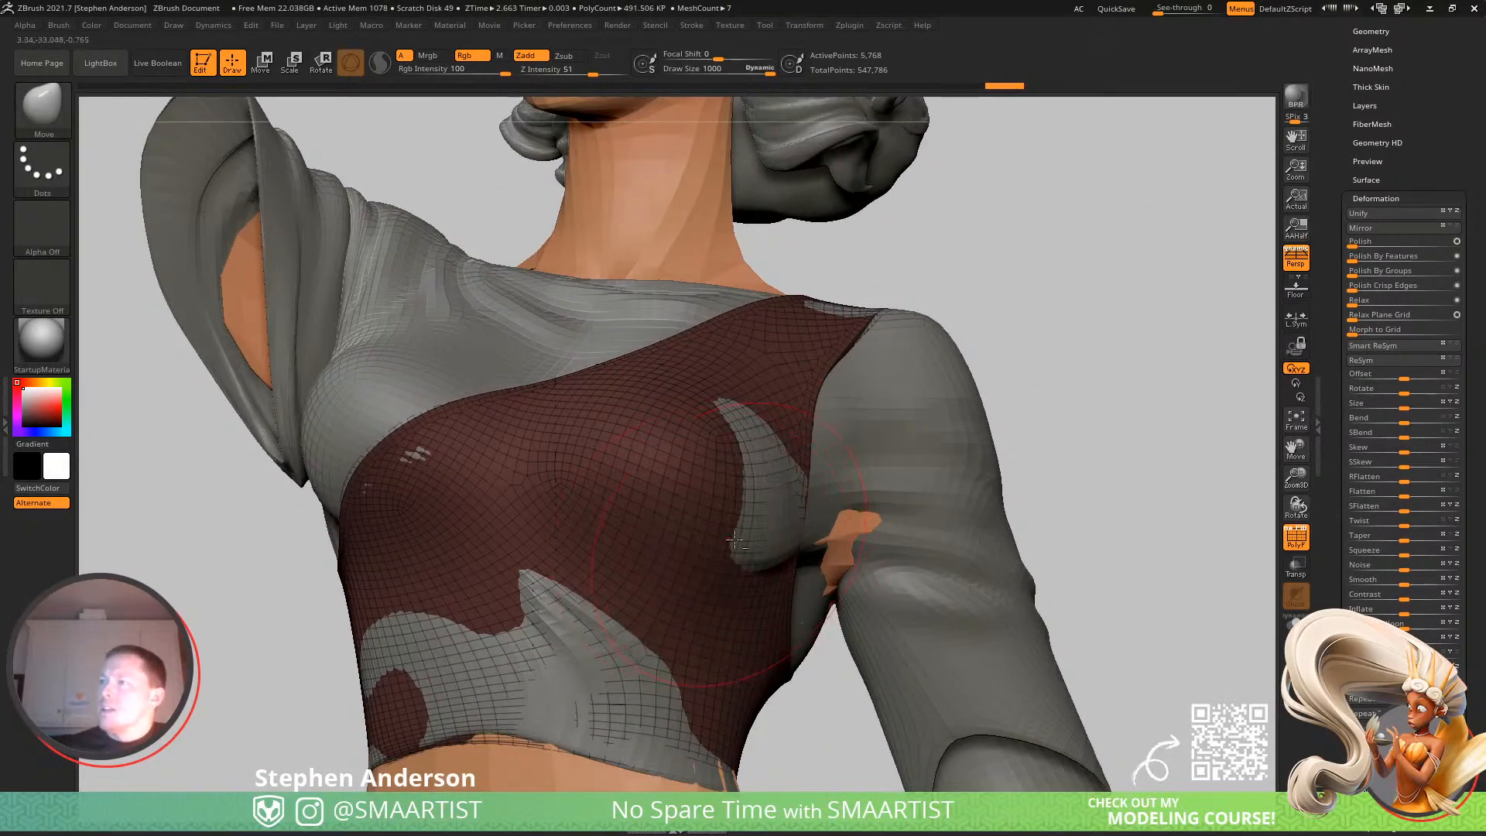
{"action": "left_click_drag", "start_coordinate": [764, 492], "coordinate": [778, 500]}
Pull the robe's lower front and the side beneath the raised arm out over the shirt.
{"action": "right_click_drag", "start_coordinate": [678, 562], "coordinate": [619, 681]}
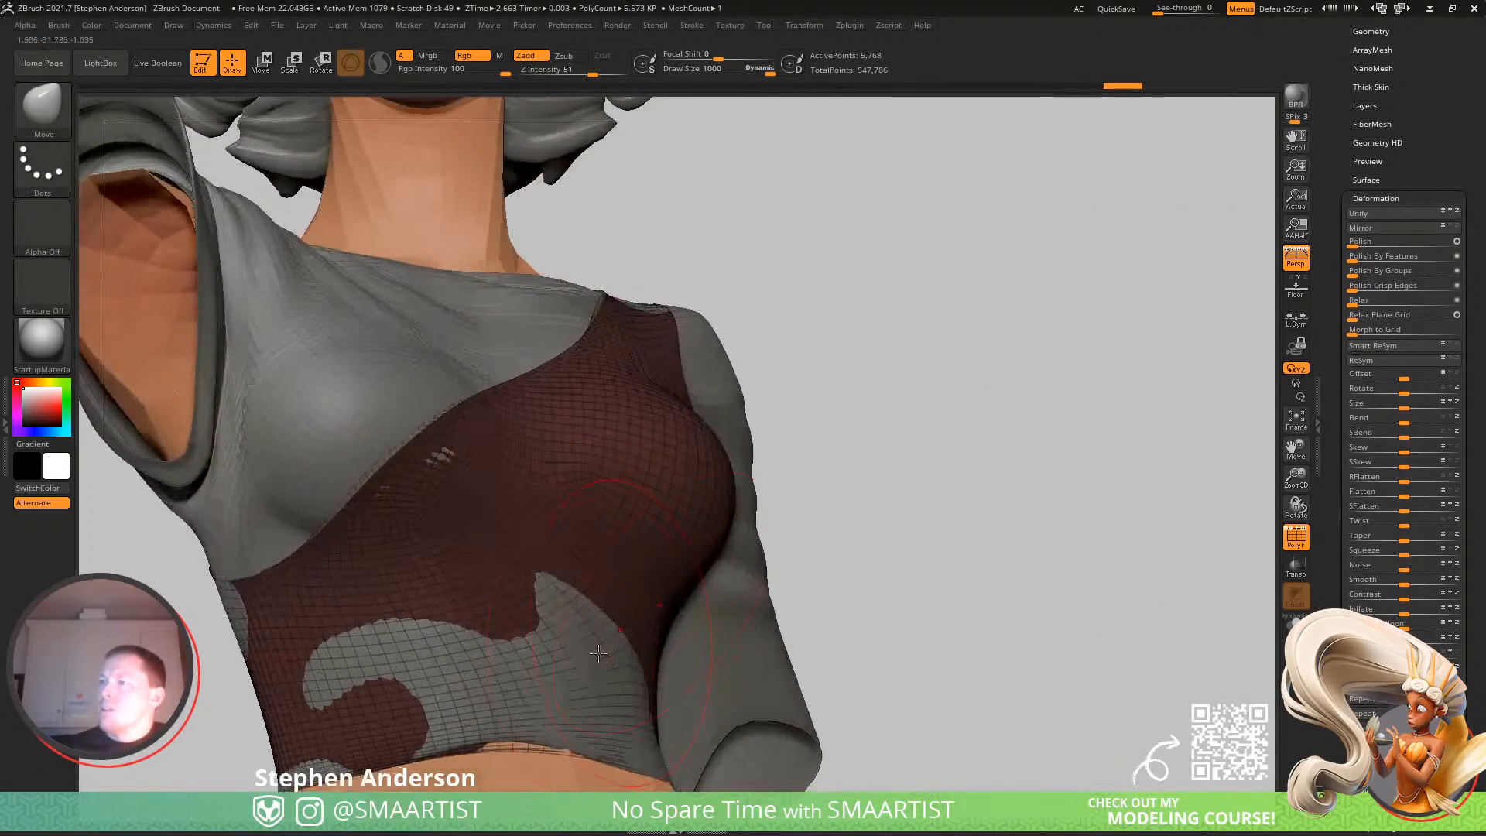
{"action": "left_click_drag", "start_coordinate": [395, 688], "coordinate": [404, 694], "text": "alt"}
{"action": "right_click_drag", "start_coordinate": [511, 666], "coordinate": [764, 571], "text": "alt"}
{"action": "right_click_drag", "start_coordinate": [441, 607], "coordinate": [654, 576]}
{"action": "left_click_drag", "start_coordinate": [472, 549], "coordinate": [484, 560]}
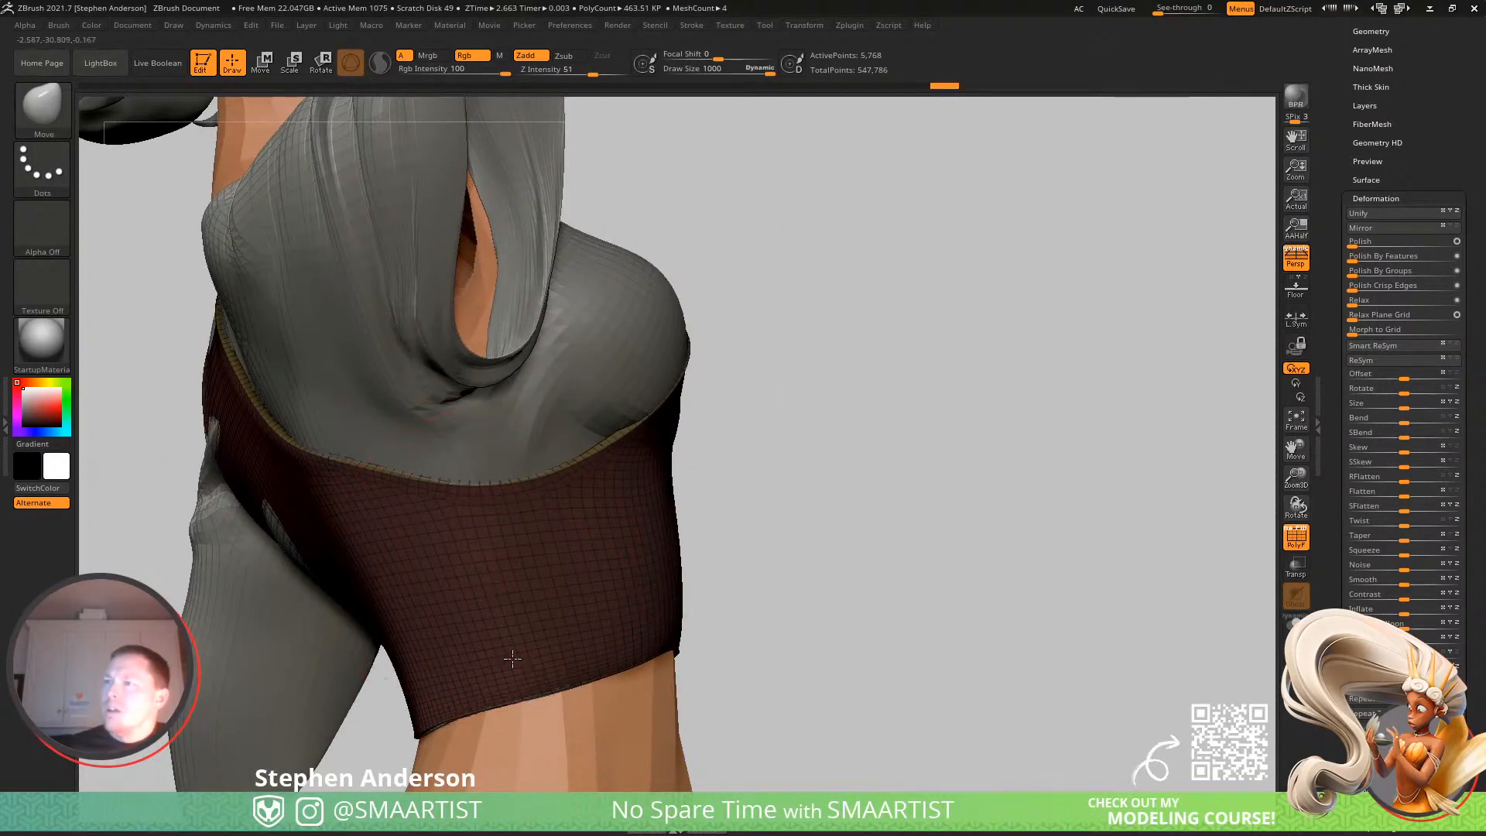
Pull the robe out over the back of the shoulder so it covers the shirt there.
{"action": "mouse_move", "coordinate": [483, 646]}
{"action": "right_mouse_down"}
{"action": "mouse_move", "coordinate": [484, 619]}
{"action": "mouse_move", "coordinate": [611, 541]}
{"action": "right_mouse_up"}
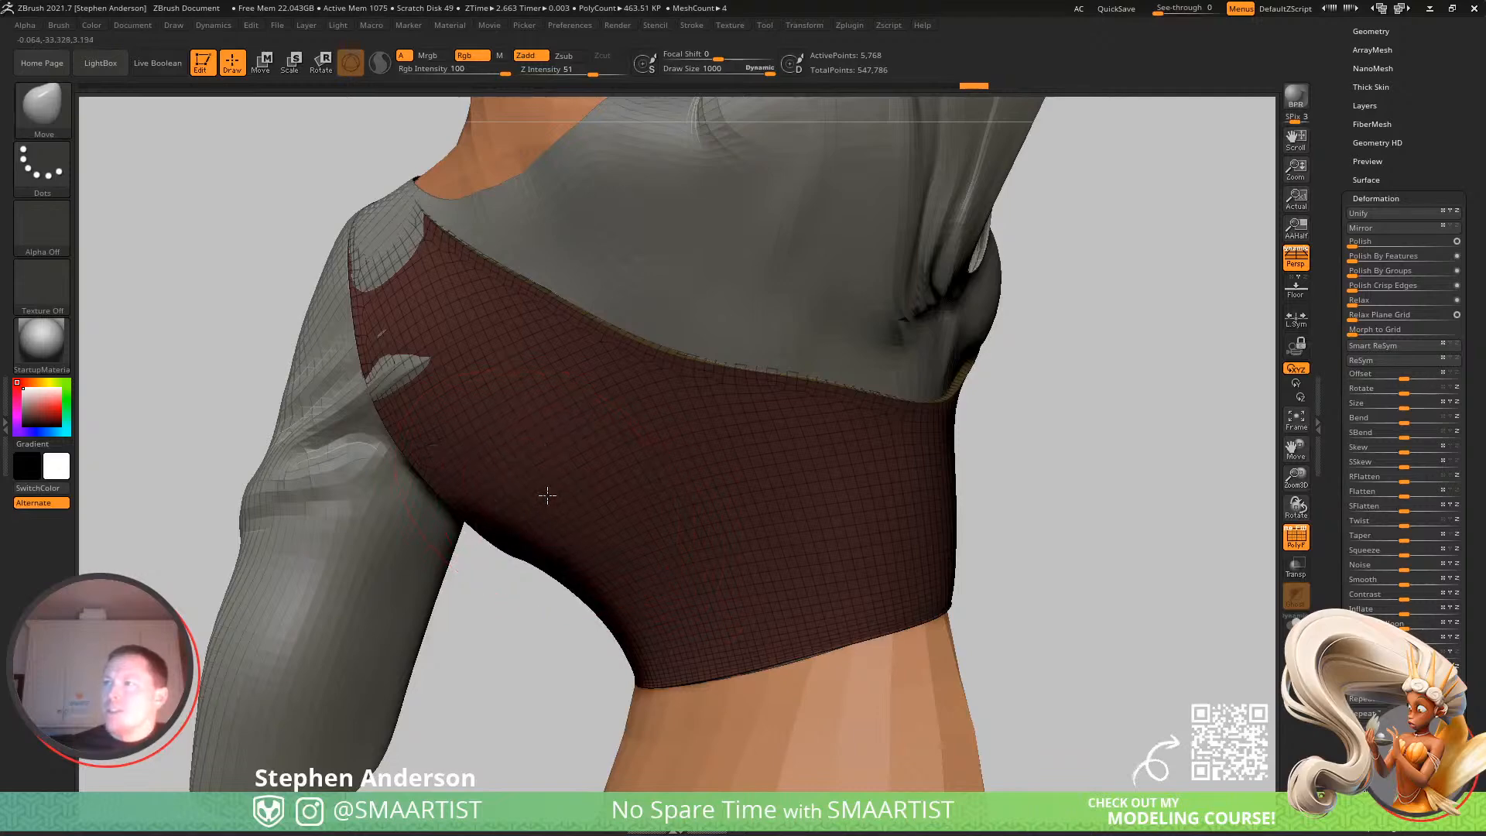
{"action": "left_click_drag", "start_coordinate": [380, 228], "coordinate": [367, 213]}
{"action": "mouse_move", "coordinate": [410, 201]}
{"action": "right_mouse_down", "text": "alt"}
{"action": "mouse_move", "coordinate": [495, 387]}
{"action": "mouse_move", "coordinate": [610, 369]}
{"action": "right_mouse_up", "text": "alt"}
{"action": "mouse_move", "coordinate": [501, 581]}
{"action": "right_mouse_down"}
{"action": "mouse_move", "coordinate": [527, 541]}
{"action": "mouse_move", "coordinate": [620, 521]}
{"action": "mouse_move", "coordinate": [548, 422]}
{"action": "mouse_move", "coordinate": [667, 643]}
{"action": "mouse_move", "coordinate": [710, 605]}
{"action": "right_mouse_up"}
Smooth the robe's armhole and diagonal edges around the front, side, back and shoulder.
{"action": "key", "text": "ctrl"}
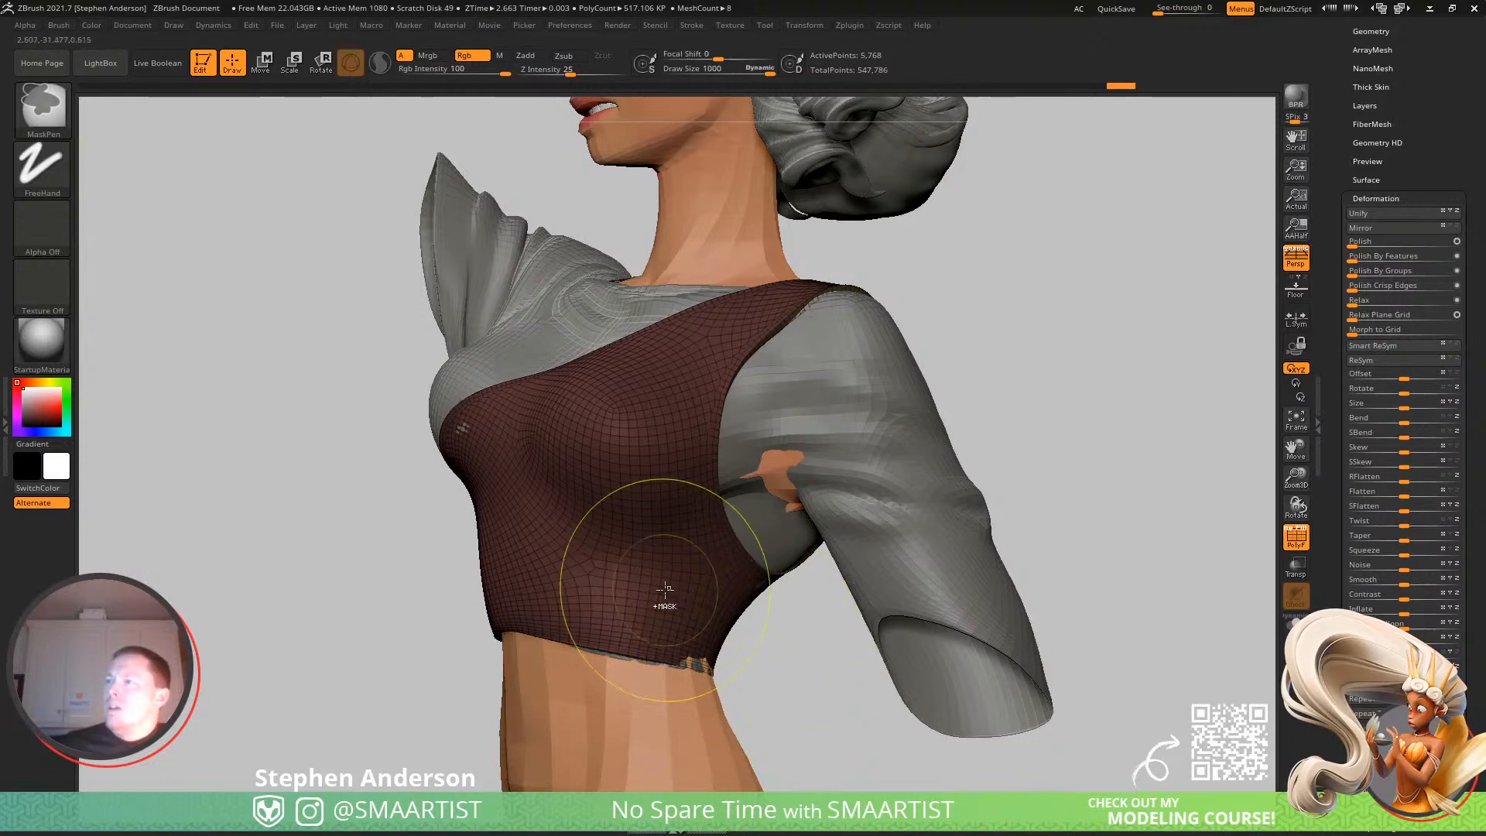
{"action": "key", "text": "shift"}
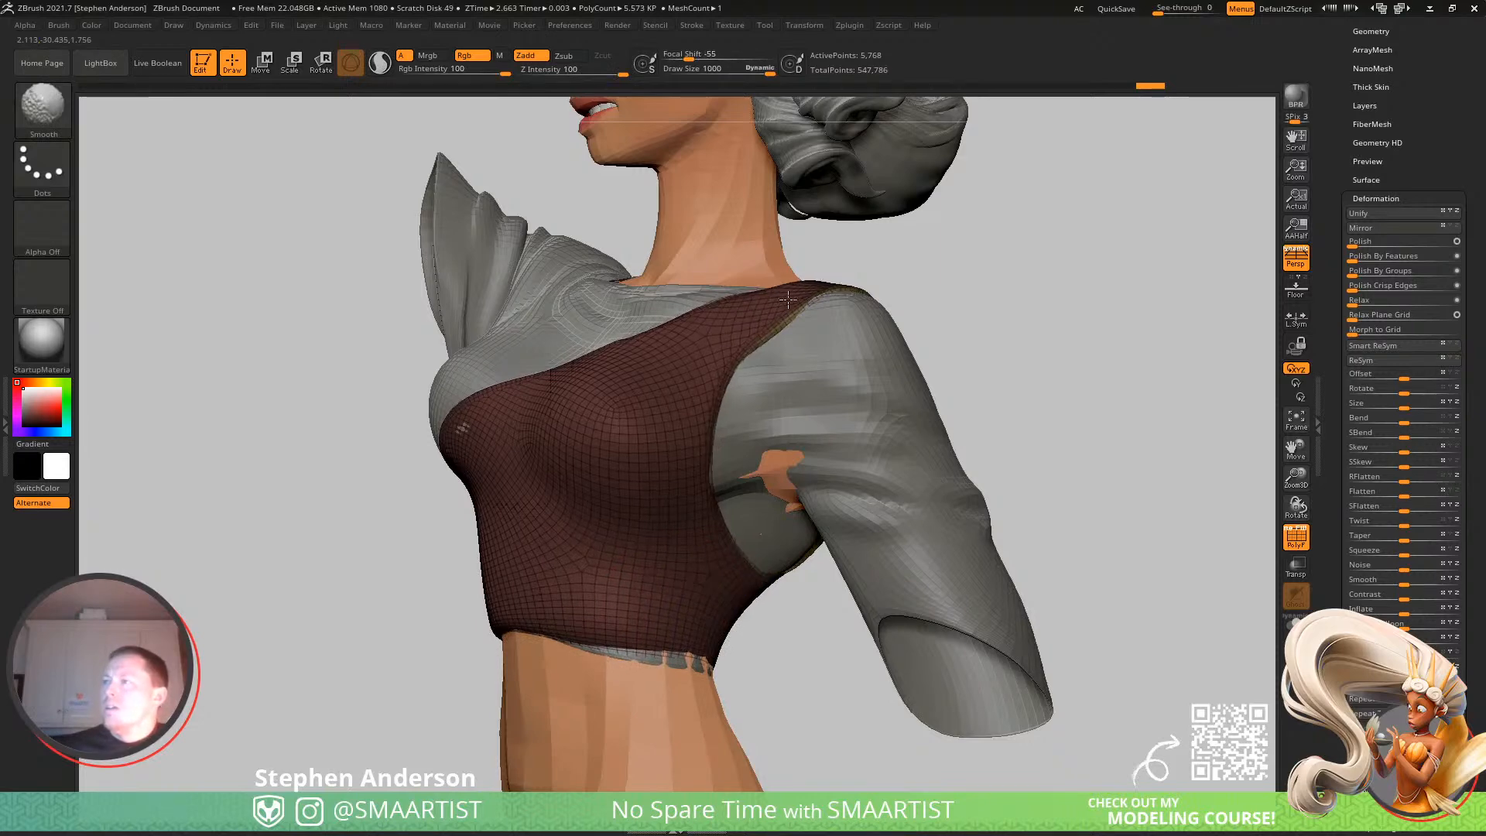
{"action": "right_click_drag", "start_coordinate": [490, 455], "coordinate": [666, 411]}
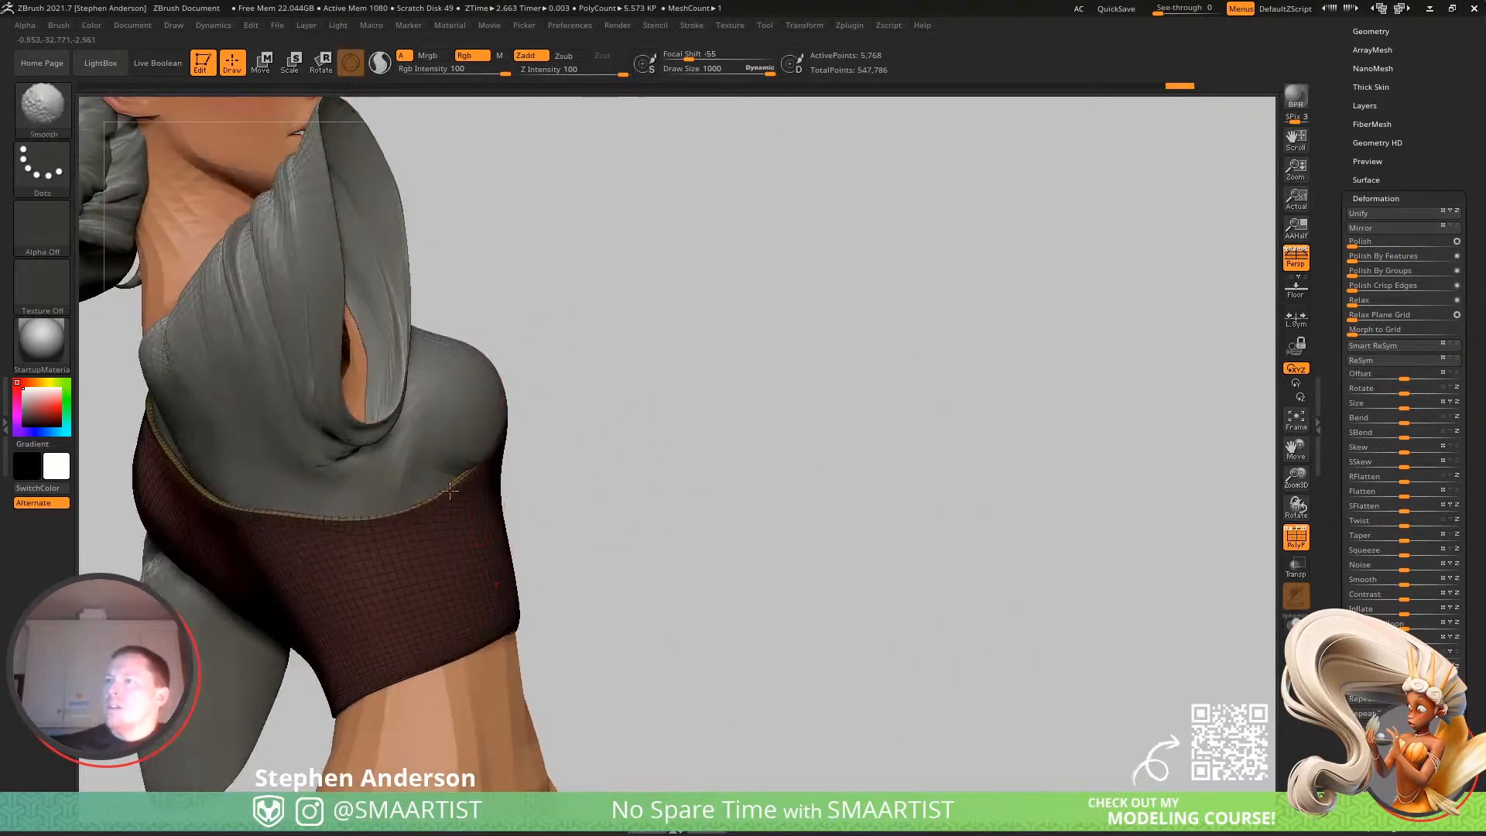
{"action": "right_click_drag", "start_coordinate": [169, 503], "coordinate": [515, 545]}
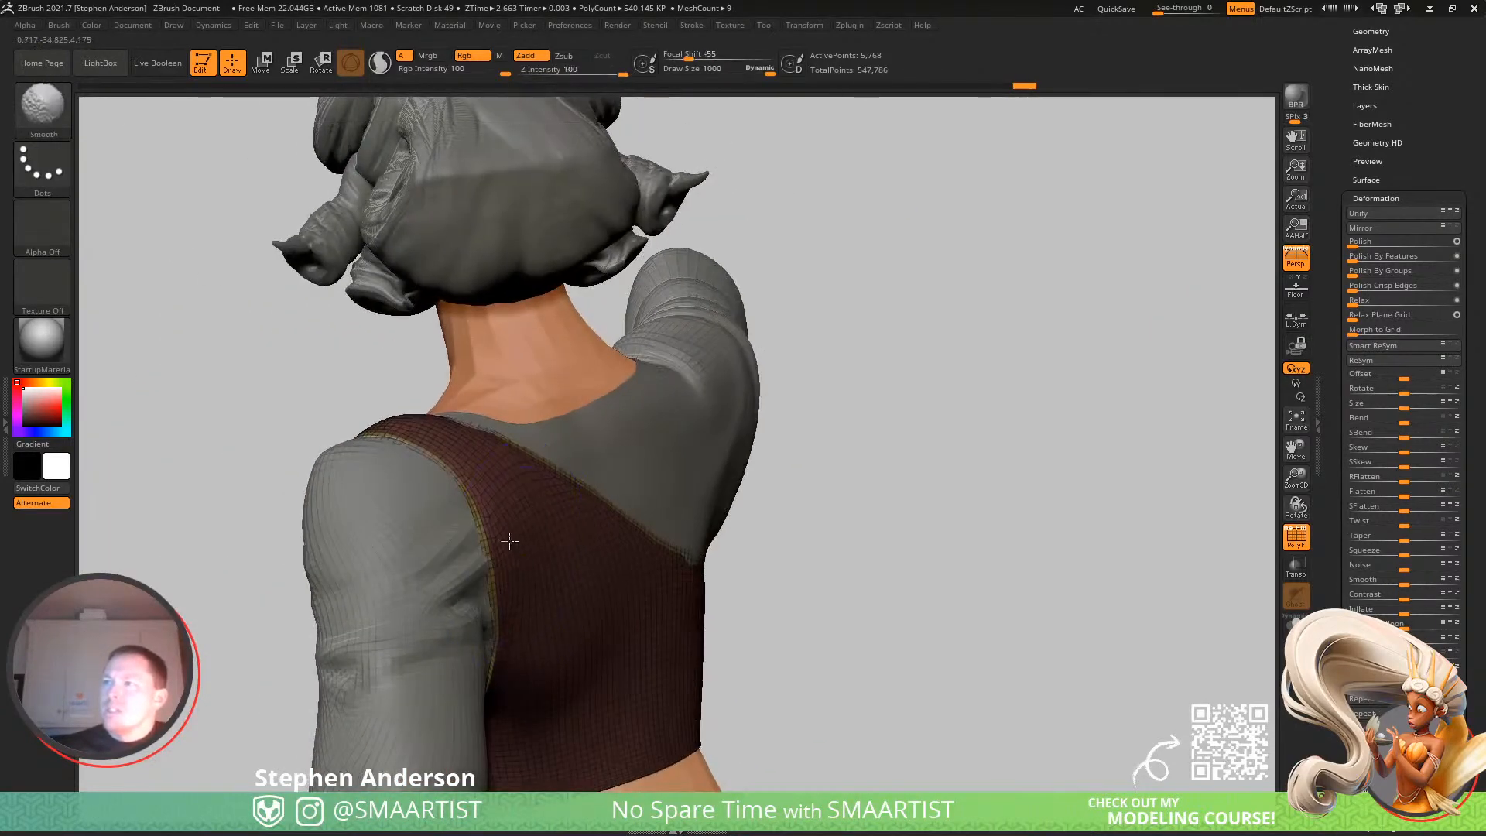
{"action": "right_click_drag", "start_coordinate": [429, 420], "coordinate": [463, 418]}
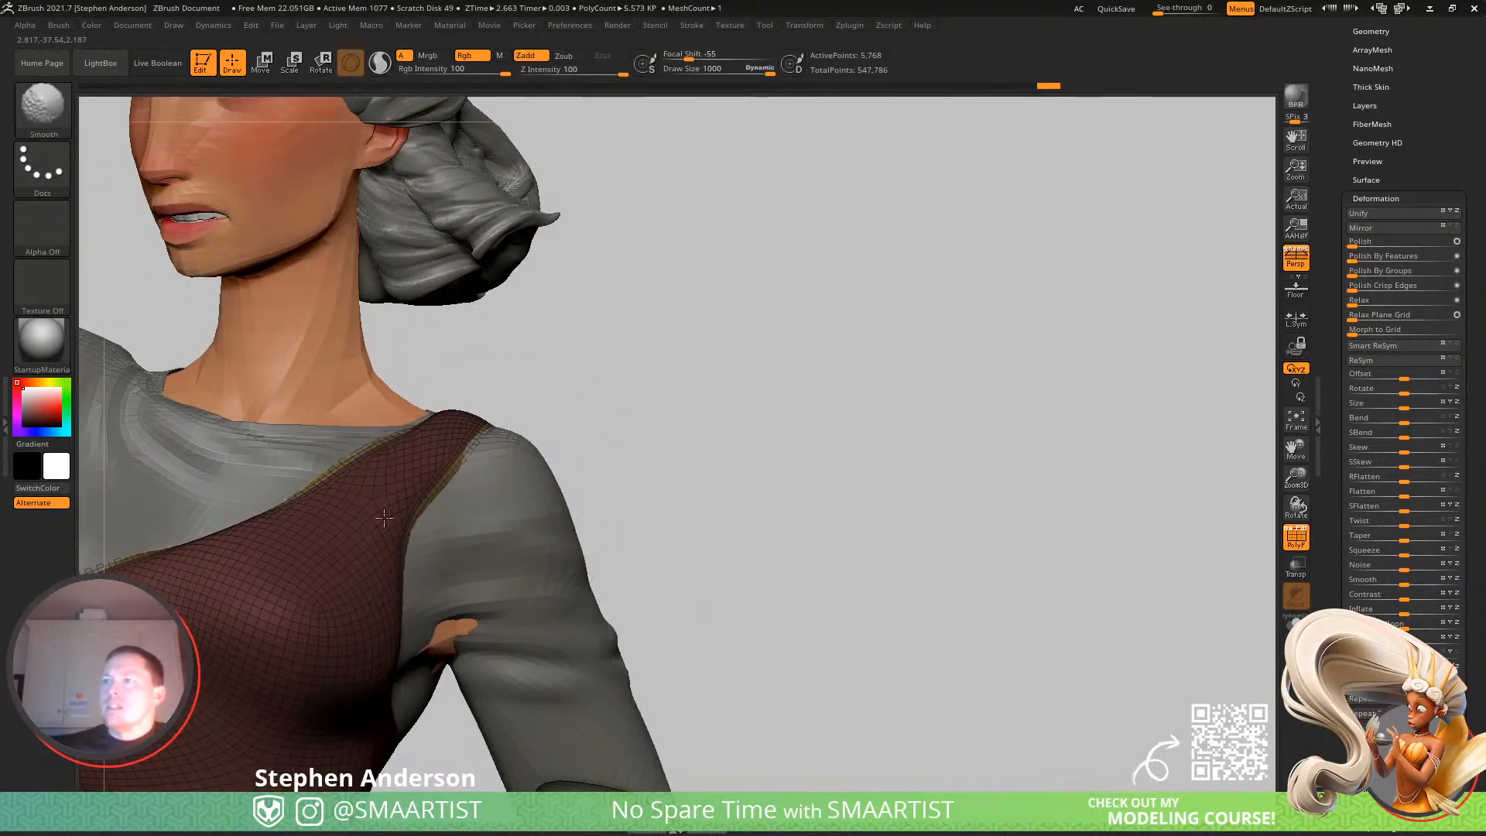
{"action": "right_click_drag", "start_coordinate": [376, 651], "coordinate": [434, 418]}
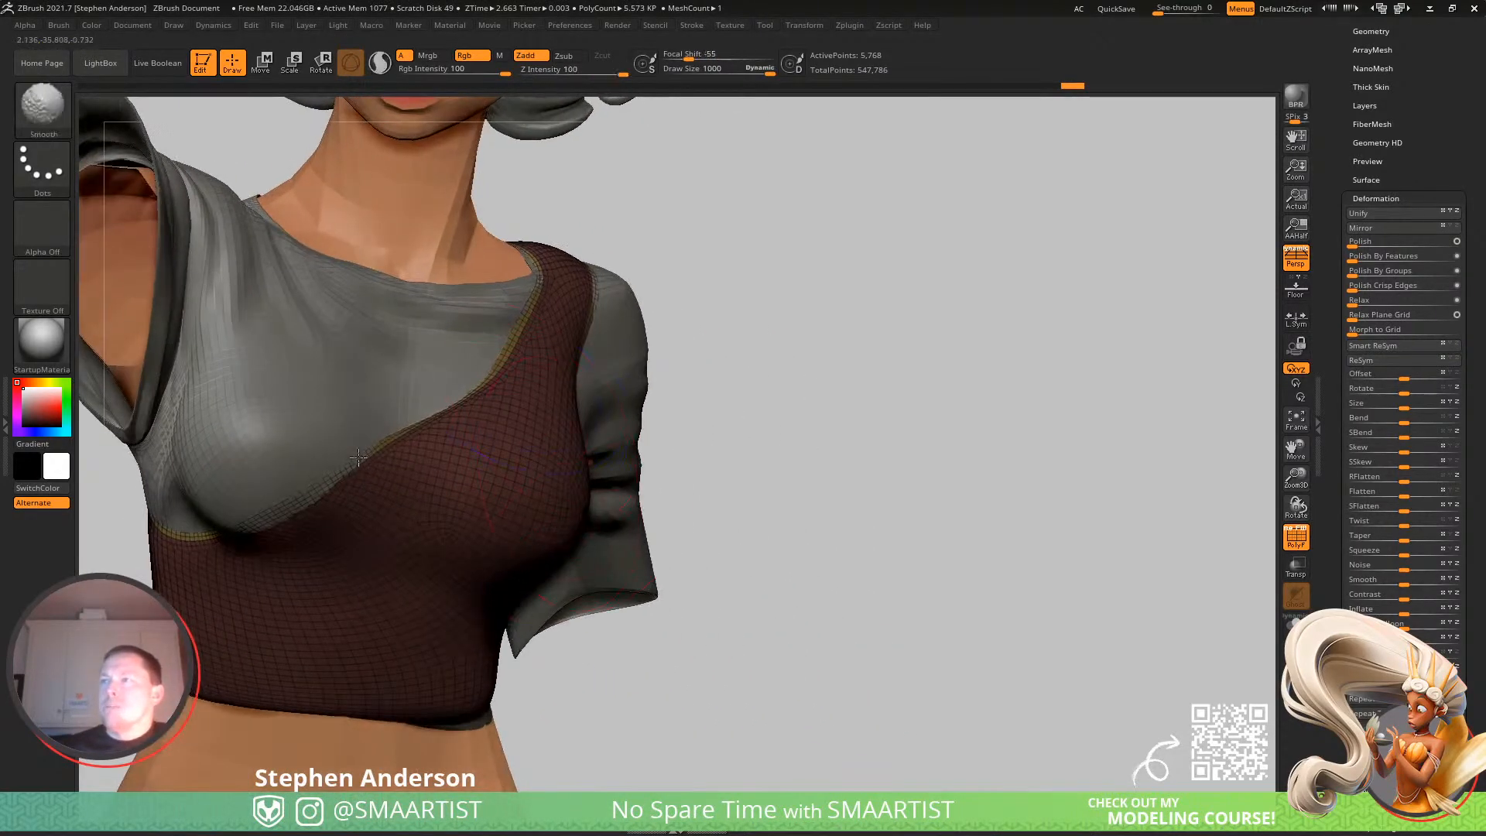
{"action": "right_click_drag", "start_coordinate": [363, 510], "coordinate": [335, 472]}
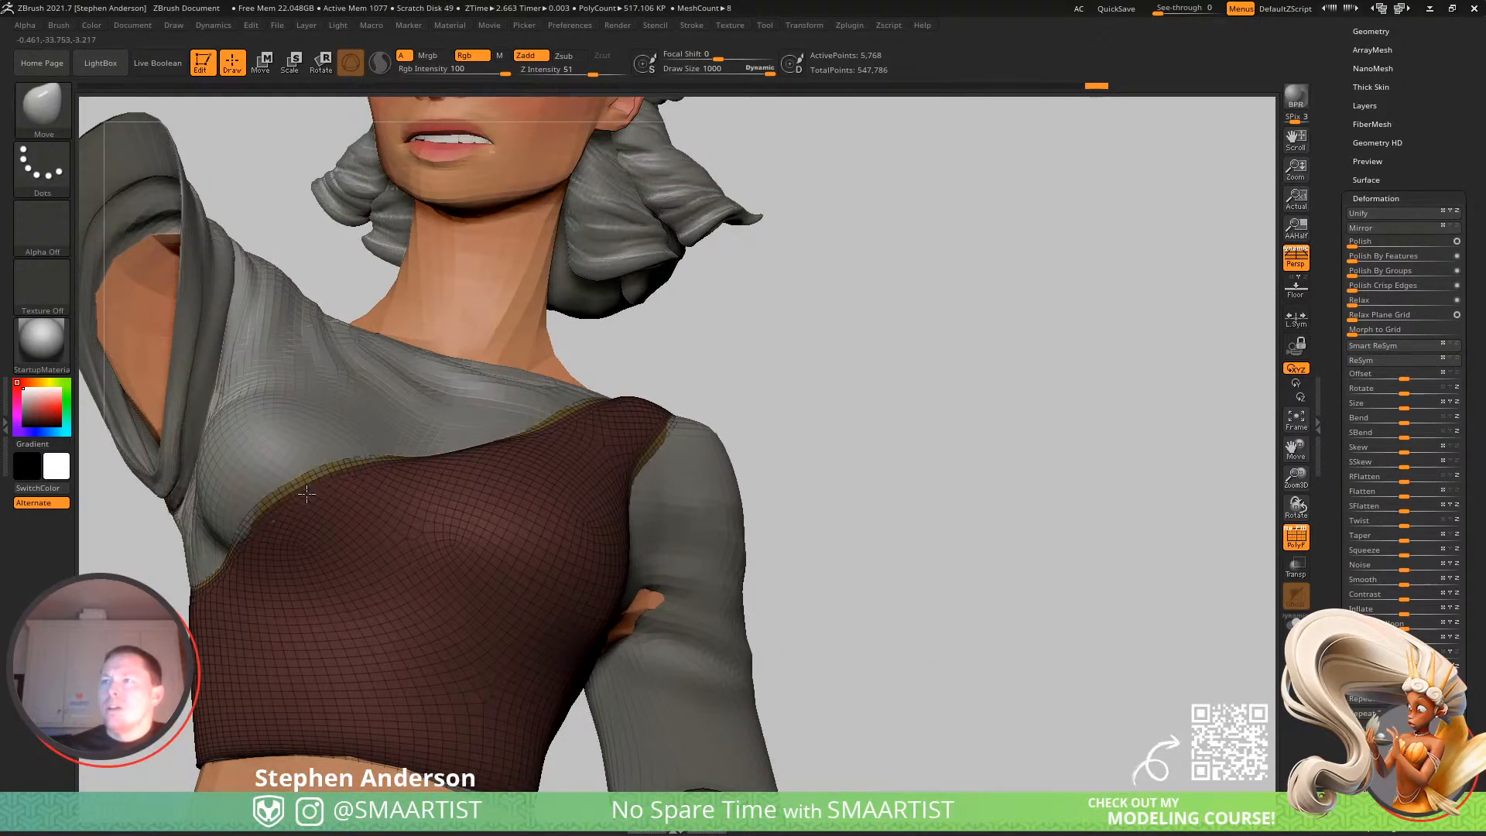
Hide the wireframe and build up a raised fold along the robe's diagonal front edge with the Standard brush at draw size 250.75.
{"action": "key", "text": "s"}
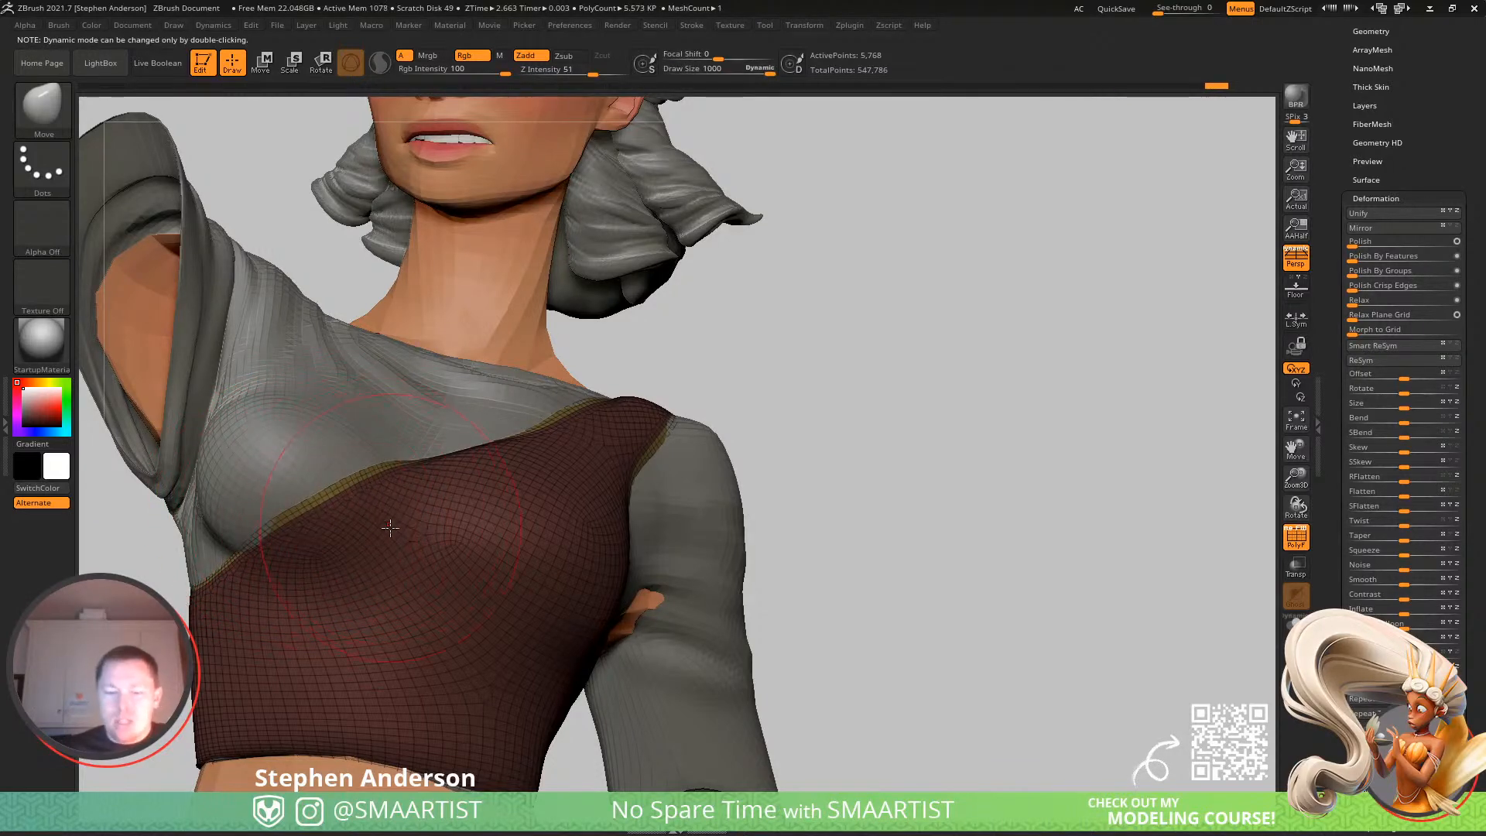
{"action": "key", "text": "b"}
{"action": "key", "text": "s"}
{"action": "key", "text": "t"}
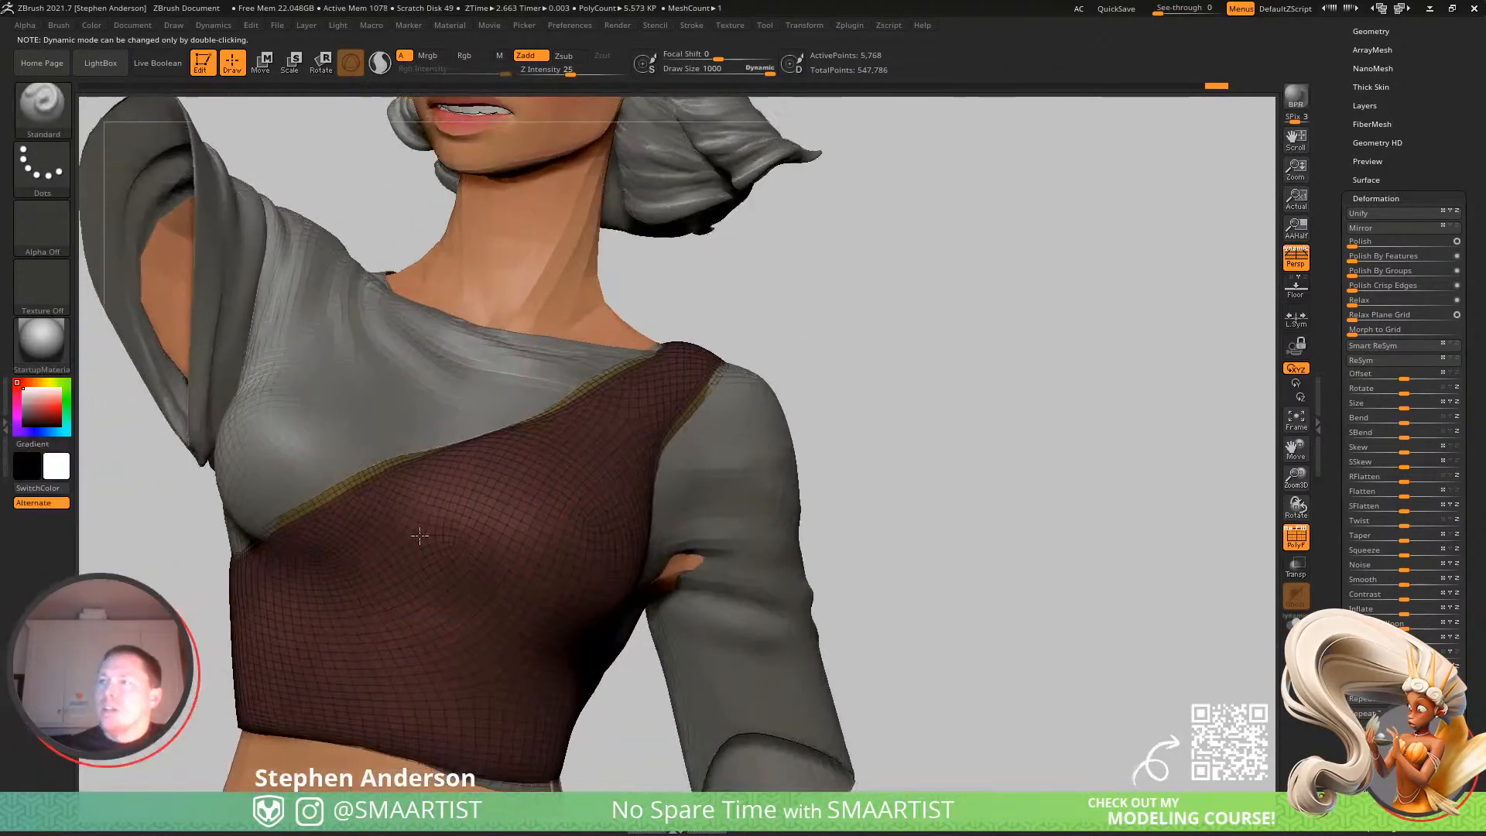
{"action": "key", "text": "s"}
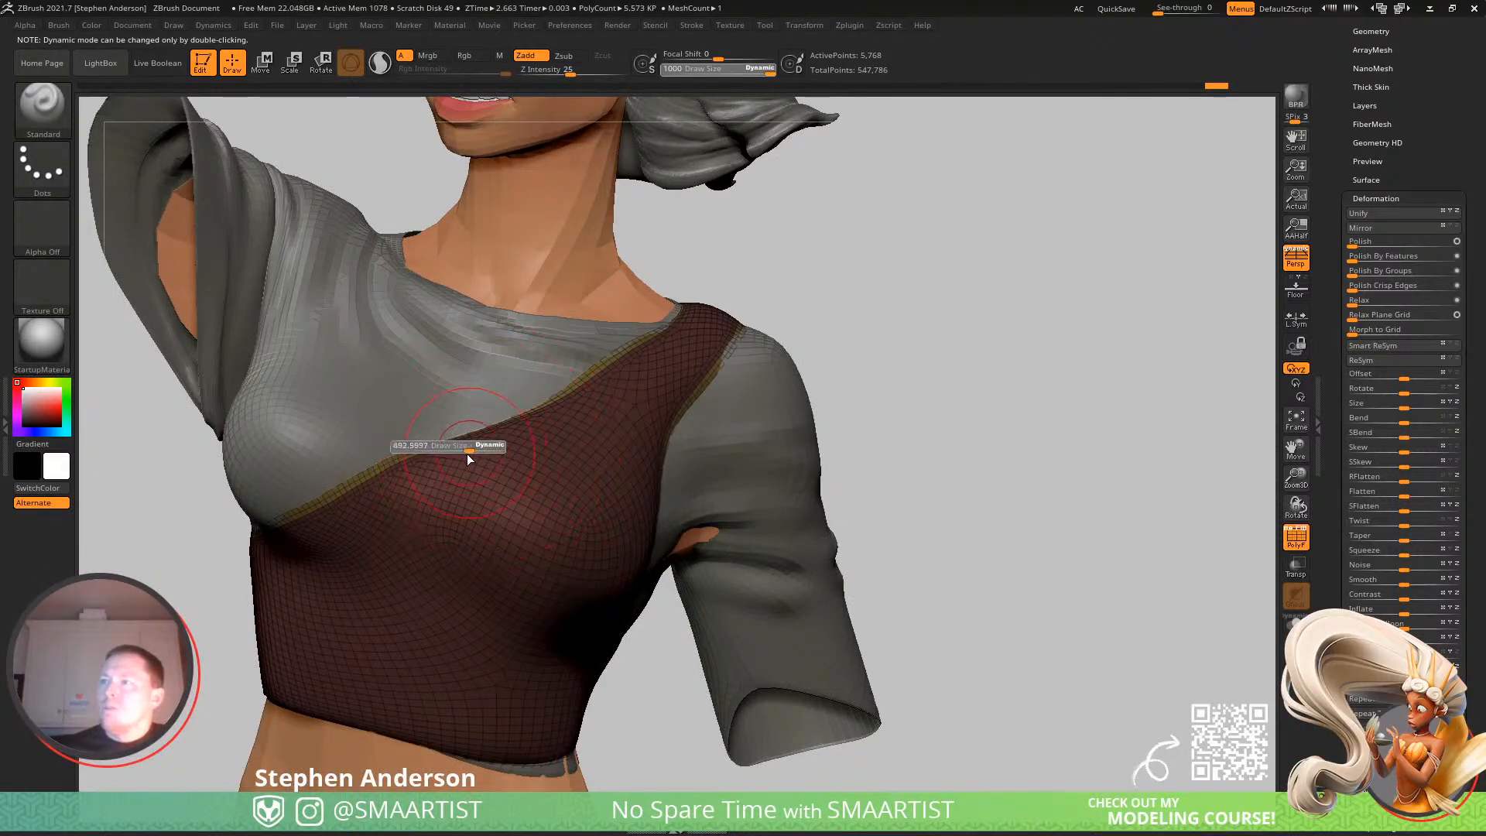
{"action": "key", "text": "shift+f"}
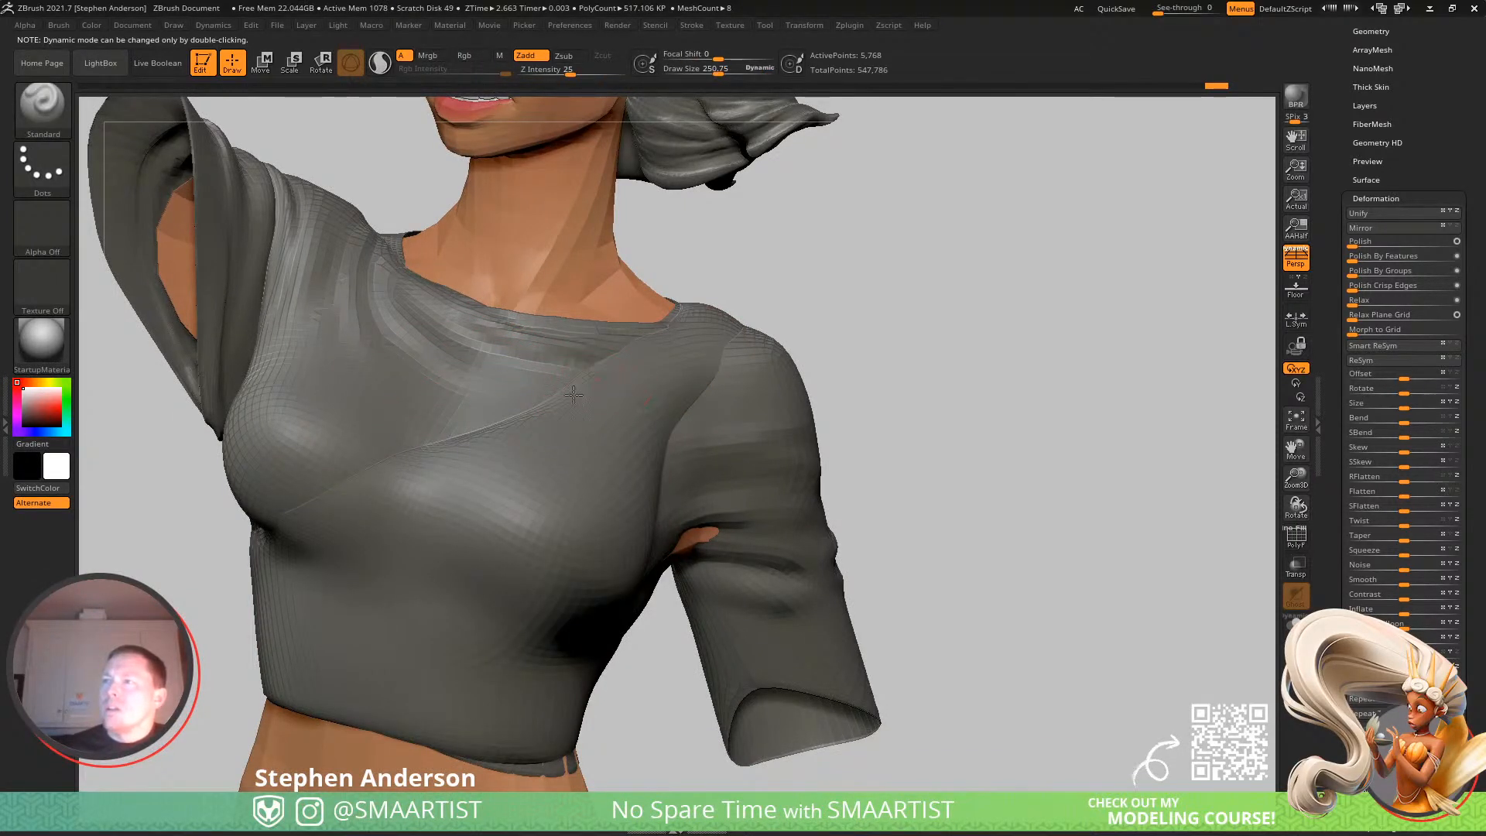
{"action": "left_click_drag", "start_coordinate": [274, 544], "coordinate": [437, 479]}
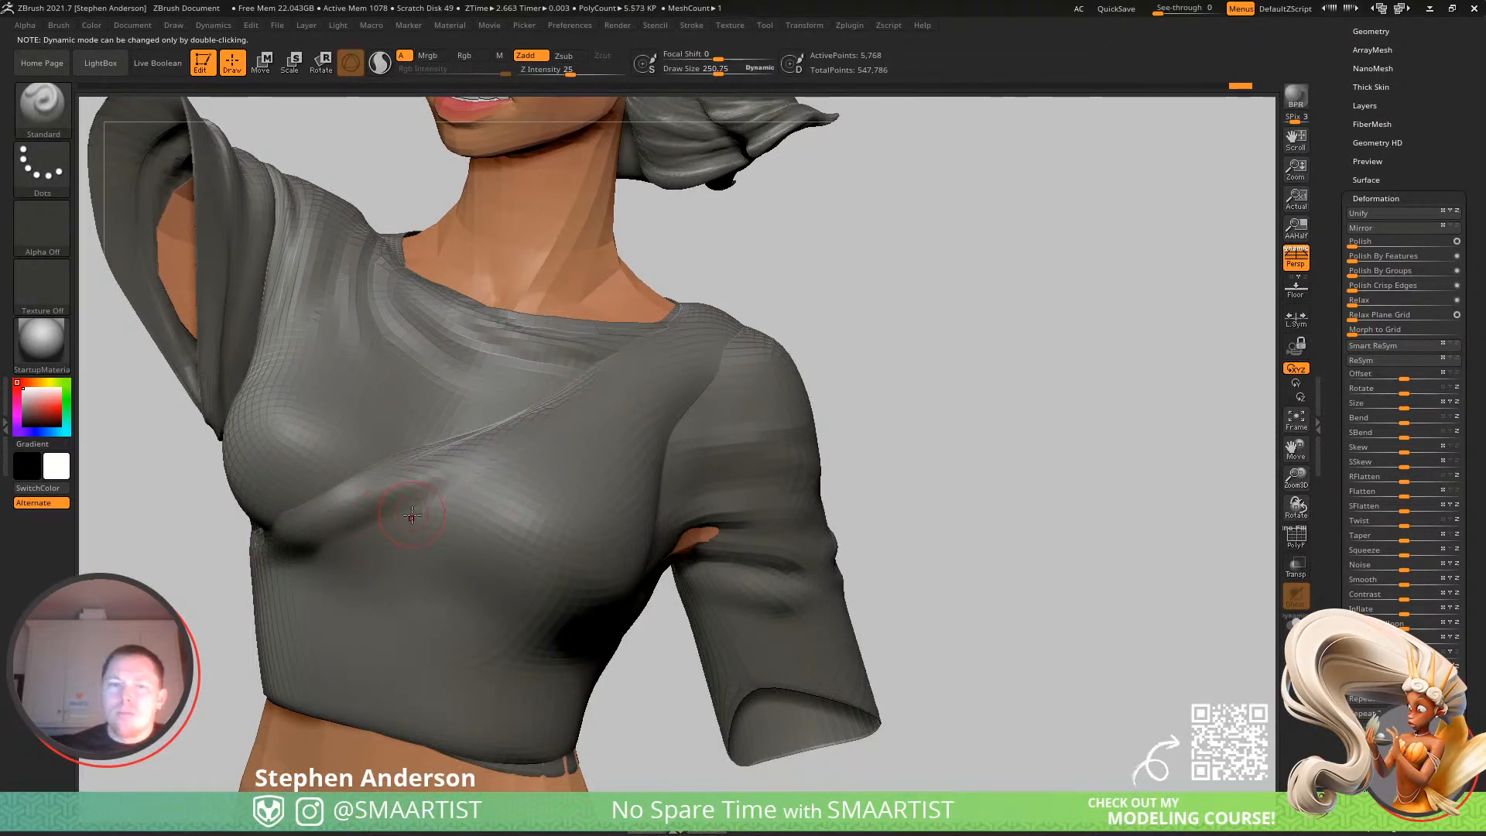
Sculpt a broader diagonal fold from the bust down to the side, below the robe's front edge.
{"action": "key", "text": "s"}
{"action": "left_click_drag", "start_coordinate": [536, 427], "coordinate": [241, 615]}
{"action": "right_click_drag", "start_coordinate": [370, 540], "coordinate": [496, 526]}
{"action": "mouse_move", "coordinate": [406, 535]}
{"action": "left_mouse_down"}
{"action": "mouse_move", "coordinate": [236, 642]}
{"action": "mouse_move", "coordinate": [279, 611]}
{"action": "left_mouse_up"}
{"action": "left_click_drag", "start_coordinate": [295, 556], "coordinate": [287, 554]}
Add volume to the folds where they wrap around the side beneath the raised arm.
{"action": "right_click_drag", "start_coordinate": [465, 534], "coordinate": [375, 511]}
{"action": "key", "text": "s"}
{"action": "left_click_drag", "start_coordinate": [382, 509], "coordinate": [391, 508]}
{"action": "right_click_drag", "start_coordinate": [462, 457], "coordinate": [366, 513]}
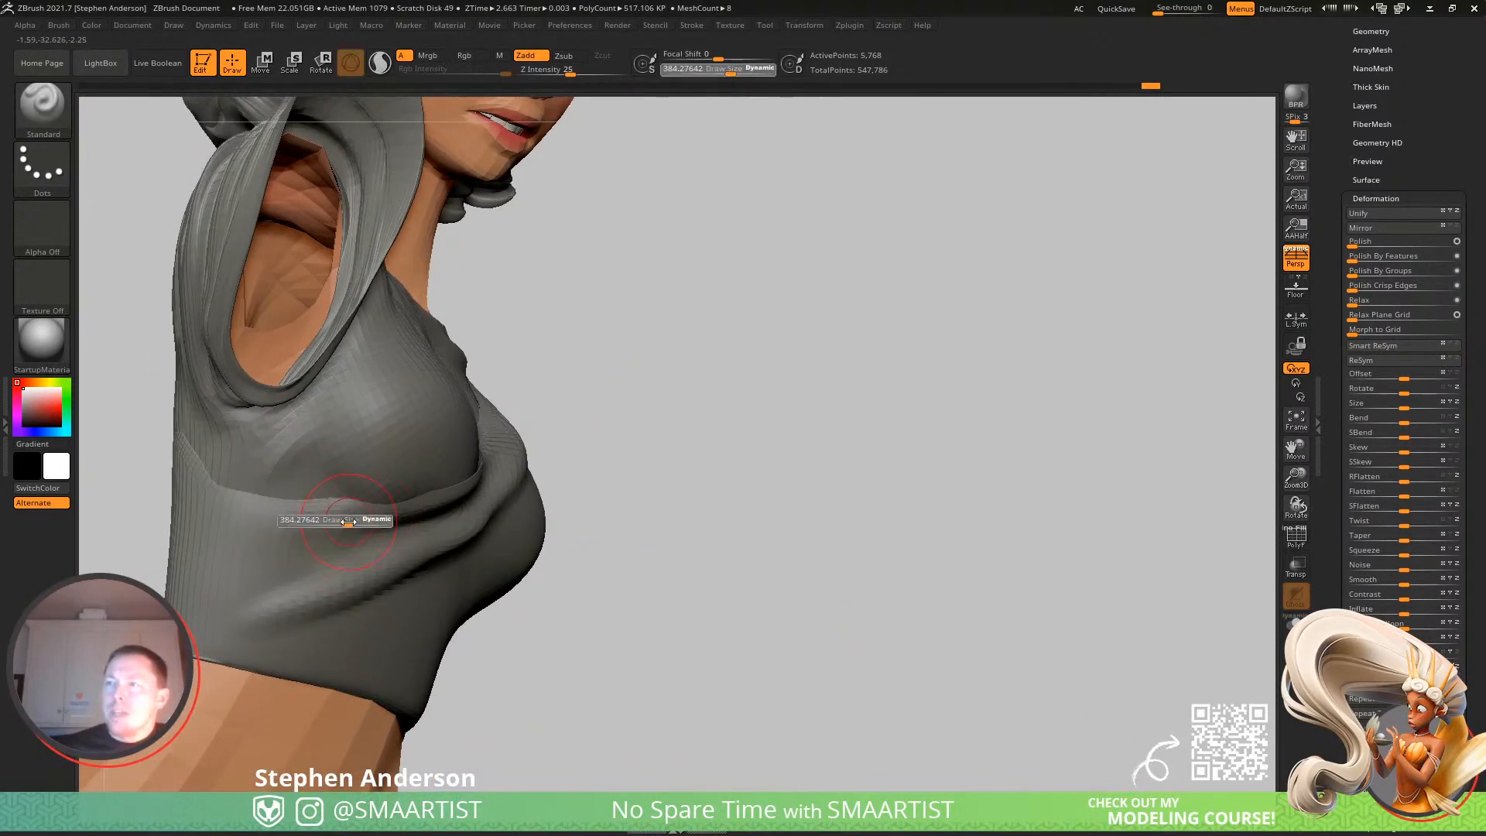
{"action": "left_click_drag", "start_coordinate": [378, 526], "coordinate": [383, 526]}
Pull the robe's upper edge lower beneath the raised arm, using the Move brush at draw size 856.
{"action": "key", "text": "b"}
{"action": "key", "text": "m"}
{"action": "key", "text": "v"}
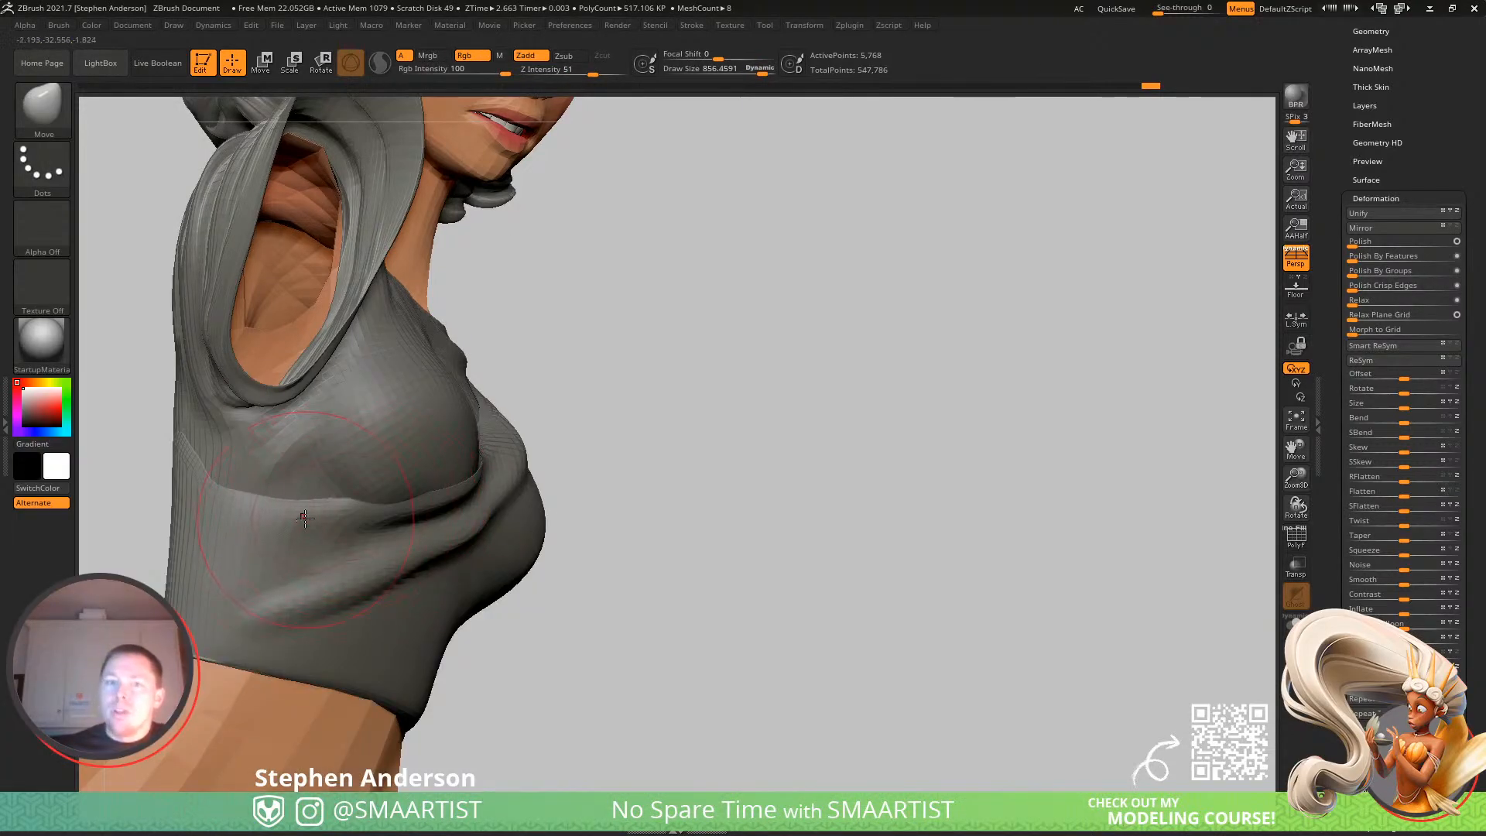
{"action": "left_click_drag", "start_coordinate": [224, 507], "coordinate": [219, 550]}
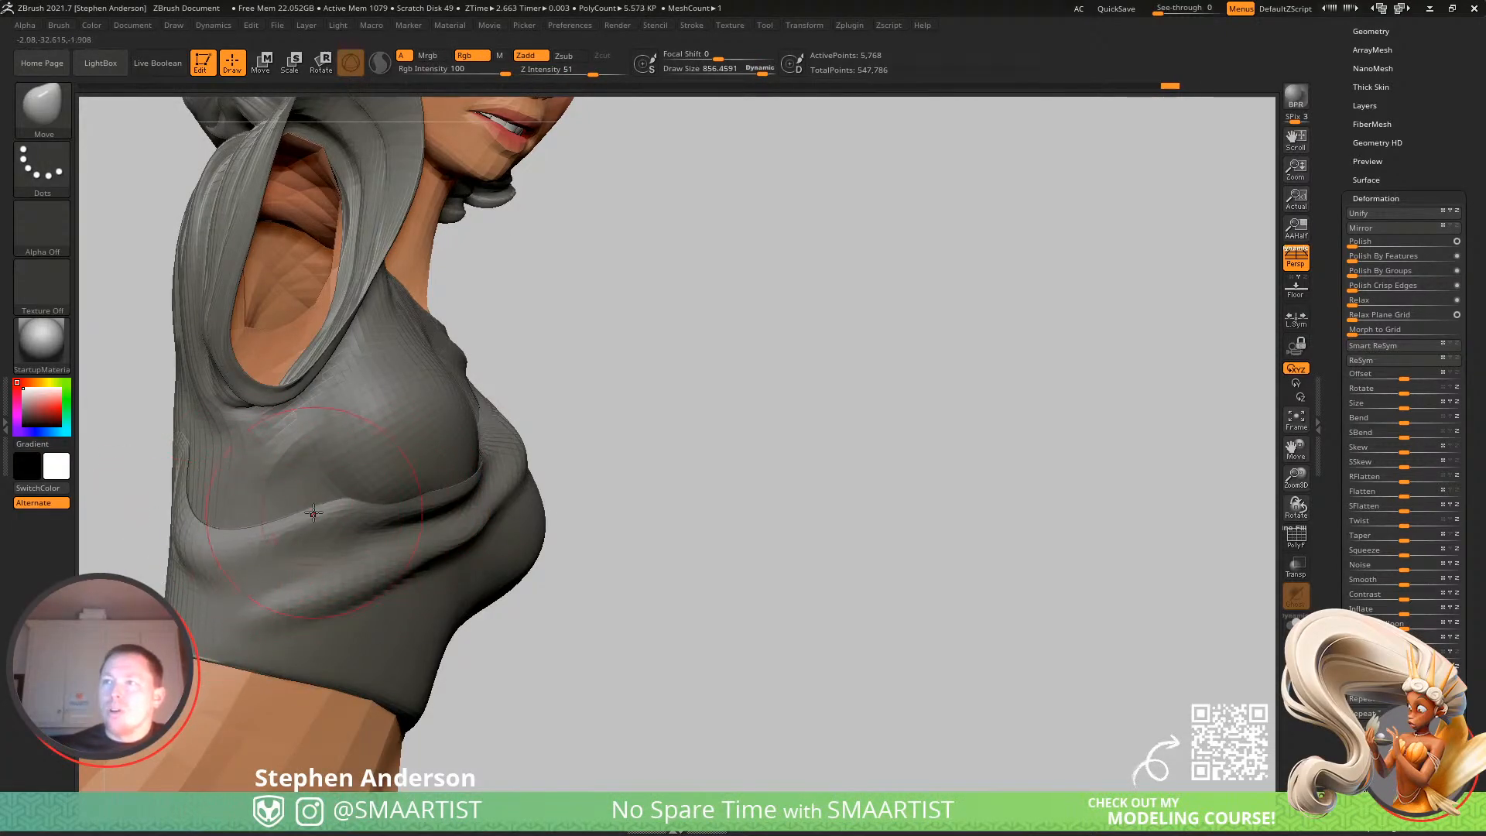
{"action": "left_click_drag", "start_coordinate": [312, 513], "coordinate": [314, 529]}
{"action": "left_click_drag", "start_coordinate": [359, 511], "coordinate": [362, 521]}
{"action": "mouse_move", "coordinate": [404, 520]}
{"action": "right_mouse_down"}
{"action": "mouse_move", "coordinate": [391, 522]}
{"action": "mouse_move", "coordinate": [498, 383]}
{"action": "right_mouse_up"}
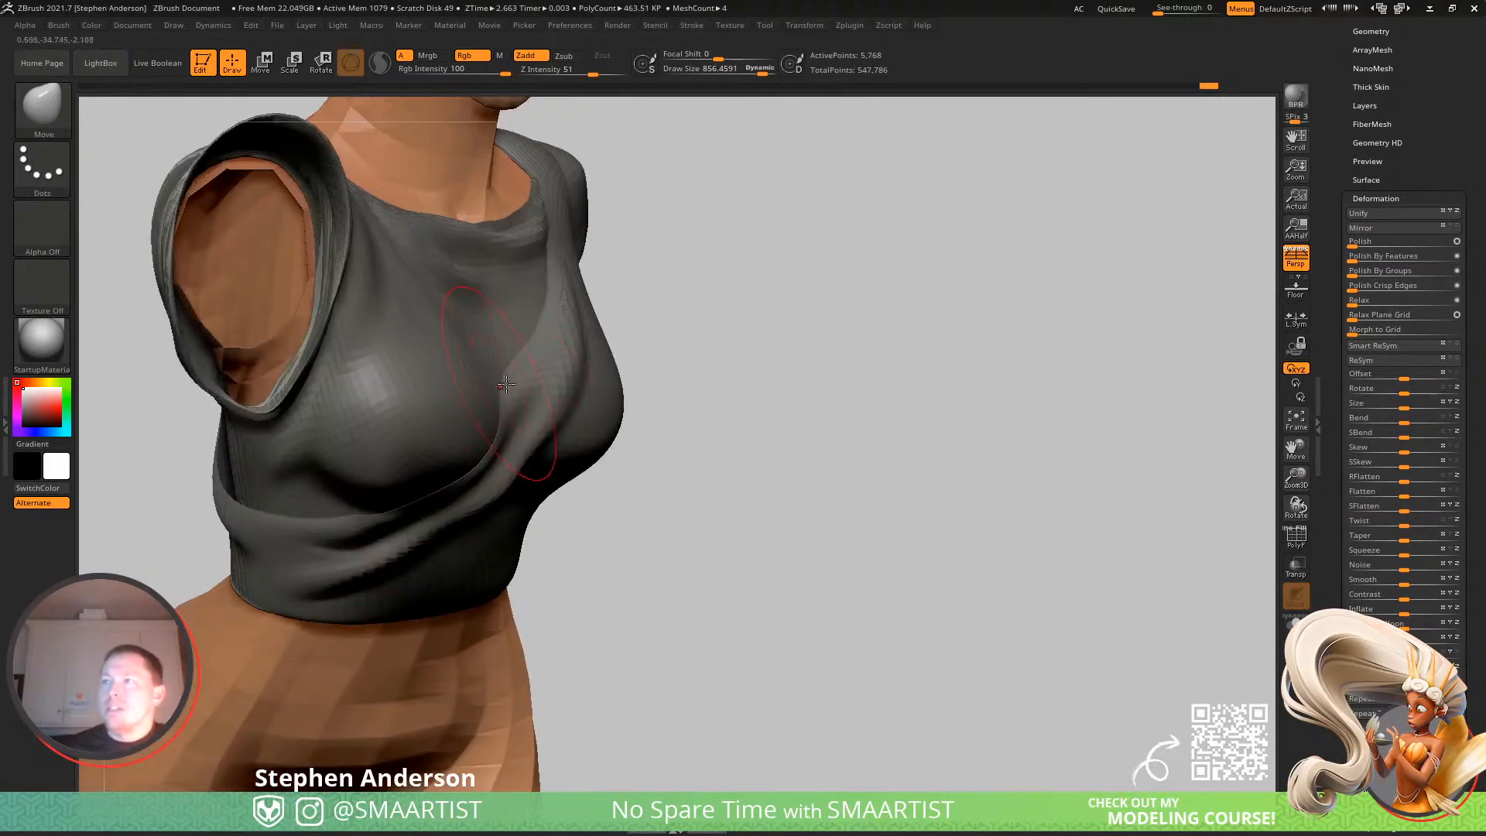
Nudge the diagonal fold over the bust with the Move brush, turn off dynamic draw size, and set the draw size to about 215.
{"action": "left_click_drag", "start_coordinate": [499, 379], "coordinate": [494, 379]}
{"action": "left_click_drag", "start_coordinate": [505, 383], "coordinate": [527, 385]}
{"action": "mouse_move", "coordinate": [534, 372]}
{"action": "right_mouse_down"}
{"action": "mouse_move", "coordinate": [619, 387]}
{"action": "mouse_move", "coordinate": [553, 379]}
{"action": "mouse_move", "coordinate": [558, 333]}
{"action": "mouse_move", "coordinate": [534, 352]}
{"action": "right_mouse_up"}
{"action": "mouse_move", "coordinate": [534, 352]}
{"action": "right_mouse_down", "text": "ctrl"}
{"action": "mouse_move", "coordinate": [553, 393]}
{"action": "mouse_move", "coordinate": [480, 422]}
{"action": "mouse_move", "coordinate": [478, 474]}
{"action": "mouse_move", "coordinate": [526, 487]}
{"action": "mouse_move", "coordinate": [507, 442]}
{"action": "mouse_move", "coordinate": [510, 474]}
{"action": "mouse_move", "coordinate": [424, 443]}
{"action": "mouse_move", "coordinate": [458, 447]}
{"action": "mouse_move", "coordinate": [456, 474]}
{"action": "mouse_move", "coordinate": [443, 462]}
{"action": "right_mouse_up", "text": "ctrl"}
{"action": "key", "text": "s"}
{"action": "mouse_move", "coordinate": [442, 462]}
{"action": "left_mouse_down"}
{"action": "mouse_move", "coordinate": [472, 465]}
{"action": "mouse_move", "coordinate": [387, 442]}
{"action": "mouse_move", "coordinate": [437, 411]}
{"action": "left_mouse_up"}
{"action": "double_click", "coordinate": [756, 69]}
{"action": "key", "text": "s"}
{"action": "key", "text": "s"}
{"action": "right_click_drag", "start_coordinate": [474, 356], "coordinate": [535, 328]}
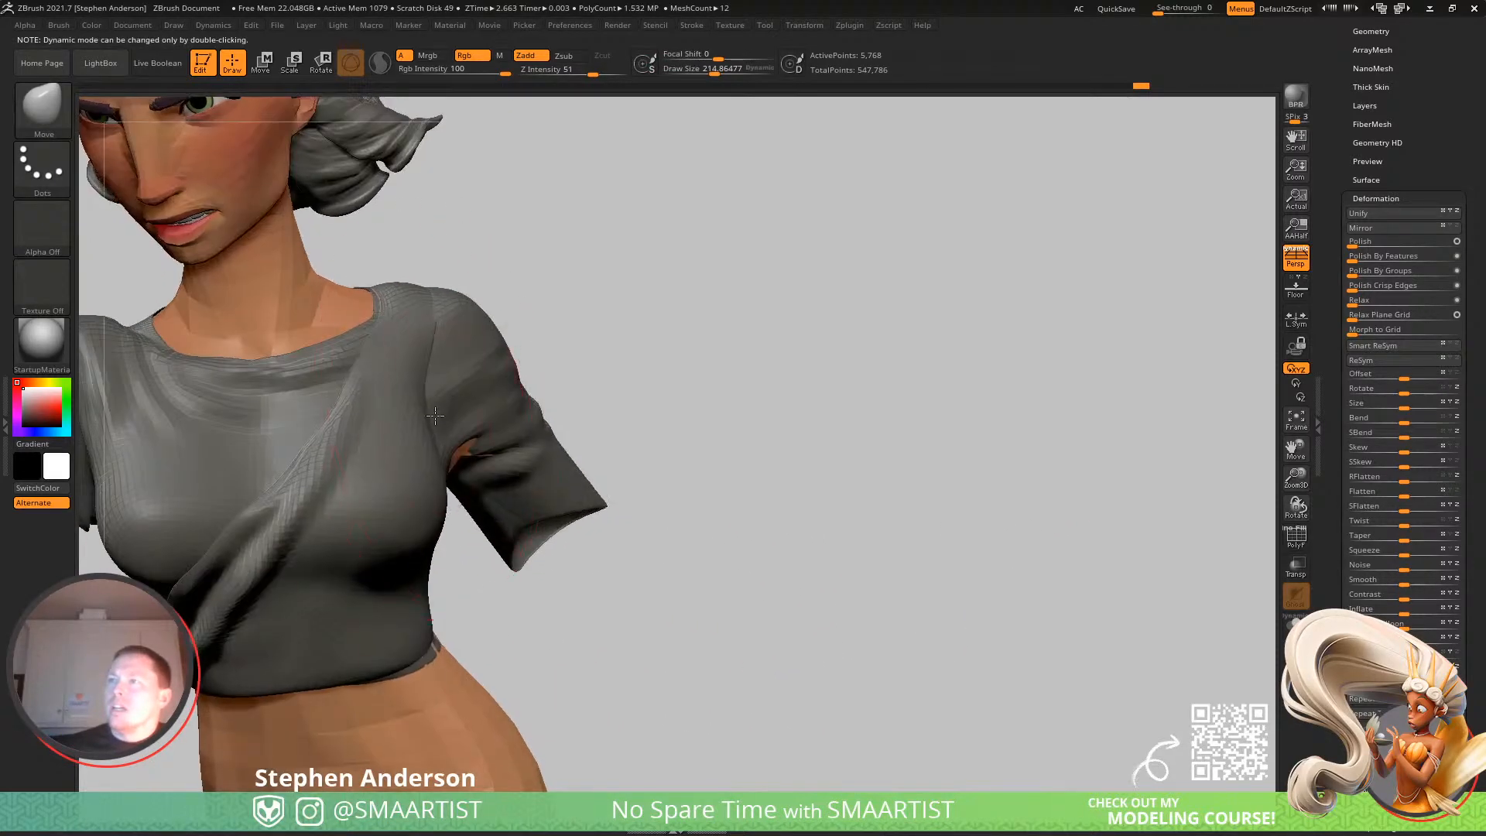
Refine the robe's armhole edge on the lowered-arm side, reducing the Move brush to draw size 129.
{"action": "right_click_drag", "start_coordinate": [440, 421], "coordinate": [358, 407]}
{"action": "key", "text": "s"}
{"action": "left_click_drag", "start_coordinate": [444, 379], "coordinate": [424, 377]}
{"action": "mouse_move", "coordinate": [424, 377]}
{"action": "right_mouse_down"}
{"action": "mouse_move", "coordinate": [469, 390]}
{"action": "mouse_move", "coordinate": [413, 403]}
{"action": "right_mouse_up"}
{"action": "key", "text": "s"}
{"action": "left_click_drag", "start_coordinate": [414, 404], "coordinate": [421, 413]}
{"action": "right_click_drag", "start_coordinate": [458, 503], "coordinate": [438, 473]}
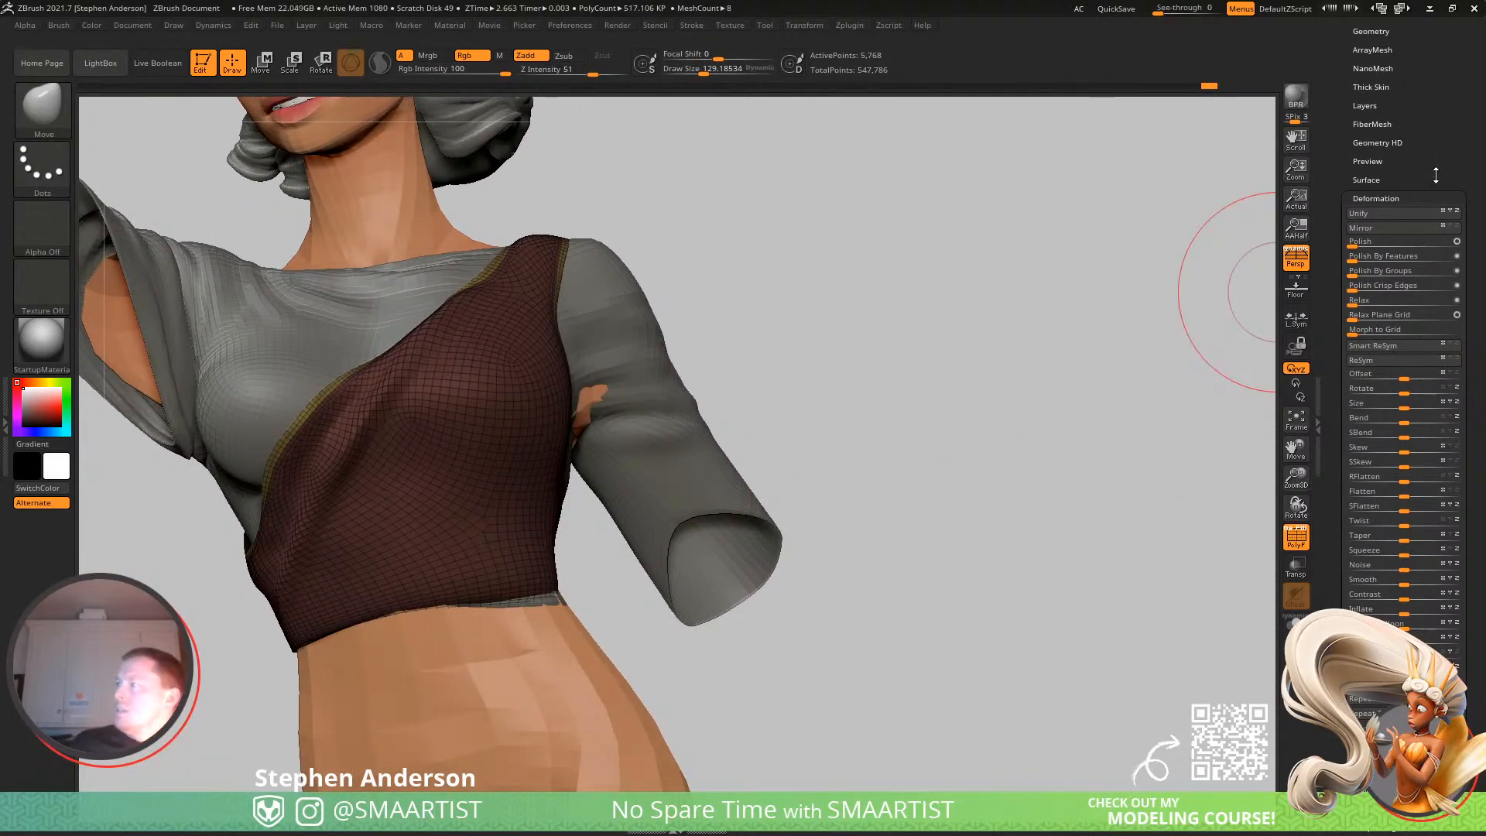
Remesh the robe with ZRemesher at a target polygons count of 1.
{"action": "scroll", "coordinate": [1434, 159], "scroll_direction": "up", "scroll_amount": 3}
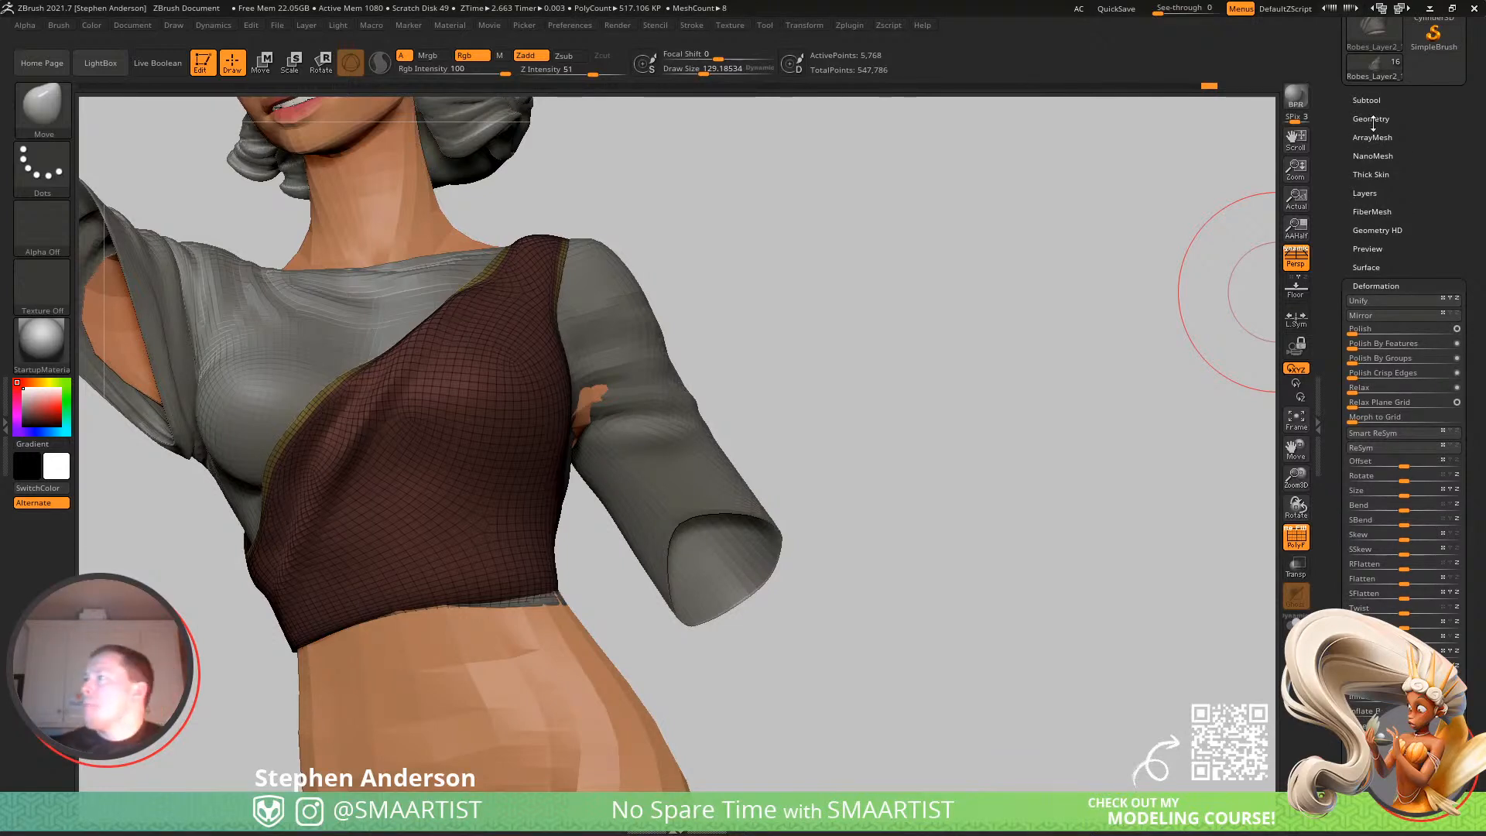
{"action": "left_click", "coordinate": [1371, 119]}
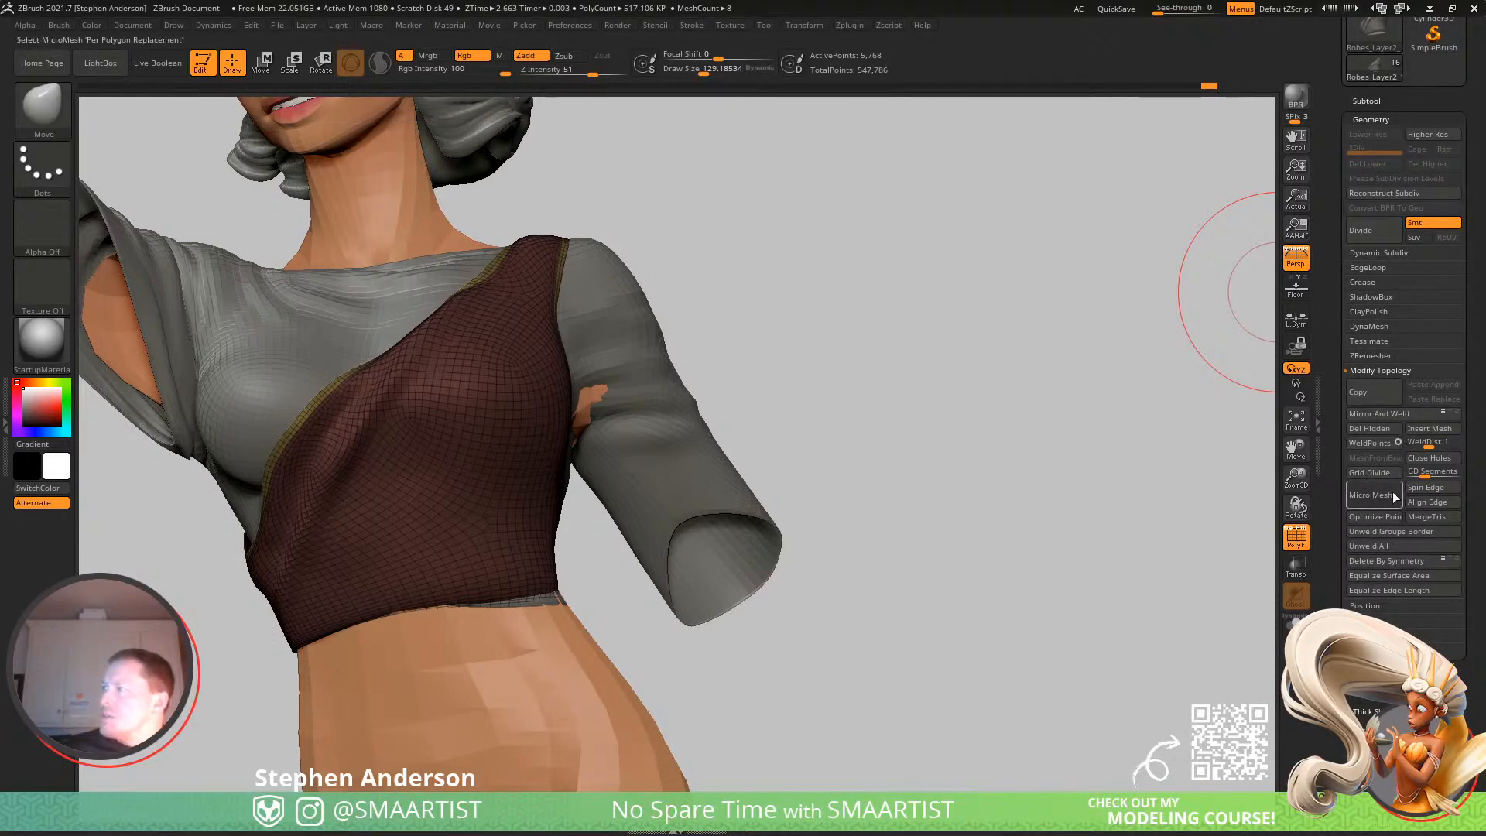
{"action": "left_click", "coordinate": [1401, 355]}
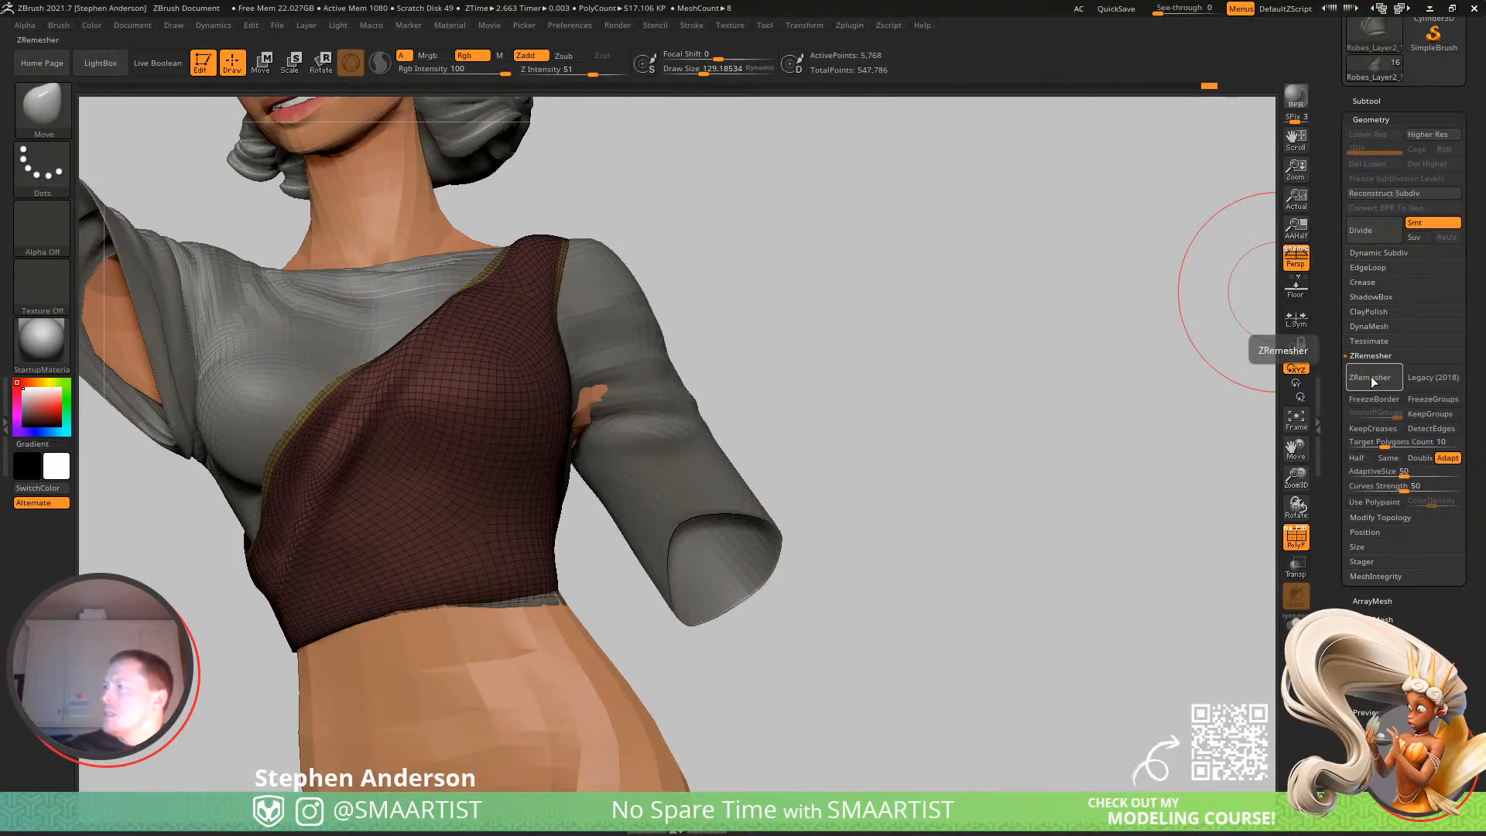
{"action": "left_click", "coordinate": [1408, 439]}
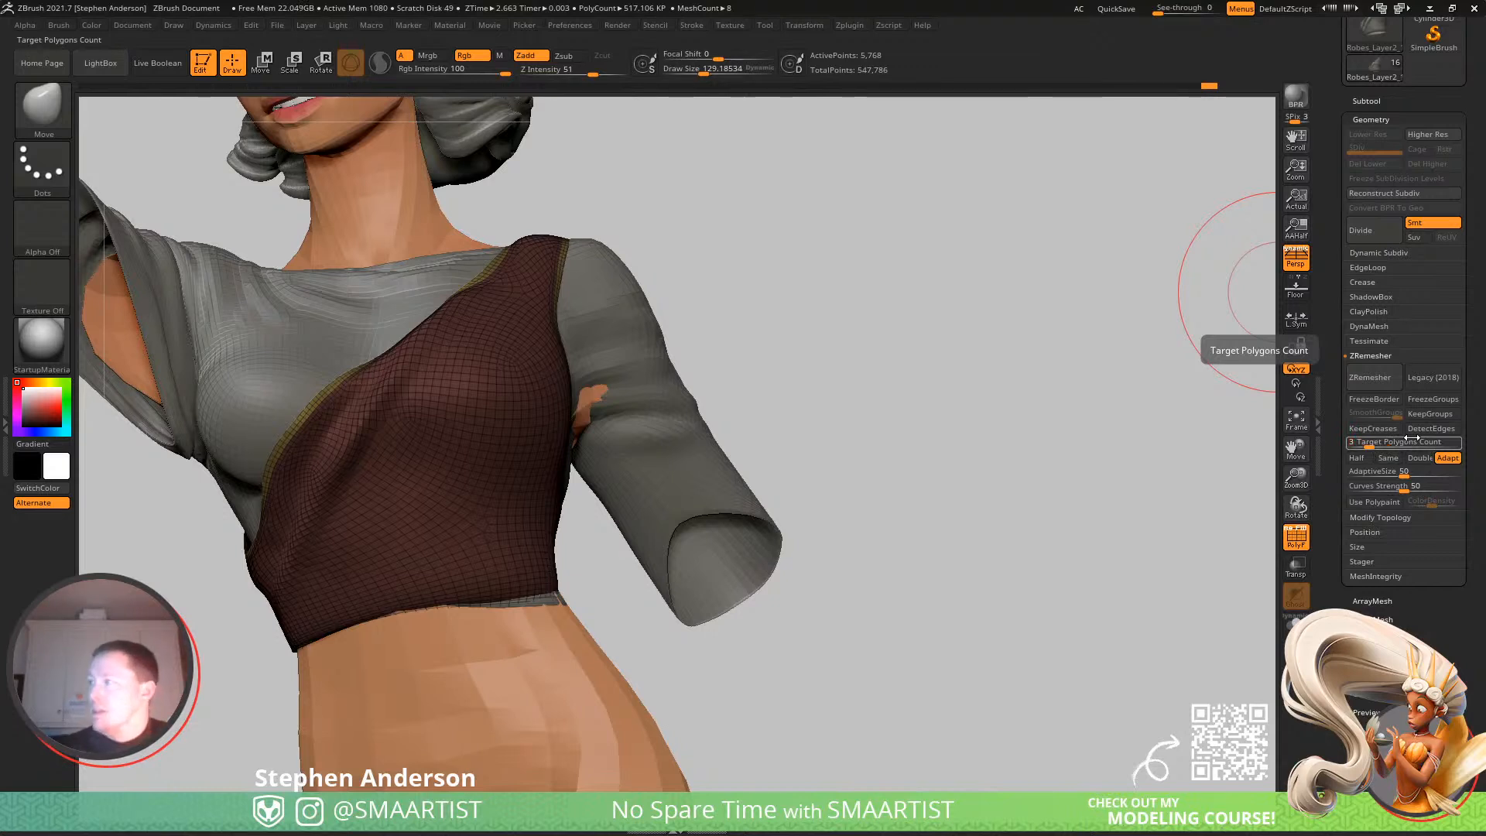
{"action": "key", "text": "Return"}
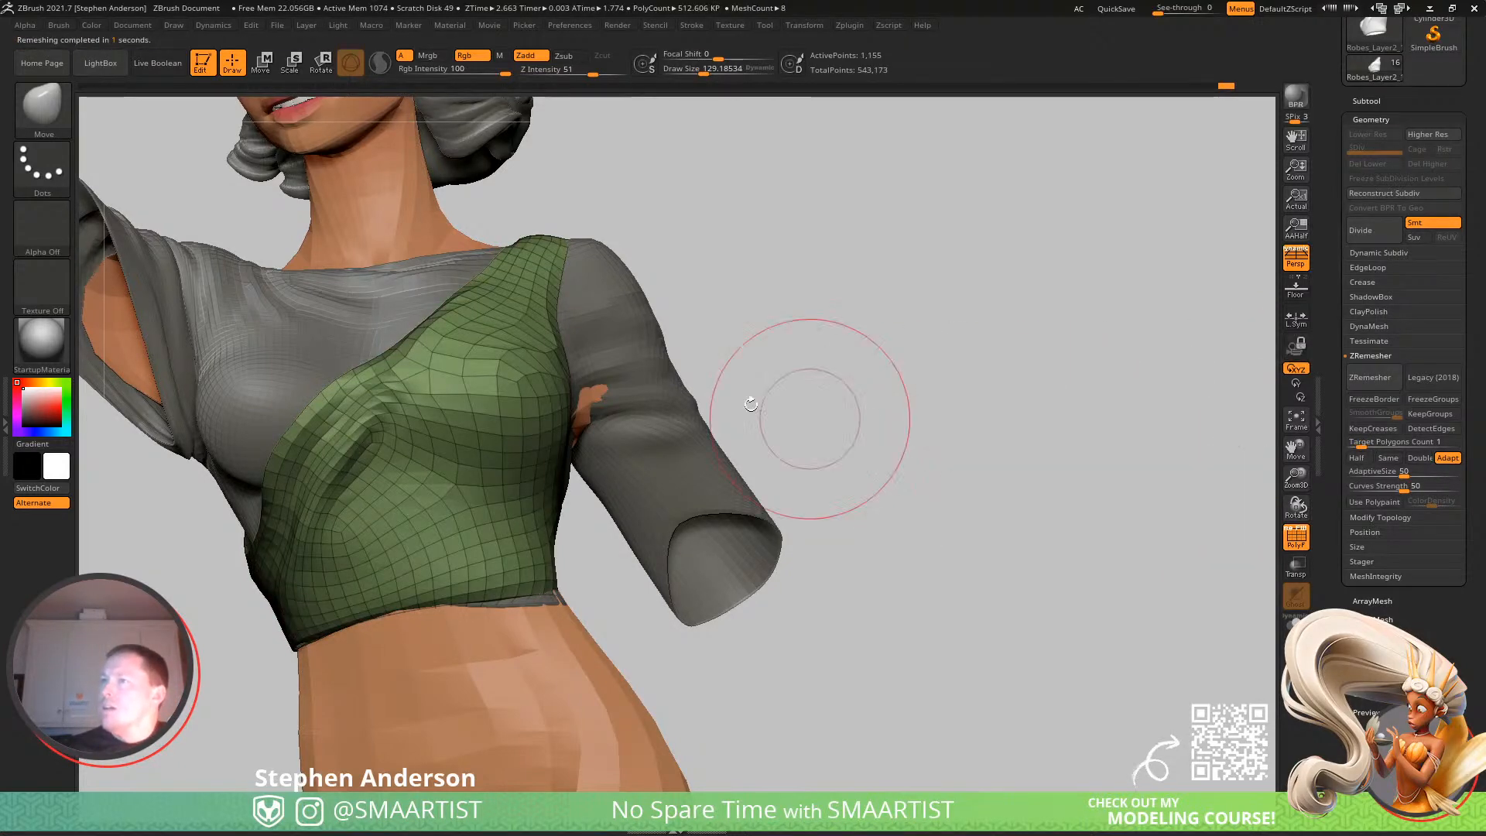
Smooth the remeshed robe's diagonal front edge and move the folds beneath the bust lower on the raised-arm side.
{"action": "right_click_drag", "start_coordinate": [395, 413], "coordinate": [410, 363]}
{"action": "mouse_move", "coordinate": [448, 299]}
{"action": "left_mouse_down", "text": "shift"}
{"action": "mouse_move", "coordinate": [403, 370]}
{"action": "mouse_move", "coordinate": [301, 469]}
{"action": "left_mouse_up", "text": "shift"}
{"action": "mouse_move", "coordinate": [333, 464]}
{"action": "right_mouse_down"}
{"action": "mouse_move", "coordinate": [414, 410]}
{"action": "mouse_move", "coordinate": [330, 412]}
{"action": "mouse_move", "coordinate": [299, 436]}
{"action": "right_mouse_up"}
{"action": "mouse_move", "coordinate": [267, 482]}
{"action": "left_mouse_down"}
{"action": "mouse_move", "coordinate": [312, 433]}
{"action": "mouse_move", "coordinate": [288, 495]}
{"action": "left_mouse_up"}
{"action": "mouse_move", "coordinate": [287, 496]}
{"action": "right_mouse_down"}
{"action": "mouse_move", "coordinate": [225, 449]}
{"action": "mouse_move", "coordinate": [359, 364]}
{"action": "mouse_move", "coordinate": [394, 374]}
{"action": "mouse_move", "coordinate": [395, 428]}
{"action": "mouse_move", "coordinate": [337, 492]}
{"action": "right_mouse_up"}
{"action": "left_click_drag", "start_coordinate": [337, 462], "coordinate": [343, 465]}
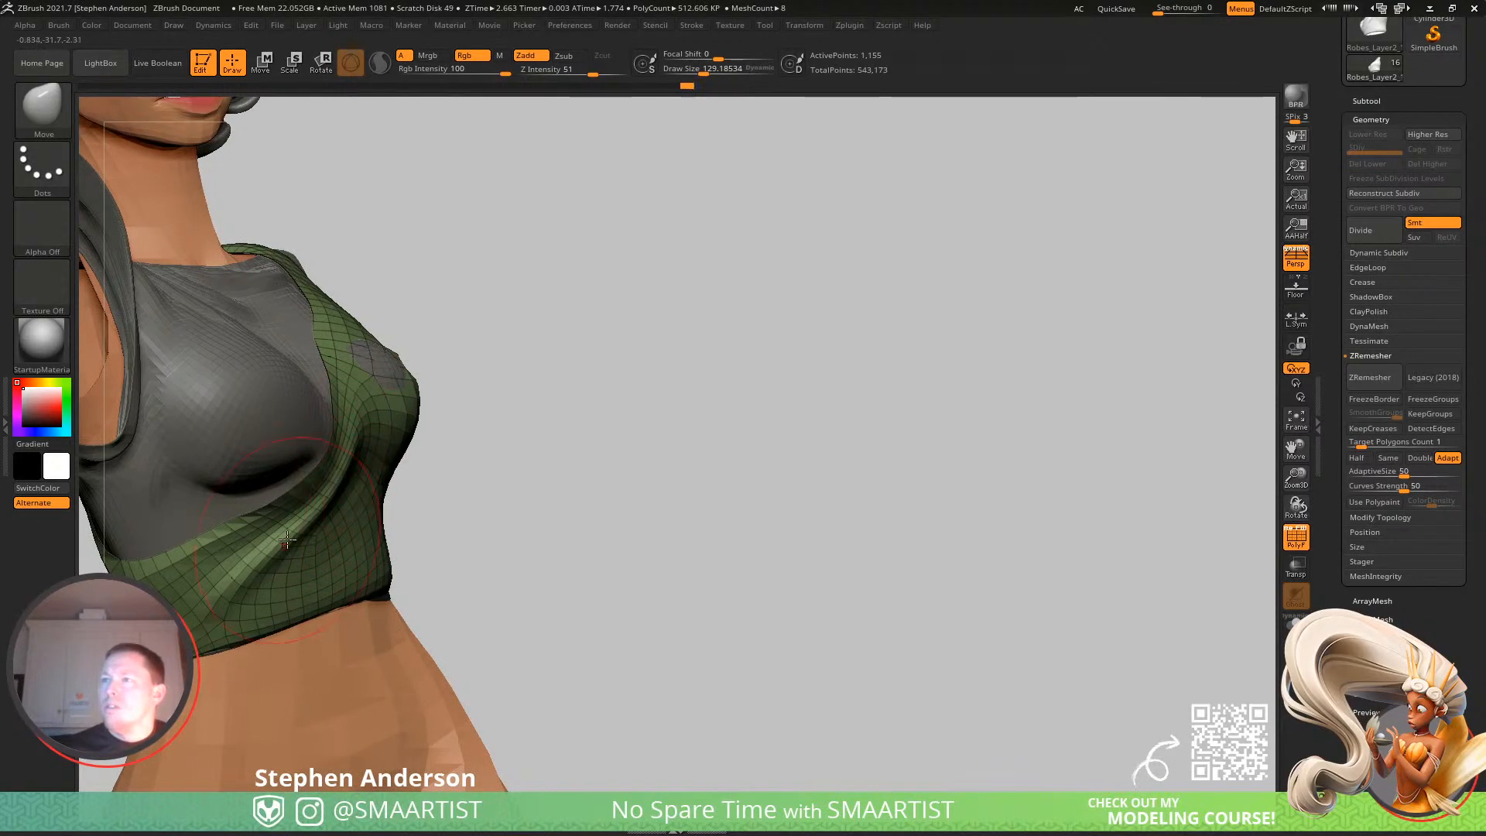
{"action": "left_click_drag", "start_coordinate": [269, 532], "coordinate": [290, 556]}
{"action": "left_click_drag", "start_coordinate": [202, 584], "coordinate": [198, 610]}
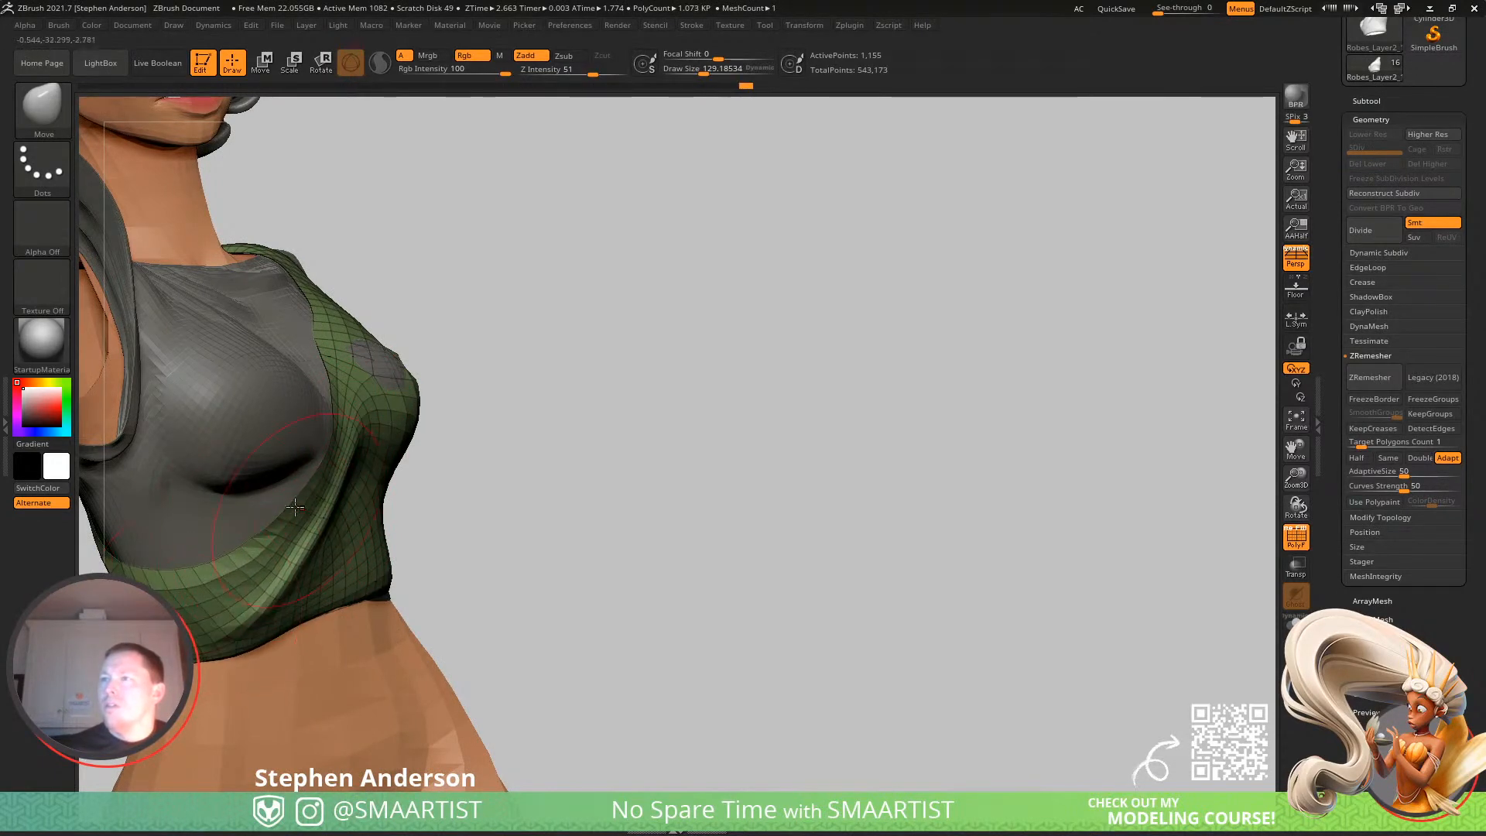
Reduce the draw size and smooth the robe's front edge near the shoulder.
{"action": "right_click_drag", "start_coordinate": [338, 418], "coordinate": [296, 302]}
{"action": "key", "text": "s"}
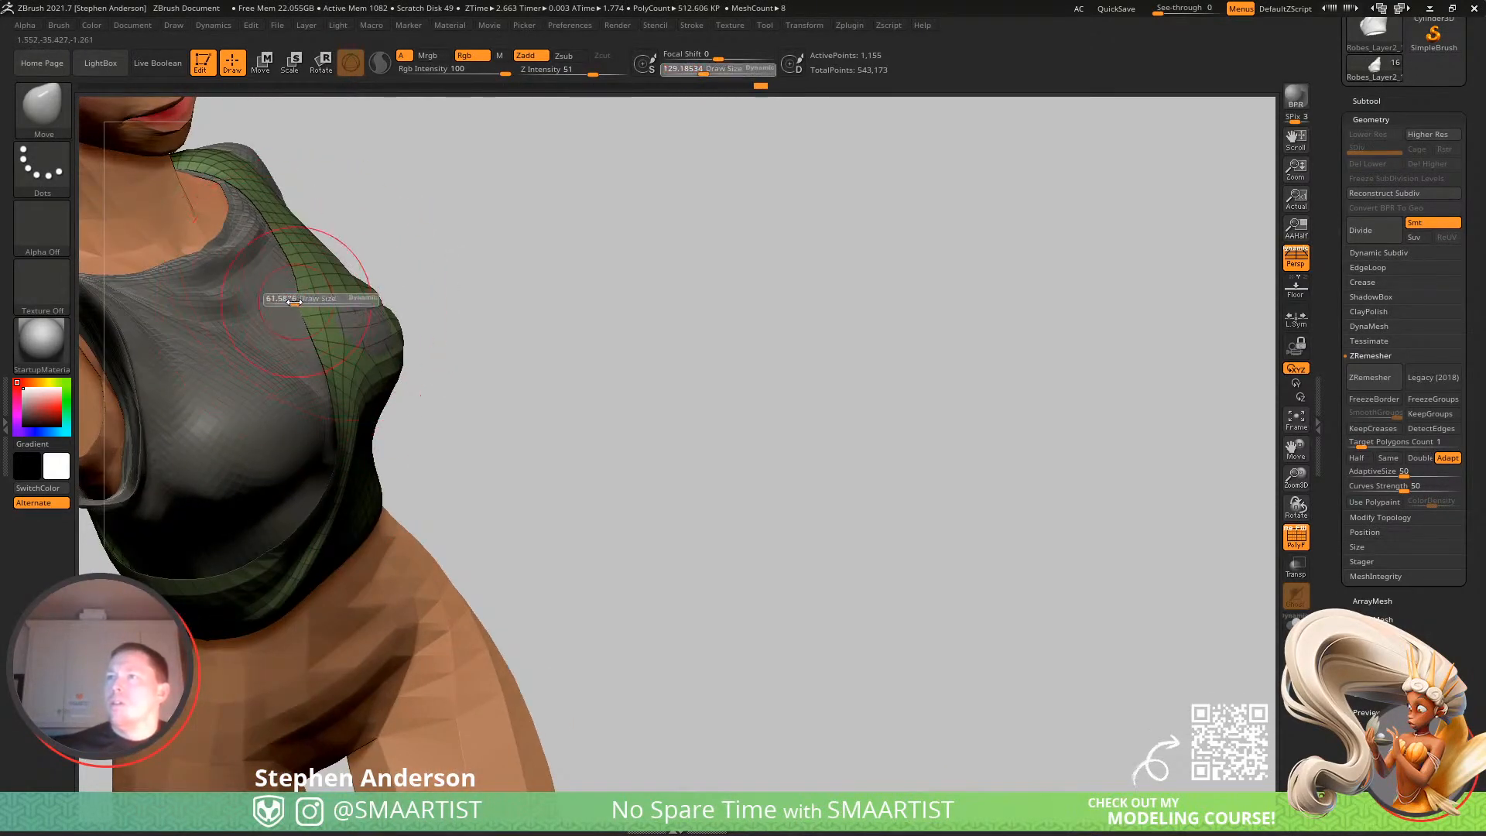
{"action": "left_click_drag", "start_coordinate": [285, 303], "coordinate": [294, 303]}
{"action": "mouse_move", "coordinate": [294, 303]}
{"action": "right_mouse_down"}
{"action": "mouse_move", "coordinate": [333, 290]}
{"action": "mouse_move", "coordinate": [296, 288]}
{"action": "right_mouse_up"}
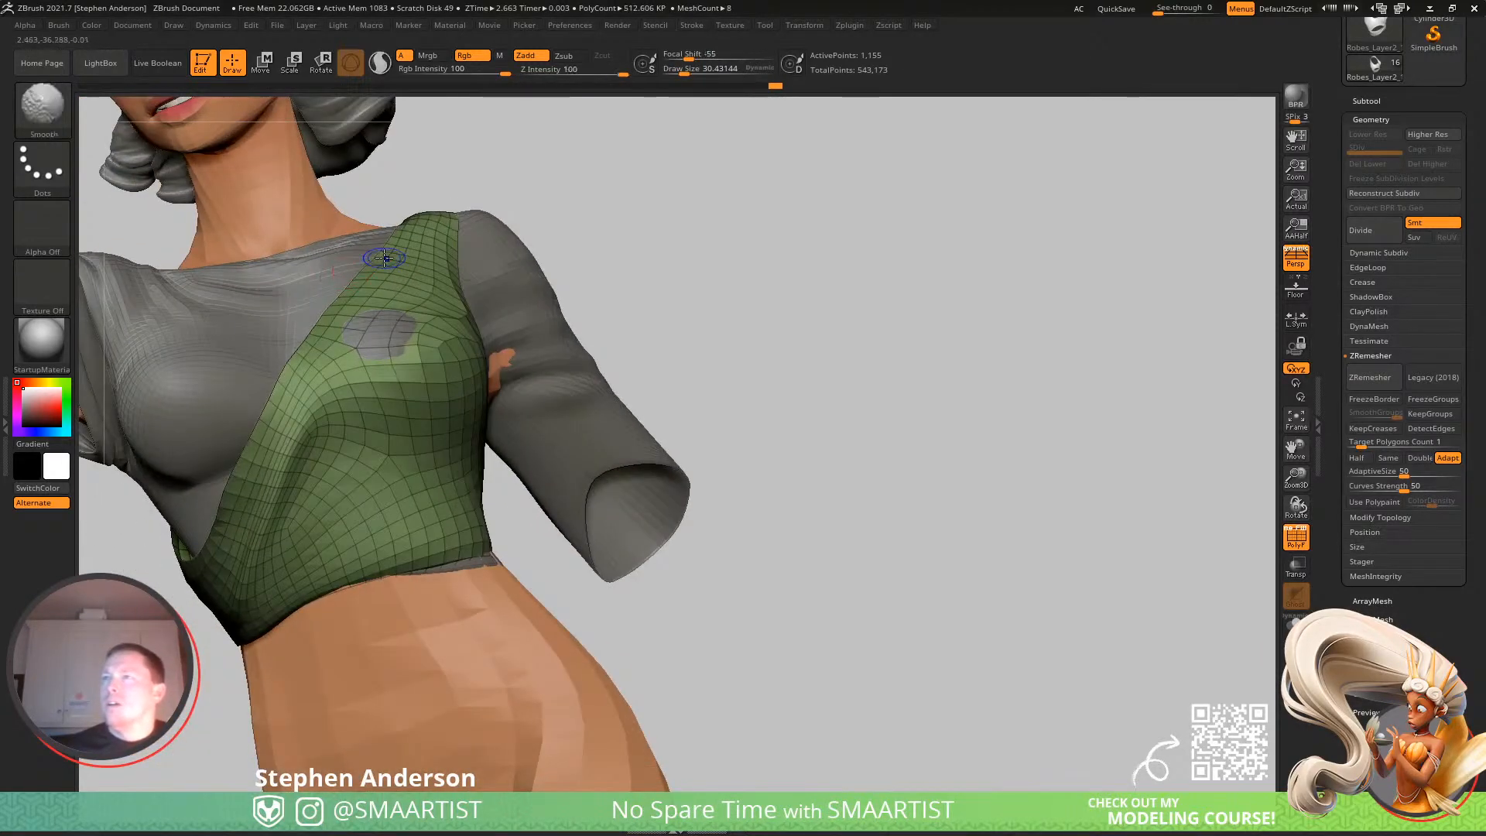
{"action": "left_click_drag", "start_coordinate": [390, 267], "coordinate": [404, 235]}
{"action": "mouse_move", "coordinate": [430, 254]}
{"action": "right_mouse_down"}
{"action": "mouse_move", "coordinate": [333, 351]}
{"action": "mouse_move", "coordinate": [325, 387]}
{"action": "mouse_move", "coordinate": [366, 451]}
{"action": "mouse_move", "coordinate": [350, 490]}
{"action": "mouse_move", "coordinate": [498, 418]}
{"action": "mouse_move", "coordinate": [558, 411]}
{"action": "mouse_move", "coordinate": [496, 402]}
{"action": "mouse_move", "coordinate": [527, 446]}
{"action": "mouse_move", "coordinate": [537, 410]}
{"action": "right_mouse_up"}
Reshape the robe around the waist with the Move brush at draw size 157.
{"action": "key", "text": "ctrl"}
{"action": "key", "text": "s"}
{"action": "left_click_drag", "start_coordinate": [489, 418], "coordinate": [499, 418]}
{"action": "mouse_move", "coordinate": [531, 406]}
{"action": "right_mouse_down"}
{"action": "mouse_move", "coordinate": [489, 397]}
{"action": "mouse_move", "coordinate": [516, 452]}
{"action": "right_mouse_up"}
{"action": "left_click_drag", "start_coordinate": [516, 453], "coordinate": [497, 481]}
{"action": "left_click_drag", "start_coordinate": [458, 432], "coordinate": [412, 418]}
{"action": "mouse_move", "coordinate": [417, 372]}
{"action": "right_mouse_down"}
{"action": "mouse_move", "coordinate": [464, 379]}
{"action": "mouse_move", "coordinate": [433, 387]}
{"action": "right_mouse_up"}
{"action": "right_click_drag", "start_coordinate": [434, 387], "coordinate": [542, 471], "text": "ctrl"}
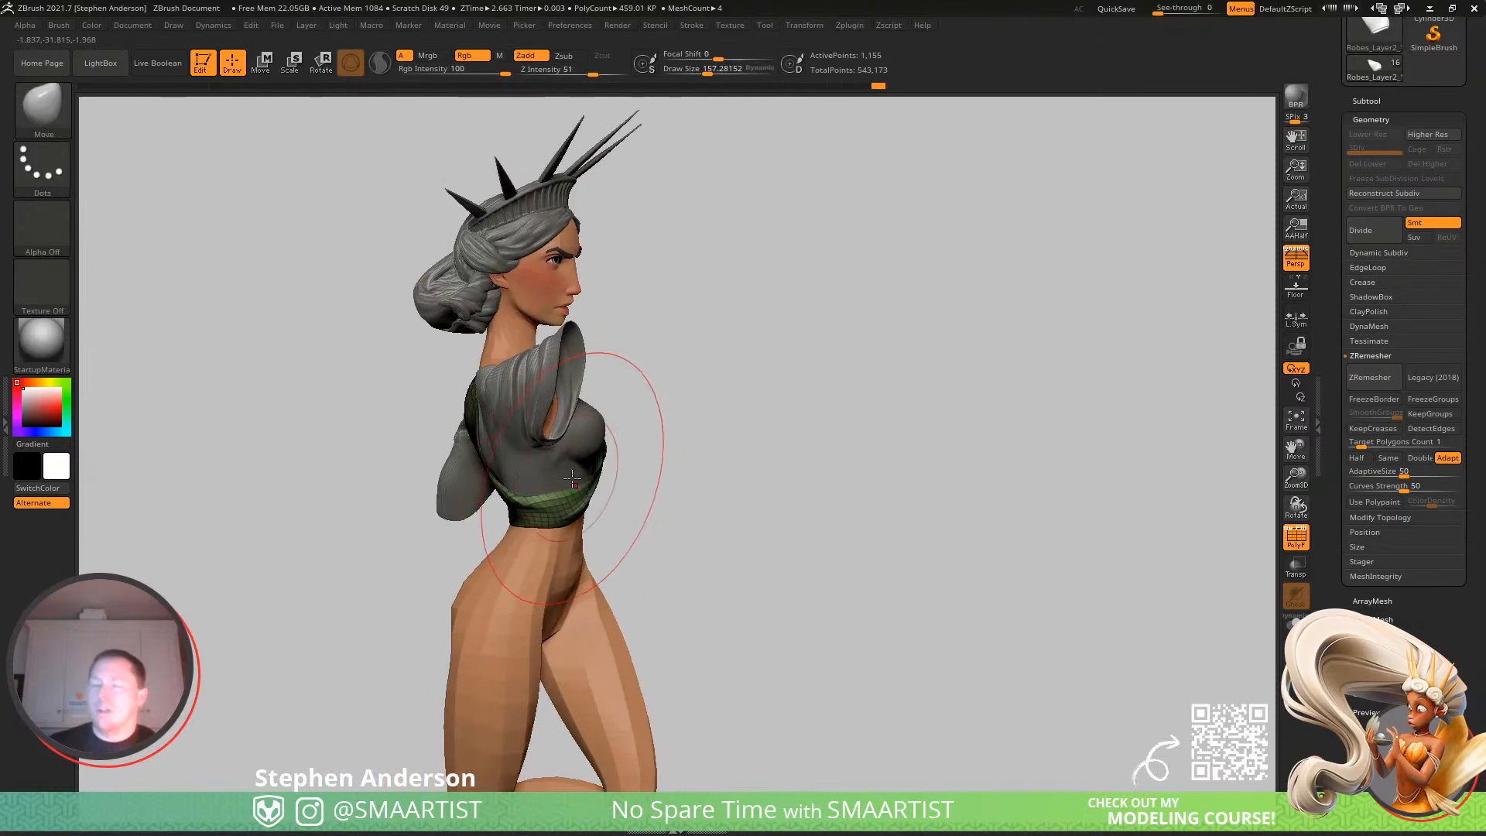
Open the Dynamics settings beside the canvas and choose the ClothPull brush.
{"action": "left_click", "coordinate": [206, 28]}
{"action": "left_click", "coordinate": [203, 36]}
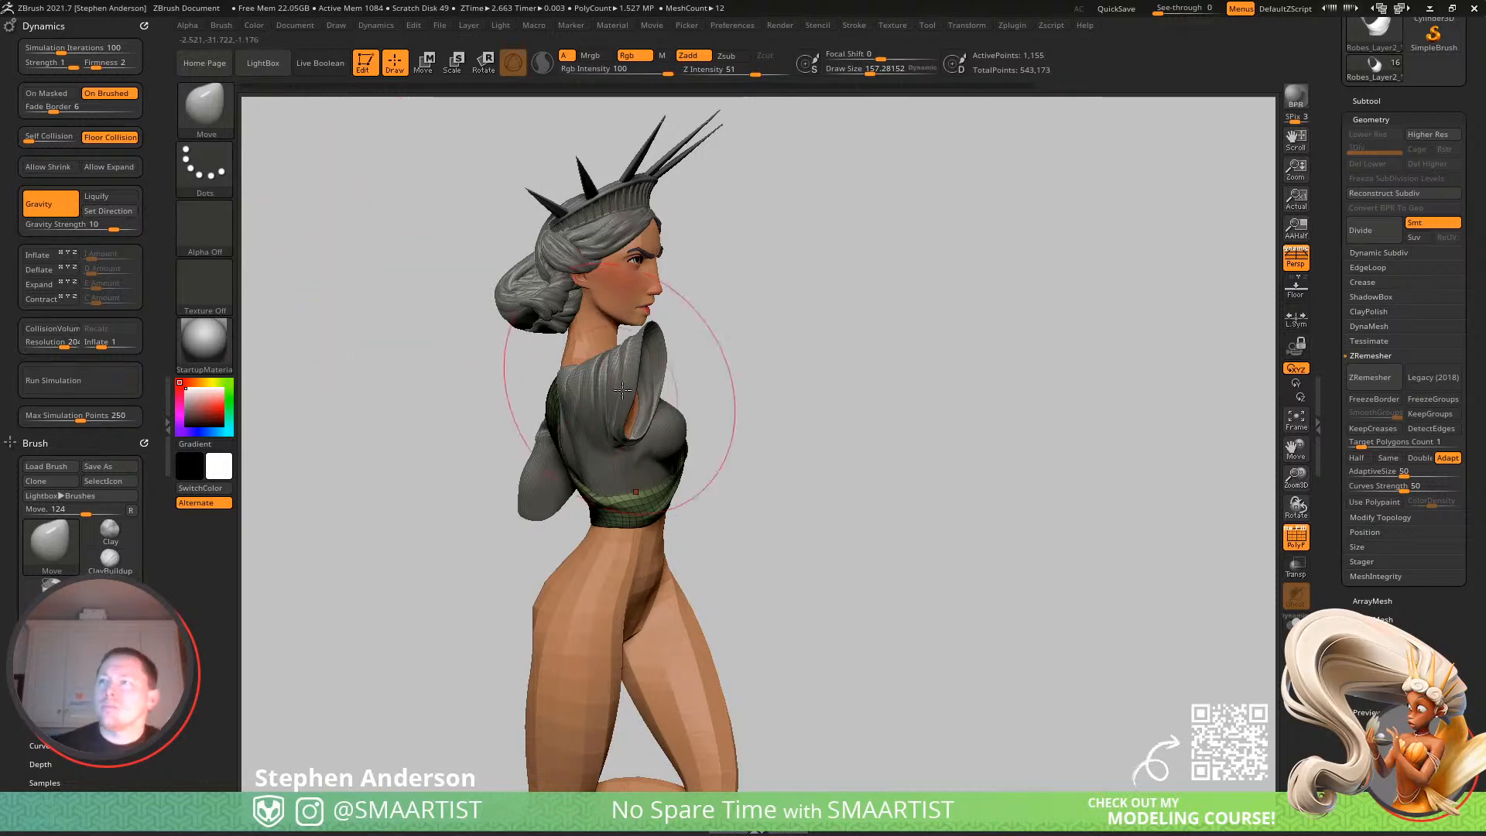
{"action": "key", "text": "b"}
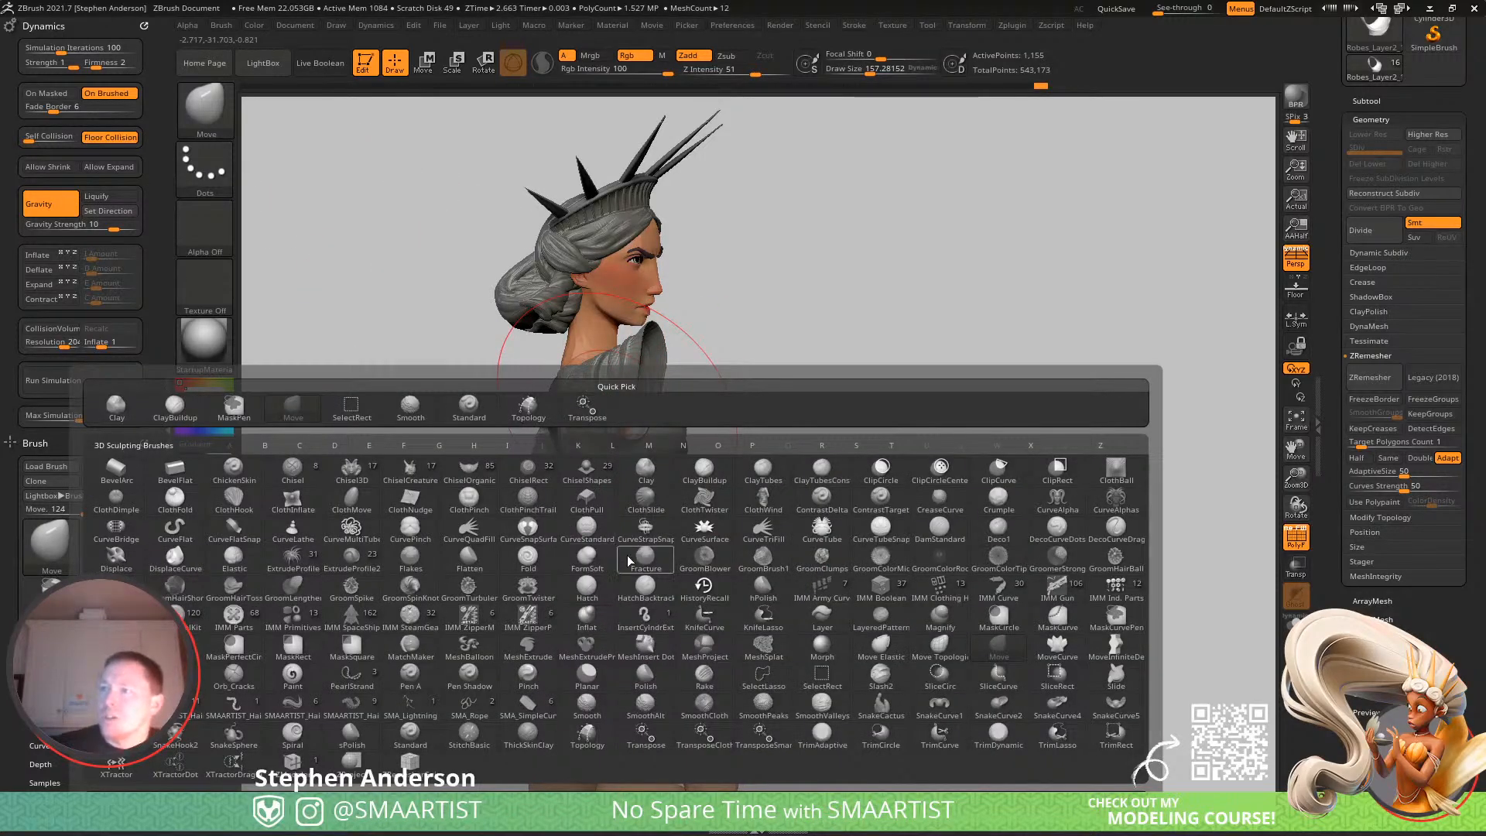
{"action": "key", "text": "c"}
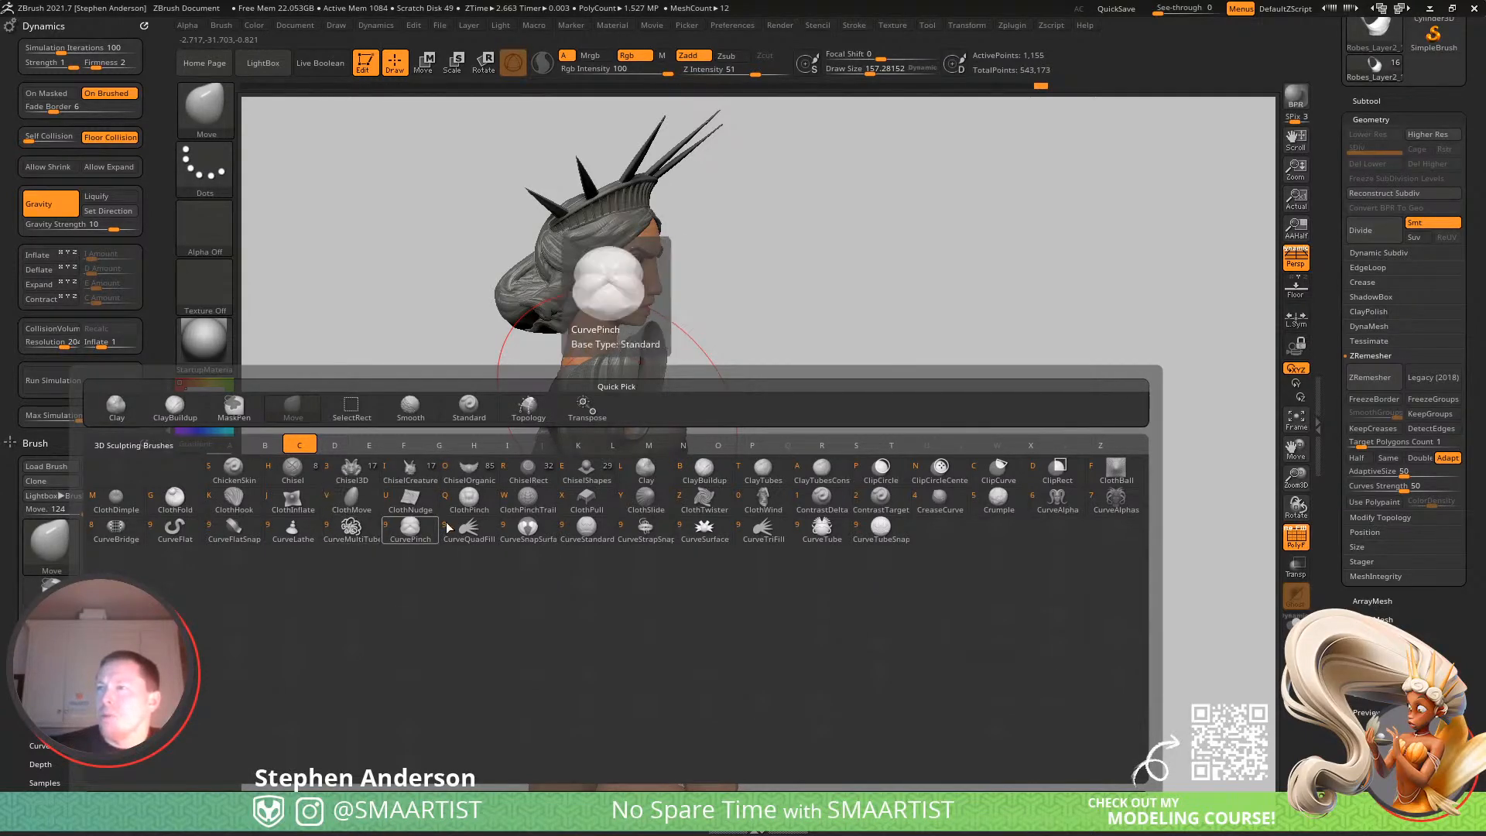
{"action": "key", "text": "x"}
Try pulling the robe down at the waist with ClothPull at full intensity, undoing each pull.
{"action": "right_click_drag", "start_coordinate": [629, 496], "coordinate": [534, 503]}
{"action": "left_click_drag", "start_coordinate": [653, 512], "coordinate": [396, 695]}
{"action": "right_click_drag", "start_coordinate": [594, 535], "coordinate": [681, 546]}
{"action": "key", "text": "ctrl+z"}
{"action": "left_click_drag", "start_coordinate": [655, 507], "coordinate": [621, 615]}
{"action": "right_click_drag", "start_coordinate": [713, 511], "coordinate": [597, 514]}
{"action": "key", "text": "ctrl+z"}
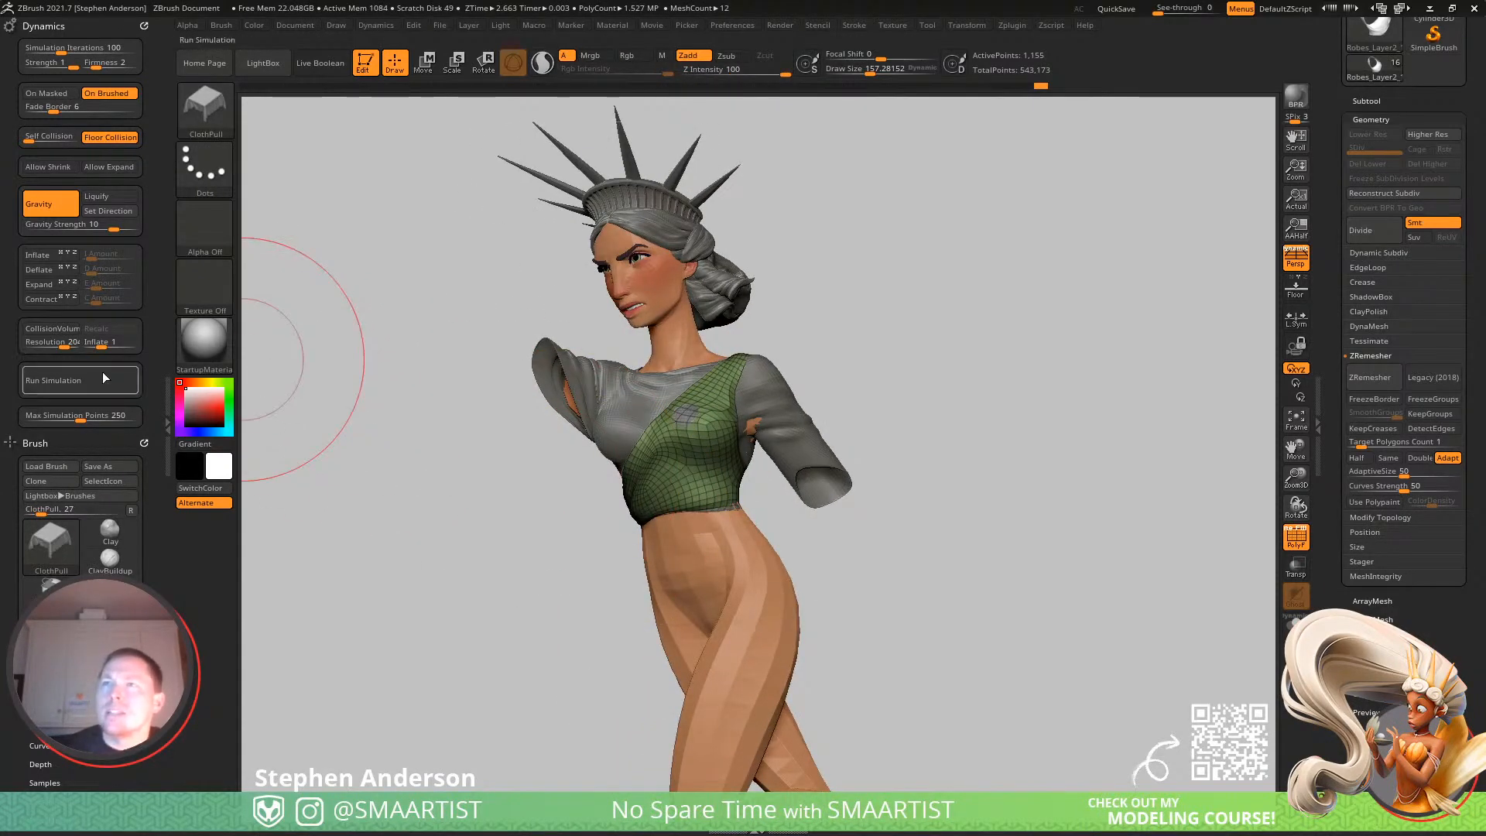
Enable the cloth simulation's collision volume and set its inflate value to 0.2.
{"action": "left_click", "coordinate": [61, 331]}
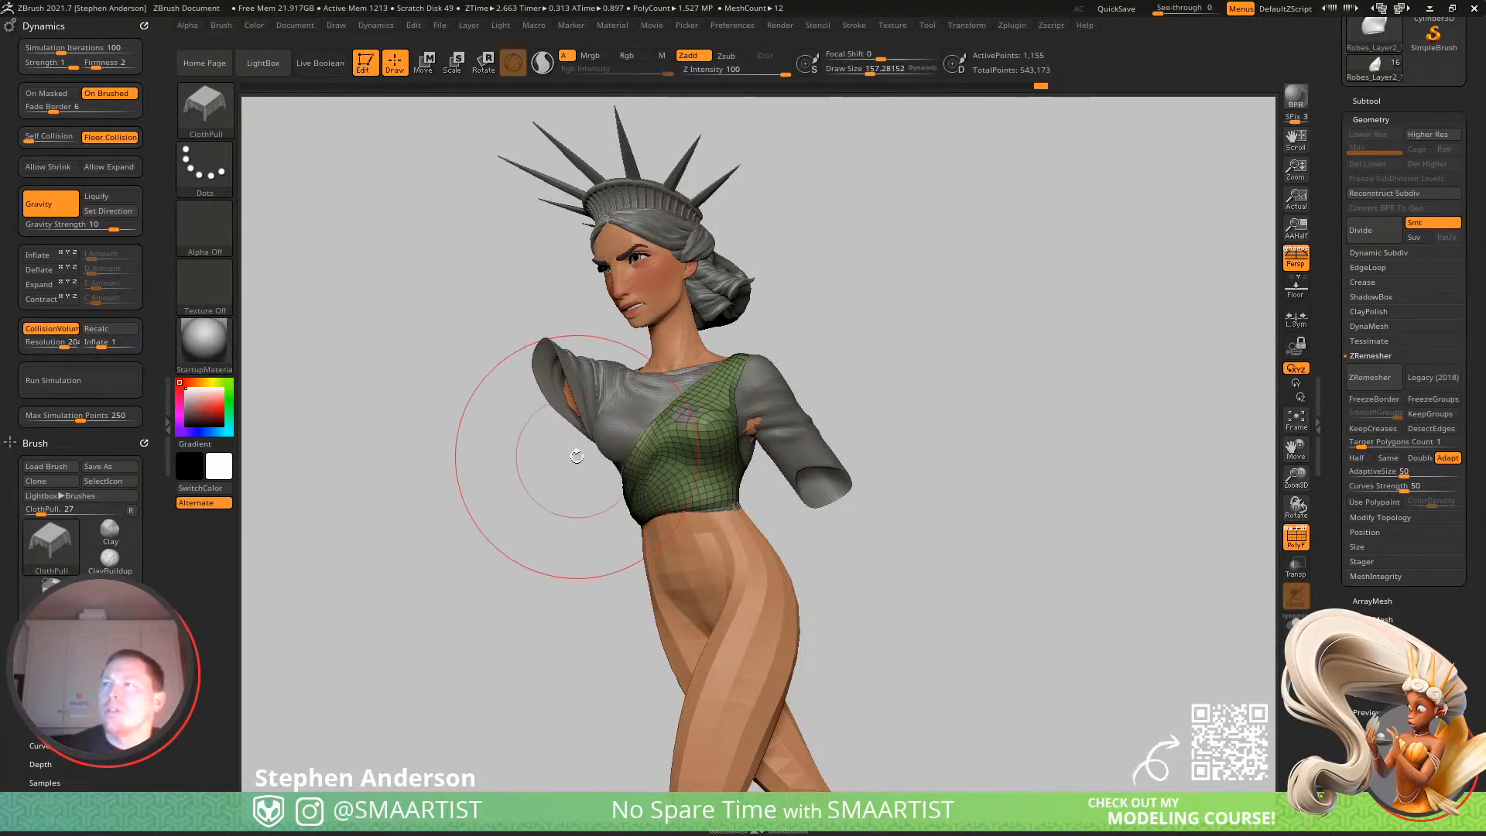
{"action": "right_click_drag", "start_coordinate": [707, 438], "coordinate": [596, 435]}
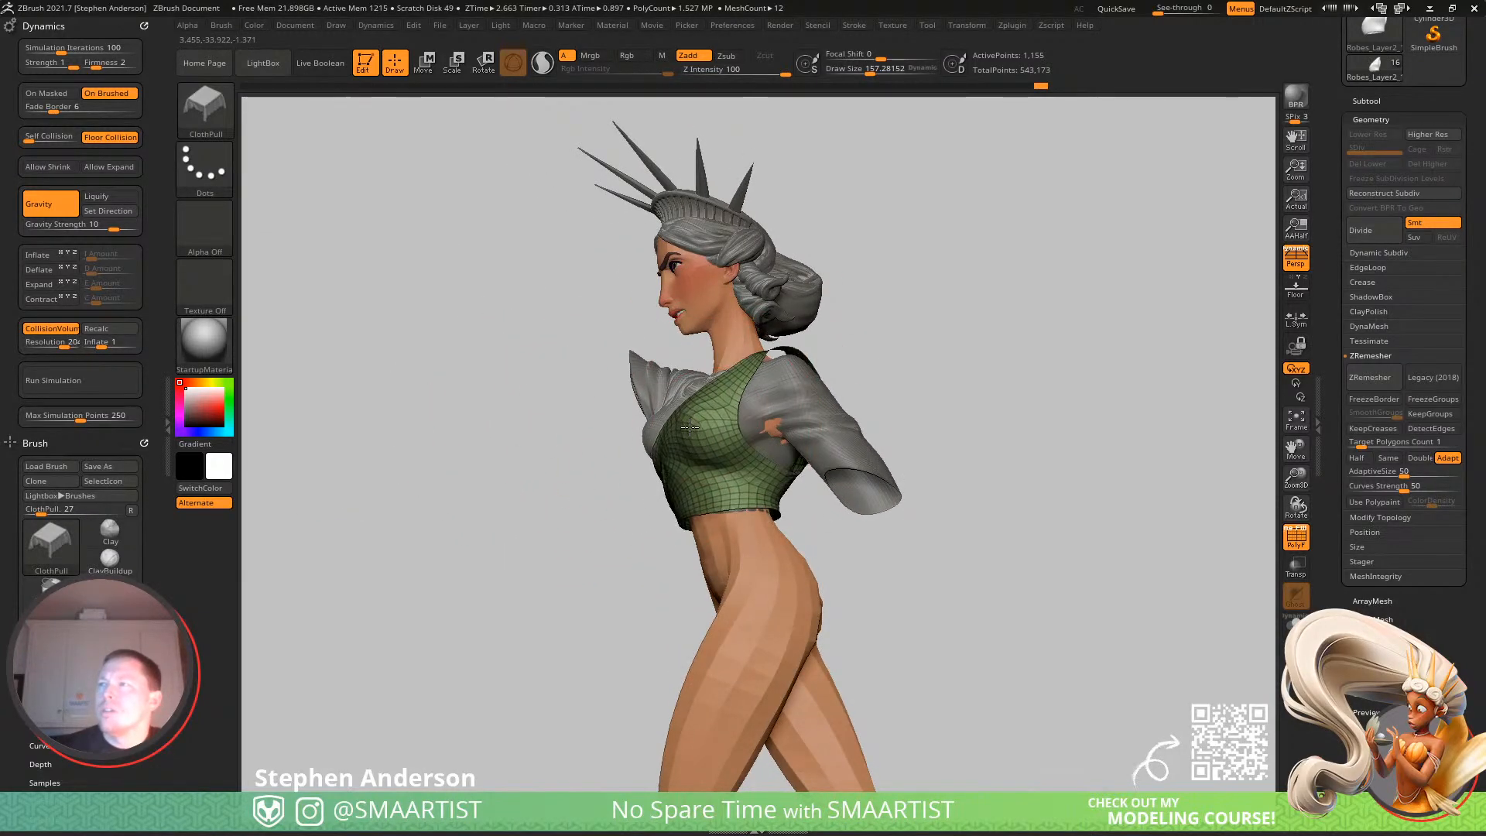
{"action": "mouse_move", "coordinate": [690, 428]}
{"action": "right_mouse_down"}
{"action": "mouse_move", "coordinate": [770, 431]}
{"action": "mouse_move", "coordinate": [624, 488]}
{"action": "mouse_move", "coordinate": [649, 473]}
{"action": "mouse_move", "coordinate": [627, 457]}
{"action": "mouse_move", "coordinate": [699, 476]}
{"action": "mouse_move", "coordinate": [673, 397]}
{"action": "mouse_move", "coordinate": [551, 366]}
{"action": "right_mouse_up"}
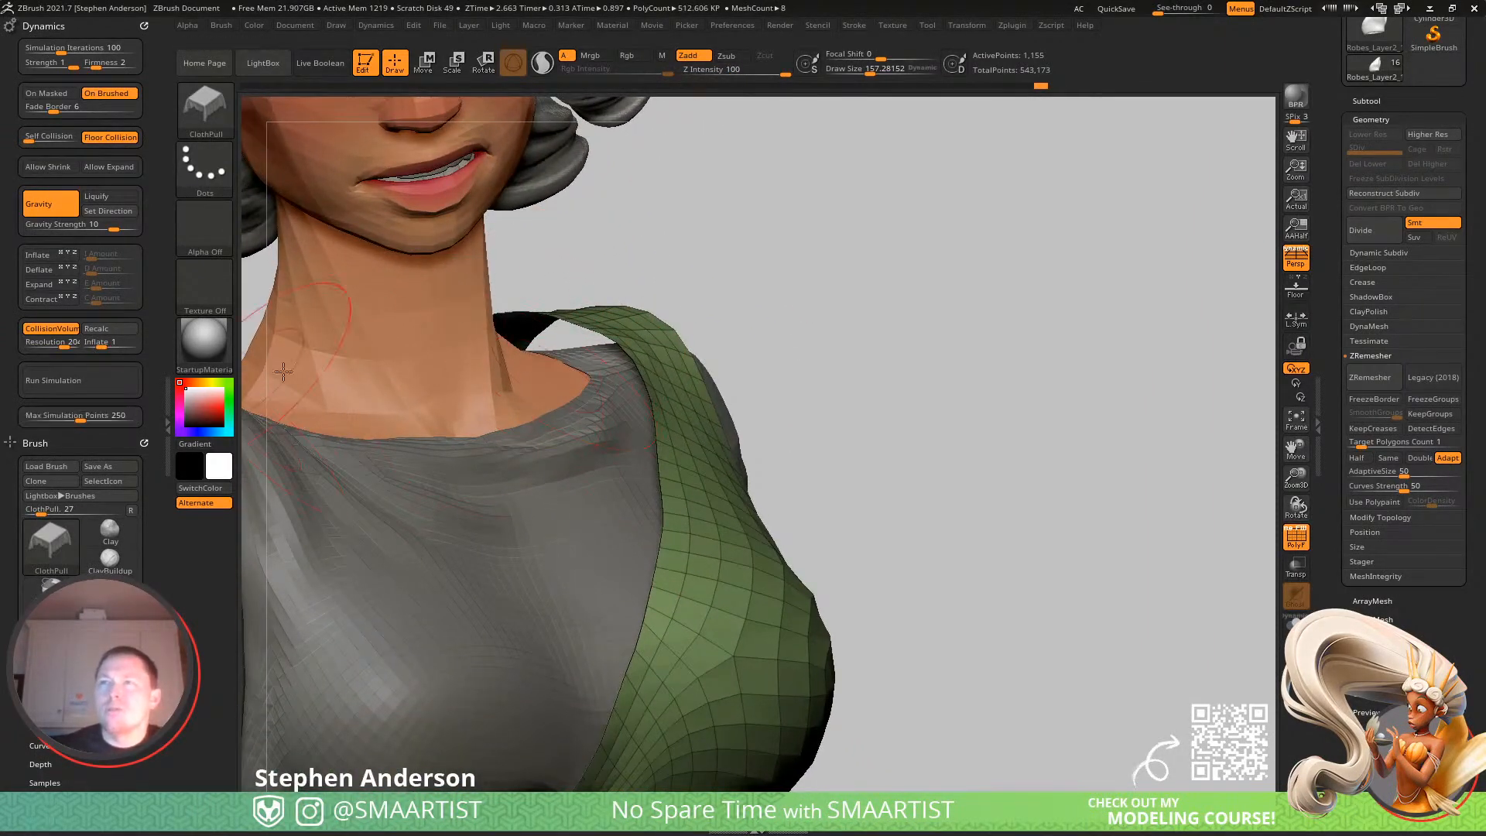
{"action": "left_click", "coordinate": [99, 340]}
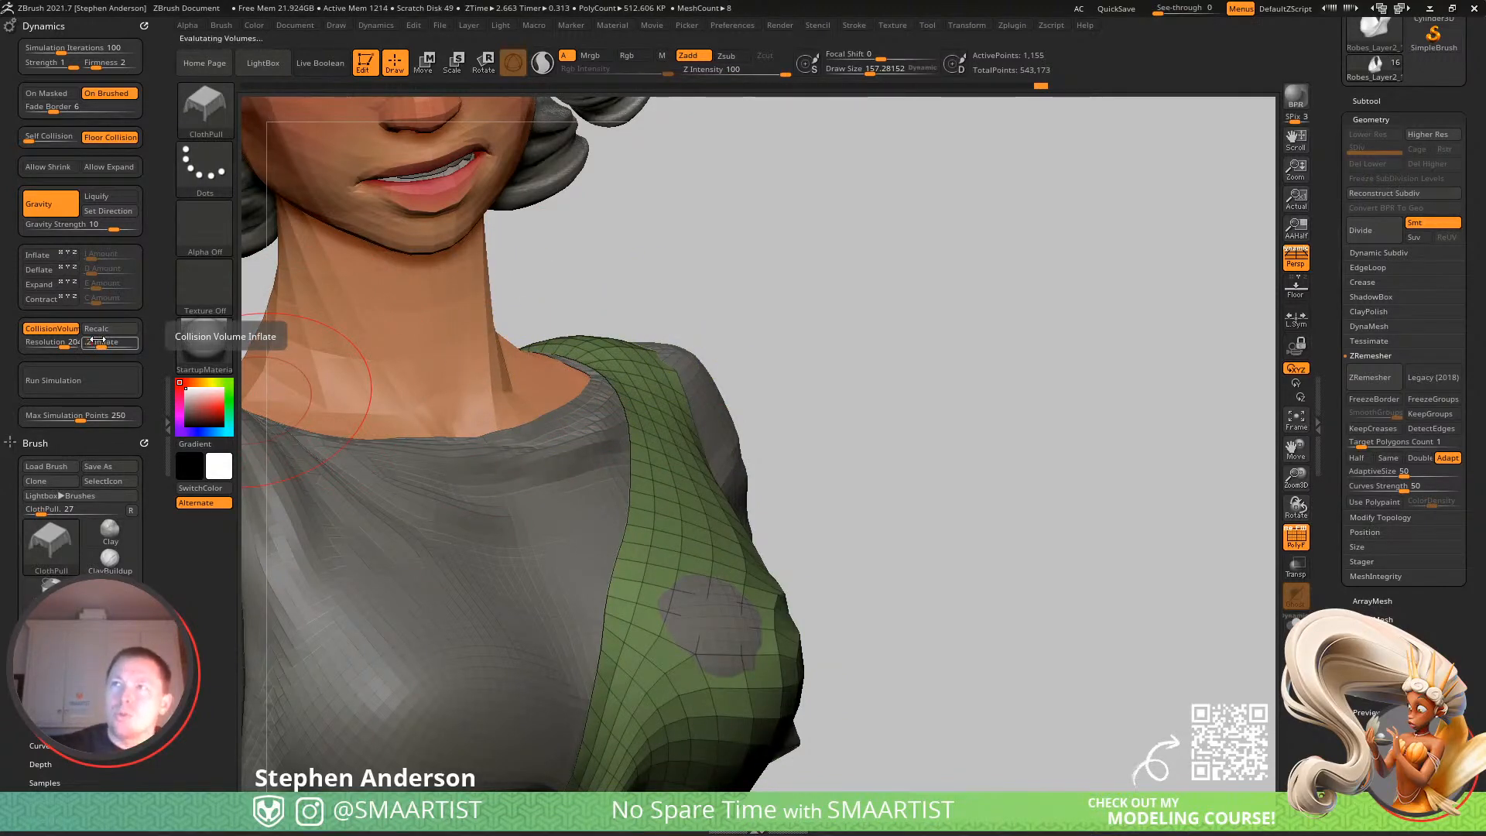
{"action": "type", "text": ".2"}
{"action": "key", "text": "Return"}
Pull the robe over the front and downward at the back hem with the ClothPull brush.
{"action": "mouse_move", "coordinate": [662, 437]}
{"action": "right_mouse_down"}
{"action": "mouse_move", "coordinate": [619, 472]}
{"action": "mouse_move", "coordinate": [604, 415]}
{"action": "mouse_move", "coordinate": [635, 309]}
{"action": "mouse_move", "coordinate": [610, 481]}
{"action": "mouse_move", "coordinate": [651, 497]}
{"action": "mouse_move", "coordinate": [675, 481]}
{"action": "right_mouse_up"}
{"action": "left_click_drag", "start_coordinate": [554, 520], "coordinate": [544, 534]}
{"action": "mouse_move", "coordinate": [544, 534]}
{"action": "right_mouse_down"}
{"action": "mouse_move", "coordinate": [462, 610]}
{"action": "mouse_move", "coordinate": [394, 550]}
{"action": "right_mouse_up"}
{"action": "right_click_drag", "start_coordinate": [488, 574], "coordinate": [594, 578]}
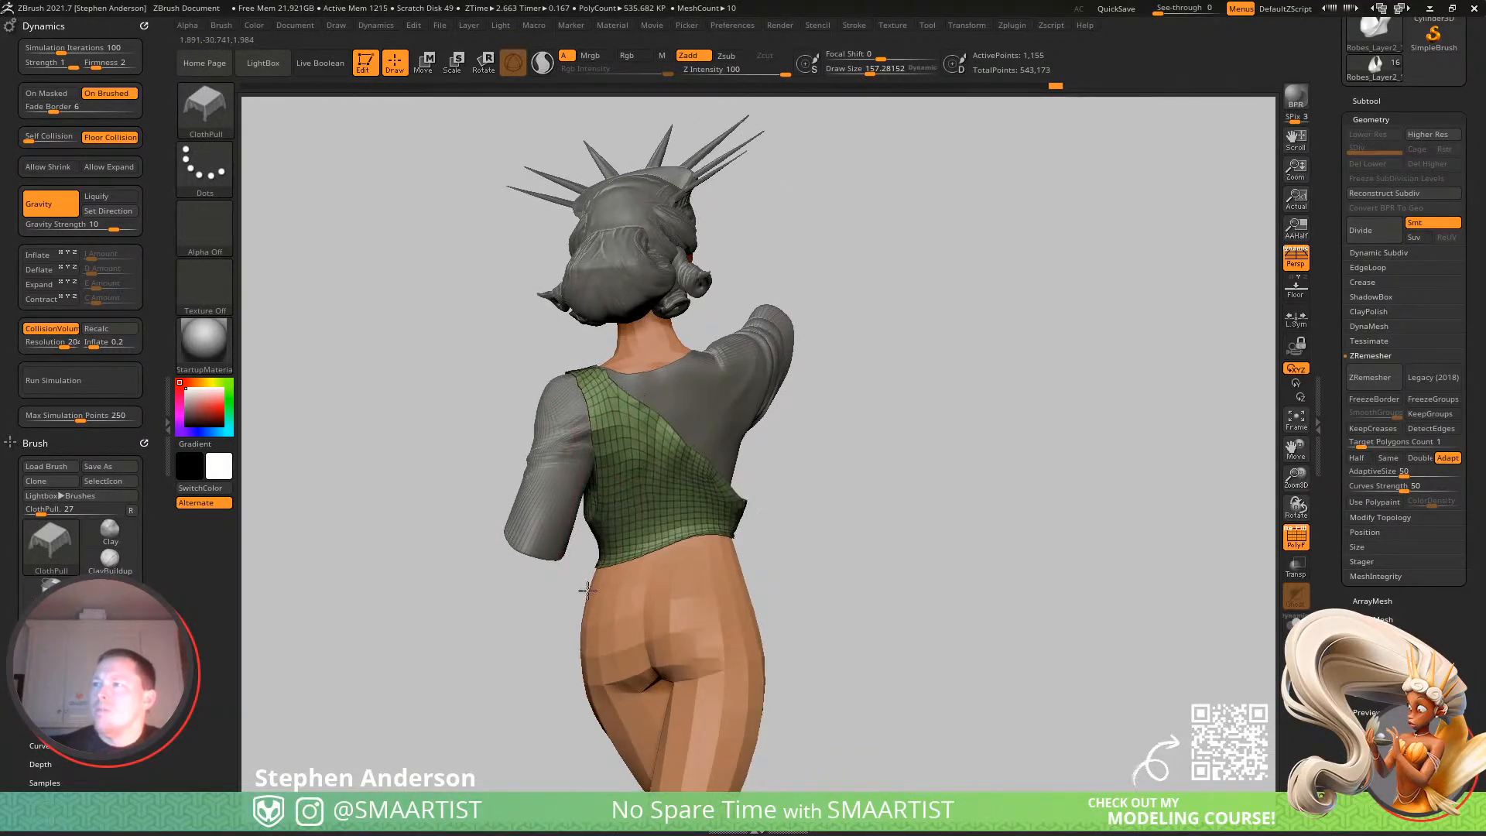
{"action": "left_click_drag", "start_coordinate": [693, 531], "coordinate": [700, 585]}
{"action": "right_click_drag", "start_coordinate": [737, 534], "coordinate": [812, 508]}
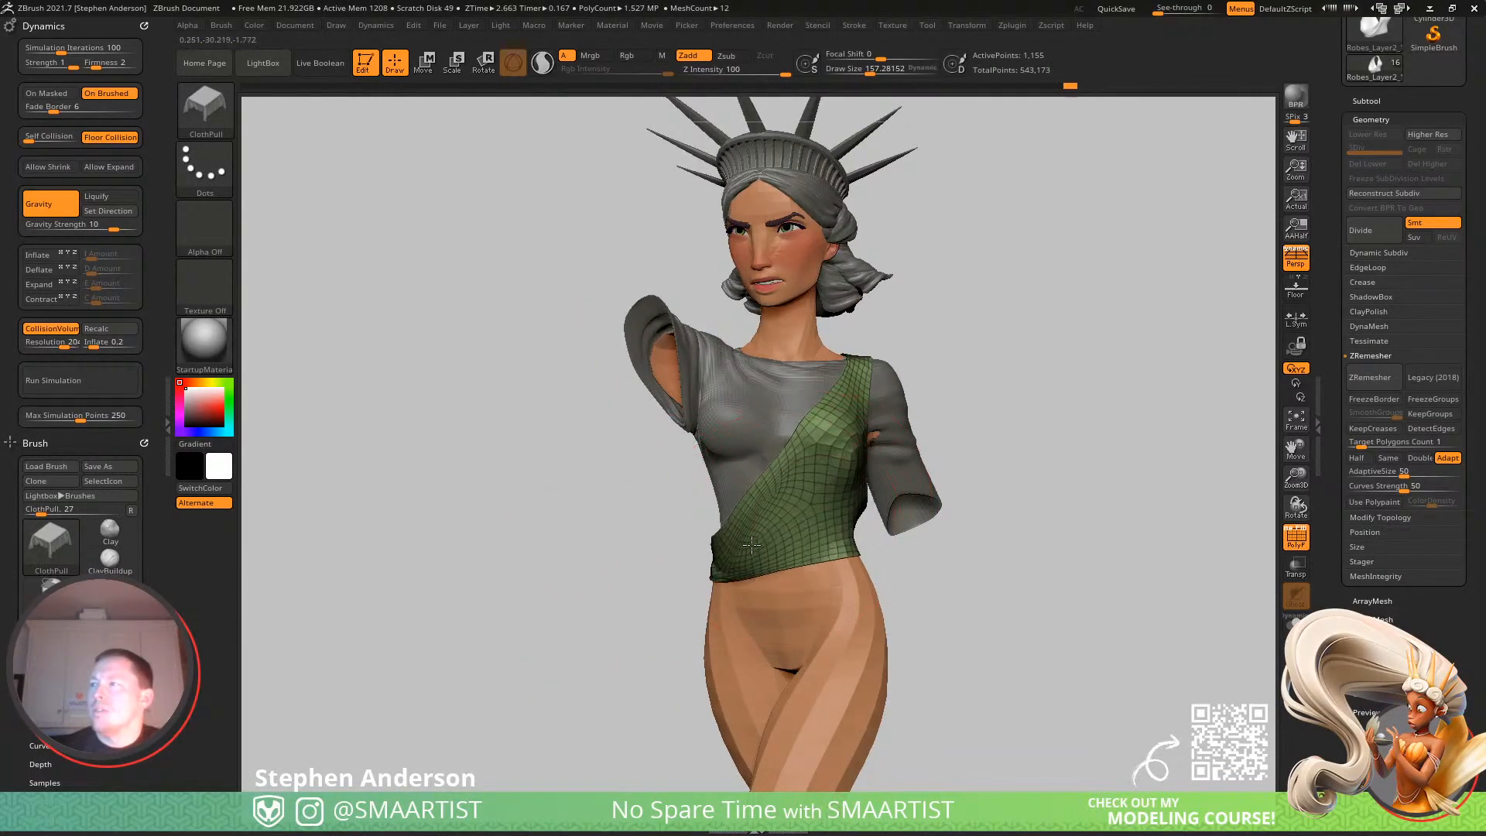
Try pulling the robe's raised-arm side toward the hip with a larger ClothPull brush, and undo the pull.
{"action": "mouse_move", "coordinate": [647, 547]}
{"action": "right_mouse_down"}
{"action": "mouse_move", "coordinate": [825, 564]}
{"action": "mouse_move", "coordinate": [790, 570]}
{"action": "mouse_move", "coordinate": [751, 534]}
{"action": "right_mouse_up"}
{"action": "right_click_drag", "start_coordinate": [750, 534], "coordinate": [650, 550]}
{"action": "key", "text": "s"}
{"action": "mouse_move", "coordinate": [697, 559]}
{"action": "left_mouse_down"}
{"action": "mouse_move", "coordinate": [712, 559]}
{"action": "mouse_move", "coordinate": [680, 617]}
{"action": "mouse_move", "coordinate": [629, 662]}
{"action": "left_mouse_up"}
{"action": "key", "text": "ctrl+z"}
{"action": "key", "text": "s"}
{"action": "key", "text": "ctrl+z"}
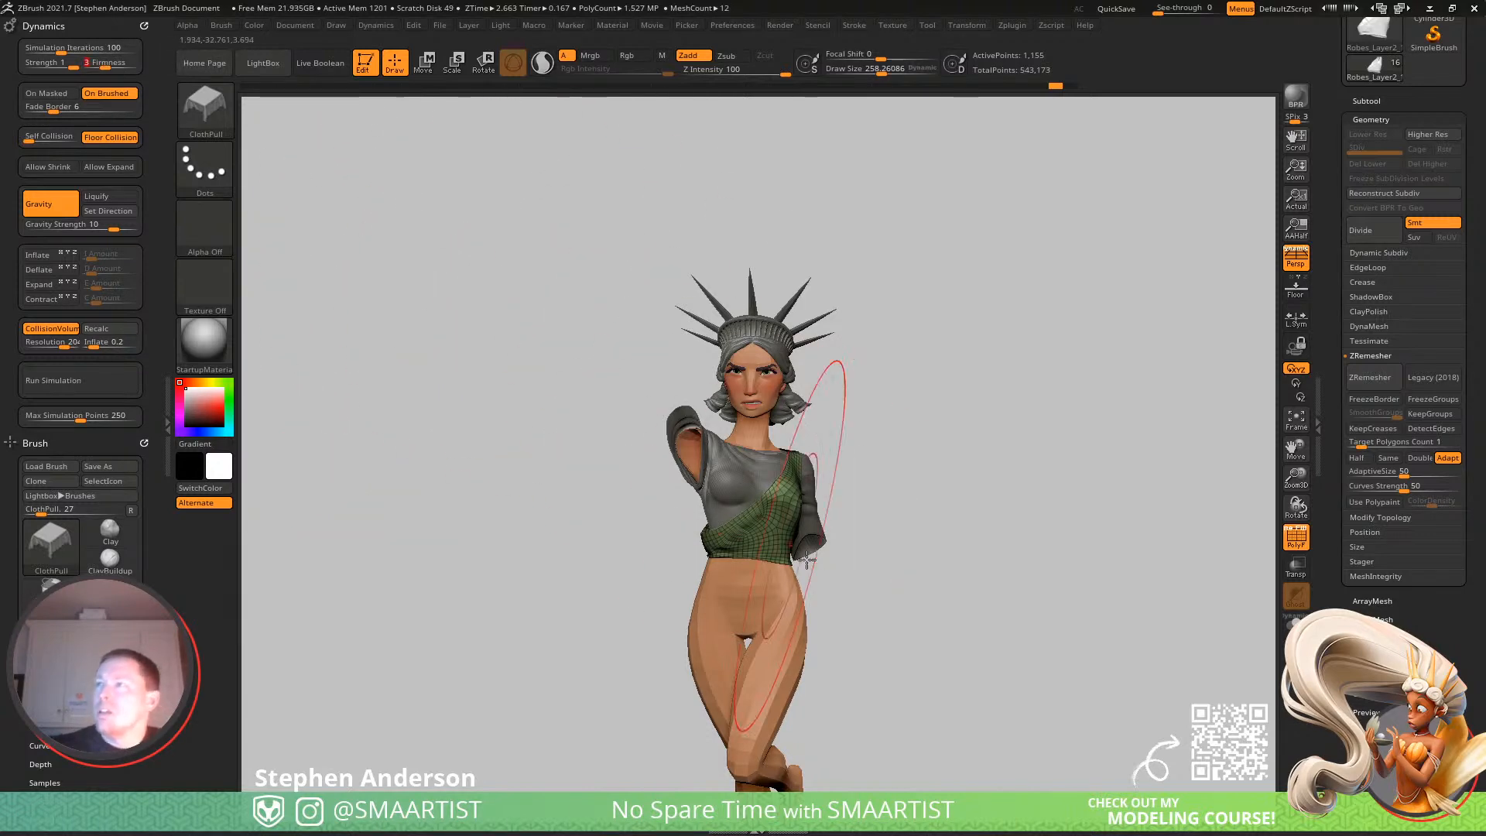
Try long and short downward cloth pulls at firmness 3 and draw size 258, undoing both.
{"action": "left_click_drag", "start_coordinate": [709, 541], "coordinate": [672, 662]}
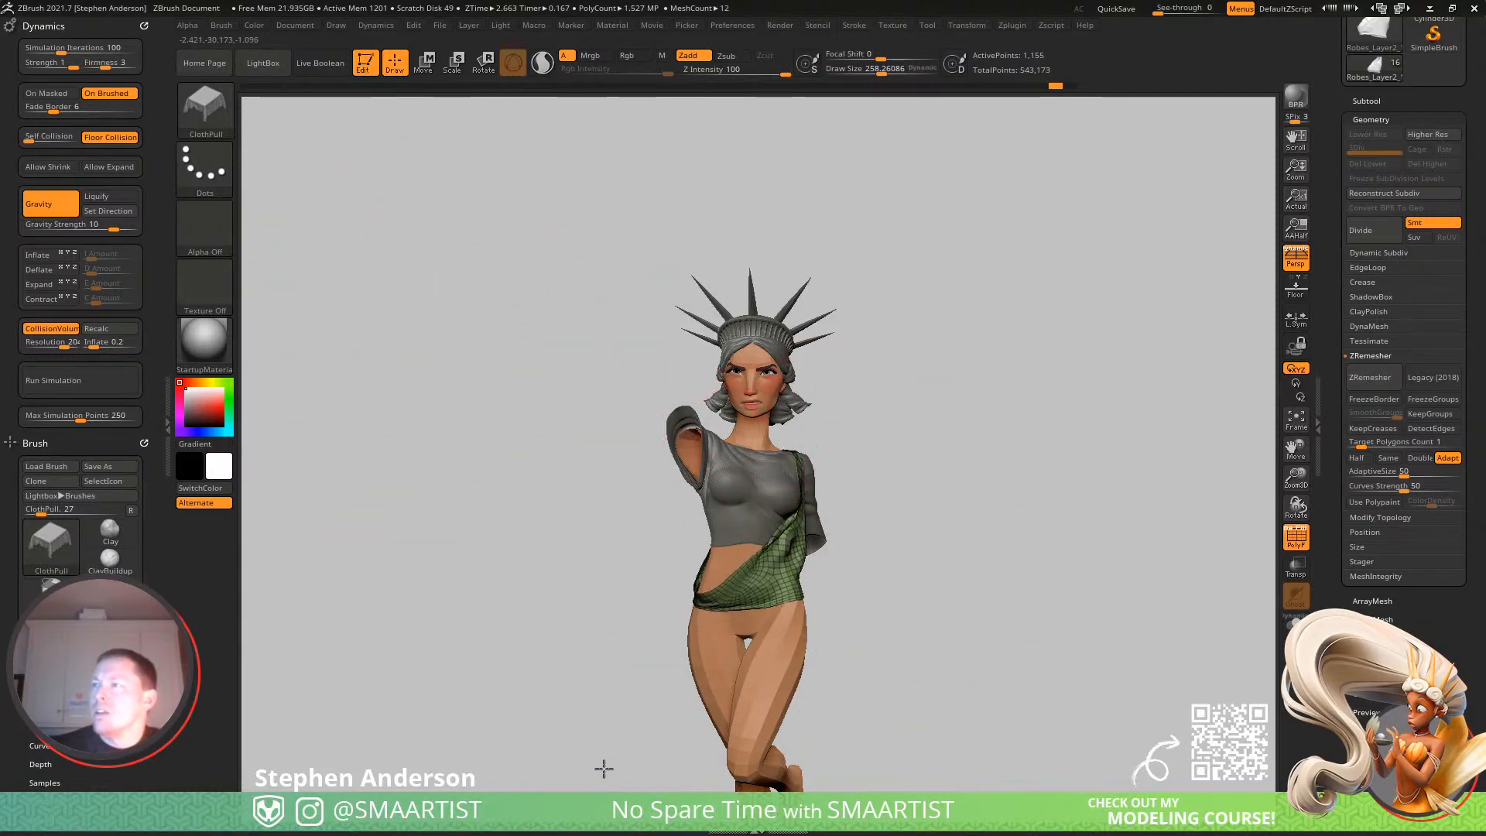
{"action": "key", "text": "ctrl+z"}
{"action": "left_click_drag", "start_coordinate": [691, 574], "coordinate": [675, 593]}
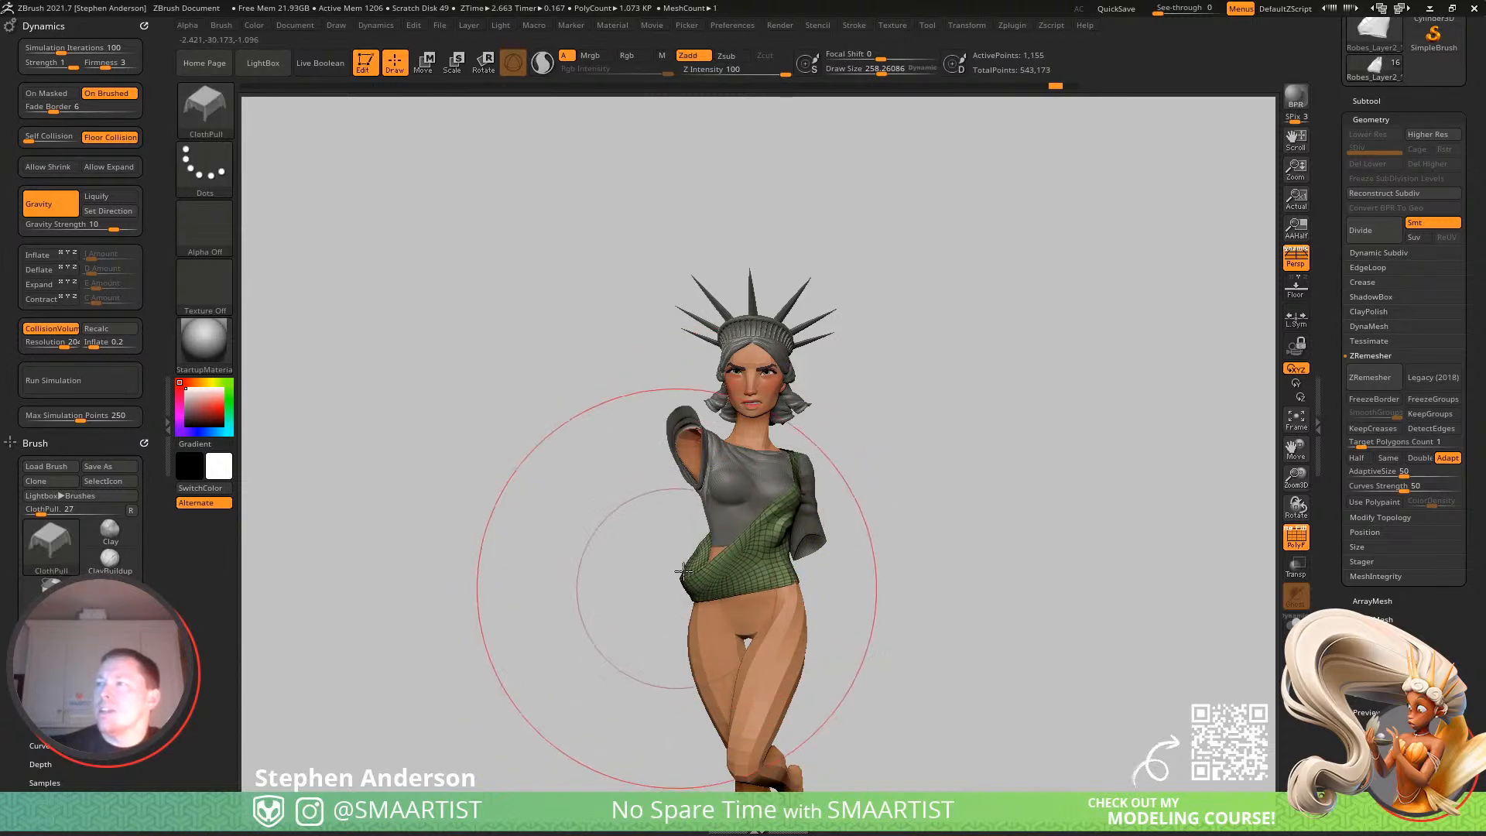
{"action": "key", "text": "ctrl+z"}
Lower ClothPull's Z Intensity to 25, gently pull the robe into place, and hide the wireframe.
{"action": "left_click_drag", "start_coordinate": [732, 78], "coordinate": [733, 78]}
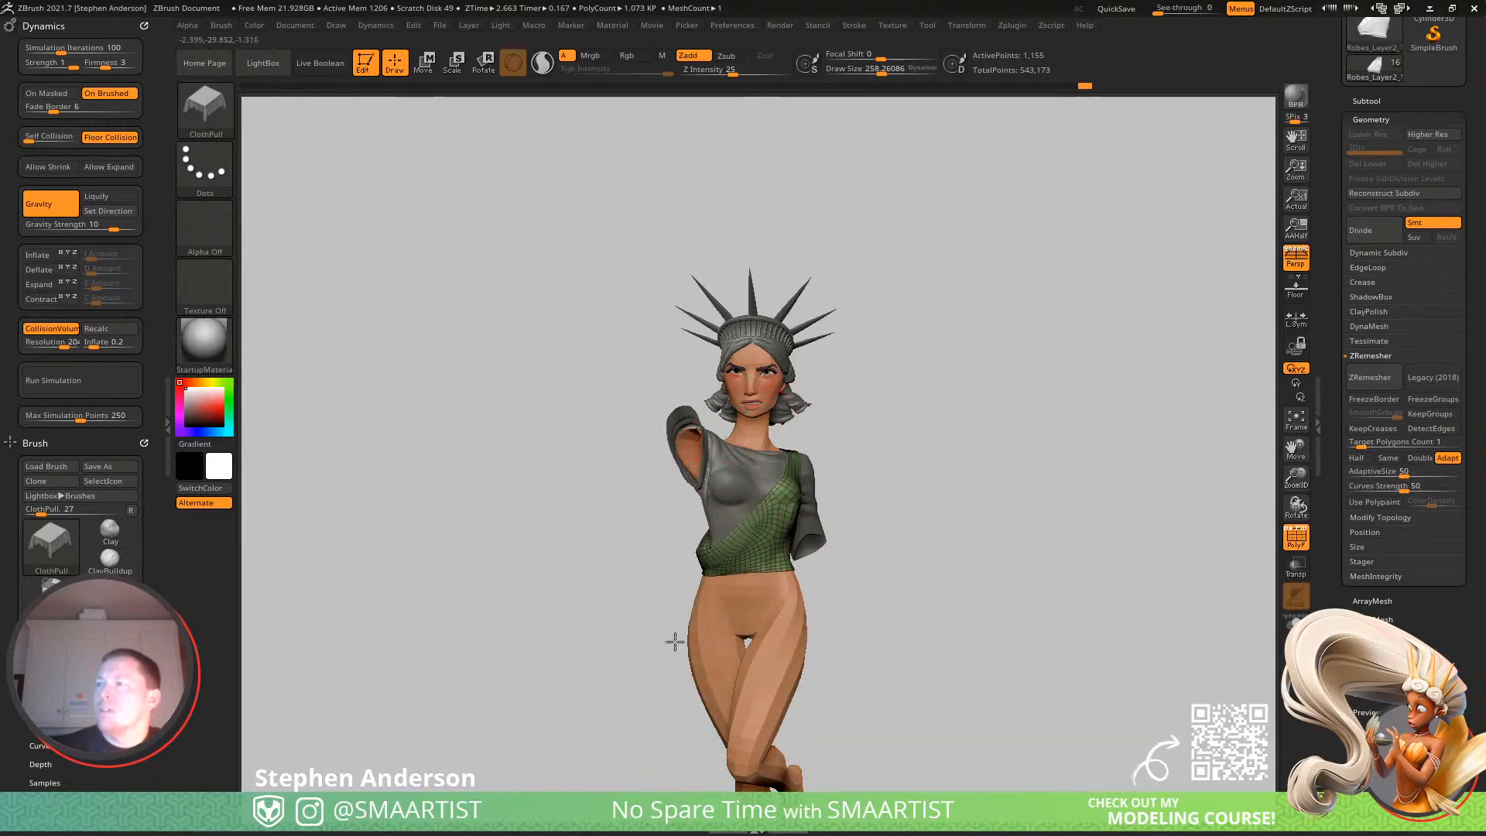
{"action": "left_click_drag", "start_coordinate": [780, 520], "coordinate": [823, 514]}
{"action": "key", "text": "shift+f"}
{"action": "right_click_drag", "start_coordinate": [782, 557], "coordinate": [762, 545]}
{"action": "mouse_move", "coordinate": [762, 545]}
{"action": "right_mouse_down", "text": "ctrl"}
{"action": "mouse_move", "coordinate": [716, 507]}
{"action": "mouse_move", "coordinate": [677, 598]}
{"action": "right_mouse_up", "text": "ctrl"}
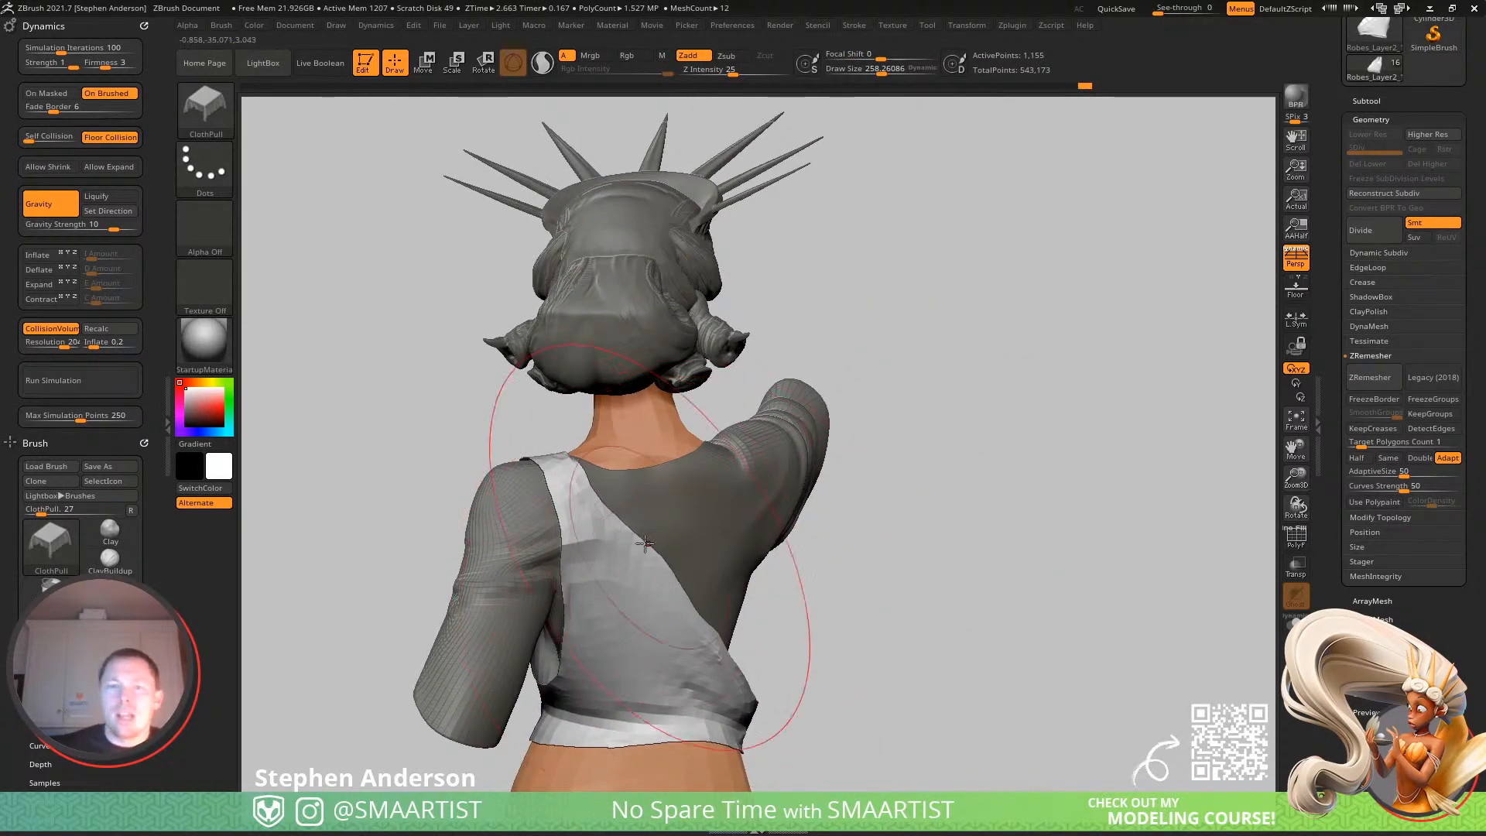
{"action": "mouse_move", "coordinate": [647, 520]}
{"action": "right_mouse_down"}
{"action": "mouse_move", "coordinate": [696, 581]}
{"action": "mouse_move", "coordinate": [647, 537]}
{"action": "mouse_move", "coordinate": [663, 538]}
{"action": "right_mouse_up"}
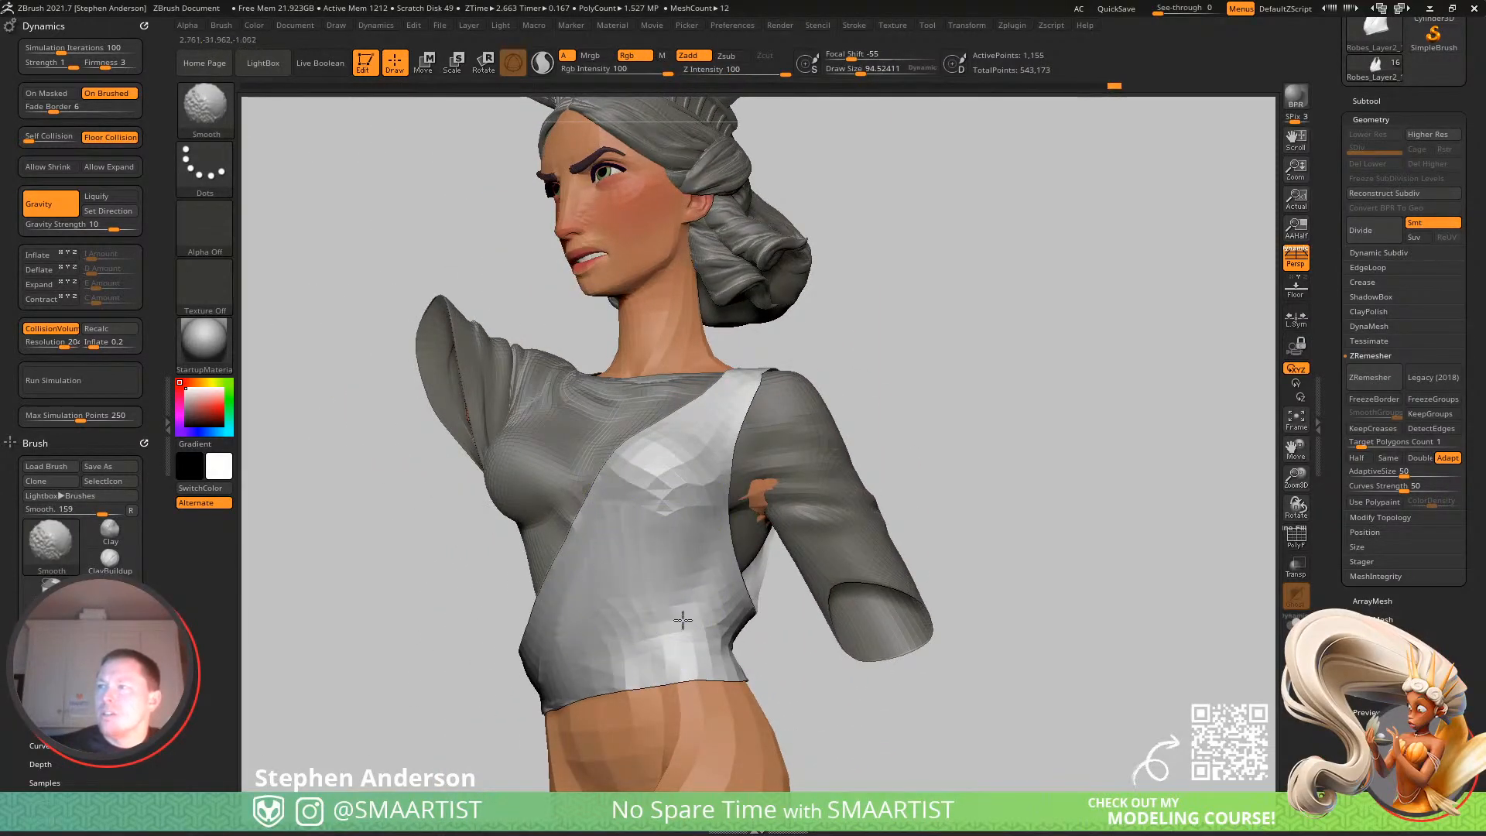
Switch to the Robes_Layer1 shirt, show its wireframe, and isolate it from the other subtools.
{"action": "mouse_move", "coordinate": [643, 593]}
{"action": "right_mouse_down"}
{"action": "mouse_move", "coordinate": [687, 571]}
{"action": "mouse_move", "coordinate": [670, 597]}
{"action": "mouse_move", "coordinate": [617, 538]}
{"action": "mouse_move", "coordinate": [598, 538]}
{"action": "mouse_move", "coordinate": [640, 583]}
{"action": "mouse_move", "coordinate": [636, 515]}
{"action": "mouse_move", "coordinate": [655, 614]}
{"action": "mouse_move", "coordinate": [496, 600]}
{"action": "mouse_move", "coordinate": [548, 544]}
{"action": "mouse_move", "coordinate": [534, 636]}
{"action": "mouse_move", "coordinate": [525, 618]}
{"action": "right_mouse_up"}
{"action": "left_click", "coordinate": [496, 600], "text": "alt"}
{"action": "key", "text": "shift+f"}
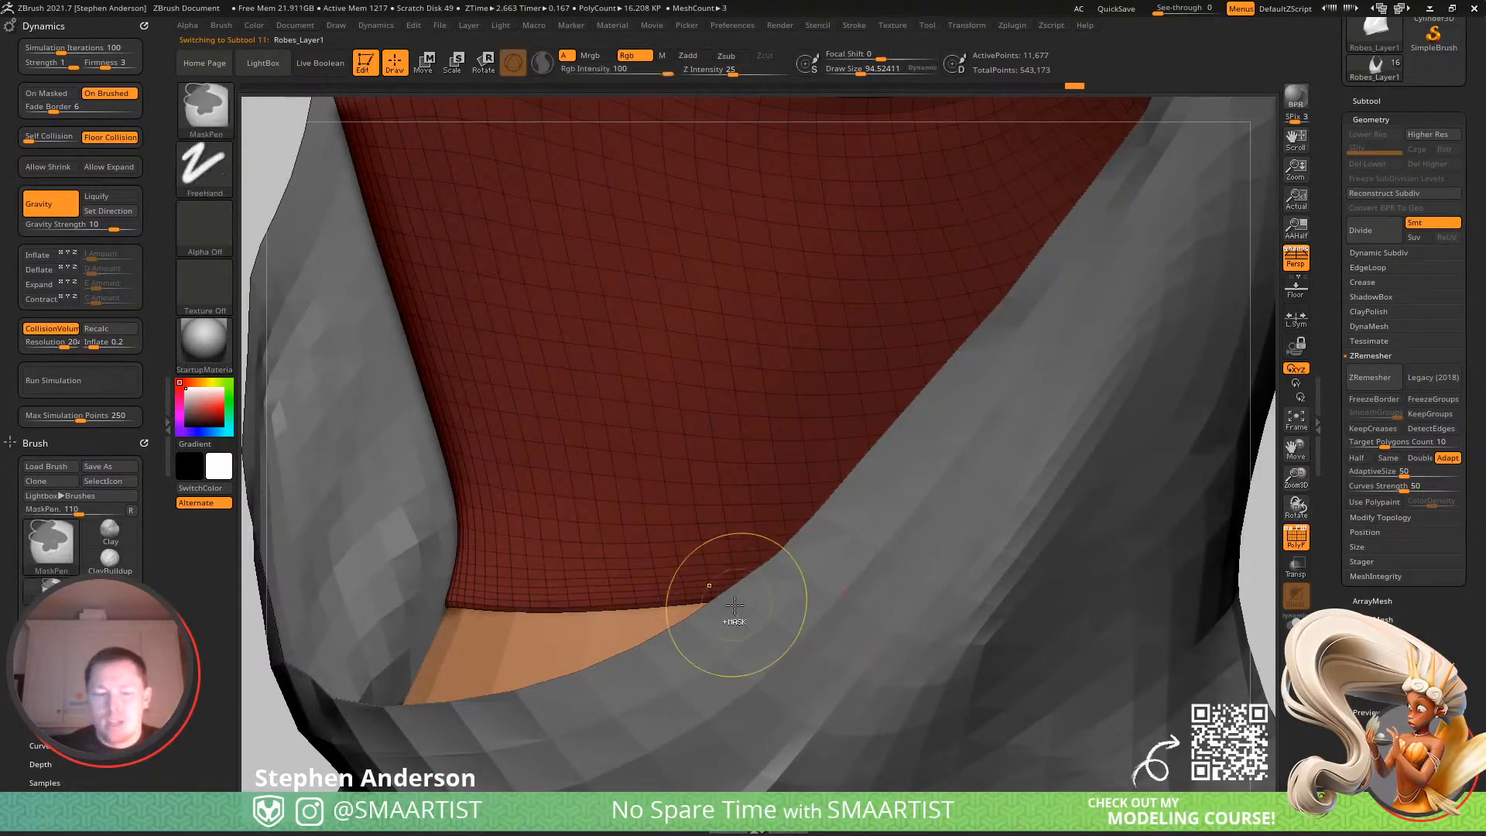
{"action": "key", "text": "ctrl+shift+s"}
{"action": "mouse_move", "coordinate": [736, 620]}
{"action": "right_mouse_down"}
{"action": "mouse_move", "coordinate": [658, 495]}
{"action": "mouse_move", "coordinate": [562, 412]}
{"action": "mouse_move", "coordinate": [406, 367]}
{"action": "right_mouse_up"}
Mask the shirt except for its hem loop using SelectRect visibility, and show the other subtools again.
{"action": "left_click", "coordinate": [207, 116], "text": "ctrl+shift"}
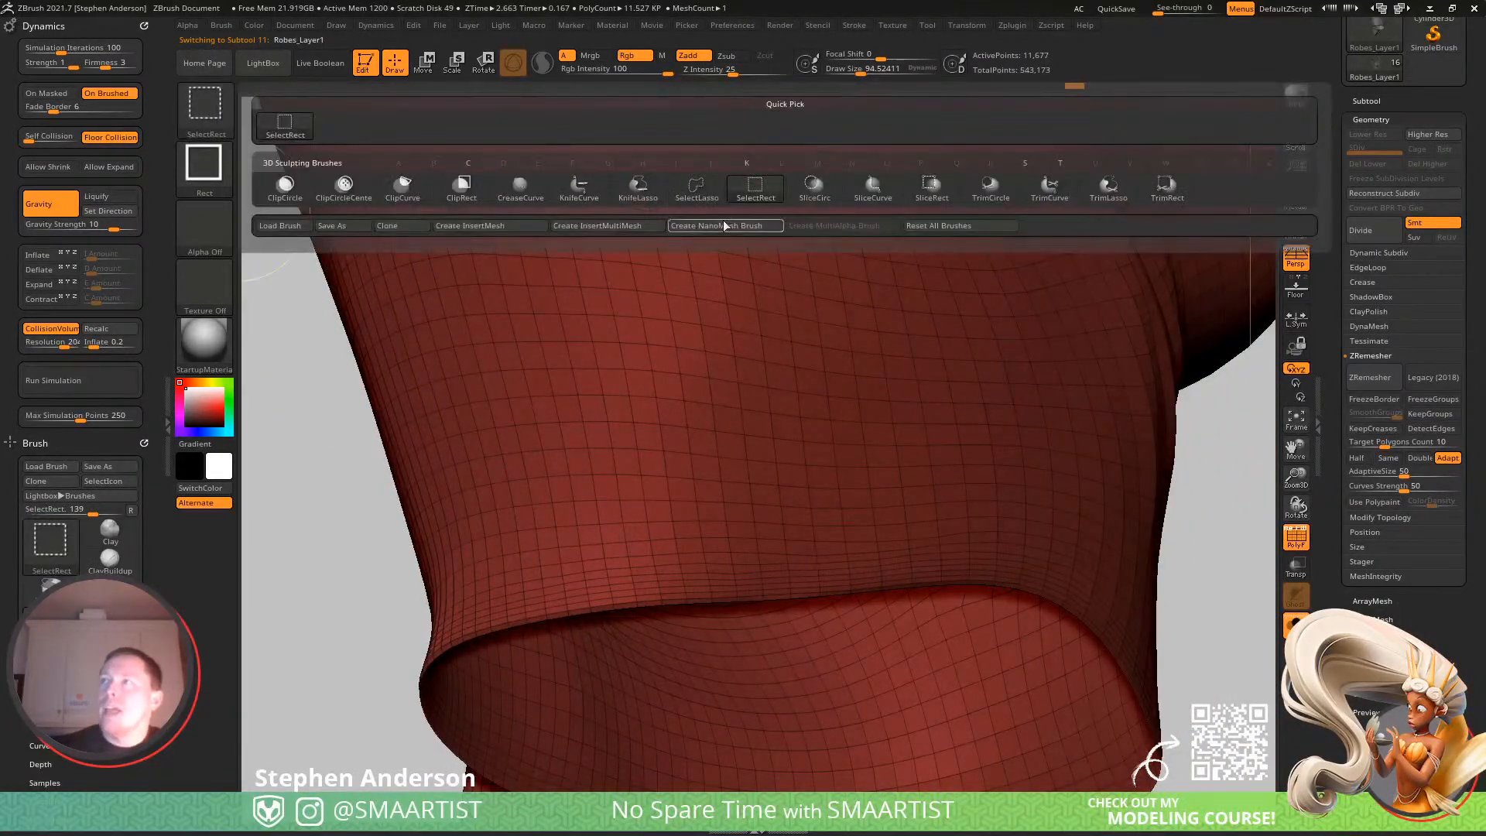
{"action": "mouse_move", "coordinate": [579, 600]}
{"action": "right_mouse_down", "text": "ctrl"}
{"action": "mouse_move", "coordinate": [583, 640]}
{"action": "mouse_move", "coordinate": [608, 650]}
{"action": "mouse_move", "coordinate": [458, 401]}
{"action": "mouse_move", "coordinate": [756, 514]}
{"action": "right_mouse_up", "text": "ctrl"}
{"action": "left_click", "coordinate": [616, 622], "text": "ctrl+shift"}
{"action": "left_click", "coordinate": [1028, 487], "text": "ctrl"}
{"action": "left_click", "coordinate": [1029, 488], "text": "ctrl+shift"}
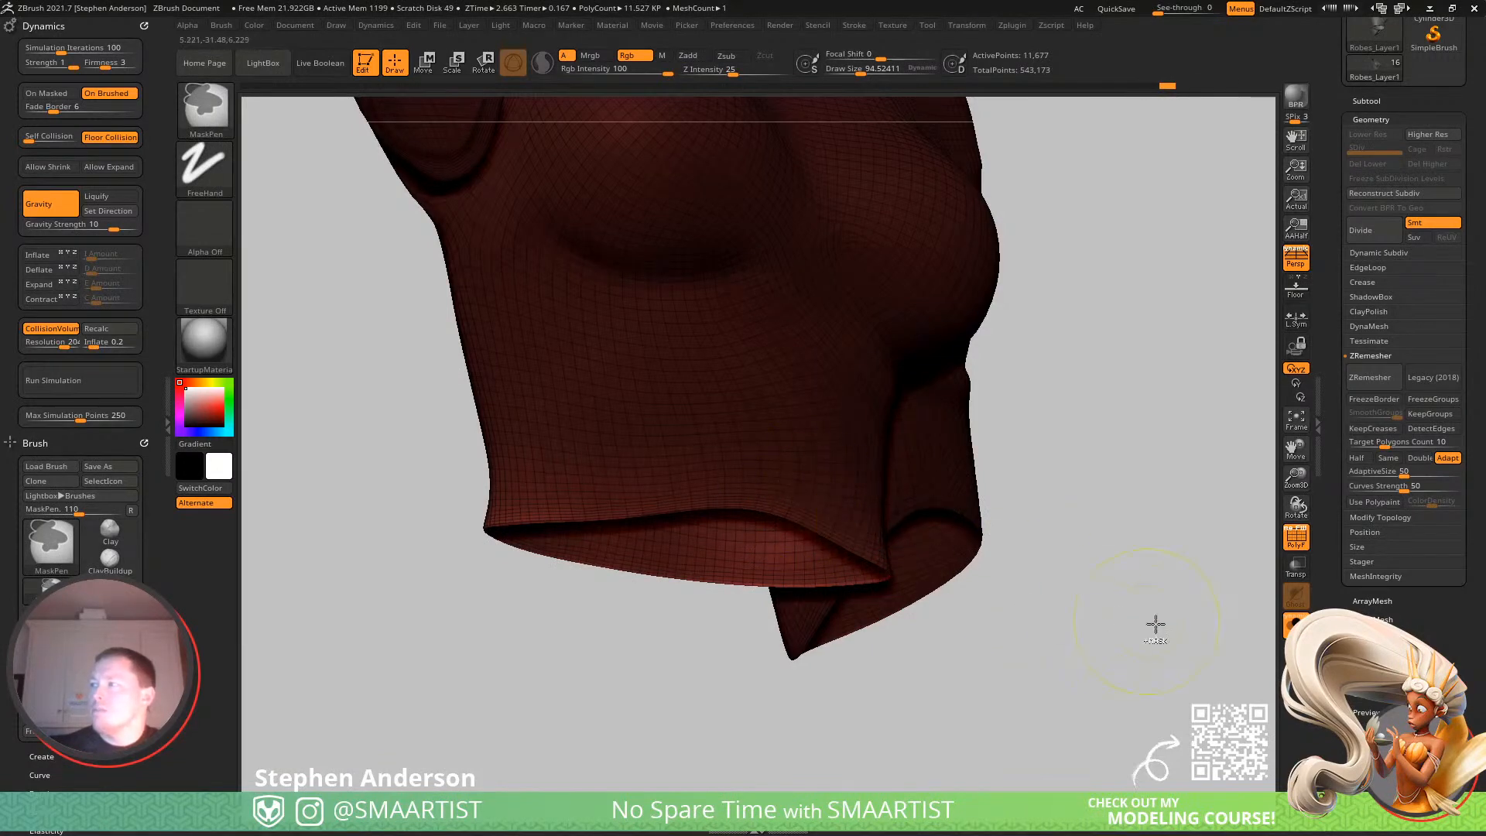
{"action": "left_click", "coordinate": [1296, 626]}
Adjust the shirt's unmasked hem with ClothPull at draw size 724, smooth it, and hide the wireframe.
{"action": "mouse_move", "coordinate": [998, 658]}
{"action": "right_mouse_down", "text": "ctrl"}
{"action": "mouse_move", "coordinate": [756, 491]}
{"action": "mouse_move", "coordinate": [1107, 563]}
{"action": "mouse_move", "coordinate": [1041, 557]}
{"action": "right_mouse_up", "text": "ctrl"}
{"action": "mouse_move", "coordinate": [1041, 557]}
{"action": "right_mouse_down", "text": "alt"}
{"action": "mouse_move", "coordinate": [706, 497]}
{"action": "mouse_move", "coordinate": [691, 547]}
{"action": "right_mouse_up", "text": "alt"}
{"action": "key", "text": "s"}
{"action": "left_click_drag", "start_coordinate": [589, 522], "coordinate": [643, 524]}
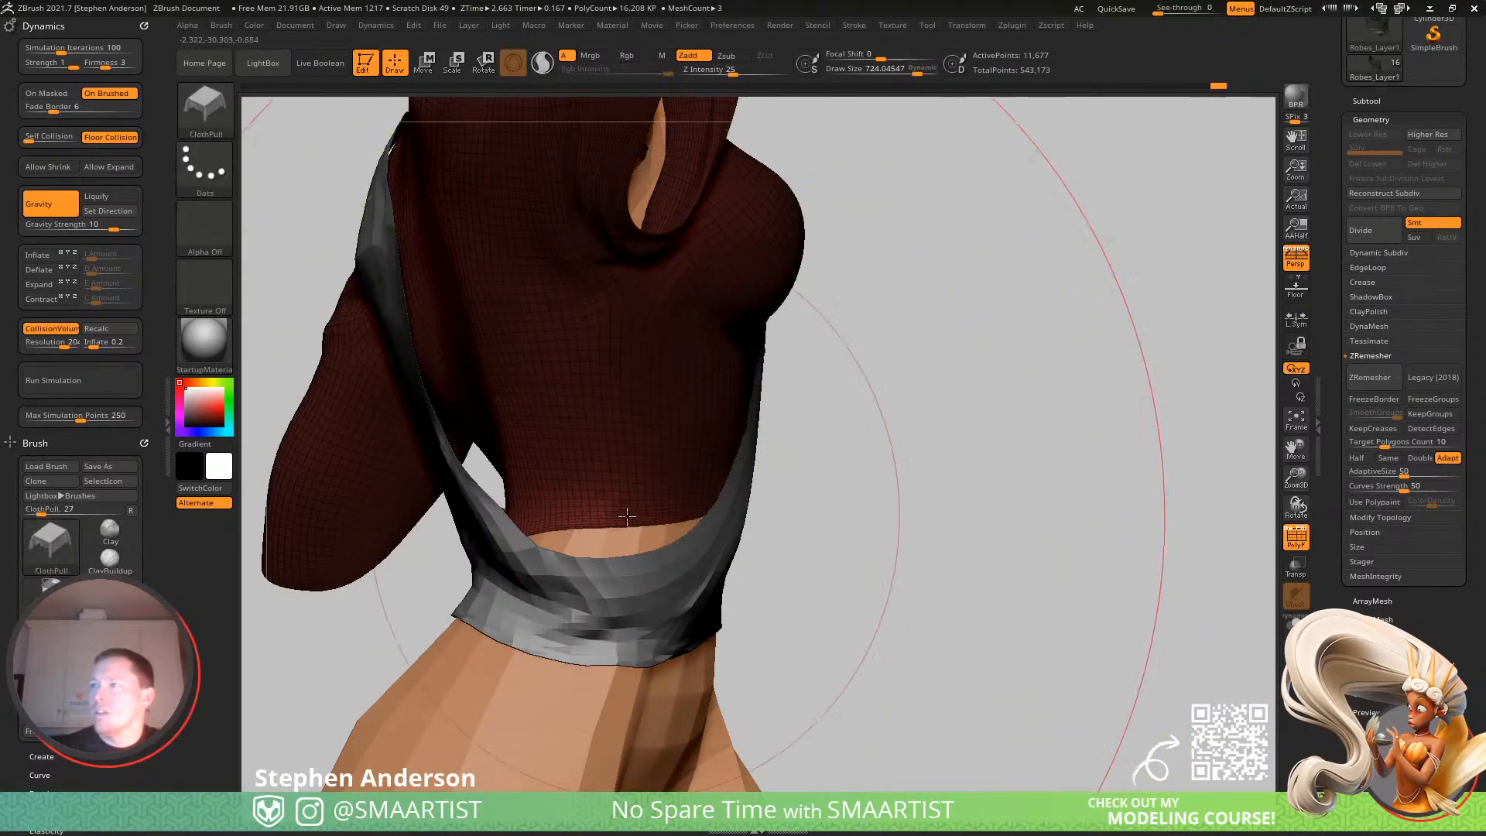
{"action": "key", "text": "shift"}
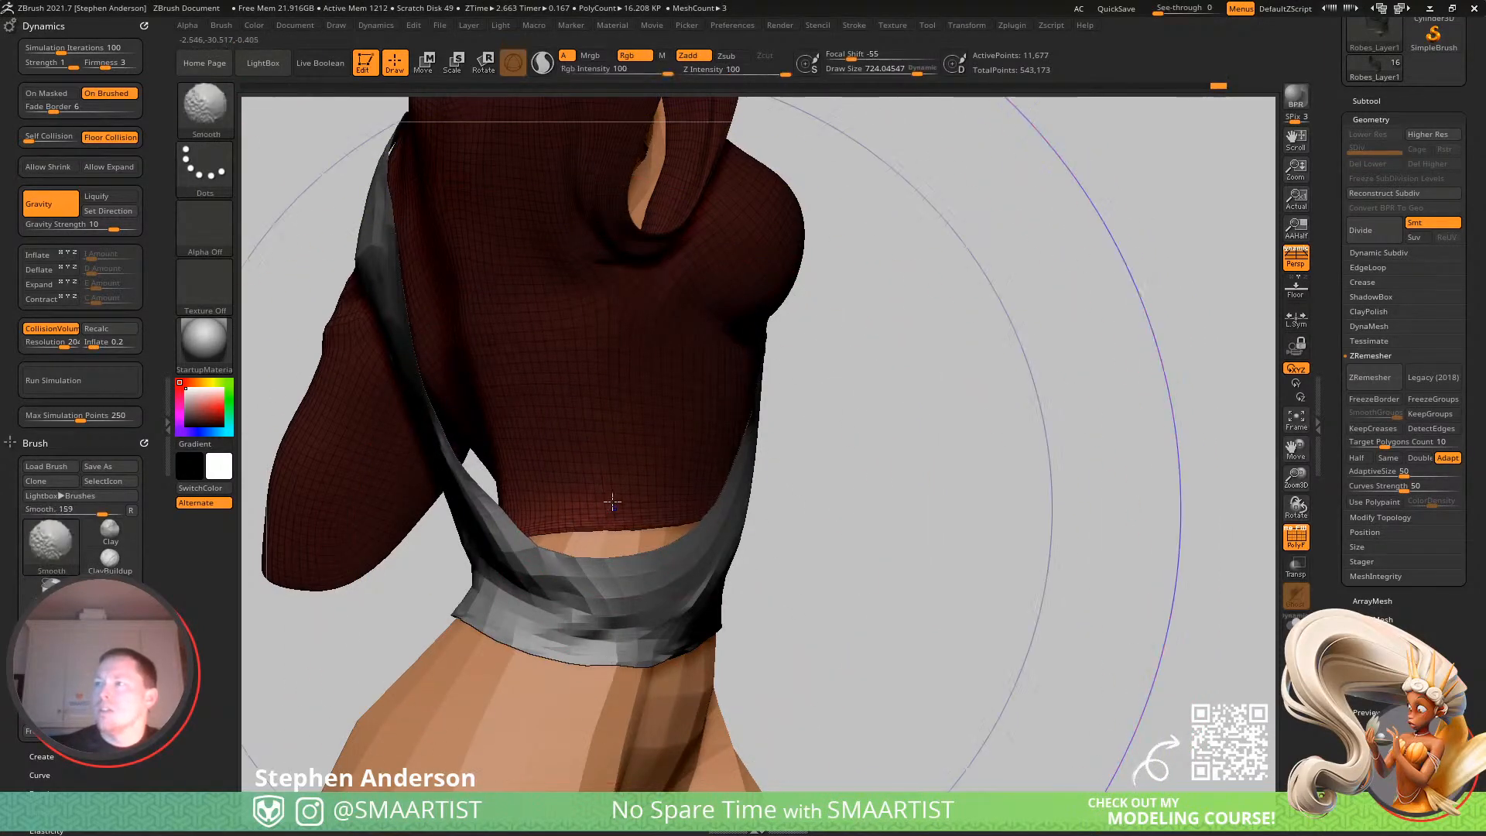
{"action": "left_click_drag", "start_coordinate": [614, 502], "coordinate": [569, 492], "text": "shift"}
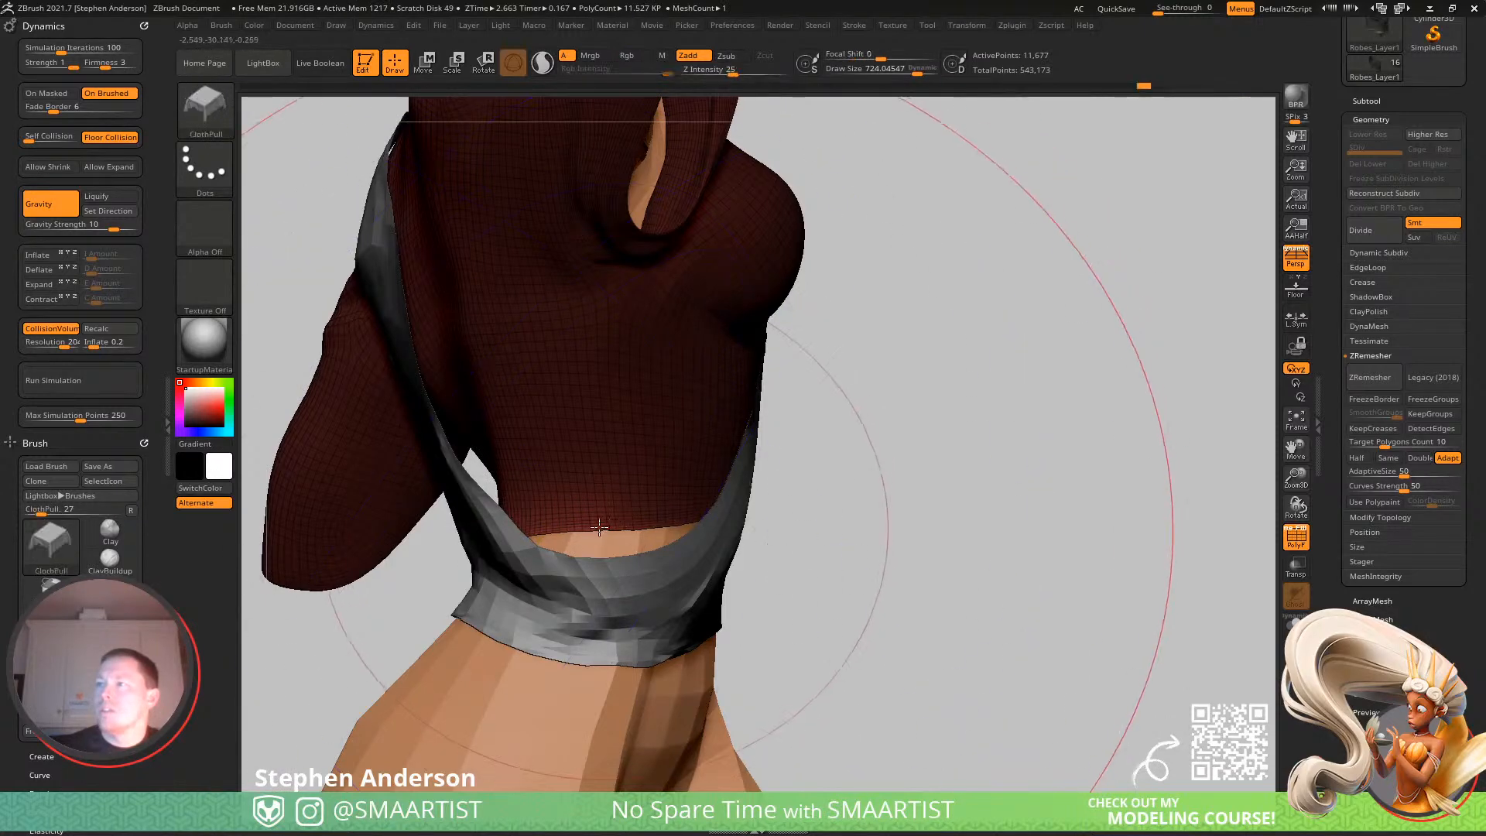
{"action": "left_click_drag", "start_coordinate": [913, 495], "coordinate": [697, 506]}
{"action": "mouse_move", "coordinate": [698, 505]}
{"action": "right_mouse_down"}
{"action": "mouse_move", "coordinate": [712, 519]}
{"action": "mouse_move", "coordinate": [645, 529]}
{"action": "mouse_move", "coordinate": [736, 546]}
{"action": "right_mouse_up"}
{"action": "key", "text": "shift+f"}
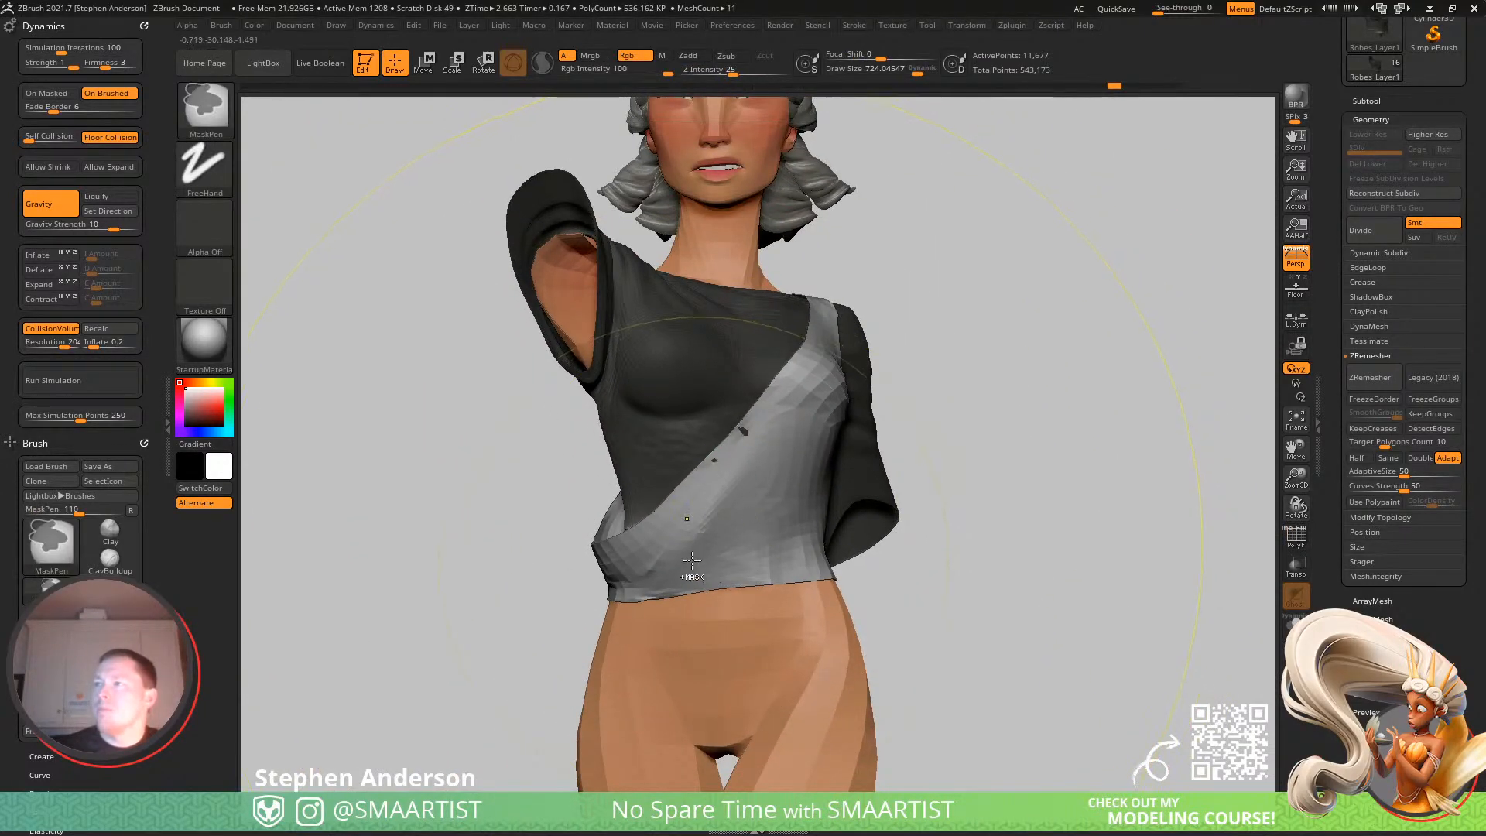
Pull the shirt's unmasked hem downward at the waist with the Move brush at draw size 339.
{"action": "key", "text": "b"}
{"action": "key", "text": "m"}
{"action": "key", "text": "v"}
{"action": "right_click_drag", "start_coordinate": [687, 562], "coordinate": [626, 521]}
{"action": "left_click_drag", "start_coordinate": [613, 522], "coordinate": [605, 589]}
{"action": "left_click_drag", "start_coordinate": [571, 657], "coordinate": [570, 667]}
{"action": "right_click_drag", "start_coordinate": [592, 596], "coordinate": [671, 571]}
{"action": "key", "text": "s"}
{"action": "left_click_drag", "start_coordinate": [675, 533], "coordinate": [652, 533]}
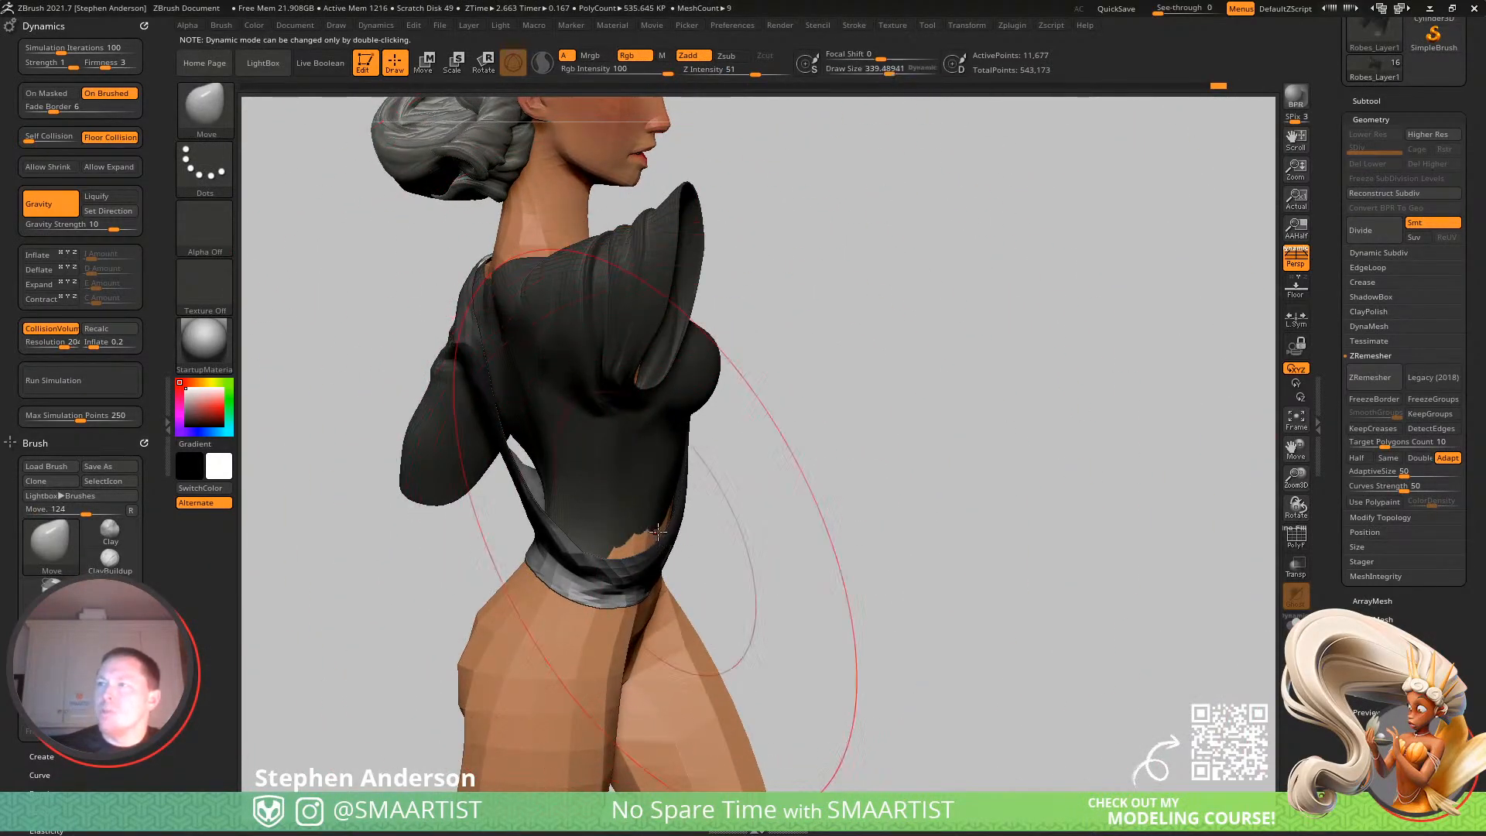
Pull the shirt's hem over the exposed skin at the waist with Move at draw size 182, then clear the mask.
{"action": "mouse_move", "coordinate": [675, 588]}
{"action": "right_mouse_down"}
{"action": "mouse_move", "coordinate": [556, 548]}
{"action": "mouse_move", "coordinate": [596, 515]}
{"action": "mouse_move", "coordinate": [650, 549]}
{"action": "right_mouse_up"}
{"action": "key", "text": "s"}
{"action": "left_click_drag", "start_coordinate": [660, 558], "coordinate": [644, 560]}
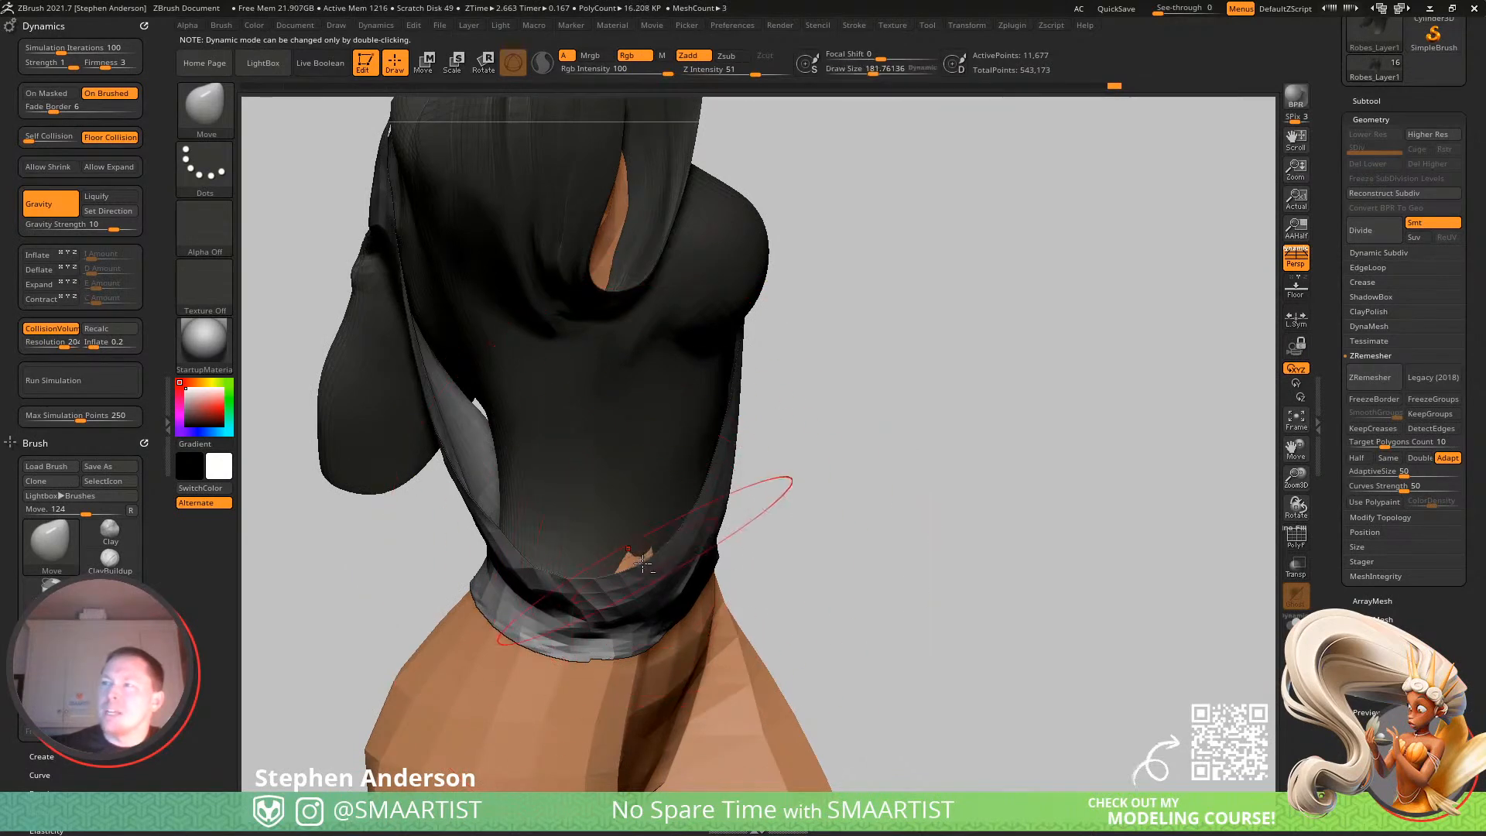
{"action": "mouse_move", "coordinate": [685, 582]}
{"action": "right_mouse_down"}
{"action": "mouse_move", "coordinate": [519, 572]}
{"action": "mouse_move", "coordinate": [546, 615]}
{"action": "mouse_move", "coordinate": [569, 592]}
{"action": "mouse_move", "coordinate": [546, 567]}
{"action": "mouse_move", "coordinate": [565, 503]}
{"action": "right_mouse_up"}
{"action": "left_click_drag", "start_coordinate": [706, 404], "coordinate": [781, 523], "text": "ctrl"}
Sculpt fabric folds down the shirt's side below the raised arm with the Standard brush at draw size 77, and smooth them.
{"action": "right_click_drag", "start_coordinate": [537, 467], "coordinate": [658, 479], "text": "alt"}
{"action": "right_click_drag", "start_coordinate": [657, 478], "coordinate": [659, 530], "text": "ctrl"}
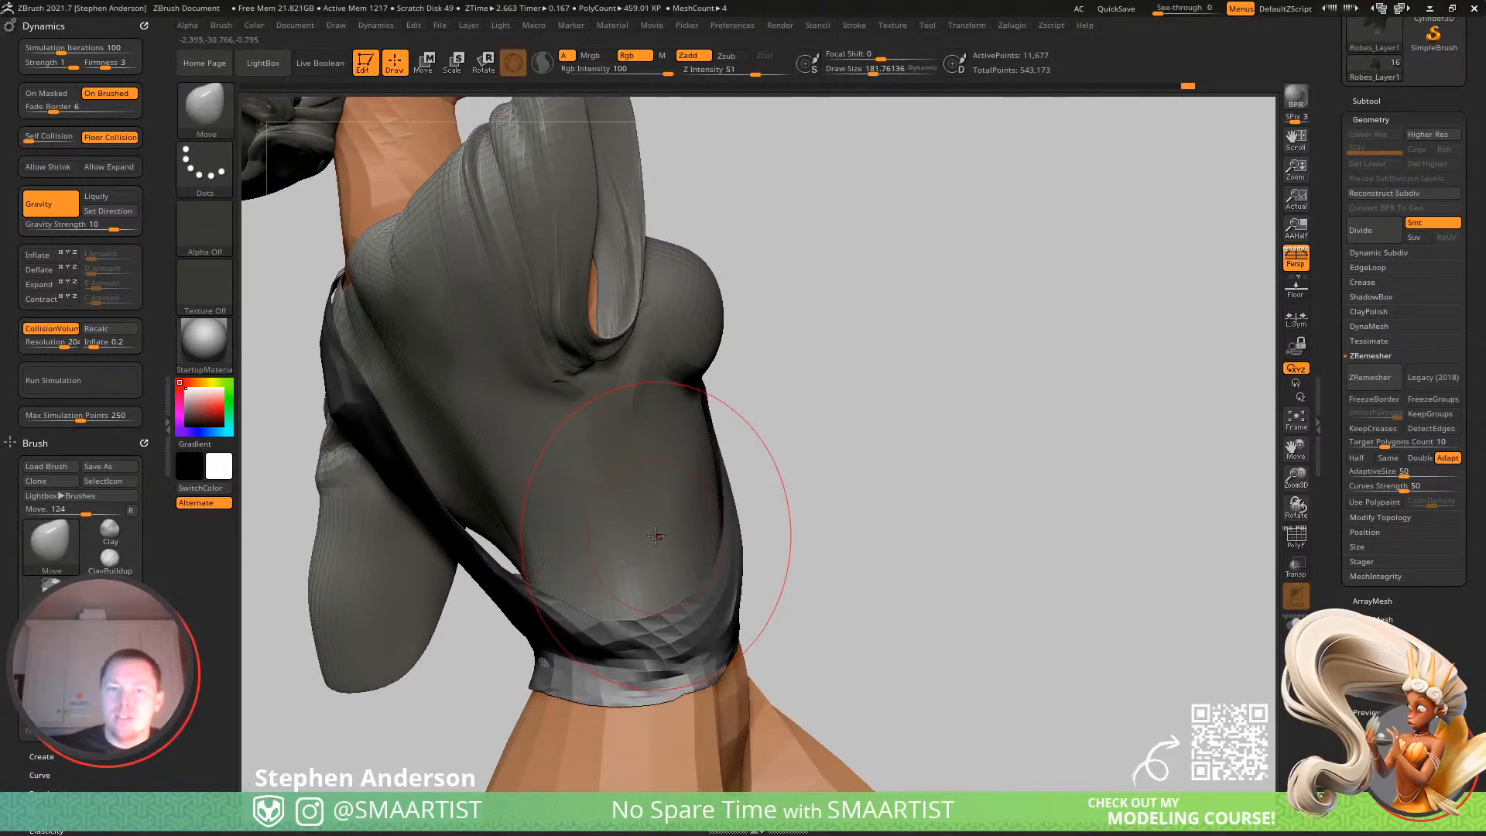
{"action": "key", "text": "b"}
{"action": "key", "text": "s"}
{"action": "key", "text": "t"}
{"action": "mouse_move", "coordinate": [651, 529]}
{"action": "right_mouse_down"}
{"action": "mouse_move", "coordinate": [679, 404]}
{"action": "mouse_move", "coordinate": [643, 444]}
{"action": "right_mouse_up"}
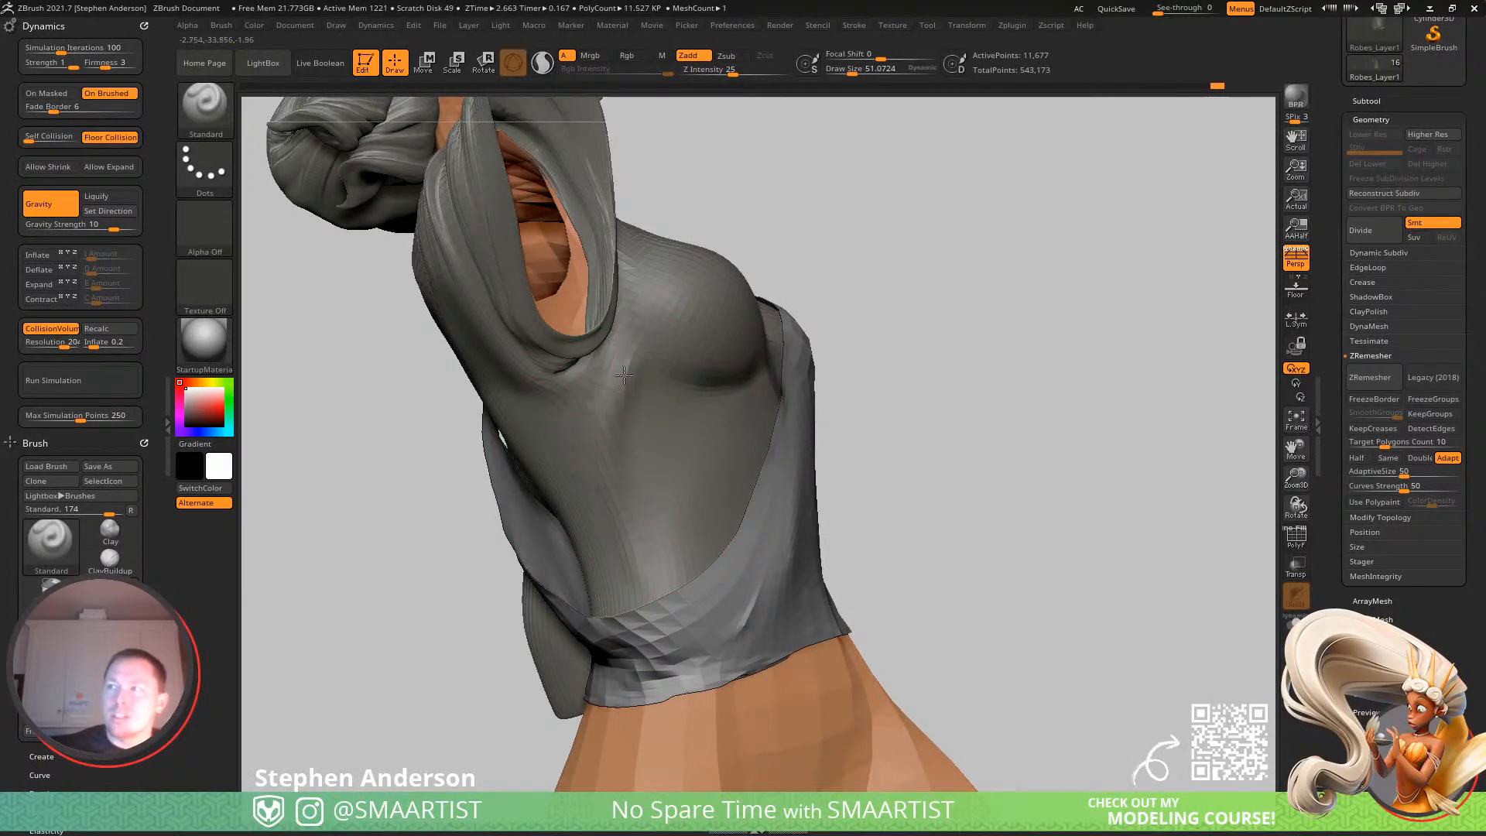
{"action": "right_click_drag", "start_coordinate": [666, 469], "coordinate": [657, 439]}
{"action": "key", "text": "s"}
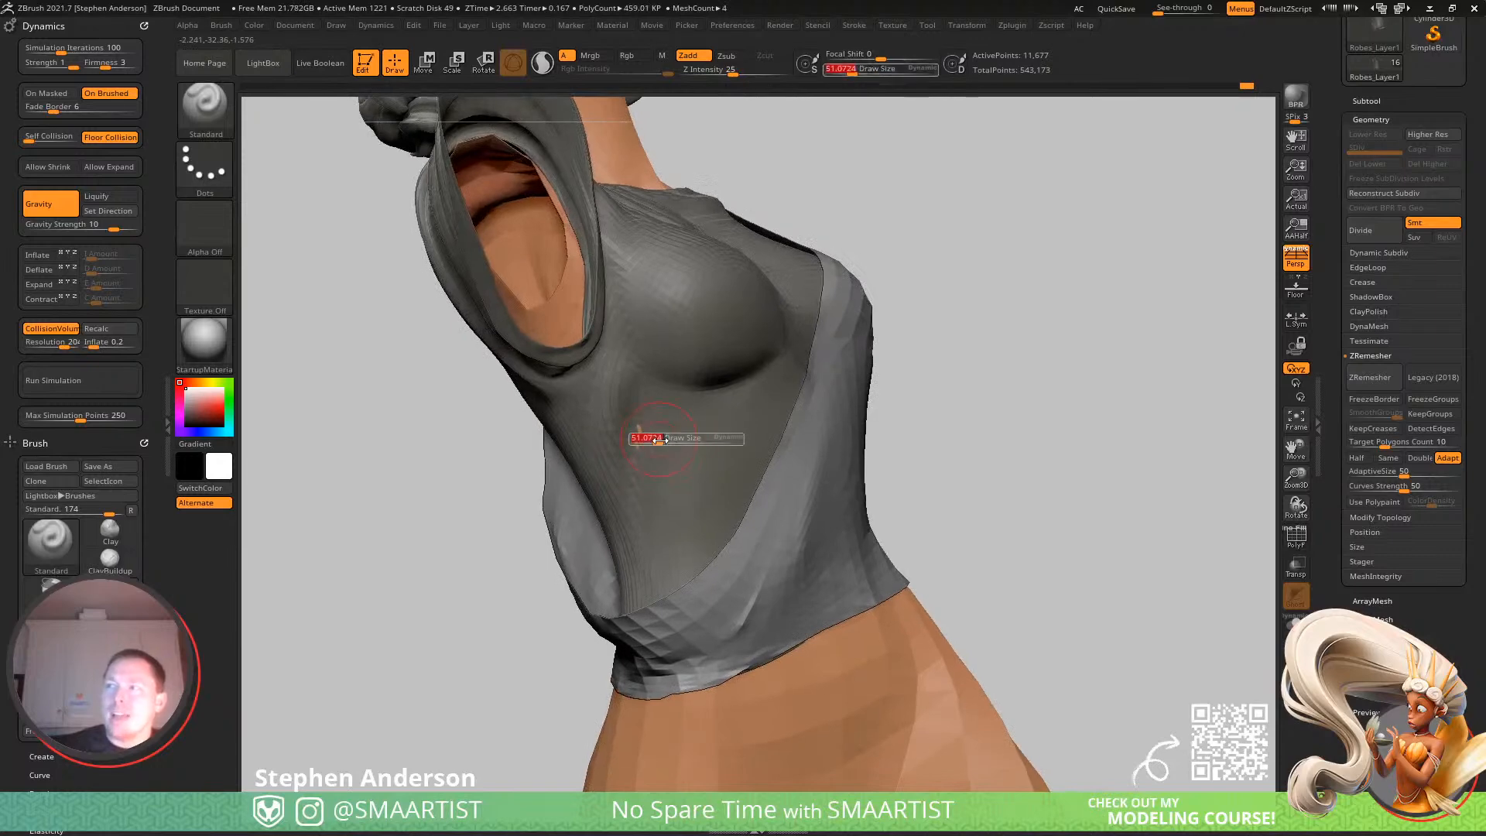
{"action": "right_click_drag", "start_coordinate": [655, 617], "coordinate": [572, 434]}
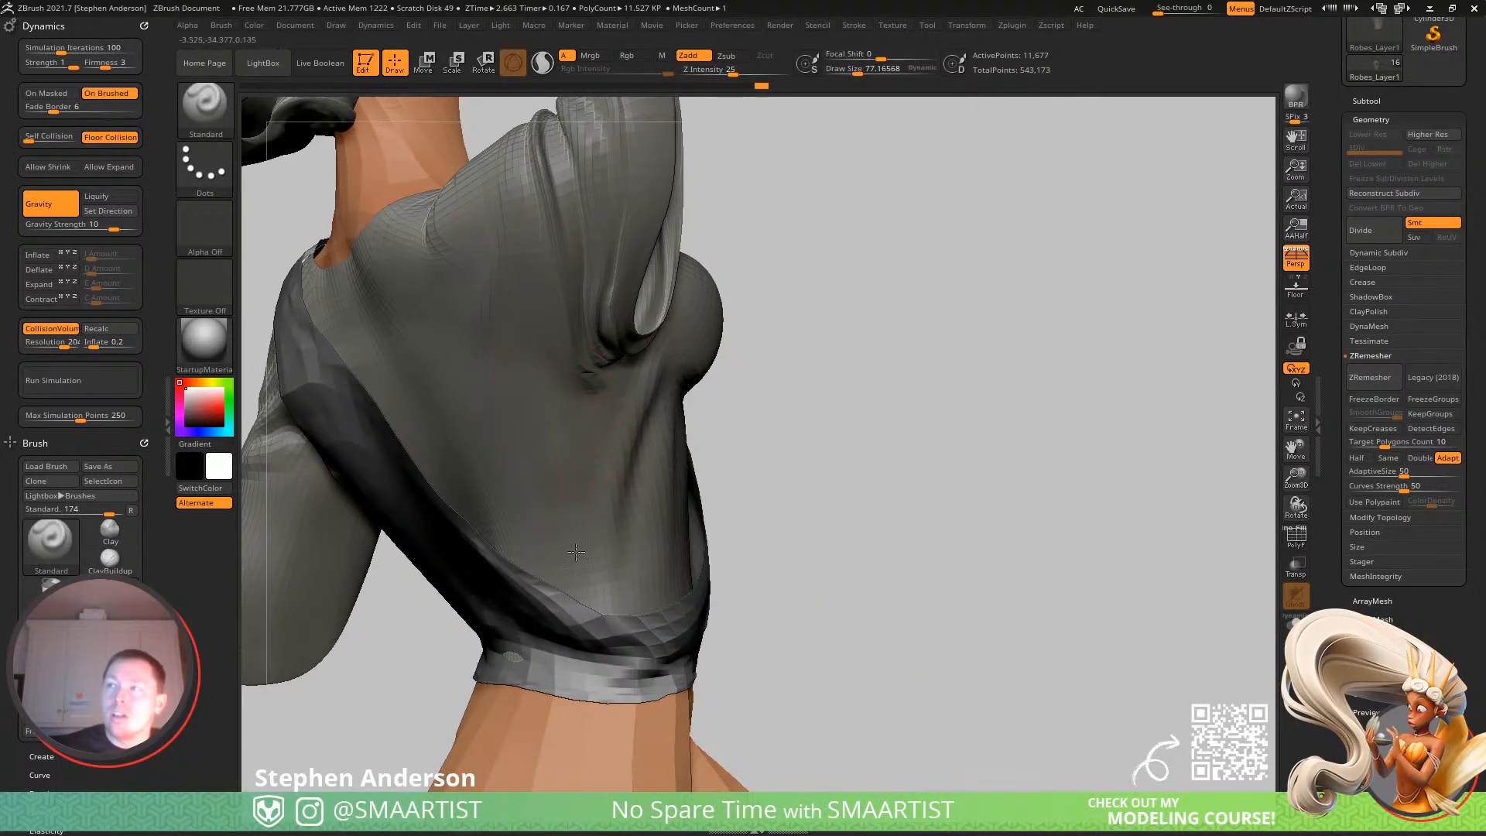
{"action": "right_click_drag", "start_coordinate": [555, 556], "coordinate": [572, 475], "text": "shift"}
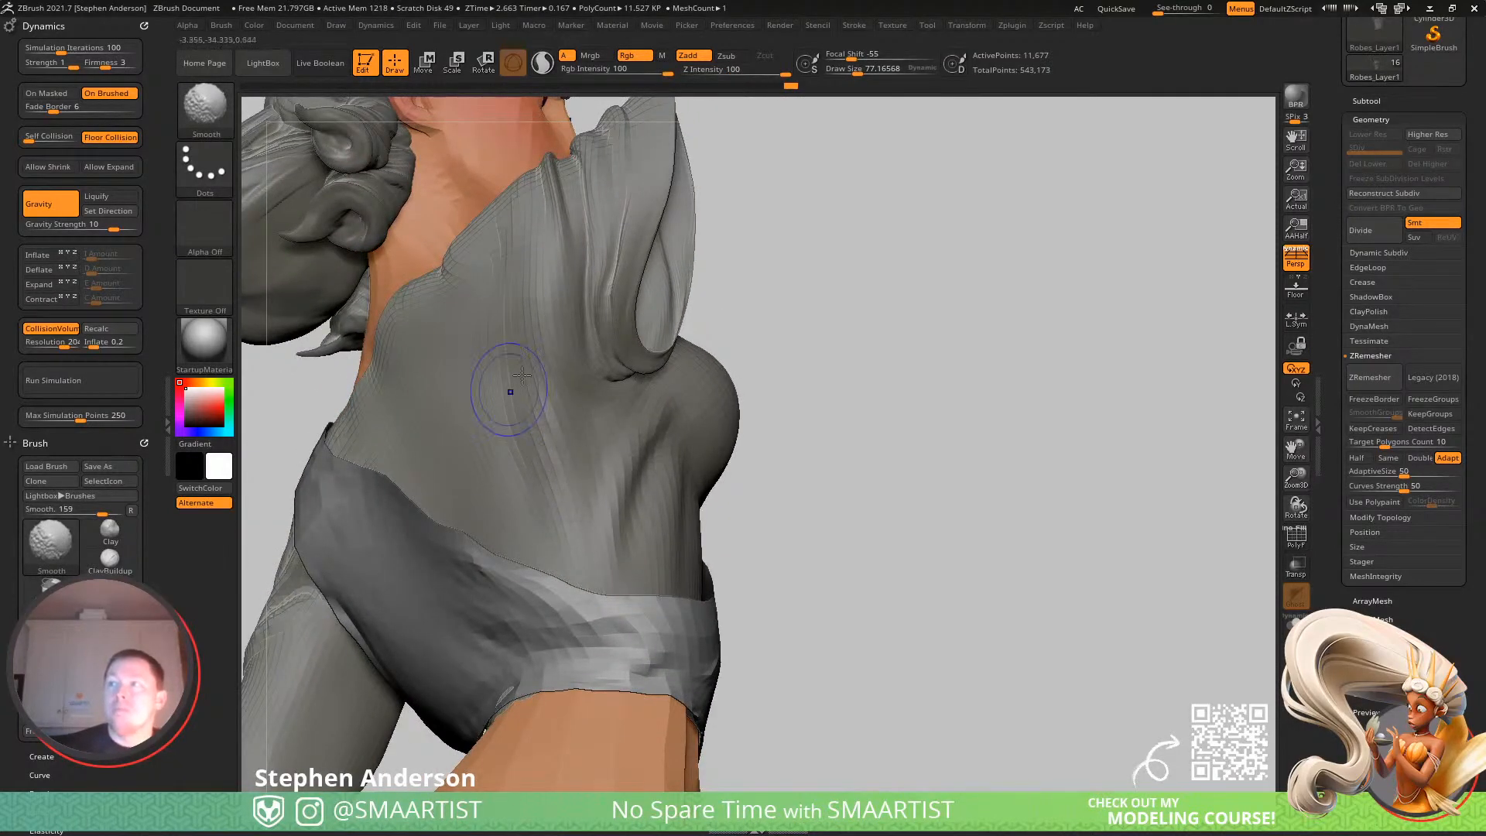
{"action": "mouse_move", "coordinate": [564, 395]}
{"action": "right_mouse_down", "text": "shift"}
{"action": "mouse_move", "coordinate": [622, 421]}
{"action": "mouse_move", "coordinate": [586, 408]}
{"action": "mouse_move", "coordinate": [591, 422]}
{"action": "right_mouse_up", "text": "shift"}
Reshape the shirt's side and back around the raised sleeve with the Move brush at draw size 114, and smooth the area.
{"action": "key", "text": "b"}
{"action": "key", "text": "m"}
{"action": "key", "text": "v"}
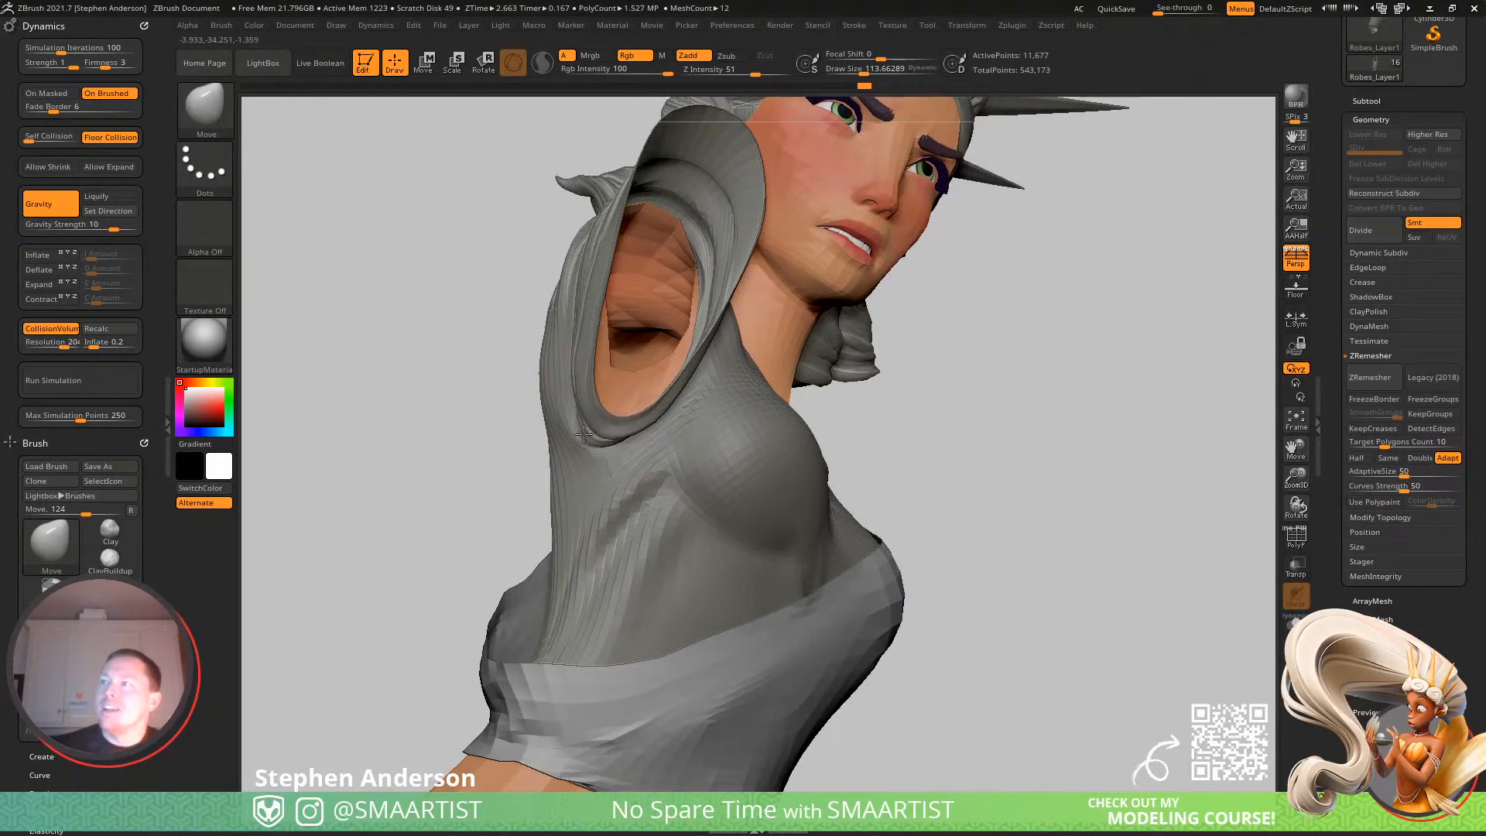
{"action": "mouse_move", "coordinate": [592, 318]}
{"action": "right_mouse_down"}
{"action": "mouse_move", "coordinate": [564, 302]}
{"action": "mouse_move", "coordinate": [686, 425]}
{"action": "mouse_move", "coordinate": [527, 428]}
{"action": "mouse_move", "coordinate": [606, 407]}
{"action": "mouse_move", "coordinate": [625, 352]}
{"action": "mouse_move", "coordinate": [644, 521]}
{"action": "mouse_move", "coordinate": [573, 480]}
{"action": "mouse_move", "coordinate": [596, 496]}
{"action": "mouse_move", "coordinate": [507, 476]}
{"action": "right_mouse_up"}
{"action": "left_click_drag", "start_coordinate": [520, 465], "coordinate": [511, 467]}
{"action": "key", "text": "shift"}
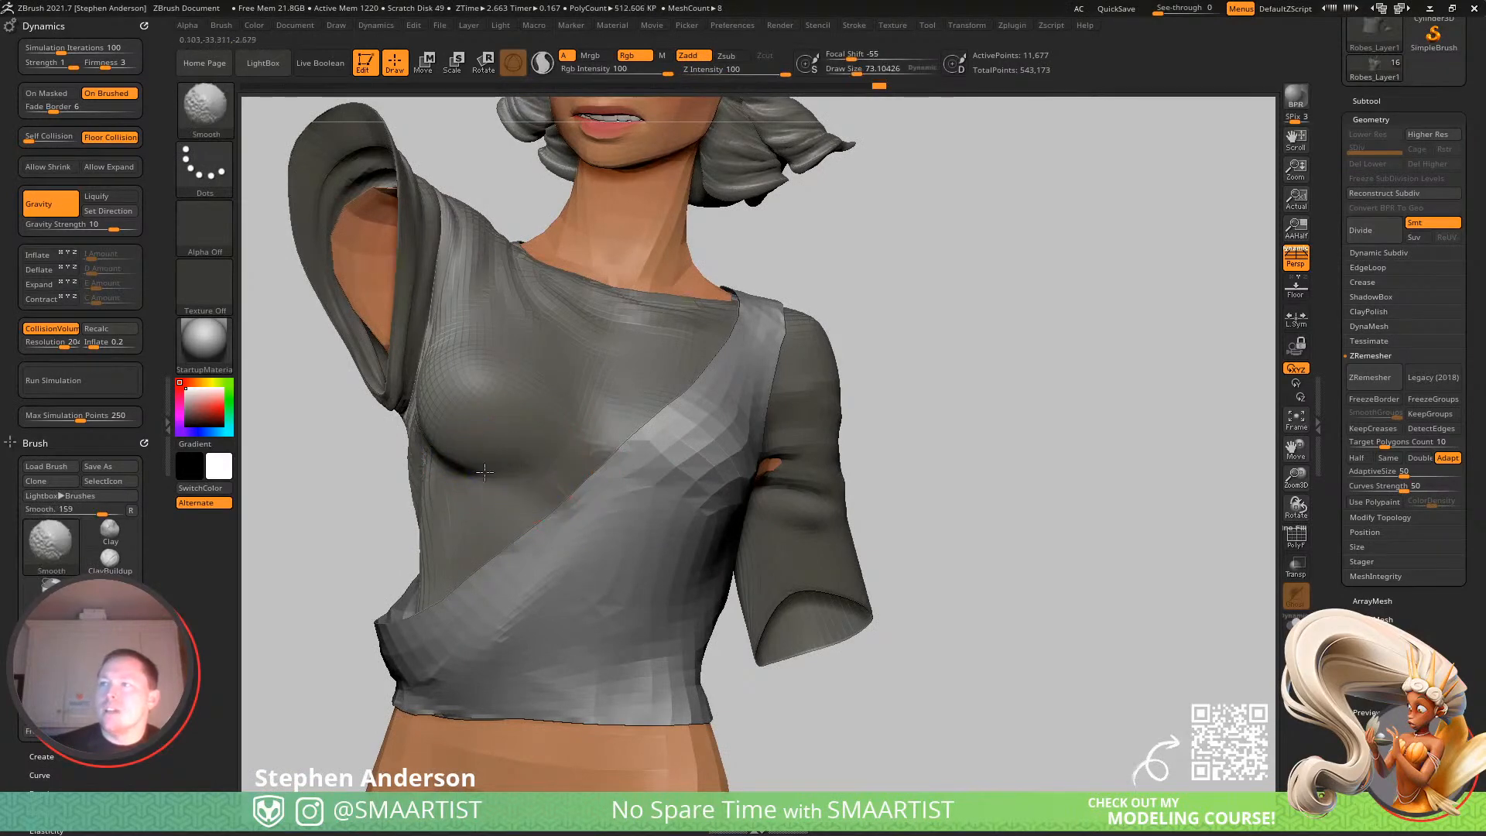
Adjust the shirt's fabric under the bust with Move at draw size 95, and smooth it.
{"action": "right_click_drag", "start_coordinate": [493, 440], "coordinate": [501, 469]}
{"action": "key", "text": "s"}
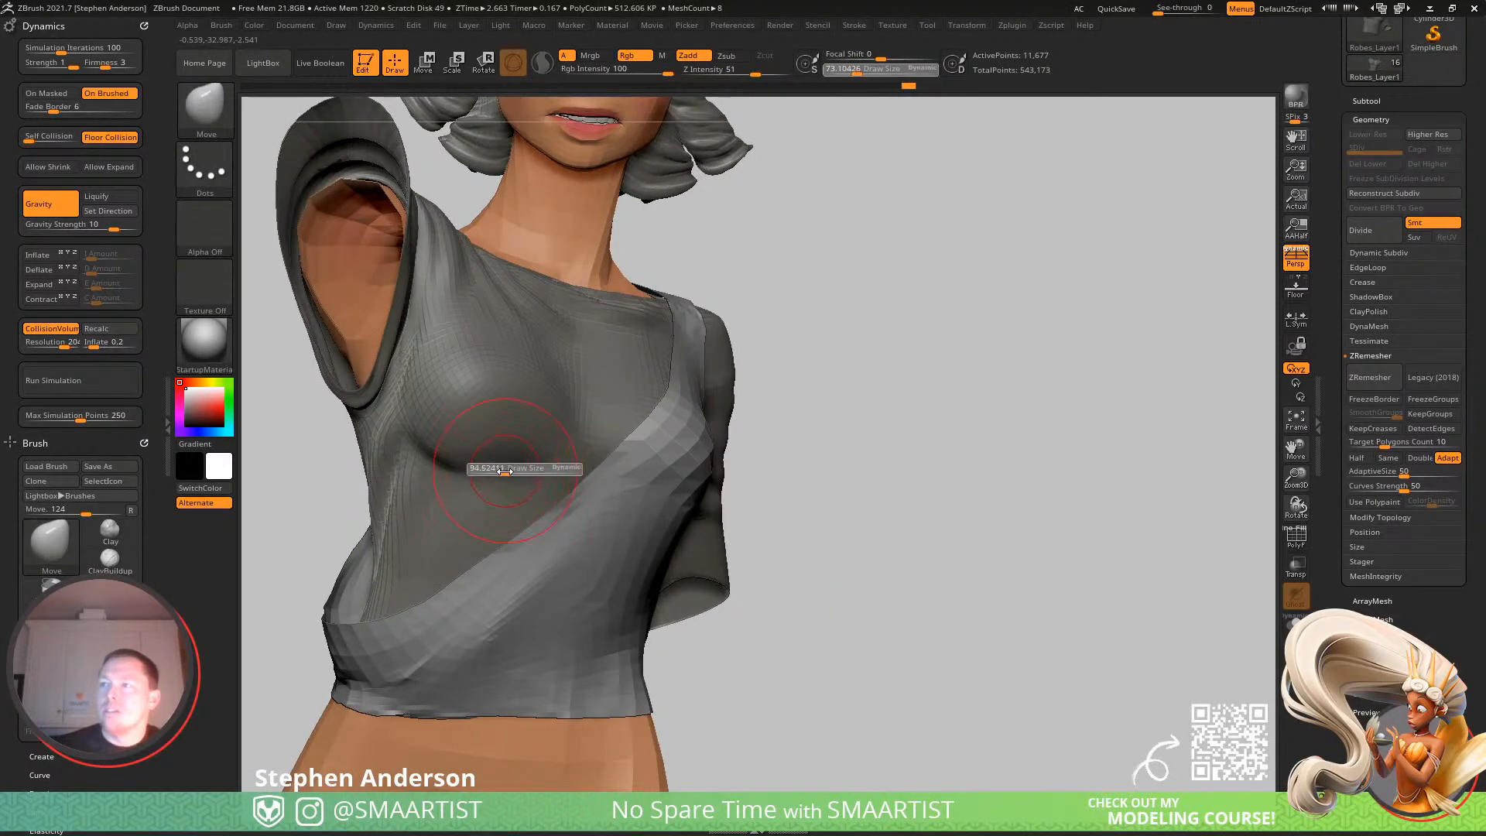
{"action": "left_click_drag", "start_coordinate": [492, 461], "coordinate": [521, 467]}
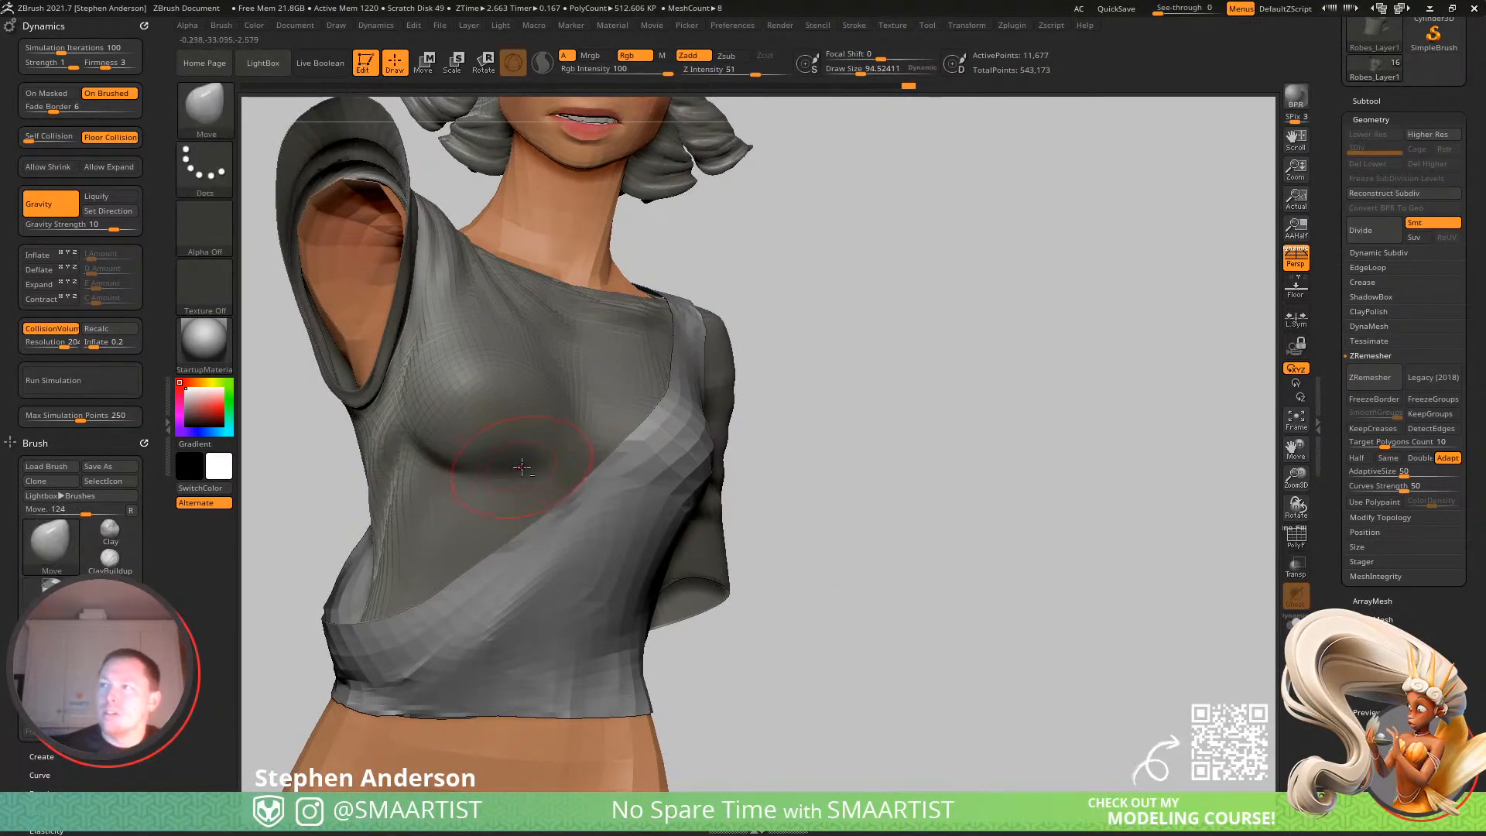
{"action": "mouse_move", "coordinate": [502, 467]}
{"action": "right_mouse_down"}
{"action": "mouse_move", "coordinate": [546, 474]}
{"action": "mouse_move", "coordinate": [505, 470]}
{"action": "right_mouse_up"}
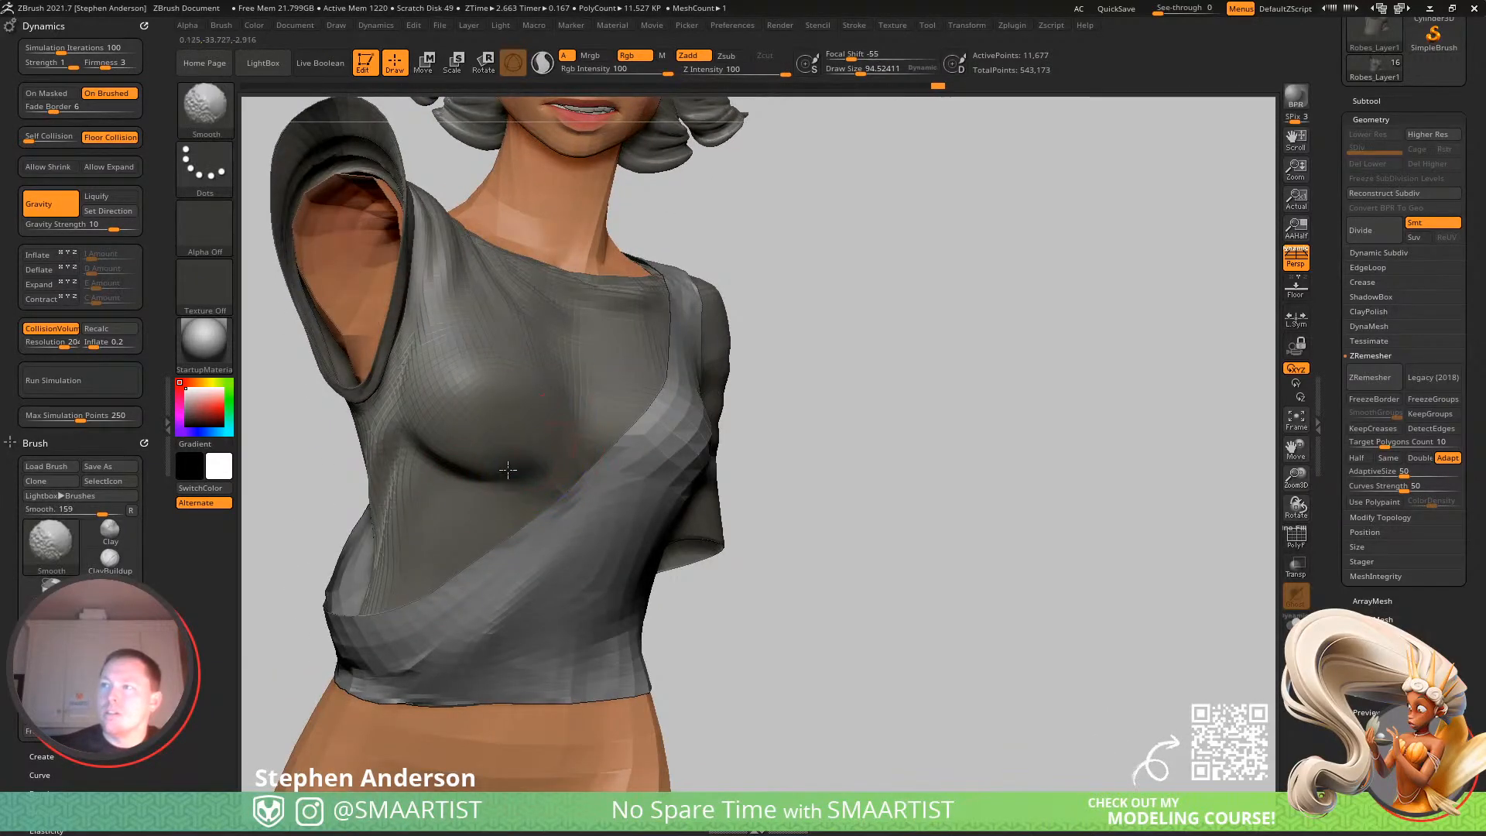
{"action": "right_click_drag", "start_coordinate": [565, 512], "coordinate": [546, 528]}
Adjust the shirt's side beneath the lowered arm where it meets the outer robe with Move.
{"action": "mouse_move", "coordinate": [546, 528]}
{"action": "right_mouse_down", "text": "ctrl"}
{"action": "mouse_move", "coordinate": [780, 401]}
{"action": "mouse_move", "coordinate": [790, 412]}
{"action": "right_mouse_up", "text": "ctrl"}
{"action": "mouse_move", "coordinate": [790, 411]}
{"action": "right_mouse_down", "text": "ctrl"}
{"action": "mouse_move", "coordinate": [739, 504]}
{"action": "mouse_move", "coordinate": [743, 532]}
{"action": "mouse_move", "coordinate": [712, 503]}
{"action": "right_mouse_up", "text": "ctrl"}
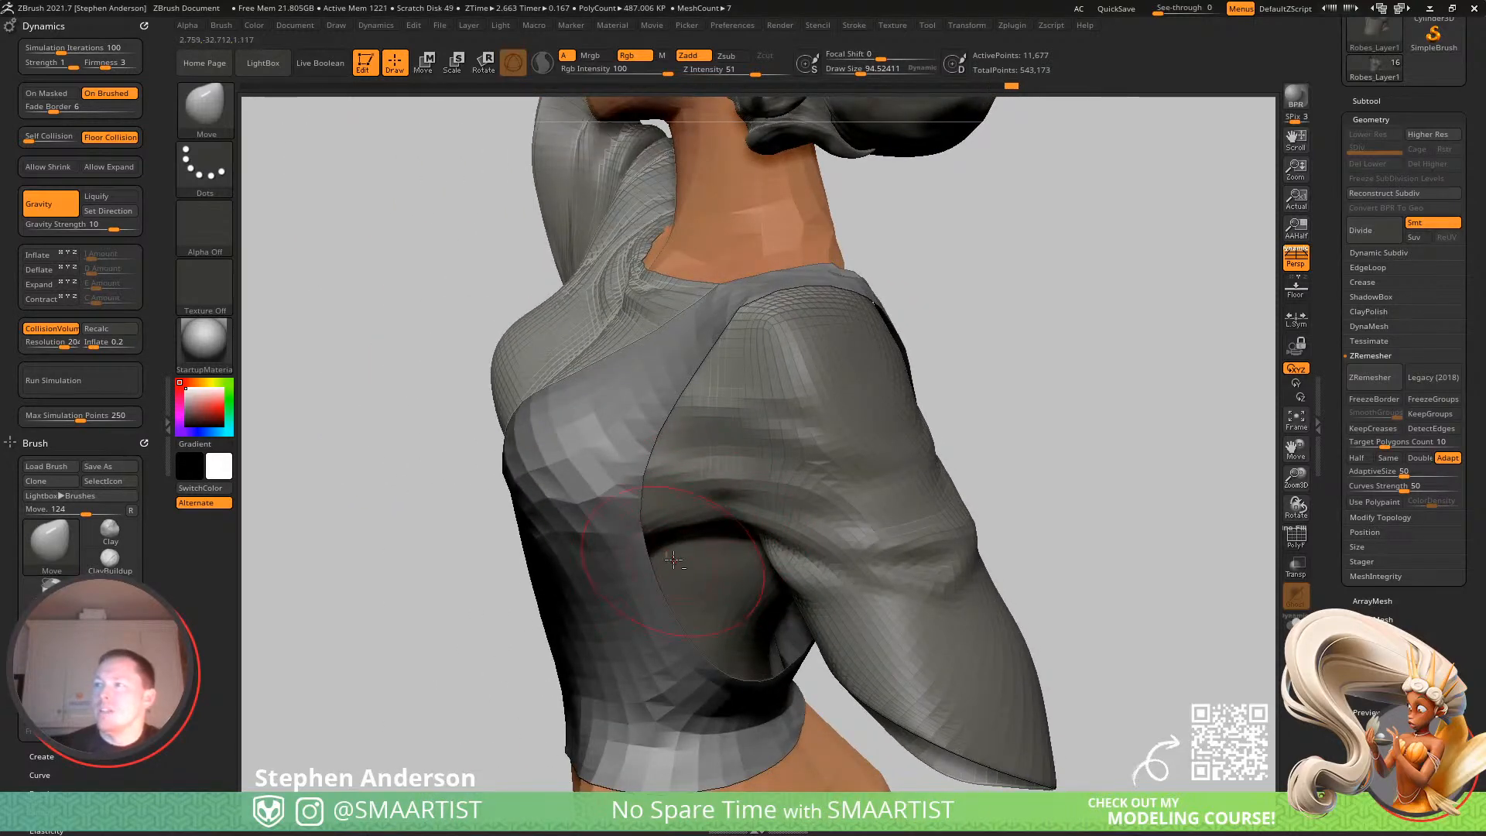
{"action": "right_click_drag", "start_coordinate": [684, 571], "coordinate": [658, 516]}
{"action": "left_click_drag", "start_coordinate": [657, 522], "coordinate": [659, 531]}
{"action": "right_click_drag", "start_coordinate": [672, 546], "coordinate": [569, 520]}
{"action": "right_click_drag", "start_coordinate": [720, 456], "coordinate": [762, 456]}
{"action": "mouse_move", "coordinate": [763, 456]}
{"action": "right_mouse_down", "text": "ctrl"}
{"action": "mouse_move", "coordinate": [724, 444]}
{"action": "mouse_move", "coordinate": [730, 471]}
{"action": "mouse_move", "coordinate": [748, 472]}
{"action": "right_mouse_up", "text": "ctrl"}
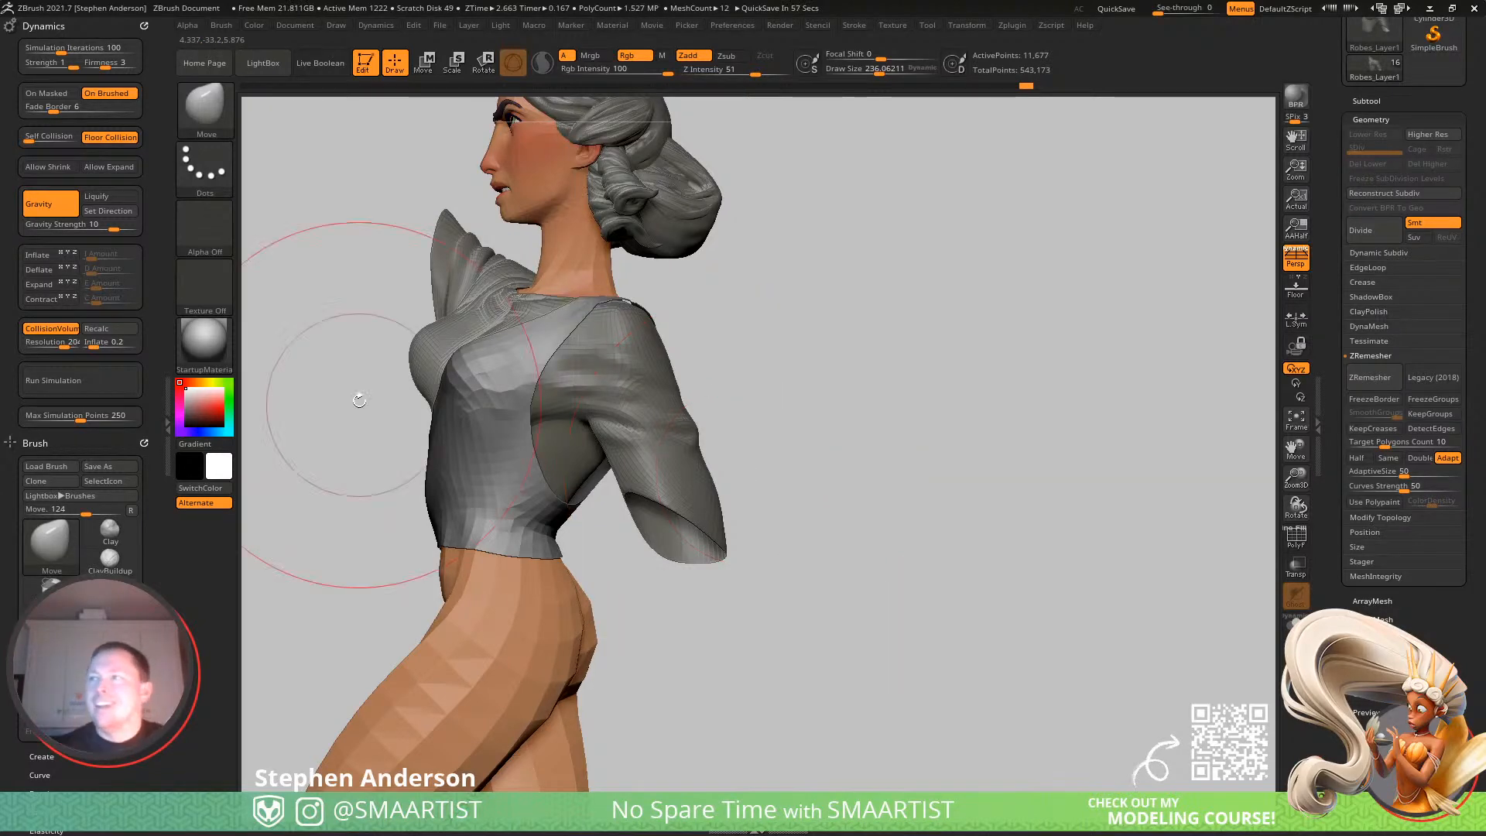
Switch to the Robes_Layer2_1 outer robe and show its wireframe.
{"action": "right_click_drag", "start_coordinate": [507, 377], "coordinate": [741, 480]}
{"action": "right_click_drag", "start_coordinate": [741, 480], "coordinate": [719, 341], "text": "alt"}
{"action": "left_click", "coordinate": [725, 456], "text": "alt"}
{"action": "key", "text": "shift+f"}
{"action": "right_click_drag", "start_coordinate": [730, 458], "coordinate": [689, 588]}
{"action": "right_click_drag", "start_coordinate": [690, 513], "coordinate": [705, 584], "text": "ctrl"}
Clear the outer robe's old mask and mask it except around its hem using visibility selection.
{"action": "left_click_drag", "start_coordinate": [1017, 353], "coordinate": [1054, 486], "text": "ctrl"}
{"action": "right_click_drag", "start_coordinate": [518, 441], "coordinate": [660, 377], "text": "alt"}
{"action": "right_click_drag", "start_coordinate": [589, 364], "coordinate": [681, 356]}
{"action": "right_click_drag", "start_coordinate": [541, 534], "coordinate": [539, 456], "text": "ctrl"}
{"action": "left_click", "coordinate": [386, 542], "text": "ctrl+shift"}
{"action": "left_click", "coordinate": [739, 533], "text": "ctrl+shift"}
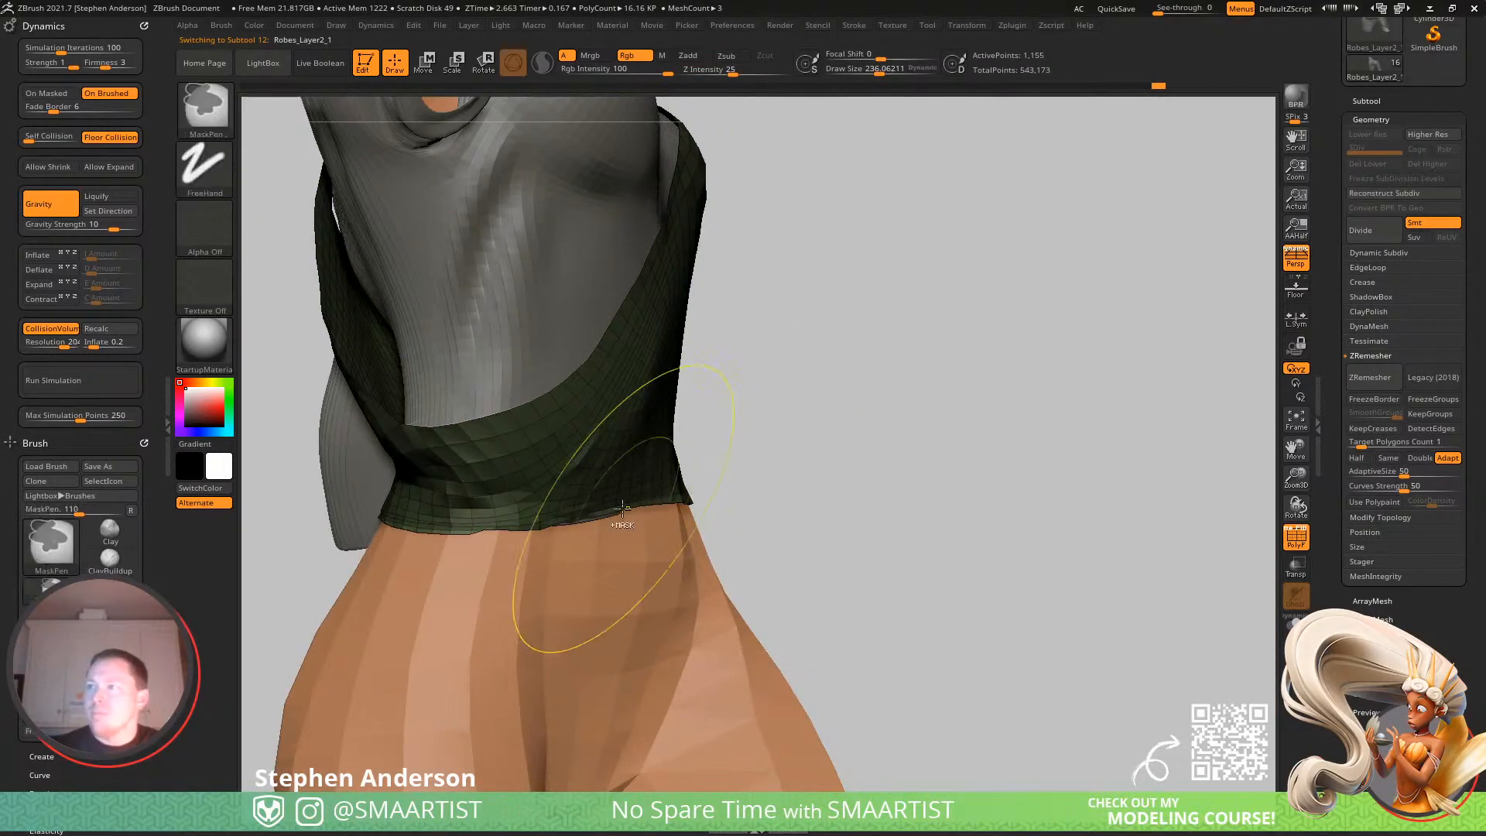
Pull the outer robe's unmasked hem down over the hips with the Move brush at draw size 884.
{"action": "right_click_drag", "start_coordinate": [582, 496], "coordinate": [623, 422], "text": "ctrl"}
{"action": "right_click_drag", "start_coordinate": [696, 472], "coordinate": [557, 497]}
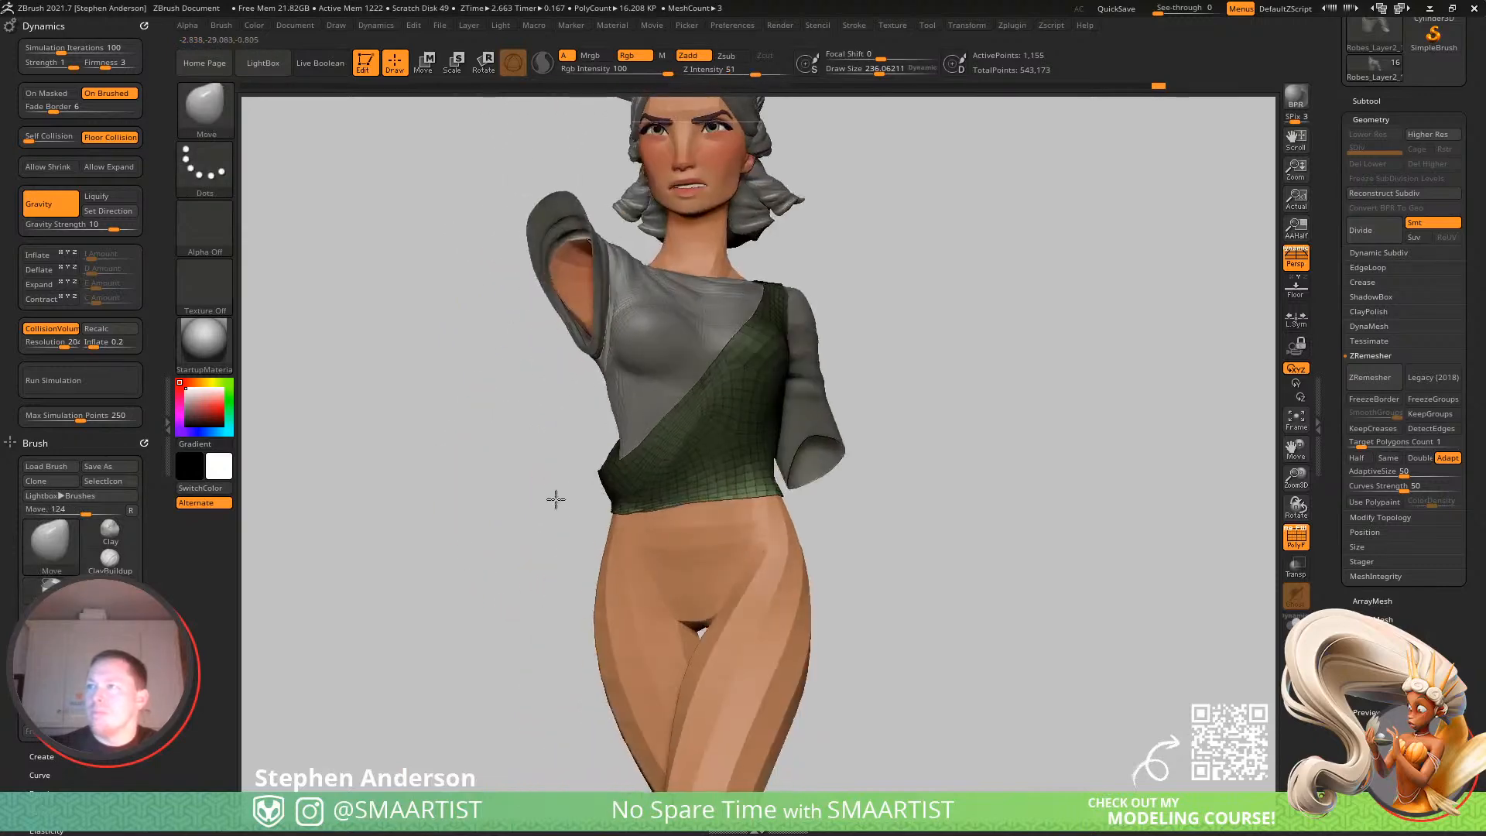
{"action": "left_click_drag", "start_coordinate": [661, 527], "coordinate": [686, 527]}
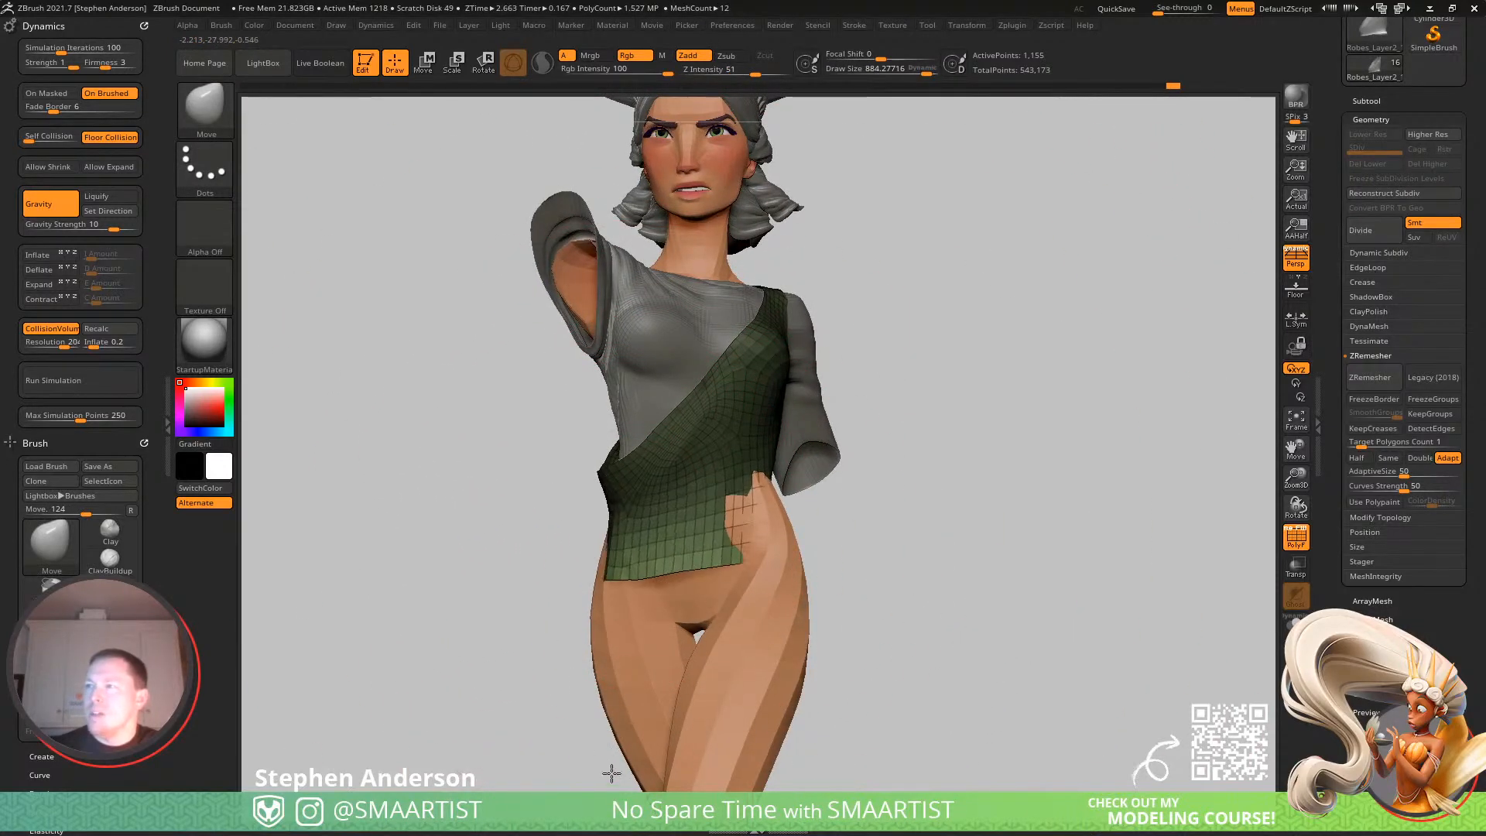
Flare the robe's lower edge outward around the hips and back with Move at draw size 472.
{"action": "mouse_move", "coordinate": [862, 464]}
{"action": "right_mouse_down"}
{"action": "mouse_move", "coordinate": [821, 553]}
{"action": "mouse_move", "coordinate": [859, 547]}
{"action": "mouse_move", "coordinate": [697, 604]}
{"action": "mouse_move", "coordinate": [604, 594]}
{"action": "mouse_move", "coordinate": [866, 585]}
{"action": "mouse_move", "coordinate": [673, 531]}
{"action": "mouse_move", "coordinate": [589, 596]}
{"action": "right_mouse_up"}
{"action": "key", "text": "s"}
{"action": "left_click_drag", "start_coordinate": [758, 641], "coordinate": [741, 652]}
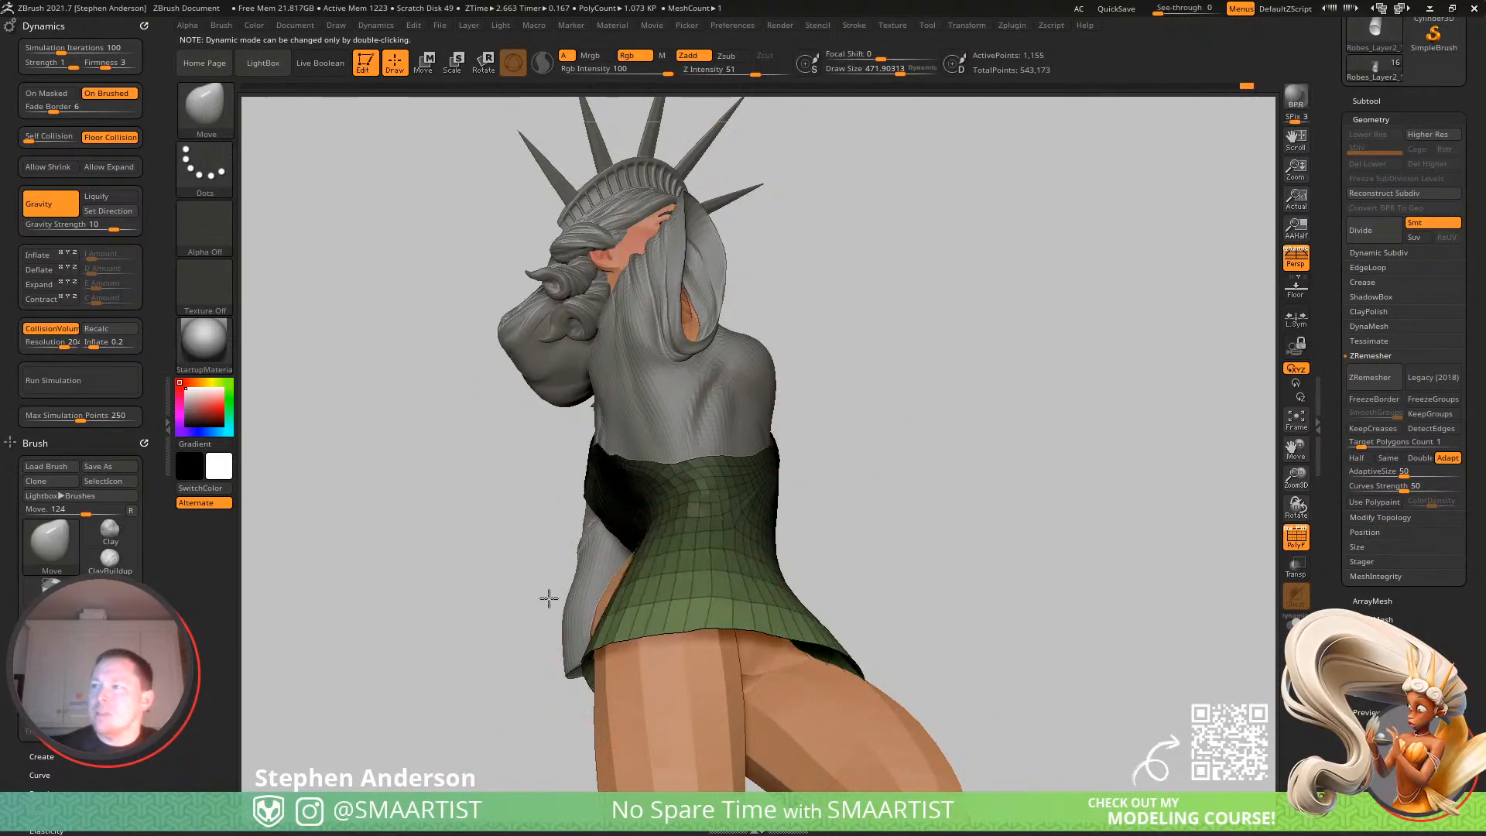
{"action": "mouse_move", "coordinate": [617, 597]}
{"action": "right_mouse_down"}
{"action": "mouse_move", "coordinate": [528, 537]}
{"action": "mouse_move", "coordinate": [570, 464]}
{"action": "mouse_move", "coordinate": [545, 532]}
{"action": "mouse_move", "coordinate": [563, 546]}
{"action": "right_mouse_up"}
{"action": "left_click_drag", "start_coordinate": [590, 602], "coordinate": [475, 616]}
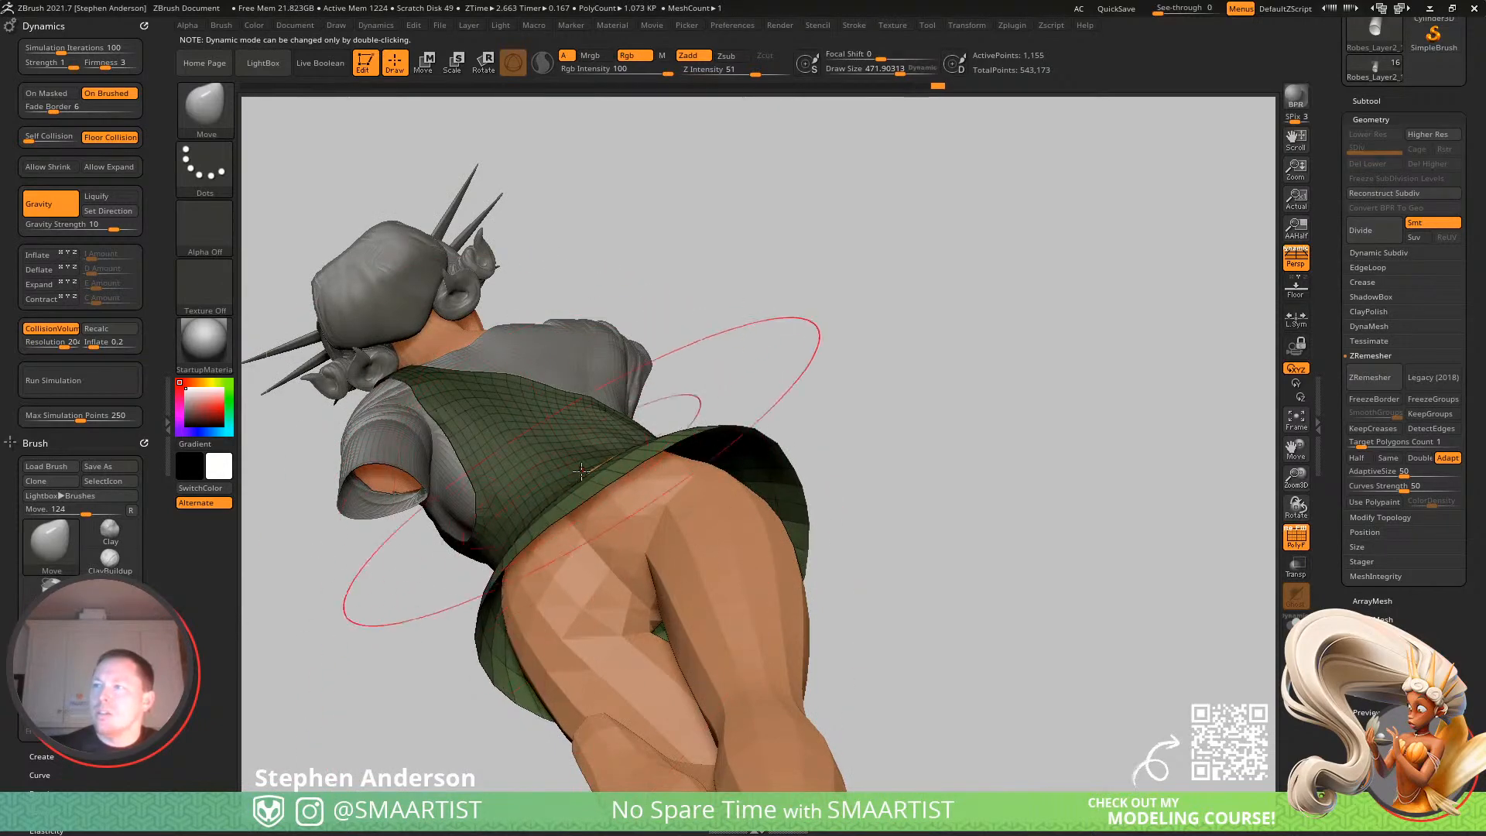
{"action": "right_click_drag", "start_coordinate": [674, 453], "coordinate": [695, 590]}
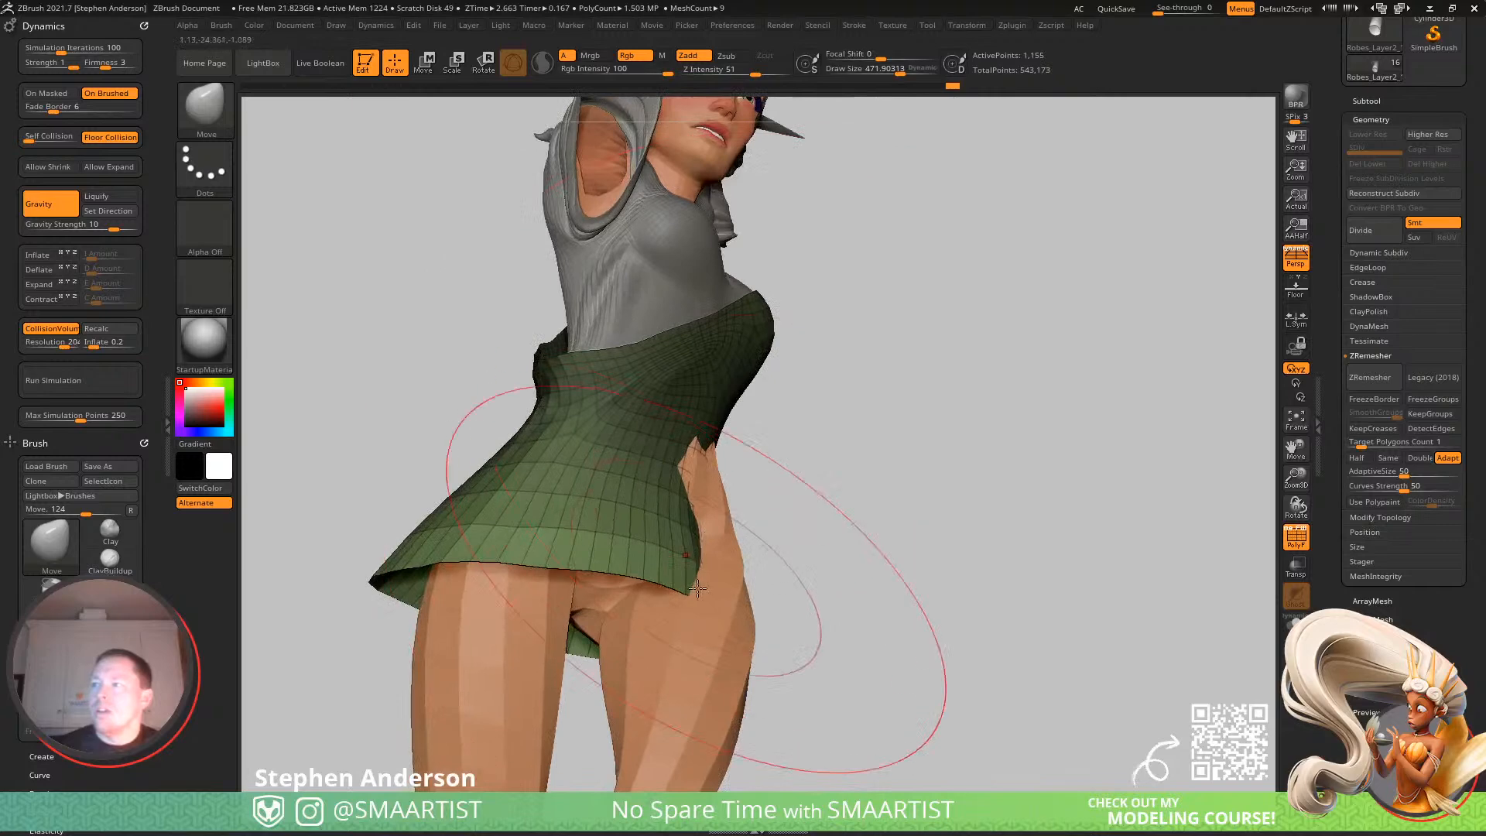
Refine the skirt at the exposed hip with Move at draw size 157, and hide the wireframe.
{"action": "mouse_move", "coordinate": [755, 505]}
{"action": "right_mouse_down"}
{"action": "mouse_move", "coordinate": [706, 527]}
{"action": "mouse_move", "coordinate": [727, 520]}
{"action": "right_mouse_up"}
{"action": "key", "text": "s"}
{"action": "left_click_drag", "start_coordinate": [809, 445], "coordinate": [798, 444]}
{"action": "right_click_drag", "start_coordinate": [832, 441], "coordinate": [890, 441]}
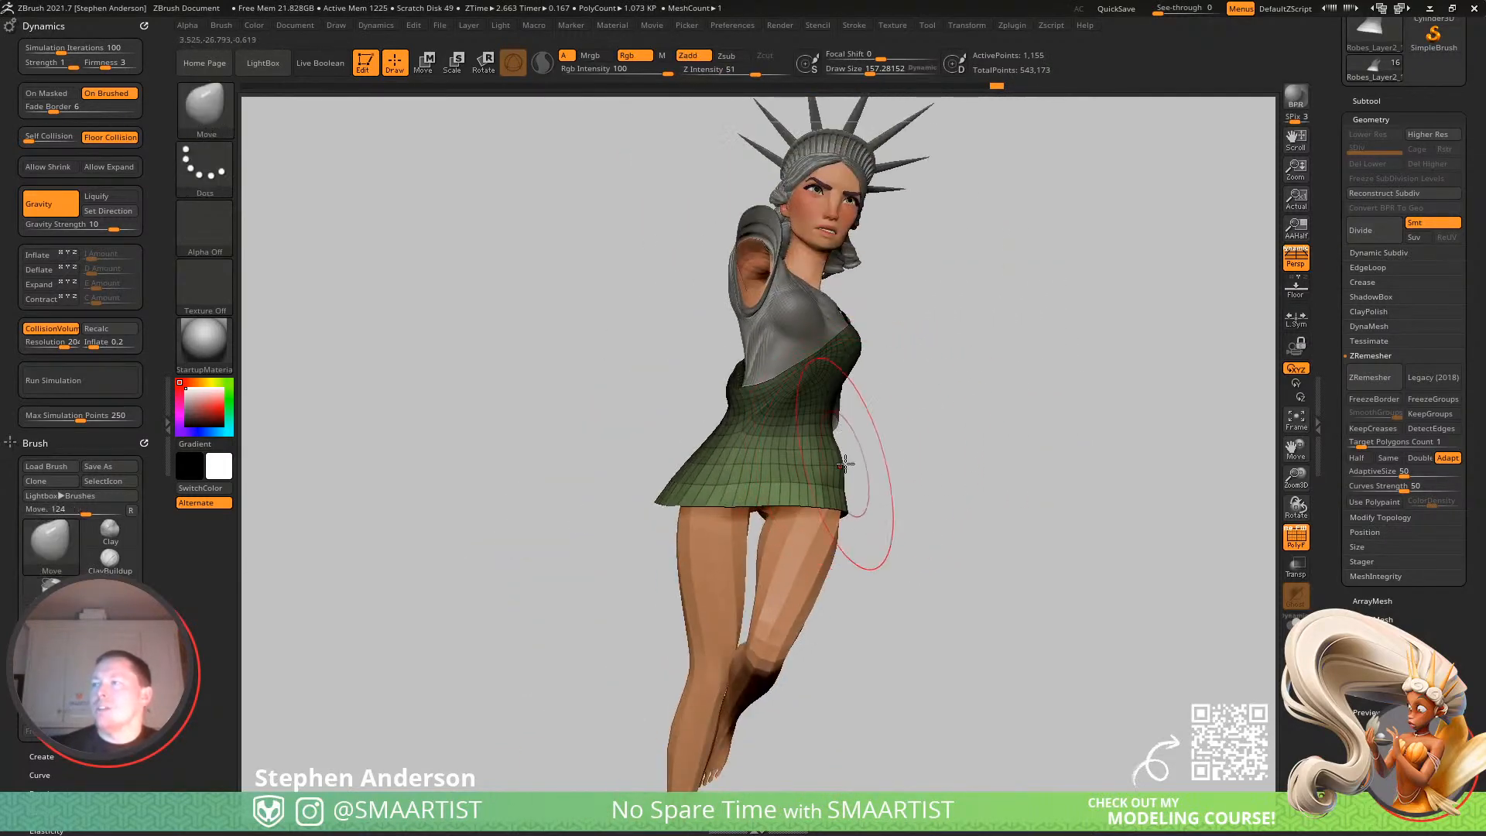
{"action": "right_click_drag", "start_coordinate": [851, 433], "coordinate": [806, 490]}
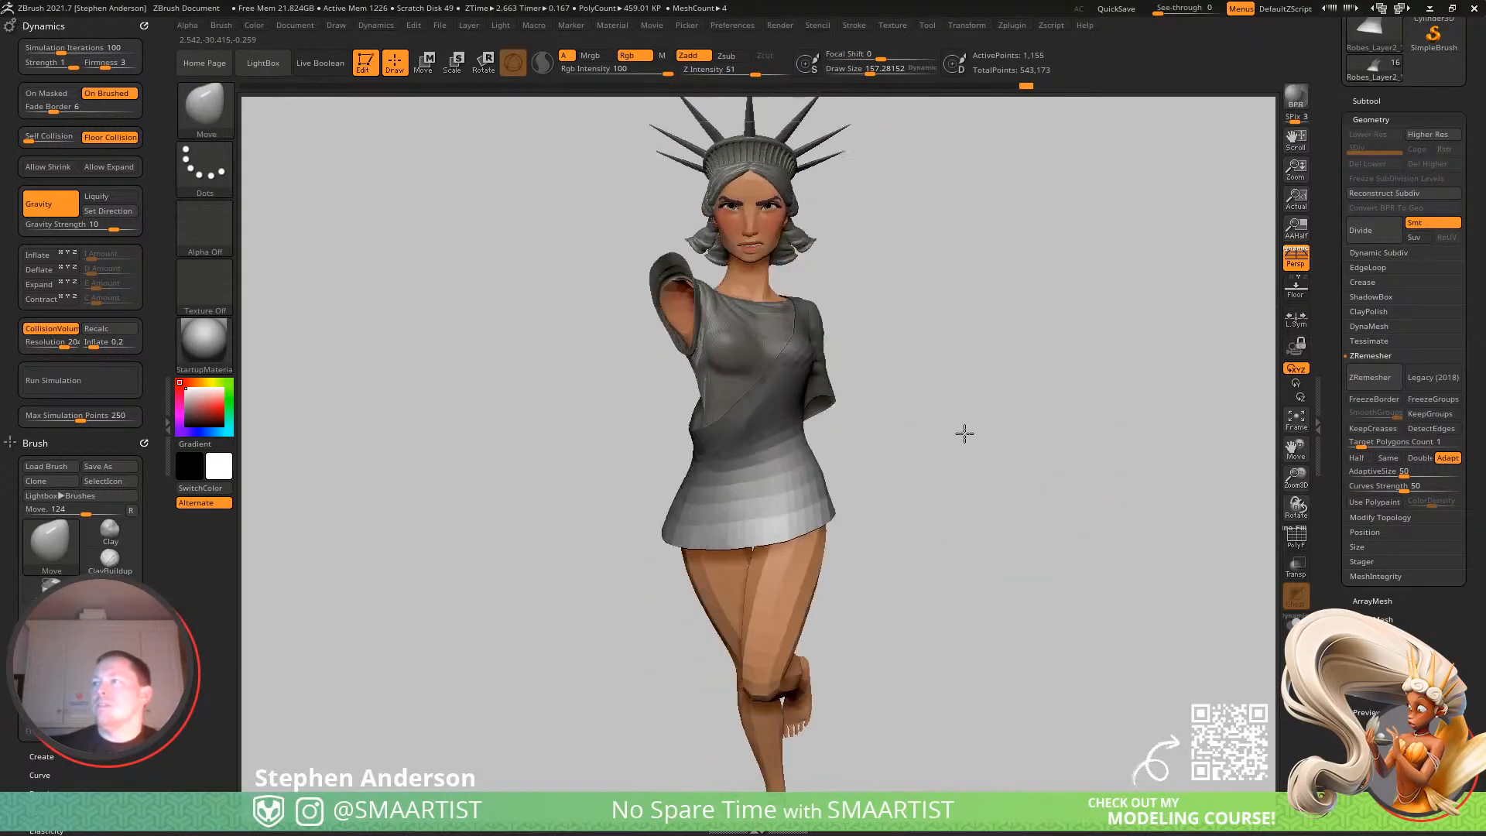
Shape the skirt's sides and hem with Move, then clear the robe's mask.
{"action": "left_click_drag", "start_coordinate": [987, 436], "coordinate": [808, 435]}
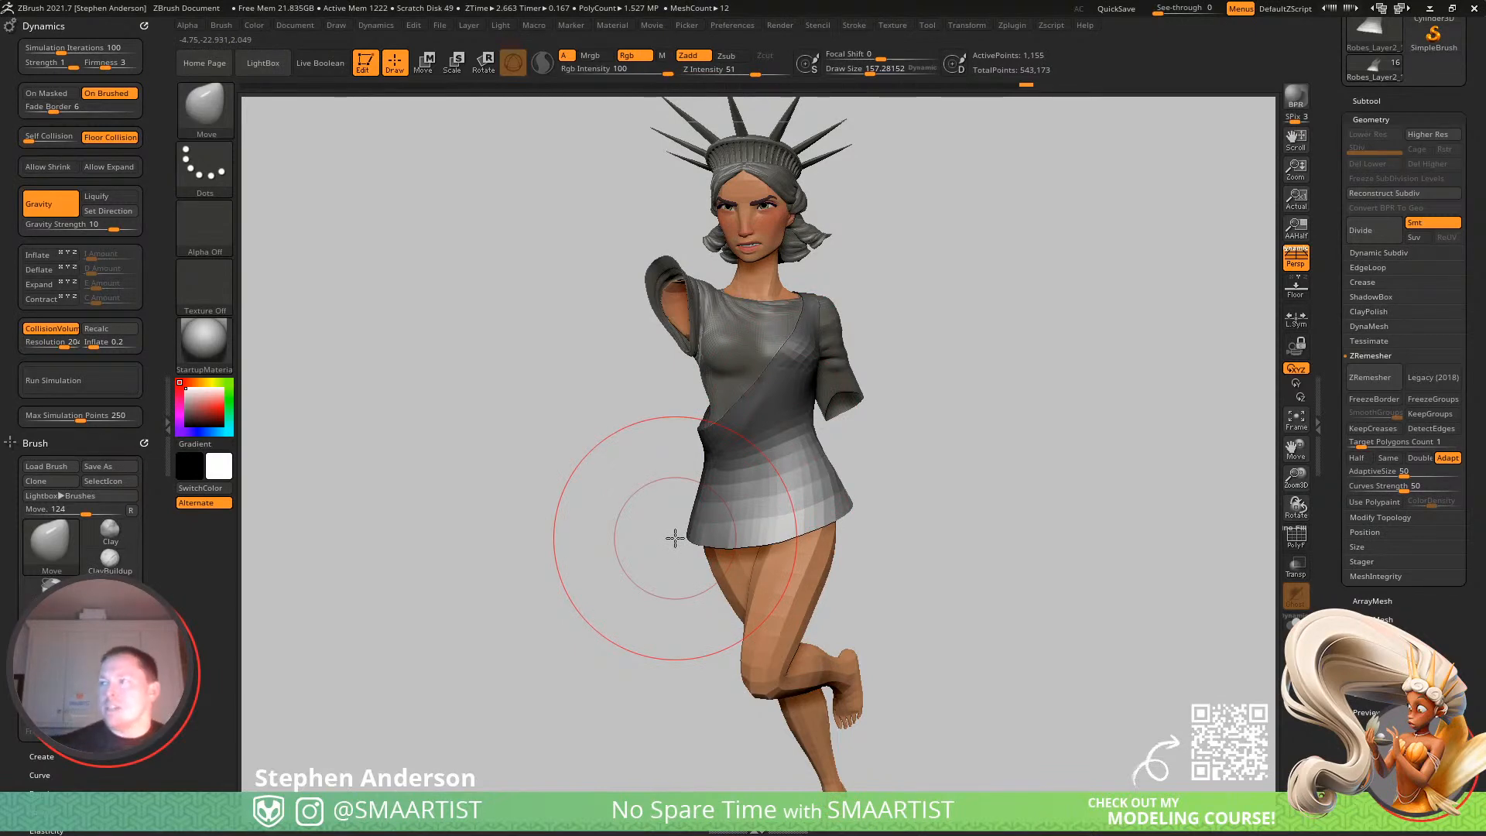
{"action": "mouse_move", "coordinate": [758, 450]}
{"action": "left_mouse_down"}
{"action": "mouse_move", "coordinate": [680, 478]}
{"action": "mouse_move", "coordinate": [666, 455]}
{"action": "mouse_move", "coordinate": [792, 431]}
{"action": "left_mouse_up"}
{"action": "right_click_drag", "start_coordinate": [791, 431], "coordinate": [1006, 428]}
{"action": "left_click_drag", "start_coordinate": [1022, 428], "coordinate": [1041, 453], "text": "ctrl"}
{"action": "mouse_move", "coordinate": [913, 465]}
{"action": "right_mouse_down"}
{"action": "mouse_move", "coordinate": [834, 475]}
{"action": "mouse_move", "coordinate": [792, 502]}
{"action": "right_mouse_up"}
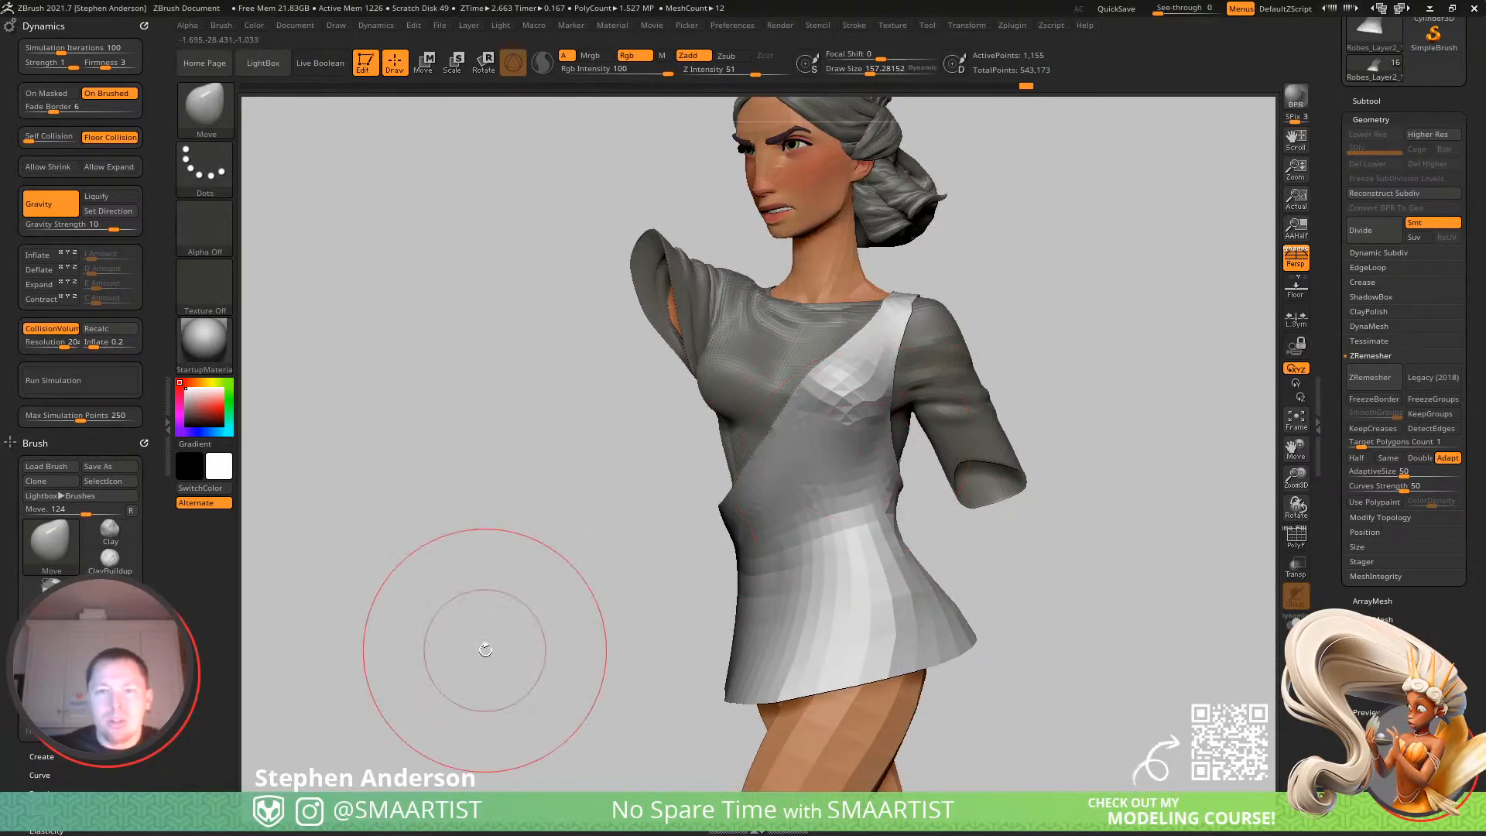
Switch to Chrome and search Google Images for "statue of liberty".
{"action": "key", "text": "ctrl+shift"}
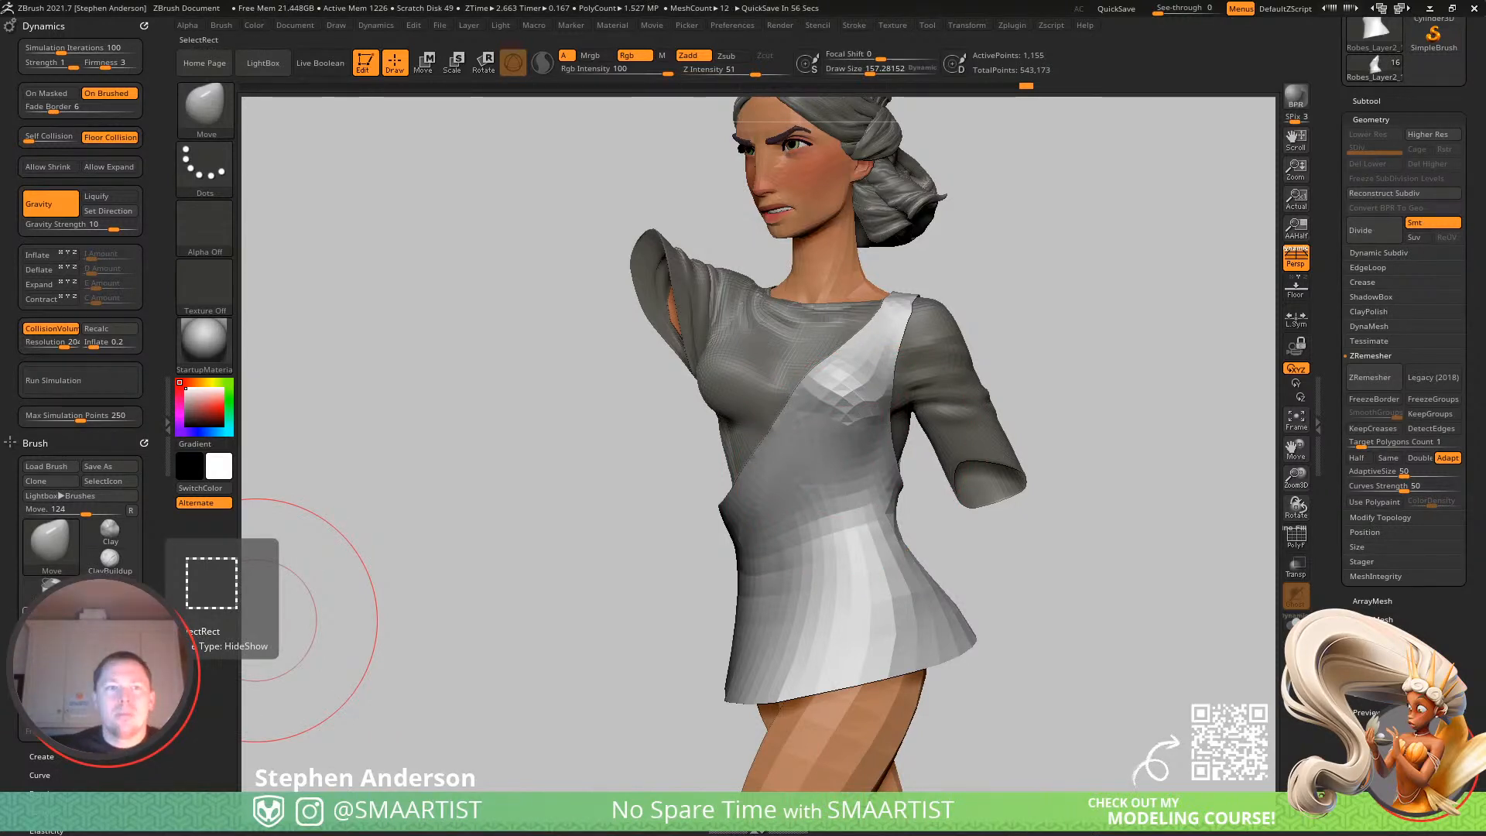
{"action": "left_click_drag", "start_coordinate": [0, 387], "coordinate": [601, 1]}
{"action": "left_click", "coordinate": [465, 42]}
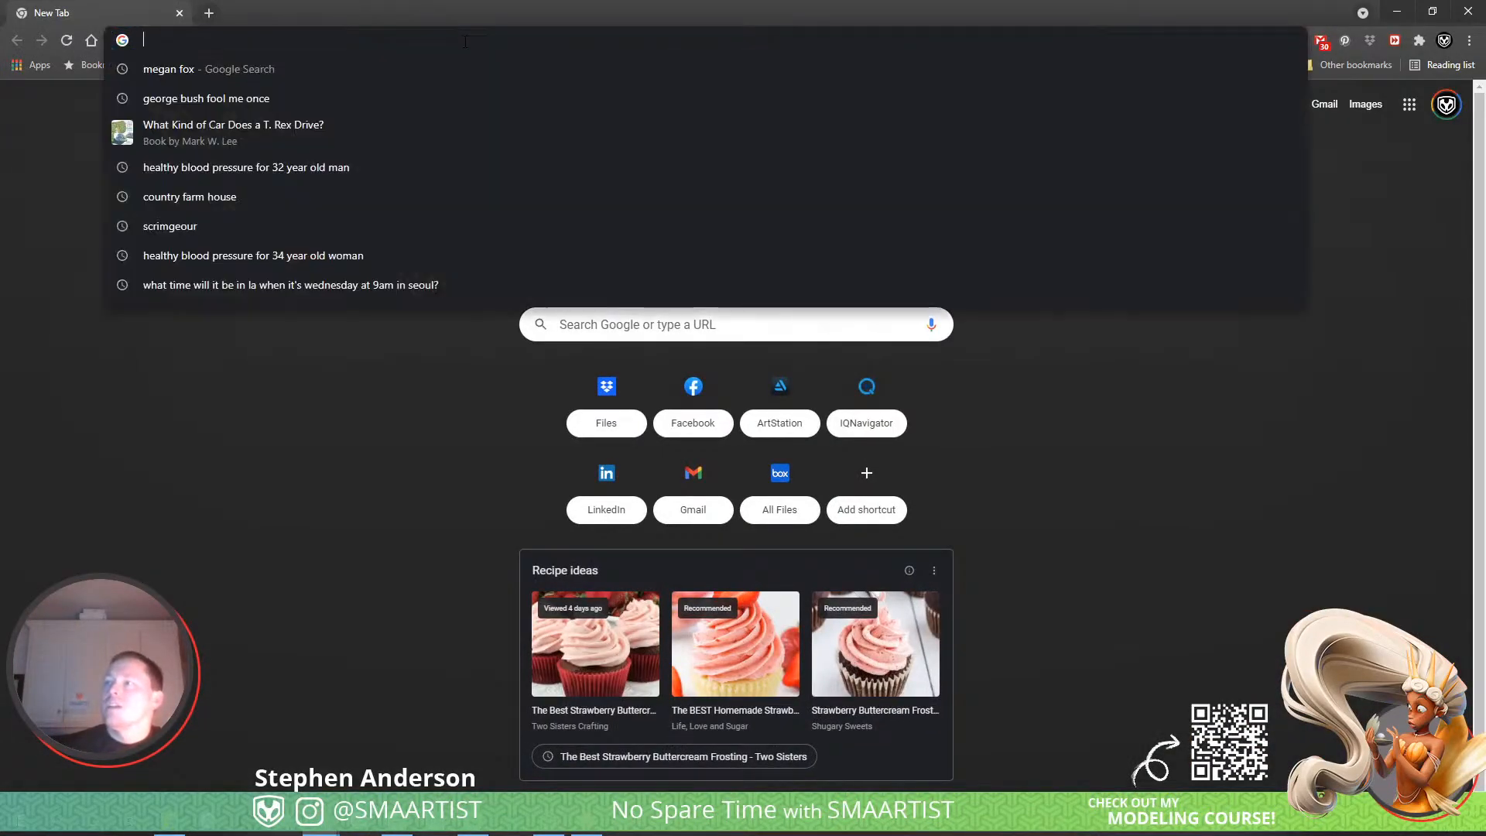
{"action": "type", "text": "statue of liberty"}
{"action": "key", "text": "Return"}
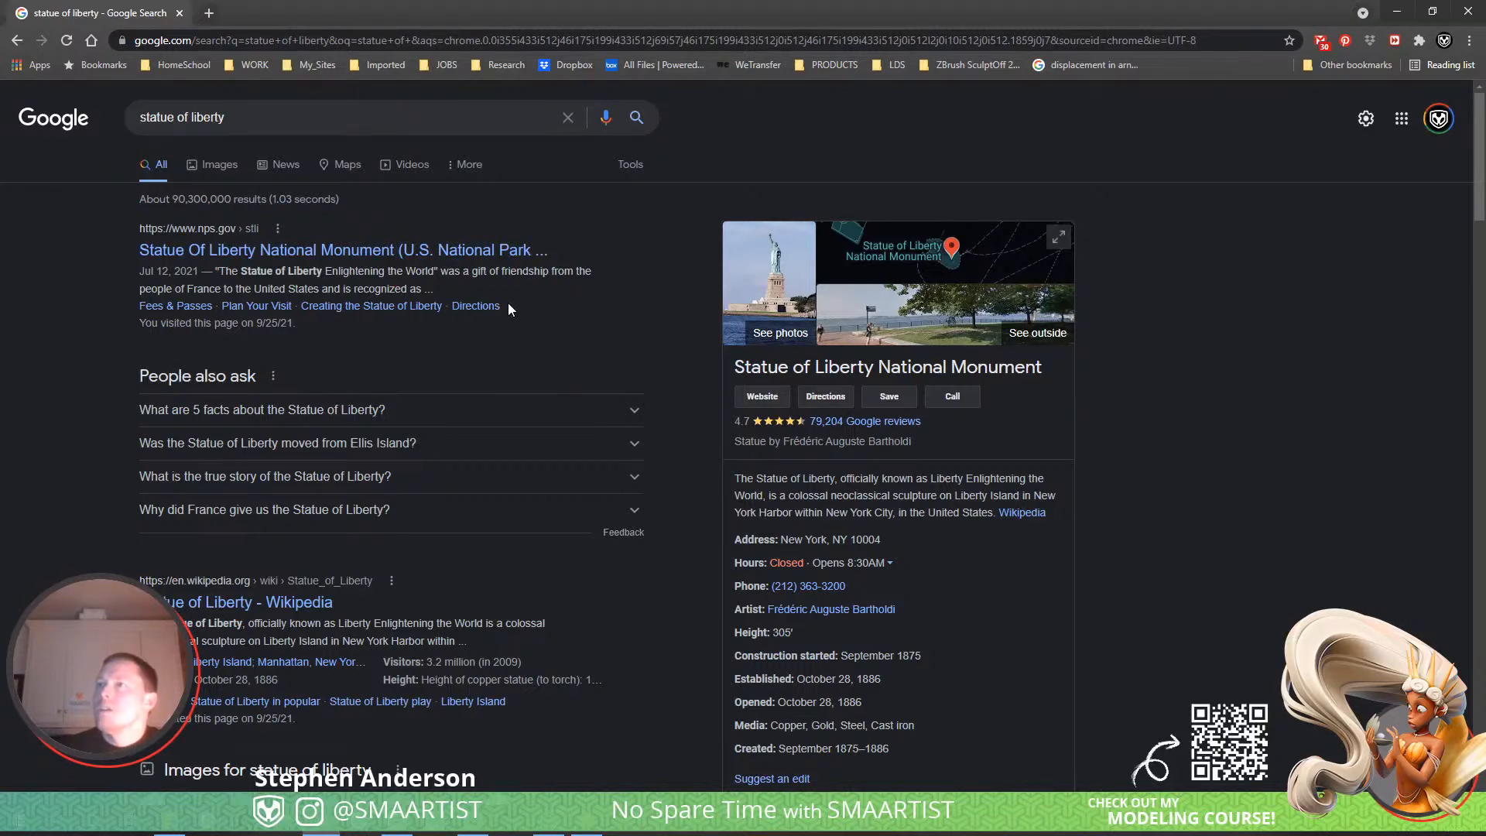
{"action": "left_click", "coordinate": [210, 166]}
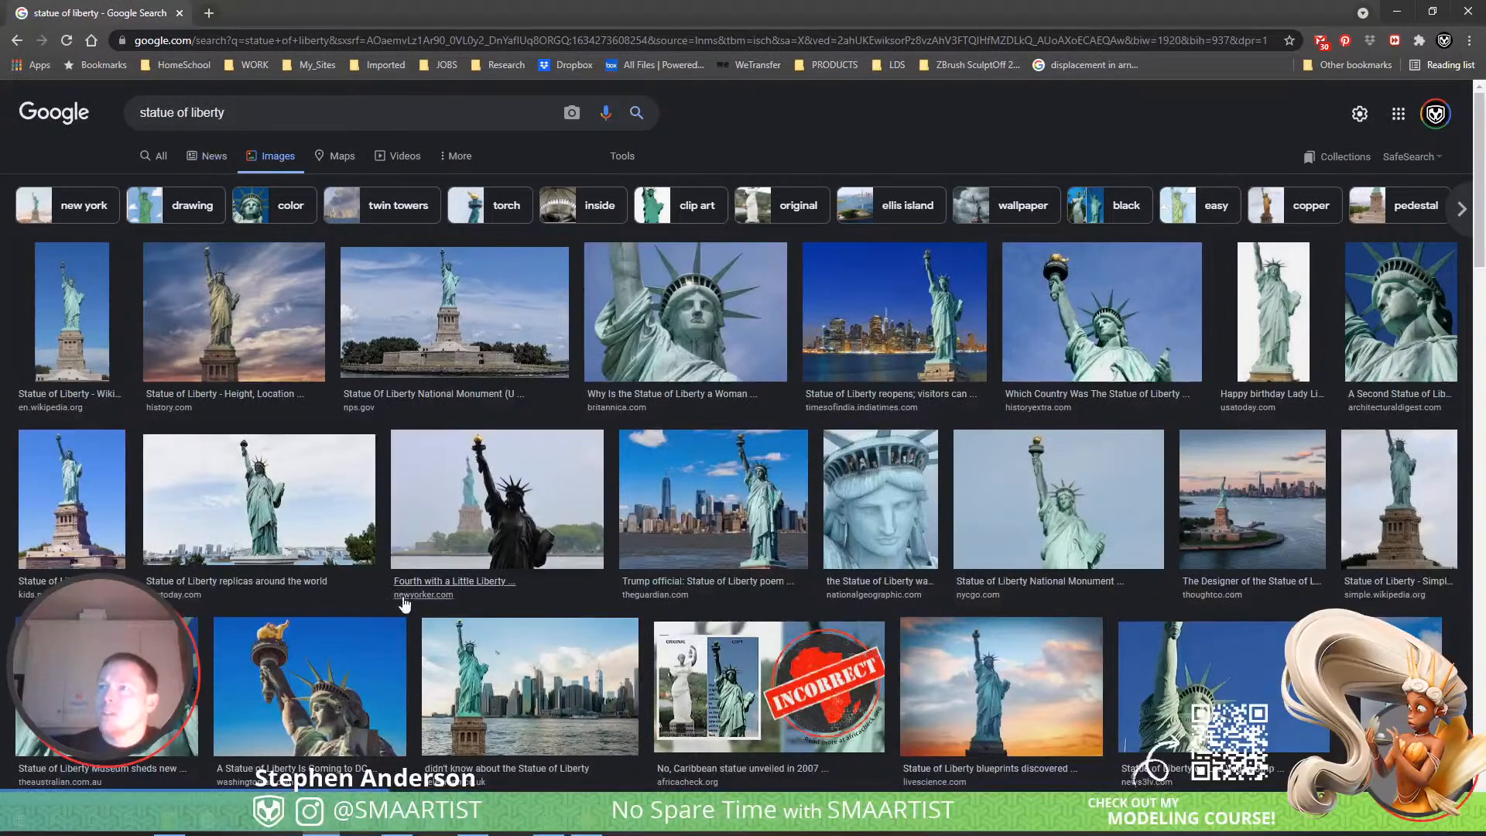
Find the Ellis Island Foundation photo of the statue from the side in the image results and copy the image.
{"action": "scroll", "coordinate": [414, 588], "scroll_direction": "down", "scroll_amount": 2}
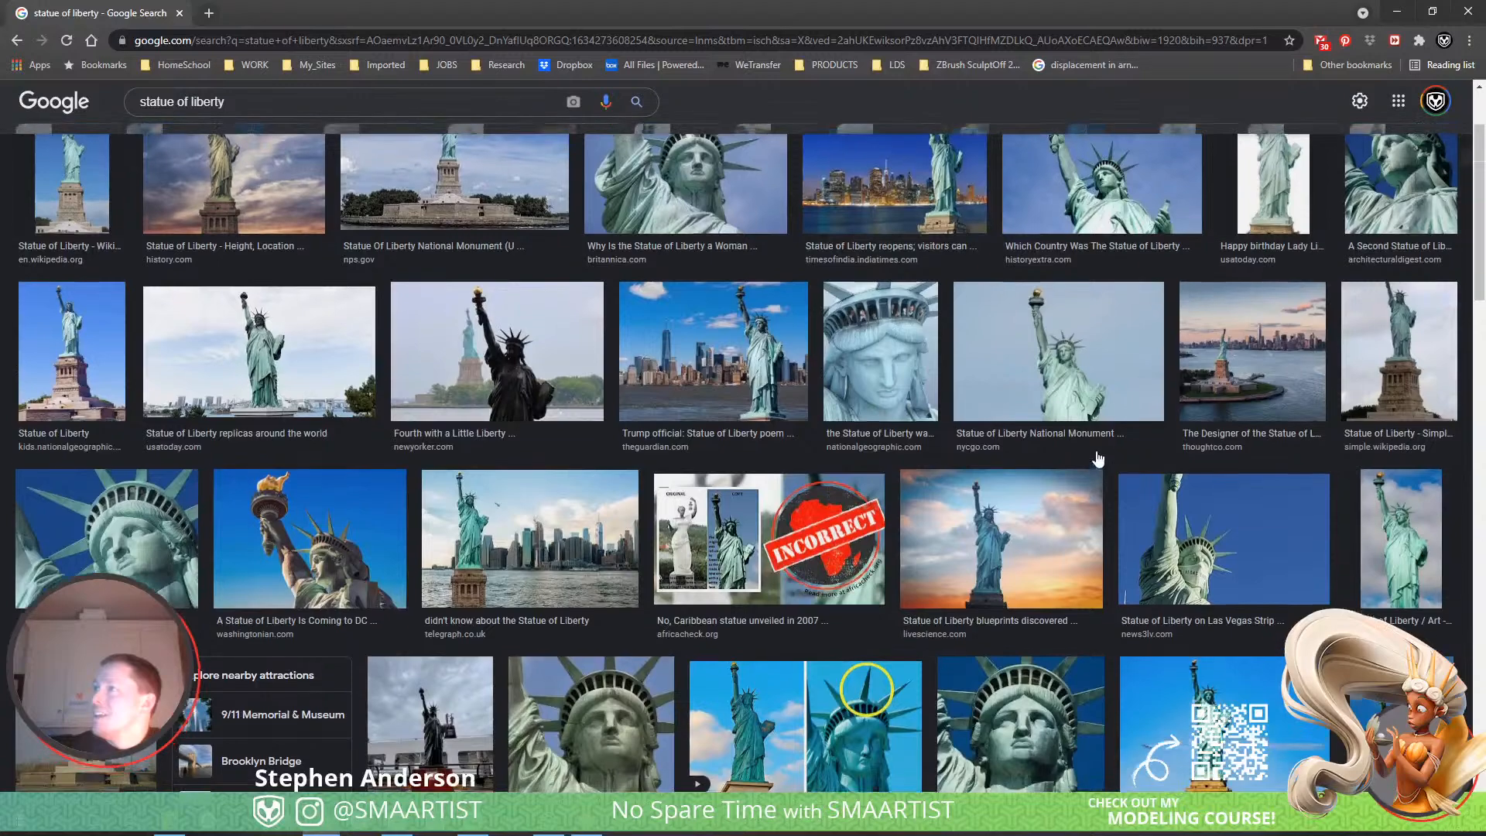
{"action": "scroll", "coordinate": [1096, 451], "scroll_direction": "up", "scroll_amount": 2}
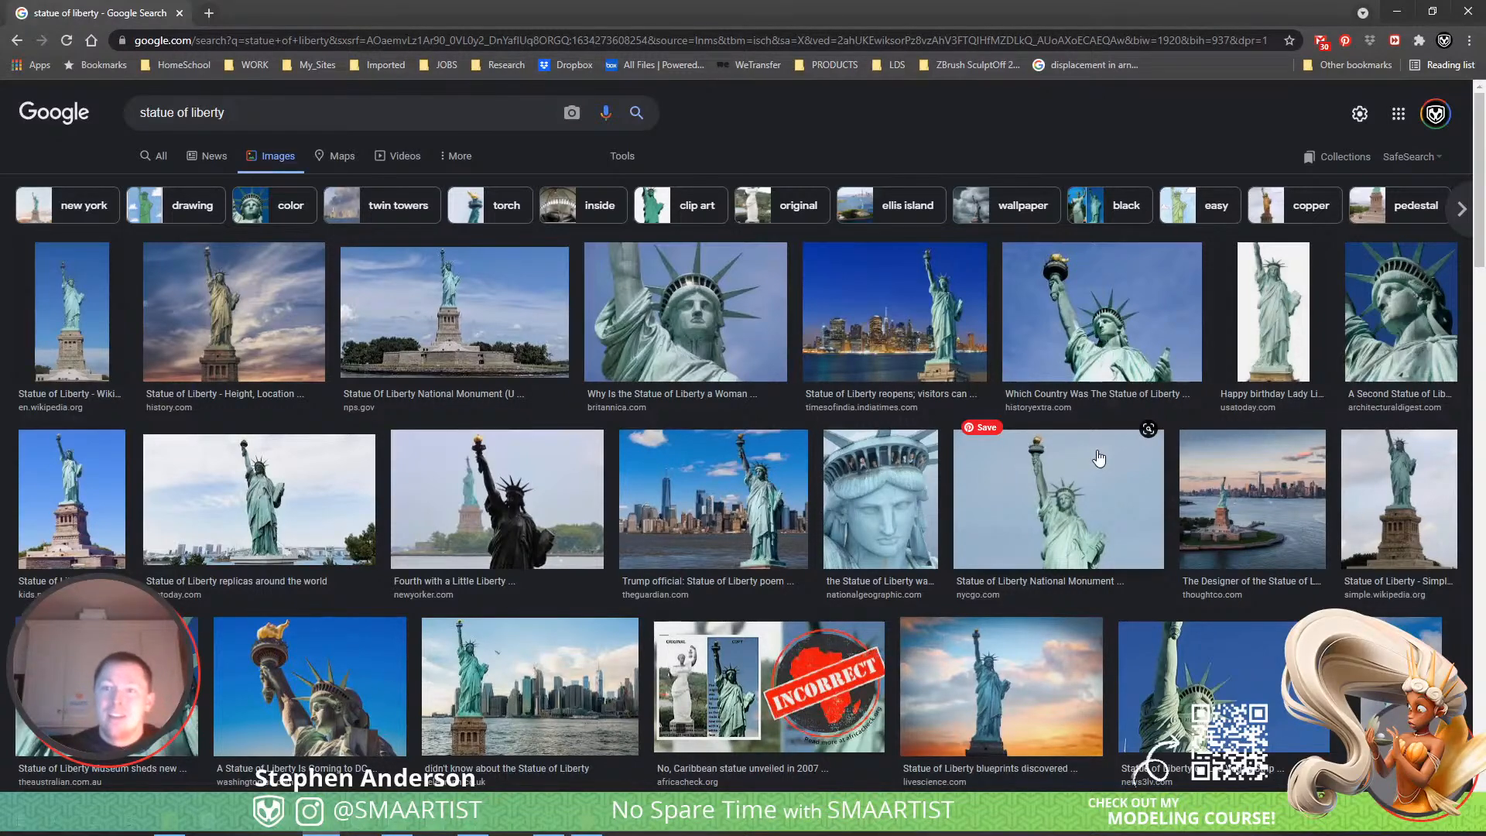
{"action": "scroll", "coordinate": [1098, 461], "scroll_direction": "down", "scroll_amount": 2}
{"action": "scroll", "coordinate": [1098, 461], "scroll_direction": "down", "scroll_amount": 8}
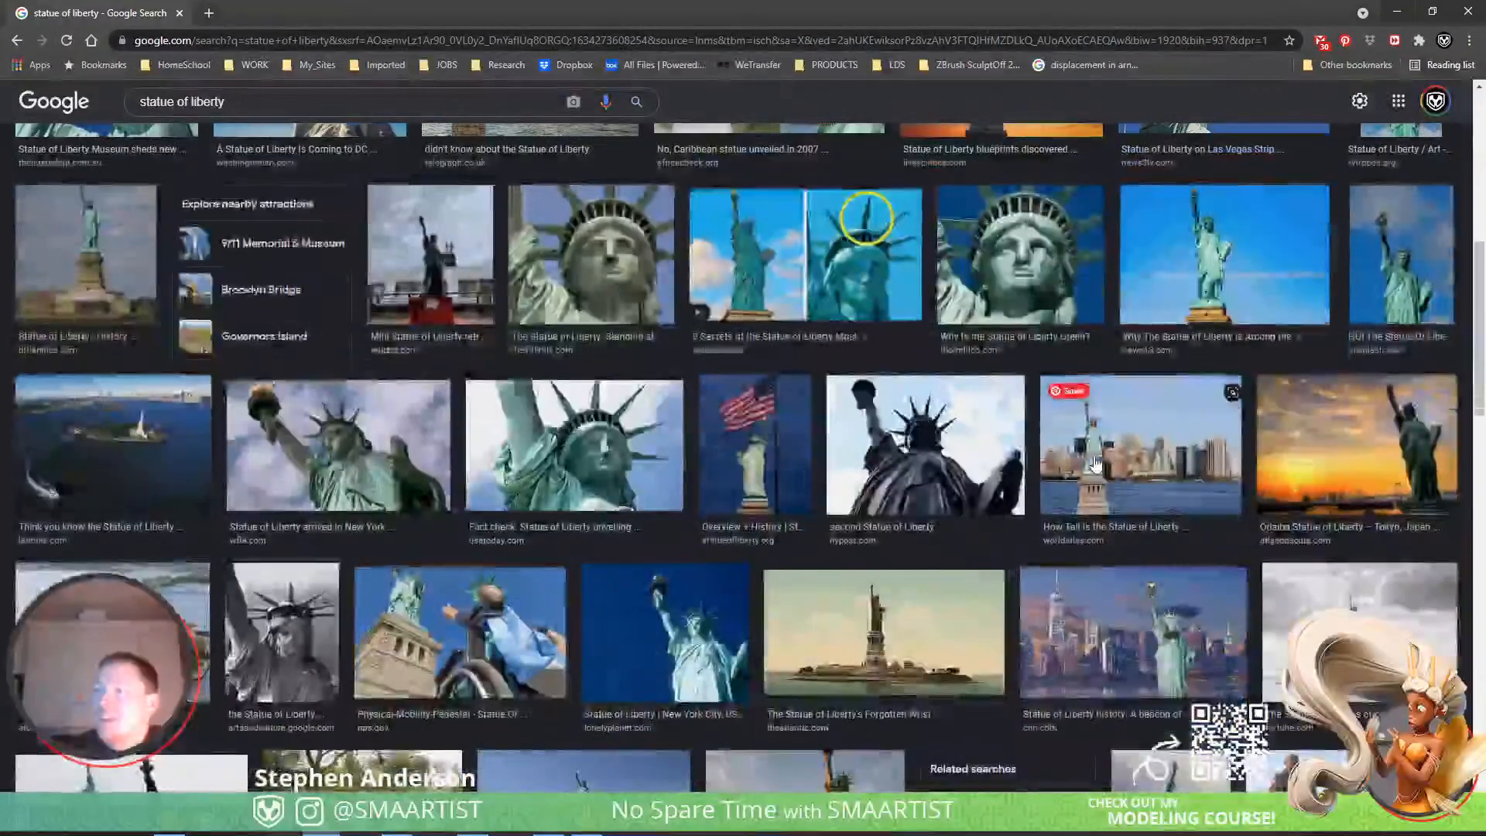
{"action": "scroll", "coordinate": [1096, 463], "scroll_direction": "down", "scroll_amount": 2}
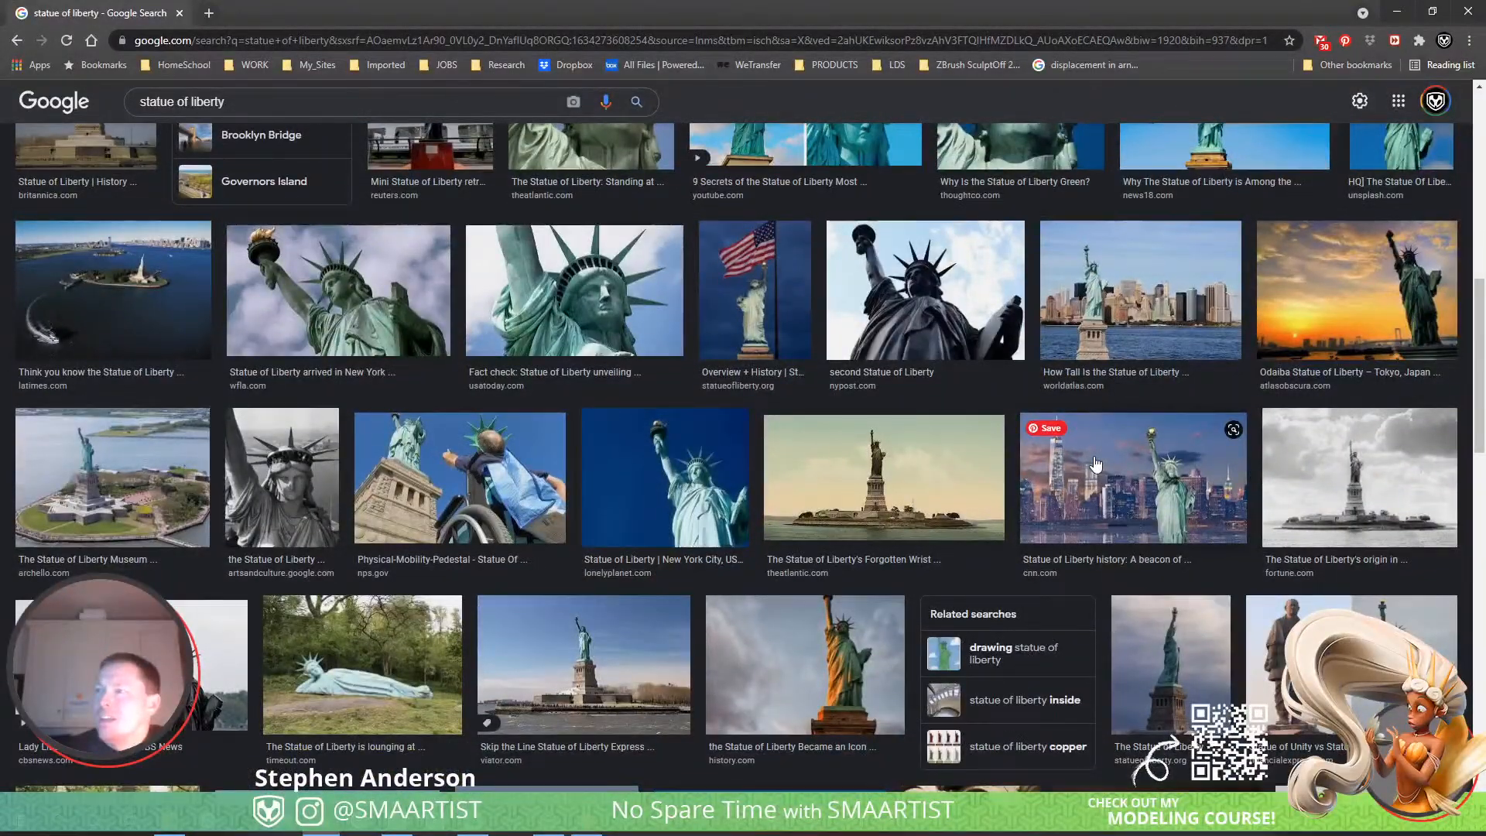
{"action": "scroll", "coordinate": [1095, 463], "scroll_direction": "down", "scroll_amount": 4}
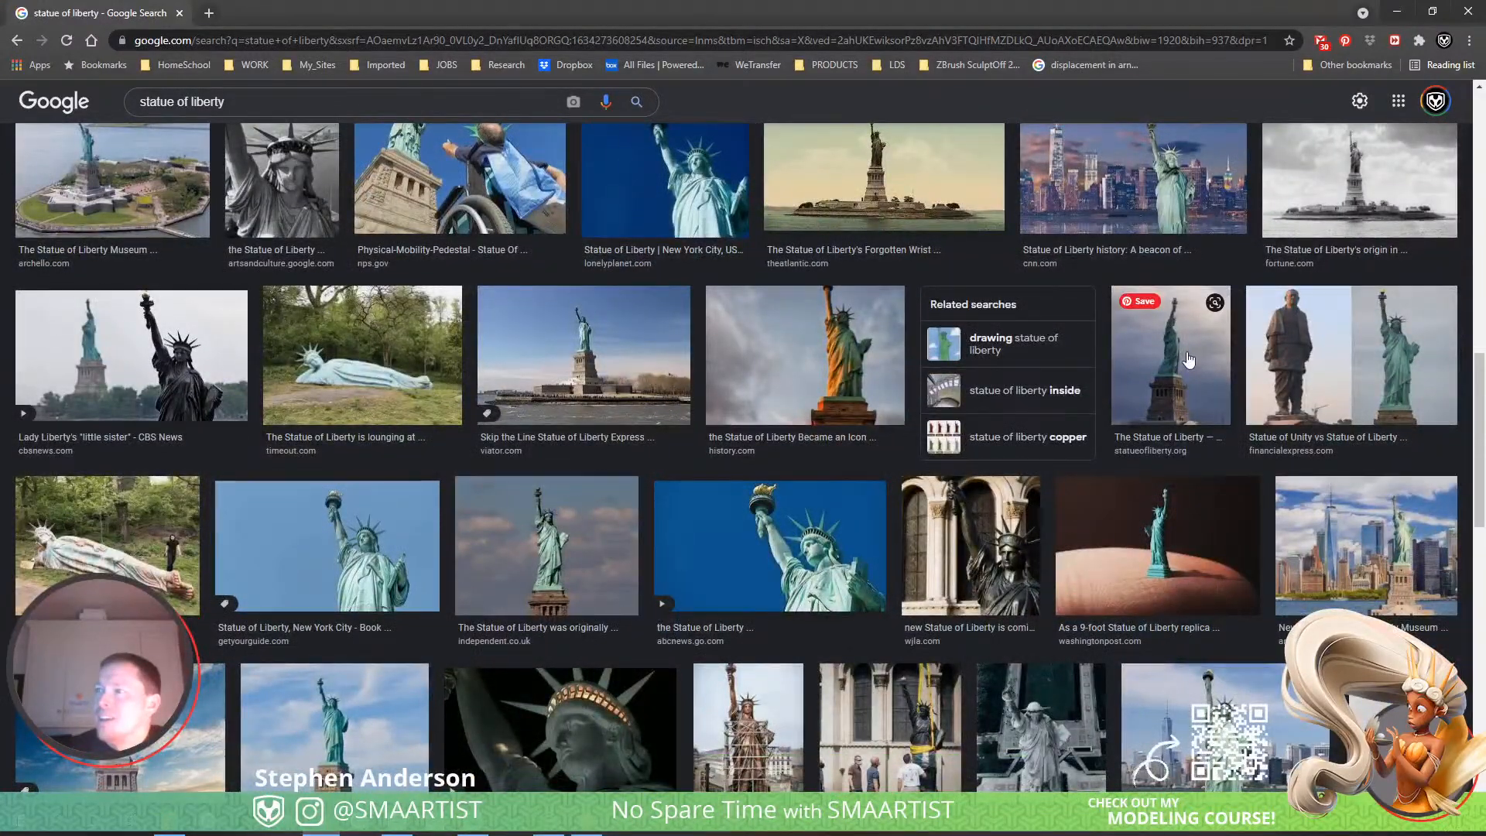
{"action": "left_click", "coordinate": [1186, 353]}
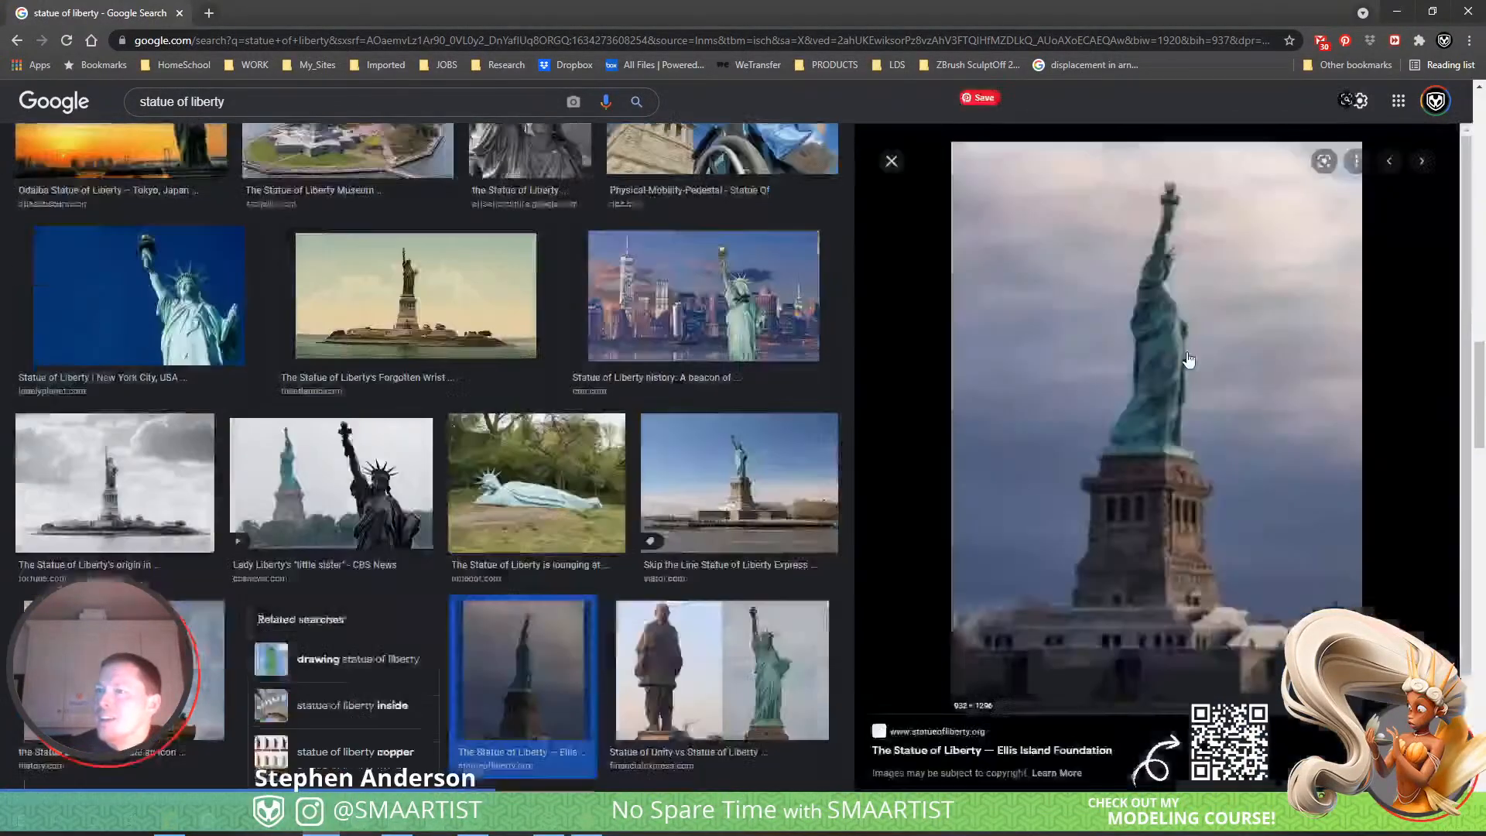
{"action": "right_click", "coordinate": [1208, 415]}
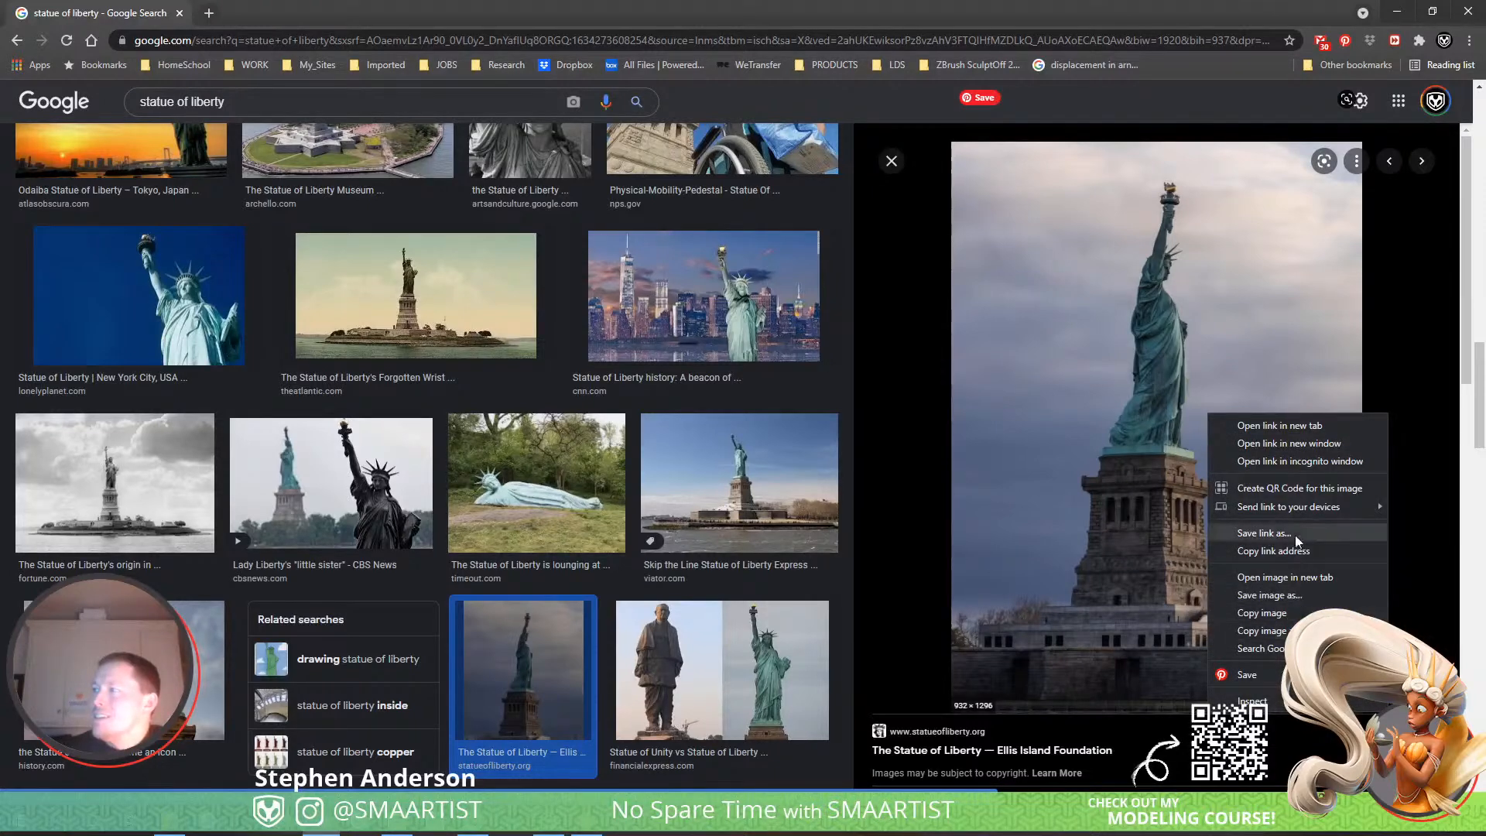
{"action": "left_click", "coordinate": [1300, 617]}
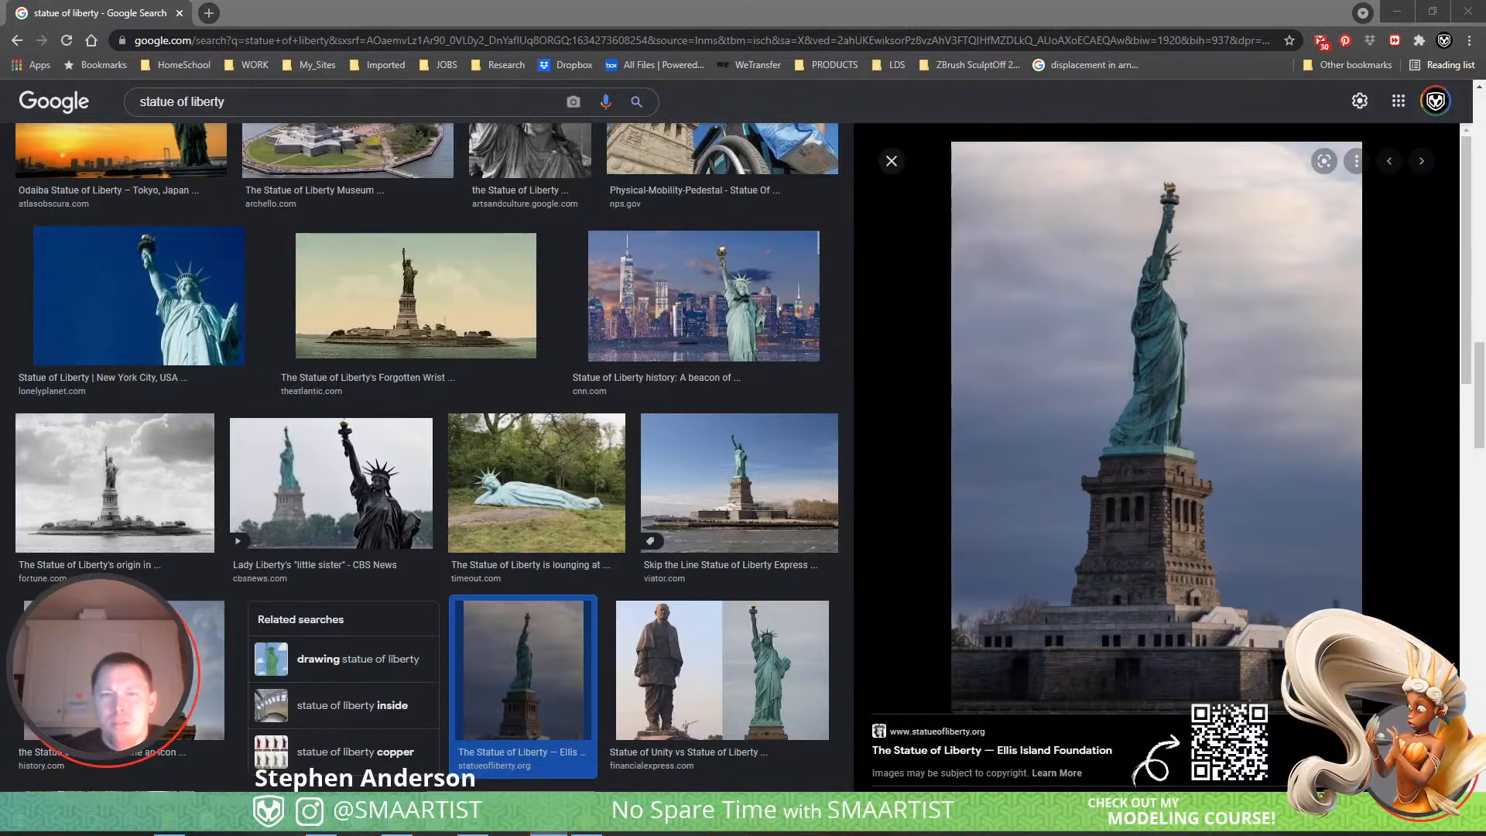
Look through further image results for useful robe views, previewing the Statue of Unity vs Statue of Liberty comparison.
{"action": "scroll", "coordinate": [696, 604], "scroll_direction": "down", "scroll_amount": 7}
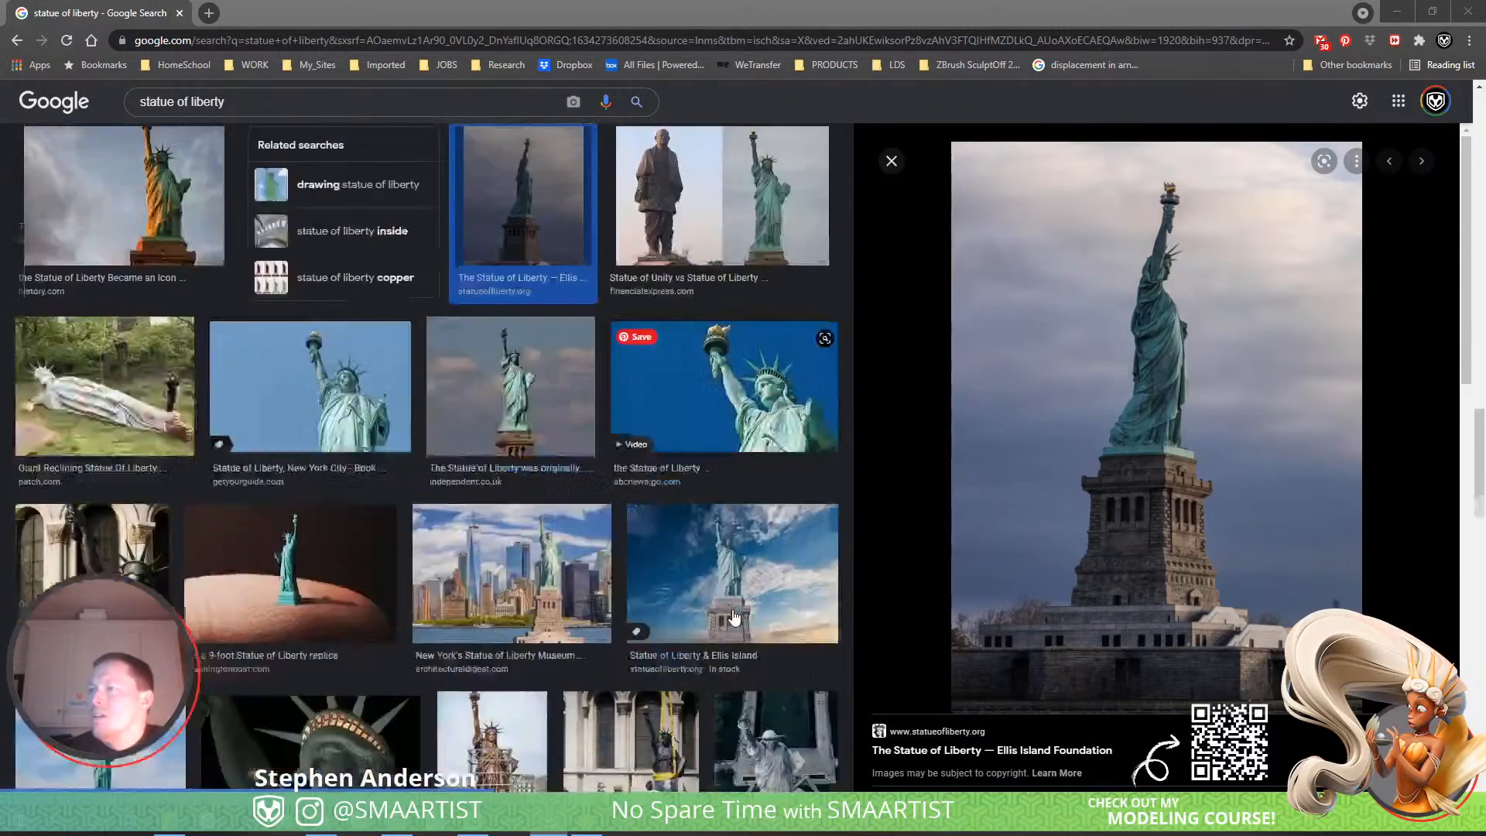
{"action": "scroll", "coordinate": [718, 600], "scroll_direction": "up", "scroll_amount": 3}
{"action": "left_click", "coordinate": [718, 385]}
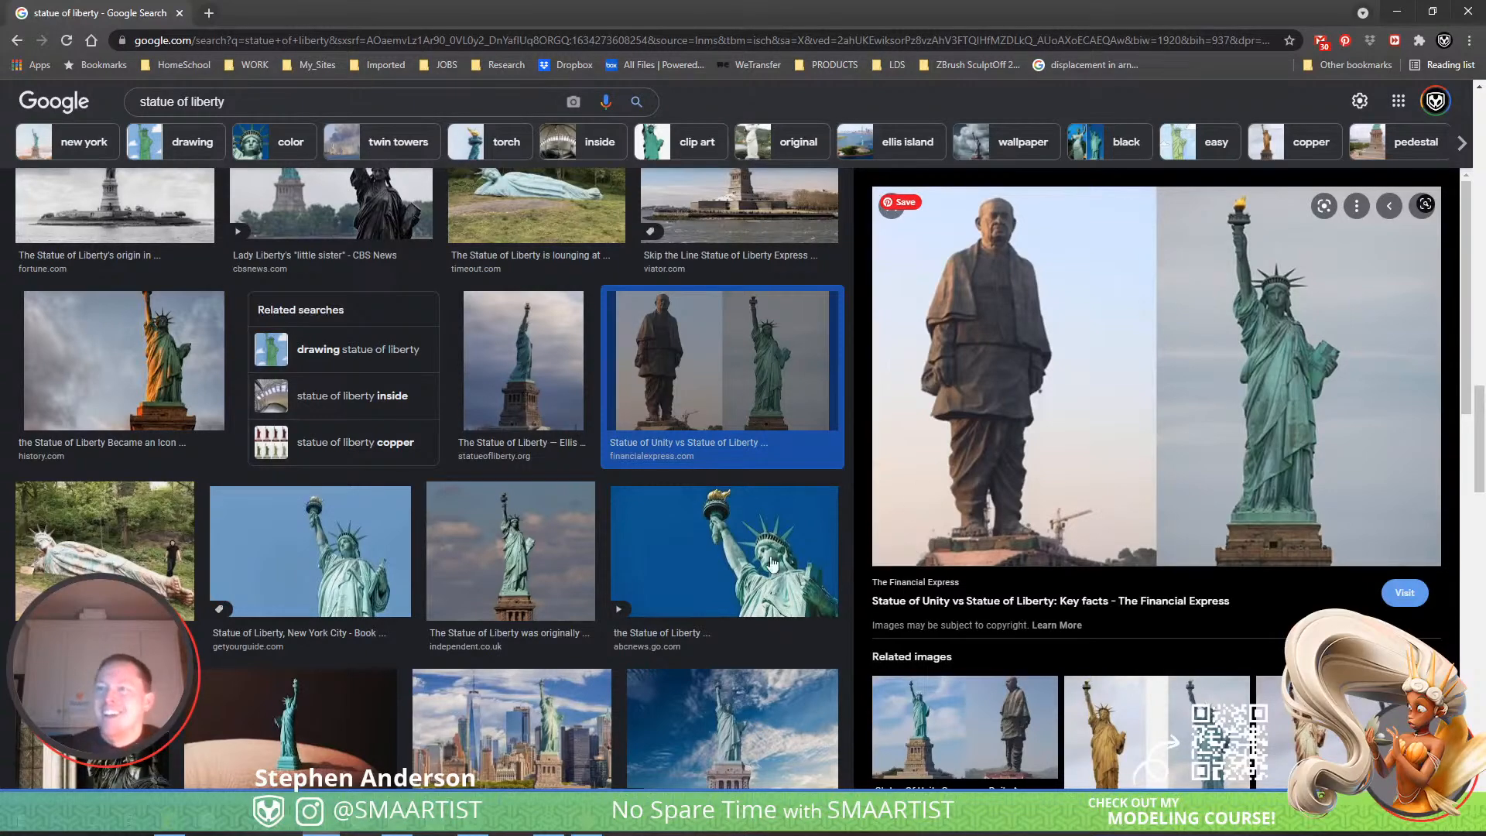
{"action": "scroll", "coordinate": [596, 577], "scroll_direction": "down", "scroll_amount": 2}
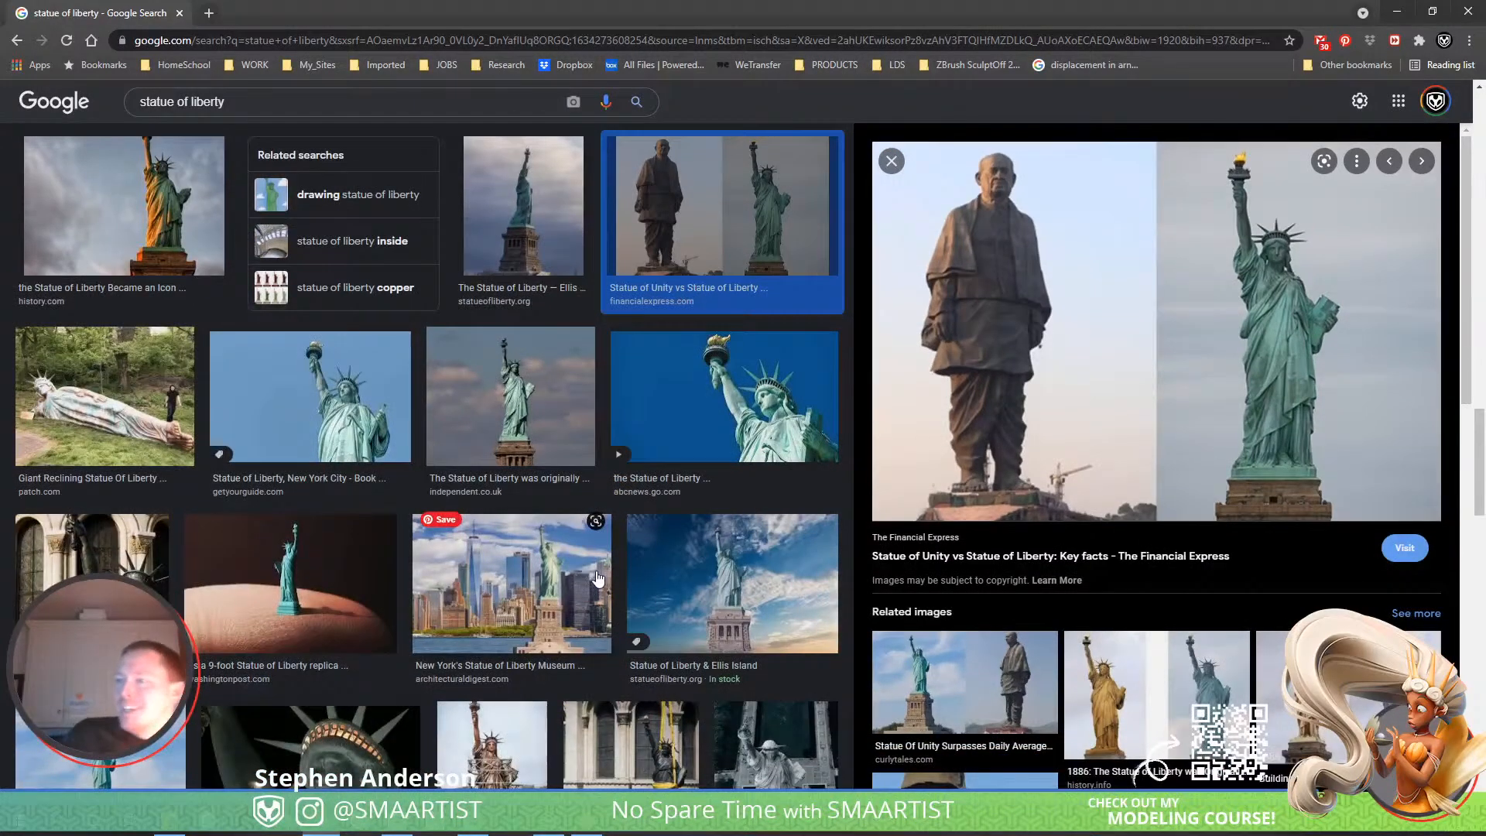
{"action": "scroll", "coordinate": [595, 577], "scroll_direction": "down", "scroll_amount": 3}
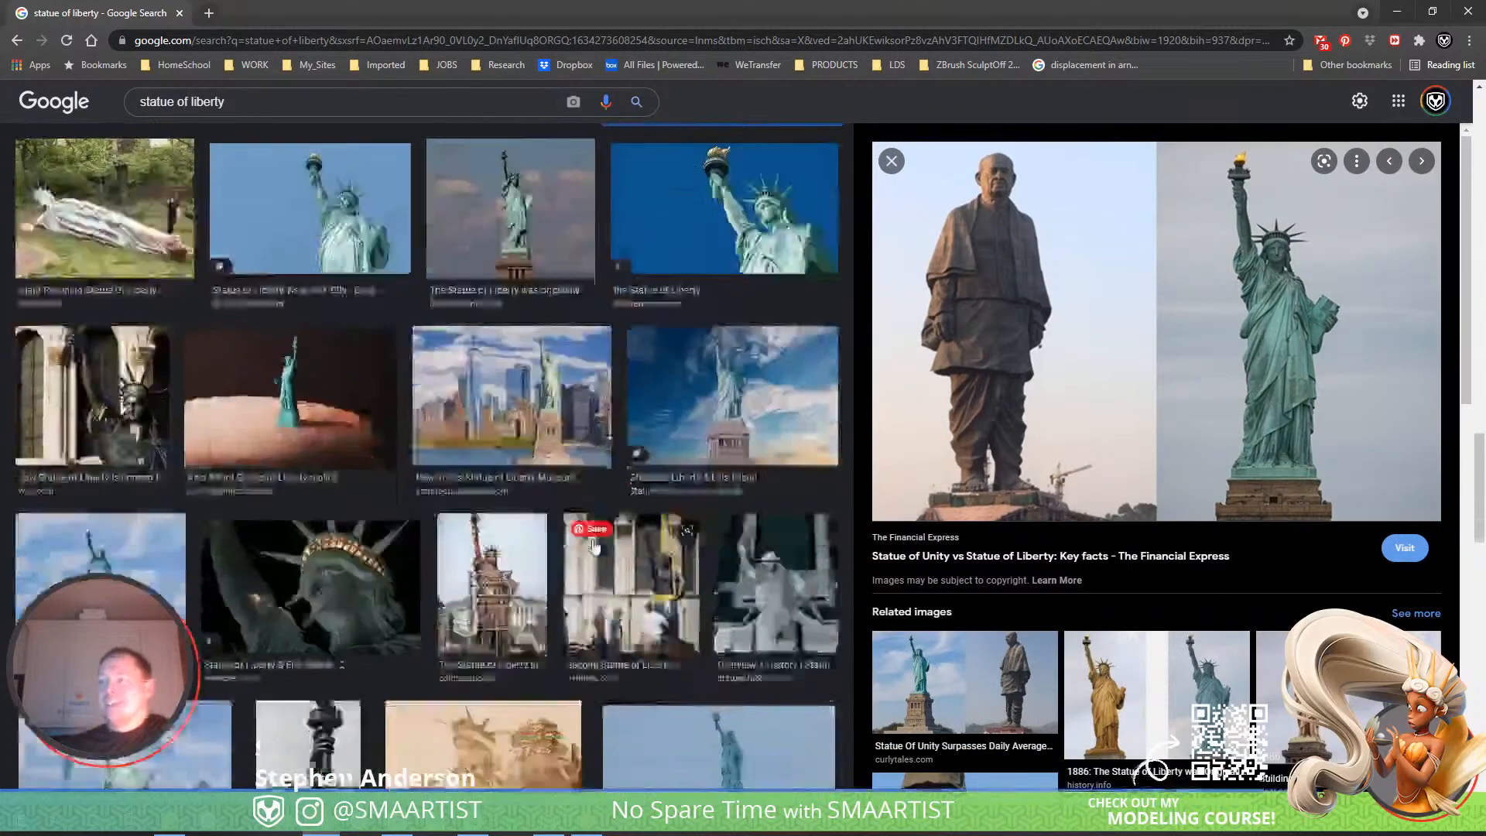
{"action": "scroll", "coordinate": [593, 546], "scroll_direction": "down", "scroll_amount": 2}
{"action": "scroll", "coordinate": [586, 410], "scroll_direction": "down", "scroll_amount": 3}
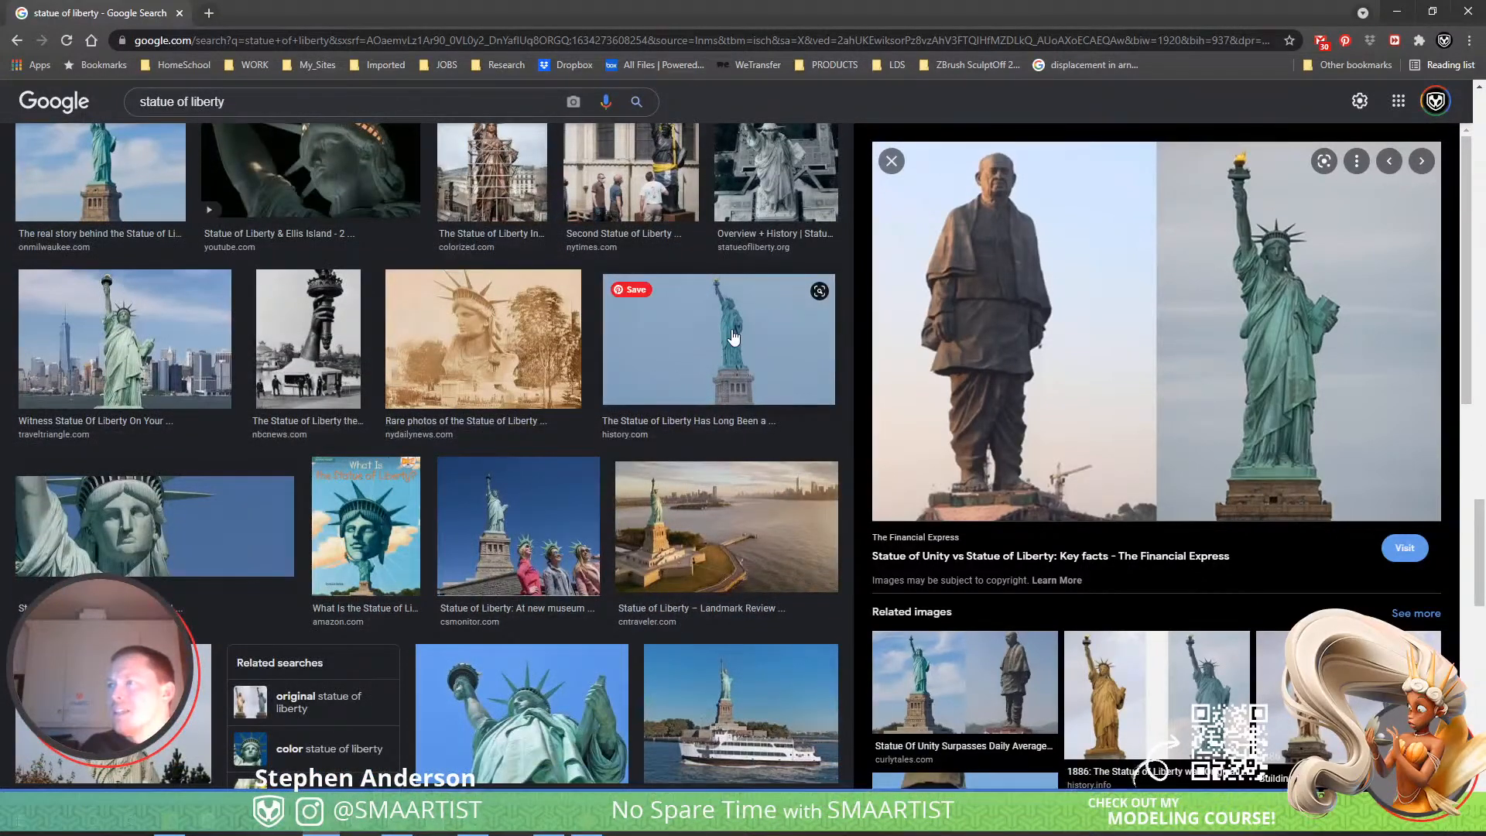
{"action": "scroll", "coordinate": [734, 337], "scroll_direction": "down", "scroll_amount": 4}
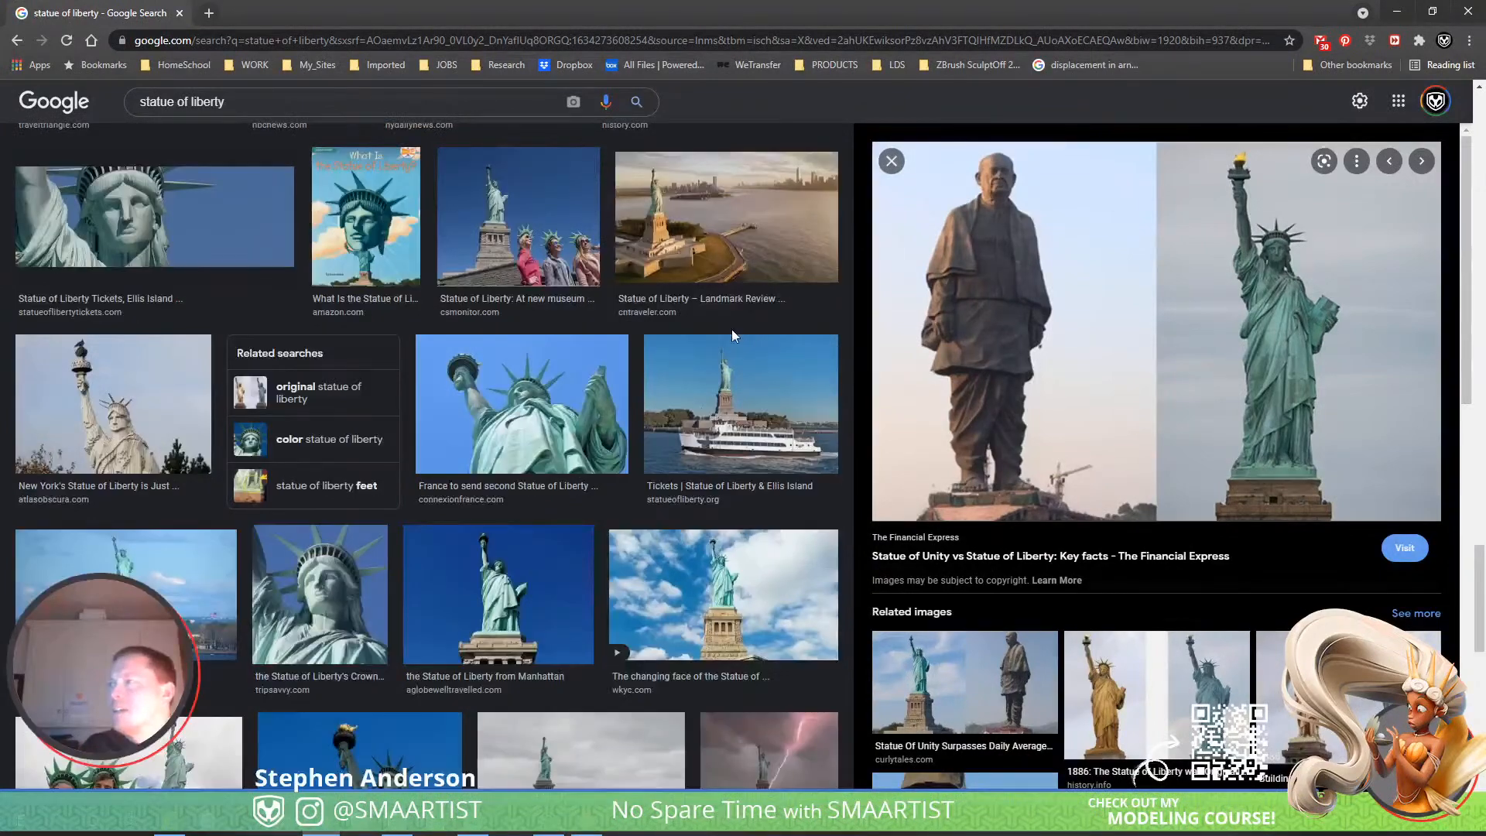
{"action": "scroll", "coordinate": [731, 334], "scroll_direction": "down", "scroll_amount": 3}
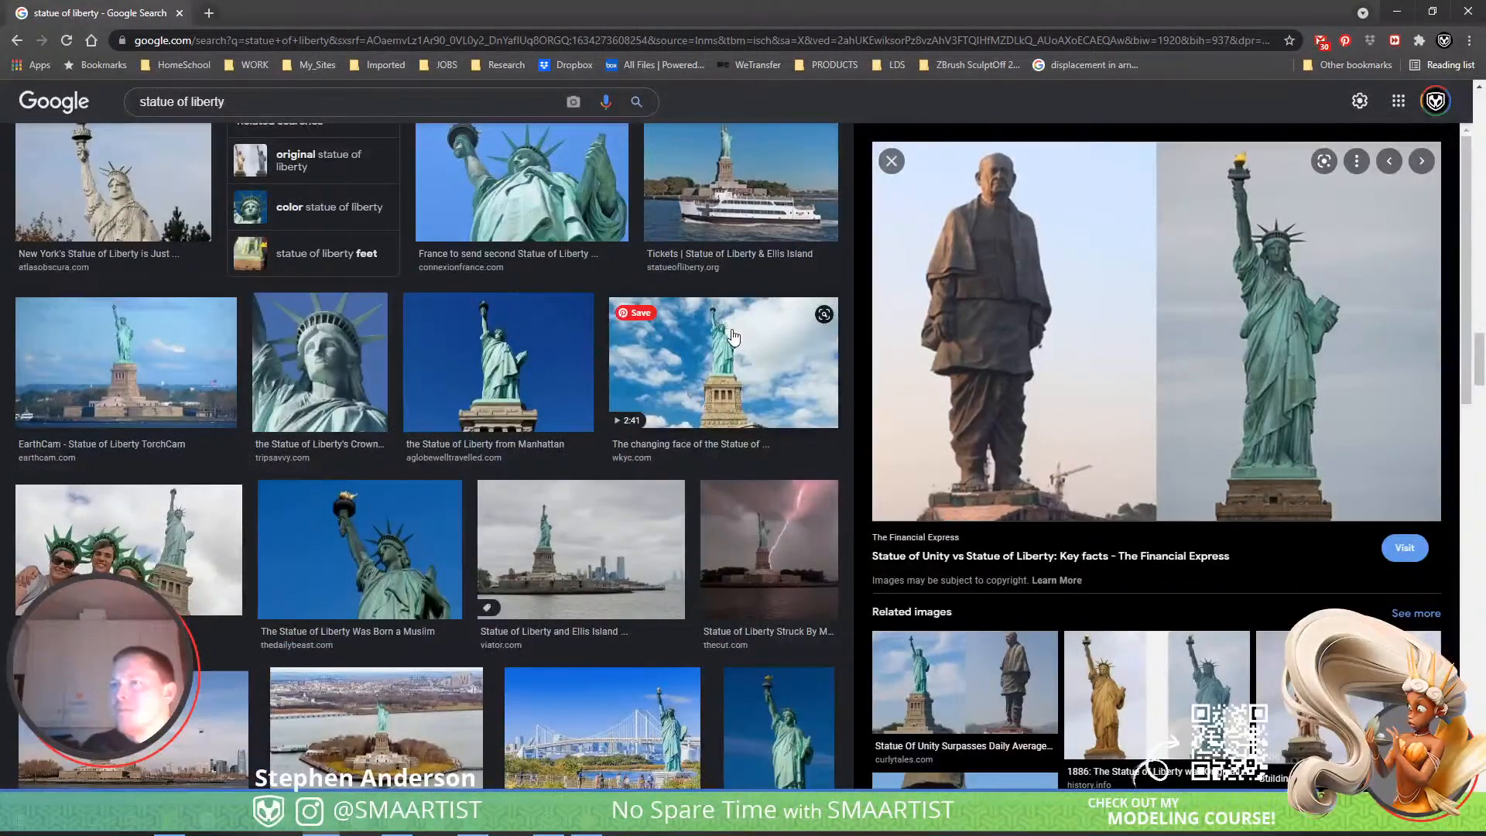
{"action": "scroll", "coordinate": [733, 336], "scroll_direction": "down", "scroll_amount": 6}
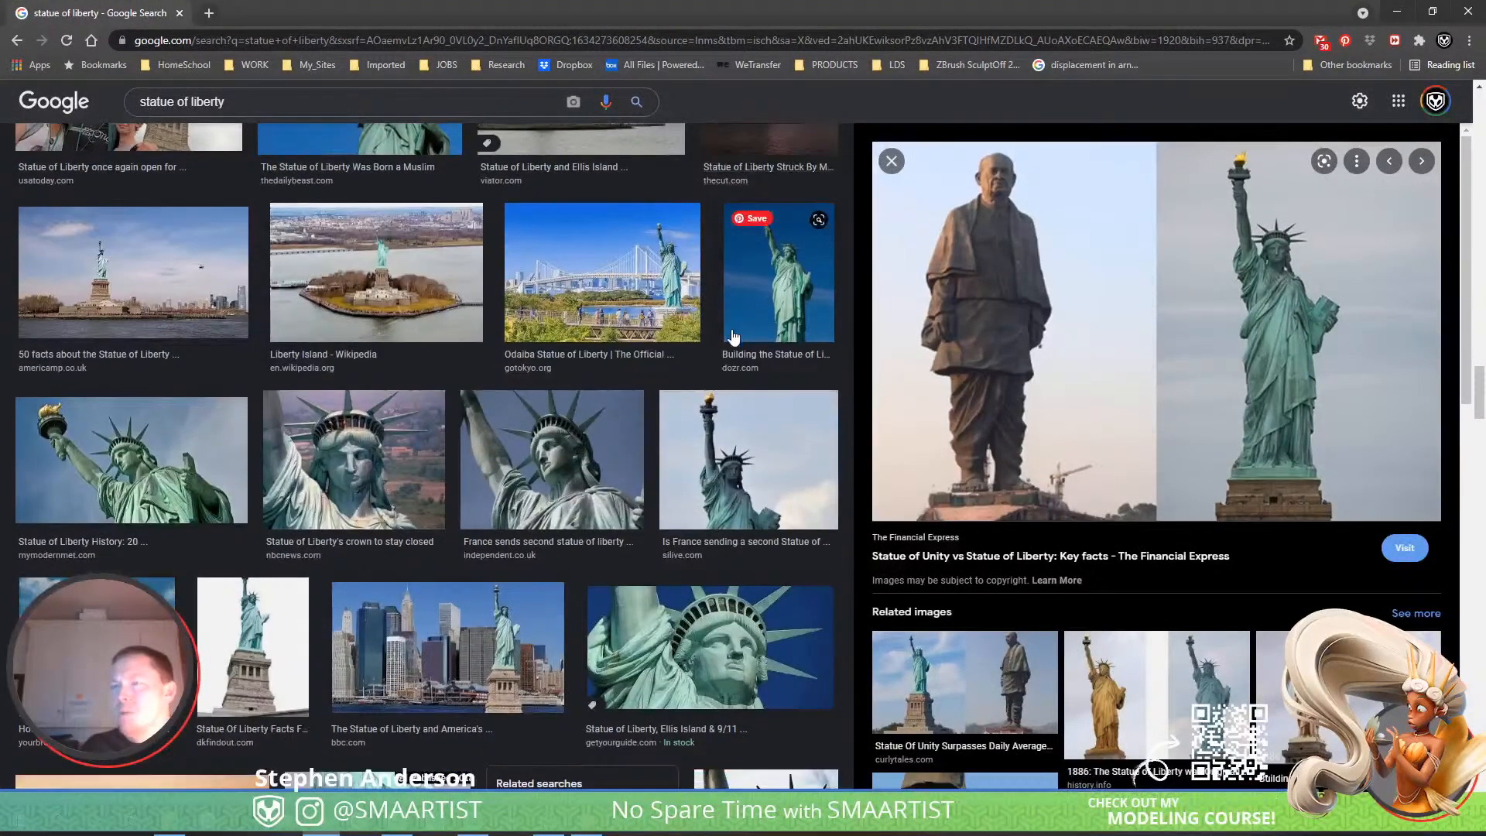
{"action": "scroll", "coordinate": [733, 337], "scroll_direction": "down", "scroll_amount": 5}
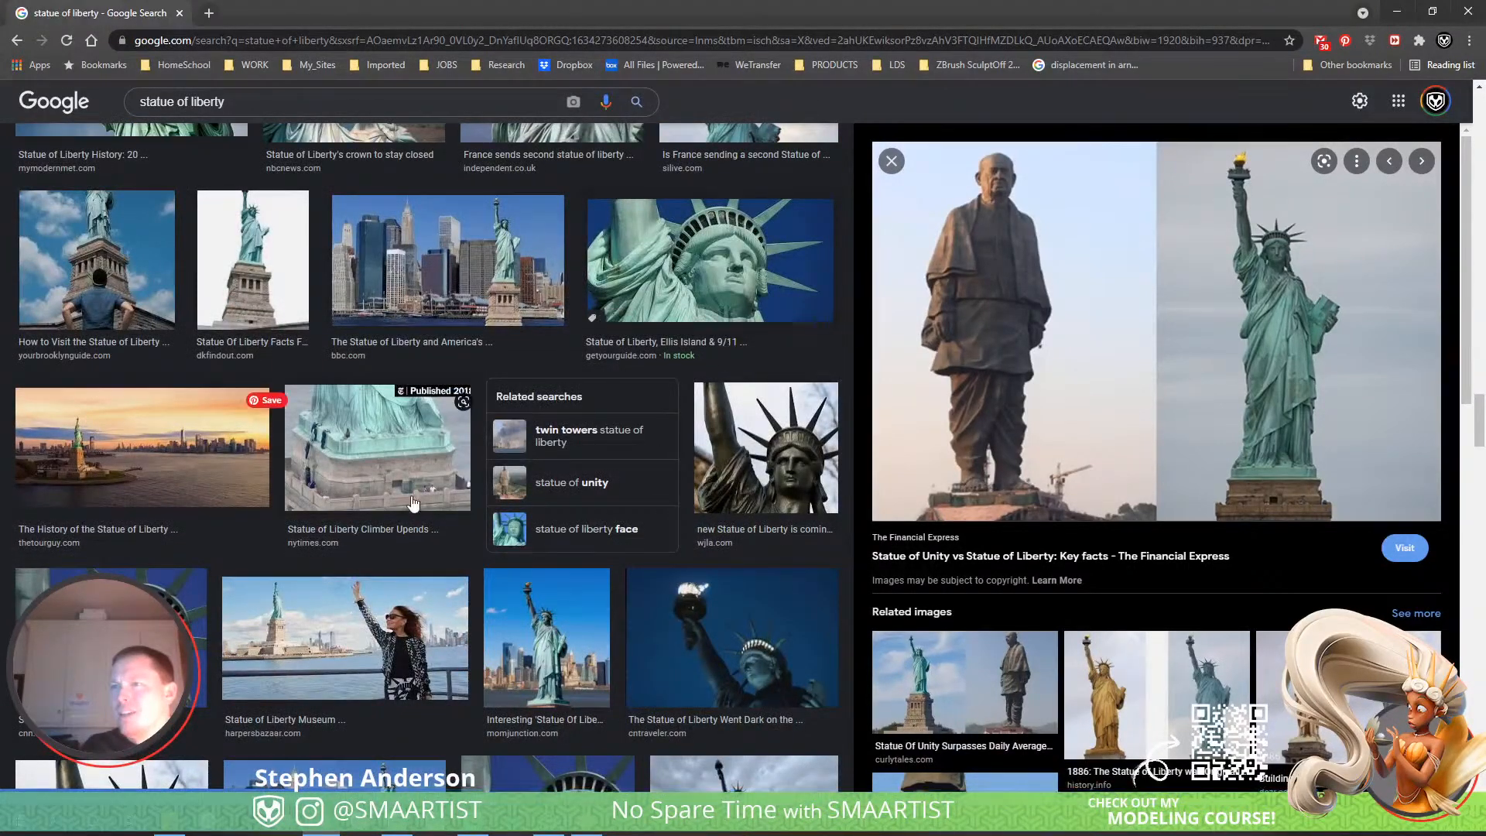
Examine the New York Times close-up of the robe's hem at the pedestal and its related images.
{"action": "left_click", "coordinate": [390, 465]}
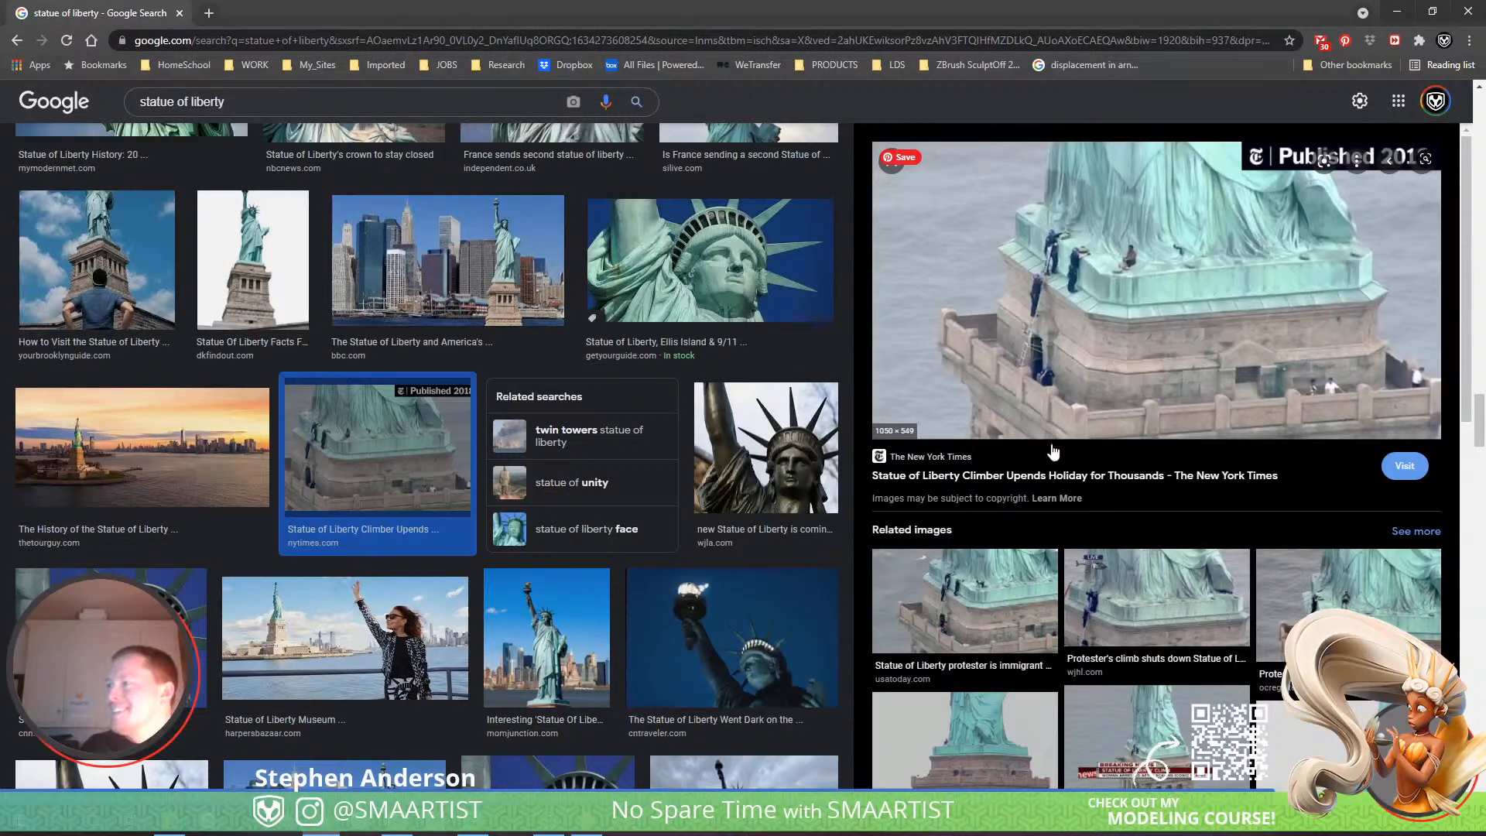
{"action": "scroll", "coordinate": [1053, 449], "scroll_direction": "down", "scroll_amount": 6}
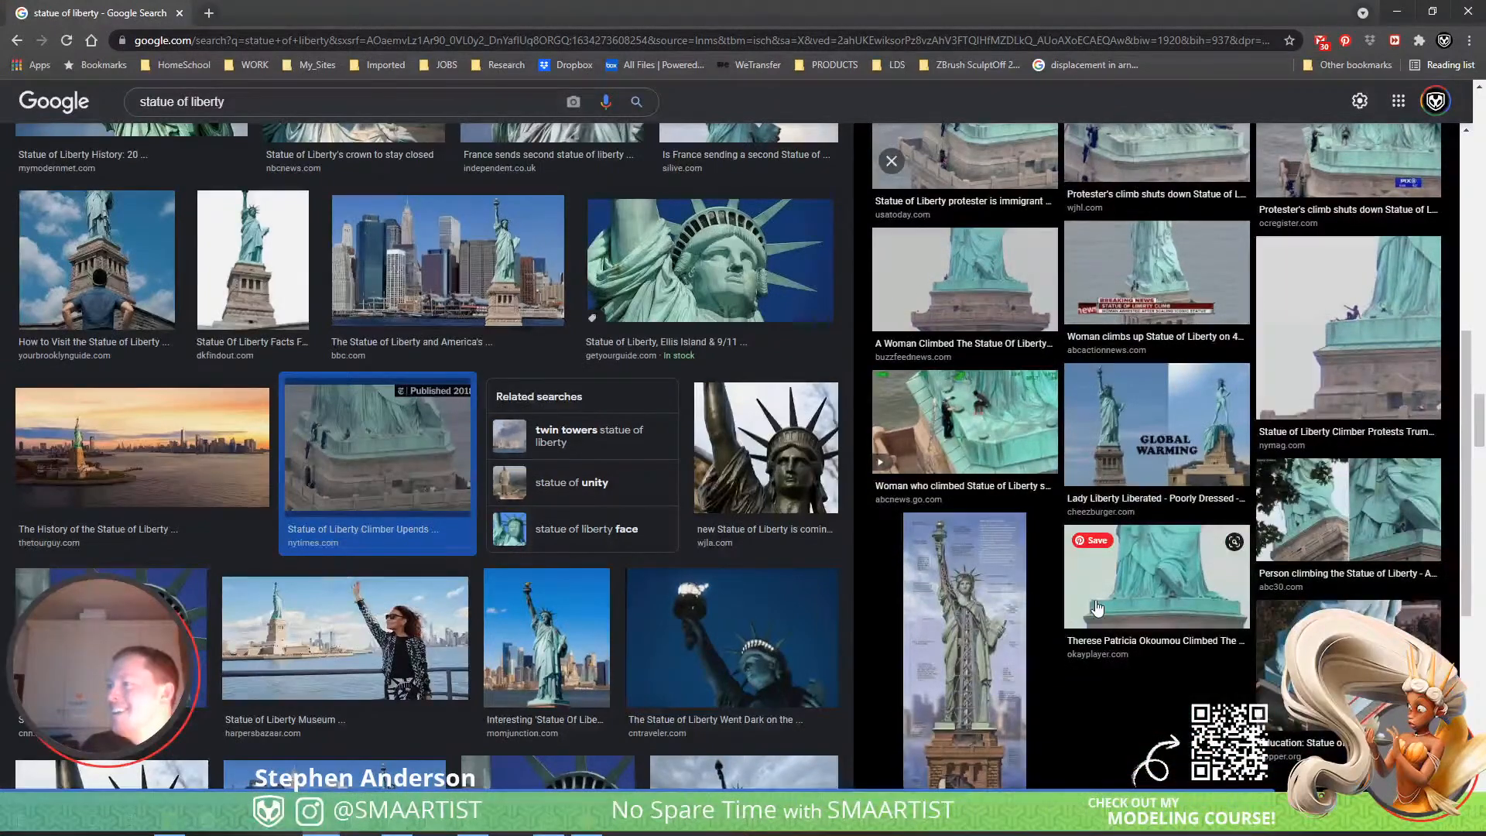
{"action": "scroll", "coordinate": [507, 588], "scroll_direction": "down", "scroll_amount": 2}
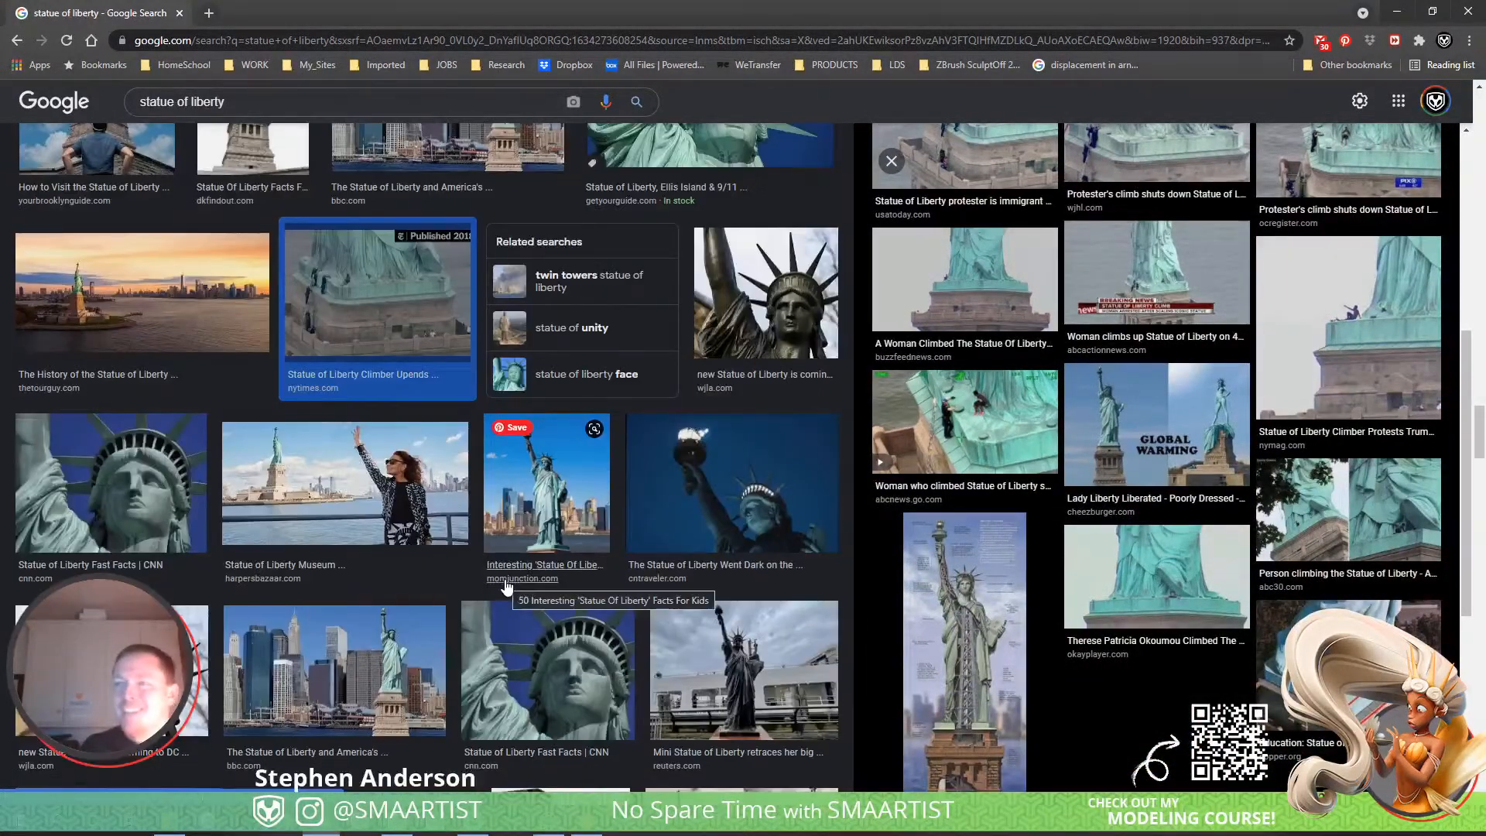
Find the South China Morning Post photo of the full statue with lit torch and copy the image.
{"action": "scroll", "coordinate": [506, 588], "scroll_direction": "down", "scroll_amount": 3}
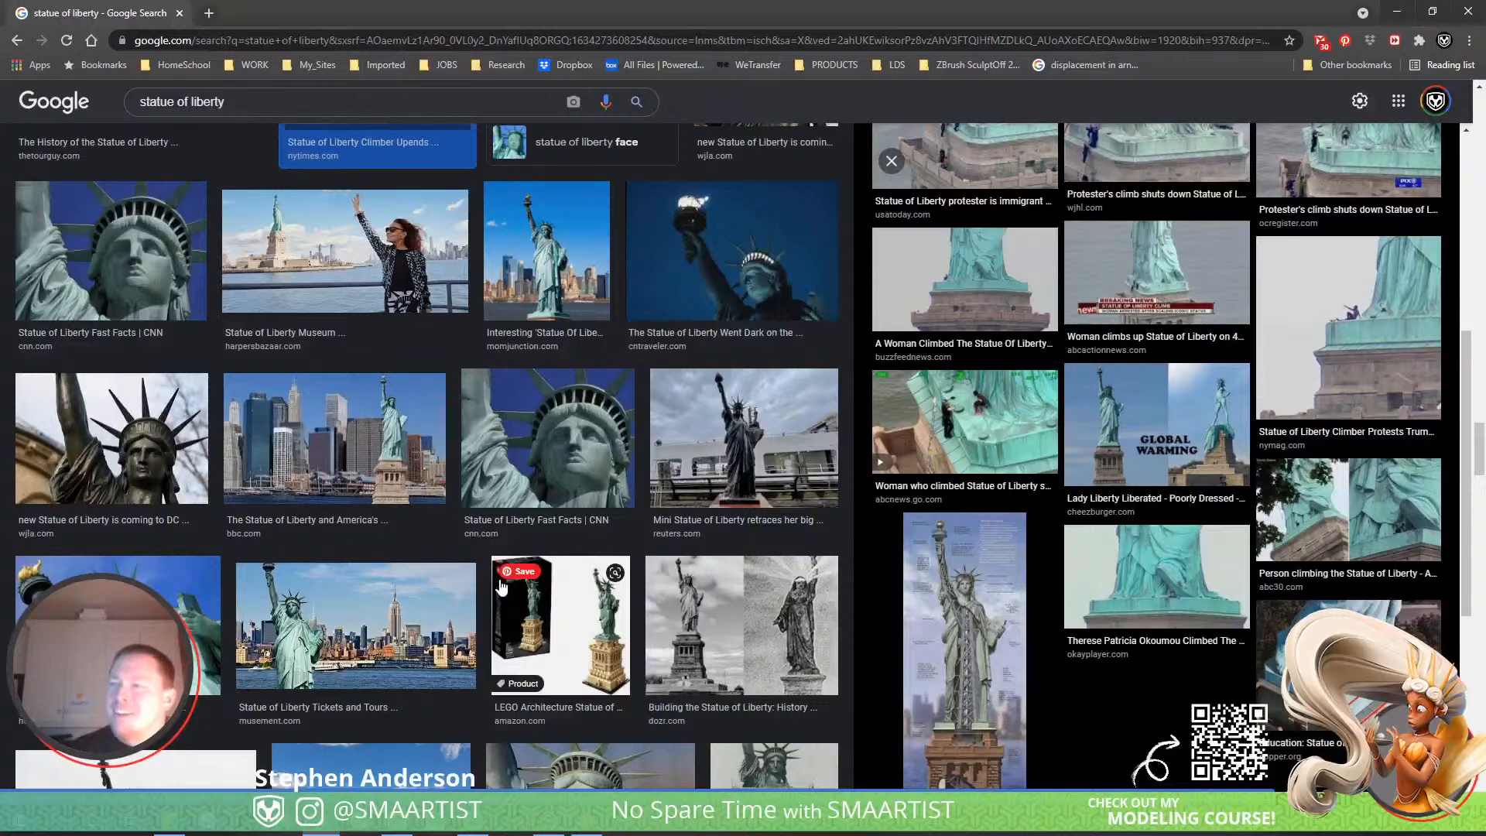
{"action": "scroll", "coordinate": [501, 587], "scroll_direction": "down", "scroll_amount": 3}
{"action": "scroll", "coordinate": [501, 589], "scroll_direction": "down", "scroll_amount": 3}
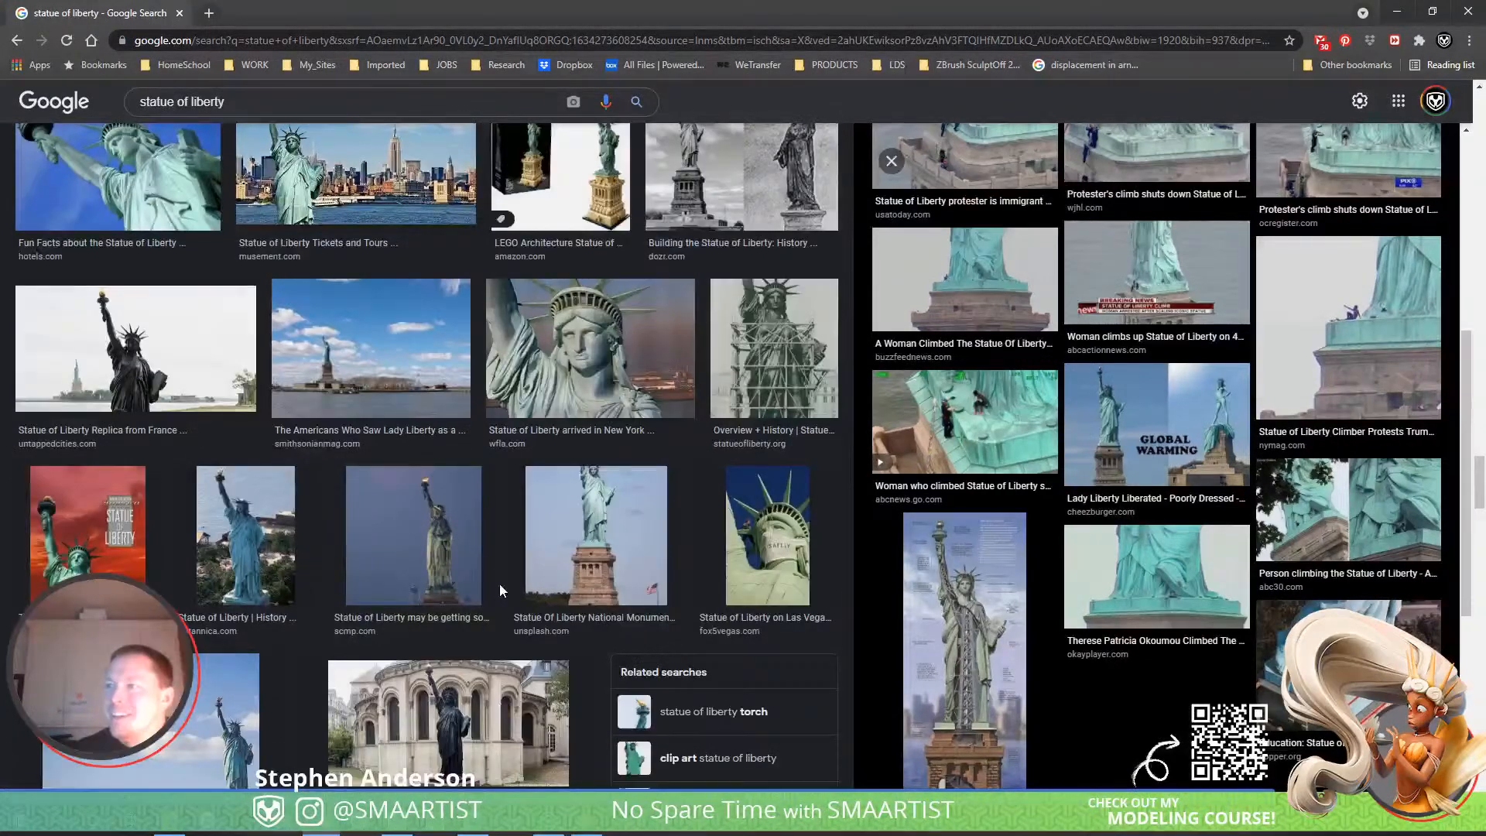
{"action": "scroll", "coordinate": [499, 591], "scroll_direction": "down", "scroll_amount": 3}
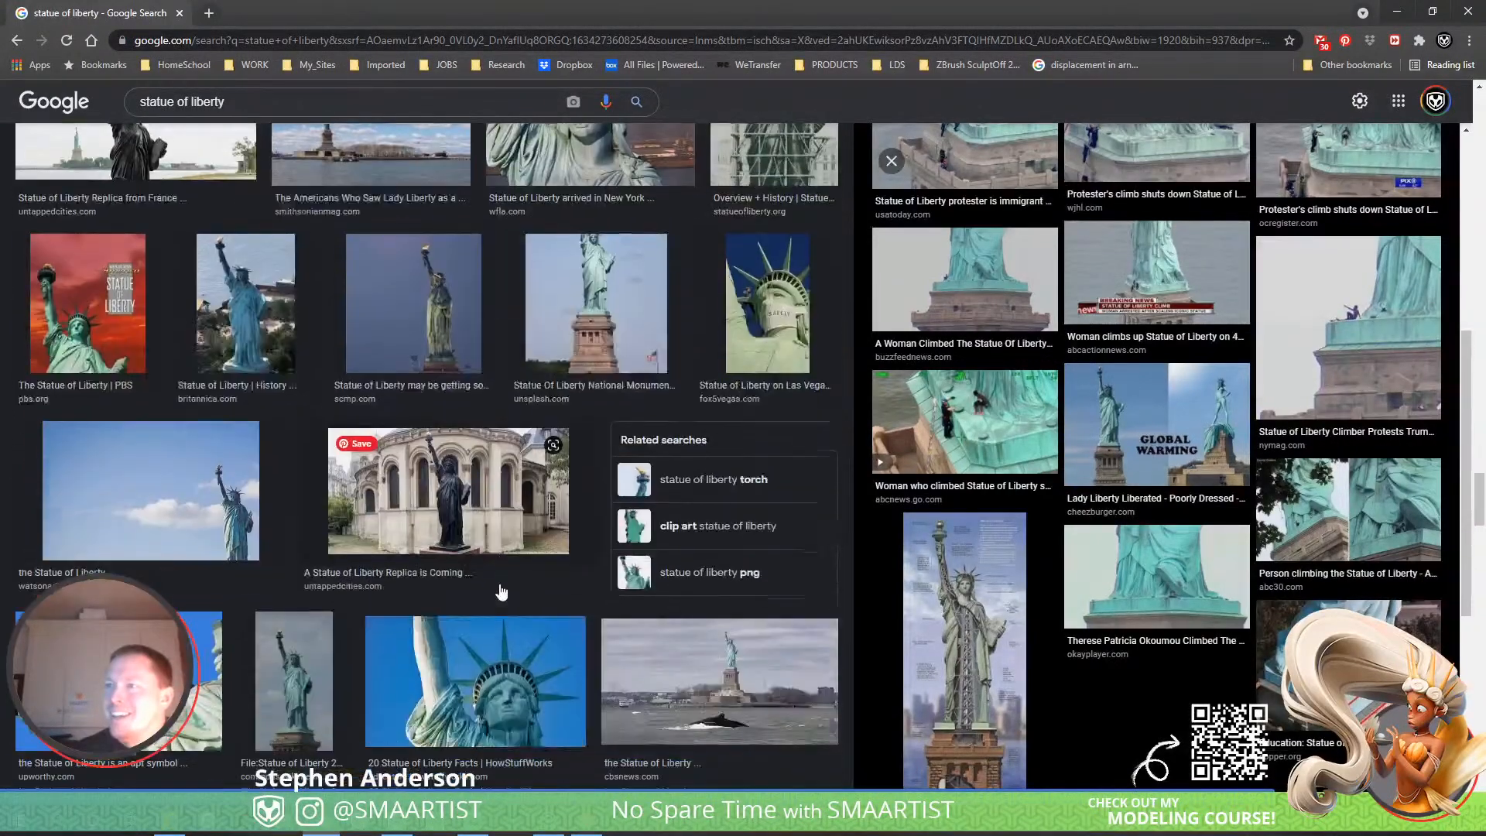
{"action": "left_click", "coordinate": [416, 313]}
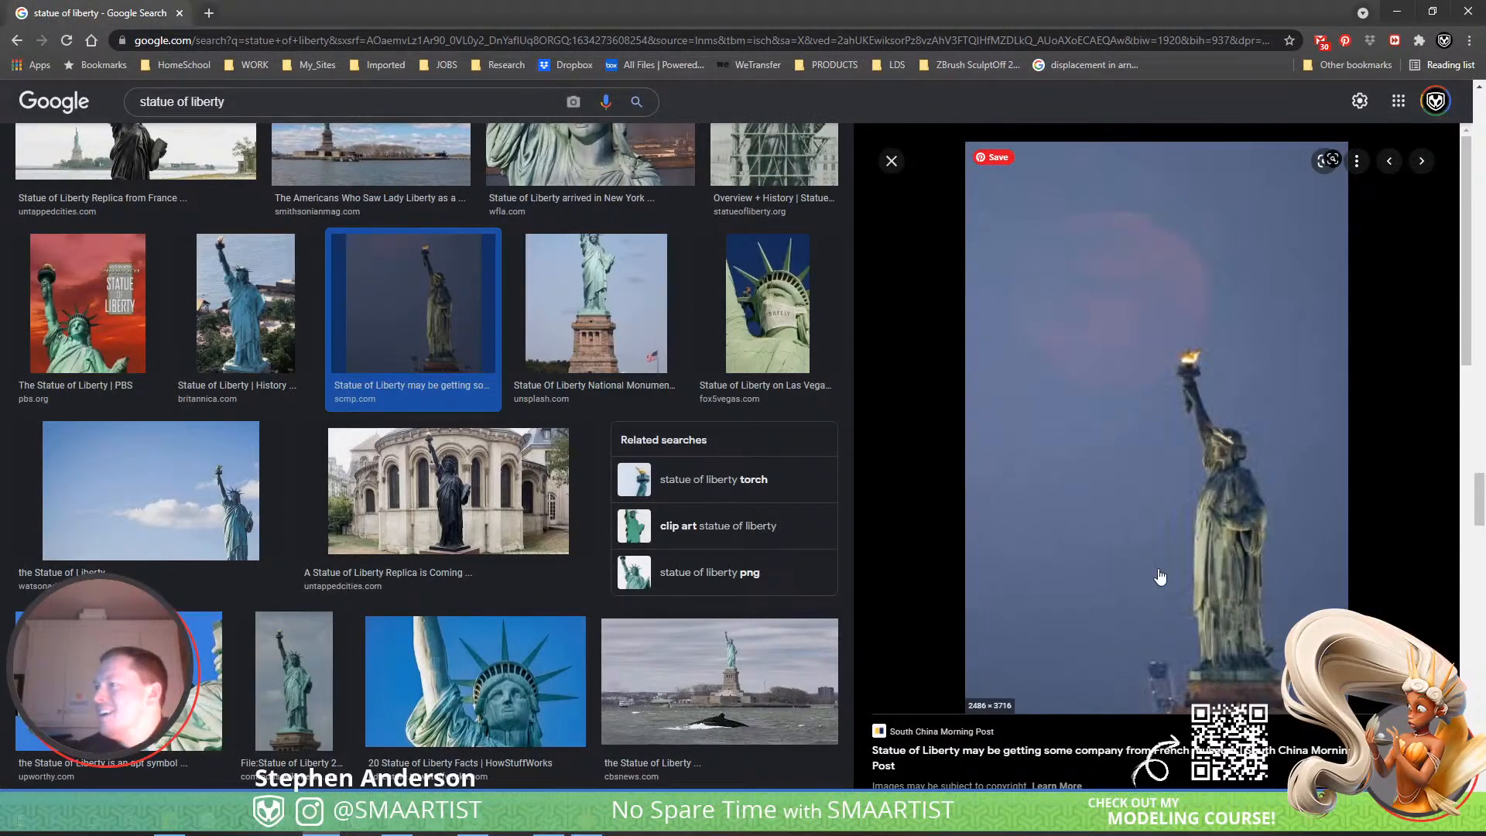
{"action": "right_click", "coordinate": [1218, 527]}
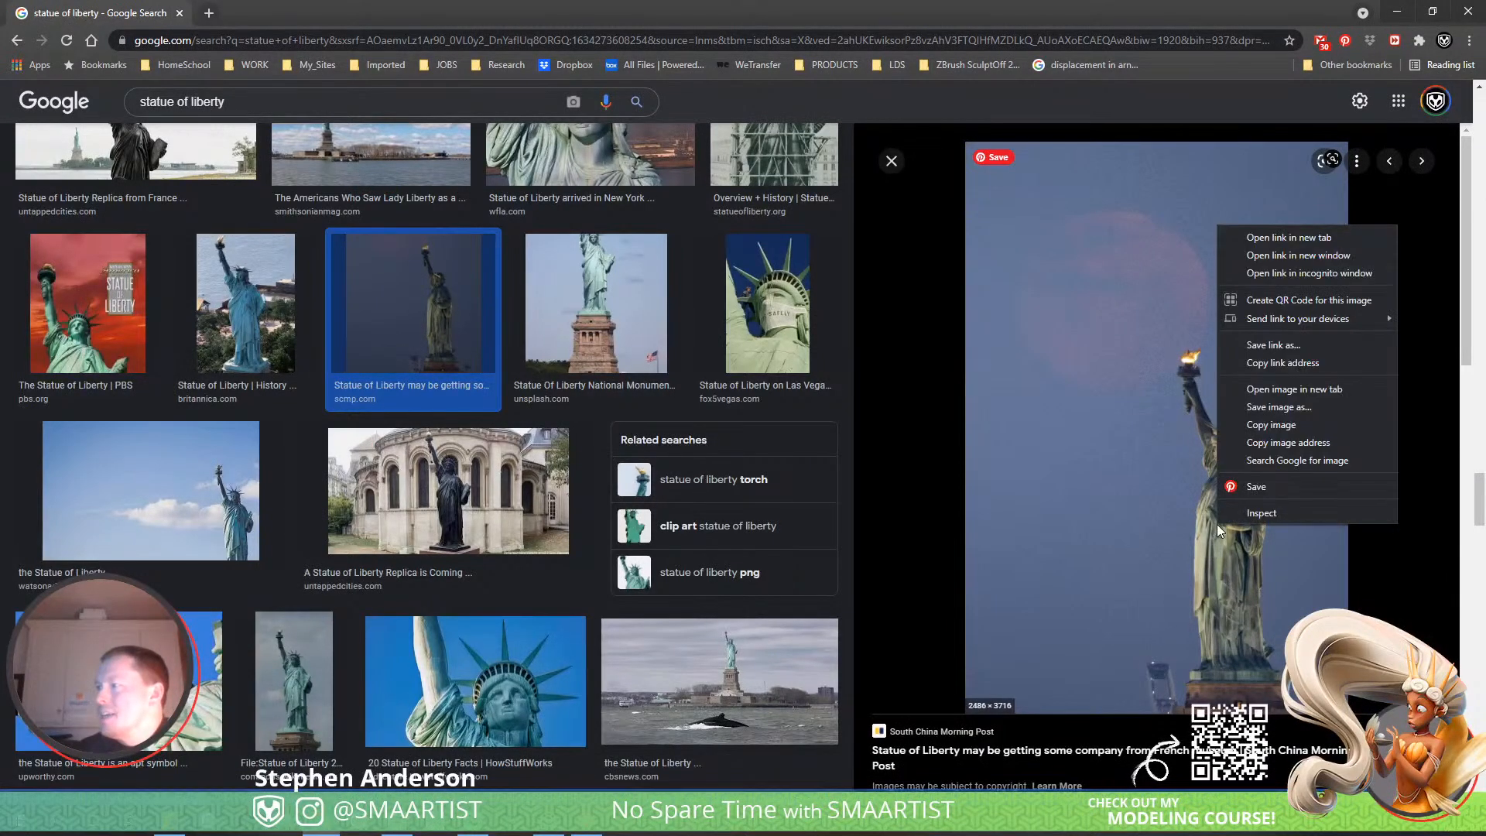
{"action": "left_click", "coordinate": [1302, 425]}
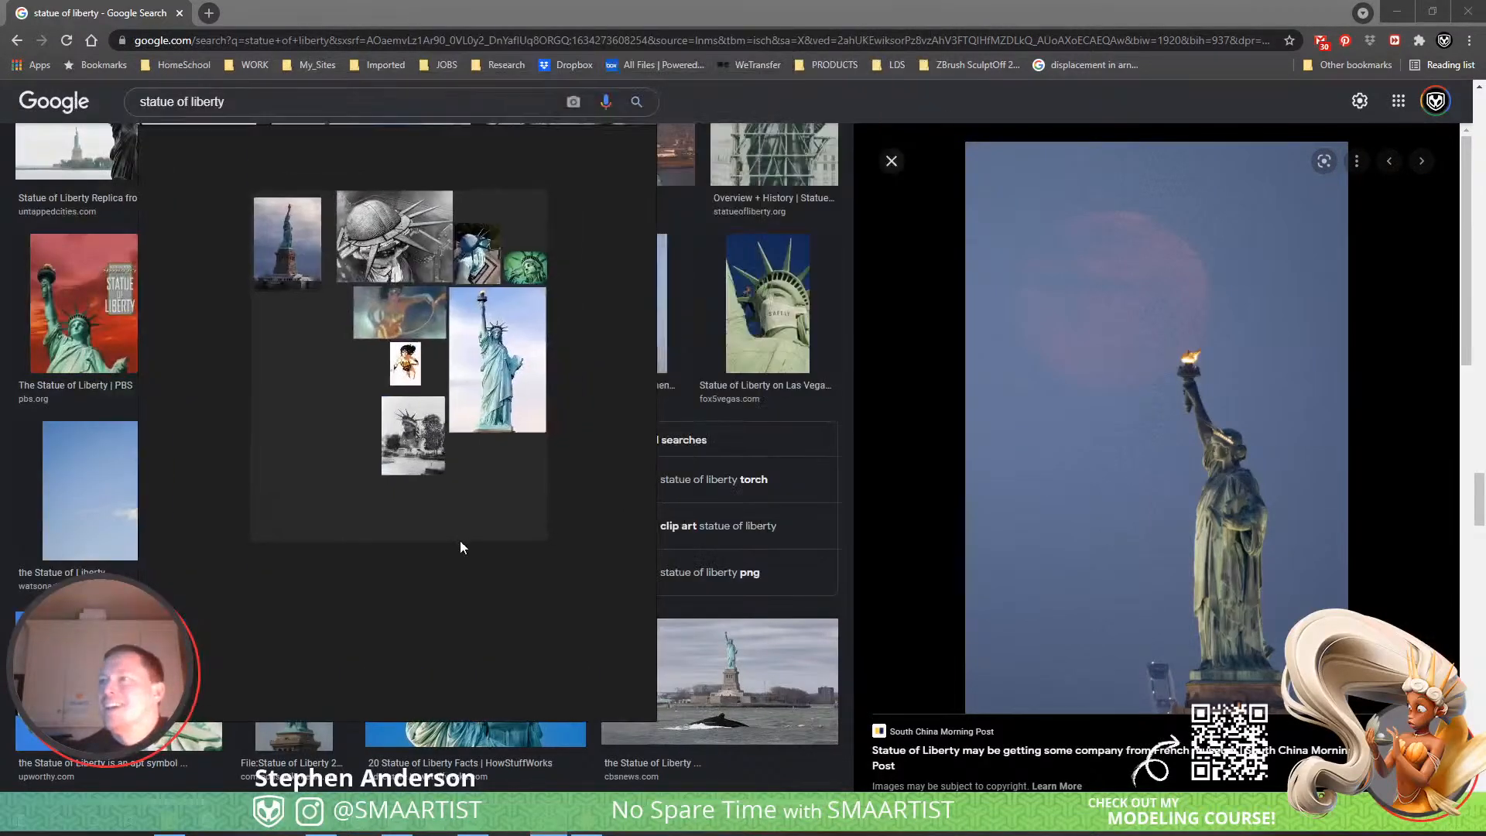
Paste the copied photo into the PureRef board beside the other references, and move the board window off the browser.
{"action": "right_click", "coordinate": [317, 479]}
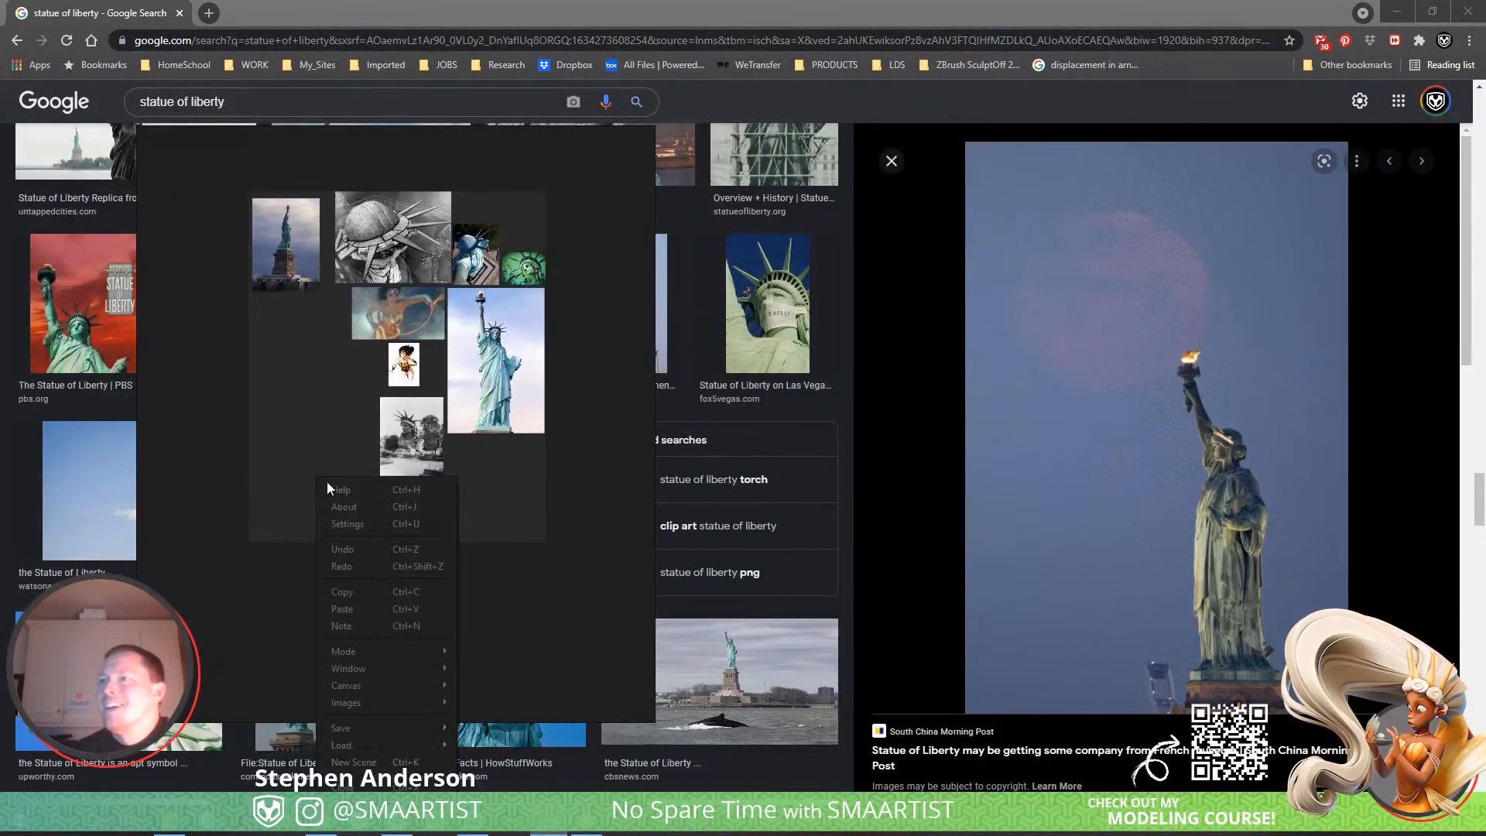
{"action": "left_click", "coordinate": [346, 610]}
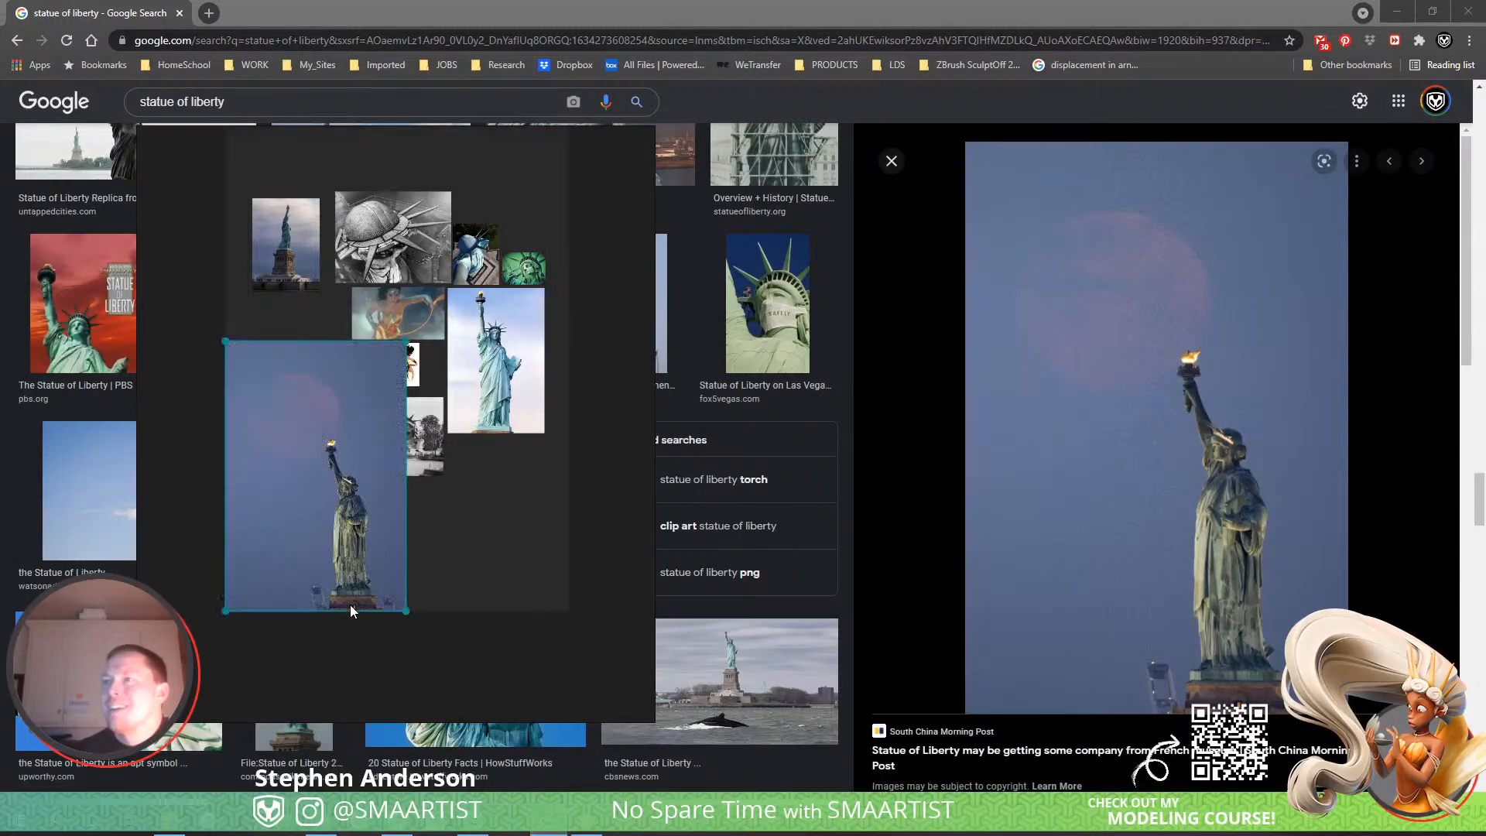
{"action": "left_click_drag", "start_coordinate": [350, 524], "coordinate": [286, 486]}
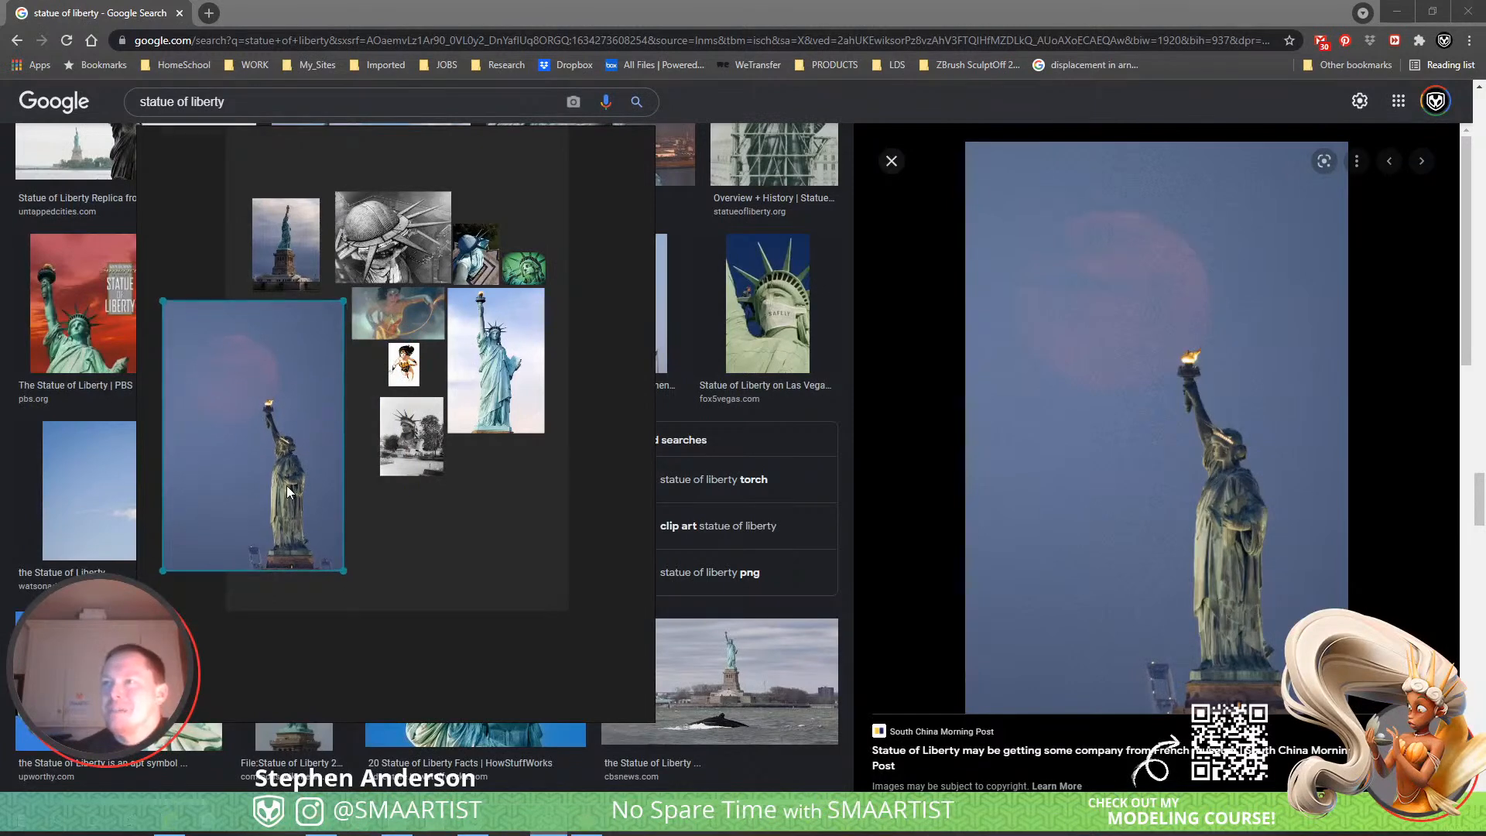
{"action": "right_click_drag", "start_coordinate": [491, 570], "coordinate": [0, 655]}
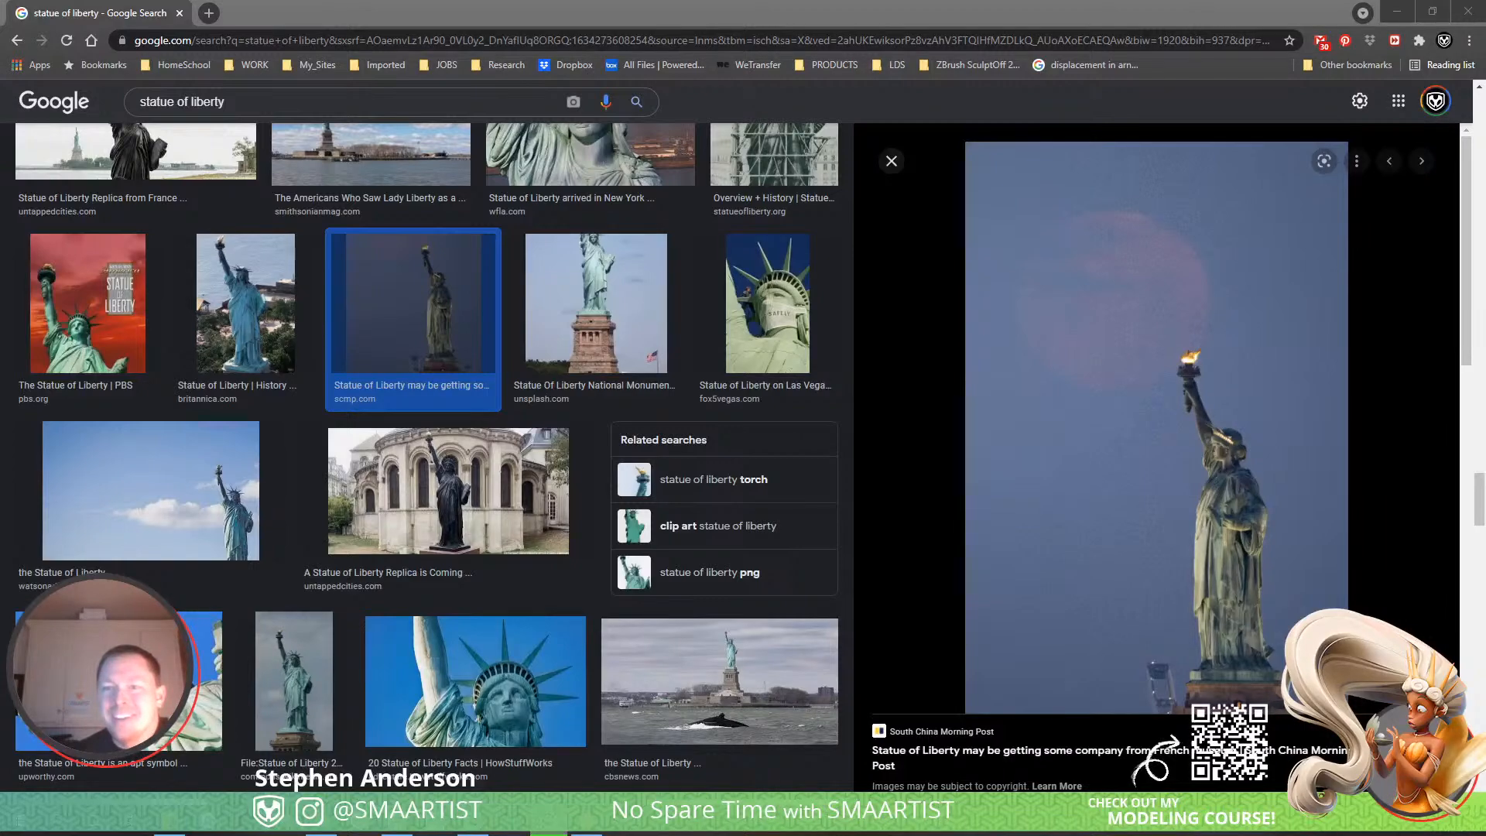
Look further through the statue image results, preview the Outsider photo against dark clouds and a low moon, and copy the image.
{"action": "scroll", "coordinate": [562, 563], "scroll_direction": "down", "scroll_amount": 5}
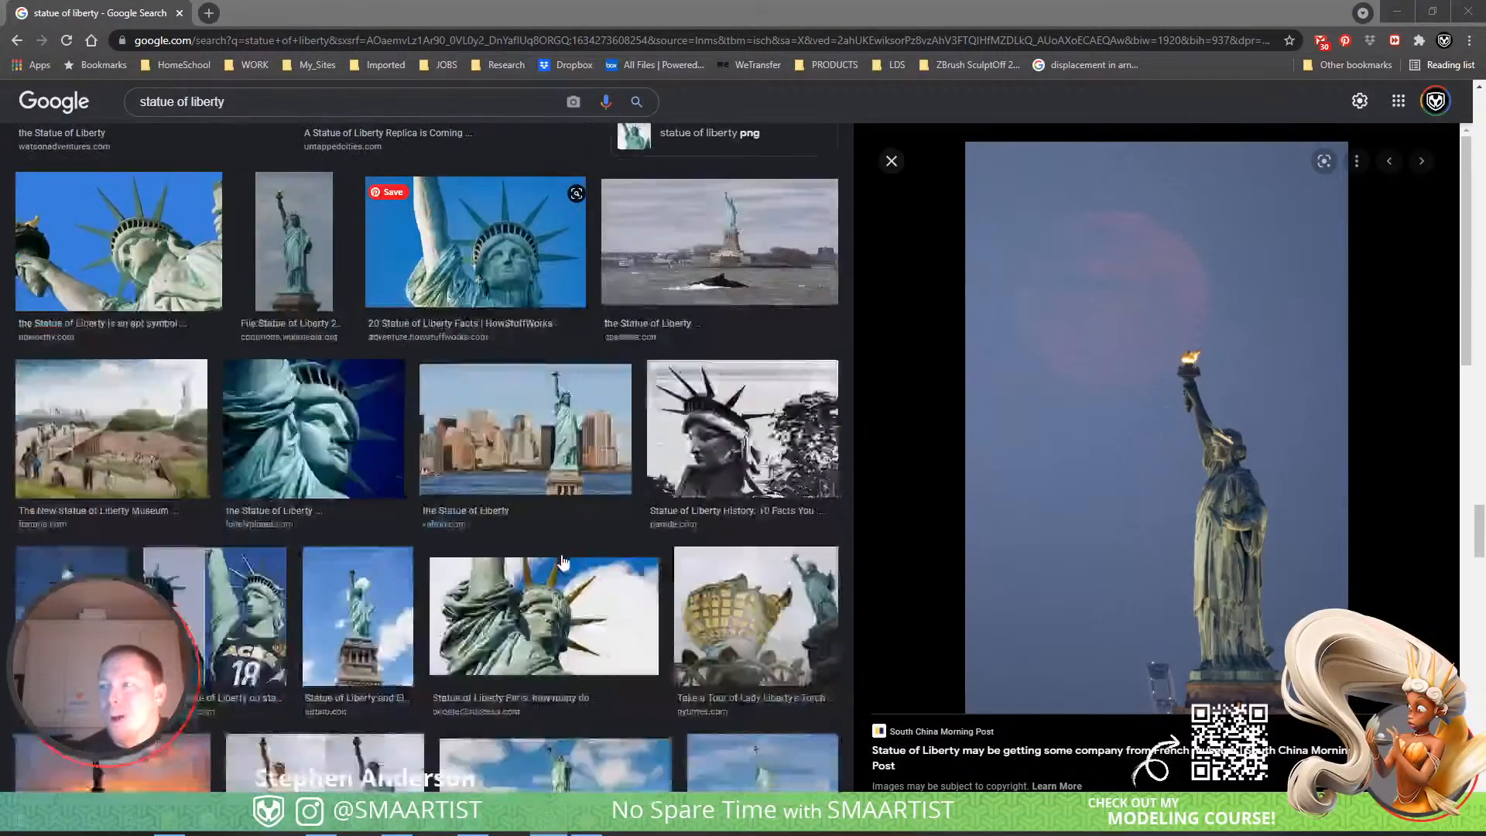
{"action": "scroll", "coordinate": [563, 563], "scroll_direction": "down", "scroll_amount": 4}
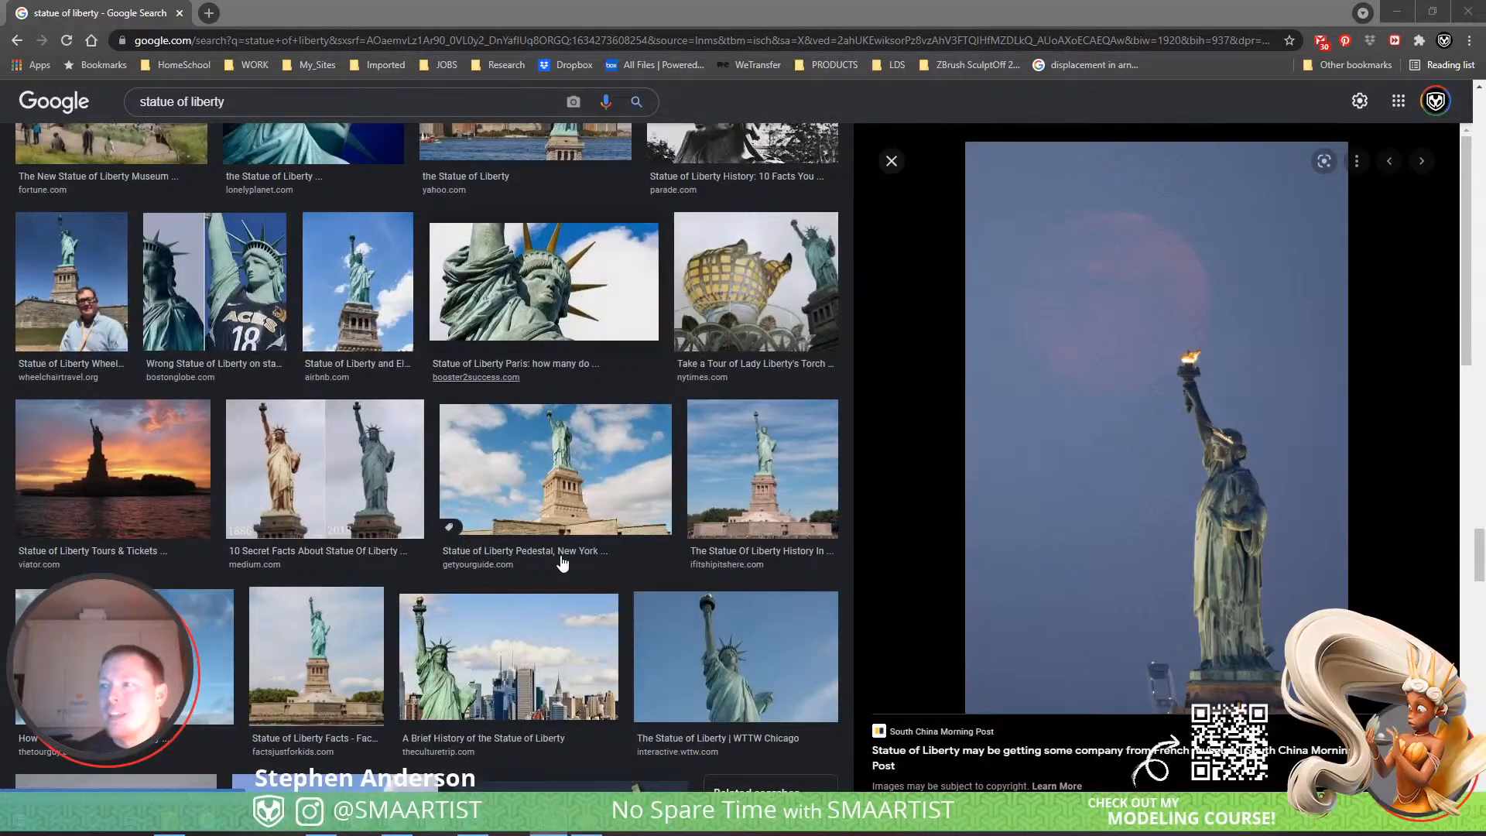
{"action": "scroll", "coordinate": [562, 562], "scroll_direction": "down", "scroll_amount": 3}
{"action": "scroll", "coordinate": [562, 563], "scroll_direction": "down", "scroll_amount": 3}
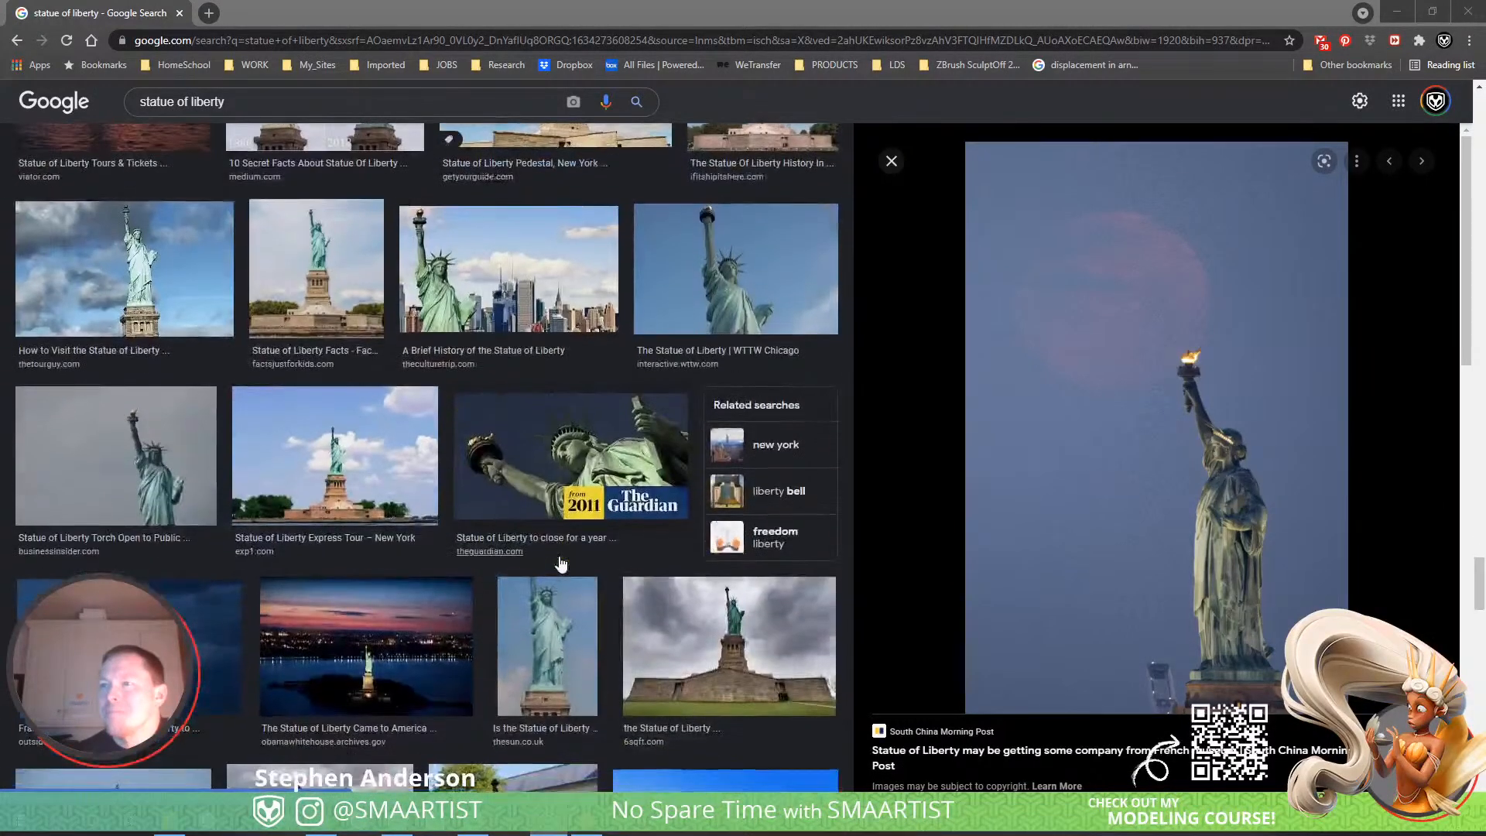
{"action": "scroll", "coordinate": [561, 564], "scroll_direction": "down", "scroll_amount": 2}
{"action": "left_click", "coordinate": [116, 495]}
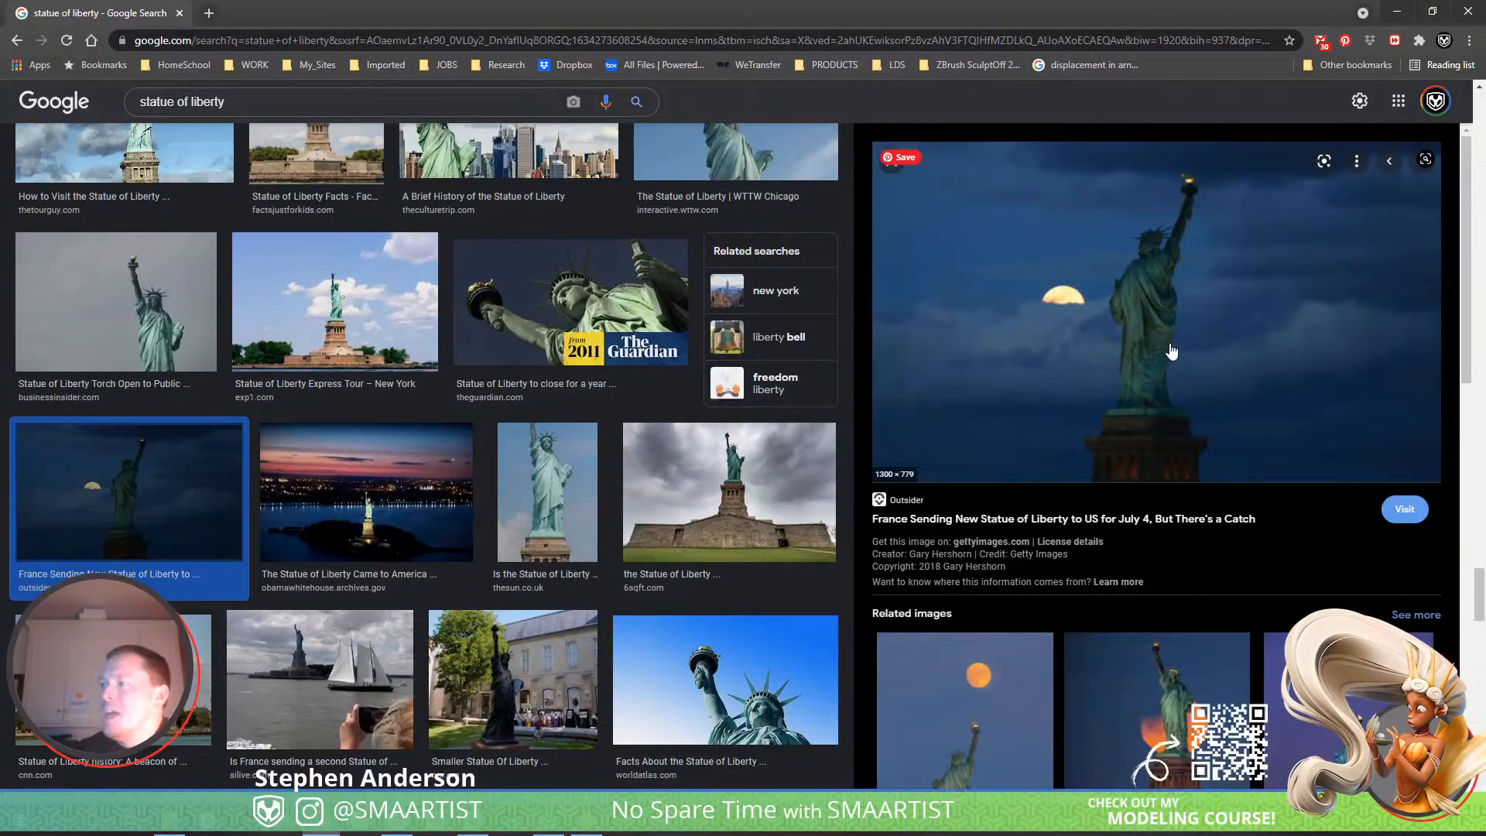
{"action": "right_click", "coordinate": [1171, 350]}
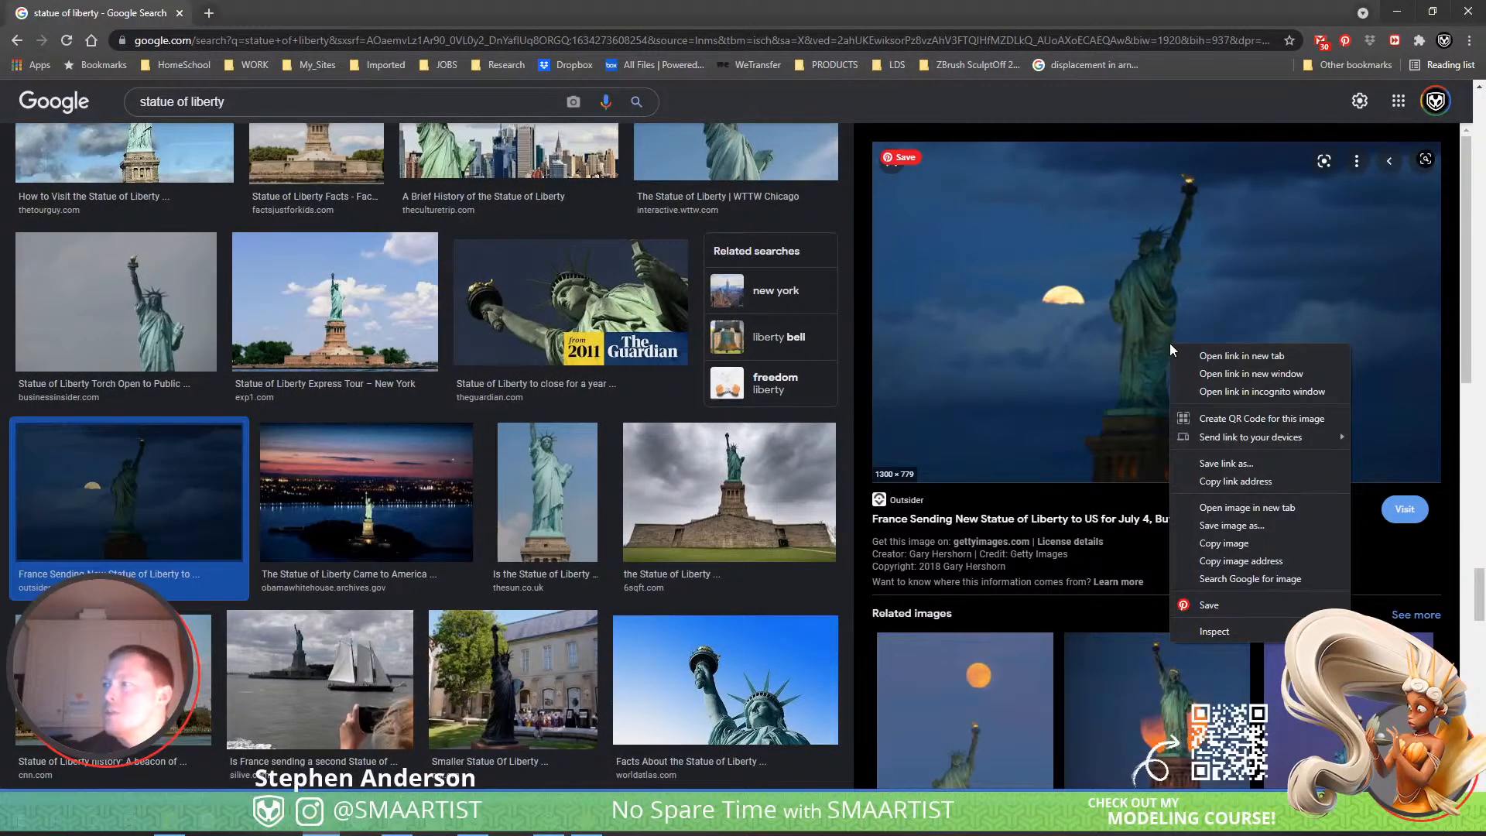
{"action": "left_click", "coordinate": [1236, 543]}
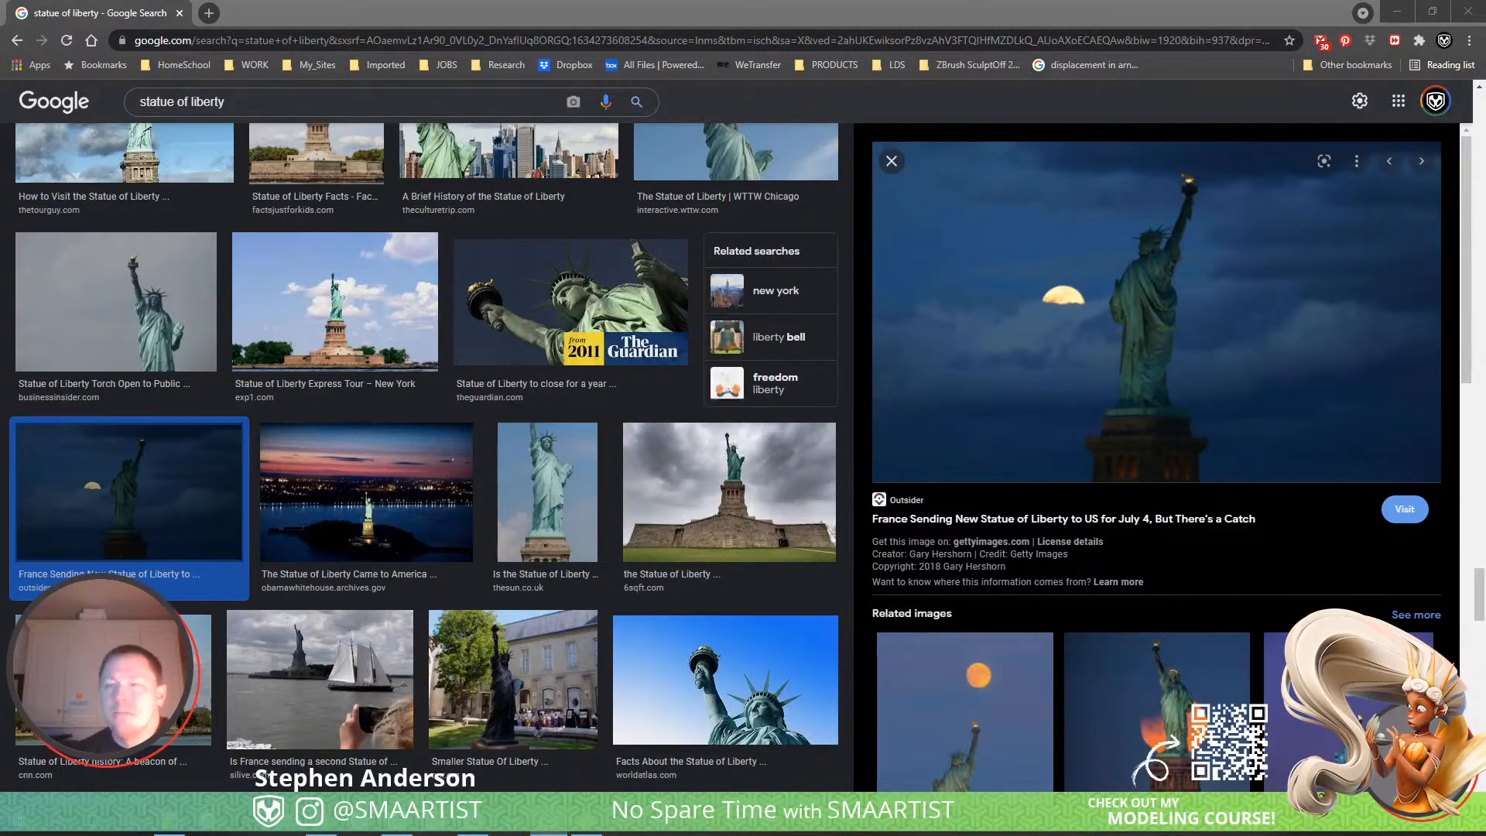
Find the July Full Buck Moon 2021 photo of the statue among the related images and copy the image.
{"action": "scroll", "coordinate": [1109, 613], "scroll_direction": "down", "scroll_amount": 3}
{"action": "left_click", "coordinate": [1168, 504]}
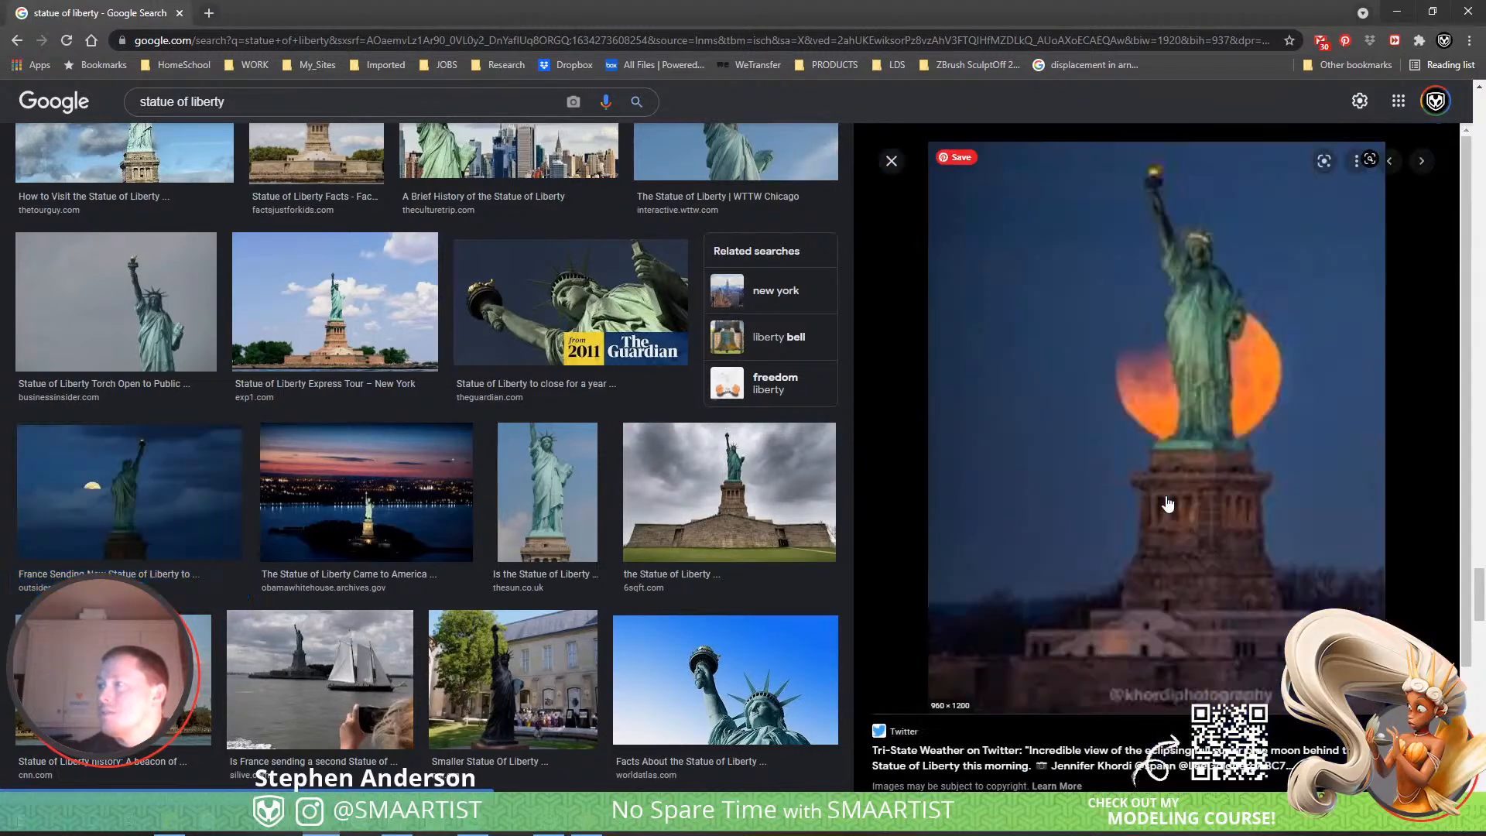
{"action": "scroll", "coordinate": [1167, 504], "scroll_direction": "down", "scroll_amount": 5}
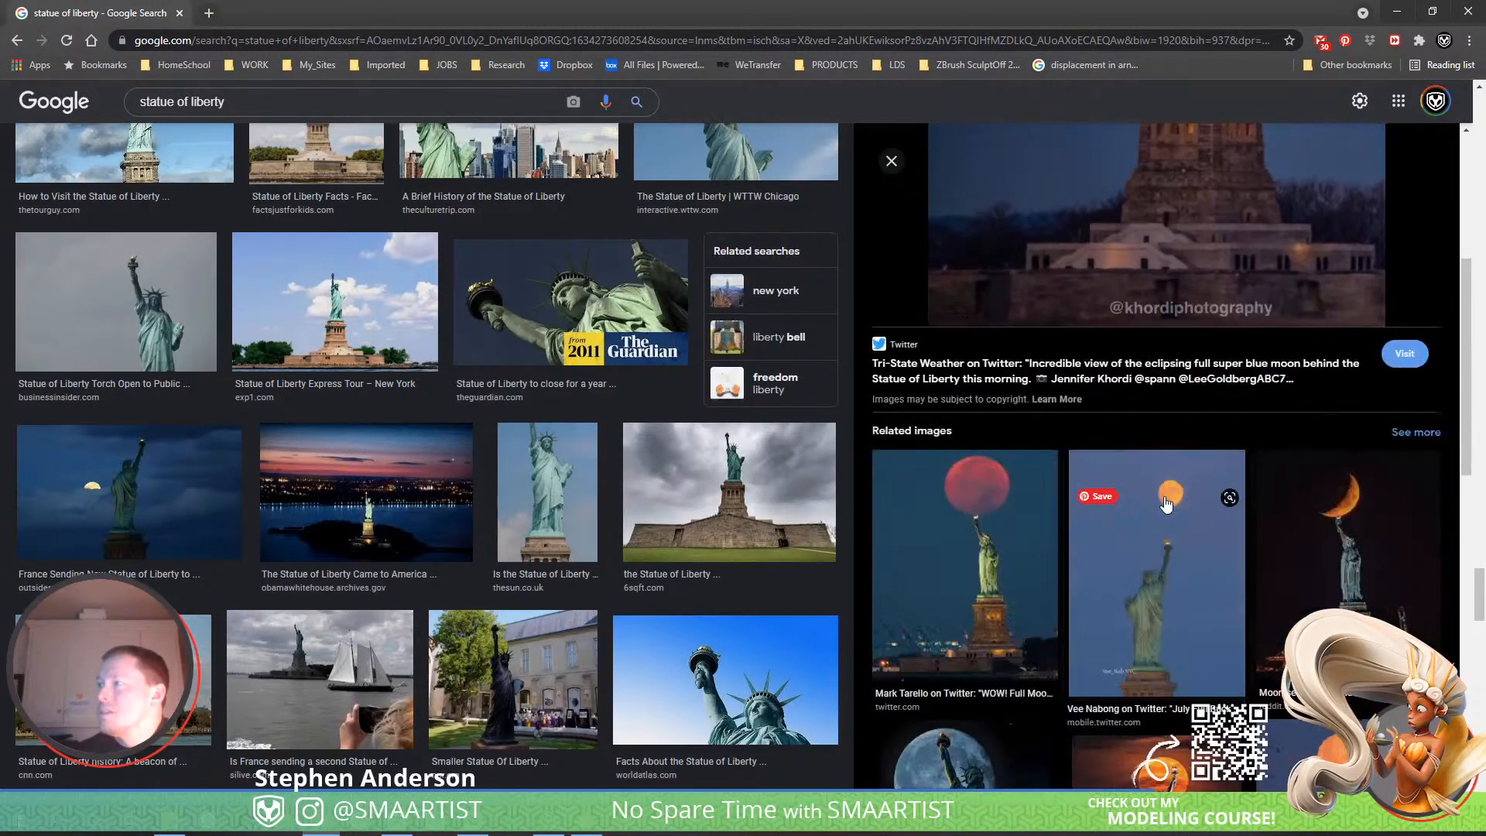
{"action": "left_click", "coordinate": [1167, 504]}
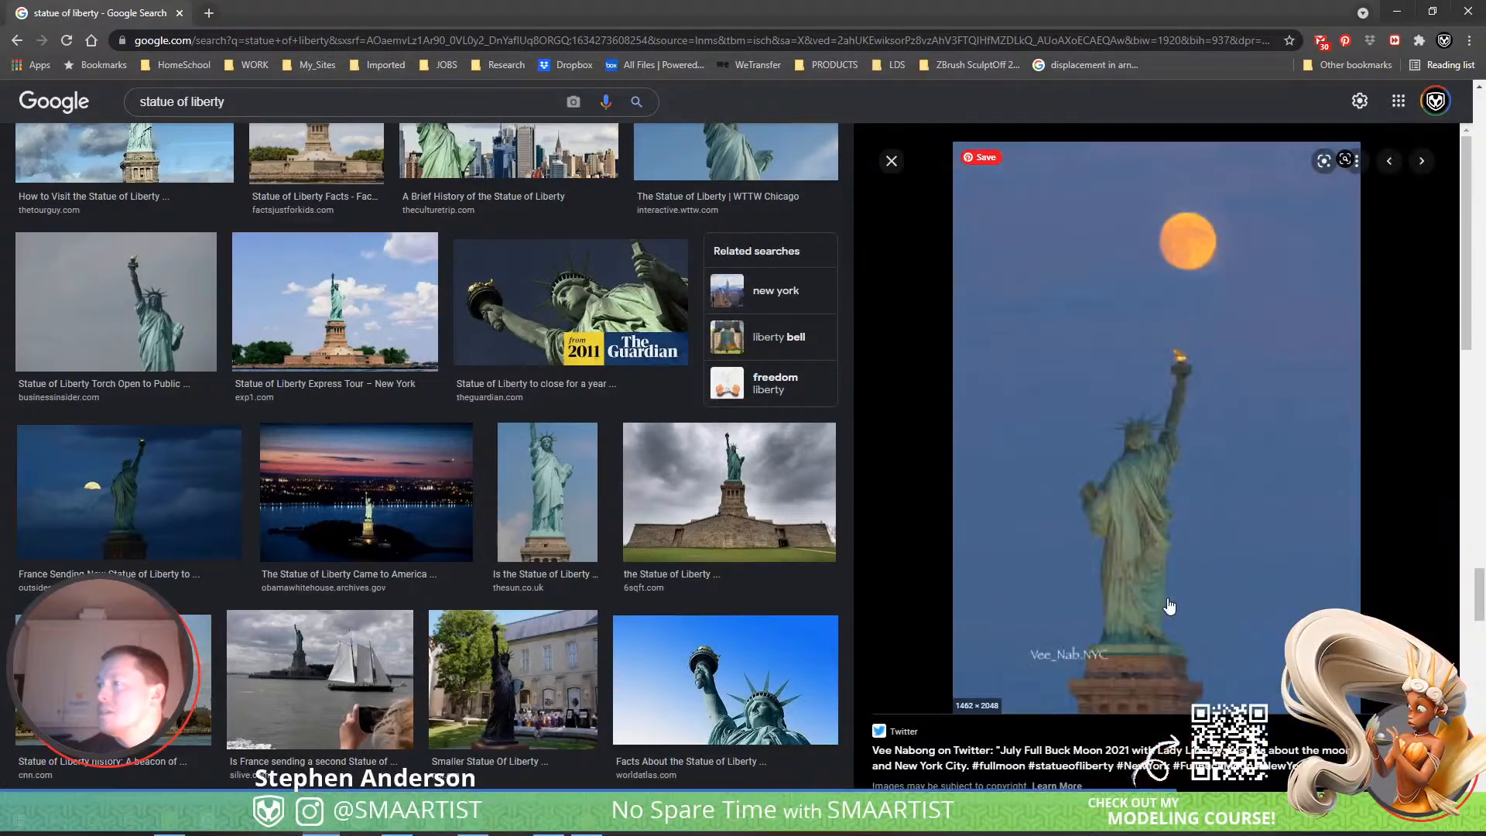
{"action": "right_click", "coordinate": [1148, 489]}
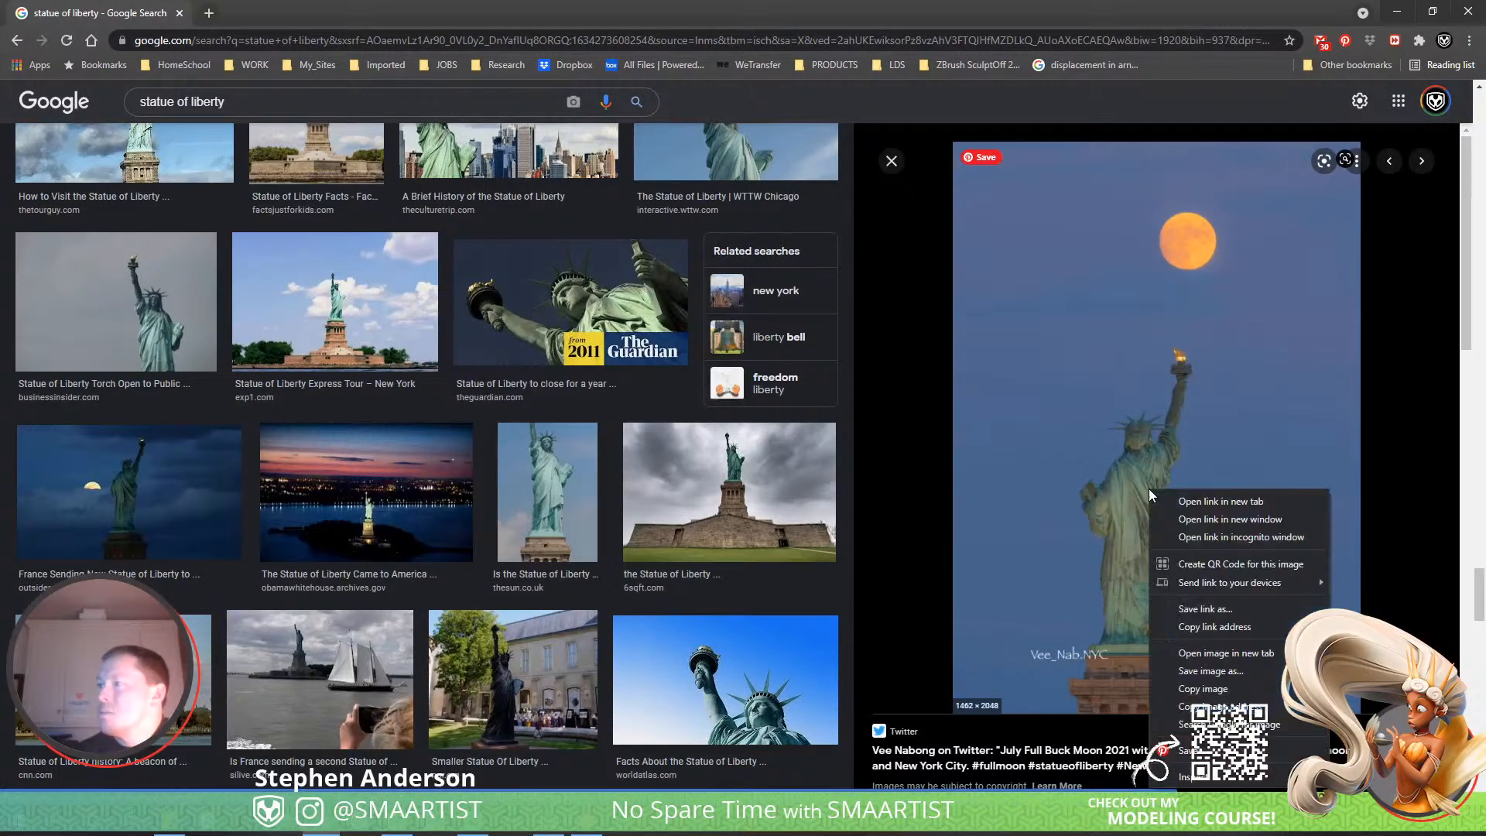
{"action": "left_click", "coordinate": [1234, 689]}
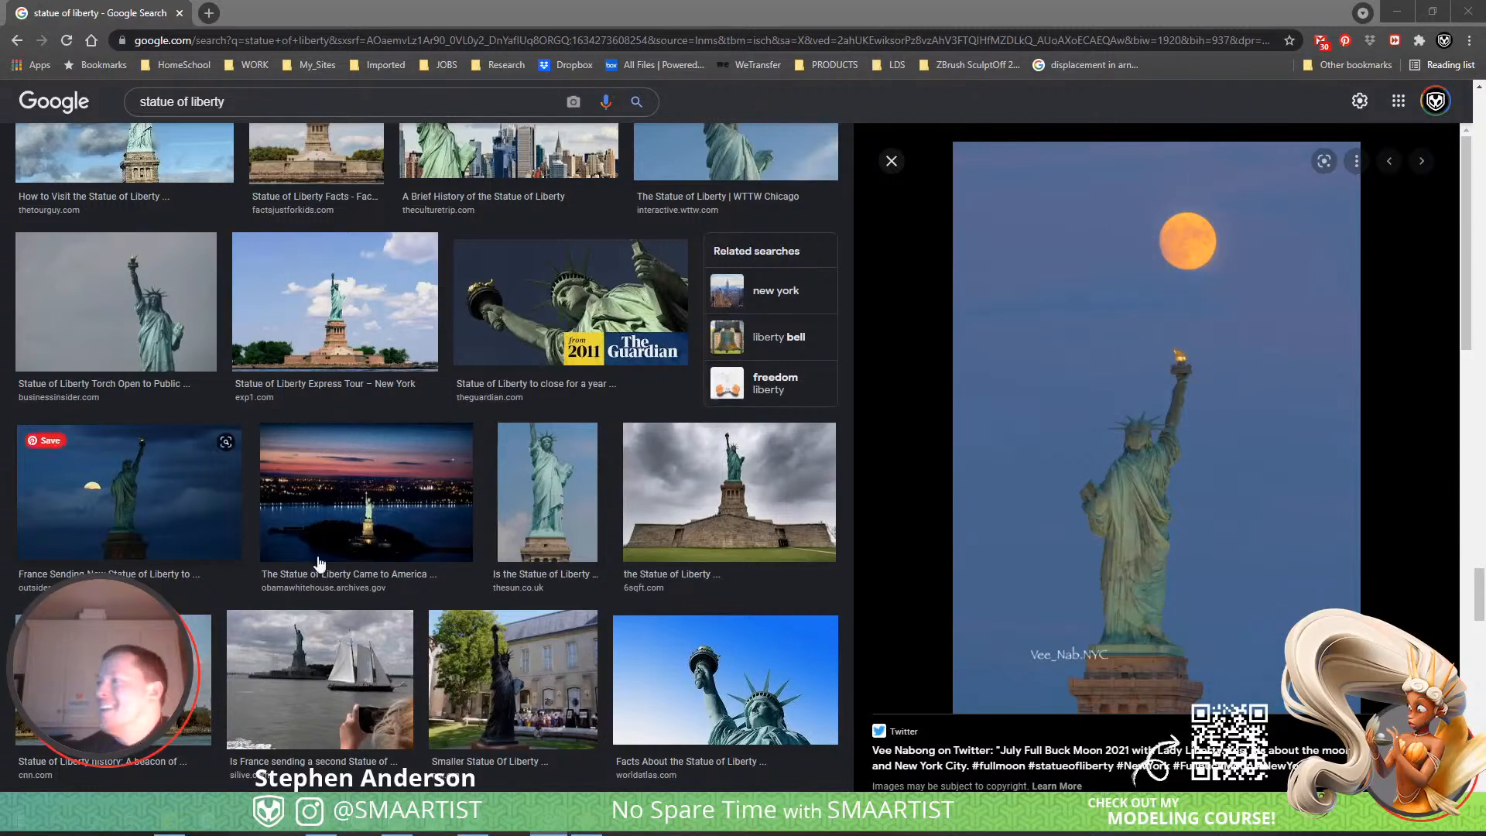
Find the Pixels "Full Moon Statue Of Liberty" photo through the Outsider photo's related images and copy it for the reference board.
{"action": "scroll", "coordinate": [1030, 572], "scroll_direction": "down", "scroll_amount": 6}
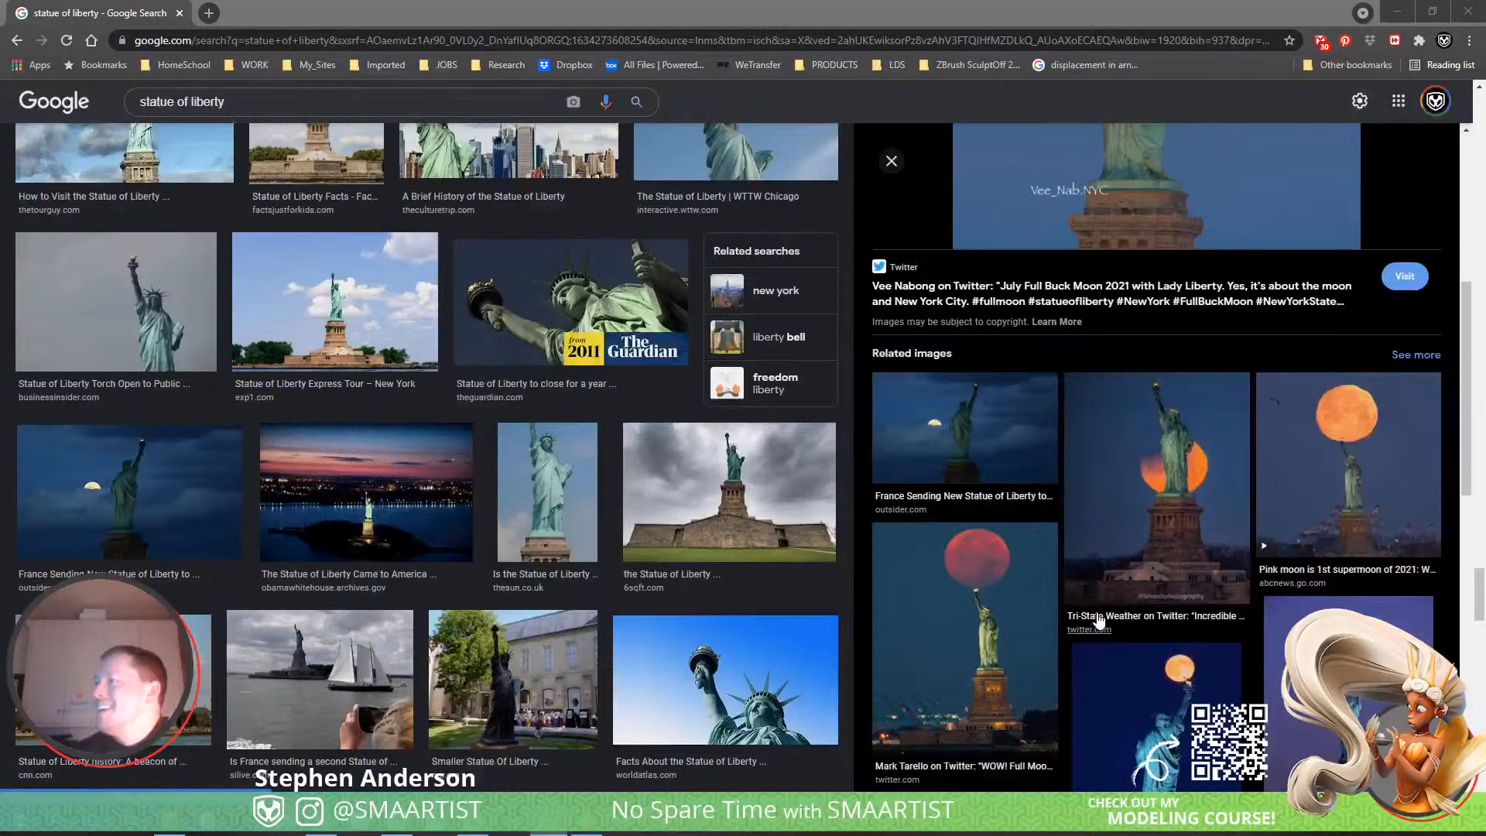
{"action": "left_click", "coordinate": [966, 440]}
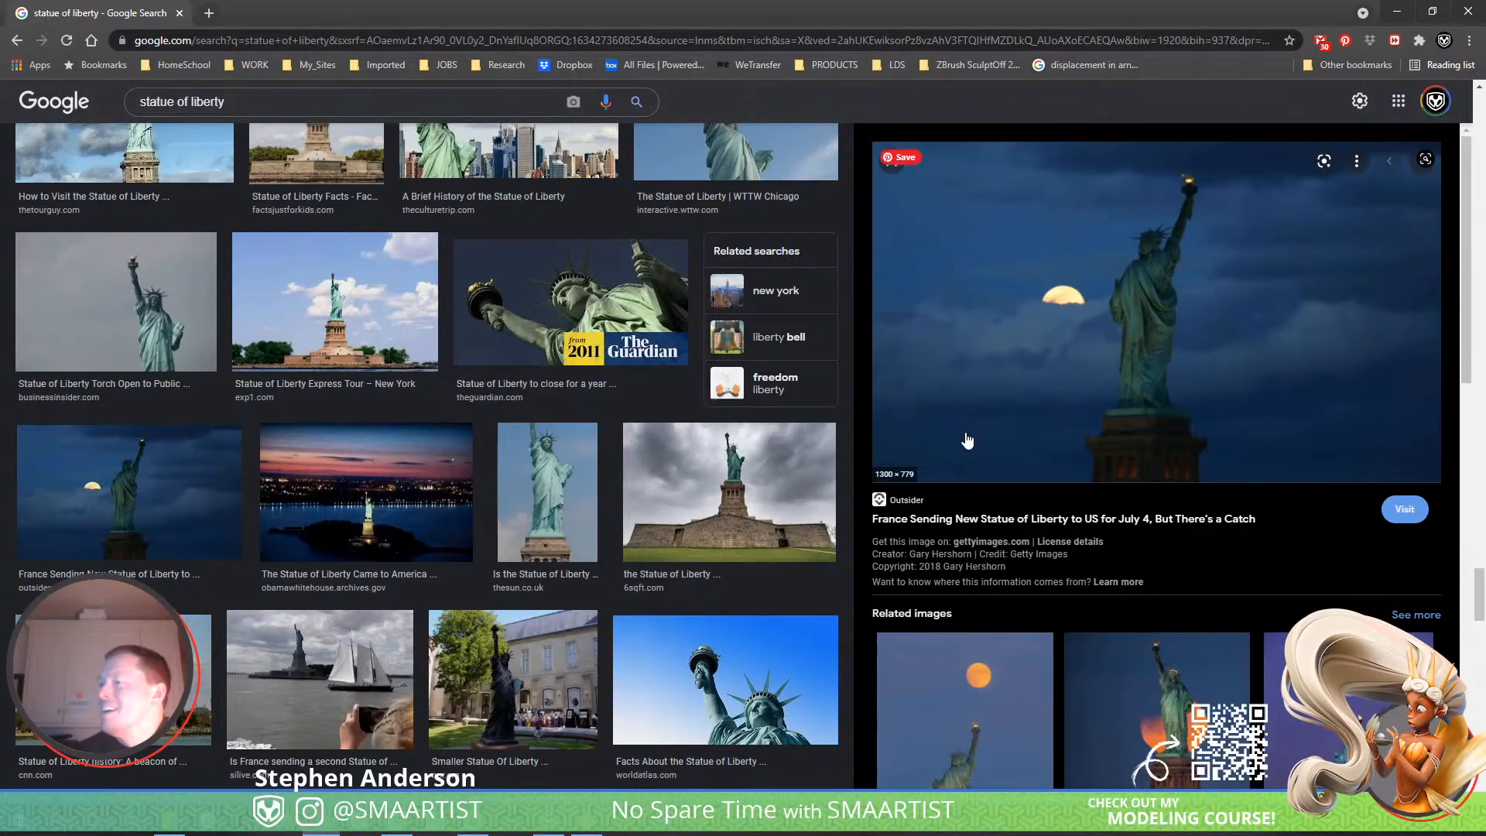
{"action": "scroll", "coordinate": [968, 441], "scroll_direction": "down", "scroll_amount": 3}
{"action": "scroll", "coordinate": [967, 439], "scroll_direction": "down", "scroll_amount": 2}
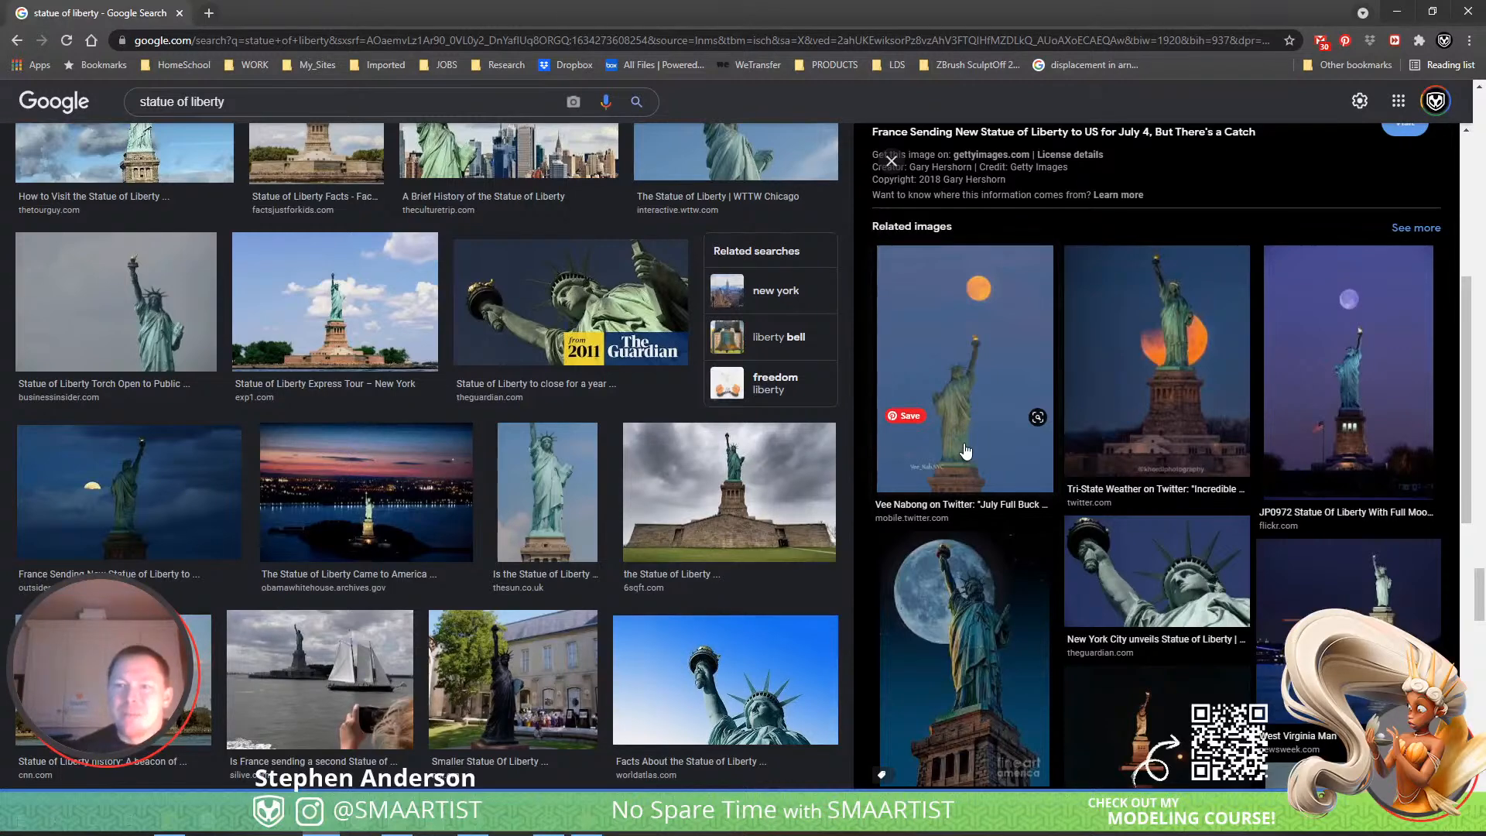
{"action": "scroll", "coordinate": [1037, 488], "scroll_direction": "down", "scroll_amount": 6}
{"action": "scroll", "coordinate": [1048, 493], "scroll_direction": "down", "scroll_amount": 2}
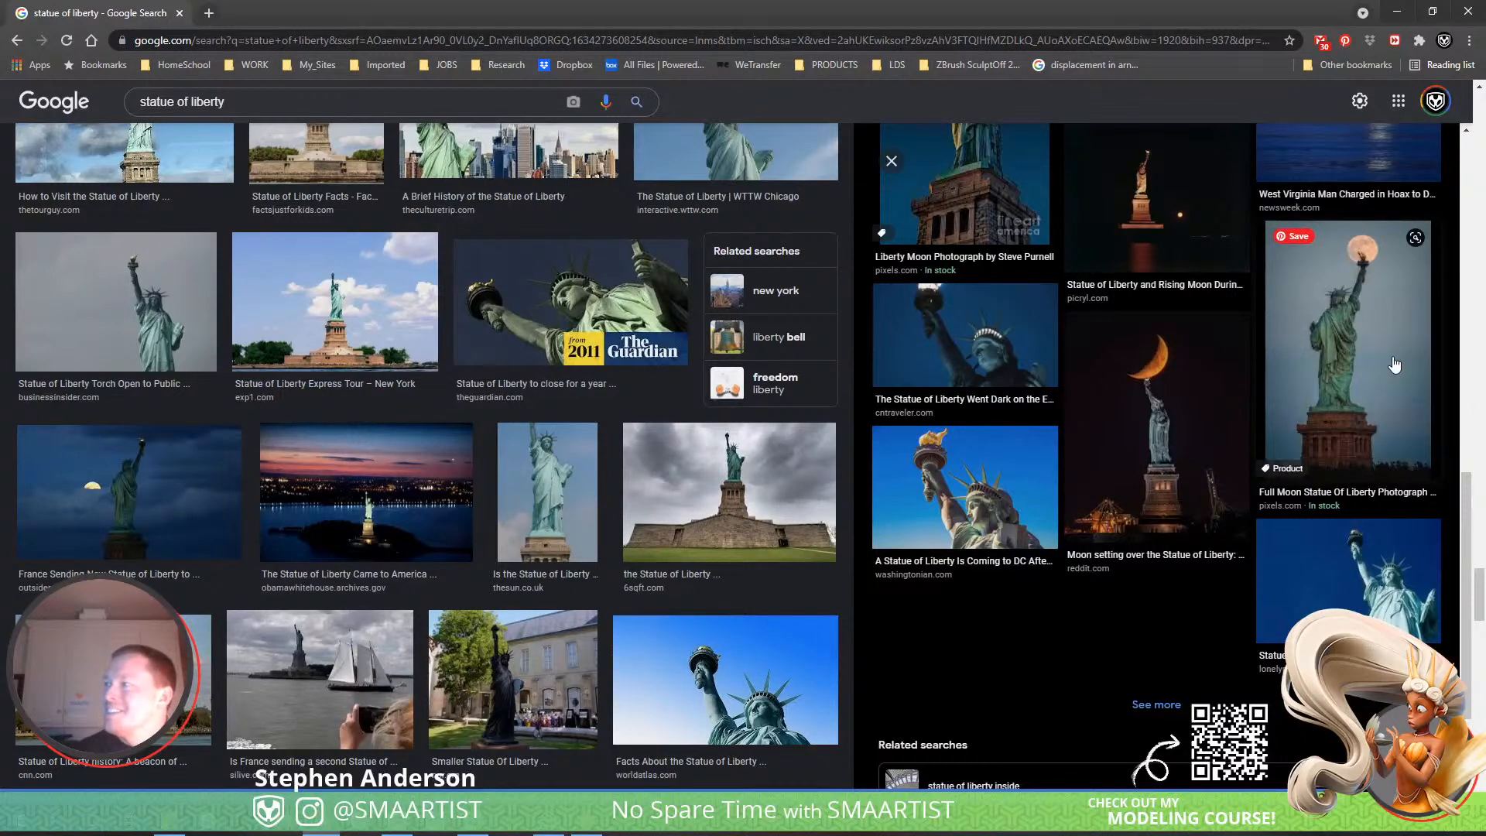
{"action": "left_click", "coordinate": [1302, 424]}
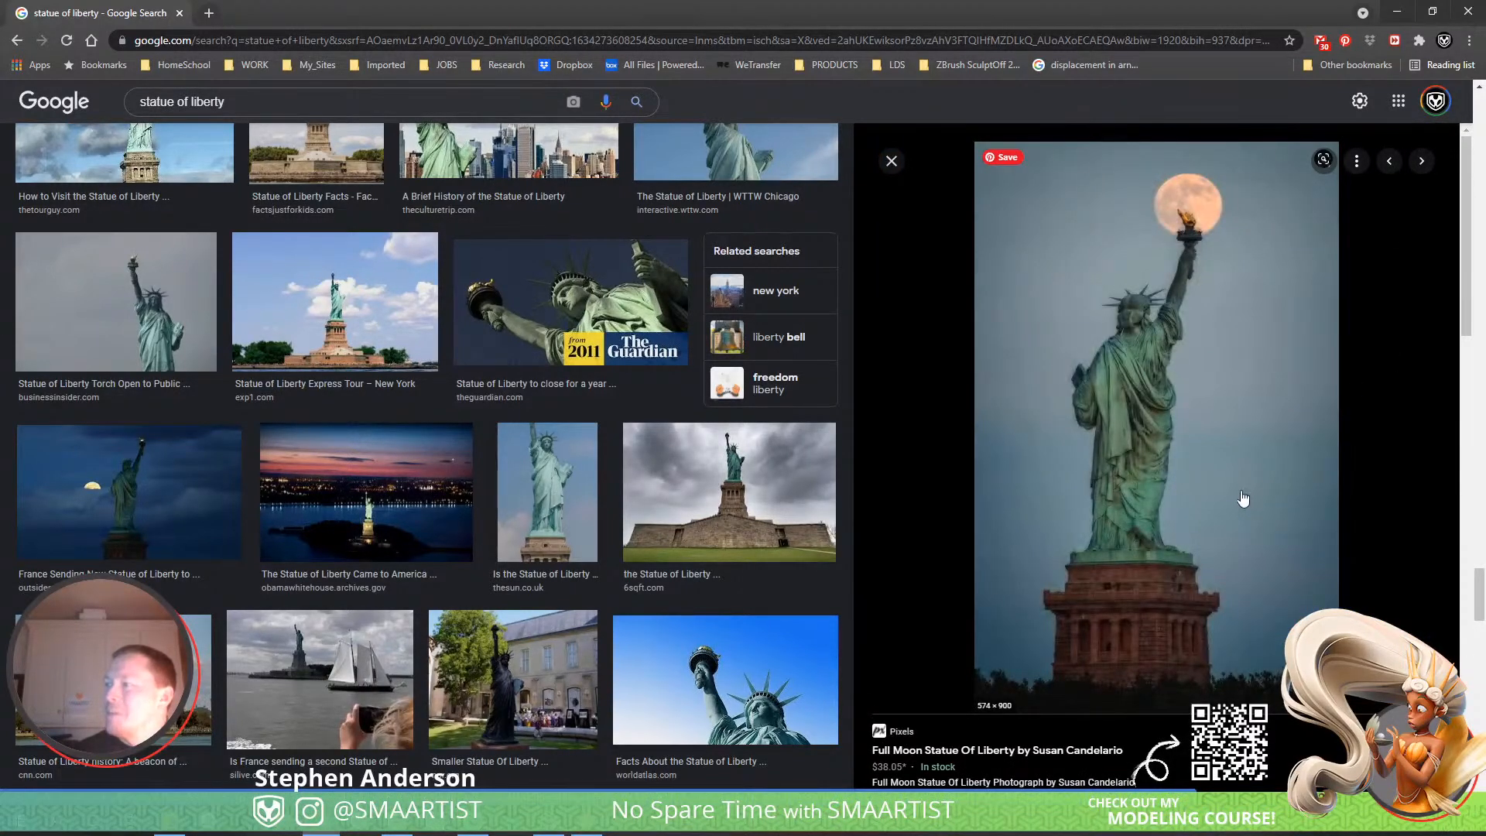
{"action": "right_click", "coordinate": [1181, 436]}
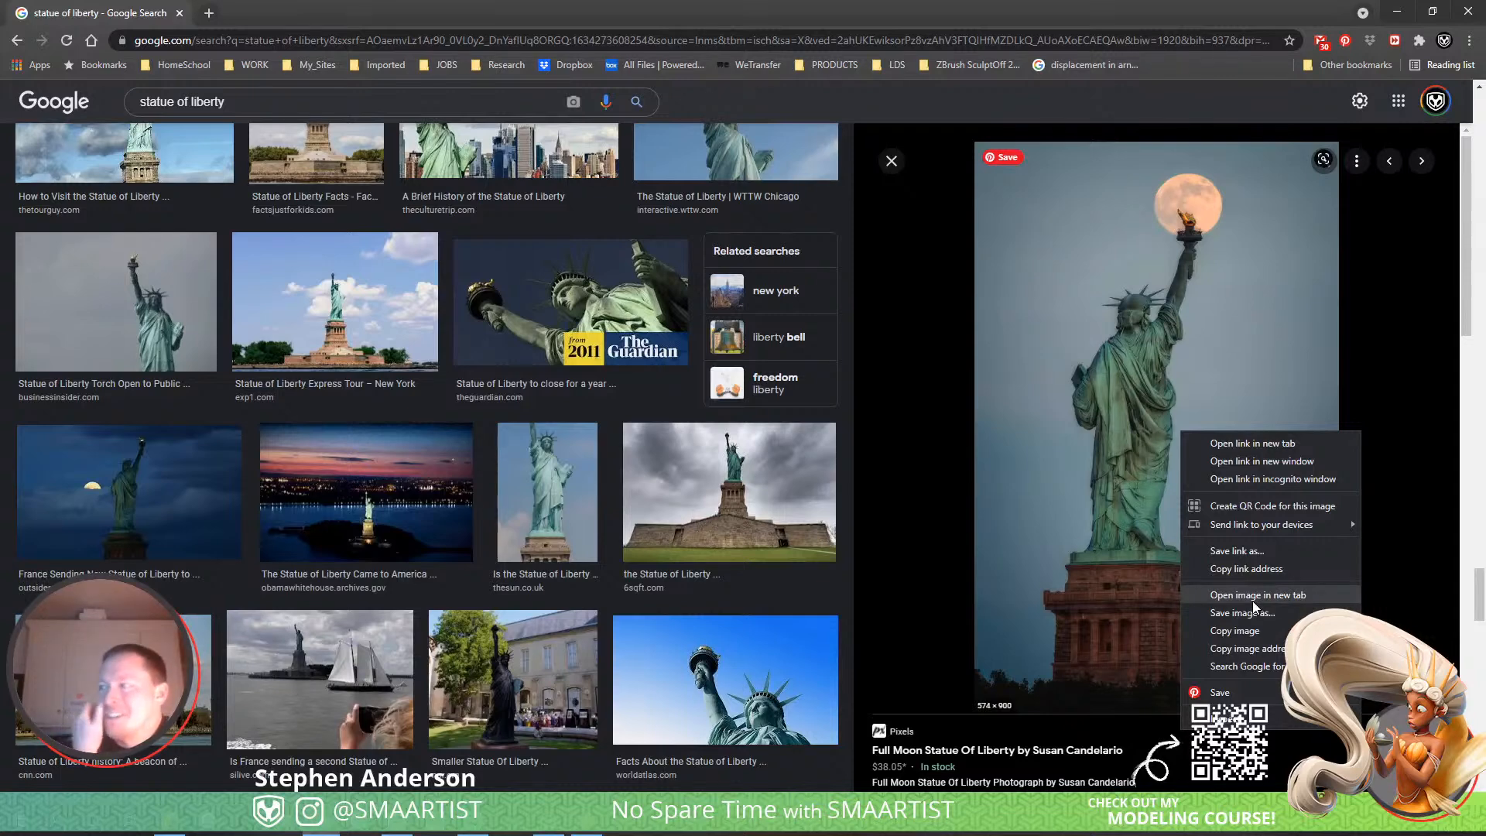
{"action": "left_click", "coordinate": [1260, 630]}
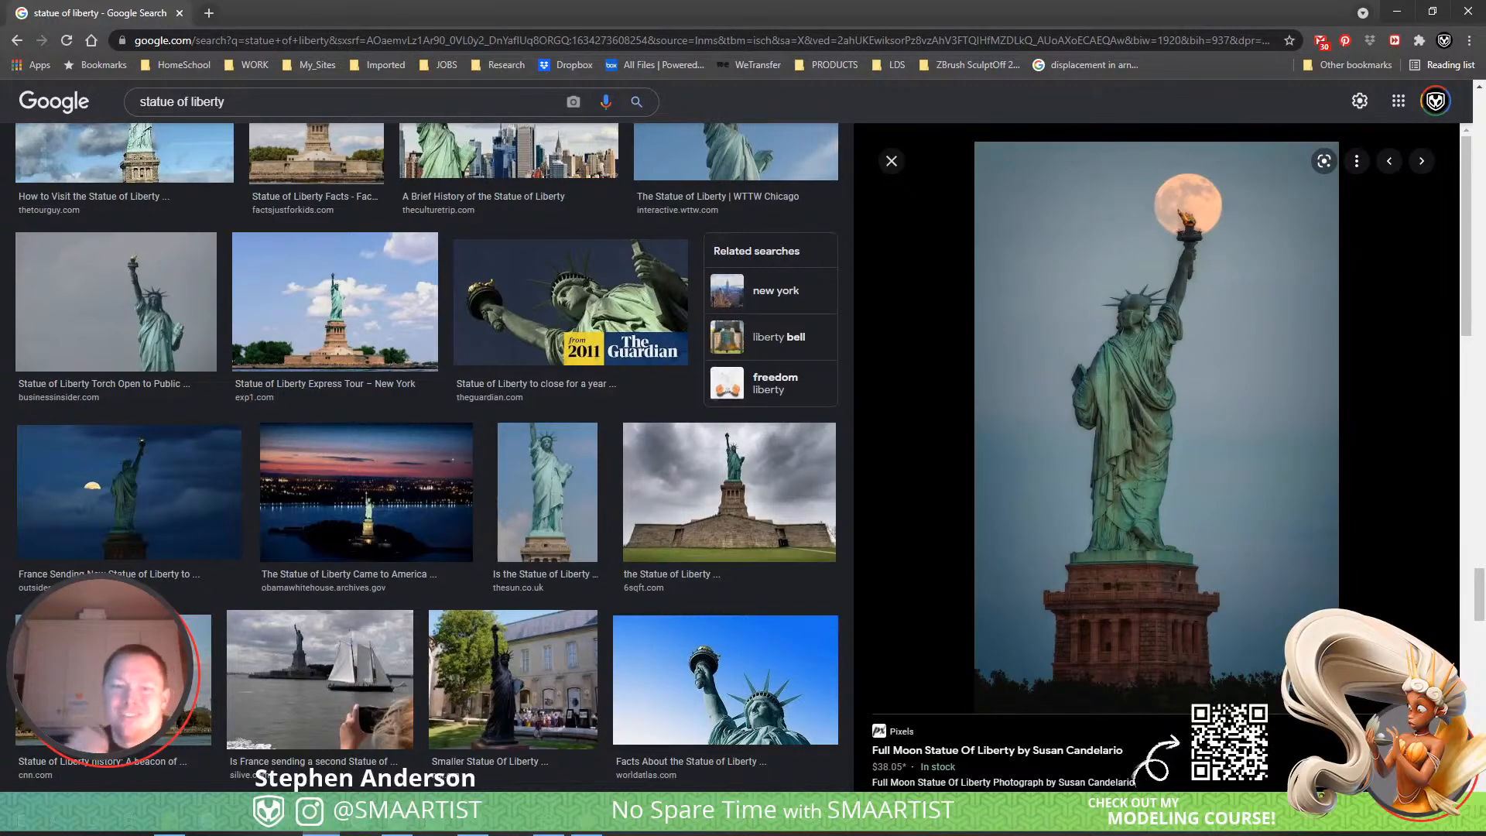
{"action": "key", "text": "alt+Tab"}
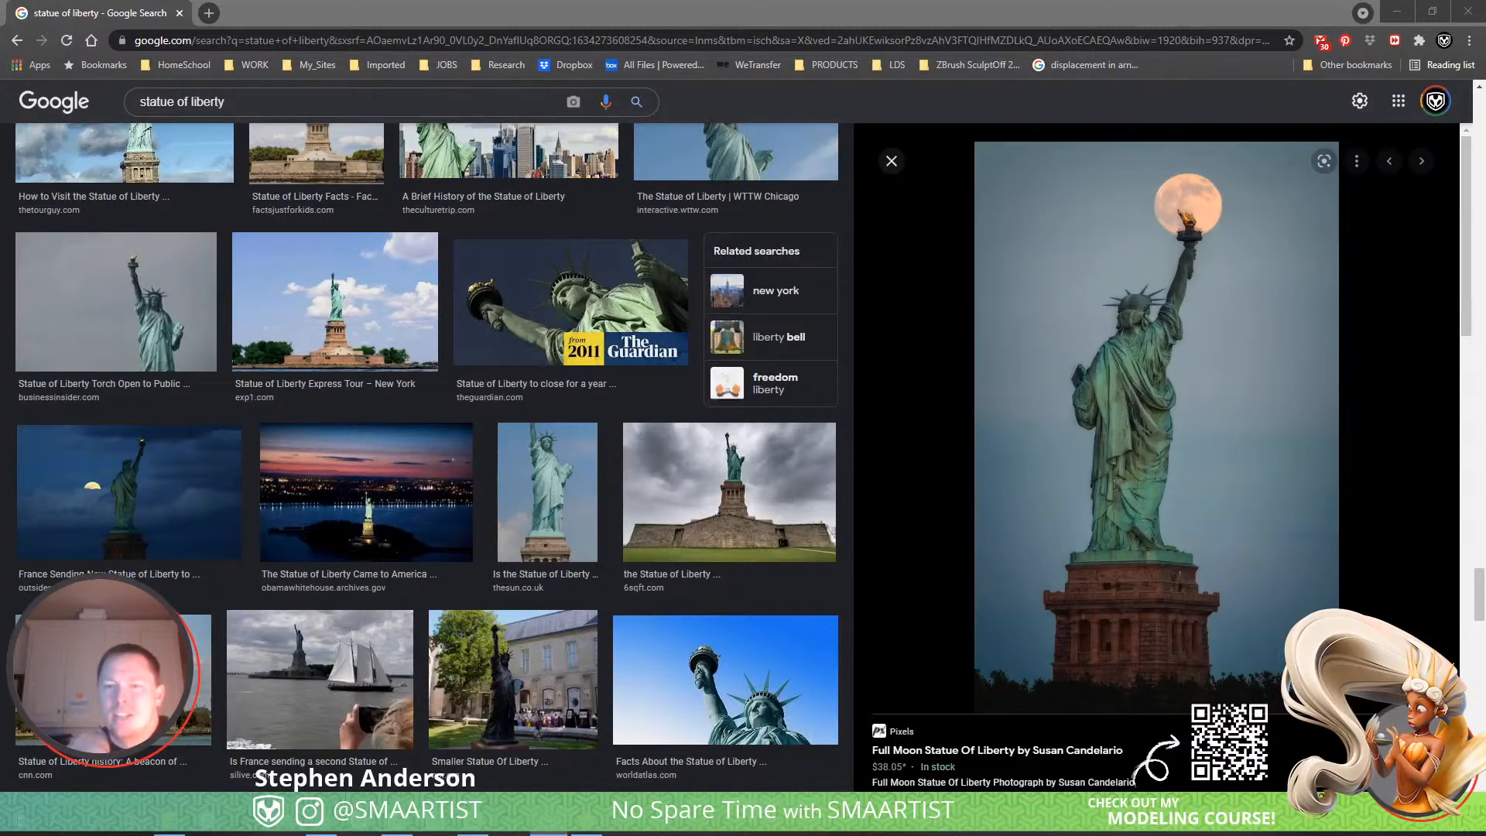
Find the Reddit photo of the June 2017 Strawberry Moon behind the statue among the related images and copy the image.
{"action": "scroll", "coordinate": [1064, 497], "scroll_direction": "down", "scroll_amount": 7}
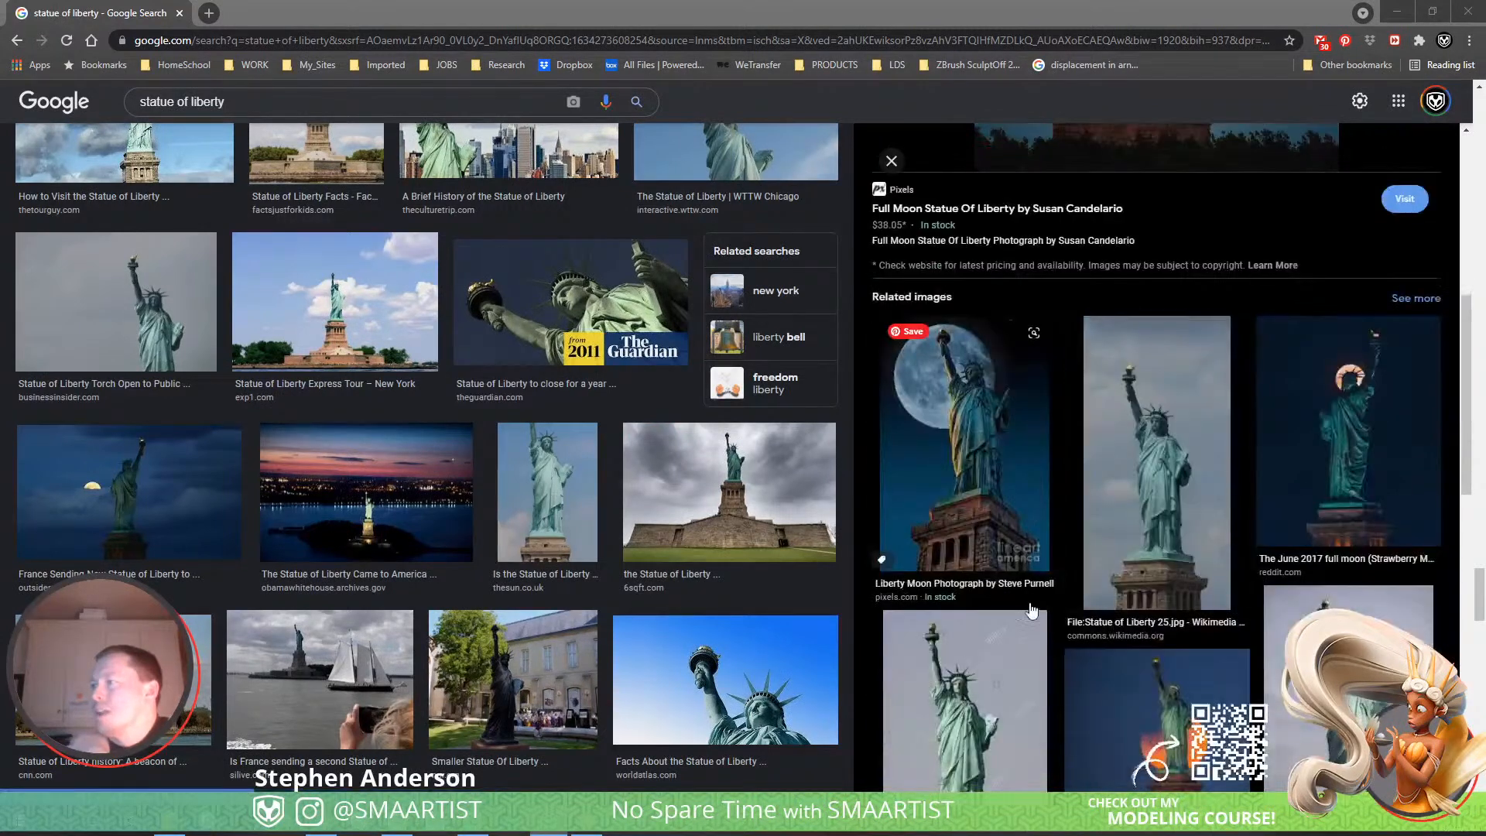
{"action": "scroll", "coordinate": [1031, 603], "scroll_direction": "down", "scroll_amount": 1}
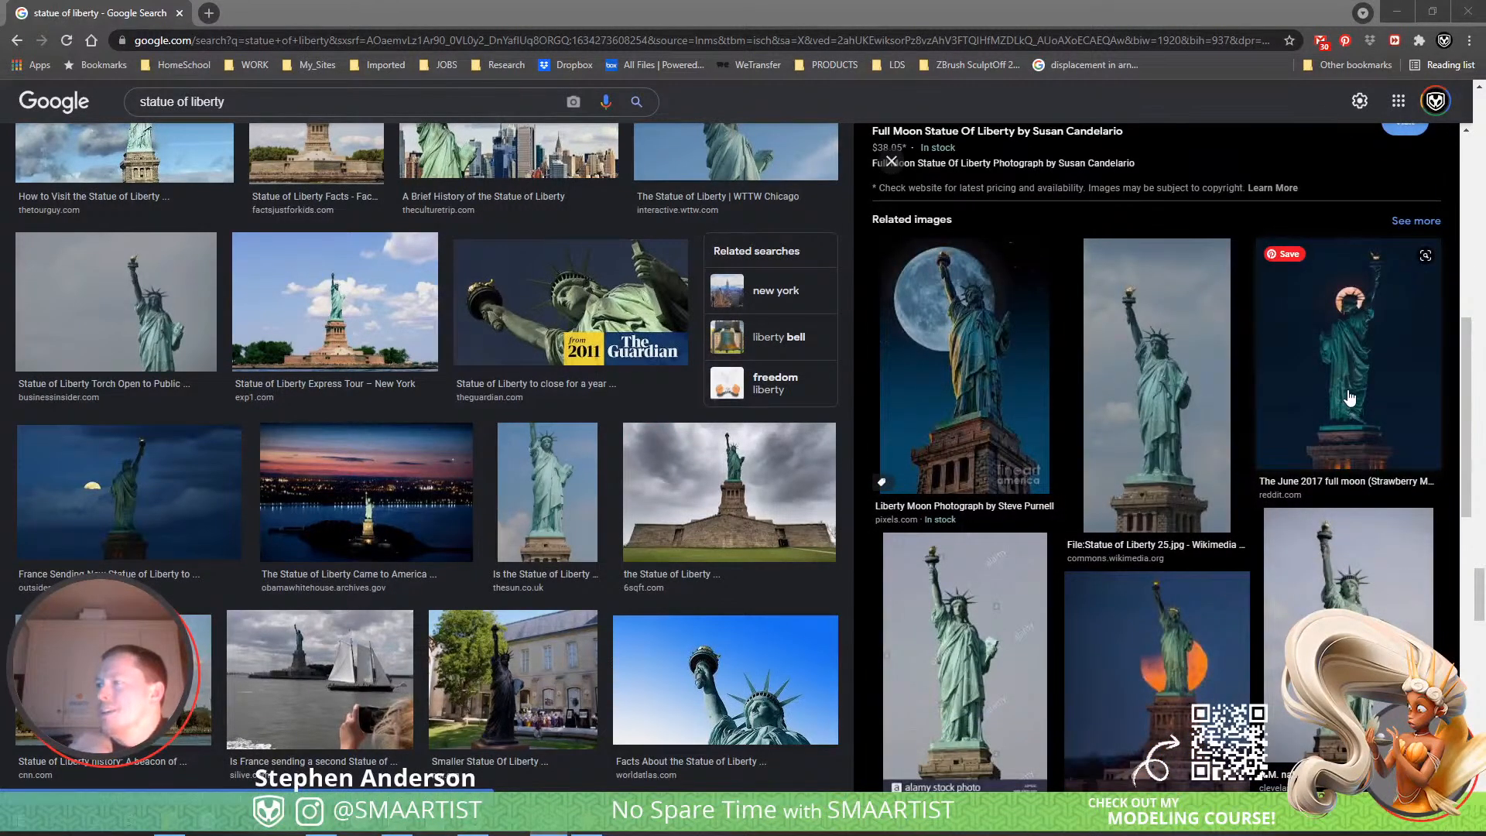
{"action": "left_click", "coordinate": [1347, 398]}
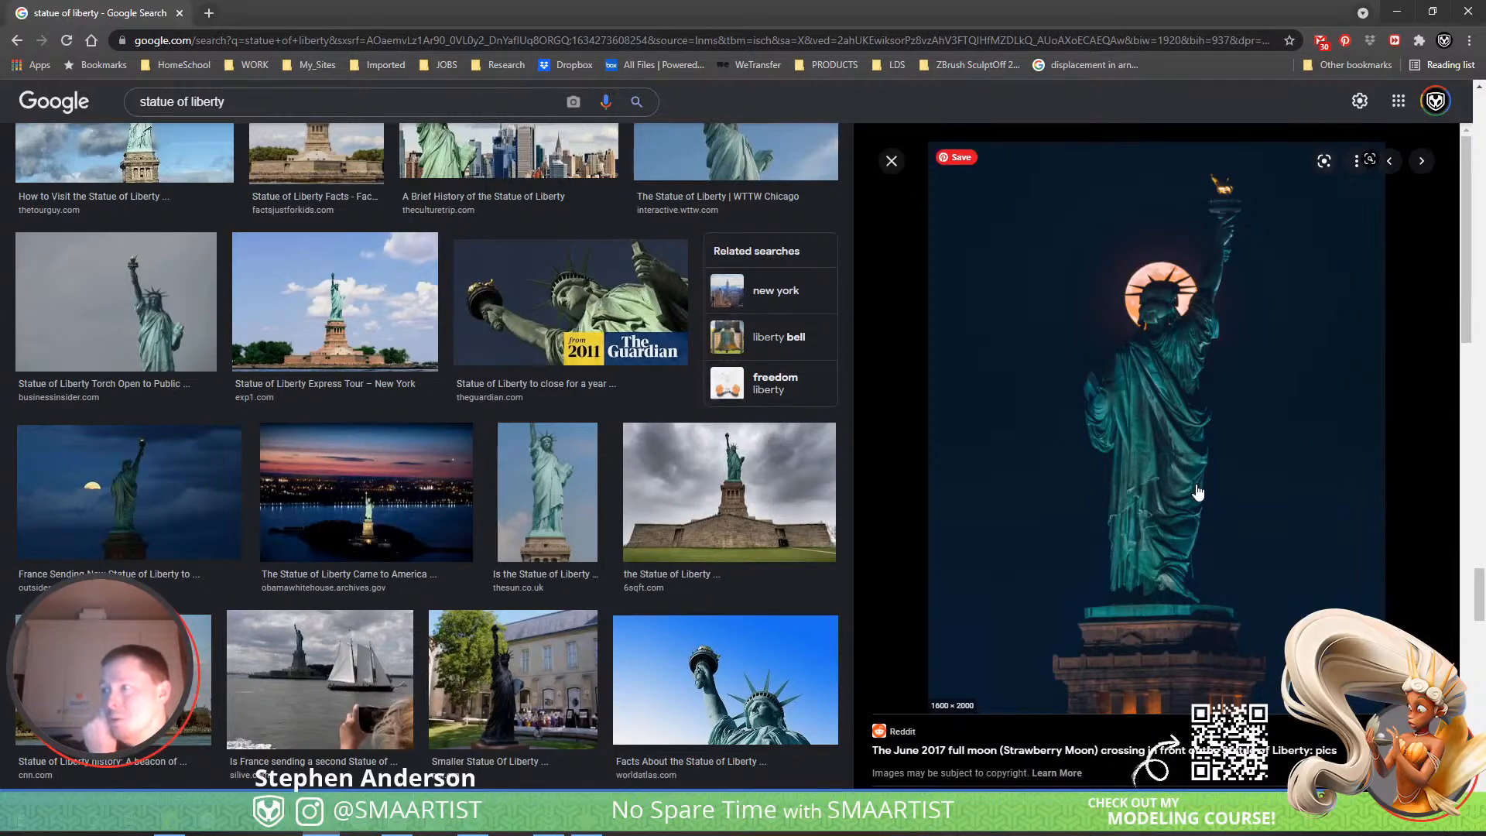
{"action": "right_click", "coordinate": [1172, 441]}
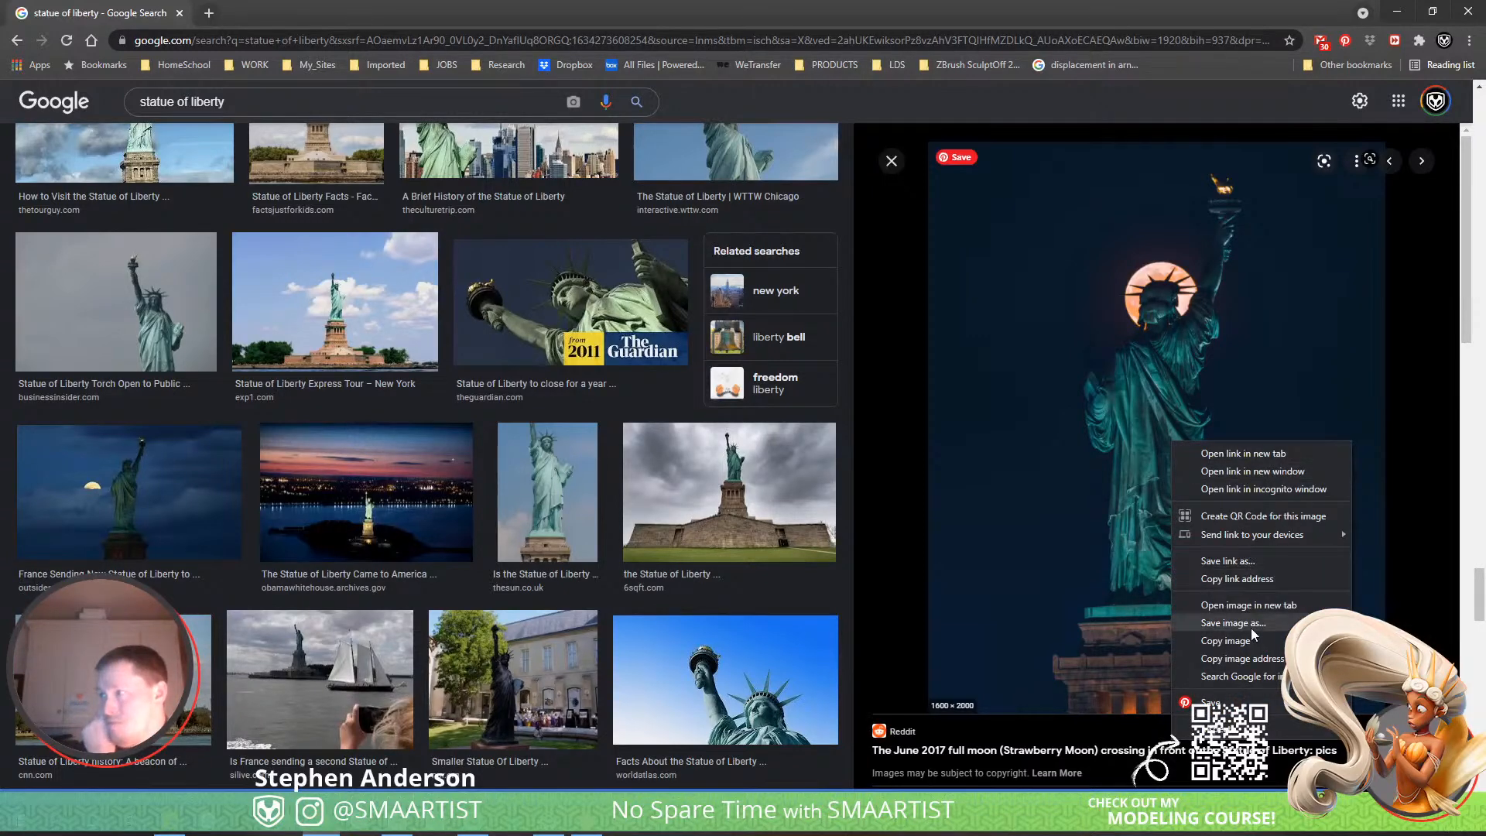
{"action": "left_click", "coordinate": [1240, 641]}
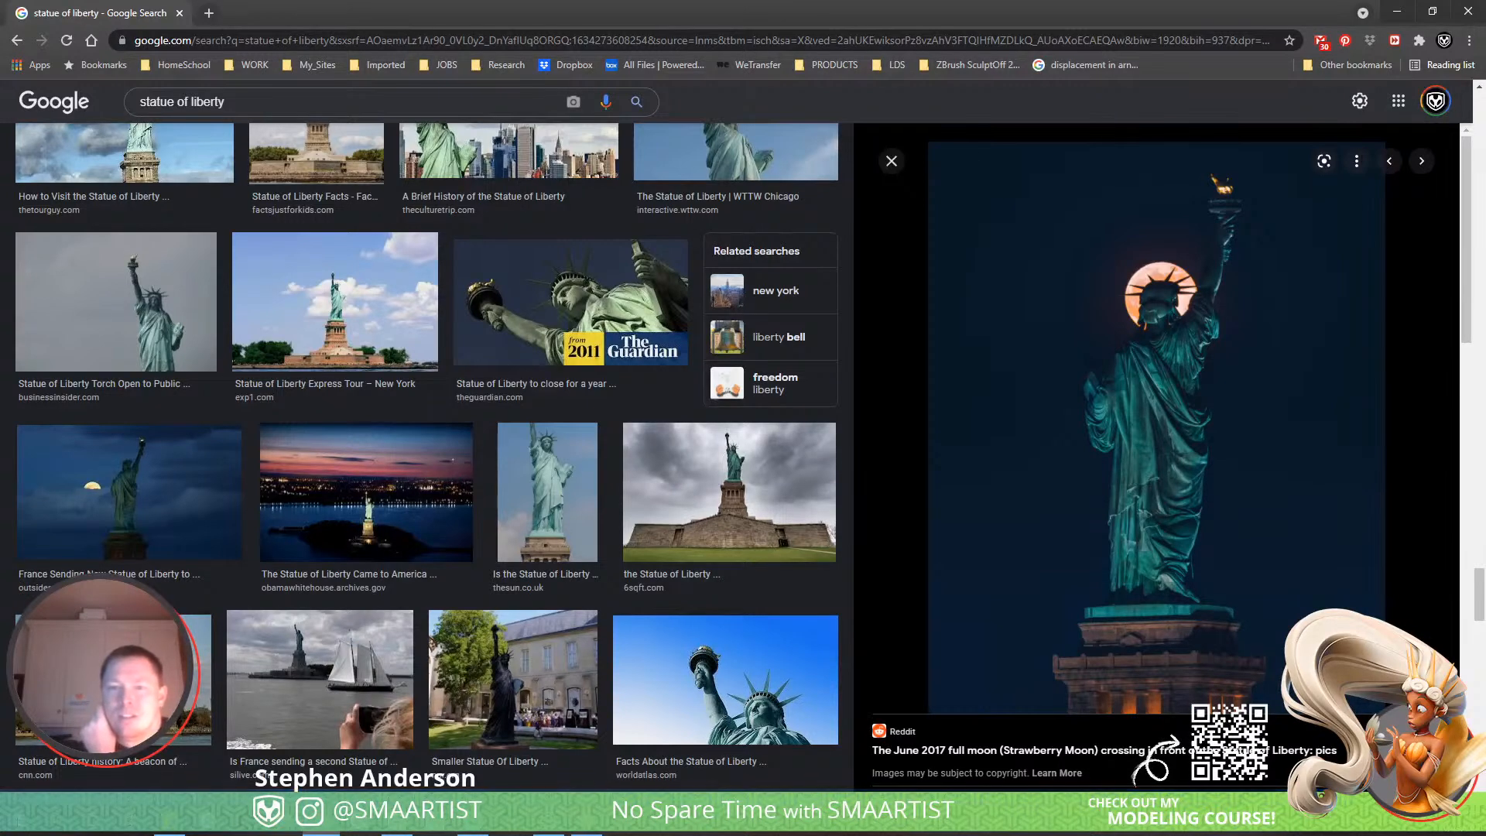
Switch to the PureRef board, place the Strawberry Moon photo below the orange moon photo, and look at it up close.
{"action": "left_click", "coordinate": [548, 822]}
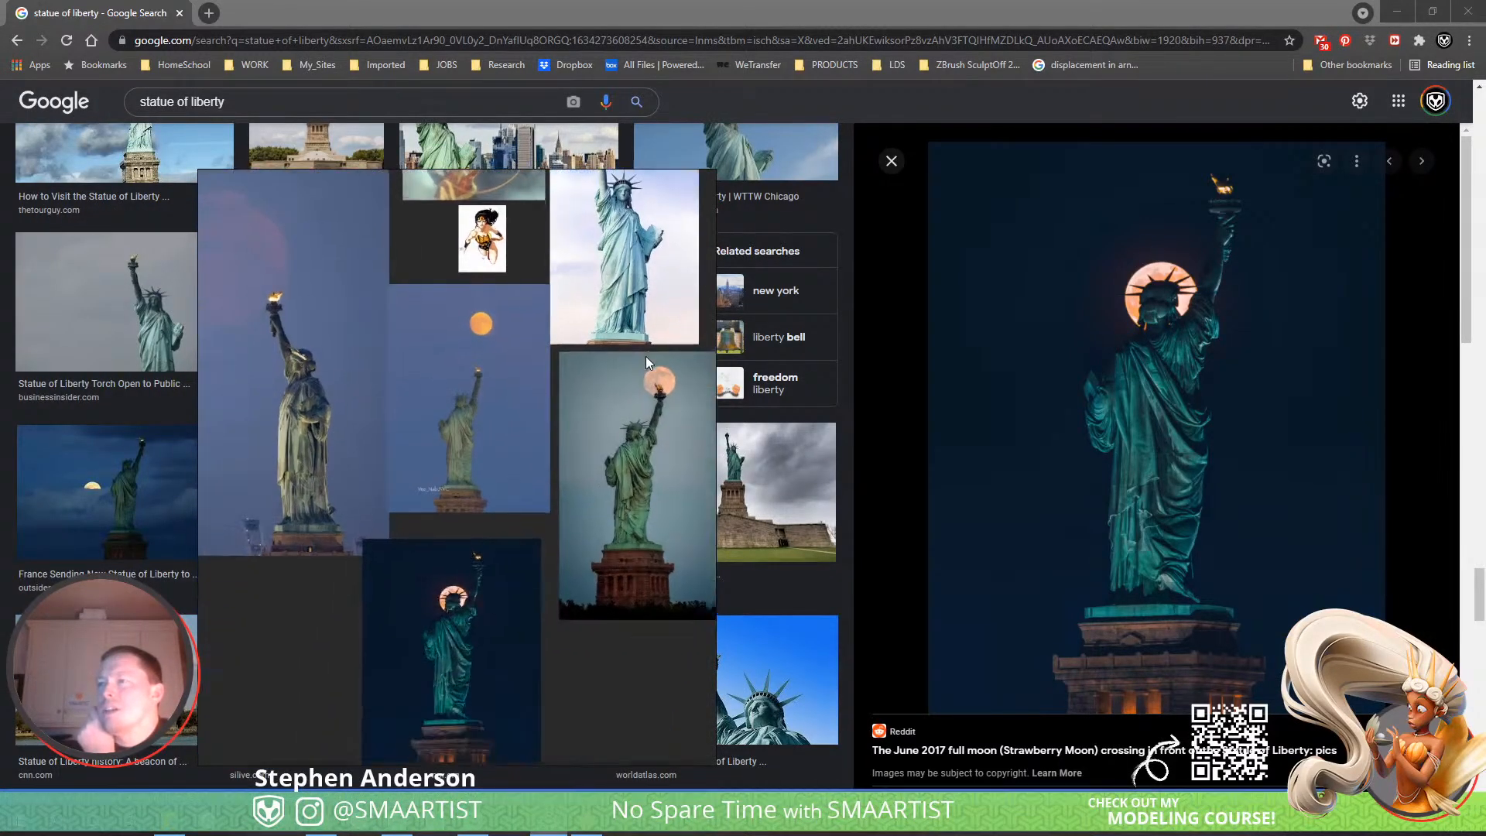
{"action": "left_click", "coordinate": [442, 596]}
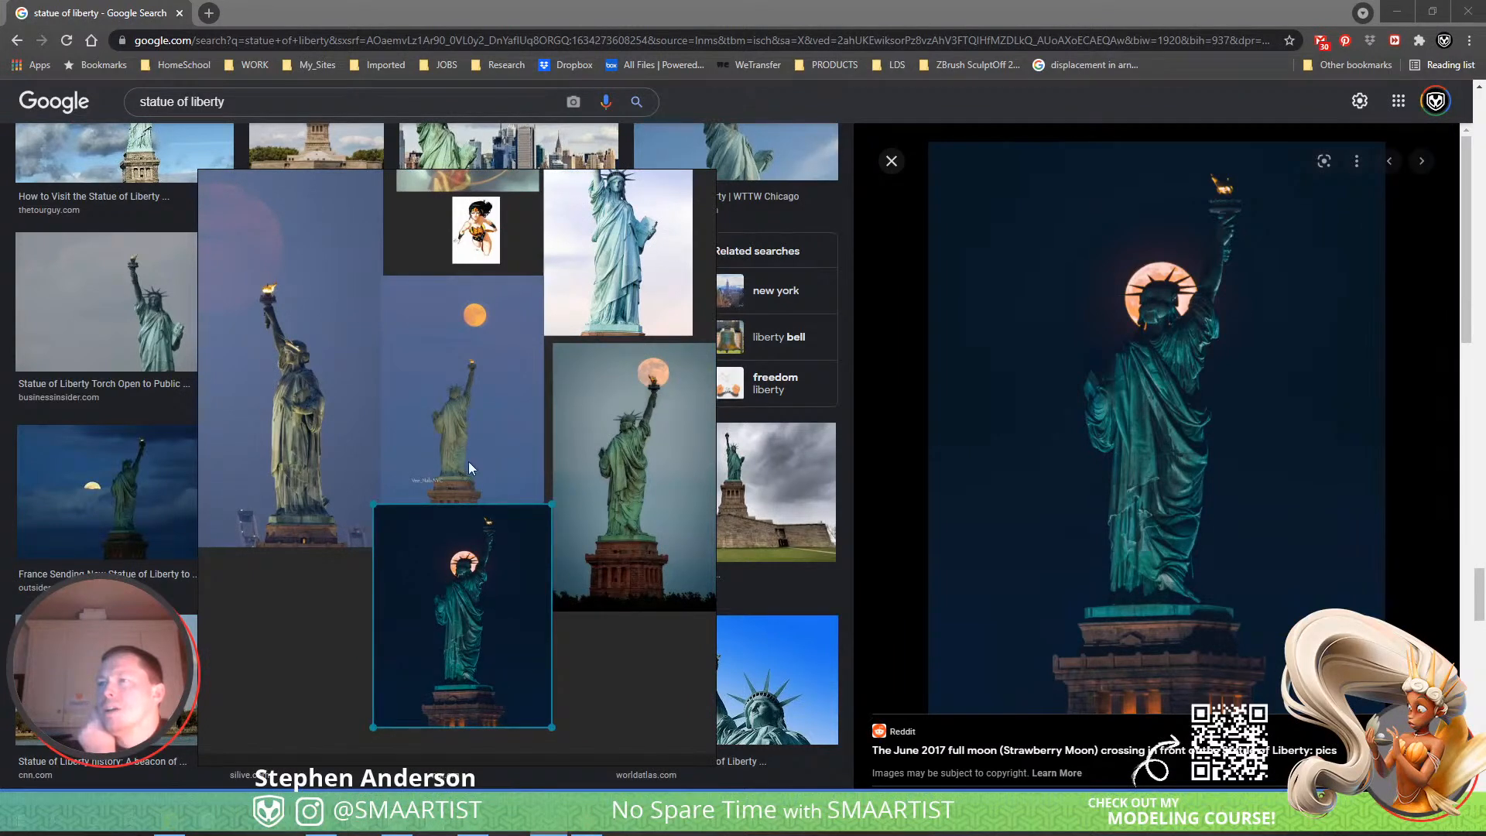
{"action": "left_click", "coordinate": [592, 664]}
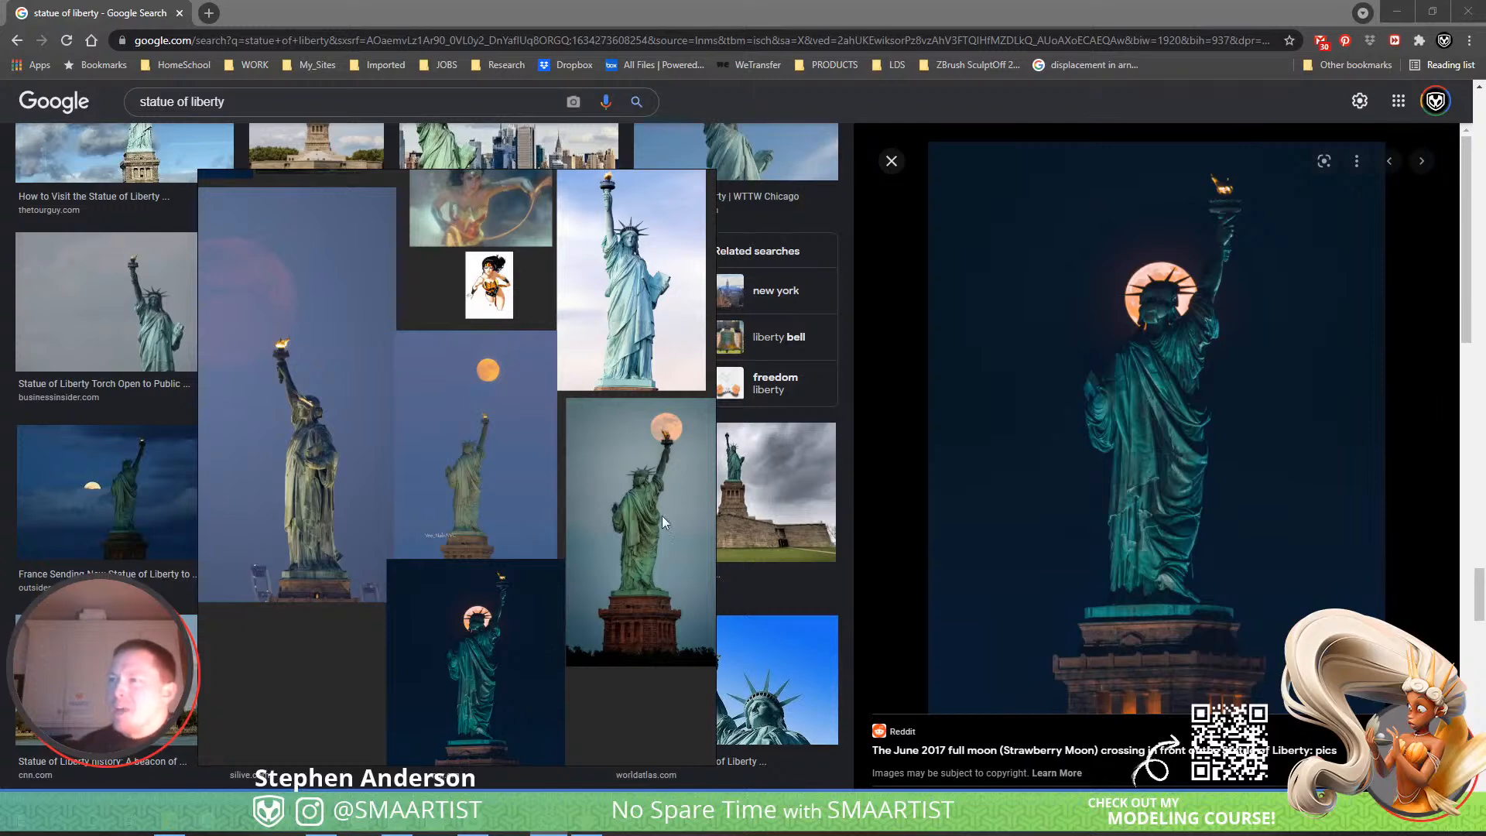
{"action": "scroll", "coordinate": [569, 619], "scroll_direction": "up", "scroll_amount": 6}
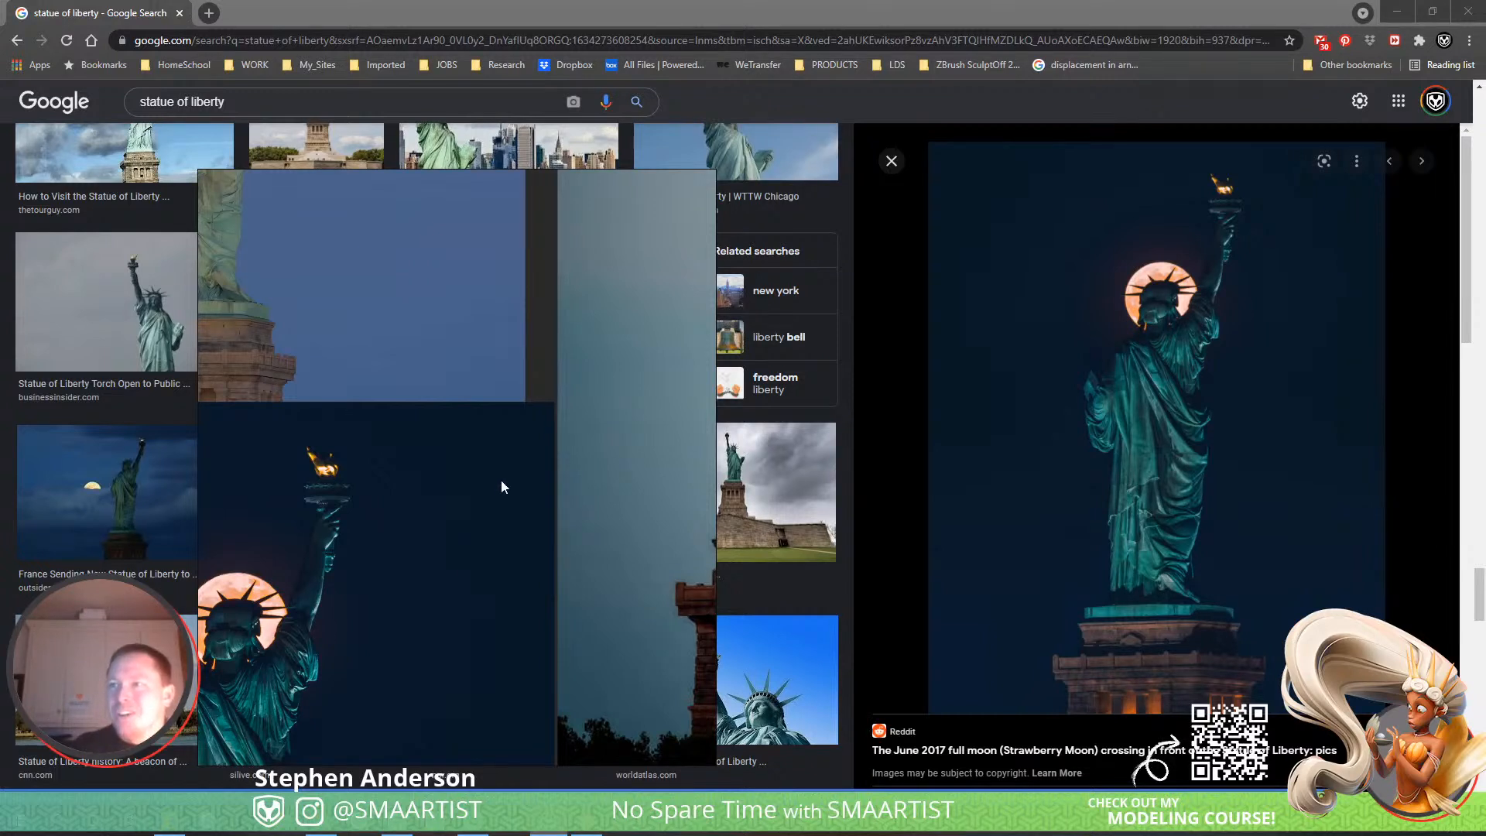
{"action": "middle_click_drag", "start_coordinate": [502, 486], "coordinate": [649, 492]}
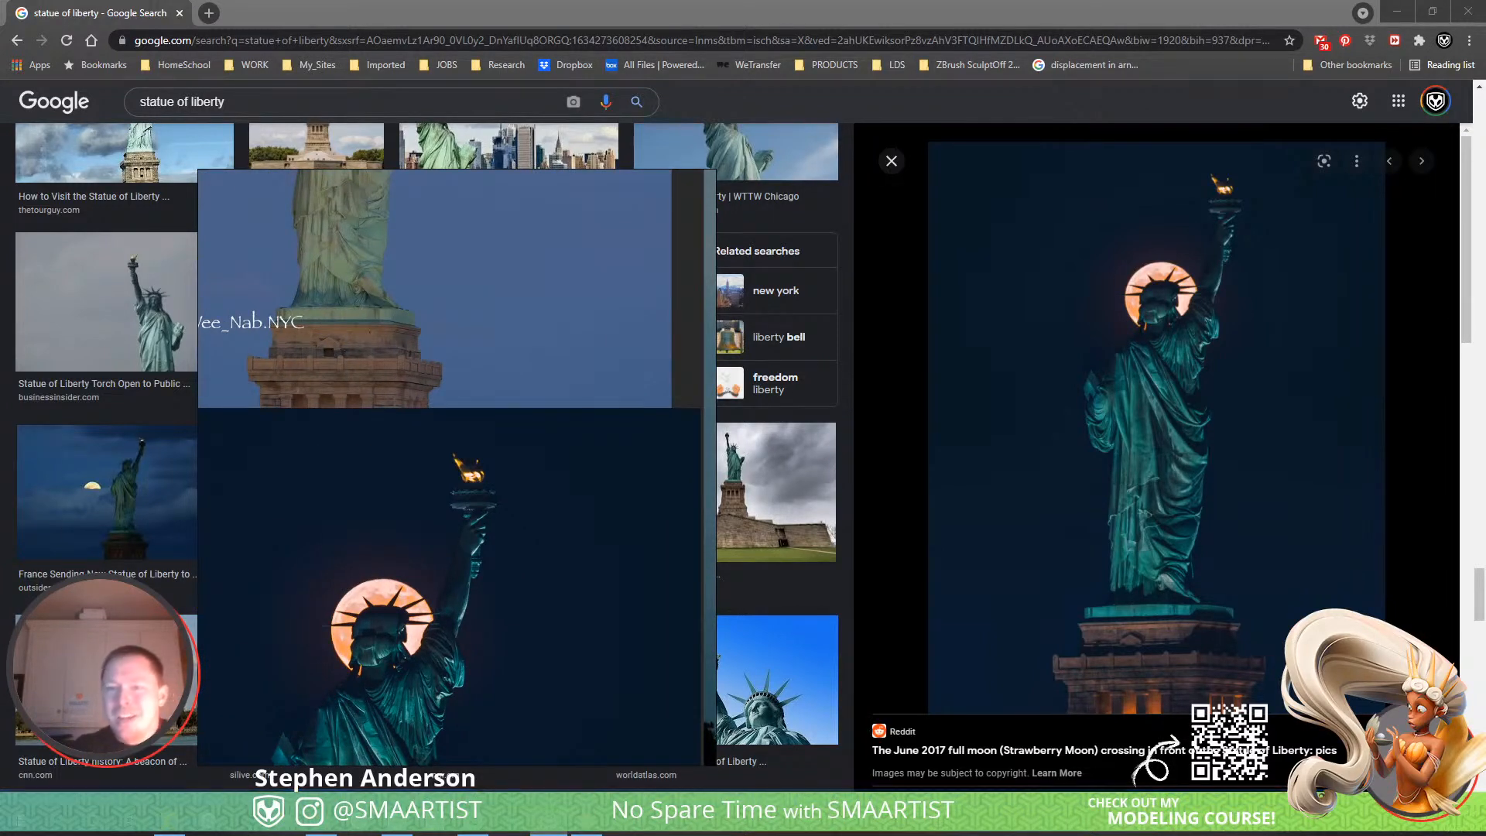
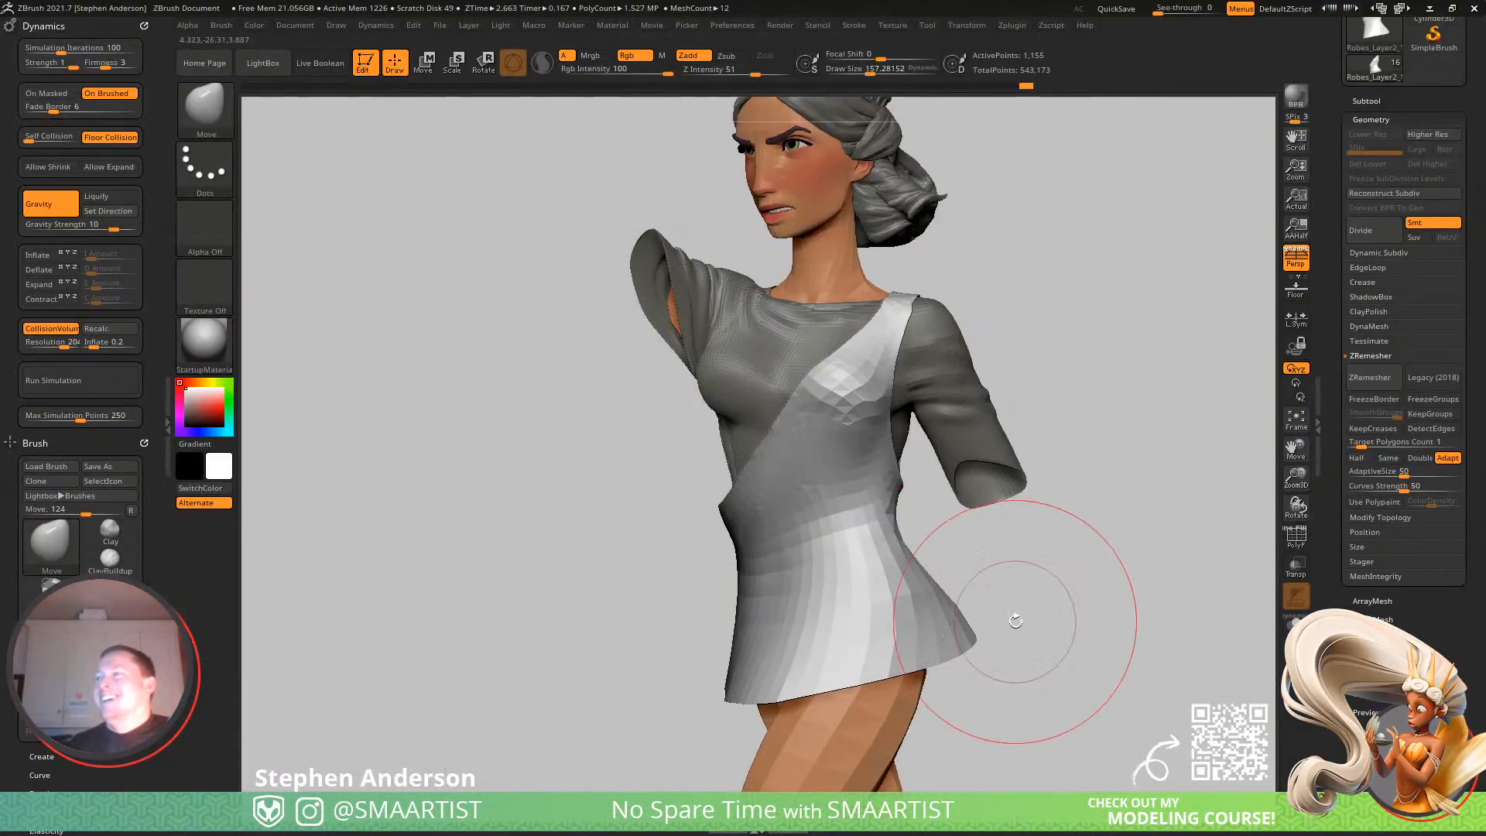
In ZBrush, turn on the polygon wireframe display and hide the strip of polygons along the outer robe's lower hem.
{"action": "left_click_drag", "start_coordinate": [1015, 621], "coordinate": [1041, 590]}
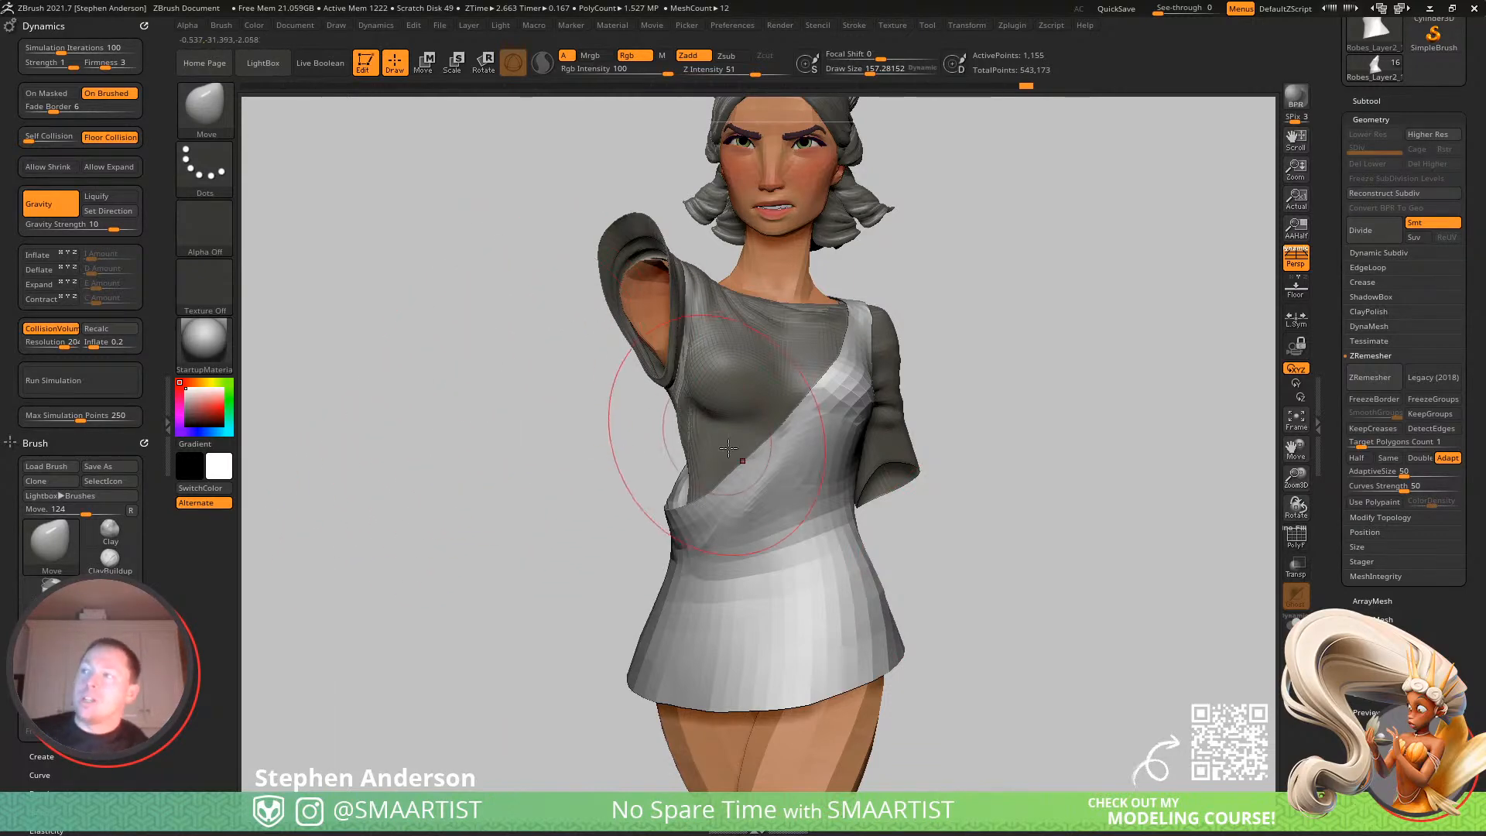
{"action": "mouse_move", "coordinate": [768, 485]}
{"action": "right_mouse_down"}
{"action": "mouse_move", "coordinate": [756, 474]}
{"action": "mouse_move", "coordinate": [767, 482]}
{"action": "right_mouse_up"}
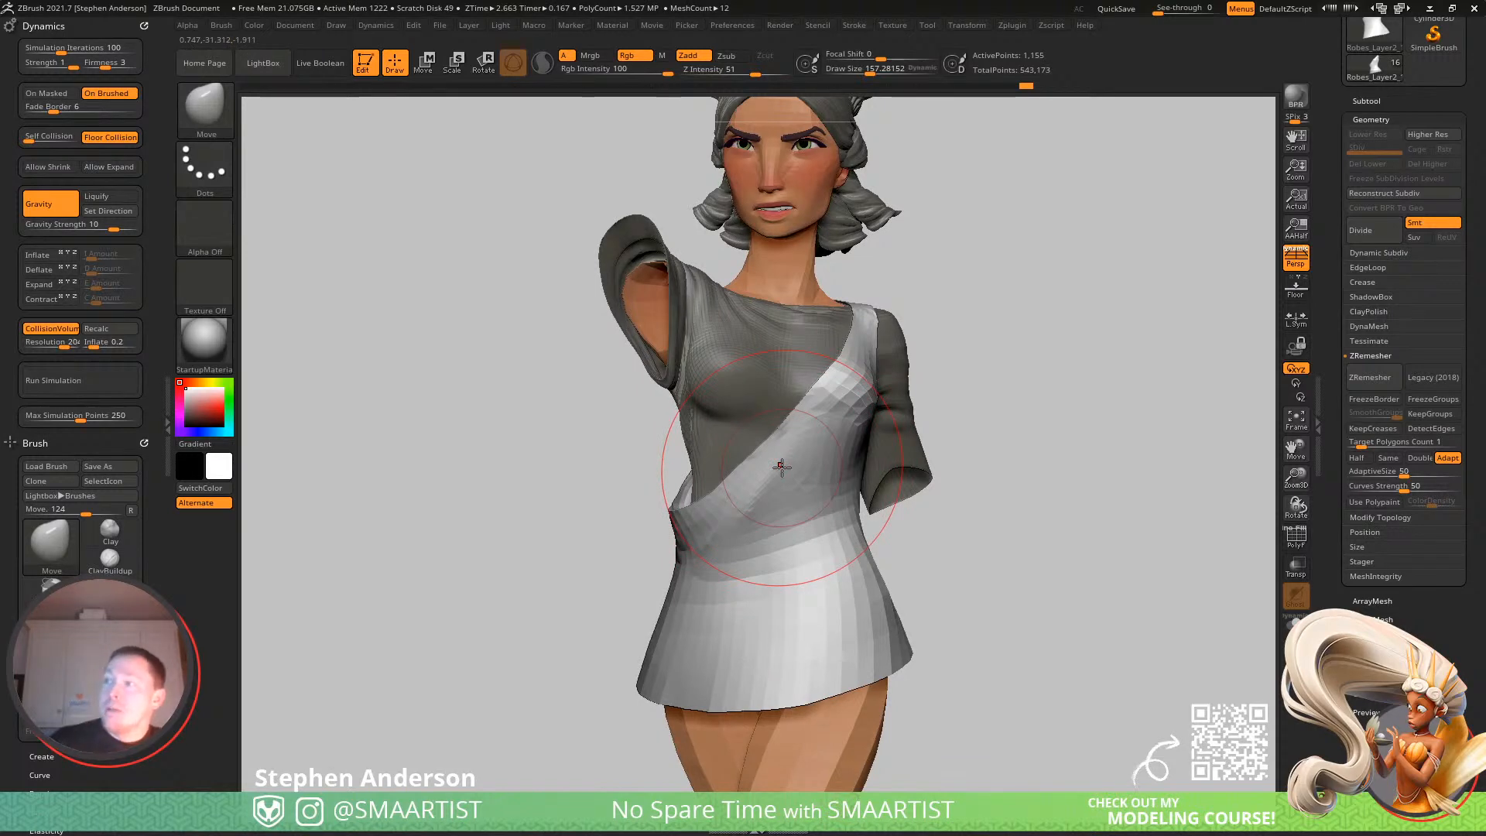
{"action": "mouse_move", "coordinate": [797, 534]}
{"action": "right_mouse_down"}
{"action": "mouse_move", "coordinate": [786, 498]}
{"action": "mouse_move", "coordinate": [728, 464]}
{"action": "right_mouse_up"}
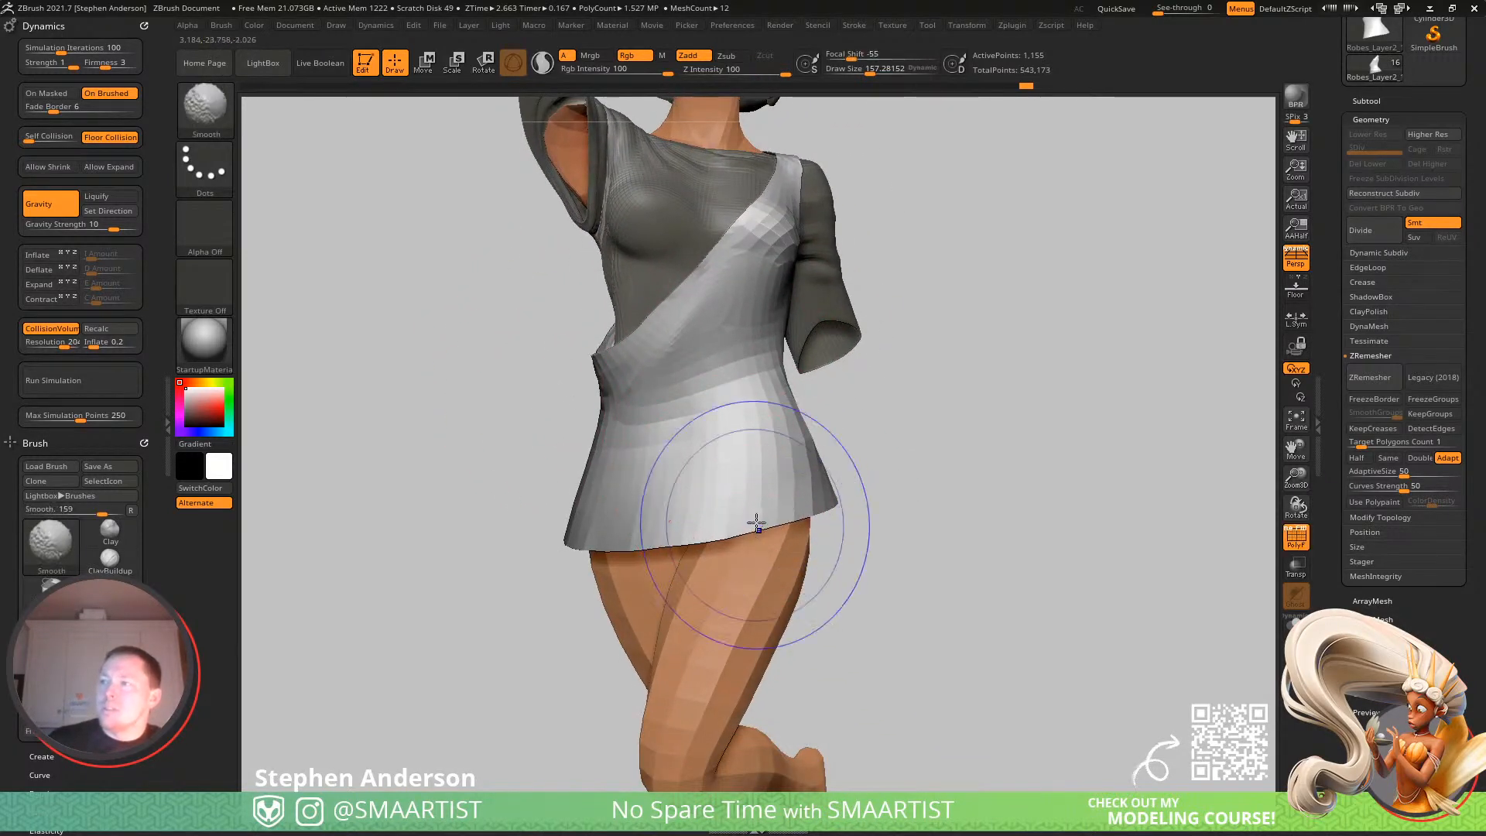
{"action": "key", "text": "shift+f"}
{"action": "left_click", "coordinate": [729, 526], "text": "ctrl+shift"}
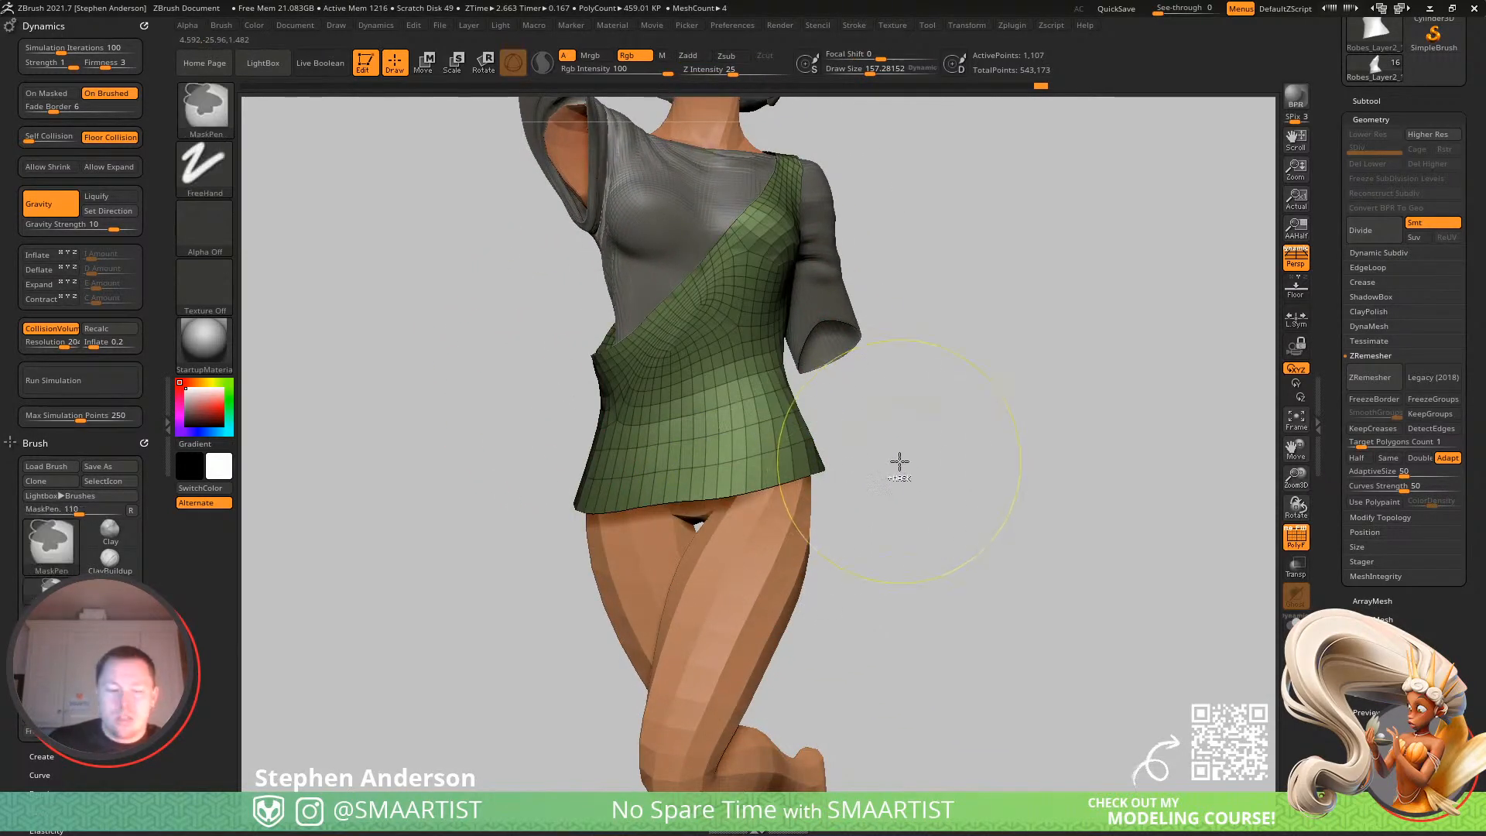
{"action": "left_click", "coordinate": [945, 467], "text": "ctrl+shift"}
{"action": "key", "text": "f"}
{"action": "right_click_drag", "start_coordinate": [854, 436], "coordinate": [813, 396], "text": "alt"}
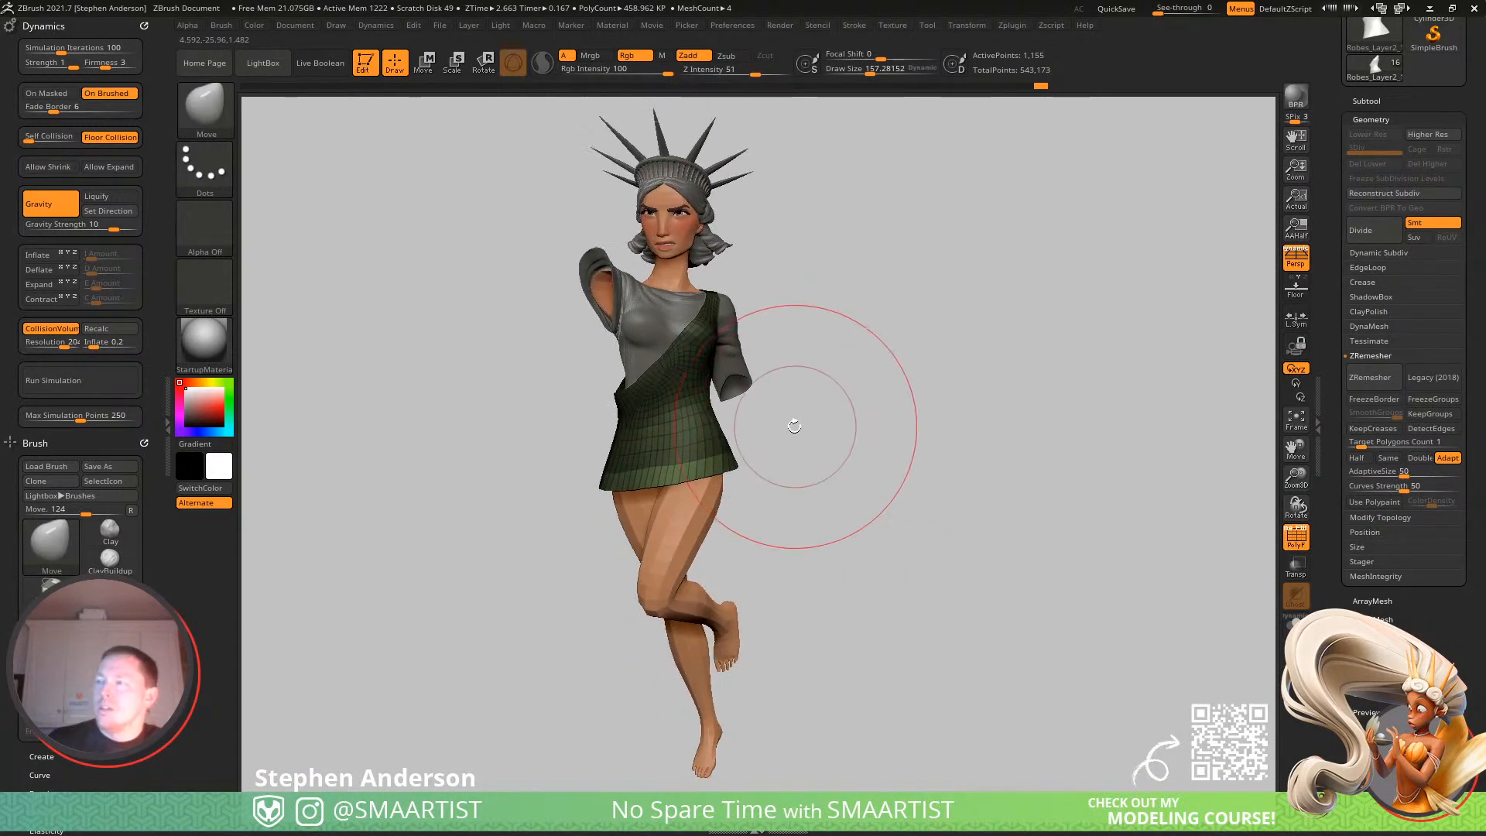
Clear the mask on the outer robe.
{"action": "right_click_drag", "start_coordinate": [746, 434], "coordinate": [808, 474], "text": "ctrl"}
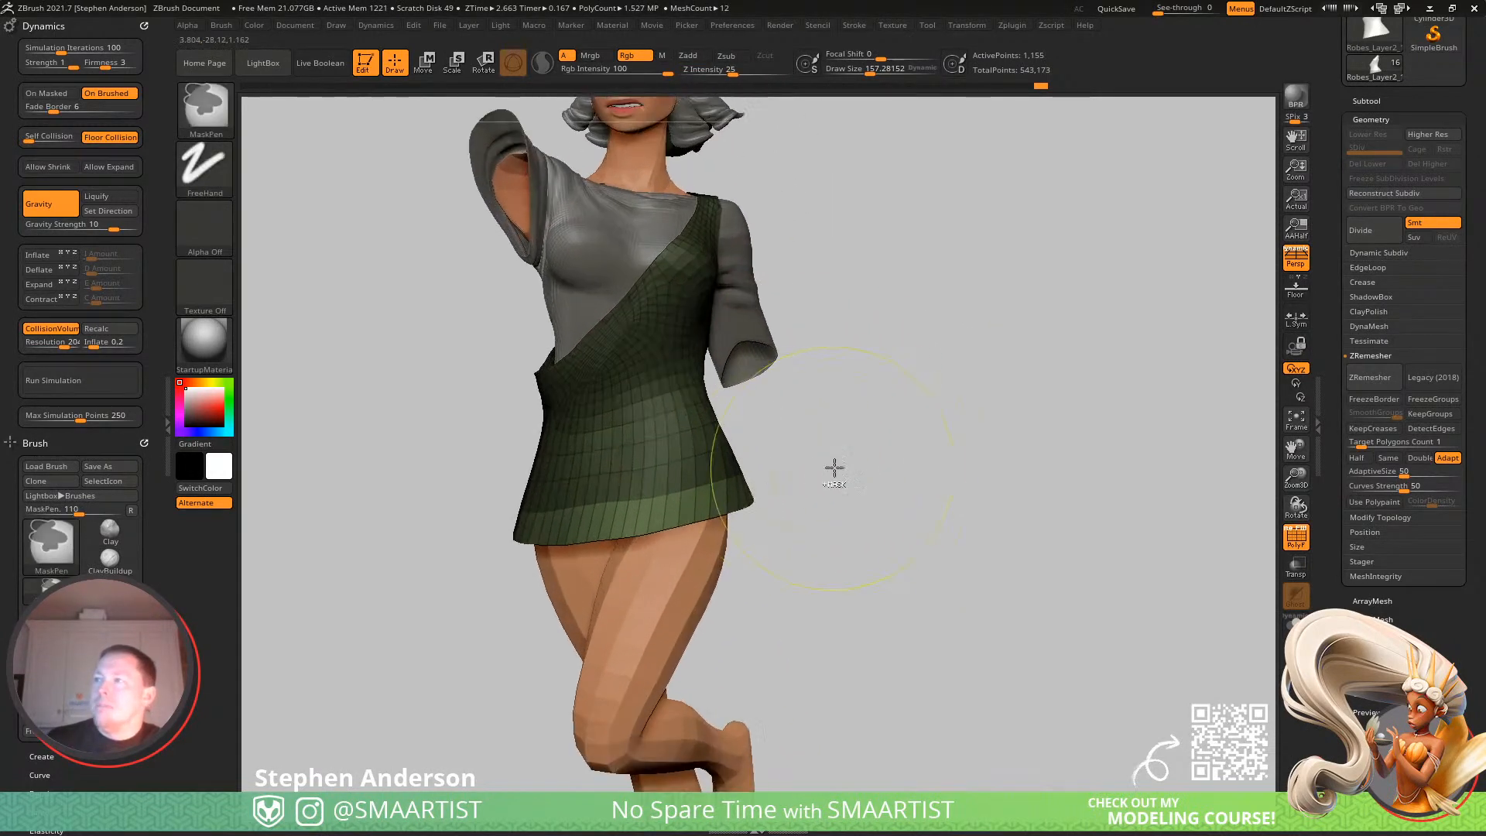
{"action": "left_click_drag", "start_coordinate": [816, 471], "coordinate": [813, 511], "text": "ctrl"}
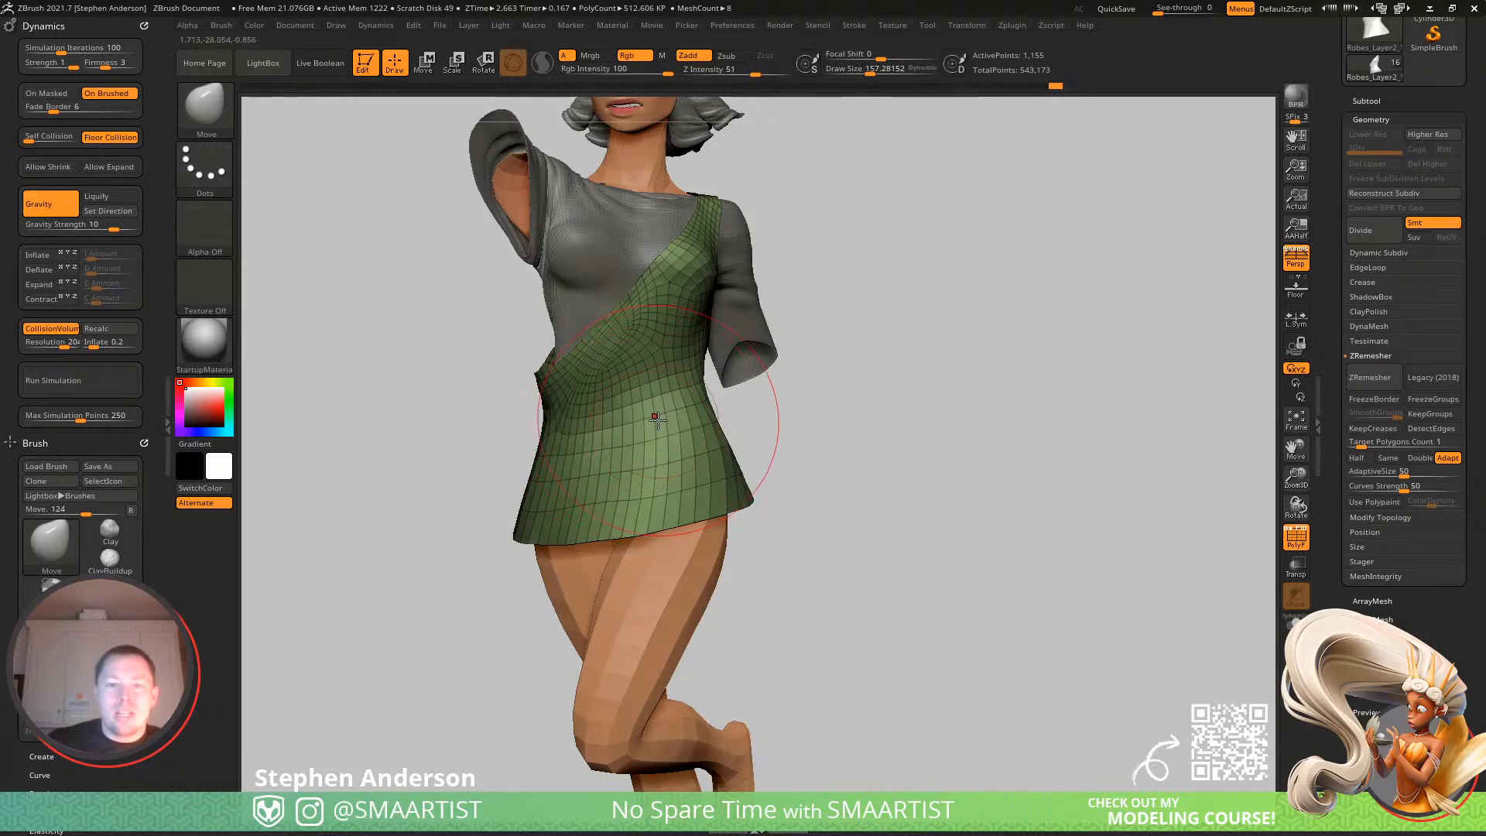
On the PureRef board, examine the robe drapery in the full-moon, side-view and daylight full-figure statue photos.
{"action": "right_click_drag", "start_coordinate": [0, 309], "coordinate": [677, 488]}
{"action": "scroll", "coordinate": [681, 491], "scroll_direction": "down", "scroll_amount": 5}
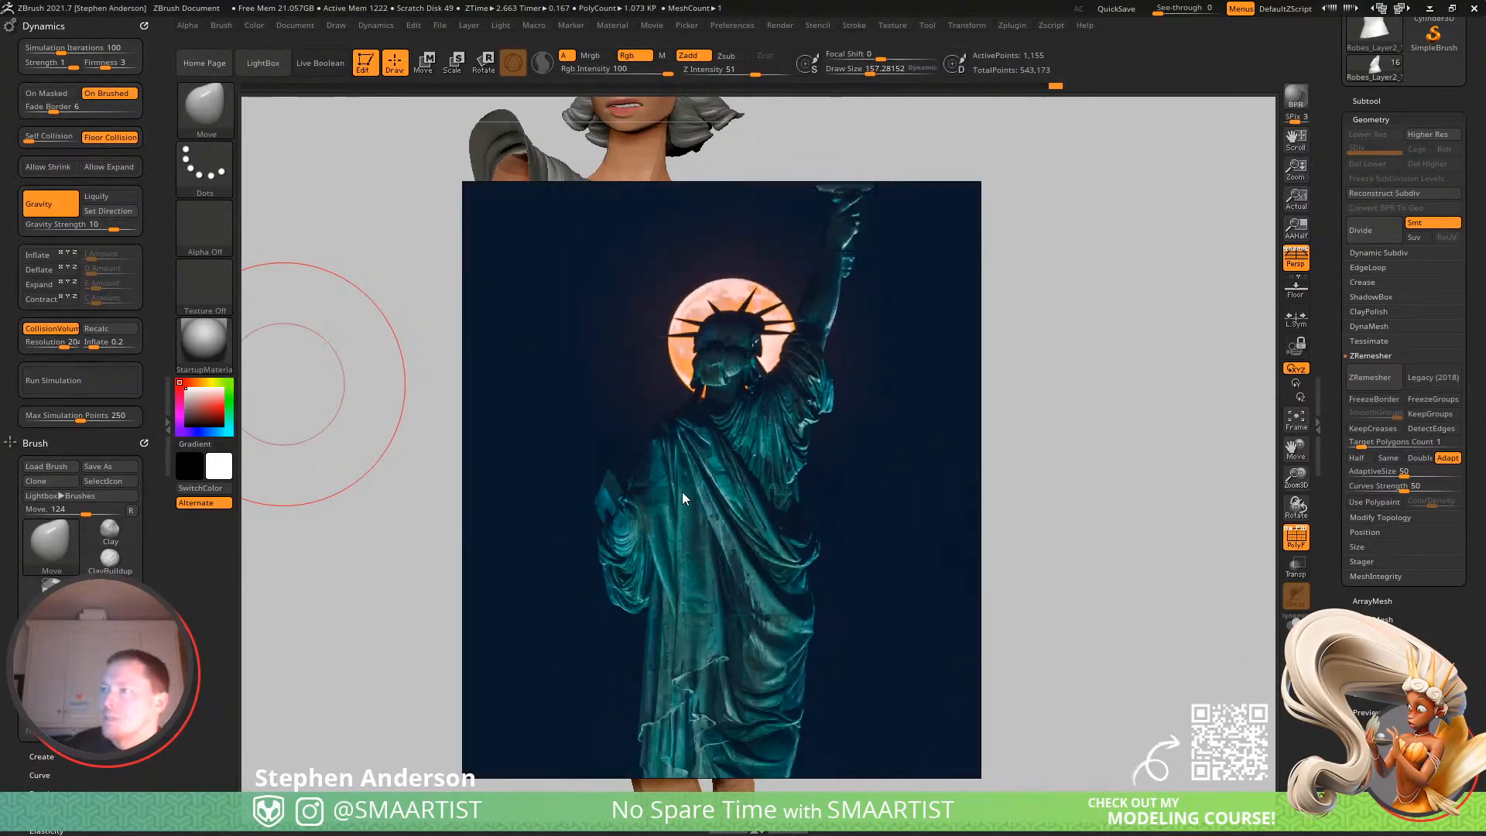
{"action": "scroll", "coordinate": [647, 458], "scroll_direction": "up", "scroll_amount": 2}
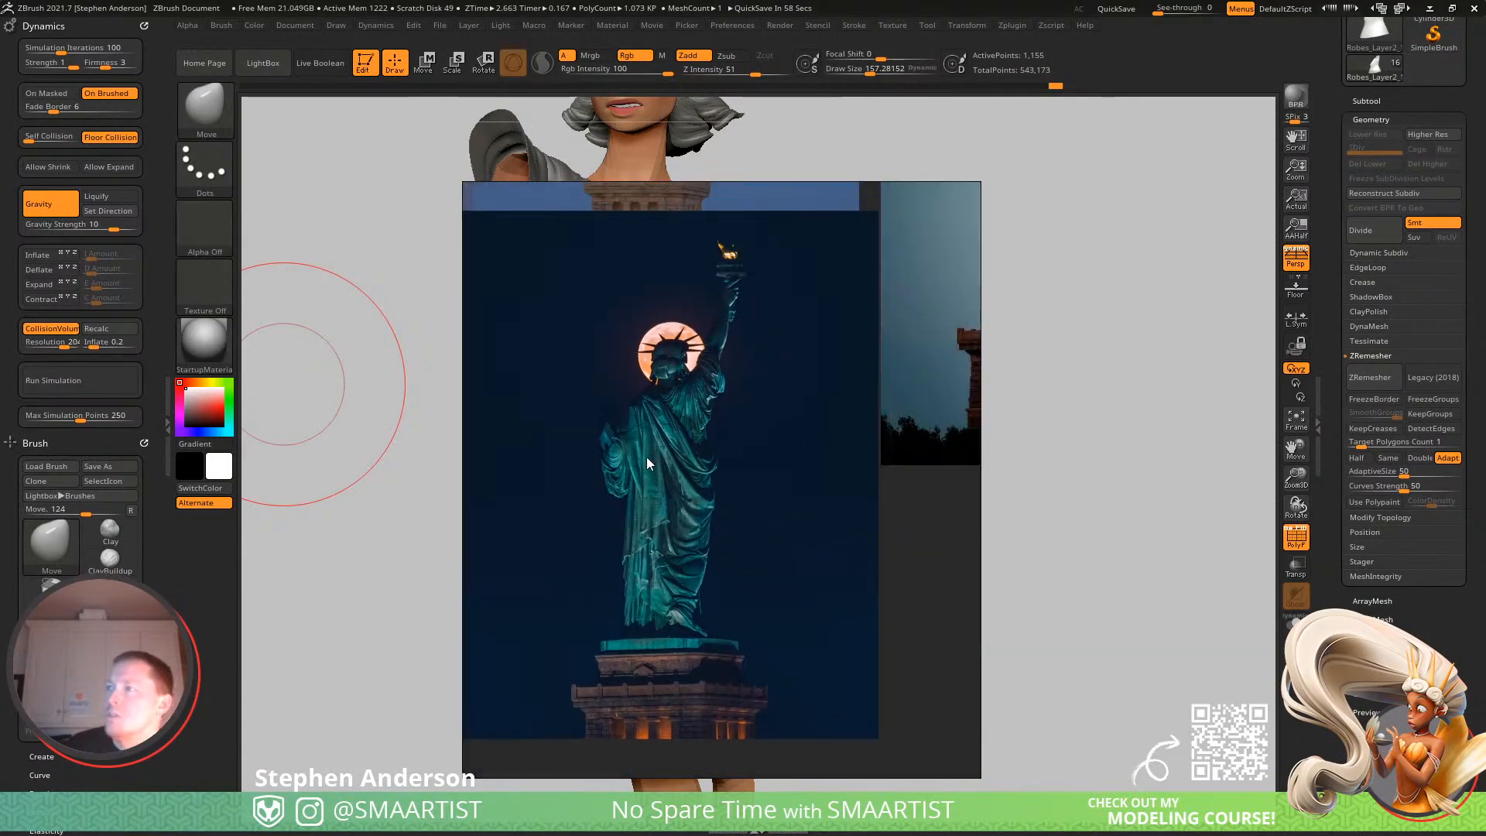
{"action": "scroll", "coordinate": [647, 452], "scroll_direction": "up", "scroll_amount": 2}
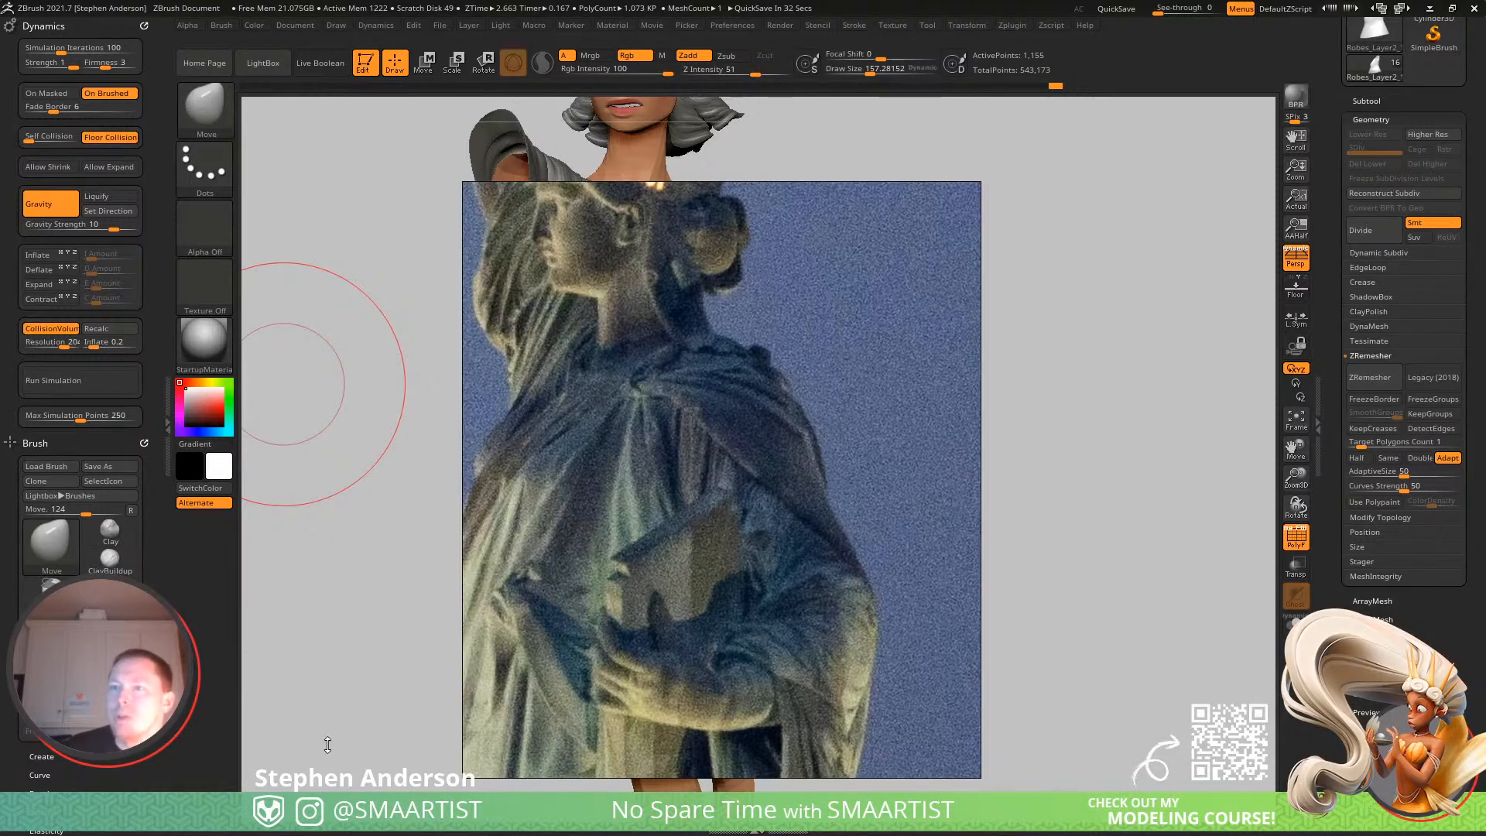
{"action": "scroll", "coordinate": [682, 432], "scroll_direction": "down", "scroll_amount": 10}
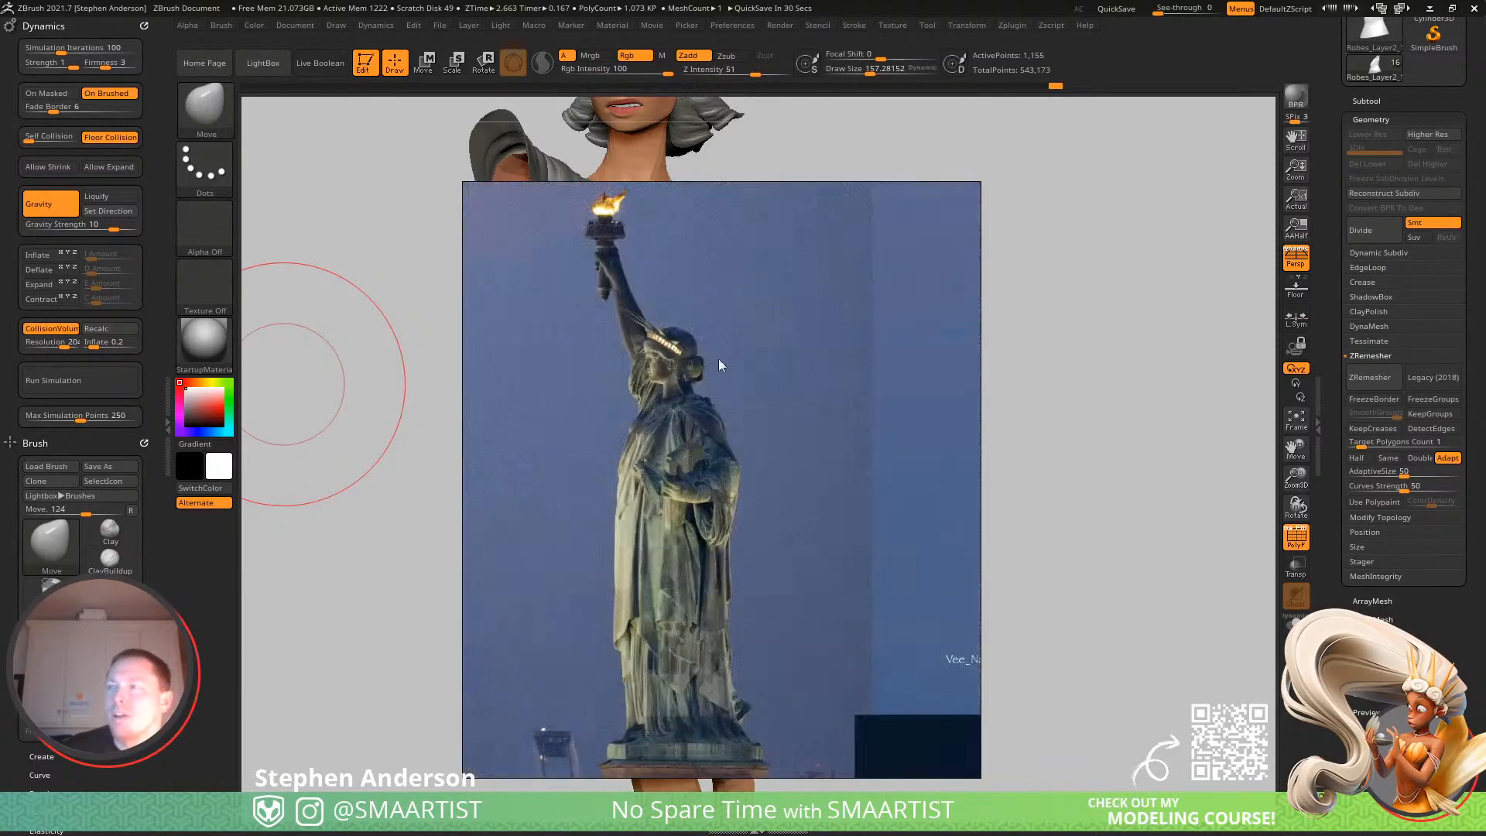
{"action": "scroll", "coordinate": [774, 480], "scroll_direction": "up", "scroll_amount": 8}
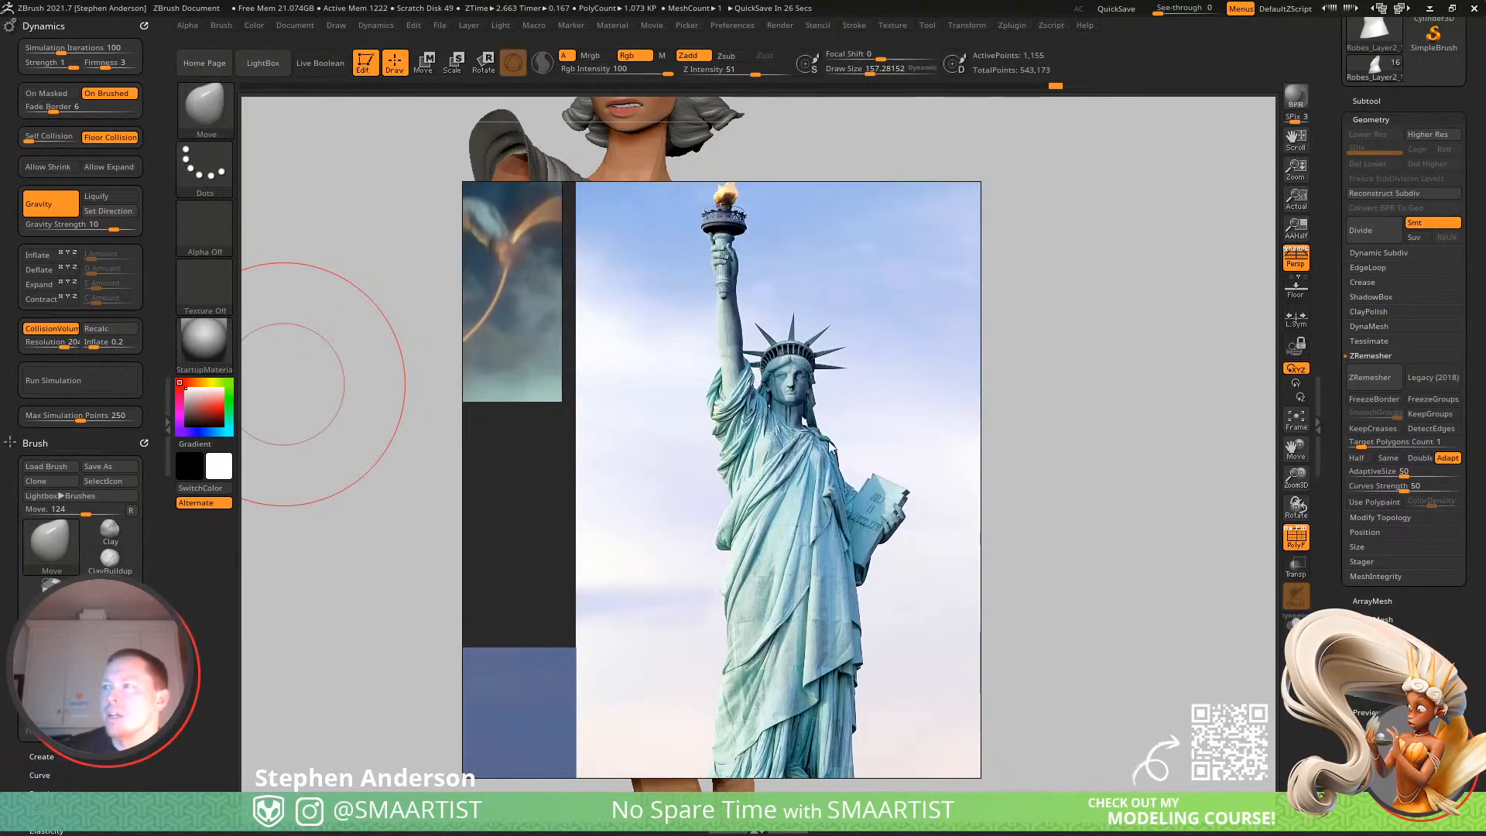
{"action": "middle_click_drag", "start_coordinate": [794, 505], "coordinate": [908, 300]}
{"action": "middle_click_drag", "start_coordinate": [607, 637], "coordinate": [550, 703]}
{"action": "scroll", "coordinate": [825, 316], "scroll_direction": "down", "scroll_amount": 6}
{"action": "middle_click_drag", "start_coordinate": [630, 474], "coordinate": [767, 516]}
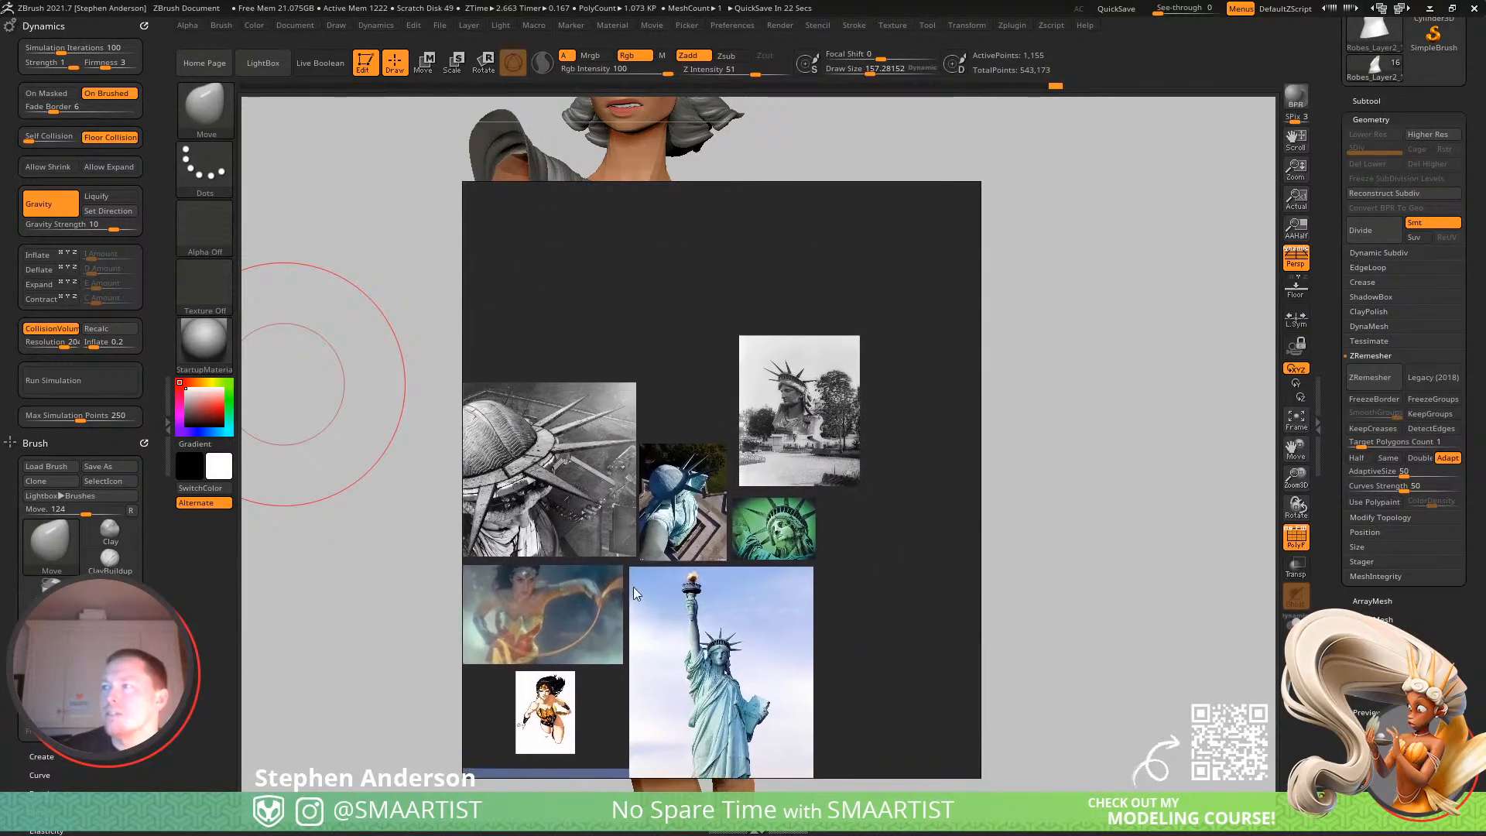
Examine the shoulder drapery in the black-and-white photo of the statue's bust on the reference board.
{"action": "double_click", "coordinate": [811, 435]}
{"action": "scroll", "coordinate": [813, 421], "scroll_direction": "up", "scroll_amount": 6}
{"action": "middle_click_drag", "start_coordinate": [808, 382], "coordinate": [796, 471]}
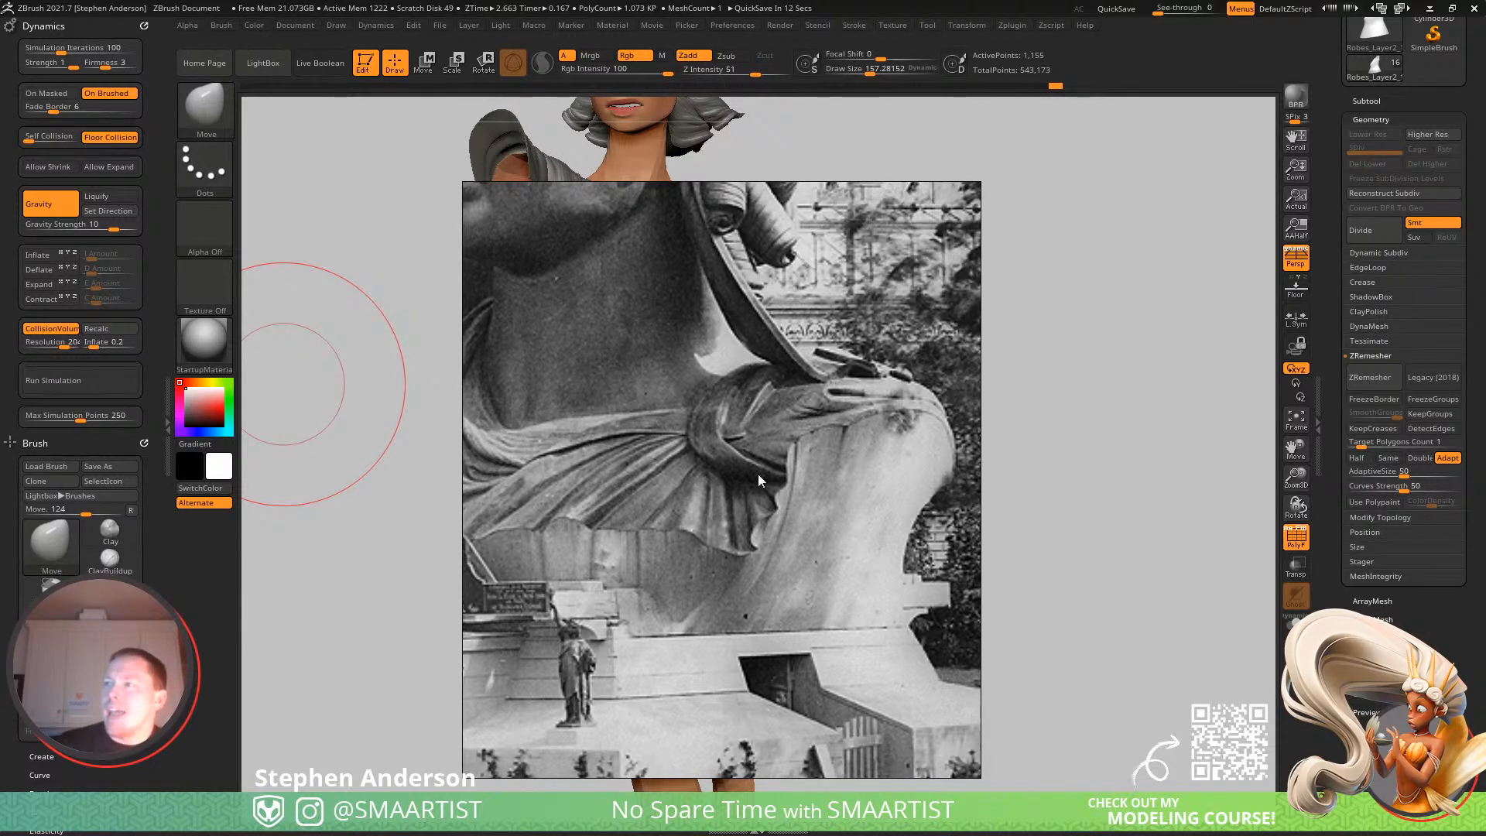
{"action": "scroll", "coordinate": [743, 476], "scroll_direction": "down", "scroll_amount": 2}
{"action": "scroll", "coordinate": [711, 481], "scroll_direction": "down", "scroll_amount": 5}
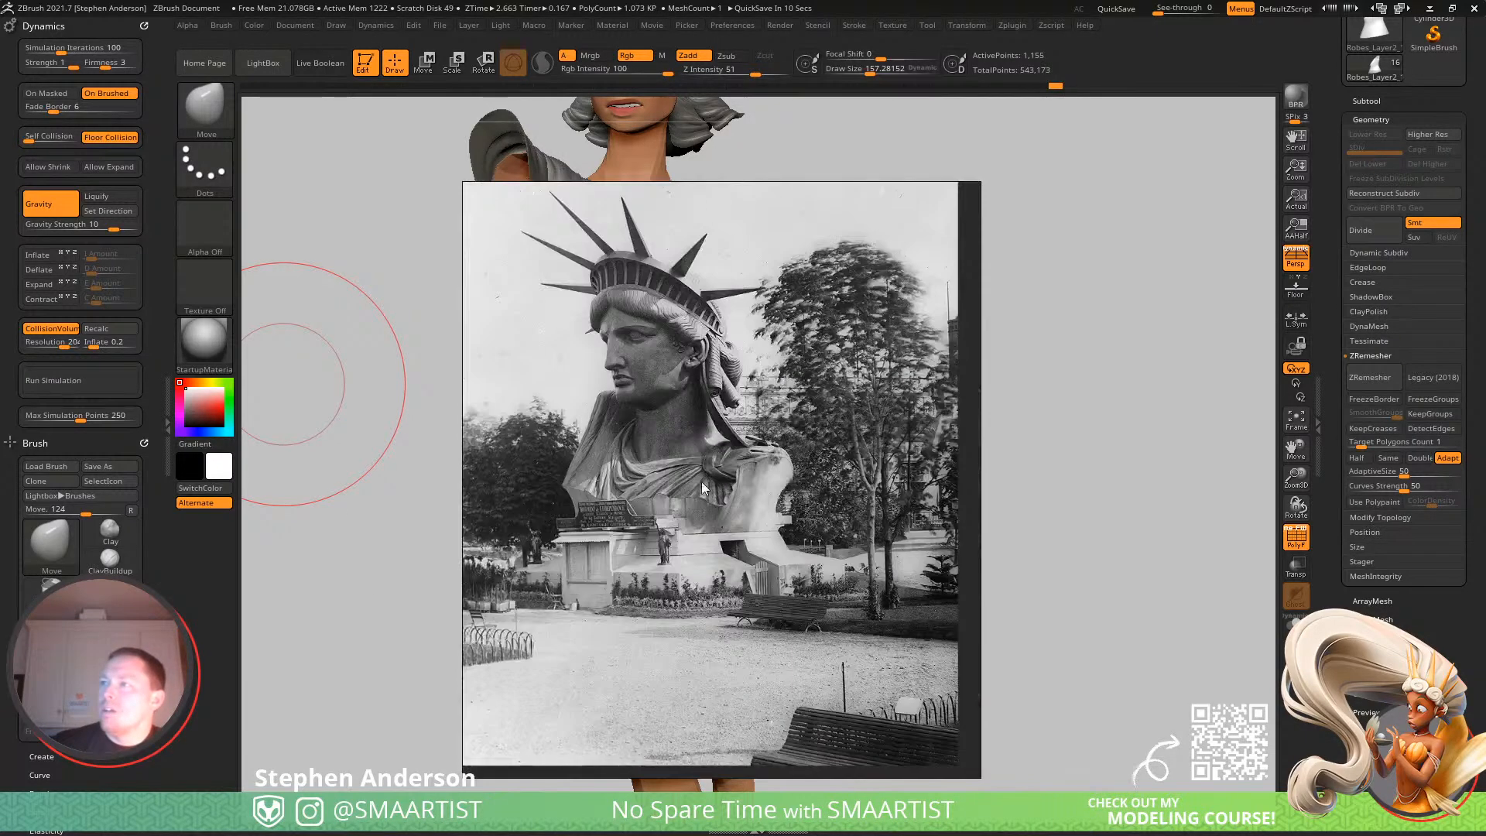
{"action": "middle_click_drag", "start_coordinate": [722, 461], "coordinate": [819, 407]}
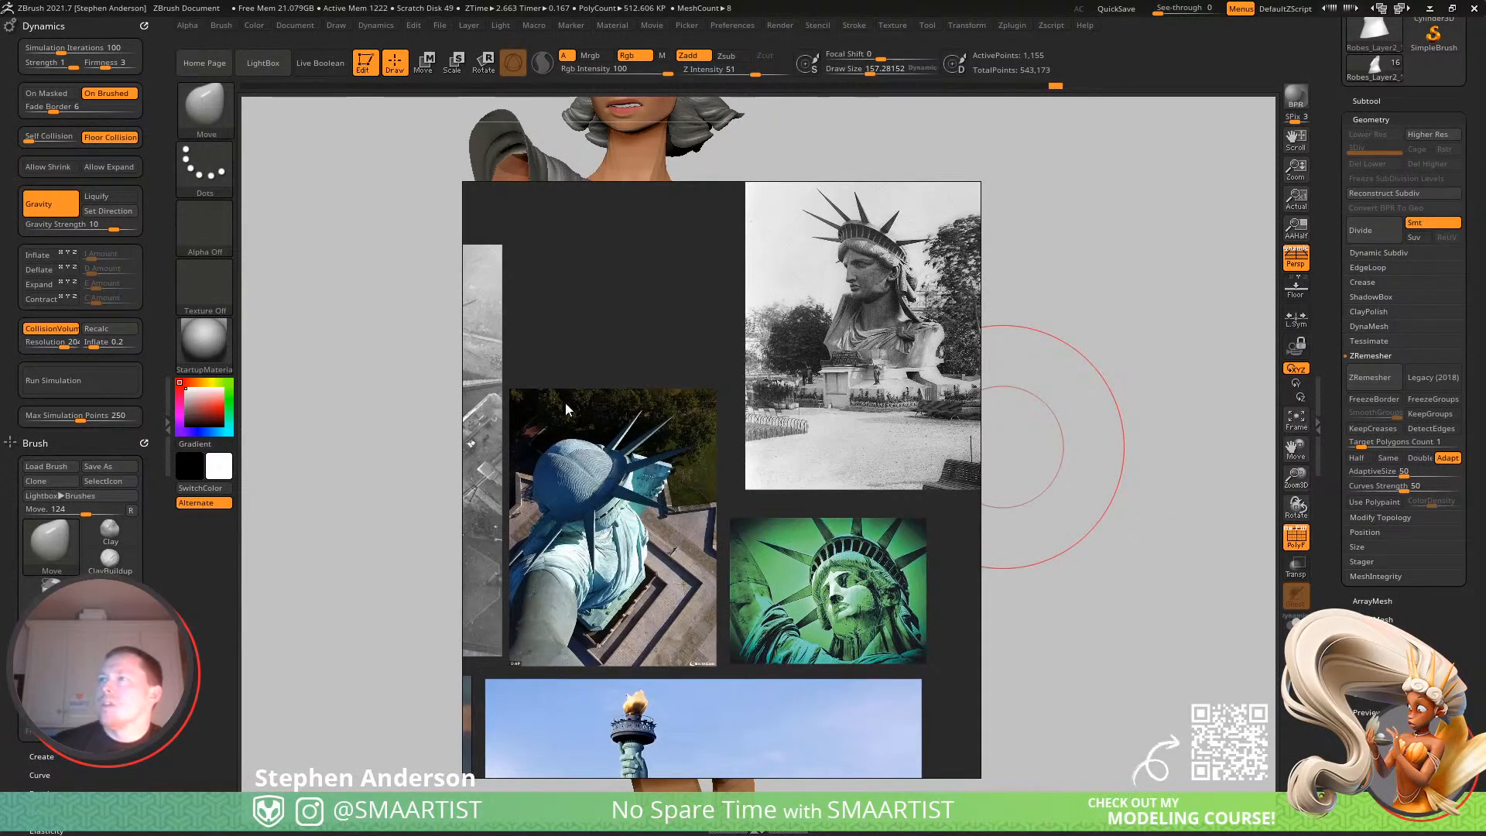
{"action": "middle_click_drag", "start_coordinate": [674, 379], "coordinate": [734, 365]}
{"action": "right_click_drag", "start_coordinate": [733, 365], "coordinate": [0, 462]}
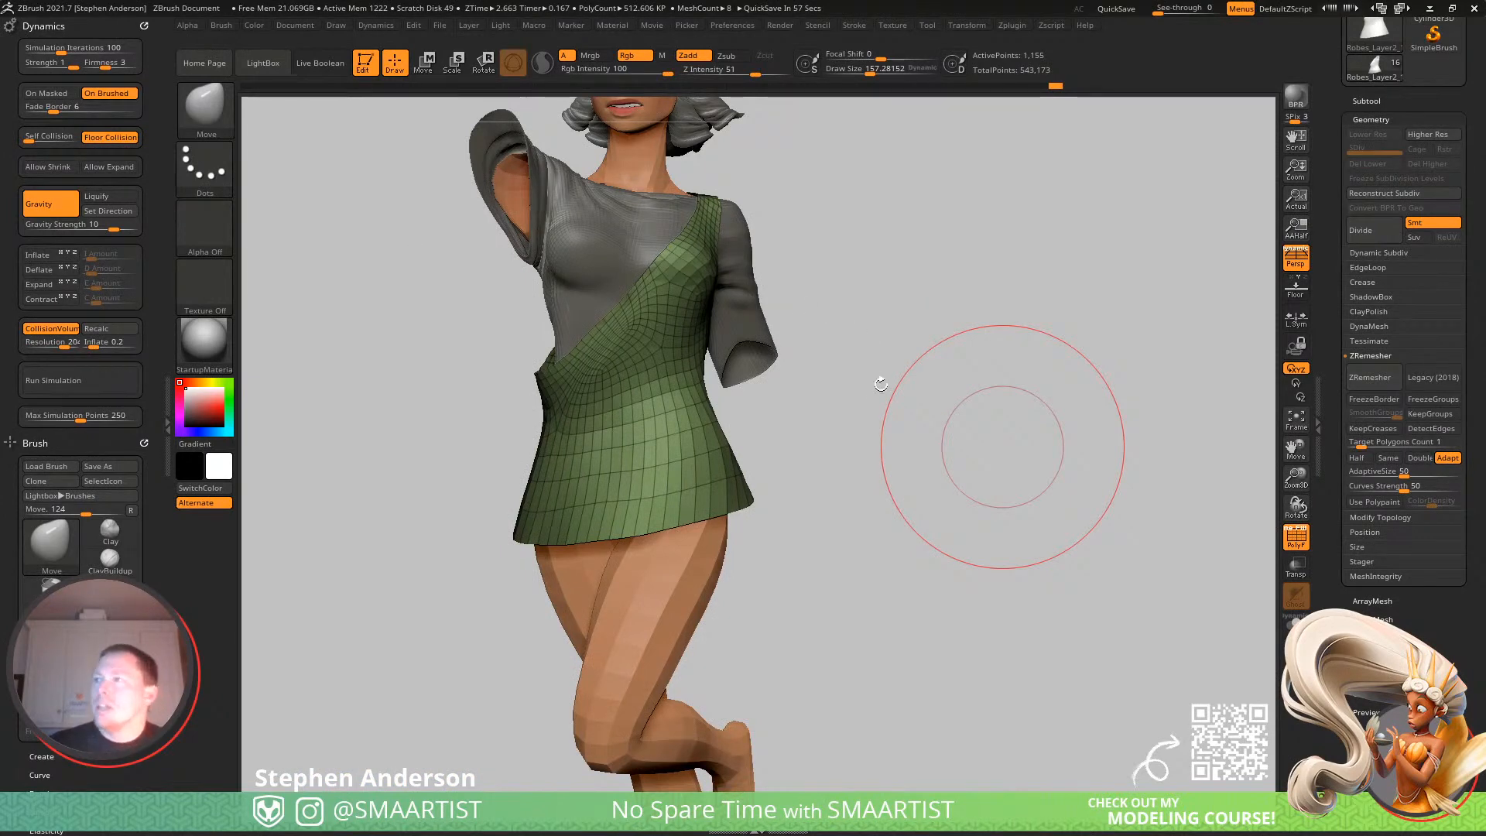
In ZBrush, choose the Standard brush with a draw size of about 39 for work on the outer robe's neckline.
{"action": "mouse_move", "coordinate": [653, 351]}
{"action": "right_mouse_down"}
{"action": "mouse_move", "coordinate": [605, 343]}
{"action": "mouse_move", "coordinate": [663, 401]}
{"action": "mouse_move", "coordinate": [563, 469]}
{"action": "mouse_move", "coordinate": [541, 513]}
{"action": "right_mouse_up"}
{"action": "key", "text": "b"}
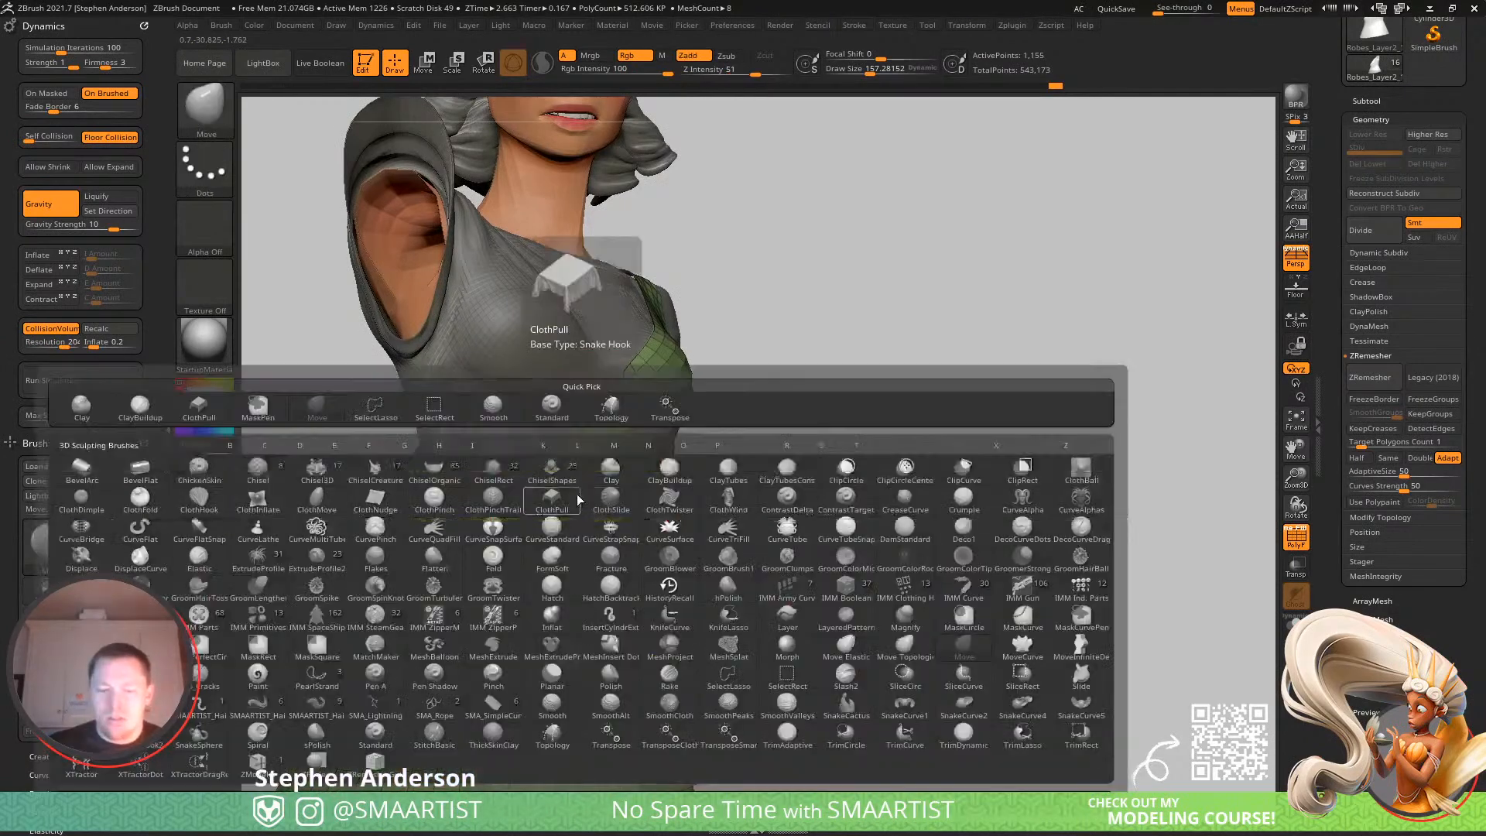
{"action": "key", "text": "s"}
{"action": "key", "text": "t"}
{"action": "key", "text": "s"}
{"action": "left_click_drag", "start_coordinate": [566, 457], "coordinate": [546, 472]}
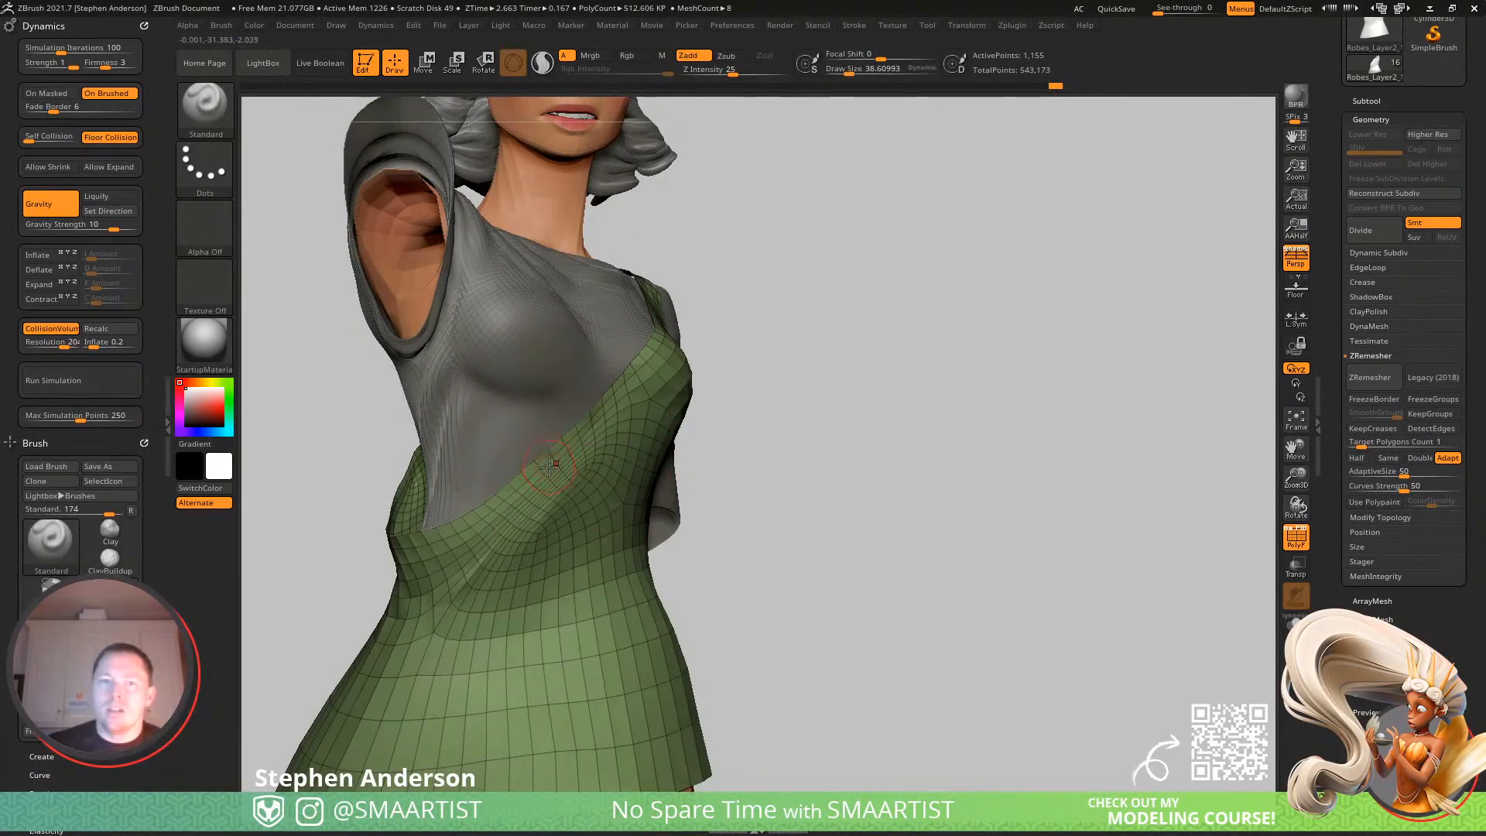
Try to carve a groove along the outer robe's diagonal neckline with the Standard brush.
{"action": "right_click_drag", "start_coordinate": [648, 394], "coordinate": [551, 490]}
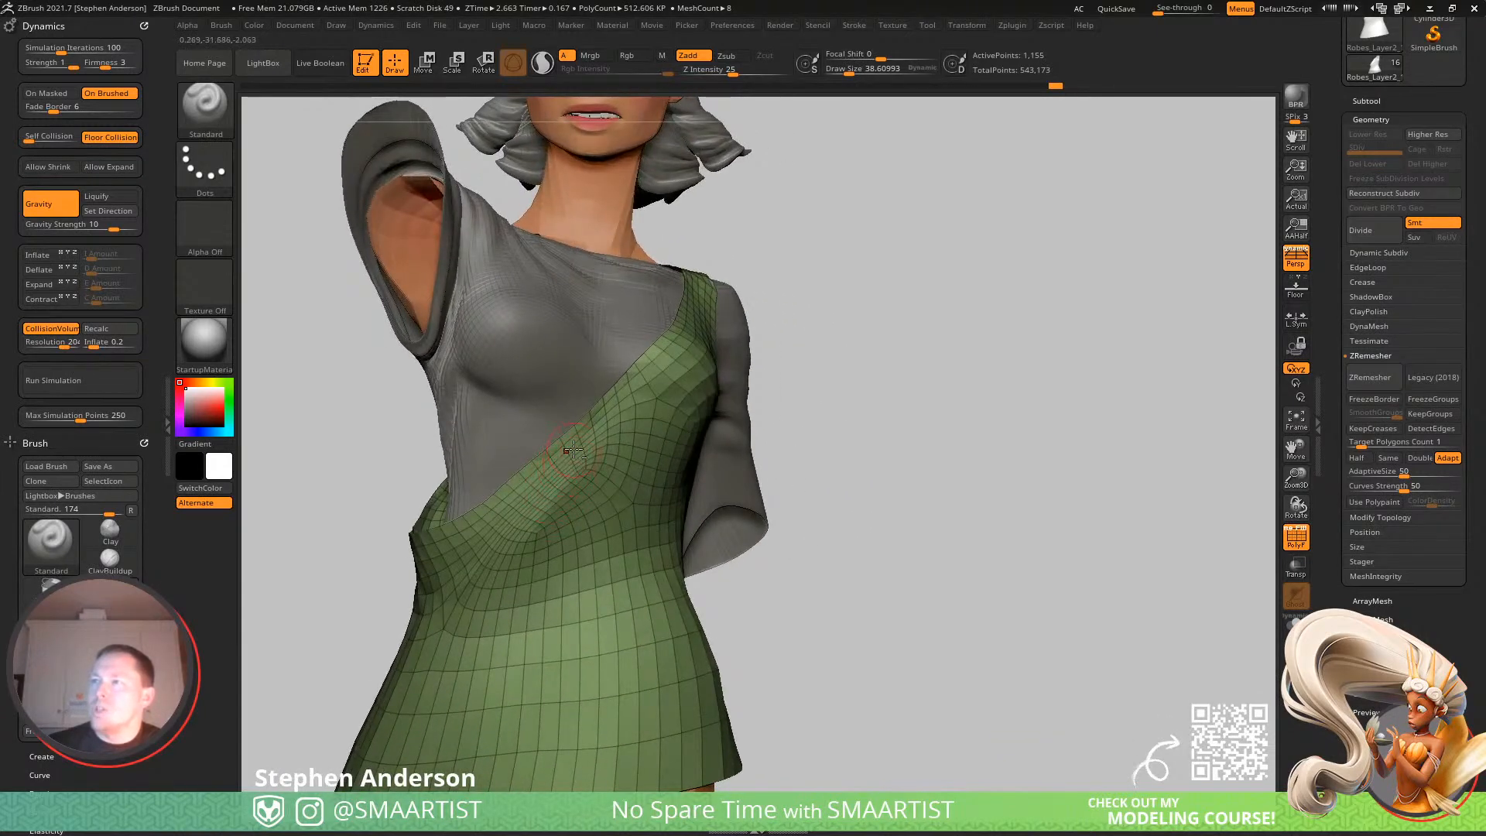
{"action": "mouse_move", "coordinate": [453, 545]}
{"action": "left_mouse_down", "text": "alt"}
{"action": "mouse_move", "coordinate": [601, 418]}
{"action": "mouse_move", "coordinate": [411, 542]}
{"action": "left_mouse_up", "text": "alt"}
{"action": "key", "text": "s"}
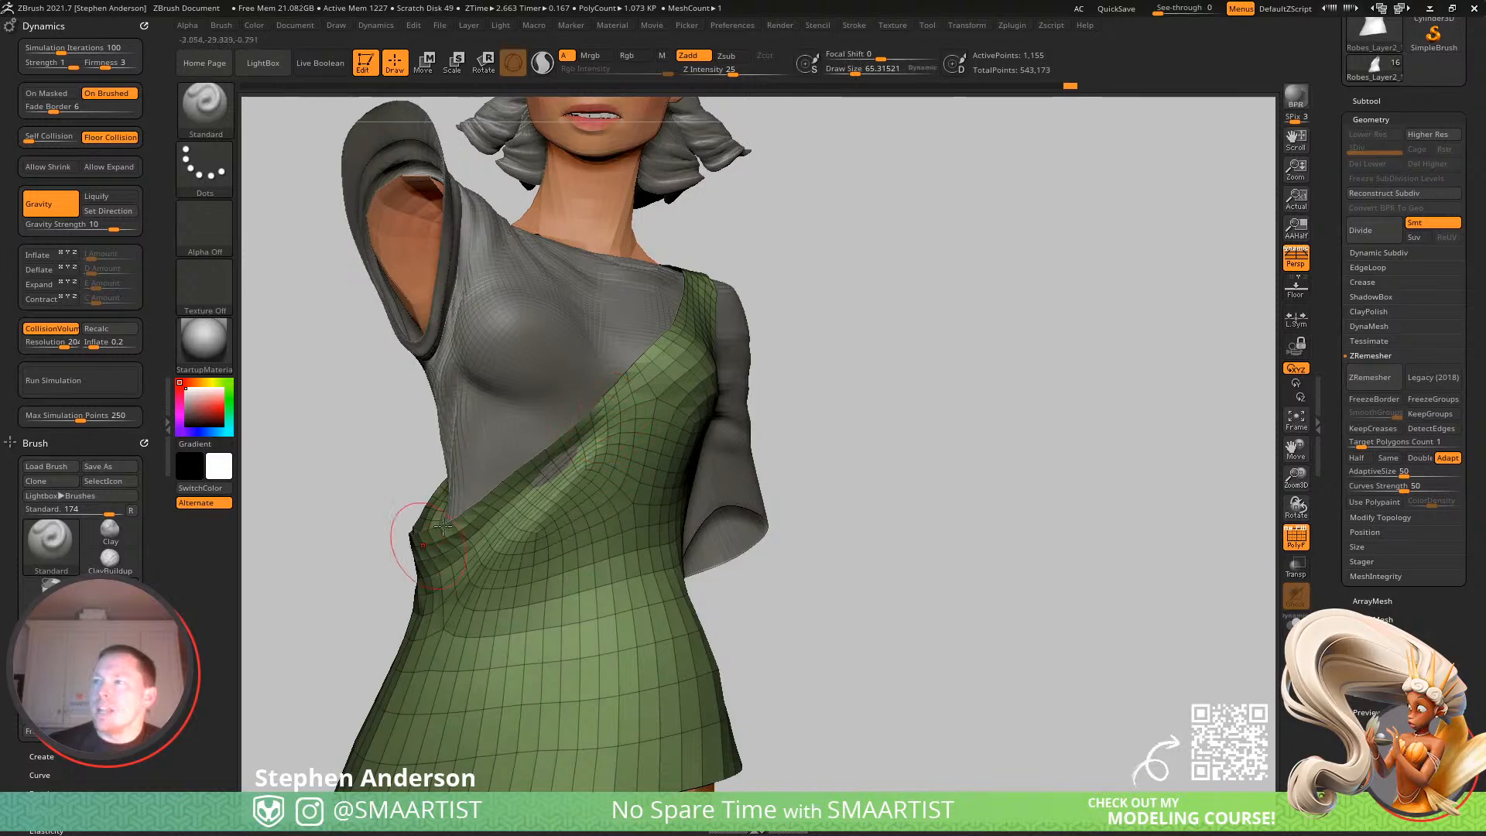
{"action": "key", "text": "ctrl+z"}
Turn off the polygon wireframe and sculpt drapery folds along the robe's diagonal edge and around the waist.
{"action": "left_click_drag", "start_coordinate": [530, 531], "coordinate": [623, 457]}
{"action": "right_click_drag", "start_coordinate": [634, 485], "coordinate": [659, 394]}
{"action": "key", "text": "shift+f"}
{"action": "right_click_drag", "start_coordinate": [659, 394], "coordinate": [673, 518]}
{"action": "left_click_drag", "start_coordinate": [671, 472], "coordinate": [602, 627]}
{"action": "left_click_drag", "start_coordinate": [691, 458], "coordinate": [619, 658]}
{"action": "left_click_drag", "start_coordinate": [700, 465], "coordinate": [612, 658]}
{"action": "left_click_drag", "start_coordinate": [719, 505], "coordinate": [699, 619]}
{"action": "right_click_drag", "start_coordinate": [691, 603], "coordinate": [673, 488], "text": "ctrl"}
{"action": "mouse_move", "coordinate": [673, 487]}
{"action": "right_mouse_down"}
{"action": "mouse_move", "coordinate": [727, 514]}
{"action": "mouse_move", "coordinate": [717, 527]}
{"action": "mouse_move", "coordinate": [819, 549]}
{"action": "right_mouse_up"}
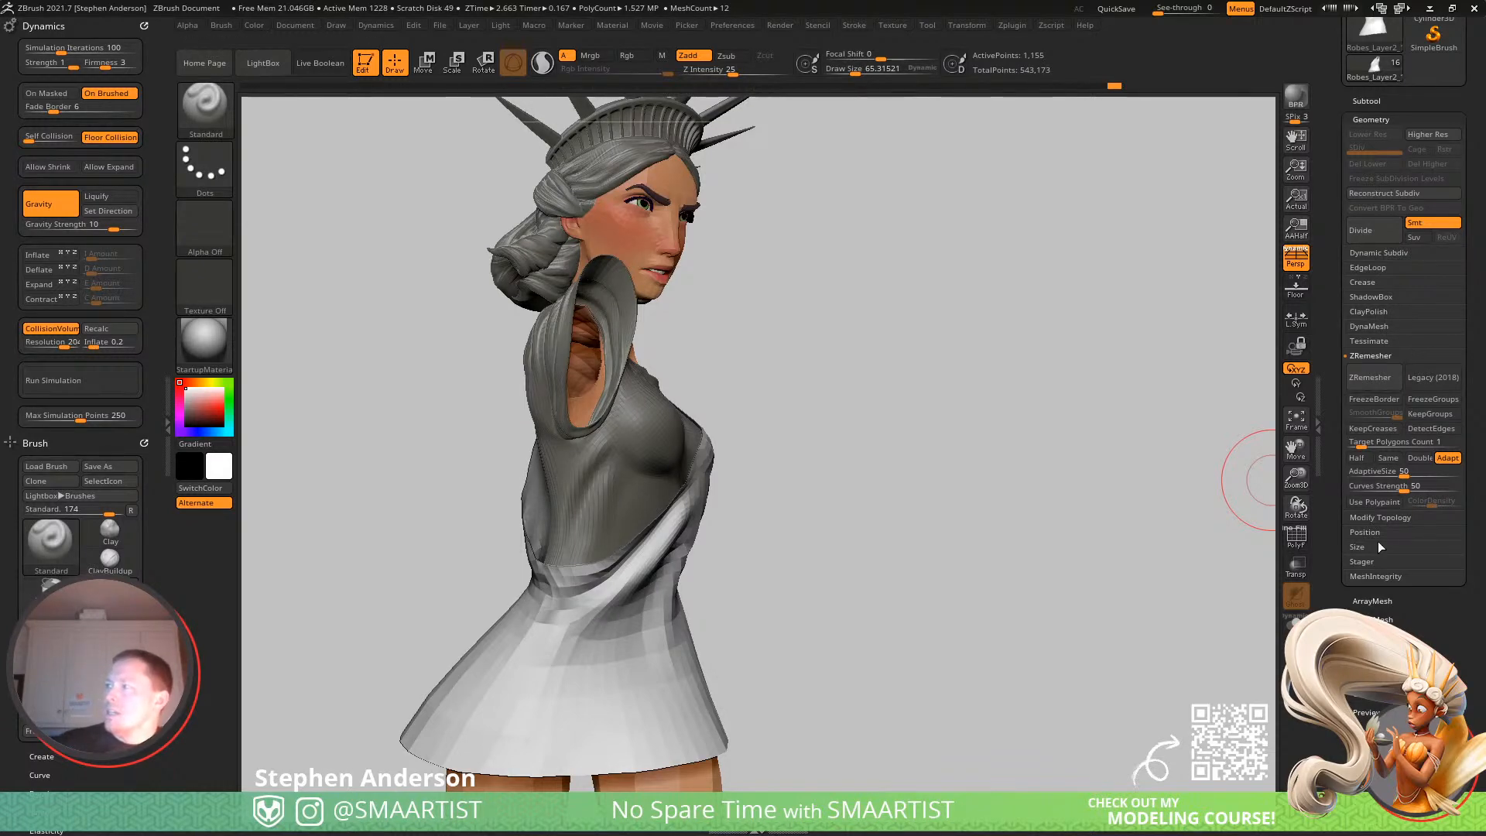
Close the open holes in the outer robe mesh and turn the polygon wireframe display back on.
{"action": "left_click", "coordinate": [1384, 516]}
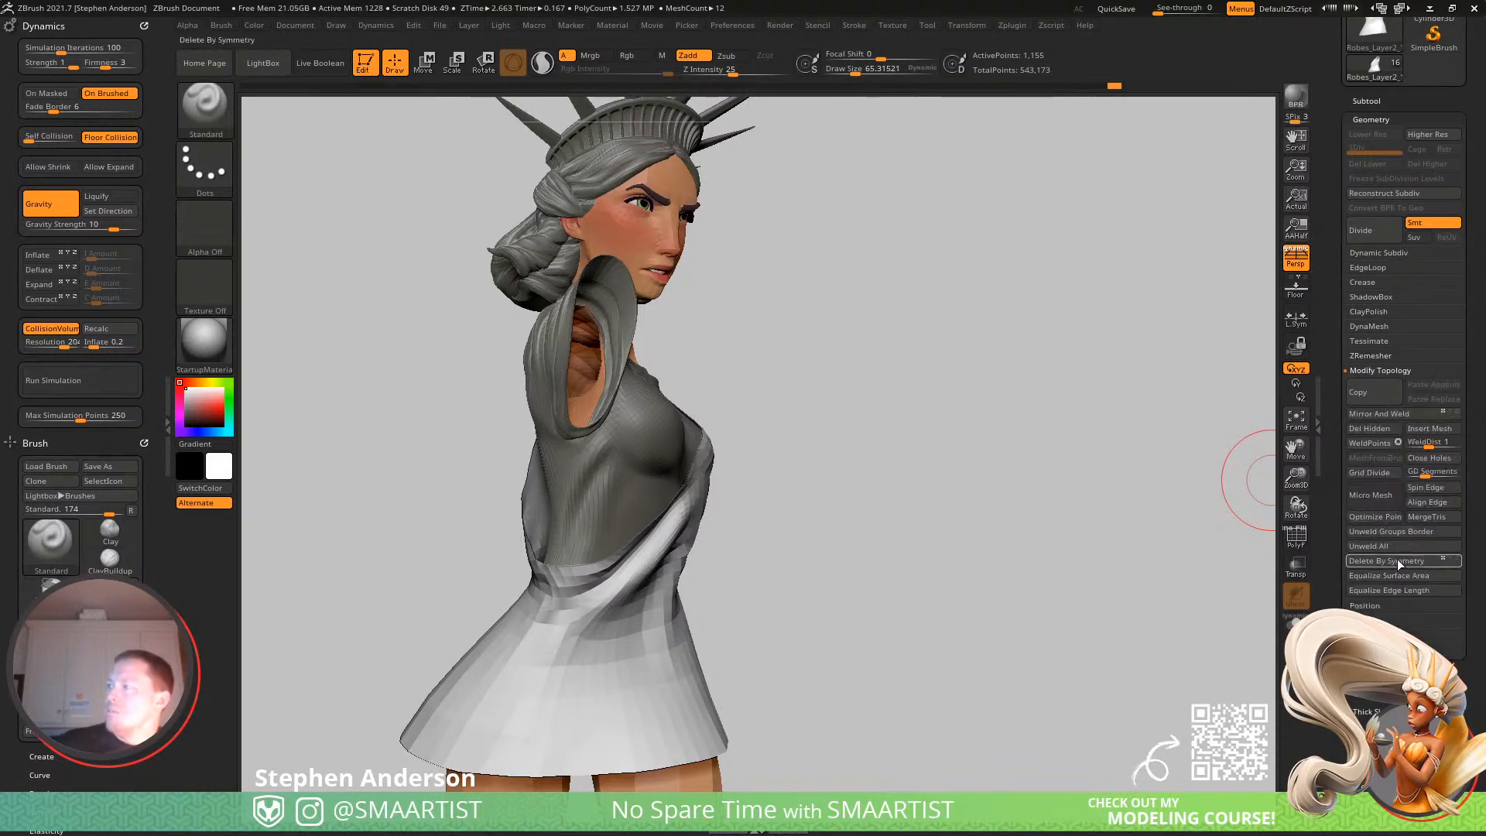
{"action": "left_click", "coordinate": [1430, 460]}
{"action": "left_click_drag", "start_coordinate": [935, 541], "coordinate": [671, 542]}
{"action": "right_click_drag", "start_coordinate": [671, 542], "coordinate": [770, 514], "text": "ctrl"}
{"action": "key", "text": "shift+f"}
With the move gizmo active, mask the robe so that only the closed lower hem is left free.
{"action": "key", "text": "w"}
{"action": "left_click", "coordinate": [741, 565], "text": "ctrl"}
{"action": "mouse_move", "coordinate": [741, 565]}
{"action": "right_mouse_down"}
{"action": "mouse_move", "coordinate": [847, 557]}
{"action": "mouse_move", "coordinate": [846, 586]}
{"action": "mouse_move", "coordinate": [844, 542]}
{"action": "right_mouse_up"}
{"action": "mouse_move", "coordinate": [781, 252]}
{"action": "left_mouse_down", "text": "ctrl"}
{"action": "mouse_move", "coordinate": [701, 474]}
{"action": "mouse_move", "coordinate": [449, 517]}
{"action": "left_mouse_up", "text": "ctrl"}
{"action": "right_click_drag", "start_coordinate": [449, 517], "coordinate": [819, 413]}
{"action": "left_click_drag", "start_coordinate": [718, 365], "coordinate": [598, 609], "text": "ctrl"}
{"action": "right_click_drag", "start_coordinate": [705, 496], "coordinate": [763, 482]}
{"action": "key", "text": "ctrl+z"}
Extrude the skirt's hem down to the knees and a second section backward along the lower legs.
{"action": "mouse_move", "coordinate": [859, 541]}
{"action": "right_mouse_down"}
{"action": "mouse_move", "coordinate": [872, 465]}
{"action": "mouse_move", "coordinate": [900, 439]}
{"action": "right_mouse_up"}
{"action": "left_click_drag", "start_coordinate": [898, 441], "coordinate": [875, 550], "text": "ctrl"}
{"action": "left_click", "coordinate": [828, 428]}
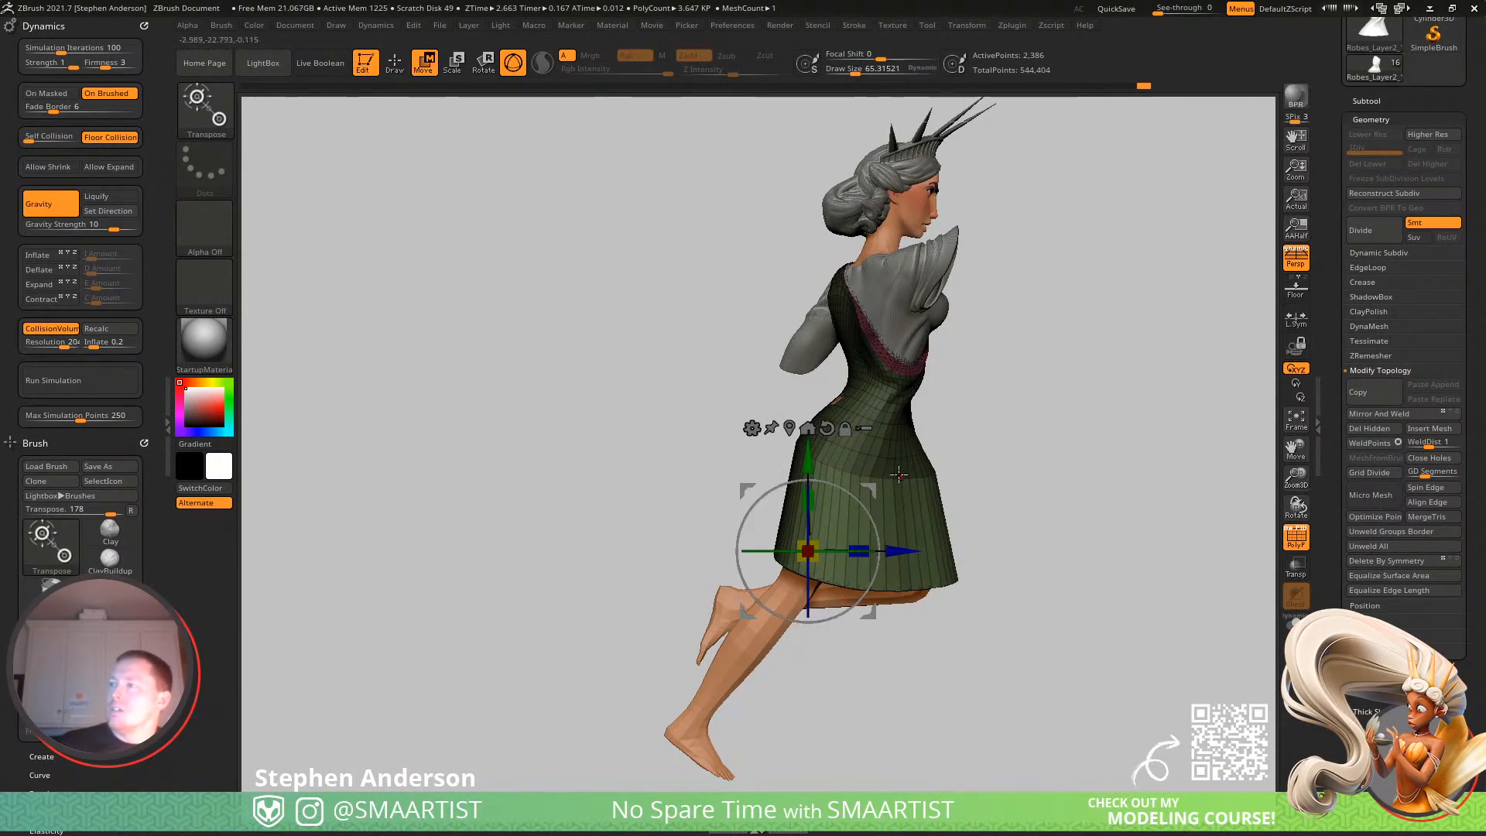
{"action": "left_click_drag", "start_coordinate": [868, 486], "coordinate": [741, 625]}
{"action": "mouse_move", "coordinate": [931, 514]}
{"action": "right_mouse_down"}
{"action": "mouse_move", "coordinate": [792, 518]}
{"action": "mouse_move", "coordinate": [839, 521]}
{"action": "right_mouse_up"}
{"action": "key", "text": "q"}
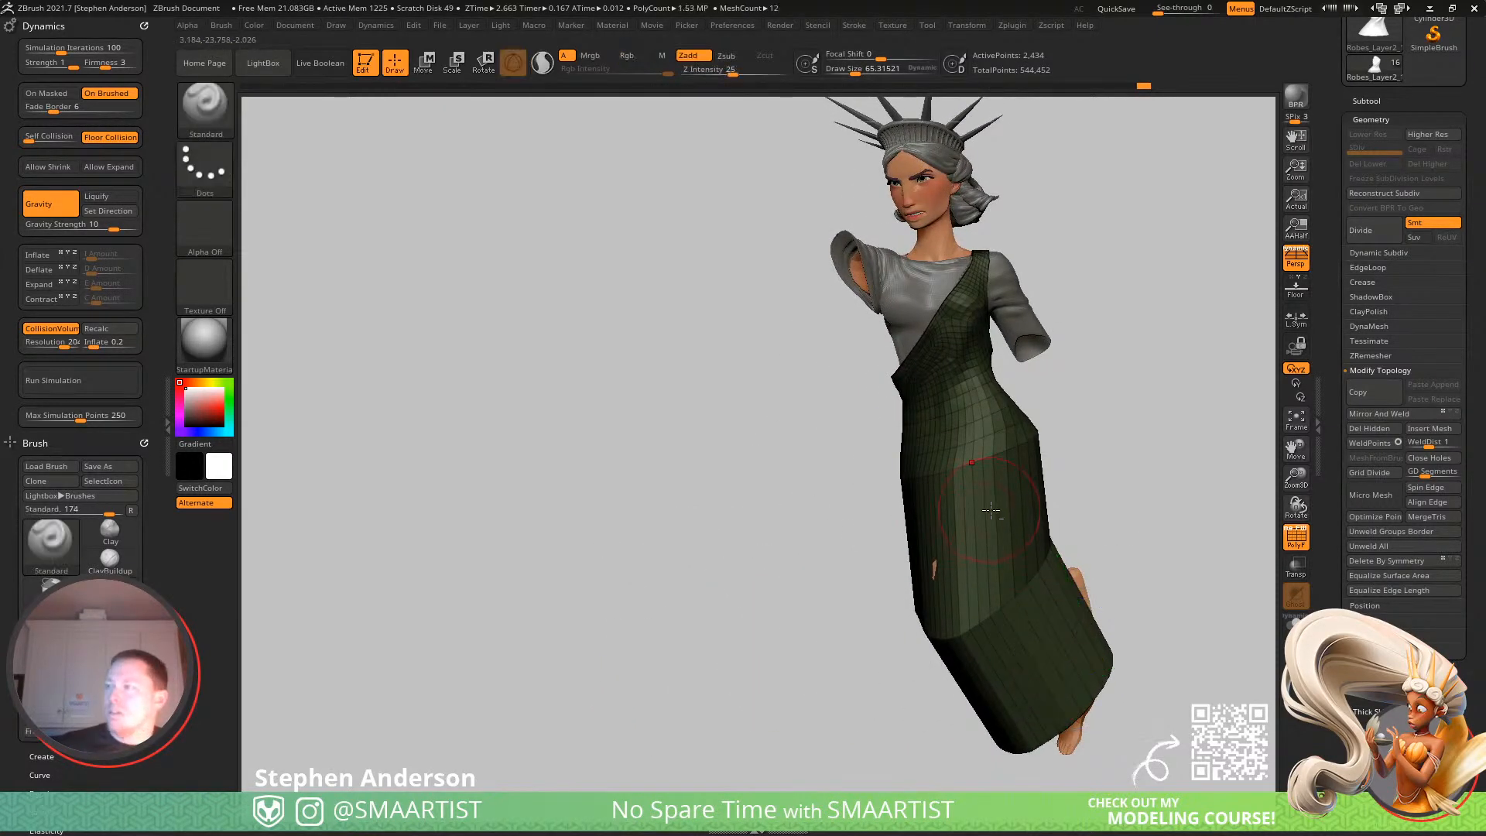
Hide the cap polygons closing the robe's openings and delete the hidden geometry.
{"action": "right_click_drag", "start_coordinate": [989, 511], "coordinate": [746, 470], "text": "alt"}
{"action": "right_click_drag", "start_coordinate": [839, 514], "coordinate": [966, 488]}
{"action": "left_click_drag", "start_coordinate": [942, 430], "coordinate": [1008, 515], "text": "ctrl"}
{"action": "right_click_drag", "start_coordinate": [998, 507], "coordinate": [964, 565]}
{"action": "left_click_drag", "start_coordinate": [712, 545], "coordinate": [712, 573], "text": "ctrl+shift"}
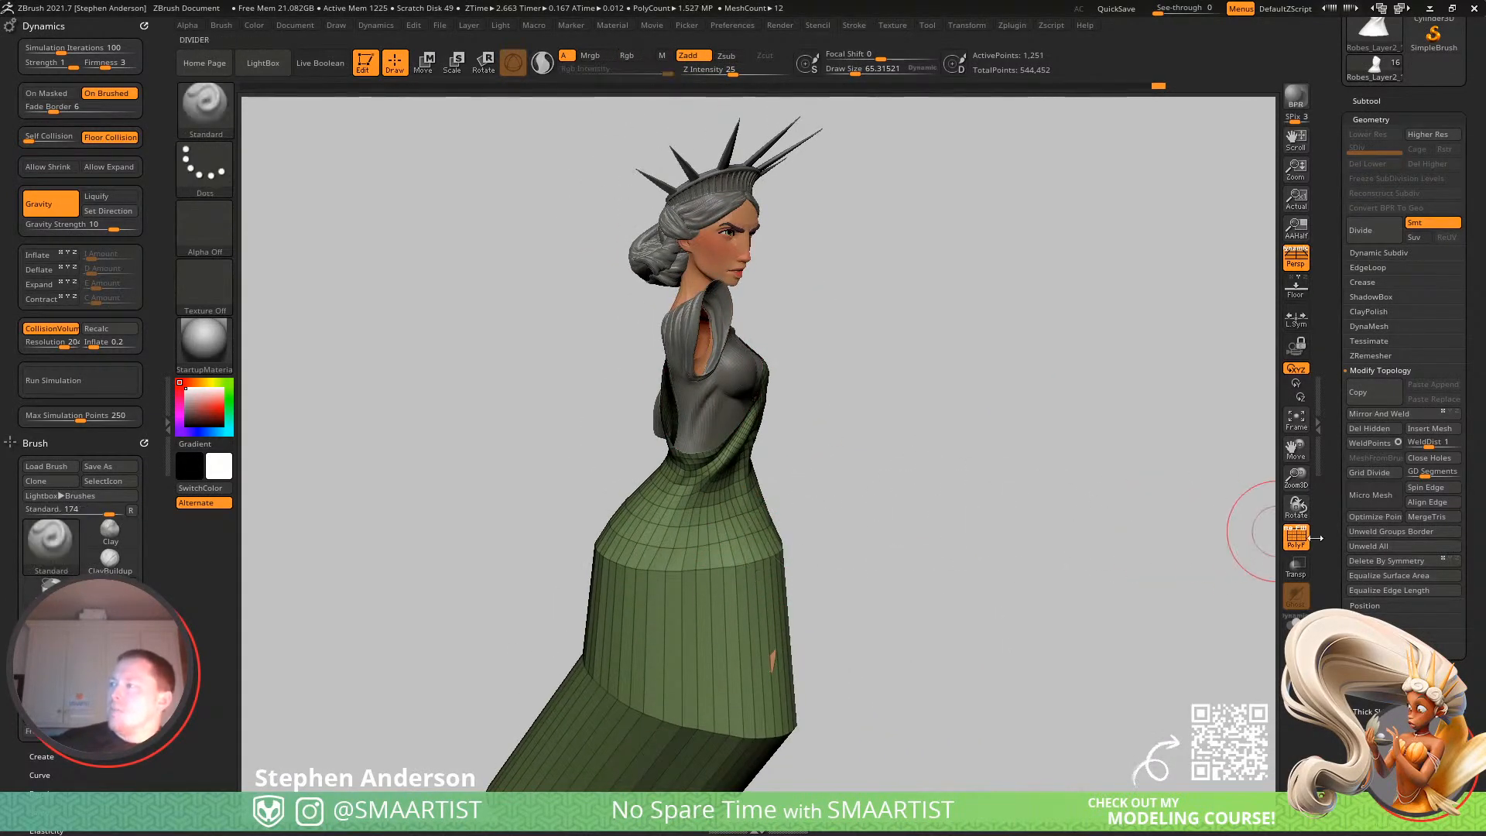
{"action": "left_click", "coordinate": [1372, 430]}
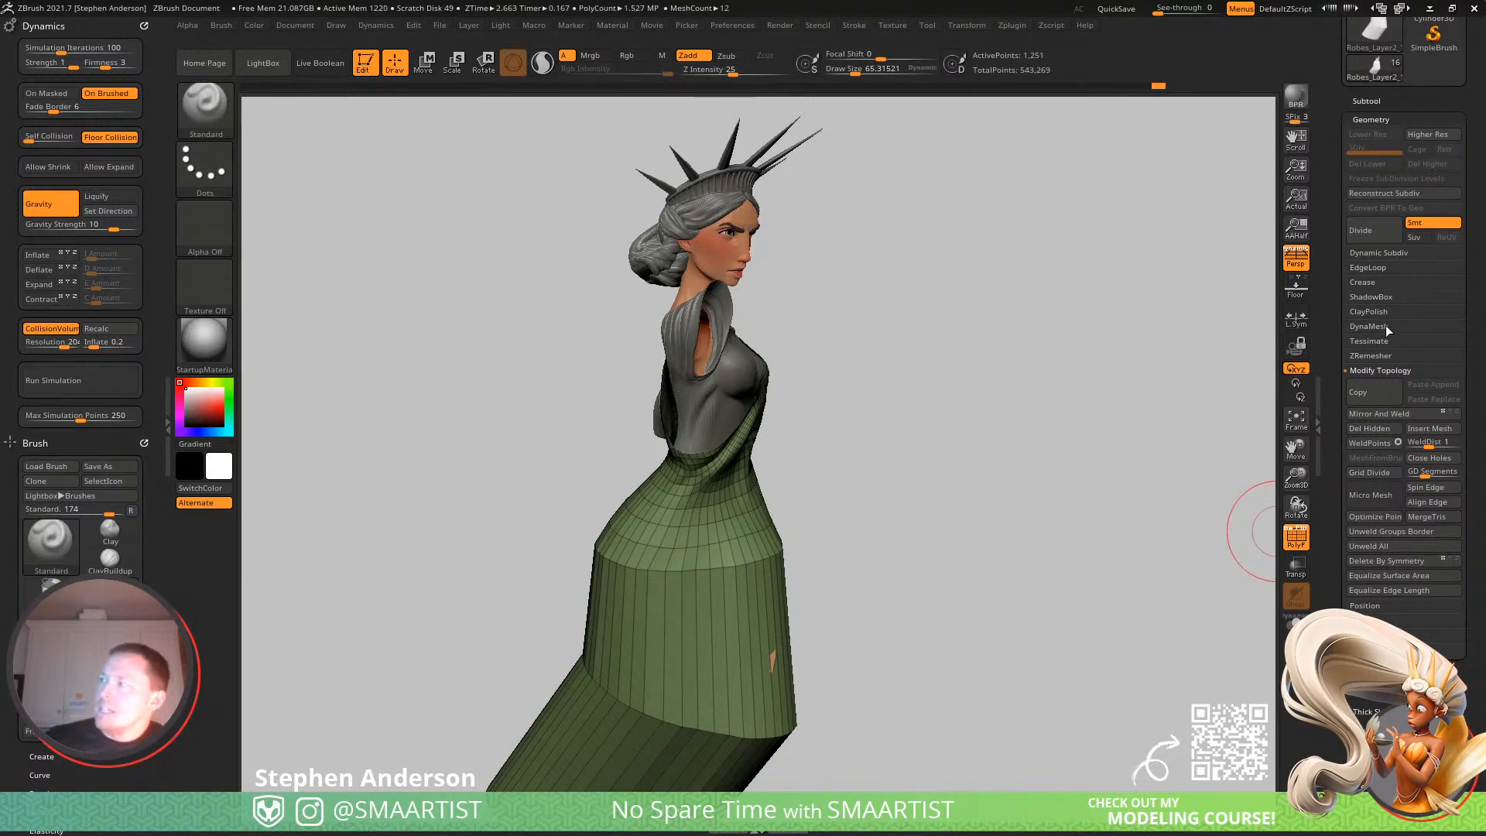
Try remeshing the outer robe with DynaMesh at resolution 128.
{"action": "left_click_drag", "start_coordinate": [982, 498], "coordinate": [966, 587]}
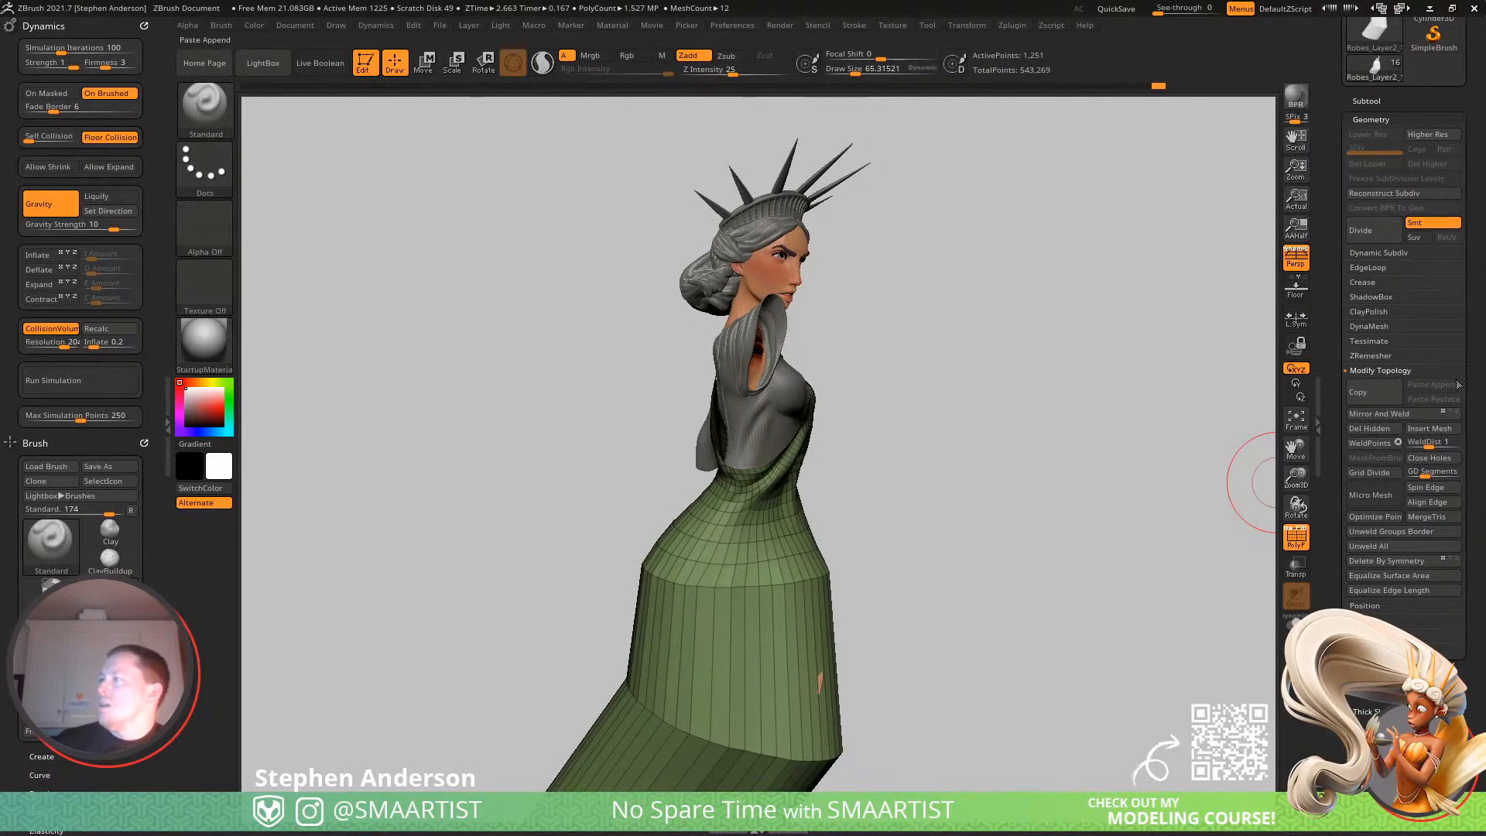
{"action": "left_click", "coordinate": [1369, 326]}
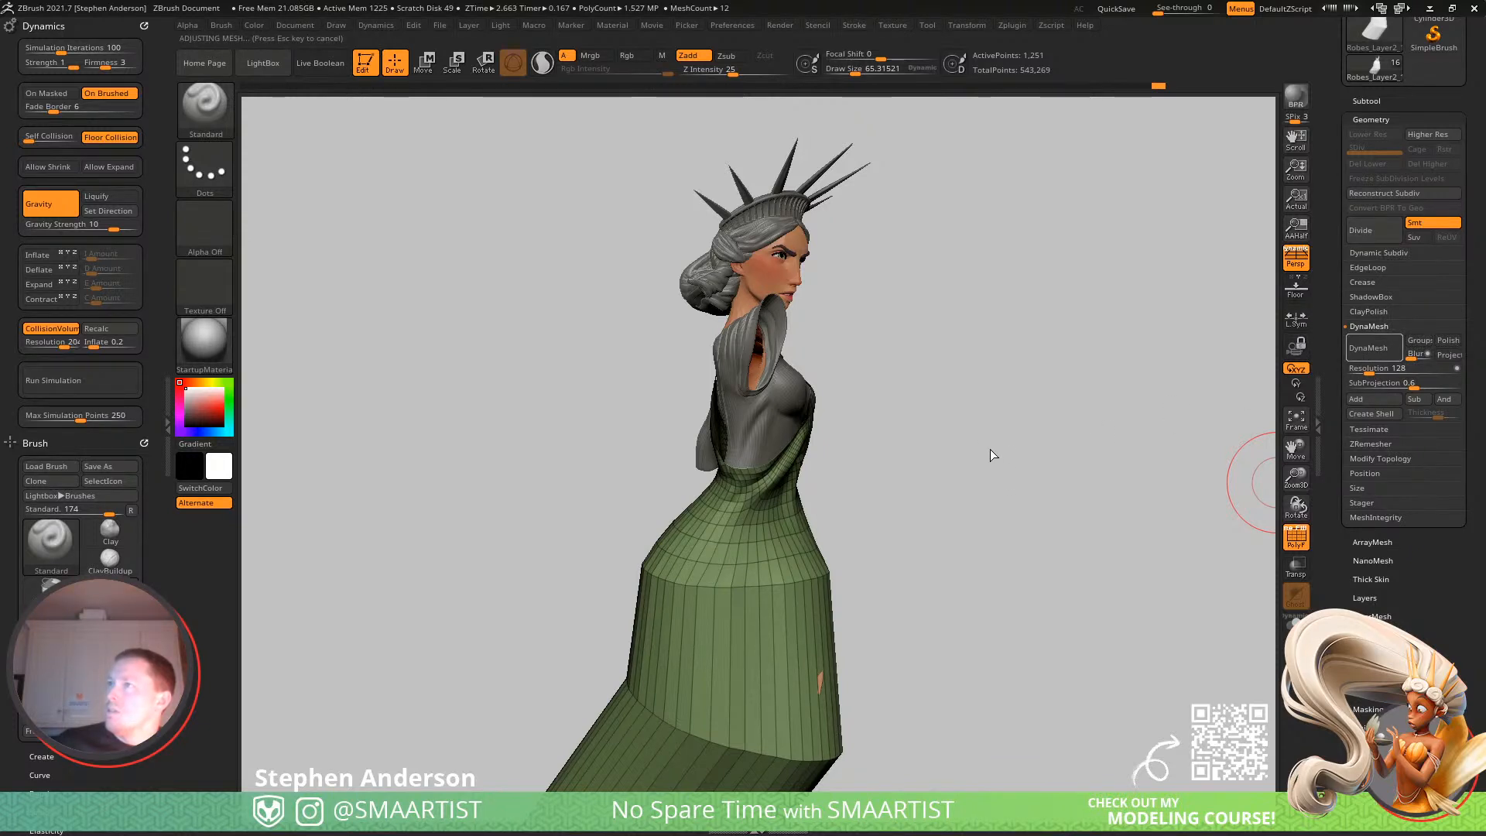
{"action": "right_click_drag", "start_coordinate": [1026, 423], "coordinate": [994, 575]}
{"action": "key", "text": "ctrl+z"}
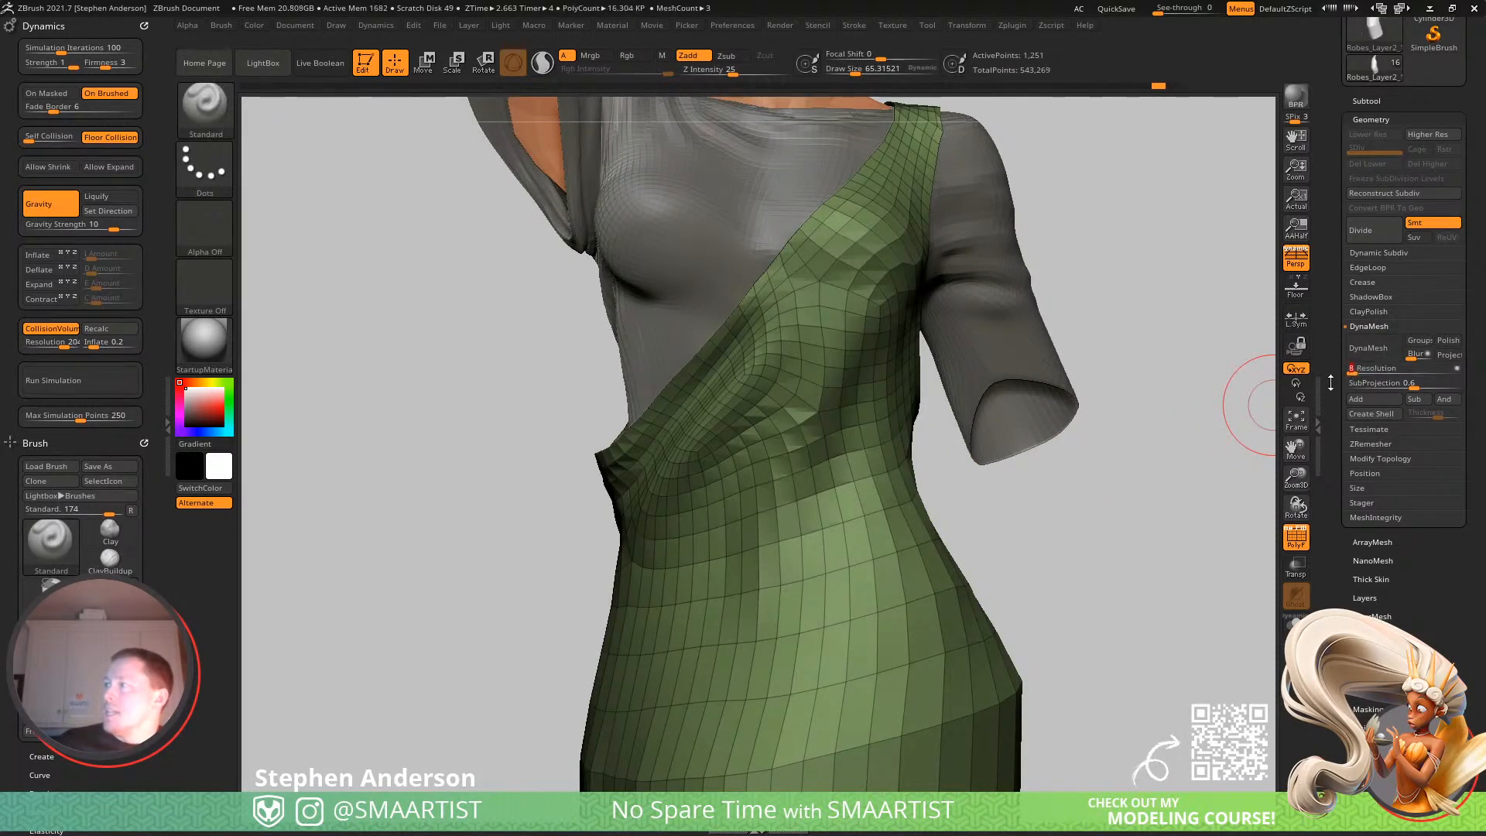
Remesh the outer robe with DynaMesh at resolution 8.
{"action": "left_click", "coordinate": [1368, 350]}
{"action": "right_click_drag", "start_coordinate": [962, 481], "coordinate": [699, 452]}
Smooth the hips and the hard edges between the extruded skirt sections, using a draw size of about 140.
{"action": "left_click_drag", "start_coordinate": [716, 621], "coordinate": [755, 619]}
{"action": "key", "text": "shift"}
{"action": "mouse_move", "coordinate": [674, 655]}
{"action": "right_mouse_down"}
{"action": "mouse_move", "coordinate": [782, 549]}
{"action": "mouse_move", "coordinate": [781, 565]}
{"action": "right_mouse_up"}
{"action": "key", "text": "shift"}
{"action": "right_click_drag", "start_coordinate": [776, 684], "coordinate": [661, 558]}
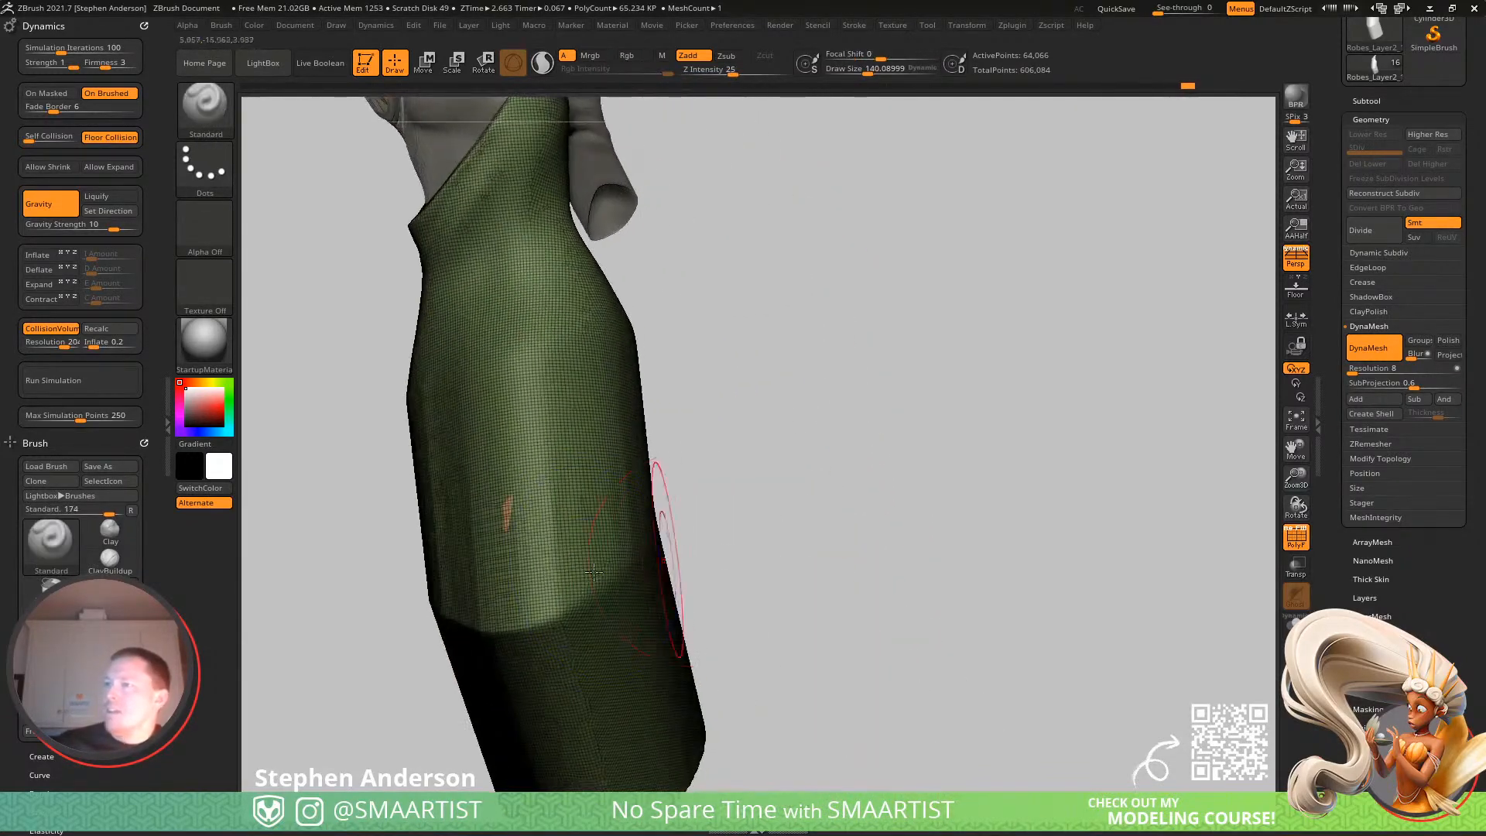
{"action": "right_click_drag", "start_coordinate": [477, 586], "coordinate": [602, 496]}
{"action": "mouse_move", "coordinate": [564, 693]}
{"action": "right_mouse_down"}
{"action": "mouse_move", "coordinate": [570, 465]}
{"action": "mouse_move", "coordinate": [564, 547]}
{"action": "mouse_move", "coordinate": [621, 501]}
{"action": "mouse_move", "coordinate": [401, 515]}
{"action": "right_mouse_up"}
{"action": "key", "text": "shift"}
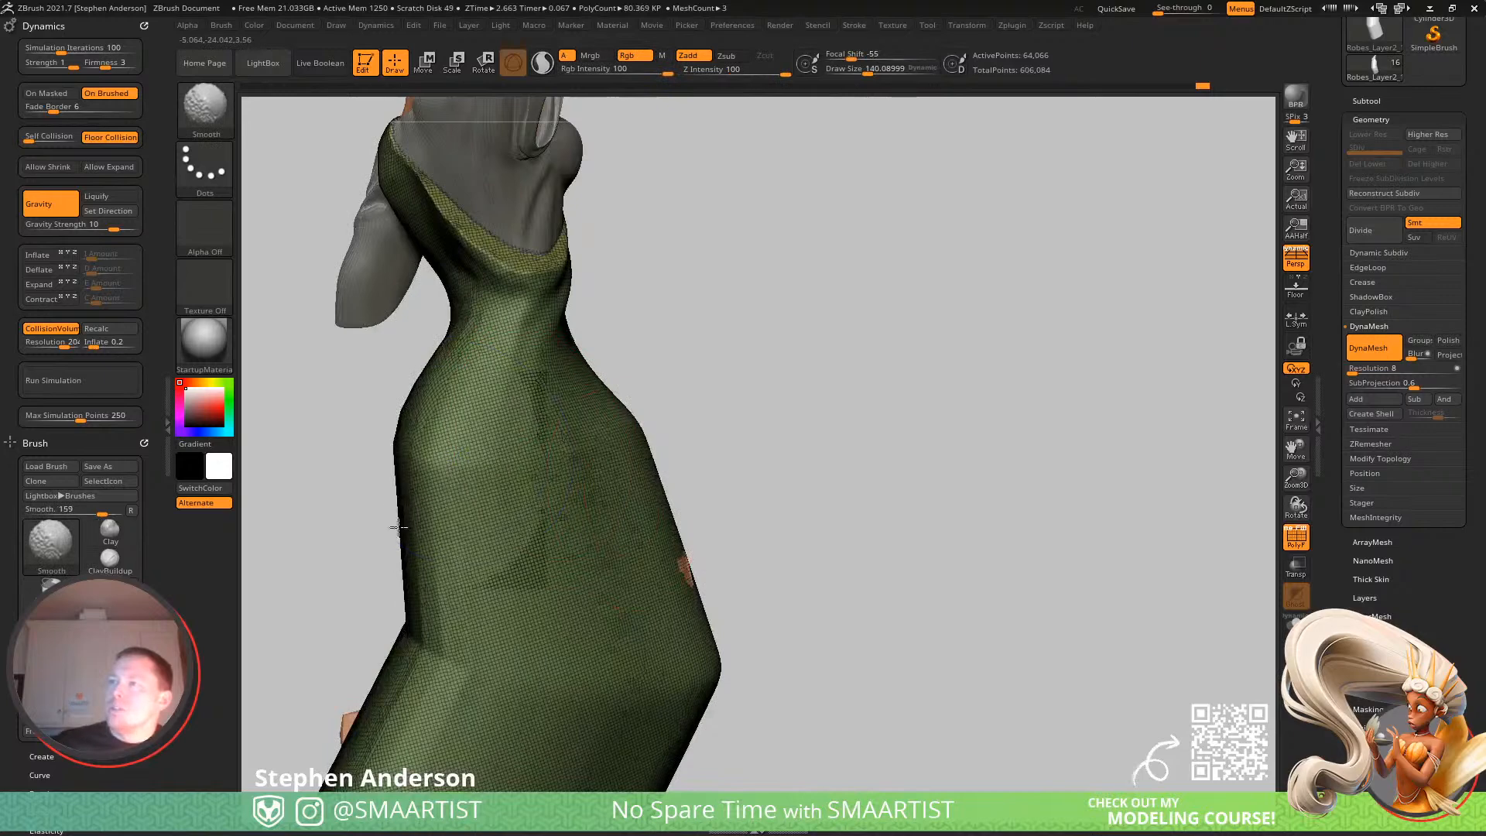
{"action": "left_click_drag", "start_coordinate": [456, 612], "coordinate": [424, 582], "text": "shift"}
{"action": "right_click_drag", "start_coordinate": [424, 582], "coordinate": [542, 495]}
{"action": "left_click_drag", "start_coordinate": [483, 371], "coordinate": [481, 635], "text": "shift"}
Turn off the polygon wireframe and build up a diagonal fold across the skirt's hip and thigh with the Clay brush.
{"action": "mouse_move", "coordinate": [530, 709]}
{"action": "right_mouse_down", "text": "alt"}
{"action": "mouse_move", "coordinate": [510, 492]}
{"action": "mouse_move", "coordinate": [573, 472]}
{"action": "mouse_move", "coordinate": [539, 405]}
{"action": "mouse_move", "coordinate": [517, 507]}
{"action": "mouse_move", "coordinate": [574, 531]}
{"action": "mouse_move", "coordinate": [490, 496]}
{"action": "mouse_move", "coordinate": [414, 511]}
{"action": "mouse_move", "coordinate": [461, 578]}
{"action": "mouse_move", "coordinate": [590, 537]}
{"action": "mouse_move", "coordinate": [557, 547]}
{"action": "right_mouse_up", "text": "alt"}
{"action": "key", "text": "shift+f"}
{"action": "key", "text": "b"}
{"action": "key", "text": "m"}
{"action": "key", "text": "v"}
{"action": "key", "text": "b"}
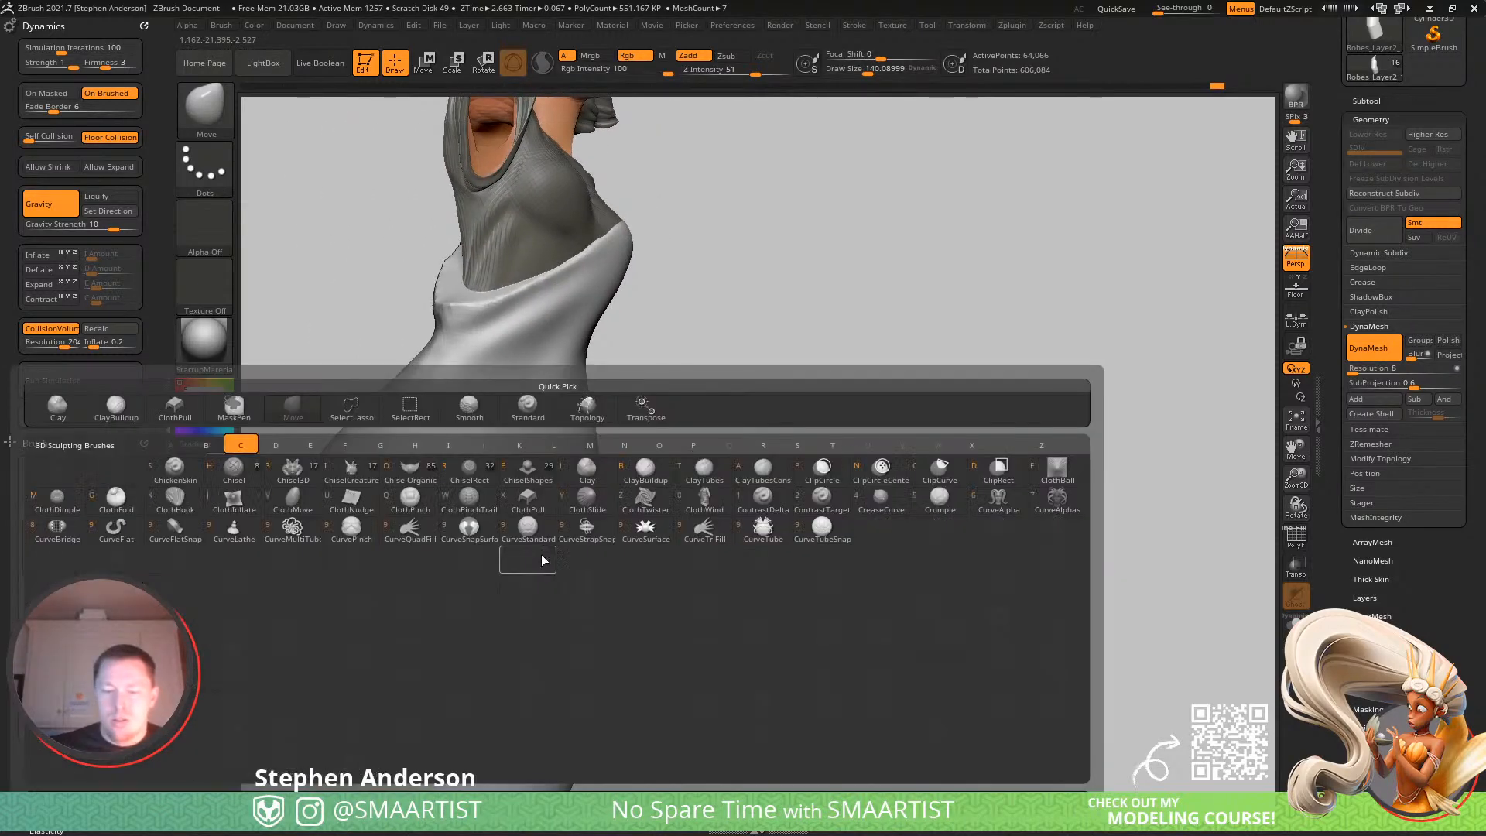
{"action": "key", "text": "l"}
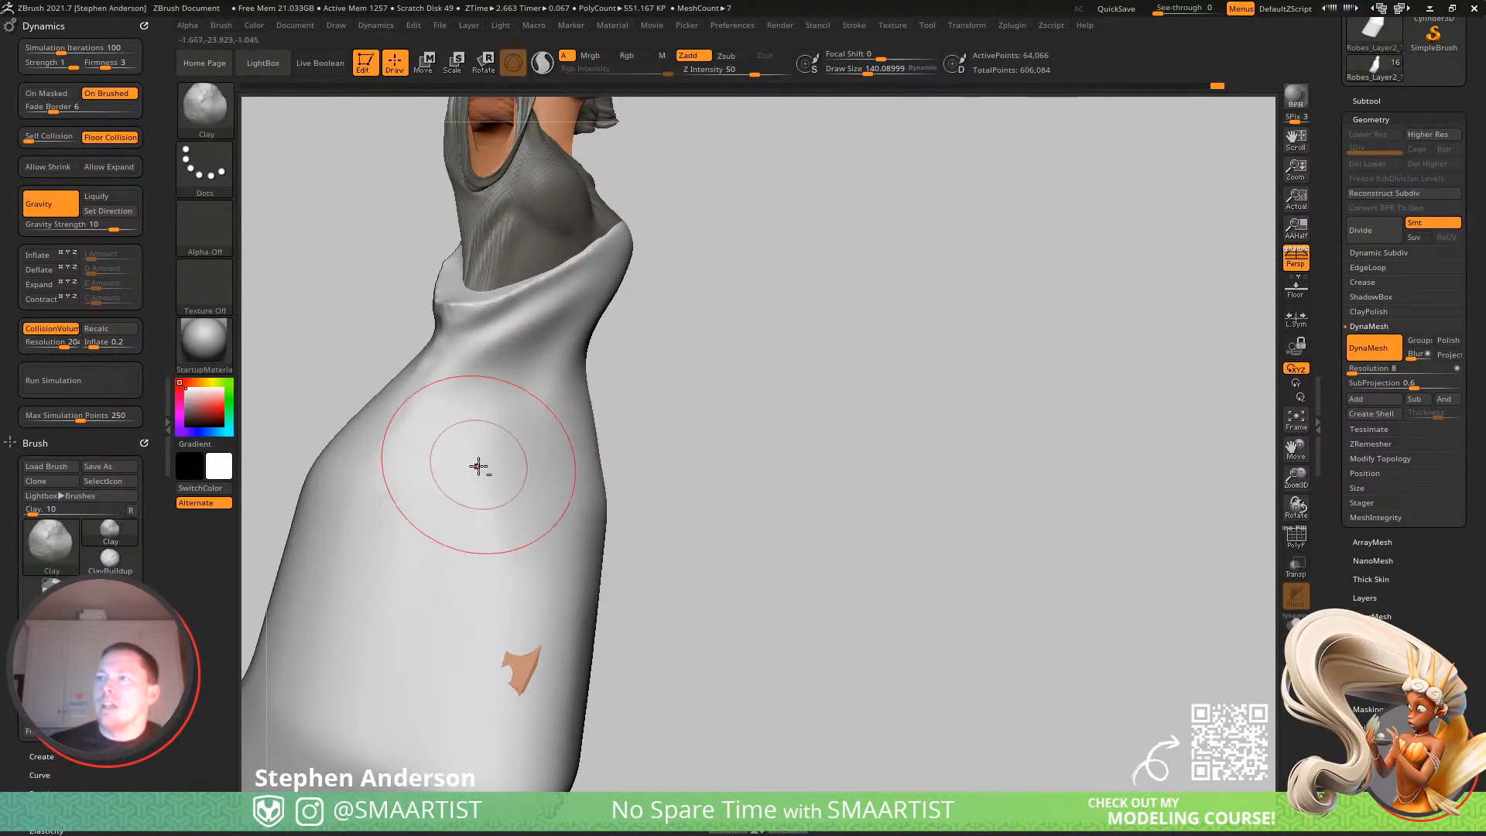
{"action": "left_click_drag", "start_coordinate": [500, 465], "coordinate": [334, 693]}
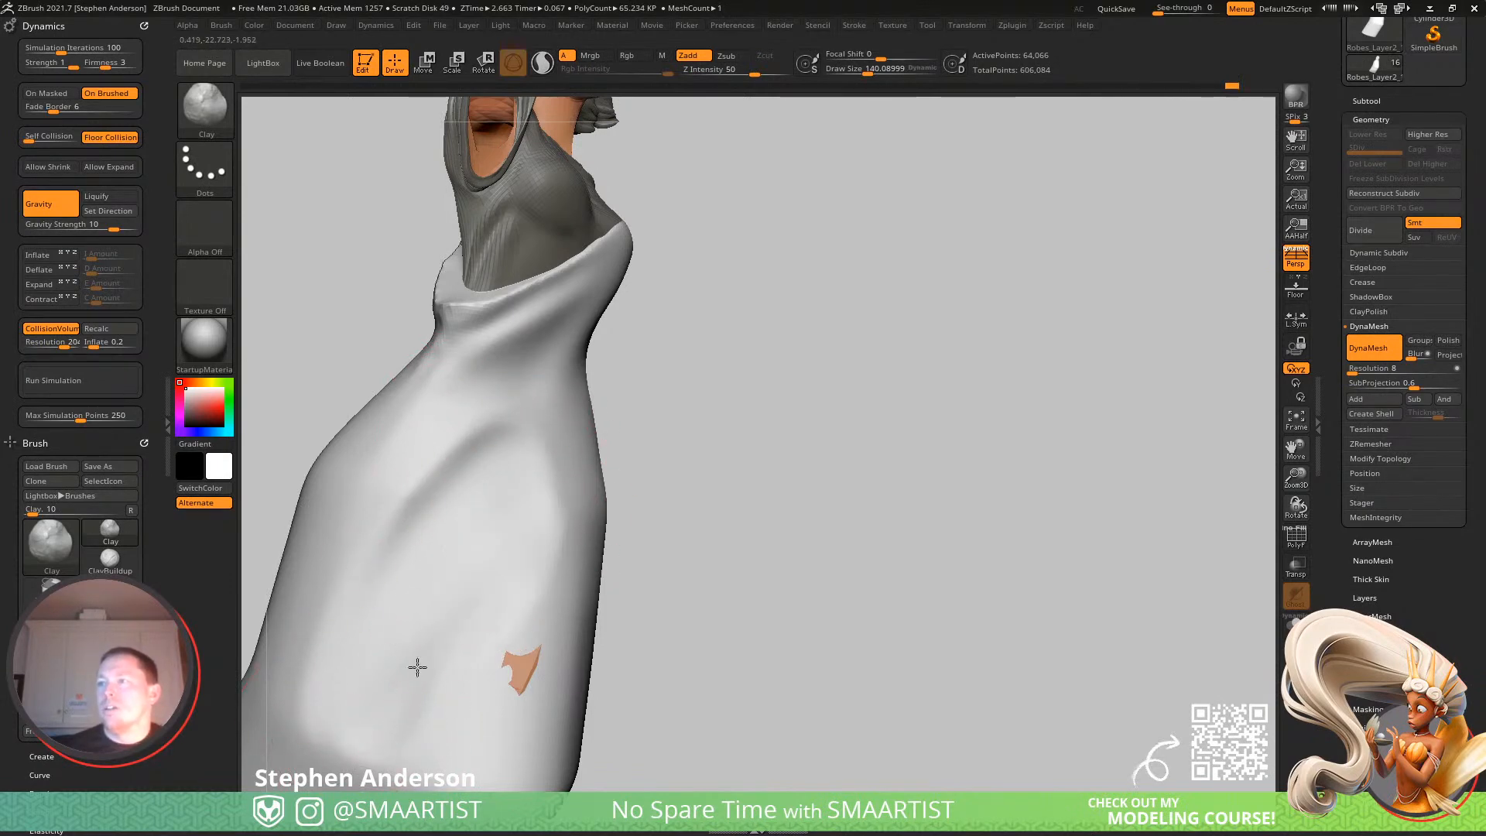
{"action": "right_click_drag", "start_coordinate": [489, 503], "coordinate": [501, 480]}
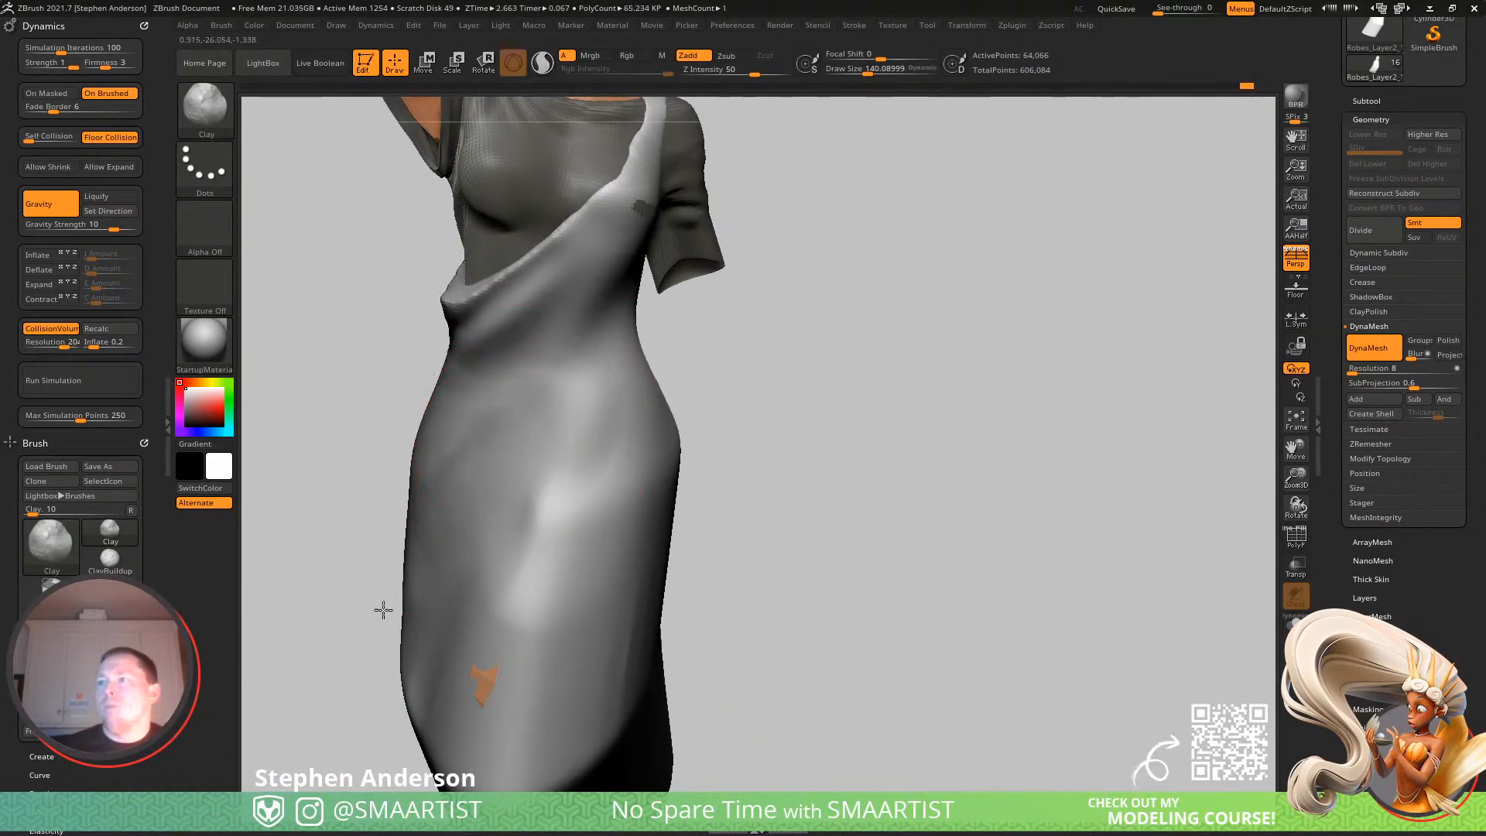
Smooth the skirt's surface over the front of the thigh.
{"action": "right_click_drag", "start_coordinate": [399, 711], "coordinate": [321, 595]}
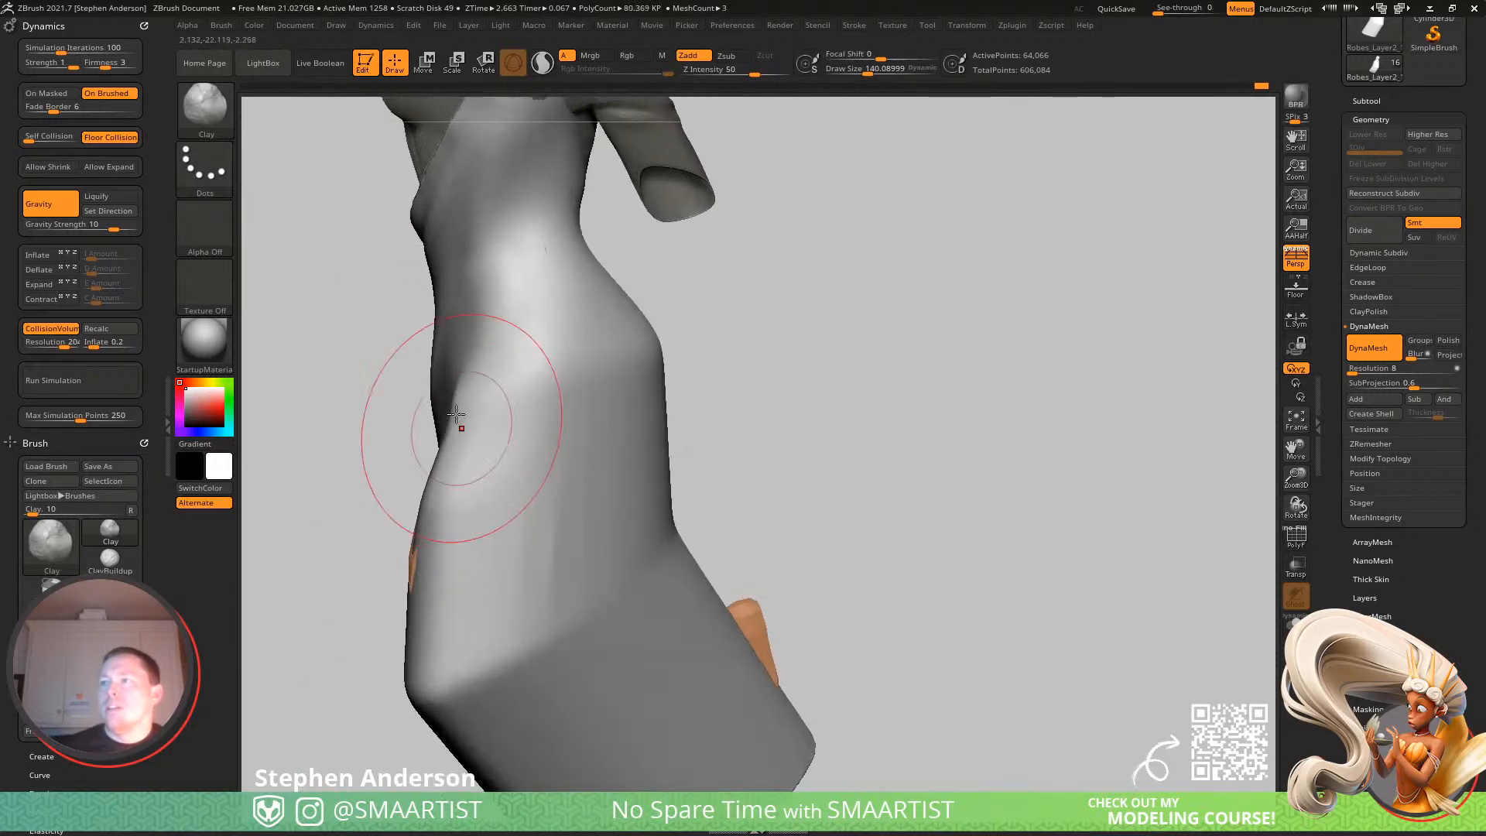
{"action": "left_click_drag", "start_coordinate": [460, 434], "coordinate": [451, 460], "text": "shift"}
{"action": "mouse_move", "coordinate": [522, 442]}
{"action": "right_mouse_down"}
{"action": "mouse_move", "coordinate": [600, 458]}
{"action": "mouse_move", "coordinate": [501, 465]}
{"action": "mouse_move", "coordinate": [550, 454]}
{"action": "right_mouse_up"}
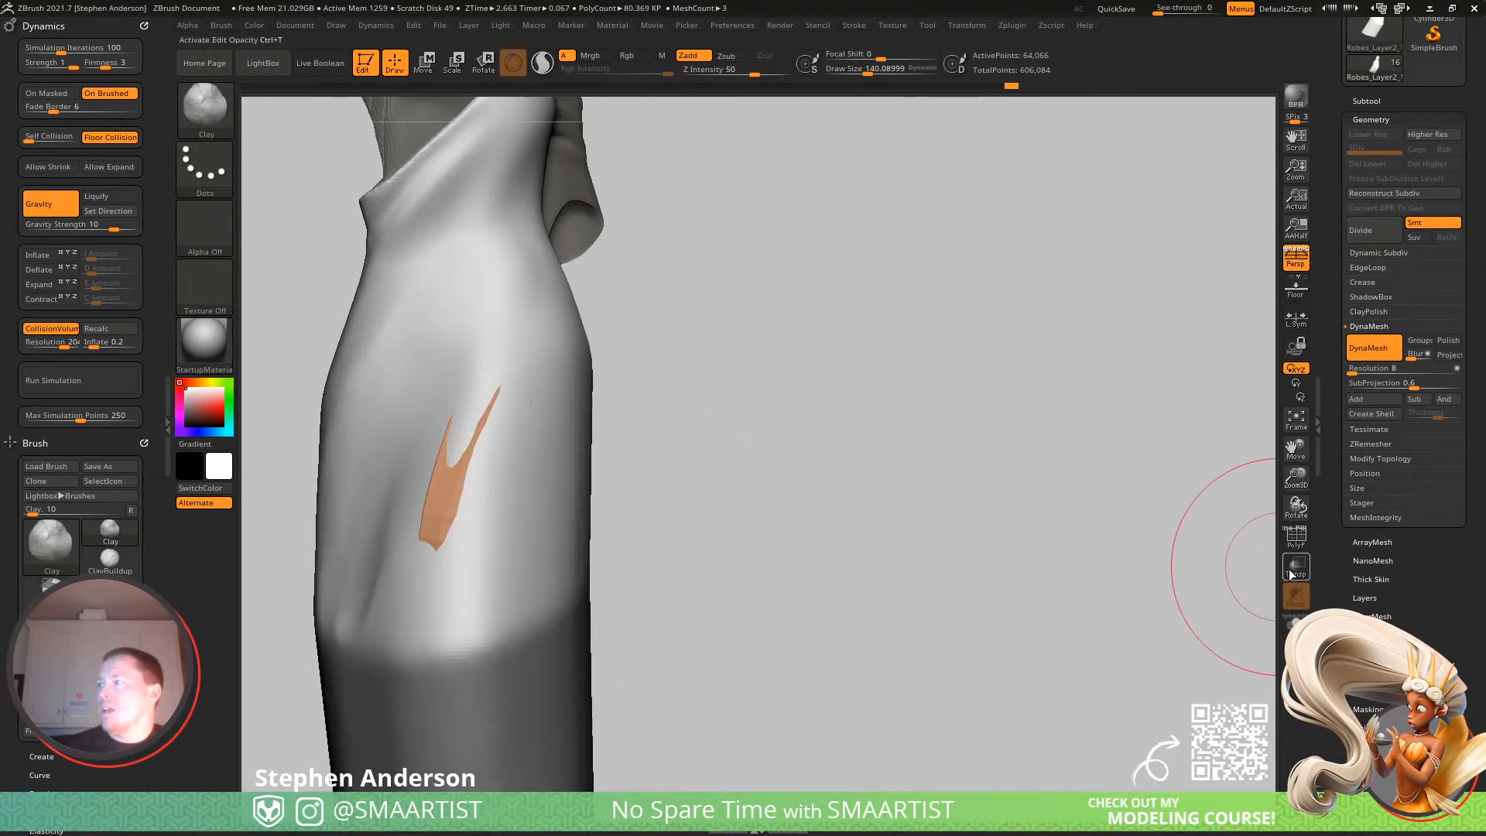
Turn on transparency and pull the skirt's surface around the bent knee with the Move brush to fit the leg inside.
{"action": "left_click", "coordinate": [1295, 569]}
{"action": "right_click_drag", "start_coordinate": [794, 492], "coordinate": [534, 462]}
{"action": "key", "text": "b"}
{"action": "key", "text": "m"}
{"action": "key", "text": "v"}
{"action": "key", "text": "s"}
{"action": "left_click_drag", "start_coordinate": [534, 527], "coordinate": [576, 525]}
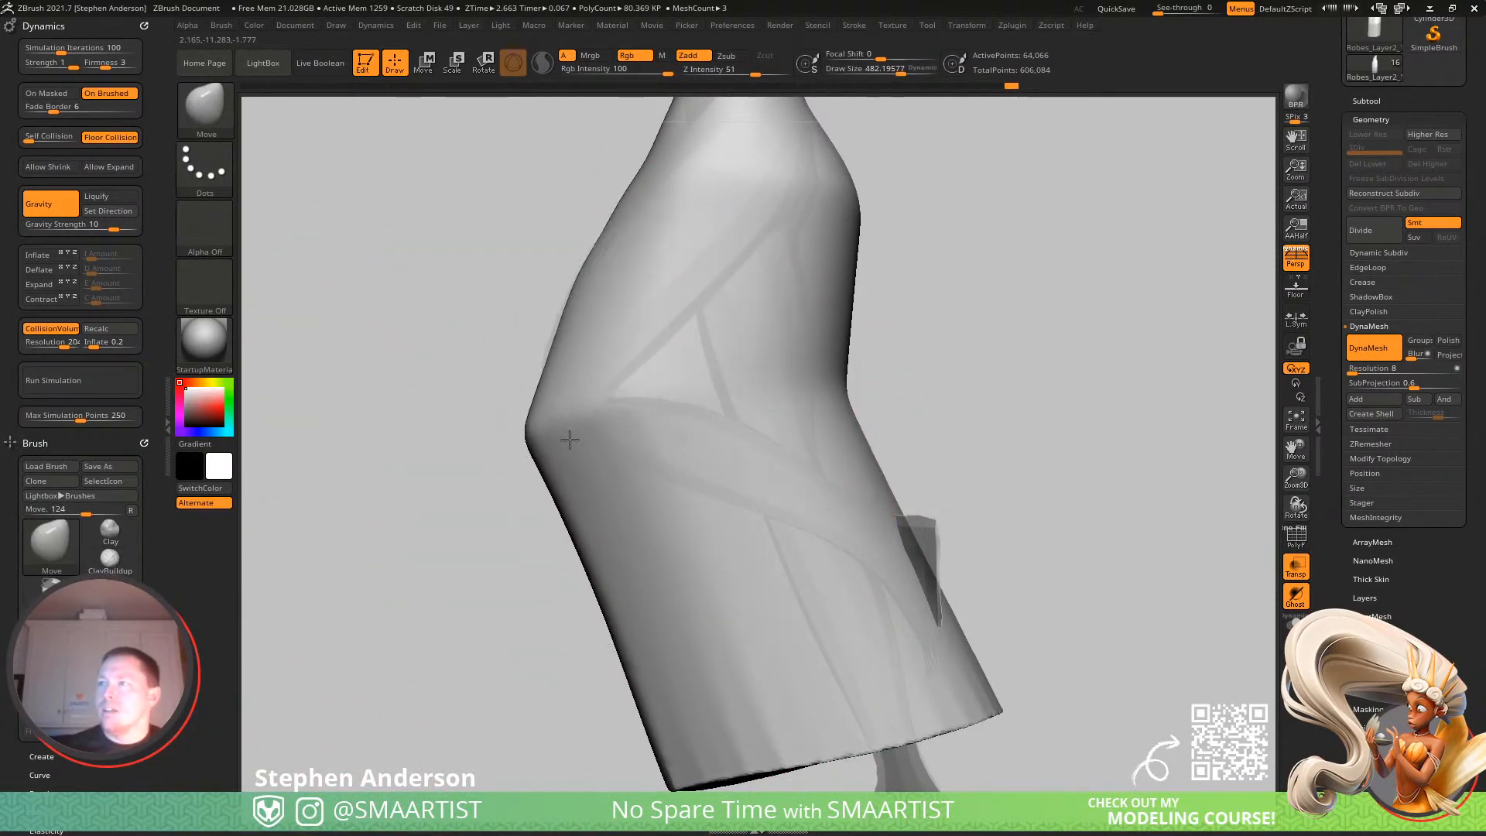
{"action": "key", "text": "s"}
{"action": "left_click_drag", "start_coordinate": [593, 407], "coordinate": [563, 407]}
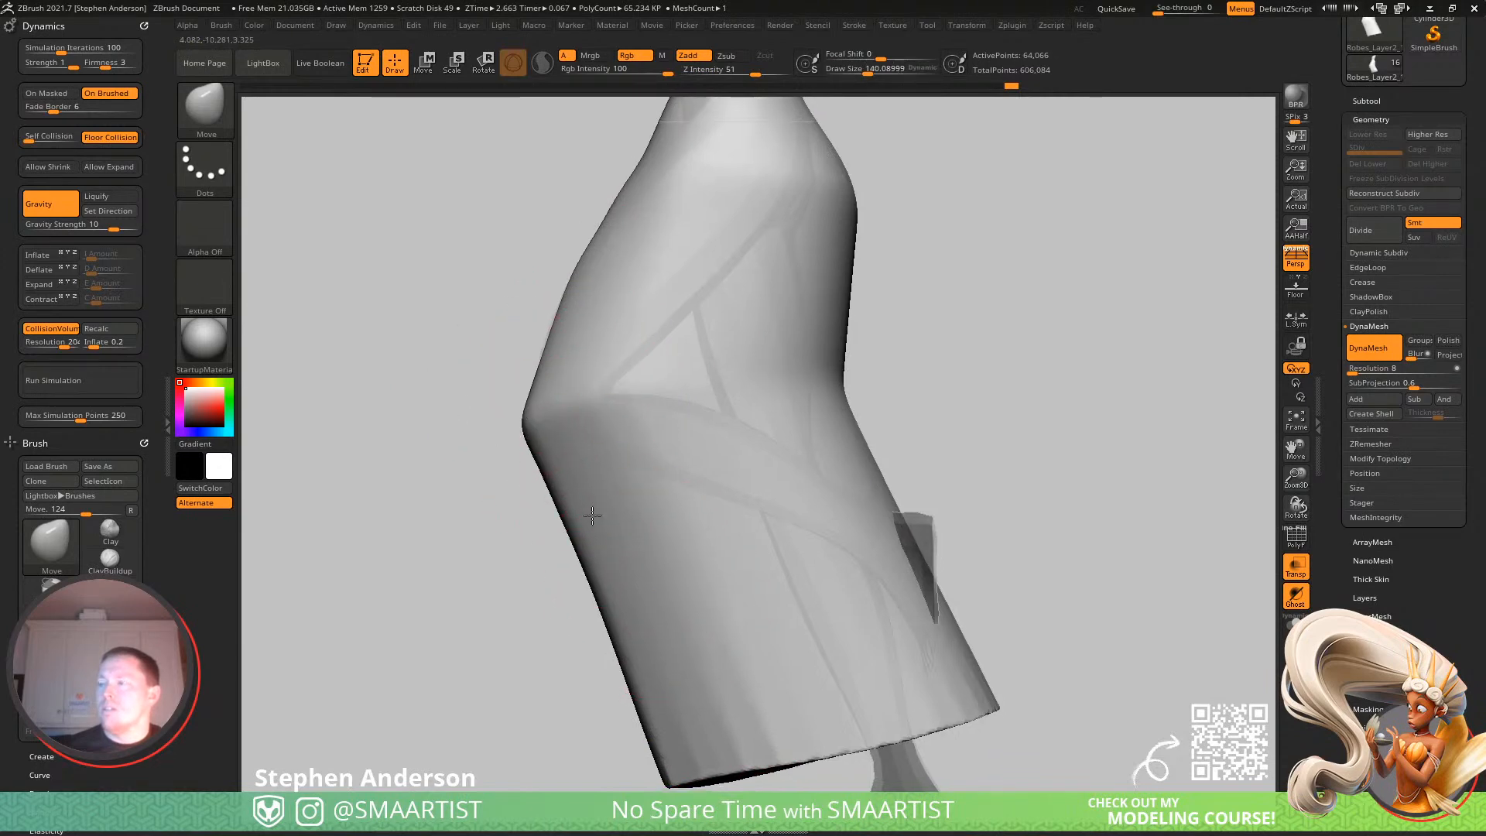
Adjust the skirt's shape along the legs and back with the Move brush at a draw size of about 135, and smooth it.
{"action": "right_click_drag", "start_coordinate": [634, 554], "coordinate": [492, 386], "text": "alt"}
{"action": "key", "text": "s"}
{"action": "left_click_drag", "start_coordinate": [525, 509], "coordinate": [634, 549]}
{"action": "left_click_drag", "start_coordinate": [603, 570], "coordinate": [623, 572]}
{"action": "mouse_move", "coordinate": [624, 573]}
{"action": "right_mouse_down"}
{"action": "mouse_move", "coordinate": [756, 544]}
{"action": "mouse_move", "coordinate": [643, 418]}
{"action": "mouse_move", "coordinate": [603, 524]}
{"action": "mouse_move", "coordinate": [499, 424]}
{"action": "right_mouse_up"}
{"action": "key", "text": "s"}
{"action": "left_click_drag", "start_coordinate": [499, 424], "coordinate": [493, 419]}
{"action": "left_click_drag", "start_coordinate": [550, 523], "coordinate": [501, 528]}
{"action": "right_click_drag", "start_coordinate": [547, 539], "coordinate": [633, 536]}
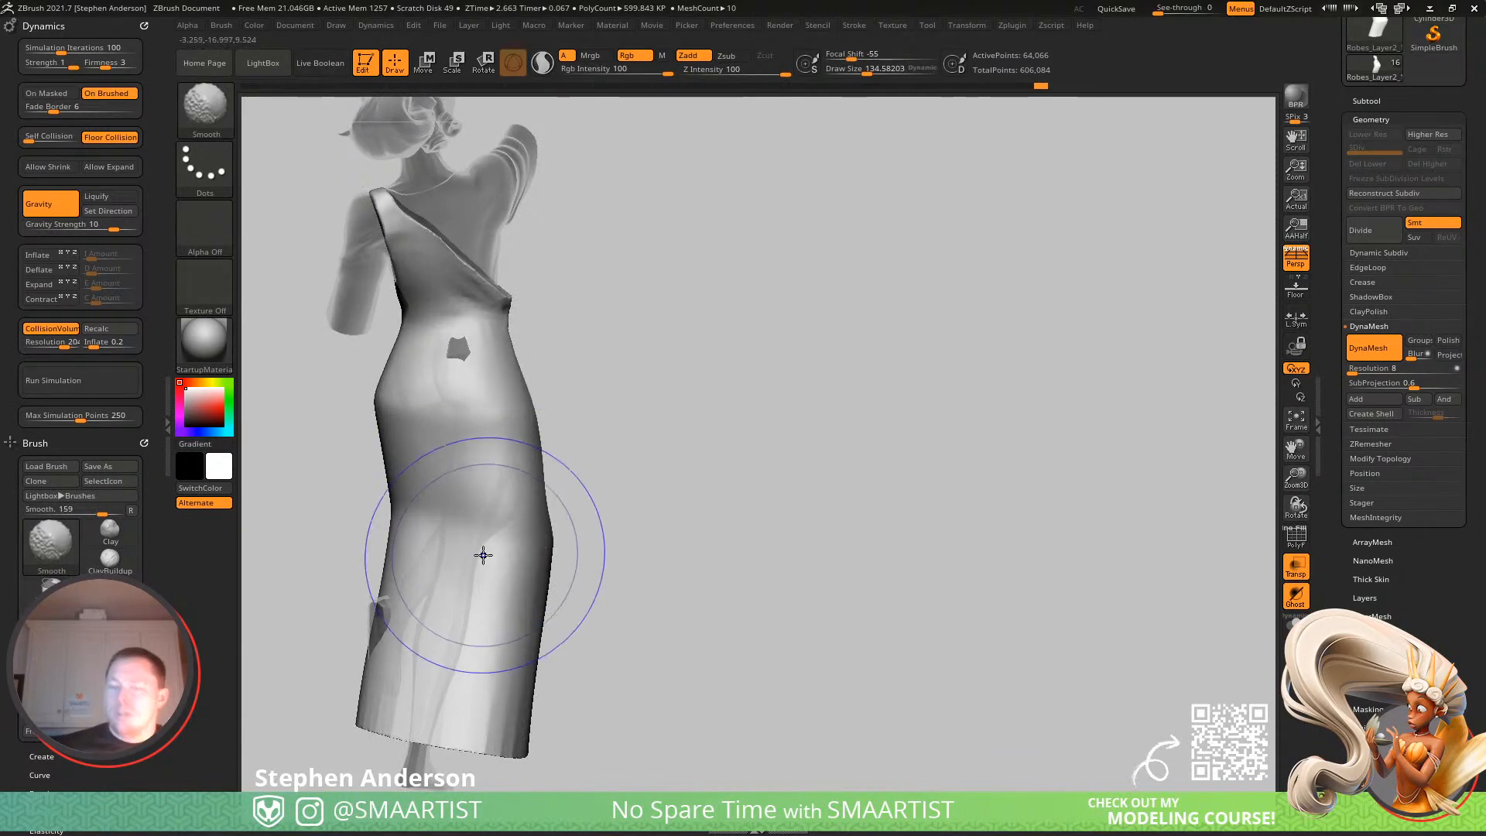
Turn off transparency and switch to the Clay brush for sculpting the back of the skirt.
{"action": "key", "text": "b"}
{"action": "key", "text": "c"}
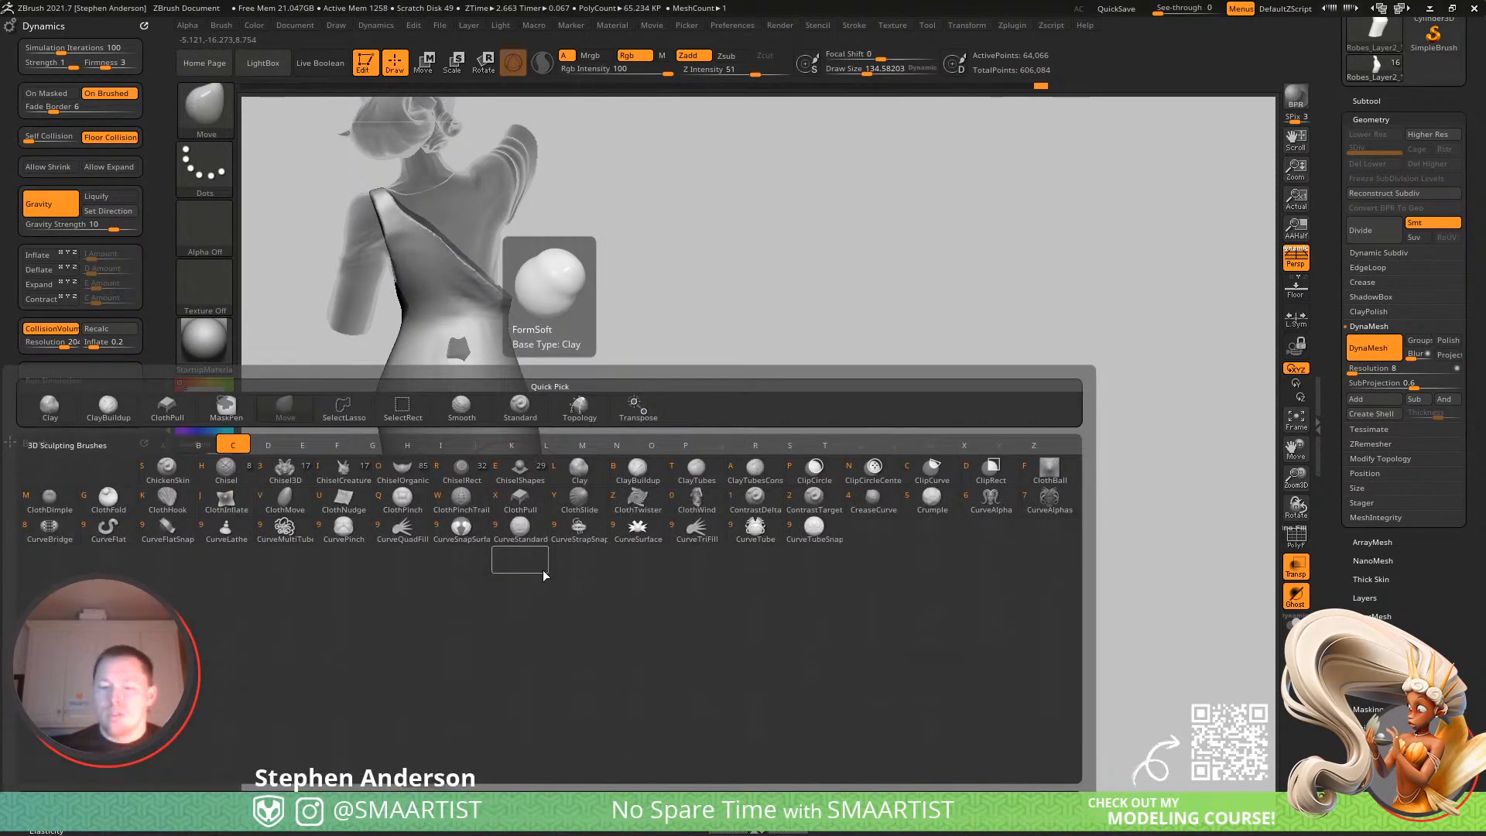
{"action": "key", "text": "x"}
{"action": "key", "text": "ctrl+t"}
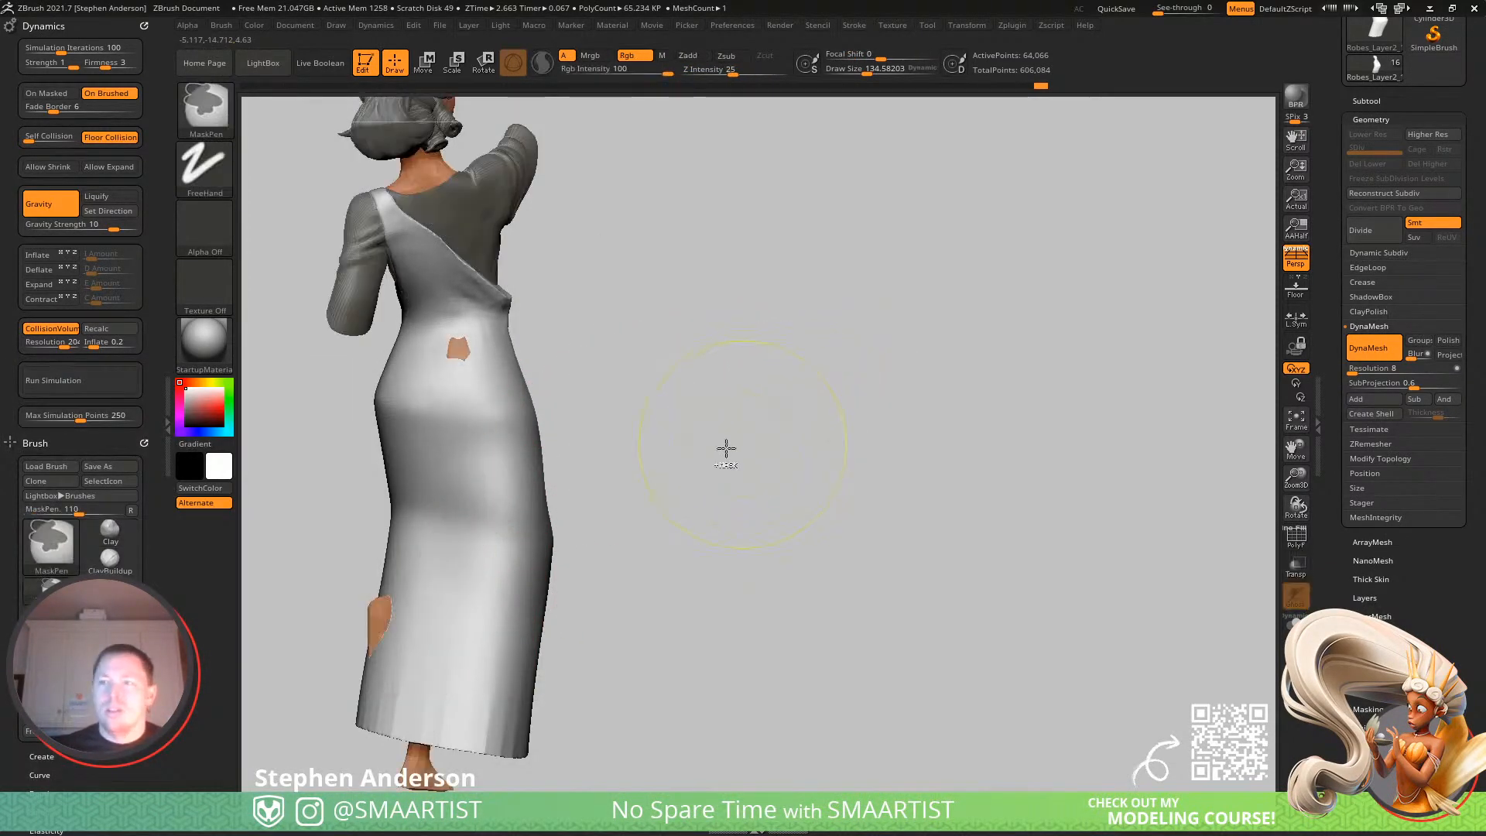
{"action": "right_click_drag", "start_coordinate": [640, 475], "coordinate": [773, 465], "text": "alt"}
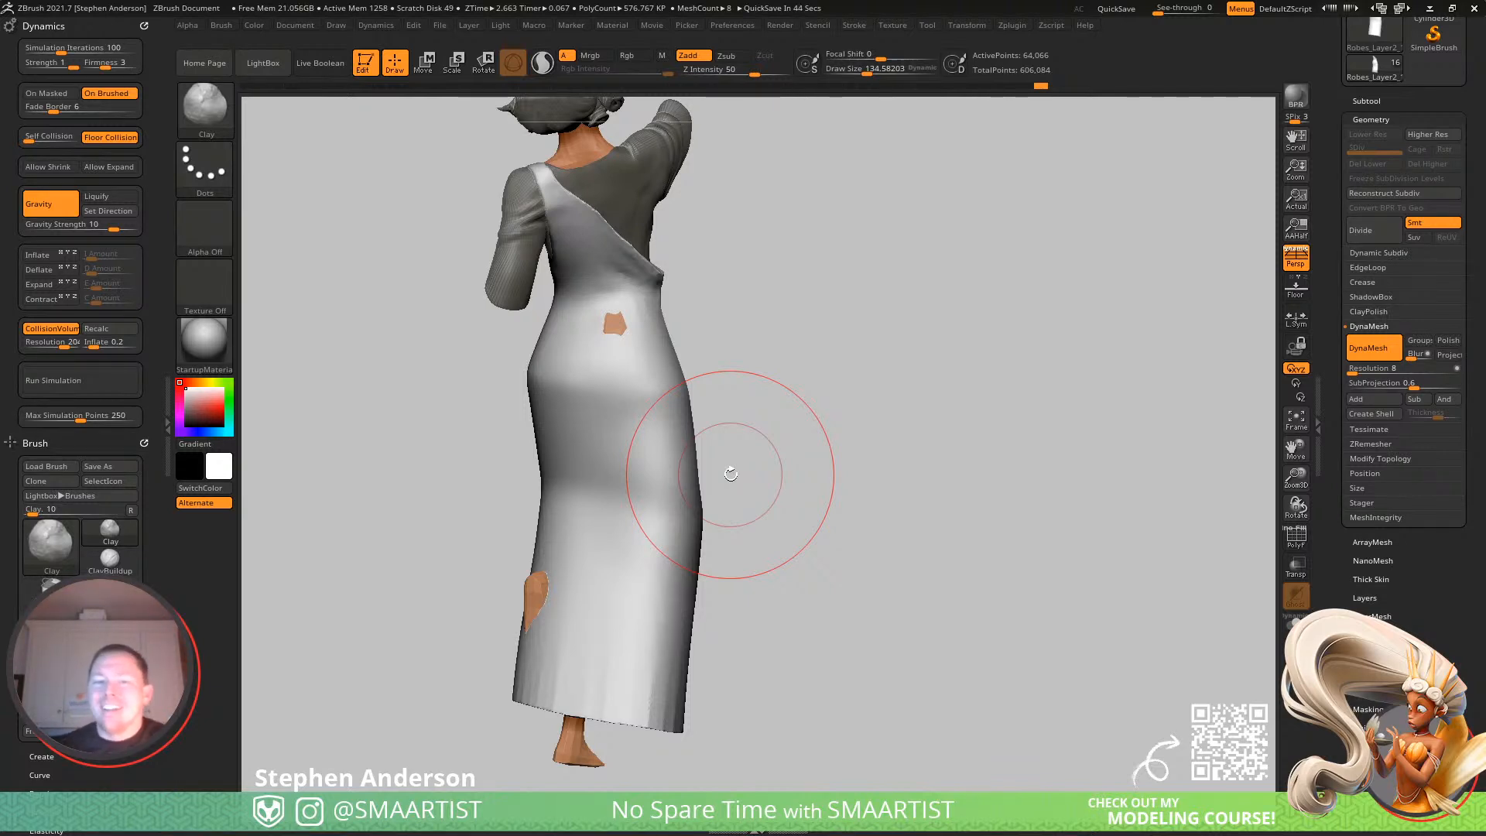
Build up curved drape folds sweeping across the back of the thighs with the Clay brush at a draw size of about 39.
{"action": "left_click_drag", "start_coordinate": [852, 531], "coordinate": [745, 485]}
{"action": "right_click_drag", "start_coordinate": [746, 485], "coordinate": [734, 597]}
{"action": "mouse_move", "coordinate": [554, 501]}
{"action": "right_mouse_down"}
{"action": "mouse_move", "coordinate": [543, 525]}
{"action": "mouse_move", "coordinate": [490, 533]}
{"action": "right_mouse_up"}
{"action": "key", "text": "s"}
{"action": "left_click_drag", "start_coordinate": [538, 518], "coordinate": [506, 529]}
{"action": "key", "text": "s"}
{"action": "right_click_drag", "start_coordinate": [498, 533], "coordinate": [561, 507]}
{"action": "left_click_drag", "start_coordinate": [565, 503], "coordinate": [573, 494]}
{"action": "right_click_drag", "start_coordinate": [451, 565], "coordinate": [404, 555]}
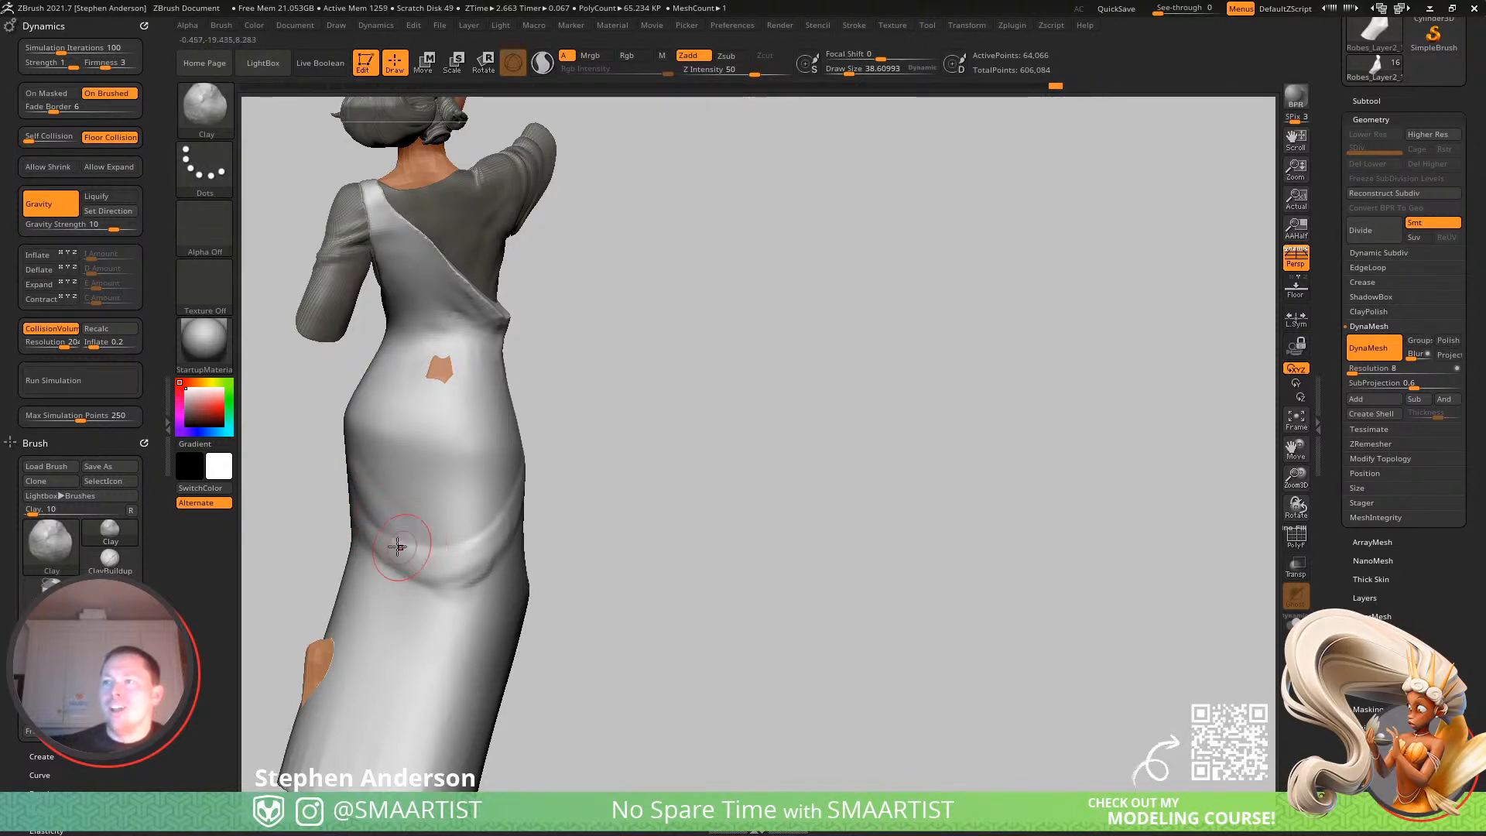
{"action": "left_click_drag", "start_coordinate": [485, 545], "coordinate": [517, 499]}
{"action": "mouse_move", "coordinate": [520, 500]}
{"action": "right_mouse_down"}
{"action": "mouse_move", "coordinate": [581, 506]}
{"action": "mouse_move", "coordinate": [425, 521]}
{"action": "right_mouse_up"}
Switch to the Standard brush at a draw size of about 17 and increase its LazyRadius for defining the back folds.
{"action": "key", "text": "b"}
{"action": "key", "text": "s"}
{"action": "key", "text": "t"}
{"action": "key", "text": "s"}
{"action": "left_click_drag", "start_coordinate": [365, 491], "coordinate": [356, 496]}
{"action": "left_click", "coordinate": [854, 25]}
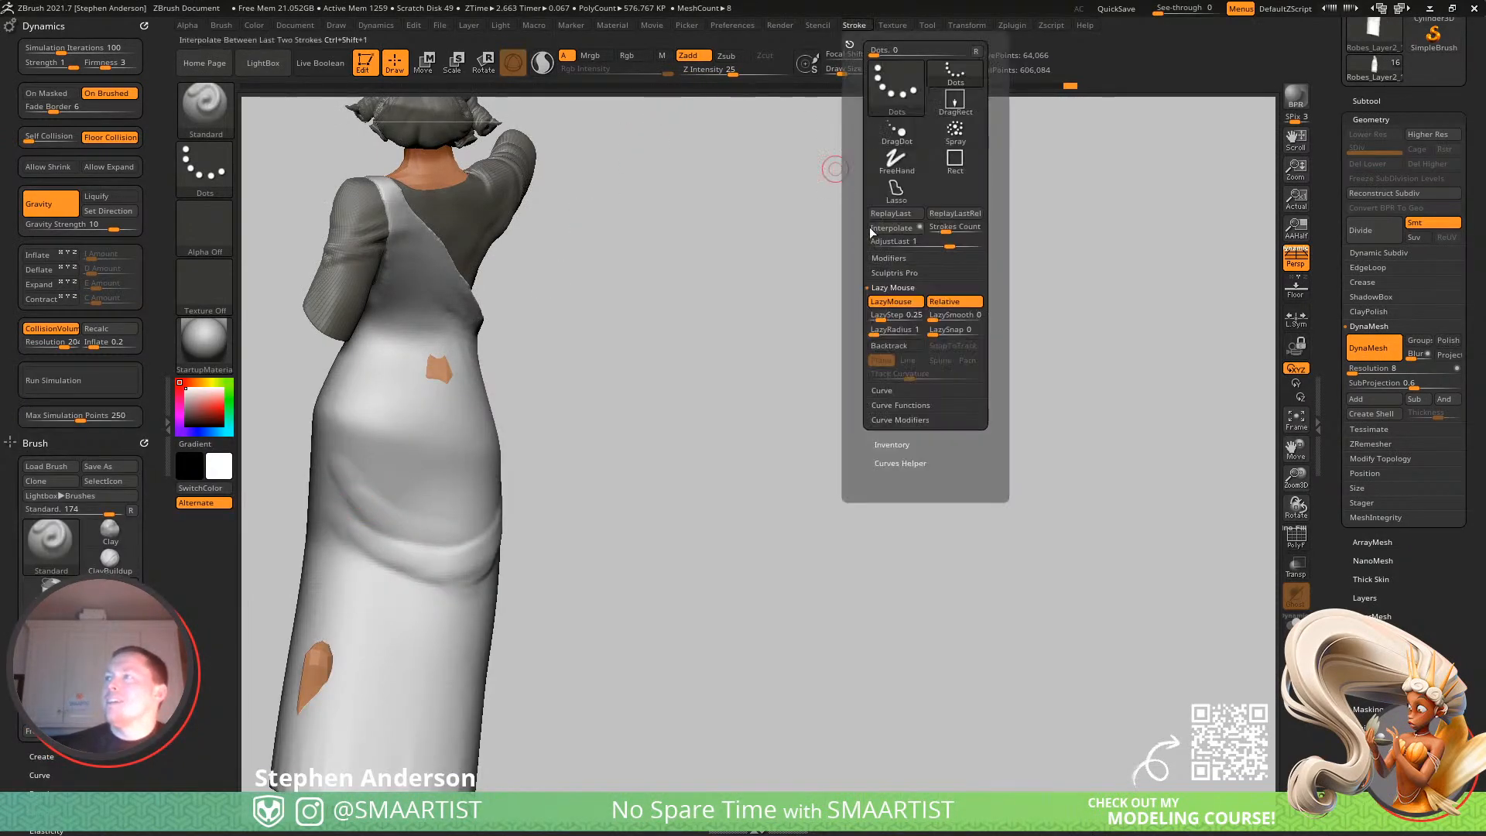
{"action": "left_click_drag", "start_coordinate": [878, 332], "coordinate": [881, 332]}
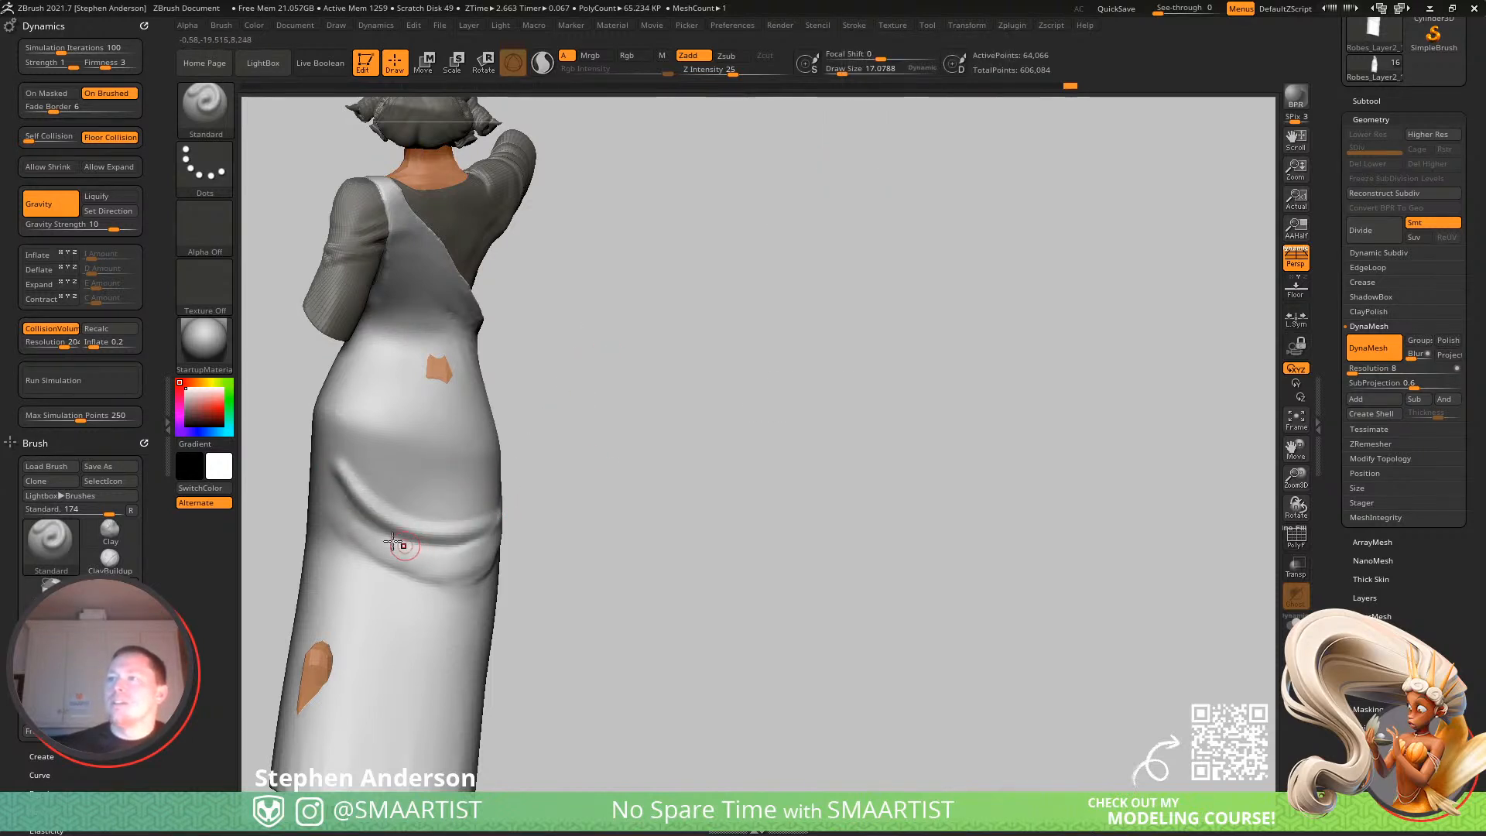
Sculpt a raised fold wrapping from the back of the skirt around to the side of the hip, and smooth it.
{"action": "left_click_drag", "start_coordinate": [562, 467], "coordinate": [406, 546]}
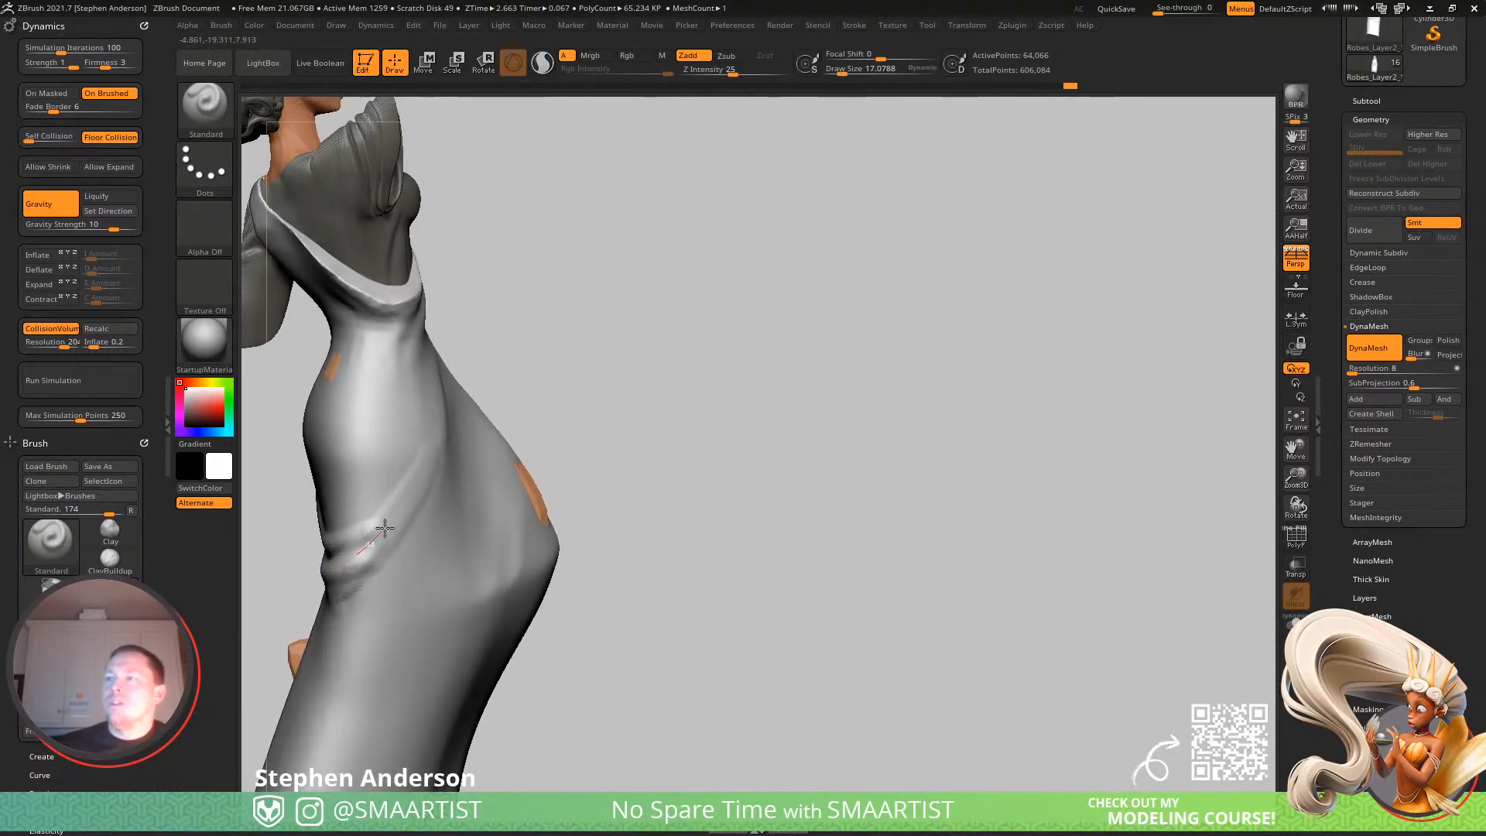
{"action": "left_click_drag", "start_coordinate": [408, 489], "coordinate": [364, 559]}
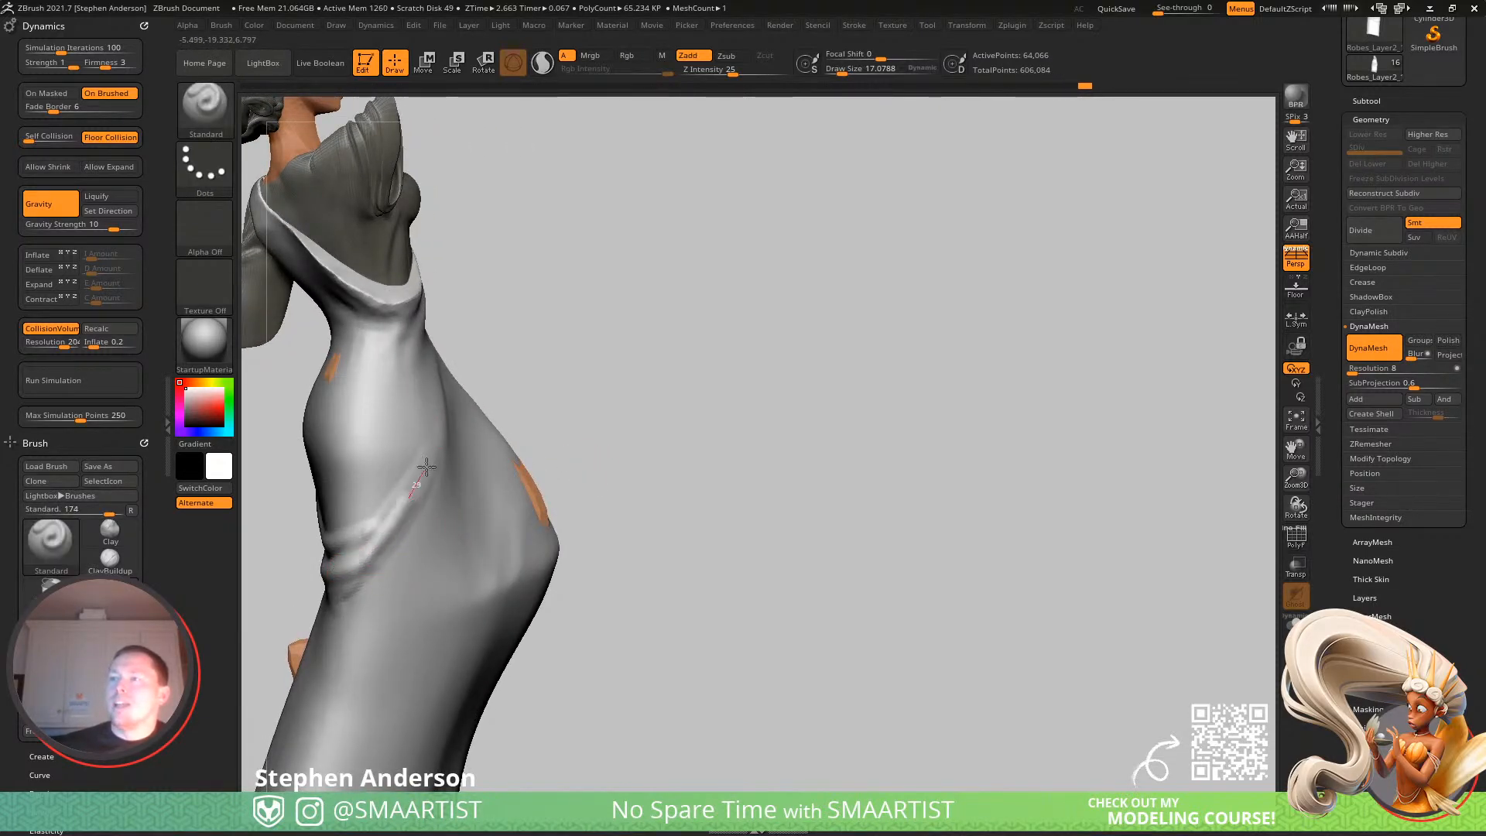
{"action": "key", "text": "shift"}
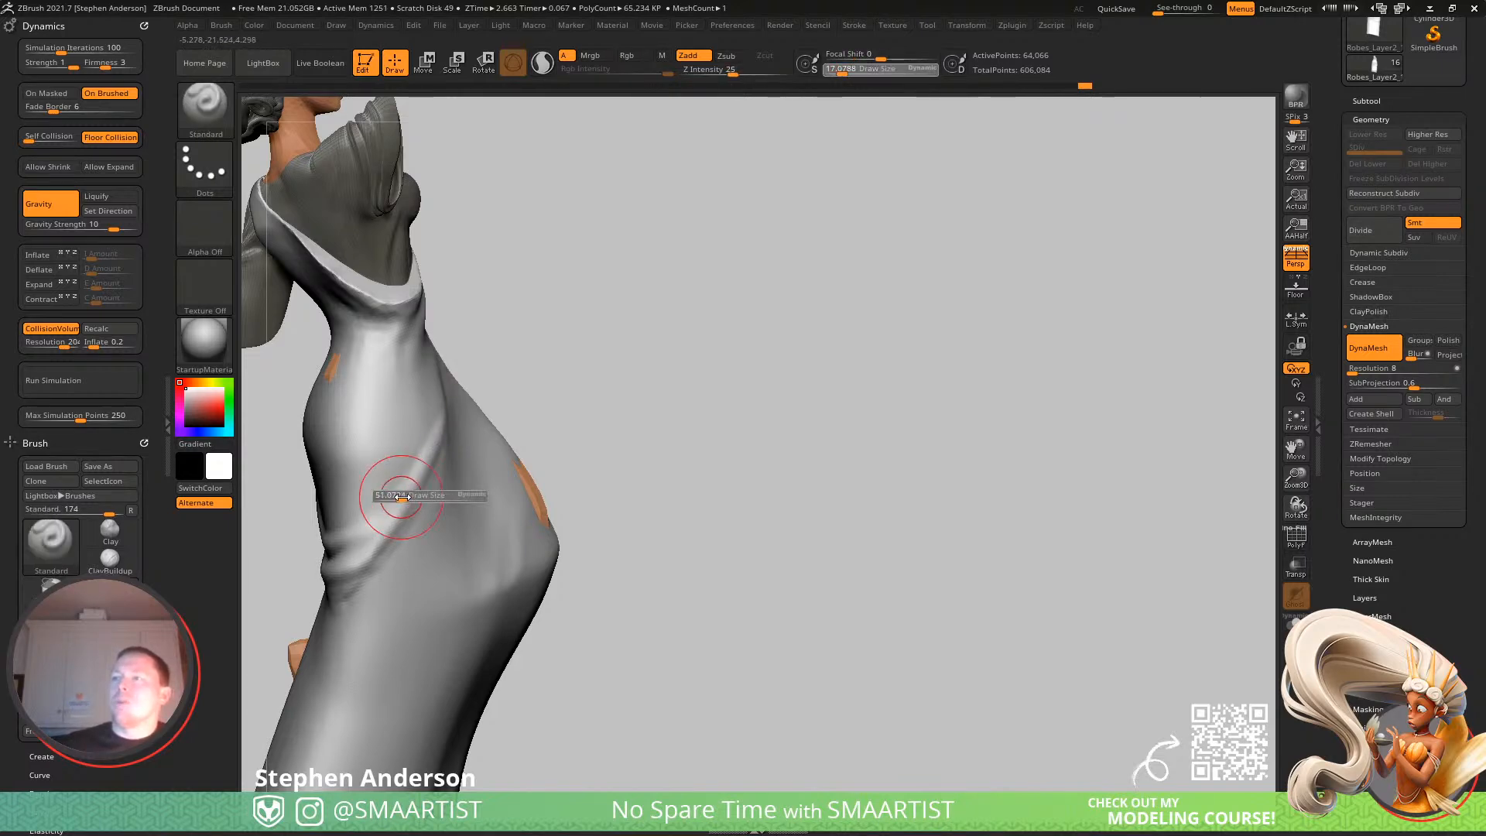
{"action": "mouse_move", "coordinate": [414, 455]}
{"action": "left_mouse_down", "text": "shift"}
{"action": "mouse_move", "coordinate": [341, 523]}
{"action": "mouse_move", "coordinate": [392, 478]}
{"action": "left_mouse_up", "text": "shift"}
Set the draw size to about 30 and sculpt a diagonal fold across the side and front of the hip.
{"action": "key", "text": "s"}
{"action": "left_click_drag", "start_coordinate": [465, 415], "coordinate": [454, 414]}
{"action": "mouse_move", "coordinate": [353, 457]}
{"action": "left_mouse_down"}
{"action": "mouse_move", "coordinate": [431, 454]}
{"action": "mouse_move", "coordinate": [485, 401]}
{"action": "mouse_move", "coordinate": [511, 314]}
{"action": "left_mouse_up"}
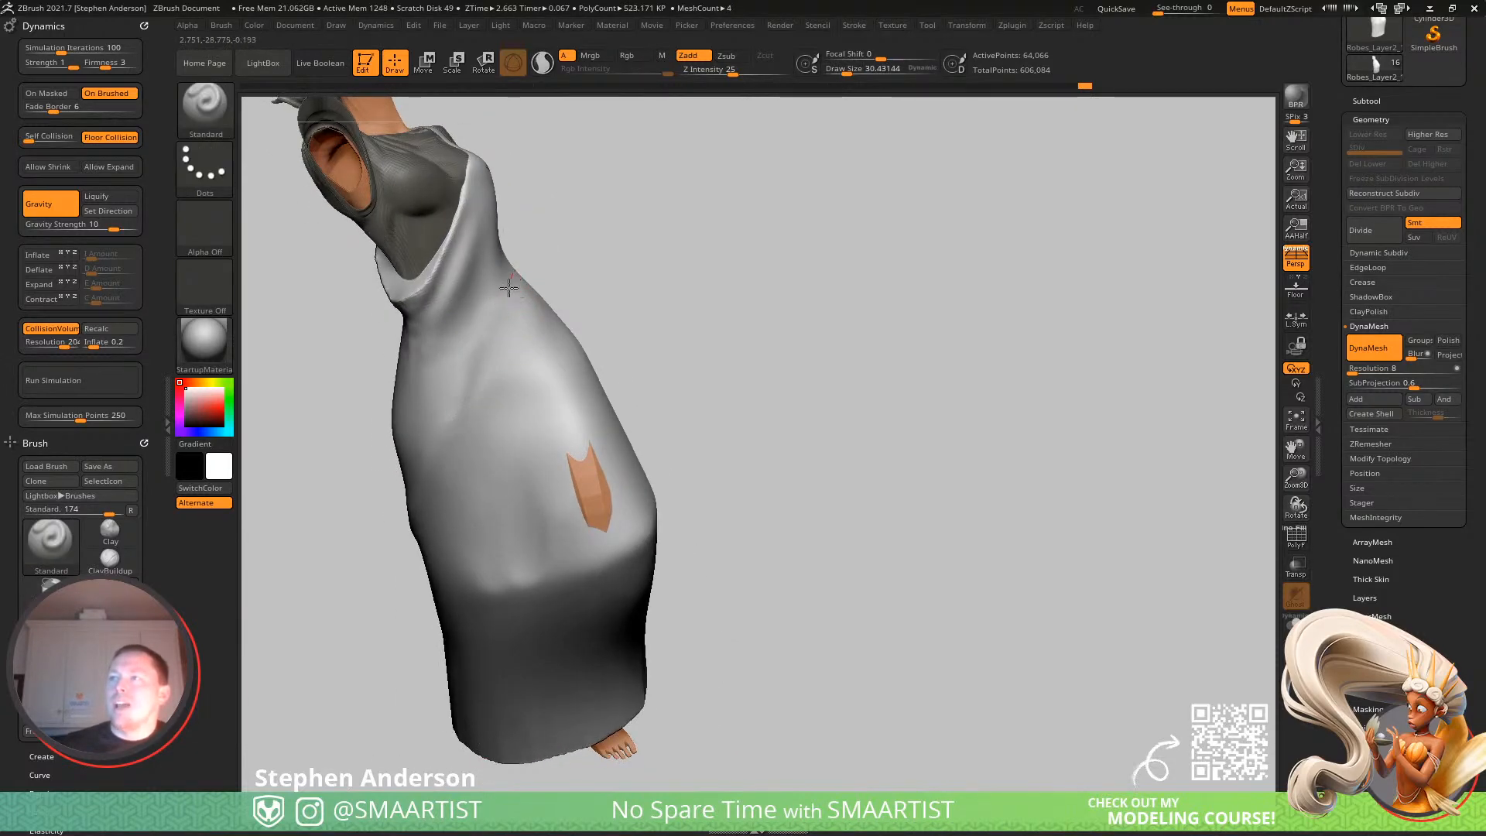
{"action": "mouse_move", "coordinate": [457, 425]}
{"action": "left_mouse_down"}
{"action": "mouse_move", "coordinate": [475, 387]}
{"action": "mouse_move", "coordinate": [530, 374]}
{"action": "mouse_move", "coordinate": [507, 379]}
{"action": "left_mouse_up"}
Set the draw size to about 36, sculpt a long diagonal fold from waist to outer thigh, and smooth it.
{"action": "key", "text": "s"}
{"action": "mouse_move", "coordinate": [469, 435]}
{"action": "right_mouse_down"}
{"action": "mouse_move", "coordinate": [514, 408]}
{"action": "mouse_move", "coordinate": [507, 385]}
{"action": "right_mouse_up"}
{"action": "mouse_move", "coordinate": [414, 544]}
{"action": "right_mouse_down"}
{"action": "mouse_move", "coordinate": [527, 542]}
{"action": "mouse_move", "coordinate": [487, 434]}
{"action": "mouse_move", "coordinate": [528, 415]}
{"action": "right_mouse_up"}
{"action": "mouse_move", "coordinate": [520, 413]}
{"action": "left_mouse_down"}
{"action": "mouse_move", "coordinate": [491, 481]}
{"action": "mouse_move", "coordinate": [368, 569]}
{"action": "left_mouse_up"}
{"action": "key", "text": "shift"}
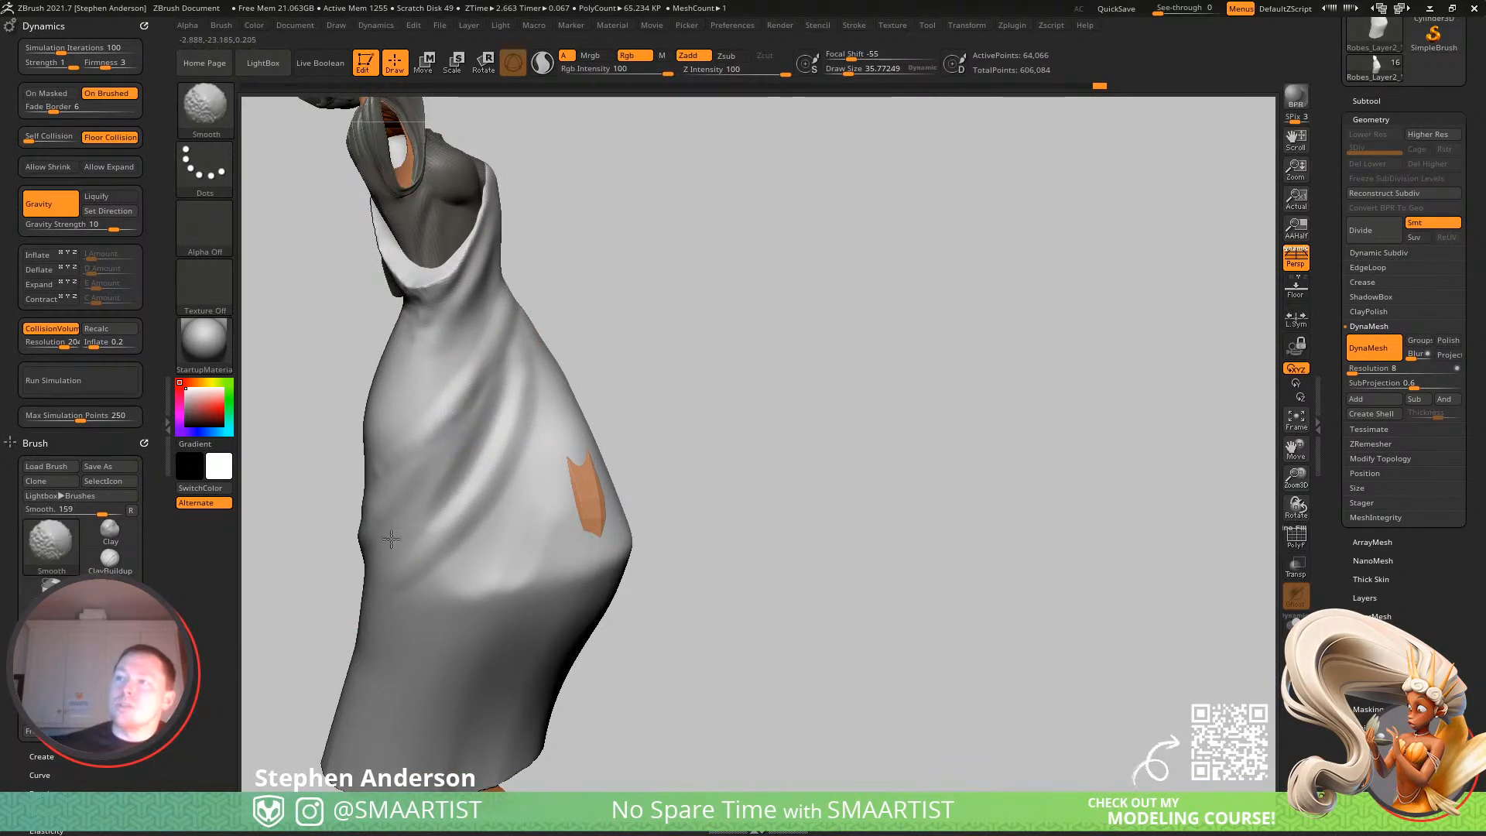
{"action": "left_click_drag", "start_coordinate": [535, 349], "coordinate": [532, 404], "text": "shift"}
{"action": "right_click_drag", "start_coordinate": [531, 404], "coordinate": [495, 351]}
Reduce the draw size to about 26 and sculpt narrower diagonal folds from the waist down the hip, smoothing between strokes.
{"action": "key", "text": "shift"}
{"action": "key", "text": "s"}
{"action": "left_click_drag", "start_coordinate": [473, 348], "coordinate": [326, 487]}
{"action": "left_click_drag", "start_coordinate": [443, 384], "coordinate": [494, 323], "text": "shift"}
{"action": "left_click_drag", "start_coordinate": [361, 457], "coordinate": [356, 462]}
{"action": "right_click_drag", "start_coordinate": [456, 378], "coordinate": [470, 350]}
{"action": "left_click_drag", "start_coordinate": [343, 472], "coordinate": [341, 473]}
Extend the diagonal folds across the front of the skirt to the opposite hip and smooth their ends.
{"action": "mouse_move", "coordinate": [526, 356]}
{"action": "right_mouse_down"}
{"action": "mouse_move", "coordinate": [448, 365]}
{"action": "mouse_move", "coordinate": [503, 374]}
{"action": "mouse_move", "coordinate": [490, 404]}
{"action": "mouse_move", "coordinate": [501, 331]}
{"action": "mouse_move", "coordinate": [548, 251]}
{"action": "right_mouse_up"}
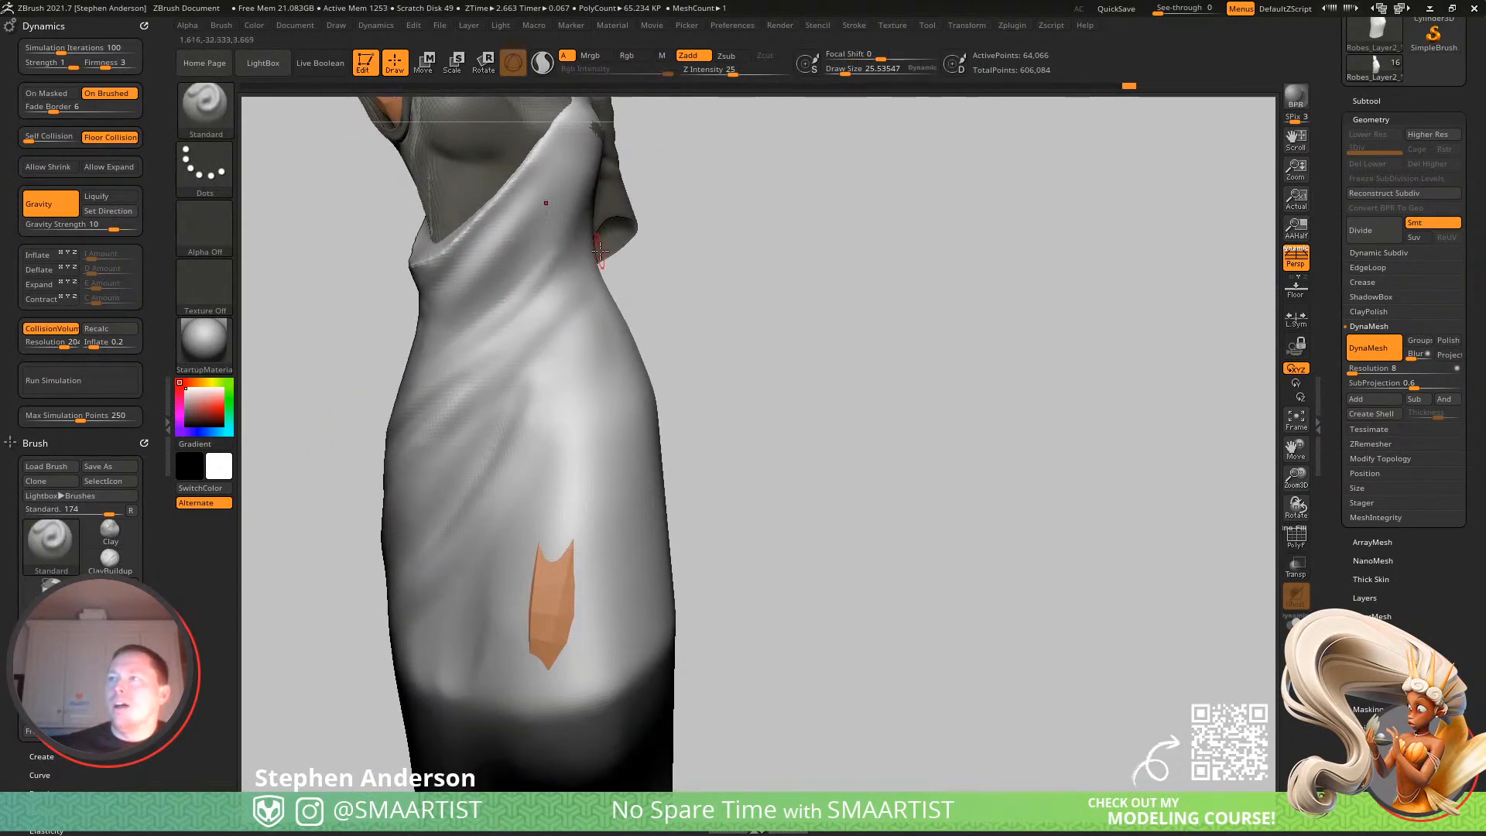
{"action": "right_click_drag", "start_coordinate": [496, 320], "coordinate": [519, 417]}
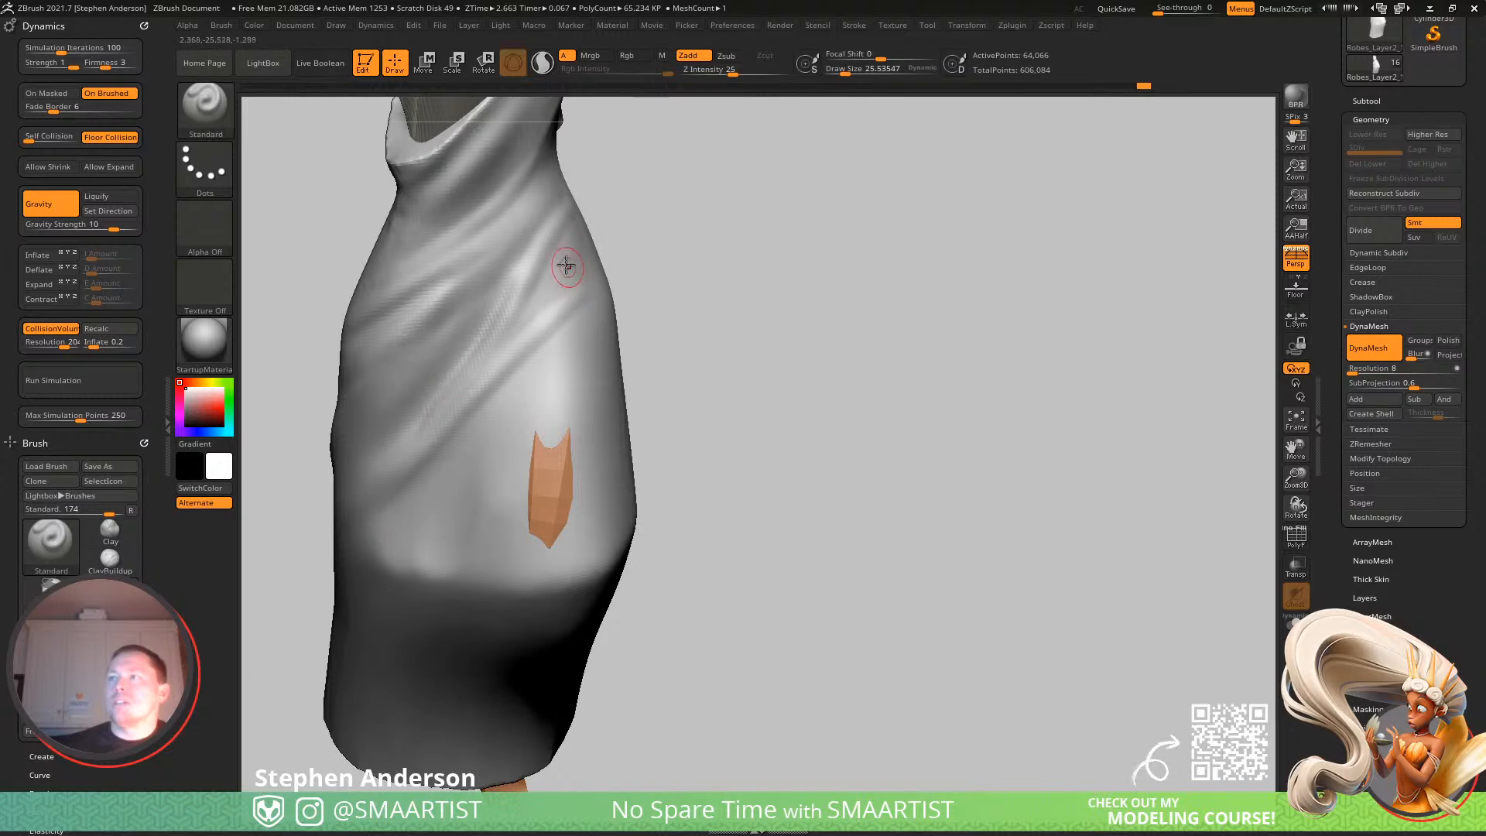
{"action": "mouse_move", "coordinate": [506, 341]}
{"action": "right_mouse_down"}
{"action": "mouse_move", "coordinate": [529, 292]}
{"action": "mouse_move", "coordinate": [522, 305]}
{"action": "mouse_move", "coordinate": [565, 267]}
{"action": "right_mouse_up"}
{"action": "left_click_drag", "start_coordinate": [510, 319], "coordinate": [587, 186], "text": "shift"}
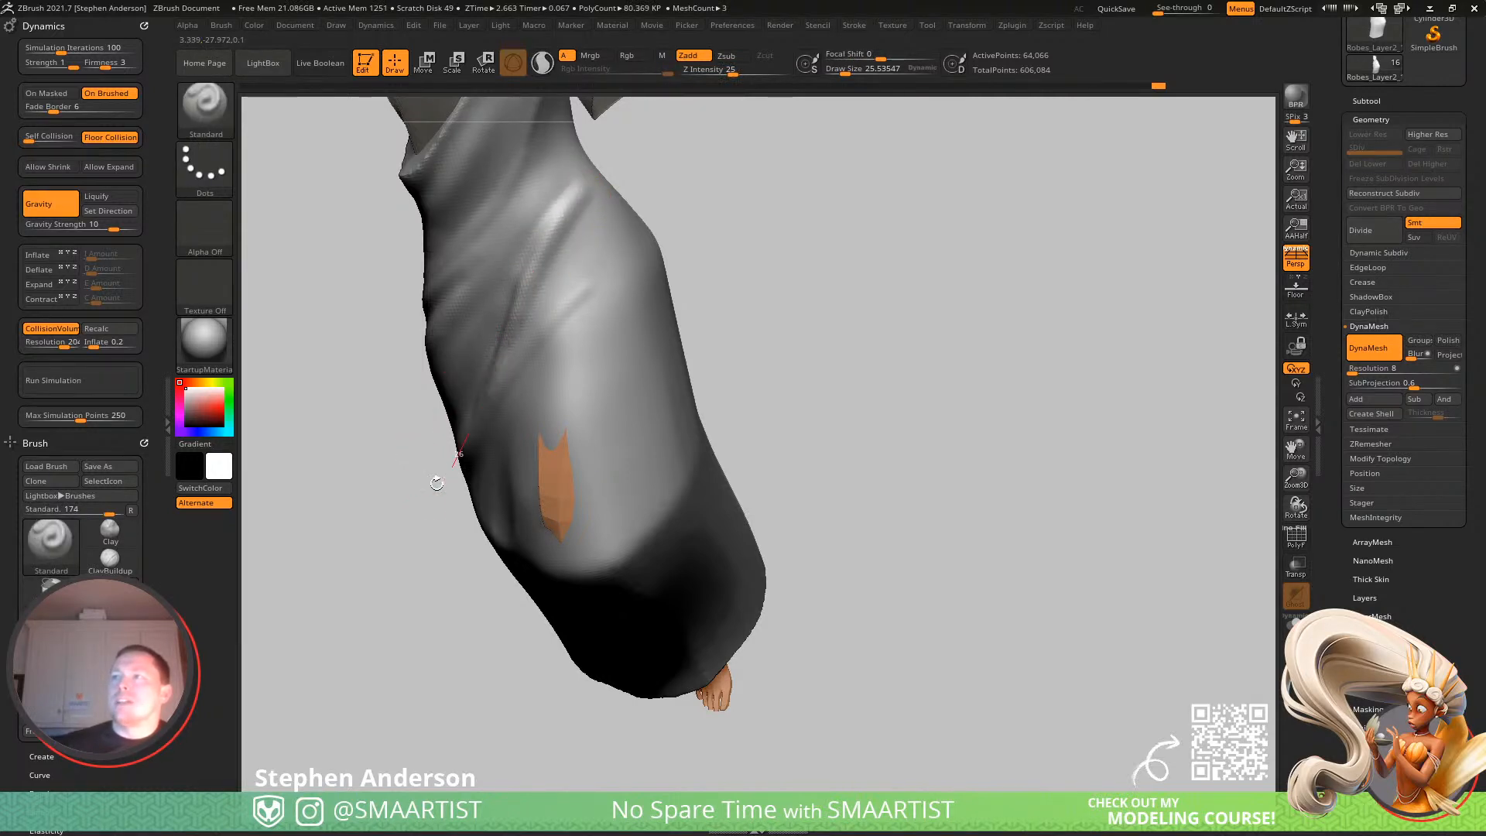
{"action": "left_click_drag", "start_coordinate": [565, 308], "coordinate": [454, 444]}
{"action": "mouse_move", "coordinate": [445, 445]}
{"action": "right_mouse_down"}
{"action": "mouse_move", "coordinate": [541, 348]}
{"action": "mouse_move", "coordinate": [593, 225]}
{"action": "right_mouse_up"}
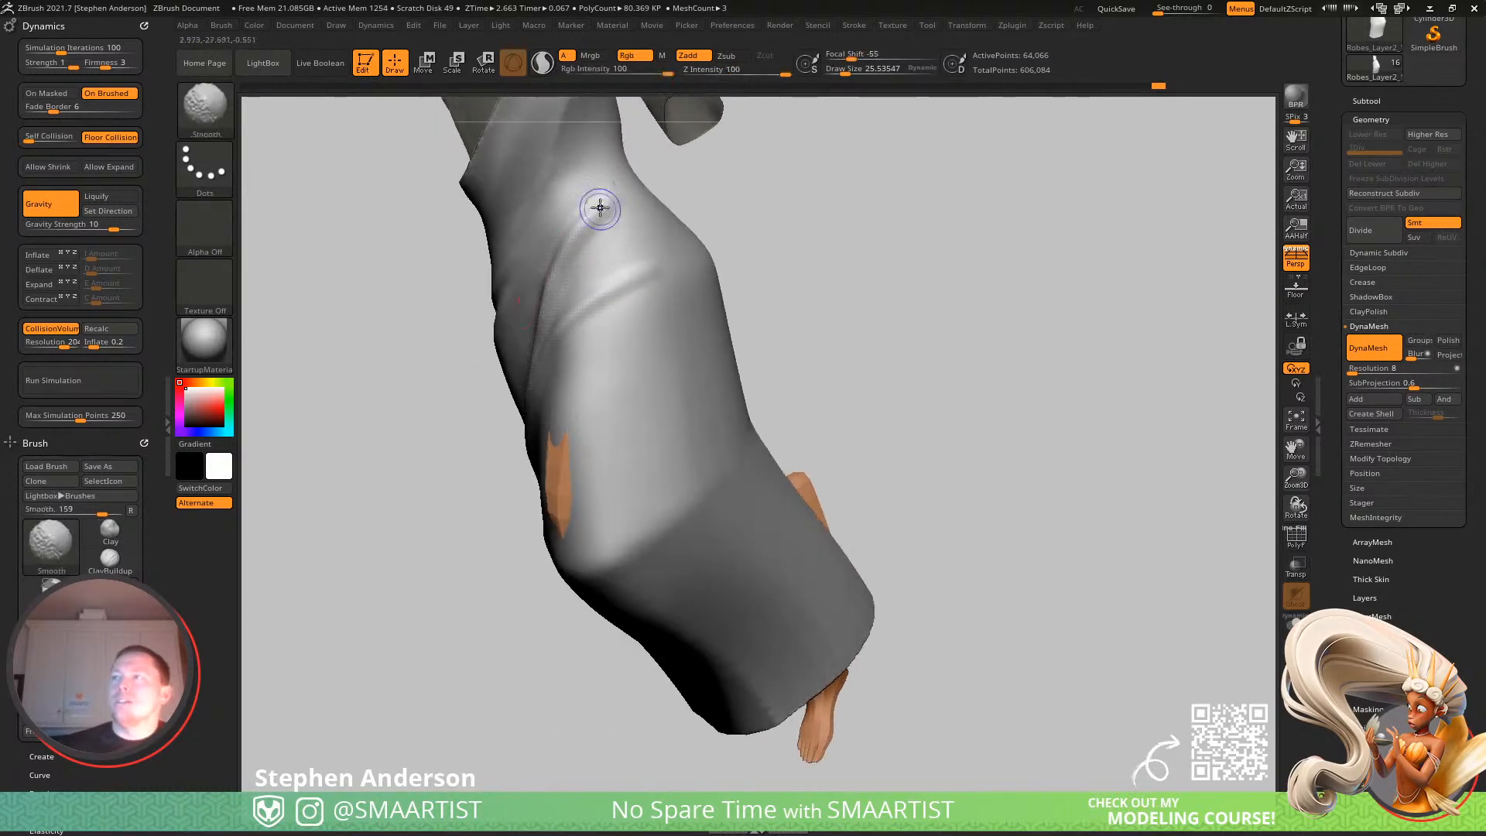
{"action": "mouse_move", "coordinate": [645, 287]}
{"action": "right_mouse_down"}
{"action": "mouse_move", "coordinate": [606, 288]}
{"action": "mouse_move", "coordinate": [670, 288]}
{"action": "mouse_move", "coordinate": [591, 322]}
{"action": "mouse_move", "coordinate": [552, 364]}
{"action": "mouse_move", "coordinate": [588, 387]}
{"action": "mouse_move", "coordinate": [581, 397]}
{"action": "mouse_move", "coordinate": [499, 411]}
{"action": "mouse_move", "coordinate": [514, 418]}
{"action": "right_mouse_up"}
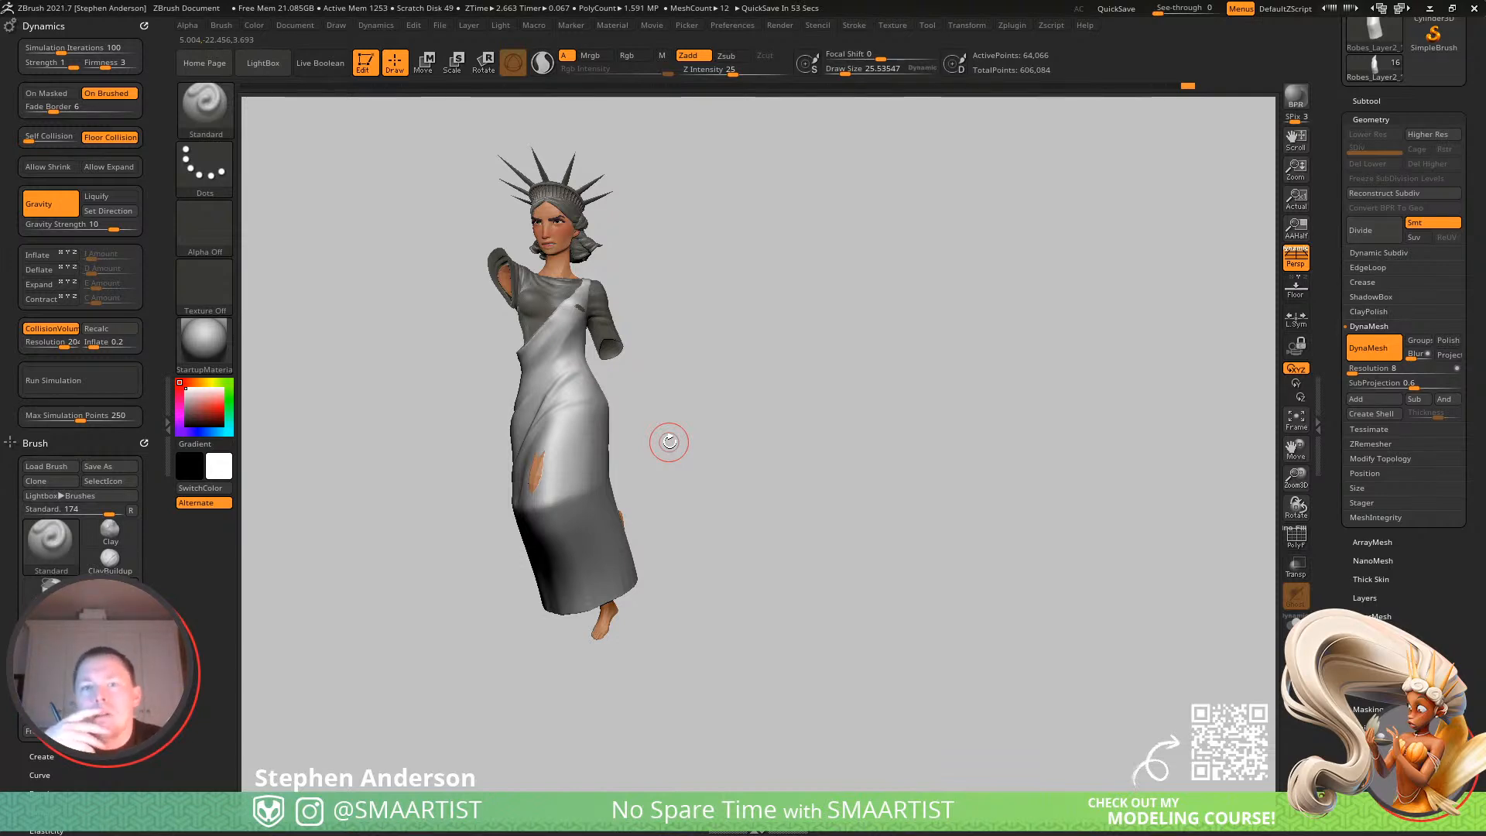
Set the draw size to about 36 and build up the diagonal folds across the robe's waist and abdomen.
{"action": "mouse_move", "coordinate": [554, 422]}
{"action": "right_mouse_down"}
{"action": "mouse_move", "coordinate": [612, 378]}
{"action": "mouse_move", "coordinate": [556, 410]}
{"action": "mouse_move", "coordinate": [653, 454]}
{"action": "mouse_move", "coordinate": [610, 363]}
{"action": "right_mouse_up"}
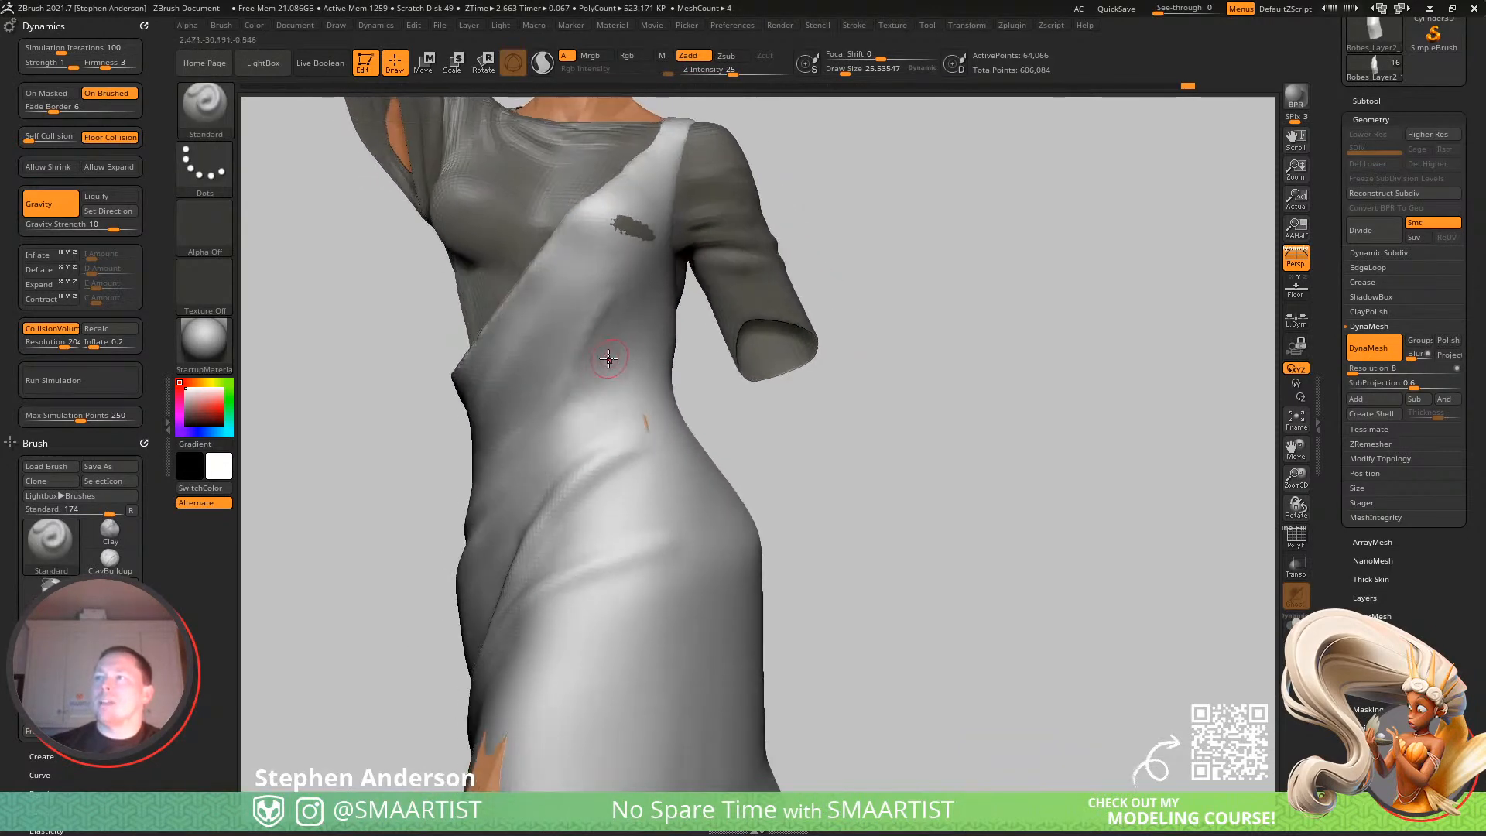
{"action": "key", "text": "s"}
{"action": "left_click_drag", "start_coordinate": [606, 362], "coordinate": [609, 338]}
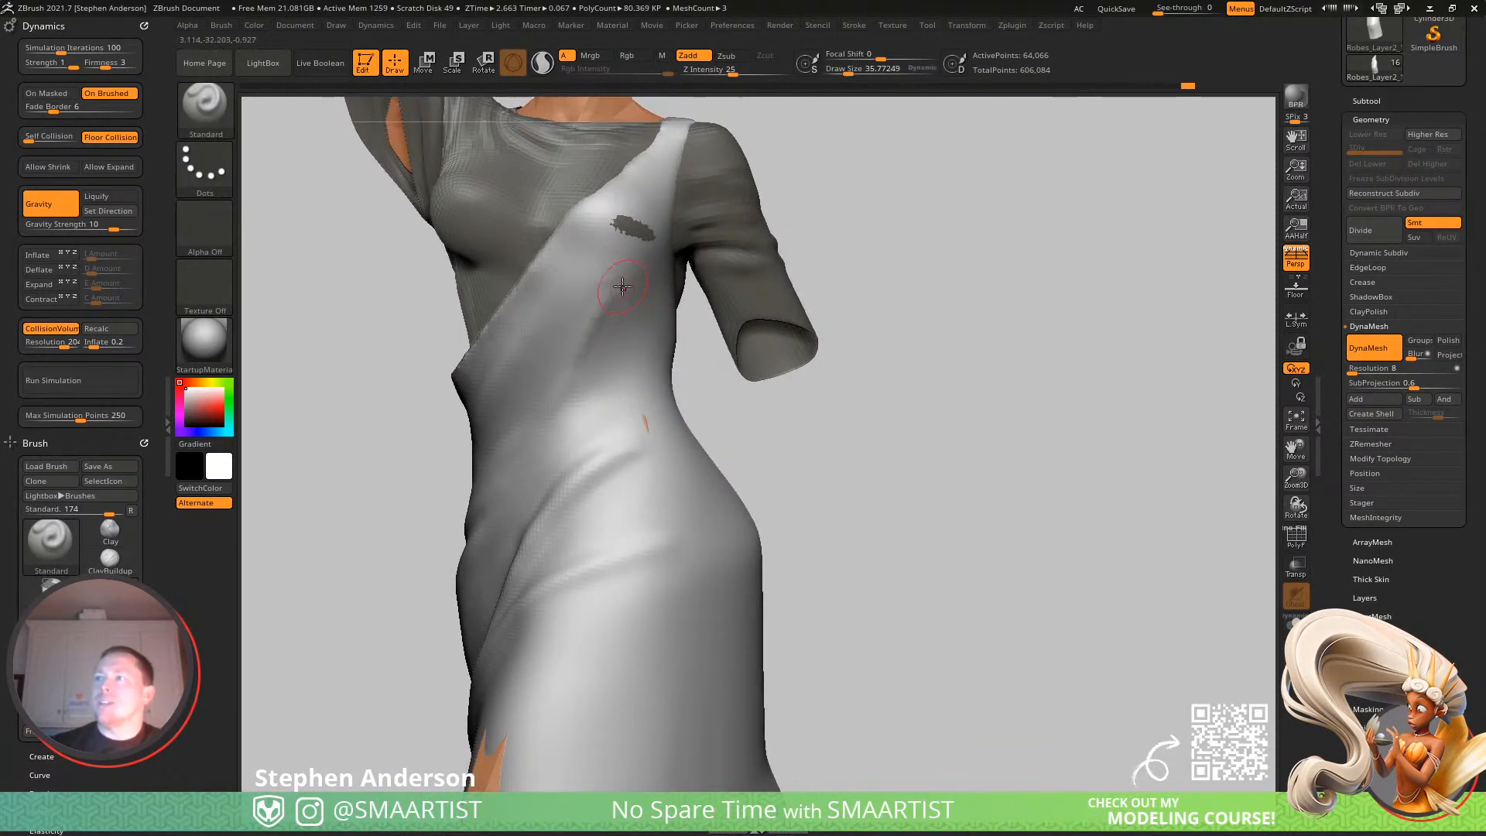
{"action": "right_click_drag", "start_coordinate": [523, 474], "coordinate": [674, 335]}
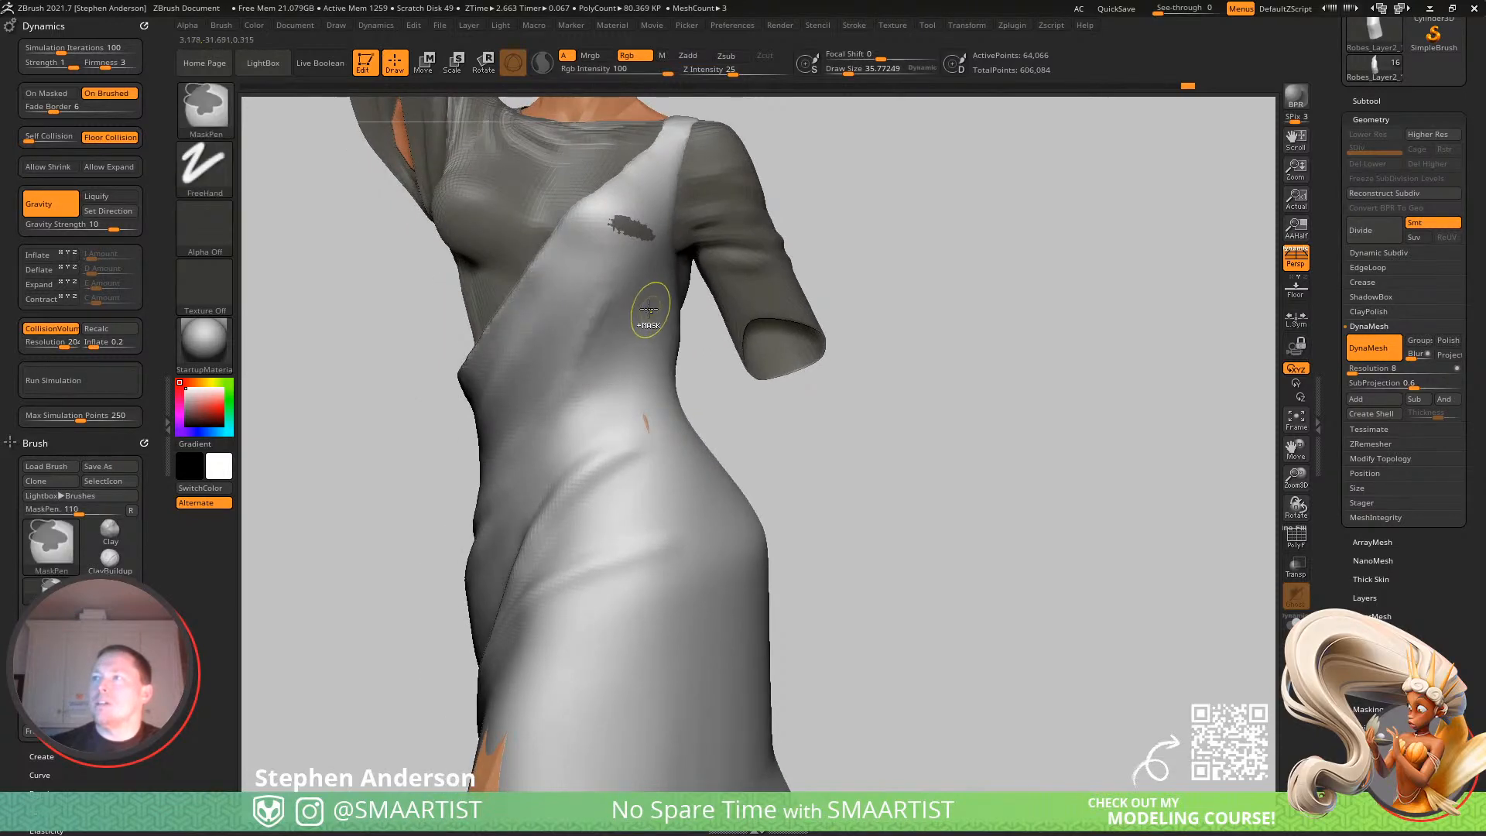
{"action": "mouse_move", "coordinate": [490, 501]}
{"action": "right_mouse_down"}
{"action": "mouse_move", "coordinate": [601, 425]}
{"action": "mouse_move", "coordinate": [624, 387]}
{"action": "right_mouse_up"}
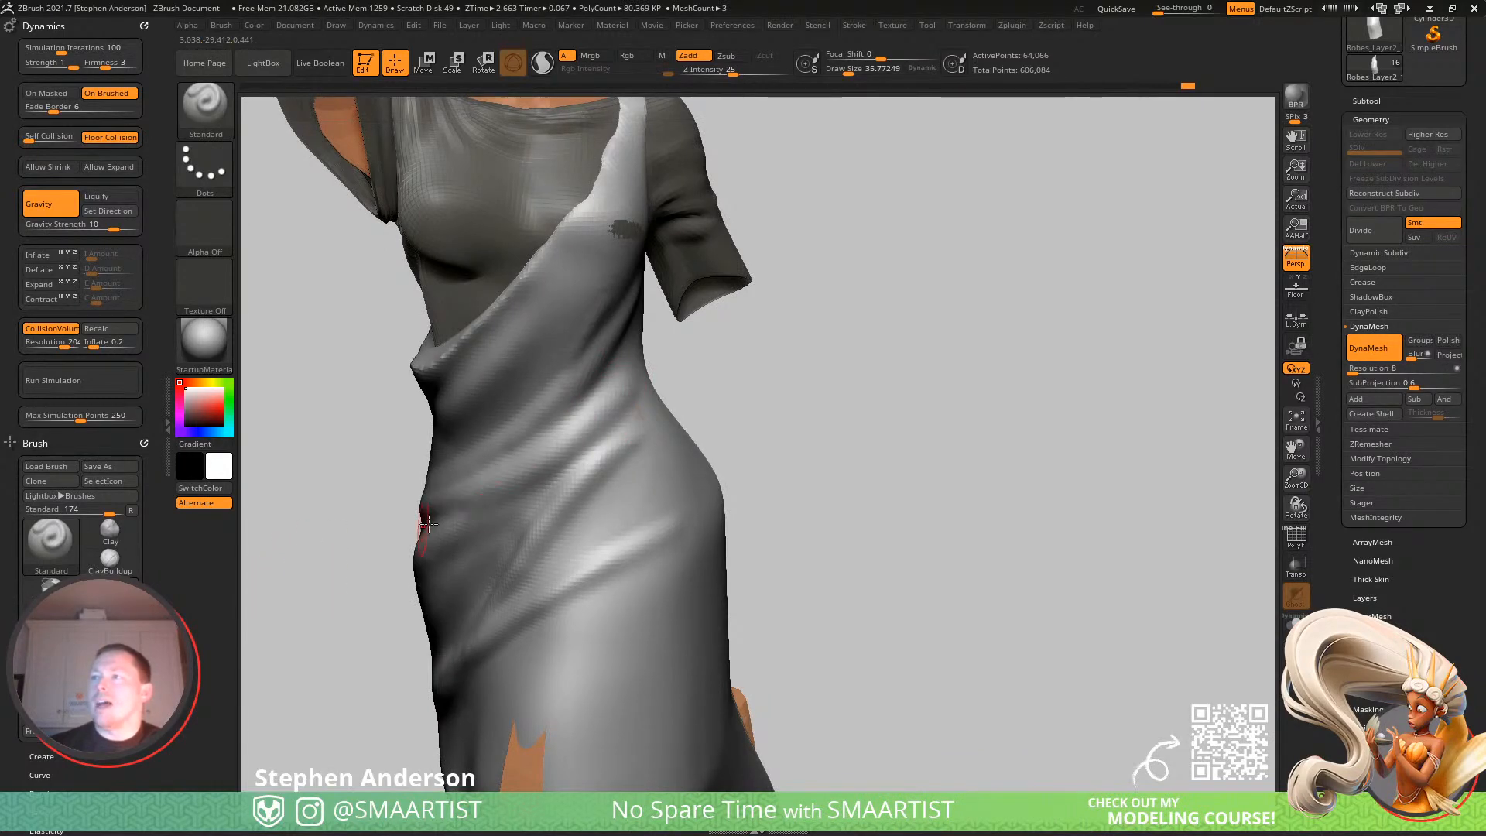
{"action": "mouse_move", "coordinate": [438, 506]}
{"action": "right_mouse_down"}
{"action": "mouse_move", "coordinate": [526, 472]}
{"action": "mouse_move", "coordinate": [532, 455]}
{"action": "right_mouse_up"}
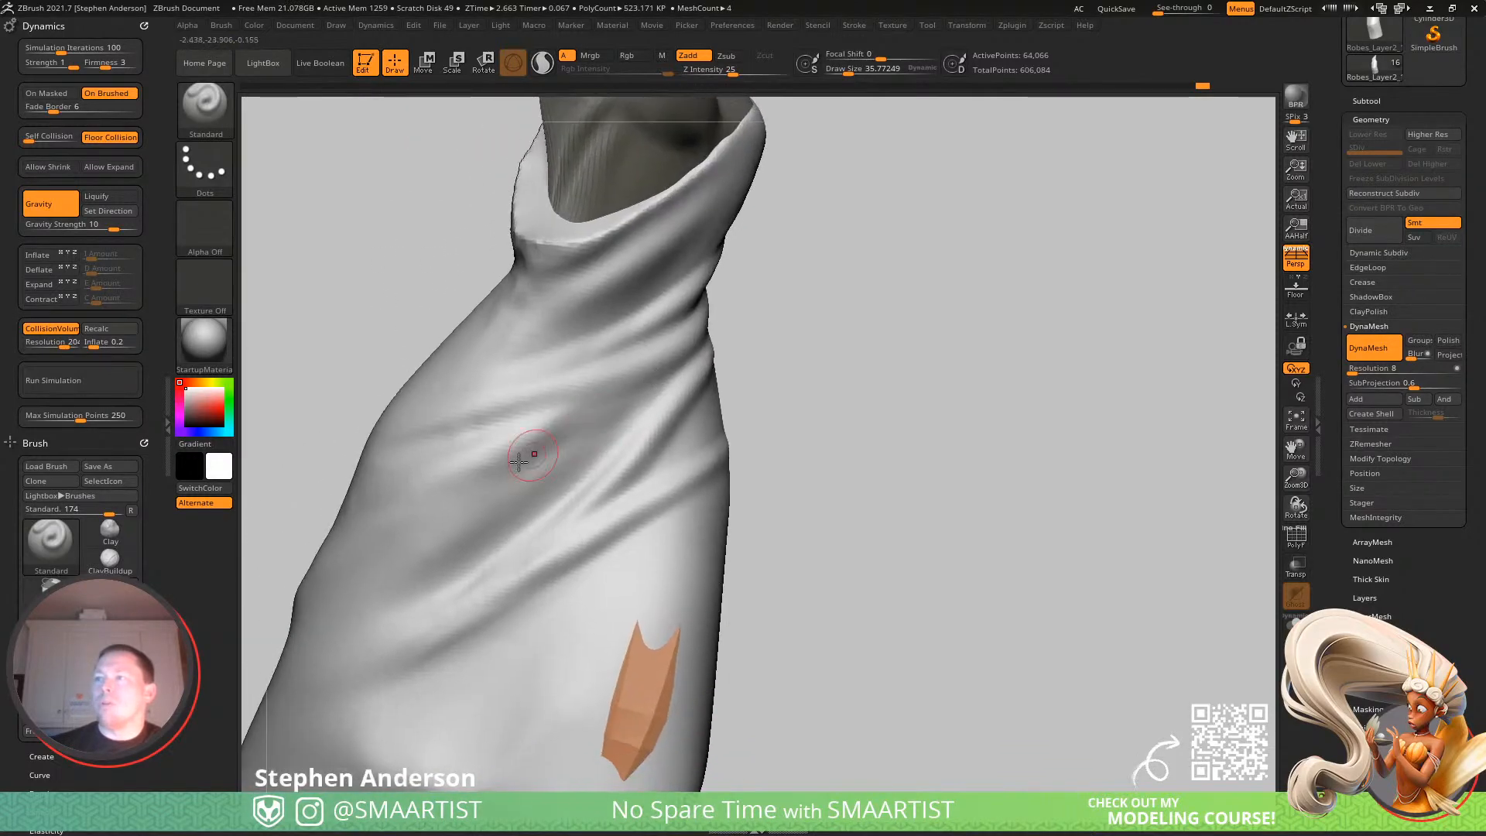
Deepen the long diagonal folds running from the front waist down over the side of the hip.
{"action": "left_click_drag", "start_coordinate": [502, 453], "coordinate": [360, 512]}
{"action": "mouse_move", "coordinate": [424, 485]}
{"action": "right_mouse_down"}
{"action": "mouse_move", "coordinate": [495, 484]}
{"action": "mouse_move", "coordinate": [434, 483]}
{"action": "right_mouse_up"}
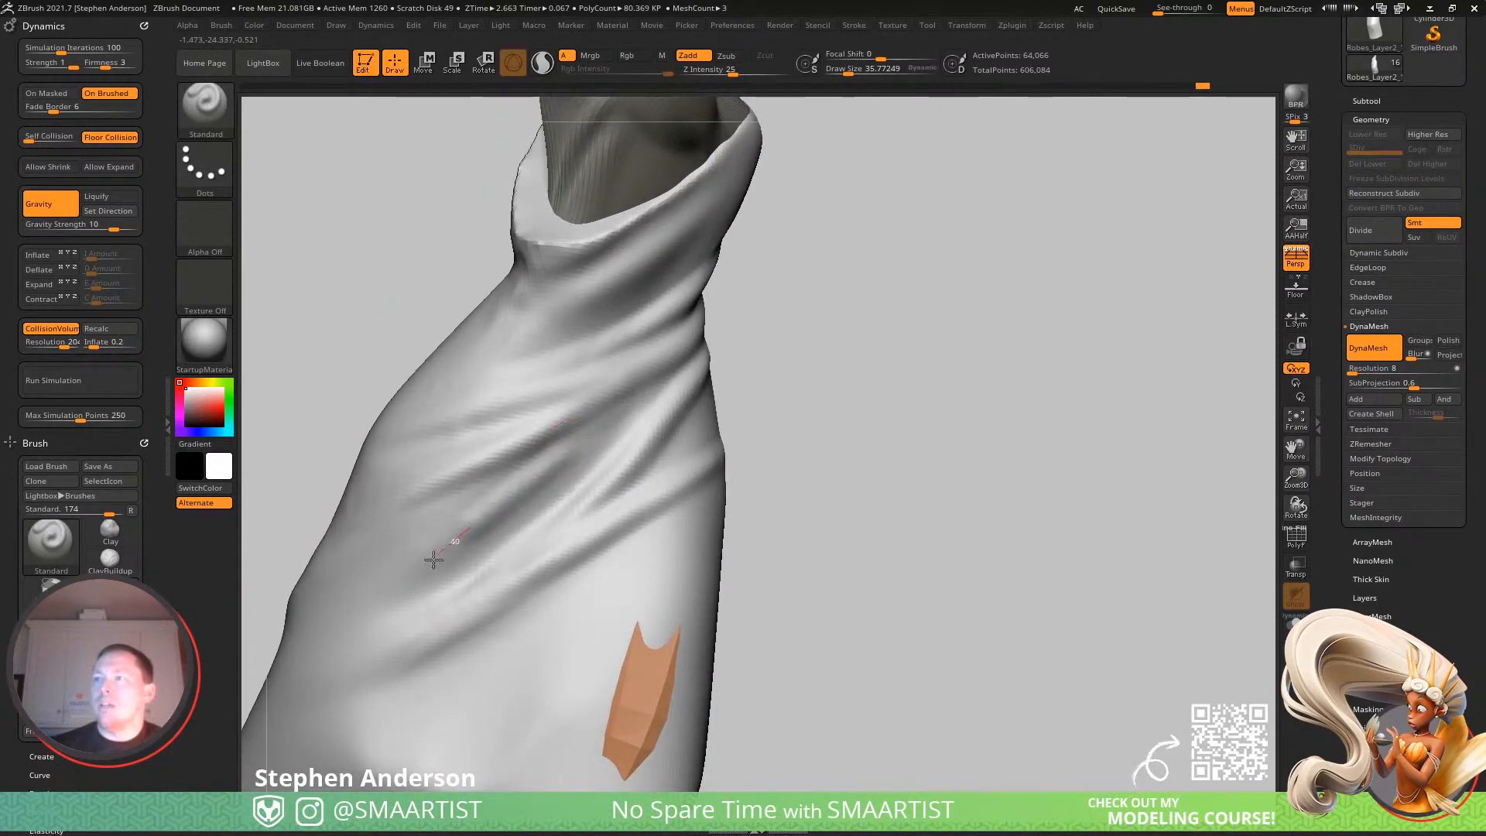
{"action": "mouse_move", "coordinate": [433, 565]}
{"action": "right_mouse_down"}
{"action": "mouse_move", "coordinate": [617, 464]}
{"action": "mouse_move", "coordinate": [590, 478]}
{"action": "right_mouse_up"}
{"action": "left_click_drag", "start_coordinate": [712, 368], "coordinate": [316, 650]}
{"action": "right_click_drag", "start_coordinate": [519, 505], "coordinate": [593, 414]}
{"action": "right_click_drag", "start_coordinate": [405, 501], "coordinate": [546, 450]}
{"action": "mouse_move", "coordinate": [528, 473]}
{"action": "left_mouse_down"}
{"action": "mouse_move", "coordinate": [441, 528]}
{"action": "mouse_move", "coordinate": [298, 555]}
{"action": "left_mouse_up"}
Sculpt and smooth the rising ends of the two curved folds on the back of the hips.
{"action": "right_click_drag", "start_coordinate": [319, 506], "coordinate": [584, 524]}
{"action": "mouse_move", "coordinate": [484, 493]}
{"action": "right_mouse_down"}
{"action": "mouse_move", "coordinate": [541, 491]}
{"action": "mouse_move", "coordinate": [434, 524]}
{"action": "mouse_move", "coordinate": [720, 425]}
{"action": "mouse_move", "coordinate": [513, 478]}
{"action": "right_mouse_up"}
{"action": "left_click_drag", "start_coordinate": [473, 416], "coordinate": [600, 579]}
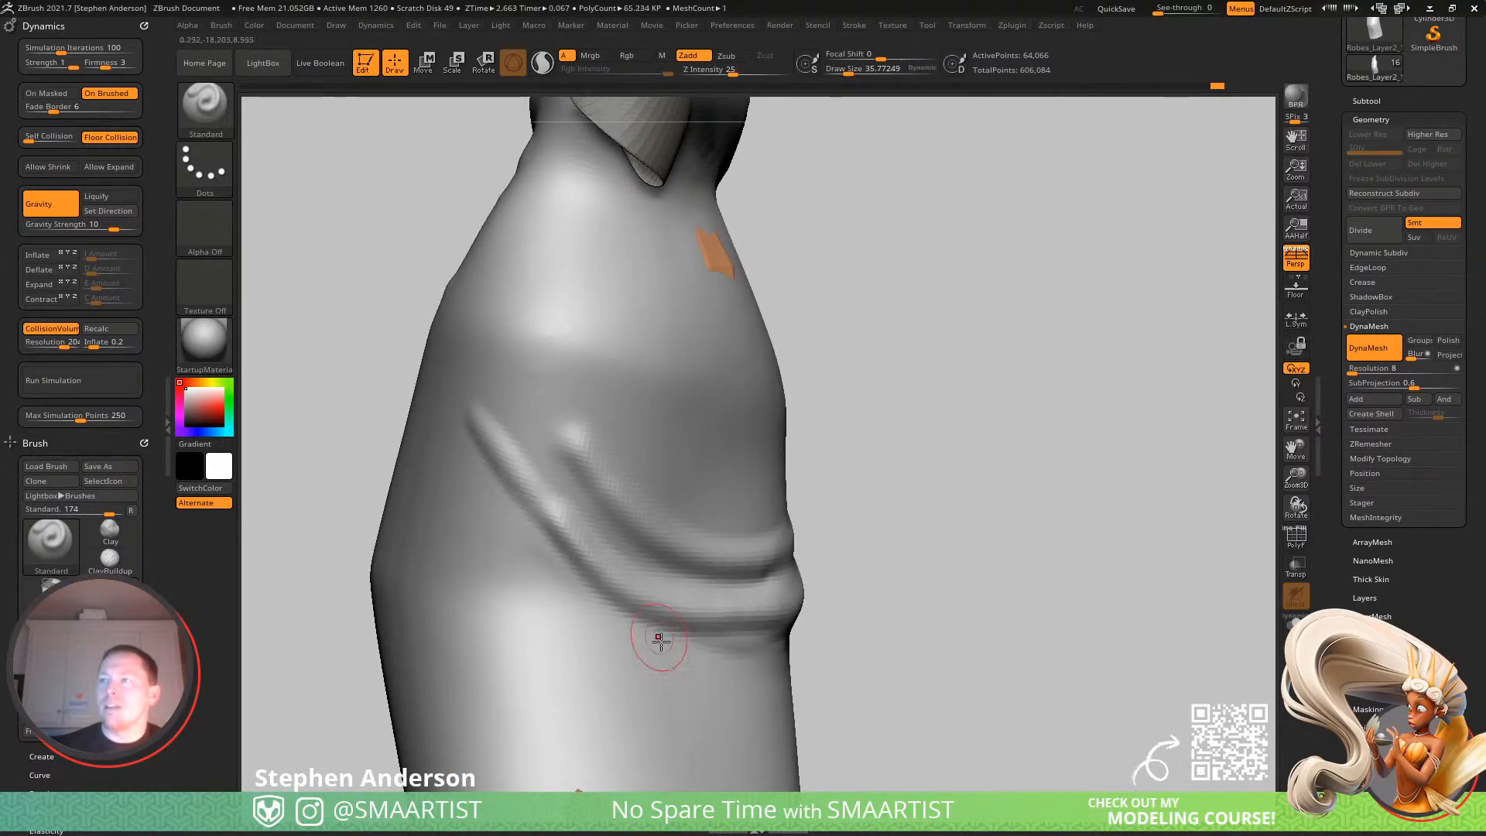
{"action": "left_click_drag", "start_coordinate": [500, 430], "coordinate": [536, 447], "text": "shift"}
{"action": "left_click_drag", "start_coordinate": [495, 379], "coordinate": [610, 497]}
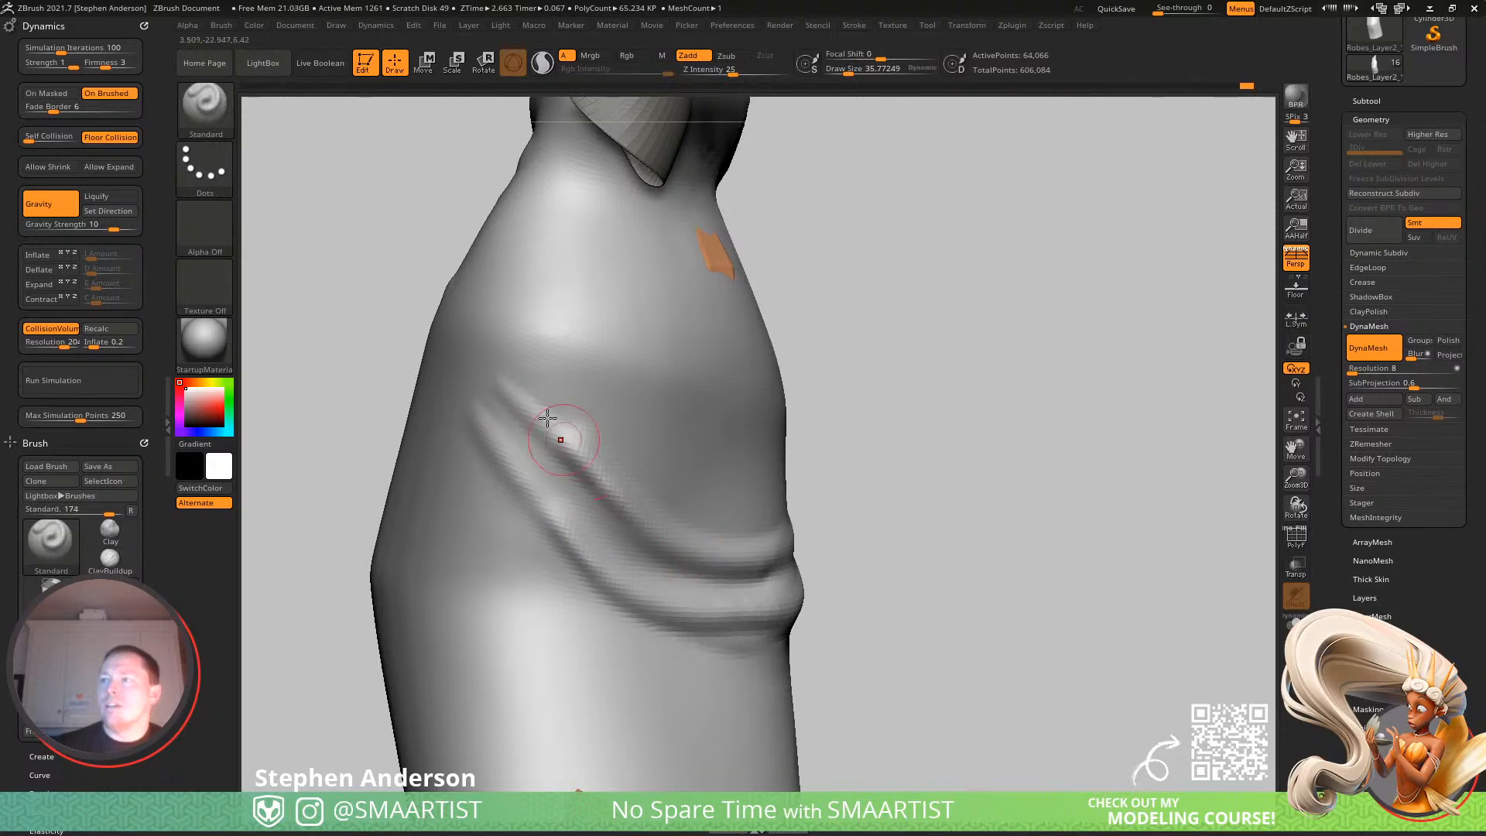
{"action": "left_click_drag", "start_coordinate": [518, 404], "coordinate": [582, 456]}
Extend the upper back fold up toward the far hip and smooth where it begins.
{"action": "right_click_drag", "start_coordinate": [454, 371], "coordinate": [490, 378]}
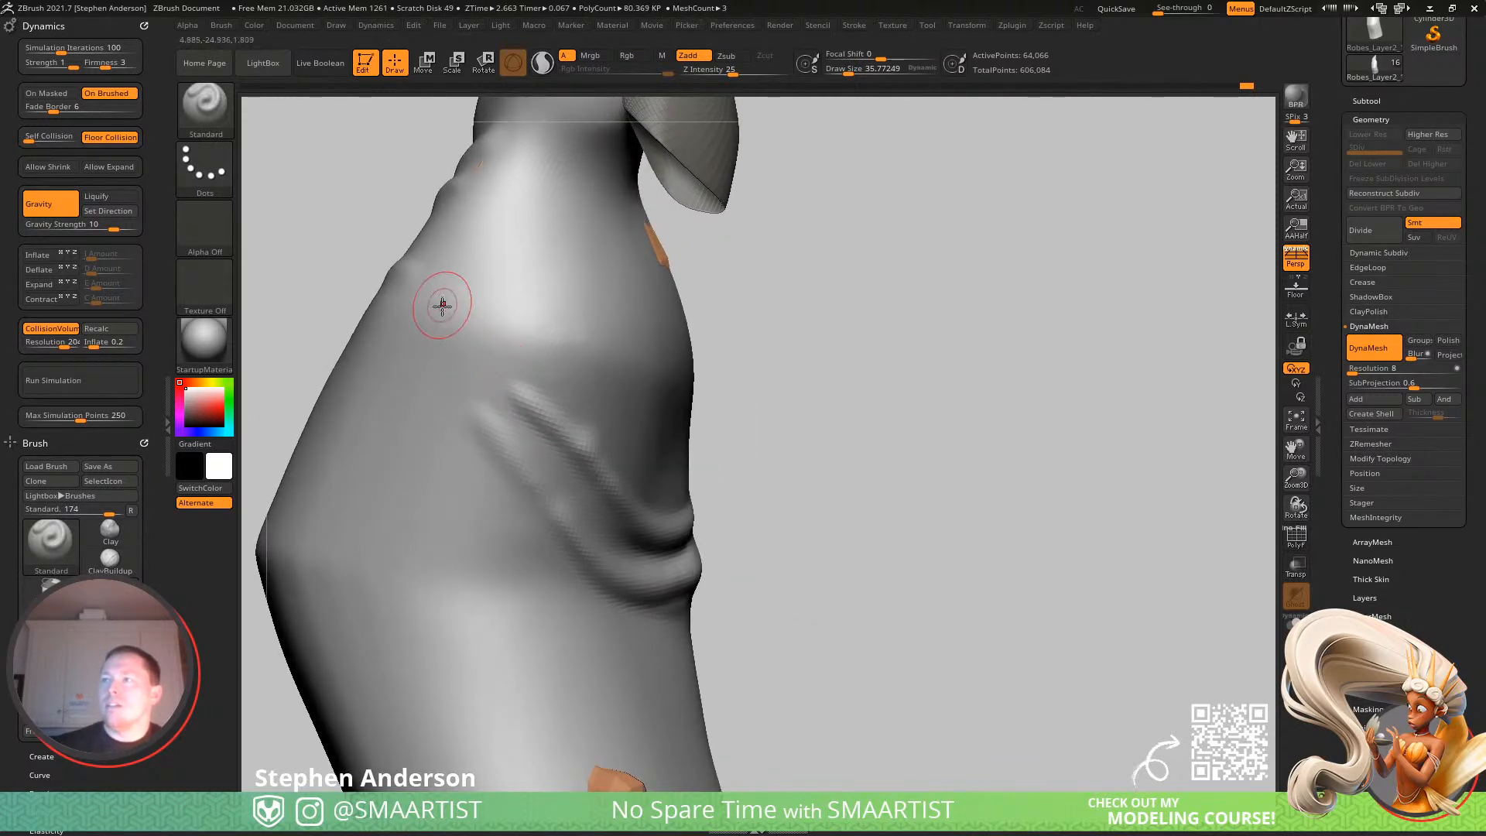
{"action": "left_click_drag", "start_coordinate": [441, 304], "coordinate": [588, 466]}
{"action": "left_click_drag", "start_coordinate": [448, 307], "coordinate": [620, 474]}
{"action": "left_click_drag", "start_coordinate": [463, 349], "coordinate": [445, 294], "text": "shift"}
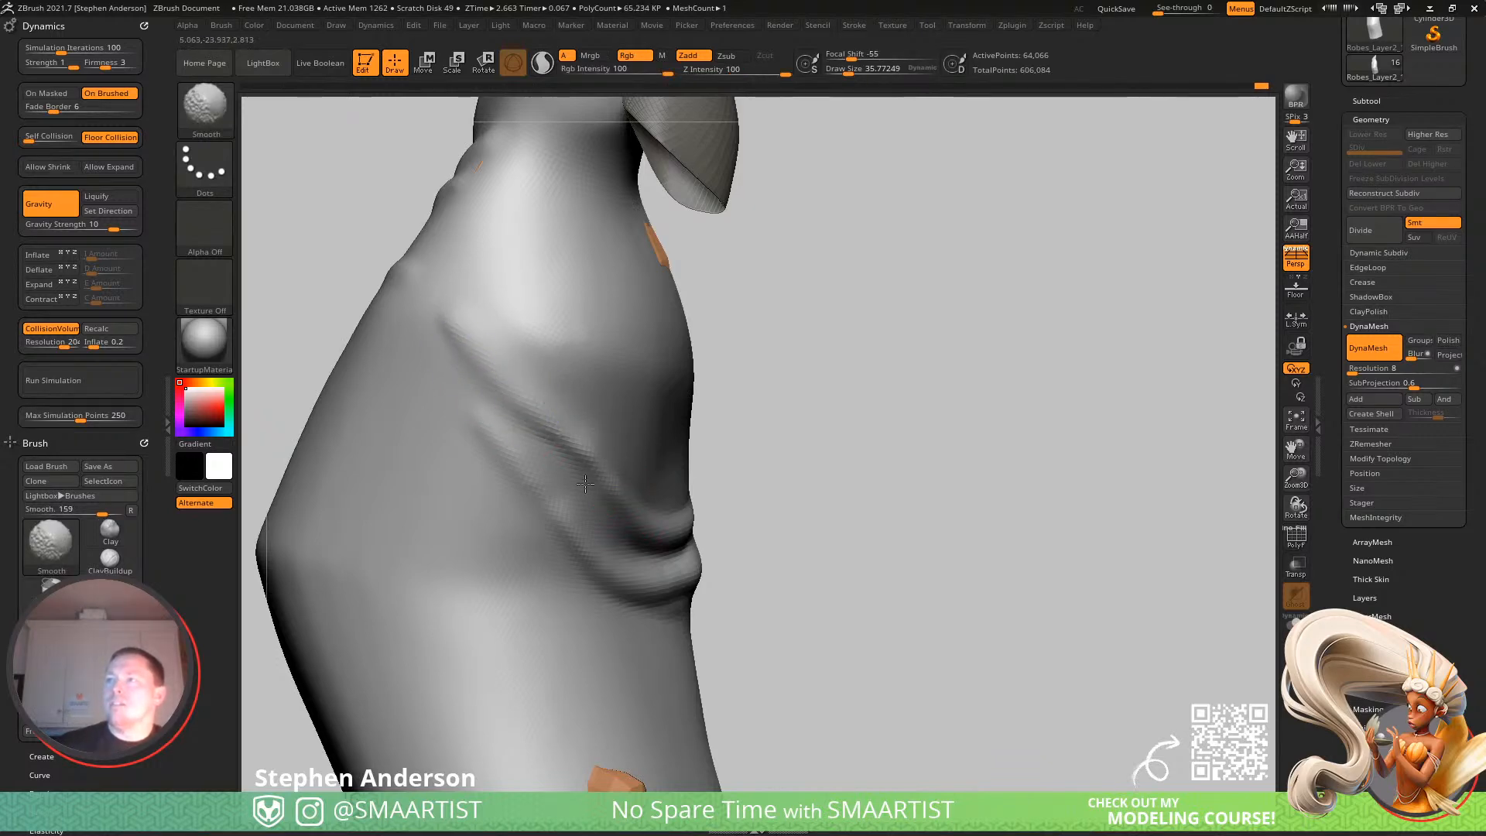
Strengthen and smooth the back folds so they sweep continuously from the hip around beneath the buttocks.
{"action": "mouse_move", "coordinate": [607, 459]}
{"action": "right_mouse_down"}
{"action": "mouse_move", "coordinate": [555, 401]}
{"action": "mouse_move", "coordinate": [467, 359]}
{"action": "right_mouse_up"}
{"action": "left_click_drag", "start_coordinate": [467, 358], "coordinate": [511, 441]}
{"action": "key", "text": "shift"}
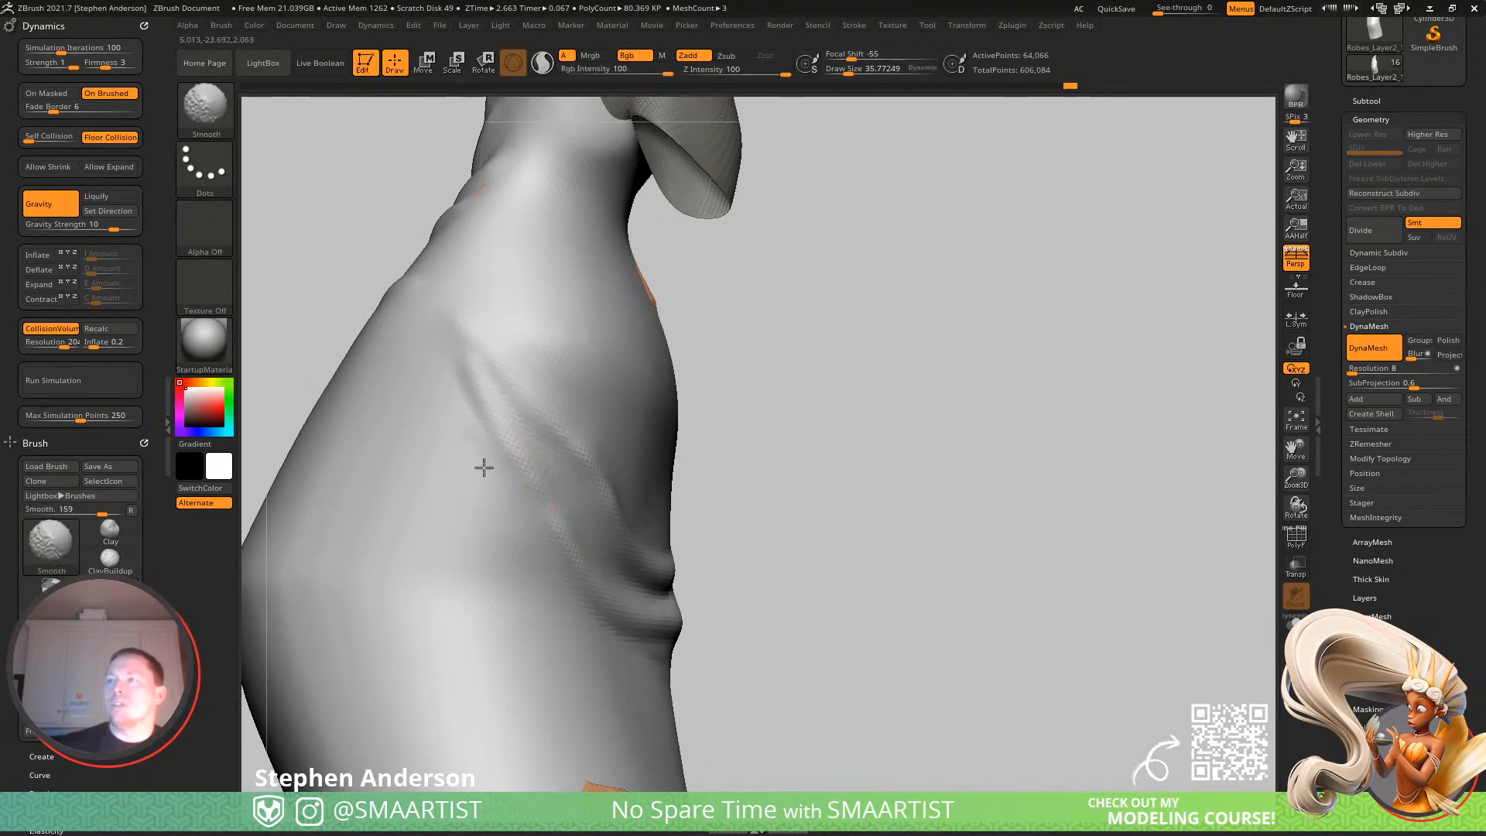
{"action": "right_click_drag", "start_coordinate": [541, 429], "coordinate": [560, 477]}
{"action": "left_click_drag", "start_coordinate": [540, 444], "coordinate": [663, 623]}
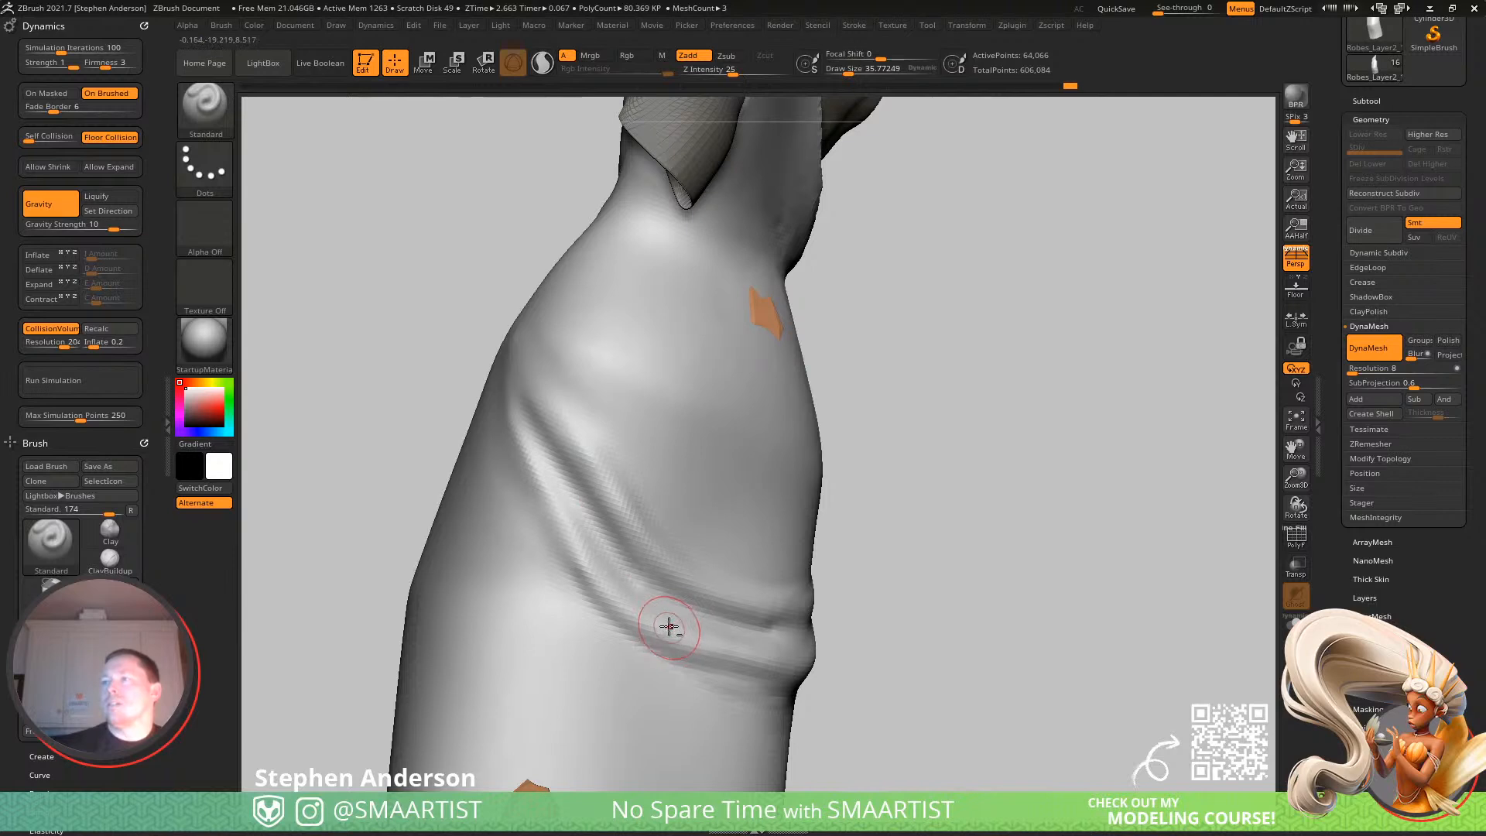
{"action": "key", "text": "shift"}
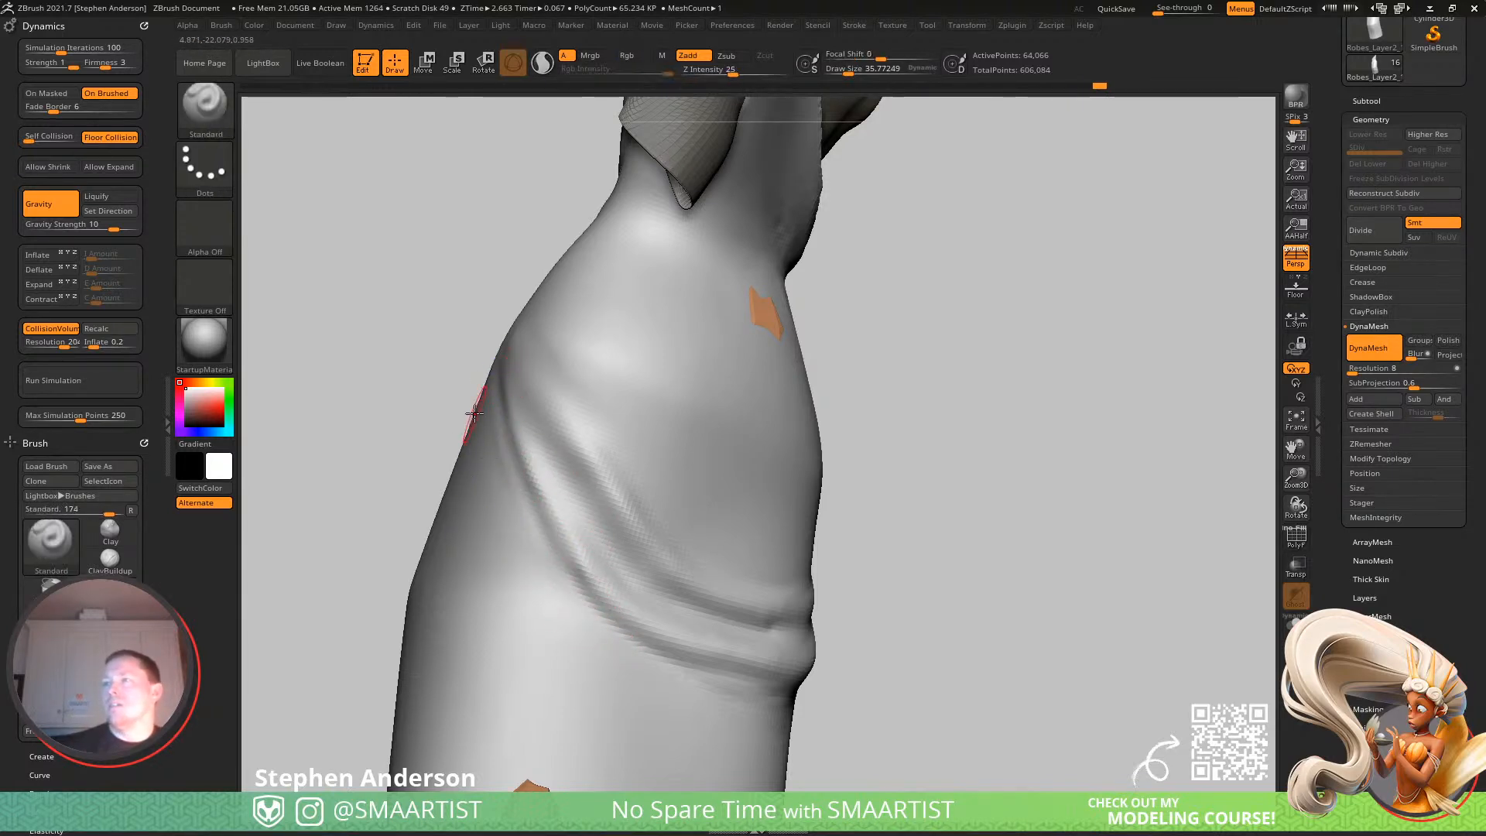
{"action": "left_click_drag", "start_coordinate": [489, 410], "coordinate": [493, 410]}
Switch to the Move brush, set the draw size to about 229, and reshape the skirt around the thighs and lower legs.
{"action": "mouse_move", "coordinate": [517, 434]}
{"action": "right_mouse_down"}
{"action": "mouse_move", "coordinate": [568, 514]}
{"action": "mouse_move", "coordinate": [514, 536]}
{"action": "mouse_move", "coordinate": [441, 438]}
{"action": "mouse_move", "coordinate": [518, 537]}
{"action": "mouse_move", "coordinate": [481, 584]}
{"action": "mouse_move", "coordinate": [557, 521]}
{"action": "mouse_move", "coordinate": [538, 517]}
{"action": "right_mouse_up"}
{"action": "key", "text": "b"}
{"action": "key", "text": "m"}
{"action": "key", "text": "v"}
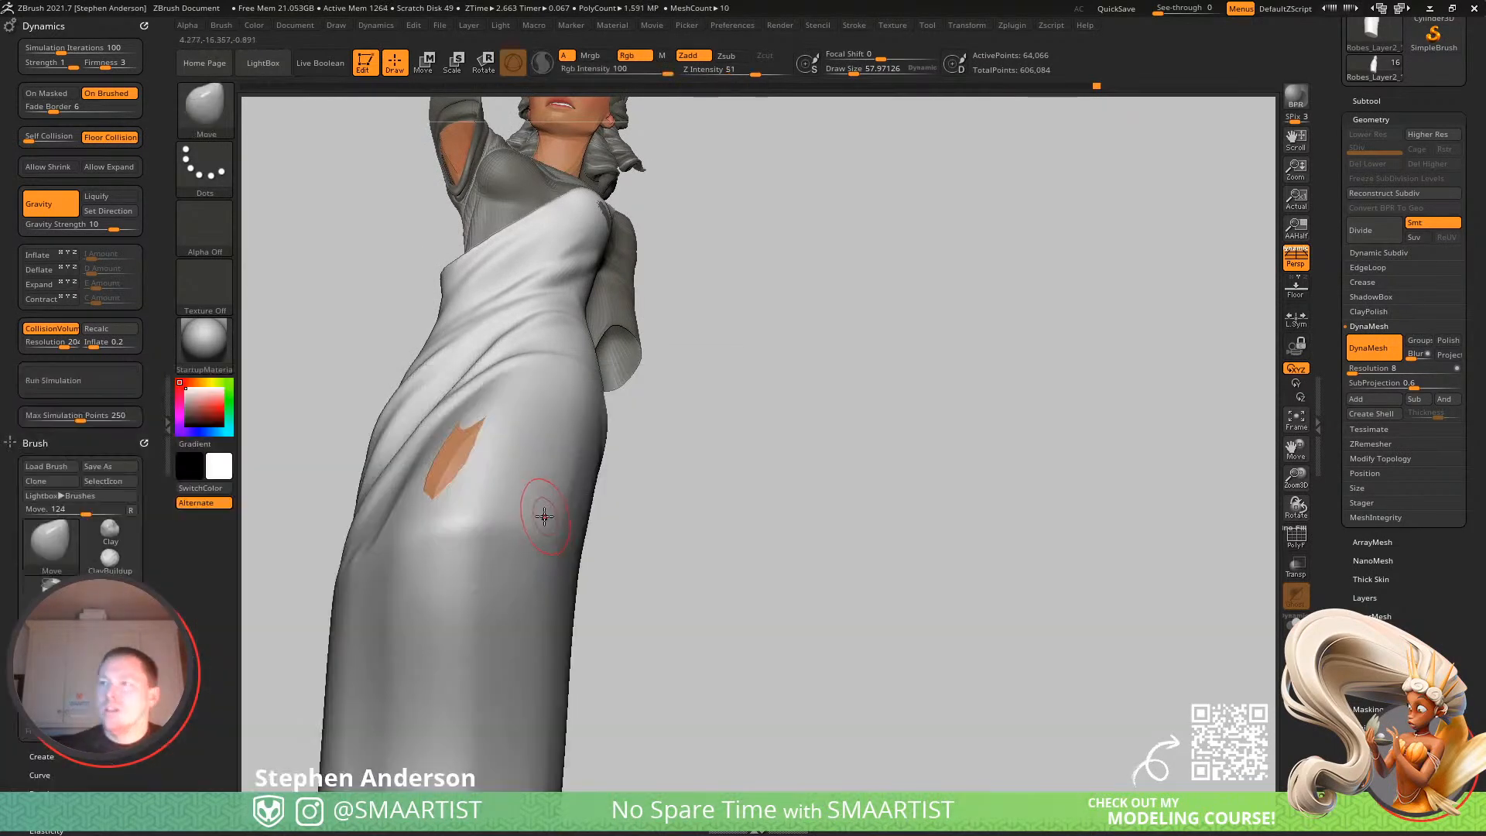
{"action": "mouse_move", "coordinate": [539, 516]}
{"action": "left_mouse_down"}
{"action": "mouse_move", "coordinate": [568, 516]}
{"action": "mouse_move", "coordinate": [523, 543]}
{"action": "left_mouse_up"}
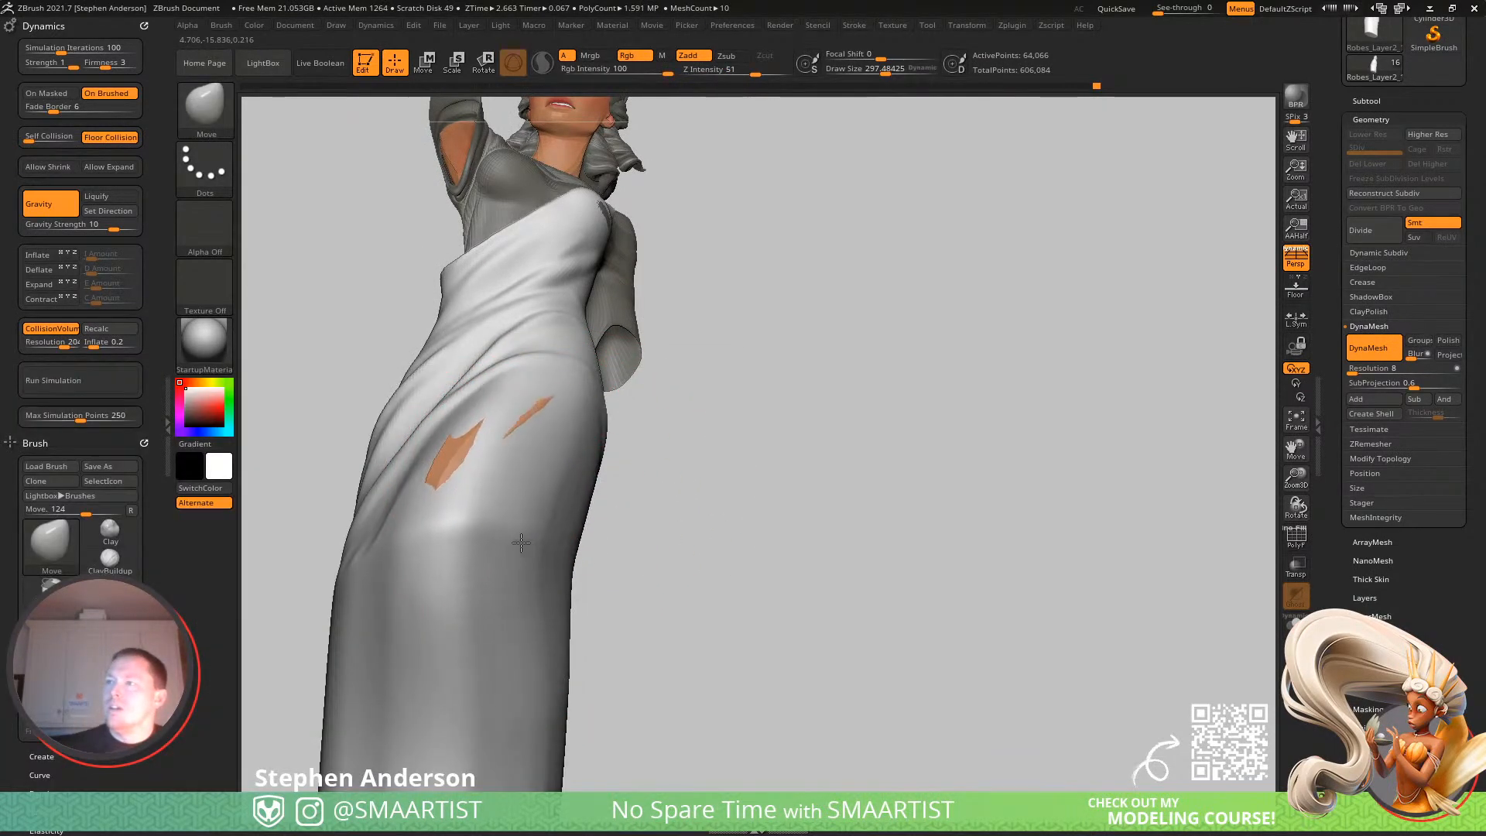
{"action": "right_click_drag", "start_coordinate": [541, 552], "coordinate": [538, 574]}
{"action": "key", "text": "s"}
{"action": "left_click_drag", "start_coordinate": [538, 573], "coordinate": [537, 557]}
{"action": "right_click_drag", "start_coordinate": [541, 556], "coordinate": [633, 640]}
{"action": "left_click_drag", "start_coordinate": [633, 641], "coordinate": [610, 653]}
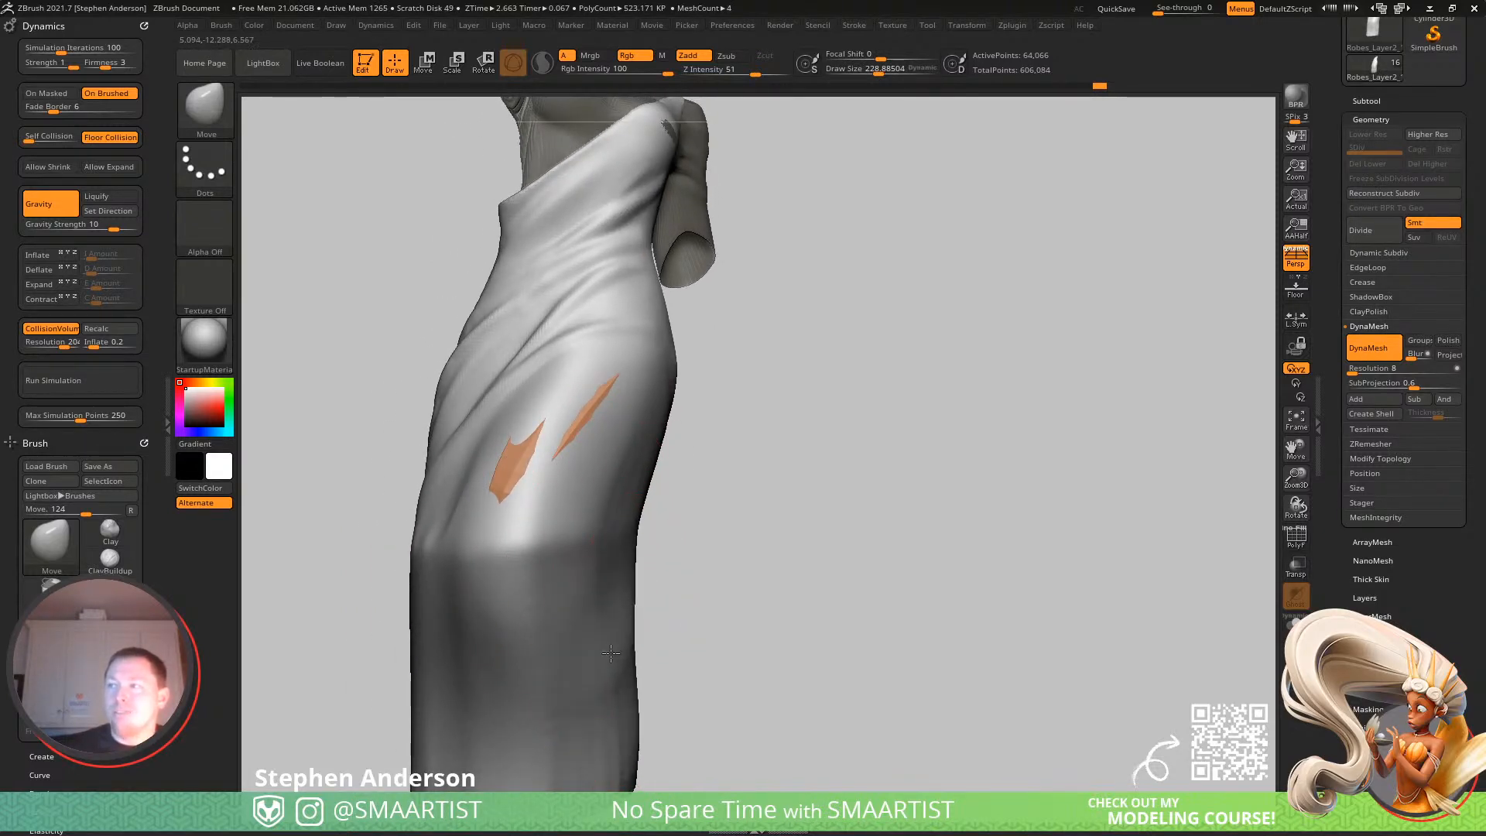
{"action": "right_click_drag", "start_coordinate": [630, 504], "coordinate": [703, 467]}
{"action": "right_click_drag", "start_coordinate": [654, 565], "coordinate": [608, 613]}
{"action": "right_click", "coordinate": [608, 614]}
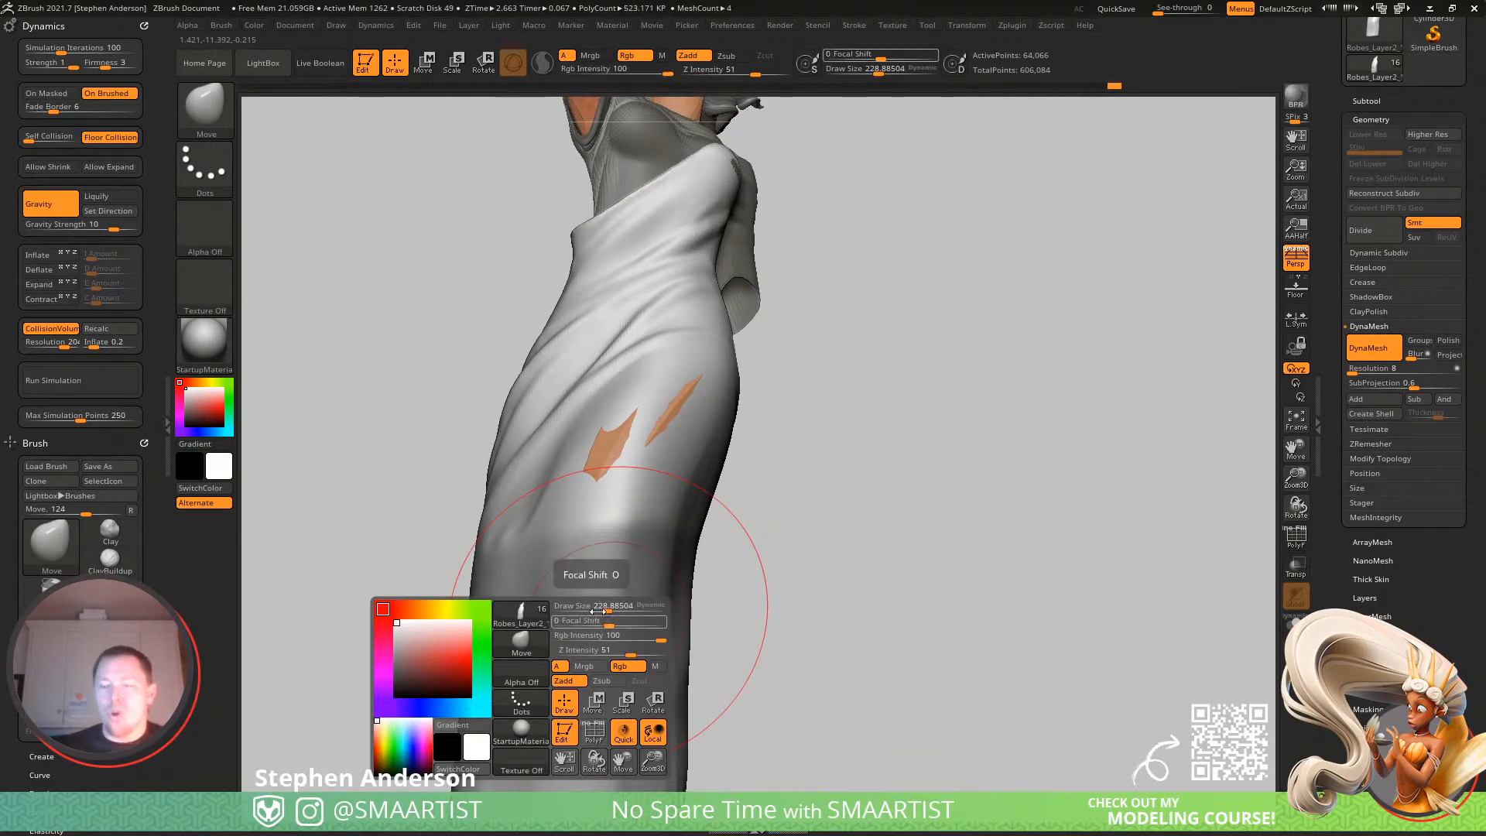
Switch to the Clay brush at a draw size of about 135 and sculpt broad folds from the thigh down past the knee.
{"action": "key", "text": "b"}
{"action": "key", "text": "c"}
{"action": "key", "text": "l"}
{"action": "right_click_drag", "start_coordinate": [600, 597], "coordinate": [555, 602]}
{"action": "key", "text": "s"}
{"action": "left_click_drag", "start_coordinate": [556, 602], "coordinate": [543, 602]}
{"action": "mouse_move", "coordinate": [551, 569]}
{"action": "right_mouse_down"}
{"action": "mouse_move", "coordinate": [577, 495]}
{"action": "mouse_move", "coordinate": [564, 476]}
{"action": "right_mouse_up"}
{"action": "mouse_move", "coordinate": [557, 462]}
{"action": "left_mouse_down"}
{"action": "mouse_move", "coordinate": [478, 631]}
{"action": "mouse_move", "coordinate": [508, 521]}
{"action": "mouse_move", "coordinate": [470, 631]}
{"action": "left_mouse_up"}
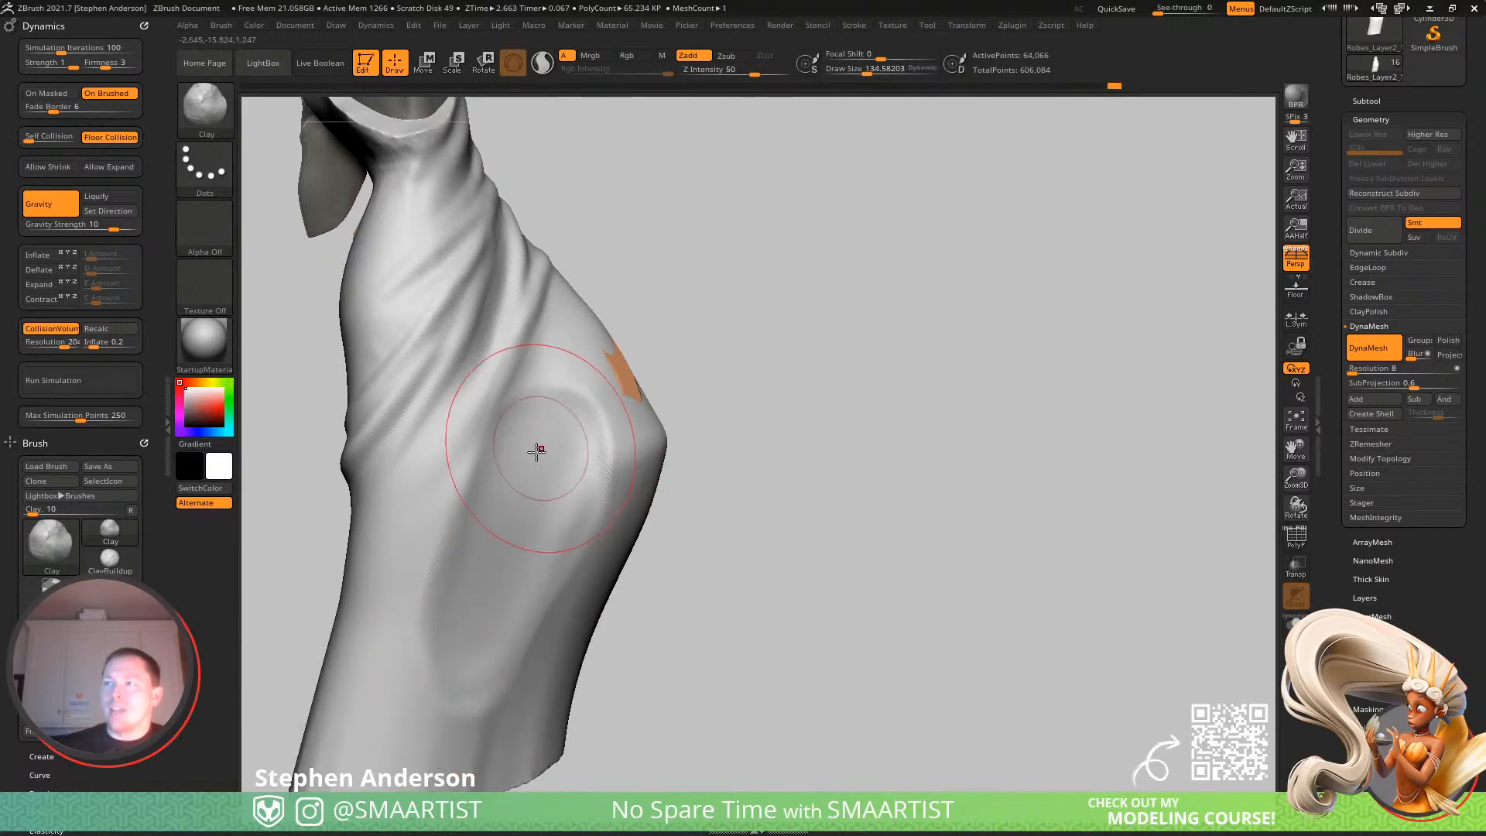
{"action": "left_click_drag", "start_coordinate": [551, 435], "coordinate": [478, 619]}
{"action": "mouse_move", "coordinate": [586, 407]}
{"action": "left_mouse_down"}
{"action": "mouse_move", "coordinate": [489, 626]}
{"action": "mouse_move", "coordinate": [449, 667]}
{"action": "left_mouse_up"}
{"action": "left_click_drag", "start_coordinate": [589, 362], "coordinate": [482, 625]}
Sculpt long folds down the side of the skirt toward the lower leg and smooth the transitions between them.
{"action": "mouse_move", "coordinate": [547, 541]}
{"action": "right_mouse_down"}
{"action": "mouse_move", "coordinate": [493, 537]}
{"action": "mouse_move", "coordinate": [528, 512]}
{"action": "right_mouse_up"}
{"action": "left_click_drag", "start_coordinate": [528, 513], "coordinate": [464, 740]}
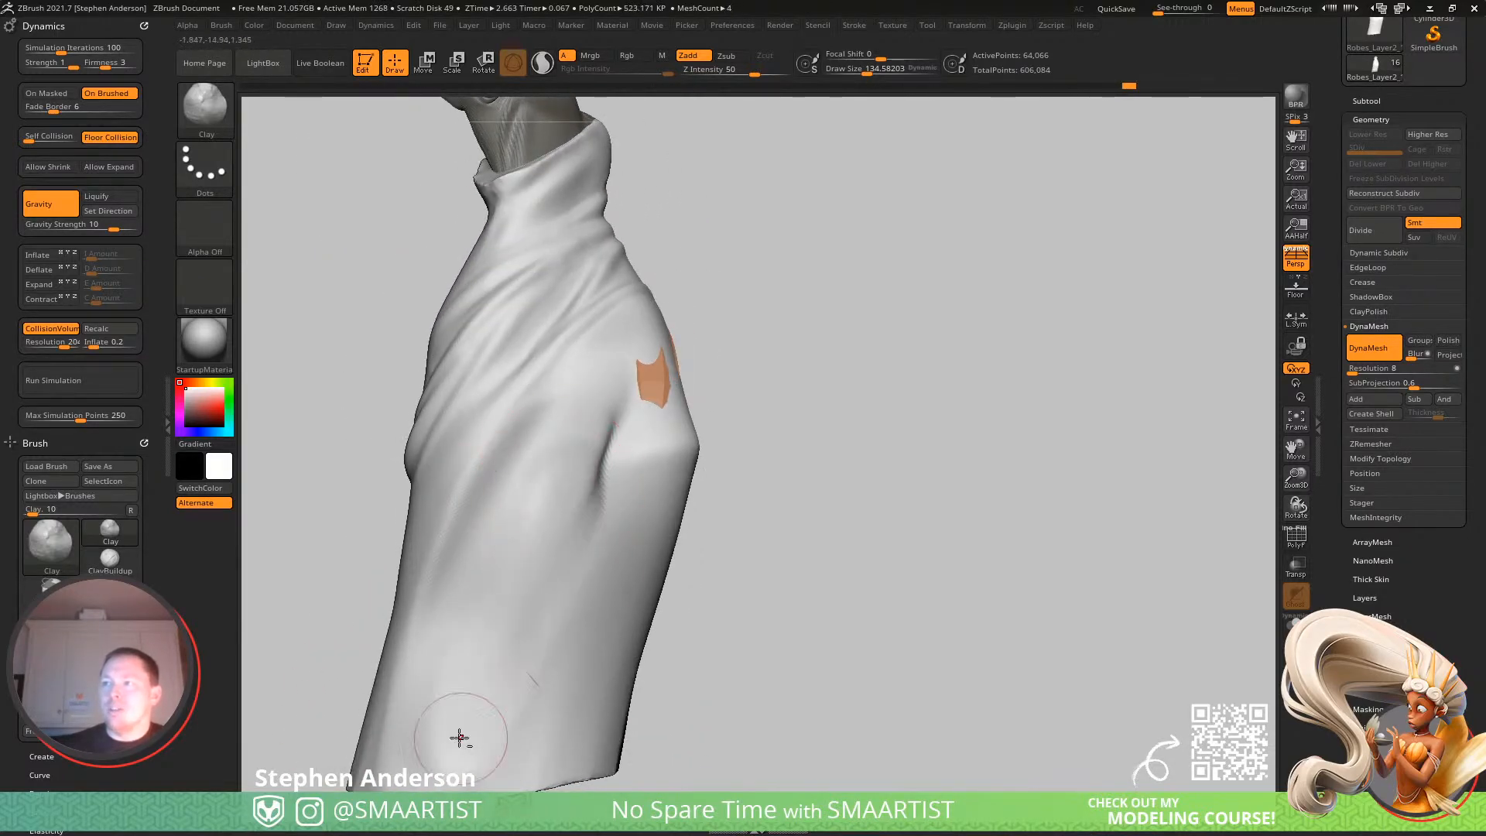
{"action": "left_click_drag", "start_coordinate": [597, 358], "coordinate": [446, 677]}
{"action": "left_click_drag", "start_coordinate": [552, 473], "coordinate": [458, 650]}
{"action": "mouse_move", "coordinate": [492, 575]}
{"action": "left_mouse_down", "text": "shift"}
{"action": "mouse_move", "coordinate": [458, 691]}
{"action": "mouse_move", "coordinate": [498, 603]}
{"action": "left_mouse_up", "text": "shift"}
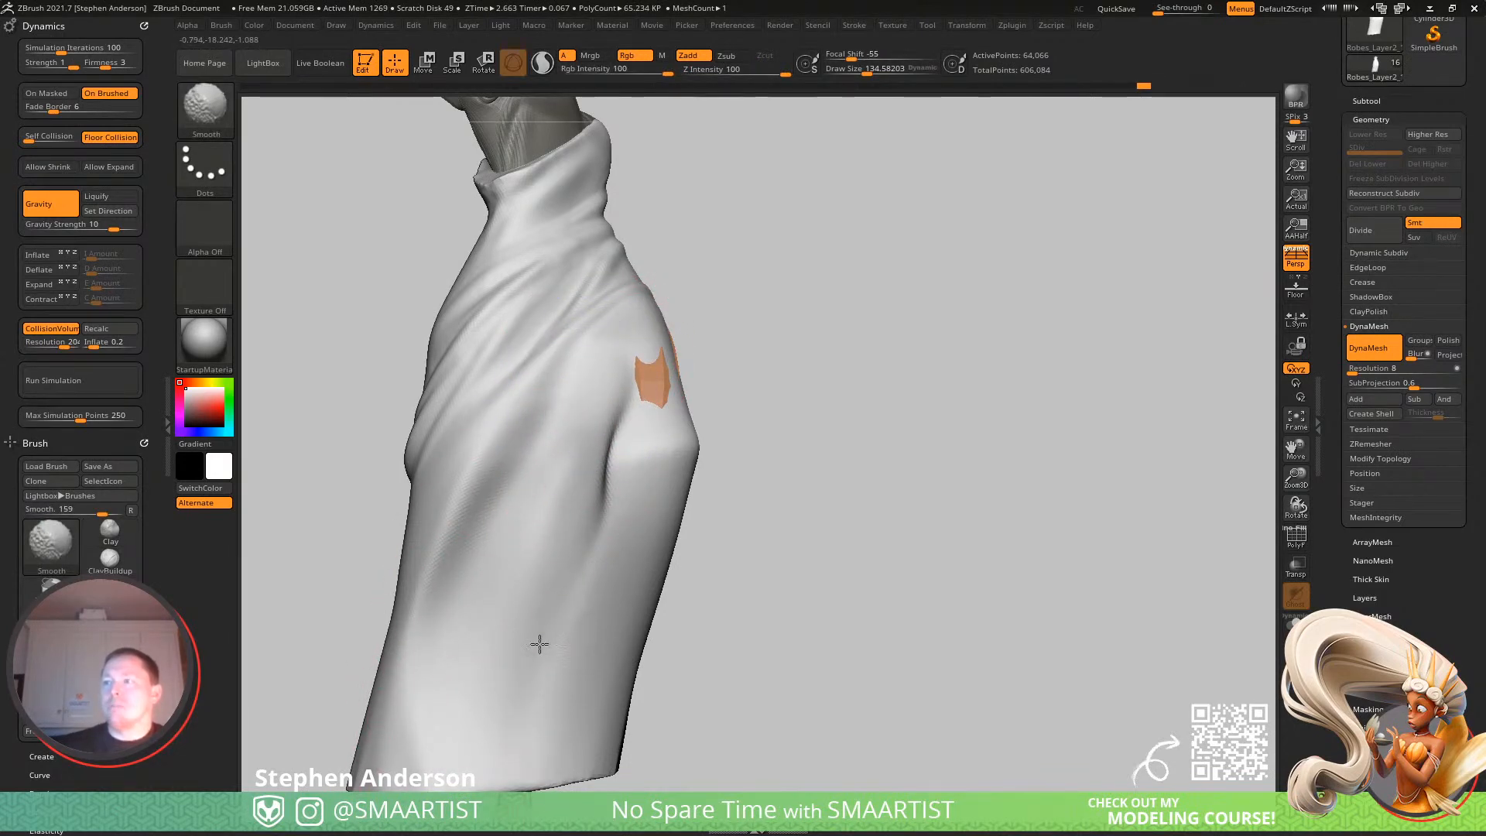
{"action": "mouse_move", "coordinate": [481, 730]}
{"action": "right_mouse_down"}
{"action": "mouse_move", "coordinate": [524, 723]}
{"action": "mouse_move", "coordinate": [511, 588]}
{"action": "mouse_move", "coordinate": [573, 560]}
{"action": "mouse_move", "coordinate": [453, 566]}
{"action": "mouse_move", "coordinate": [547, 557]}
{"action": "mouse_move", "coordinate": [596, 631]}
{"action": "mouse_move", "coordinate": [572, 581]}
{"action": "mouse_move", "coordinate": [581, 678]}
{"action": "right_mouse_up"}
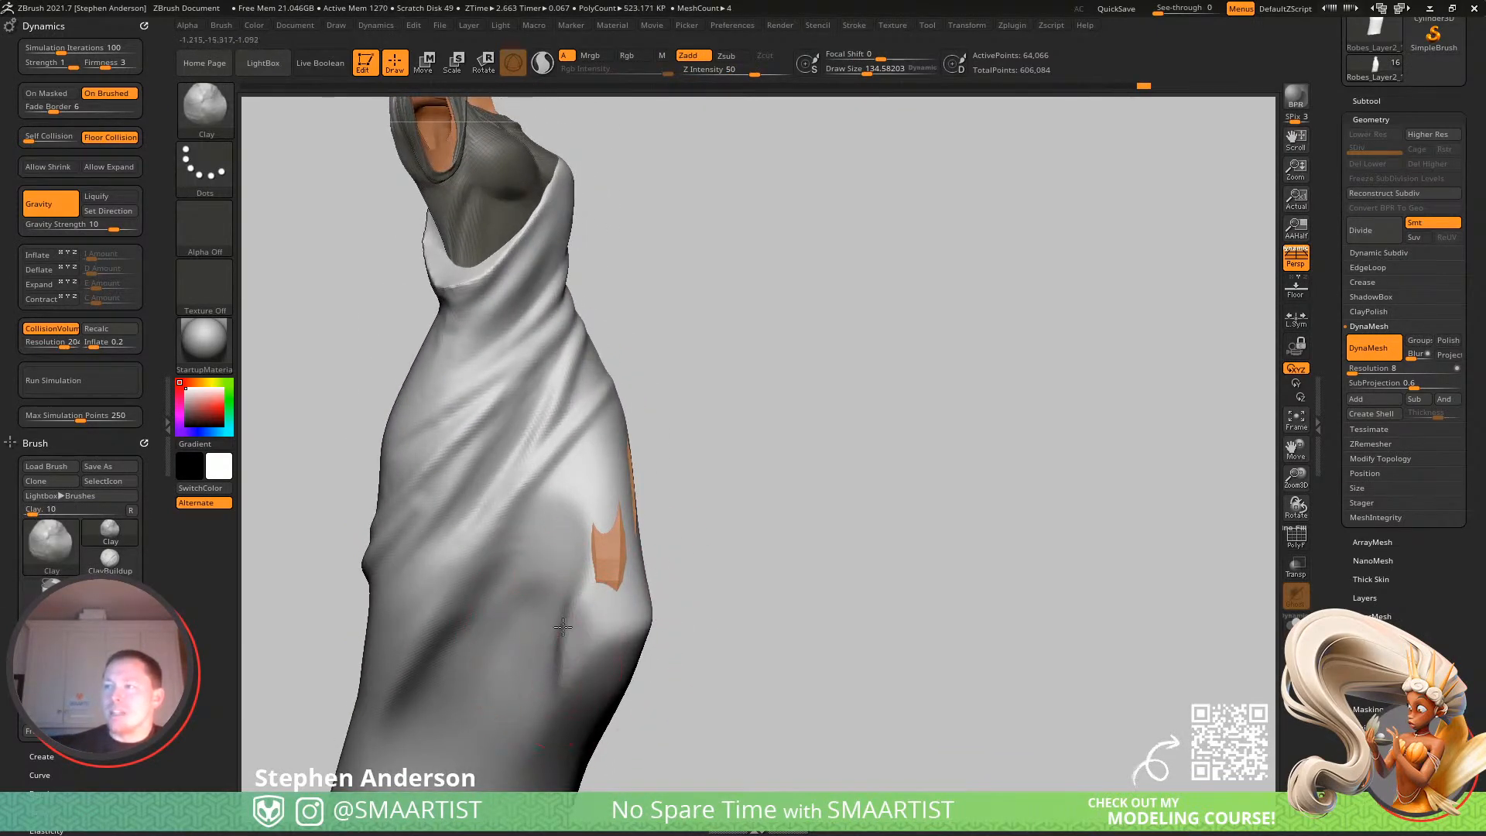
{"action": "mouse_move", "coordinate": [566, 704]}
{"action": "right_mouse_down"}
{"action": "mouse_move", "coordinate": [520, 647]}
{"action": "mouse_move", "coordinate": [591, 620]}
{"action": "mouse_move", "coordinate": [537, 573]}
{"action": "right_mouse_up"}
Switch to the Move brush, set the draw size to about 236, and adjust the skirt's shape around the bent knee.
{"action": "mouse_move", "coordinate": [519, 623]}
{"action": "right_mouse_down"}
{"action": "mouse_move", "coordinate": [564, 565]}
{"action": "mouse_move", "coordinate": [601, 574]}
{"action": "mouse_move", "coordinate": [491, 647]}
{"action": "mouse_move", "coordinate": [460, 619]}
{"action": "mouse_move", "coordinate": [504, 647]}
{"action": "mouse_move", "coordinate": [514, 616]}
{"action": "mouse_move", "coordinate": [531, 654]}
{"action": "right_mouse_up"}
{"action": "key", "text": "b"}
{"action": "key", "text": "m"}
{"action": "key", "text": "v"}
{"action": "key", "text": "s"}
{"action": "left_click_drag", "start_coordinate": [531, 654], "coordinate": [543, 655]}
{"action": "right_click_drag", "start_coordinate": [520, 659], "coordinate": [528, 662]}
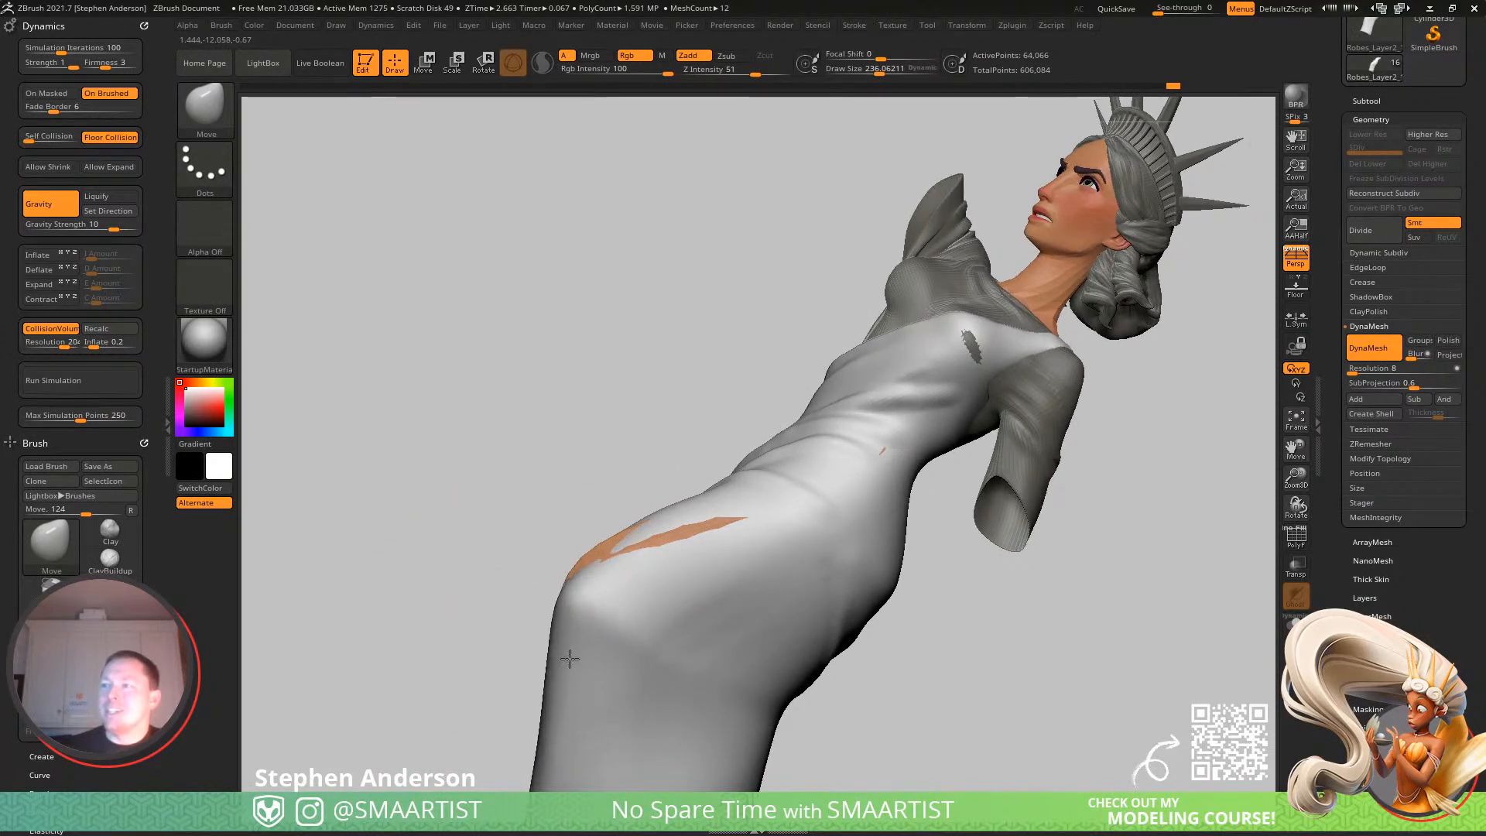
{"action": "mouse_move", "coordinate": [575, 610]}
{"action": "right_mouse_down"}
{"action": "mouse_move", "coordinate": [664, 637]}
{"action": "mouse_move", "coordinate": [586, 612]}
{"action": "mouse_move", "coordinate": [534, 569]}
{"action": "right_mouse_up"}
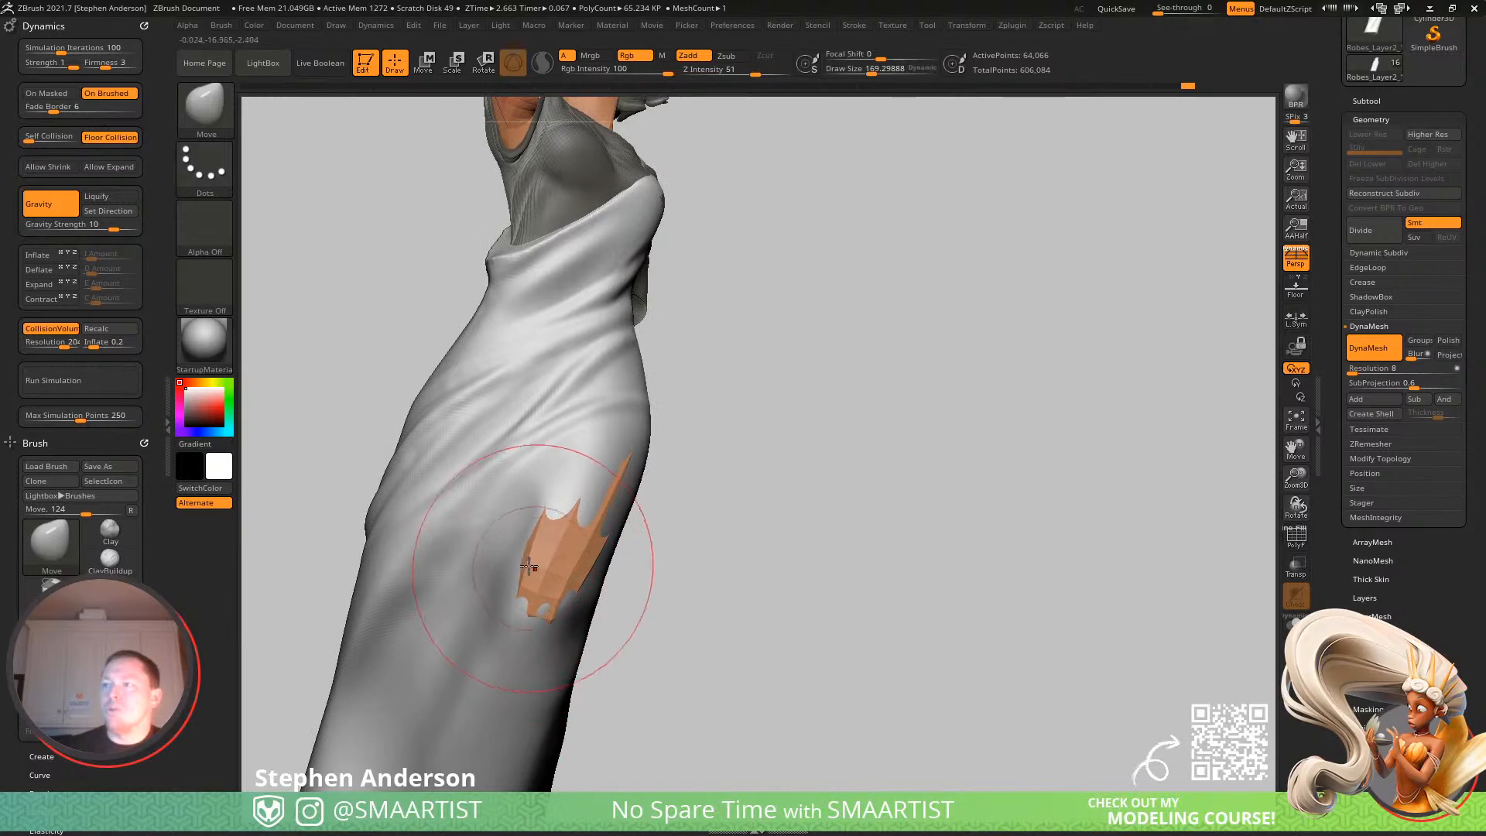
Adjust the draw size to about 229 and reshape the lower skirt below the bent knee.
{"action": "key", "text": "s"}
{"action": "left_click_drag", "start_coordinate": [548, 543], "coordinate": [540, 543]}
{"action": "right_click_drag", "start_coordinate": [501, 564], "coordinate": [485, 635]}
{"action": "key", "text": "s"}
{"action": "left_click_drag", "start_coordinate": [480, 623], "coordinate": [541, 624]}
{"action": "left_click_drag", "start_coordinate": [539, 739], "coordinate": [453, 712]}
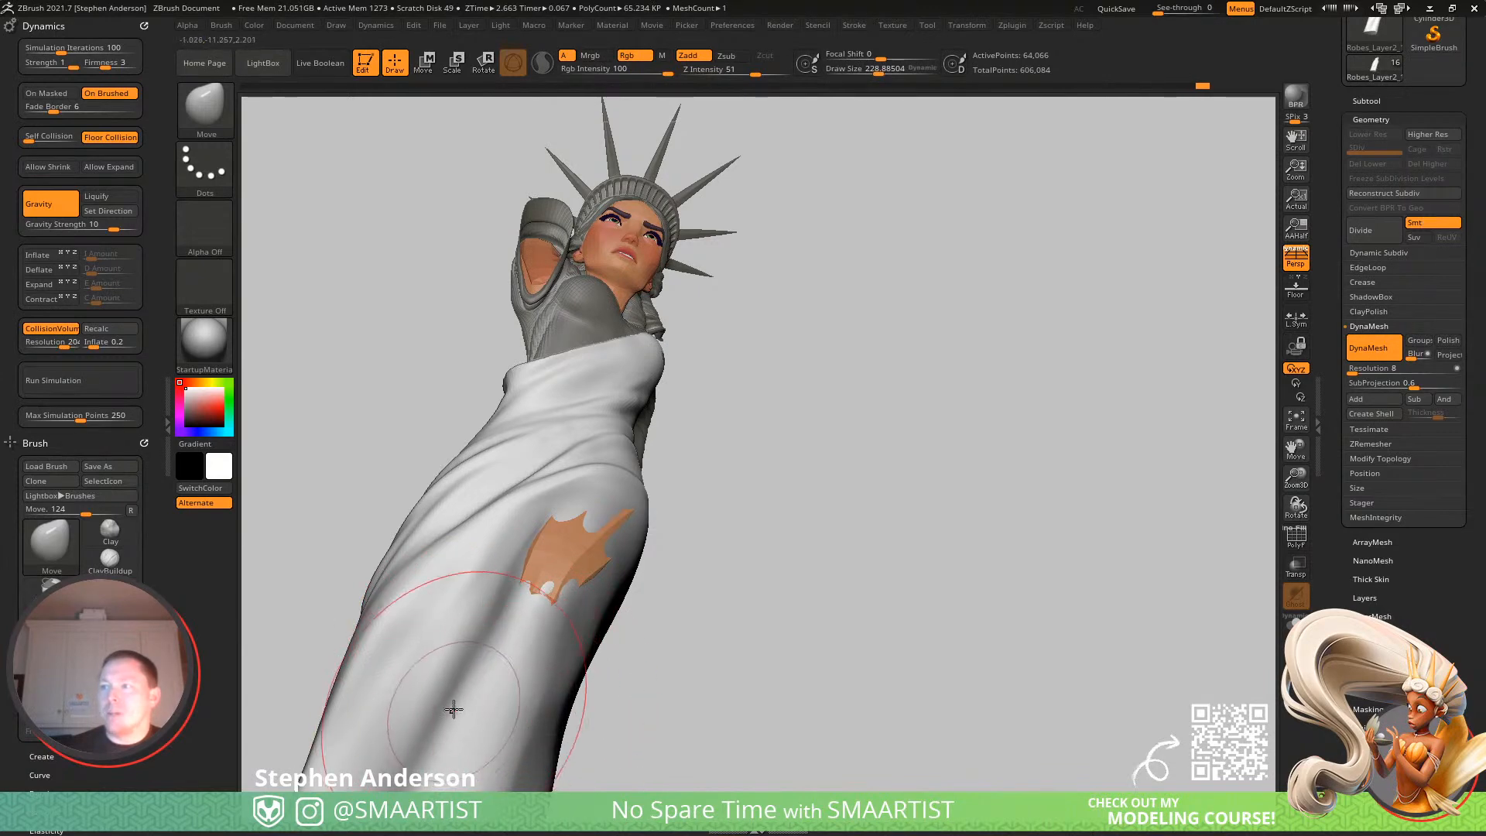
Switch to the Standard brush at a draw size of about 140 and sculpt folds down the lower skirt below the bent knee.
{"action": "mouse_move", "coordinate": [515, 690]}
{"action": "right_mouse_down"}
{"action": "mouse_move", "coordinate": [499, 565]}
{"action": "mouse_move", "coordinate": [518, 580]}
{"action": "mouse_move", "coordinate": [464, 642]}
{"action": "right_mouse_up"}
{"action": "key", "text": "b"}
{"action": "key", "text": "s"}
{"action": "key", "text": "t"}
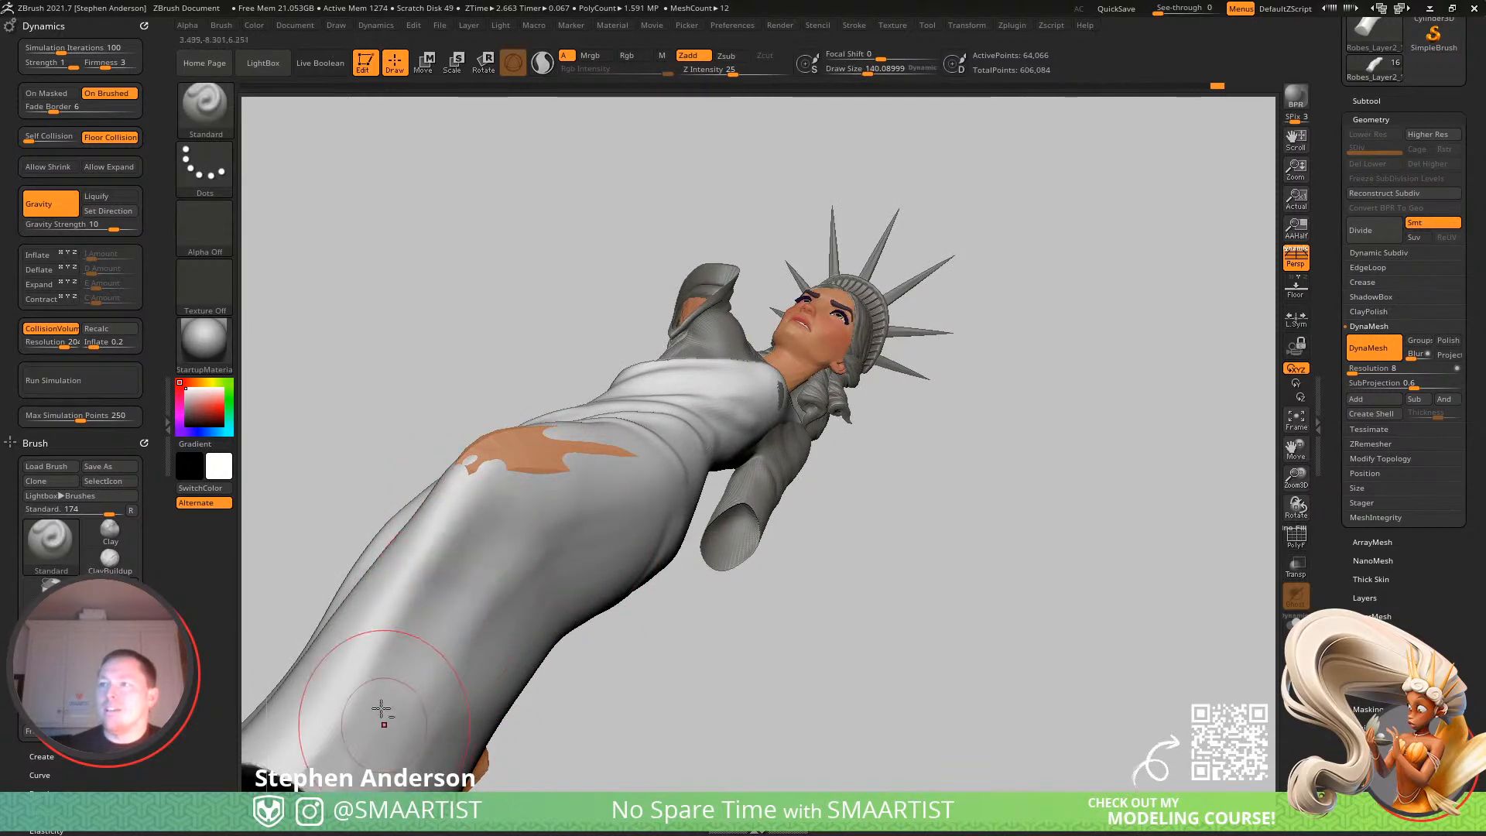
{"action": "left_click_drag", "start_coordinate": [530, 542], "coordinate": [367, 750], "text": "alt"}
{"action": "mouse_move", "coordinate": [339, 699]}
{"action": "right_mouse_down"}
{"action": "mouse_move", "coordinate": [438, 600]}
{"action": "mouse_move", "coordinate": [491, 657]}
{"action": "mouse_move", "coordinate": [395, 541]}
{"action": "mouse_move", "coordinate": [345, 574]}
{"action": "mouse_move", "coordinate": [374, 569]}
{"action": "mouse_move", "coordinate": [426, 639]}
{"action": "mouse_move", "coordinate": [348, 507]}
{"action": "mouse_move", "coordinate": [433, 545]}
{"action": "right_mouse_up"}
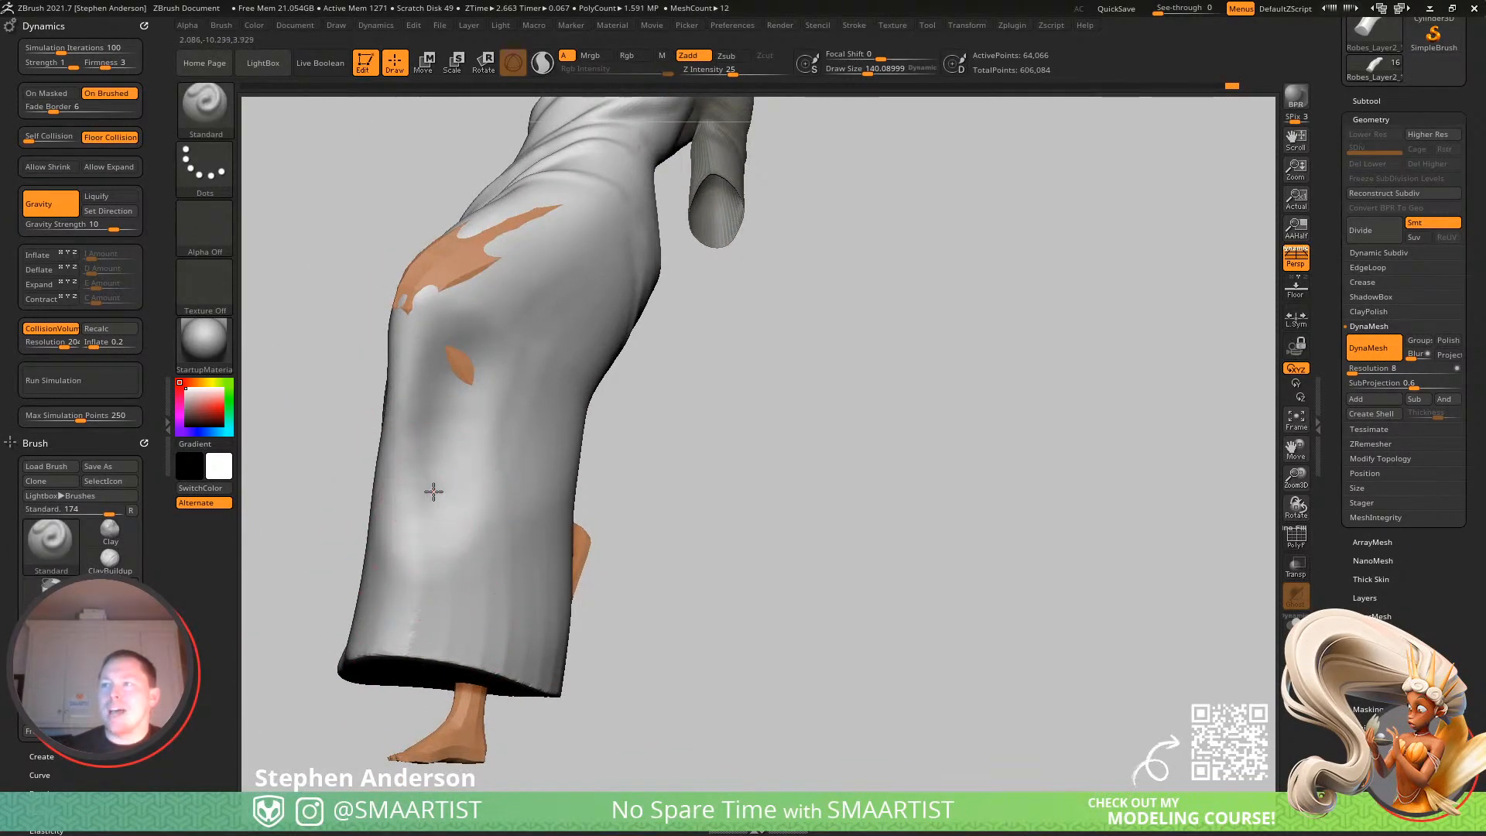
{"action": "mouse_move", "coordinate": [453, 676]}
{"action": "right_mouse_down"}
{"action": "mouse_move", "coordinate": [421, 590]}
{"action": "mouse_move", "coordinate": [478, 600]}
{"action": "mouse_move", "coordinate": [358, 544]}
{"action": "mouse_move", "coordinate": [518, 502]}
{"action": "right_mouse_up"}
Switch to the Move brush at a draw size of about 99 and reshape the hem and front edge of the lower skirt.
{"action": "key", "text": "b"}
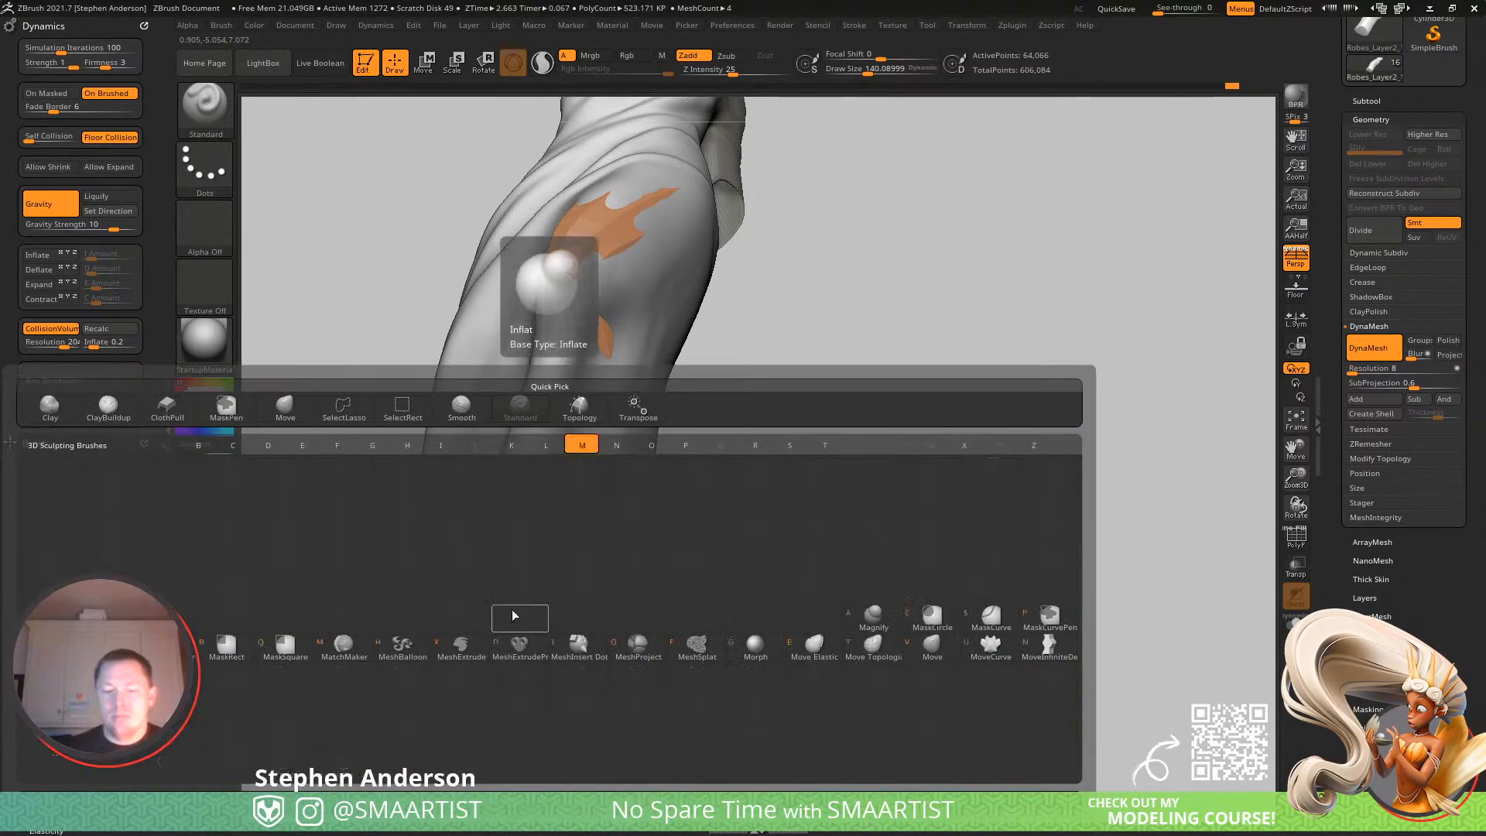
{"action": "key", "text": "m"}
{"action": "key", "text": "v"}
{"action": "key", "text": "s"}
{"action": "left_click_drag", "start_coordinate": [510, 599], "coordinate": [508, 624]}
{"action": "mouse_move", "coordinate": [557, 641]}
{"action": "right_mouse_down"}
{"action": "mouse_move", "coordinate": [501, 684]}
{"action": "mouse_move", "coordinate": [548, 651]}
{"action": "mouse_move", "coordinate": [491, 606]}
{"action": "mouse_move", "coordinate": [516, 629]}
{"action": "right_mouse_up"}
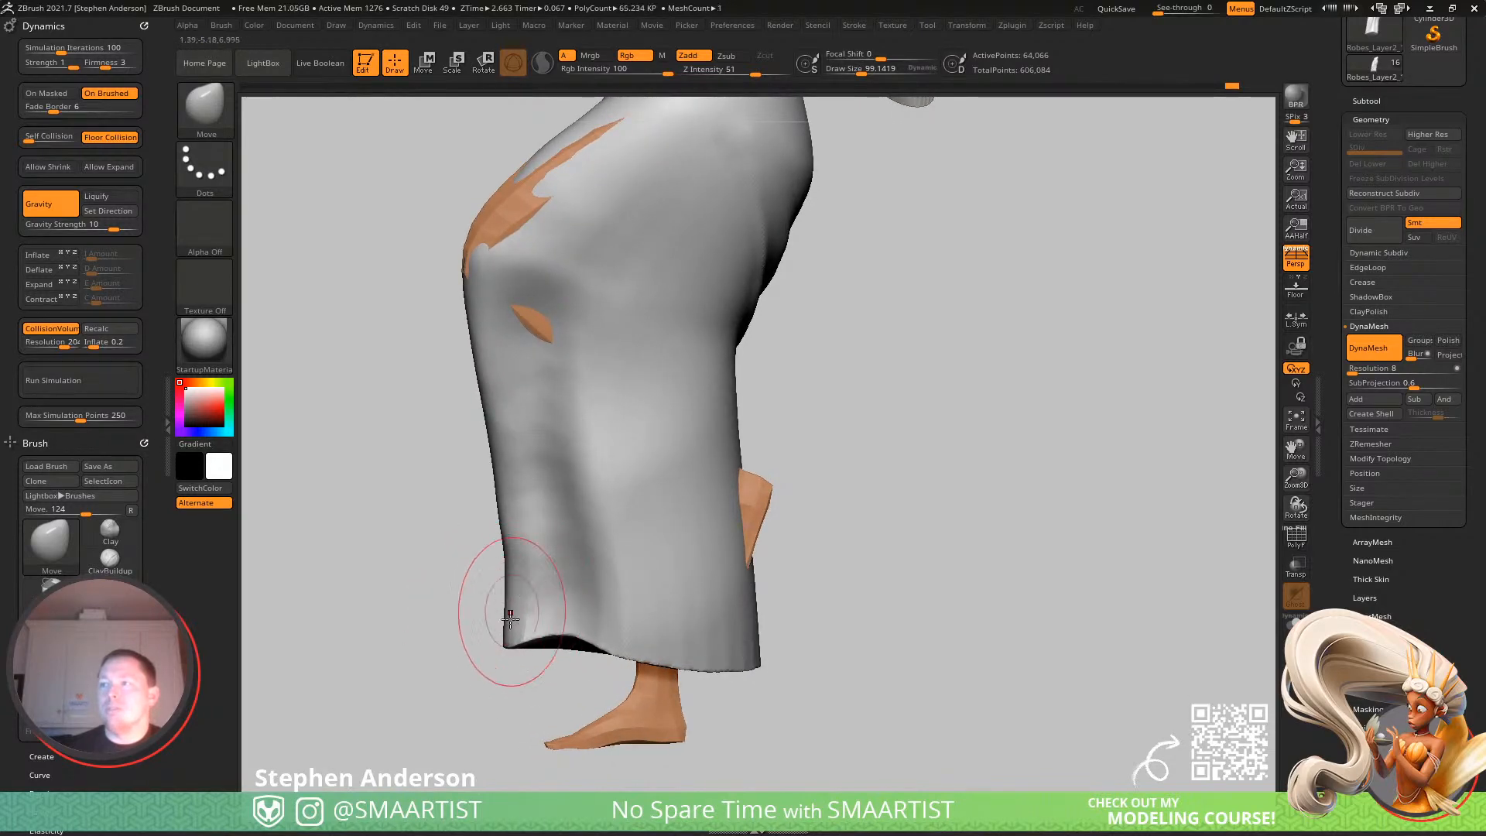
{"action": "left_click_drag", "start_coordinate": [518, 617], "coordinate": [534, 592]}
{"action": "left_click_drag", "start_coordinate": [517, 521], "coordinate": [547, 504]}
{"action": "left_click_drag", "start_coordinate": [497, 420], "coordinate": [517, 416]}
Set the draw size to about 129 and pull the skirt outward over the exposed thigh.
{"action": "mouse_move", "coordinate": [517, 416]}
{"action": "right_mouse_down"}
{"action": "mouse_move", "coordinate": [570, 472]}
{"action": "mouse_move", "coordinate": [531, 281]}
{"action": "mouse_move", "coordinate": [666, 230]}
{"action": "mouse_move", "coordinate": [601, 238]}
{"action": "mouse_move", "coordinate": [611, 212]}
{"action": "right_mouse_up"}
{"action": "key", "text": "s"}
{"action": "left_click_drag", "start_coordinate": [610, 212], "coordinate": [586, 214]}
{"action": "mouse_move", "coordinate": [663, 193]}
{"action": "right_mouse_down"}
{"action": "mouse_move", "coordinate": [681, 220]}
{"action": "mouse_move", "coordinate": [673, 262]}
{"action": "right_mouse_up"}
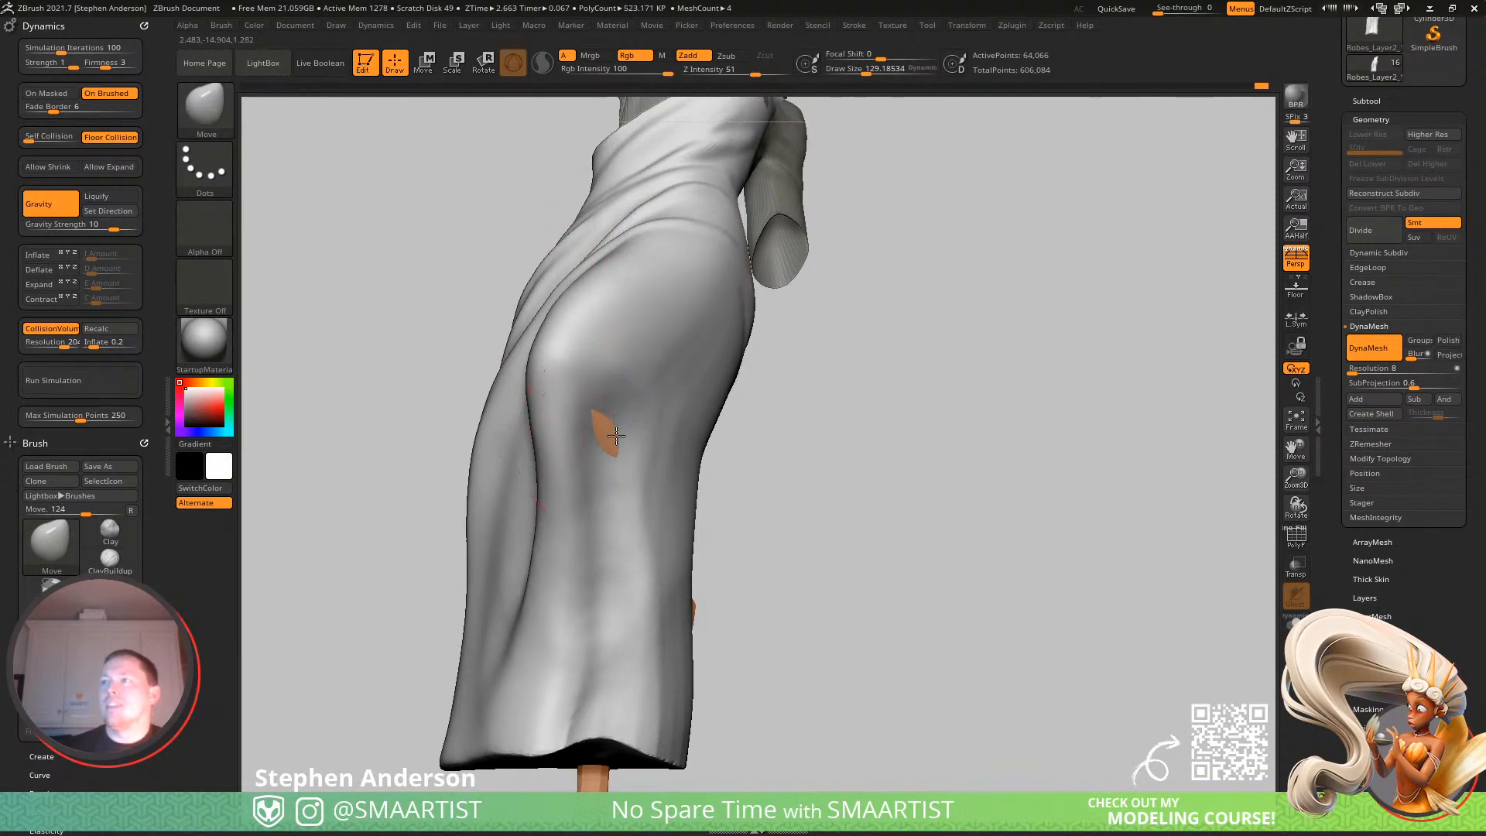
{"action": "mouse_move", "coordinate": [622, 440]}
{"action": "right_mouse_down"}
{"action": "mouse_move", "coordinate": [630, 468]}
{"action": "mouse_move", "coordinate": [558, 476]}
{"action": "mouse_move", "coordinate": [568, 486]}
{"action": "right_mouse_up"}
Switch to the Standard brush, sculpt small folds below the knee at draw sizes of about 39 and 51, and undo the last stroke.
{"action": "key", "text": "b"}
{"action": "key", "text": "s"}
{"action": "key", "text": "t"}
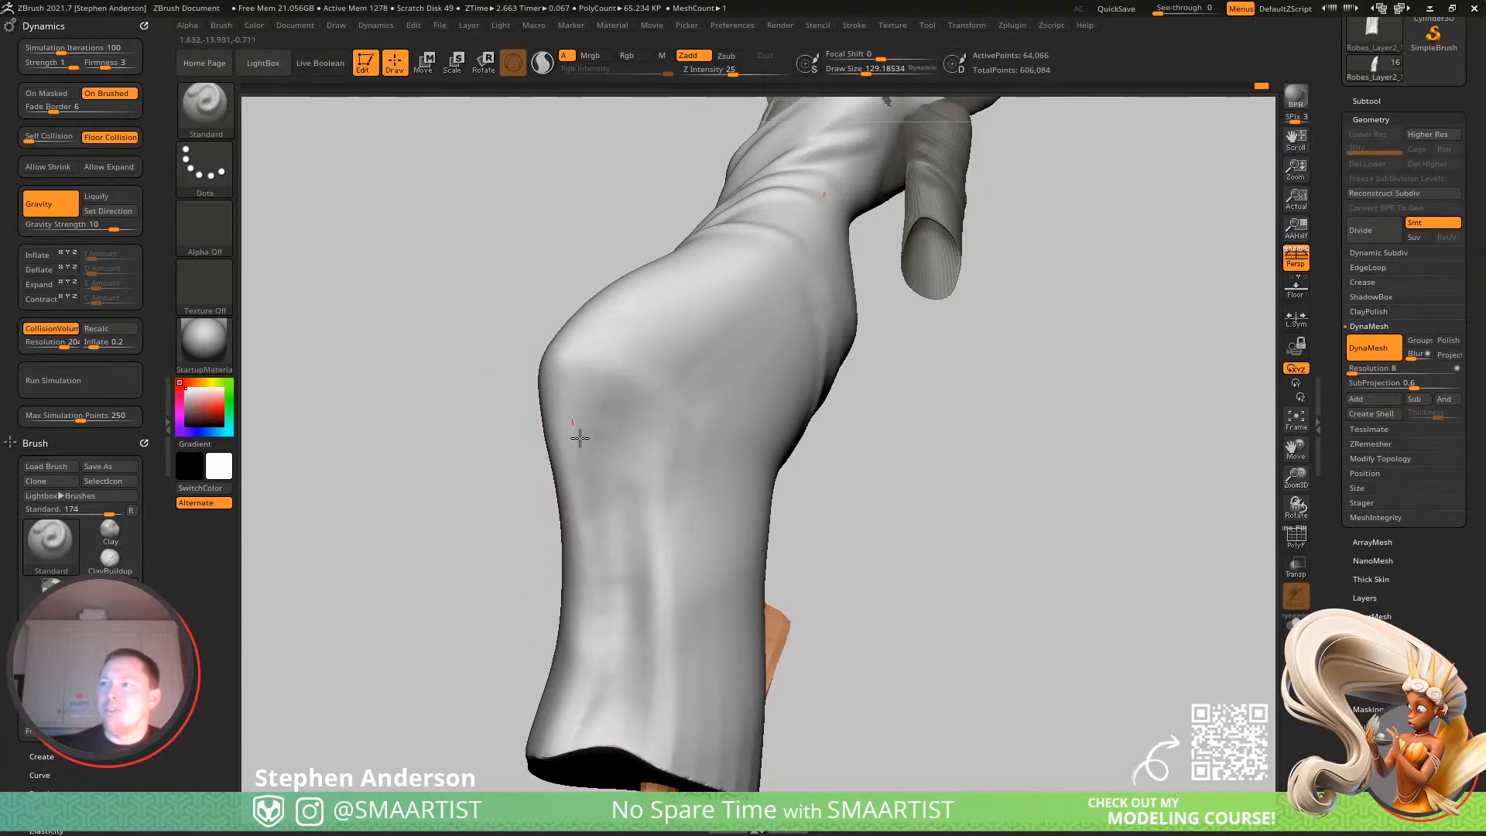
{"action": "mouse_move", "coordinate": [584, 521]}
{"action": "right_mouse_down"}
{"action": "mouse_move", "coordinate": [650, 510]}
{"action": "mouse_move", "coordinate": [537, 468]}
{"action": "mouse_move", "coordinate": [562, 461]}
{"action": "right_mouse_up"}
{"action": "key", "text": "s"}
{"action": "left_click_drag", "start_coordinate": [578, 458], "coordinate": [564, 456]}
{"action": "mouse_move", "coordinate": [578, 450]}
{"action": "right_mouse_down", "text": "ctrl"}
{"action": "mouse_move", "coordinate": [594, 461]}
{"action": "mouse_move", "coordinate": [546, 406]}
{"action": "right_mouse_up", "text": "ctrl"}
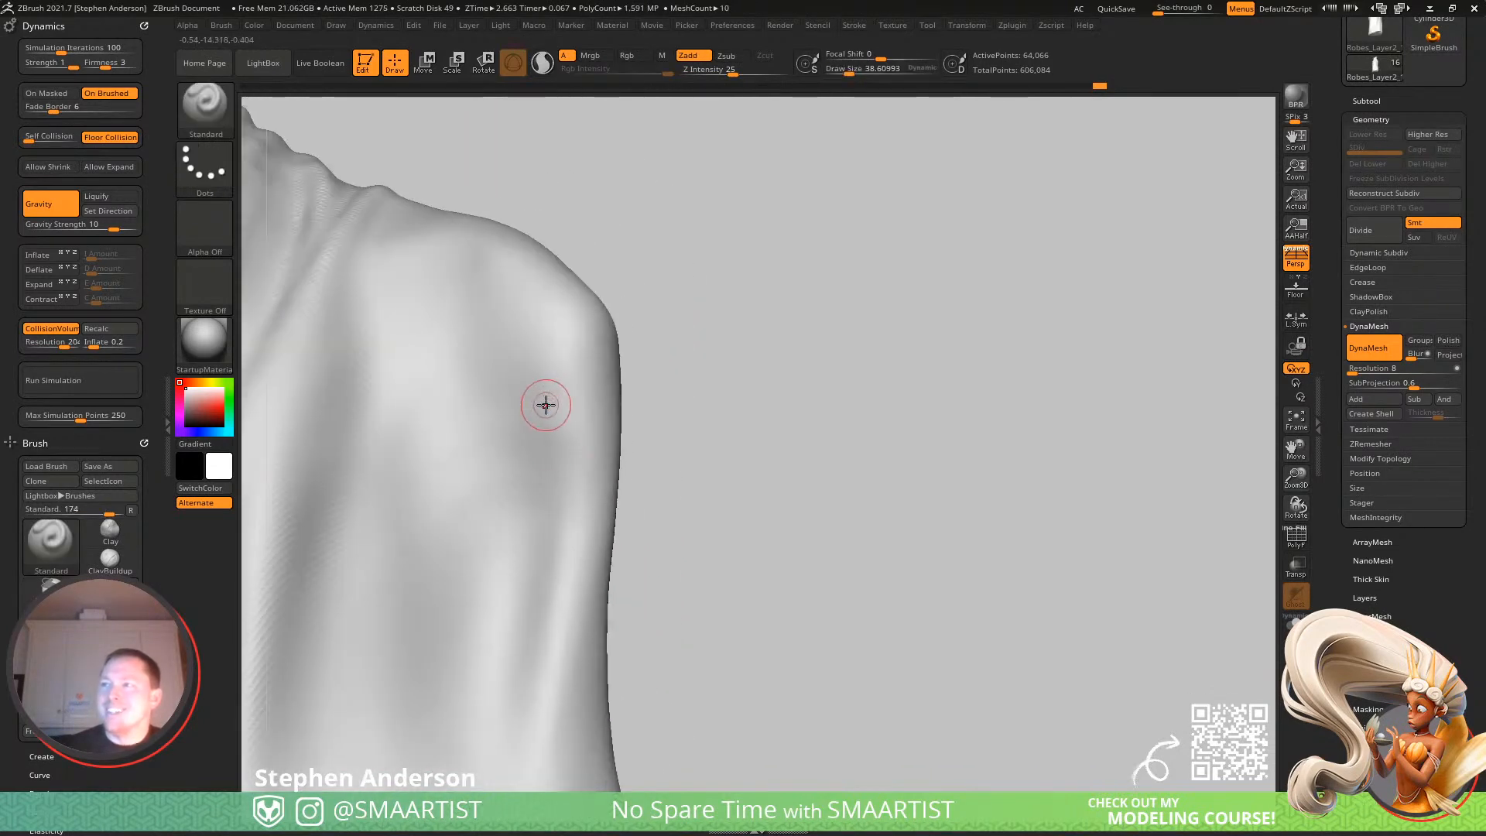
{"action": "left_click_drag", "start_coordinate": [550, 406], "coordinate": [544, 422]}
{"action": "left_click_drag", "start_coordinate": [521, 532], "coordinate": [425, 750]}
{"action": "mouse_move", "coordinate": [458, 611]}
{"action": "right_mouse_down", "text": "ctrl"}
{"action": "mouse_move", "coordinate": [464, 461]}
{"action": "mouse_move", "coordinate": [507, 410]}
{"action": "mouse_move", "coordinate": [509, 455]}
{"action": "mouse_move", "coordinate": [551, 514]}
{"action": "mouse_move", "coordinate": [602, 372]}
{"action": "right_mouse_up", "text": "ctrl"}
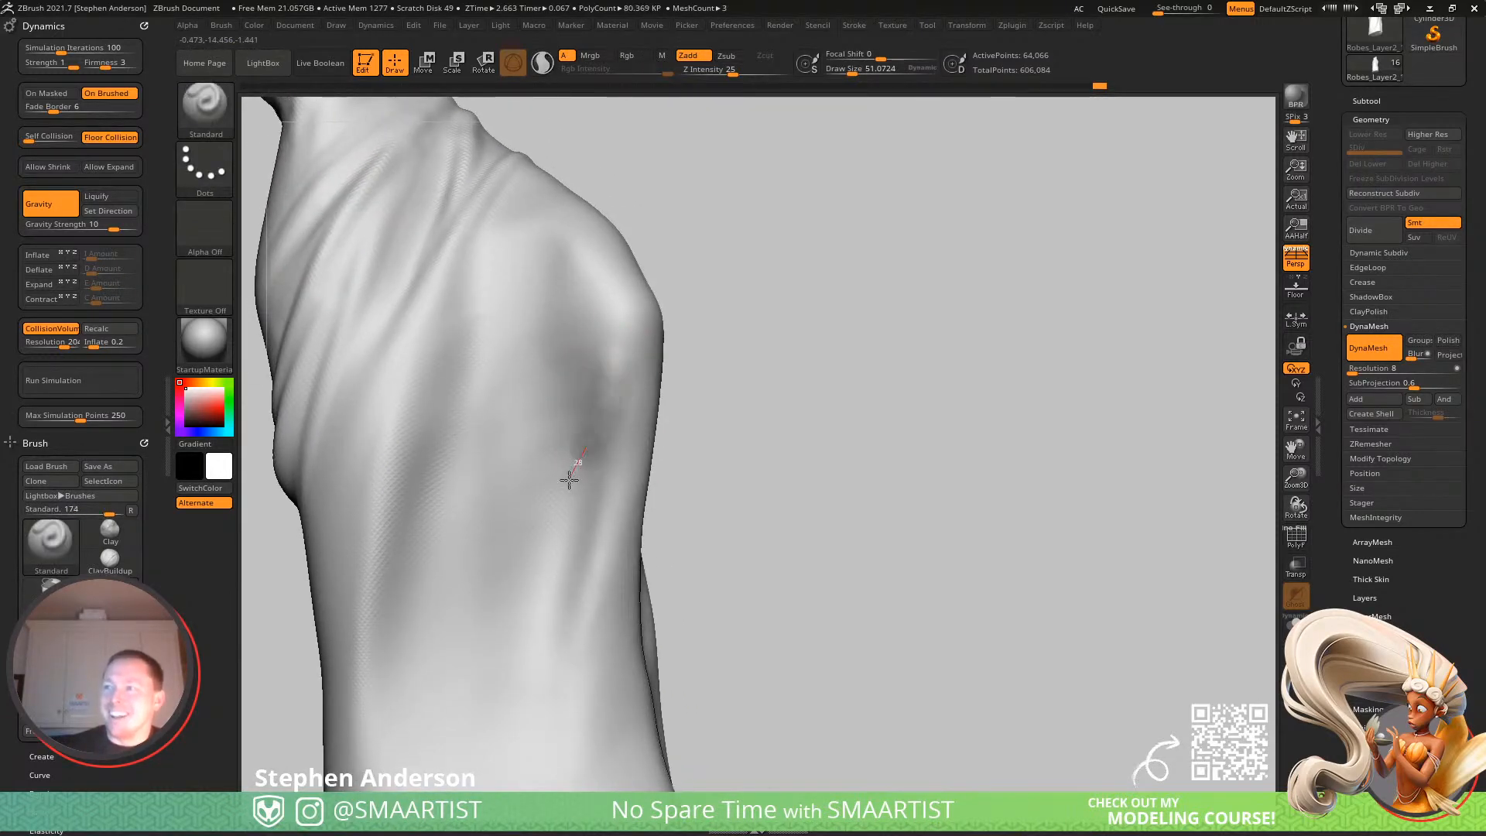
{"action": "key", "text": "ctrl+z"}
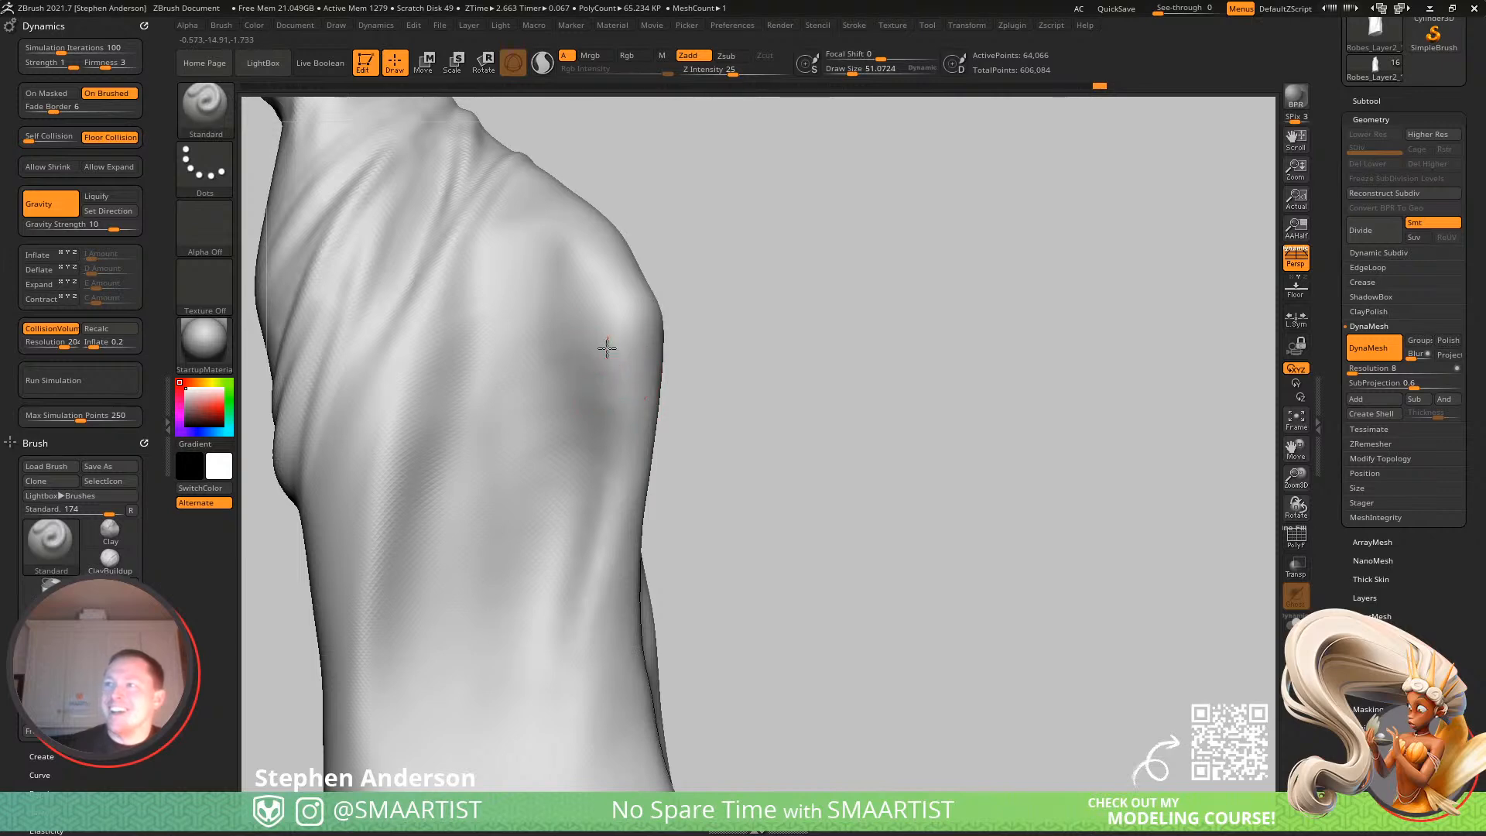
Sculpt long diagonal folds at a draw size of about 51 from below the knee across the lower skirt.
{"action": "mouse_move", "coordinate": [485, 642]}
{"action": "left_mouse_down"}
{"action": "mouse_move", "coordinate": [418, 713]}
{"action": "mouse_move", "coordinate": [384, 720]}
{"action": "left_mouse_up"}
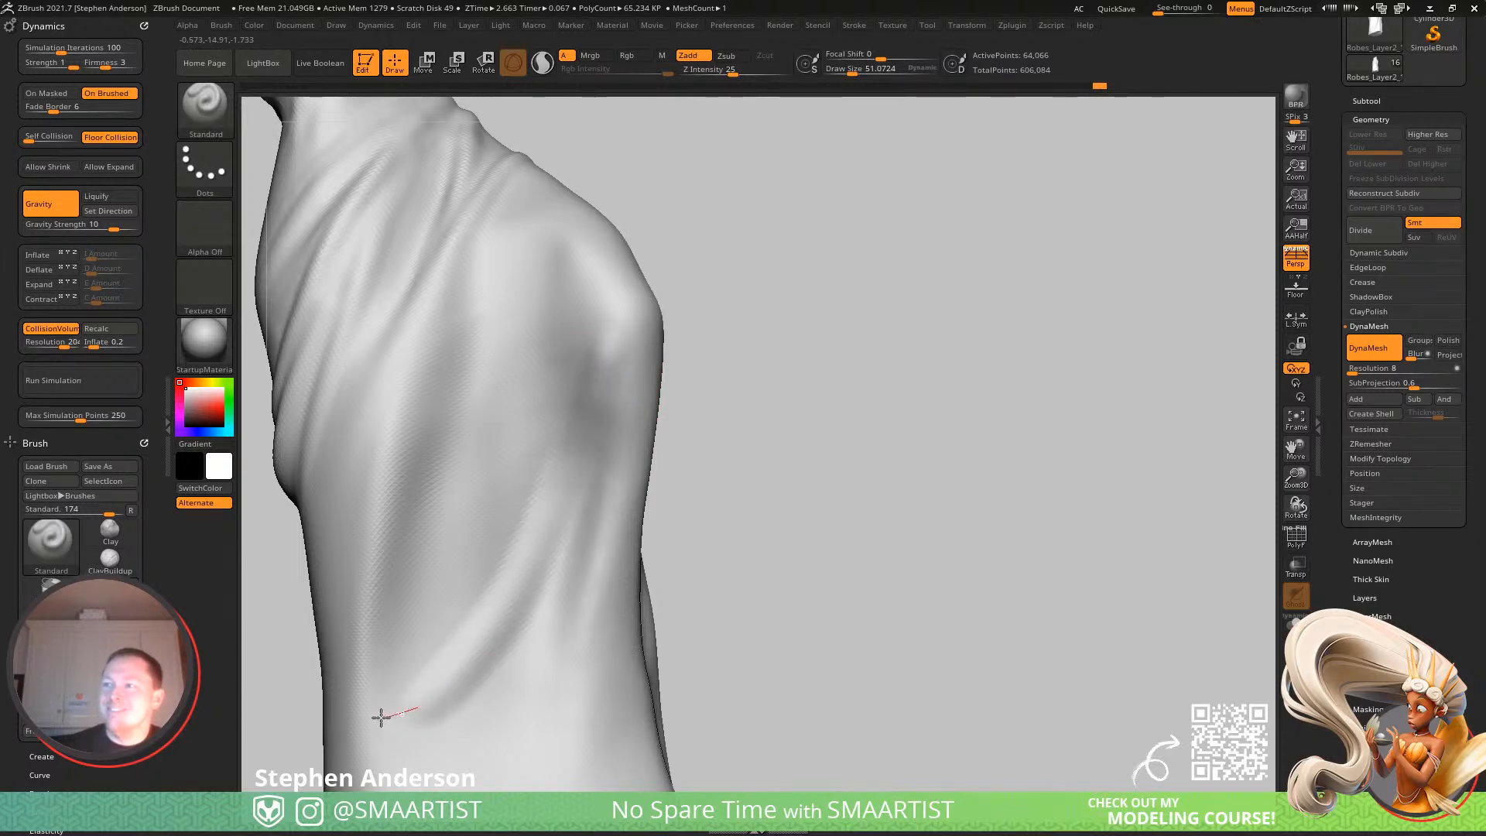
{"action": "mouse_move", "coordinate": [559, 438]}
{"action": "right_mouse_down"}
{"action": "mouse_move", "coordinate": [524, 415]}
{"action": "mouse_move", "coordinate": [573, 441]}
{"action": "right_mouse_up"}
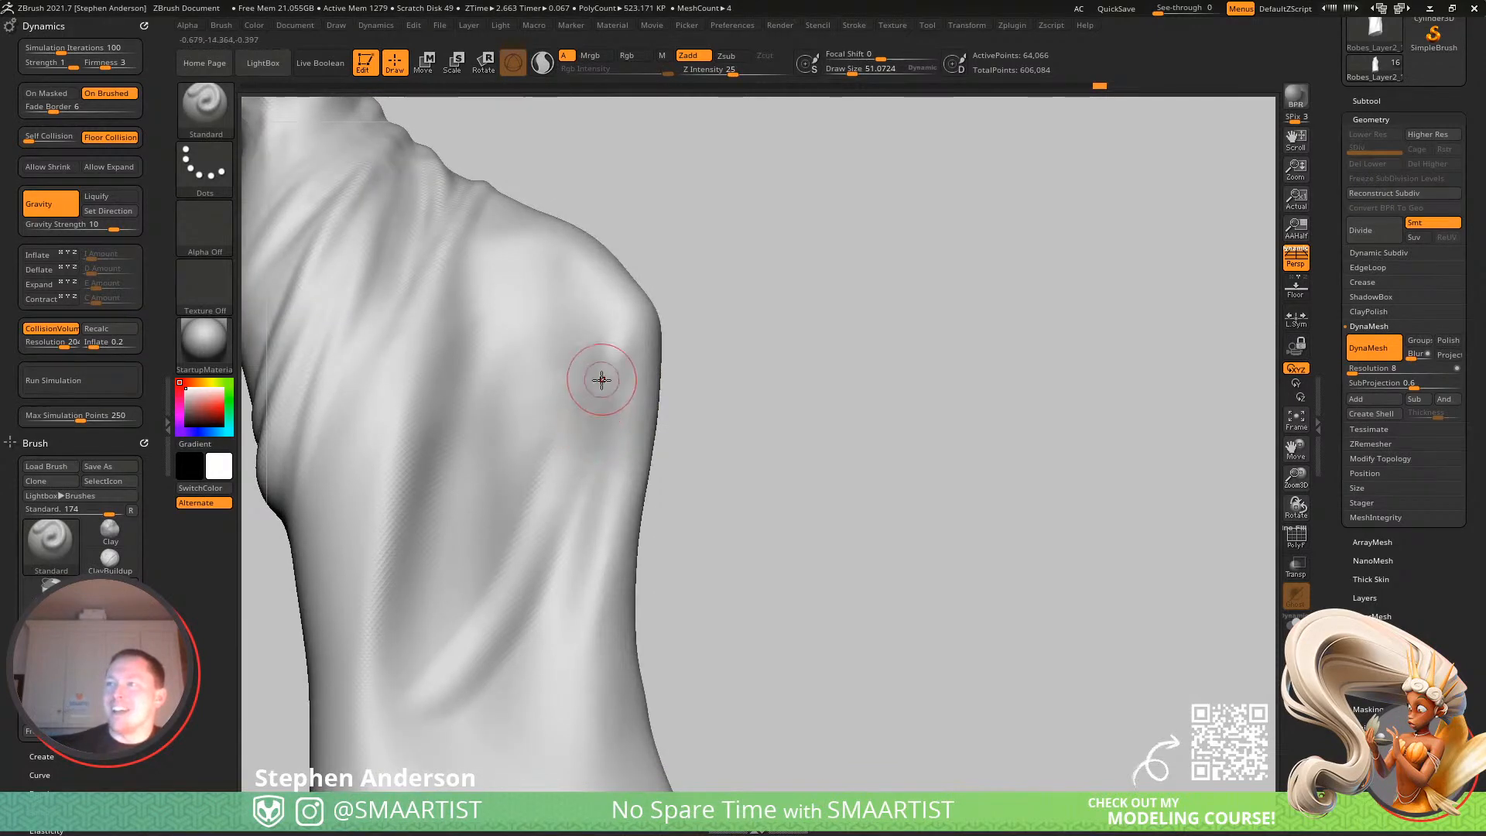
{"action": "left_click_drag", "start_coordinate": [558, 490], "coordinate": [571, 439]}
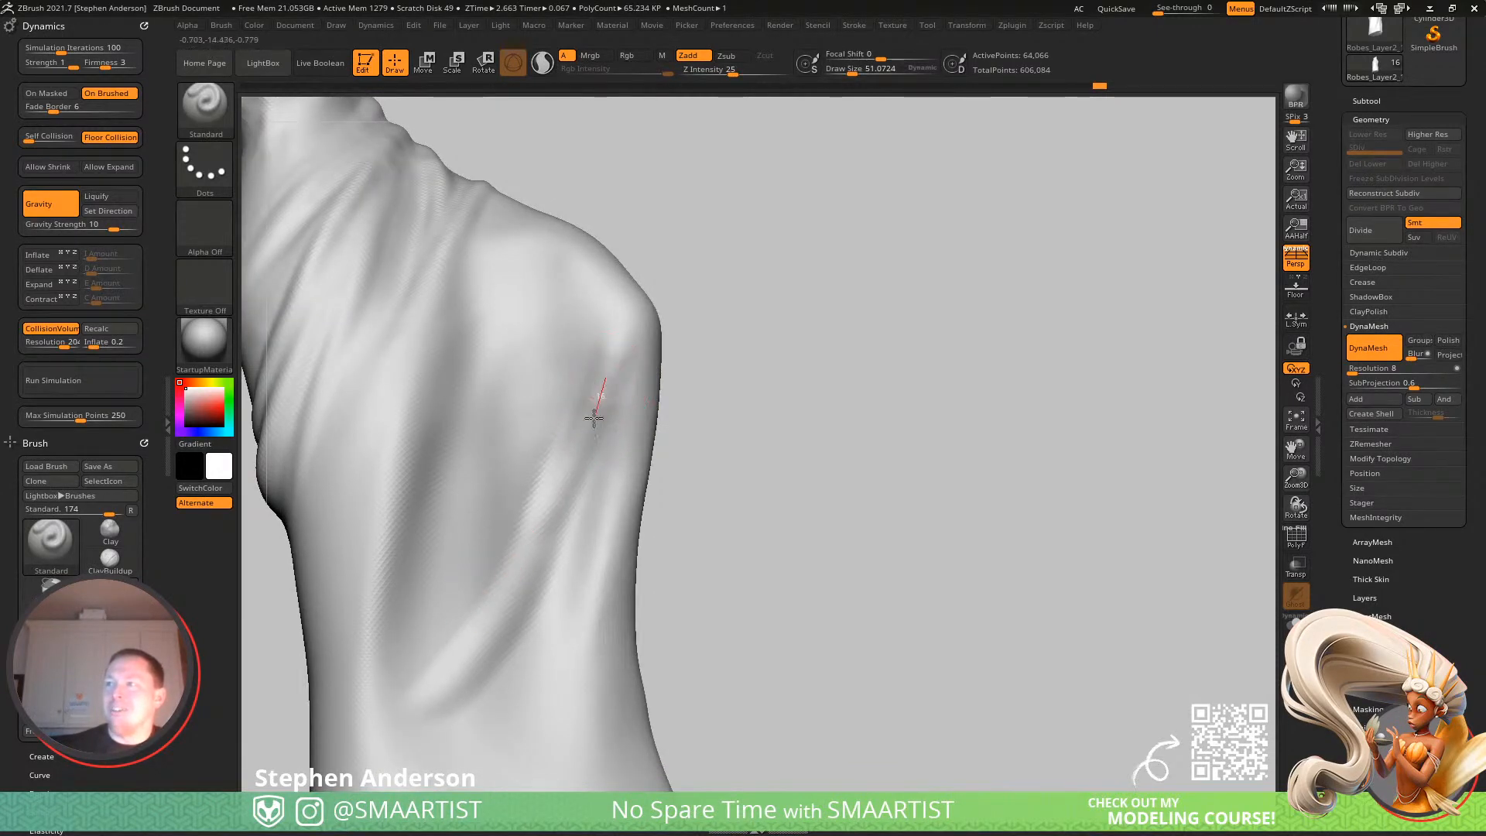
{"action": "left_click_drag", "start_coordinate": [541, 540], "coordinate": [410, 685]}
{"action": "mouse_move", "coordinate": [588, 442]}
{"action": "right_mouse_down"}
{"action": "mouse_move", "coordinate": [591, 493]}
{"action": "mouse_move", "coordinate": [625, 421]}
{"action": "right_mouse_up"}
{"action": "mouse_move", "coordinate": [605, 460]}
{"action": "left_mouse_down"}
{"action": "mouse_move", "coordinate": [493, 653]}
{"action": "mouse_move", "coordinate": [379, 657]}
{"action": "left_mouse_up"}
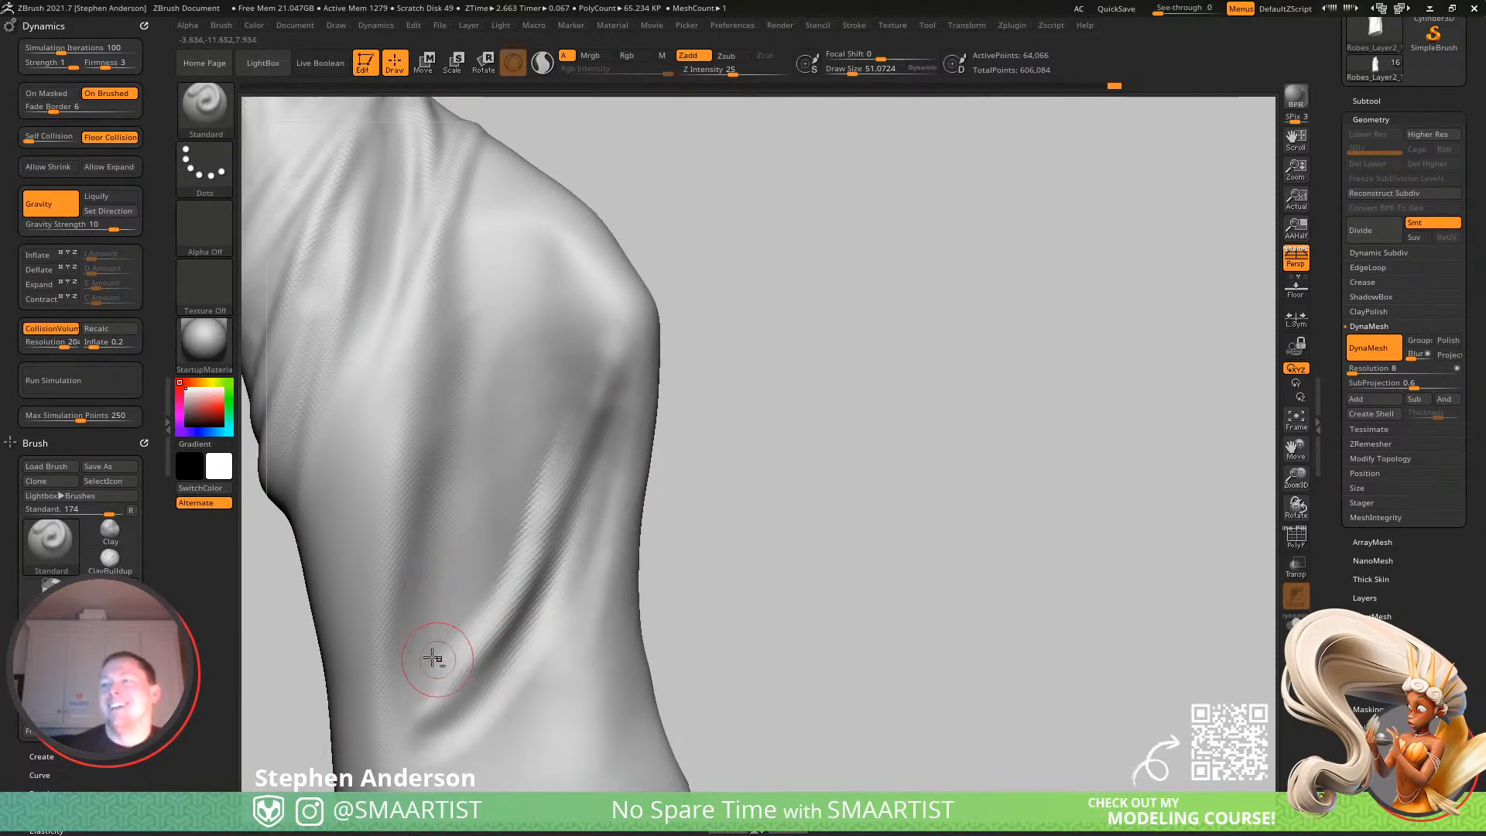
{"action": "left_click_drag", "start_coordinate": [481, 627], "coordinate": [498, 547]}
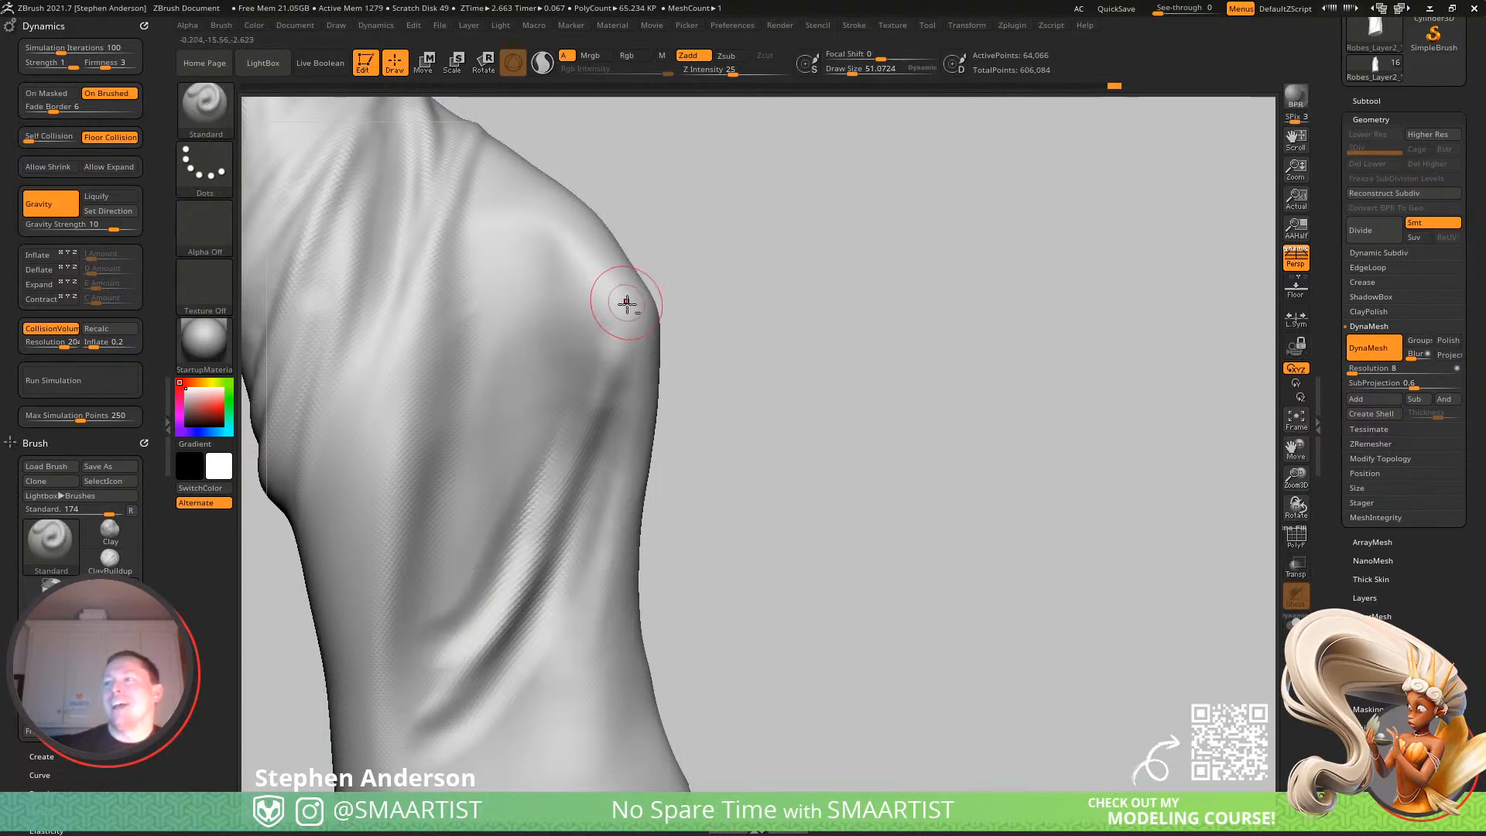
Refine and soften the diagonal folds below the knee, using draw sizes of about 104 and 69.
{"action": "key", "text": "s"}
{"action": "mouse_move", "coordinate": [438, 586]}
{"action": "left_mouse_down"}
{"action": "mouse_move", "coordinate": [506, 537]}
{"action": "mouse_move", "coordinate": [537, 443]}
{"action": "mouse_move", "coordinate": [504, 481]}
{"action": "mouse_move", "coordinate": [551, 393]}
{"action": "left_mouse_up"}
{"action": "mouse_move", "coordinate": [647, 256]}
{"action": "right_mouse_down", "text": "ctrl"}
{"action": "mouse_move", "coordinate": [508, 415]}
{"action": "mouse_move", "coordinate": [510, 398]}
{"action": "mouse_move", "coordinate": [544, 474]}
{"action": "mouse_move", "coordinate": [612, 503]}
{"action": "mouse_move", "coordinate": [577, 614]}
{"action": "mouse_move", "coordinate": [564, 481]}
{"action": "mouse_move", "coordinate": [606, 514]}
{"action": "right_mouse_up", "text": "ctrl"}
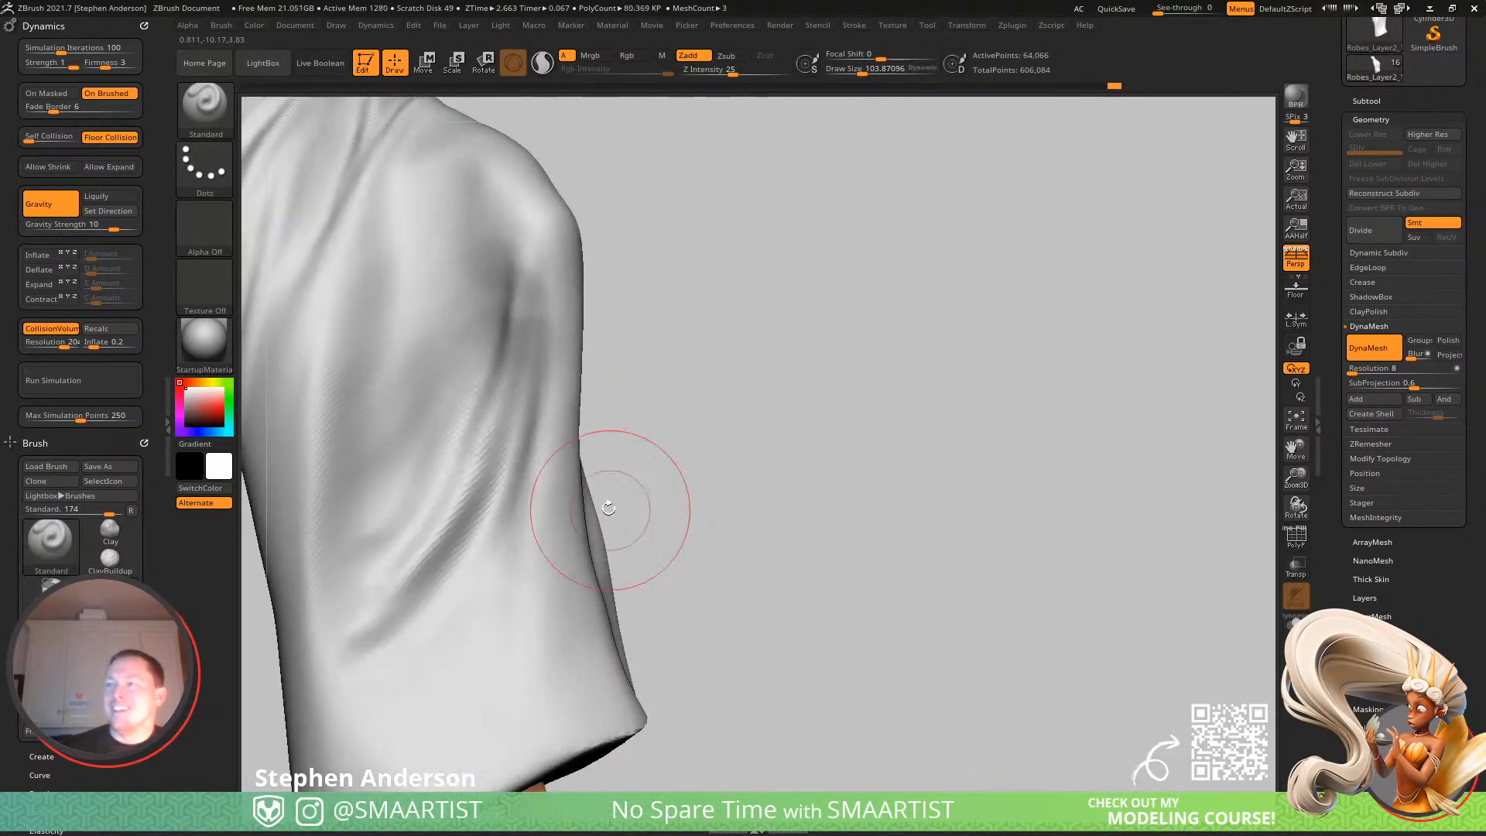
{"action": "key", "text": "s"}
{"action": "left_click_drag", "start_coordinate": [558, 398], "coordinate": [546, 399]}
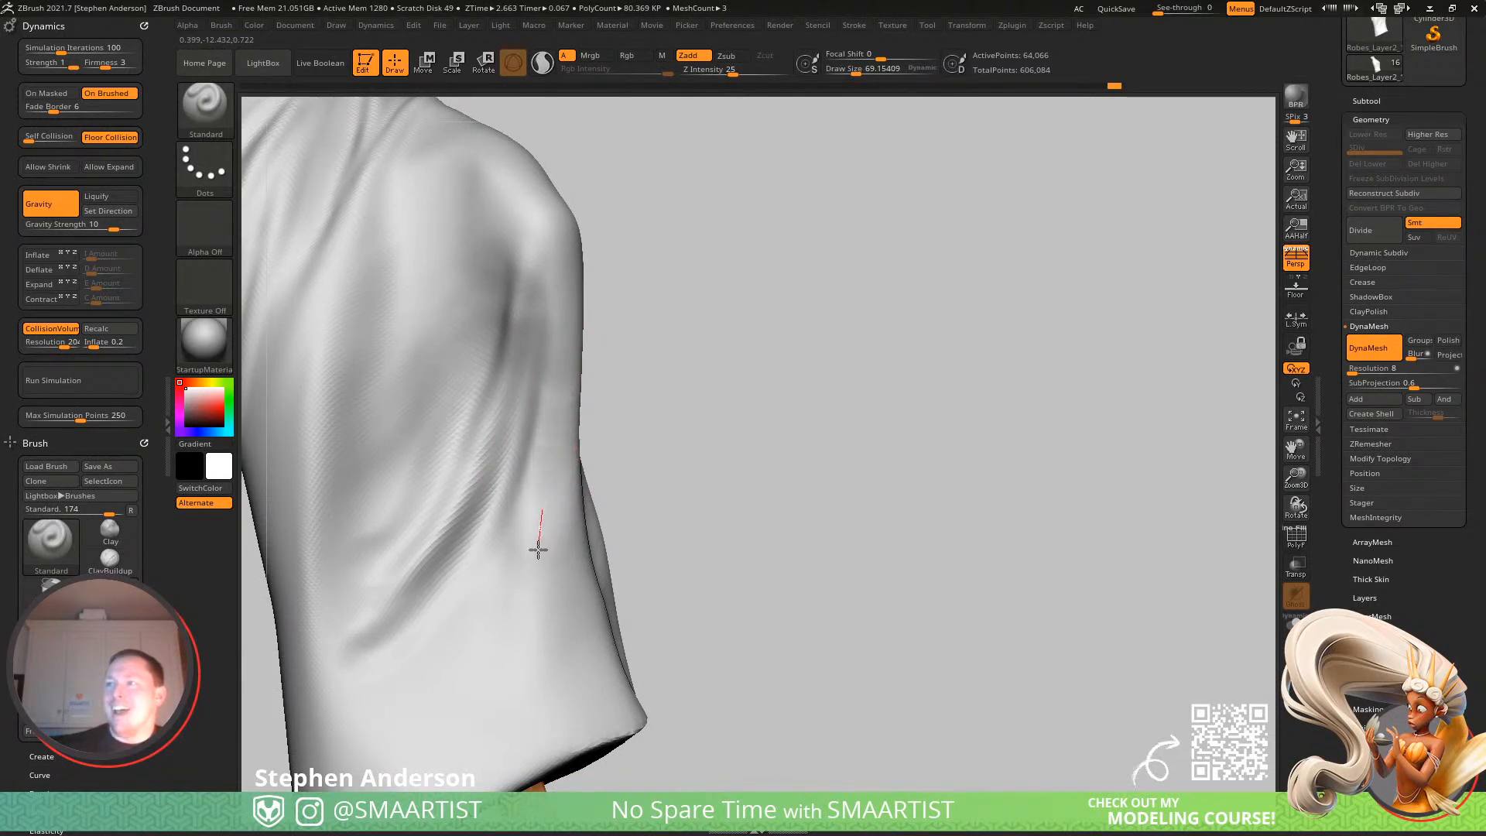
{"action": "right_click_drag", "start_coordinate": [533, 657], "coordinate": [577, 603]}
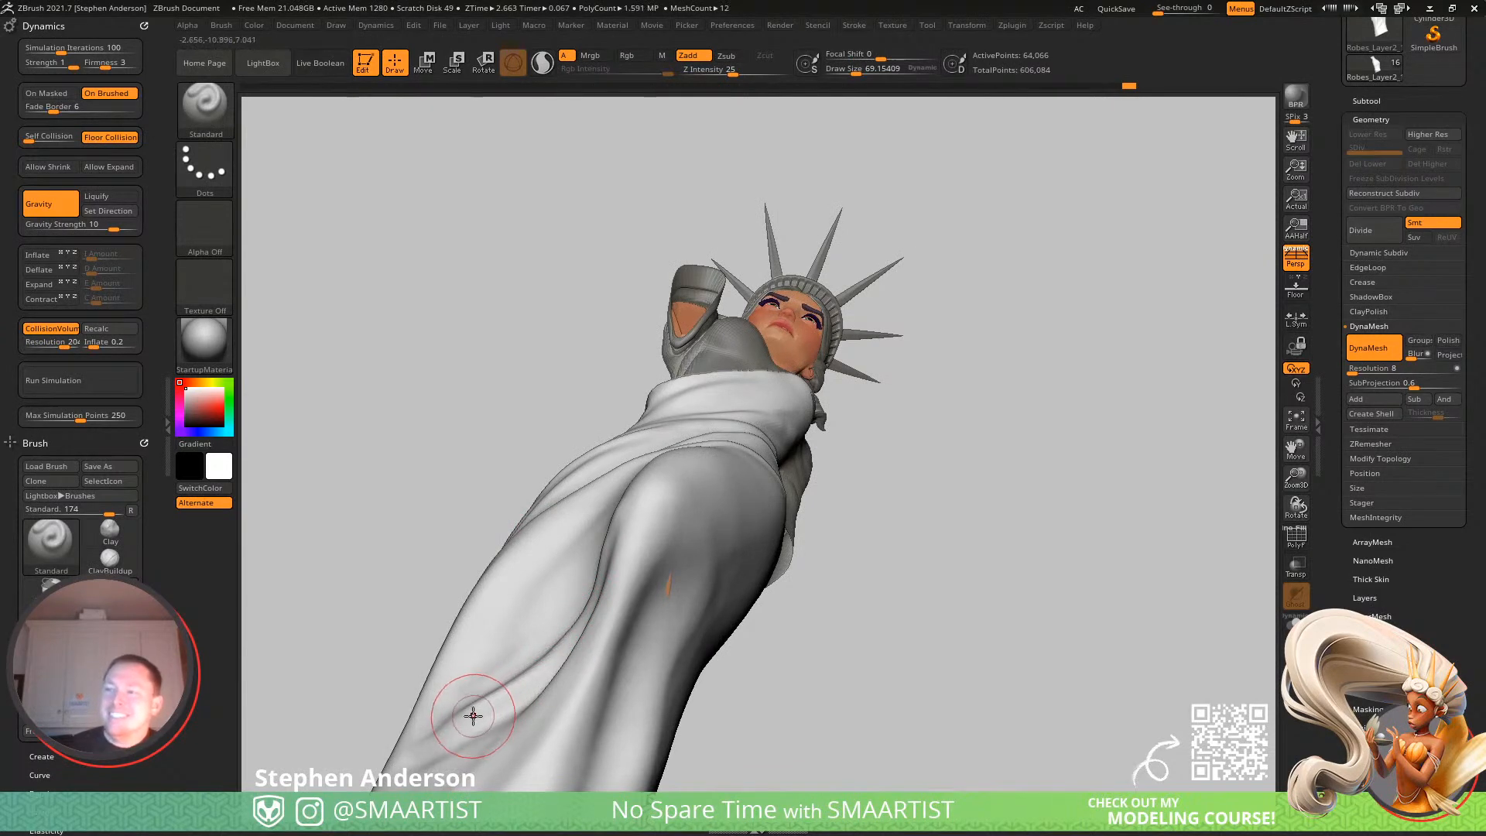
{"action": "key", "text": "shift"}
{"action": "mouse_move", "coordinate": [467, 664]}
{"action": "right_mouse_down"}
{"action": "mouse_move", "coordinate": [514, 727]}
{"action": "mouse_move", "coordinate": [474, 695]}
{"action": "right_mouse_up"}
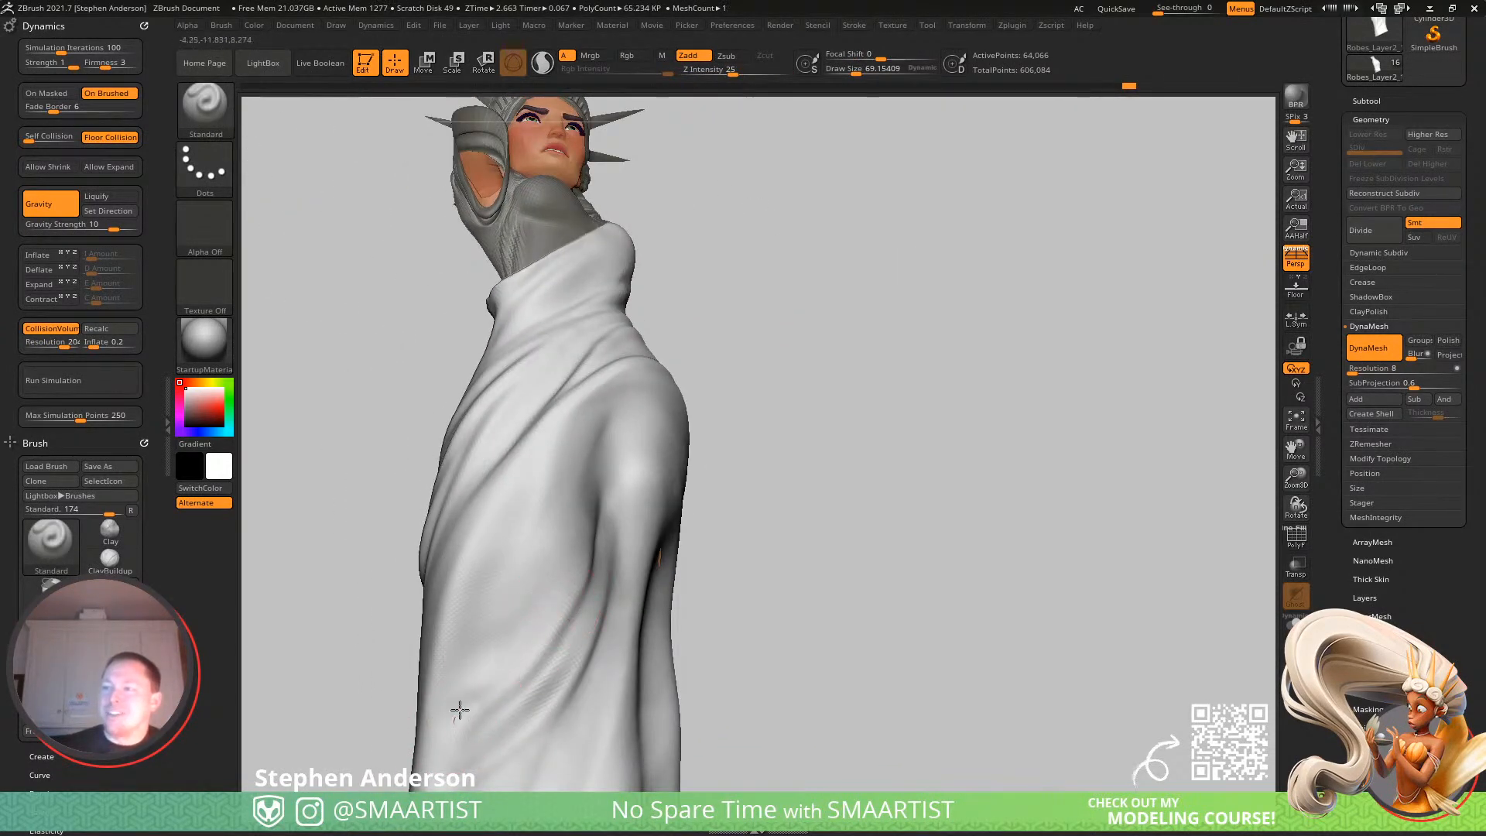
{"action": "mouse_move", "coordinate": [593, 570]}
{"action": "right_mouse_down"}
{"action": "mouse_move", "coordinate": [547, 717]}
{"action": "mouse_move", "coordinate": [508, 572]}
{"action": "mouse_move", "coordinate": [564, 596]}
{"action": "mouse_move", "coordinate": [588, 556]}
{"action": "right_mouse_up"}
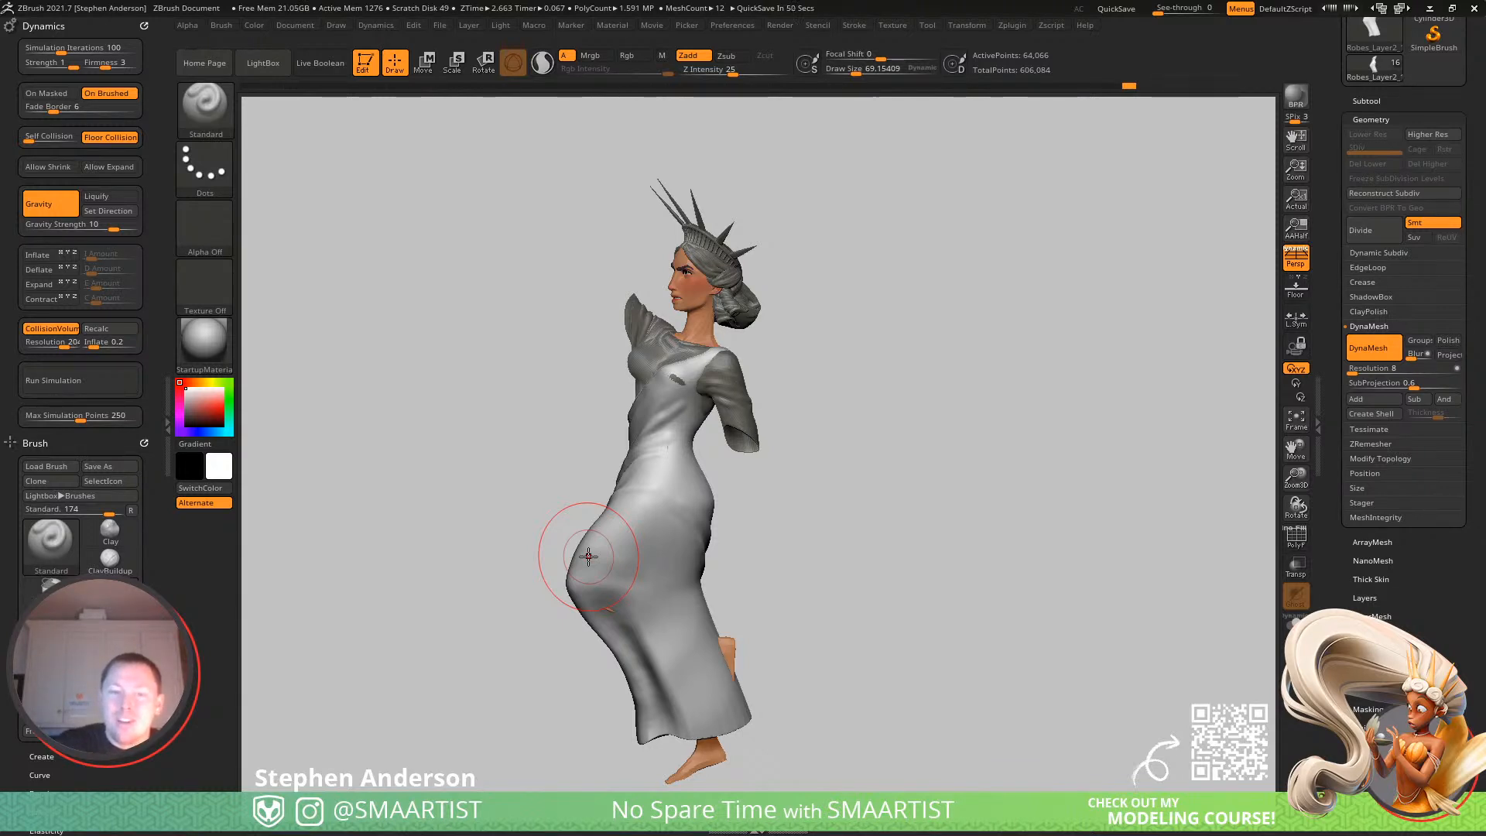
Sculpt diagonal folds below the robe's upper edge across the torso, using draw sizes of about 39 and 58.
{"action": "mouse_move", "coordinate": [571, 438]}
{"action": "right_mouse_down"}
{"action": "mouse_move", "coordinate": [657, 425]}
{"action": "mouse_move", "coordinate": [581, 530]}
{"action": "mouse_move", "coordinate": [605, 539]}
{"action": "mouse_move", "coordinate": [541, 547]}
{"action": "mouse_move", "coordinate": [516, 595]}
{"action": "right_mouse_up"}
{"action": "right_click_drag", "start_coordinate": [647, 473], "coordinate": [606, 482]}
{"action": "key", "text": "s"}
{"action": "left_click_drag", "start_coordinate": [737, 384], "coordinate": [729, 381]}
{"action": "right_click_drag", "start_coordinate": [729, 381], "coordinate": [758, 301]}
{"action": "right_click_drag", "start_coordinate": [632, 417], "coordinate": [688, 397]}
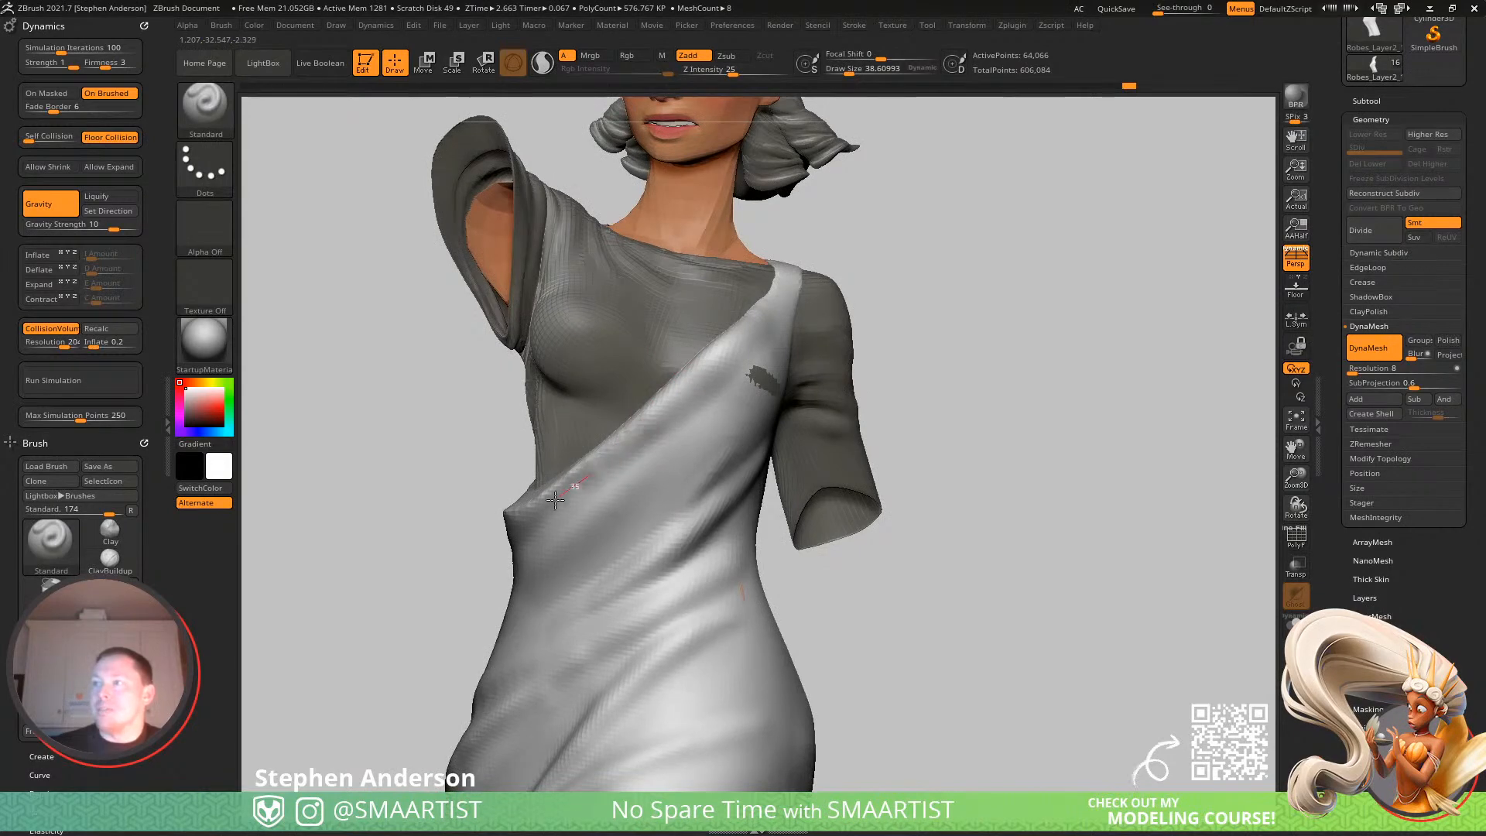
{"action": "right_click_drag", "start_coordinate": [491, 504], "coordinate": [667, 442]}
{"action": "key", "text": "s"}
{"action": "mouse_move", "coordinate": [667, 442]}
{"action": "left_mouse_down"}
{"action": "mouse_move", "coordinate": [654, 485]}
{"action": "mouse_move", "coordinate": [459, 601]}
{"action": "left_mouse_up"}
{"action": "right_click_drag", "start_coordinate": [541, 582], "coordinate": [648, 505]}
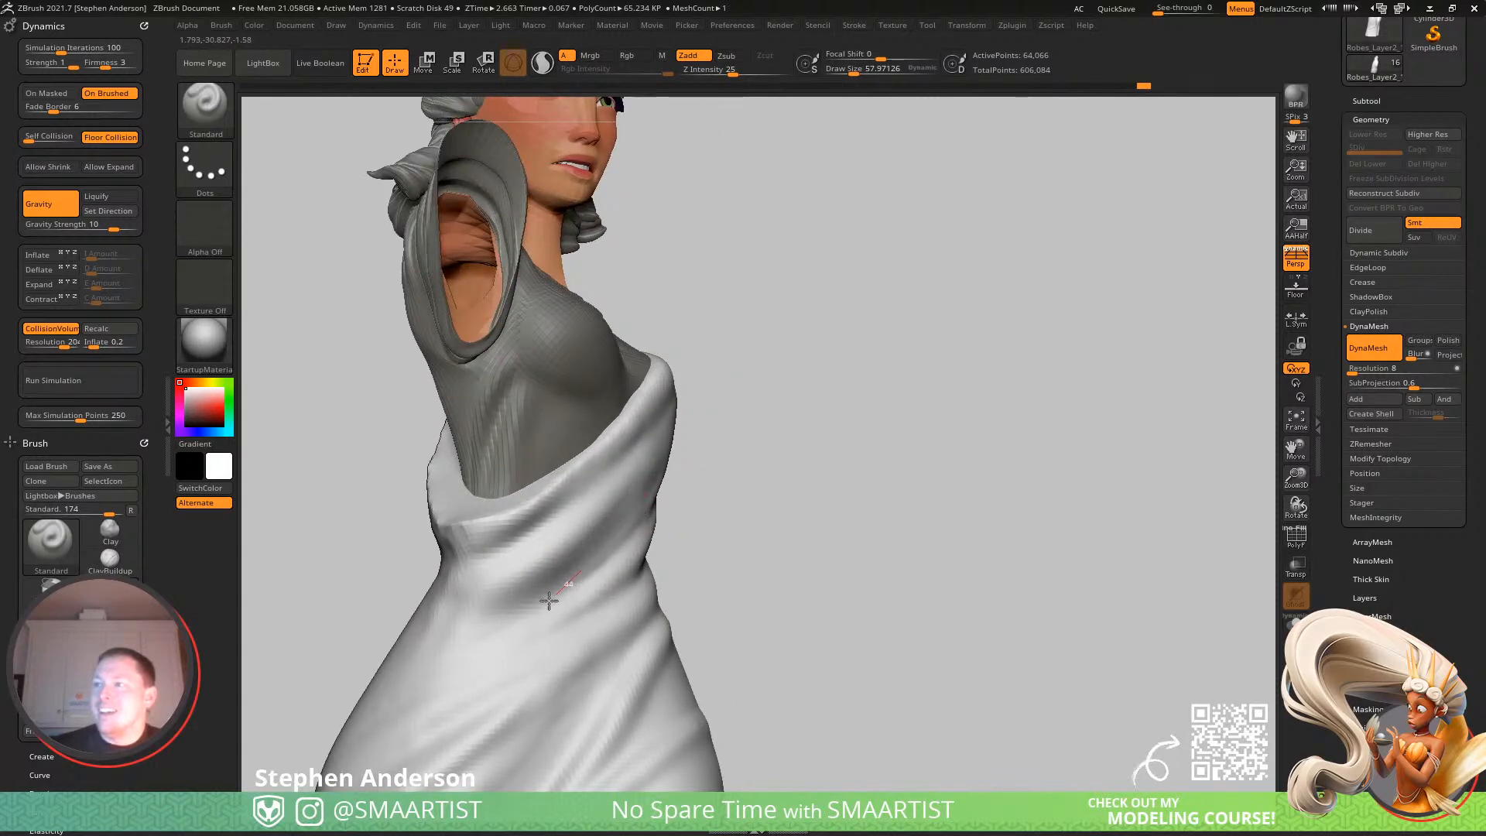
Set the draw size to about 48 and wrap the torso folds around the side of the waist below the raised arm.
{"action": "key", "text": "s"}
{"action": "left_click_drag", "start_coordinate": [614, 547], "coordinate": [464, 630]}
{"action": "mouse_move", "coordinate": [464, 606]}
{"action": "right_mouse_down"}
{"action": "mouse_move", "coordinate": [504, 621]}
{"action": "mouse_move", "coordinate": [471, 617]}
{"action": "right_mouse_up"}
{"action": "mouse_move", "coordinate": [421, 616]}
{"action": "left_mouse_down"}
{"action": "mouse_move", "coordinate": [364, 591]}
{"action": "mouse_move", "coordinate": [349, 555]}
{"action": "left_mouse_up"}
{"action": "mouse_move", "coordinate": [348, 554]}
{"action": "right_mouse_down"}
{"action": "mouse_move", "coordinate": [438, 607]}
{"action": "mouse_move", "coordinate": [398, 596]}
{"action": "mouse_move", "coordinate": [420, 616]}
{"action": "right_mouse_up"}
{"action": "mouse_move", "coordinate": [494, 617]}
{"action": "left_mouse_down"}
{"action": "mouse_move", "coordinate": [521, 567]}
{"action": "mouse_move", "coordinate": [472, 616]}
{"action": "left_mouse_up"}
{"action": "right_click_drag", "start_coordinate": [458, 618], "coordinate": [442, 641]}
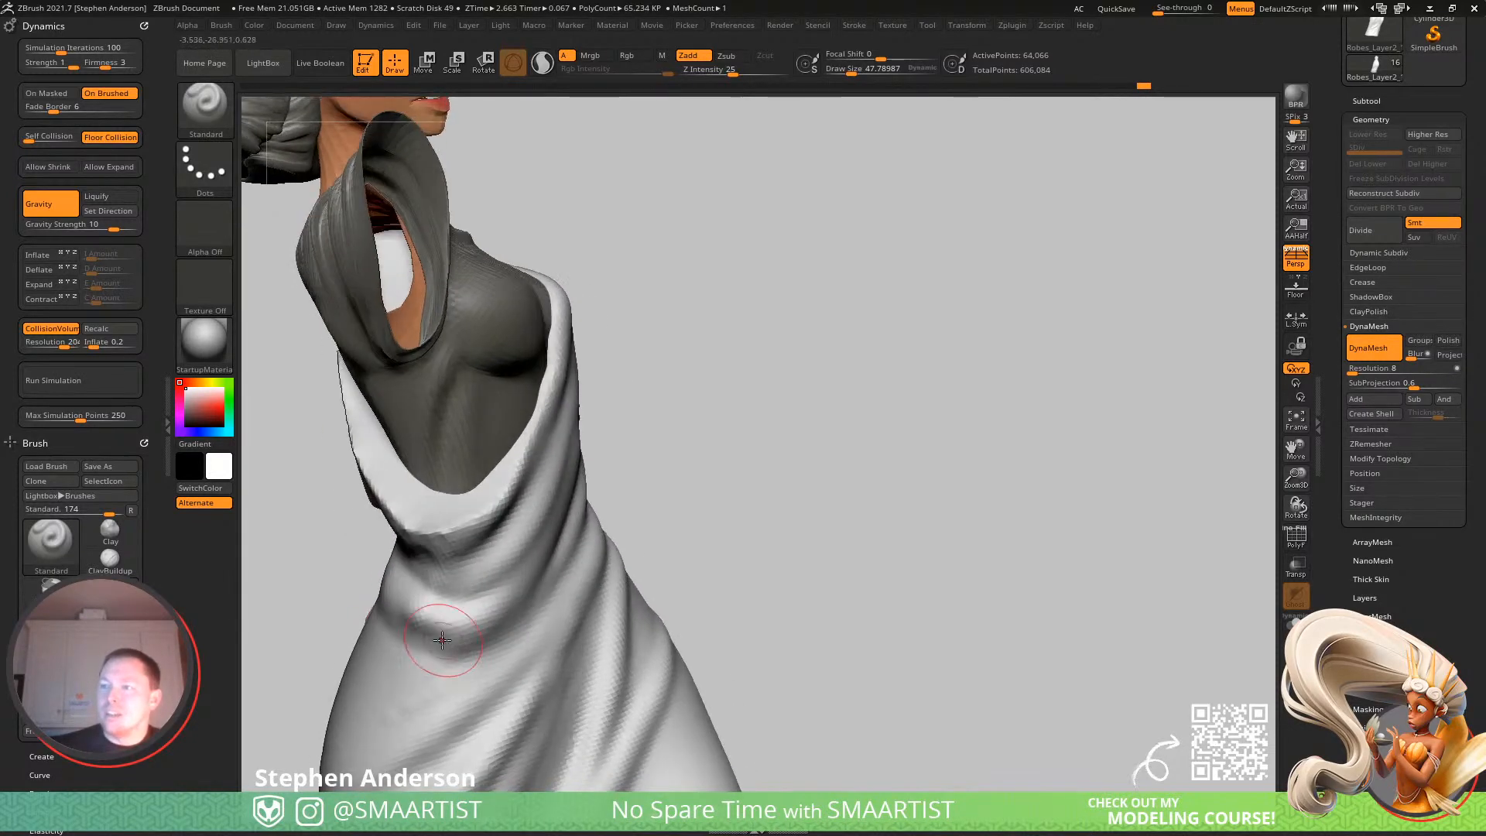
Switch to the Clay brush and build up thick folds around the side of the waist.
{"action": "key", "text": "b"}
{"action": "key", "text": "c"}
{"action": "key", "text": "l"}
{"action": "mouse_move", "coordinate": [382, 607]}
{"action": "left_mouse_down"}
{"action": "mouse_move", "coordinate": [418, 630]}
{"action": "mouse_move", "coordinate": [488, 619]}
{"action": "left_mouse_up"}
{"action": "mouse_move", "coordinate": [481, 571]}
{"action": "right_mouse_down"}
{"action": "mouse_move", "coordinate": [431, 608]}
{"action": "mouse_move", "coordinate": [461, 582]}
{"action": "right_mouse_up"}
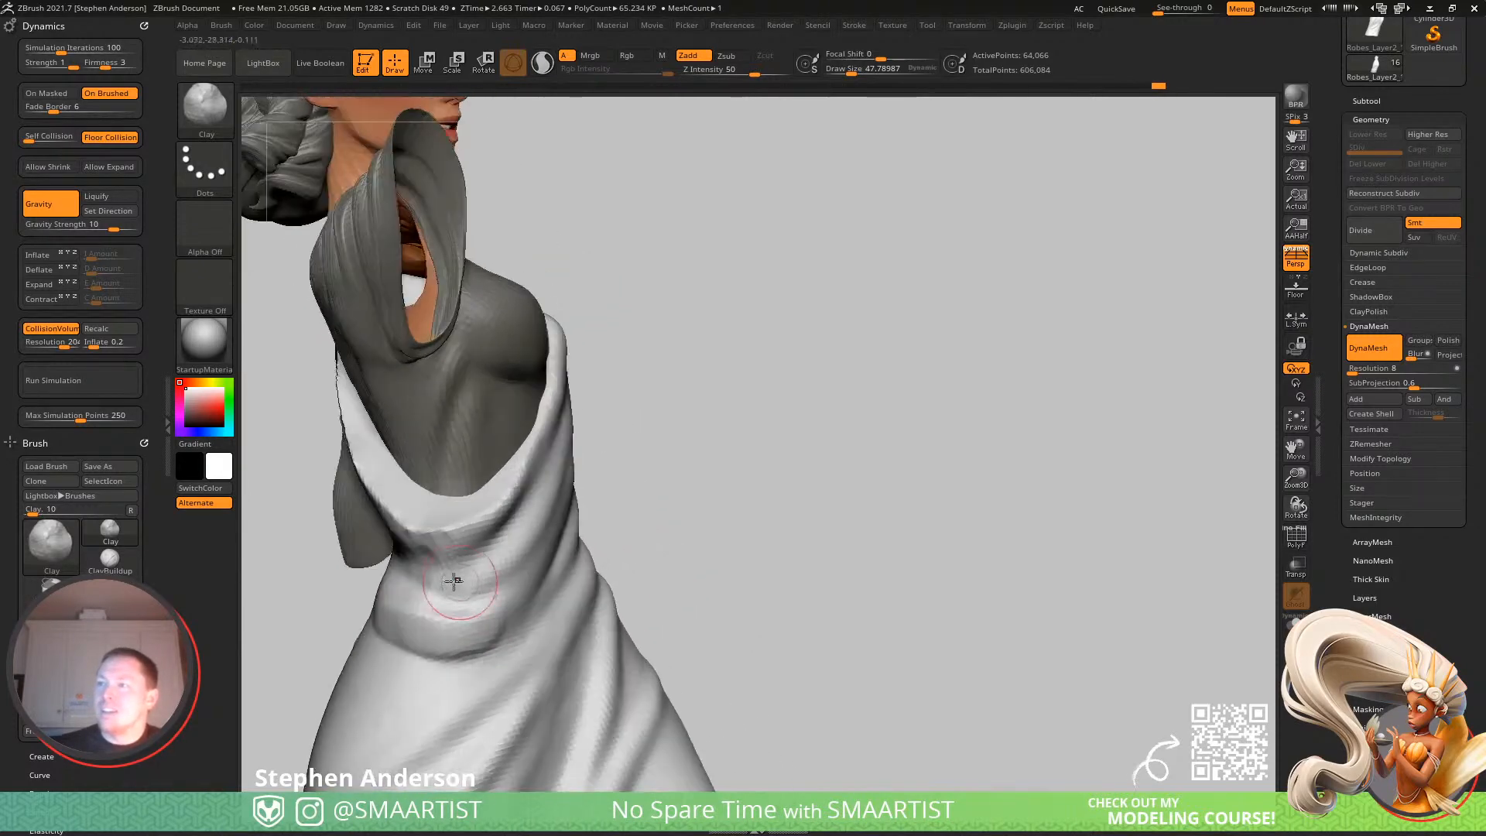
{"action": "mouse_move", "coordinate": [446, 589]}
{"action": "left_mouse_down"}
{"action": "mouse_move", "coordinate": [499, 576]}
{"action": "mouse_move", "coordinate": [425, 565]}
{"action": "mouse_move", "coordinate": [427, 582]}
{"action": "mouse_move", "coordinate": [503, 576]}
{"action": "left_mouse_up"}
{"action": "right_click_drag", "start_coordinate": [502, 541], "coordinate": [469, 570]}
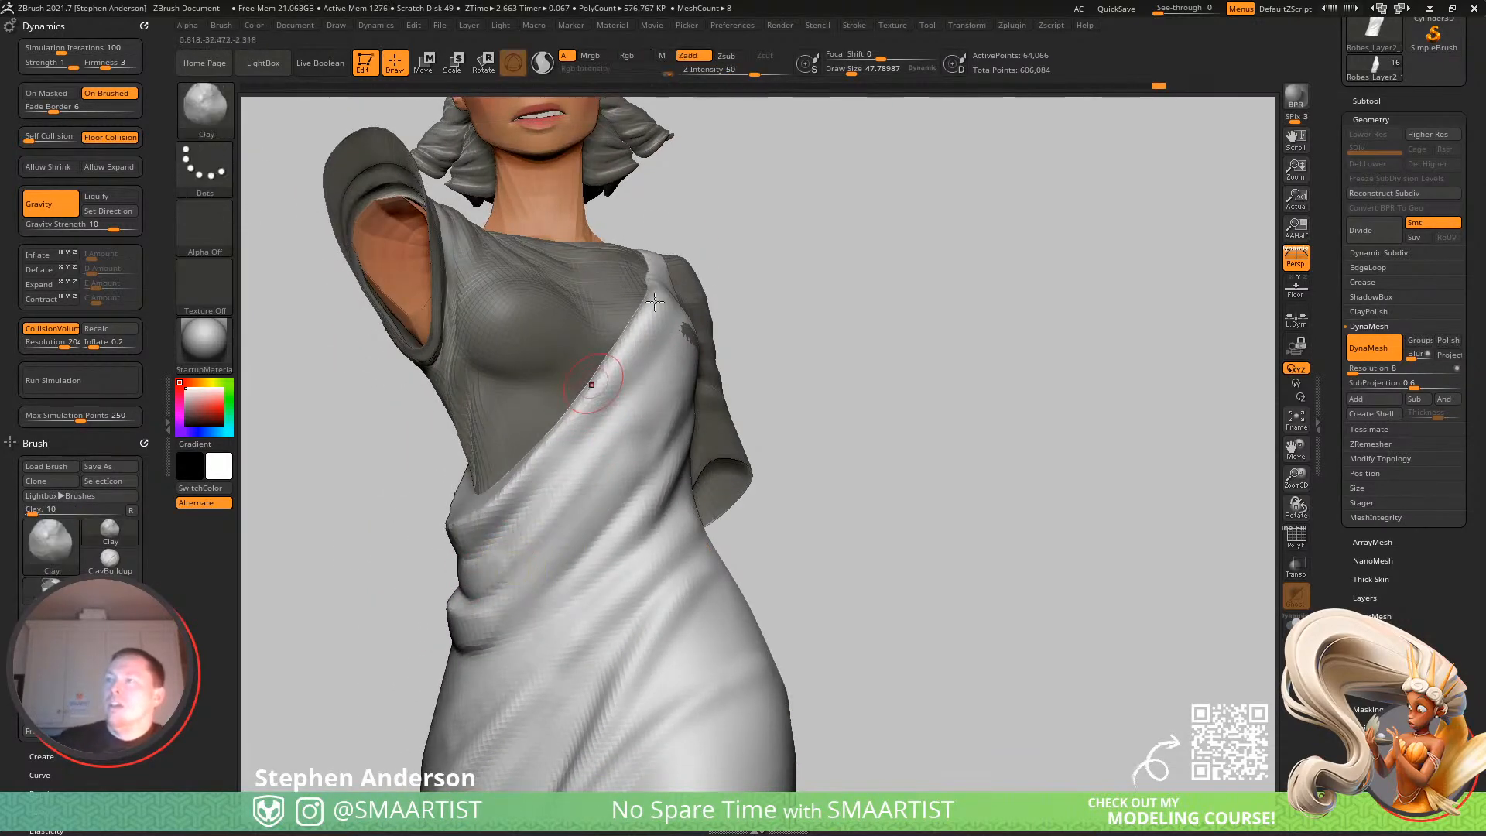
Set the Clay brush's LazyRadius to 30 and sculpt long diagonal folds from the shoulder across the torso to the waist.
{"action": "left_click", "coordinate": [817, 25]}
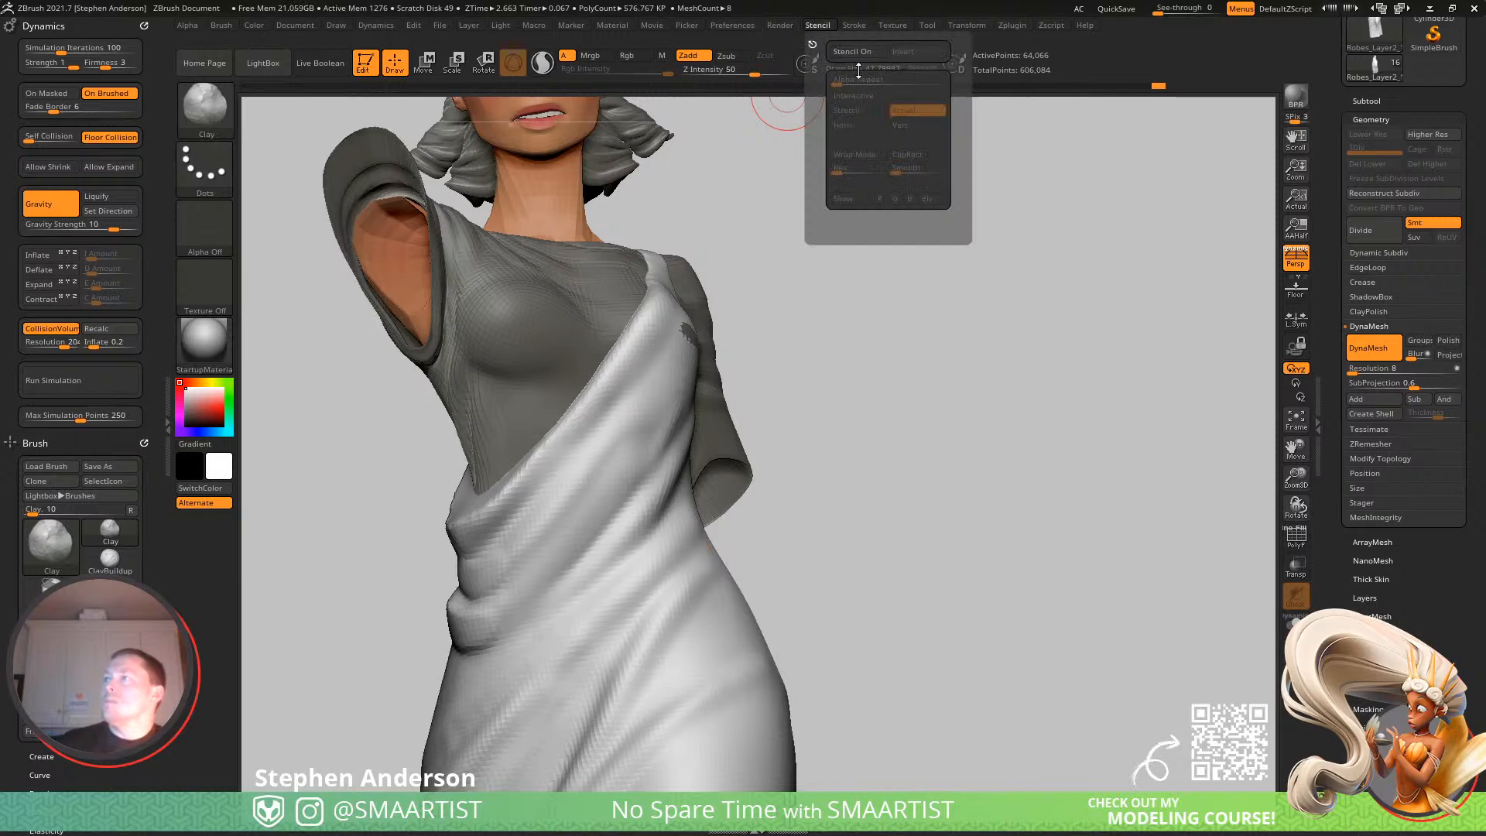
{"action": "left_click", "coordinate": [854, 25]}
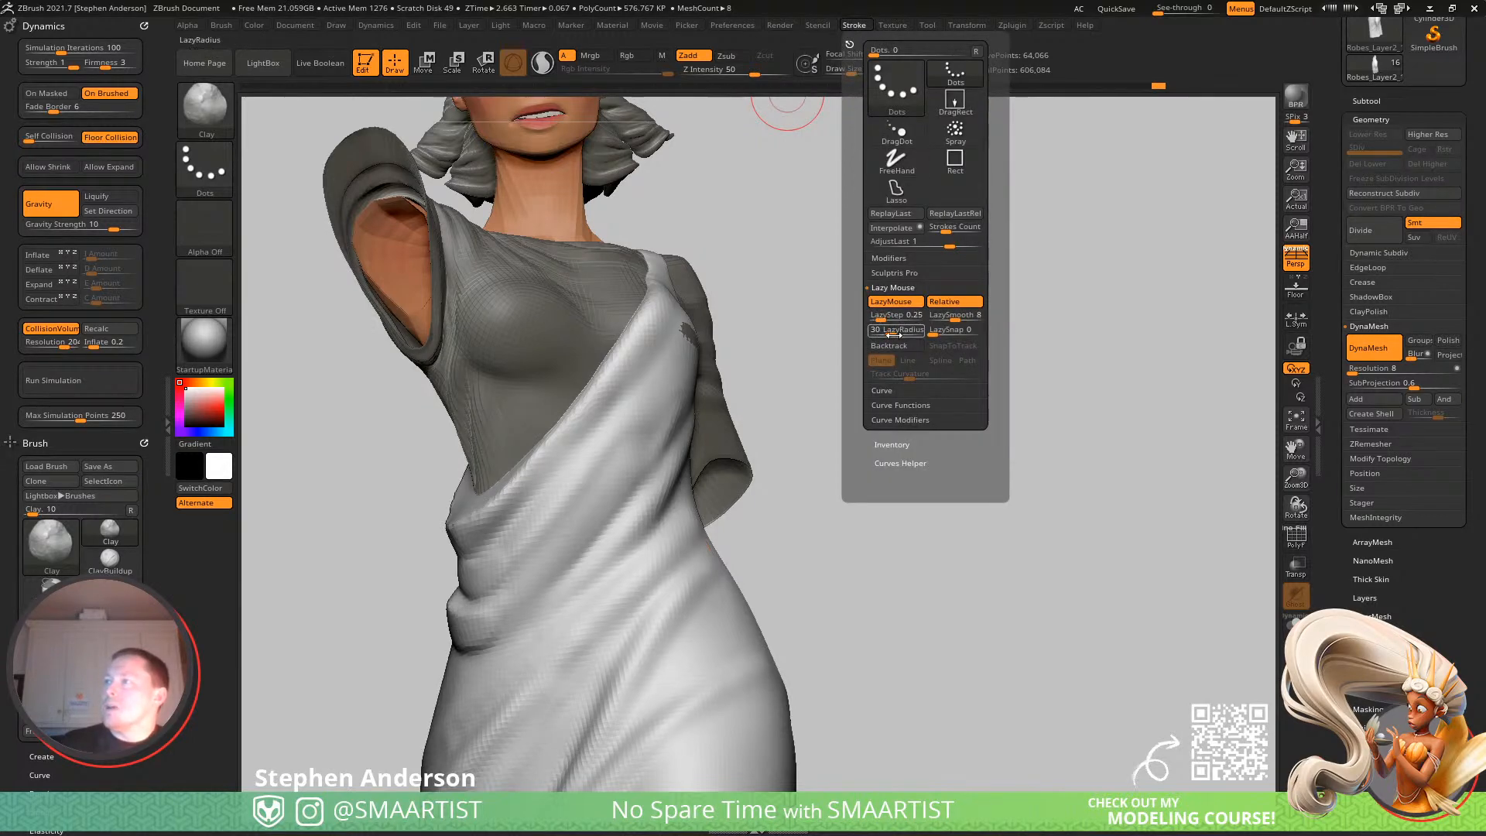
{"action": "right_click_drag", "start_coordinate": [541, 521], "coordinate": [468, 573]}
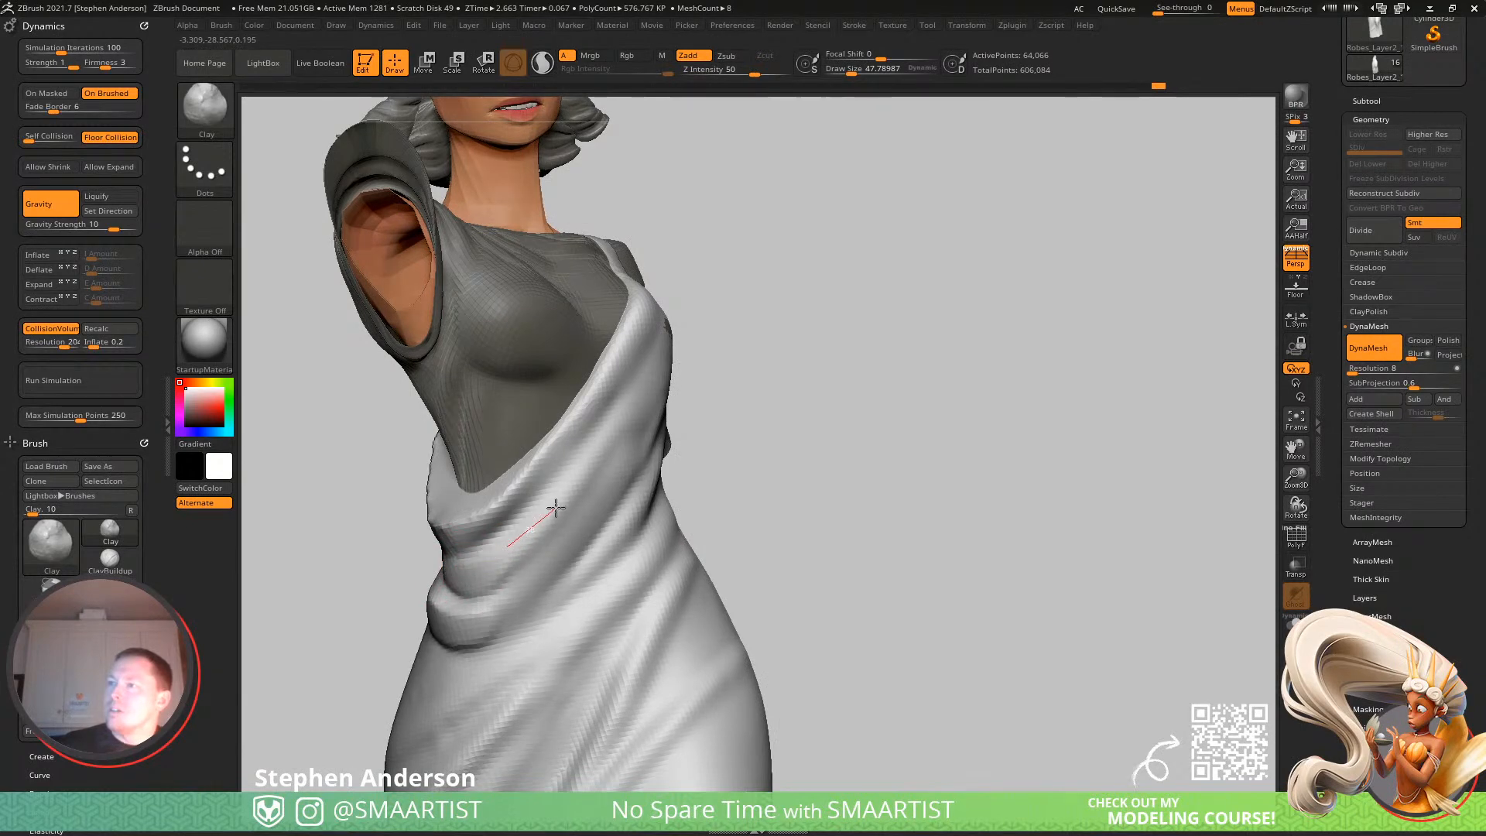
{"action": "mouse_move", "coordinate": [594, 464]}
{"action": "left_mouse_down"}
{"action": "mouse_move", "coordinate": [690, 342]}
{"action": "mouse_move", "coordinate": [746, 233]}
{"action": "left_mouse_up"}
{"action": "mouse_move", "coordinate": [666, 333]}
{"action": "right_mouse_down"}
{"action": "mouse_move", "coordinate": [564, 431]}
{"action": "mouse_move", "coordinate": [585, 446]}
{"action": "right_mouse_up"}
{"action": "left_click_drag", "start_coordinate": [588, 473], "coordinate": [517, 605]}
{"action": "left_click_drag", "start_coordinate": [458, 654], "coordinate": [457, 656]}
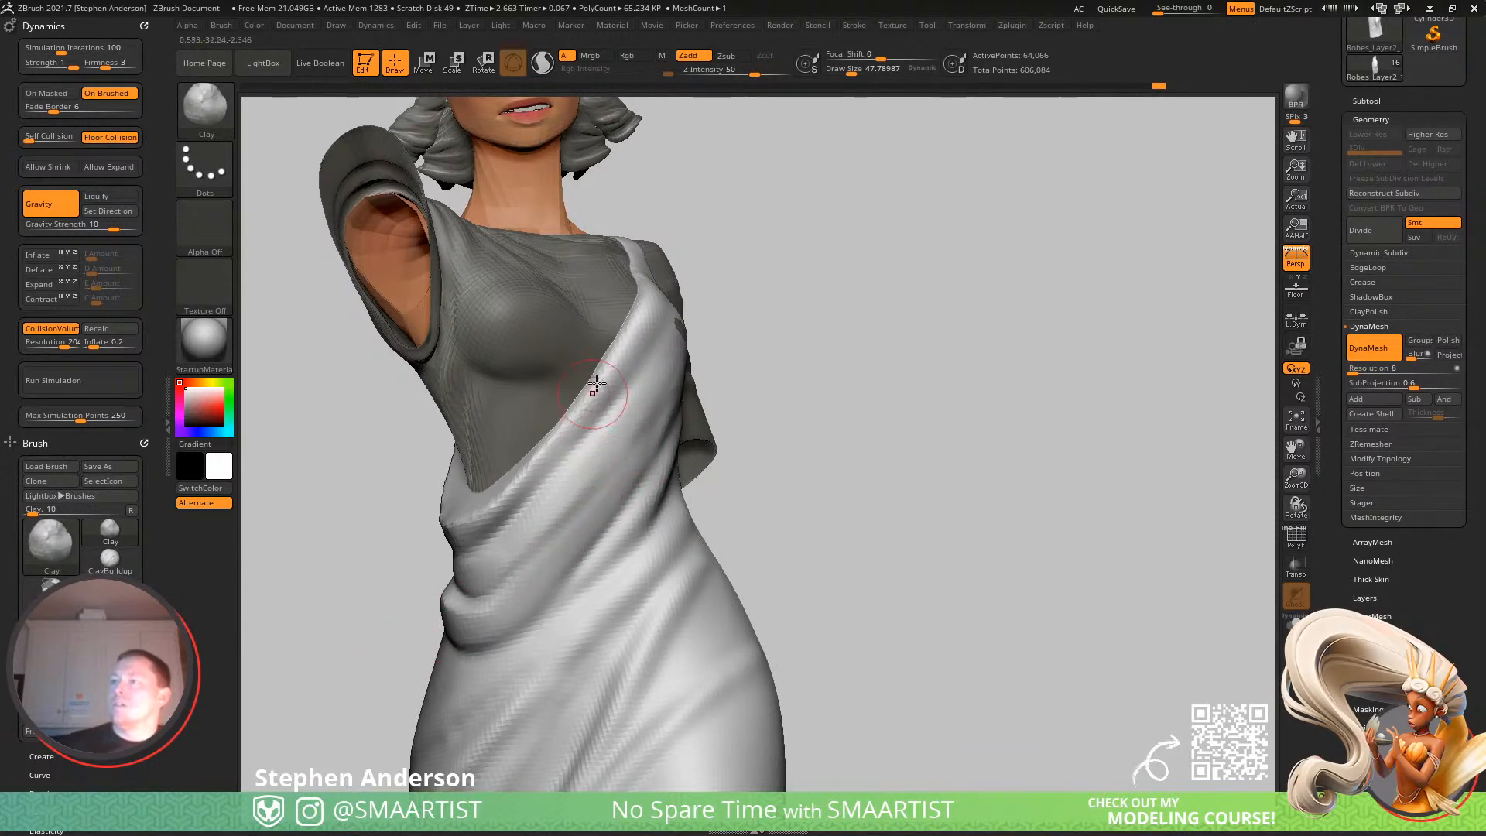
{"action": "mouse_move", "coordinate": [629, 339]}
{"action": "left_mouse_down"}
{"action": "mouse_move", "coordinate": [564, 458]}
{"action": "mouse_move", "coordinate": [358, 605]}
{"action": "left_mouse_up"}
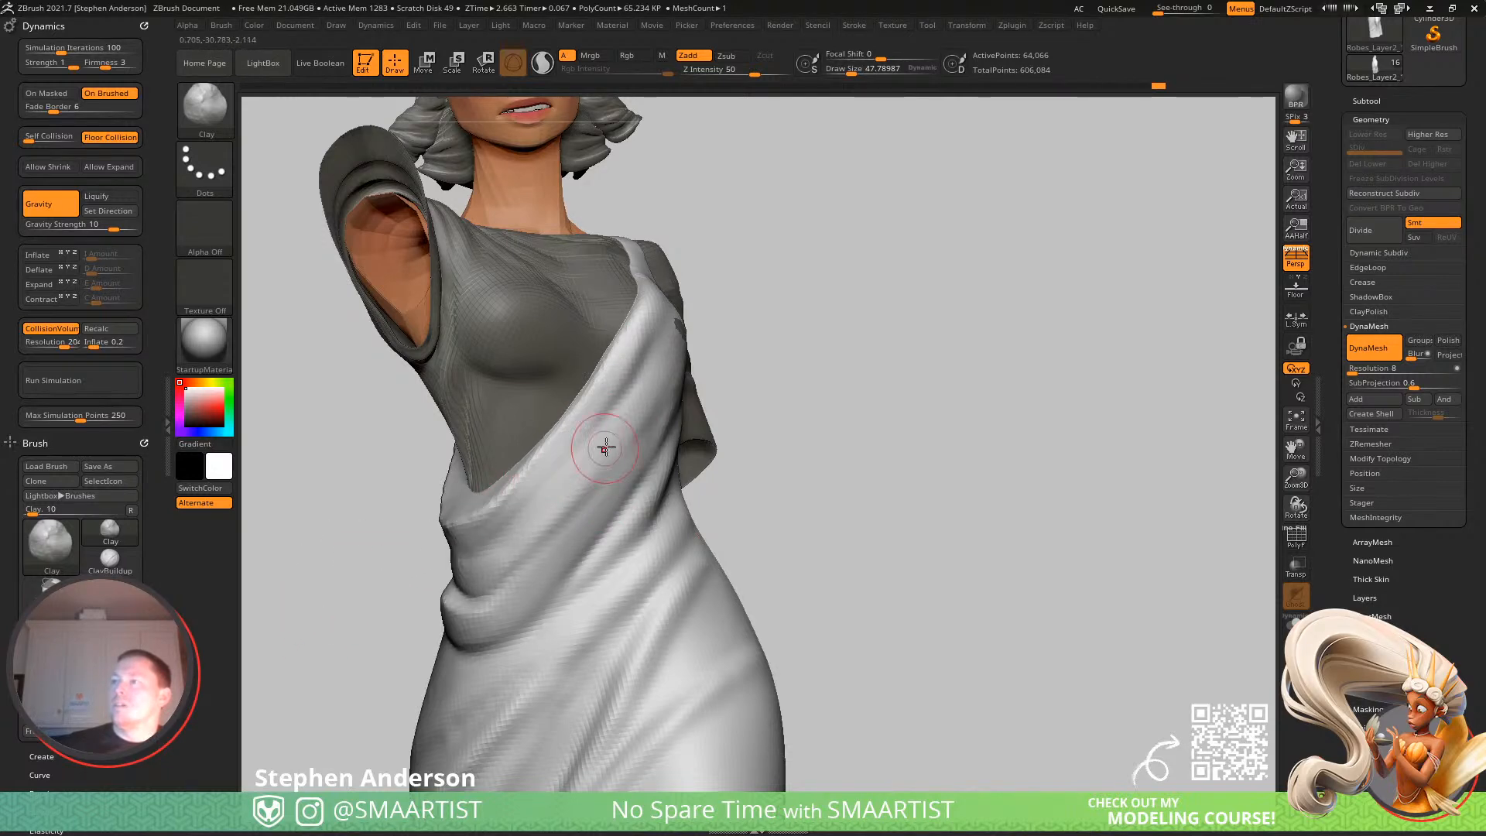
Switch to the DamStandard brush, carve a crease through the folds over the chest, and smooth it.
{"action": "key", "text": "b"}
{"action": "key", "text": "d"}
{"action": "key", "text": "s"}
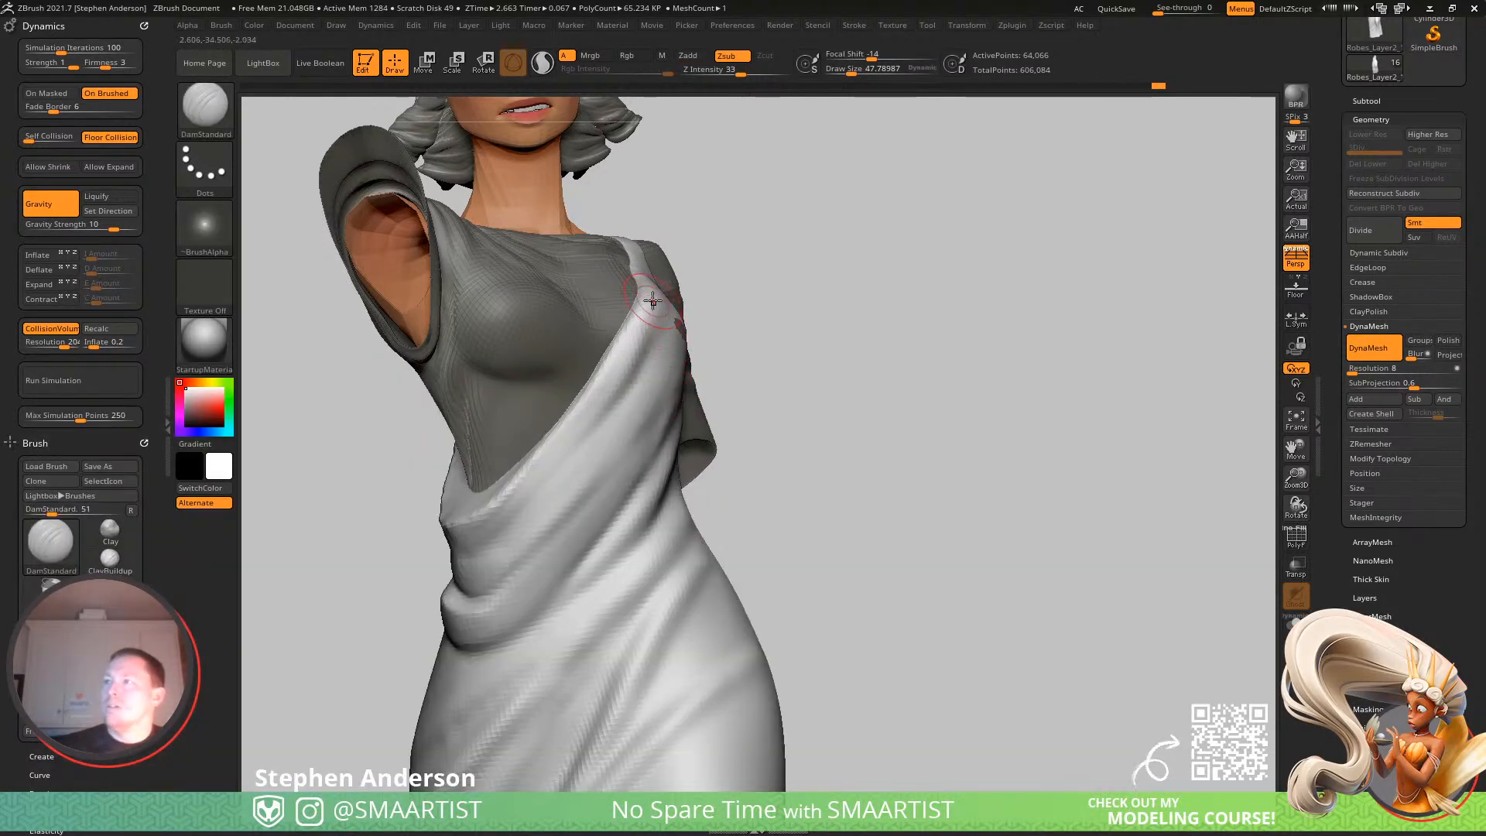
{"action": "left_click_drag", "start_coordinate": [644, 350], "coordinate": [589, 427]}
{"action": "mouse_move", "coordinate": [577, 434]}
{"action": "left_mouse_down", "text": "shift"}
{"action": "mouse_move", "coordinate": [610, 411]}
{"action": "mouse_move", "coordinate": [658, 314]}
{"action": "left_mouse_up", "text": "shift"}
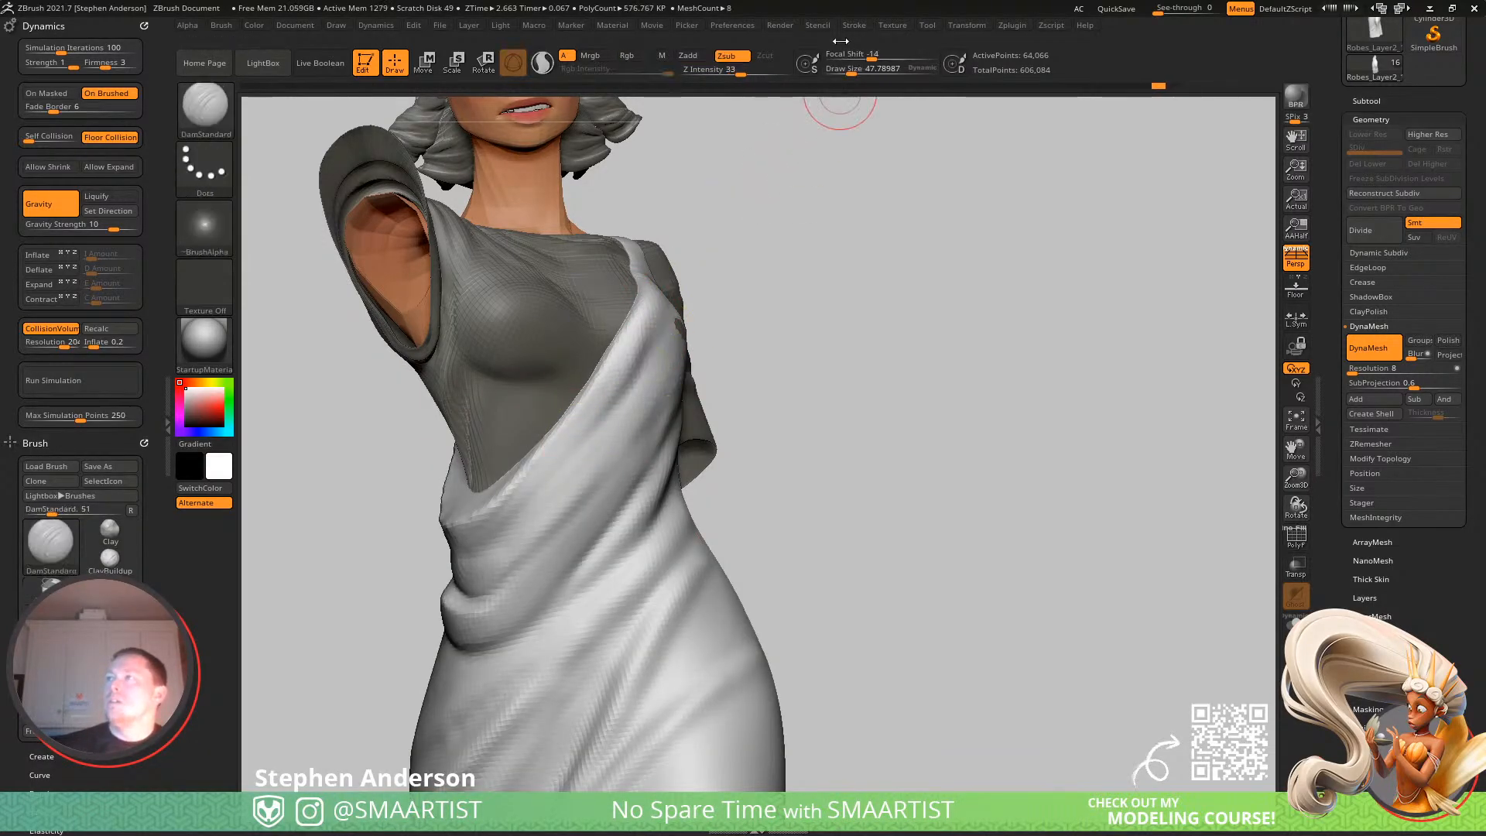
Increase the DamStandard brush's LazyRadius and carve long creases between the diagonal folds from the shoulder to the waist.
{"action": "left_click", "coordinate": [854, 26]}
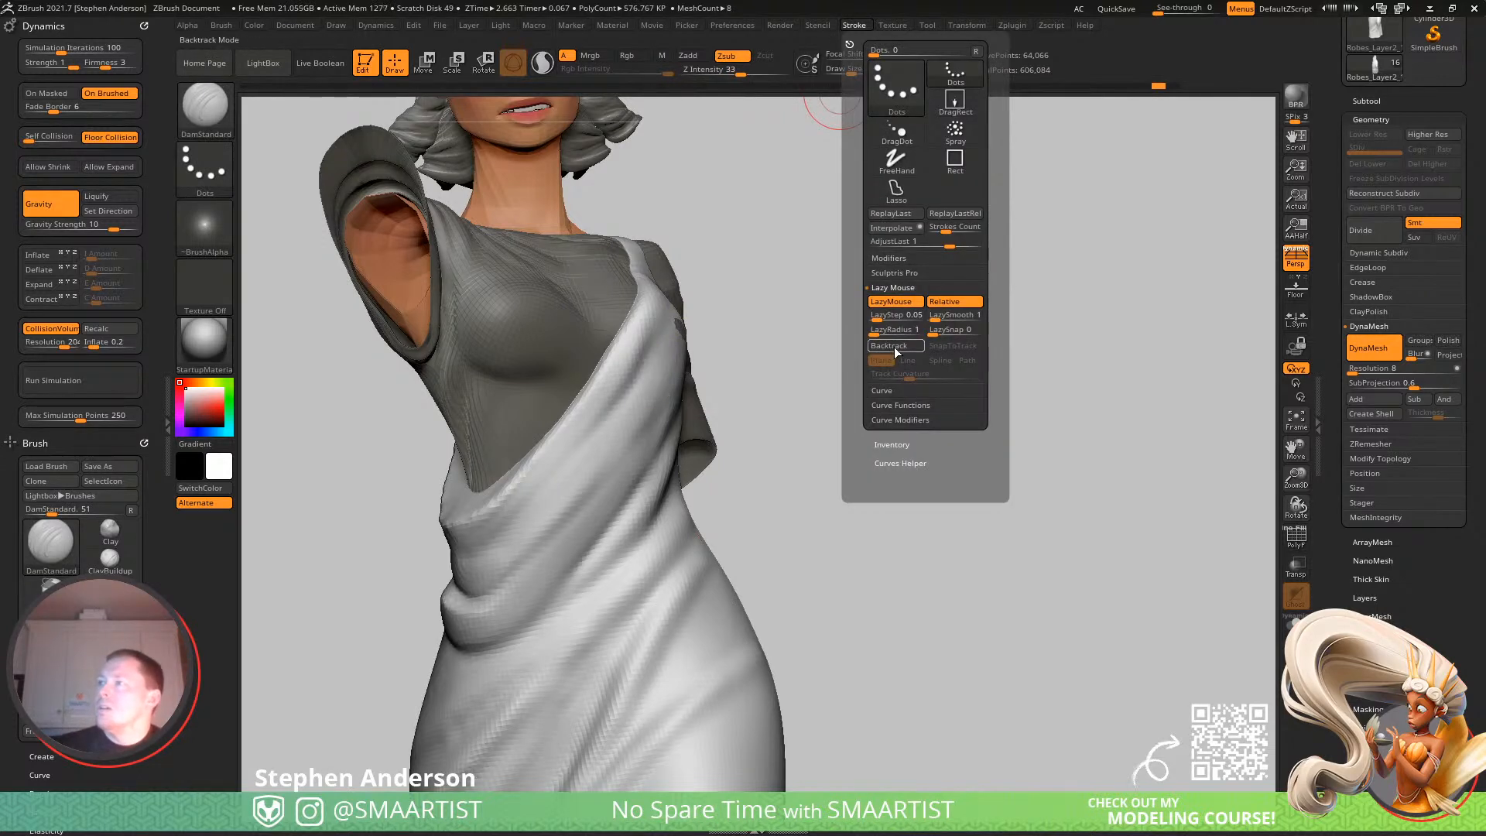
{"action": "left_click_drag", "start_coordinate": [879, 334], "coordinate": [890, 333]}
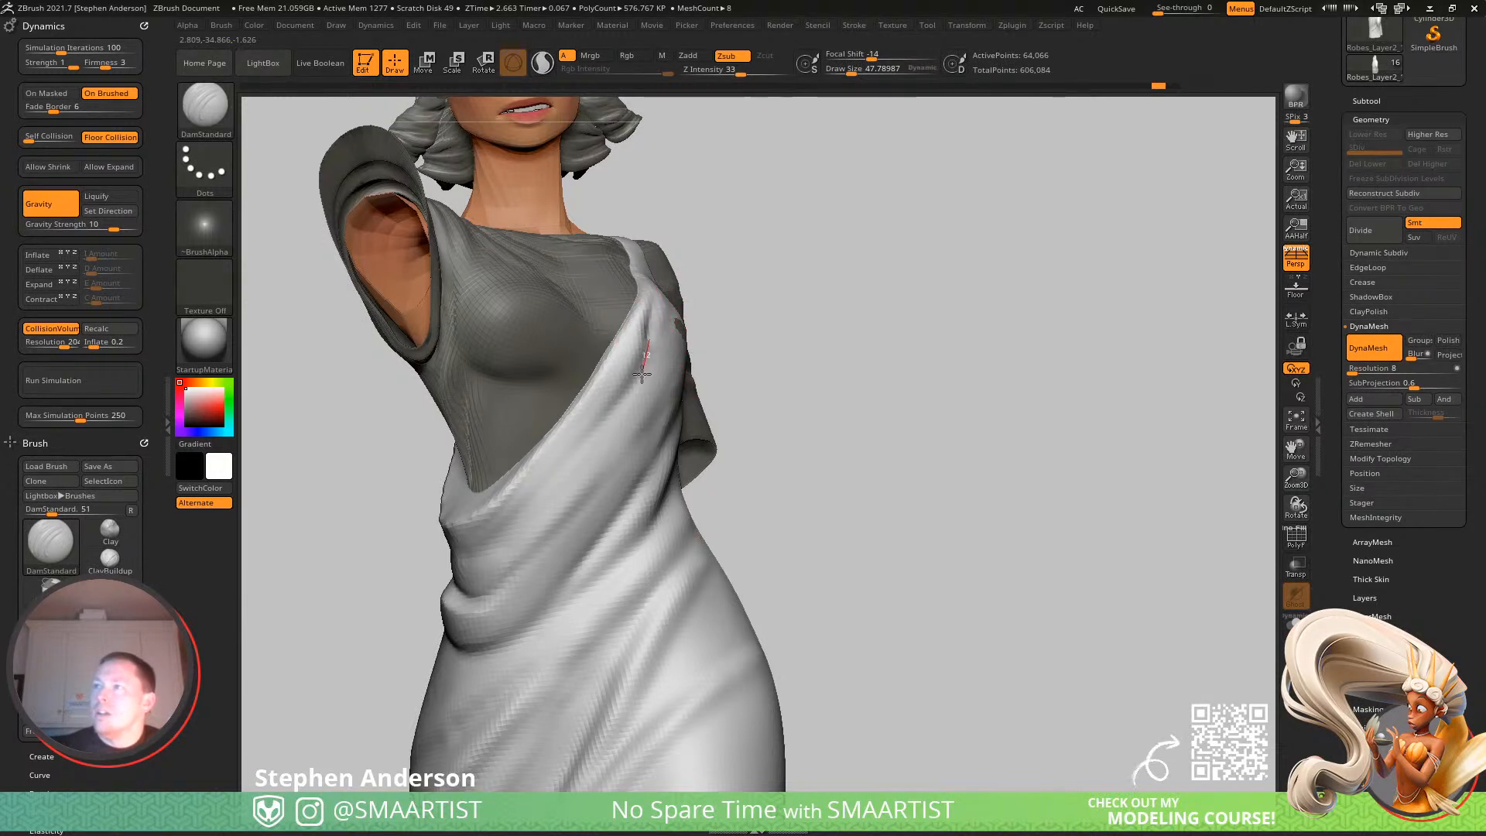
{"action": "left_click_drag", "start_coordinate": [643, 369], "coordinate": [497, 559]}
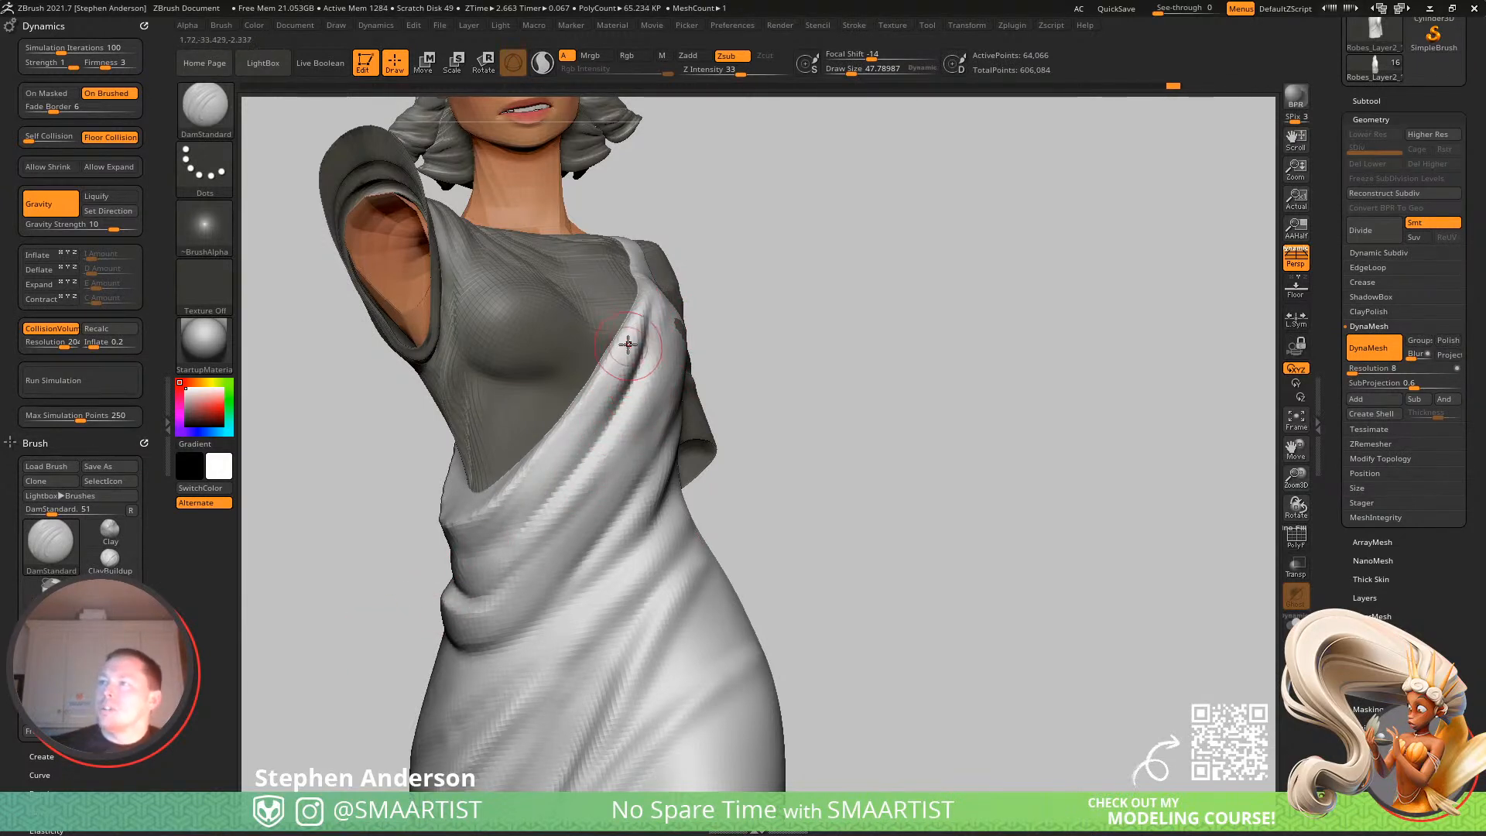
{"action": "left_click_drag", "start_coordinate": [593, 393], "coordinate": [398, 568]}
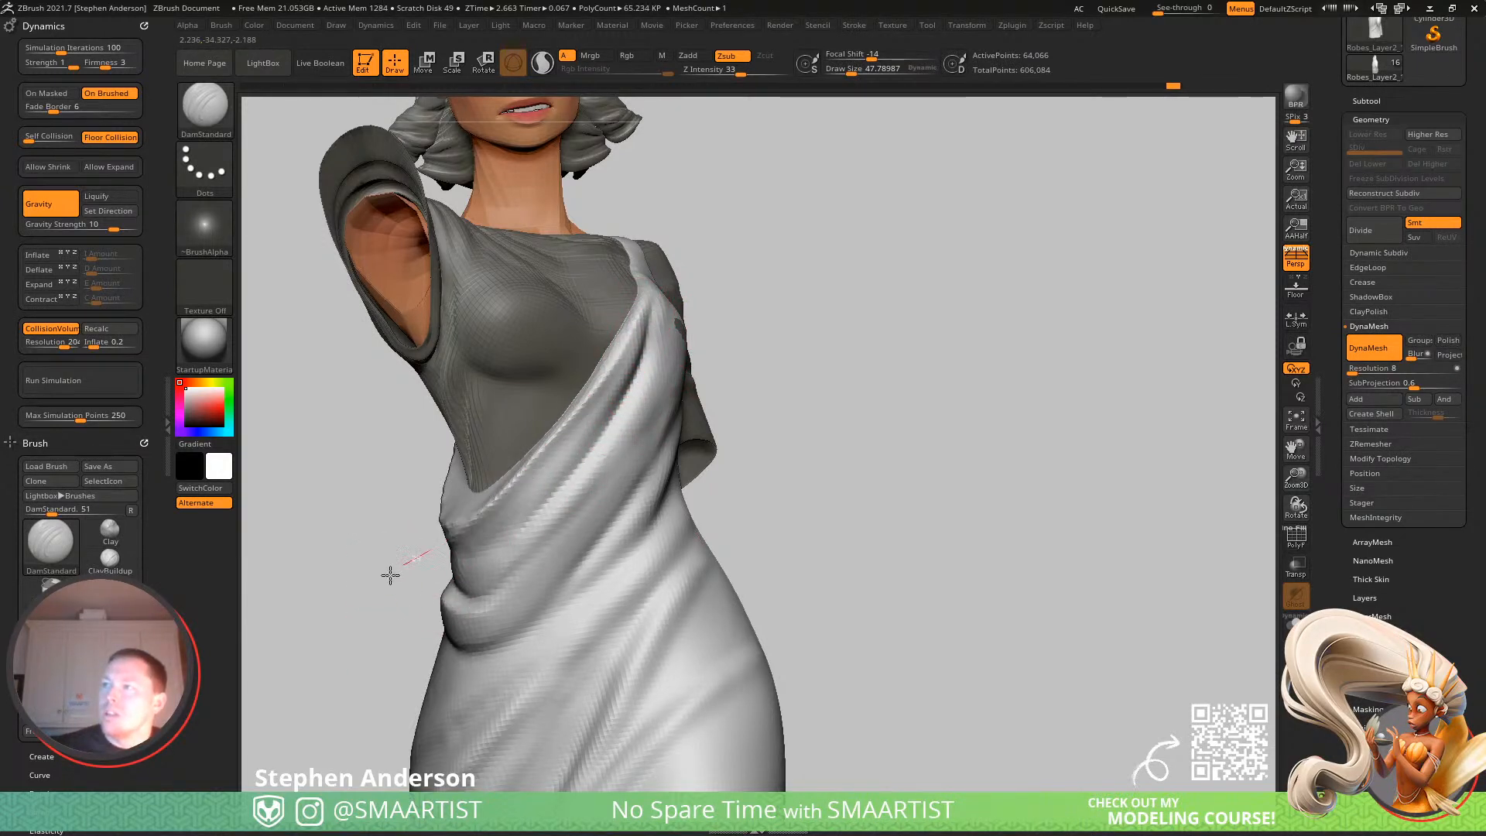
Carve creases with the DamStandard brush along the diagonal torso folds and around the side of the waist.
{"action": "mouse_move", "coordinate": [640, 415]}
{"action": "left_mouse_down"}
{"action": "mouse_move", "coordinate": [433, 576]}
{"action": "mouse_move", "coordinate": [571, 567]}
{"action": "left_mouse_up"}
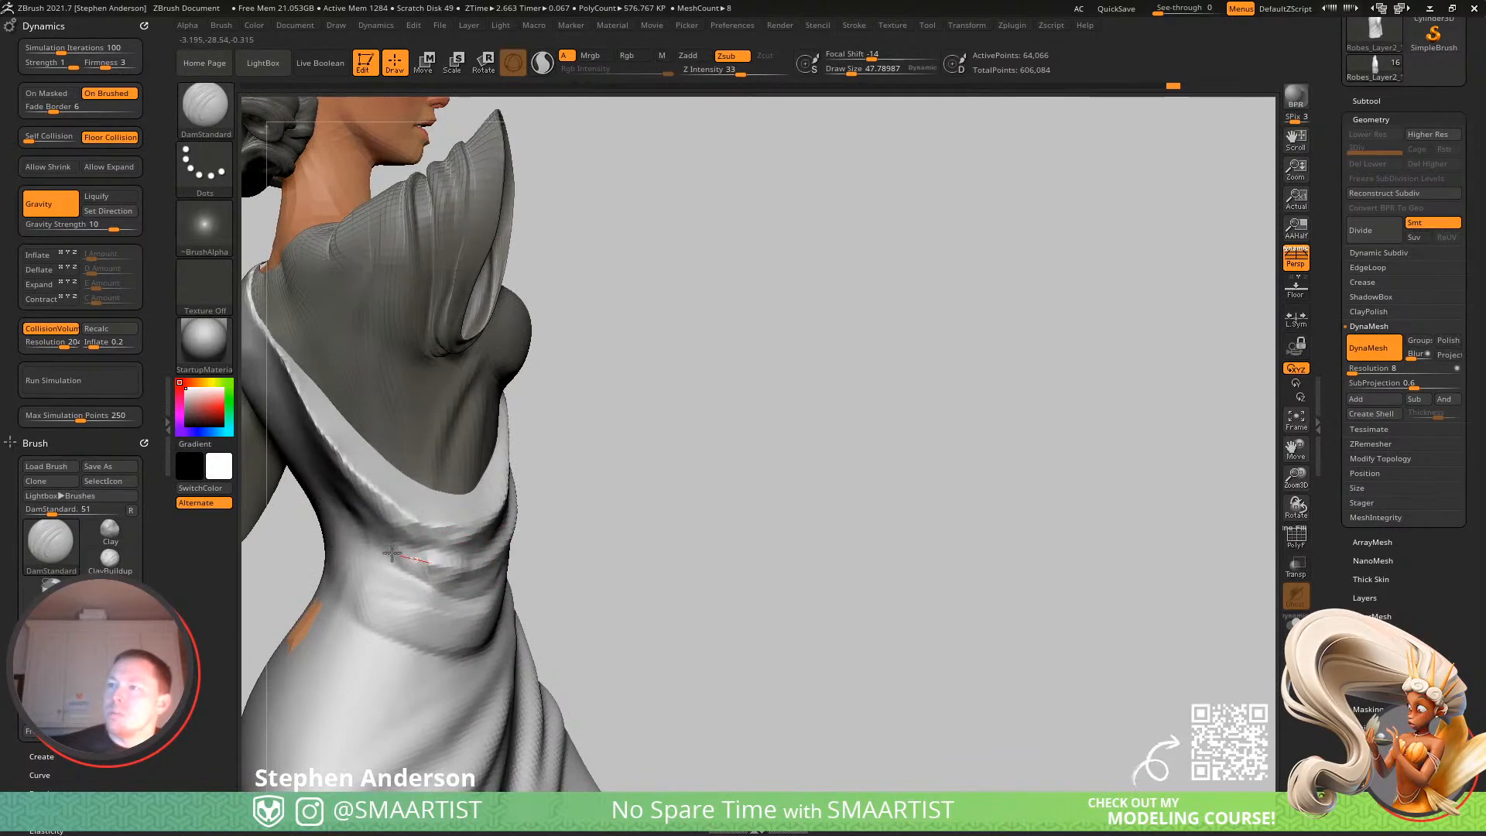
{"action": "left_click_drag", "start_coordinate": [397, 555], "coordinate": [307, 487]}
{"action": "mouse_move", "coordinate": [415, 566]}
{"action": "right_mouse_down"}
{"action": "mouse_move", "coordinate": [497, 557]}
{"action": "mouse_move", "coordinate": [485, 580]}
{"action": "mouse_move", "coordinate": [505, 598]}
{"action": "mouse_move", "coordinate": [578, 520]}
{"action": "right_mouse_up"}
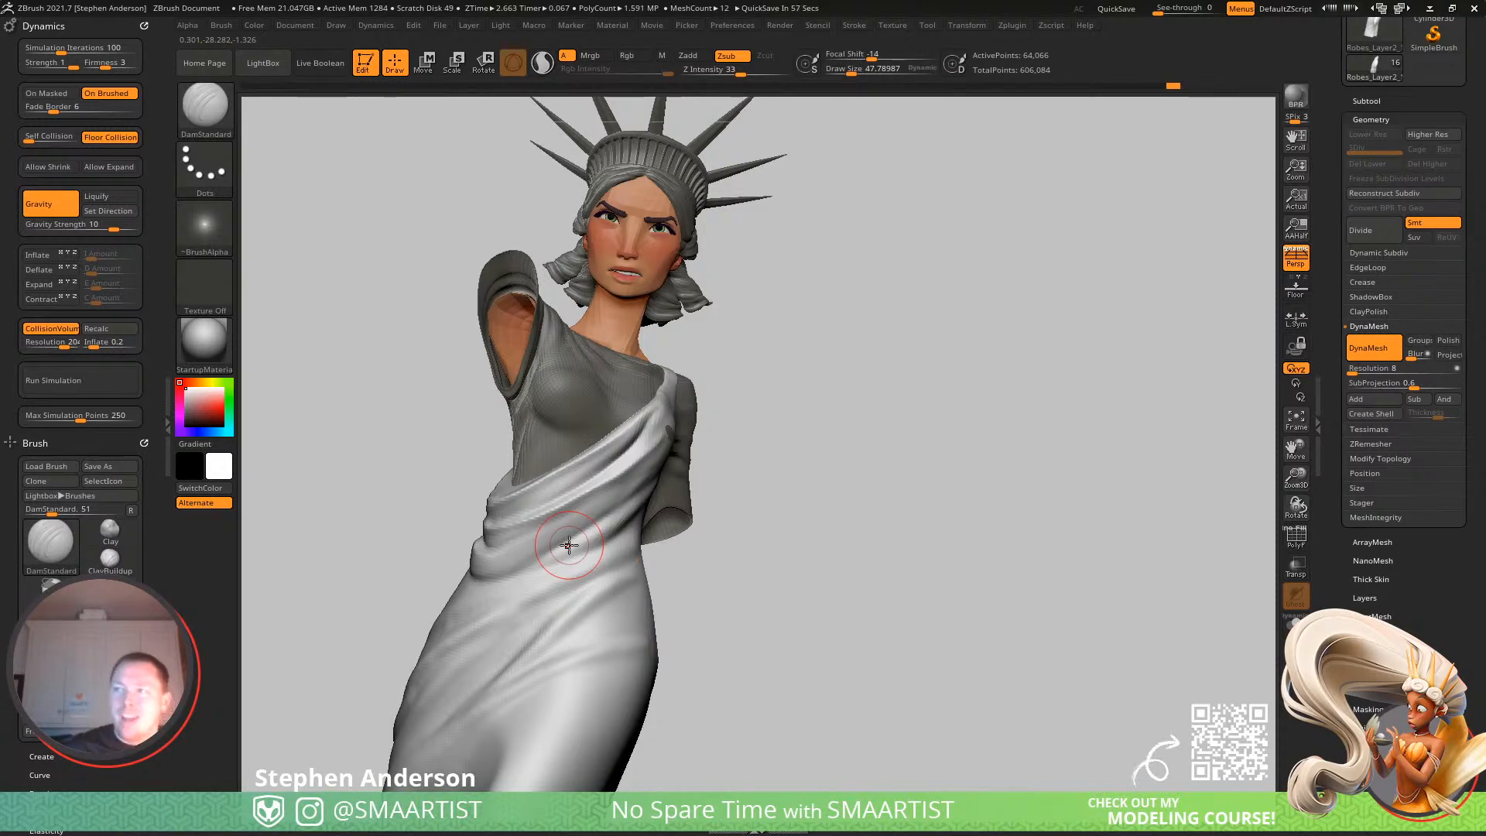
{"action": "mouse_move", "coordinate": [617, 422]}
{"action": "right_mouse_down"}
{"action": "mouse_move", "coordinate": [700, 411]}
{"action": "mouse_move", "coordinate": [598, 406]}
{"action": "mouse_move", "coordinate": [475, 481]}
{"action": "mouse_move", "coordinate": [487, 471]}
{"action": "mouse_move", "coordinate": [434, 409]}
{"action": "right_mouse_up"}
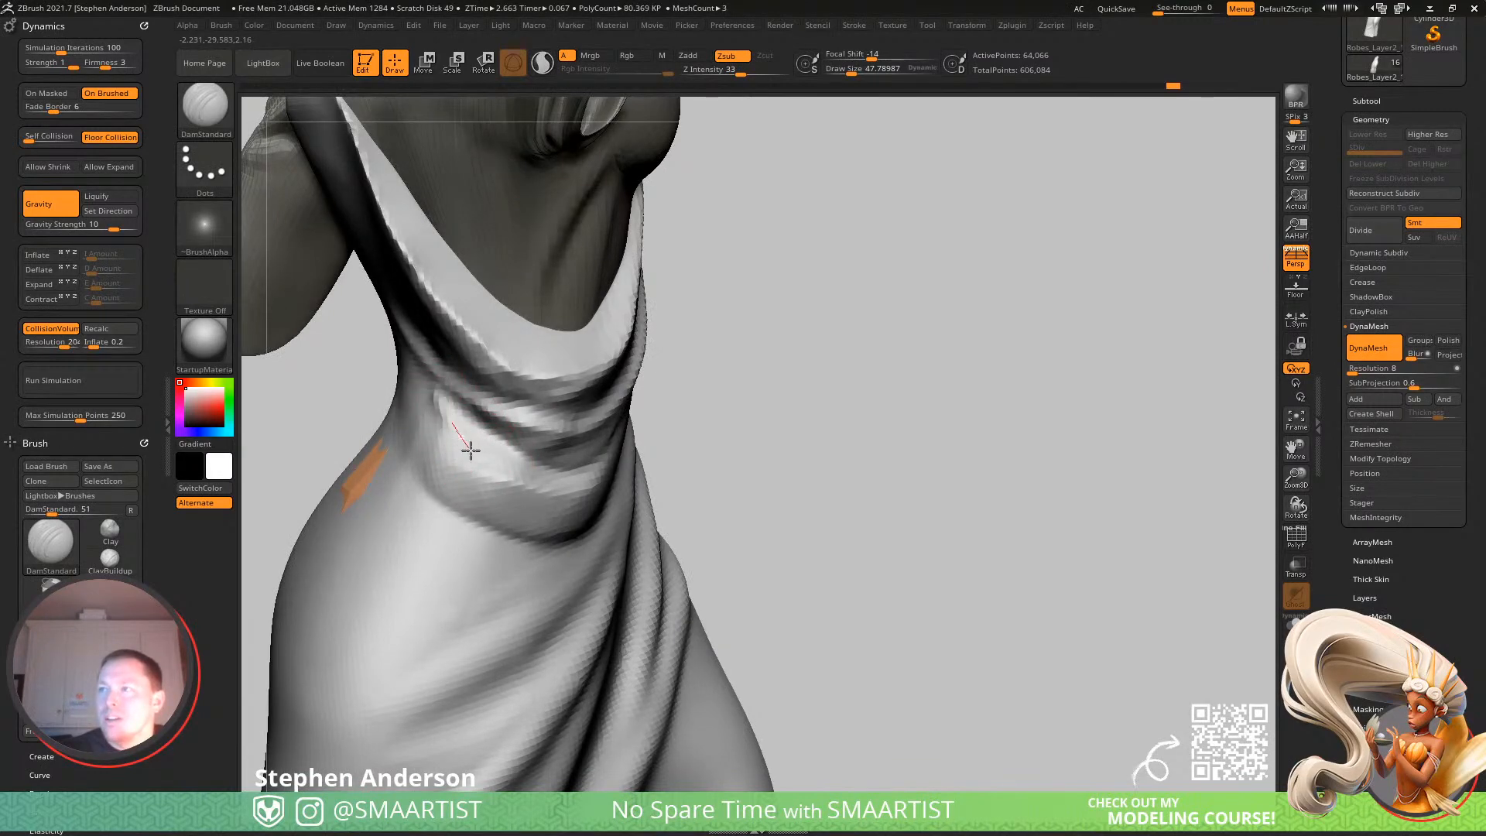
{"action": "right_click_drag", "start_coordinate": [623, 503], "coordinate": [531, 486], "text": "ctrl"}
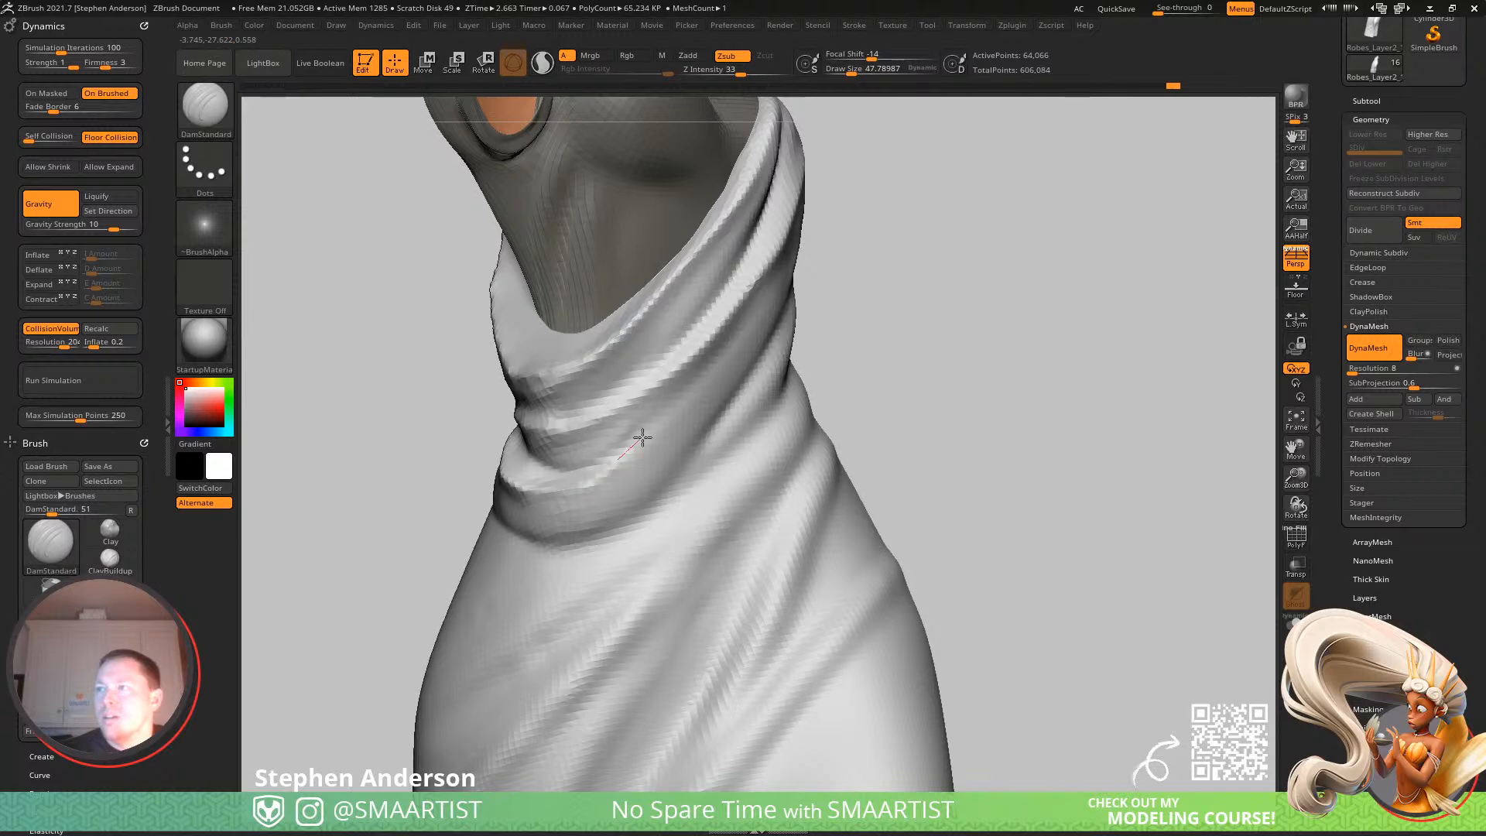
{"action": "right_click_drag", "start_coordinate": [597, 491], "coordinate": [531, 492]}
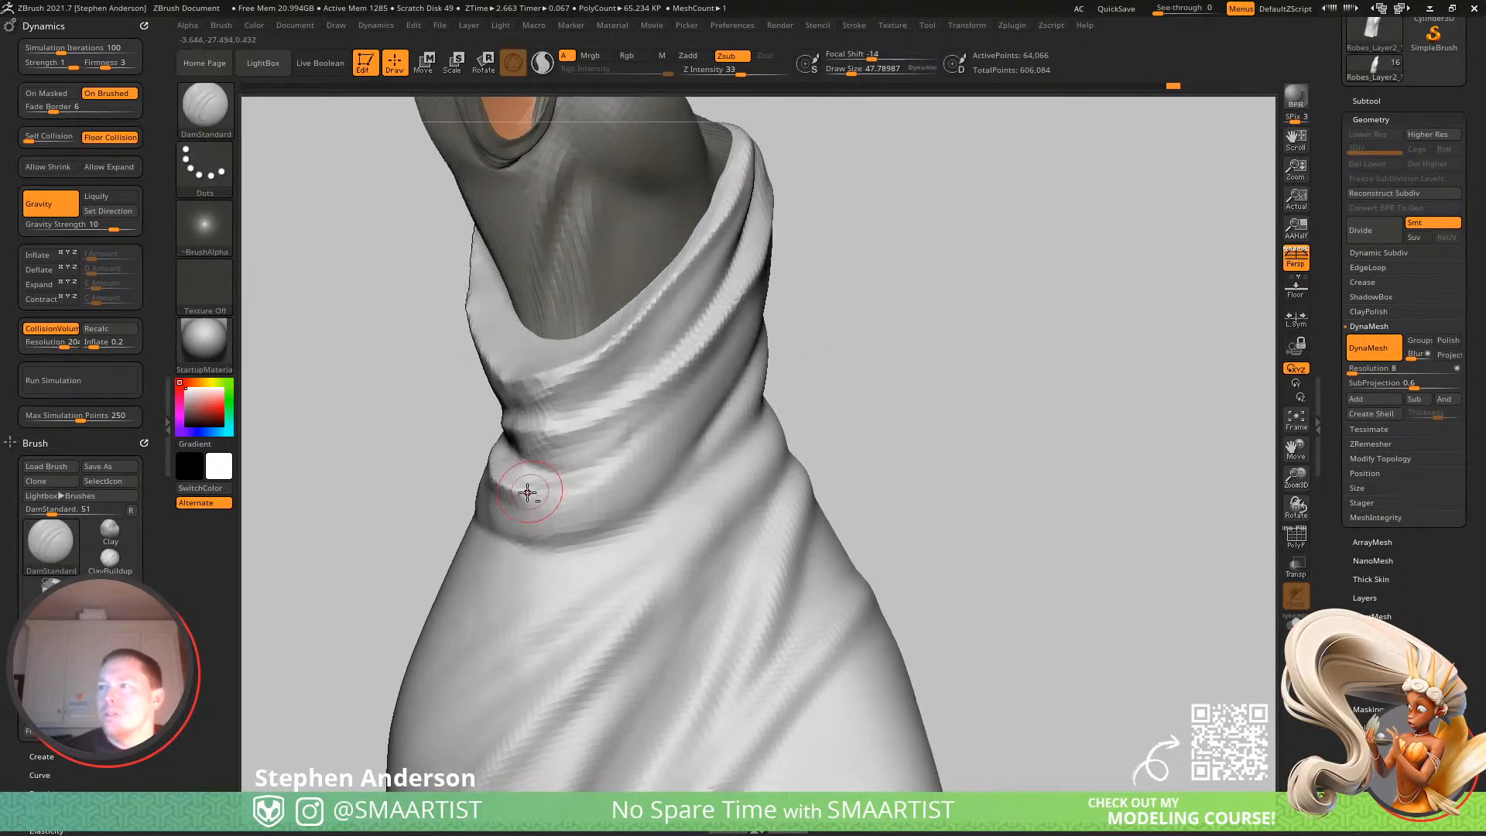
{"action": "mouse_move", "coordinate": [796, 292]}
{"action": "right_mouse_down"}
{"action": "mouse_move", "coordinate": [759, 279]}
{"action": "mouse_move", "coordinate": [770, 306]}
{"action": "mouse_move", "coordinate": [727, 318]}
{"action": "mouse_move", "coordinate": [810, 281]}
{"action": "right_mouse_up"}
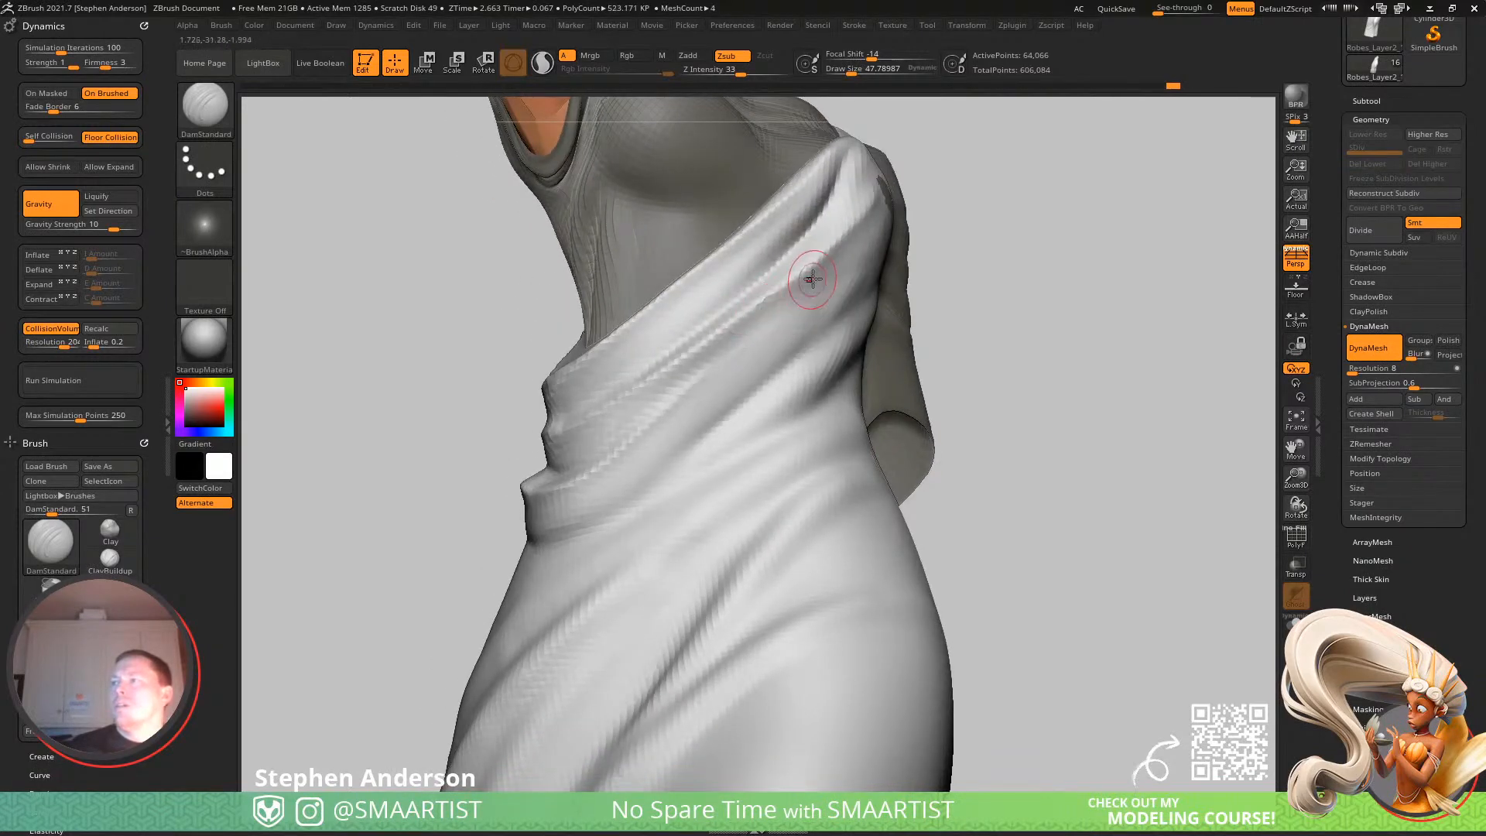
Deepen the creases between the stacked waist folds with the DamStandard brush, following them around toward the back.
{"action": "right_click_drag", "start_coordinate": [633, 403], "coordinate": [651, 399]}
{"action": "left_click_drag", "start_coordinate": [526, 477], "coordinate": [493, 457]}
{"action": "right_click_drag", "start_coordinate": [517, 466], "coordinate": [621, 476]}
{"action": "left_click_drag", "start_coordinate": [566, 480], "coordinate": [529, 478]}
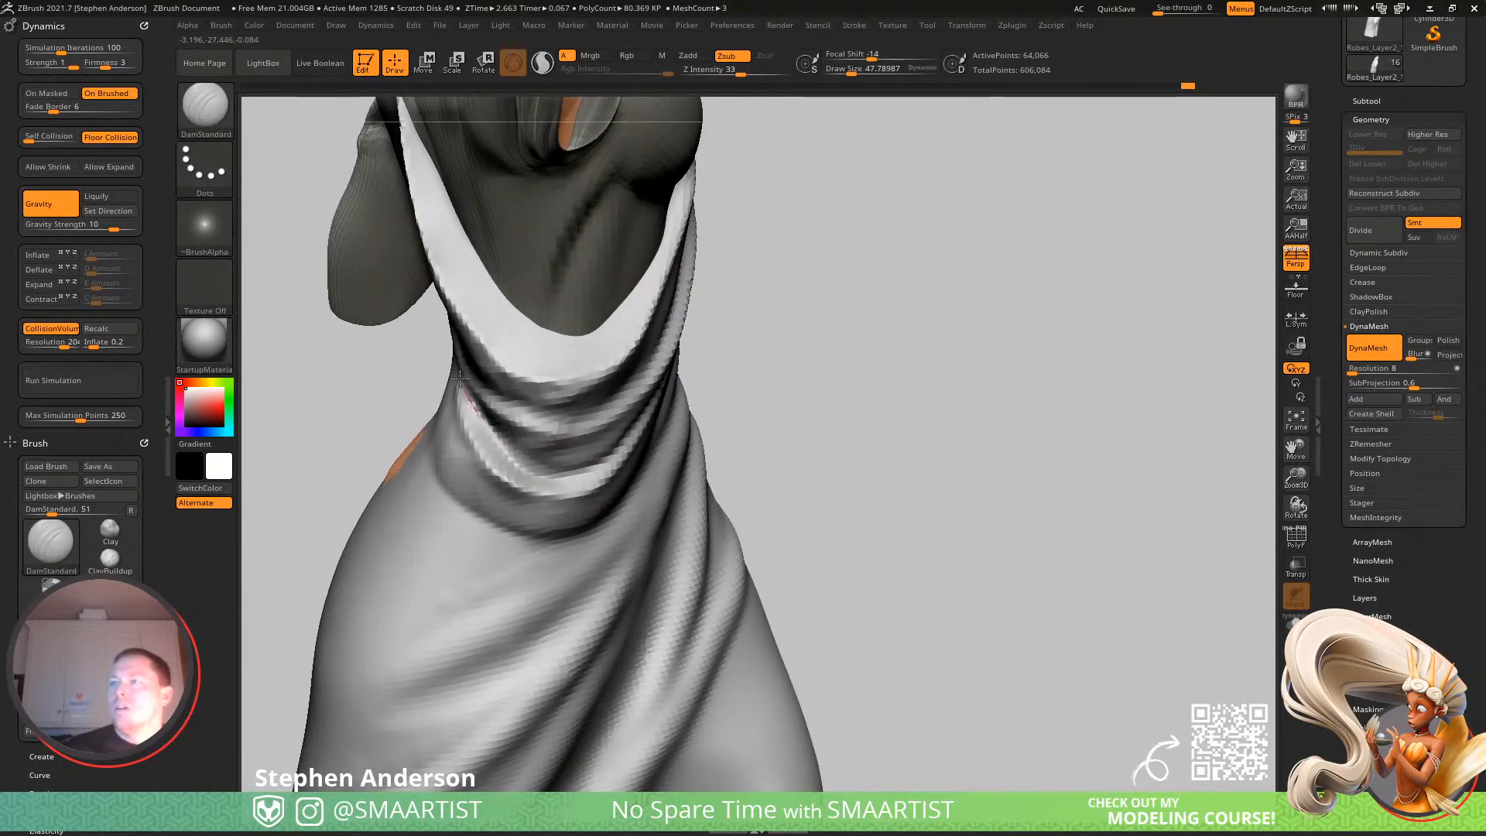
{"action": "right_click_drag", "start_coordinate": [504, 415], "coordinate": [437, 345]}
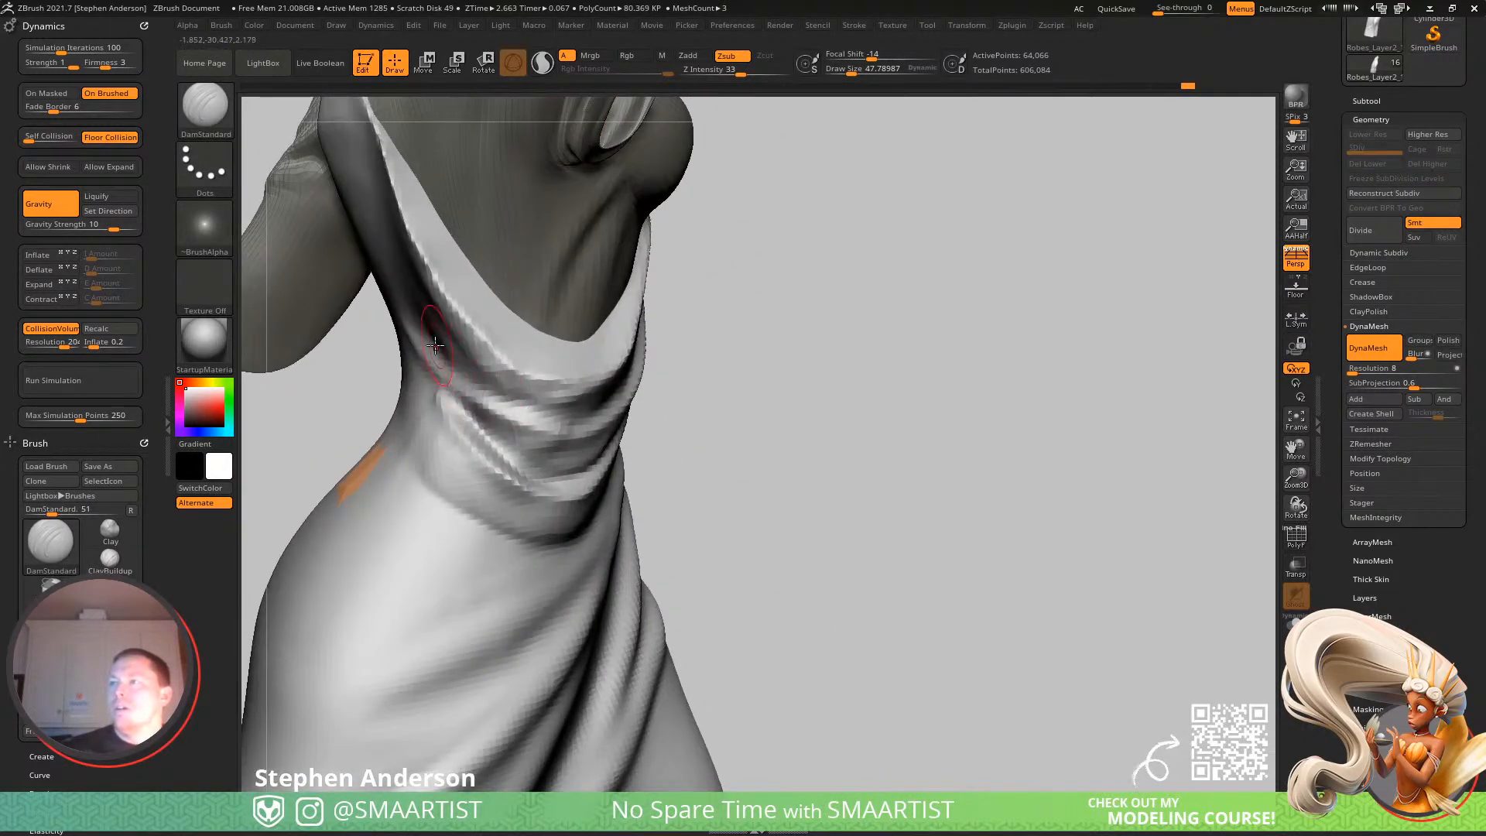
{"action": "right_click_drag", "start_coordinate": [580, 428], "coordinate": [548, 418]}
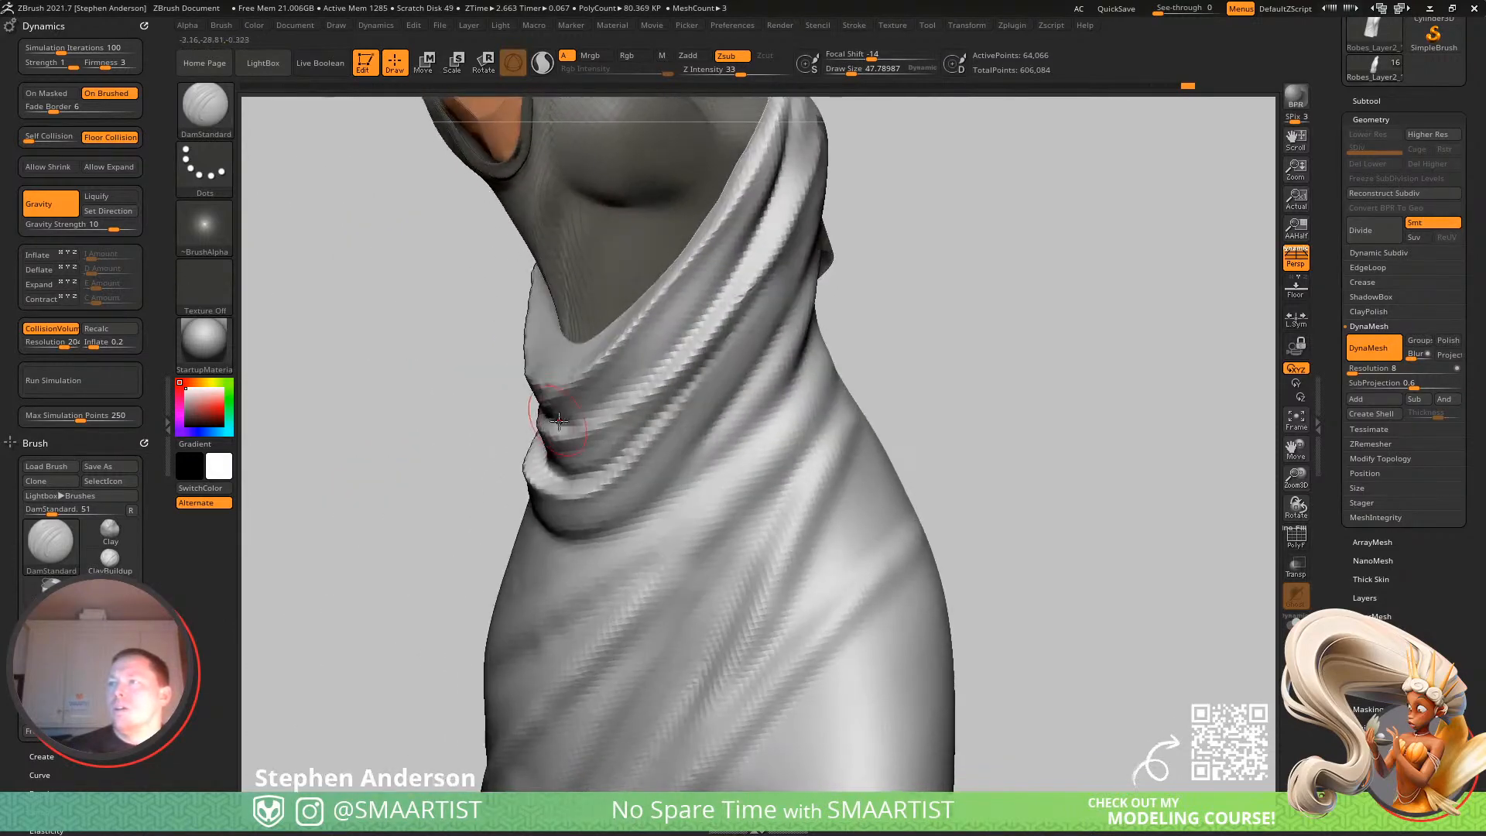
{"action": "mouse_move", "coordinate": [679, 331]}
{"action": "right_mouse_down"}
{"action": "mouse_move", "coordinate": [611, 329]}
{"action": "mouse_move", "coordinate": [727, 313]}
{"action": "mouse_move", "coordinate": [605, 362]}
{"action": "mouse_move", "coordinate": [540, 361]}
{"action": "mouse_move", "coordinate": [595, 364]}
{"action": "mouse_move", "coordinate": [602, 455]}
{"action": "right_mouse_up"}
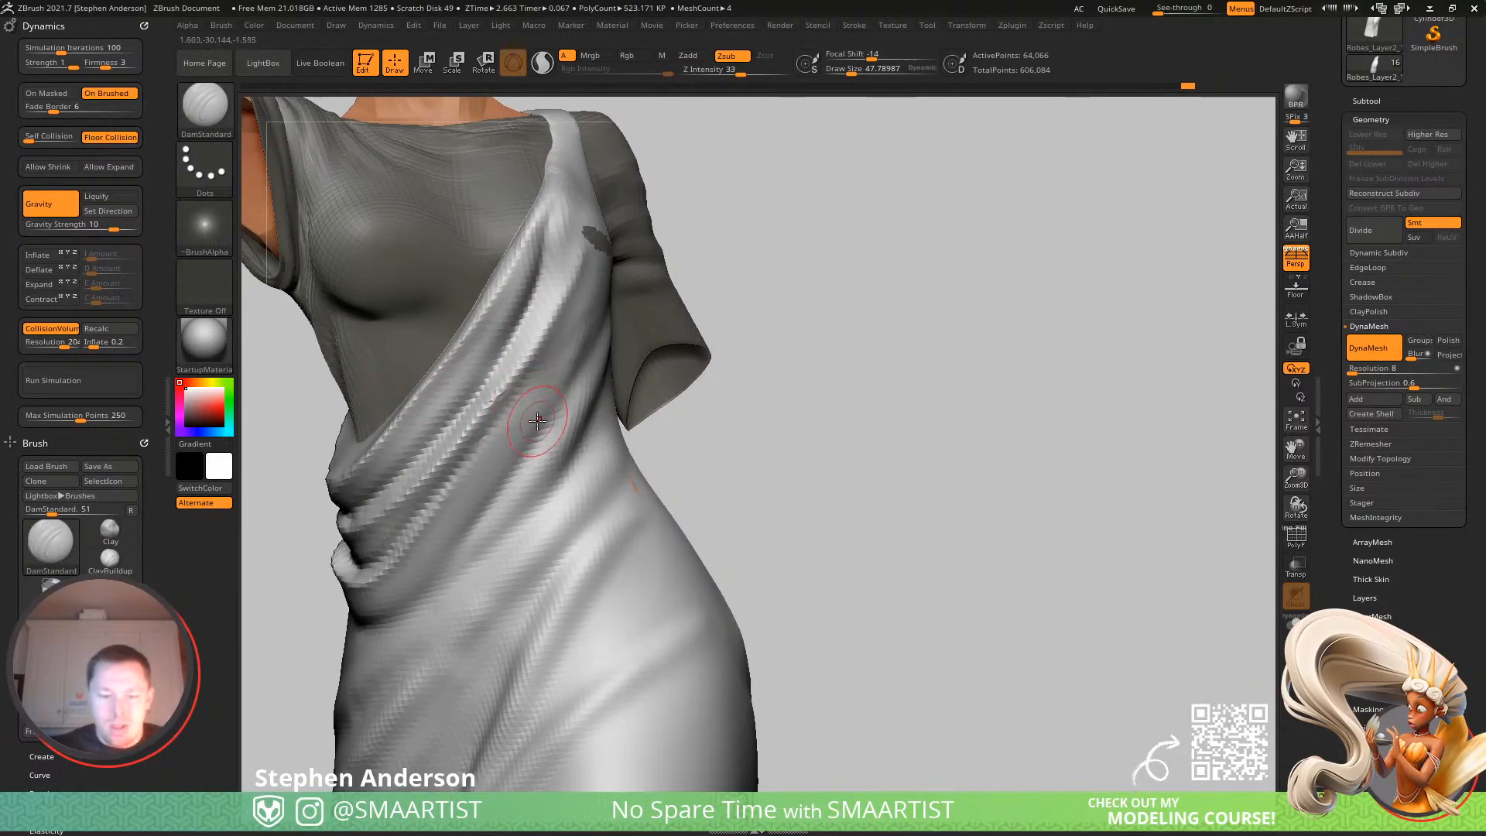
Switch to the Clay brush at draw size about 33, build up the diagonal torso folds down to the waist, and smooth them.
{"action": "key", "text": "b"}
{"action": "key", "text": "c"}
{"action": "key", "text": "l"}
{"action": "right_click_drag", "start_coordinate": [496, 389], "coordinate": [503, 383]}
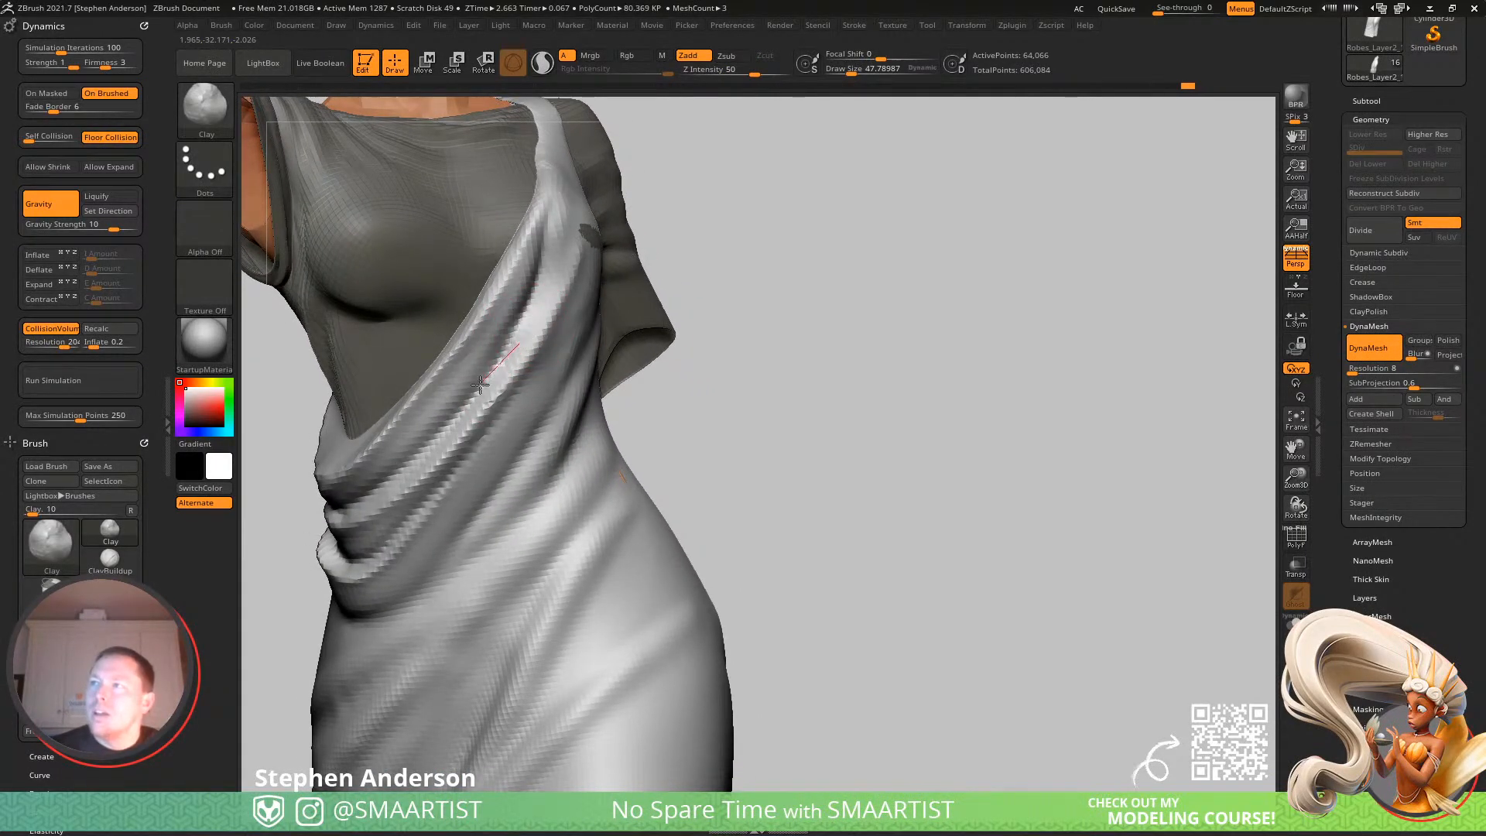
{"action": "key", "text": "s"}
{"action": "left_click_drag", "start_coordinate": [521, 325], "coordinate": [516, 326]}
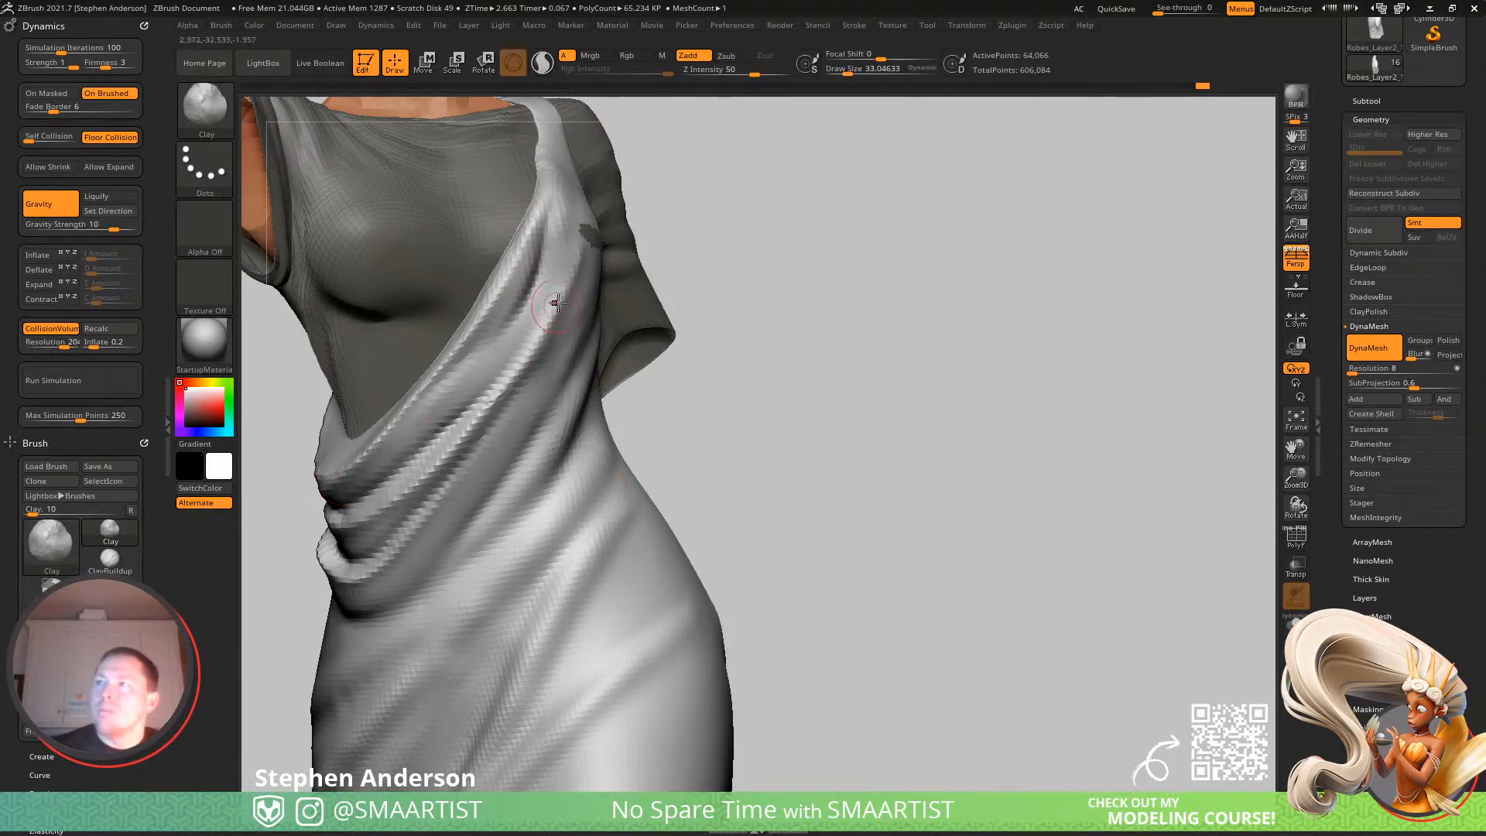
{"action": "mouse_move", "coordinate": [480, 374]}
{"action": "left_mouse_down"}
{"action": "mouse_move", "coordinate": [545, 309]}
{"action": "mouse_move", "coordinate": [481, 405]}
{"action": "left_mouse_up"}
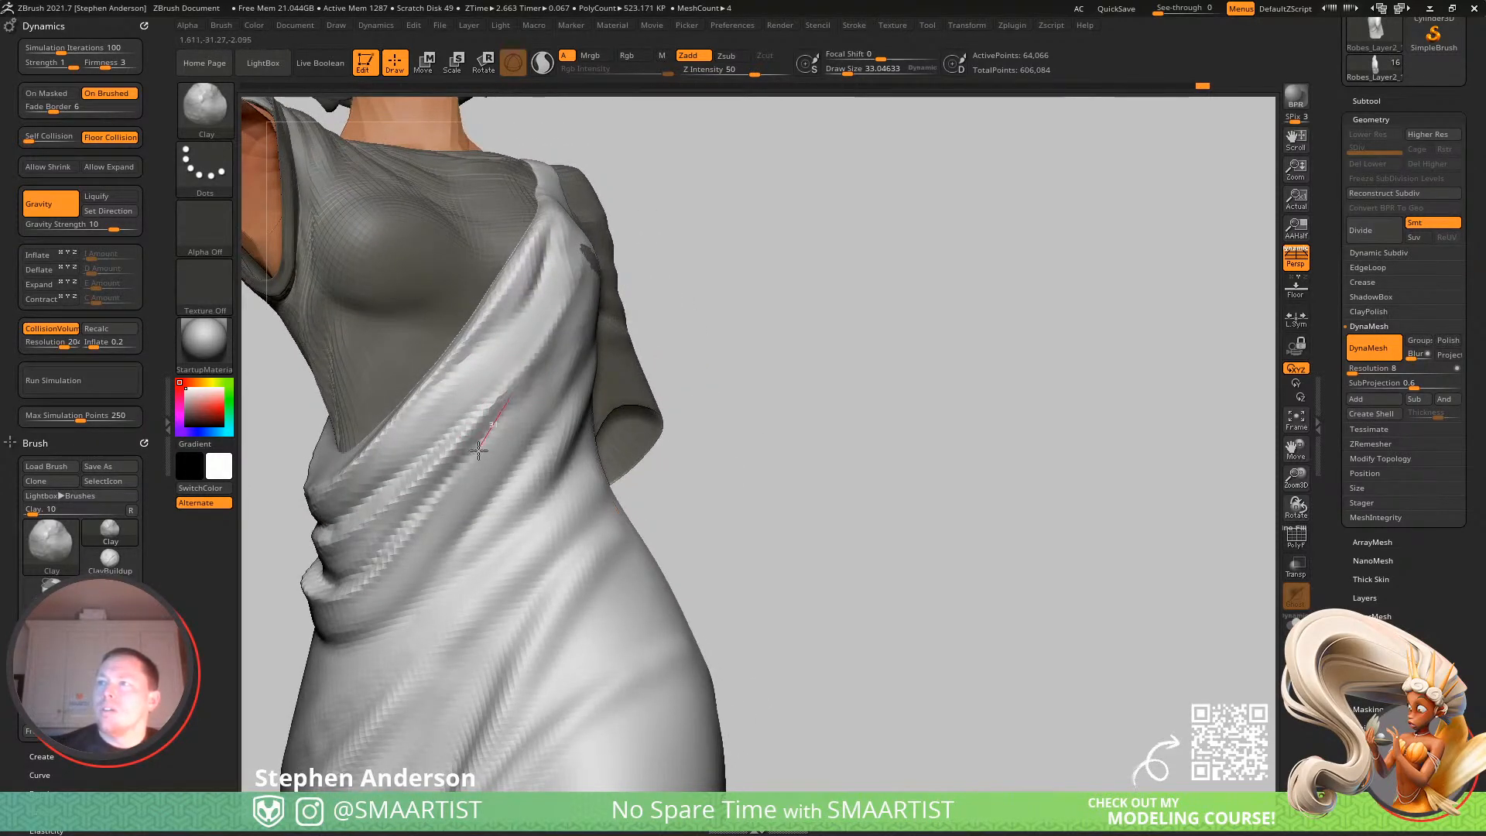
{"action": "left_click_drag", "start_coordinate": [433, 530], "coordinate": [370, 609]}
{"action": "left_click_drag", "start_coordinate": [424, 531], "coordinate": [340, 597]}
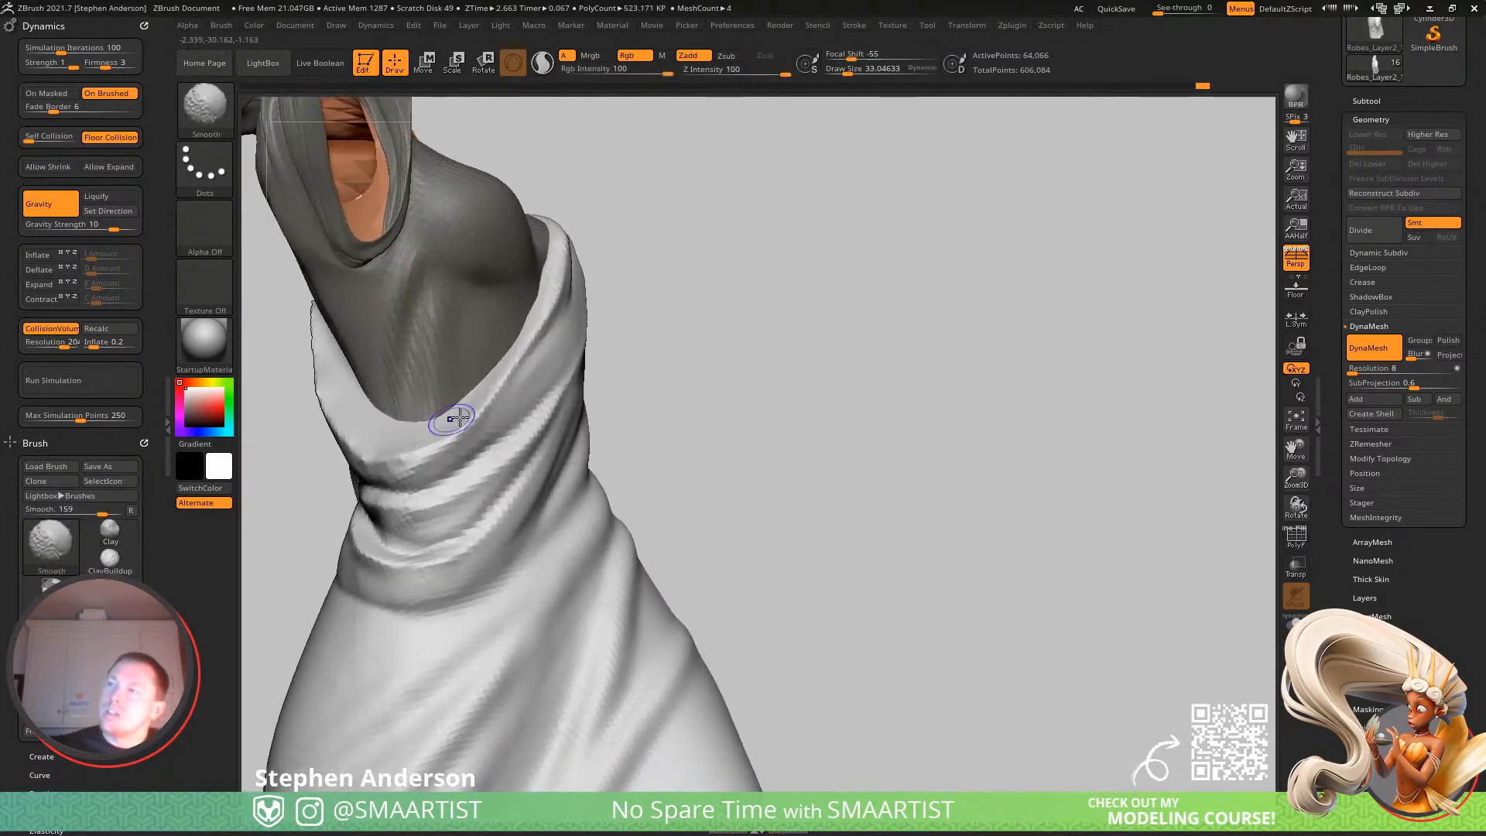
Show the wireframe and adjust the robe's upper hem at the side of the waist with the Move brush.
{"action": "key", "text": "shift+f"}
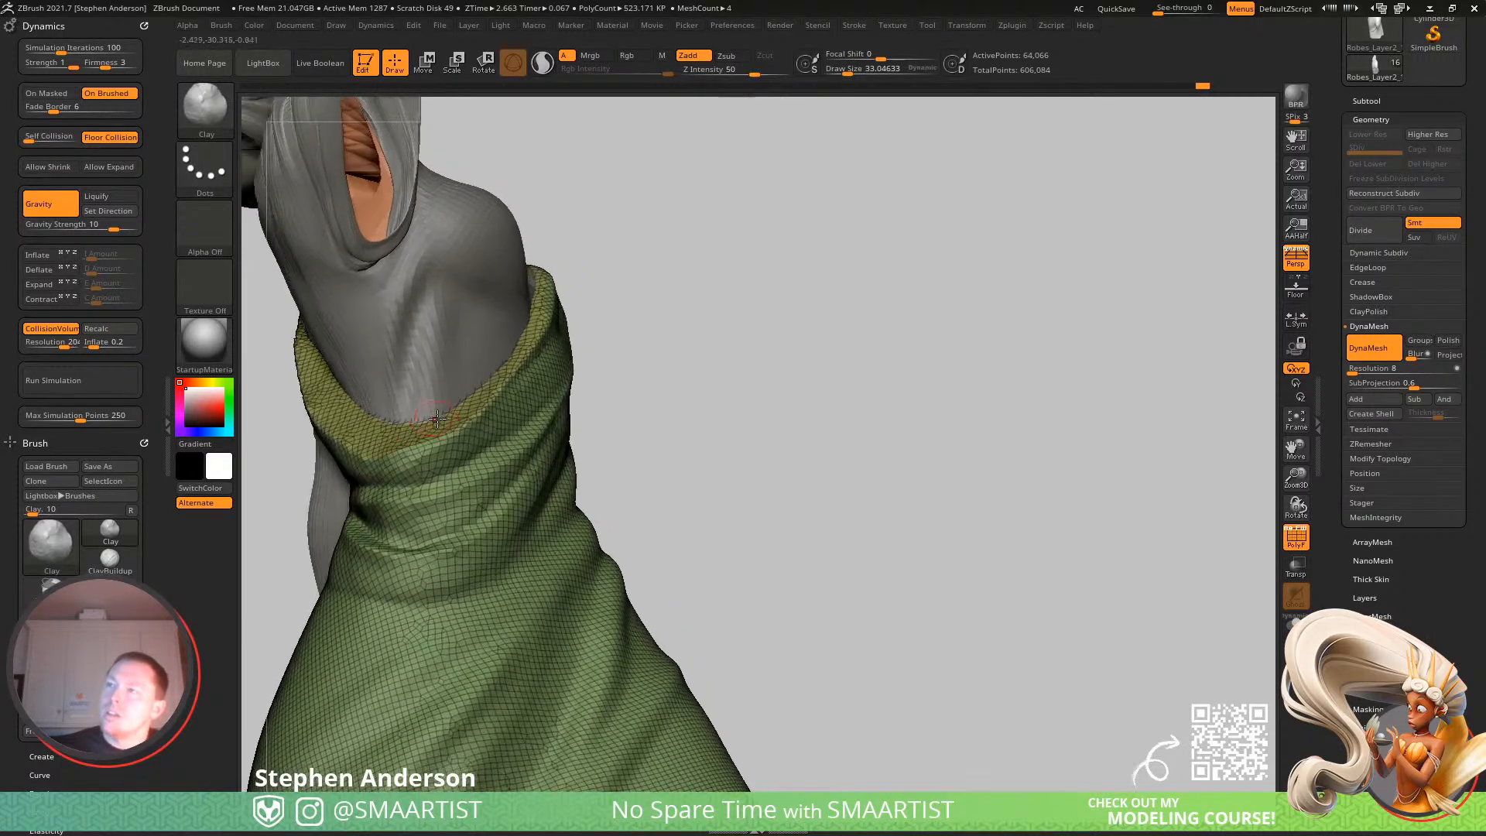
{"action": "key", "text": "ctrl"}
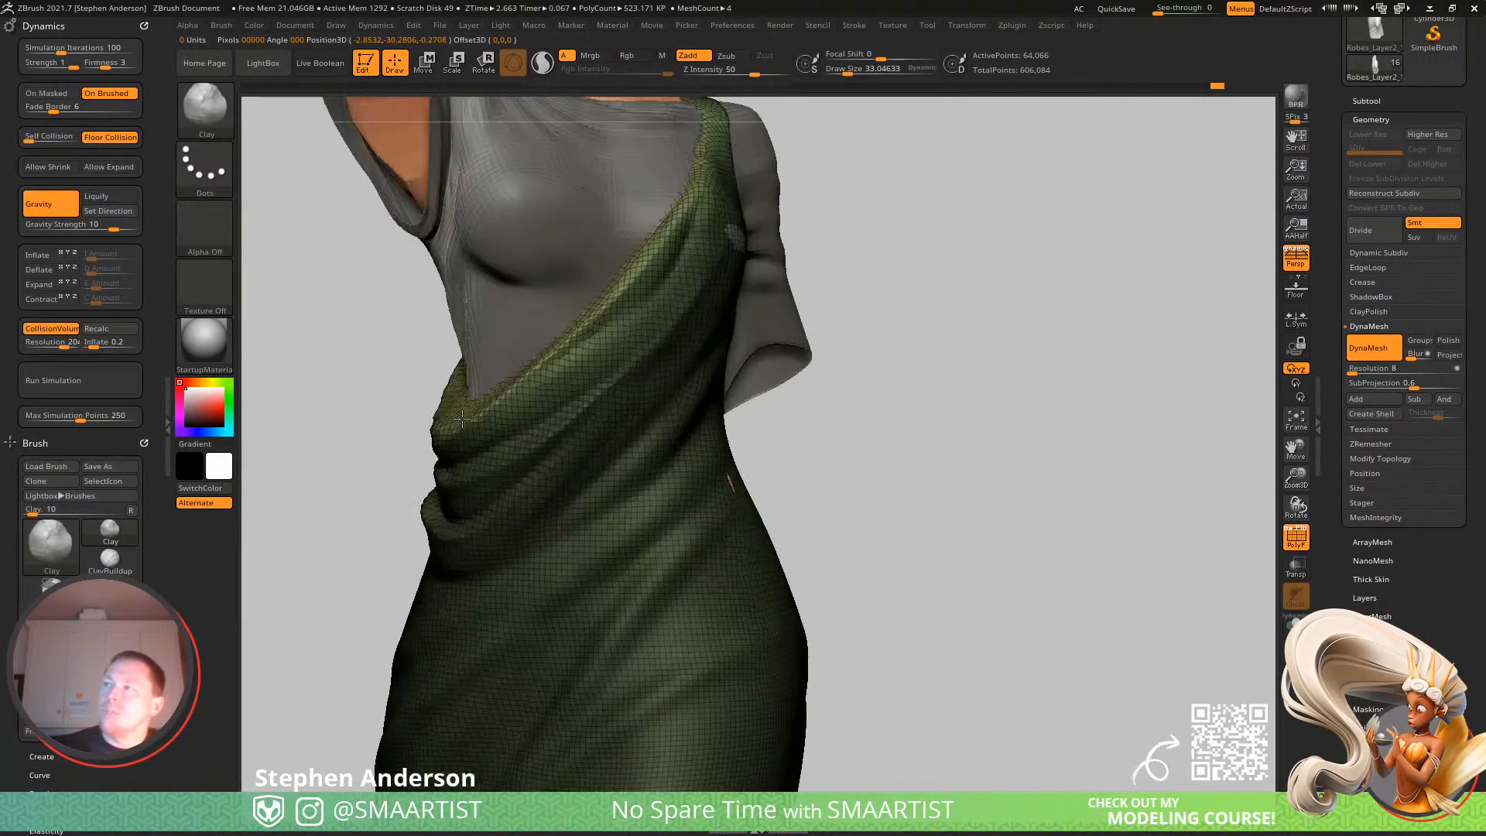
{"action": "key", "text": "b"}
{"action": "key", "text": "m"}
{"action": "key", "text": "v"}
{"action": "mouse_move", "coordinate": [457, 423]}
{"action": "left_mouse_down"}
{"action": "mouse_move", "coordinate": [484, 422]}
{"action": "mouse_move", "coordinate": [432, 454]}
{"action": "left_mouse_up"}
Mask the waist folds just below the robe's upper hem using a draw size of about 124.
{"action": "mouse_move", "coordinate": [469, 430]}
{"action": "right_mouse_down"}
{"action": "mouse_move", "coordinate": [422, 418]}
{"action": "mouse_move", "coordinate": [442, 455]}
{"action": "mouse_move", "coordinate": [542, 495]}
{"action": "mouse_move", "coordinate": [535, 578]}
{"action": "mouse_move", "coordinate": [528, 467]}
{"action": "right_mouse_up"}
{"action": "key", "text": "s"}
{"action": "left_click_drag", "start_coordinate": [529, 467], "coordinate": [518, 467]}
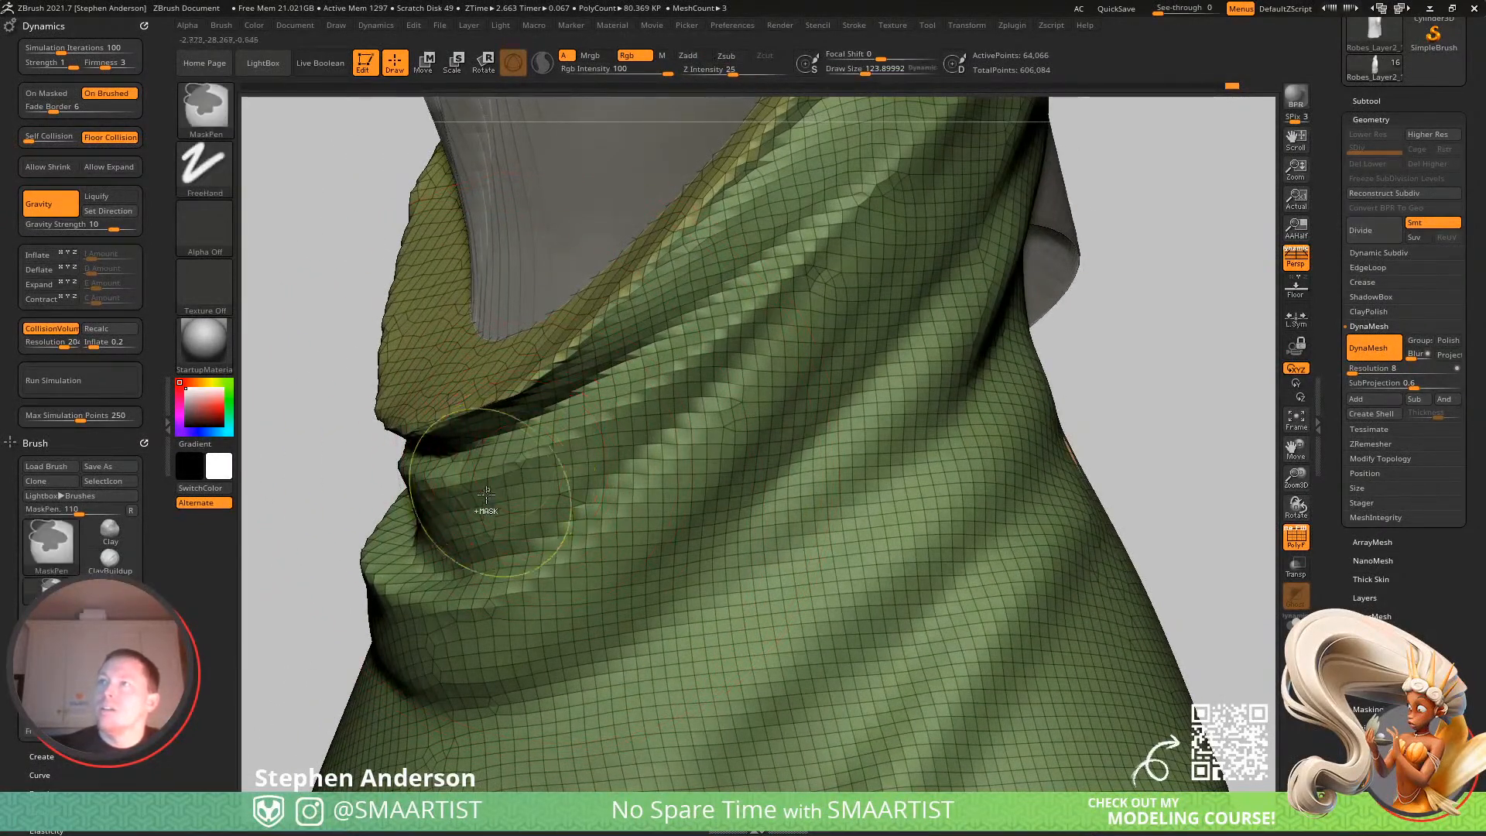
{"action": "mouse_move", "coordinate": [425, 507]}
{"action": "left_mouse_down", "text": "ctrl"}
{"action": "mouse_move", "coordinate": [508, 499]}
{"action": "mouse_move", "coordinate": [622, 409]}
{"action": "mouse_move", "coordinate": [799, 191]}
{"action": "left_mouse_up", "text": "ctrl"}
{"action": "mouse_move", "coordinate": [799, 191]}
{"action": "right_mouse_down"}
{"action": "mouse_move", "coordinate": [315, 472]}
{"action": "mouse_move", "coordinate": [522, 475]}
{"action": "right_mouse_up"}
{"action": "left_click_drag", "start_coordinate": [423, 447], "coordinate": [673, 517], "text": "ctrl"}
{"action": "mouse_move", "coordinate": [697, 487]}
{"action": "right_mouse_down"}
{"action": "mouse_move", "coordinate": [736, 467]}
{"action": "mouse_move", "coordinate": [631, 431]}
{"action": "right_mouse_up"}
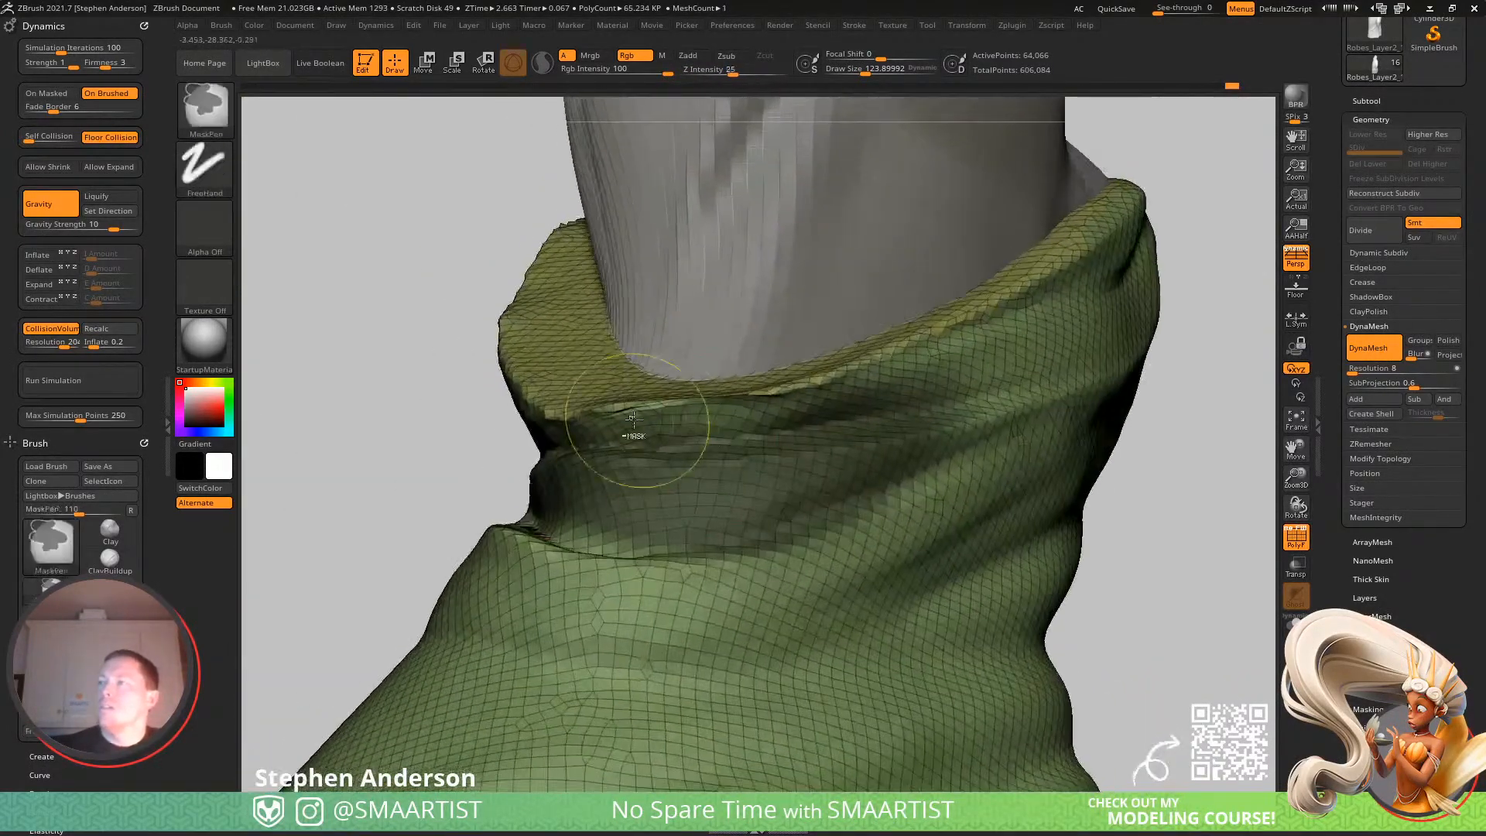
Erase the mask along the robe's upper hem, and reduce the masking draw size to about 58.
{"action": "left_click_drag", "start_coordinate": [750, 395], "coordinate": [951, 342], "text": "ctrl+alt"}
{"action": "mouse_move", "coordinate": [603, 476]}
{"action": "right_mouse_down"}
{"action": "mouse_move", "coordinate": [706, 484]}
{"action": "mouse_move", "coordinate": [790, 465]}
{"action": "right_mouse_up"}
{"action": "left_click_drag", "start_coordinate": [633, 406], "coordinate": [608, 413], "text": "ctrl+alt"}
{"action": "right_click_drag", "start_coordinate": [709, 488], "coordinate": [704, 499]}
{"action": "key", "text": "s"}
{"action": "left_click_drag", "start_coordinate": [702, 468], "coordinate": [684, 468]}
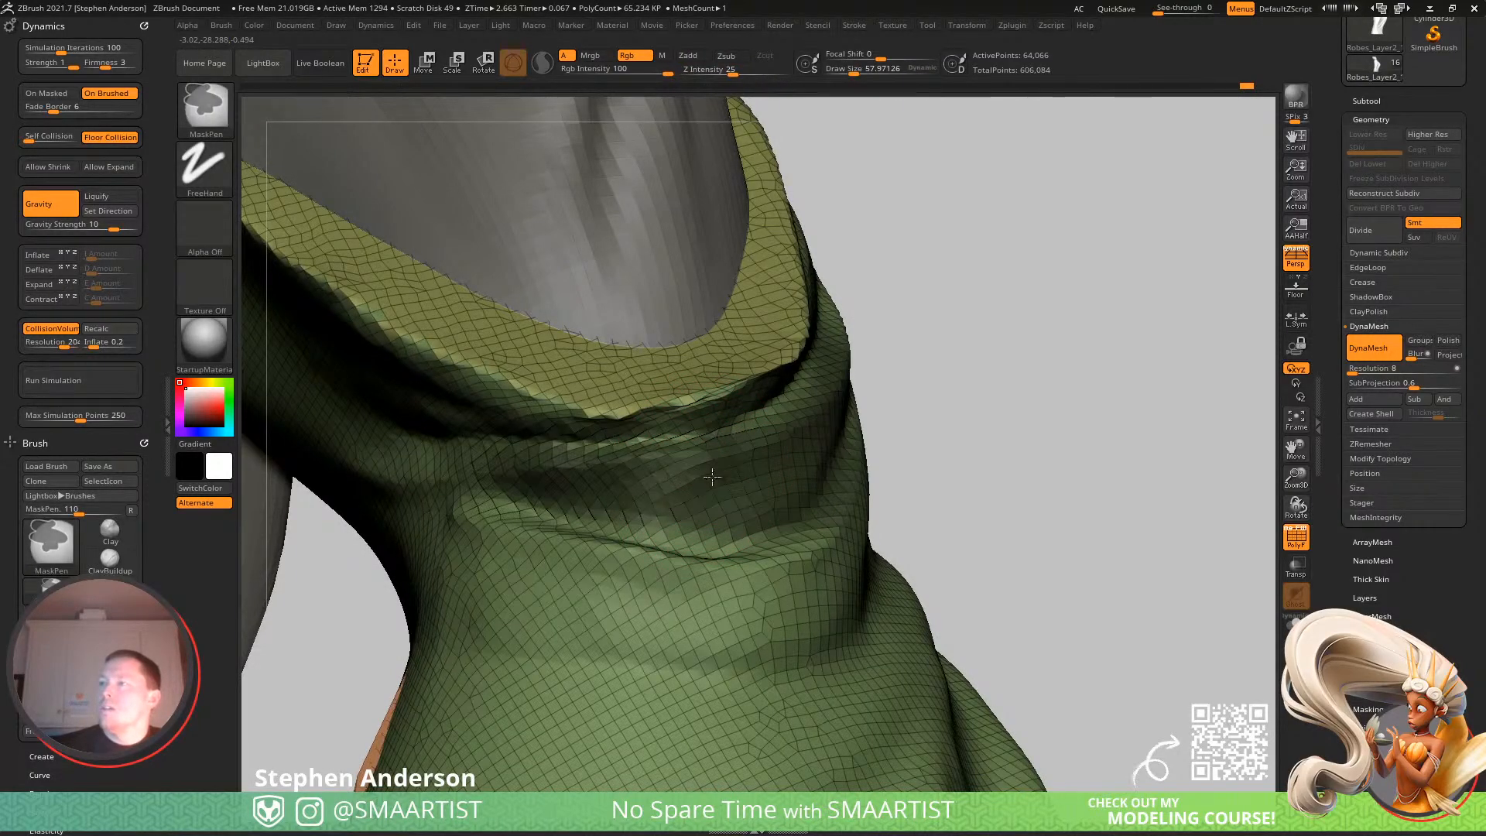
Invert the mask so only the waist folds beneath the hem stay editable.
{"action": "mouse_move", "coordinate": [727, 485]}
{"action": "right_mouse_down"}
{"action": "mouse_move", "coordinate": [673, 471]}
{"action": "mouse_move", "coordinate": [681, 445]}
{"action": "mouse_move", "coordinate": [745, 458]}
{"action": "right_mouse_up"}
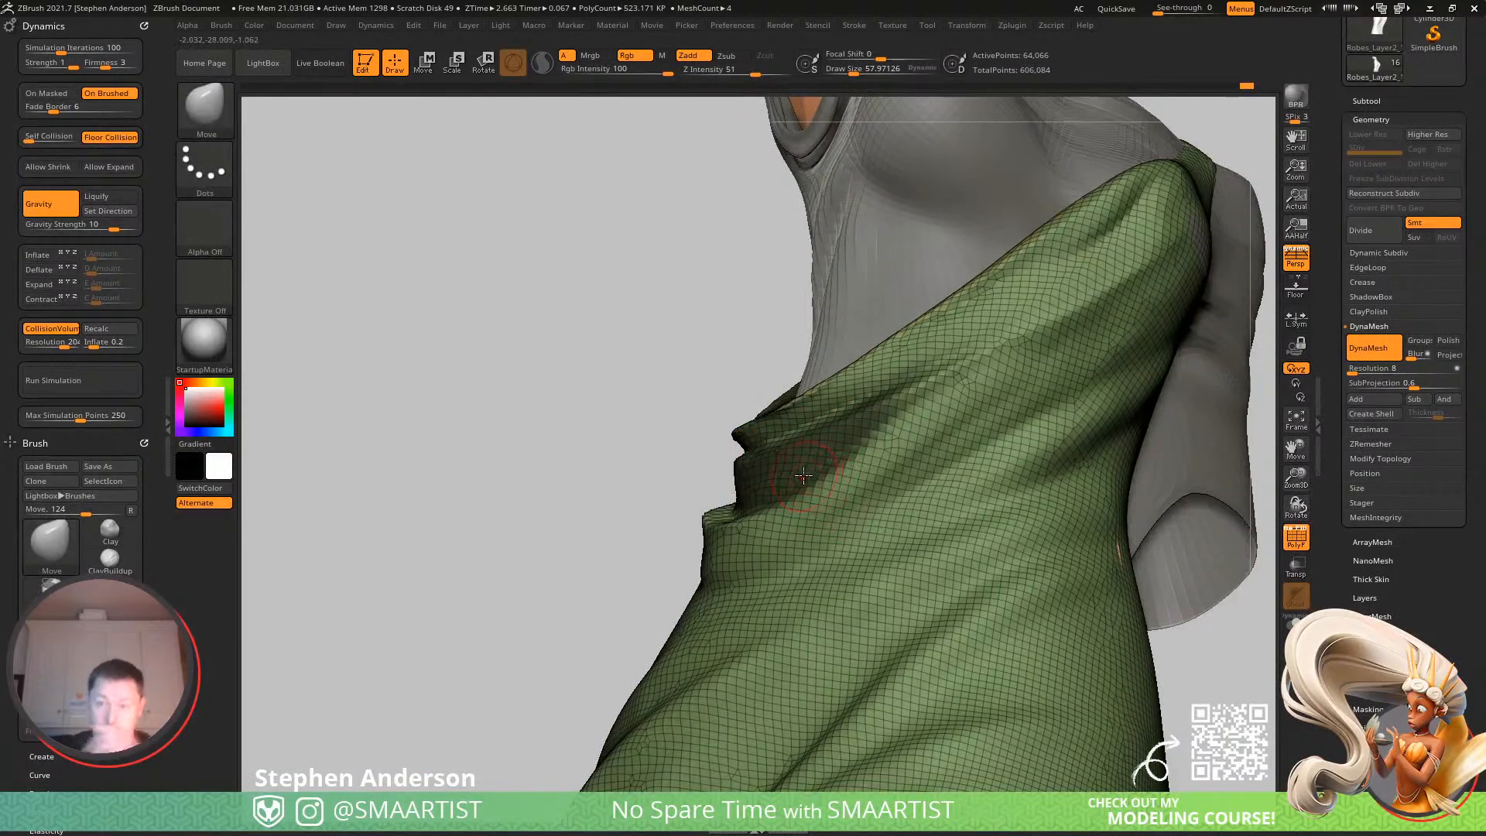
{"action": "mouse_move", "coordinate": [870, 415]}
{"action": "right_mouse_down"}
{"action": "mouse_move", "coordinate": [769, 454]}
{"action": "mouse_move", "coordinate": [750, 492]}
{"action": "mouse_move", "coordinate": [800, 501]}
{"action": "right_mouse_up"}
{"action": "left_click", "coordinate": [515, 443], "text": "ctrl"}
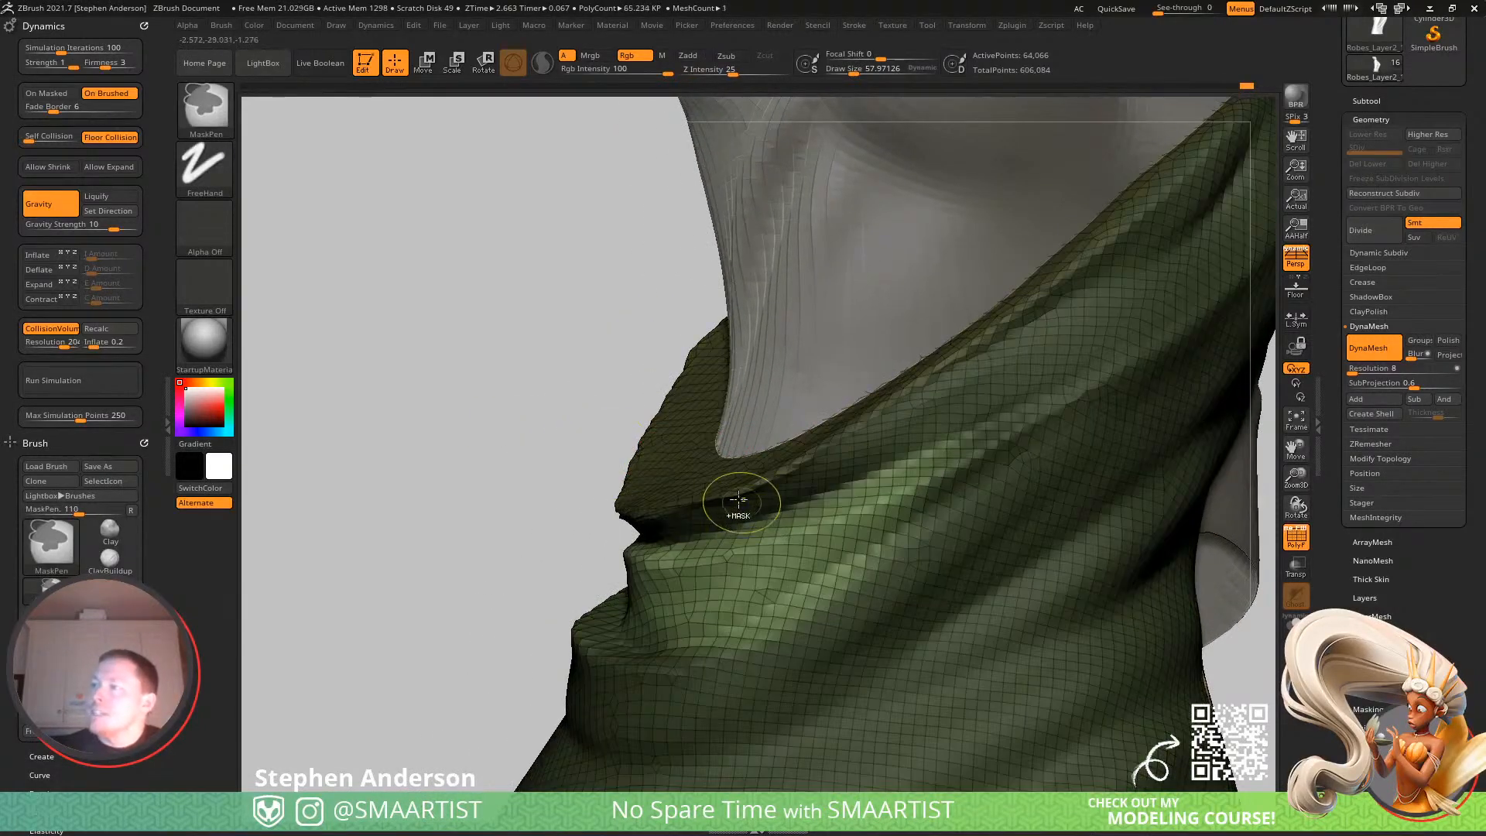
{"action": "left_click", "coordinate": [556, 472], "text": "ctrl"}
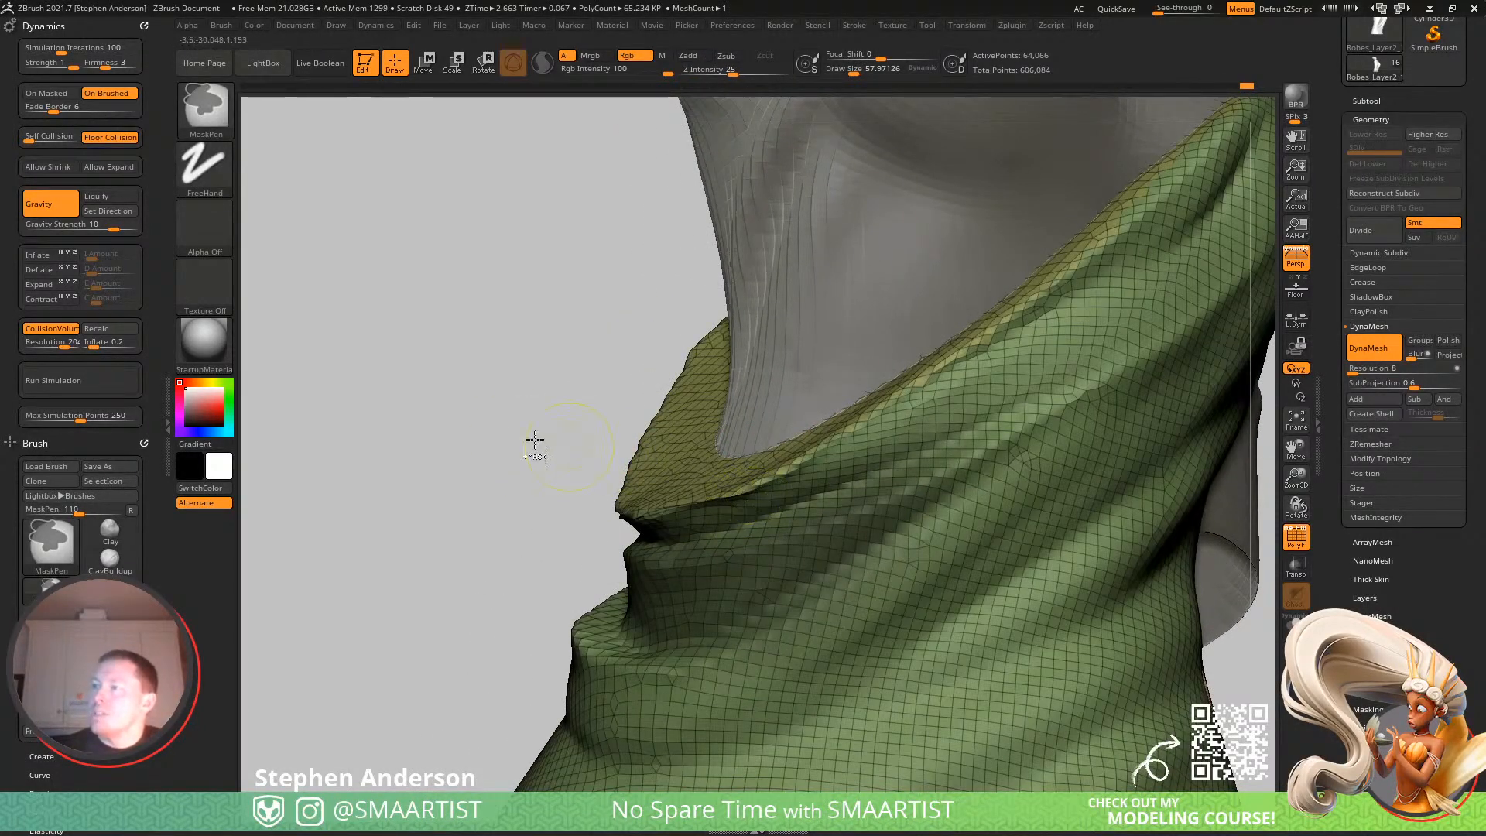
{"action": "left_click", "coordinate": [571, 441], "text": "ctrl"}
Reshape the unmasked waist fold beneath the hem with the Move brush, reducing its draw size to about 157, and hide the wireframe.
{"action": "key", "text": "b"}
{"action": "key", "text": "m"}
{"action": "key", "text": "v"}
{"action": "mouse_move", "coordinate": [688, 558]}
{"action": "left_mouse_down"}
{"action": "mouse_move", "coordinate": [639, 565]}
{"action": "mouse_move", "coordinate": [667, 565]}
{"action": "left_mouse_up"}
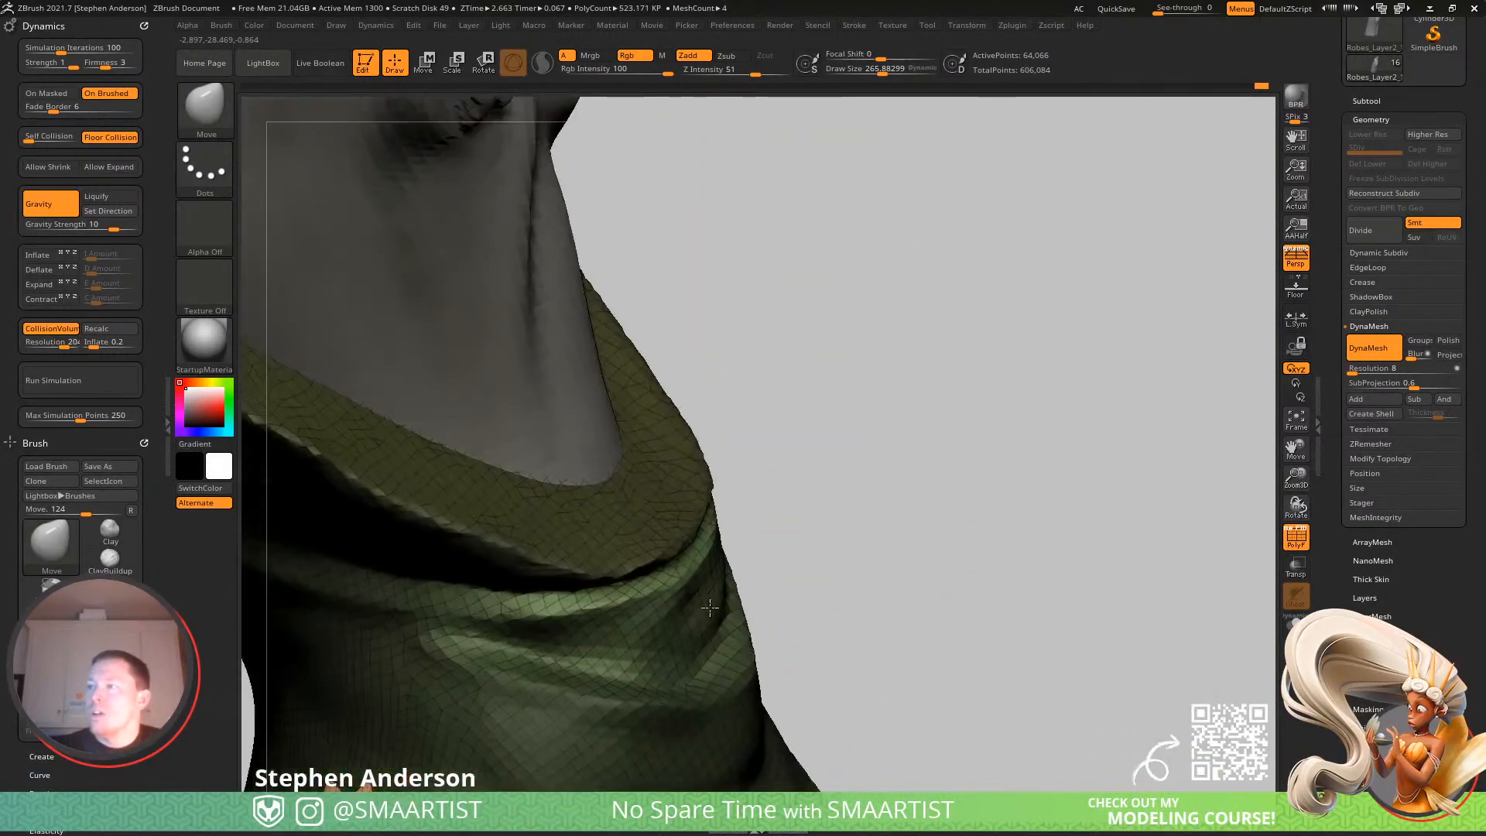
{"action": "key", "text": "s"}
{"action": "left_click_drag", "start_coordinate": [697, 589], "coordinate": [685, 599]}
{"action": "mouse_move", "coordinate": [709, 607]}
{"action": "right_mouse_down"}
{"action": "mouse_move", "coordinate": [588, 630]}
{"action": "mouse_move", "coordinate": [578, 571]}
{"action": "mouse_move", "coordinate": [534, 573]}
{"action": "mouse_move", "coordinate": [595, 590]}
{"action": "mouse_move", "coordinate": [581, 579]}
{"action": "mouse_move", "coordinate": [614, 554]}
{"action": "mouse_move", "coordinate": [577, 574]}
{"action": "mouse_move", "coordinate": [451, 580]}
{"action": "mouse_move", "coordinate": [594, 578]}
{"action": "mouse_move", "coordinate": [557, 402]}
{"action": "mouse_move", "coordinate": [735, 341]}
{"action": "right_mouse_up"}
{"action": "right_click", "coordinate": [471, 506]}
{"action": "key", "text": "shift+f"}
Switch to the Clay brush at draw size about 65 and build up a fold across the hip below the waist.
{"action": "right_click_drag", "start_coordinate": [1007, 449], "coordinate": [720, 480], "text": "ctrl"}
{"action": "mouse_move", "coordinate": [720, 479]}
{"action": "right_mouse_down"}
{"action": "mouse_move", "coordinate": [750, 484]}
{"action": "mouse_move", "coordinate": [690, 500]}
{"action": "mouse_move", "coordinate": [663, 630]}
{"action": "mouse_move", "coordinate": [663, 490]}
{"action": "right_mouse_up"}
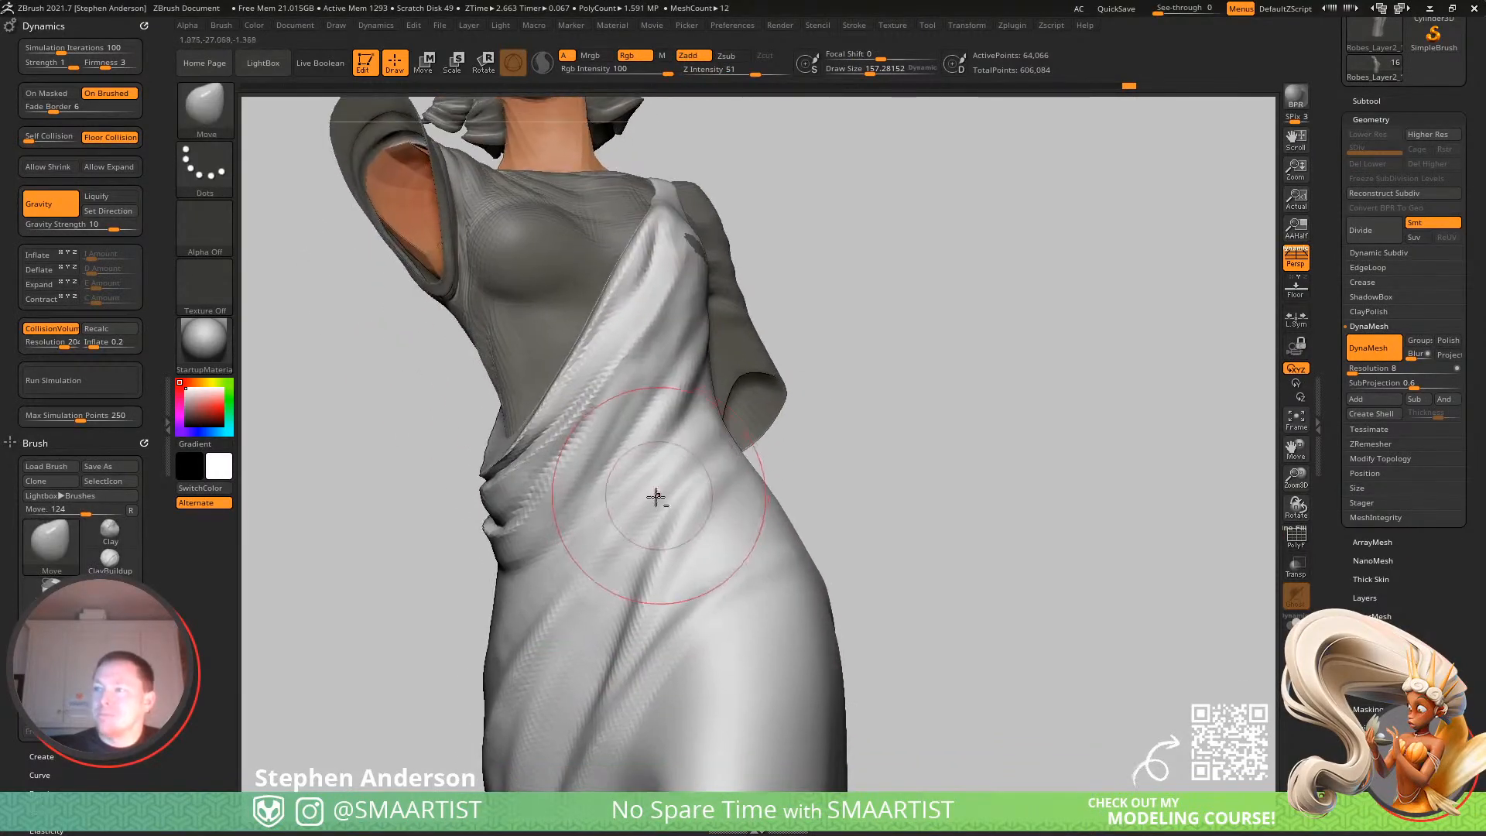
{"action": "key", "text": "b"}
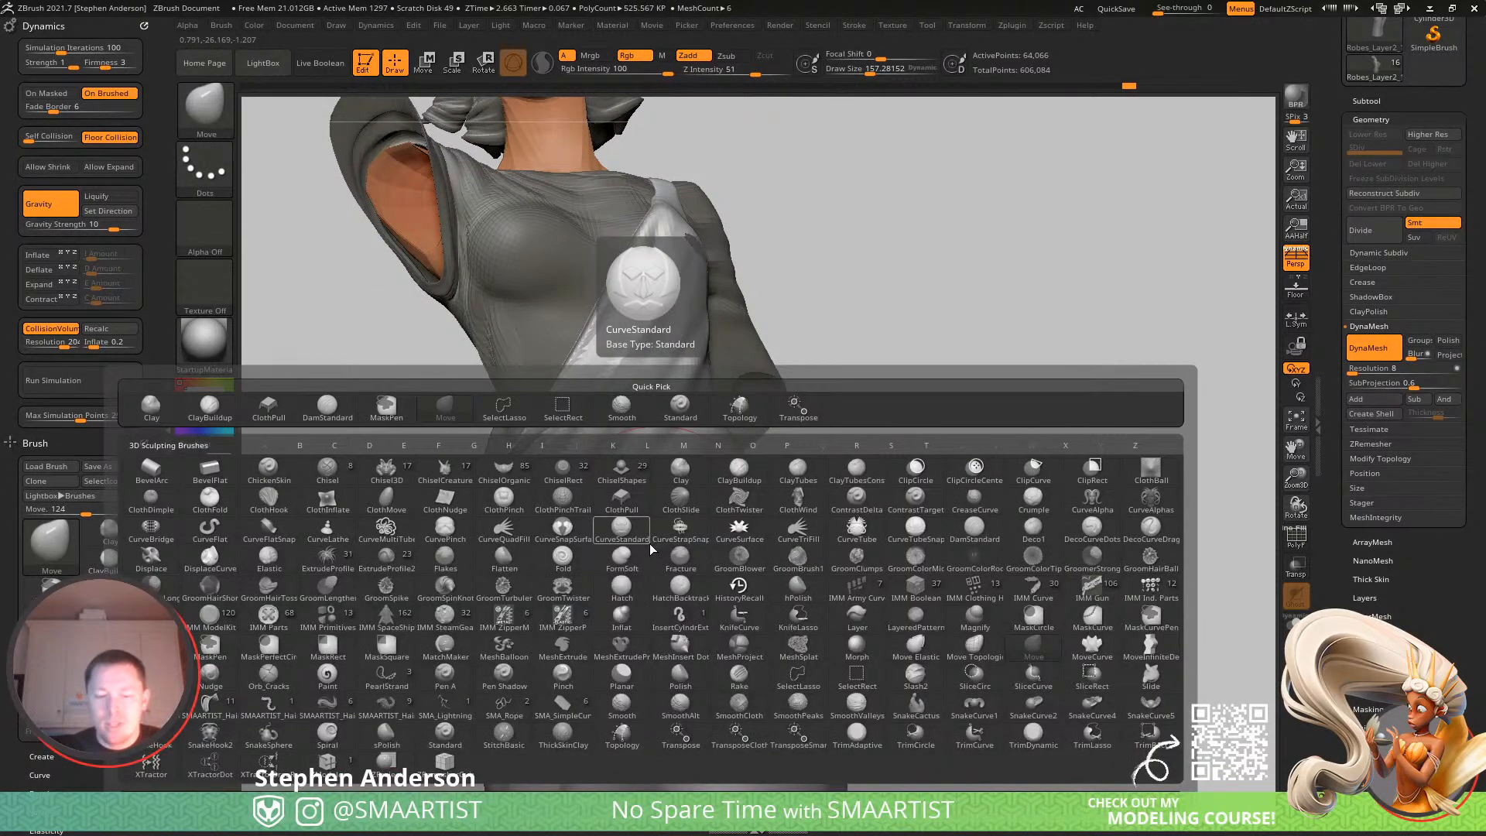
{"action": "key", "text": "c"}
{"action": "key", "text": "l"}
{"action": "right_click_drag", "start_coordinate": [649, 542], "coordinate": [677, 576]}
{"action": "key", "text": "s"}
{"action": "left_click_drag", "start_coordinate": [620, 508], "coordinate": [602, 508]}
{"action": "right_click_drag", "start_coordinate": [619, 565], "coordinate": [508, 594]}
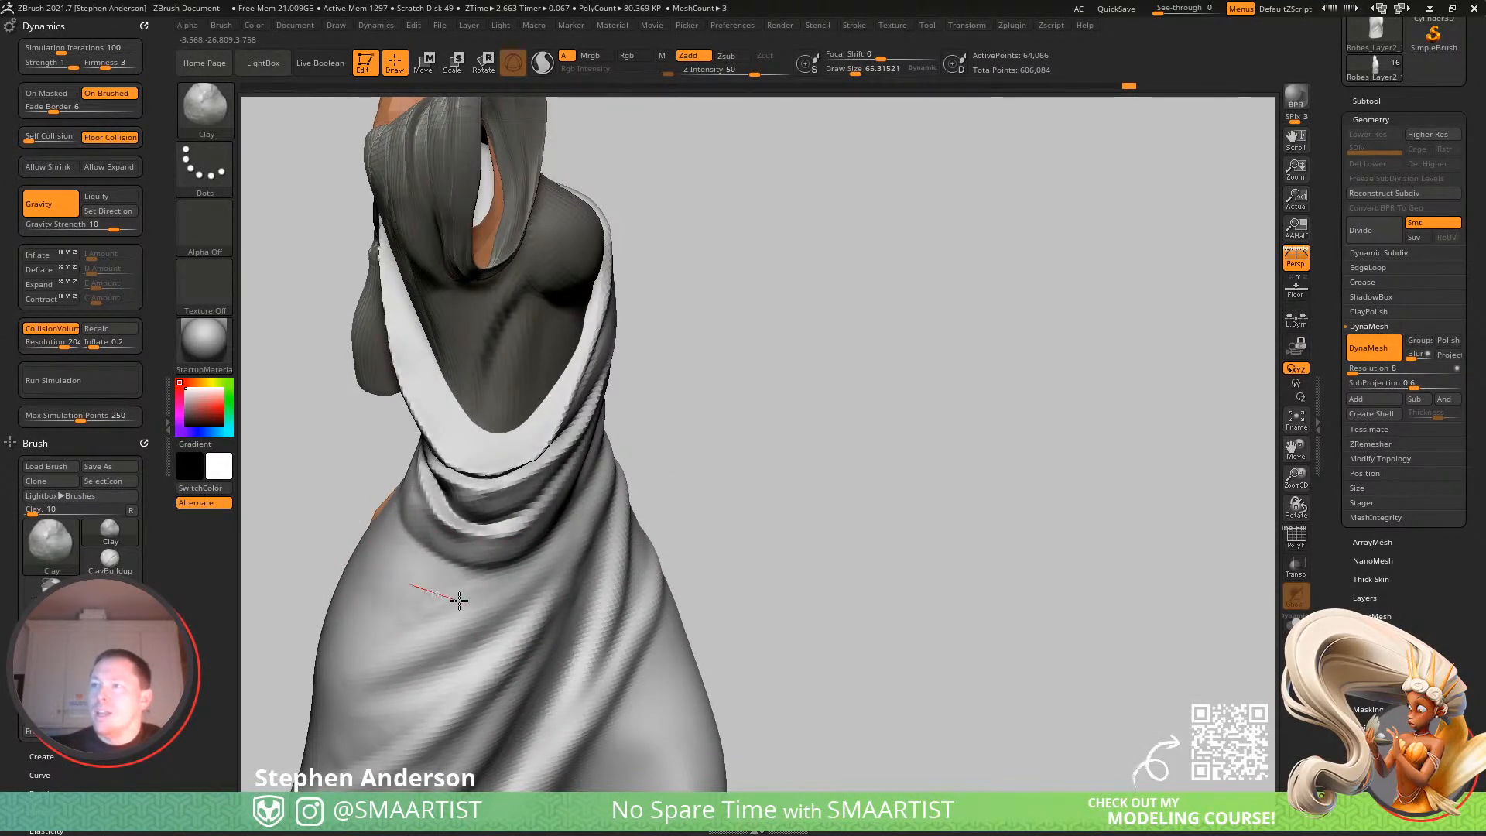
{"action": "mouse_move", "coordinate": [373, 563]}
{"action": "left_mouse_down"}
{"action": "mouse_move", "coordinate": [444, 615]}
{"action": "mouse_move", "coordinate": [510, 605]}
{"action": "left_mouse_up"}
Switch to the Standard brush at draw size about 33 and sculpt a fold running from the hip across the upper skirt.
{"action": "key", "text": "b"}
{"action": "key", "text": "s"}
{"action": "key", "text": "t"}
{"action": "key", "text": "bracketleft"}
{"action": "key", "text": "bracketleft"}
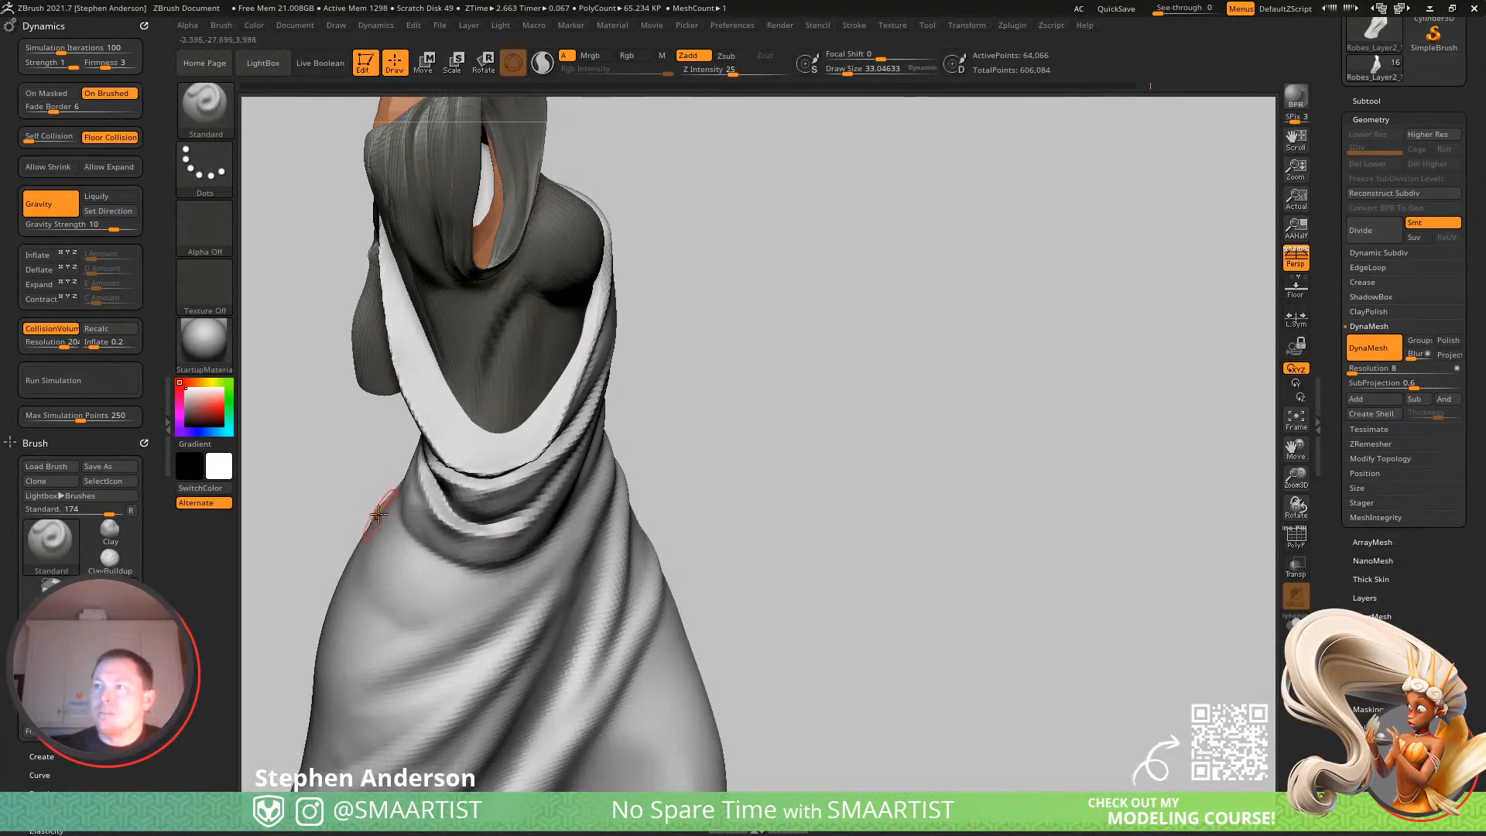
{"action": "mouse_move", "coordinate": [402, 579]}
{"action": "left_mouse_down"}
{"action": "mouse_move", "coordinate": [454, 614]}
{"action": "mouse_move", "coordinate": [527, 618]}
{"action": "left_mouse_up"}
{"action": "mouse_move", "coordinate": [526, 618]}
{"action": "right_mouse_down"}
{"action": "mouse_move", "coordinate": [398, 607]}
{"action": "mouse_move", "coordinate": [359, 579]}
{"action": "mouse_move", "coordinate": [343, 598]}
{"action": "right_mouse_up"}
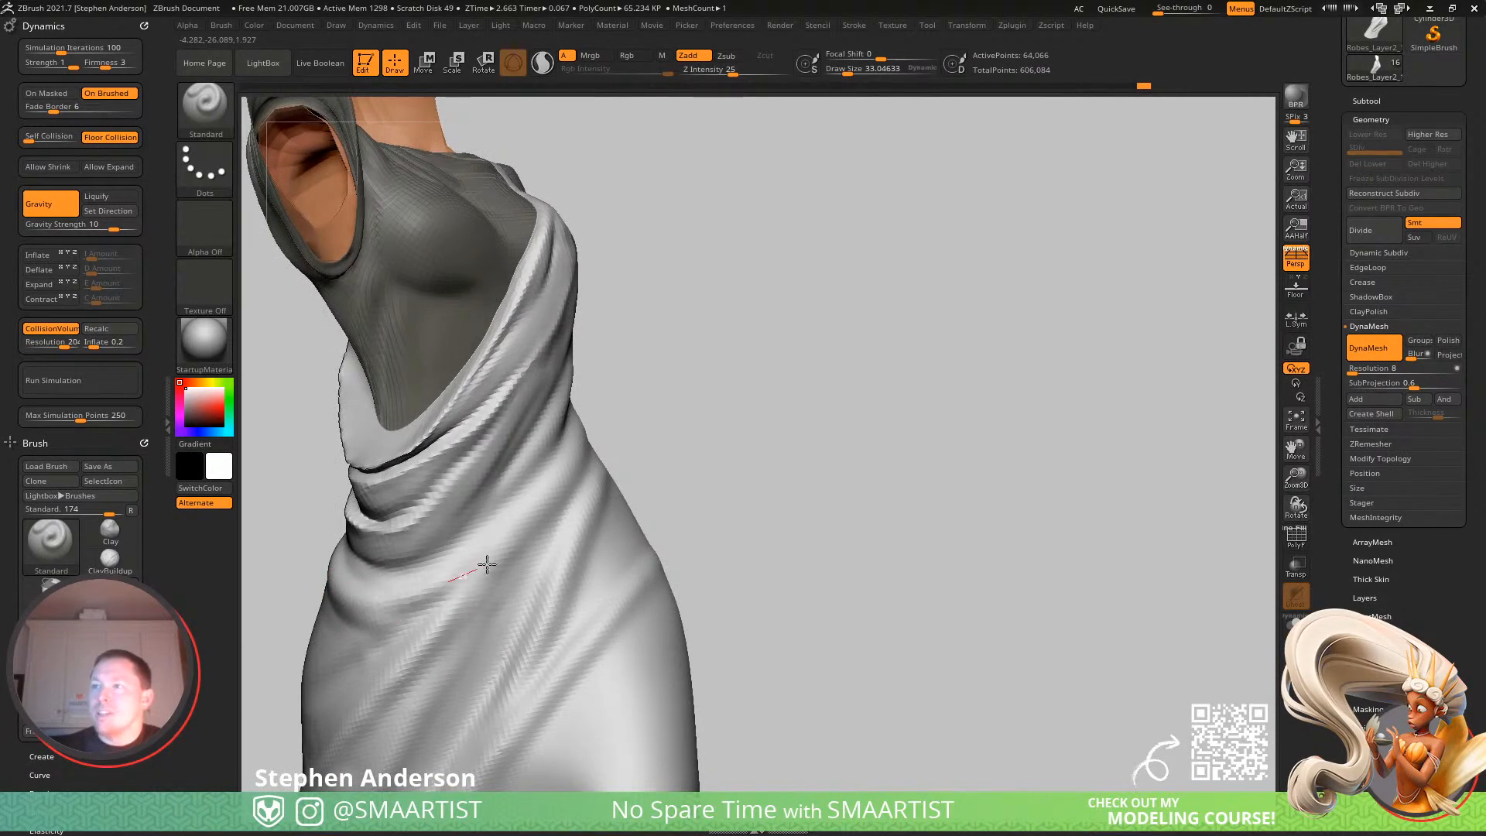
Enlarge the Standard brush to draw size about 58 and strengthen the hip fold toward the back.
{"action": "right_click_drag", "start_coordinate": [485, 568], "coordinate": [541, 530]}
{"action": "key", "text": "bracketright"}
{"action": "key", "text": "bracketright"}
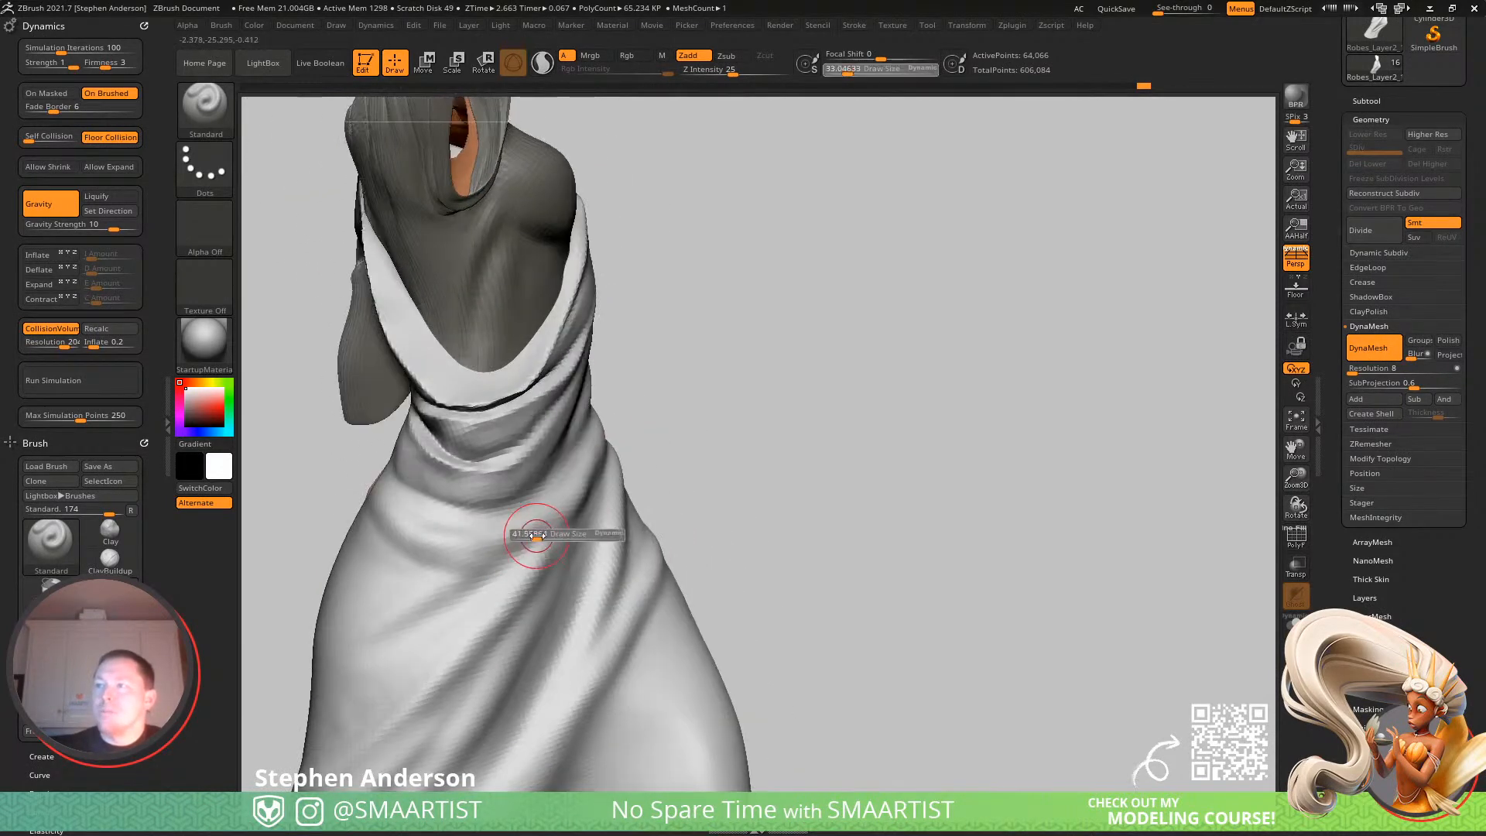
{"action": "left_click_drag", "start_coordinate": [519, 550], "coordinate": [397, 539]}
{"action": "mouse_move", "coordinate": [432, 547]}
{"action": "right_mouse_down"}
{"action": "mouse_move", "coordinate": [546, 565]}
{"action": "mouse_move", "coordinate": [488, 537]}
{"action": "mouse_move", "coordinate": [514, 554]}
{"action": "right_mouse_up"}
Switch to the TrimDynamic brush, adjust its draw size, and flatten the bulging cloth over the hip.
{"action": "key", "text": "b"}
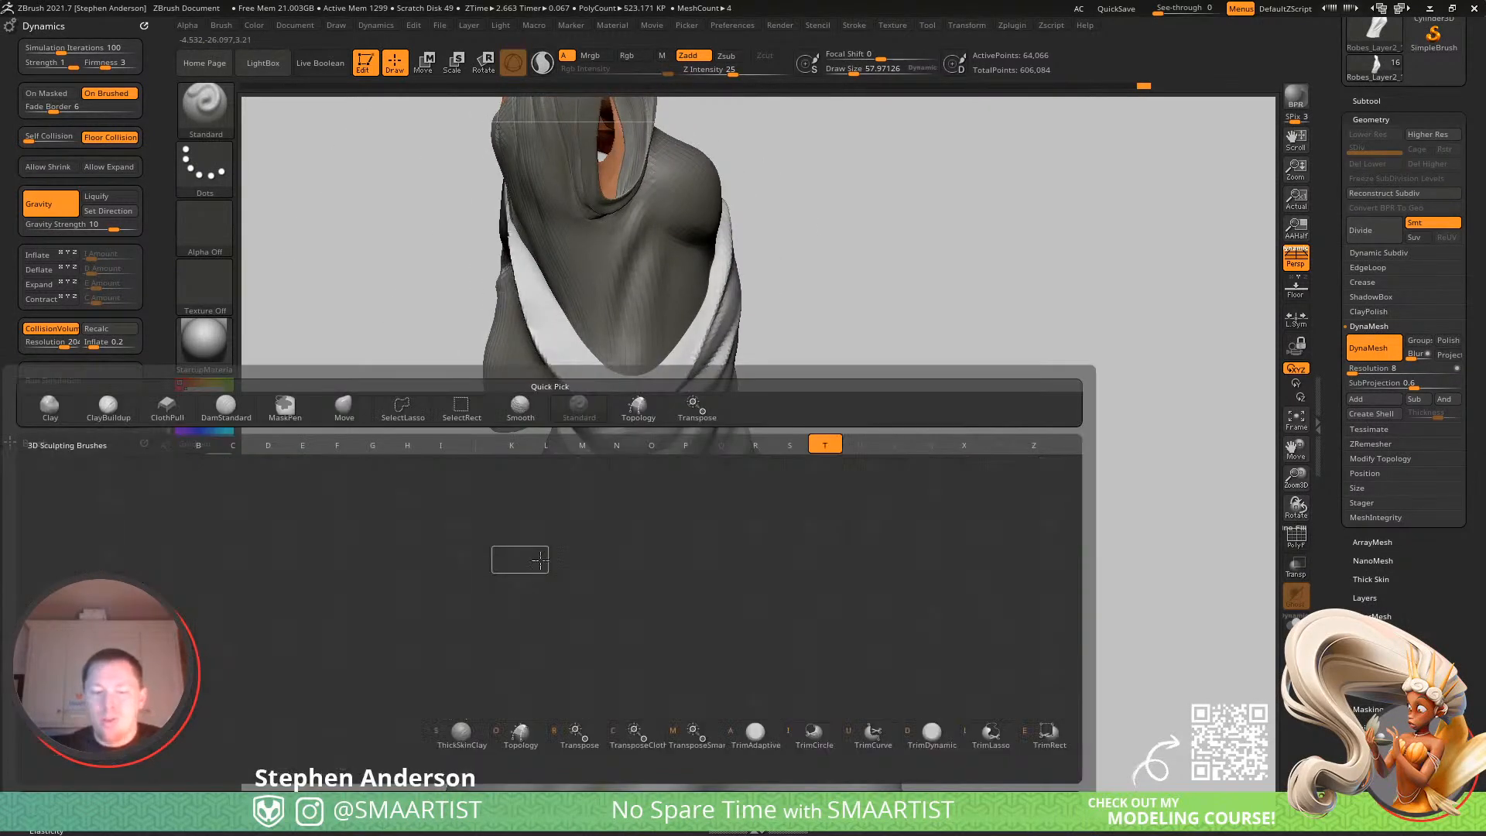
{"action": "key", "text": "t"}
{"action": "key", "text": "d"}
{"action": "key", "text": "s"}
{"action": "left_click_drag", "start_coordinate": [495, 568], "coordinate": [504, 569]}
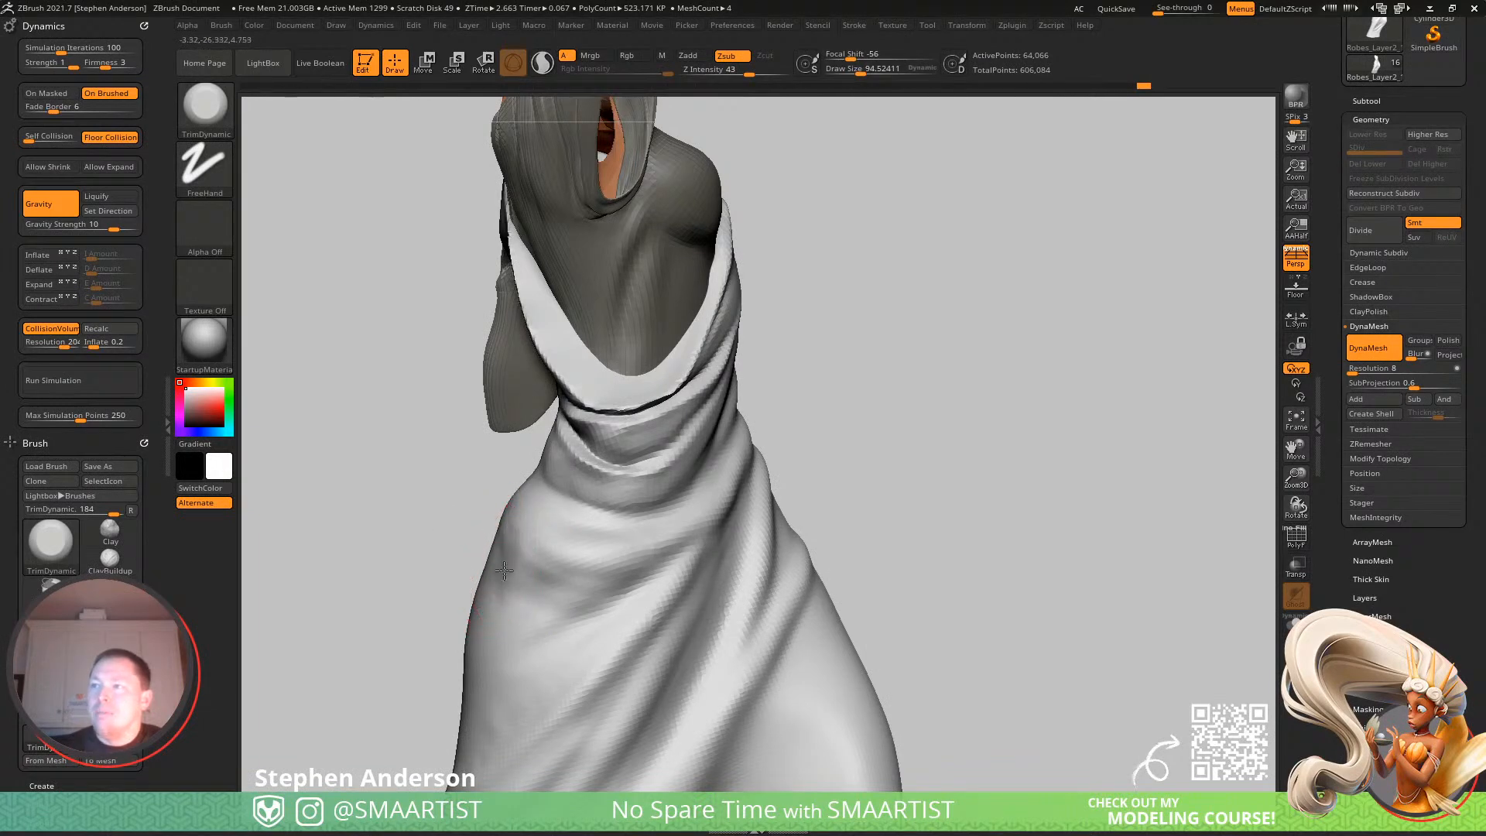
{"action": "mouse_move", "coordinate": [591, 600]}
{"action": "right_mouse_down"}
{"action": "mouse_move", "coordinate": [514, 601]}
{"action": "mouse_move", "coordinate": [570, 597]}
{"action": "right_mouse_up"}
{"action": "key", "text": "s"}
{"action": "left_click_drag", "start_coordinate": [570, 597], "coordinate": [564, 596]}
{"action": "left_click_drag", "start_coordinate": [676, 548], "coordinate": [612, 577]}
Set the TrimDynamic draw size to about 86 and plane the hip fold and the cloth below it around the side.
{"action": "right_click_drag", "start_coordinate": [603, 583], "coordinate": [644, 580]}
{"action": "key", "text": "s"}
{"action": "left_click_drag", "start_coordinate": [616, 573], "coordinate": [621, 573]}
{"action": "right_click_drag", "start_coordinate": [512, 559], "coordinate": [607, 576]}
{"action": "mouse_move", "coordinate": [449, 518]}
{"action": "left_mouse_down"}
{"action": "mouse_move", "coordinate": [356, 539]}
{"action": "mouse_move", "coordinate": [348, 526]}
{"action": "left_mouse_up"}
{"action": "right_click_drag", "start_coordinate": [478, 544], "coordinate": [379, 559]}
{"action": "mouse_move", "coordinate": [495, 567]}
{"action": "left_mouse_down"}
{"action": "mouse_move", "coordinate": [453, 628]}
{"action": "mouse_move", "coordinate": [593, 559]}
{"action": "mouse_move", "coordinate": [469, 638]}
{"action": "left_mouse_up"}
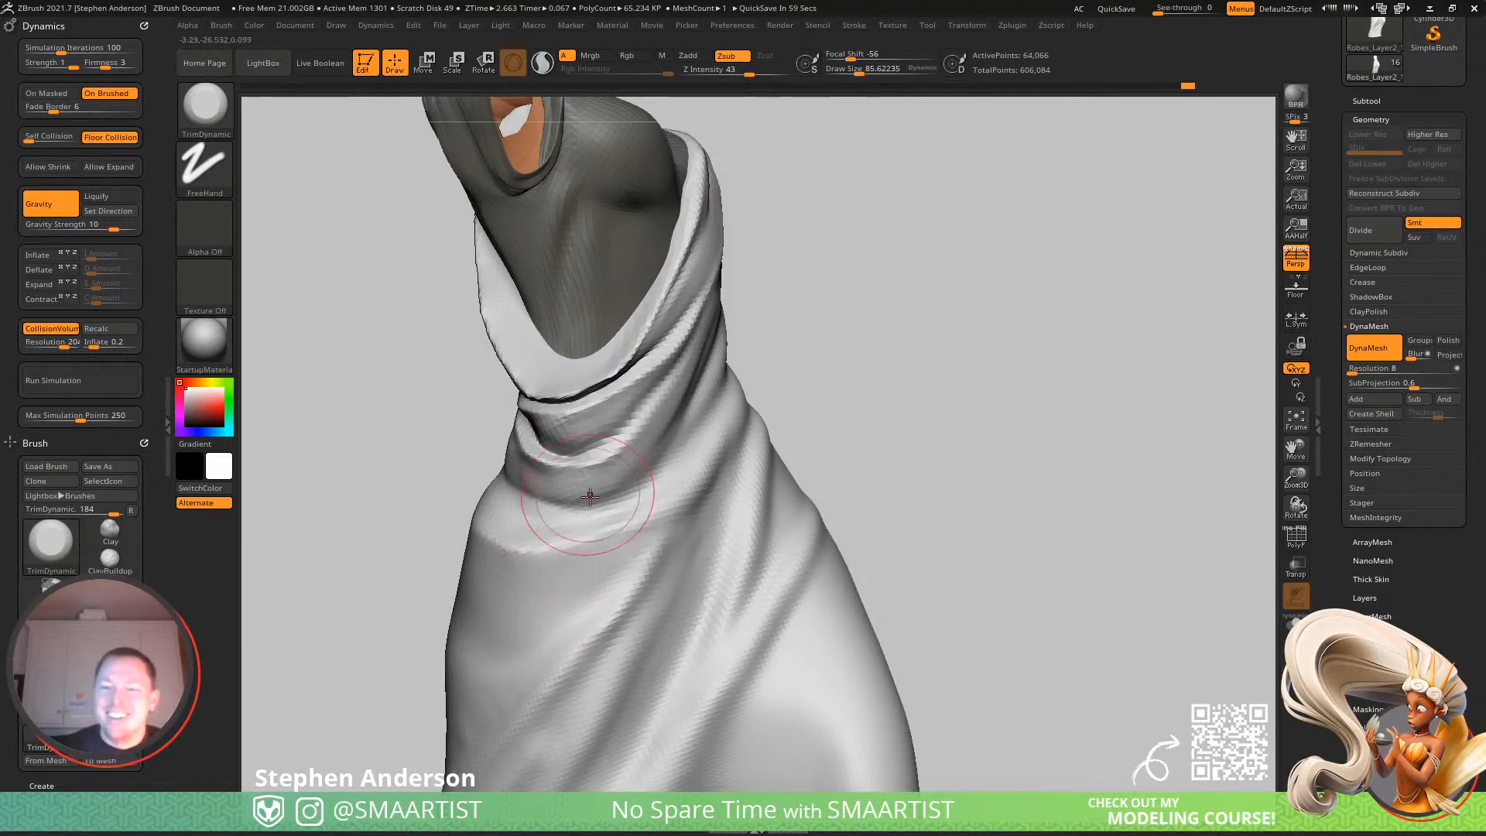
{"action": "mouse_move", "coordinate": [661, 539]}
{"action": "right_mouse_down"}
{"action": "mouse_move", "coordinate": [618, 502]}
{"action": "mouse_move", "coordinate": [677, 378]}
{"action": "mouse_move", "coordinate": [623, 419]}
{"action": "mouse_move", "coordinate": [681, 422]}
{"action": "right_mouse_up"}
{"action": "mouse_move", "coordinate": [681, 421]}
{"action": "right_mouse_down", "text": "ctrl"}
{"action": "mouse_move", "coordinate": [685, 474]}
{"action": "mouse_move", "coordinate": [720, 434]}
{"action": "right_mouse_up", "text": "ctrl"}
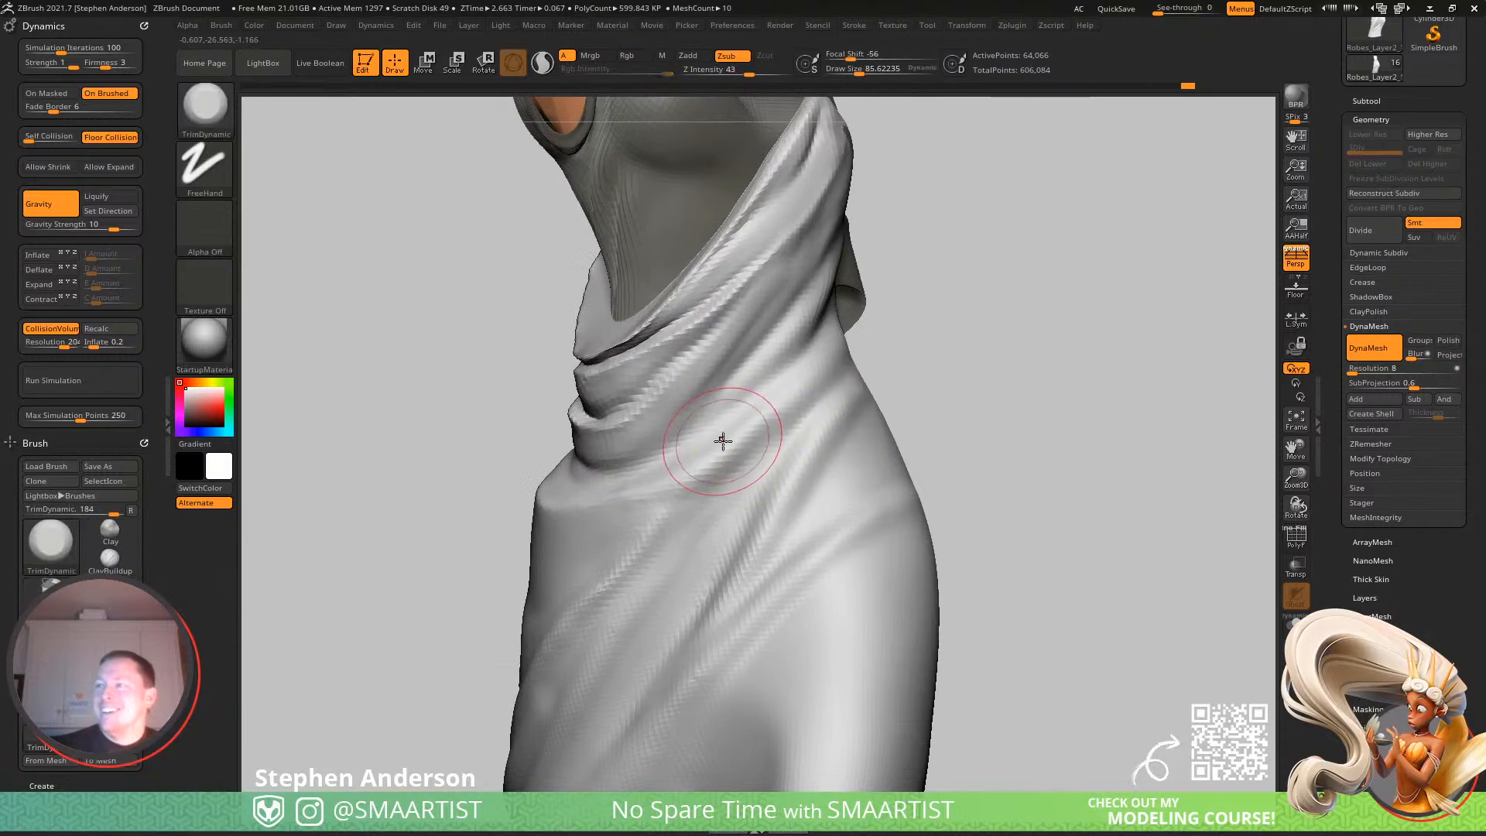
Switch to the Standard brush and sculpt a long fold from the far side of the waist down across to the hip.
{"action": "key", "text": "b"}
{"action": "key", "text": "s"}
{"action": "key", "text": "t"}
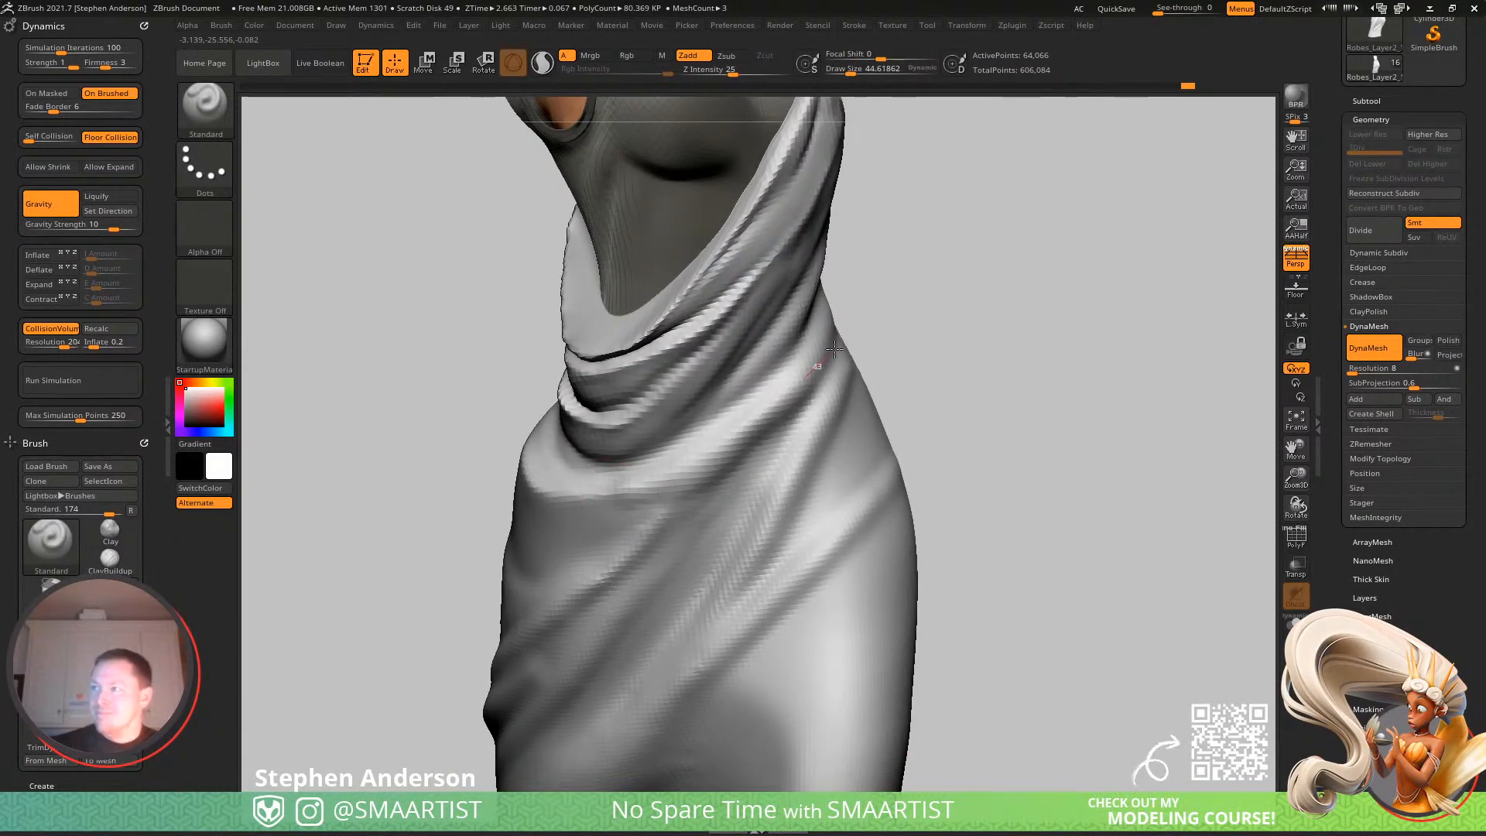
{"action": "mouse_move", "coordinate": [830, 352]}
{"action": "left_mouse_down"}
{"action": "mouse_move", "coordinate": [719, 444]}
{"action": "mouse_move", "coordinate": [613, 489]}
{"action": "left_mouse_up"}
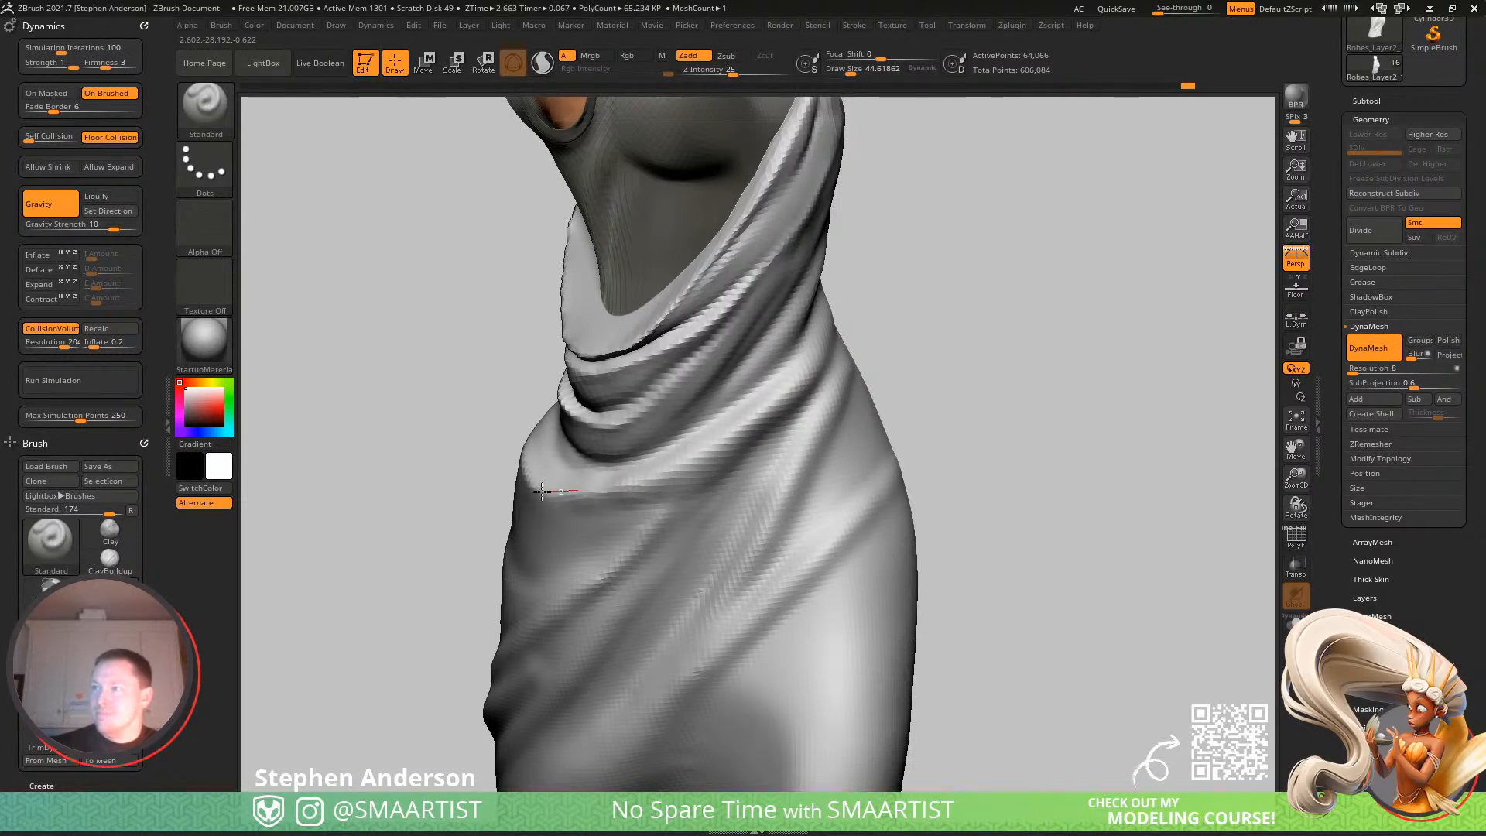
Sculpt folds on the side of the waist above the hip with the Standard brush and smooth the cloth around them.
{"action": "right_click_drag", "start_coordinate": [559, 464], "coordinate": [654, 474]}
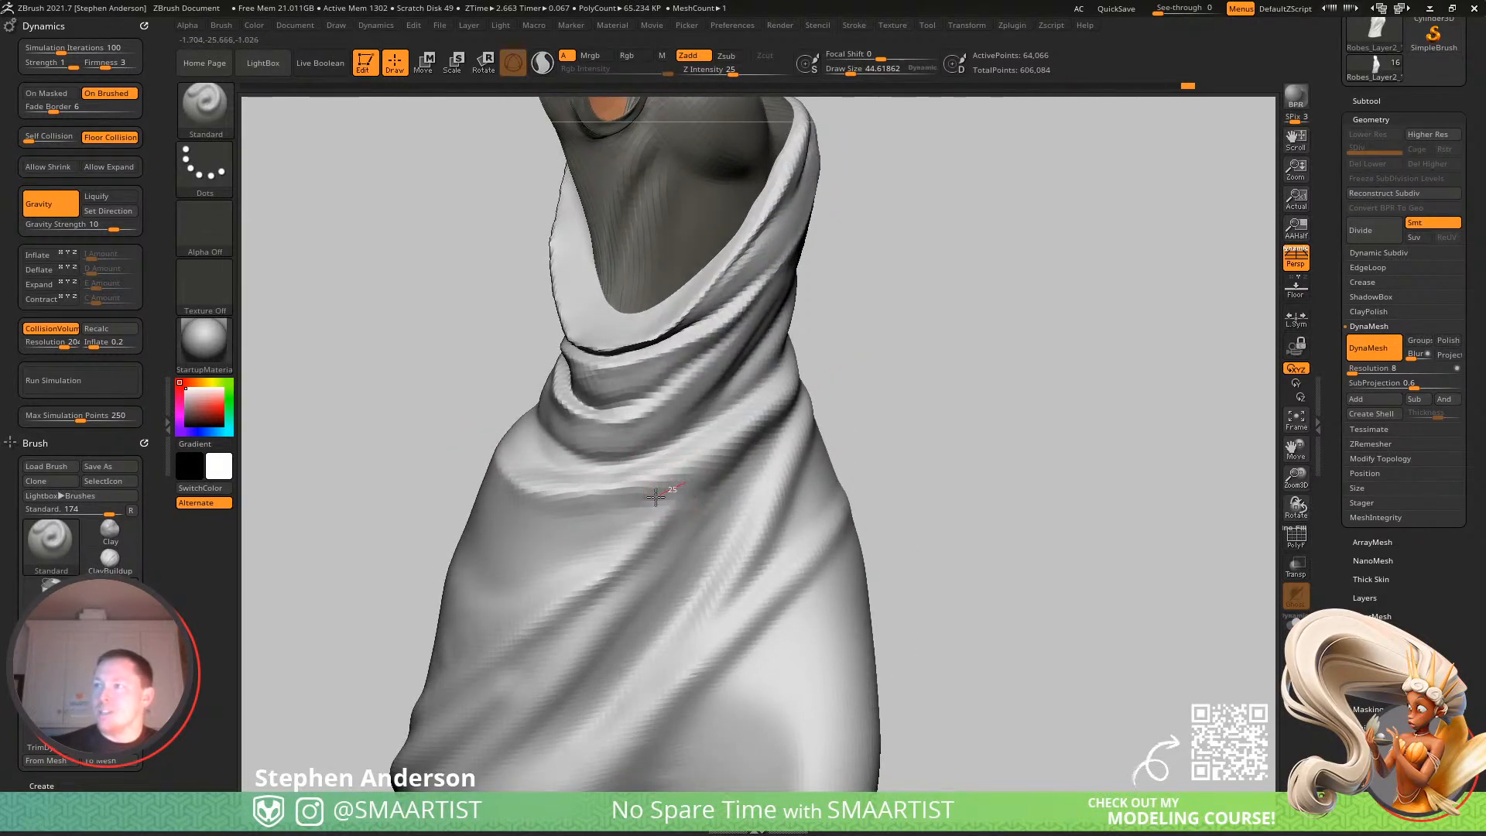
{"action": "mouse_move", "coordinate": [434, 483]}
{"action": "right_mouse_down"}
{"action": "mouse_move", "coordinate": [578, 524]}
{"action": "mouse_move", "coordinate": [603, 583]}
{"action": "mouse_move", "coordinate": [579, 492]}
{"action": "mouse_move", "coordinate": [632, 511]}
{"action": "right_mouse_up"}
{"action": "left_click_drag", "start_coordinate": [465, 470], "coordinate": [416, 412]}
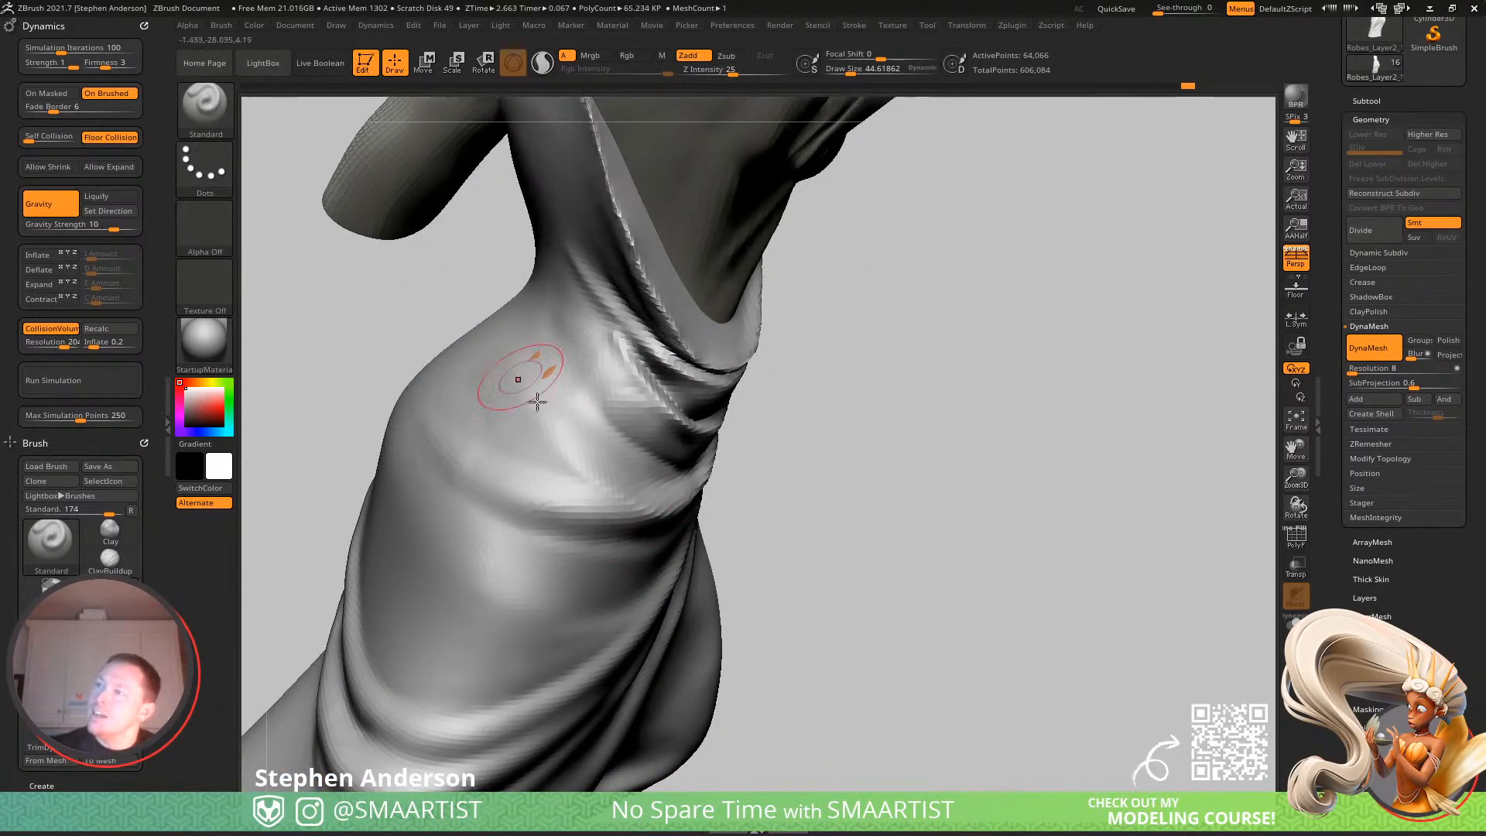
{"action": "left_click_drag", "start_coordinate": [629, 497], "coordinate": [479, 331]}
{"action": "key", "text": "shift"}
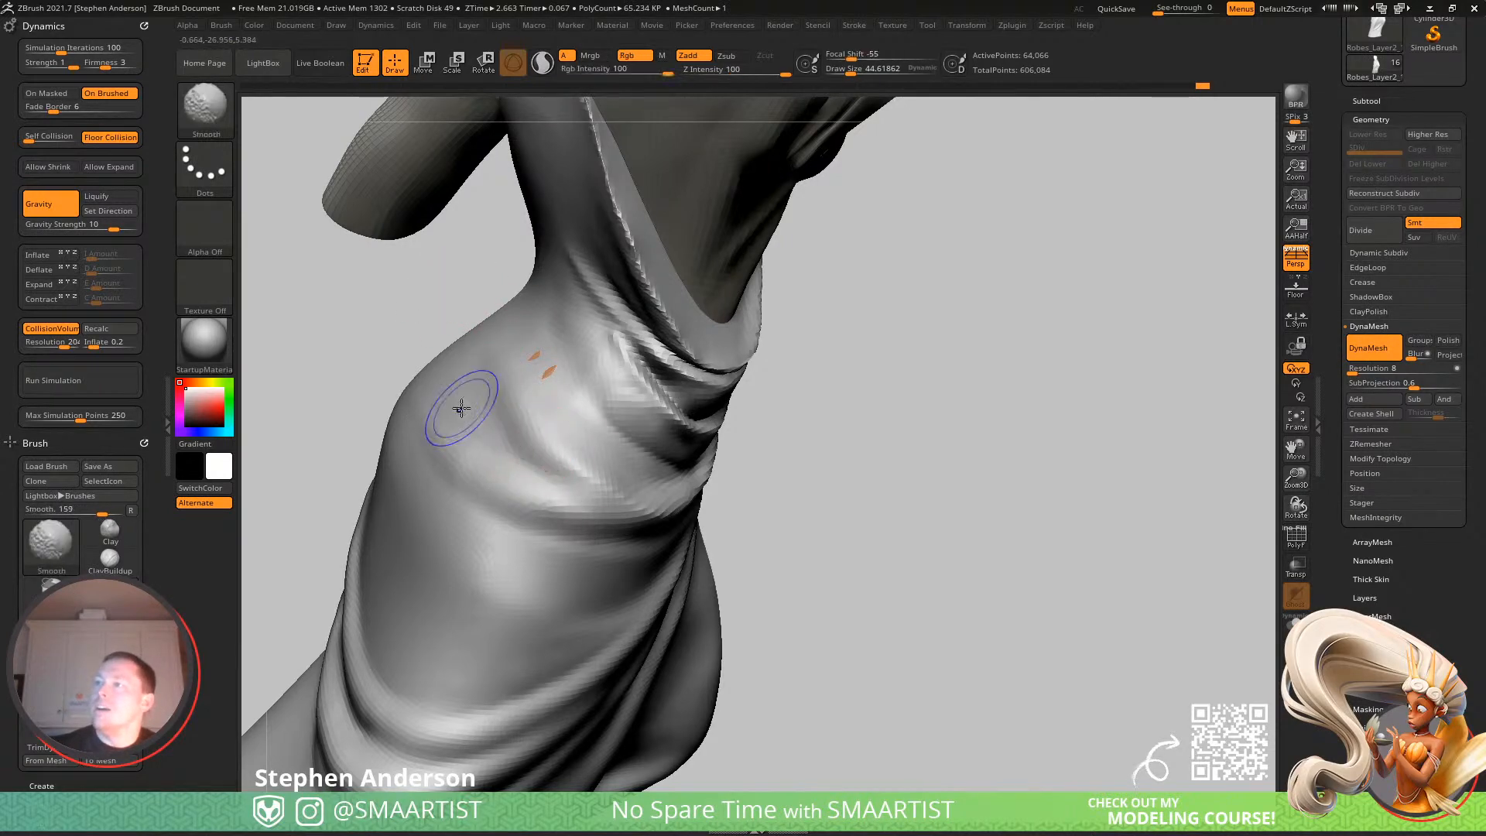
Smooth the side of the waist, reduce the Standard draw size to about 39, and extend the fold around the front.
{"action": "mouse_move", "coordinate": [717, 479]}
{"action": "right_mouse_down"}
{"action": "mouse_move", "coordinate": [653, 393]}
{"action": "mouse_move", "coordinate": [628, 411]}
{"action": "mouse_move", "coordinate": [690, 474]}
{"action": "mouse_move", "coordinate": [752, 466]}
{"action": "right_mouse_up"}
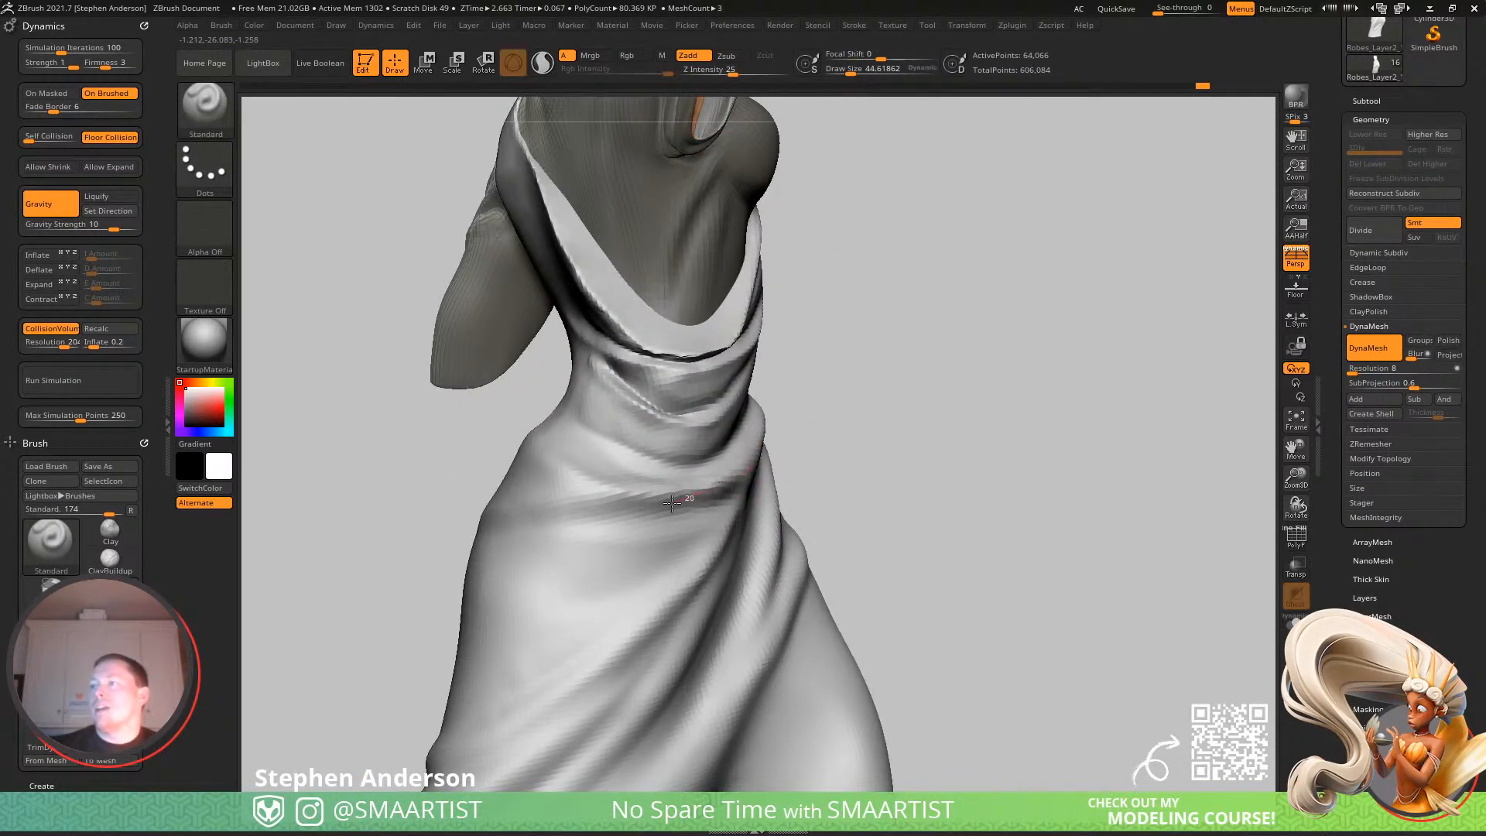
{"action": "mouse_move", "coordinate": [661, 431]}
{"action": "right_mouse_down"}
{"action": "mouse_move", "coordinate": [597, 441]}
{"action": "mouse_move", "coordinate": [629, 481]}
{"action": "mouse_move", "coordinate": [700, 465]}
{"action": "mouse_move", "coordinate": [652, 438]}
{"action": "right_mouse_up"}
{"action": "right_click_drag", "start_coordinate": [680, 478], "coordinate": [482, 492]}
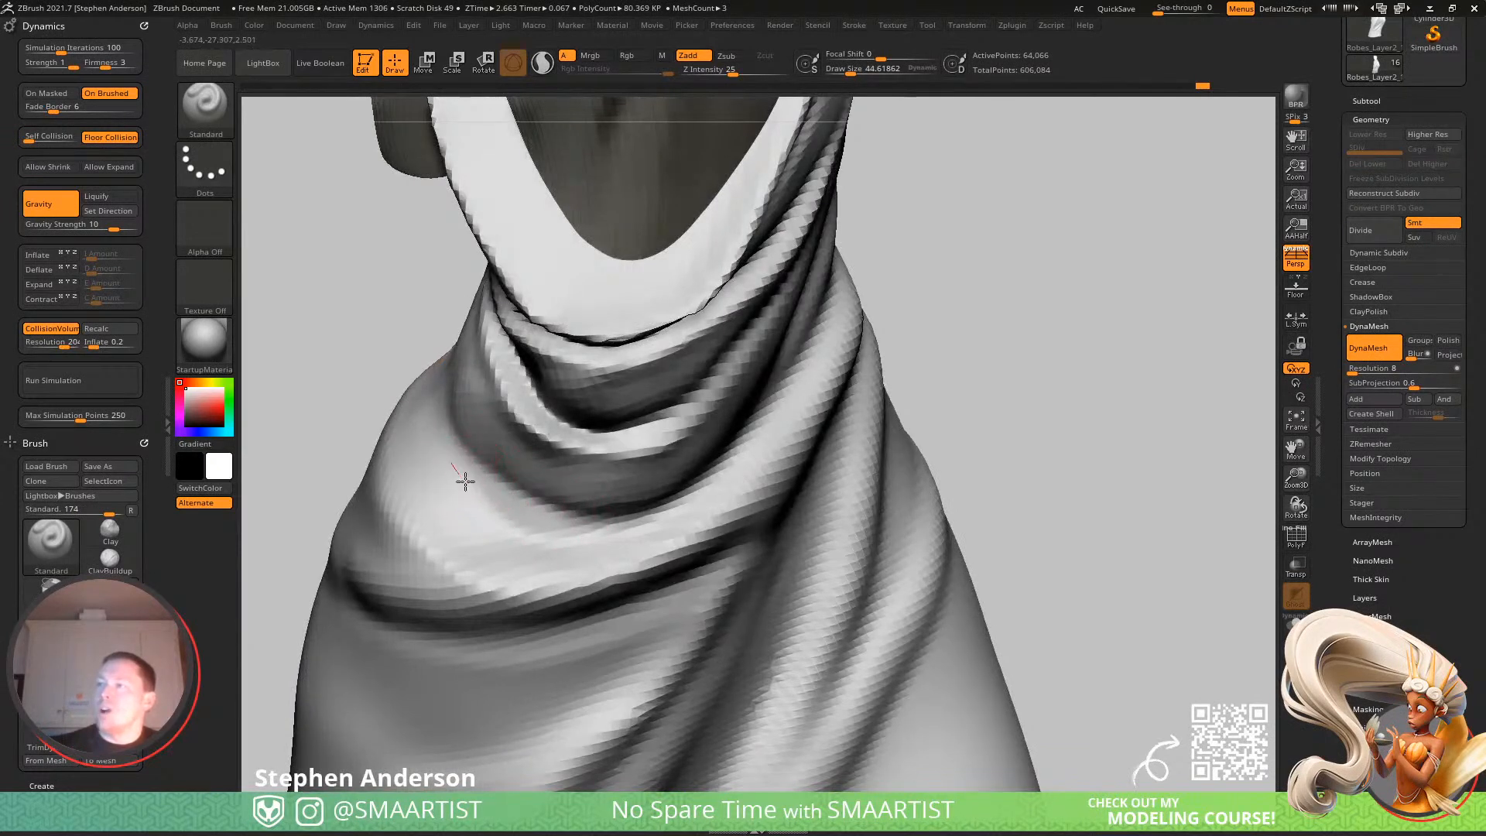
{"action": "left_click_drag", "start_coordinate": [514, 508], "coordinate": [454, 497], "text": "shift"}
{"action": "key", "text": "s"}
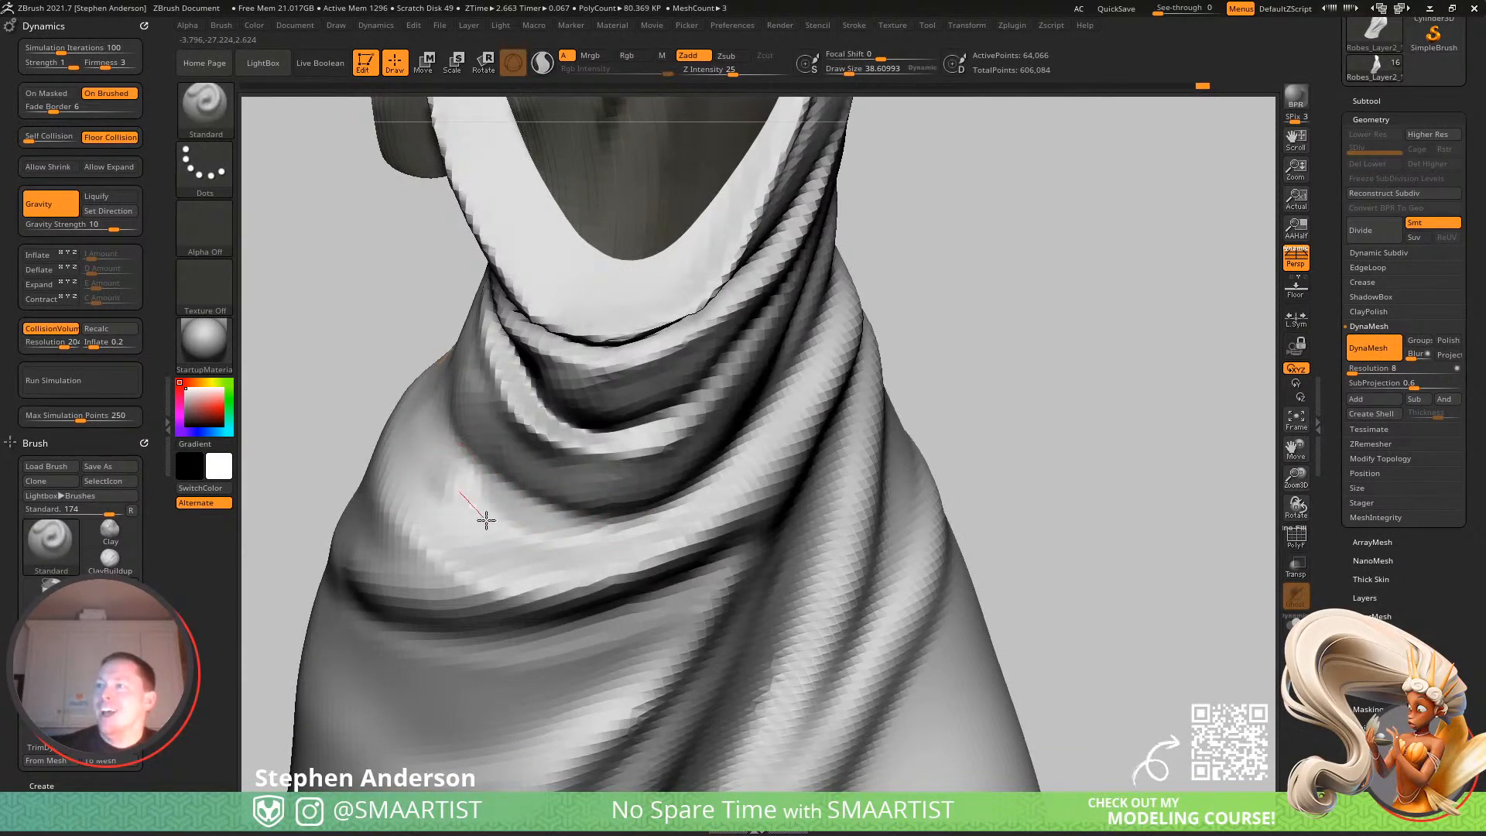
{"action": "mouse_move", "coordinate": [683, 509]}
{"action": "left_mouse_down"}
{"action": "mouse_move", "coordinate": [731, 465]}
{"action": "mouse_move", "coordinate": [836, 298]}
{"action": "left_mouse_up"}
Sculpt a curved crease from the side of the waist into the front folds below the neckline, smoothing and reinforcing it.
{"action": "mouse_move", "coordinate": [836, 297]}
{"action": "right_mouse_down"}
{"action": "mouse_move", "coordinate": [727, 334]}
{"action": "mouse_move", "coordinate": [851, 352]}
{"action": "right_mouse_up"}
{"action": "mouse_move", "coordinate": [487, 387]}
{"action": "left_mouse_down"}
{"action": "mouse_move", "coordinate": [543, 486]}
{"action": "mouse_move", "coordinate": [630, 537]}
{"action": "left_mouse_up"}
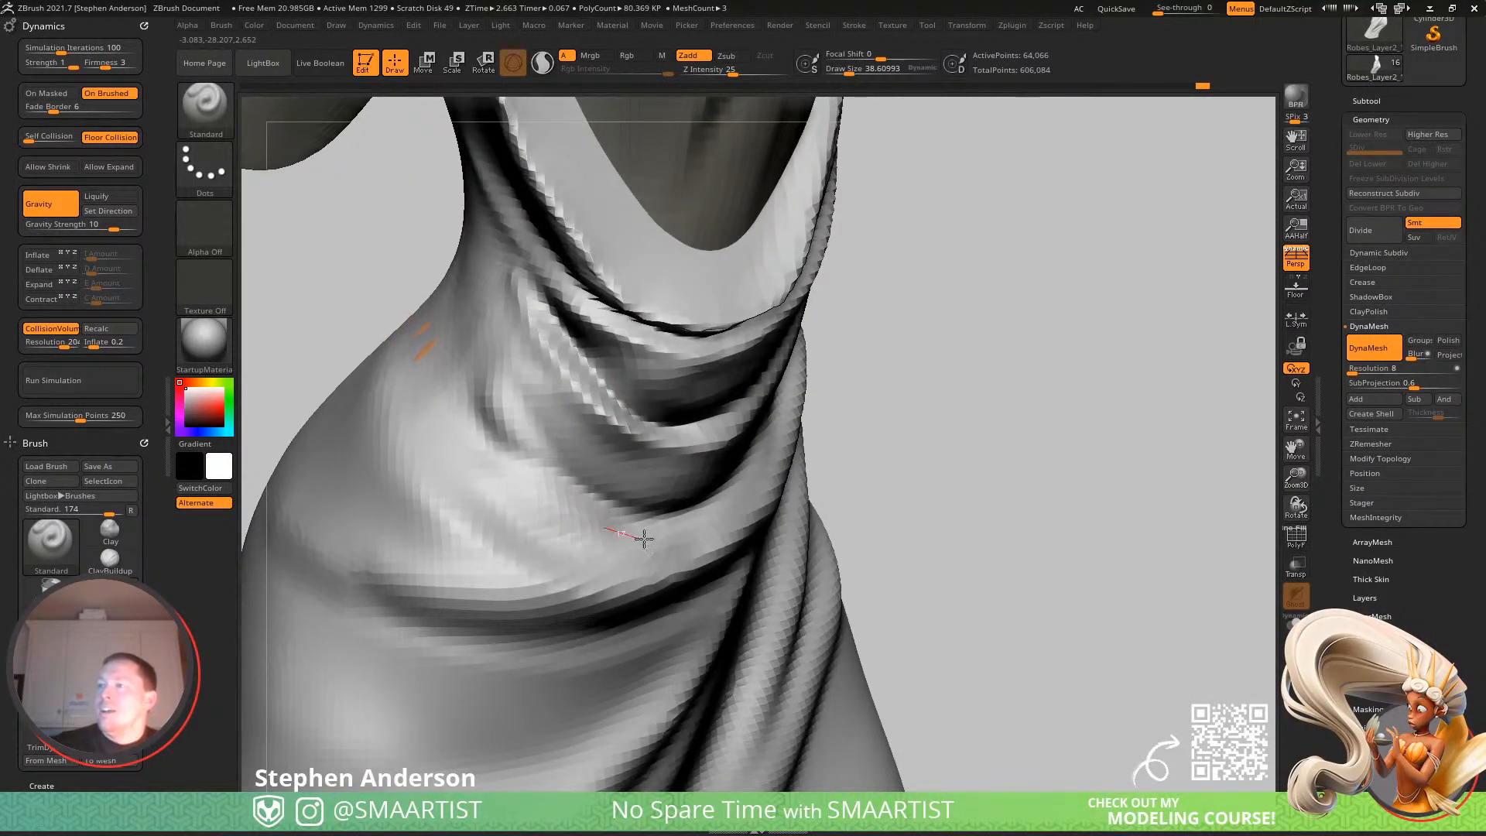
{"action": "mouse_move", "coordinate": [517, 446]}
{"action": "left_mouse_down", "text": "shift"}
{"action": "mouse_move", "coordinate": [588, 503]}
{"action": "mouse_move", "coordinate": [504, 405]}
{"action": "mouse_move", "coordinate": [498, 438]}
{"action": "mouse_move", "coordinate": [613, 531]}
{"action": "left_mouse_up", "text": "shift"}
{"action": "right_click_drag", "start_coordinate": [613, 531], "coordinate": [533, 448]}
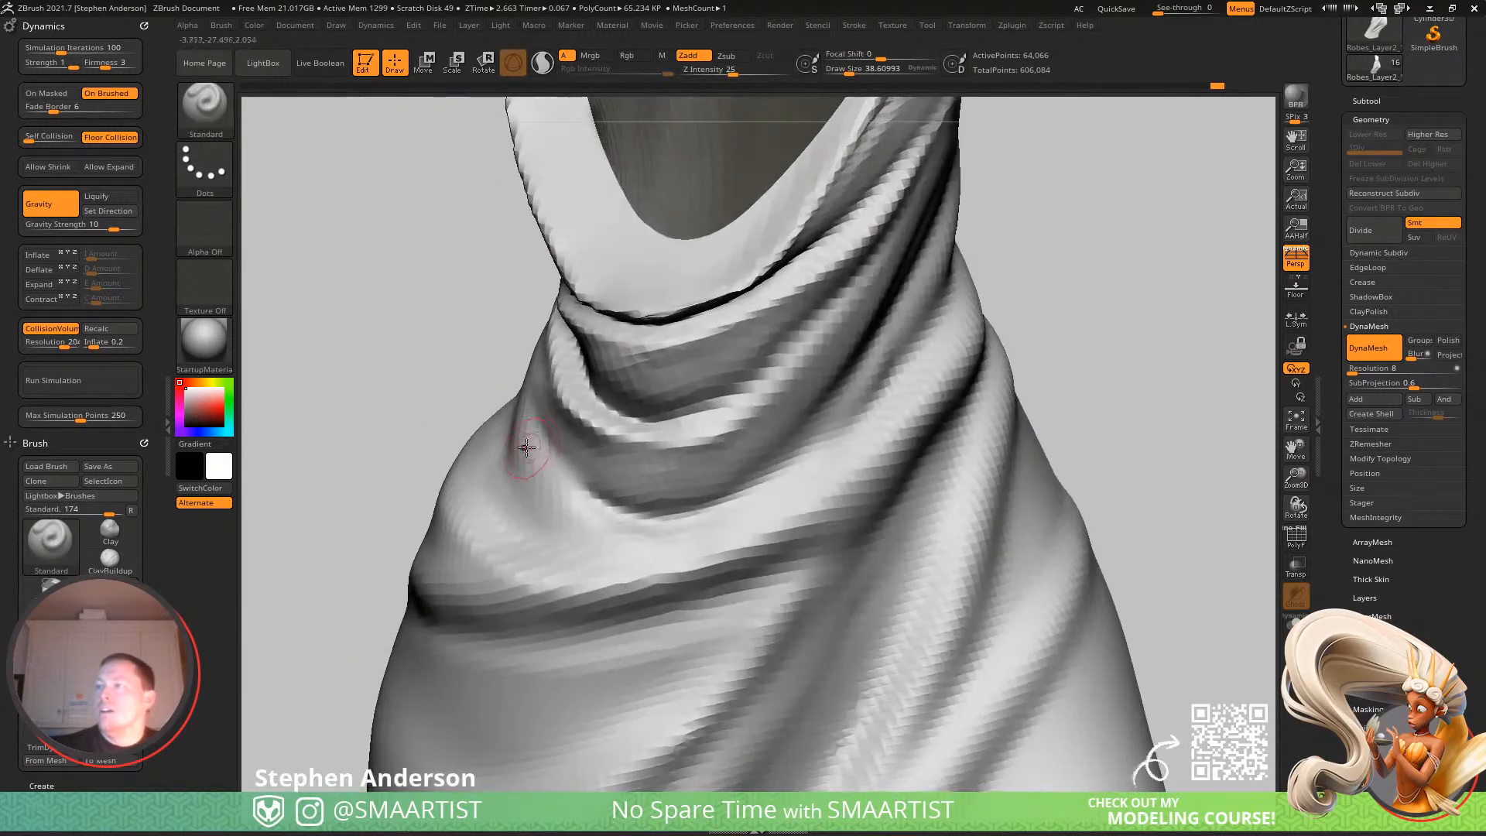
{"action": "left_click_drag", "start_coordinate": [514, 405], "coordinate": [561, 485]}
{"action": "left_click_drag", "start_coordinate": [651, 531], "coordinate": [663, 534]}
{"action": "mouse_move", "coordinate": [573, 496]}
{"action": "right_mouse_down"}
{"action": "mouse_move", "coordinate": [591, 482]}
{"action": "mouse_move", "coordinate": [495, 421]}
{"action": "mouse_move", "coordinate": [481, 441]}
{"action": "mouse_move", "coordinate": [493, 462]}
{"action": "right_mouse_up"}
{"action": "left_click_drag", "start_coordinate": [553, 502], "coordinate": [509, 378]}
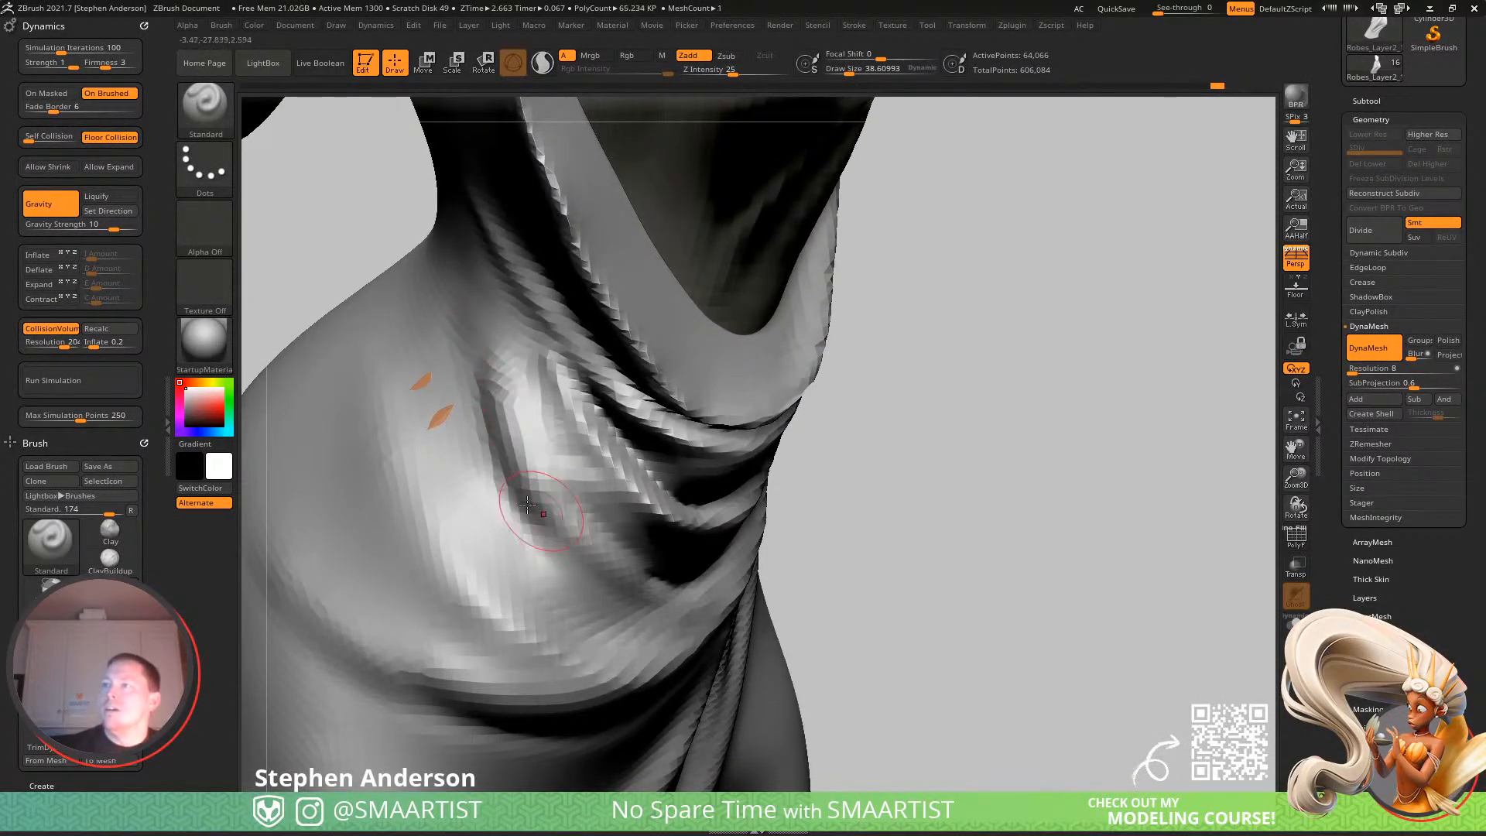
Switch to the Clay brush at draw size about 69, build up the cloth at the side of the waist, and smooth it.
{"action": "key", "text": "b"}
{"action": "key", "text": "c"}
{"action": "key", "text": "l"}
{"action": "key", "text": "s"}
{"action": "left_click_drag", "start_coordinate": [440, 404], "coordinate": [446, 404]}
{"action": "left_click_drag", "start_coordinate": [399, 328], "coordinate": [410, 357]}
{"action": "left_click_drag", "start_coordinate": [449, 423], "coordinate": [592, 559]}
{"action": "left_click_drag", "start_coordinate": [424, 342], "coordinate": [600, 564]}
{"action": "mouse_move", "coordinate": [430, 356]}
{"action": "left_mouse_down", "text": "shift"}
{"action": "mouse_move", "coordinate": [488, 508]}
{"action": "mouse_move", "coordinate": [537, 573]}
{"action": "left_mouse_up", "text": "shift"}
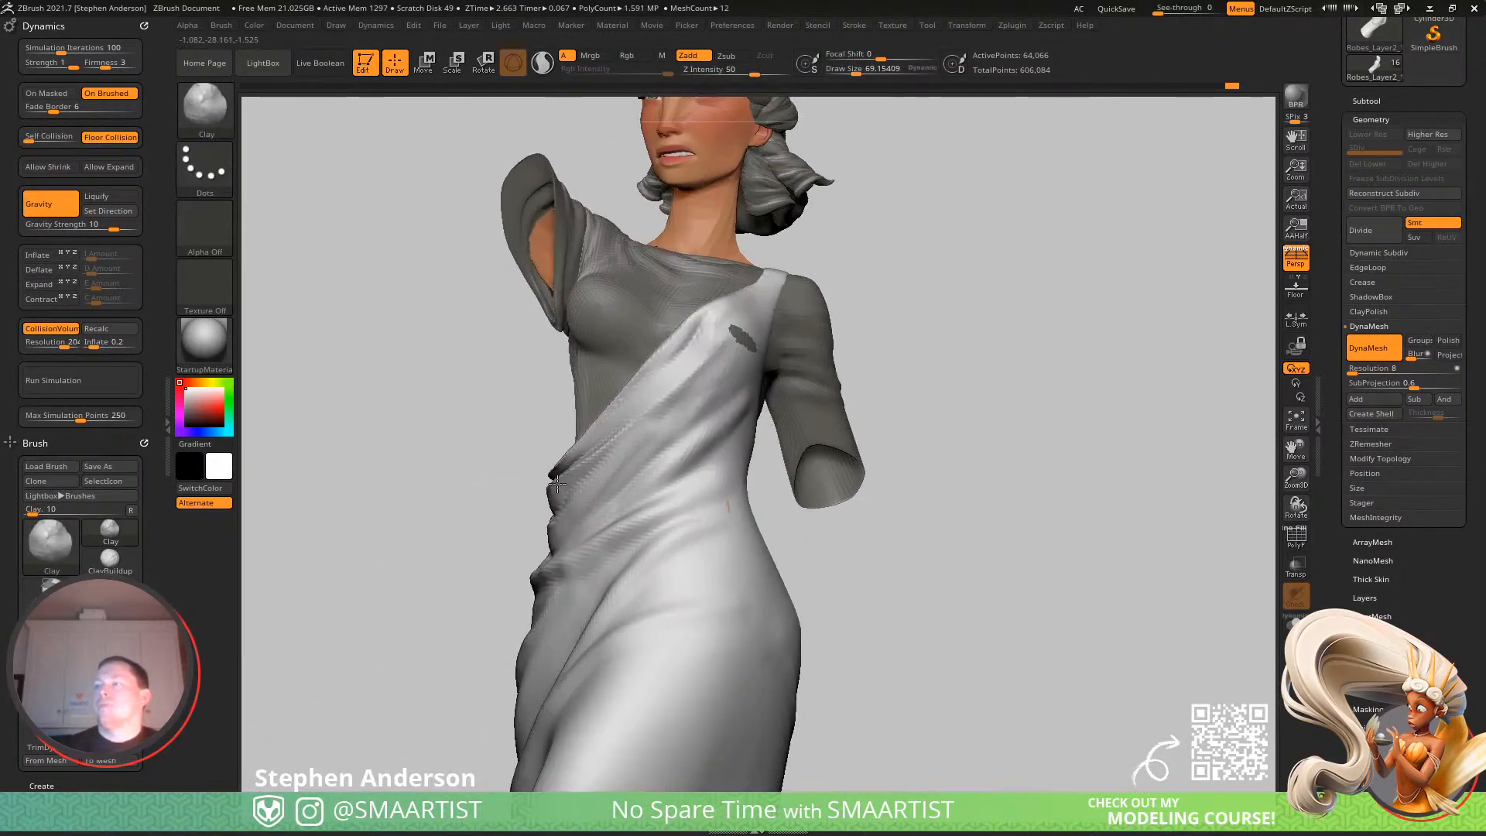
Smooth the torso cloth below the armpit and carve diagonal hollows from there down toward the waist with the Clay brush.
{"action": "right_click_drag", "start_coordinate": [557, 484], "coordinate": [557, 527]}
{"action": "mouse_move", "coordinate": [681, 434]}
{"action": "right_mouse_down"}
{"action": "mouse_move", "coordinate": [582, 437]}
{"action": "mouse_move", "coordinate": [713, 441]}
{"action": "mouse_move", "coordinate": [671, 434]}
{"action": "right_mouse_up"}
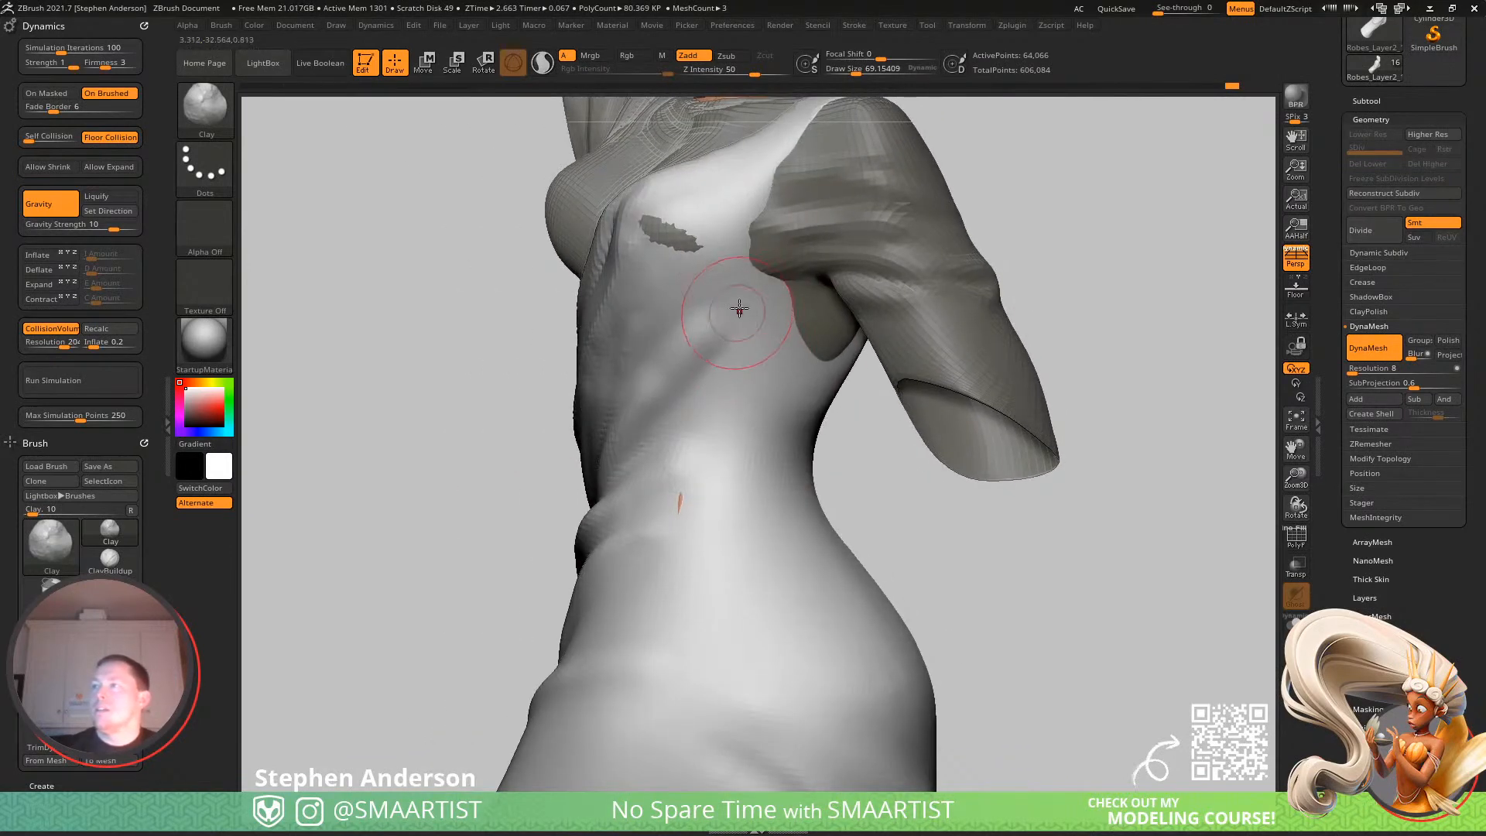
{"action": "key", "text": "shift"}
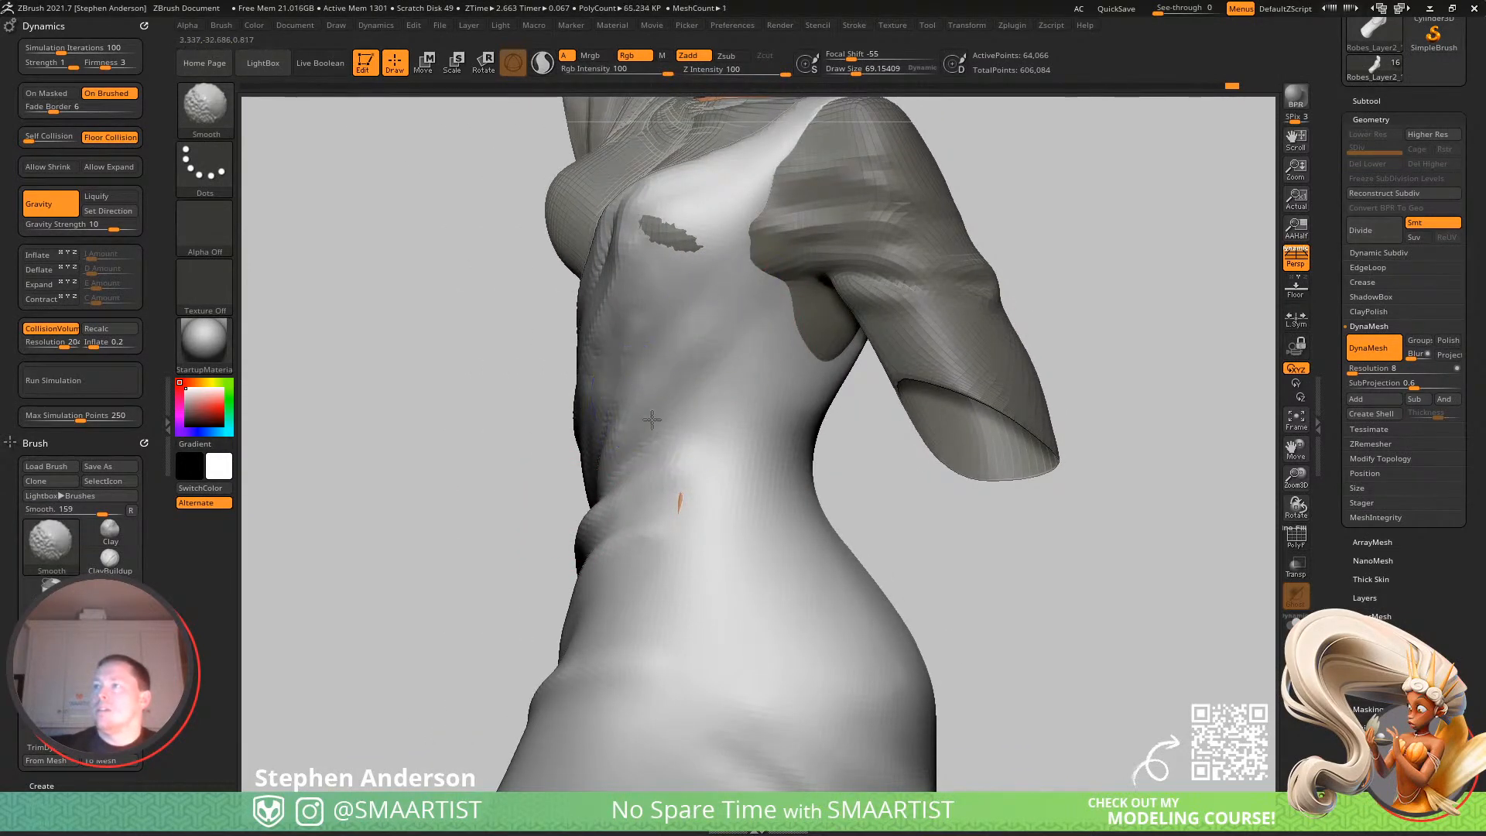
{"action": "right_click_drag", "start_coordinate": [716, 354], "coordinate": [748, 380]}
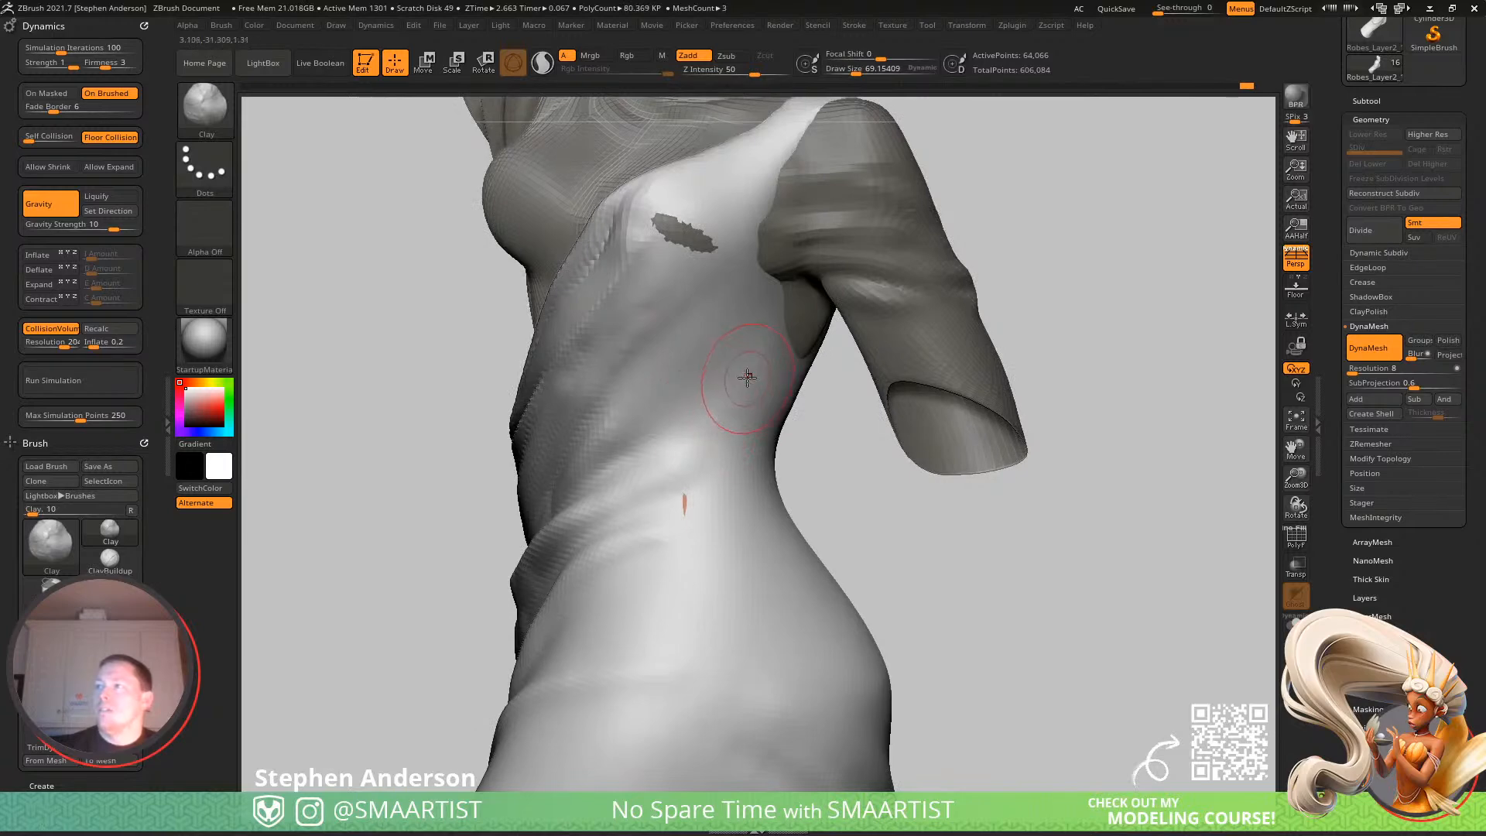
{"action": "left_click_drag", "start_coordinate": [774, 346], "coordinate": [607, 466], "text": "alt"}
{"action": "mouse_move", "coordinate": [712, 370]}
{"action": "right_mouse_down"}
{"action": "mouse_move", "coordinate": [749, 374]}
{"action": "mouse_move", "coordinate": [717, 369]}
{"action": "right_mouse_up"}
{"action": "left_click_drag", "start_coordinate": [737, 349], "coordinate": [557, 519], "text": "alt"}
Switch to the Standard brush at draw size about 48 and sculpt a softened fold from below the armpit across the ribs.
{"action": "mouse_move", "coordinate": [636, 458]}
{"action": "right_mouse_down"}
{"action": "mouse_move", "coordinate": [684, 437]}
{"action": "mouse_move", "coordinate": [646, 420]}
{"action": "mouse_move", "coordinate": [658, 419]}
{"action": "right_mouse_up"}
{"action": "key", "text": "b"}
{"action": "key", "text": "s"}
{"action": "key", "text": "t"}
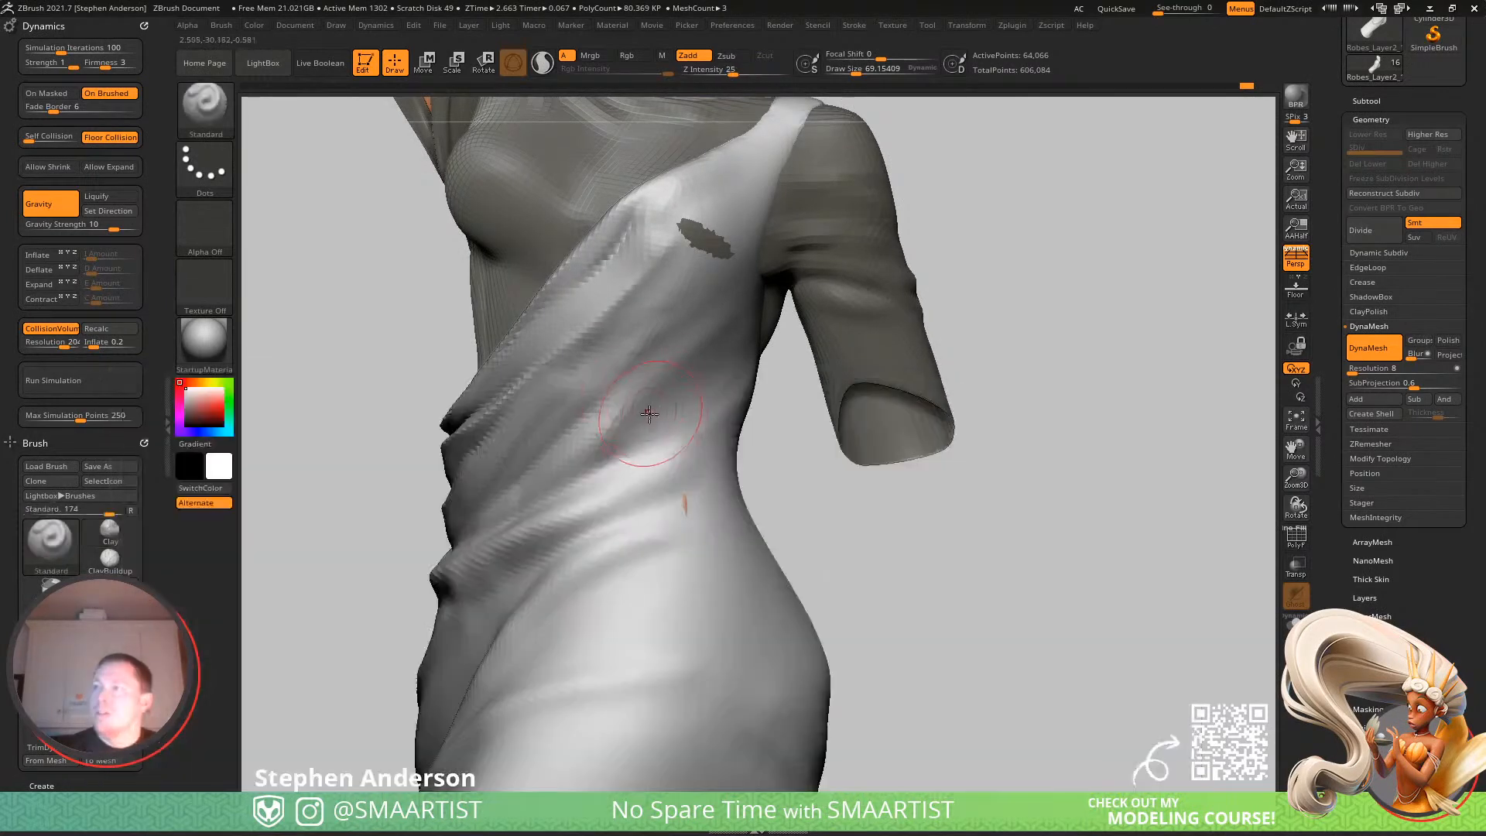
{"action": "key", "text": "shift"}
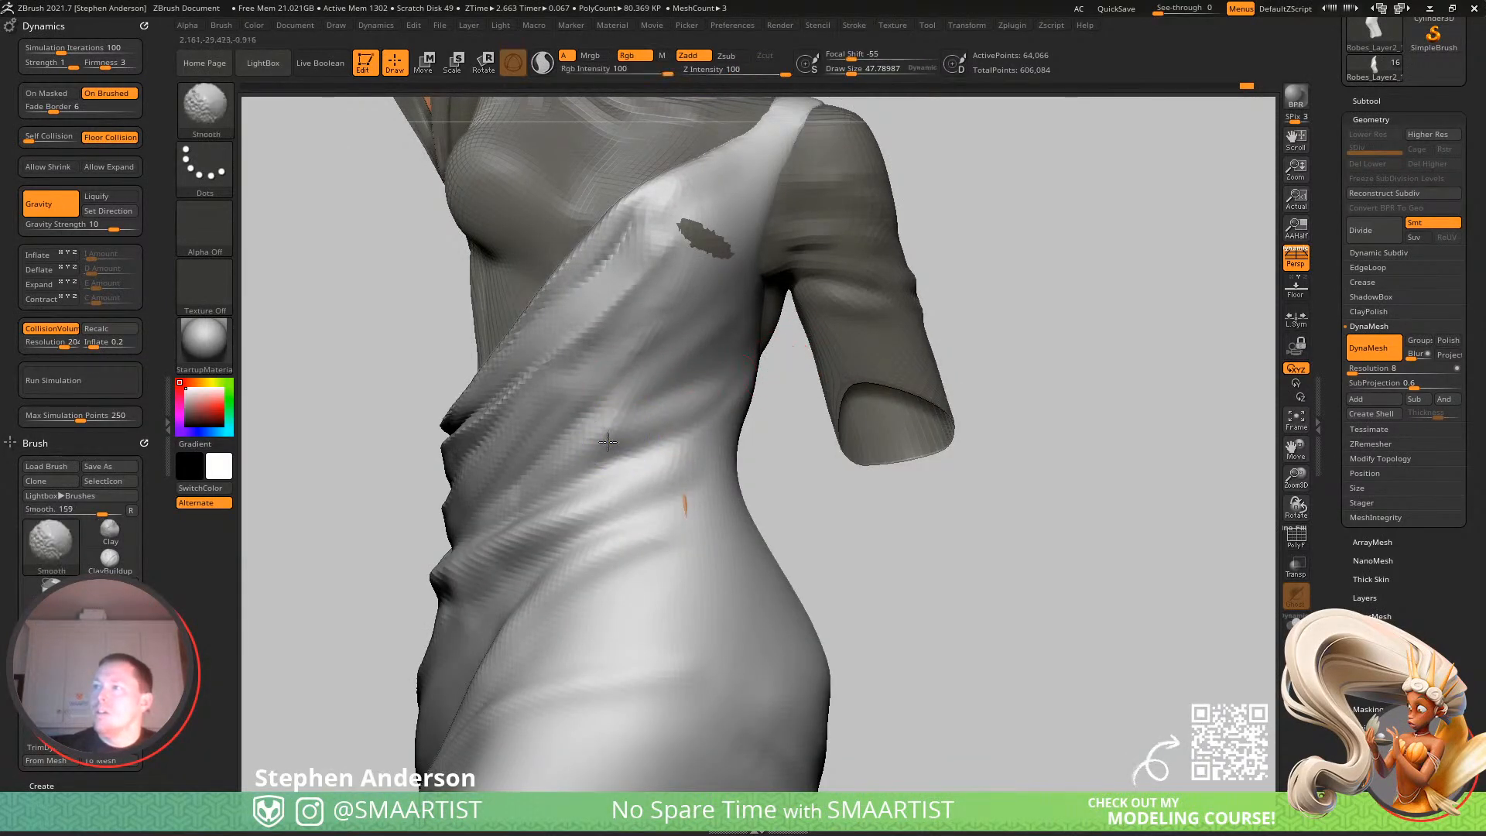
{"action": "mouse_move", "coordinate": [673, 397]}
{"action": "right_mouse_down"}
{"action": "mouse_move", "coordinate": [686, 387]}
{"action": "mouse_move", "coordinate": [656, 402]}
{"action": "right_mouse_up"}
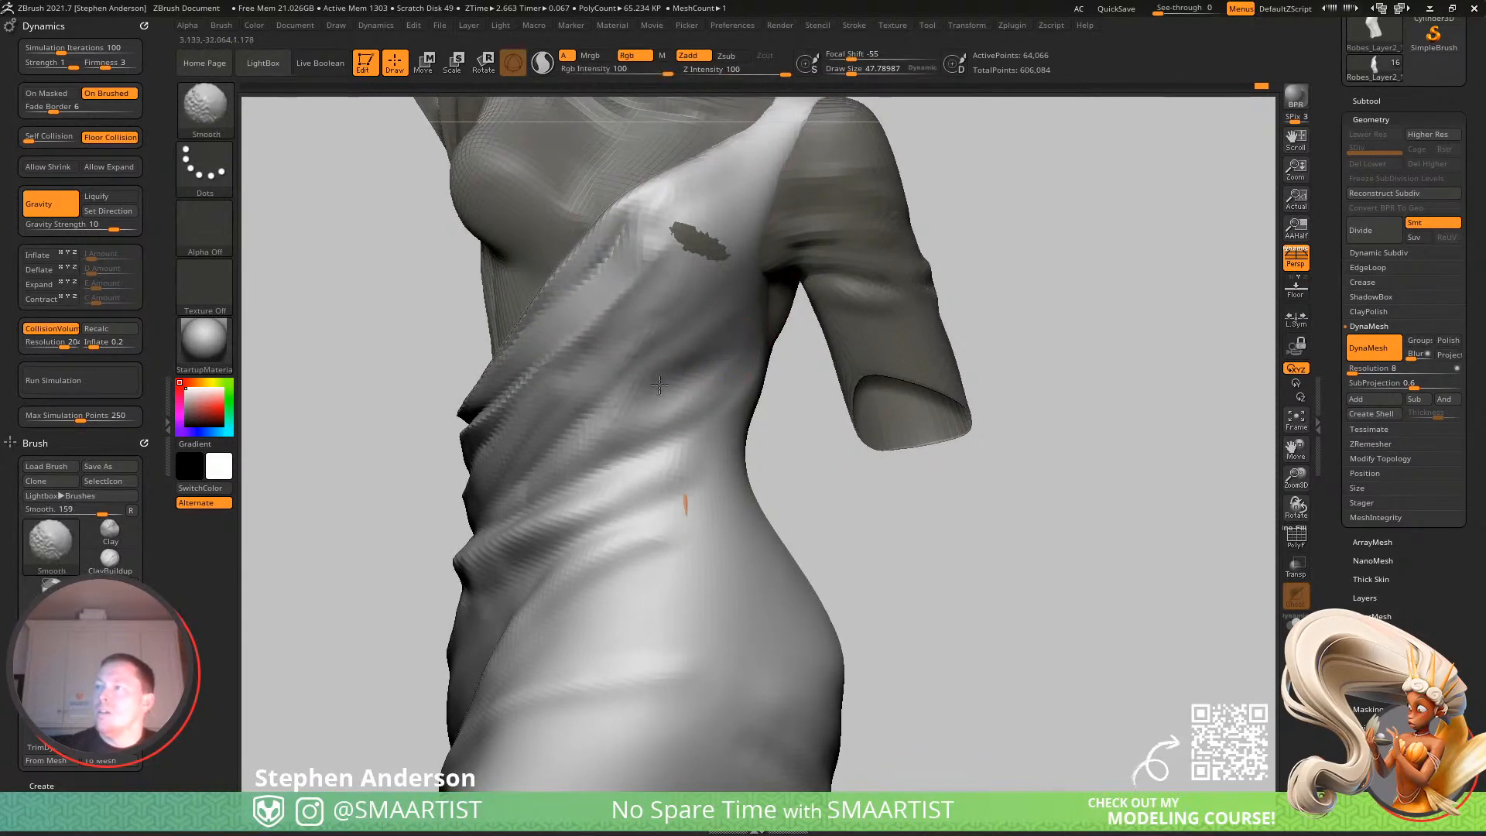
{"action": "left_click_drag", "start_coordinate": [671, 401], "coordinate": [724, 340], "text": "shift"}
{"action": "left_click_drag", "start_coordinate": [649, 401], "coordinate": [784, 347]}
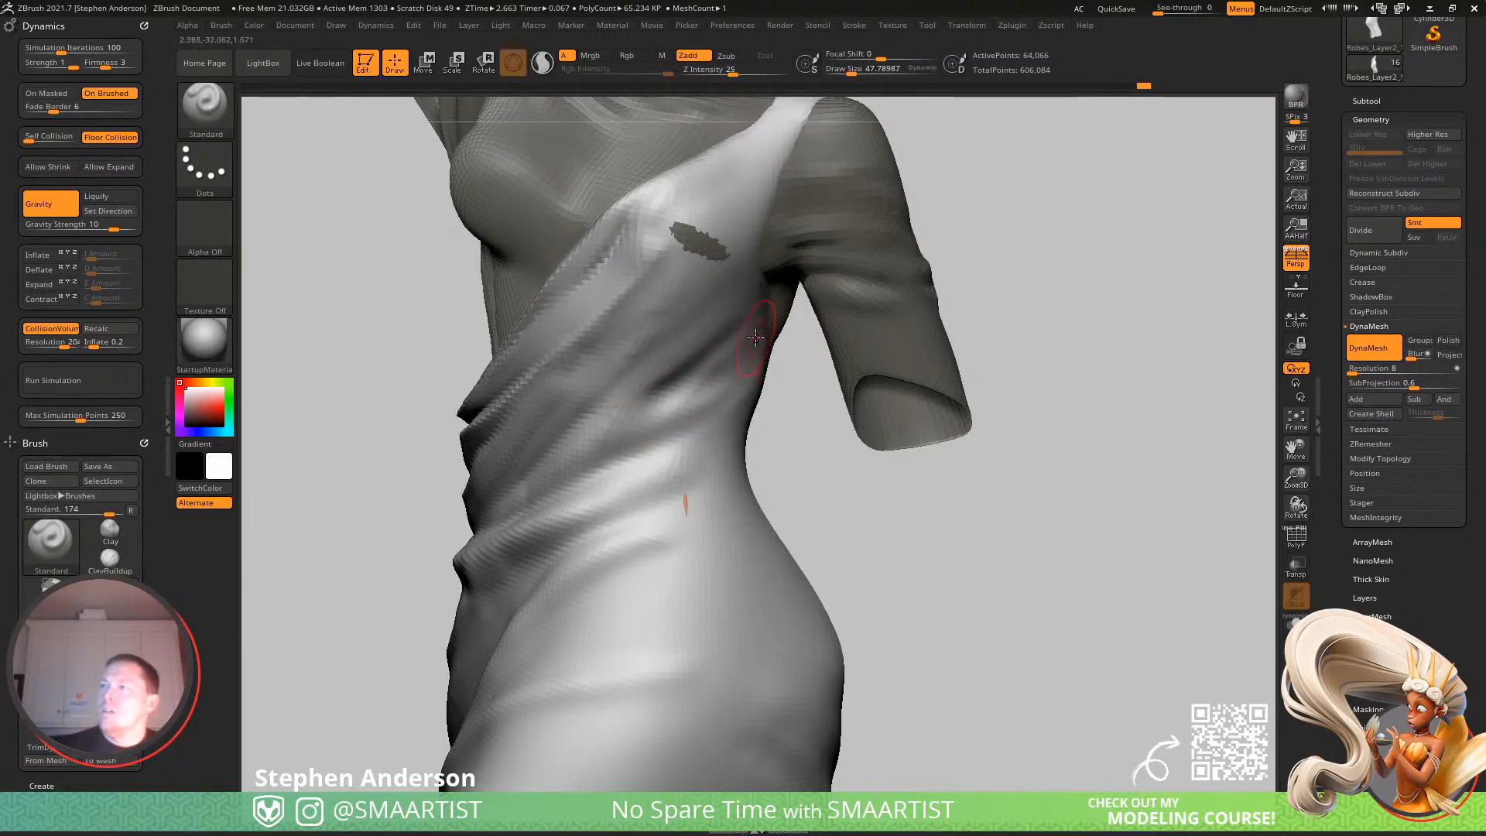
{"action": "key", "text": "shift"}
Sculpt raised and recessed diagonal folds across the torso from below the chest down to the opposite side of the waist.
{"action": "right_click_drag", "start_coordinate": [681, 380], "coordinate": [733, 286]}
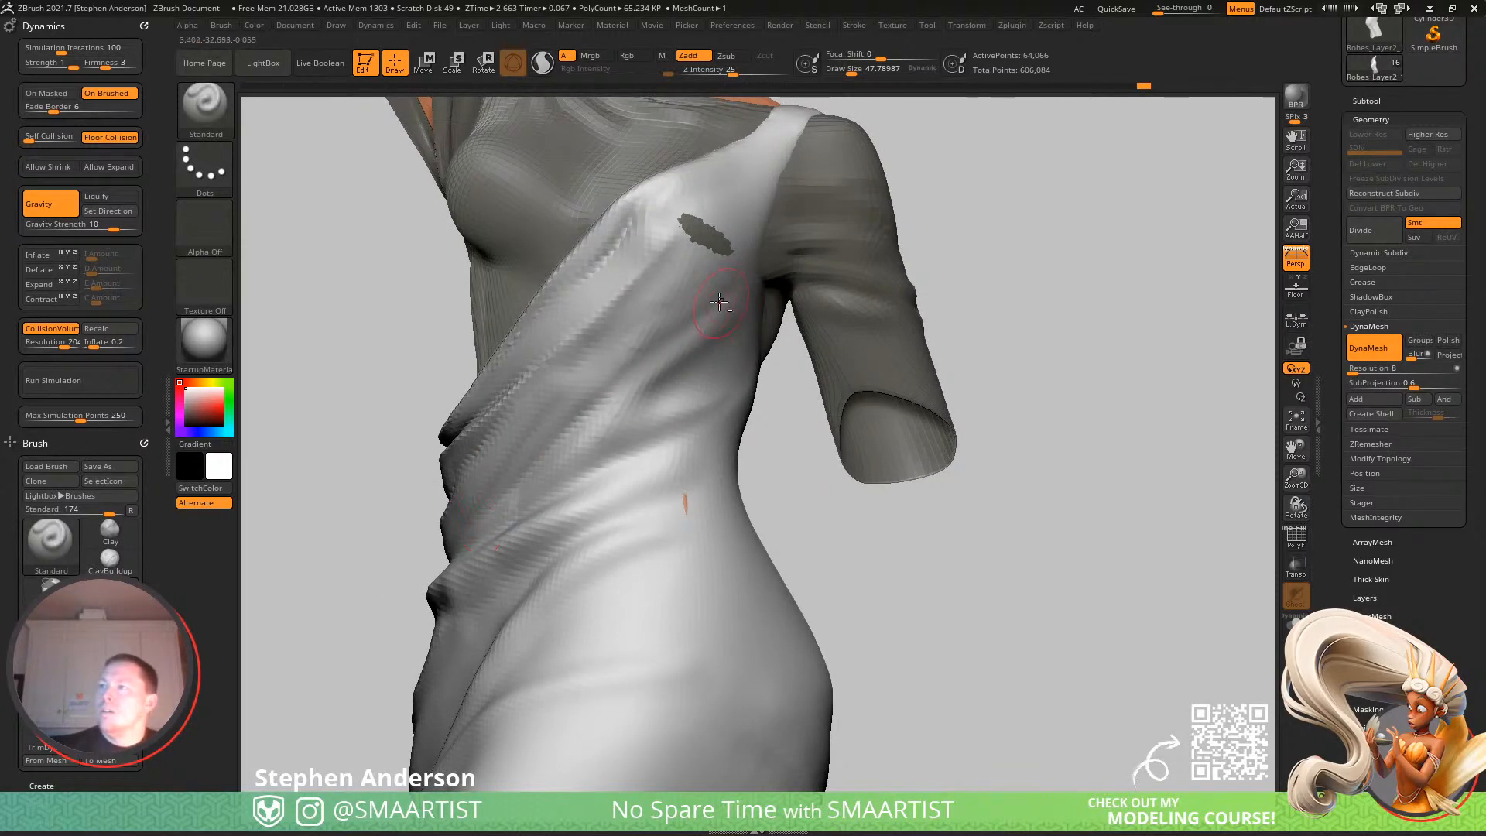
{"action": "left_click_drag", "start_coordinate": [688, 281], "coordinate": [540, 400]}
{"action": "mouse_move", "coordinate": [528, 424]}
{"action": "right_mouse_down"}
{"action": "mouse_move", "coordinate": [623, 347]}
{"action": "mouse_move", "coordinate": [594, 301]}
{"action": "mouse_move", "coordinate": [382, 439]}
{"action": "right_mouse_up"}
{"action": "left_click_drag", "start_coordinate": [640, 265], "coordinate": [511, 345], "text": "alt"}
{"action": "right_click_drag", "start_coordinate": [607, 272], "coordinate": [634, 299], "text": "ctrl"}
{"action": "mouse_move", "coordinate": [566, 325]}
{"action": "left_mouse_down"}
{"action": "mouse_move", "coordinate": [465, 403]}
{"action": "mouse_move", "coordinate": [310, 484]}
{"action": "left_mouse_up"}
{"action": "mouse_move", "coordinate": [649, 474]}
{"action": "right_mouse_down", "text": "ctrl"}
{"action": "mouse_move", "coordinate": [609, 408]}
{"action": "mouse_move", "coordinate": [616, 364]}
{"action": "mouse_move", "coordinate": [800, 398]}
{"action": "mouse_move", "coordinate": [753, 338]}
{"action": "mouse_move", "coordinate": [791, 349]}
{"action": "mouse_move", "coordinate": [591, 448]}
{"action": "mouse_move", "coordinate": [620, 493]}
{"action": "mouse_move", "coordinate": [647, 459]}
{"action": "right_mouse_up", "text": "ctrl"}
{"action": "right_click_drag", "start_coordinate": [668, 407], "coordinate": [640, 438]}
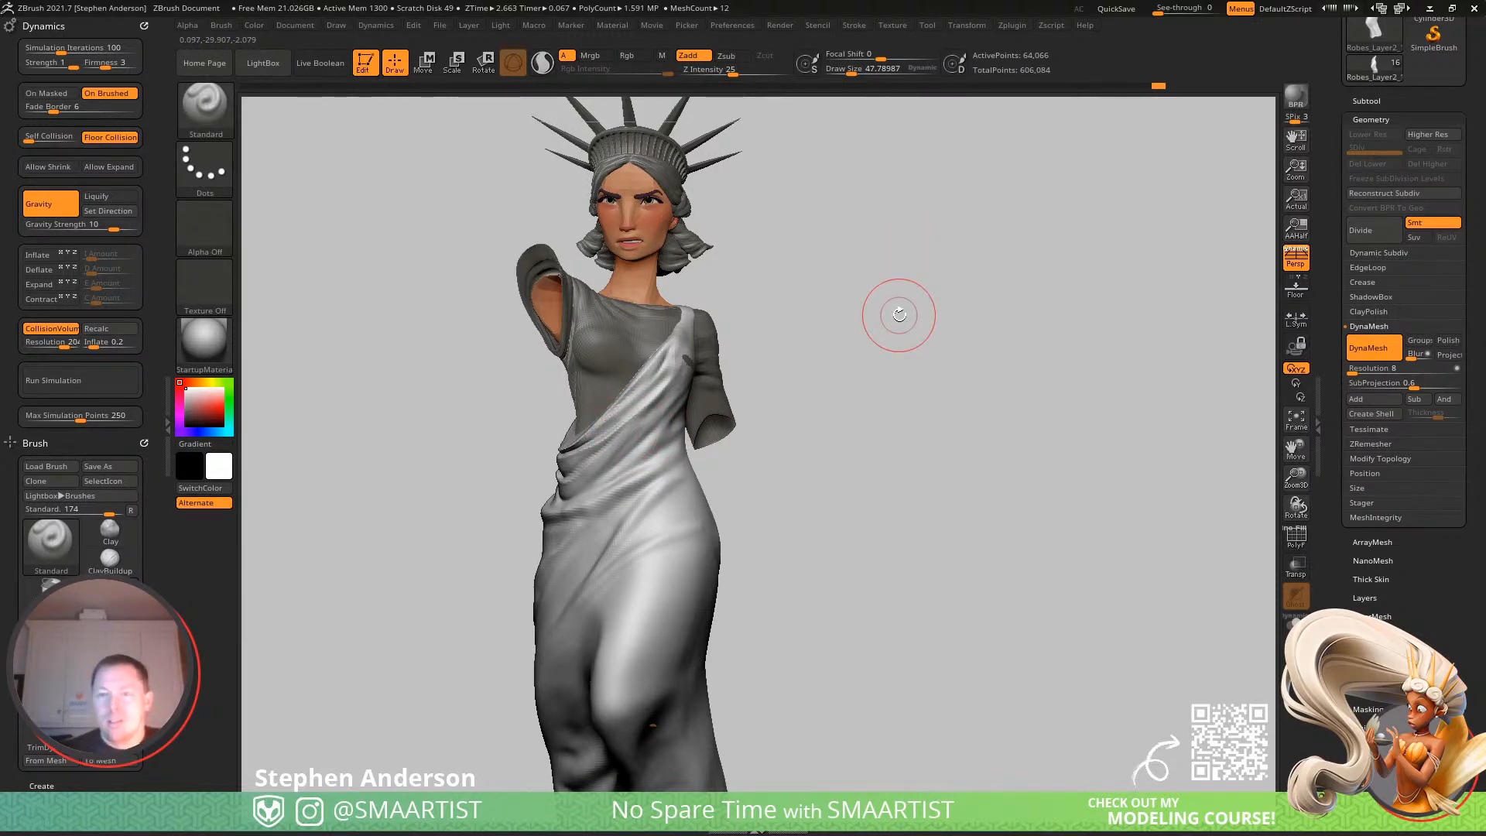
Examine the Statue of Liberty reference photos, especially how the robe drapes and folds across the statue's back.
{"action": "right_click_drag", "start_coordinate": [0, 456], "coordinate": [572, 603]}
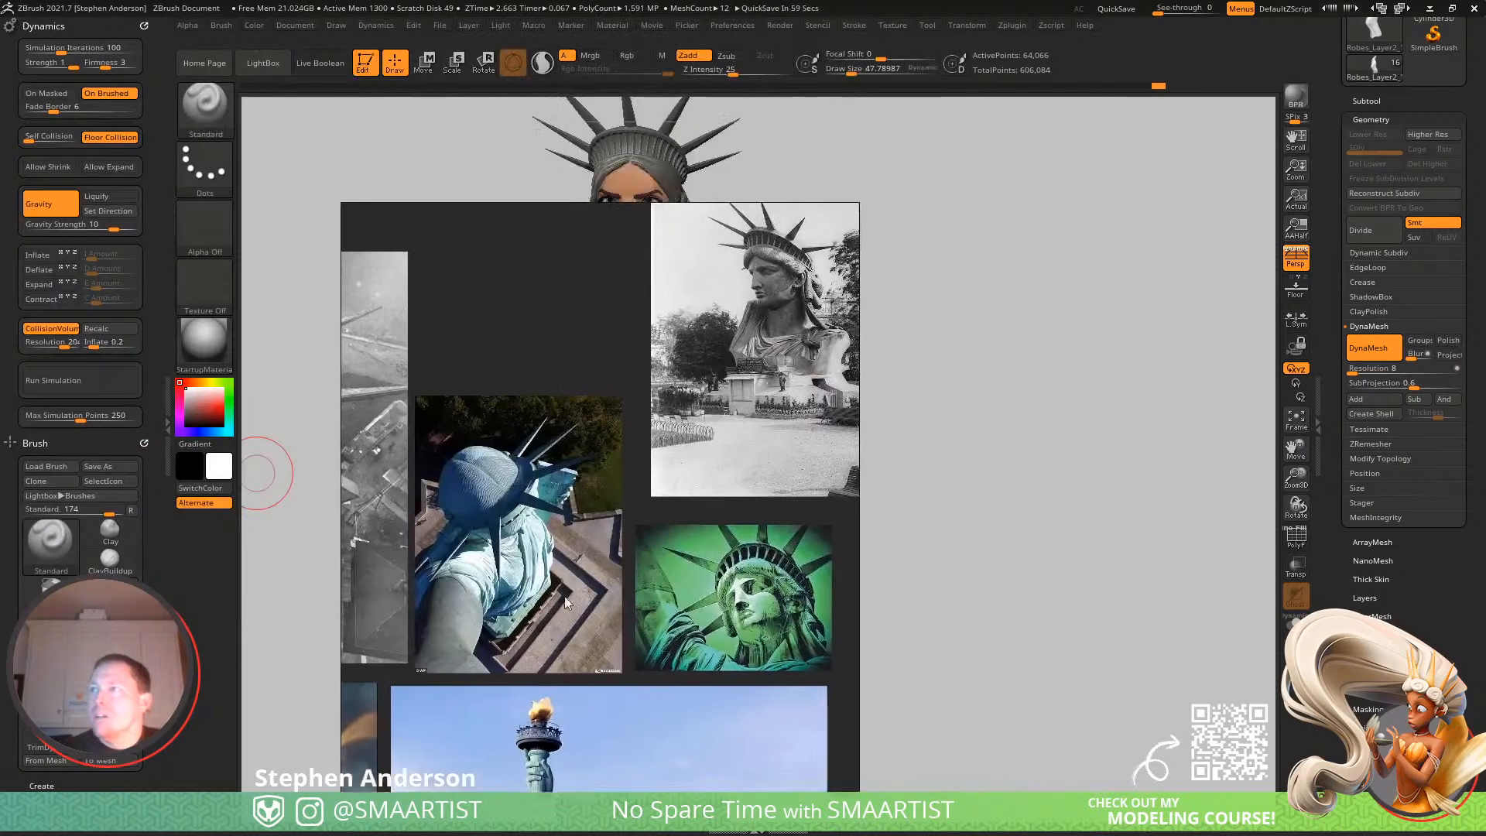
{"action": "scroll", "coordinate": [530, 599], "scroll_direction": "down", "scroll_amount": 3}
{"action": "middle_click_drag", "start_coordinate": [504, 624], "coordinate": [688, 483]}
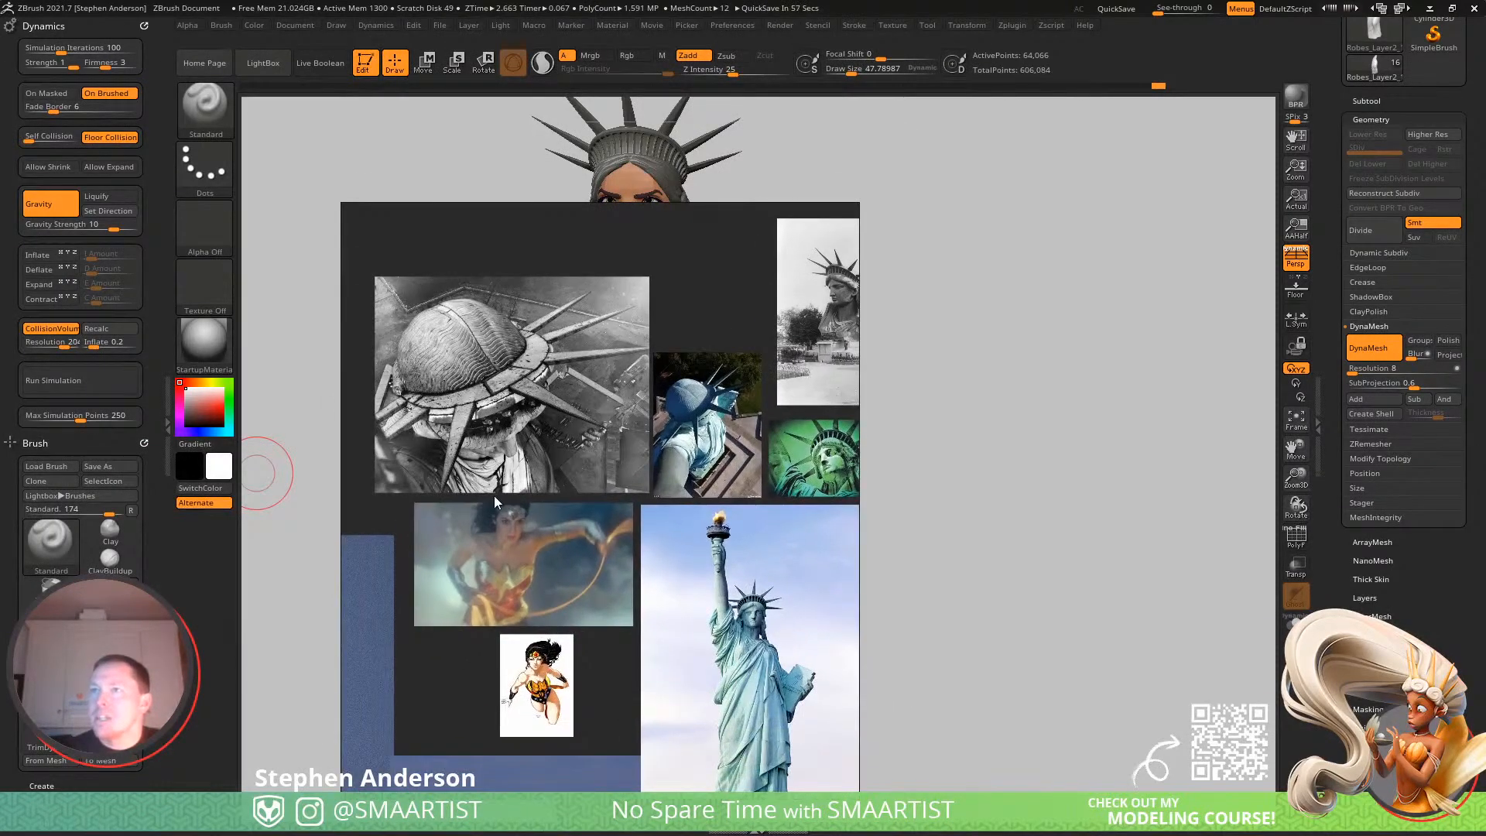
{"action": "scroll", "coordinate": [494, 495], "scroll_direction": "up", "scroll_amount": 4}
{"action": "middle_click_drag", "start_coordinate": [549, 541], "coordinate": [647, 276]}
{"action": "middle_click_drag", "start_coordinate": [637, 510], "coordinate": [422, 254]}
{"action": "middle_click_drag", "start_coordinate": [577, 622], "coordinate": [852, 194]}
{"action": "middle_click_drag", "start_coordinate": [647, 572], "coordinate": [611, 401]}
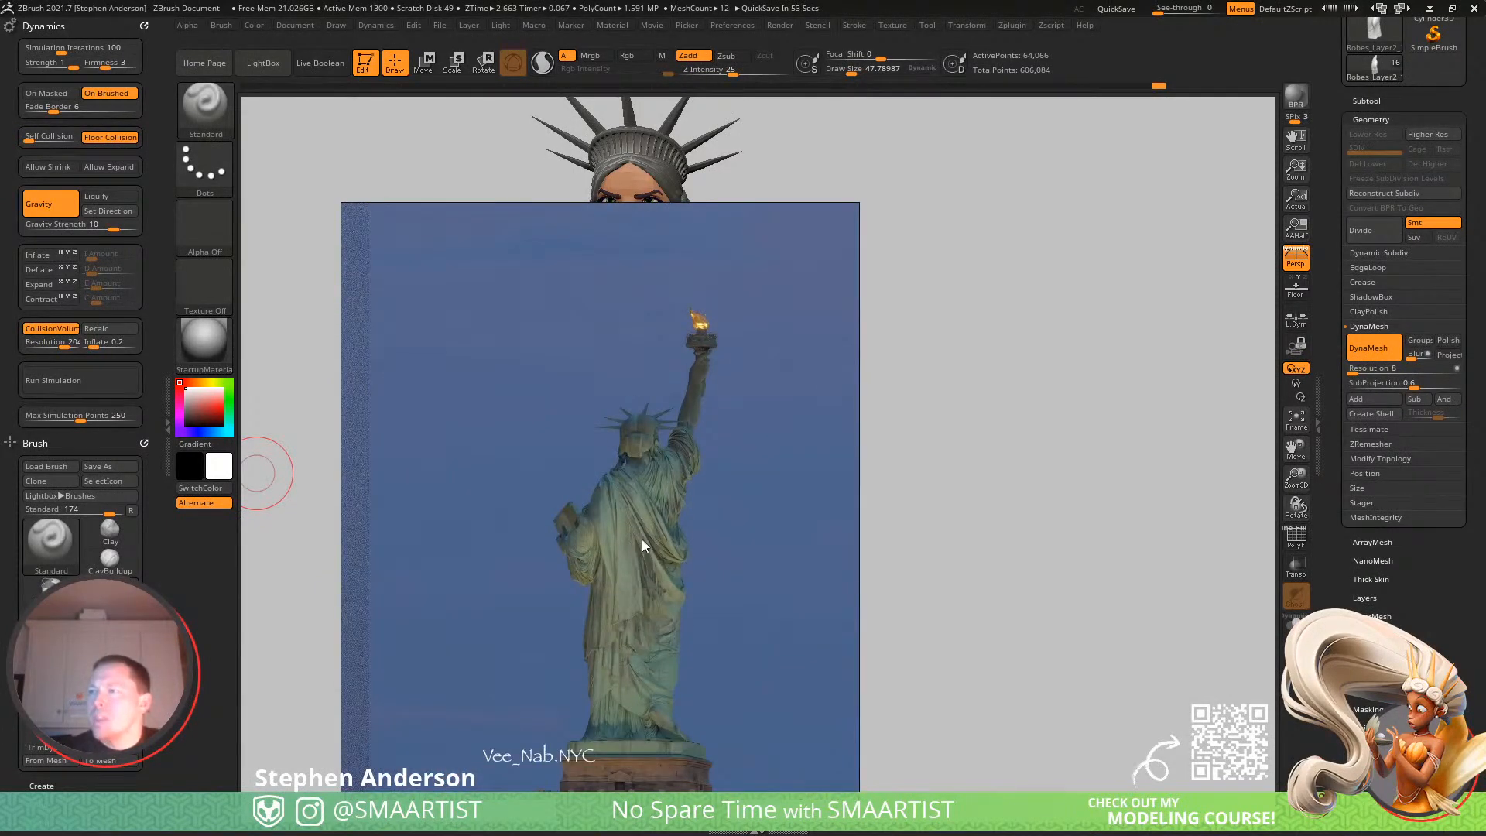
{"action": "scroll", "coordinate": [642, 540], "scroll_direction": "up", "scroll_amount": 2}
{"action": "scroll", "coordinate": [640, 537], "scroll_direction": "down", "scroll_amount": 4}
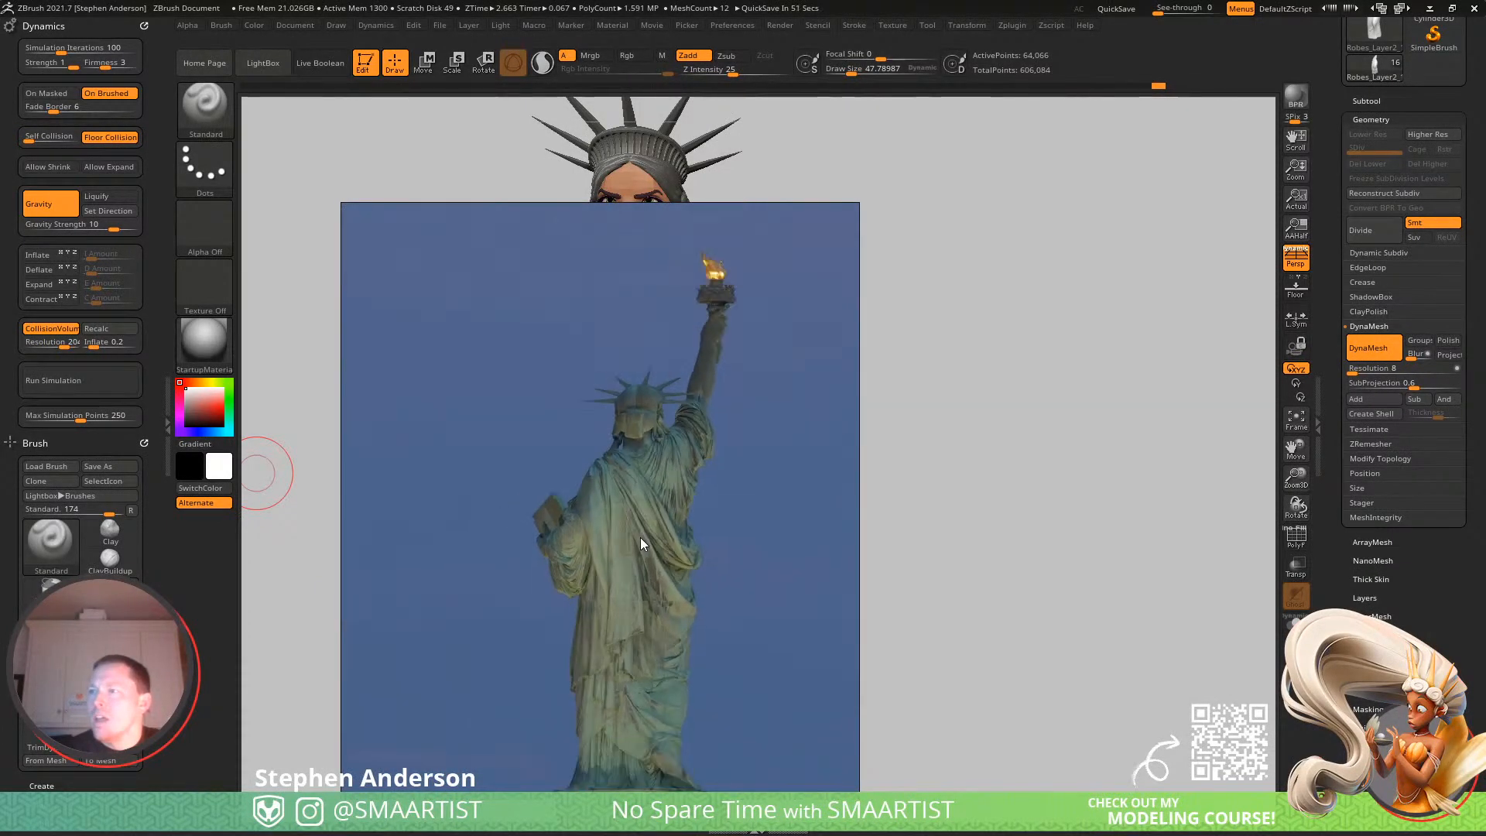
{"action": "middle_click_drag", "start_coordinate": [667, 484], "coordinate": [364, 623]}
{"action": "middle_click_drag", "start_coordinate": [565, 576], "coordinate": [444, 340]}
{"action": "scroll", "coordinate": [444, 341], "scroll_direction": "down", "scroll_amount": 2}
{"action": "scroll", "coordinate": [608, 490], "scroll_direction": "up", "scroll_amount": 6}
{"action": "middle_click_drag", "start_coordinate": [664, 535], "coordinate": [626, 444]}
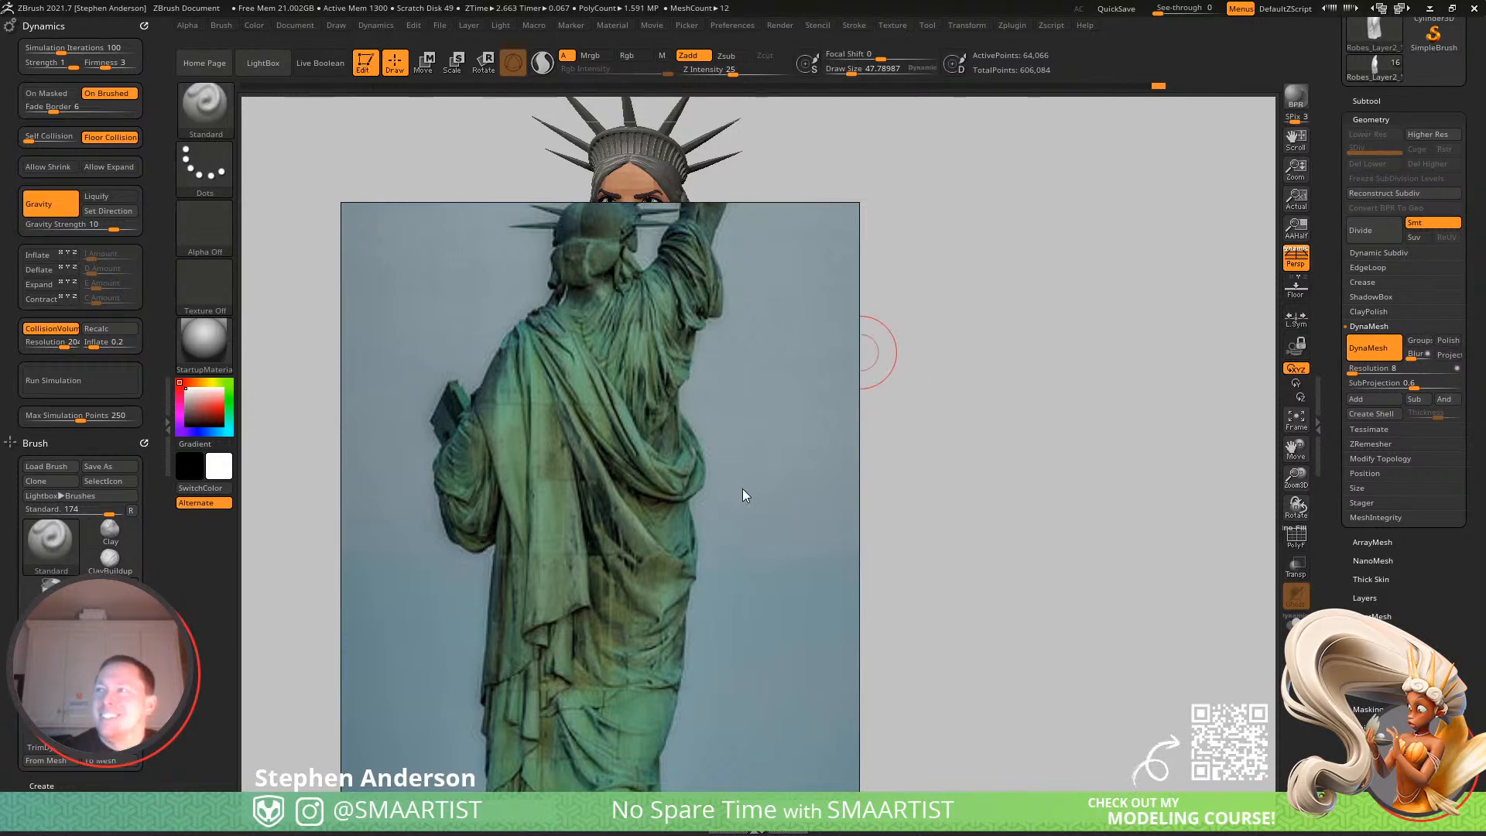
Move the reference window beside the model and frame the full back view of the statue in it.
{"action": "left_click_drag", "start_coordinate": [740, 461], "coordinate": [423, 482]}
{"action": "left_click_drag", "start_coordinate": [536, 223], "coordinate": [338, 253]}
{"action": "middle_click_drag", "start_coordinate": [265, 441], "coordinate": [170, 443]}
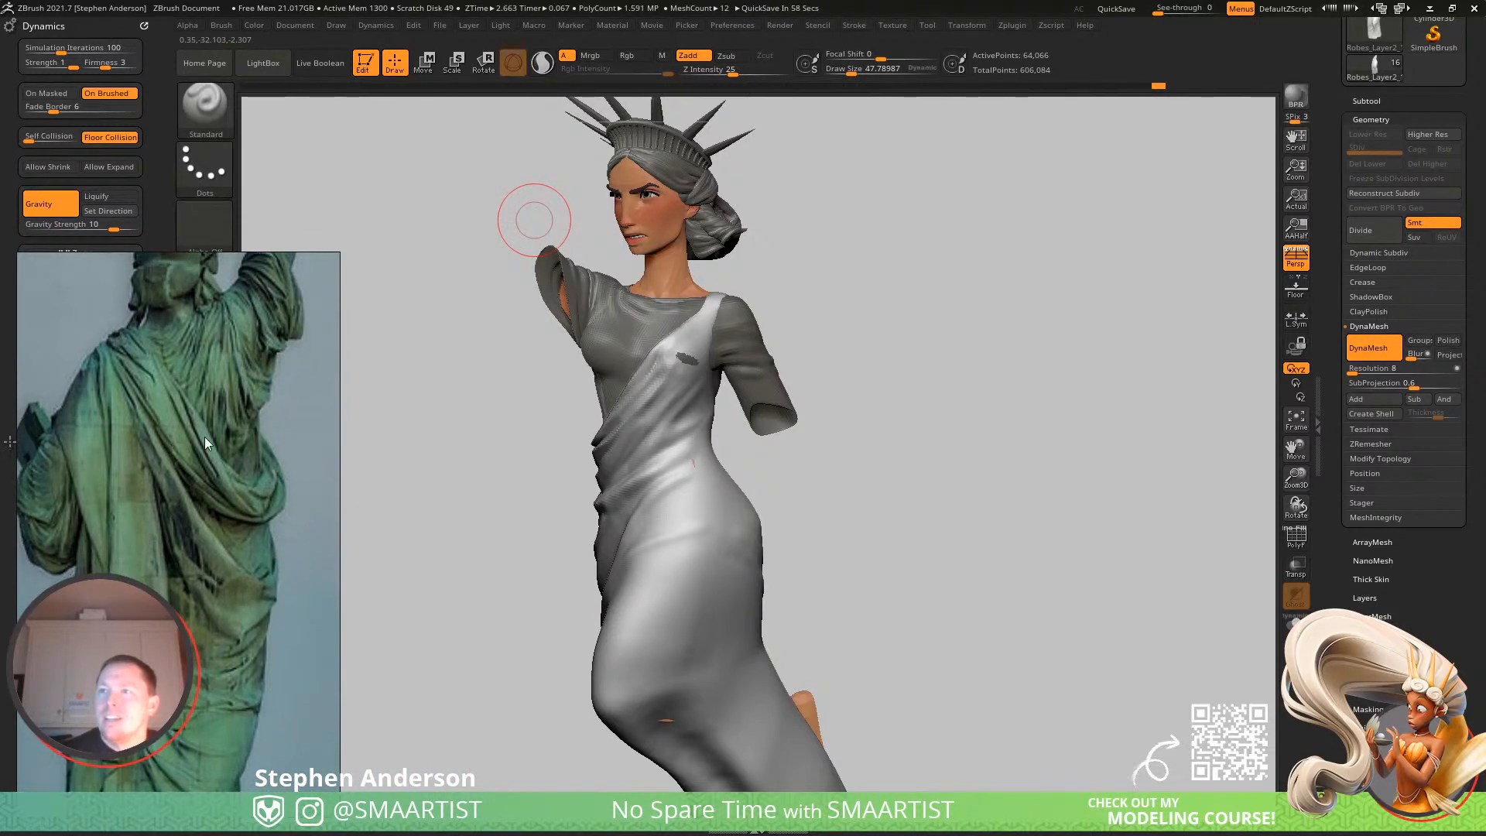
{"action": "scroll", "coordinate": [144, 437], "scroll_direction": "down", "scroll_amount": 3}
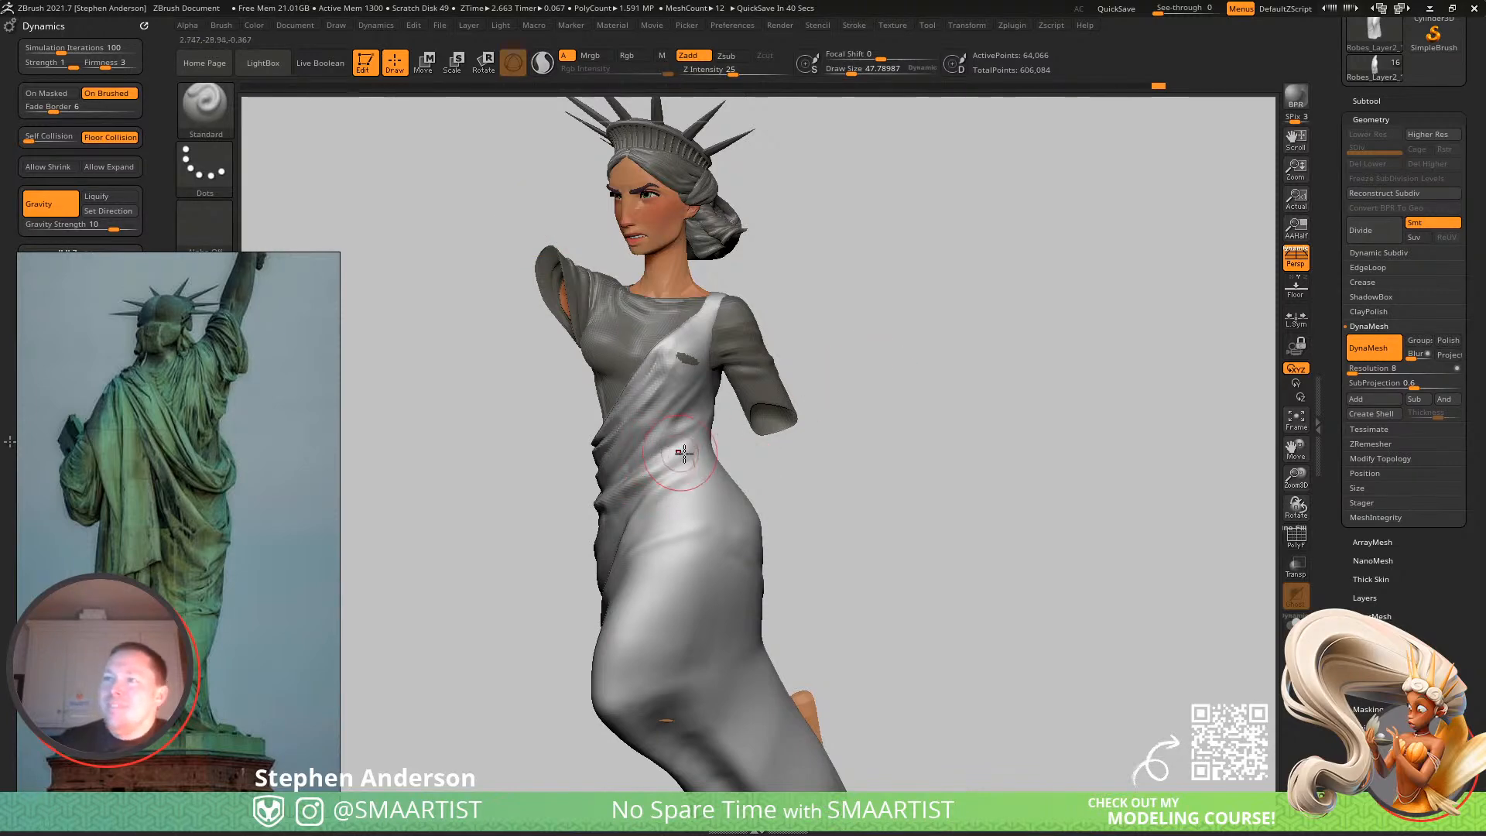
Switch to the Move brush at draw size about 95 and reshape the robe's diagonal edge across the upper back.
{"action": "right_click_drag", "start_coordinate": [692, 428], "coordinate": [547, 434]}
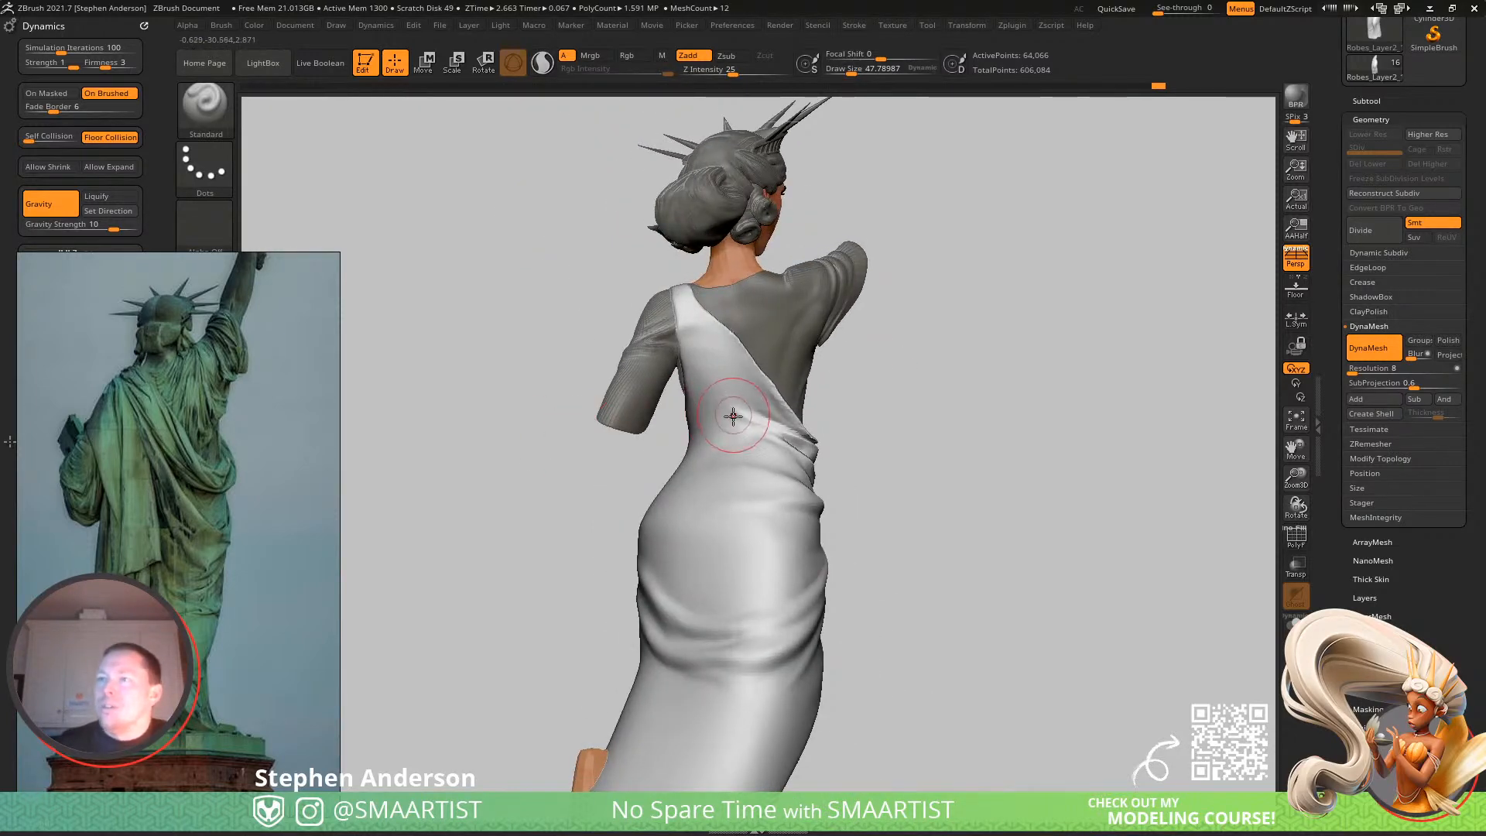
{"action": "mouse_move", "coordinate": [738, 434]}
{"action": "right_mouse_down"}
{"action": "mouse_move", "coordinate": [726, 421]}
{"action": "mouse_move", "coordinate": [746, 424]}
{"action": "right_mouse_up"}
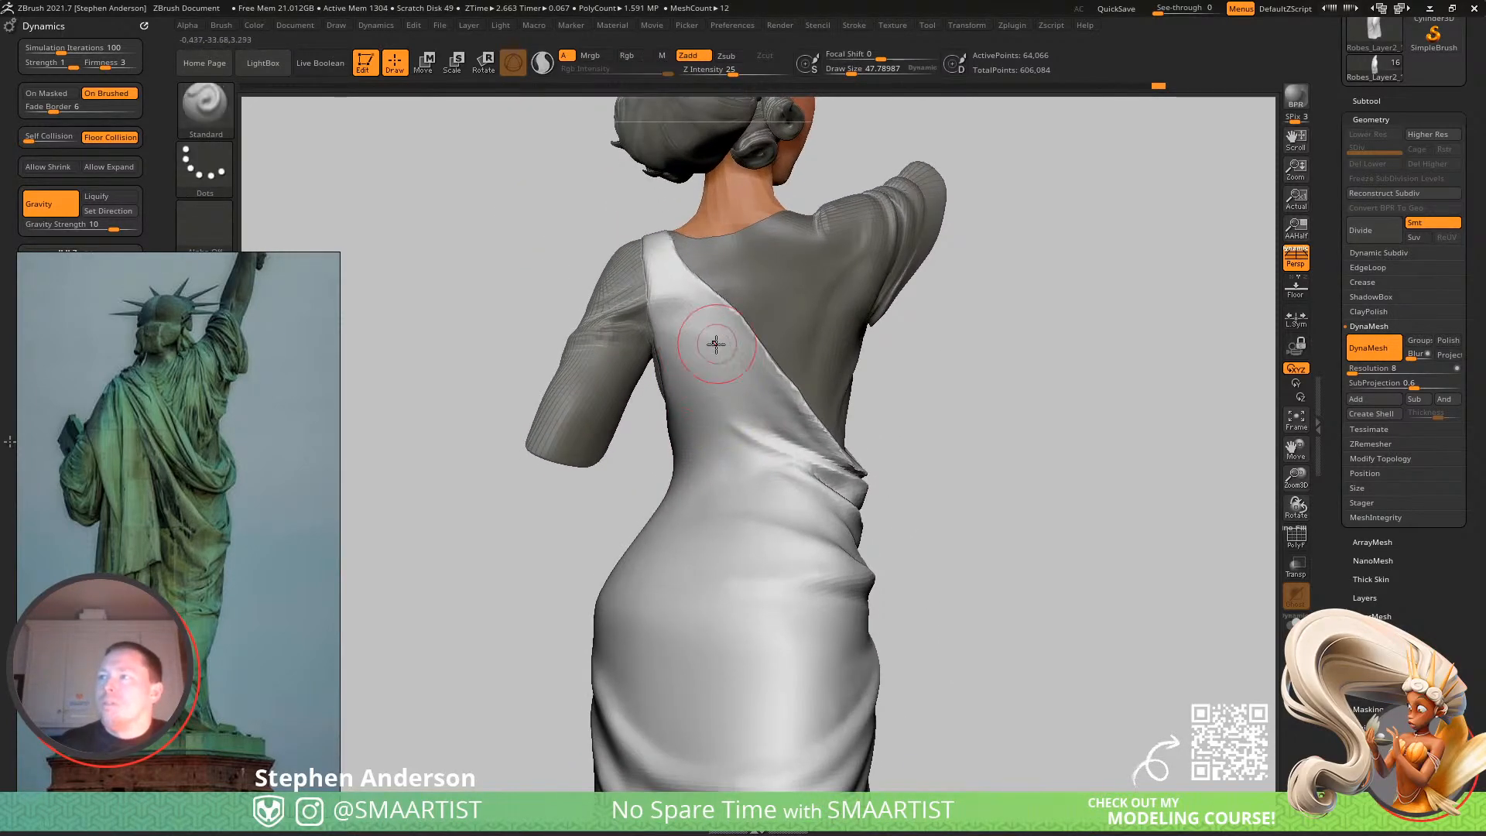
{"action": "key", "text": "b"}
{"action": "key", "text": "m"}
{"action": "key", "text": "v"}
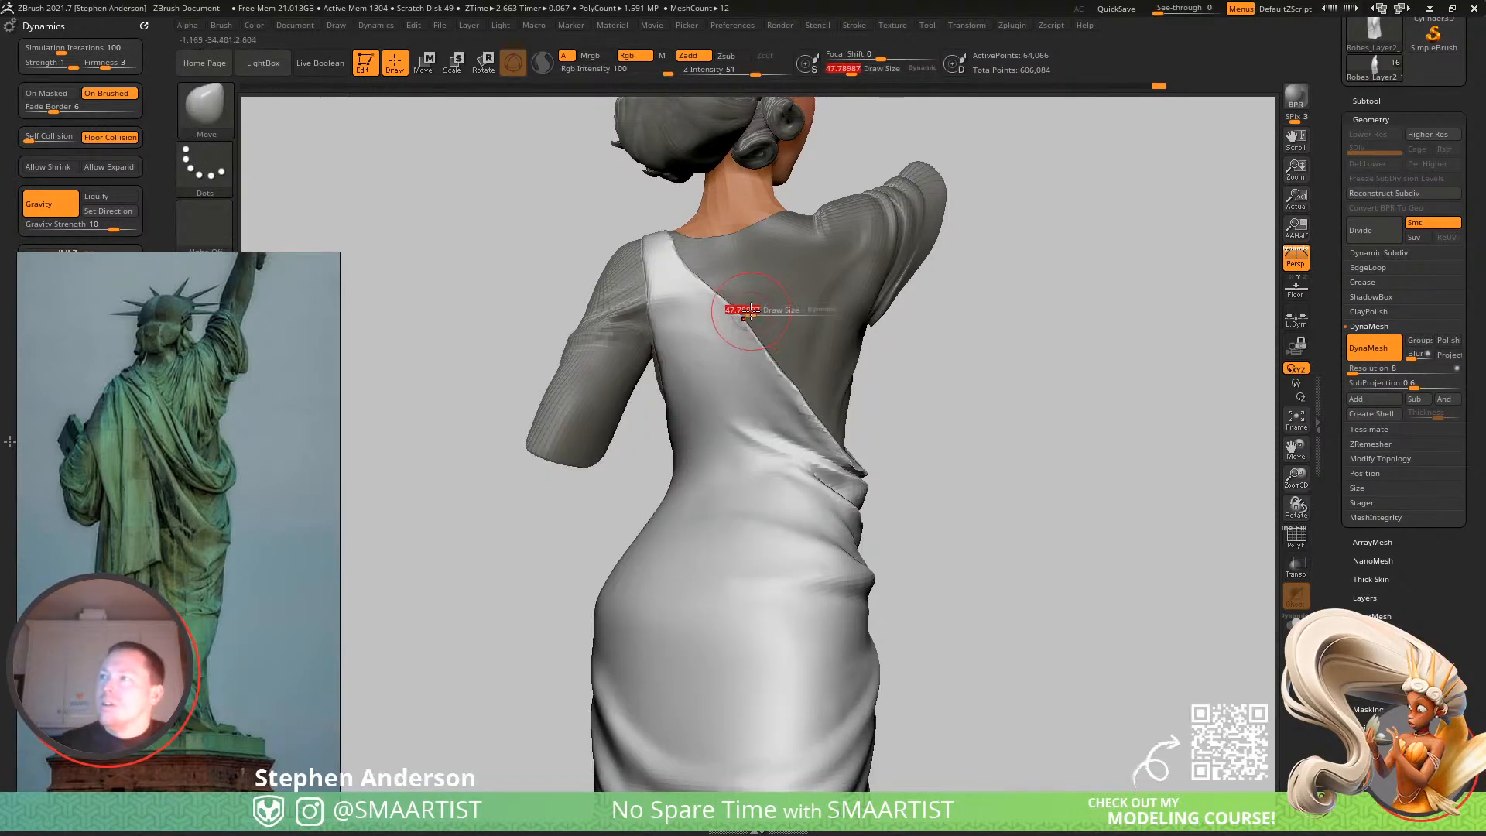
{"action": "mouse_move", "coordinate": [754, 298]}
{"action": "left_mouse_down"}
{"action": "mouse_move", "coordinate": [743, 313]}
{"action": "mouse_move", "coordinate": [774, 375]}
{"action": "mouse_move", "coordinate": [808, 400]}
{"action": "mouse_move", "coordinate": [770, 346]}
{"action": "left_mouse_up"}
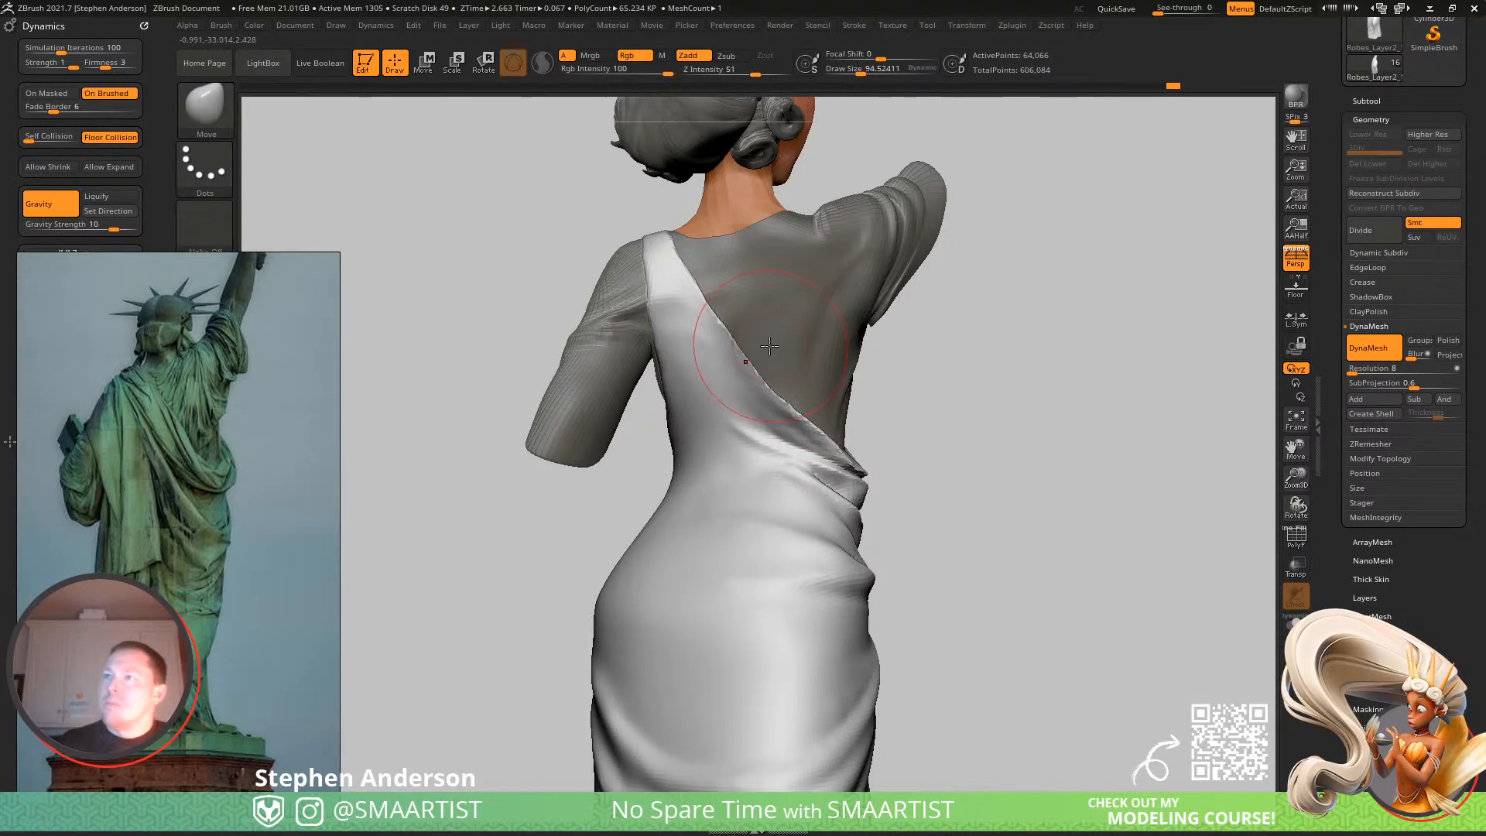
Switch to the Clay brush and set its draw size to about 39 for the robe's back.
{"action": "right_click_drag", "start_coordinate": [765, 354], "coordinate": [720, 362]}
{"action": "key", "text": "b"}
{"action": "key", "text": "c"}
{"action": "key", "text": "l"}
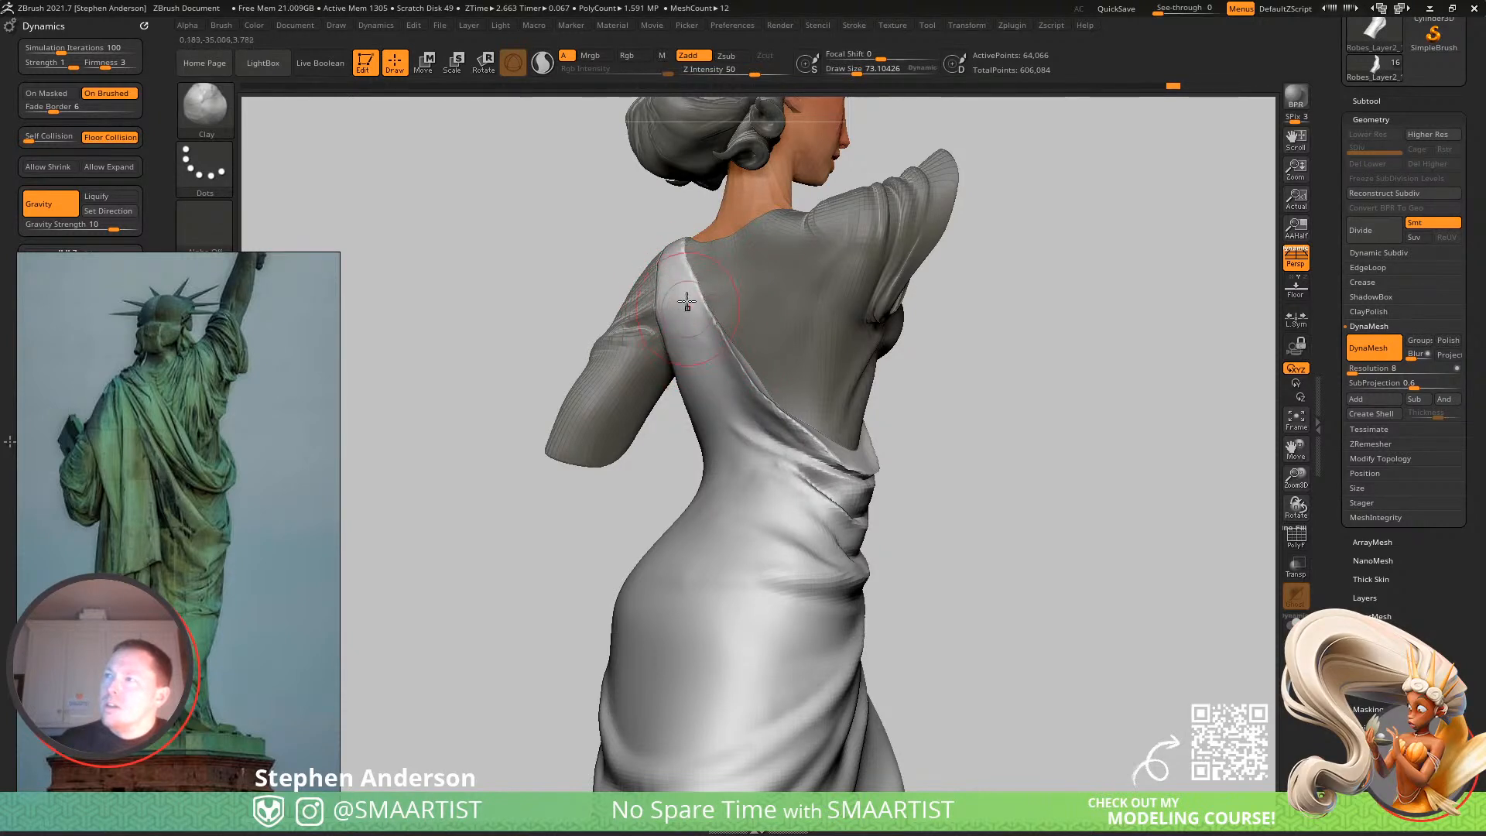
{"action": "key", "text": "s"}
{"action": "left_click_drag", "start_coordinate": [721, 365], "coordinate": [713, 360]}
{"action": "key", "text": "w"}
{"action": "left_click", "coordinate": [726, 381], "text": "ctrl"}
{"action": "key", "text": "q"}
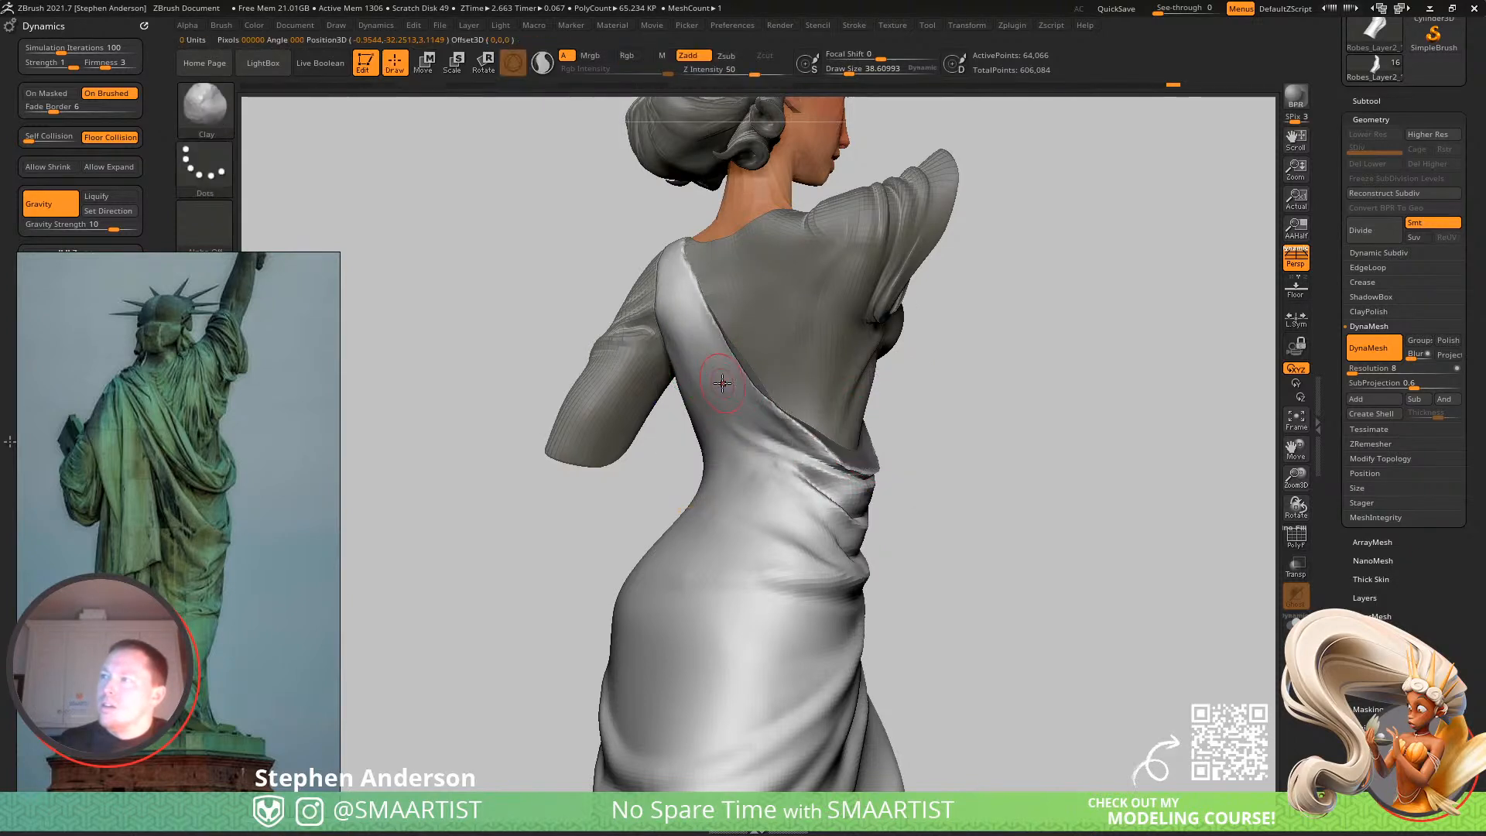
{"action": "left_click", "coordinate": [898, 422], "text": "ctrl"}
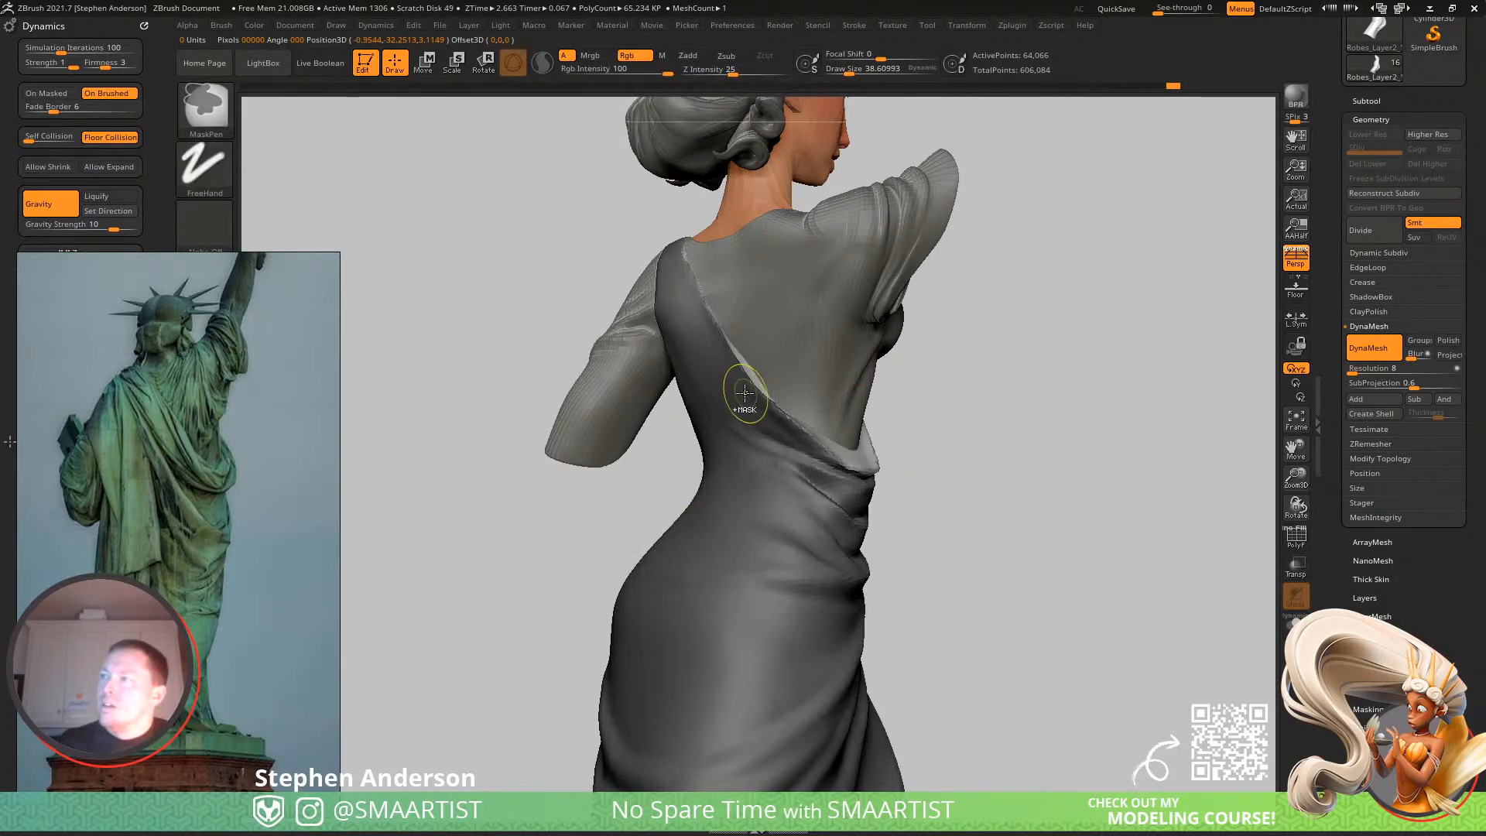
{"action": "left_click_drag", "start_coordinate": [968, 441], "coordinate": [959, 447], "text": "ctrl"}
Build up a thick fold along the robe's diagonal back edge with the Clay brush, enlarging the draw size to about 77.
{"action": "key", "text": "s"}
{"action": "left_click_drag", "start_coordinate": [685, 307], "coordinate": [696, 312]}
{"action": "mouse_move", "coordinate": [719, 370]}
{"action": "left_mouse_down"}
{"action": "mouse_move", "coordinate": [731, 397]}
{"action": "mouse_move", "coordinate": [844, 455]}
{"action": "left_mouse_up"}
{"action": "mouse_move", "coordinate": [701, 339]}
{"action": "right_mouse_down"}
{"action": "mouse_move", "coordinate": [749, 360]}
{"action": "mouse_move", "coordinate": [724, 366]}
{"action": "right_mouse_up"}
{"action": "key", "text": "s"}
{"action": "left_click_drag", "start_coordinate": [720, 367], "coordinate": [713, 365]}
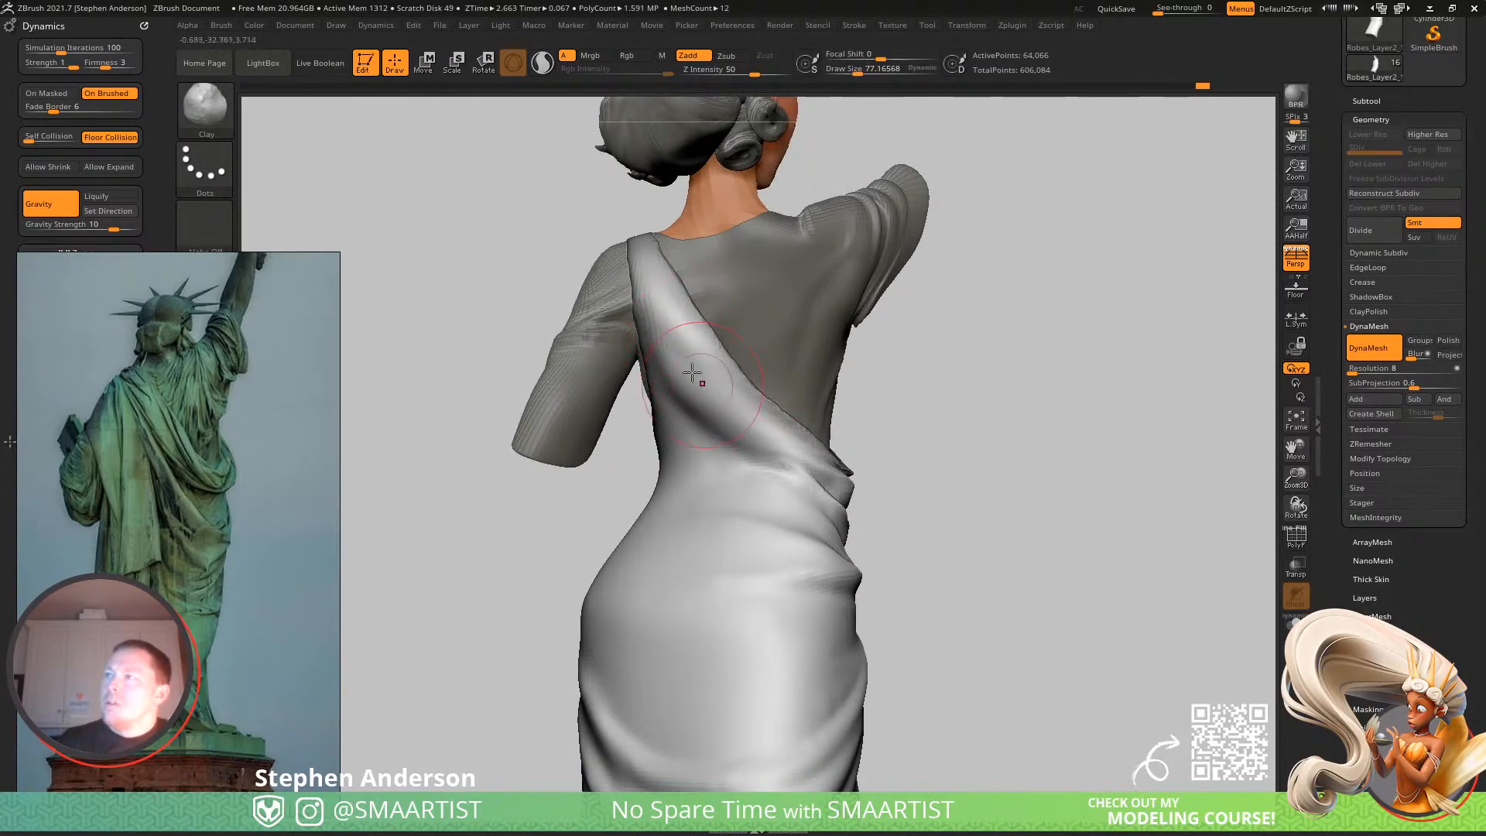
{"action": "left_click_drag", "start_coordinate": [784, 442], "coordinate": [786, 446]}
Reduce the Clay draw size to about 33 and sculpt a narrower fold across the lower back toward the waist gathers.
{"action": "right_click_drag", "start_coordinate": [688, 444], "coordinate": [706, 435]}
{"action": "key", "text": "s"}
{"action": "left_click_drag", "start_coordinate": [703, 434], "coordinate": [824, 491]}
{"action": "mouse_move", "coordinate": [801, 467]}
{"action": "right_mouse_down"}
{"action": "mouse_move", "coordinate": [712, 467]}
{"action": "mouse_move", "coordinate": [762, 433]}
{"action": "right_mouse_up"}
{"action": "right_click_drag", "start_coordinate": [676, 365], "coordinate": [690, 338]}
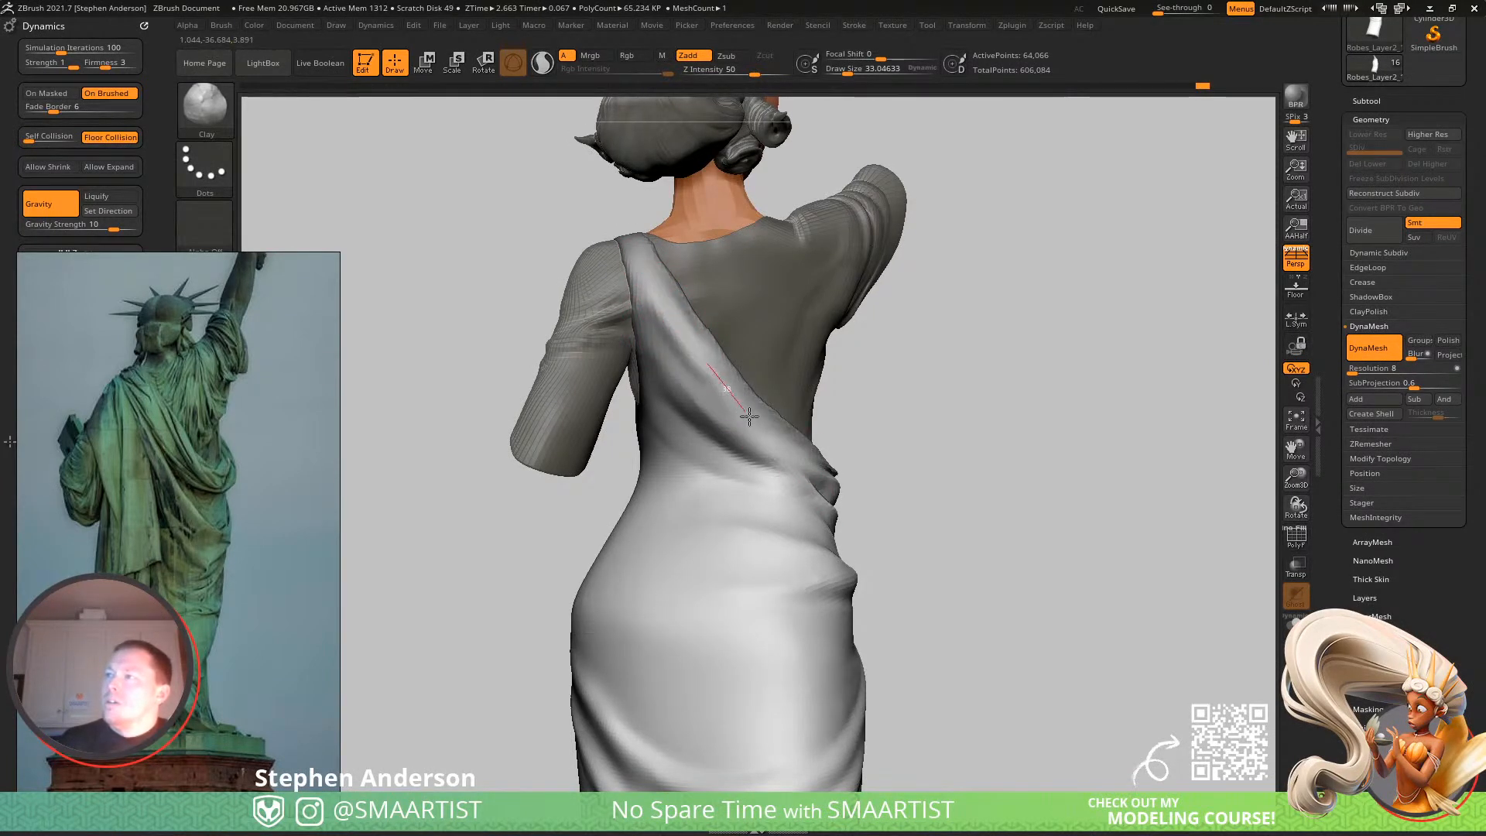
Switch to the Standard brush at draw size about 33 and sculpt a crease across the lower back toward the waist gathers.
{"action": "mouse_move", "coordinate": [743, 387]}
{"action": "right_mouse_down"}
{"action": "mouse_move", "coordinate": [697, 342]}
{"action": "mouse_move", "coordinate": [696, 378]}
{"action": "mouse_move", "coordinate": [723, 365]}
{"action": "mouse_move", "coordinate": [749, 382]}
{"action": "right_mouse_up"}
{"action": "key", "text": "b"}
{"action": "key", "text": "s"}
{"action": "key", "text": "t"}
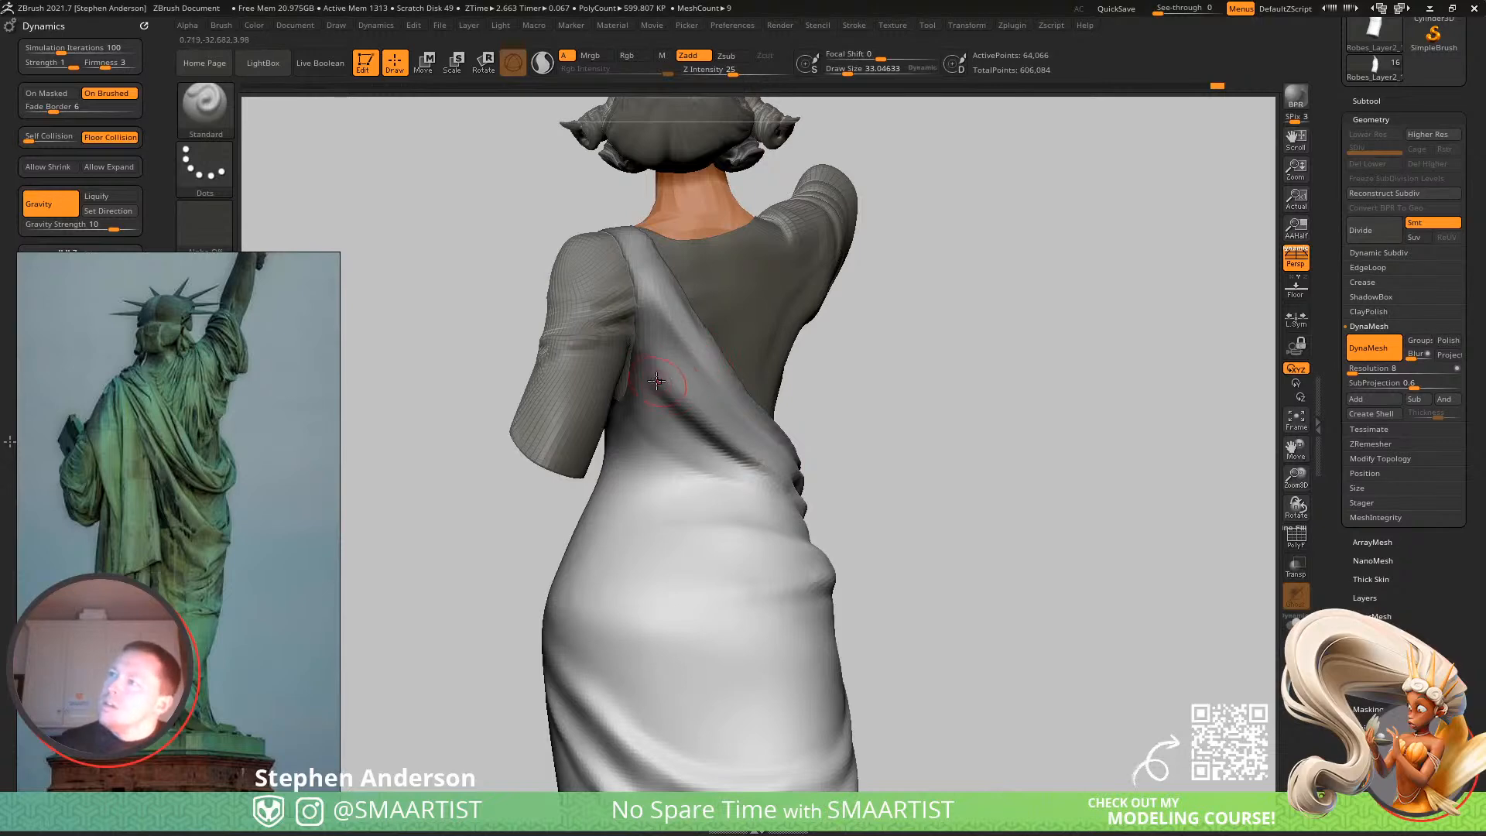
{"action": "left_click_drag", "start_coordinate": [694, 420], "coordinate": [829, 514]}
{"action": "right_click_drag", "start_coordinate": [829, 514], "coordinate": [684, 377]}
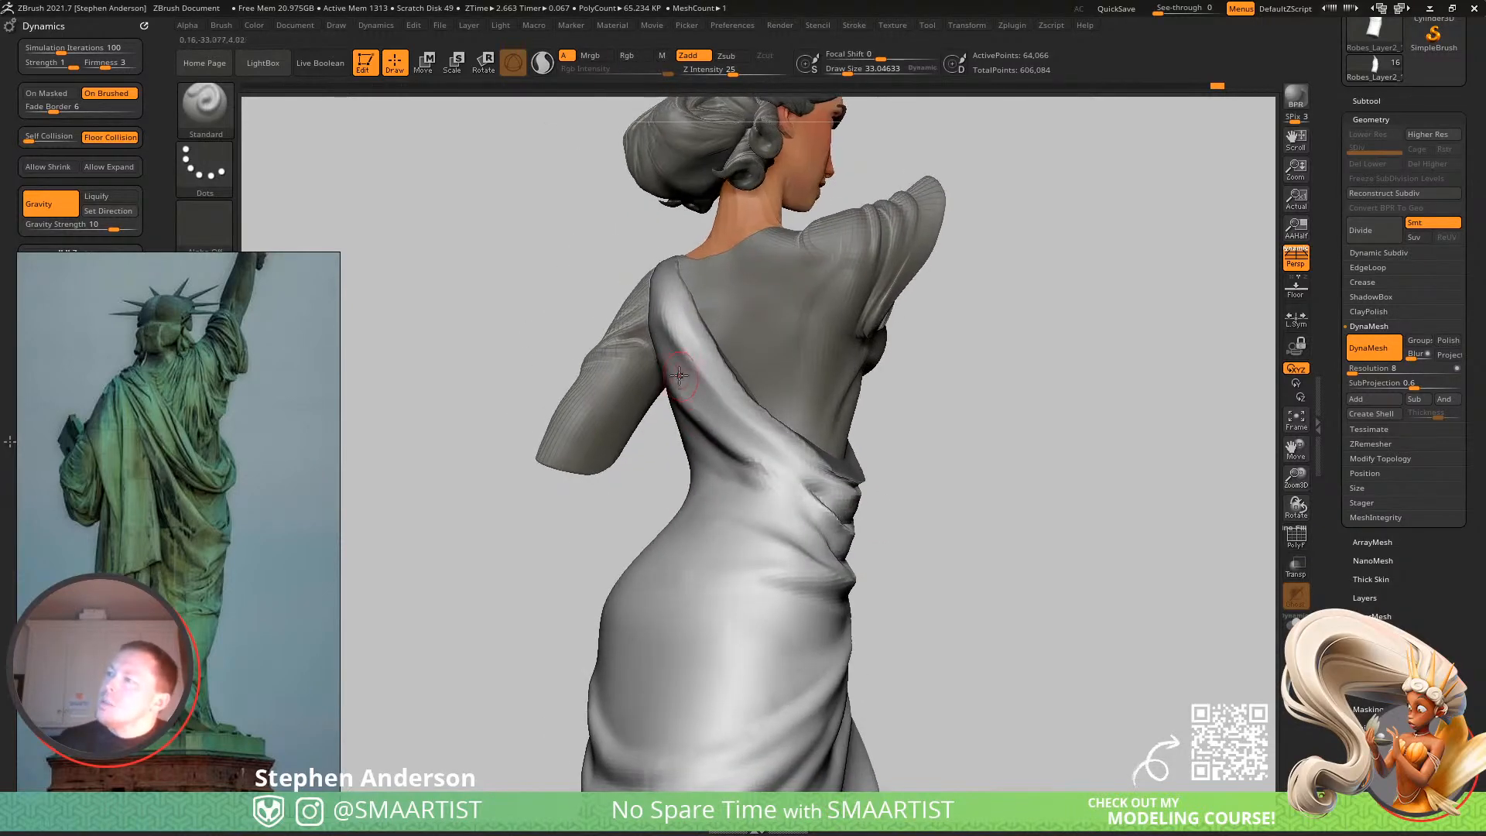
Sculpt long folds along the robe's diagonal band from the shoulder down across the back with the Standard brush.
{"action": "left_click_drag", "start_coordinate": [659, 326], "coordinate": [780, 462]}
{"action": "right_click_drag", "start_coordinate": [631, 363], "coordinate": [685, 358]}
{"action": "right_click_drag", "start_coordinate": [748, 430], "coordinate": [746, 423], "text": "ctrl"}
{"action": "left_click_drag", "start_coordinate": [624, 272], "coordinate": [782, 540]}
{"action": "left_click_drag", "start_coordinate": [627, 284], "coordinate": [799, 533]}
{"action": "mouse_move", "coordinate": [820, 496]}
{"action": "right_mouse_down", "text": "ctrl"}
{"action": "mouse_move", "coordinate": [823, 407]}
{"action": "mouse_move", "coordinate": [771, 412]}
{"action": "mouse_move", "coordinate": [780, 435]}
{"action": "mouse_move", "coordinate": [757, 474]}
{"action": "right_mouse_up", "text": "ctrl"}
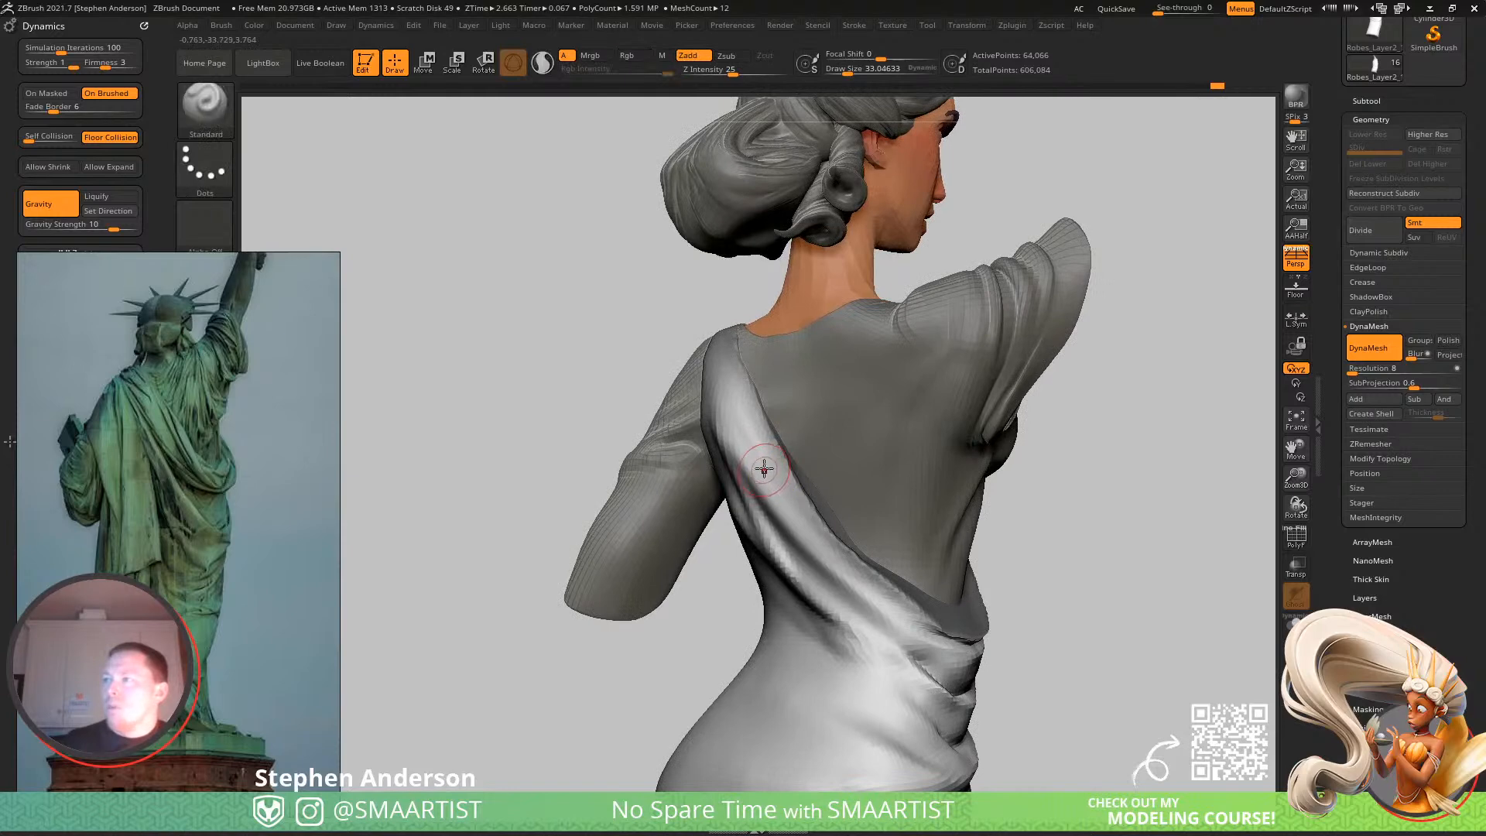
Switch to the Move brush, enlarge its draw size to about 195, and reshape the robe's diagonal back edge and side contour.
{"action": "key", "text": "b"}
{"action": "key", "text": "m"}
{"action": "key", "text": "v"}
{"action": "key", "text": "s"}
{"action": "left_click_drag", "start_coordinate": [720, 478], "coordinate": [756, 475]}
{"action": "right_click_drag", "start_coordinate": [756, 475], "coordinate": [689, 486]}
{"action": "left_click_drag", "start_coordinate": [750, 559], "coordinate": [779, 547]}
{"action": "key", "text": "s"}
{"action": "left_click_drag", "start_coordinate": [547, 458], "coordinate": [597, 558], "text": "ctrl"}
{"action": "mouse_move", "coordinate": [793, 550]}
{"action": "left_mouse_down"}
{"action": "mouse_move", "coordinate": [781, 561]}
{"action": "mouse_move", "coordinate": [753, 522]}
{"action": "left_mouse_up"}
{"action": "left_click_drag", "start_coordinate": [826, 570], "coordinate": [806, 566]}
{"action": "left_click_drag", "start_coordinate": [837, 618], "coordinate": [825, 621]}
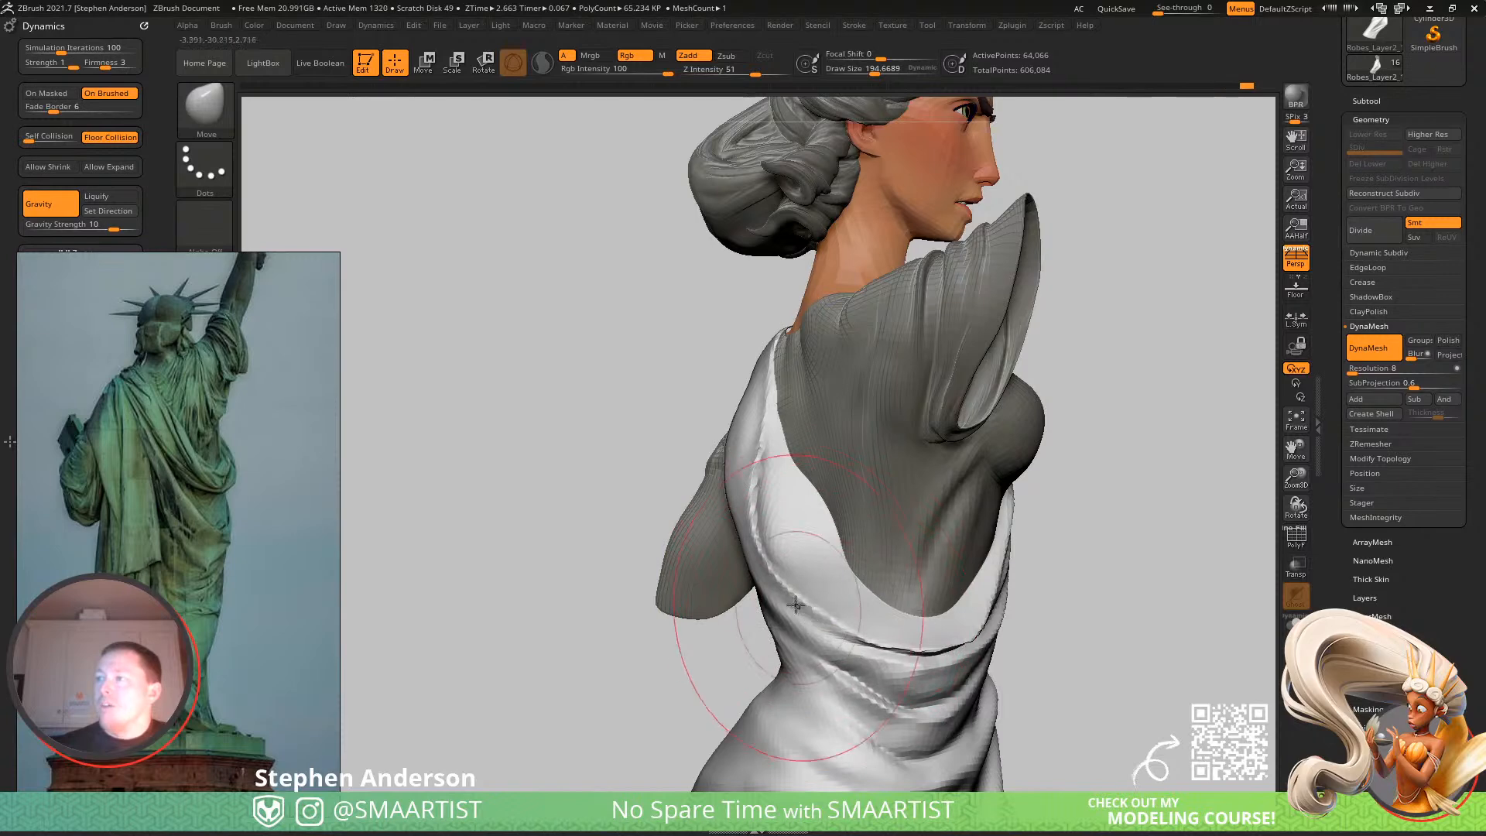
{"action": "mouse_move", "coordinate": [750, 469]}
{"action": "right_mouse_down", "text": "ctrl"}
{"action": "mouse_move", "coordinate": [748, 522]}
{"action": "mouse_move", "coordinate": [782, 517]}
{"action": "mouse_move", "coordinate": [753, 473]}
{"action": "mouse_move", "coordinate": [762, 534]}
{"action": "mouse_move", "coordinate": [735, 565]}
{"action": "mouse_move", "coordinate": [727, 464]}
{"action": "mouse_move", "coordinate": [787, 509]}
{"action": "mouse_move", "coordinate": [658, 456]}
{"action": "mouse_move", "coordinate": [698, 449]}
{"action": "right_mouse_up", "text": "ctrl"}
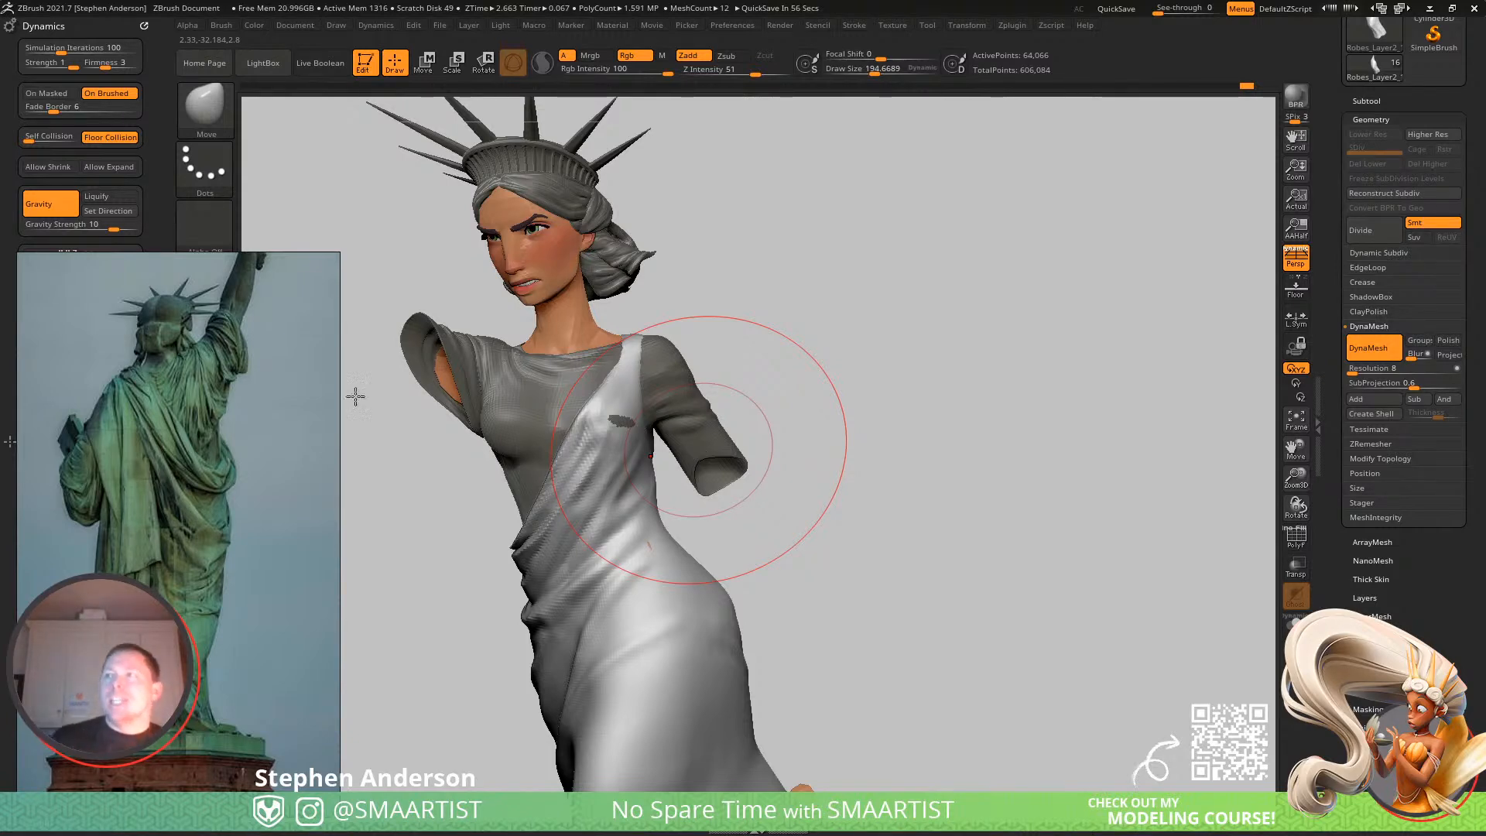
Reduce the Move brush's draw size to about 129 for the robe's back.
{"action": "mouse_move", "coordinate": [457, 465]}
{"action": "right_mouse_down"}
{"action": "mouse_move", "coordinate": [712, 488]}
{"action": "mouse_move", "coordinate": [769, 441]}
{"action": "mouse_move", "coordinate": [702, 481]}
{"action": "mouse_move", "coordinate": [743, 468]}
{"action": "mouse_move", "coordinate": [697, 503]}
{"action": "right_mouse_up"}
{"action": "key", "text": "s"}
{"action": "left_click_drag", "start_coordinate": [610, 498], "coordinate": [568, 503]}
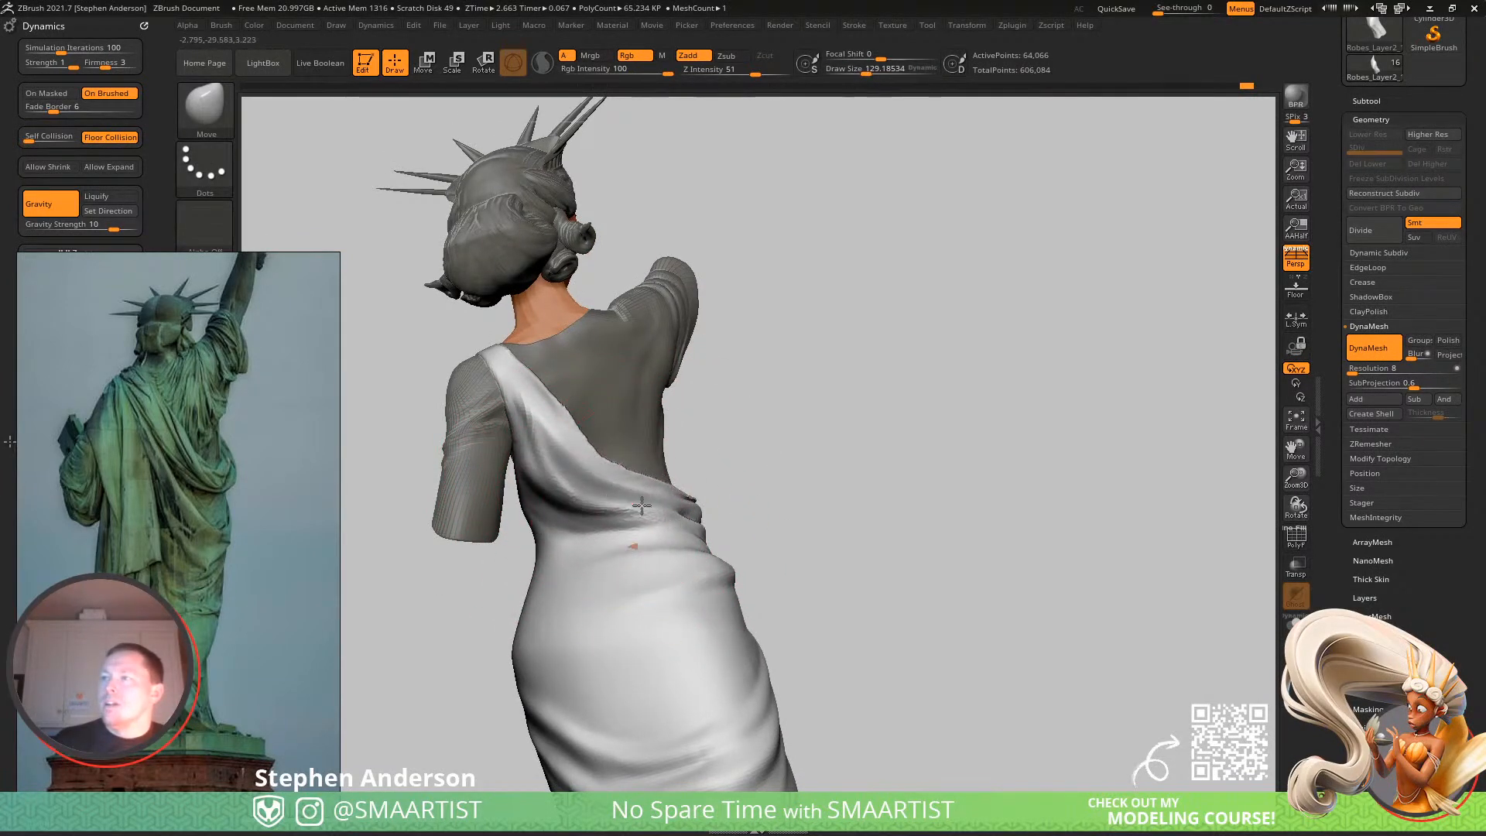
{"action": "mouse_move", "coordinate": [641, 492]}
{"action": "right_mouse_down"}
{"action": "mouse_move", "coordinate": [639, 548]}
{"action": "mouse_move", "coordinate": [657, 537]}
{"action": "mouse_move", "coordinate": [696, 564]}
{"action": "right_mouse_up"}
Switch to the Standard brush at draw size about 45 and sculpt the crease beneath the lower back fold.
{"action": "key", "text": "b"}
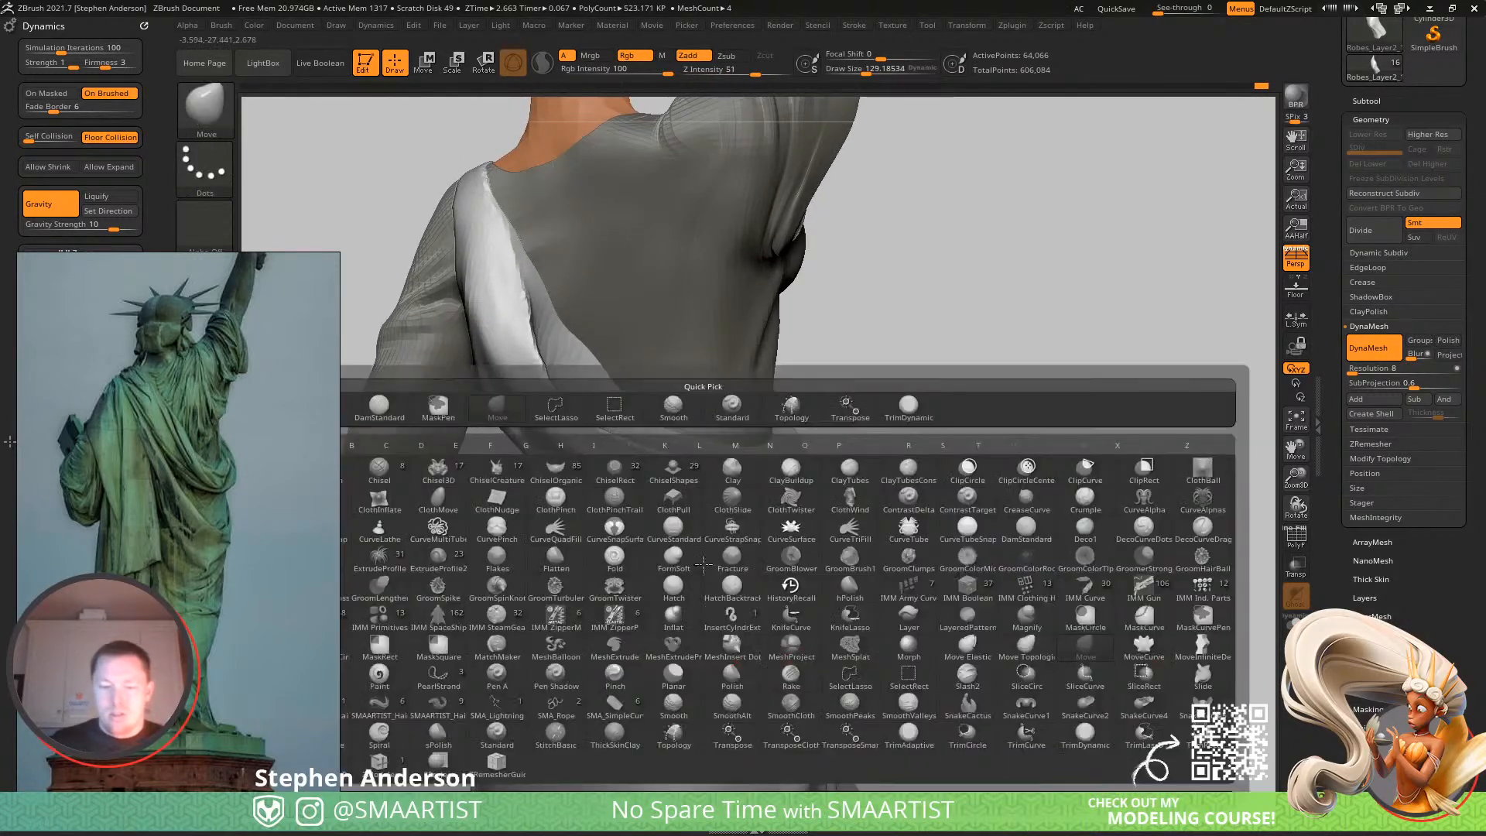
{"action": "key", "text": "s"}
{"action": "key", "text": "t"}
{"action": "key", "text": "s"}
{"action": "left_click_drag", "start_coordinate": [606, 522], "coordinate": [608, 522]}
{"action": "left_click_drag", "start_coordinate": [628, 525], "coordinate": [589, 512]}
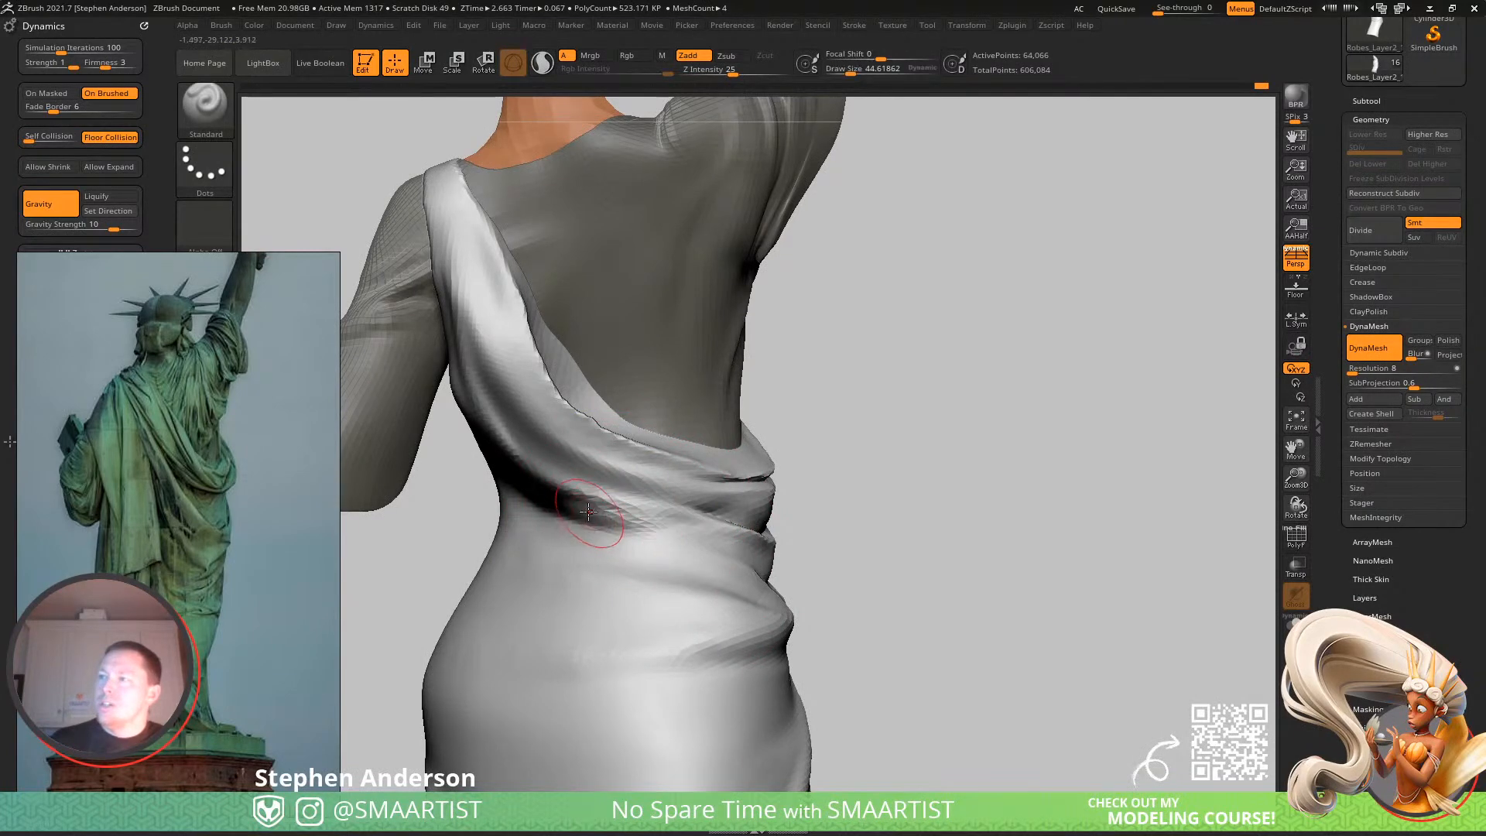
{"action": "right_click_drag", "start_coordinate": [611, 517], "coordinate": [689, 520]}
{"action": "right_click_drag", "start_coordinate": [689, 520], "coordinate": [565, 549], "text": "ctrl"}
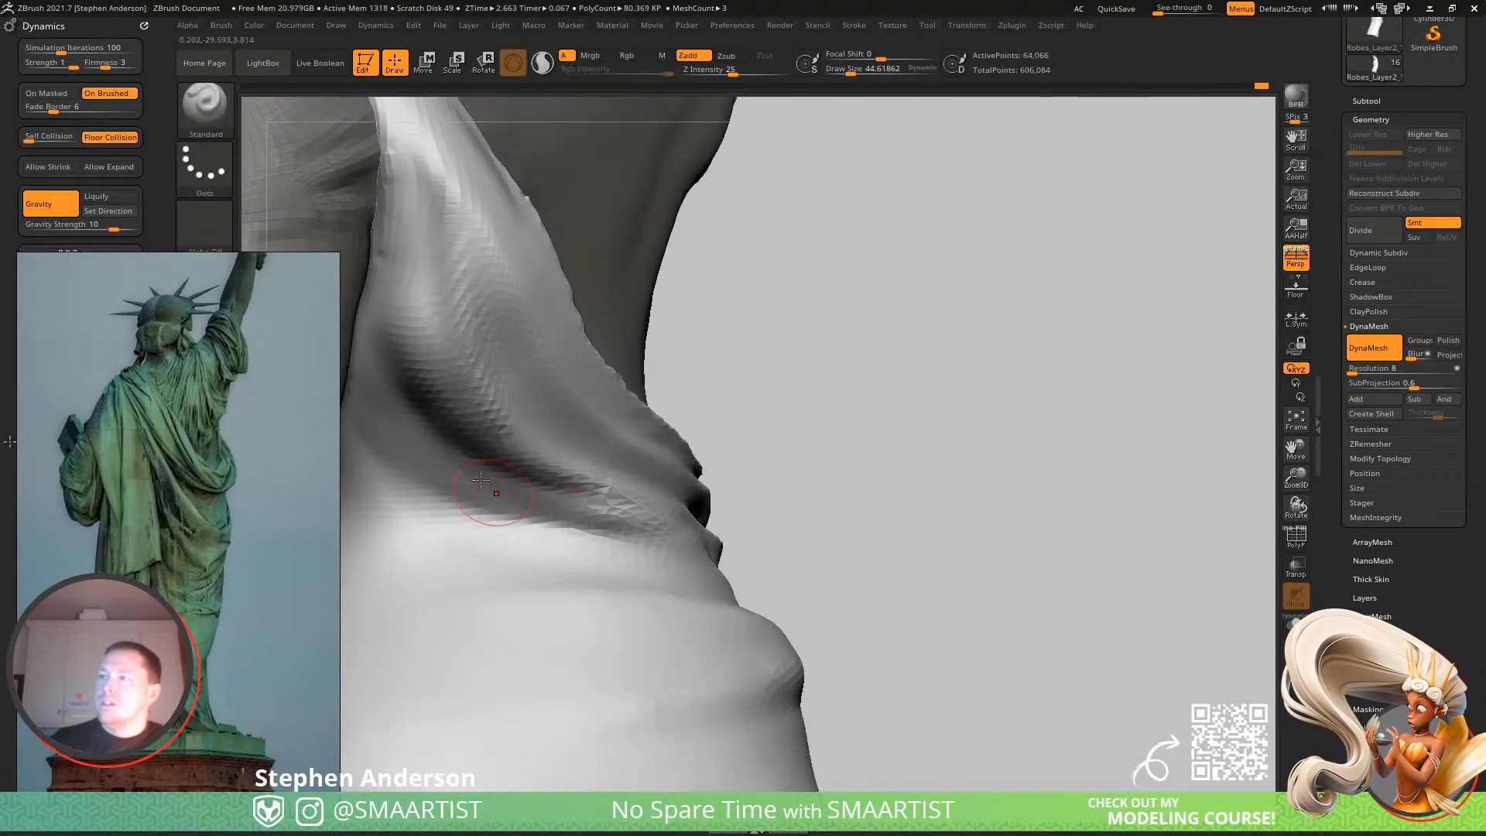
Reduce the Standard draw size to about 39 and define the lower back crease where it runs into the waist gathers.
{"action": "key", "text": "s"}
{"action": "left_click_drag", "start_coordinate": [460, 465], "coordinate": [623, 513]}
{"action": "mouse_move", "coordinate": [495, 469]}
{"action": "right_mouse_down"}
{"action": "mouse_move", "coordinate": [454, 471]}
{"action": "mouse_move", "coordinate": [610, 418]}
{"action": "mouse_move", "coordinate": [643, 514]}
{"action": "mouse_move", "coordinate": [593, 581]}
{"action": "mouse_move", "coordinate": [627, 578]}
{"action": "right_mouse_up"}
{"action": "key", "text": "s"}
{"action": "right_click_drag", "start_coordinate": [761, 545], "coordinate": [607, 518]}
{"action": "mouse_move", "coordinate": [696, 535]}
{"action": "right_mouse_down"}
{"action": "mouse_move", "coordinate": [648, 545]}
{"action": "mouse_move", "coordinate": [607, 494]}
{"action": "mouse_move", "coordinate": [660, 521]}
{"action": "mouse_move", "coordinate": [573, 518]}
{"action": "mouse_move", "coordinate": [593, 527]}
{"action": "mouse_move", "coordinate": [512, 482]}
{"action": "right_mouse_up"}
{"action": "right_click_drag", "start_coordinate": [606, 534], "coordinate": [551, 460]}
{"action": "mouse_move", "coordinate": [646, 493]}
{"action": "right_mouse_down"}
{"action": "mouse_move", "coordinate": [635, 499]}
{"action": "mouse_move", "coordinate": [652, 486]}
{"action": "right_mouse_up"}
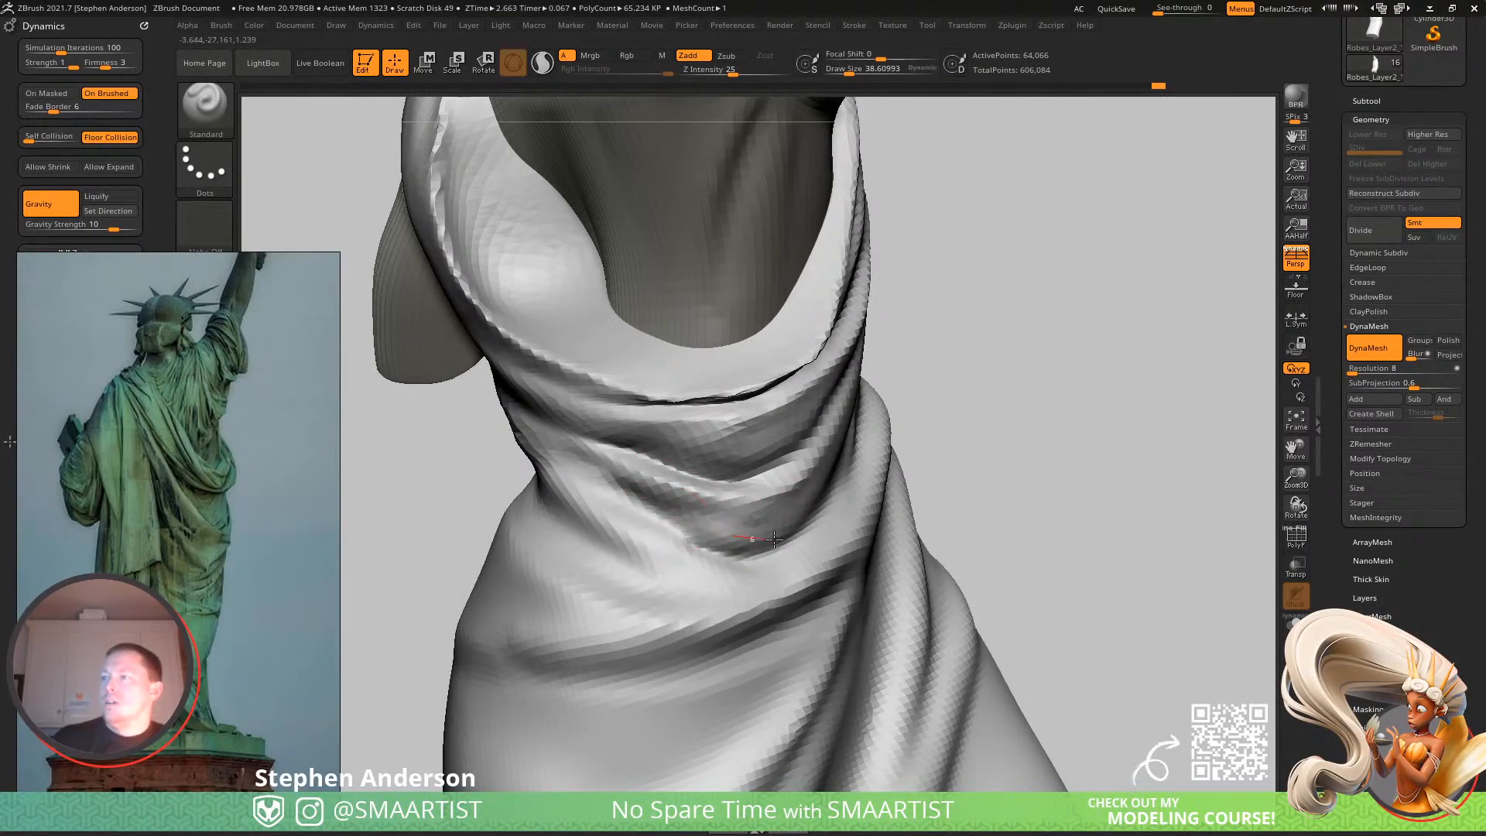
Sculpt the folds wrapping around the side of the waist with the Standard brush.
{"action": "right_click_drag", "start_coordinate": [790, 435], "coordinate": [645, 496]}
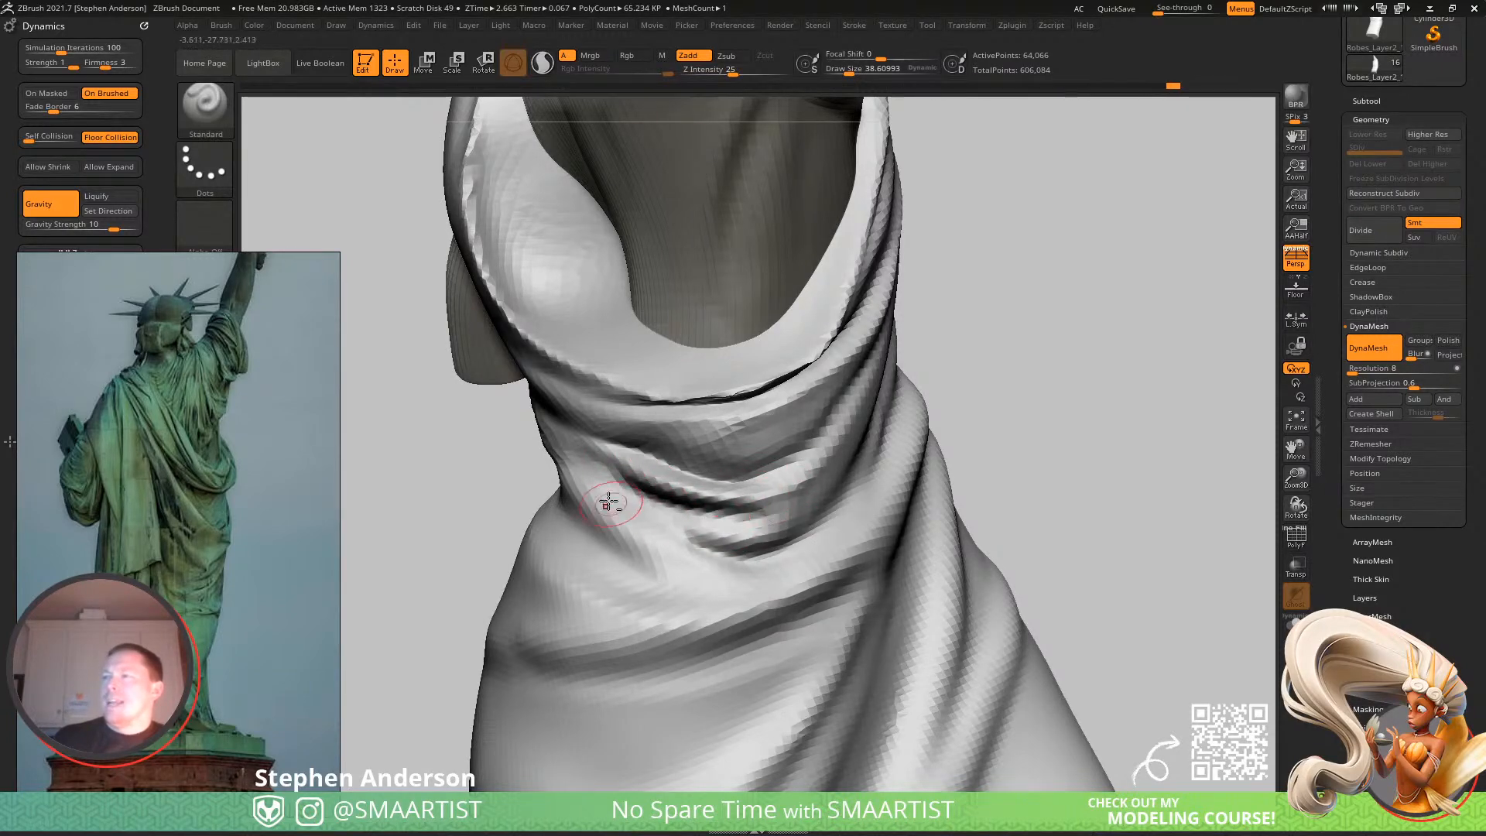
{"action": "right_click_drag", "start_coordinate": [681, 528], "coordinate": [712, 511]}
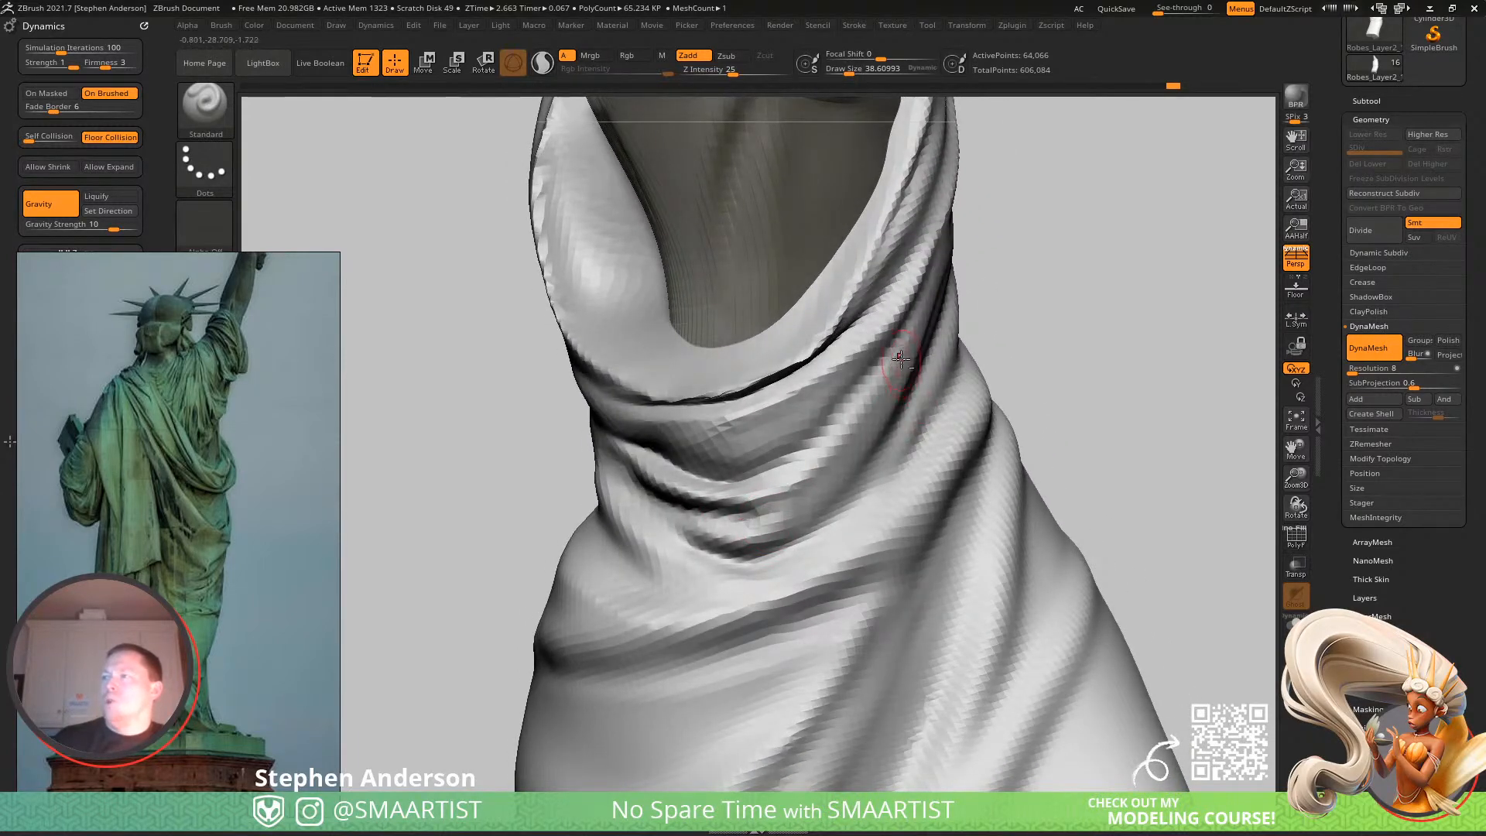
{"action": "mouse_move", "coordinate": [903, 349]}
{"action": "left_mouse_down"}
{"action": "mouse_move", "coordinate": [871, 418]}
{"action": "mouse_move", "coordinate": [767, 517]}
{"action": "left_mouse_up"}
{"action": "mouse_move", "coordinate": [829, 531]}
{"action": "right_mouse_down", "text": "ctrl"}
{"action": "mouse_move", "coordinate": [741, 512]}
{"action": "mouse_move", "coordinate": [797, 511]}
{"action": "mouse_move", "coordinate": [750, 515]}
{"action": "mouse_move", "coordinate": [712, 569]}
{"action": "right_mouse_up", "text": "ctrl"}
{"action": "right_click_drag", "start_coordinate": [712, 569], "coordinate": [750, 521]}
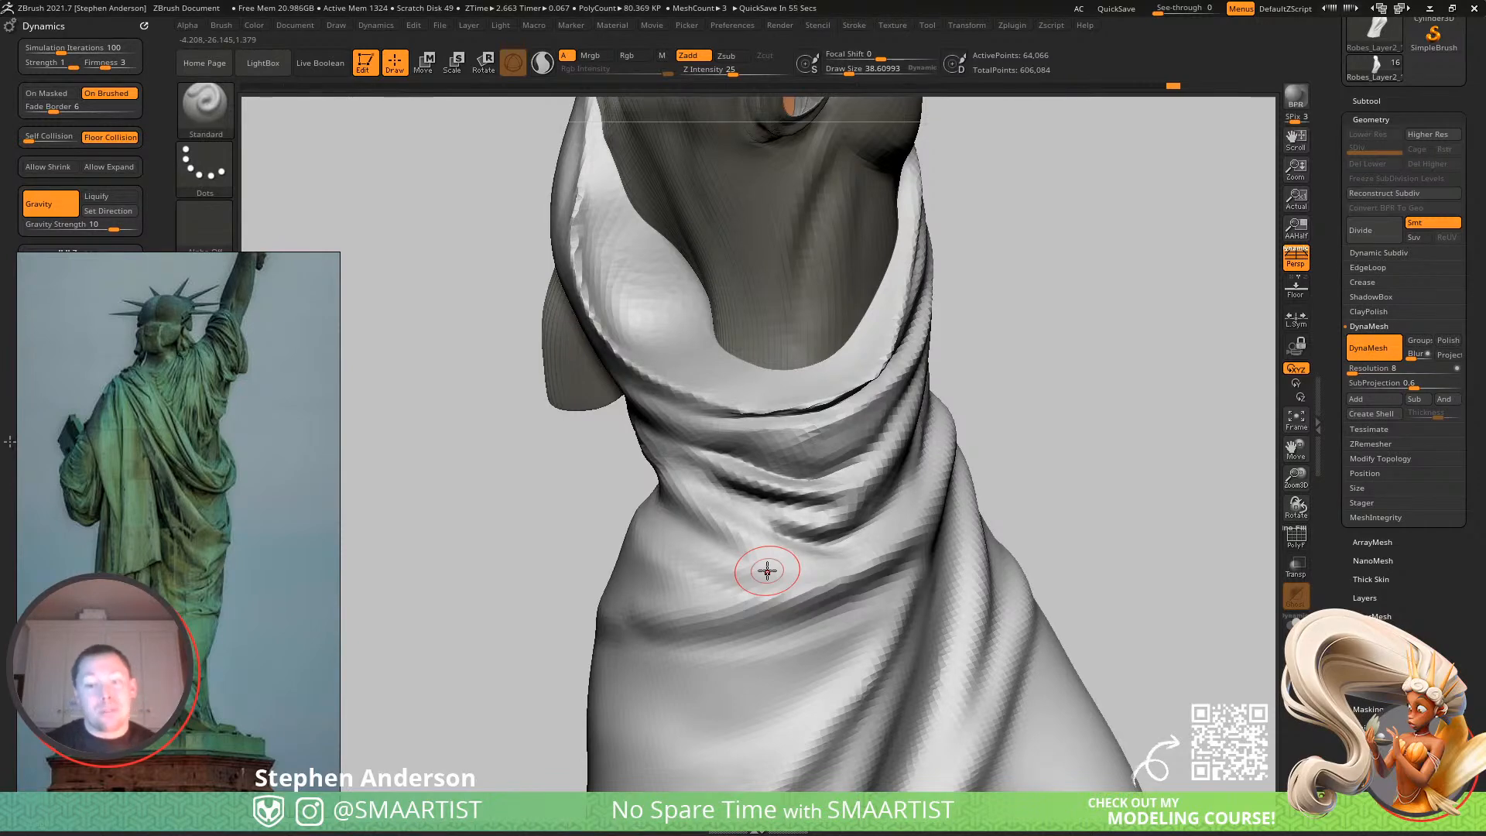
Switch to the Move brush at draw size about 182 and reshape the robe's diagonal edge below the shoulder.
{"action": "right_click_drag", "start_coordinate": [698, 385], "coordinate": [621, 417]}
{"action": "key", "text": "b"}
{"action": "key", "text": "m"}
{"action": "key", "text": "v"}
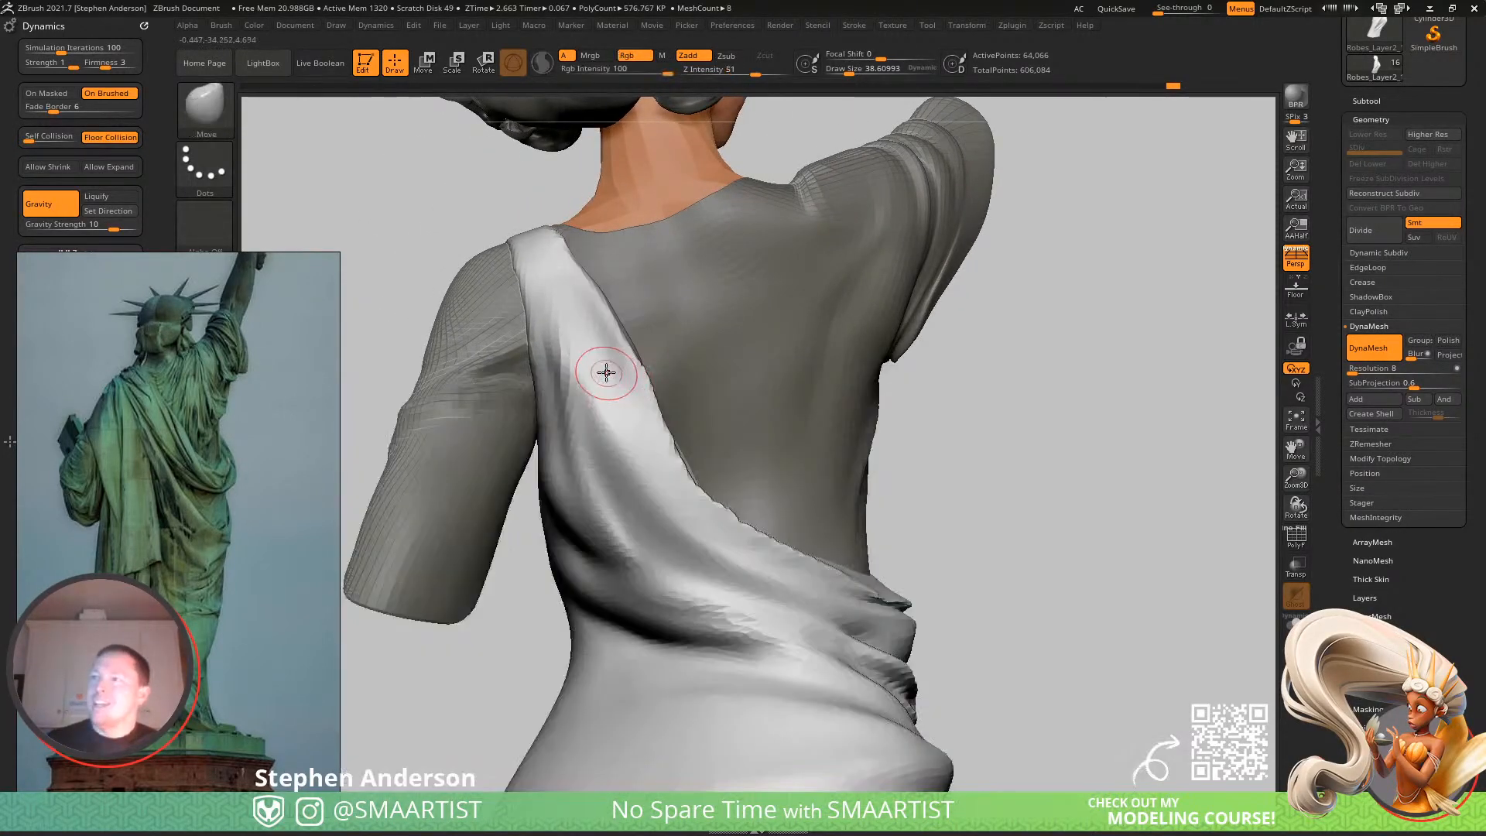
{"action": "key", "text": "s"}
{"action": "mouse_move", "coordinate": [628, 374]}
{"action": "left_mouse_down"}
{"action": "mouse_move", "coordinate": [591, 377]}
{"action": "mouse_move", "coordinate": [637, 444]}
{"action": "left_mouse_up"}
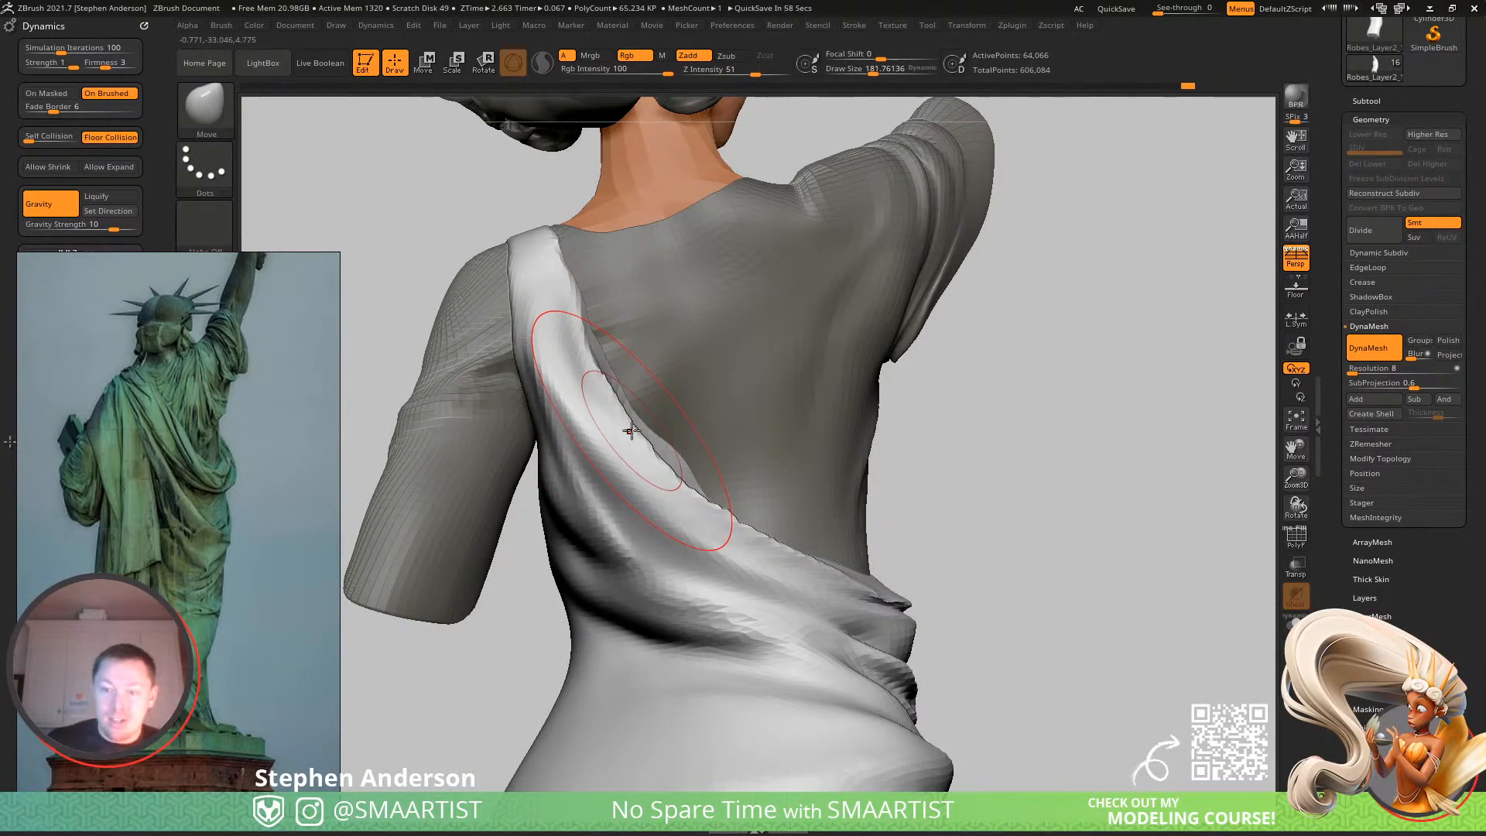
Switch to the Standard brush at draw size about 45 and sculpt a diagonal fold down the middle of the back drape.
{"action": "mouse_move", "coordinate": [704, 538]}
{"action": "right_mouse_down"}
{"action": "mouse_move", "coordinate": [672, 543]}
{"action": "mouse_move", "coordinate": [698, 548]}
{"action": "mouse_move", "coordinate": [607, 454]}
{"action": "right_mouse_up"}
{"action": "key", "text": "b"}
{"action": "key", "text": "s"}
{"action": "key", "text": "t"}
{"action": "key", "text": "s"}
{"action": "left_click_drag", "start_coordinate": [605, 454], "coordinate": [585, 454]}
{"action": "mouse_move", "coordinate": [586, 454]}
{"action": "right_mouse_down"}
{"action": "mouse_move", "coordinate": [567, 378]}
{"action": "mouse_move", "coordinate": [576, 453]}
{"action": "mouse_move", "coordinate": [484, 385]}
{"action": "mouse_move", "coordinate": [521, 428]}
{"action": "right_mouse_up"}
{"action": "key", "text": "s"}
{"action": "mouse_move", "coordinate": [519, 428]}
{"action": "left_mouse_down"}
{"action": "mouse_move", "coordinate": [507, 418]}
{"action": "mouse_move", "coordinate": [672, 542]}
{"action": "left_mouse_up"}
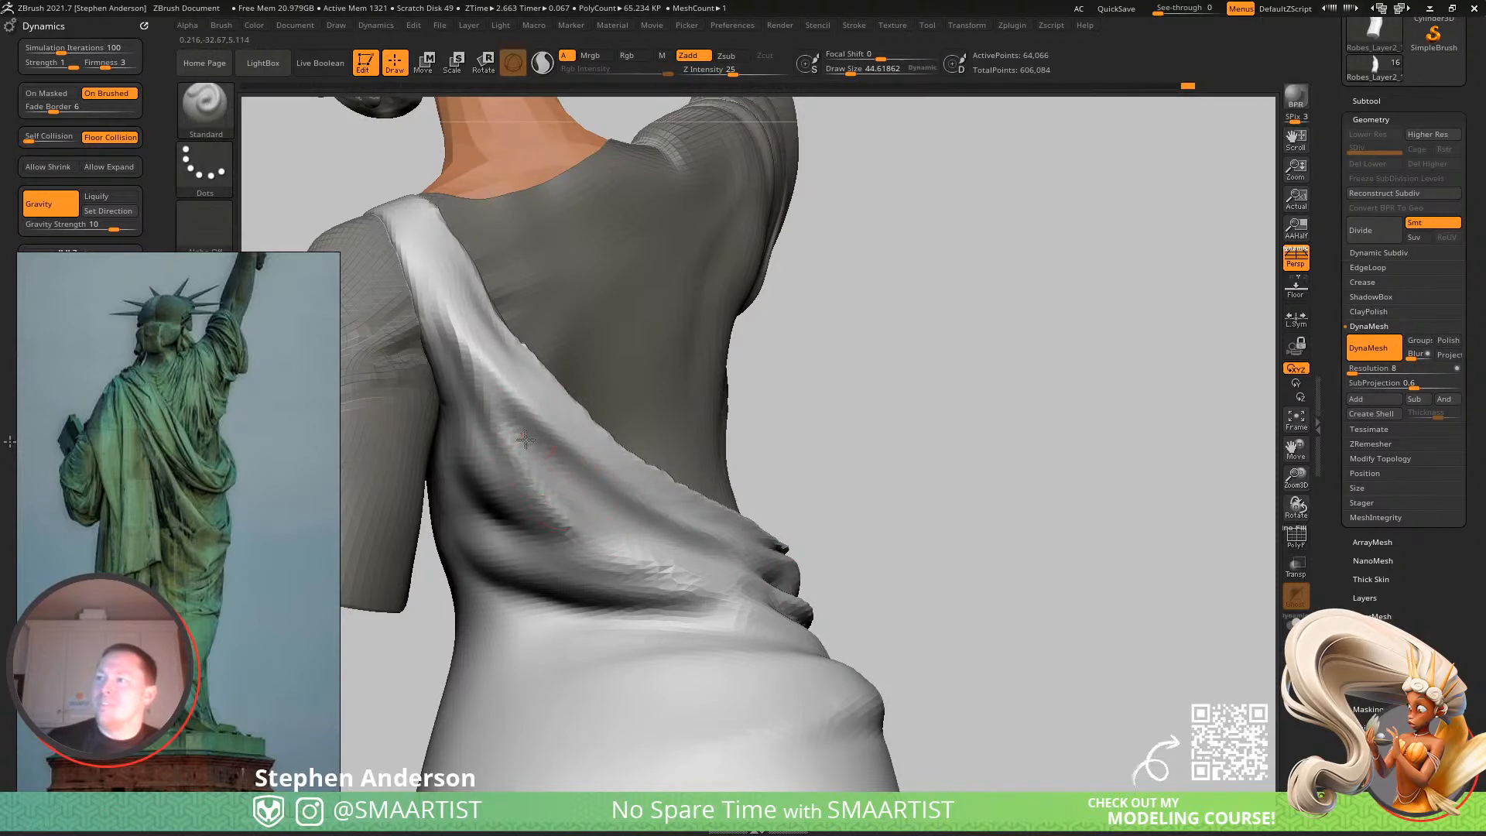
Build up the diagonal back folds and blend them into the waist gathers with the Standard brush.
{"action": "right_click_drag", "start_coordinate": [872, 584], "coordinate": [544, 413]}
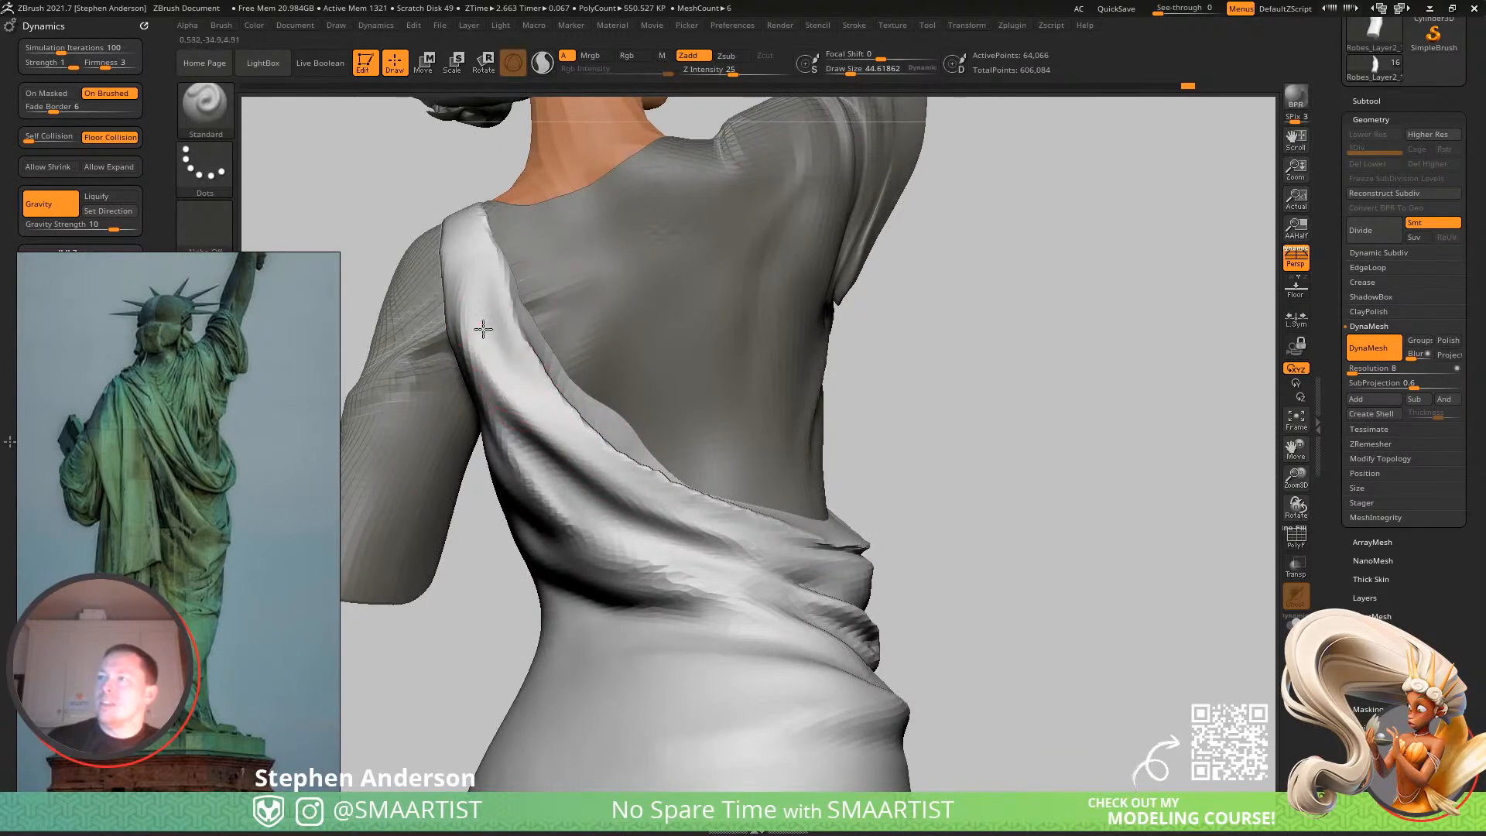
{"action": "left_click_drag", "start_coordinate": [577, 438], "coordinate": [701, 534]}
{"action": "mouse_move", "coordinate": [828, 571]}
{"action": "right_mouse_down"}
{"action": "mouse_move", "coordinate": [676, 511]}
{"action": "mouse_move", "coordinate": [710, 535]}
{"action": "right_mouse_up"}
{"action": "mouse_move", "coordinate": [617, 537]}
{"action": "left_mouse_down"}
{"action": "mouse_move", "coordinate": [718, 553]}
{"action": "mouse_move", "coordinate": [640, 531]}
{"action": "mouse_move", "coordinate": [687, 534]}
{"action": "left_mouse_up"}
{"action": "right_click_drag", "start_coordinate": [686, 534], "coordinate": [663, 513]}
{"action": "left_click_drag", "start_coordinate": [663, 512], "coordinate": [717, 541]}
{"action": "mouse_move", "coordinate": [717, 540]}
{"action": "right_mouse_down"}
{"action": "mouse_move", "coordinate": [663, 577]}
{"action": "mouse_move", "coordinate": [566, 447]}
{"action": "right_mouse_up"}
{"action": "mouse_move", "coordinate": [566, 447]}
{"action": "right_mouse_down"}
{"action": "mouse_move", "coordinate": [692, 472]}
{"action": "mouse_move", "coordinate": [662, 474]}
{"action": "mouse_move", "coordinate": [791, 621]}
{"action": "mouse_move", "coordinate": [689, 600]}
{"action": "mouse_move", "coordinate": [762, 604]}
{"action": "right_mouse_up"}
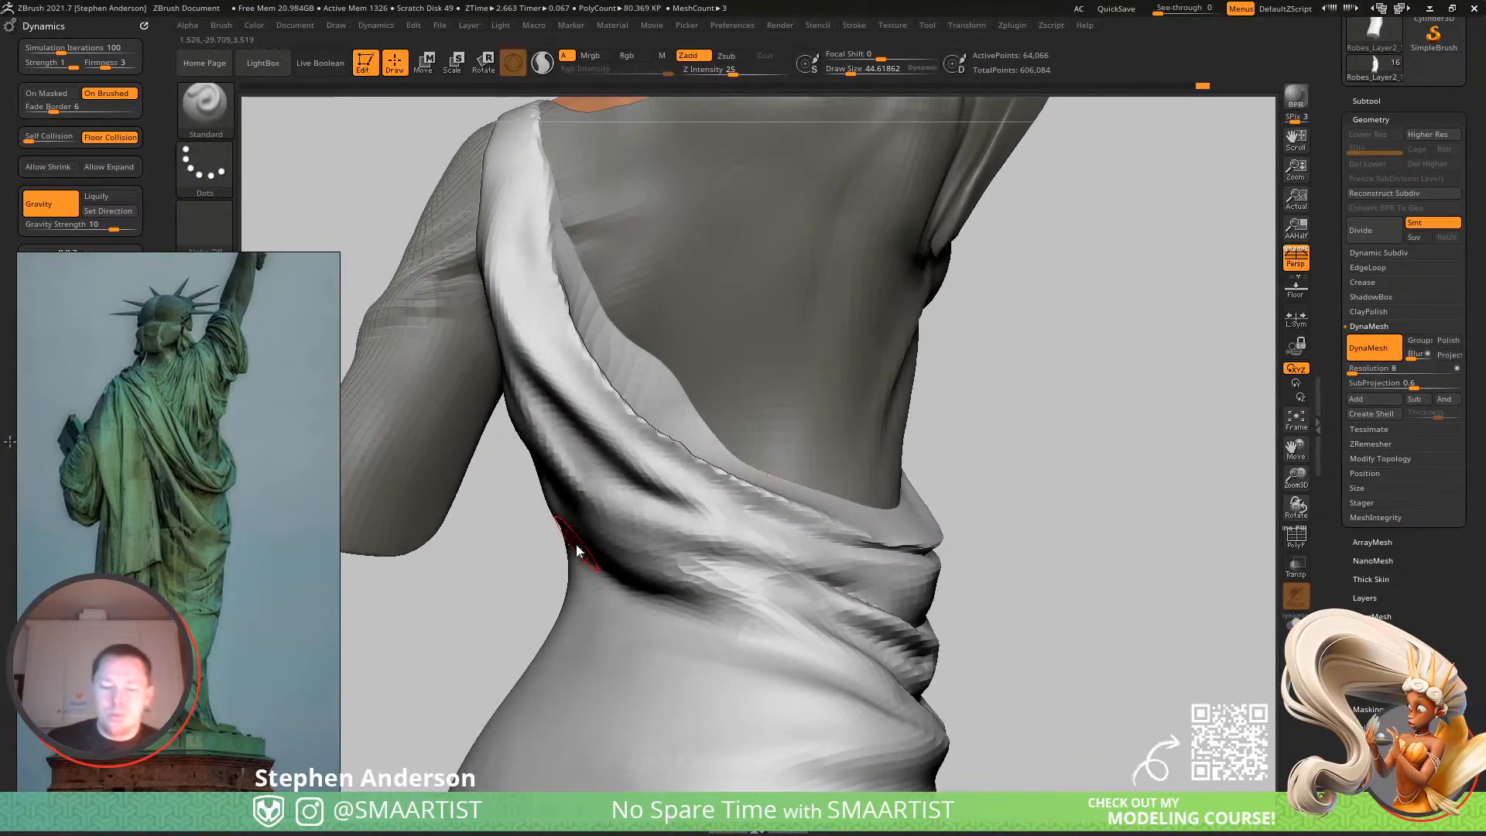
Switch to the Move brush at draw size about 81 and reshape the drape's outer contour between the armpit and the waist.
{"action": "key", "text": "b"}
{"action": "key", "text": "m"}
{"action": "key", "text": "v"}
{"action": "key", "text": "bracketright"}
{"action": "key", "text": "bracketright"}
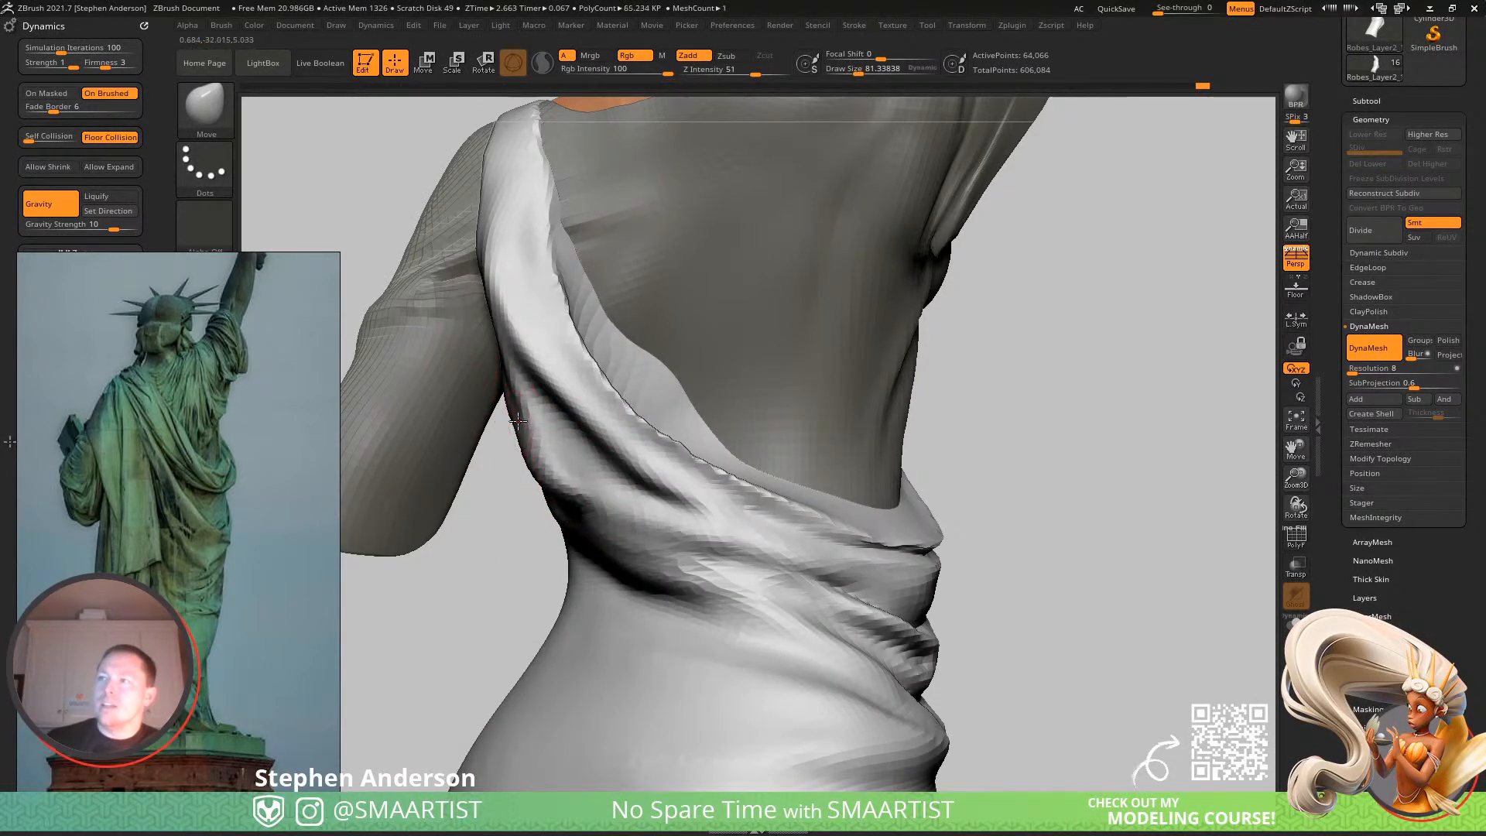
{"action": "left_click_drag", "start_coordinate": [590, 502], "coordinate": [580, 496]}
{"action": "mouse_move", "coordinate": [658, 495]}
{"action": "right_mouse_down"}
{"action": "mouse_move", "coordinate": [617, 491]}
{"action": "mouse_move", "coordinate": [645, 495]}
{"action": "right_mouse_up"}
{"action": "left_click_drag", "start_coordinate": [534, 478], "coordinate": [551, 504]}
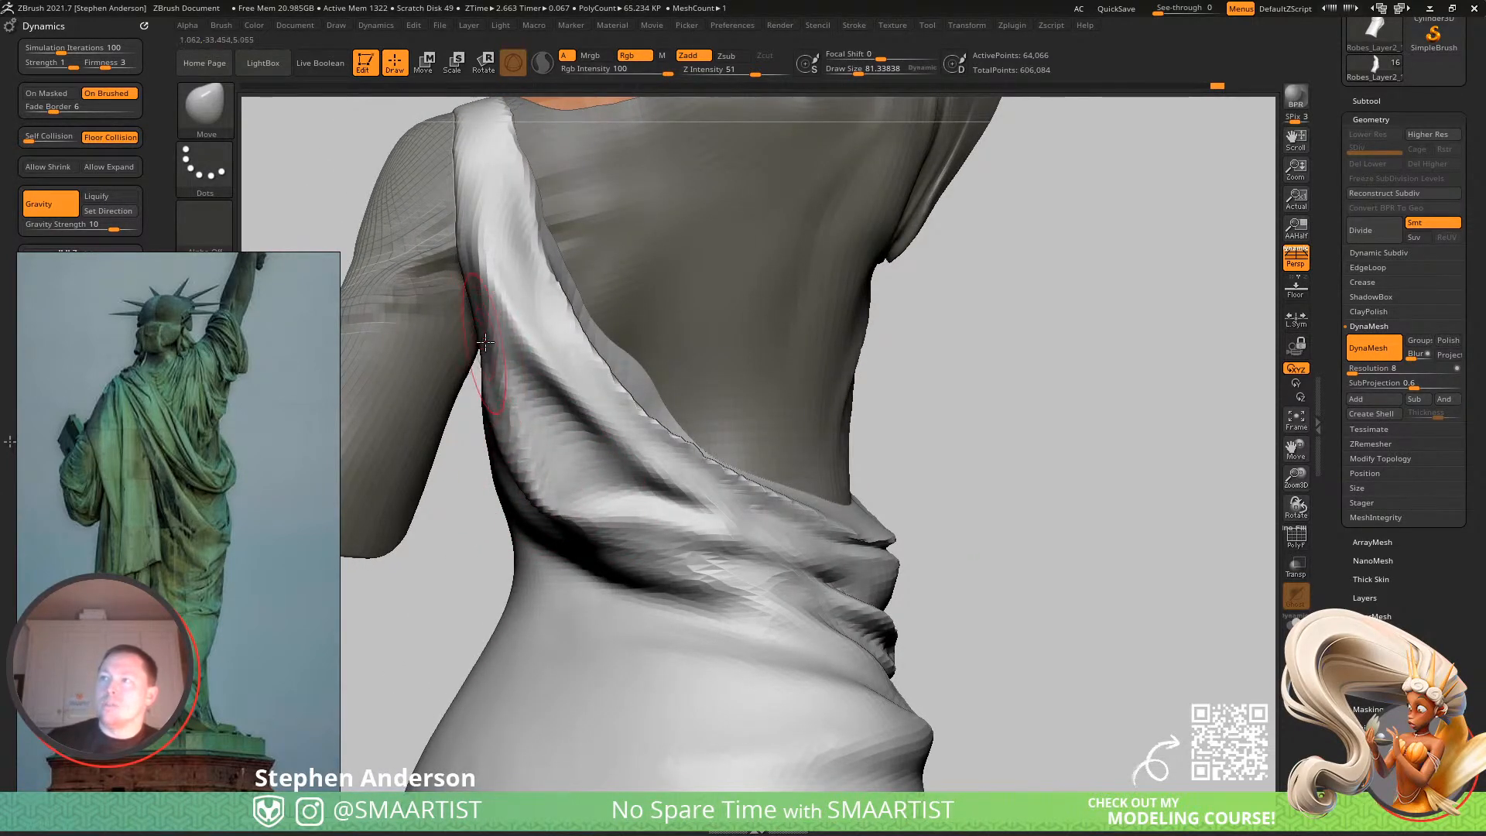
Enlarge the Move draw size to about 140 and adjust the robe's outer edge beside the upper arm.
{"action": "right_click_drag", "start_coordinate": [480, 273], "coordinate": [430, 277]}
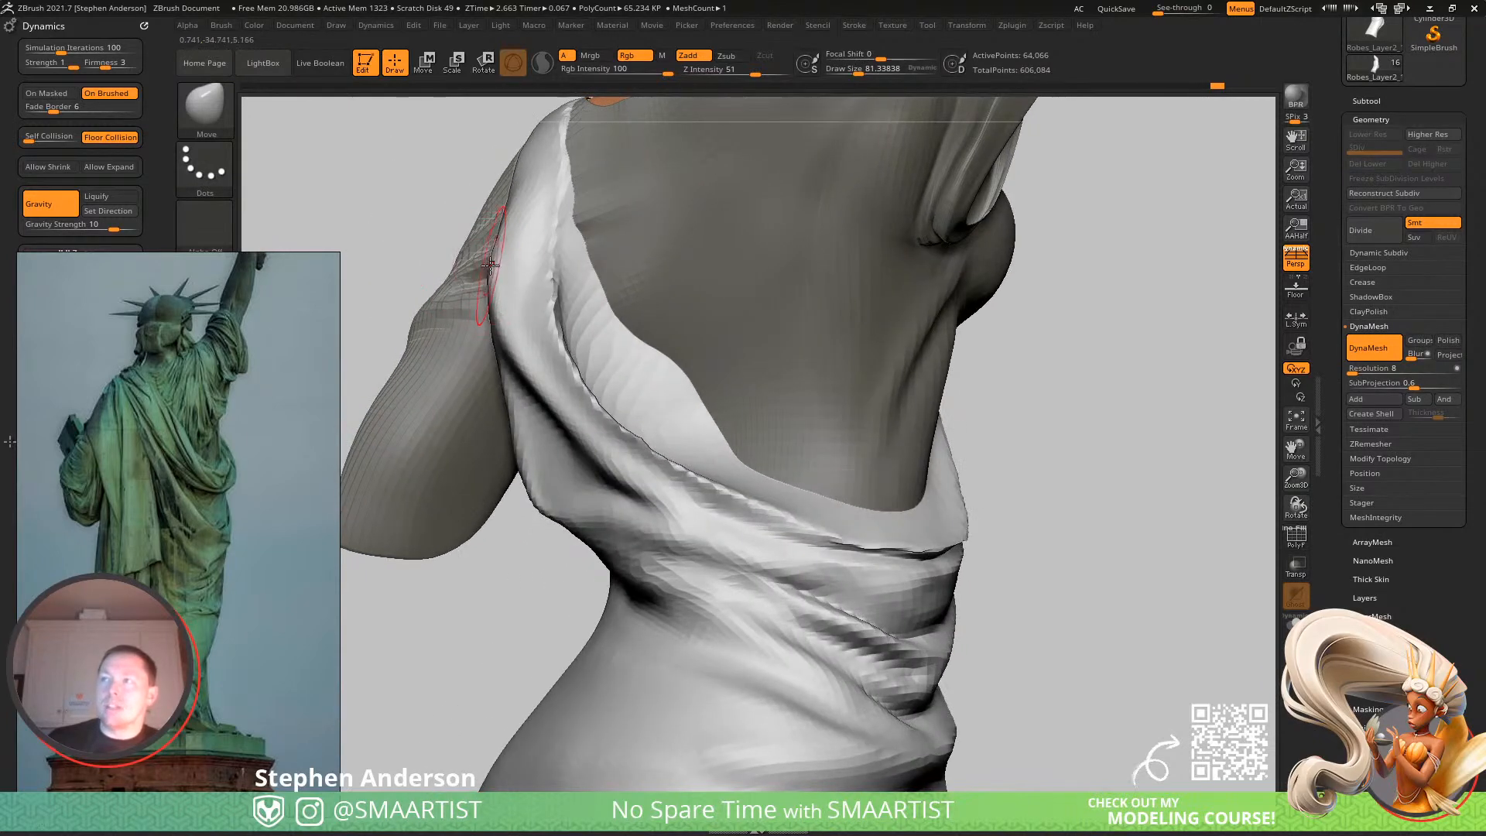
{"action": "key", "text": "s"}
{"action": "left_click_drag", "start_coordinate": [493, 237], "coordinate": [507, 247]}
{"action": "left_click_drag", "start_coordinate": [527, 355], "coordinate": [520, 356]}
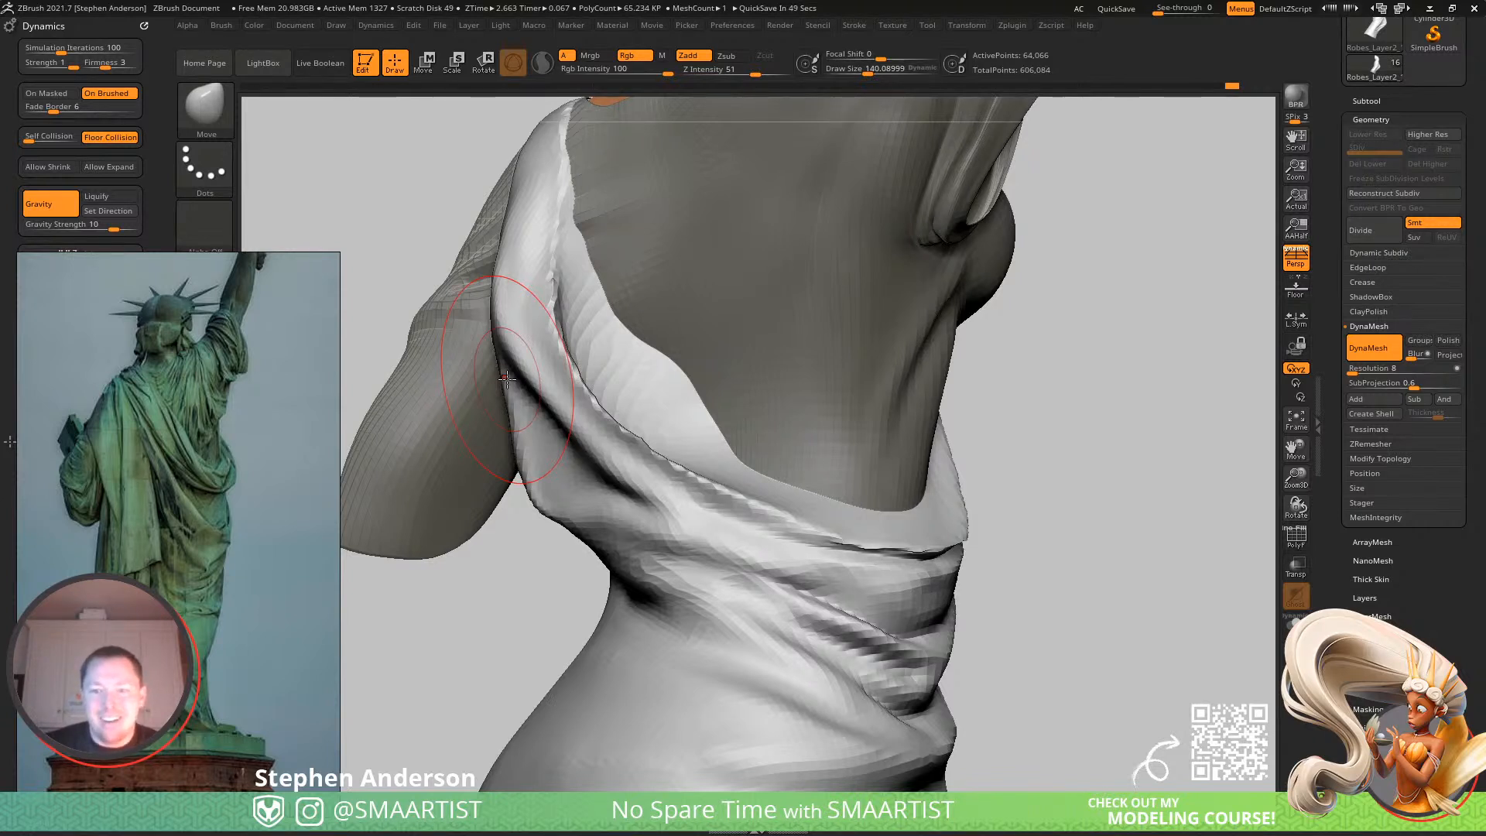
Reduce the Move draw size to about 73 and adjust the lowest back fold at the waist.
{"action": "mouse_move", "coordinate": [756, 560]}
{"action": "right_mouse_down"}
{"action": "mouse_move", "coordinate": [813, 543]}
{"action": "mouse_move", "coordinate": [678, 496]}
{"action": "right_mouse_up"}
{"action": "mouse_move", "coordinate": [678, 497]}
{"action": "right_mouse_down"}
{"action": "mouse_move", "coordinate": [744, 524]}
{"action": "mouse_move", "coordinate": [686, 544]}
{"action": "right_mouse_up"}
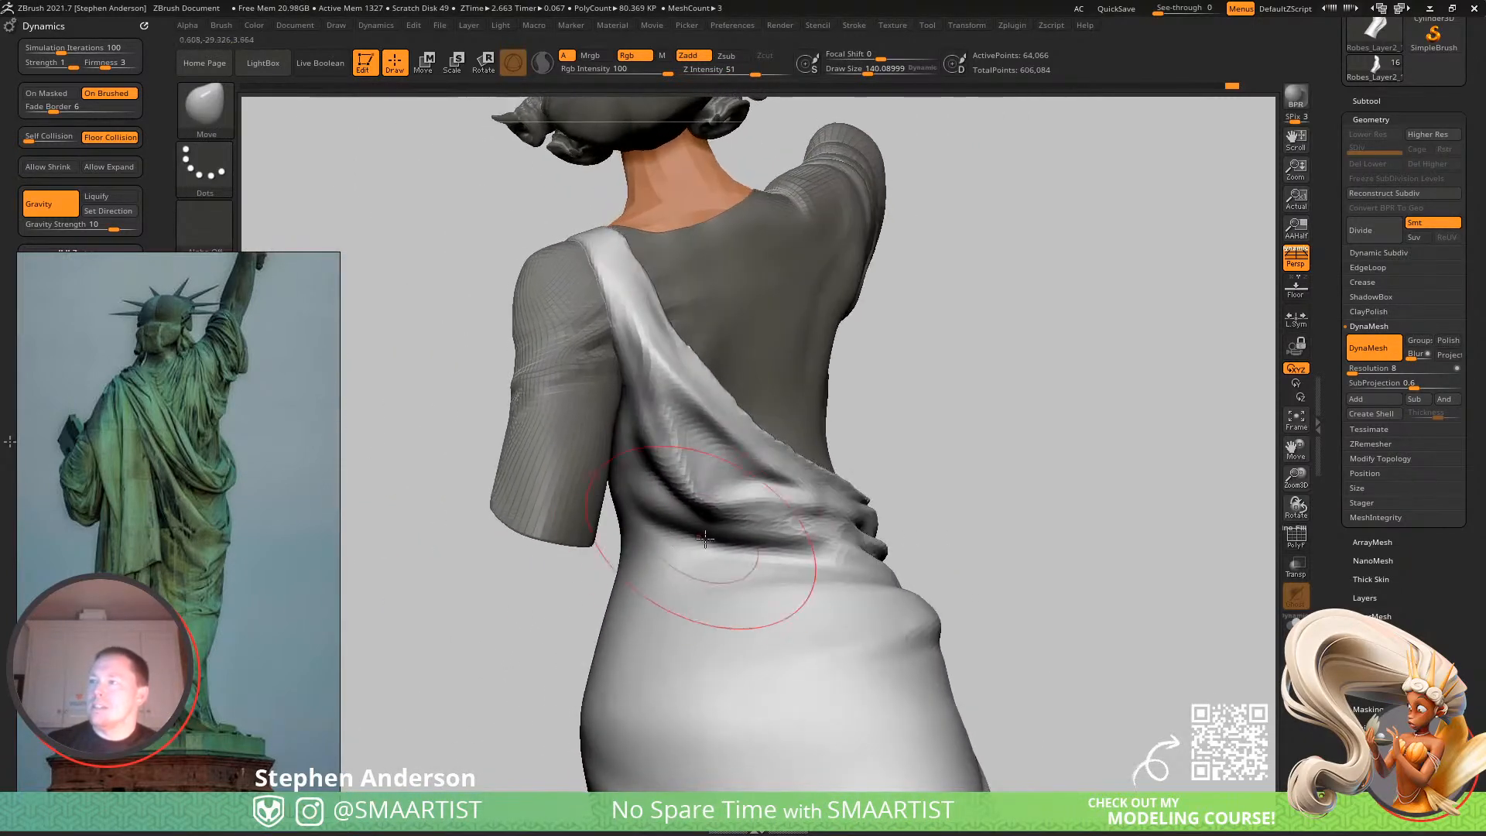
{"action": "key", "text": "s"}
{"action": "left_click_drag", "start_coordinate": [712, 524], "coordinate": [691, 523]}
{"action": "mouse_move", "coordinate": [707, 520]}
{"action": "right_mouse_down"}
{"action": "mouse_move", "coordinate": [667, 517]}
{"action": "mouse_move", "coordinate": [697, 521]}
{"action": "right_mouse_up"}
{"action": "key", "text": "s"}
{"action": "left_click_drag", "start_coordinate": [696, 523], "coordinate": [701, 523]}
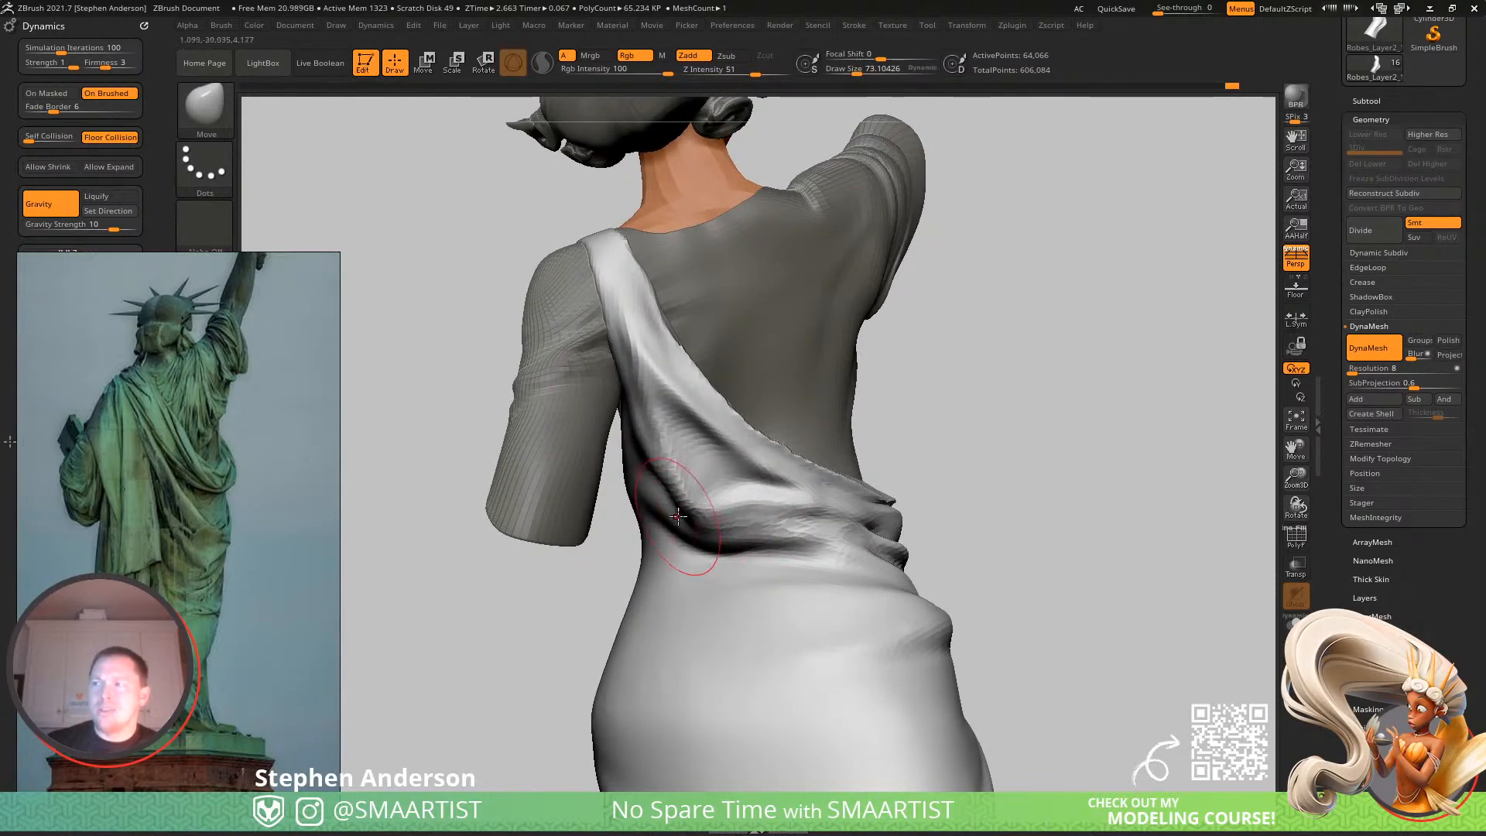
Switch to the Standard brush at draw size about 73 and deepen the curved crease under the lowest back fold.
{"action": "mouse_move", "coordinate": [667, 490]}
{"action": "right_mouse_down"}
{"action": "mouse_move", "coordinate": [707, 500]}
{"action": "mouse_move", "coordinate": [700, 542]}
{"action": "mouse_move", "coordinate": [703, 481]}
{"action": "mouse_move", "coordinate": [620, 488]}
{"action": "mouse_move", "coordinate": [759, 498]}
{"action": "mouse_move", "coordinate": [786, 521]}
{"action": "mouse_move", "coordinate": [694, 531]}
{"action": "mouse_move", "coordinate": [640, 491]}
{"action": "mouse_move", "coordinate": [729, 558]}
{"action": "mouse_move", "coordinate": [706, 443]}
{"action": "right_mouse_up"}
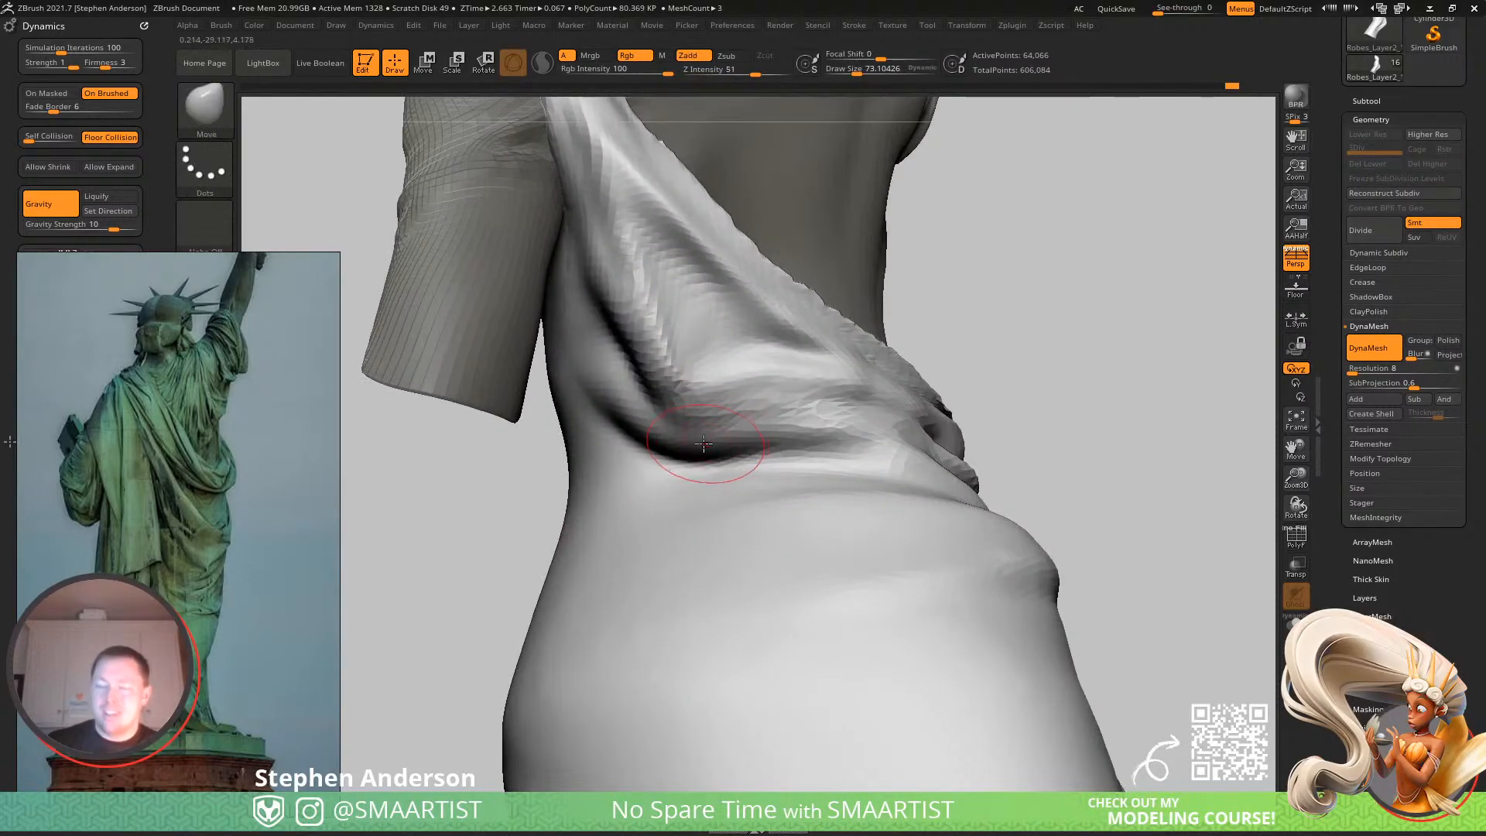
{"action": "key", "text": "b"}
{"action": "key", "text": "s"}
{"action": "key", "text": "t"}
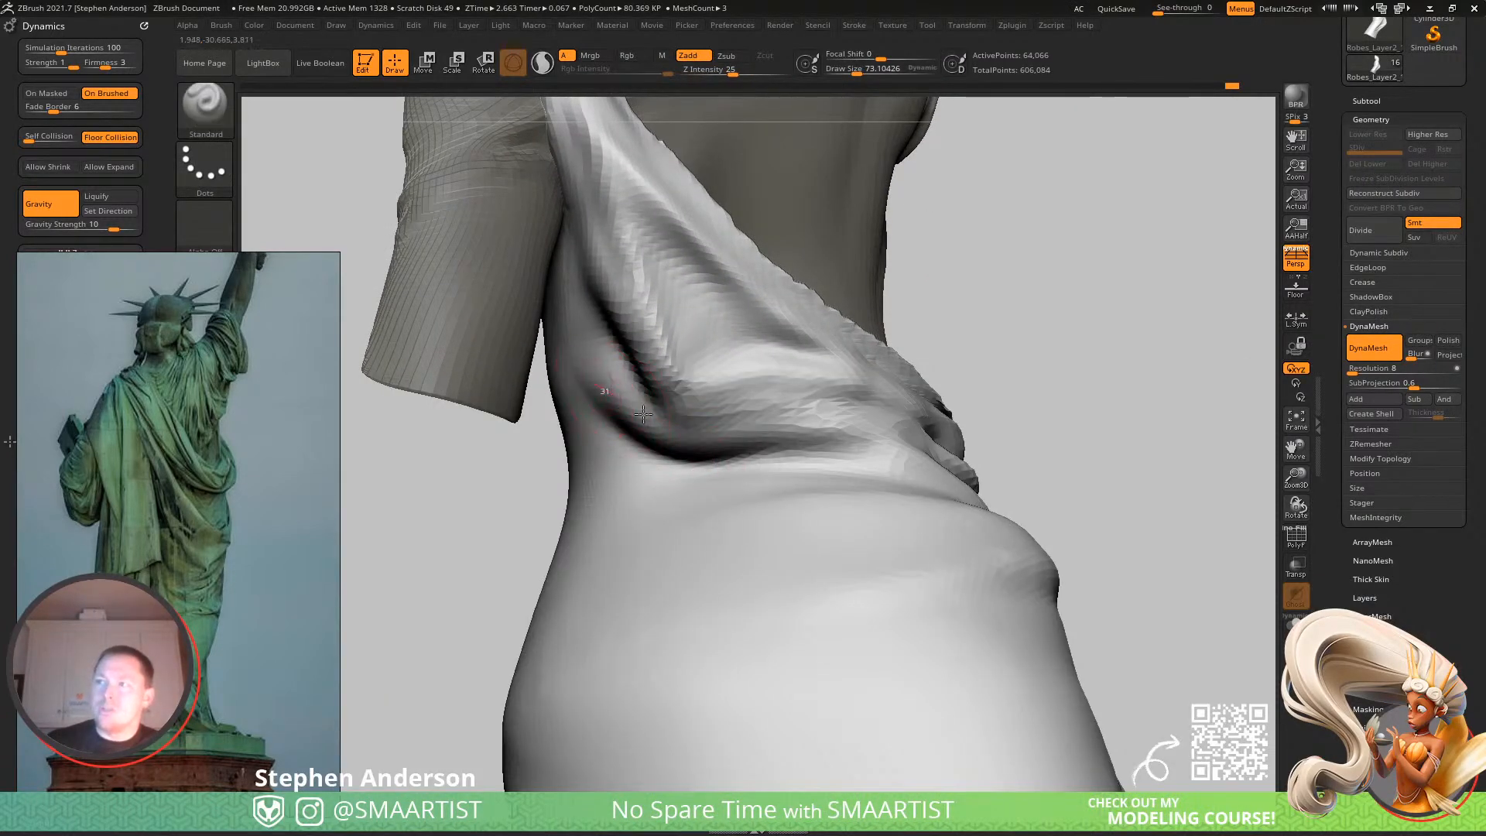
{"action": "left_click_drag", "start_coordinate": [631, 408], "coordinate": [676, 449]}
{"action": "mouse_move", "coordinate": [861, 480]}
{"action": "right_mouse_down"}
{"action": "mouse_move", "coordinate": [811, 458]}
{"action": "mouse_move", "coordinate": [866, 464]}
{"action": "mouse_move", "coordinate": [753, 454]}
{"action": "mouse_move", "coordinate": [780, 447]}
{"action": "right_mouse_up"}
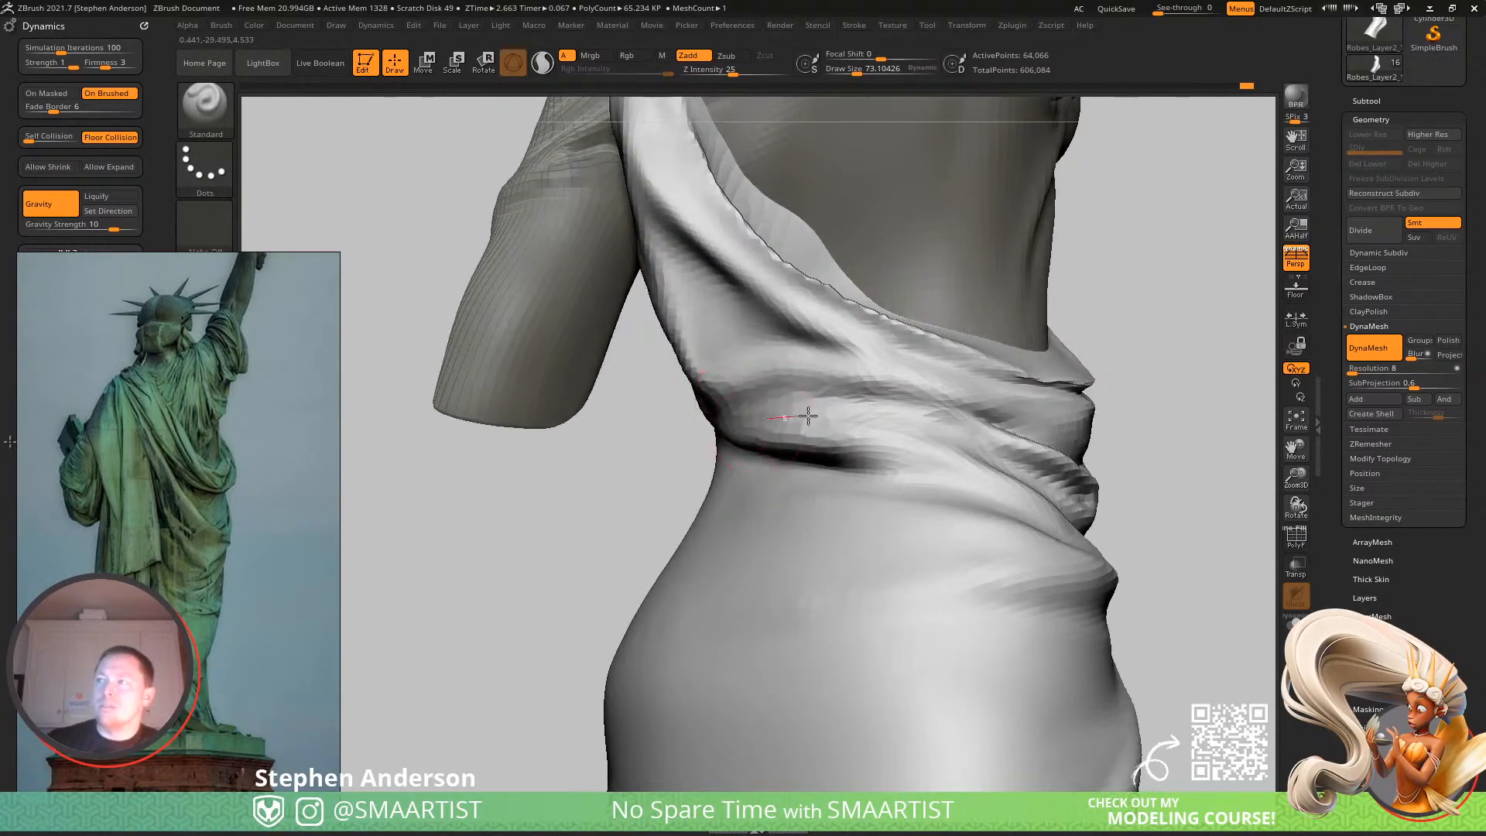
Reduce the Standard draw size to about 42 and sculpt a finer fold across the lower back toward the waist gathers.
{"action": "key", "text": "bracketleft"}
{"action": "key", "text": "bracketleft"}
{"action": "key", "text": "bracketleft"}
{"action": "left_click_drag", "start_coordinate": [815, 397], "coordinate": [882, 399]}
{"action": "mouse_move", "coordinate": [909, 407]}
{"action": "right_mouse_down", "text": "alt"}
{"action": "mouse_move", "coordinate": [728, 472]}
{"action": "mouse_move", "coordinate": [836, 448]}
{"action": "mouse_move", "coordinate": [924, 544]}
{"action": "right_mouse_up", "text": "alt"}
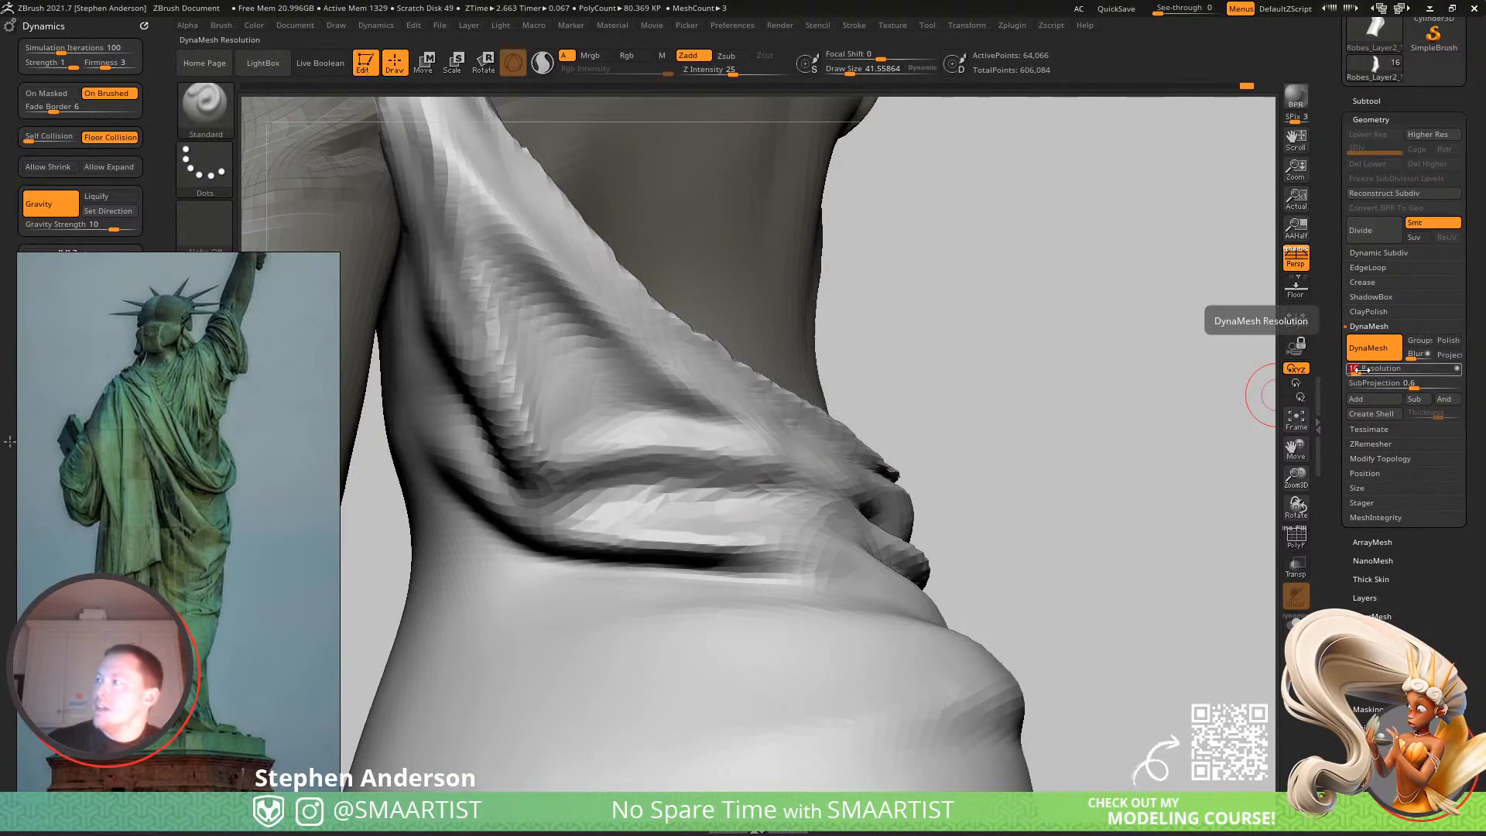
Undo the DynaMesh remesh at resolution 16 and remesh the robe at resolution 32.
{"action": "left_click_drag", "start_coordinate": [998, 310], "coordinate": [1038, 398], "text": "ctrl"}
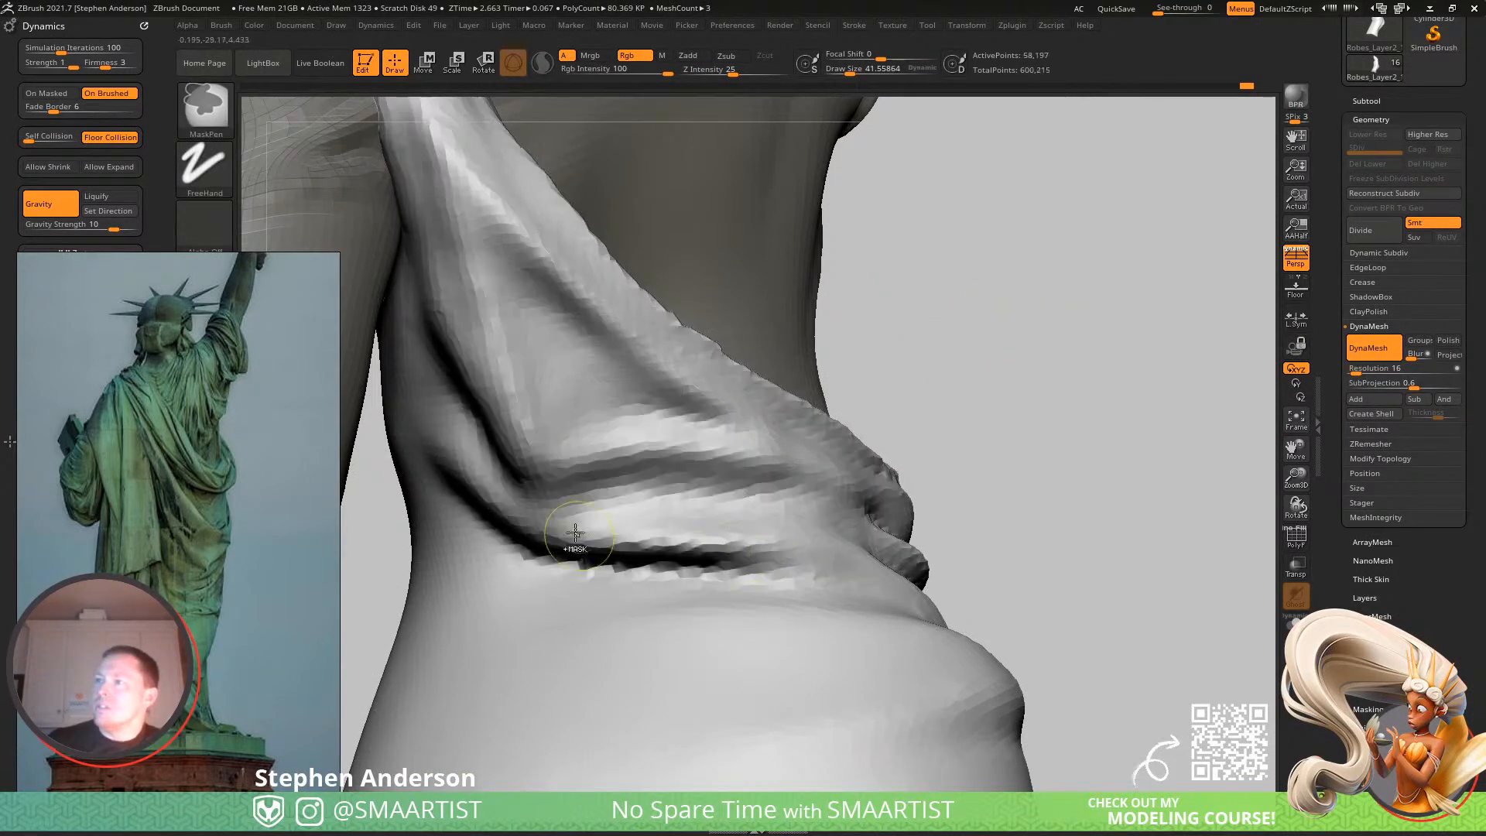
{"action": "key", "text": "ctrl+z"}
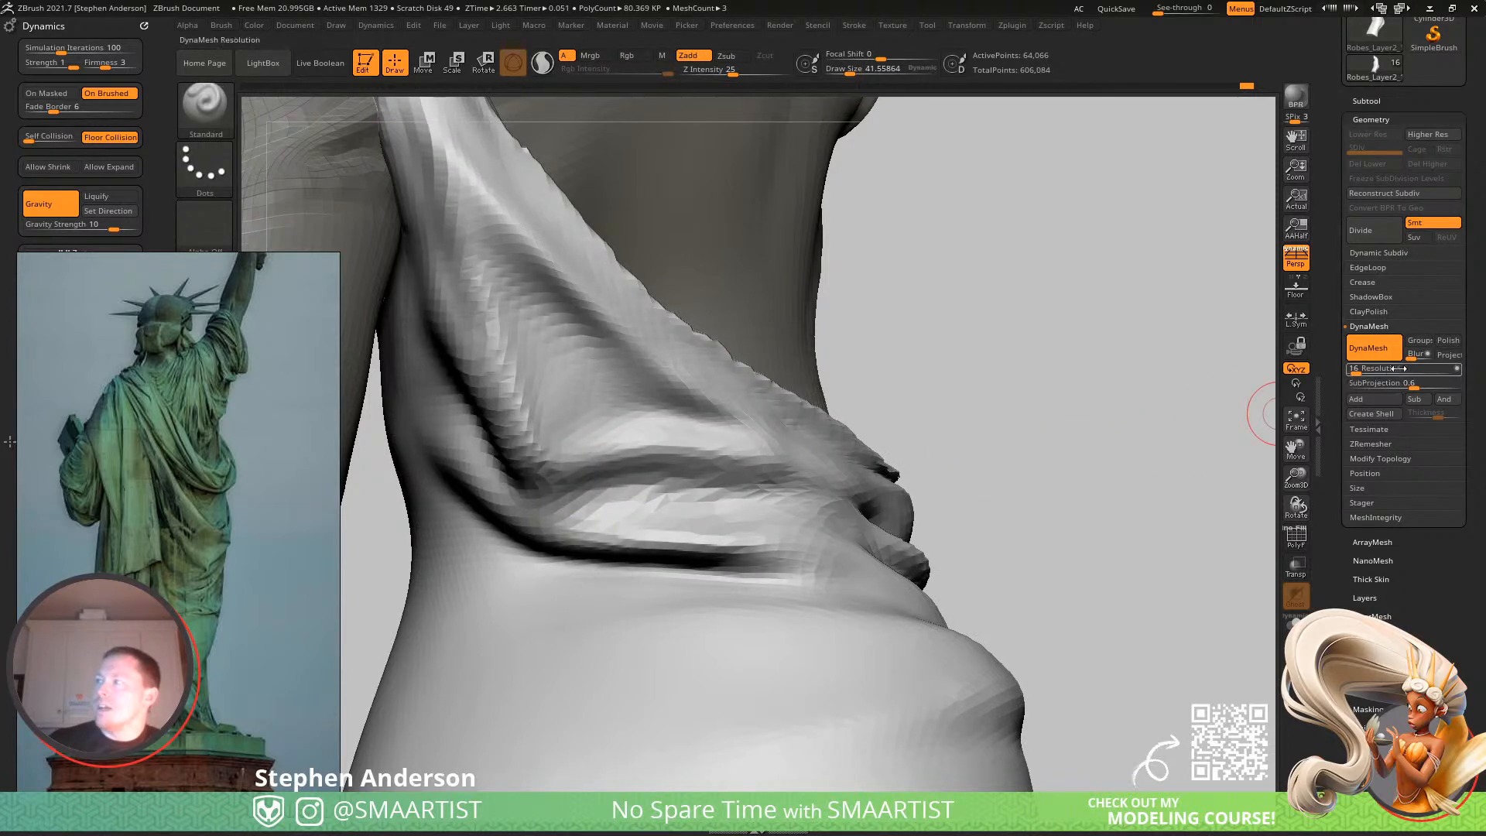
{"action": "left_click", "coordinate": [1368, 370]}
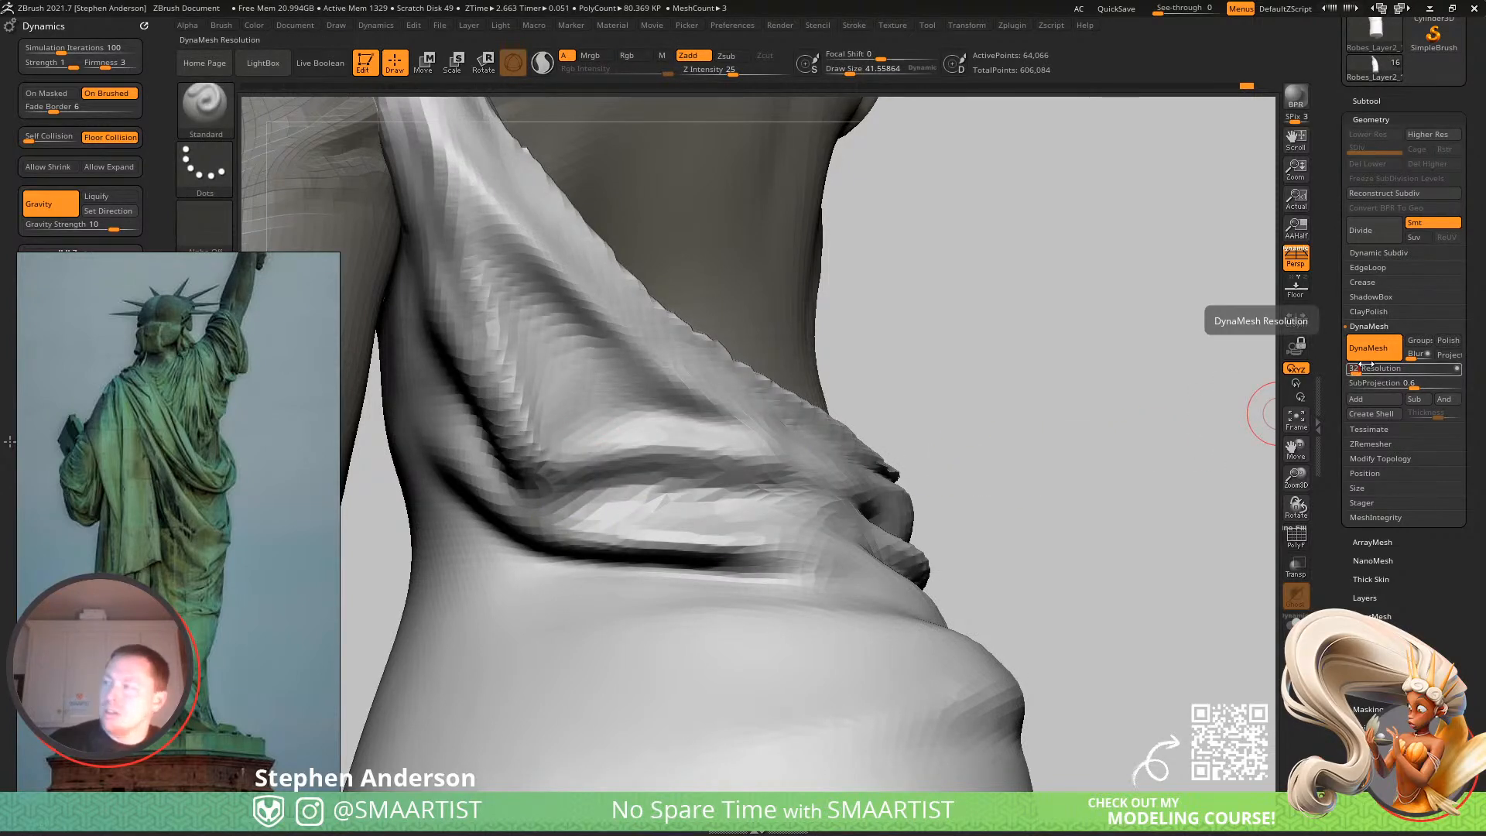
{"action": "key", "text": "Return"}
{"action": "left_click_drag", "start_coordinate": [1036, 303], "coordinate": [1087, 455], "text": "ctrl"}
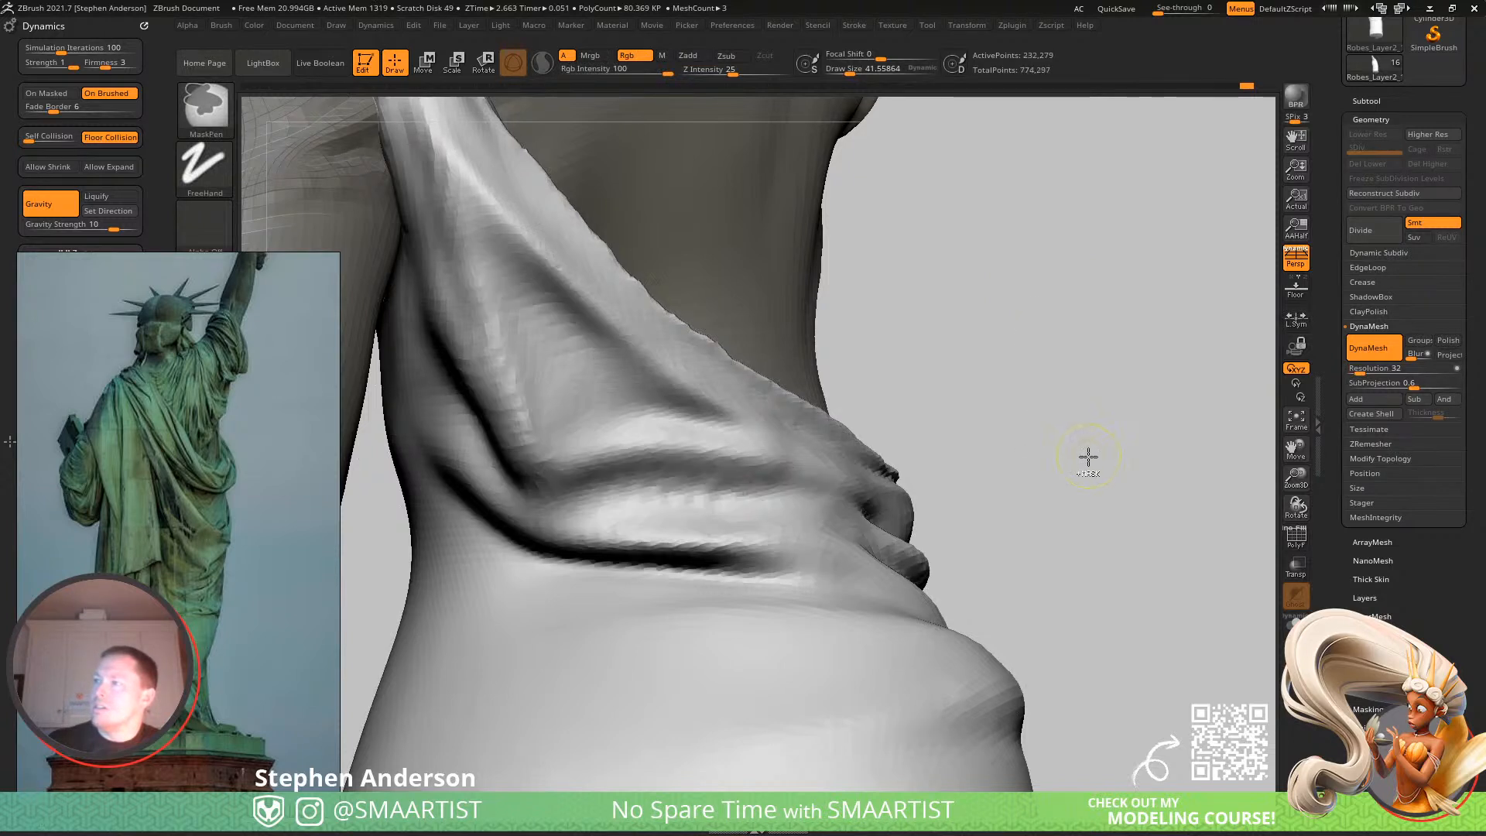
Smooth the fold crossing the back and the gathered folds along the robe's waist edge.
{"action": "key", "text": "shift"}
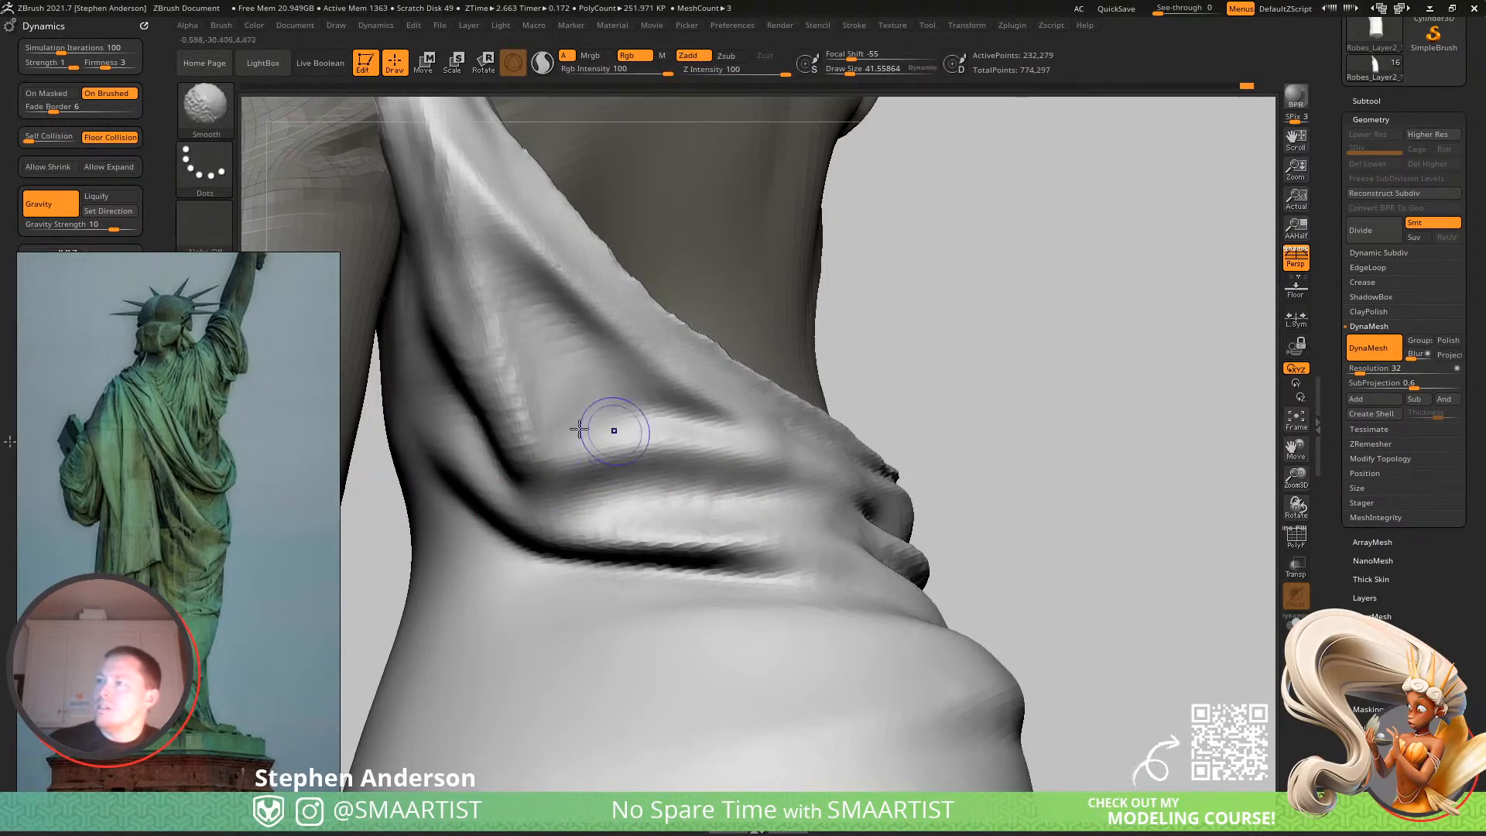
{"action": "left_click_drag", "start_coordinate": [586, 299], "coordinate": [762, 403], "text": "shift"}
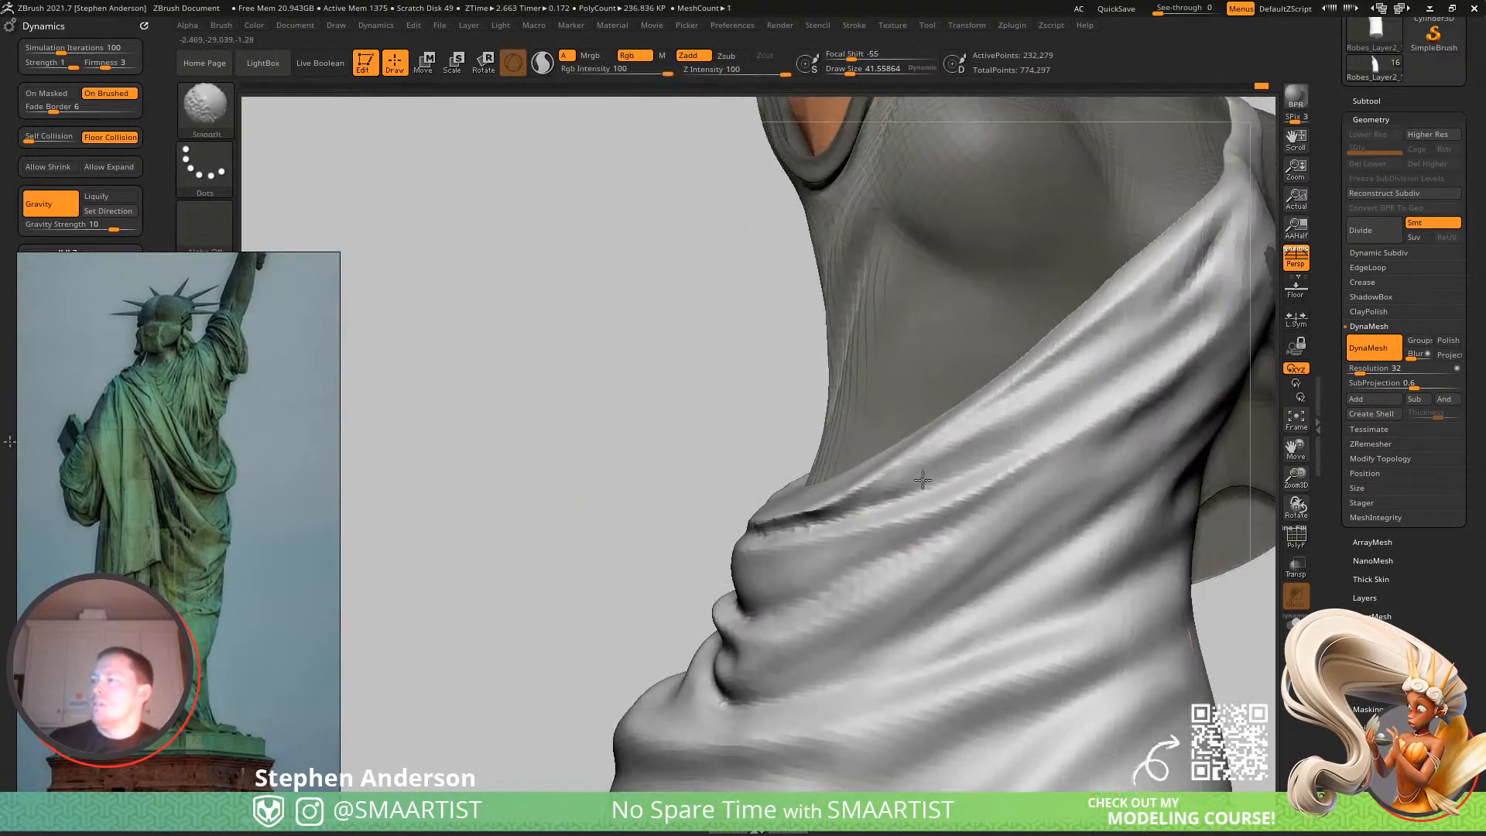
{"action": "left_click_drag", "start_coordinate": [762, 529], "coordinate": [802, 522], "text": "shift"}
{"action": "left_click_drag", "start_coordinate": [657, 464], "coordinate": [817, 513]}
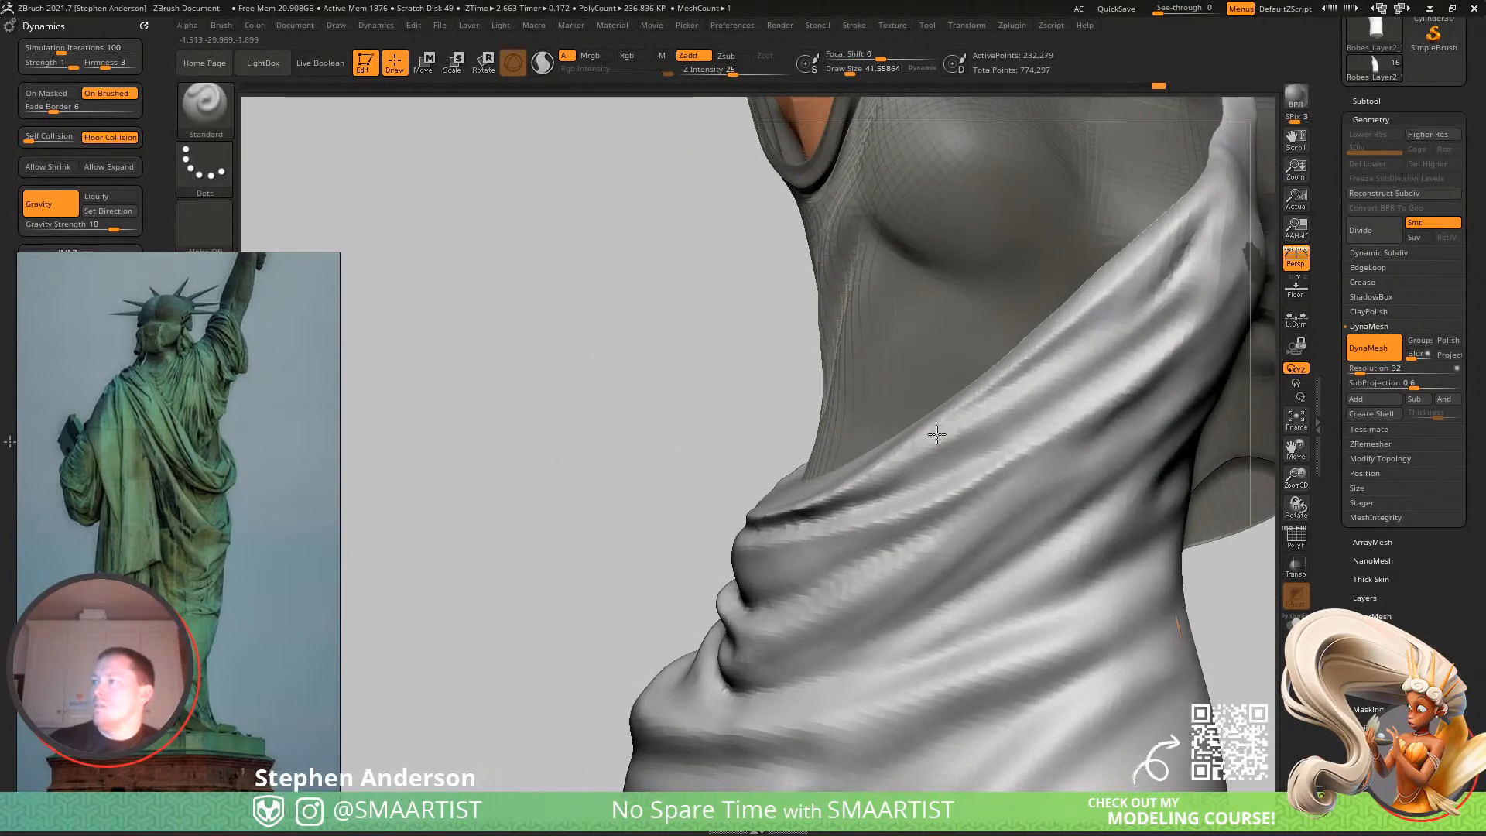
Sculpt long diagonal folds with the Standard brush along the robe's upper front edge, between the waist gathers and the shoulder.
{"action": "mouse_move", "coordinate": [936, 432]}
{"action": "left_mouse_down"}
{"action": "mouse_move", "coordinate": [1106, 359]}
{"action": "mouse_move", "coordinate": [1213, 265]}
{"action": "left_mouse_up"}
{"action": "mouse_move", "coordinate": [1157, 303]}
{"action": "right_mouse_down", "text": "alt"}
{"action": "mouse_move", "coordinate": [1114, 371]}
{"action": "mouse_move", "coordinate": [932, 438]}
{"action": "mouse_move", "coordinate": [1011, 375]}
{"action": "right_mouse_up", "text": "alt"}
{"action": "left_click_drag", "start_coordinate": [961, 367], "coordinate": [685, 515]}
{"action": "mouse_move", "coordinate": [1020, 318]}
{"action": "left_mouse_down"}
{"action": "mouse_move", "coordinate": [781, 465]}
{"action": "mouse_move", "coordinate": [945, 410]}
{"action": "mouse_move", "coordinate": [749, 520]}
{"action": "left_mouse_up"}
{"action": "mouse_move", "coordinate": [886, 487]}
{"action": "right_mouse_down"}
{"action": "mouse_move", "coordinate": [948, 402]}
{"action": "mouse_move", "coordinate": [969, 403]}
{"action": "right_mouse_up"}
{"action": "right_click_drag", "start_coordinate": [996, 451], "coordinate": [865, 507]}
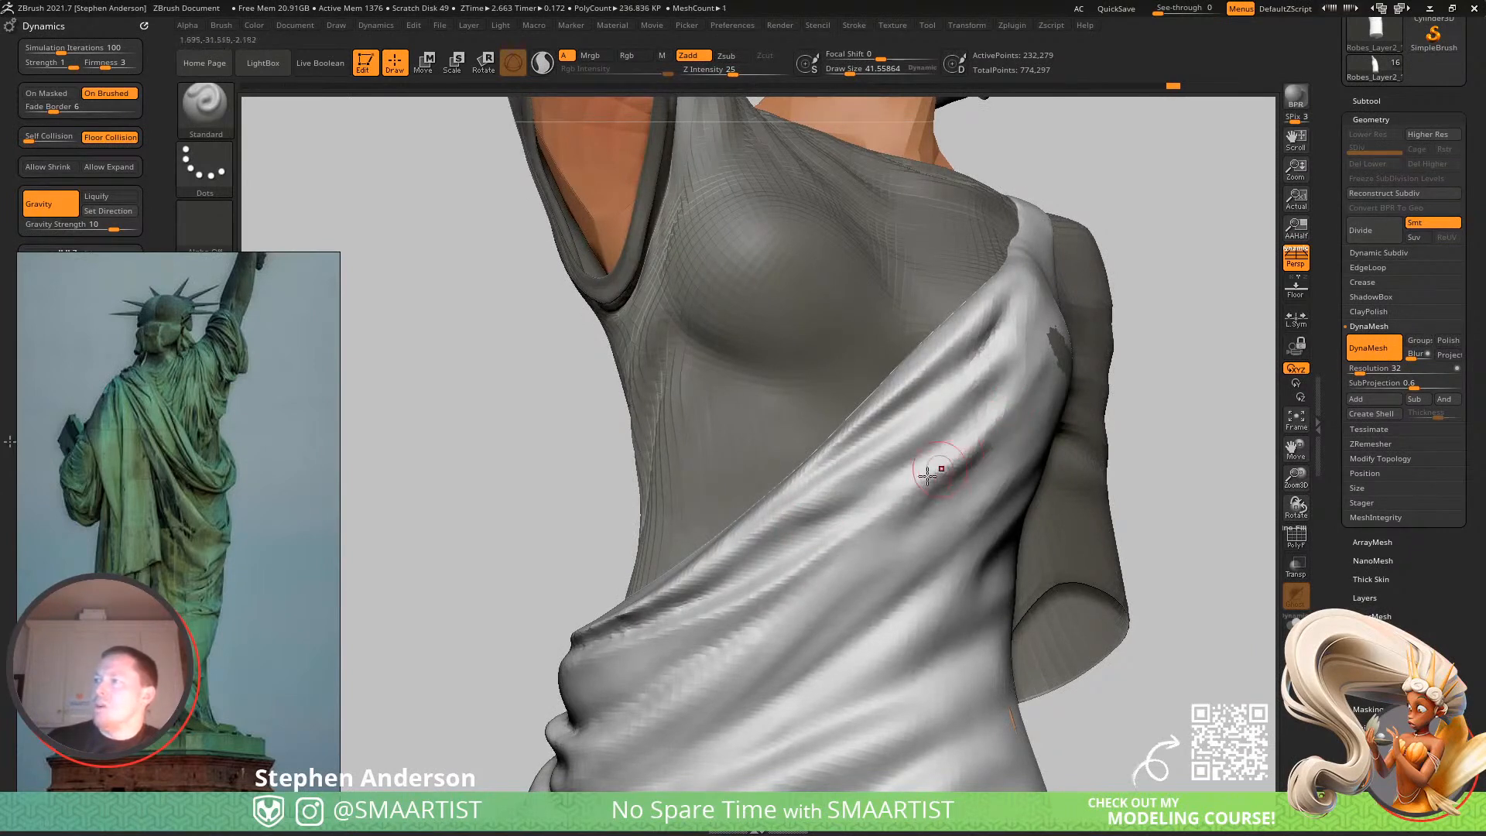
Build up a curved fold branching from the front edge across the chest toward the armpit.
{"action": "left_click_drag", "start_coordinate": [863, 490], "coordinate": [945, 458]}
{"action": "left_click_drag", "start_coordinate": [828, 498], "coordinate": [977, 444]}
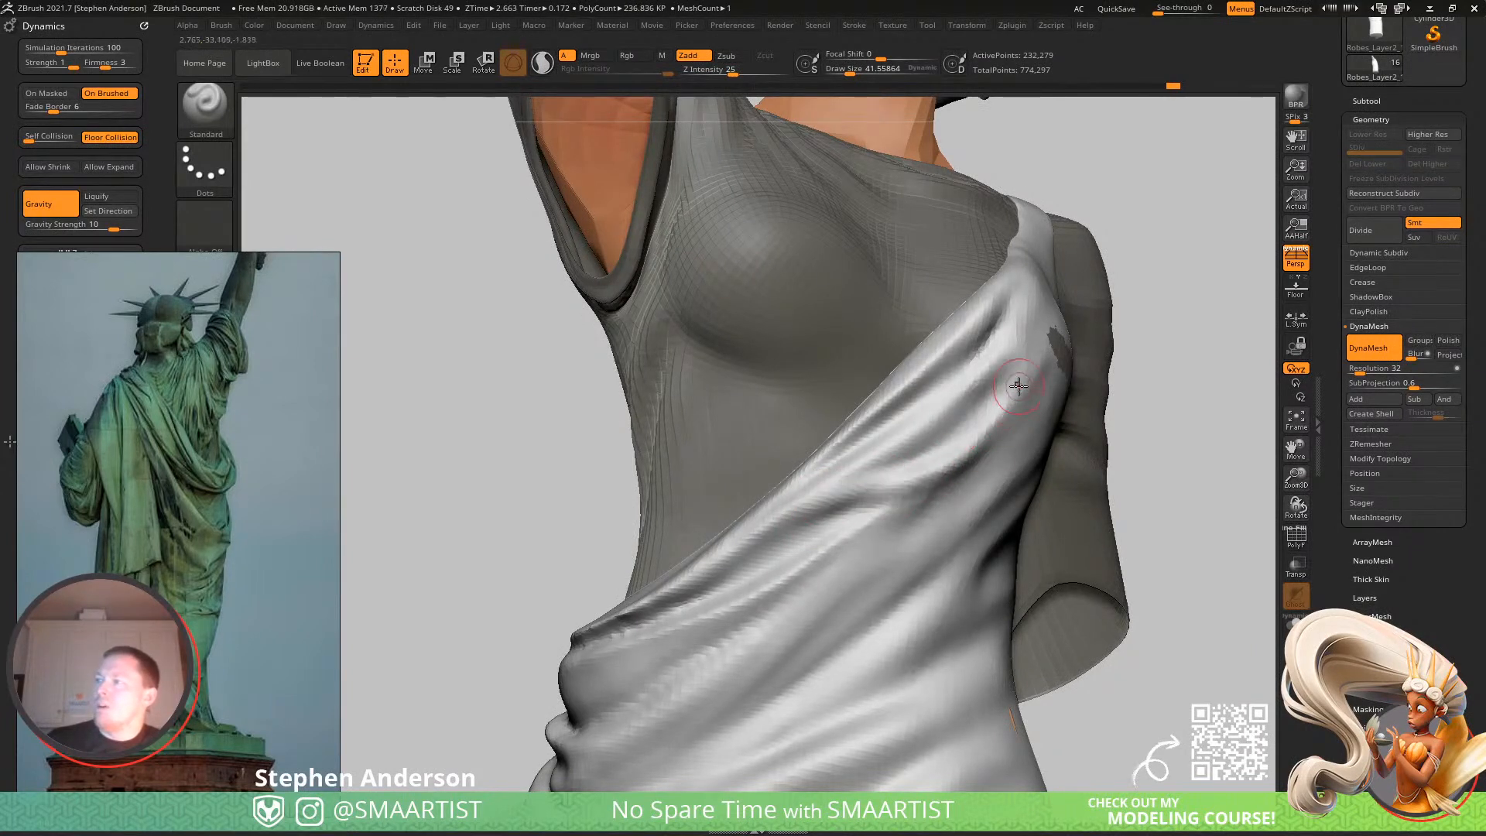
{"action": "mouse_move", "coordinate": [802, 513]}
{"action": "left_mouse_down"}
{"action": "mouse_move", "coordinate": [963, 458]}
{"action": "mouse_move", "coordinate": [1020, 390]}
{"action": "left_mouse_up"}
{"action": "mouse_move", "coordinate": [1033, 375]}
{"action": "right_mouse_down"}
{"action": "mouse_move", "coordinate": [940, 421]}
{"action": "mouse_move", "coordinate": [1010, 411]}
{"action": "mouse_move", "coordinate": [918, 507]}
{"action": "right_mouse_up"}
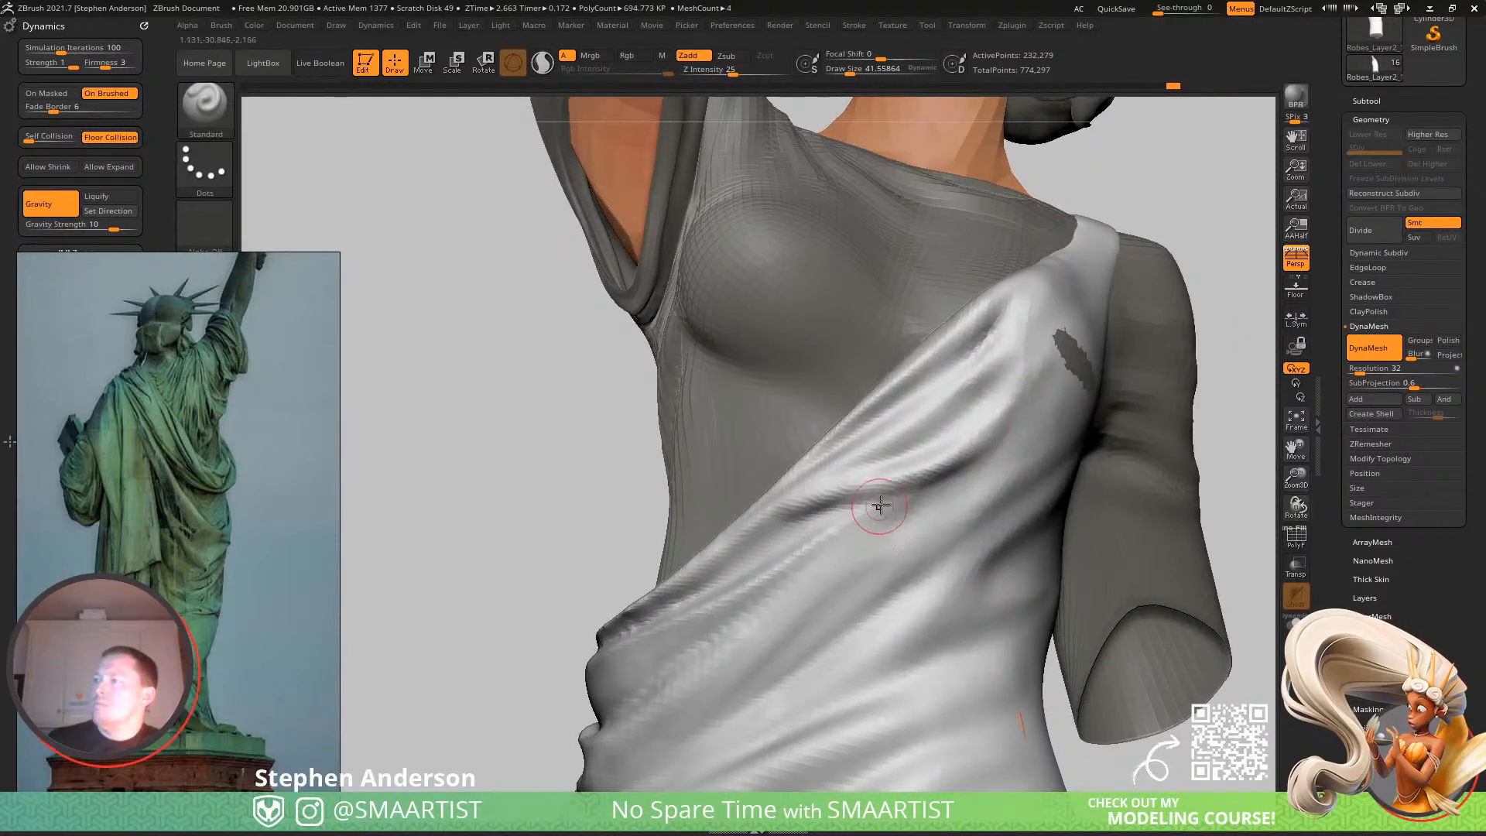
Extend finer diagonal folds from the middle of the torso down into the waist gathers.
{"action": "mouse_move", "coordinate": [852, 531]}
{"action": "left_mouse_down"}
{"action": "mouse_move", "coordinate": [916, 496]}
{"action": "mouse_move", "coordinate": [836, 557]}
{"action": "left_mouse_up"}
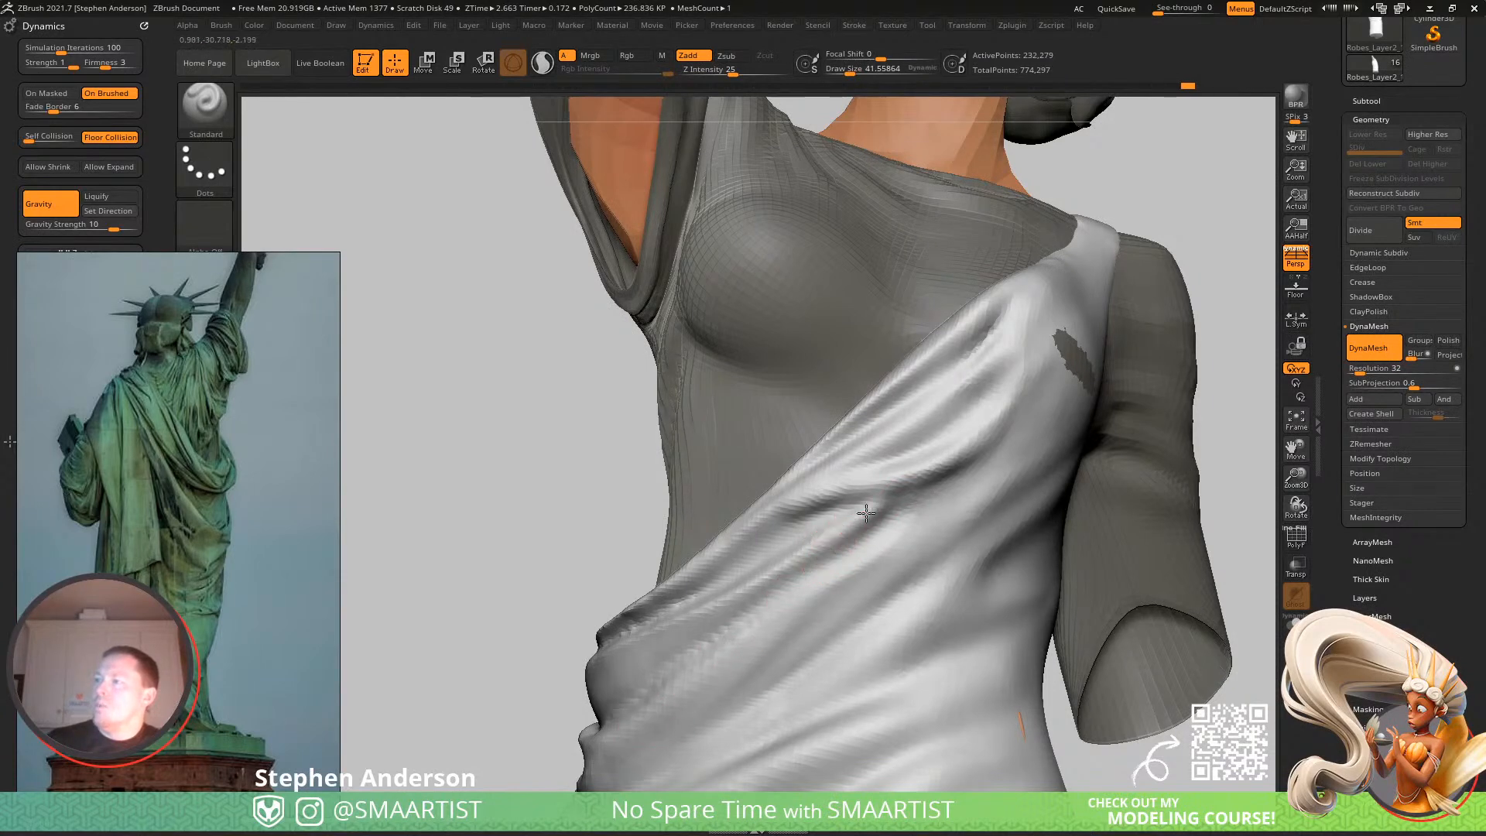
{"action": "left_click_drag", "start_coordinate": [794, 595], "coordinate": [741, 641]}
{"action": "left_click_drag", "start_coordinate": [841, 551], "coordinate": [720, 641]}
{"action": "mouse_move", "coordinate": [803, 560]}
{"action": "right_mouse_down"}
{"action": "mouse_move", "coordinate": [857, 531]}
{"action": "mouse_move", "coordinate": [809, 554]}
{"action": "right_mouse_up"}
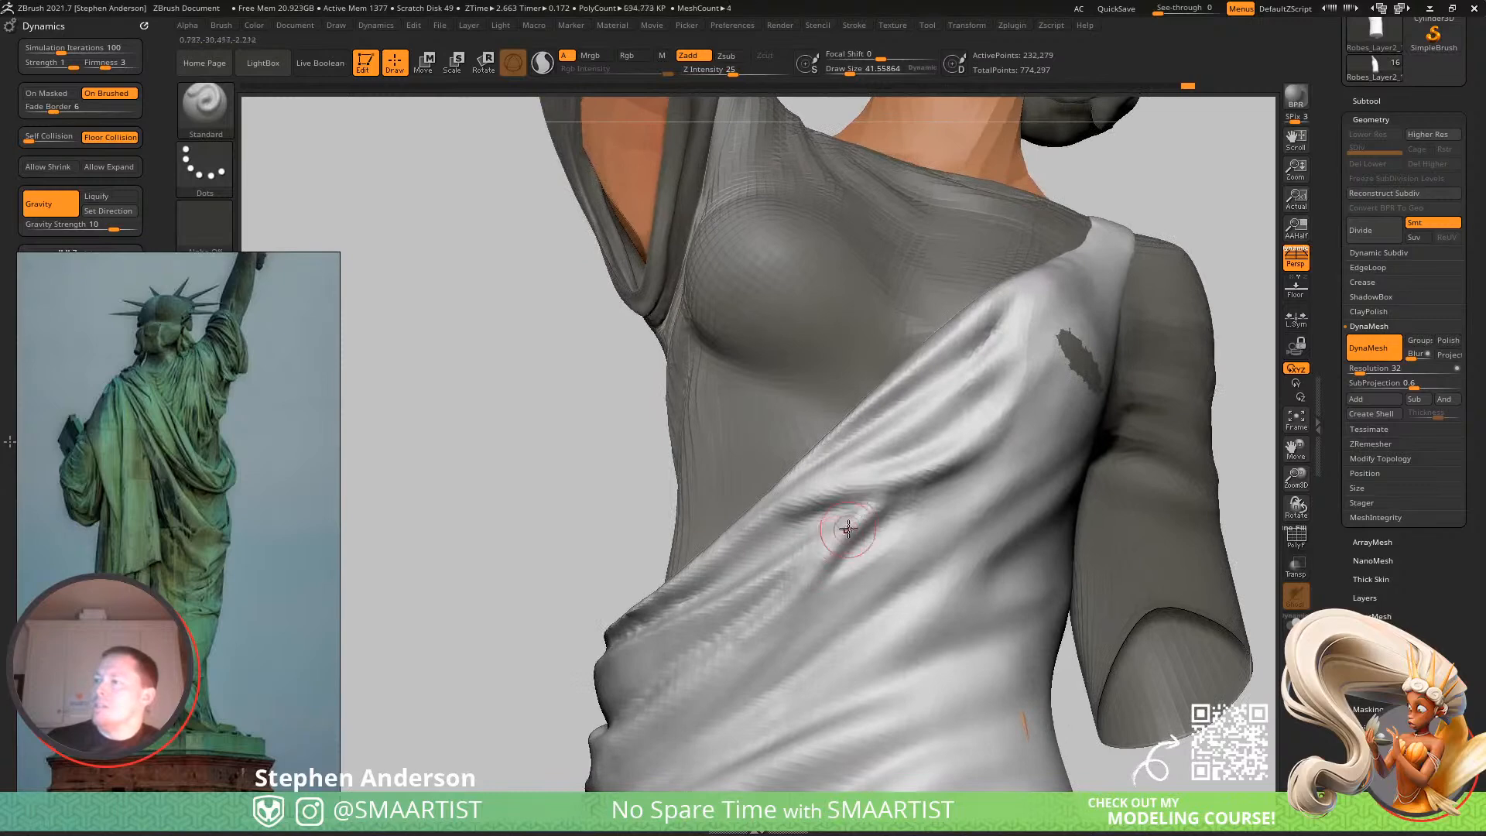
{"action": "right_click_drag", "start_coordinate": [743, 617], "coordinate": [770, 606]}
{"action": "left_click_drag", "start_coordinate": [787, 574], "coordinate": [600, 686]}
{"action": "left_click_drag", "start_coordinate": [722, 616], "coordinate": [570, 713]}
{"action": "mouse_move", "coordinate": [553, 720]}
{"action": "right_mouse_down"}
{"action": "mouse_move", "coordinate": [610, 674]}
{"action": "mouse_move", "coordinate": [584, 671]}
{"action": "mouse_move", "coordinate": [613, 626]}
{"action": "mouse_move", "coordinate": [652, 662]}
{"action": "right_mouse_up"}
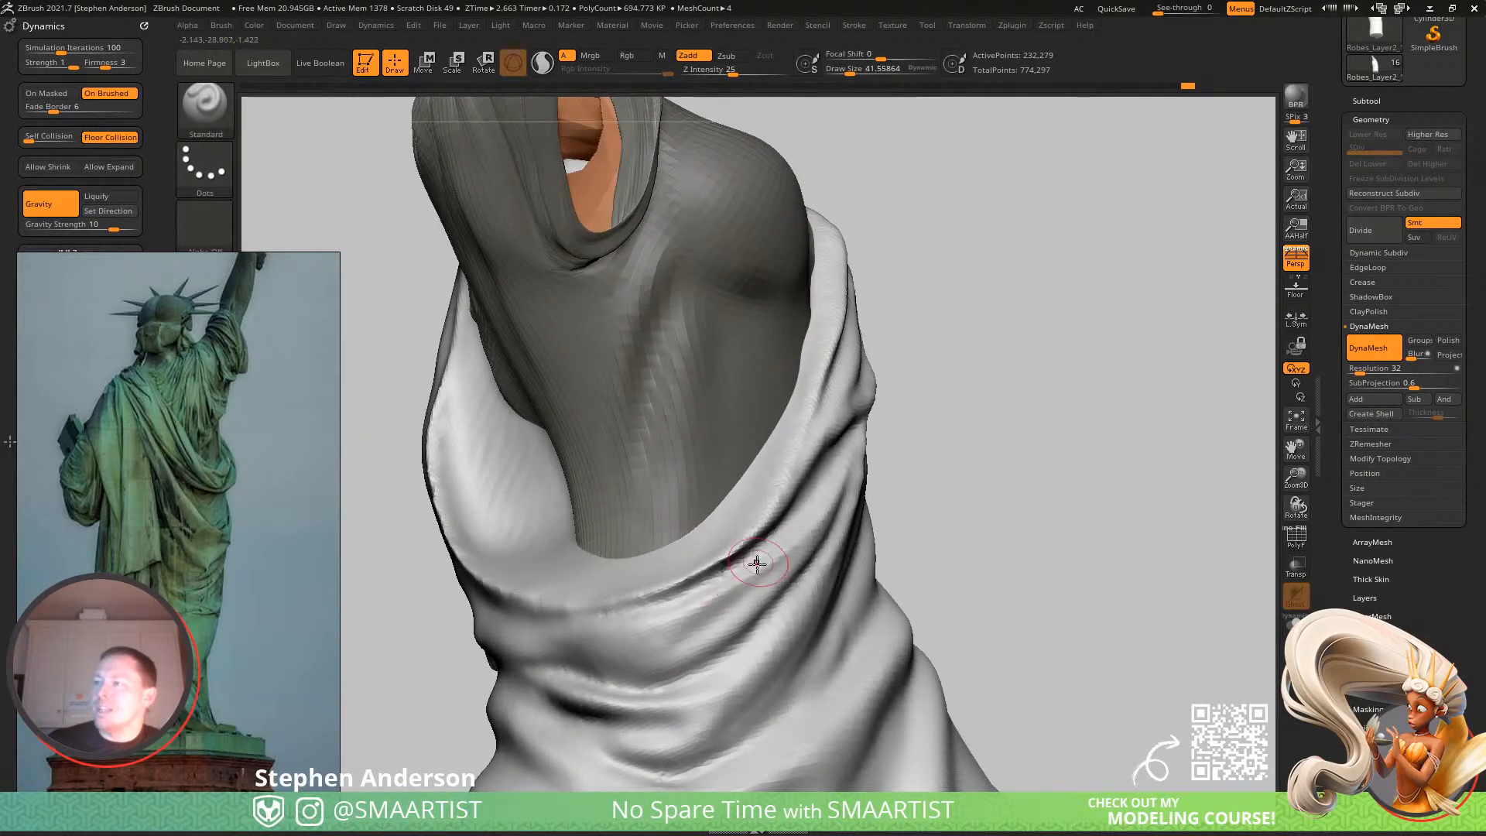
Define the stacked folds beneath the robe's edge where they wrap around the side of the waist.
{"action": "left_click_drag", "start_coordinate": [735, 601], "coordinate": [637, 648]}
{"action": "mouse_move", "coordinate": [789, 620]}
{"action": "right_mouse_down", "text": "ctrl"}
{"action": "mouse_move", "coordinate": [769, 490]}
{"action": "mouse_move", "coordinate": [744, 497]}
{"action": "mouse_move", "coordinate": [789, 484]}
{"action": "mouse_move", "coordinate": [726, 485]}
{"action": "mouse_move", "coordinate": [695, 527]}
{"action": "mouse_move", "coordinate": [633, 545]}
{"action": "right_mouse_up", "text": "ctrl"}
{"action": "left_click_drag", "start_coordinate": [658, 541], "coordinate": [790, 428]}
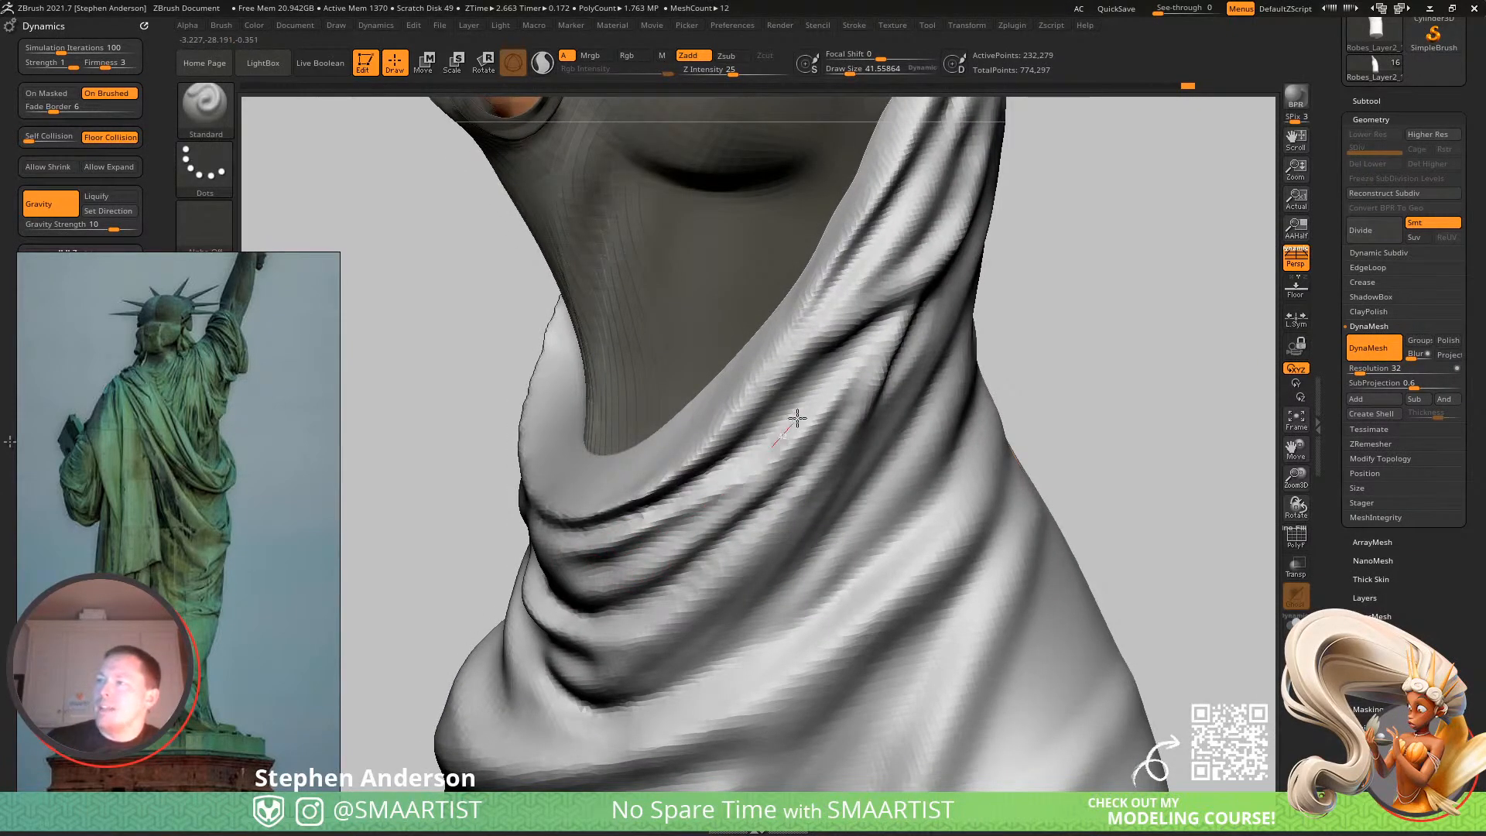
{"action": "mouse_move", "coordinate": [676, 523]}
{"action": "left_mouse_down"}
{"action": "mouse_move", "coordinate": [769, 441]}
{"action": "mouse_move", "coordinate": [658, 542]}
{"action": "mouse_move", "coordinate": [666, 531]}
{"action": "left_mouse_up"}
{"action": "right_click_drag", "start_coordinate": [665, 530], "coordinate": [680, 504]}
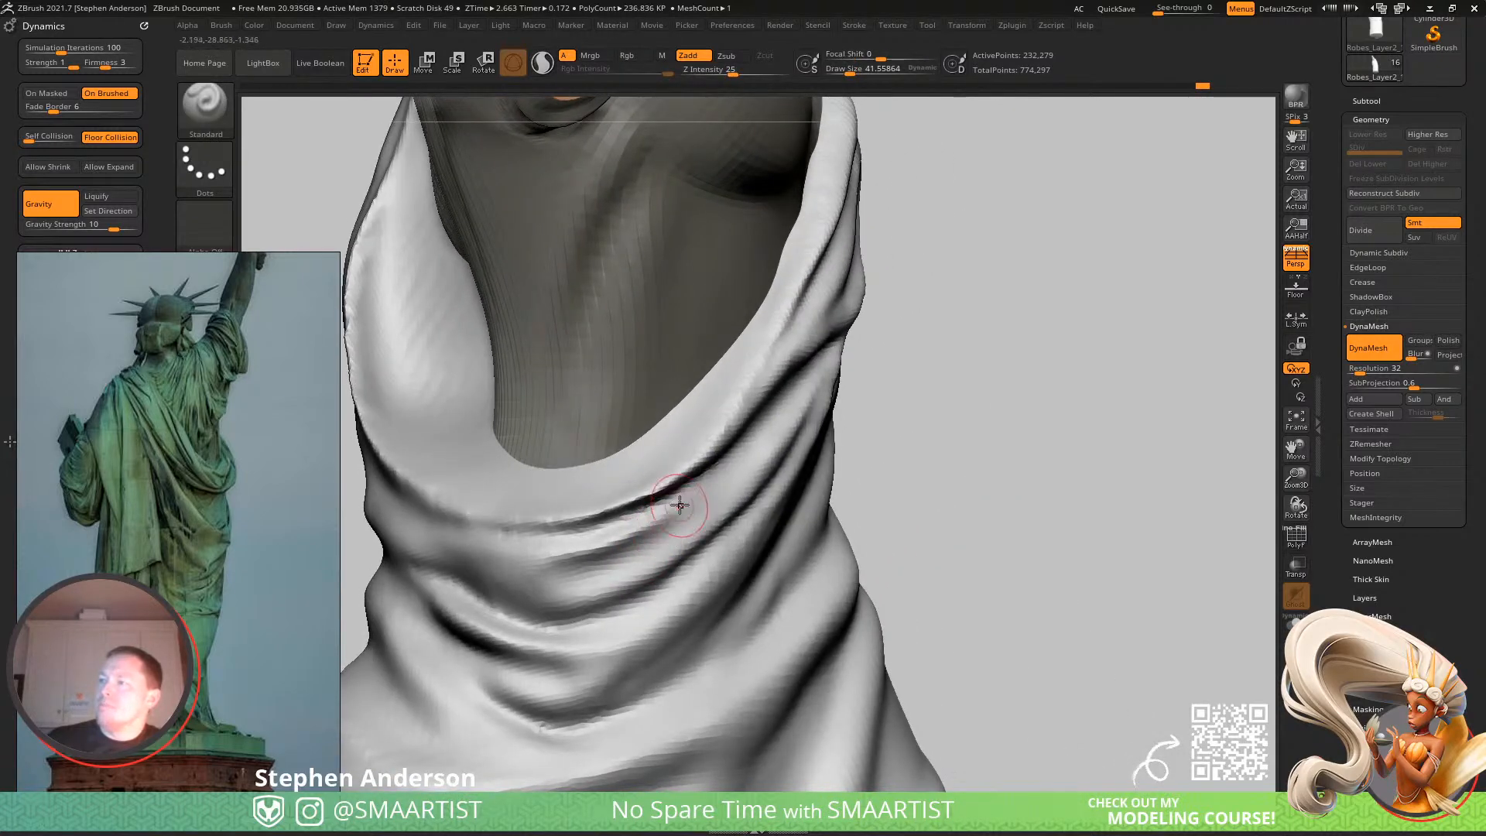
{"action": "mouse_move", "coordinate": [619, 594]}
{"action": "left_mouse_down"}
{"action": "mouse_move", "coordinate": [577, 584]}
{"action": "mouse_move", "coordinate": [574, 619]}
{"action": "left_mouse_up"}
{"action": "right_click_drag", "start_coordinate": [624, 577], "coordinate": [557, 598]}
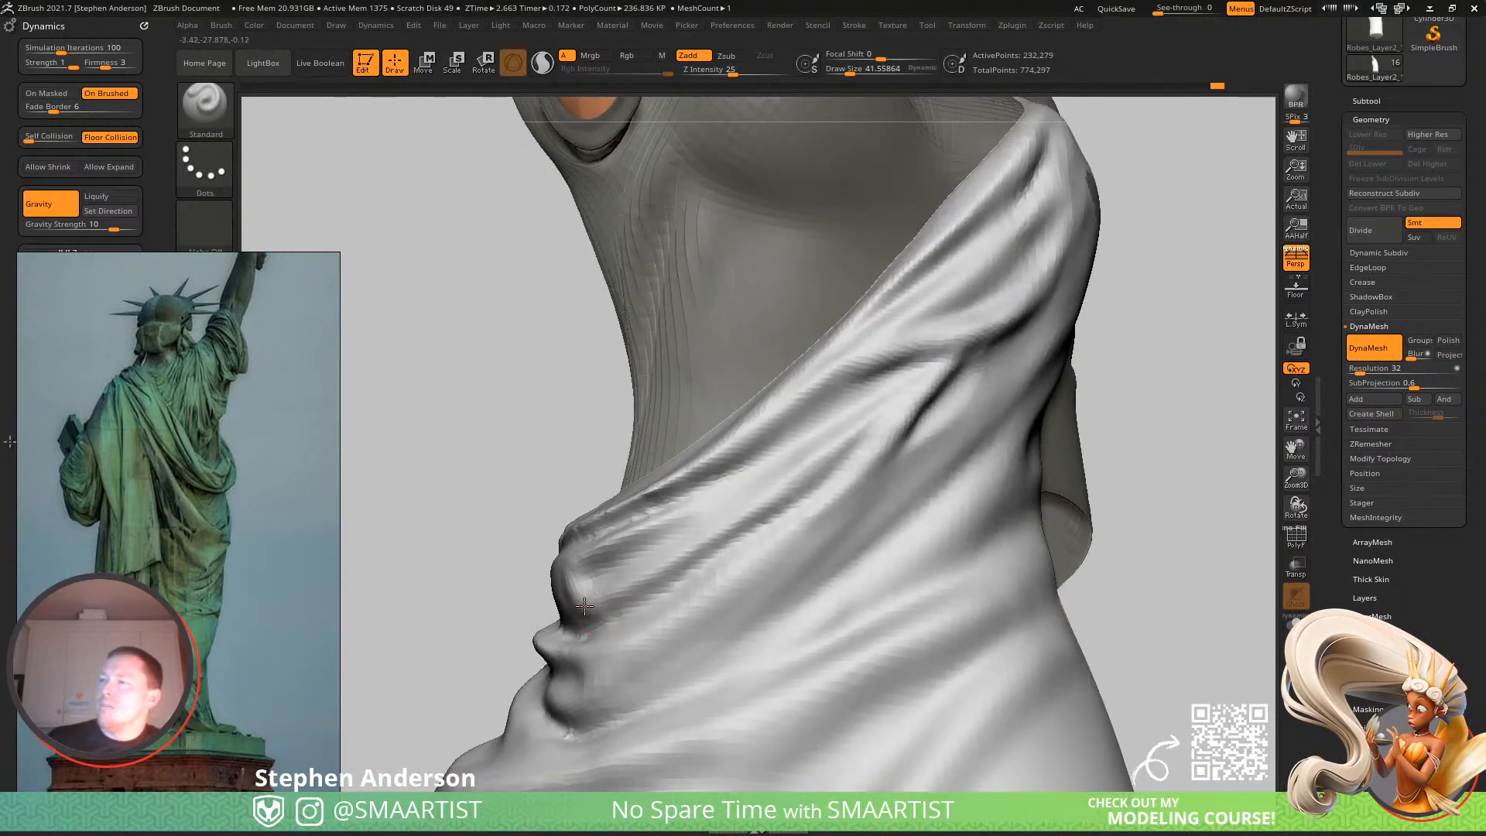
Sculpt an additional diagonal fold below the chest crease, running down toward the side gathers.
{"action": "right_click_drag", "start_coordinate": [906, 368], "coordinate": [873, 404]}
{"action": "mouse_move", "coordinate": [854, 428]}
{"action": "left_mouse_down"}
{"action": "mouse_move", "coordinate": [812, 481]}
{"action": "mouse_move", "coordinate": [709, 545]}
{"action": "left_mouse_up"}
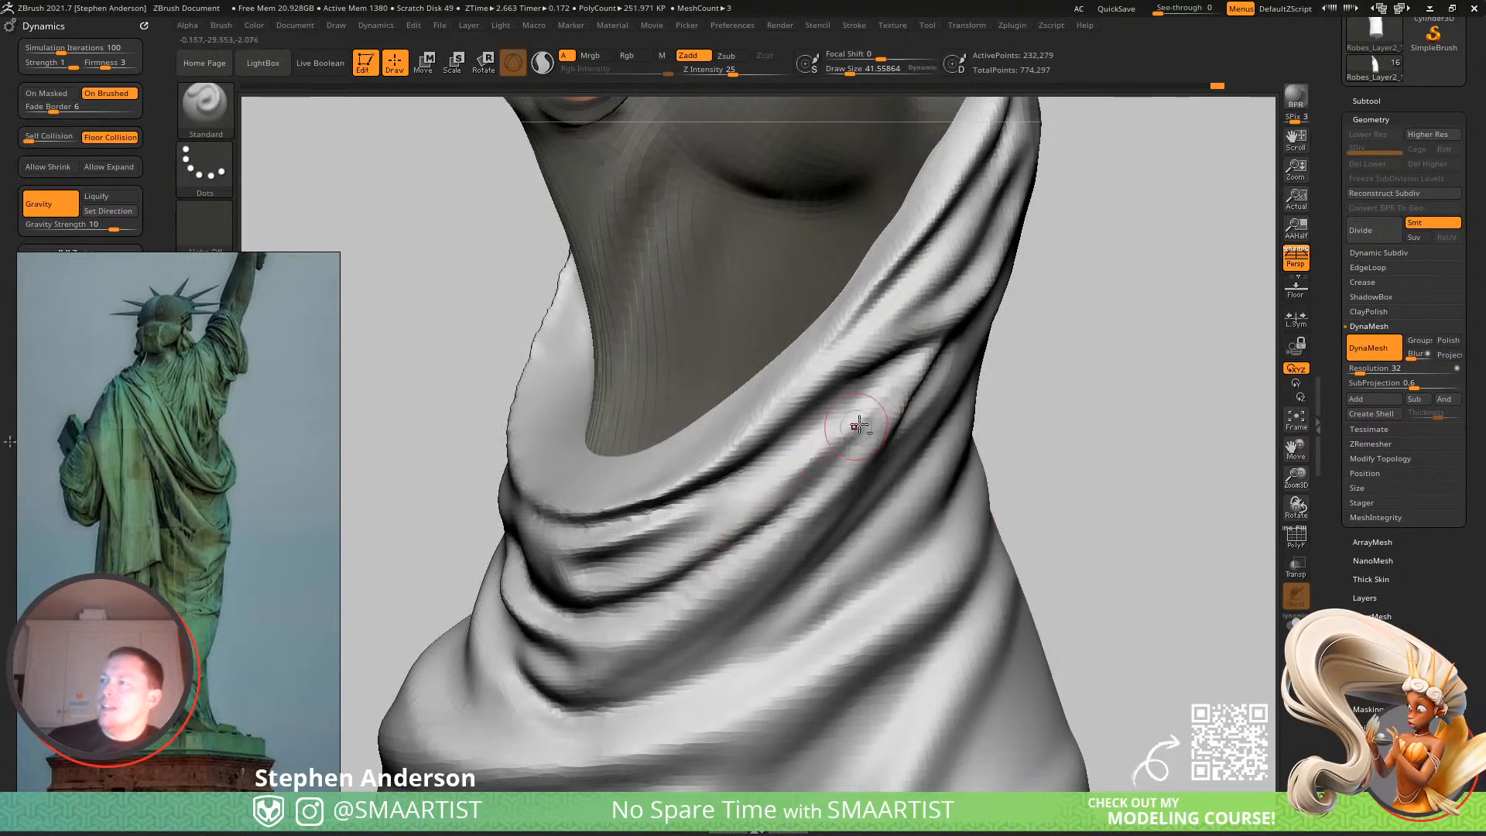
{"action": "left_click_drag", "start_coordinate": [871, 406], "coordinate": [722, 553]}
{"action": "left_click_drag", "start_coordinate": [852, 419], "coordinate": [706, 566]}
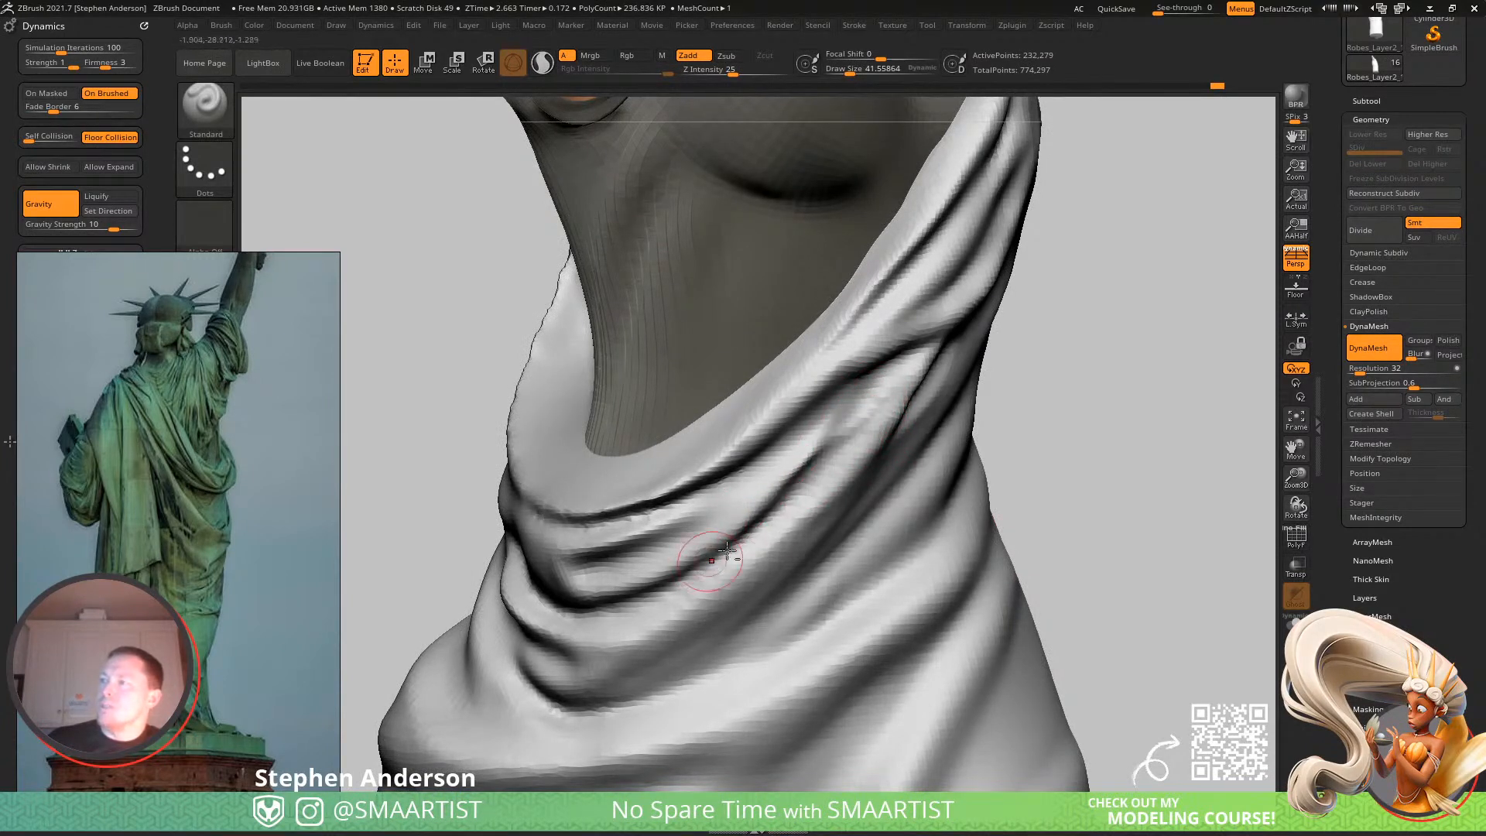
{"action": "left_click_drag", "start_coordinate": [889, 388], "coordinate": [810, 471]}
{"action": "right_click_drag", "start_coordinate": [810, 471], "coordinate": [829, 409]}
Smooth the diagonal fold between the chest crease and the waist gathers.
{"action": "key", "text": "shift"}
{"action": "right_click_drag", "start_coordinate": [745, 515], "coordinate": [870, 368]}
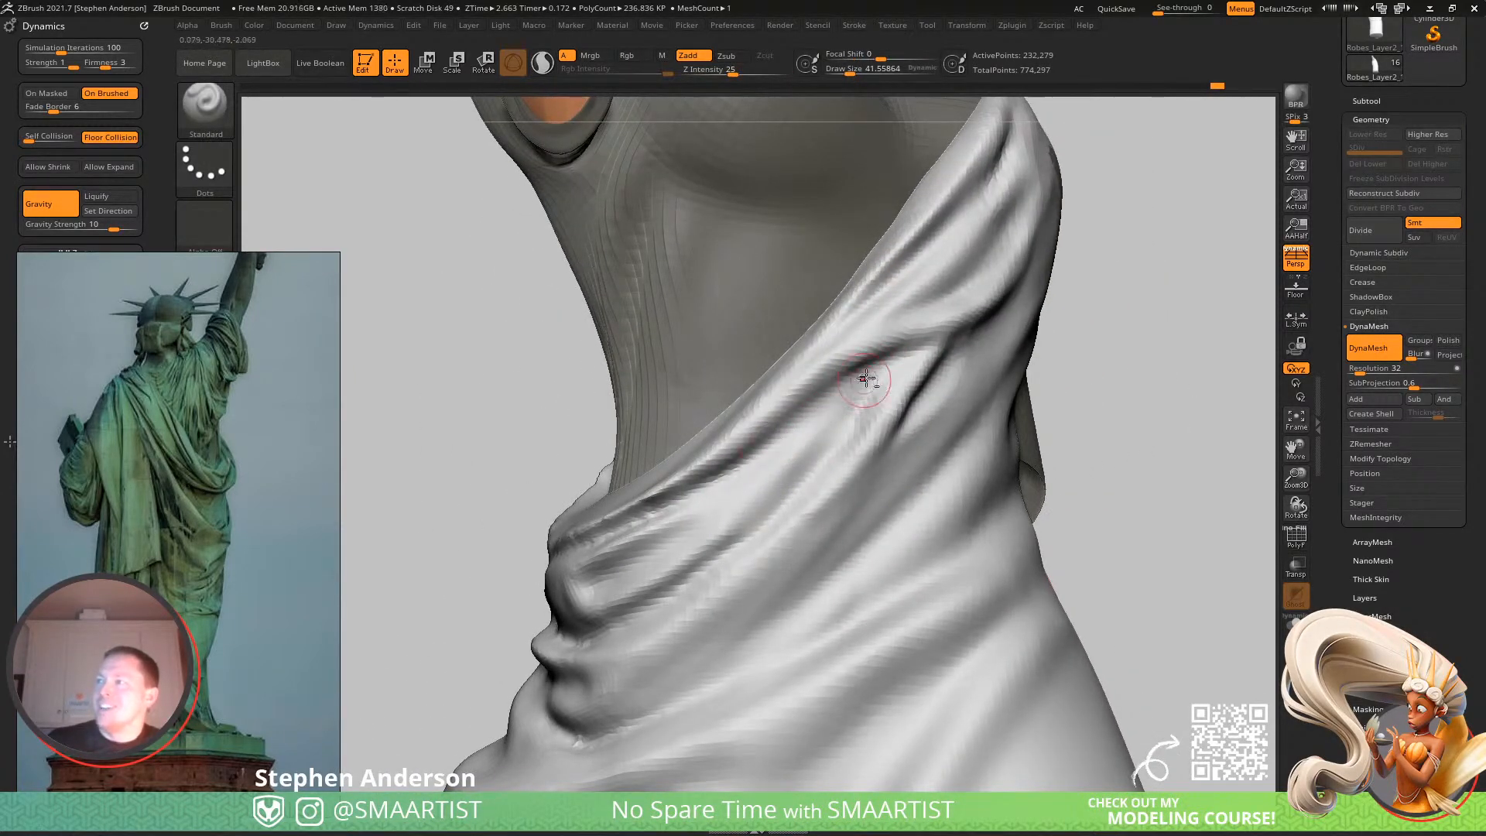
{"action": "right_click_drag", "start_coordinate": [830, 431], "coordinate": [724, 538]}
{"action": "key", "text": "shift"}
{"action": "mouse_move", "coordinate": [781, 460]}
{"action": "left_mouse_down", "text": "shift"}
{"action": "mouse_move", "coordinate": [805, 439]}
{"action": "mouse_move", "coordinate": [694, 597]}
{"action": "mouse_move", "coordinate": [643, 617]}
{"action": "left_mouse_up", "text": "shift"}
{"action": "mouse_move", "coordinate": [766, 563]}
{"action": "right_mouse_down", "text": "ctrl"}
{"action": "mouse_move", "coordinate": [797, 472]}
{"action": "mouse_move", "coordinate": [722, 518]}
{"action": "mouse_move", "coordinate": [823, 522]}
{"action": "right_mouse_up", "text": "ctrl"}
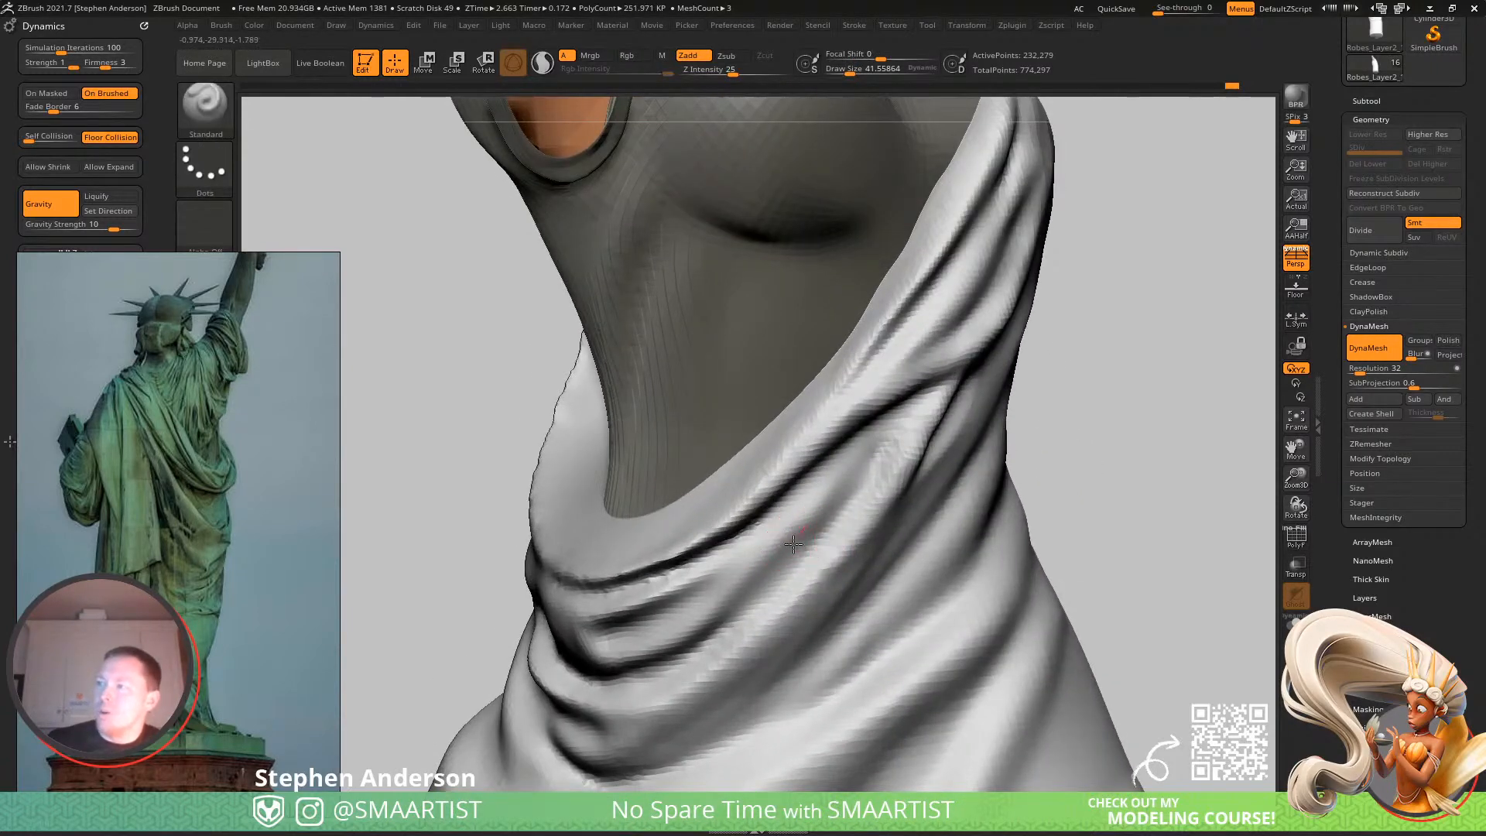
Sculpt a fold on the side of the torso from below the armpit toward the front.
{"action": "mouse_move", "coordinate": [689, 603]}
{"action": "right_mouse_down", "text": "ctrl"}
{"action": "mouse_move", "coordinate": [759, 542]}
{"action": "mouse_move", "coordinate": [862, 501]}
{"action": "mouse_move", "coordinate": [720, 564]}
{"action": "mouse_move", "coordinate": [690, 534]}
{"action": "mouse_move", "coordinate": [747, 517]}
{"action": "right_mouse_up", "text": "ctrl"}
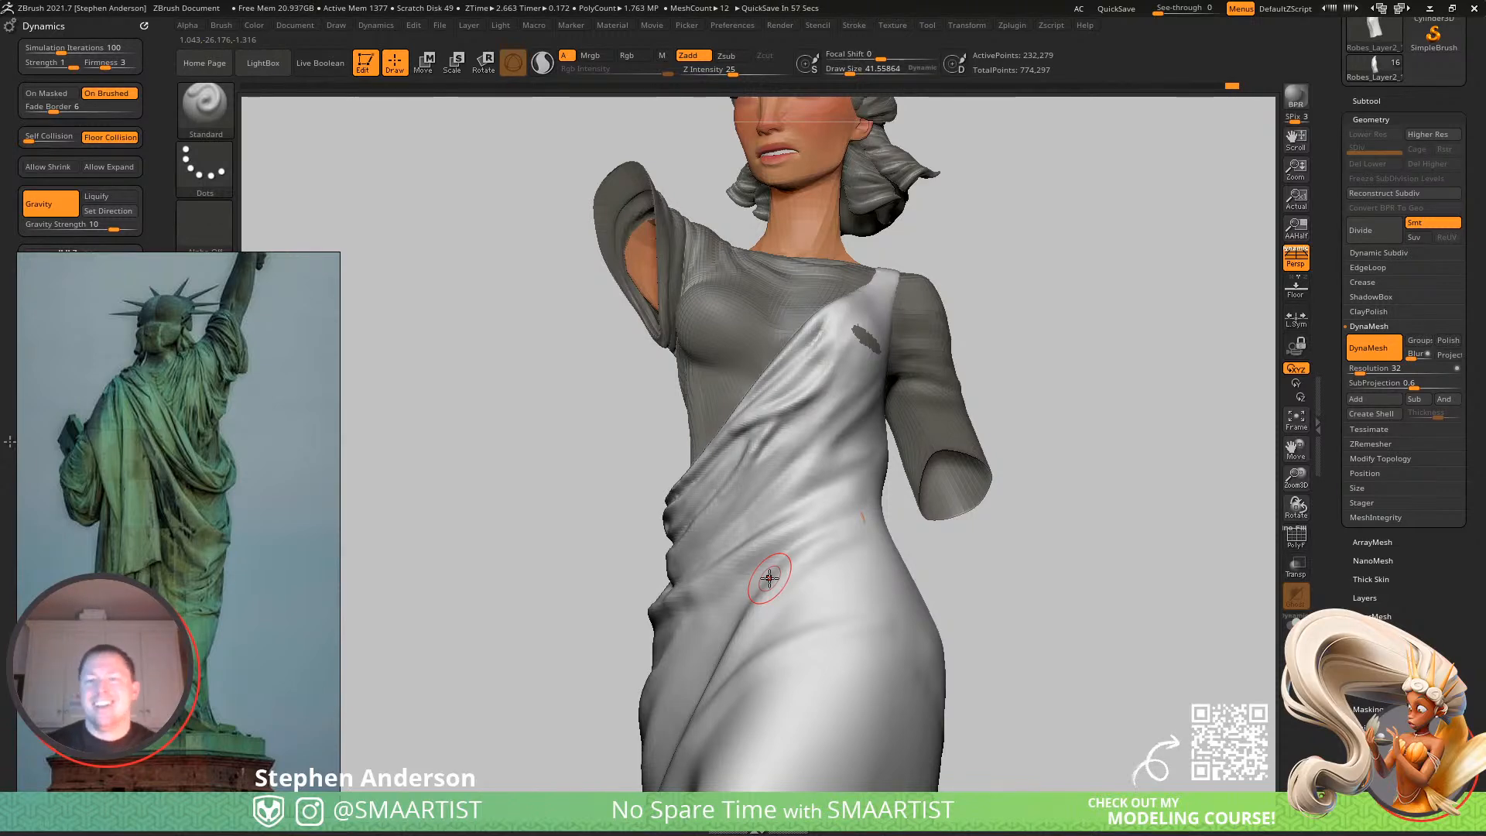
{"action": "right_click_drag", "start_coordinate": [859, 417], "coordinate": [910, 349]}
{"action": "right_click_drag", "start_coordinate": [892, 488], "coordinate": [936, 402]}
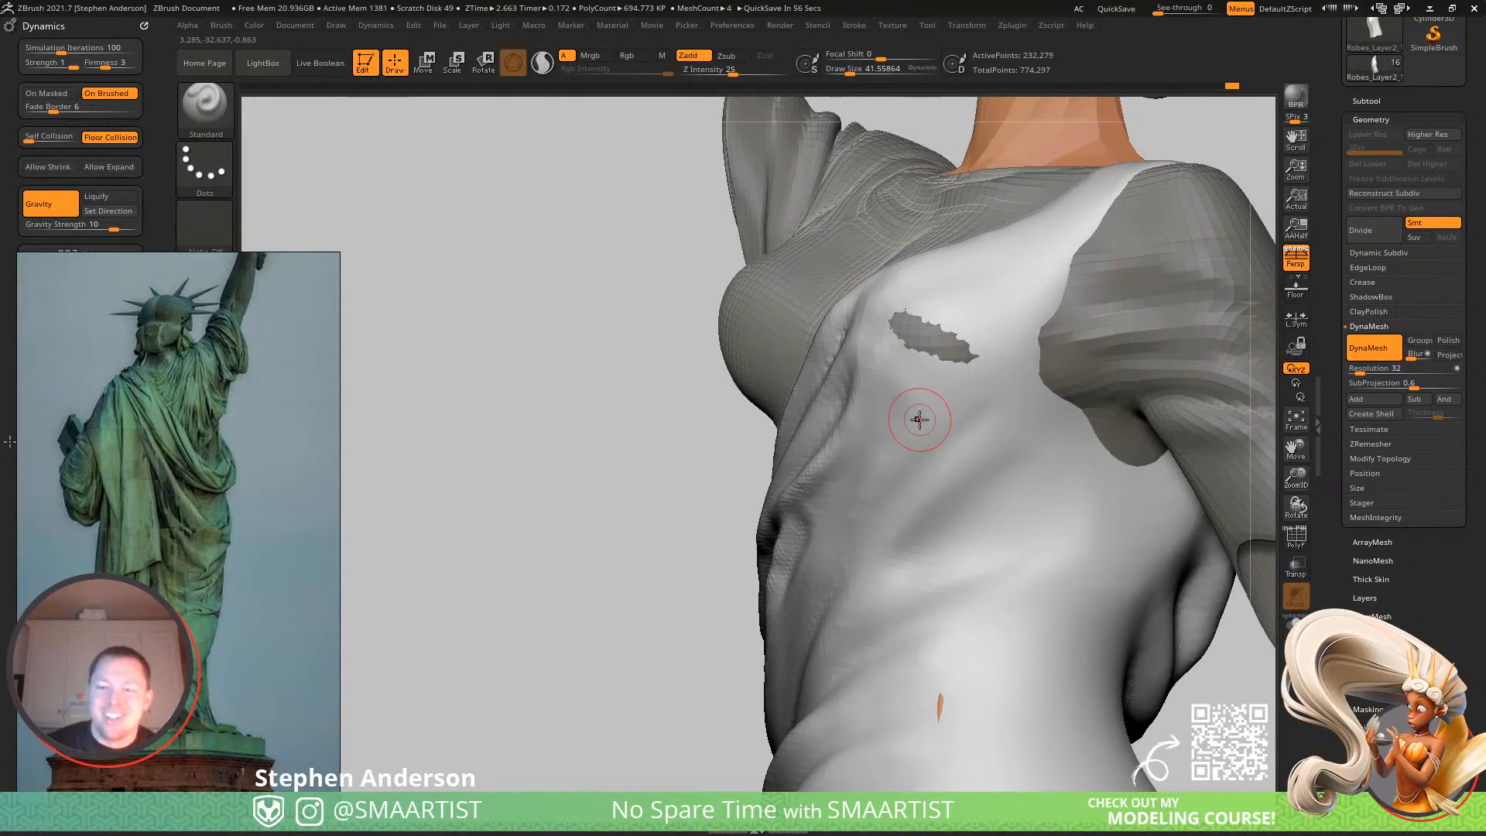
{"action": "right_click_drag", "start_coordinate": [902, 530], "coordinate": [833, 387]}
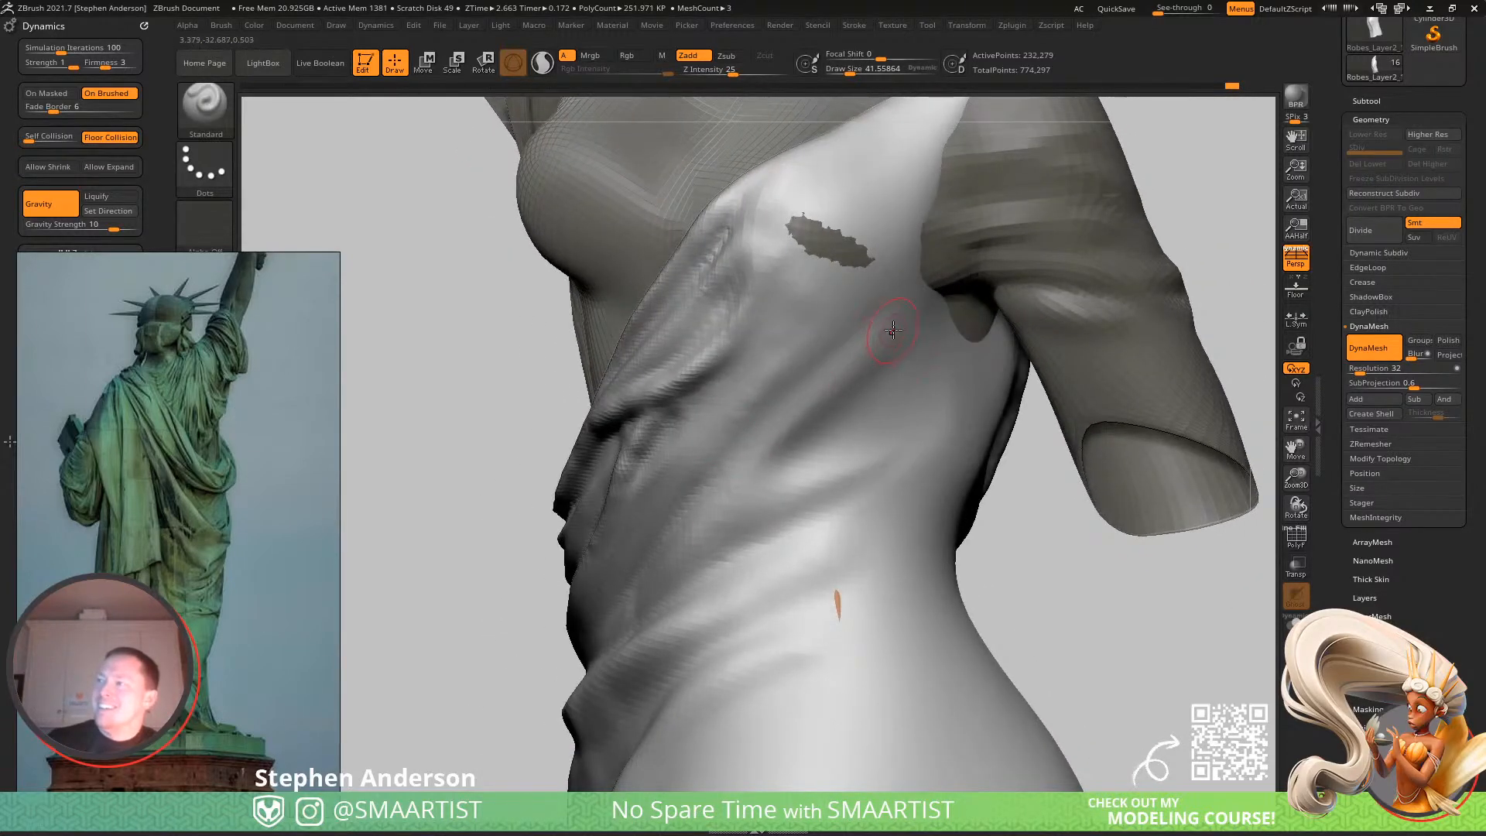
{"action": "left_click_drag", "start_coordinate": [841, 373], "coordinate": [755, 459]}
{"action": "mouse_move", "coordinate": [871, 330]}
{"action": "left_mouse_down"}
{"action": "mouse_move", "coordinate": [695, 521]}
{"action": "mouse_move", "coordinate": [737, 517]}
{"action": "left_mouse_up"}
Increase the Standard draw size to about 54 and sculpt broad diagonal folds from the waist up to the armpit.
{"action": "key", "text": "s"}
{"action": "right_click_drag", "start_coordinate": [647, 598], "coordinate": [638, 601]}
{"action": "key", "text": "s"}
{"action": "left_click_drag", "start_coordinate": [638, 602], "coordinate": [613, 600]}
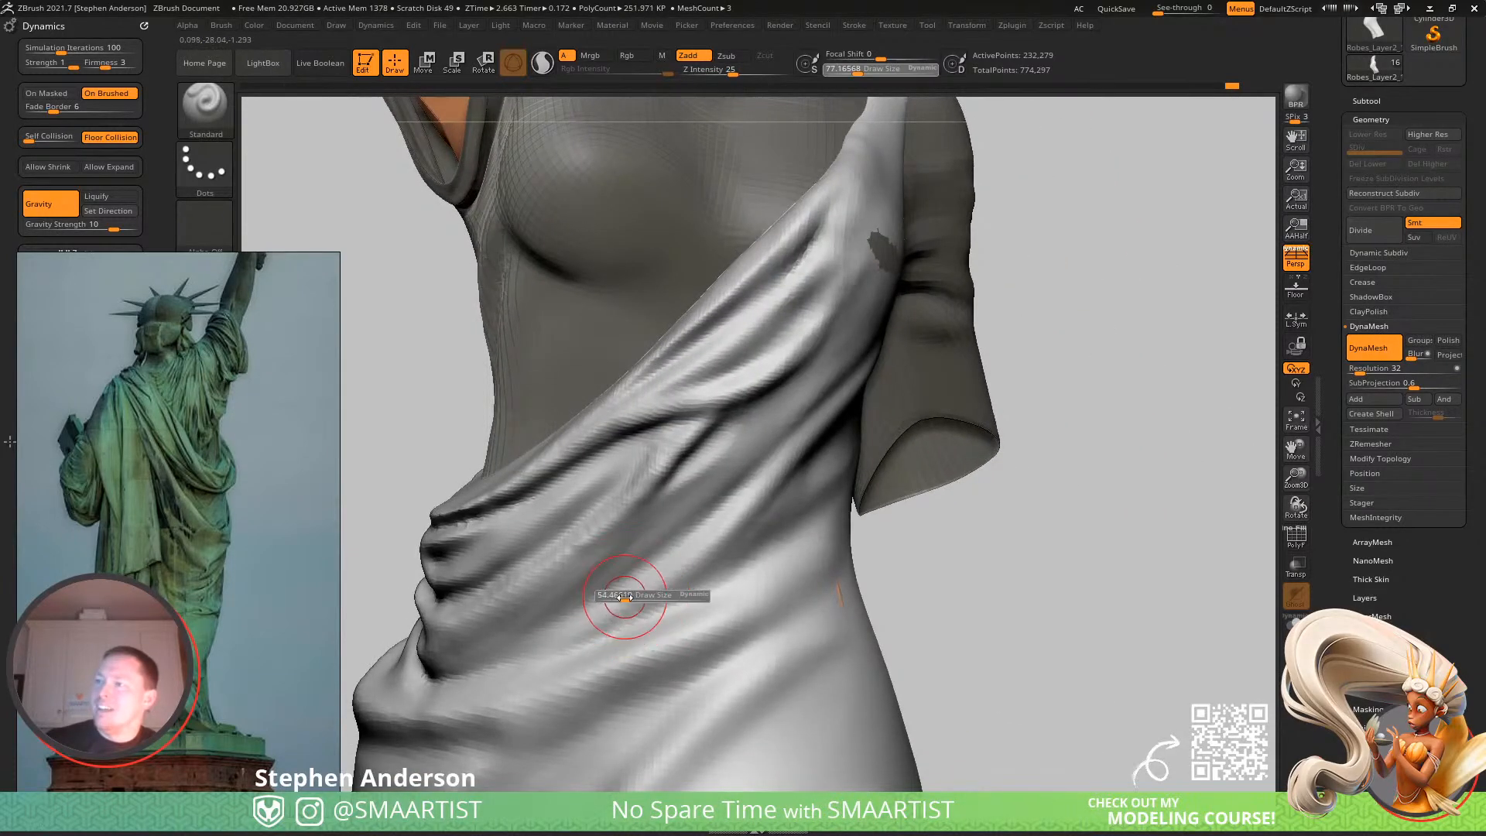
{"action": "left_click_drag", "start_coordinate": [551, 645], "coordinate": [855, 418]}
{"action": "mouse_move", "coordinate": [845, 427]}
{"action": "right_mouse_down"}
{"action": "mouse_move", "coordinate": [792, 424]}
{"action": "mouse_move", "coordinate": [842, 430]}
{"action": "right_mouse_up"}
{"action": "mouse_move", "coordinate": [514, 647]}
{"action": "left_mouse_down"}
{"action": "mouse_move", "coordinate": [630, 597]}
{"action": "mouse_move", "coordinate": [730, 515]}
{"action": "mouse_move", "coordinate": [877, 341]}
{"action": "left_mouse_up"}
{"action": "mouse_move", "coordinate": [796, 404]}
{"action": "right_mouse_down"}
{"action": "mouse_move", "coordinate": [802, 373]}
{"action": "mouse_move", "coordinate": [759, 434]}
{"action": "right_mouse_up"}
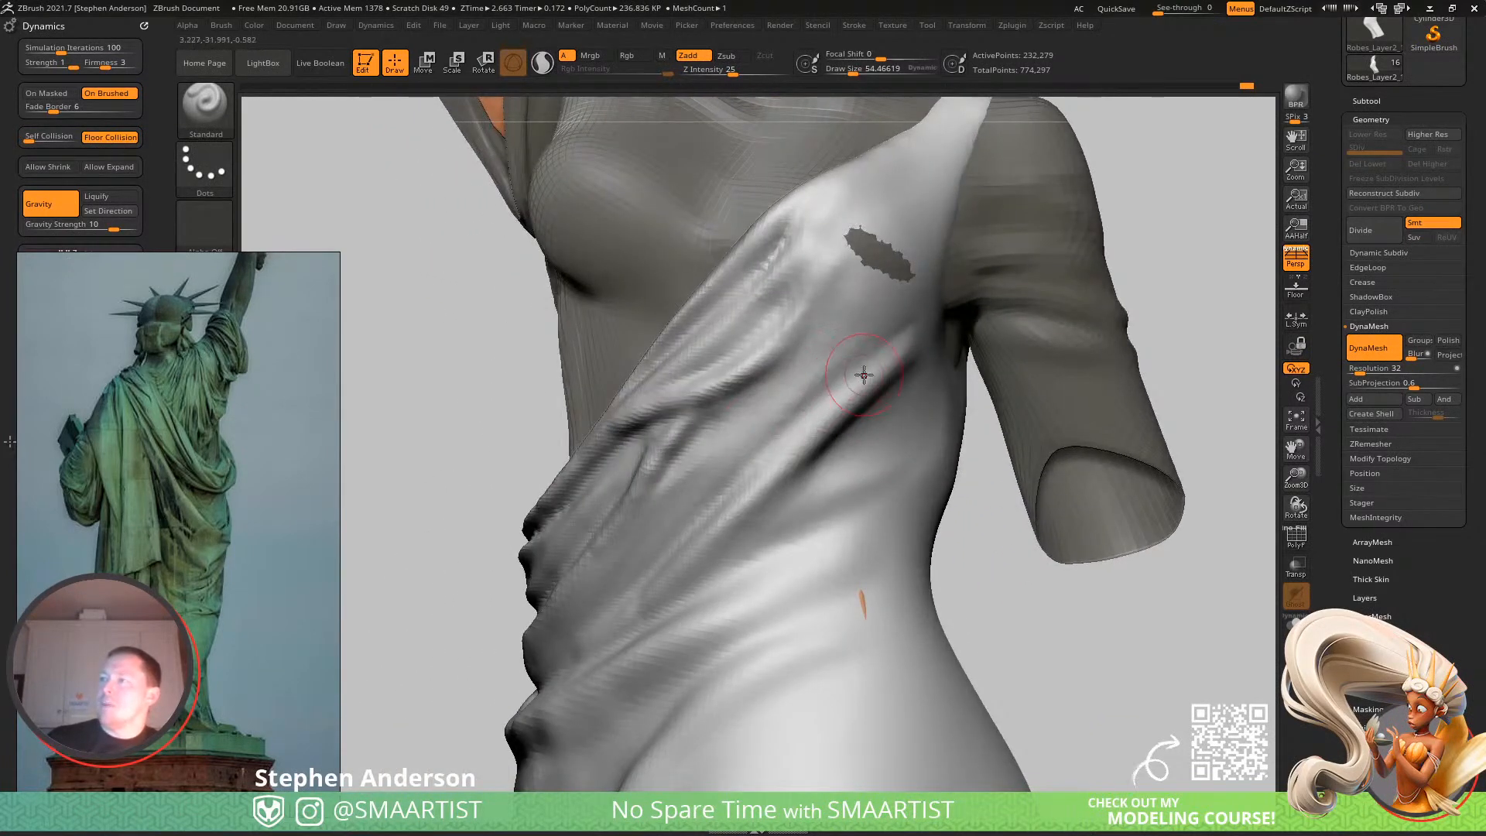
{"action": "left_click_drag", "start_coordinate": [685, 491], "coordinate": [918, 338]}
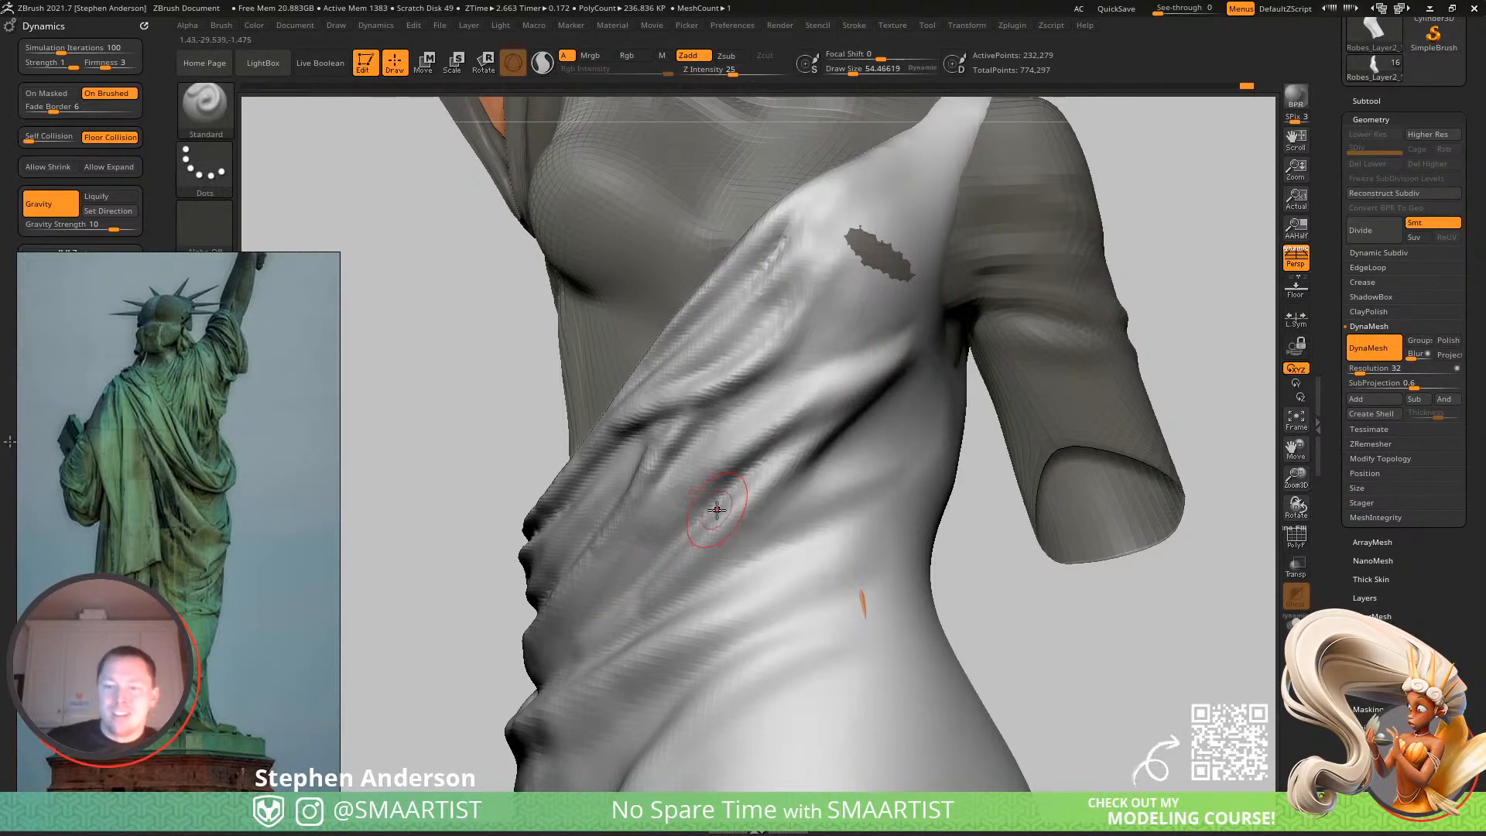
Enlarge the brush and build broader cloth forms on the robe's shoulder strap and upper chest, varying the draw size.
{"action": "mouse_move", "coordinate": [817, 408]}
{"action": "right_mouse_down"}
{"action": "mouse_move", "coordinate": [851, 398]}
{"action": "mouse_move", "coordinate": [777, 412]}
{"action": "mouse_move", "coordinate": [778, 463]}
{"action": "mouse_move", "coordinate": [886, 317]}
{"action": "right_mouse_up"}
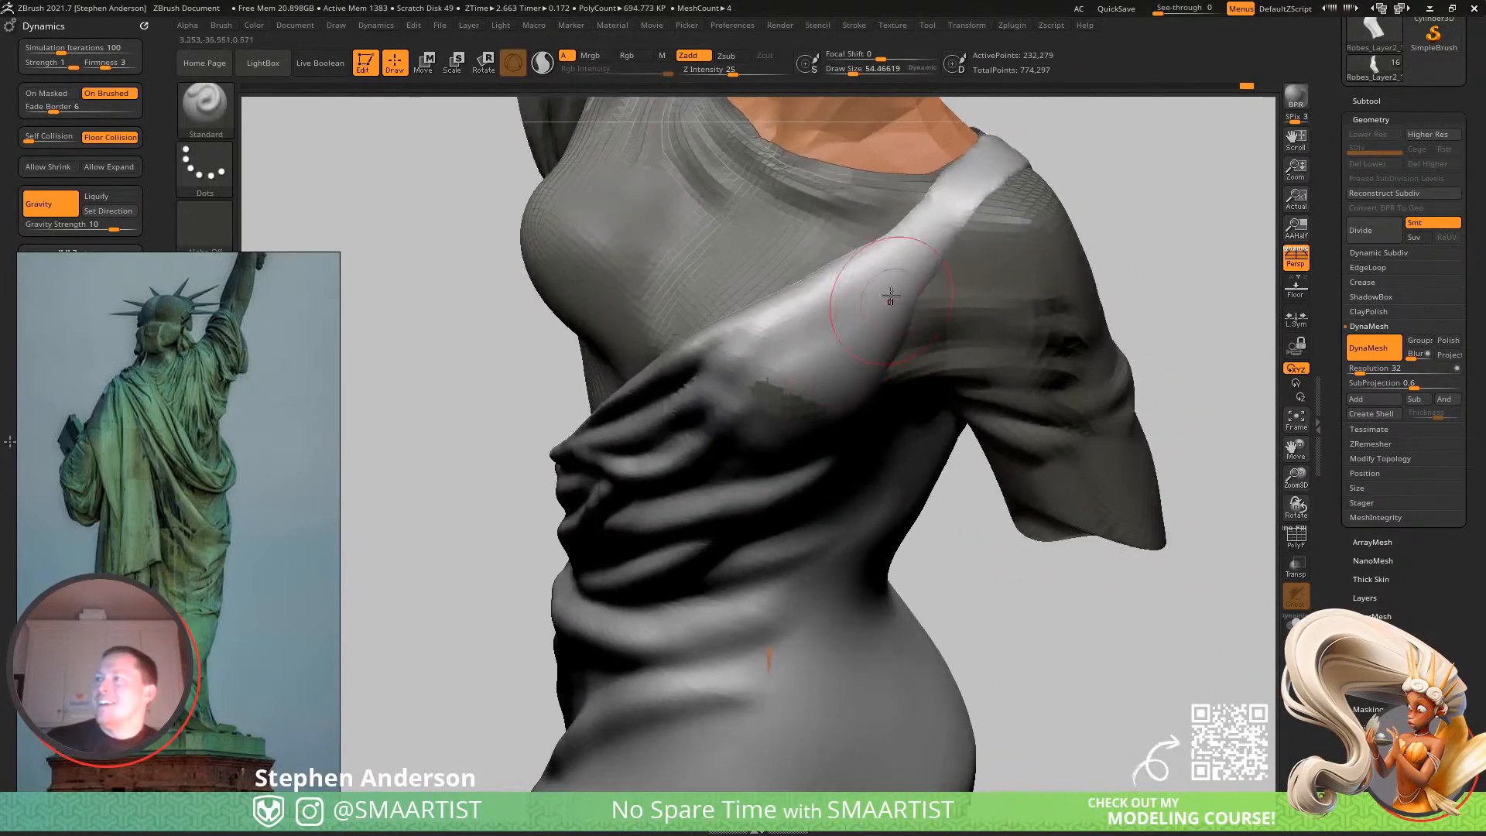
{"action": "key", "text": "s"}
{"action": "left_click_drag", "start_coordinate": [912, 239], "coordinate": [732, 338]}
{"action": "left_click_drag", "start_coordinate": [914, 257], "coordinate": [814, 440]}
{"action": "mouse_move", "coordinate": [814, 439]}
{"action": "right_mouse_down"}
{"action": "mouse_move", "coordinate": [839, 276]}
{"action": "mouse_move", "coordinate": [801, 318]}
{"action": "mouse_move", "coordinate": [841, 349]}
{"action": "mouse_move", "coordinate": [728, 356]}
{"action": "mouse_move", "coordinate": [756, 253]}
{"action": "mouse_move", "coordinate": [795, 315]}
{"action": "right_mouse_up"}
{"action": "key", "text": "s"}
{"action": "left_click_drag", "start_coordinate": [744, 326], "coordinate": [751, 329]}
{"action": "key", "text": "s"}
{"action": "left_click_drag", "start_coordinate": [830, 289], "coordinate": [882, 258]}
{"action": "mouse_move", "coordinate": [849, 296]}
{"action": "right_mouse_down"}
{"action": "mouse_move", "coordinate": [632, 421]}
{"action": "mouse_move", "coordinate": [739, 383]}
{"action": "mouse_move", "coordinate": [728, 340]}
{"action": "mouse_move", "coordinate": [659, 434]}
{"action": "mouse_move", "coordinate": [701, 390]}
{"action": "right_mouse_up"}
Reduce the draw size to about 36 and sculpt and smooth finer folds across the upper chest near the front edge.
{"action": "key", "text": "s"}
{"action": "left_click_drag", "start_coordinate": [701, 390], "coordinate": [700, 390]}
{"action": "left_click_drag", "start_coordinate": [719, 384], "coordinate": [660, 438]}
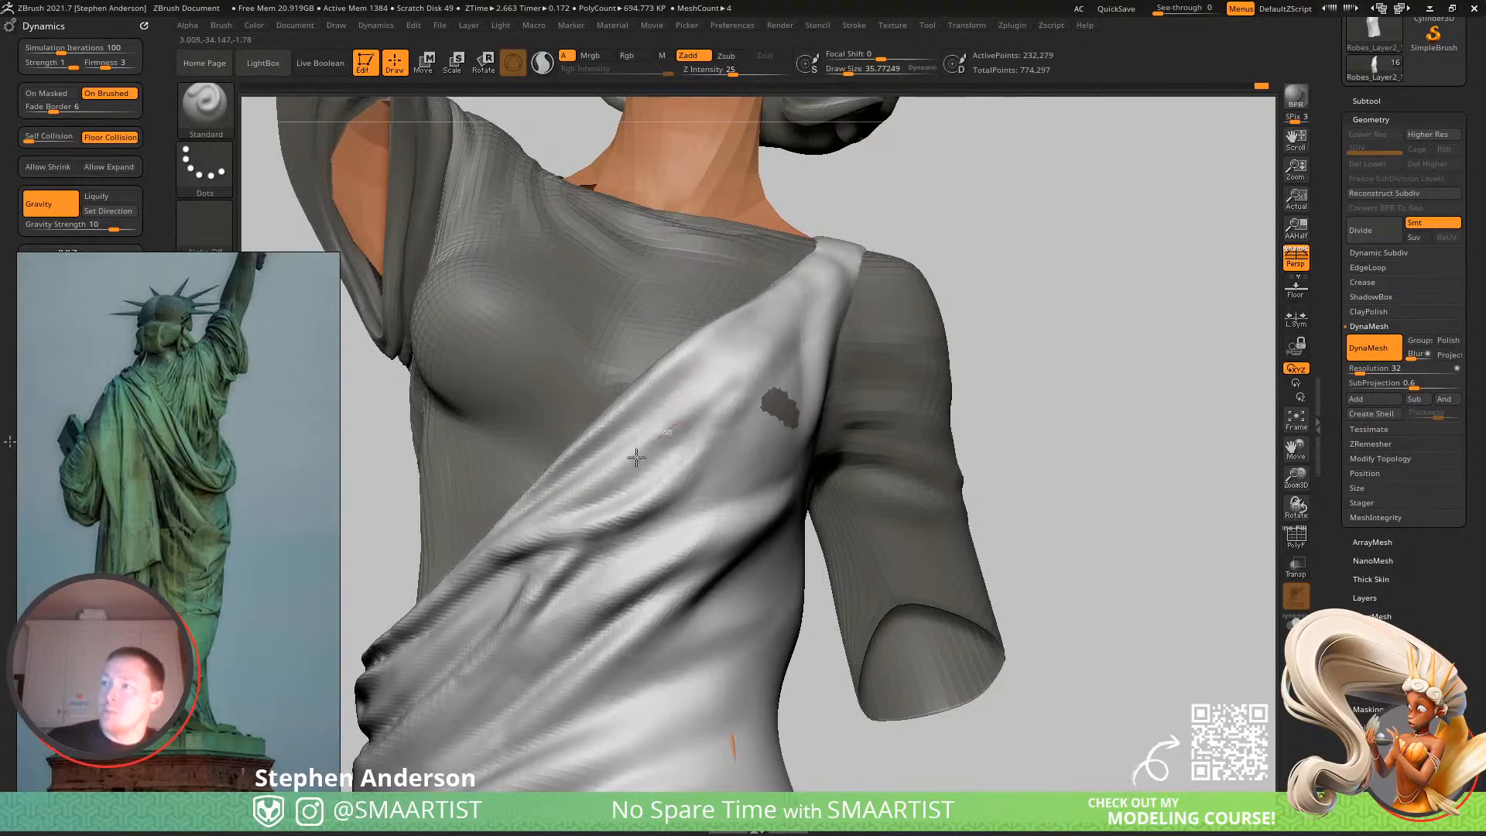
{"action": "left_click_drag", "start_coordinate": [598, 483], "coordinate": [765, 381]}
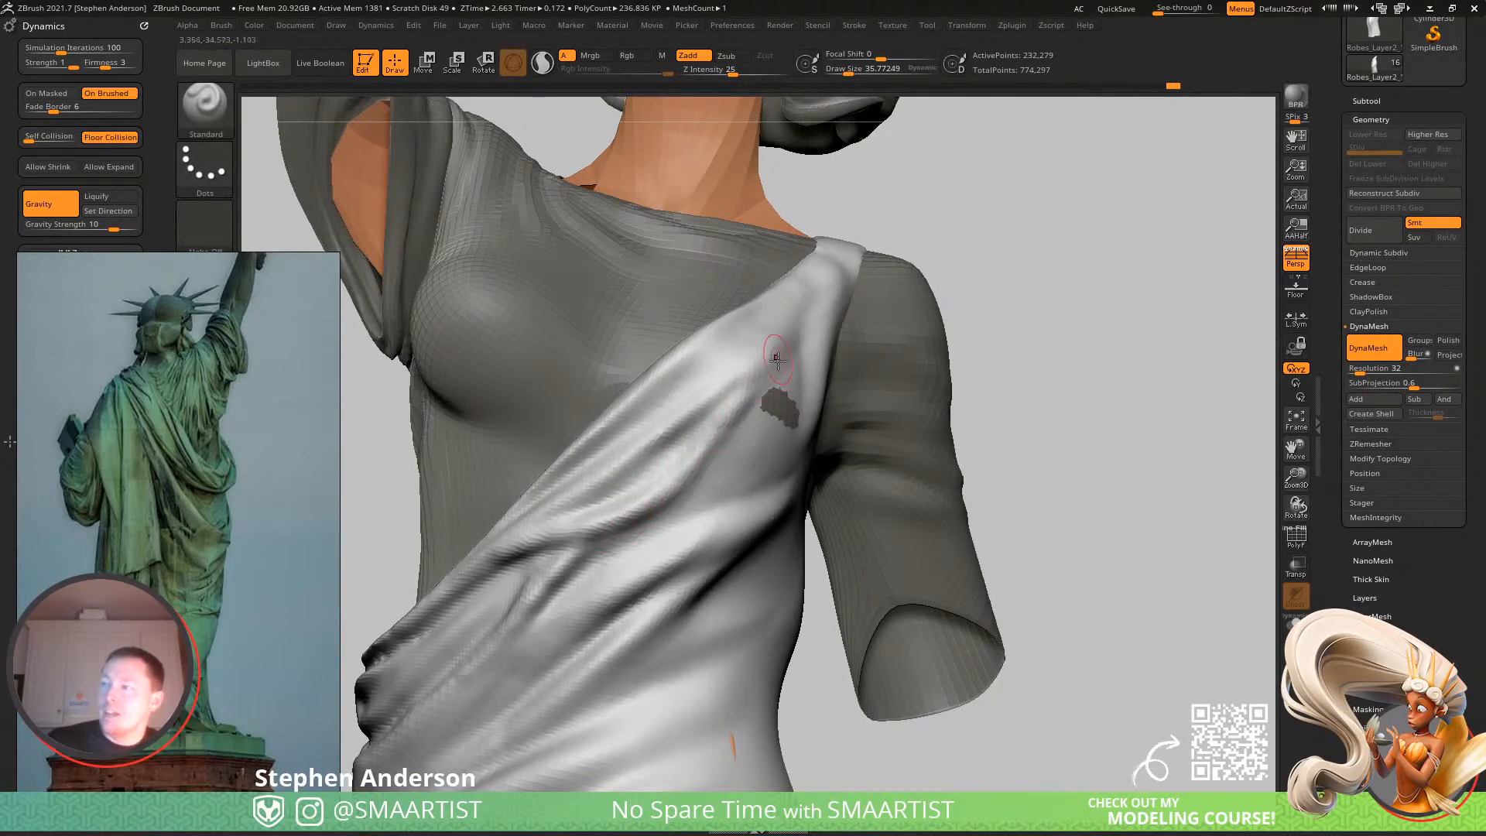
{"action": "mouse_move", "coordinate": [746, 422]}
{"action": "right_mouse_down", "text": "ctrl"}
{"action": "mouse_move", "coordinate": [701, 344]}
{"action": "mouse_move", "coordinate": [725, 392]}
{"action": "right_mouse_up", "text": "ctrl"}
{"action": "mouse_move", "coordinate": [725, 391]}
{"action": "left_mouse_down"}
{"action": "mouse_move", "coordinate": [626, 452]}
{"action": "mouse_move", "coordinate": [754, 399]}
{"action": "left_mouse_up"}
{"action": "key", "text": "shift"}
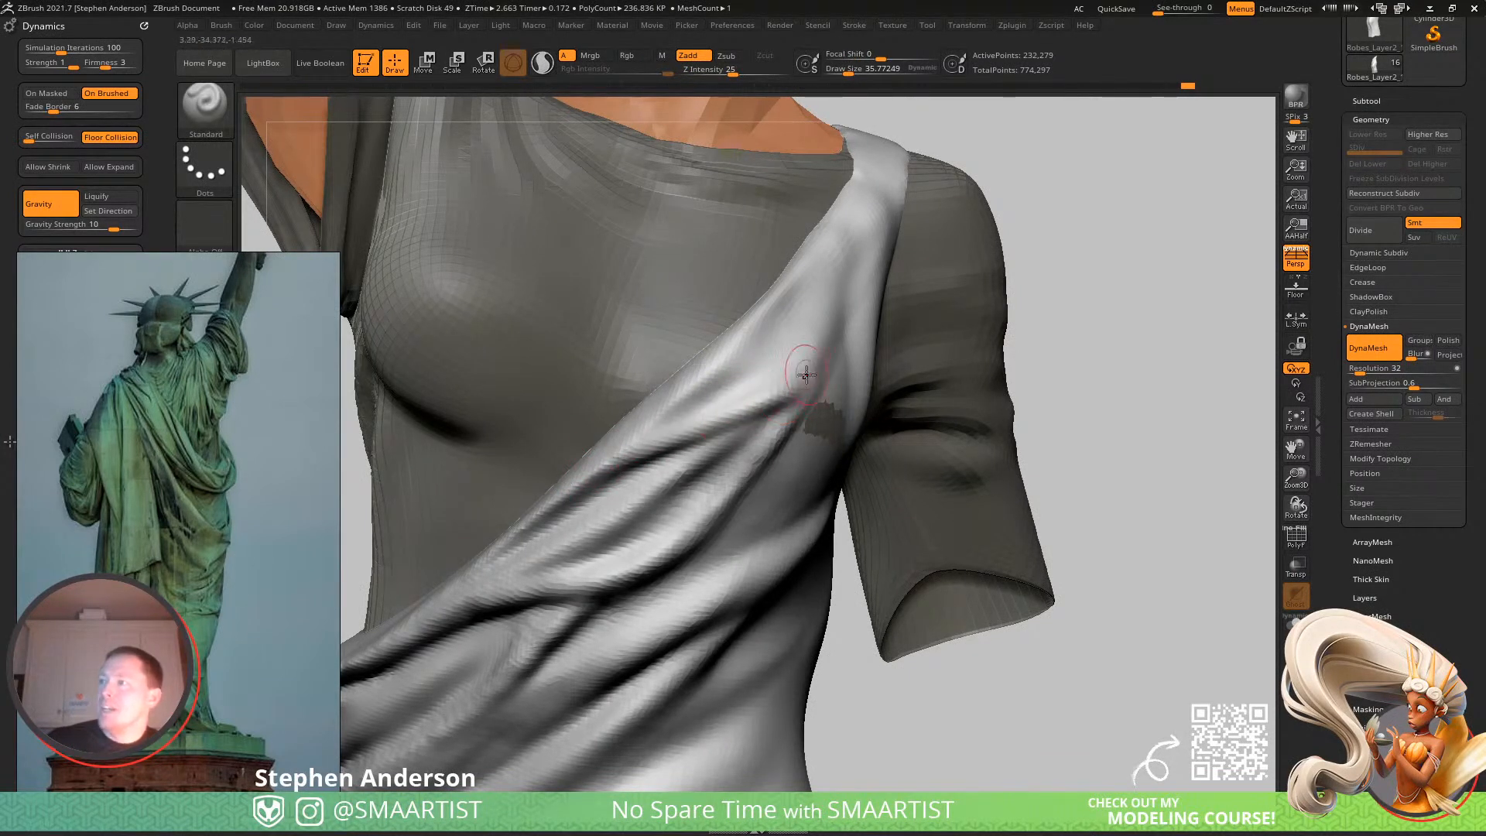
{"action": "key", "text": "shift"}
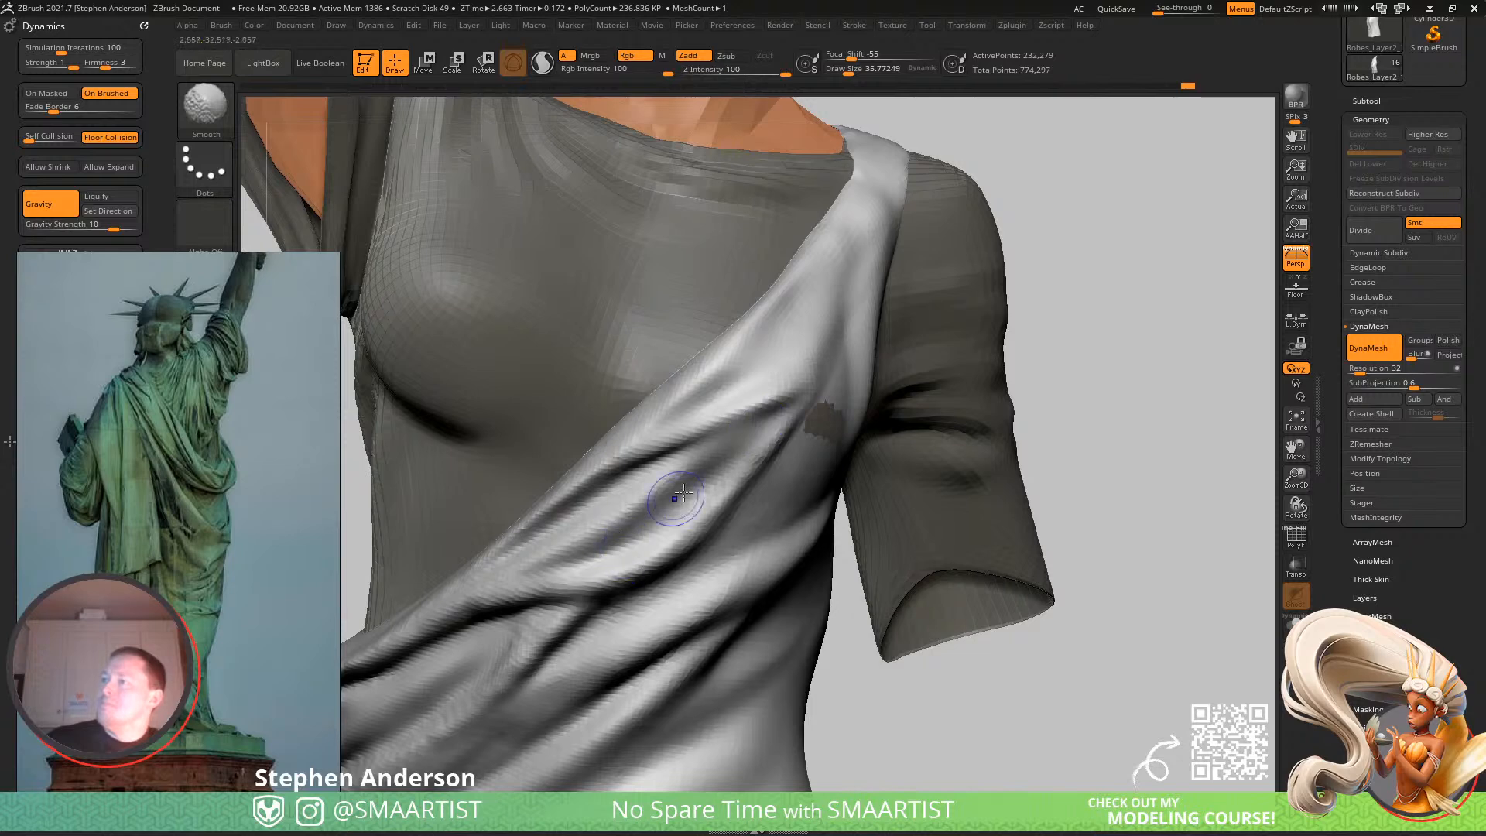
{"action": "left_click_drag", "start_coordinate": [764, 421], "coordinate": [583, 569], "text": "alt"}
Refine the folds between the shoulder strap and the chest, smoothing the transitions.
{"action": "mouse_move", "coordinate": [740, 487]}
{"action": "right_mouse_down", "text": "ctrl"}
{"action": "mouse_move", "coordinate": [674, 407]}
{"action": "mouse_move", "coordinate": [696, 395]}
{"action": "mouse_move", "coordinate": [669, 406]}
{"action": "mouse_move", "coordinate": [708, 456]}
{"action": "right_mouse_up", "text": "ctrl"}
{"action": "right_click_drag", "start_coordinate": [608, 359], "coordinate": [585, 436], "text": "alt"}
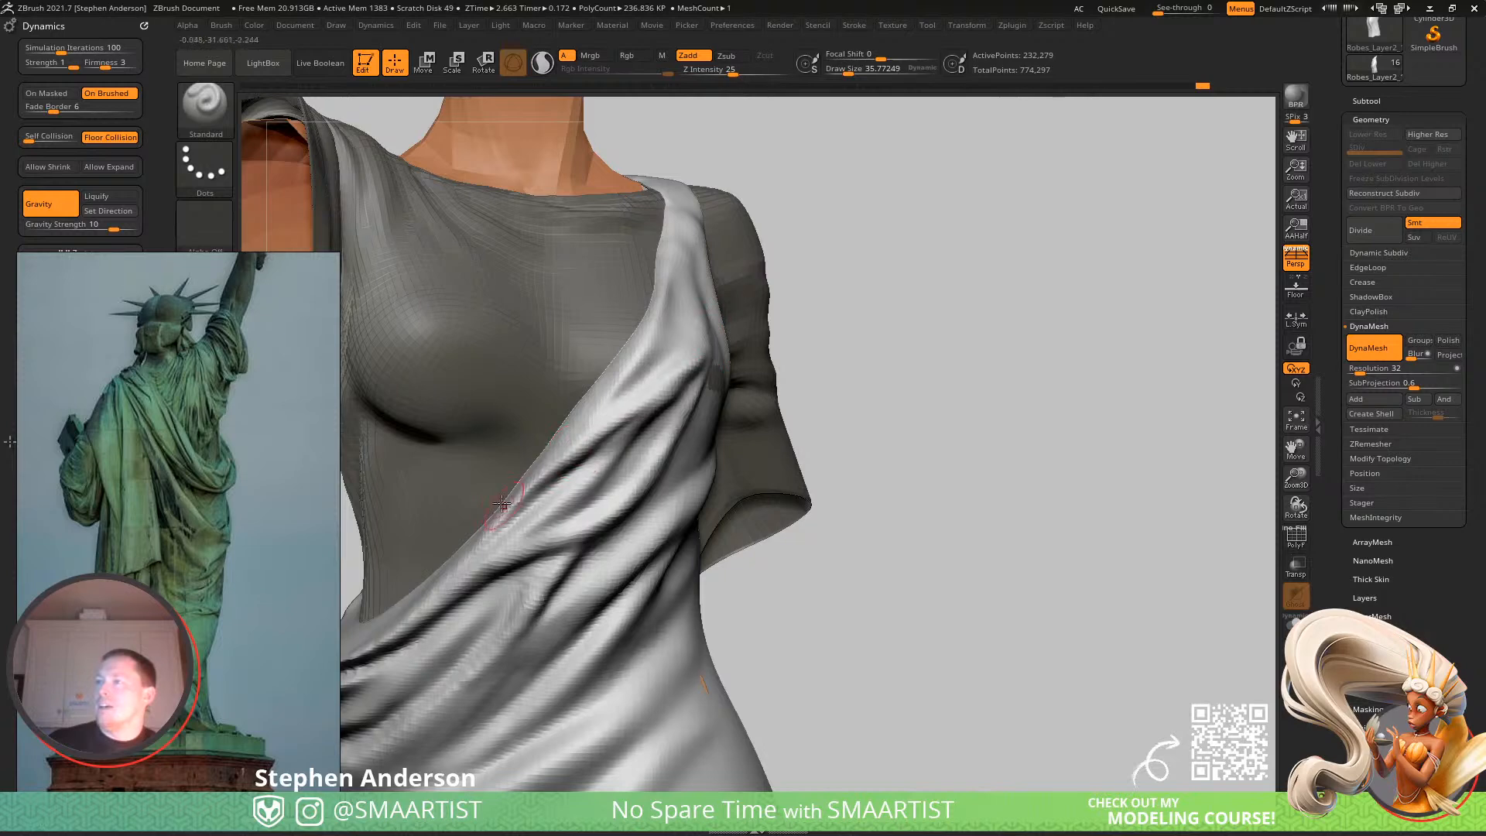
{"action": "right_click_drag", "start_coordinate": [571, 464], "coordinate": [529, 514]}
{"action": "mouse_move", "coordinate": [674, 355]}
{"action": "right_mouse_down"}
{"action": "mouse_move", "coordinate": [697, 325]}
{"action": "mouse_move", "coordinate": [663, 381]}
{"action": "mouse_move", "coordinate": [619, 411]}
{"action": "right_mouse_up"}
{"action": "left_click_drag", "start_coordinate": [626, 344], "coordinate": [608, 399]}
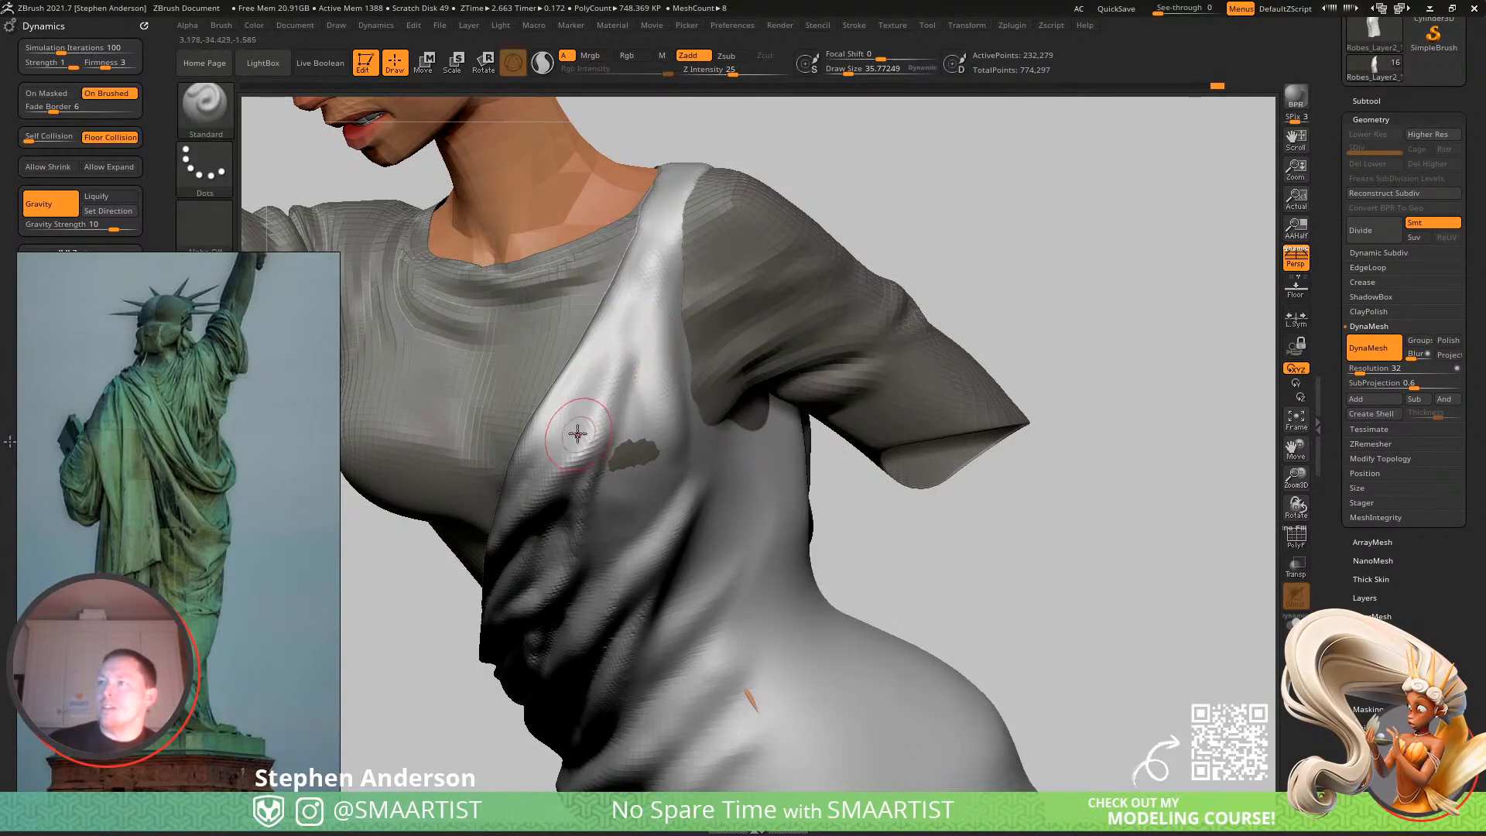
{"action": "key", "text": "shift"}
{"action": "mouse_move", "coordinate": [576, 442]}
{"action": "right_mouse_down"}
{"action": "mouse_move", "coordinate": [681, 464]}
{"action": "mouse_move", "coordinate": [580, 467]}
{"action": "right_mouse_up"}
{"action": "key", "text": "shift"}
{"action": "right_click_drag", "start_coordinate": [556, 554], "coordinate": [553, 434], "text": "alt"}
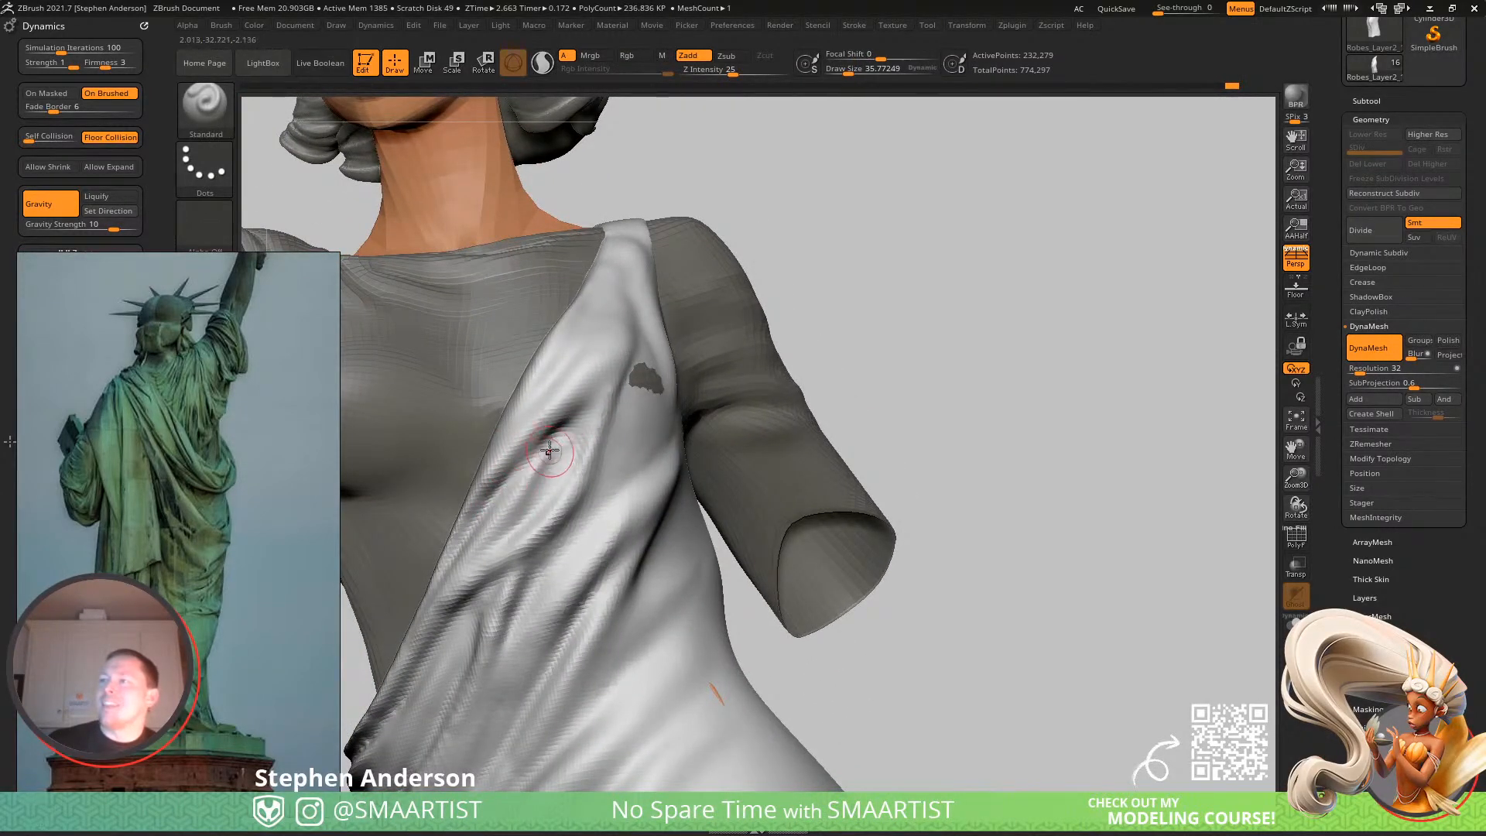
{"action": "key", "text": "shift"}
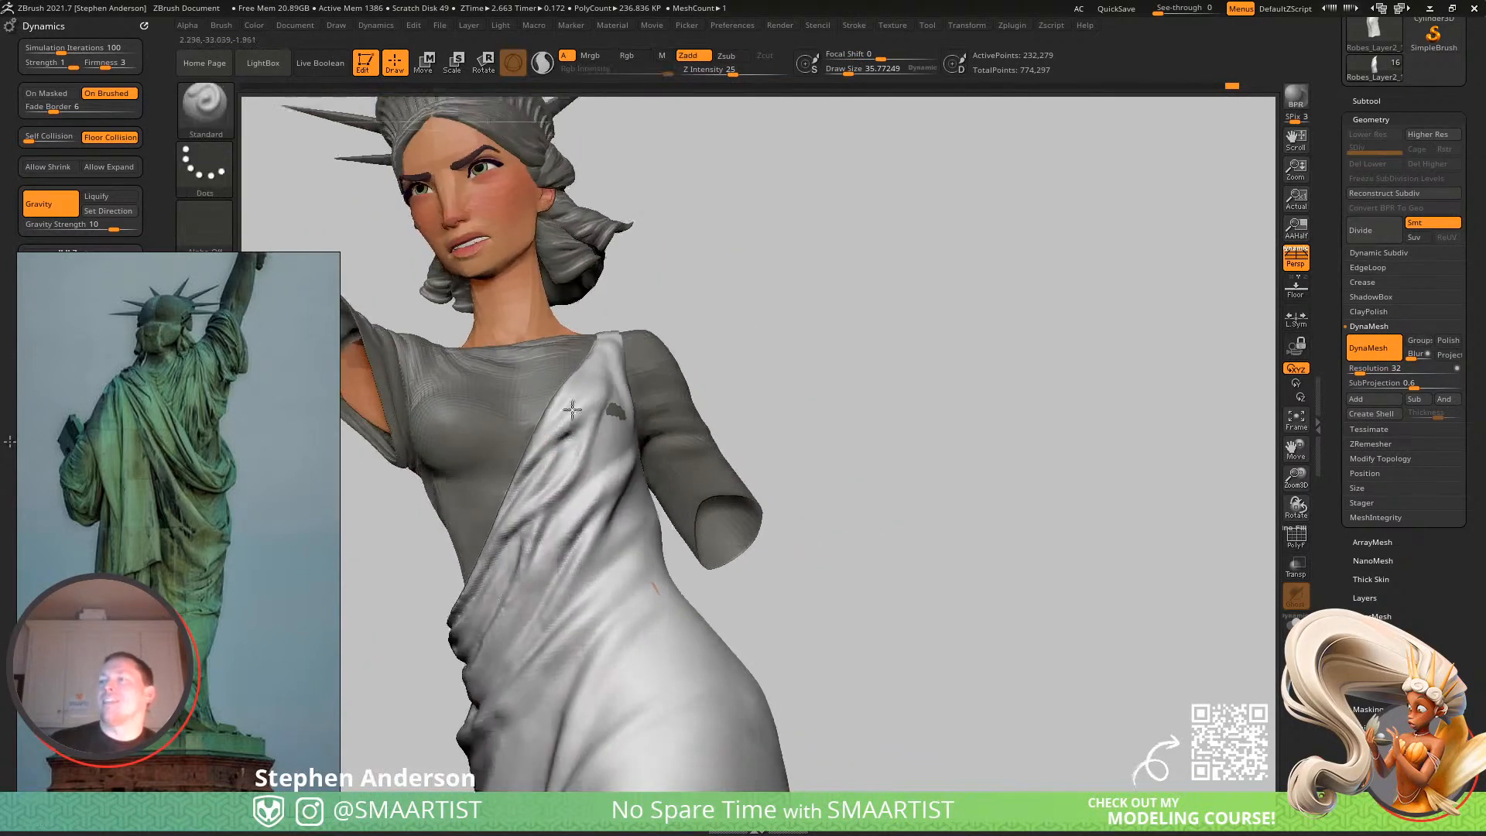
Add vertical folds running down from the shoulder strap over the chest beside the armpit.
{"action": "left_click_drag", "start_coordinate": [570, 398], "coordinate": [535, 383]}
{"action": "mouse_move", "coordinate": [536, 383]}
{"action": "right_mouse_down", "text": "ctrl"}
{"action": "mouse_move", "coordinate": [616, 498]}
{"action": "mouse_move", "coordinate": [577, 419]}
{"action": "mouse_move", "coordinate": [611, 398]}
{"action": "mouse_move", "coordinate": [605, 465]}
{"action": "mouse_move", "coordinate": [613, 425]}
{"action": "mouse_move", "coordinate": [650, 434]}
{"action": "mouse_move", "coordinate": [625, 414]}
{"action": "right_mouse_up", "text": "ctrl"}
{"action": "key", "text": "shift"}
{"action": "mouse_move", "coordinate": [625, 414]}
{"action": "left_mouse_down"}
{"action": "mouse_move", "coordinate": [575, 531]}
{"action": "mouse_move", "coordinate": [541, 551]}
{"action": "left_mouse_up"}
{"action": "mouse_move", "coordinate": [648, 378]}
{"action": "left_mouse_down", "text": "shift"}
{"action": "mouse_move", "coordinate": [564, 545]}
{"action": "mouse_move", "coordinate": [650, 364]}
{"action": "mouse_move", "coordinate": [698, 559]}
{"action": "left_mouse_up", "text": "shift"}
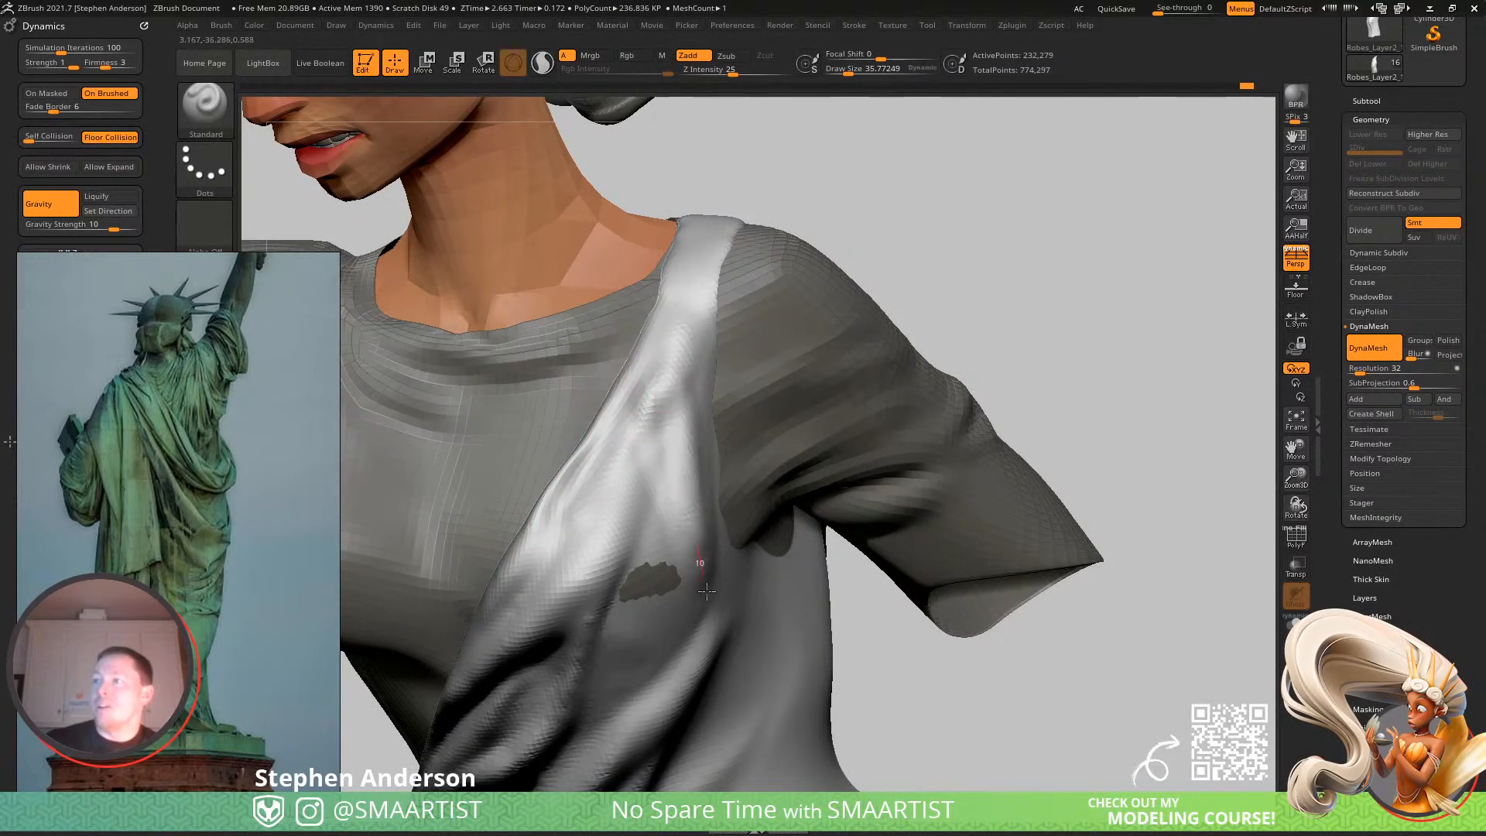
Flatten the folds along the shoulder strap and the chest's front edge using the TrimDynamic brush at draw size about 42.
{"action": "right_click_drag", "start_coordinate": [673, 462], "coordinate": [589, 457]}
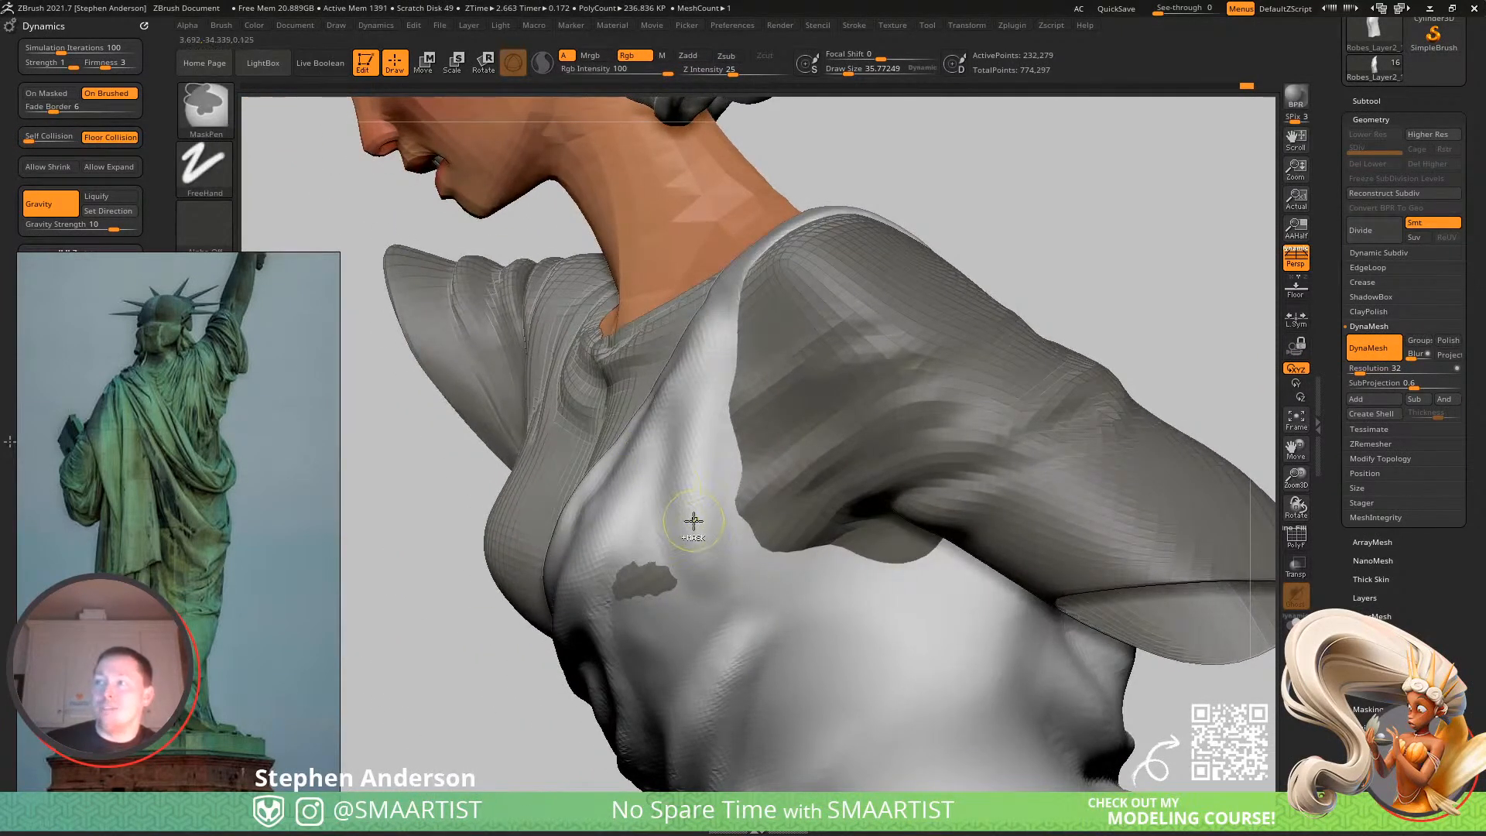
{"action": "key", "text": "b"}
{"action": "key", "text": "t"}
{"action": "key", "text": "d"}
{"action": "right_click_drag", "start_coordinate": [689, 507], "coordinate": [699, 415]}
{"action": "key", "text": "s"}
{"action": "mouse_move", "coordinate": [700, 418]}
{"action": "left_mouse_down"}
{"action": "mouse_move", "coordinate": [664, 445]}
{"action": "mouse_move", "coordinate": [683, 421]}
{"action": "left_mouse_up"}
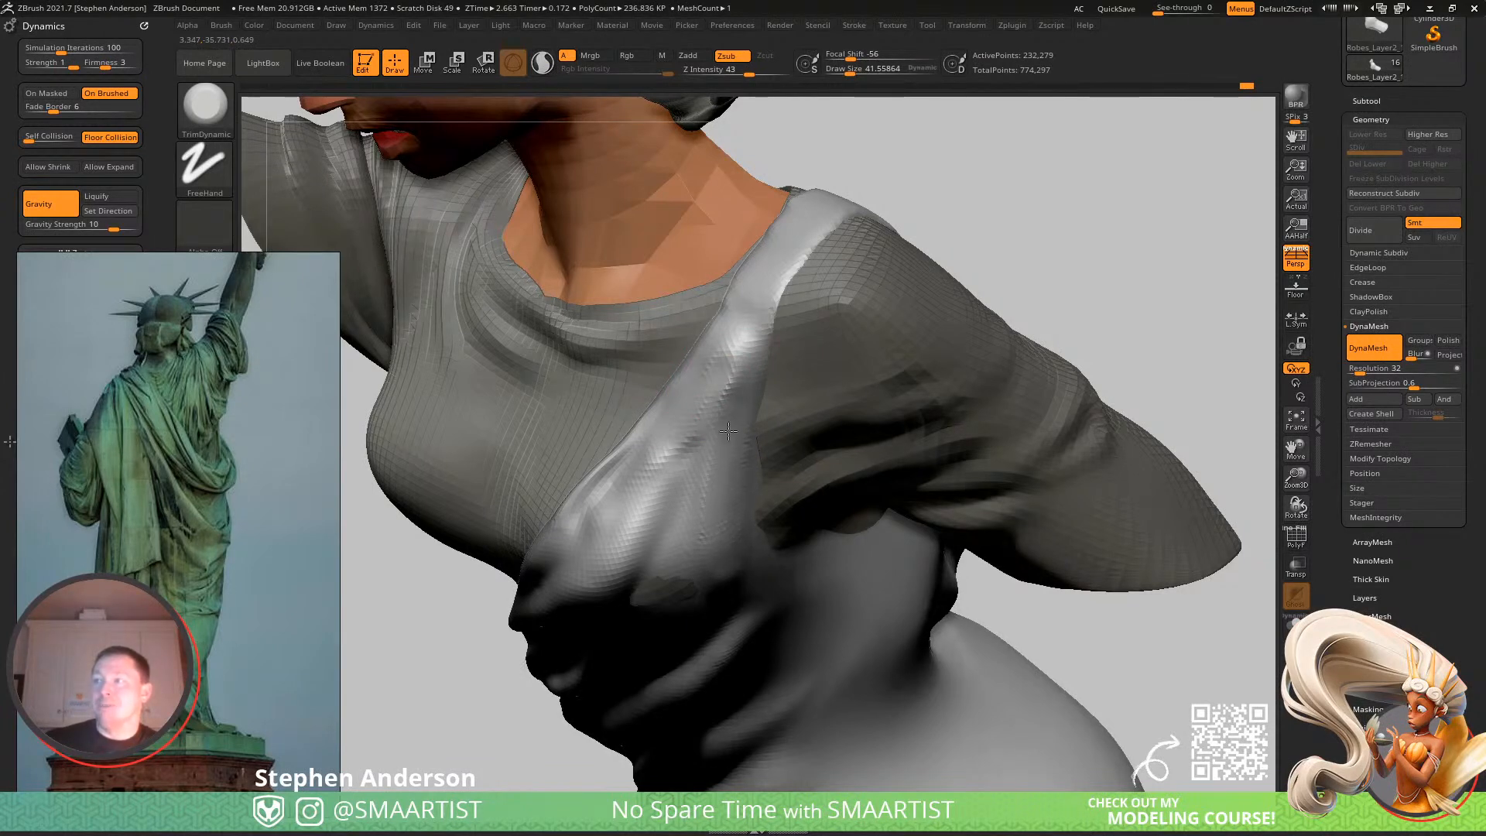
{"action": "left_click_drag", "start_coordinate": [715, 396], "coordinate": [728, 348]}
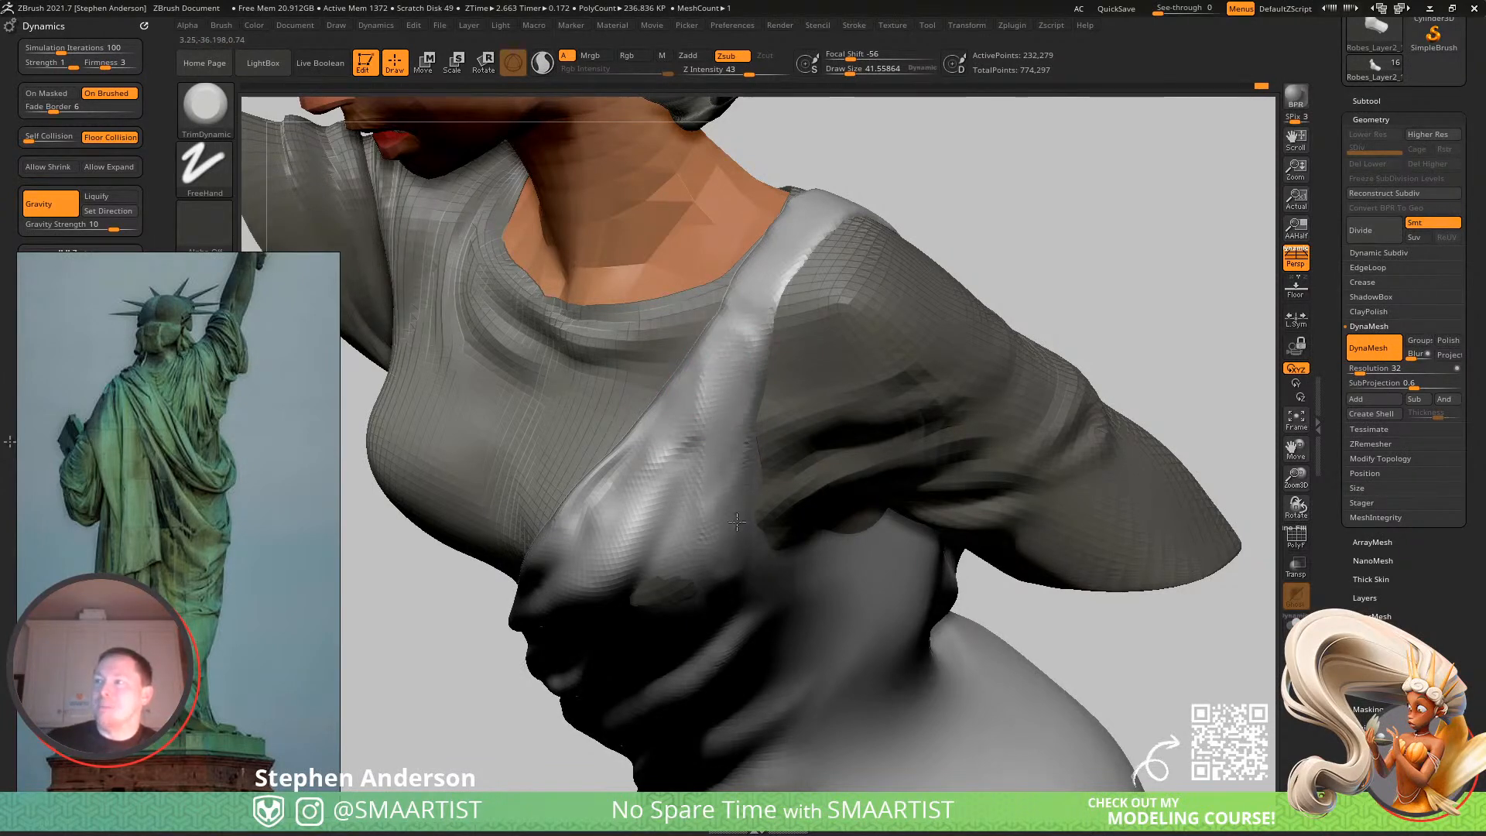
{"action": "mouse_move", "coordinate": [697, 458]}
{"action": "right_mouse_down"}
{"action": "mouse_move", "coordinate": [713, 397]}
{"action": "mouse_move", "coordinate": [669, 445]}
{"action": "mouse_move", "coordinate": [582, 481]}
{"action": "right_mouse_up"}
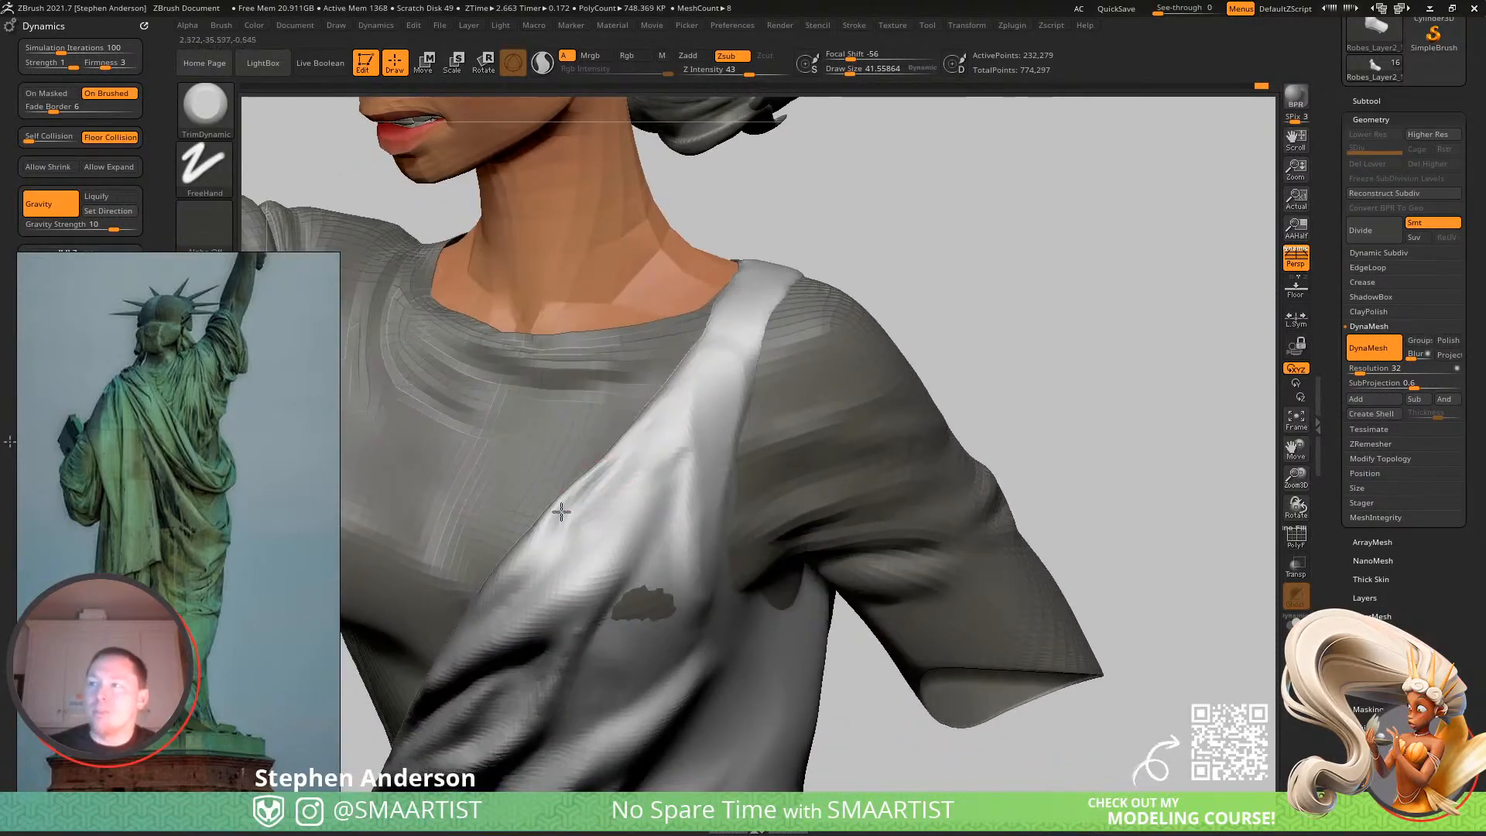
{"action": "left_click_drag", "start_coordinate": [535, 508], "coordinate": [520, 542]}
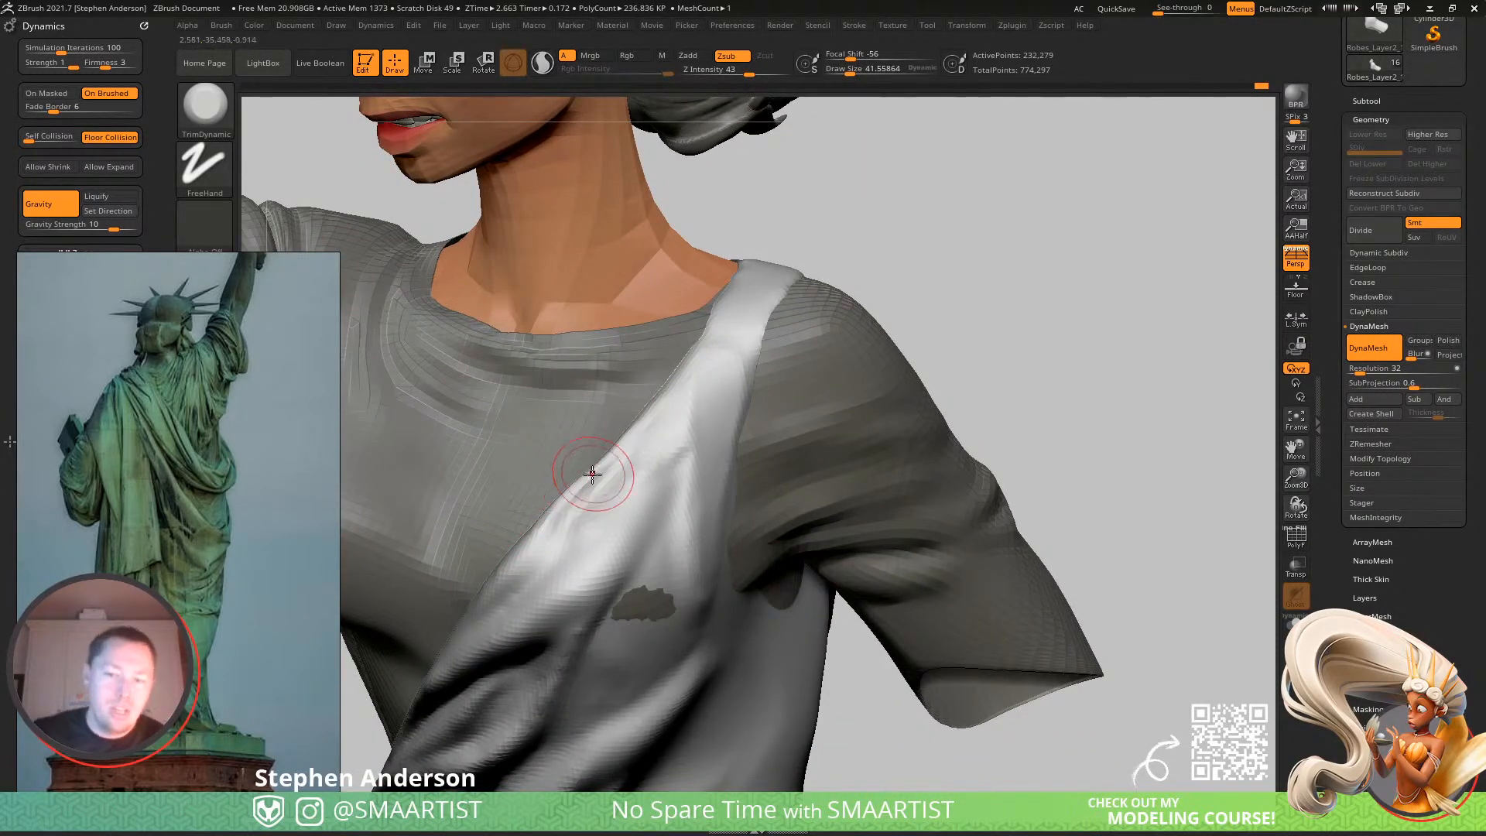
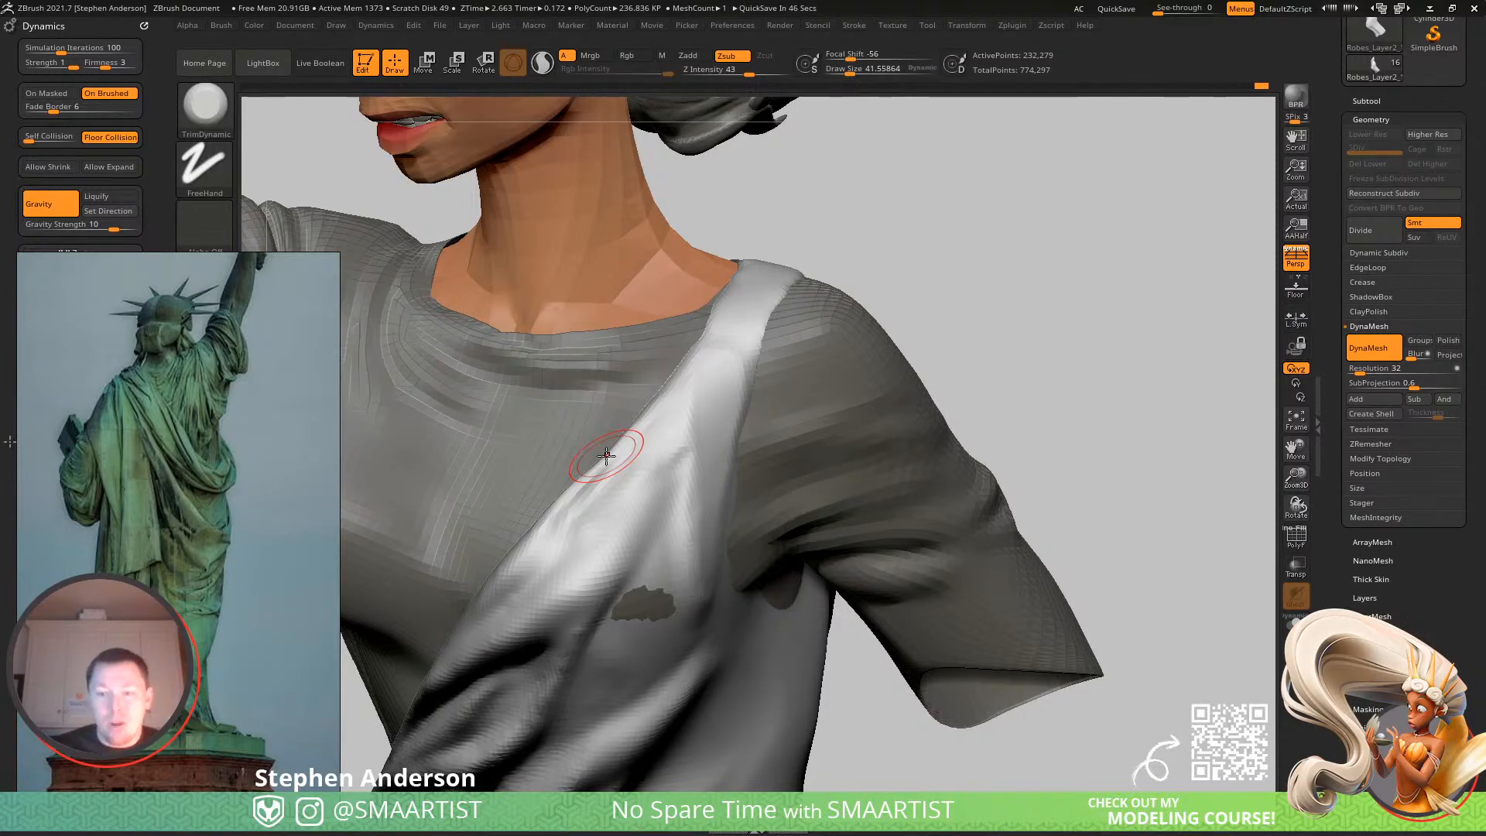
Examine how the robe drapes over the shoulder and torso in the front-view Statue of Liberty reference photo.
{"action": "mouse_move", "coordinate": [587, 646]}
{"action": "right_mouse_down"}
{"action": "mouse_move", "coordinate": [591, 564]}
{"action": "mouse_move", "coordinate": [650, 540]}
{"action": "right_mouse_up"}
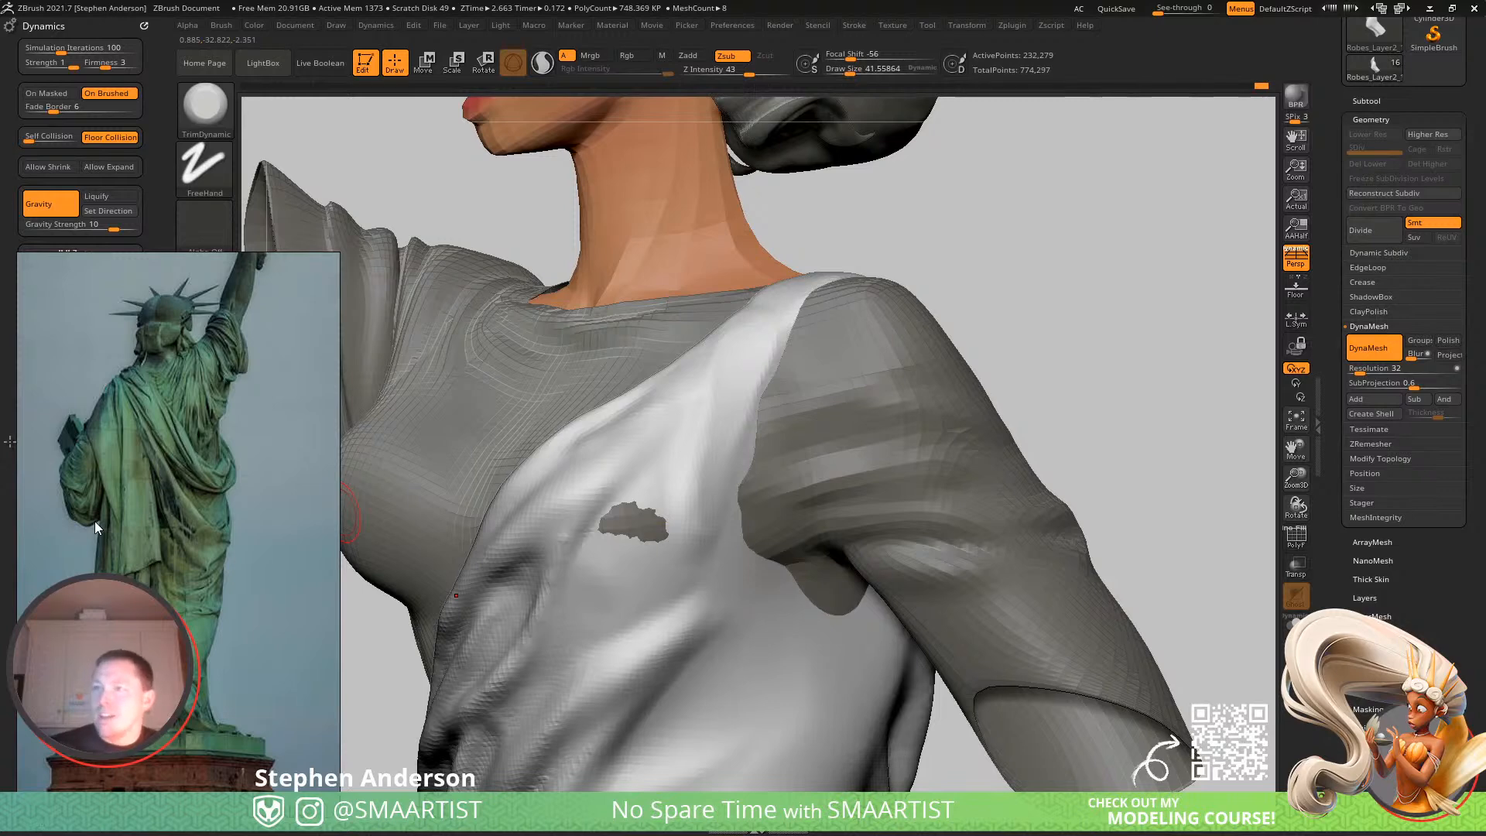
{"action": "middle_click_drag", "start_coordinate": [135, 520], "coordinate": [654, 531]}
{"action": "middle_click_drag", "start_coordinate": [119, 490], "coordinate": [334, 664]}
{"action": "middle_click_drag", "start_coordinate": [207, 601], "coordinate": [56, 295]}
{"action": "middle_click_drag", "start_coordinate": [188, 630], "coordinate": [106, 696]}
{"action": "middle_click_drag", "start_coordinate": [163, 272], "coordinate": [131, 766]}
{"action": "middle_click_drag", "start_coordinate": [170, 425], "coordinate": [309, 820]}
{"action": "middle_click_drag", "start_coordinate": [250, 537], "coordinate": [5, 619]}
{"action": "middle_click_drag", "start_coordinate": [286, 696], "coordinate": [102, 612]}
{"action": "middle_click_drag", "start_coordinate": [232, 495], "coordinate": [101, 503]}
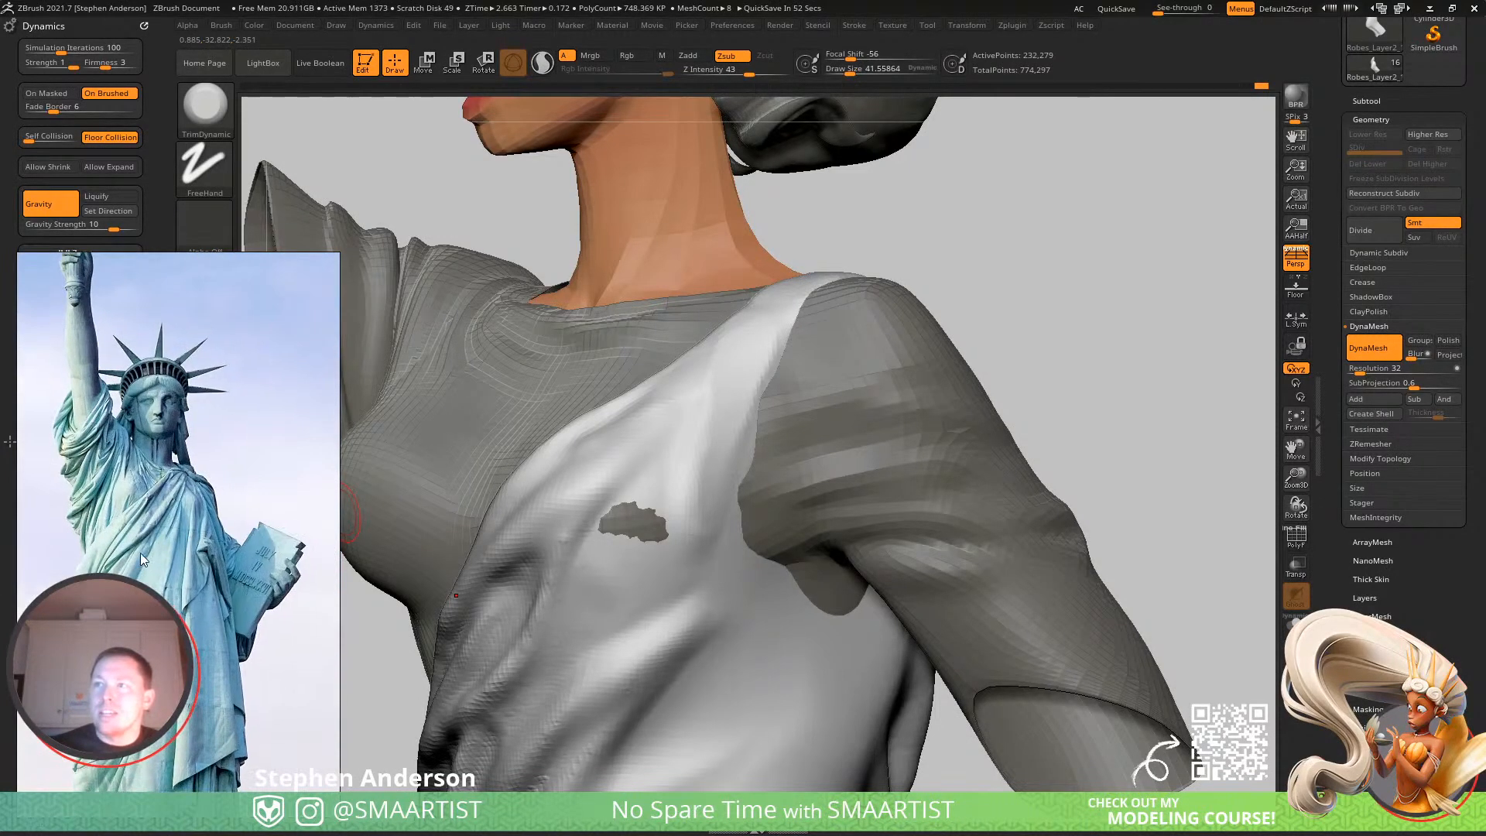
Build up long diagonal folds from the shoulder strap across the chest toward the waist using the Clay brush at draw size about 48.
{"action": "right_click_drag", "start_coordinate": [646, 427], "coordinate": [686, 437]}
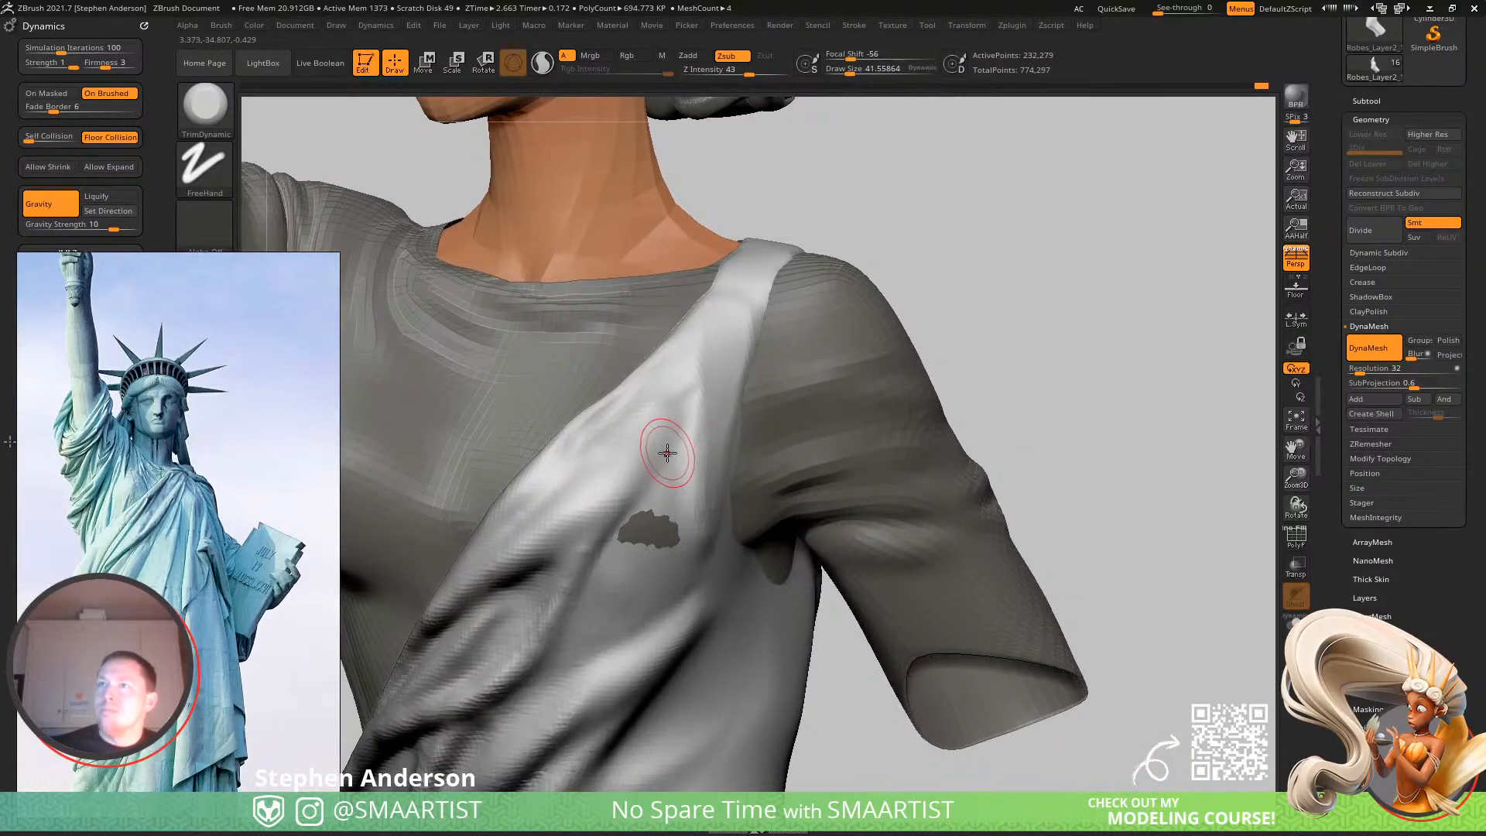
{"action": "key", "text": "b"}
{"action": "left_click", "coordinate": [692, 467]}
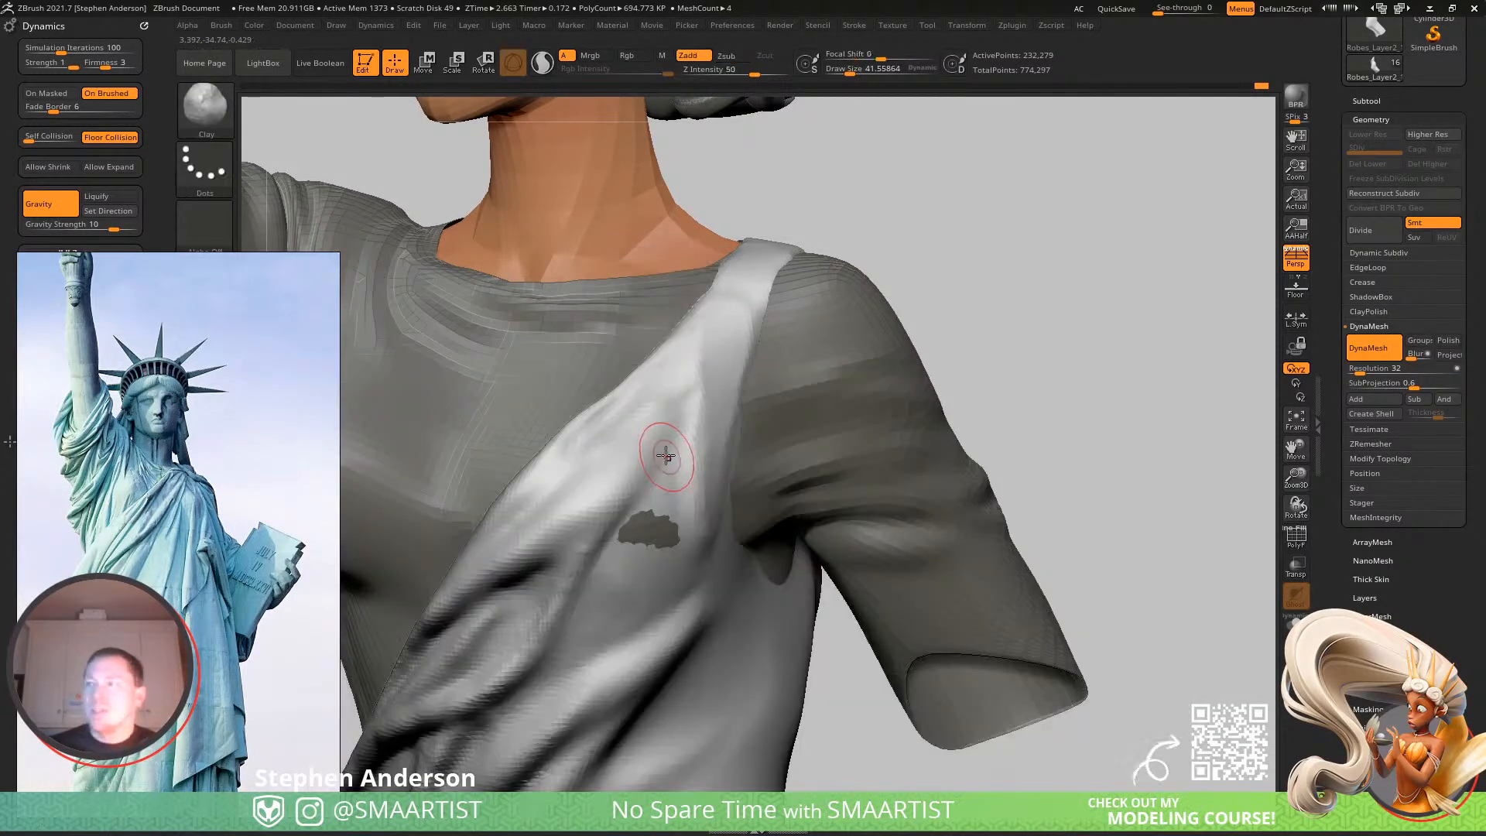
{"action": "key", "text": "s"}
{"action": "left_click", "coordinate": [675, 420]}
{"action": "left_click_drag", "start_coordinate": [676, 420], "coordinate": [672, 467]}
{"action": "mouse_move", "coordinate": [654, 524]}
{"action": "left_mouse_down"}
{"action": "mouse_move", "coordinate": [672, 473]}
{"action": "mouse_move", "coordinate": [543, 672]}
{"action": "left_mouse_up"}
{"action": "mouse_move", "coordinate": [694, 431]}
{"action": "left_mouse_down"}
{"action": "mouse_move", "coordinate": [660, 520]}
{"action": "mouse_move", "coordinate": [551, 681]}
{"action": "left_mouse_up"}
{"action": "left_click_drag", "start_coordinate": [642, 571], "coordinate": [523, 678]}
{"action": "mouse_move", "coordinate": [620, 545]}
{"action": "left_mouse_down"}
{"action": "mouse_move", "coordinate": [573, 619]}
{"action": "mouse_move", "coordinate": [342, 766]}
{"action": "left_mouse_up"}
{"action": "left_click_drag", "start_coordinate": [682, 437], "coordinate": [553, 692]}
{"action": "mouse_move", "coordinate": [577, 597]}
{"action": "right_mouse_down"}
{"action": "mouse_move", "coordinate": [464, 597]}
{"action": "mouse_move", "coordinate": [548, 595]}
{"action": "right_mouse_up"}
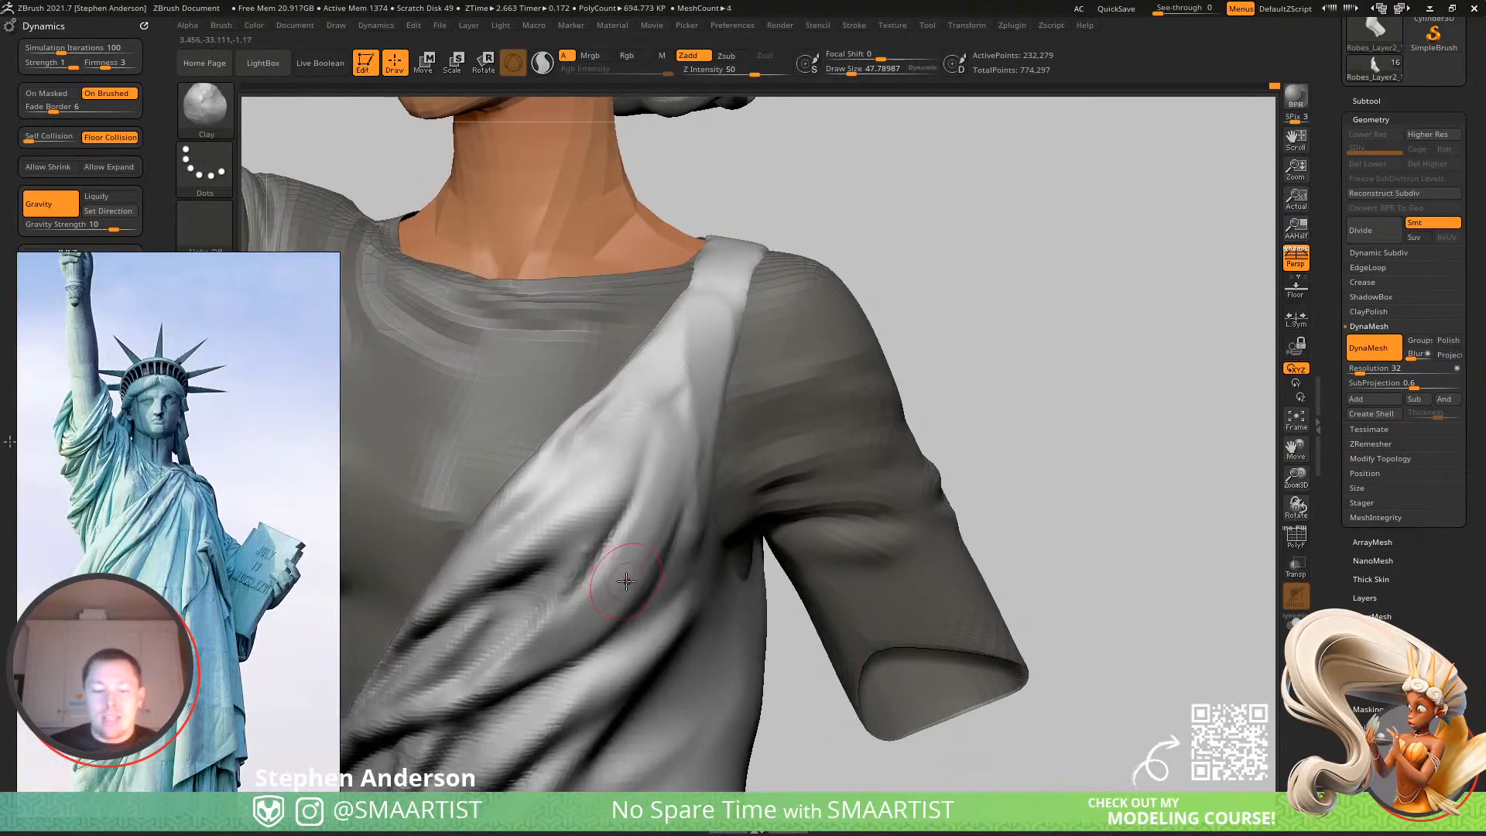
Sculpt finer diagonal folds from the strap down across the side of the chest using the Standard brush, reducing the draw size to about 30.
{"action": "key", "text": "b"}
{"action": "key", "text": "s"}
{"action": "key", "text": "t"}
{"action": "left_click_drag", "start_coordinate": [687, 382], "coordinate": [598, 618]}
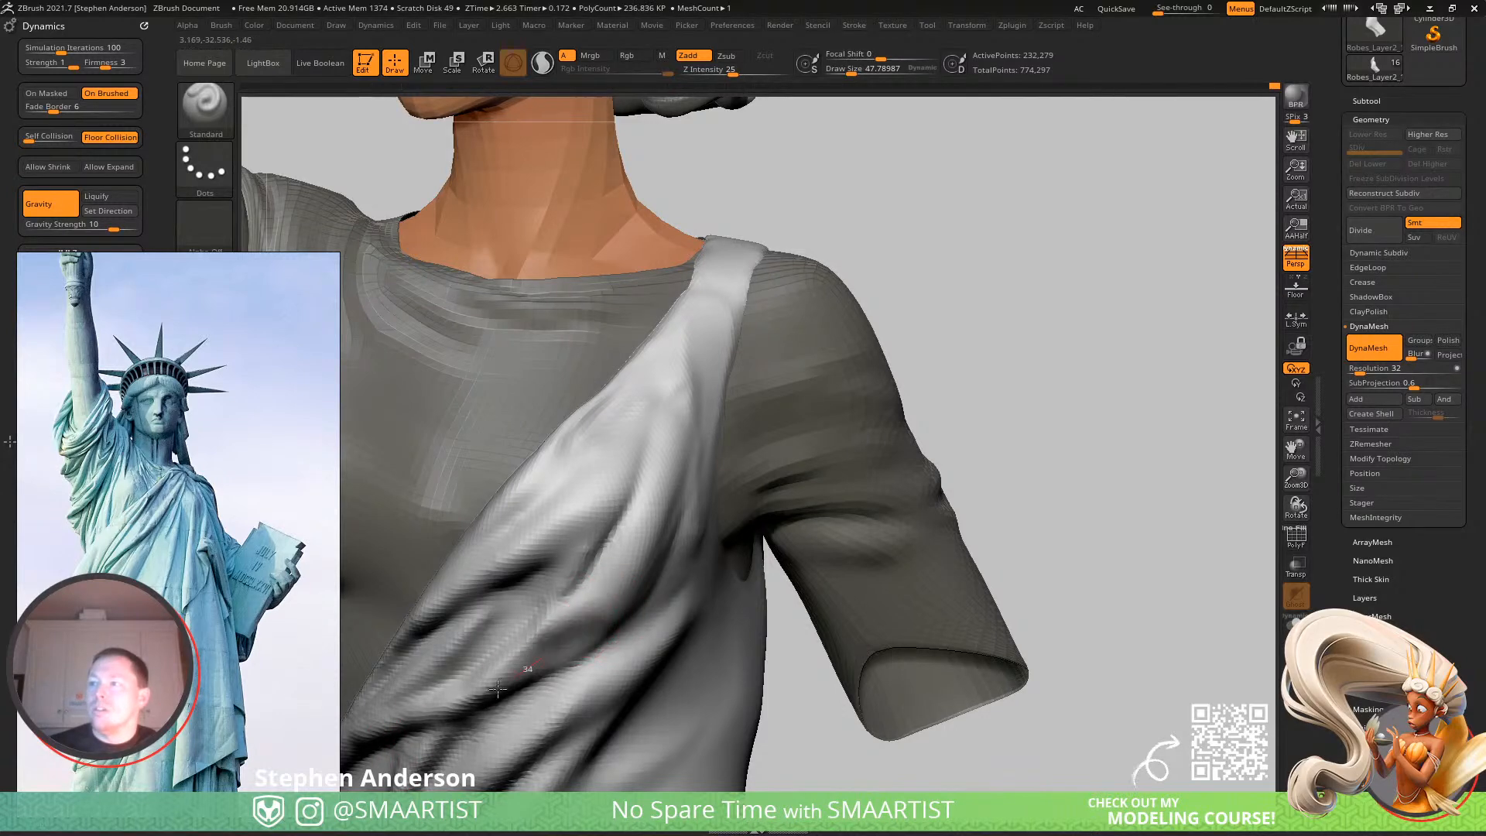
{"action": "mouse_move", "coordinate": [579, 638]}
{"action": "right_mouse_down"}
{"action": "mouse_move", "coordinate": [581, 581]}
{"action": "mouse_move", "coordinate": [597, 642]}
{"action": "right_mouse_up"}
{"action": "key", "text": "ctrl+z"}
{"action": "key", "text": "s"}
{"action": "left_click_drag", "start_coordinate": [619, 630], "coordinate": [464, 711]}
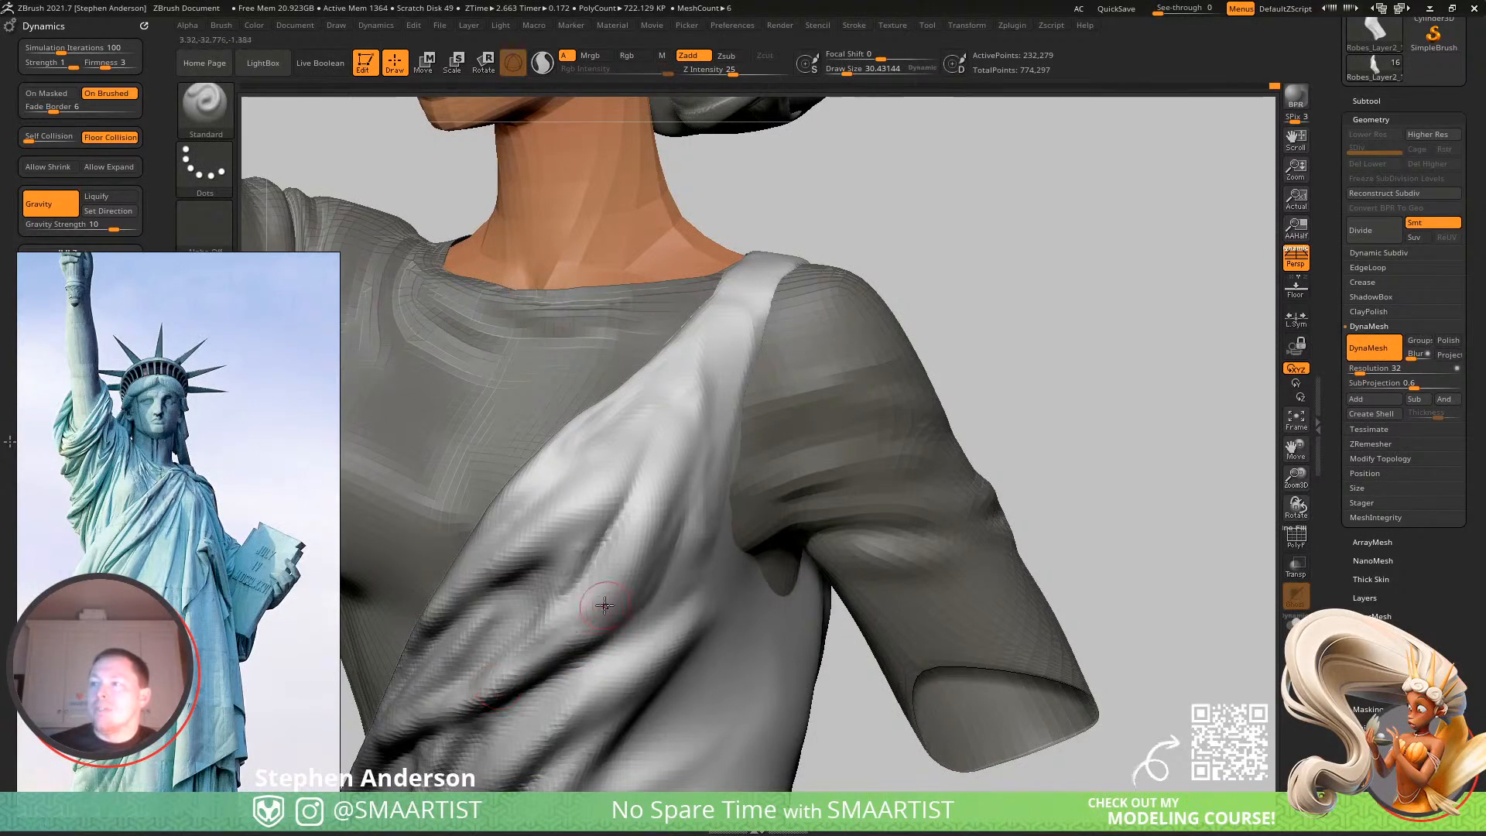
{"action": "left_click_drag", "start_coordinate": [596, 603], "coordinate": [451, 721]}
{"action": "right_click_drag", "start_coordinate": [717, 348], "coordinate": [542, 580], "text": "ctrl"}
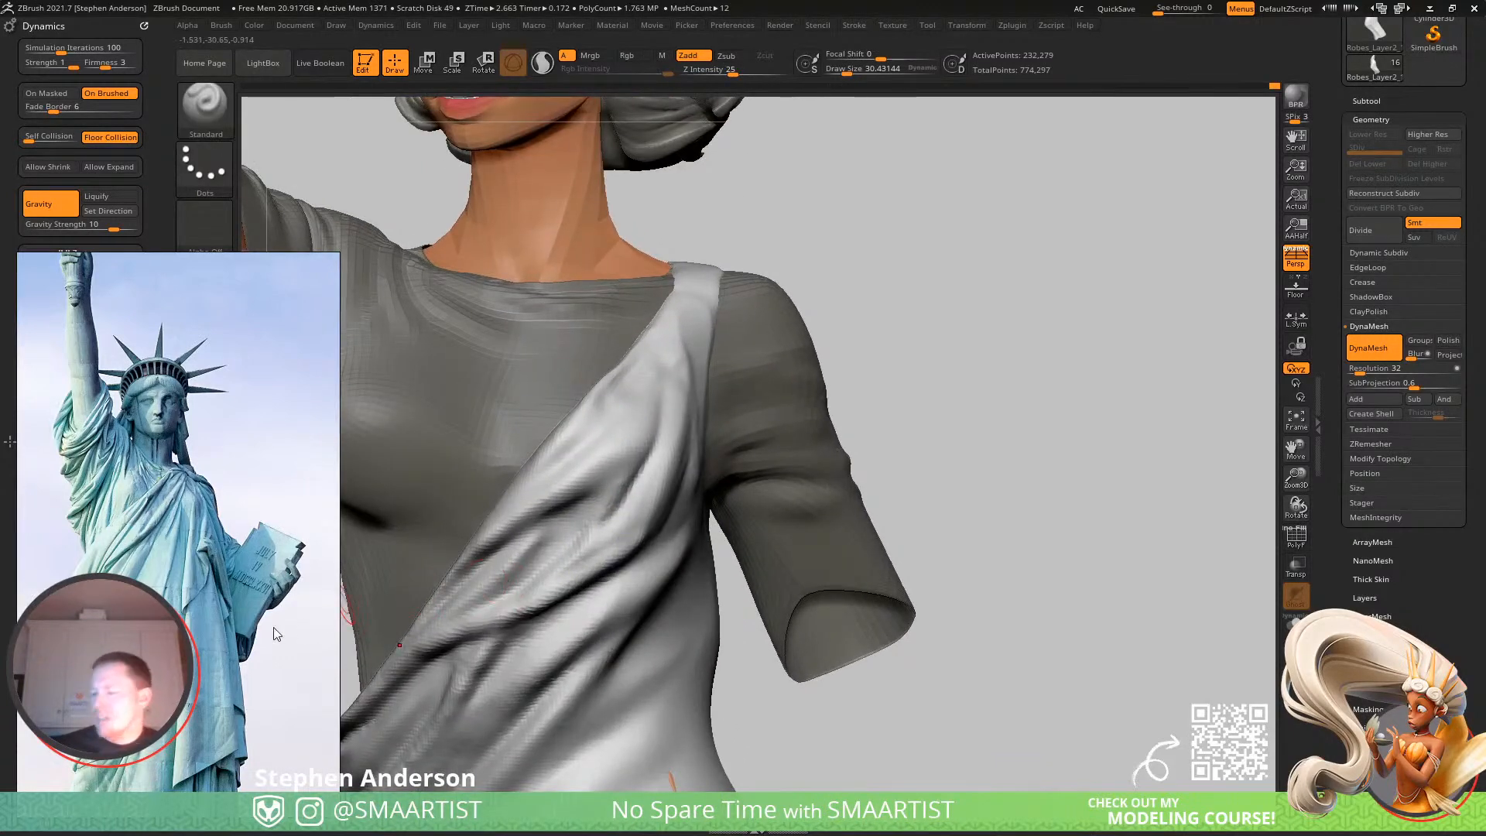
Study the lower robe and the torso drapery in the front reference photo.
{"action": "middle_click_drag", "start_coordinate": [226, 689], "coordinate": [246, 346]}
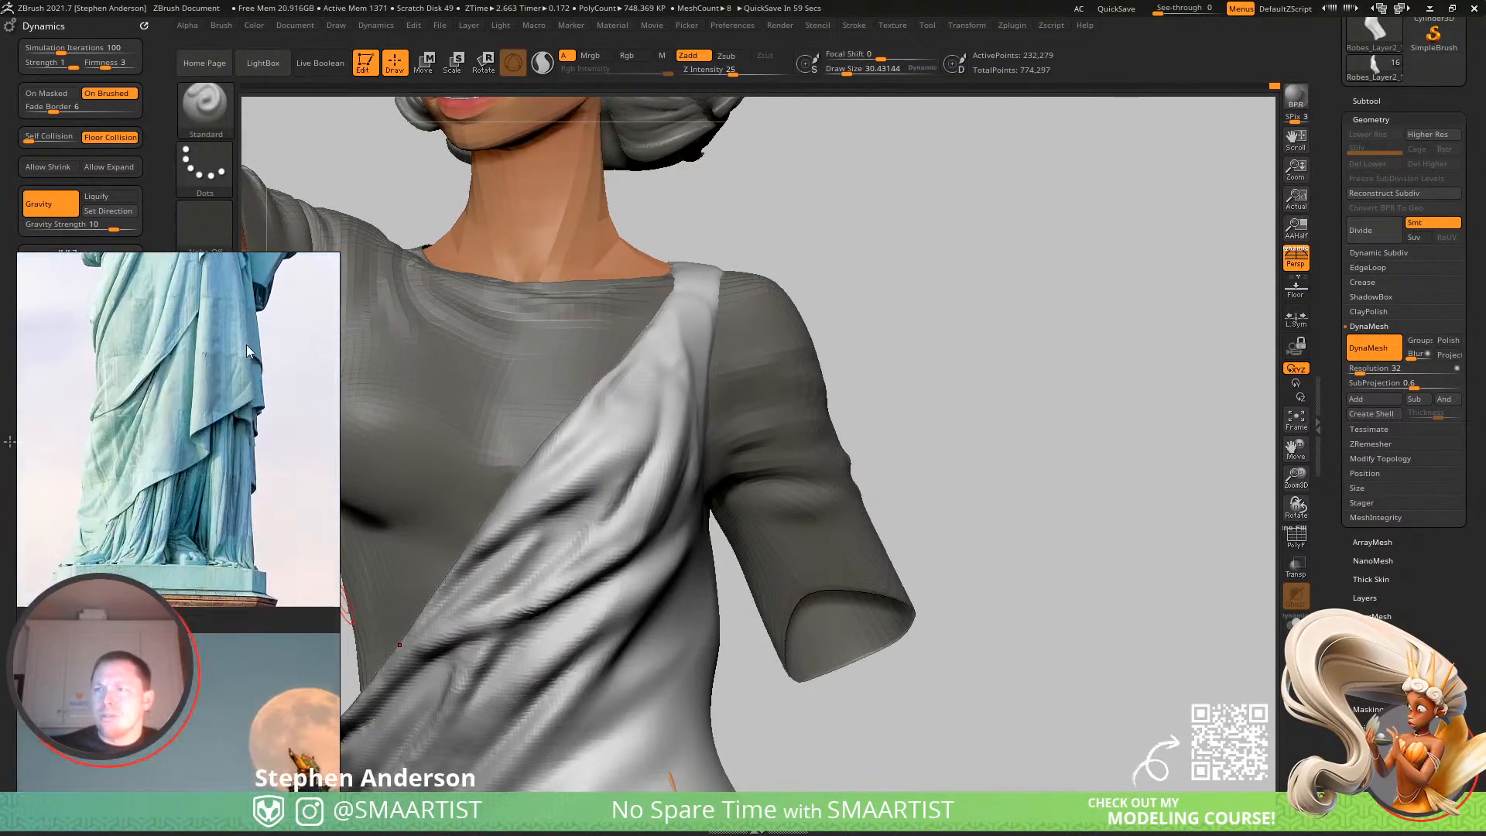
{"action": "scroll", "coordinate": [222, 571], "scroll_direction": "up", "scroll_amount": 3}
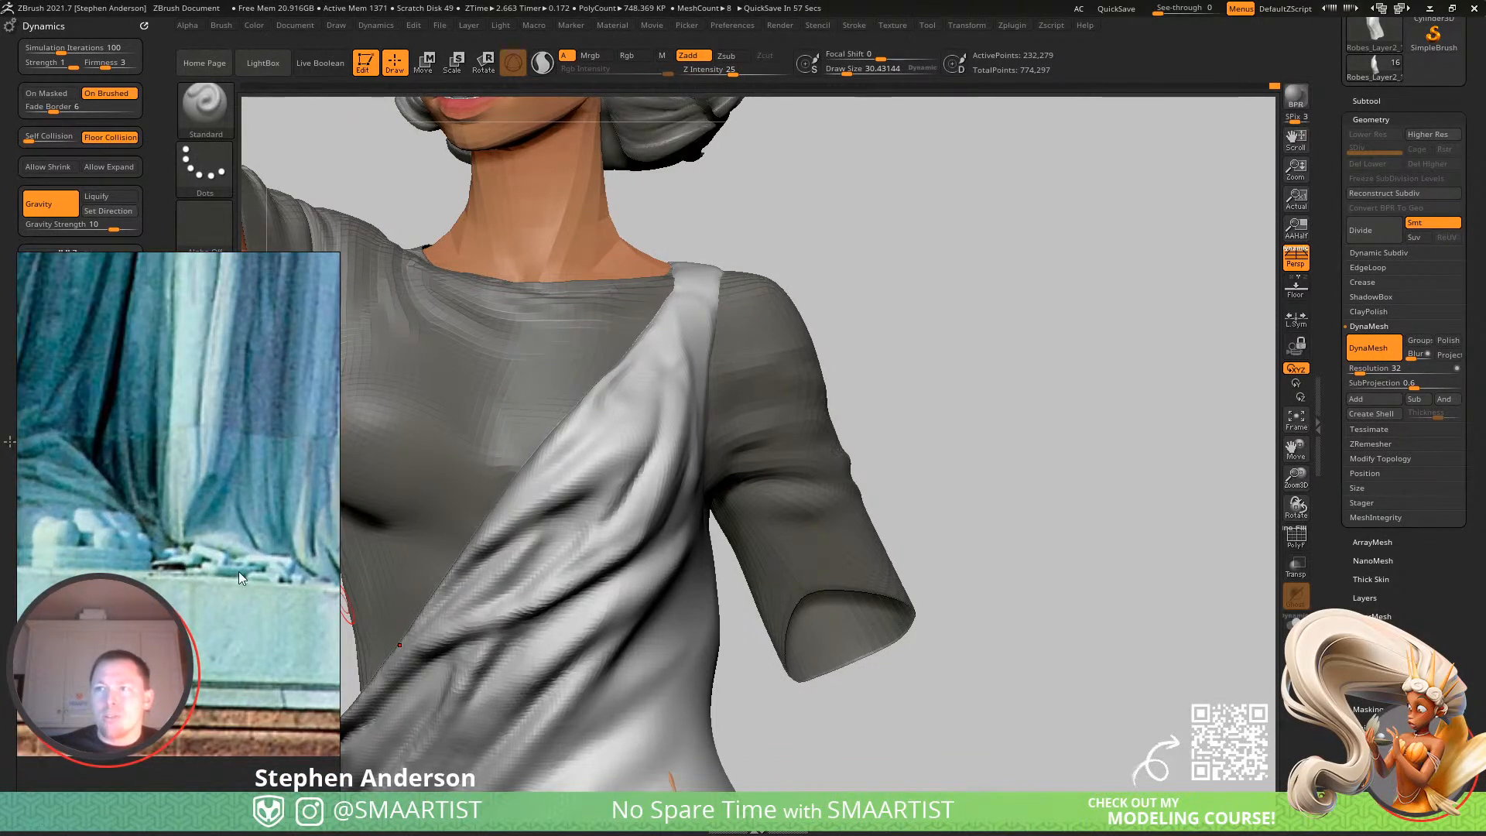
{"action": "scroll", "coordinate": [243, 582], "scroll_direction": "down", "scroll_amount": 3}
{"action": "scroll", "coordinate": [208, 574], "scroll_direction": "up", "scroll_amount": 4}
{"action": "scroll", "coordinate": [231, 595], "scroll_direction": "down", "scroll_amount": 5}
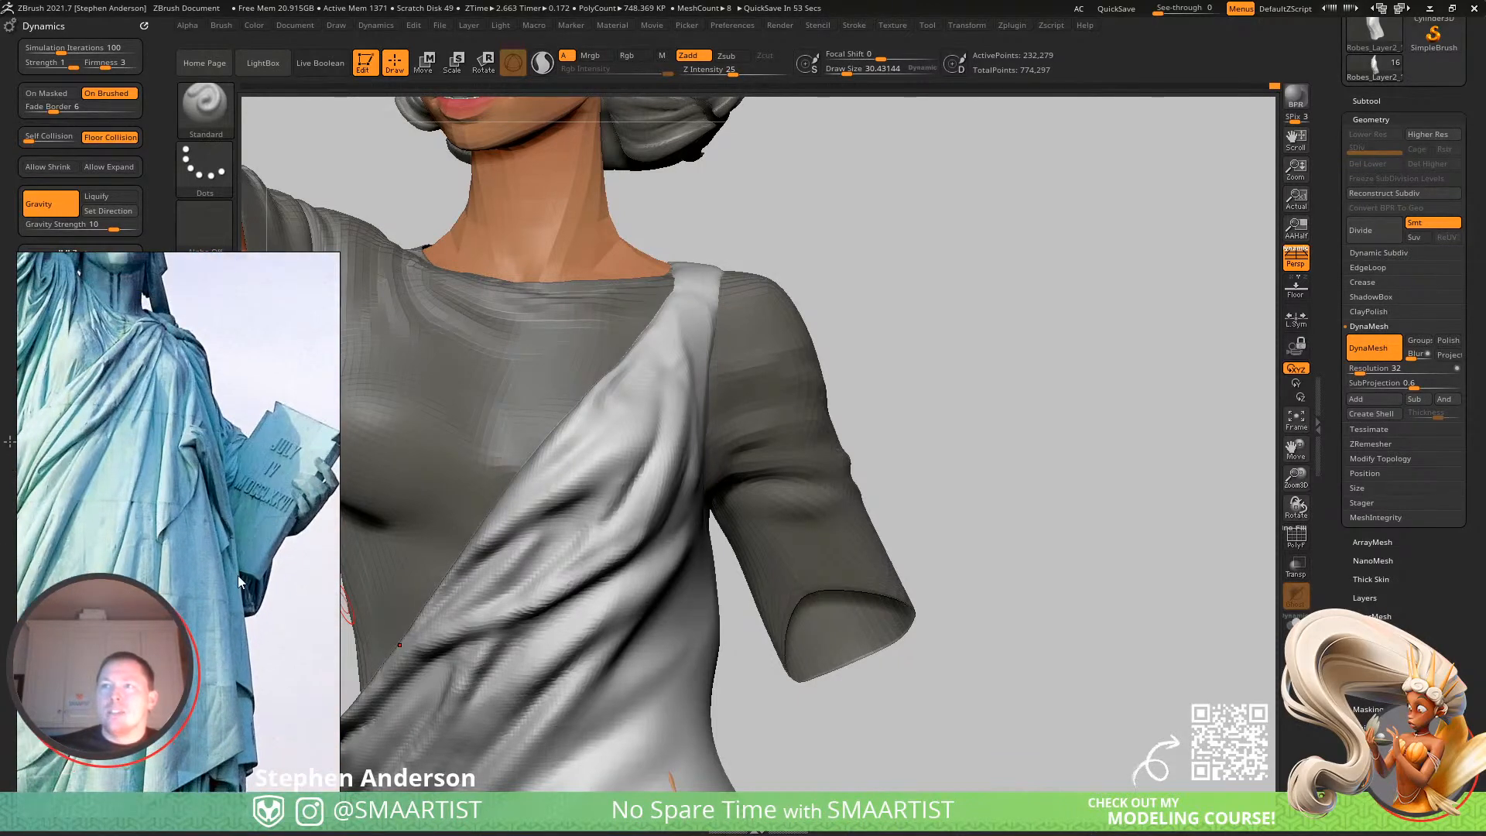
{"action": "scroll", "coordinate": [224, 548], "scroll_direction": "up", "scroll_amount": 3}
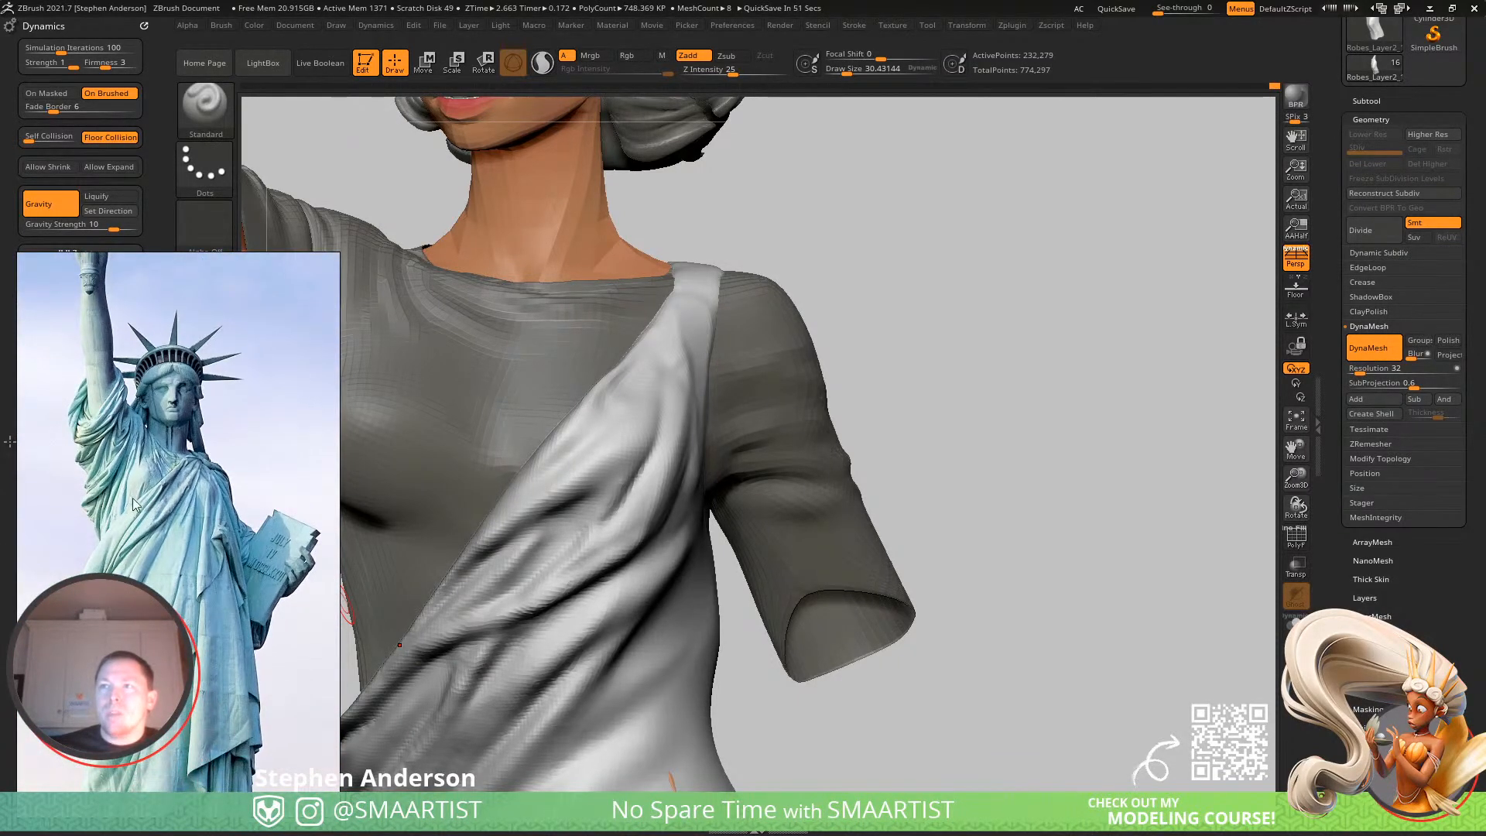
{"action": "scroll", "coordinate": [189, 397], "scroll_direction": "up", "scroll_amount": 2}
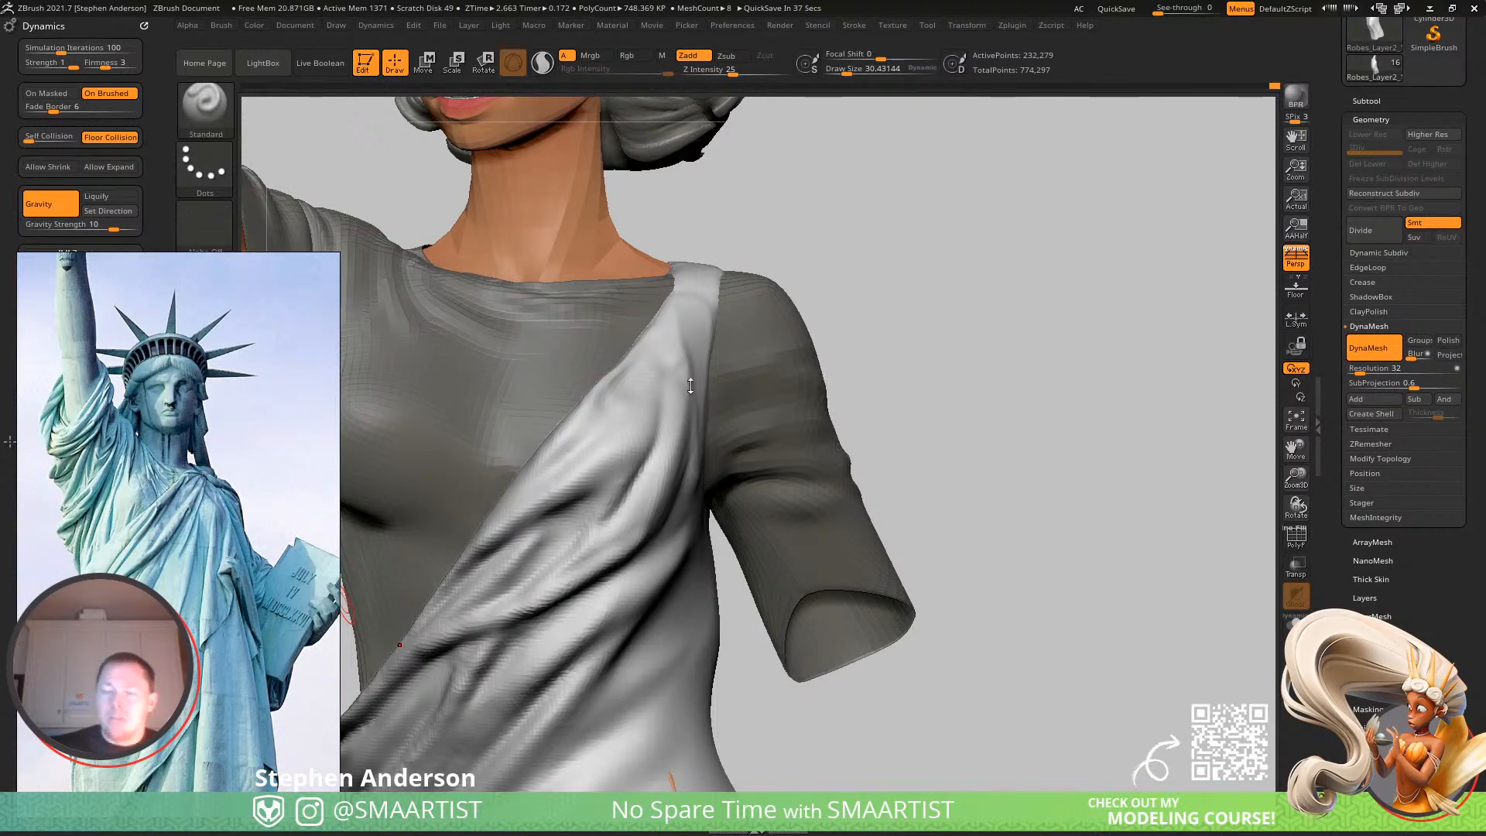
Reshape the robe's front edge near the strap and its edge beside the armhole using the Move brush at draw size about 73.
{"action": "key", "text": "b"}
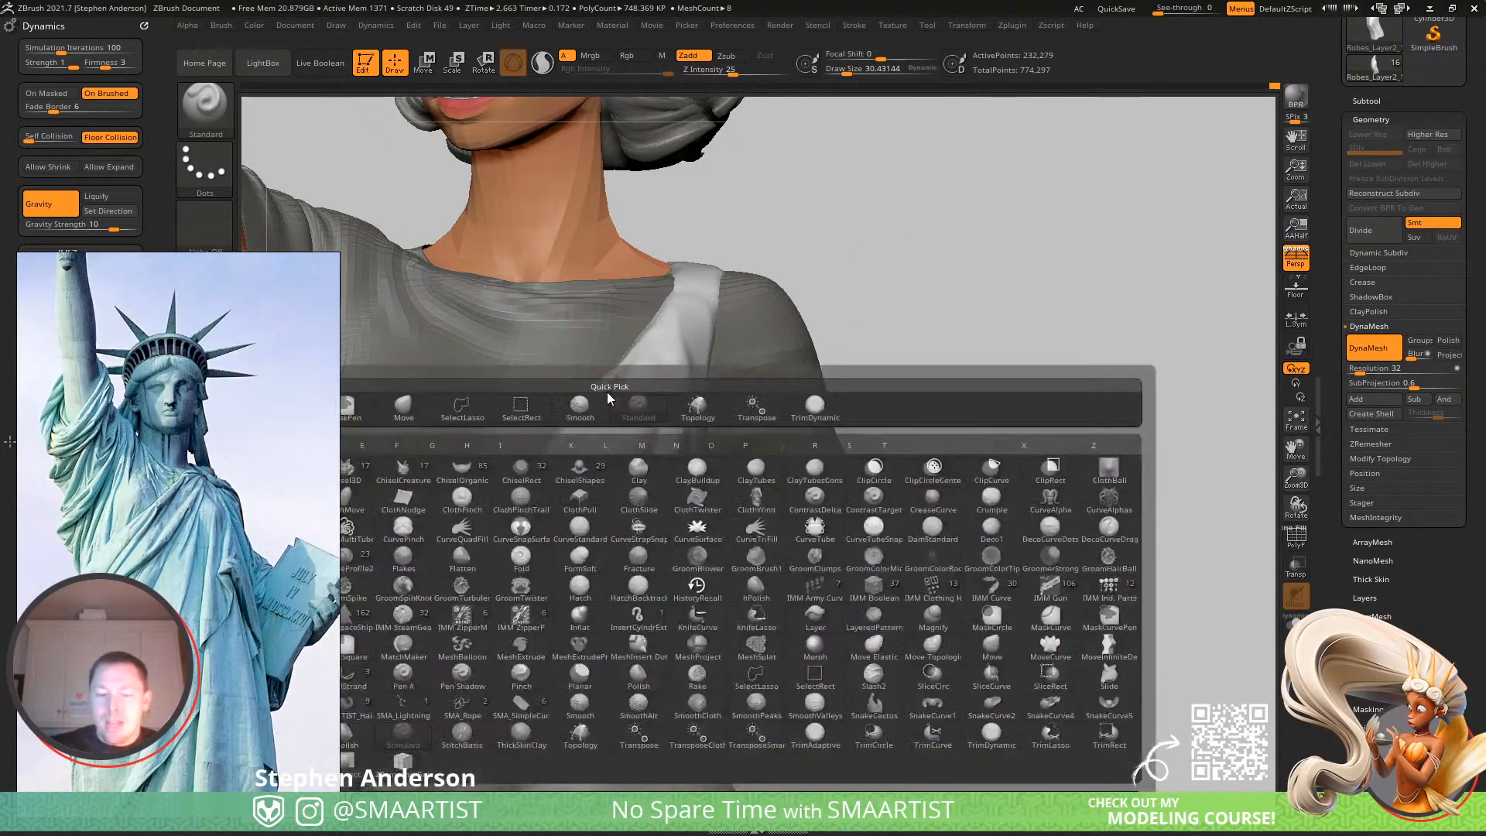
{"action": "key", "text": "m"}
{"action": "key", "text": "v"}
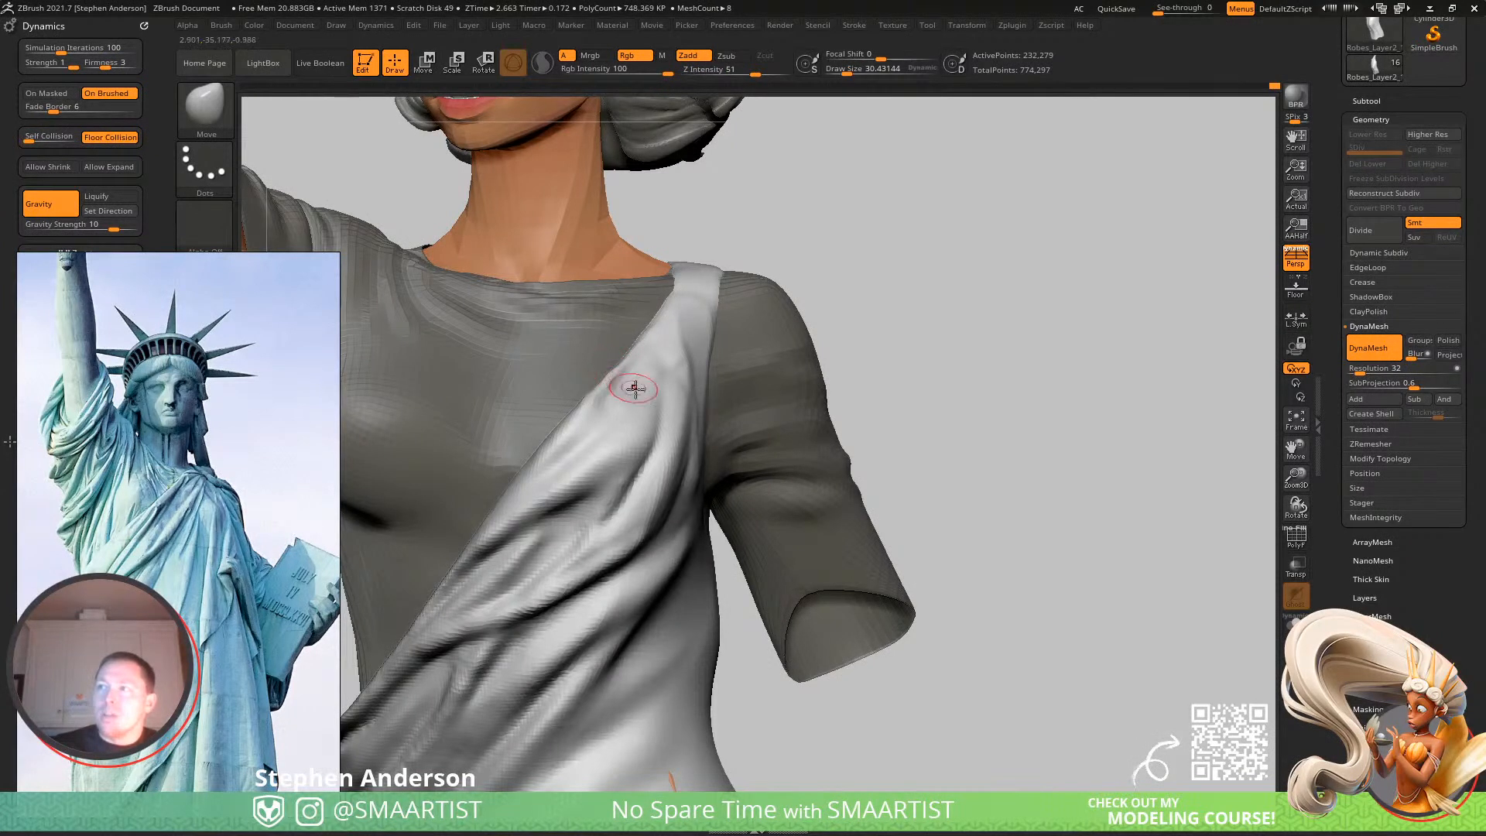
{"action": "key", "text": "s"}
{"action": "left_click_drag", "start_coordinate": [604, 388], "coordinate": [640, 343]}
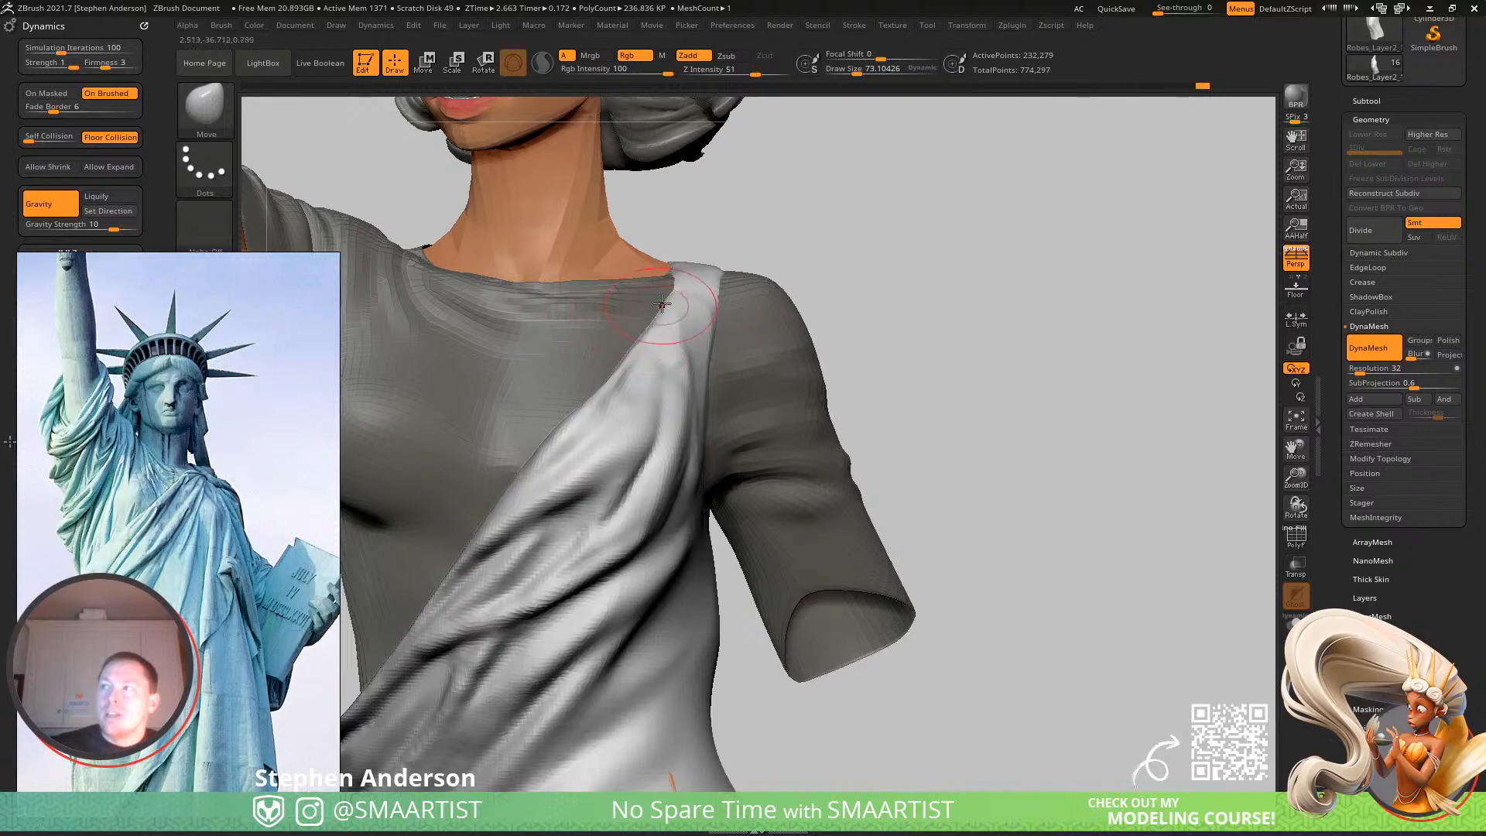
{"action": "right_click_drag", "start_coordinate": [664, 350], "coordinate": [707, 372]}
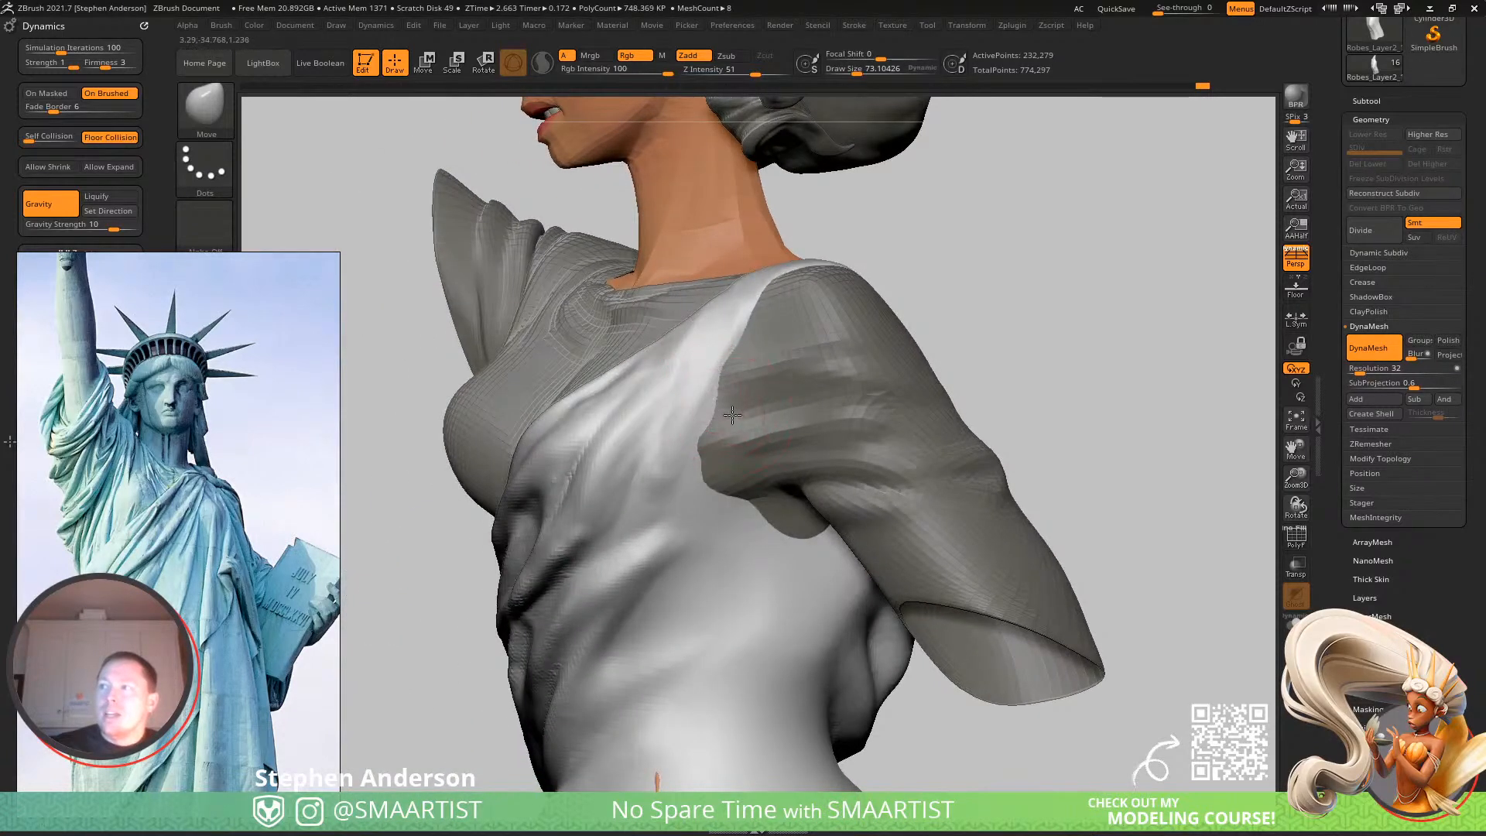
{"action": "left_click_drag", "start_coordinate": [724, 409], "coordinate": [702, 420]}
{"action": "mouse_move", "coordinate": [685, 455]}
{"action": "right_mouse_down"}
{"action": "mouse_move", "coordinate": [636, 471]}
{"action": "mouse_move", "coordinate": [671, 482]}
{"action": "right_mouse_up"}
Smooth the folds between the strap and chest, reducing the draw size to about 23 for the front edge.
{"action": "key", "text": "b"}
{"action": "key", "text": "t"}
{"action": "key", "text": "d"}
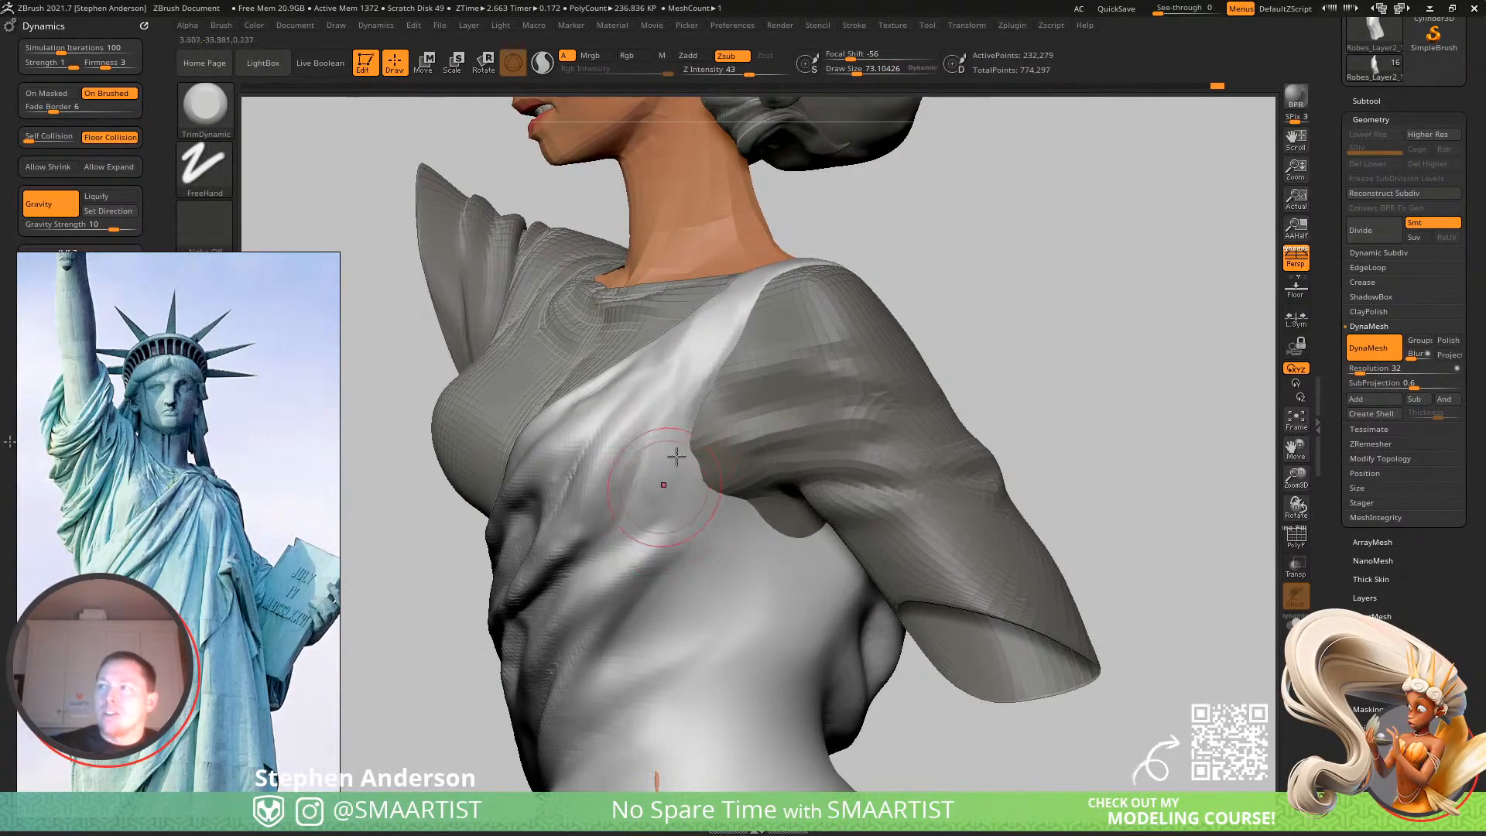
{"action": "mouse_move", "coordinate": [695, 348]}
{"action": "left_mouse_down", "text": "shift"}
{"action": "mouse_move", "coordinate": [640, 487]}
{"action": "mouse_move", "coordinate": [624, 454]}
{"action": "left_mouse_up", "text": "shift"}
{"action": "mouse_move", "coordinate": [624, 454]}
{"action": "right_mouse_down"}
{"action": "mouse_move", "coordinate": [639, 431]}
{"action": "mouse_move", "coordinate": [584, 397]}
{"action": "right_mouse_up"}
{"action": "key", "text": "s"}
{"action": "mouse_move", "coordinate": [584, 397]}
{"action": "left_mouse_down"}
{"action": "mouse_move", "coordinate": [569, 401]}
{"action": "mouse_move", "coordinate": [609, 372]}
{"action": "mouse_move", "coordinate": [601, 352]}
{"action": "mouse_move", "coordinate": [613, 376]}
{"action": "left_mouse_up"}
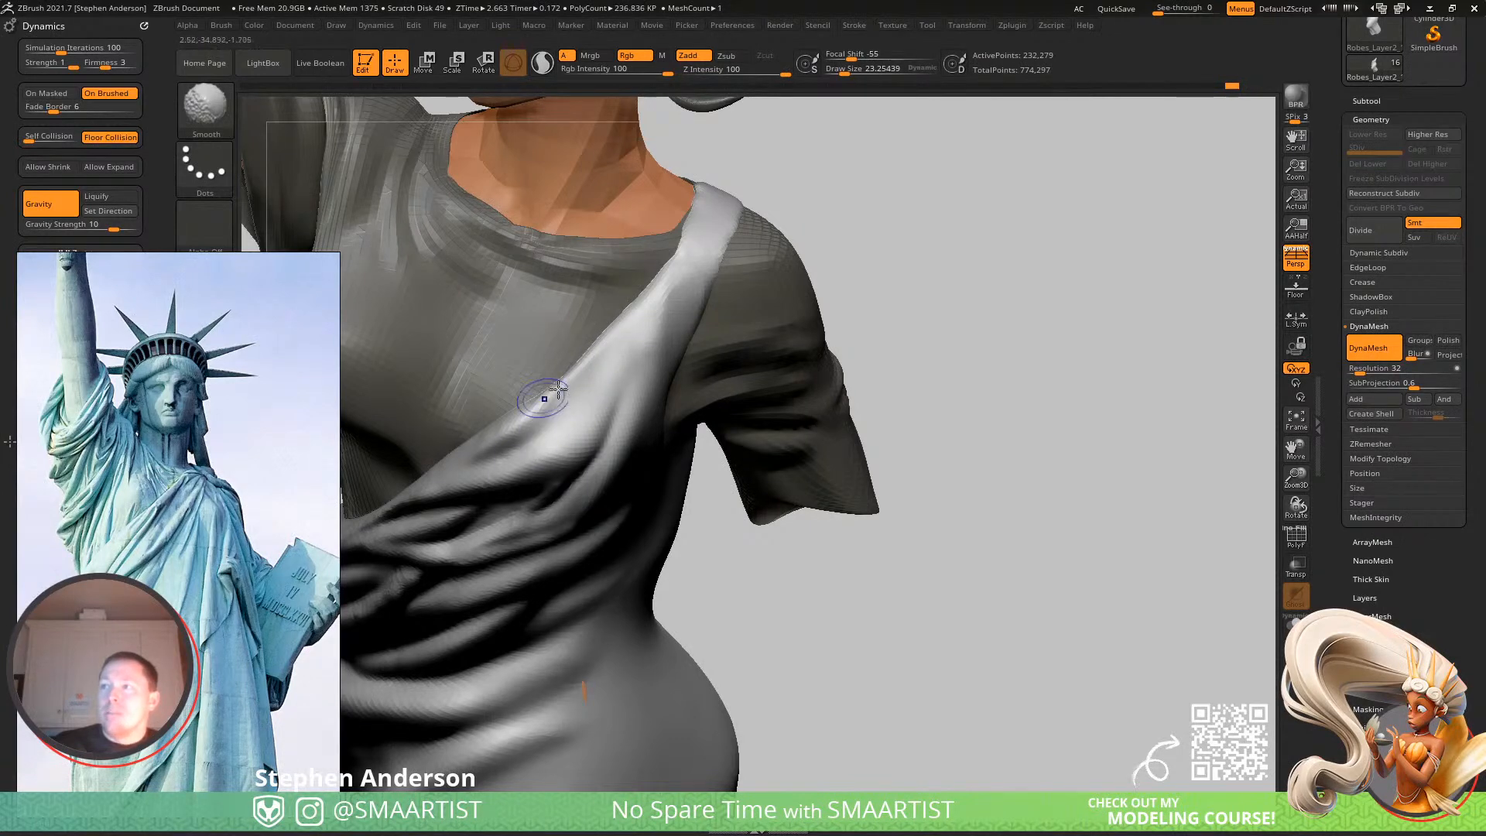
{"action": "mouse_move", "coordinate": [576, 410]}
{"action": "right_mouse_down"}
{"action": "mouse_move", "coordinate": [495, 410]}
{"action": "mouse_move", "coordinate": [600, 433]}
{"action": "mouse_move", "coordinate": [569, 465]}
{"action": "mouse_move", "coordinate": [573, 425]}
{"action": "mouse_move", "coordinate": [558, 449]}
{"action": "mouse_move", "coordinate": [562, 514]}
{"action": "right_mouse_up"}
Sculpt diagonal folds across the bust below the robe's front edge using the Standard brush at draw size about 62.
{"action": "key", "text": "b"}
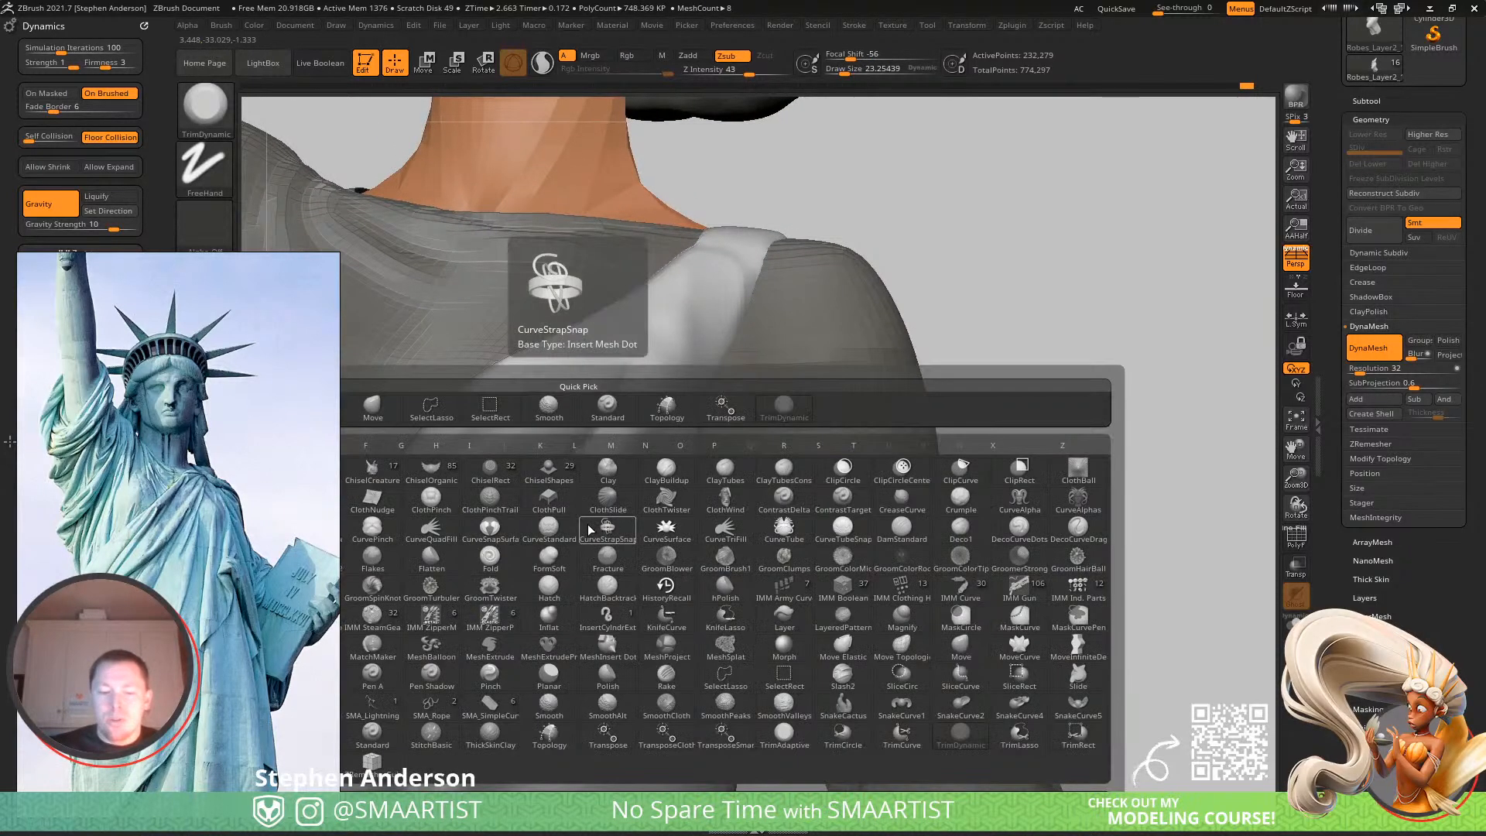
{"action": "key", "text": "s"}
{"action": "key", "text": "t"}
{"action": "key", "text": "s"}
{"action": "left_click_drag", "start_coordinate": [546, 475], "coordinate": [511, 521]}
{"action": "left_click_drag", "start_coordinate": [459, 567], "coordinate": [453, 572]}
{"action": "left_click_drag", "start_coordinate": [533, 504], "coordinate": [422, 575]}
{"action": "left_click_drag", "start_coordinate": [550, 466], "coordinate": [398, 507]}
Smooth the chest cloth up to the strap and deepen the diagonal crease running across the bust.
{"action": "right_click_drag", "start_coordinate": [531, 490], "coordinate": [535, 451], "text": "ctrl"}
{"action": "key", "text": "shift"}
{"action": "mouse_move", "coordinate": [537, 445]}
{"action": "left_mouse_down", "text": "shift"}
{"action": "mouse_move", "coordinate": [574, 425]}
{"action": "mouse_move", "coordinate": [633, 342]}
{"action": "mouse_move", "coordinate": [637, 308]}
{"action": "left_mouse_up", "text": "shift"}
{"action": "mouse_move", "coordinate": [650, 254]}
{"action": "left_mouse_down"}
{"action": "mouse_move", "coordinate": [563, 484]}
{"action": "mouse_move", "coordinate": [519, 513]}
{"action": "mouse_move", "coordinate": [418, 514]}
{"action": "left_mouse_up"}
{"action": "mouse_move", "coordinate": [520, 352]}
{"action": "right_mouse_down"}
{"action": "mouse_move", "coordinate": [548, 341]}
{"action": "mouse_move", "coordinate": [570, 395]}
{"action": "mouse_move", "coordinate": [508, 486]}
{"action": "right_mouse_up"}
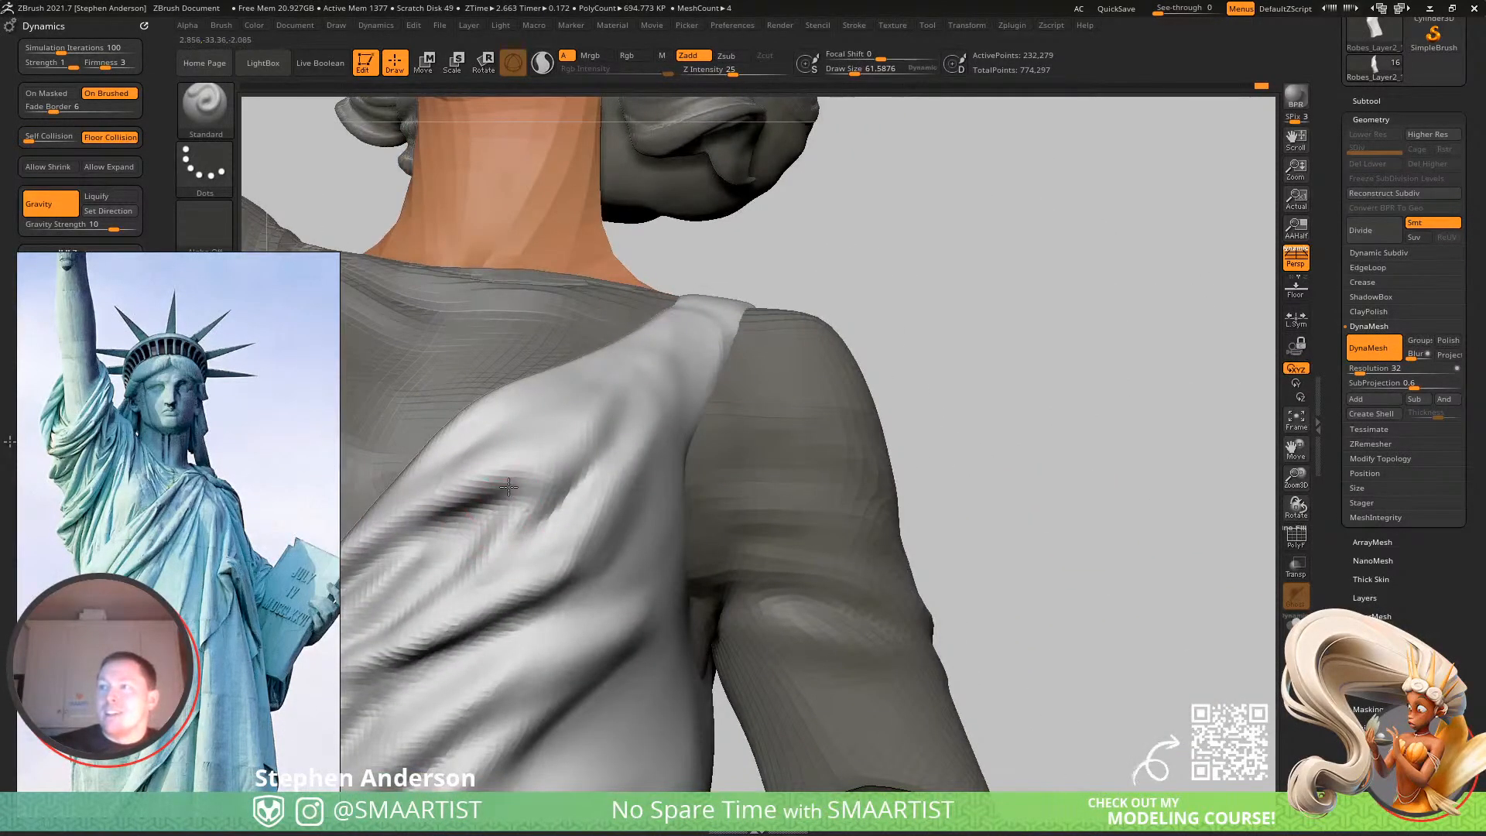
{"action": "left_click_drag", "start_coordinate": [508, 486], "coordinate": [373, 570]}
Flatten the cloth surface along the chest's front edge above the bust crease with the TrimDynamic brush.
{"action": "right_click_drag", "start_coordinate": [541, 467], "coordinate": [568, 462]}
{"action": "key", "text": "b"}
{"action": "key", "text": "t"}
{"action": "key", "text": "d"}
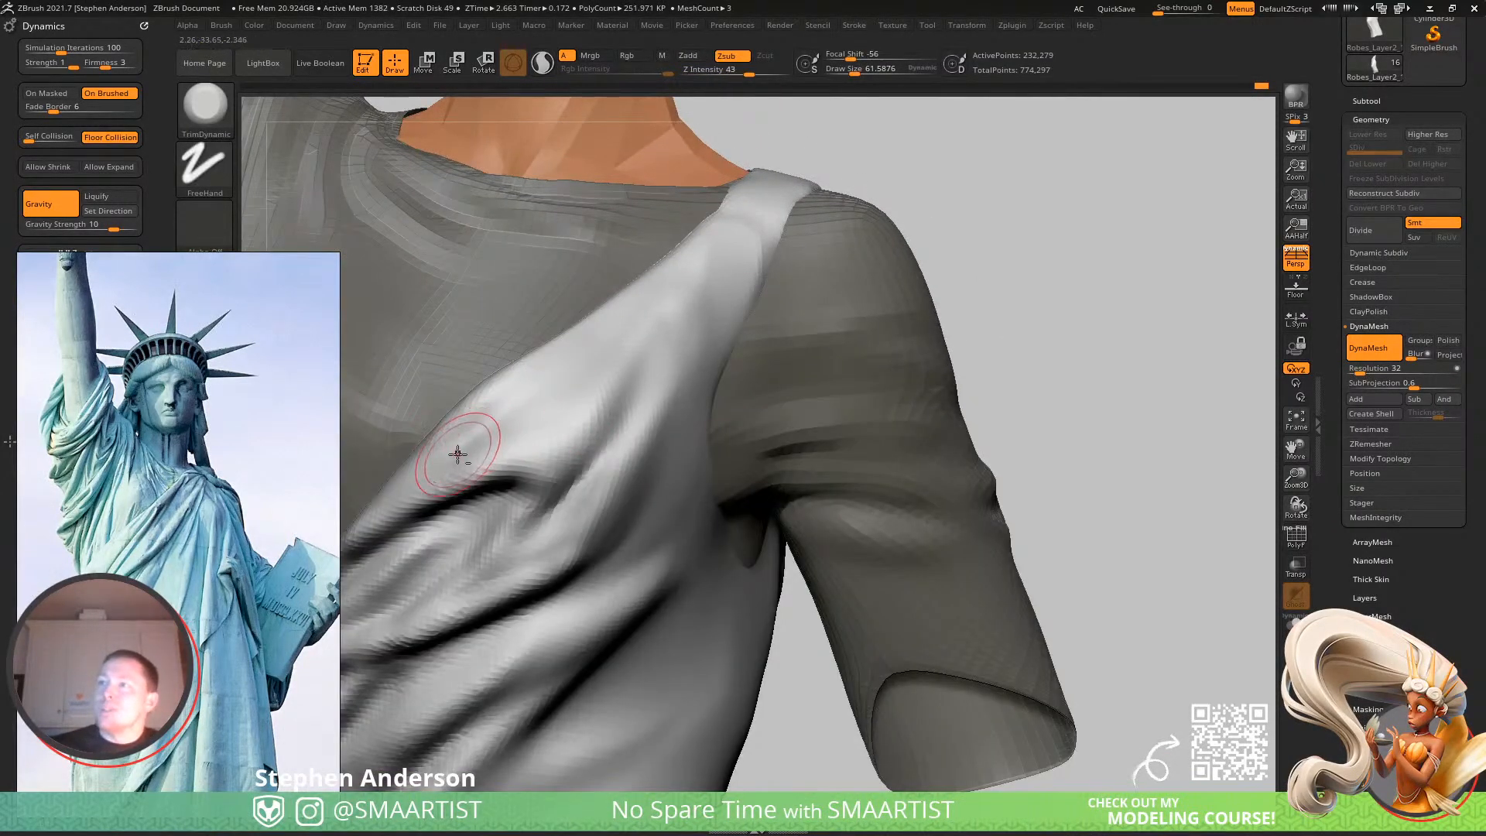
{"action": "left_click_drag", "start_coordinate": [601, 375], "coordinate": [561, 396]}
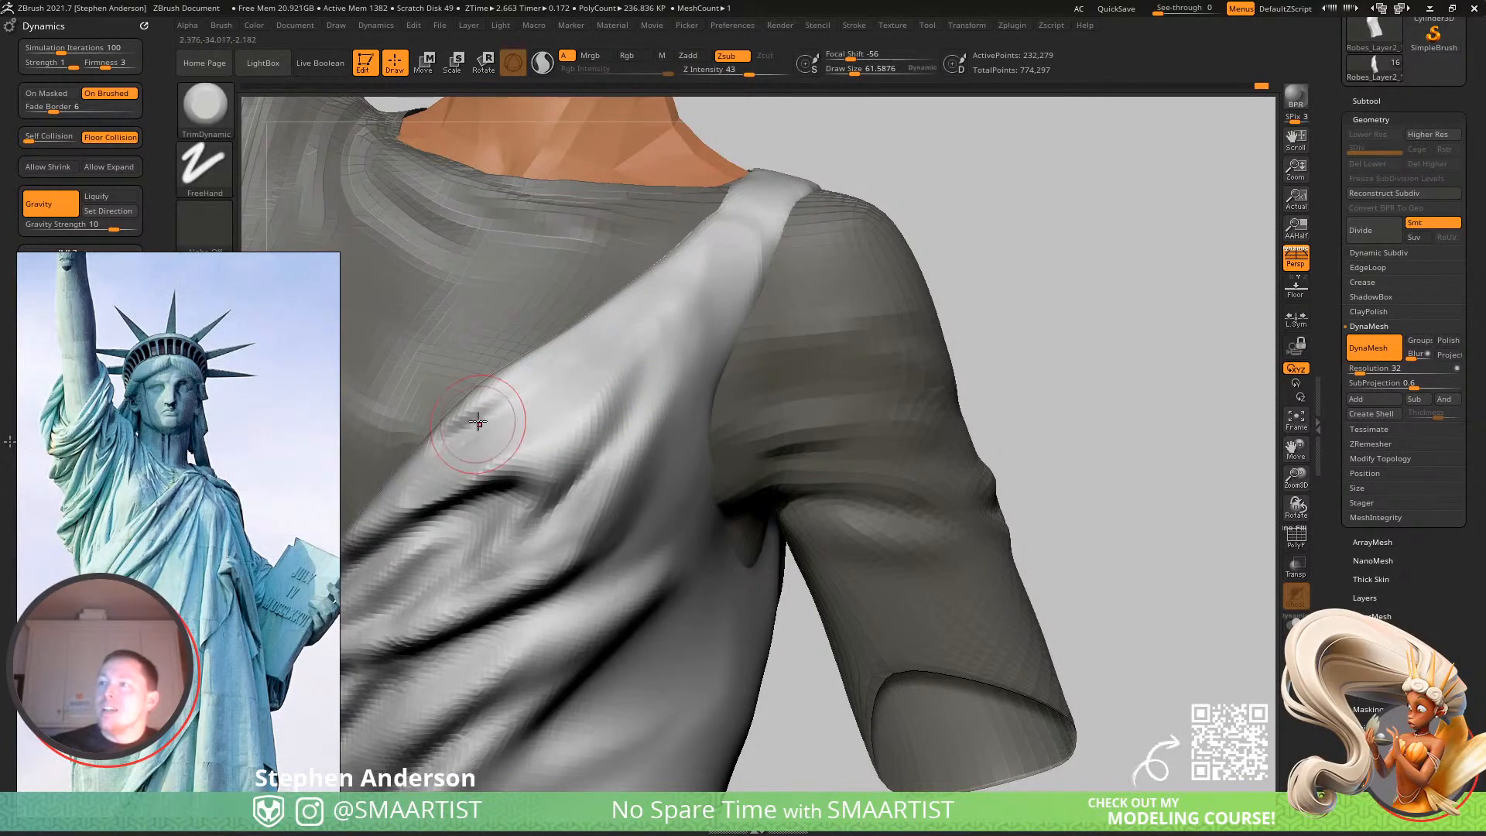
{"action": "right_click_drag", "start_coordinate": [478, 428], "coordinate": [518, 425]}
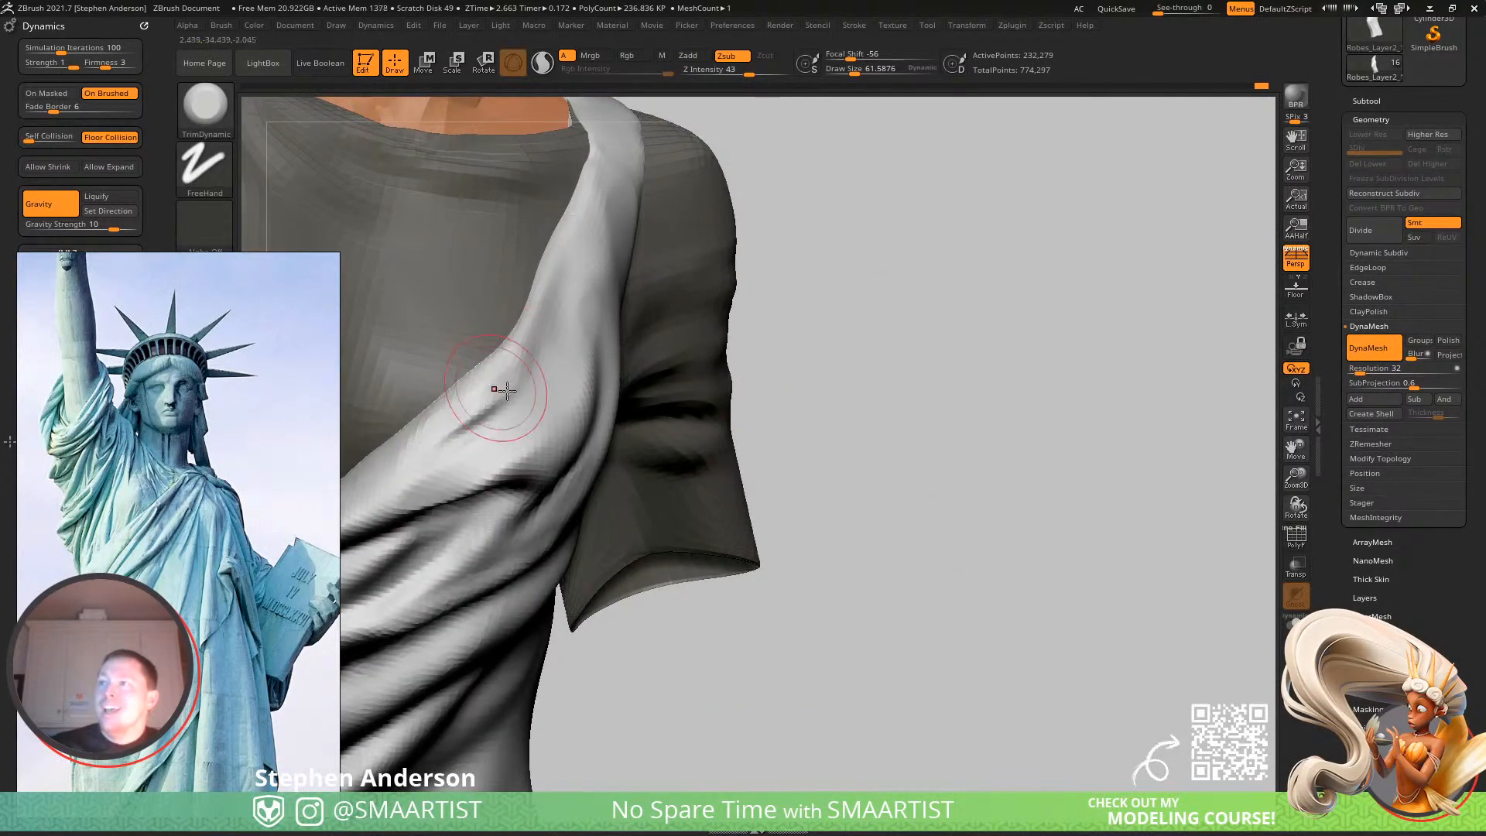
Smooth the diagonal folds on the side of the torso below the bust.
{"action": "right_click_drag", "start_coordinate": [514, 335], "coordinate": [494, 448]}
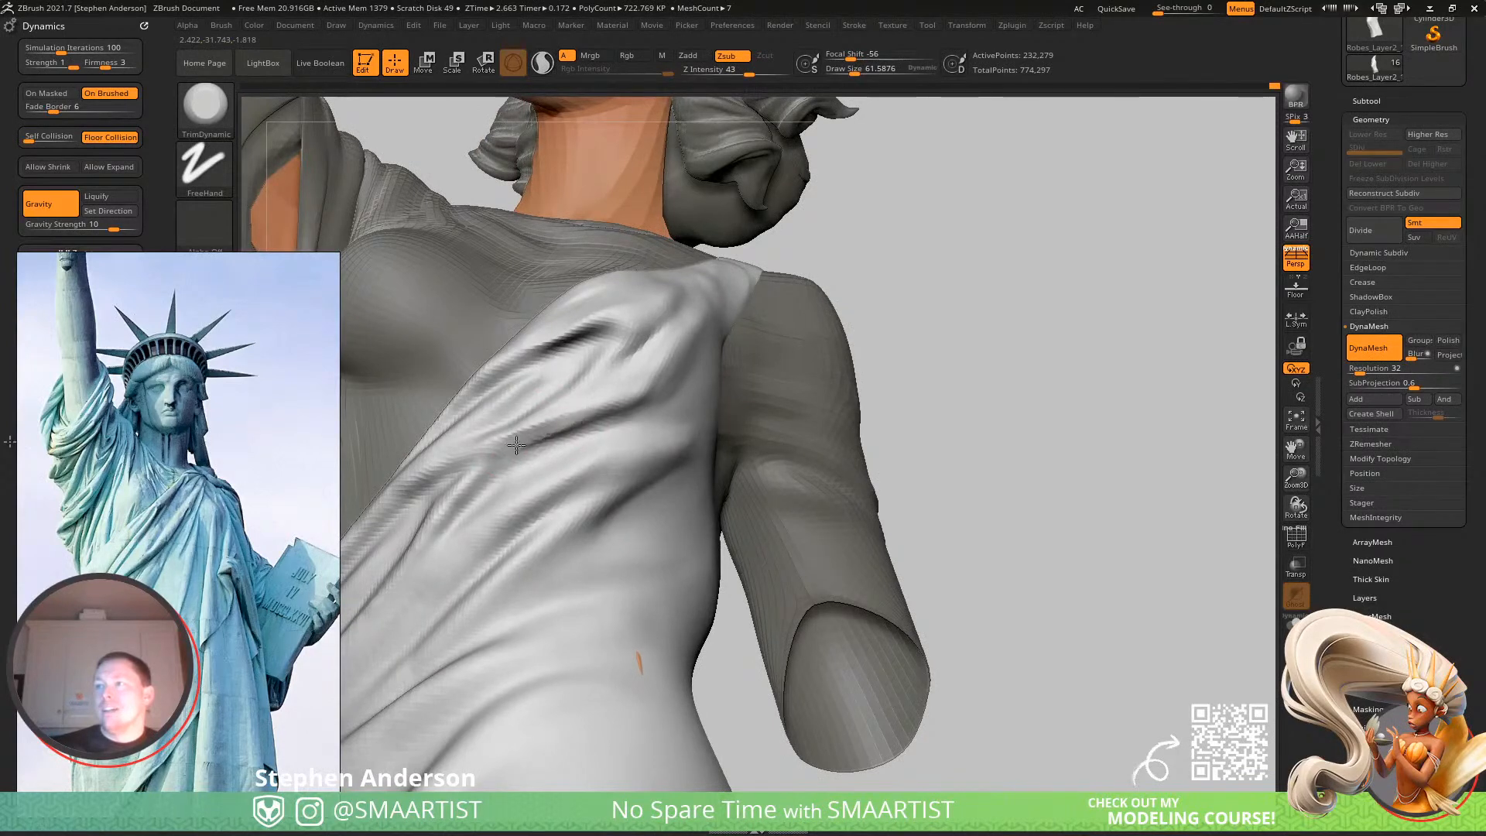
{"action": "right_click_drag", "start_coordinate": [630, 388], "coordinate": [634, 472]}
{"action": "mouse_move", "coordinate": [635, 472]}
{"action": "left_mouse_down", "text": "shift"}
{"action": "mouse_move", "coordinate": [541, 488]}
{"action": "mouse_move", "coordinate": [631, 470]}
{"action": "left_mouse_up", "text": "shift"}
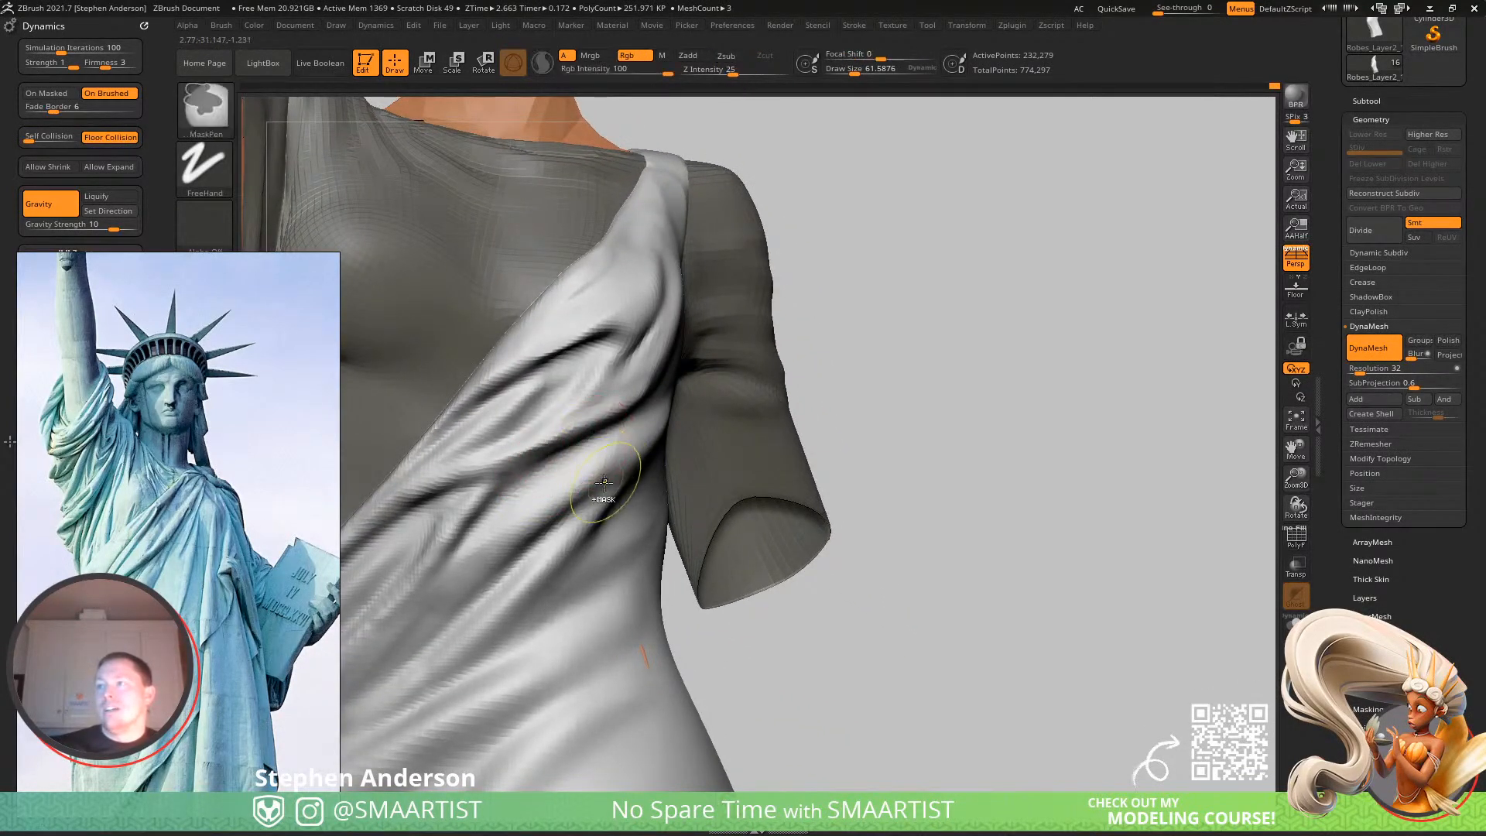
{"action": "right_click_drag", "start_coordinate": [571, 442], "coordinate": [524, 457]}
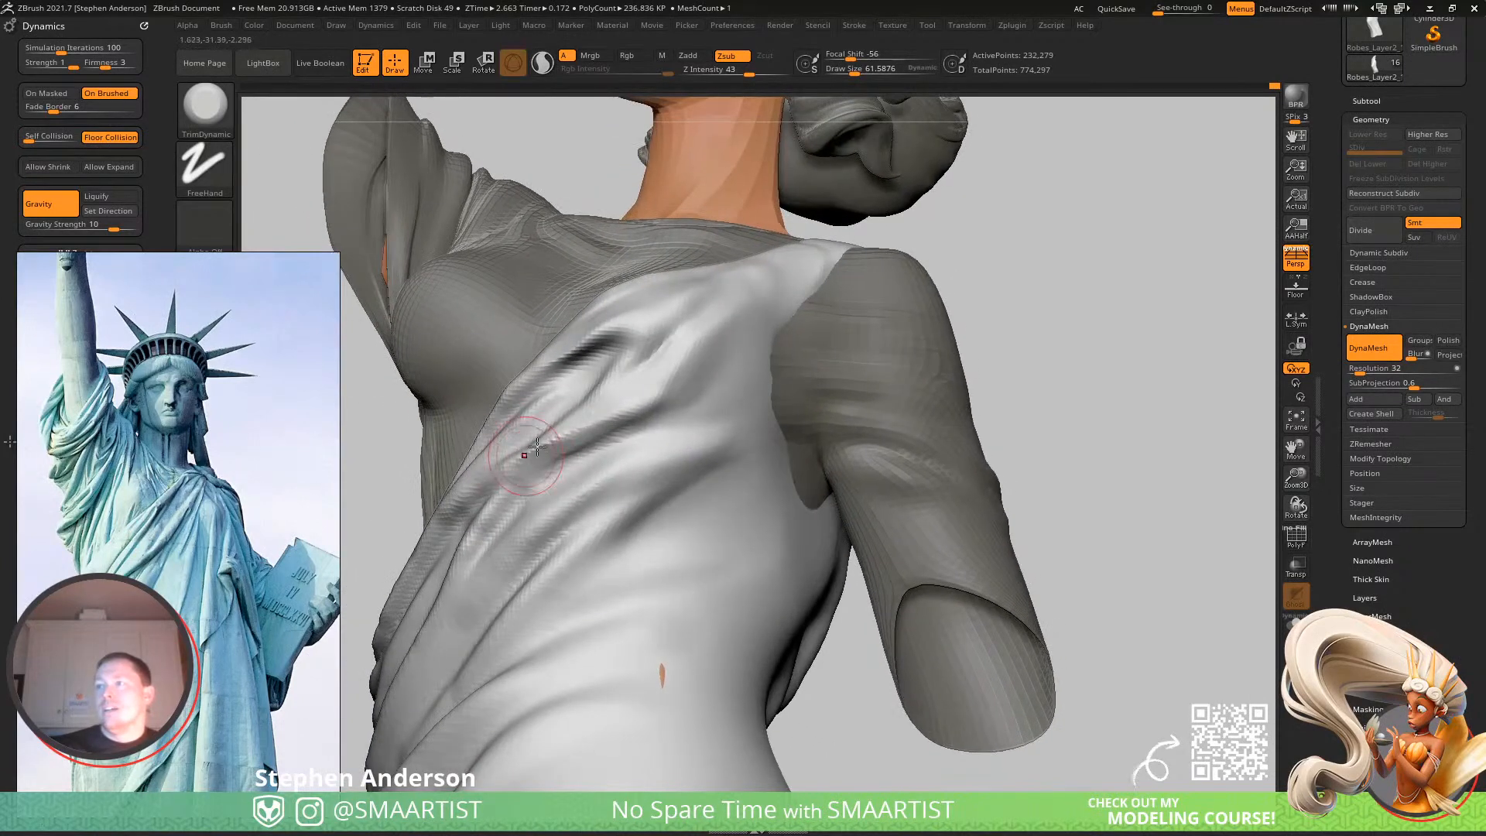
{"action": "left_click_drag", "start_coordinate": [590, 423], "coordinate": [531, 457], "text": "shift"}
Nudge the diagonal folds along the side of the bust into shape with the Move brush at draw size about 114.
{"action": "mouse_move", "coordinate": [672, 397]}
{"action": "right_mouse_down"}
{"action": "mouse_move", "coordinate": [630, 410]}
{"action": "mouse_move", "coordinate": [729, 313]}
{"action": "mouse_move", "coordinate": [703, 315]}
{"action": "mouse_move", "coordinate": [730, 322]}
{"action": "mouse_move", "coordinate": [686, 305]}
{"action": "mouse_move", "coordinate": [699, 290]}
{"action": "right_mouse_up"}
{"action": "mouse_move", "coordinate": [672, 387]}
{"action": "right_mouse_down"}
{"action": "mouse_move", "coordinate": [690, 387]}
{"action": "mouse_move", "coordinate": [647, 379]}
{"action": "mouse_move", "coordinate": [710, 484]}
{"action": "right_mouse_up"}
{"action": "key", "text": "b"}
{"action": "key", "text": "m"}
{"action": "key", "text": "v"}
{"action": "key", "text": "s"}
{"action": "left_click_drag", "start_coordinate": [654, 400], "coordinate": [661, 404]}
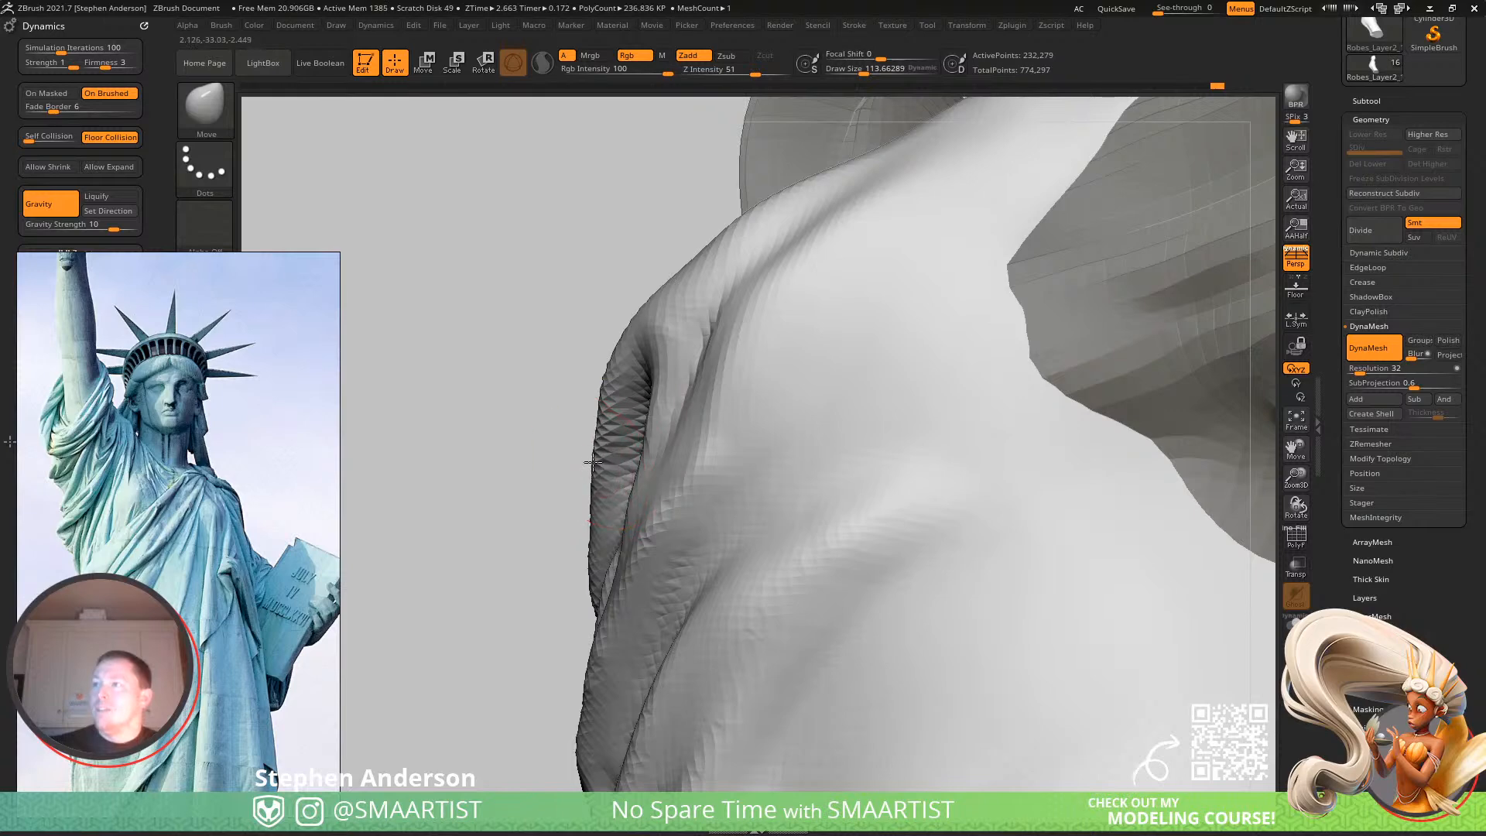
{"action": "mouse_move", "coordinate": [602, 450]}
{"action": "right_mouse_down"}
{"action": "mouse_move", "coordinate": [624, 488]}
{"action": "mouse_move", "coordinate": [650, 495]}
{"action": "mouse_move", "coordinate": [612, 458]}
{"action": "mouse_move", "coordinate": [590, 467]}
{"action": "right_mouse_up"}
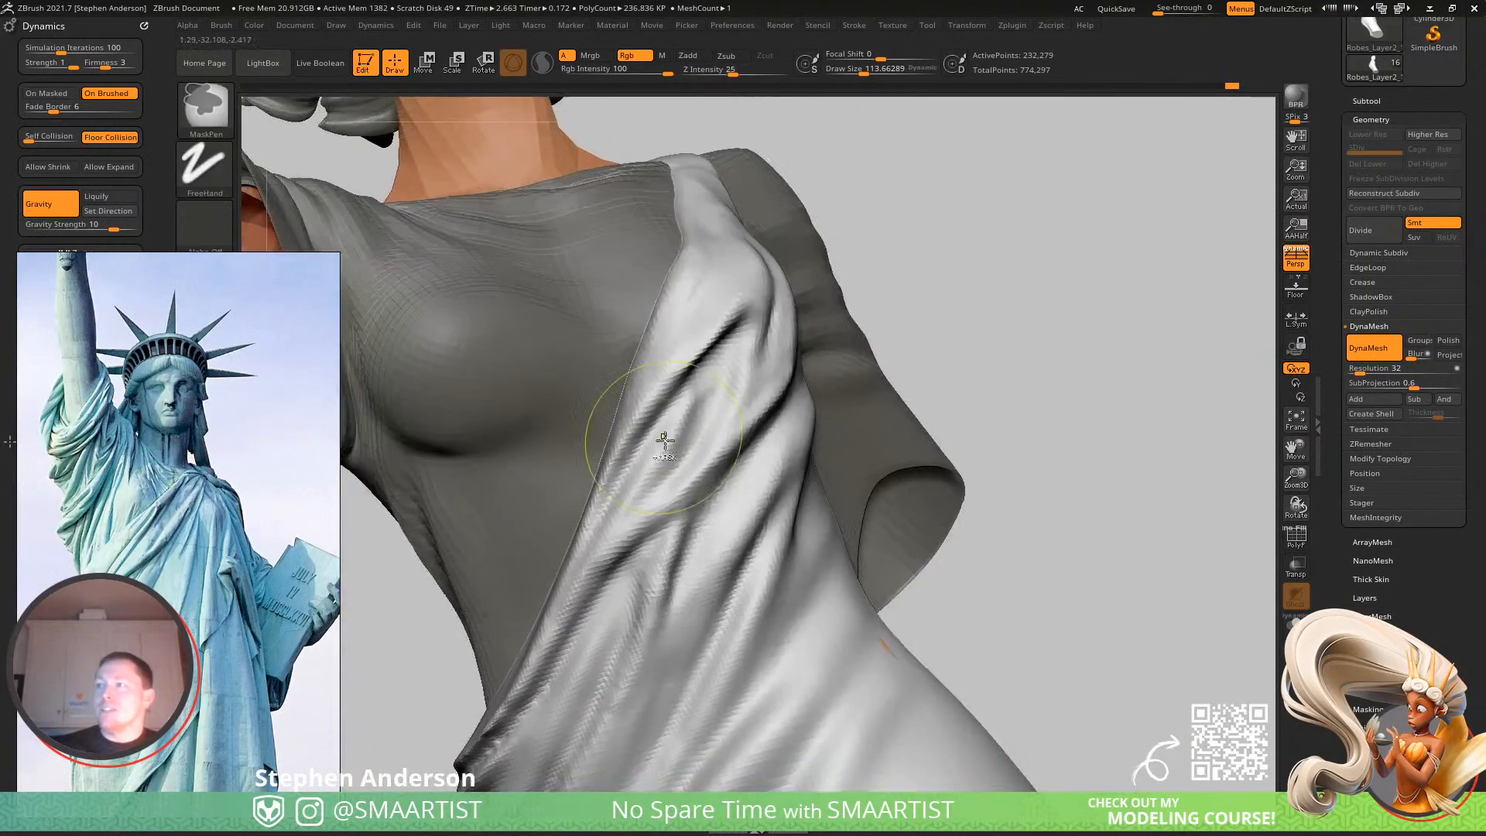
{"action": "mouse_move", "coordinate": [641, 442]}
{"action": "right_mouse_down"}
{"action": "mouse_move", "coordinate": [663, 425]}
{"action": "mouse_move", "coordinate": [693, 461]}
{"action": "mouse_move", "coordinate": [684, 421]}
{"action": "mouse_move", "coordinate": [657, 518]}
{"action": "mouse_move", "coordinate": [595, 550]}
{"action": "mouse_move", "coordinate": [653, 541]}
{"action": "mouse_move", "coordinate": [617, 458]}
{"action": "right_mouse_up"}
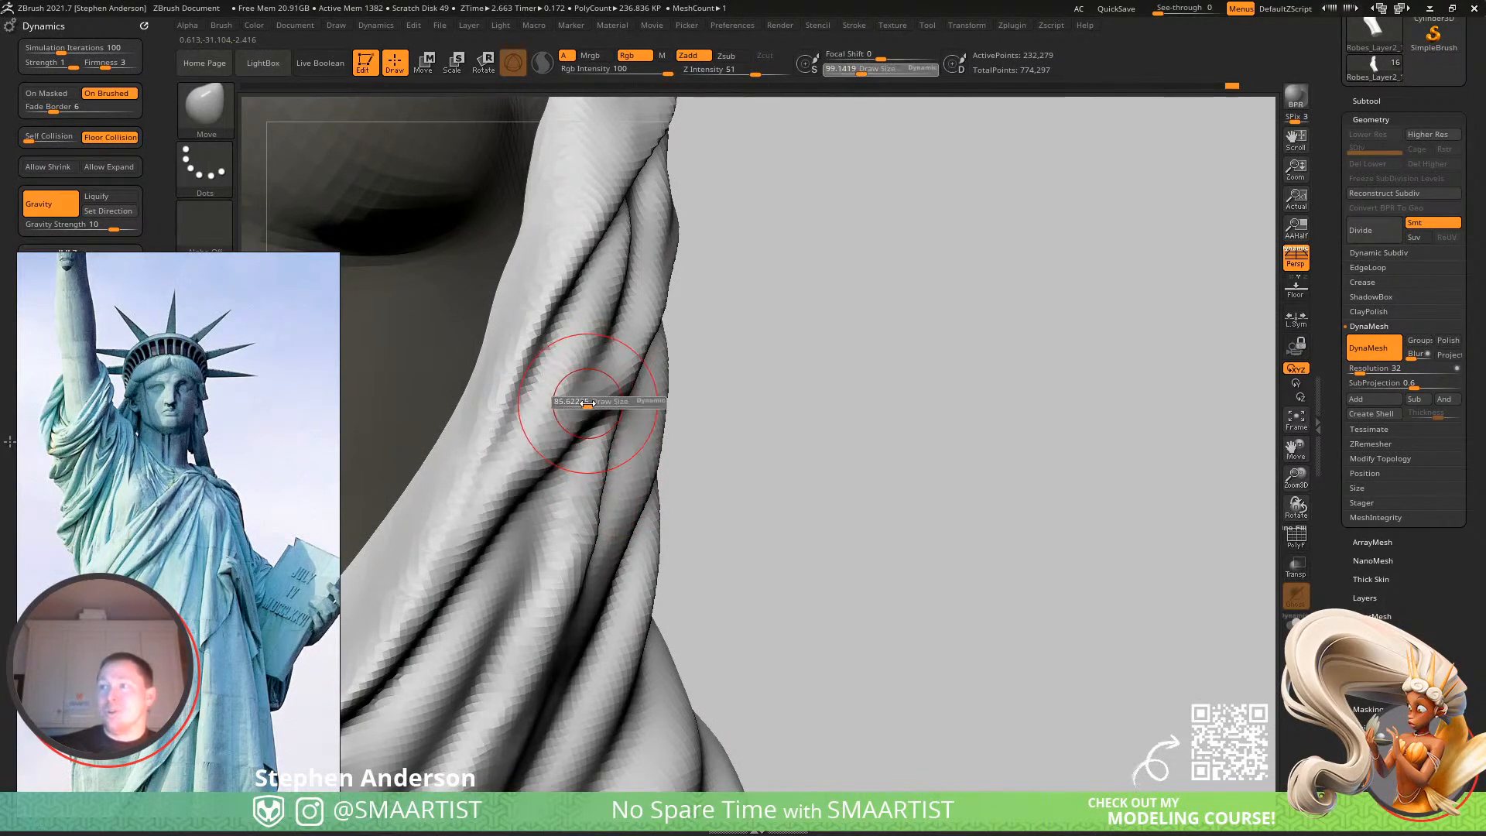
{"action": "mouse_move", "coordinate": [607, 392]}
{"action": "right_mouse_down"}
{"action": "mouse_move", "coordinate": [640, 421]}
{"action": "mouse_move", "coordinate": [585, 434]}
{"action": "mouse_move", "coordinate": [564, 472]}
{"action": "mouse_move", "coordinate": [604, 477]}
{"action": "mouse_move", "coordinate": [569, 480]}
{"action": "mouse_move", "coordinate": [604, 604]}
{"action": "right_mouse_up"}
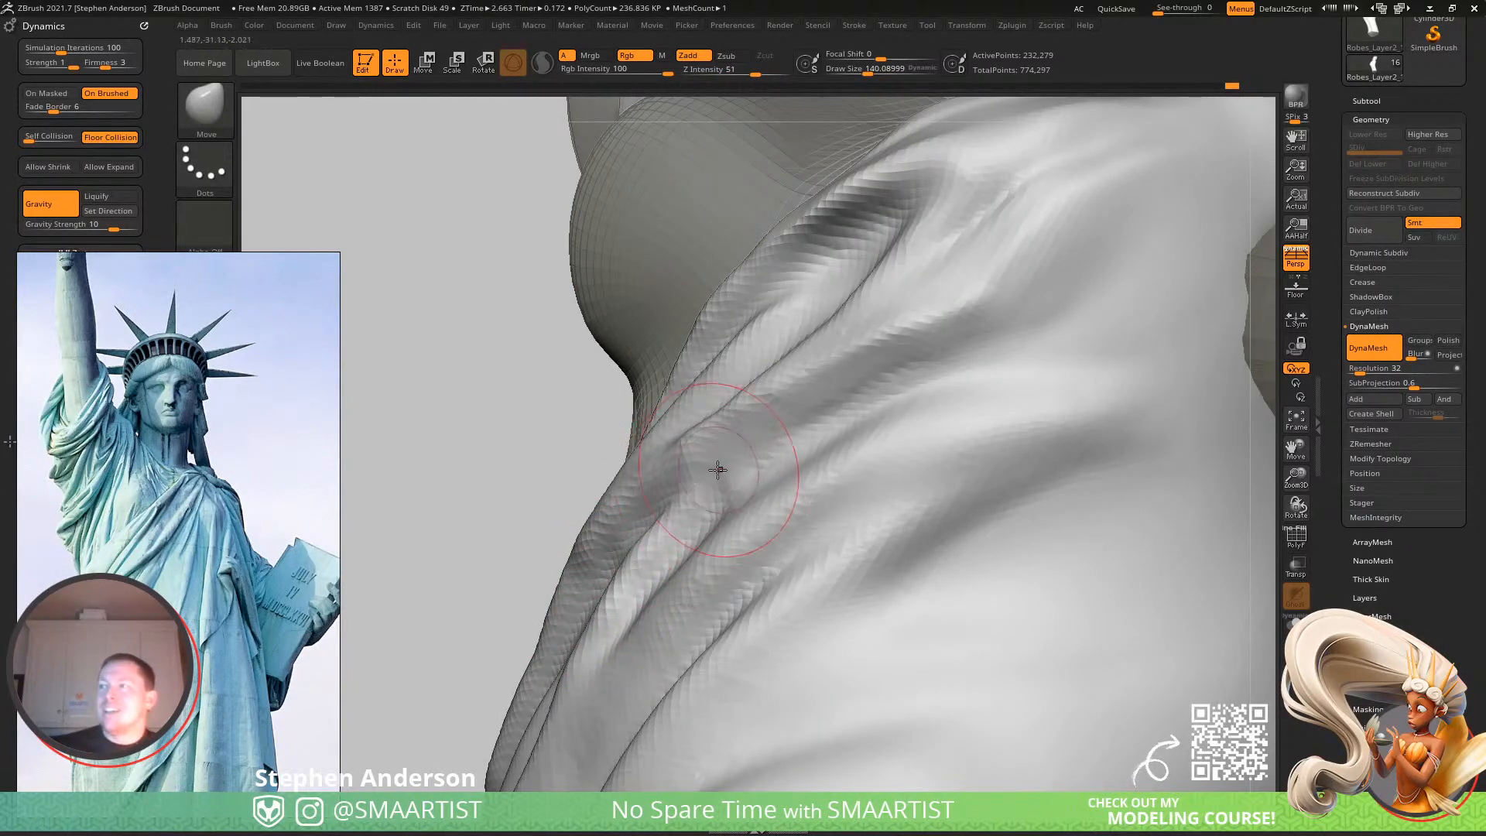
{"action": "left_click_drag", "start_coordinate": [710, 470], "coordinate": [706, 469]}
{"action": "mouse_move", "coordinate": [707, 470]}
{"action": "right_mouse_down"}
{"action": "mouse_move", "coordinate": [670, 440]}
{"action": "mouse_move", "coordinate": [680, 451]}
{"action": "right_mouse_up"}
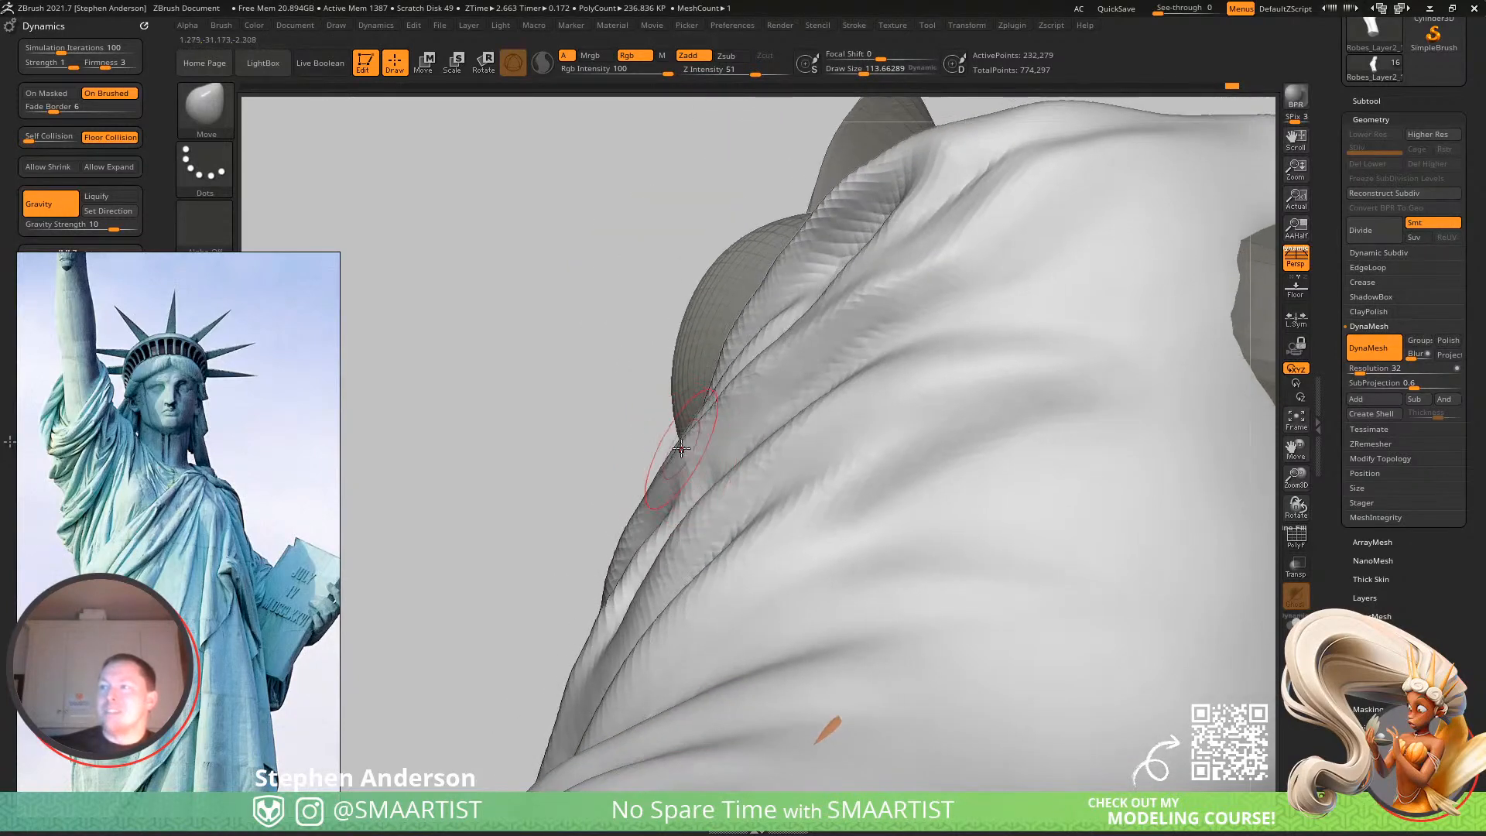
Carve a diagonal crease from below the shoulder strap down across the side torso using the Standard brush at draw size about 30.
{"action": "mouse_move", "coordinate": [836, 425]}
{"action": "right_mouse_down", "text": "ctrl"}
{"action": "mouse_move", "coordinate": [839, 375]}
{"action": "mouse_move", "coordinate": [813, 408]}
{"action": "mouse_move", "coordinate": [835, 479]}
{"action": "mouse_move", "coordinate": [812, 438]}
{"action": "mouse_move", "coordinate": [858, 441]}
{"action": "mouse_move", "coordinate": [783, 418]}
{"action": "mouse_move", "coordinate": [805, 461]}
{"action": "right_mouse_up", "text": "ctrl"}
{"action": "key", "text": "b"}
{"action": "key", "text": "s"}
{"action": "key", "text": "t"}
{"action": "key", "text": "s"}
{"action": "mouse_move", "coordinate": [855, 374]}
{"action": "left_mouse_down"}
{"action": "mouse_move", "coordinate": [944, 298]}
{"action": "mouse_move", "coordinate": [1023, 271]}
{"action": "left_mouse_up"}
{"action": "mouse_move", "coordinate": [860, 382]}
{"action": "right_mouse_down"}
{"action": "mouse_move", "coordinate": [914, 360]}
{"action": "mouse_move", "coordinate": [891, 367]}
{"action": "right_mouse_up"}
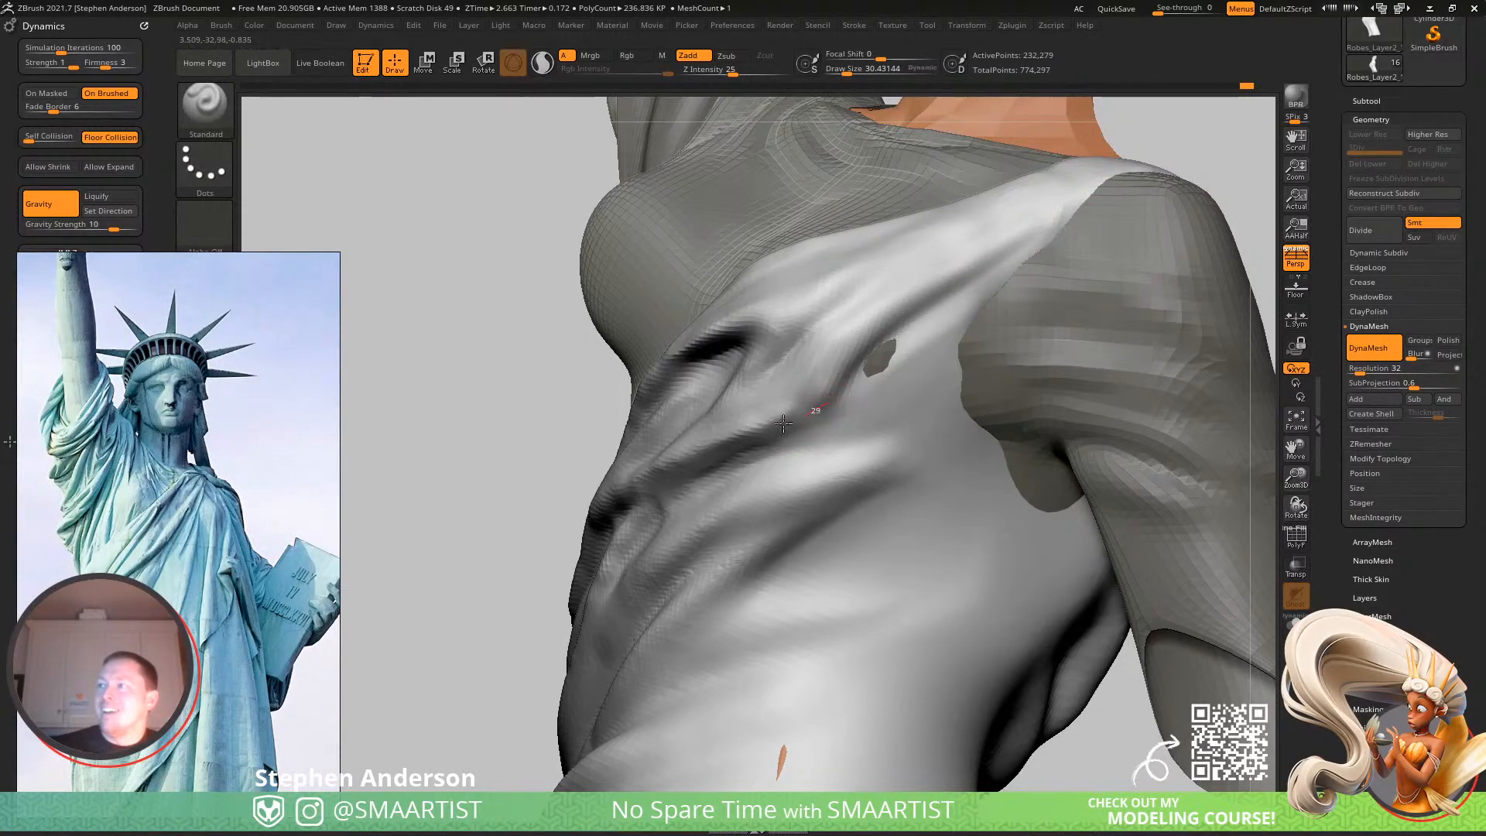
{"action": "left_click_drag", "start_coordinate": [795, 419], "coordinate": [577, 557], "text": "alt"}
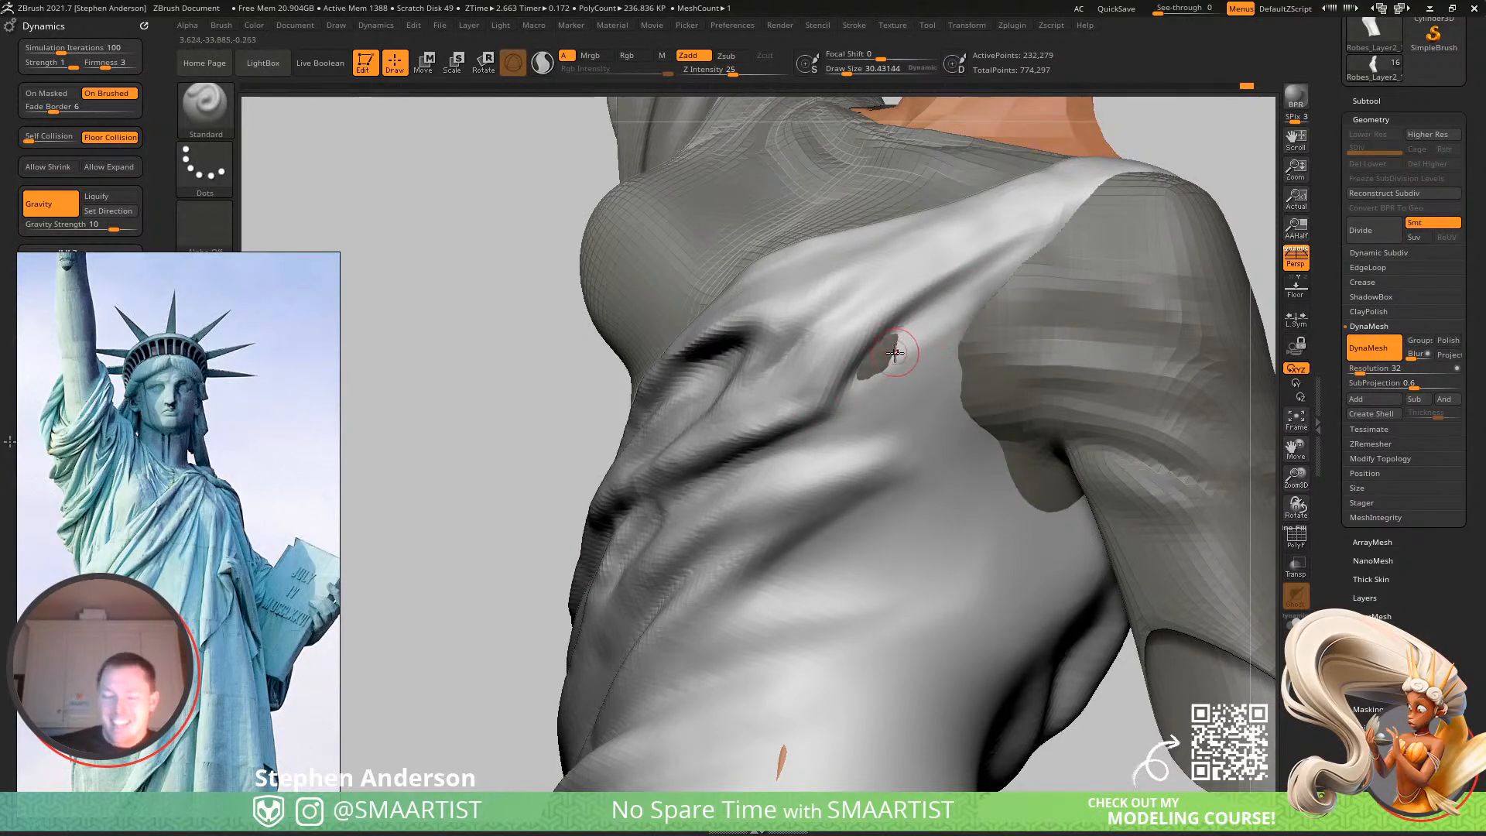
Reposition the cloth around the small gap beside the underarm with the Move brush.
{"action": "key", "text": "b"}
{"action": "key", "text": "m"}
{"action": "key", "text": "v"}
{"action": "left_click_drag", "start_coordinate": [880, 378], "coordinate": [856, 392]}
{"action": "mouse_move", "coordinate": [857, 393]}
{"action": "right_mouse_down"}
{"action": "mouse_move", "coordinate": [904, 392]}
{"action": "mouse_move", "coordinate": [859, 383]}
{"action": "right_mouse_up"}
{"action": "key", "text": "s"}
{"action": "mouse_move", "coordinate": [855, 382]}
{"action": "left_mouse_down"}
{"action": "mouse_move", "coordinate": [878, 381]}
{"action": "mouse_move", "coordinate": [869, 375]}
{"action": "left_mouse_up"}
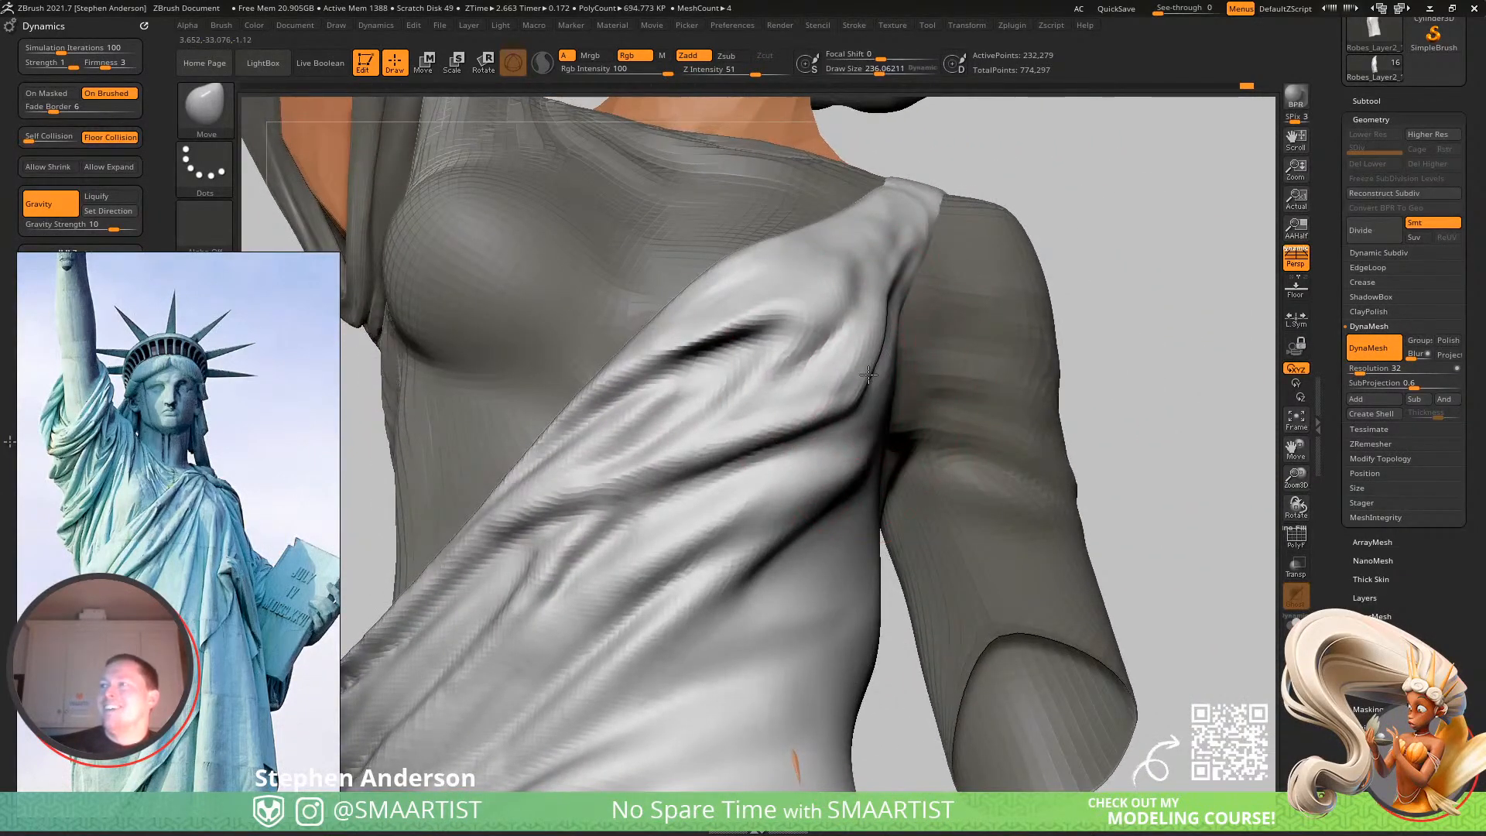
Refine the cloth silhouette beside the bust and up the strap with a smaller Move brush, about 60 to 70.
{"action": "mouse_move", "coordinate": [855, 377]}
{"action": "right_mouse_down"}
{"action": "mouse_move", "coordinate": [881, 381]}
{"action": "mouse_move", "coordinate": [882, 352]}
{"action": "right_mouse_up"}
{"action": "key", "text": "s"}
{"action": "left_click_drag", "start_coordinate": [868, 287], "coordinate": [850, 289]}
{"action": "mouse_move", "coordinate": [840, 306]}
{"action": "right_mouse_down"}
{"action": "mouse_move", "coordinate": [860, 330]}
{"action": "mouse_move", "coordinate": [838, 345]}
{"action": "right_mouse_up"}
{"action": "key", "text": "s"}
{"action": "left_click_drag", "start_coordinate": [838, 351], "coordinate": [819, 353]}
{"action": "left_click_drag", "start_coordinate": [820, 361], "coordinate": [812, 366]}
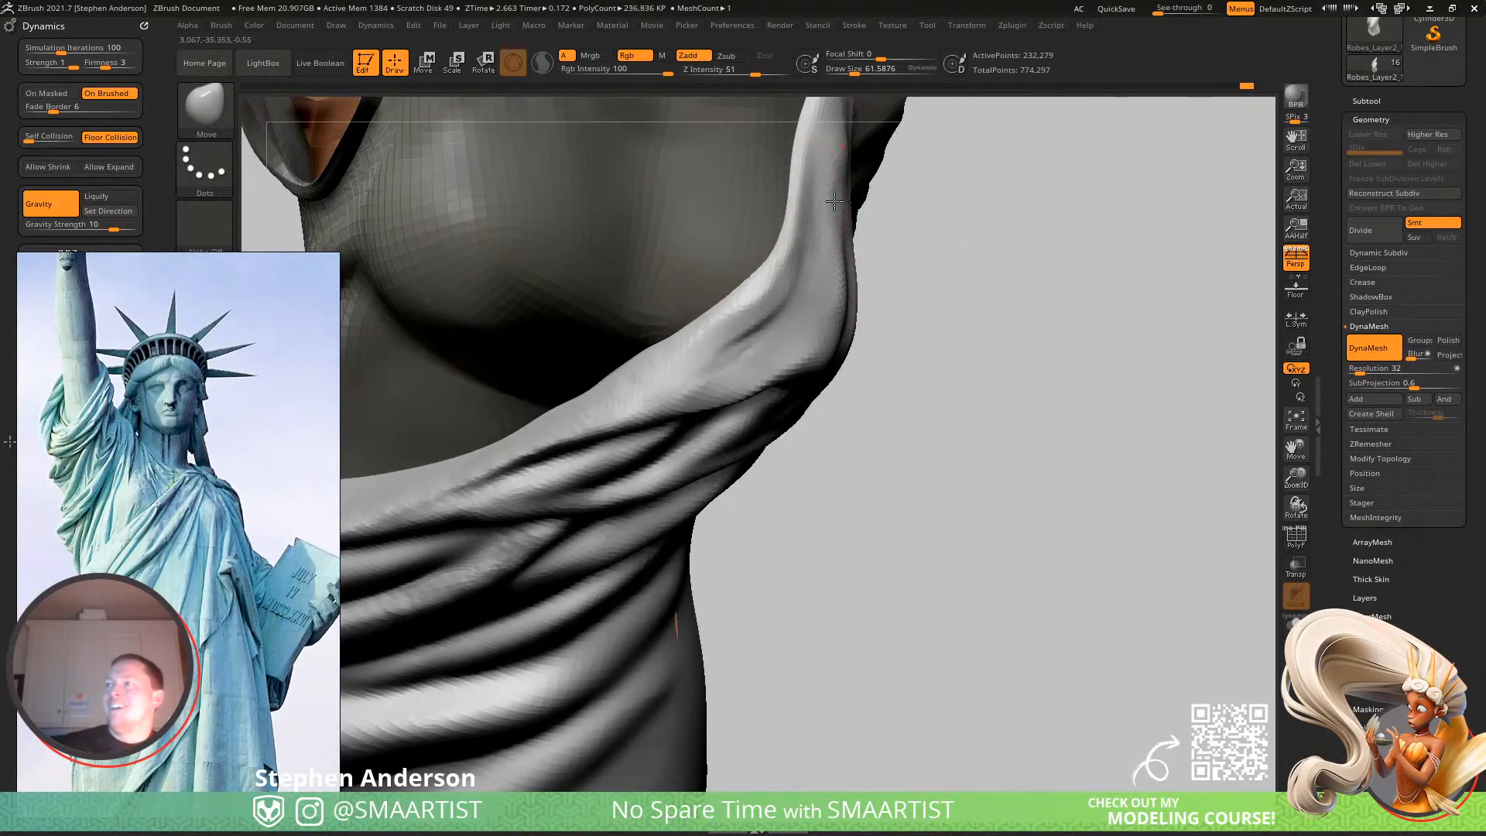
{"action": "right_click_drag", "start_coordinate": [851, 197], "coordinate": [851, 406], "text": "alt"}
{"action": "key", "text": "s"}
{"action": "left_click_drag", "start_coordinate": [838, 346], "coordinate": [840, 346]}
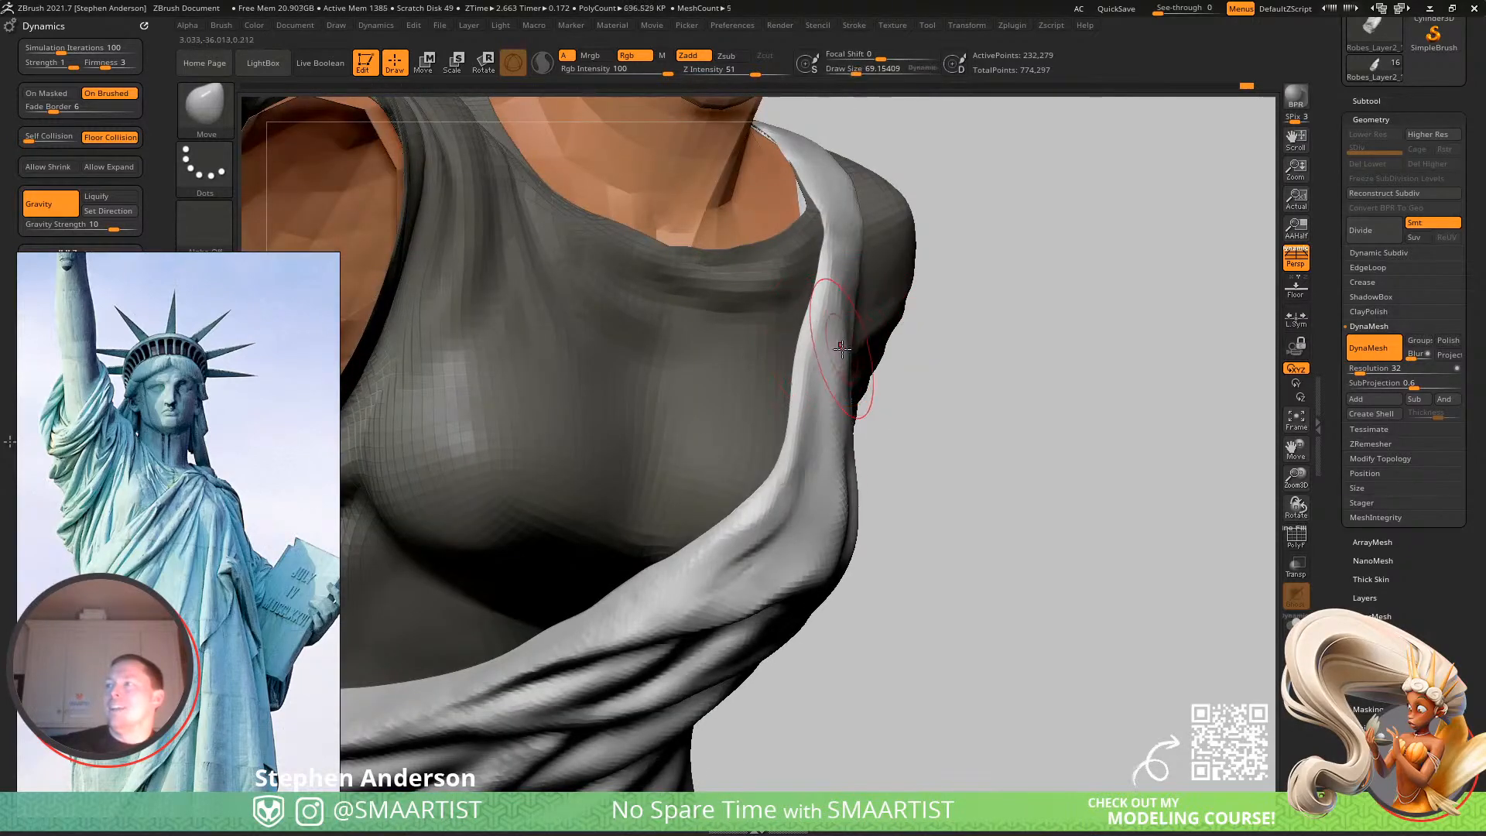
Pull the robe's top edge outward at the side of the waist with the Move brush.
{"action": "right_click_drag", "start_coordinate": [845, 307], "coordinate": [777, 310], "text": "ctrl"}
{"action": "mouse_move", "coordinate": [790, 403]}
{"action": "right_mouse_down", "text": "ctrl"}
{"action": "mouse_move", "coordinate": [789, 348]}
{"action": "mouse_move", "coordinate": [852, 391]}
{"action": "mouse_move", "coordinate": [886, 332]}
{"action": "mouse_move", "coordinate": [809, 486]}
{"action": "mouse_move", "coordinate": [816, 537]}
{"action": "mouse_move", "coordinate": [787, 474]}
{"action": "mouse_move", "coordinate": [791, 489]}
{"action": "mouse_move", "coordinate": [736, 469]}
{"action": "mouse_move", "coordinate": [703, 514]}
{"action": "right_mouse_up", "text": "ctrl"}
{"action": "right_click_drag", "start_coordinate": [753, 428], "coordinate": [753, 467]}
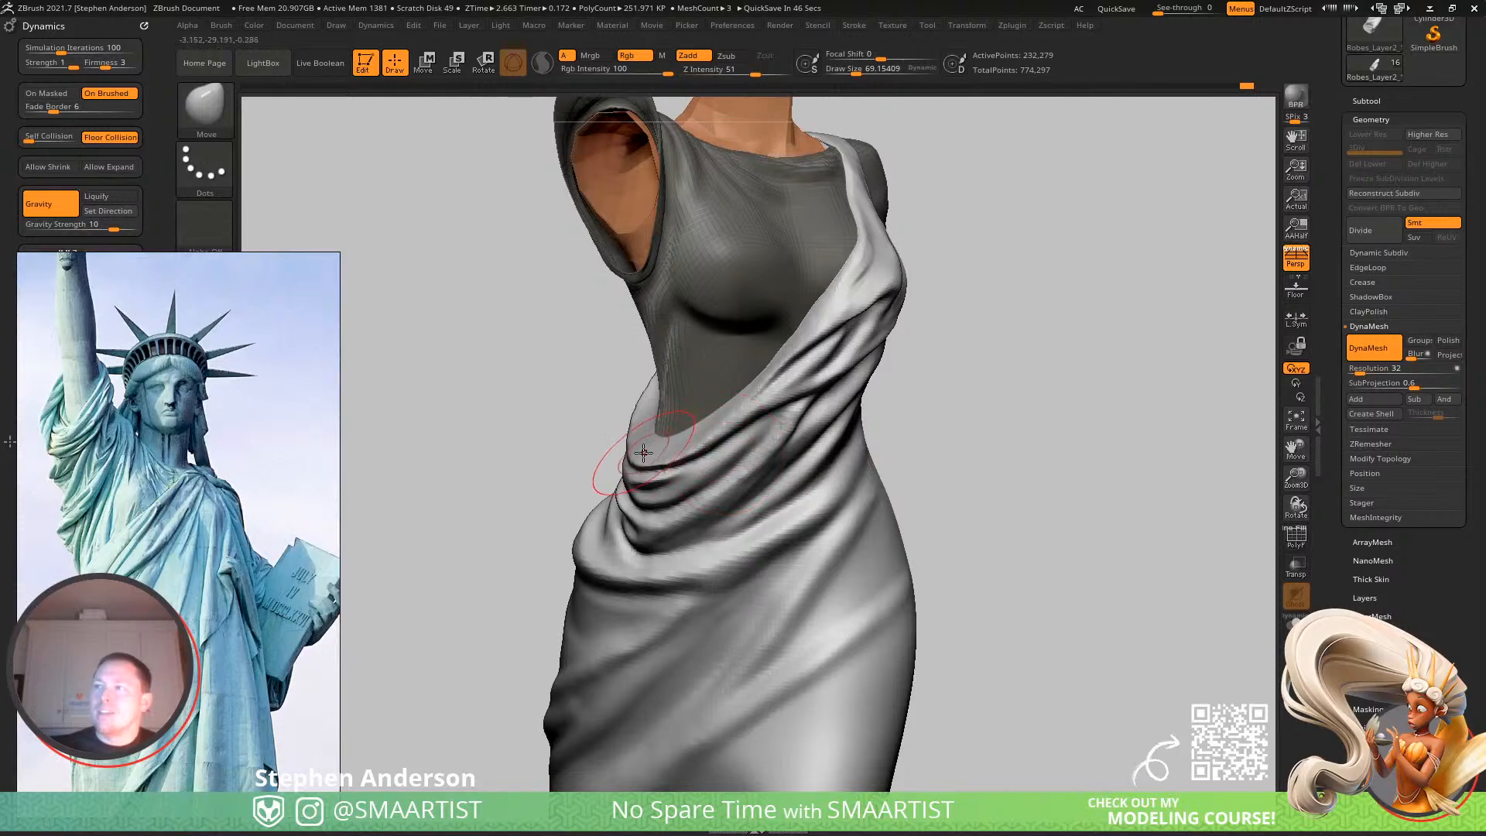
{"action": "left_click_drag", "start_coordinate": [647, 457], "coordinate": [591, 473]}
{"action": "mouse_move", "coordinate": [623, 463]}
{"action": "right_mouse_down"}
{"action": "mouse_move", "coordinate": [603, 421]}
{"action": "mouse_move", "coordinate": [637, 408]}
{"action": "mouse_move", "coordinate": [687, 524]}
{"action": "mouse_move", "coordinate": [657, 535]}
{"action": "right_mouse_up"}
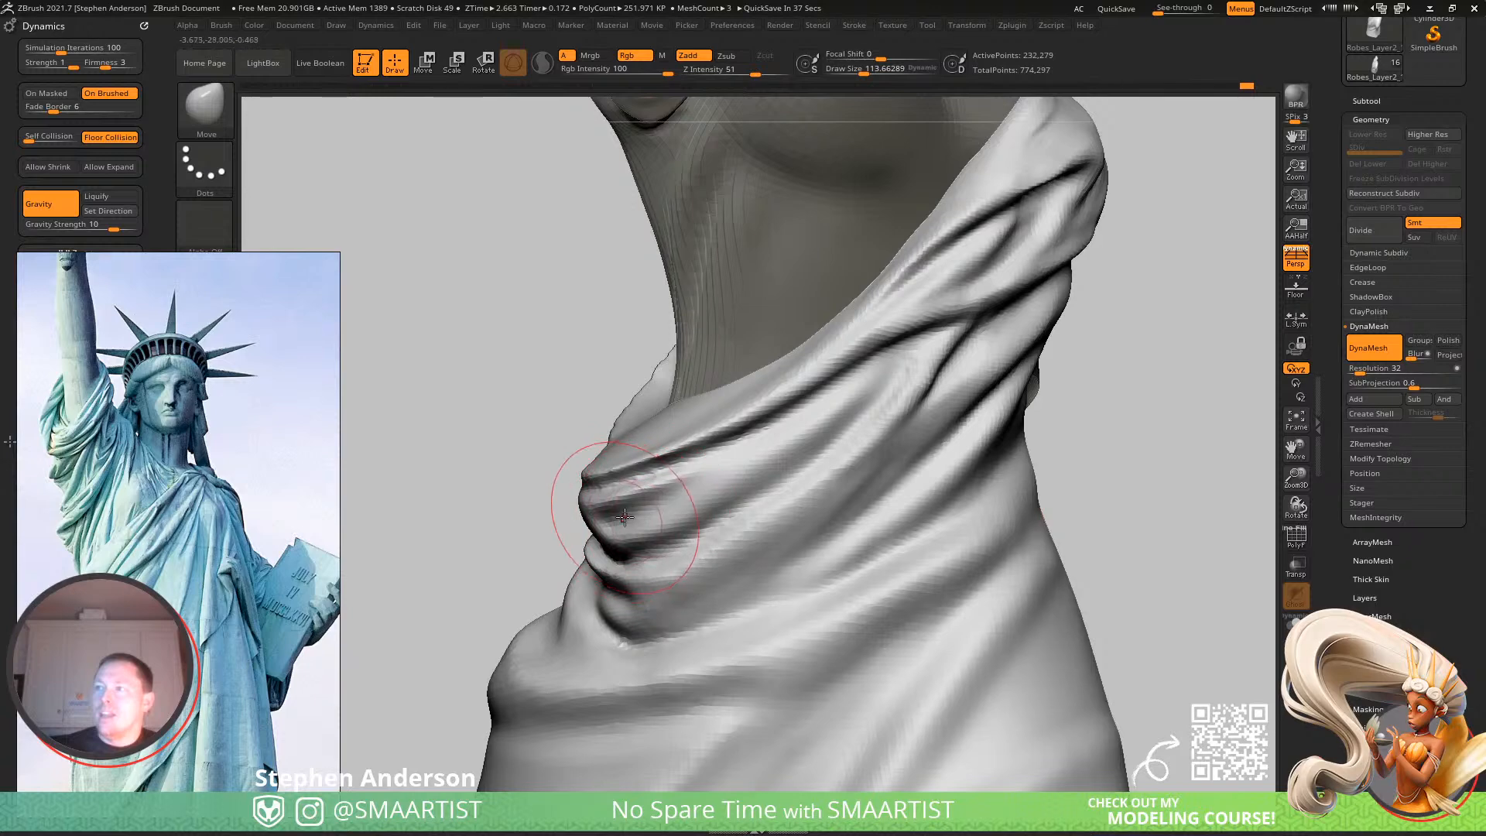
{"action": "right_click_drag", "start_coordinate": [665, 554], "coordinate": [713, 531]}
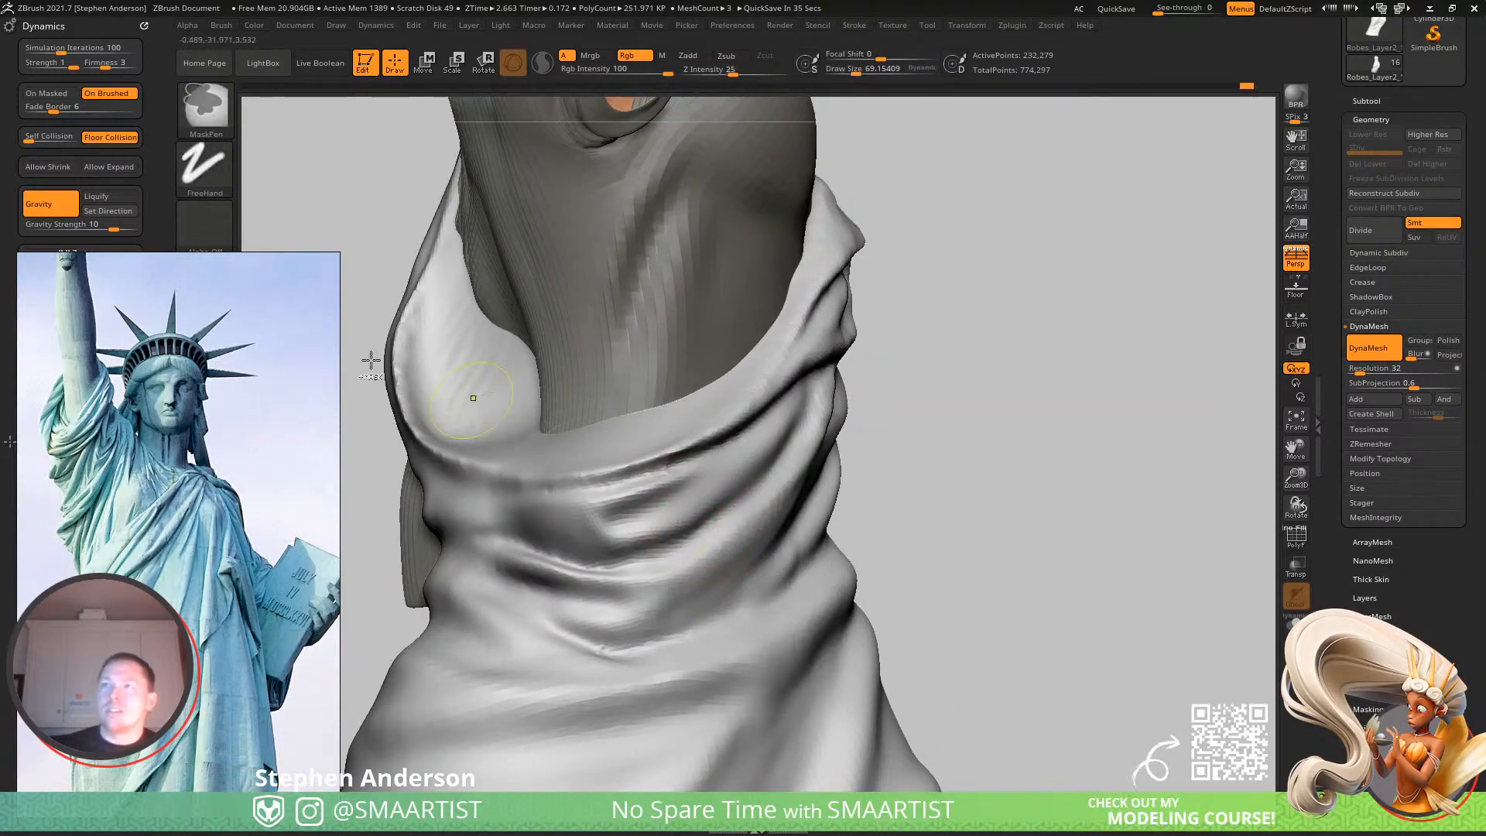
Choose MaskLasso and mask the waist cloth below the top fold.
{"action": "left_click", "coordinate": [200, 110]}
{"action": "left_click", "coordinate": [463, 189]}
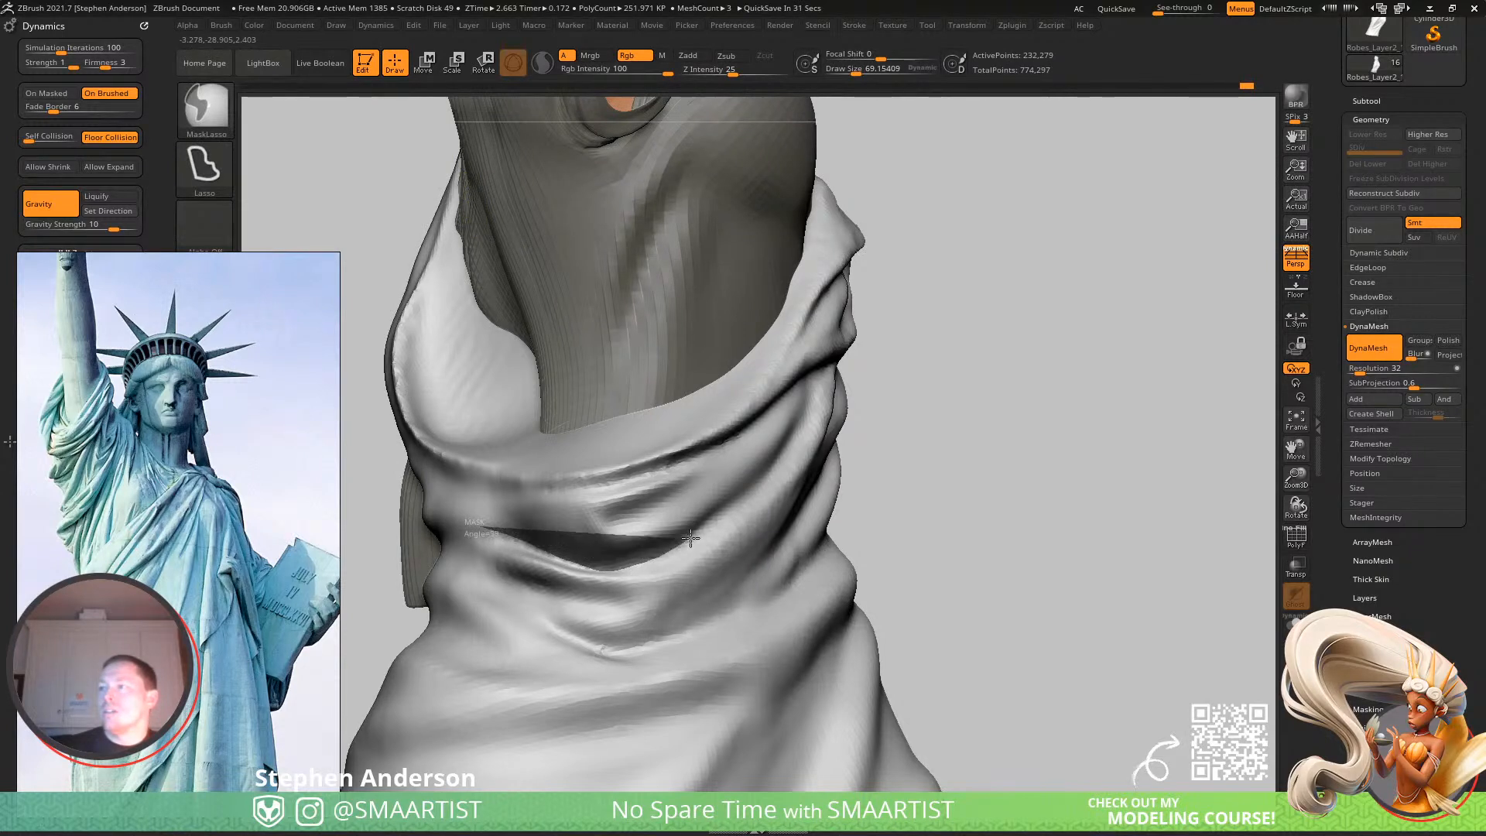
{"action": "mouse_move", "coordinate": [741, 493]}
{"action": "left_mouse_down", "text": "ctrl"}
{"action": "mouse_move", "coordinate": [839, 401]}
{"action": "mouse_move", "coordinate": [719, 704]}
{"action": "mouse_move", "coordinate": [352, 631]}
{"action": "mouse_move", "coordinate": [465, 534]}
{"action": "left_mouse_up", "text": "ctrl"}
{"action": "mouse_move", "coordinate": [764, 511]}
{"action": "right_mouse_down"}
{"action": "mouse_move", "coordinate": [699, 516]}
{"action": "mouse_move", "coordinate": [741, 534]}
{"action": "mouse_move", "coordinate": [692, 518]}
{"action": "mouse_move", "coordinate": [668, 482]}
{"action": "mouse_move", "coordinate": [650, 504]}
{"action": "right_mouse_up"}
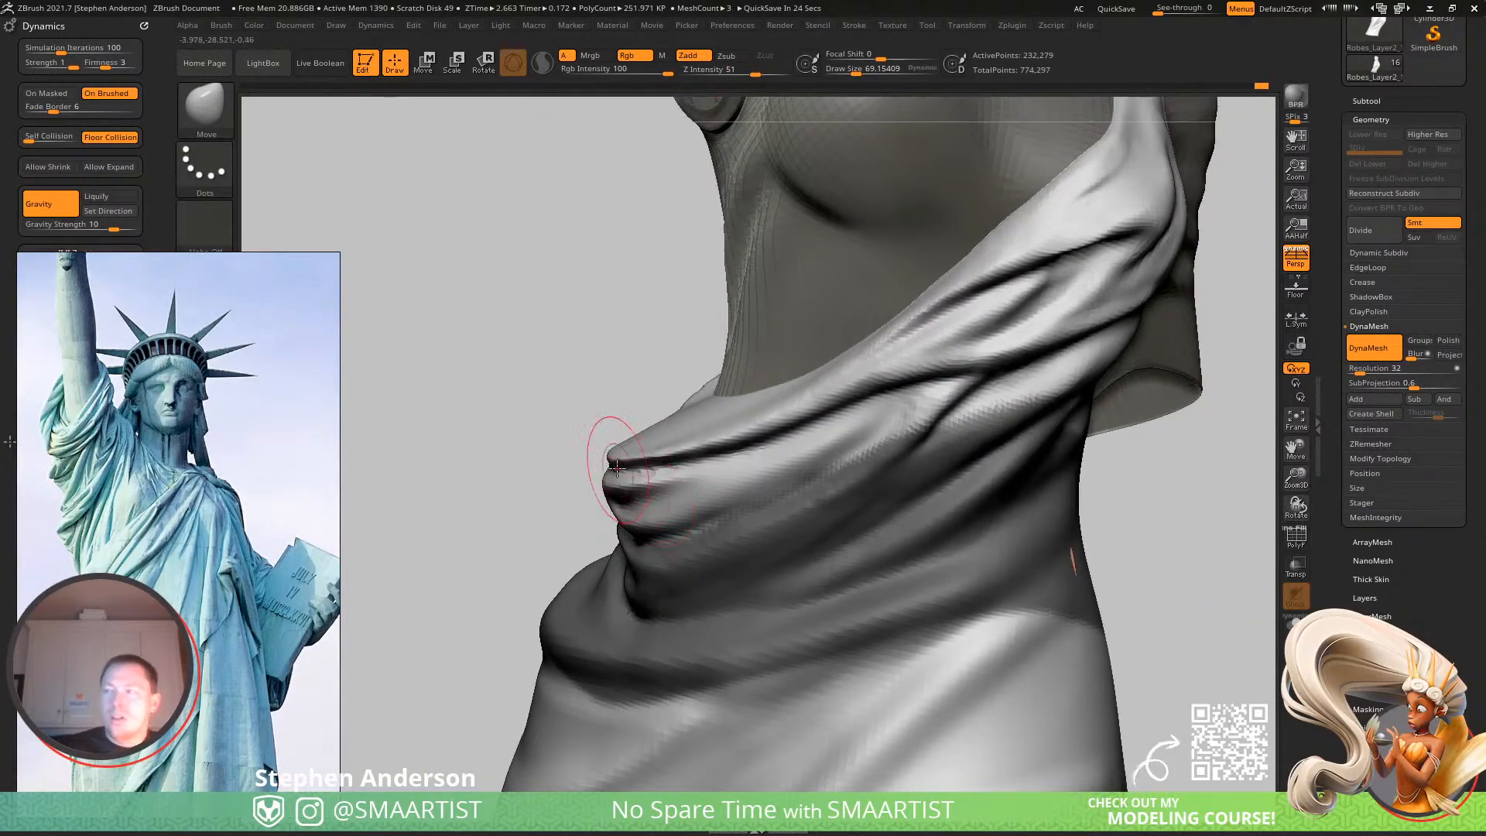
Shift the unmasked top waist fold outward with the Move brush at draw size about 384.
{"action": "left_click_drag", "start_coordinate": [617, 460], "coordinate": [654, 458]}
{"action": "right_click_drag", "start_coordinate": [654, 458], "coordinate": [666, 484]}
{"action": "left_click_drag", "start_coordinate": [666, 484], "coordinate": [563, 382]}
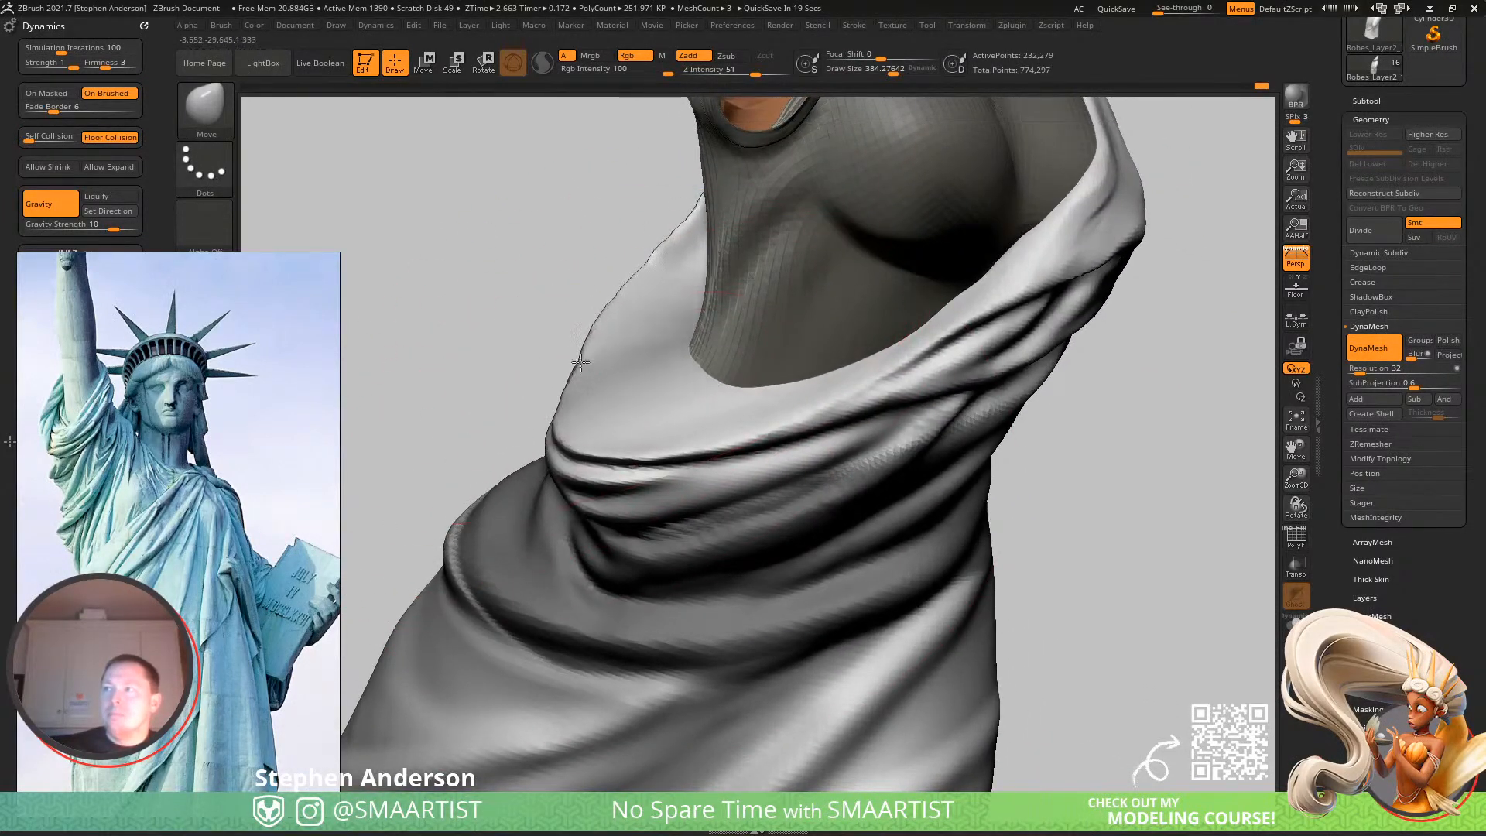
Extend the lasso mask over the lower waist and upper skirt to protect the cloth below the top fold.
{"action": "right_click_drag", "start_coordinate": [604, 437], "coordinate": [606, 579]}
{"action": "mouse_move", "coordinate": [313, 490]}
{"action": "left_mouse_down", "text": "ctrl"}
{"action": "mouse_move", "coordinate": [832, 757]}
{"action": "mouse_move", "coordinate": [887, 623]}
{"action": "left_mouse_up", "text": "ctrl"}
{"action": "right_click_drag", "start_coordinate": [797, 472], "coordinate": [700, 518]}
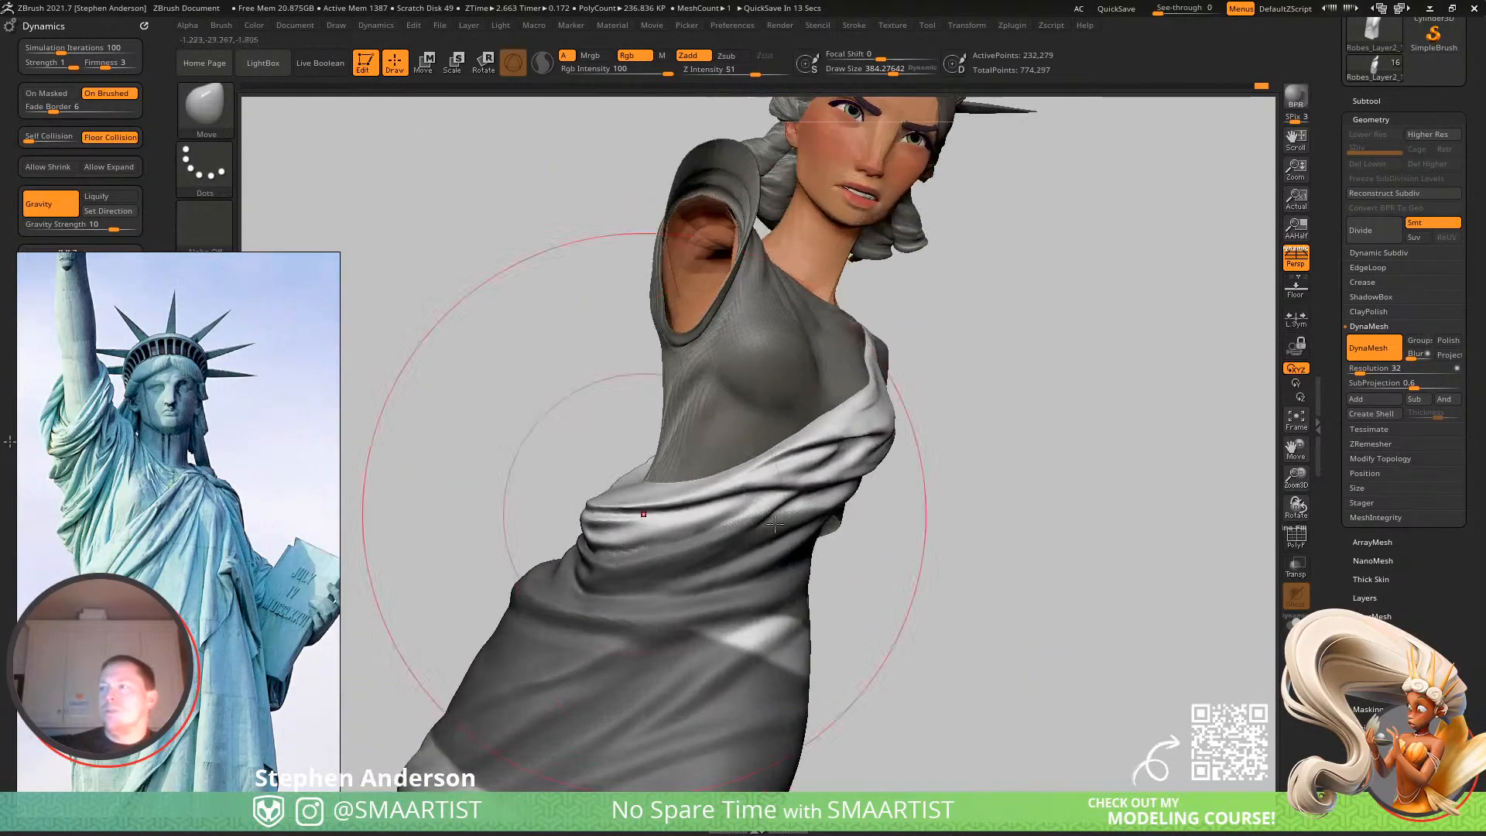
{"action": "left_click_drag", "start_coordinate": [865, 552], "coordinate": [1084, 714], "text": "ctrl"}
{"action": "mouse_move", "coordinate": [801, 561]}
{"action": "right_mouse_down"}
{"action": "mouse_move", "coordinate": [782, 581]}
{"action": "mouse_move", "coordinate": [790, 676]}
{"action": "right_mouse_up"}
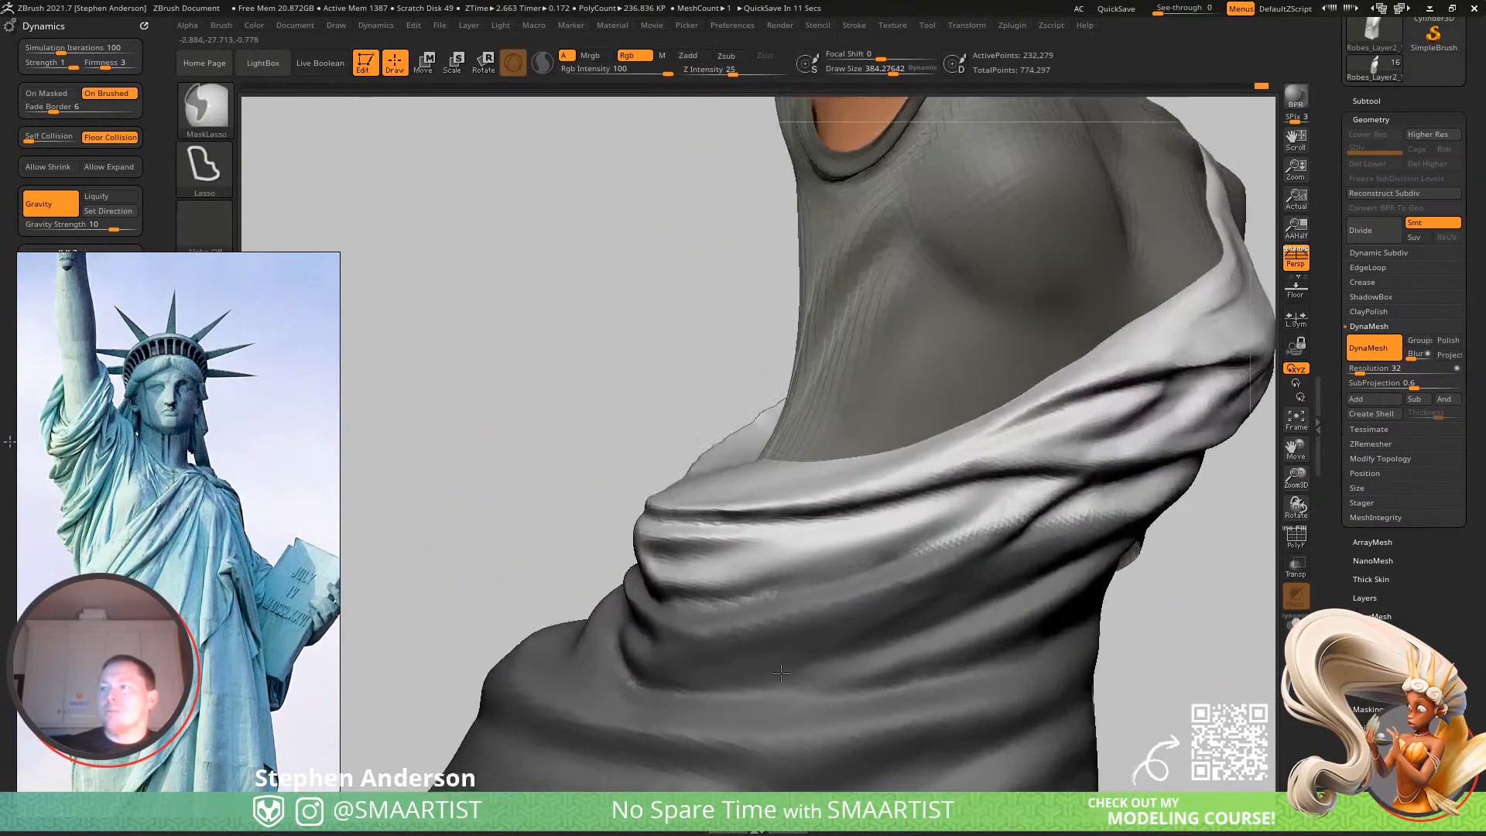
Pull the top waist fold out over the masked cloth with the Move brush at draw size about 452.
{"action": "mouse_move", "coordinate": [701, 580]}
{"action": "right_mouse_down"}
{"action": "mouse_move", "coordinate": [697, 647]}
{"action": "mouse_move", "coordinate": [663, 431]}
{"action": "right_mouse_up"}
{"action": "key", "text": "s"}
{"action": "left_click_drag", "start_coordinate": [652, 389], "coordinate": [635, 390]}
{"action": "left_click_drag", "start_coordinate": [639, 390], "coordinate": [538, 388]}
{"action": "mouse_move", "coordinate": [619, 457]}
{"action": "right_mouse_down"}
{"action": "mouse_move", "coordinate": [713, 485]}
{"action": "mouse_move", "coordinate": [696, 441]}
{"action": "mouse_move", "coordinate": [766, 518]}
{"action": "right_mouse_up"}
{"action": "mouse_move", "coordinate": [769, 573]}
{"action": "right_mouse_down"}
{"action": "mouse_move", "coordinate": [668, 490]}
{"action": "mouse_move", "coordinate": [693, 504]}
{"action": "mouse_move", "coordinate": [581, 495]}
{"action": "mouse_move", "coordinate": [564, 508]}
{"action": "mouse_move", "coordinate": [650, 548]}
{"action": "mouse_move", "coordinate": [632, 545]}
{"action": "right_mouse_up"}
{"action": "key", "text": "s"}
{"action": "left_click_drag", "start_coordinate": [630, 546], "coordinate": [650, 556]}
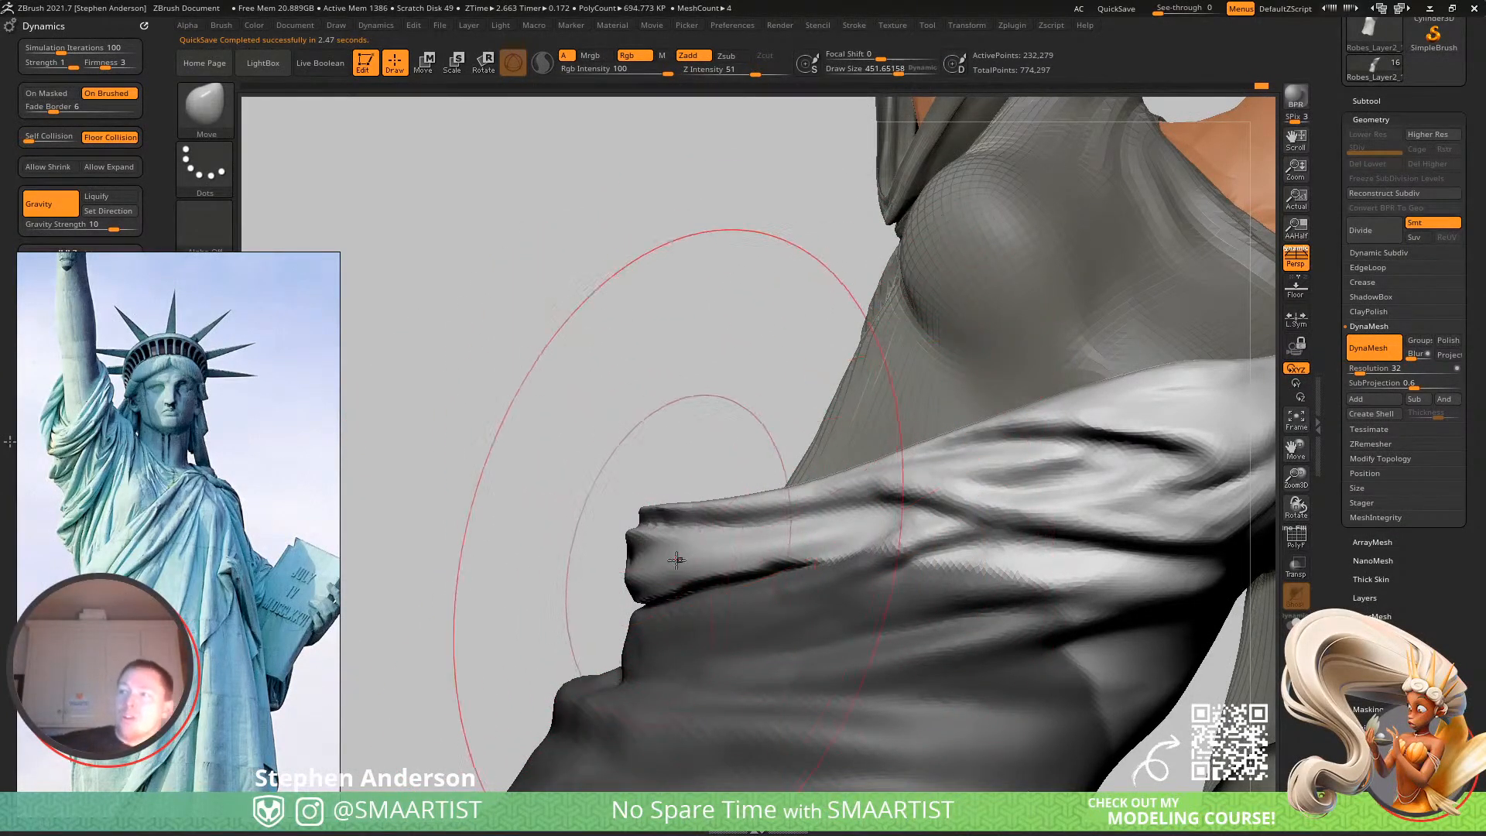
{"action": "left_click_drag", "start_coordinate": [632, 551], "coordinate": [598, 545]}
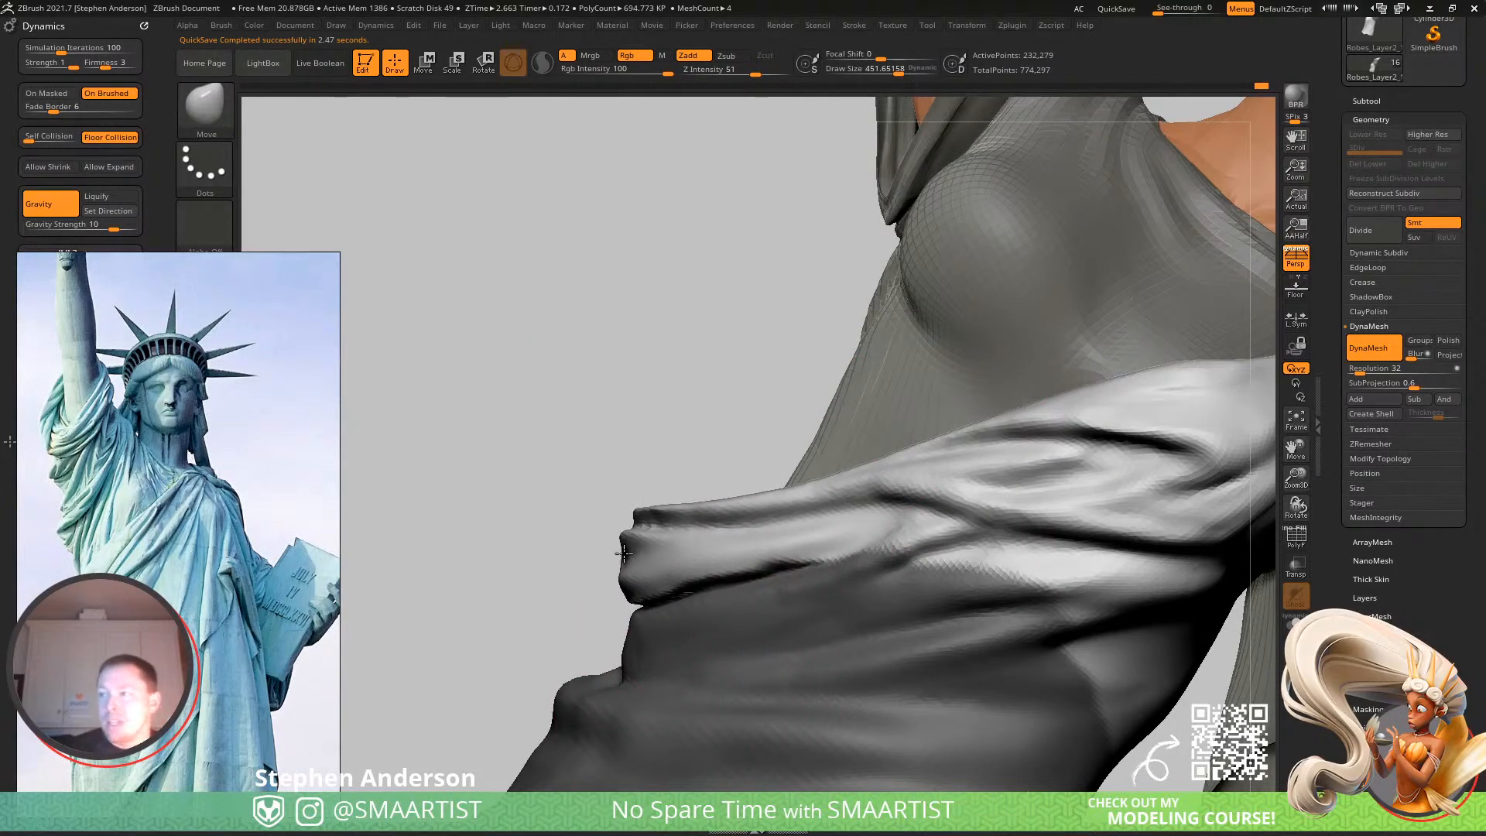
Replace the current mask with a lasso mask covering the top waist fold and the bust cloth.
{"action": "right_click_drag", "start_coordinate": [725, 566], "coordinate": [747, 517]}
{"action": "key", "text": "s"}
{"action": "left_click_drag", "start_coordinate": [720, 490], "coordinate": [710, 490]}
{"action": "right_click_drag", "start_coordinate": [743, 498], "coordinate": [834, 558]}
{"action": "key", "text": "ctrl"}
{"action": "mouse_move", "coordinate": [705, 482]}
{"action": "right_mouse_down", "text": "ctrl"}
{"action": "mouse_move", "coordinate": [658, 540]}
{"action": "mouse_move", "coordinate": [706, 521]}
{"action": "right_mouse_up", "text": "ctrl"}
{"action": "right_click_drag", "start_coordinate": [652, 564], "coordinate": [603, 577]}
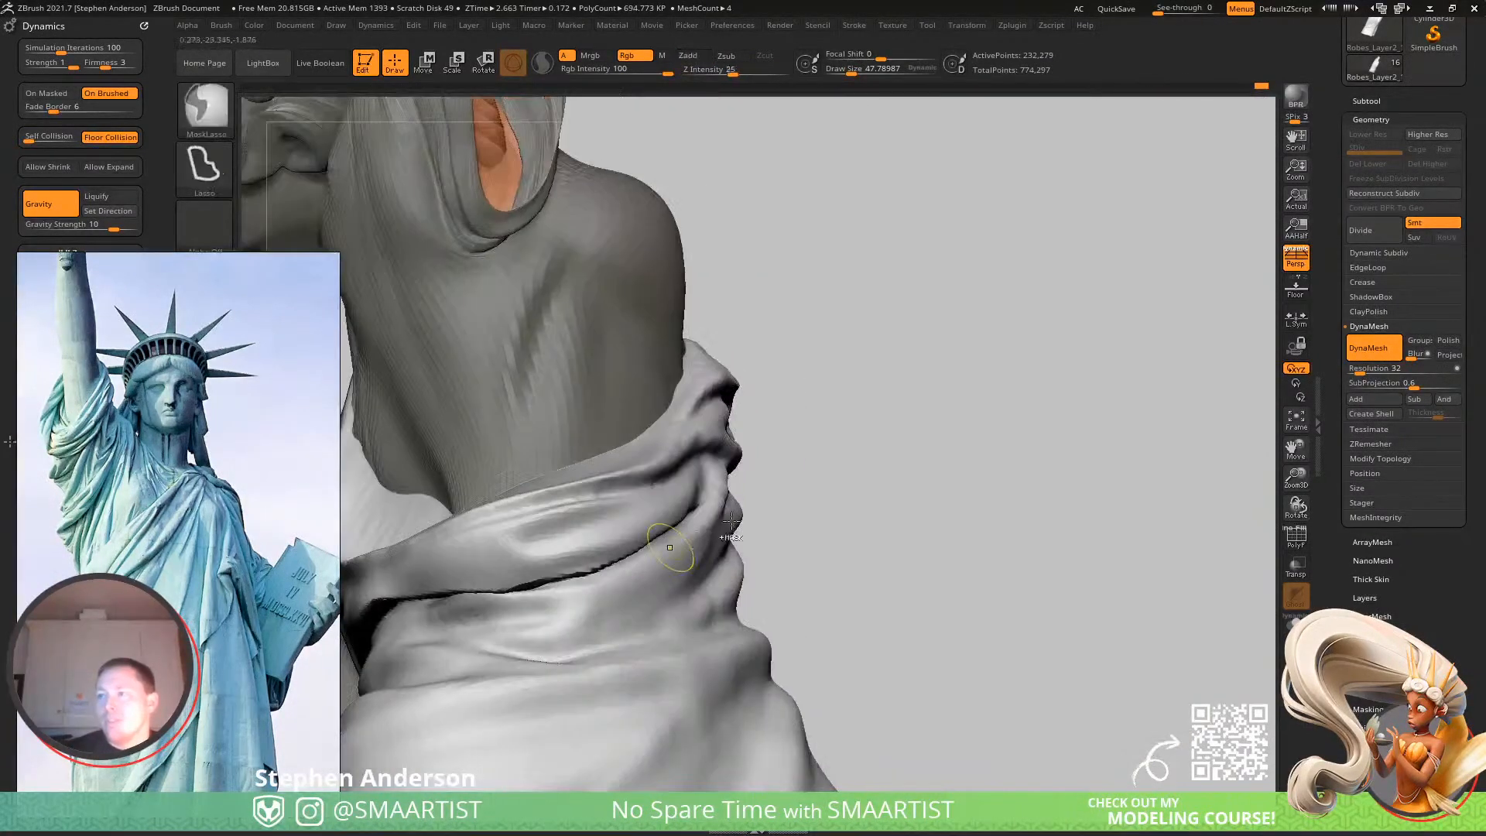
{"action": "left_click_drag", "start_coordinate": [687, 547], "coordinate": [871, 495], "text": "ctrl"}
{"action": "left_click", "coordinate": [879, 471], "text": "ctrl"}
{"action": "right_click_drag", "start_coordinate": [552, 602], "coordinate": [599, 606]}
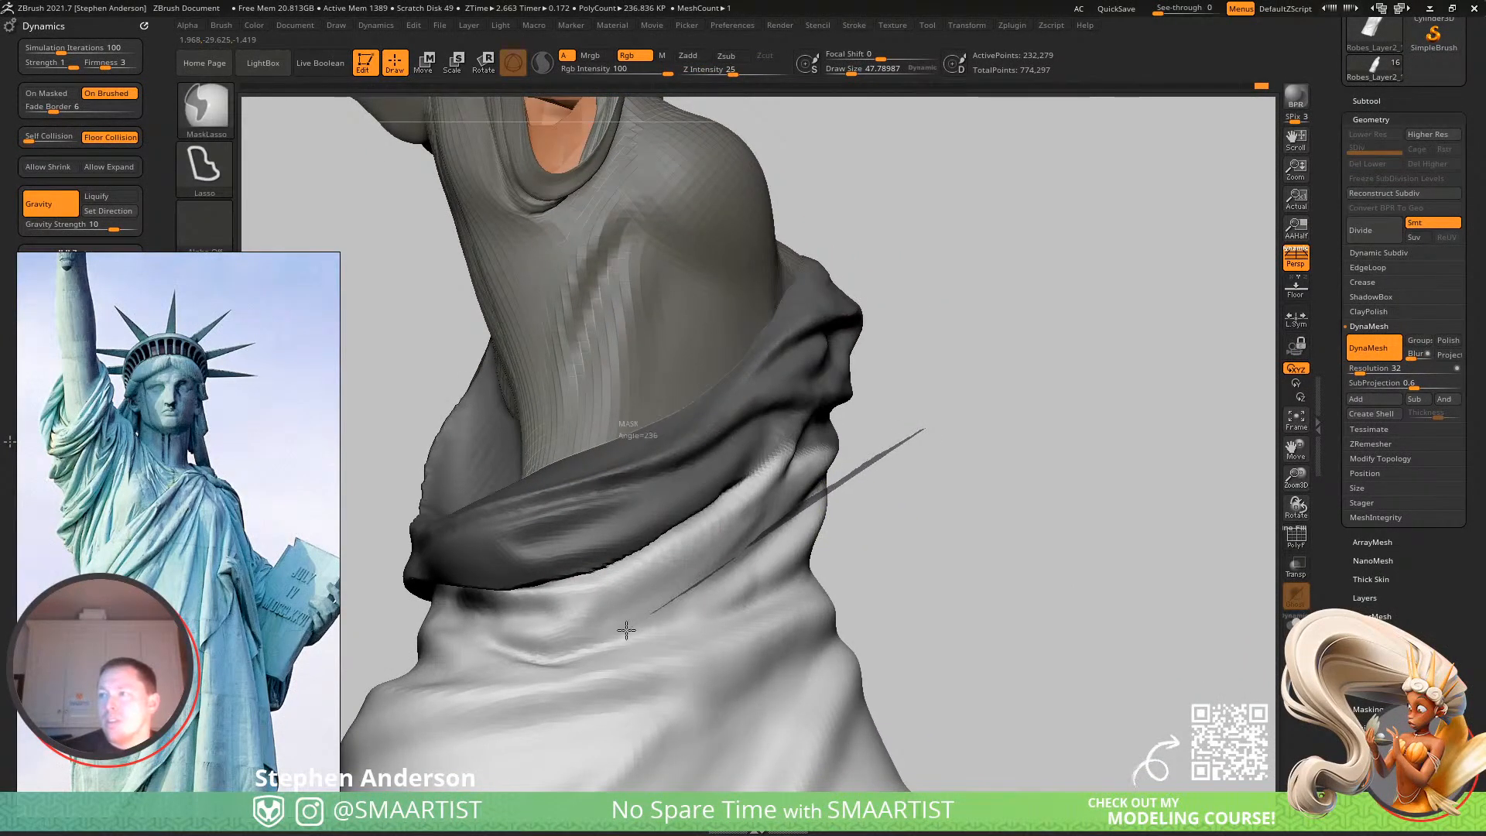
Add lasso masks over the lower torso and skirt, leaving a strip beneath the top waist fold unmasked.
{"action": "mouse_move", "coordinate": [461, 615]}
{"action": "left_mouse_down", "text": "ctrl"}
{"action": "mouse_move", "coordinate": [333, 538]}
{"action": "mouse_move", "coordinate": [859, 803]}
{"action": "mouse_move", "coordinate": [1281, 588]}
{"action": "mouse_move", "coordinate": [1269, 526]}
{"action": "left_mouse_up", "text": "ctrl"}
{"action": "right_click_drag", "start_coordinate": [744, 578], "coordinate": [797, 552], "text": "alt"}
{"action": "right_click_drag", "start_coordinate": [894, 526], "coordinate": [853, 548], "text": "ctrl"}
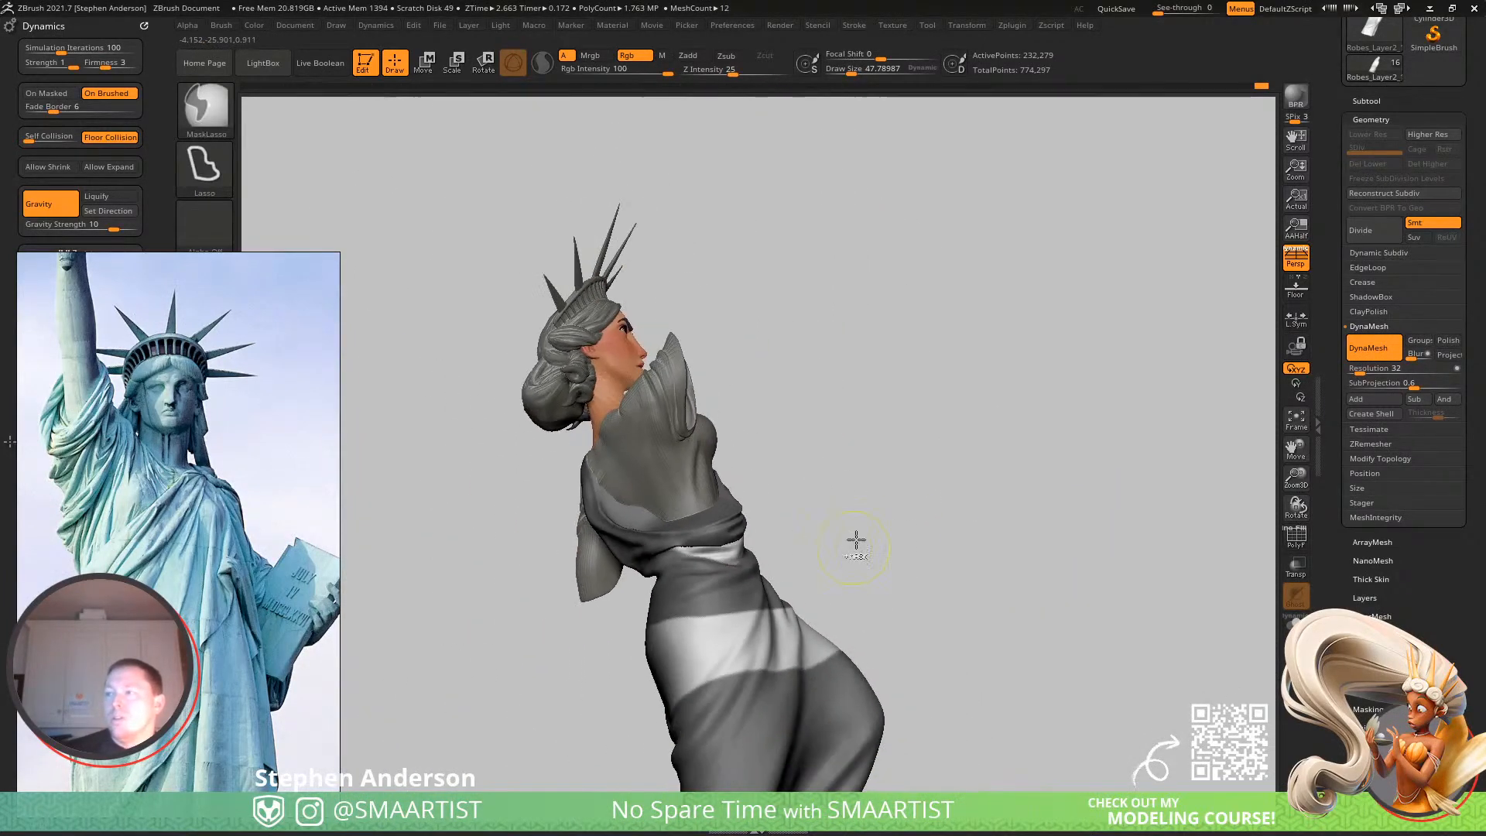
{"action": "mouse_move", "coordinate": [520, 725]}
{"action": "left_mouse_down", "text": "ctrl"}
{"action": "mouse_move", "coordinate": [1006, 542]}
{"action": "mouse_move", "coordinate": [972, 535]}
{"action": "left_mouse_up", "text": "ctrl"}
Push the unmasked strip inward beneath the overhanging waist fold with the Move brush at draw size about 322.
{"action": "mouse_move", "coordinate": [971, 535]}
{"action": "right_mouse_down"}
{"action": "mouse_move", "coordinate": [805, 569]}
{"action": "mouse_move", "coordinate": [824, 731]}
{"action": "mouse_move", "coordinate": [598, 627]}
{"action": "right_mouse_up"}
{"action": "key", "text": "s"}
{"action": "mouse_move", "coordinate": [663, 613]}
{"action": "left_mouse_down"}
{"action": "mouse_move", "coordinate": [646, 613]}
{"action": "mouse_move", "coordinate": [672, 596]}
{"action": "left_mouse_up"}
{"action": "key", "text": "s"}
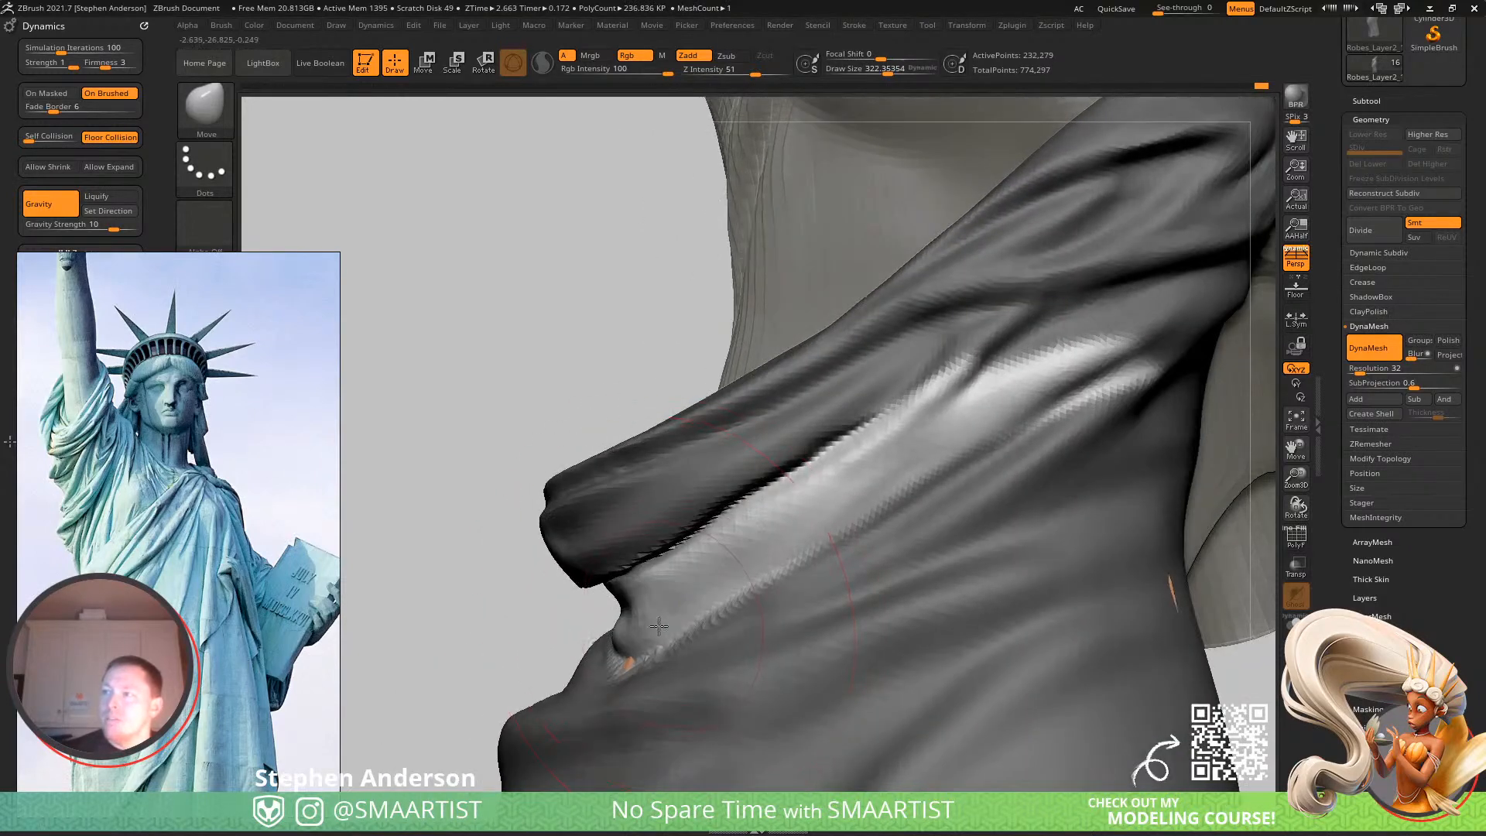
{"action": "right_click_drag", "start_coordinate": [645, 631], "coordinate": [787, 554]}
{"action": "left_click_drag", "start_coordinate": [694, 509], "coordinate": [716, 518]}
{"action": "mouse_move", "coordinate": [716, 518]}
{"action": "right_mouse_down"}
{"action": "mouse_move", "coordinate": [598, 670]}
{"action": "mouse_move", "coordinate": [604, 596]}
{"action": "mouse_move", "coordinate": [573, 594]}
{"action": "mouse_move", "coordinate": [658, 576]}
{"action": "right_mouse_up"}
Invert the mask and pull the overhanging fold's lower edge down along the waist with the Move Topological brush.
{"action": "left_click", "coordinate": [1055, 491], "text": "ctrl"}
{"action": "right_click_drag", "start_coordinate": [735, 546], "coordinate": [670, 541]}
{"action": "key", "text": "b"}
{"action": "key", "text": "m"}
{"action": "key", "text": "t"}
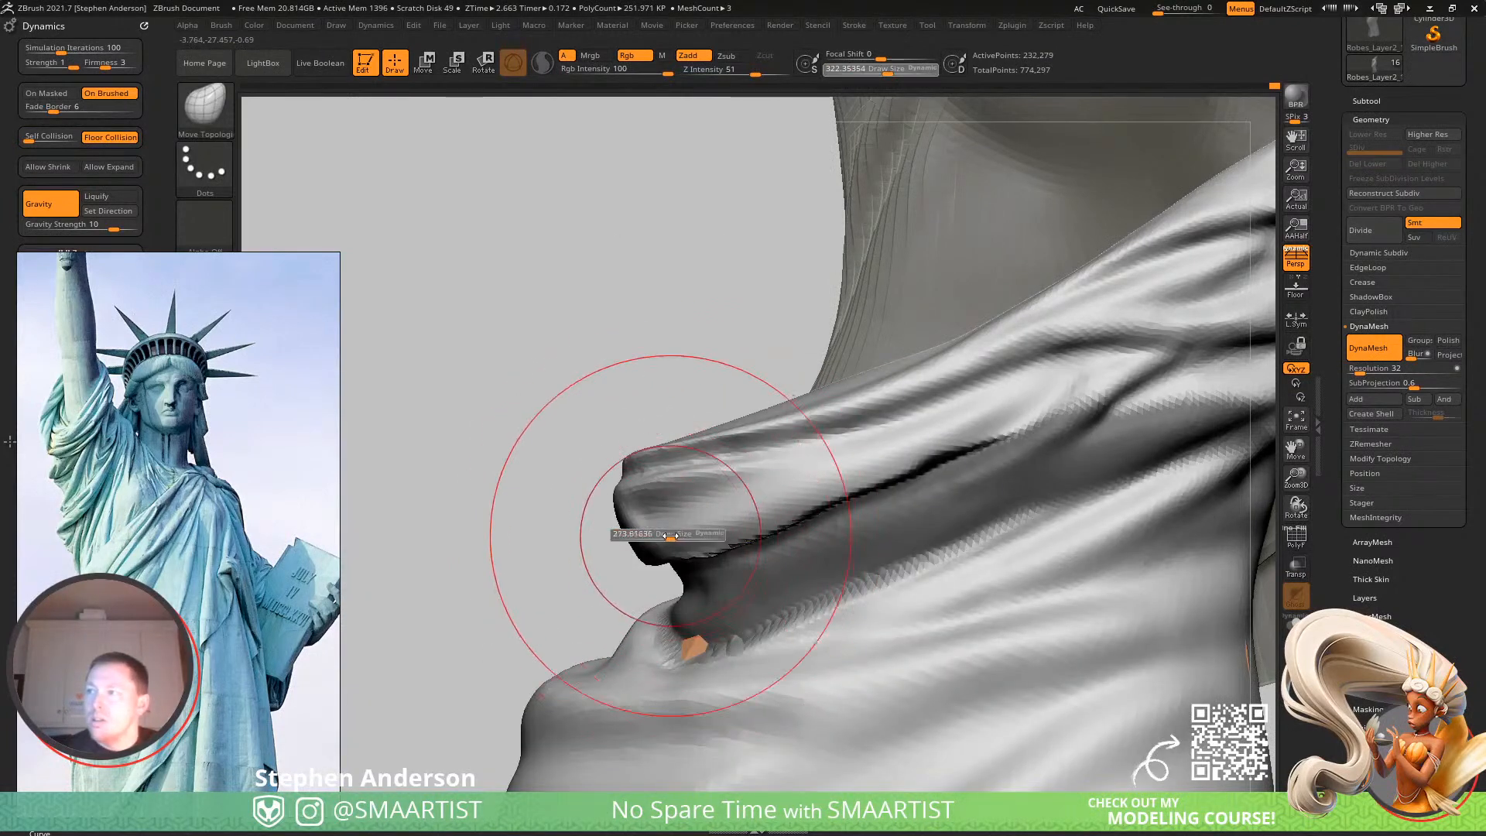
{"action": "left_click_drag", "start_coordinate": [660, 544], "coordinate": [669, 560]}
{"action": "left_click_drag", "start_coordinate": [755, 517], "coordinate": [764, 525]}
{"action": "left_click_drag", "start_coordinate": [833, 491], "coordinate": [842, 503]}
{"action": "left_click_drag", "start_coordinate": [896, 446], "coordinate": [905, 463]}
{"action": "left_click_drag", "start_coordinate": [702, 544], "coordinate": [710, 559]}
Adjust the side end of the overhanging waist fold with the Move Topological brush.
{"action": "right_click_drag", "start_coordinate": [679, 566], "coordinate": [573, 556]}
{"action": "left_click_drag", "start_coordinate": [600, 548], "coordinate": [662, 570]}
{"action": "mouse_move", "coordinate": [759, 539]}
{"action": "right_mouse_down"}
{"action": "mouse_move", "coordinate": [680, 541]}
{"action": "mouse_move", "coordinate": [744, 560]}
{"action": "right_mouse_up"}
{"action": "mouse_move", "coordinate": [765, 623]}
{"action": "right_mouse_down"}
{"action": "mouse_move", "coordinate": [782, 588]}
{"action": "mouse_move", "coordinate": [773, 542]}
{"action": "mouse_move", "coordinate": [667, 467]}
{"action": "right_mouse_up"}
{"action": "key", "text": "s"}
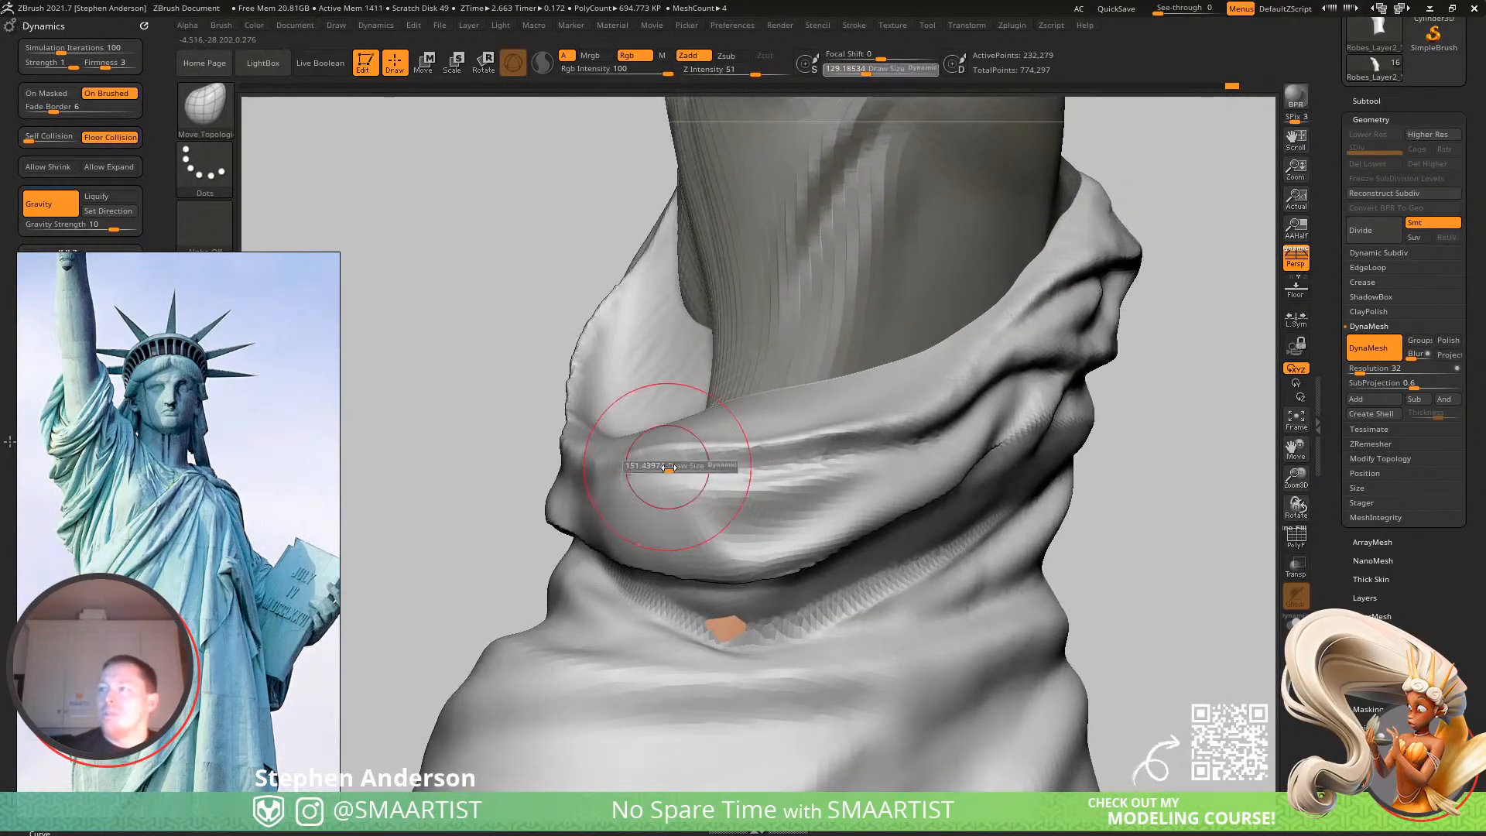
{"action": "mouse_move", "coordinate": [845, 462]}
{"action": "right_mouse_down", "text": "ctrl"}
{"action": "mouse_move", "coordinate": [782, 454]}
{"action": "mouse_move", "coordinate": [849, 441]}
{"action": "mouse_move", "coordinate": [821, 445]}
{"action": "right_mouse_up", "text": "ctrl"}
{"action": "mouse_move", "coordinate": [723, 463]}
{"action": "right_mouse_down"}
{"action": "mouse_move", "coordinate": [697, 503]}
{"action": "mouse_move", "coordinate": [737, 496]}
{"action": "right_mouse_up"}
{"action": "key", "text": "s"}
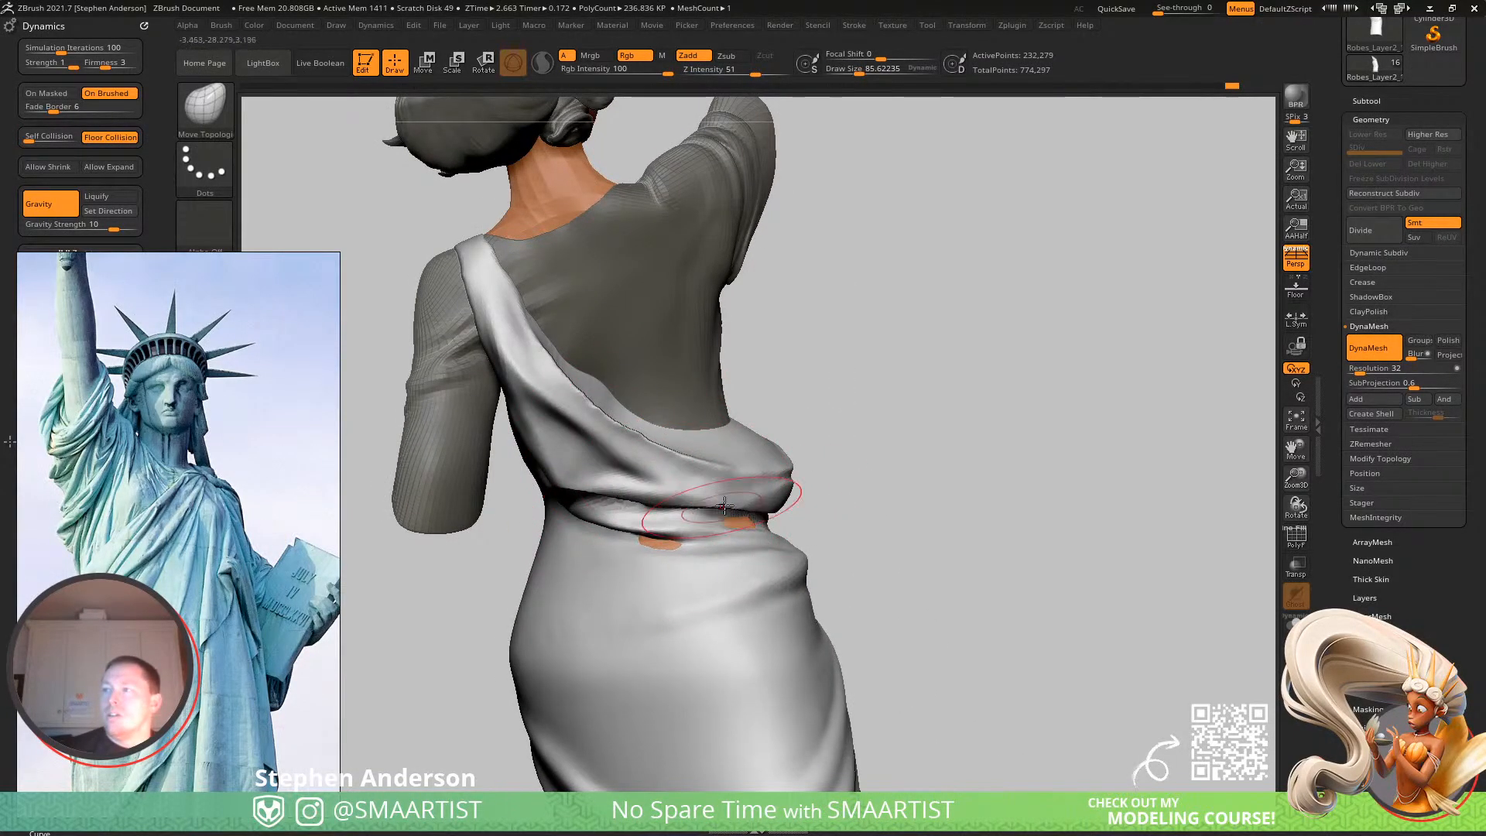
Adjust the waist folds around the back and side of the robe with the Move Topological brush.
{"action": "mouse_move", "coordinate": [790, 504]}
{"action": "right_mouse_down"}
{"action": "mouse_move", "coordinate": [677, 559]}
{"action": "mouse_move", "coordinate": [843, 518]}
{"action": "mouse_move", "coordinate": [797, 530]}
{"action": "right_mouse_up"}
{"action": "mouse_move", "coordinate": [776, 535]}
{"action": "left_mouse_down"}
{"action": "mouse_move", "coordinate": [732, 543]}
{"action": "mouse_move", "coordinate": [754, 548]}
{"action": "left_mouse_up"}
{"action": "mouse_move", "coordinate": [708, 542]}
{"action": "right_mouse_down"}
{"action": "mouse_move", "coordinate": [736, 536]}
{"action": "mouse_move", "coordinate": [700, 574]}
{"action": "mouse_move", "coordinate": [716, 583]}
{"action": "mouse_move", "coordinate": [743, 559]}
{"action": "right_mouse_up"}
{"action": "key", "text": "s"}
{"action": "left_click_drag", "start_coordinate": [765, 495], "coordinate": [741, 495]}
{"action": "right_click_drag", "start_coordinate": [765, 475], "coordinate": [793, 428]}
{"action": "key", "text": "s"}
{"action": "left_click_drag", "start_coordinate": [796, 422], "coordinate": [821, 410]}
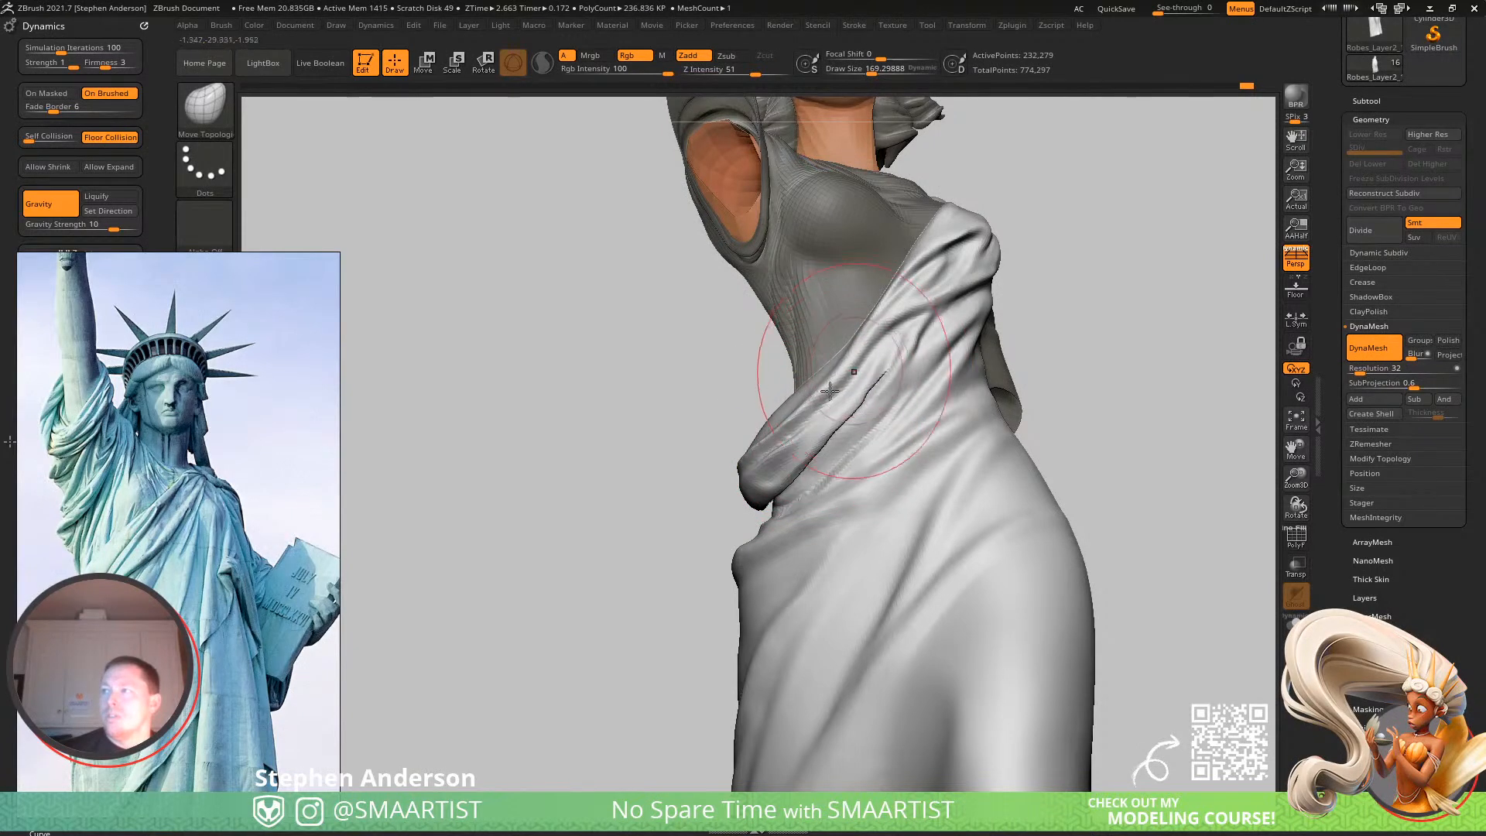
Display the polyframe and mask everything except the polygroup forming the robe's inner rim at the waist.
{"action": "mouse_move", "coordinate": [746, 521]}
{"action": "right_mouse_down"}
{"action": "mouse_move", "coordinate": [686, 537]}
{"action": "mouse_move", "coordinate": [662, 484]}
{"action": "mouse_move", "coordinate": [604, 454]}
{"action": "mouse_move", "coordinate": [797, 449]}
{"action": "mouse_move", "coordinate": [785, 496]}
{"action": "right_mouse_up"}
{"action": "key", "text": "shift+f"}
{"action": "key", "text": "w"}
{"action": "left_click", "coordinate": [772, 446], "text": "ctrl"}
{"action": "key", "text": "q"}
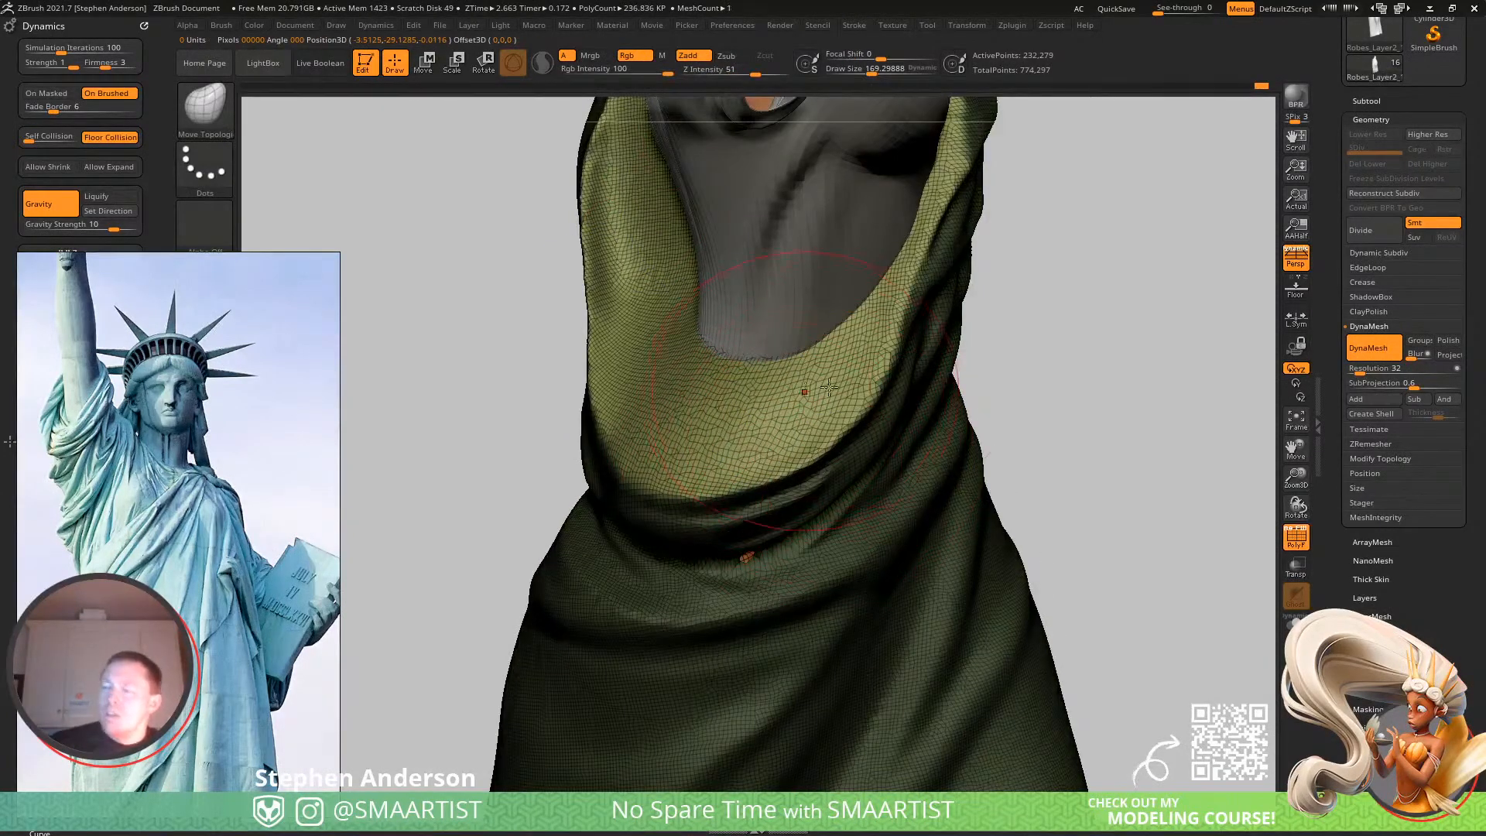
{"action": "left_click", "coordinate": [1048, 339], "text": "ctrl"}
{"action": "left_click", "coordinate": [1084, 361], "text": "ctrl"}
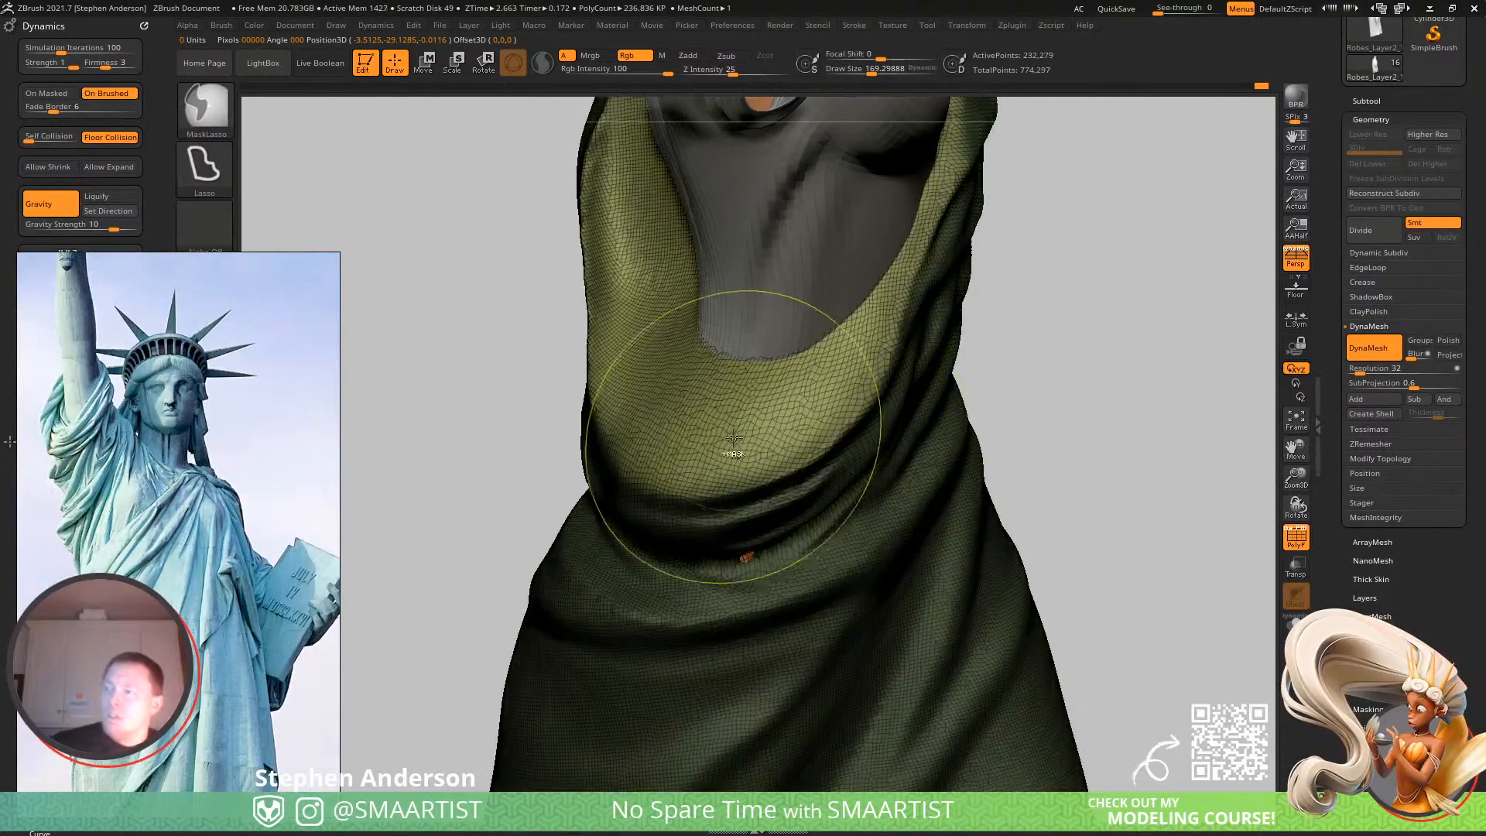
Hide the polyframe and build up the unmasked inner rim around the torso using the Clay brush at draw size about 95.
{"action": "key", "text": "b"}
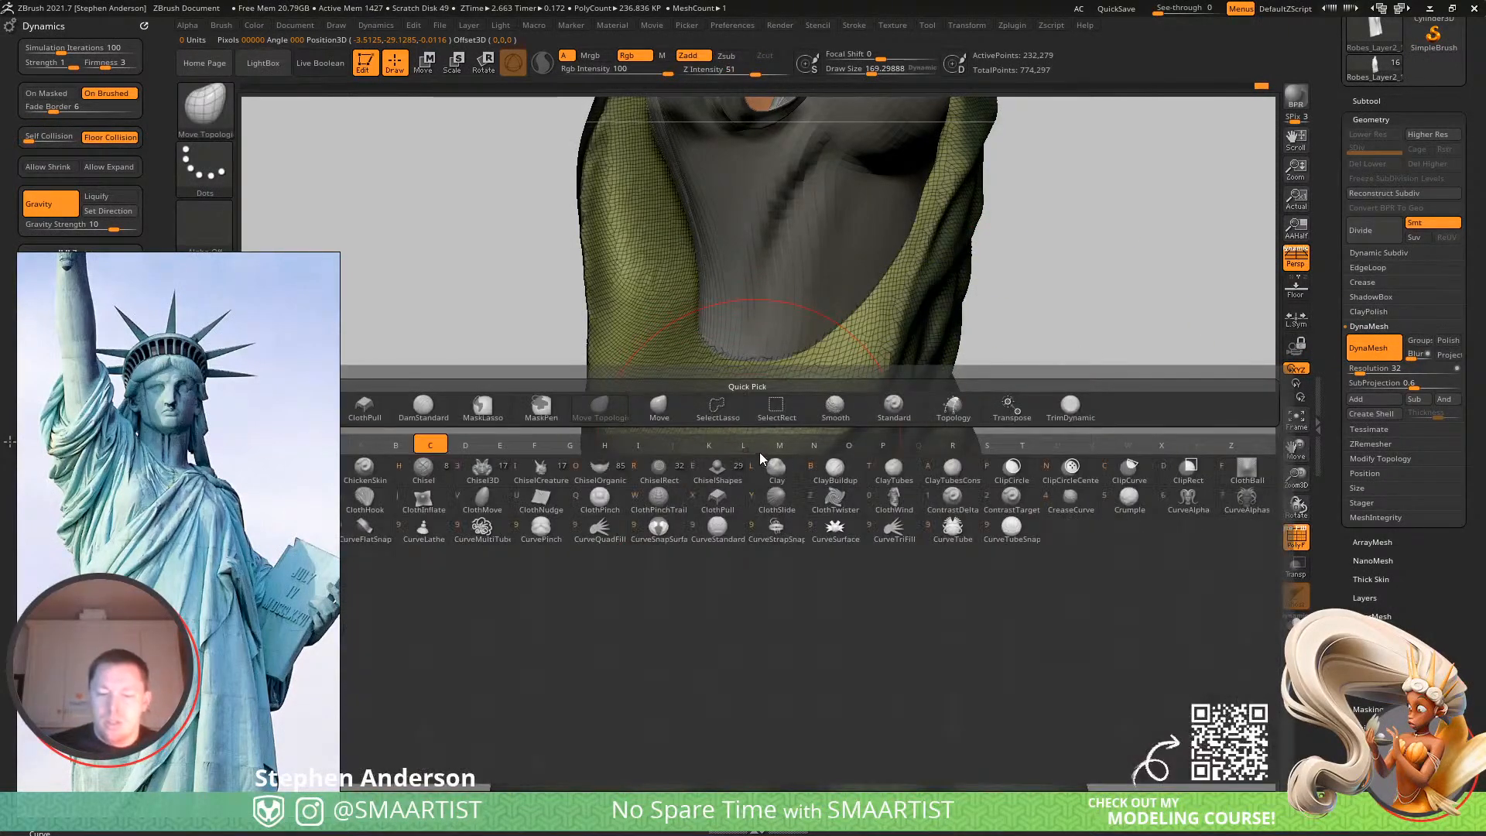
{"action": "left_click", "coordinate": [762, 456]}
{"action": "key", "text": "s"}
{"action": "left_click_drag", "start_coordinate": [744, 394], "coordinate": [723, 397]}
{"action": "mouse_move", "coordinate": [721, 399]}
{"action": "right_mouse_down"}
{"action": "mouse_move", "coordinate": [722, 479]}
{"action": "mouse_move", "coordinate": [852, 456]}
{"action": "right_mouse_up"}
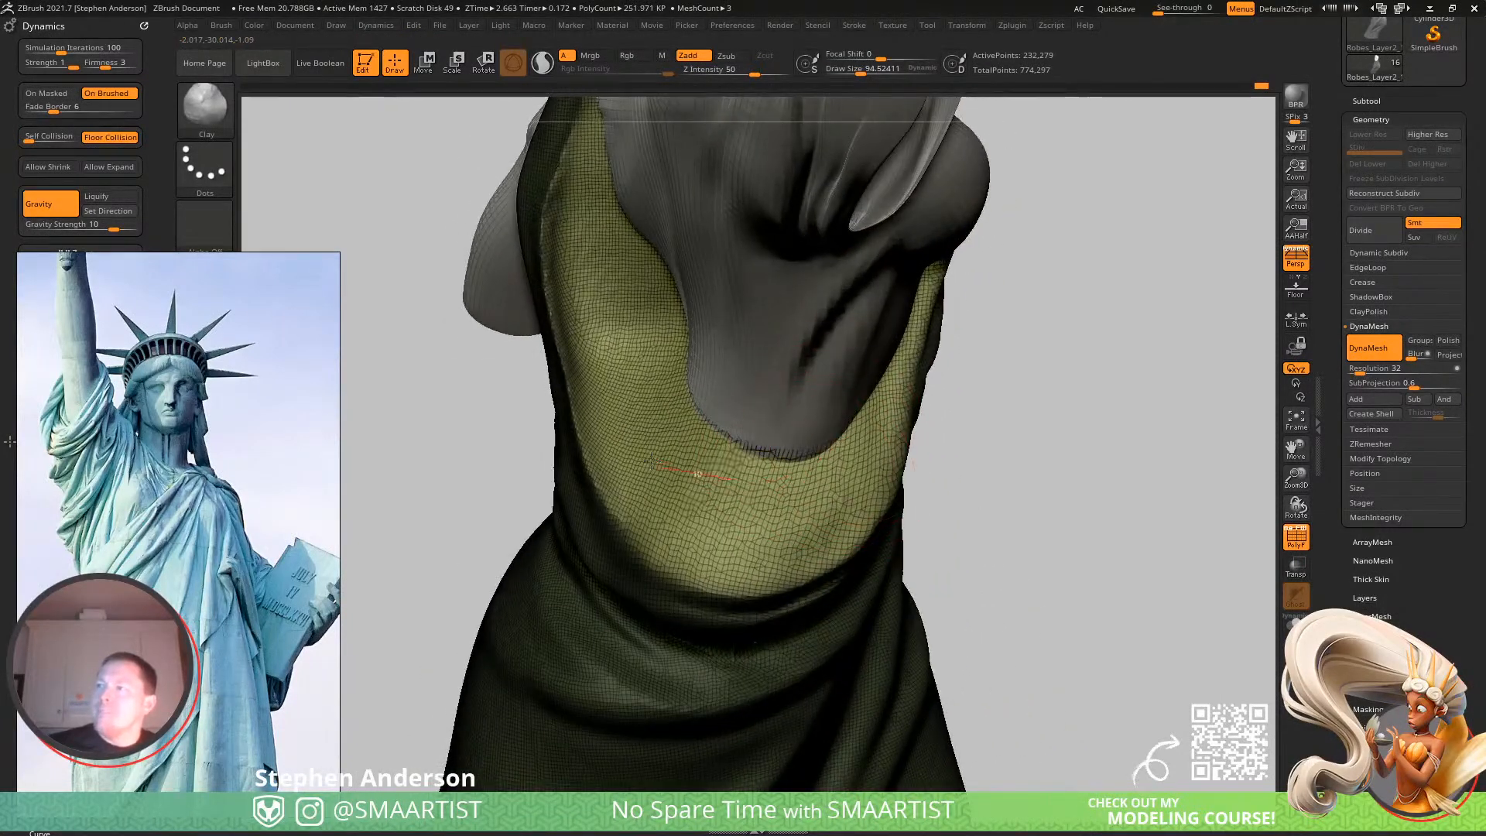
{"action": "key", "text": "shift+f"}
{"action": "left_click_drag", "start_coordinate": [829, 487], "coordinate": [697, 504]}
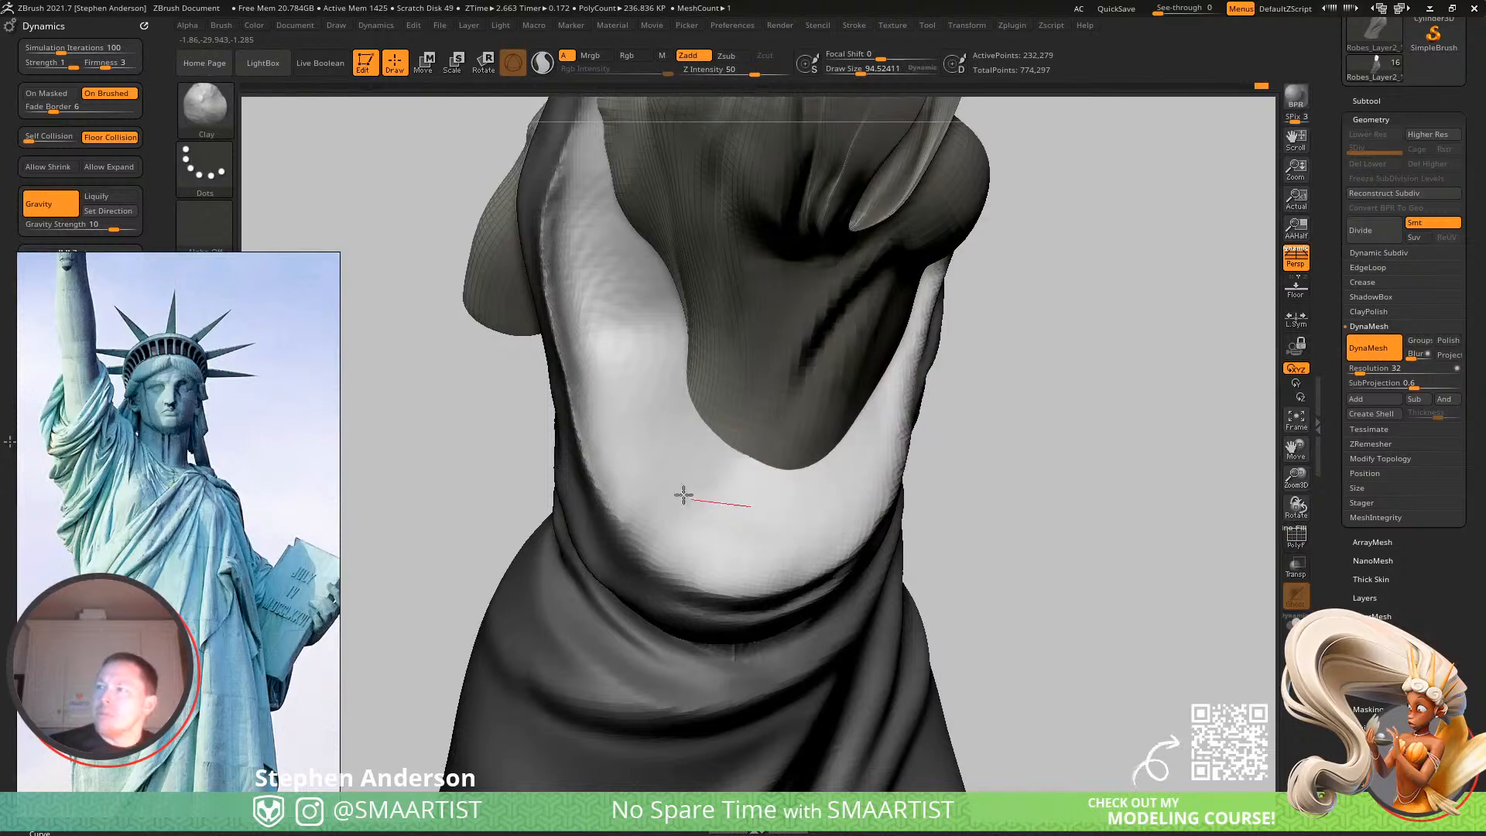
{"action": "mouse_move", "coordinate": [635, 310]}
{"action": "left_mouse_down"}
{"action": "mouse_move", "coordinate": [709, 514]}
{"action": "mouse_move", "coordinate": [869, 390]}
{"action": "left_mouse_up"}
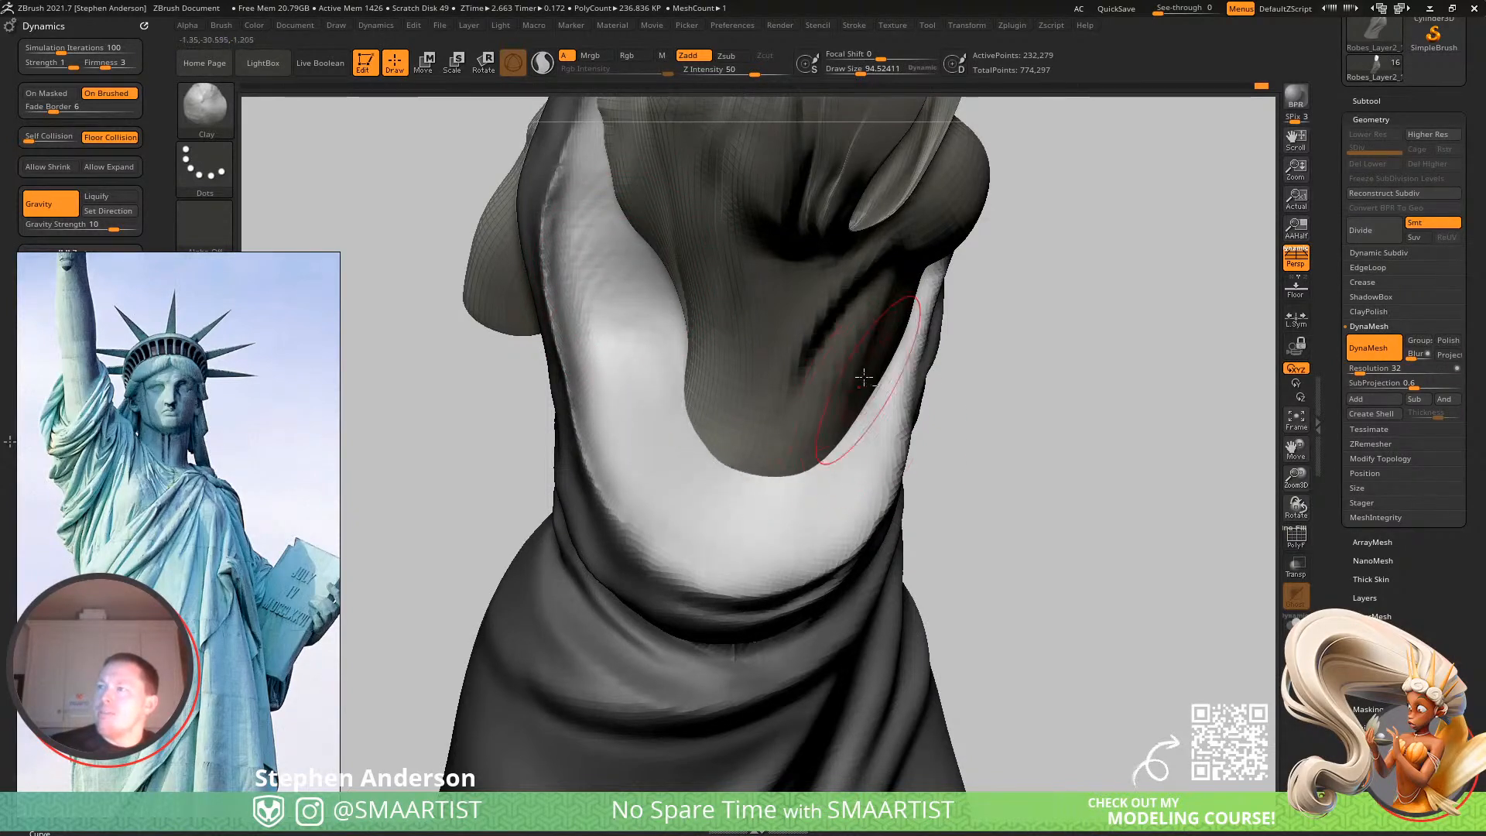
{"action": "mouse_move", "coordinate": [757, 495]}
{"action": "left_mouse_down"}
{"action": "mouse_move", "coordinate": [603, 301]}
{"action": "mouse_move", "coordinate": [716, 504]}
{"action": "mouse_move", "coordinate": [675, 324]}
{"action": "mouse_move", "coordinate": [863, 503]}
{"action": "left_mouse_up"}
{"action": "left_click_drag", "start_coordinate": [865, 436], "coordinate": [669, 430]}
{"action": "left_click_drag", "start_coordinate": [644, 343], "coordinate": [673, 451]}
Build up the unmasked inner rim at the side of the waist using the Clay brush at draw size about 104.
{"action": "mouse_move", "coordinate": [674, 451]}
{"action": "right_mouse_down"}
{"action": "mouse_move", "coordinate": [727, 374]}
{"action": "mouse_move", "coordinate": [644, 376]}
{"action": "mouse_move", "coordinate": [652, 451]}
{"action": "mouse_move", "coordinate": [579, 492]}
{"action": "mouse_move", "coordinate": [581, 507]}
{"action": "right_mouse_up"}
{"action": "right_click_drag", "start_coordinate": [581, 507], "coordinate": [630, 491]}
{"action": "key", "text": "s"}
{"action": "left_click_drag", "start_coordinate": [630, 493], "coordinate": [633, 494]}
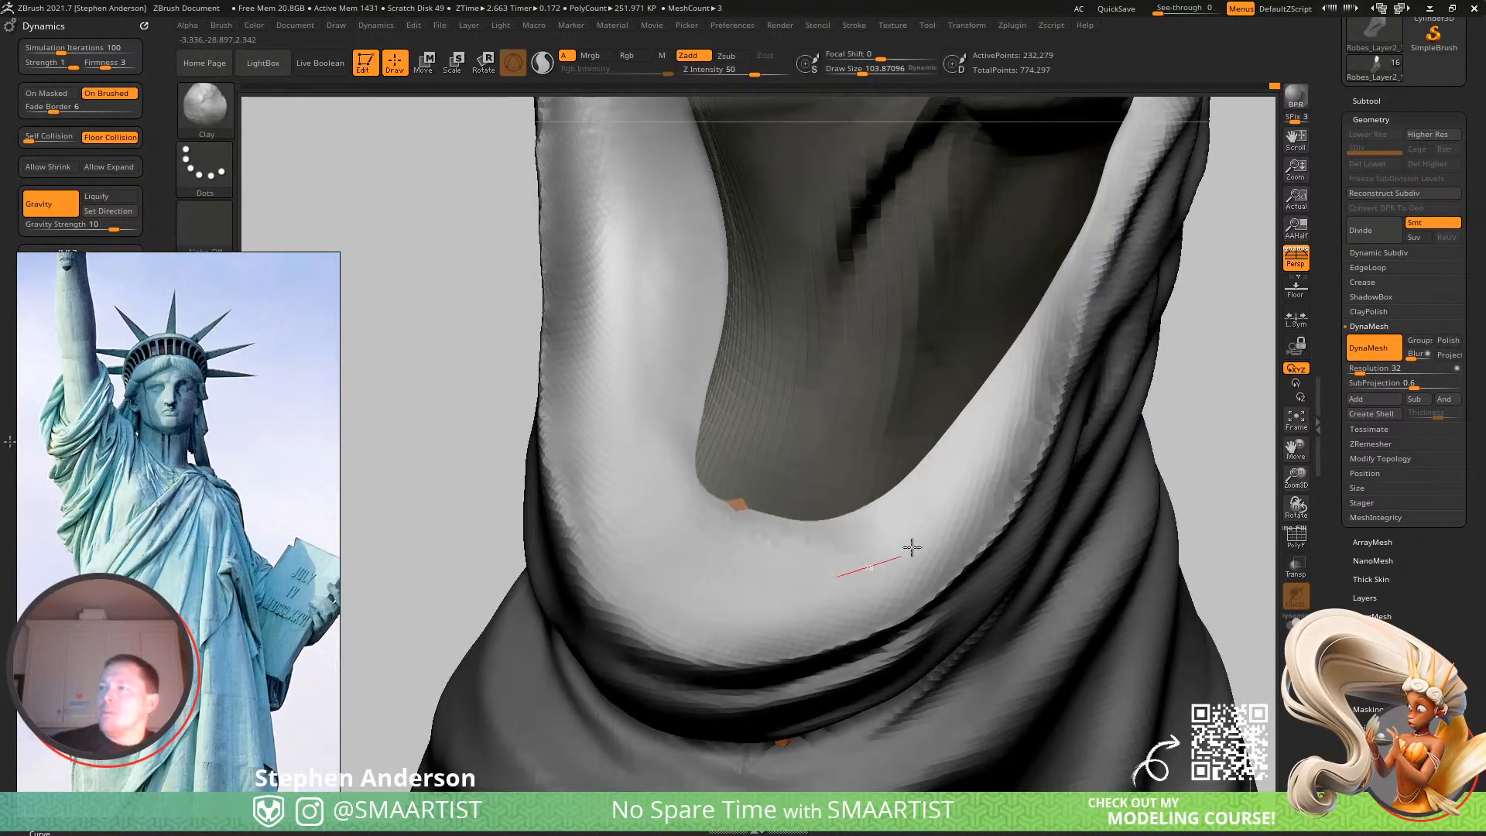
Reshape the unmasked inner rim beside the torso with the Move brush at draw size about 366.
{"action": "mouse_move", "coordinate": [645, 520]}
{"action": "right_mouse_down"}
{"action": "mouse_move", "coordinate": [833, 381]}
{"action": "mouse_move", "coordinate": [783, 525]}
{"action": "right_mouse_up"}
{"action": "key", "text": "b"}
{"action": "key", "text": "m"}
{"action": "key", "text": "v"}
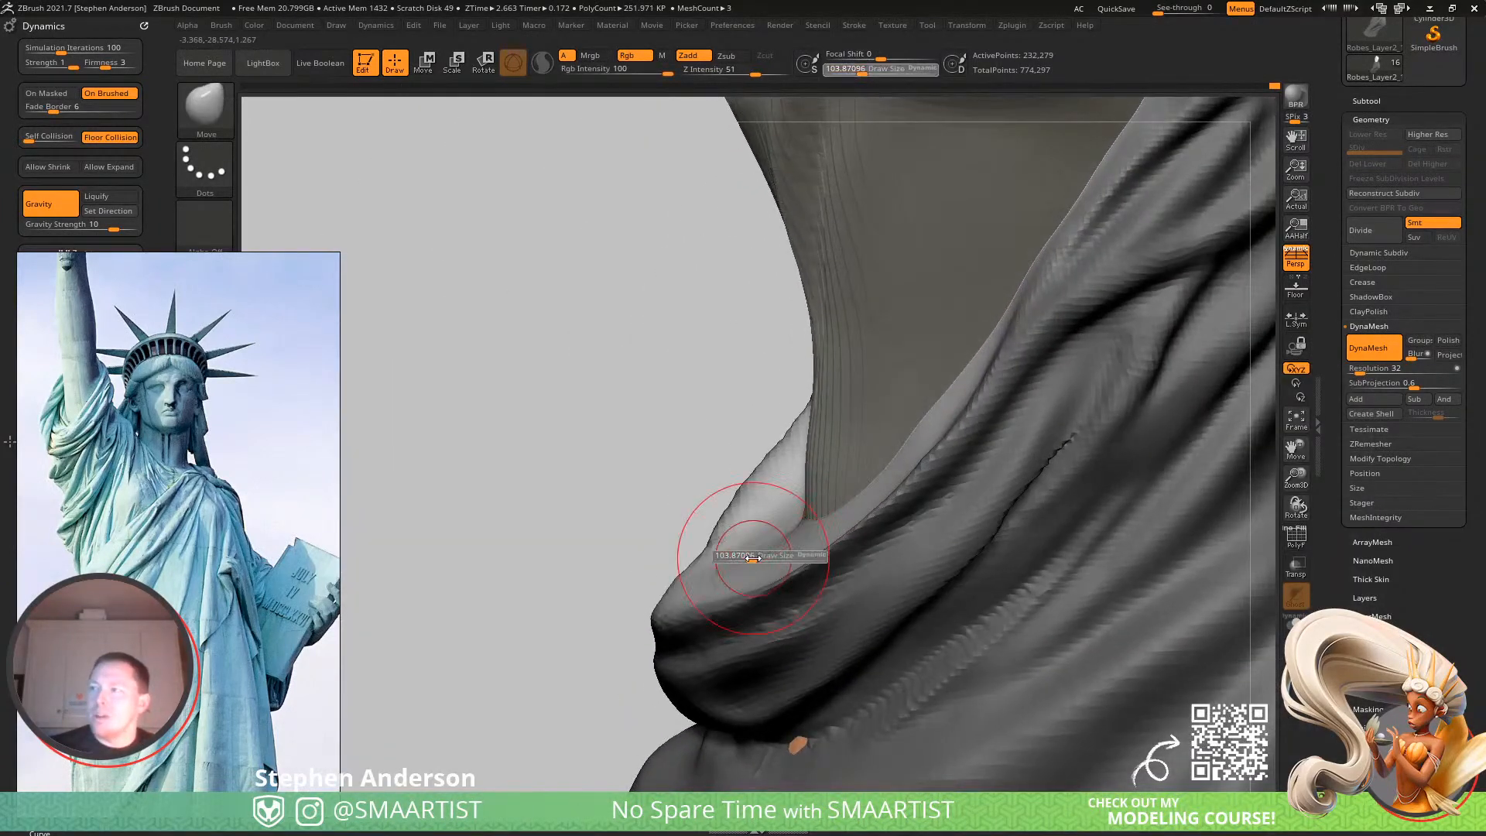
{"action": "left_click_drag", "start_coordinate": [780, 558], "coordinate": [794, 546]}
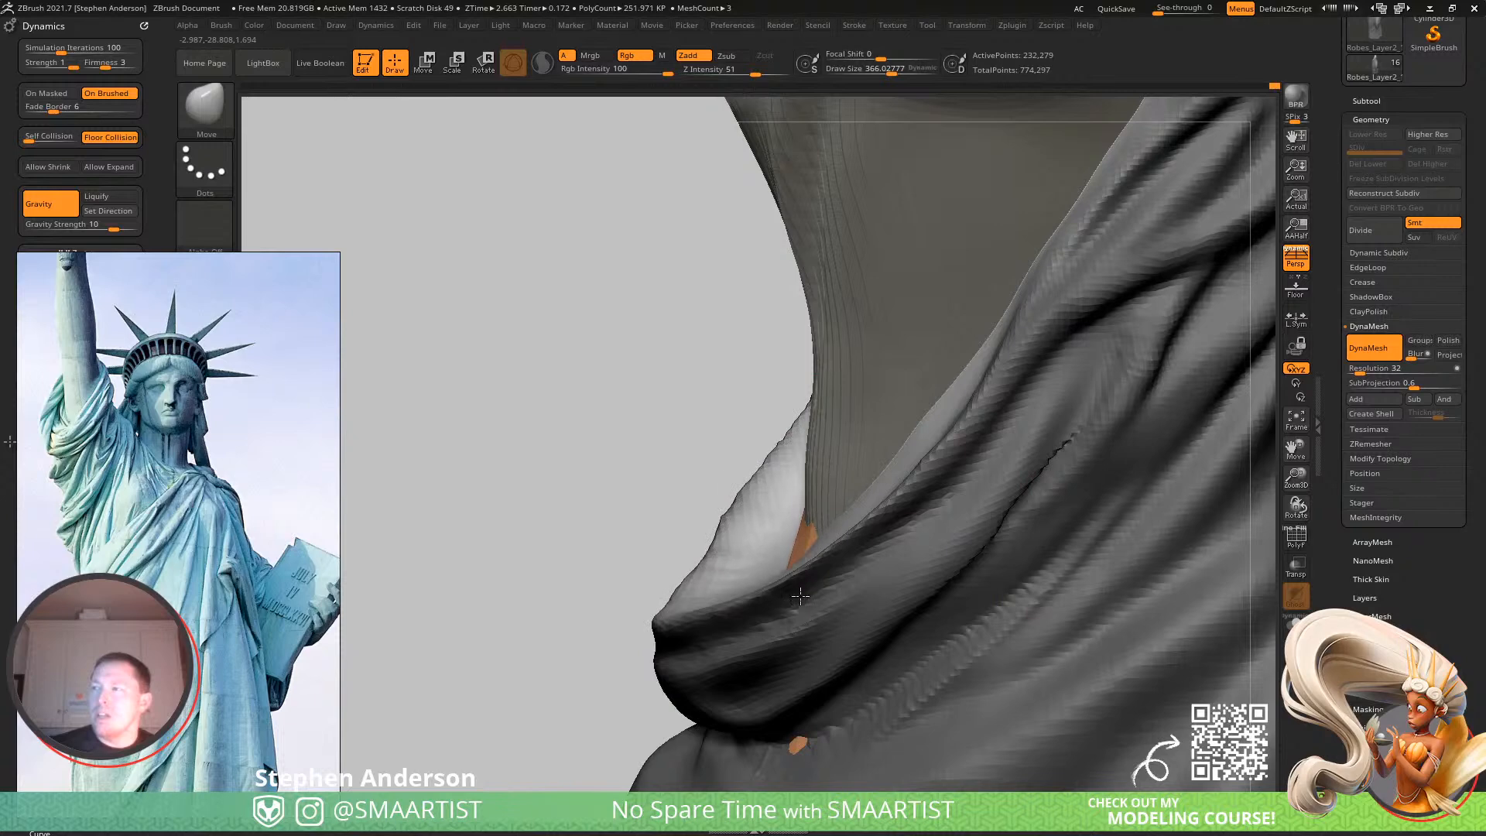
{"action": "right_click_drag", "start_coordinate": [804, 531], "coordinate": [896, 421]}
{"action": "left_click_drag", "start_coordinate": [921, 384], "coordinate": [973, 334]}
{"action": "mouse_move", "coordinate": [953, 308]}
{"action": "right_mouse_down", "text": "alt"}
{"action": "mouse_move", "coordinate": [963, 383]}
{"action": "mouse_move", "coordinate": [762, 495]}
{"action": "mouse_move", "coordinate": [778, 446]}
{"action": "mouse_move", "coordinate": [862, 446]}
{"action": "mouse_move", "coordinate": [883, 395]}
{"action": "mouse_move", "coordinate": [862, 335]}
{"action": "mouse_move", "coordinate": [855, 429]}
{"action": "mouse_move", "coordinate": [852, 341]}
{"action": "mouse_move", "coordinate": [786, 441]}
{"action": "mouse_move", "coordinate": [776, 494]}
{"action": "mouse_move", "coordinate": [733, 468]}
{"action": "right_mouse_up", "text": "alt"}
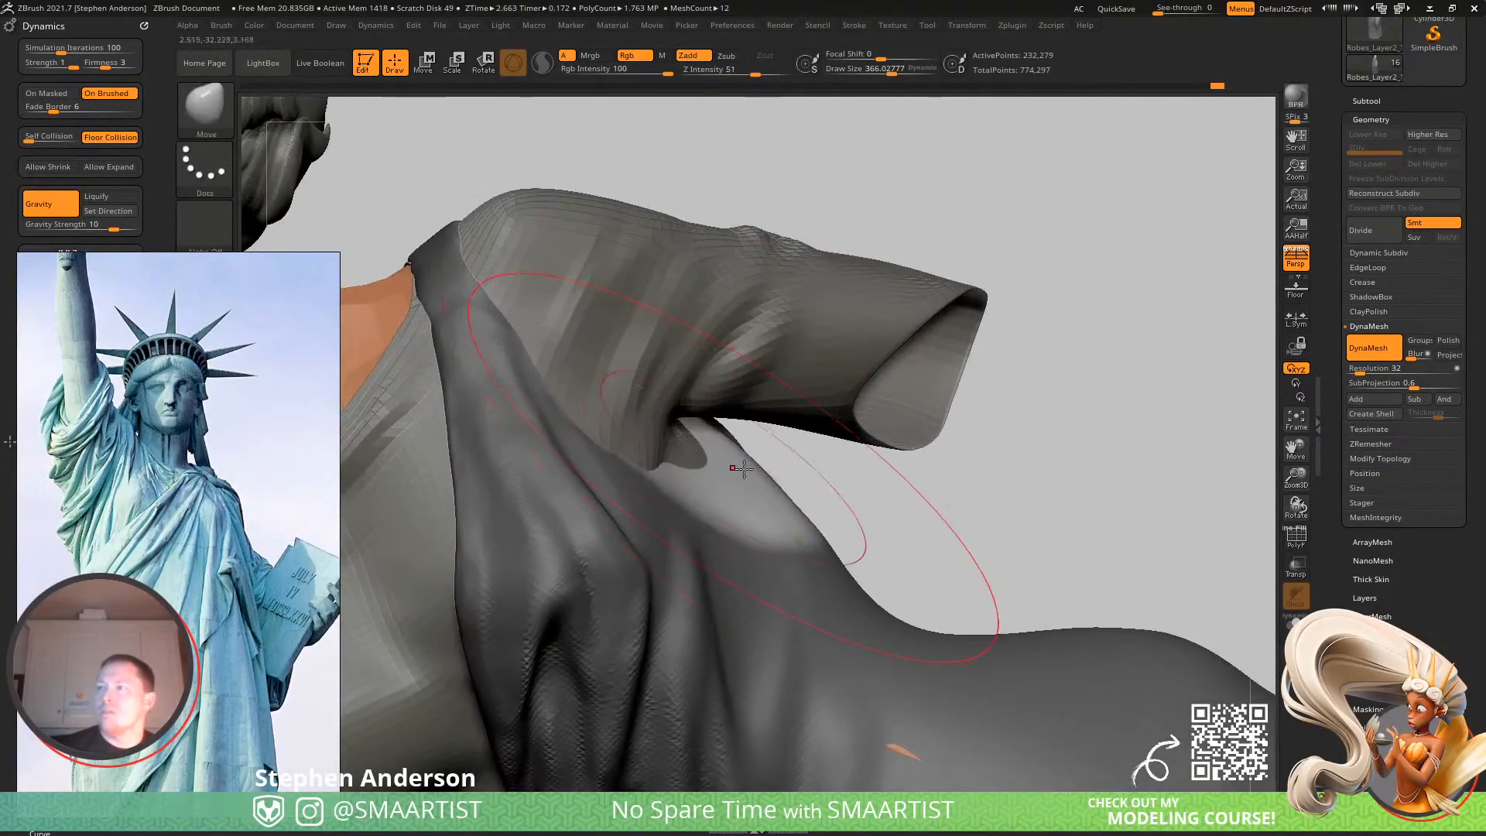
Adjust the robe's inner rim under the arm and along the back with the Move Topological brush, ending at draw size about 195.
{"action": "key", "text": "b"}
{"action": "key", "text": "m"}
{"action": "key", "text": "t"}
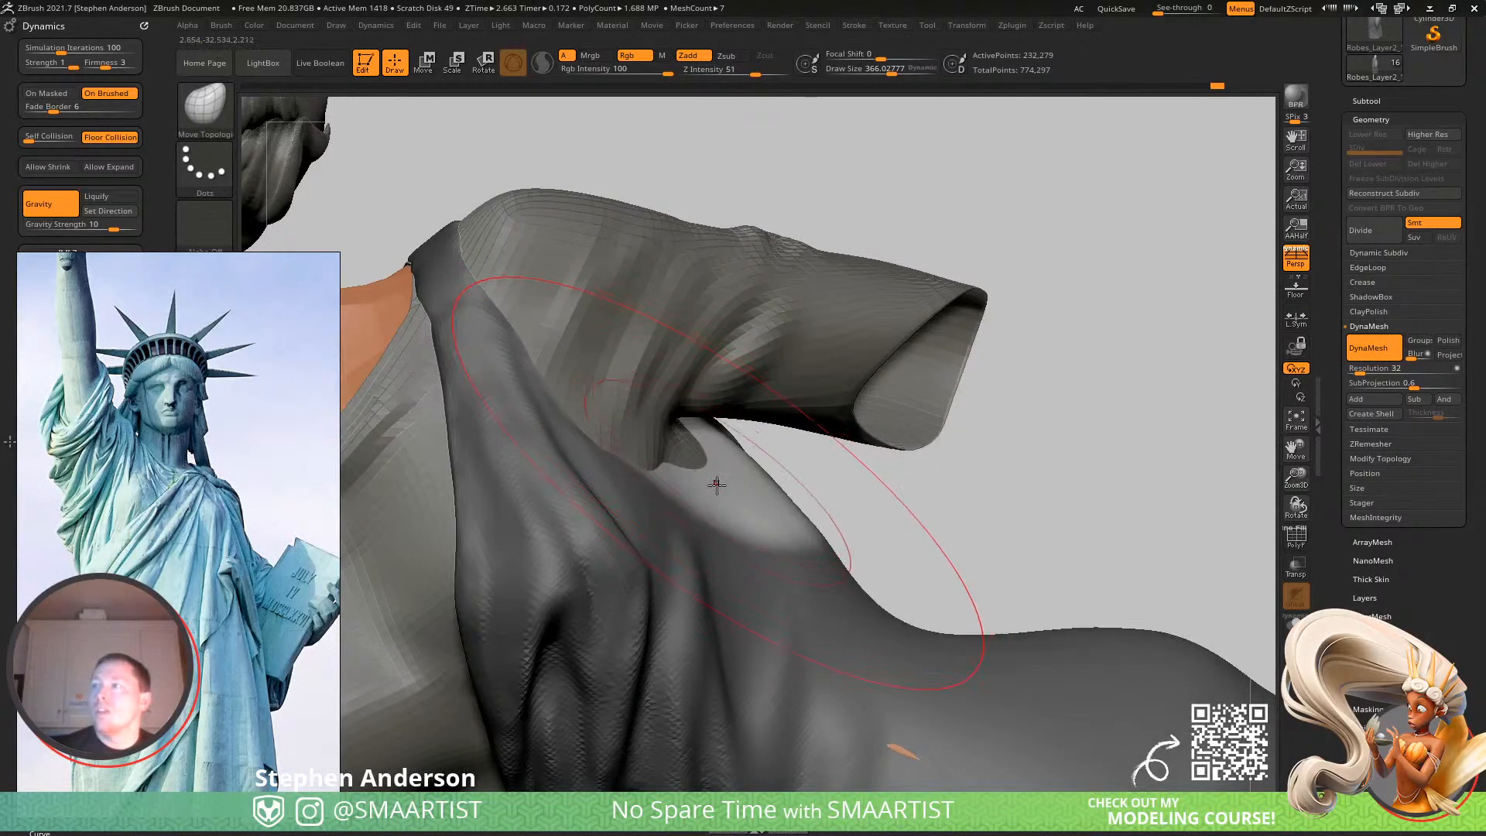
{"action": "right_click_drag", "start_coordinate": [724, 483], "coordinate": [743, 458]}
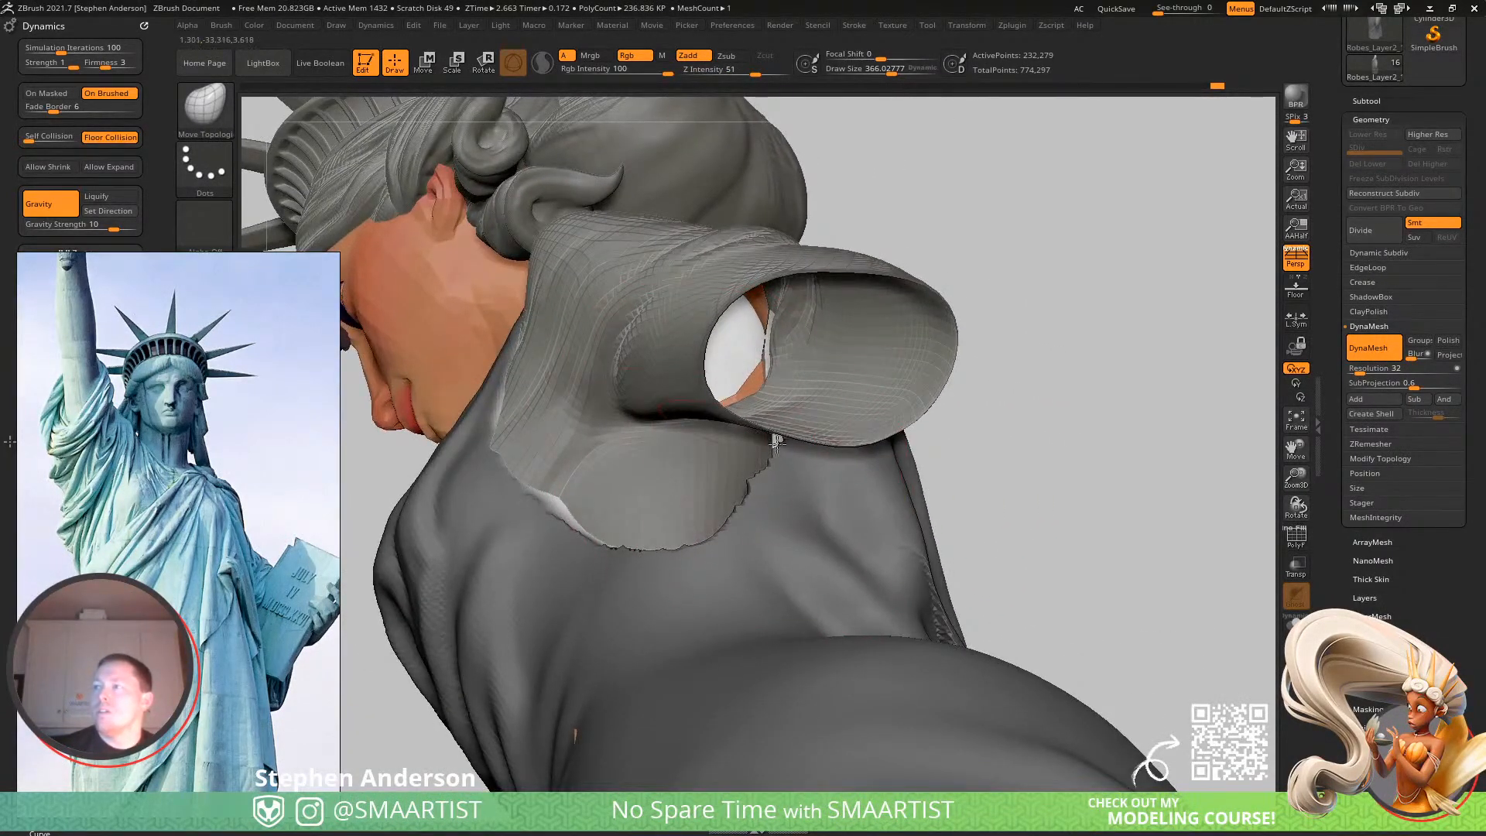
{"action": "right_click_drag", "start_coordinate": [634, 505], "coordinate": [532, 441]}
{"action": "mouse_move", "coordinate": [720, 408]}
{"action": "right_mouse_down", "text": "ctrl"}
{"action": "mouse_move", "coordinate": [607, 335]}
{"action": "mouse_move", "coordinate": [623, 426]}
{"action": "mouse_move", "coordinate": [591, 415]}
{"action": "mouse_move", "coordinate": [612, 364]}
{"action": "mouse_move", "coordinate": [690, 478]}
{"action": "mouse_move", "coordinate": [734, 452]}
{"action": "right_mouse_up", "text": "ctrl"}
{"action": "key", "text": "s"}
{"action": "left_click_drag", "start_coordinate": [701, 450], "coordinate": [678, 449]}
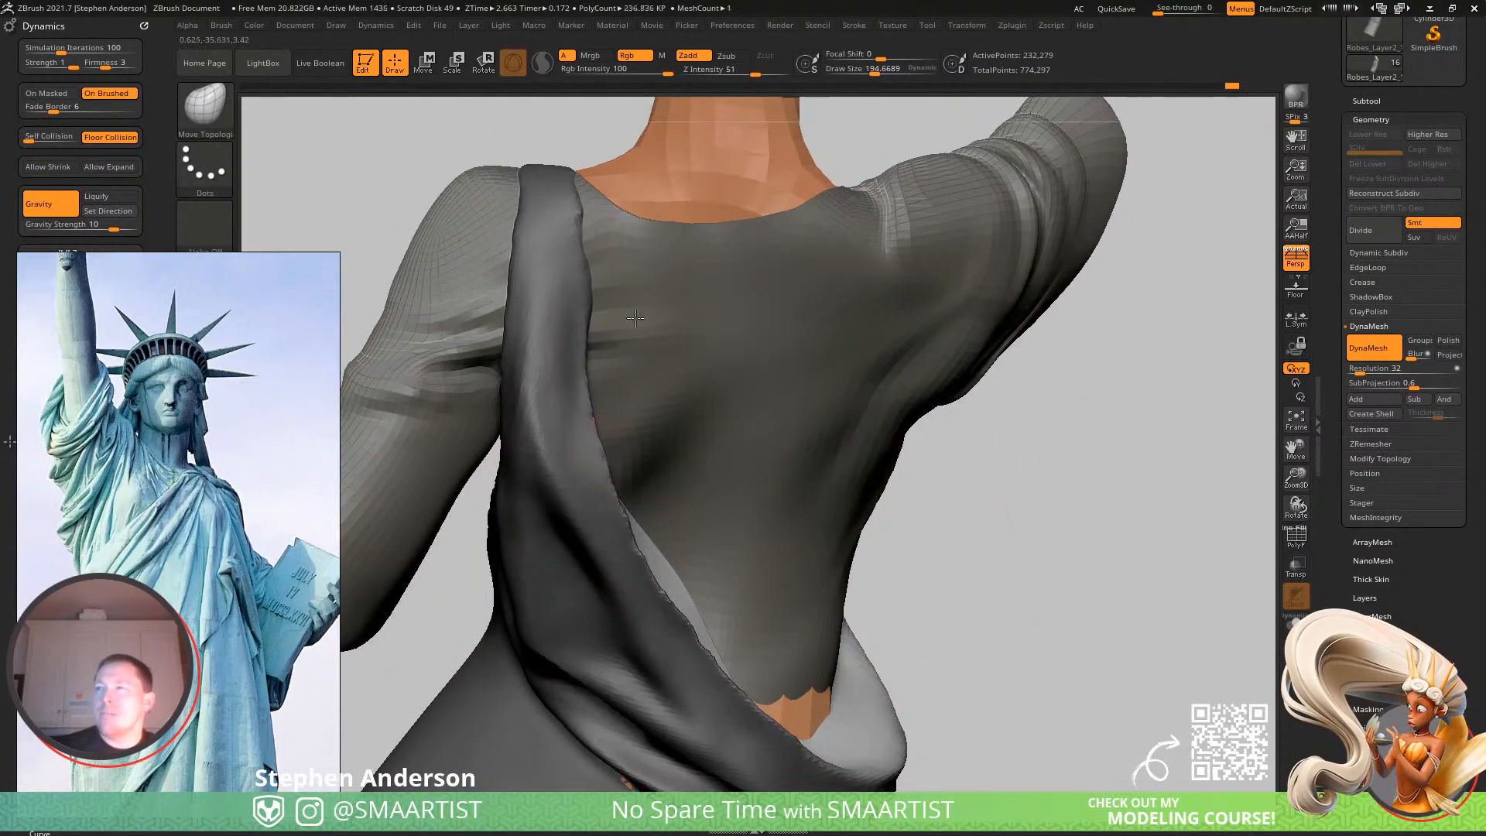
Clear the mask and remesh the outer robe with DynaMesh at resolution 64.
{"action": "right_click_drag", "start_coordinate": [836, 577], "coordinate": [781, 367]}
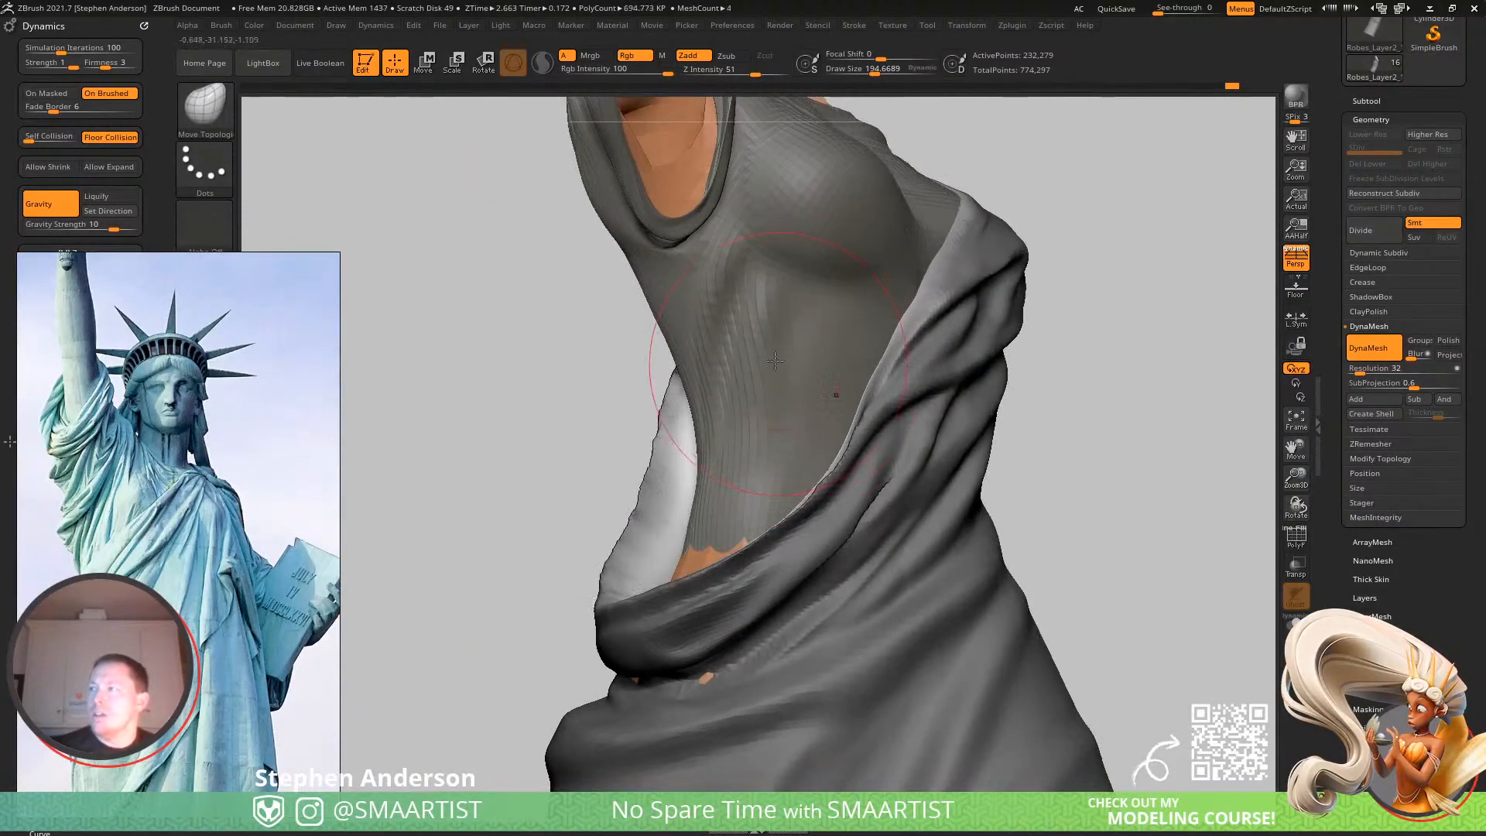
{"action": "right_click_drag", "start_coordinate": [844, 309], "coordinate": [873, 447]}
{"action": "mouse_move", "coordinate": [786, 422]}
{"action": "right_mouse_down"}
{"action": "mouse_move", "coordinate": [1024, 418]}
{"action": "mouse_move", "coordinate": [891, 424]}
{"action": "mouse_move", "coordinate": [919, 448]}
{"action": "mouse_move", "coordinate": [992, 448]}
{"action": "mouse_move", "coordinate": [922, 457]}
{"action": "mouse_move", "coordinate": [834, 436]}
{"action": "mouse_move", "coordinate": [928, 445]}
{"action": "mouse_move", "coordinate": [893, 492]}
{"action": "right_mouse_up"}
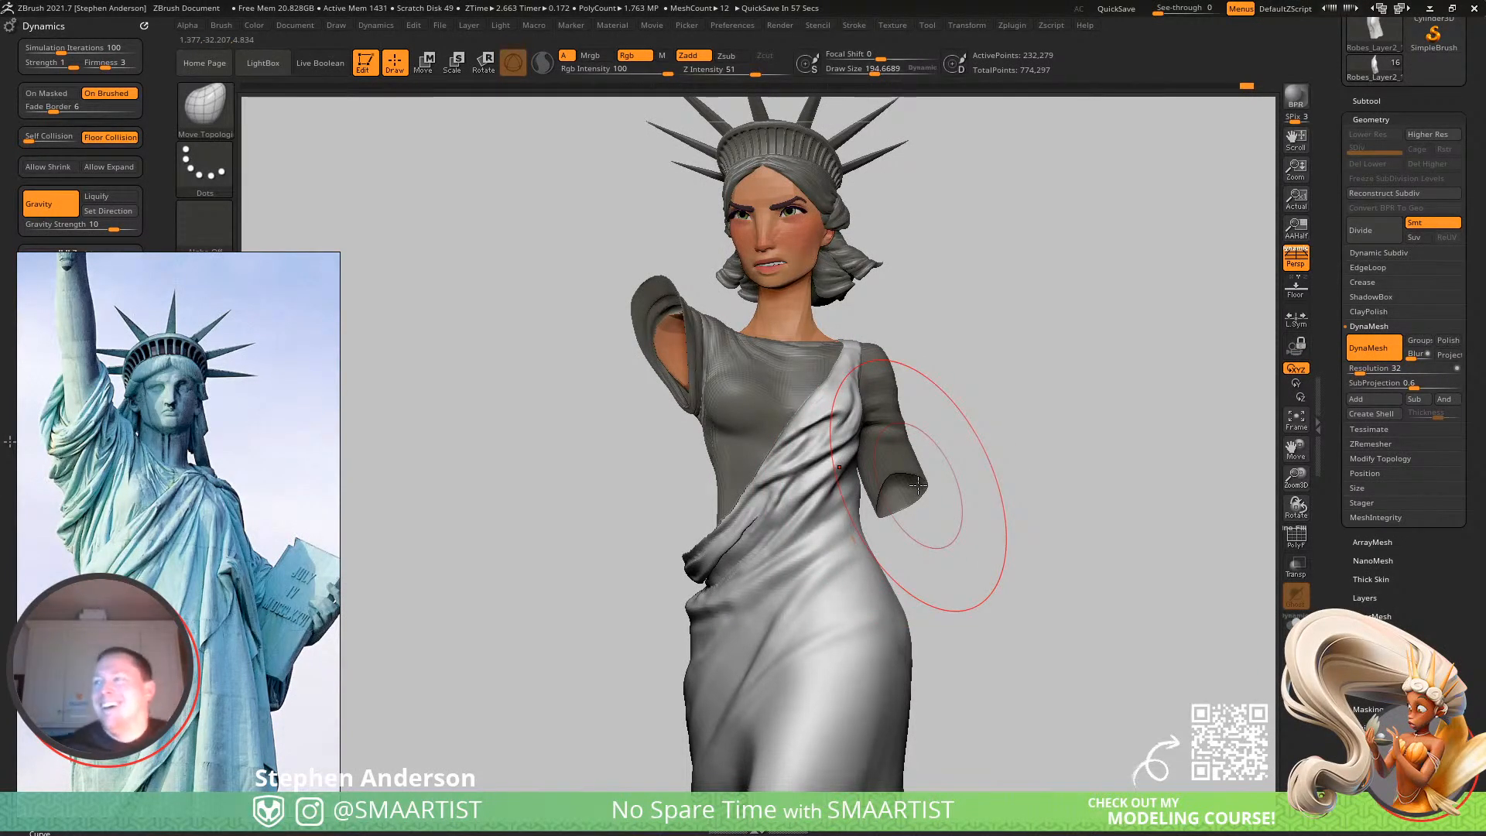
{"action": "mouse_move", "coordinate": [685, 503]}
{"action": "right_mouse_down"}
{"action": "mouse_move", "coordinate": [776, 524]}
{"action": "mouse_move", "coordinate": [745, 622]}
{"action": "mouse_move", "coordinate": [771, 492]}
{"action": "right_mouse_up"}
{"action": "left_click_drag", "start_coordinate": [563, 391], "coordinate": [571, 426], "text": "ctrl"}
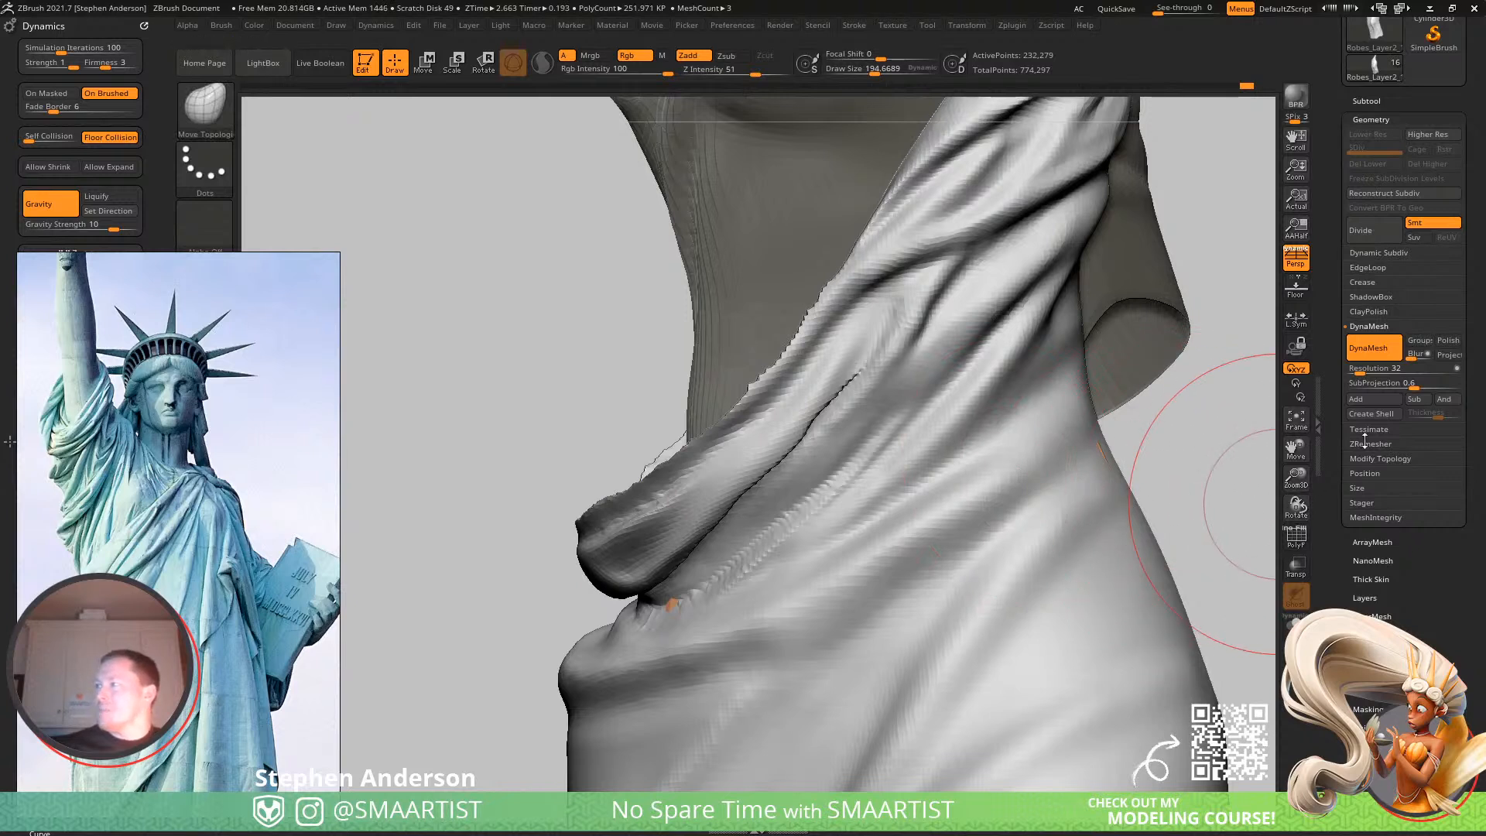
{"action": "left_click", "coordinate": [1393, 367]}
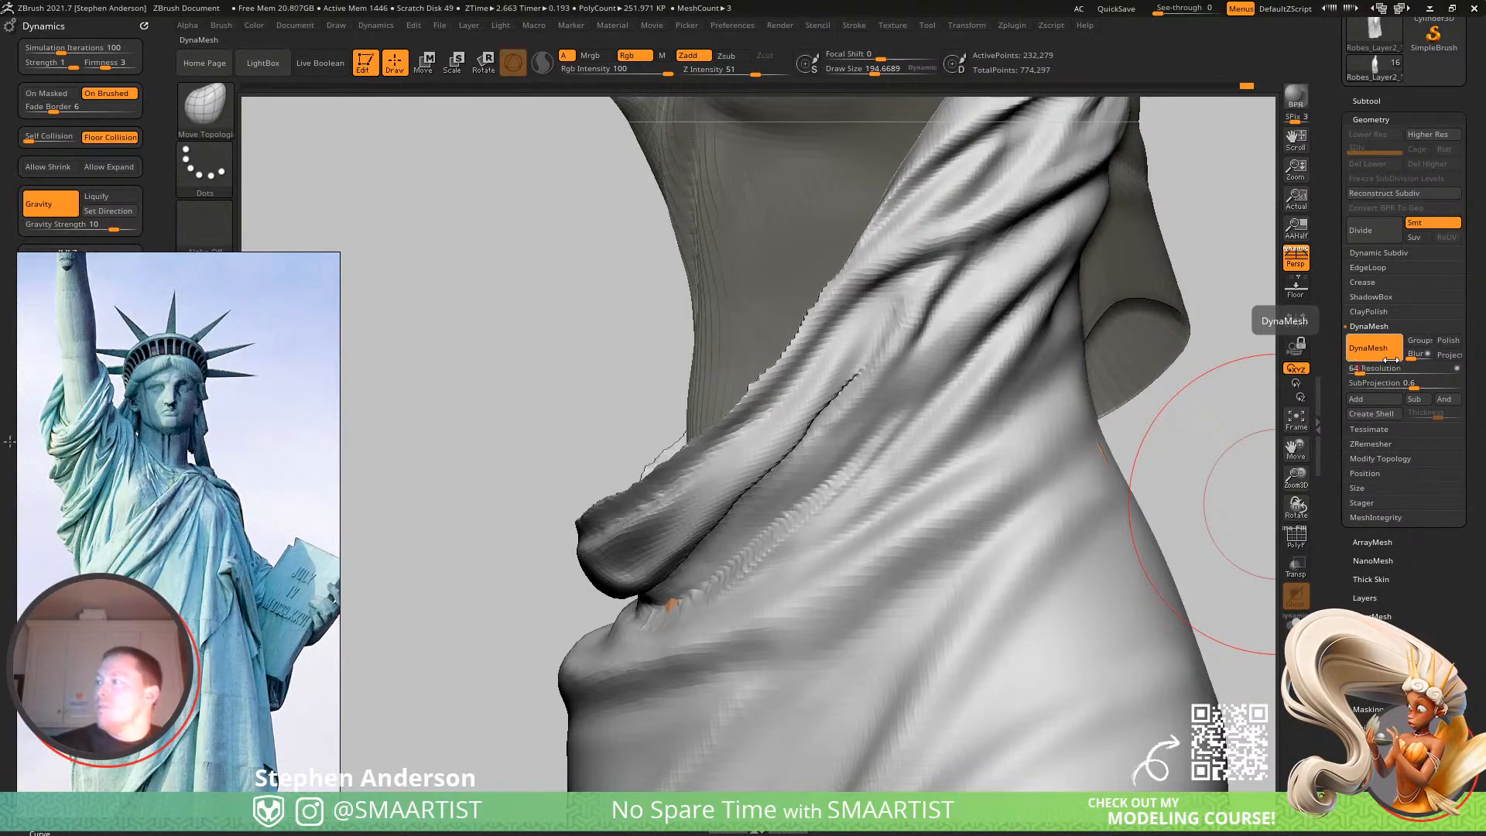
{"action": "key", "text": "ctrl"}
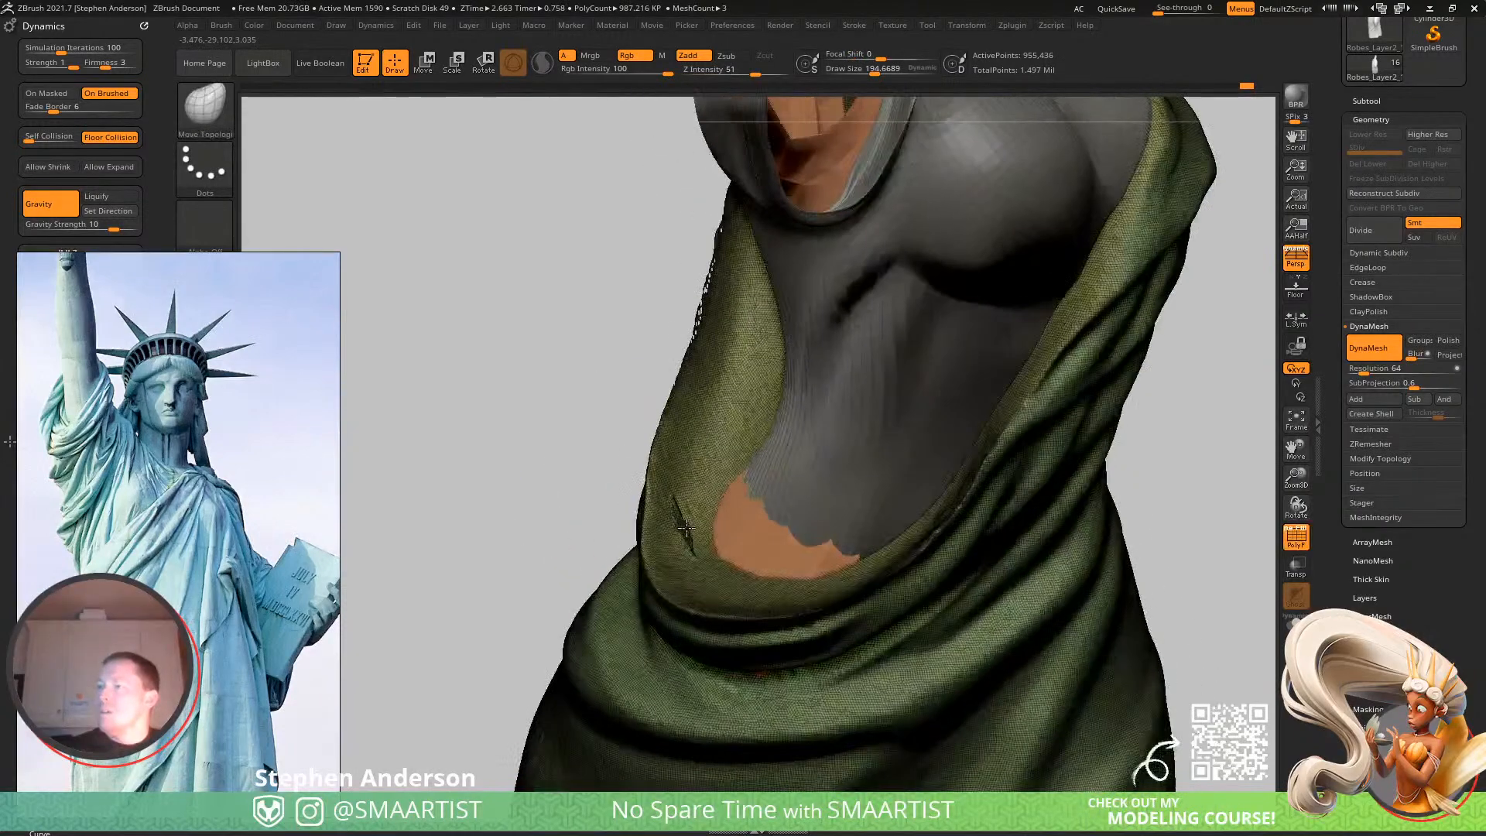
Undo the remesh and pull the thin rim at the waist's side thicker with the Move brush at draw size about 251.
{"action": "key", "text": "w"}
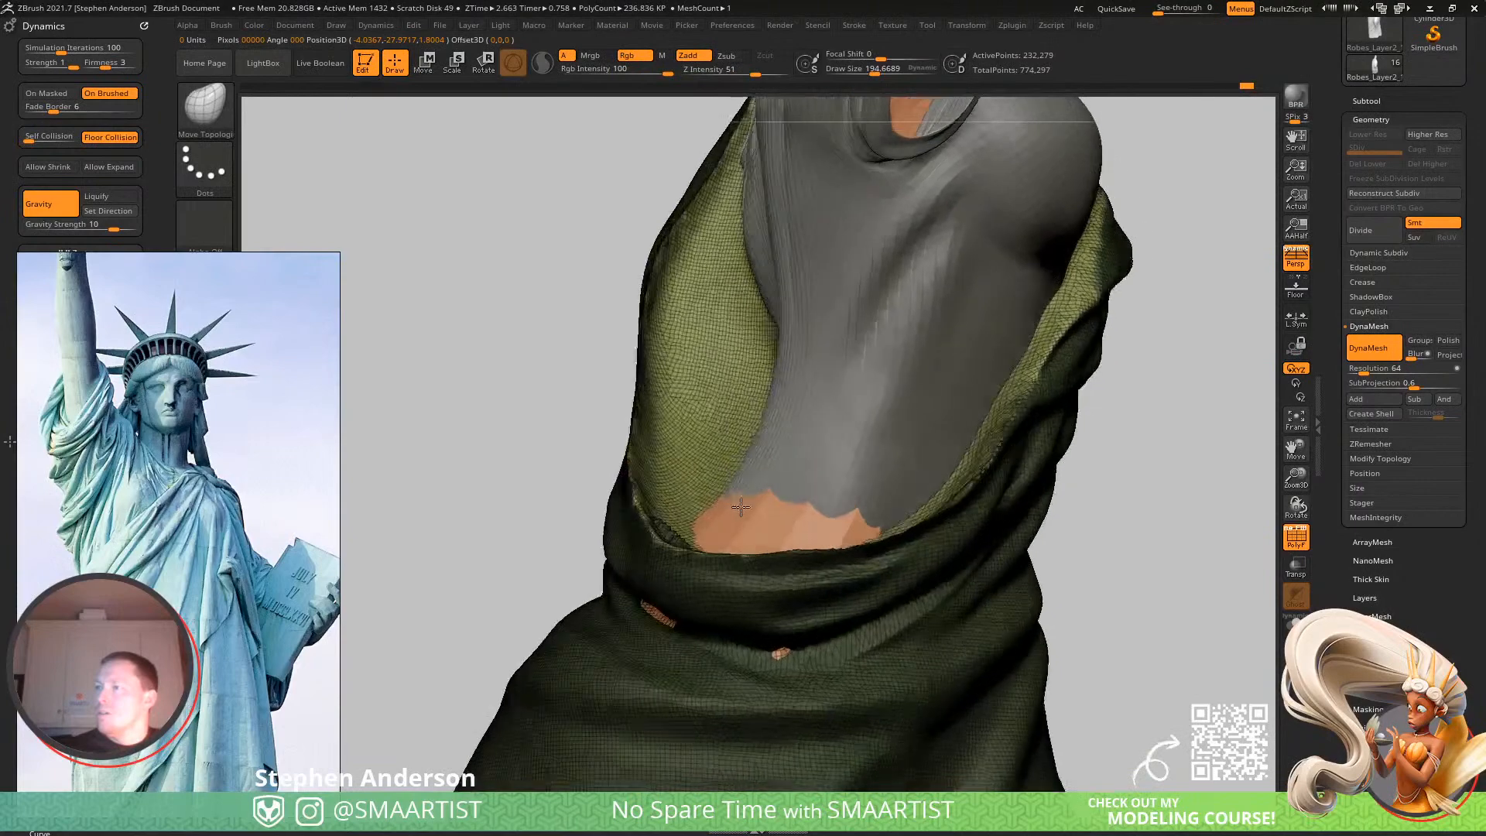
{"action": "mouse_move", "coordinate": [740, 507]}
{"action": "right_mouse_down"}
{"action": "mouse_move", "coordinate": [805, 495]}
{"action": "mouse_move", "coordinate": [657, 534]}
{"action": "mouse_move", "coordinate": [699, 543]}
{"action": "right_mouse_up"}
{"action": "key", "text": "s"}
{"action": "left_click_drag", "start_coordinate": [699, 544], "coordinate": [693, 544]}
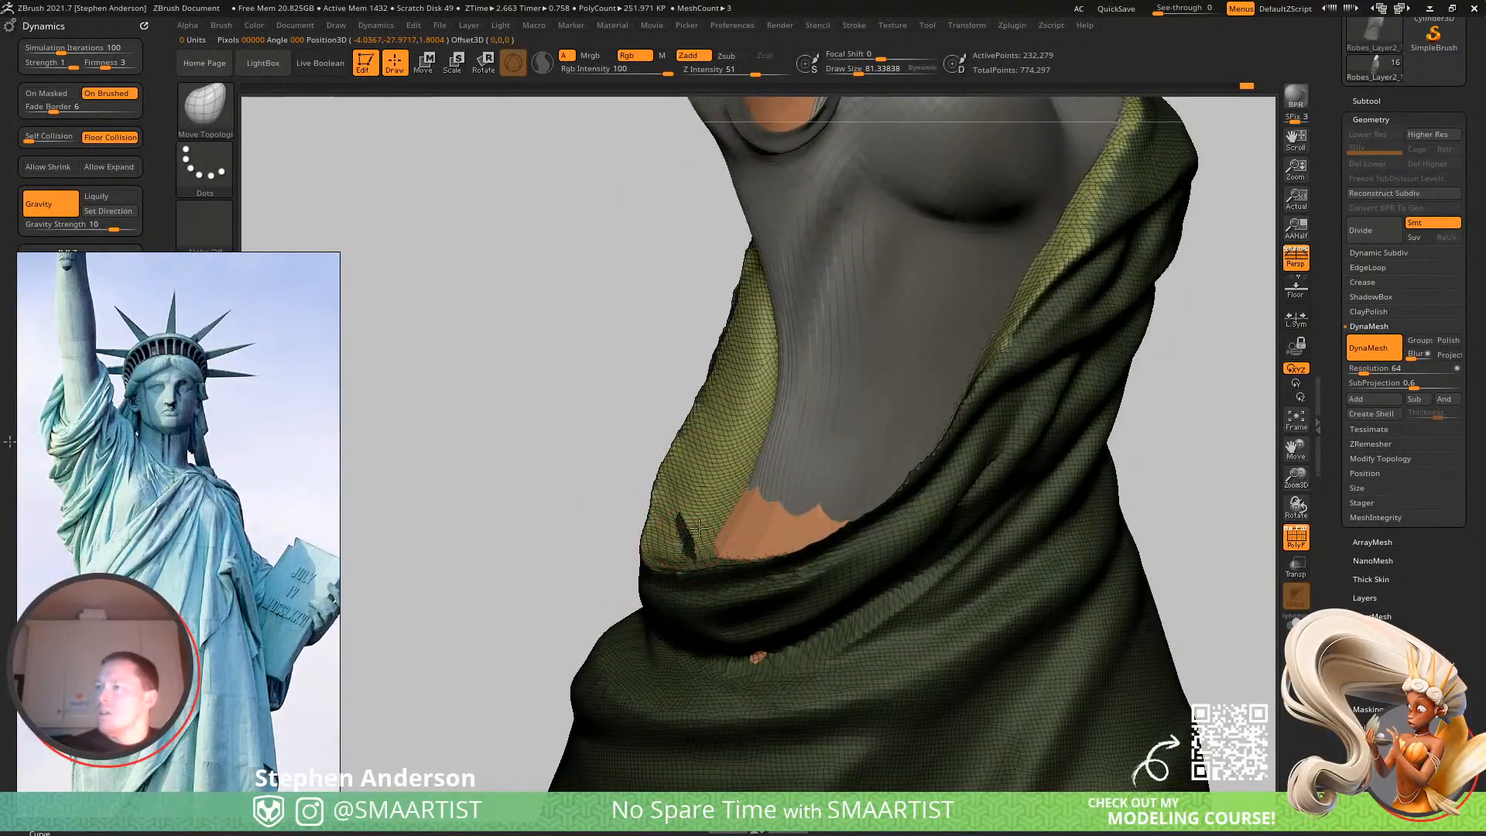
{"action": "key", "text": "b"}
{"action": "key", "text": "m"}
{"action": "key", "text": "v"}
{"action": "left_click_drag", "start_coordinate": [657, 560], "coordinate": [670, 560]}
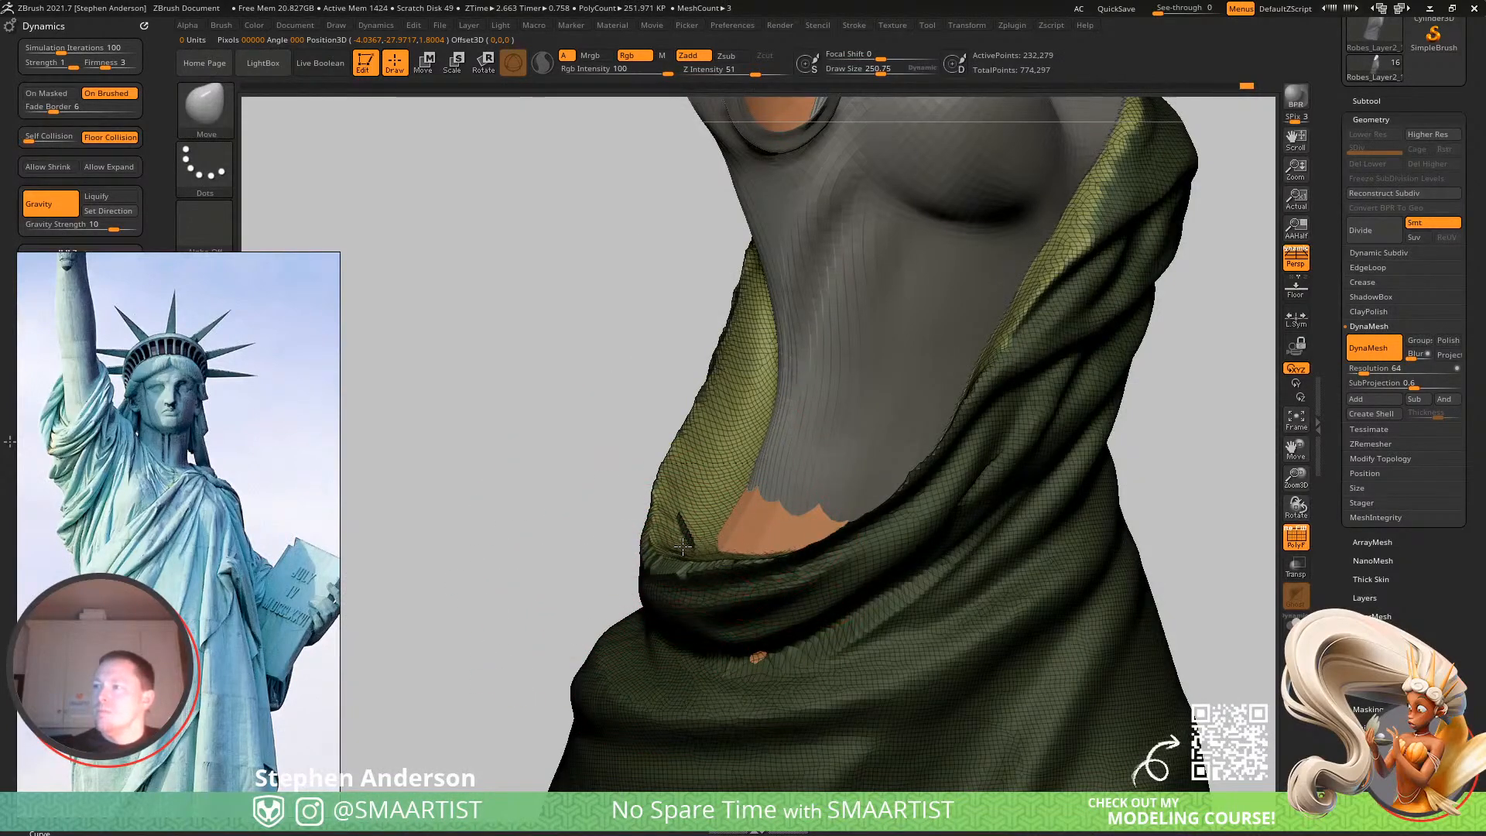
Thicken the robe's rim along the back and around the waist with the Move brush at draw size about 251.
{"action": "right_click_drag", "start_coordinate": [663, 515], "coordinate": [676, 427]}
{"action": "left_click_drag", "start_coordinate": [648, 400], "coordinate": [662, 400]}
{"action": "left_click_drag", "start_coordinate": [624, 306], "coordinate": [629, 306]}
{"action": "left_click_drag", "start_coordinate": [619, 226], "coordinate": [632, 228]}
{"action": "right_click_drag", "start_coordinate": [632, 228], "coordinate": [633, 366], "text": "alt"}
{"action": "left_click_drag", "start_coordinate": [654, 258], "coordinate": [665, 258]}
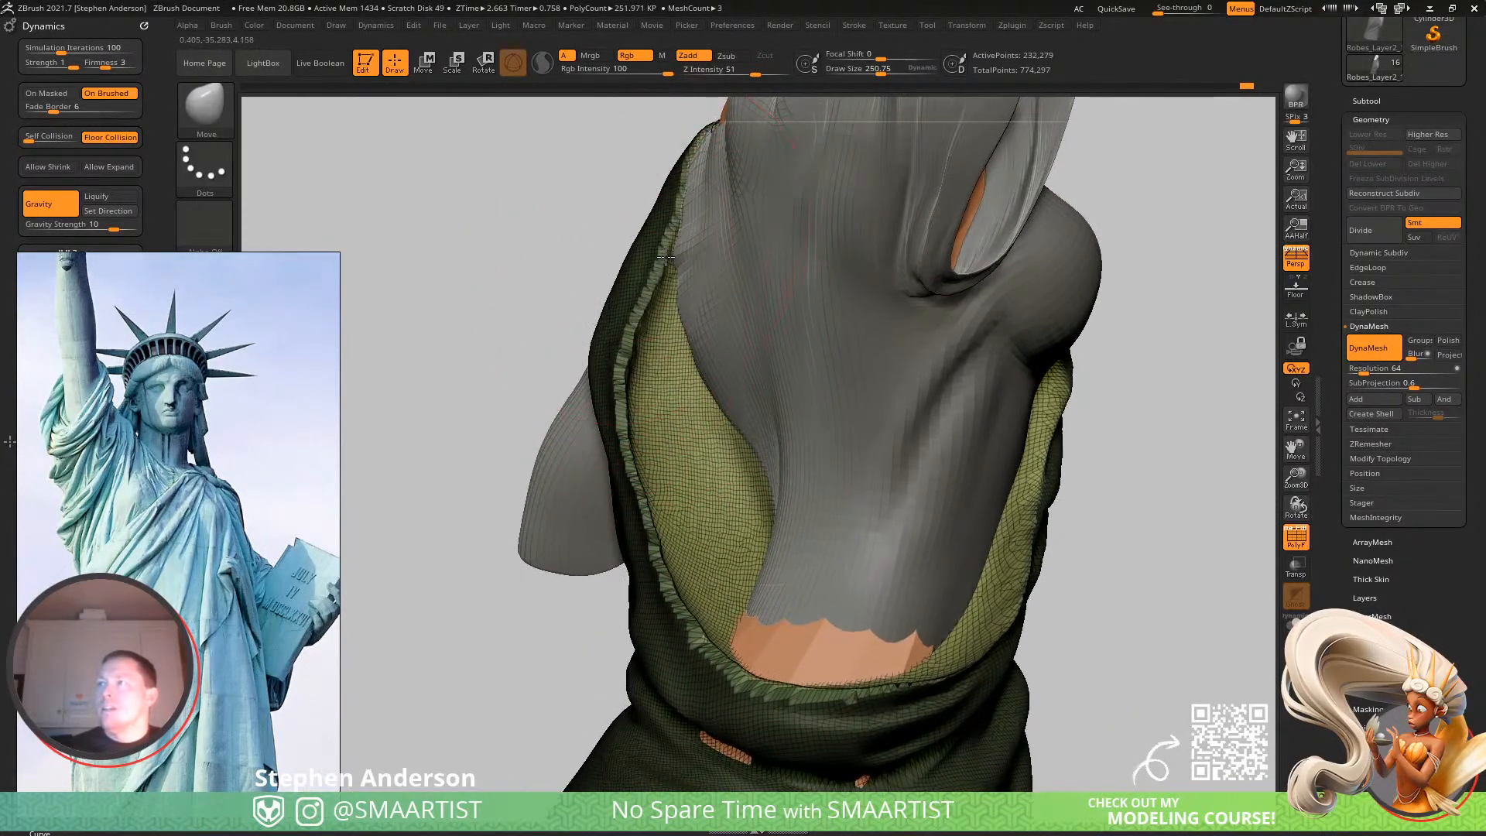
{"action": "mouse_move", "coordinate": [998, 387]}
{"action": "right_mouse_down"}
{"action": "mouse_move", "coordinate": [901, 426]}
{"action": "mouse_move", "coordinate": [802, 396]}
{"action": "mouse_move", "coordinate": [869, 397]}
{"action": "right_mouse_up"}
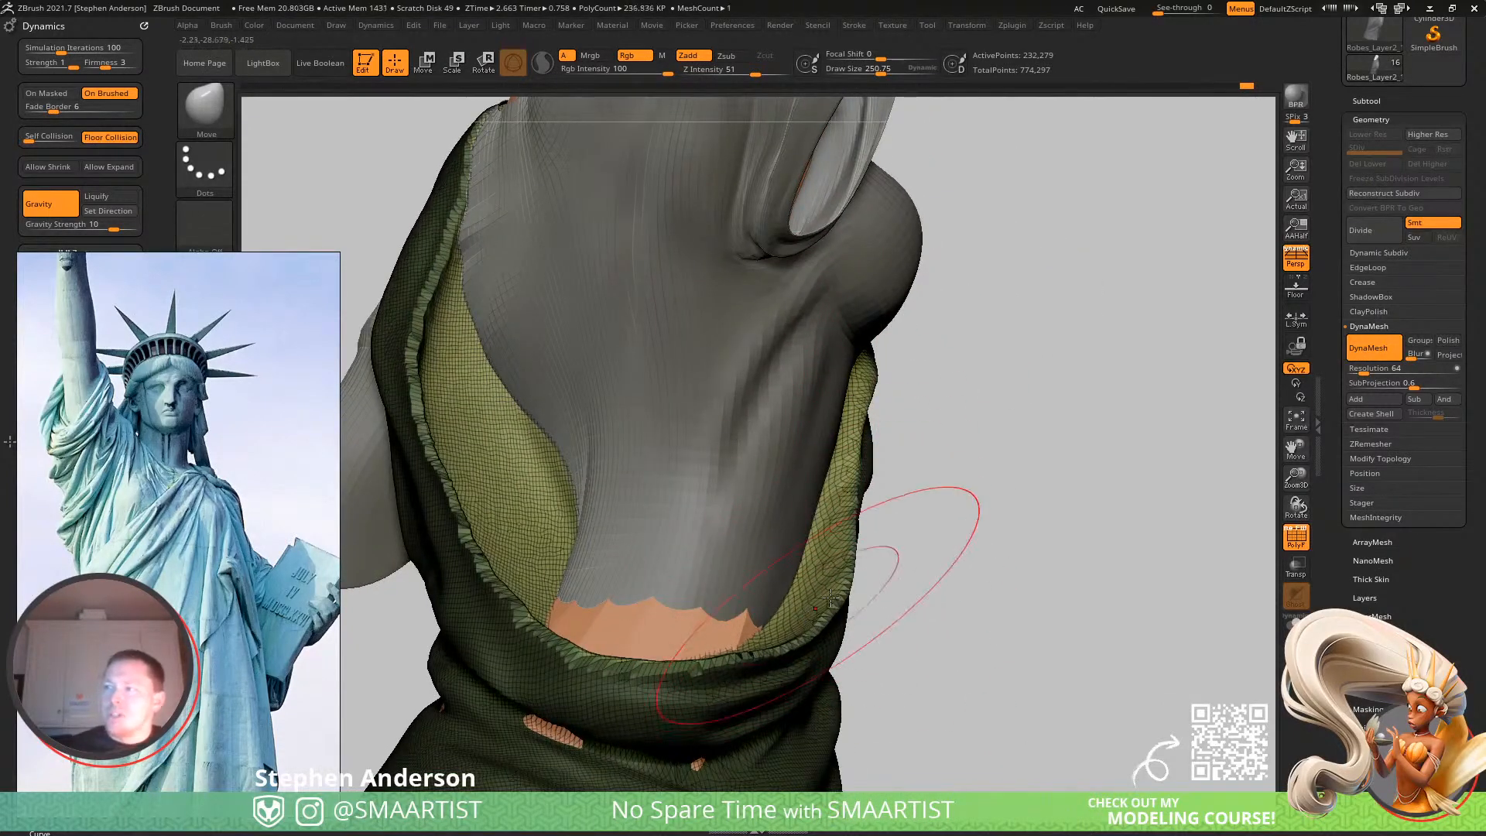
{"action": "right_click_drag", "start_coordinate": [851, 563], "coordinate": [869, 505]}
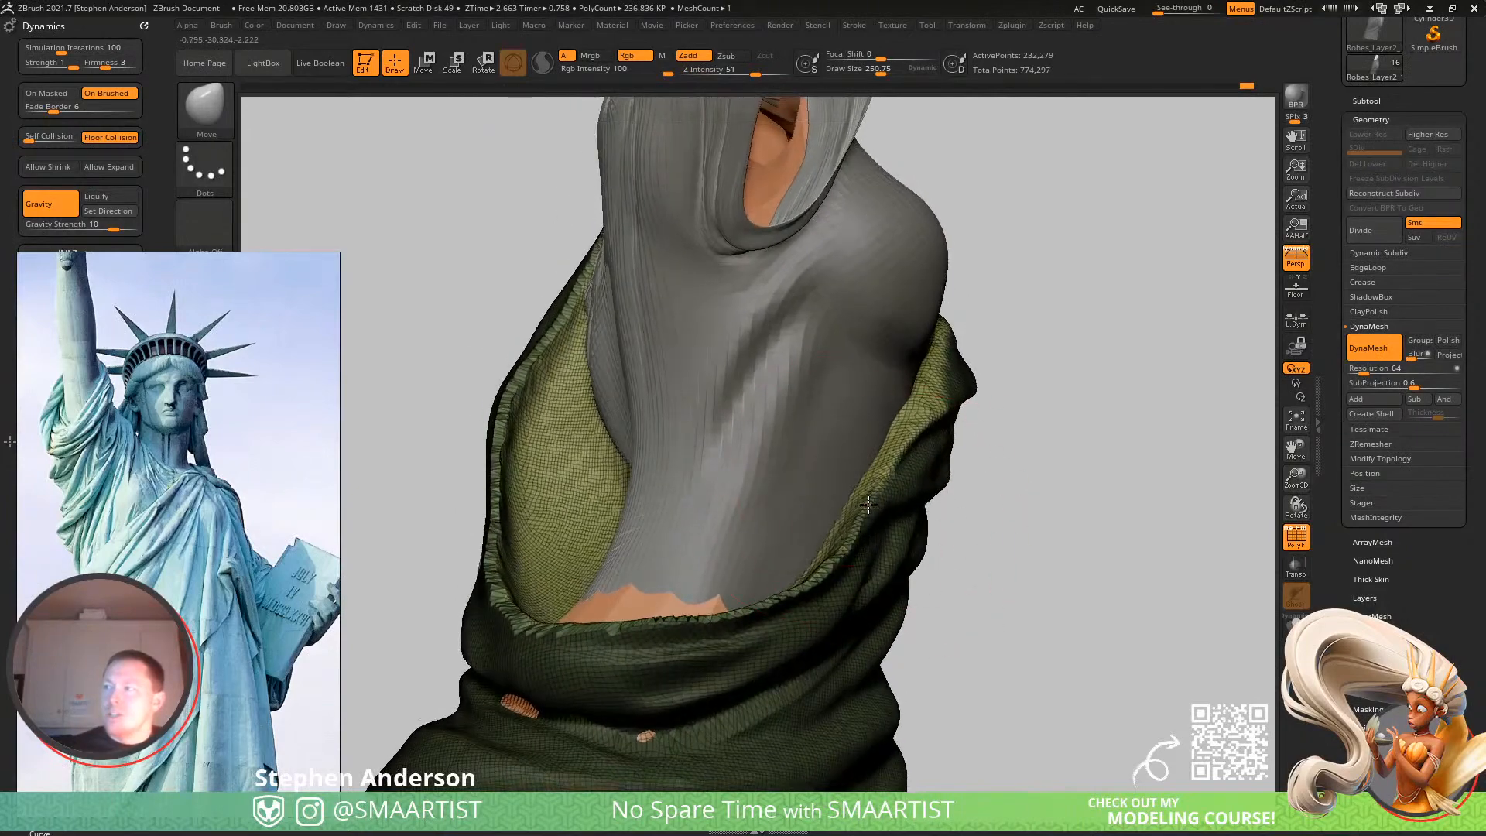
Smooth the jagged rim across the chest and shoulder at draw size about 109, and remesh the robe with DynaMesh at resolution 64.
{"action": "mouse_move", "coordinate": [925, 420]}
{"action": "right_mouse_down"}
{"action": "mouse_move", "coordinate": [1072, 321]}
{"action": "mouse_move", "coordinate": [1055, 312]}
{"action": "mouse_move", "coordinate": [1022, 331]}
{"action": "mouse_move", "coordinate": [915, 478]}
{"action": "mouse_move", "coordinate": [905, 466]}
{"action": "mouse_move", "coordinate": [931, 448]}
{"action": "mouse_move", "coordinate": [844, 480]}
{"action": "mouse_move", "coordinate": [979, 463]}
{"action": "mouse_move", "coordinate": [899, 462]}
{"action": "mouse_move", "coordinate": [873, 400]}
{"action": "mouse_move", "coordinate": [1006, 395]}
{"action": "mouse_move", "coordinate": [1075, 364]}
{"action": "right_mouse_up"}
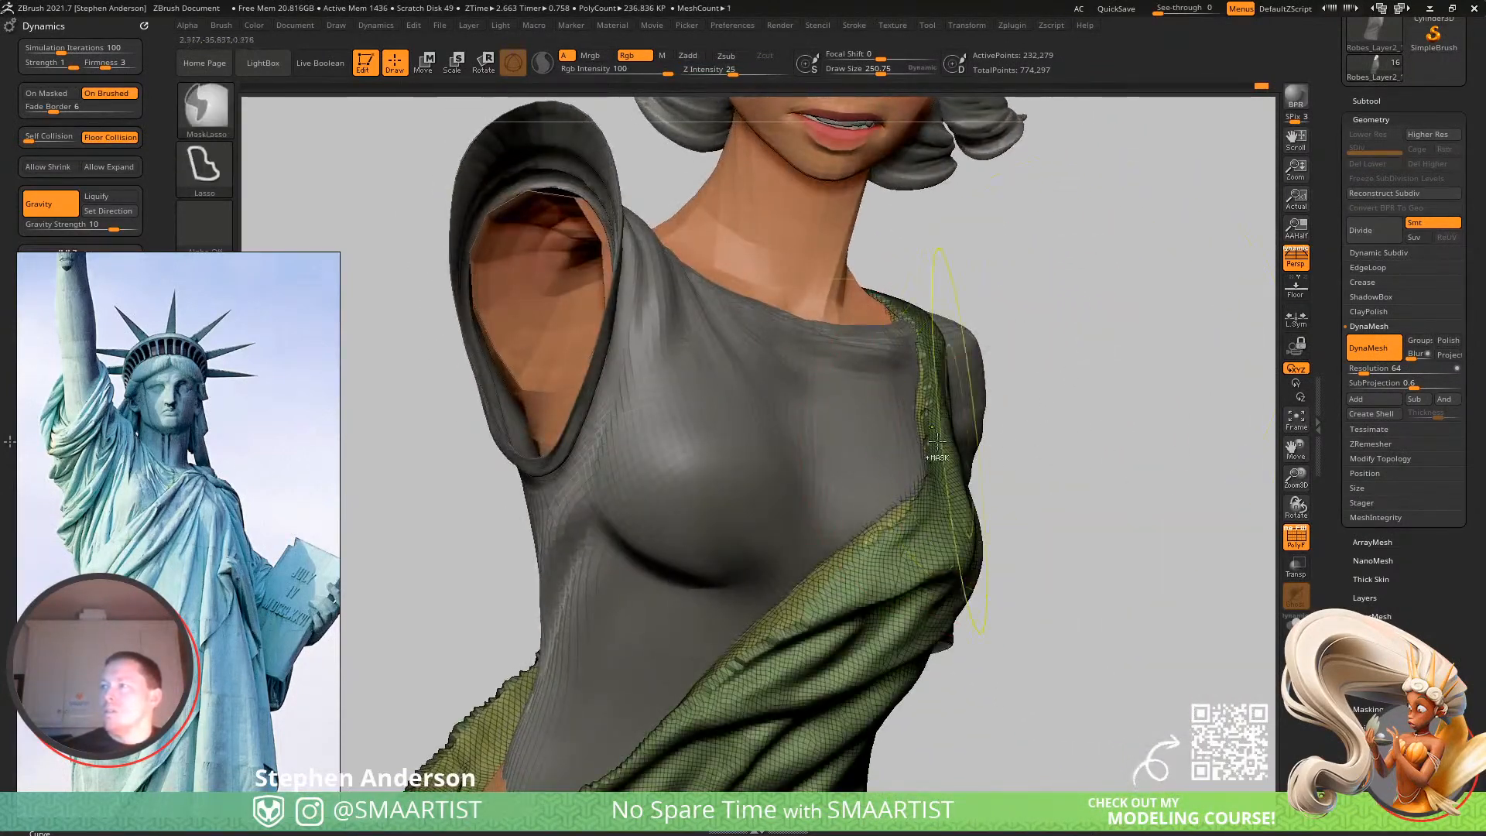
{"action": "key", "text": "s"}
{"action": "left_click_drag", "start_coordinate": [939, 403], "coordinate": [926, 401]}
{"action": "key", "text": "shift"}
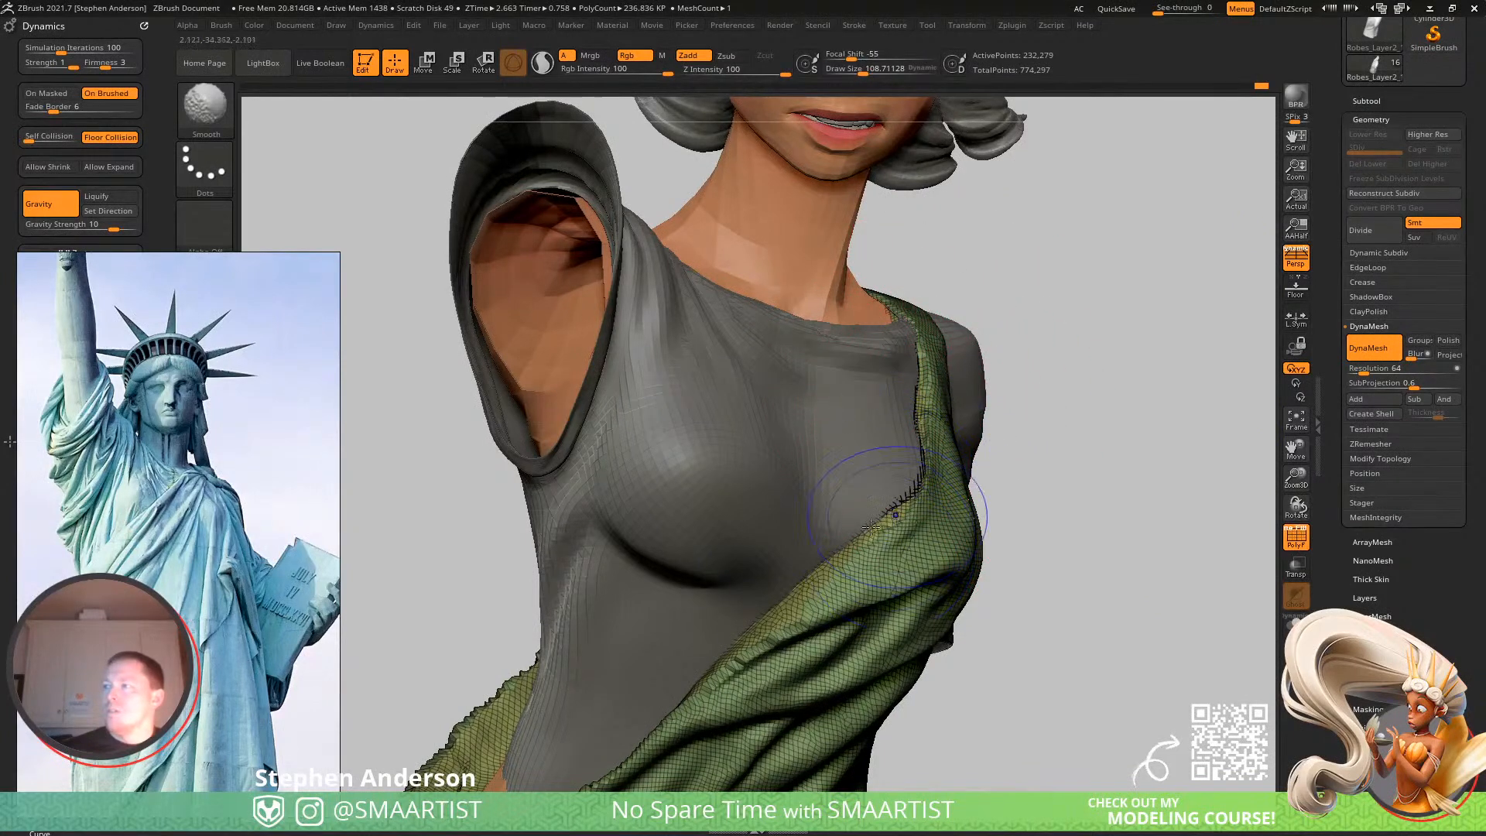
{"action": "right_click_drag", "start_coordinate": [779, 638], "coordinate": [950, 412], "text": "alt"}
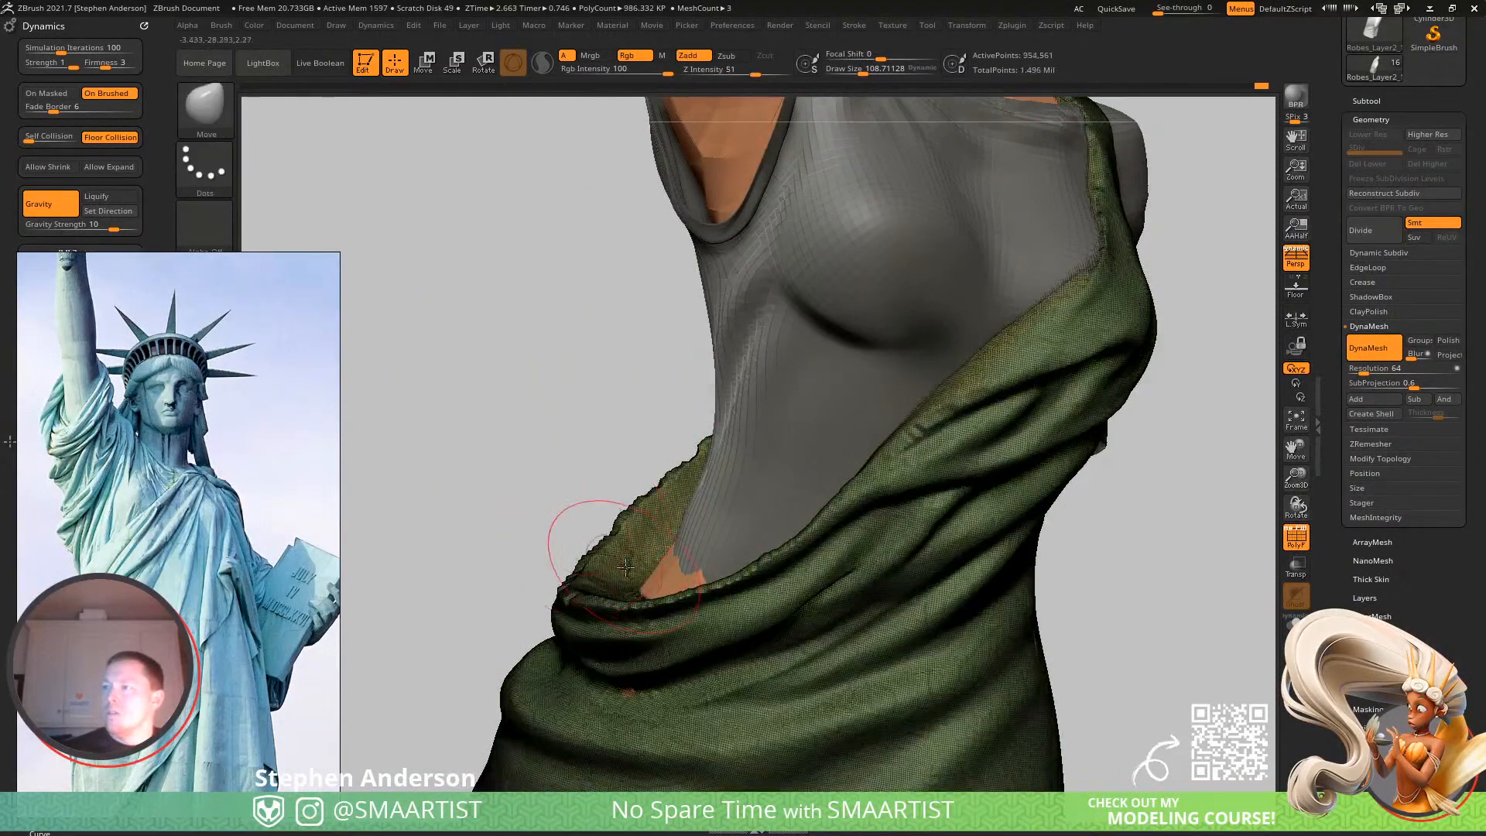
Smooth the remeshed rim around the waist and hide the polyframe.
{"action": "mouse_move", "coordinate": [581, 531]}
{"action": "right_mouse_down"}
{"action": "mouse_move", "coordinate": [590, 464]}
{"action": "mouse_move", "coordinate": [727, 264]}
{"action": "right_mouse_up"}
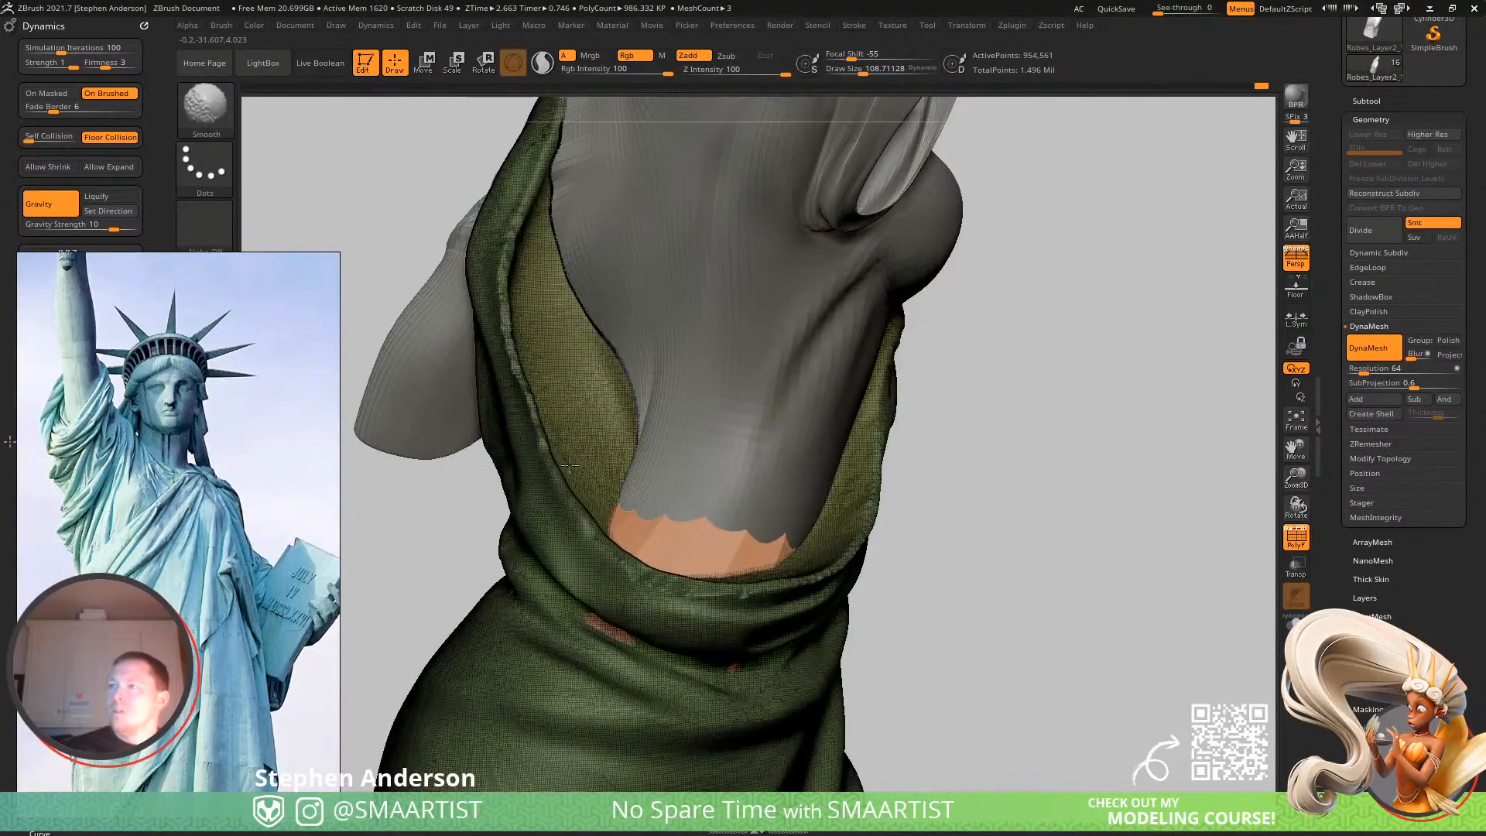
{"action": "left_click_drag", "start_coordinate": [620, 567], "coordinate": [654, 556], "text": "shift"}
{"action": "key", "text": "shift+f"}
{"action": "mouse_move", "coordinate": [703, 597]}
{"action": "right_mouse_down"}
{"action": "mouse_move", "coordinate": [623, 577]}
{"action": "mouse_move", "coordinate": [679, 623]}
{"action": "right_mouse_up"}
{"action": "left_click_drag", "start_coordinate": [798, 573], "coordinate": [921, 503], "text": "shift"}
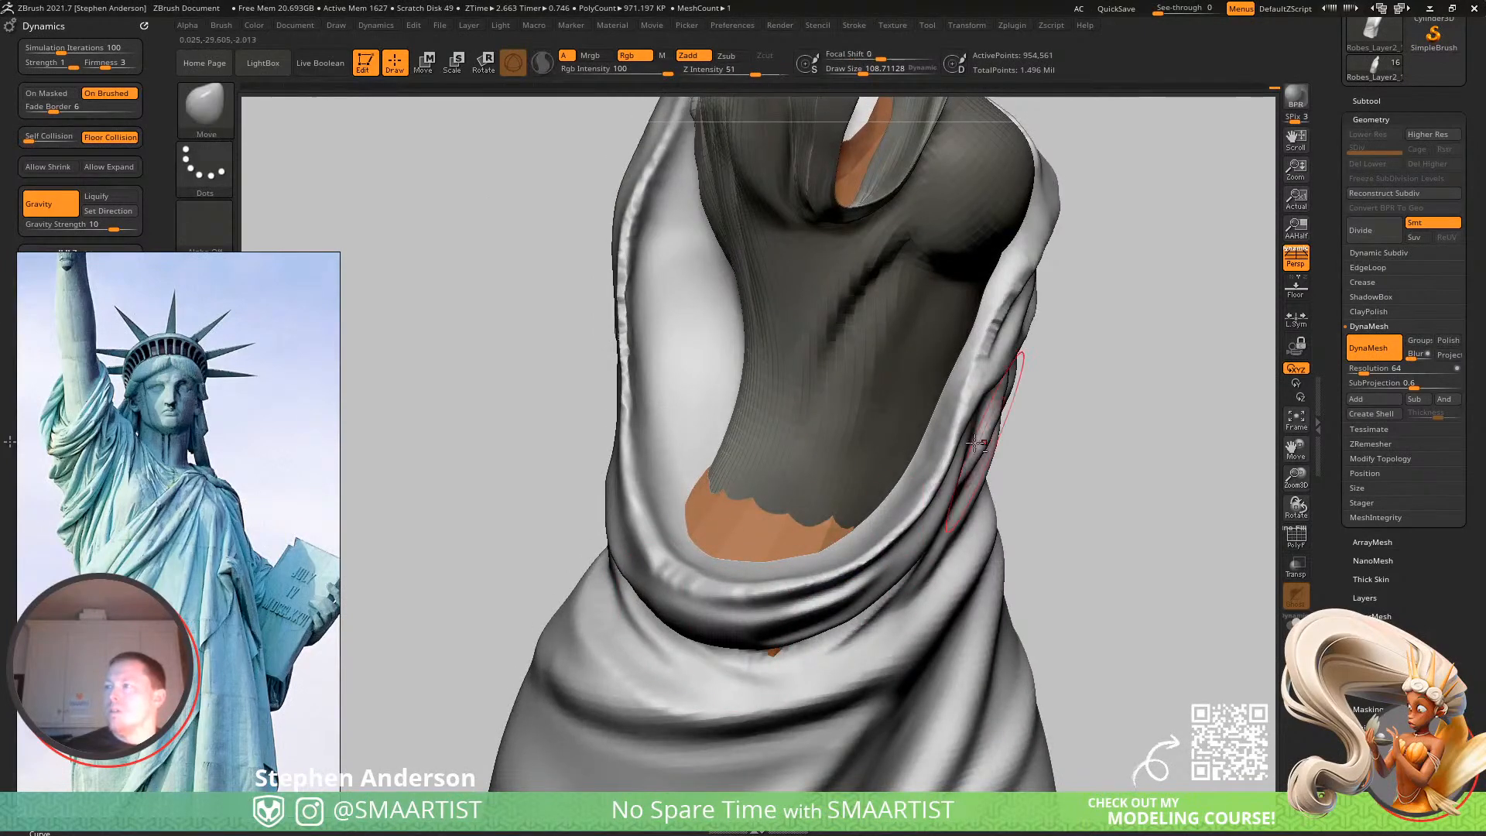
Smooth small bumps along the robe's edge at the waist, chest and armhole with a draw size of about 39.
{"action": "right_click_drag", "start_coordinate": [991, 430], "coordinate": [806, 534], "text": "alt"}
{"action": "key", "text": "s"}
{"action": "mouse_move", "coordinate": [573, 672]}
{"action": "left_mouse_down"}
{"action": "mouse_move", "coordinate": [558, 671]}
{"action": "mouse_move", "coordinate": [565, 694]}
{"action": "left_mouse_up"}
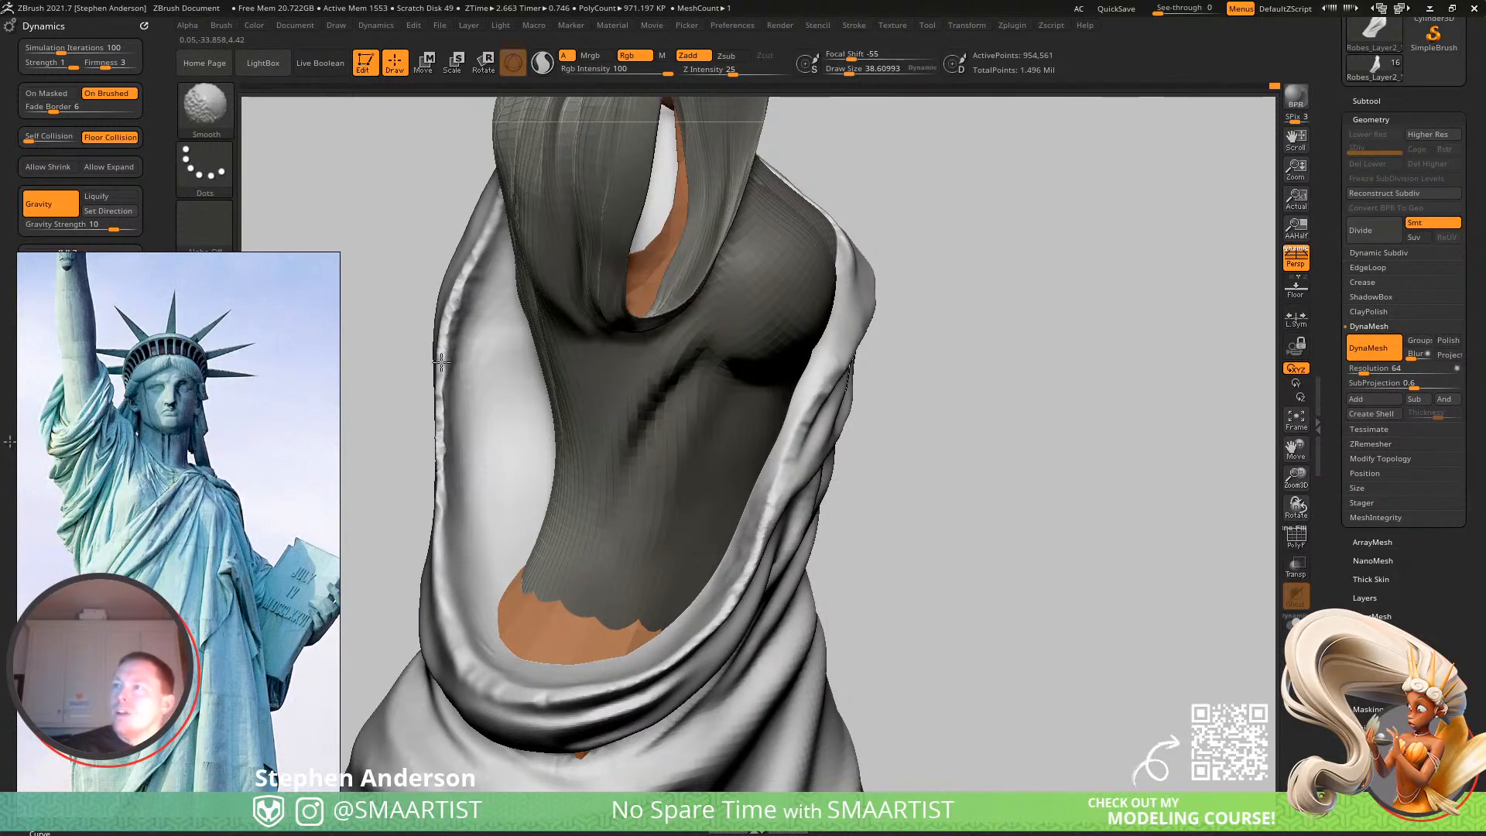
{"action": "right_click_drag", "start_coordinate": [794, 356], "coordinate": [737, 370]}
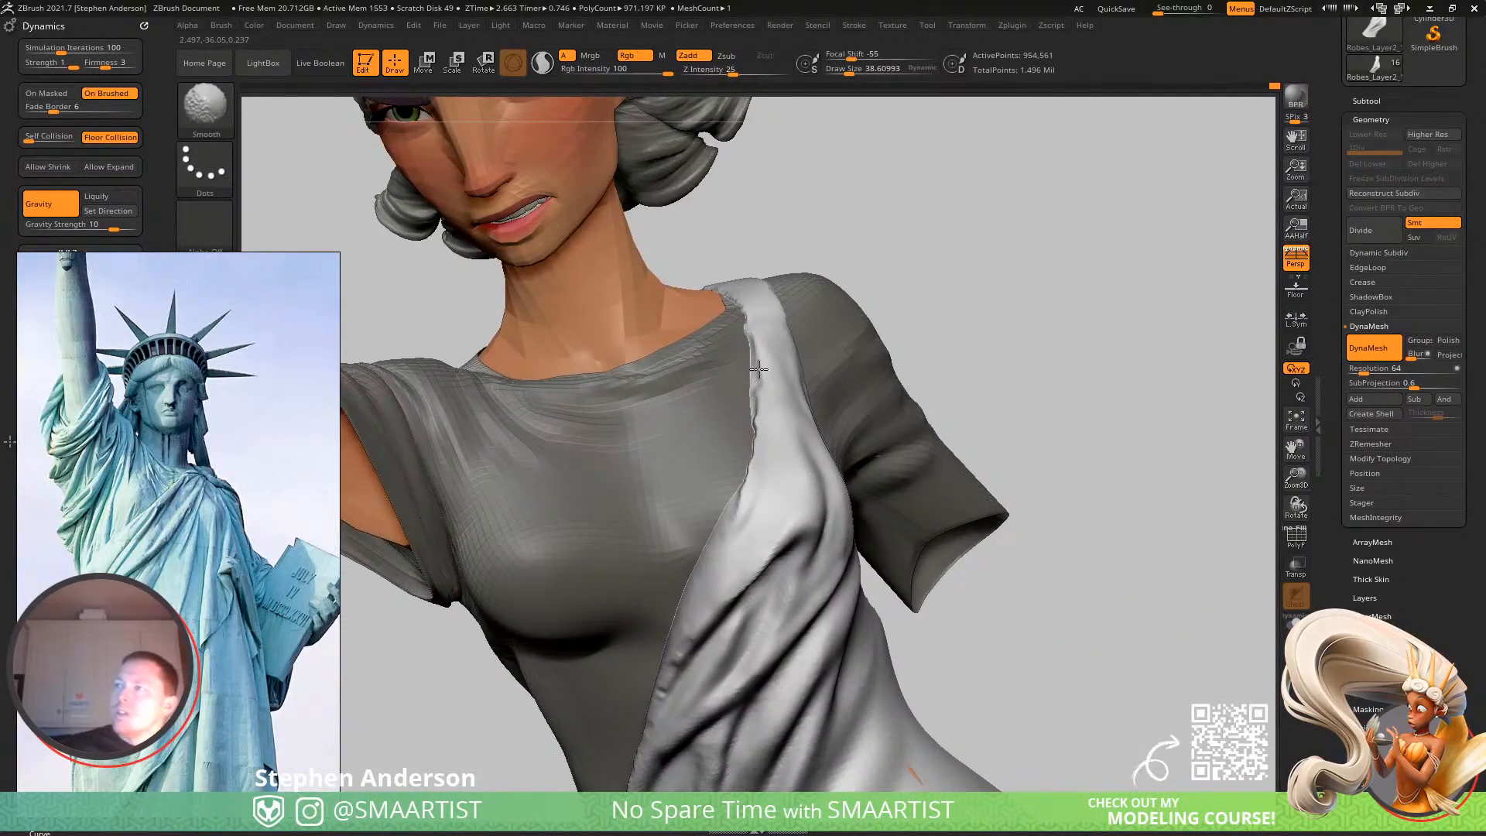
{"action": "mouse_move", "coordinate": [822, 353]}
{"action": "right_mouse_down"}
{"action": "mouse_move", "coordinate": [770, 388]}
{"action": "mouse_move", "coordinate": [792, 529]}
{"action": "right_mouse_up"}
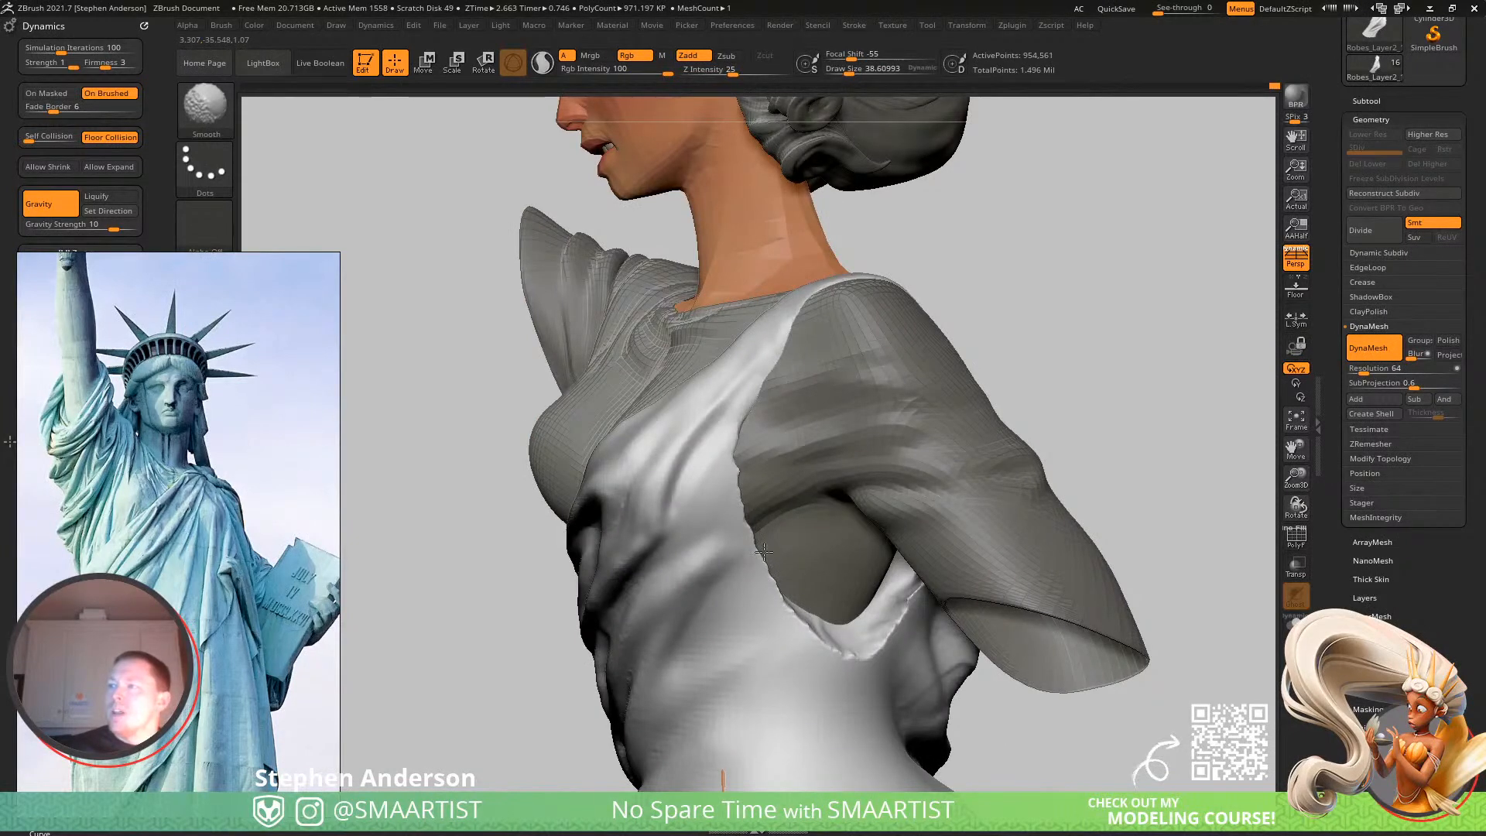
{"action": "mouse_move", "coordinate": [833, 586]}
{"action": "right_mouse_down"}
{"action": "mouse_move", "coordinate": [742, 582]}
{"action": "mouse_move", "coordinate": [802, 587]}
{"action": "mouse_move", "coordinate": [747, 507]}
{"action": "right_mouse_up"}
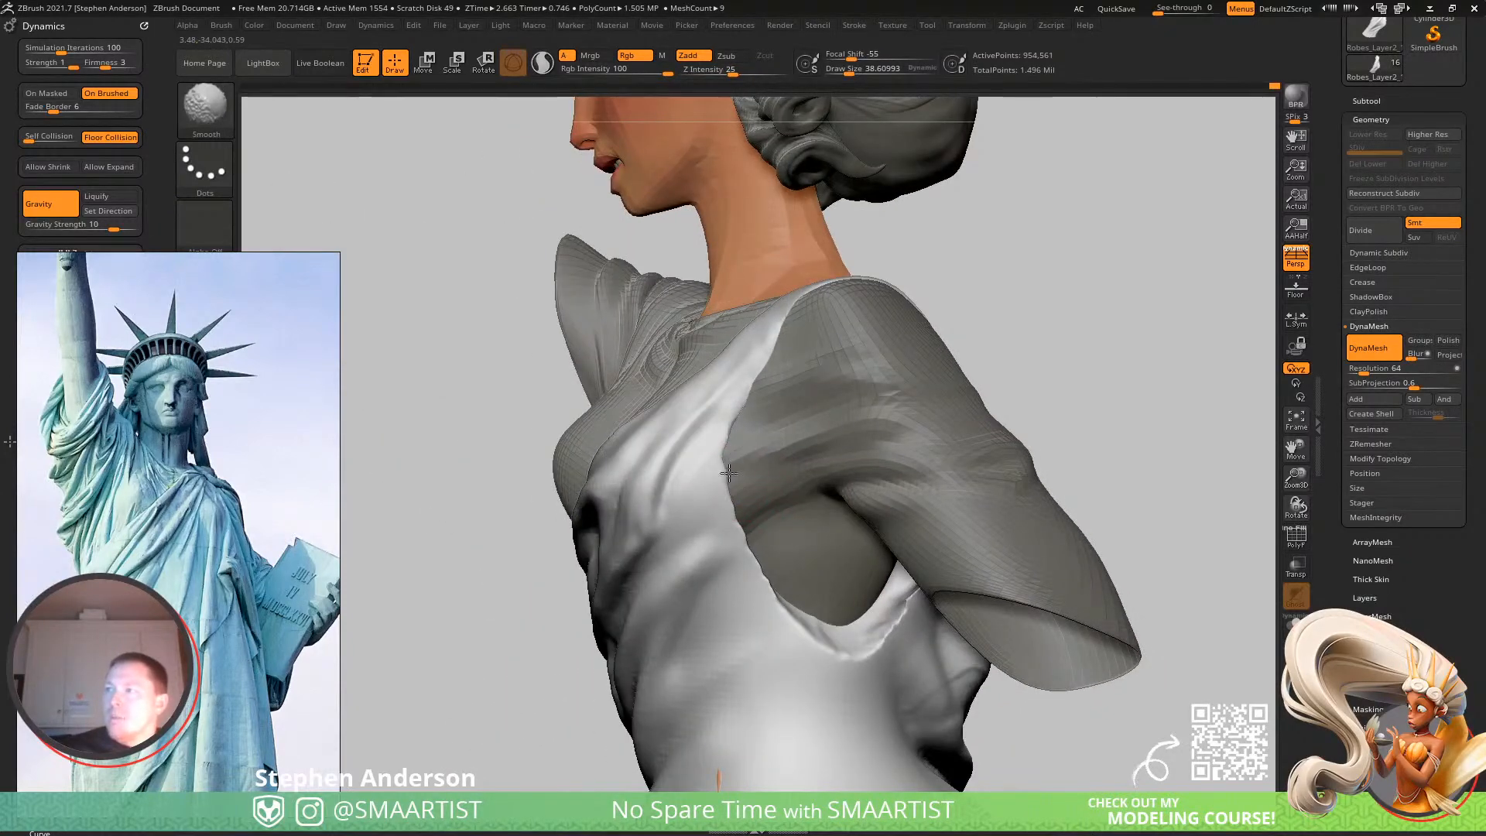
Even out the robe's edge in front of the armpit with the Move brush at draw size about 54, smoothing where needed.
{"action": "key", "text": "b"}
{"action": "key", "text": "m"}
{"action": "key", "text": "v"}
{"action": "mouse_move", "coordinate": [720, 439]}
{"action": "right_mouse_down"}
{"action": "mouse_move", "coordinate": [809, 464]}
{"action": "mouse_move", "coordinate": [721, 447]}
{"action": "mouse_move", "coordinate": [727, 481]}
{"action": "right_mouse_up"}
{"action": "left_click_drag", "start_coordinate": [725, 480], "coordinate": [733, 476]}
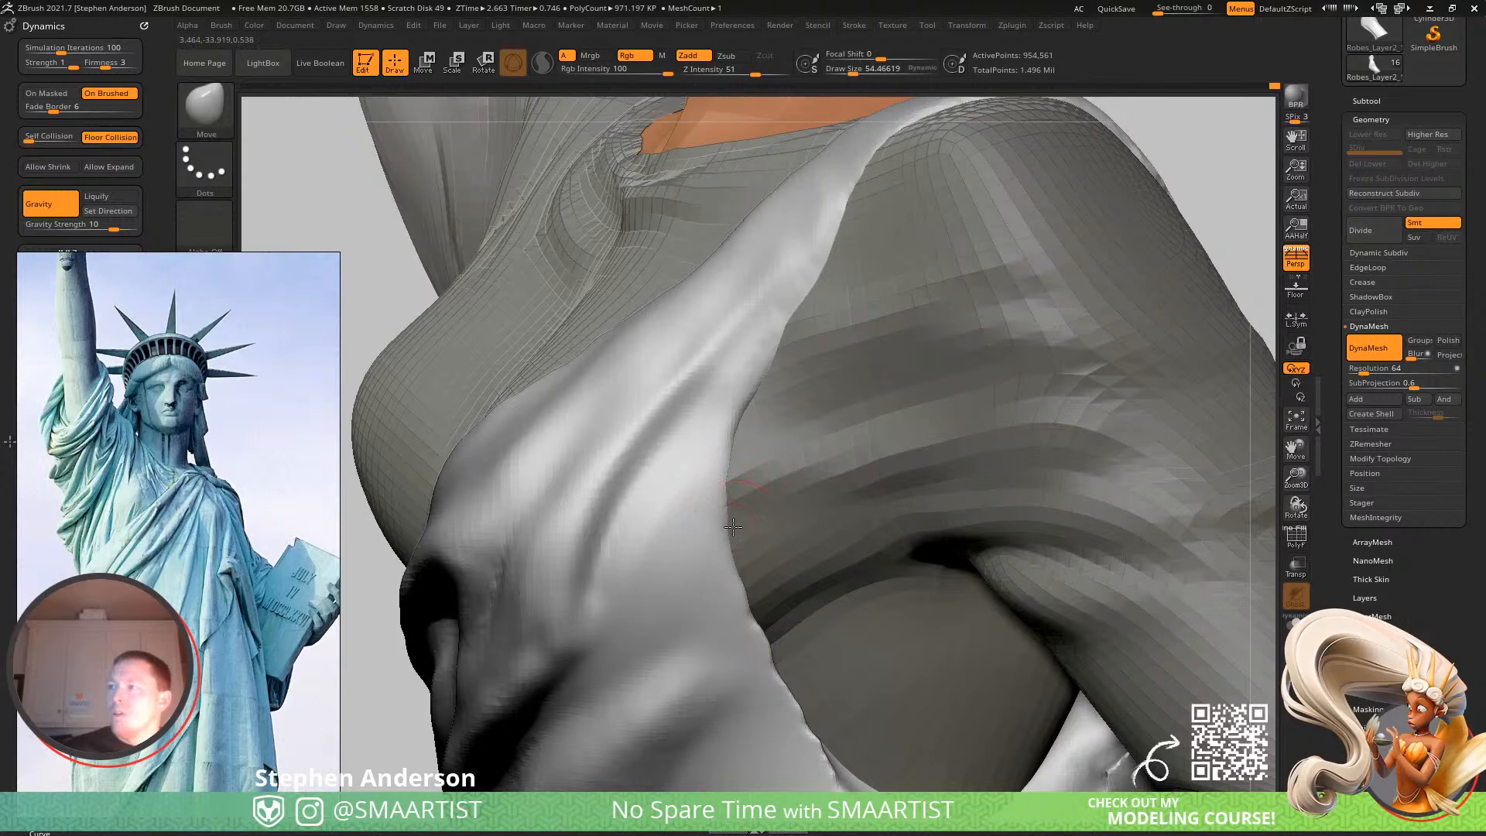
{"action": "mouse_move", "coordinate": [778, 634]}
{"action": "right_mouse_down", "text": "alt"}
{"action": "mouse_move", "coordinate": [742, 473]}
{"action": "mouse_move", "coordinate": [754, 453]}
{"action": "mouse_move", "coordinate": [739, 464]}
{"action": "right_mouse_up", "text": "alt"}
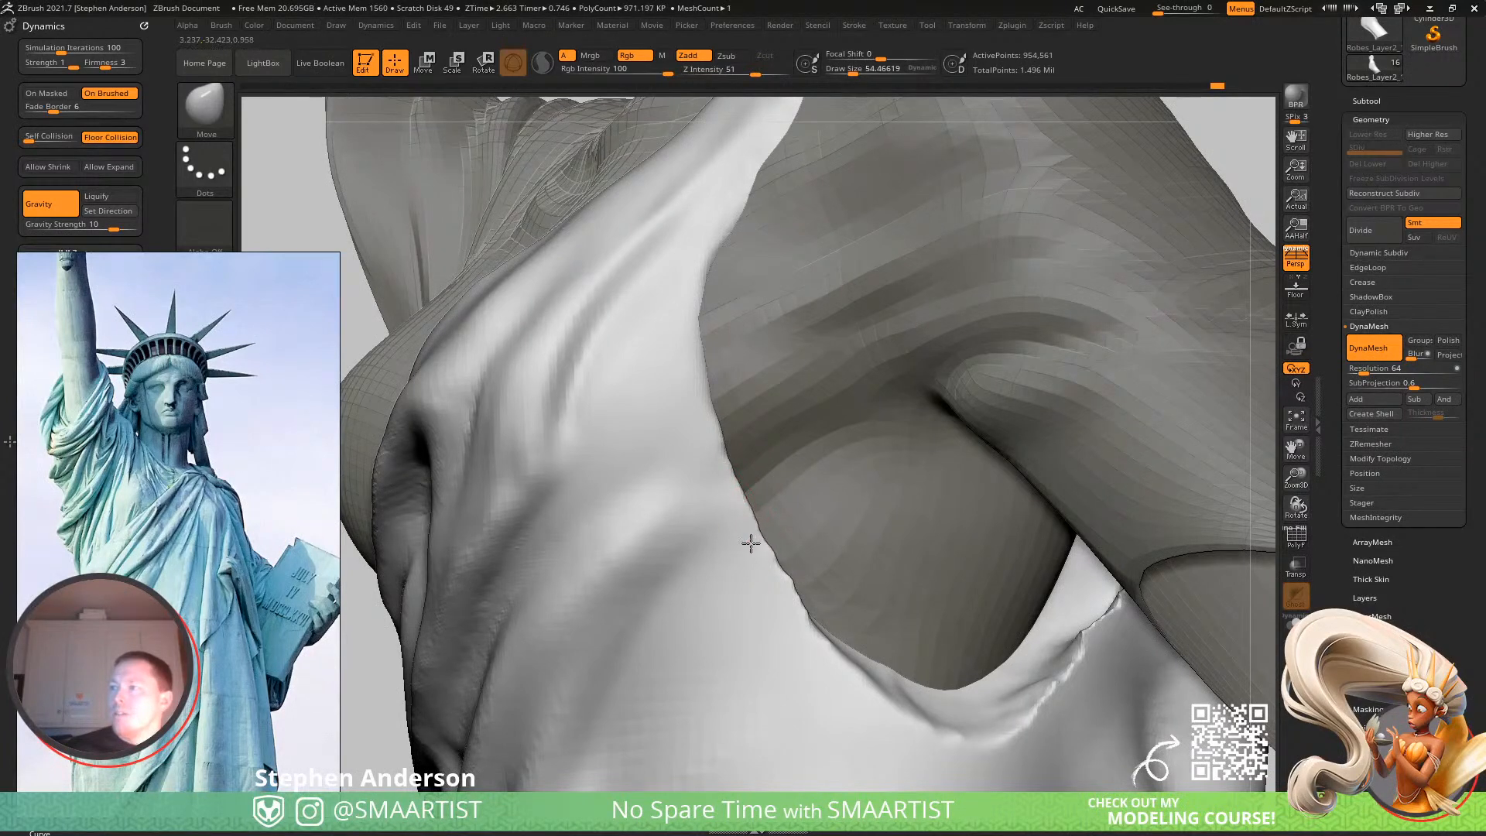
{"action": "key", "text": "shift"}
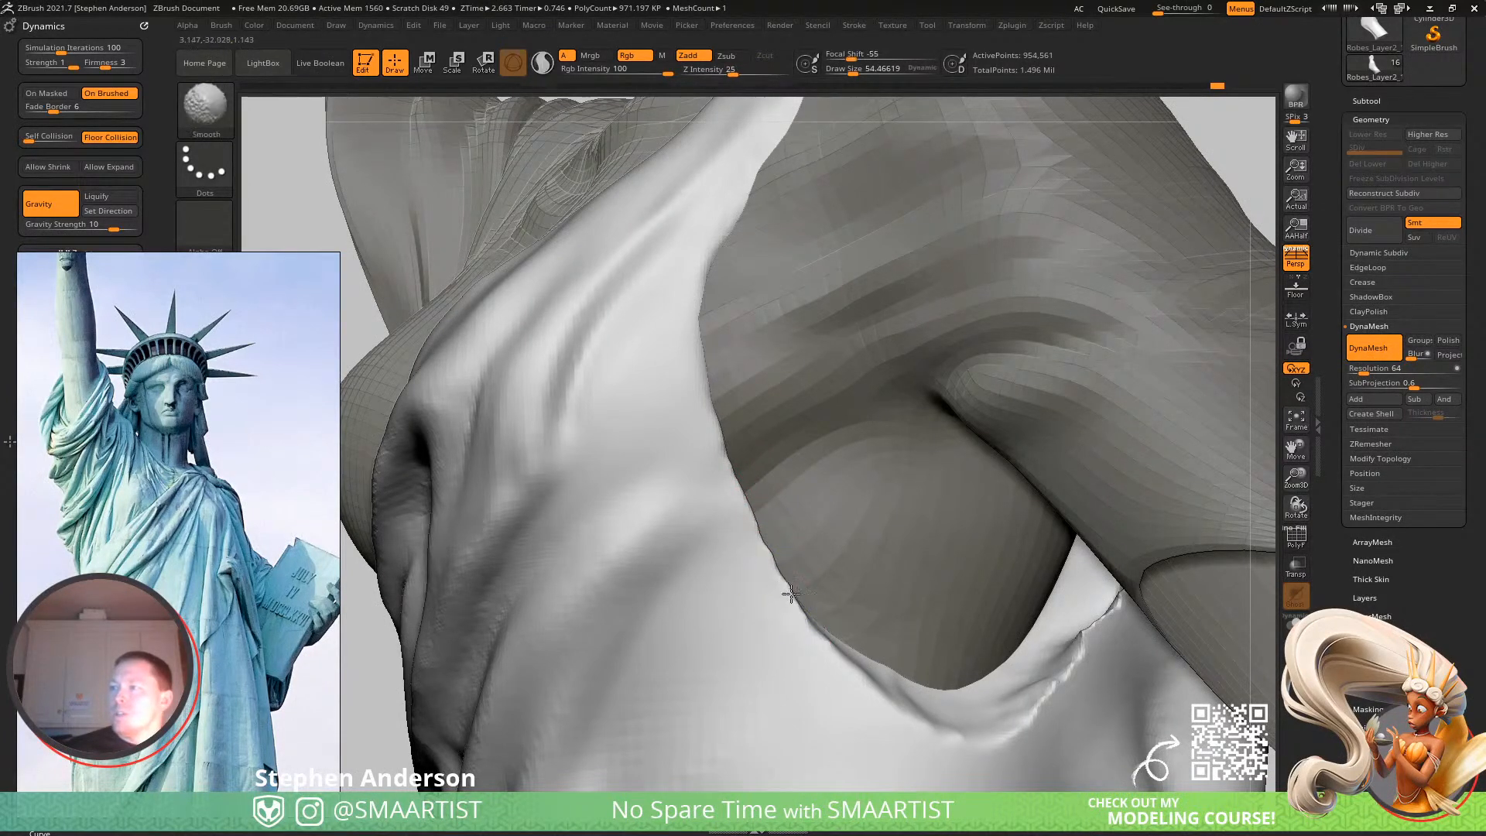
{"action": "right_click_drag", "start_coordinate": [935, 686], "coordinate": [872, 627], "text": "alt"}
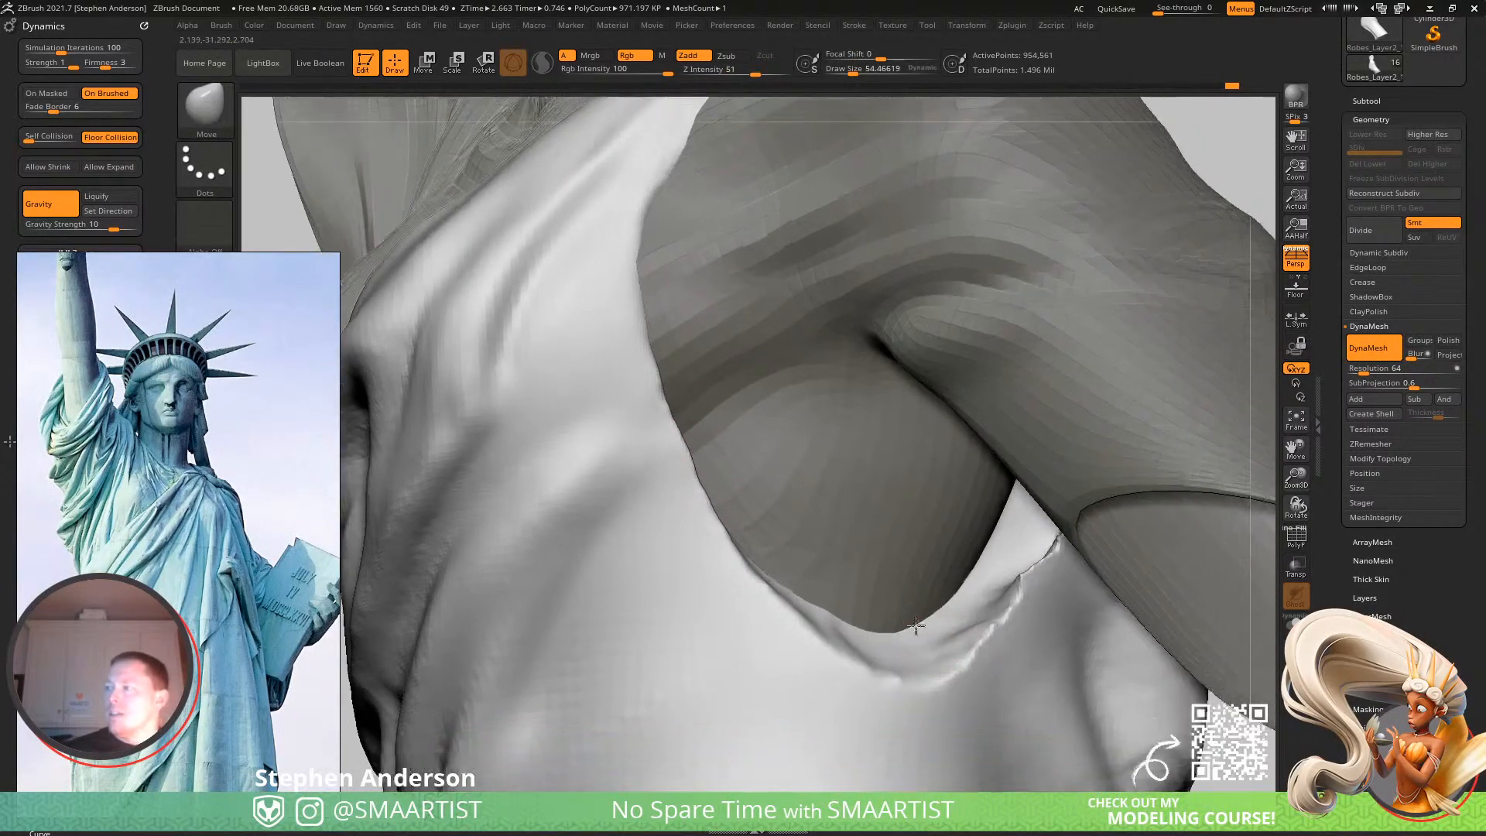
Smooth the ragged crease in the robe's edge beneath the armpit.
{"action": "left_click_drag", "start_coordinate": [1061, 536], "coordinate": [1009, 577], "text": "shift"}
{"action": "right_click_drag", "start_coordinate": [1010, 576], "coordinate": [1114, 554]}
{"action": "mouse_move", "coordinate": [1115, 553]}
{"action": "right_mouse_down", "text": "ctrl"}
{"action": "mouse_move", "coordinate": [1061, 403]}
{"action": "mouse_move", "coordinate": [980, 388]}
{"action": "mouse_move", "coordinate": [988, 461]}
{"action": "mouse_move", "coordinate": [945, 398]}
{"action": "right_mouse_up", "text": "ctrl"}
{"action": "key", "text": "shift"}
Smooth the robe's diagonal edge across the back and refine it with the Move brush at draw size about 36.
{"action": "mouse_move", "coordinate": [863, 497]}
{"action": "right_mouse_down"}
{"action": "mouse_move", "coordinate": [882, 489]}
{"action": "mouse_move", "coordinate": [793, 604]}
{"action": "mouse_move", "coordinate": [852, 514]}
{"action": "mouse_move", "coordinate": [763, 556]}
{"action": "mouse_move", "coordinate": [843, 325]}
{"action": "mouse_move", "coordinate": [623, 524]}
{"action": "mouse_move", "coordinate": [619, 565]}
{"action": "right_mouse_up"}
{"action": "mouse_move", "coordinate": [619, 564]}
{"action": "right_mouse_down"}
{"action": "mouse_move", "coordinate": [578, 441]}
{"action": "mouse_move", "coordinate": [630, 414]}
{"action": "mouse_move", "coordinate": [624, 394]}
{"action": "mouse_move", "coordinate": [573, 461]}
{"action": "right_mouse_up"}
{"action": "key", "text": "shift"}
{"action": "key", "text": "s"}
{"action": "left_click_drag", "start_coordinate": [622, 410], "coordinate": [616, 411]}
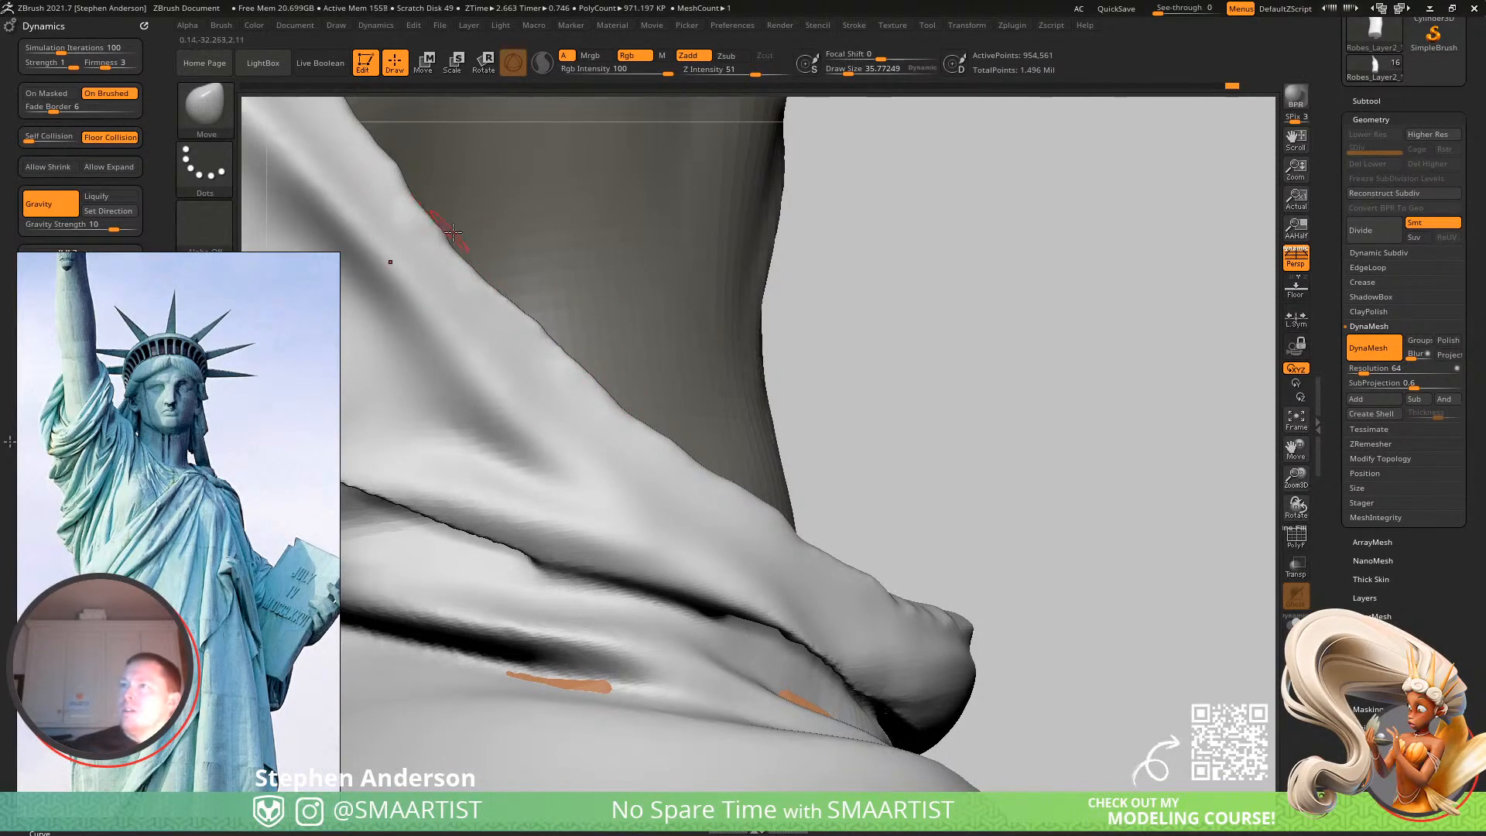
Straighten the wavy diagonal edge across the back with the Move brush at draw size about 58.
{"action": "right_click_drag", "start_coordinate": [440, 239], "coordinate": [566, 410], "text": "alt"}
{"action": "right_click_drag", "start_coordinate": [550, 356], "coordinate": [531, 367]}
{"action": "key", "text": "s"}
{"action": "left_click_drag", "start_coordinate": [479, 371], "coordinate": [485, 370]}
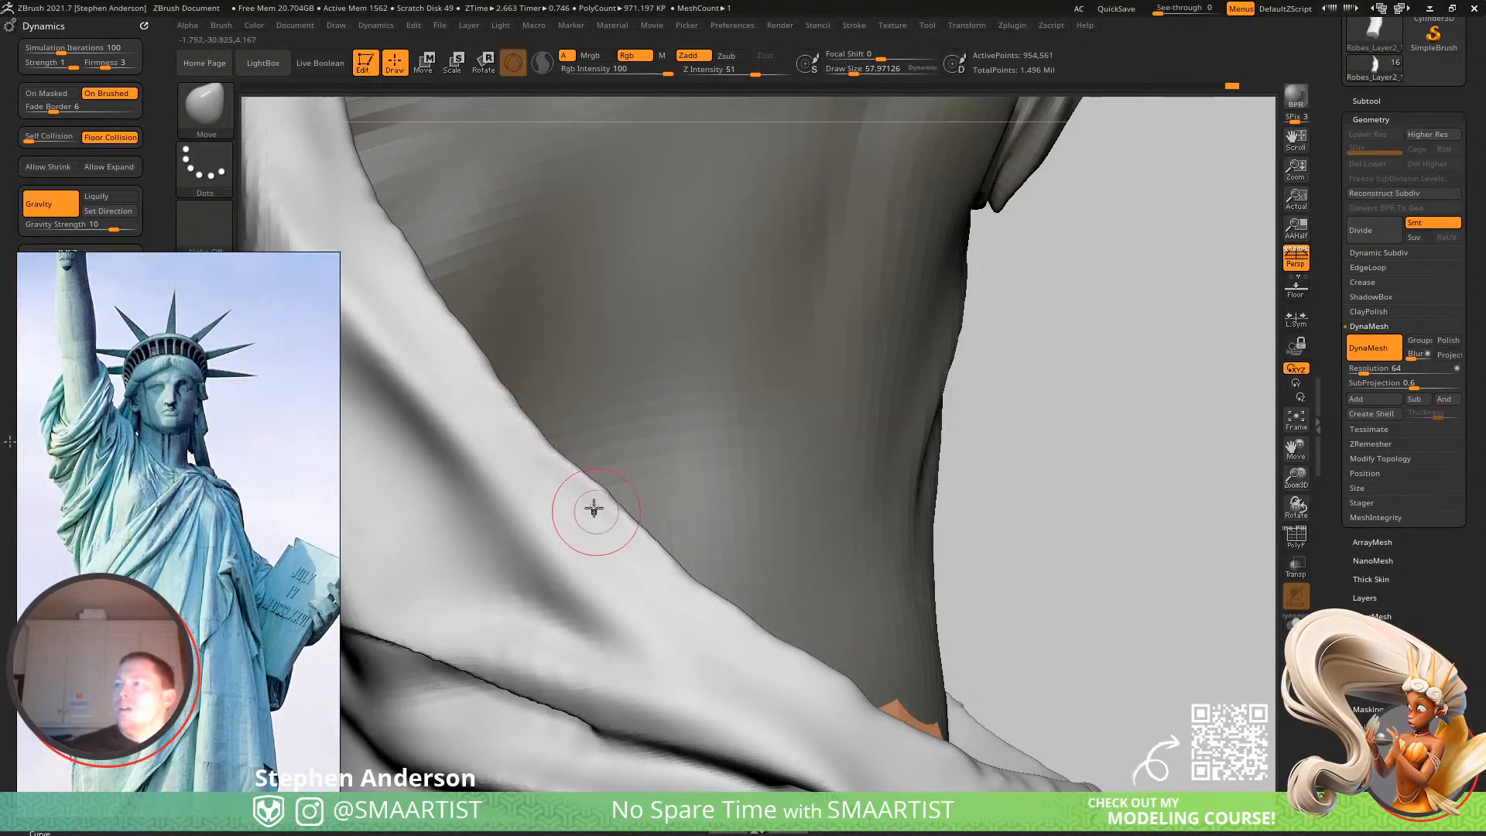
{"action": "mouse_move", "coordinate": [822, 633]}
{"action": "right_mouse_down"}
{"action": "mouse_move", "coordinate": [601, 441]}
{"action": "mouse_move", "coordinate": [611, 364]}
{"action": "mouse_move", "coordinate": [669, 476]}
{"action": "mouse_move", "coordinate": [637, 454]}
{"action": "mouse_move", "coordinate": [664, 447]}
{"action": "mouse_move", "coordinate": [642, 252]}
{"action": "right_mouse_up"}
{"action": "mouse_move", "coordinate": [682, 418]}
{"action": "right_mouse_down"}
{"action": "mouse_move", "coordinate": [755, 455]}
{"action": "mouse_move", "coordinate": [717, 436]}
{"action": "mouse_move", "coordinate": [665, 482]}
{"action": "right_mouse_up"}
{"action": "mouse_move", "coordinate": [675, 432]}
{"action": "right_mouse_down"}
{"action": "mouse_move", "coordinate": [657, 427]}
{"action": "mouse_move", "coordinate": [712, 350]}
{"action": "right_mouse_up"}
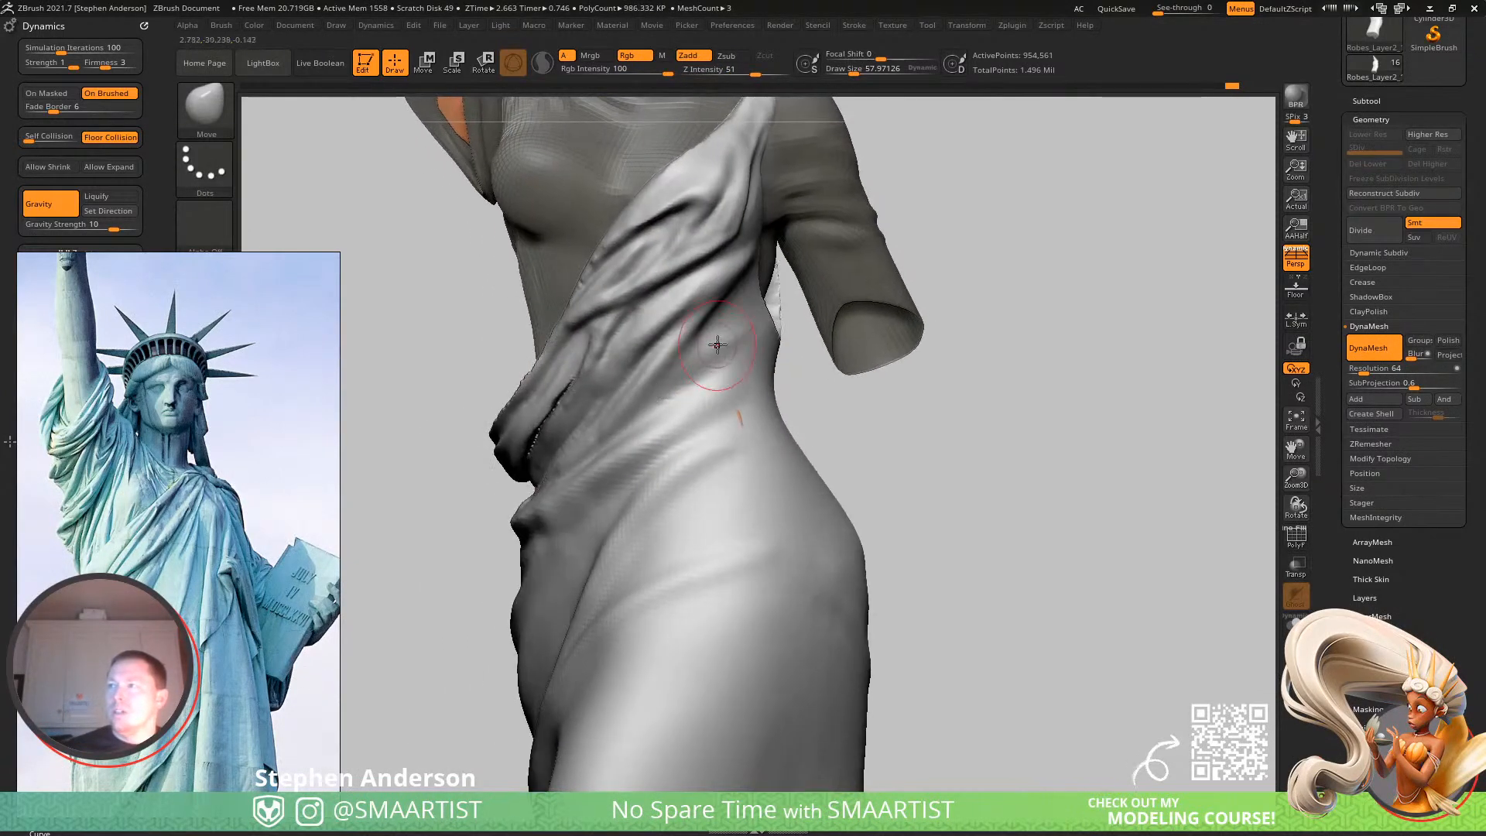
Sculpt diagonal folds from beneath the arm across the hip and front with the Clay brush at draw size about 58.
{"action": "key", "text": "b"}
{"action": "key", "text": "c"}
{"action": "key", "text": "l"}
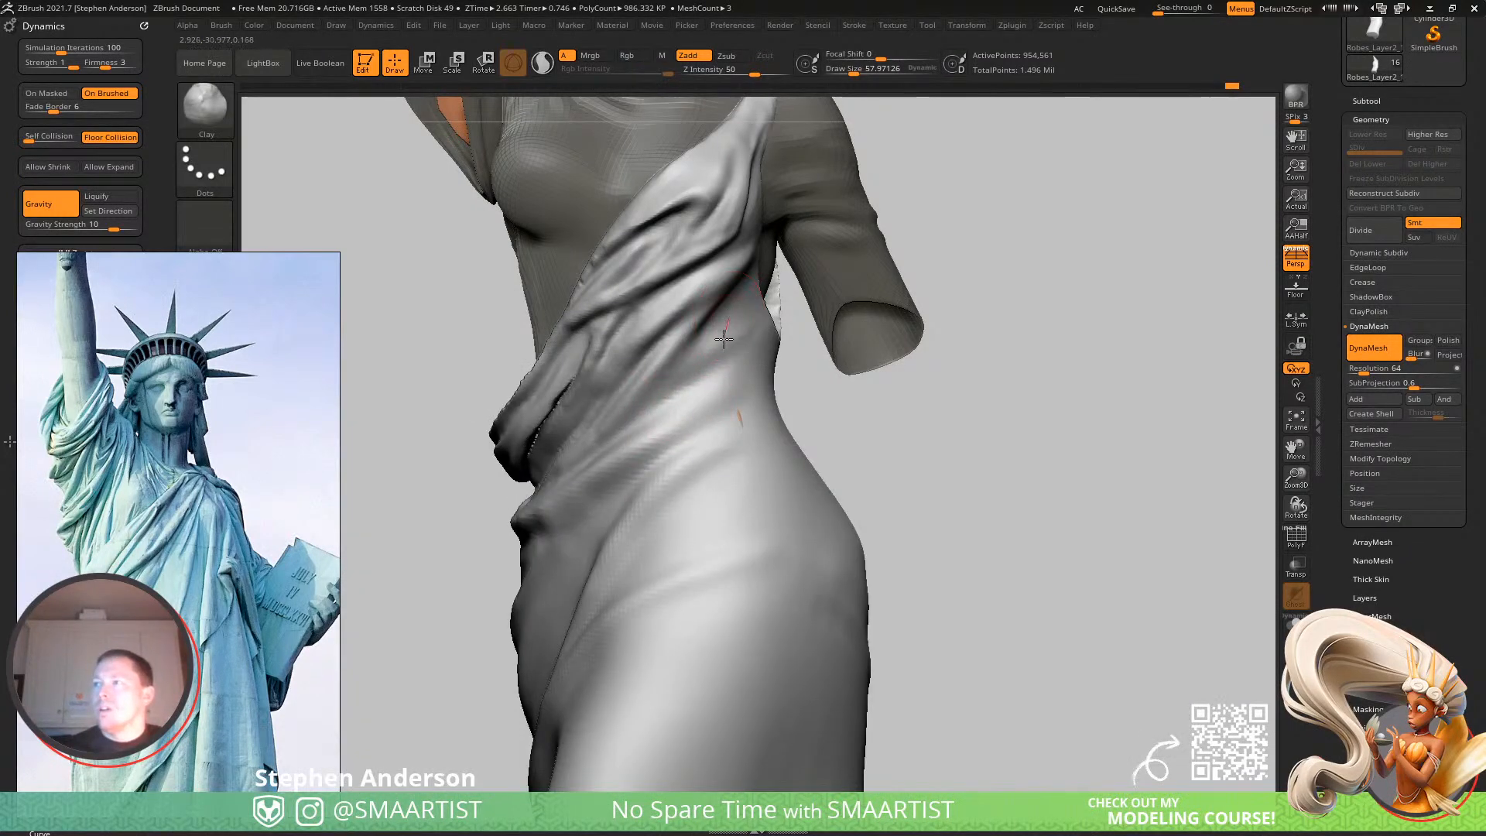
{"action": "left_click_drag", "start_coordinate": [696, 392], "coordinate": [659, 430]}
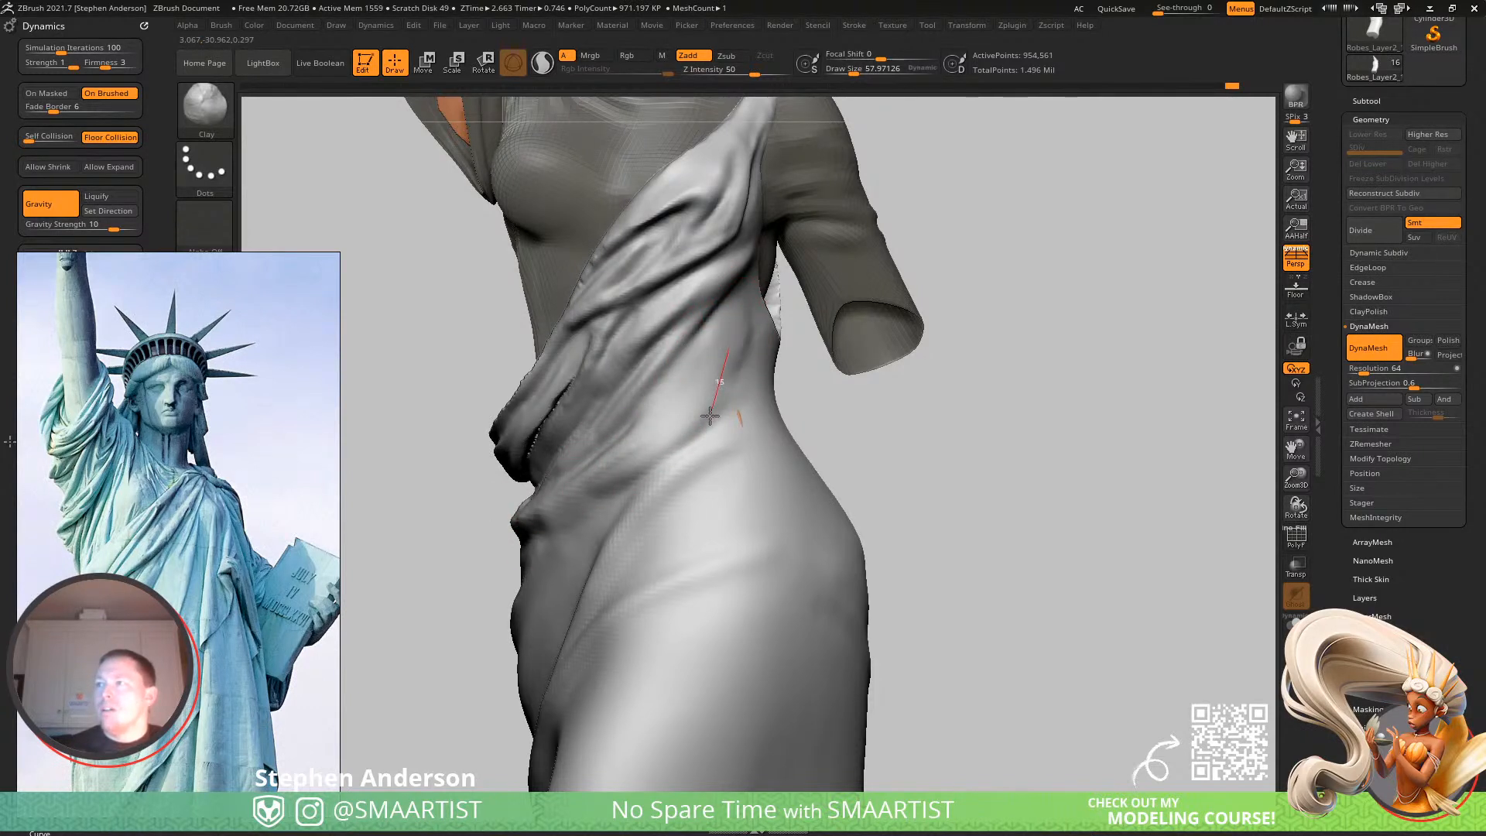
{"action": "mouse_move", "coordinate": [670, 491]}
{"action": "left_mouse_down"}
{"action": "mouse_move", "coordinate": [712, 419]}
{"action": "mouse_move", "coordinate": [620, 570]}
{"action": "left_mouse_up"}
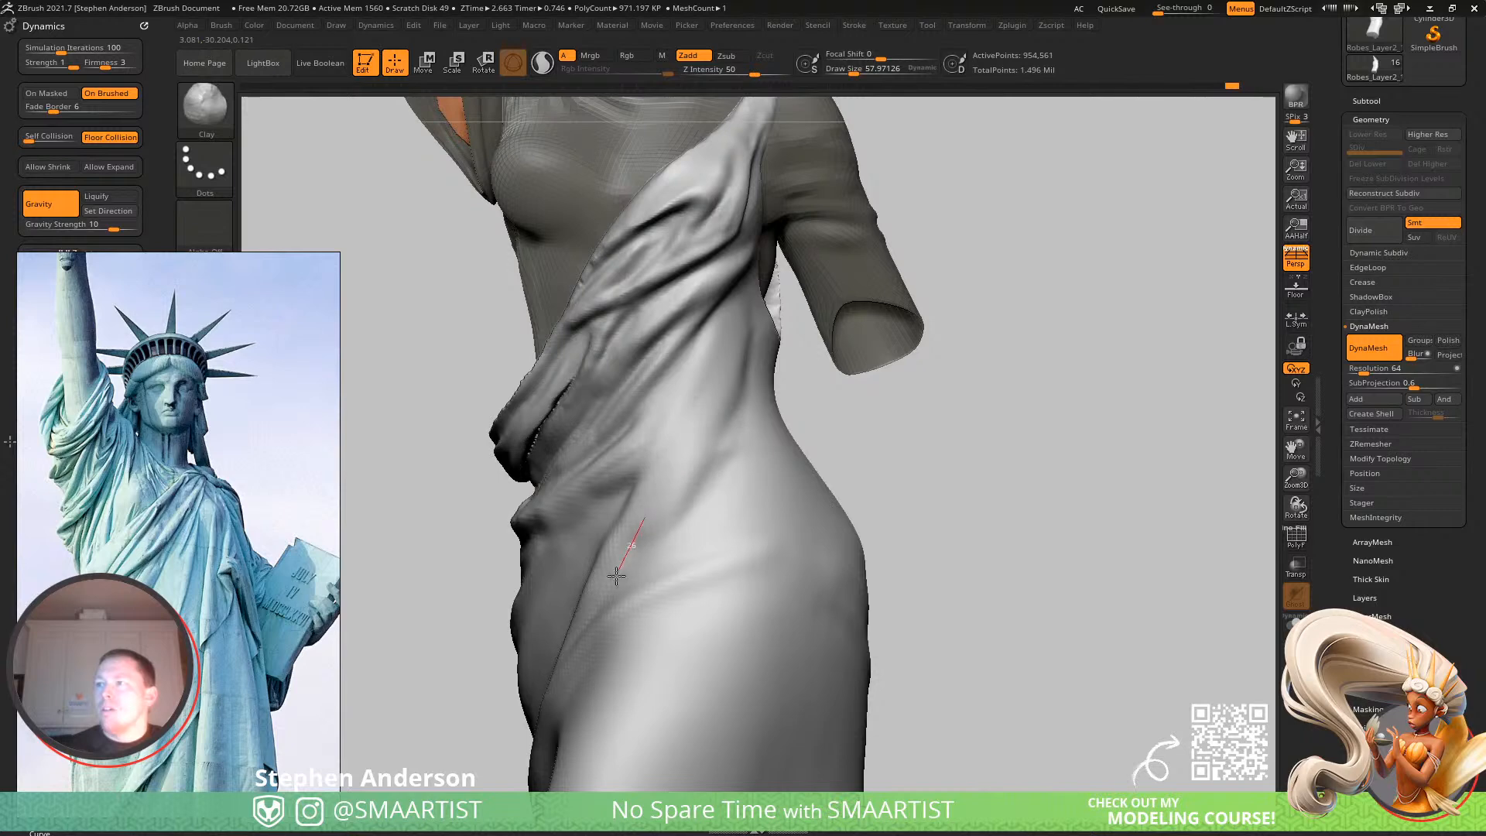
{"action": "mouse_move", "coordinate": [591, 552]}
{"action": "right_mouse_down"}
{"action": "mouse_move", "coordinate": [664, 497]}
{"action": "mouse_move", "coordinate": [675, 378]}
{"action": "right_mouse_up"}
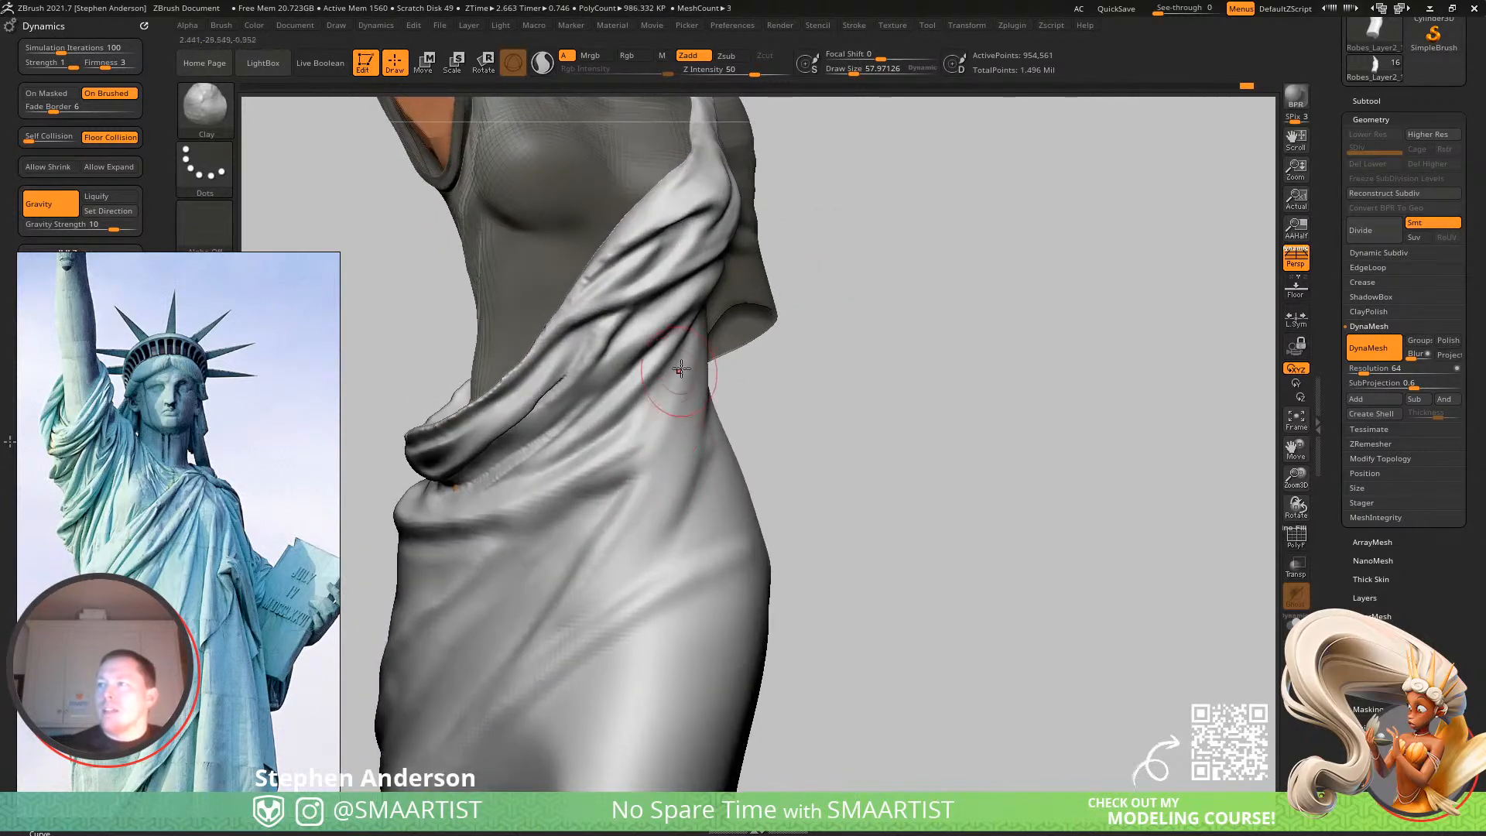
{"action": "left_click_drag", "start_coordinate": [602, 484], "coordinate": [473, 573]}
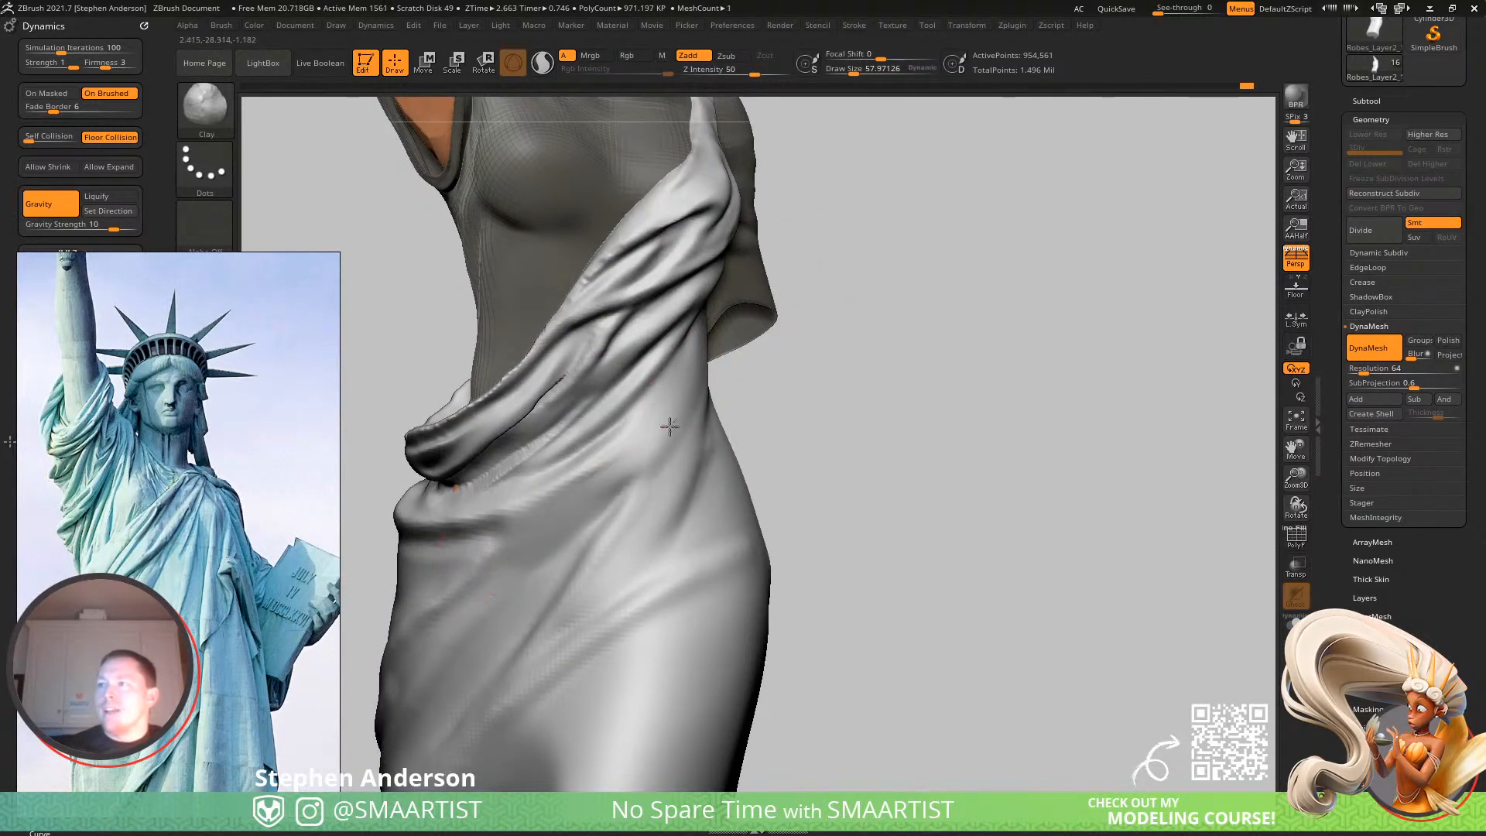
Build up diagonal folds with the Clay brush from the waist across the hip and thigh of the robe.
{"action": "left_click_drag", "start_coordinate": [676, 419], "coordinate": [500, 559]}
{"action": "mouse_move", "coordinate": [670, 430]}
{"action": "left_mouse_down"}
{"action": "mouse_move", "coordinate": [510, 596]}
{"action": "mouse_move", "coordinate": [397, 669]}
{"action": "left_mouse_up"}
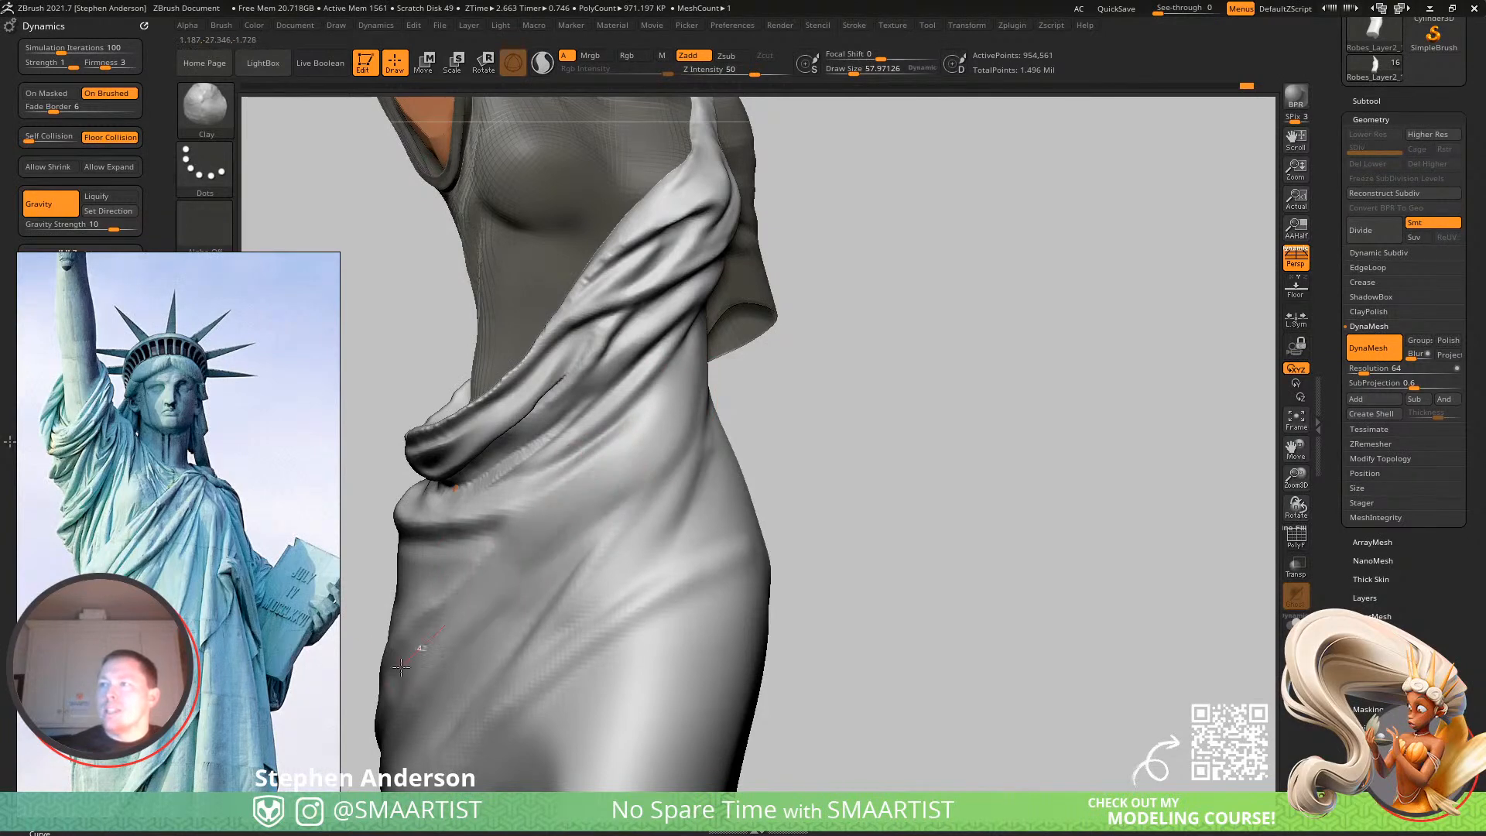
{"action": "left_click_drag", "start_coordinate": [518, 549], "coordinate": [507, 559]}
{"action": "mouse_move", "coordinate": [654, 431]}
{"action": "right_mouse_down"}
{"action": "mouse_move", "coordinate": [753, 274]}
{"action": "mouse_move", "coordinate": [673, 411]}
{"action": "right_mouse_up"}
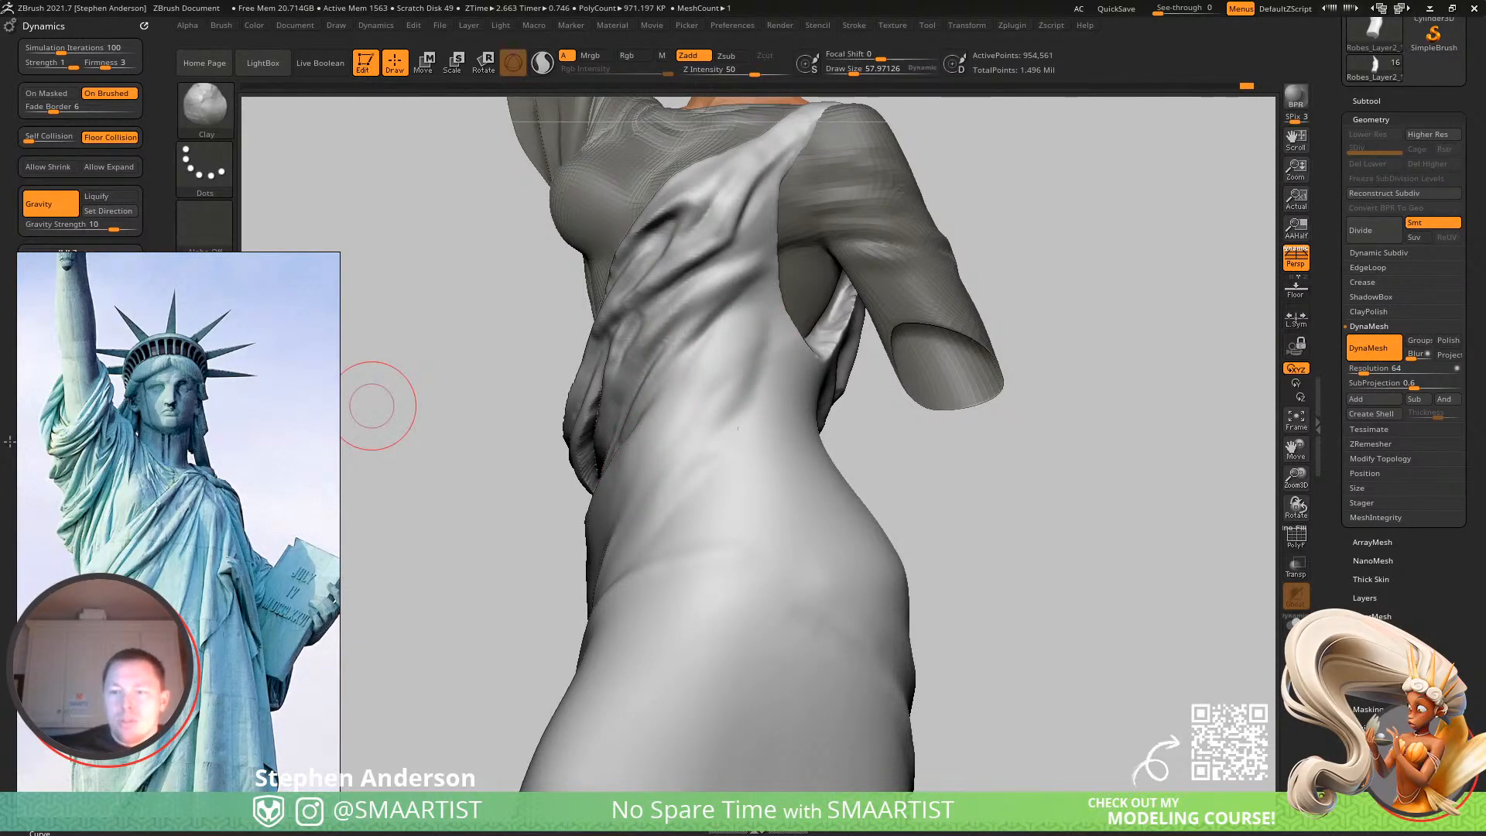
Find the side-view photo of the statue's draped robe on the reference board and frame it.
{"action": "scroll", "coordinate": [165, 436], "scroll_direction": "down", "scroll_amount": 10}
{"action": "middle_click_drag", "start_coordinate": [179, 549], "coordinate": [287, 534]}
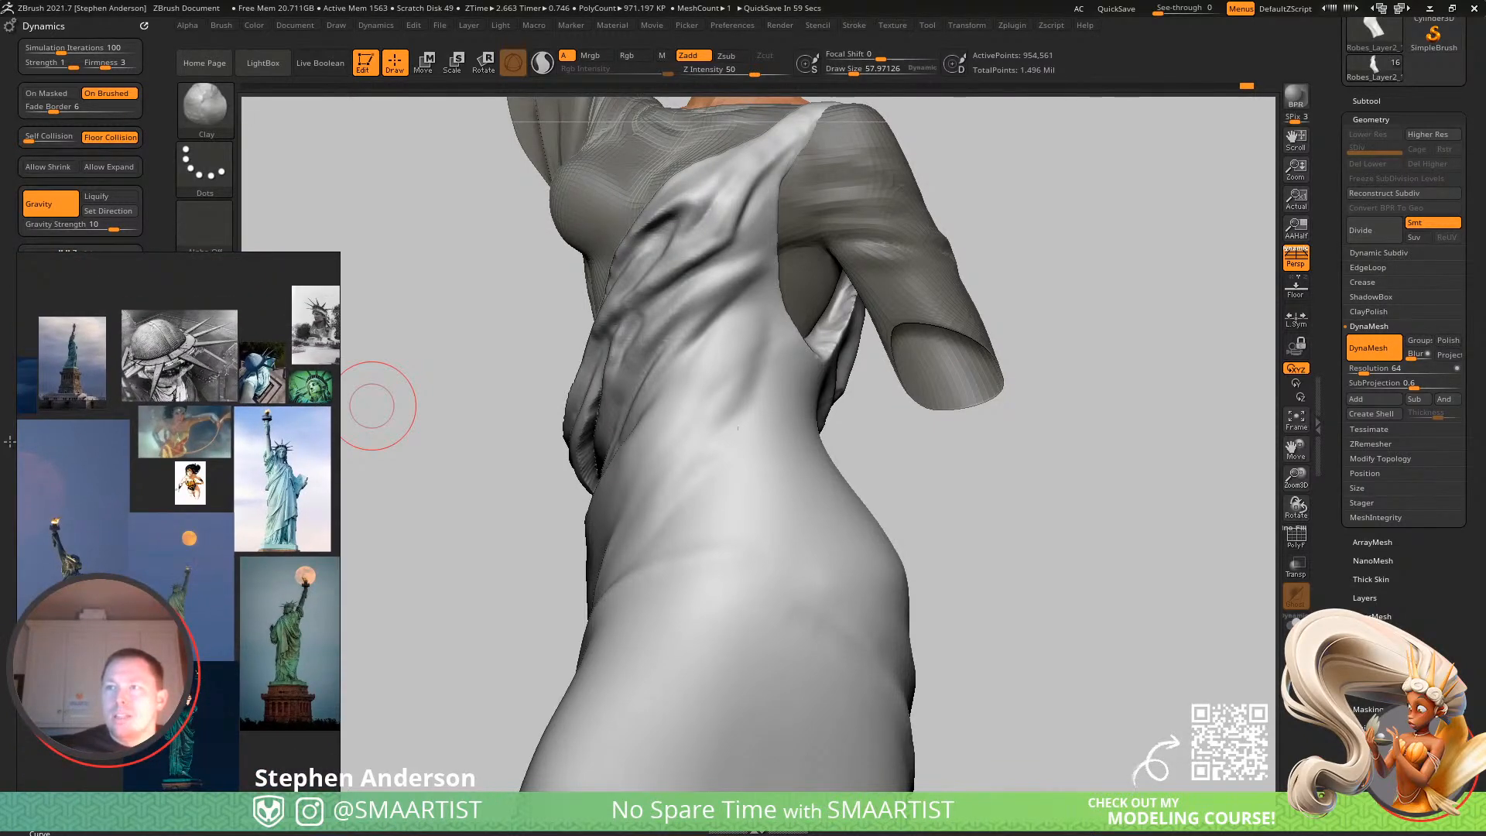
{"action": "scroll", "coordinate": [170, 584], "scroll_direction": "up", "scroll_amount": 10}
{"action": "scroll", "coordinate": [169, 592], "scroll_direction": "down", "scroll_amount": 3}
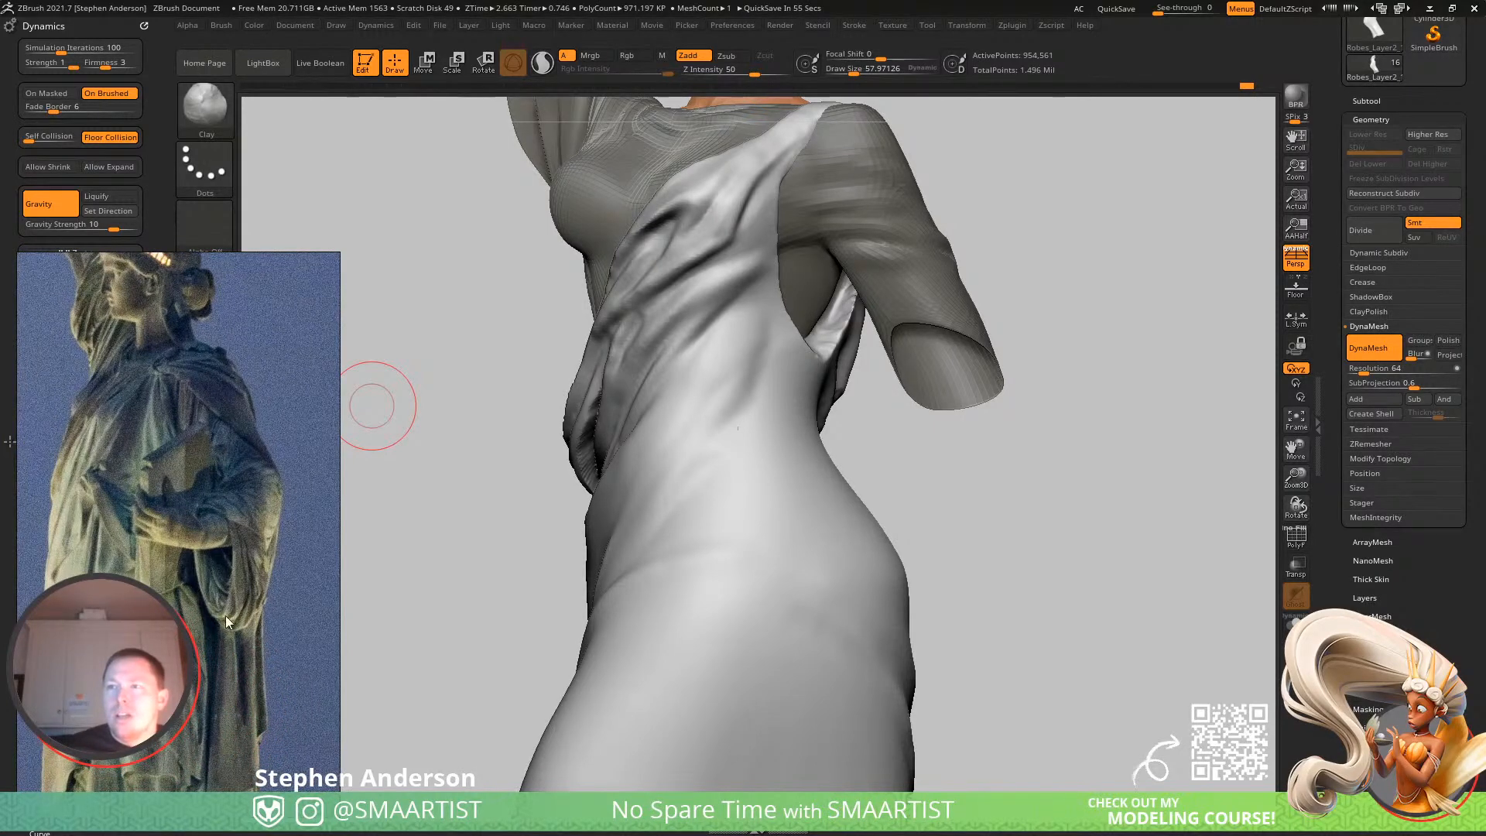
{"action": "scroll", "coordinate": [225, 615], "scroll_direction": "down", "scroll_amount": 2}
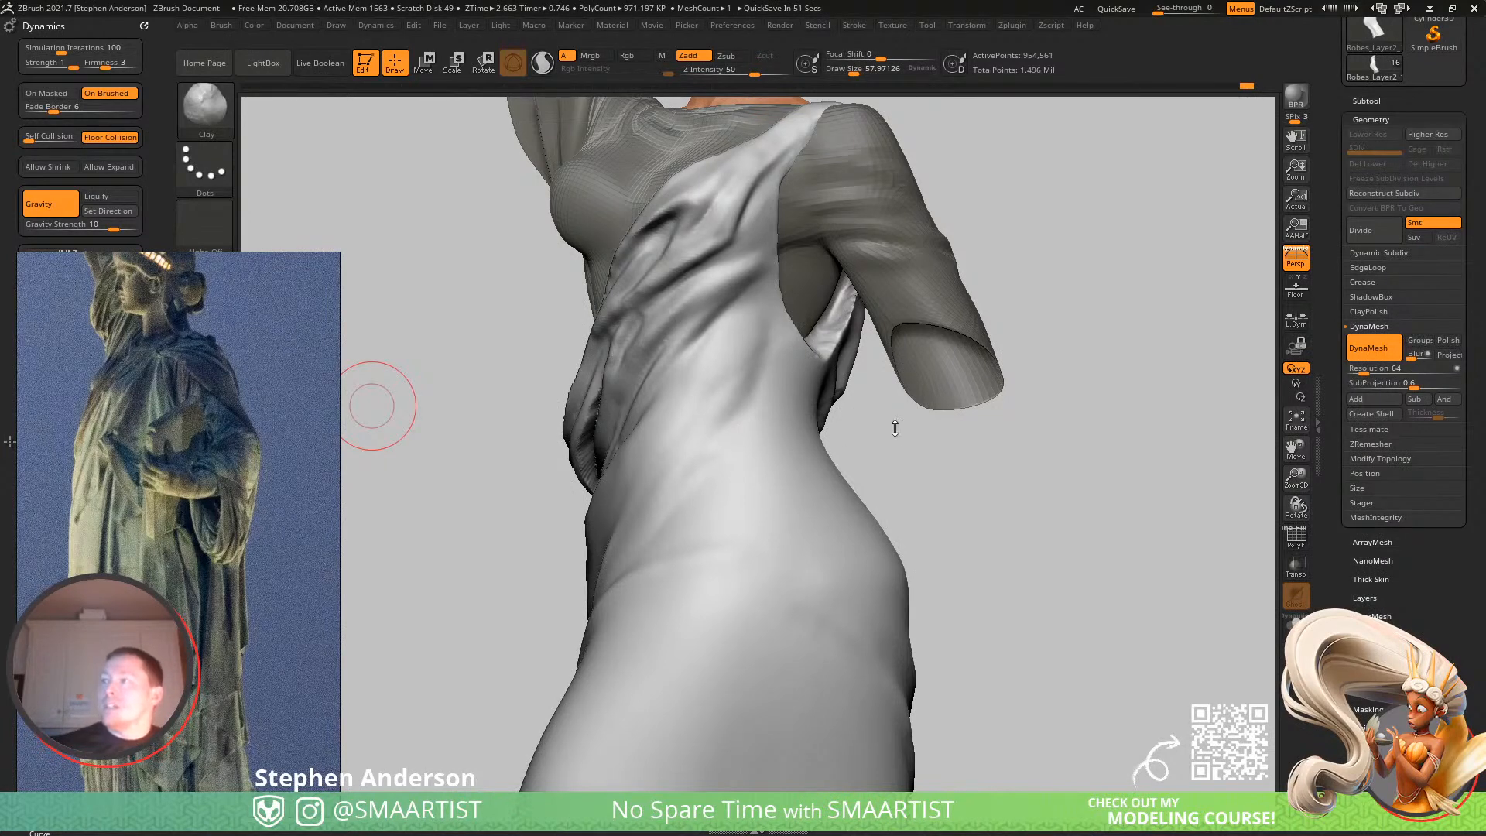
Lasso-mask a long vertical strip down the side of the dress and invert the mask to leave only that strip editable.
{"action": "mouse_move", "coordinate": [790, 379]}
{"action": "right_mouse_down", "text": "ctrl"}
{"action": "mouse_move", "coordinate": [747, 391]}
{"action": "mouse_move", "coordinate": [739, 430]}
{"action": "mouse_move", "coordinate": [630, 421]}
{"action": "mouse_move", "coordinate": [704, 427]}
{"action": "mouse_move", "coordinate": [685, 433]}
{"action": "mouse_move", "coordinate": [713, 451]}
{"action": "mouse_move", "coordinate": [750, 442]}
{"action": "mouse_move", "coordinate": [773, 425]}
{"action": "mouse_move", "coordinate": [746, 439]}
{"action": "mouse_move", "coordinate": [633, 417]}
{"action": "mouse_move", "coordinate": [647, 431]}
{"action": "mouse_move", "coordinate": [570, 485]}
{"action": "mouse_move", "coordinate": [538, 424]}
{"action": "right_mouse_up", "text": "ctrl"}
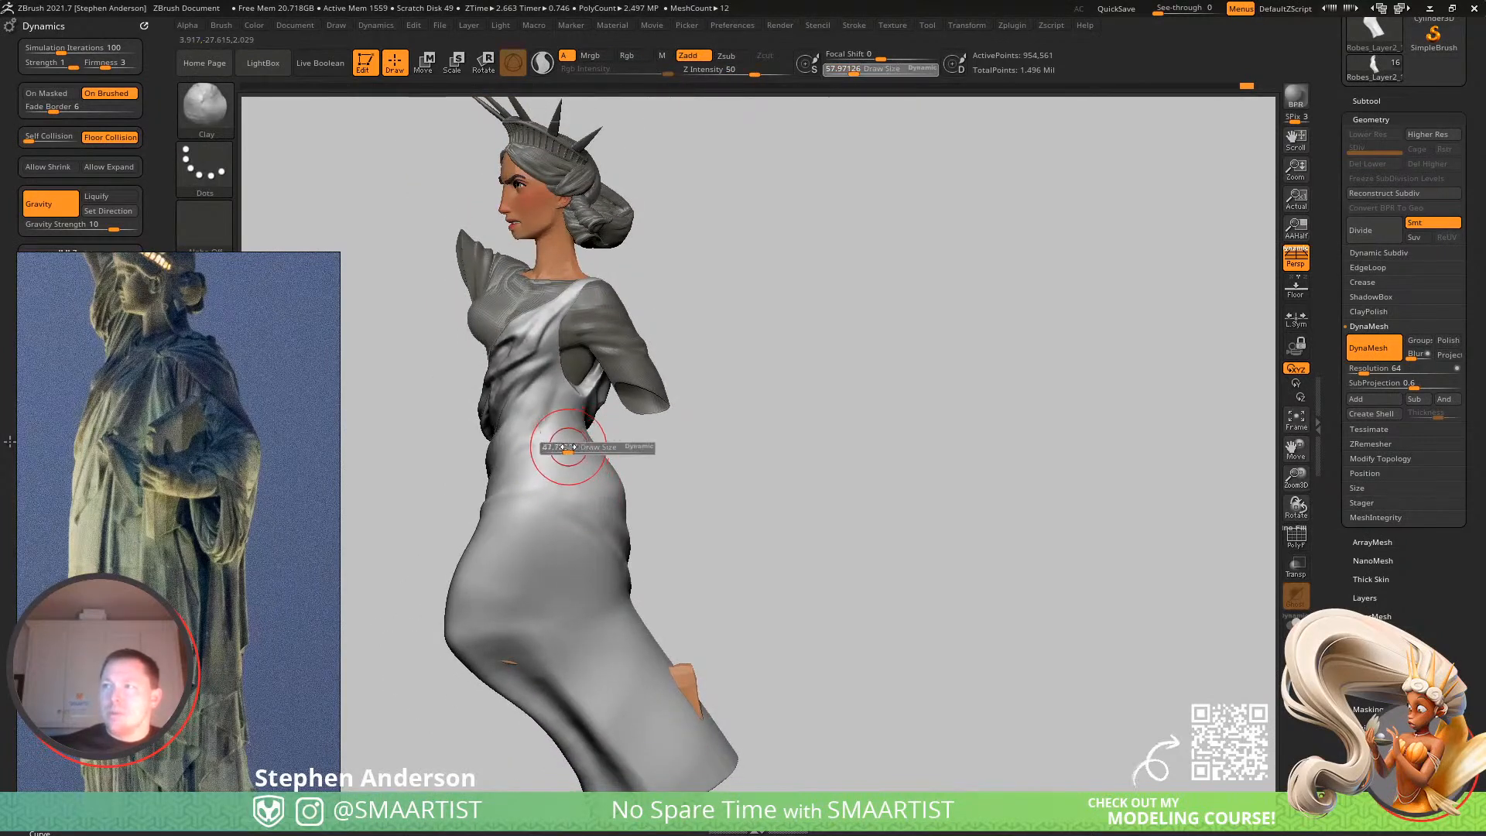
{"action": "key", "text": "ctrl"}
{"action": "left_click_drag", "start_coordinate": [570, 673], "coordinate": [642, 748], "text": "ctrl"}
{"action": "left_click_drag", "start_coordinate": [604, 457], "coordinate": [603, 455], "text": "ctrl"}
{"action": "right_click_drag", "start_coordinate": [836, 434], "coordinate": [751, 354]}
{"action": "mouse_move", "coordinate": [750, 353]}
{"action": "left_mouse_down", "text": "ctrl+alt"}
{"action": "mouse_move", "coordinate": [616, 551]}
{"action": "mouse_move", "coordinate": [916, 763]}
{"action": "mouse_move", "coordinate": [921, 457]}
{"action": "left_mouse_up", "text": "ctrl+alt"}
{"action": "right_click_drag", "start_coordinate": [898, 460], "coordinate": [825, 431]}
{"action": "mouse_move", "coordinate": [825, 430]}
{"action": "right_mouse_down"}
{"action": "mouse_move", "coordinate": [744, 442]}
{"action": "mouse_move", "coordinate": [653, 415]}
{"action": "mouse_move", "coordinate": [810, 411]}
{"action": "mouse_move", "coordinate": [694, 544]}
{"action": "right_mouse_up"}
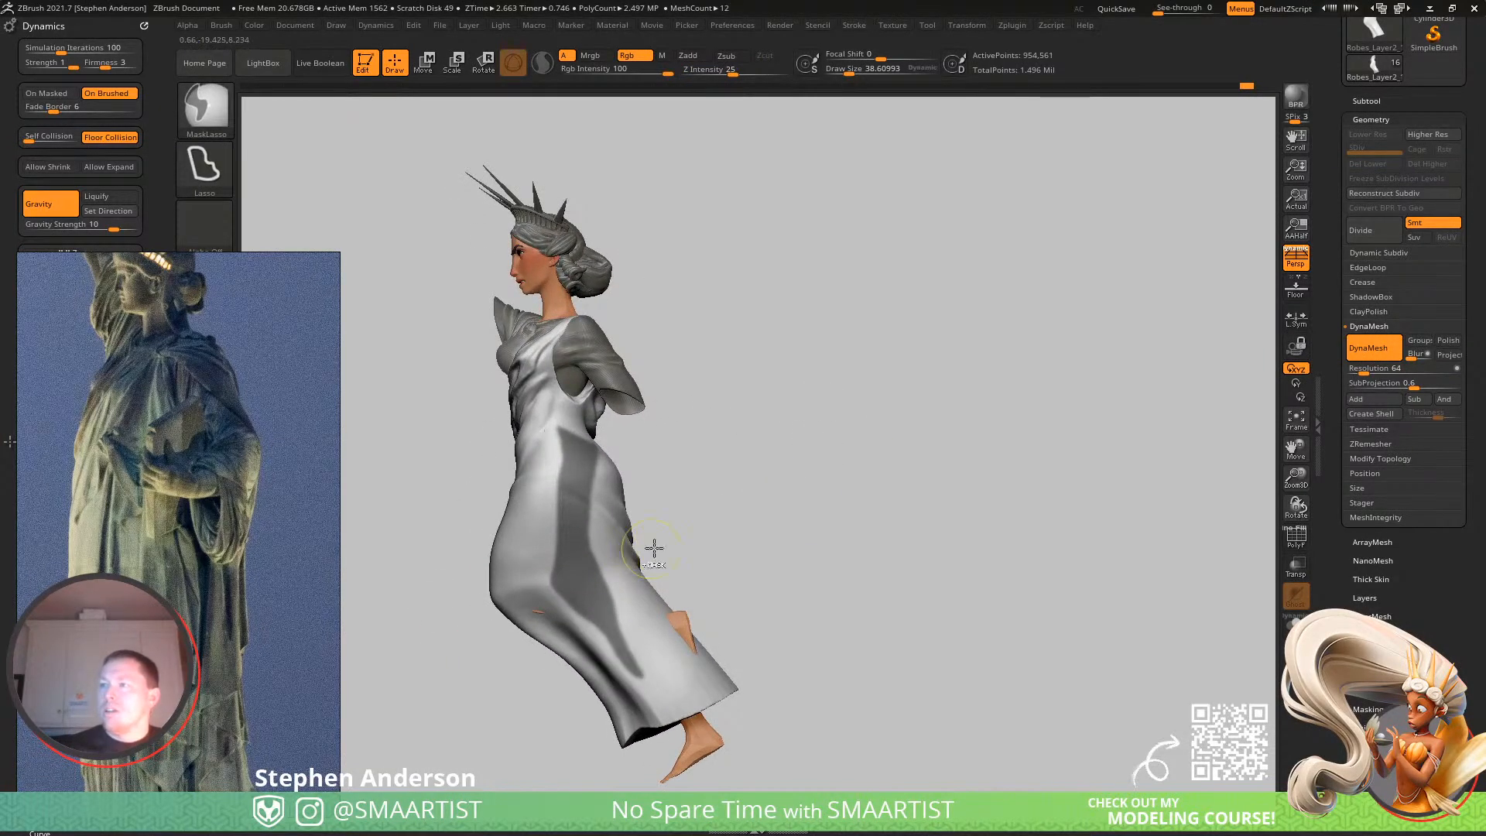
{"action": "left_click", "coordinate": [741, 518], "text": "ctrl"}
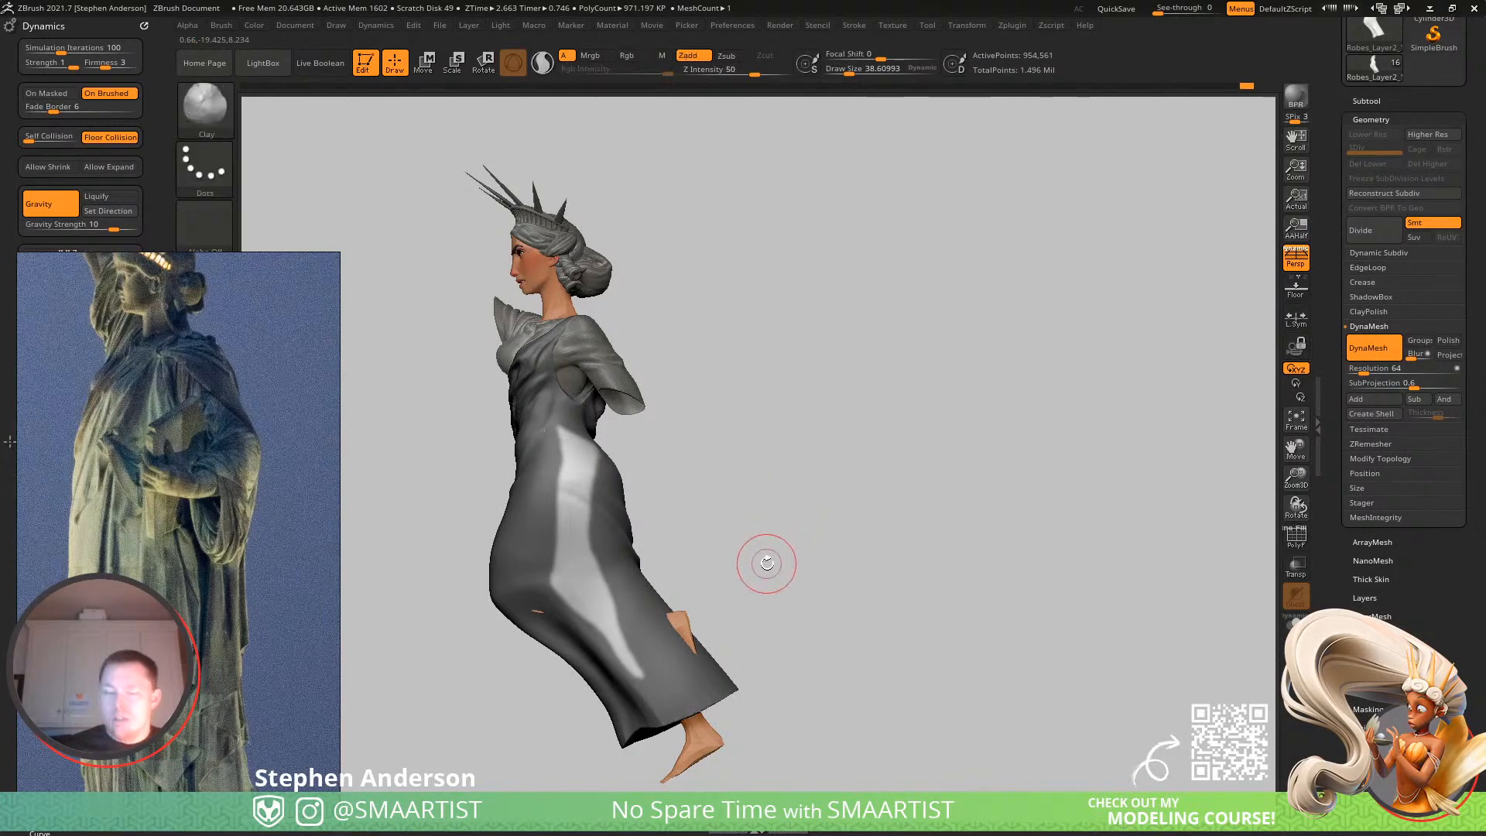
Pull the unmasked side strip of the dress outward behind the legs with the SnakeHook brush.
{"action": "key", "text": "b"}
{"action": "key", "text": "m"}
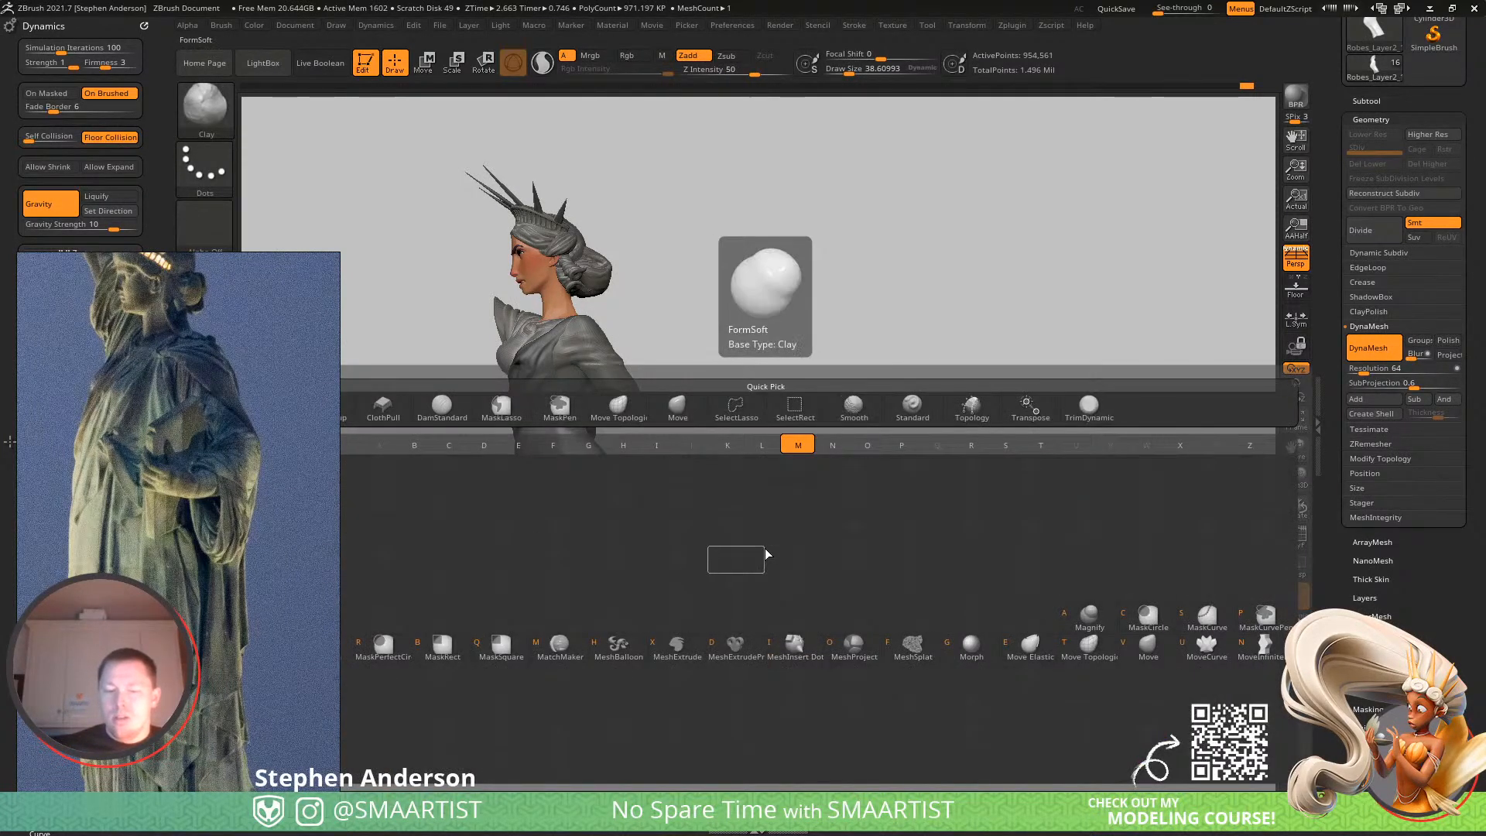
{"action": "key", "text": "Escape"}
{"action": "key", "text": "b"}
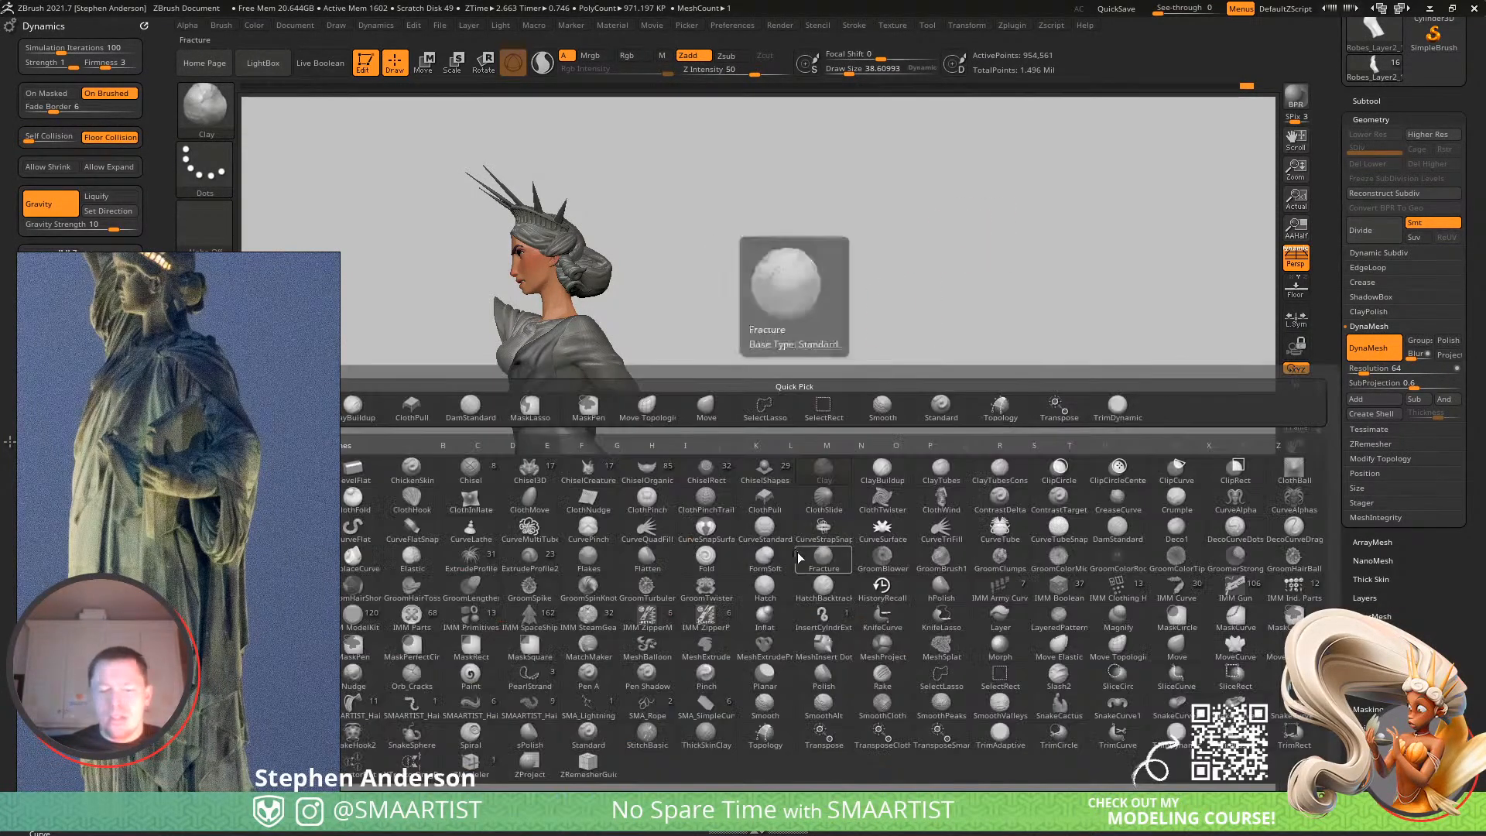
{"action": "key", "text": "s"}
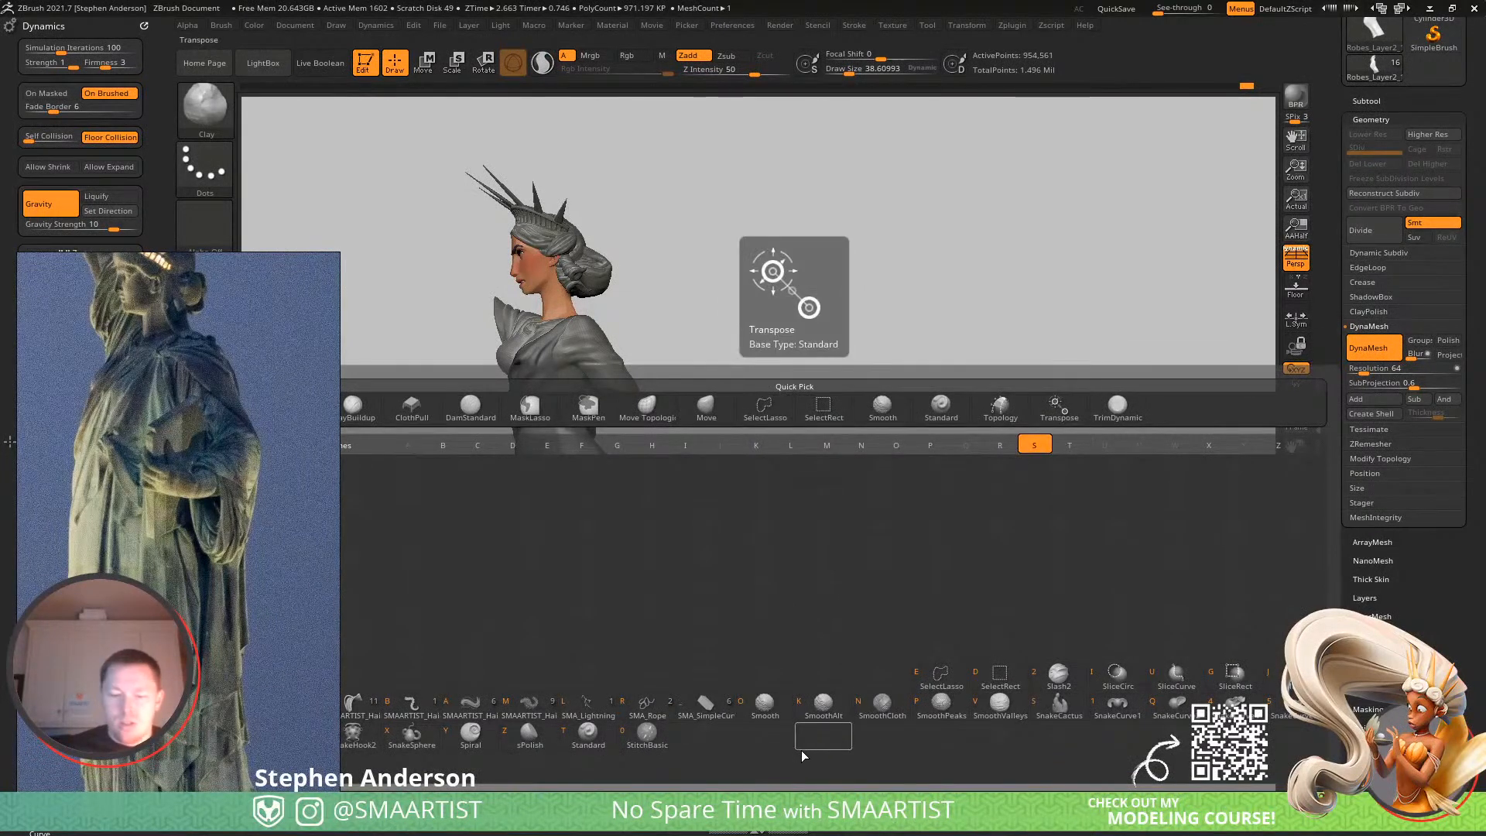
{"action": "key", "text": "h"}
{"action": "left_click_drag", "start_coordinate": [763, 753], "coordinate": [785, 660], "text": "alt"}
{"action": "key", "text": "s"}
{"action": "left_click_drag", "start_coordinate": [643, 555], "coordinate": [664, 554]}
{"action": "mouse_move", "coordinate": [604, 495]}
{"action": "right_mouse_down"}
{"action": "mouse_move", "coordinate": [629, 467]}
{"action": "mouse_move", "coordinate": [632, 481]}
{"action": "right_mouse_up"}
{"action": "key", "text": "s"}
{"action": "left_click_drag", "start_coordinate": [632, 480], "coordinate": [731, 554]}
Extend the pulled cloth into a trailing flap with SnakeHook at draw sizes of about 182 and 99, and clear the mask.
{"action": "right_click_drag", "start_coordinate": [744, 558], "coordinate": [616, 502]}
{"action": "key", "text": "s"}
{"action": "left_click_drag", "start_coordinate": [616, 502], "coordinate": [627, 503]}
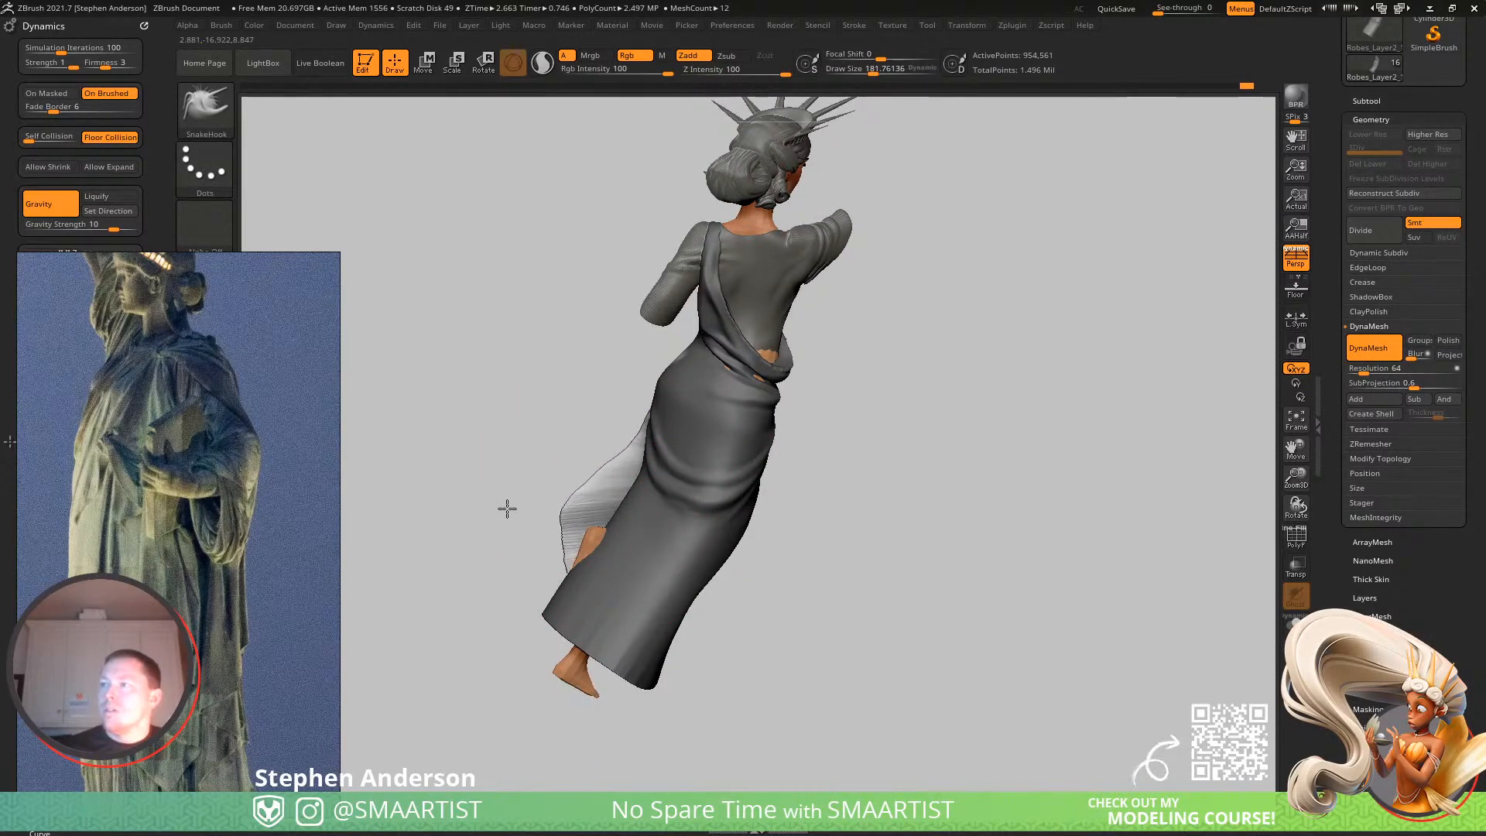
{"action": "right_click_drag", "start_coordinate": [495, 506], "coordinate": [736, 498]}
{"action": "key", "text": "s"}
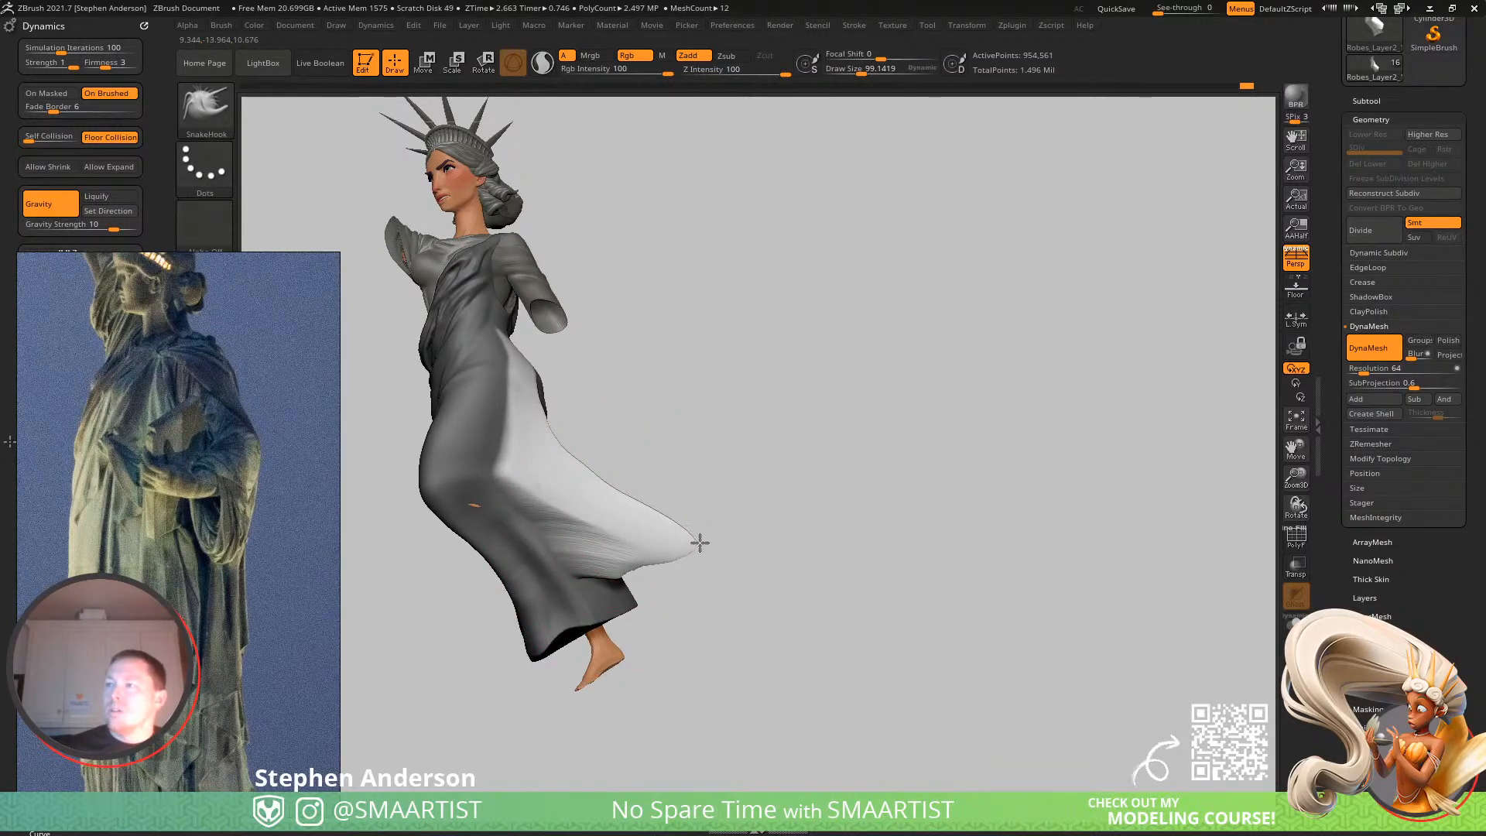
{"action": "right_click_drag", "start_coordinate": [605, 548], "coordinate": [556, 517]}
{"action": "right_click_drag", "start_coordinate": [600, 443], "coordinate": [608, 361]}
{"action": "left_click_drag", "start_coordinate": [786, 339], "coordinate": [842, 412], "text": "ctrl"}
Set the Smooth brush intensity to 100 and smooth out the stretched streaks on the trailing flap.
{"action": "right_click_drag", "start_coordinate": [554, 379], "coordinate": [650, 368]}
{"action": "key", "text": "shift"}
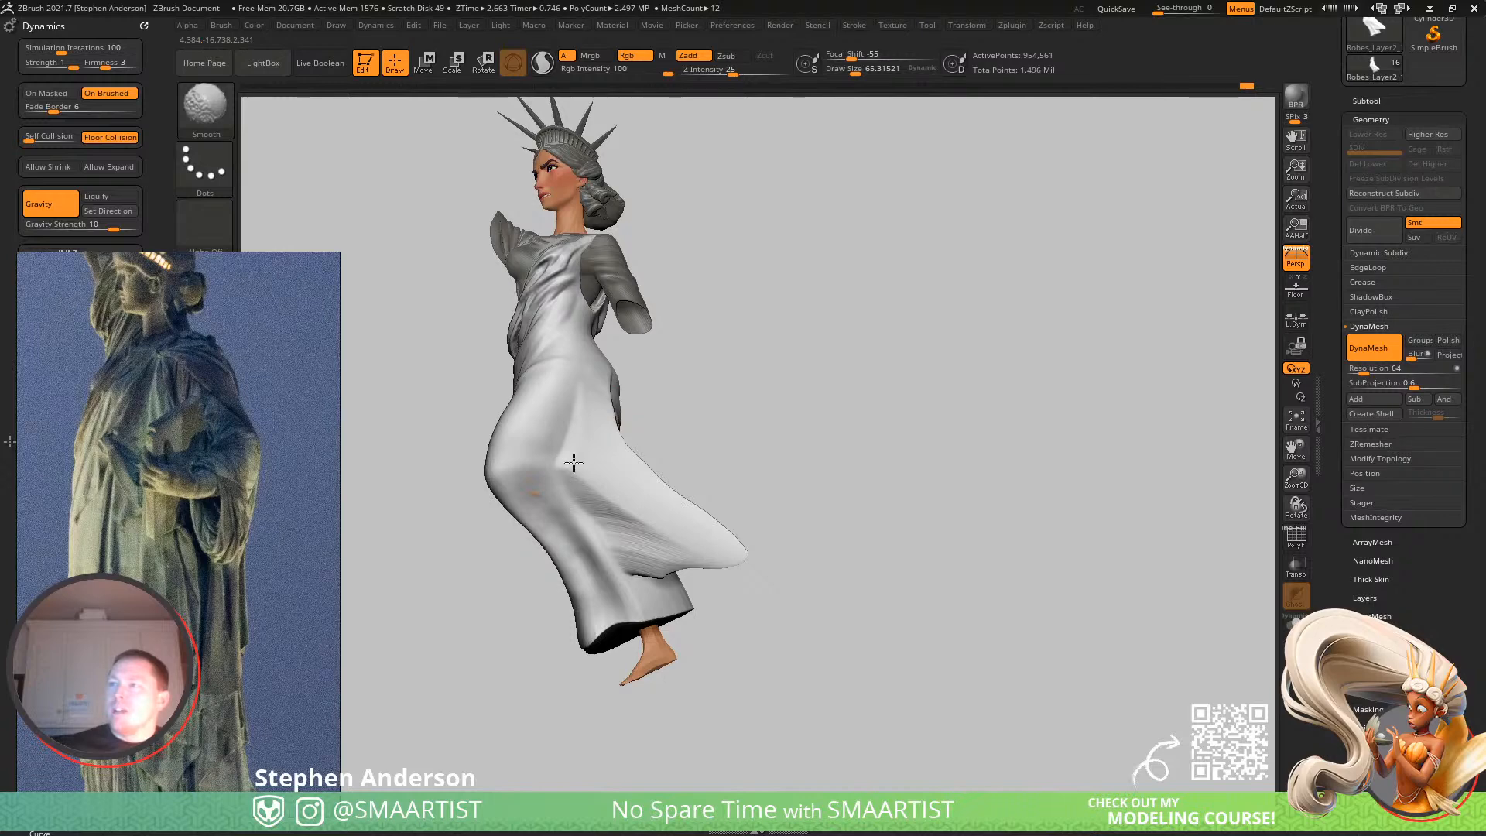
{"action": "left_click_drag", "start_coordinate": [743, 71], "coordinate": [827, 70], "text": "shift"}
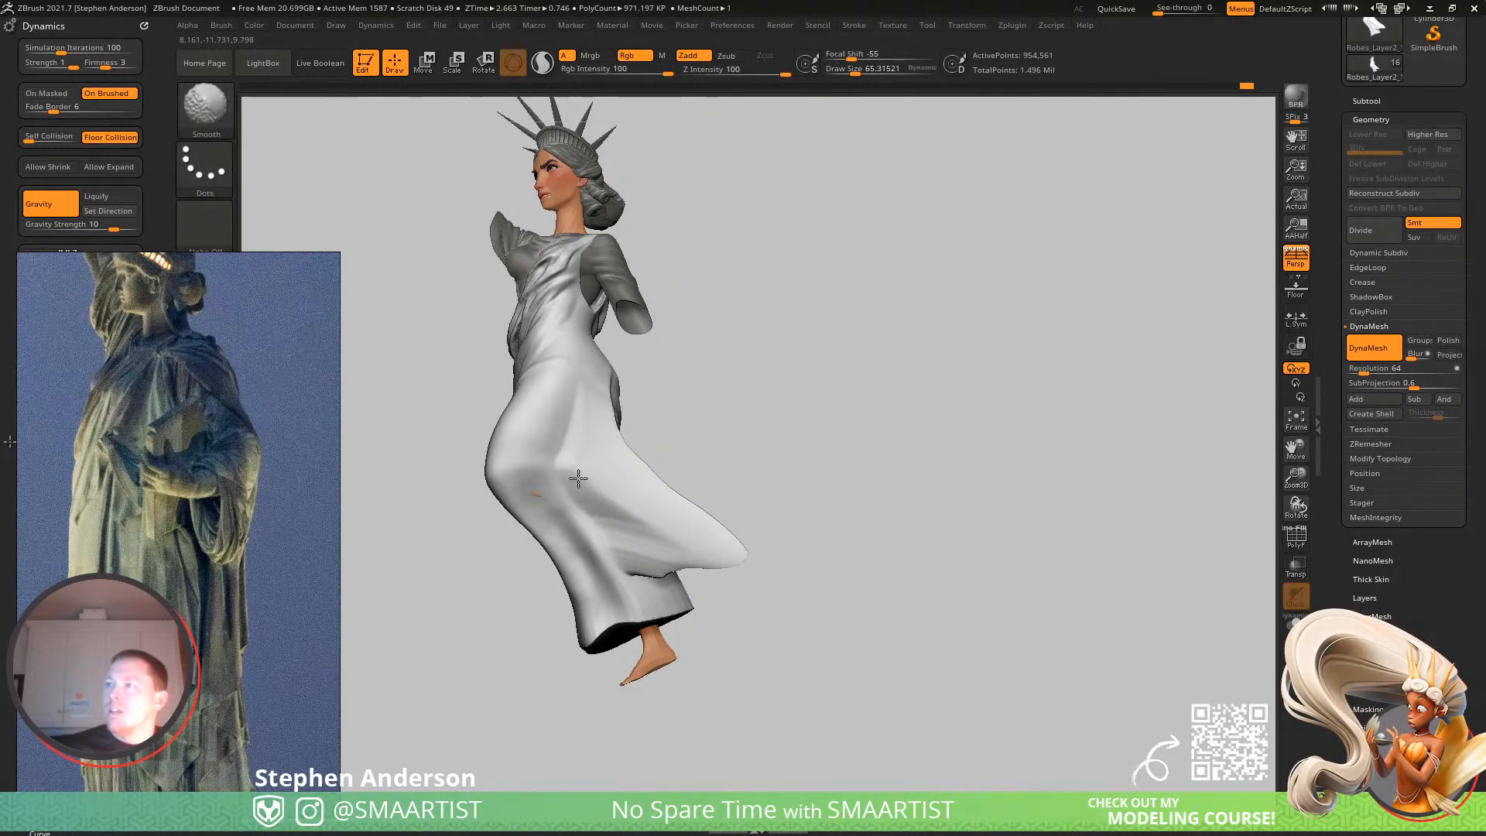
Sculpt flowing folds along the trailing flap with the Standard brush and soften the cloth at the hip.
{"action": "mouse_move", "coordinate": [614, 458]}
{"action": "right_mouse_down"}
{"action": "mouse_move", "coordinate": [653, 464]}
{"action": "mouse_move", "coordinate": [600, 464]}
{"action": "mouse_move", "coordinate": [615, 492]}
{"action": "mouse_move", "coordinate": [631, 485]}
{"action": "right_mouse_up"}
{"action": "key", "text": "b"}
{"action": "key", "text": "s"}
{"action": "key", "text": "t"}
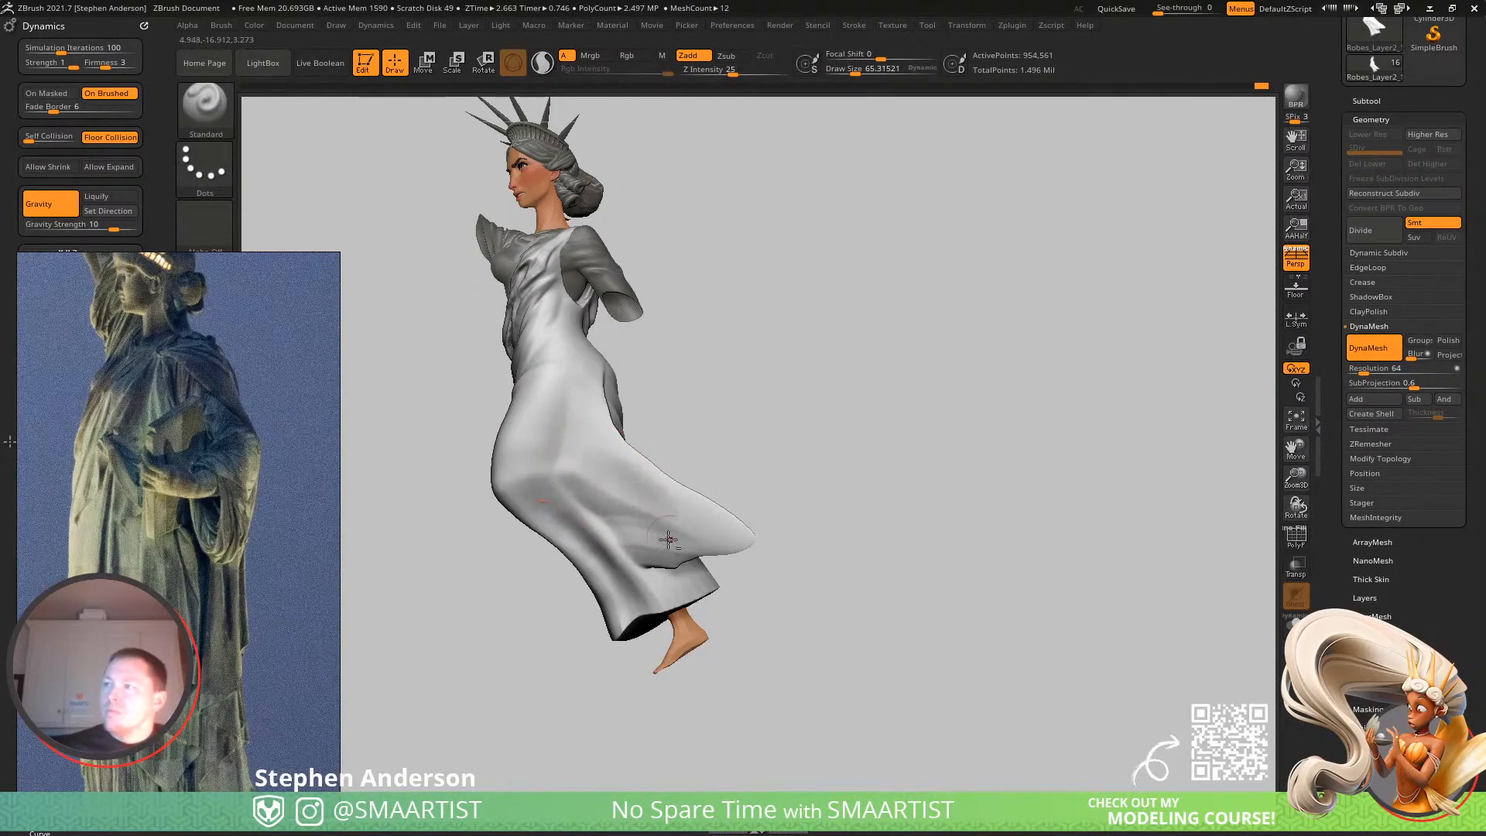
{"action": "mouse_move", "coordinate": [648, 503]}
{"action": "right_mouse_down"}
{"action": "mouse_move", "coordinate": [565, 508]}
{"action": "mouse_move", "coordinate": [661, 451]}
{"action": "mouse_move", "coordinate": [625, 461]}
{"action": "right_mouse_up"}
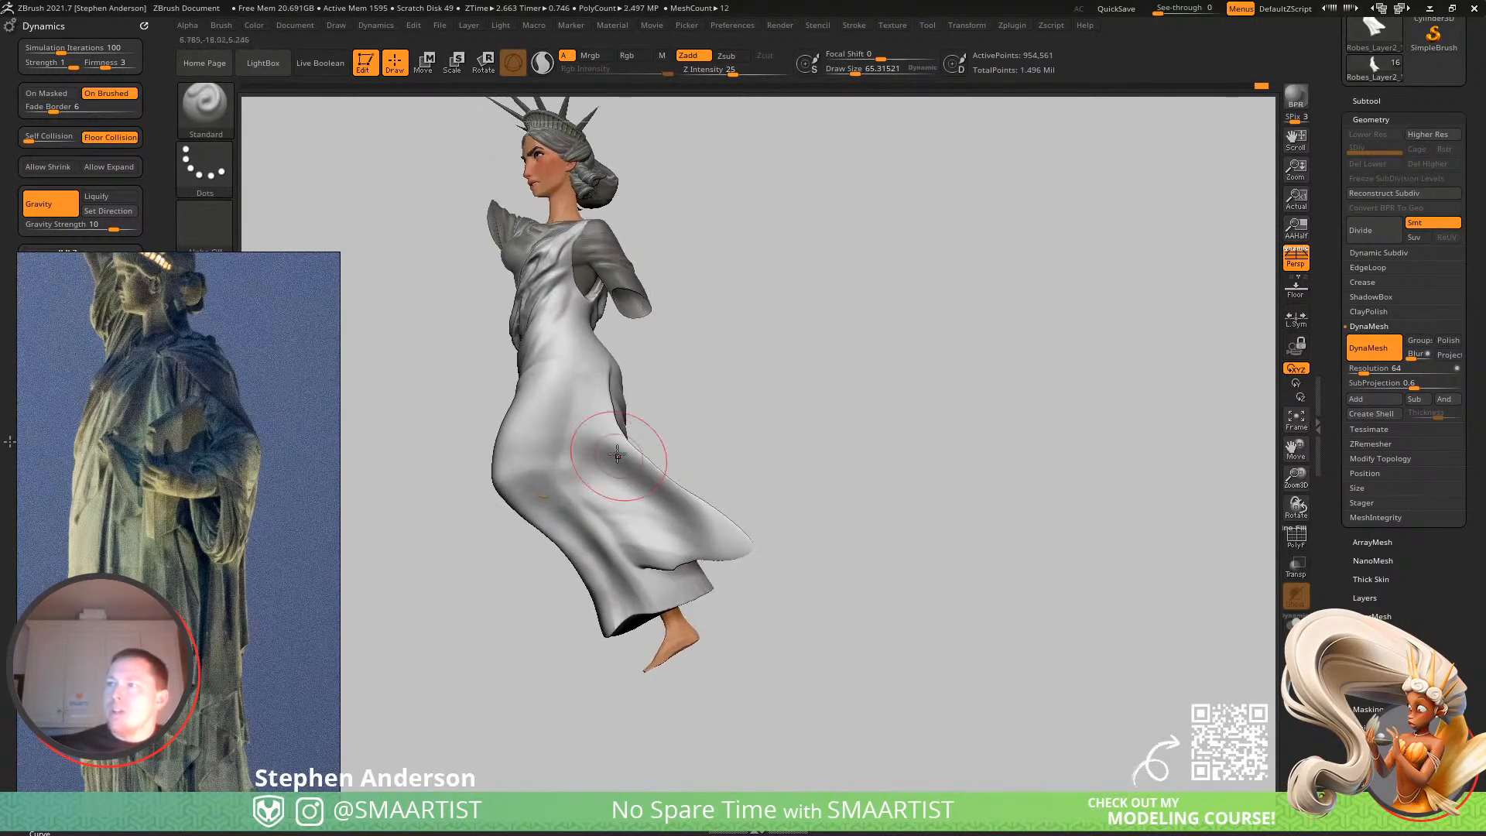
{"action": "left_click_drag", "start_coordinate": [573, 410], "coordinate": [555, 456], "text": "shift"}
Add volume with the Clay brush from the hip down along the trailing flap.
{"action": "key", "text": "b"}
{"action": "key", "text": "c"}
{"action": "key", "text": "l"}
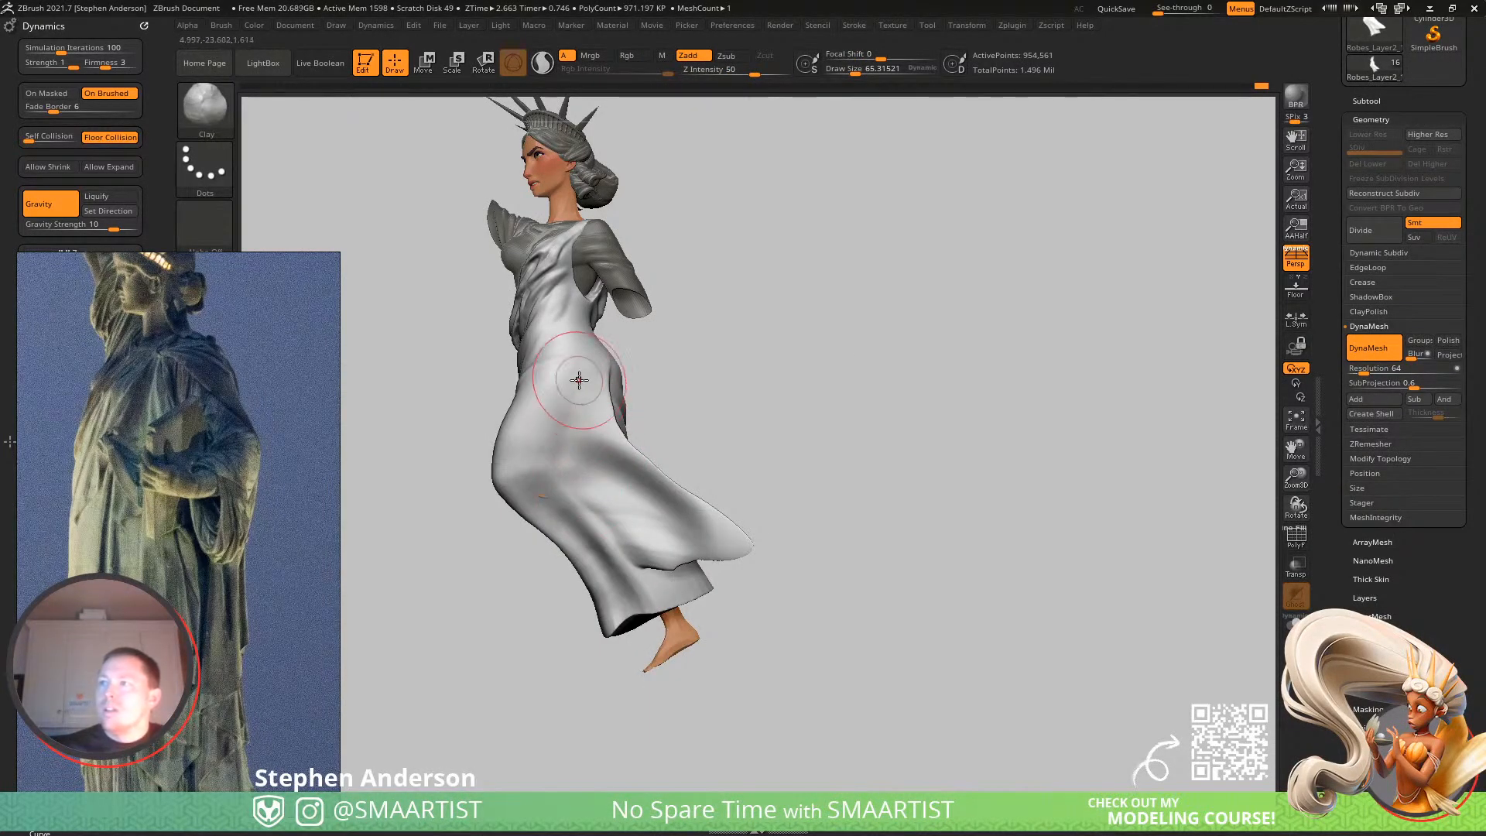
{"action": "mouse_move", "coordinate": [585, 484]}
{"action": "right_mouse_down"}
{"action": "mouse_move", "coordinate": [617, 458]}
{"action": "mouse_move", "coordinate": [561, 427]}
{"action": "right_mouse_up"}
{"action": "right_click_drag", "start_coordinate": [646, 463], "coordinate": [675, 486]}
{"action": "left_click_drag", "start_coordinate": [617, 463], "coordinate": [698, 551]}
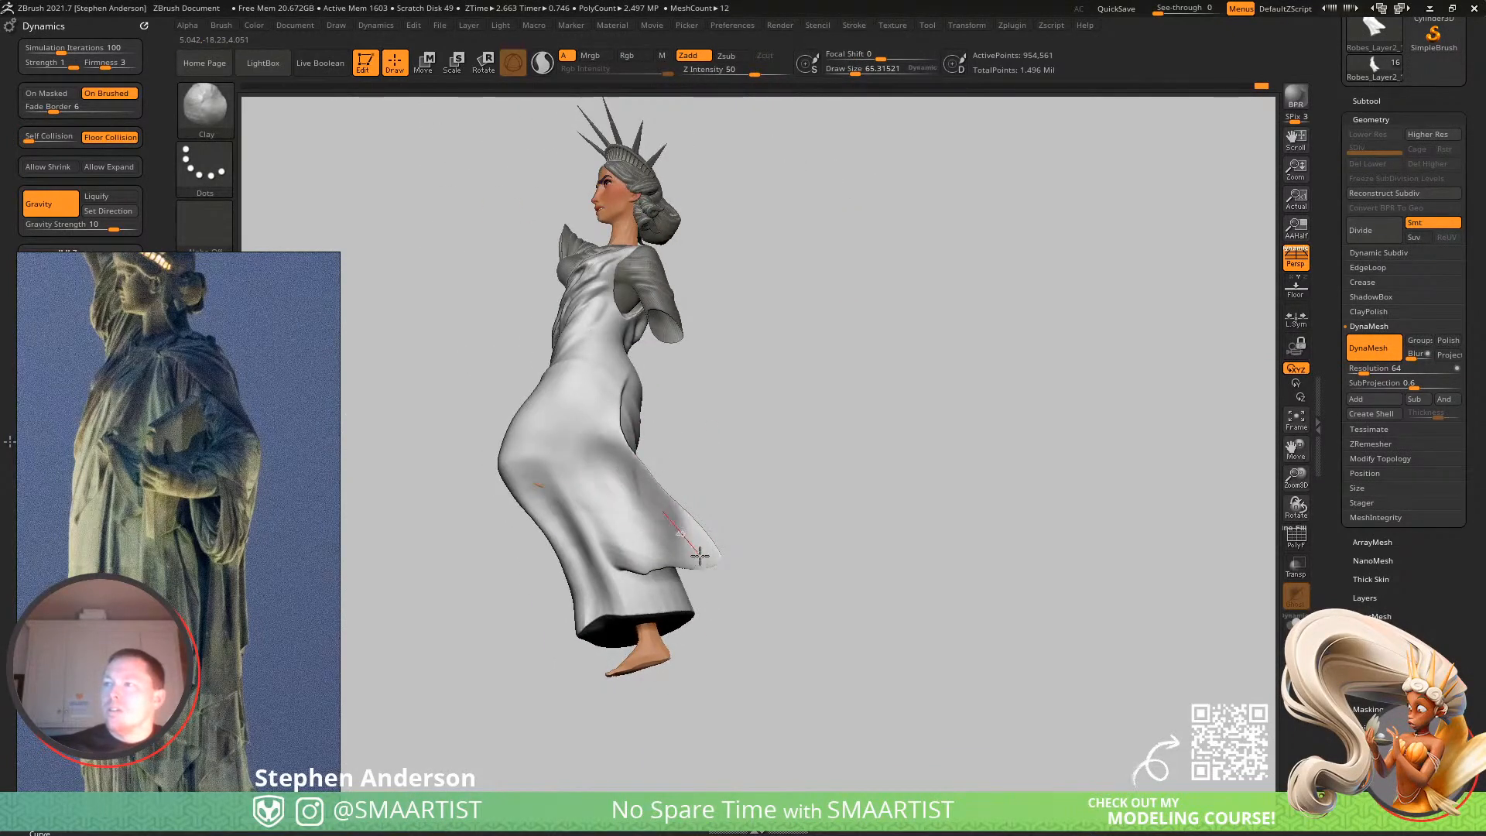
{"action": "right_click_drag", "start_coordinate": [668, 530], "coordinate": [674, 491]}
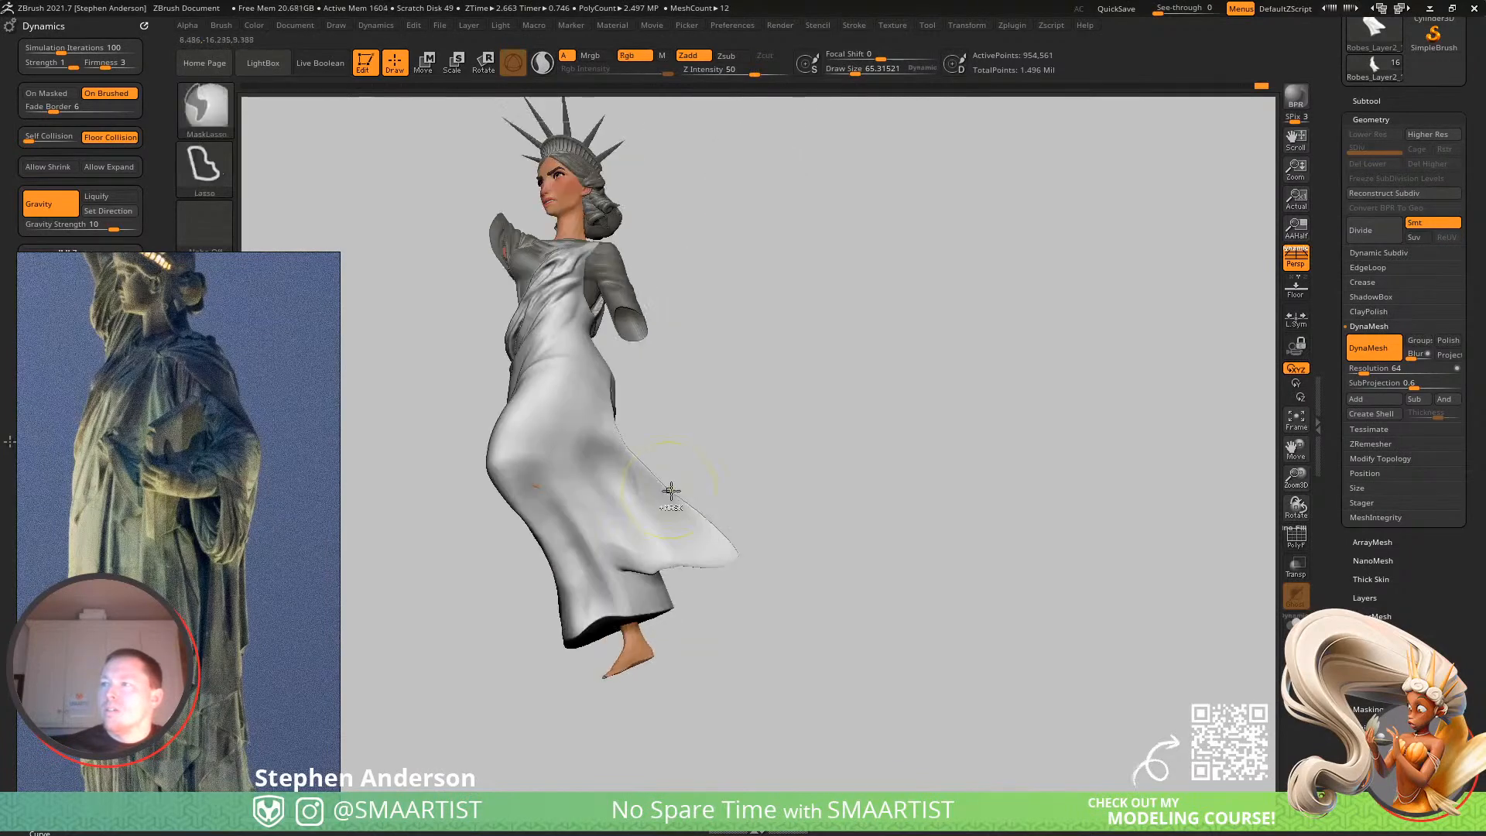
Refine the folds running from the hip into the flap with the Standard brush at a draw size of about 51.
{"action": "key", "text": "s"}
{"action": "left_click_drag", "start_coordinate": [603, 448], "coordinate": [595, 448]}
{"action": "mouse_move", "coordinate": [596, 448]}
{"action": "right_mouse_down", "text": "ctrl"}
{"action": "mouse_move", "coordinate": [620, 480]}
{"action": "mouse_move", "coordinate": [607, 437]}
{"action": "right_mouse_up", "text": "ctrl"}
{"action": "key", "text": "b"}
{"action": "key", "text": "s"}
{"action": "key", "text": "t"}
{"action": "key", "text": "s"}
{"action": "left_click_drag", "start_coordinate": [606, 437], "coordinate": [613, 437]}
{"action": "mouse_move", "coordinate": [613, 436]}
{"action": "right_mouse_down"}
{"action": "mouse_move", "coordinate": [595, 452]}
{"action": "mouse_move", "coordinate": [570, 438]}
{"action": "mouse_move", "coordinate": [647, 472]}
{"action": "right_mouse_up"}
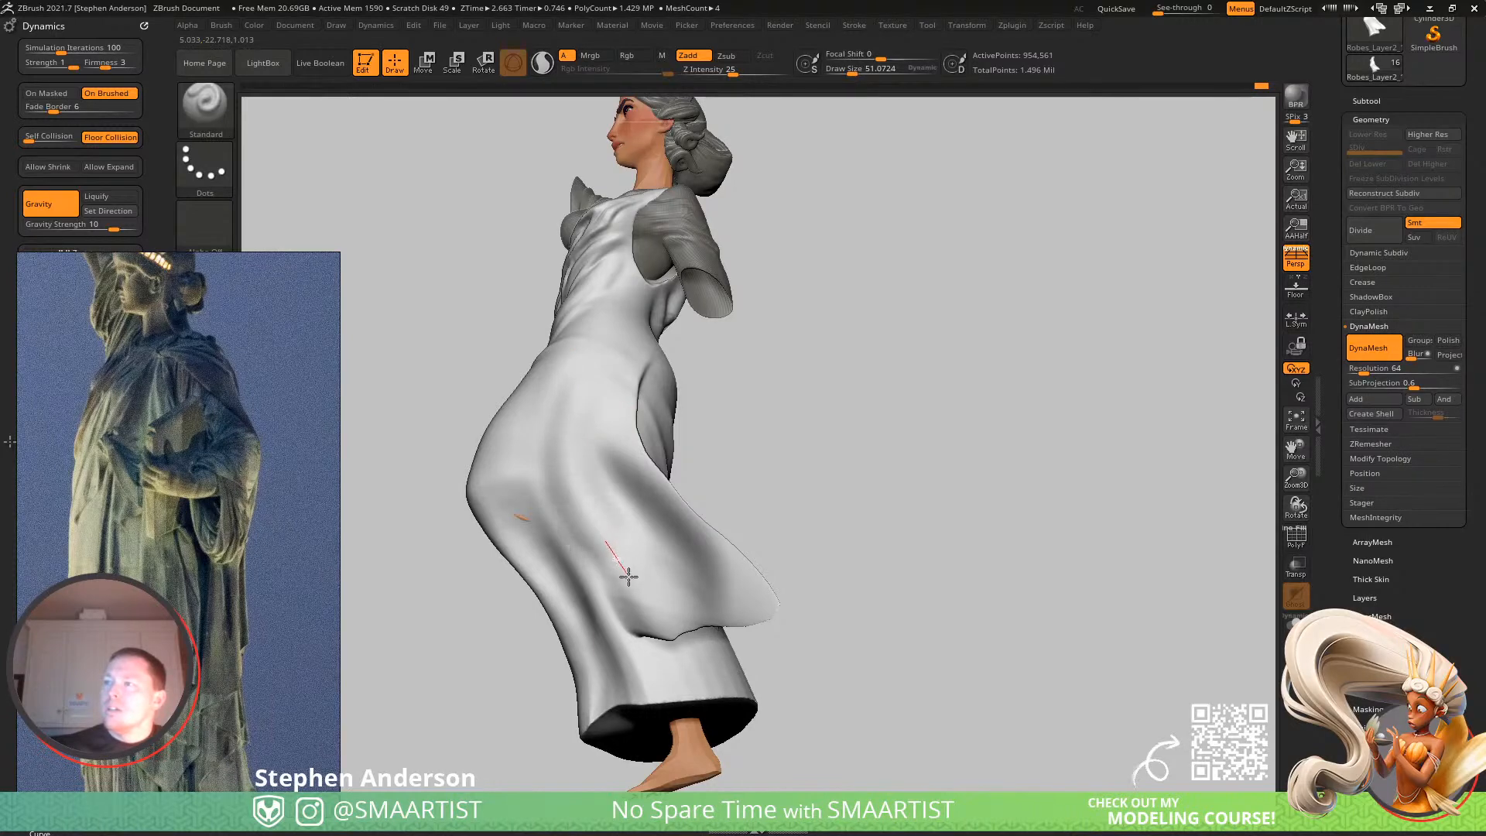
{"action": "right_click_drag", "start_coordinate": [688, 640], "coordinate": [627, 467]}
Reshape the lower edge of the trailing flap from below with the Move brush at a draw size of about 114.
{"action": "right_click_drag", "start_coordinate": [630, 525], "coordinate": [673, 577], "text": "ctrl"}
{"action": "key", "text": "b"}
{"action": "key", "text": "m"}
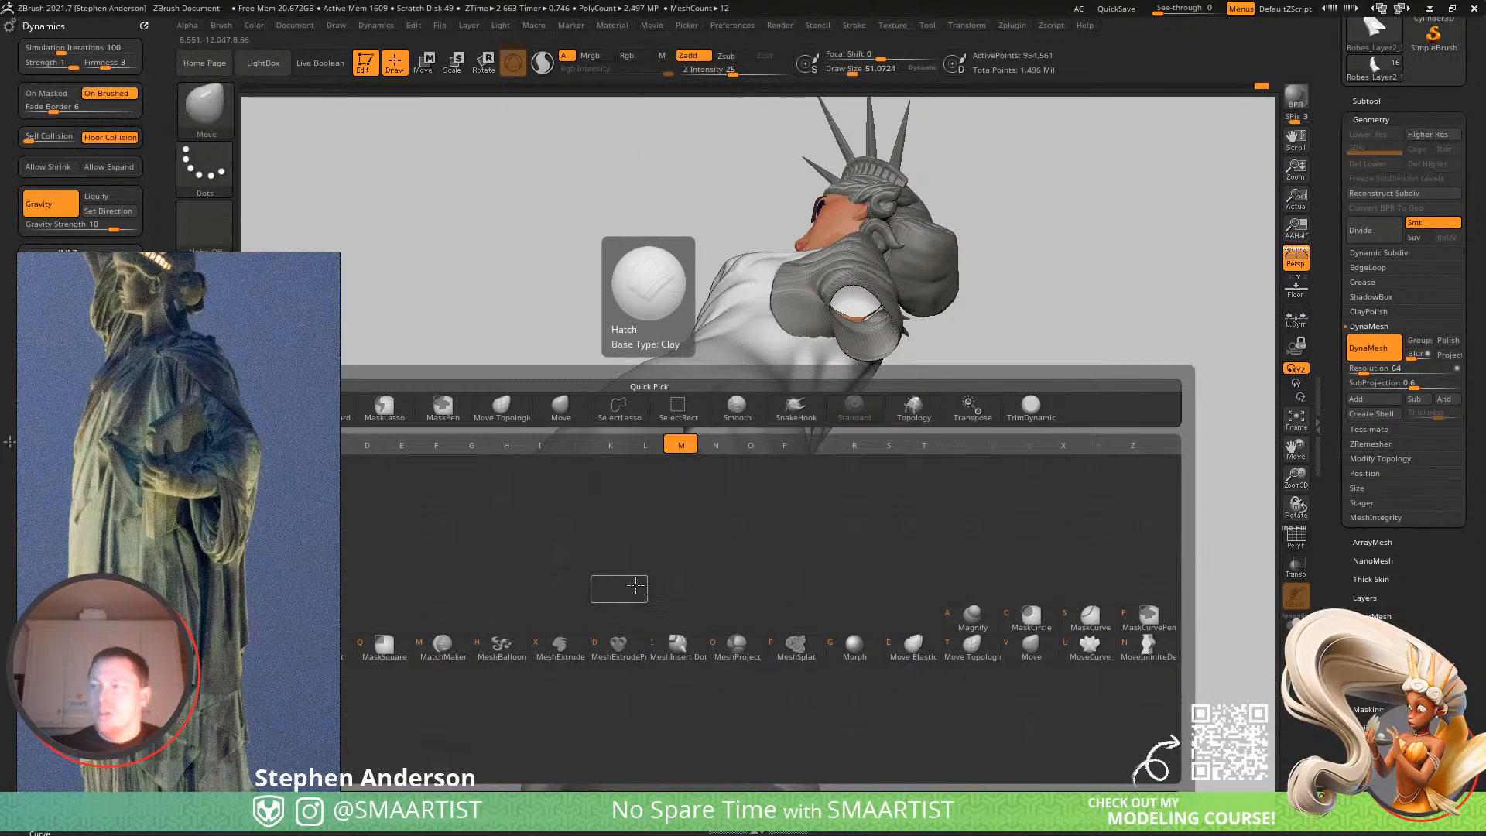
{"action": "key", "text": "v"}
{"action": "left_click_drag", "start_coordinate": [633, 636], "coordinate": [585, 641]}
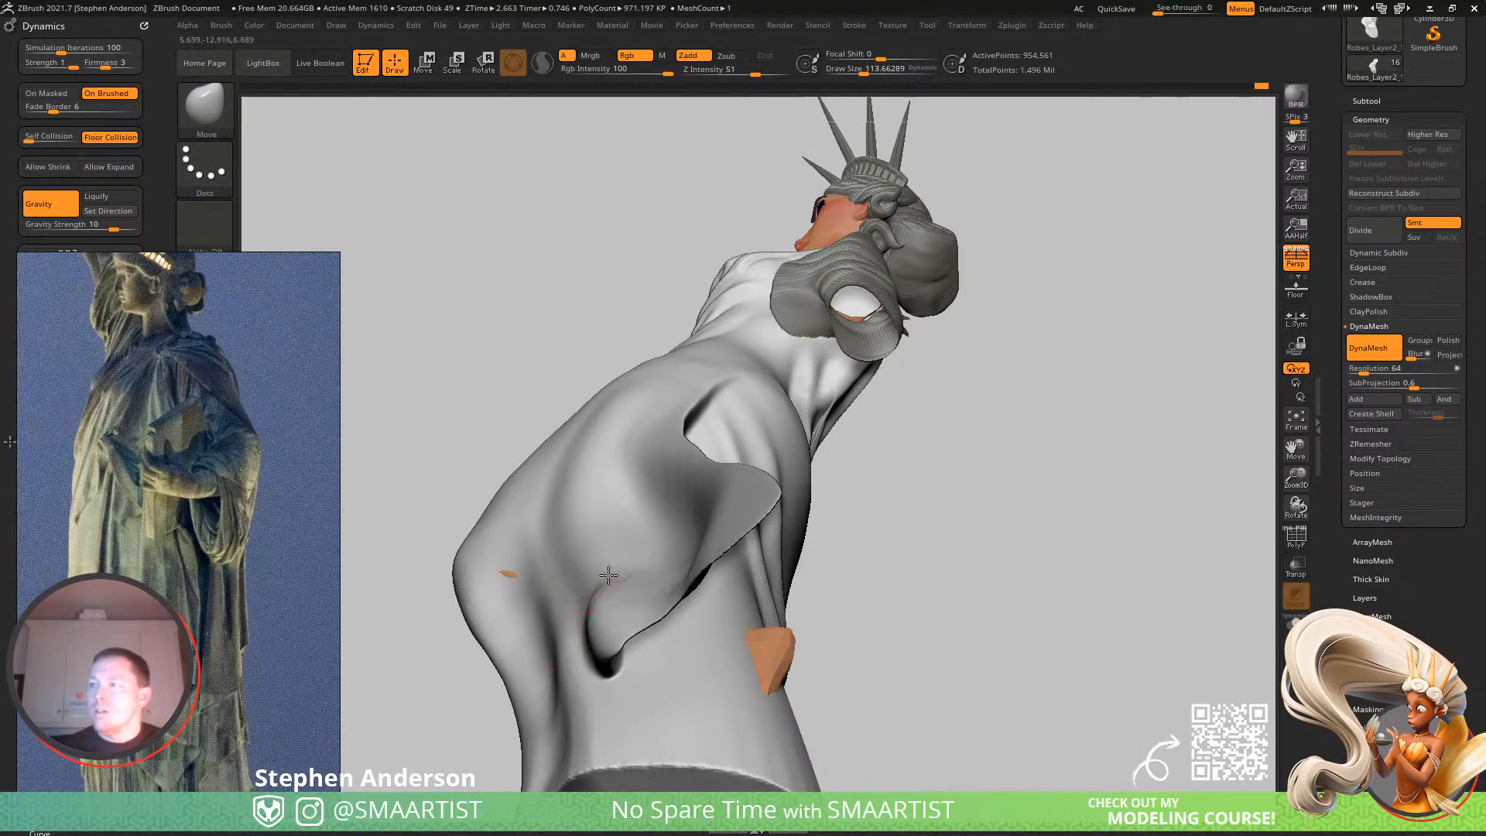
Sculpt folds down the side of the thigh to the flap's lower edge with the Standard brush at draw size 65.
{"action": "key", "text": "b"}
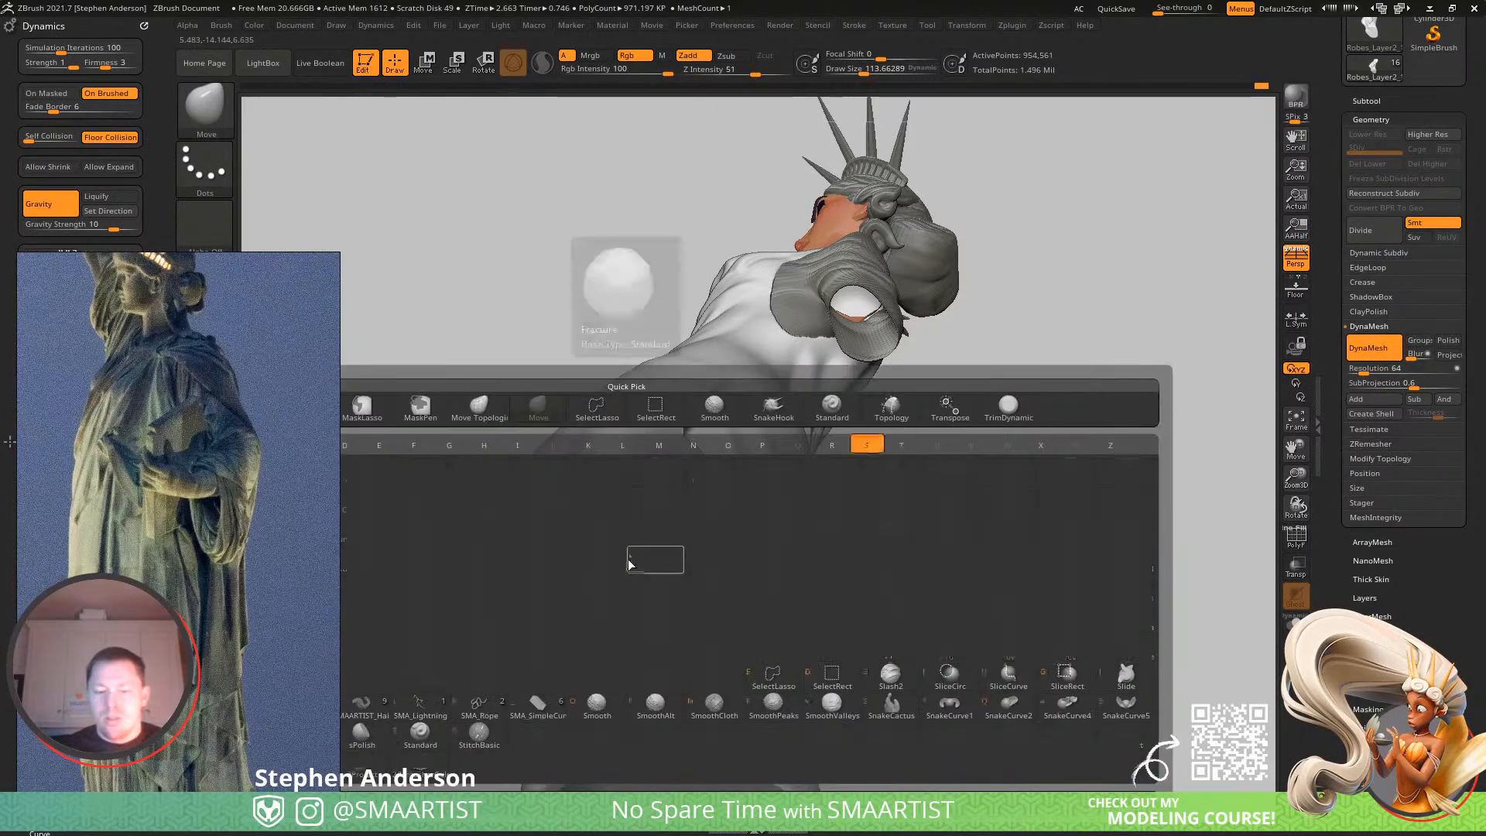
{"action": "key", "text": "s"}
{"action": "key", "text": "t"}
{"action": "key", "text": "s"}
{"action": "left_click_drag", "start_coordinate": [601, 488], "coordinate": [577, 491]}
{"action": "left_click_drag", "start_coordinate": [582, 439], "coordinate": [564, 530]}
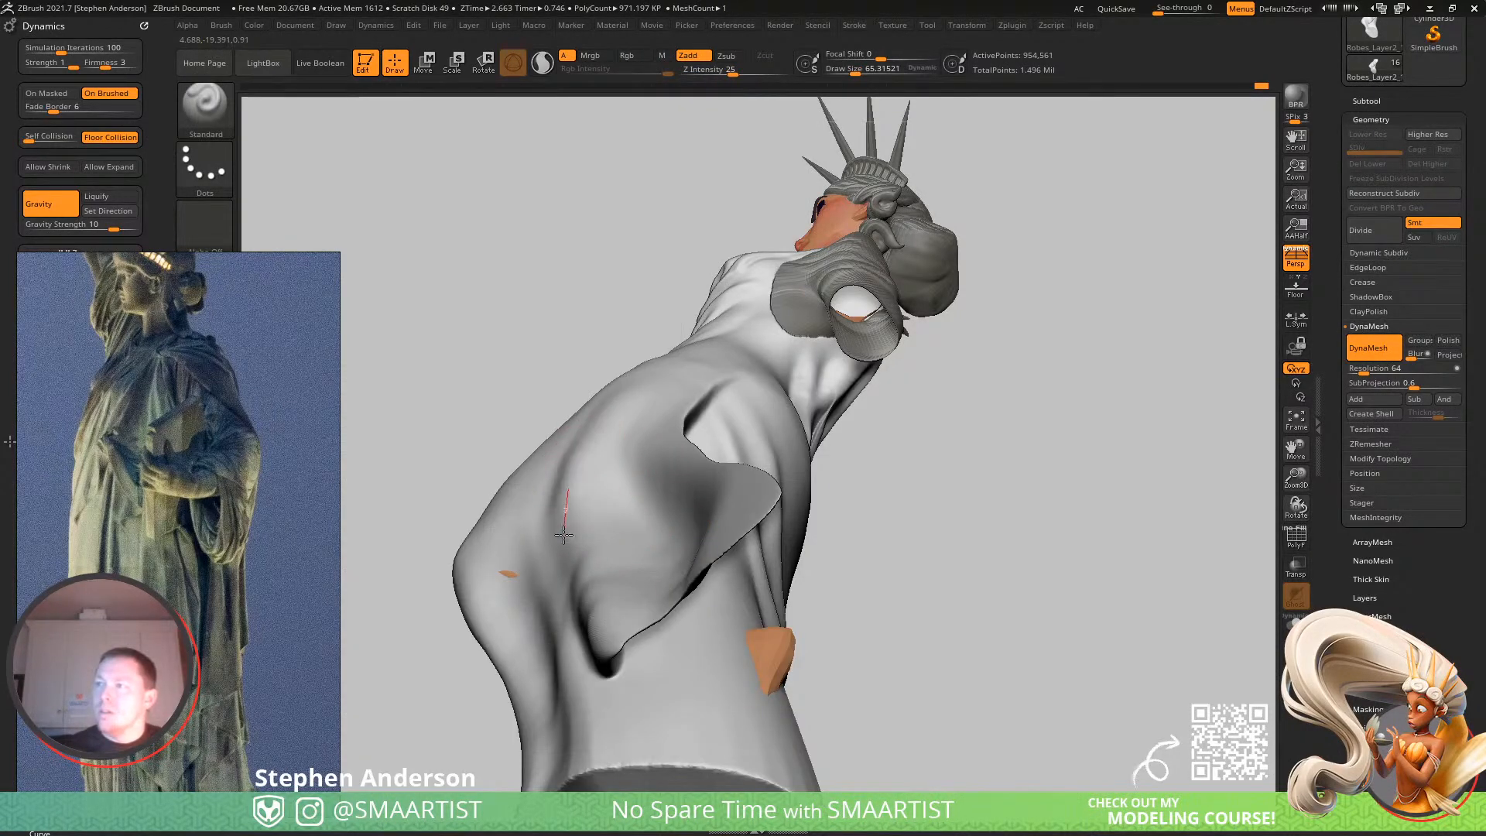
{"action": "left_click_drag", "start_coordinate": [596, 594], "coordinate": [619, 665]}
Smooth the folds beside the flap's lower edge.
{"action": "left_click_drag", "start_coordinate": [1083, 465], "coordinate": [991, 418]}
{"action": "left_click_drag", "start_coordinate": [663, 624], "coordinate": [647, 615], "text": "shift"}
{"action": "mouse_move", "coordinate": [559, 584]}
{"action": "left_mouse_down", "text": "shift"}
{"action": "mouse_move", "coordinate": [542, 573]}
{"action": "mouse_move", "coordinate": [682, 713]}
{"action": "mouse_move", "coordinate": [673, 700]}
{"action": "left_mouse_up", "text": "shift"}
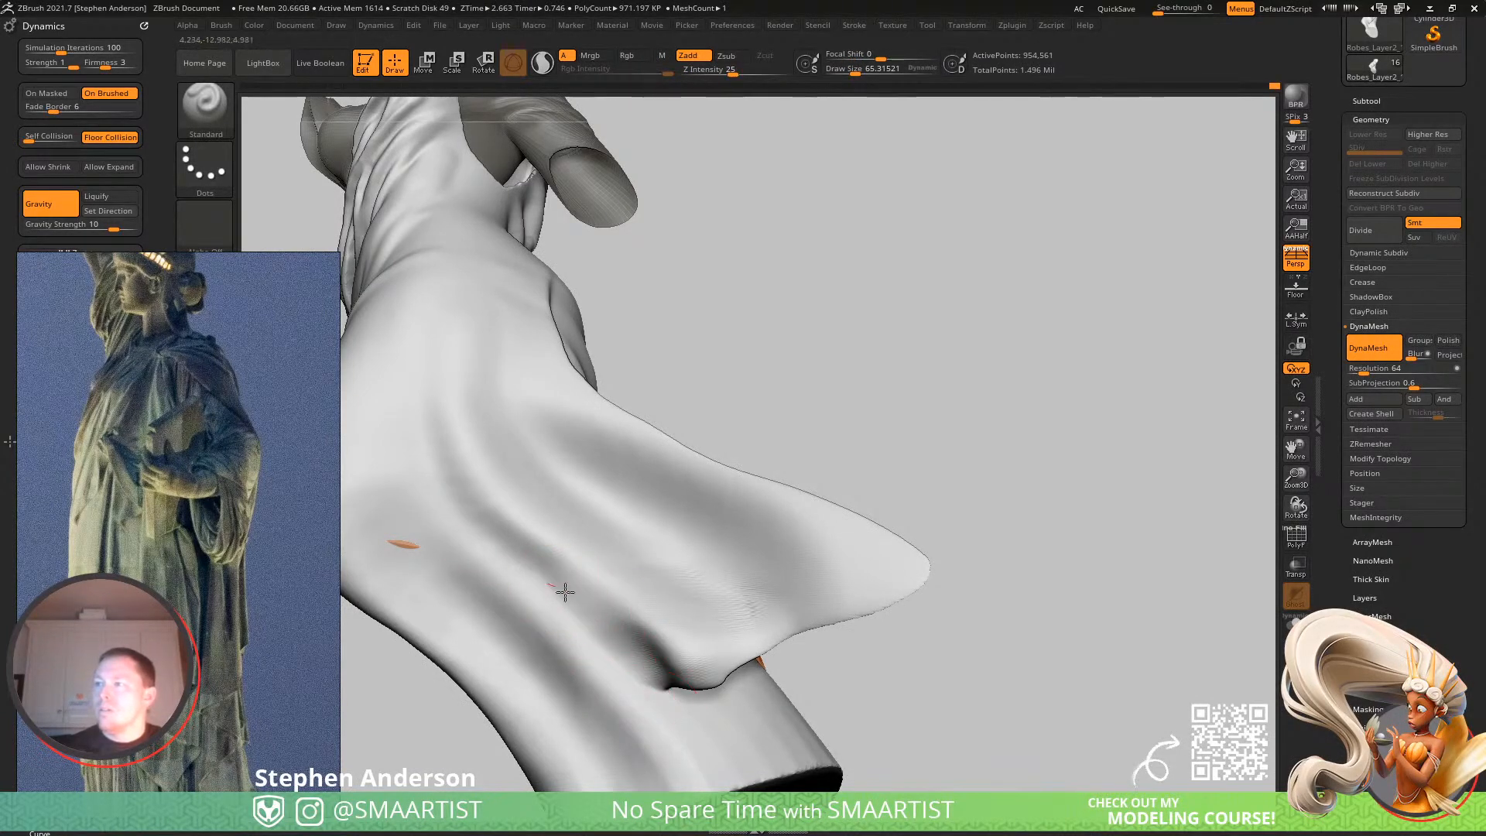
{"action": "right_click_drag", "start_coordinate": [570, 613], "coordinate": [680, 507]}
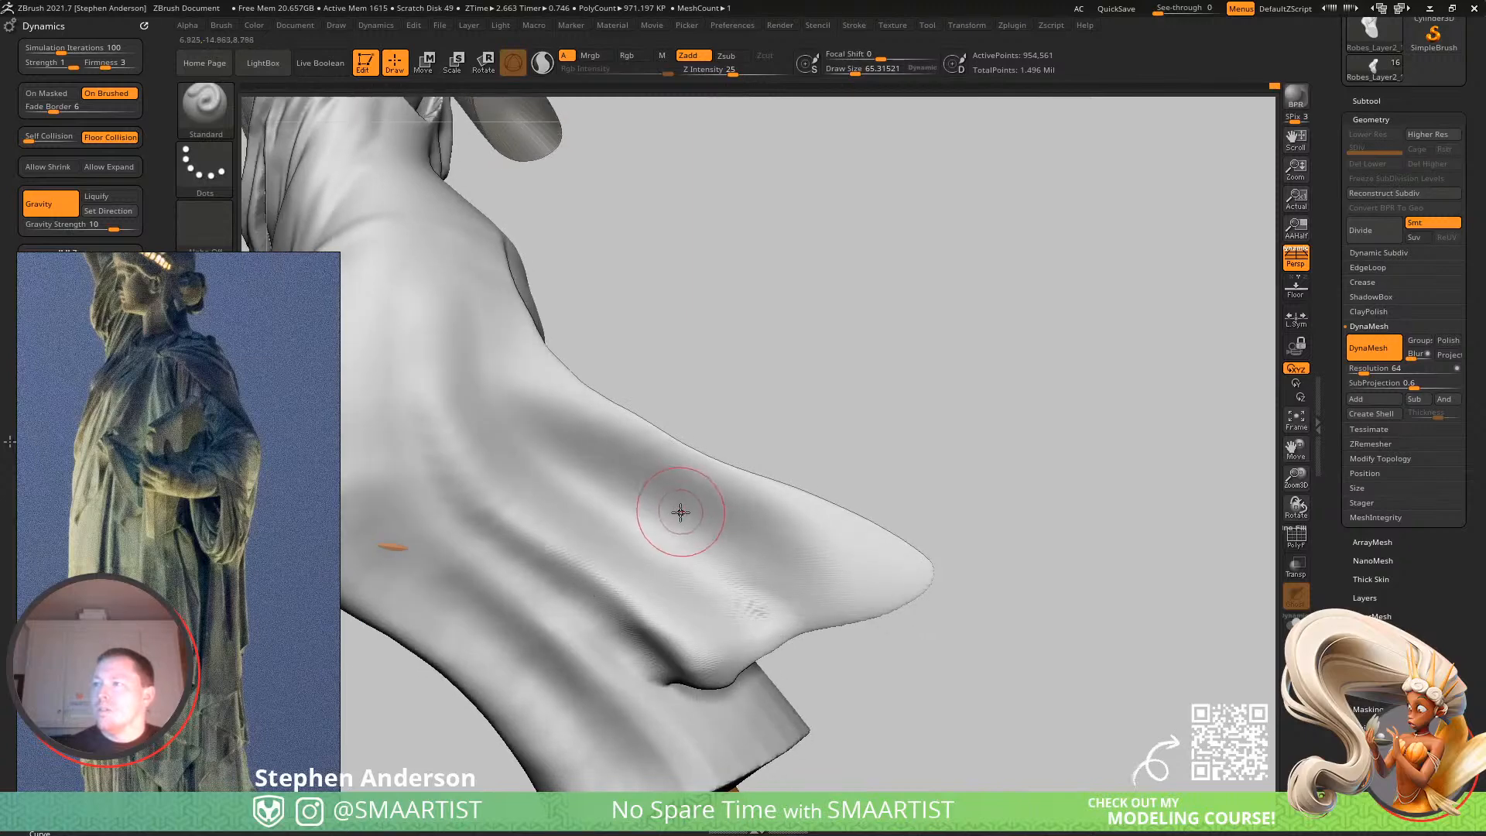
Deepen the long folds running from the hip to the tip of the trailing flap with Standard brush strokes.
{"action": "left_click_drag", "start_coordinate": [769, 554], "coordinate": [859, 606]}
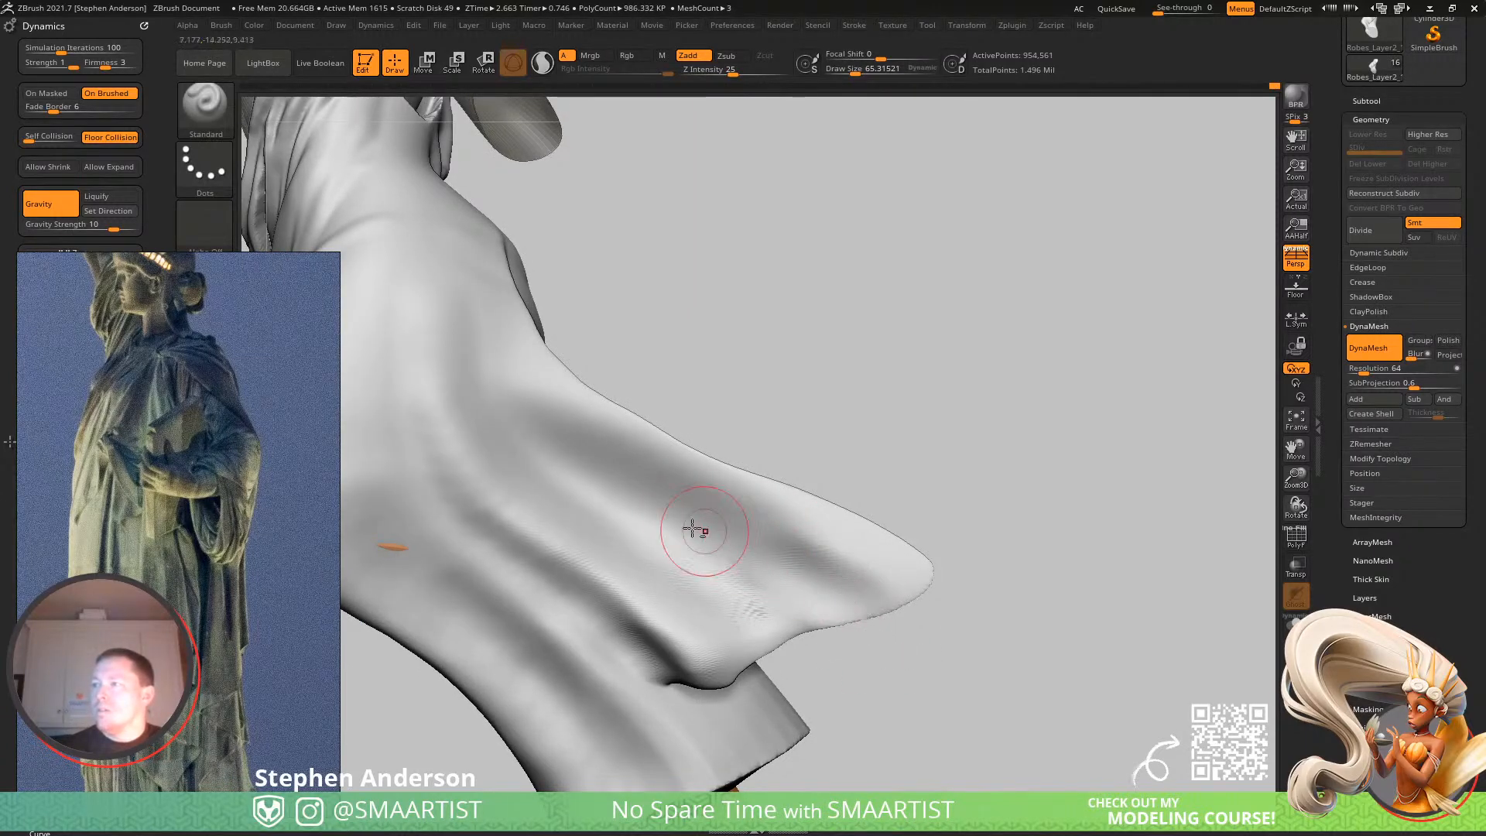
{"action": "left_click_drag", "start_coordinate": [513, 407], "coordinate": [736, 499]}
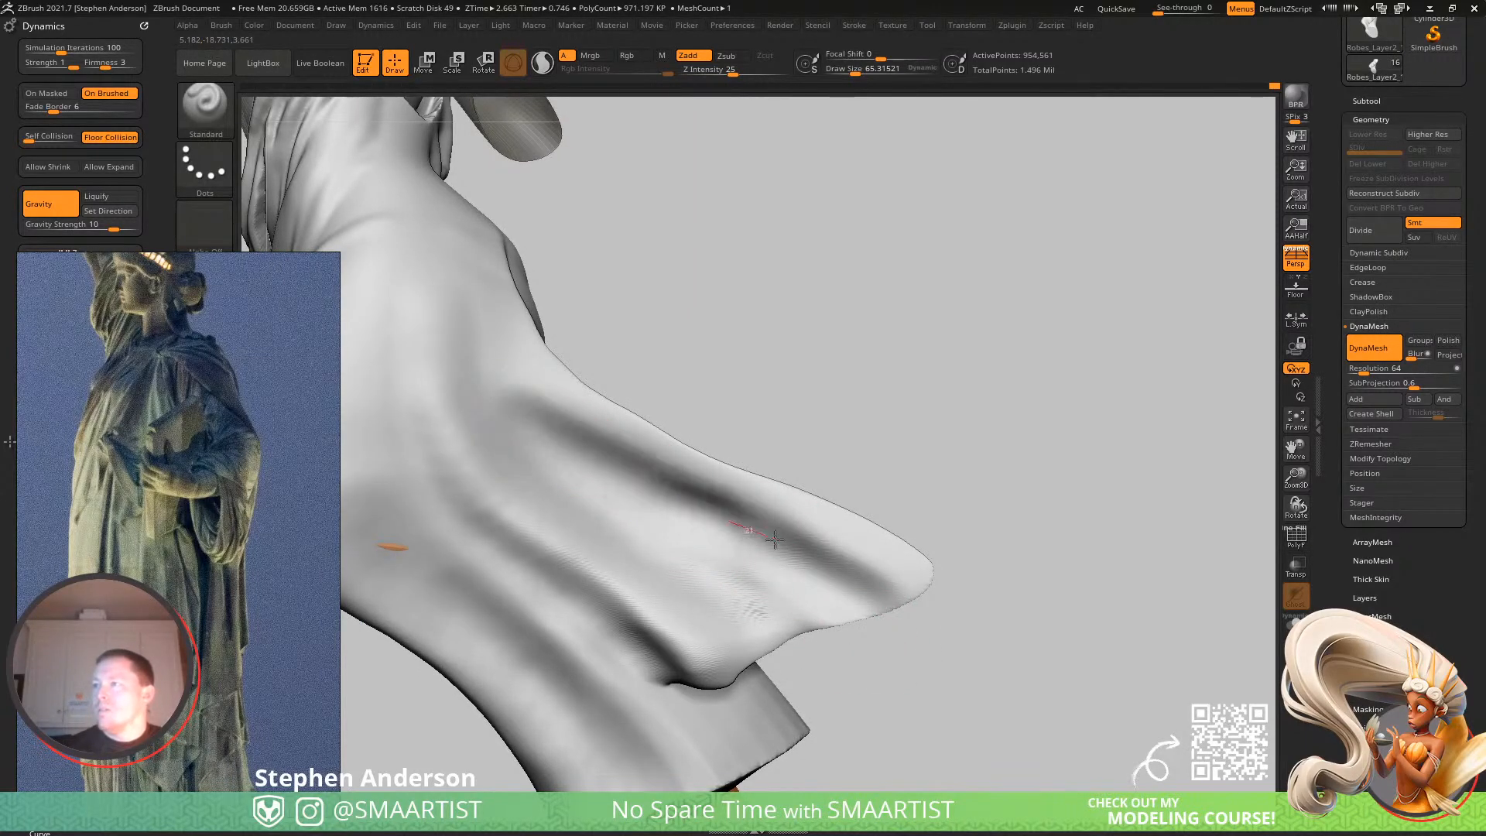
{"action": "mouse_move", "coordinate": [503, 428]}
{"action": "left_mouse_down"}
{"action": "mouse_move", "coordinate": [664, 489]}
{"action": "mouse_move", "coordinate": [802, 569]}
{"action": "left_mouse_up"}
{"action": "left_click_drag", "start_coordinate": [514, 436], "coordinate": [632, 483]}
Sculpt more folds across the thigh and flap with the Standard brush, using draw sizes of about 81 and 36.
{"action": "mouse_move", "coordinate": [755, 517]}
{"action": "right_mouse_down"}
{"action": "mouse_move", "coordinate": [676, 511]}
{"action": "mouse_move", "coordinate": [707, 534]}
{"action": "mouse_move", "coordinate": [619, 481]}
{"action": "mouse_move", "coordinate": [663, 495]}
{"action": "mouse_move", "coordinate": [611, 483]}
{"action": "mouse_move", "coordinate": [597, 466]}
{"action": "mouse_move", "coordinate": [627, 433]}
{"action": "mouse_move", "coordinate": [668, 517]}
{"action": "right_mouse_up"}
{"action": "left_click_drag", "start_coordinate": [668, 513], "coordinate": [667, 512]}
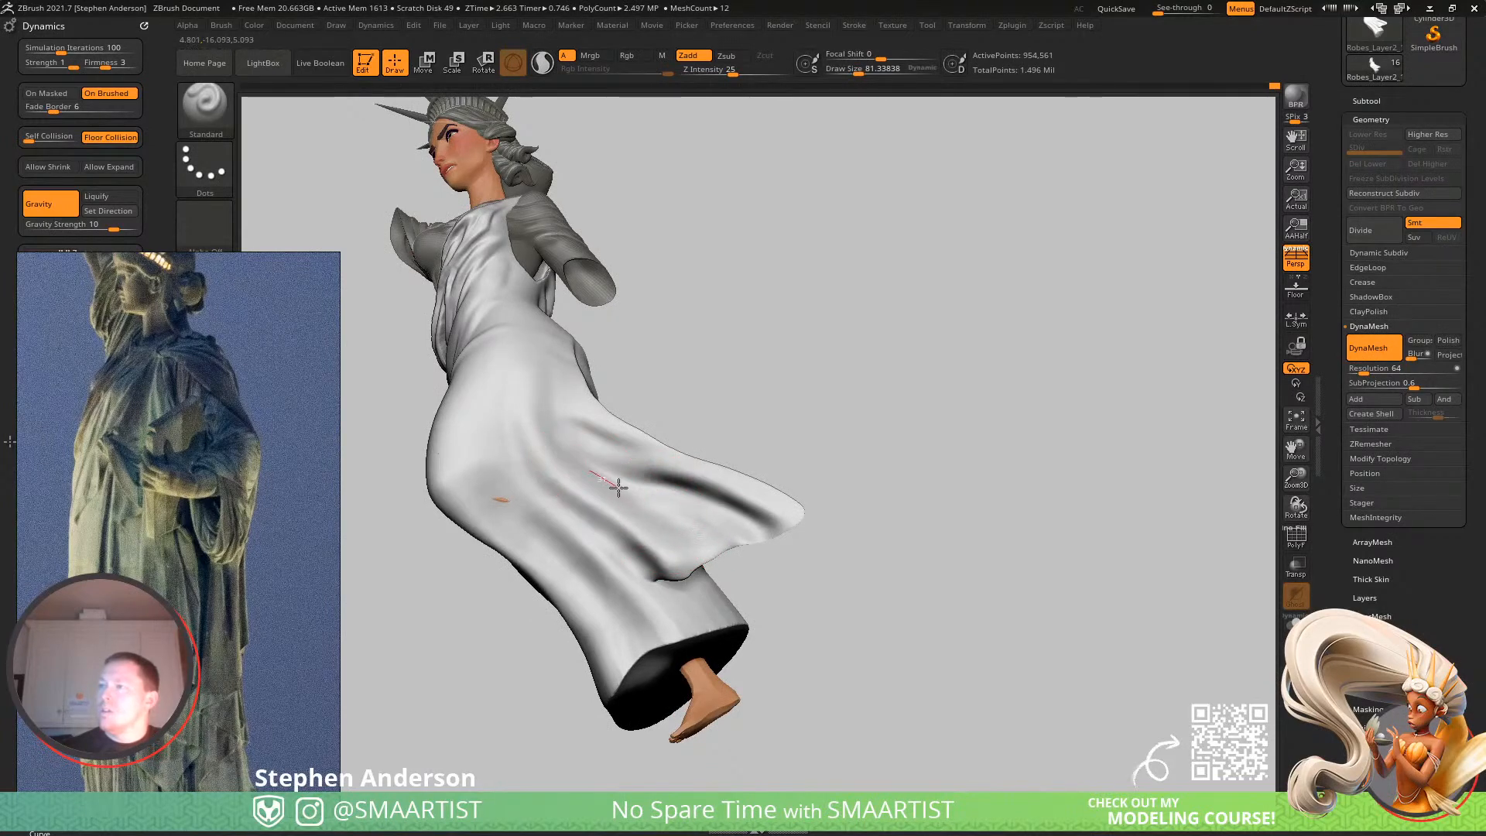
{"action": "mouse_move", "coordinate": [749, 585]}
{"action": "right_mouse_down"}
{"action": "mouse_move", "coordinate": [676, 497]}
{"action": "mouse_move", "coordinate": [687, 507]}
{"action": "right_mouse_up"}
{"action": "key", "text": "s"}
{"action": "mouse_move", "coordinate": [691, 515]}
{"action": "left_mouse_down"}
{"action": "mouse_move", "coordinate": [679, 516]}
{"action": "mouse_move", "coordinate": [717, 528]}
{"action": "mouse_move", "coordinate": [716, 553]}
{"action": "left_mouse_up"}
{"action": "left_click_drag", "start_coordinate": [659, 502], "coordinate": [699, 518]}
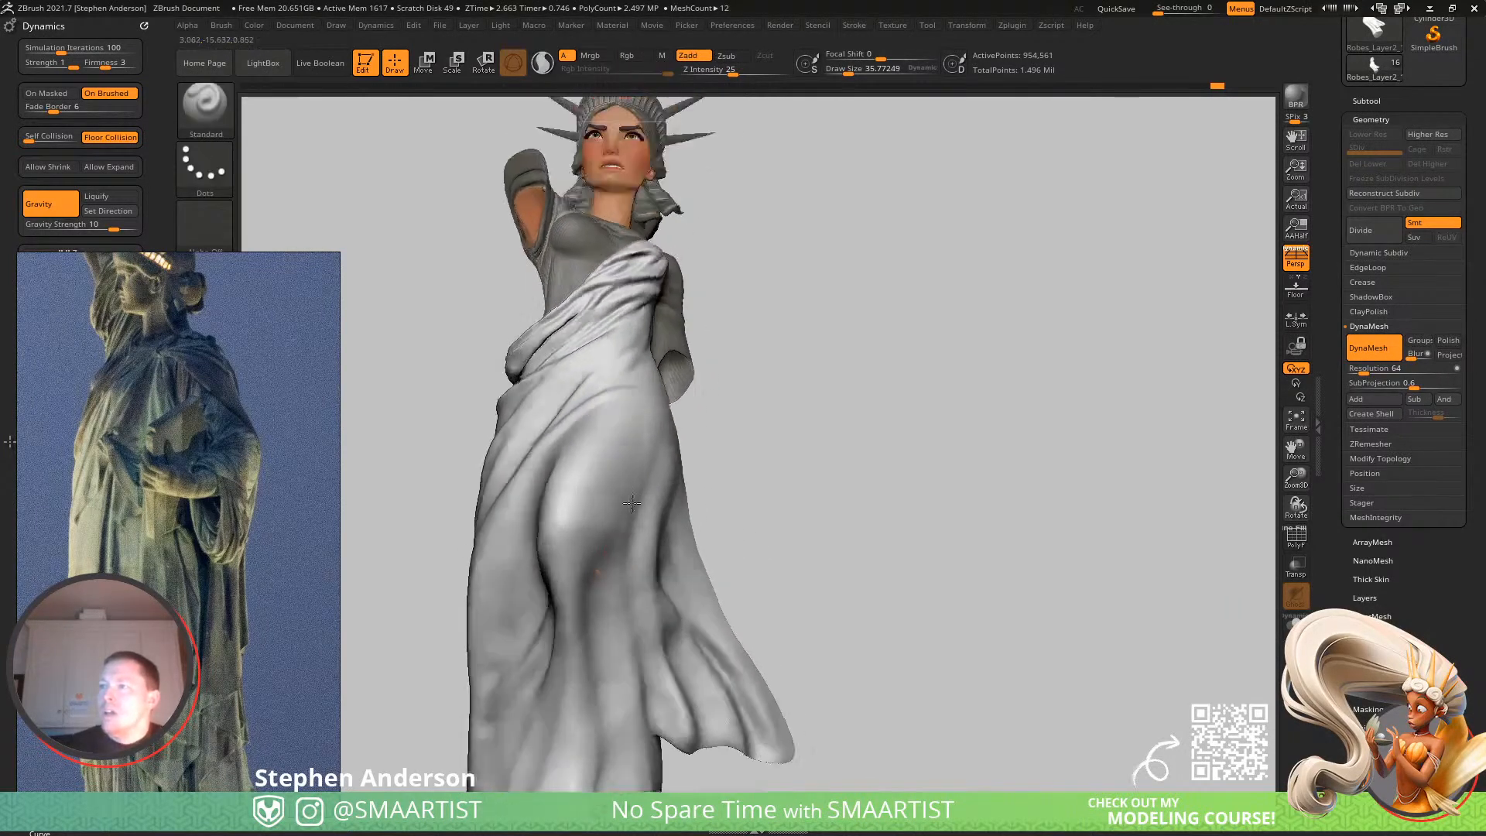
Sculpt narrow vertical folds from the knee down to the skirt's hem with the Standard brush at a draw size of about 30.
{"action": "key", "text": "s"}
{"action": "left_click_drag", "start_coordinate": [601, 553], "coordinate": [607, 554]}
{"action": "mouse_move", "coordinate": [604, 567]}
{"action": "right_mouse_down"}
{"action": "mouse_move", "coordinate": [531, 481]}
{"action": "mouse_move", "coordinate": [552, 476]}
{"action": "right_mouse_up"}
{"action": "key", "text": "s"}
{"action": "left_click_drag", "start_coordinate": [554, 476], "coordinate": [542, 480]}
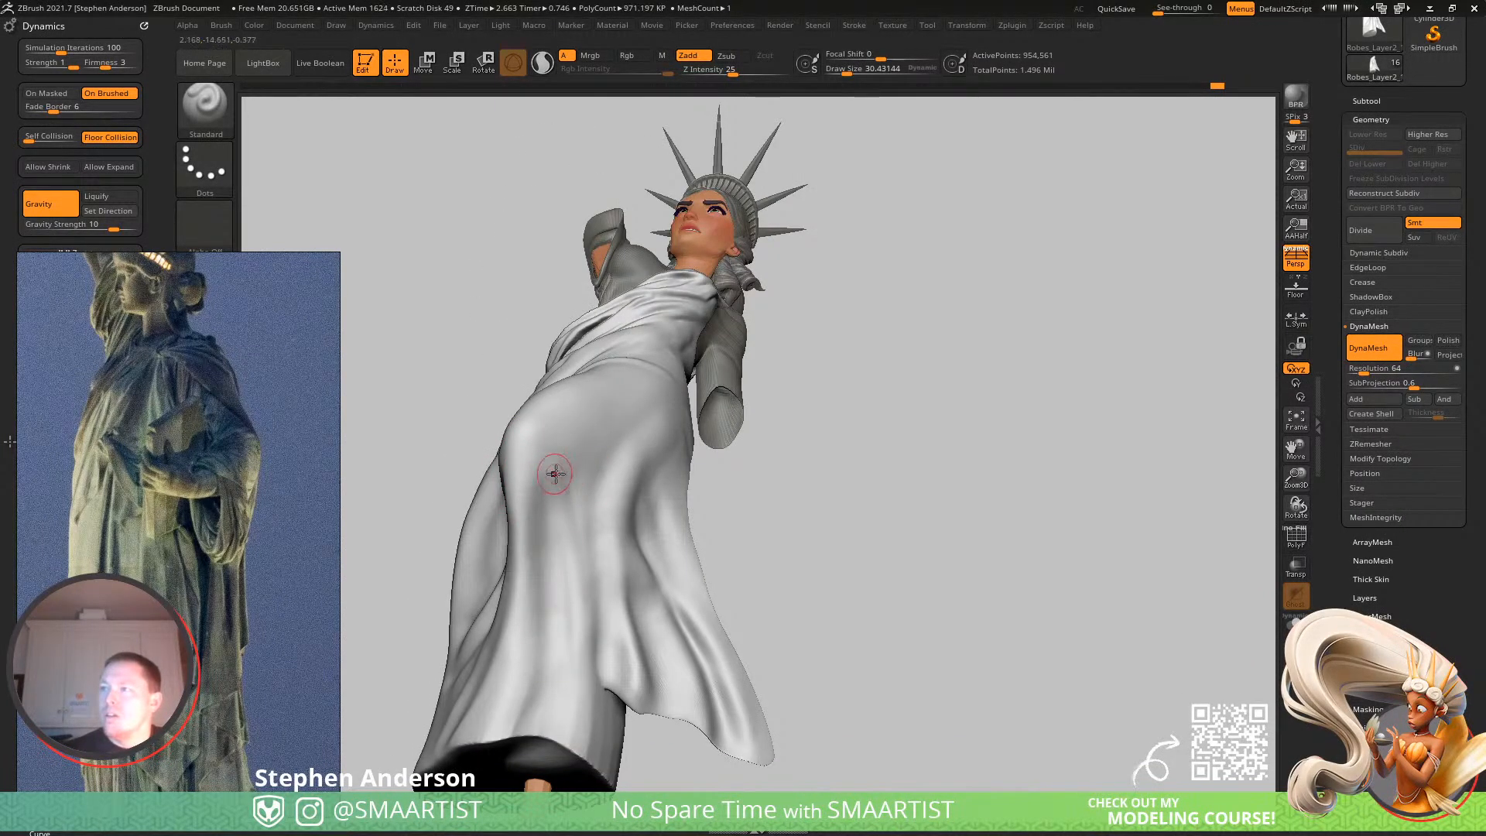
{"action": "left_click_drag", "start_coordinate": [557, 498], "coordinate": [548, 457]}
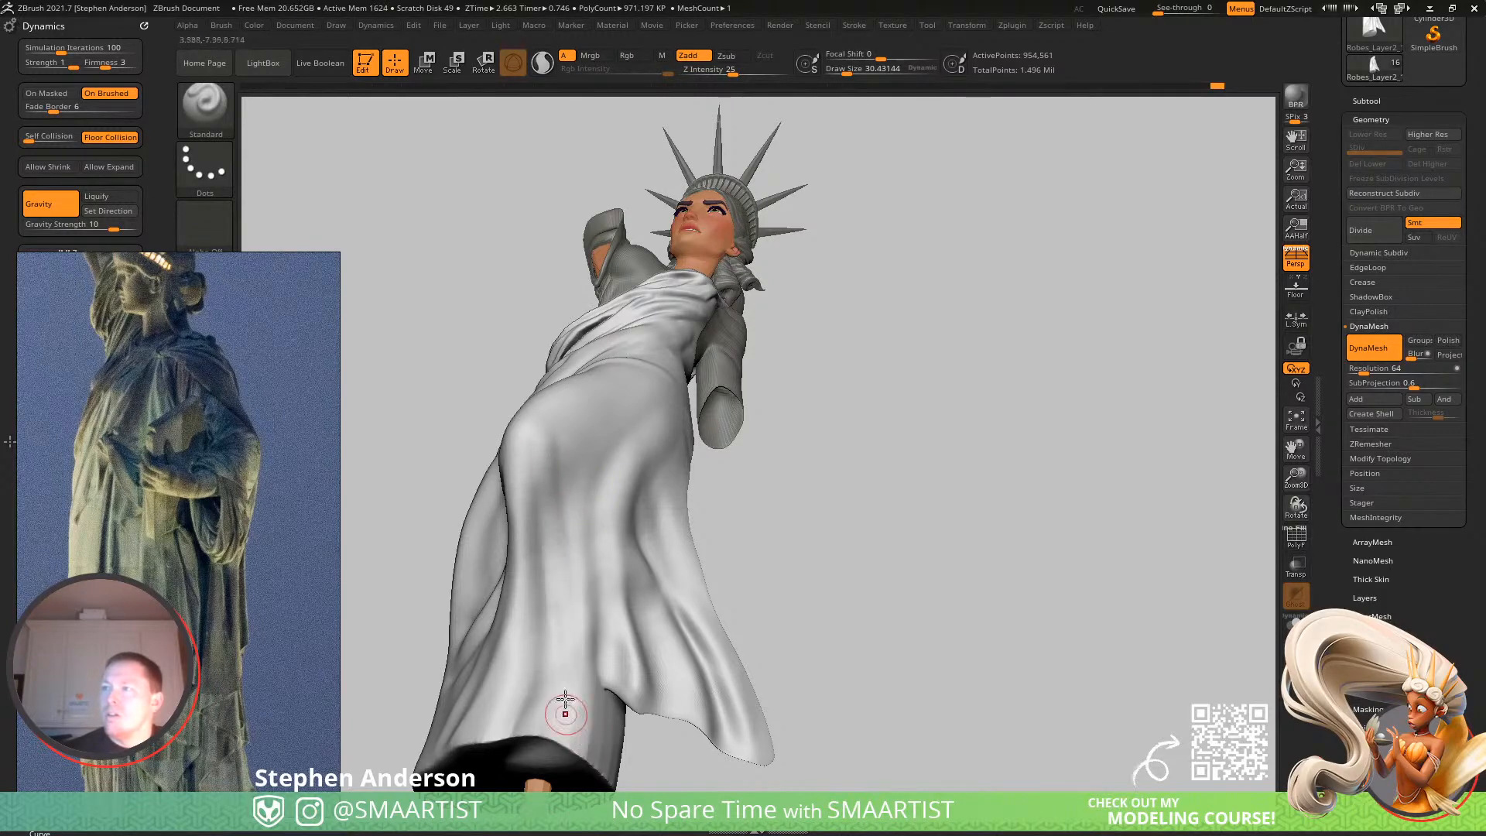
{"action": "left_click_drag", "start_coordinate": [563, 531], "coordinate": [569, 731]}
Smooth the vertical folds below the knee on the front of the skirt.
{"action": "key", "text": "shift"}
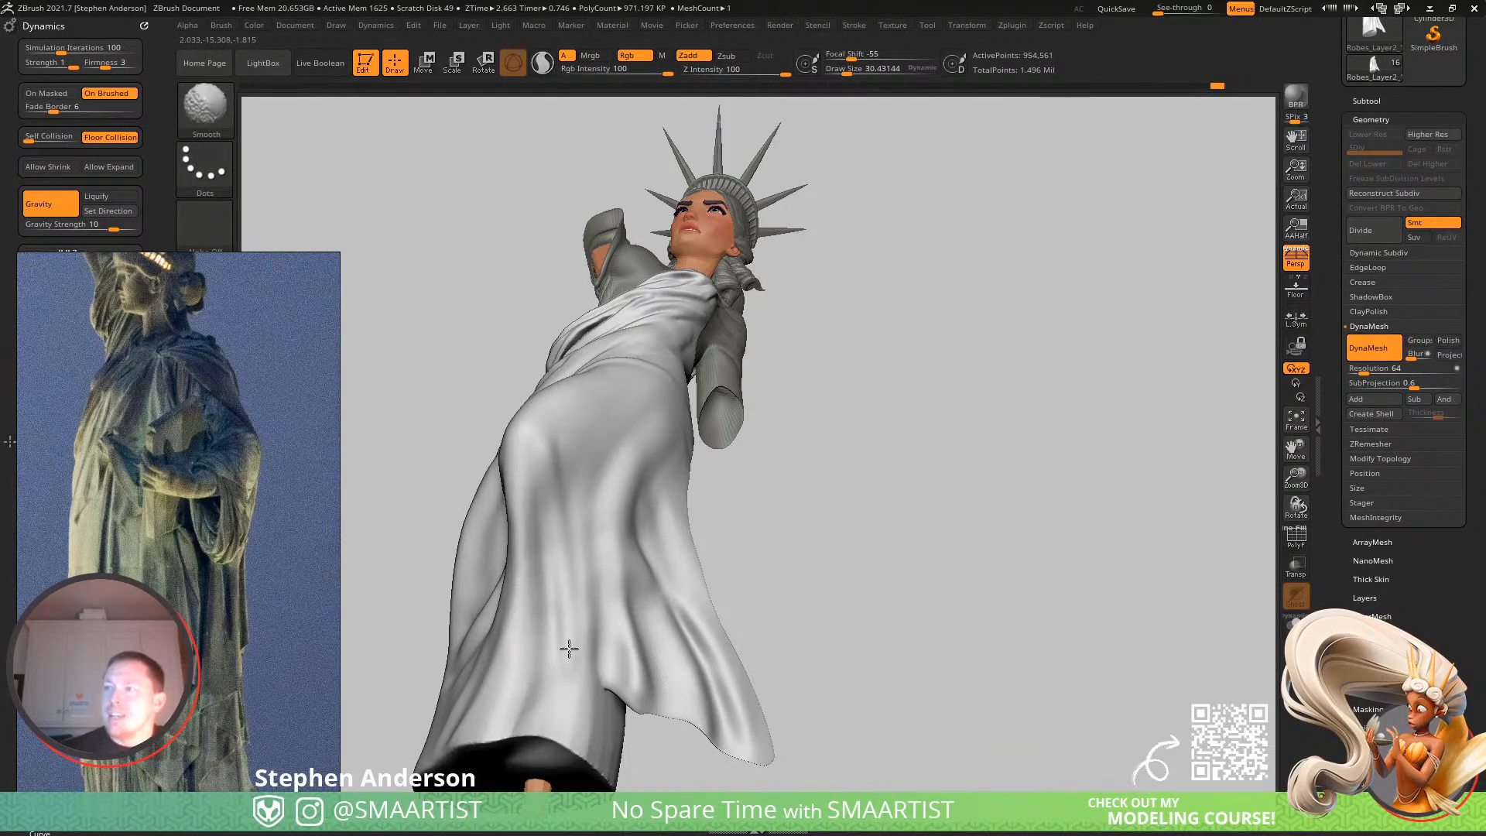
{"action": "right_click_drag", "start_coordinate": [548, 621], "coordinate": [581, 513]}
{"action": "key", "text": "shift"}
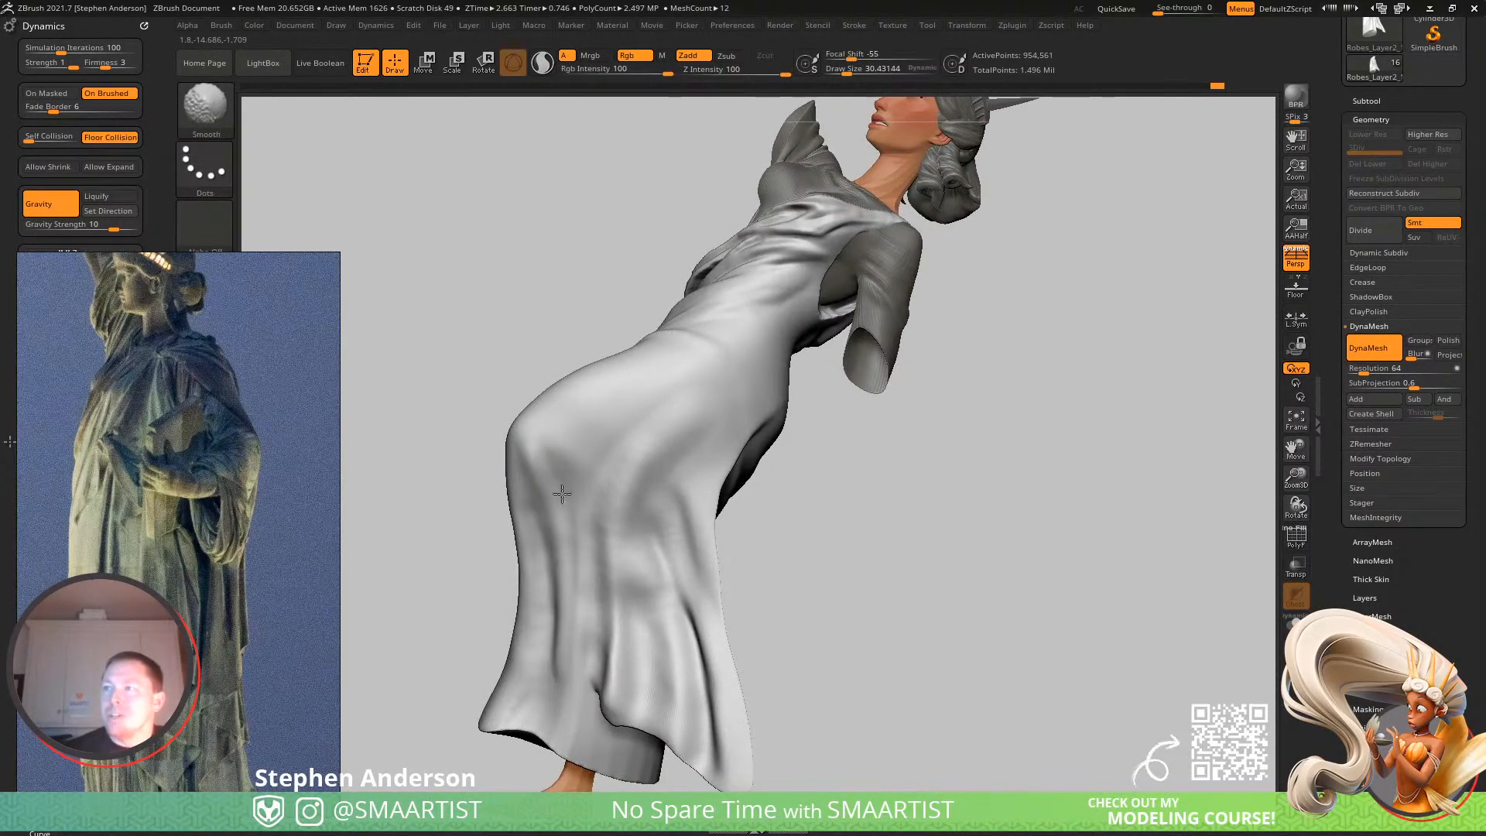
Sculpt diagonal creases just below the bent knee with the Standard brush and soften them with smoothing.
{"action": "left_click_drag", "start_coordinate": [537, 493], "coordinate": [550, 537]}
{"action": "key", "text": "ctrl+z"}
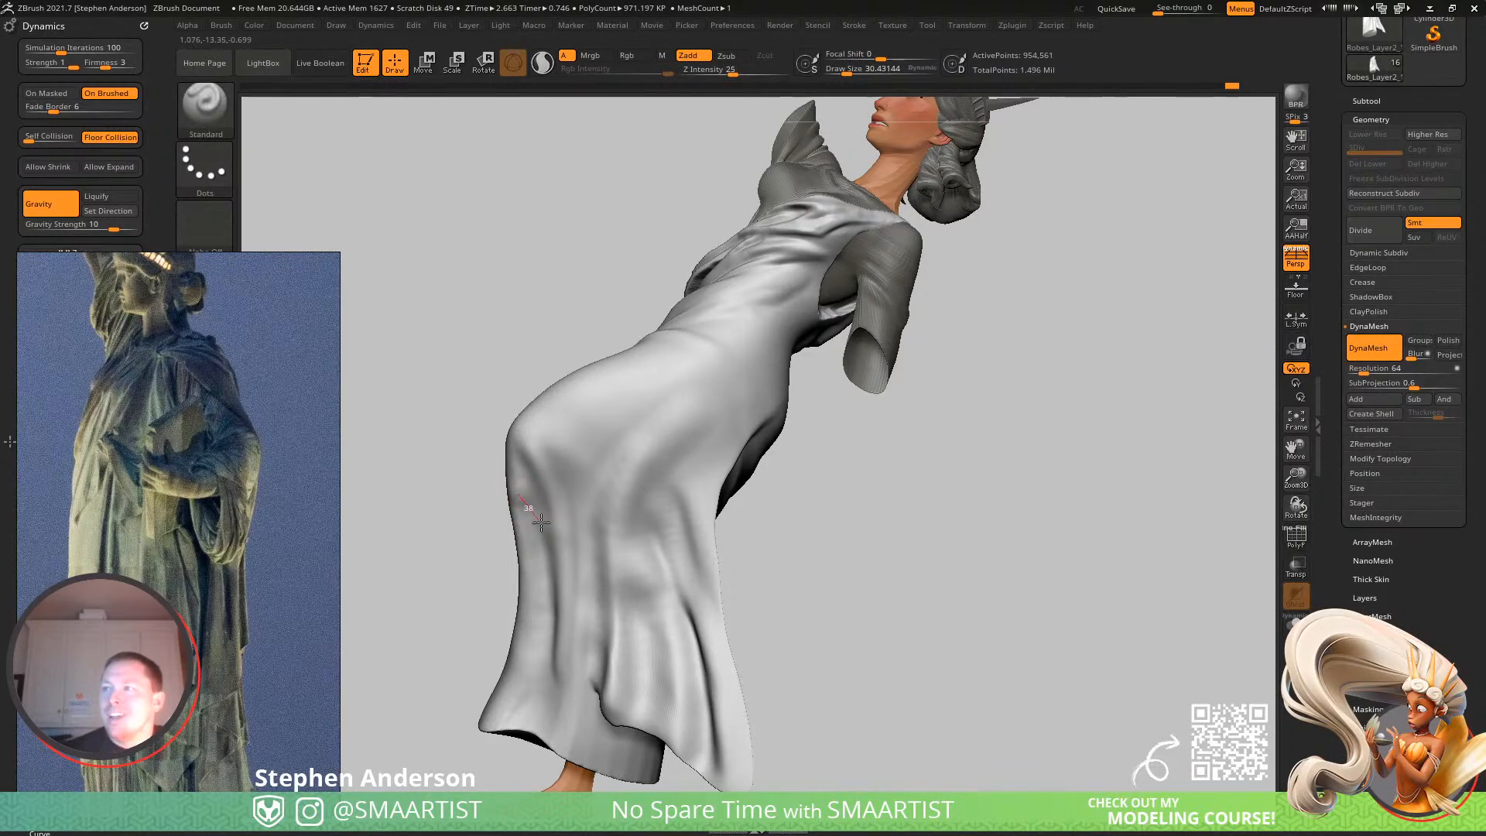
{"action": "right_click_drag", "start_coordinate": [560, 588], "coordinate": [571, 563]}
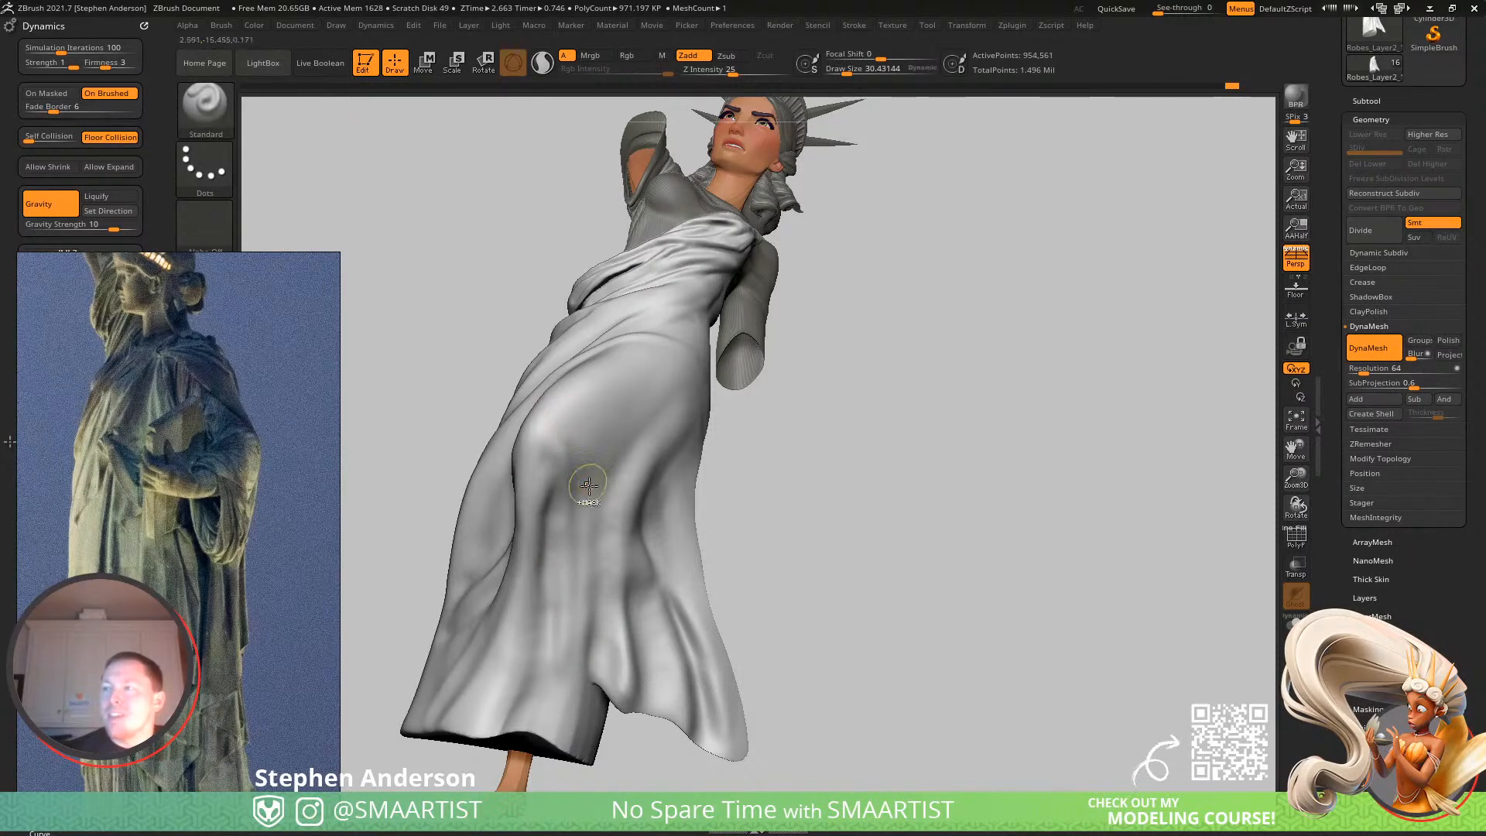
{"action": "right_click_drag", "start_coordinate": [563, 495], "coordinate": [555, 505], "text": "ctrl"}
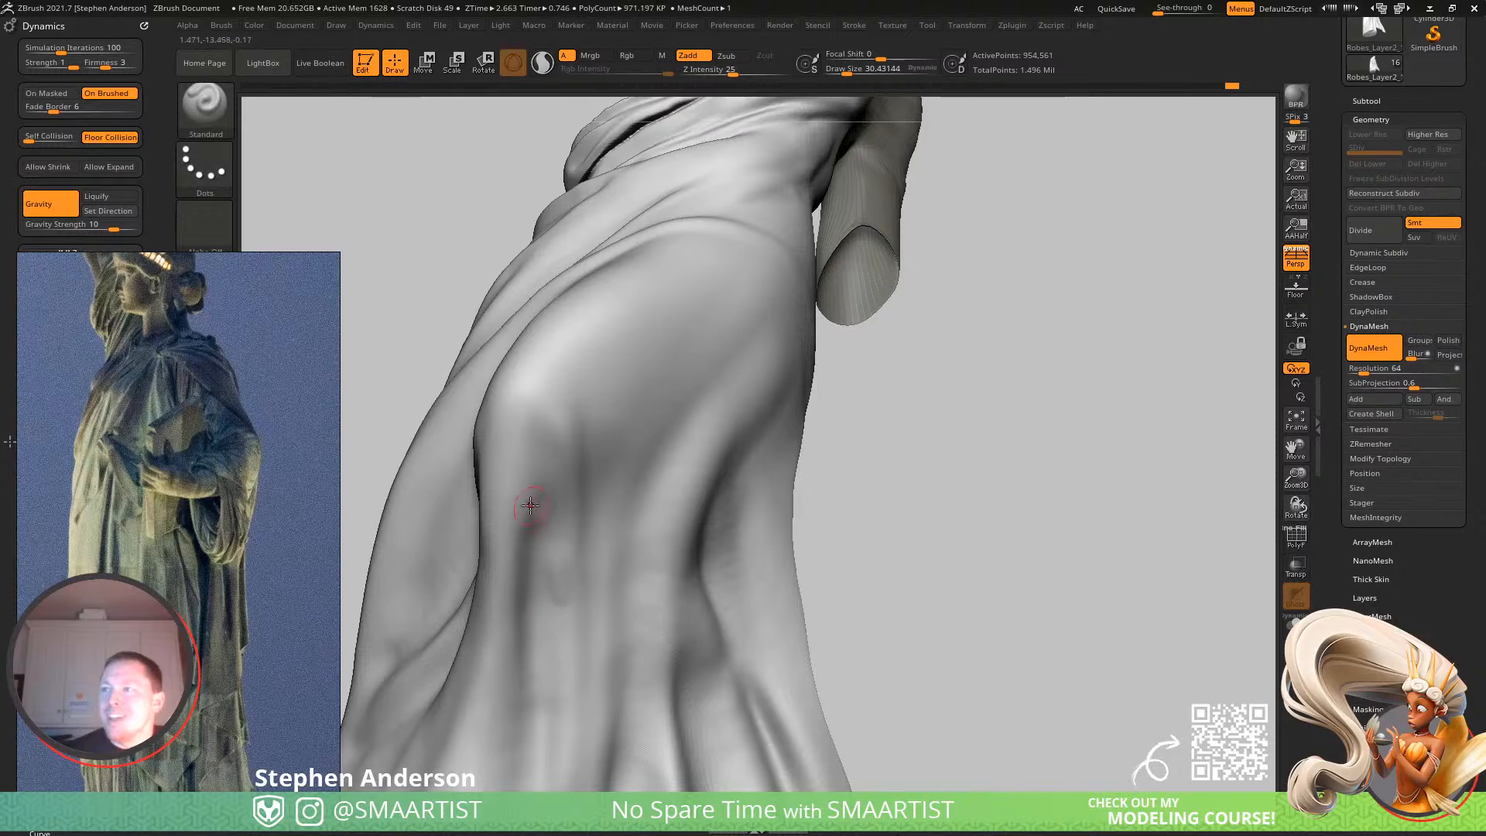
{"action": "key", "text": "shift"}
{"action": "right_click_drag", "start_coordinate": [543, 530], "coordinate": [556, 534]}
{"action": "left_click_drag", "start_coordinate": [521, 499], "coordinate": [509, 462], "text": "shift"}
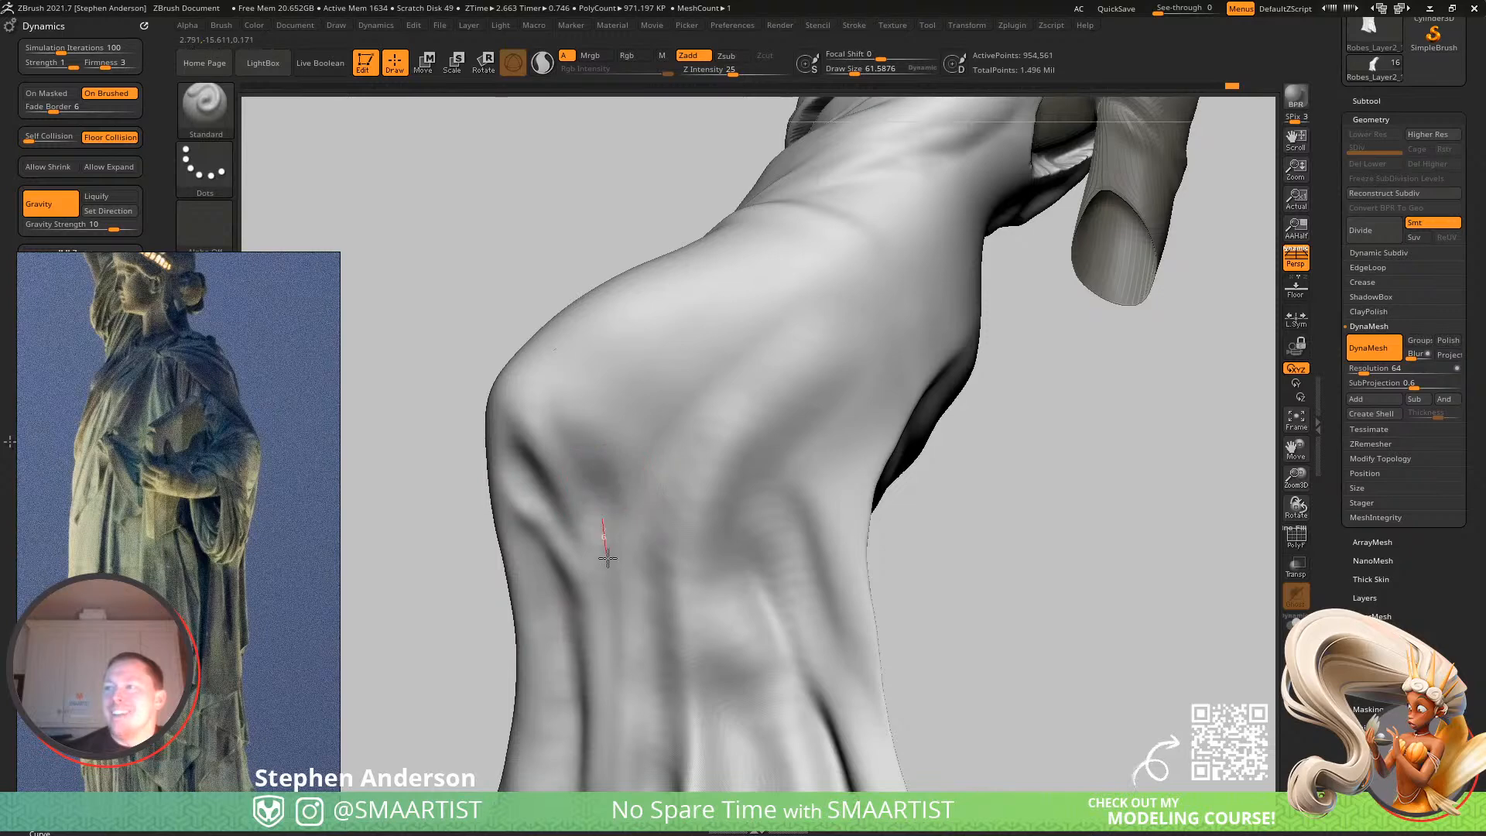
Carve a long fold from below the knee toward the hem with the Standard brush at a draw size of about 62, and smooth it.
{"action": "mouse_move", "coordinate": [627, 677]}
{"action": "right_mouse_down", "text": "ctrl"}
{"action": "mouse_move", "coordinate": [597, 564]}
{"action": "mouse_move", "coordinate": [651, 491]}
{"action": "mouse_move", "coordinate": [619, 510]}
{"action": "mouse_move", "coordinate": [512, 460]}
{"action": "right_mouse_up", "text": "ctrl"}
{"action": "left_click_drag", "start_coordinate": [533, 560], "coordinate": [541, 681]}
{"action": "mouse_move", "coordinate": [491, 614]}
{"action": "right_mouse_down"}
{"action": "mouse_move", "coordinate": [537, 597]}
{"action": "mouse_move", "coordinate": [562, 633]}
{"action": "right_mouse_up"}
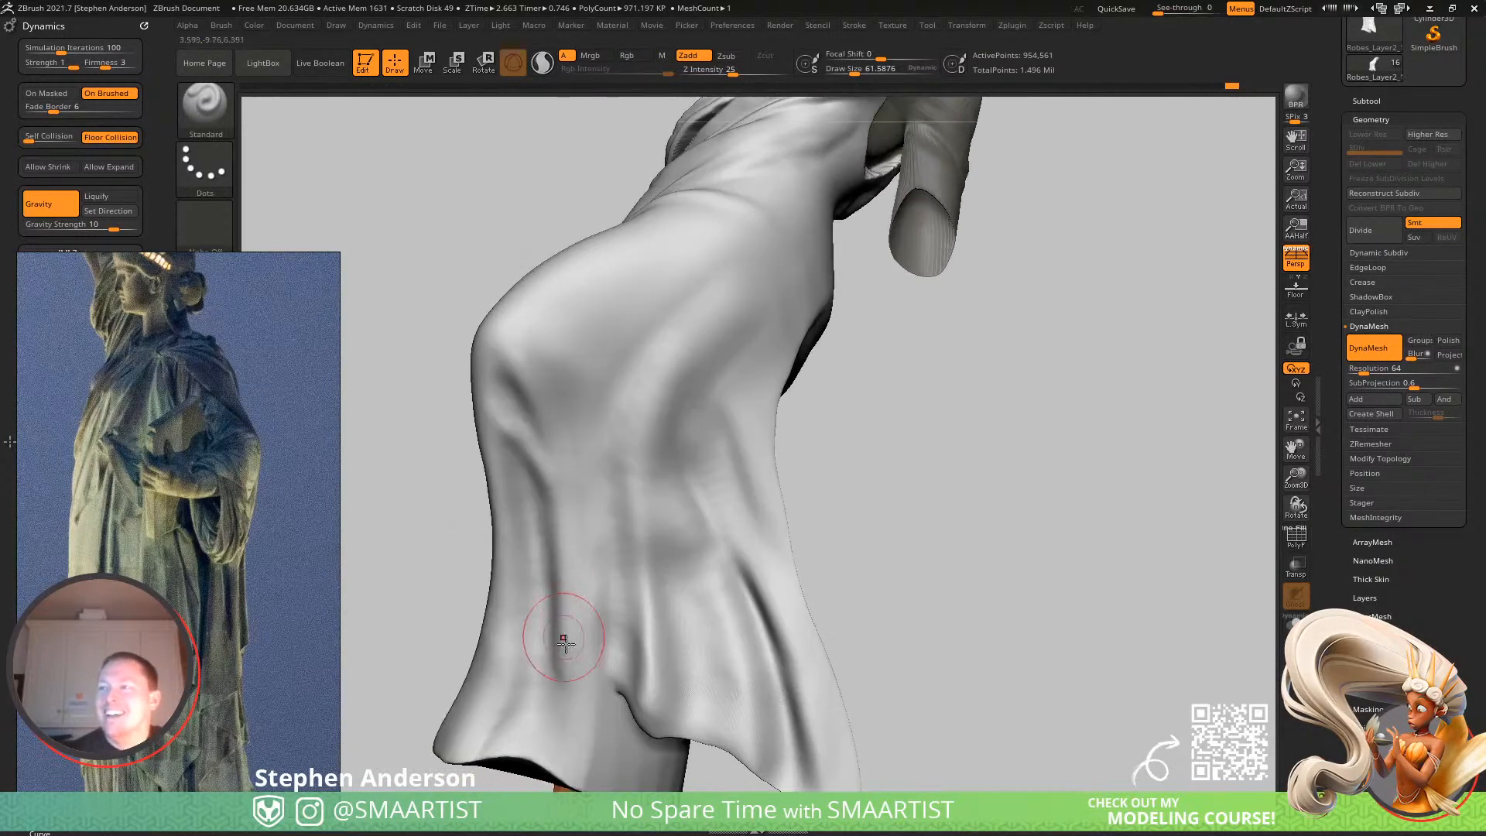
{"action": "key", "text": "shift"}
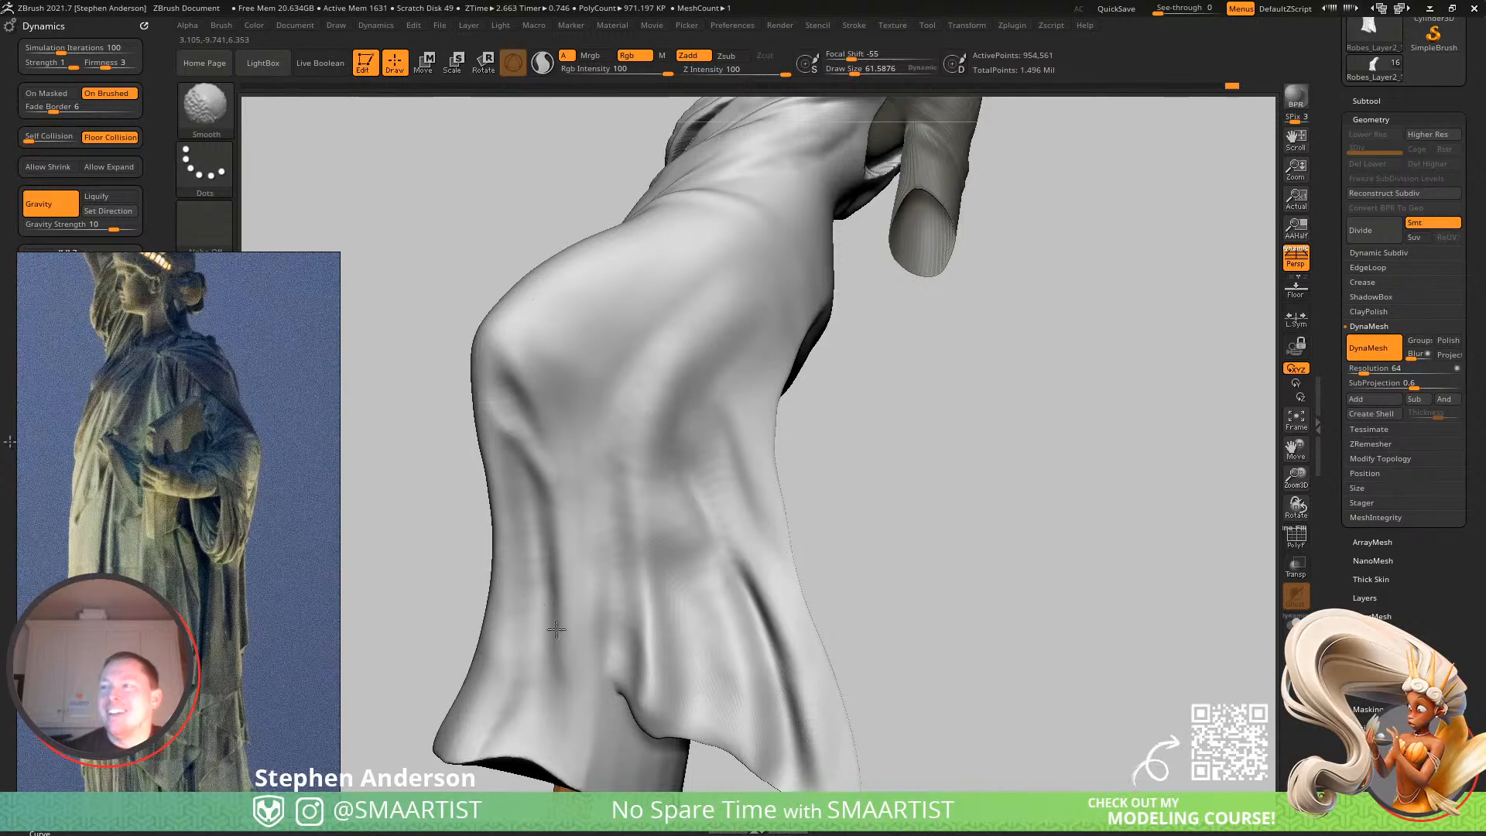
{"action": "key", "text": "f"}
{"action": "mouse_move", "coordinate": [589, 573]}
{"action": "right_mouse_down"}
{"action": "mouse_move", "coordinate": [634, 560]}
{"action": "mouse_move", "coordinate": [603, 519]}
{"action": "mouse_move", "coordinate": [601, 551]}
{"action": "right_mouse_up"}
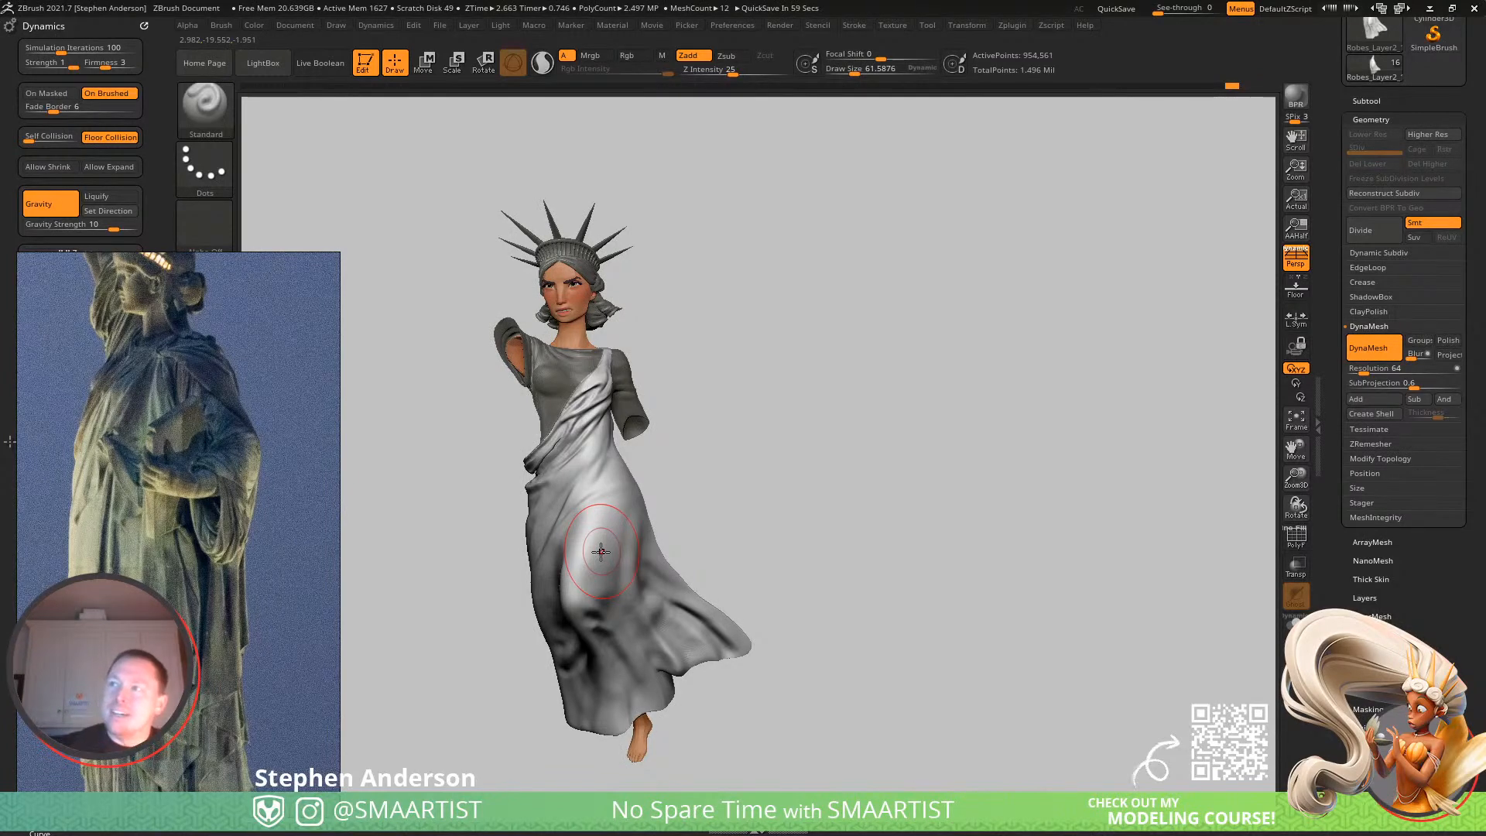
Switch to the Move brush and reshape the robe's edge where it crosses the chest and shoulder.
{"action": "right_click_drag", "start_coordinate": [563, 364], "coordinate": [568, 426], "text": "ctrl"}
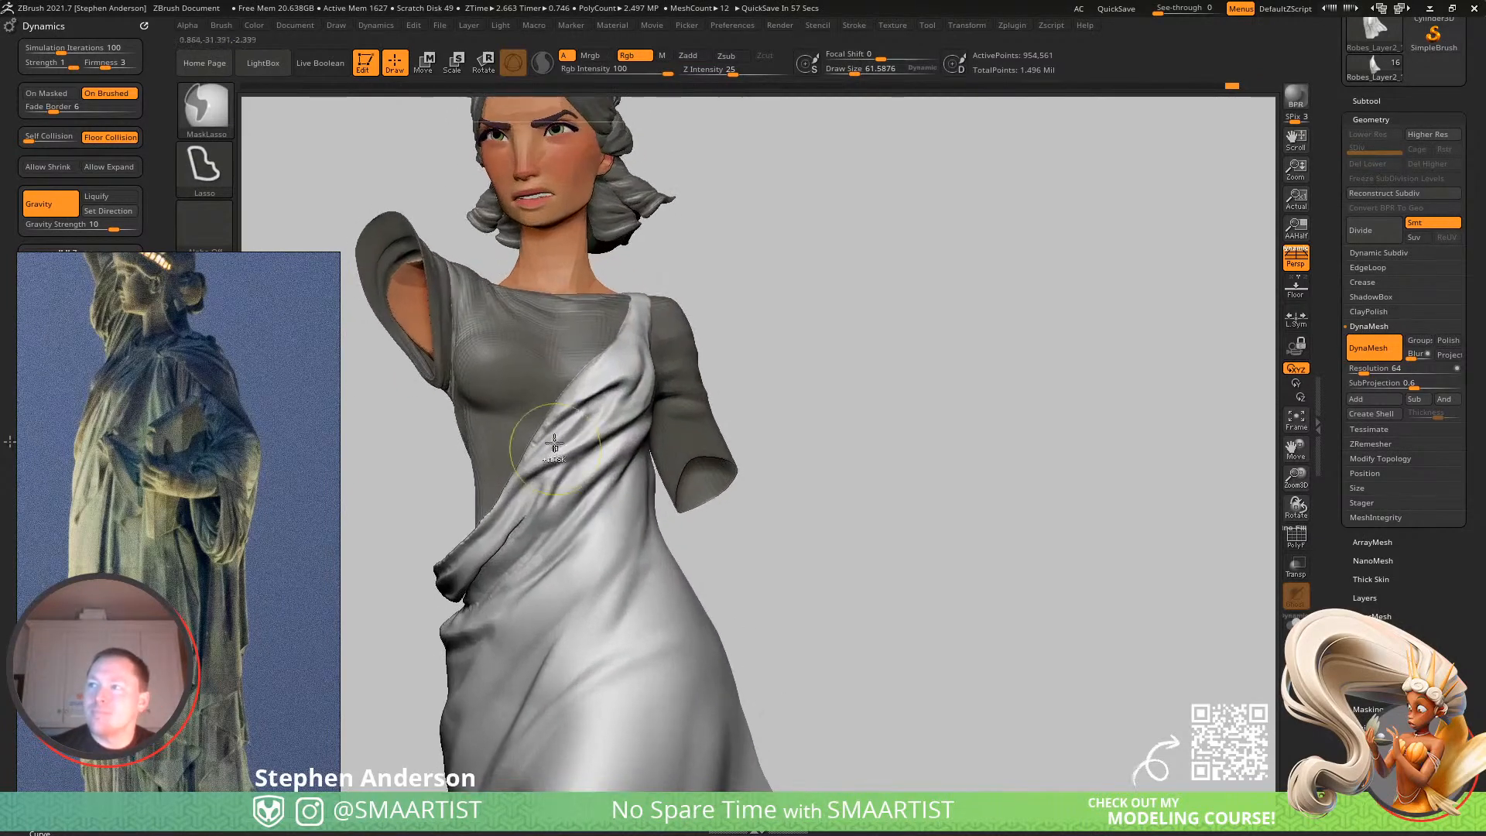
{"action": "key", "text": "b"}
{"action": "key", "text": "m"}
{"action": "key", "text": "v"}
{"action": "key", "text": "s"}
{"action": "mouse_move", "coordinate": [558, 403]}
{"action": "left_mouse_down"}
{"action": "mouse_move", "coordinate": [574, 406]}
{"action": "mouse_move", "coordinate": [538, 447]}
{"action": "left_mouse_up"}
{"action": "right_click_drag", "start_coordinate": [585, 499], "coordinate": [565, 449]}
{"action": "right_click_drag", "start_coordinate": [601, 369], "coordinate": [618, 374]}
{"action": "mouse_move", "coordinate": [597, 379]}
{"action": "left_mouse_down"}
{"action": "mouse_move", "coordinate": [586, 356]}
{"action": "mouse_move", "coordinate": [600, 337]}
{"action": "left_mouse_up"}
{"action": "mouse_move", "coordinate": [623, 323]}
{"action": "right_mouse_down"}
{"action": "mouse_move", "coordinate": [592, 313]}
{"action": "mouse_move", "coordinate": [643, 360]}
{"action": "right_mouse_up"}
{"action": "left_click_drag", "start_coordinate": [642, 360], "coordinate": [651, 370]}
Adjust the sash's diagonal edge across the chest and ribs with the Move brush at a draw size of about 77.
{"action": "right_click_drag", "start_coordinate": [621, 373], "coordinate": [664, 311]}
{"action": "key", "text": "s"}
{"action": "left_click_drag", "start_coordinate": [617, 304], "coordinate": [571, 331]}
{"action": "right_click_drag", "start_coordinate": [546, 377], "coordinate": [574, 345]}
{"action": "left_click_drag", "start_coordinate": [497, 457], "coordinate": [488, 455]}
{"action": "mouse_move", "coordinate": [466, 471]}
{"action": "right_mouse_down"}
{"action": "mouse_move", "coordinate": [494, 487]}
{"action": "mouse_move", "coordinate": [489, 469]}
{"action": "right_mouse_up"}
{"action": "key", "text": "s"}
{"action": "left_click_drag", "start_coordinate": [489, 462], "coordinate": [489, 462]}
{"action": "key", "text": "s"}
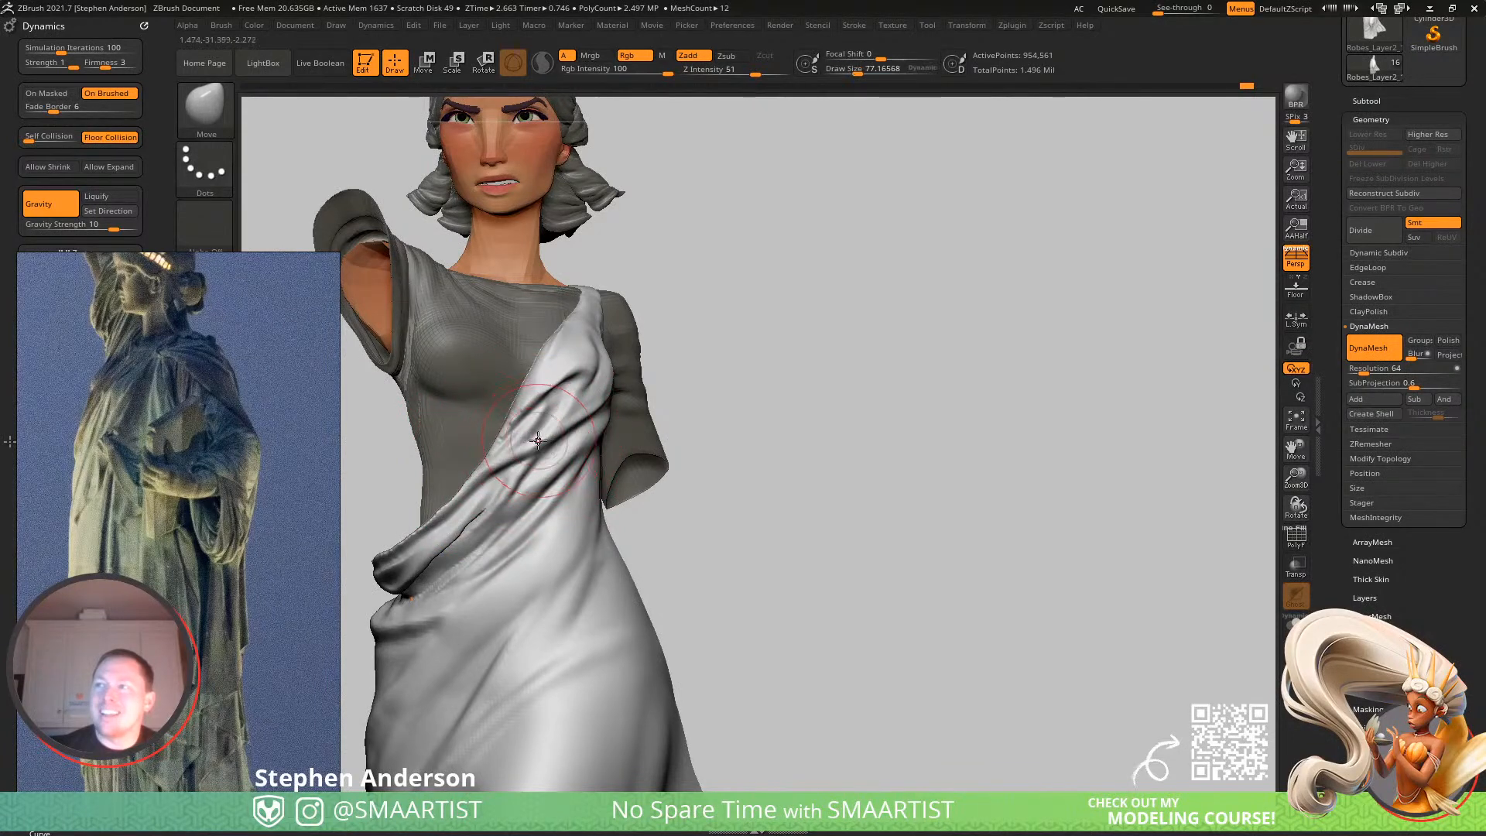
Reshape the robe's drape around the side of the waist with the Move brush at a draw size of about 124.
{"action": "mouse_move", "coordinate": [504, 464]}
{"action": "right_mouse_down"}
{"action": "mouse_move", "coordinate": [547, 464]}
{"action": "mouse_move", "coordinate": [481, 492]}
{"action": "mouse_move", "coordinate": [486, 464]}
{"action": "mouse_move", "coordinate": [503, 472]}
{"action": "mouse_move", "coordinate": [556, 409]}
{"action": "mouse_move", "coordinate": [671, 435]}
{"action": "right_mouse_up"}
{"action": "mouse_move", "coordinate": [556, 448]}
{"action": "right_mouse_down"}
{"action": "mouse_move", "coordinate": [581, 441]}
{"action": "mouse_move", "coordinate": [590, 497]}
{"action": "right_mouse_up"}
{"action": "left_click_drag", "start_coordinate": [536, 596], "coordinate": [520, 585]}
{"action": "mouse_move", "coordinate": [522, 580]}
{"action": "right_mouse_down", "text": "ctrl"}
{"action": "mouse_move", "coordinate": [553, 554]}
{"action": "mouse_move", "coordinate": [508, 434]}
{"action": "mouse_move", "coordinate": [487, 466]}
{"action": "right_mouse_up", "text": "ctrl"}
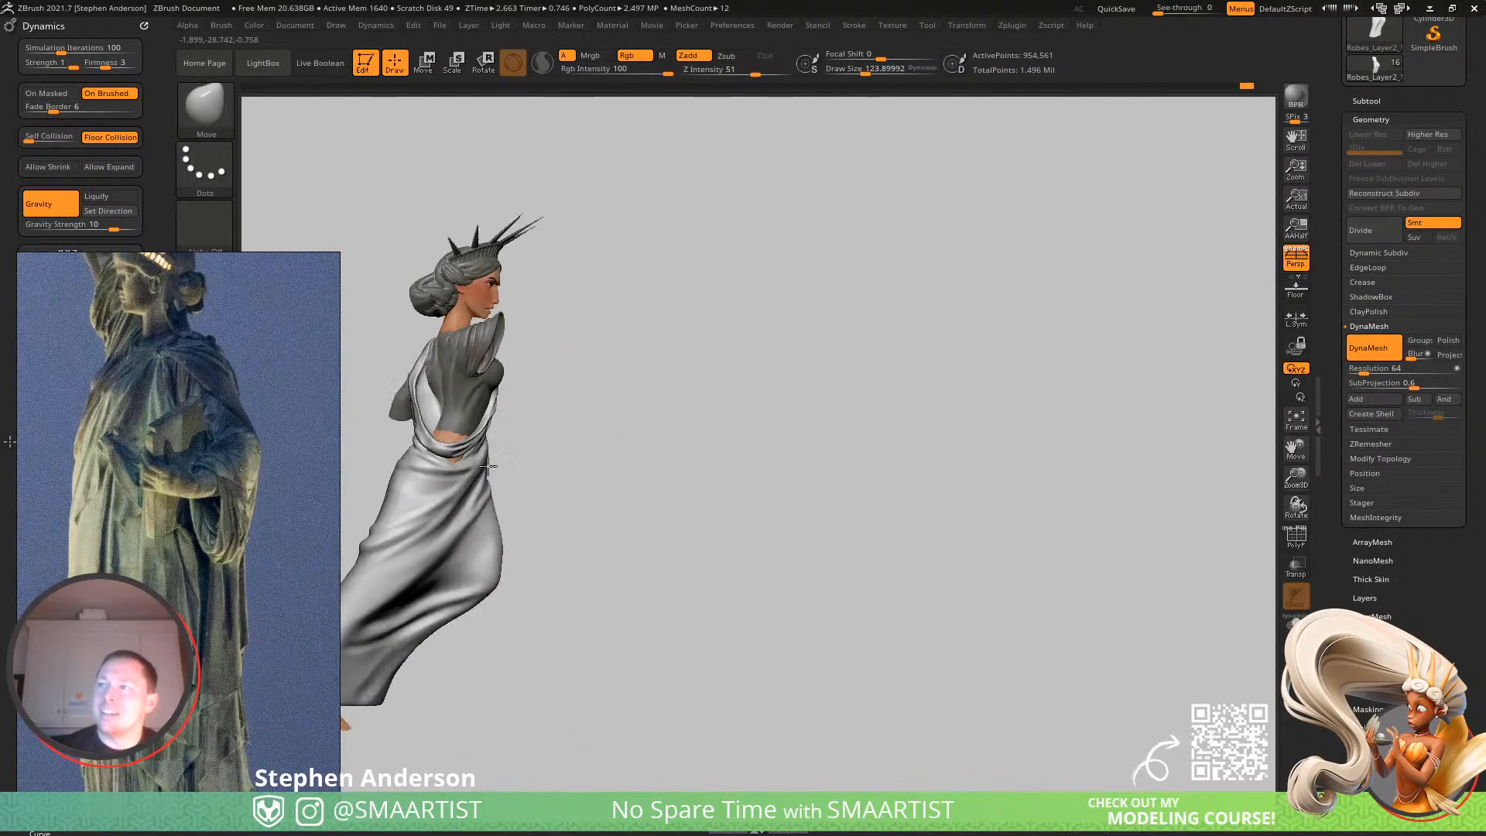
Pull the robe's drape into shape at the back shoulder and lower back with the Move brush, using a draw size of about 65.
{"action": "key", "text": "s"}
{"action": "left_click_drag", "start_coordinate": [408, 424], "coordinate": [413, 424]}
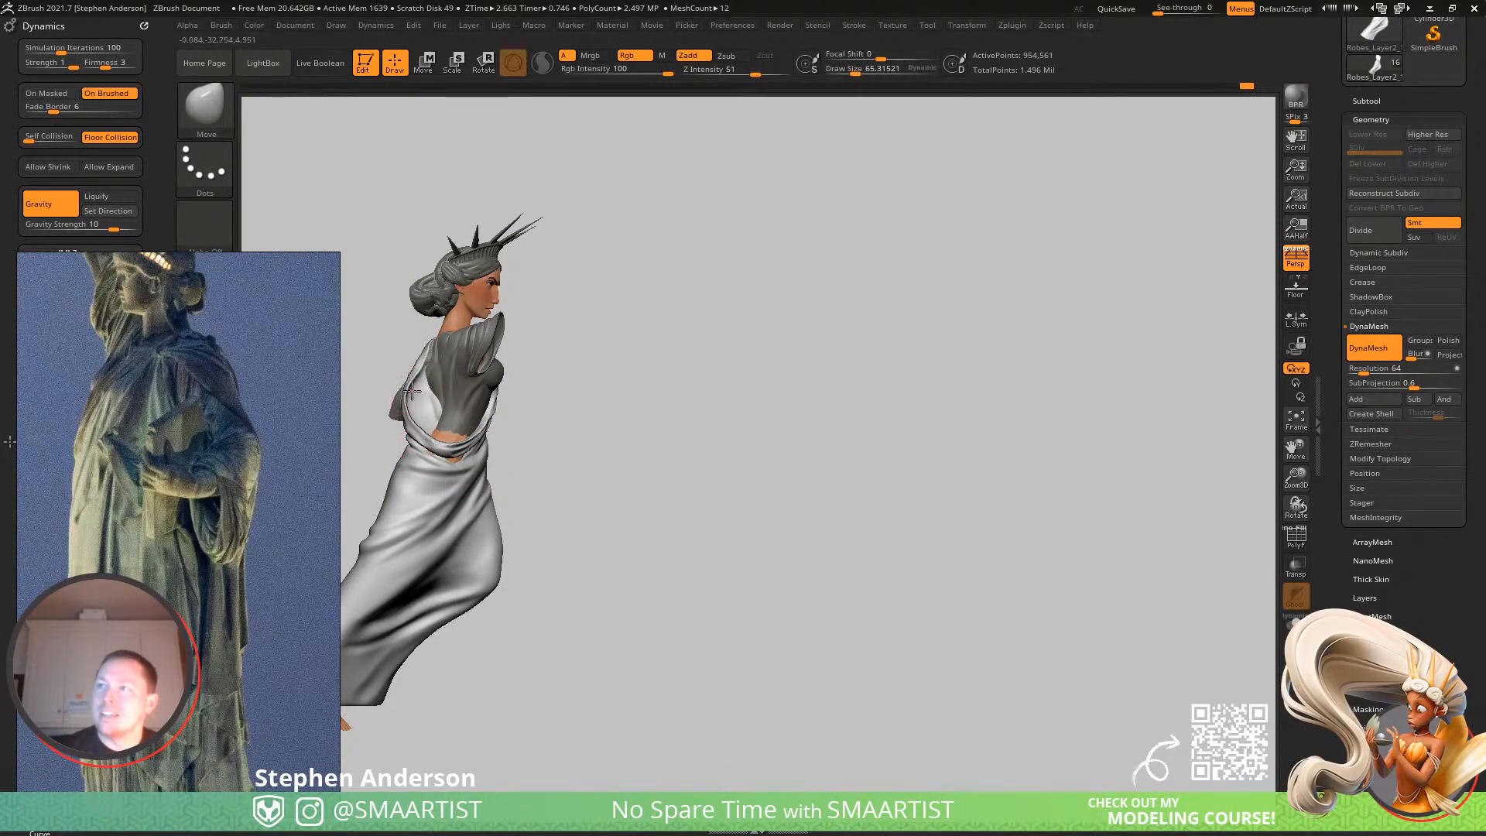
{"action": "mouse_move", "coordinate": [457, 370]}
{"action": "right_mouse_down"}
{"action": "mouse_move", "coordinate": [503, 421]}
{"action": "mouse_move", "coordinate": [426, 387]}
{"action": "mouse_move", "coordinate": [462, 369]}
{"action": "right_mouse_up"}
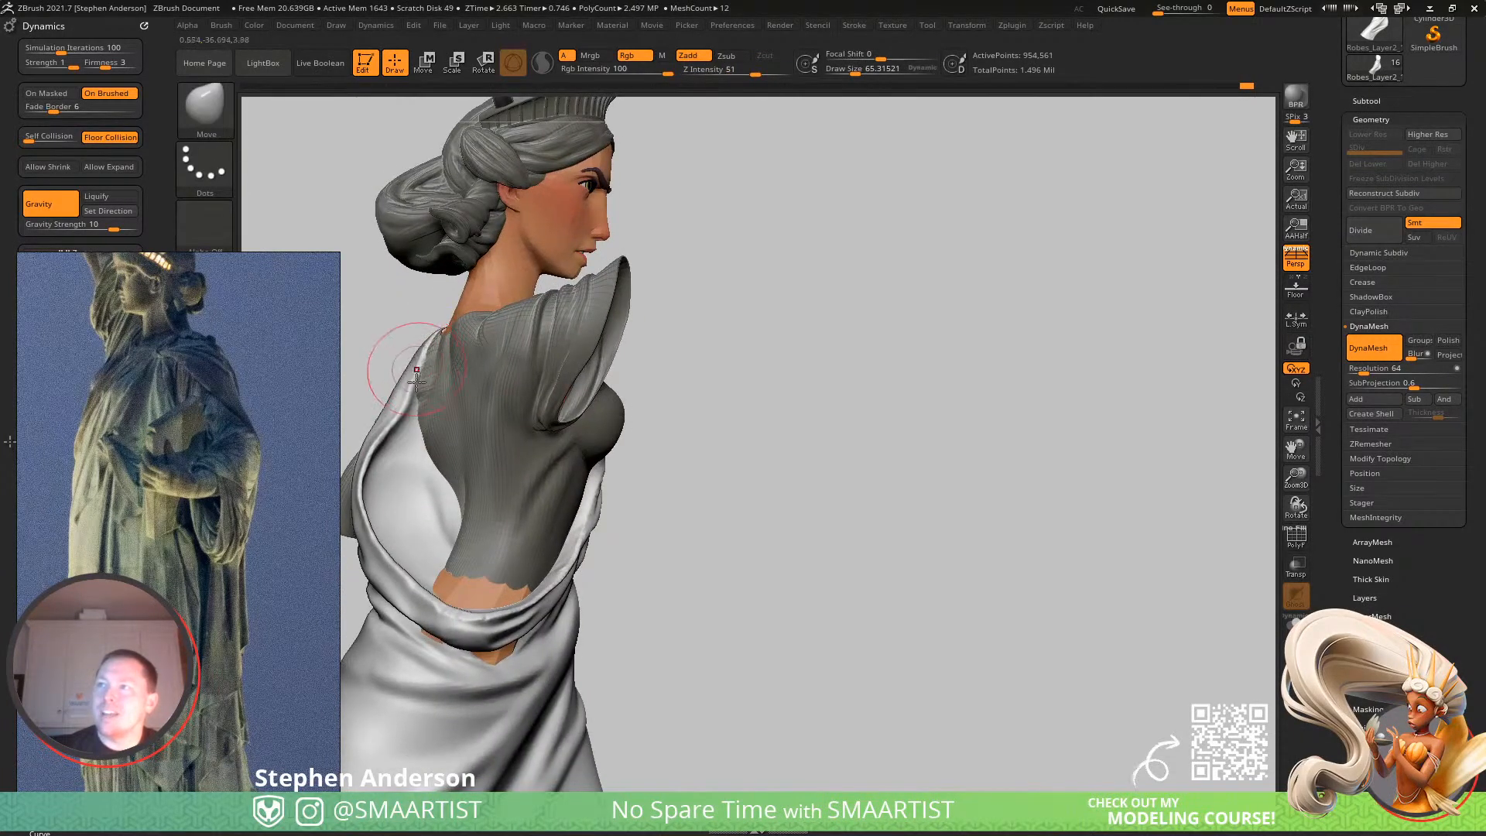
{"action": "key", "text": "s"}
{"action": "left_click_drag", "start_coordinate": [408, 377], "coordinate": [424, 378]}
{"action": "right_click_drag", "start_coordinate": [571, 596], "coordinate": [539, 516], "text": "alt"}
{"action": "mouse_move", "coordinate": [479, 531]}
{"action": "left_mouse_down"}
{"action": "mouse_move", "coordinate": [511, 499]}
{"action": "mouse_move", "coordinate": [499, 488]}
{"action": "left_mouse_up"}
Pull the skirt's upper edge up toward the rolled waist band at a draw size of about 95, and smooth the area.
{"action": "right_click_drag", "start_coordinate": [529, 490], "coordinate": [426, 508]}
{"action": "key", "text": "s"}
{"action": "left_click_drag", "start_coordinate": [499, 521], "coordinate": [483, 544]}
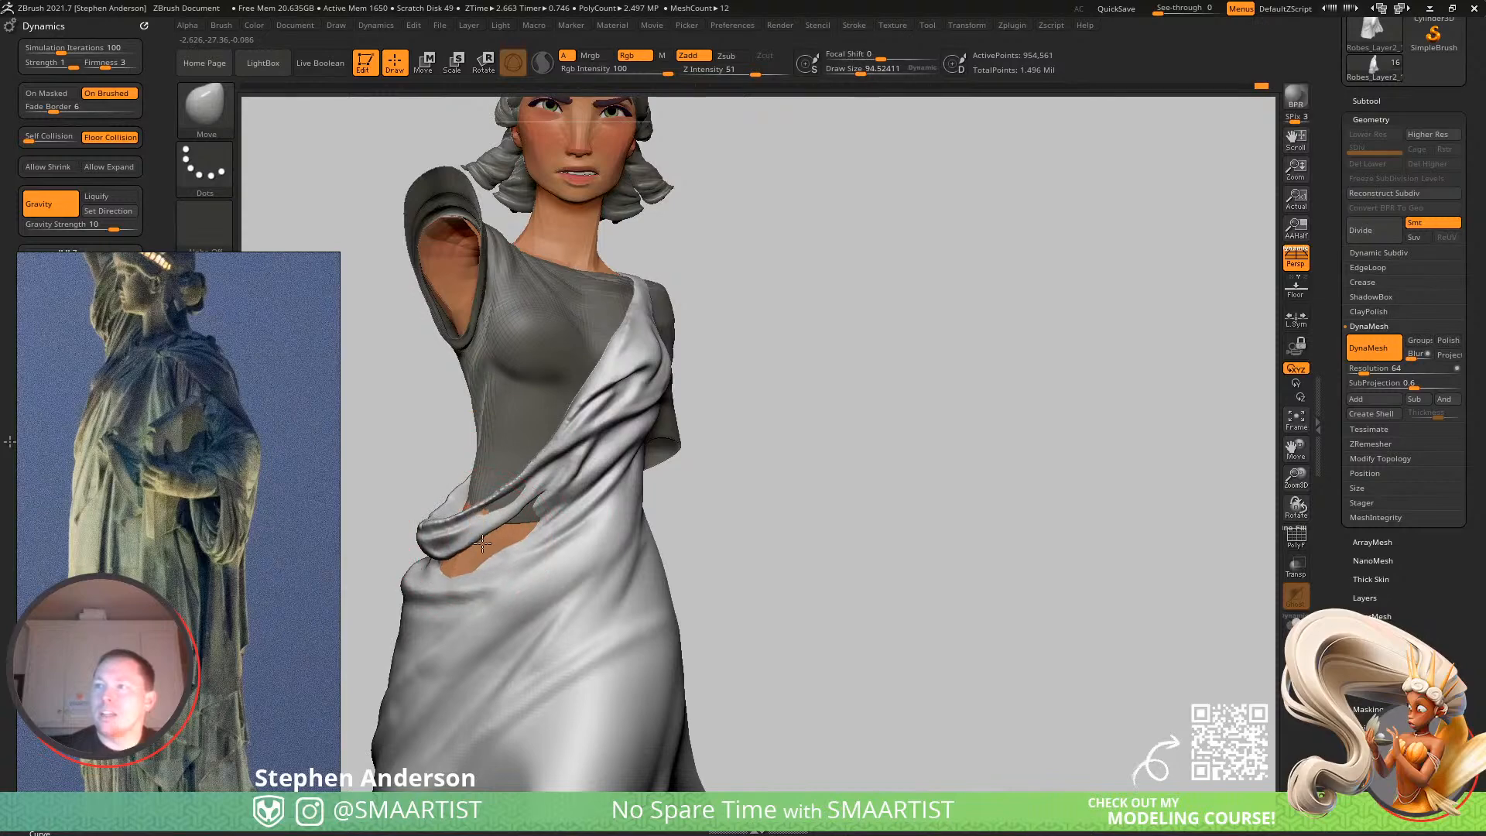
{"action": "right_click_drag", "start_coordinate": [442, 534], "coordinate": [507, 543]}
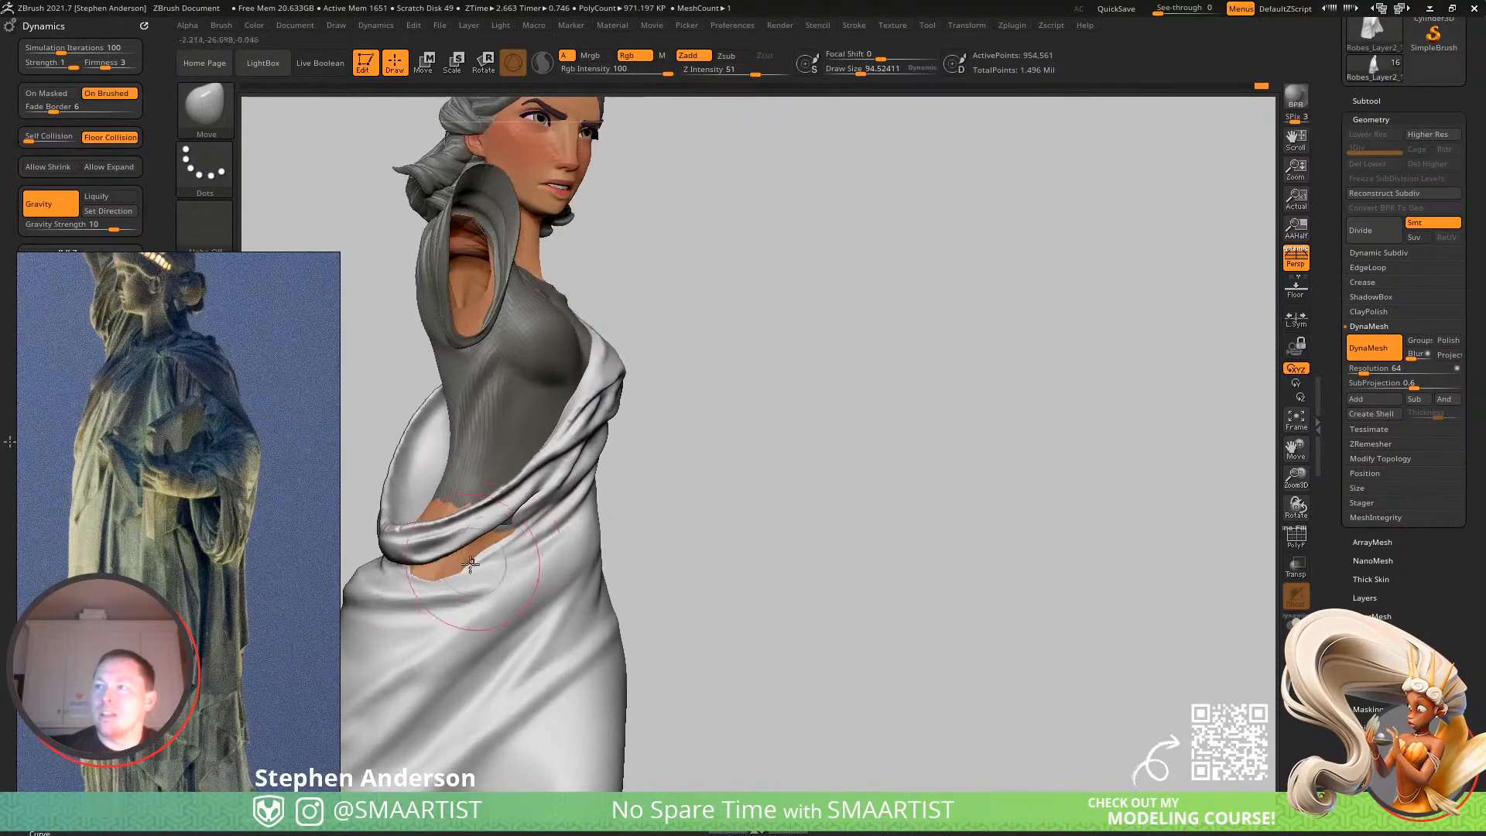
{"action": "left_click_drag", "start_coordinate": [474, 597], "coordinate": [492, 520]}
{"action": "mouse_move", "coordinate": [489, 532]}
{"action": "right_mouse_down"}
{"action": "mouse_move", "coordinate": [424, 521]}
{"action": "mouse_move", "coordinate": [519, 550]}
{"action": "mouse_move", "coordinate": [495, 545]}
{"action": "right_mouse_up"}
{"action": "left_click_drag", "start_coordinate": [495, 545], "coordinate": [500, 526], "text": "shift"}
Reshape the rolled band around the back and side of the waist with the Move brush at draw sizes of about 62 and 129.
{"action": "mouse_move", "coordinate": [417, 592]}
{"action": "right_mouse_down"}
{"action": "mouse_move", "coordinate": [453, 601]}
{"action": "mouse_move", "coordinate": [517, 461]}
{"action": "mouse_move", "coordinate": [550, 467]}
{"action": "mouse_move", "coordinate": [559, 451]}
{"action": "right_mouse_up"}
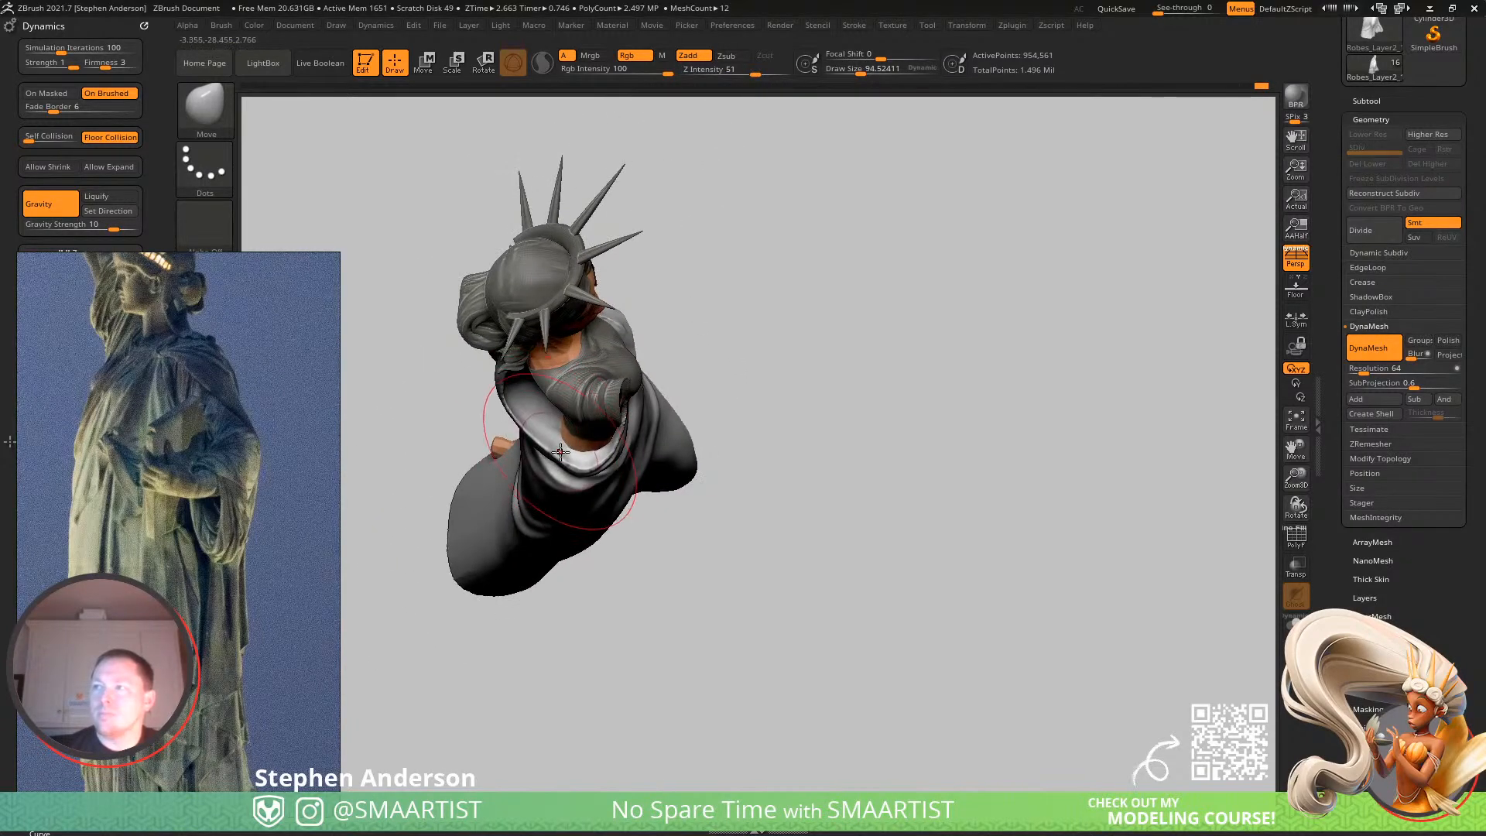
{"action": "left_click_drag", "start_coordinate": [565, 453], "coordinate": [535, 448]}
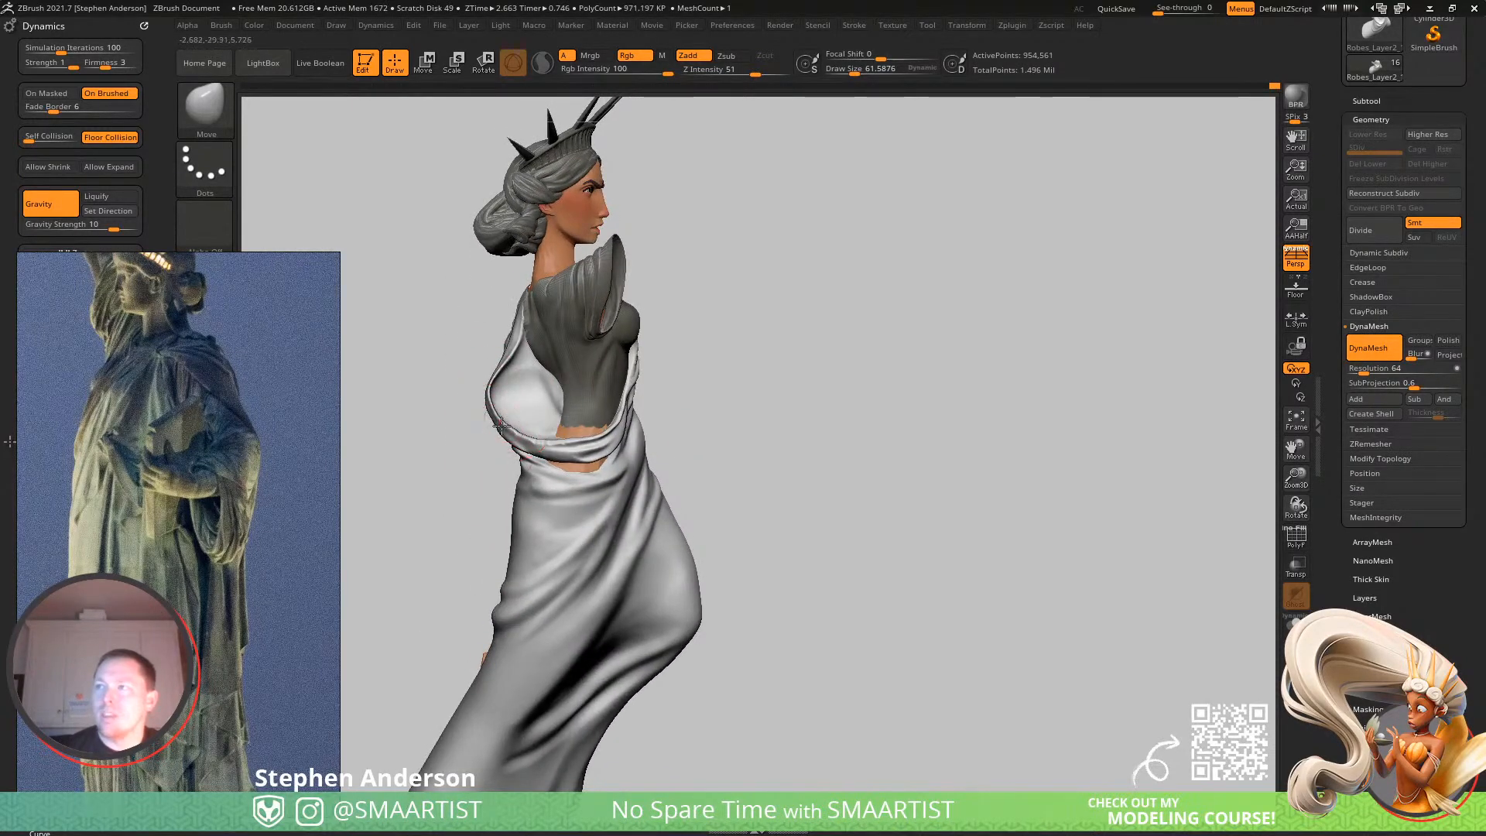
{"action": "right_click_drag", "start_coordinate": [548, 437], "coordinate": [495, 445]}
{"action": "mouse_move", "coordinate": [573, 457]}
{"action": "right_mouse_down", "text": "ctrl"}
{"action": "mouse_move", "coordinate": [658, 534]}
{"action": "mouse_move", "coordinate": [593, 481]}
{"action": "right_mouse_up", "text": "ctrl"}
{"action": "key", "text": "s"}
{"action": "left_click_drag", "start_coordinate": [592, 481], "coordinate": [604, 482]}
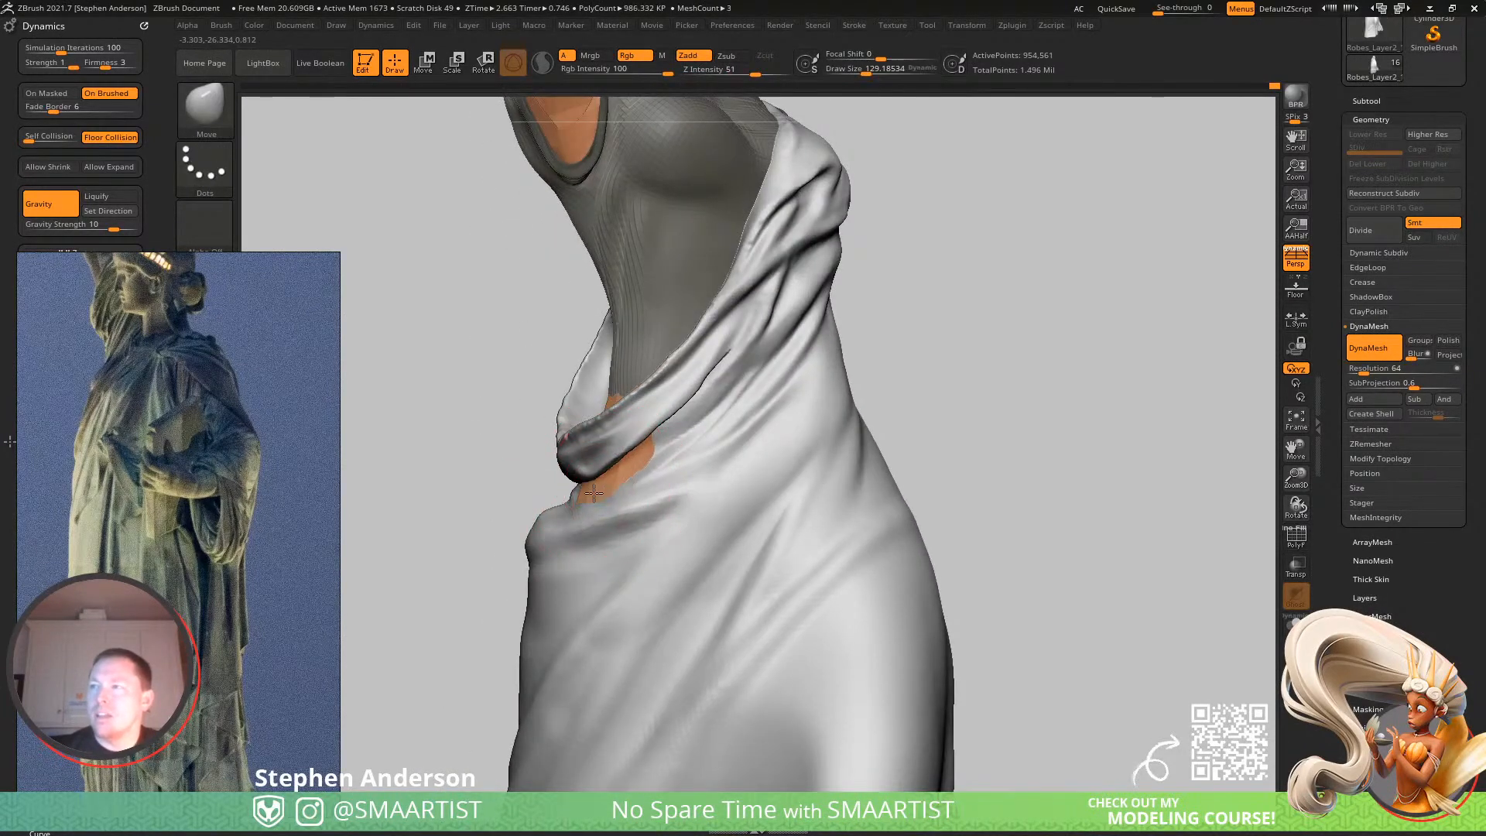
Close the gap between the waist band and the skirt with the Move brush at draw sizes of about 65 and 119.
{"action": "mouse_move", "coordinate": [589, 494]}
{"action": "right_mouse_down"}
{"action": "mouse_move", "coordinate": [658, 468]}
{"action": "mouse_move", "coordinate": [573, 486]}
{"action": "mouse_move", "coordinate": [599, 443]}
{"action": "mouse_move", "coordinate": [556, 461]}
{"action": "right_mouse_up"}
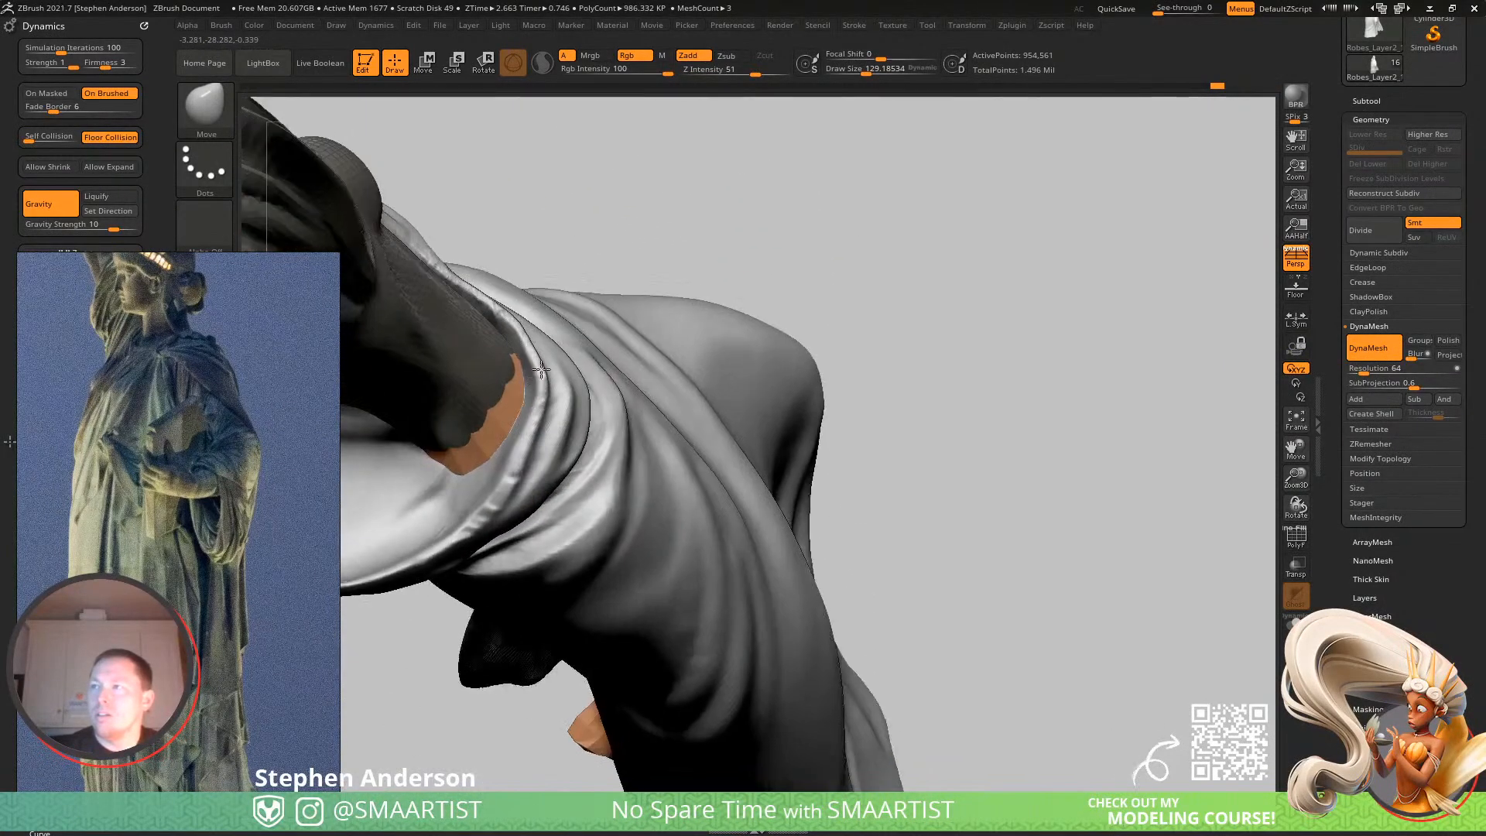
{"action": "key", "text": "s"}
{"action": "left_click_drag", "start_coordinate": [535, 372], "coordinate": [529, 373]}
{"action": "right_click_drag", "start_coordinate": [611, 348], "coordinate": [528, 382]}
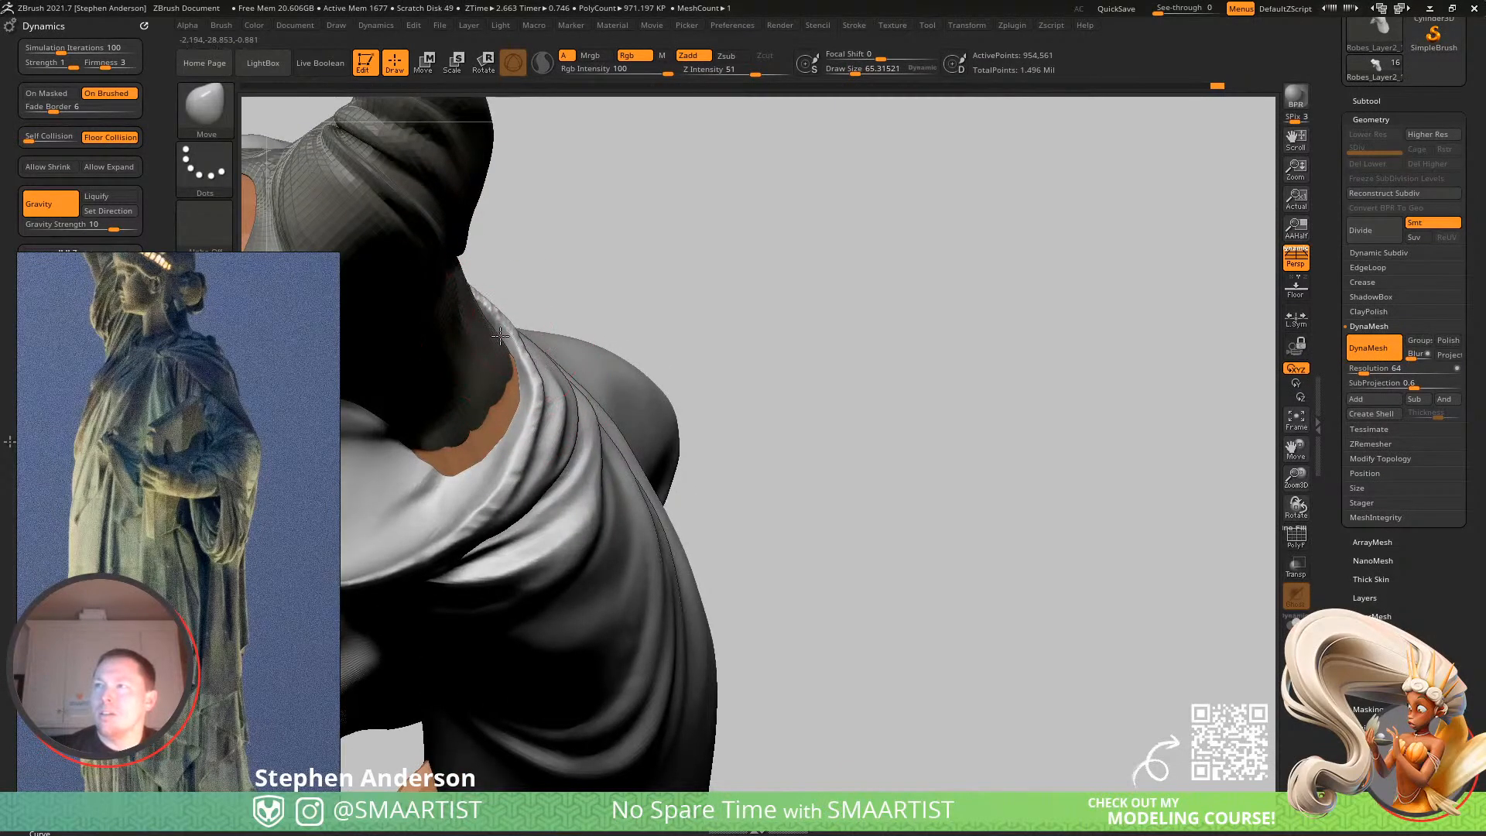
{"action": "key", "text": "s"}
{"action": "left_click_drag", "start_coordinate": [541, 389], "coordinate": [536, 390]}
{"action": "mouse_move", "coordinate": [533, 391]}
{"action": "right_mouse_down"}
{"action": "mouse_move", "coordinate": [510, 358]}
{"action": "mouse_move", "coordinate": [576, 381]}
{"action": "right_mouse_up"}
{"action": "key", "text": "s"}
{"action": "left_click_drag", "start_coordinate": [576, 381], "coordinate": [579, 381]}
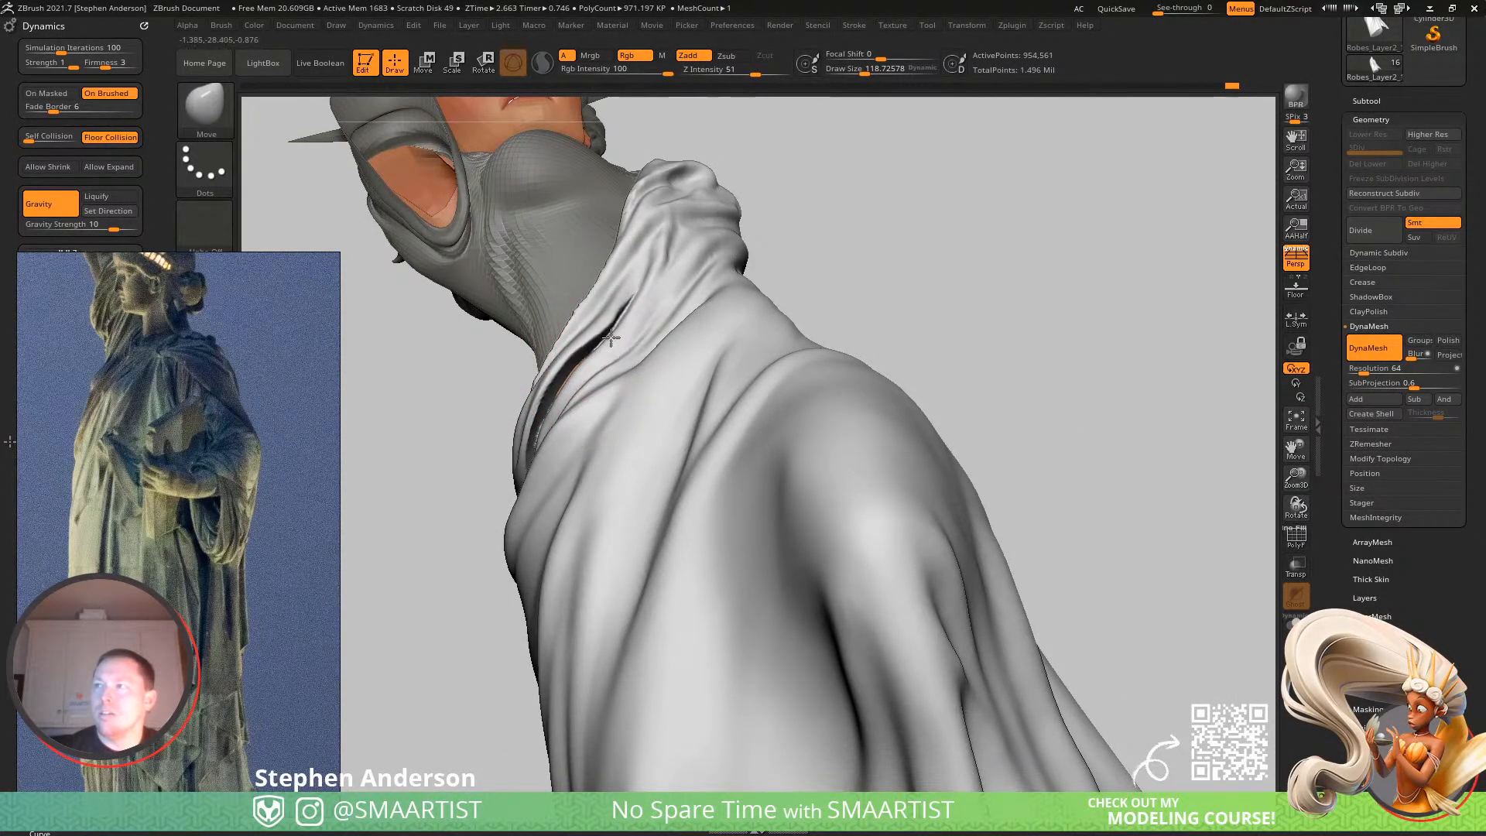
Undo the last move and draw the overlapping cloth together at the waist band's front slit, reducing the draw size to about 54.
{"action": "key", "text": "ctrl+z"}
{"action": "left_click_drag", "start_coordinate": [611, 345], "coordinate": [601, 337]}
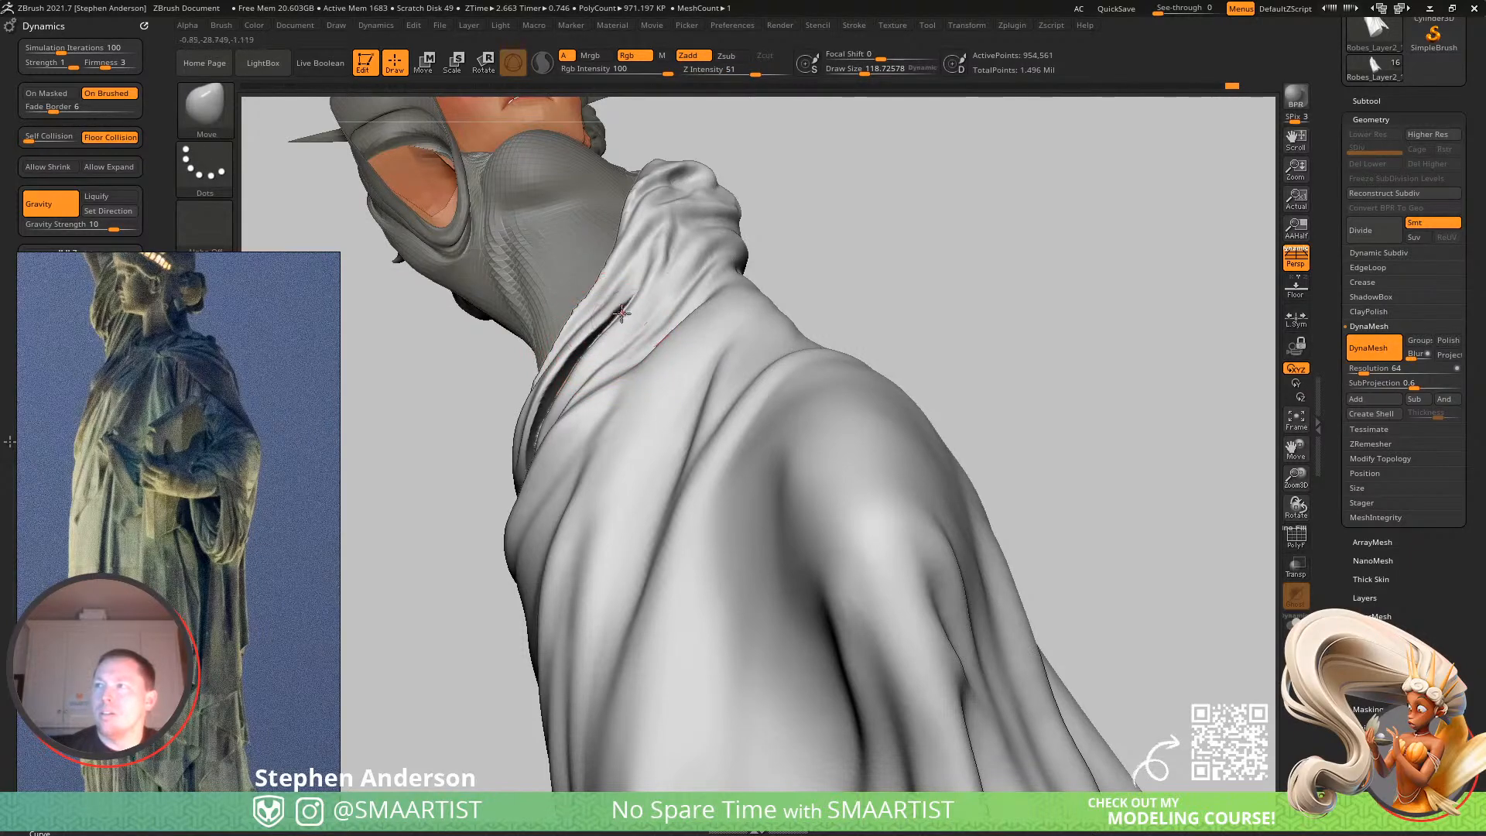
{"action": "mouse_move", "coordinate": [551, 398]}
{"action": "right_mouse_down"}
{"action": "mouse_move", "coordinate": [564, 438]}
{"action": "mouse_move", "coordinate": [574, 395]}
{"action": "mouse_move", "coordinate": [566, 414]}
{"action": "mouse_move", "coordinate": [483, 443]}
{"action": "right_mouse_up"}
{"action": "key", "text": "s"}
{"action": "left_click_drag", "start_coordinate": [483, 444], "coordinate": [473, 447]}
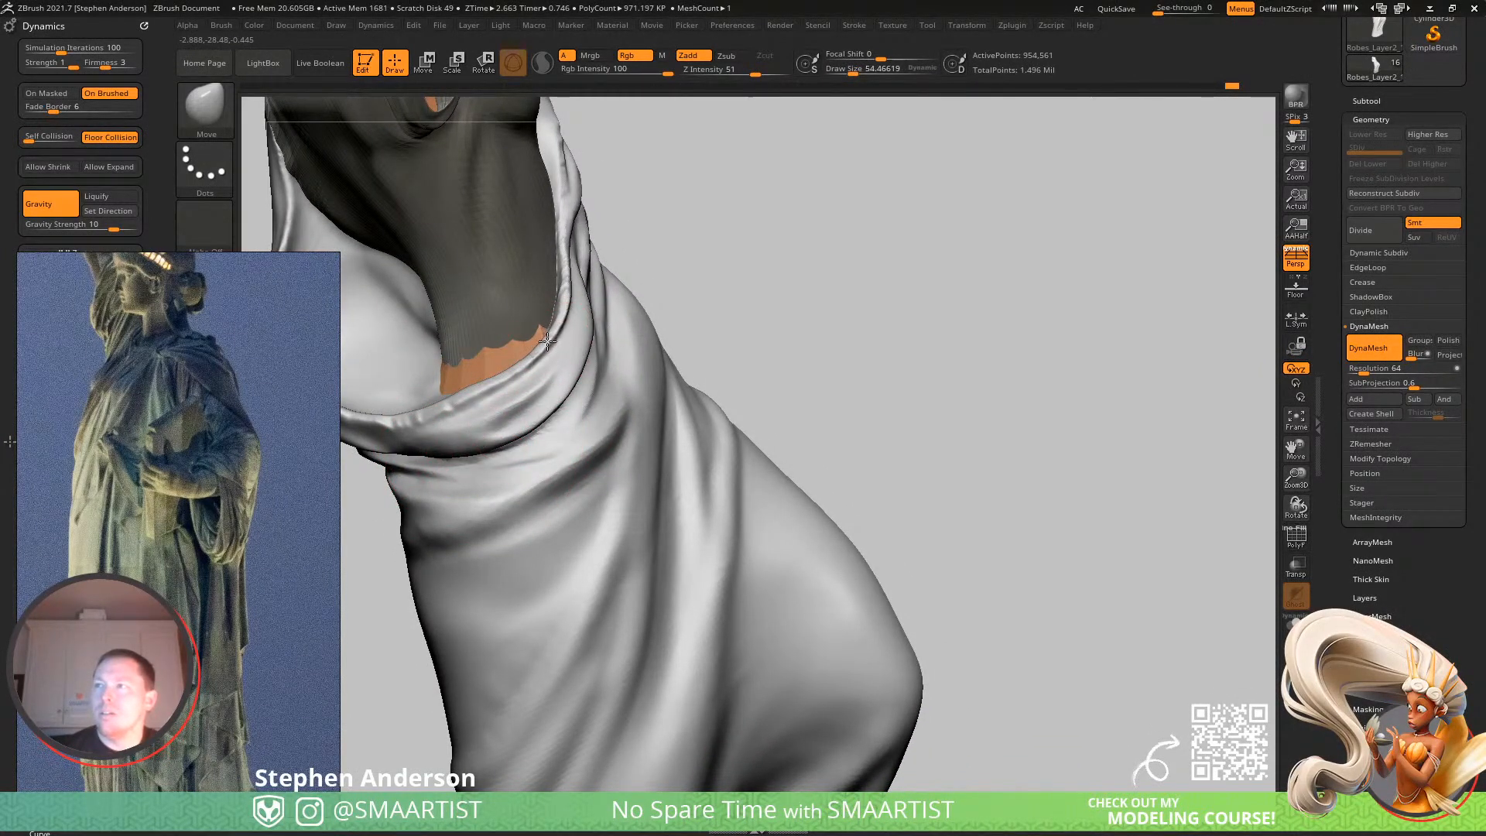
Examine the robe's overall silhouette from several sides and compare it with the full-length statue reference photo.
{"action": "mouse_move", "coordinate": [527, 408]}
{"action": "right_mouse_down", "text": "ctrl"}
{"action": "mouse_move", "coordinate": [594, 348]}
{"action": "mouse_move", "coordinate": [558, 417]}
{"action": "mouse_move", "coordinate": [647, 369]}
{"action": "mouse_move", "coordinate": [619, 341]}
{"action": "mouse_move", "coordinate": [534, 333]}
{"action": "mouse_move", "coordinate": [581, 323]}
{"action": "mouse_move", "coordinate": [620, 354]}
{"action": "mouse_move", "coordinate": [577, 410]}
{"action": "mouse_move", "coordinate": [582, 381]}
{"action": "mouse_move", "coordinate": [551, 389]}
{"action": "mouse_move", "coordinate": [546, 338]}
{"action": "mouse_move", "coordinate": [606, 394]}
{"action": "mouse_move", "coordinate": [630, 473]}
{"action": "mouse_move", "coordinate": [694, 500]}
{"action": "mouse_move", "coordinate": [660, 415]}
{"action": "mouse_move", "coordinate": [700, 451]}
{"action": "mouse_move", "coordinate": [689, 443]}
{"action": "mouse_move", "coordinate": [805, 458]}
{"action": "right_mouse_up", "text": "ctrl"}
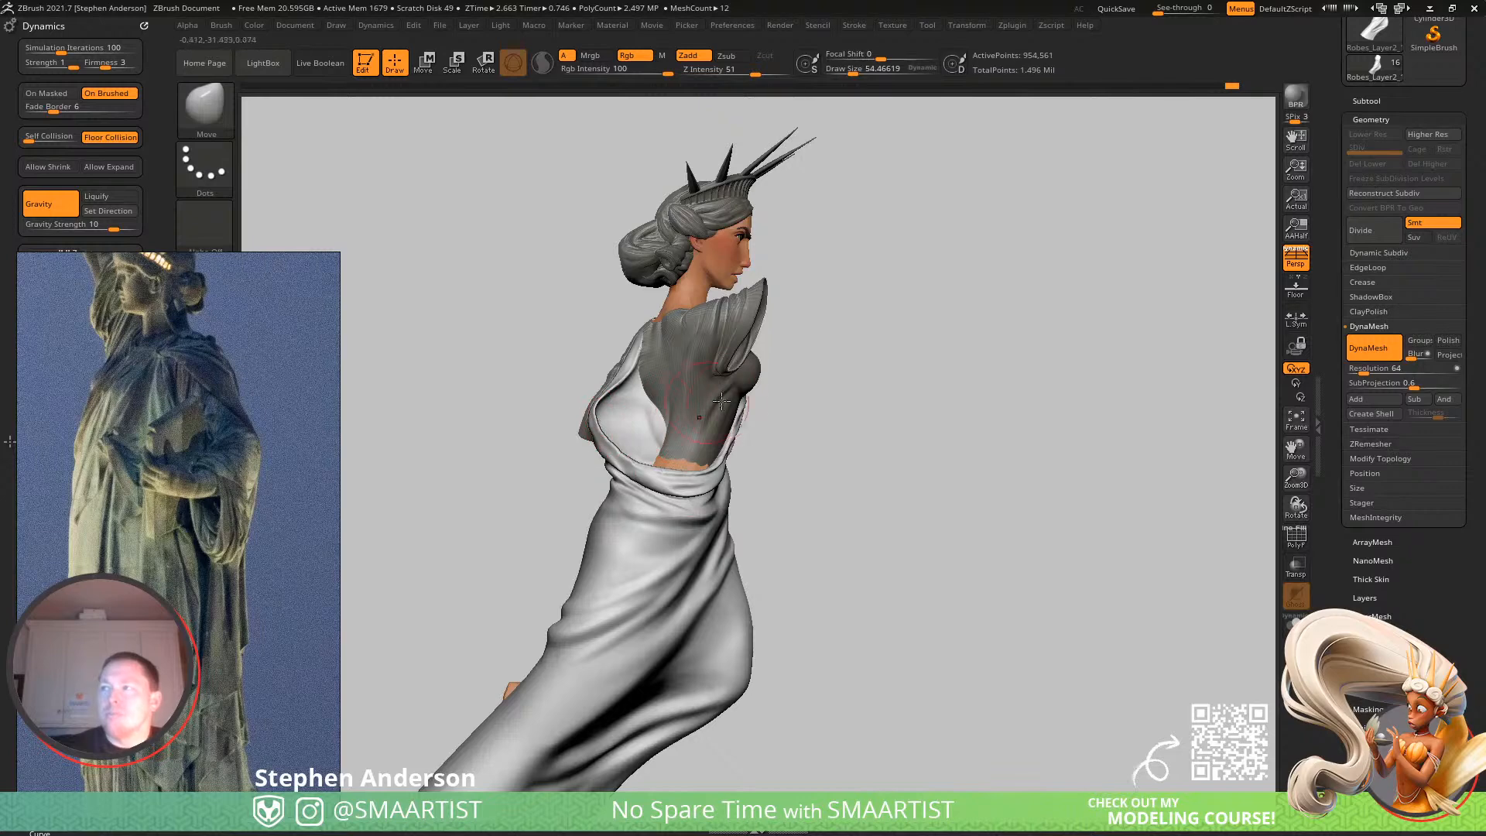
{"action": "right_click_drag", "start_coordinate": [662, 354], "coordinate": [803, 456], "text": "alt"}
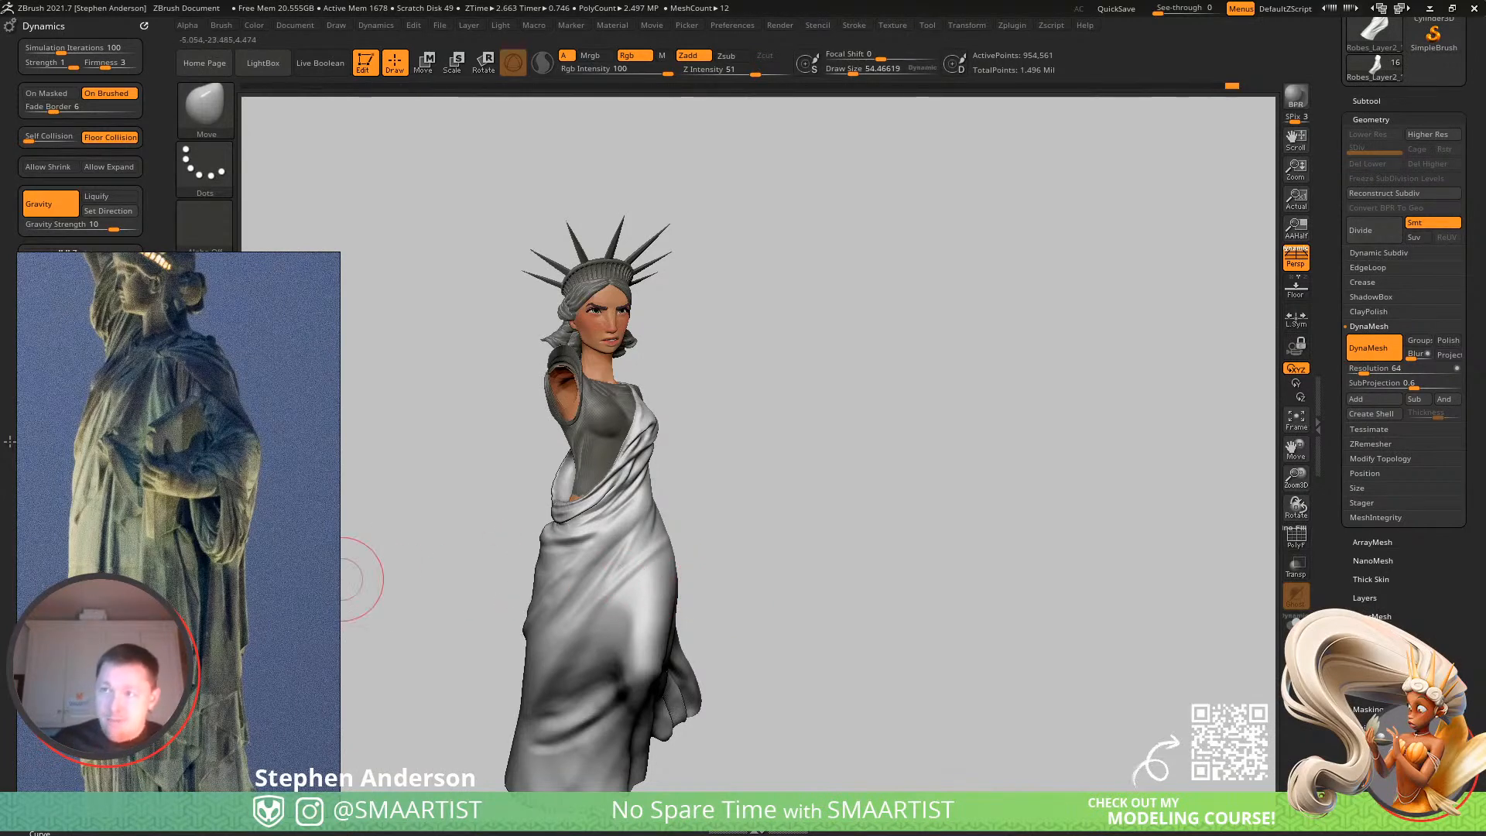
{"action": "scroll", "coordinate": [164, 647], "scroll_direction": "down", "scroll_amount": 2}
{"action": "scroll", "coordinate": [240, 634], "scroll_direction": "down", "scroll_amount": 3}
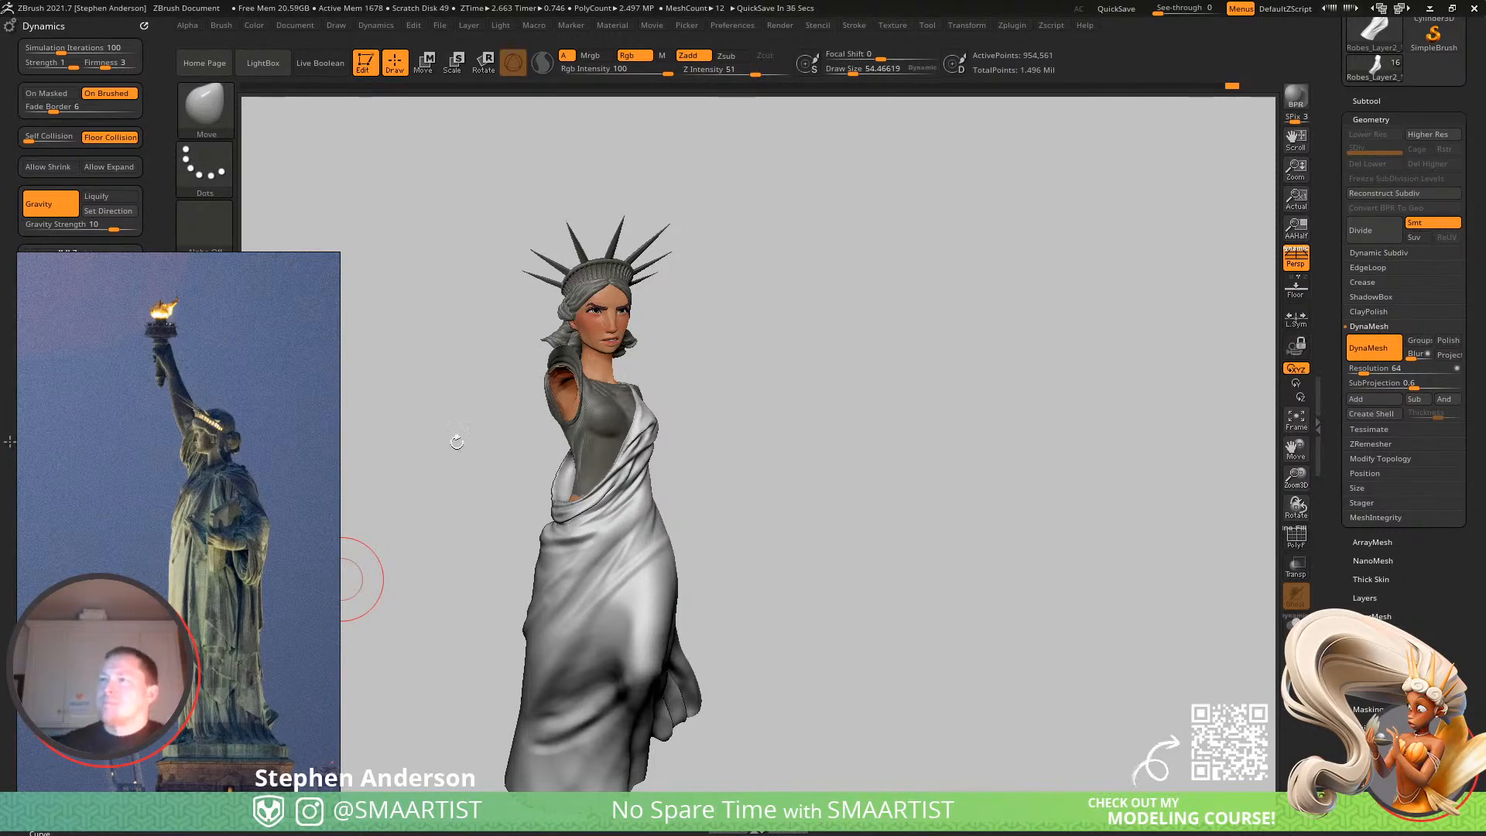
{"action": "mouse_move", "coordinate": [831, 472]}
{"action": "left_mouse_down"}
{"action": "mouse_move", "coordinate": [767, 464]}
{"action": "mouse_move", "coordinate": [806, 567]}
{"action": "mouse_move", "coordinate": [812, 504]}
{"action": "mouse_move", "coordinate": [843, 531]}
{"action": "mouse_move", "coordinate": [849, 467]}
{"action": "mouse_move", "coordinate": [879, 468]}
{"action": "mouse_move", "coordinate": [856, 448]}
{"action": "mouse_move", "coordinate": [871, 450]}
{"action": "left_mouse_up"}
{"action": "mouse_move", "coordinate": [931, 401]}
{"action": "left_mouse_down"}
{"action": "mouse_move", "coordinate": [873, 401]}
{"action": "mouse_move", "coordinate": [826, 497]}
{"action": "mouse_move", "coordinate": [658, 437]}
{"action": "mouse_move", "coordinate": [725, 480]}
{"action": "left_mouse_up"}
Widen the robe's strap over the front of the shoulder with the Move brush, using draw sizes of about 54 and 104.
{"action": "mouse_move", "coordinate": [724, 480]}
{"action": "right_mouse_down"}
{"action": "mouse_move", "coordinate": [658, 484]}
{"action": "mouse_move", "coordinate": [719, 484]}
{"action": "mouse_move", "coordinate": [720, 441]}
{"action": "mouse_move", "coordinate": [711, 464]}
{"action": "right_mouse_up"}
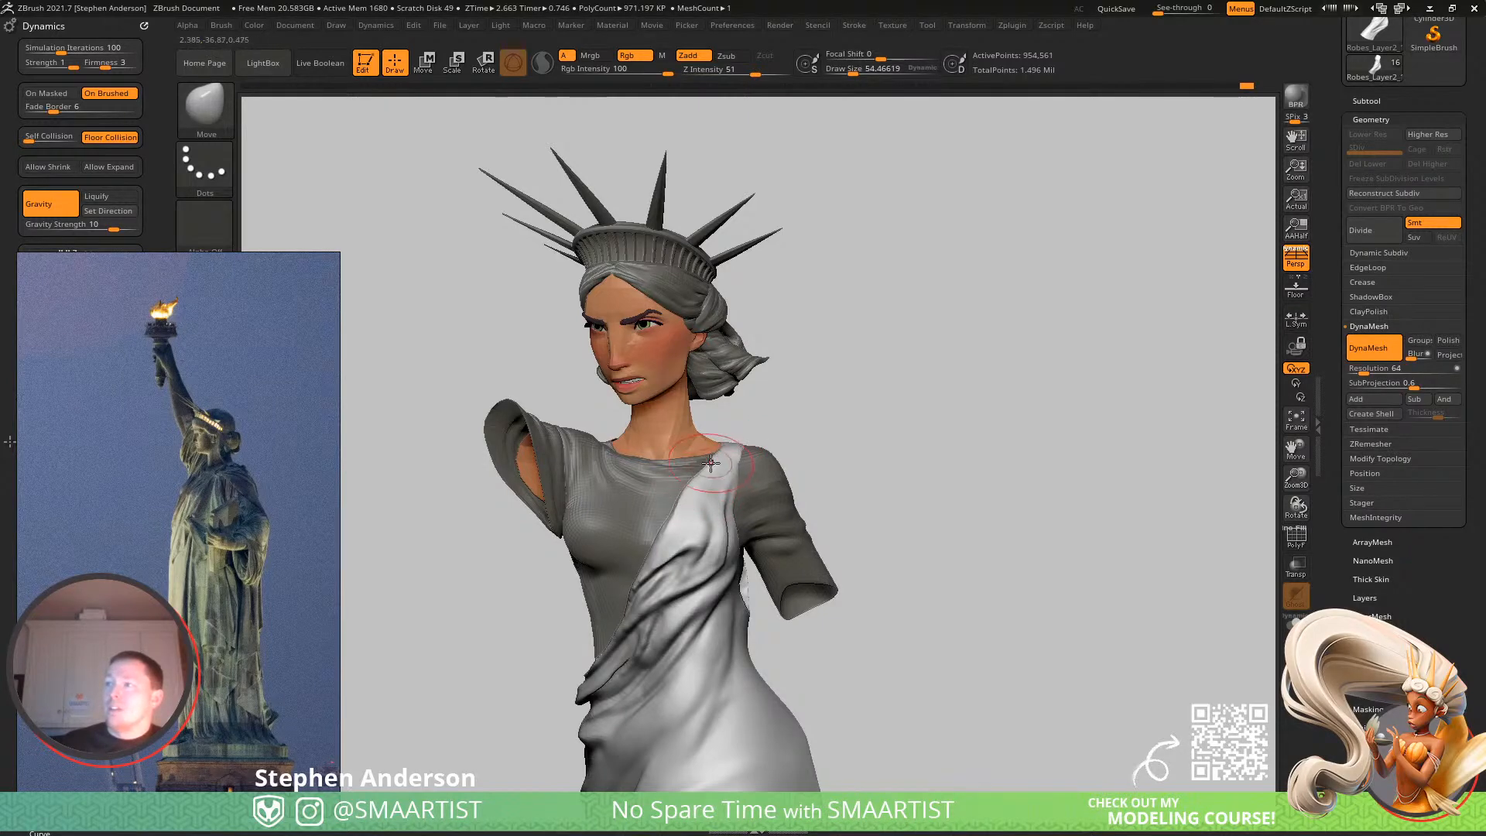
{"action": "mouse_move", "coordinate": [707, 474]}
{"action": "right_mouse_down"}
{"action": "mouse_move", "coordinate": [740, 441]}
{"action": "mouse_move", "coordinate": [676, 510]}
{"action": "right_mouse_up"}
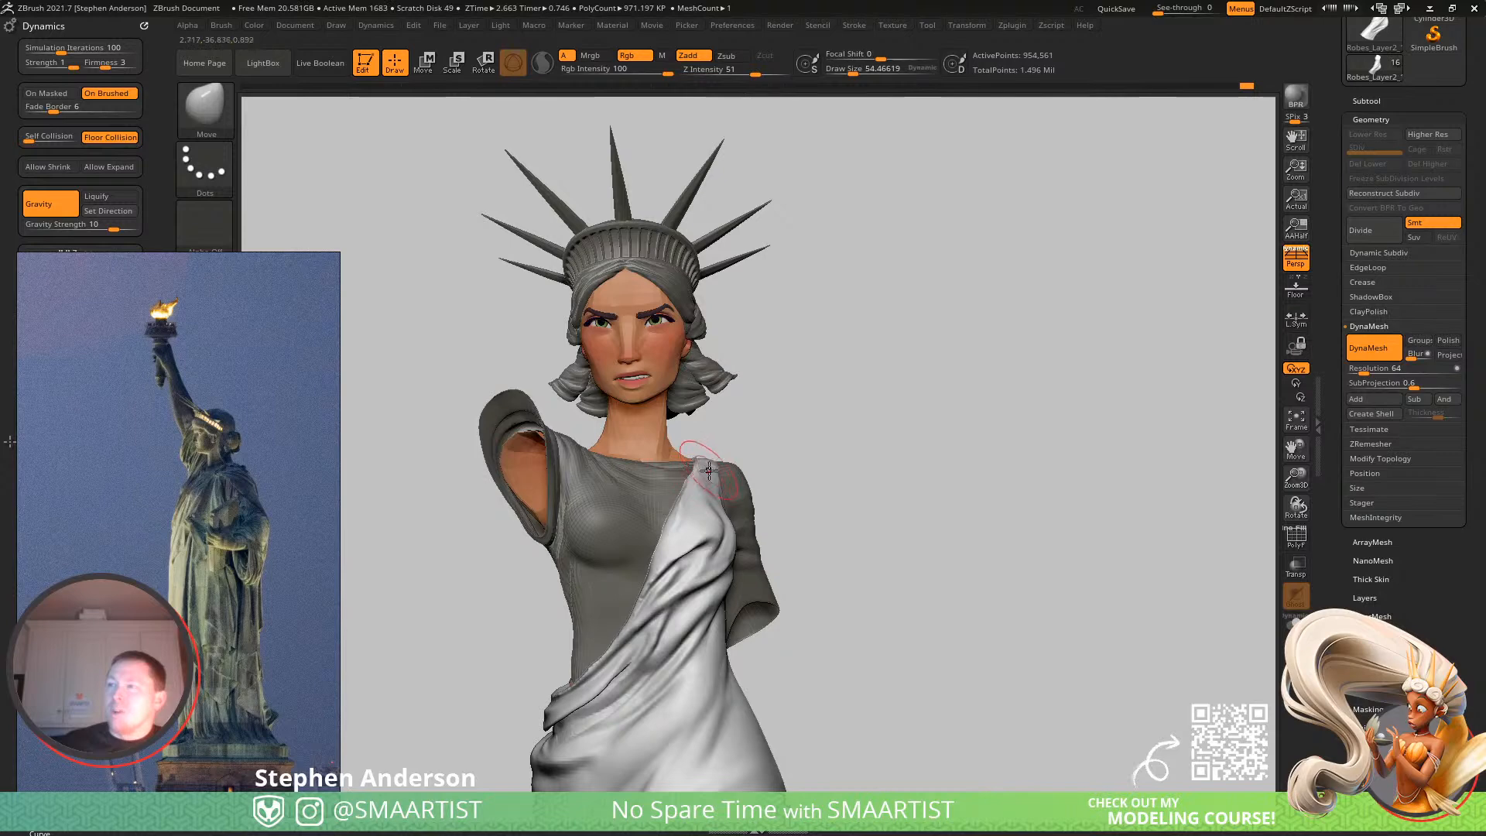
{"action": "mouse_move", "coordinate": [712, 489]}
{"action": "right_mouse_down"}
{"action": "mouse_move", "coordinate": [619, 541]}
{"action": "mouse_move", "coordinate": [788, 499]}
{"action": "right_mouse_up"}
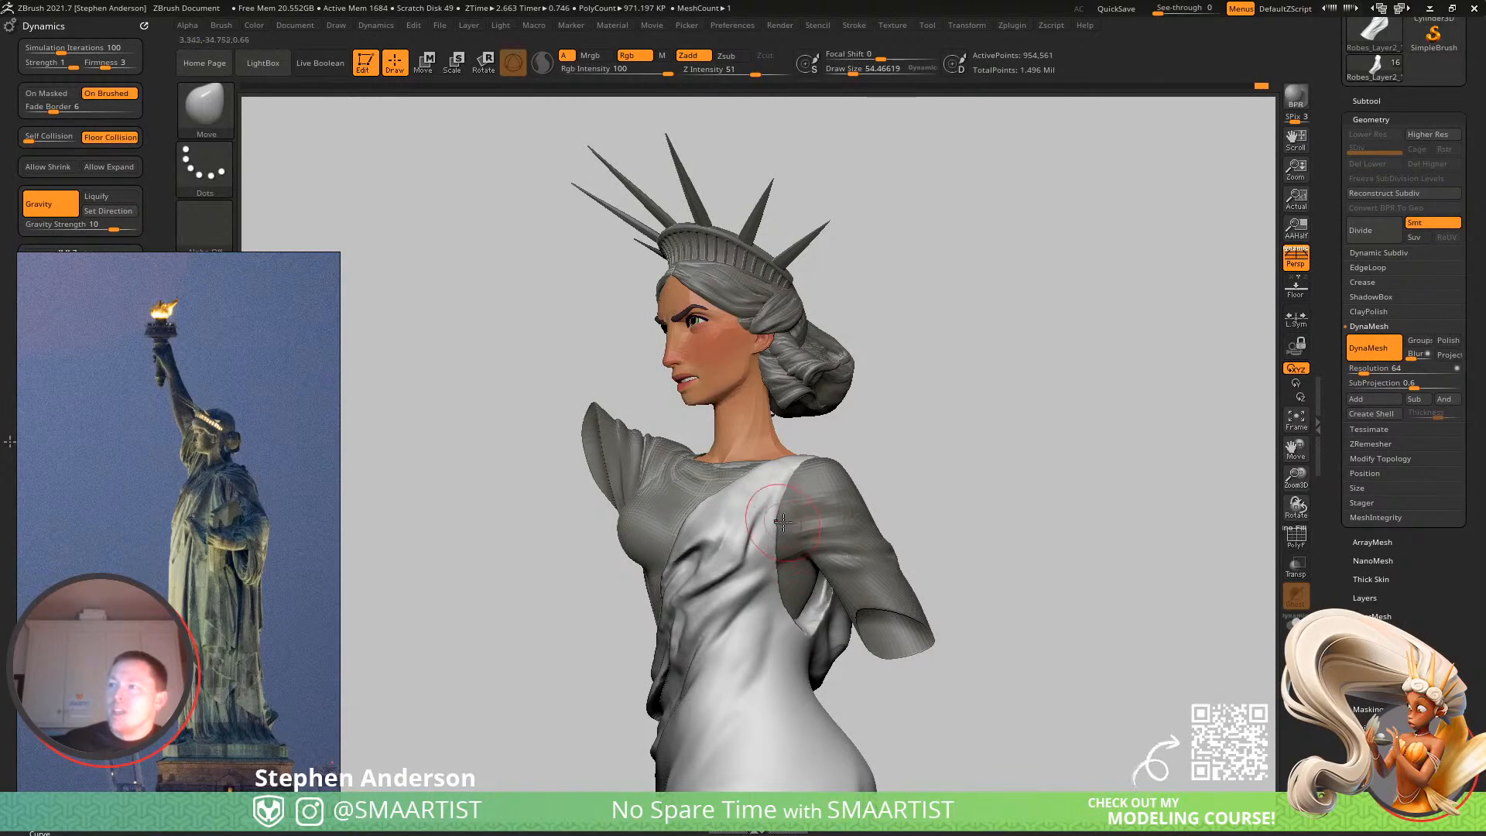
{"action": "right_click_drag", "start_coordinate": [792, 563], "coordinate": [830, 621]}
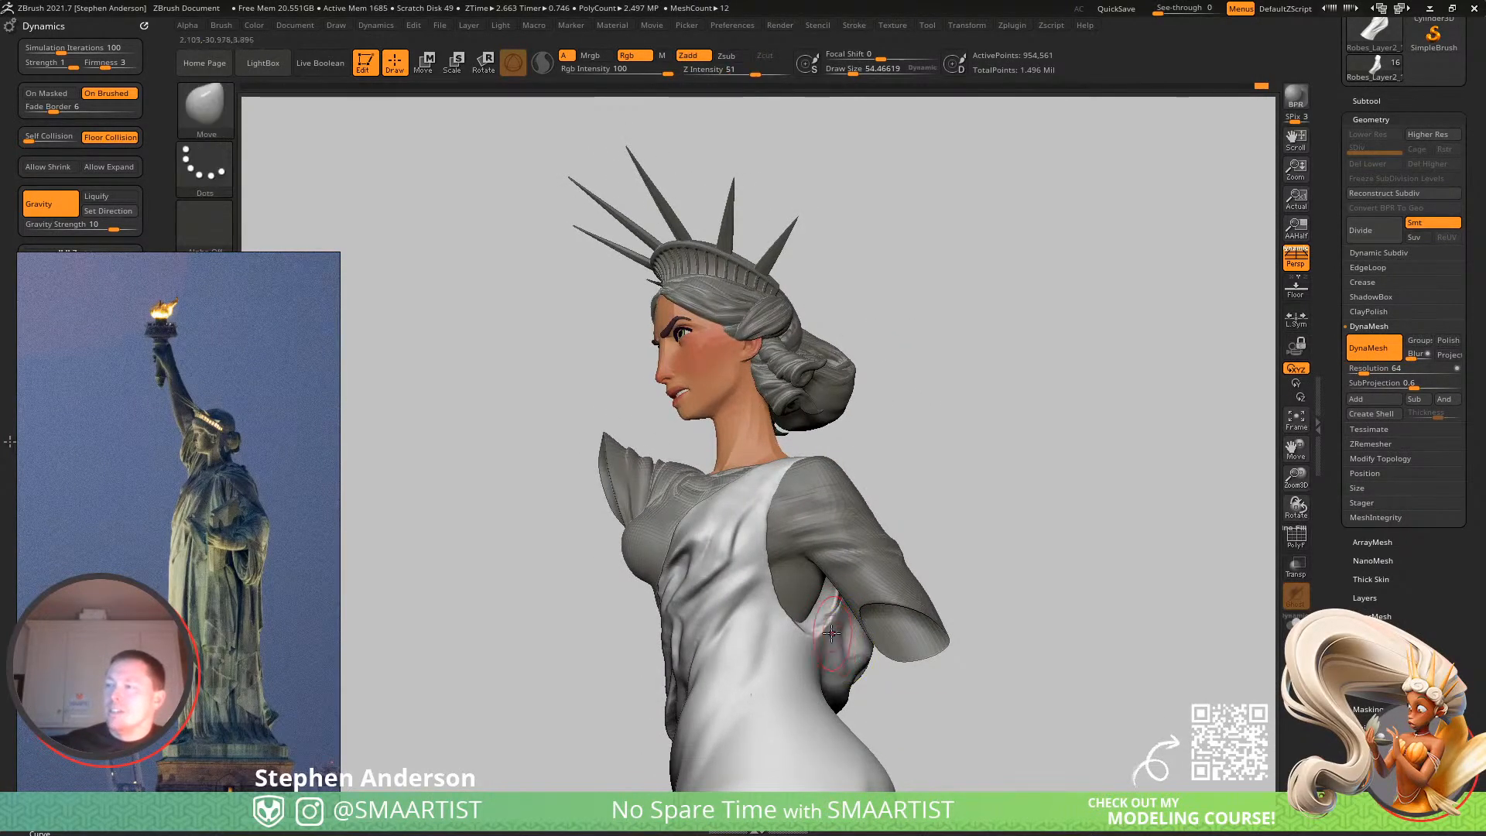
{"action": "key", "text": "s"}
{"action": "left_click_drag", "start_coordinate": [830, 626], "coordinate": [844, 628]}
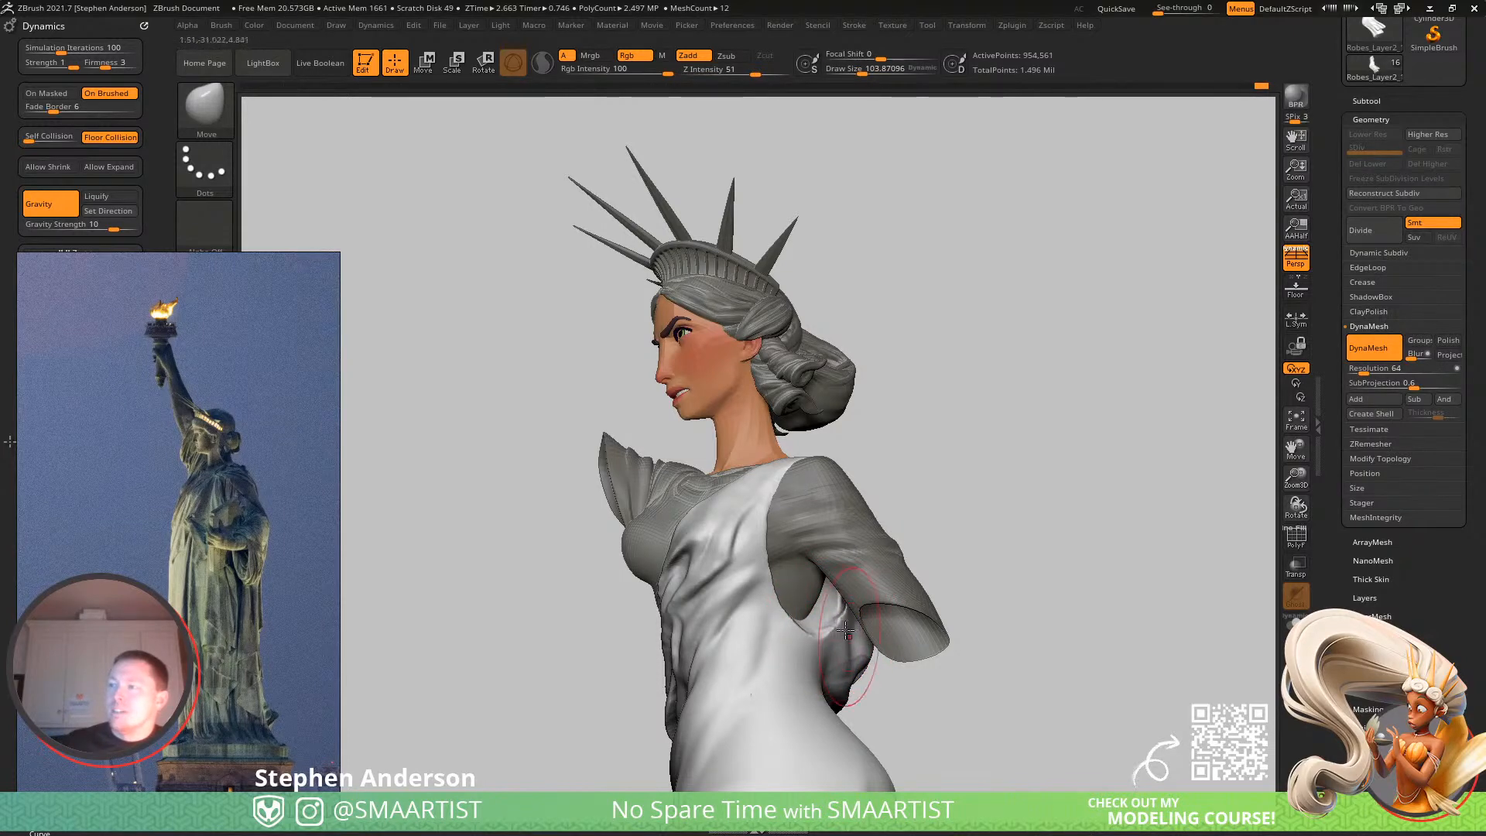
Reshape and smooth the robe's strap behind the shoulder and arm, using draw sizes of about 36 and 99.
{"action": "mouse_move", "coordinate": [839, 603]}
{"action": "right_mouse_down"}
{"action": "mouse_move", "coordinate": [796, 617]}
{"action": "mouse_move", "coordinate": [766, 597]}
{"action": "mouse_move", "coordinate": [785, 633]}
{"action": "mouse_move", "coordinate": [693, 584]}
{"action": "mouse_move", "coordinate": [833, 505]}
{"action": "mouse_move", "coordinate": [787, 487]}
{"action": "mouse_move", "coordinate": [876, 508]}
{"action": "right_mouse_up"}
{"action": "key", "text": "s"}
{"action": "left_click_drag", "start_coordinate": [824, 526], "coordinate": [808, 527]}
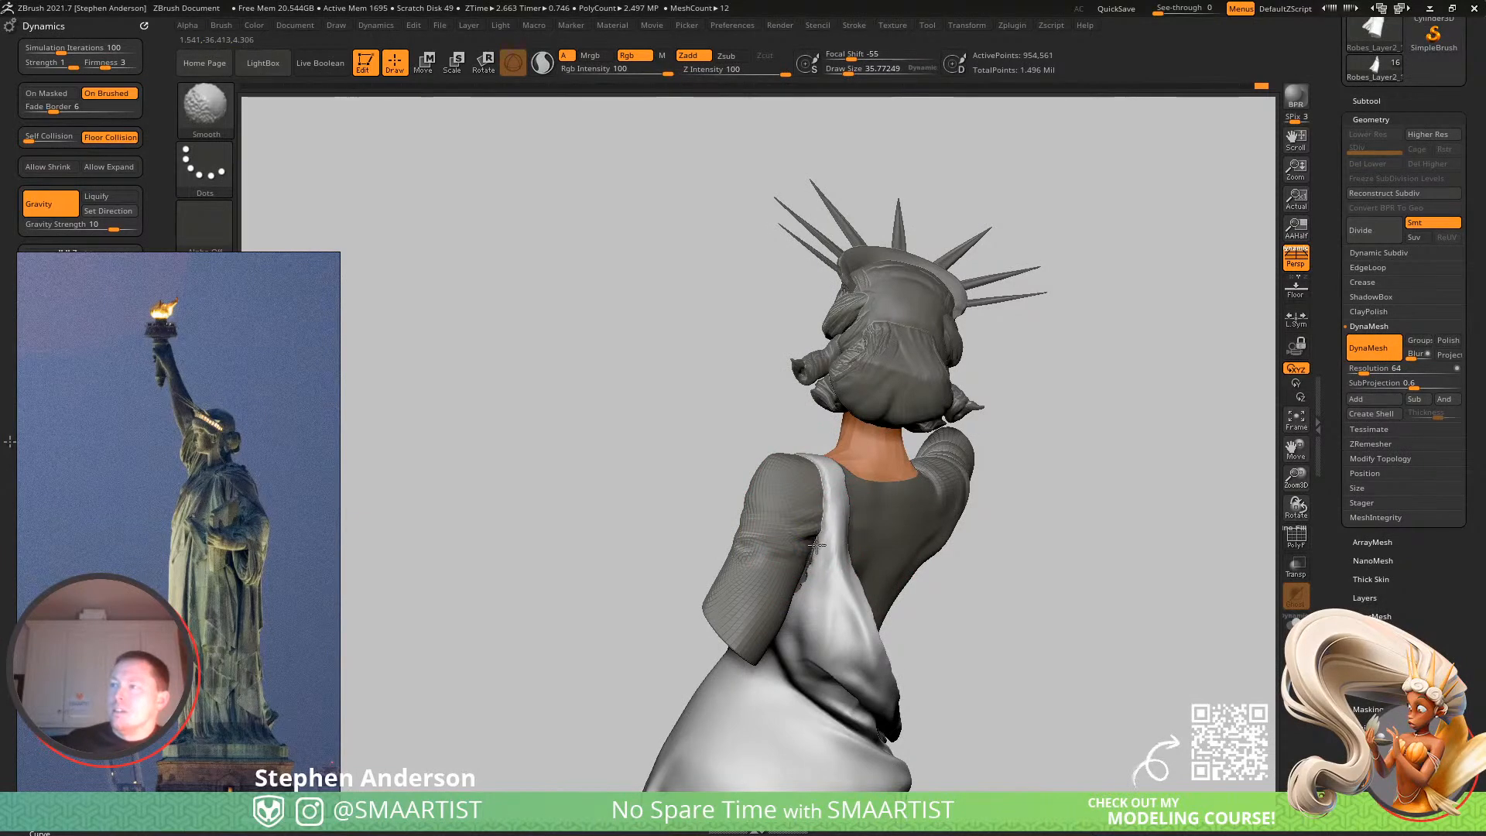
{"action": "mouse_move", "coordinate": [803, 579]}
{"action": "right_mouse_down"}
{"action": "mouse_move", "coordinate": [873, 550]}
{"action": "mouse_move", "coordinate": [721, 516]}
{"action": "mouse_move", "coordinate": [815, 600]}
{"action": "right_mouse_up"}
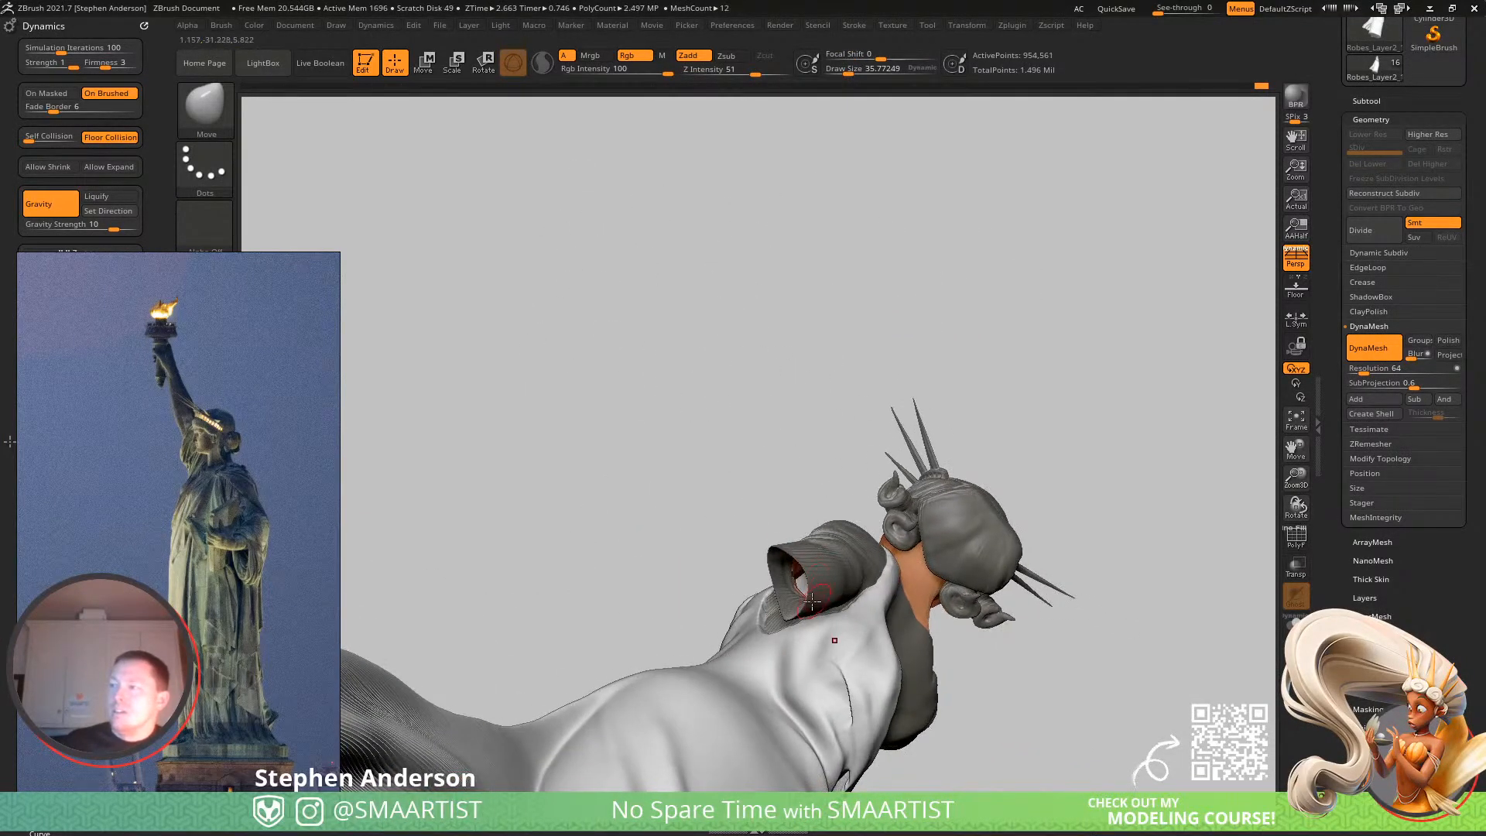
{"action": "left_click_drag", "start_coordinate": [811, 613], "coordinate": [850, 605]}
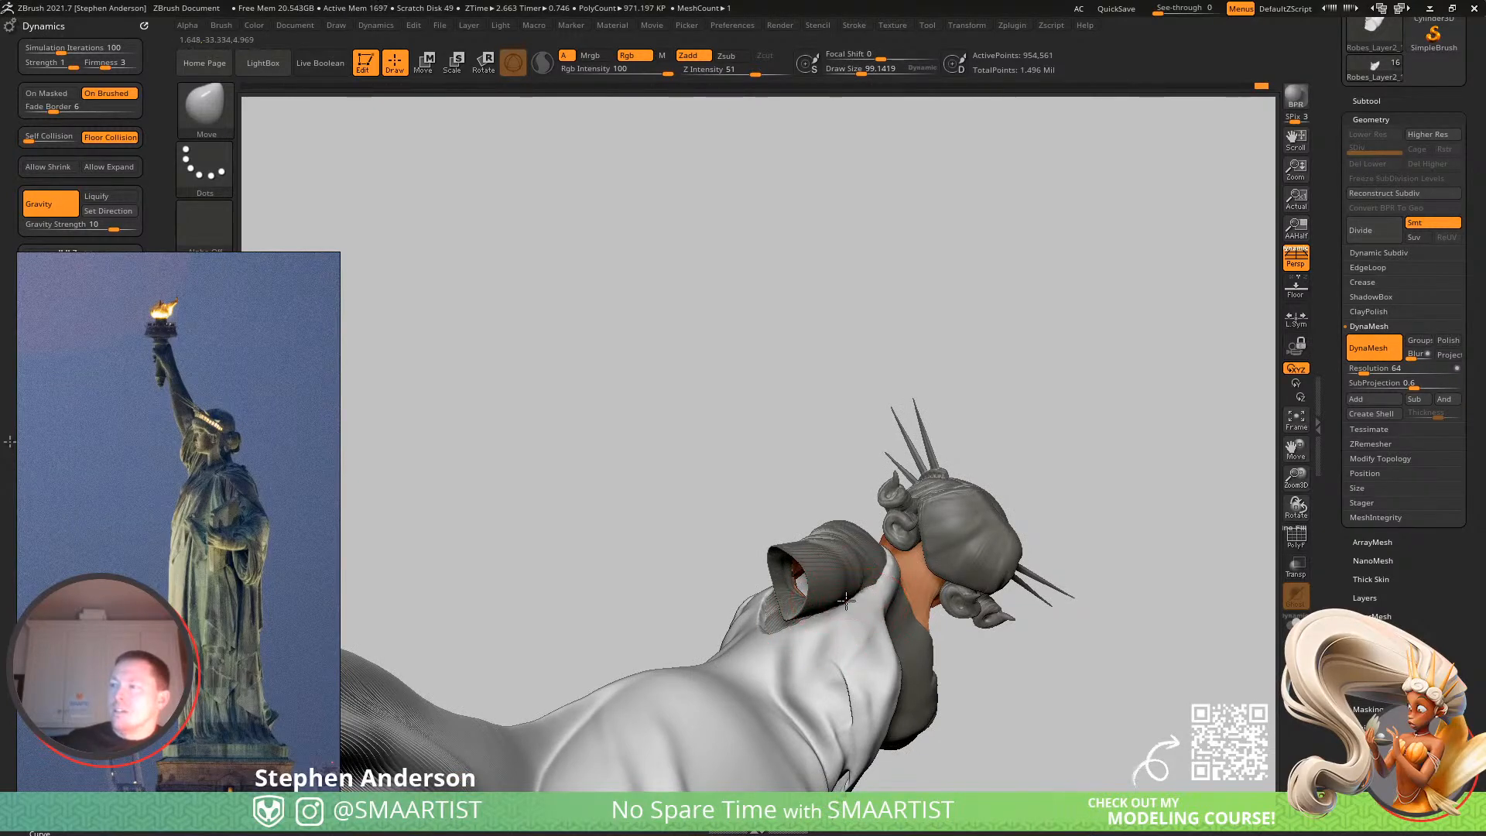
Refine and smooth the robe's drape around the shoulder and arm at a draw size of about 62.
{"action": "mouse_move", "coordinate": [827, 608]}
{"action": "right_mouse_down"}
{"action": "mouse_move", "coordinate": [841, 654]}
{"action": "mouse_move", "coordinate": [872, 617]}
{"action": "mouse_move", "coordinate": [918, 675]}
{"action": "mouse_move", "coordinate": [934, 667]}
{"action": "mouse_move", "coordinate": [972, 710]}
{"action": "mouse_move", "coordinate": [1006, 708]}
{"action": "mouse_move", "coordinate": [903, 659]}
{"action": "mouse_move", "coordinate": [942, 653]}
{"action": "right_mouse_up"}
{"action": "key", "text": "s"}
{"action": "key", "text": "shift"}
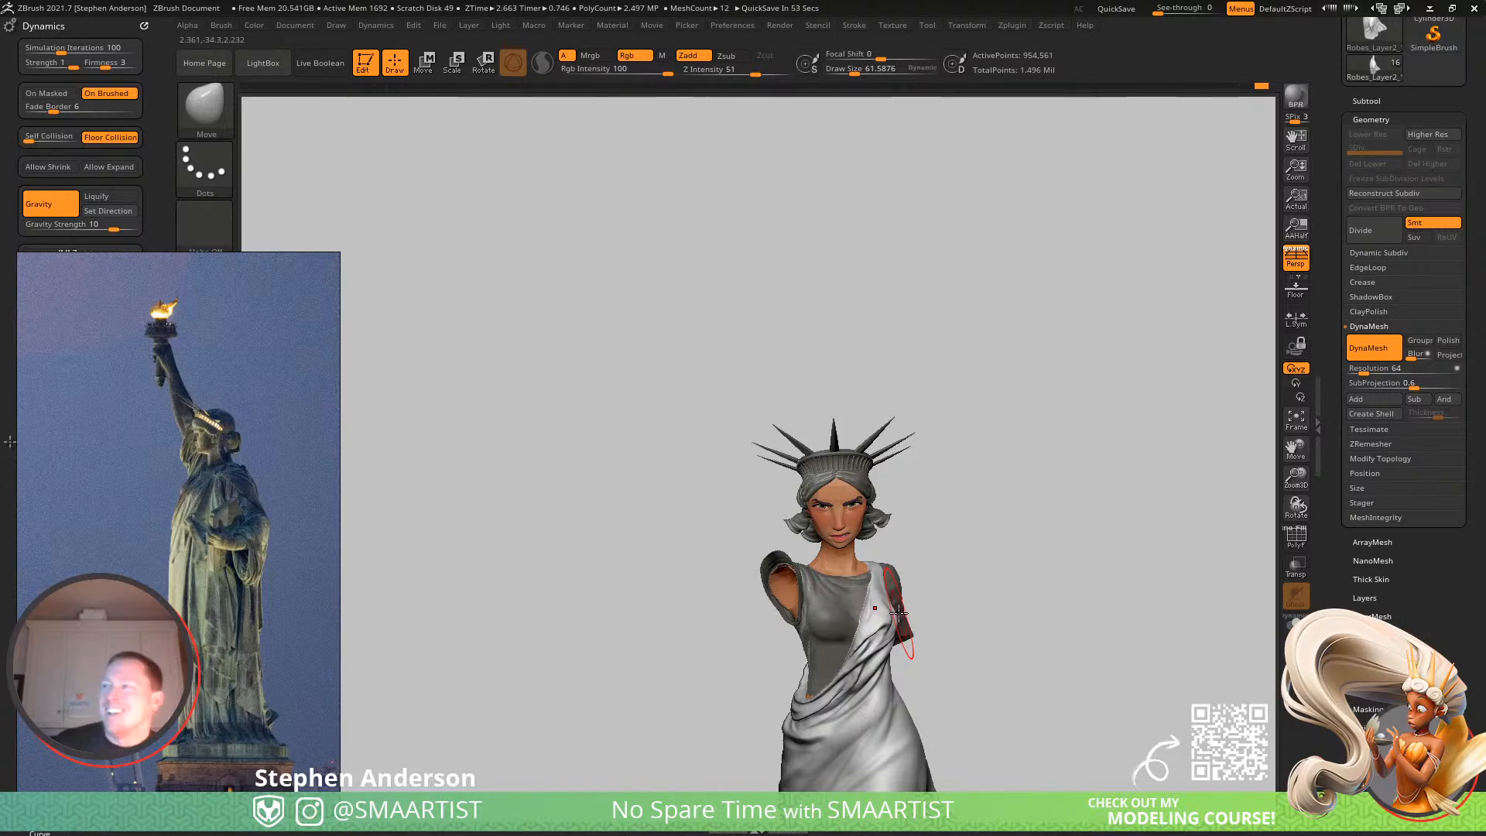
{"action": "mouse_move", "coordinate": [911, 503]}
{"action": "right_mouse_down"}
{"action": "mouse_move", "coordinate": [1022, 560]}
{"action": "mouse_move", "coordinate": [990, 577]}
{"action": "mouse_move", "coordinate": [952, 755]}
{"action": "right_mouse_up"}
{"action": "right_click_drag", "start_coordinate": [823, 620], "coordinate": [768, 497], "text": "alt"}
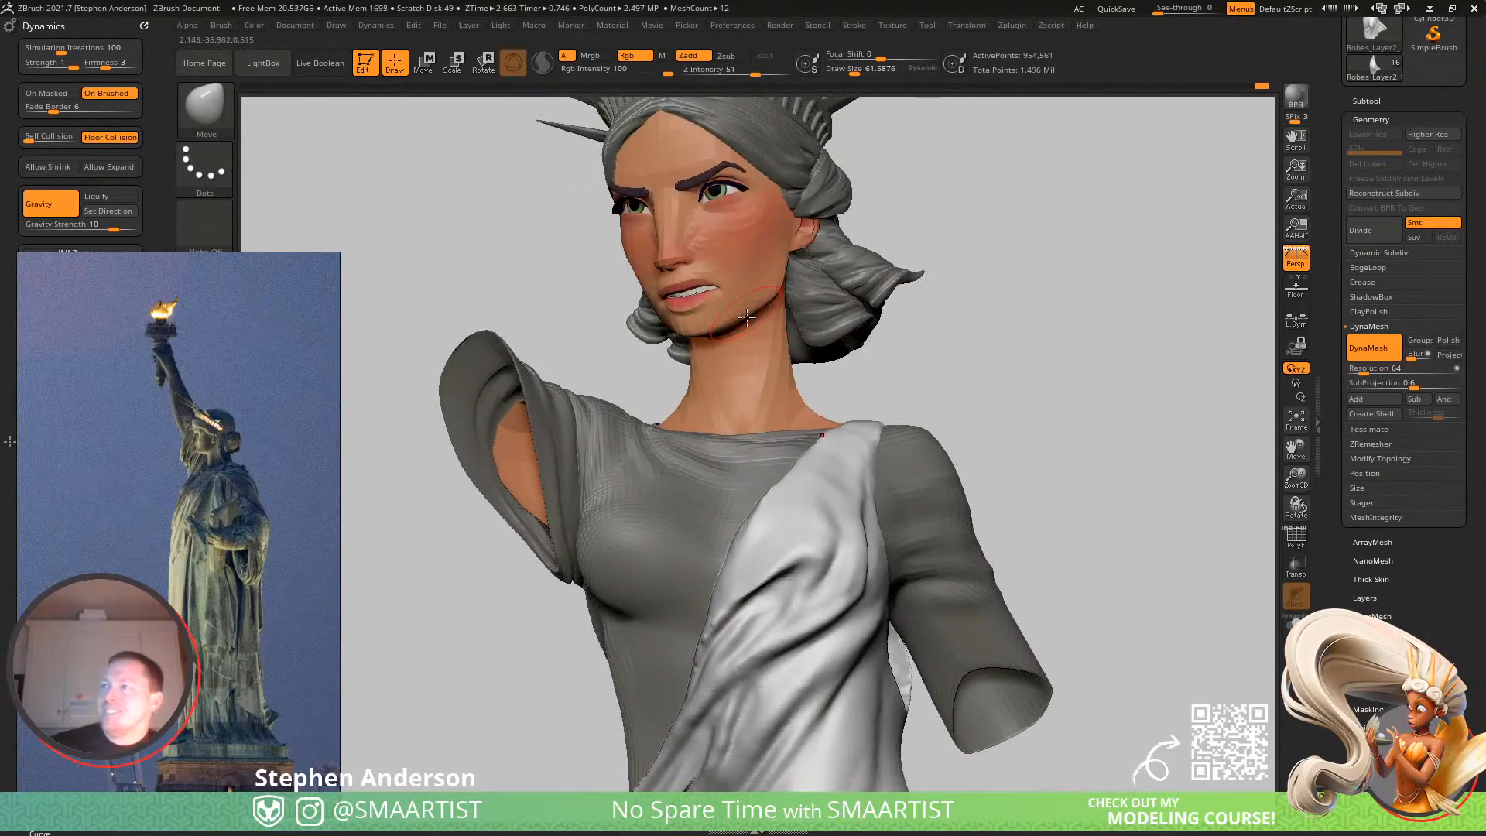
Make the Body subtool active and raise it to subdivision level 3 for close work on the mouth.
{"action": "left_click", "coordinate": [745, 332], "text": "alt"}
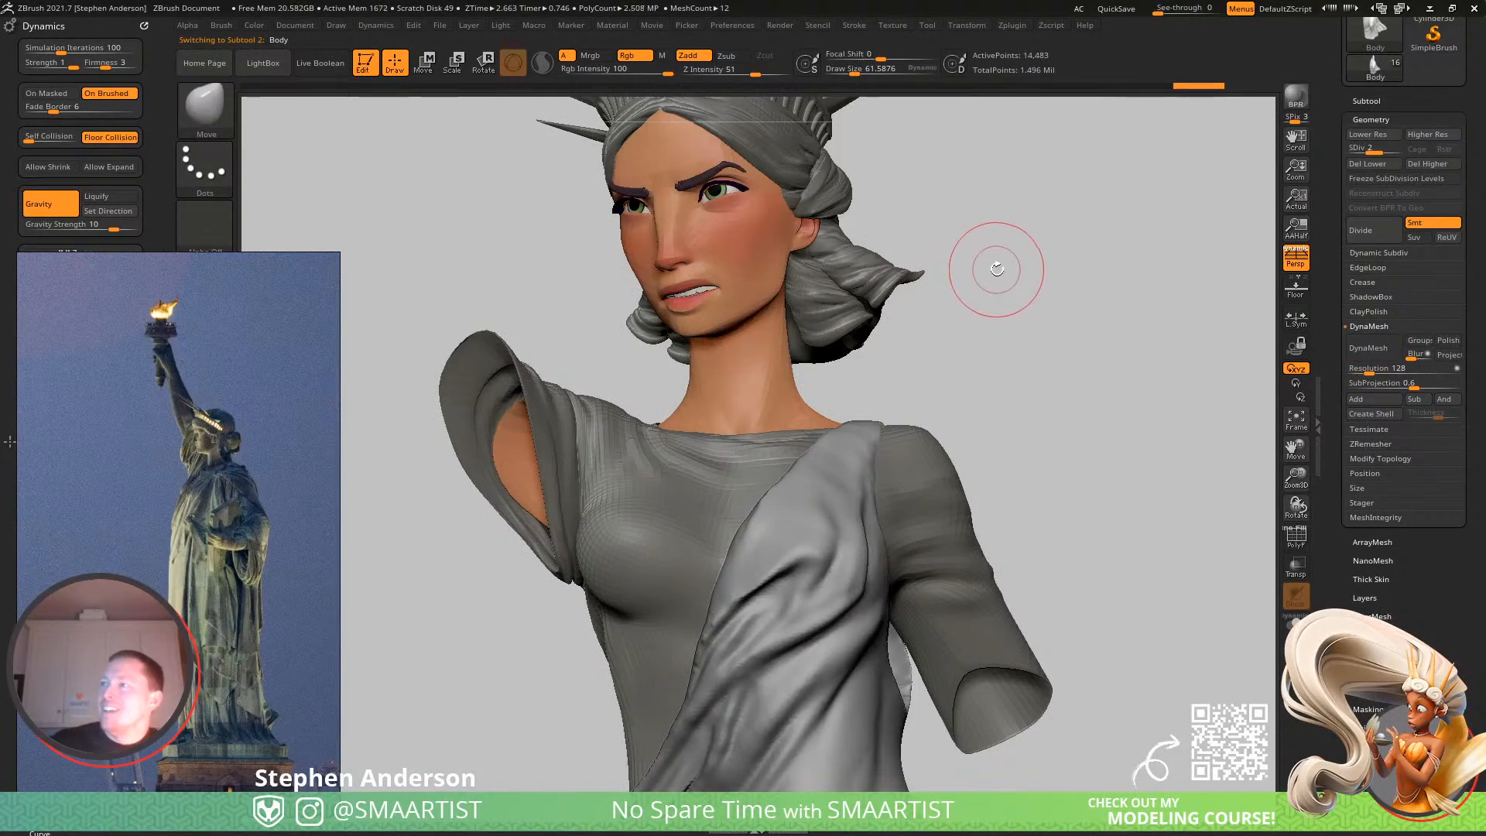
{"action": "key", "text": "d"}
{"action": "right_click_drag", "start_coordinate": [542, 302], "coordinate": [704, 248]}
{"action": "right_click_drag", "start_coordinate": [703, 266], "coordinate": [839, 411], "text": "ctrl"}
{"action": "mouse_move", "coordinate": [580, 349]}
{"action": "right_mouse_down"}
{"action": "mouse_move", "coordinate": [688, 354]}
{"action": "mouse_move", "coordinate": [876, 557]}
{"action": "right_mouse_up"}
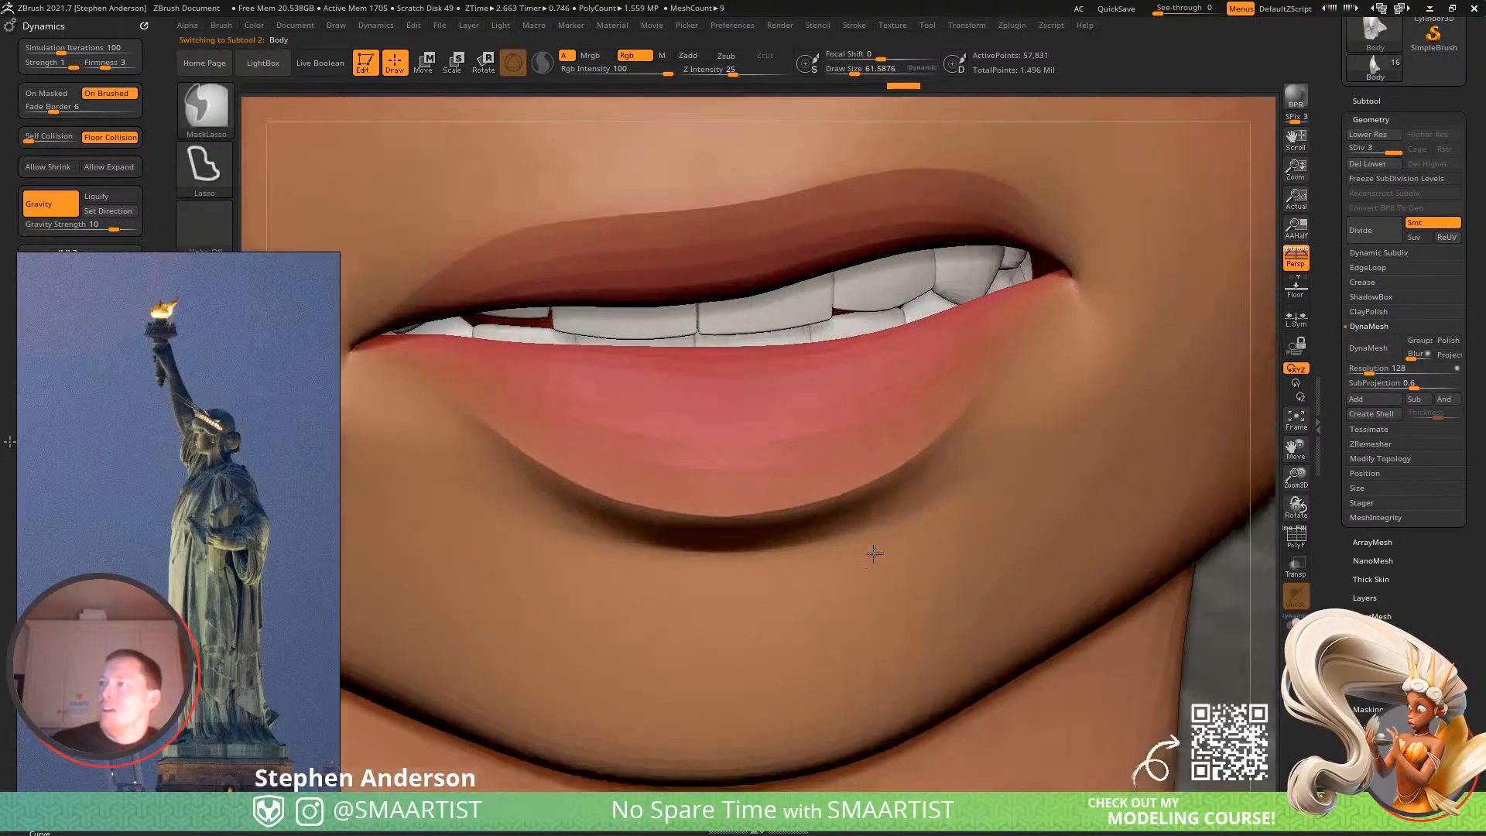
Display the polygroups and mask the mouth area except the strip down the middle of the lips.
{"action": "mouse_move", "coordinate": [750, 359]}
{"action": "right_mouse_down"}
{"action": "mouse_move", "coordinate": [733, 381]}
{"action": "mouse_move", "coordinate": [779, 401]}
{"action": "mouse_move", "coordinate": [739, 388]}
{"action": "right_mouse_up"}
{"action": "key", "text": "shift+f"}
{"action": "left_click", "coordinate": [724, 376], "text": "ctrl+shift"}
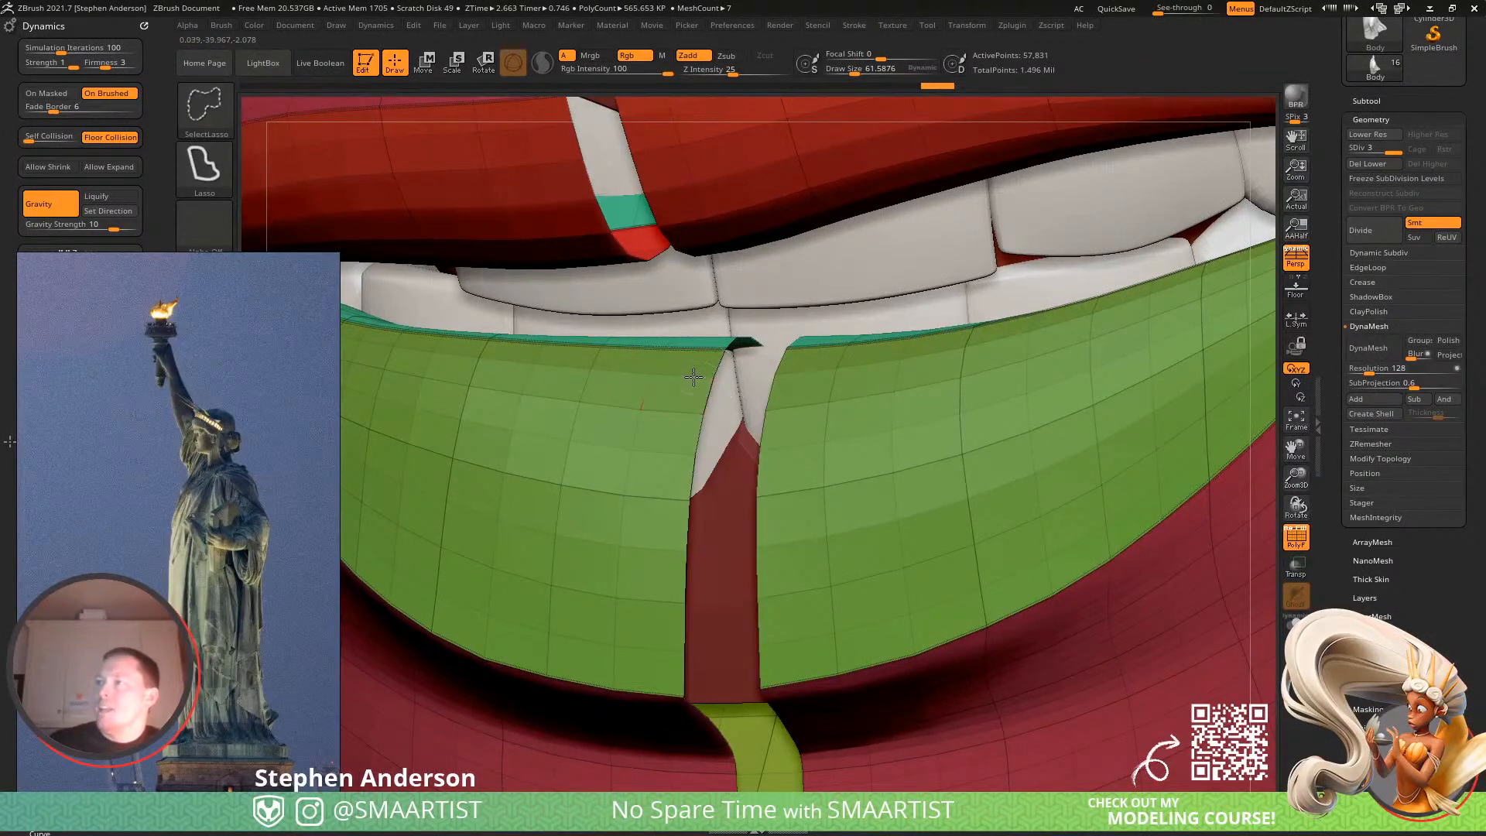
{"action": "left_click", "coordinate": [693, 377], "text": "ctrl+shift"}
{"action": "left_click", "coordinate": [758, 408], "text": "ctrl"}
{"action": "left_click", "coordinate": [762, 403], "text": "ctrl+shift"}
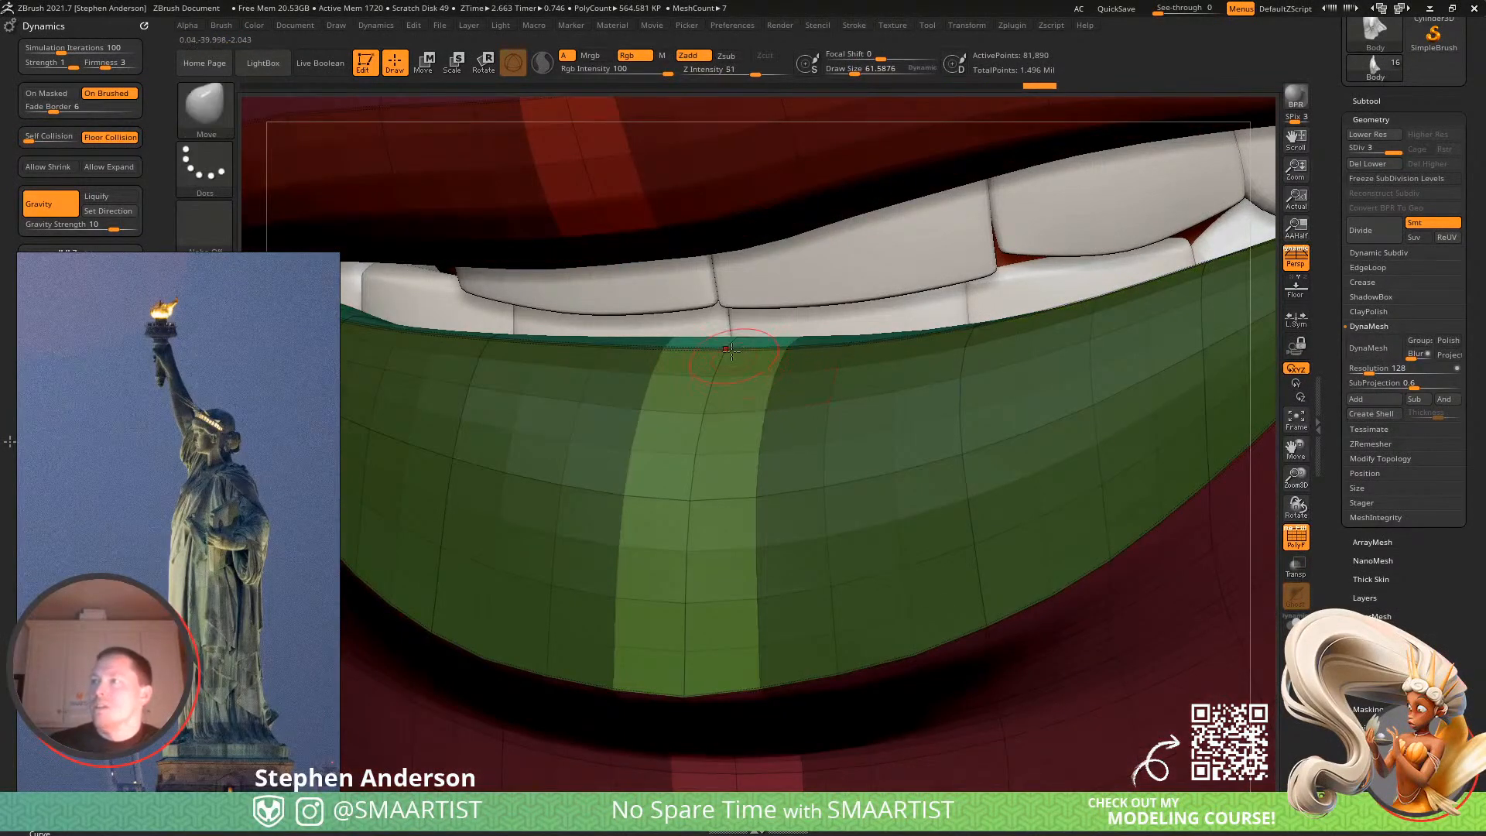
Isolate the lower lip for sculpting by hiding its polygroup, masking the remaining face, and restoring the full mesh.
{"action": "right_click_drag", "start_coordinate": [760, 387], "coordinate": [720, 299]}
{"action": "right_click_drag", "start_coordinate": [751, 382], "coordinate": [607, 183]}
{"action": "key", "text": "ctrl+shift"}
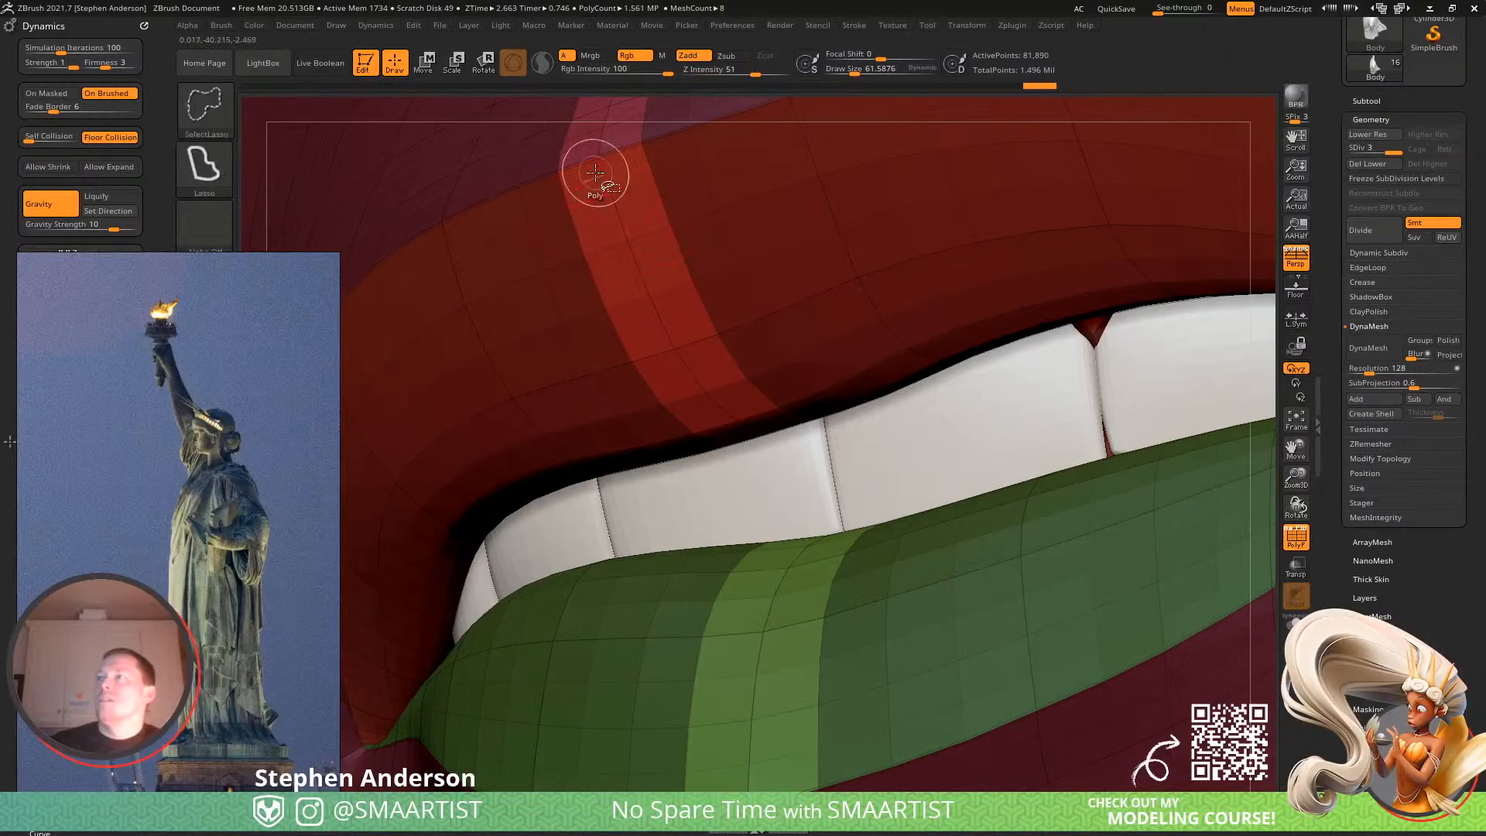
{"action": "left_click", "coordinate": [600, 158], "text": "ctrl+shift"}
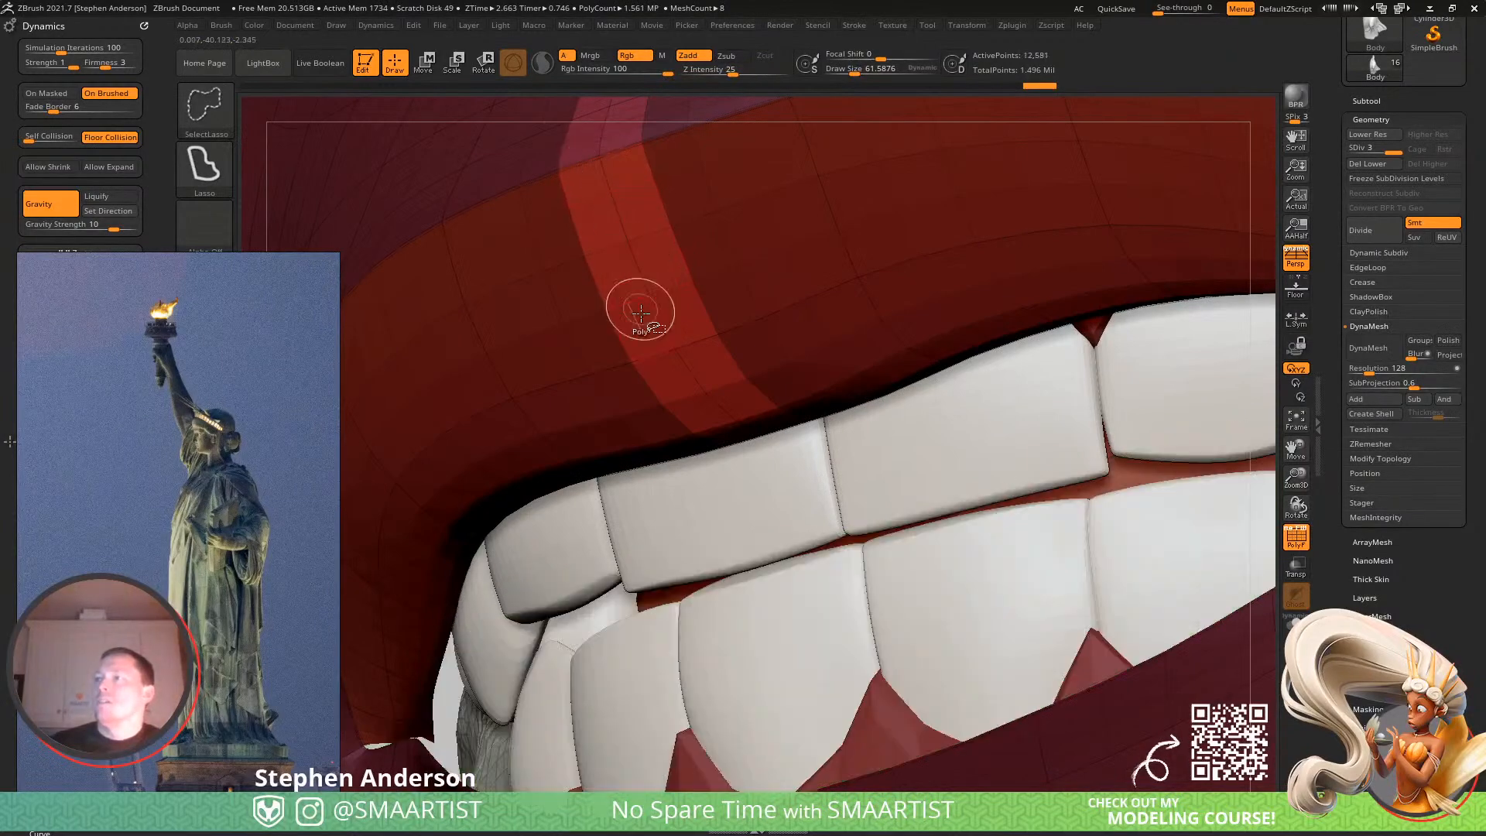
{"action": "left_click", "coordinate": [757, 509], "text": "ctrl"}
{"action": "left_click", "coordinate": [764, 514], "text": "ctrl+shift"}
{"action": "mouse_move", "coordinate": [766, 514]}
{"action": "right_mouse_down", "text": "ctrl"}
{"action": "mouse_move", "coordinate": [741, 488]}
{"action": "mouse_move", "coordinate": [811, 563]}
{"action": "right_mouse_up", "text": "ctrl"}
Shift the middle of the lower lip with the Move brush at a draw size of about 331 and soften the mask.
{"action": "key", "text": "b"}
{"action": "key", "text": "m"}
{"action": "key", "text": "v"}
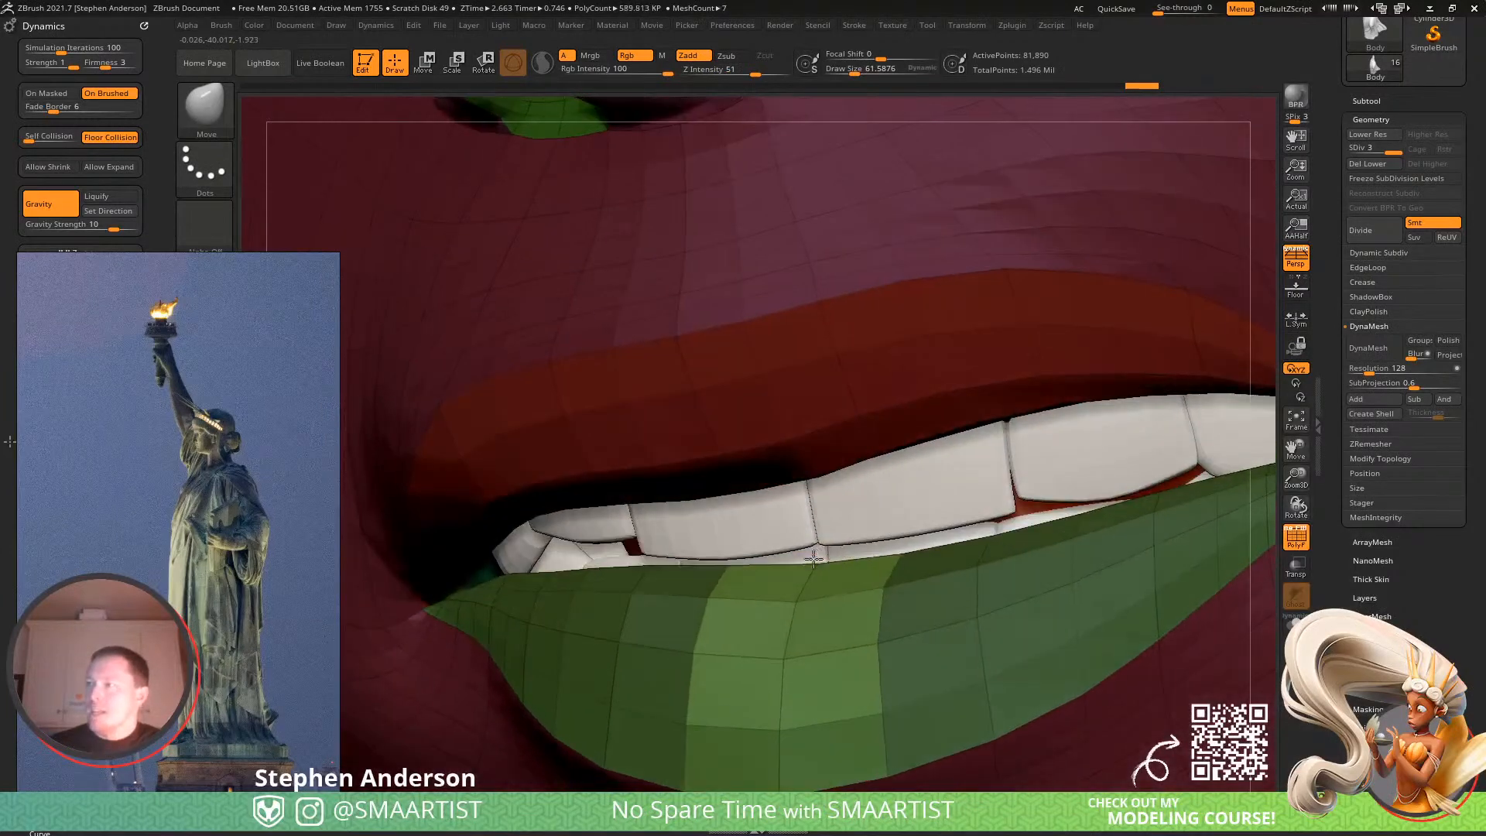
{"action": "key", "text": "s"}
{"action": "left_click_drag", "start_coordinate": [810, 565], "coordinate": [848, 578]}
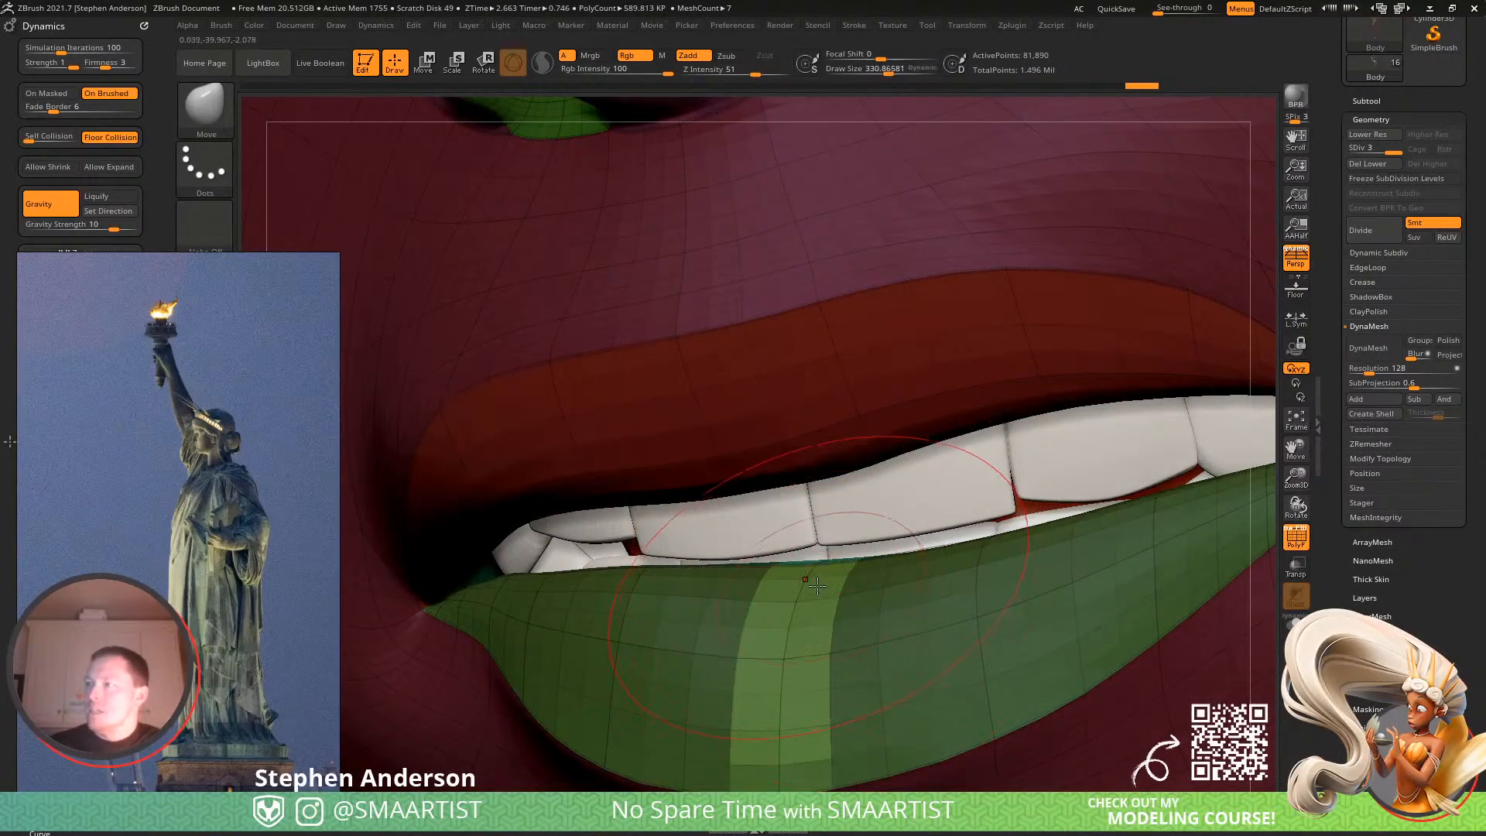
{"action": "mouse_move", "coordinate": [811, 578]}
{"action": "right_mouse_down"}
{"action": "mouse_move", "coordinate": [793, 584]}
{"action": "mouse_move", "coordinate": [824, 570]}
{"action": "right_mouse_up"}
{"action": "left_click", "coordinate": [809, 584], "text": "ctrl"}
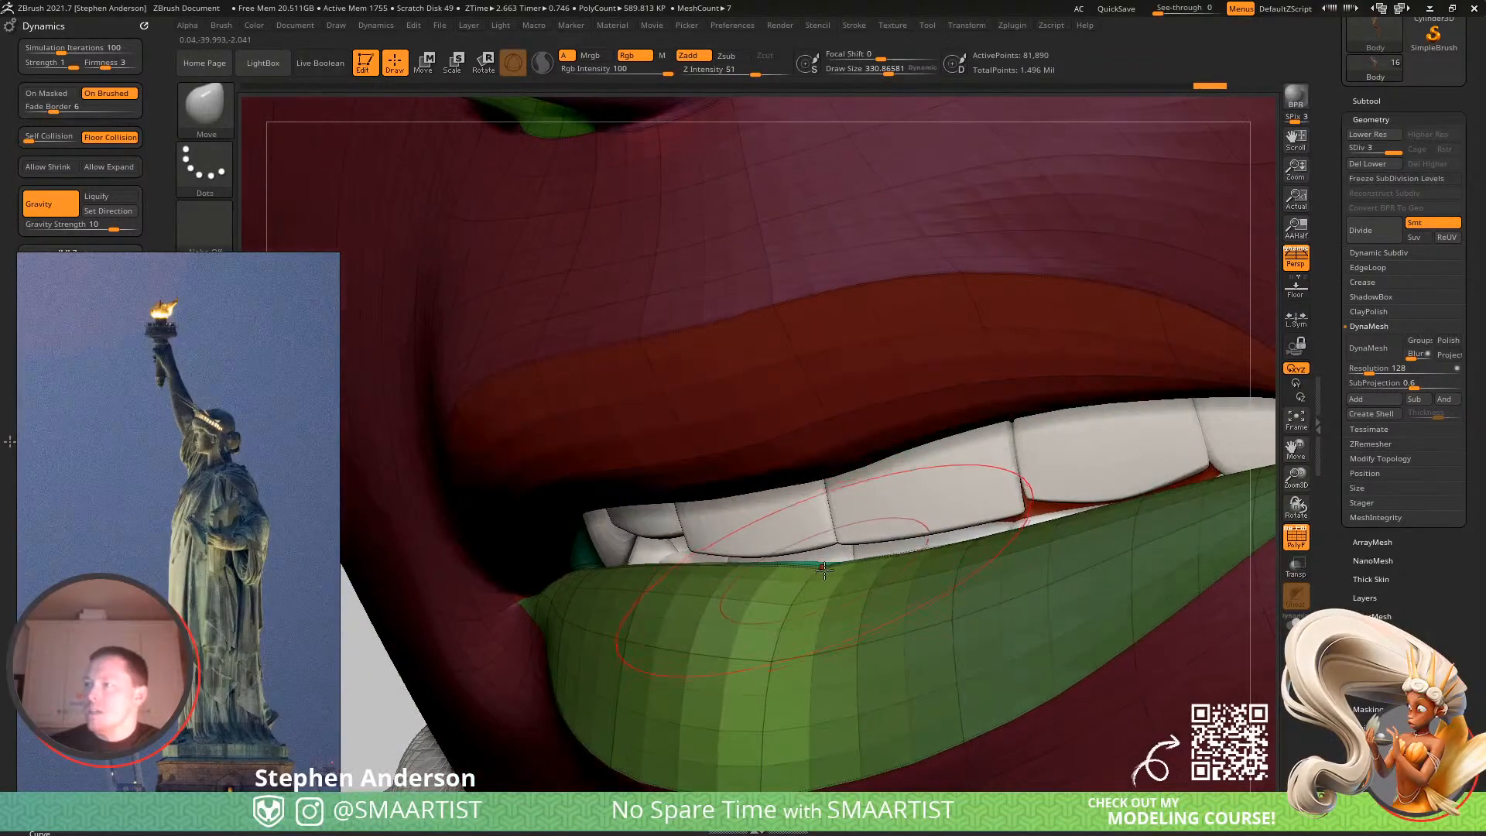
Adjust the lower lip's inner edge with the Move Topological brush and clear the mask.
{"action": "key", "text": "b"}
{"action": "key", "text": "m"}
{"action": "key", "text": "t"}
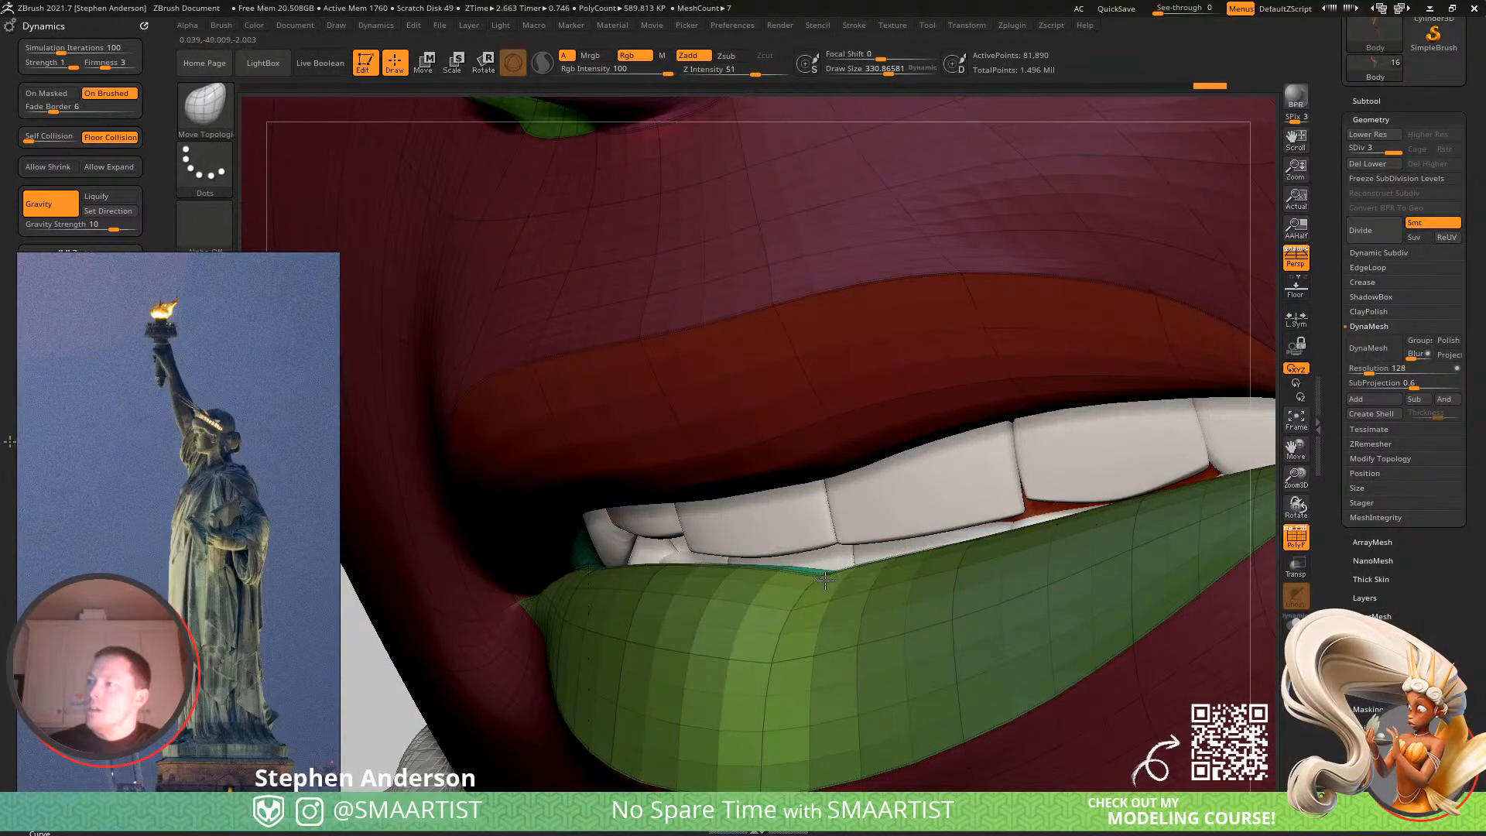
{"action": "right_click_drag", "start_coordinate": [810, 574], "coordinate": [646, 318]}
{"action": "left_click_drag", "start_coordinate": [444, 480], "coordinate": [472, 506], "text": "ctrl"}
{"action": "key", "text": "shift+f"}
{"action": "mouse_move", "coordinate": [974, 585]}
{"action": "right_mouse_down", "text": "ctrl"}
{"action": "mouse_move", "coordinate": [1064, 591]}
{"action": "mouse_move", "coordinate": [871, 566]}
{"action": "mouse_move", "coordinate": [843, 597]}
{"action": "mouse_move", "coordinate": [832, 585]}
{"action": "mouse_move", "coordinate": [871, 580]}
{"action": "right_mouse_up", "text": "ctrl"}
{"action": "key", "text": "shift+f"}
Mask the whole face except the lower lip, working from its polygroup in a side view.
{"action": "key", "text": "space"}
{"action": "key", "text": "w"}
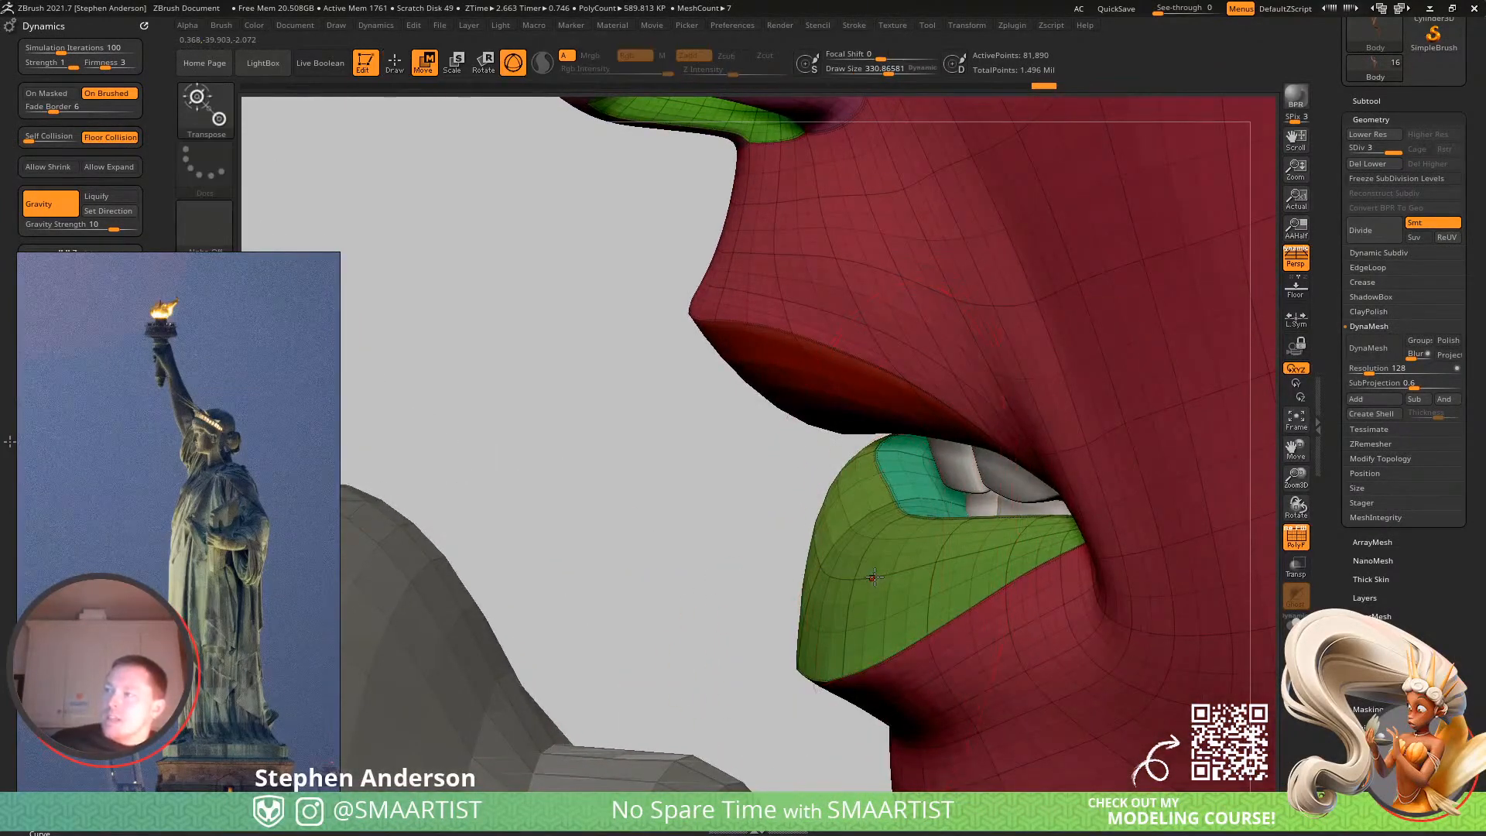
{"action": "left_click", "coordinate": [874, 573], "text": "alt"}
{"action": "key", "text": "q"}
{"action": "key", "text": "ctrl"}
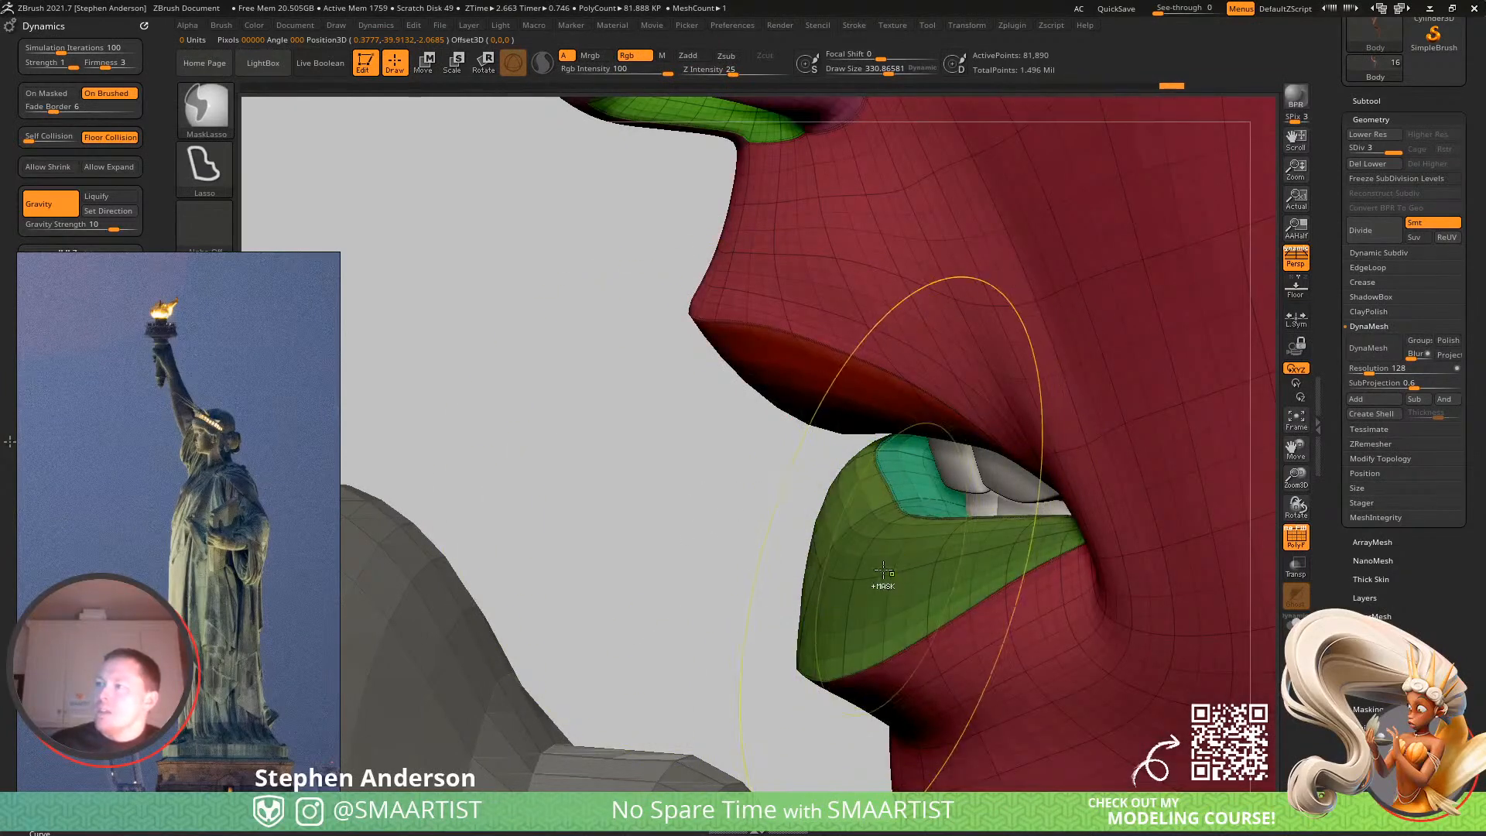
{"action": "left_click", "coordinate": [701, 529], "text": "ctrl"}
Inflate the unmasked lower lip slightly with the Inflate deformation, undoing the stronger first attempt.
{"action": "left_click_drag", "start_coordinate": [1475, 441], "coordinate": [1475, 380]}
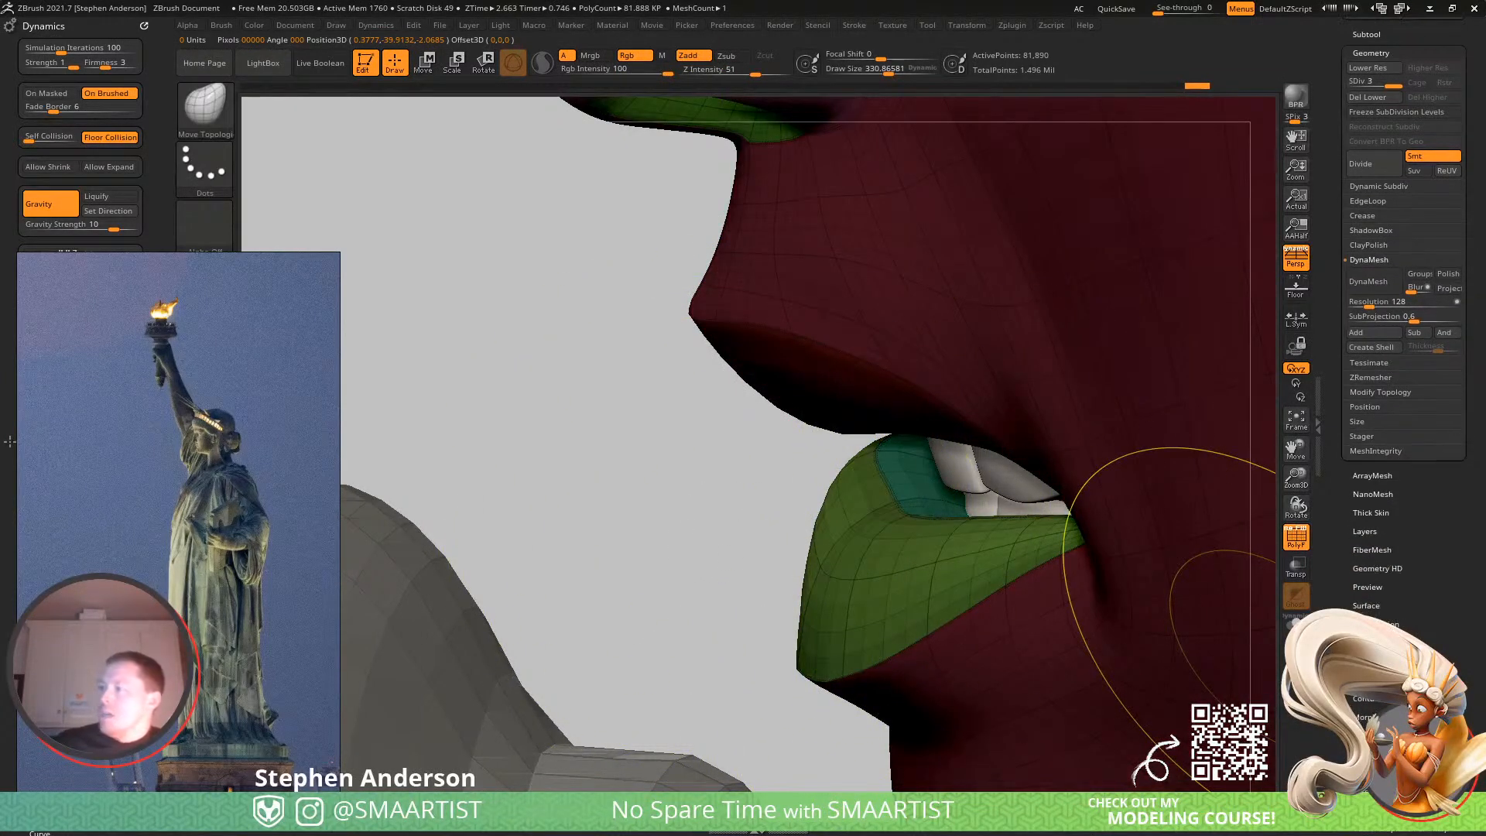
{"action": "left_click", "coordinate": [1378, 624]}
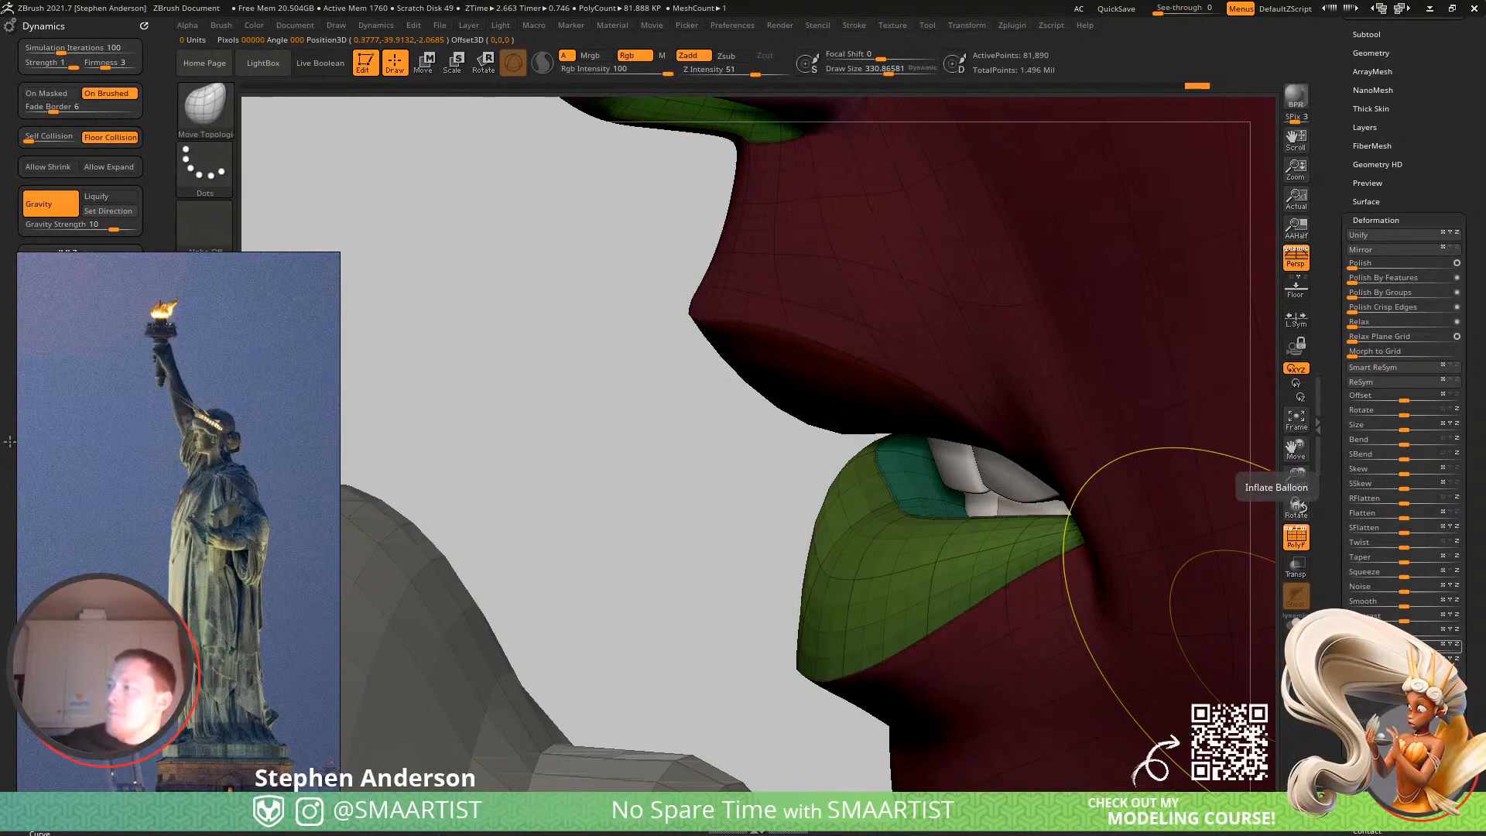
{"action": "mouse_move", "coordinate": [1413, 635]}
{"action": "left_mouse_down"}
{"action": "mouse_move", "coordinate": [1444, 630]}
{"action": "mouse_move", "coordinate": [1424, 631]}
{"action": "left_mouse_up"}
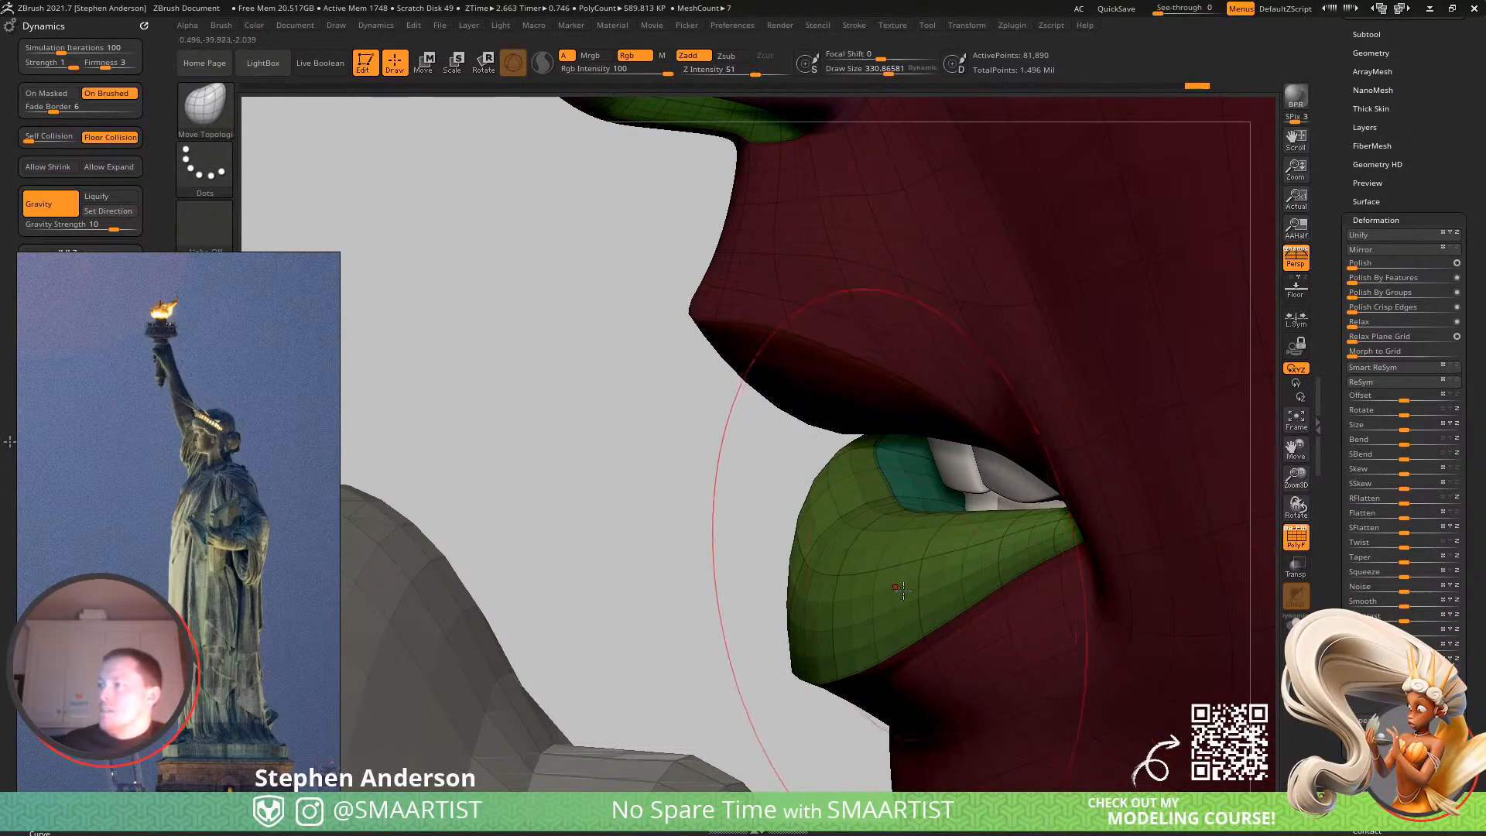
{"action": "key", "text": "ctrl+z"}
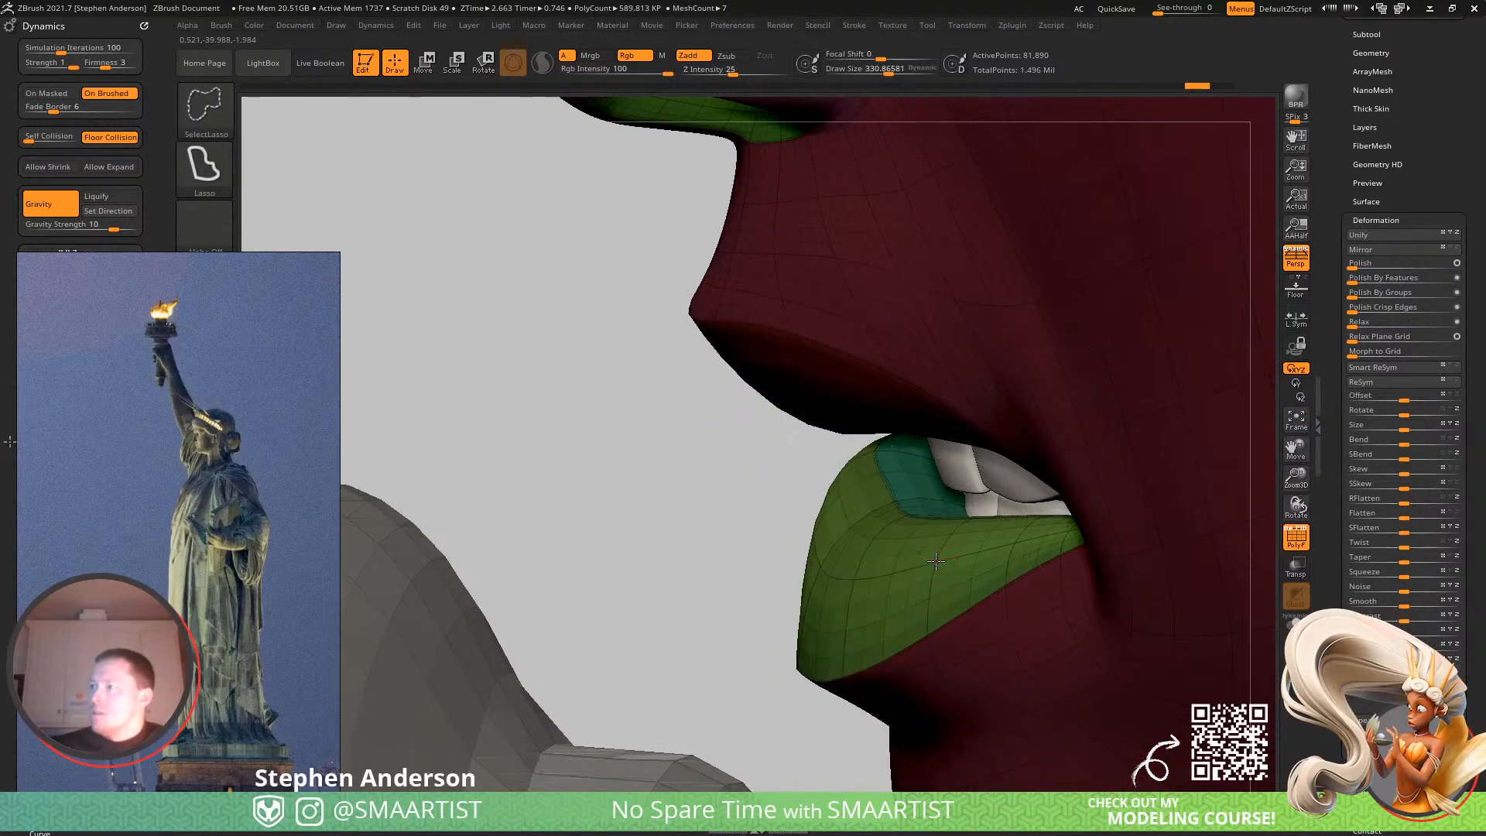
{"action": "left_click", "coordinate": [874, 607], "text": "ctrl+shift"}
{"action": "key", "text": "ctrl+z"}
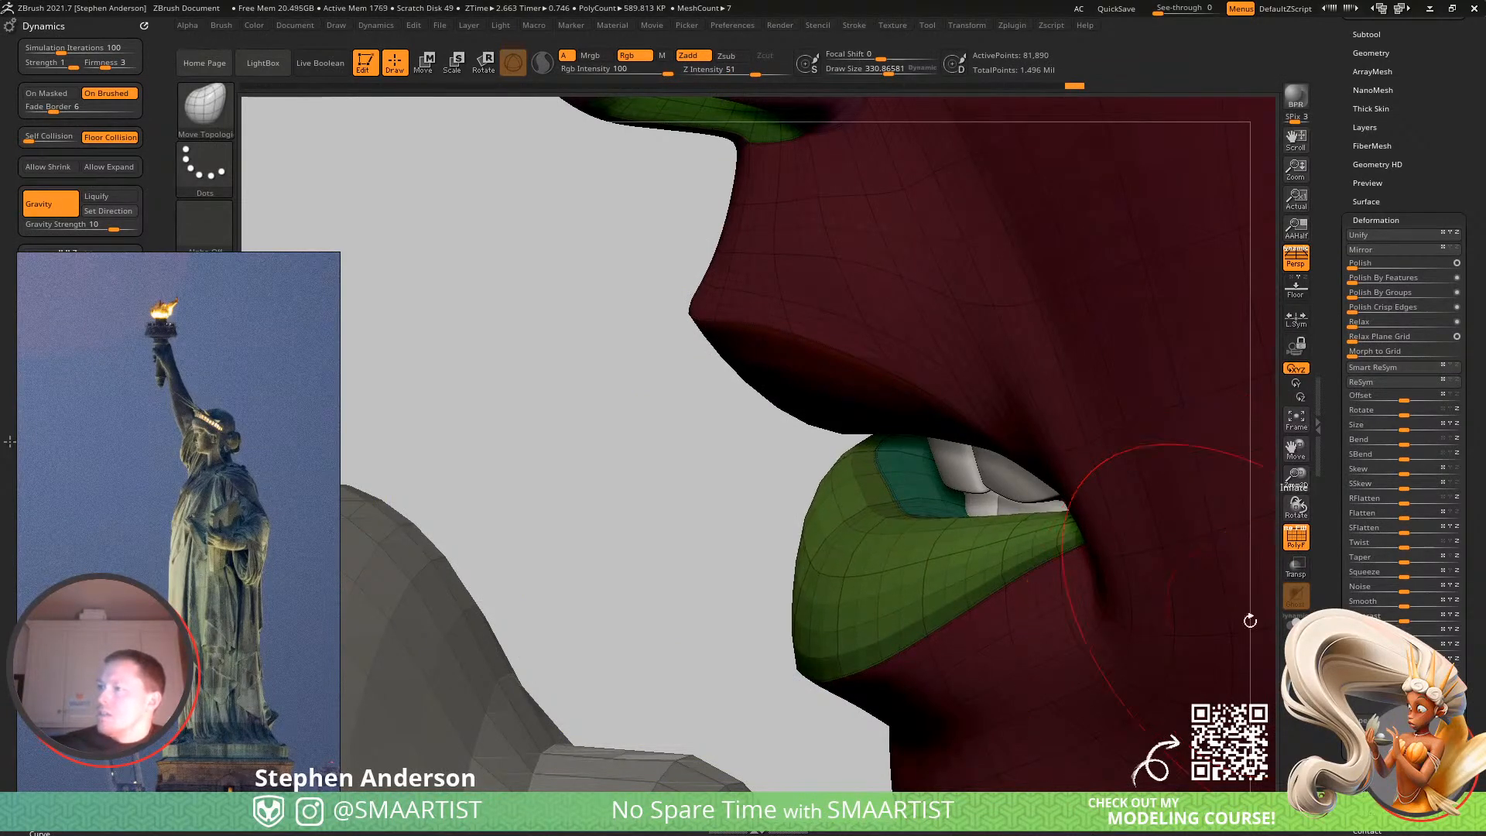
{"action": "right_click_drag", "start_coordinate": [871, 551], "coordinate": [1029, 565]}
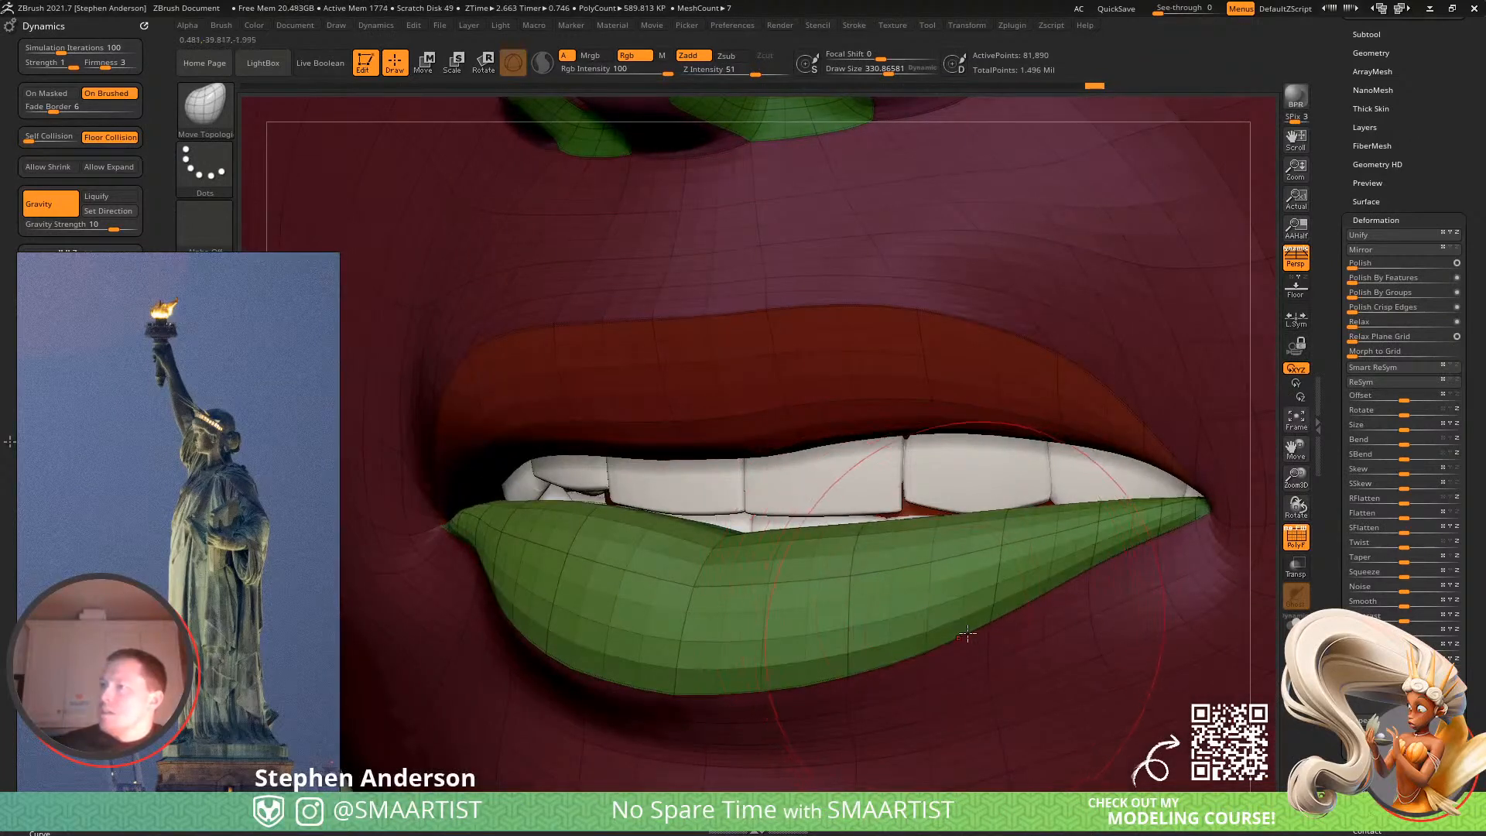
Turn off the polygroup display, clear the mask and check the fuller lower lip on the whole face.
{"action": "key", "text": "shift+f"}
{"action": "right_click_drag", "start_coordinate": [985, 630], "coordinate": [785, 434], "text": "ctrl"}
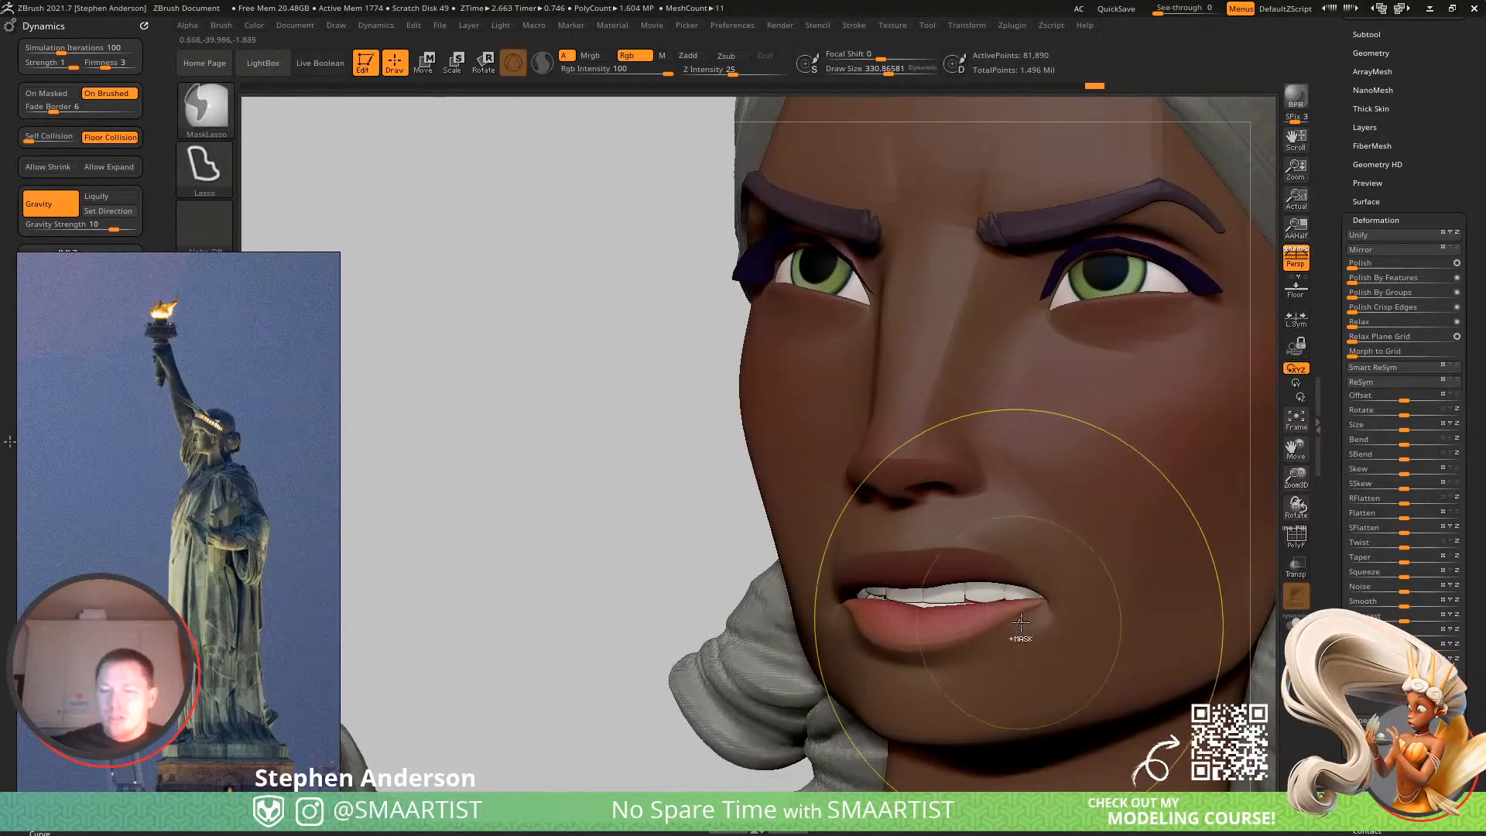
{"action": "key", "text": "ctrl+shift+a"}
{"action": "right_click_drag", "start_coordinate": [919, 625], "coordinate": [500, 484]}
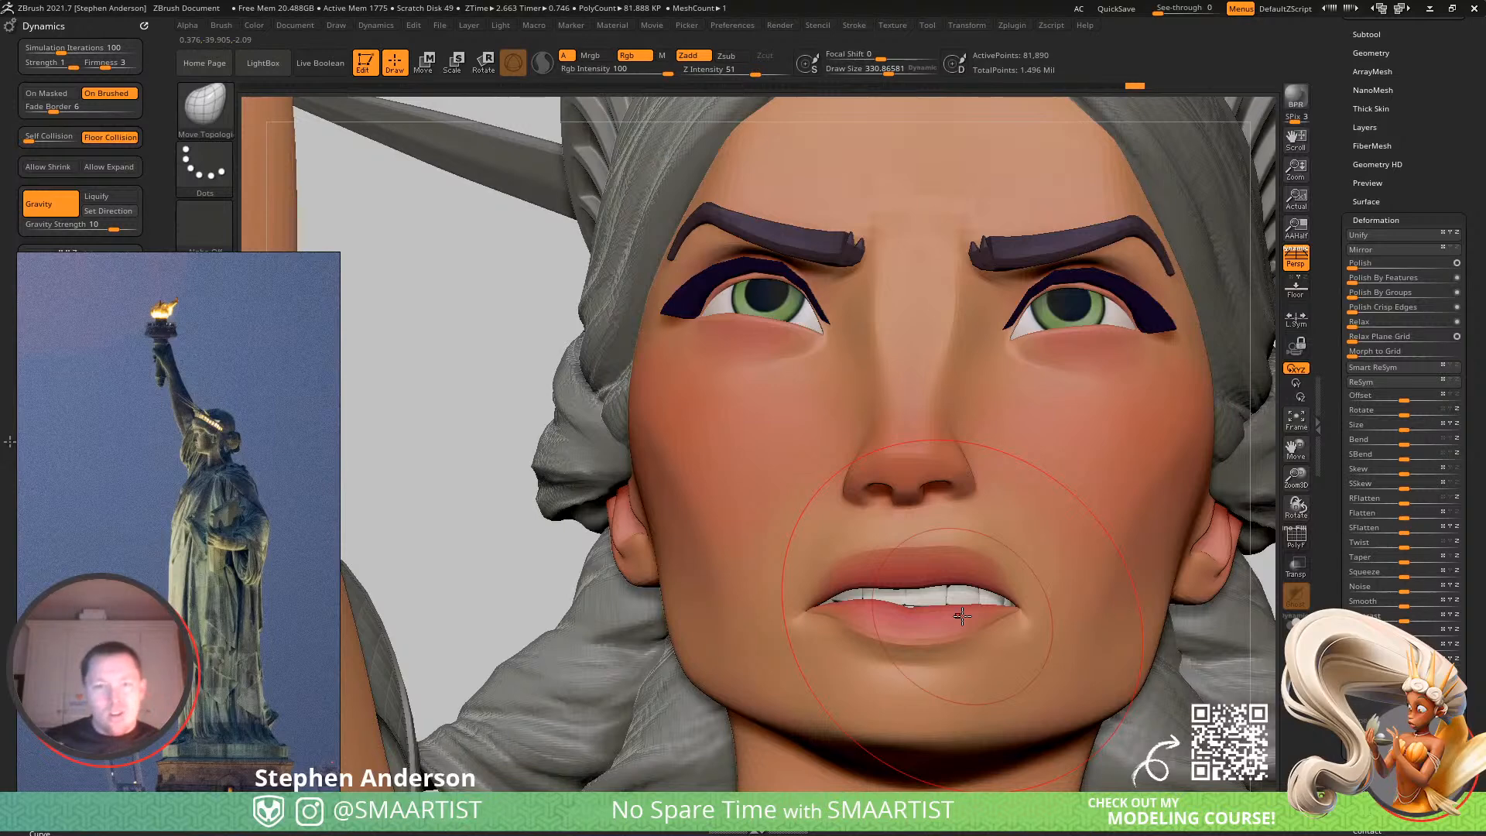
Reshape the lips with the Move Topological brush at a draw size of about 222.
{"action": "right_click_drag", "start_coordinate": [979, 578], "coordinate": [902, 541], "text": "ctrl"}
{"action": "key", "text": "s"}
{"action": "left_click_drag", "start_coordinate": [908, 538], "coordinate": [897, 536]}
{"action": "right_click_drag", "start_coordinate": [896, 534], "coordinate": [934, 511]}
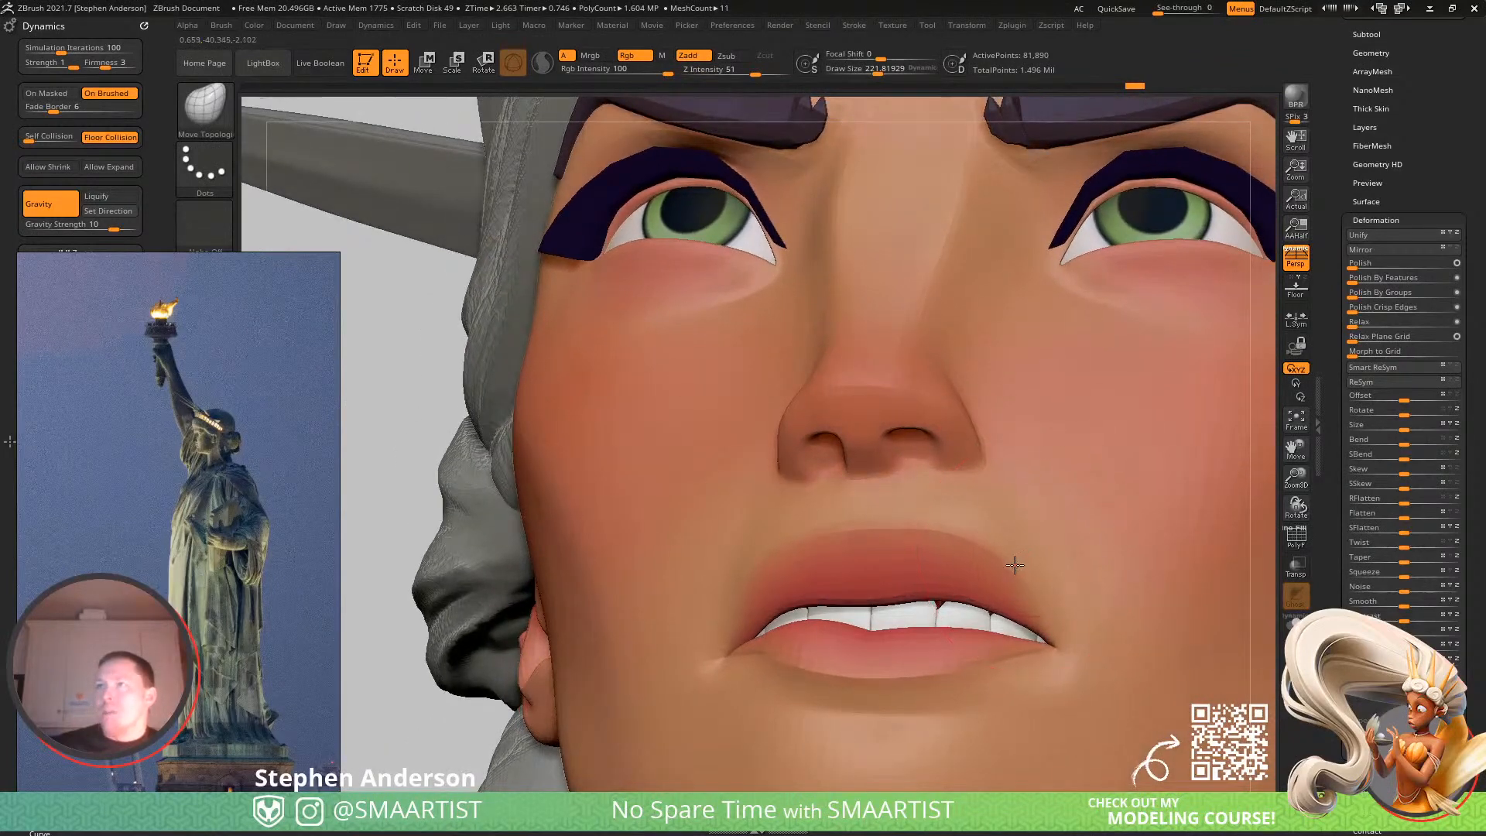
{"action": "right_click_drag", "start_coordinate": [1017, 563], "coordinate": [1028, 572]}
Drop the body one subdivision level and adjust the mouth's corner area at a draw size of about 151.
{"action": "key", "text": "s"}
{"action": "left_click_drag", "start_coordinate": [1035, 574], "coordinate": [1035, 582]}
{"action": "key", "text": "shift+d"}
{"action": "key", "text": "shift+d"}
{"action": "key", "text": "s"}
{"action": "key", "text": "d"}
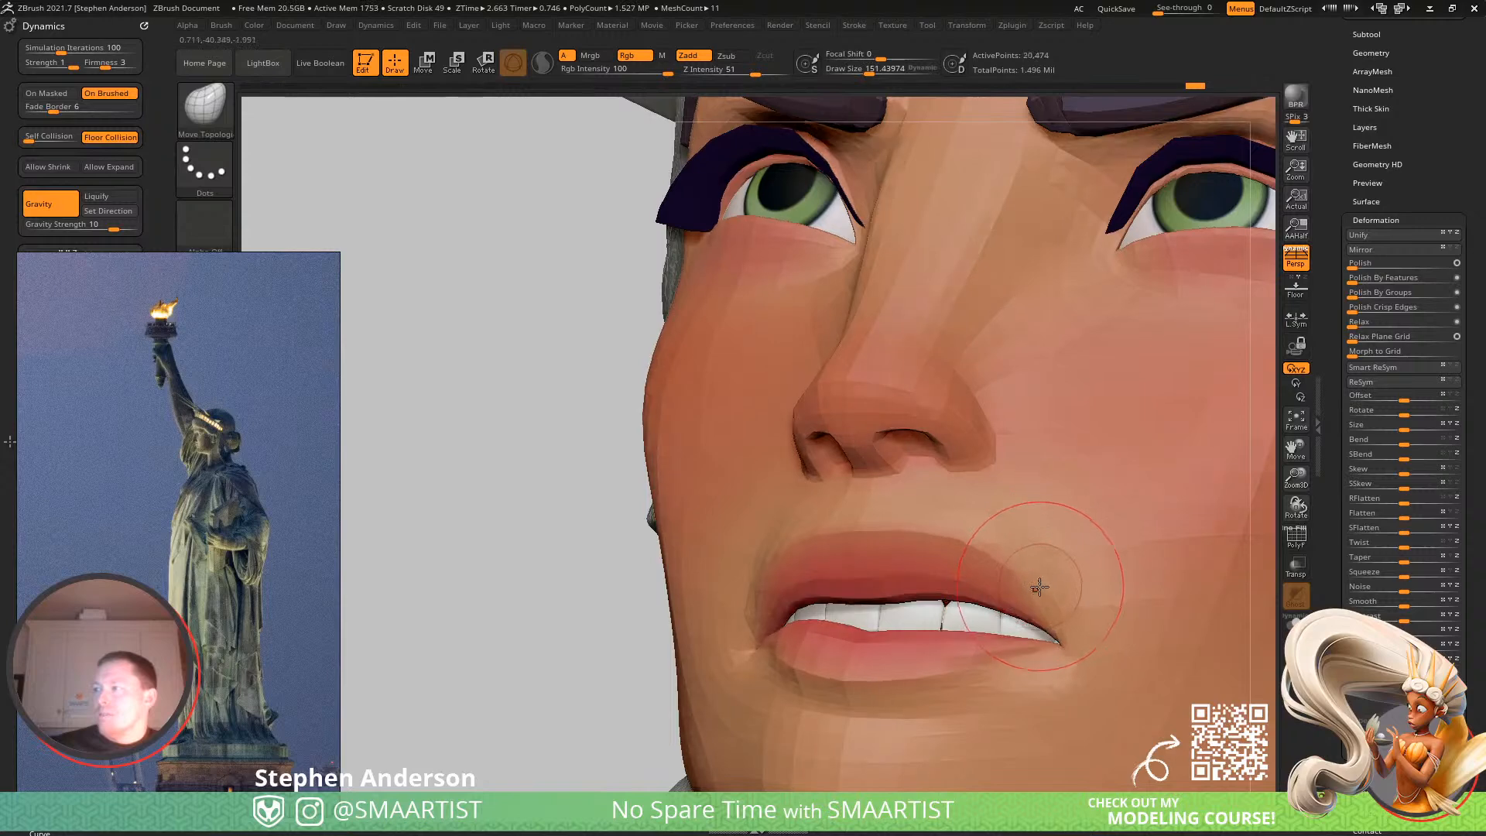
{"action": "right_click_drag", "start_coordinate": [1028, 569], "coordinate": [1022, 619]}
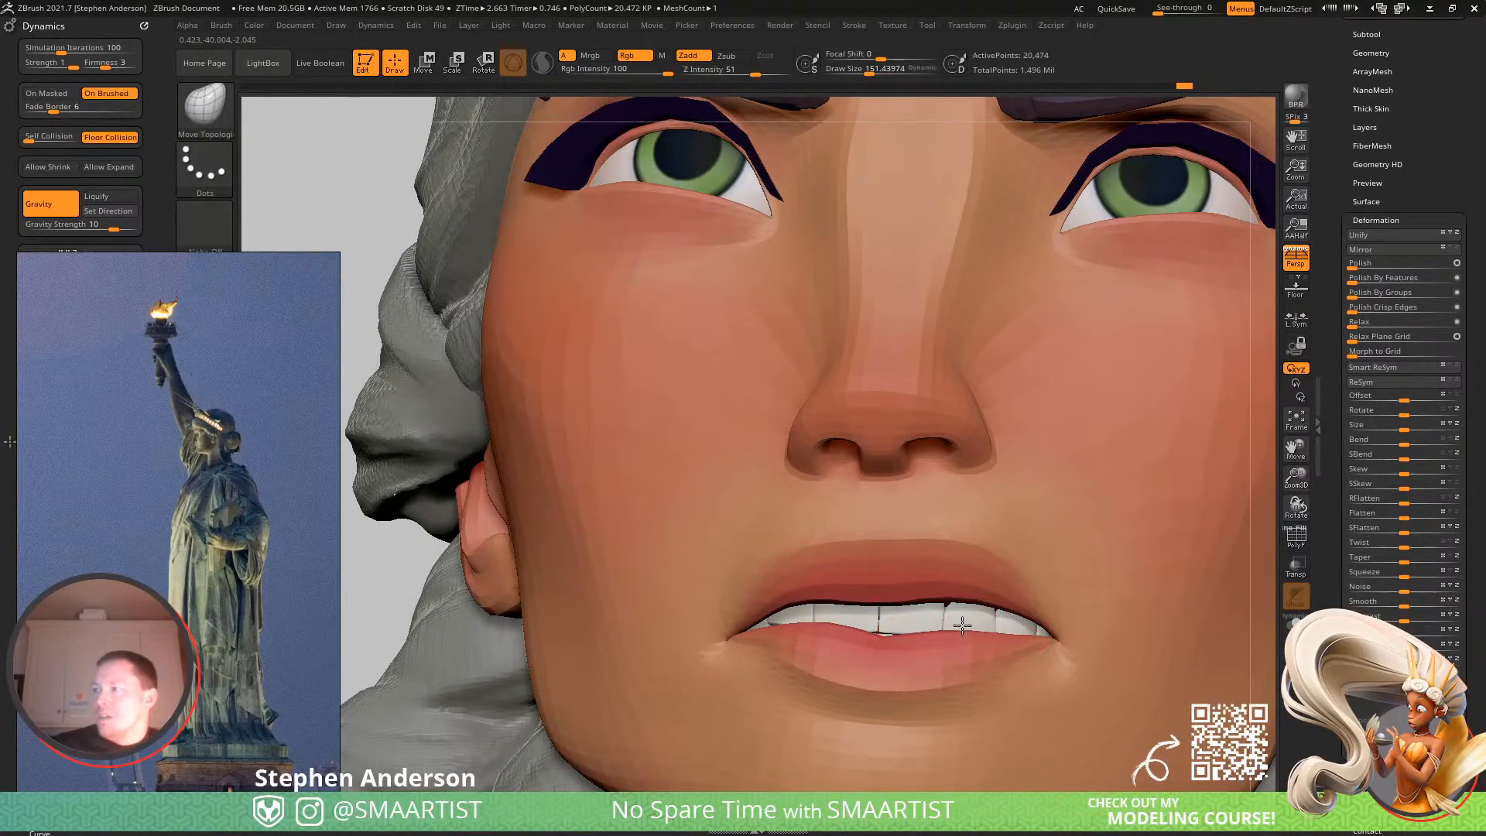
Reshape both lip edges along the mouth opening with polygroups displayed, using draw sizes of about 169 and 109.
{"action": "right_click_drag", "start_coordinate": [870, 630], "coordinate": [934, 602]}
{"action": "key", "text": "s"}
{"action": "key", "text": "shift+f"}
{"action": "scroll", "coordinate": [890, 596], "scroll_direction": "up", "scroll_amount": 5}
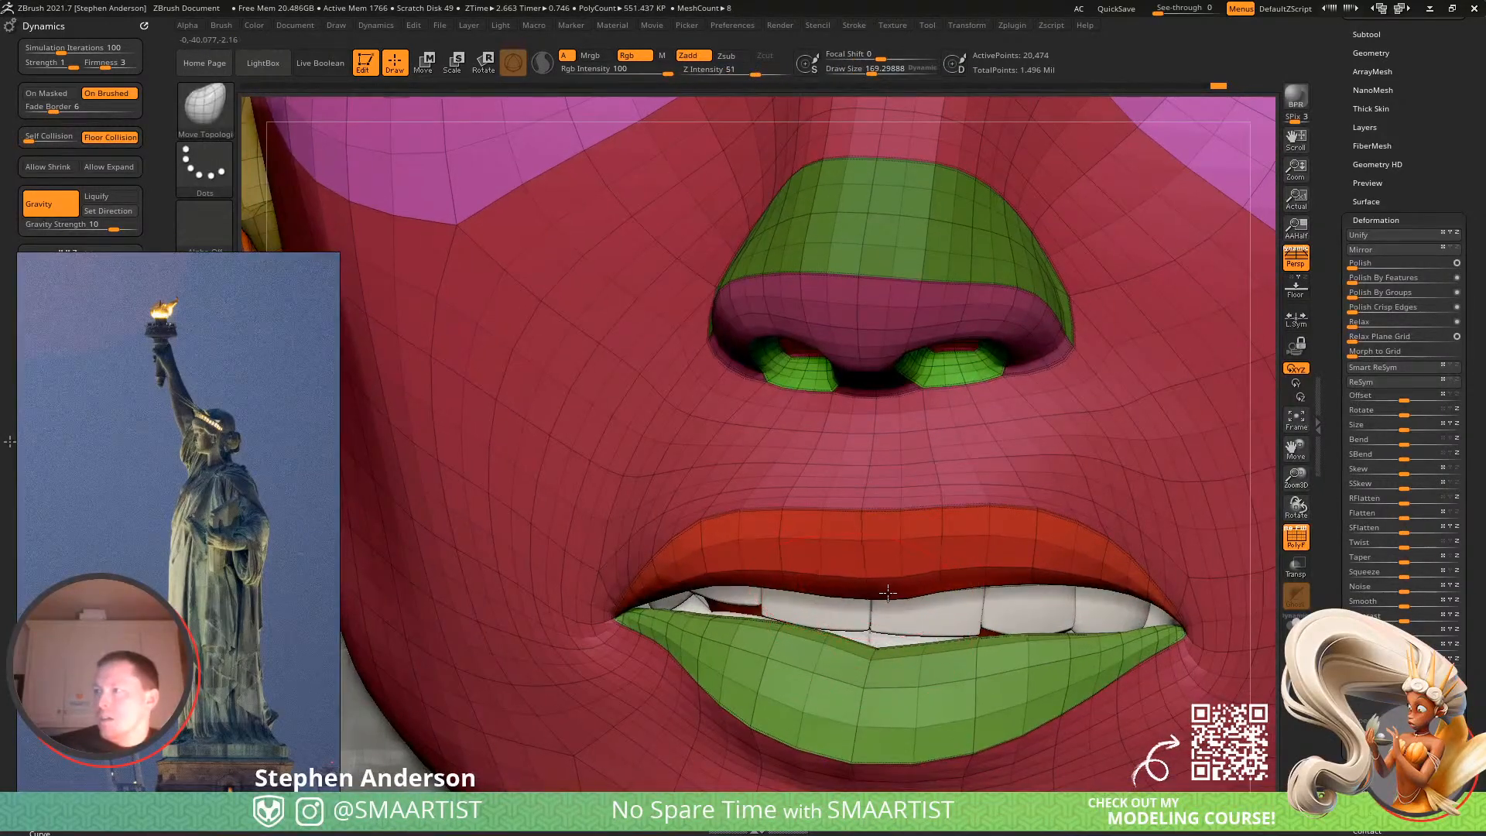
{"action": "right_click_drag", "start_coordinate": [872, 517], "coordinate": [843, 639]}
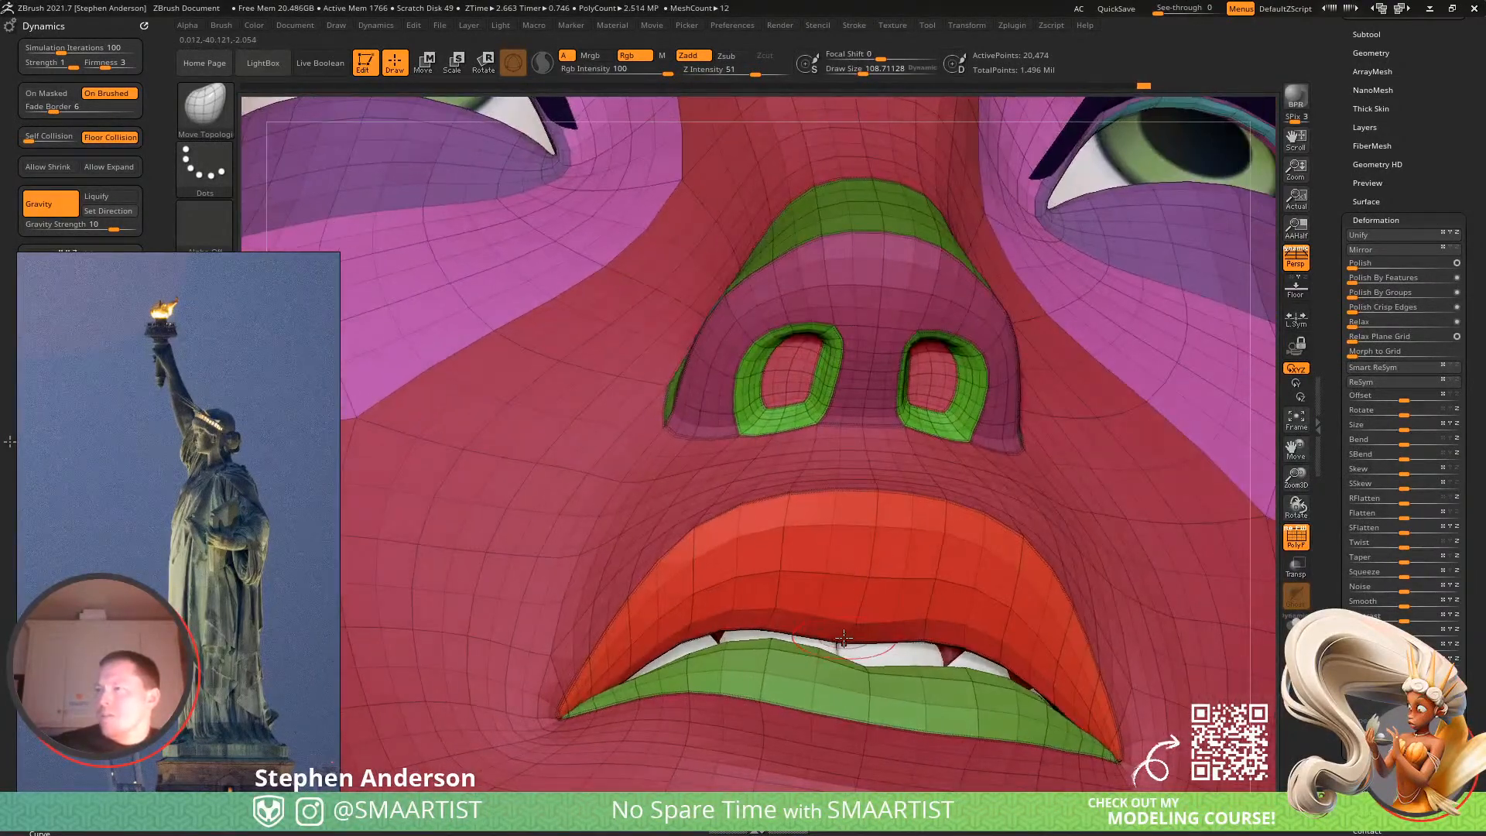
{"action": "right_click_drag", "start_coordinate": [896, 583], "coordinate": [921, 628]}
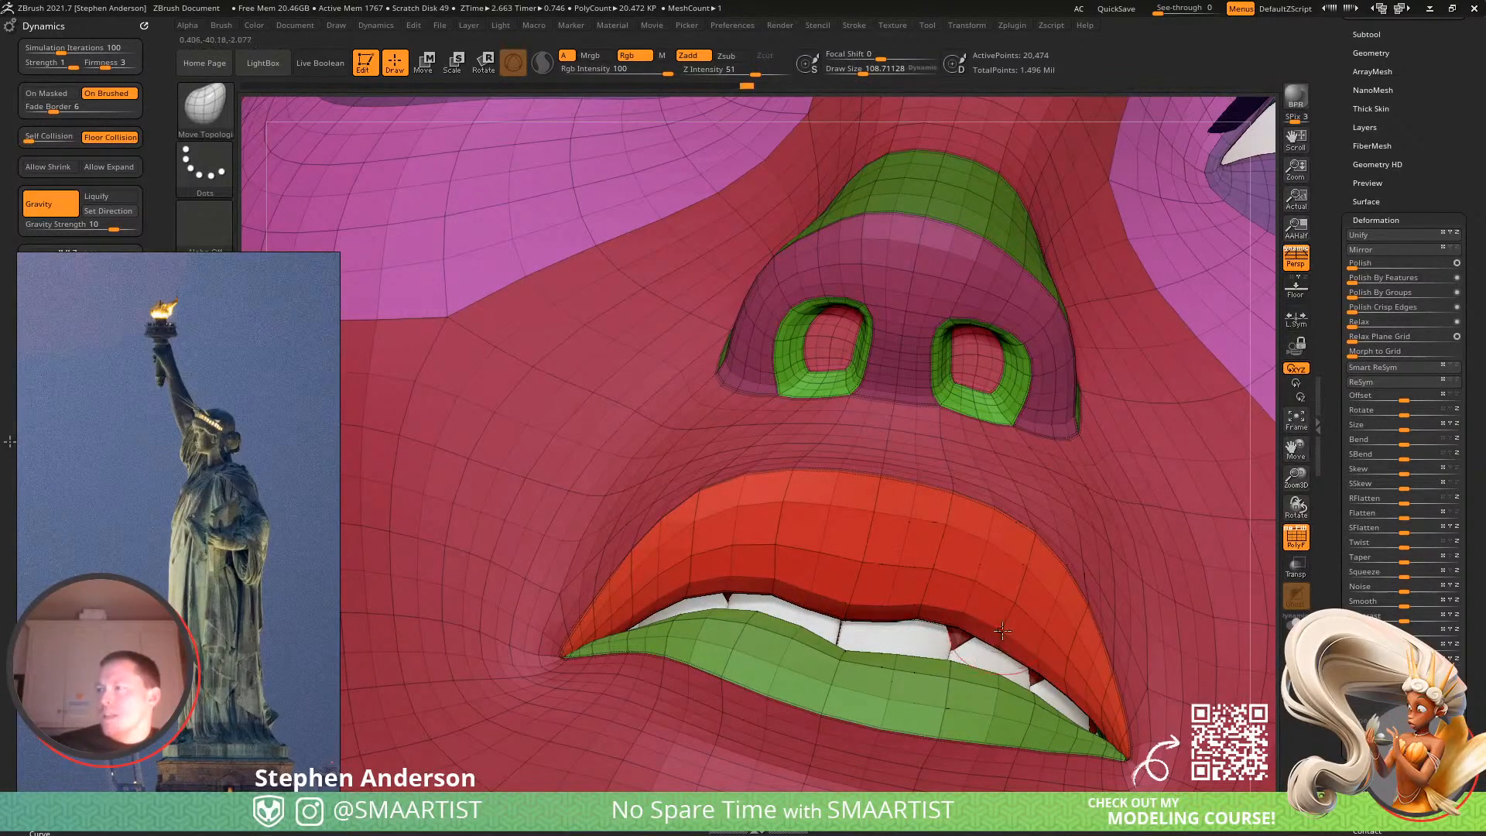
Refine the lip contours from below and in profile, checking them with the polygroup display off and on.
{"action": "right_click_drag", "start_coordinate": [1015, 635], "coordinate": [873, 689]}
{"action": "key", "text": "shift+f"}
{"action": "right_click_drag", "start_coordinate": [844, 556], "coordinate": [769, 673]}
{"action": "key", "text": "shift+f"}
{"action": "mouse_move", "coordinate": [753, 617]}
{"action": "right_mouse_down"}
{"action": "mouse_move", "coordinate": [728, 615]}
{"action": "mouse_move", "coordinate": [763, 592]}
{"action": "mouse_move", "coordinate": [709, 623]}
{"action": "mouse_move", "coordinate": [774, 639]}
{"action": "right_mouse_up"}
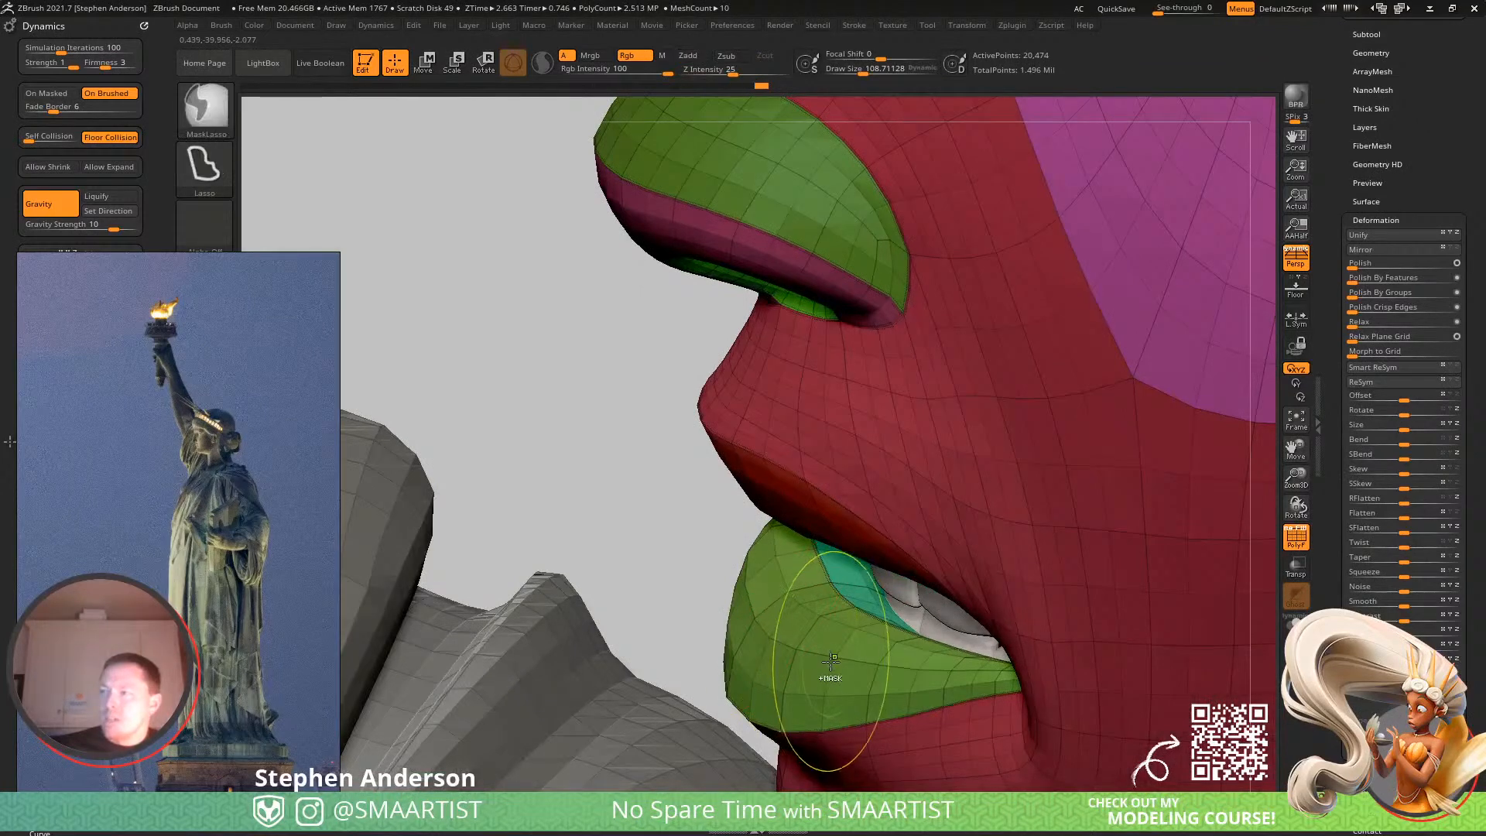
Isolate the lower lip, undo the mistaken mask on it, and mask the rest of the face instead.
{"action": "left_click", "coordinate": [756, 614], "text": "ctrl+shift"}
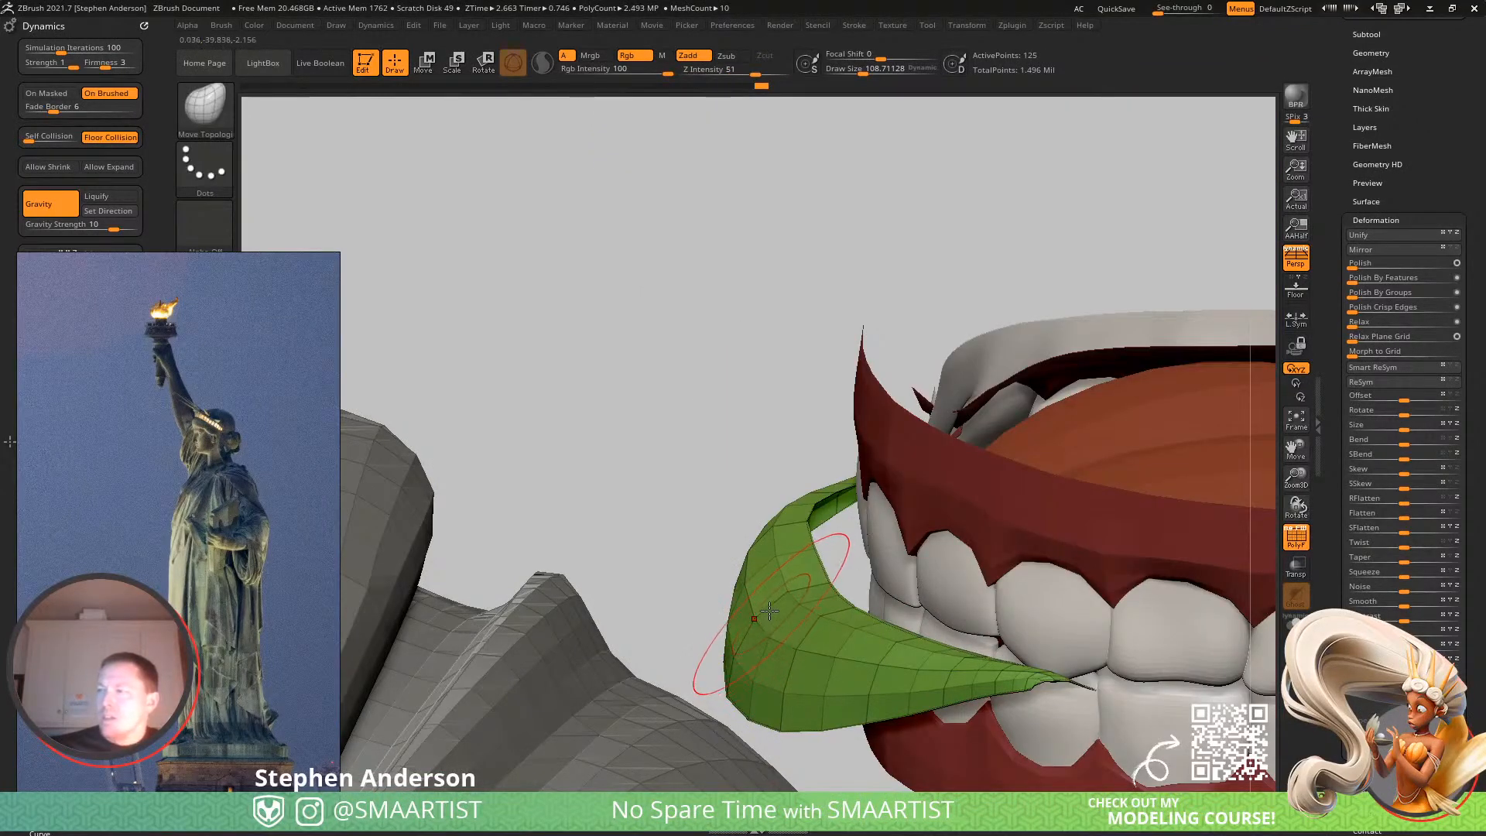
{"action": "left_click", "coordinate": [636, 499], "text": "ctrl"}
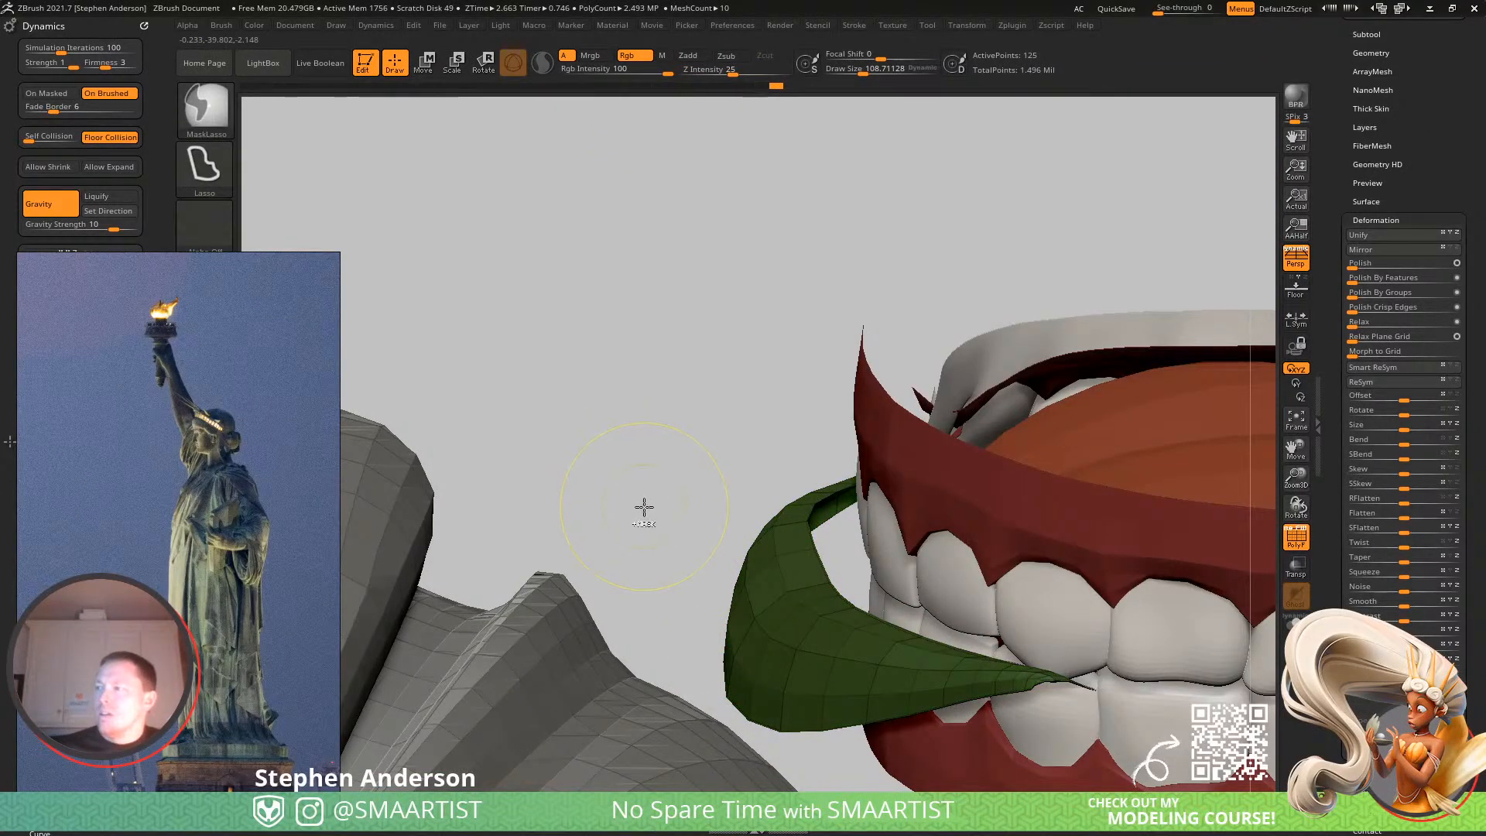
{"action": "key", "text": "ctrl+z"}
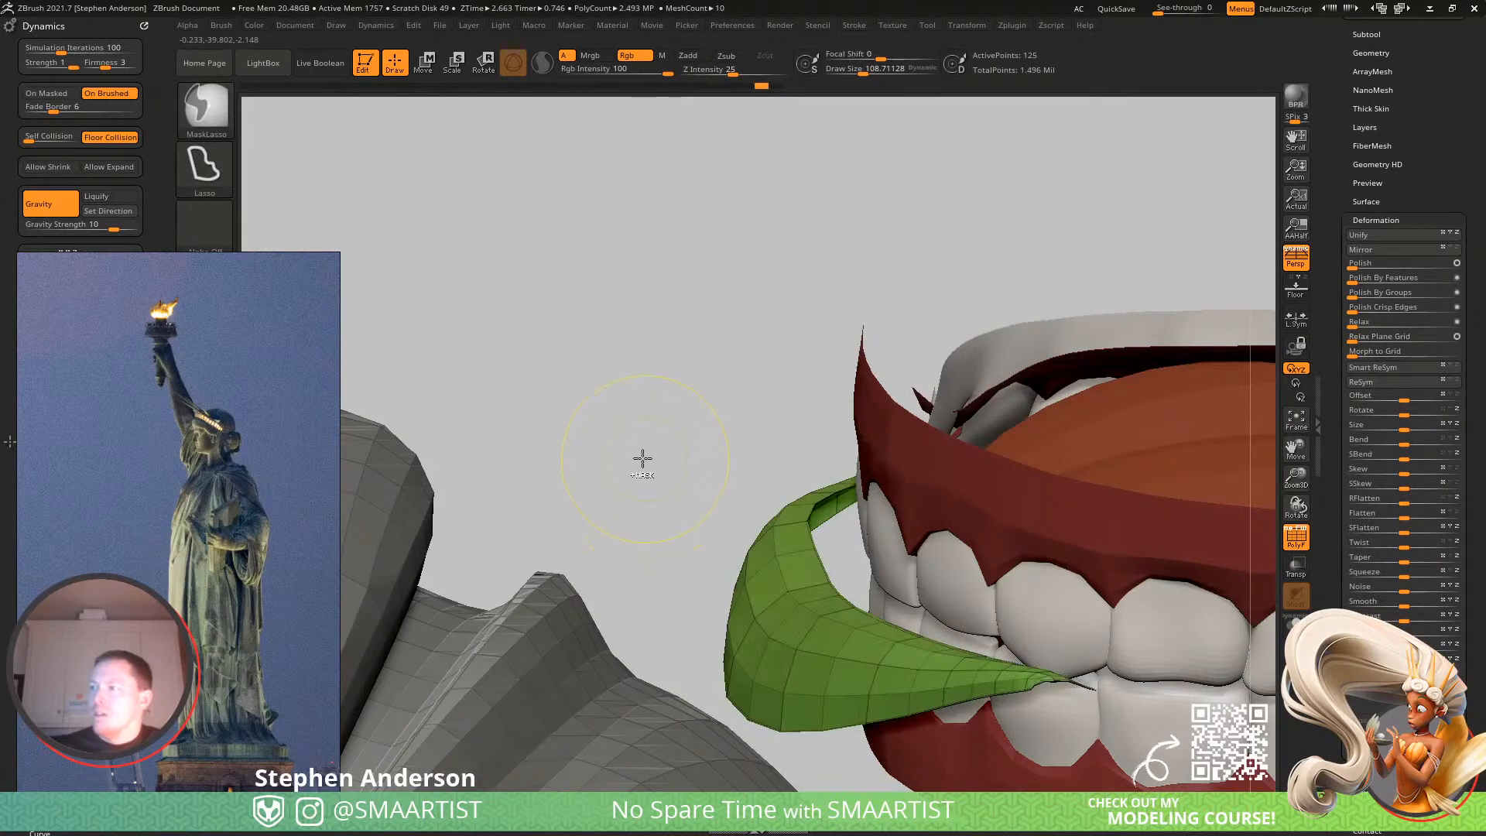
{"action": "left_click", "coordinate": [642, 488], "text": "ctrl+shift"}
{"action": "left_click", "coordinate": [620, 476], "text": "ctrl"}
{"action": "left_click", "coordinate": [581, 453], "text": "ctrl+shift"}
Reshape the unmasked lower lip in profile at draw sizes of about 256 and 322, then hide the polygroup colours.
{"action": "mouse_move", "coordinate": [719, 501]}
{"action": "left_mouse_down"}
{"action": "mouse_move", "coordinate": [730, 489]}
{"action": "mouse_move", "coordinate": [754, 511]}
{"action": "mouse_move", "coordinate": [707, 548]}
{"action": "mouse_move", "coordinate": [697, 630]}
{"action": "mouse_move", "coordinate": [759, 607]}
{"action": "left_mouse_up"}
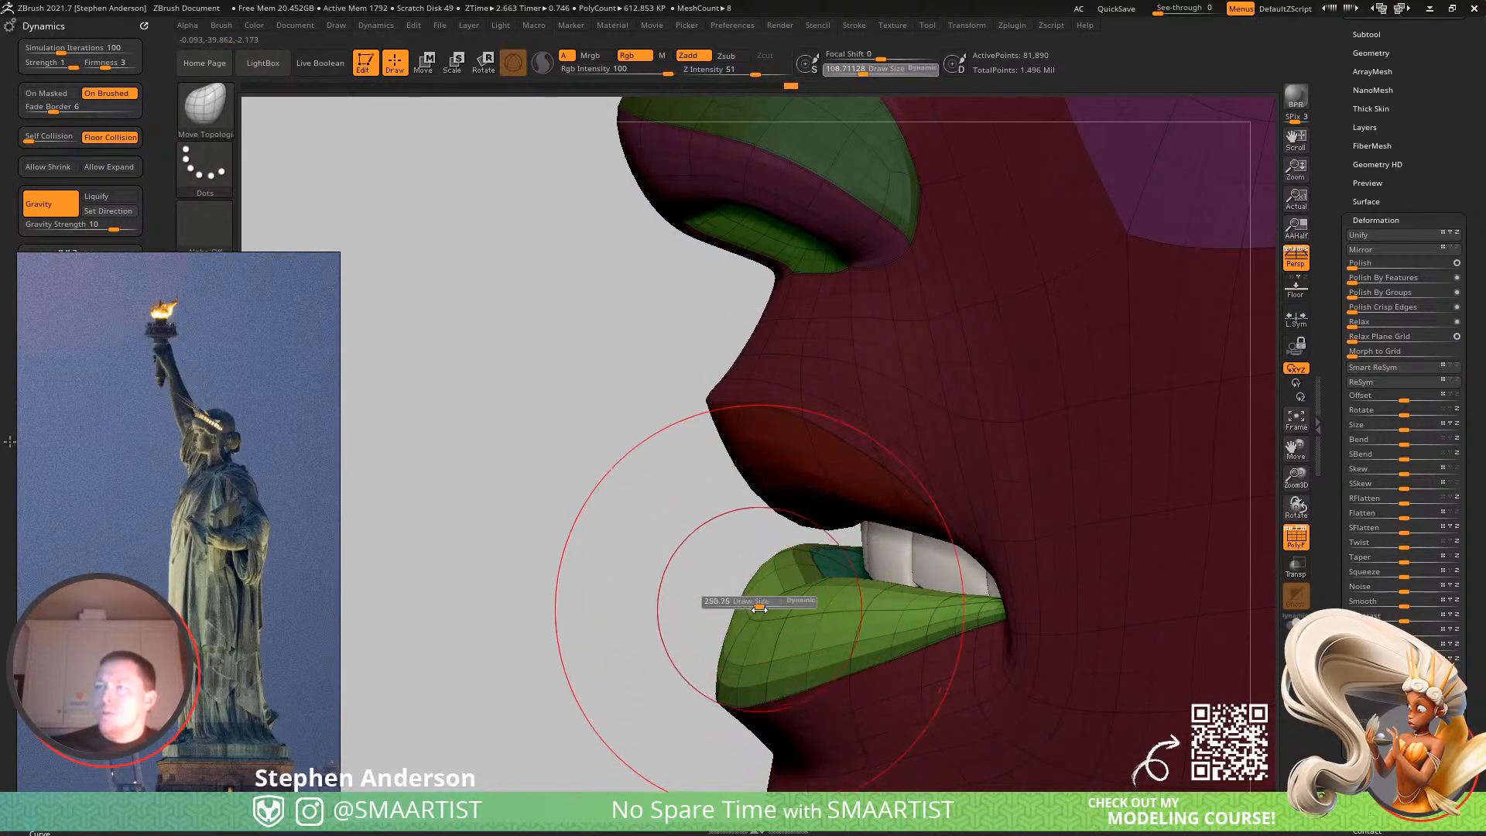
{"action": "left_click_drag", "start_coordinate": [650, 425], "coordinate": [565, 441]}
{"action": "key", "text": "s"}
{"action": "mouse_move", "coordinate": [750, 623]}
{"action": "left_mouse_down"}
{"action": "mouse_move", "coordinate": [675, 630]}
{"action": "mouse_move", "coordinate": [775, 632]}
{"action": "left_mouse_up"}
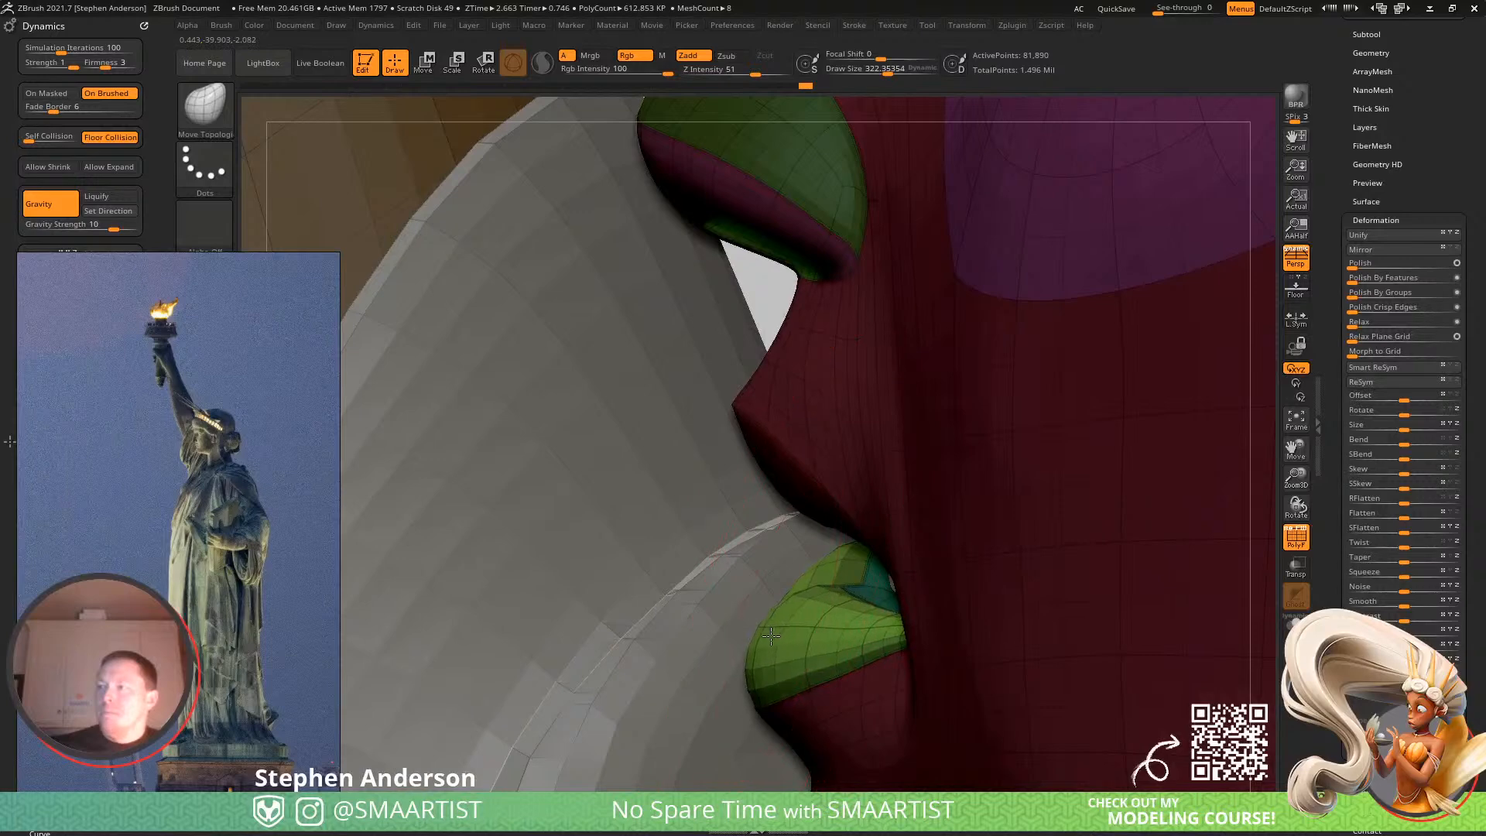
{"action": "right_click_drag", "start_coordinate": [764, 637], "coordinate": [863, 631]}
{"action": "mouse_move", "coordinate": [612, 631]}
{"action": "right_mouse_down"}
{"action": "mouse_move", "coordinate": [729, 560]}
{"action": "mouse_move", "coordinate": [763, 570]}
{"action": "mouse_move", "coordinate": [625, 624]}
{"action": "mouse_move", "coordinate": [674, 653]}
{"action": "mouse_move", "coordinate": [601, 658]}
{"action": "mouse_move", "coordinate": [732, 592]}
{"action": "mouse_move", "coordinate": [722, 515]}
{"action": "mouse_move", "coordinate": [883, 596]}
{"action": "mouse_move", "coordinate": [948, 554]}
{"action": "mouse_move", "coordinate": [720, 621]}
{"action": "mouse_move", "coordinate": [672, 619]}
{"action": "mouse_move", "coordinate": [692, 624]}
{"action": "right_mouse_up"}
{"action": "key", "text": "shift+f"}
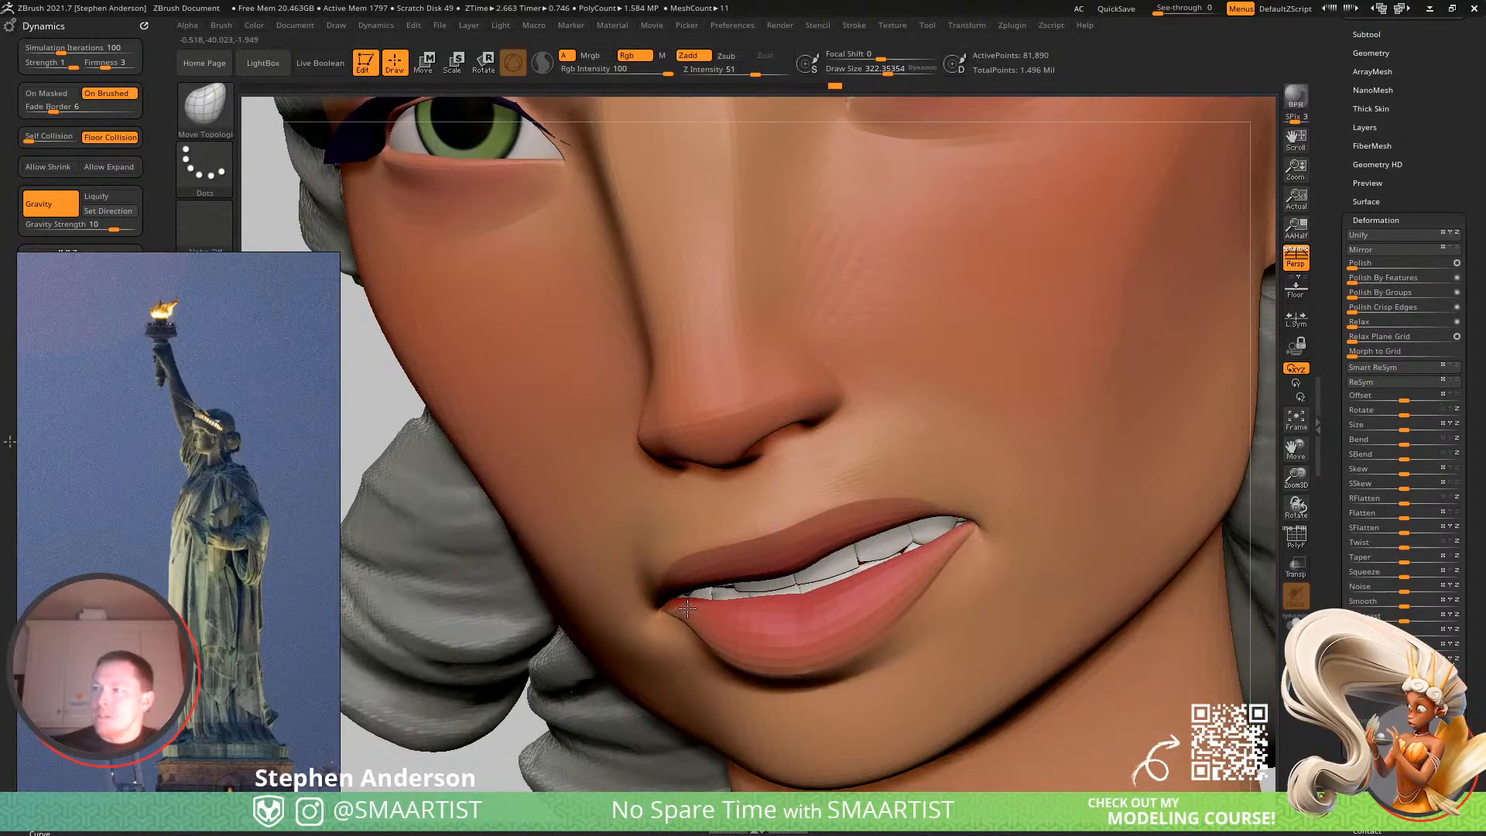
Refine the lips from the front, below and three-quarter angles at draw sizes of about 182 and 222.
{"action": "right_click_drag", "start_coordinate": [925, 555], "coordinate": [948, 555]}
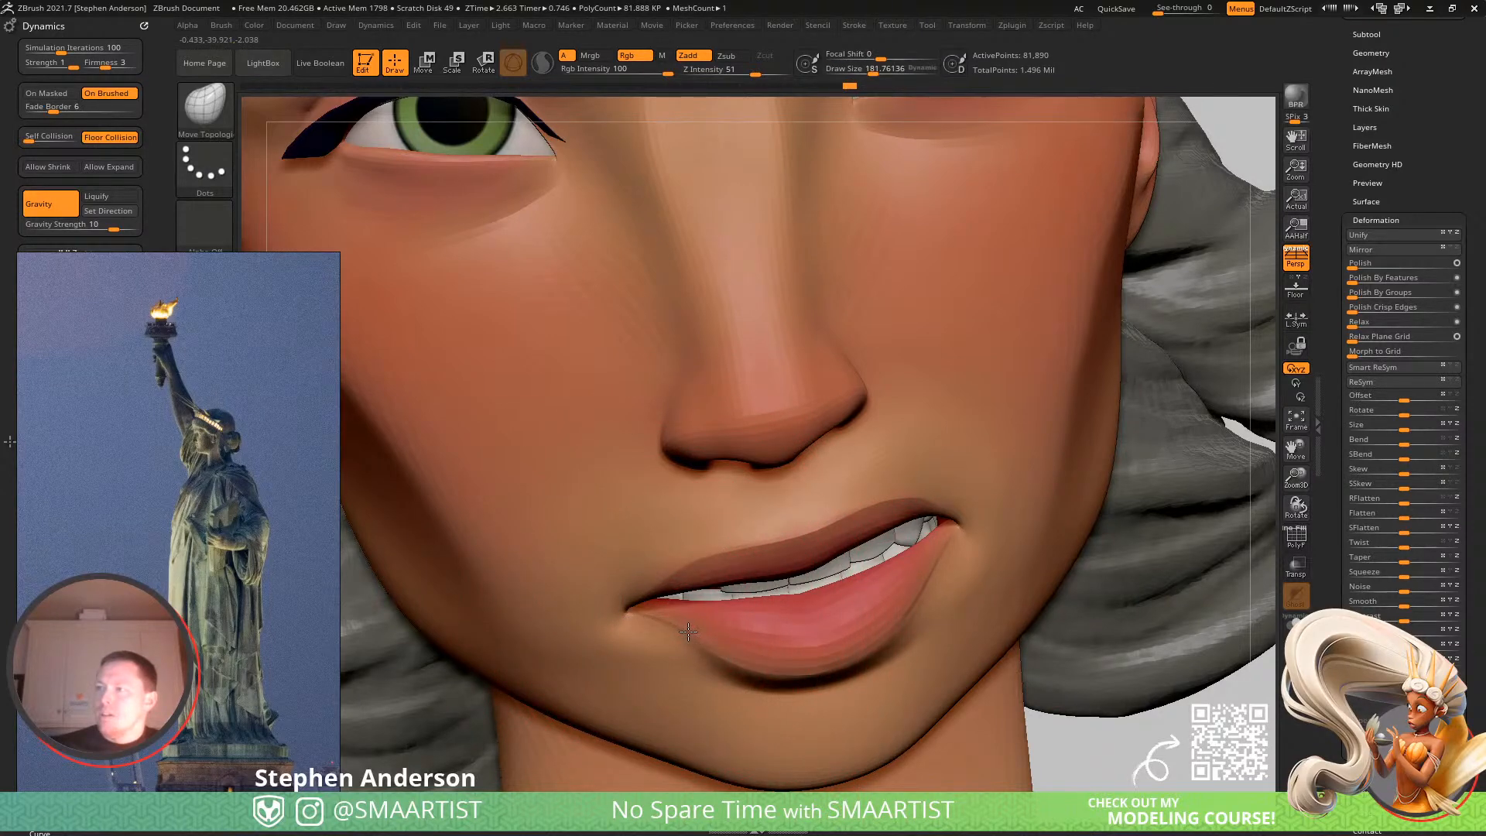
{"action": "mouse_move", "coordinate": [809, 607]}
{"action": "right_mouse_down"}
{"action": "mouse_move", "coordinate": [840, 612]}
{"action": "mouse_move", "coordinate": [820, 613]}
{"action": "right_mouse_up"}
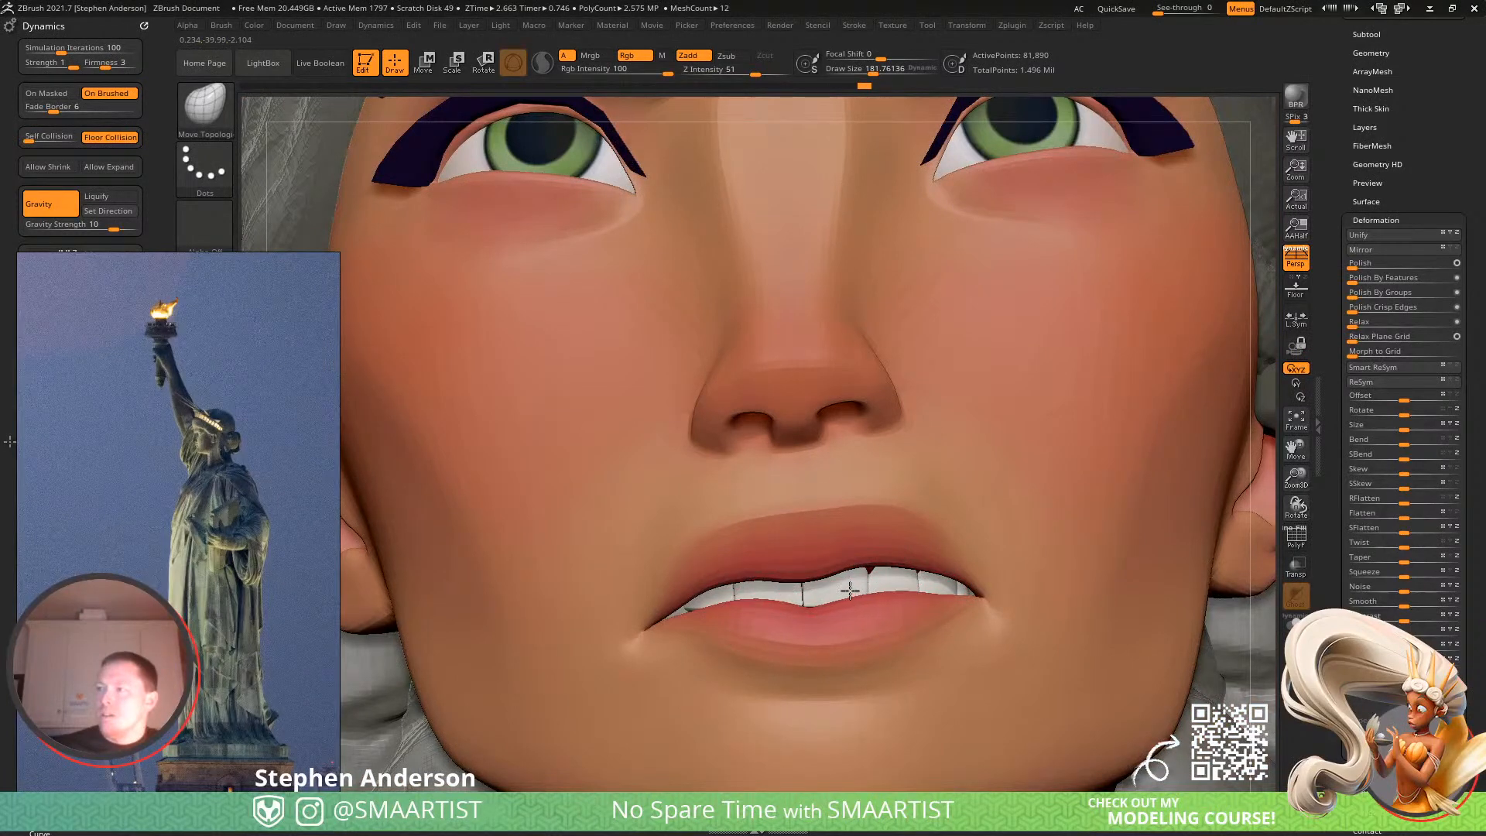
{"action": "mouse_move", "coordinate": [907, 582]}
{"action": "right_mouse_down"}
{"action": "mouse_move", "coordinate": [948, 592]}
{"action": "mouse_move", "coordinate": [732, 621]}
{"action": "mouse_move", "coordinate": [843, 622]}
{"action": "right_mouse_up"}
{"action": "key", "text": "ctrl"}
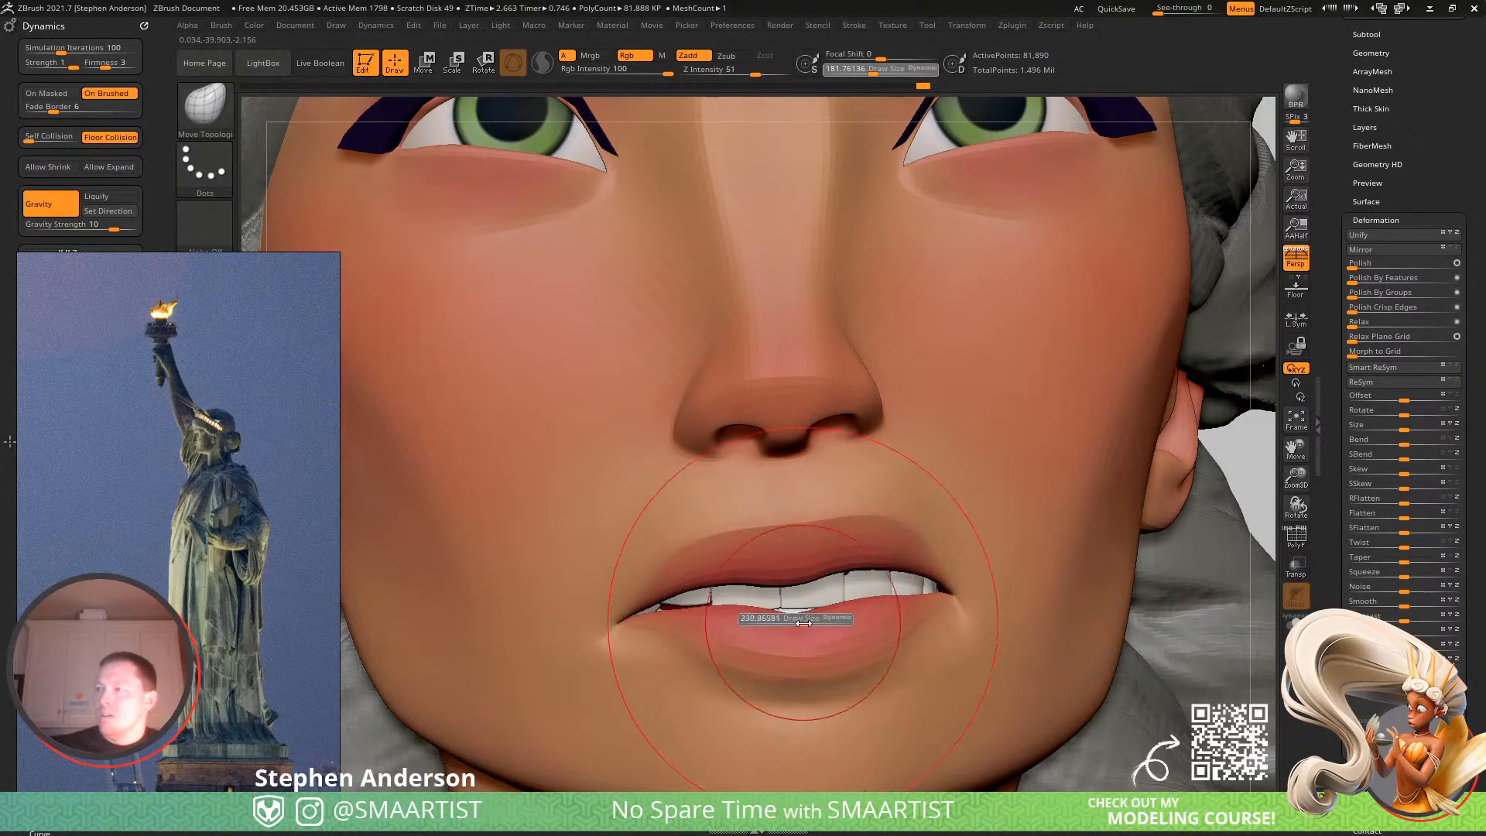
{"action": "mouse_move", "coordinate": [821, 612]}
{"action": "right_mouse_down"}
{"action": "mouse_move", "coordinate": [808, 614]}
{"action": "mouse_move", "coordinate": [856, 644]}
{"action": "mouse_move", "coordinate": [849, 604]}
{"action": "right_mouse_up"}
{"action": "key", "text": "s"}
{"action": "left_click_drag", "start_coordinate": [891, 699], "coordinate": [876, 699]}
{"action": "right_click_drag", "start_coordinate": [876, 699], "coordinate": [933, 724]}
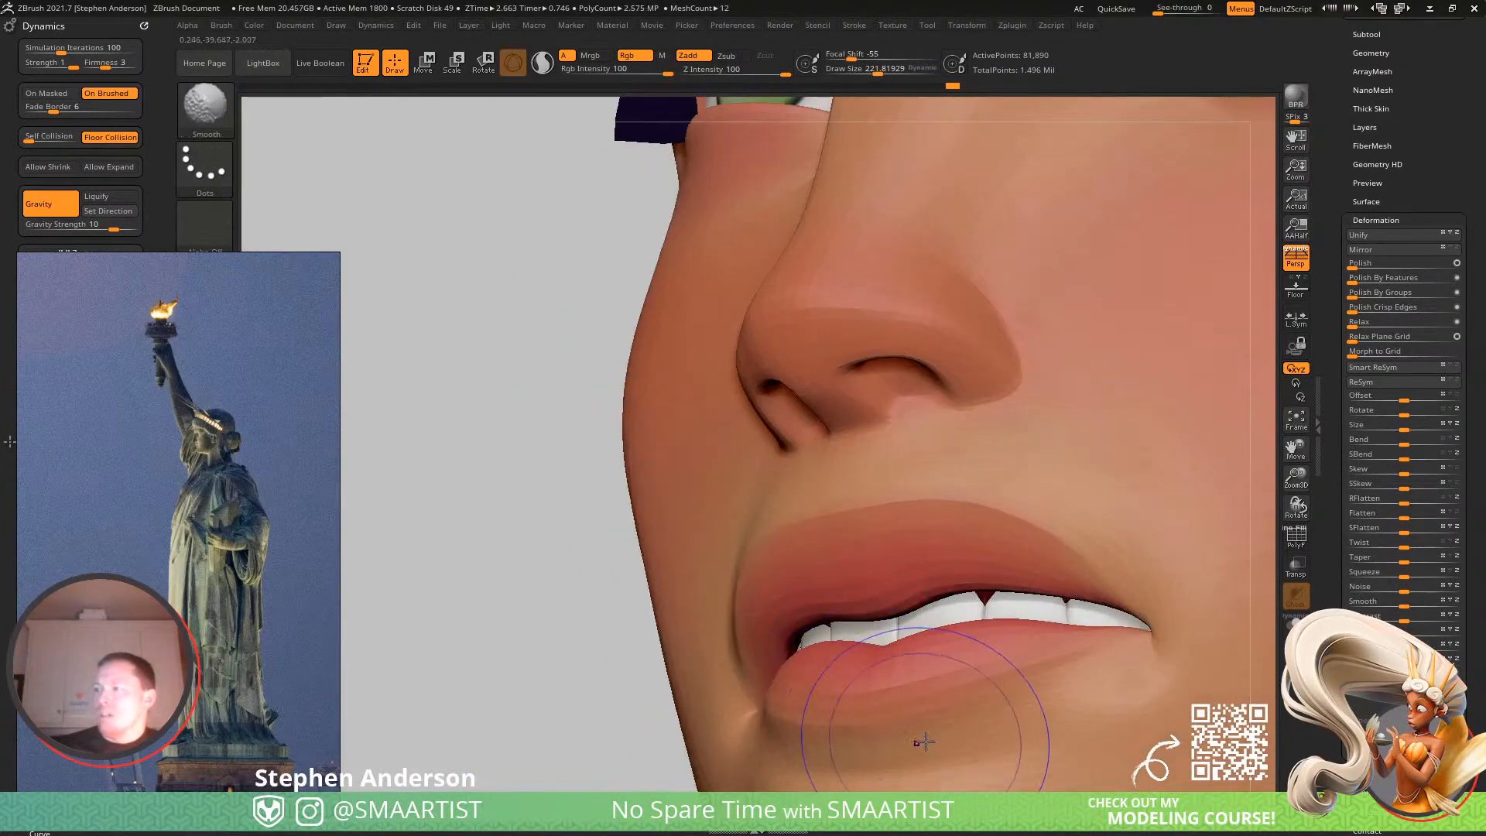
Display the polygroups and reshape the area below the lower lip at draw sizes of about 403 and 339.
{"action": "key", "text": "shift+f"}
{"action": "right_click_drag", "start_coordinate": [947, 727], "coordinate": [1100, 653], "text": "ctrl"}
{"action": "left_click_drag", "start_coordinate": [1092, 652], "coordinate": [1088, 653]}
{"action": "key", "text": "s"}
{"action": "left_click_drag", "start_coordinate": [825, 738], "coordinate": [852, 743]}
{"action": "right_click_drag", "start_coordinate": [843, 631], "coordinate": [826, 521], "text": "alt"}
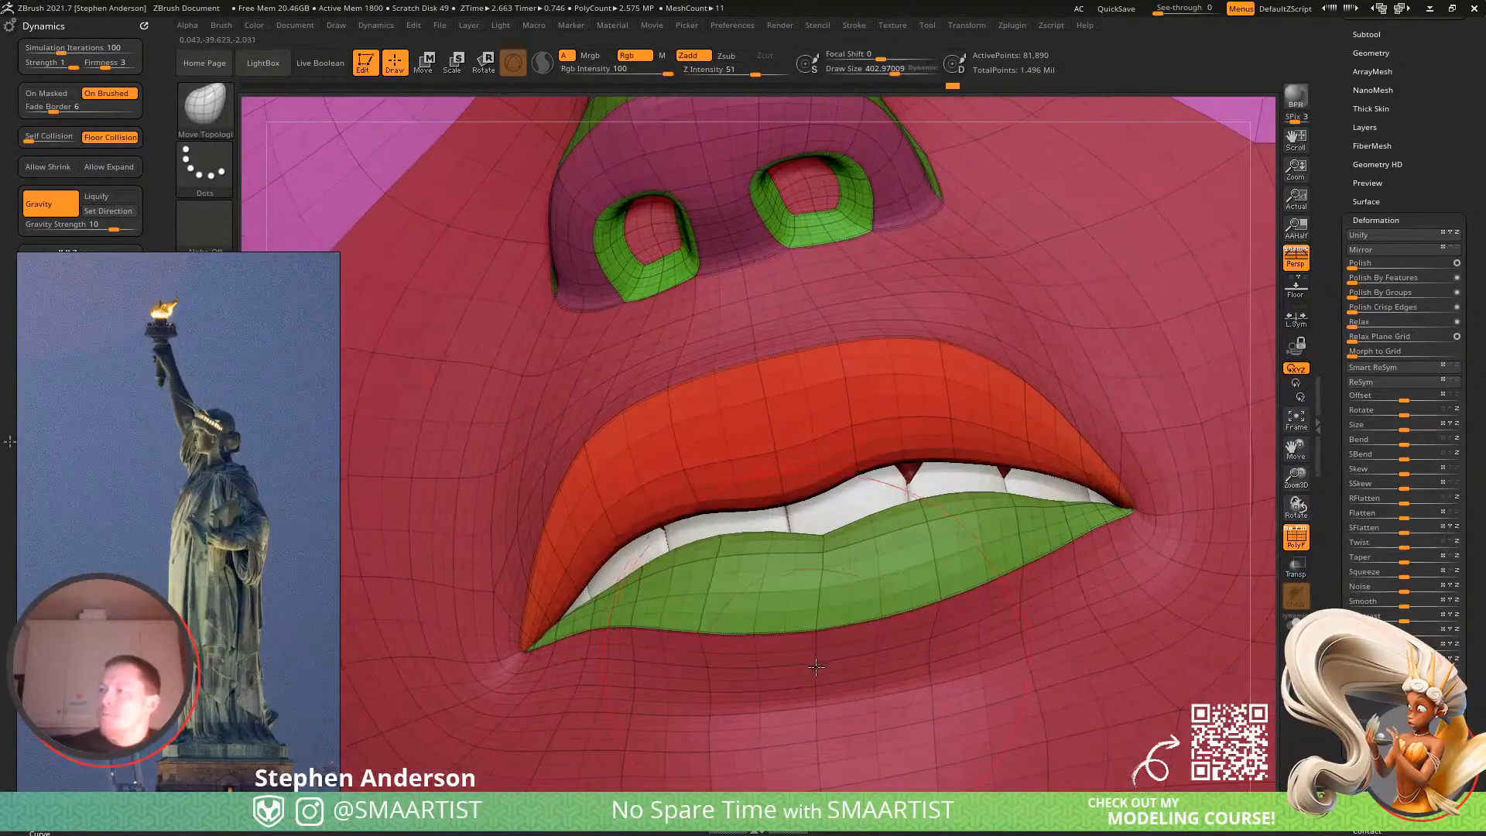
{"action": "key", "text": "s"}
{"action": "left_click_drag", "start_coordinate": [821, 676], "coordinate": [817, 676]}
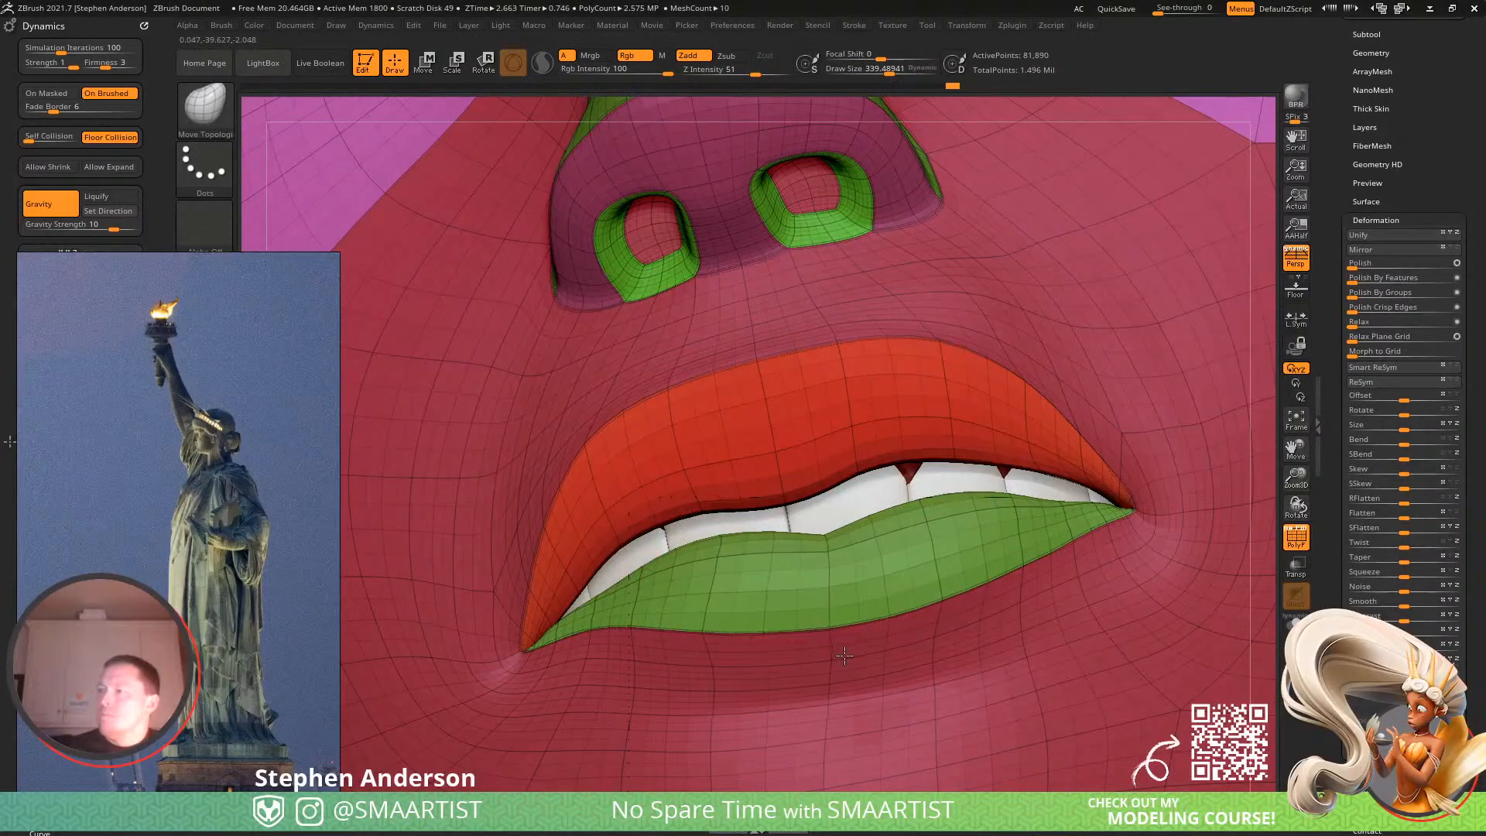
{"action": "right_click_drag", "start_coordinate": [837, 640], "coordinate": [857, 522]}
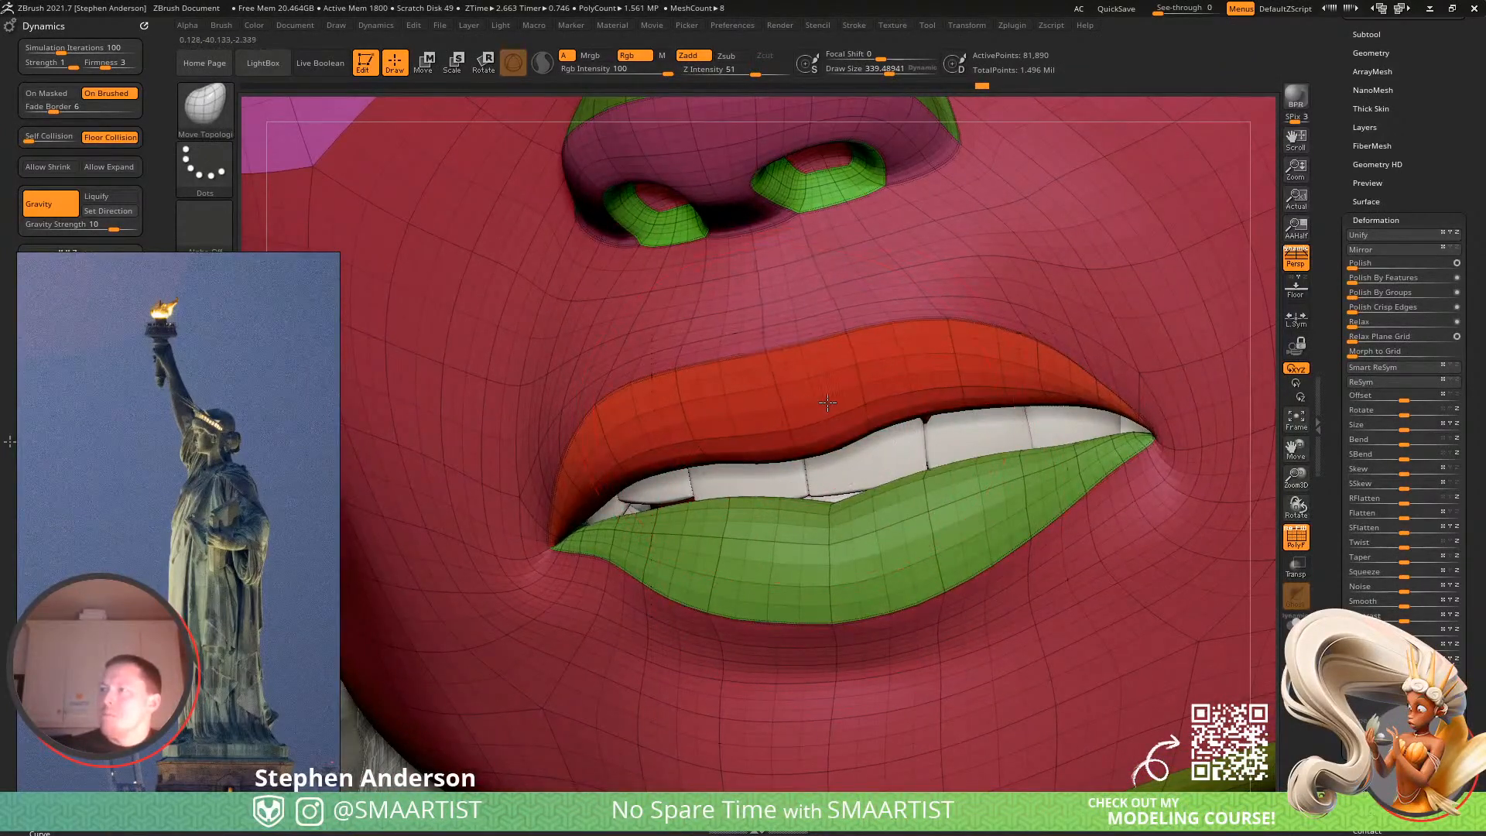
Adjust the upper lip's contour, reducing the draw size to about 258 to refine the lips near the mouth corner.
{"action": "left_click_drag", "start_coordinate": [1034, 357], "coordinate": [1045, 352]}
{"action": "mouse_move", "coordinate": [789, 449]}
{"action": "right_mouse_down"}
{"action": "mouse_move", "coordinate": [845, 449]}
{"action": "mouse_move", "coordinate": [825, 438]}
{"action": "right_mouse_up"}
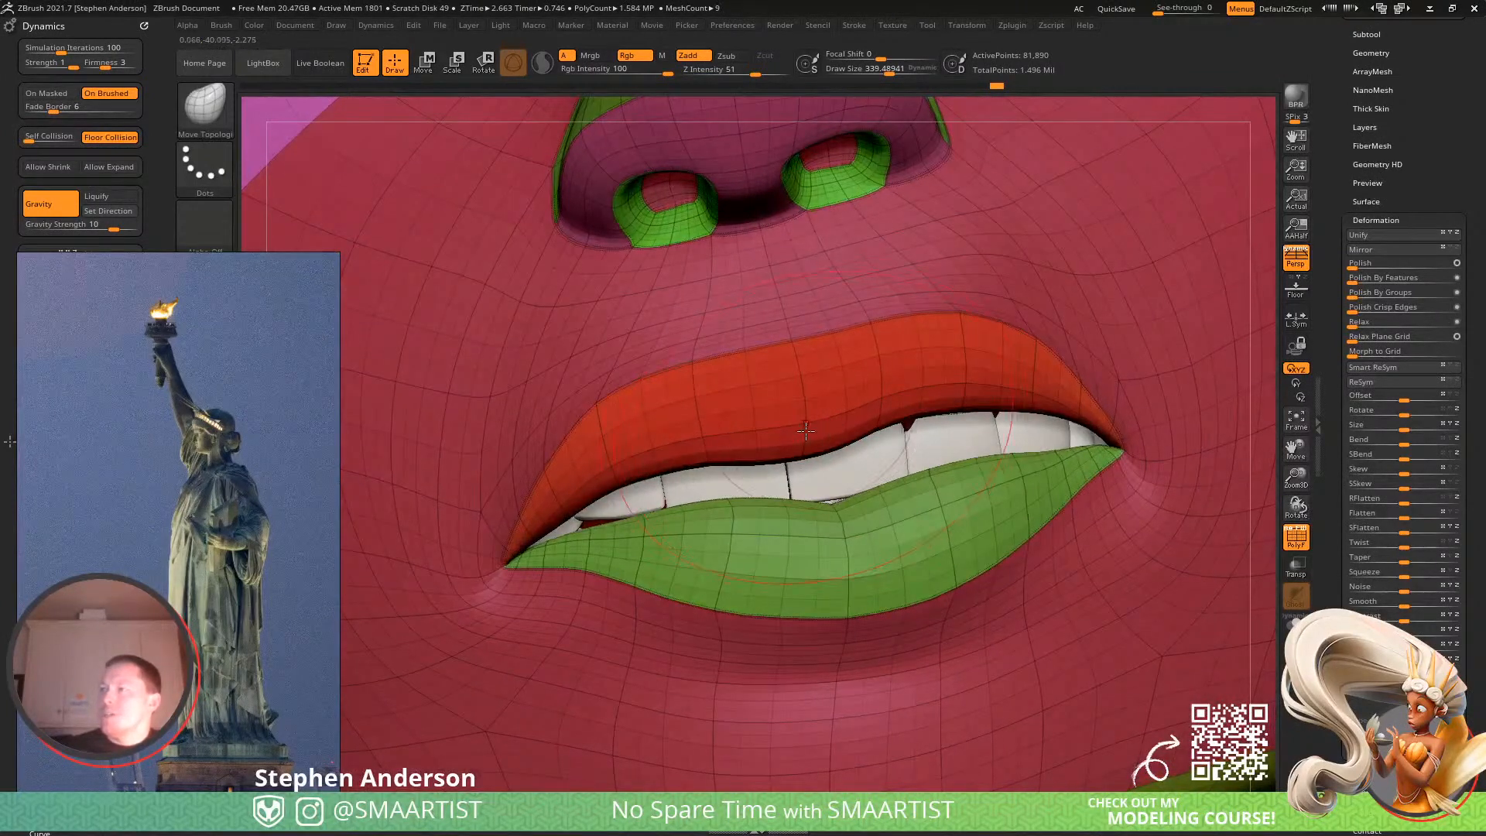
{"action": "right_click_drag", "start_coordinate": [706, 421], "coordinate": [718, 430]}
{"action": "key", "text": "s"}
{"action": "left_click_drag", "start_coordinate": [718, 428], "coordinate": [709, 427]}
{"action": "right_click_drag", "start_coordinate": [640, 501], "coordinate": [703, 603]}
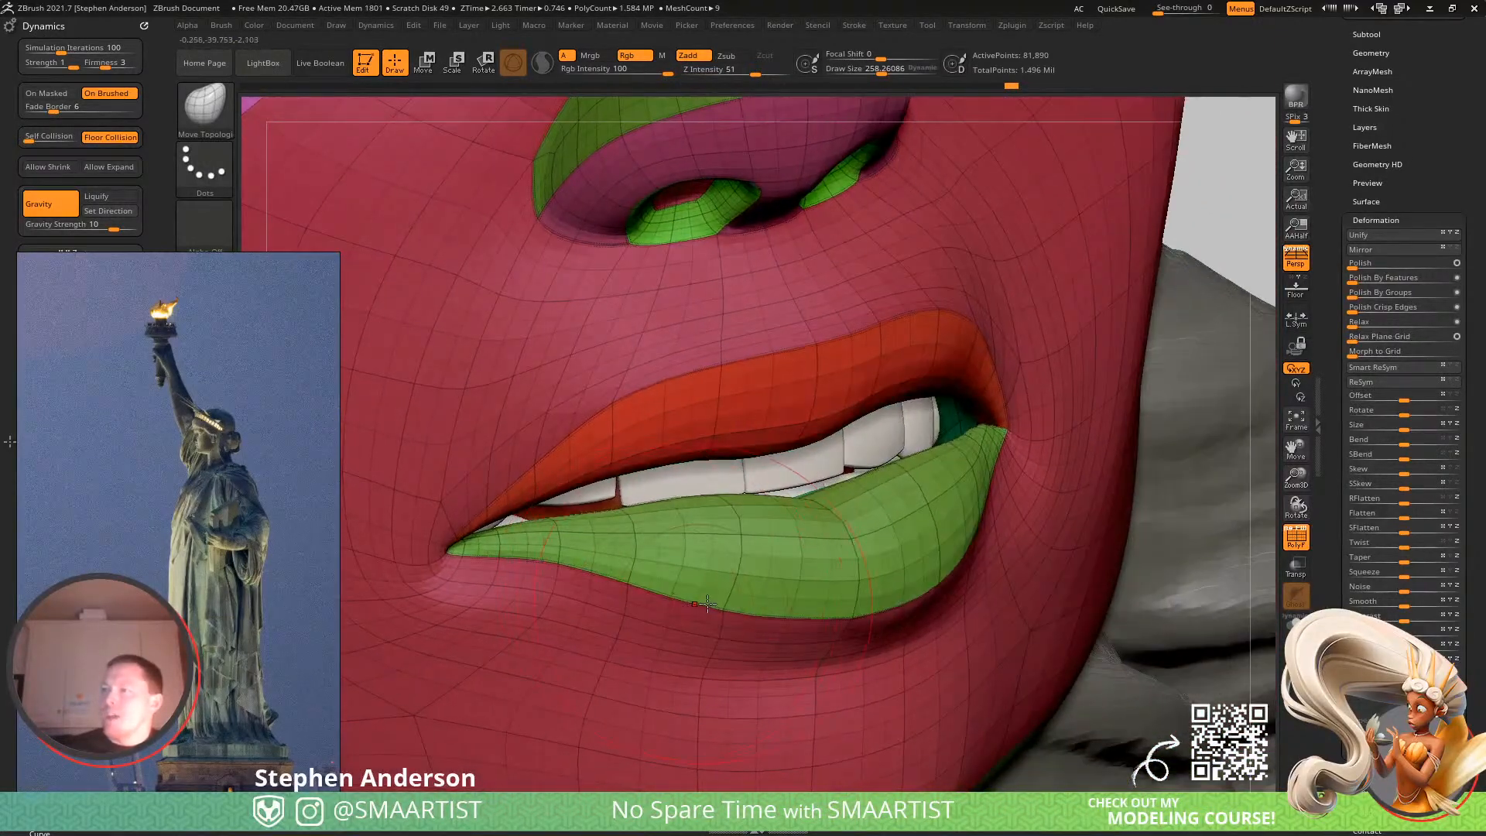
Drop the face to a lower subdivision level and refine the lower lip edge and cupid's bow at a draw size of about 86.
{"action": "key", "text": "shift+d"}
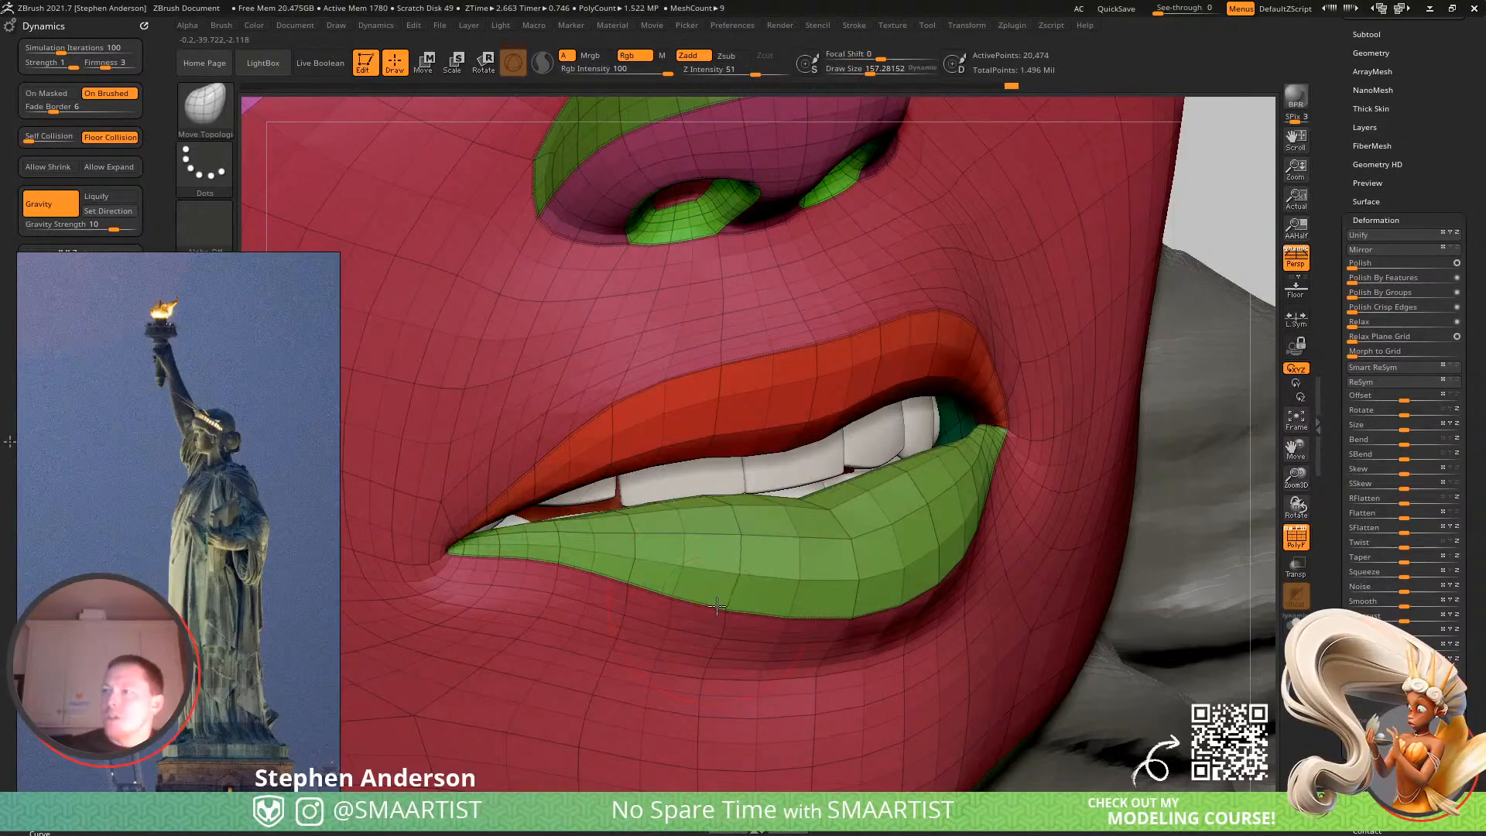
{"action": "left_click_drag", "start_coordinate": [700, 599], "coordinate": [691, 600]}
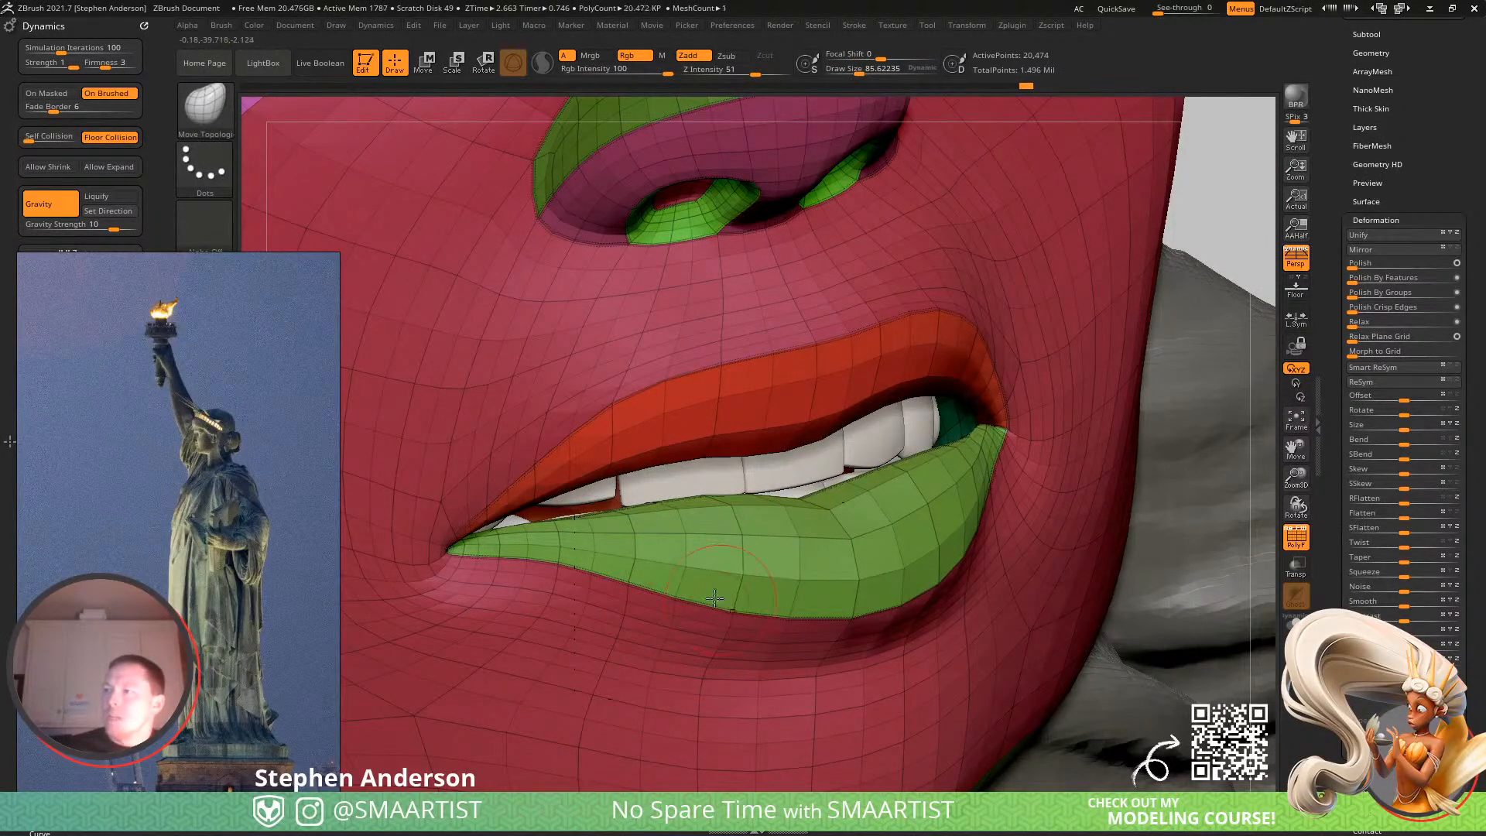
{"action": "right_click_drag", "start_coordinate": [707, 596], "coordinate": [834, 366]}
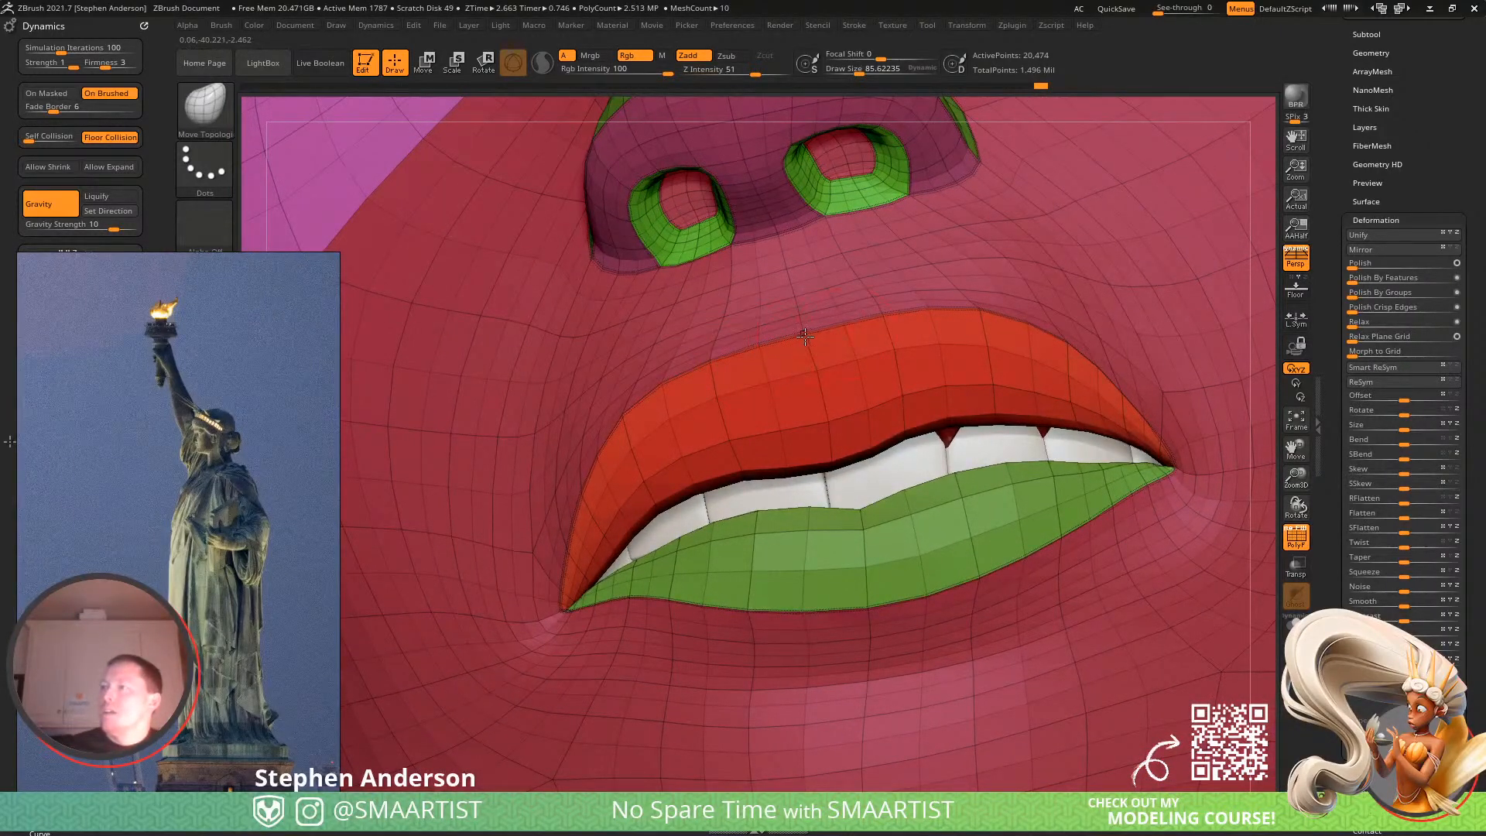
{"action": "mouse_move", "coordinate": [812, 357]}
{"action": "right_mouse_down"}
{"action": "mouse_move", "coordinate": [894, 398]}
{"action": "mouse_move", "coordinate": [878, 404]}
{"action": "mouse_move", "coordinate": [825, 342]}
{"action": "right_mouse_up"}
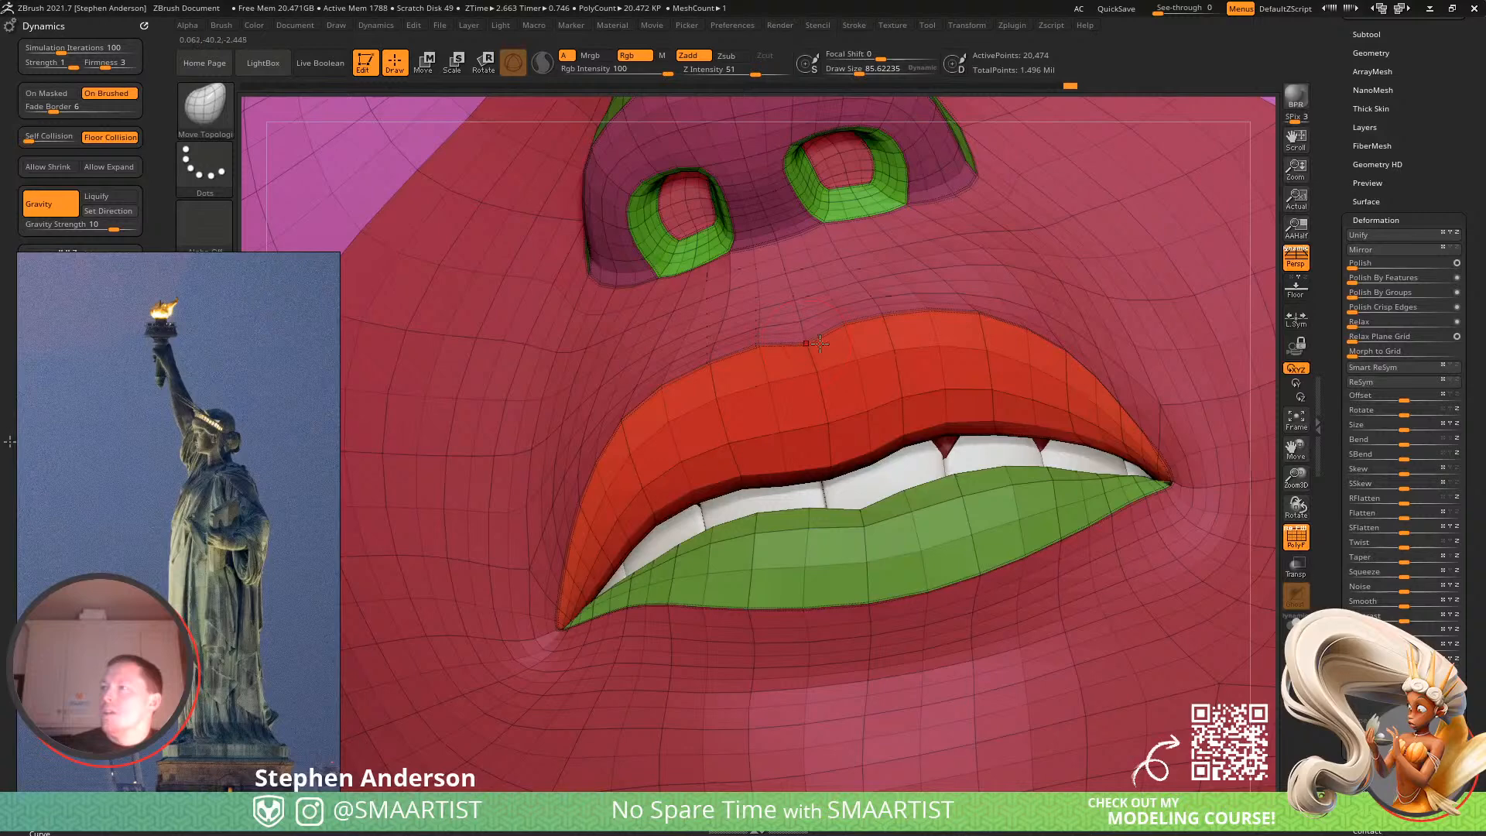
Hide the polygroup colours and check the mouth expression on the whole head from the front.
{"action": "key", "text": "shift+f"}
{"action": "mouse_move", "coordinate": [945, 388]}
{"action": "right_mouse_down", "text": "ctrl"}
{"action": "mouse_move", "coordinate": [806, 348]}
{"action": "mouse_move", "coordinate": [736, 271]}
{"action": "right_mouse_up", "text": "ctrl"}
{"action": "mouse_move", "coordinate": [949, 472]}
{"action": "right_mouse_down"}
{"action": "mouse_move", "coordinate": [918, 506]}
{"action": "mouse_move", "coordinate": [901, 379]}
{"action": "mouse_move", "coordinate": [1015, 456]}
{"action": "mouse_move", "coordinate": [1048, 620]}
{"action": "mouse_move", "coordinate": [1006, 611]}
{"action": "right_mouse_up"}
{"action": "right_click_drag", "start_coordinate": [1148, 622], "coordinate": [1038, 565], "text": "ctrl"}
{"action": "right_click_drag", "start_coordinate": [1145, 591], "coordinate": [1040, 602]}
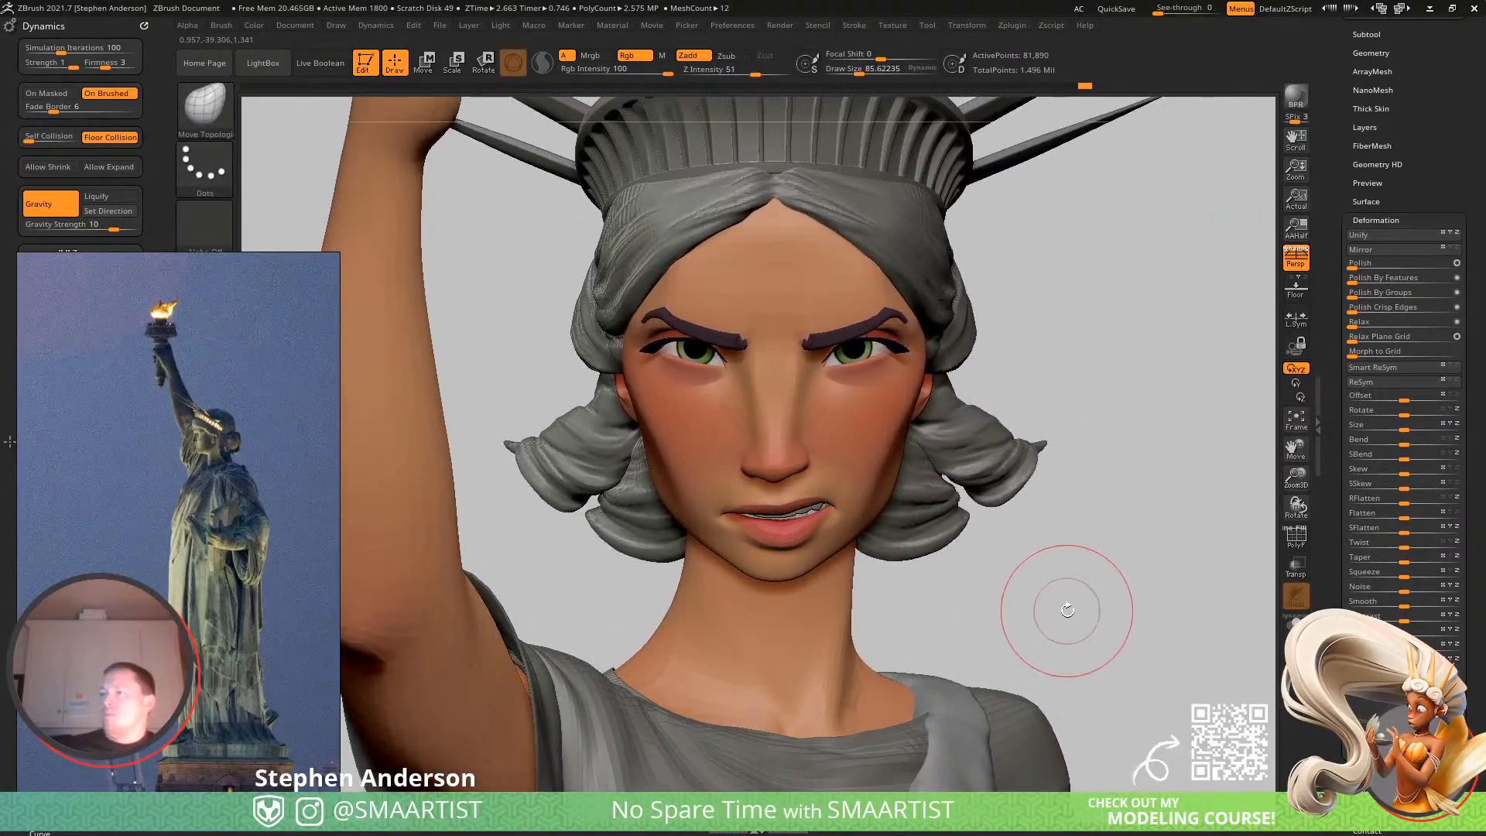
Hide the edge loops running from the nose to the mouth corner, mask the remaining face, and show the whole mesh again.
{"action": "mouse_move", "coordinate": [794, 464]}
{"action": "right_mouse_down", "text": "ctrl"}
{"action": "mouse_move", "coordinate": [819, 516]}
{"action": "mouse_move", "coordinate": [824, 503]}
{"action": "right_mouse_up", "text": "ctrl"}
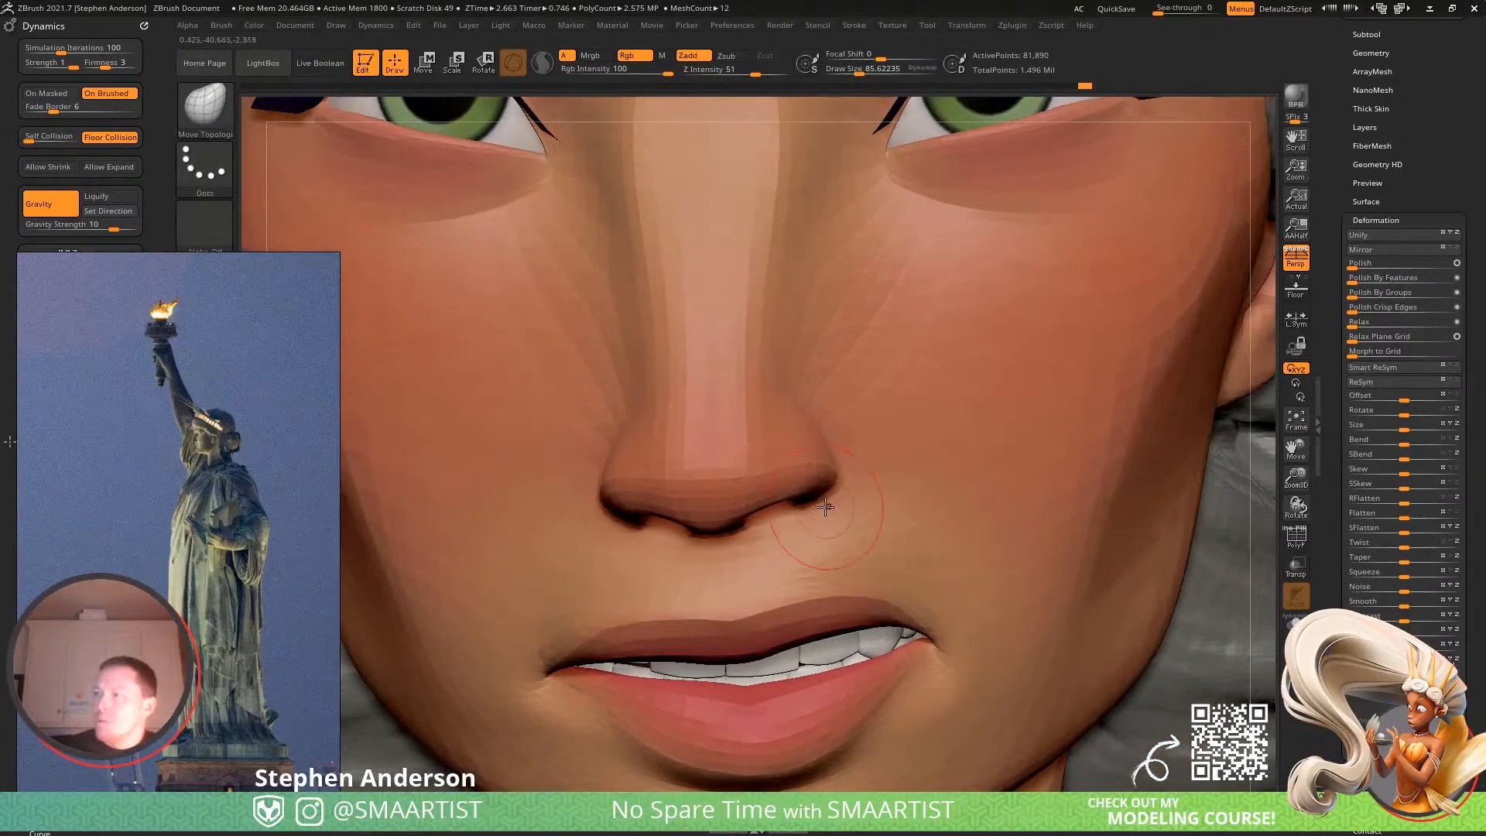
{"action": "key", "text": "shift+d"}
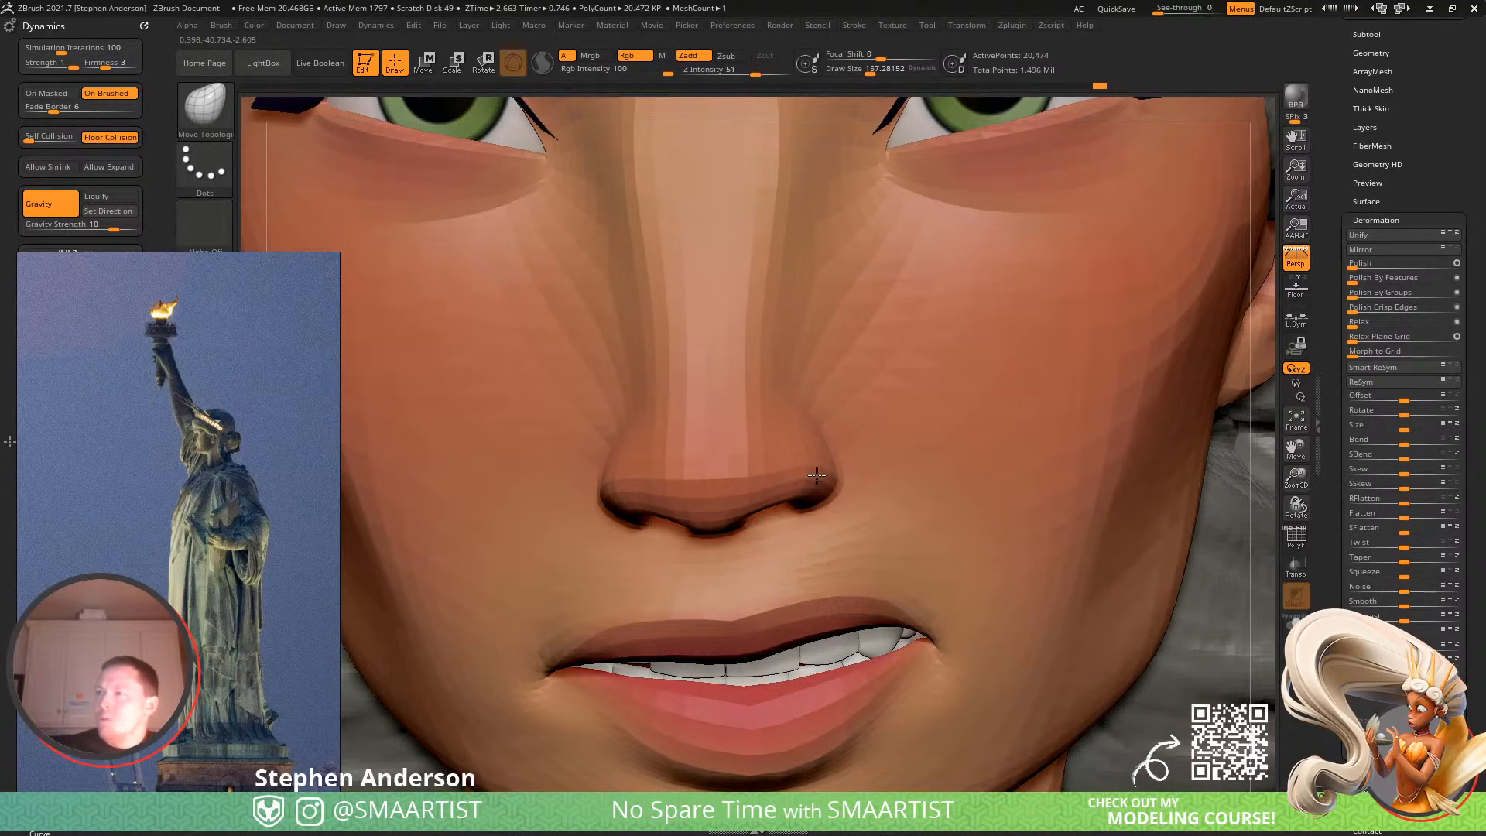
{"action": "mouse_move", "coordinate": [898, 495]}
{"action": "right_mouse_down"}
{"action": "mouse_move", "coordinate": [863, 495]}
{"action": "mouse_move", "coordinate": [965, 522]}
{"action": "mouse_move", "coordinate": [926, 483]}
{"action": "right_mouse_up"}
{"action": "key", "text": "shift+f"}
{"action": "left_click", "coordinate": [926, 483], "text": "ctrl+shift"}
{"action": "left_click", "coordinate": [902, 492], "text": "ctrl+shift"}
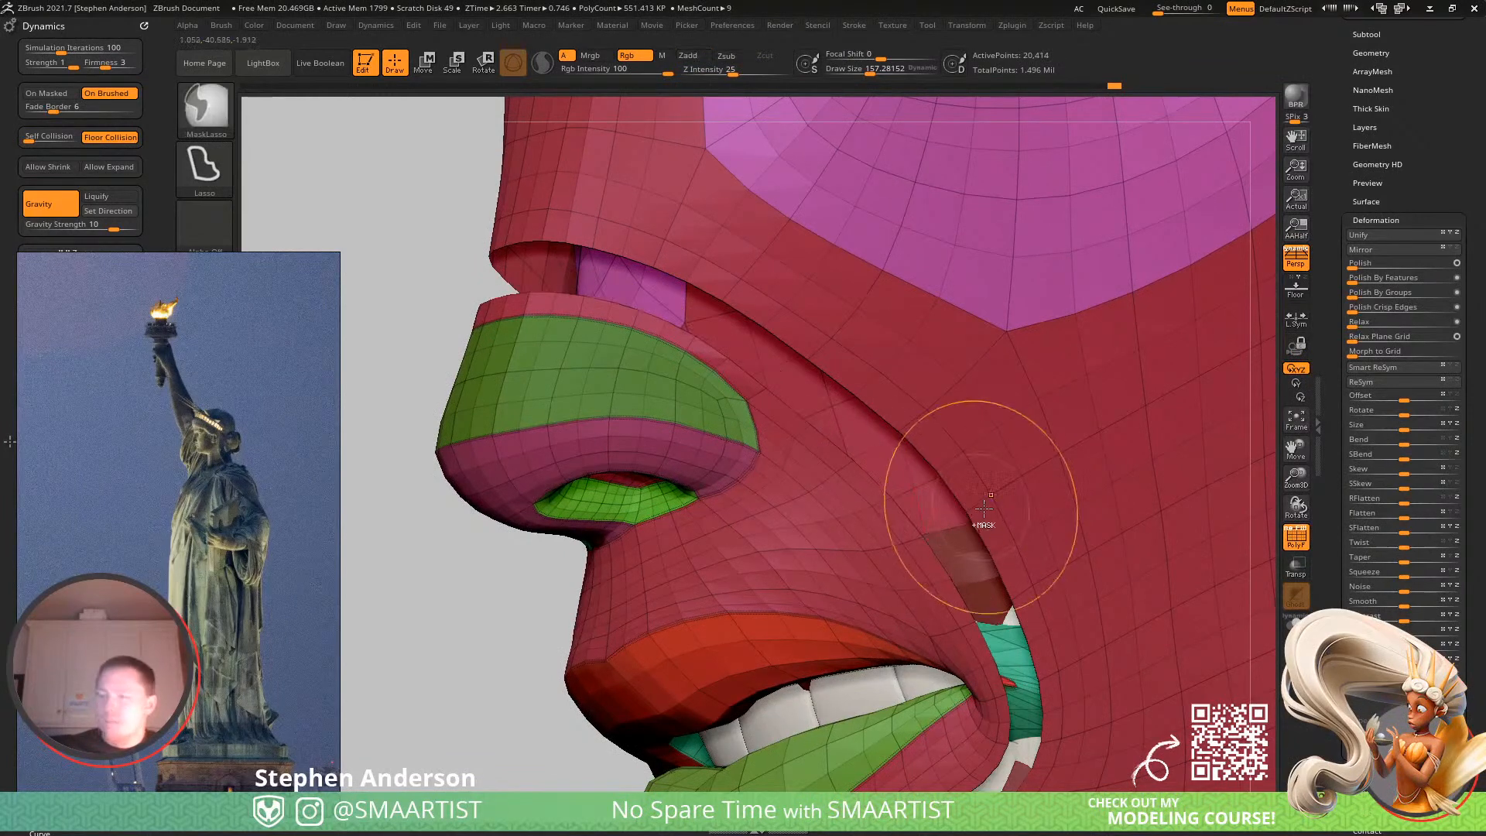
{"action": "key", "text": "ctrl+a"}
{"action": "key", "text": "ctrl+shift+a"}
Raise the subdivision level, reshape the unmasked fold beside the nose at draw sizes of about 357 and 591, and clear the mask.
{"action": "key", "text": "d"}
{"action": "right_click_drag", "start_coordinate": [995, 517], "coordinate": [932, 502]}
{"action": "key", "text": "s"}
{"action": "left_click_drag", "start_coordinate": [932, 502], "coordinate": [993, 503]}
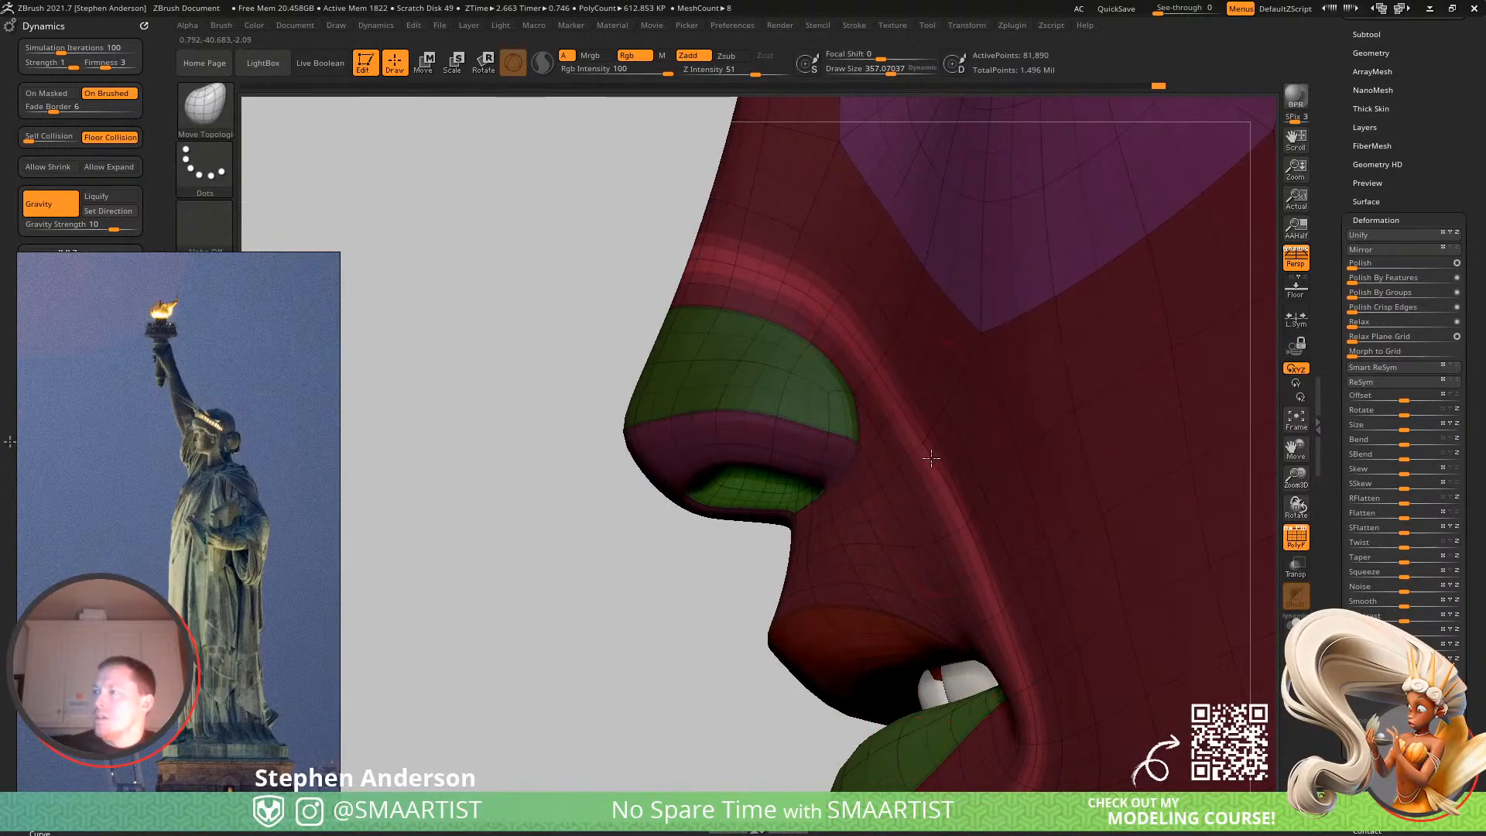
{"action": "key", "text": "s"}
{"action": "left_click_drag", "start_coordinate": [922, 487], "coordinate": [950, 489]}
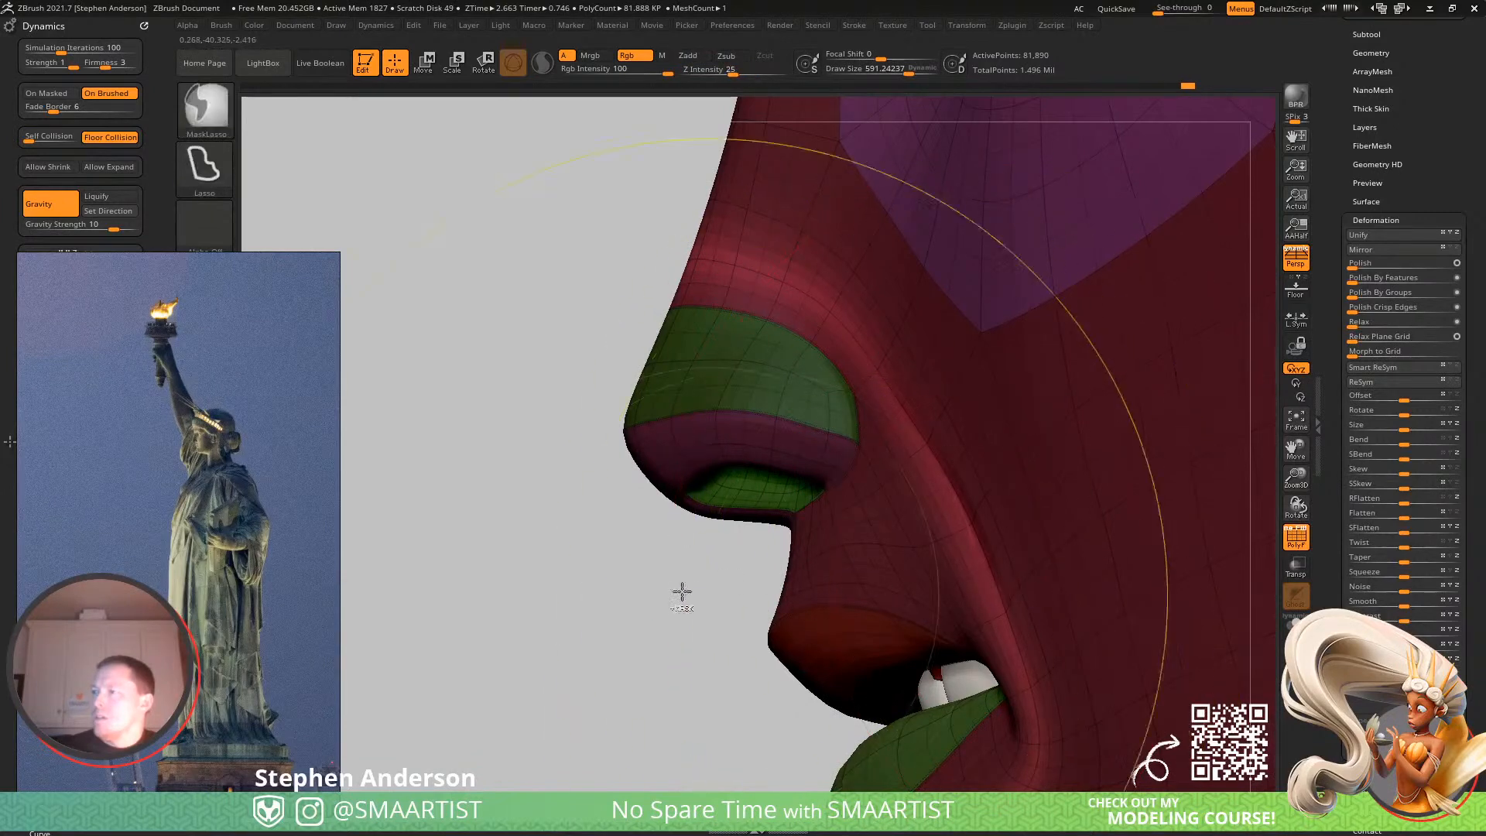
{"action": "left_click_drag", "start_coordinate": [696, 597], "coordinate": [690, 644], "text": "ctrl"}
Smooth the cheek beside the nose at a draw size of about 39, then switch to the Standard brush.
{"action": "right_click_drag", "start_coordinate": [912, 630], "coordinate": [922, 591], "text": "ctrl"}
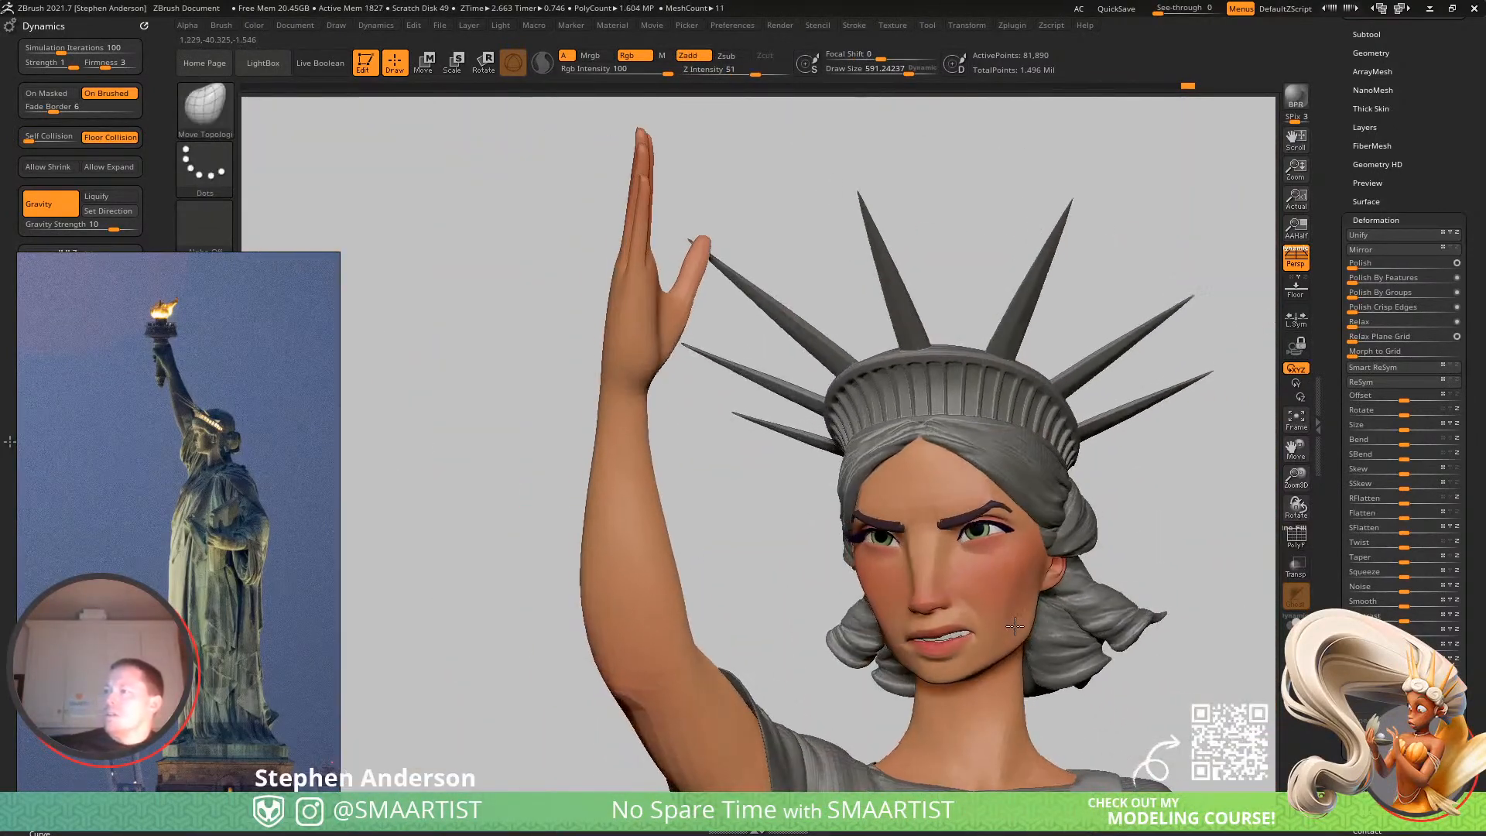
{"action": "right_click_drag", "start_coordinate": [1013, 625], "coordinate": [1001, 559], "text": "ctrl"}
{"action": "key", "text": "s"}
{"action": "left_click_drag", "start_coordinate": [1001, 559], "coordinate": [965, 564]}
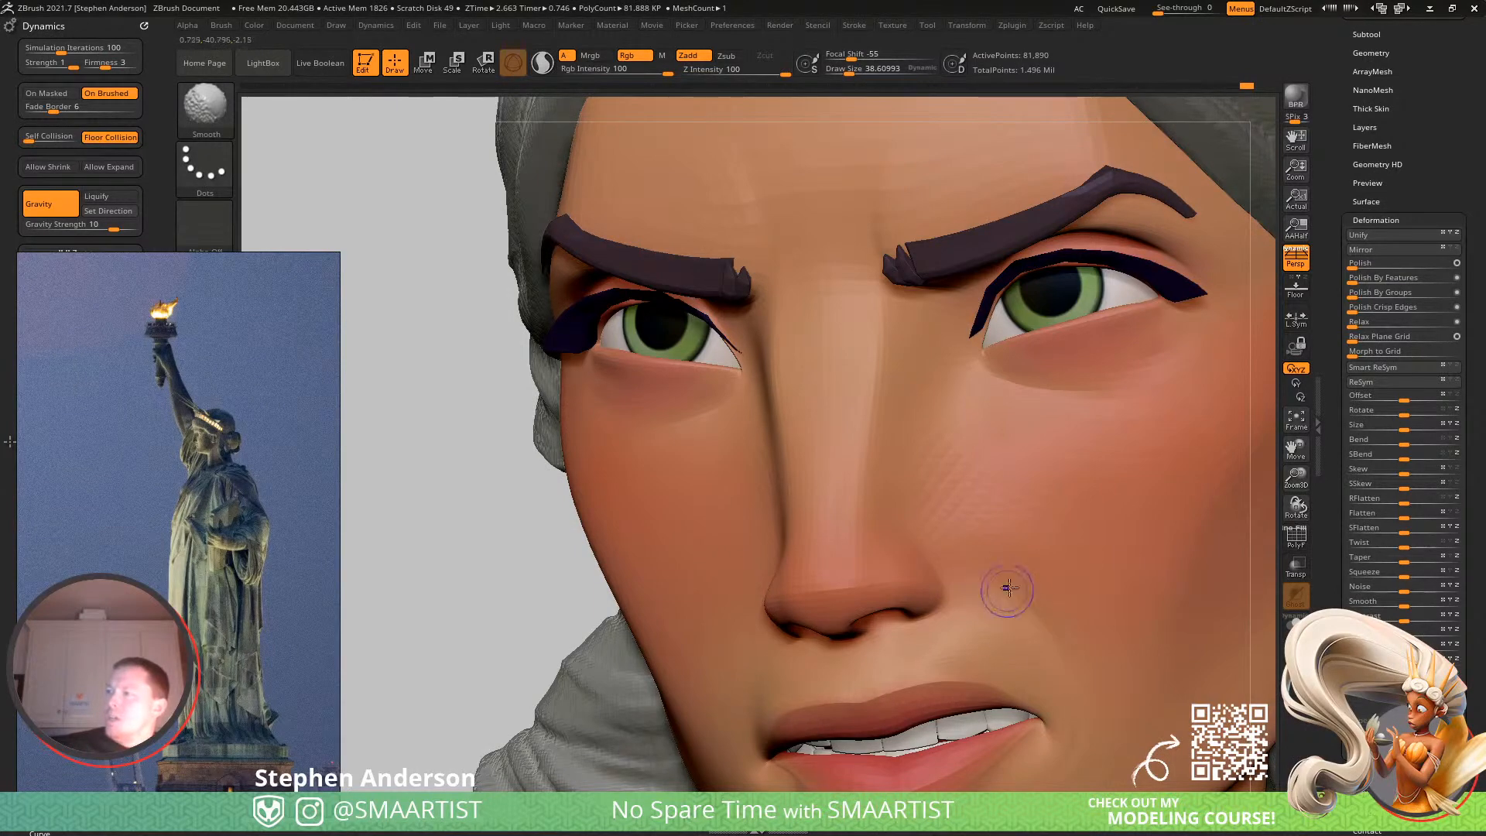
{"action": "right_click_drag", "start_coordinate": [1116, 727], "coordinate": [1150, 425], "text": "ctrl"}
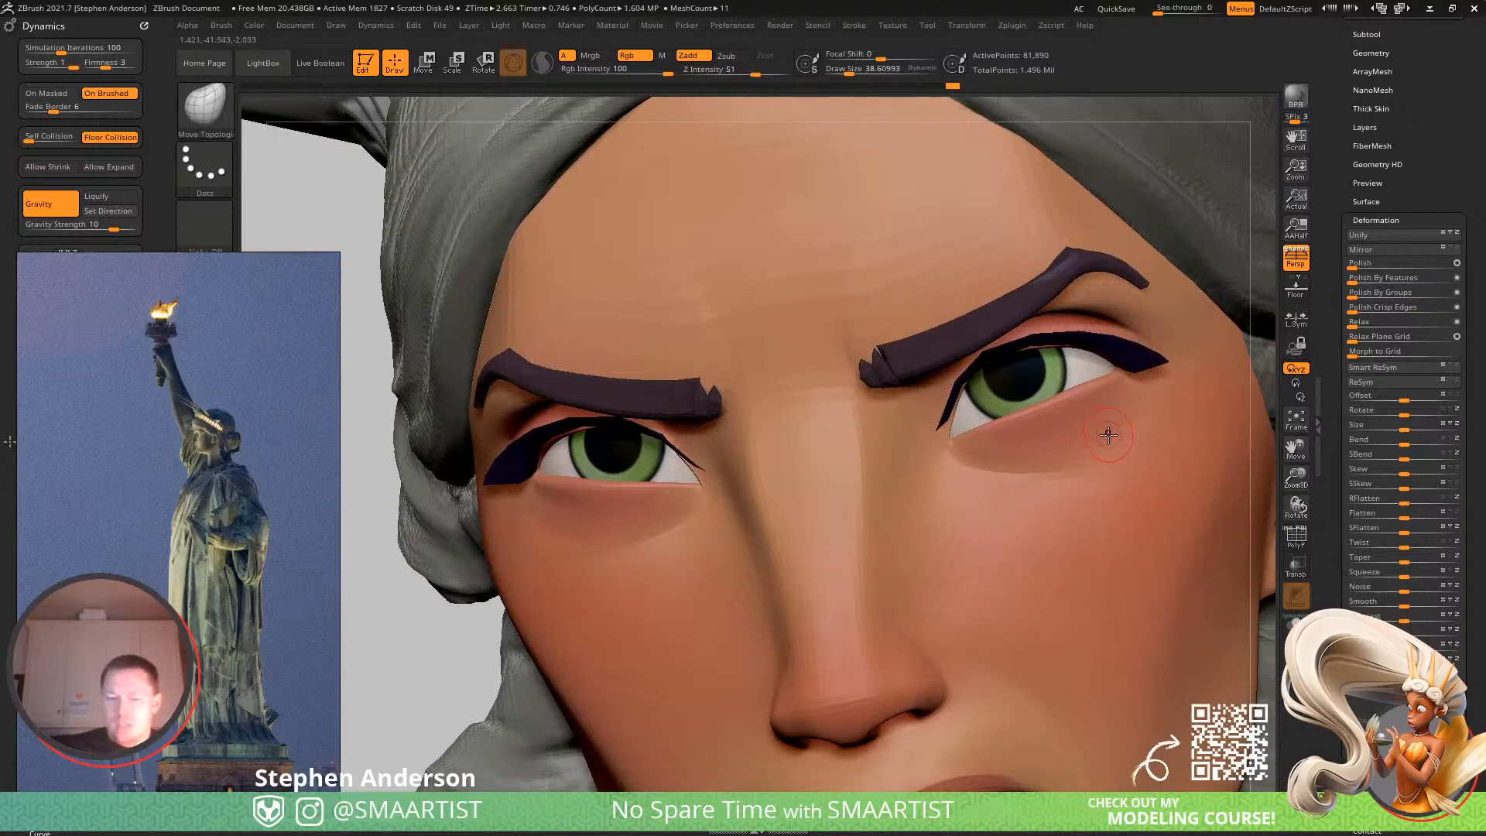
{"action": "key", "text": "b"}
{"action": "key", "text": "s"}
{"action": "key", "text": "t"}
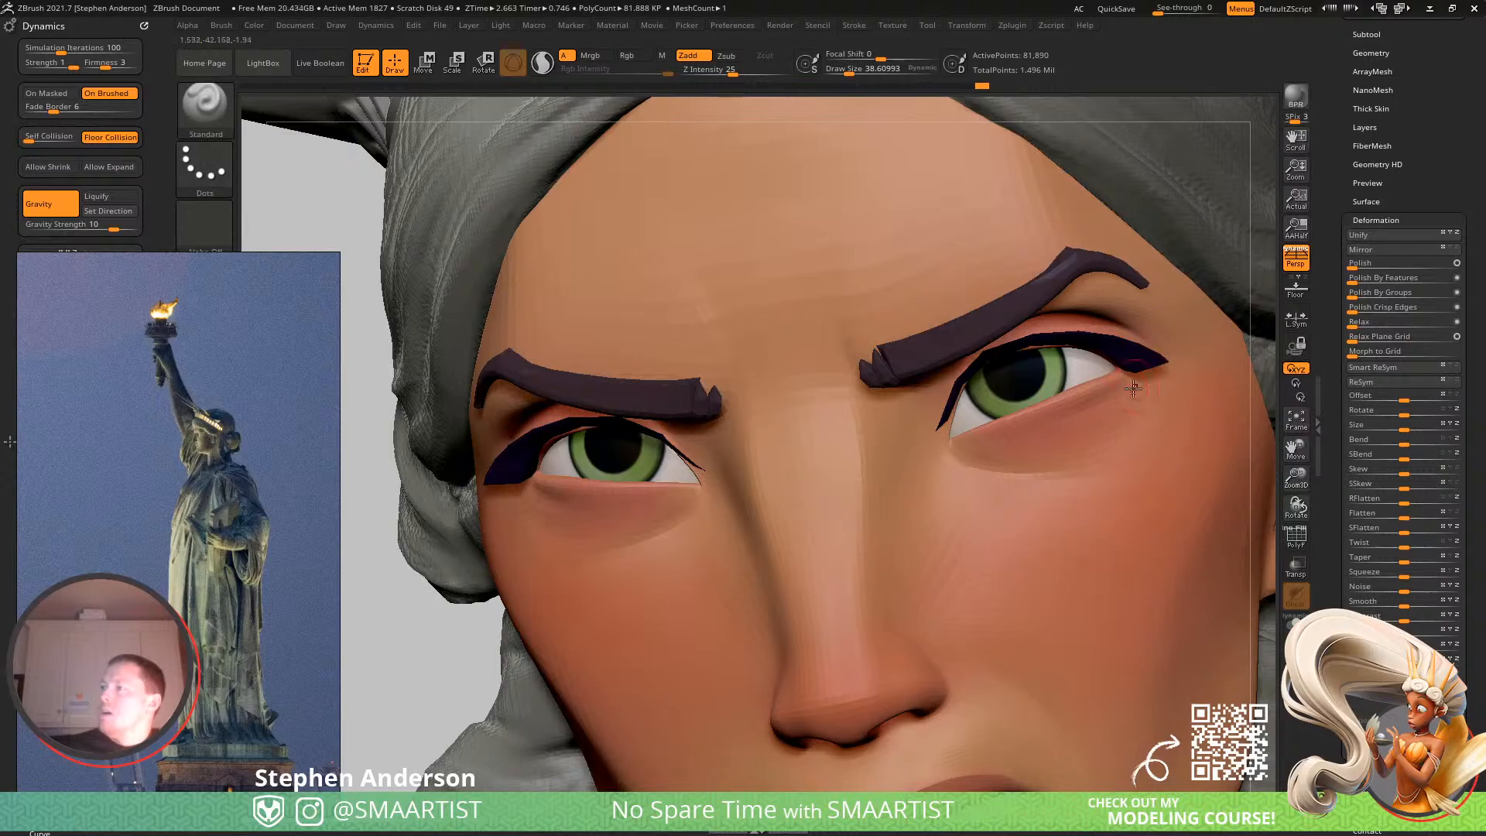
Hide the edge loops across the nose bridge between the inner eye corners, mask the rest, and show the whole face.
{"action": "right_click_drag", "start_coordinate": [1043, 457], "coordinate": [1075, 414], "text": "ctrl"}
{"action": "mouse_move", "coordinate": [1131, 504]}
{"action": "right_mouse_down", "text": "alt"}
{"action": "mouse_move", "coordinate": [1071, 461]}
{"action": "mouse_move", "coordinate": [1028, 456]}
{"action": "mouse_move", "coordinate": [1045, 451]}
{"action": "mouse_move", "coordinate": [1033, 538]}
{"action": "mouse_move", "coordinate": [997, 511]}
{"action": "mouse_move", "coordinate": [1011, 509]}
{"action": "mouse_move", "coordinate": [939, 527]}
{"action": "mouse_move", "coordinate": [835, 478]}
{"action": "mouse_move", "coordinate": [905, 575]}
{"action": "right_mouse_up", "text": "alt"}
{"action": "mouse_move", "coordinate": [813, 307]}
{"action": "right_mouse_down"}
{"action": "mouse_move", "coordinate": [867, 386]}
{"action": "mouse_move", "coordinate": [919, 411]}
{"action": "mouse_move", "coordinate": [869, 364]}
{"action": "right_mouse_up"}
{"action": "key", "text": "shift+f"}
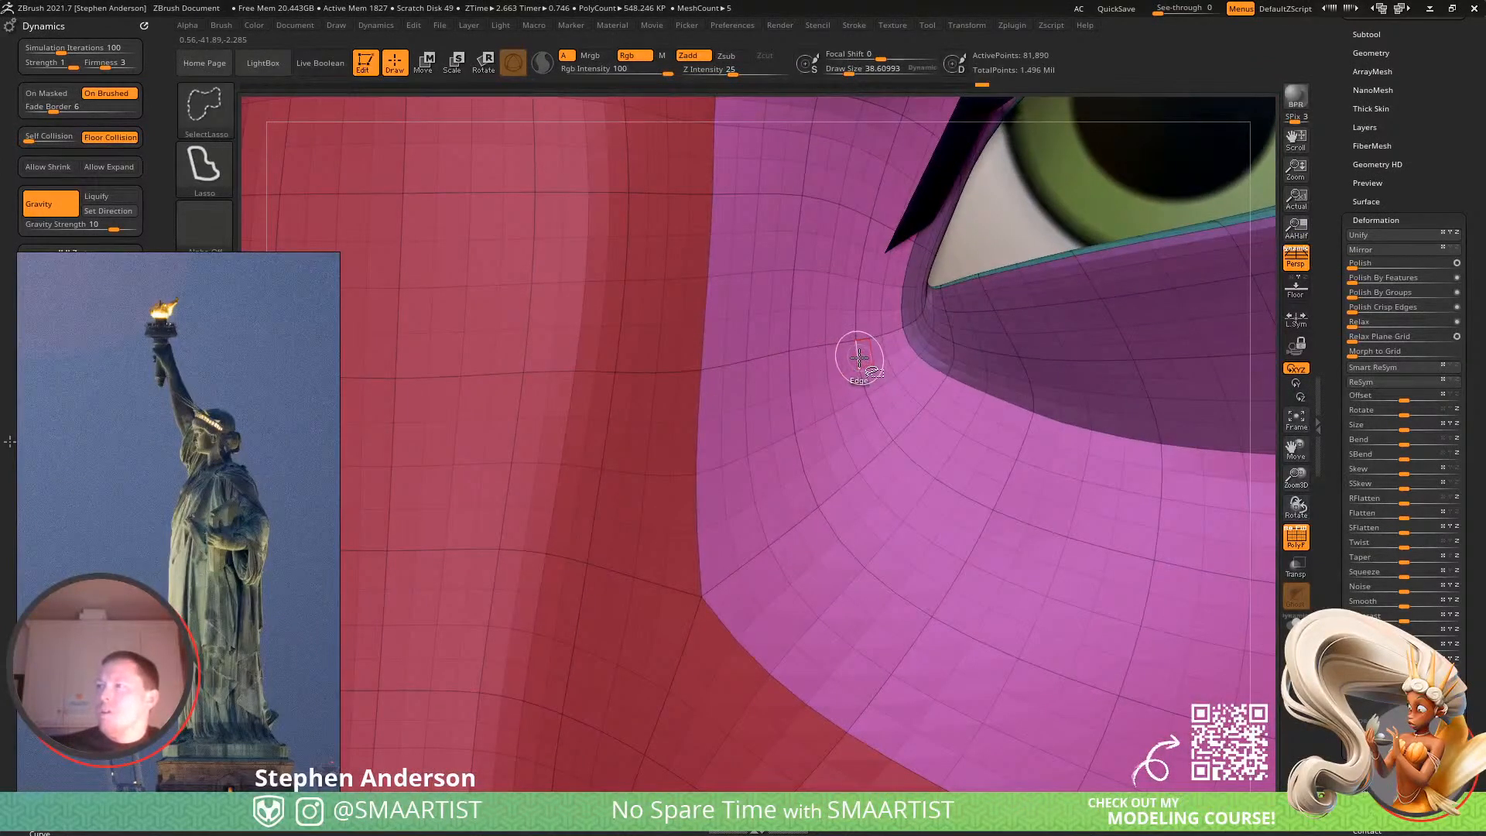
{"action": "left_click", "coordinate": [860, 364]}
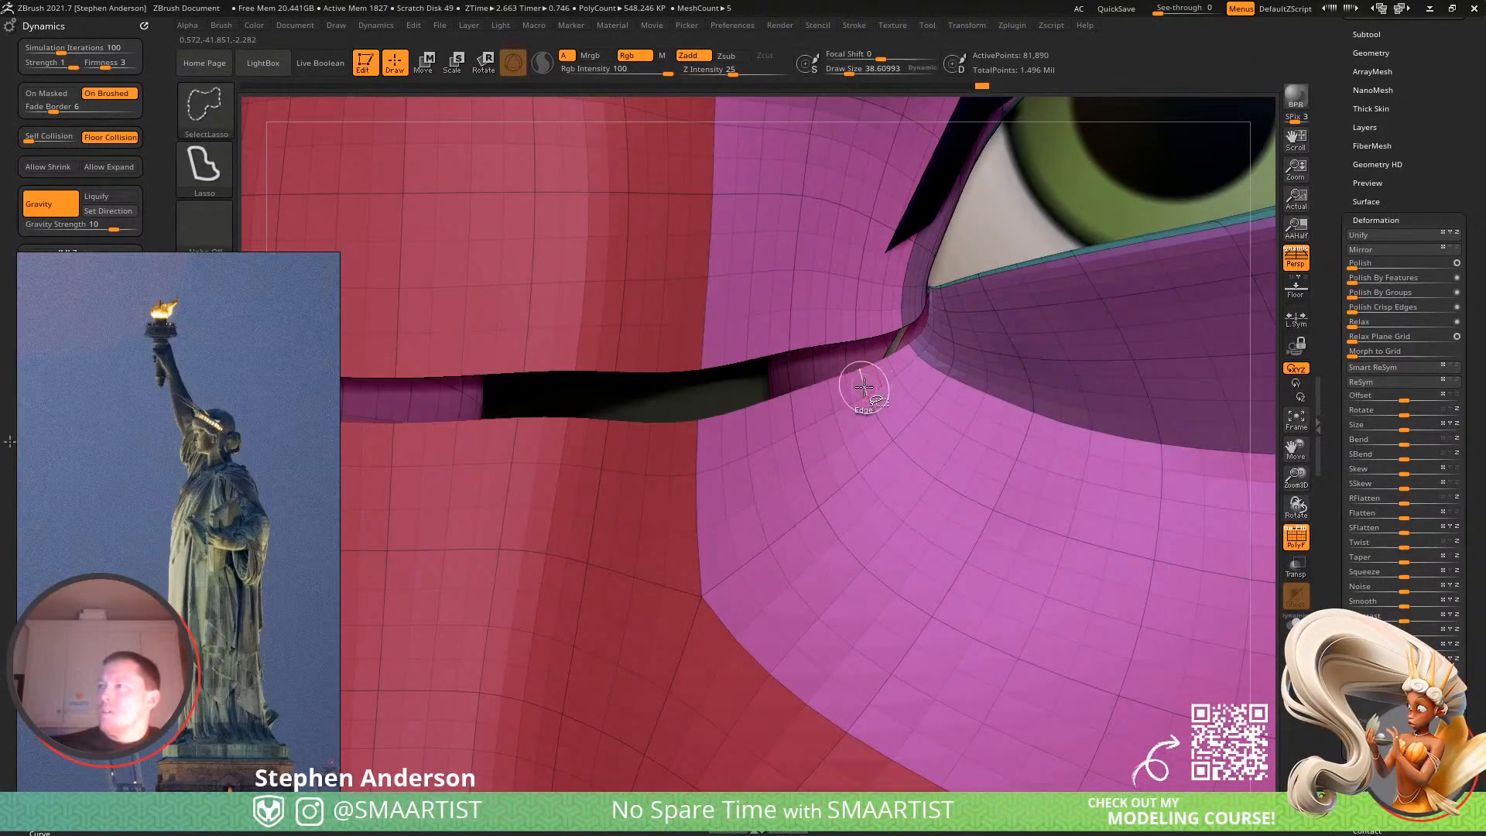
{"action": "left_click", "coordinate": [863, 387], "text": "ctrl+shift"}
{"action": "key", "text": "ctrl+a"}
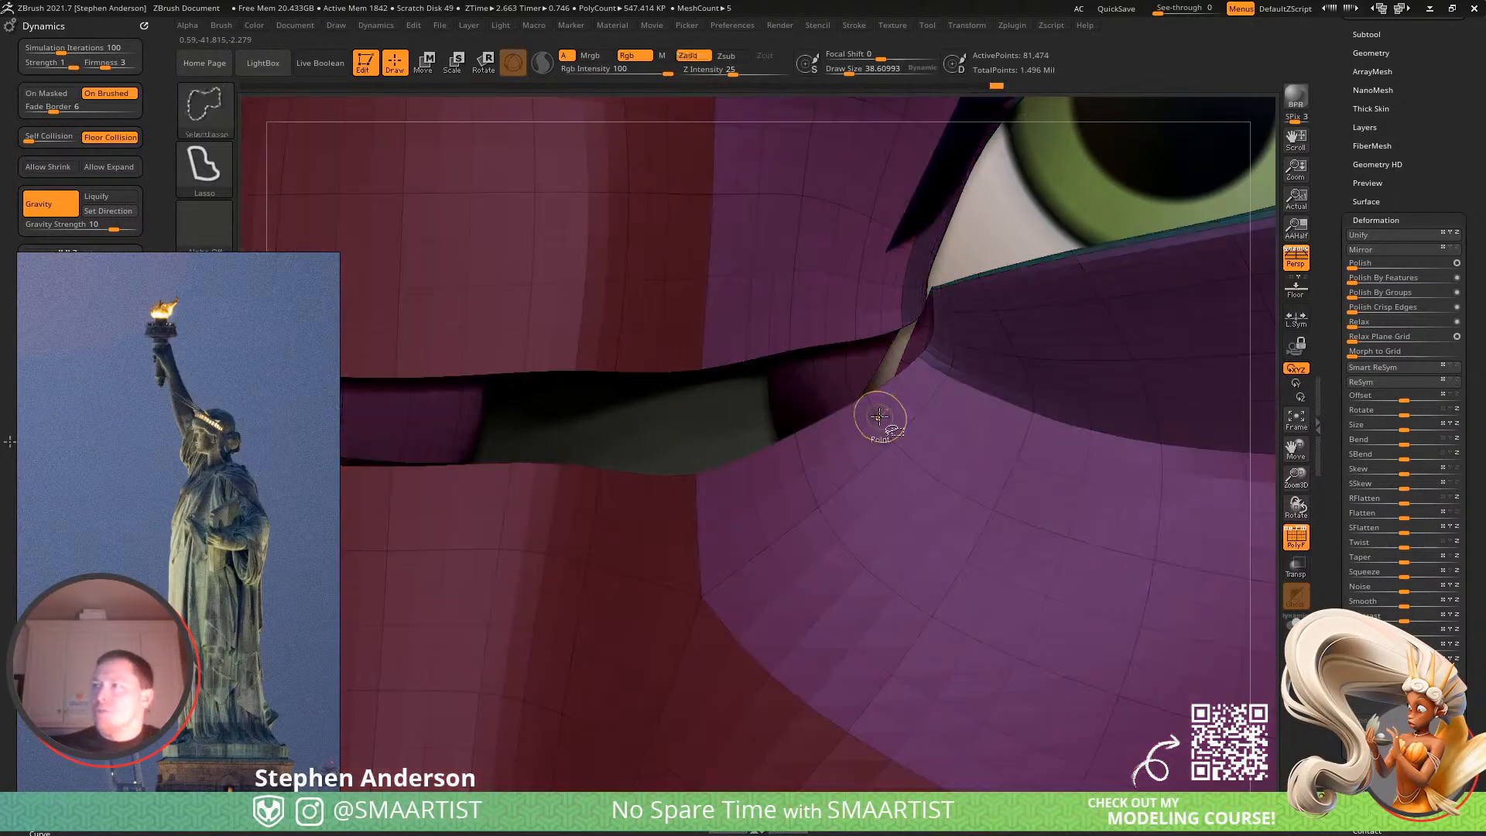
{"action": "left_click", "coordinate": [827, 391], "text": "ctrl+shift"}
Reshape the unmasked strip at the inner eye corner with the Move brush at a draw size of about 195.
{"action": "key", "text": "b"}
{"action": "key", "text": "m"}
{"action": "key", "text": "v"}
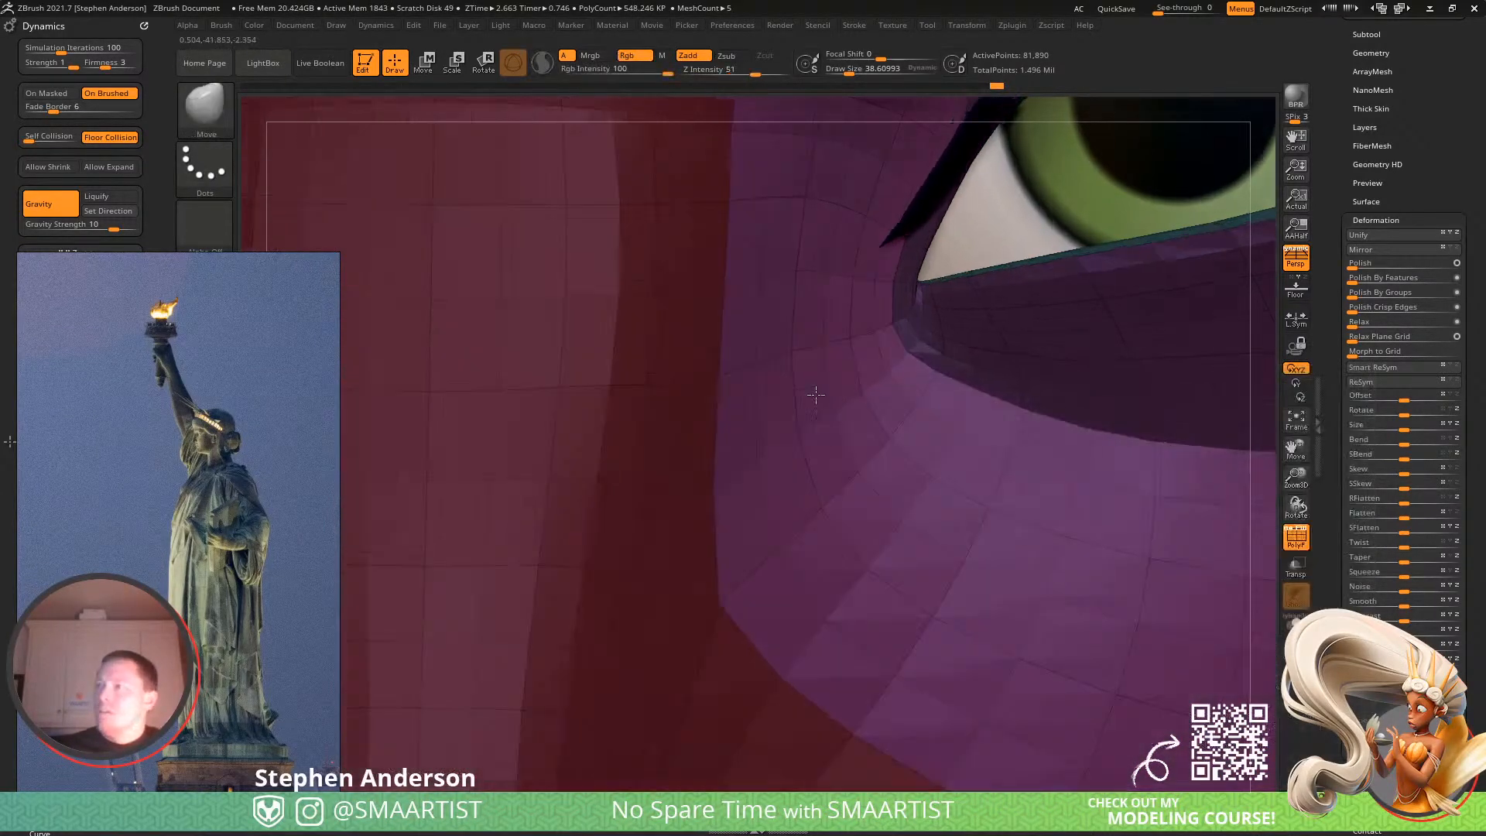
{"action": "key", "text": "s"}
{"action": "left_click_drag", "start_coordinate": [845, 386], "coordinate": [825, 391]}
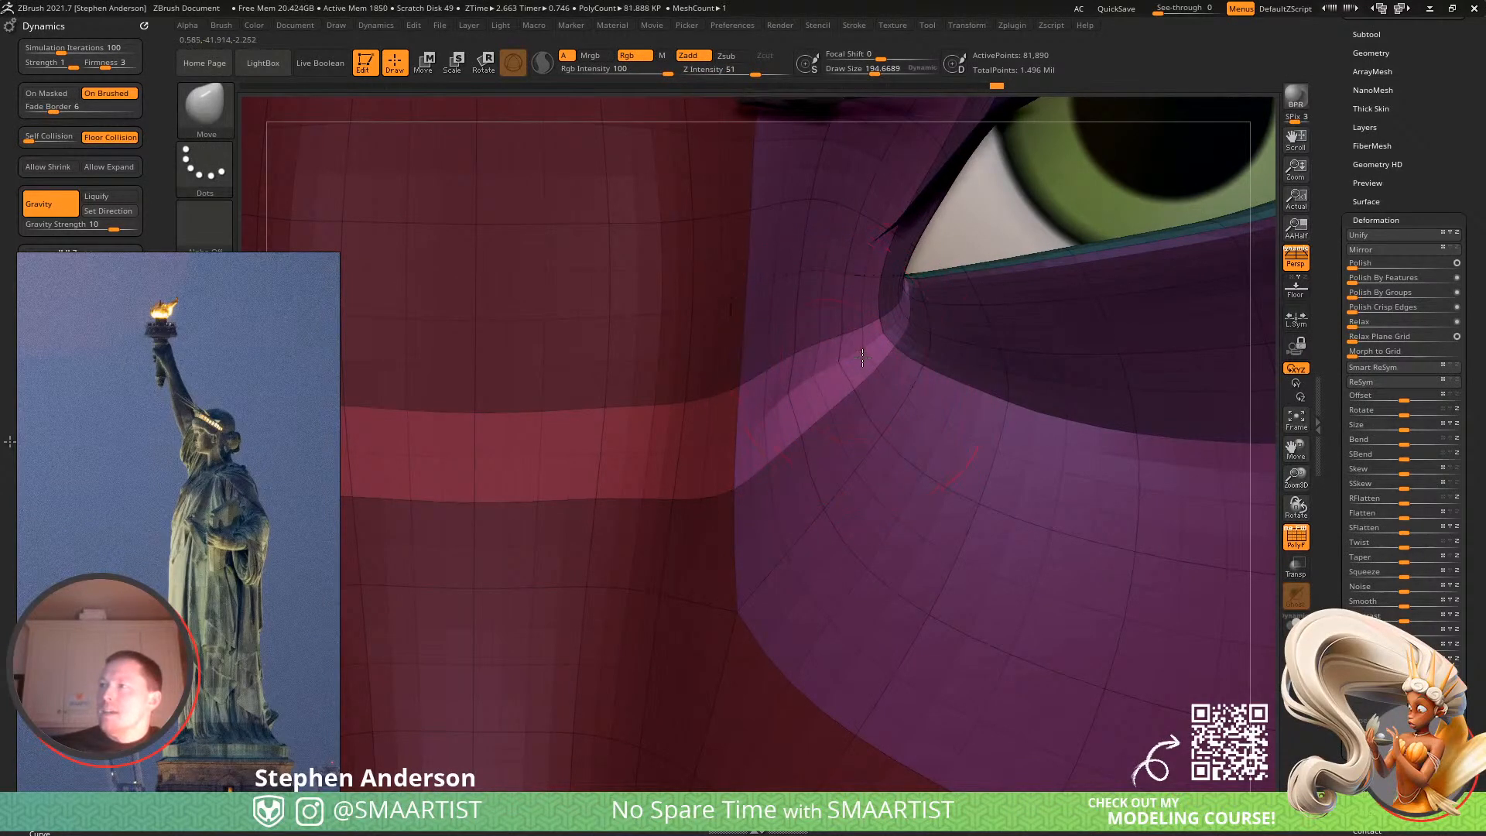
Isolate the eyelid polygroup, mask it completely, and show the whole face again.
{"action": "right_click_drag", "start_coordinate": [896, 332], "coordinate": [928, 364], "text": "ctrl"}
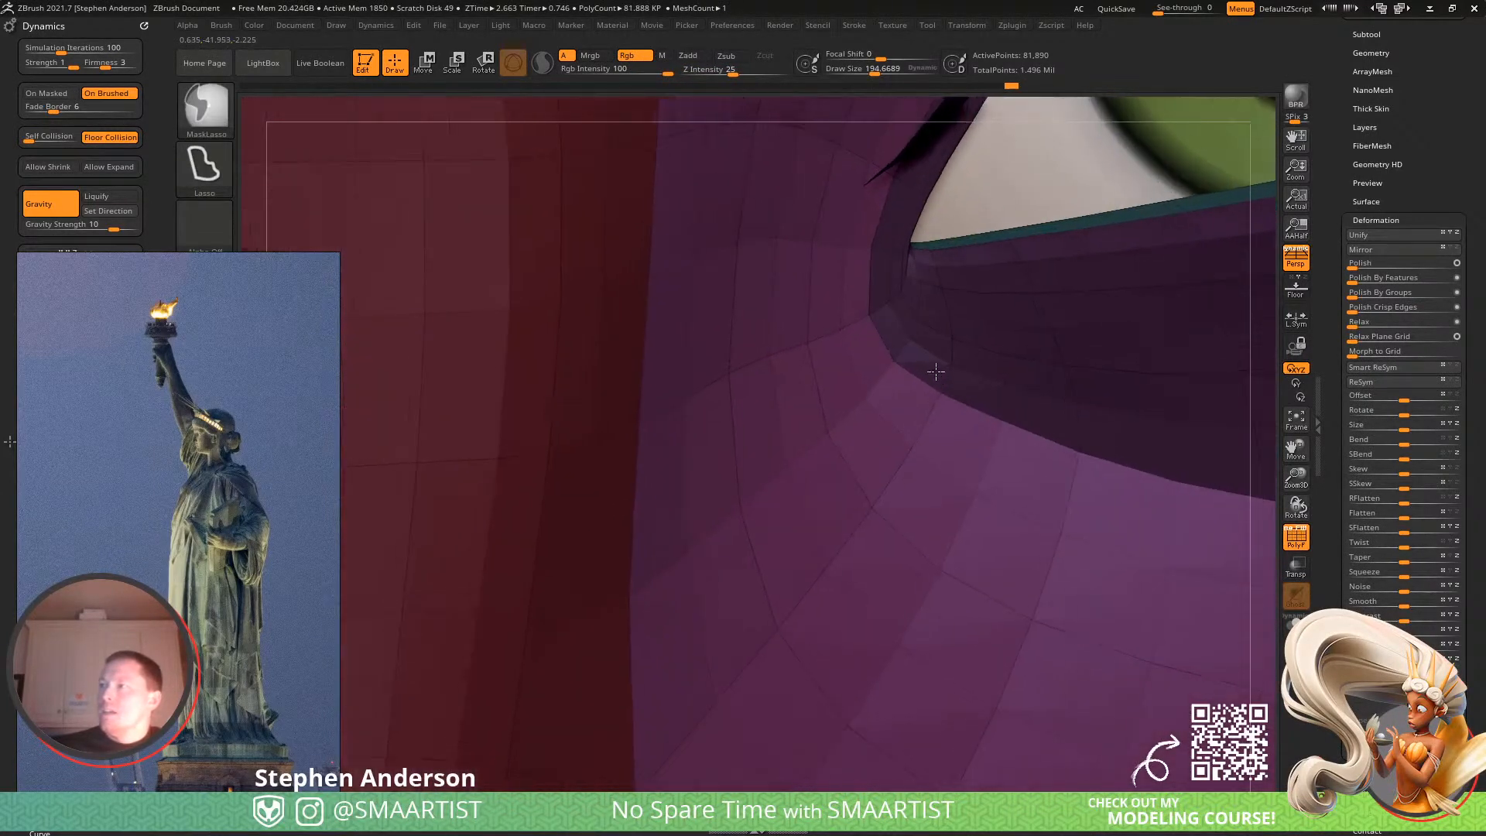
{"action": "left_click", "coordinate": [894, 336], "text": "ctrl+shift"}
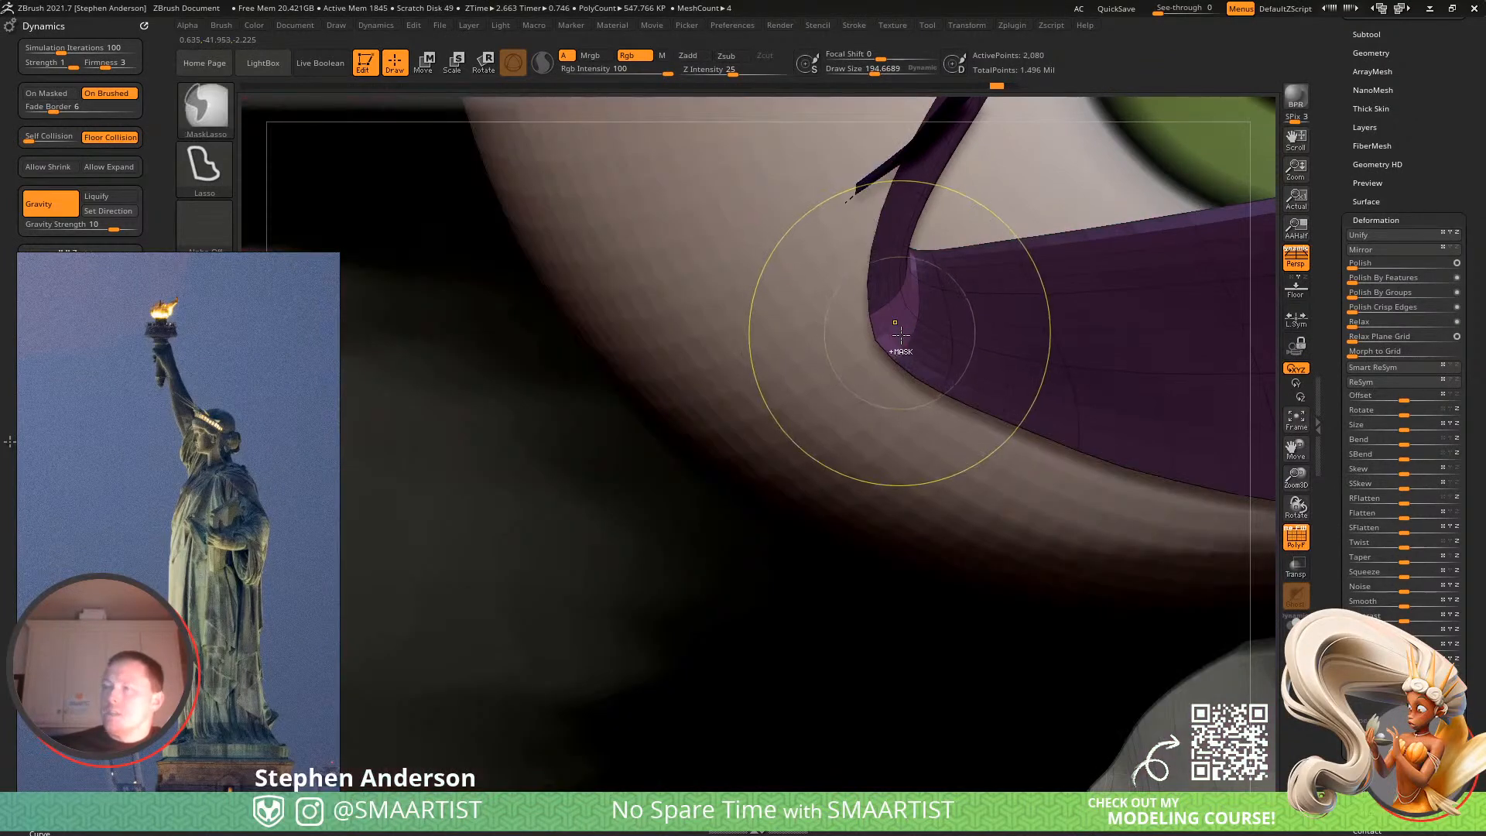
{"action": "key", "text": "ctrl+a"}
{"action": "left_click", "coordinate": [899, 382], "text": "ctrl+shift"}
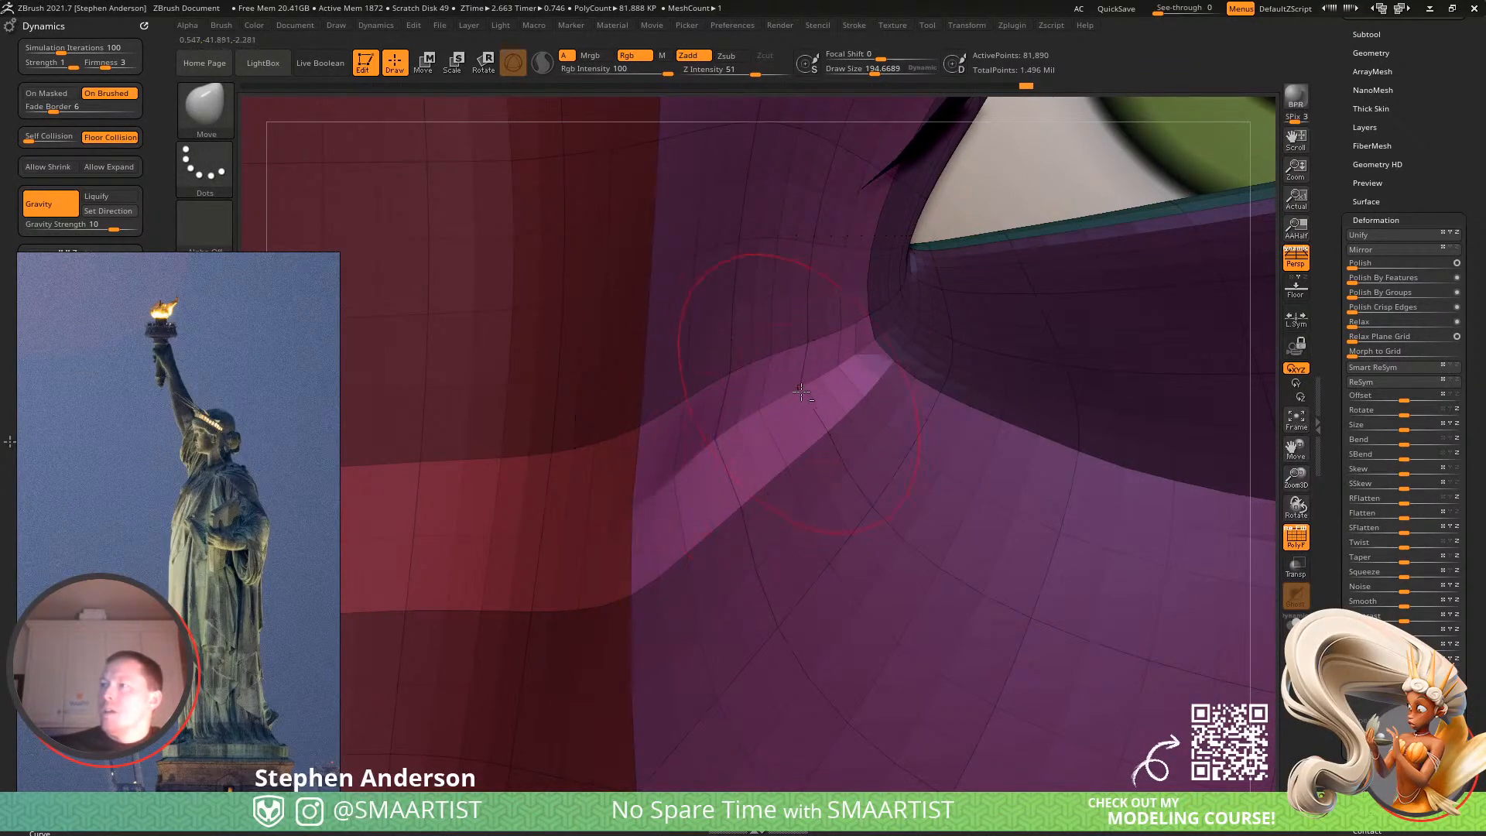
Adjust the unmasked strip beside the inner eye corners, then clear the mask and hide the polygroup colours.
{"action": "right_click_drag", "start_coordinate": [835, 408], "coordinate": [737, 353], "text": "ctrl"}
{"action": "right_click_drag", "start_coordinate": [441, 442], "coordinate": [676, 491], "text": "alt"}
{"action": "right_click_drag", "start_coordinate": [551, 439], "coordinate": [537, 441]}
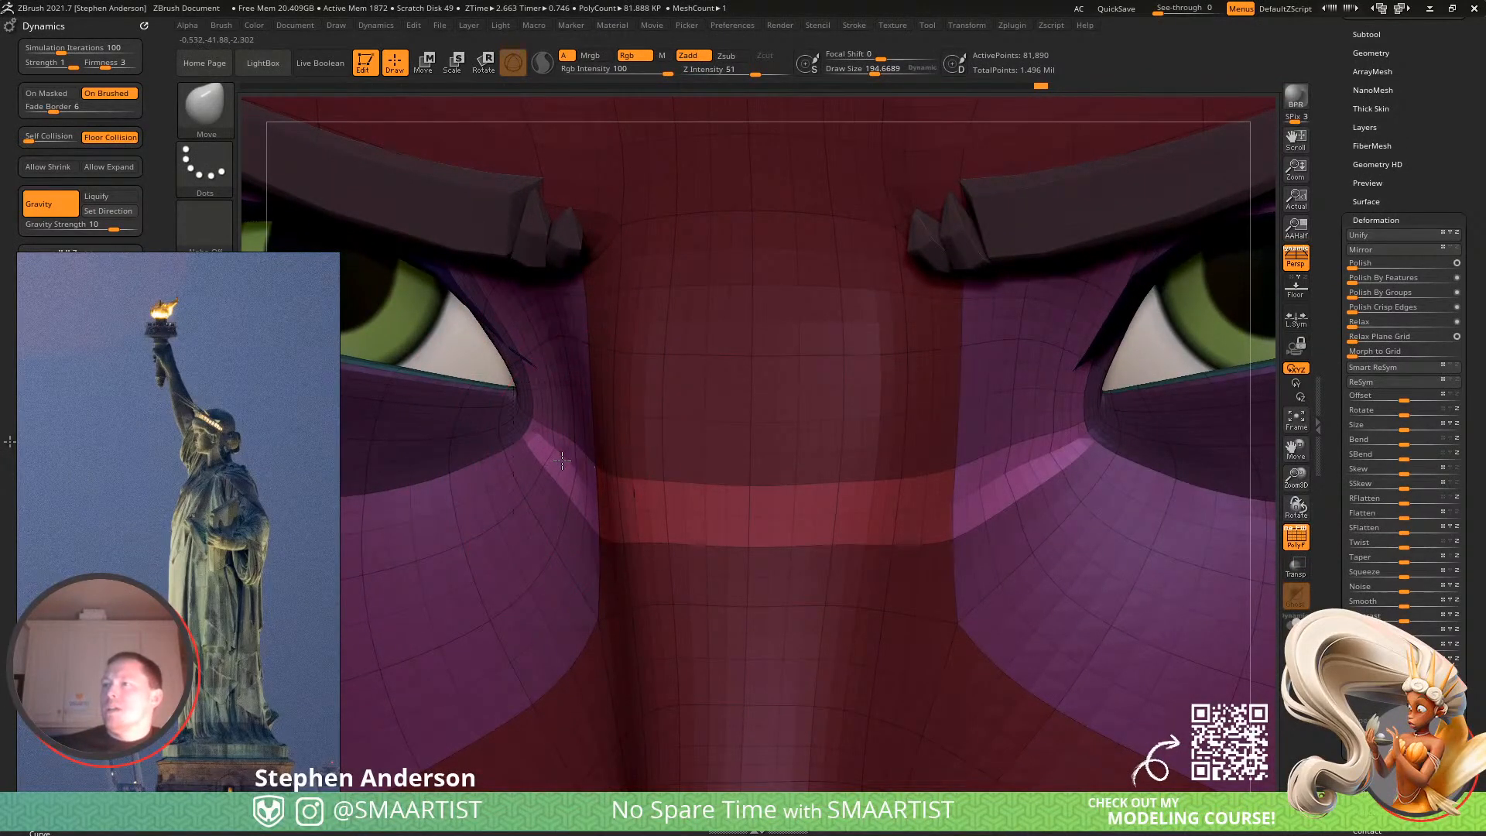
{"action": "key", "text": "f"}
{"action": "key", "text": "shift+f"}
{"action": "left_click_drag", "start_coordinate": [1121, 371], "coordinate": [1103, 402], "text": "ctrl"}
{"action": "right_click_drag", "start_coordinate": [779, 533], "coordinate": [667, 525]}
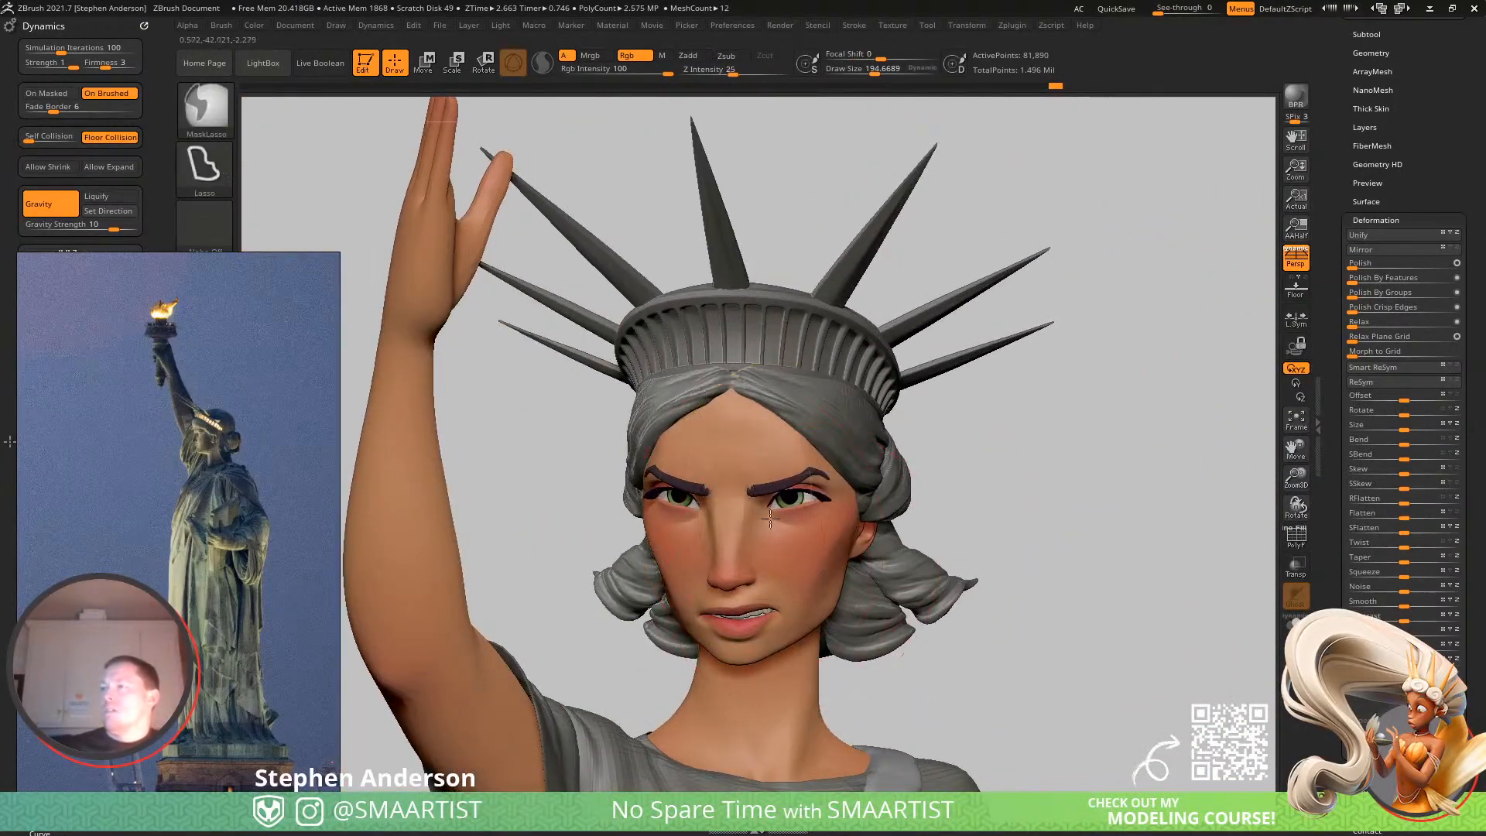
Try hiding the edge loops across the nose bridge above the inner eye corners, masking the rest, and showing the whole face.
{"action": "right_click_drag", "start_coordinate": [762, 503], "coordinate": [1023, 730], "text": "ctrl"}
{"action": "key", "text": "shift+f"}
{"action": "right_click_drag", "start_coordinate": [723, 488], "coordinate": [836, 642], "text": "ctrl"}
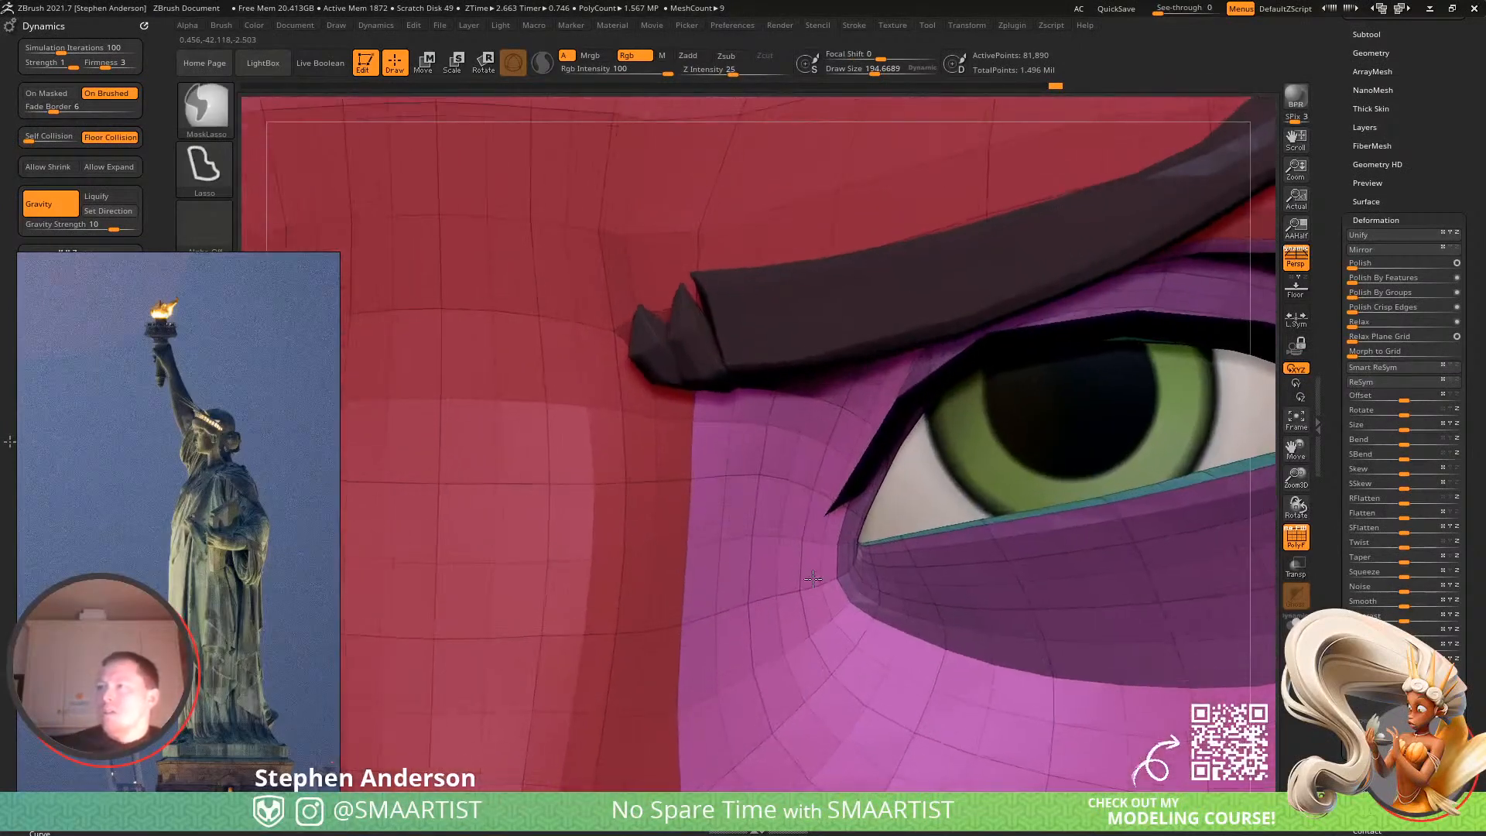
{"action": "right_click_drag", "start_coordinate": [760, 476], "coordinate": [809, 492], "text": "ctrl"}
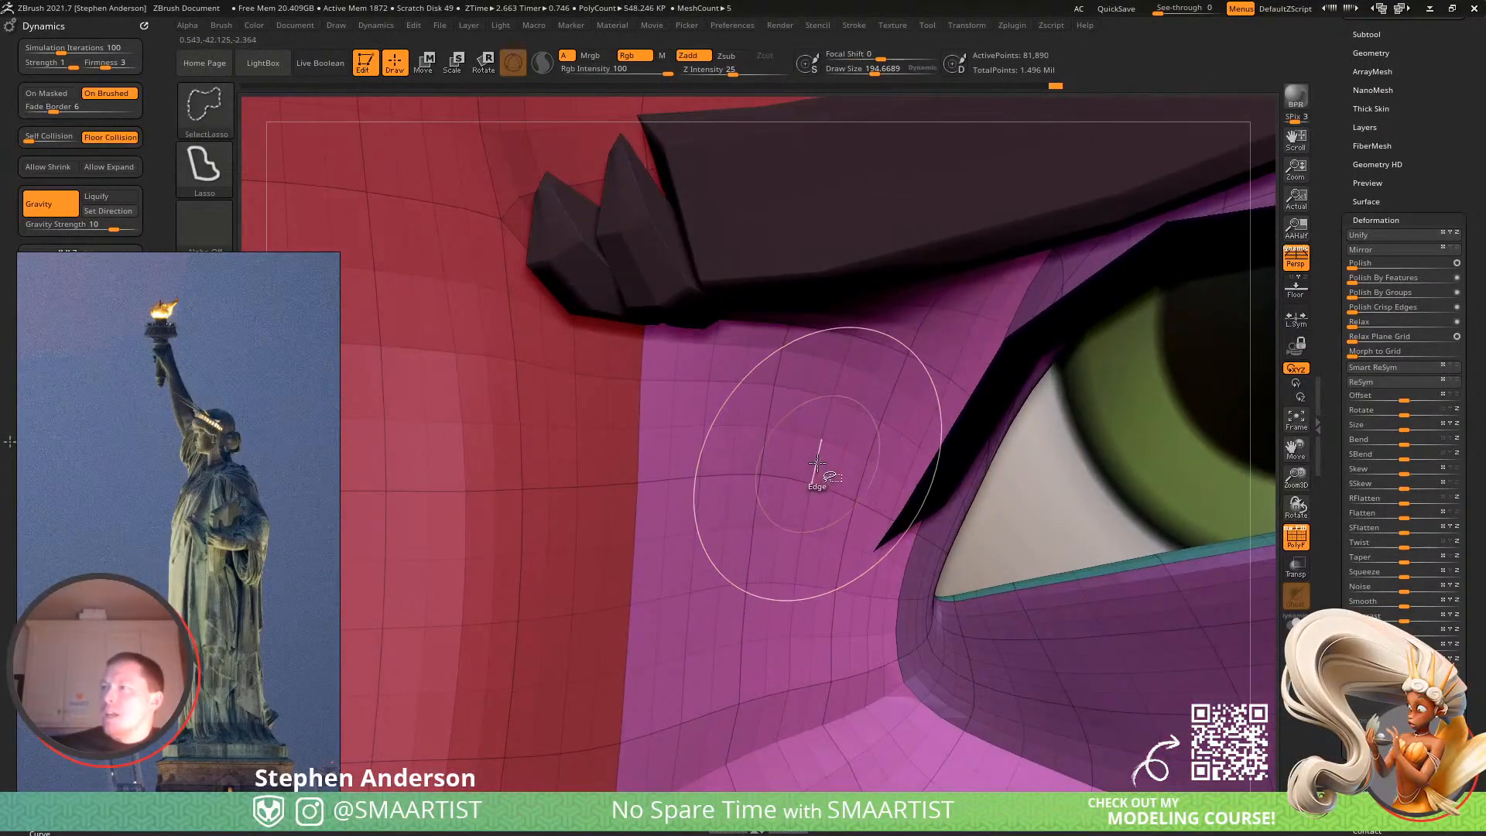
{"action": "left_click_drag", "start_coordinate": [814, 463], "coordinate": [827, 431]}
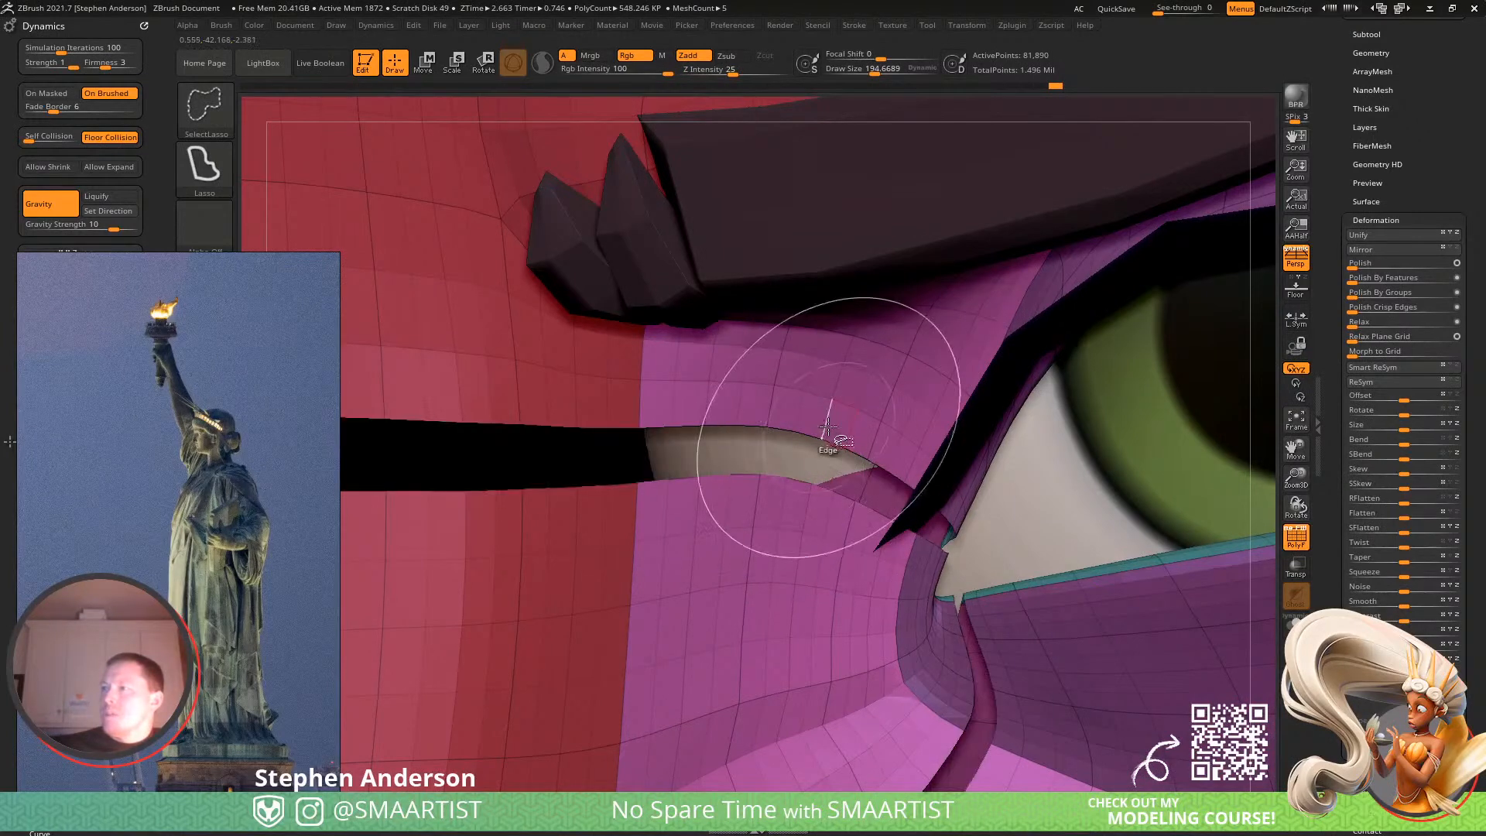
{"action": "left_click", "coordinate": [825, 422], "text": "ctrl+shift"}
{"action": "right_click_drag", "start_coordinate": [884, 453], "coordinate": [956, 542], "text": "ctrl"}
{"action": "left_click", "coordinate": [911, 471], "text": "ctrl"}
{"action": "left_click", "coordinate": [906, 471], "text": "ctrl+shift"}
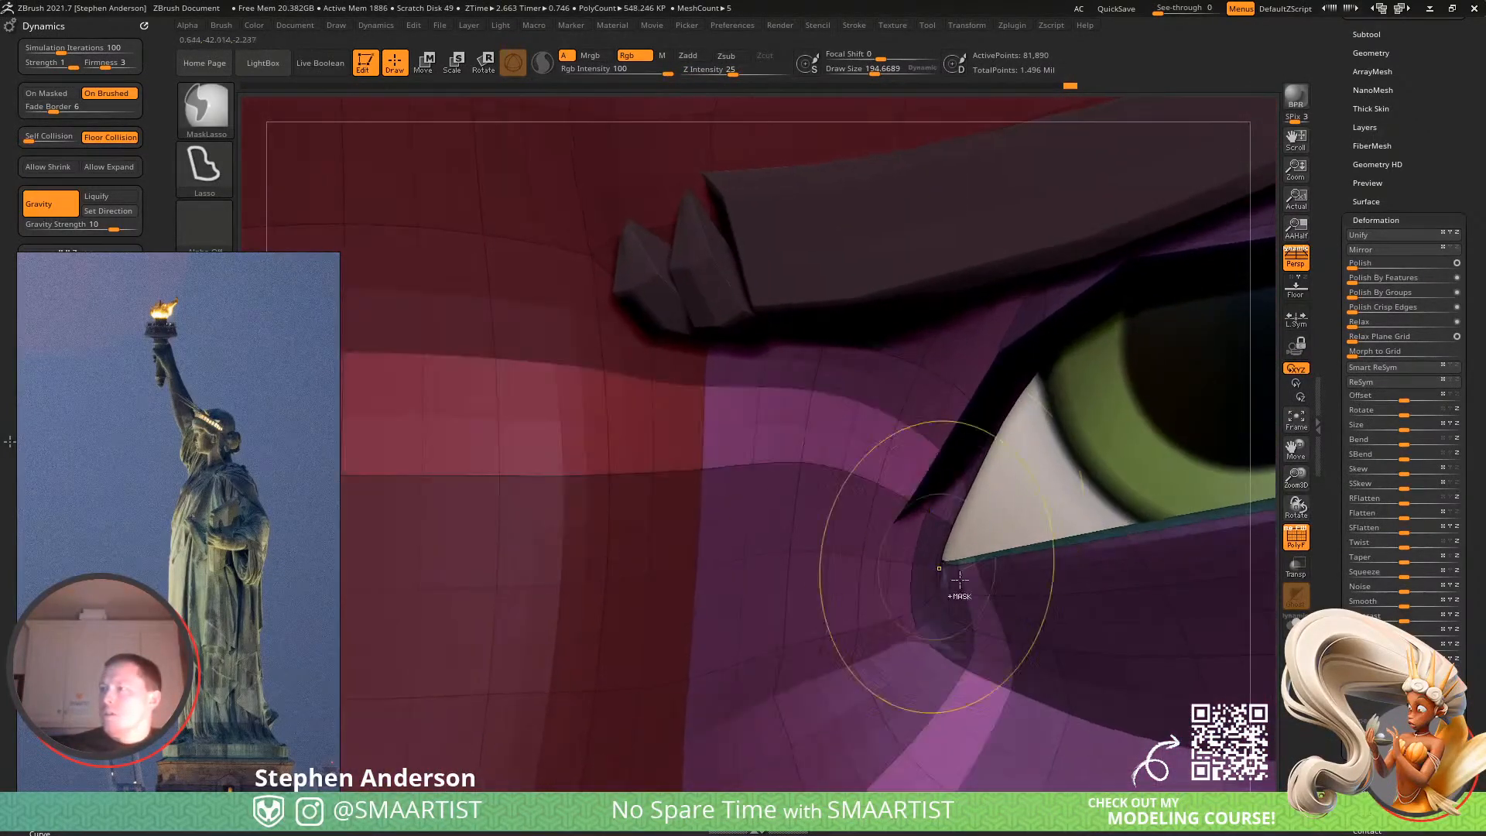
Try isolating the eyelid polygroup, masking it completely, and showing the whole face again.
{"action": "left_click", "coordinate": [1006, 641], "text": "ctrl+shift"}
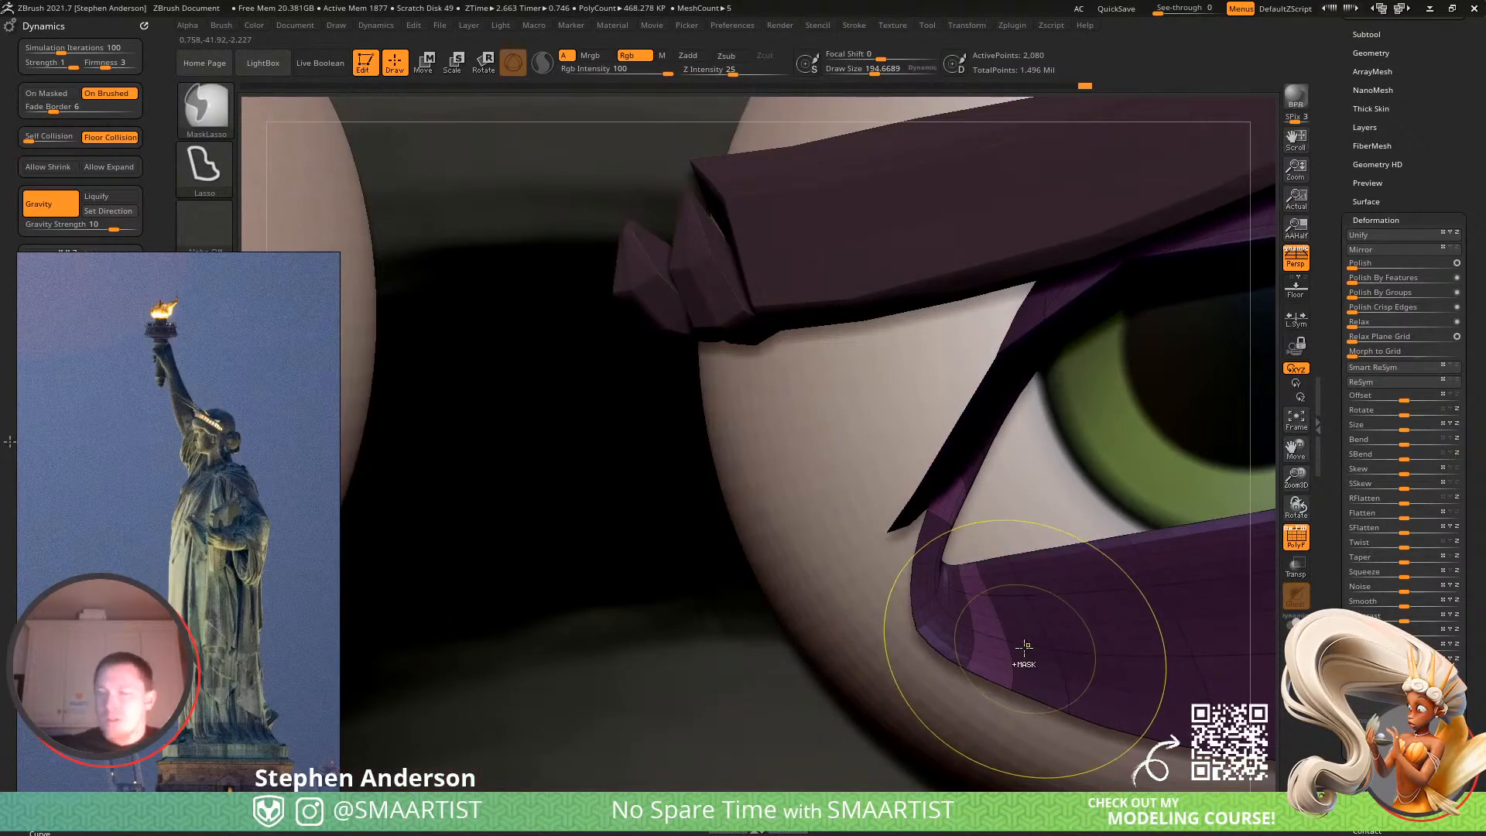
{"action": "key", "text": "ctrl+a"}
{"action": "key", "text": "ctrl+shift+a"}
{"action": "right_click_drag", "start_coordinate": [1029, 653], "coordinate": [874, 410], "text": "ctrl"}
{"action": "right_click_drag", "start_coordinate": [1006, 708], "coordinate": [931, 545], "text": "alt"}
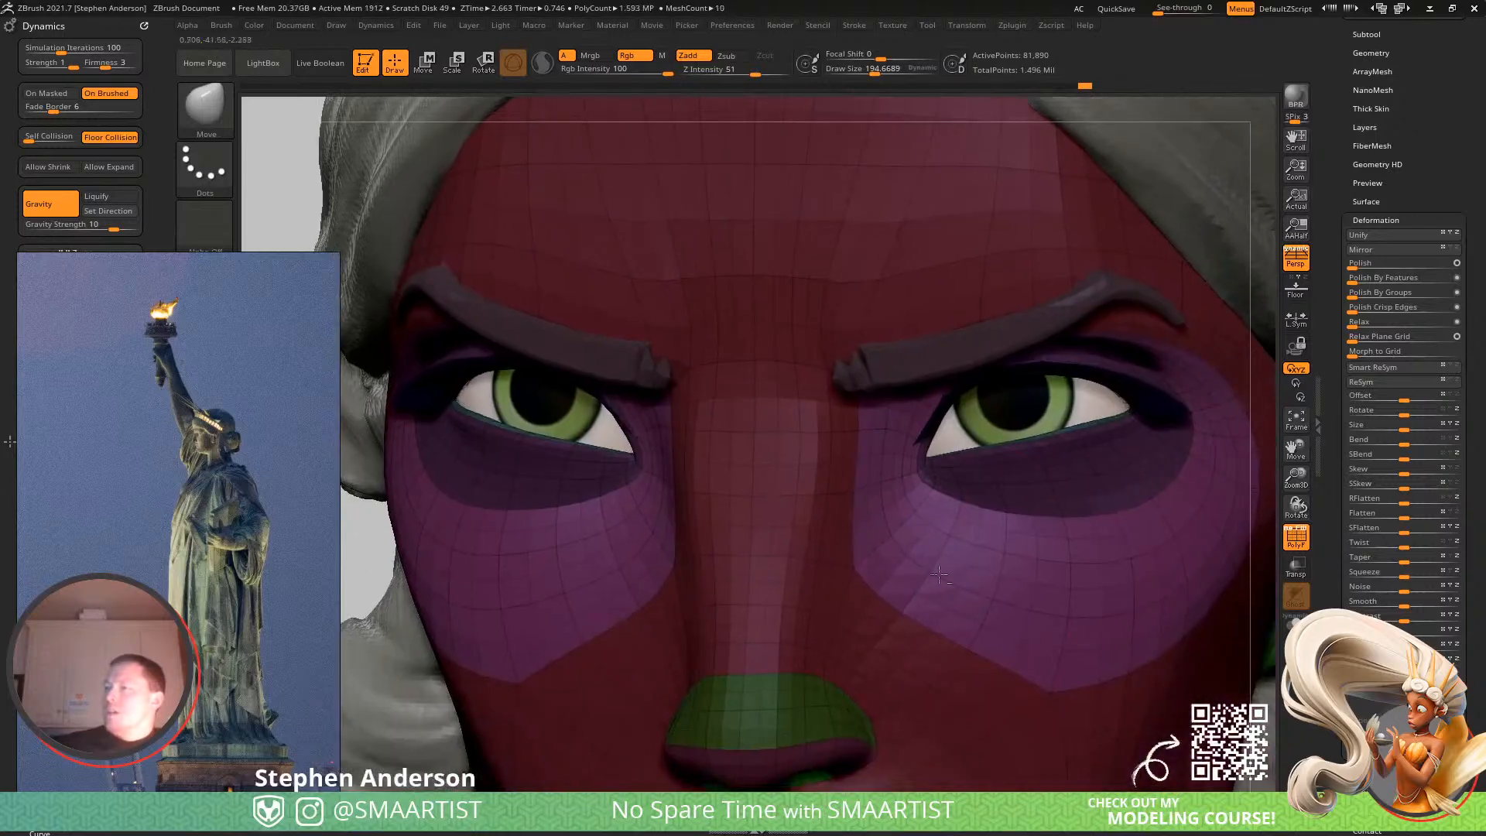
Try reshaping the unmasked strip across the nose bridge with the Move brush, hide the polygroup colours, and invert the mask.
{"action": "left_click_drag", "start_coordinate": [1012, 487], "coordinate": [917, 480], "text": "ctrl"}
{"action": "mouse_move", "coordinate": [709, 483]}
{"action": "left_mouse_down", "text": "ctrl"}
{"action": "mouse_move", "coordinate": [590, 710]}
{"action": "mouse_move", "coordinate": [1087, 681]}
{"action": "left_mouse_up", "text": "ctrl"}
{"action": "right_click_drag", "start_coordinate": [816, 447], "coordinate": [931, 502], "text": "ctrl"}
{"action": "right_click_drag", "start_coordinate": [994, 416], "coordinate": [1014, 421]}
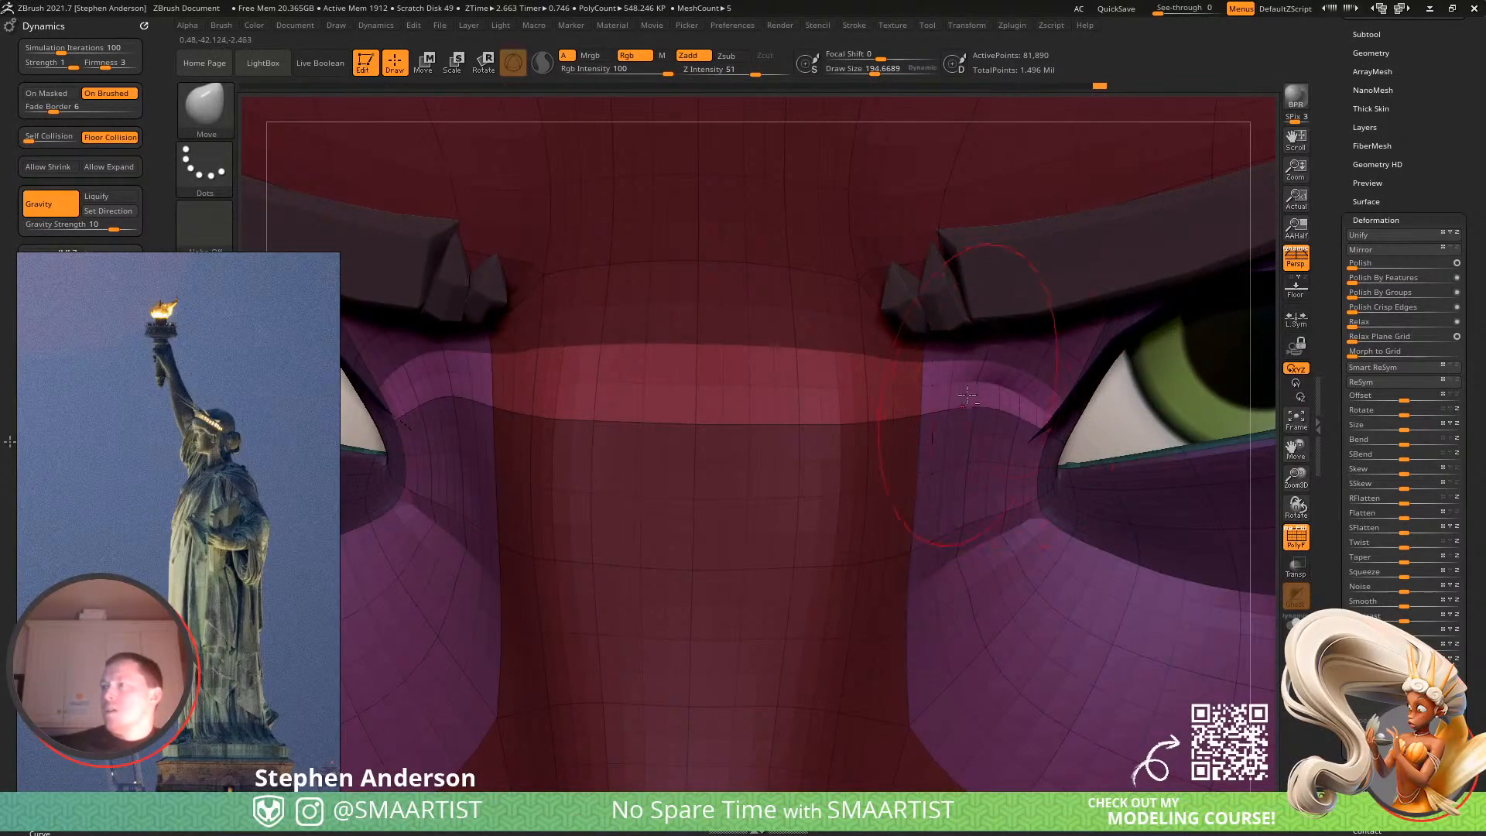
{"action": "right_click_drag", "start_coordinate": [873, 449], "coordinate": [1037, 491], "text": "alt"}
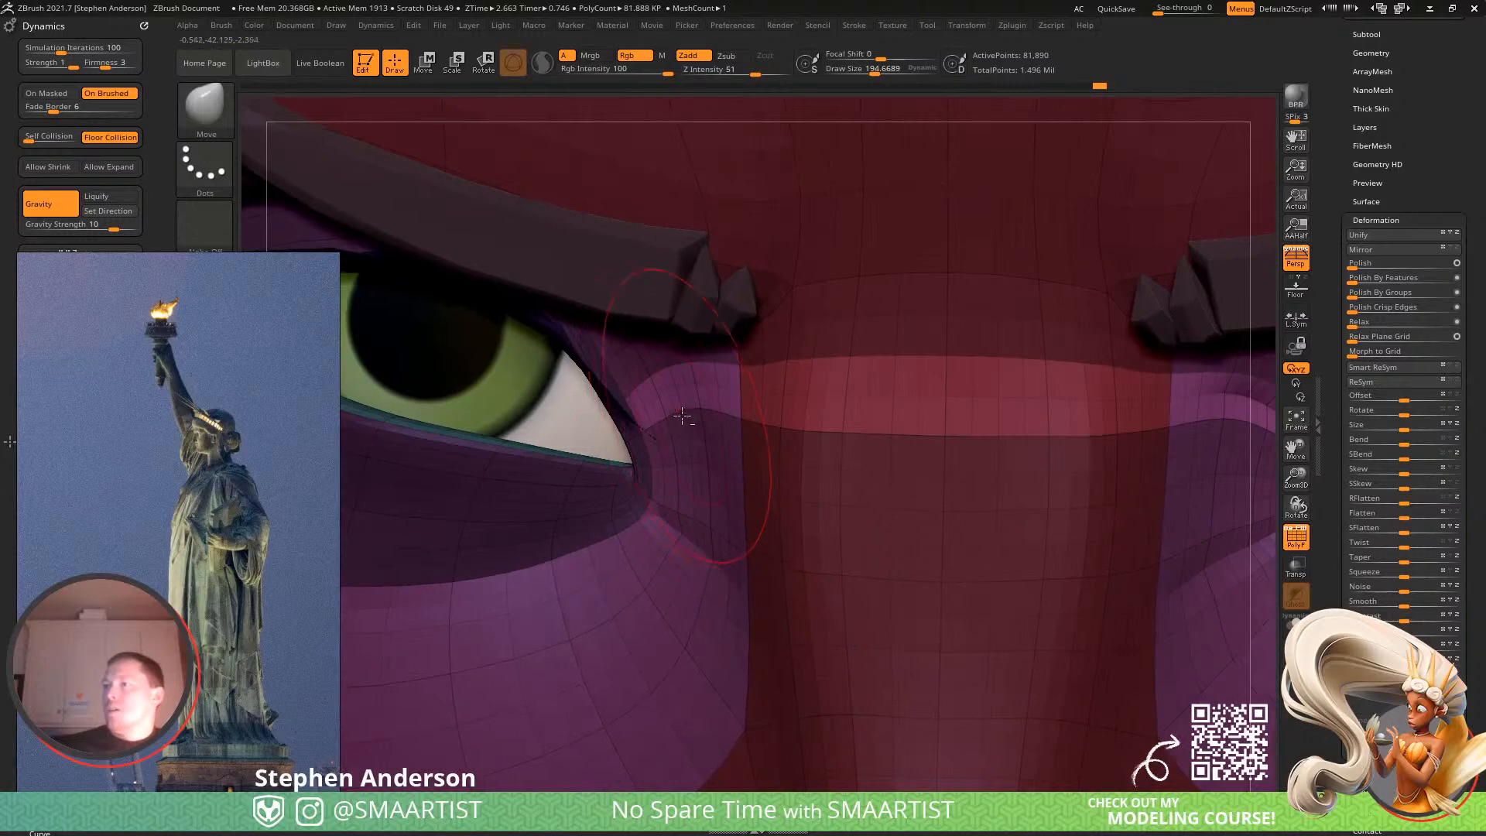
{"action": "right_click_drag", "start_coordinate": [788, 458], "coordinate": [399, 251], "text": "ctrl"}
{"action": "left_click_drag", "start_coordinate": [434, 278], "coordinate": [526, 371], "text": "ctrl"}
{"action": "key", "text": "shift+f"}
{"action": "right_click_drag", "start_coordinate": [967, 497], "coordinate": [898, 592]}
{"action": "right_click_drag", "start_coordinate": [869, 488], "coordinate": [895, 504]}
{"action": "key", "text": "ctrl+i"}
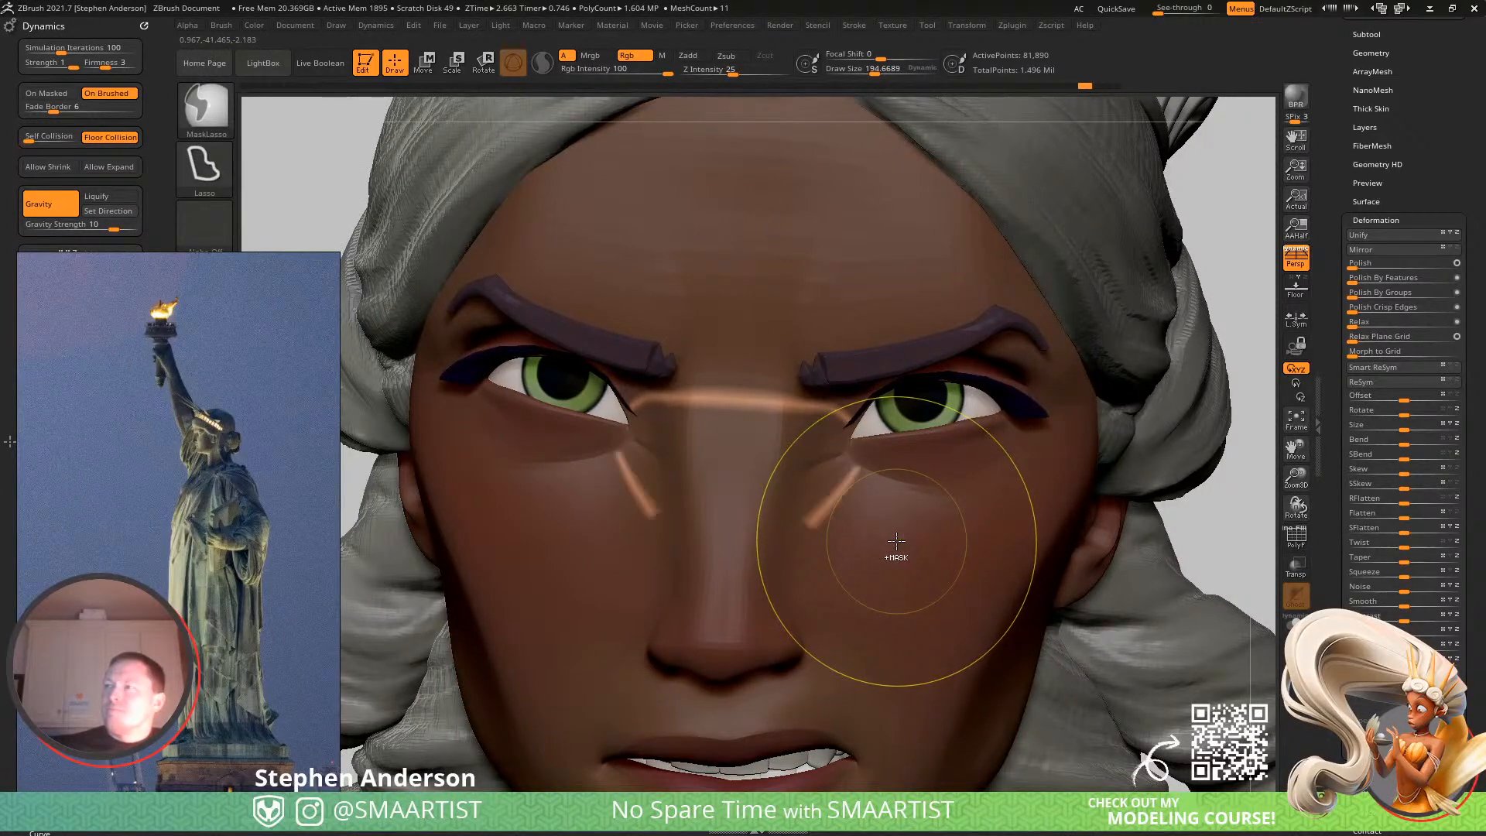
Undo the latest masking and reshaping edits around the nose bridge and inner eye corners until the face is unmasked.
{"action": "key", "text": "ctrl+z"}
{"action": "key", "text": "ctrl+z"}
{"action": "key", "text": "ctrl+z"}
{"action": "key", "text": "ctrl+z"}
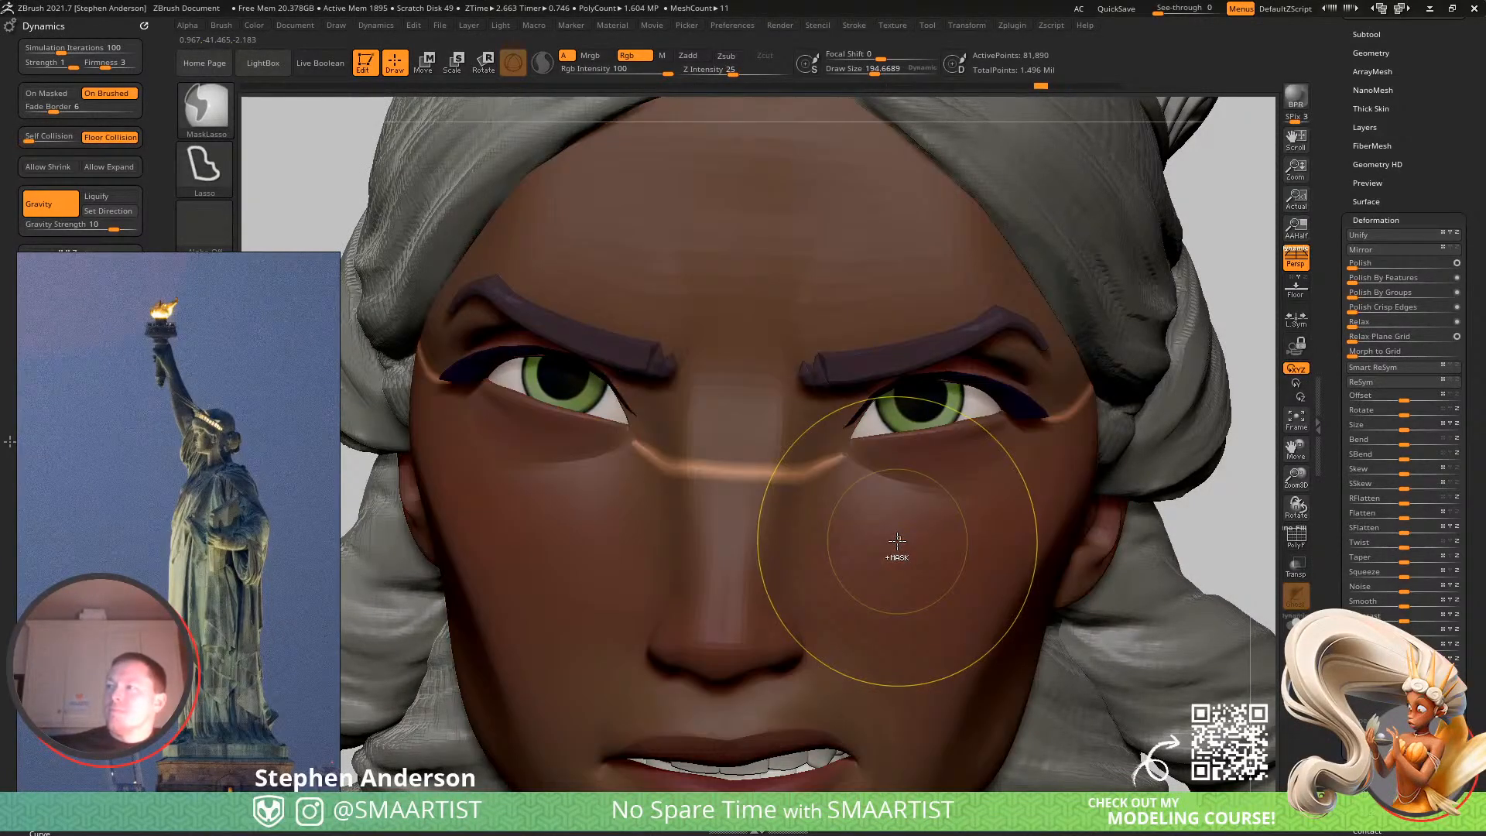
{"action": "key", "text": "ctrl+z"}
{"action": "key", "text": "ctrl+z"}
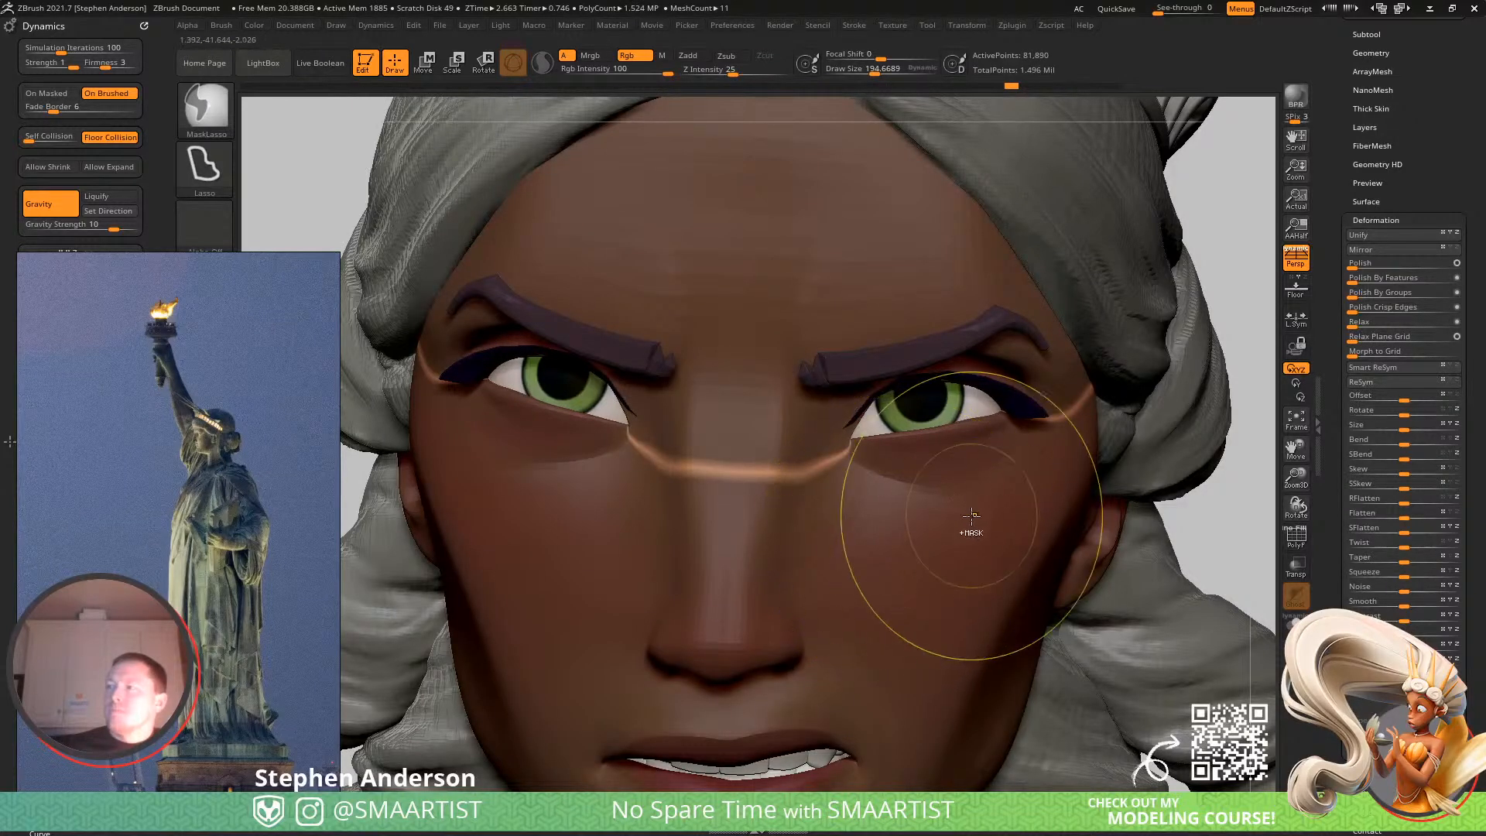
{"action": "key", "text": "ctrl+z"}
{"action": "key", "text": "ctrl+z"}
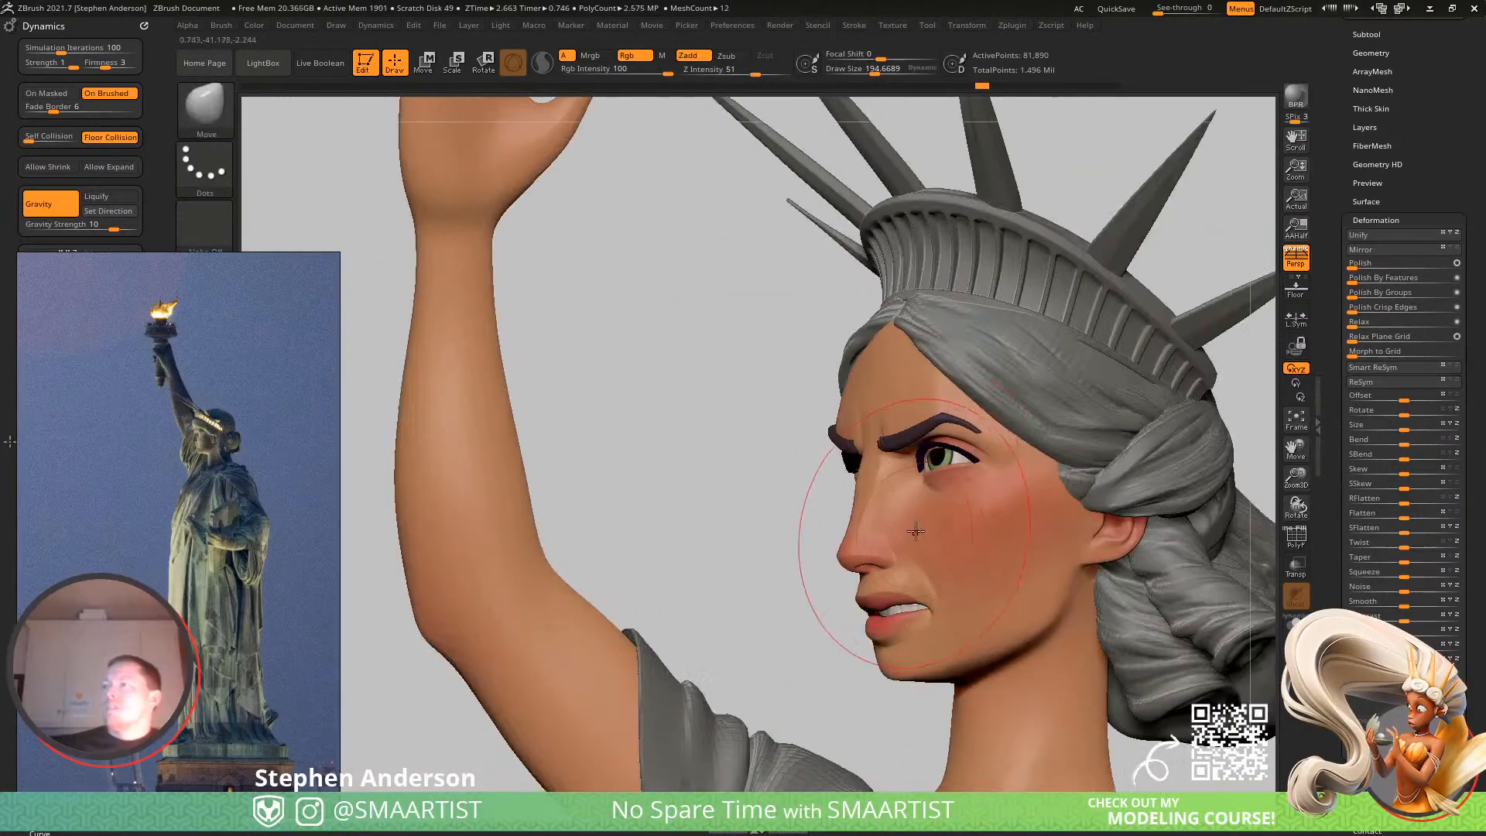
Smooth the nasolabial fold between the nostril and the mouth corner at a draw size of about 119.
{"action": "mouse_move", "coordinate": [915, 531]}
{"action": "right_mouse_down"}
{"action": "mouse_move", "coordinate": [855, 468]}
{"action": "mouse_move", "coordinate": [876, 476]}
{"action": "mouse_move", "coordinate": [960, 449]}
{"action": "mouse_move", "coordinate": [1011, 398]}
{"action": "mouse_move", "coordinate": [855, 487]}
{"action": "mouse_move", "coordinate": [886, 503]}
{"action": "mouse_move", "coordinate": [829, 471]}
{"action": "mouse_move", "coordinate": [813, 507]}
{"action": "mouse_move", "coordinate": [1061, 703]}
{"action": "right_mouse_up"}
{"action": "right_click_drag", "start_coordinate": [900, 539], "coordinate": [866, 658]}
{"action": "key", "text": "s"}
{"action": "left_click_drag", "start_coordinate": [872, 661], "coordinate": [861, 660]}
{"action": "left_click", "coordinate": [879, 658]}
{"action": "left_click", "coordinate": [889, 701]}
{"action": "key", "text": "shift"}
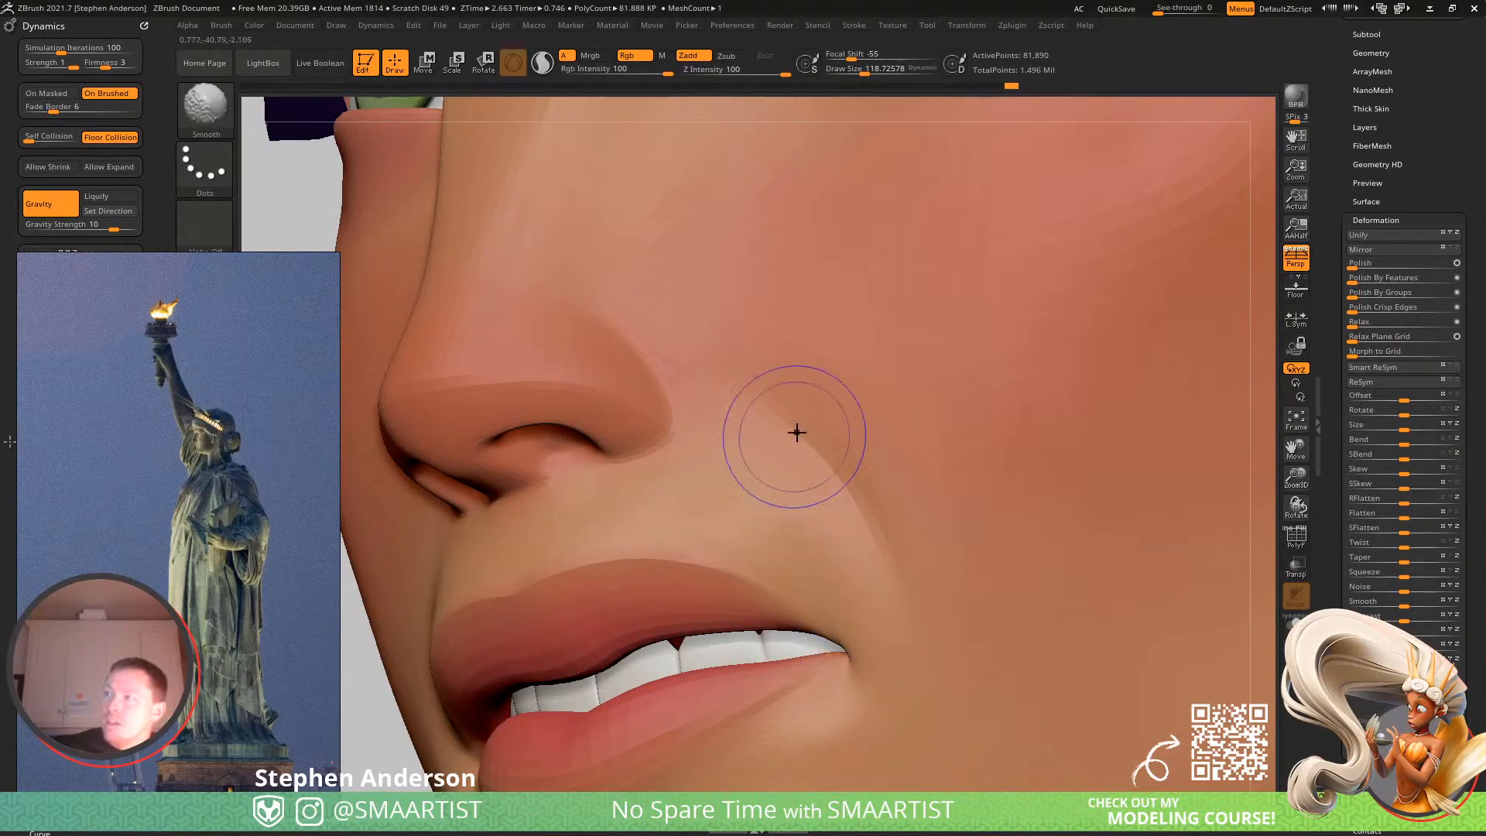
{"action": "left_click_drag", "start_coordinate": [953, 667], "coordinate": [937, 588], "text": "shift"}
{"action": "mouse_move", "coordinate": [932, 574]}
{"action": "right_mouse_down"}
{"action": "mouse_move", "coordinate": [925, 511]}
{"action": "mouse_move", "coordinate": [942, 617]}
{"action": "right_mouse_up"}
{"action": "key", "text": "shift"}
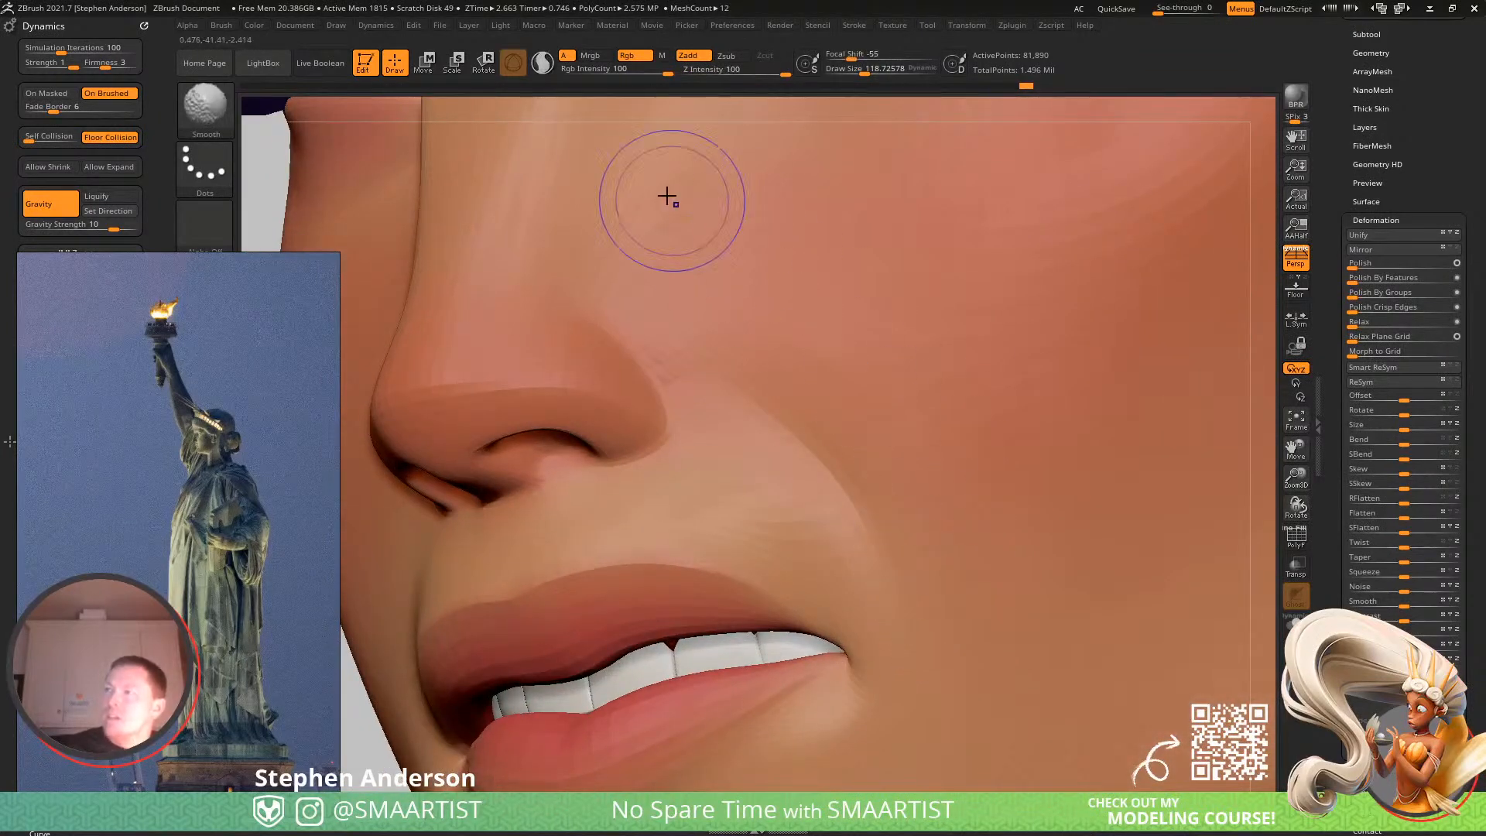
Soften the cheek crease beside the nostril with the Smooth brush's Z Intensity set to 41, and turn off its Rgb.
{"action": "left_click", "coordinate": [762, 74], "text": "shift"}
{"action": "type", "text": "41"}
{"action": "key", "text": "Return"}
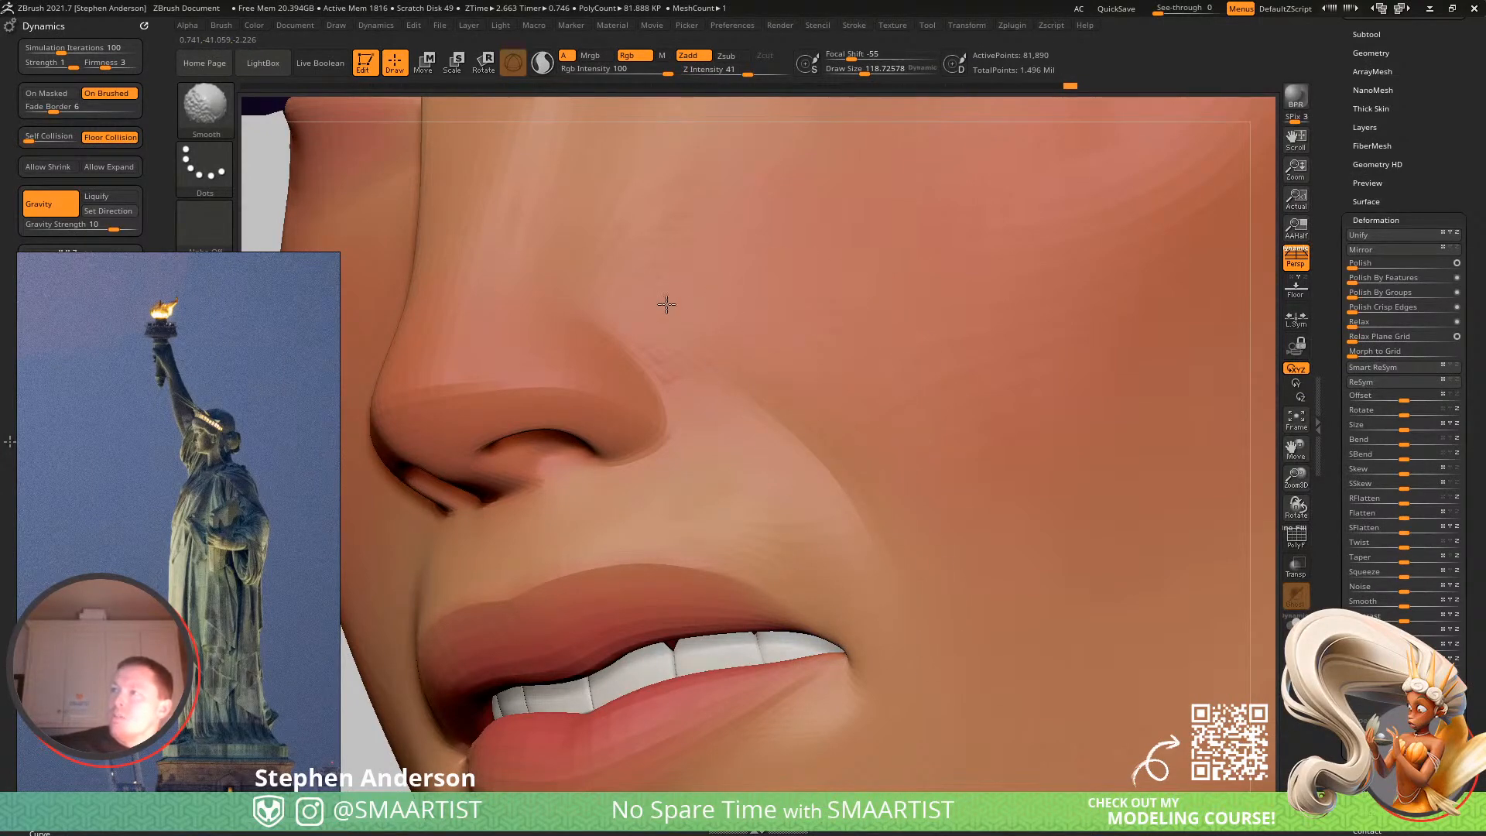
{"action": "right_click_drag", "start_coordinate": [805, 328], "coordinate": [770, 338]}
{"action": "mouse_move", "coordinate": [806, 442]}
{"action": "right_mouse_down", "text": "alt"}
{"action": "mouse_move", "coordinate": [756, 388]}
{"action": "mouse_move", "coordinate": [823, 352]}
{"action": "mouse_move", "coordinate": [805, 251]}
{"action": "right_mouse_up", "text": "alt"}
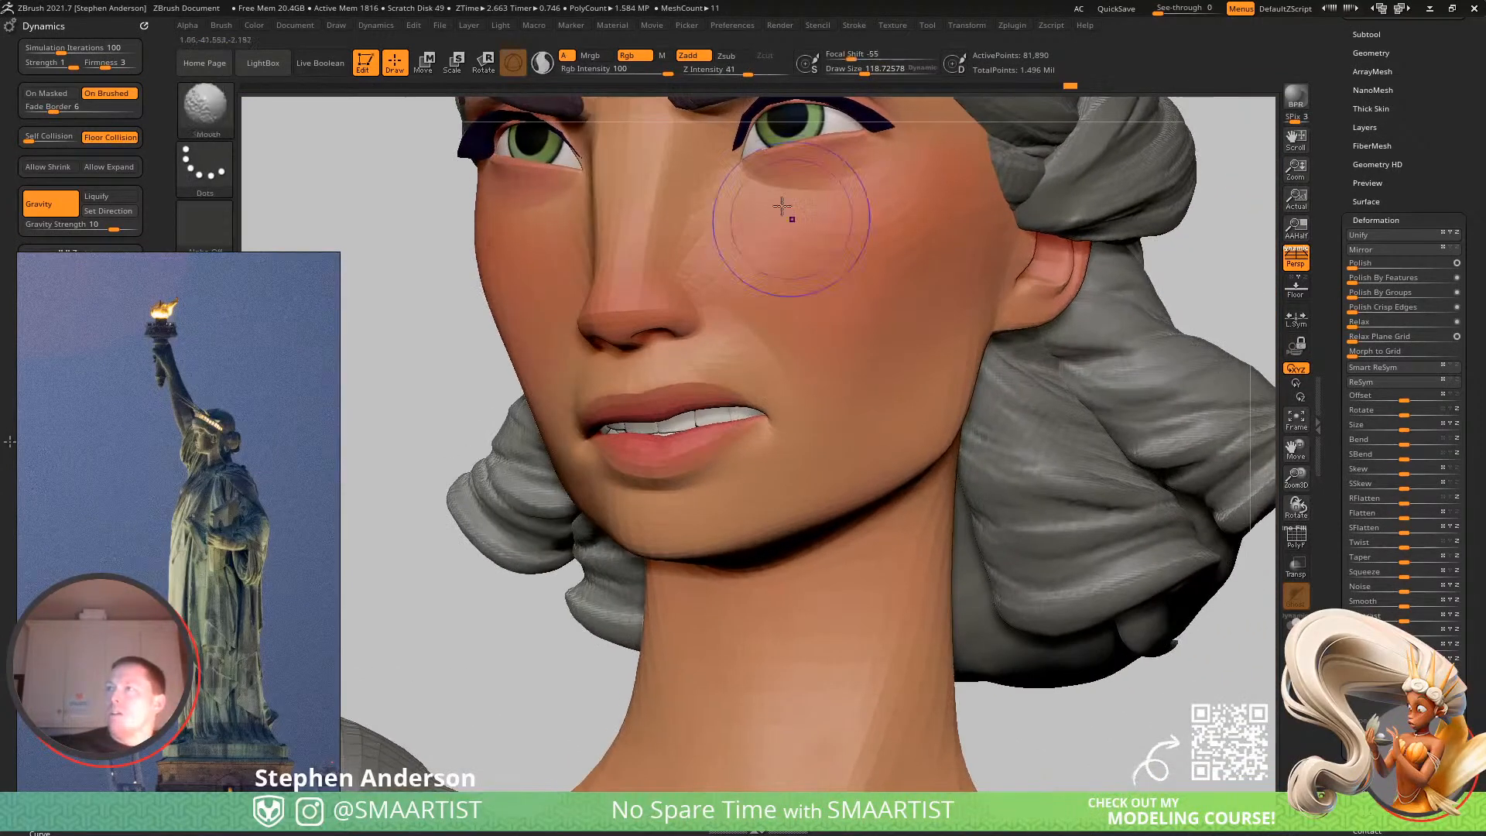
{"action": "left_click", "coordinate": [642, 59], "text": "shift"}
Examine the lips, teeth and overall facial expression up close and from the front.
{"action": "mouse_move", "coordinate": [811, 427]}
{"action": "right_mouse_down"}
{"action": "mouse_move", "coordinate": [829, 365]}
{"action": "mouse_move", "coordinate": [773, 377]}
{"action": "mouse_move", "coordinate": [731, 362]}
{"action": "mouse_move", "coordinate": [840, 517]}
{"action": "right_mouse_up"}
{"action": "key", "text": "shift+f"}
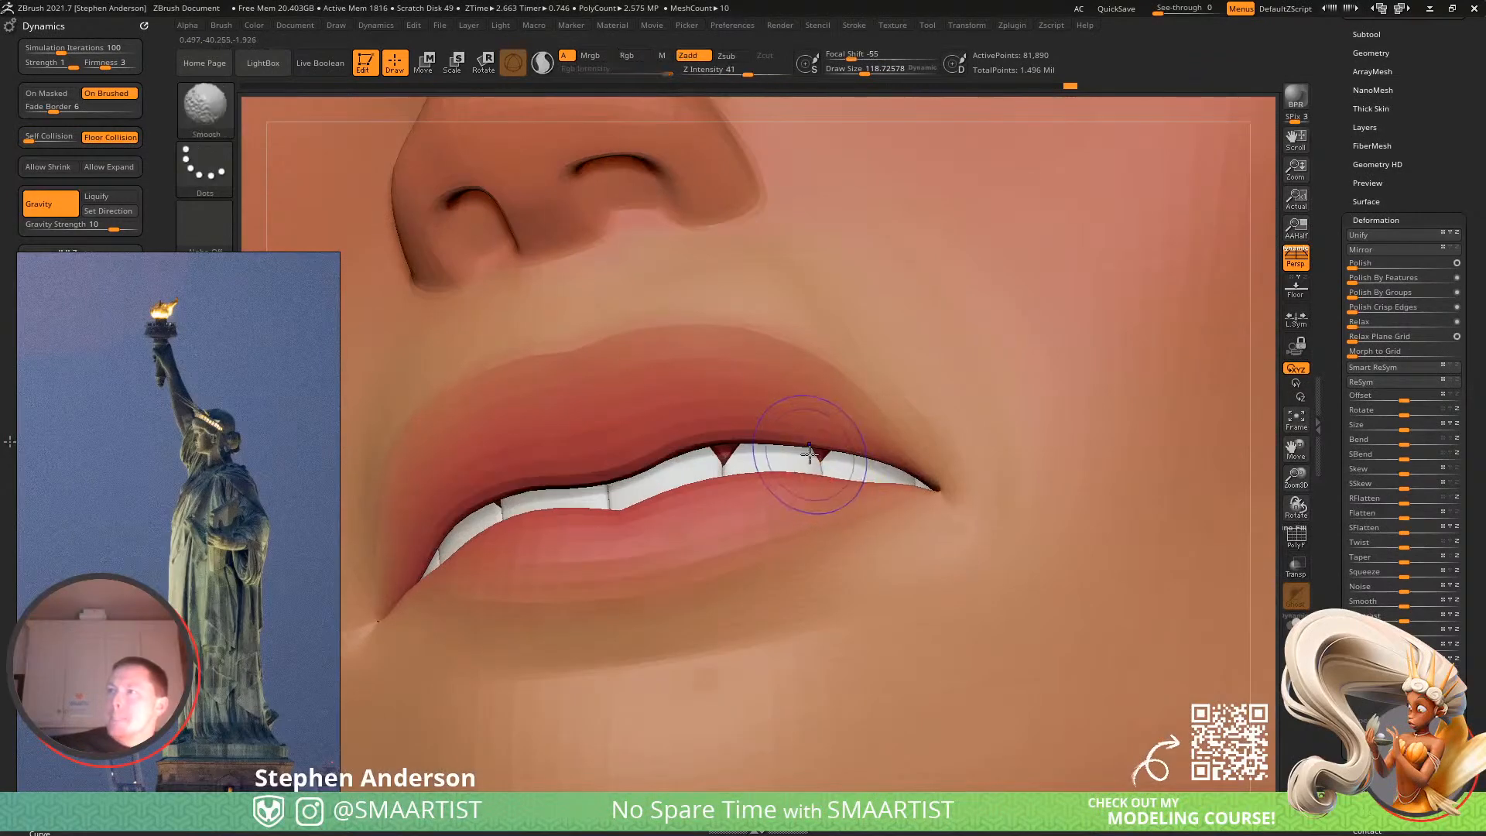
{"action": "key", "text": "shift+f"}
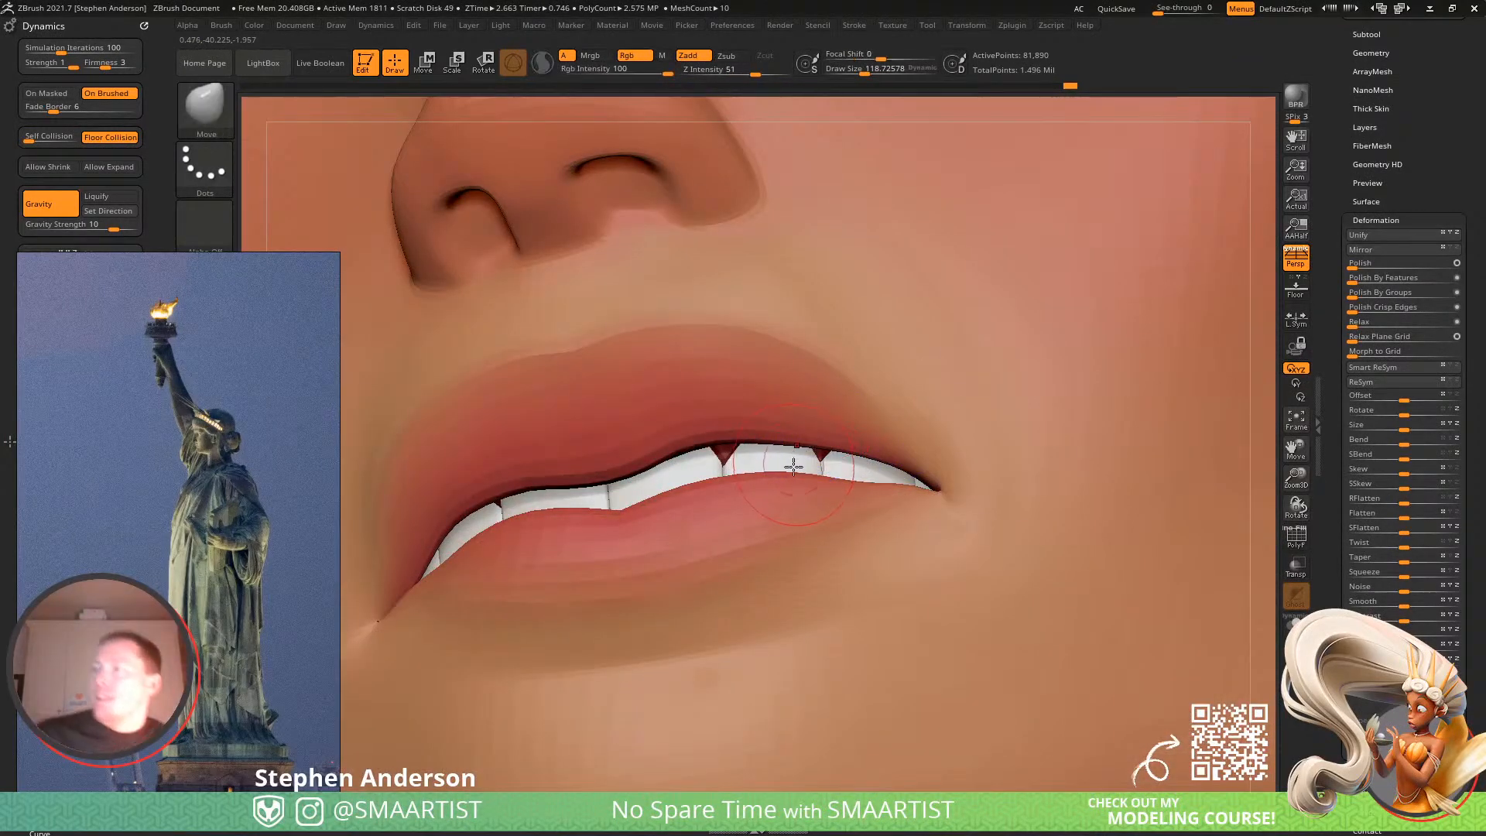
{"action": "right_click_drag", "start_coordinate": [787, 439], "coordinate": [729, 430], "text": "ctrl"}
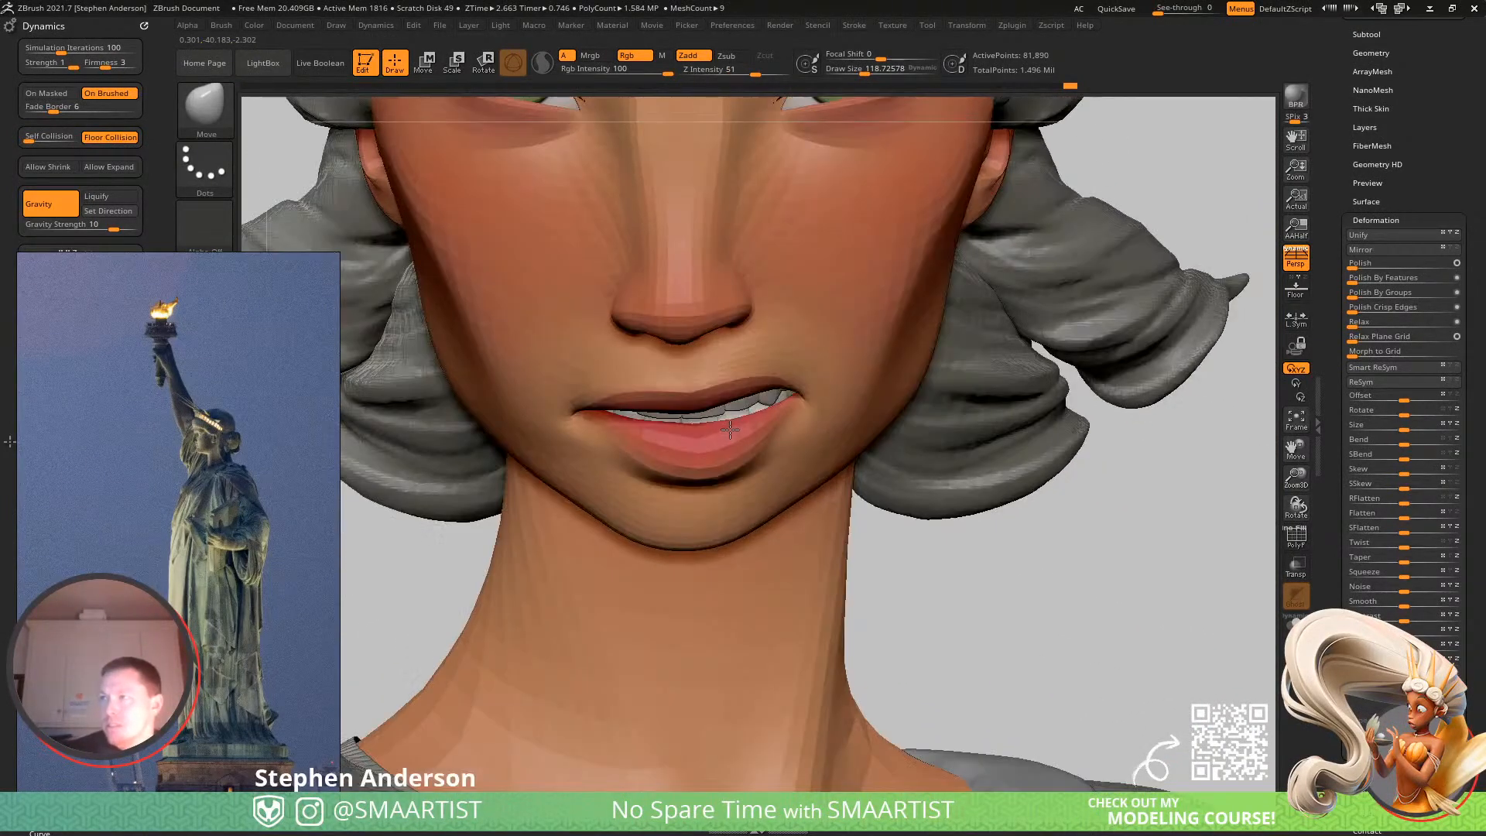
{"action": "right_click_drag", "start_coordinate": [826, 363], "coordinate": [849, 463], "text": "alt"}
{"action": "right_click_drag", "start_coordinate": [794, 332], "coordinate": [770, 405]}
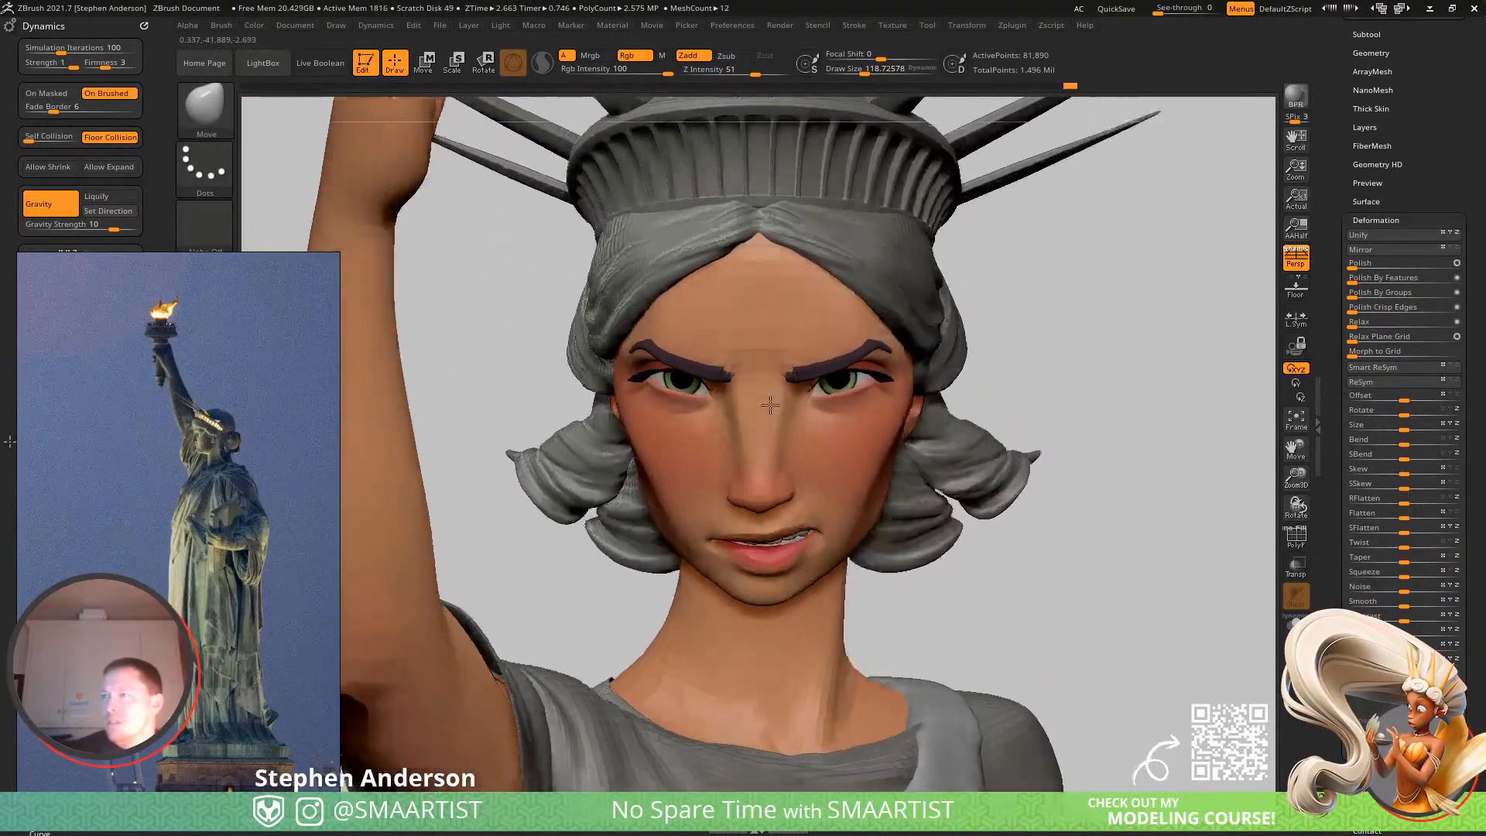
{"action": "right_click_drag", "start_coordinate": [772, 325], "coordinate": [801, 387], "text": "ctrl"}
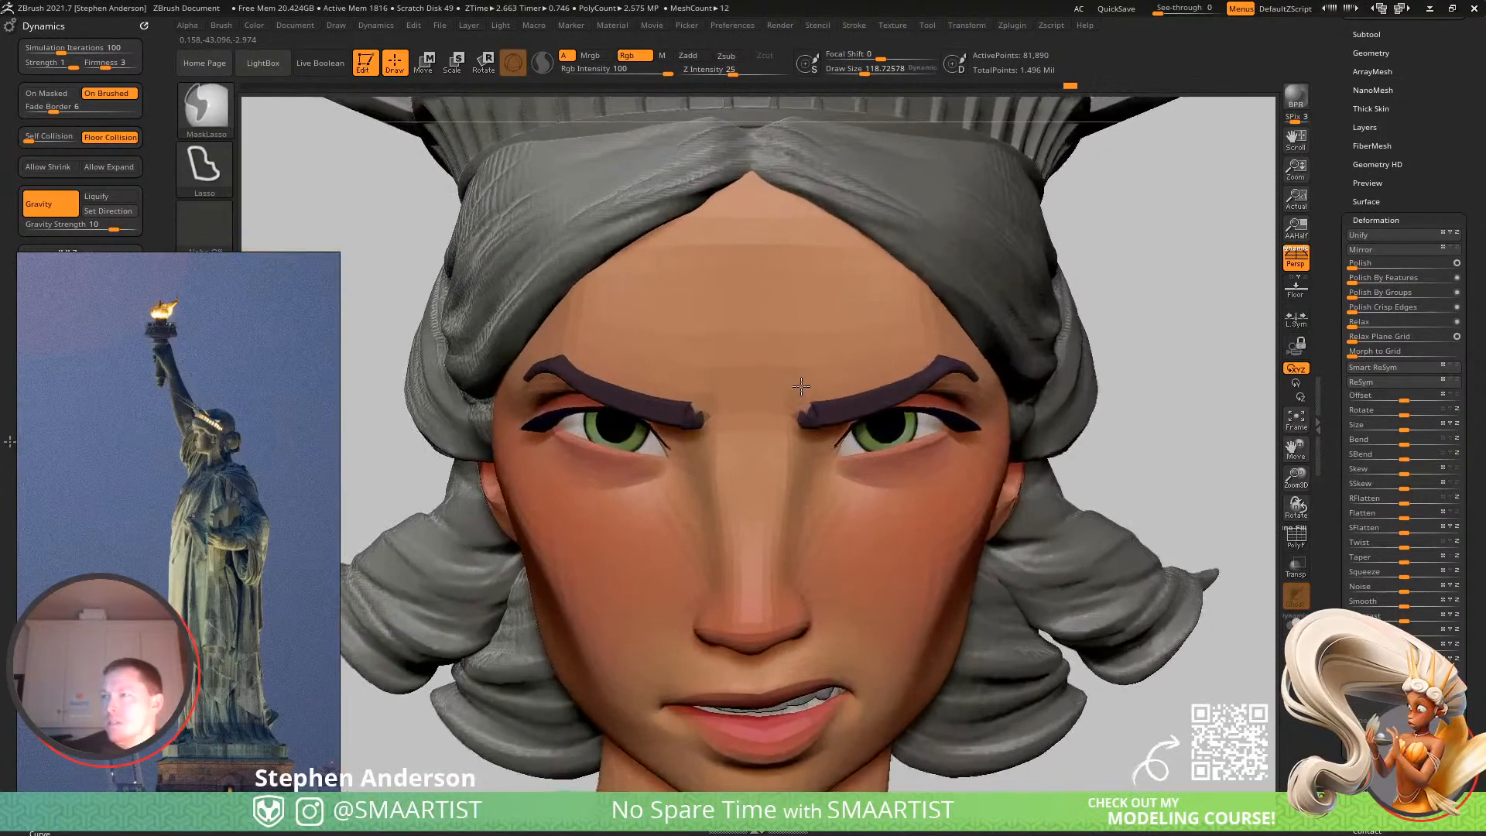
Switch the sculpting brush from Move to Standard.
{"action": "key", "text": "b"}
{"action": "key", "text": "s"}
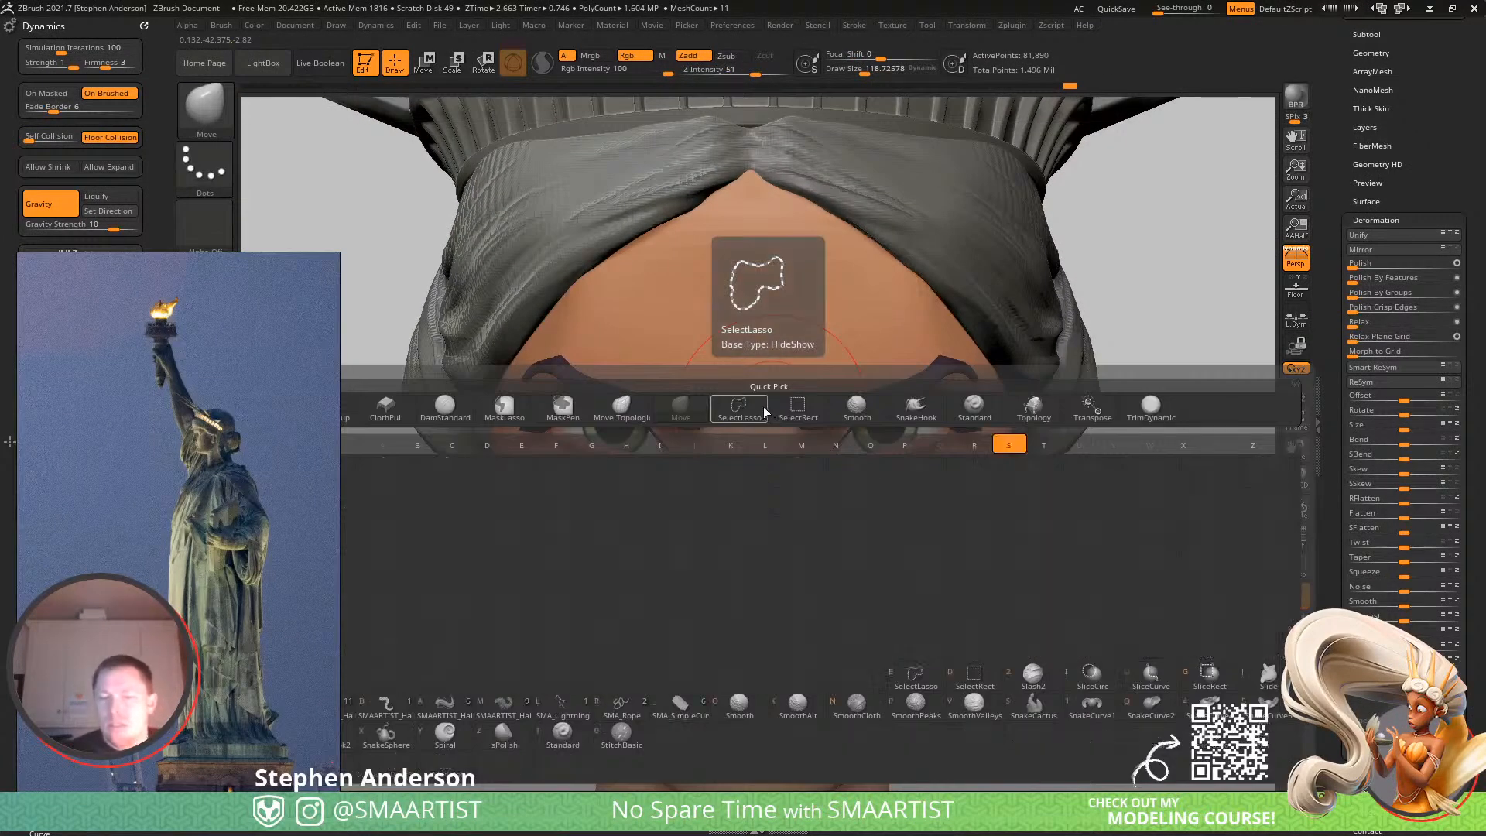
{"action": "key", "text": "t"}
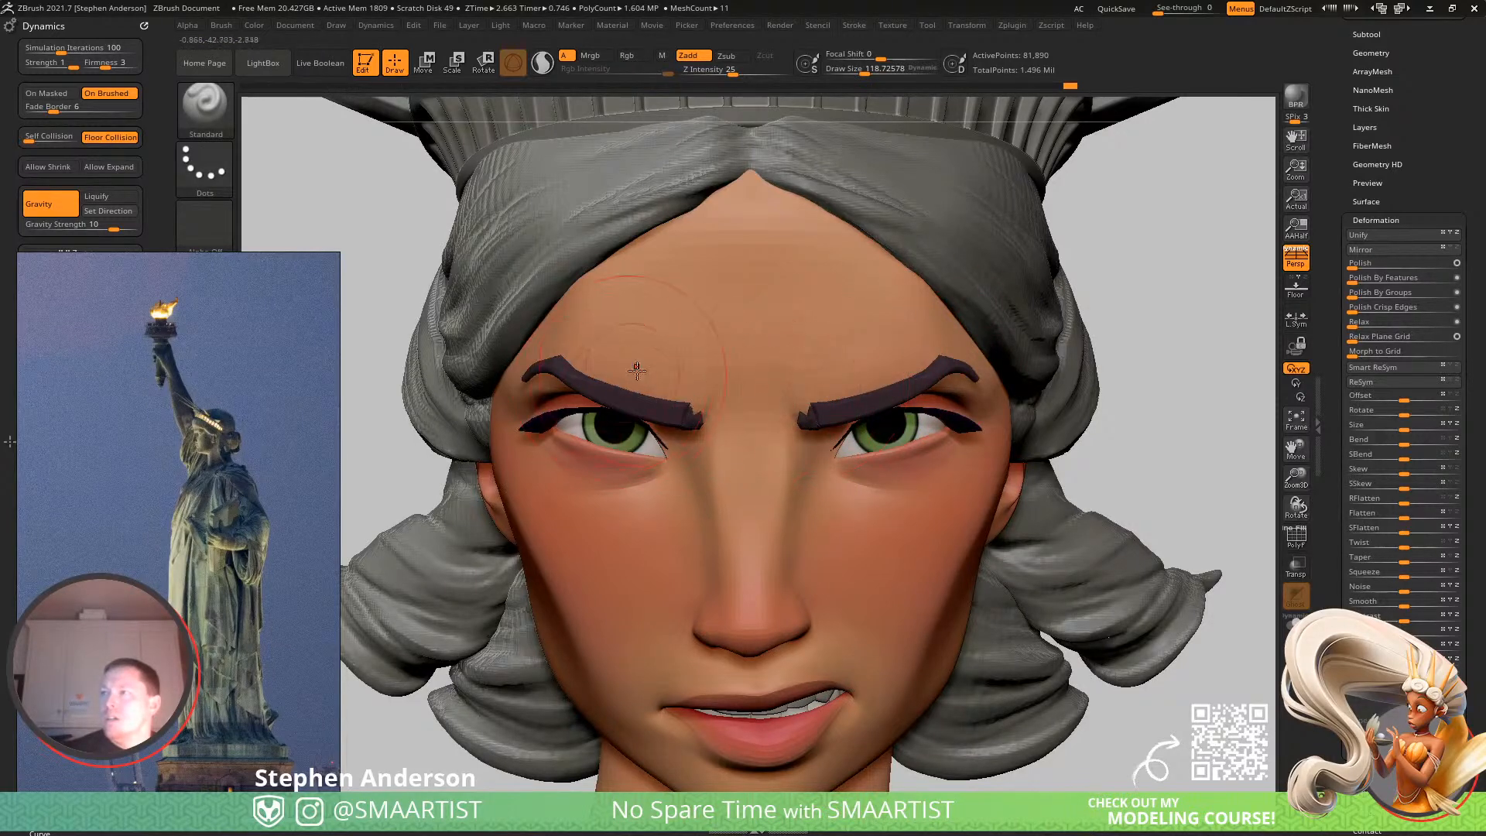
Examine the crown and hair from the back and side, and compare them with the black-and-white crown reference photo.
{"action": "mouse_move", "coordinate": [743, 391]}
{"action": "right_mouse_down", "text": "ctrl"}
{"action": "mouse_move", "coordinate": [774, 255]}
{"action": "mouse_move", "coordinate": [841, 457]}
{"action": "mouse_move", "coordinate": [849, 403]}
{"action": "mouse_move", "coordinate": [750, 398]}
{"action": "mouse_move", "coordinate": [739, 364]}
{"action": "mouse_move", "coordinate": [975, 340]}
{"action": "mouse_move", "coordinate": [786, 360]}
{"action": "mouse_move", "coordinate": [778, 452]}
{"action": "mouse_move", "coordinate": [712, 406]}
{"action": "mouse_move", "coordinate": [801, 381]}
{"action": "mouse_move", "coordinate": [774, 371]}
{"action": "mouse_move", "coordinate": [741, 520]}
{"action": "right_mouse_up", "text": "ctrl"}
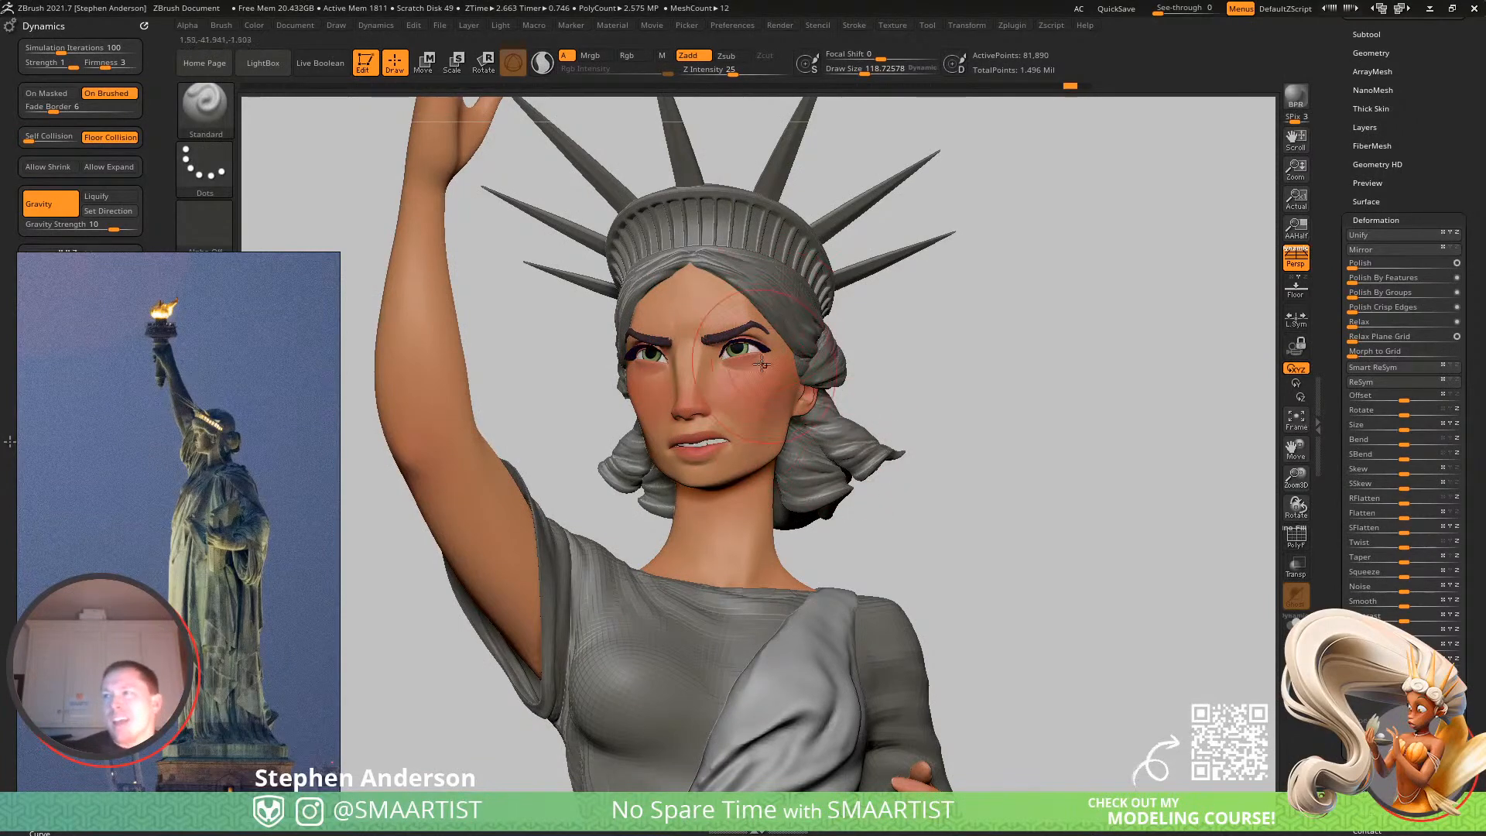
{"action": "mouse_move", "coordinate": [761, 221]}
{"action": "right_mouse_down"}
{"action": "mouse_move", "coordinate": [677, 364]}
{"action": "mouse_move", "coordinate": [759, 318]}
{"action": "mouse_move", "coordinate": [735, 294]}
{"action": "mouse_move", "coordinate": [756, 256]}
{"action": "right_mouse_up"}
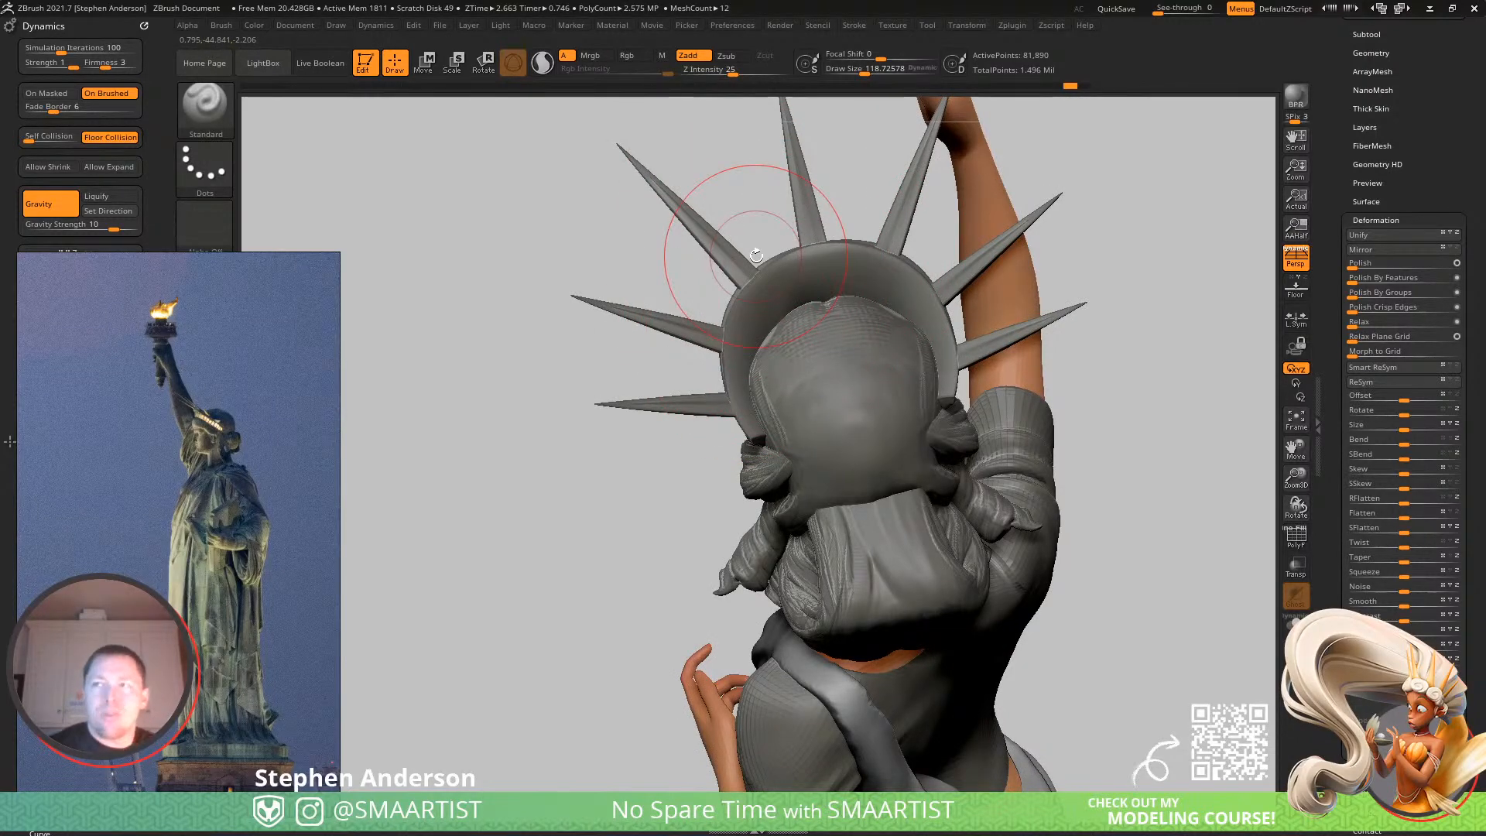
{"action": "mouse_move", "coordinate": [697, 266]}
{"action": "right_mouse_down"}
{"action": "mouse_move", "coordinate": [754, 343]}
{"action": "mouse_move", "coordinate": [739, 340]}
{"action": "right_mouse_up"}
{"action": "scroll", "coordinate": [213, 434], "scroll_direction": "down", "scroll_amount": 5}
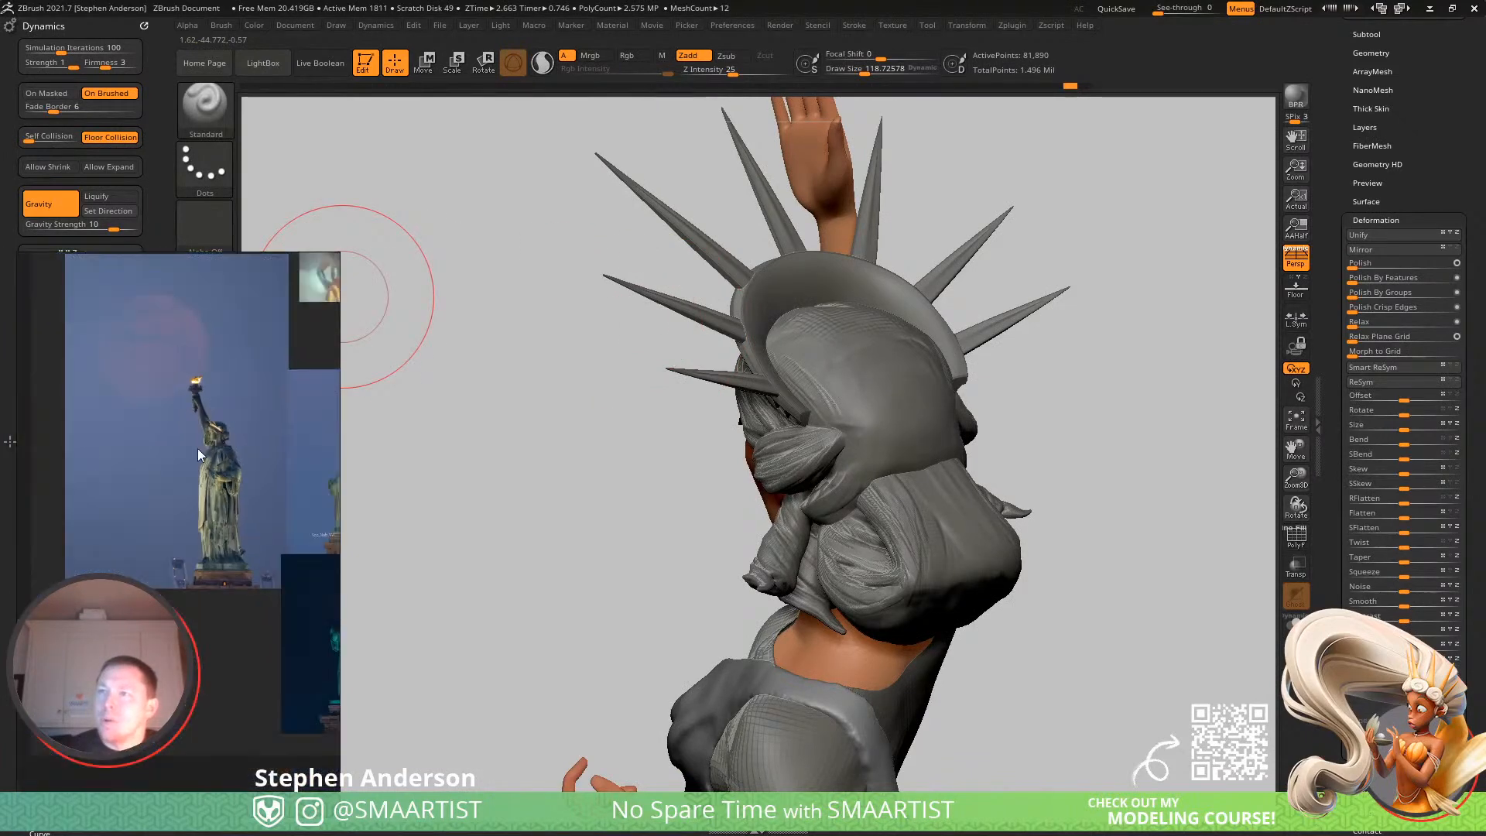
{"action": "scroll", "coordinate": [240, 553], "scroll_direction": "up", "scroll_amount": 5}
{"action": "scroll", "coordinate": [222, 431], "scroll_direction": "up", "scroll_amount": 4}
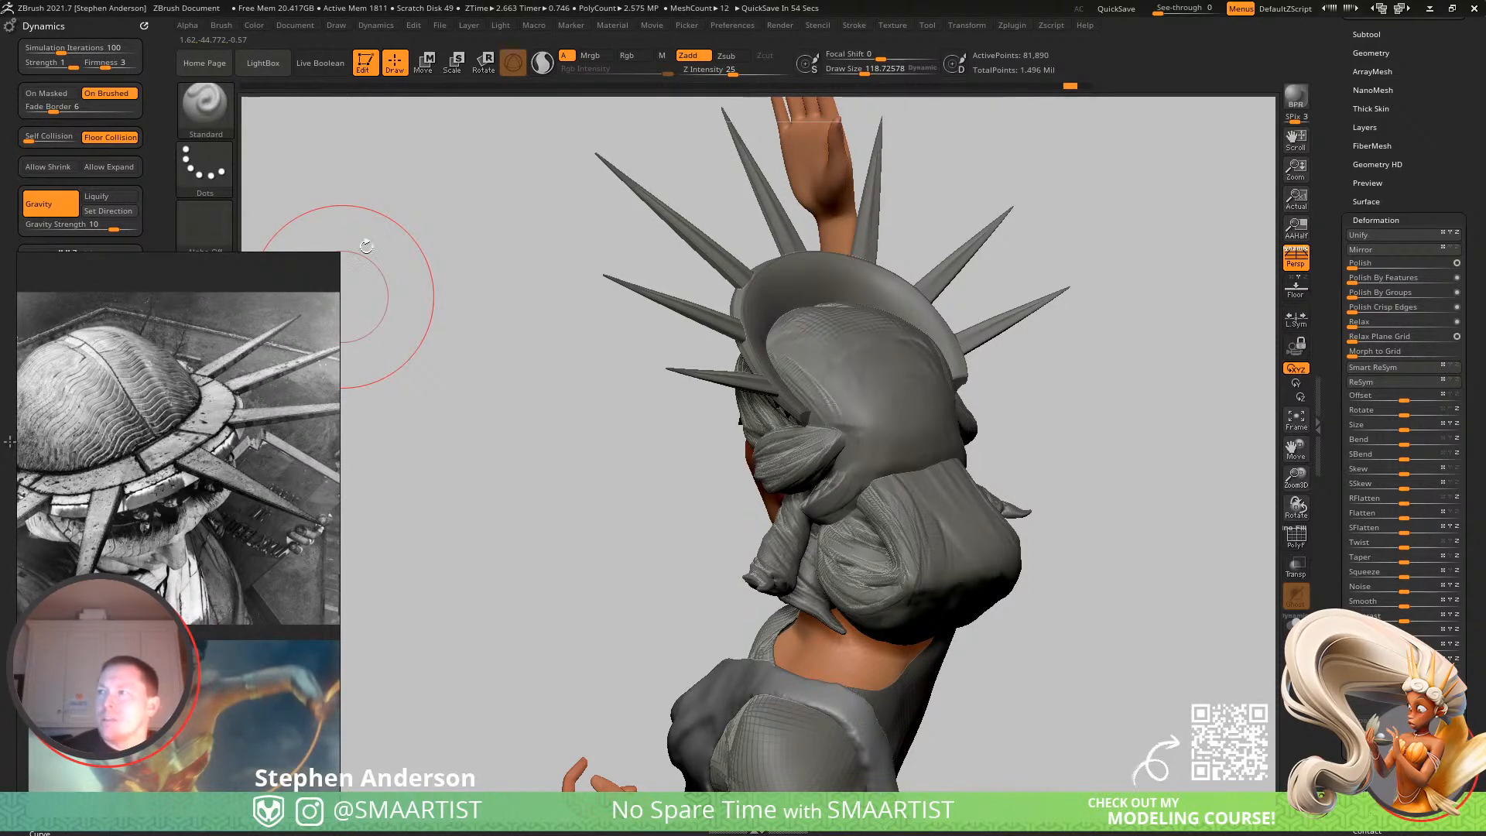
{"action": "mouse_move", "coordinate": [956, 228]}
{"action": "left_mouse_down"}
{"action": "mouse_move", "coordinate": [889, 243]}
{"action": "mouse_move", "coordinate": [940, 229]}
{"action": "mouse_move", "coordinate": [906, 226]}
{"action": "mouse_move", "coordinate": [948, 244]}
{"action": "left_mouse_up"}
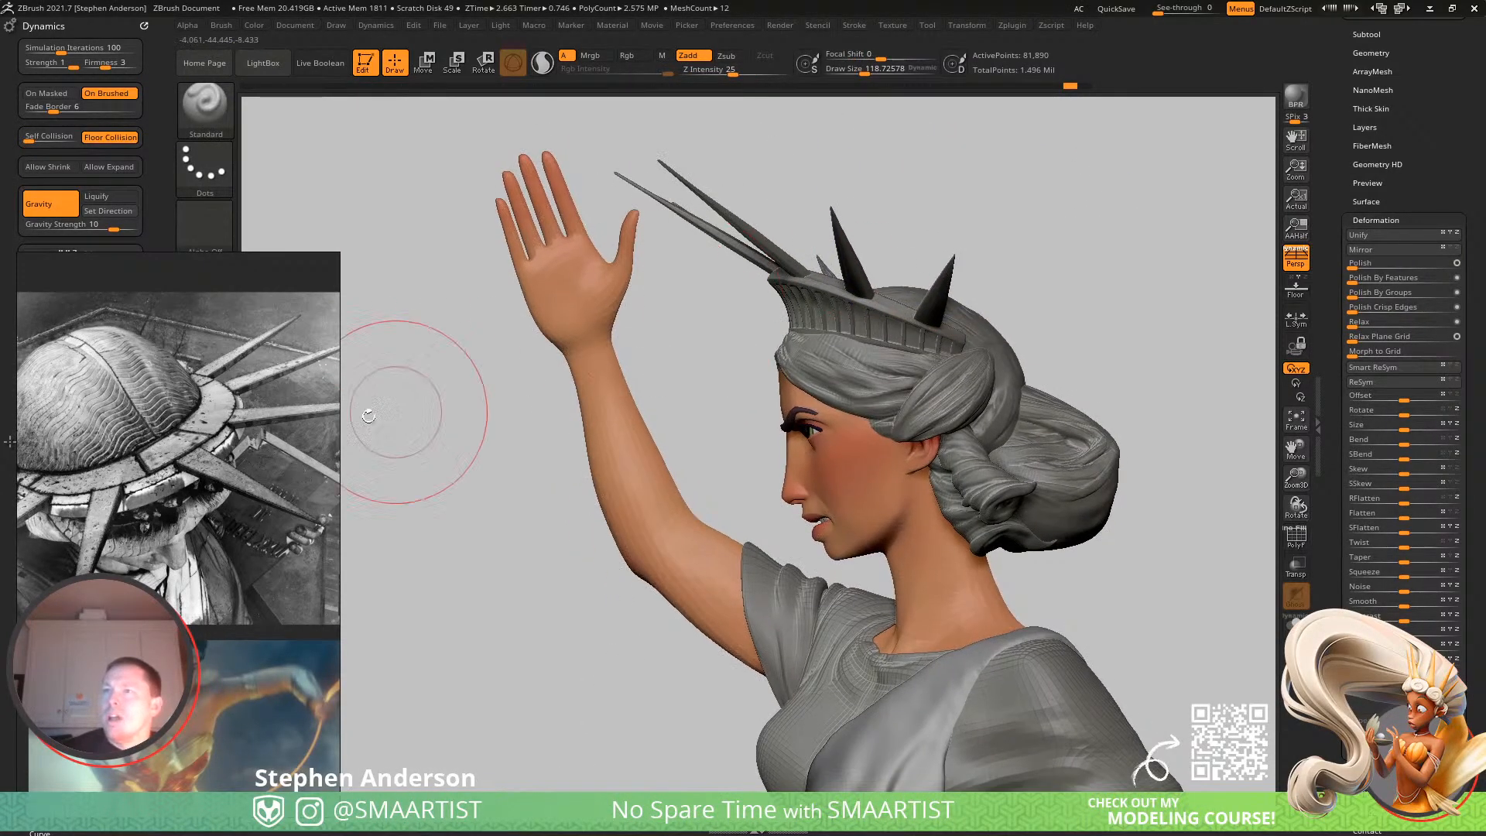
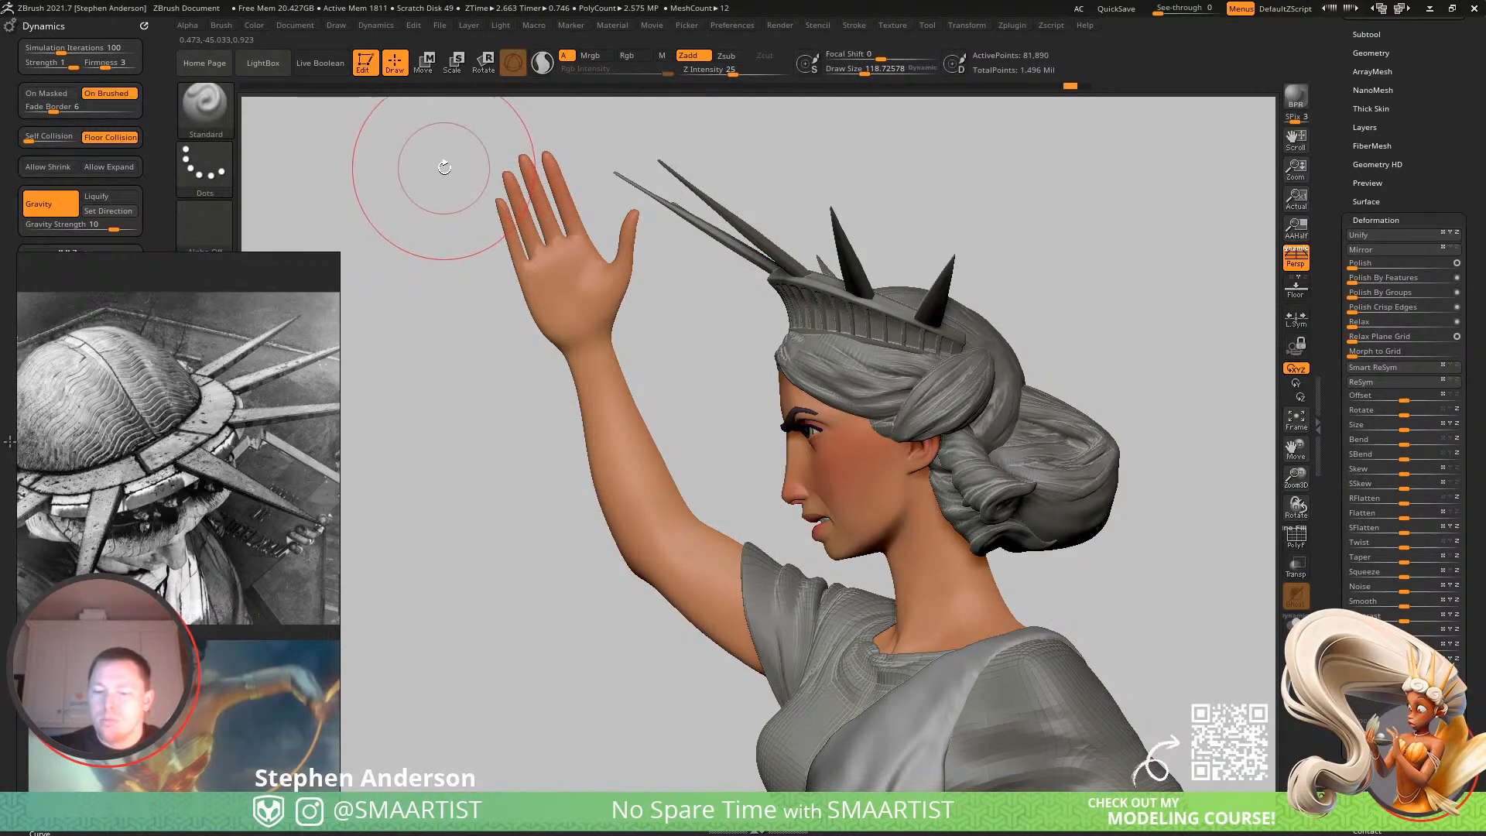
Capture a 1140x911 screen region around the raised arm and head in profile for annotation.
{"action": "key", "text": "Print"}
{"action": "mouse_move", "coordinate": [370, 97]}
{"action": "left_mouse_down"}
{"action": "mouse_move", "coordinate": [1089, 671]}
{"action": "mouse_move", "coordinate": [1240, 833]}
{"action": "mouse_move", "coordinate": [1251, 802]}
{"action": "left_mouse_up"}
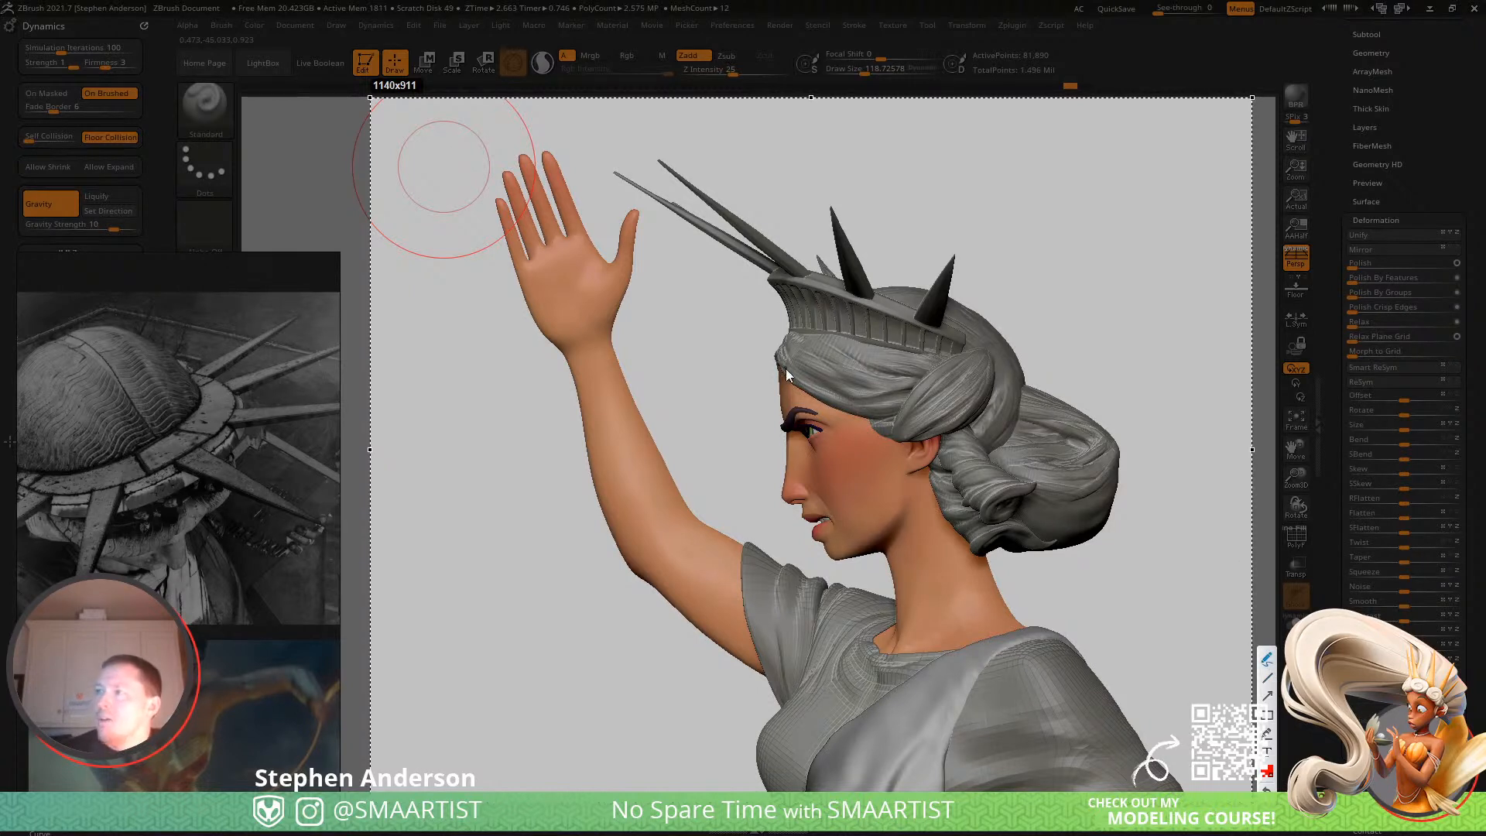
Try a red curve from the frontmost crown spike past the forehead toward the sleeve, and erase it.
{"action": "left_click_drag", "start_coordinate": [614, 176], "coordinate": [674, 215]}
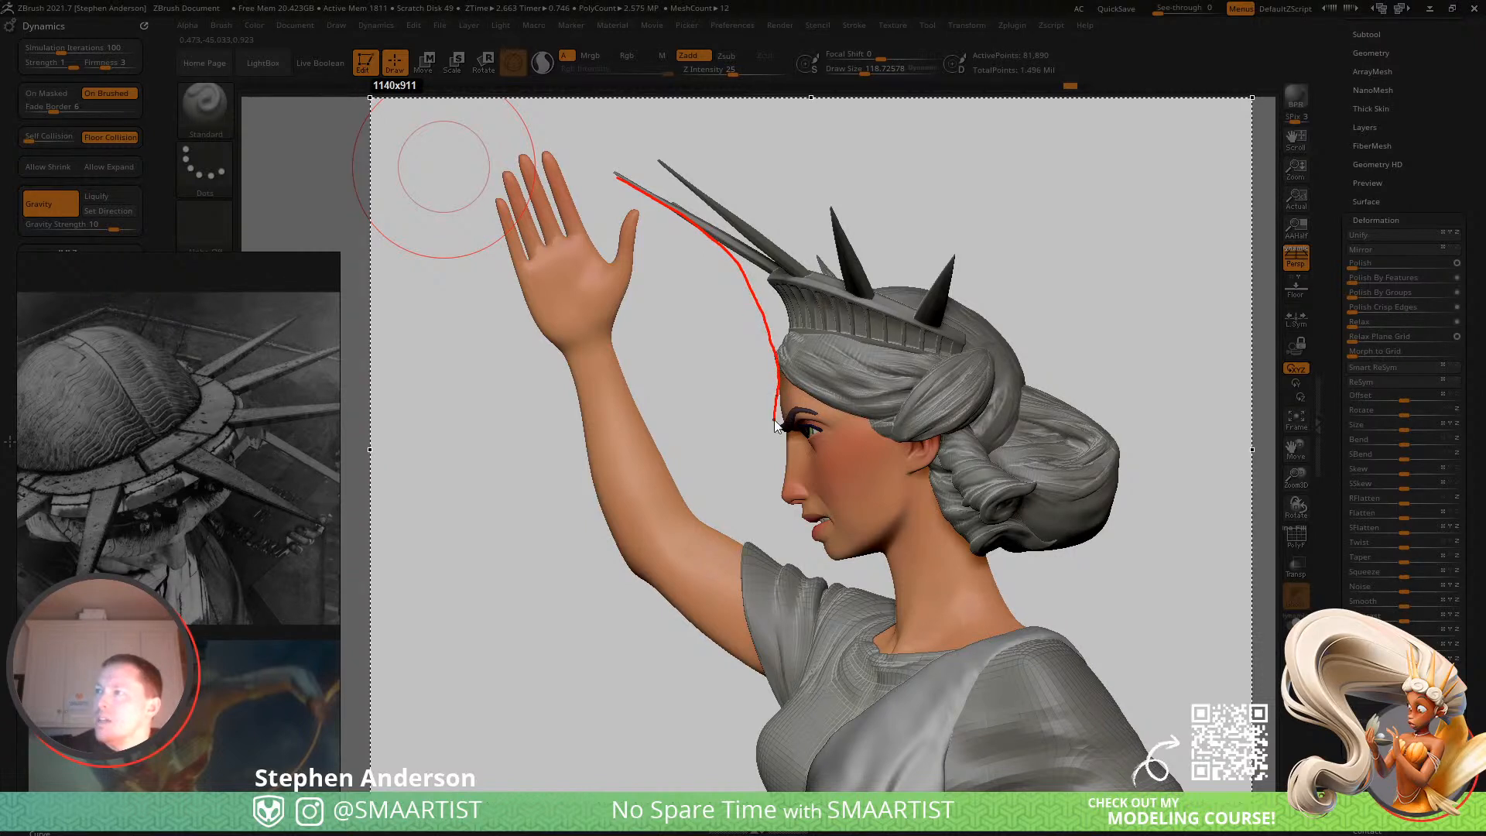
{"action": "left_click_drag", "start_coordinate": [775, 419], "coordinate": [743, 534]}
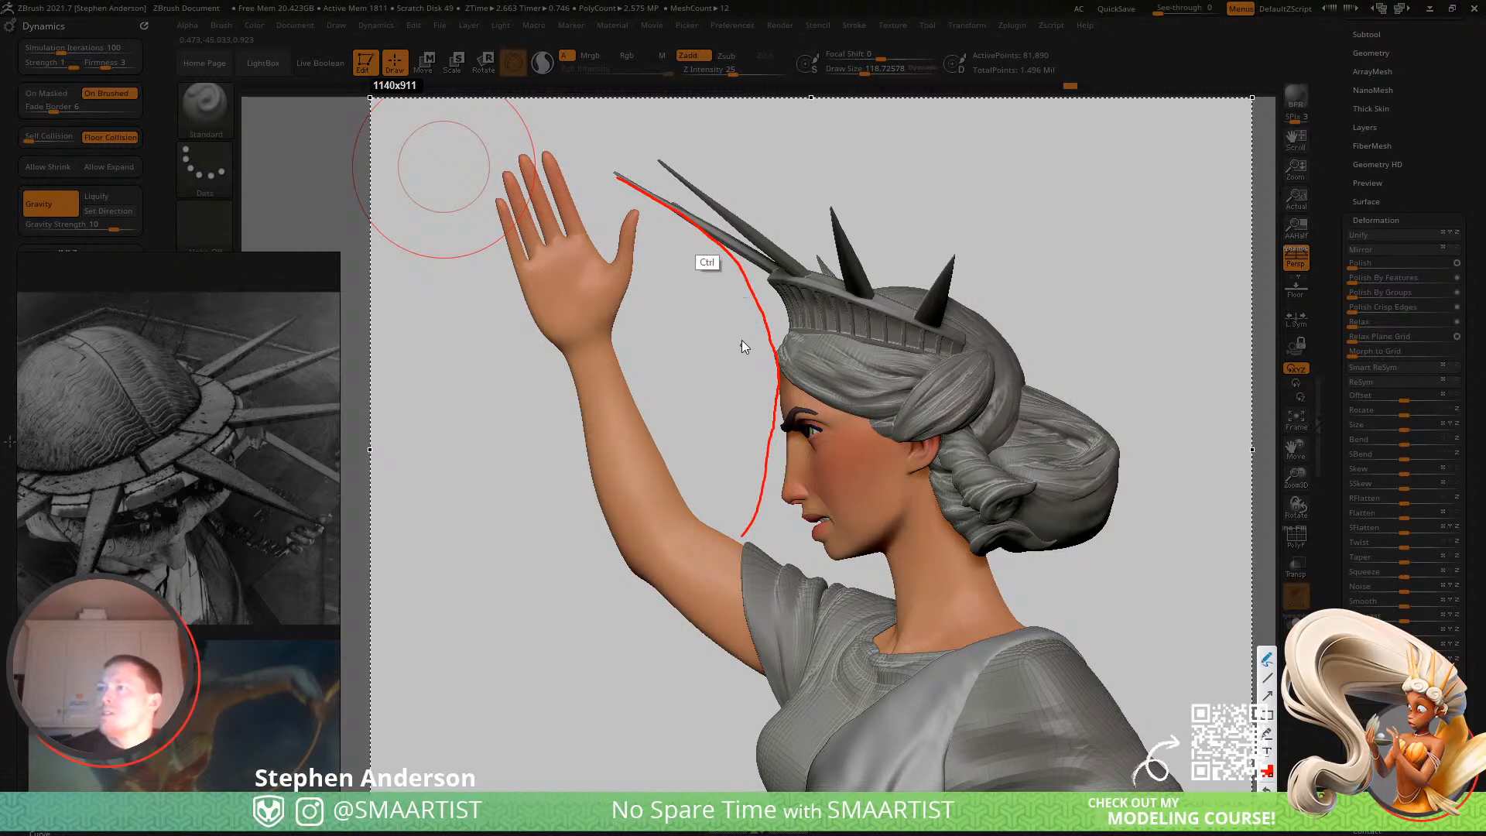
{"action": "left_click", "coordinate": [1267, 771]}
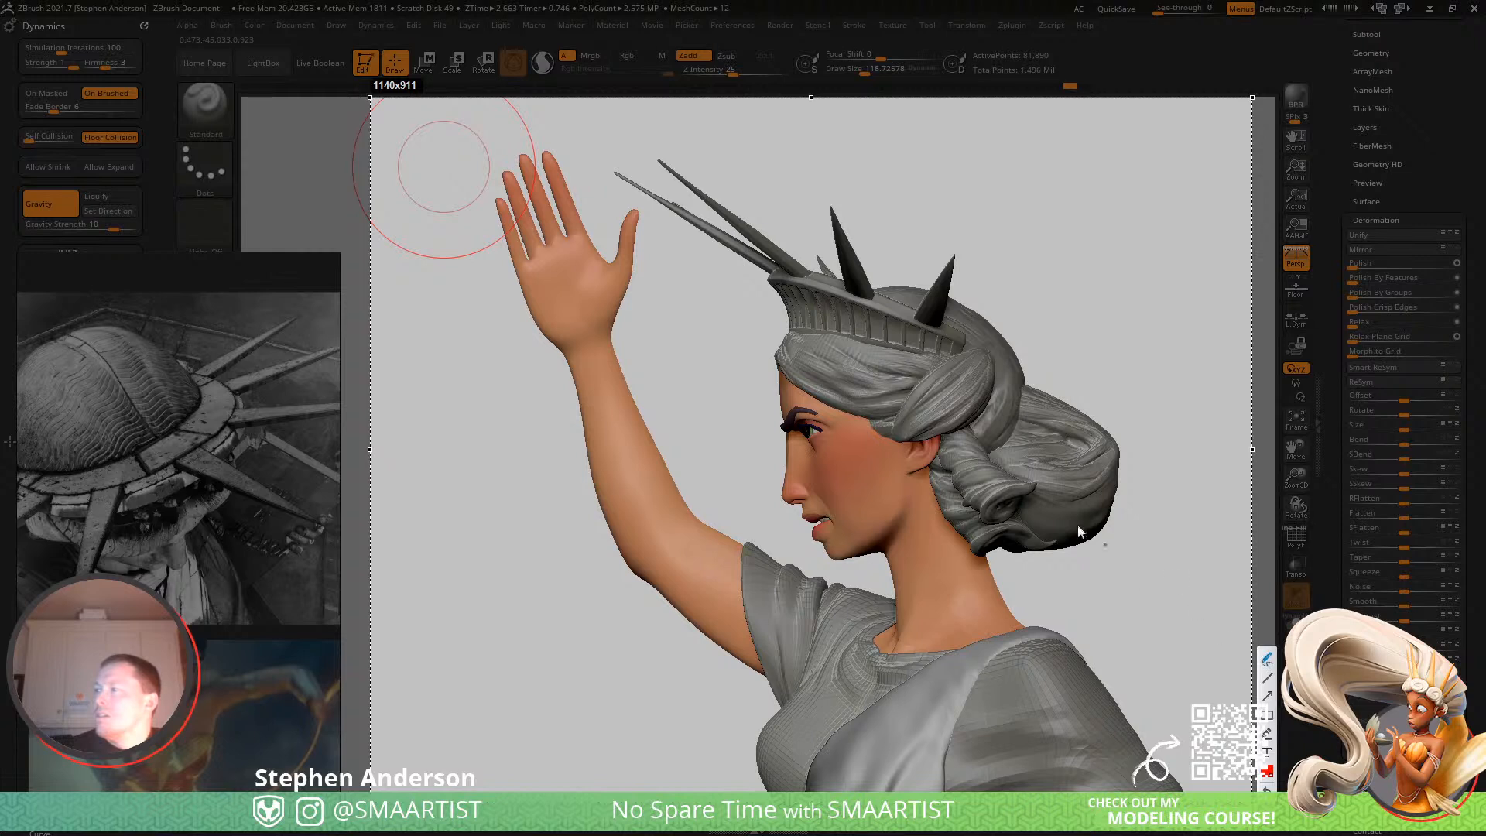
Try a red curve from the frontmost crown spike down past the forehead to the tip of the nose.
{"action": "left_click_drag", "start_coordinate": [608, 172], "coordinate": [657, 198]}
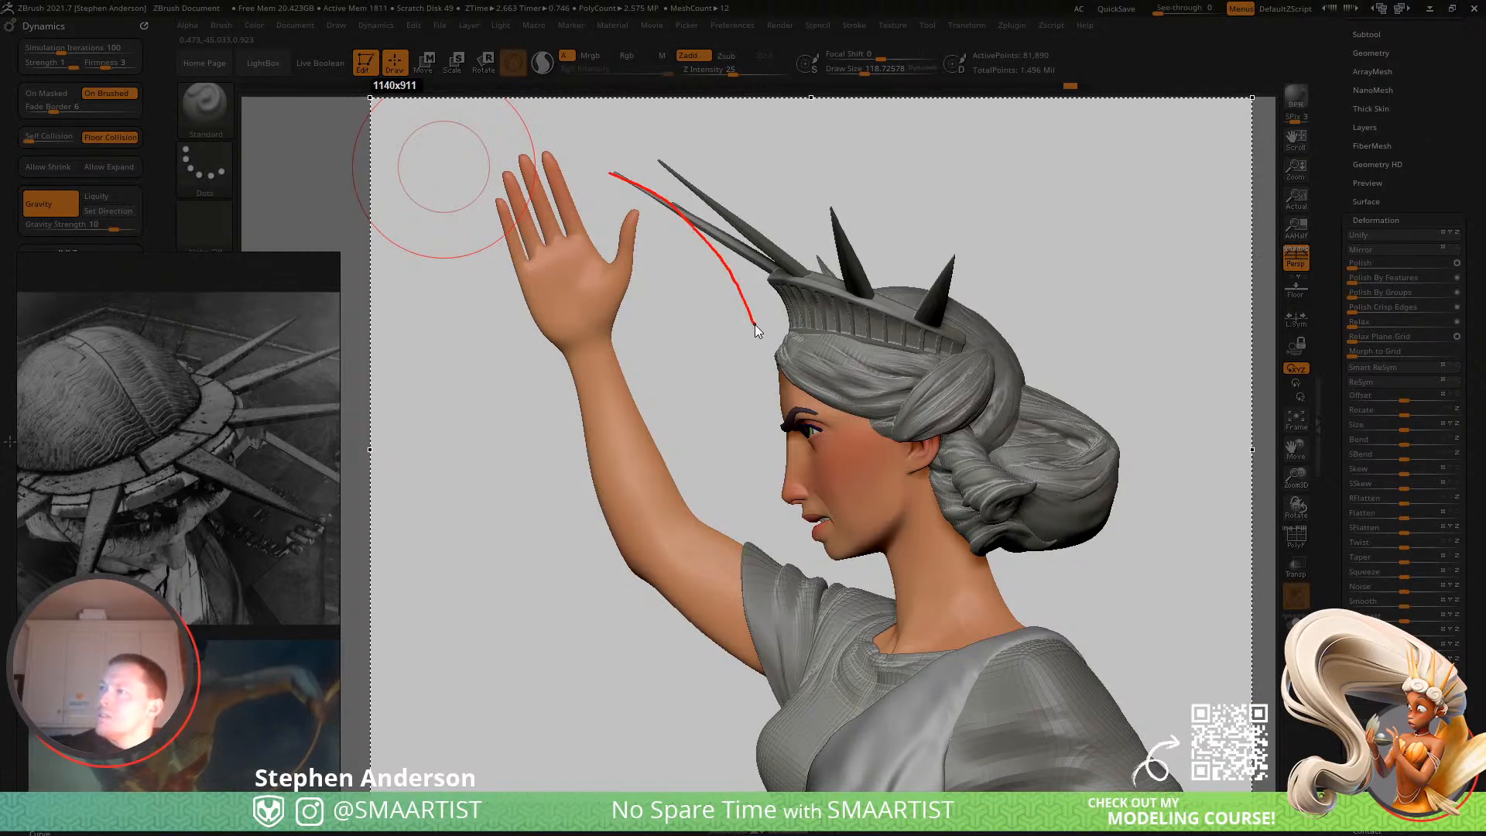
{"action": "left_click_drag", "start_coordinate": [753, 329], "coordinate": [763, 341]}
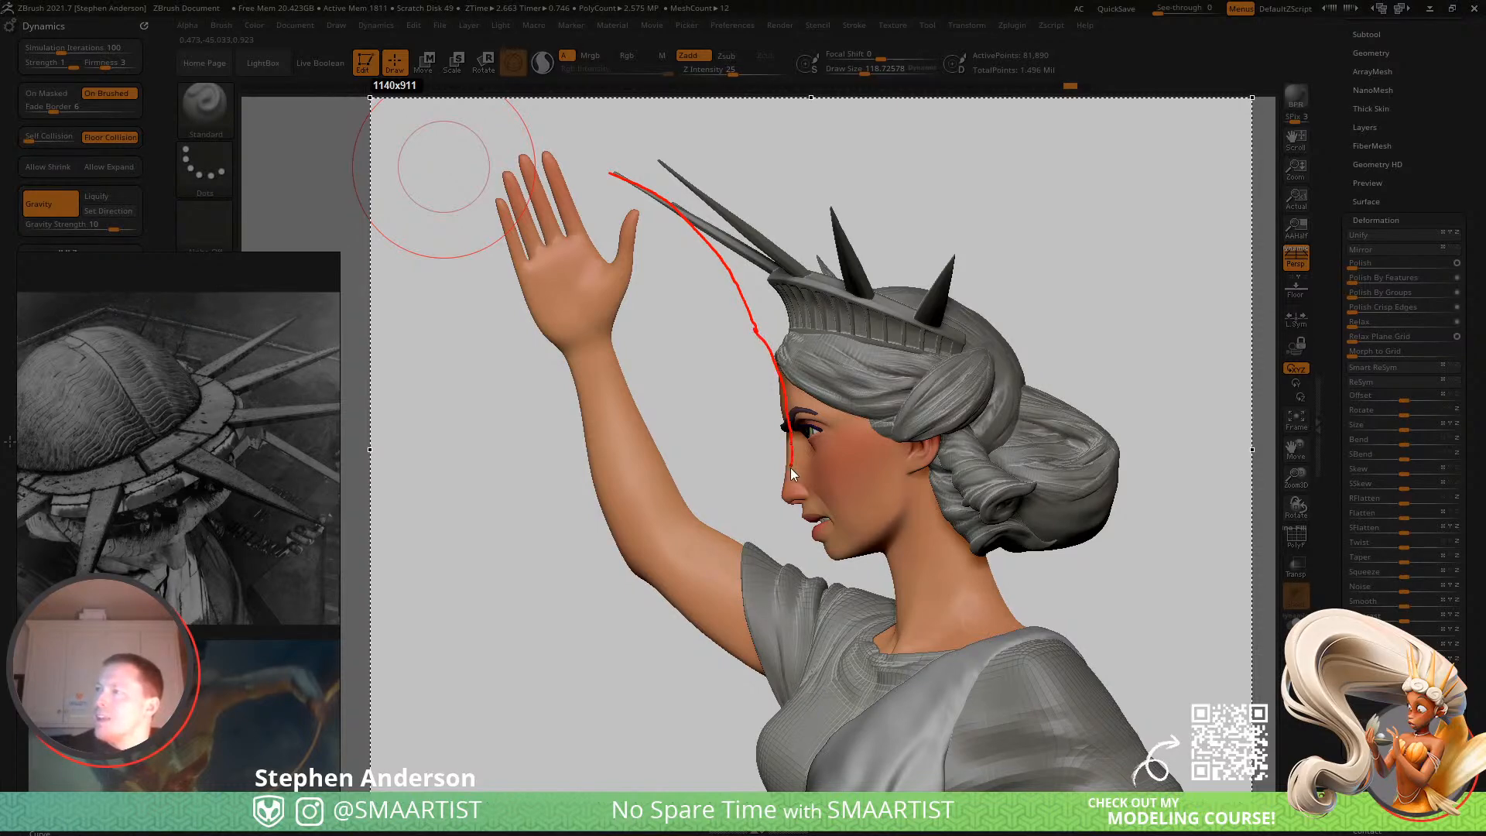
{"action": "left_click_drag", "start_coordinate": [782, 498], "coordinate": [780, 502]}
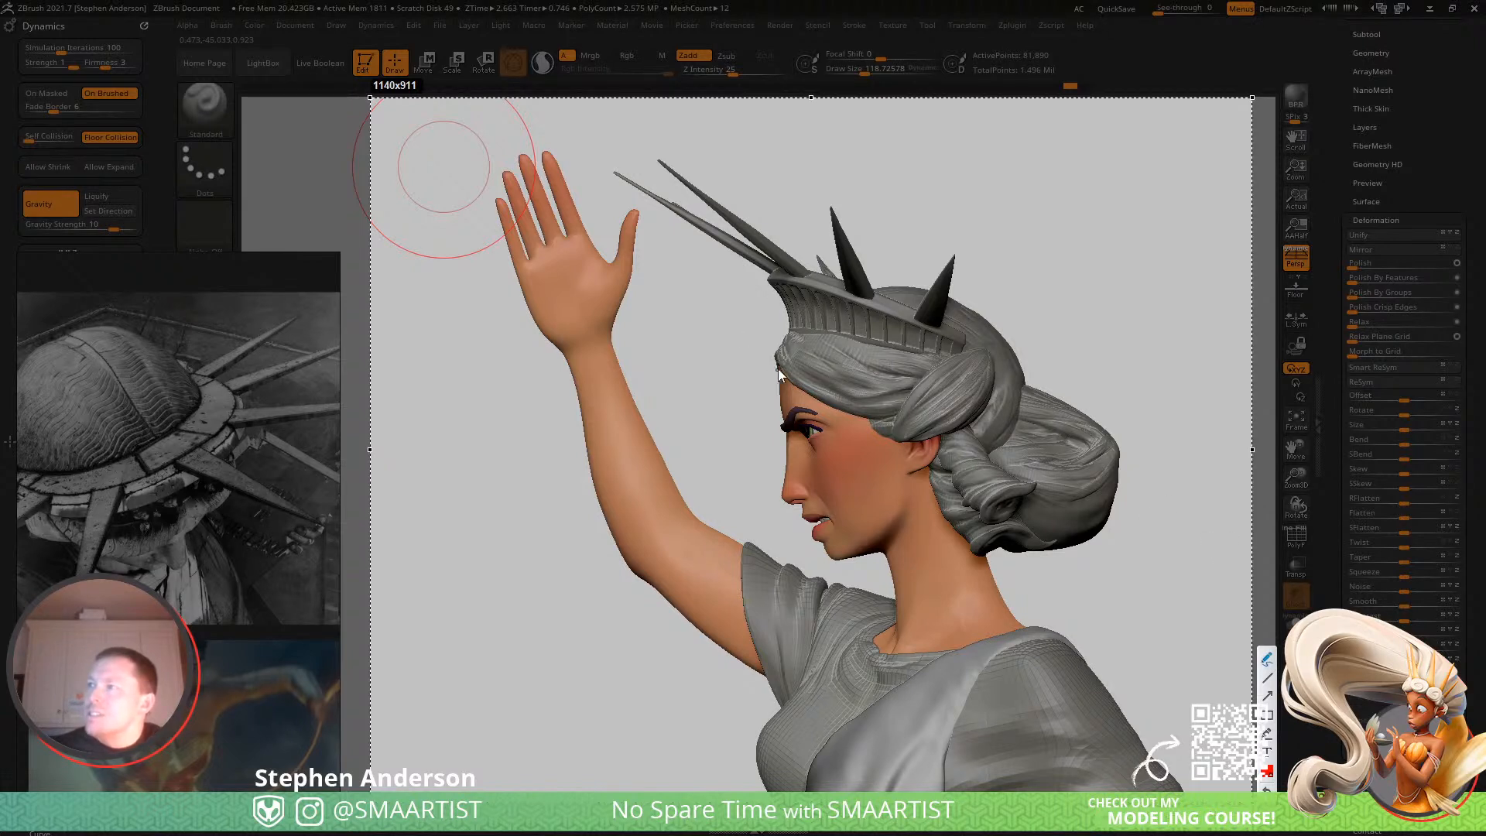
Mark the crown front, forehead and nose profile with short red strokes, and discard the screen capture.
{"action": "mouse_move", "coordinate": [786, 331]}
{"action": "left_mouse_down"}
{"action": "mouse_move", "coordinate": [760, 275]}
{"action": "mouse_move", "coordinate": [785, 355]}
{"action": "left_mouse_up"}
{"action": "mouse_move", "coordinate": [747, 267]}
{"action": "left_mouse_down"}
{"action": "mouse_move", "coordinate": [786, 344]}
{"action": "mouse_move", "coordinate": [782, 311]}
{"action": "mouse_move", "coordinate": [736, 253]}
{"action": "left_mouse_up"}
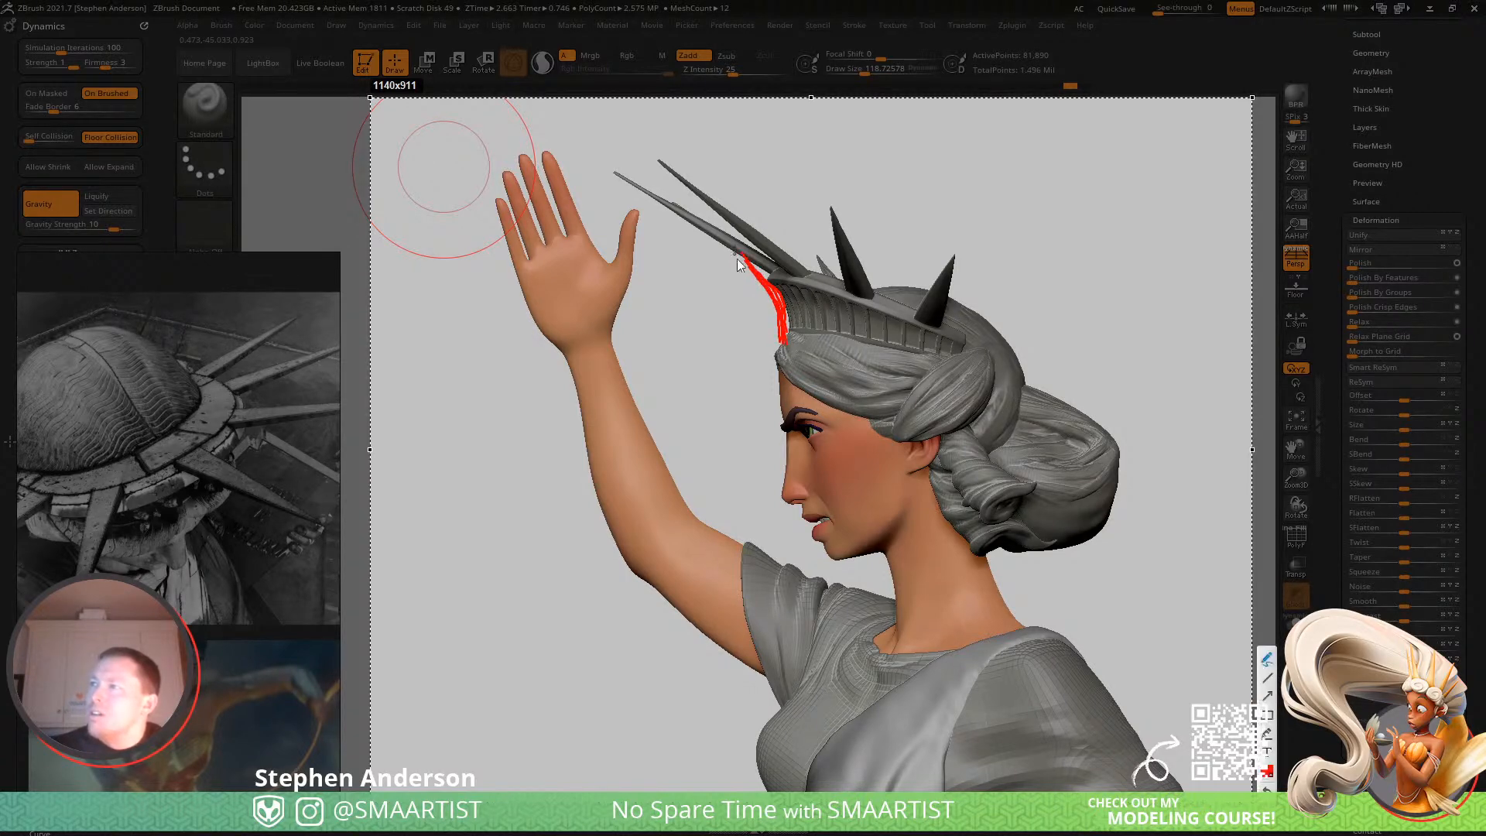
{"action": "left_click_drag", "start_coordinate": [782, 347], "coordinate": [771, 428]}
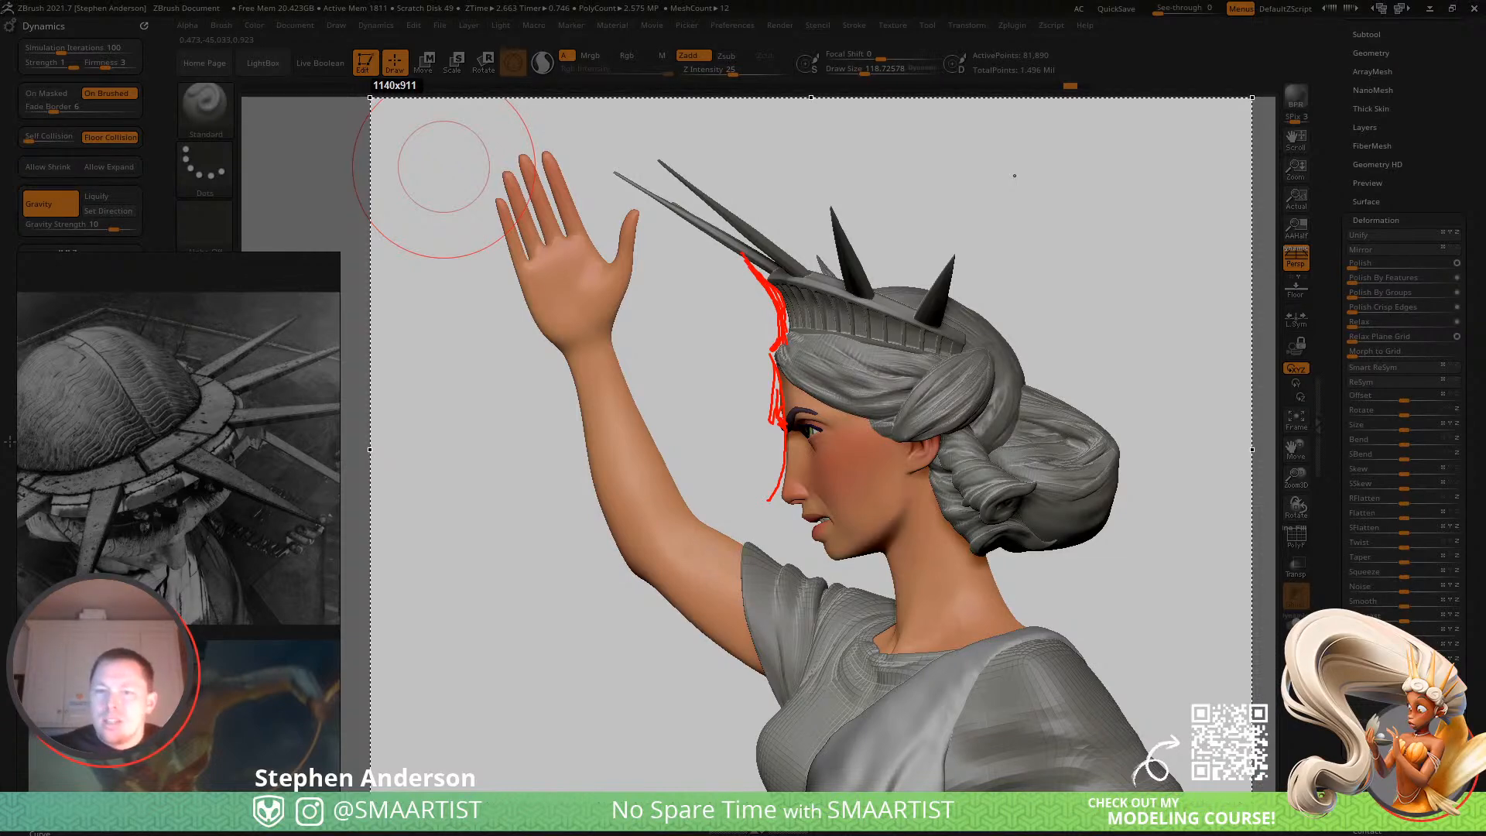
{"action": "key", "text": "Escape"}
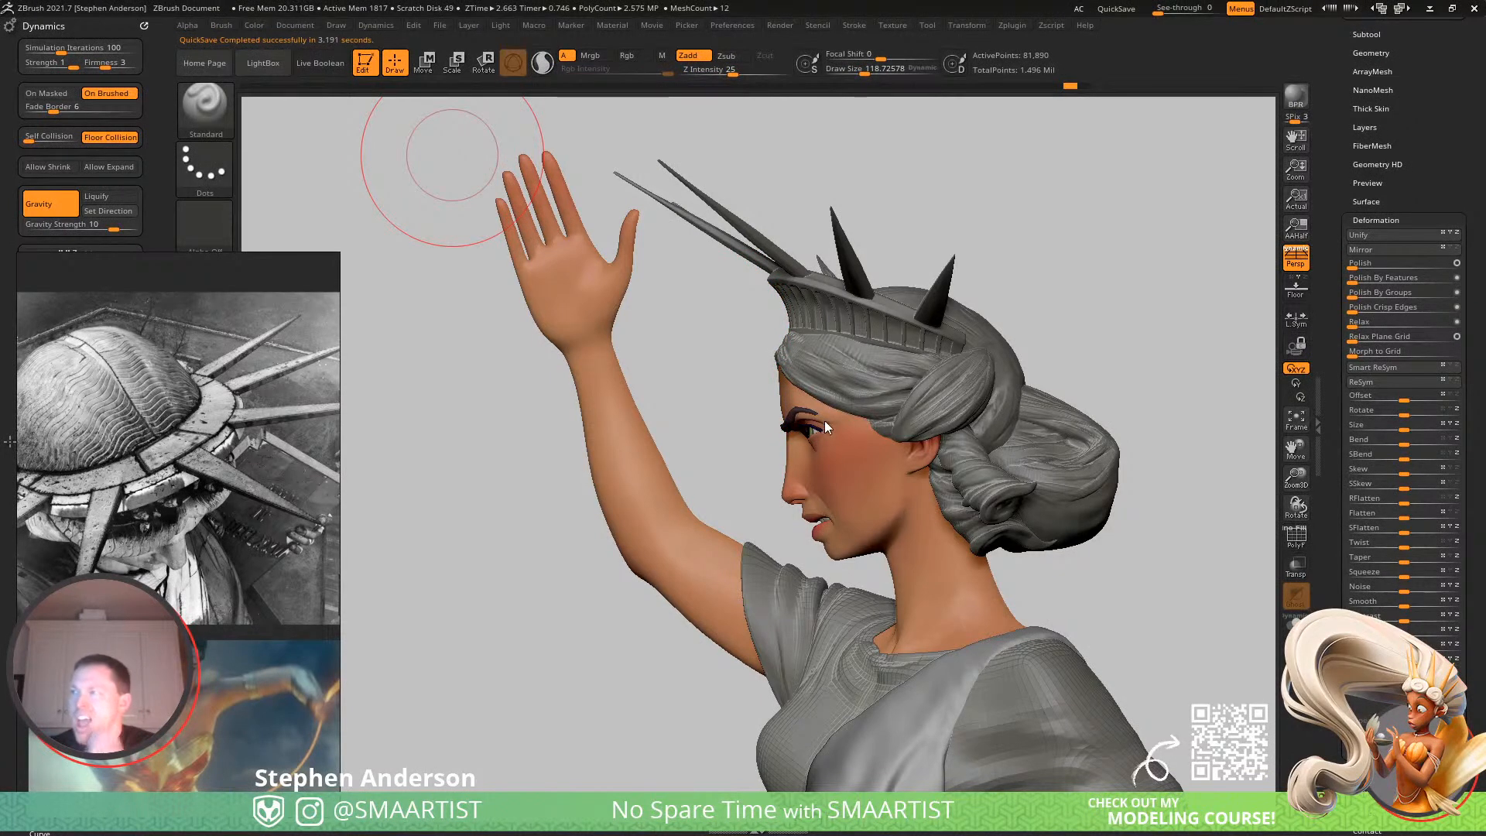
Select the head mesh and adjust the brow profile above the nose with the Move brush at a lower subdivision level.
{"action": "right_click_drag", "start_coordinate": [828, 428], "coordinate": [968, 604], "text": "ctrl"}
{"action": "left_click", "coordinate": [837, 535], "text": "alt"}
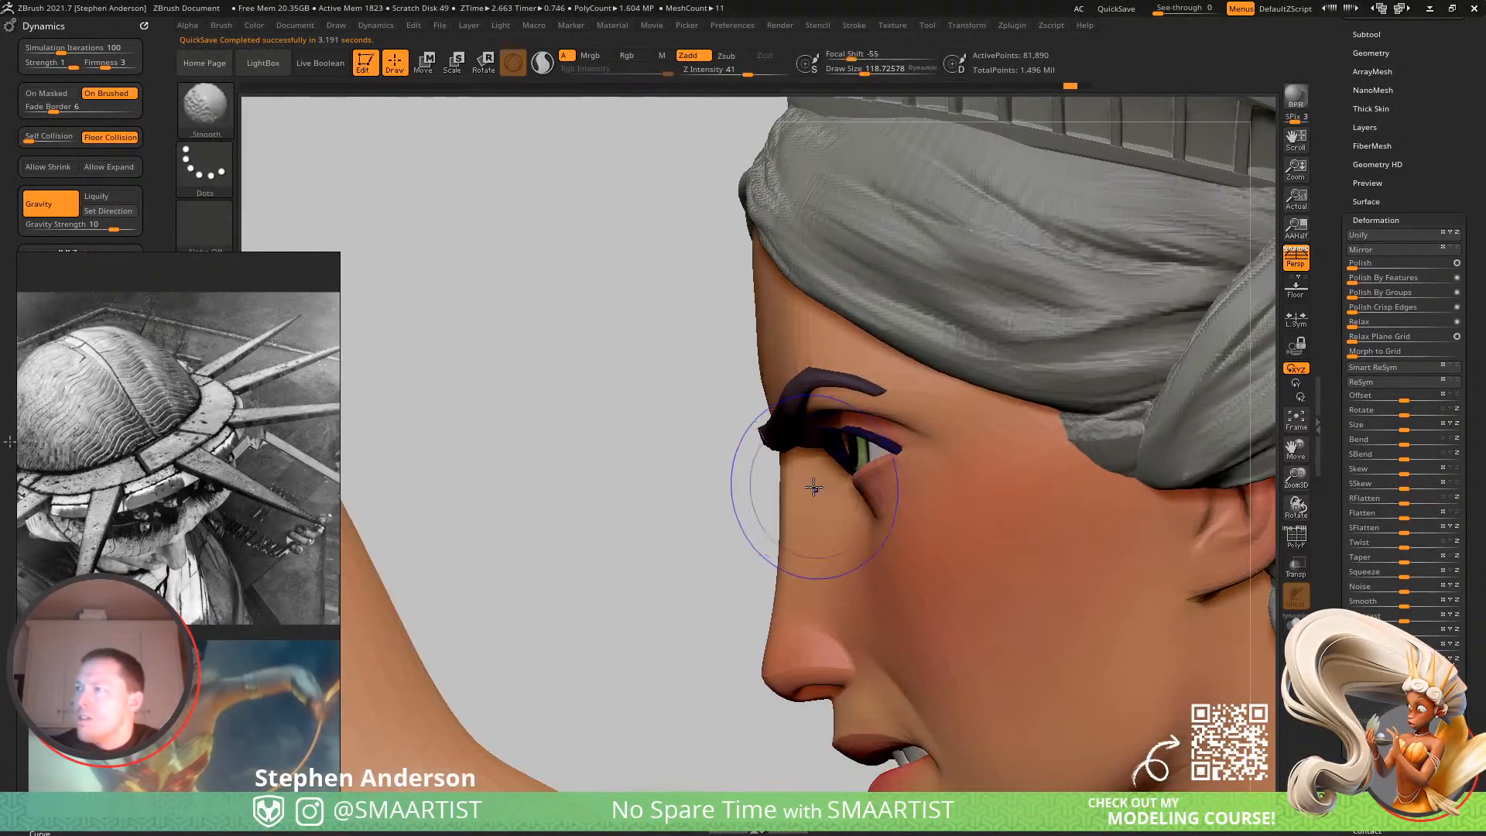
{"action": "key", "text": "b"}
{"action": "key", "text": "v"}
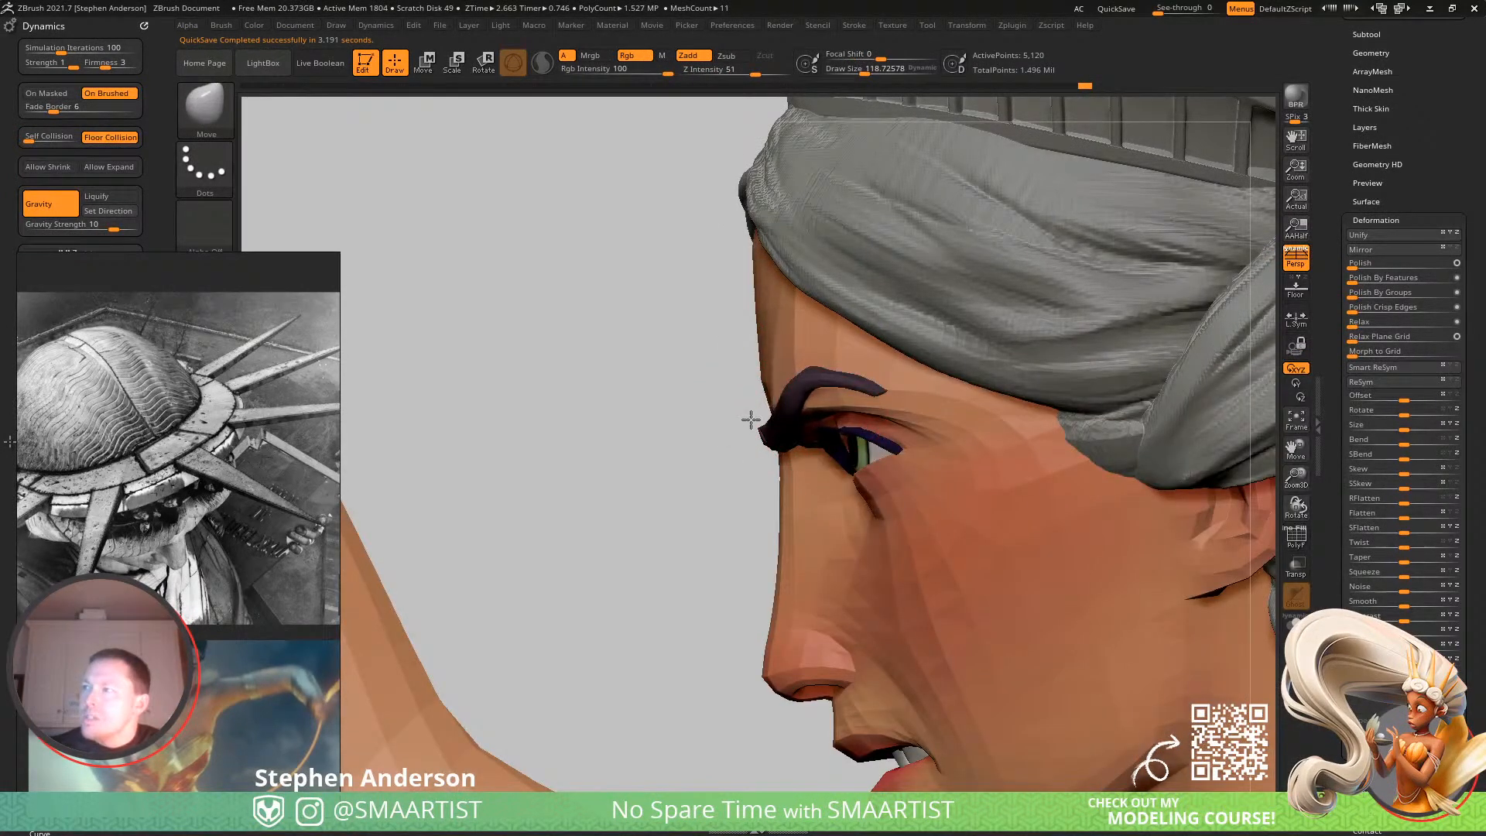
{"action": "left_click_drag", "start_coordinate": [669, 418], "coordinate": [747, 420]}
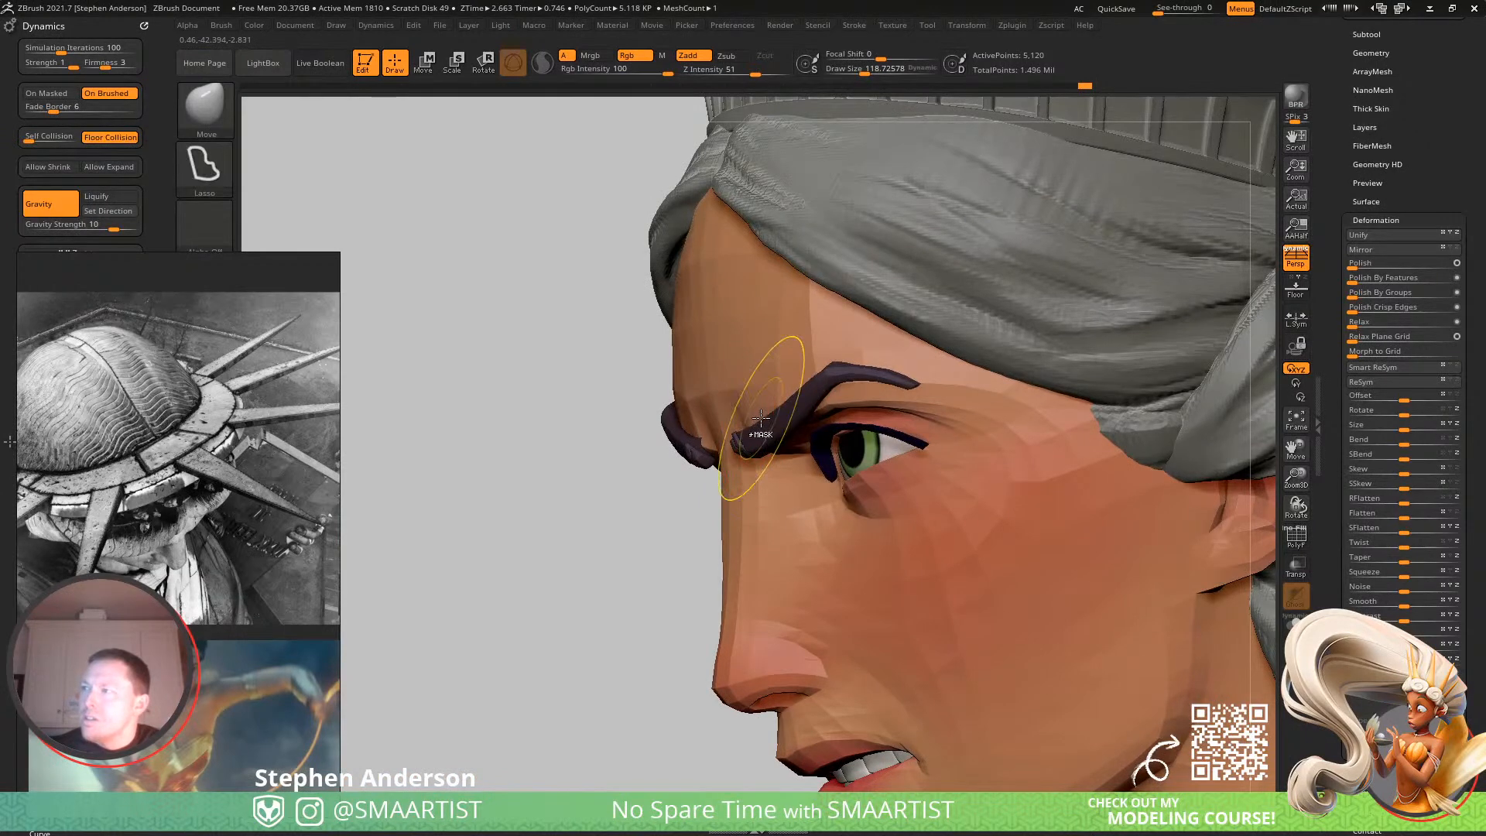
{"action": "right_click_drag", "start_coordinate": [783, 410], "coordinate": [769, 418]}
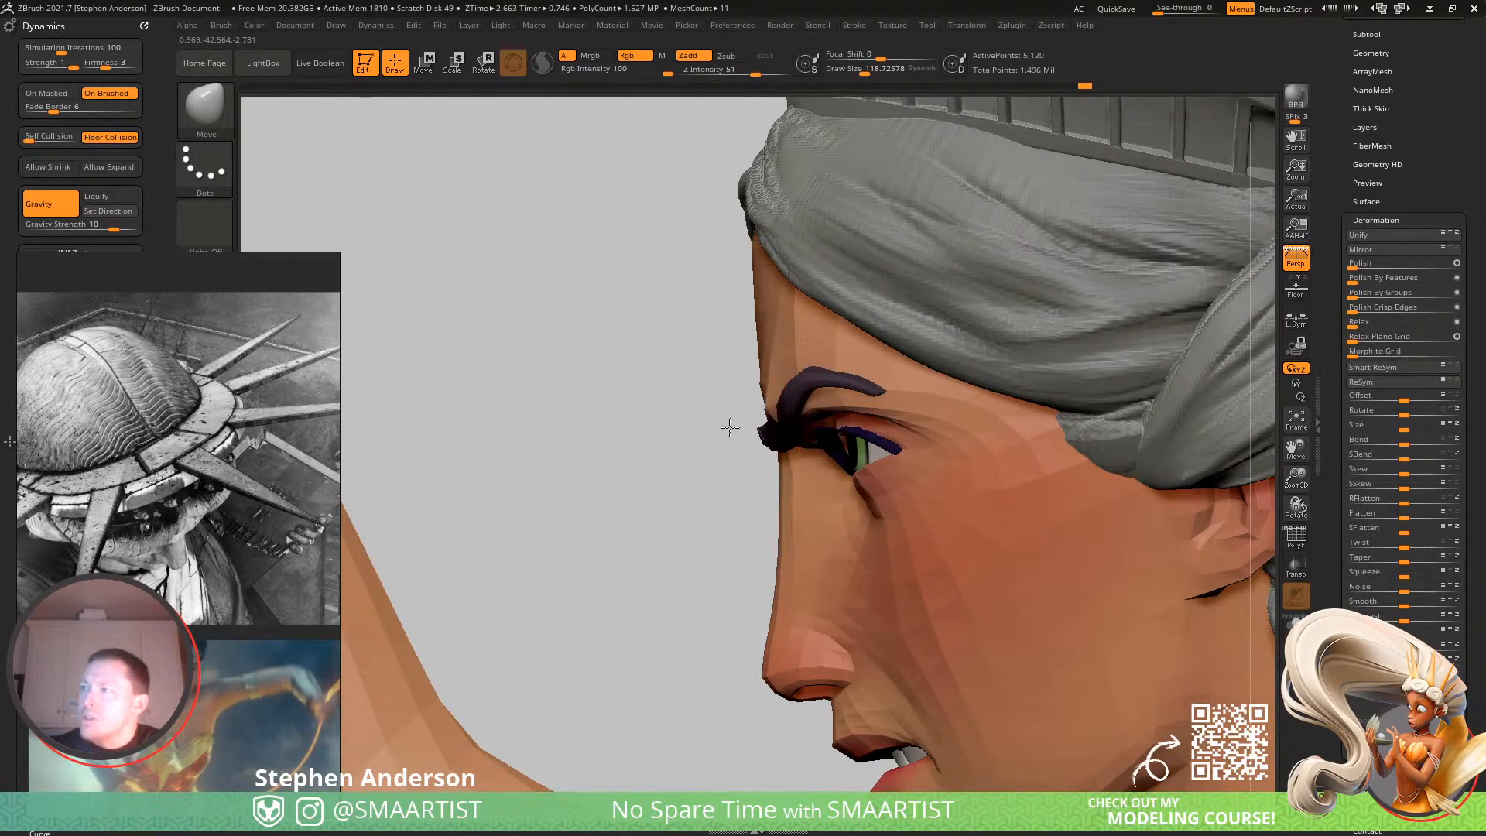
{"action": "mouse_move", "coordinate": [731, 427]}
{"action": "right_mouse_down"}
{"action": "mouse_move", "coordinate": [749, 427]}
{"action": "mouse_move", "coordinate": [734, 424]}
{"action": "right_mouse_up"}
{"action": "left_click_drag", "start_coordinate": [734, 424], "coordinate": [721, 435]}
Enlarge the Move brush and nudge the nose bridge just below the brow in profile.
{"action": "mouse_move", "coordinate": [725, 422]}
{"action": "right_mouse_down"}
{"action": "mouse_move", "coordinate": [666, 394]}
{"action": "mouse_move", "coordinate": [779, 445]}
{"action": "right_mouse_up"}
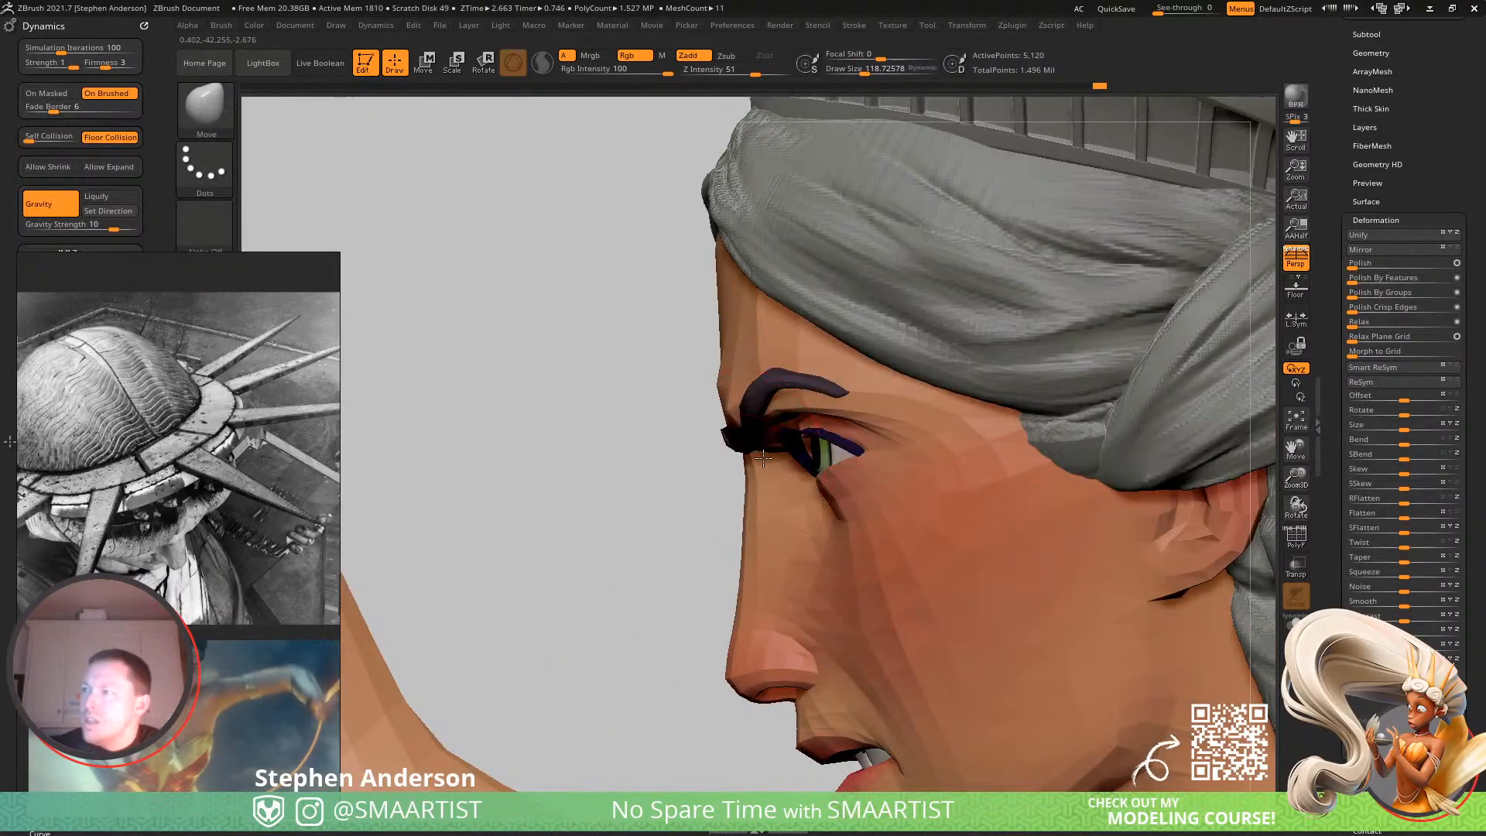
{"action": "scroll", "coordinate": [763, 459], "scroll_direction": "up", "scroll_amount": 5, "text": "ctrl"}
{"action": "left_click_drag", "start_coordinate": [747, 459], "coordinate": [743, 459]}
{"action": "right_click_drag", "start_coordinate": [743, 459], "coordinate": [743, 410]}
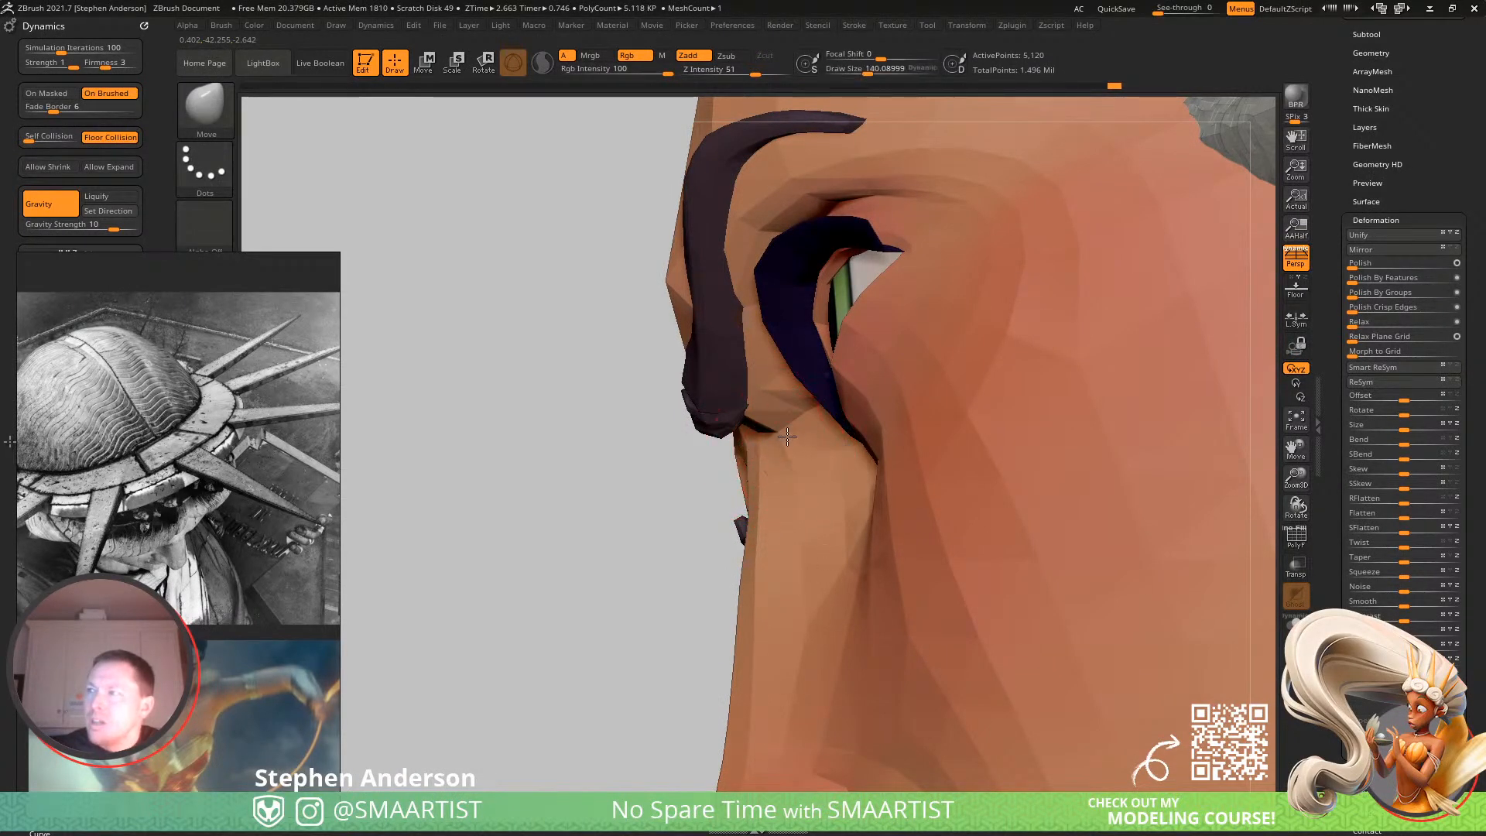
Examine the brow and nose bridge from above, in three-quarter view and in profile at different subdivision levels.
{"action": "mouse_move", "coordinate": [782, 440]}
{"action": "right_mouse_down"}
{"action": "mouse_move", "coordinate": [856, 464]}
{"action": "mouse_move", "coordinate": [774, 433]}
{"action": "mouse_move", "coordinate": [807, 431]}
{"action": "mouse_move", "coordinate": [862, 502]}
{"action": "mouse_move", "coordinate": [822, 503]}
{"action": "mouse_move", "coordinate": [822, 558]}
{"action": "mouse_move", "coordinate": [855, 561]}
{"action": "mouse_move", "coordinate": [833, 586]}
{"action": "mouse_move", "coordinate": [801, 546]}
{"action": "mouse_move", "coordinate": [948, 484]}
{"action": "right_mouse_up"}
{"action": "key", "text": "d"}
{"action": "key", "text": "s"}
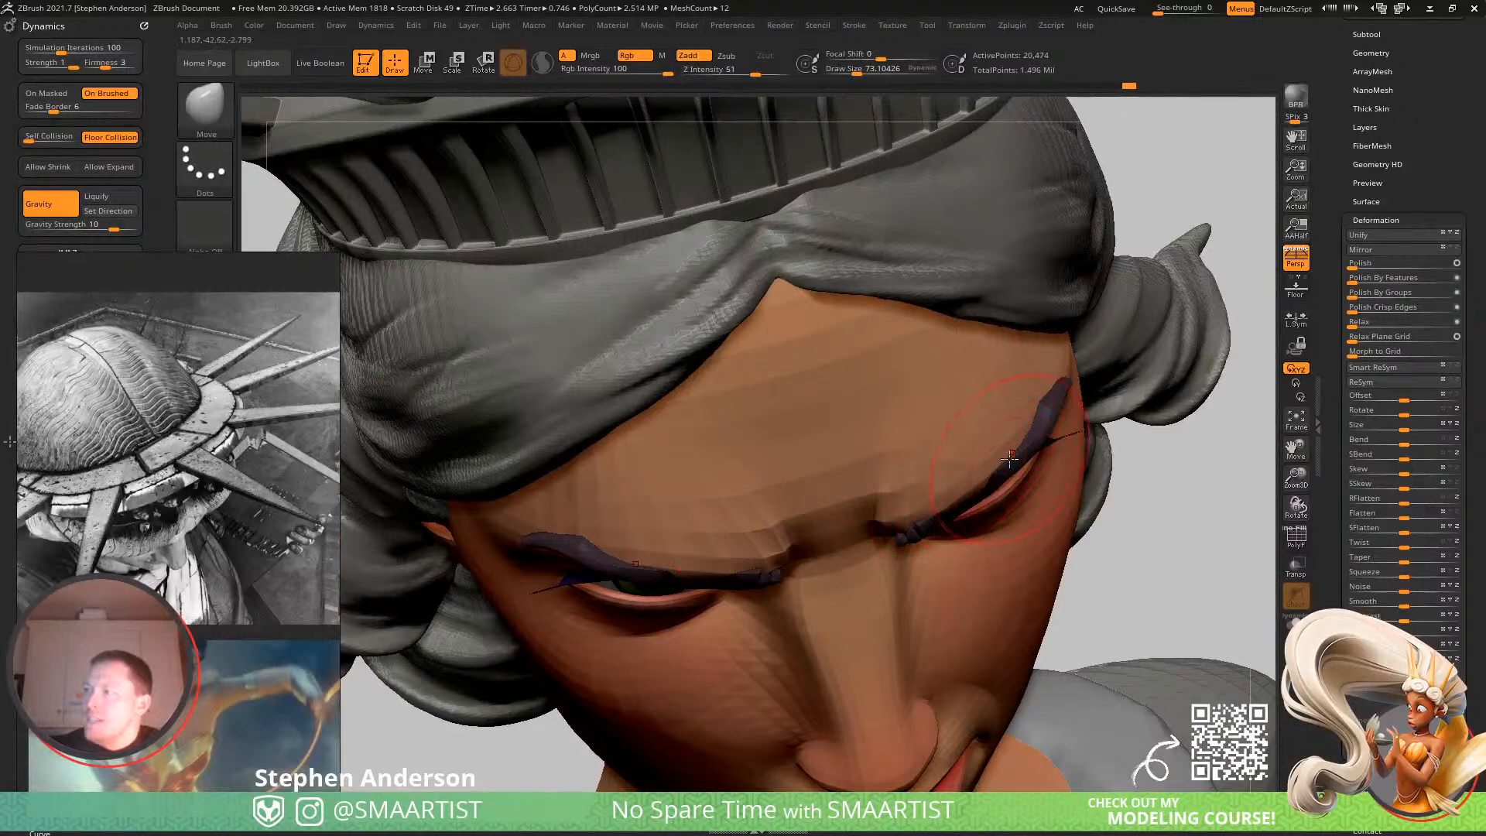
{"action": "mouse_move", "coordinate": [1017, 442]}
{"action": "right_mouse_down"}
{"action": "mouse_move", "coordinate": [917, 509]}
{"action": "mouse_move", "coordinate": [880, 514]}
{"action": "mouse_move", "coordinate": [928, 467]}
{"action": "mouse_move", "coordinate": [832, 461]}
{"action": "mouse_move", "coordinate": [818, 407]}
{"action": "mouse_move", "coordinate": [693, 399]}
{"action": "right_mouse_up"}
{"action": "mouse_move", "coordinate": [867, 377]}
{"action": "right_mouse_down"}
{"action": "mouse_move", "coordinate": [747, 368]}
{"action": "mouse_move", "coordinate": [789, 428]}
{"action": "mouse_move", "coordinate": [764, 422]}
{"action": "mouse_move", "coordinate": [822, 423]}
{"action": "right_mouse_up"}
{"action": "key", "text": "ctrl"}
{"action": "key", "text": "shift+d"}
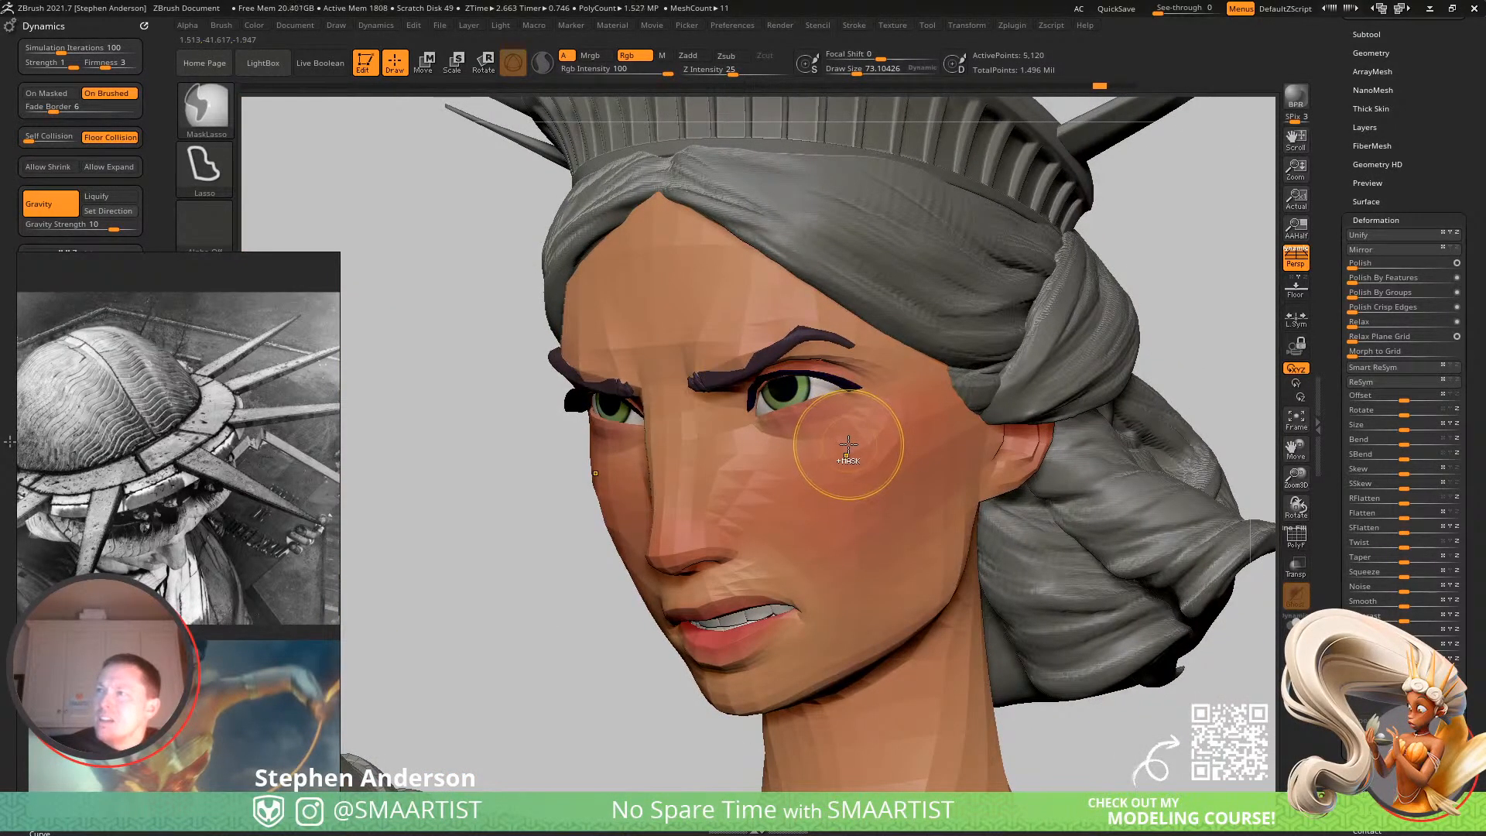
{"action": "key", "text": "d"}
{"action": "mouse_move", "coordinate": [841, 448]}
{"action": "right_mouse_down", "text": "ctrl"}
{"action": "mouse_move", "coordinate": [813, 410]}
{"action": "mouse_move", "coordinate": [696, 352]}
{"action": "mouse_move", "coordinate": [806, 400]}
{"action": "mouse_move", "coordinate": [752, 397]}
{"action": "mouse_move", "coordinate": [787, 430]}
{"action": "right_mouse_up", "text": "ctrl"}
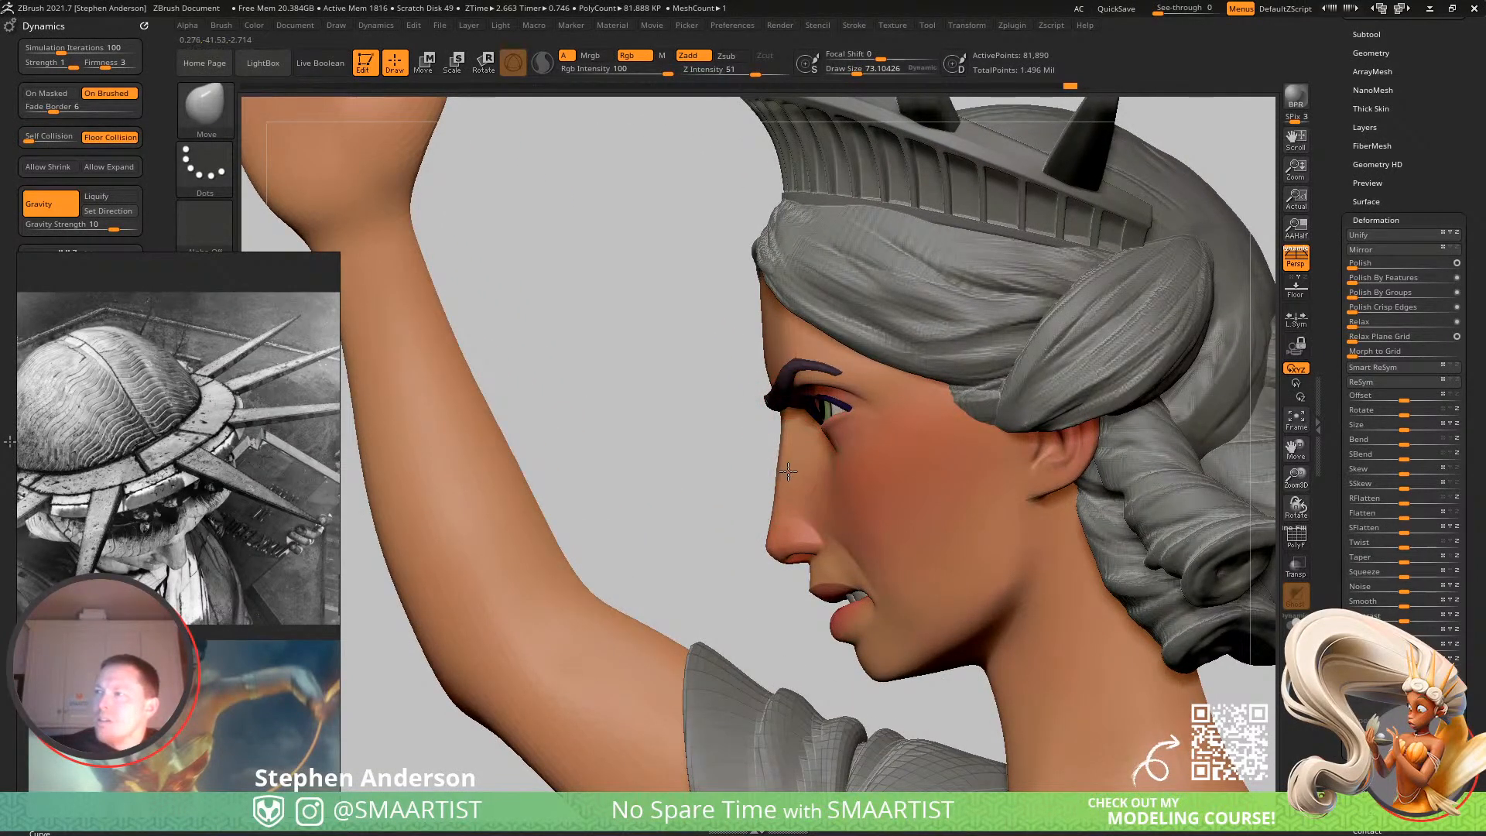
Lasso-mask the area around both eyes with a soft edge, leaving the nose unmasked.
{"action": "mouse_move", "coordinate": [802, 464]}
{"action": "right_mouse_down"}
{"action": "mouse_move", "coordinate": [845, 457]}
{"action": "mouse_move", "coordinate": [749, 447]}
{"action": "mouse_move", "coordinate": [794, 436]}
{"action": "mouse_move", "coordinate": [824, 402]}
{"action": "mouse_move", "coordinate": [852, 320]}
{"action": "right_mouse_up"}
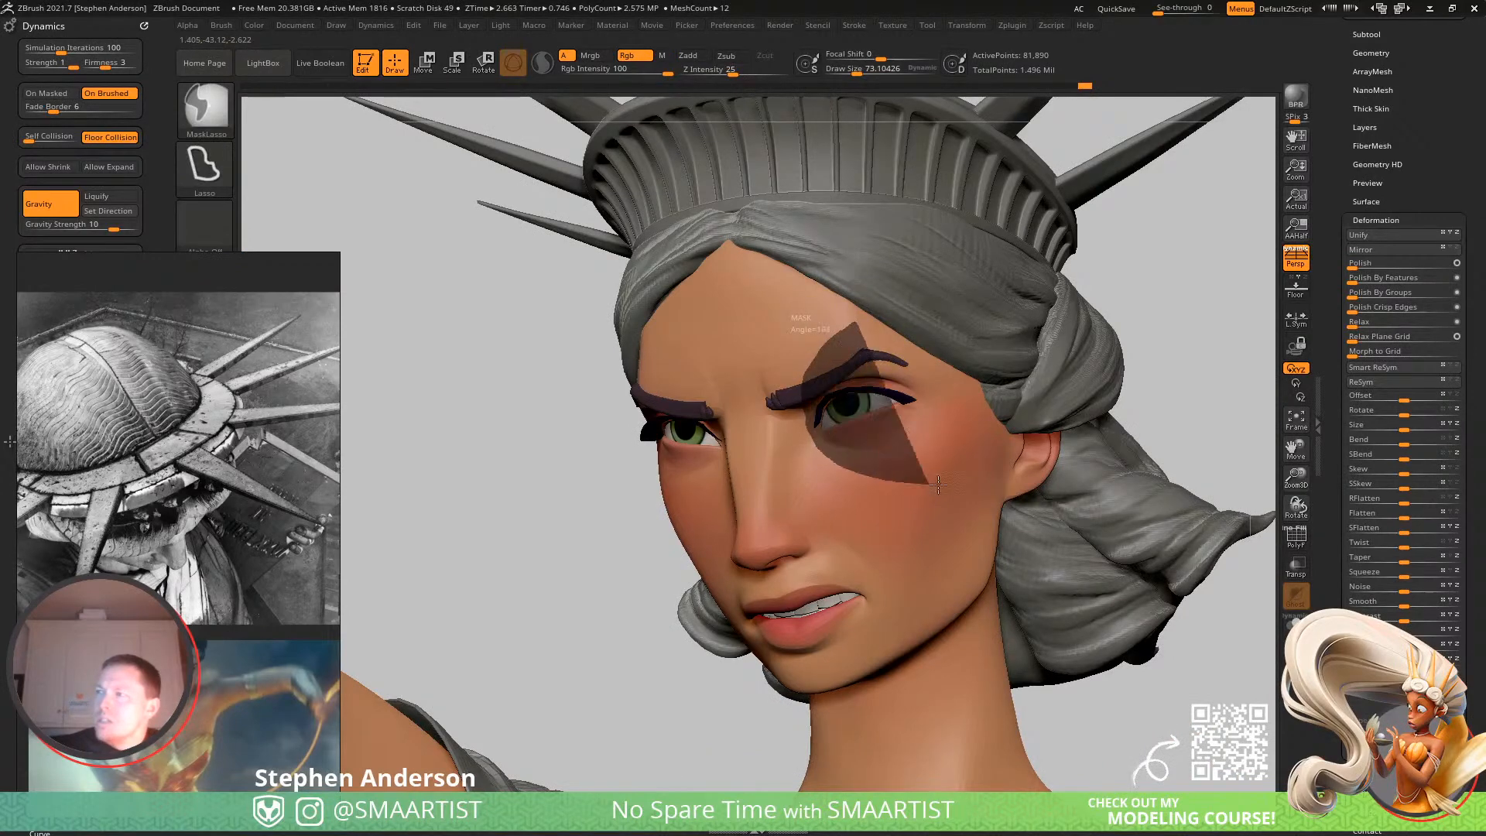
{"action": "left_click_drag", "start_coordinate": [913, 483], "coordinate": [1010, 371], "text": "ctrl"}
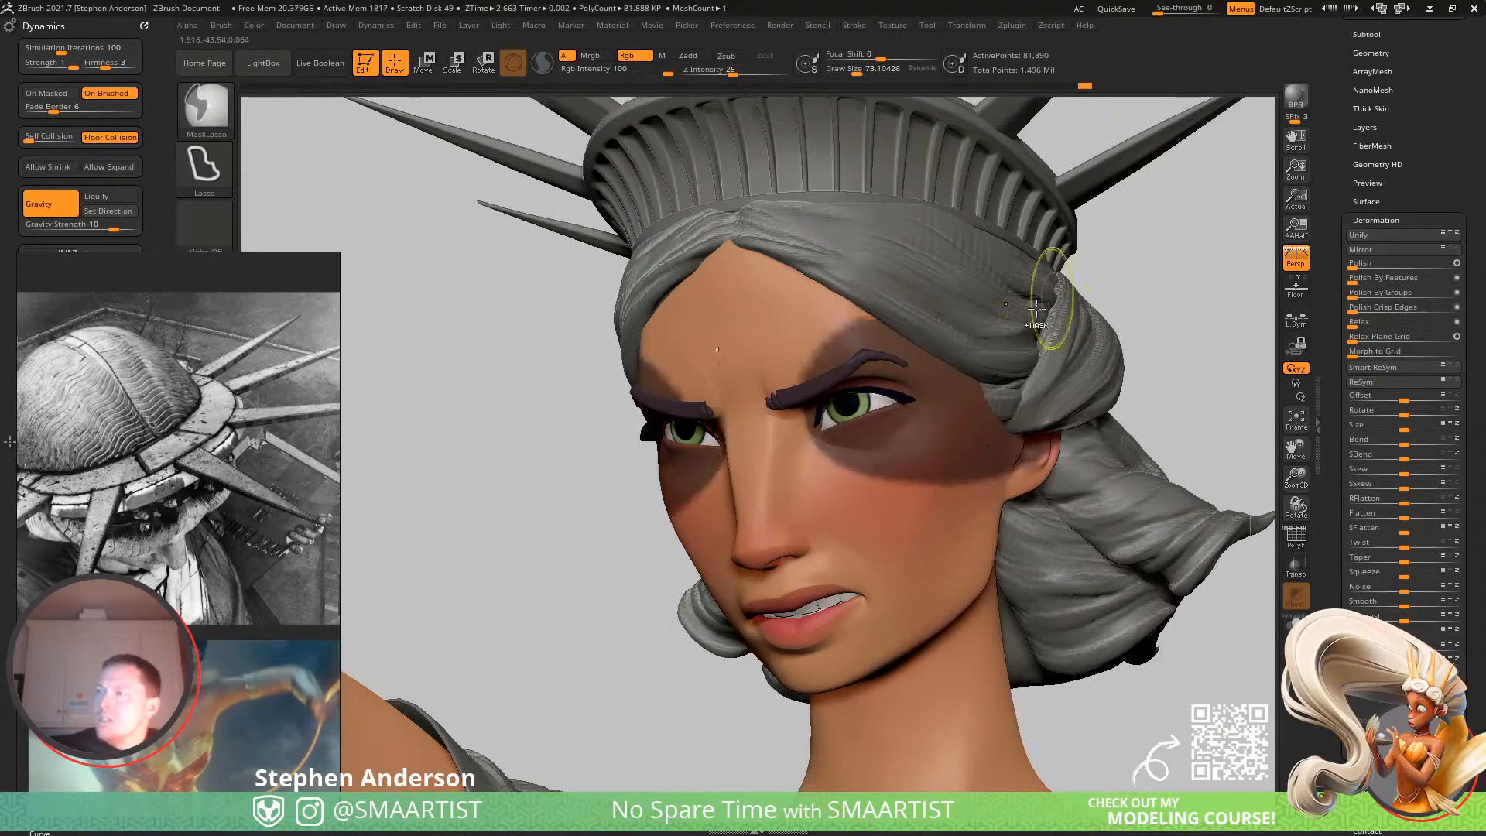
{"action": "left_click", "coordinate": [1167, 284], "text": "ctrl"}
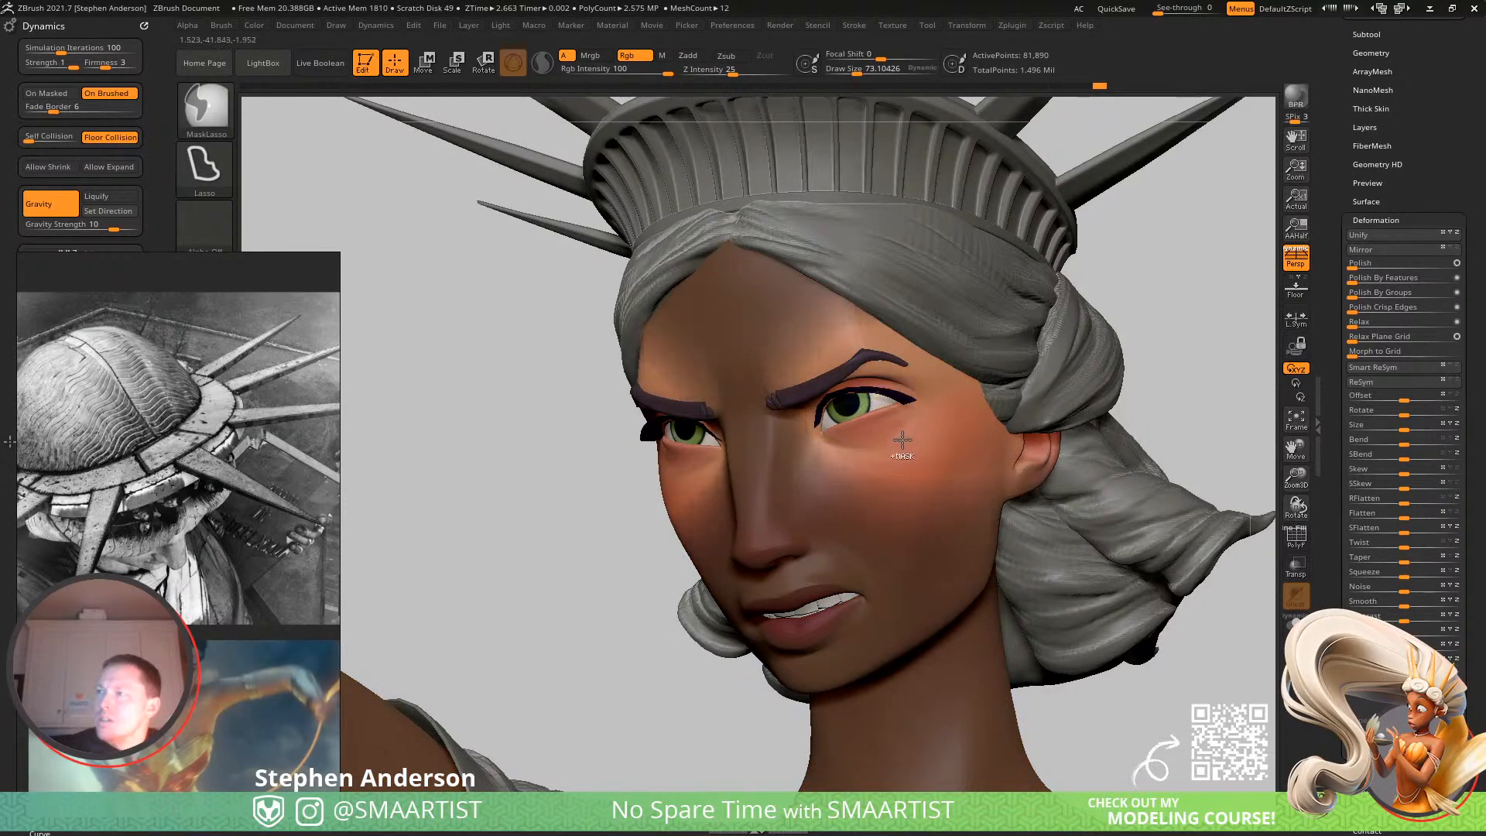
{"action": "left_click", "coordinate": [1169, 291], "text": "ctrl"}
{"action": "left_click_drag", "start_coordinate": [1167, 294], "coordinate": [955, 315]}
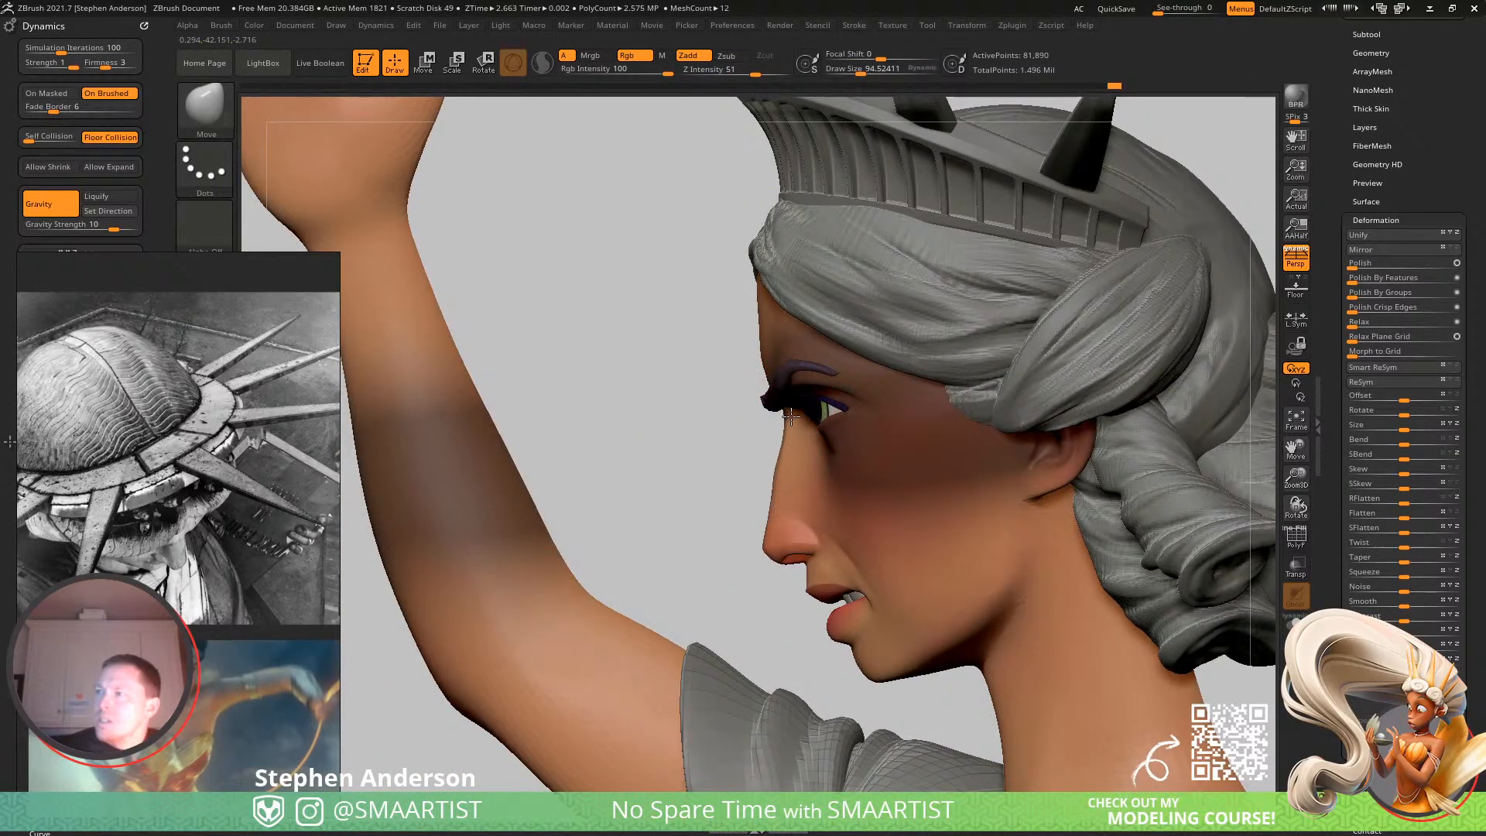
Reshape the nose bridge in profile and from the front with the Move brush, and clear the eye-area mask.
{"action": "mouse_move", "coordinate": [818, 507]}
{"action": "right_mouse_down"}
{"action": "mouse_move", "coordinate": [940, 495]}
{"action": "mouse_move", "coordinate": [833, 488]}
{"action": "mouse_move", "coordinate": [768, 458]}
{"action": "right_mouse_up"}
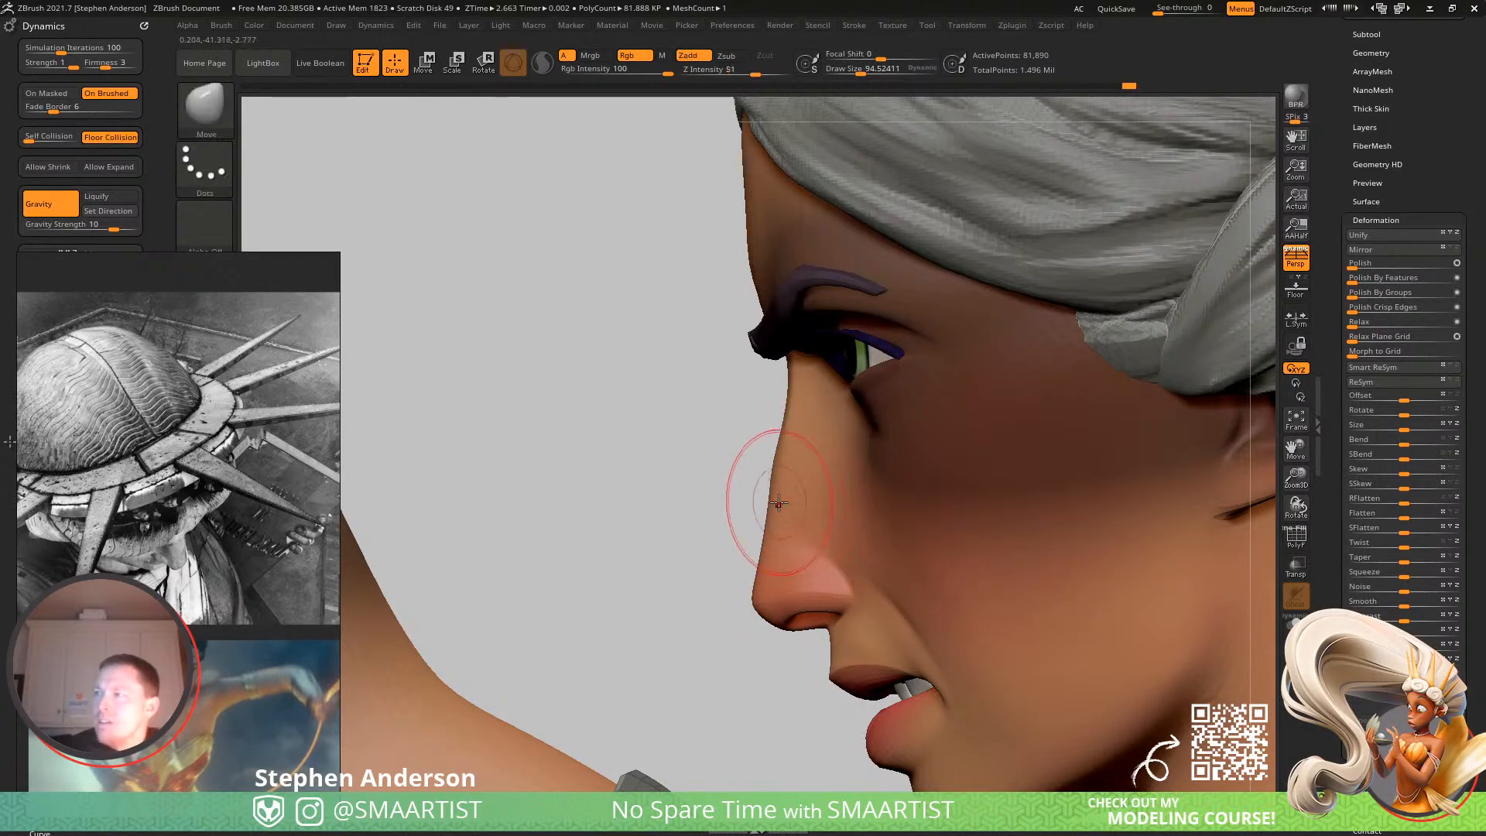
{"action": "left_click_drag", "start_coordinate": [787, 503], "coordinate": [787, 504]}
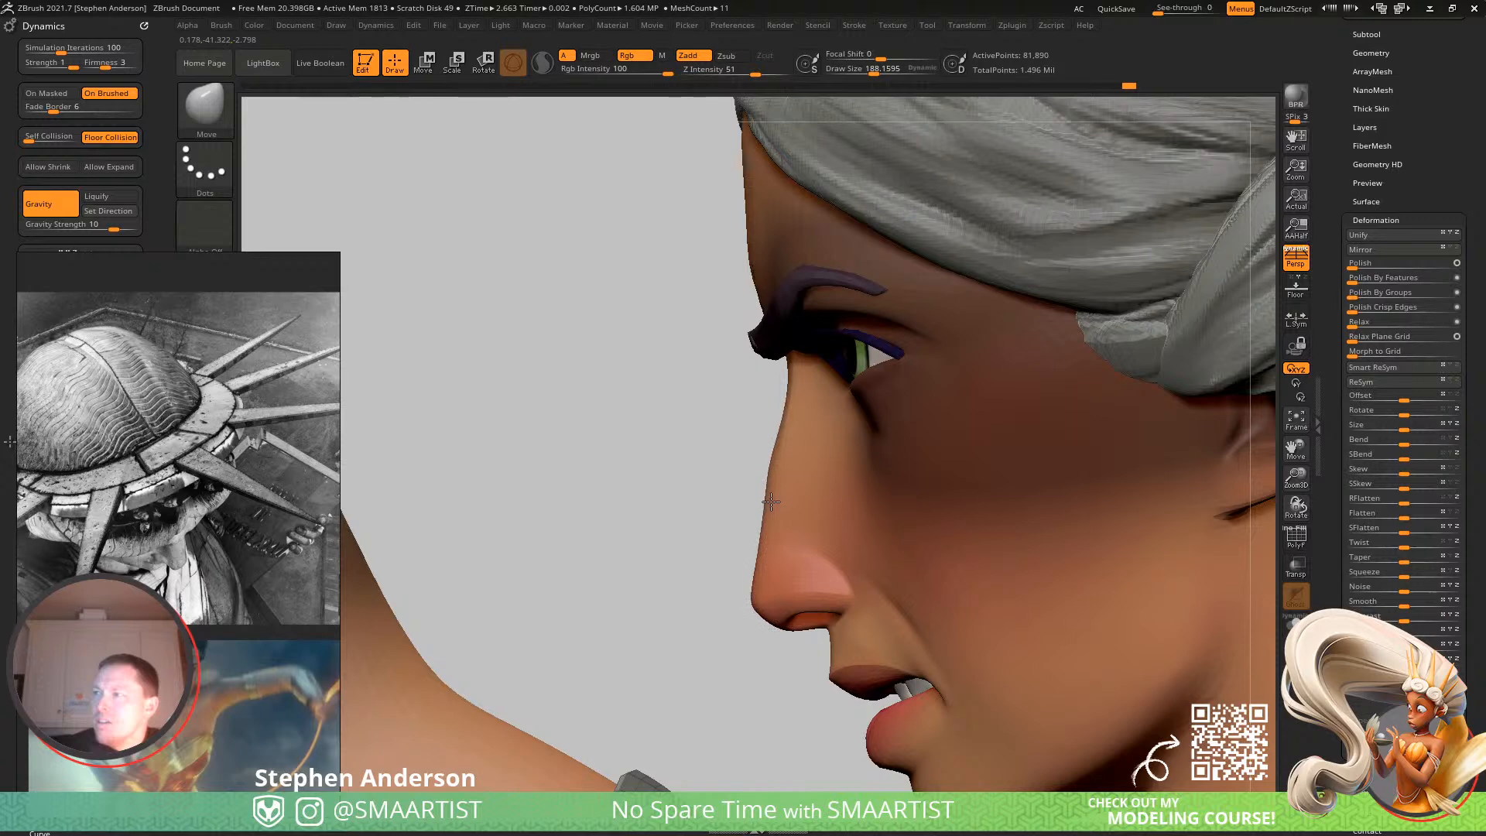
{"action": "mouse_move", "coordinate": [778, 504]}
{"action": "right_mouse_down"}
{"action": "mouse_move", "coordinate": [779, 457]}
{"action": "mouse_move", "coordinate": [838, 494]}
{"action": "mouse_move", "coordinate": [815, 464]}
{"action": "mouse_move", "coordinate": [814, 419]}
{"action": "mouse_move", "coordinate": [879, 465]}
{"action": "mouse_move", "coordinate": [952, 465]}
{"action": "mouse_move", "coordinate": [859, 480]}
{"action": "mouse_move", "coordinate": [797, 542]}
{"action": "right_mouse_up"}
{"action": "key", "text": "s"}
{"action": "left_click_drag", "start_coordinate": [780, 591], "coordinate": [788, 578]}
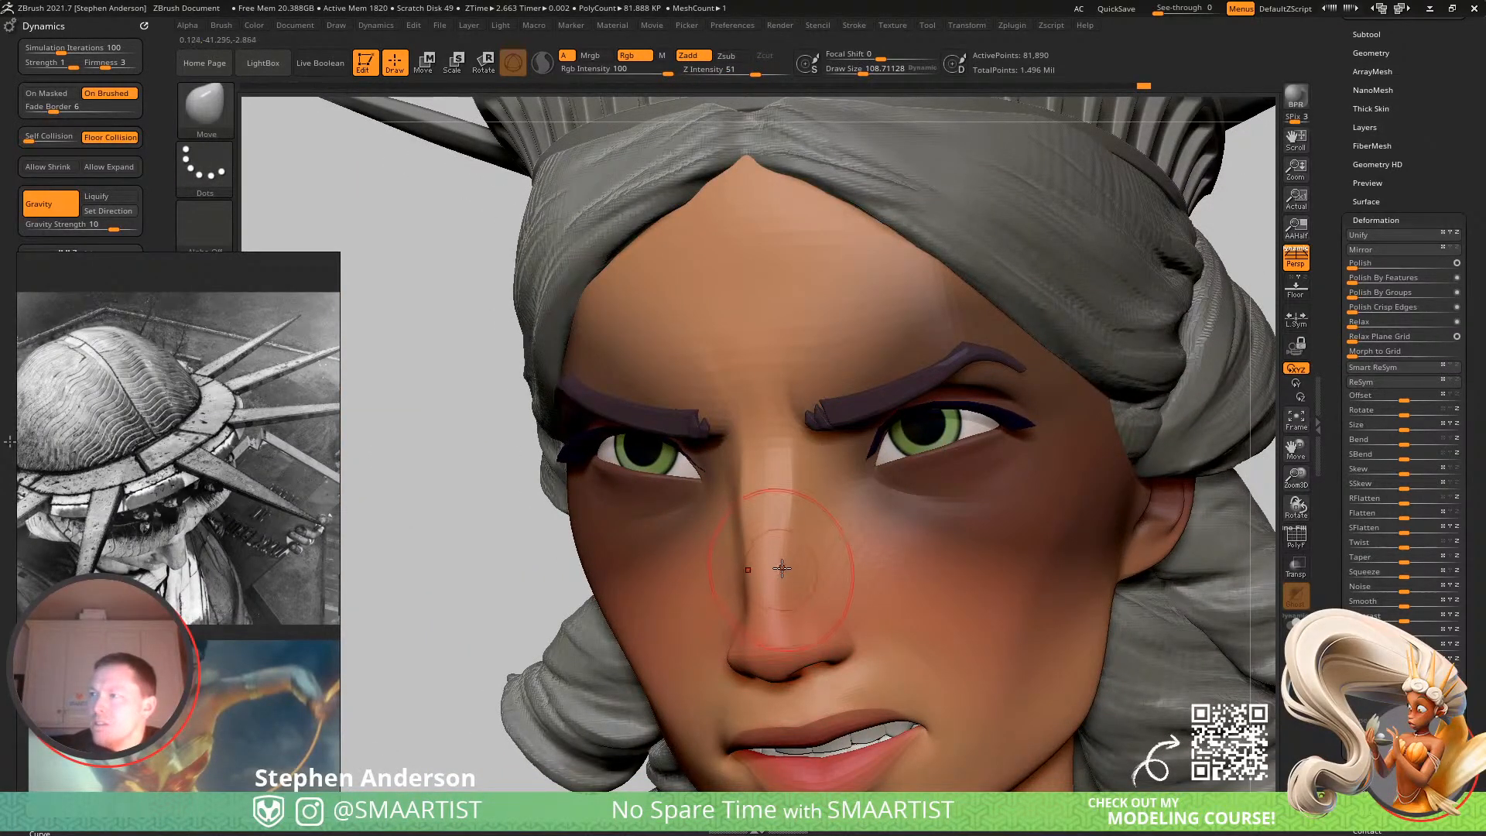
{"action": "right_click_drag", "start_coordinate": [812, 585], "coordinate": [911, 498], "text": "ctrl"}
{"action": "left_click_drag", "start_coordinate": [920, 484], "coordinate": [915, 571], "text": "ctrl"}
{"action": "mouse_move", "coordinate": [916, 570]}
{"action": "right_mouse_down", "text": "ctrl"}
{"action": "mouse_move", "coordinate": [859, 547]}
{"action": "mouse_move", "coordinate": [763, 581]}
{"action": "mouse_move", "coordinate": [955, 689]}
{"action": "mouse_move", "coordinate": [957, 665]}
{"action": "right_mouse_up", "text": "ctrl"}
Save the tool as LadyLiberty_04, replacing the existing file.
{"action": "key", "text": "ctrl+s"}
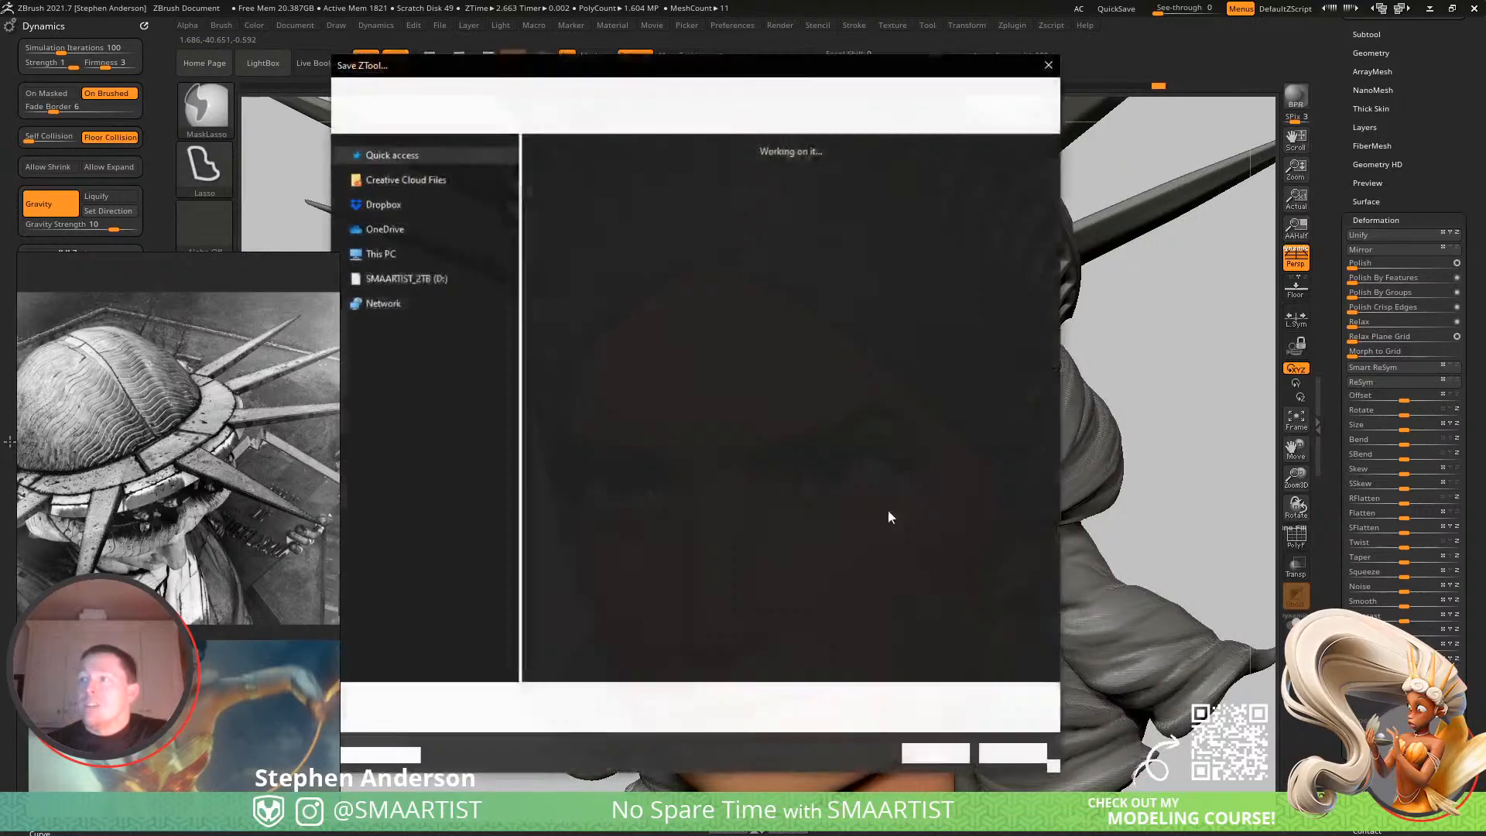
{"action": "left_click", "coordinate": [946, 752]}
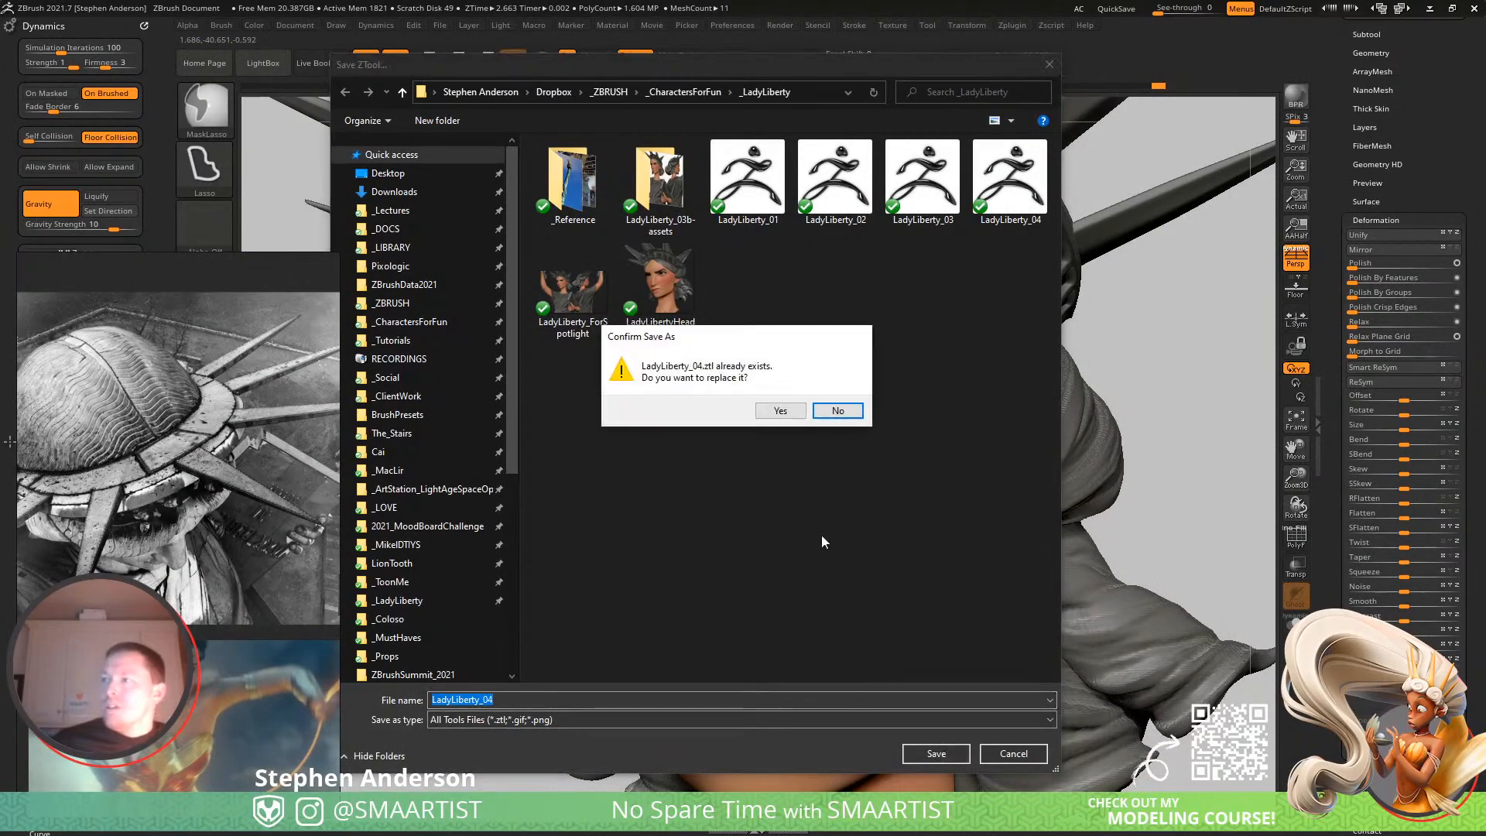
{"action": "left_click", "coordinate": [780, 411]}
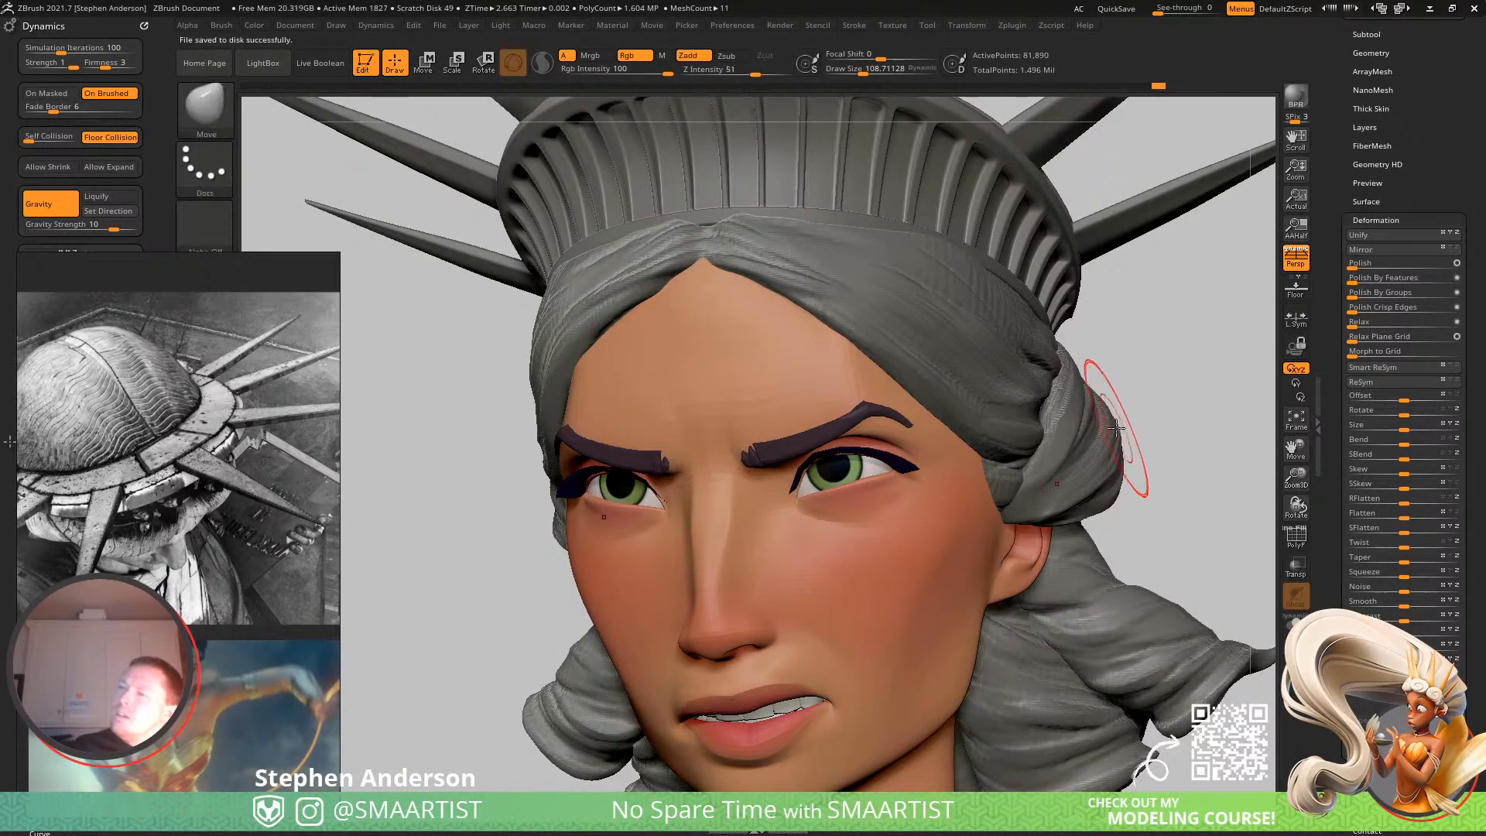
Display the head's polygroup wireframe and mask everything except the pink polygroup around the eyes.
{"action": "mouse_move", "coordinate": [1105, 463]}
{"action": "right_mouse_down", "text": "ctrl"}
{"action": "mouse_move", "coordinate": [948, 499]}
{"action": "mouse_move", "coordinate": [869, 462]}
{"action": "mouse_move", "coordinate": [916, 475]}
{"action": "mouse_move", "coordinate": [875, 488]}
{"action": "mouse_move", "coordinate": [770, 475]}
{"action": "mouse_move", "coordinate": [855, 502]}
{"action": "mouse_move", "coordinate": [828, 422]}
{"action": "mouse_move", "coordinate": [891, 574]}
{"action": "right_mouse_up", "text": "ctrl"}
{"action": "key", "text": "ctrl"}
{"action": "mouse_move", "coordinate": [832, 421]}
{"action": "right_mouse_down"}
{"action": "mouse_move", "coordinate": [823, 361]}
{"action": "mouse_move", "coordinate": [872, 457]}
{"action": "right_mouse_up"}
{"action": "key", "text": "shift"}
{"action": "key", "text": "shift+f"}
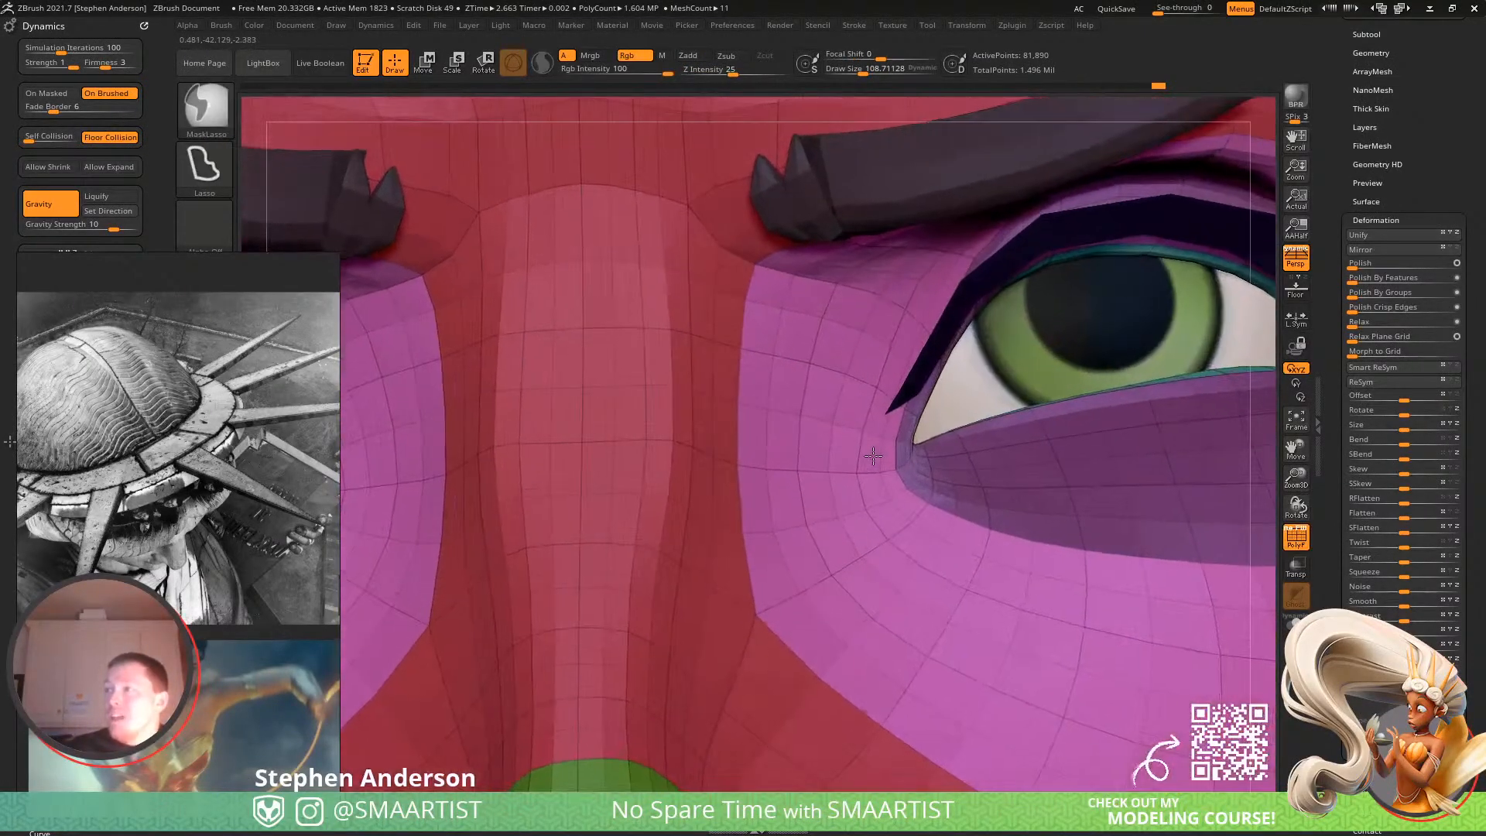
{"action": "key", "text": "w"}
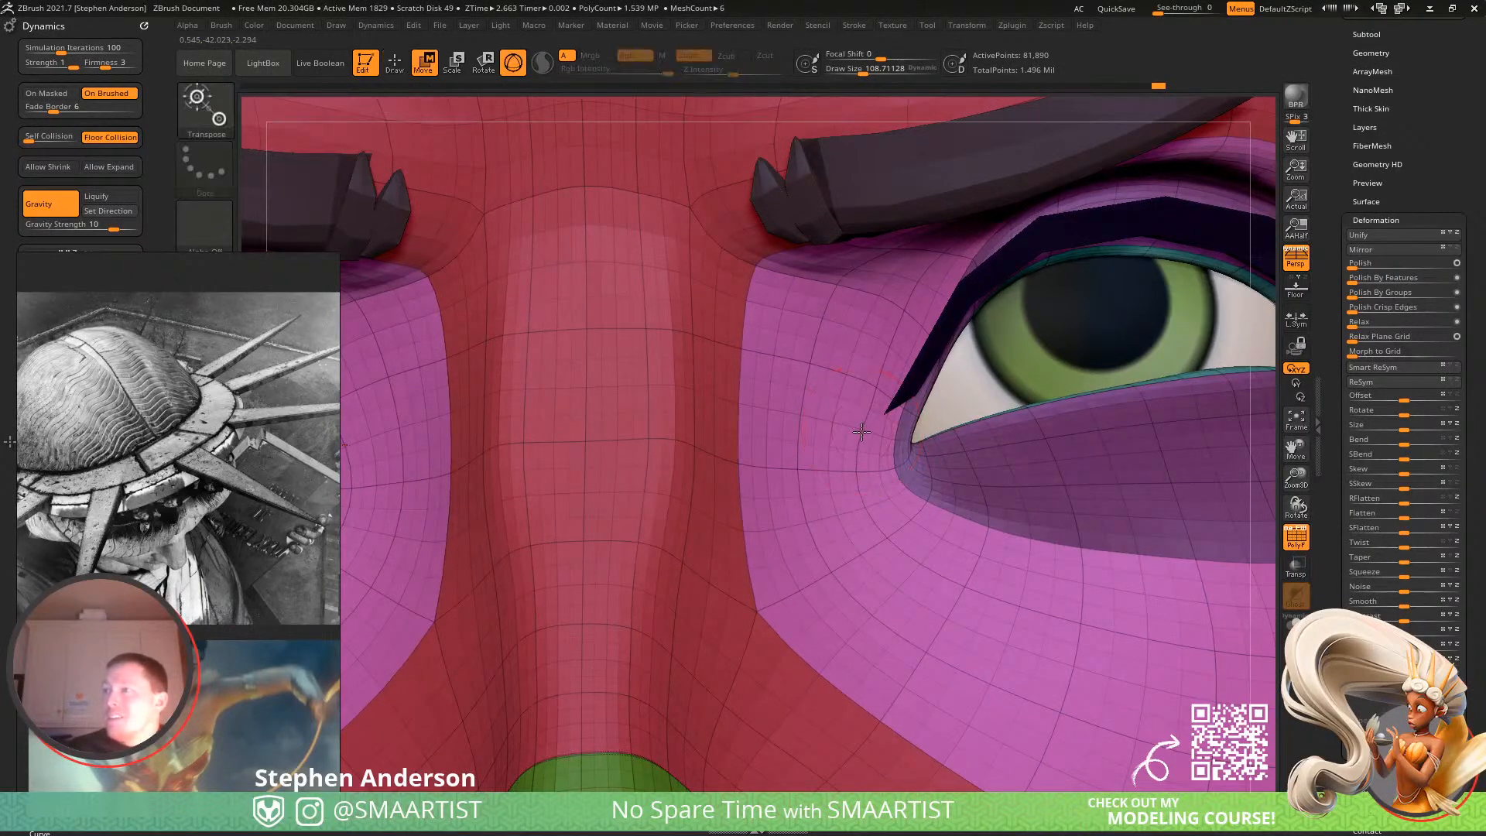
{"action": "left_click", "coordinate": [860, 430], "text": "ctrl"}
{"action": "key", "text": "q"}
{"action": "mouse_move", "coordinate": [867, 422]}
{"action": "right_mouse_down", "text": "ctrl"}
{"action": "mouse_move", "coordinate": [855, 387]}
{"action": "mouse_move", "coordinate": [802, 443]}
{"action": "mouse_move", "coordinate": [1122, 385]}
{"action": "right_mouse_up", "text": "ctrl"}
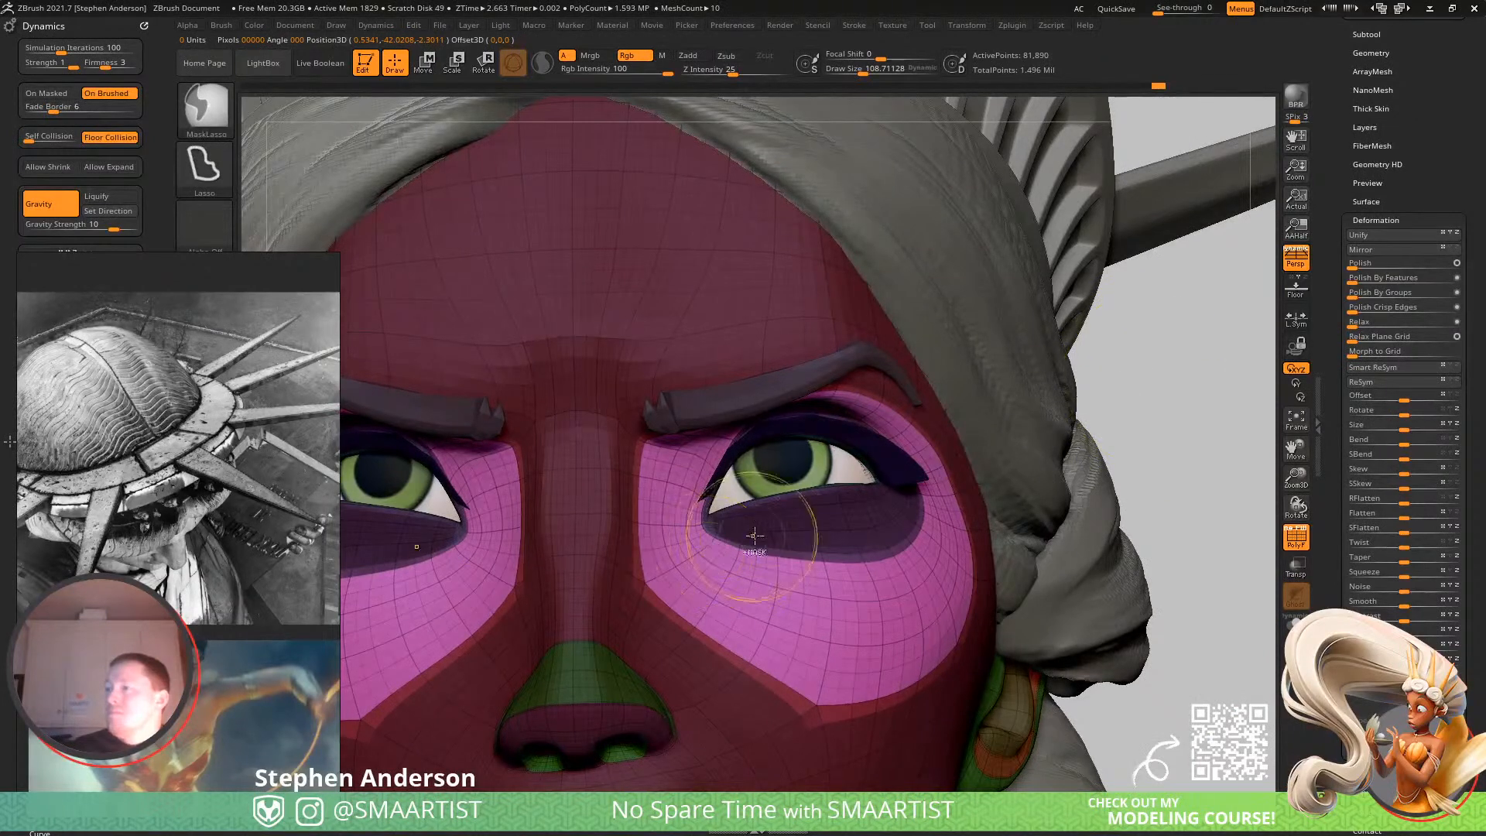
Try isolating and hiding the lower eyelid polygroup and inverting the eye-area mask, and restore the full unmasked head.
{"action": "left_click", "coordinate": [790, 530], "text": "ctrl+shift"}
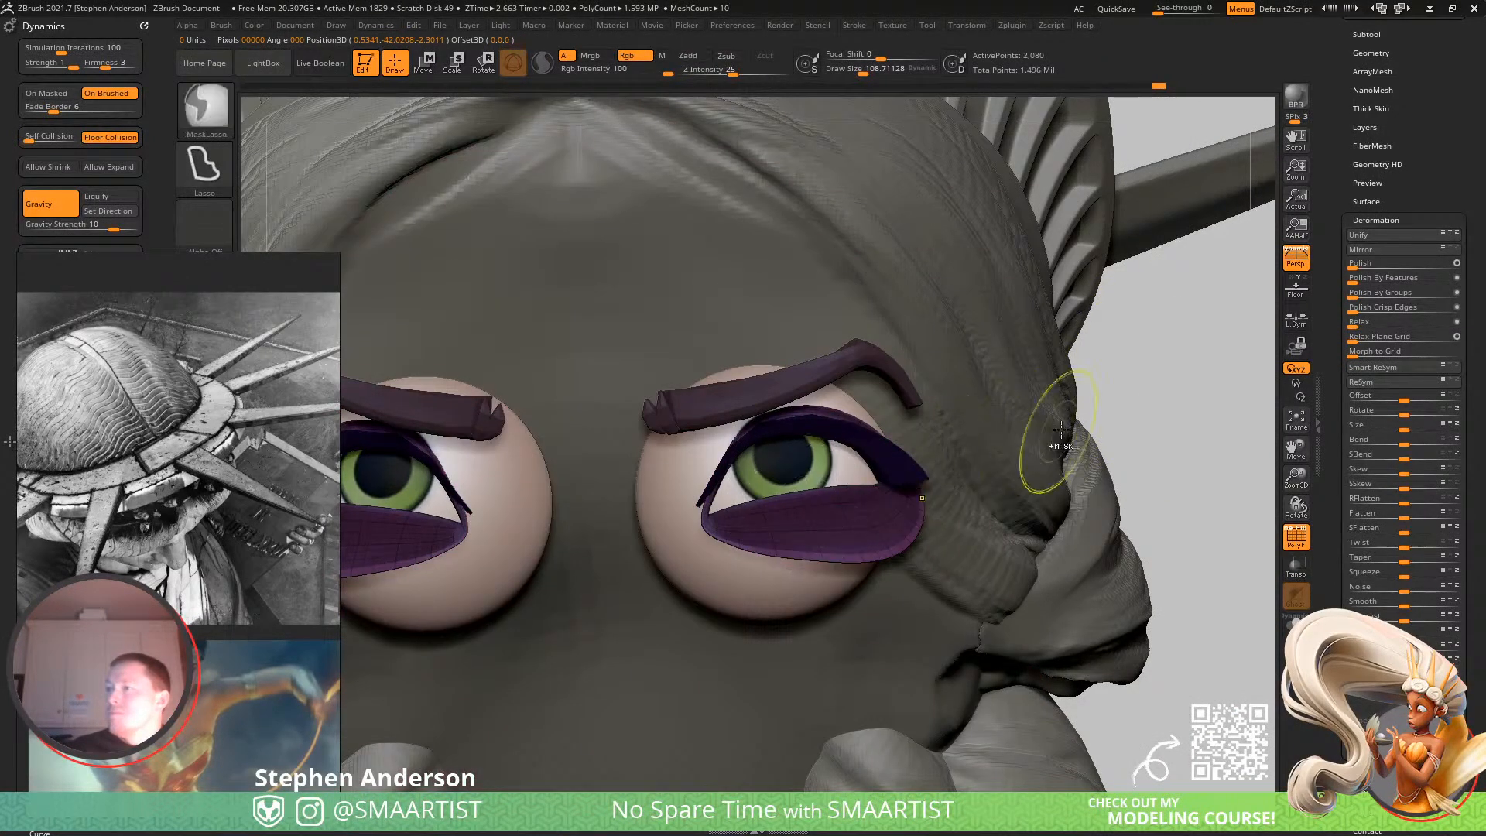
{"action": "left_click", "coordinate": [1200, 441], "text": "ctrl+shift"}
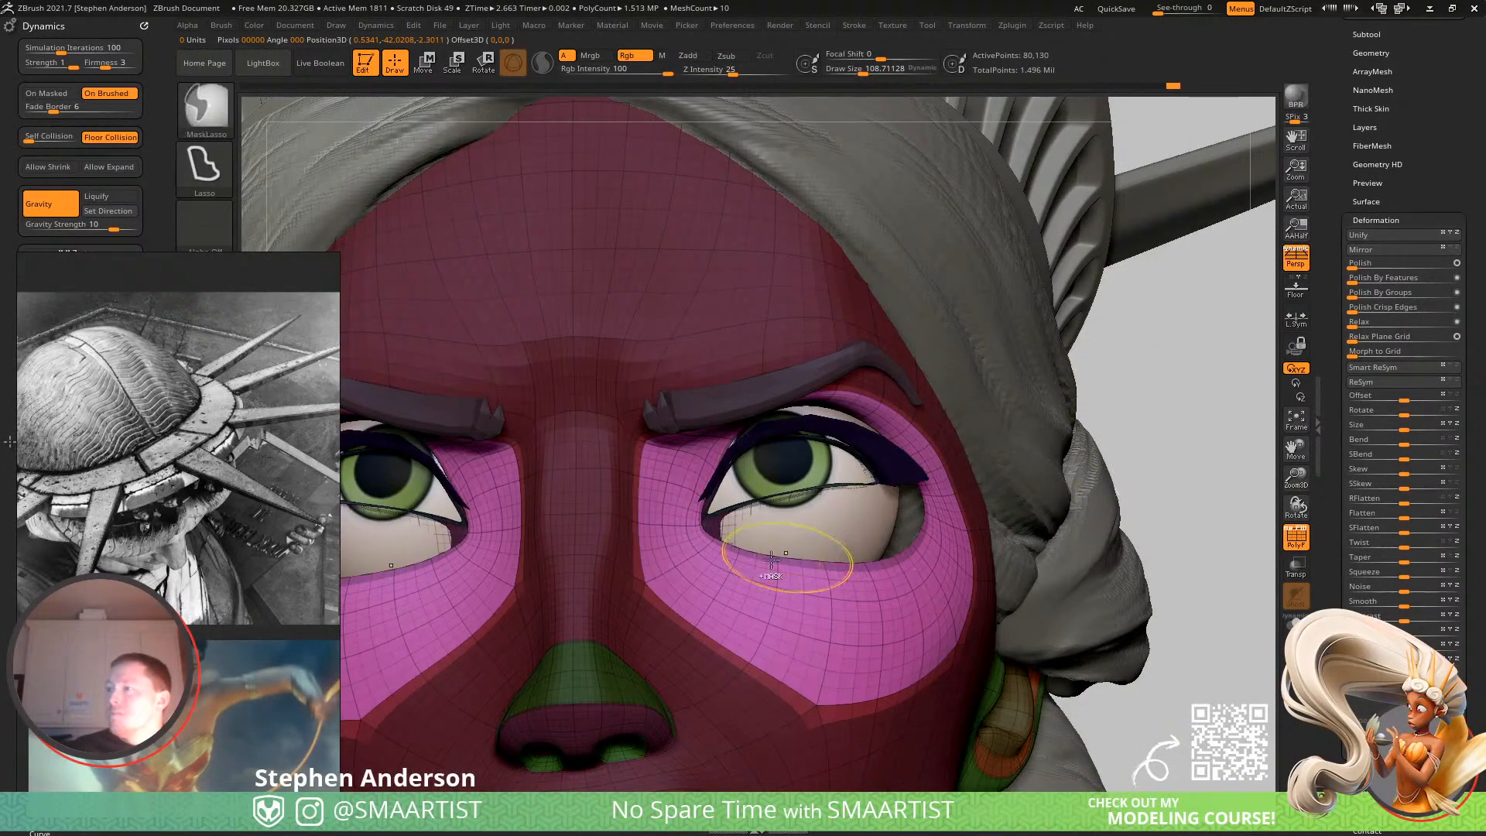
{"action": "left_click", "coordinate": [1172, 428], "text": "ctrl+shift"}
{"action": "left_click", "coordinate": [1191, 398], "text": "ctrl+shift"}
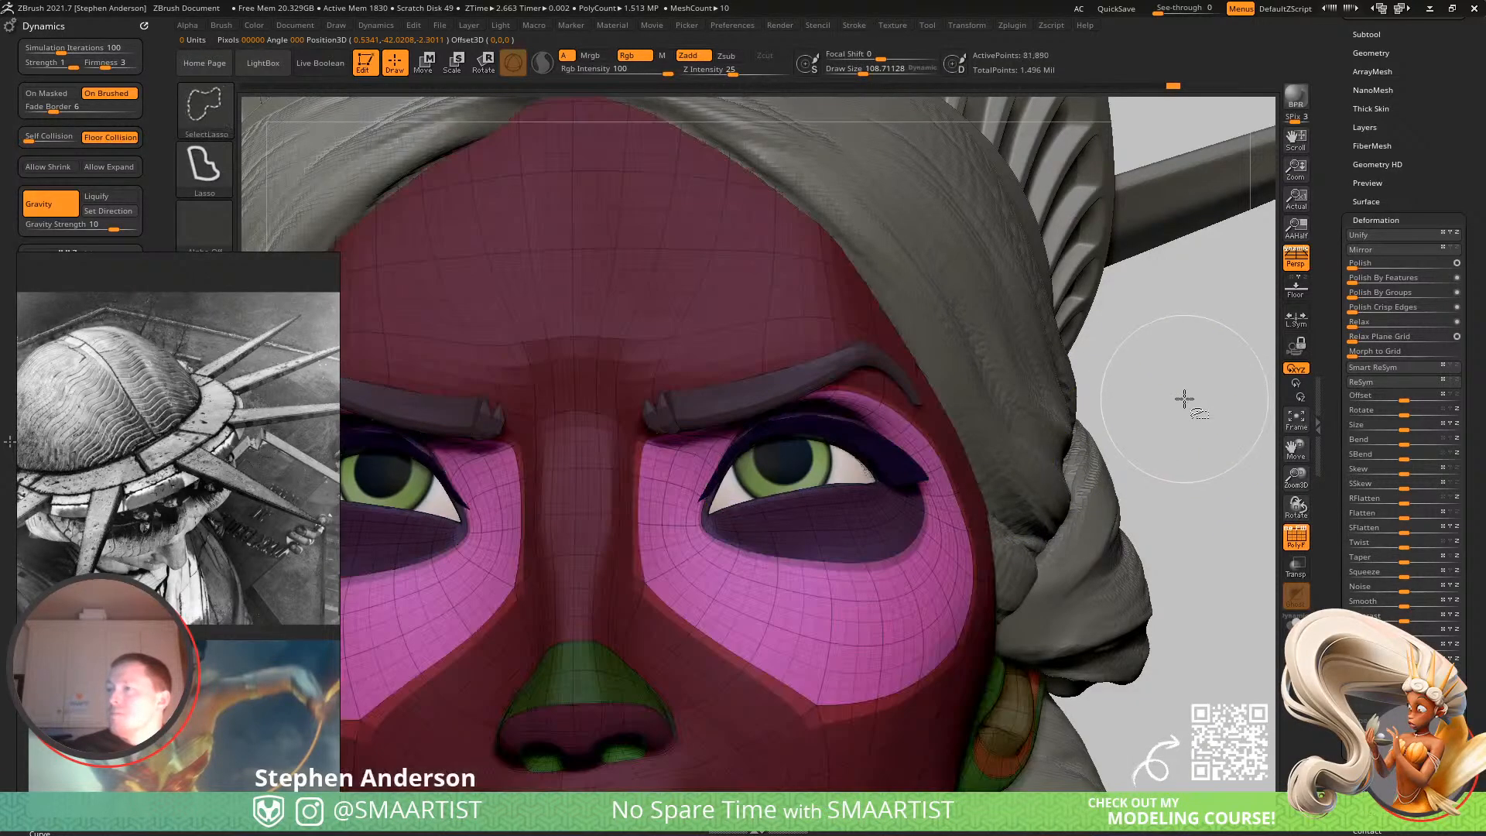
{"action": "left_click", "coordinate": [711, 587], "text": "ctrl"}
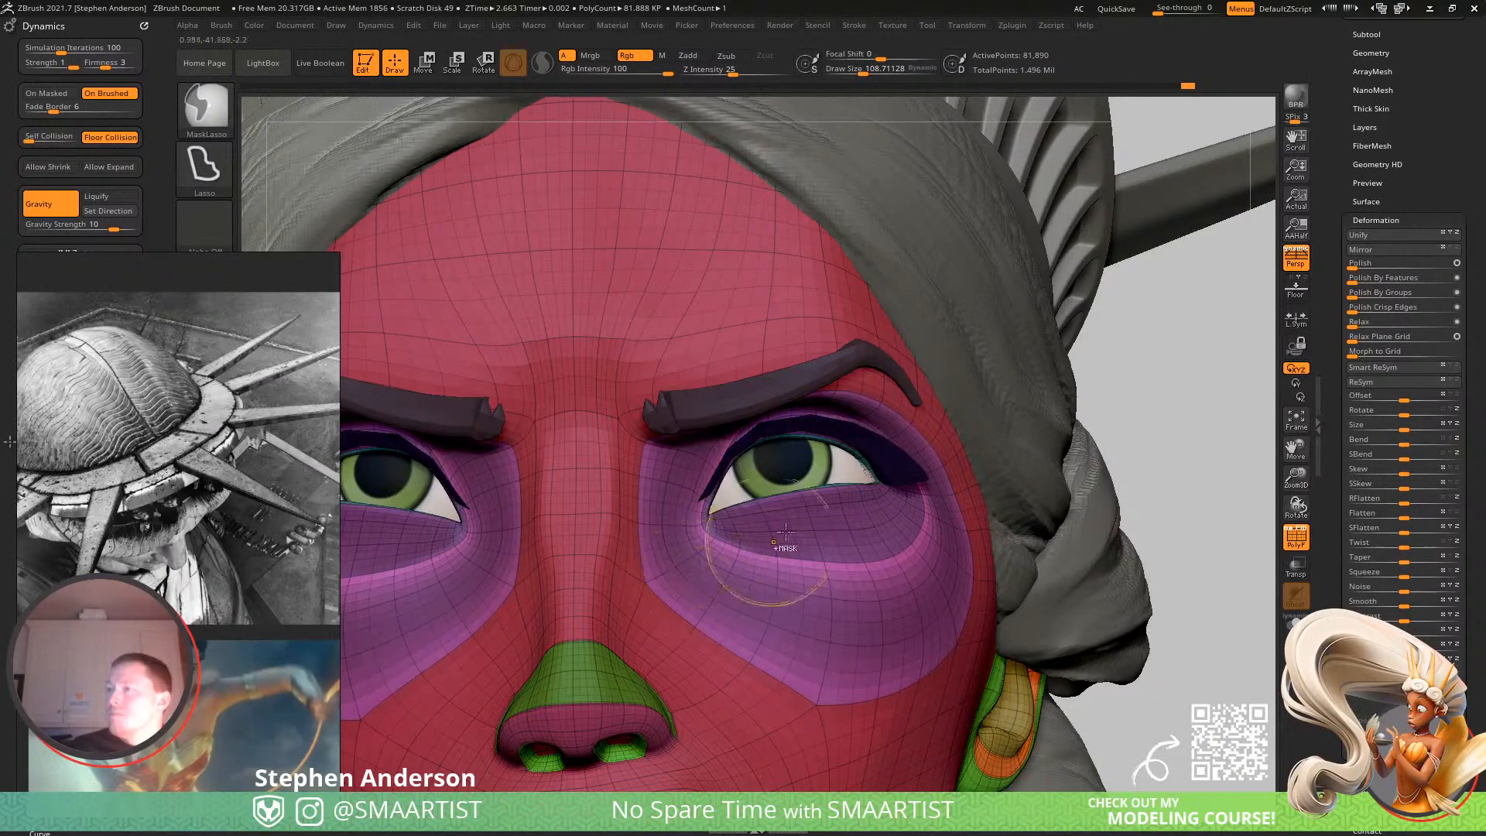
{"action": "left_click", "coordinate": [1150, 400], "text": "ctrl"}
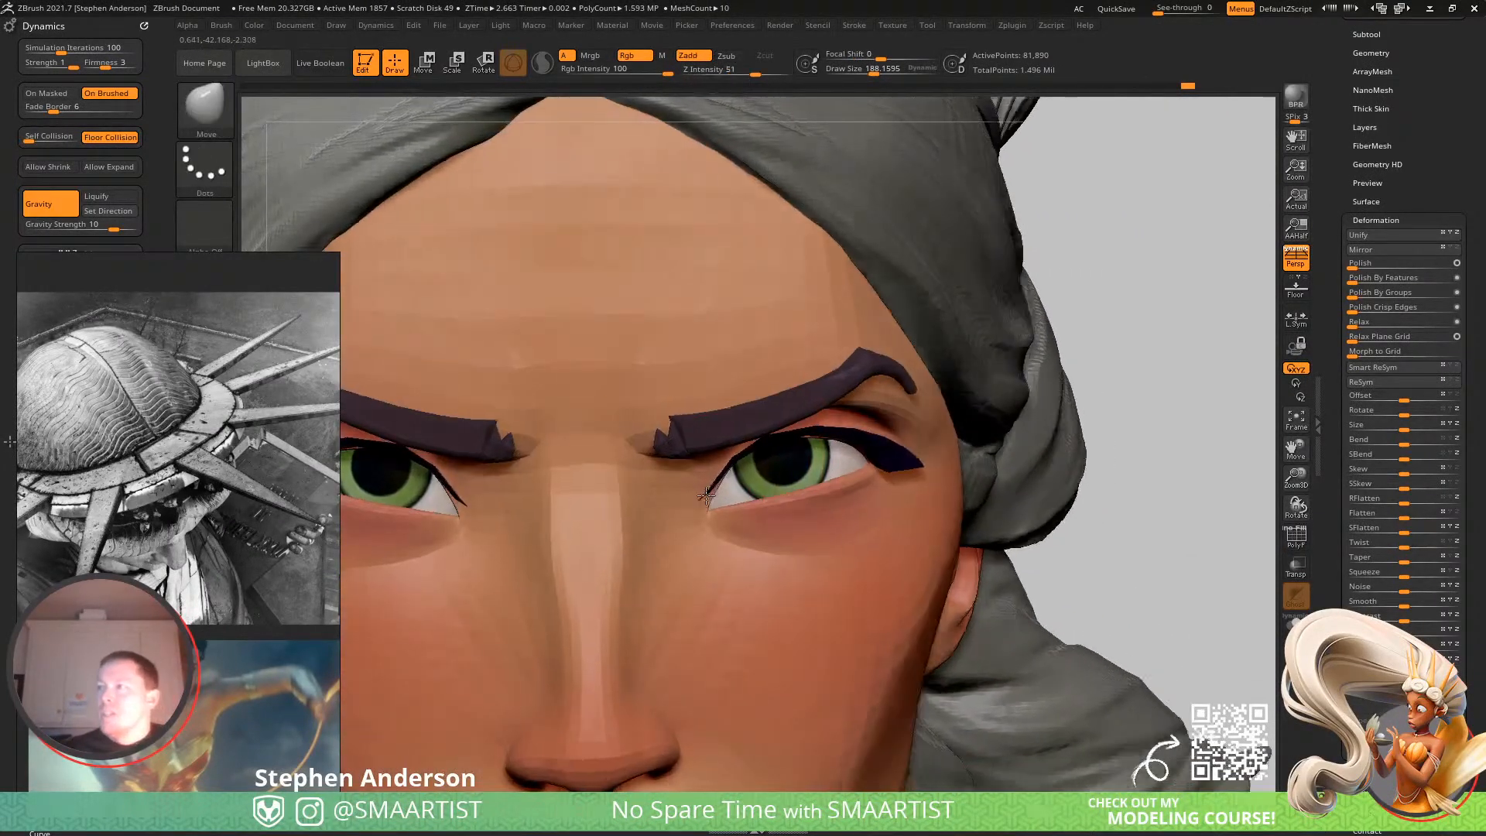
Adjust the area between the inner eye corner and the nose bridge with the Move brush, smoothing below the inner brow.
{"action": "right_click_drag", "start_coordinate": [706, 495], "coordinate": [705, 494]}
{"action": "left_click_drag", "start_coordinate": [700, 501], "coordinate": [703, 508]}
{"action": "key", "text": "s"}
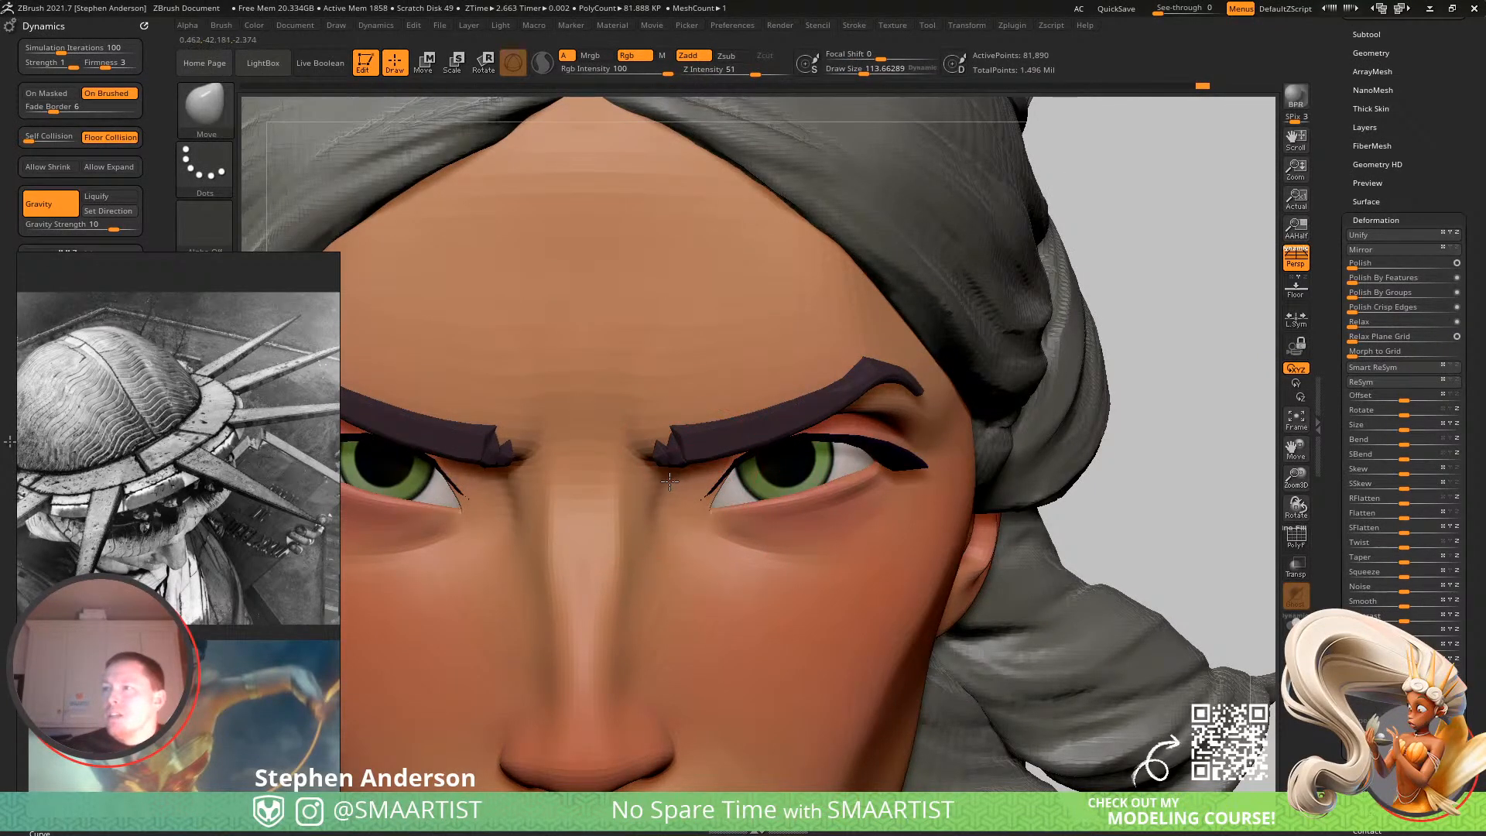
{"action": "mouse_move", "coordinate": [662, 517]}
{"action": "right_mouse_down"}
{"action": "mouse_move", "coordinate": [541, 480]}
{"action": "mouse_move", "coordinate": [646, 491]}
{"action": "mouse_move", "coordinate": [659, 478]}
{"action": "mouse_move", "coordinate": [607, 527]}
{"action": "mouse_move", "coordinate": [650, 549]}
{"action": "mouse_move", "coordinate": [626, 533]}
{"action": "right_mouse_up"}
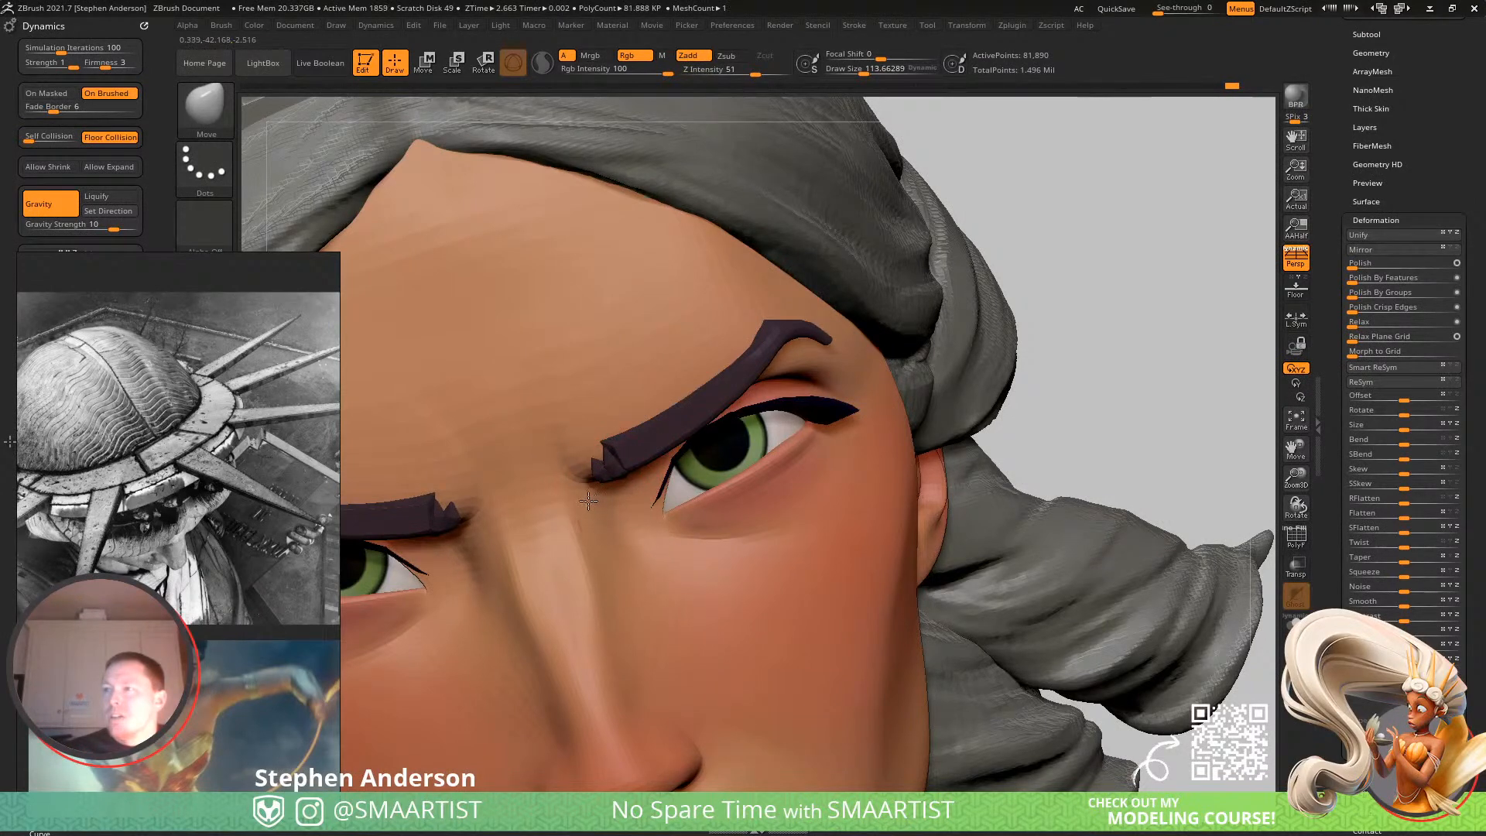
{"action": "right_click_drag", "start_coordinate": [621, 513], "coordinate": [598, 486]}
{"action": "key", "text": "shift"}
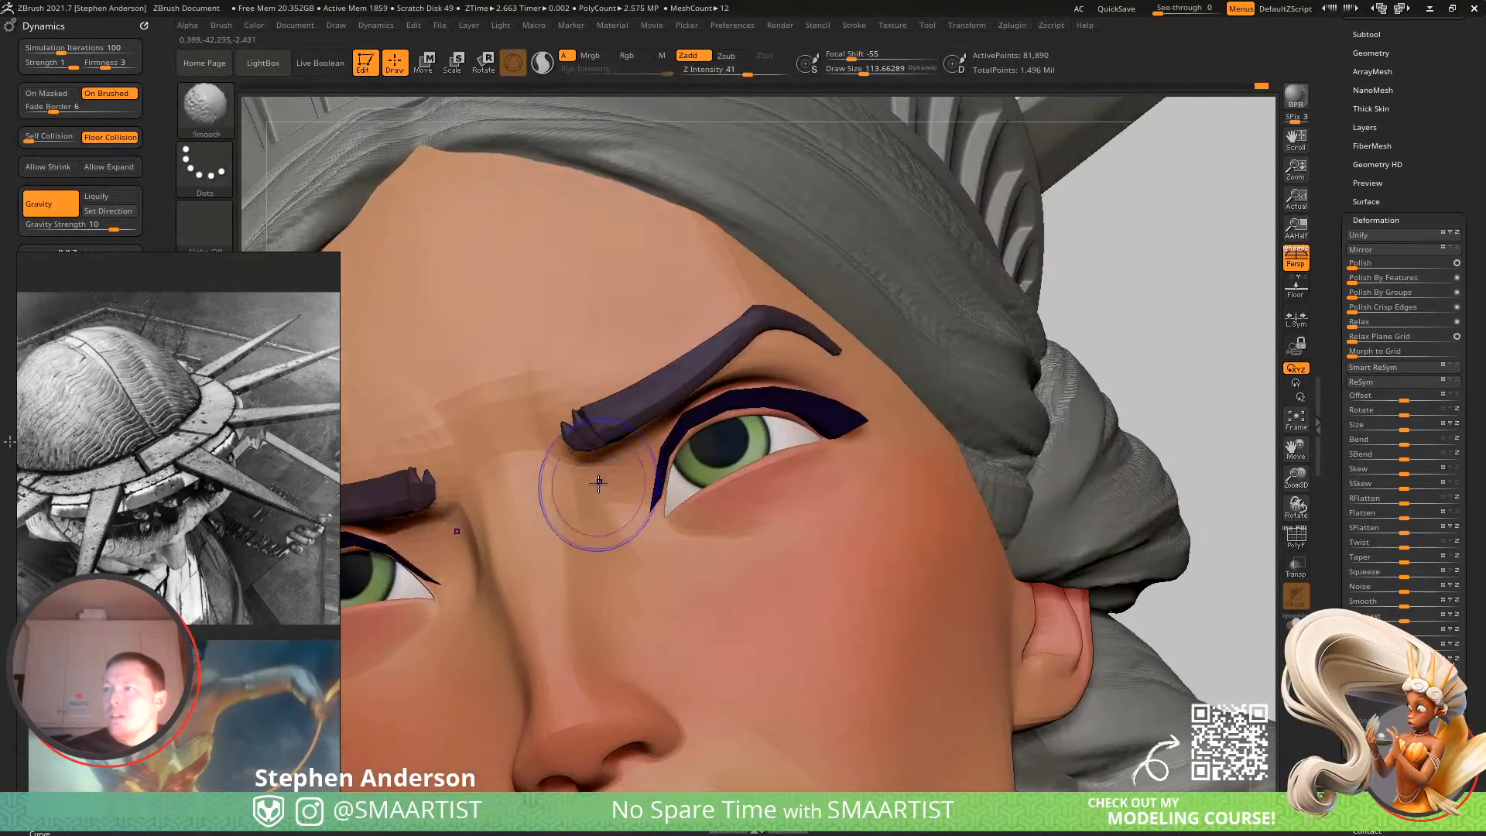
{"action": "mouse_move", "coordinate": [676, 554]}
{"action": "right_mouse_down", "text": "ctrl"}
{"action": "mouse_move", "coordinate": [650, 499]}
{"action": "mouse_move", "coordinate": [629, 554]}
{"action": "mouse_move", "coordinate": [647, 582]}
{"action": "mouse_move", "coordinate": [650, 569]}
{"action": "right_mouse_up", "text": "ctrl"}
{"action": "right_click_drag", "start_coordinate": [647, 516], "coordinate": [684, 533], "text": "ctrl"}
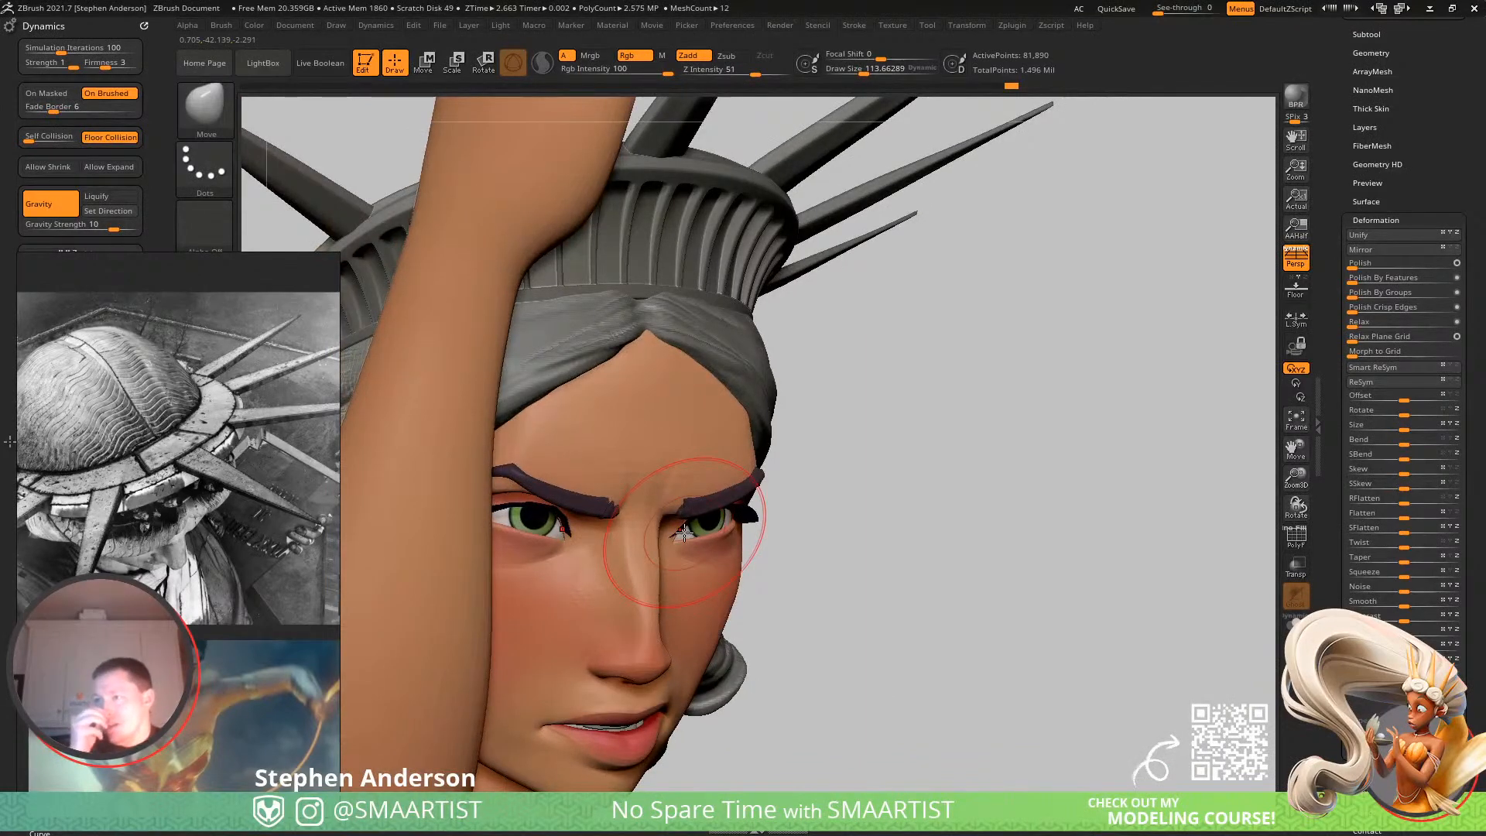
Smooth the crease beneath the lower eyelid, reducing the draw size to about 42.
{"action": "right_click_drag", "start_coordinate": [371, 534], "coordinate": [579, 591]}
{"action": "right_click_drag", "start_coordinate": [797, 561], "coordinate": [806, 600], "text": "ctrl"}
{"action": "key", "text": "shift"}
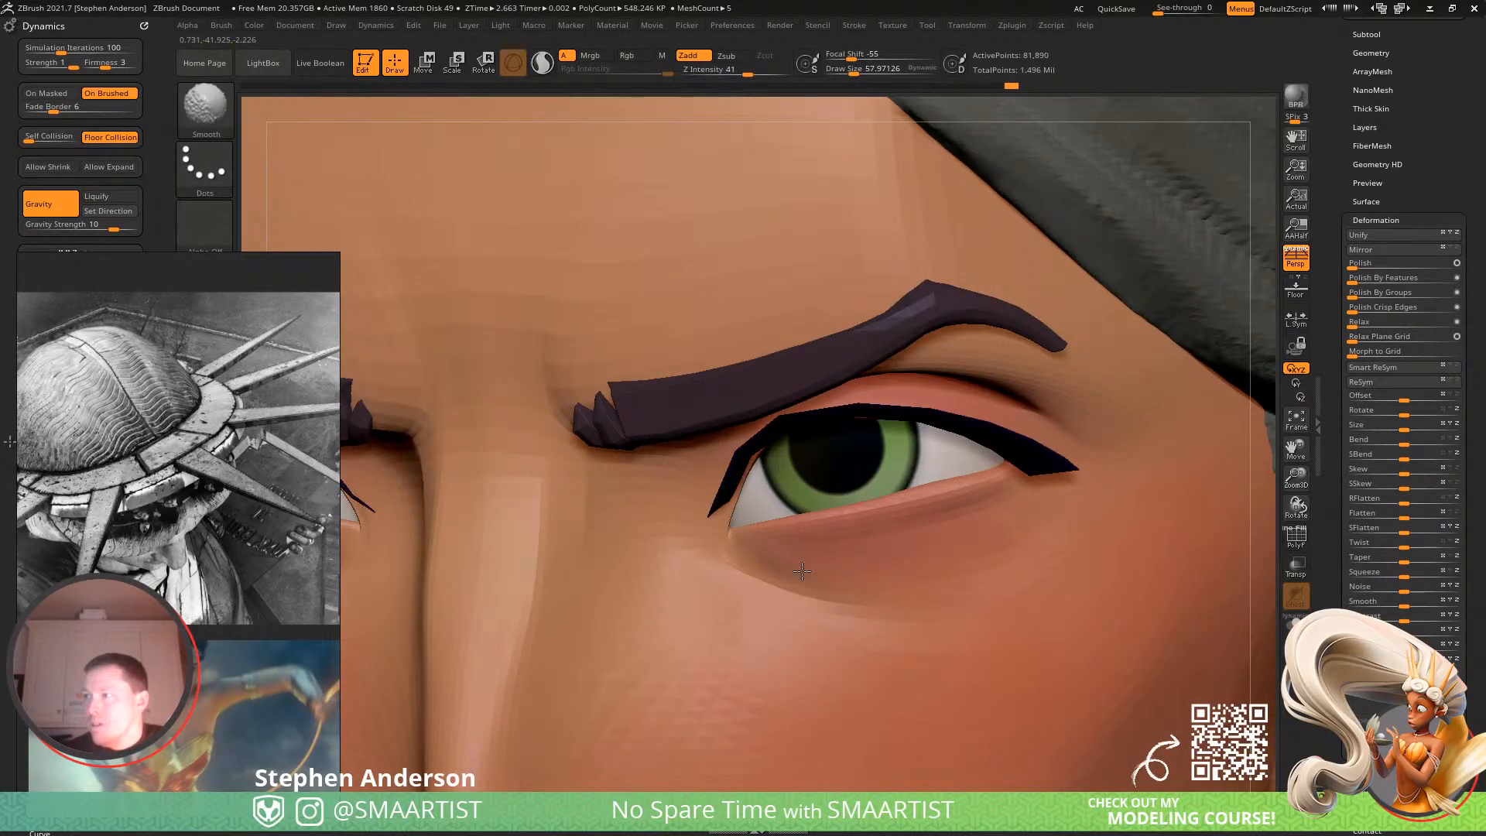
{"action": "left_click_drag", "start_coordinate": [768, 563], "coordinate": [866, 599], "text": "shift"}
{"action": "right_click_drag", "start_coordinate": [872, 602], "coordinate": [854, 554], "text": "ctrl"}
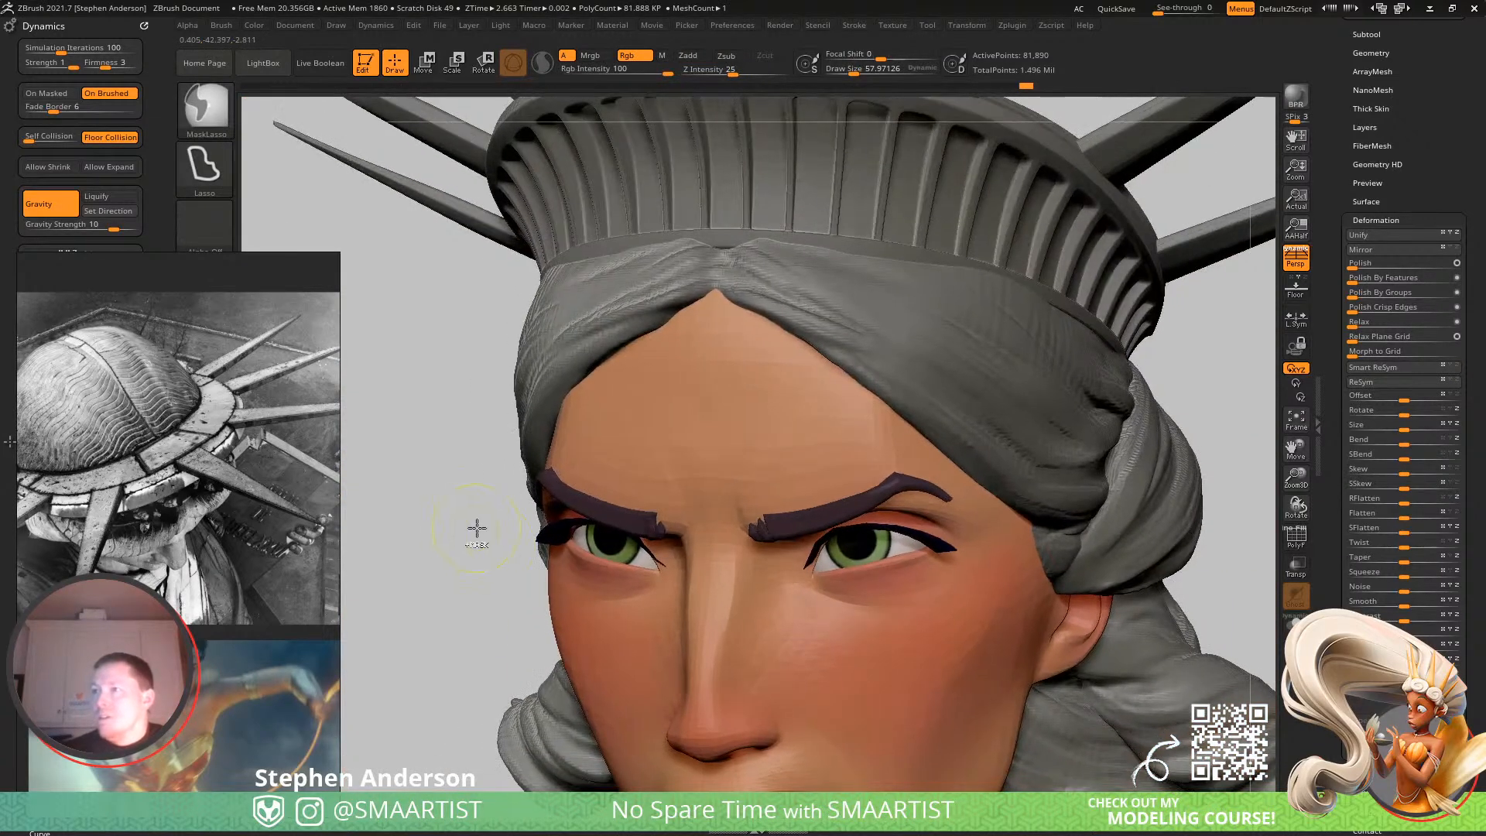
{"action": "right_click_drag", "start_coordinate": [883, 605], "coordinate": [886, 672], "text": "ctrl"}
{"action": "key", "text": "s"}
{"action": "key", "text": "shift"}
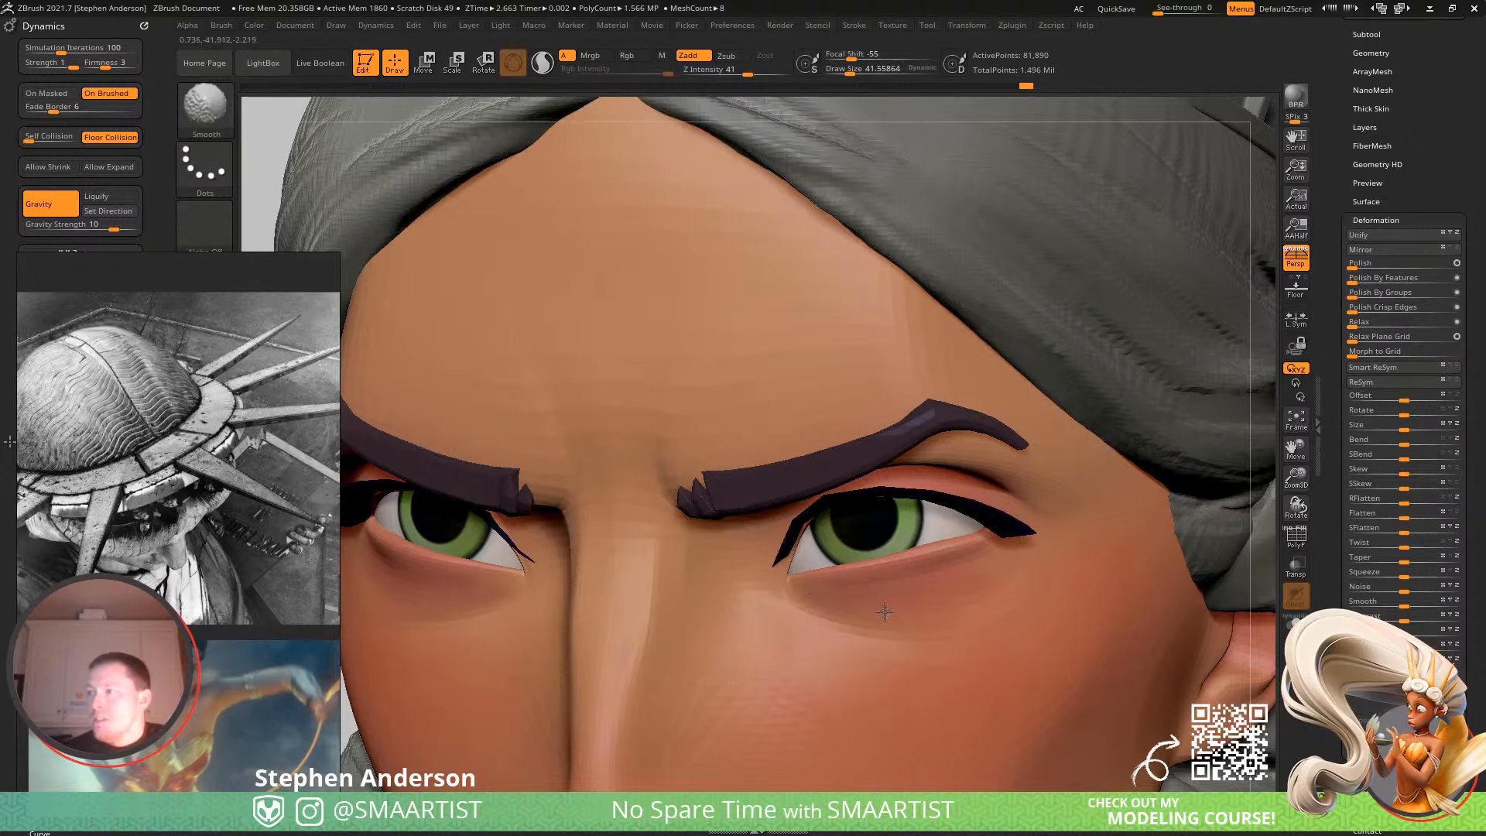
{"action": "right_click_drag", "start_coordinate": [962, 637], "coordinate": [925, 580], "text": "ctrl"}
Reshape the lower nose and the side of its tip with progressively smaller Move brush strokes.
{"action": "mouse_move", "coordinate": [895, 647]}
{"action": "right_mouse_down"}
{"action": "mouse_move", "coordinate": [949, 643]}
{"action": "mouse_move", "coordinate": [919, 637]}
{"action": "mouse_move", "coordinate": [895, 590]}
{"action": "mouse_move", "coordinate": [842, 592]}
{"action": "mouse_move", "coordinate": [891, 593]}
{"action": "mouse_move", "coordinate": [829, 562]}
{"action": "mouse_move", "coordinate": [832, 534]}
{"action": "mouse_move", "coordinate": [736, 652]}
{"action": "right_mouse_up"}
{"action": "key", "text": "s"}
{"action": "left_click_drag", "start_coordinate": [722, 643], "coordinate": [732, 642]}
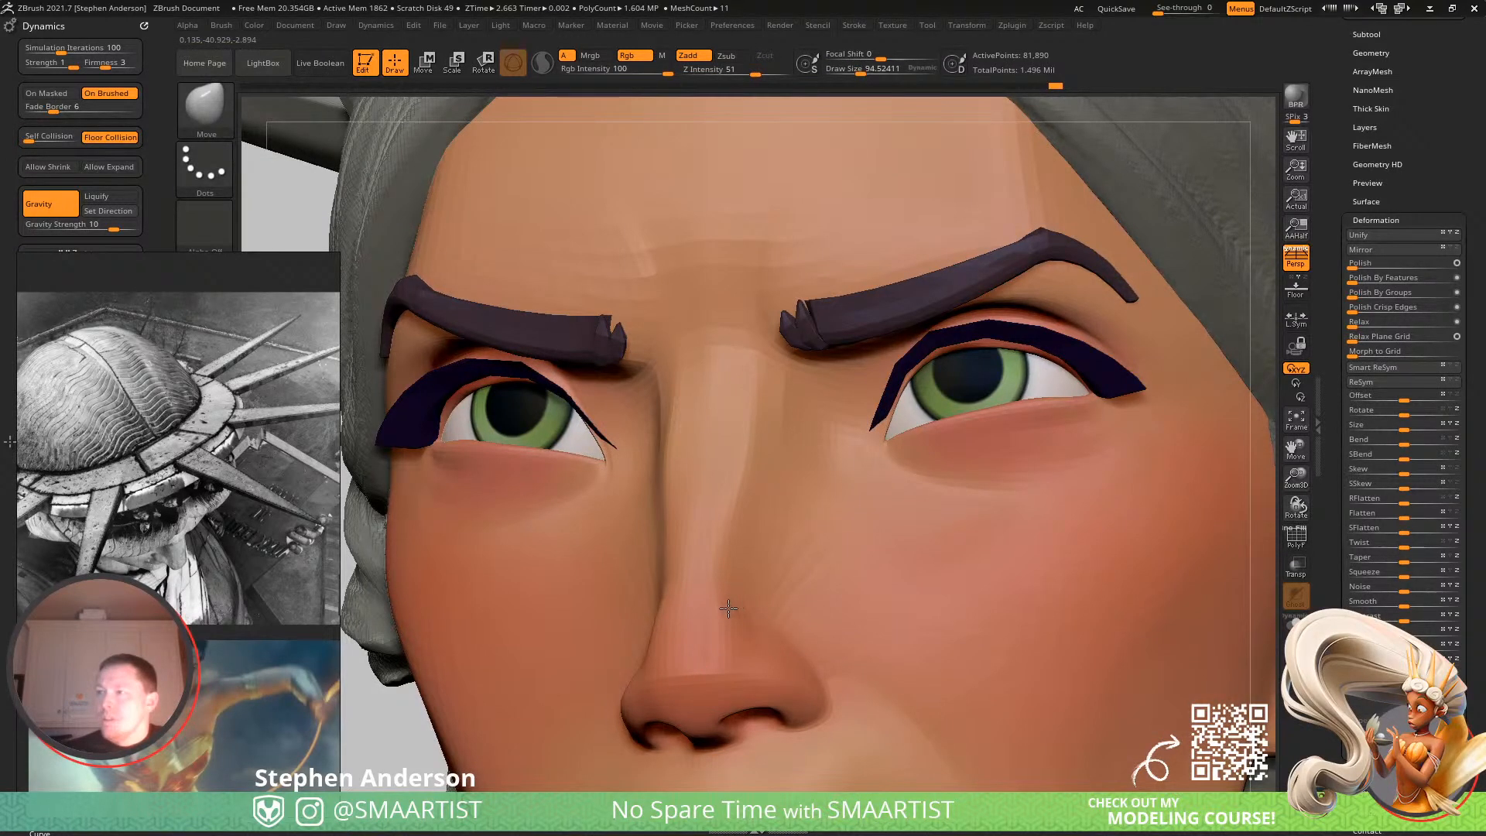
{"action": "right_click_drag", "start_coordinate": [736, 636], "coordinate": [740, 662]}
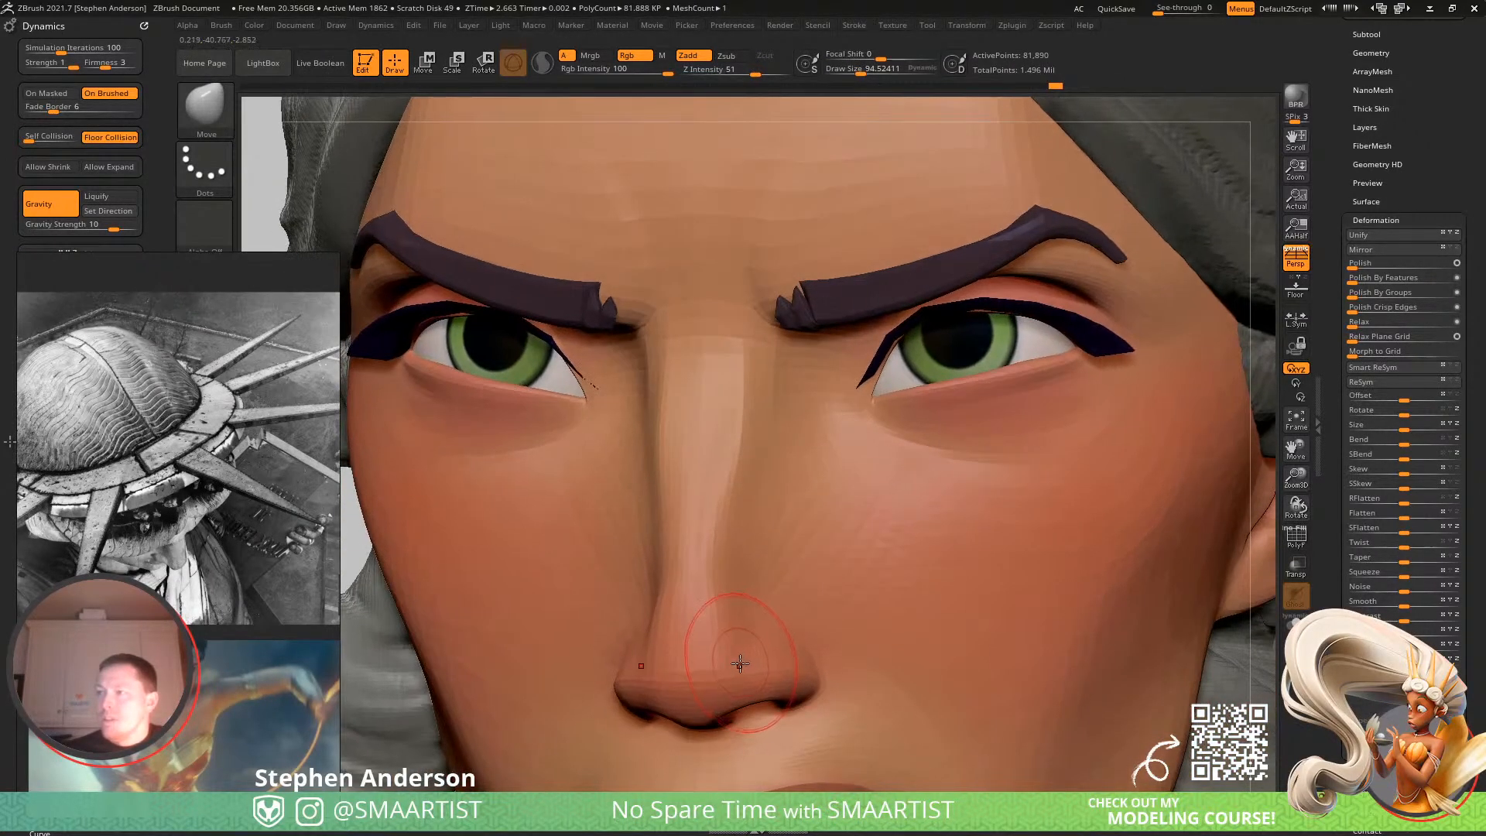
{"action": "key", "text": "s"}
{"action": "left_click_drag", "start_coordinate": [732, 663], "coordinate": [724, 660]}
{"action": "right_click_drag", "start_coordinate": [724, 660], "coordinate": [729, 684], "text": "ctrl"}
{"action": "key", "text": "s"}
{"action": "left_click_drag", "start_coordinate": [729, 684], "coordinate": [725, 685]}
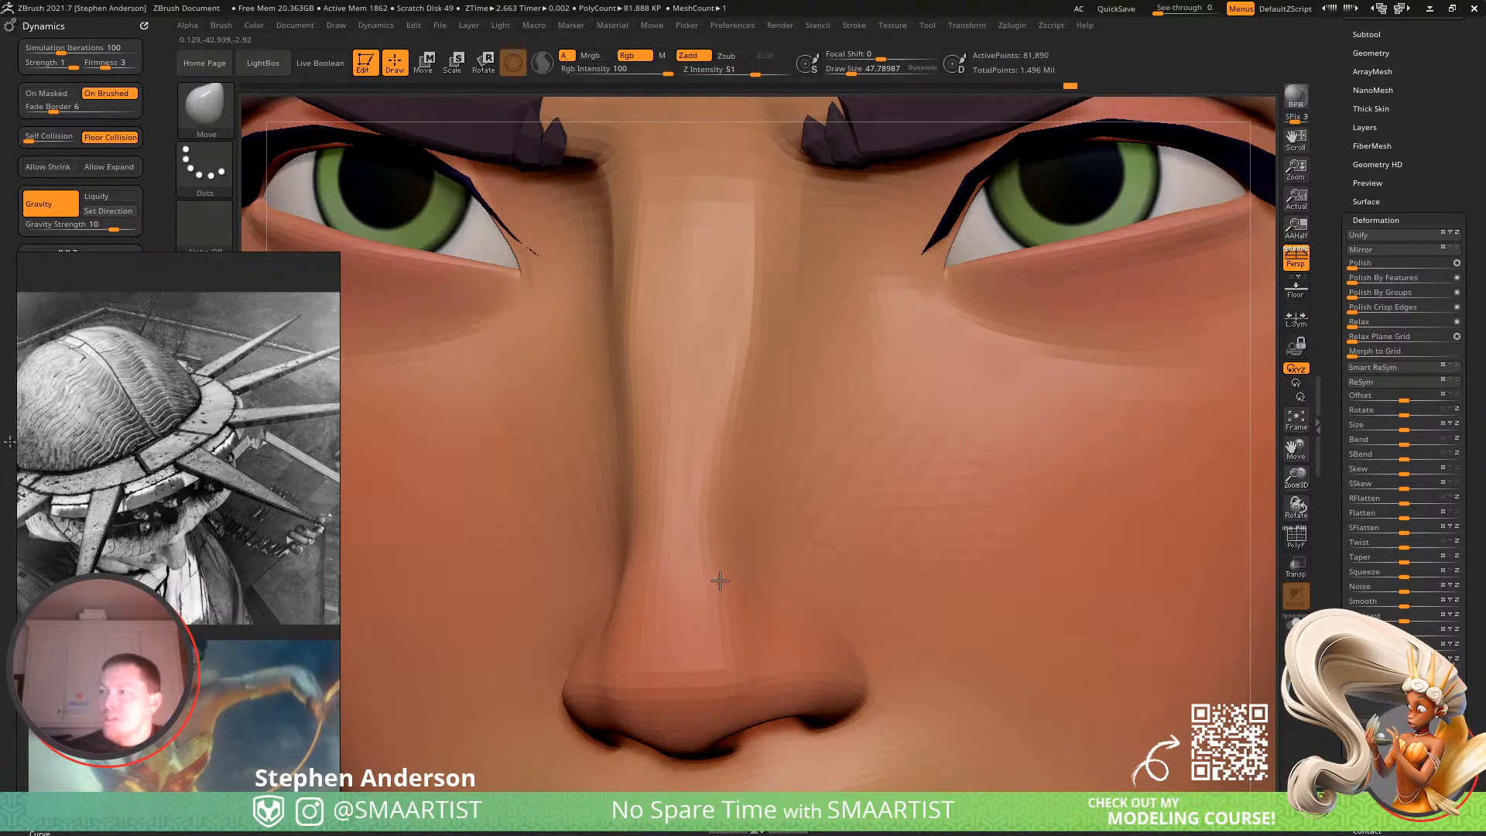
{"action": "key", "text": "s"}
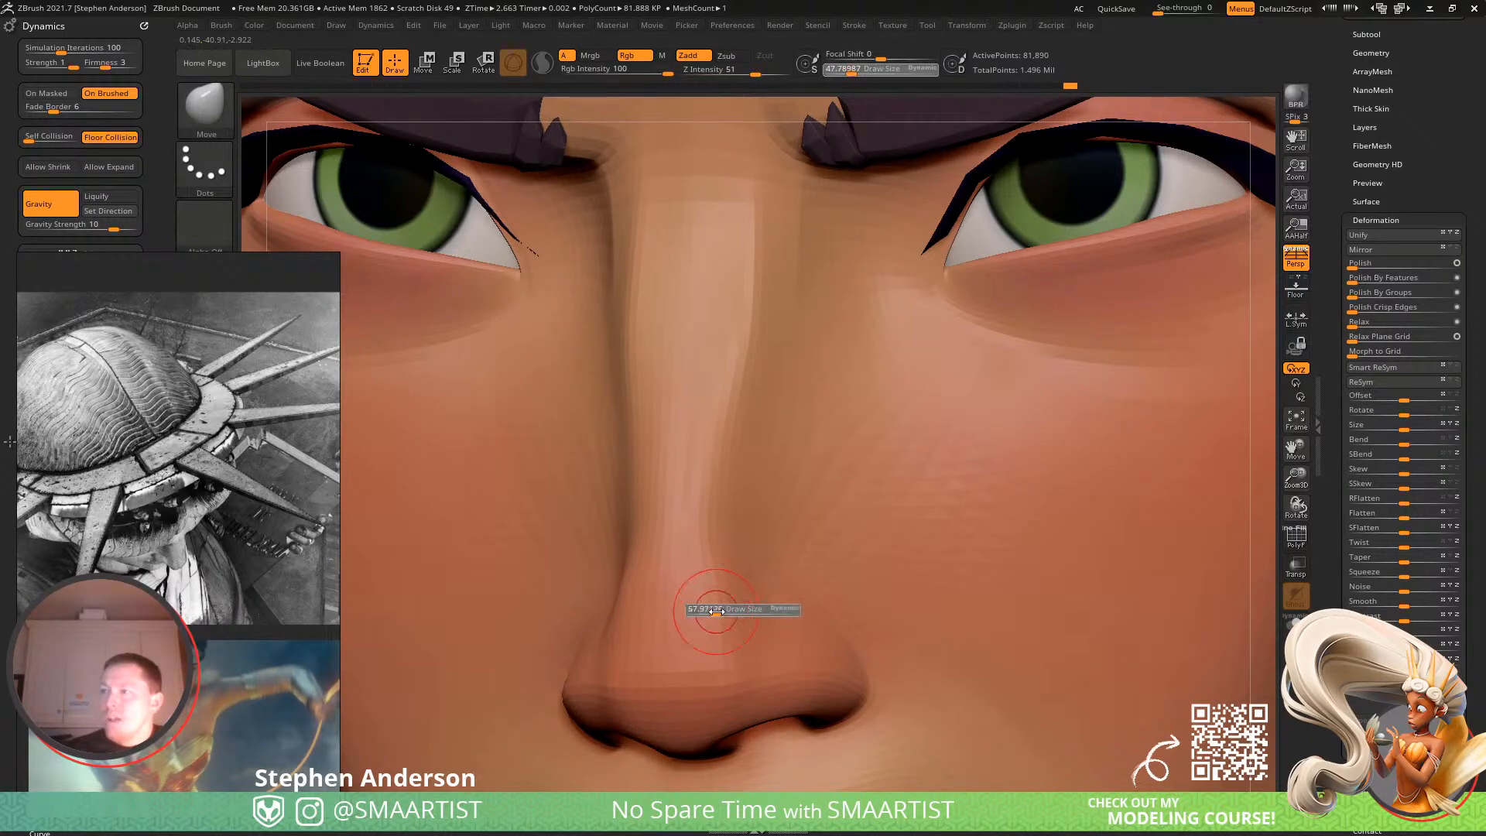
{"action": "left_click_drag", "start_coordinate": [722, 611], "coordinate": [723, 610]}
Display the polygroup wireframe and mask the head except the edge loops where the green and purple nose polygroups meet.
{"action": "mouse_move", "coordinate": [760, 659]}
{"action": "right_mouse_down"}
{"action": "mouse_move", "coordinate": [716, 641]}
{"action": "mouse_move", "coordinate": [713, 515]}
{"action": "mouse_move", "coordinate": [778, 666]}
{"action": "mouse_move", "coordinate": [756, 603]}
{"action": "right_mouse_up"}
{"action": "right_click_drag", "start_coordinate": [883, 726], "coordinate": [852, 719], "text": "ctrl"}
{"action": "key", "text": "shift+f"}
{"action": "right_click_drag", "start_coordinate": [703, 600], "coordinate": [731, 600], "text": "ctrl"}
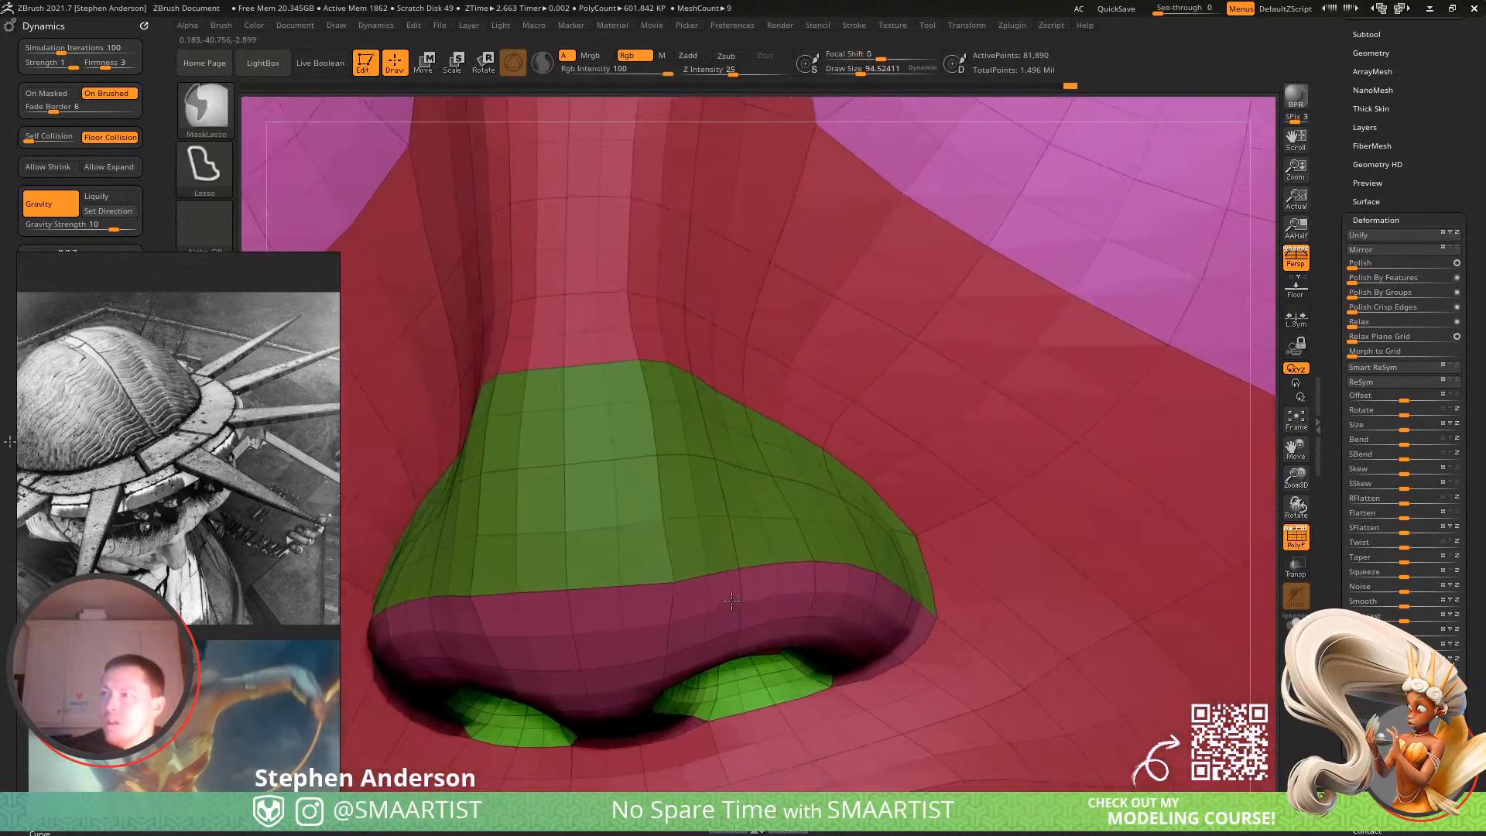
{"action": "left_click", "coordinate": [674, 574], "text": "ctrl+shift"}
{"action": "left_click", "coordinate": [675, 597], "text": "ctrl+shift"}
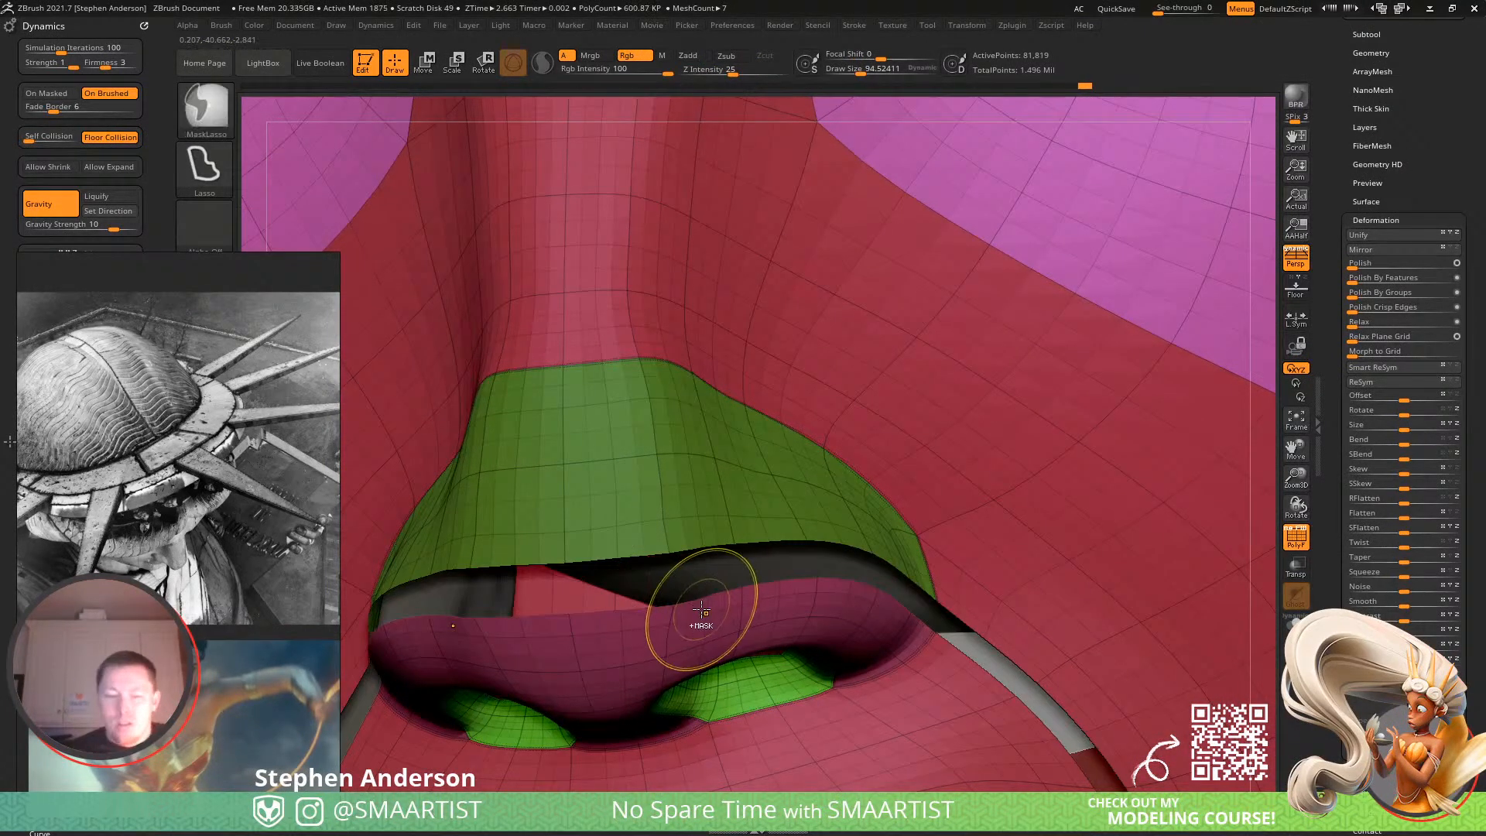
{"action": "key", "text": "ctrl+a"}
{"action": "key", "text": "ctrl+shift+a"}
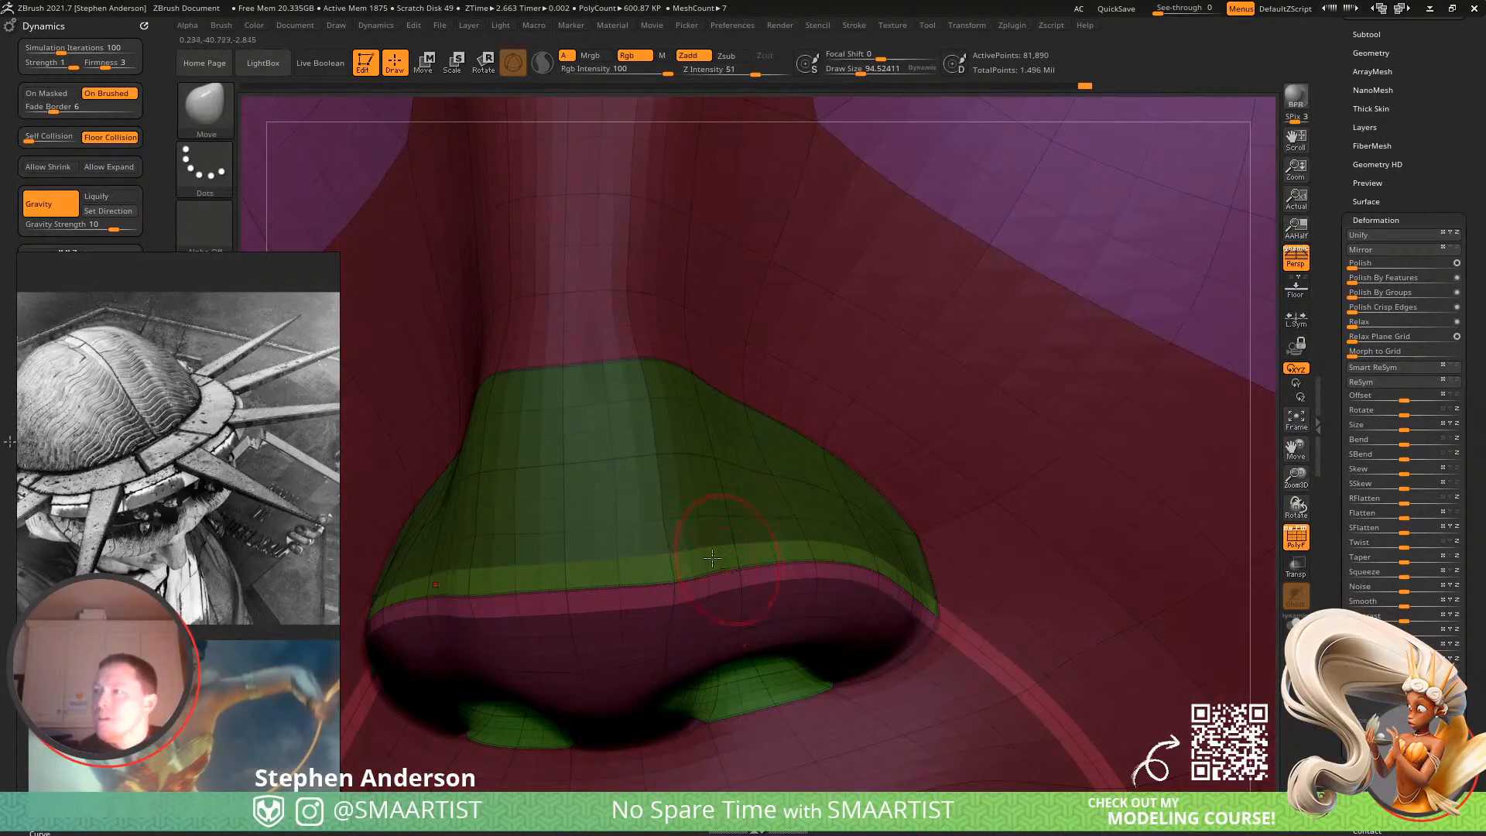
Briefly isolate the red face polygroup, restore the full head, and reshape the unmasked nose-tip edge with a larger Move brush.
{"action": "key", "text": "shift+f"}
{"action": "right_click_drag", "start_coordinate": [766, 586], "coordinate": [769, 548], "text": "ctrl"}
{"action": "key", "text": "shift+f"}
{"action": "right_click_drag", "start_coordinate": [988, 669], "coordinate": [808, 577], "text": "ctrl"}
{"action": "left_click", "coordinate": [990, 679], "text": "ctrl+shift"}
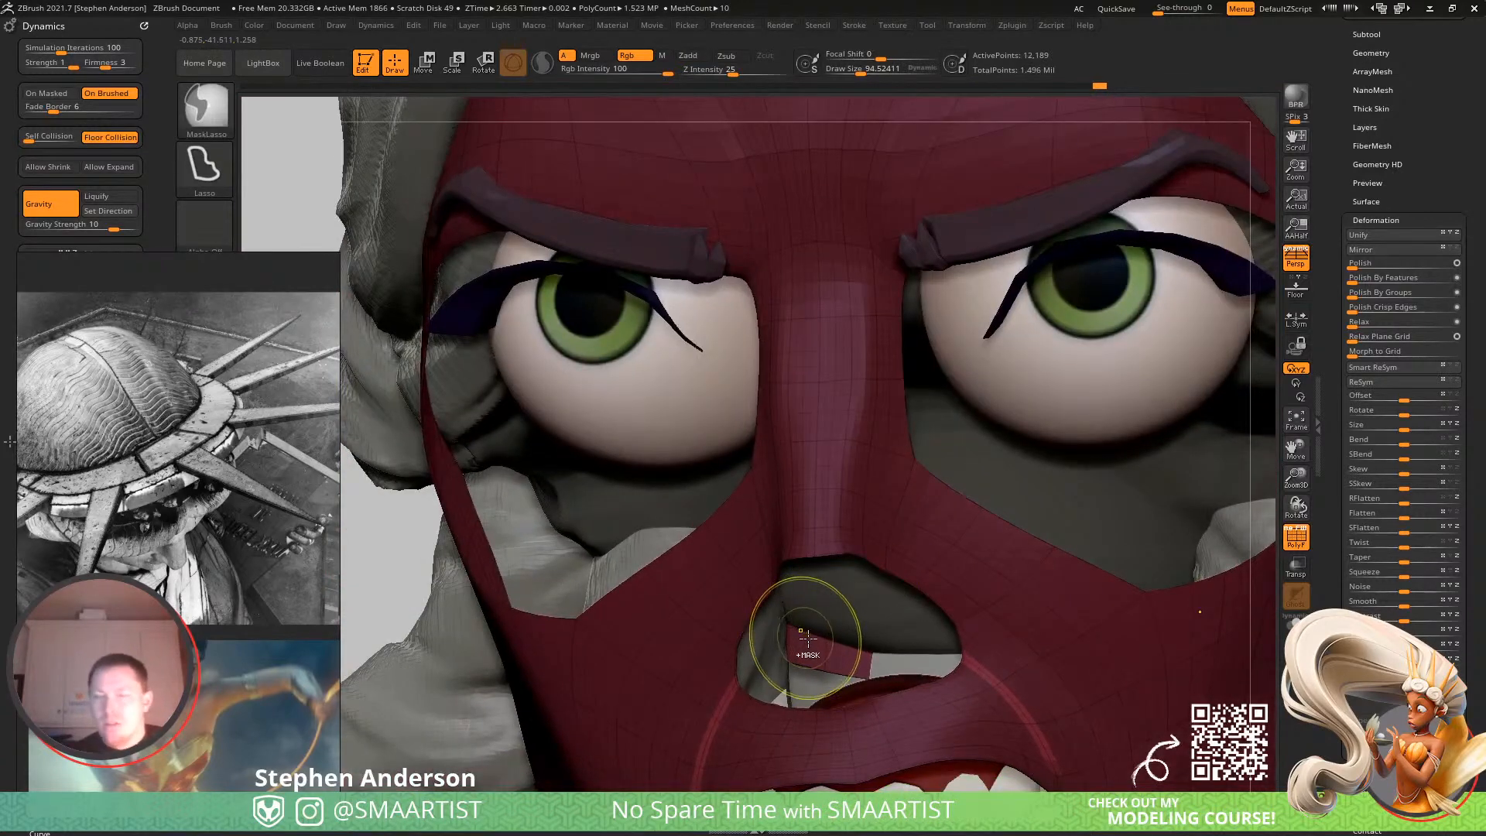
{"action": "left_click", "coordinate": [362, 573], "text": "ctrl+shift"}
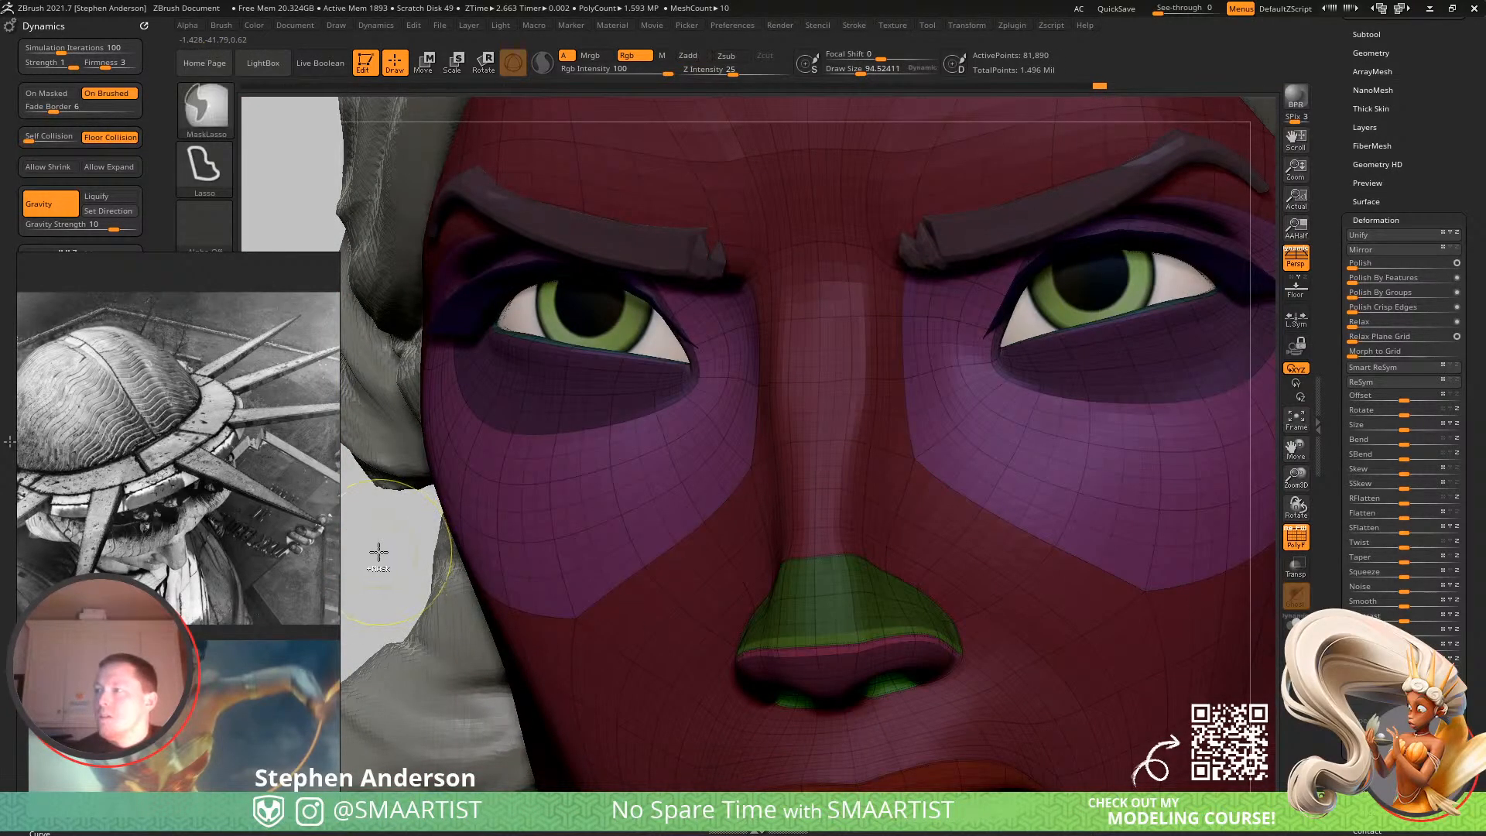
{"action": "key", "text": "shift+f"}
{"action": "right_click_drag", "start_coordinate": [829, 609], "coordinate": [903, 670], "text": "ctrl"}
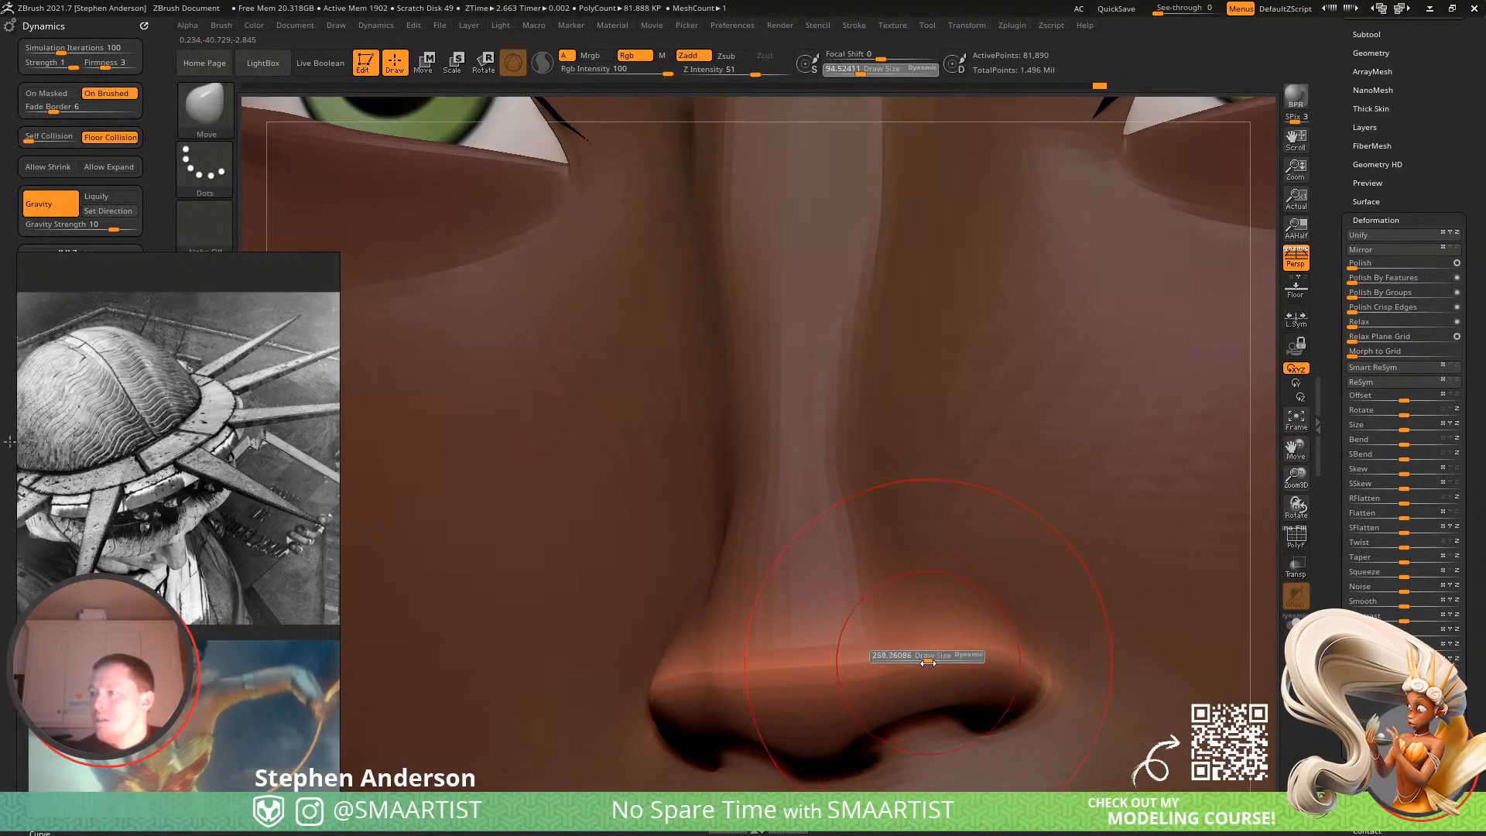
{"action": "right_click_drag", "start_coordinate": [928, 663], "coordinate": [916, 667]}
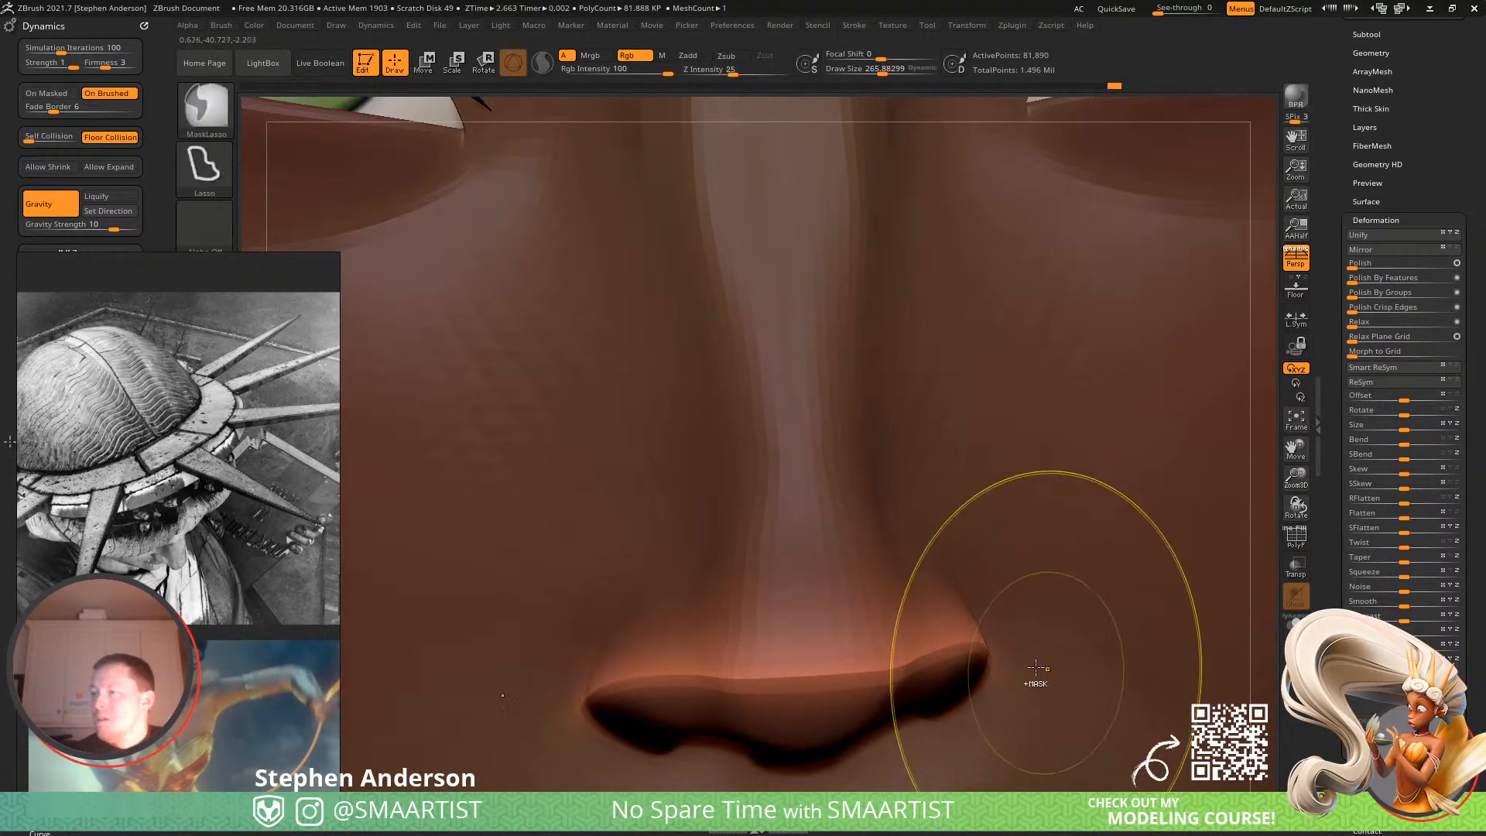
Check the nose-tip edge with the polygroup wireframe shown and clear the mask from the head.
{"action": "right_click_drag", "start_coordinate": [1048, 677], "coordinate": [1082, 652], "text": "ctrl"}
{"action": "key", "text": "shift+f"}
{"action": "right_click_drag", "start_coordinate": [913, 563], "coordinate": [834, 549]}
{"action": "right_click_drag", "start_coordinate": [1051, 602], "coordinate": [800, 537], "text": "alt"}
{"action": "key", "text": "shift+f"}
{"action": "left_click_drag", "start_coordinate": [1103, 464], "coordinate": [1113, 486], "text": "ctrl"}
{"action": "right_click_drag", "start_coordinate": [1060, 474], "coordinate": [1032, 462], "text": "ctrl"}
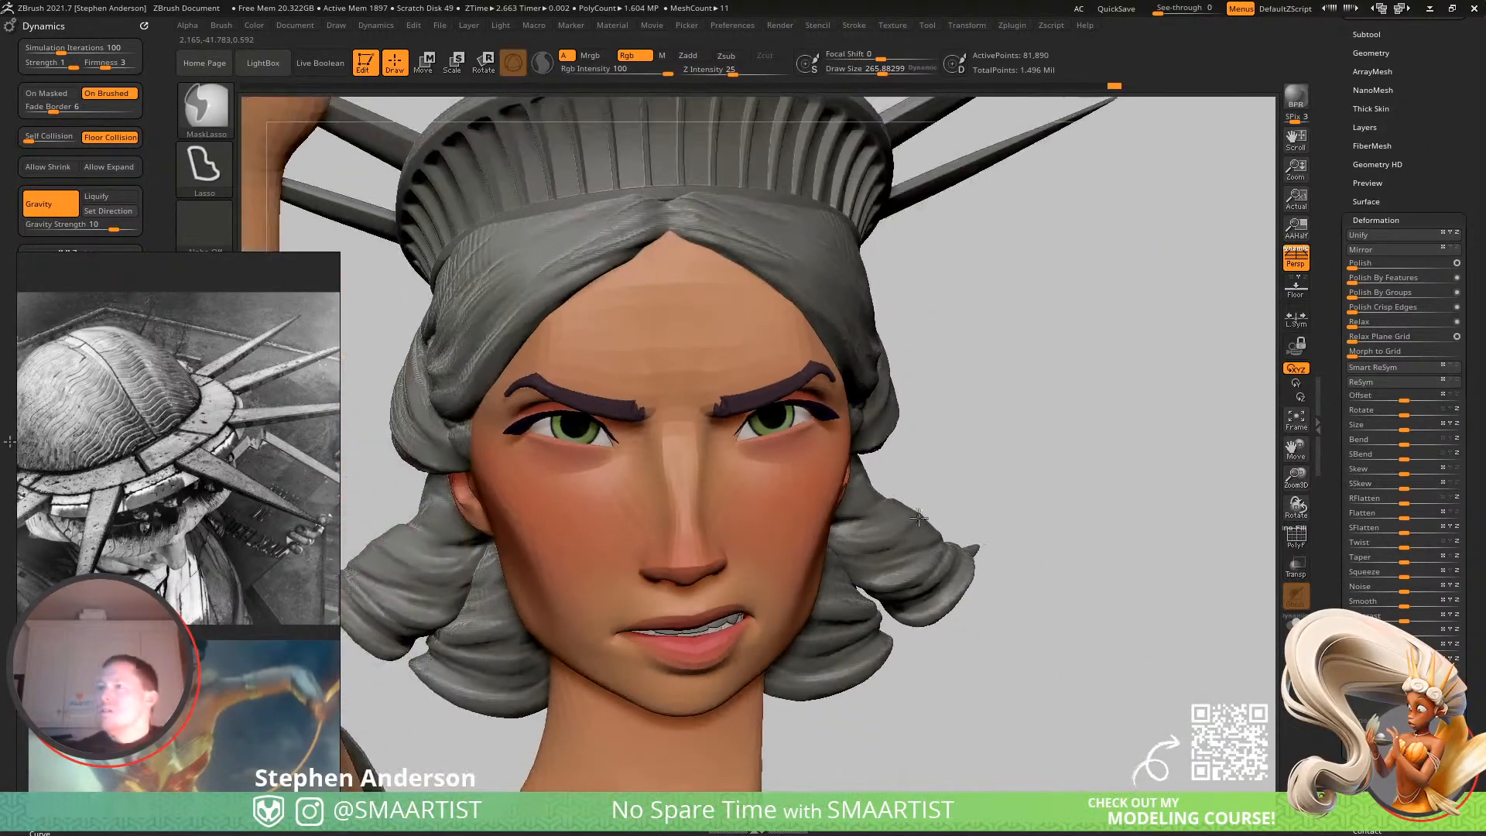
Examine the face with the crown and raised arm from several angles, with and without the polygroup wireframe.
{"action": "right_click_drag", "start_coordinate": [774, 618], "coordinate": [696, 600]}
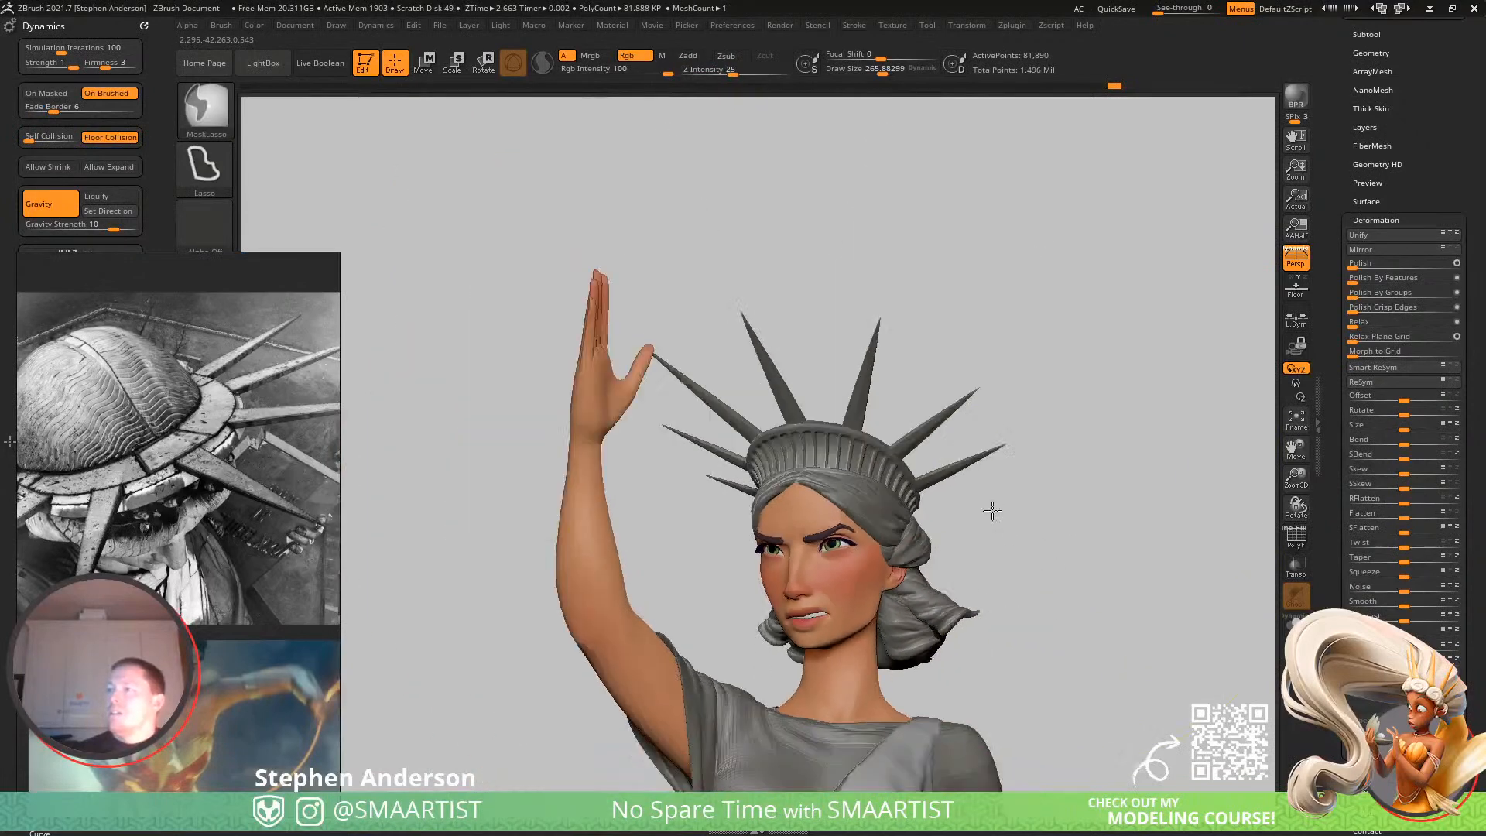
{"action": "right_click_drag", "start_coordinate": [992, 511], "coordinate": [979, 495], "text": "ctrl"}
{"action": "right_click_drag", "start_coordinate": [978, 495], "coordinate": [1045, 503]}
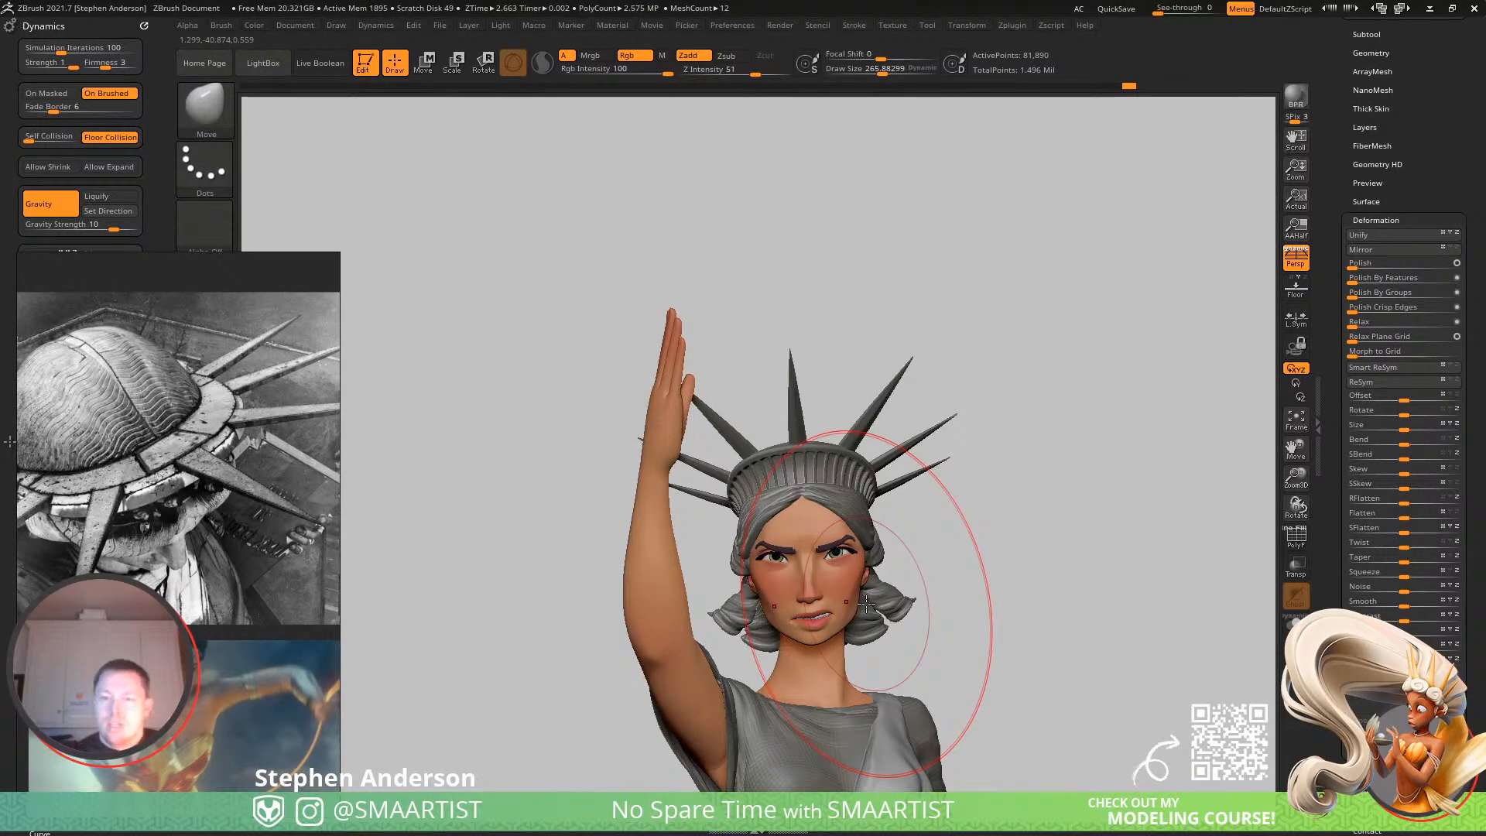
{"action": "mouse_move", "coordinate": [764, 525]}
{"action": "right_mouse_down", "text": "ctrl"}
{"action": "mouse_move", "coordinate": [1074, 743]}
{"action": "mouse_move", "coordinate": [958, 652]}
{"action": "right_mouse_up", "text": "ctrl"}
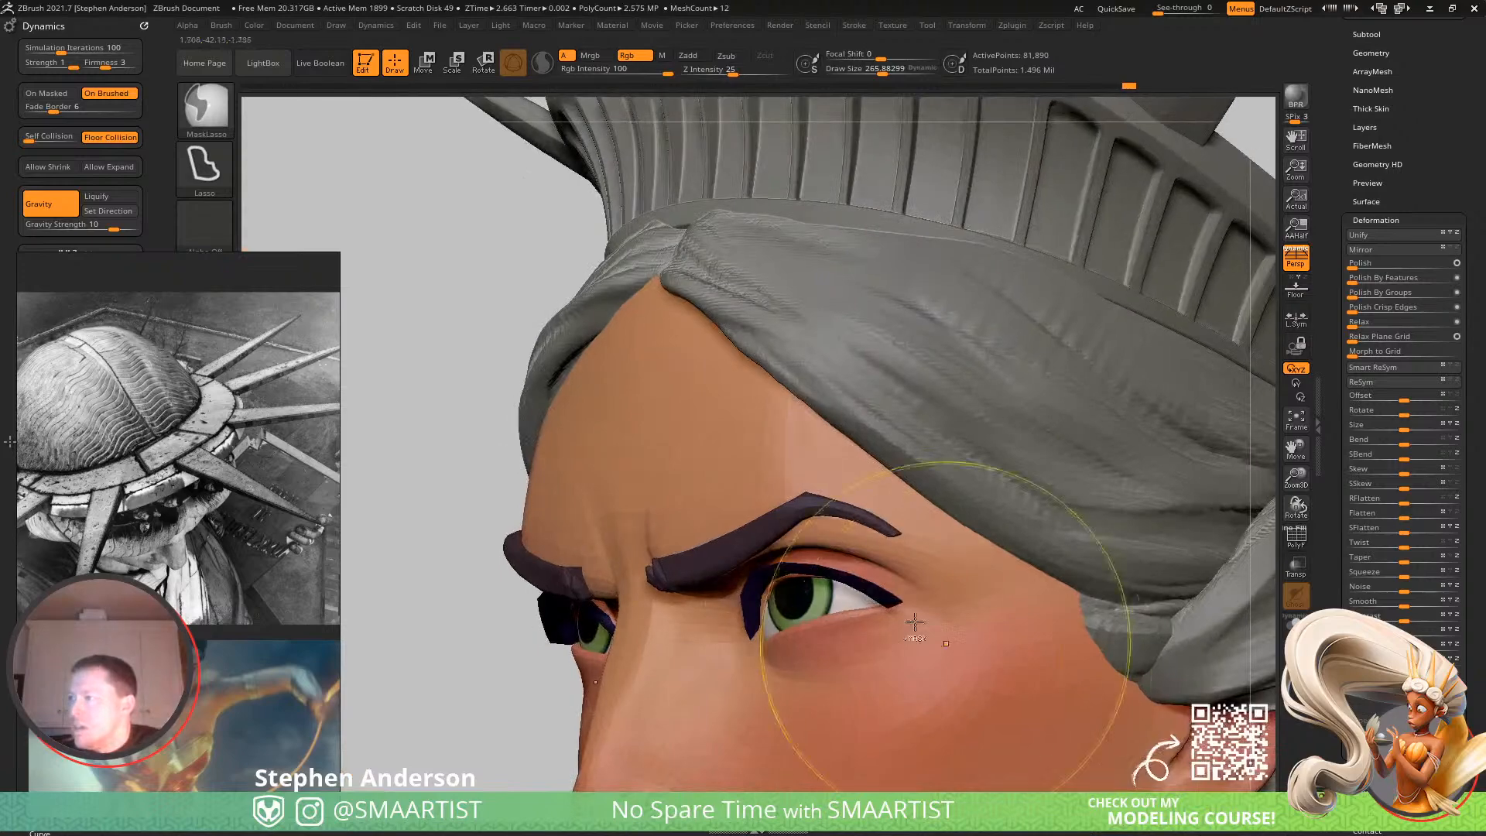
{"action": "mouse_move", "coordinate": [833, 527]}
{"action": "right_mouse_down"}
{"action": "mouse_move", "coordinate": [960, 662]}
{"action": "mouse_move", "coordinate": [914, 615]}
{"action": "mouse_move", "coordinate": [867, 602]}
{"action": "mouse_move", "coordinate": [998, 666]}
{"action": "mouse_move", "coordinate": [816, 581]}
{"action": "mouse_move", "coordinate": [719, 427]}
{"action": "mouse_move", "coordinate": [786, 499]}
{"action": "mouse_move", "coordinate": [743, 456]}
{"action": "right_mouse_up"}
{"action": "key", "text": "shift+f"}
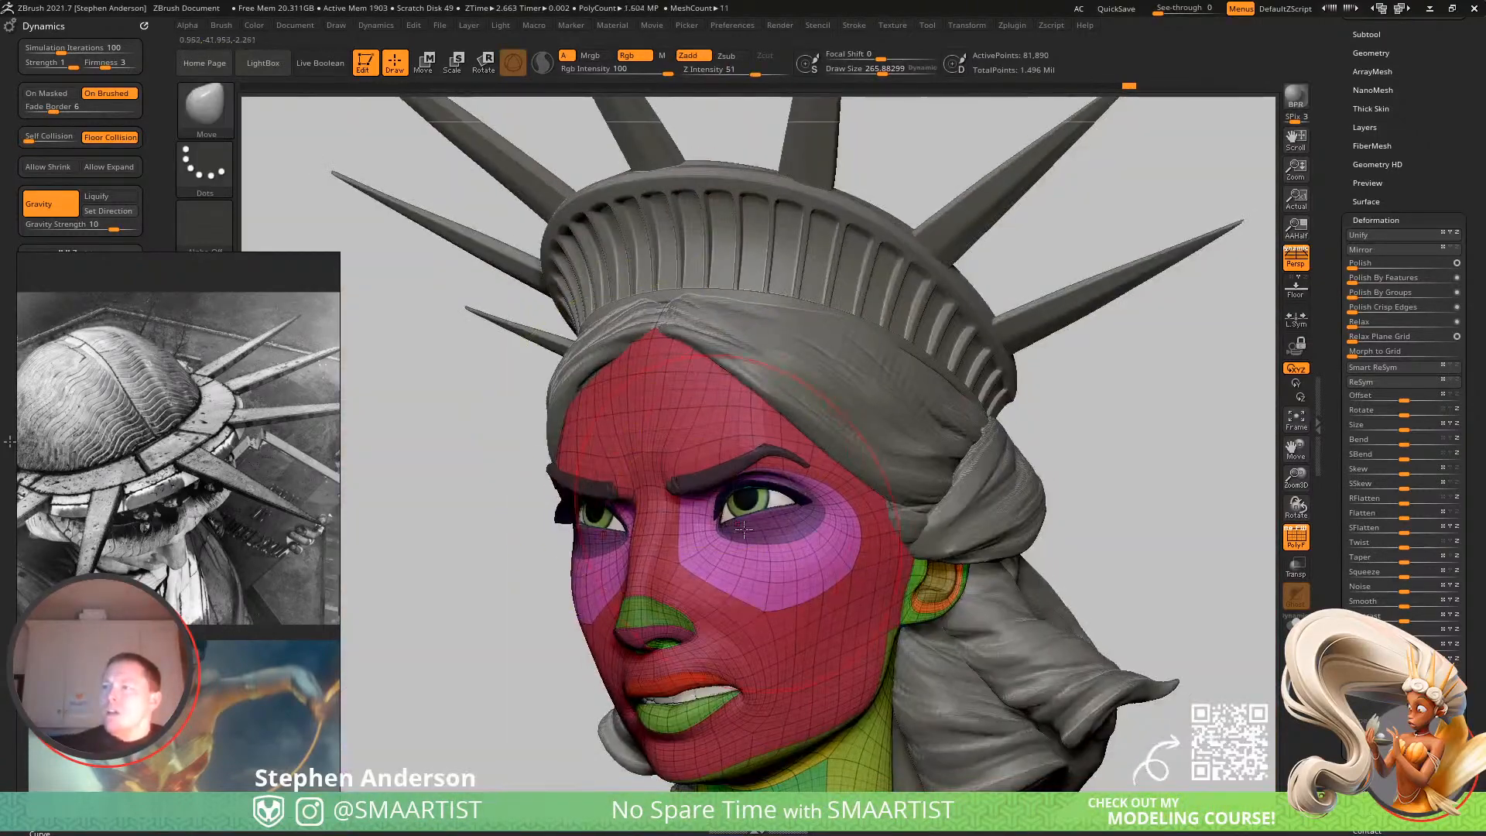
{"action": "key", "text": "shift+f"}
Refine the inner eye socket beside the nose bridge with the Move brush, using the polygroup wireframe as a guide, and smooth it.
{"action": "right_click_drag", "start_coordinate": [713, 612], "coordinate": [942, 482]}
{"action": "mouse_move", "coordinate": [662, 533]}
{"action": "right_mouse_down"}
{"action": "mouse_move", "coordinate": [700, 565]}
{"action": "mouse_move", "coordinate": [653, 531]}
{"action": "right_mouse_up"}
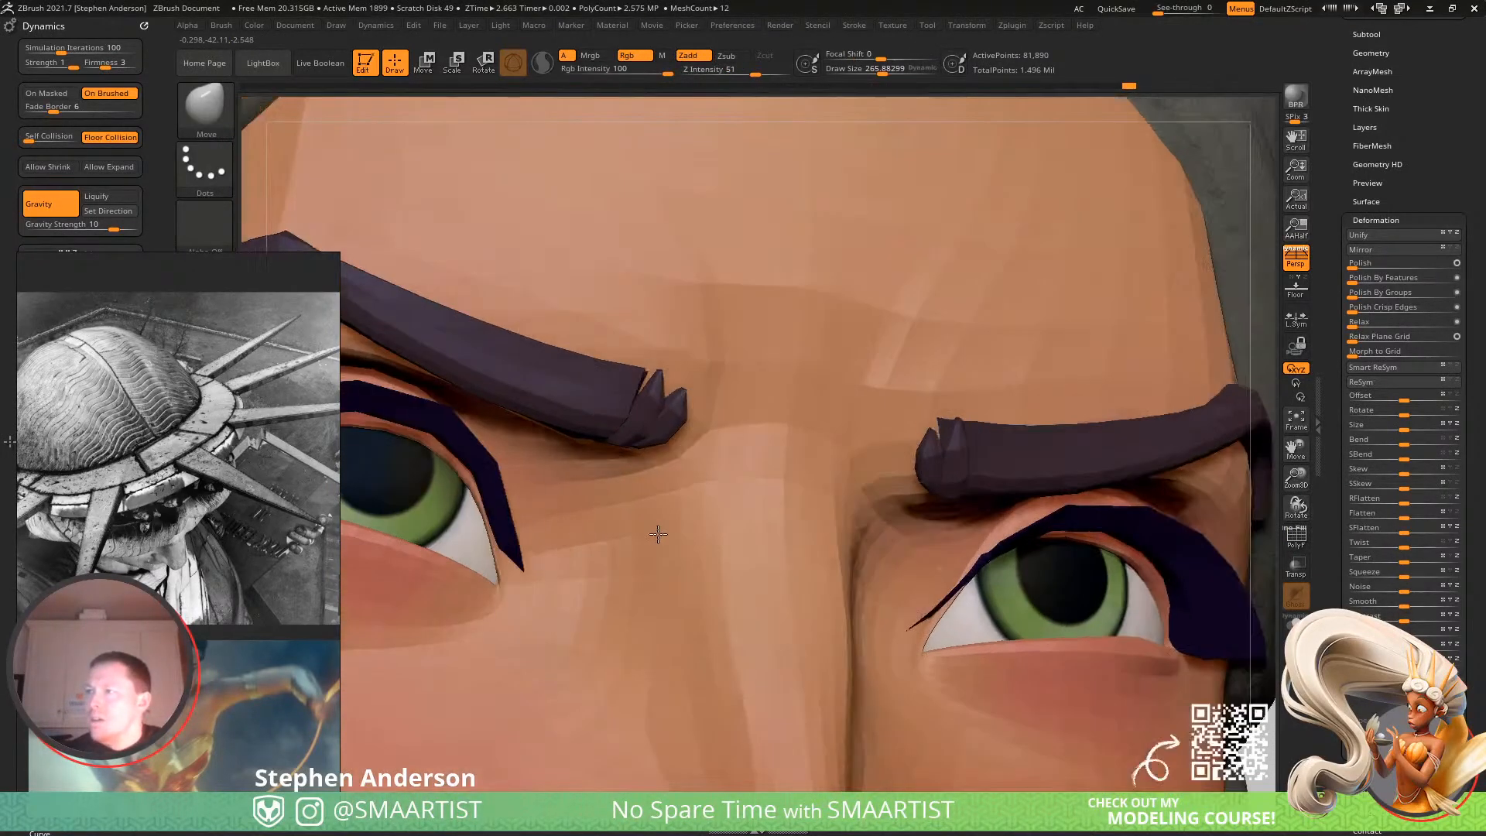
{"action": "key", "text": "shift+f"}
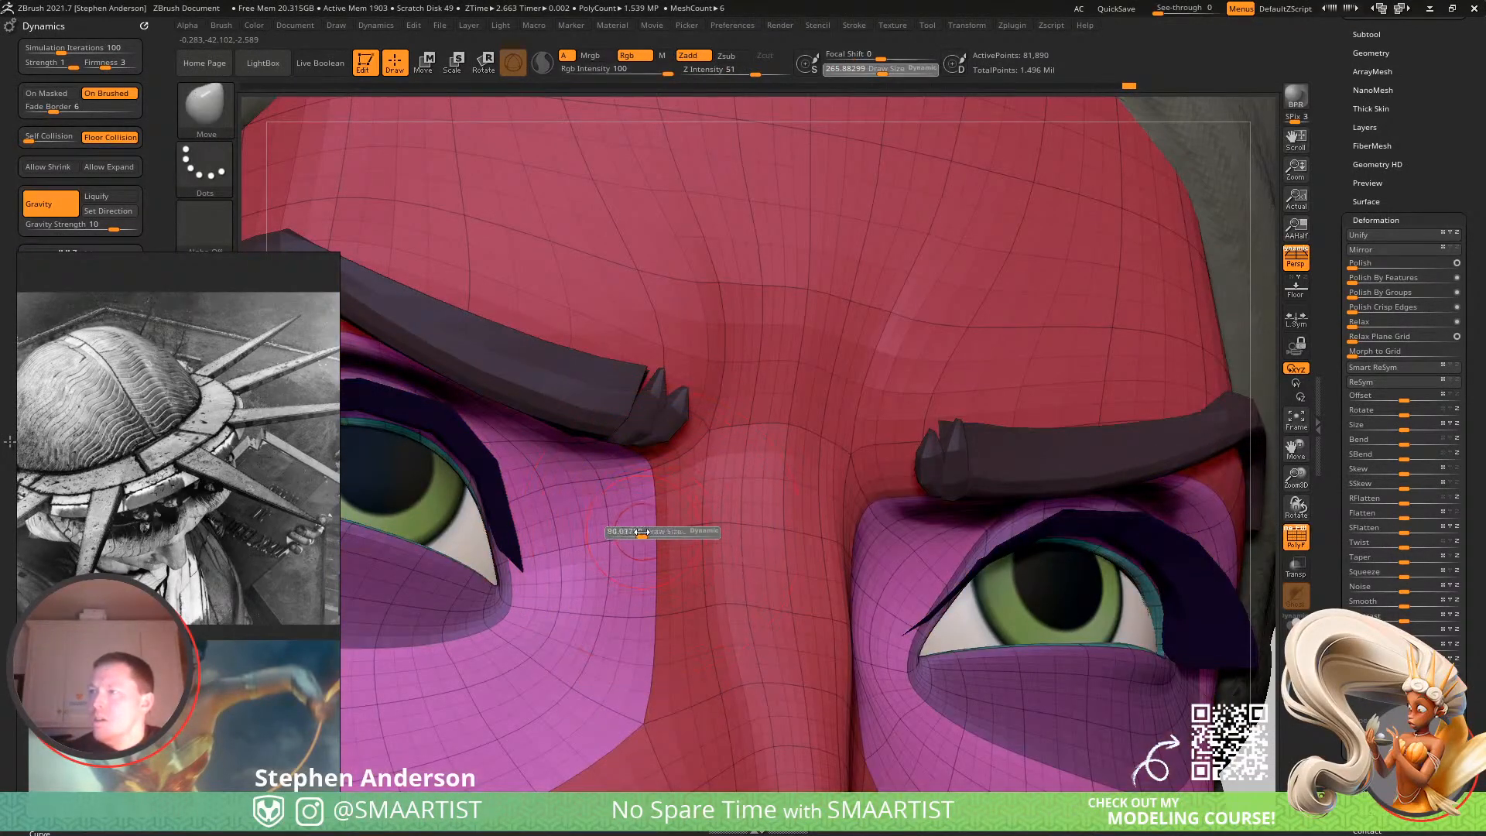
{"action": "left_click_drag", "start_coordinate": [642, 531], "coordinate": [643, 530]}
{"action": "key", "text": "shift+f"}
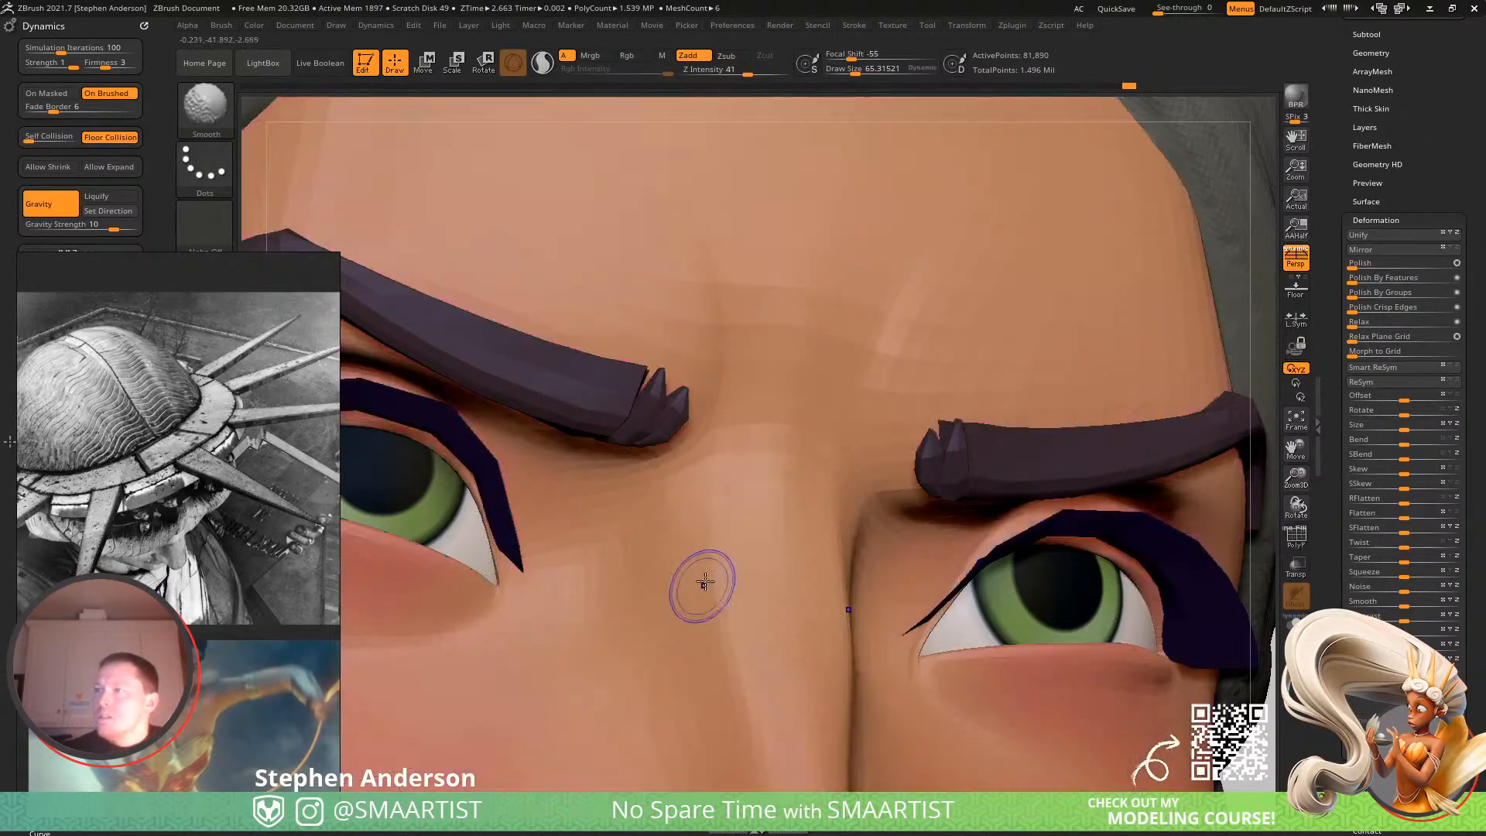
Try hiding the edge loop around the nostril wing's outer corner in the polygroup wireframe view.
{"action": "mouse_move", "coordinate": [664, 565]}
{"action": "right_mouse_down"}
{"action": "mouse_move", "coordinate": [681, 611]}
{"action": "mouse_move", "coordinate": [806, 570]}
{"action": "mouse_move", "coordinate": [895, 673]}
{"action": "mouse_move", "coordinate": [824, 576]}
{"action": "mouse_move", "coordinate": [824, 504]}
{"action": "mouse_move", "coordinate": [872, 565]}
{"action": "right_mouse_up"}
{"action": "key", "text": "shift+f"}
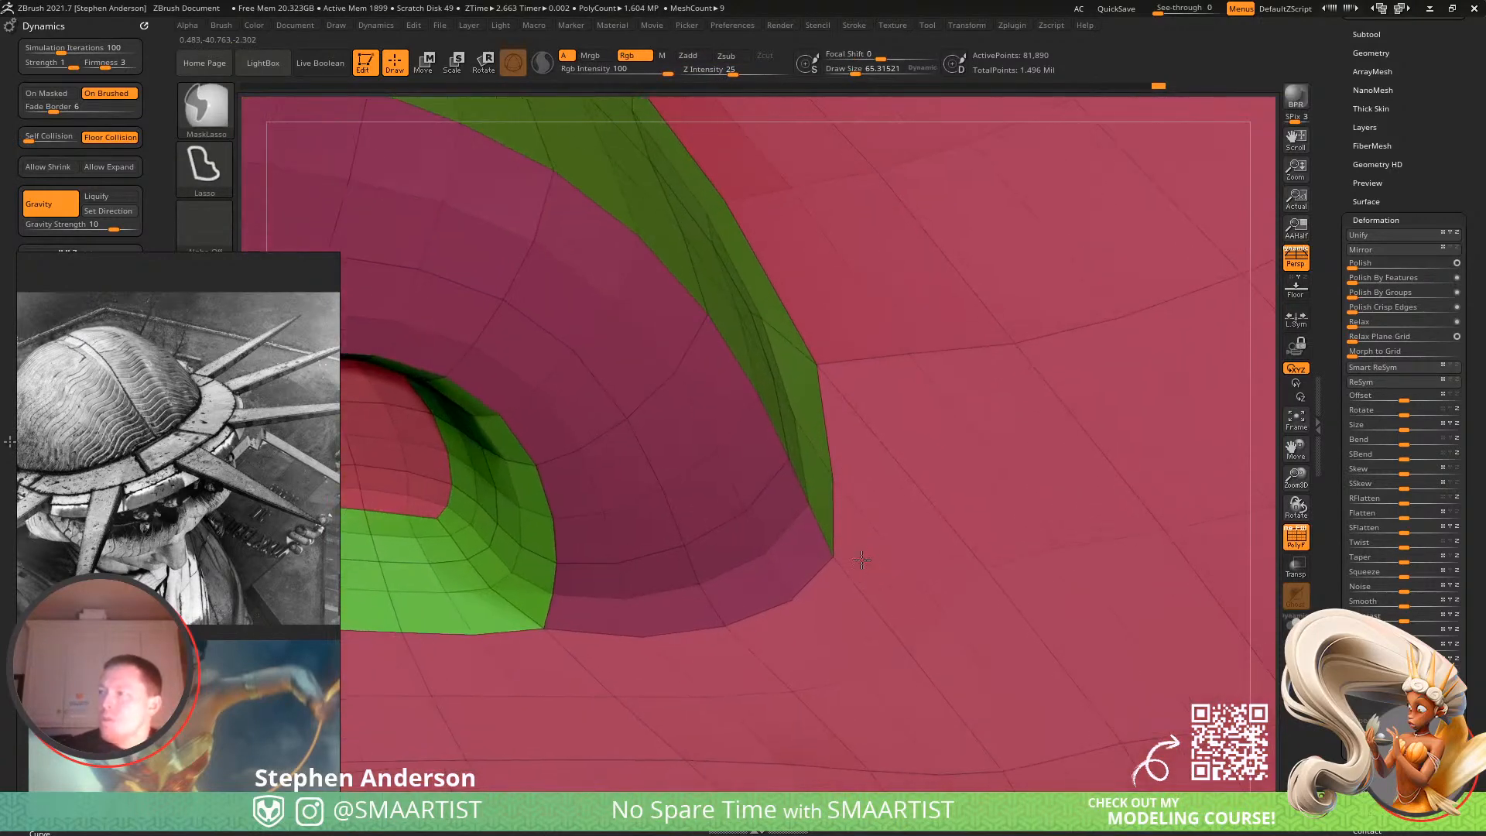
{"action": "left_click", "coordinate": [832, 557], "text": "ctrl+shift"}
{"action": "left_click", "coordinate": [845, 566], "text": "ctrl+shift"}
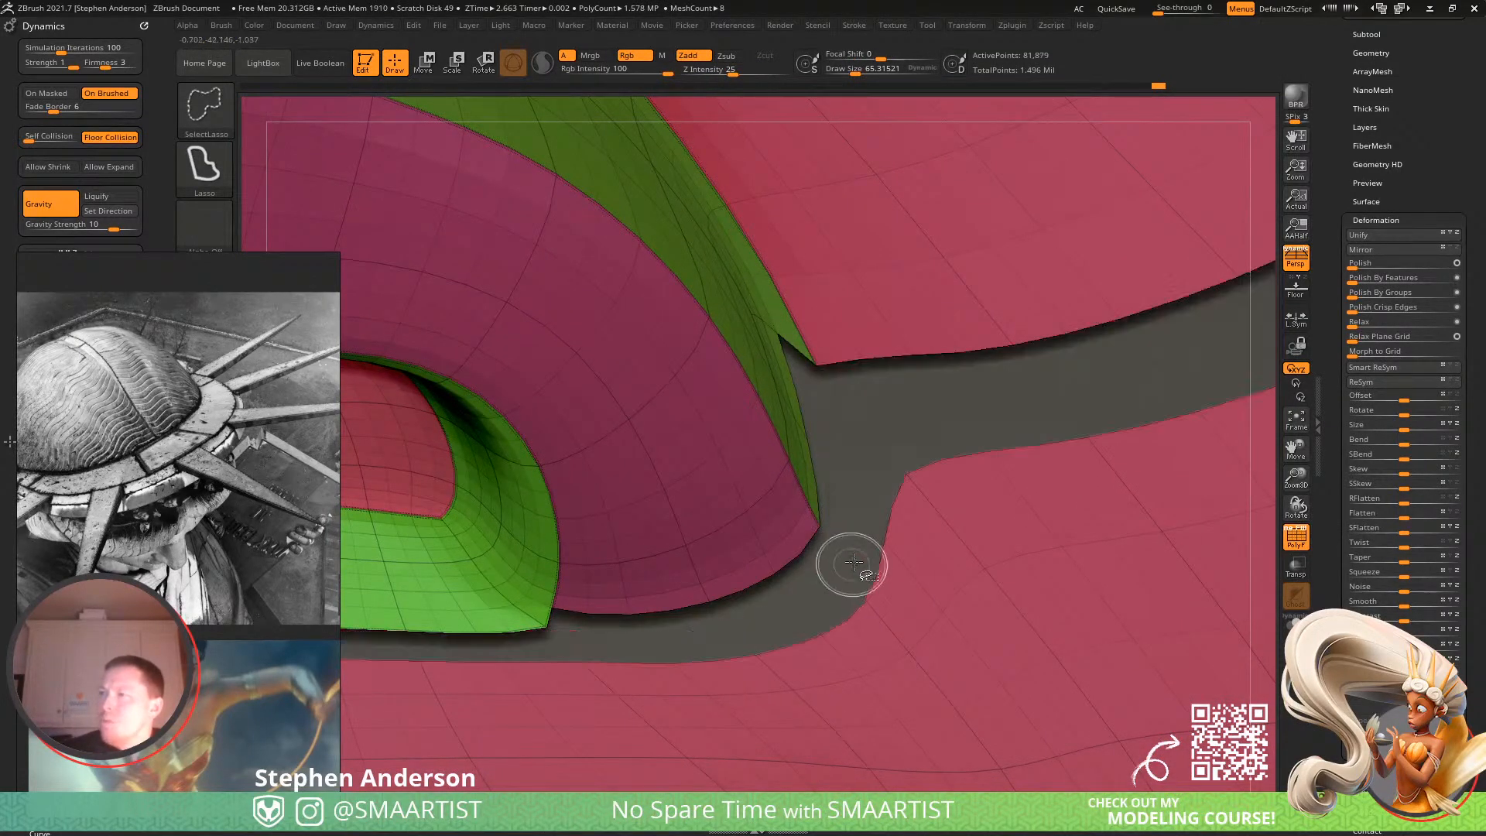
{"action": "right_click_drag", "start_coordinate": [802, 346], "coordinate": [790, 286]}
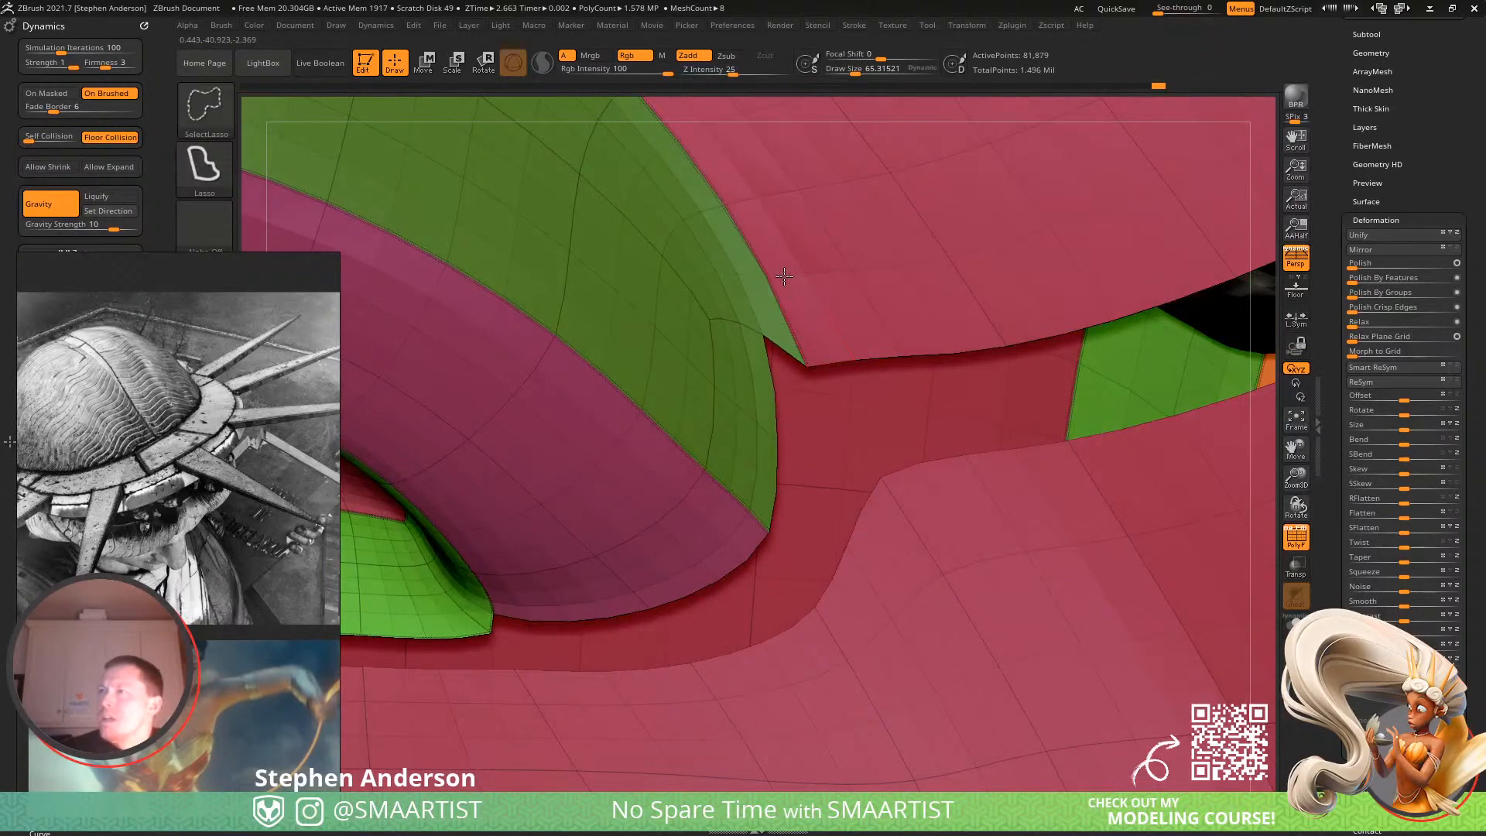
{"action": "right_click_drag", "start_coordinate": [810, 355], "coordinate": [615, 547]}
{"action": "right_click_drag", "start_coordinate": [495, 548], "coordinate": [844, 520]}
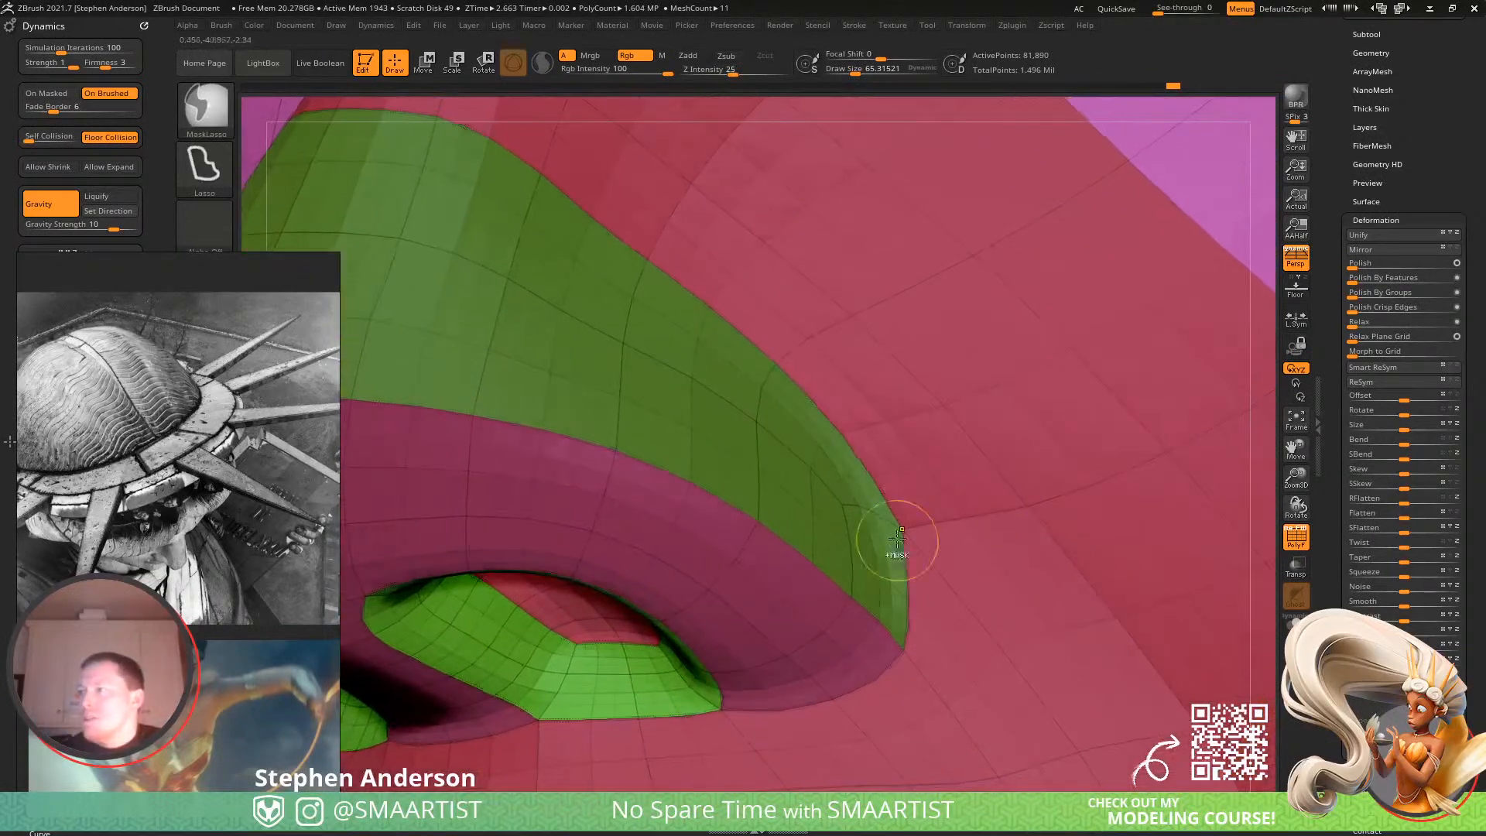
Hide the edge loops bordering the nostril wings on both sides of the nose.
{"action": "left_click", "coordinate": [893, 525], "text": "ctrl+shift"}
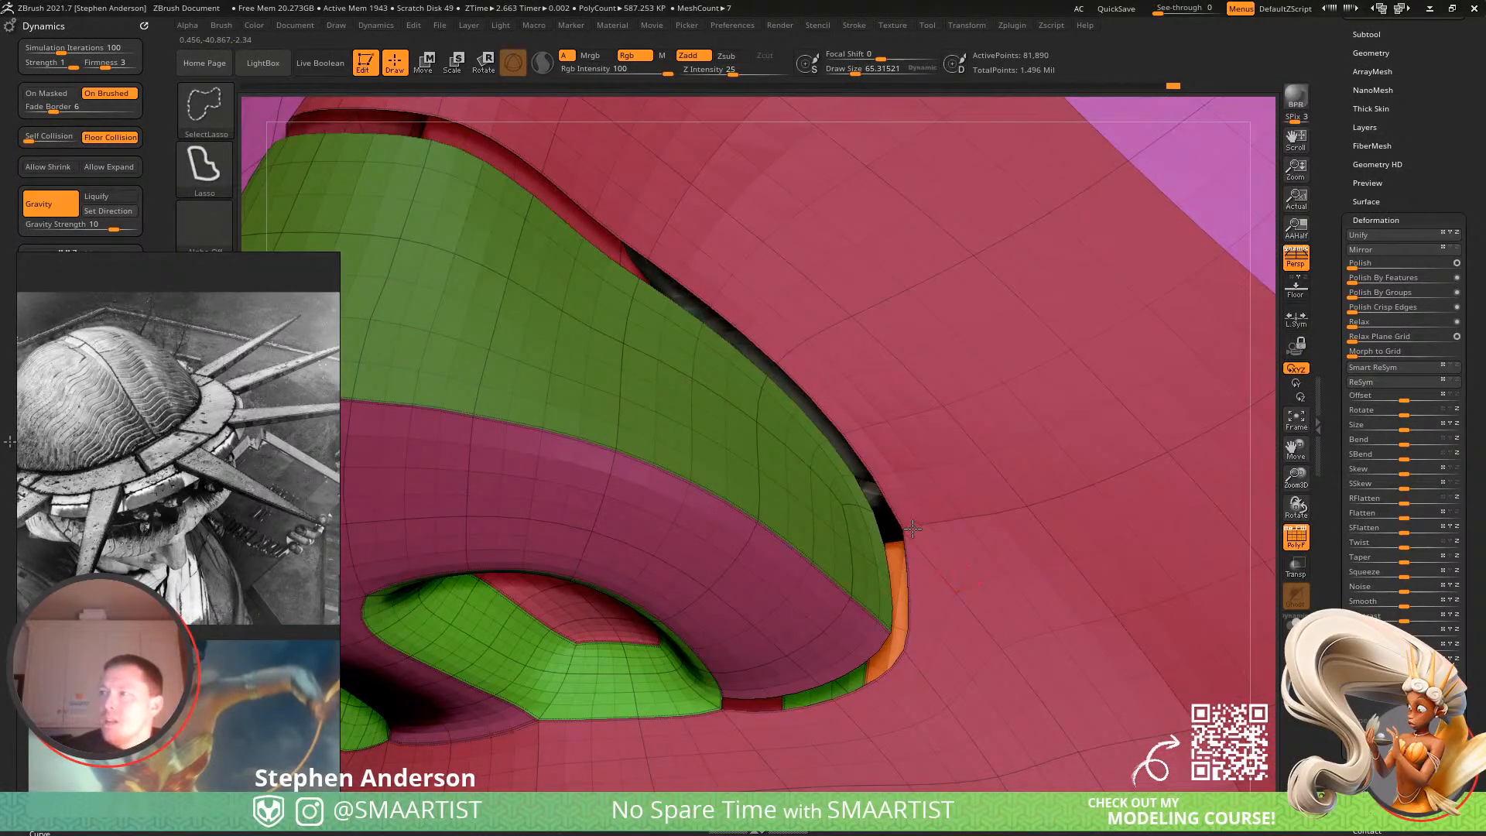
{"action": "left_click", "coordinate": [913, 528], "text": "ctrl+shift"}
{"action": "left_click", "coordinate": [921, 554], "text": "ctrl+shift"}
{"action": "mouse_move", "coordinate": [734, 610]}
{"action": "right_mouse_down", "text": "alt"}
{"action": "mouse_move", "coordinate": [1068, 524]}
{"action": "mouse_move", "coordinate": [759, 607]}
{"action": "mouse_move", "coordinate": [1011, 568]}
{"action": "mouse_move", "coordinate": [1099, 573]}
{"action": "right_mouse_up", "text": "alt"}
{"action": "mouse_move", "coordinate": [550, 551]}
{"action": "right_mouse_down"}
{"action": "mouse_move", "coordinate": [611, 542]}
{"action": "mouse_move", "coordinate": [630, 591]}
{"action": "mouse_move", "coordinate": [622, 581]}
{"action": "right_mouse_up"}
{"action": "left_click", "coordinate": [623, 571], "text": "ctrl+shift"}
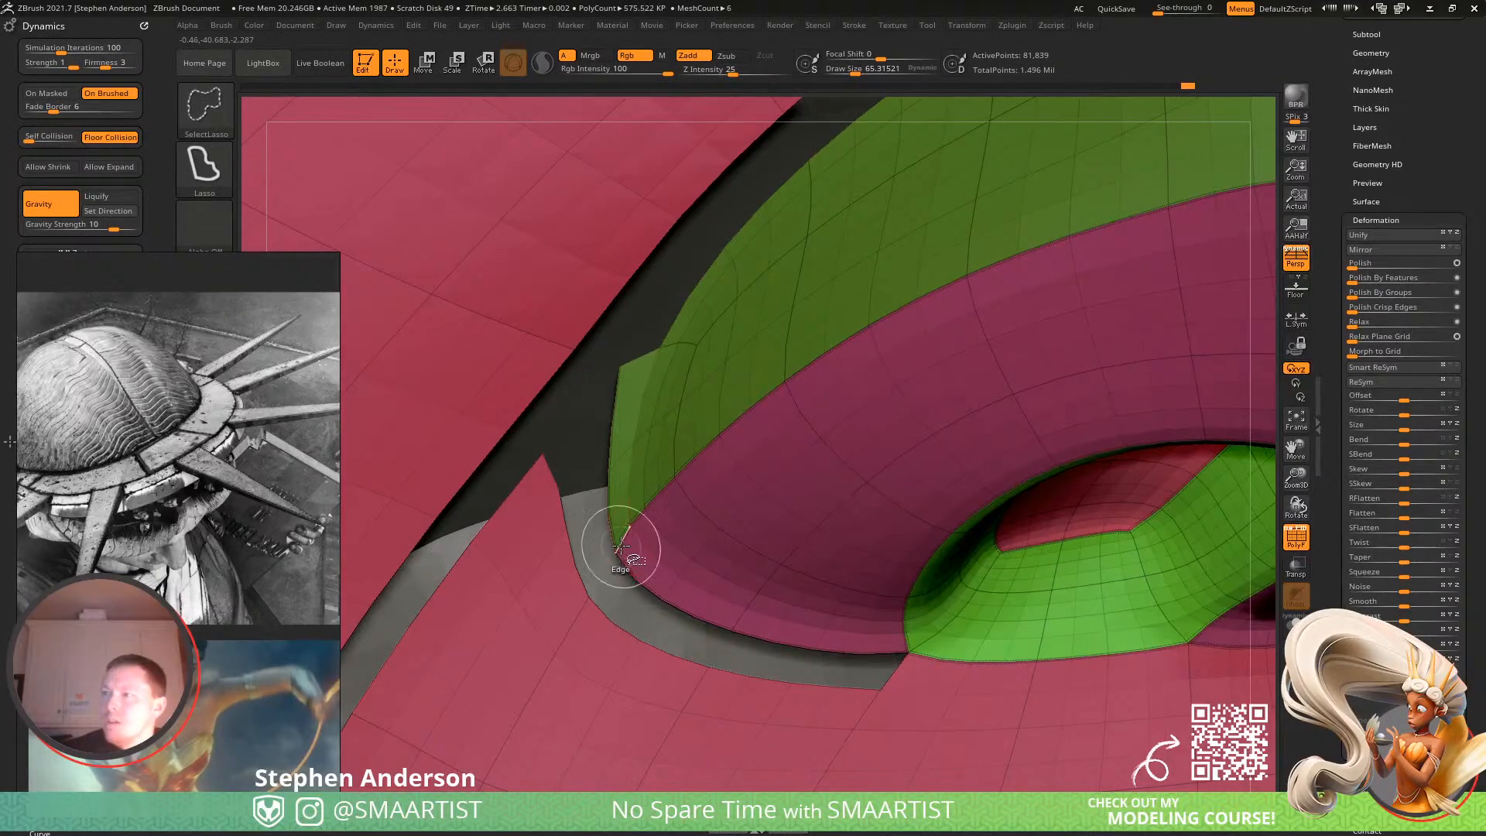
{"action": "left_click", "coordinate": [652, 554], "text": "ctrl+shift"}
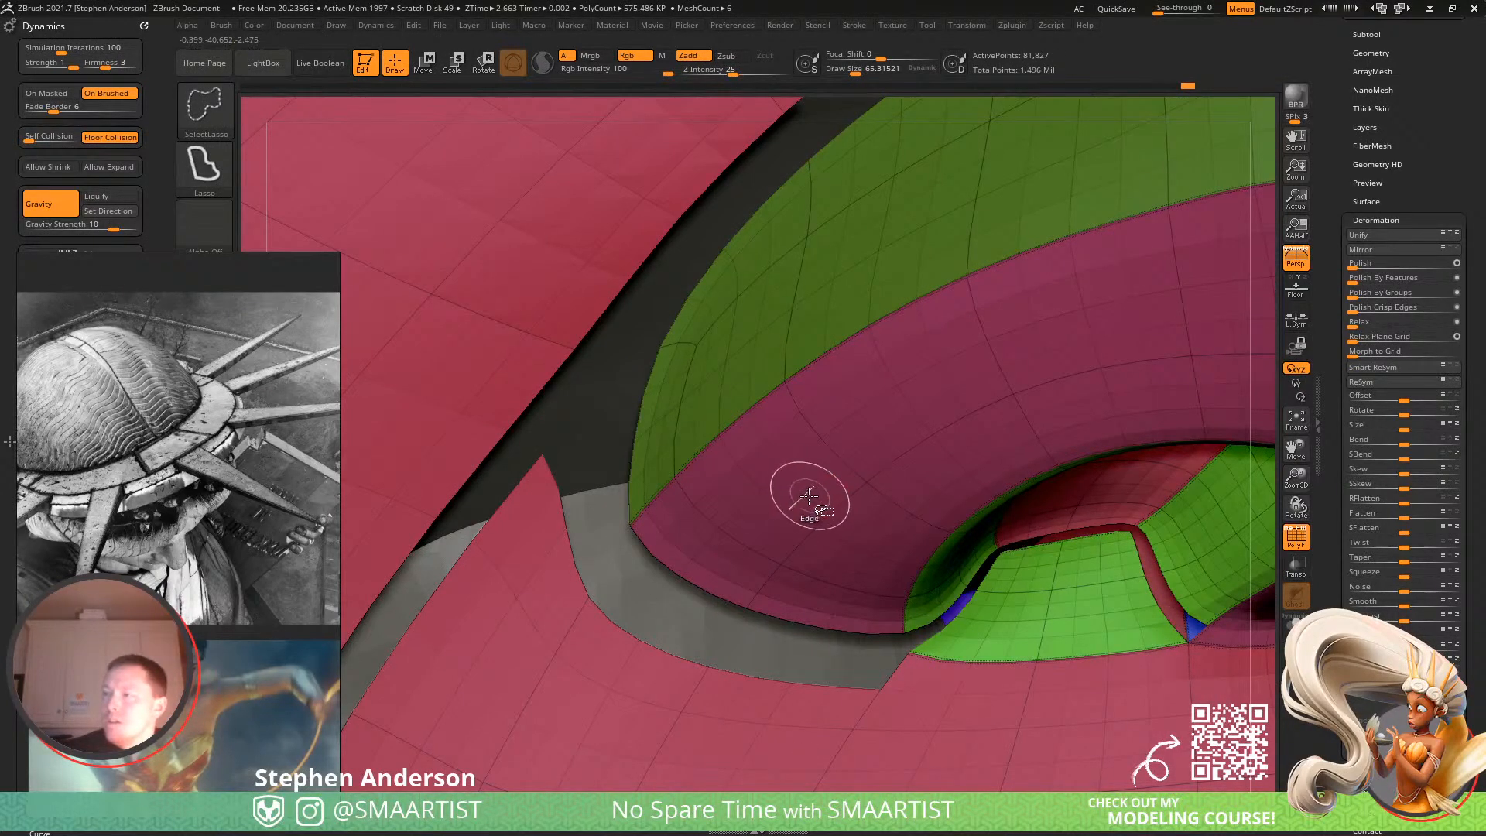
Mask the visible mesh, reveal the hidden nostril loops unmasked, and enlarge the Move brush draw size to about 384.
{"action": "mouse_move", "coordinate": [852, 522]}
{"action": "right_mouse_down", "text": "ctrl"}
{"action": "mouse_move", "coordinate": [866, 462]}
{"action": "mouse_move", "coordinate": [619, 541]}
{"action": "mouse_move", "coordinate": [627, 597]}
{"action": "right_mouse_up", "text": "ctrl"}
{"action": "key", "text": "ctrl+a"}
{"action": "key", "text": "ctrl+shift+a"}
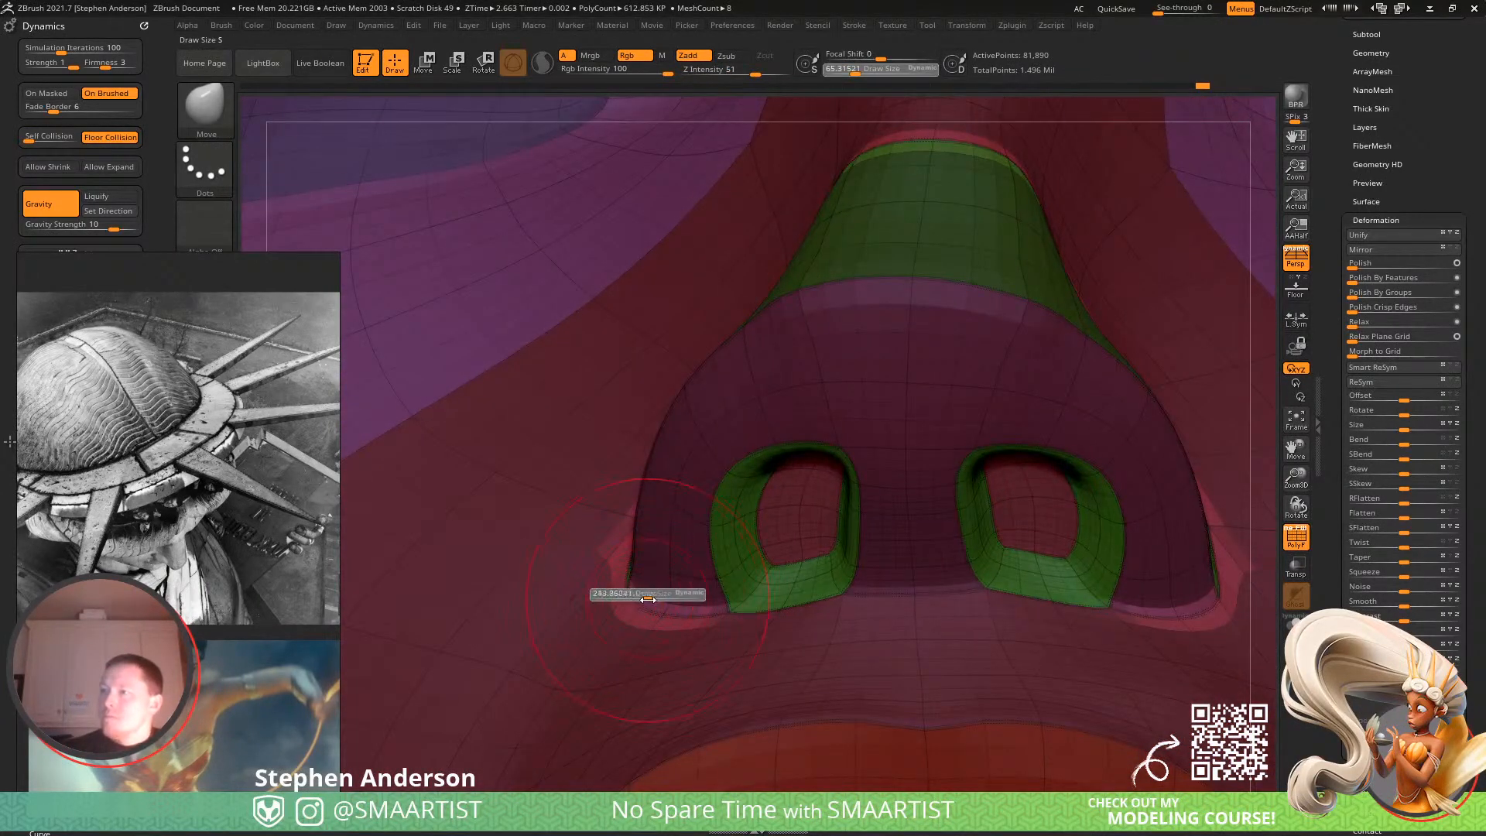
{"action": "left_click_drag", "start_coordinate": [657, 599], "coordinate": [627, 597]}
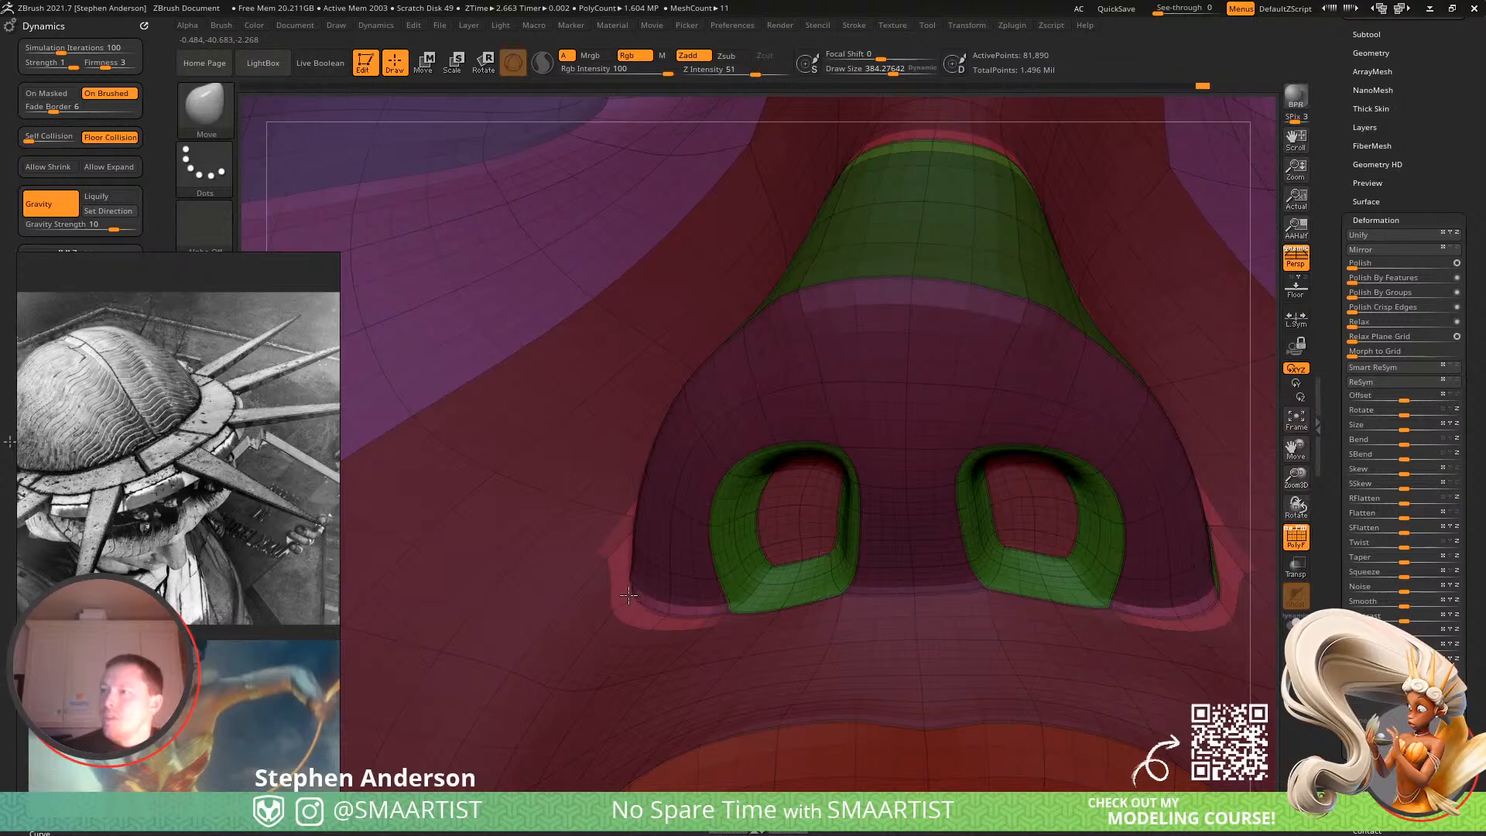
Reshape the unmasked crease around the nostril wings with the Move brush, reducing the draw size to about 297.
{"action": "right_click_drag", "start_coordinate": [657, 589], "coordinate": [964, 571]}
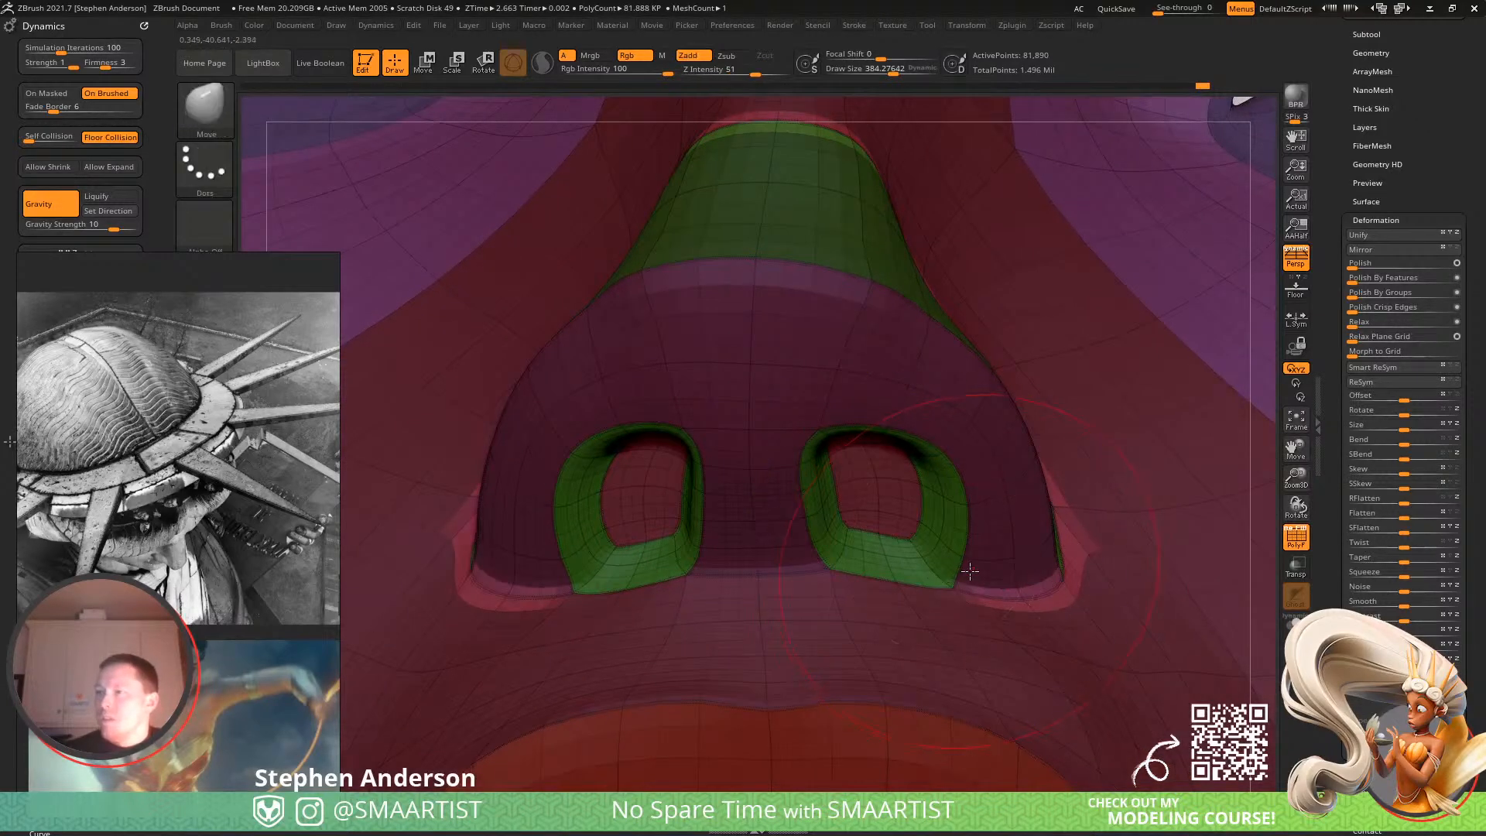
{"action": "left_click_drag", "start_coordinate": [1090, 579], "coordinate": [1087, 580]}
{"action": "right_click_drag", "start_coordinate": [1071, 580], "coordinate": [1091, 496]}
{"action": "key", "text": "s"}
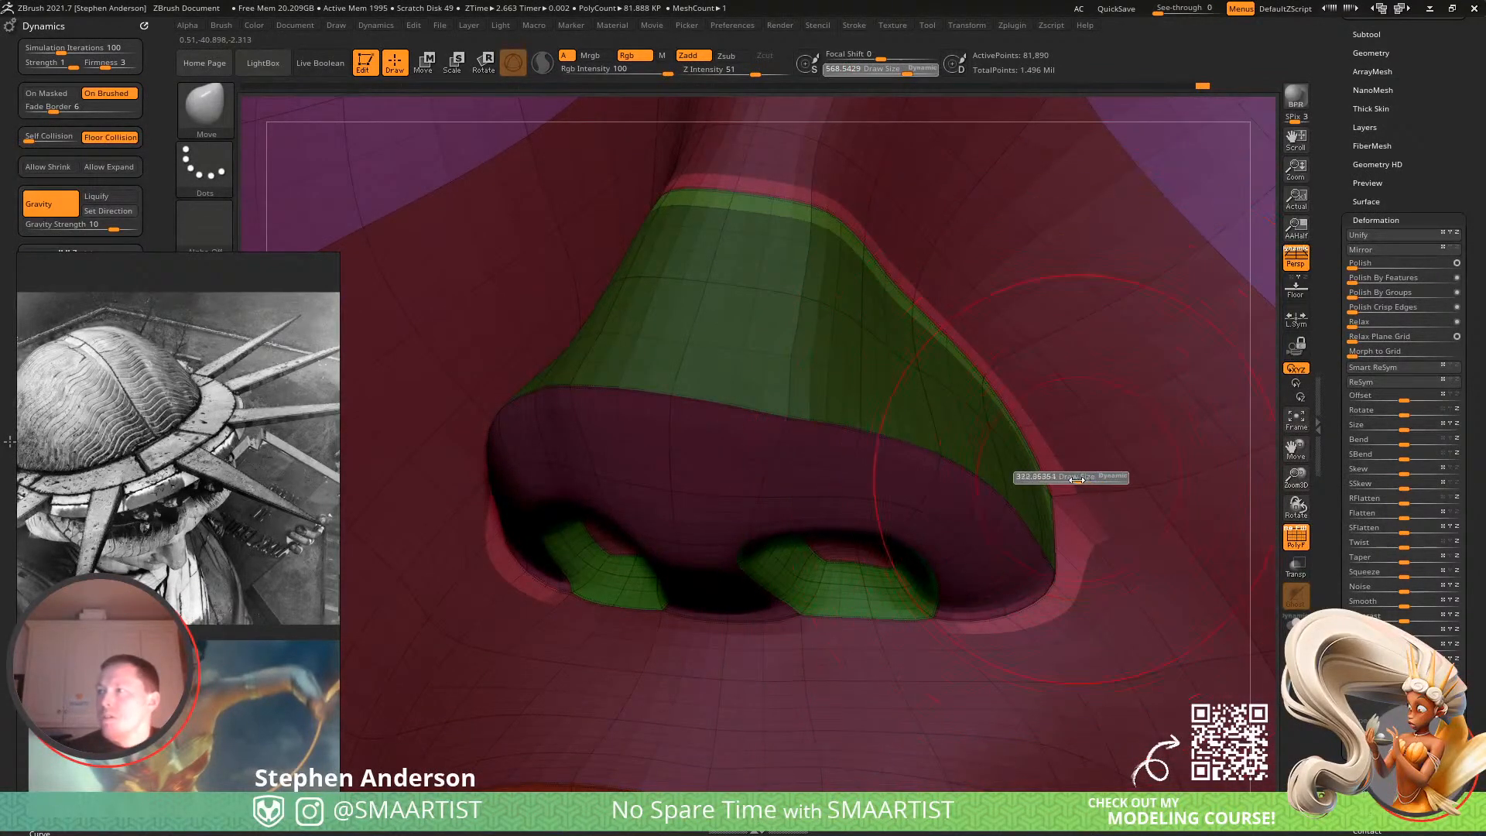
{"action": "left_click_drag", "start_coordinate": [1079, 480], "coordinate": [1072, 454]}
{"action": "right_click_drag", "start_coordinate": [1066, 452], "coordinate": [1085, 559]}
{"action": "right_click_drag", "start_coordinate": [1022, 498], "coordinate": [1010, 530]}
{"action": "right_click_drag", "start_coordinate": [482, 491], "coordinate": [554, 468]}
{"action": "mouse_move", "coordinate": [808, 480]}
{"action": "right_mouse_down"}
{"action": "mouse_move", "coordinate": [821, 437]}
{"action": "mouse_move", "coordinate": [829, 488]}
{"action": "mouse_move", "coordinate": [732, 492]}
{"action": "right_mouse_up"}
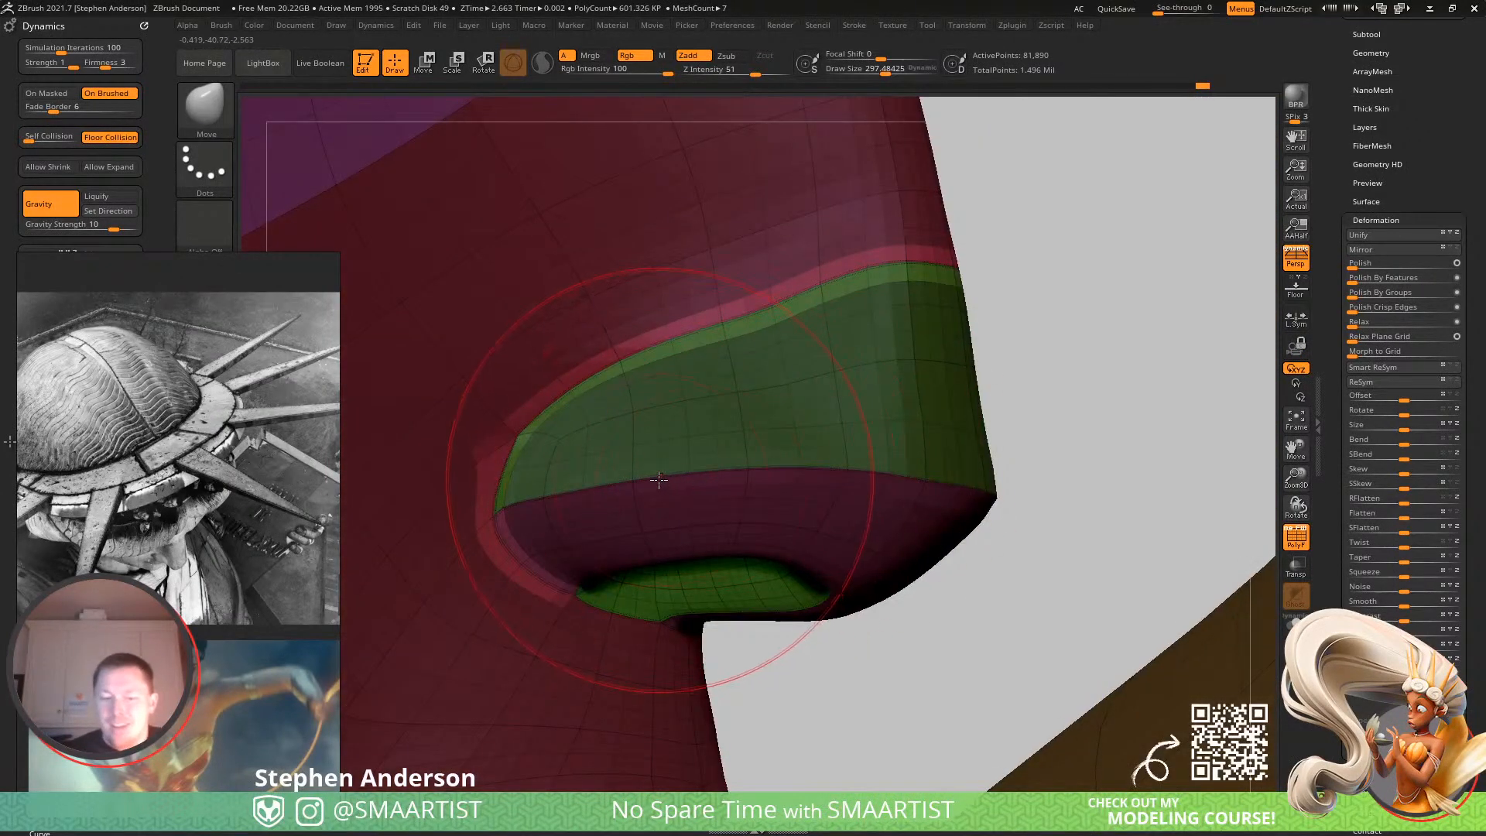
{"action": "mouse_move", "coordinate": [619, 467]}
{"action": "right_mouse_down"}
{"action": "mouse_move", "coordinate": [527, 481]}
{"action": "mouse_move", "coordinate": [501, 534]}
{"action": "mouse_move", "coordinate": [503, 477]}
{"action": "mouse_move", "coordinate": [499, 531]}
{"action": "right_mouse_up"}
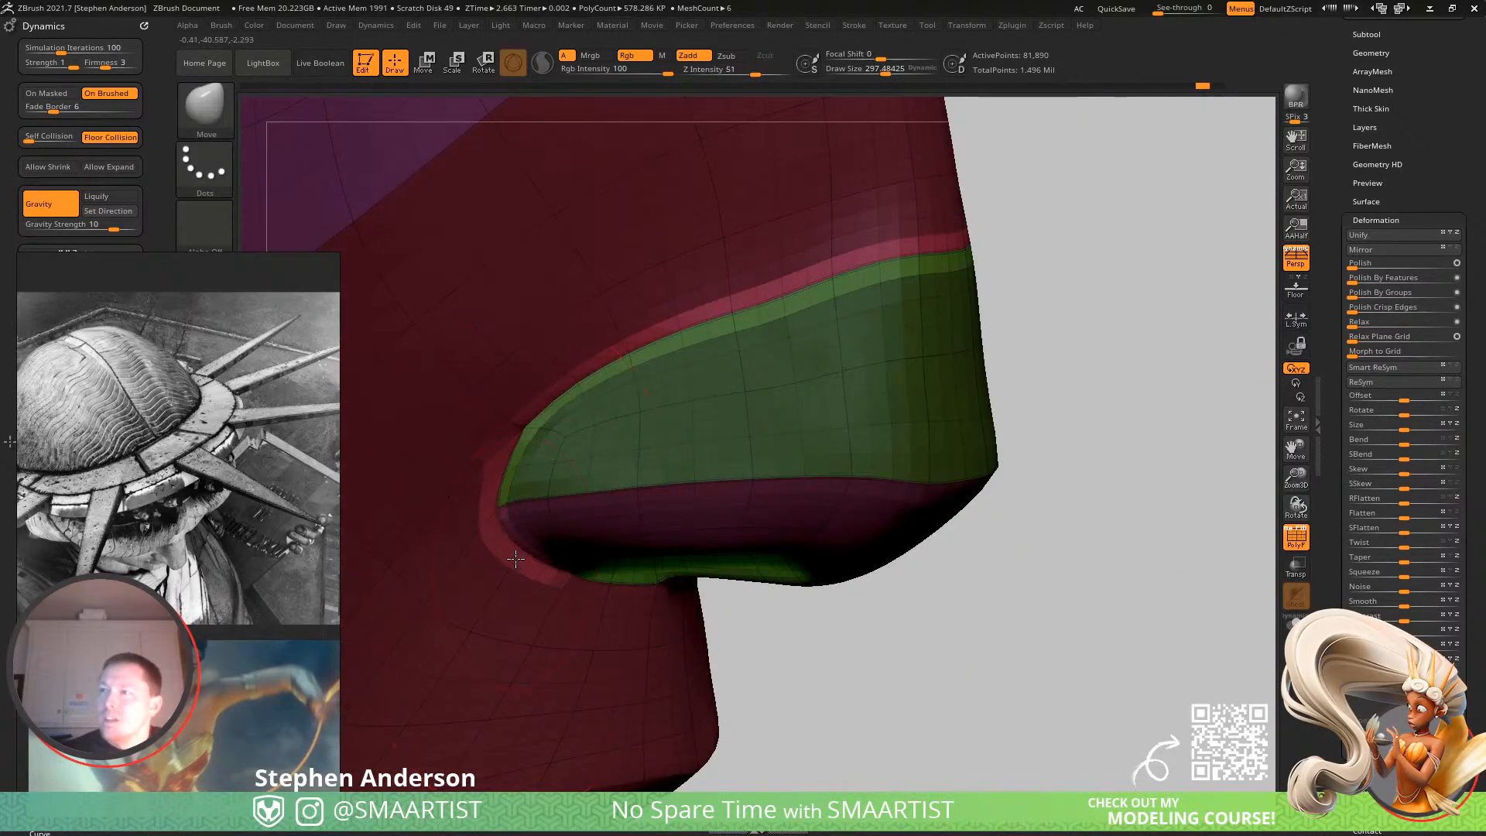
Blur the face mask around the nostrils and smooth the crease at the nostril wing's outer corner.
{"action": "mouse_move", "coordinate": [534, 554]}
{"action": "right_mouse_down"}
{"action": "mouse_move", "coordinate": [485, 531]}
{"action": "mouse_move", "coordinate": [1007, 546]}
{"action": "mouse_move", "coordinate": [1001, 564]}
{"action": "right_mouse_up"}
{"action": "left_click_drag", "start_coordinate": [989, 567], "coordinate": [1022, 555], "text": "shift"}
{"action": "mouse_move", "coordinate": [1044, 555]}
{"action": "right_mouse_down"}
{"action": "mouse_move", "coordinate": [1017, 581]}
{"action": "mouse_move", "coordinate": [1061, 541]}
{"action": "right_mouse_up"}
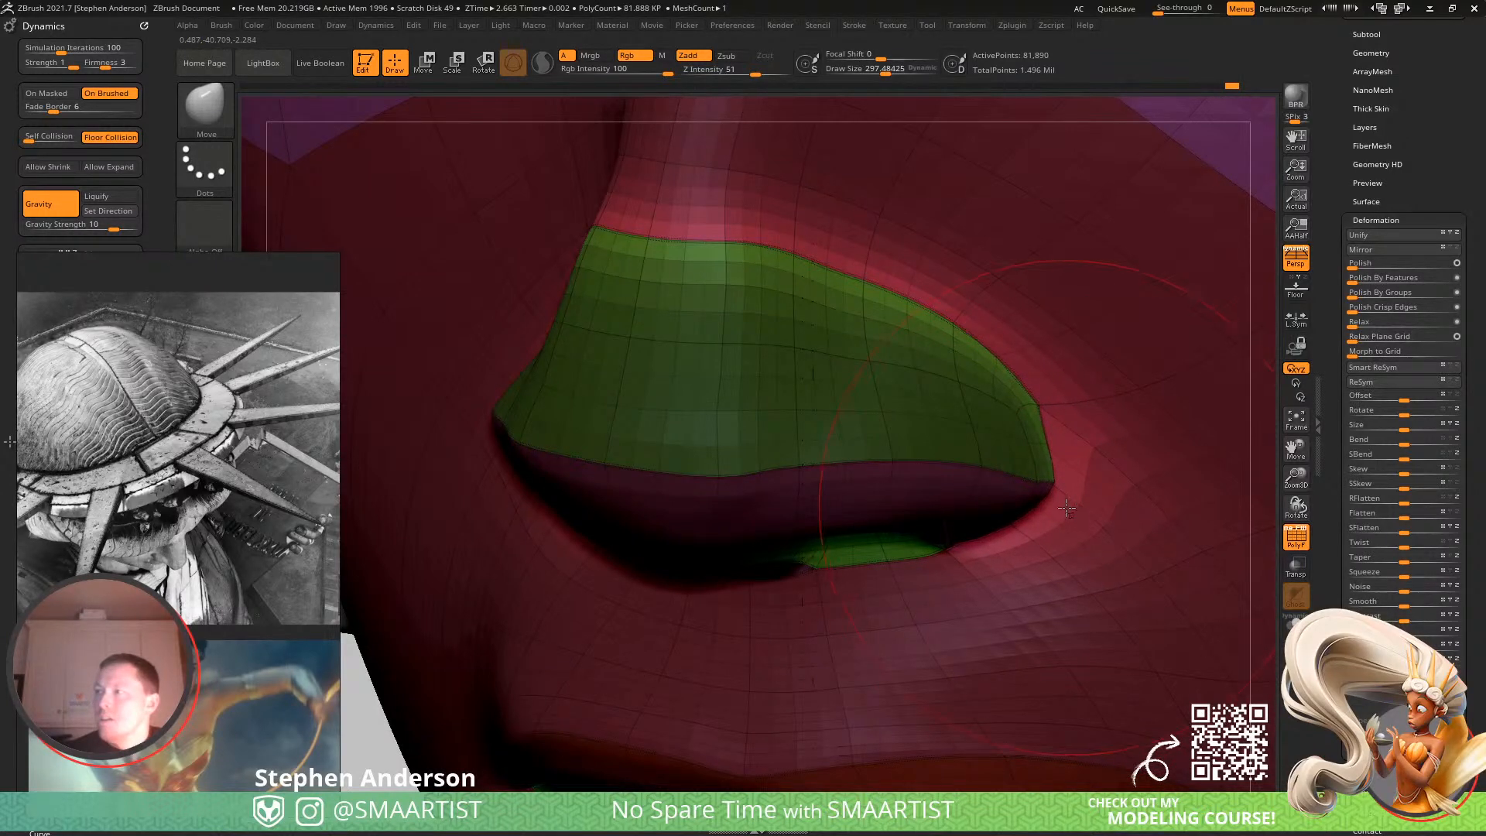
{"action": "mouse_move", "coordinate": [598, 515]}
{"action": "right_mouse_down"}
{"action": "mouse_move", "coordinate": [617, 503]}
{"action": "mouse_move", "coordinate": [465, 475]}
{"action": "mouse_move", "coordinate": [539, 525]}
{"action": "right_mouse_up"}
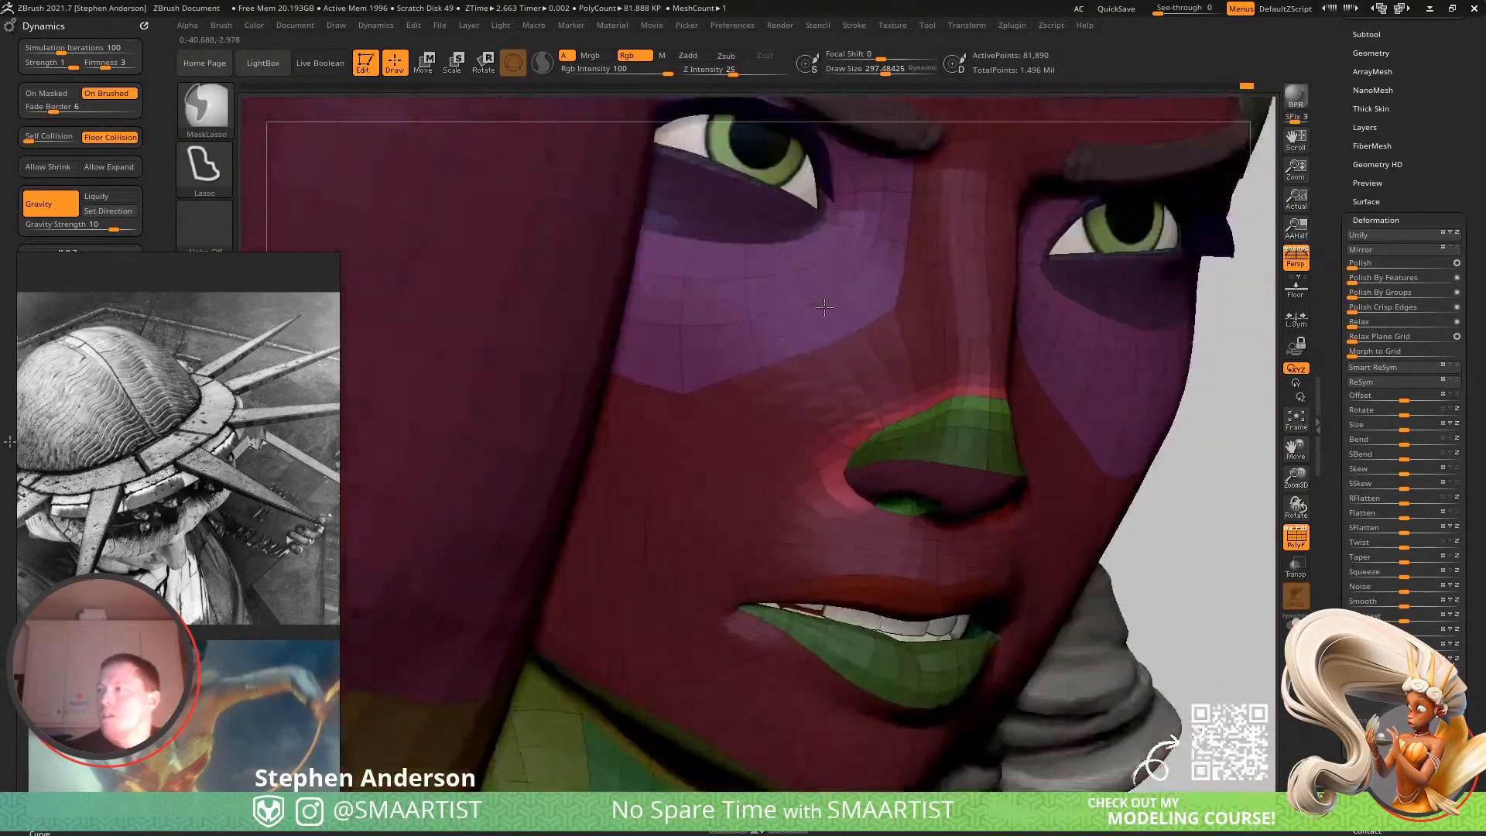
With the mask cleared and wireframe off, refine the nostril wing's outer corner using the Move brush at draw size about 90.
{"action": "key", "text": "shift+f"}
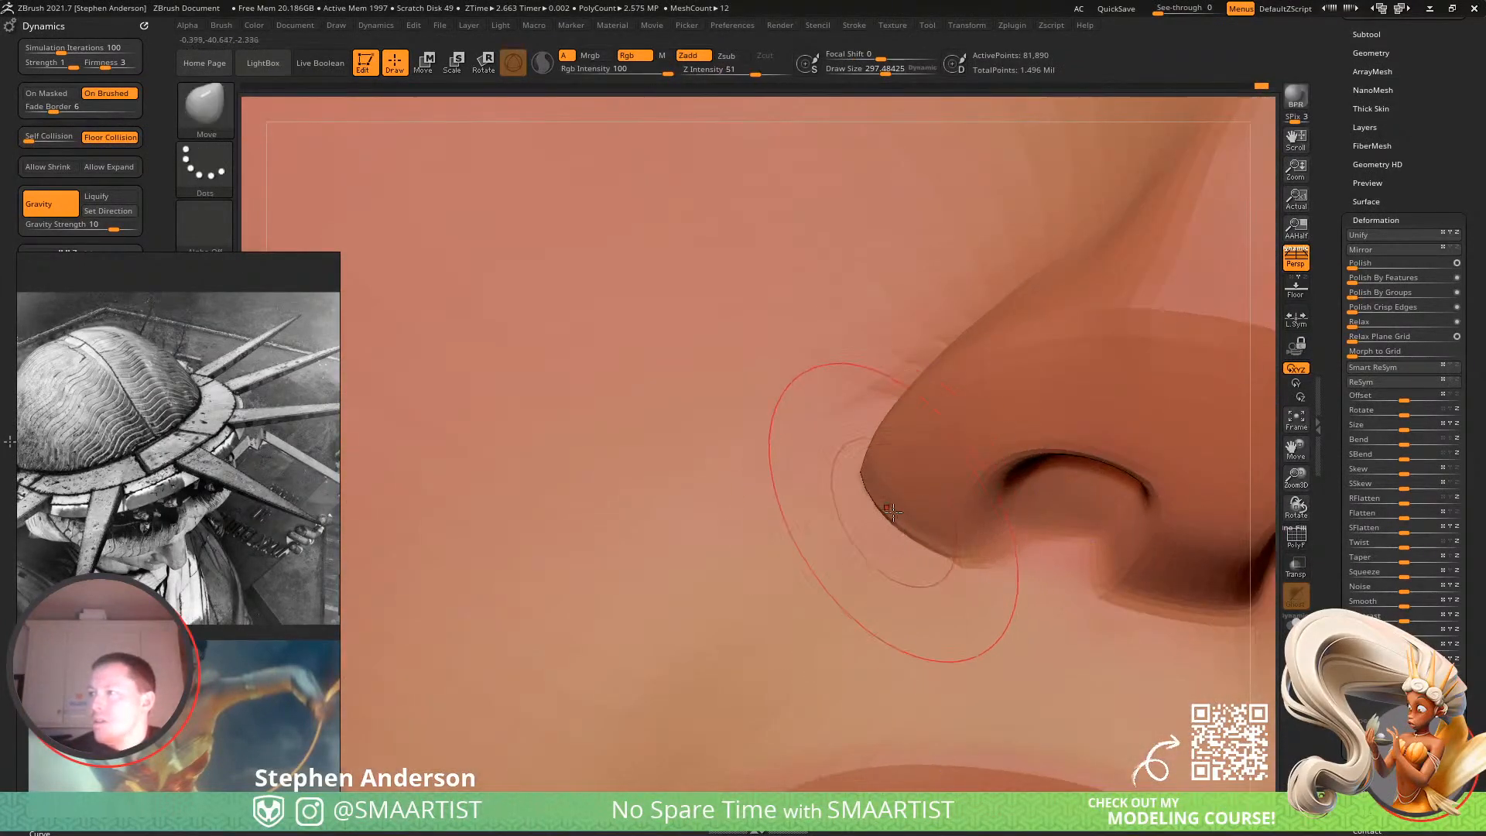
{"action": "right_click_drag", "start_coordinate": [893, 514], "coordinate": [912, 501]}
{"action": "key", "text": "s"}
{"action": "left_click_drag", "start_coordinate": [904, 502], "coordinate": [875, 502]}
{"action": "right_click_drag", "start_coordinate": [879, 507], "coordinate": [945, 606], "text": "ctrl"}
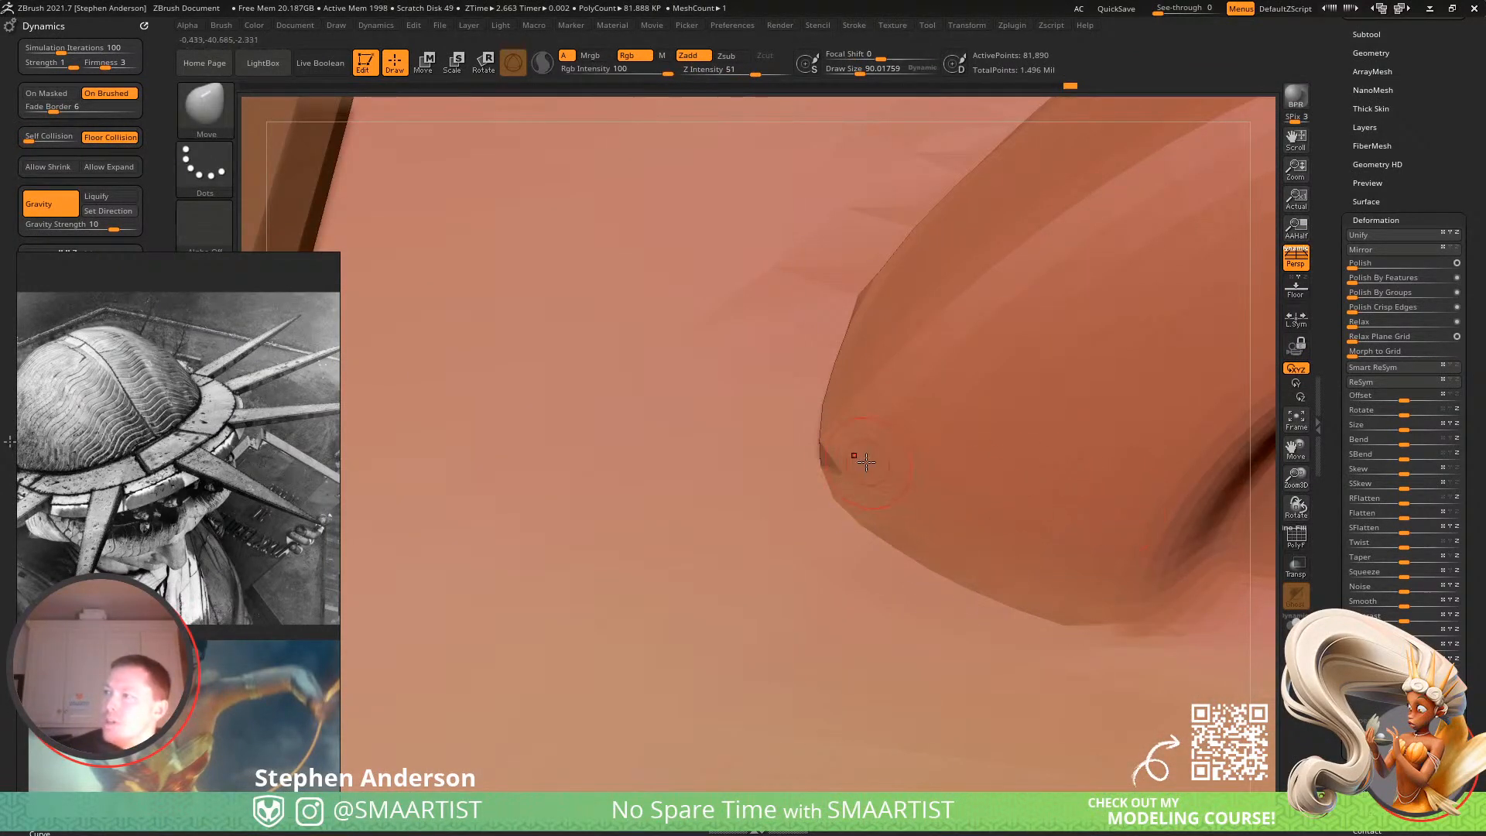
{"action": "right_click_drag", "start_coordinate": [831, 461], "coordinate": [826, 425]}
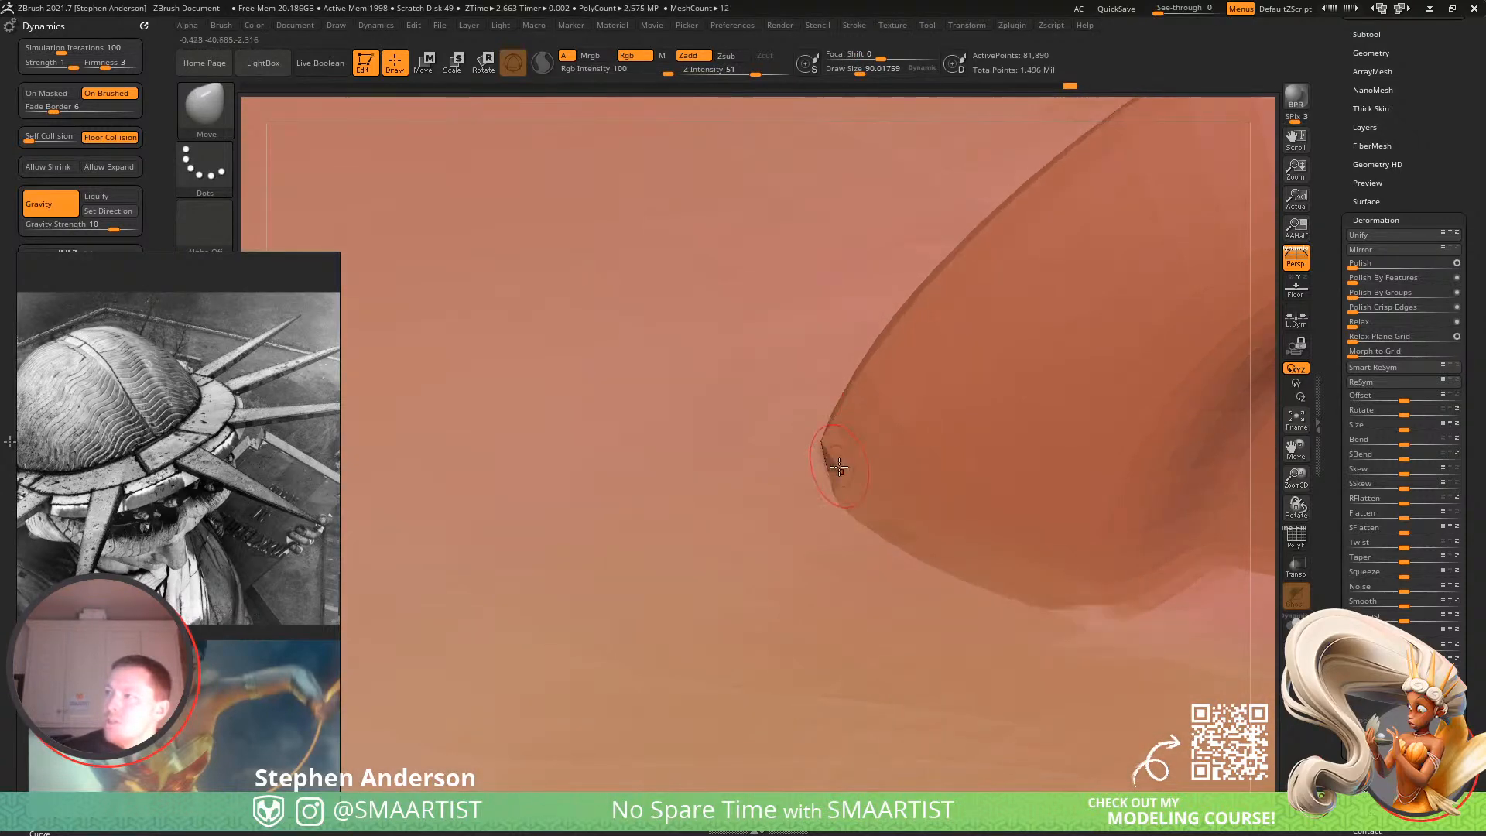
{"action": "right_click_drag", "start_coordinate": [789, 457], "coordinate": [869, 438]}
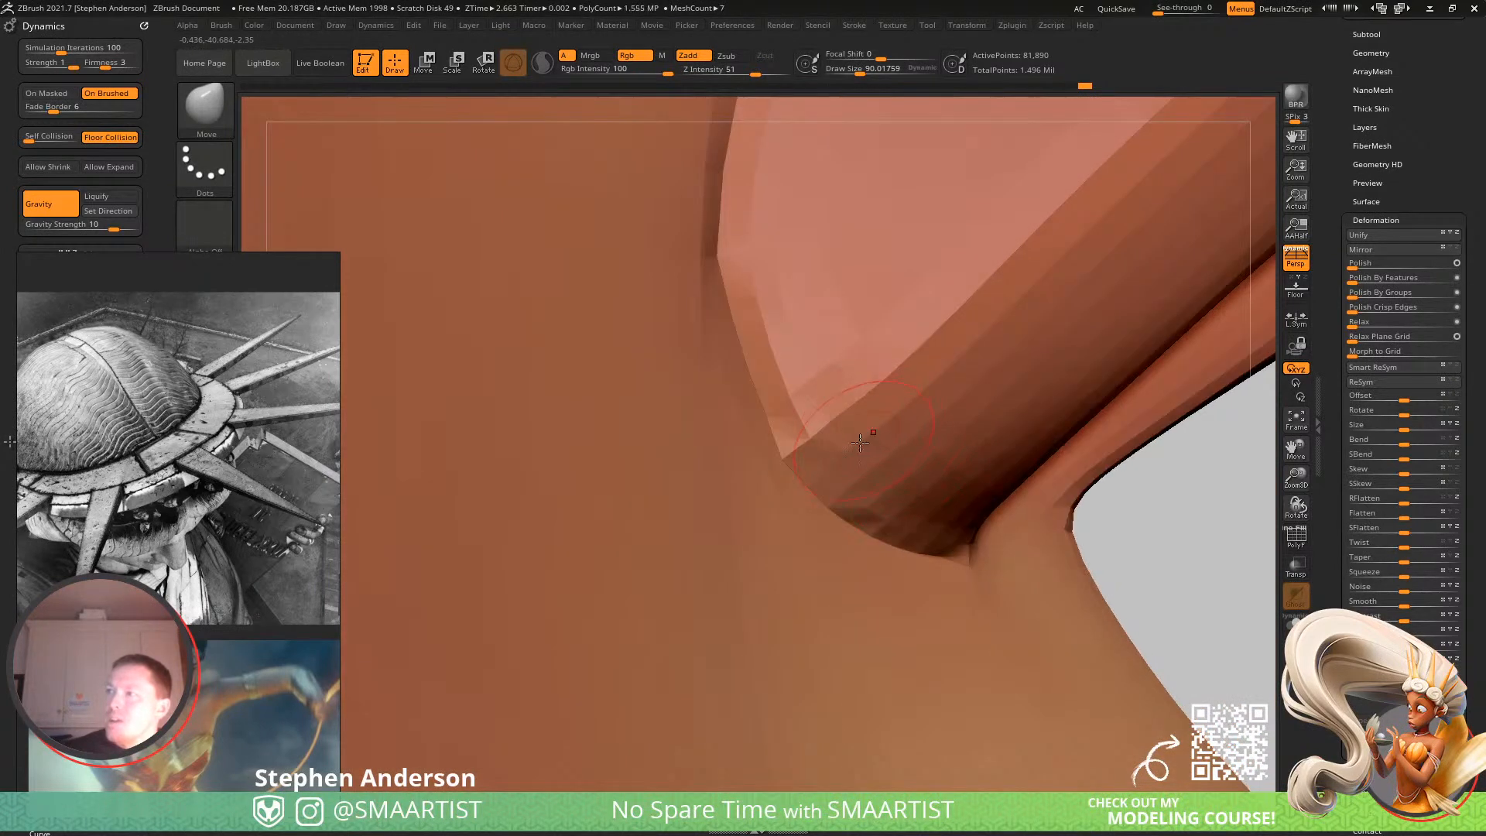
Smooth the side of the nostril wing near its outer corner.
{"action": "key", "text": "shift"}
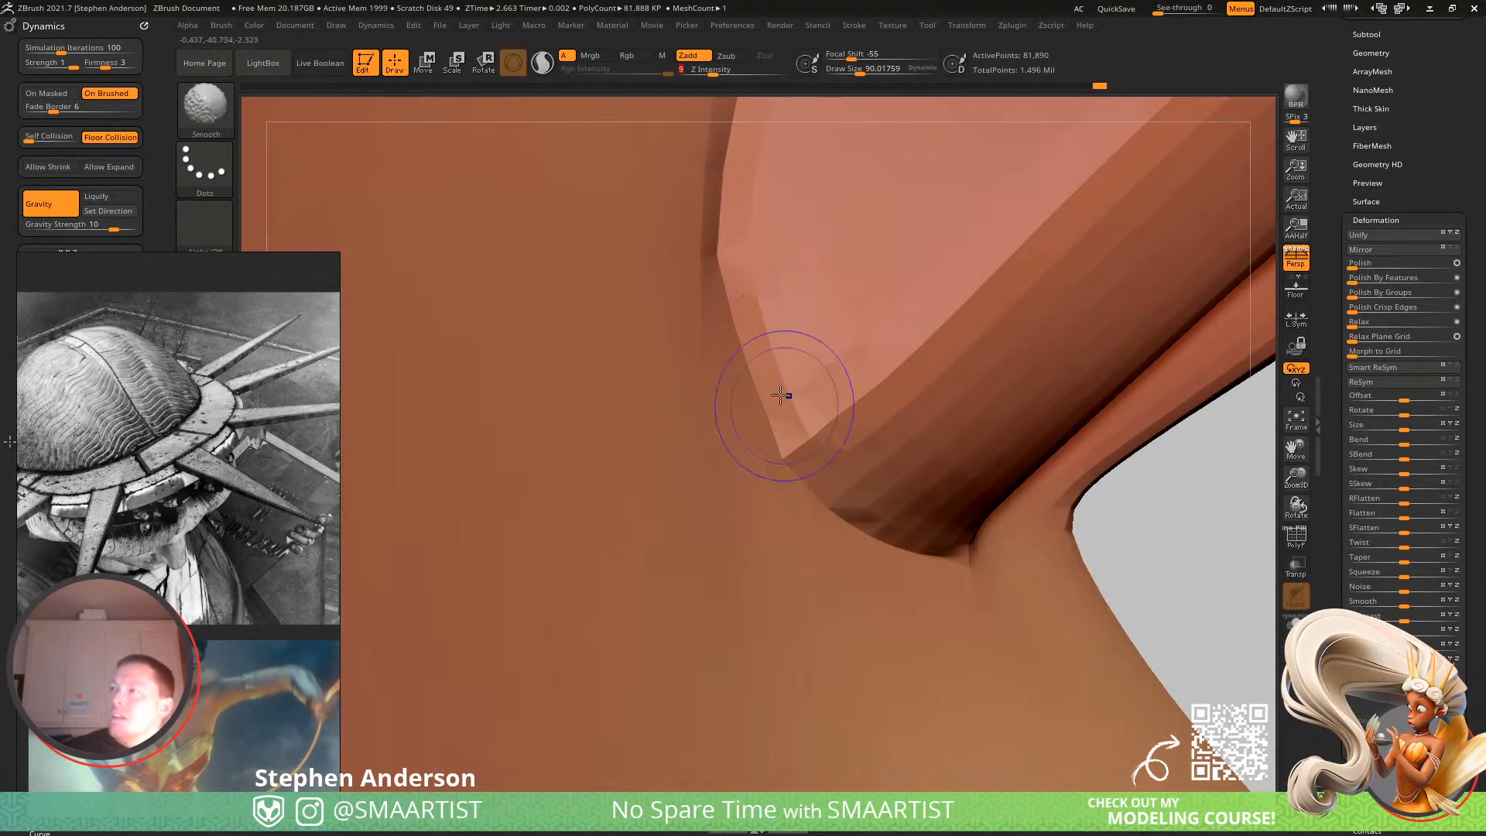
{"action": "mouse_move", "coordinate": [785, 322]}
{"action": "right_mouse_down"}
{"action": "mouse_move", "coordinate": [779, 344]}
{"action": "mouse_move", "coordinate": [802, 334]}
{"action": "right_mouse_up"}
{"action": "right_click_drag", "start_coordinate": [1033, 418], "coordinate": [828, 217], "text": "ctrl"}
{"action": "right_click_drag", "start_coordinate": [1005, 398], "coordinate": [867, 225], "text": "ctrl"}
{"action": "key", "text": "shift"}
Turn on the polygroup wireframe and hide the raised arm's polygroup.
{"action": "key", "text": "shift+f"}
{"action": "right_click_drag", "start_coordinate": [1006, 418], "coordinate": [1088, 398]}
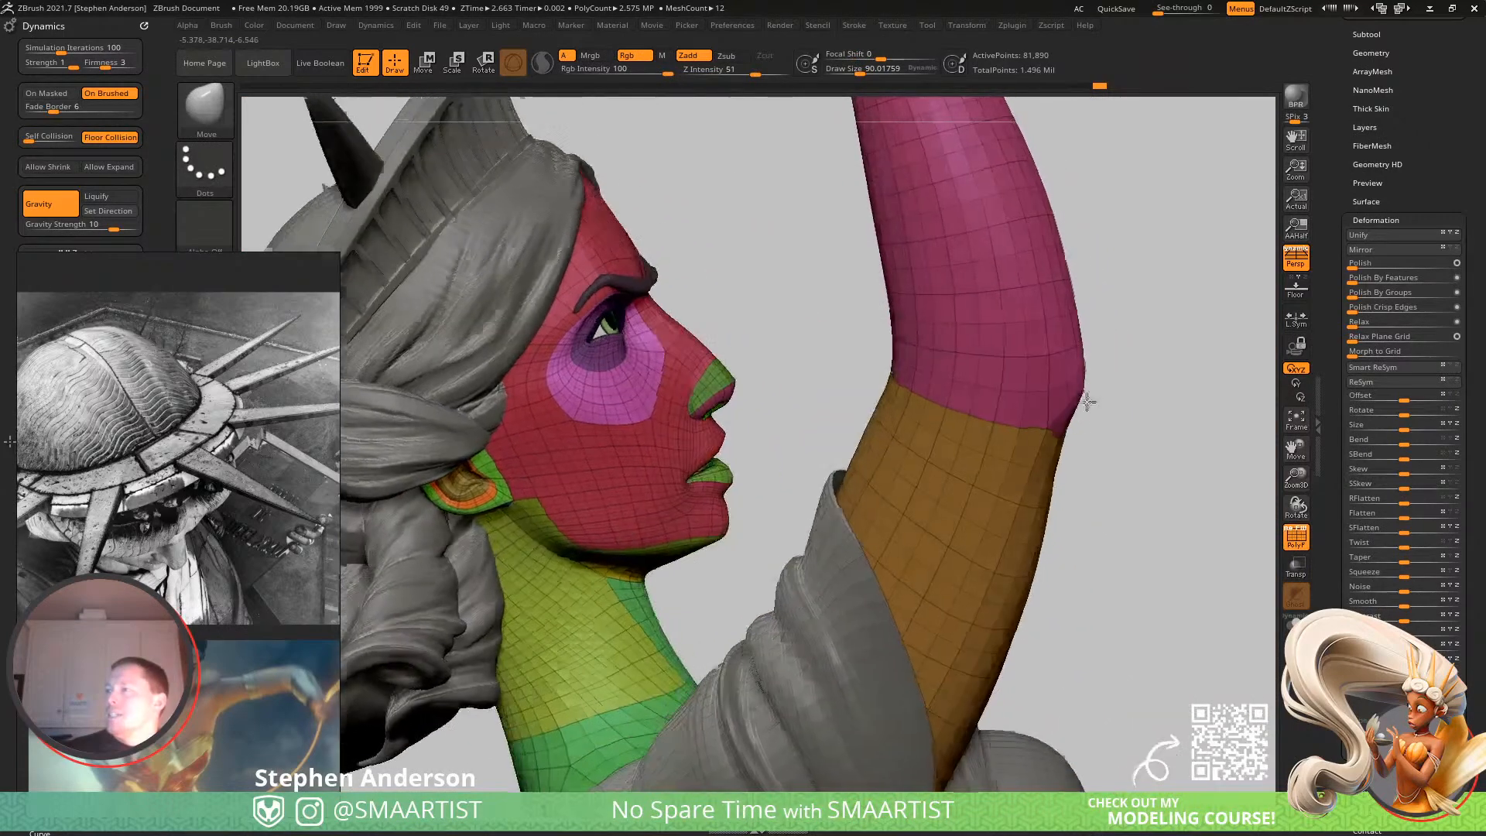
{"action": "left_click", "coordinate": [1049, 431], "text": "ctrl+shift"}
{"action": "left_click_drag", "start_coordinate": [1152, 483], "coordinate": [1208, 554], "text": "ctrl+shift"}
{"action": "right_click_drag", "start_coordinate": [760, 429], "coordinate": [751, 588], "text": "ctrl"}
Reduce the Move brush draw size to about 54 and adjust the vertices along the nostril wing's outer edge.
{"action": "mouse_move", "coordinate": [697, 380]}
{"action": "right_mouse_down"}
{"action": "mouse_move", "coordinate": [507, 335]}
{"action": "mouse_move", "coordinate": [507, 534]}
{"action": "right_mouse_up"}
{"action": "right_click_drag", "start_coordinate": [575, 586], "coordinate": [574, 596], "text": "ctrl"}
{"action": "key", "text": "s"}
{"action": "left_click", "coordinate": [558, 555]}
{"action": "right_click_drag", "start_coordinate": [569, 552], "coordinate": [561, 488]}
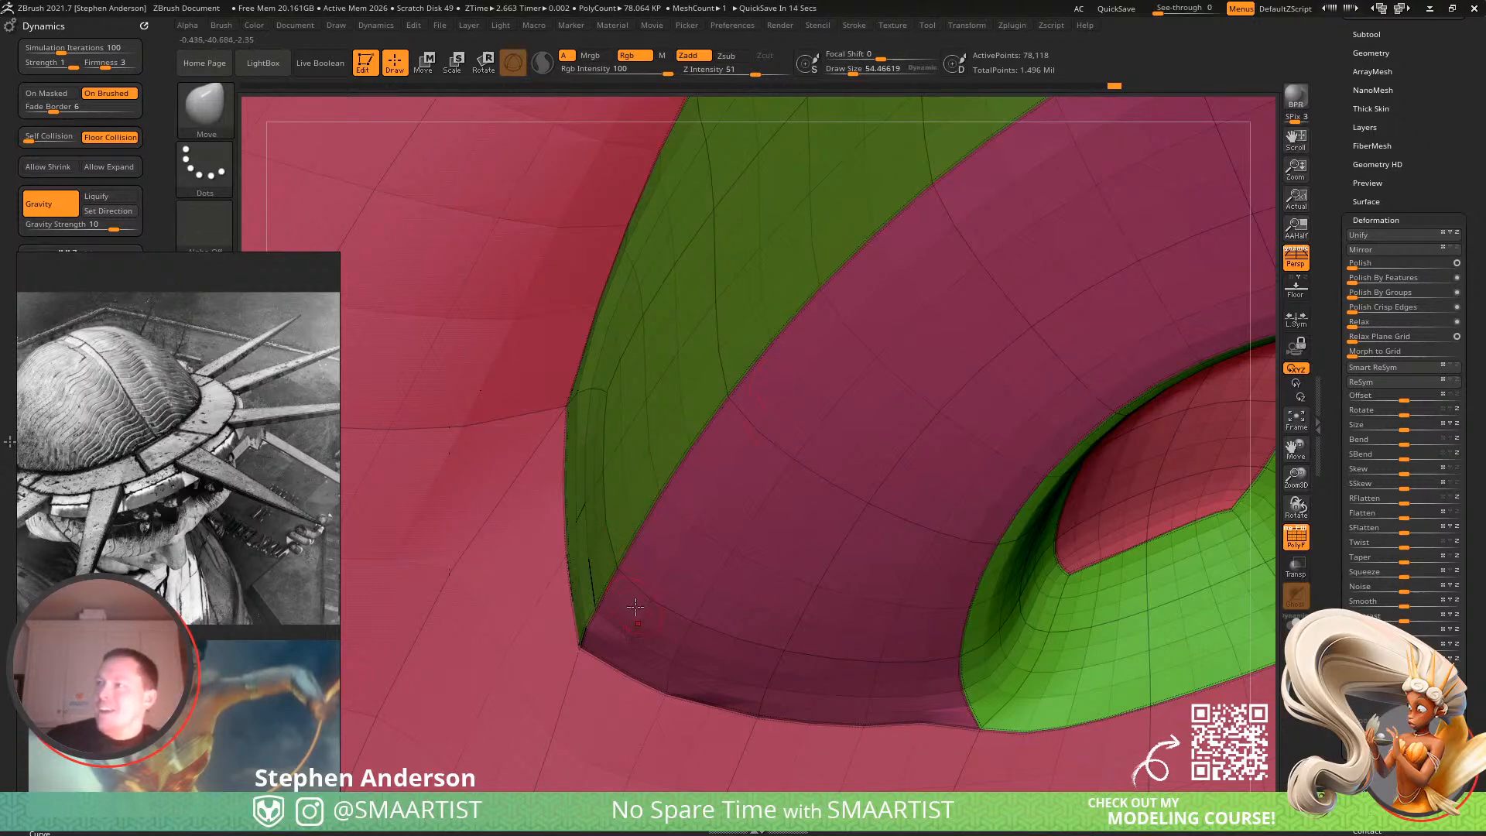
Even out the edge flow on the side of the nostril wing with the Move brush at draw size about 51.
{"action": "mouse_move", "coordinate": [641, 623]}
{"action": "right_mouse_down"}
{"action": "mouse_move", "coordinate": [613, 624]}
{"action": "mouse_move", "coordinate": [703, 630]}
{"action": "mouse_move", "coordinate": [658, 622]}
{"action": "right_mouse_up"}
{"action": "key", "text": "s"}
{"action": "left_click_drag", "start_coordinate": [608, 609], "coordinate": [603, 610]}
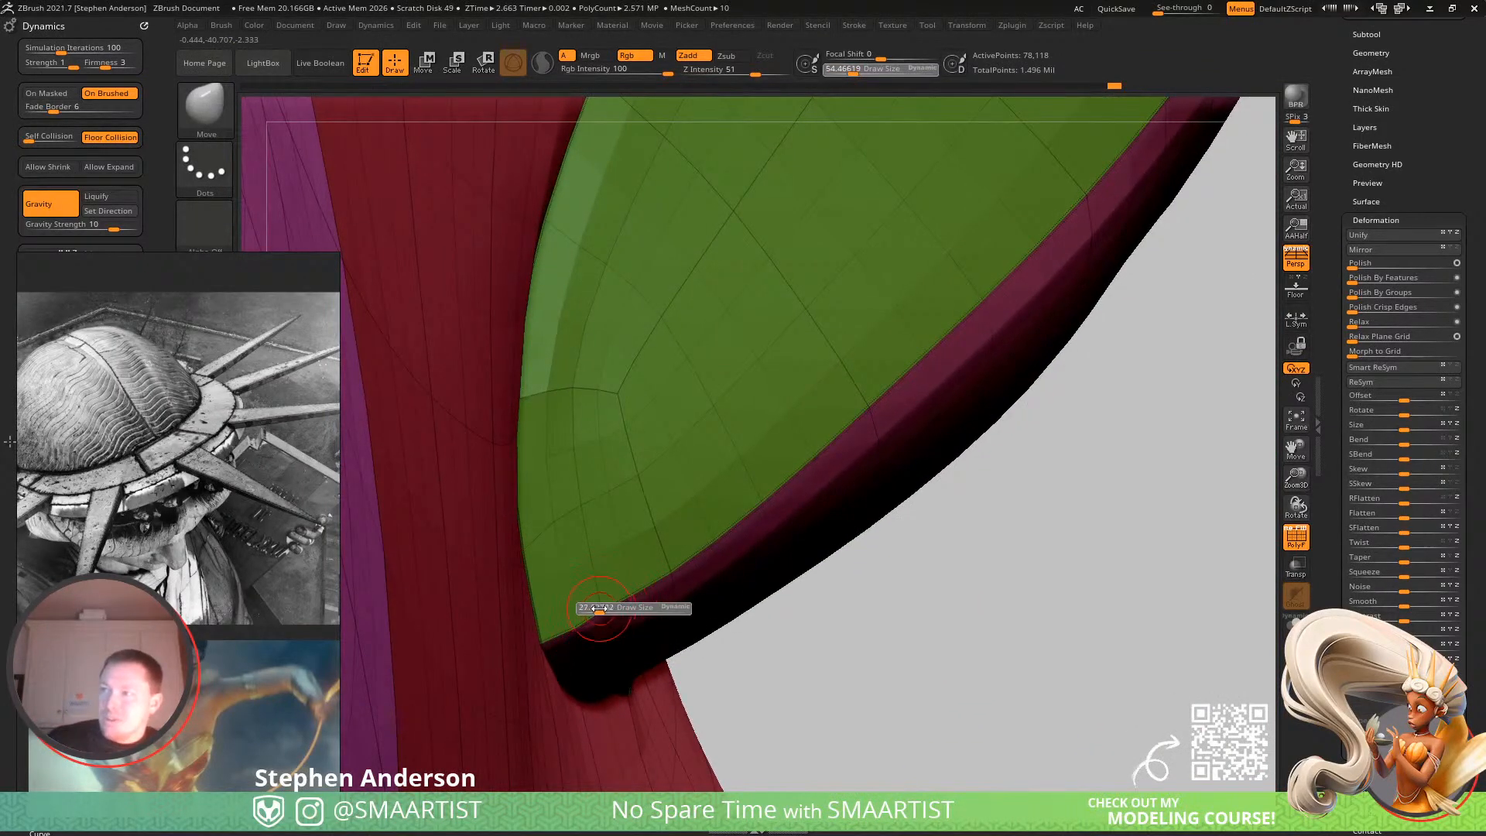
{"action": "right_click_drag", "start_coordinate": [592, 605], "coordinate": [602, 352]}
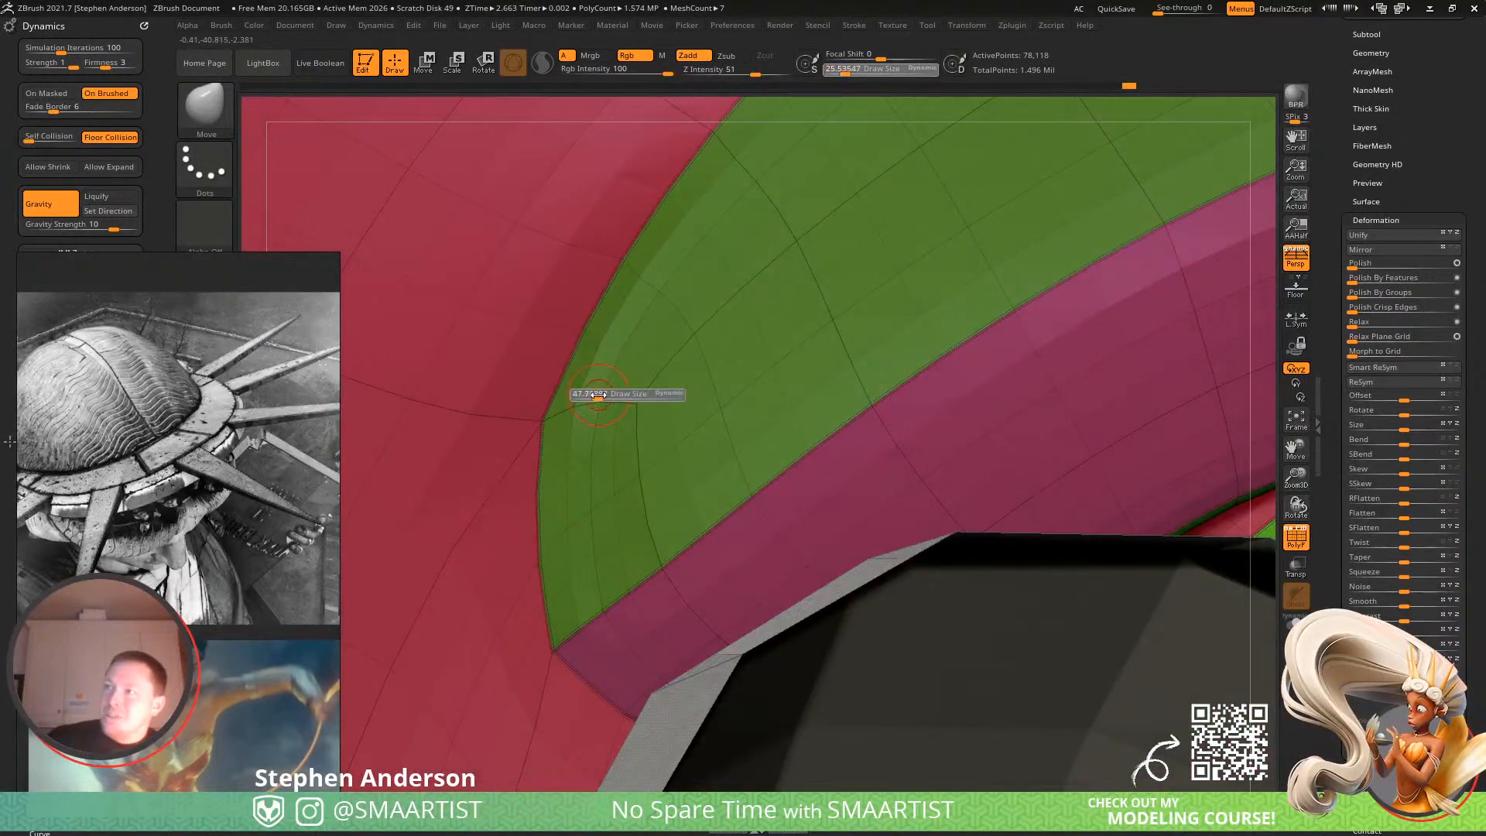
{"action": "key", "text": "shift"}
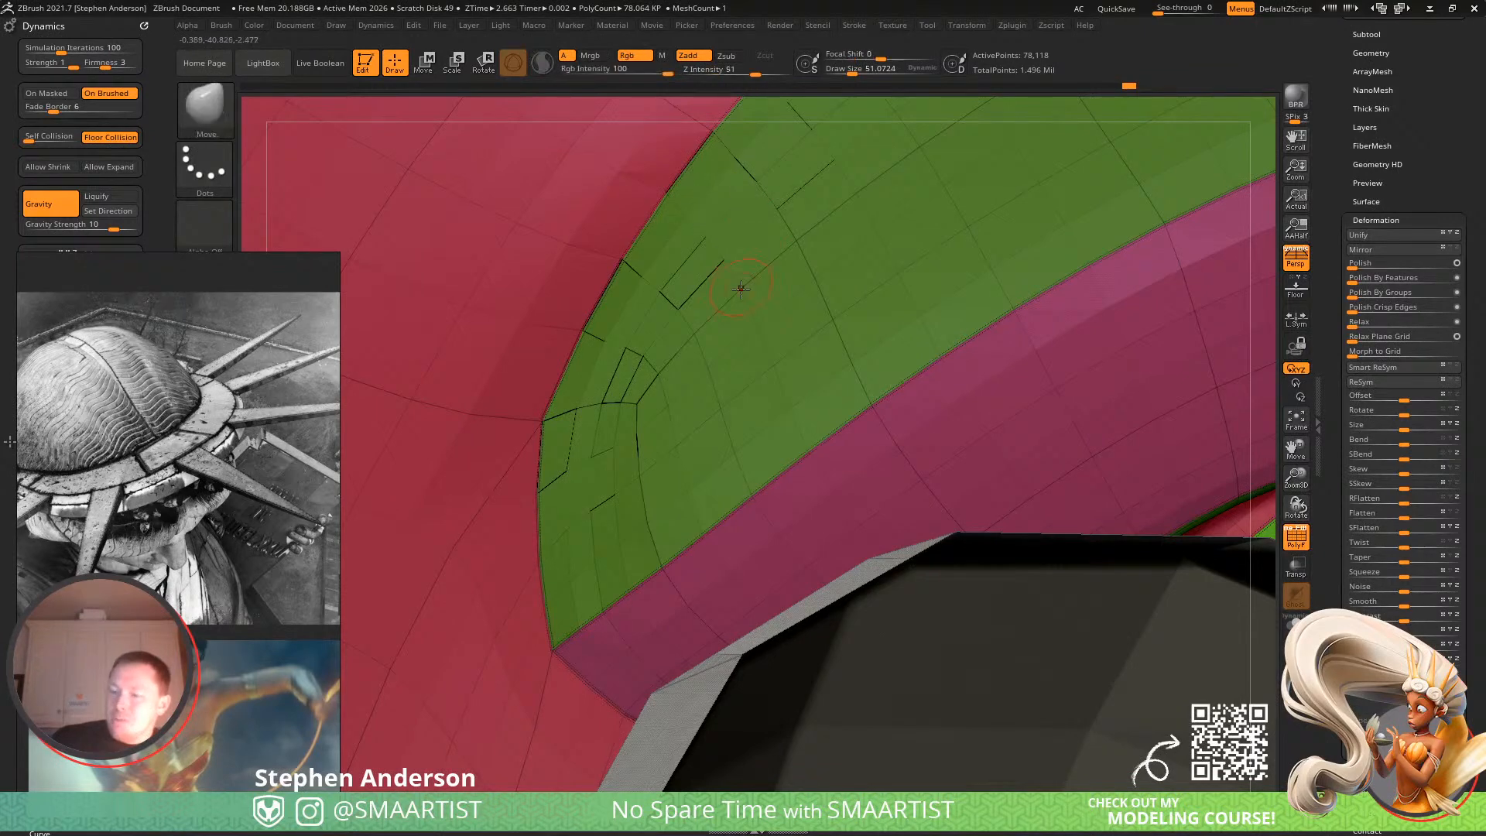
Turn off the polygroup wireframe, then refine and smooth the crease where the nostril wing meets the cheek.
{"action": "mouse_move", "coordinate": [734, 304]}
{"action": "right_mouse_down", "text": "ctrl"}
{"action": "mouse_move", "coordinate": [733, 285]}
{"action": "mouse_move", "coordinate": [693, 386]}
{"action": "mouse_move", "coordinate": [703, 449]}
{"action": "right_mouse_up", "text": "ctrl"}
{"action": "key", "text": "shift+f"}
{"action": "mouse_move", "coordinate": [651, 521]}
{"action": "right_mouse_down"}
{"action": "mouse_move", "coordinate": [638, 508]}
{"action": "mouse_move", "coordinate": [613, 528]}
{"action": "right_mouse_up"}
{"action": "key", "text": "shift"}
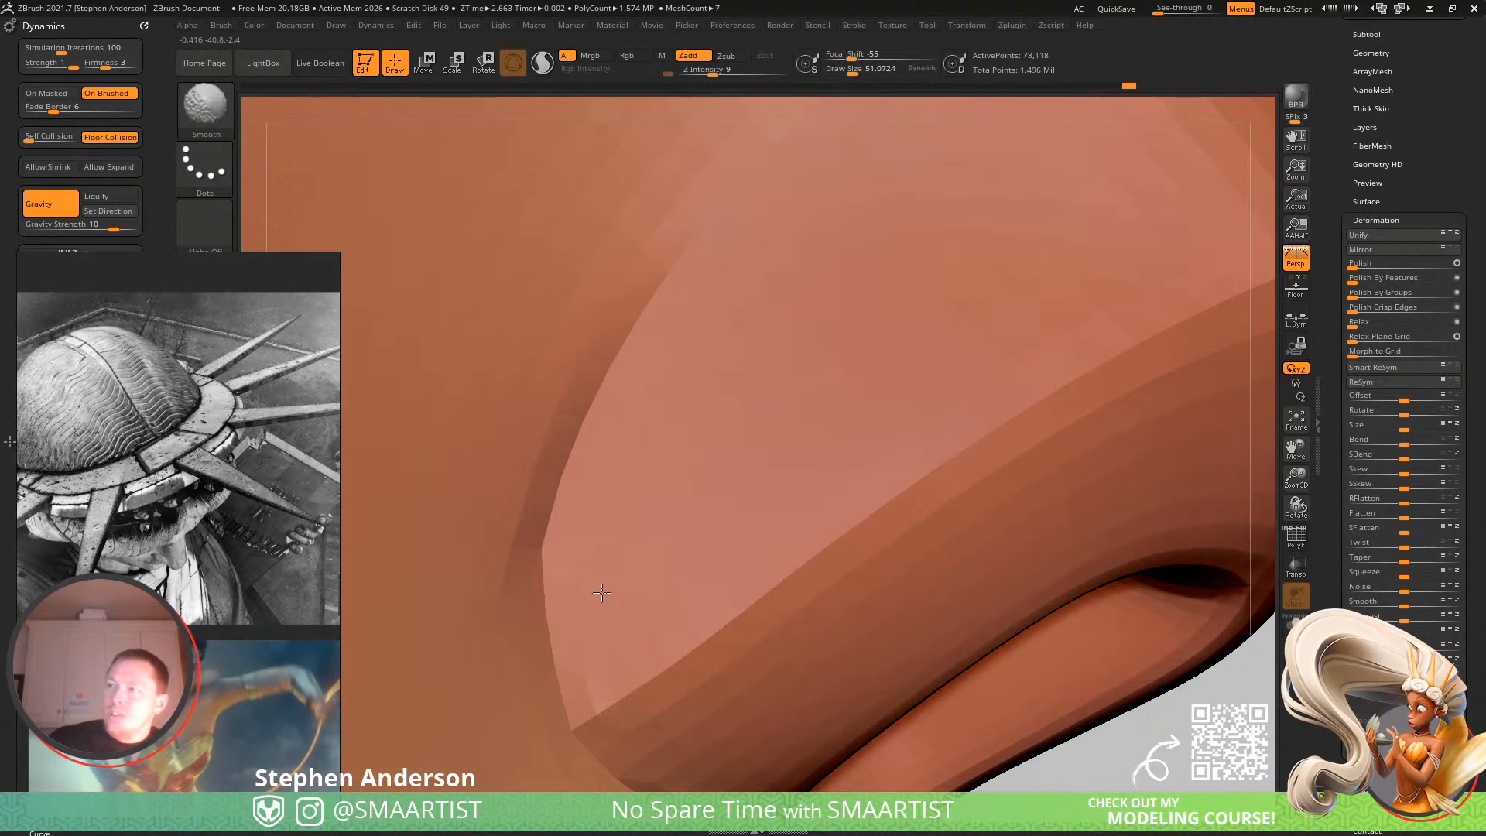
{"action": "right_click_drag", "start_coordinate": [639, 680], "coordinate": [578, 673]}
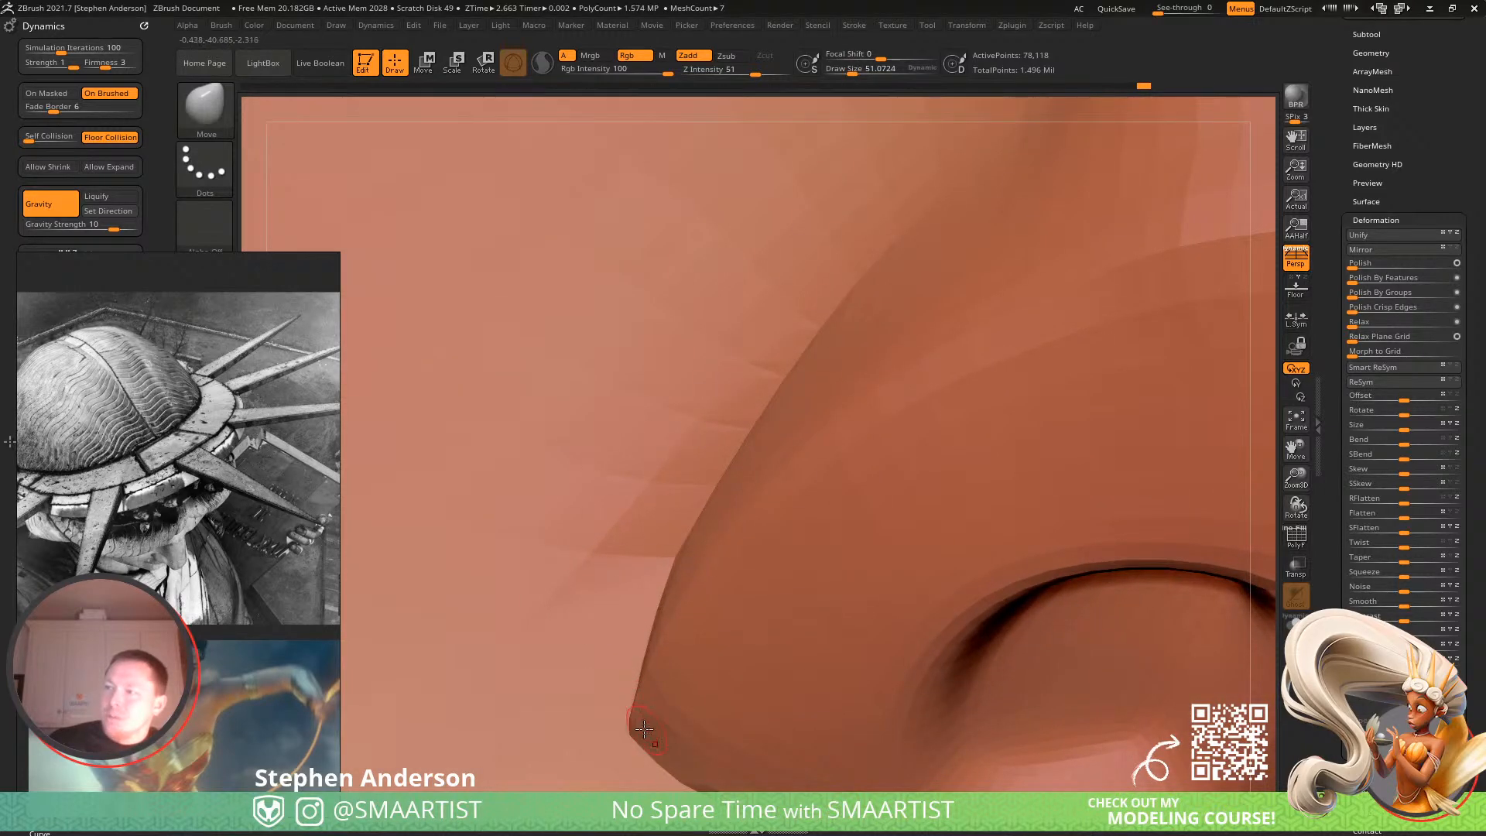
{"action": "right_click_drag", "start_coordinate": [628, 723], "coordinate": [685, 729]}
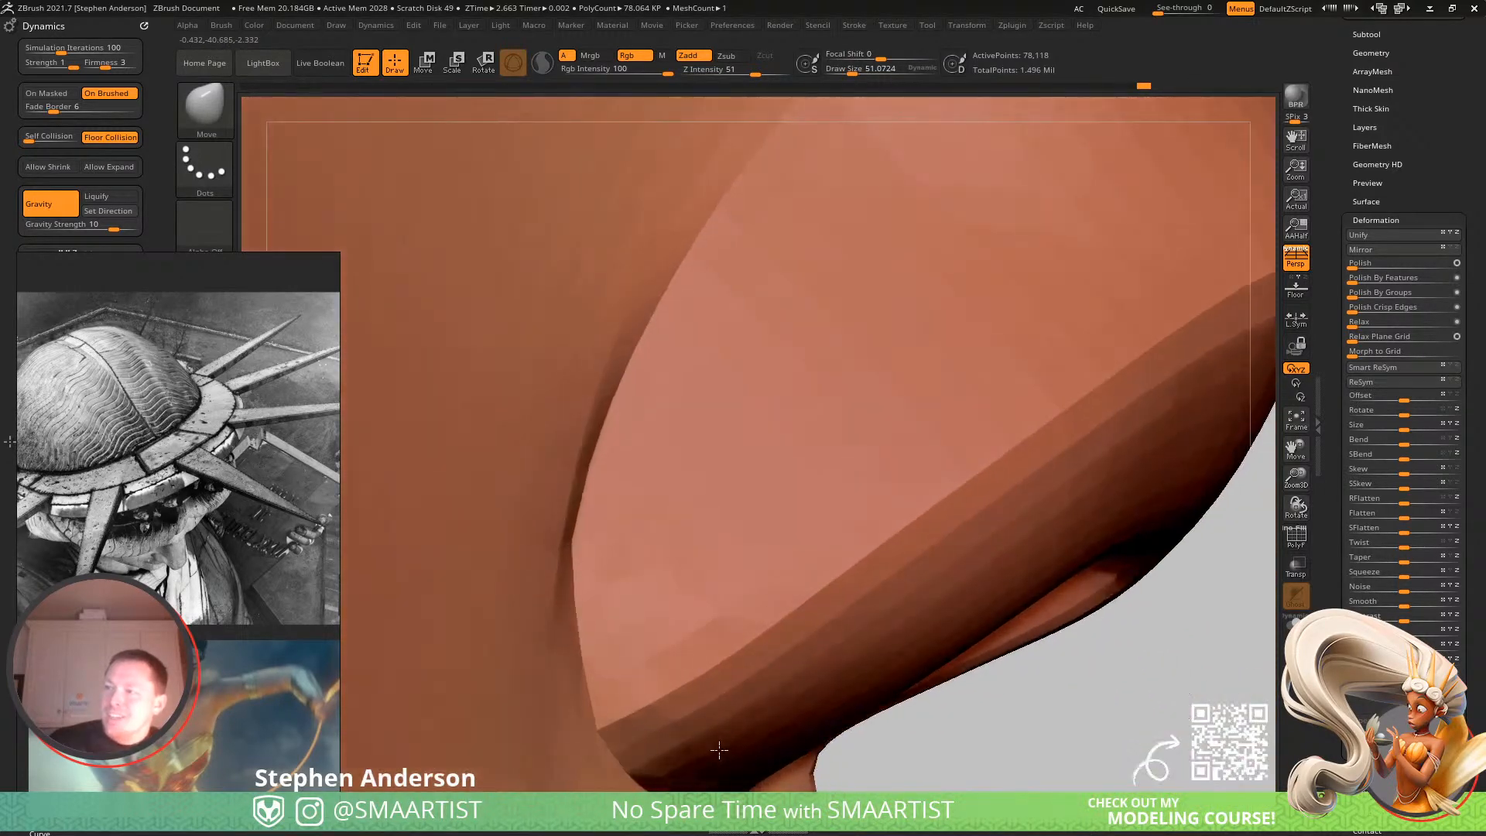
{"action": "key", "text": "shift"}
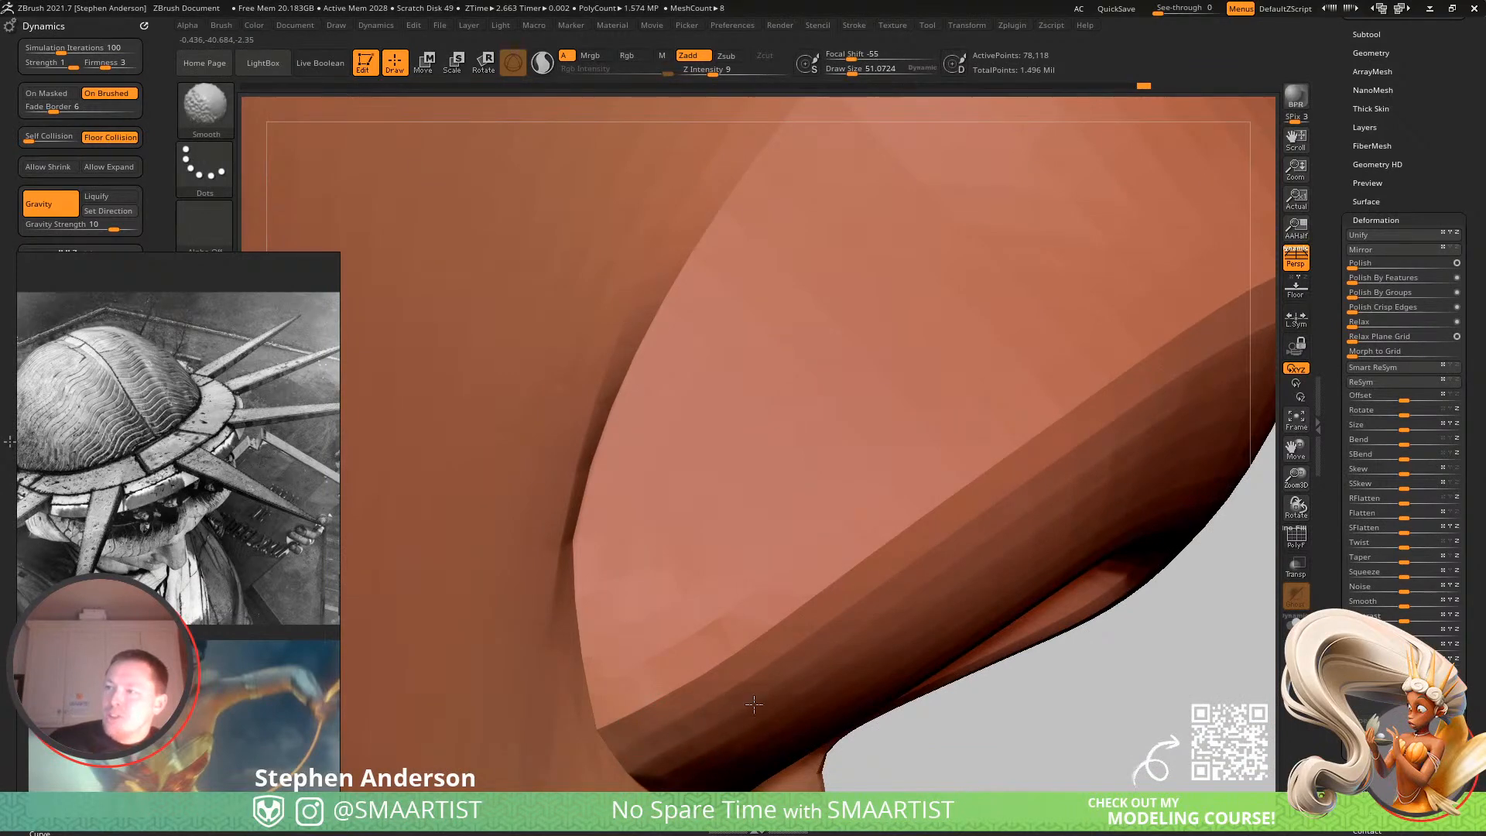
{"action": "mouse_move", "coordinate": [689, 703]}
{"action": "right_mouse_down"}
{"action": "mouse_move", "coordinate": [638, 712]}
{"action": "mouse_move", "coordinate": [665, 686]}
{"action": "mouse_move", "coordinate": [601, 661]}
{"action": "right_mouse_up"}
{"action": "left_click_drag", "start_coordinate": [592, 340], "coordinate": [546, 465], "text": "shift"}
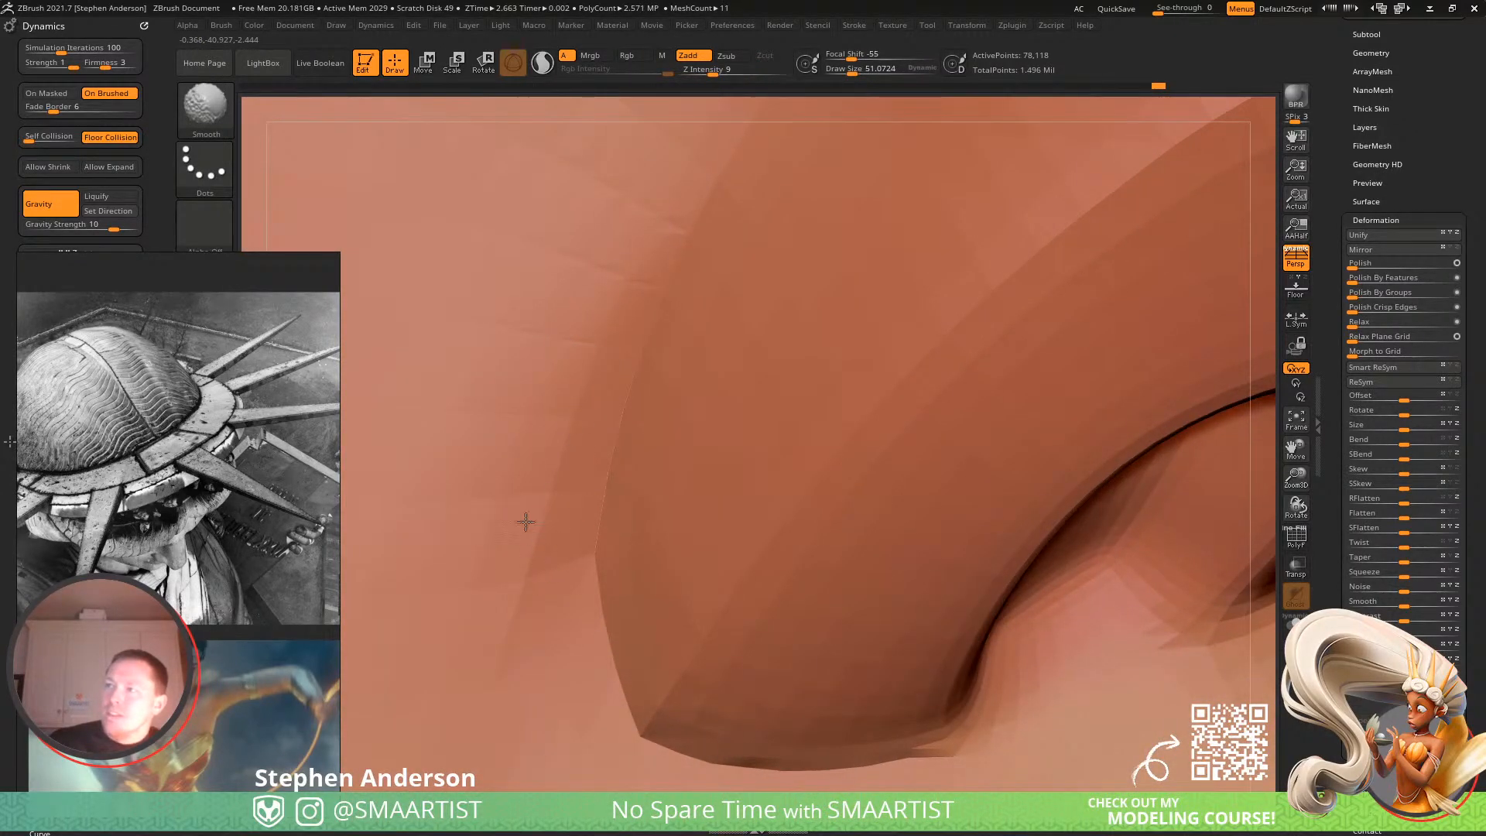
Show the polygroup wireframe and reshape the nostril wing's lower rim with the Move brush at draw sizes of about 33 and 51.
{"action": "right_click_drag", "start_coordinate": [636, 623], "coordinate": [531, 468], "text": "alt"}
{"action": "right_click_drag", "start_coordinate": [747, 569], "coordinate": [851, 588]}
{"action": "key", "text": "shift+f"}
{"action": "key", "text": "s"}
{"action": "left_click_drag", "start_coordinate": [851, 588], "coordinate": [825, 596]}
{"action": "right_click_drag", "start_coordinate": [812, 586], "coordinate": [763, 581]}
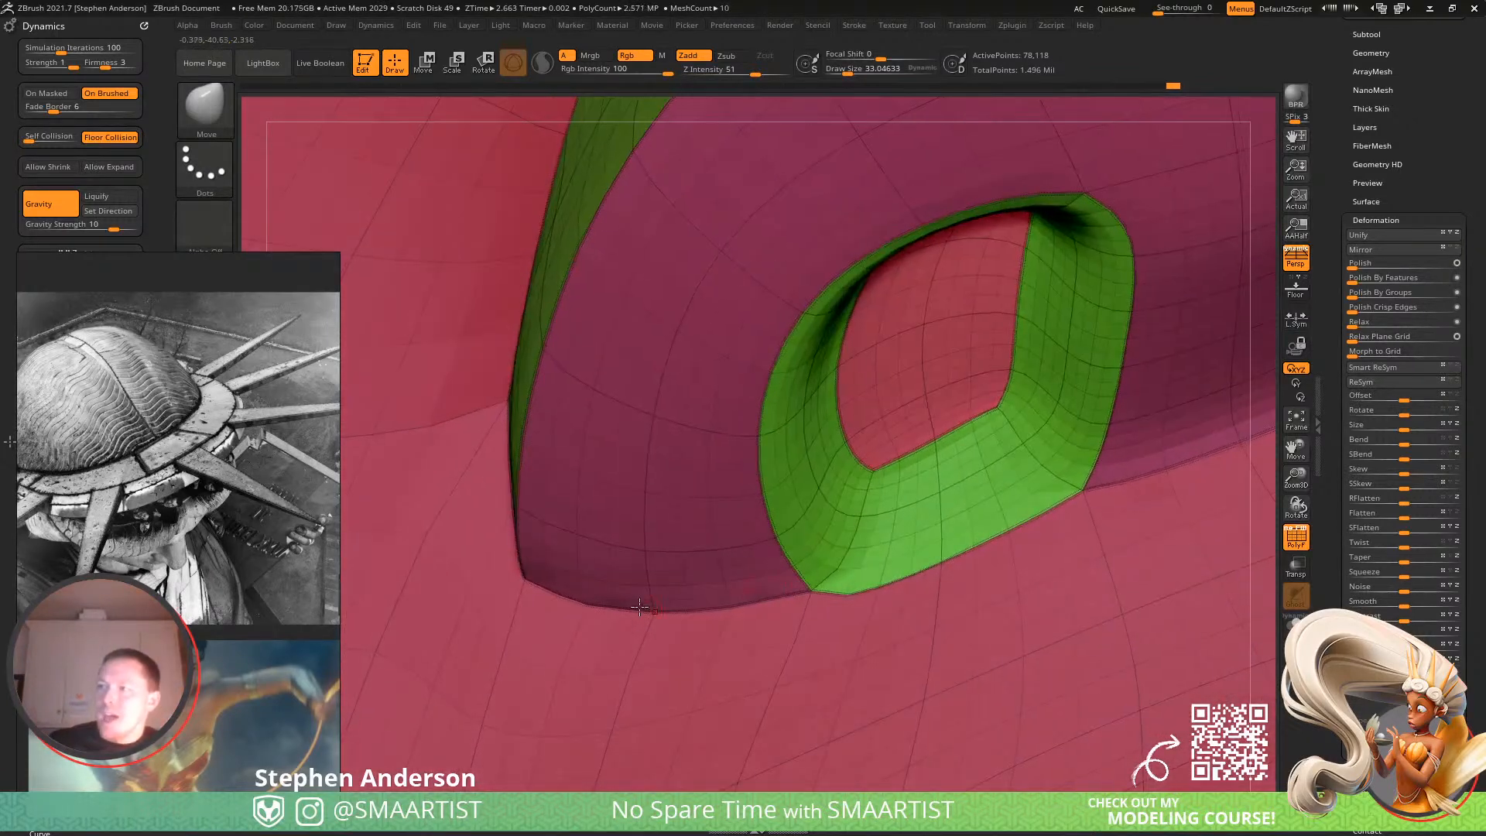
{"action": "key", "text": "s"}
{"action": "left_click_drag", "start_coordinate": [600, 590], "coordinate": [607, 591]}
{"action": "right_click_drag", "start_coordinate": [615, 595], "coordinate": [553, 593]}
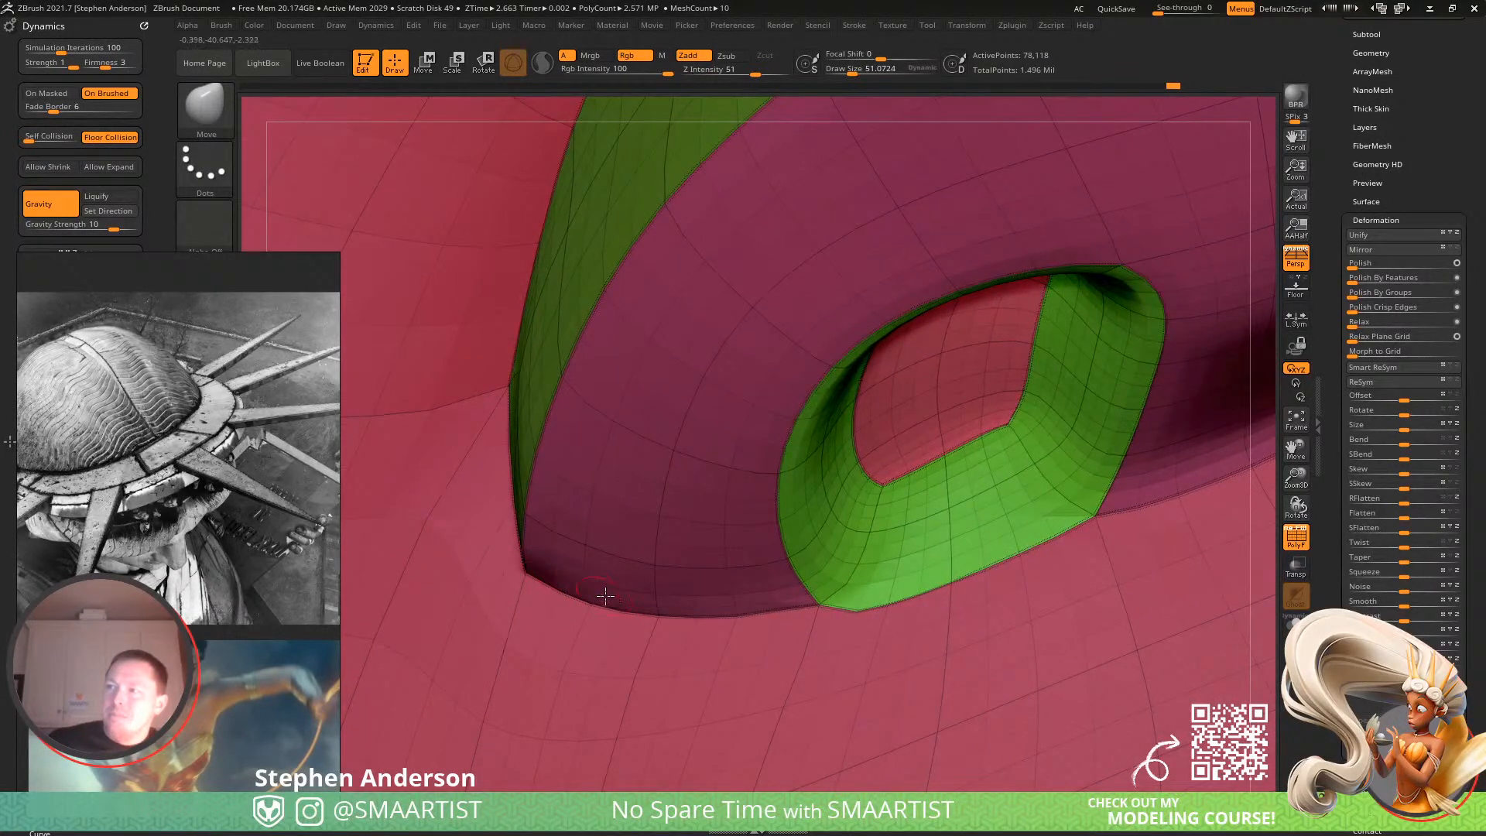
Adjust and smooth the underside of the opposite nostril wing between the nostril opening and the outer corner.
{"action": "mouse_move", "coordinate": [772, 561]}
{"action": "right_mouse_down"}
{"action": "mouse_move", "coordinate": [796, 551]}
{"action": "mouse_move", "coordinate": [778, 580]}
{"action": "mouse_move", "coordinate": [856, 551]}
{"action": "mouse_move", "coordinate": [901, 603]}
{"action": "mouse_move", "coordinate": [867, 571]}
{"action": "right_mouse_up"}
{"action": "left_click_drag", "start_coordinate": [847, 570], "coordinate": [813, 562]}
{"action": "right_click_drag", "start_coordinate": [848, 557], "coordinate": [870, 514]}
{"action": "key", "text": "shift"}
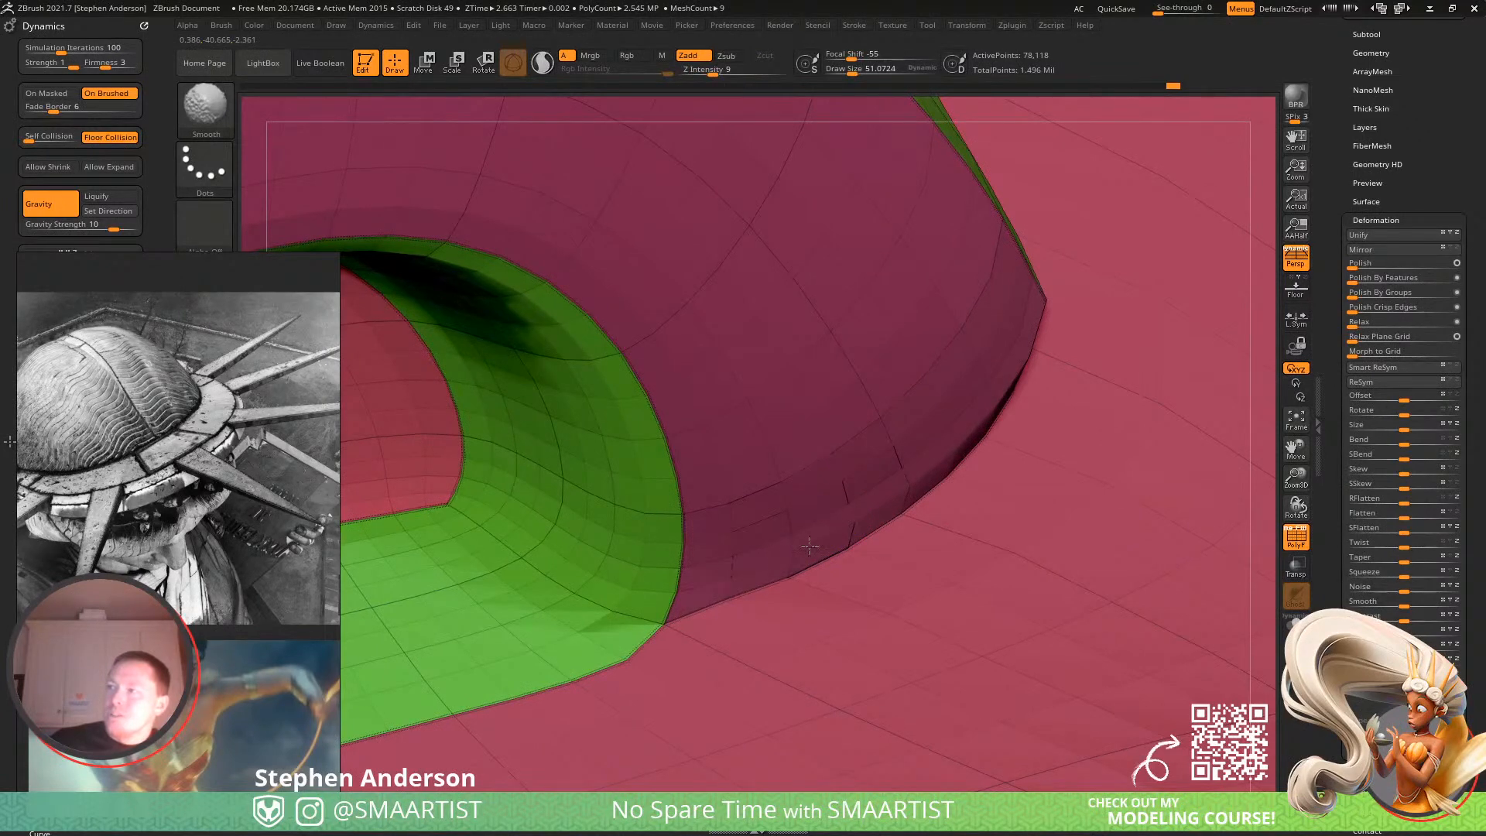
{"action": "right_click_drag", "start_coordinate": [917, 469], "coordinate": [949, 429]}
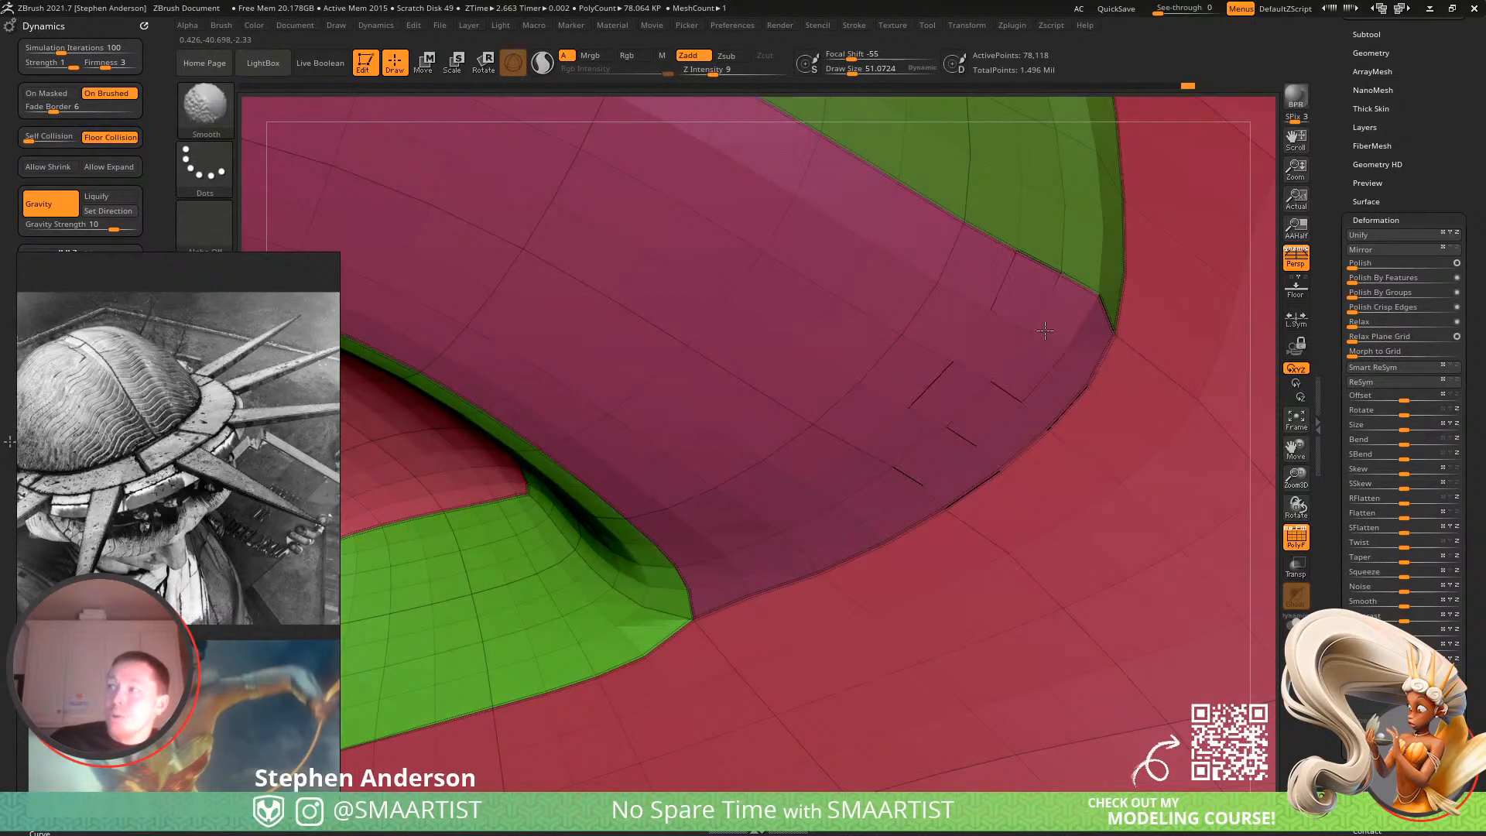
Round off the nostril wing's outer corner with the Move brush, working from the side and below.
{"action": "right_click_drag", "start_coordinate": [1037, 348], "coordinate": [994, 433]}
{"action": "left_click_drag", "start_coordinate": [981, 433], "coordinate": [1011, 431]}
{"action": "right_click_drag", "start_coordinate": [1016, 433], "coordinate": [1010, 502]}
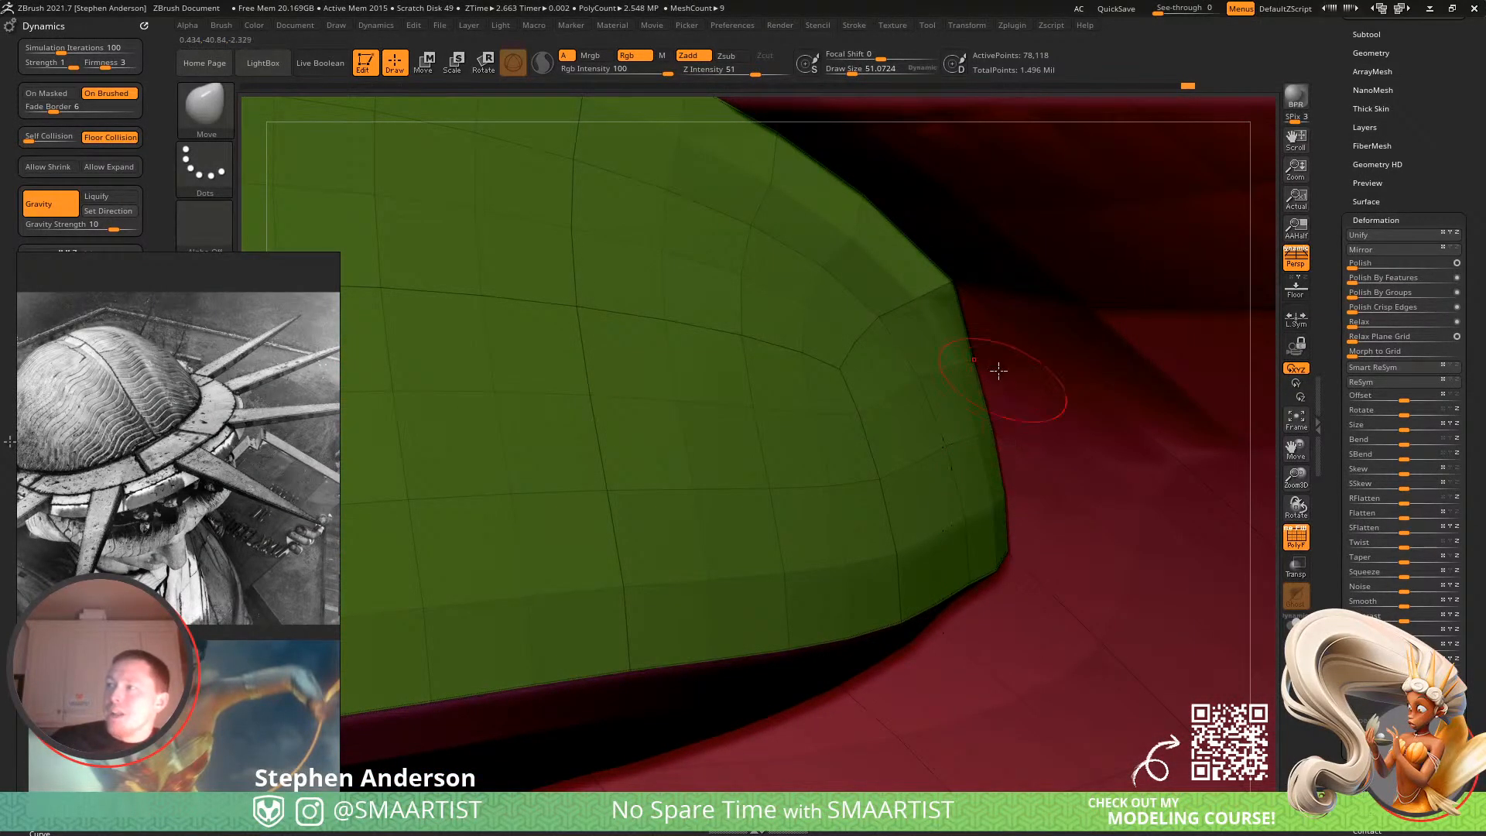
{"action": "right_click_drag", "start_coordinate": [992, 362], "coordinate": [935, 247]}
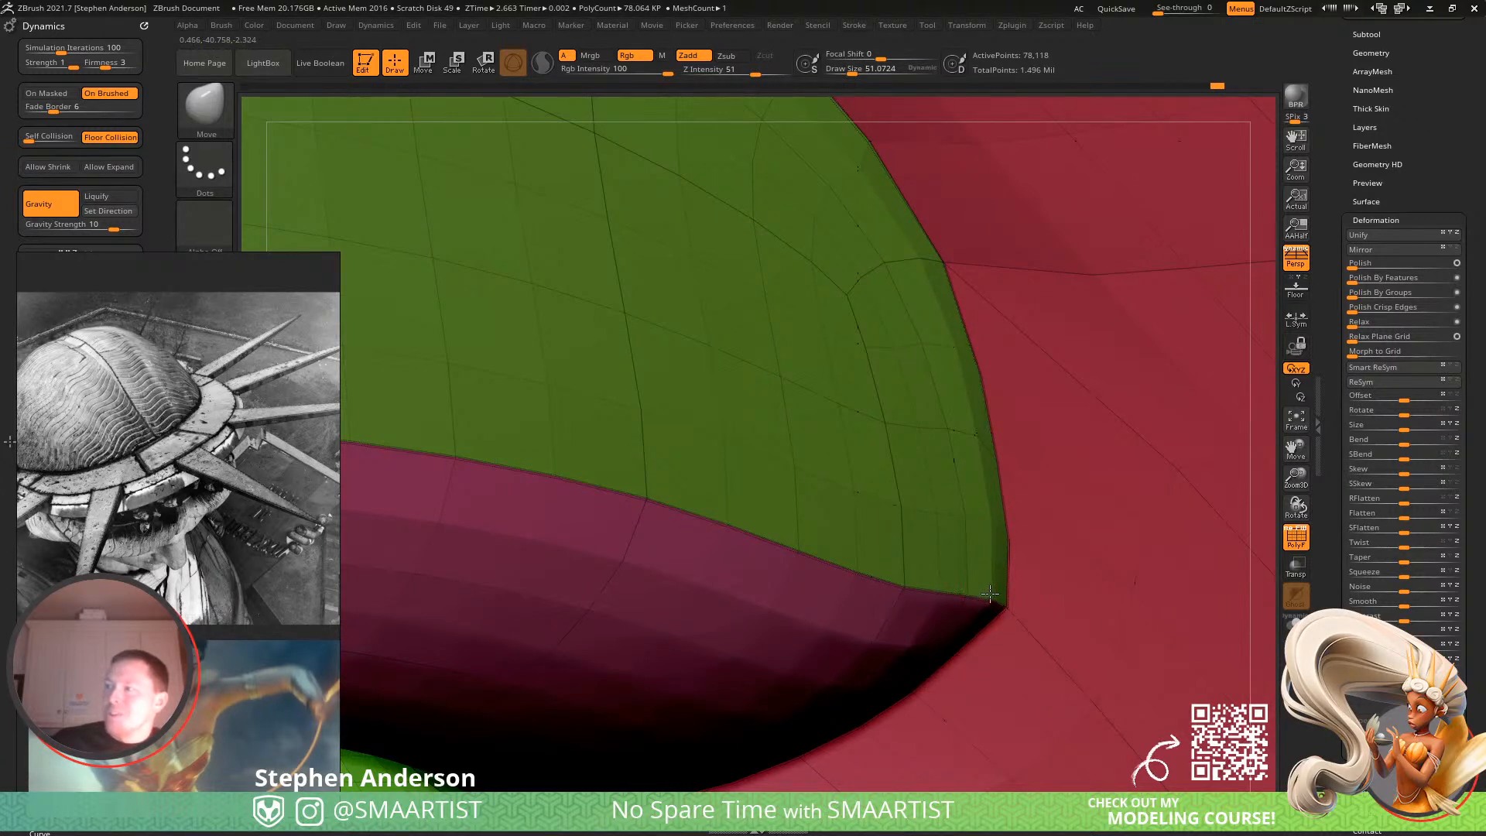
Enlarge the Move brush draw size to about 169 and turn off the polygroup wireframe to review the nose on the full face.
{"action": "key", "text": "s"}
{"action": "mouse_move", "coordinate": [932, 586]}
{"action": "left_mouse_down"}
{"action": "mouse_move", "coordinate": [950, 586]}
{"action": "mouse_move", "coordinate": [843, 607]}
{"action": "left_mouse_up"}
{"action": "mouse_move", "coordinate": [844, 607]}
{"action": "right_mouse_down"}
{"action": "mouse_move", "coordinate": [1032, 341]}
{"action": "mouse_move", "coordinate": [1051, 611]}
{"action": "right_mouse_up"}
{"action": "right_click_drag", "start_coordinate": [932, 488], "coordinate": [805, 346], "text": "ctrl"}
{"action": "key", "text": "shift+f"}
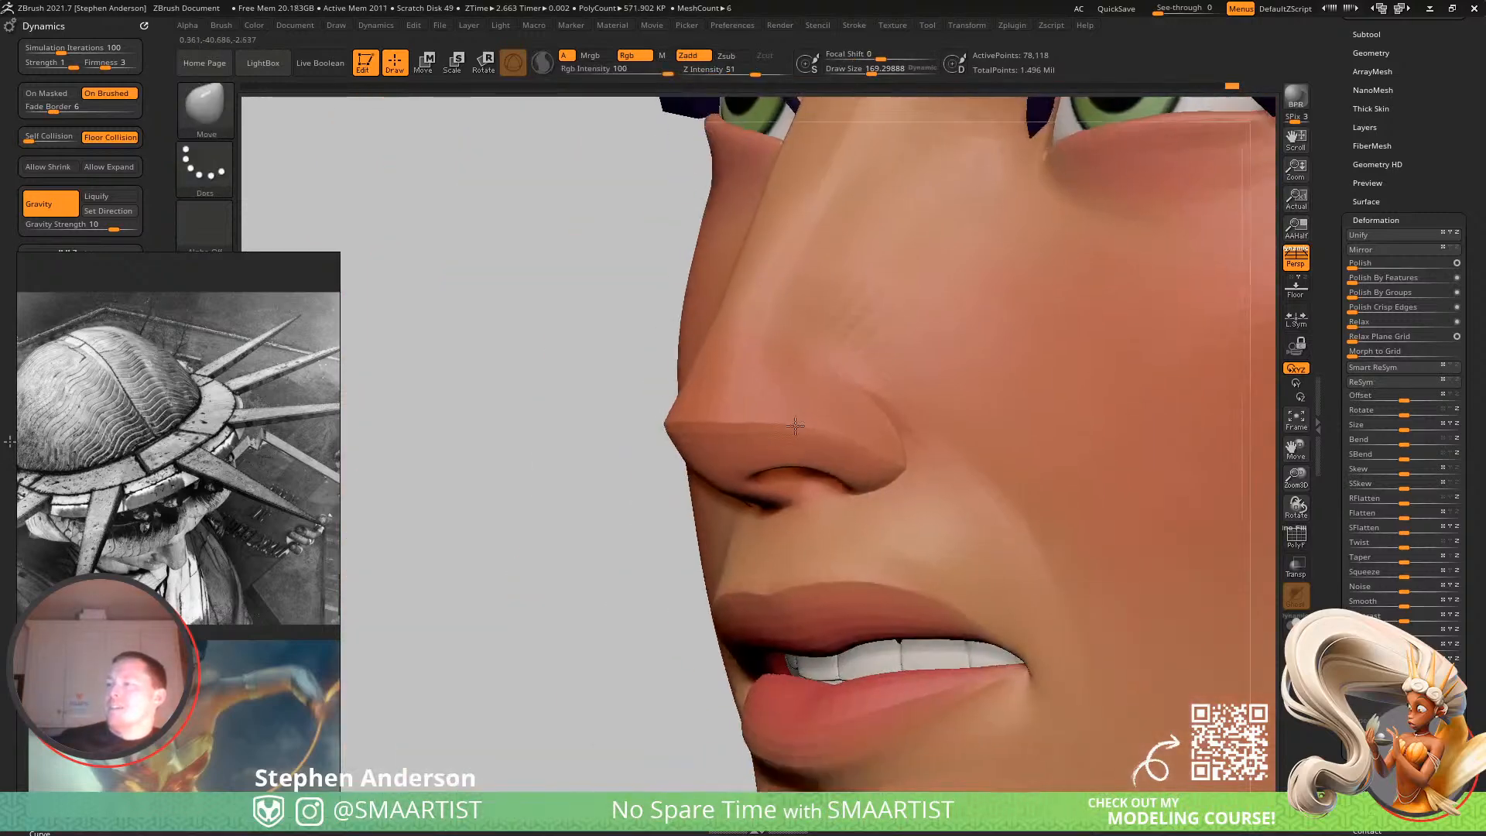
{"action": "right_click_drag", "start_coordinate": [795, 424], "coordinate": [912, 504], "text": "ctrl"}
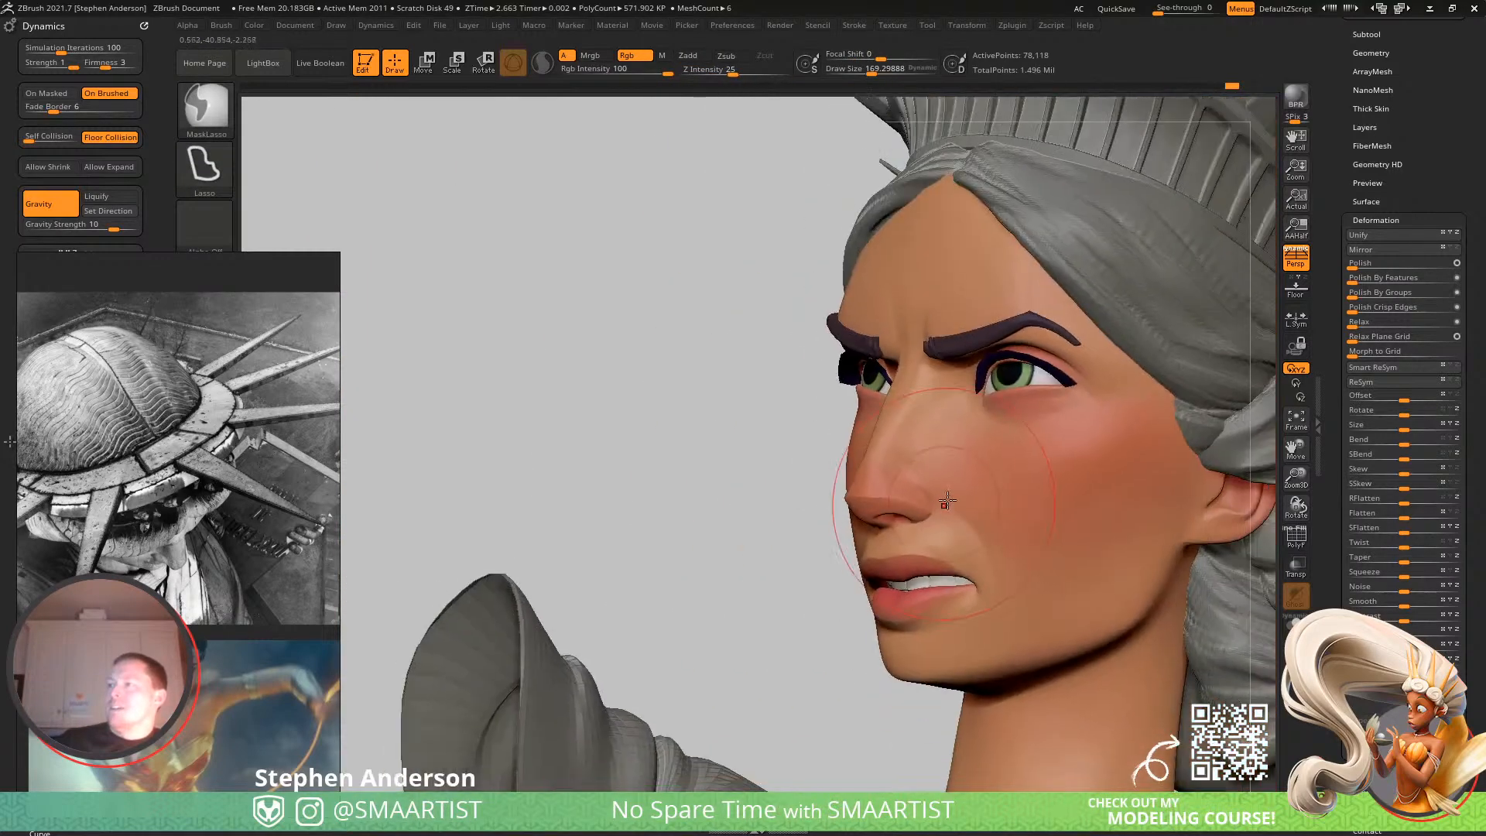
{"action": "right_click_drag", "start_coordinate": [914, 503], "coordinate": [1014, 641]}
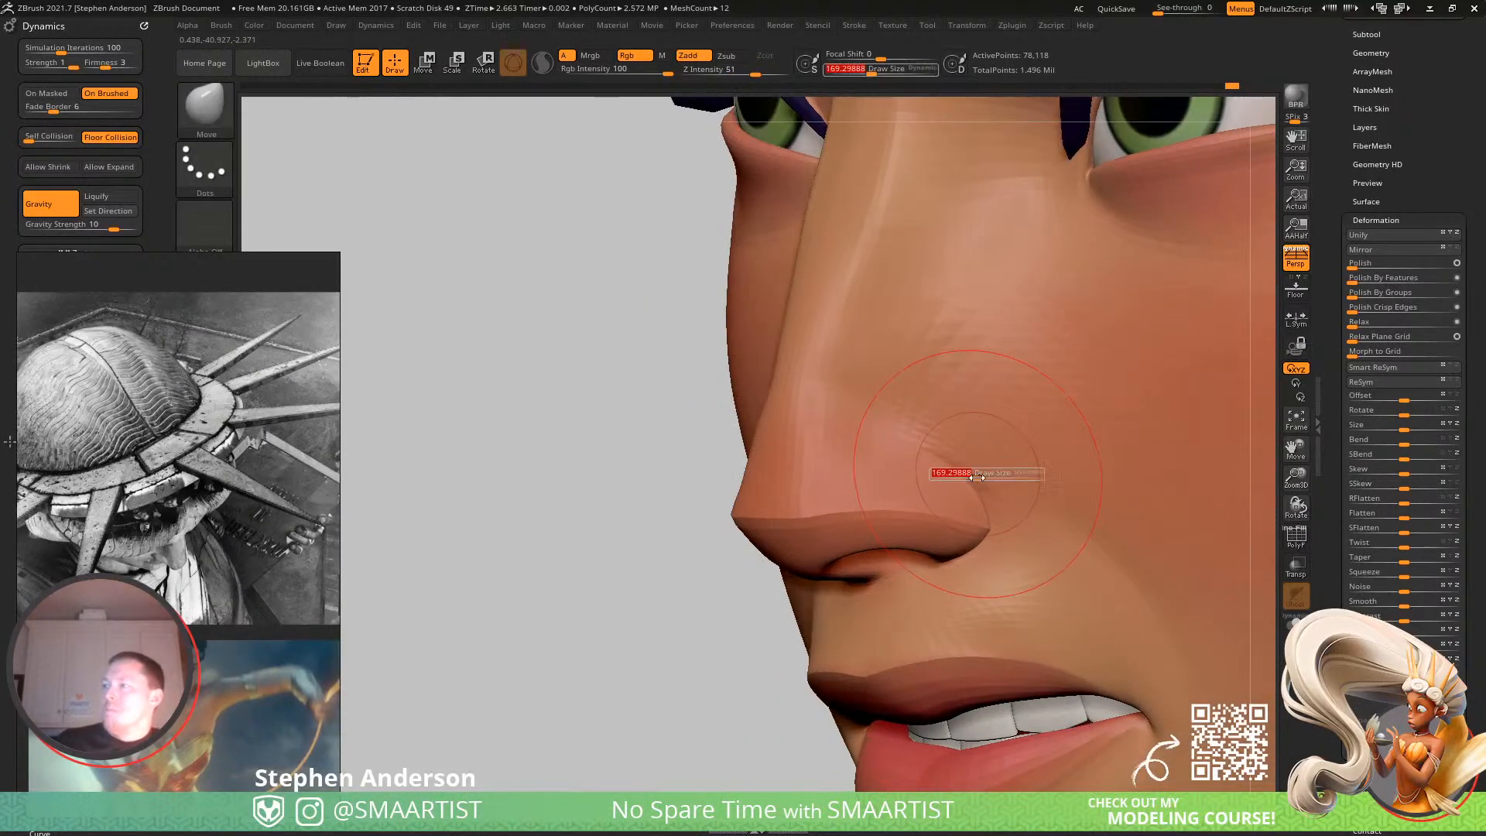
Reduce the draw size to about 58 and smooth the cheek crease above the nostril wing.
{"action": "mouse_move", "coordinate": [945, 472]}
{"action": "right_mouse_down", "text": "ctrl"}
{"action": "mouse_move", "coordinate": [915, 417]}
{"action": "mouse_move", "coordinate": [1008, 507]}
{"action": "right_mouse_up", "text": "ctrl"}
{"action": "key", "text": "s"}
{"action": "left_click_drag", "start_coordinate": [1009, 508], "coordinate": [1000, 496]}
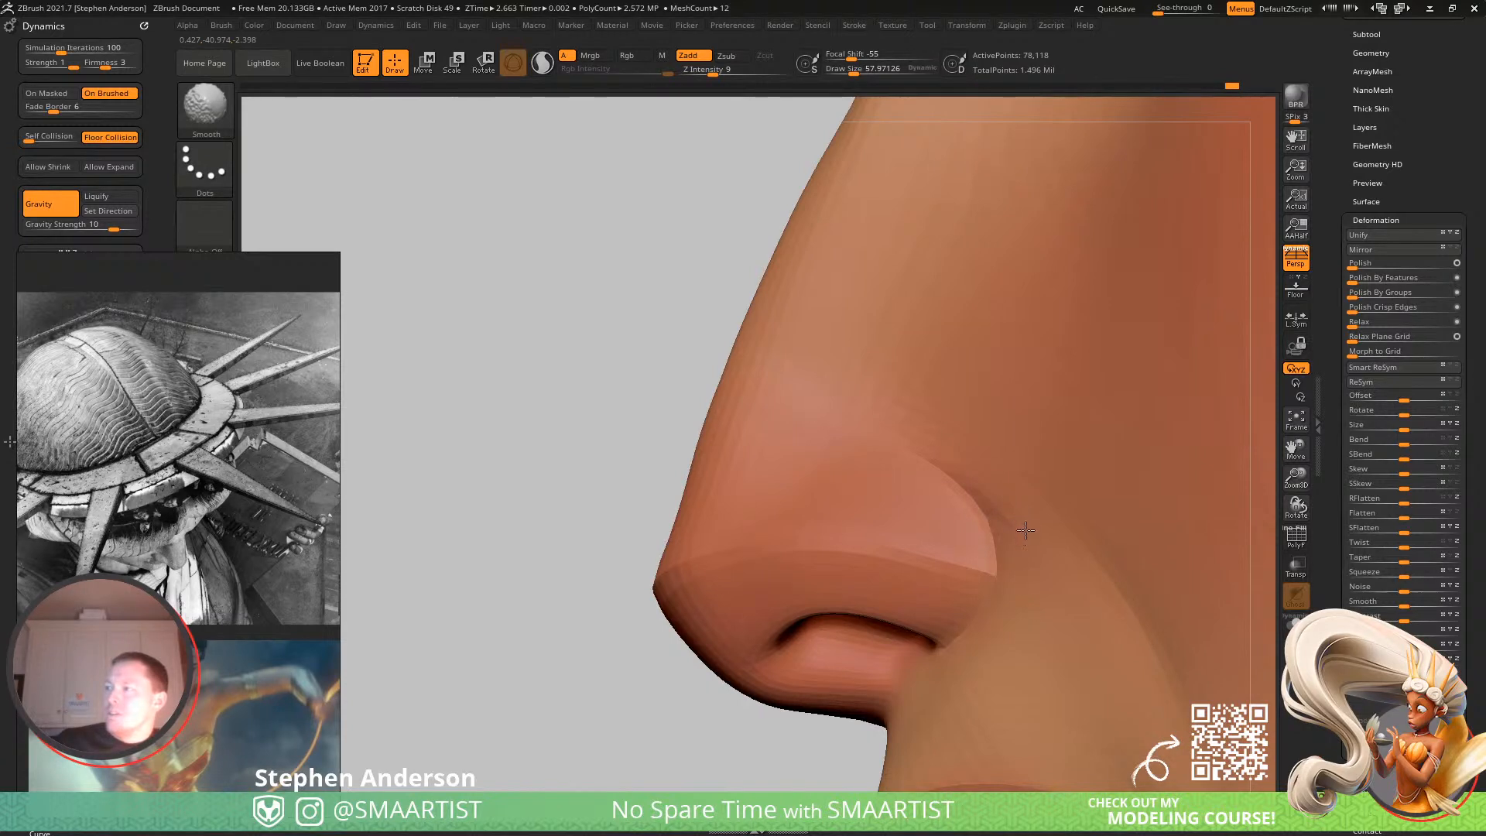
{"action": "left_click_drag", "start_coordinate": [981, 469], "coordinate": [904, 448], "text": "shift"}
{"action": "left_click_drag", "start_coordinate": [588, 312], "coordinate": [554, 289], "text": "ctrl"}
{"action": "mouse_move", "coordinate": [995, 514]}
{"action": "left_mouse_down", "text": "shift"}
{"action": "mouse_move", "coordinate": [996, 494]}
{"action": "mouse_move", "coordinate": [971, 495]}
{"action": "left_mouse_up", "text": "shift"}
{"action": "right_click_drag", "start_coordinate": [968, 491], "coordinate": [920, 503]}
Smooth the transition around the nostril wing's outer edge and the side of the nose from several angles.
{"action": "mouse_move", "coordinate": [950, 495]}
{"action": "left_mouse_down", "text": "shift"}
{"action": "mouse_move", "coordinate": [978, 530]}
{"action": "mouse_move", "coordinate": [994, 598]}
{"action": "left_mouse_up", "text": "shift"}
{"action": "mouse_move", "coordinate": [976, 516]}
{"action": "right_mouse_down"}
{"action": "mouse_move", "coordinate": [952, 498]}
{"action": "mouse_move", "coordinate": [972, 534]}
{"action": "right_mouse_up"}
{"action": "left_click_drag", "start_coordinate": [964, 597], "coordinate": [966, 571], "text": "shift"}
{"action": "right_click_drag", "start_coordinate": [925, 559], "coordinate": [987, 586]}
{"action": "mouse_move", "coordinate": [890, 468]}
{"action": "left_mouse_down", "text": "shift"}
{"action": "mouse_move", "coordinate": [936, 471]}
{"action": "mouse_move", "coordinate": [975, 503]}
{"action": "left_mouse_up", "text": "shift"}
{"action": "right_click_drag", "start_coordinate": [978, 498], "coordinate": [974, 428]}
{"action": "mouse_move", "coordinate": [903, 586]}
{"action": "right_mouse_down"}
{"action": "mouse_move", "coordinate": [896, 550]}
{"action": "mouse_move", "coordinate": [934, 526]}
{"action": "right_mouse_up"}
Smooth the cheek surface beside the opposite nostril wing.
{"action": "left_click_drag", "start_coordinate": [537, 627], "coordinate": [520, 613], "text": "shift"}
{"action": "mouse_move", "coordinate": [481, 535]}
{"action": "right_mouse_down"}
{"action": "mouse_move", "coordinate": [475, 564]}
{"action": "mouse_move", "coordinate": [474, 540]}
{"action": "right_mouse_up"}
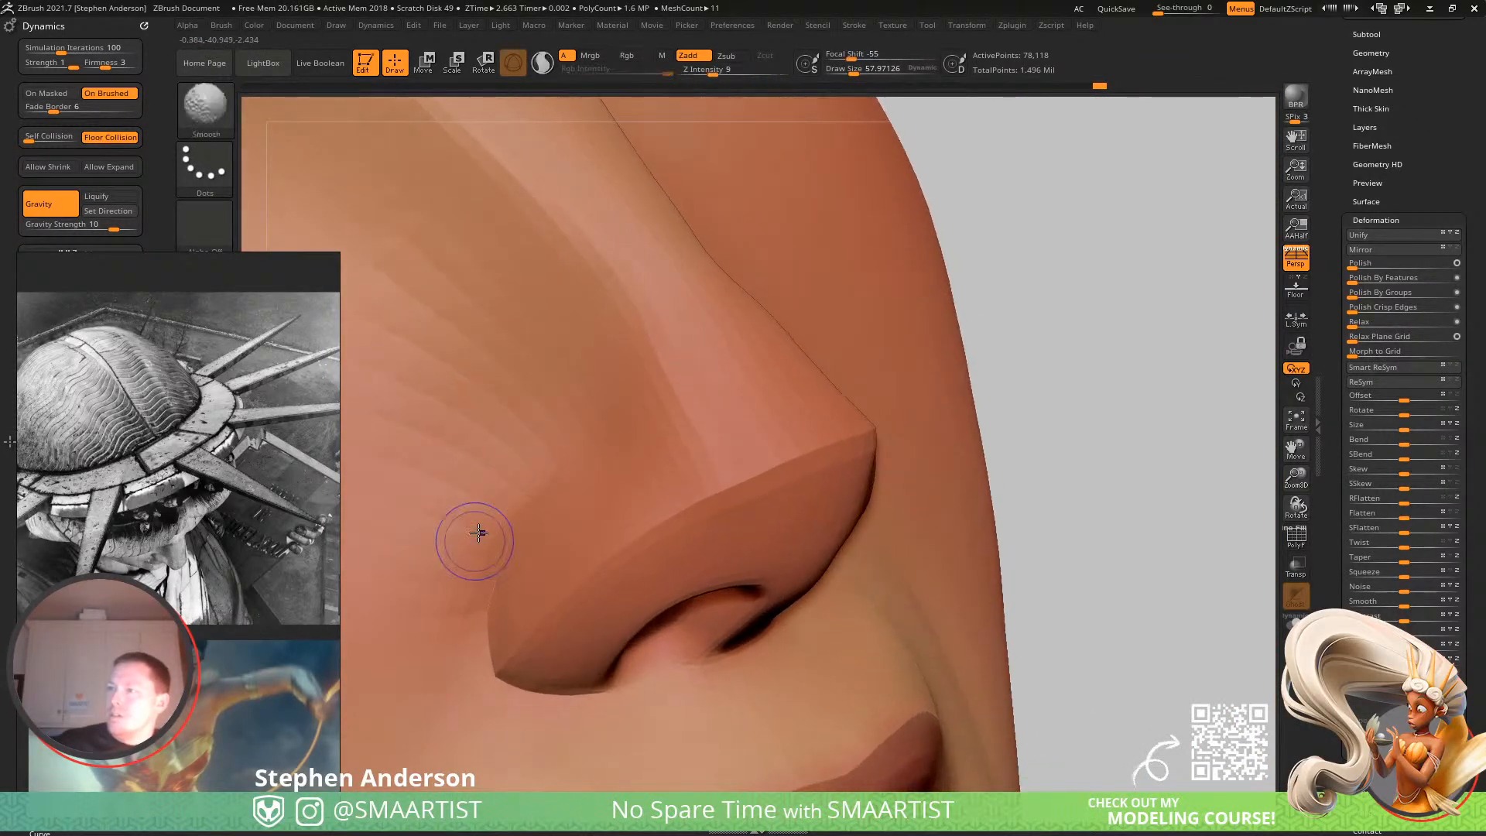
{"action": "key", "text": "ctrl"}
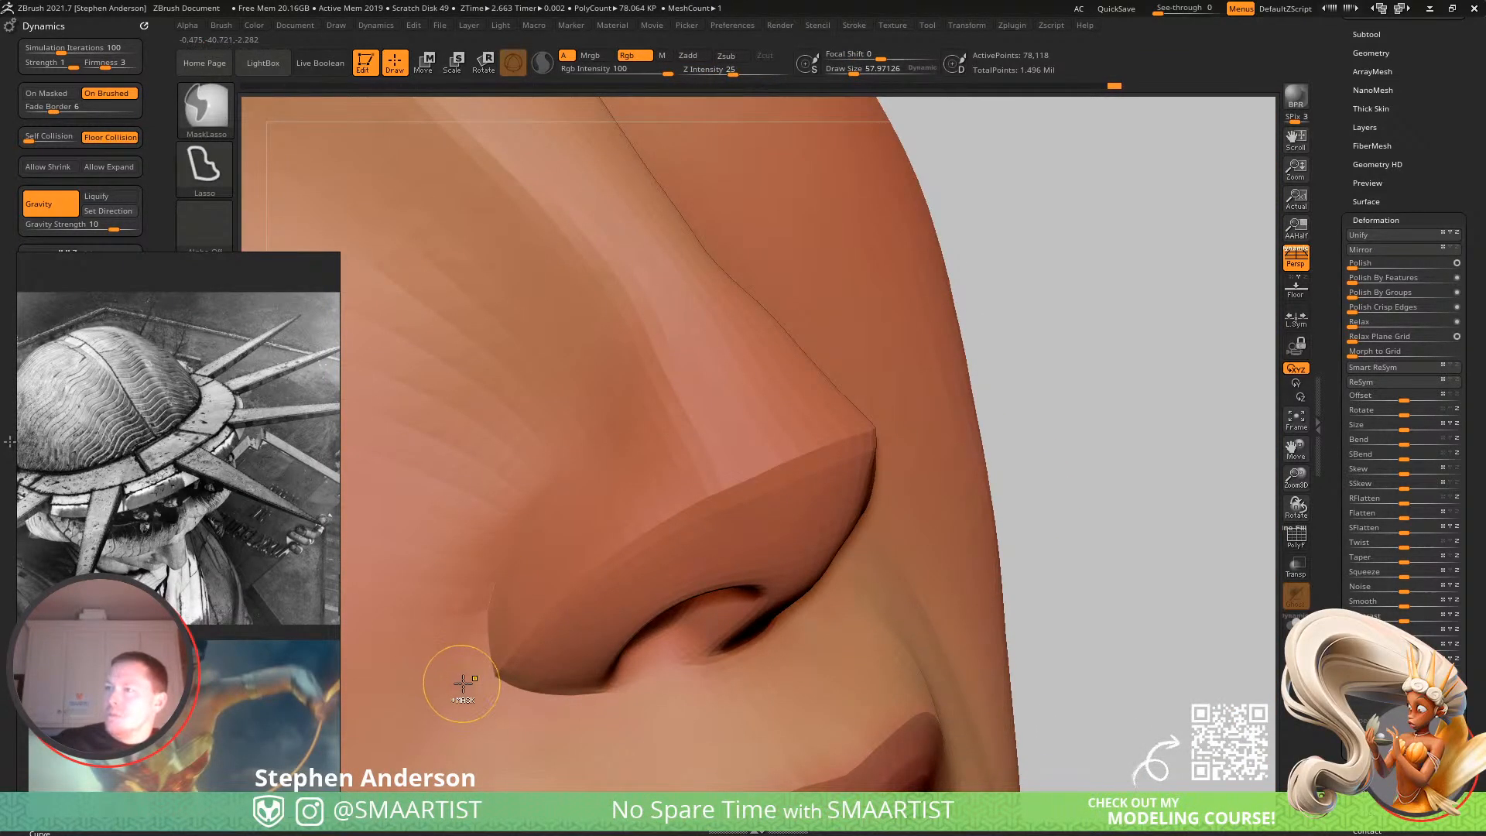
{"action": "key", "text": "shift"}
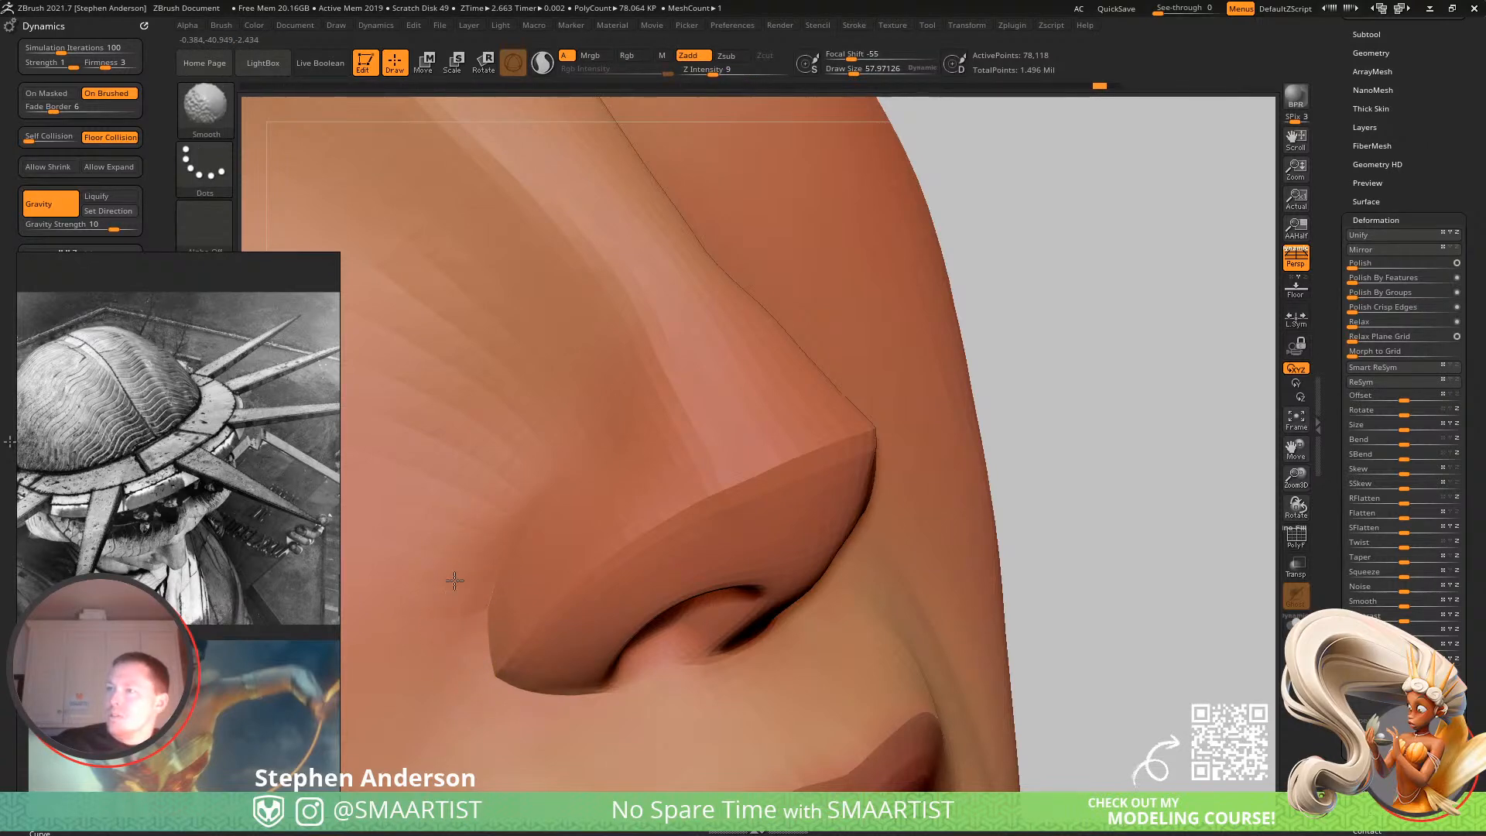
Set the brush draw size to about 95 and bring back the hidden arm to view the whole head.
{"action": "mouse_move", "coordinate": [578, 466]}
{"action": "right_mouse_down"}
{"action": "mouse_move", "coordinate": [600, 484]}
{"action": "mouse_move", "coordinate": [570, 471]}
{"action": "mouse_move", "coordinate": [663, 439]}
{"action": "right_mouse_up"}
{"action": "key", "text": "s"}
{"action": "left_click", "coordinate": [688, 445]}
{"action": "mouse_move", "coordinate": [679, 441]}
{"action": "right_mouse_down"}
{"action": "mouse_move", "coordinate": [806, 405]}
{"action": "mouse_move", "coordinate": [789, 415]}
{"action": "mouse_move", "coordinate": [836, 328]}
{"action": "mouse_move", "coordinate": [895, 418]}
{"action": "mouse_move", "coordinate": [796, 427]}
{"action": "right_mouse_up"}
{"action": "mouse_move", "coordinate": [797, 428]}
{"action": "right_mouse_down", "text": "ctrl"}
{"action": "mouse_move", "coordinate": [812, 310]}
{"action": "mouse_move", "coordinate": [859, 372]}
{"action": "mouse_move", "coordinate": [665, 448]}
{"action": "mouse_move", "coordinate": [848, 414]}
{"action": "mouse_move", "coordinate": [785, 446]}
{"action": "mouse_move", "coordinate": [776, 412]}
{"action": "mouse_move", "coordinate": [907, 406]}
{"action": "mouse_move", "coordinate": [806, 422]}
{"action": "mouse_move", "coordinate": [813, 364]}
{"action": "right_mouse_up", "text": "ctrl"}
{"action": "mouse_move", "coordinate": [826, 522]}
{"action": "right_mouse_down", "text": "ctrl"}
{"action": "mouse_move", "coordinate": [921, 611]}
{"action": "mouse_move", "coordinate": [801, 596]}
{"action": "mouse_move", "coordinate": [962, 600]}
{"action": "mouse_move", "coordinate": [780, 470]}
{"action": "mouse_move", "coordinate": [718, 467]}
{"action": "mouse_move", "coordinate": [890, 541]}
{"action": "right_mouse_up", "text": "ctrl"}
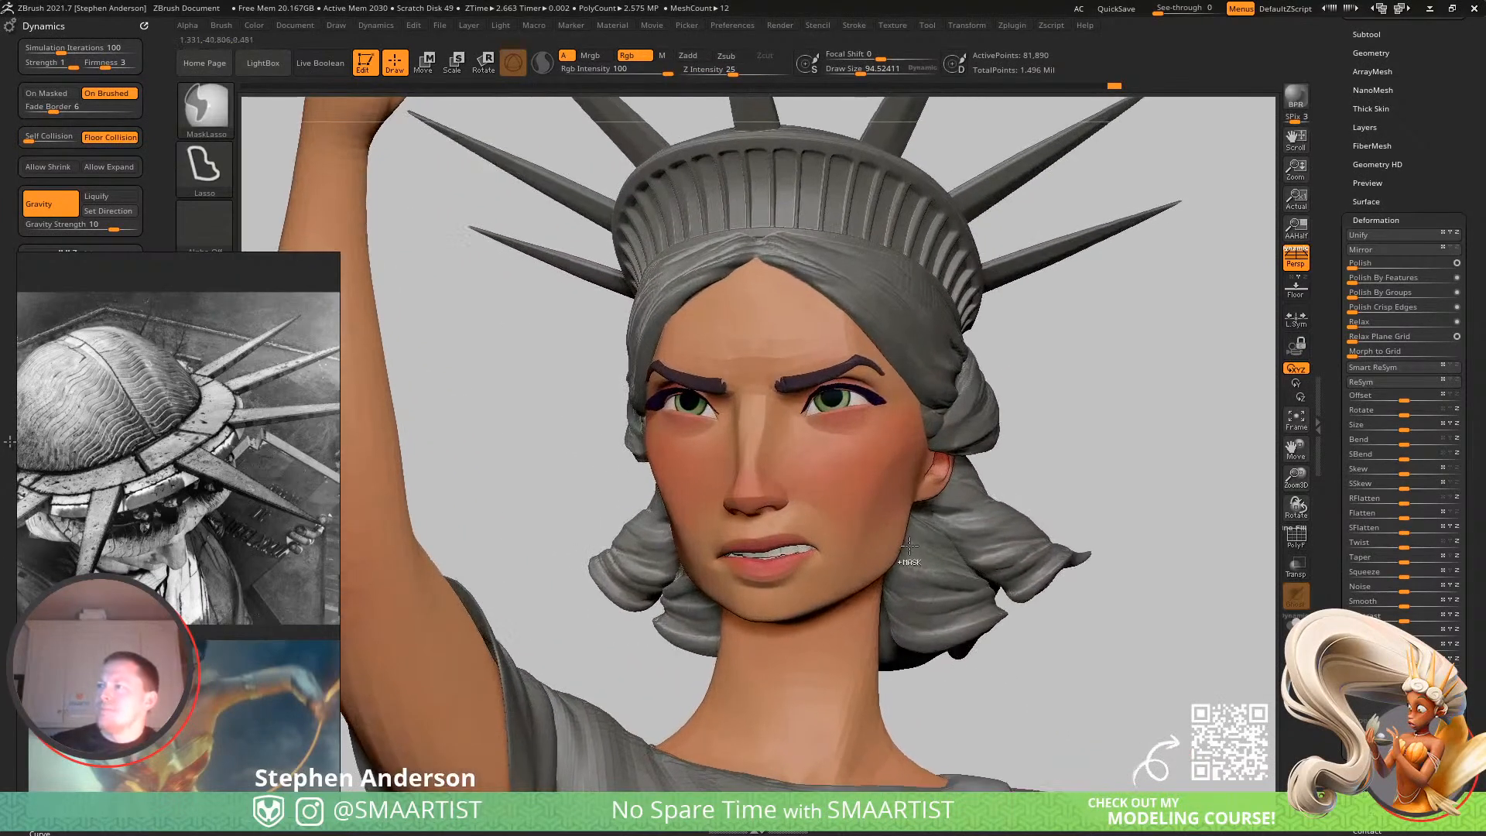
Save the sculpt over the existing LadyLiberty_04 file.
{"action": "key", "text": "ctrl+s"}
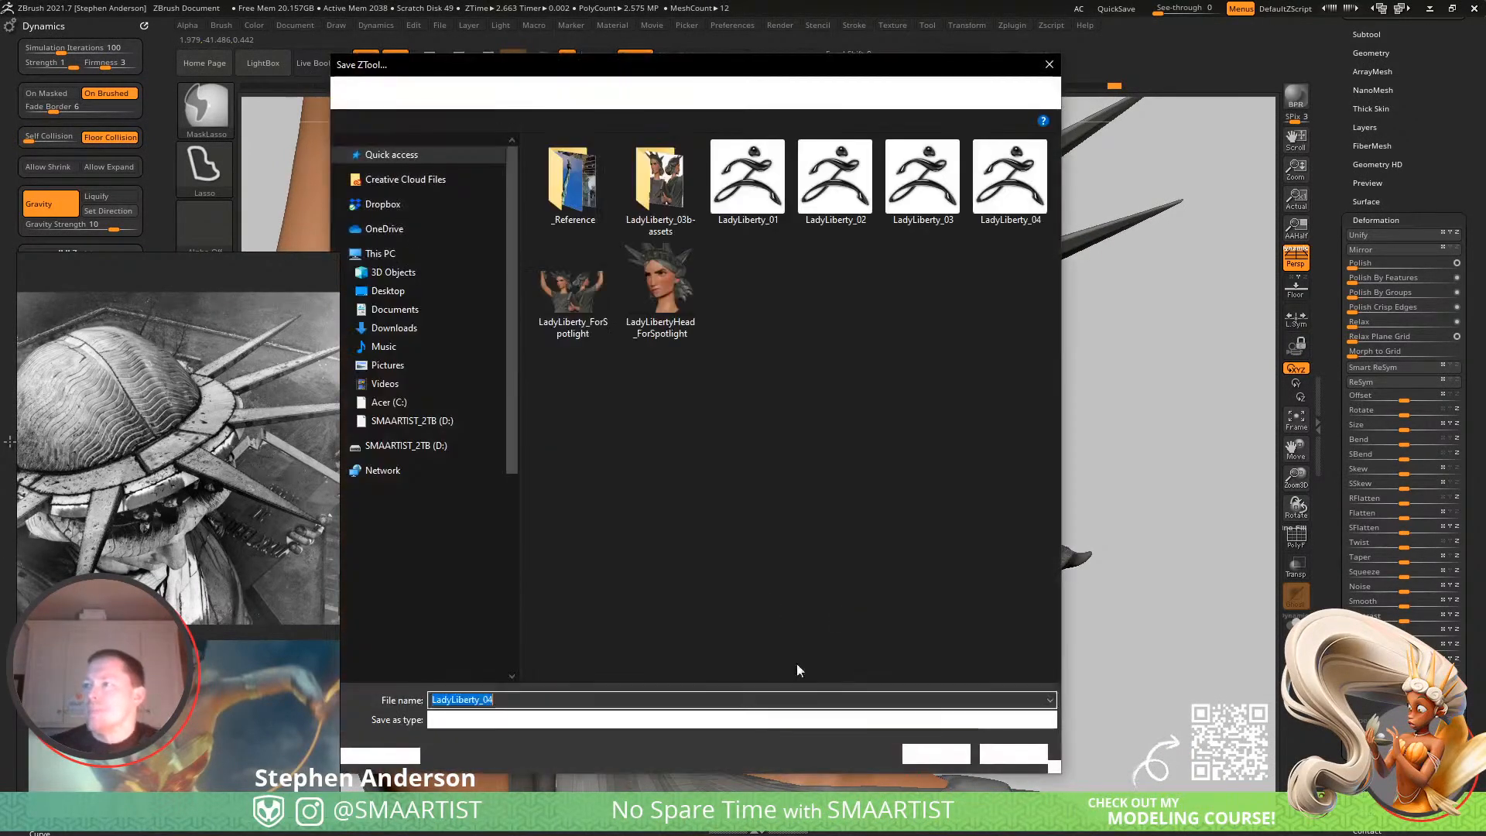
{"action": "left_click", "coordinate": [935, 752]}
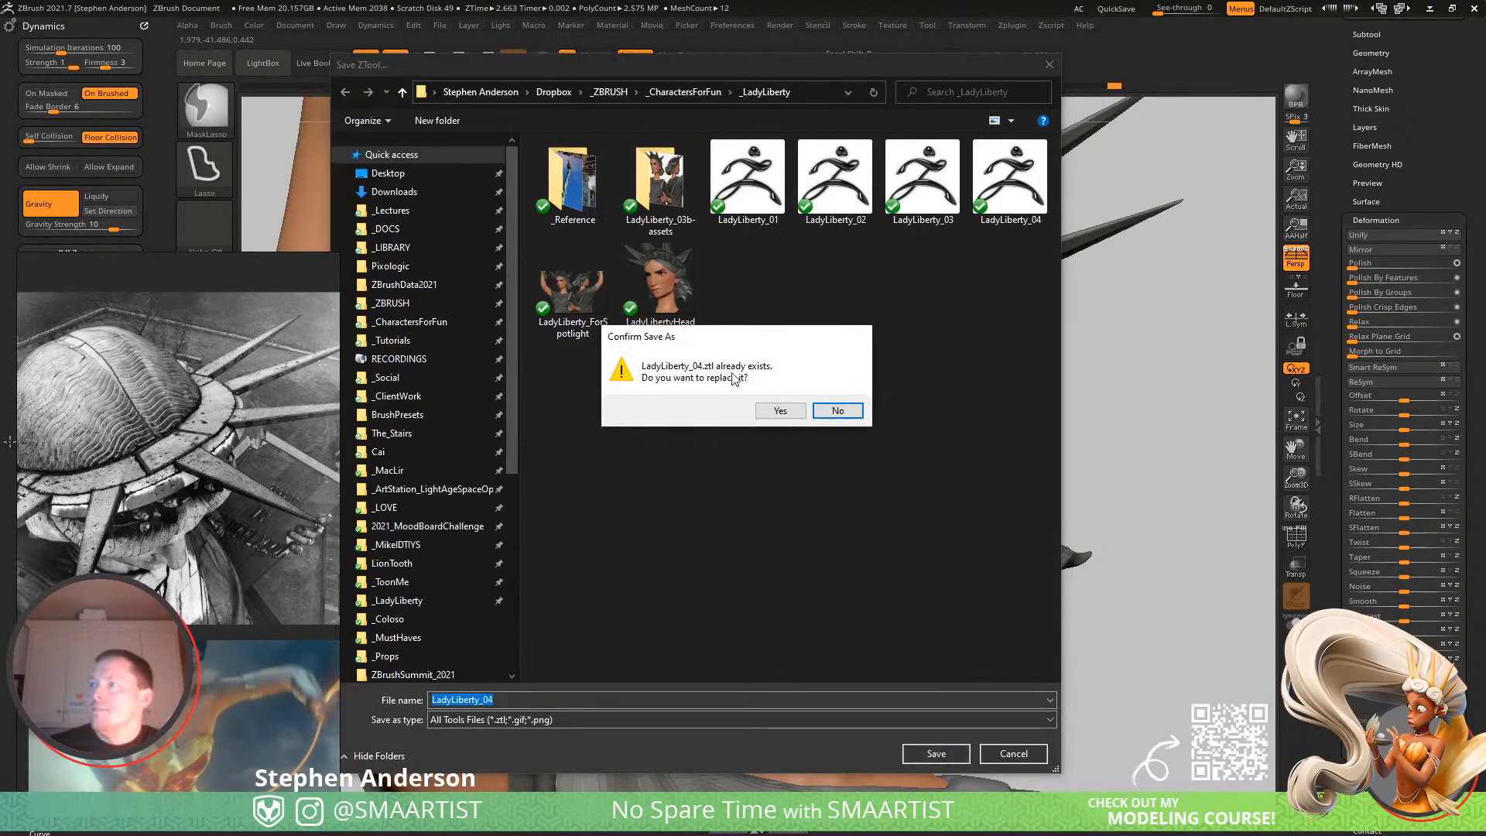
{"action": "left_click", "coordinate": [776, 411]}
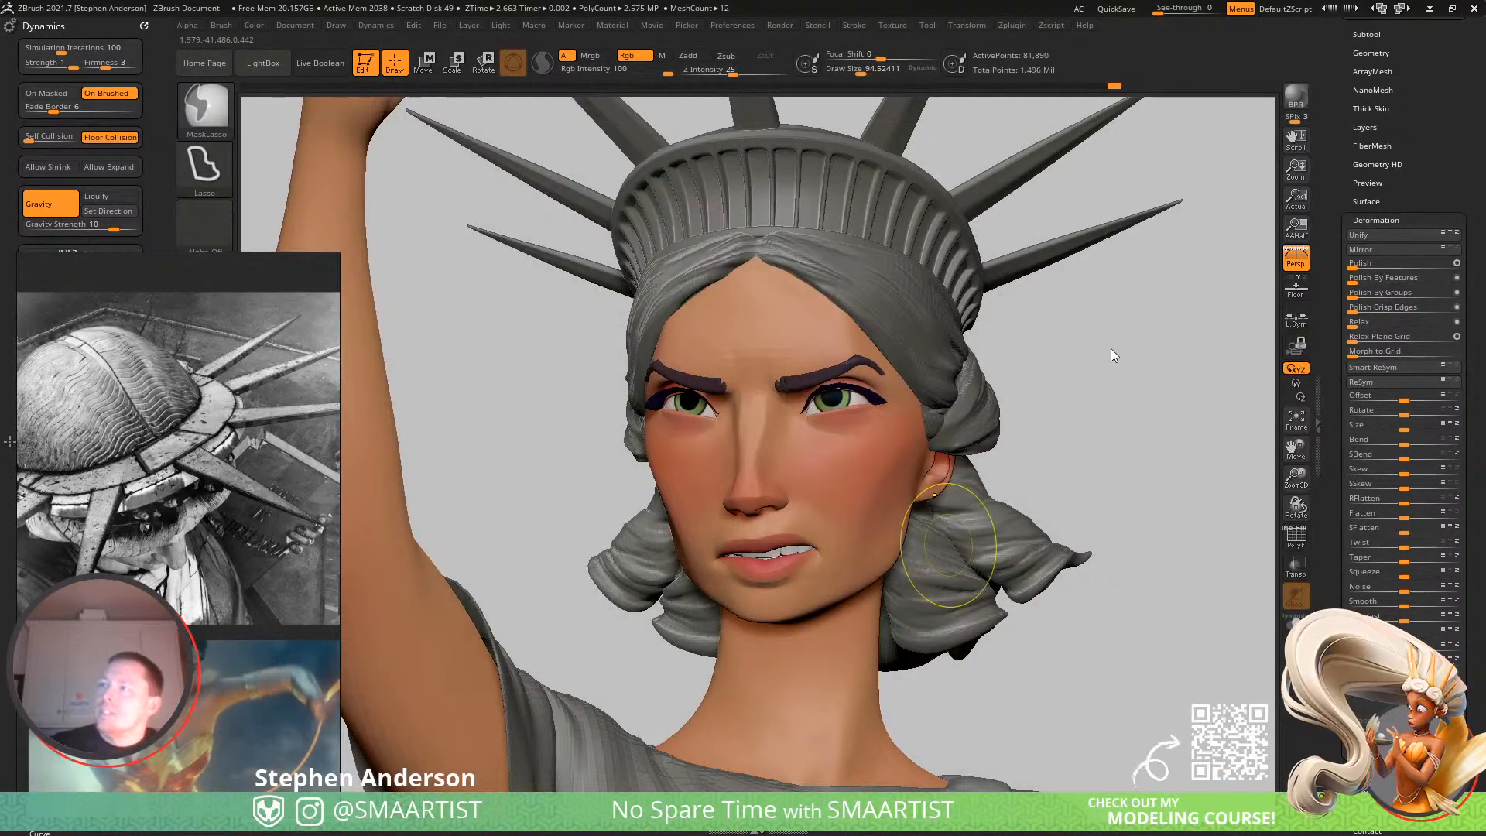
{"action": "key", "text": "ctrl+s"}
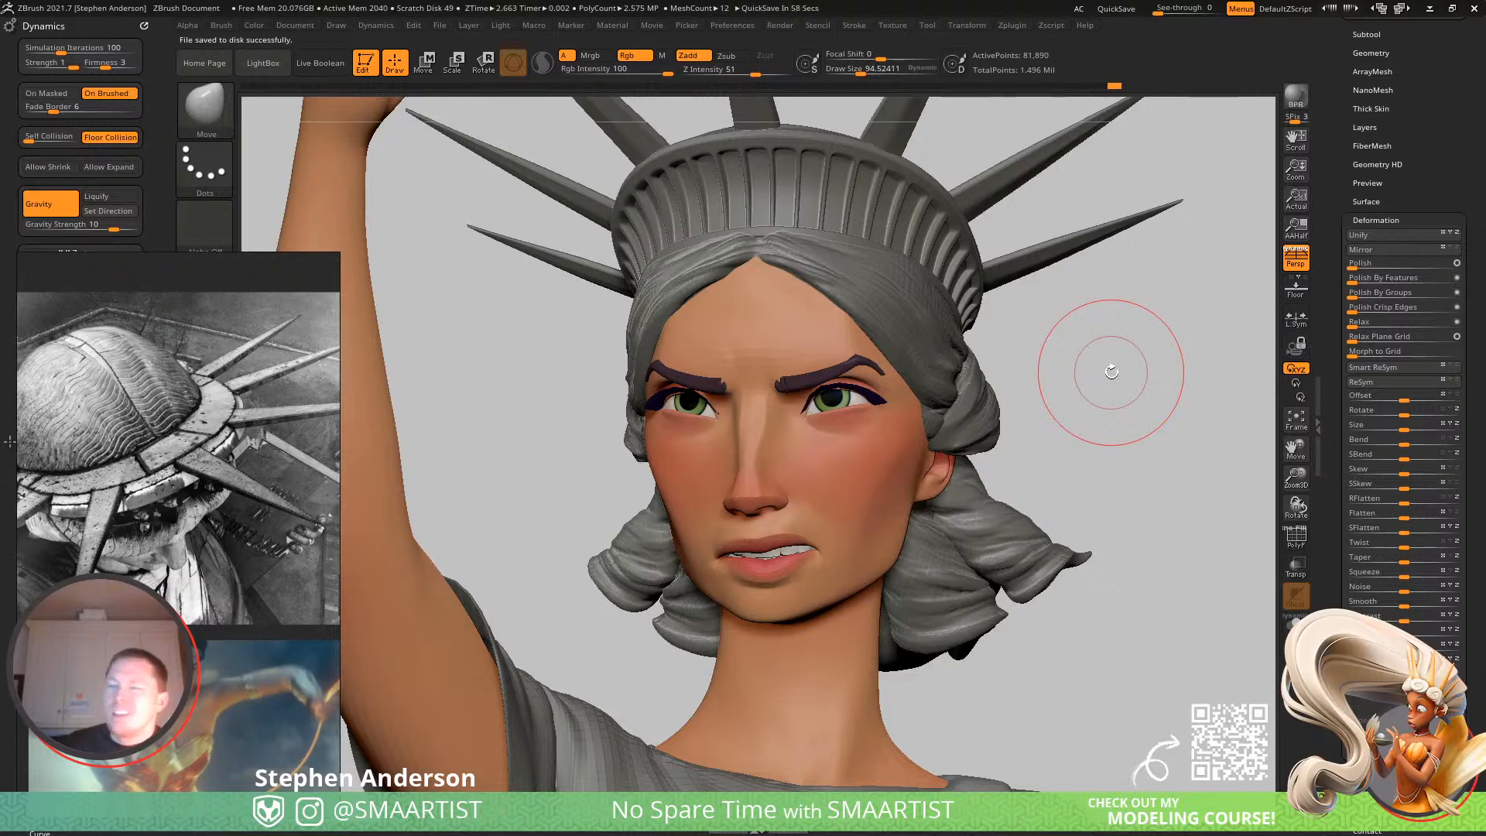
Browse the reference board and enlarge the frontal photo of the statue's face and crown.
{"action": "scroll", "coordinate": [179, 514], "scroll_direction": "down", "scroll_amount": 6}
{"action": "middle_click_drag", "start_coordinate": [203, 647], "coordinate": [79, 646]}
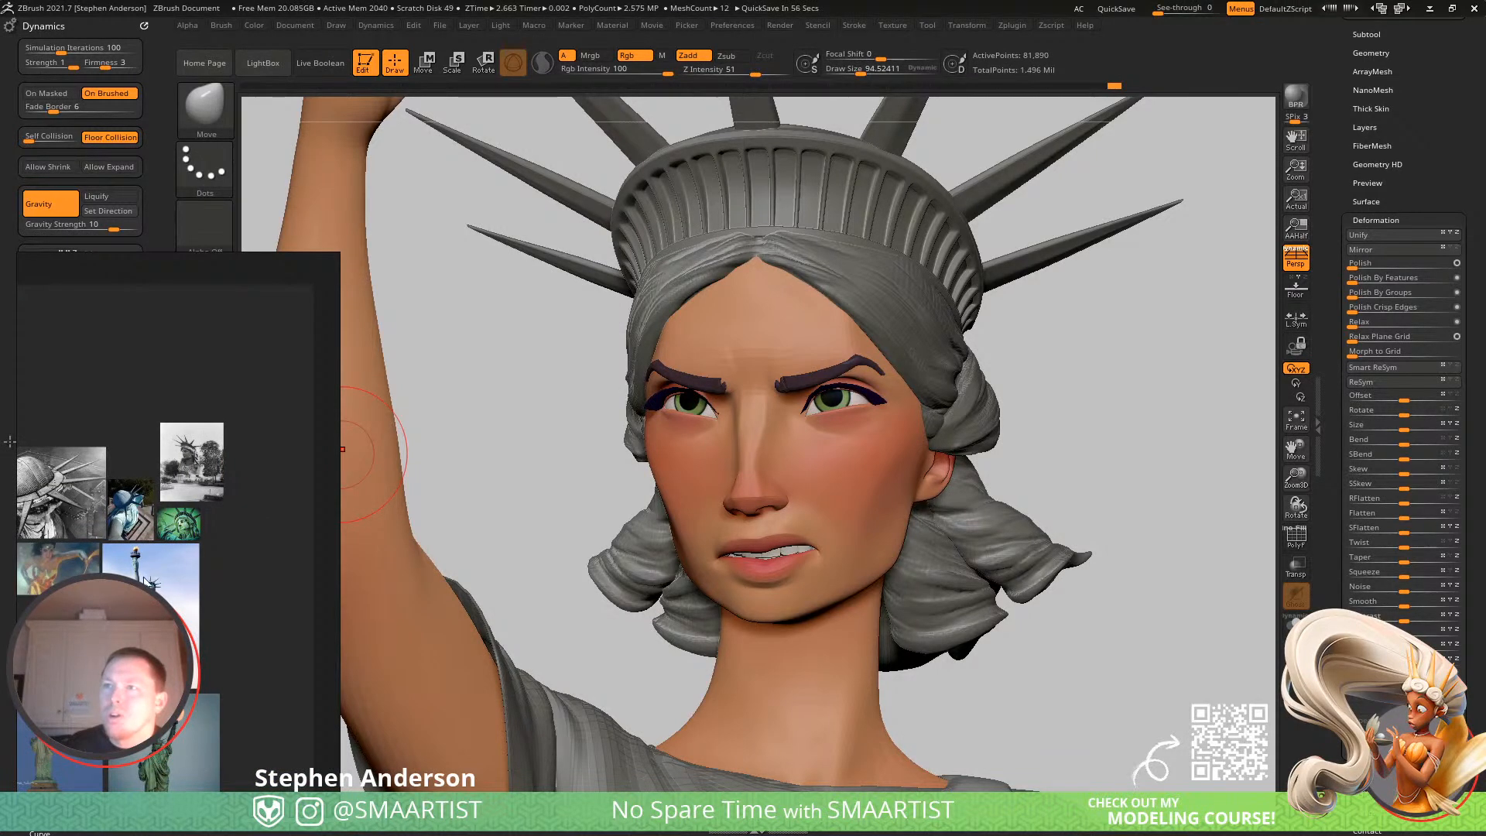
{"action": "scroll", "coordinate": [145, 580], "scroll_direction": "up", "scroll_amount": 8}
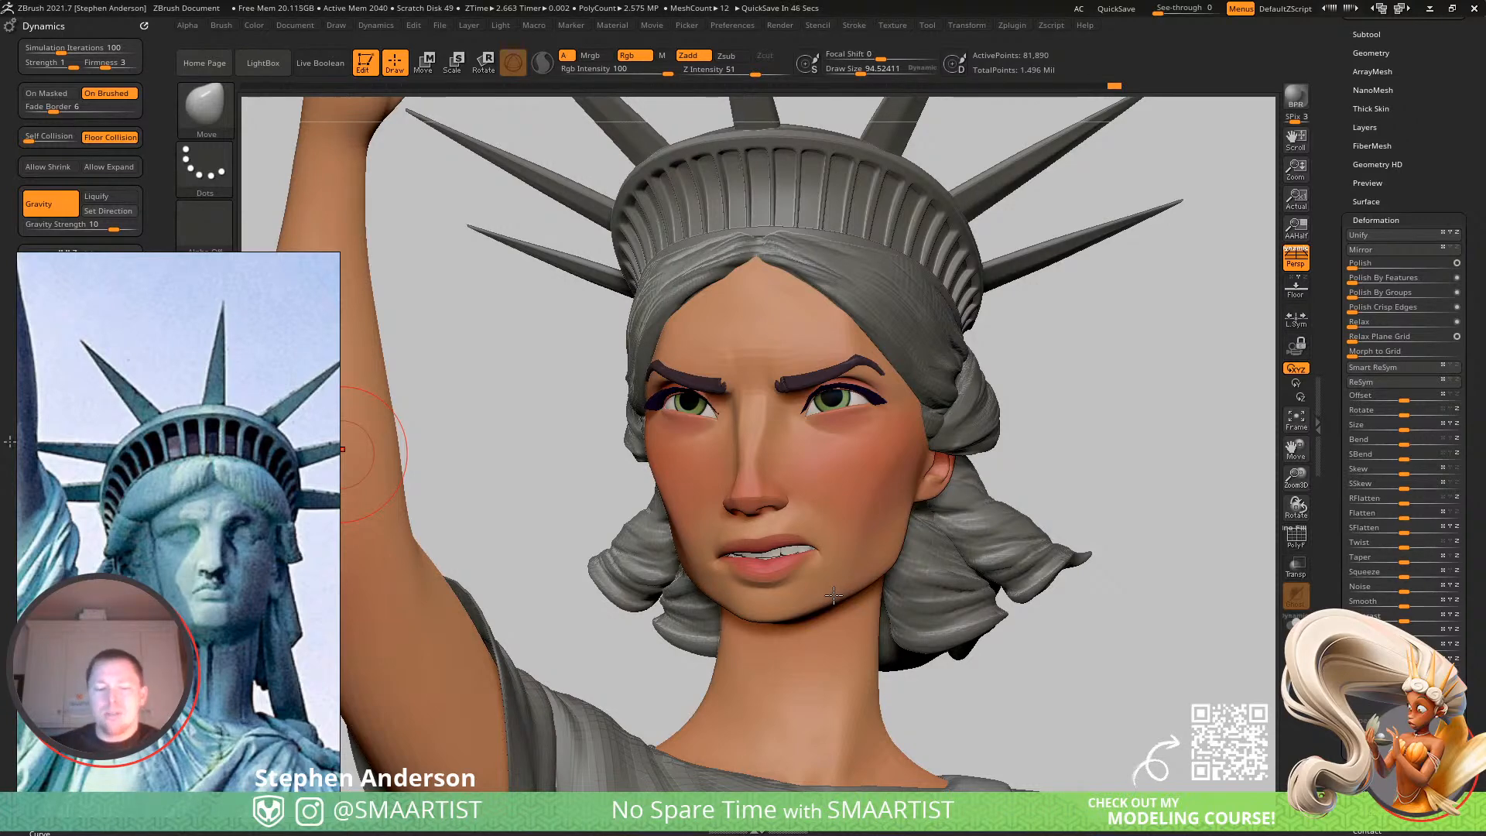
Solo the head with PolyFrame on, step down two subdivision levels, and isolate the eye polygroups.
{"action": "right_click_drag", "start_coordinate": [821, 407], "coordinate": [1071, 671]}
{"action": "key", "text": "shift+f"}
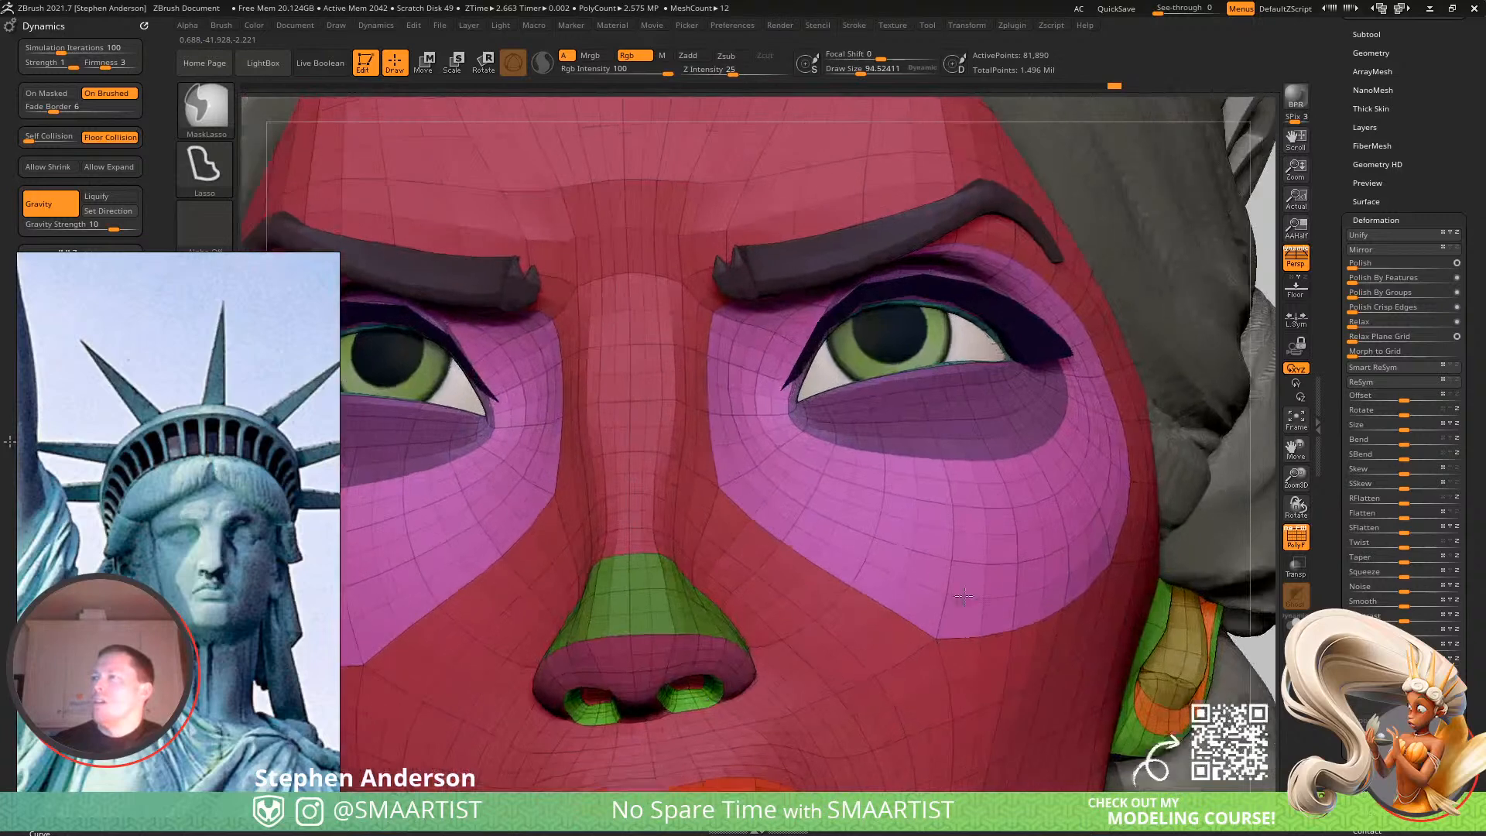
{"action": "left_click", "coordinate": [1294, 624]}
{"action": "right_click_drag", "start_coordinate": [914, 398], "coordinate": [945, 498]}
{"action": "key", "text": "shift+d"}
{"action": "key", "text": "shift+d"}
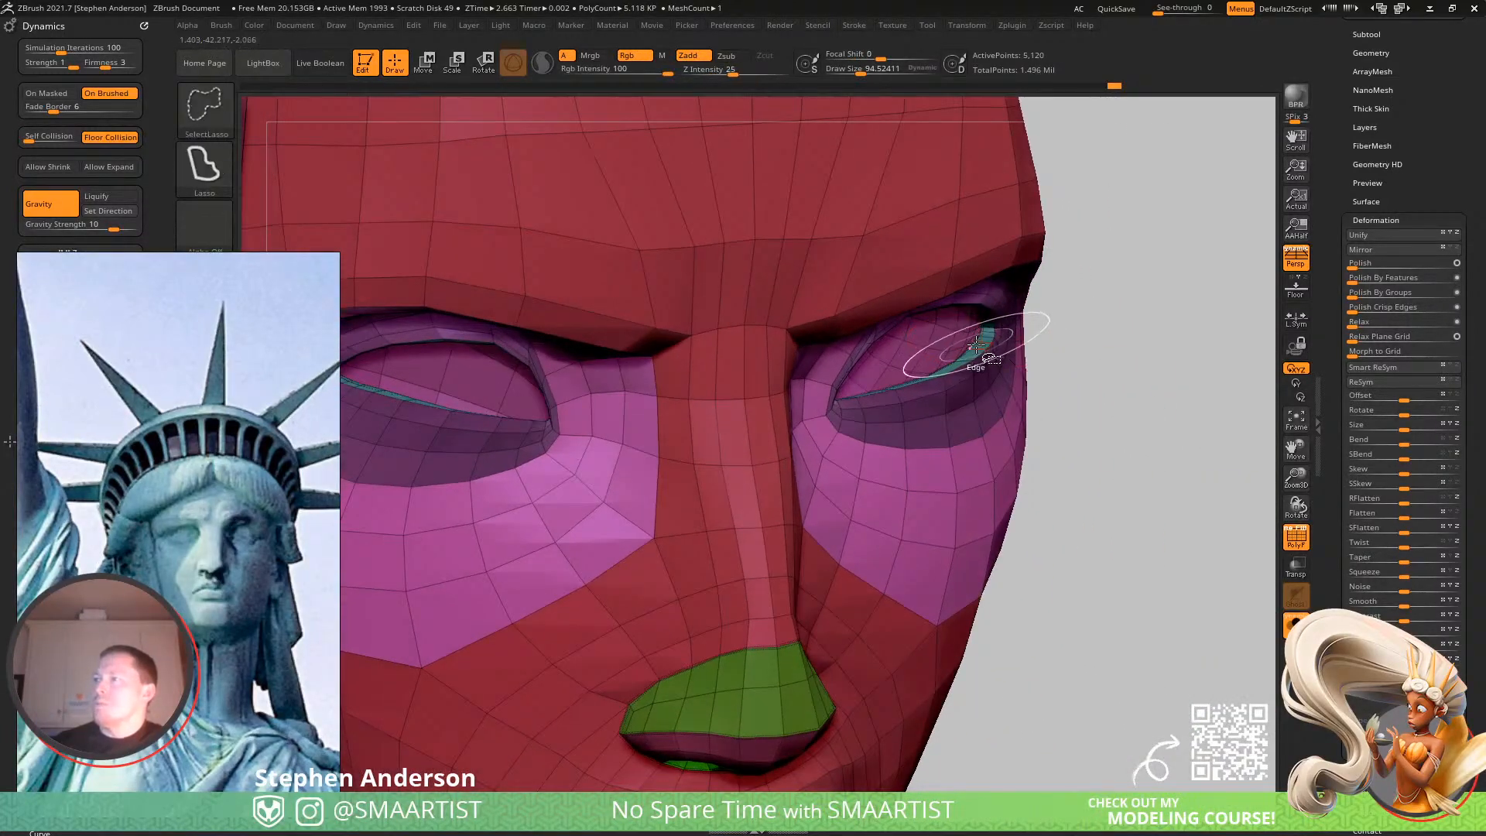
{"action": "left_click", "coordinate": [987, 348], "text": "ctrl+shift"}
{"action": "key", "text": "ctrl"}
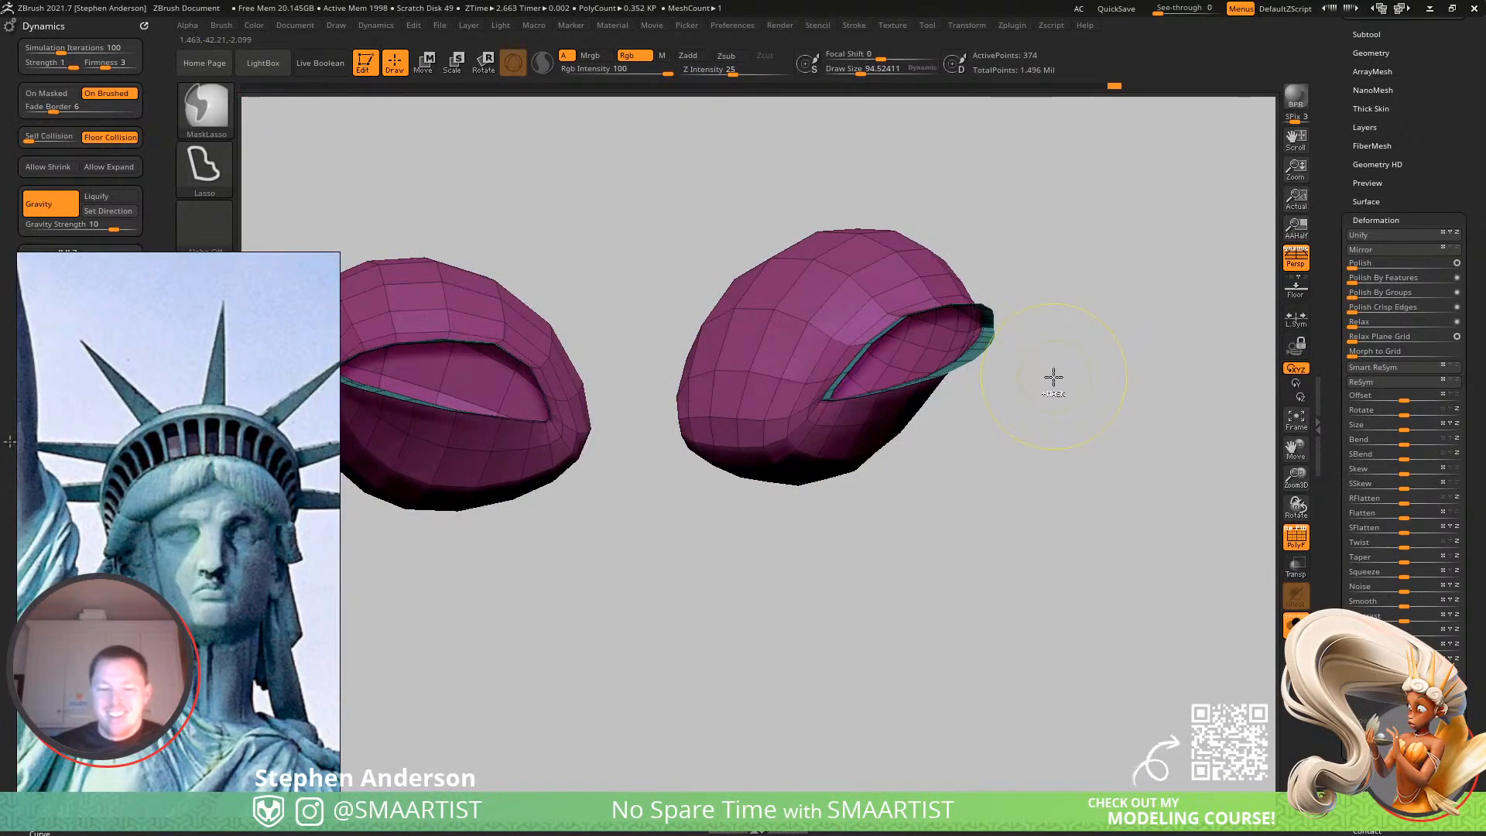
Grow the visible eye region by several polygon rows, mask it, and invert the mask on the fully shown head.
{"action": "key", "text": "ctrl+shift+x"}
{"action": "key", "text": "ctrl+shift+x"}
{"action": "key", "text": "ctrl+shift+x"}
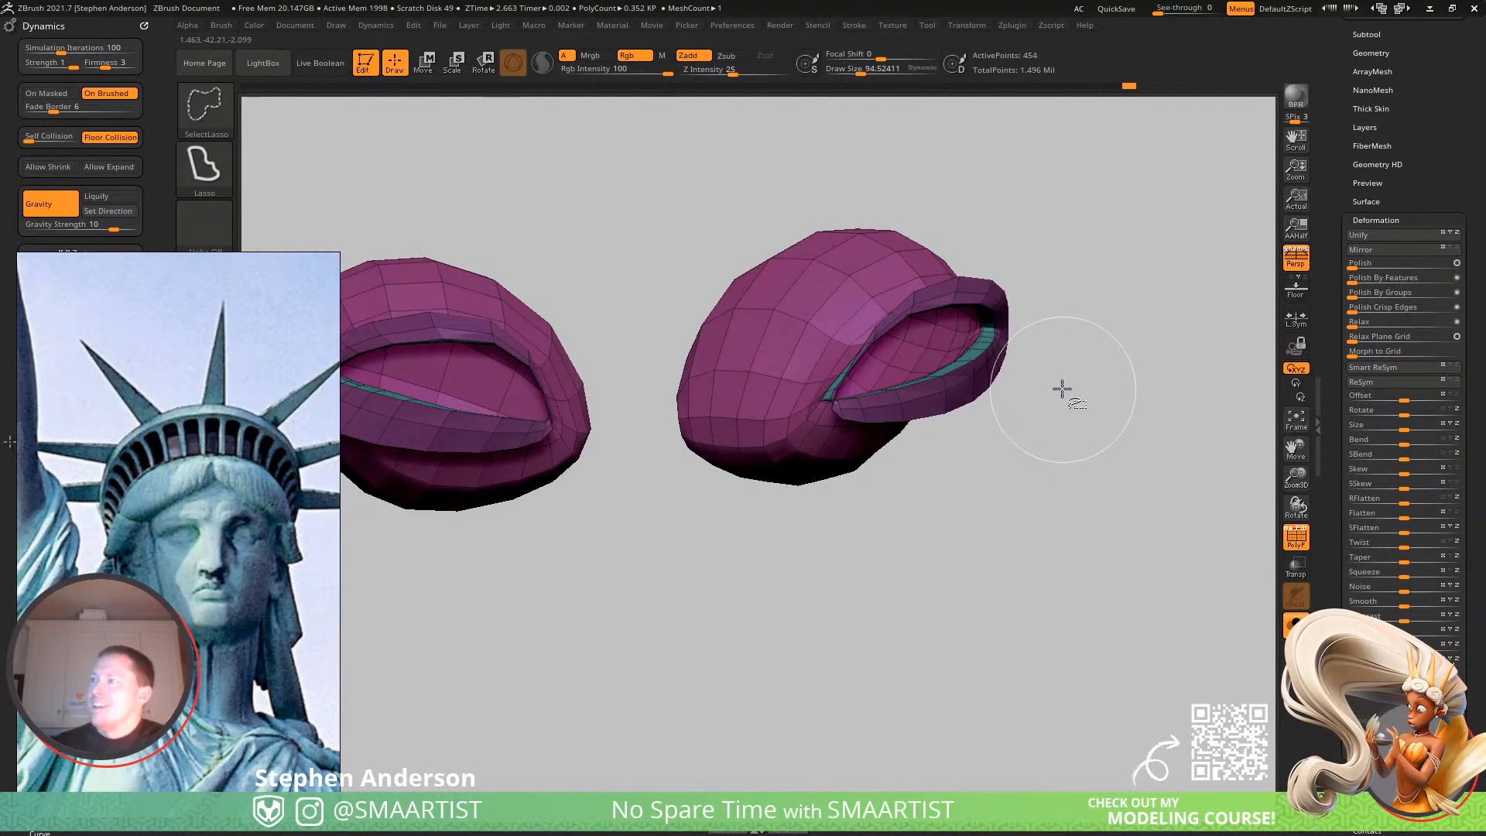
{"action": "key", "text": "ctrl"}
{"action": "left_click", "coordinate": [1184, 369], "text": "ctrl"}
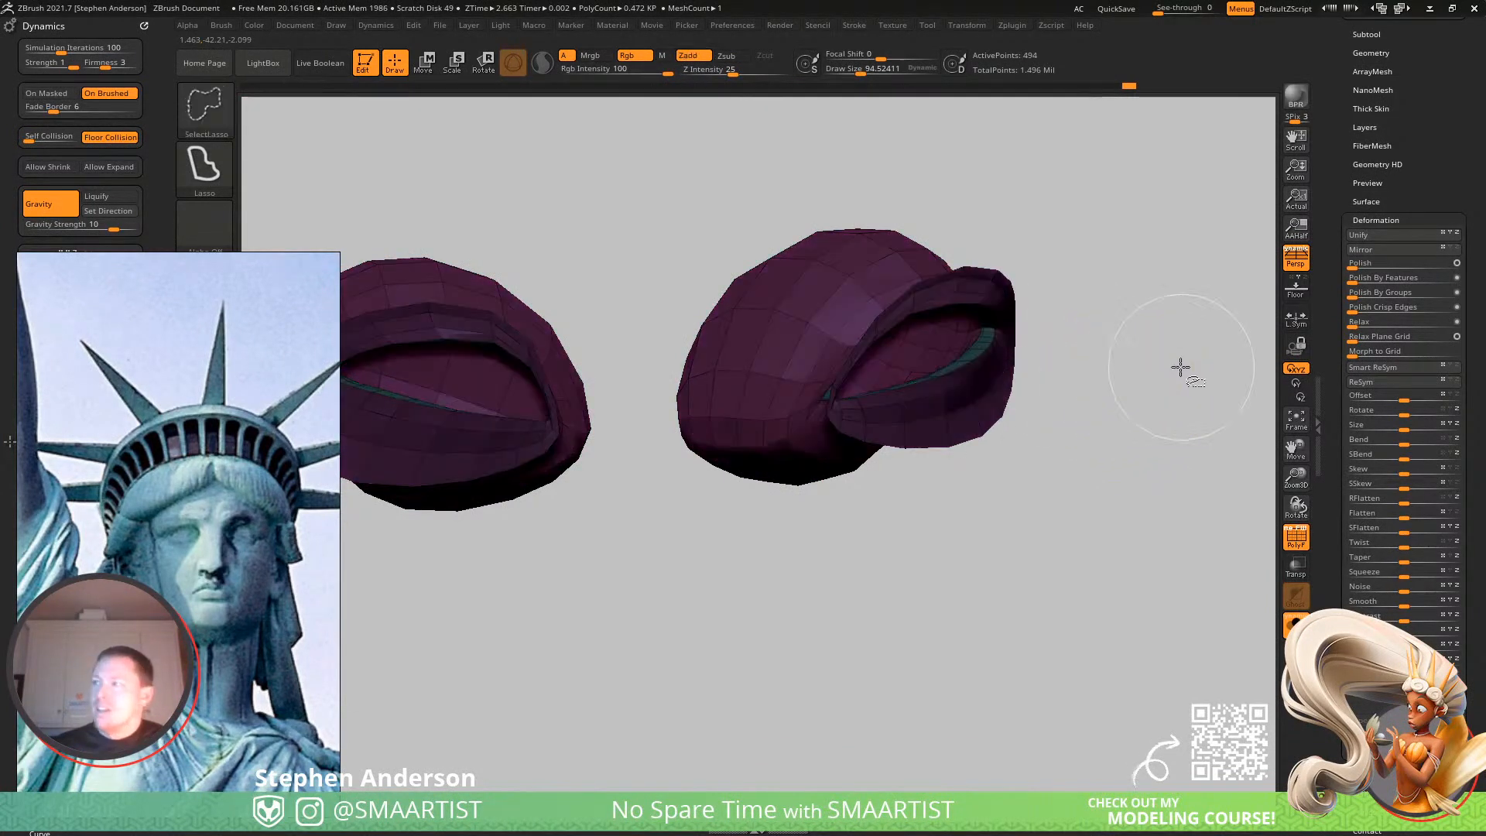
{"action": "left_click", "coordinate": [1178, 366], "text": "ctrl+shift"}
{"action": "right_click_drag", "start_coordinate": [1154, 385], "coordinate": [1133, 355], "text": "ctrl"}
{"action": "mouse_move", "coordinate": [1121, 355]}
{"action": "left_mouse_down"}
{"action": "mouse_move", "coordinate": [1094, 318]}
{"action": "mouse_move", "coordinate": [1150, 315]}
{"action": "mouse_move", "coordinate": [1124, 309]}
{"action": "mouse_move", "coordinate": [1122, 348]}
{"action": "left_mouse_up"}
{"action": "left_click", "coordinate": [1124, 348], "text": "ctrl"}
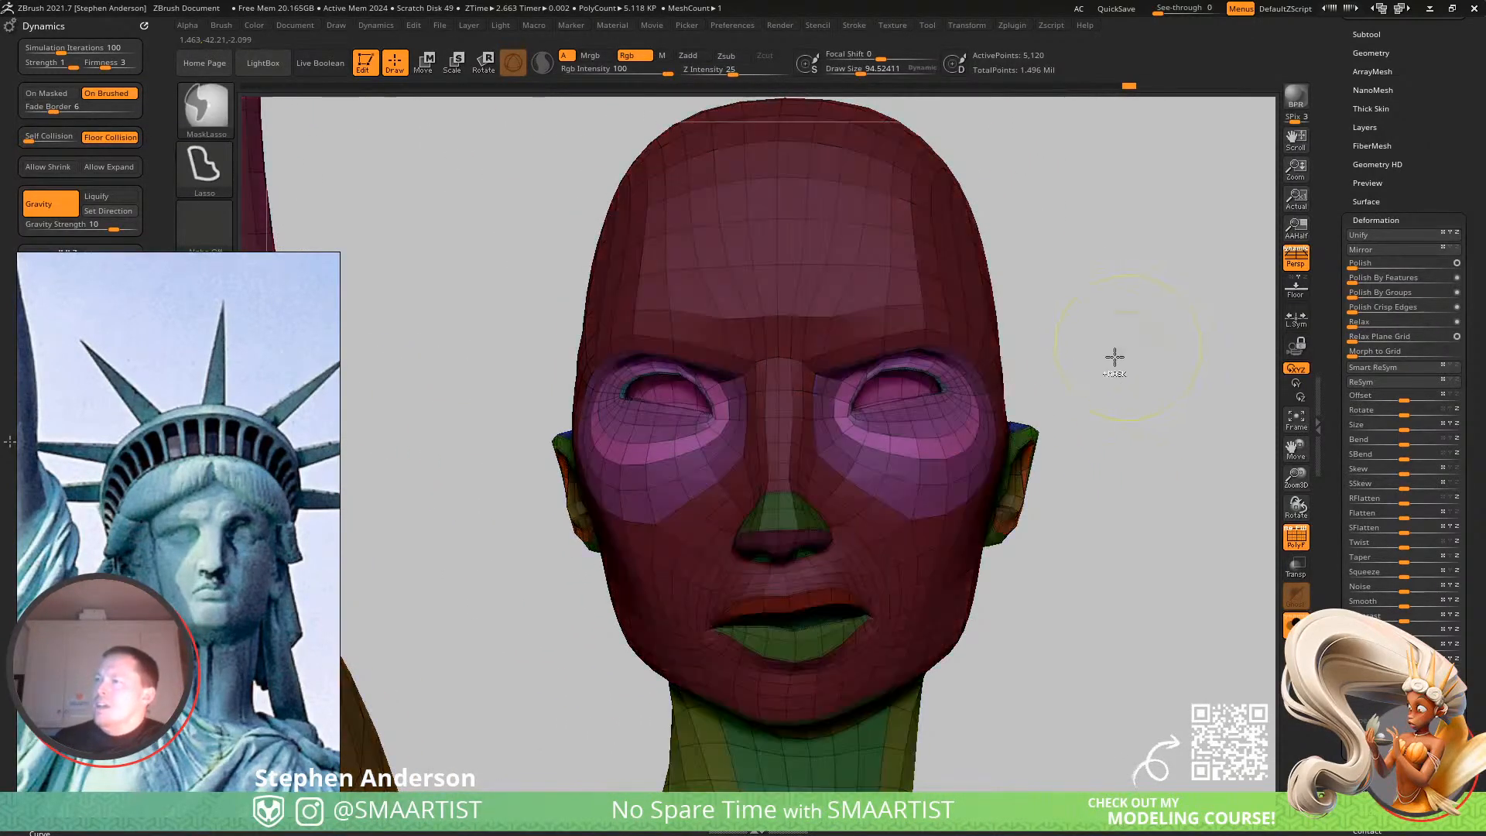
Soften the mask border around both eye areas.
{"action": "left_click", "coordinate": [943, 453], "text": "ctrl"}
{"action": "left_click", "coordinate": [1149, 376], "text": "ctrl"}
{"action": "left_click", "coordinate": [937, 448], "text": "ctrl"}
{"action": "left_click", "coordinate": [1077, 408], "text": "ctrl"}
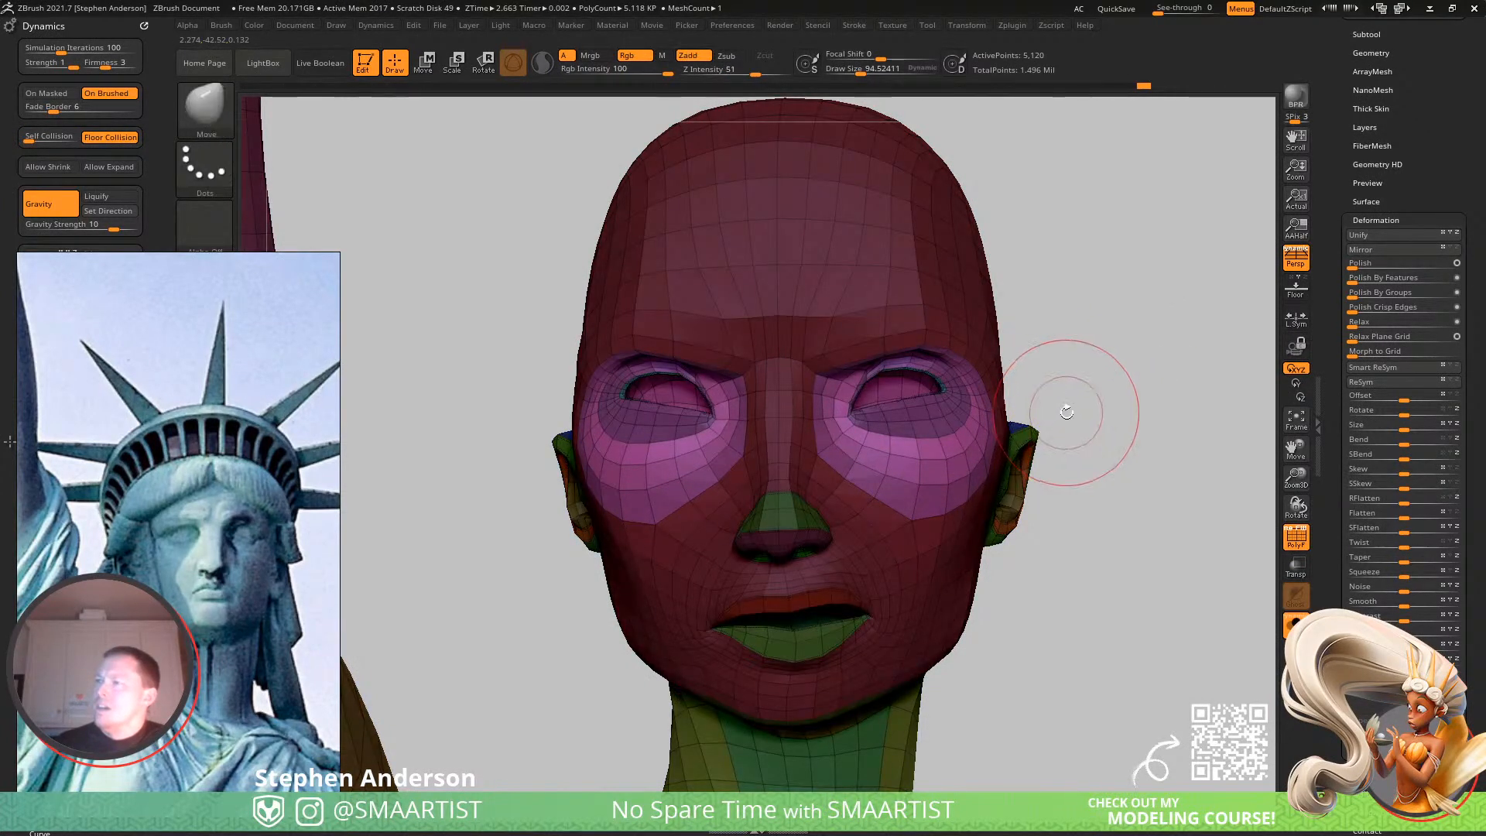
Center the transform gizmo on the unmasked eye area and shift both eye areas toward the nose by about 0.04.
{"action": "key", "text": "w"}
{"action": "left_click_drag", "start_coordinate": [1114, 369], "coordinate": [936, 327]}
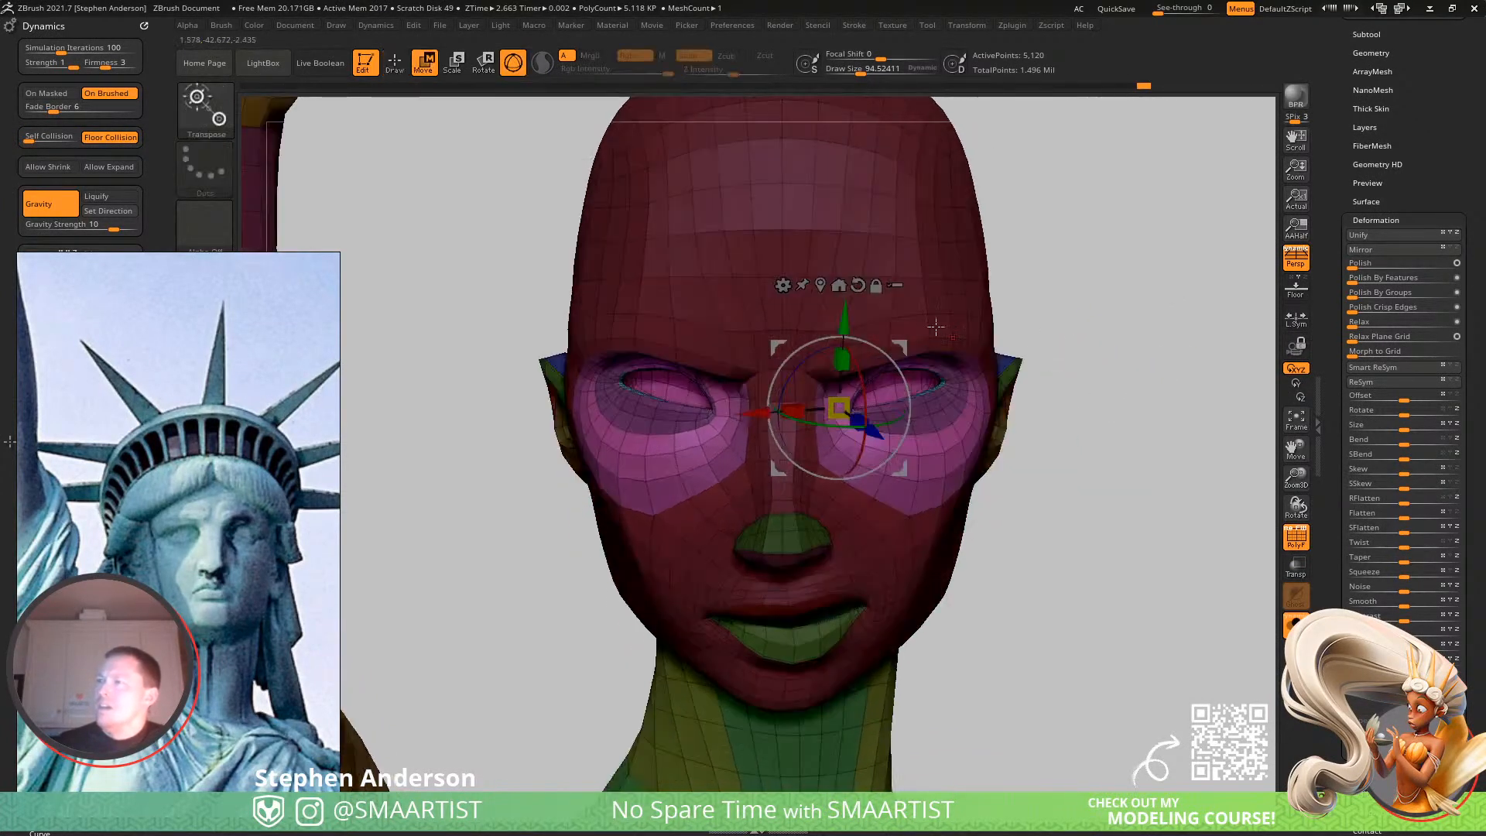
{"action": "left_click", "coordinate": [858, 285]}
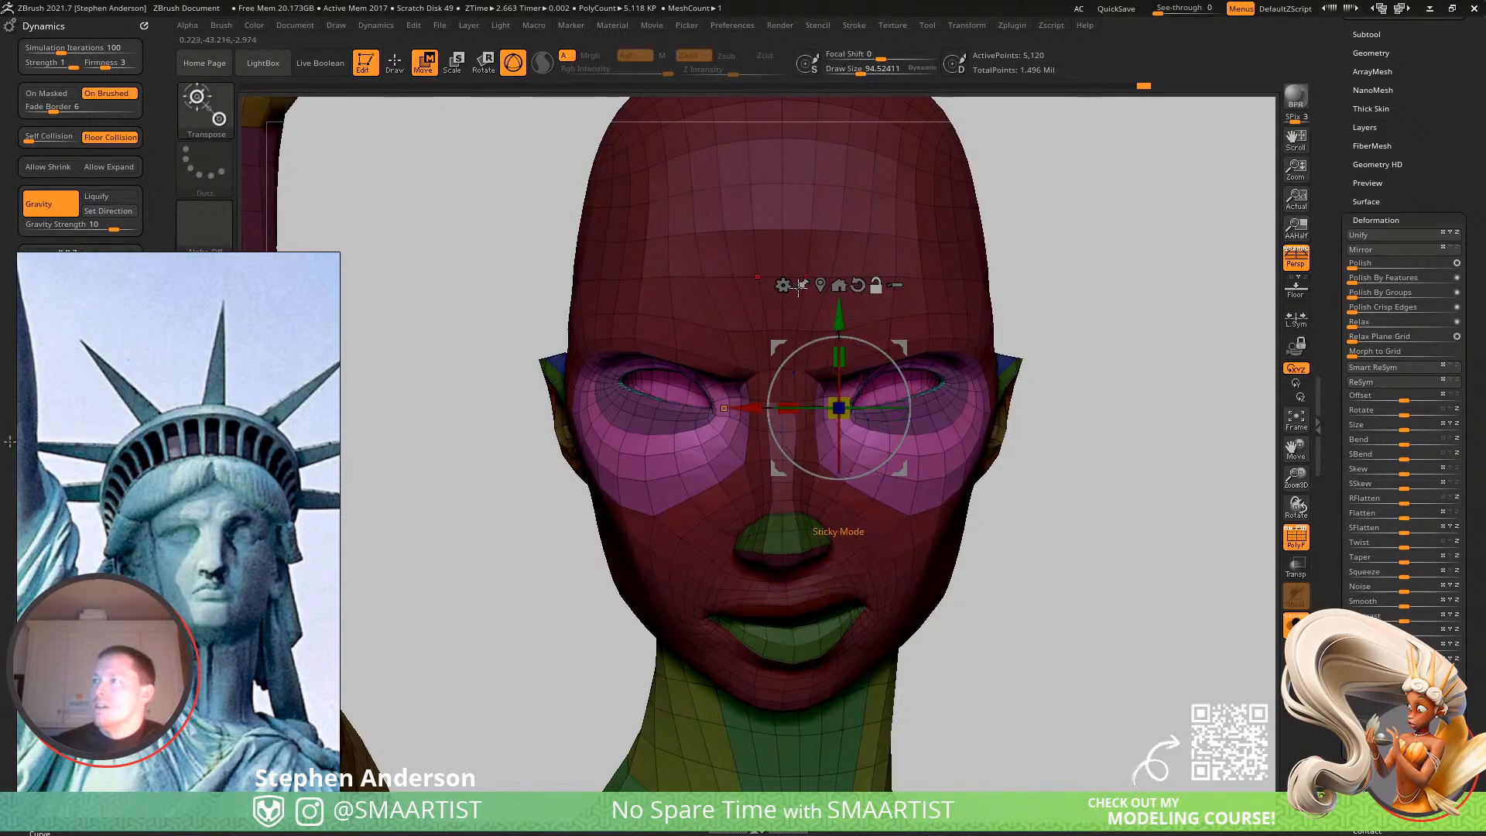
{"action": "left_click", "coordinate": [820, 284]}
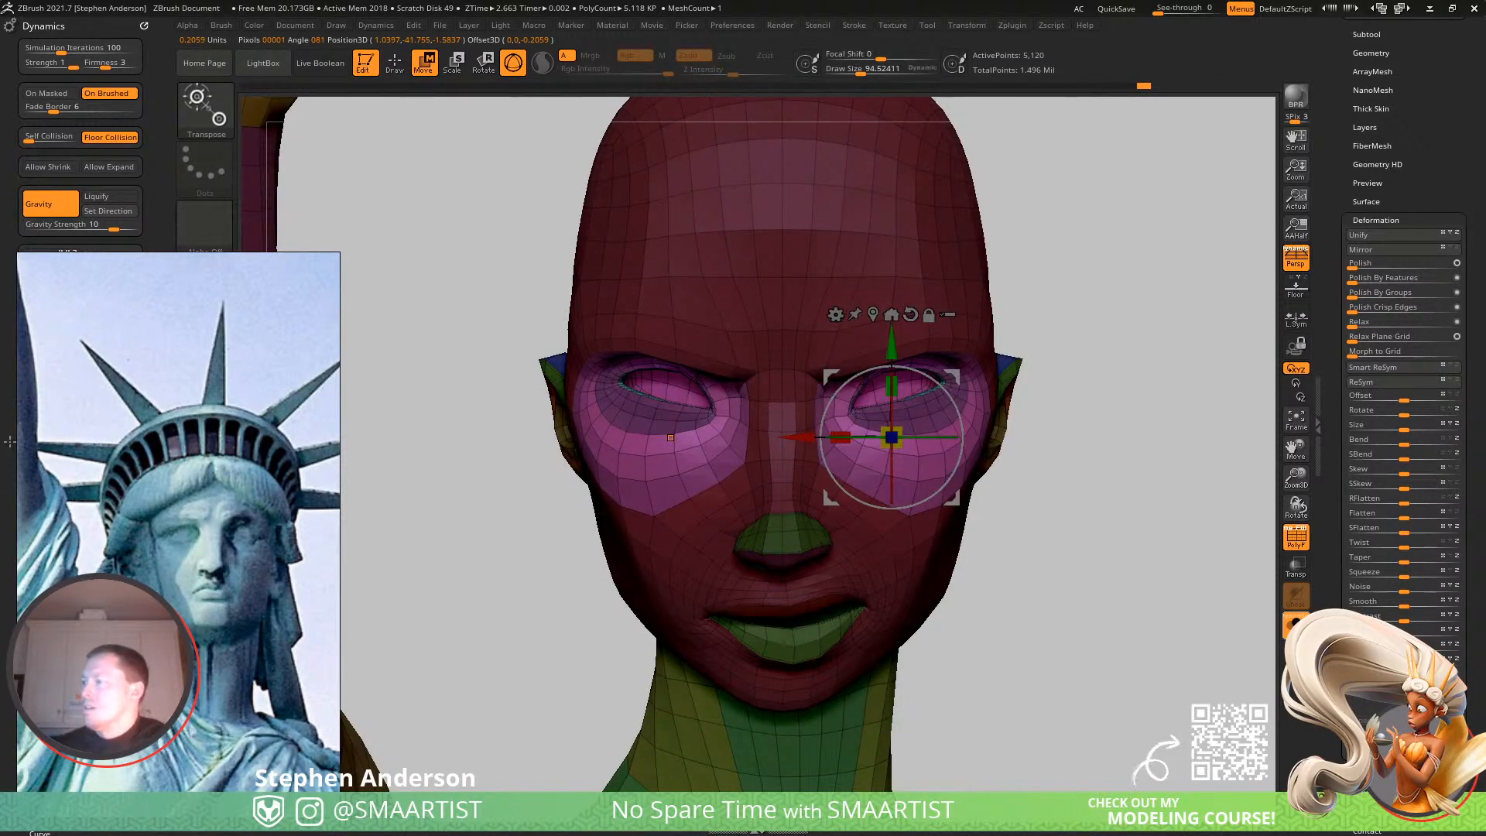
{"action": "key", "text": "ctrl+shift+s"}
{"action": "mouse_move", "coordinate": [1149, 512]}
{"action": "right_mouse_down", "text": "ctrl"}
{"action": "mouse_move", "coordinate": [1127, 382]}
{"action": "mouse_move", "coordinate": [1006, 345]}
{"action": "right_mouse_up", "text": "ctrl"}
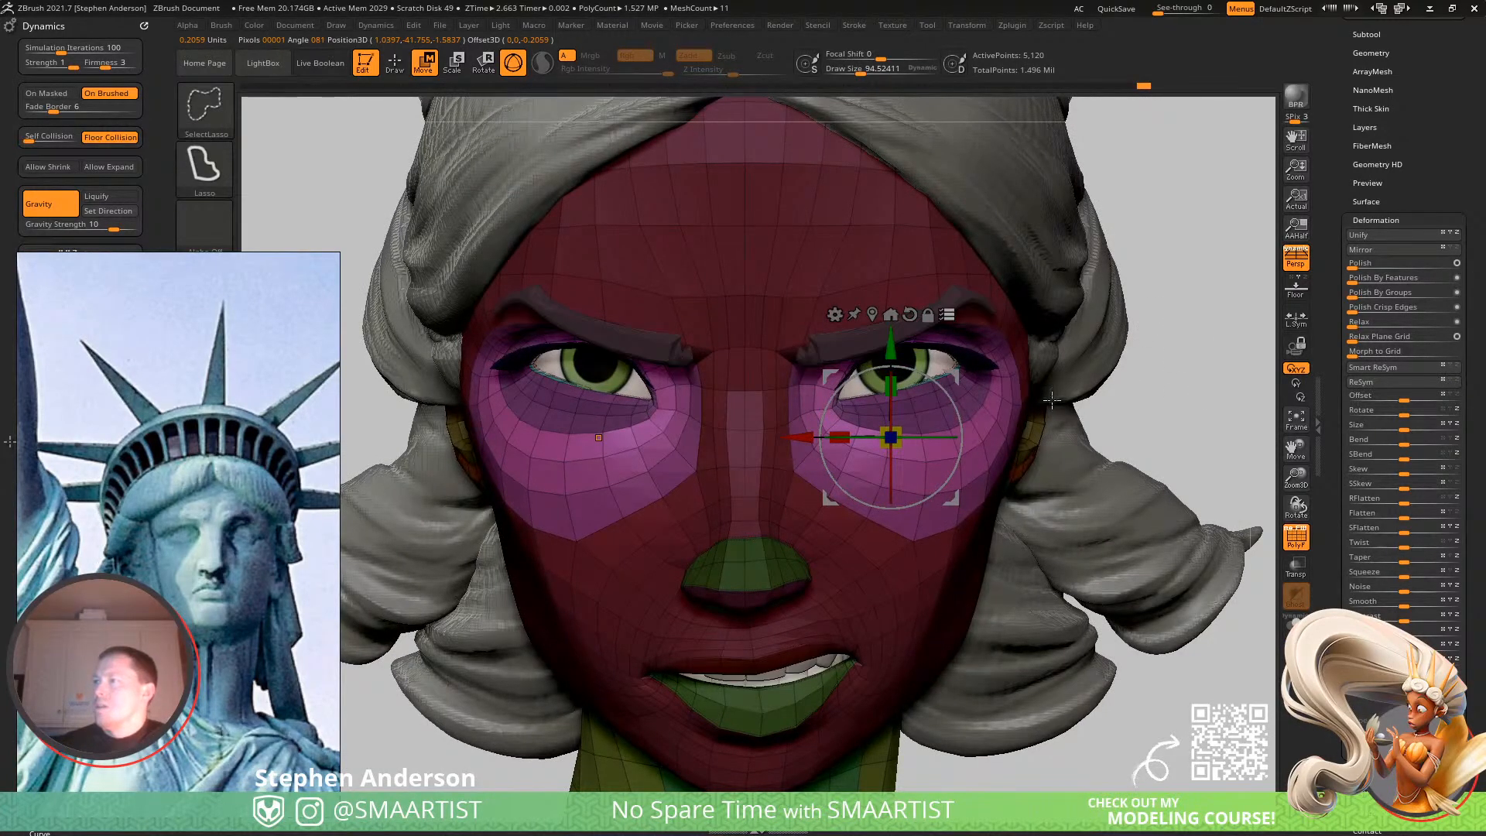
{"action": "mouse_move", "coordinate": [1186, 350]}
{"action": "left_mouse_down", "text": "ctrl+shift"}
{"action": "mouse_move", "coordinate": [1254, 409]}
{"action": "mouse_move", "coordinate": [1103, 417]}
{"action": "left_mouse_up", "text": "ctrl+shift"}
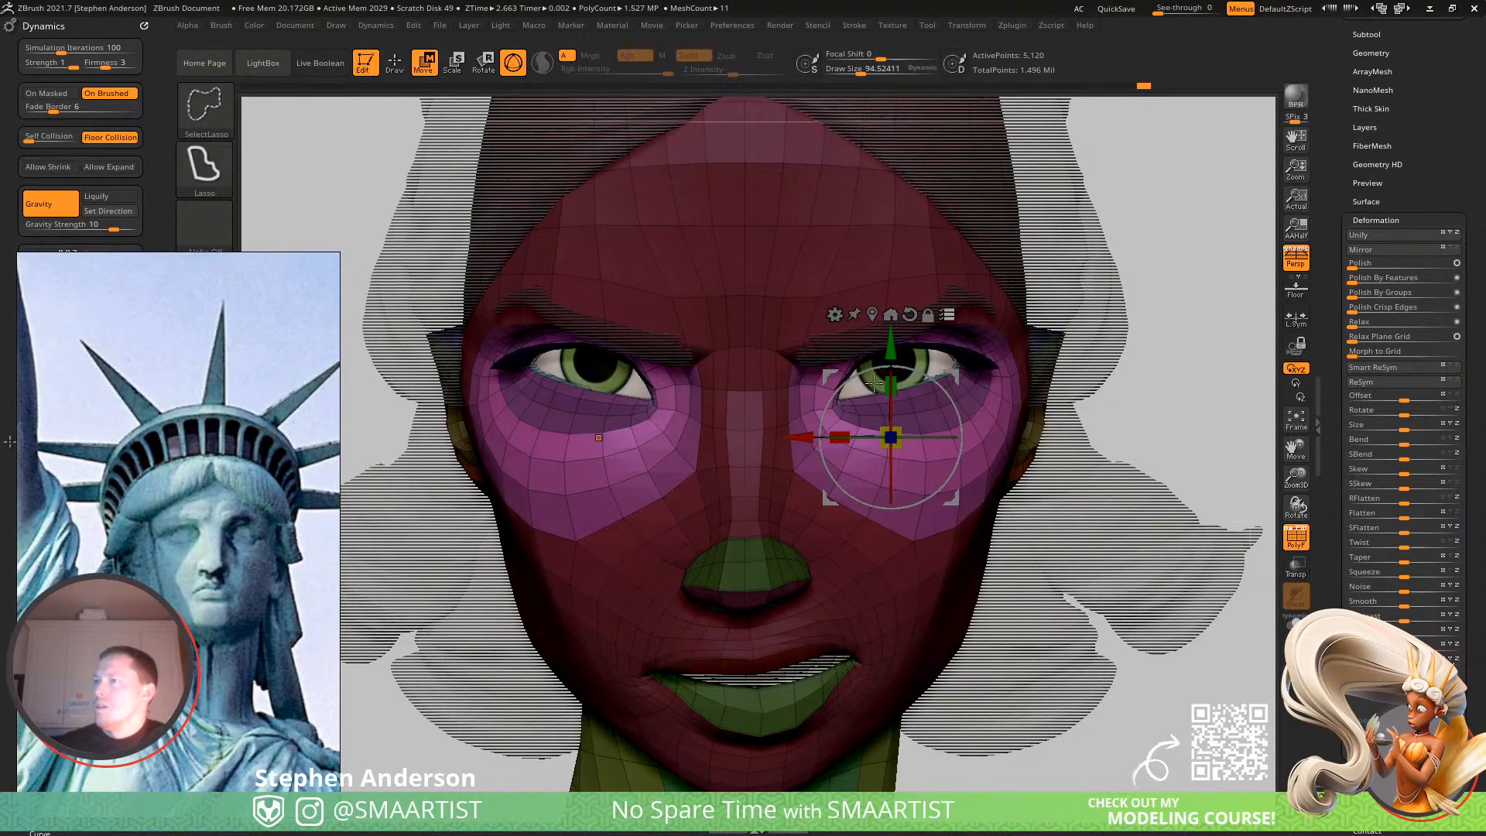
{"action": "left_click_drag", "start_coordinate": [801, 437], "coordinate": [794, 436]}
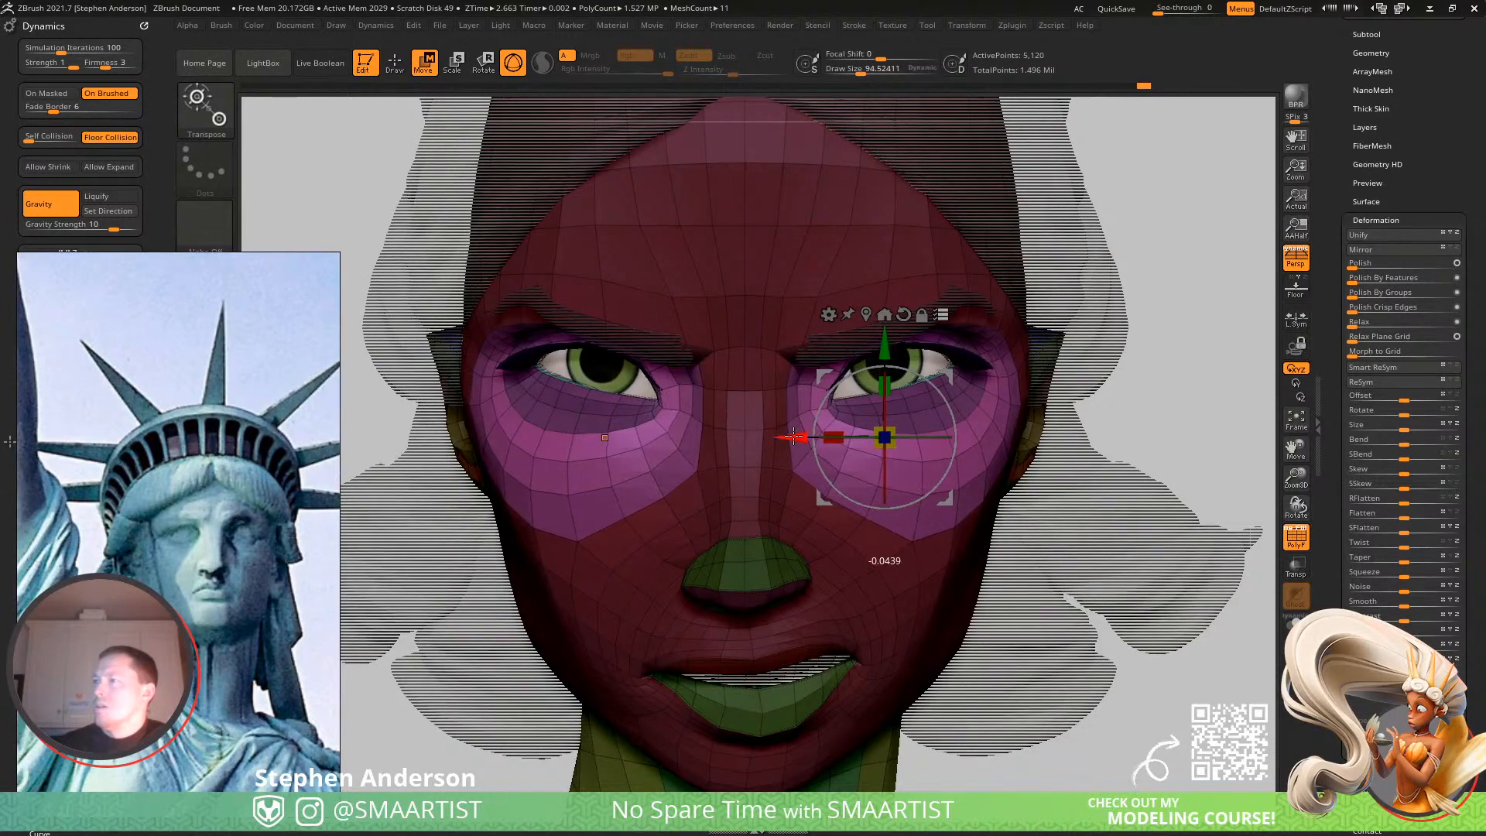
{"action": "right_click_drag", "start_coordinate": [856, 483], "coordinate": [782, 495]}
{"action": "right_click_drag", "start_coordinate": [913, 603], "coordinate": [921, 472], "text": "ctrl"}
{"action": "key", "text": "q"}
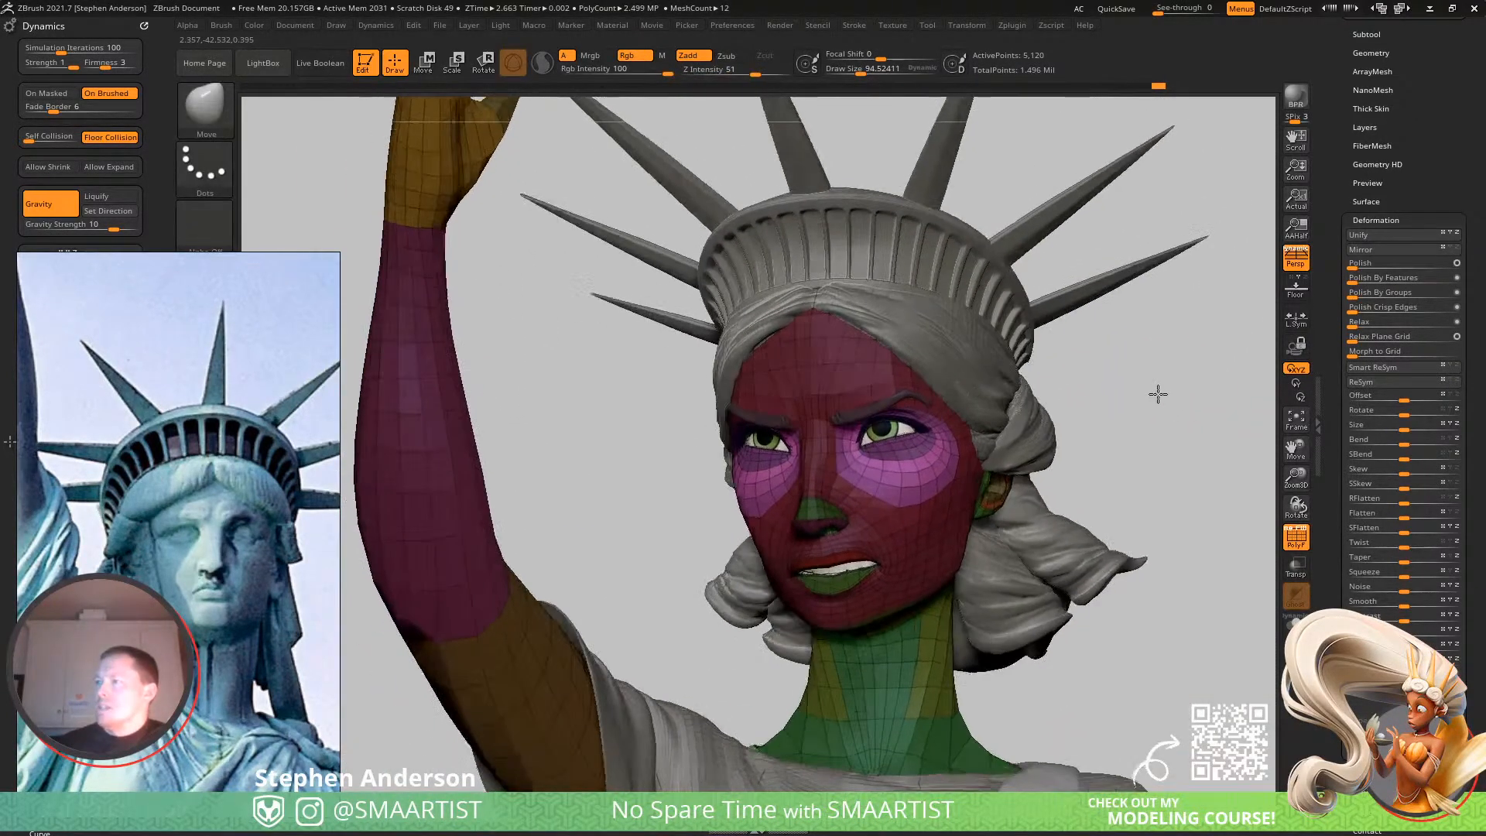
Clear the mask and return the head to its higher subdivision level with PolyFrame off.
{"action": "key", "text": "shift+f"}
{"action": "right_click_drag", "start_coordinate": [1153, 391], "coordinate": [1121, 415]}
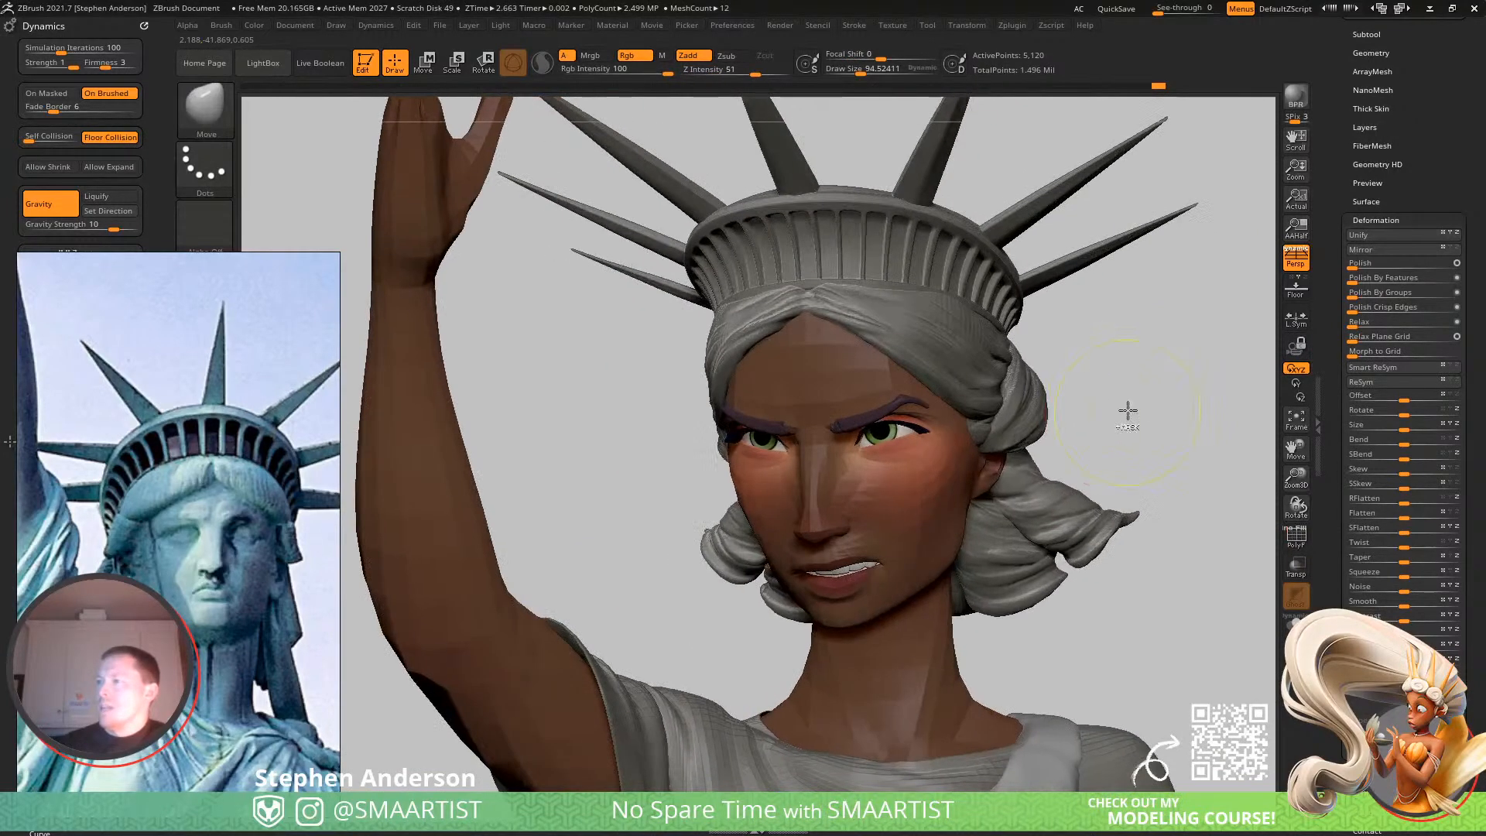
{"action": "left_click_drag", "start_coordinate": [1121, 415], "coordinate": [1108, 448], "text": "ctrl"}
{"action": "mouse_move", "coordinate": [1108, 449]}
{"action": "right_mouse_down", "text": "ctrl"}
{"action": "mouse_move", "coordinate": [991, 395]}
{"action": "mouse_move", "coordinate": [975, 465]}
{"action": "mouse_move", "coordinate": [1020, 453]}
{"action": "mouse_move", "coordinate": [971, 410]}
{"action": "mouse_move", "coordinate": [977, 463]}
{"action": "mouse_move", "coordinate": [958, 459]}
{"action": "mouse_move", "coordinate": [989, 492]}
{"action": "mouse_move", "coordinate": [902, 410]}
{"action": "mouse_move", "coordinate": [941, 431]}
{"action": "right_mouse_up", "text": "ctrl"}
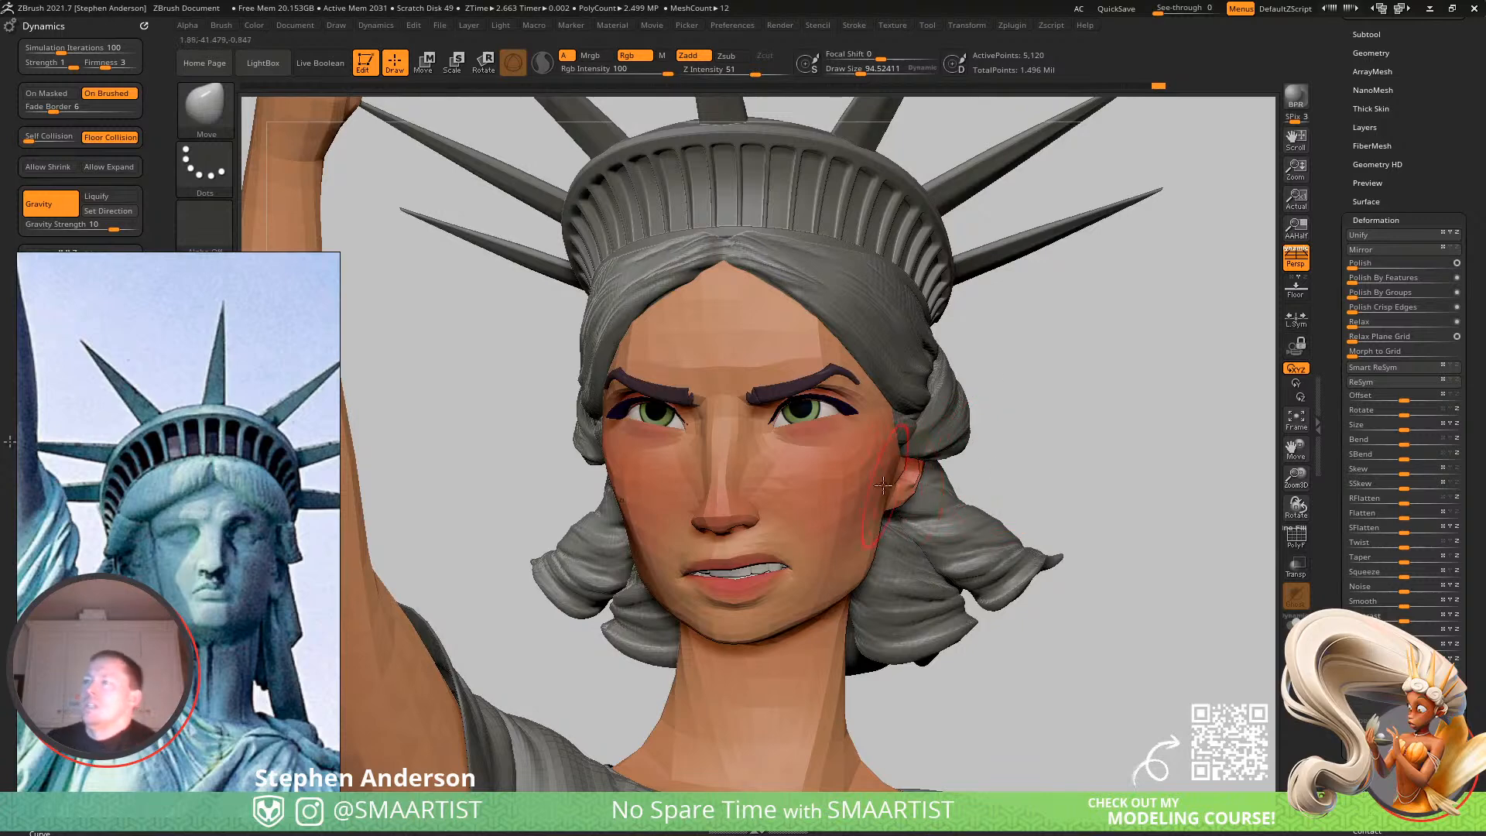
{"action": "mouse_move", "coordinate": [868, 436]}
{"action": "right_mouse_down"}
{"action": "mouse_move", "coordinate": [822, 356]}
{"action": "mouse_move", "coordinate": [856, 474]}
{"action": "right_mouse_up"}
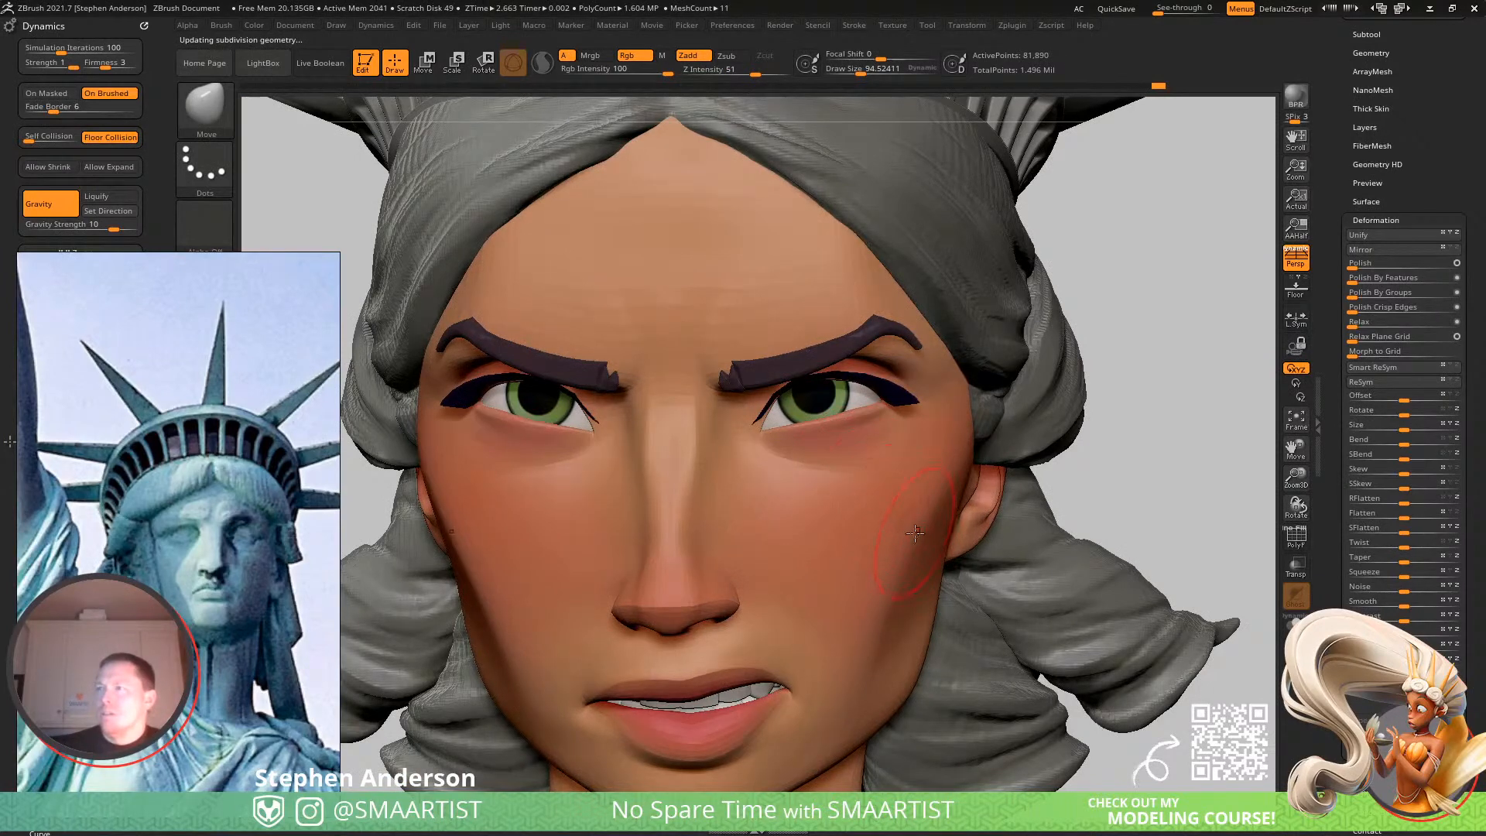
{"action": "right_click_drag", "start_coordinate": [898, 533], "coordinate": [882, 524]}
{"action": "mouse_move", "coordinate": [946, 483]}
{"action": "right_mouse_down", "text": "ctrl"}
{"action": "mouse_move", "coordinate": [932, 438]}
{"action": "mouse_move", "coordinate": [1138, 402]}
{"action": "mouse_move", "coordinate": [1120, 374]}
{"action": "mouse_move", "coordinate": [1135, 358]}
{"action": "right_mouse_up", "text": "ctrl"}
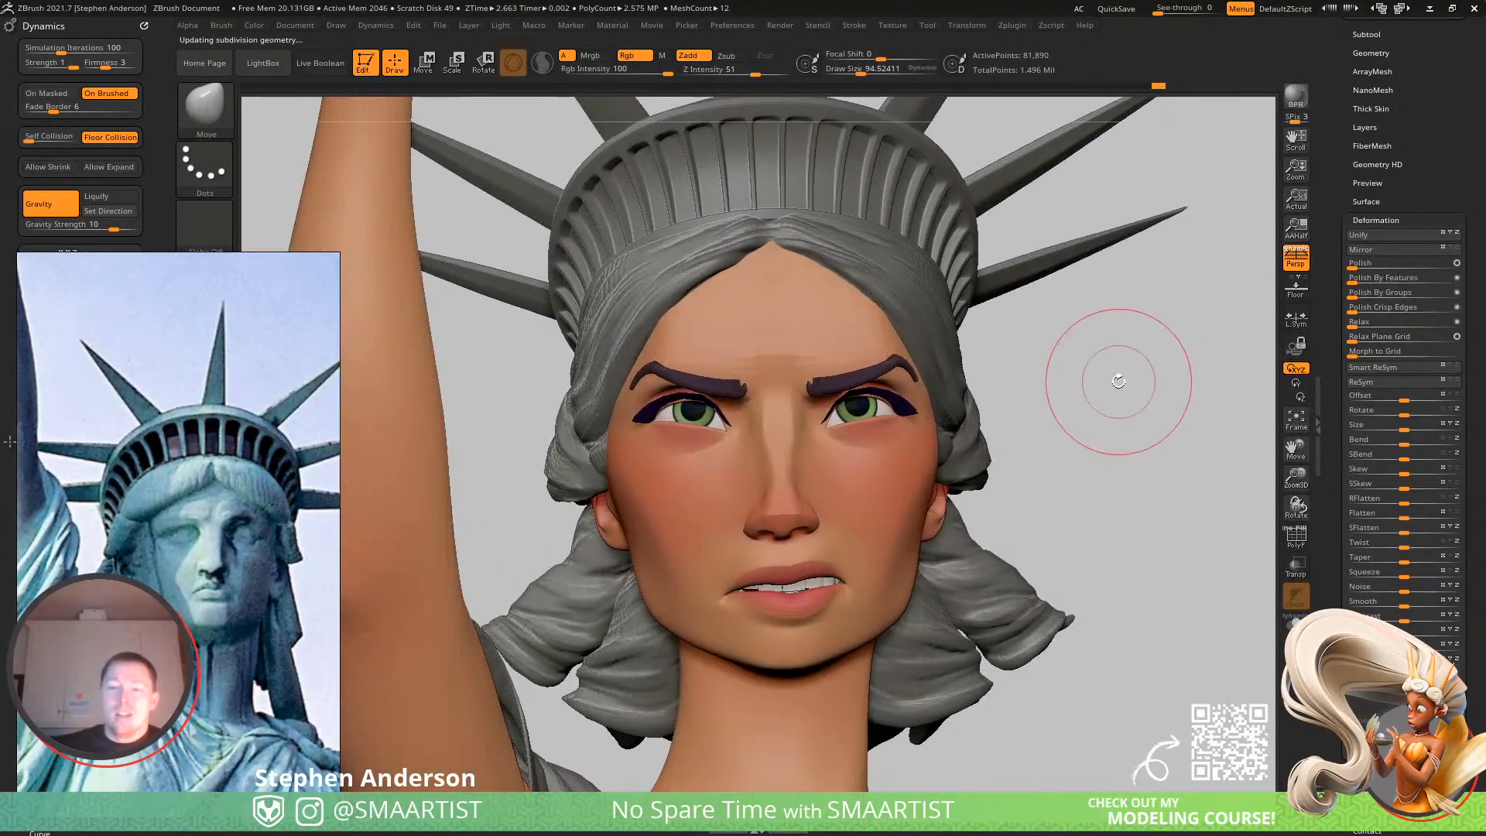
Select the eyelashes subtool and pull the inner lash tips toward the eye corners using a draw size of about 51.
{"action": "right_click_drag", "start_coordinate": [902, 438], "coordinate": [790, 424], "text": "ctrl"}
{"action": "key", "text": "shift+f"}
{"action": "key", "text": "shift+f"}
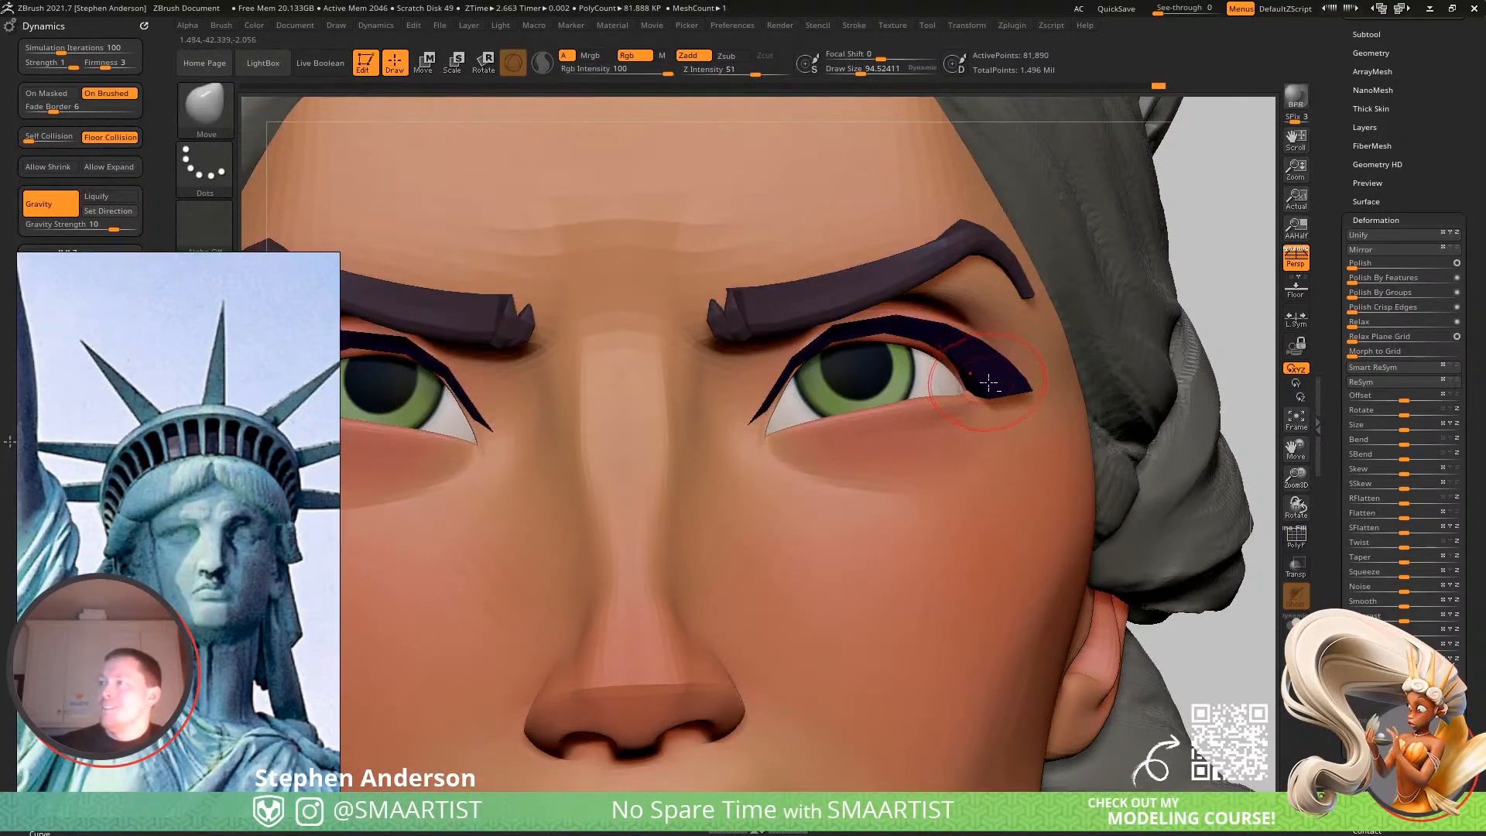
{"action": "key", "text": "shift+f"}
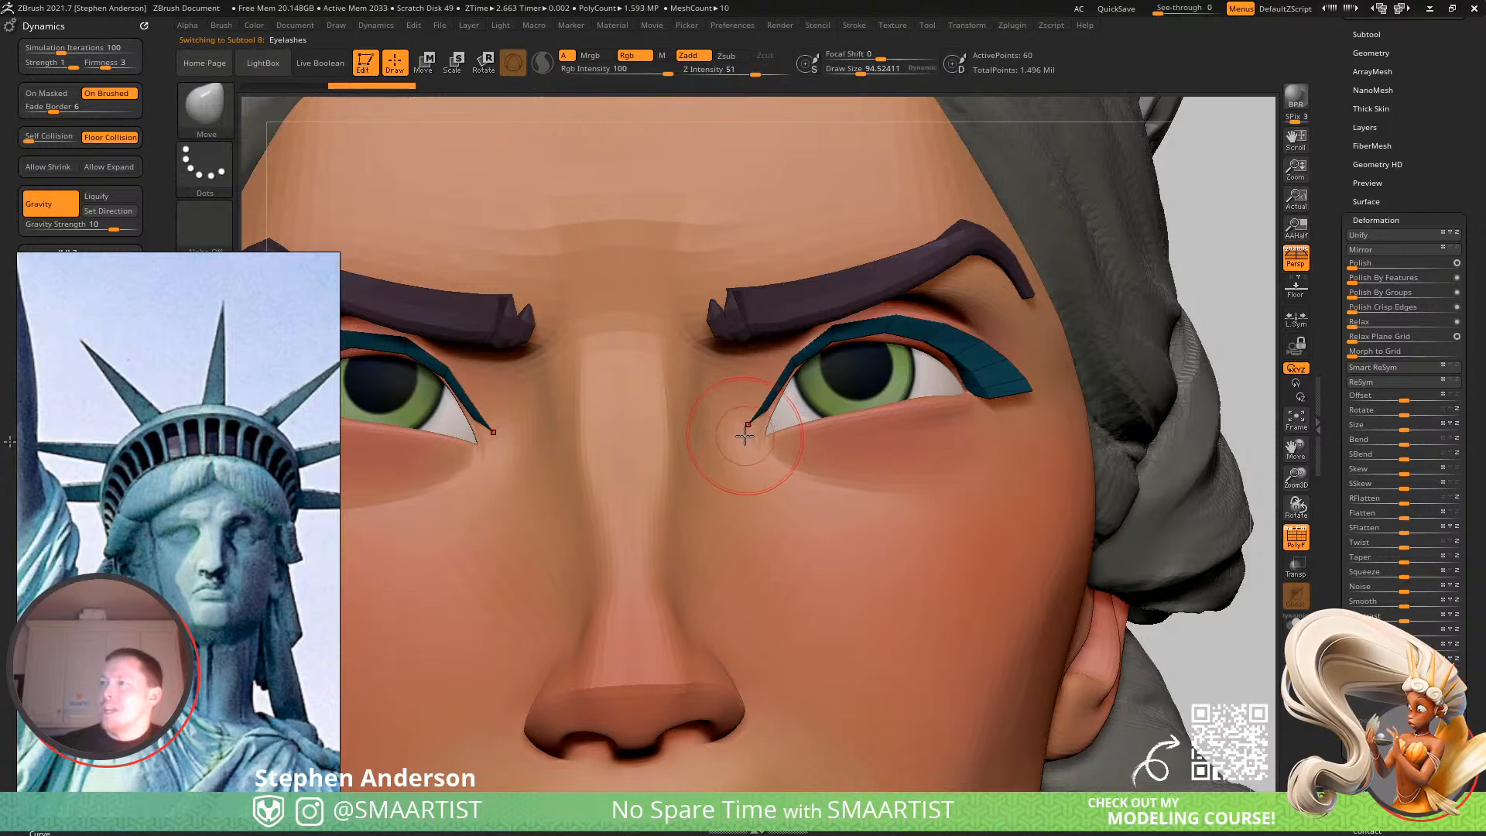
{"action": "left_click_drag", "start_coordinate": [795, 413], "coordinate": [779, 415]}
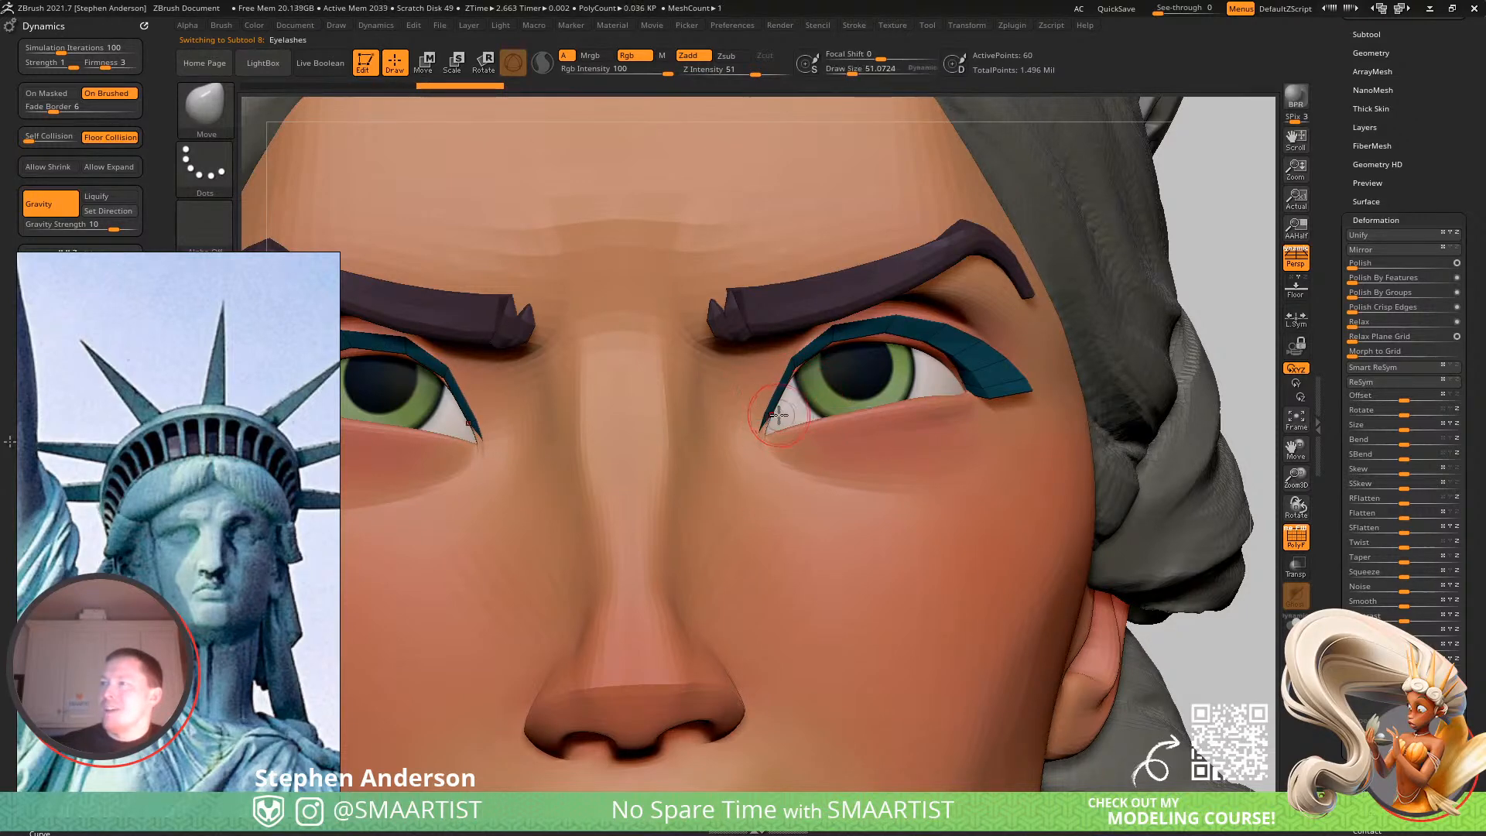
Fit the inner eyelash strip to the eyelid from the side, using Move draw sizes of about 195 and 39.
{"action": "right_click_drag", "start_coordinate": [774, 413], "coordinate": [674, 422]}
{"action": "left_click_drag", "start_coordinate": [790, 435], "coordinate": [844, 435]}
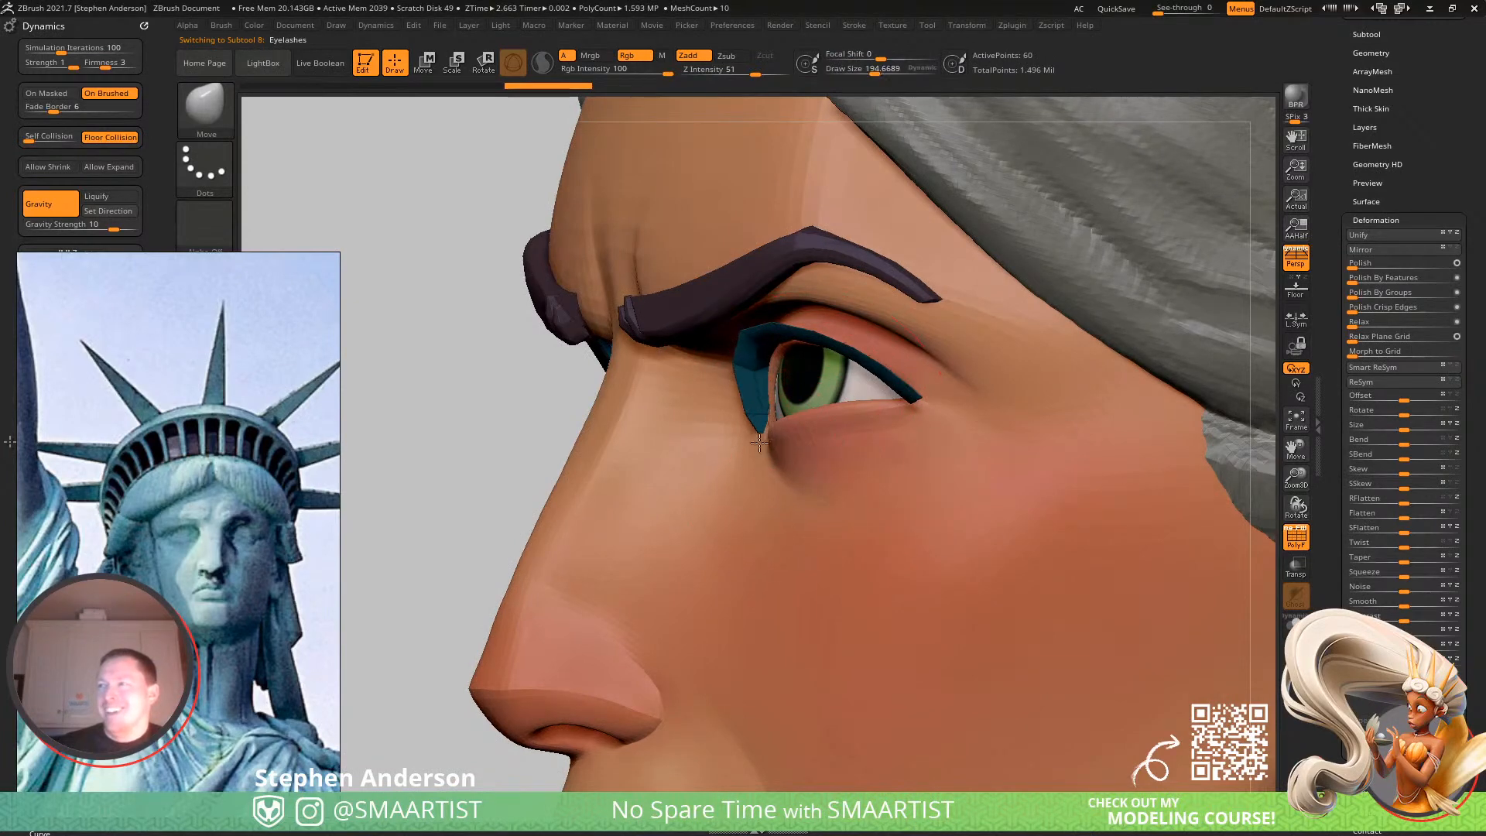
{"action": "mouse_move", "coordinate": [739, 439]}
{"action": "right_mouse_down"}
{"action": "mouse_move", "coordinate": [774, 435]}
{"action": "mouse_move", "coordinate": [724, 430]}
{"action": "right_mouse_up"}
{"action": "key", "text": "s"}
{"action": "left_click_drag", "start_coordinate": [772, 429], "coordinate": [749, 417]}
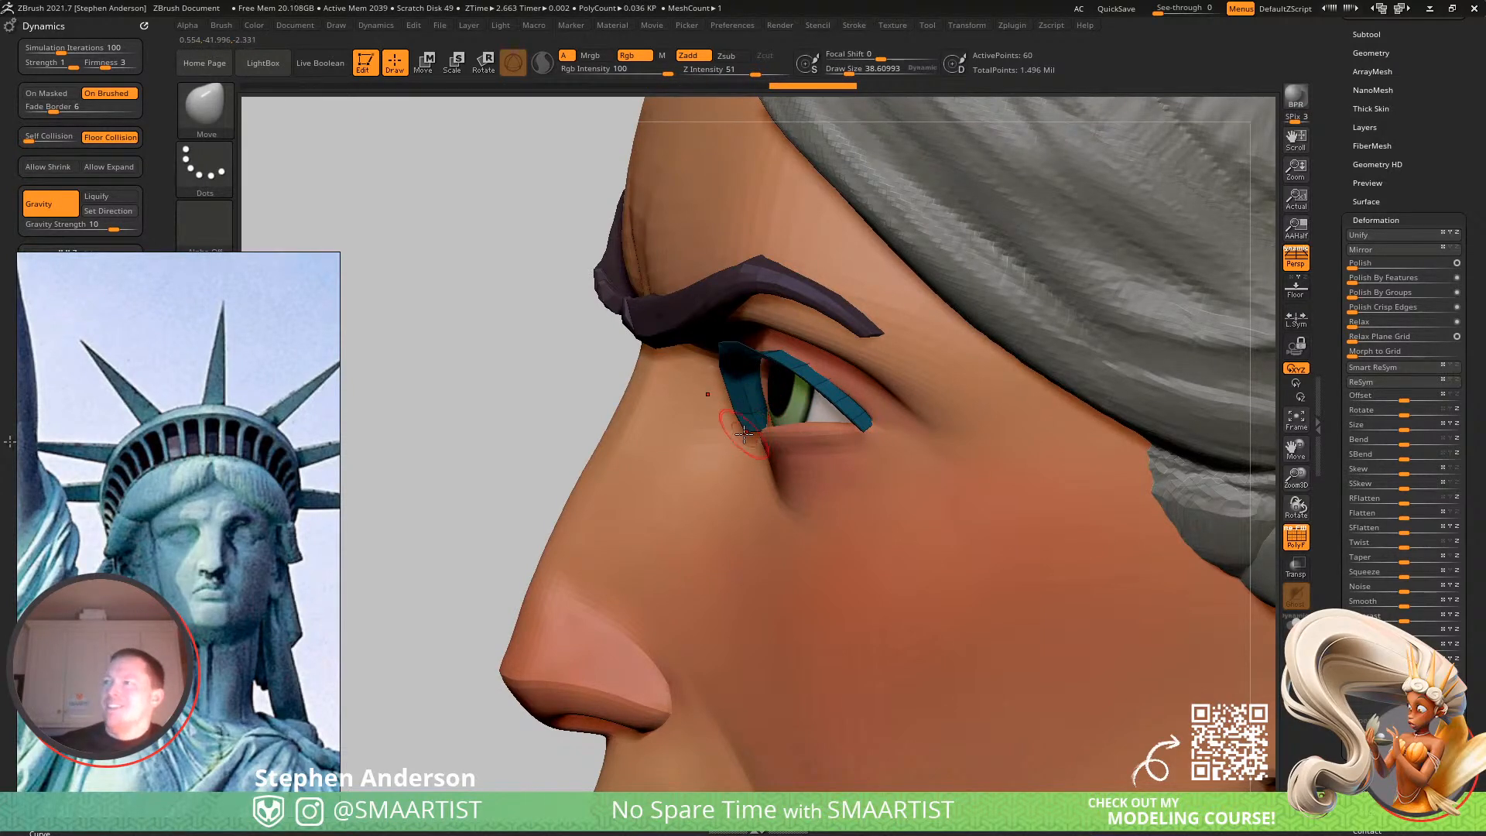
Turn off PolyFrame and refine the inner eyelash curve around the eye with a draw size of about 146.
{"action": "mouse_move", "coordinate": [748, 416]}
{"action": "right_mouse_down"}
{"action": "mouse_move", "coordinate": [798, 426]}
{"action": "mouse_move", "coordinate": [745, 383]}
{"action": "mouse_move", "coordinate": [687, 398]}
{"action": "right_mouse_up"}
{"action": "key", "text": "shift+f"}
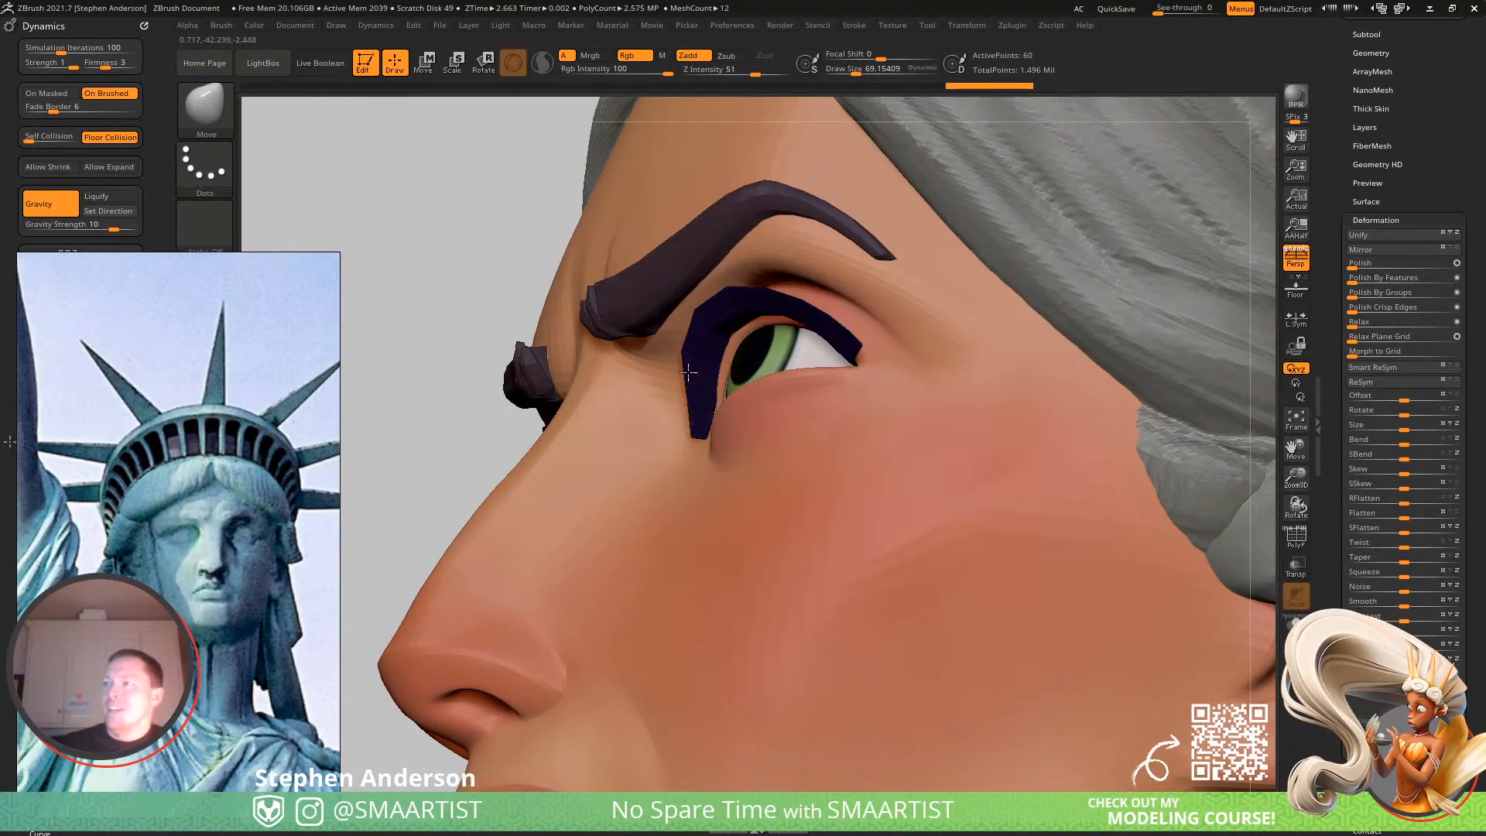
{"action": "mouse_move", "coordinate": [730, 380]}
{"action": "right_mouse_down"}
{"action": "mouse_move", "coordinate": [783, 389]}
{"action": "mouse_move", "coordinate": [718, 384]}
{"action": "mouse_move", "coordinate": [736, 398]}
{"action": "mouse_move", "coordinate": [731, 371]}
{"action": "right_mouse_up"}
{"action": "key", "text": "s"}
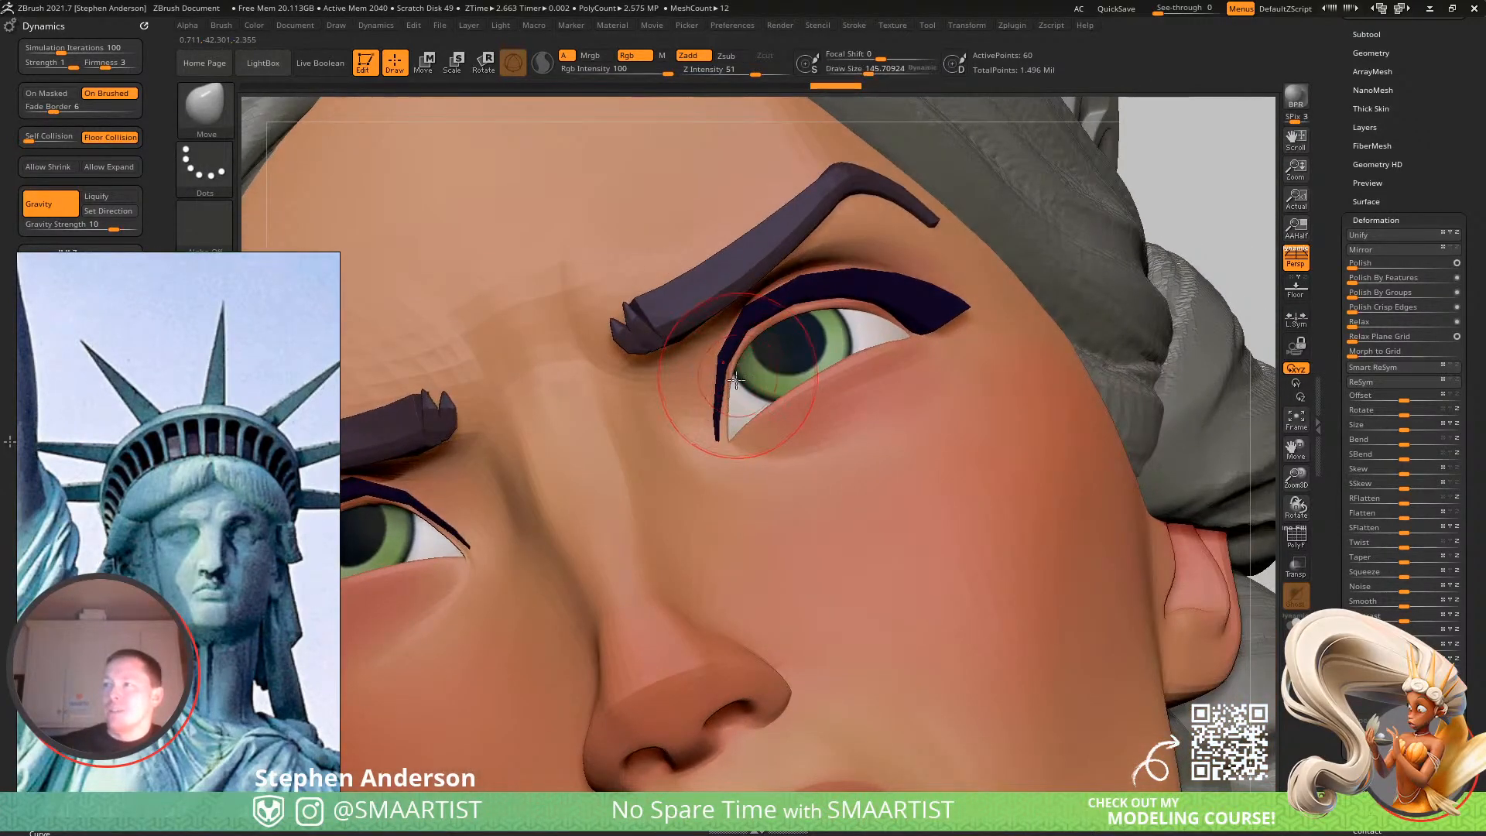
{"action": "left_click_drag", "start_coordinate": [731, 404], "coordinate": [728, 402]}
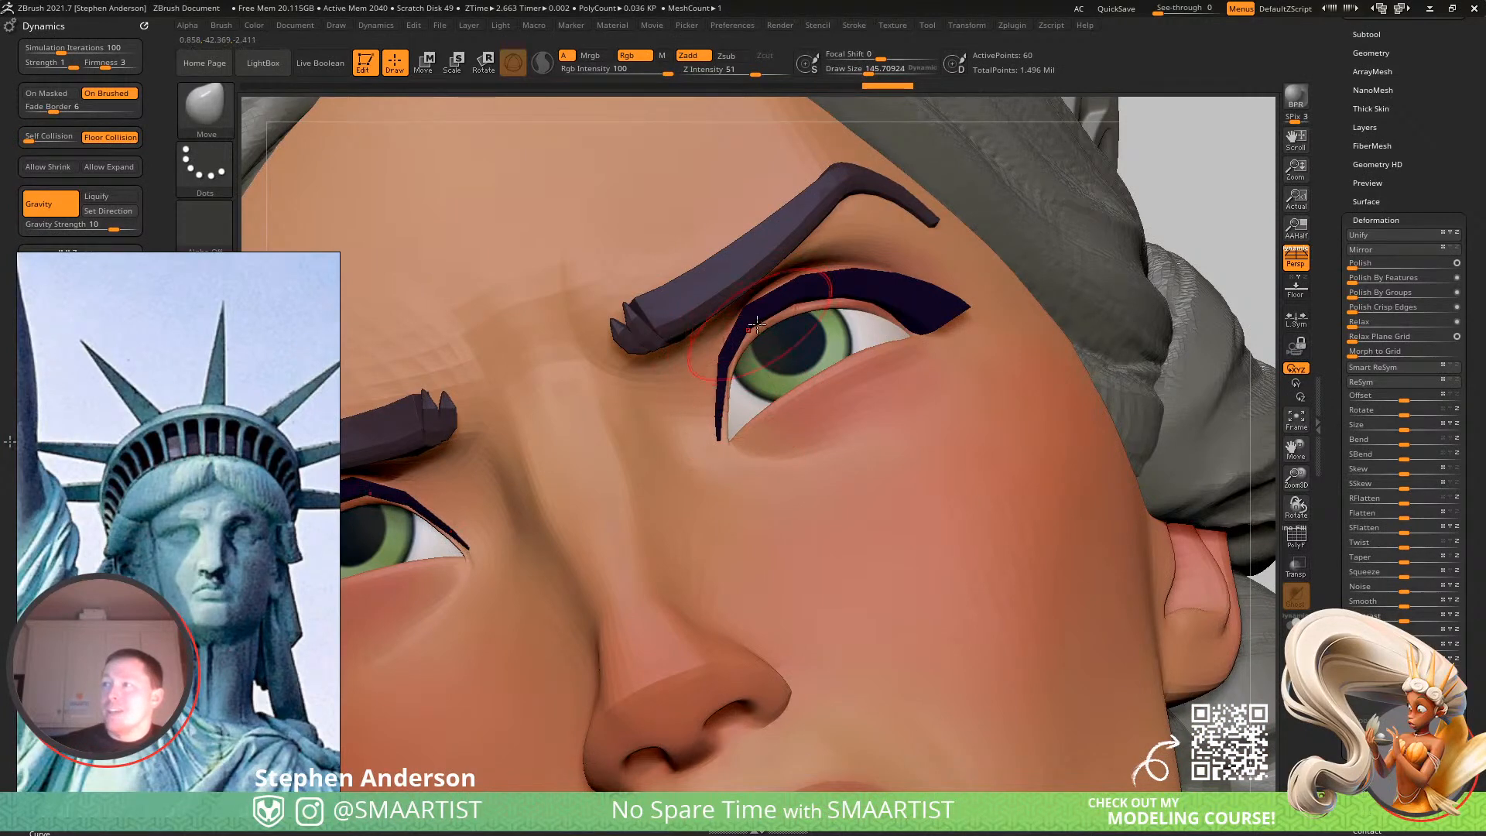
{"action": "right_click_drag", "start_coordinate": [742, 387], "coordinate": [728, 443]}
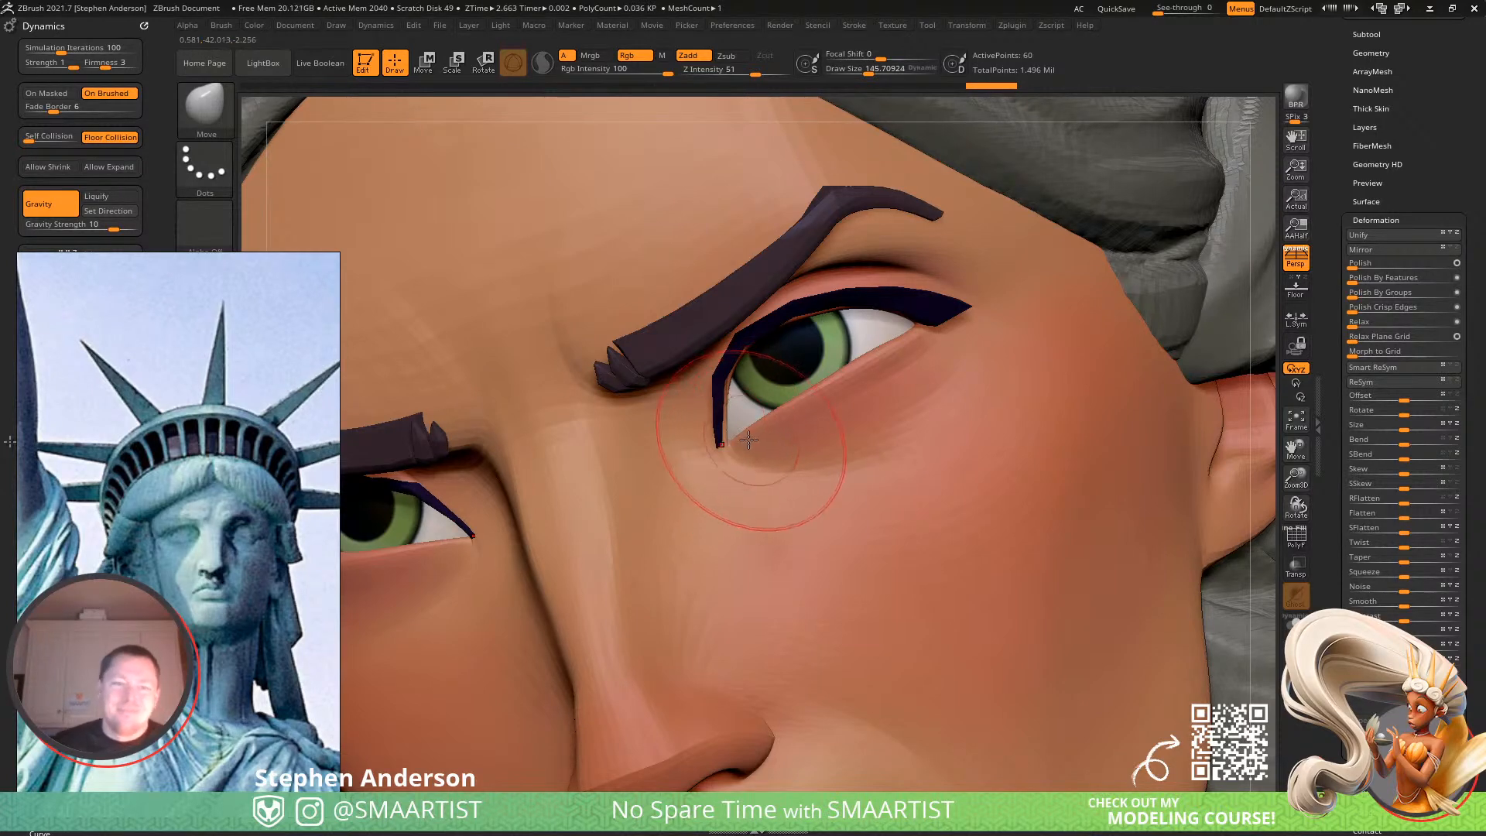
{"action": "right_click_drag", "start_coordinate": [795, 455], "coordinate": [782, 310], "text": "ctrl"}
{"action": "mouse_move", "coordinate": [770, 486]}
{"action": "right_mouse_down"}
{"action": "mouse_move", "coordinate": [897, 433]}
{"action": "mouse_move", "coordinate": [842, 357]}
{"action": "mouse_move", "coordinate": [781, 374]}
{"action": "mouse_move", "coordinate": [813, 356]}
{"action": "mouse_move", "coordinate": [797, 348]}
{"action": "right_mouse_up"}
{"action": "mouse_move", "coordinate": [975, 379]}
{"action": "right_mouse_down", "text": "ctrl"}
{"action": "mouse_move", "coordinate": [931, 331]}
{"action": "mouse_move", "coordinate": [984, 365]}
{"action": "mouse_move", "coordinate": [995, 346]}
{"action": "mouse_move", "coordinate": [1129, 360]}
{"action": "right_mouse_up", "text": "ctrl"}
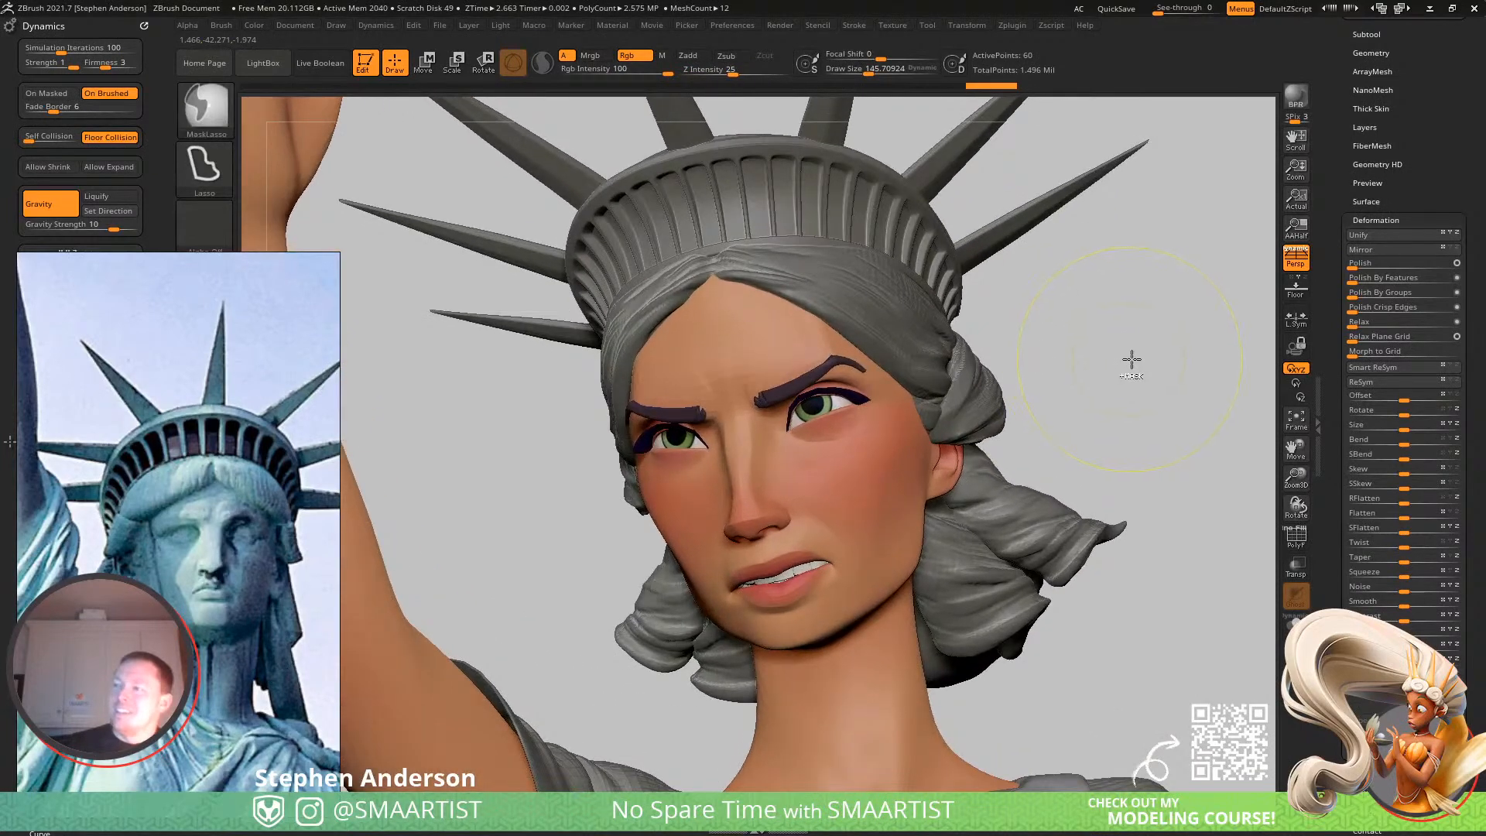
Save the updated eyelashes and face by overwriting LadyLiberty_04.
{"action": "key", "text": "ctrl+s"}
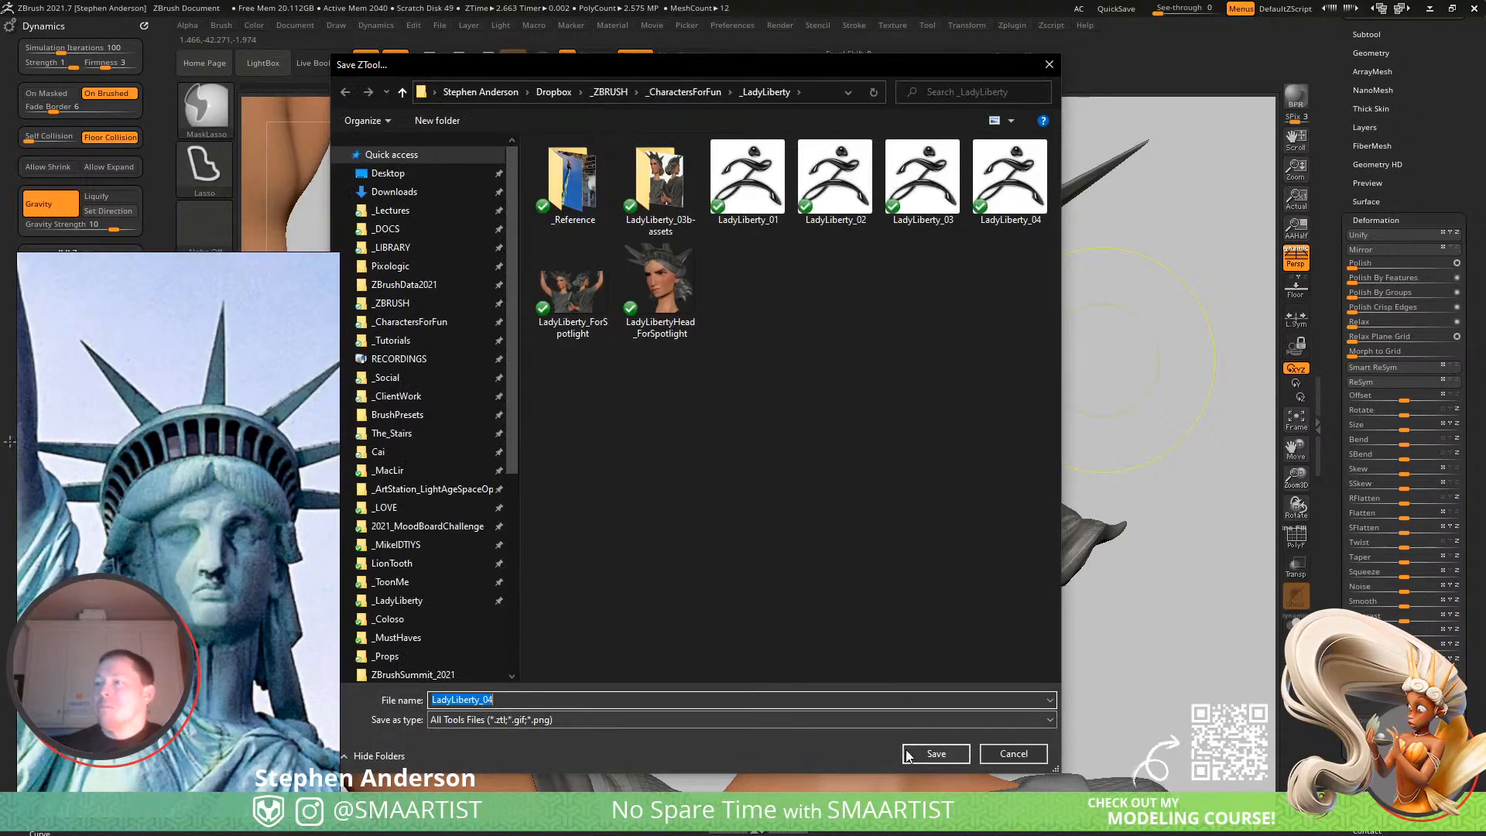
{"action": "left_click", "coordinate": [913, 752]}
{"action": "left_click", "coordinate": [780, 411]}
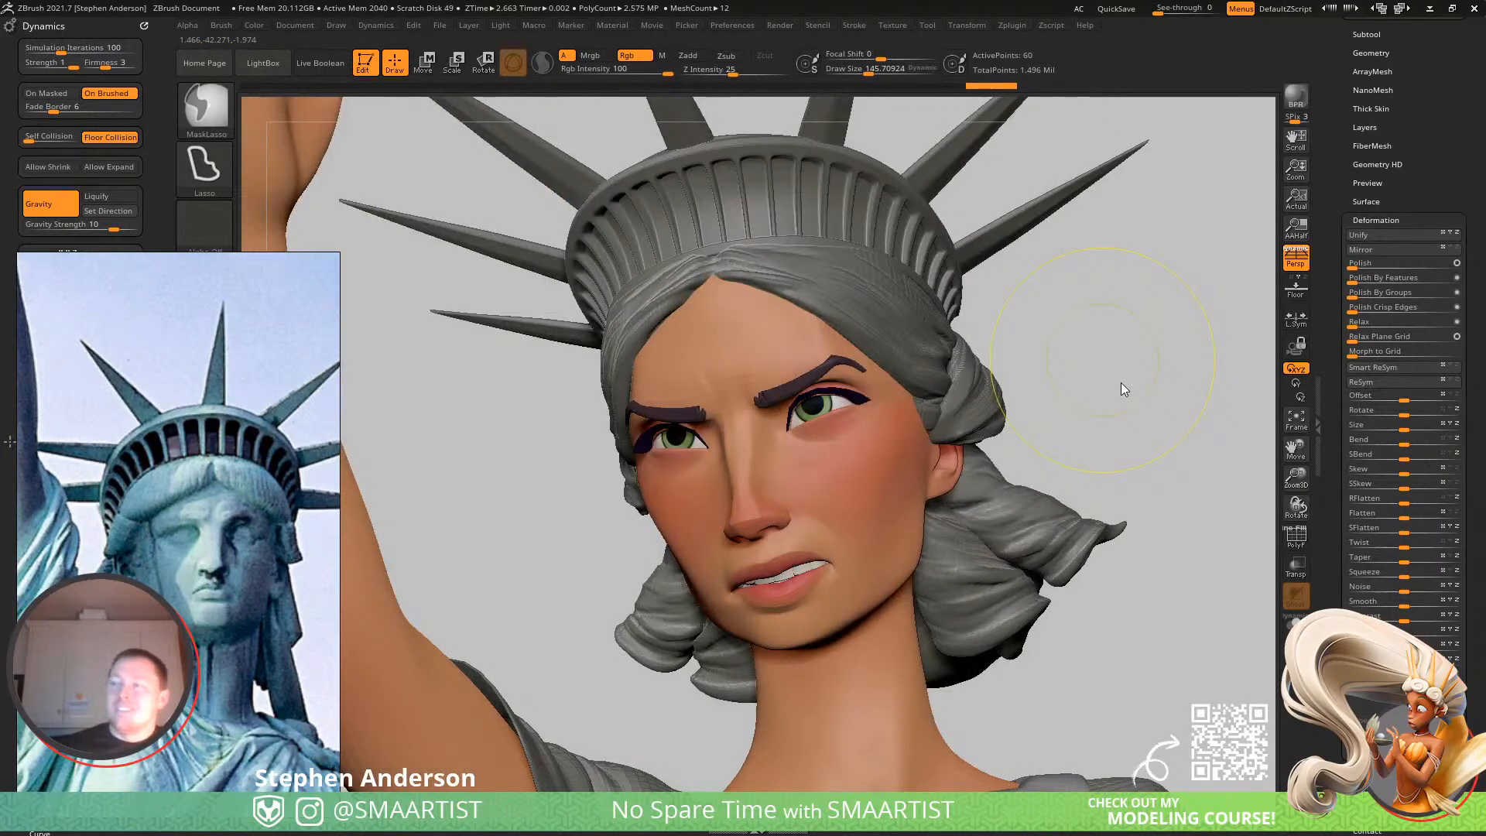